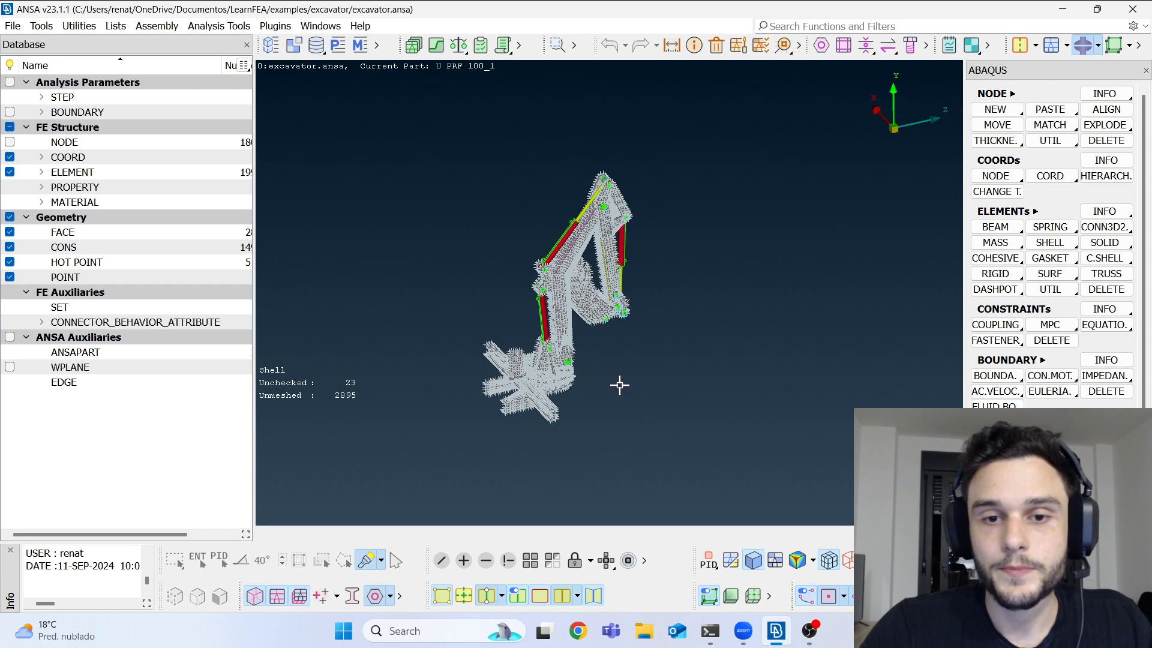
Step: Examine the excavator's base frame, motor cylinder, pinion and slewing ring mesh up close and from the side
scroll(537, 347, "up", 5)
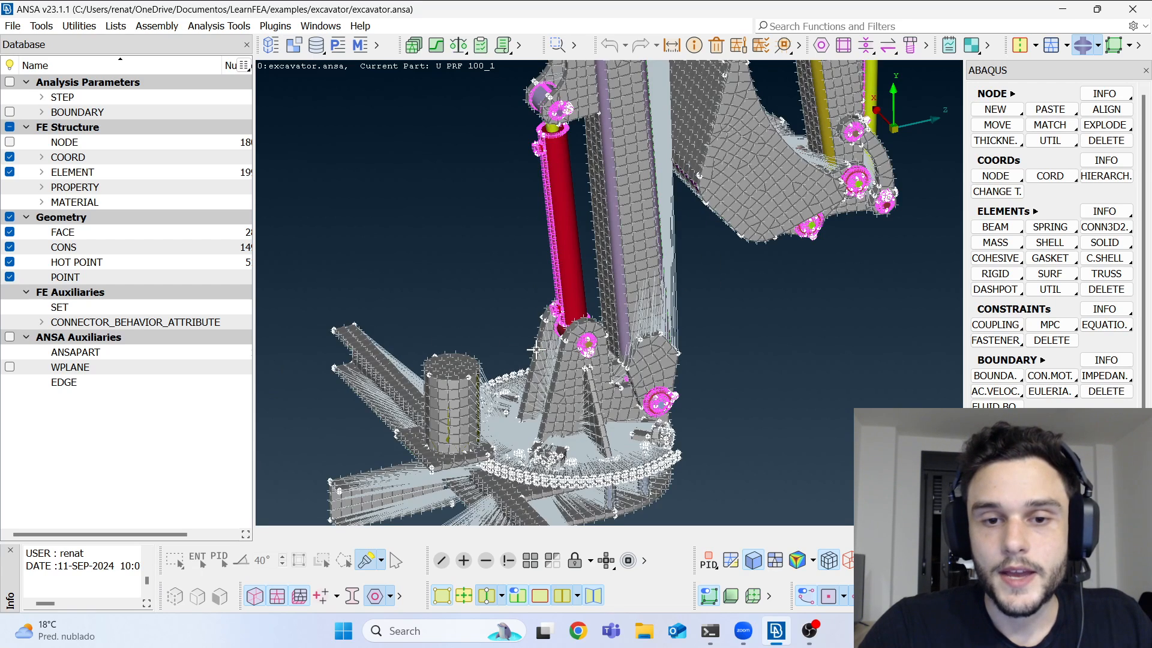
scroll(483, 360, "up", 10)
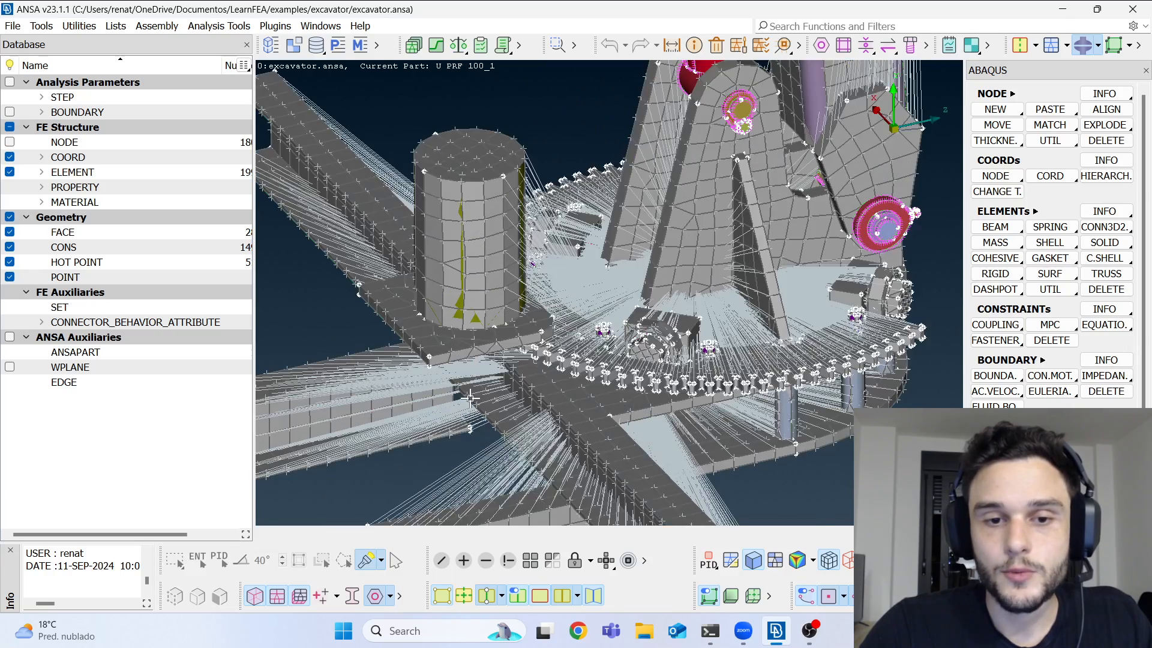
left_click_drag(478, 322, 479, 316, "ctrl")
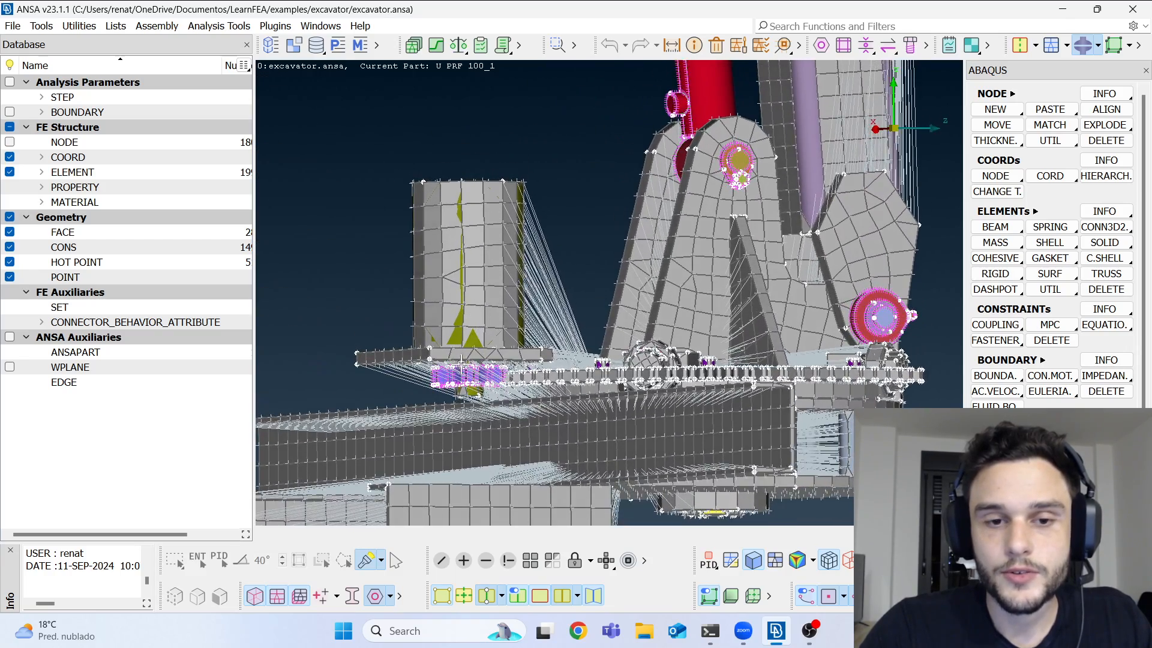
scroll(462, 364, "up", 7)
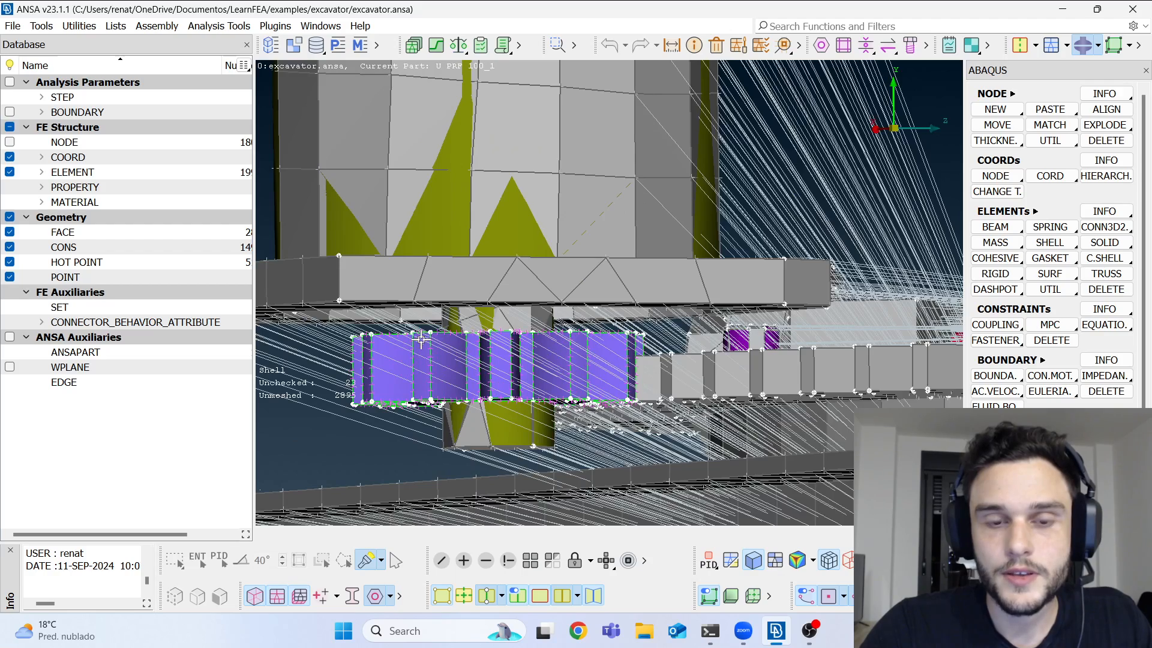
scroll(486, 391, "down", 3)
scroll(486, 389, "down", 9)
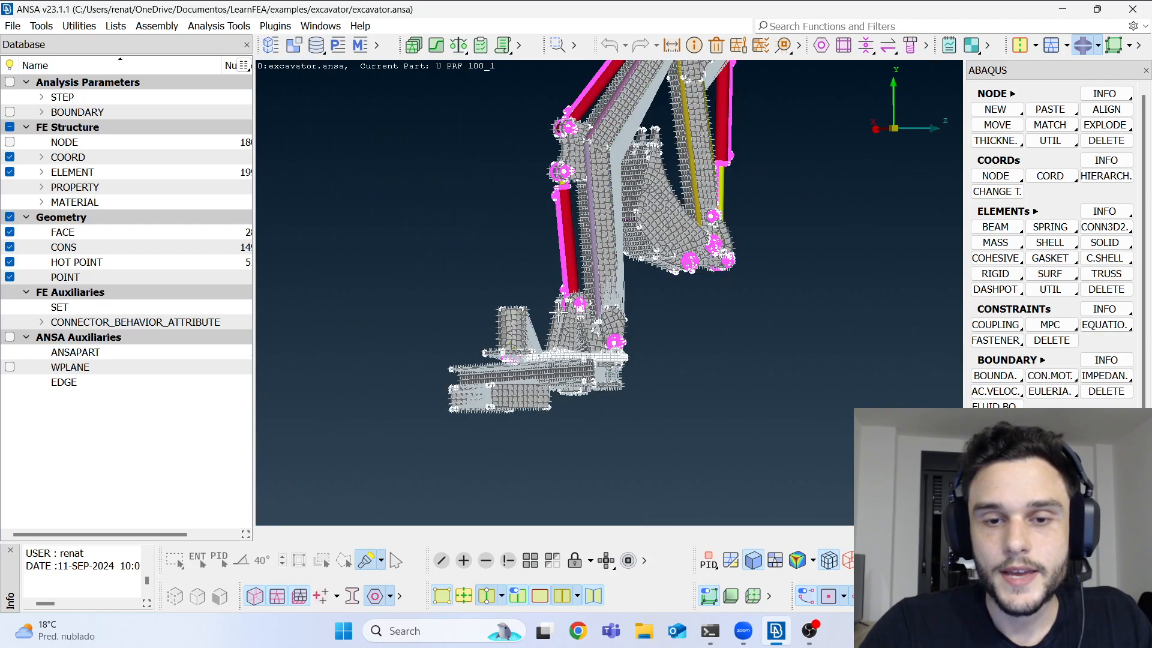
middle_click_drag(576, 269, 545, 342, "ctrl")
left_click_drag(544, 342, 545, 371, "ctrl")
middle_click_drag(558, 345, 527, 377, "ctrl")
scroll(526, 378, "up", 4)
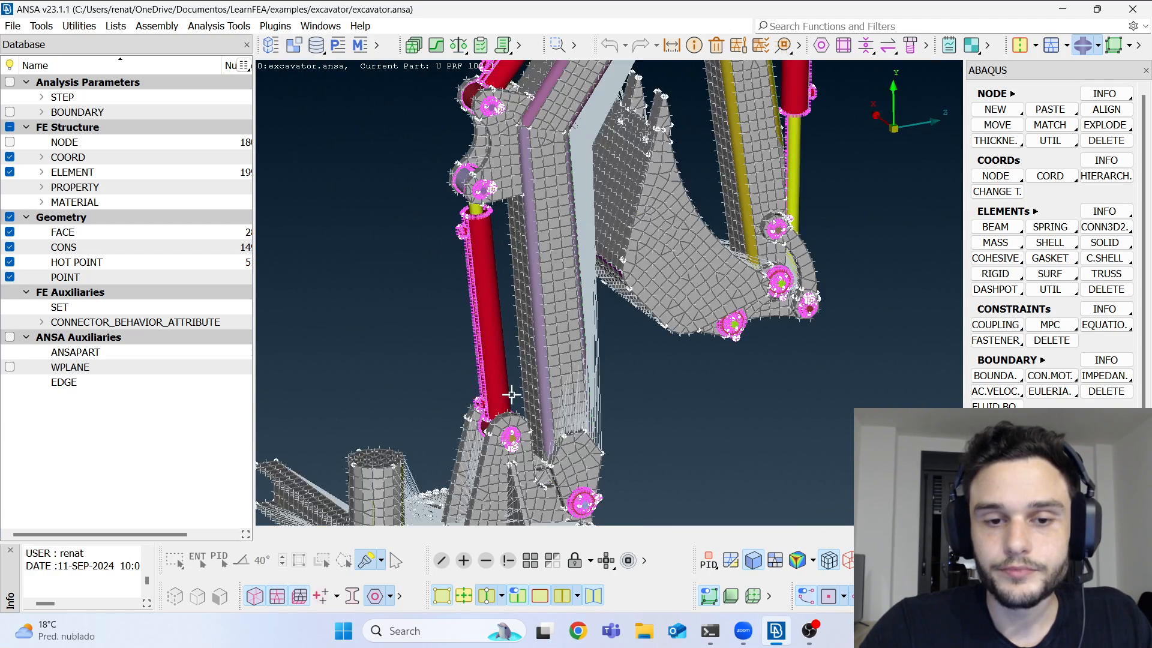
Step: Examine the whole excavator assembly, from the arm, hydraulic cylinders and bucket down to the pinion contact and rotating base
scroll(491, 438, "down", 4)
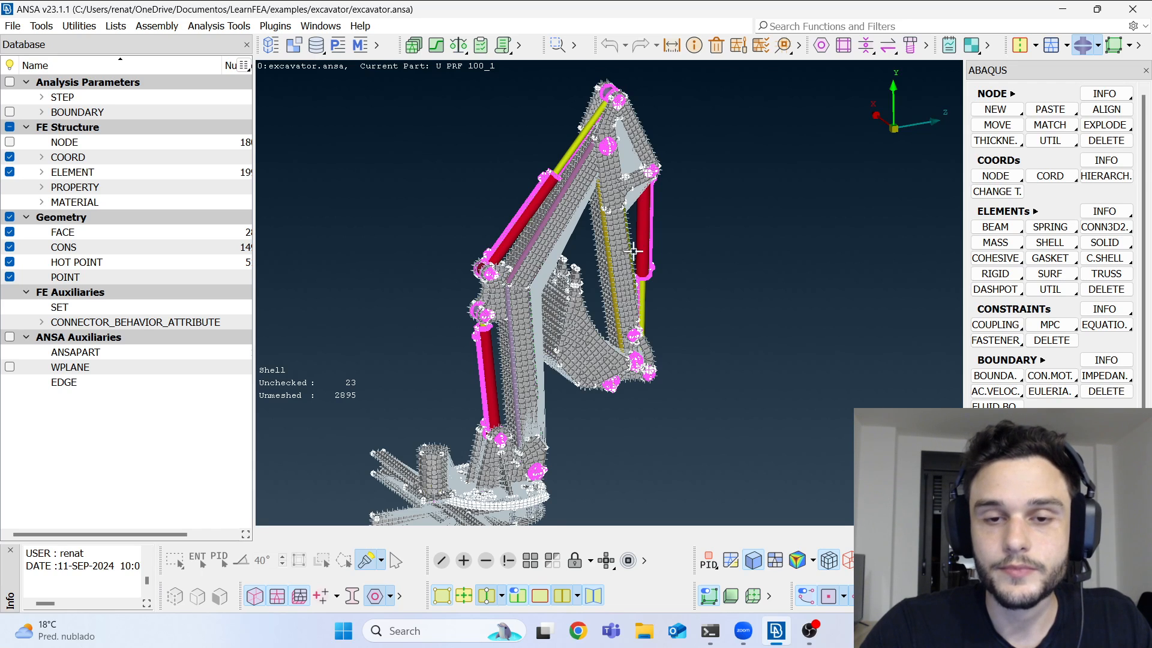
middle_click_drag(648, 239, 626, 211, "ctrl")
left_click_drag(625, 211, 550, 212, "ctrl")
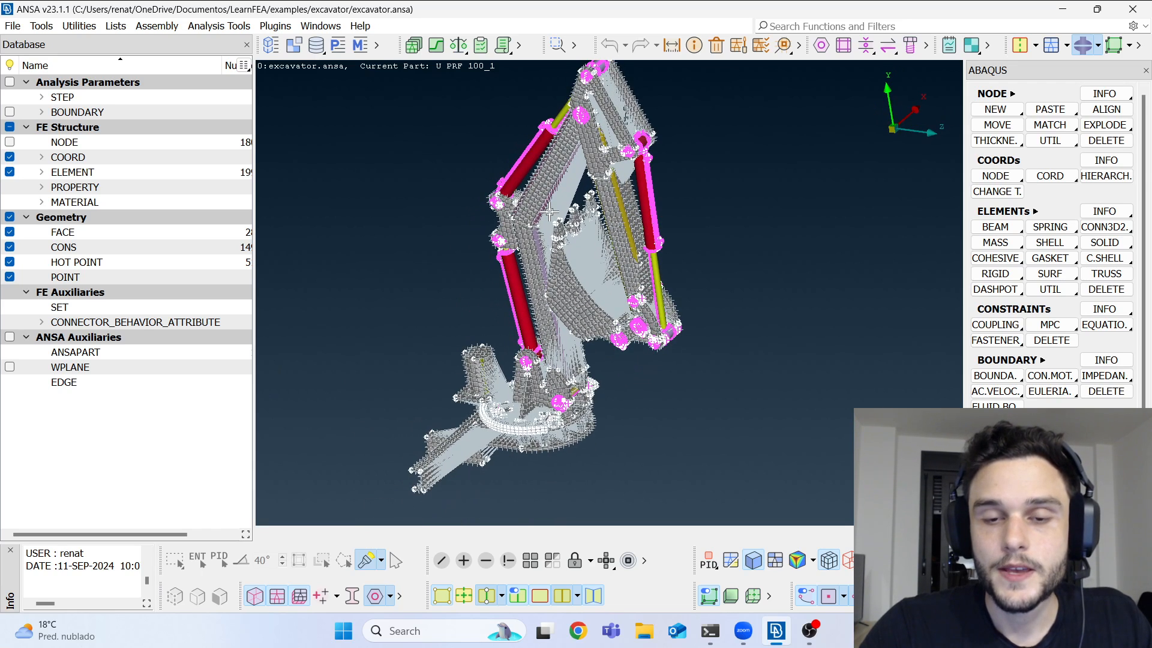
scroll(642, 221, "down", 3)
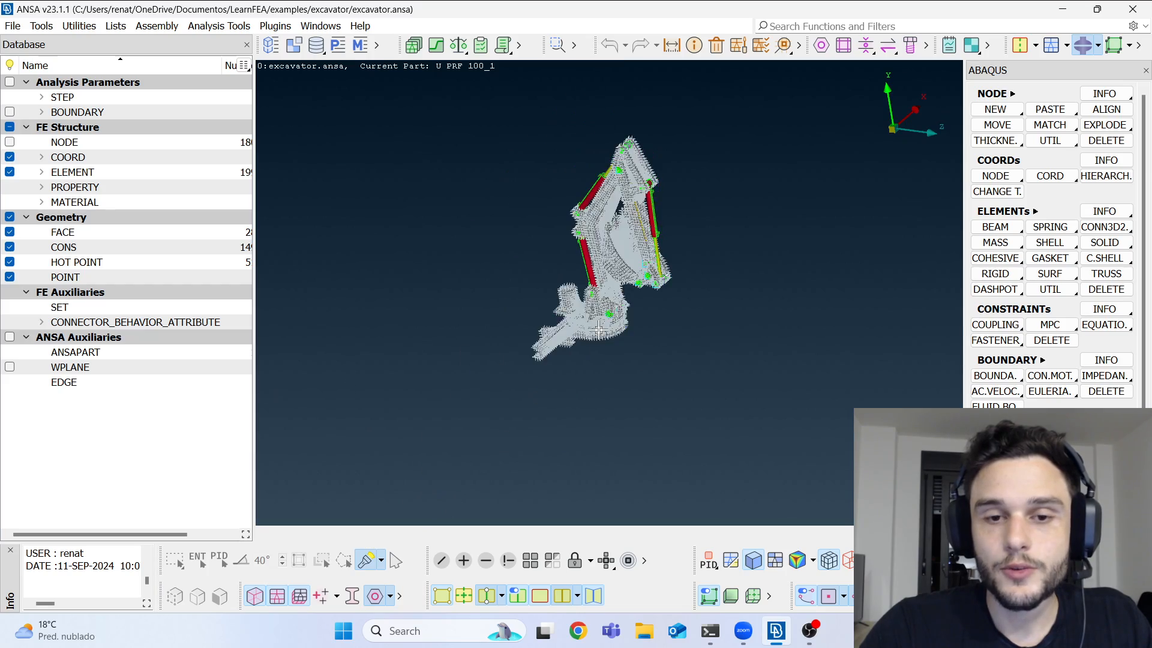
scroll(567, 324, "up", 10)
middle_click_drag(581, 181, 574, 300, "ctrl")
left_click_drag(575, 300, 489, 281, "ctrl")
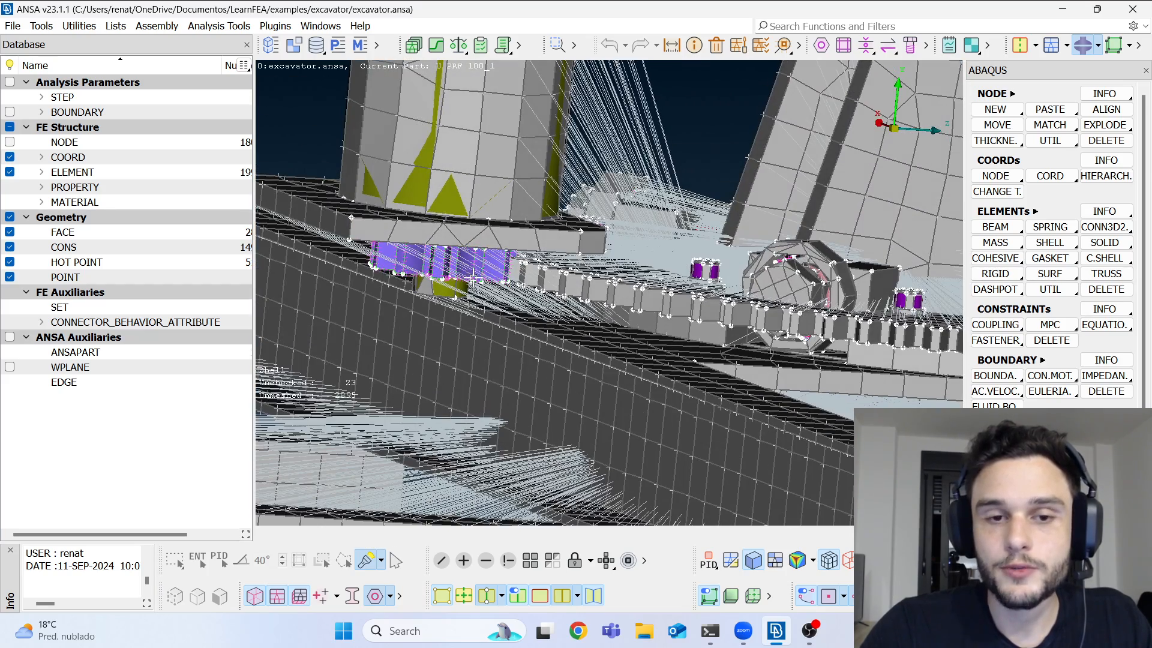
scroll(394, 247, "down", 5)
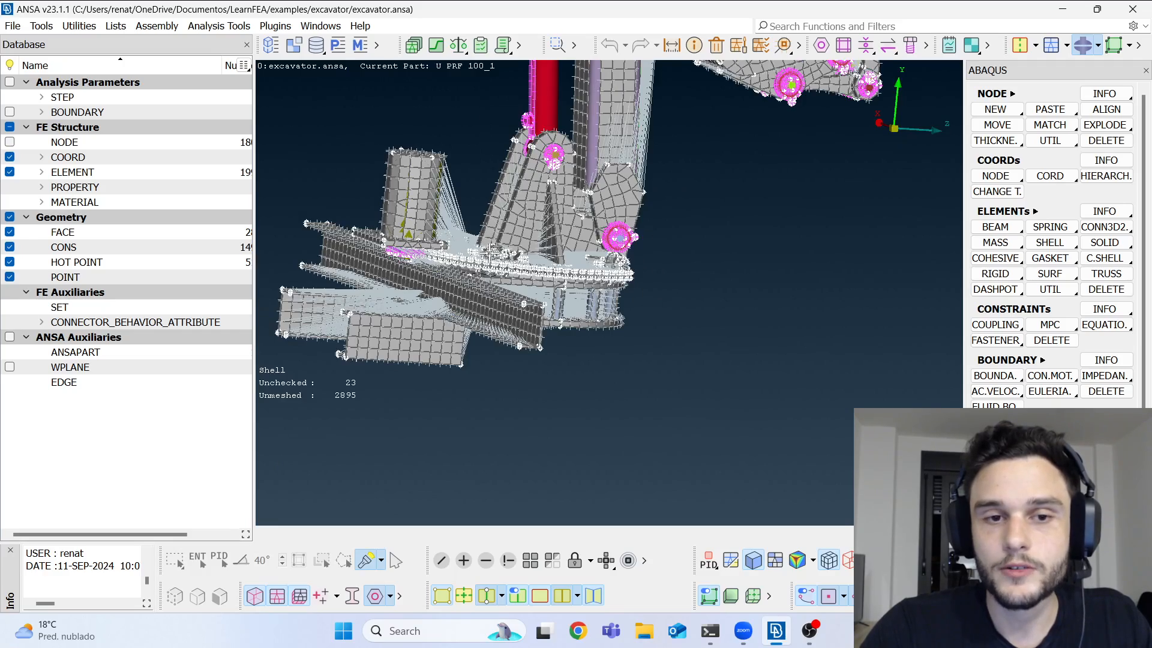
middle_click_drag(490, 252, 504, 306, "ctrl")
mouse_move(504, 306)
left_mouse_down("ctrl")
mouse_move(445, 327)
mouse_move(509, 307)
mouse_move(510, 348)
mouse_move(515, 313)
left_mouse_up("ctrl")
middle_click_drag(528, 219, 489, 372, "ctrl")
mouse_move(491, 354)
left_mouse_down("ctrl")
mouse_move(534, 292)
mouse_move(480, 373)
left_mouse_up("ctrl")
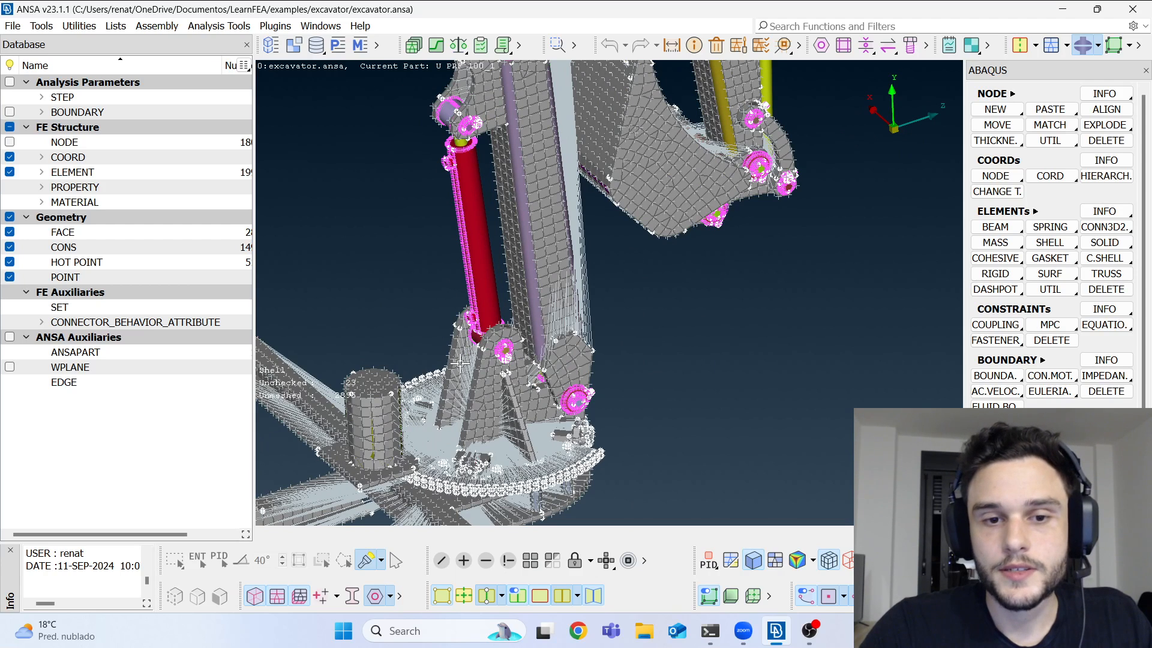
scroll(495, 361, "down", 3)
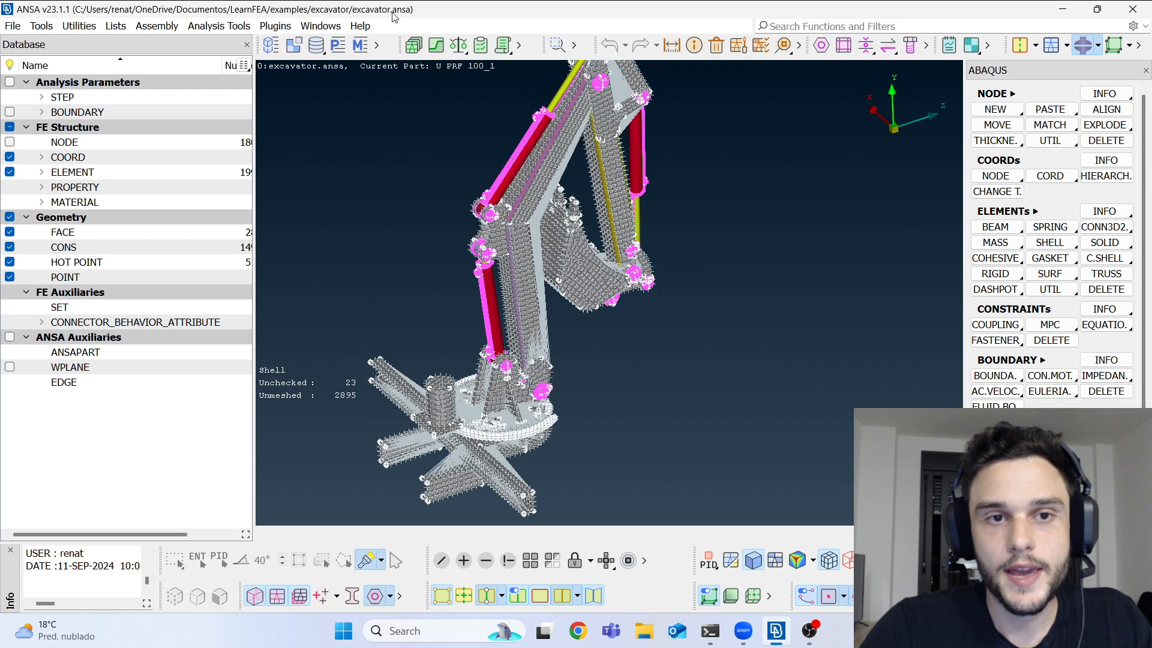
left_click(13, 25)
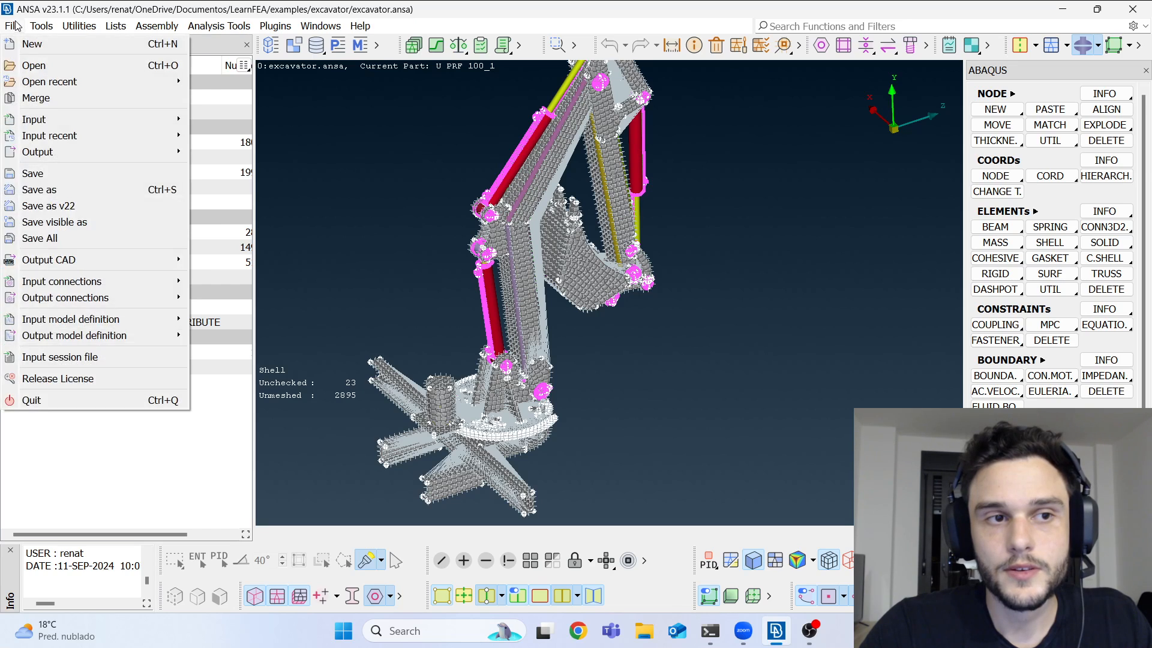
left_click(30, 65)
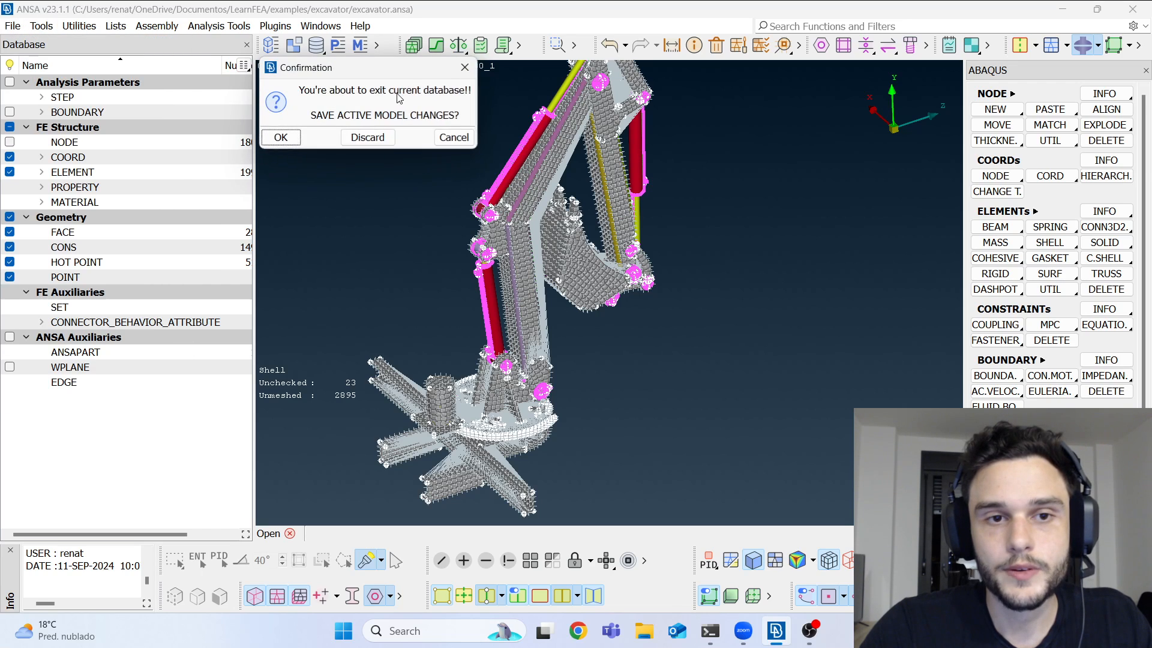
left_click(368, 137)
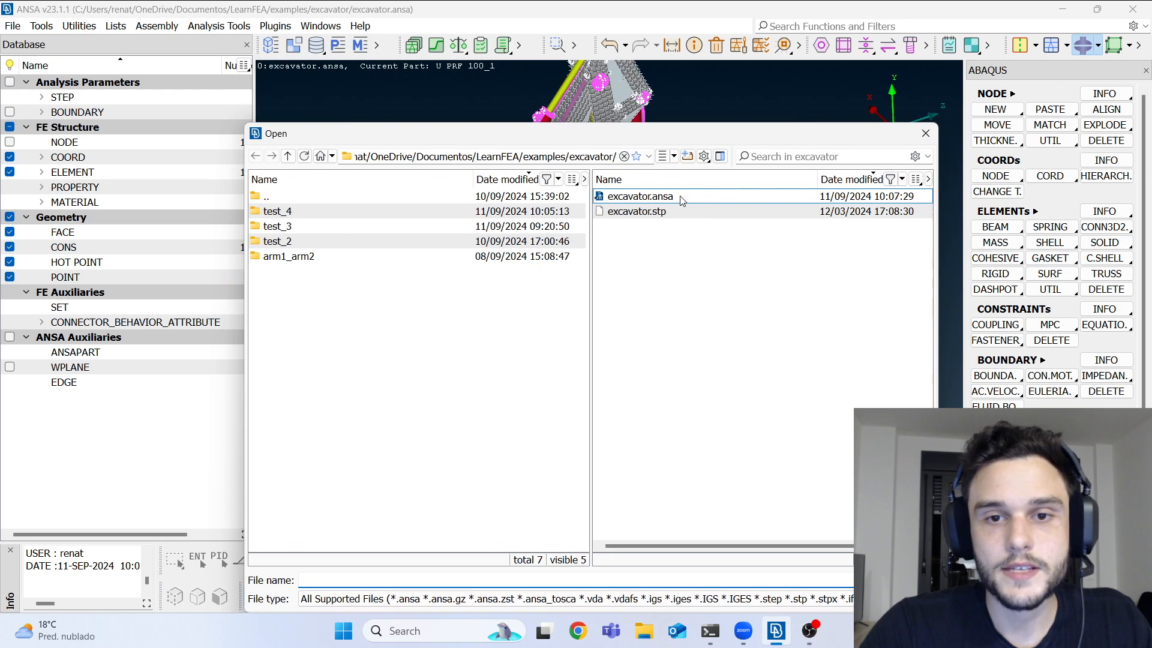
left_click(682, 198)
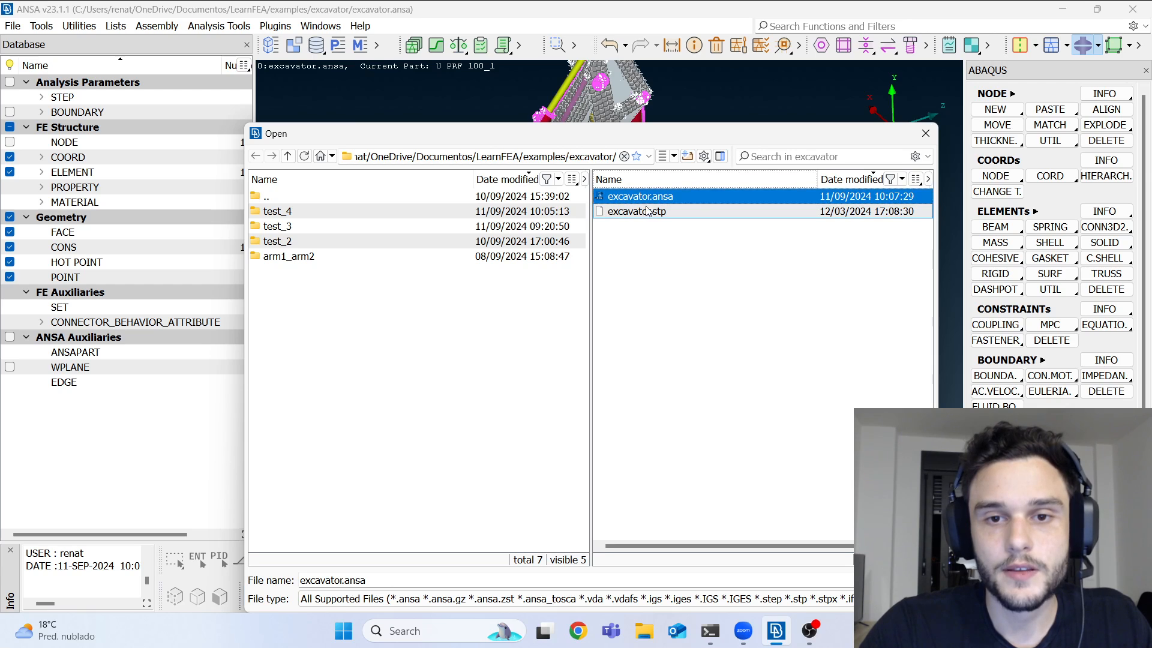
left_click(926, 133)
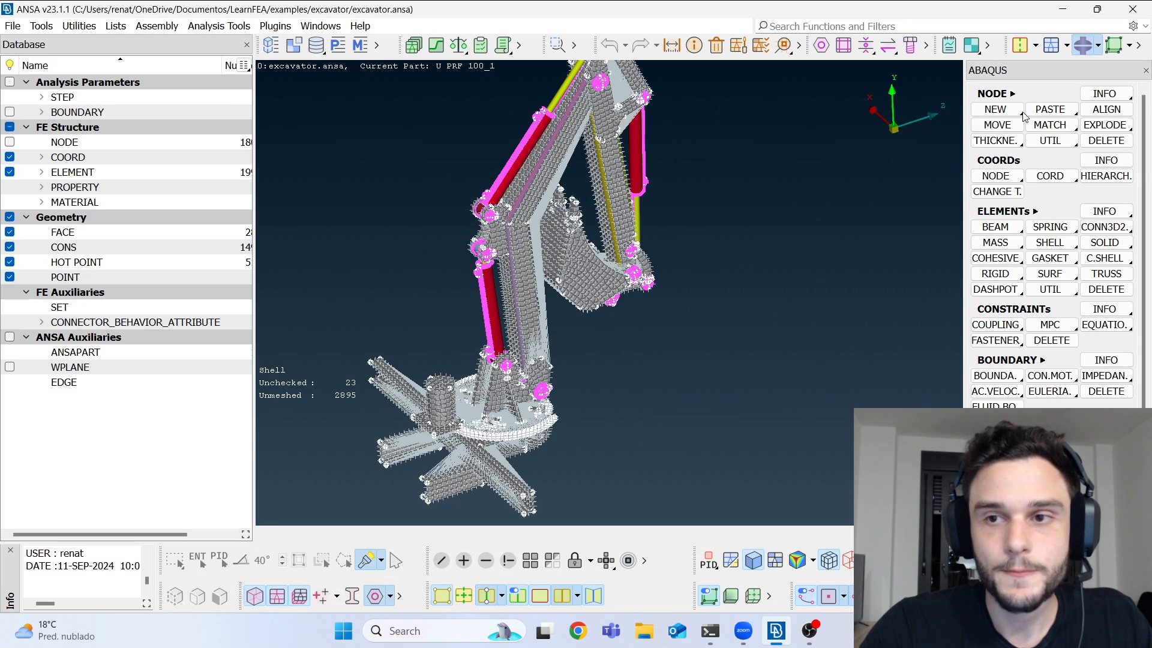
Step: Set the solver deck to ABAQUS
left_click(1099, 46)
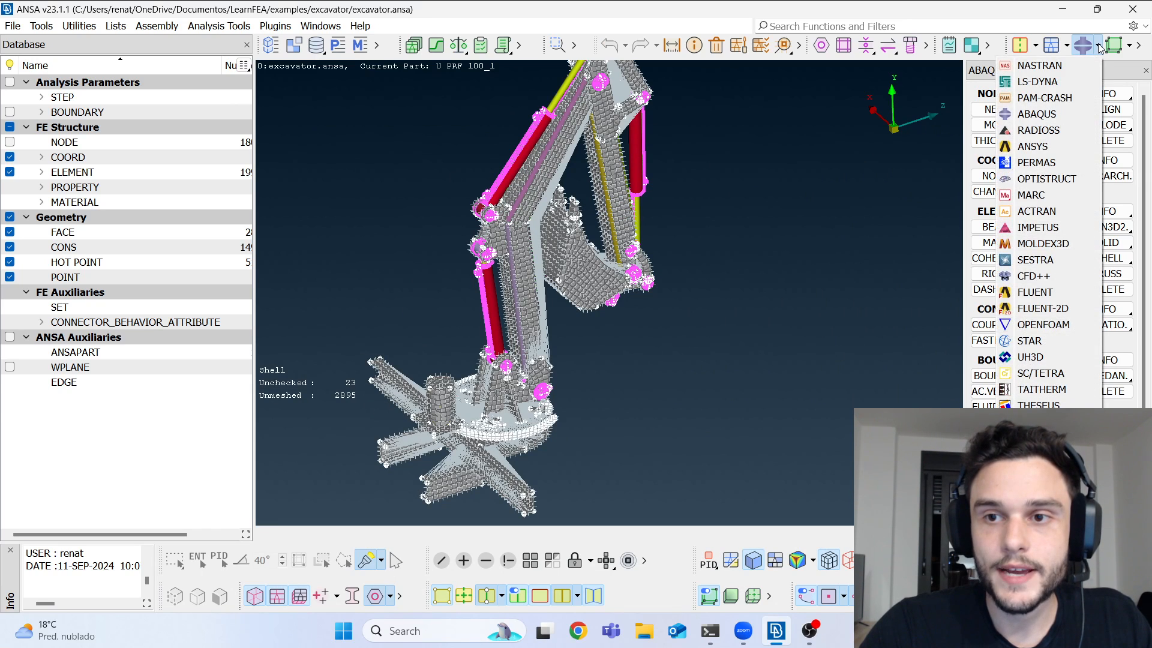
left_click(1051, 116)
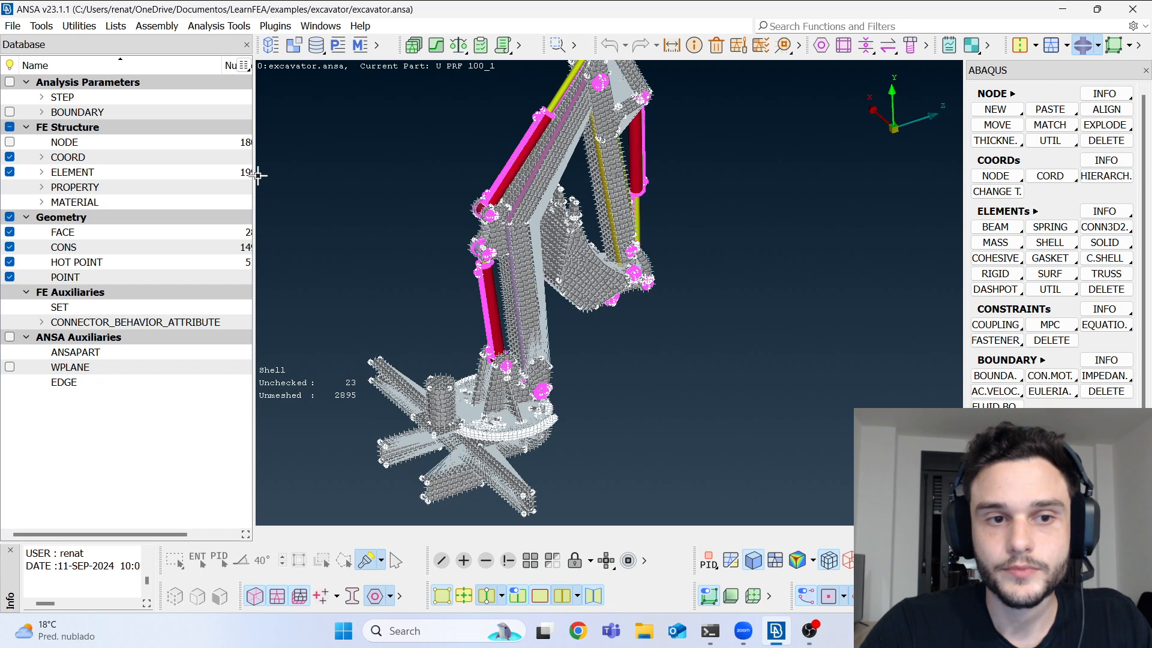
Step: Widen the database list to reveal the entity counts, expand the ELEMENT types and hide the RIGID BODY elements
left_click_drag(255, 174, 343, 178)
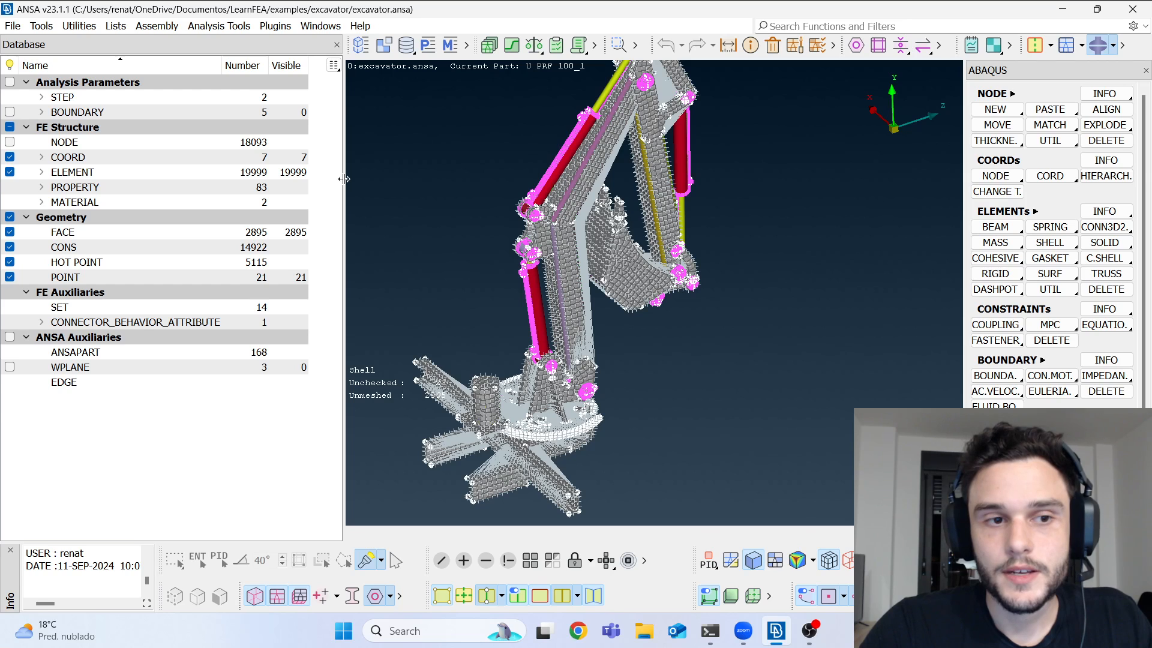
left_click(41, 173)
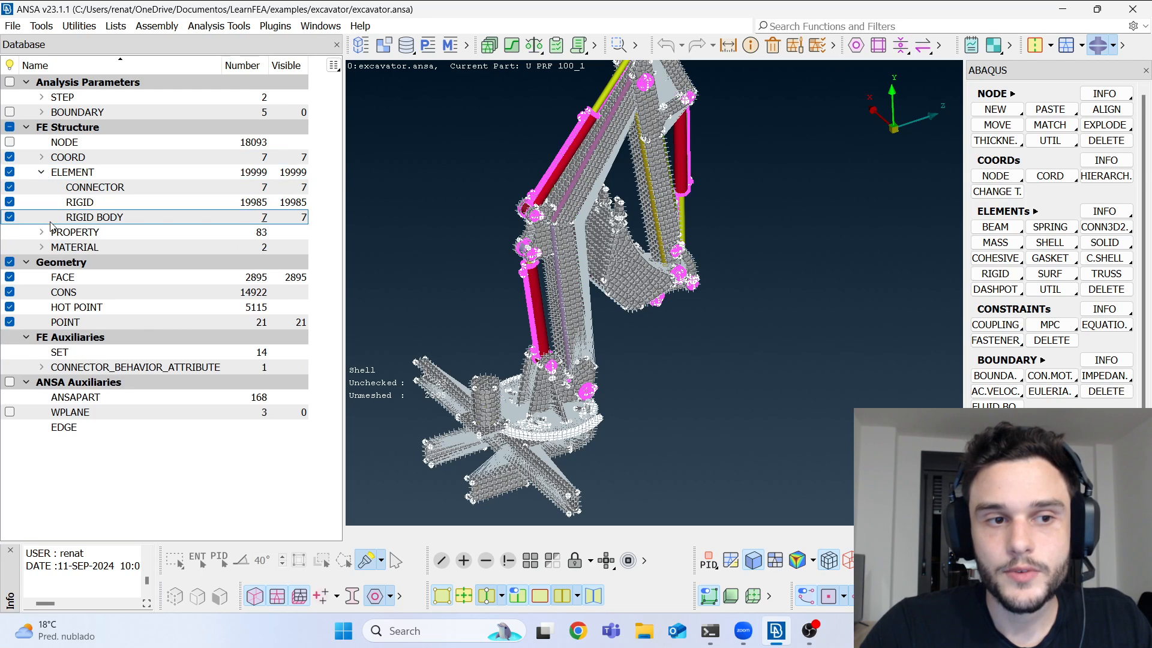
left_click(9, 217)
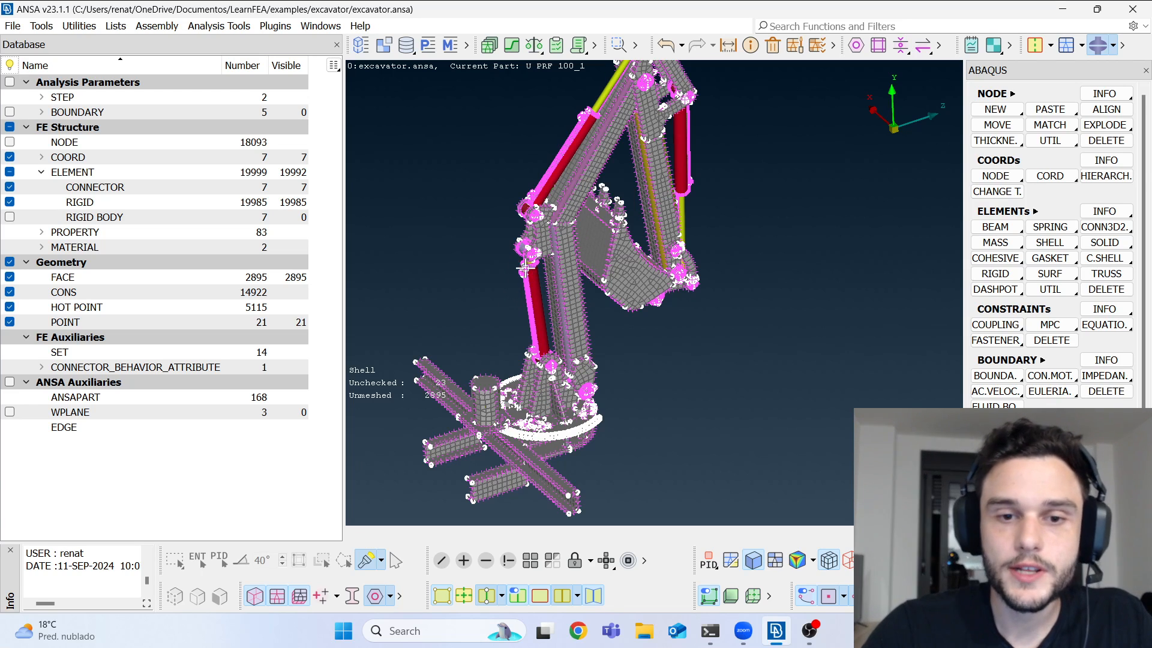
Step: Inspect the lower pin joint of the boom's hydraulic cylinder and hide all geometry faces
scroll(544, 348, "up", 5)
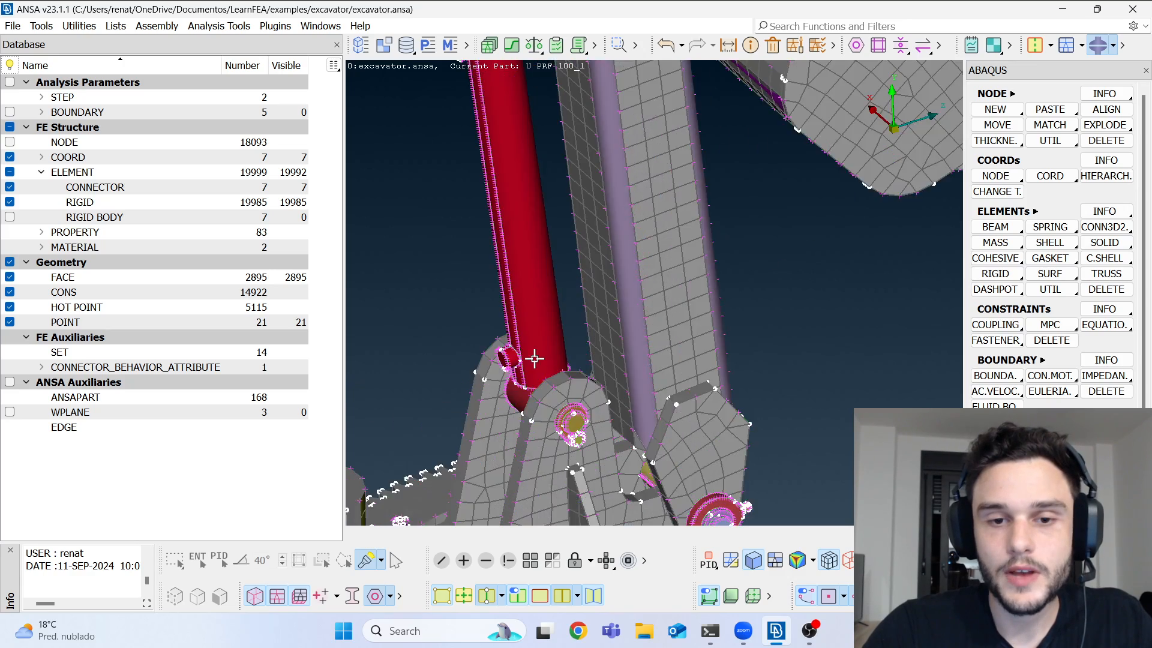
scroll(527, 380, "down", 5)
scroll(531, 336, "up", 5)
scroll(536, 293, "down", 5)
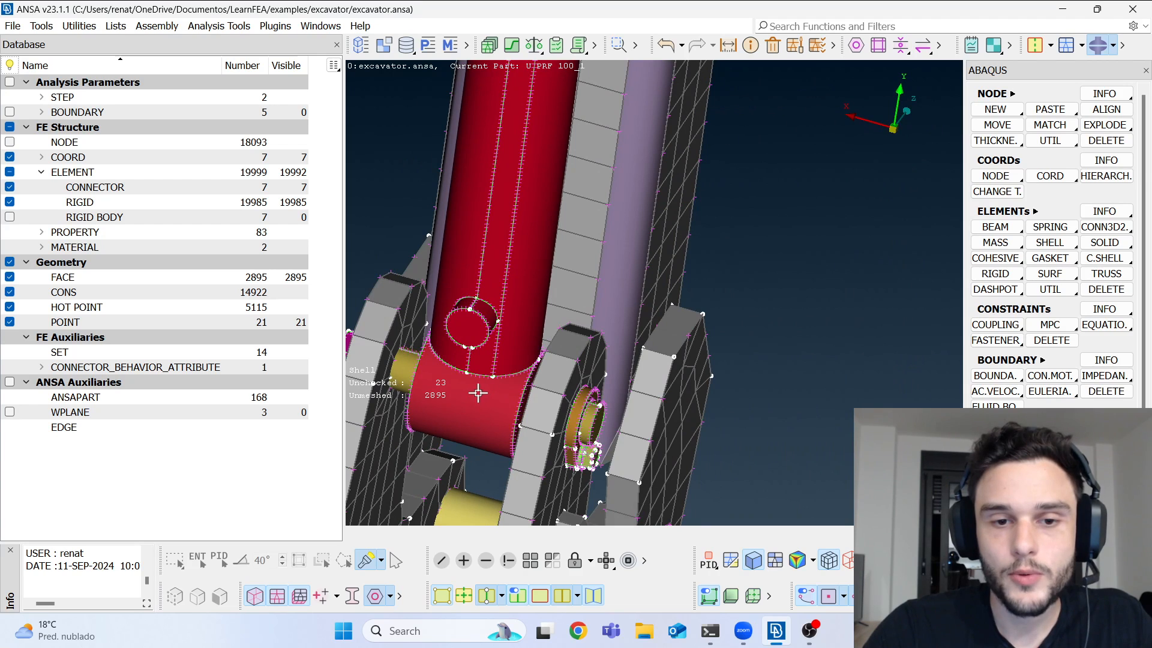
left_click_drag(471, 388, 478, 321, "ctrl")
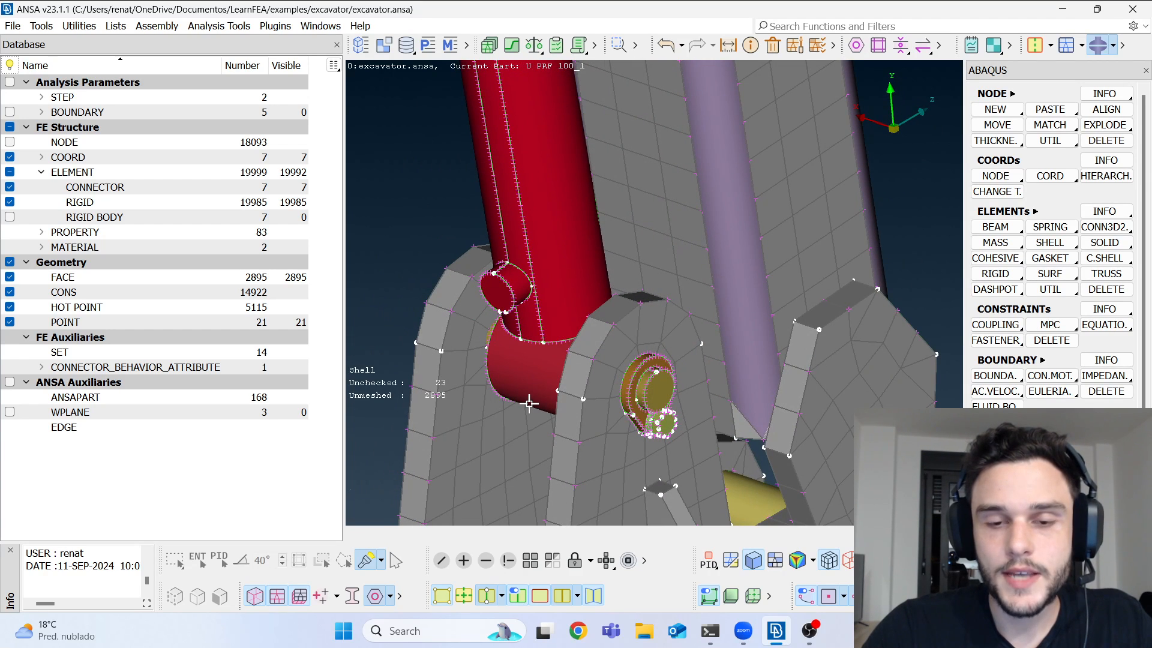
left_click(450, 597)
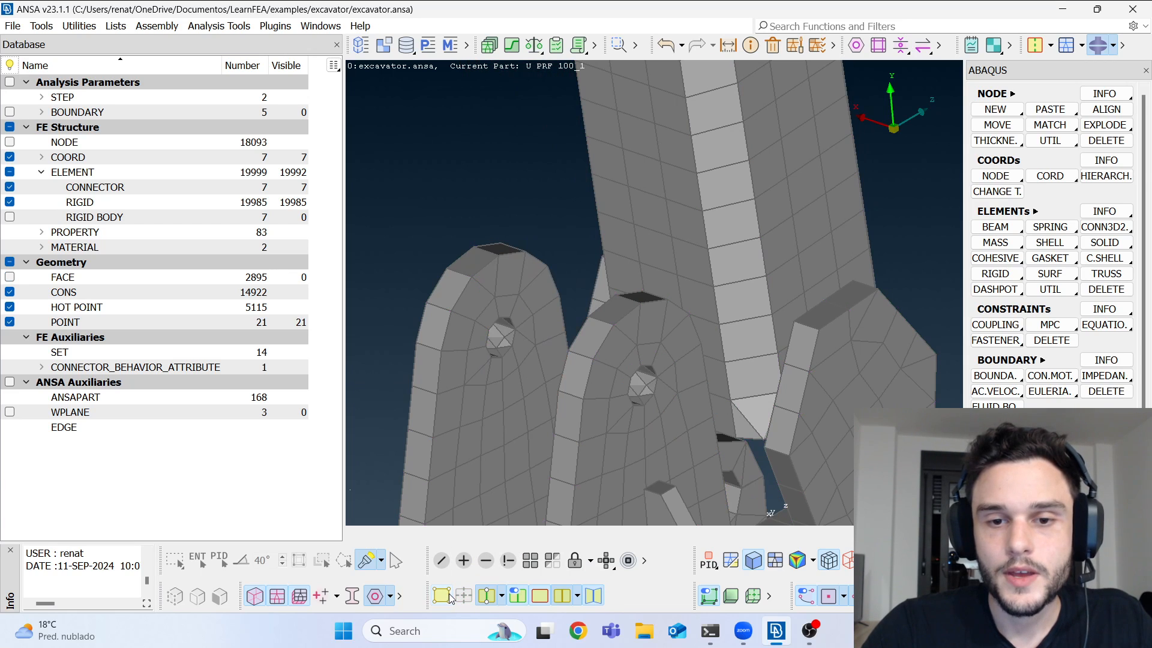
Step: Switch the working module to Classic Topo
left_click(1050, 46)
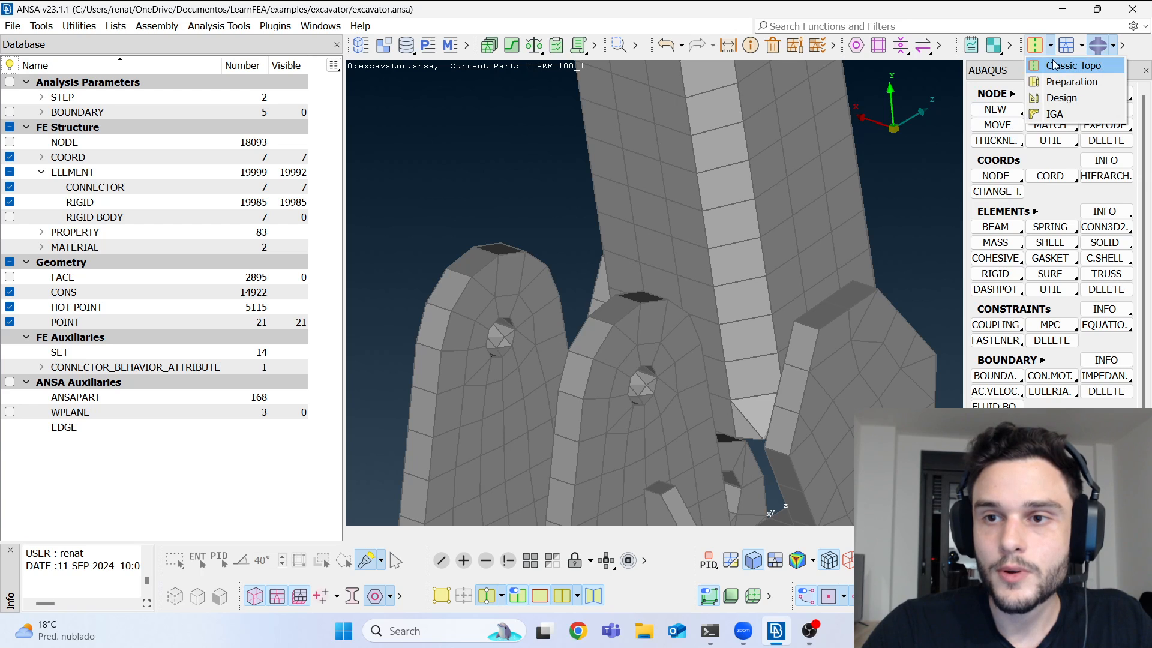
left_click(1054, 65)
key("alt+Tab")
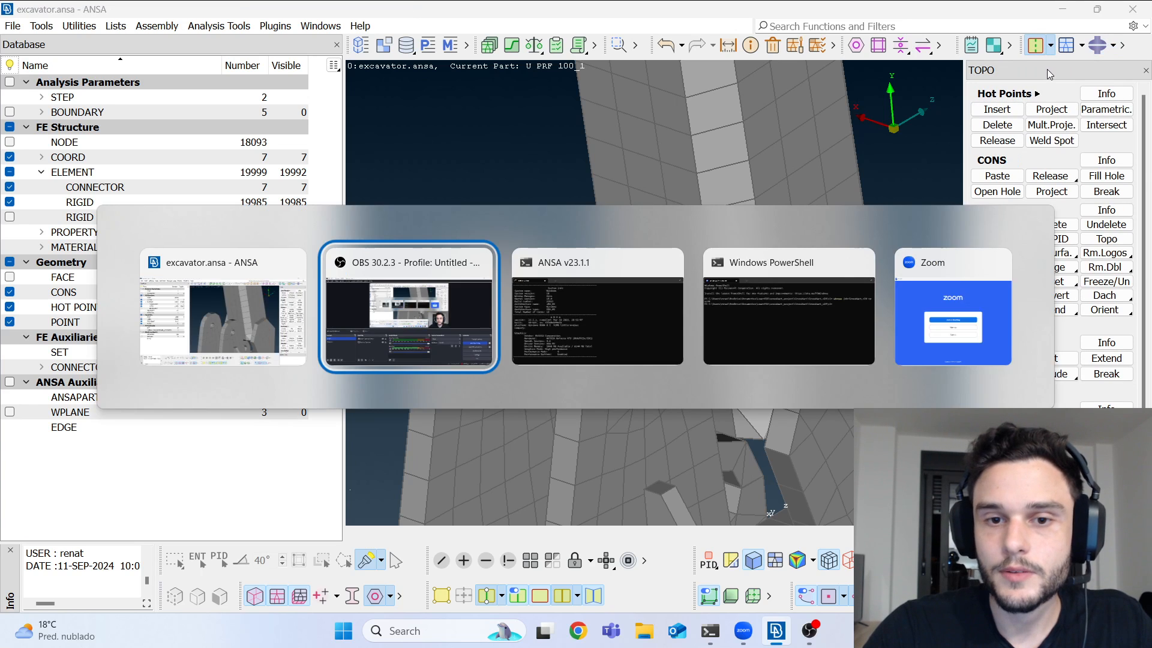
key("alt+Tab")
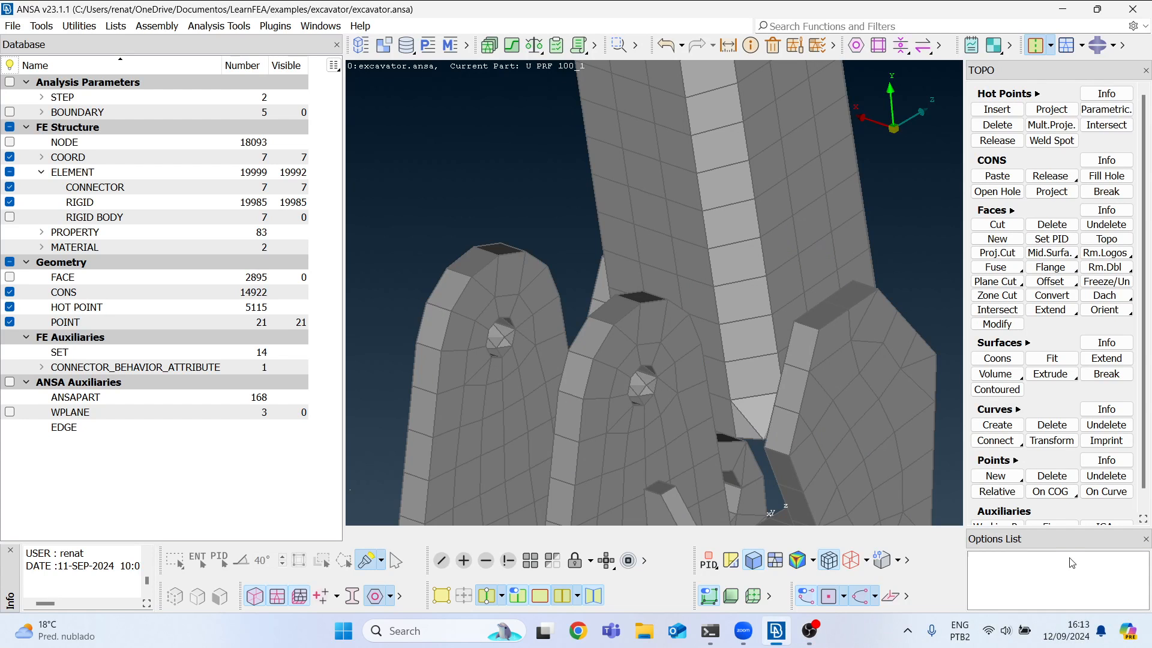
Step: Create a point at the circle centre of the front bracket's pin hole from three nodes on the hole's edge
left_click(1055, 492)
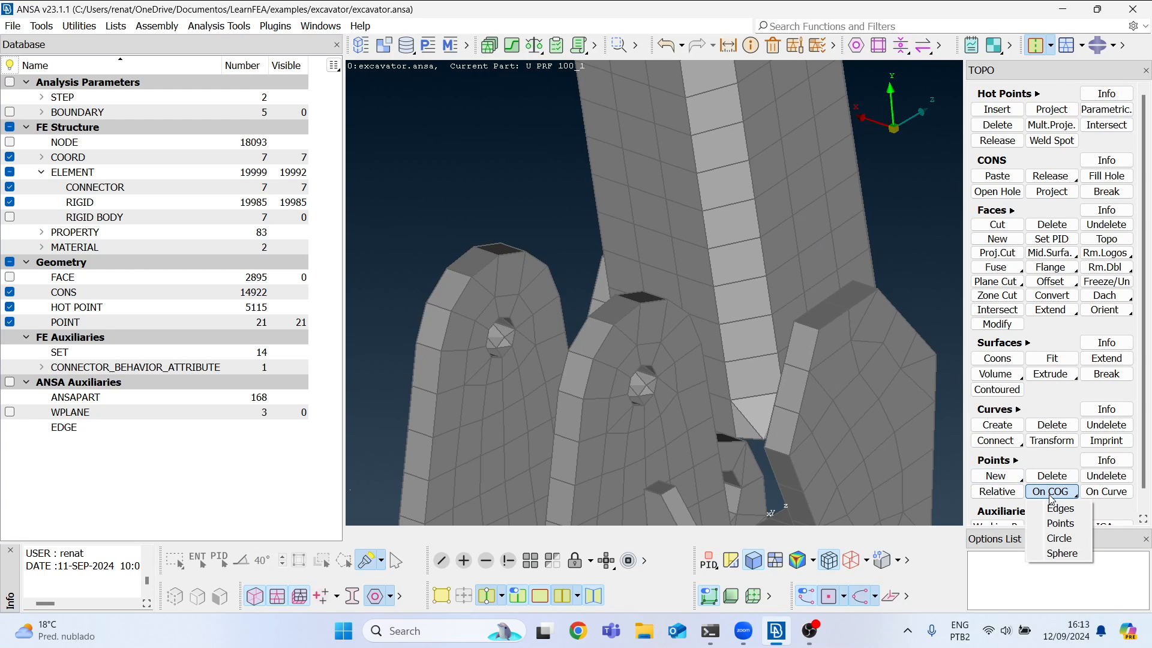
left_click(1060, 539)
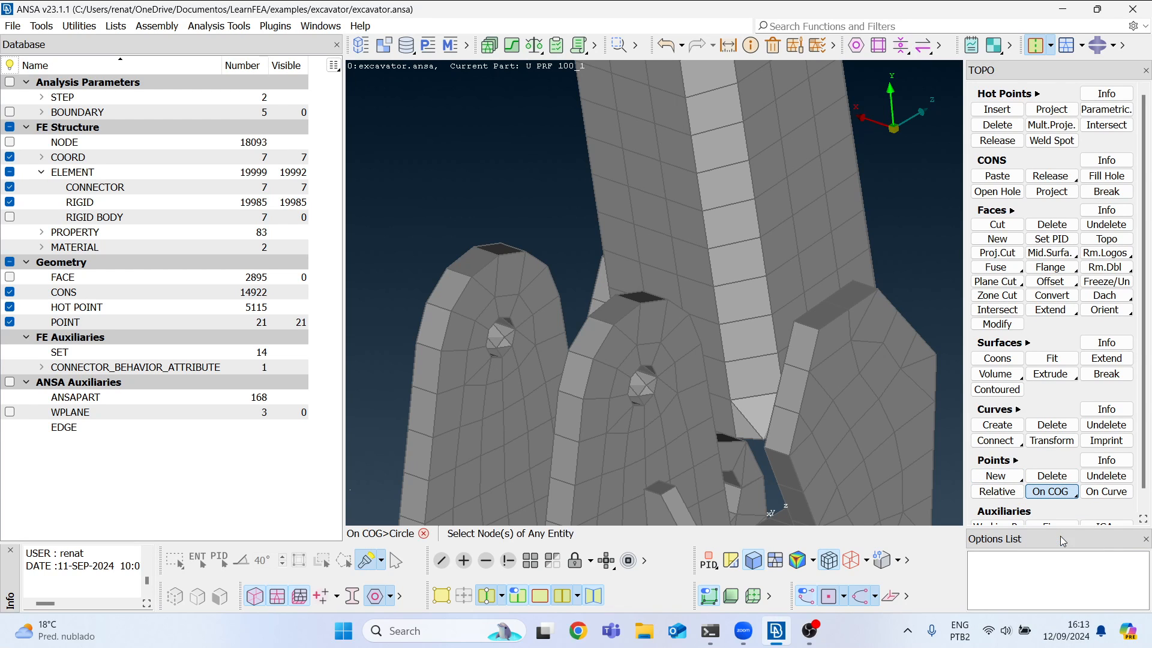
scroll(633, 433, "up", 3)
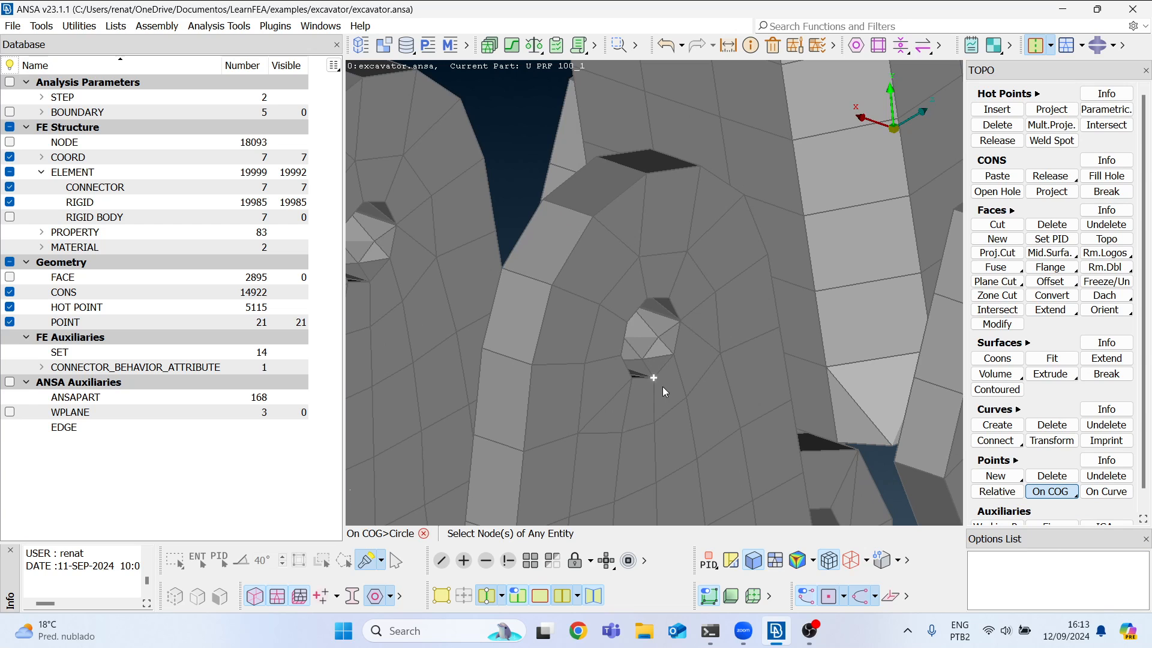
left_click(624, 356)
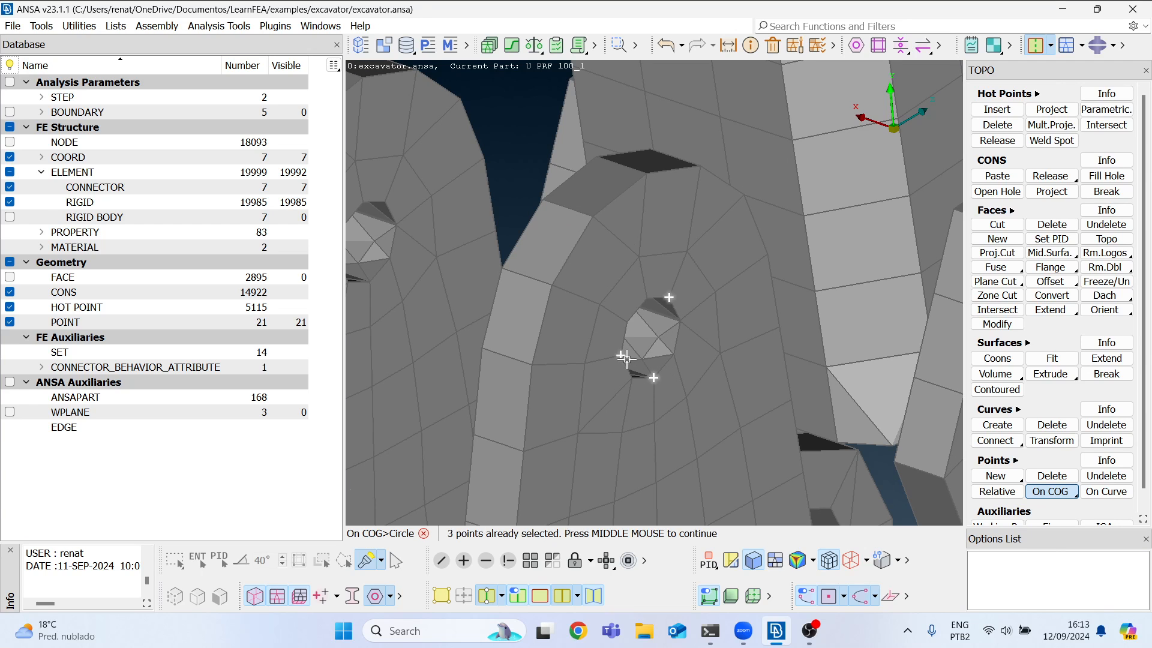
middle_click(674, 384)
Step: Create a point at the circle centre of the opposite lower bracket's pin hole from three nodes on its edge
scroll(727, 396, "down", 5)
scroll(662, 386, "up", 5)
left_click_drag(803, 385, 766, 354, "ctrl")
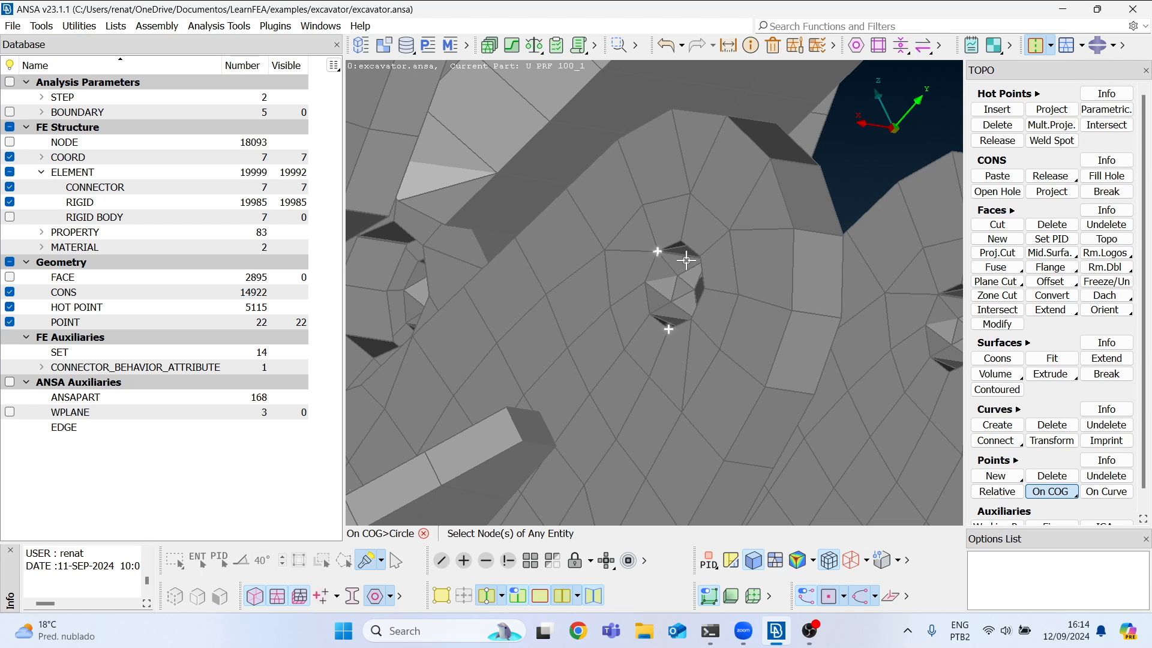
middle_click(714, 293)
Step: Create a point at the centre of gravity of the two lower bracket holes' centre points
scroll(555, 305, "down", 5)
left_click_drag(555, 304, 465, 270, "ctrl")
right_click(1051, 492)
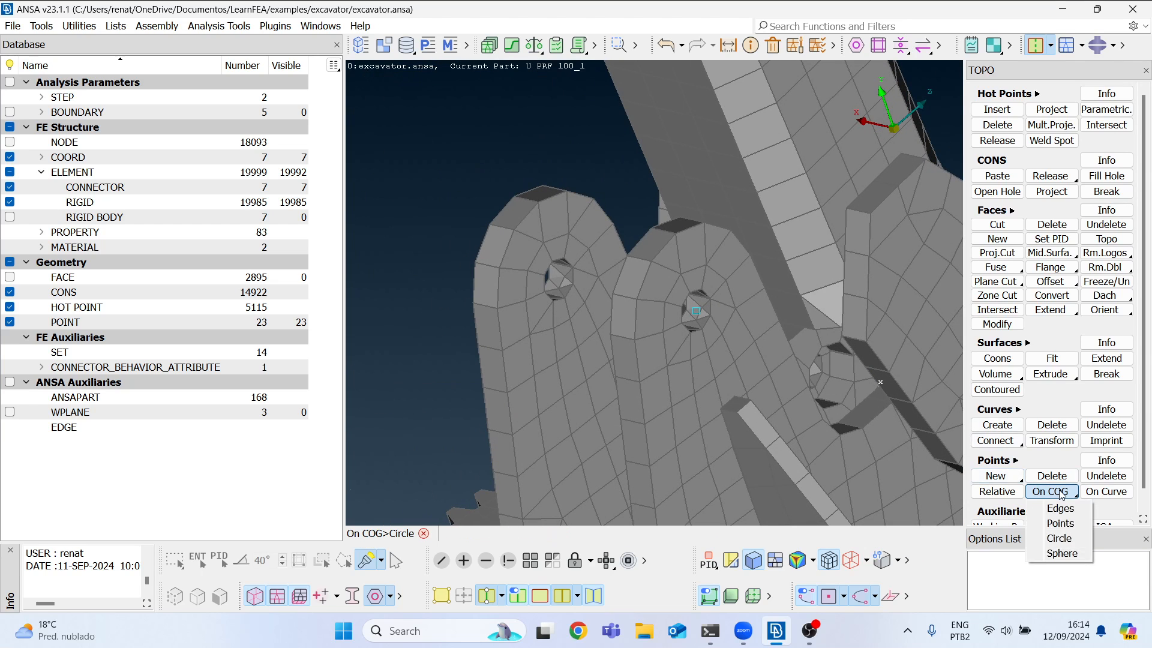
left_click(1072, 524)
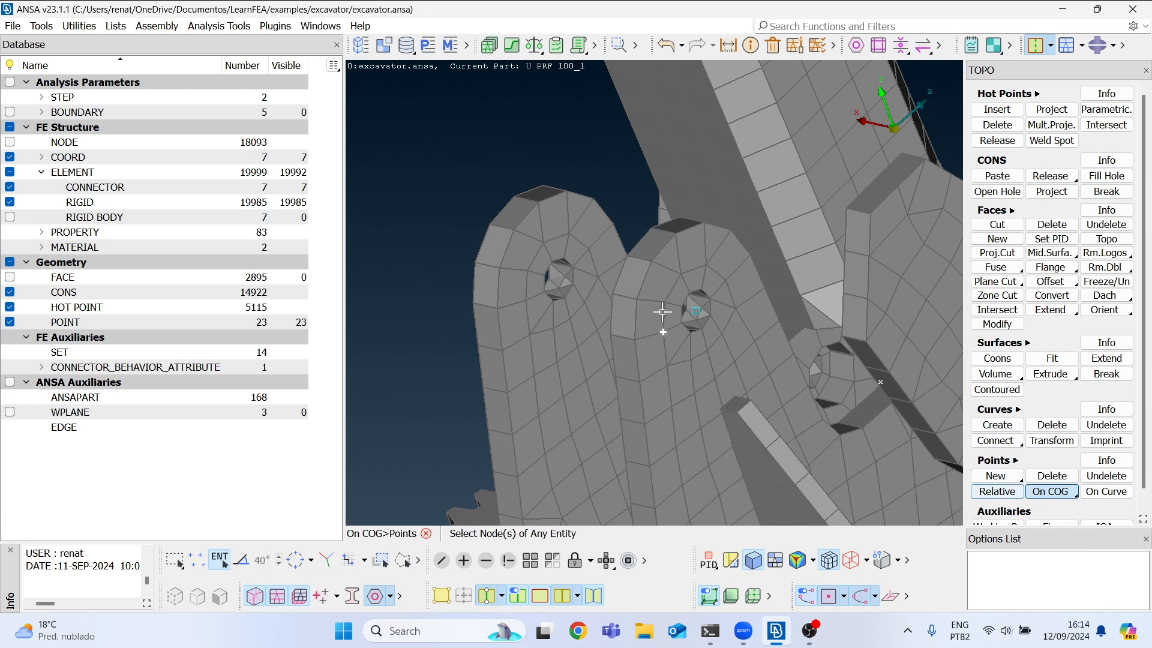
left_click_drag(502, 257, 426, 234, "ctrl")
left_click(420, 226)
middle_click(622, 307)
left_click_drag(567, 273, 480, 235, "ctrl")
key("alt+Tab")
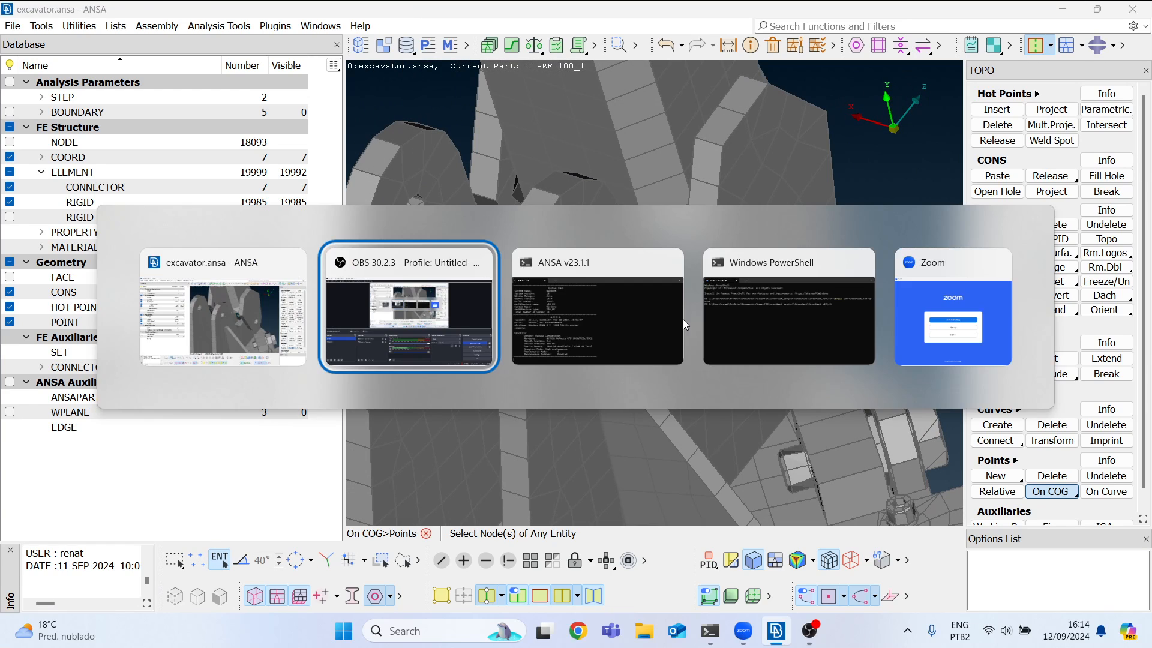
key("alt+Tab")
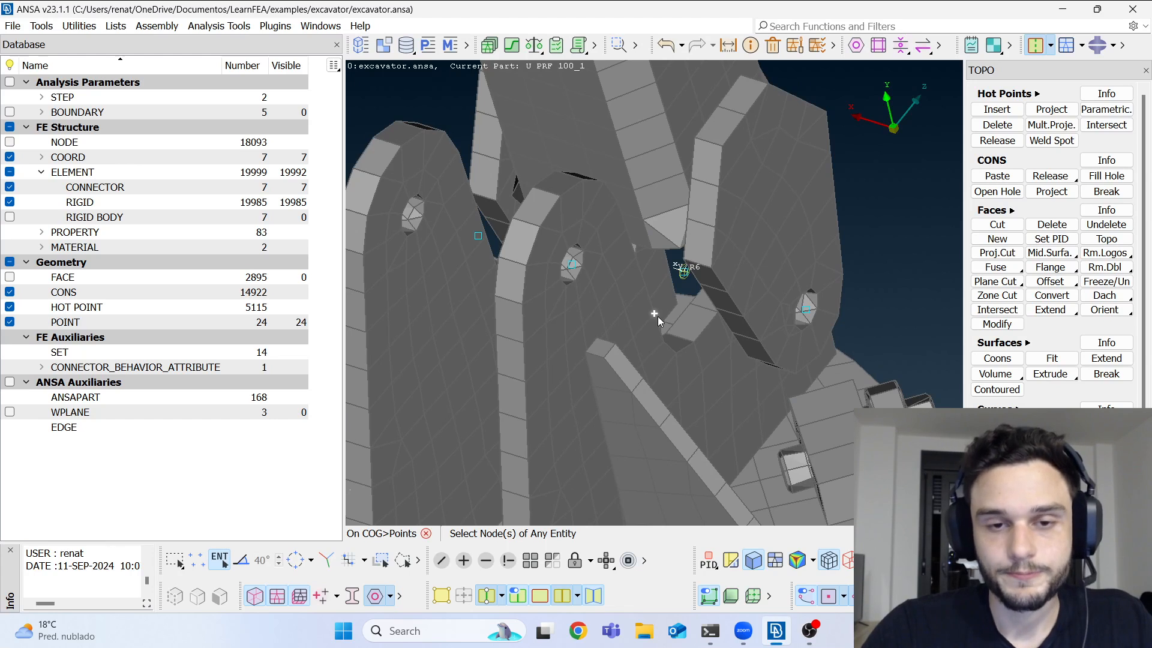
Step: Create a point at the circle centre of one upper lug's pin hole from three nodes on the hole's edge
left_click_drag(657, 316, 550, 290, "ctrl")
scroll(550, 290, "up", 5)
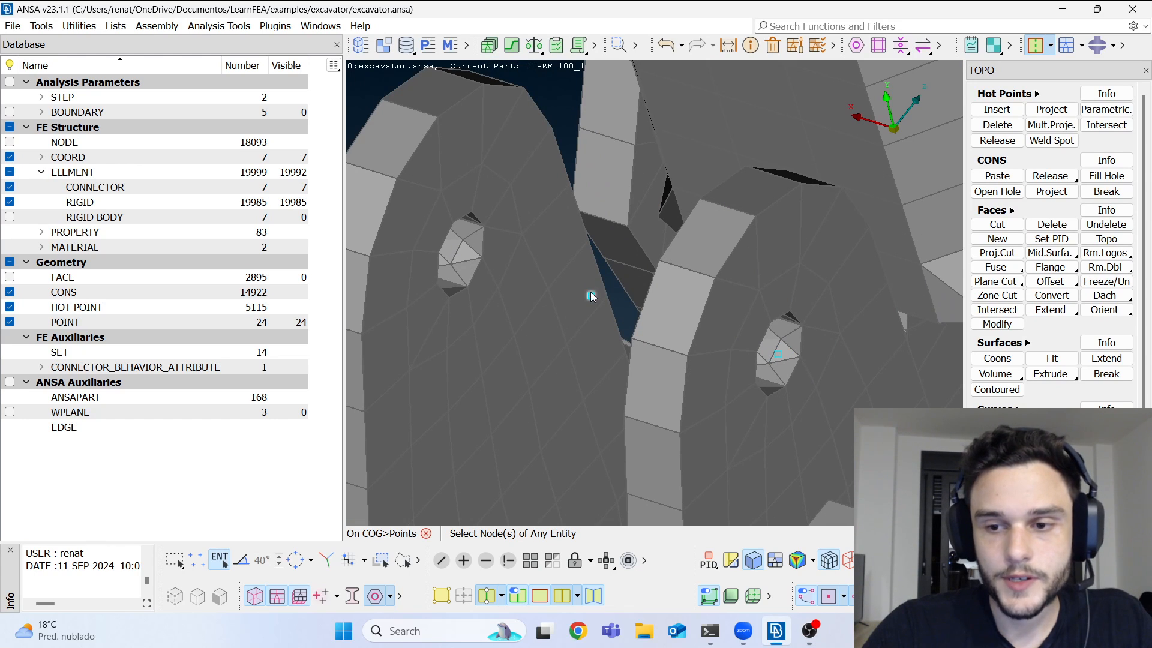
scroll(594, 444, "down", 8)
scroll(563, 358, "up", 10)
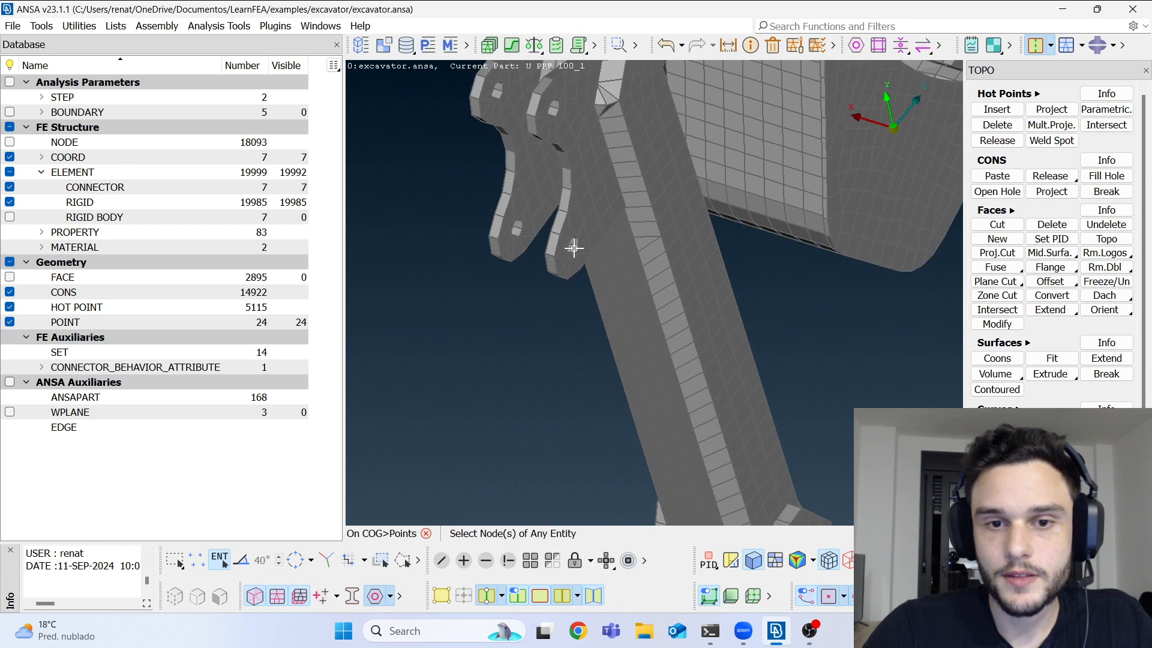
scroll(591, 249, "down", 3)
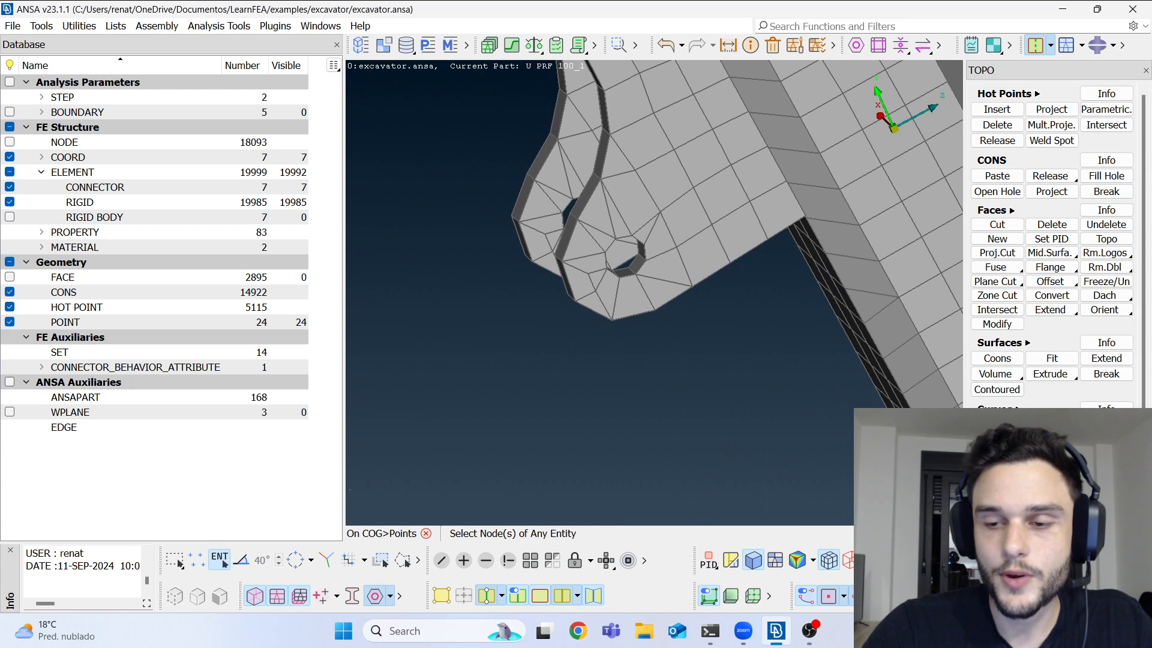
key("Escape")
left_click(1049, 522)
left_click(639, 274)
scroll(640, 274, "up", 4)
left_click_drag(641, 274, 683, 246, "ctrl")
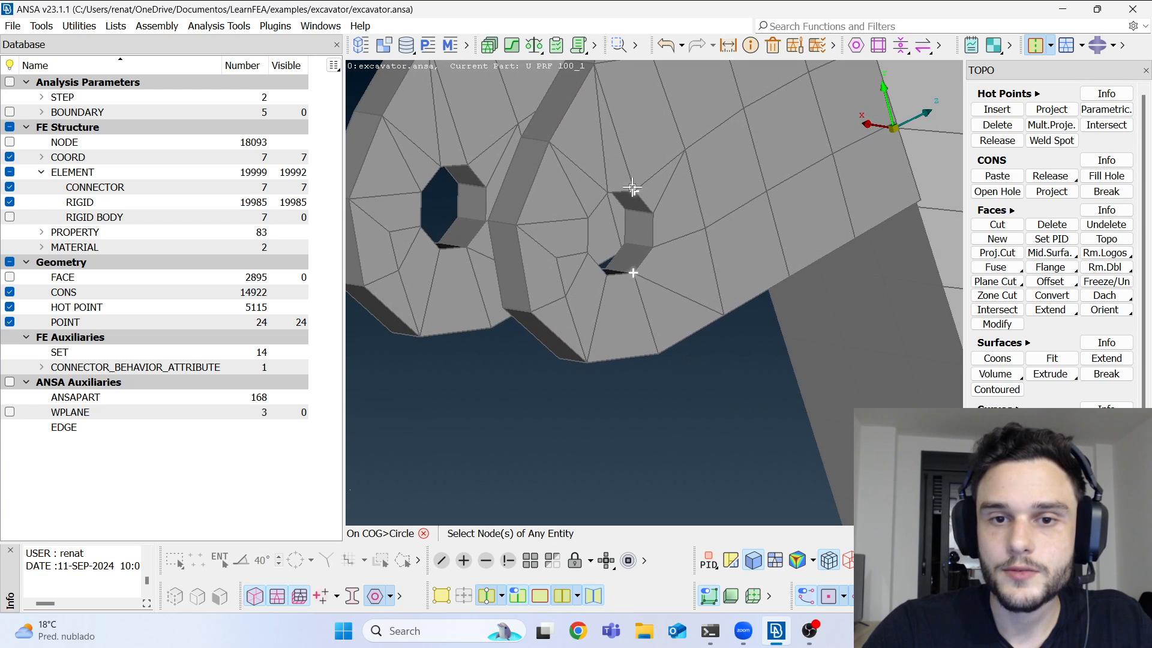
left_click(585, 242)
middle_click(599, 252)
Step: Create a point at the circle centre of the other upper lug's pin hole from three edge nodes
scroll(651, 331, "down", 3)
scroll(651, 331, "up", 5)
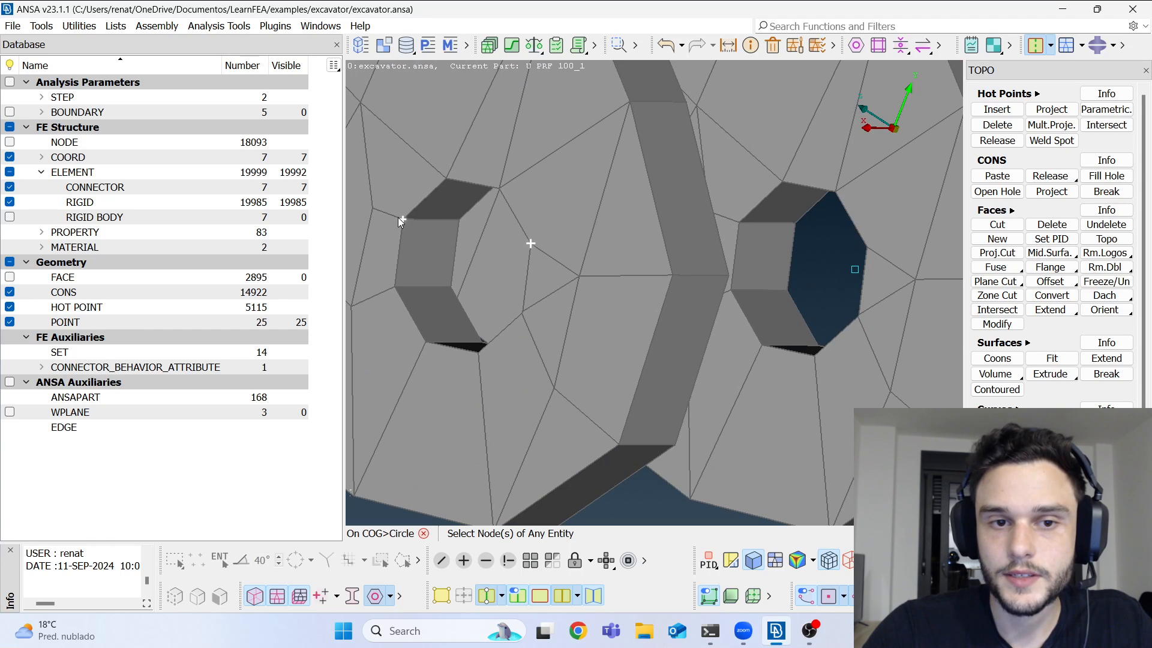
left_click(425, 342)
middle_click(455, 338)
Step: Create a point midway between the two upper lug holes' centre points using the COG of points
scroll(563, 319, "down", 3)
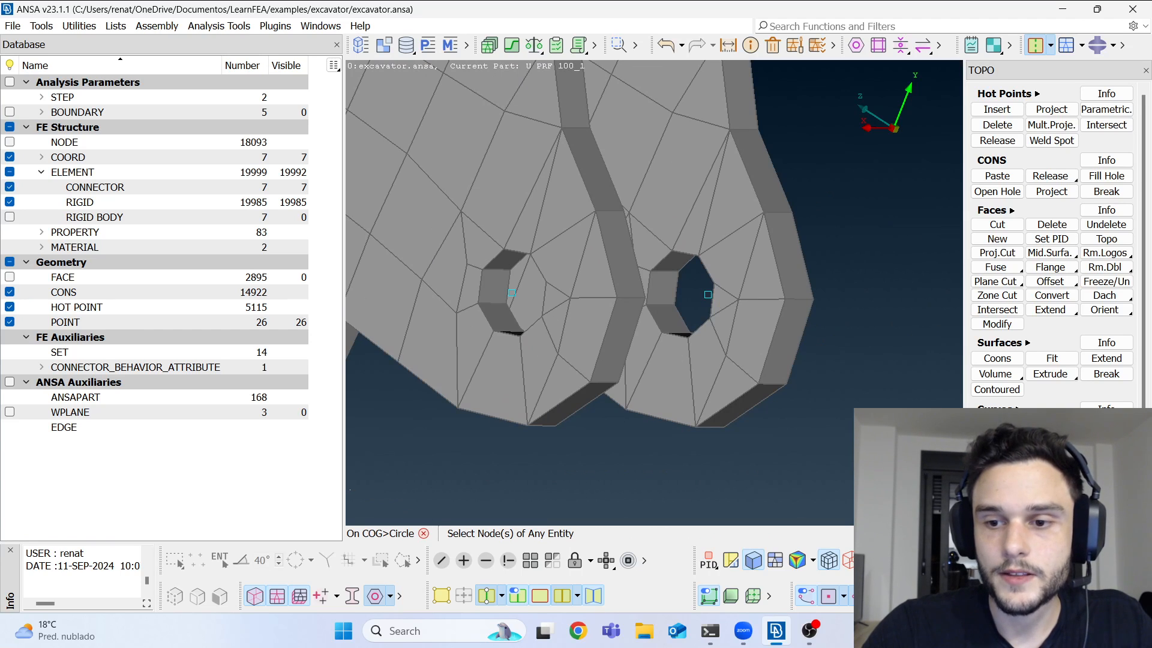
left_click(1051, 522)
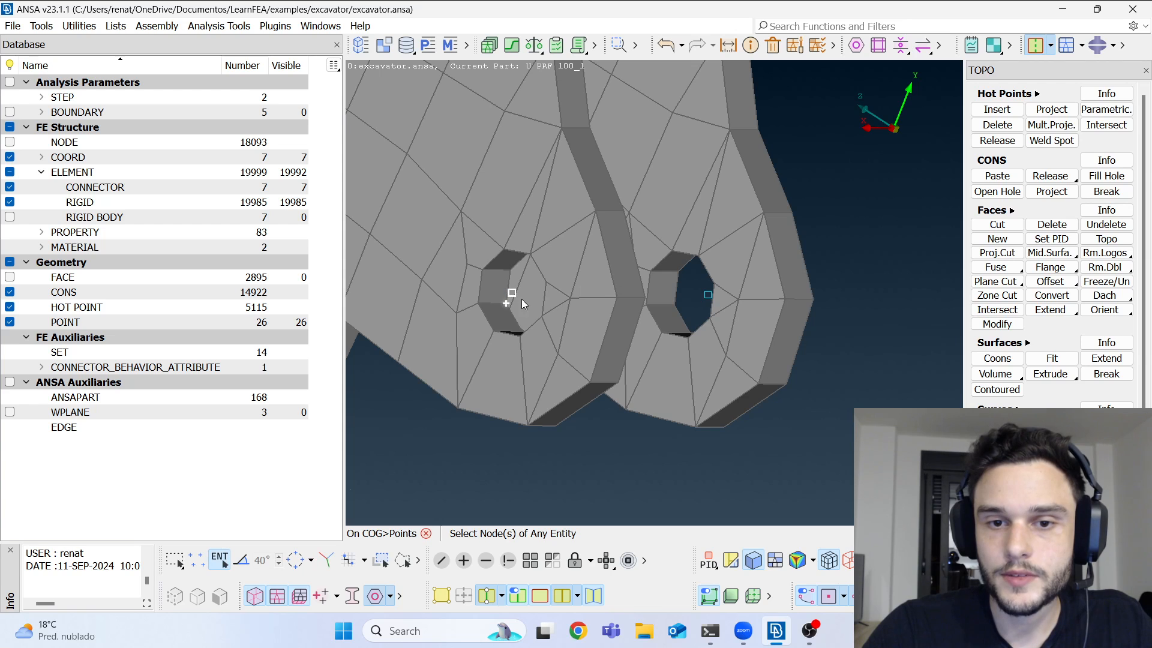
left_click(704, 294)
middle_click(704, 293)
Step: Examine the locations of the new midpoints at the lower brackets and the upper lugs where the cylinder attaches
scroll(648, 210, "down", 10)
left_click_drag(648, 210, 556, 284, "ctrl")
scroll(639, 307, "up", 6)
middle_click_drag(639, 310, 628, 385, "ctrl")
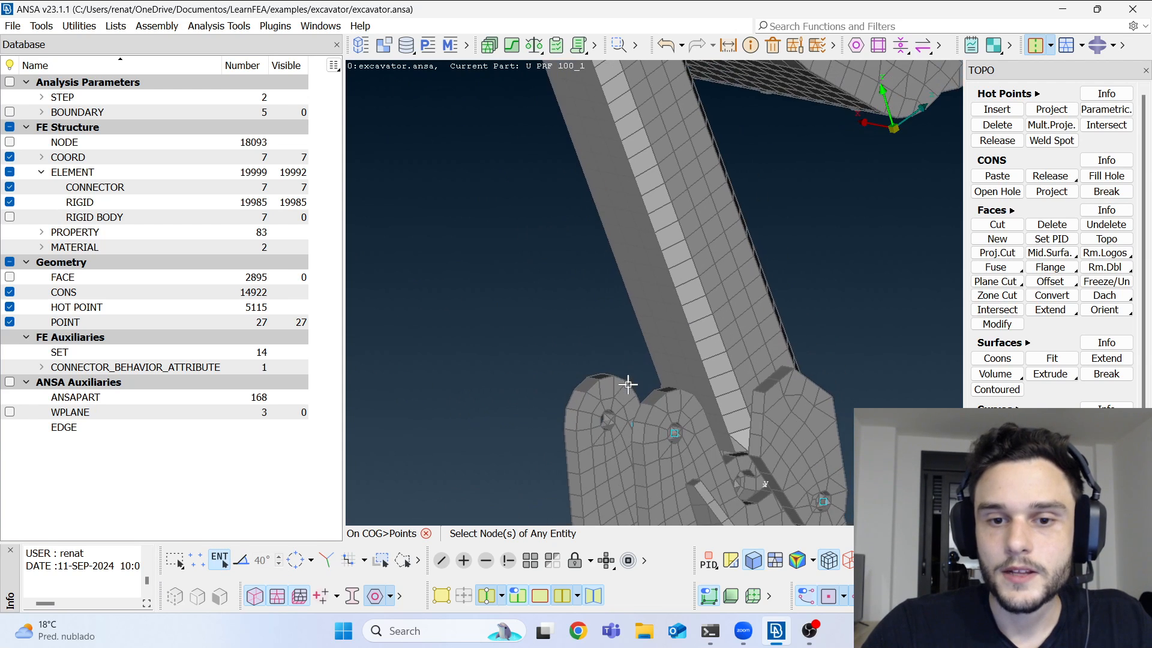
left_click_drag(627, 385, 653, 392, "ctrl")
left_click_drag(628, 352, 610, 400, "ctrl")
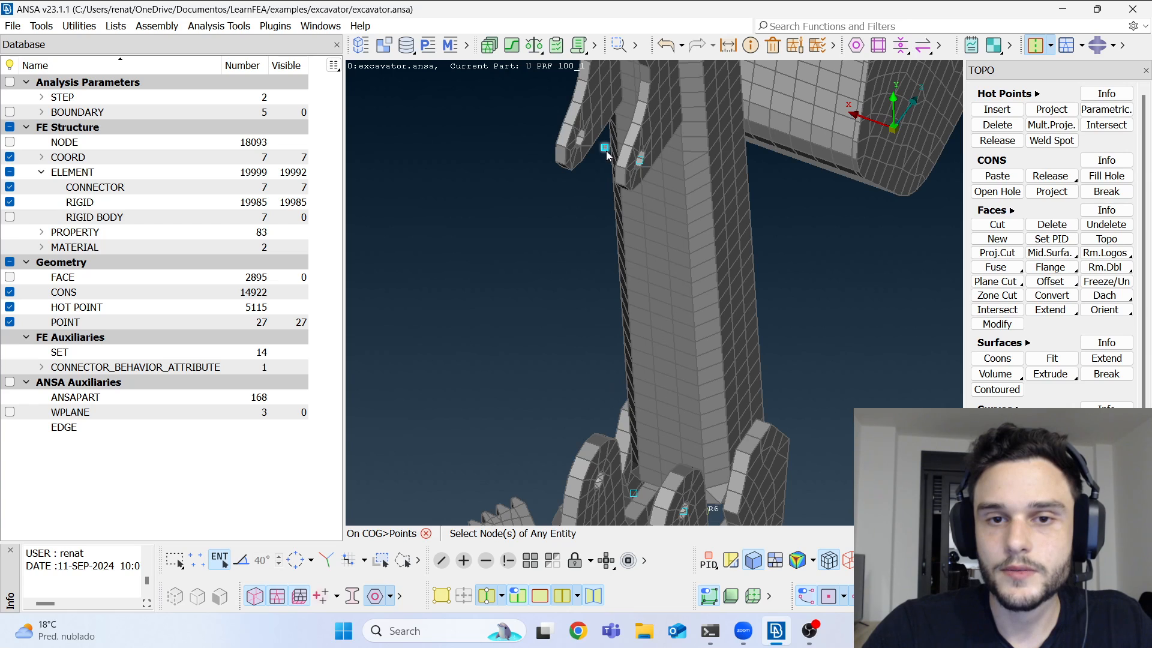
scroll(661, 257, "down", 3)
left_click_drag(661, 256, 633, 304, "ctrl")
scroll(641, 312, "down", 2)
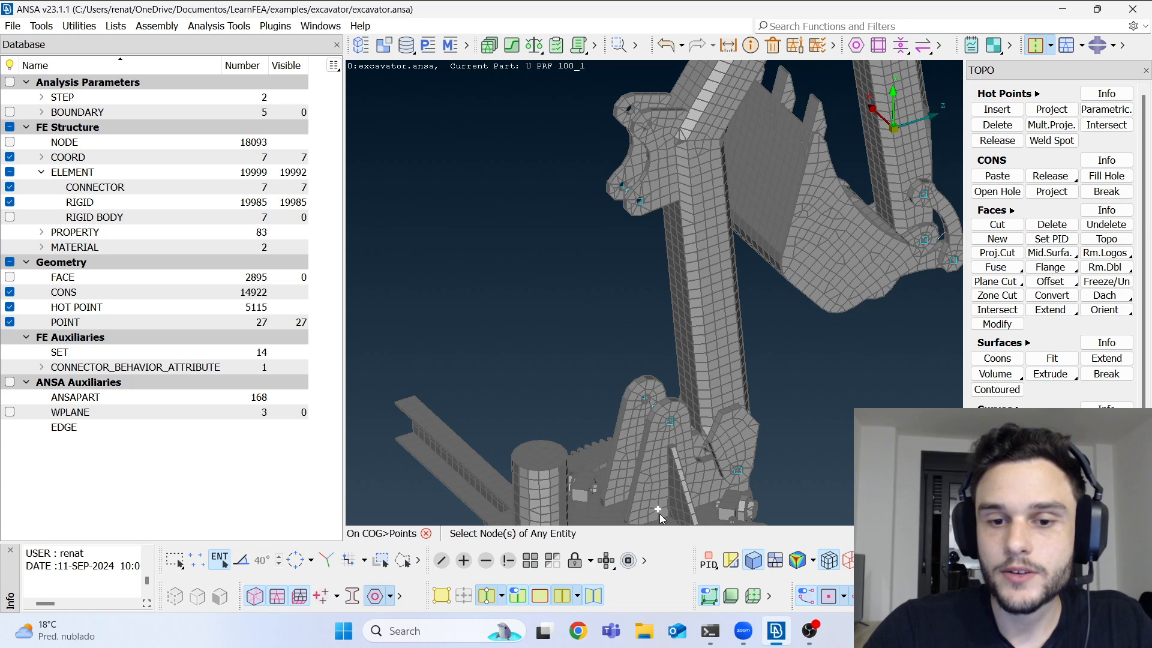
Step: Switch to Google Chrome with the presenter's profile and search the web for "abaqus users guide"
left_click(577, 630)
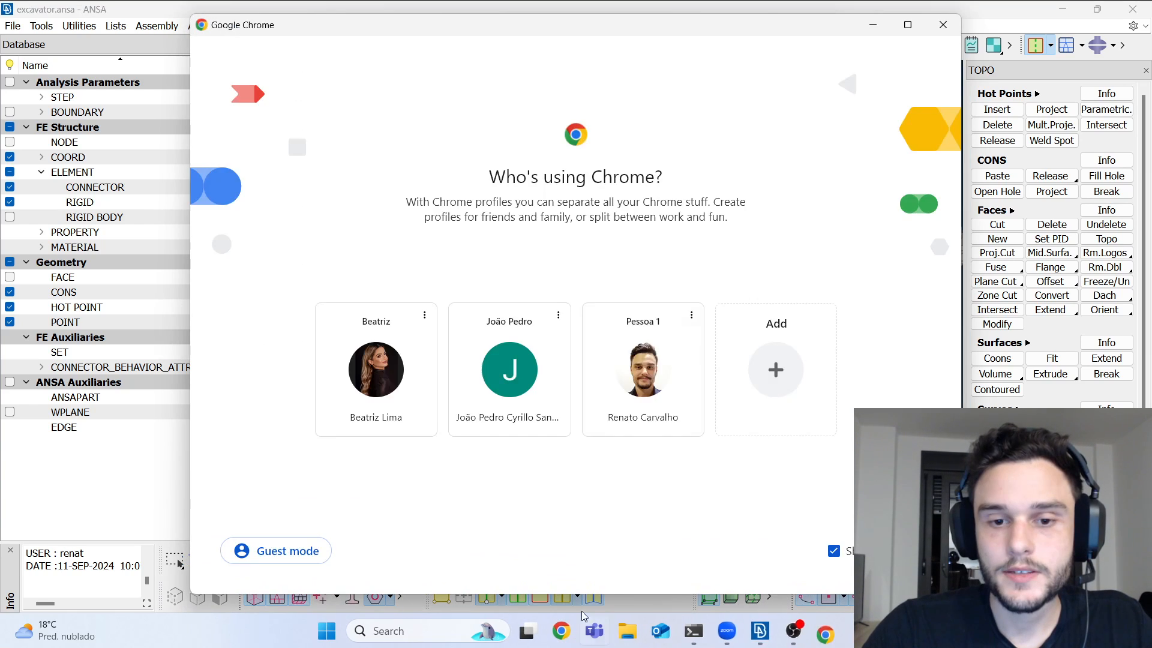
left_click(607, 367)
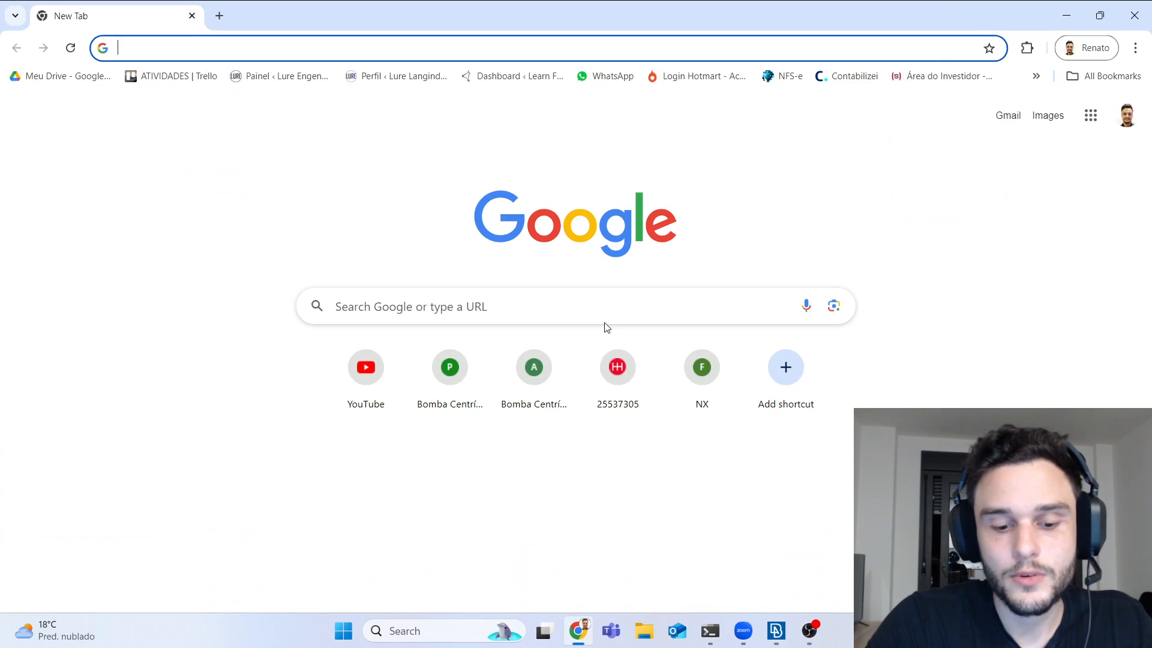
type("abaa")
key("BackSpace")
type("u")
key("BackSpace")
type("qus")
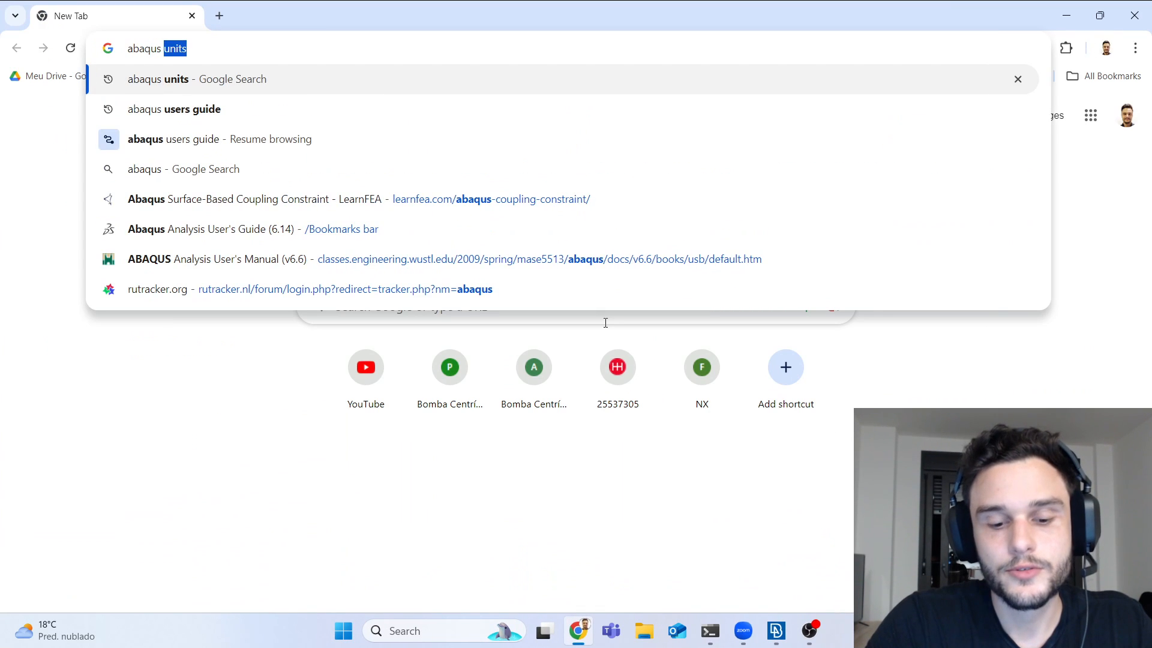
type("ers guide")
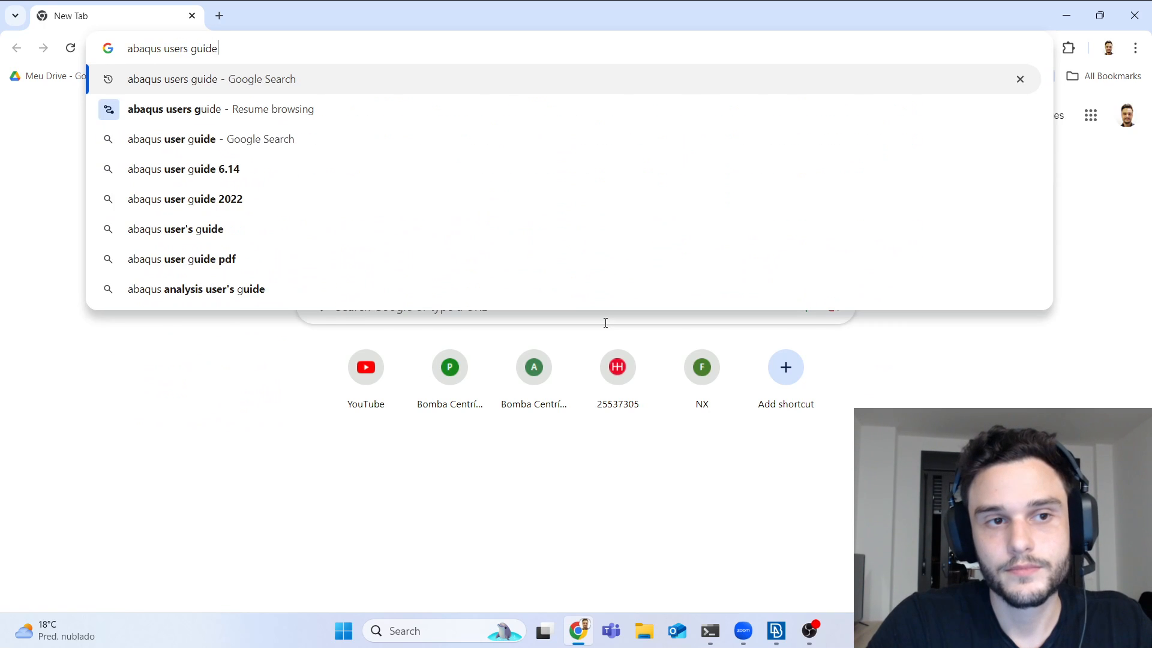
key("Return")
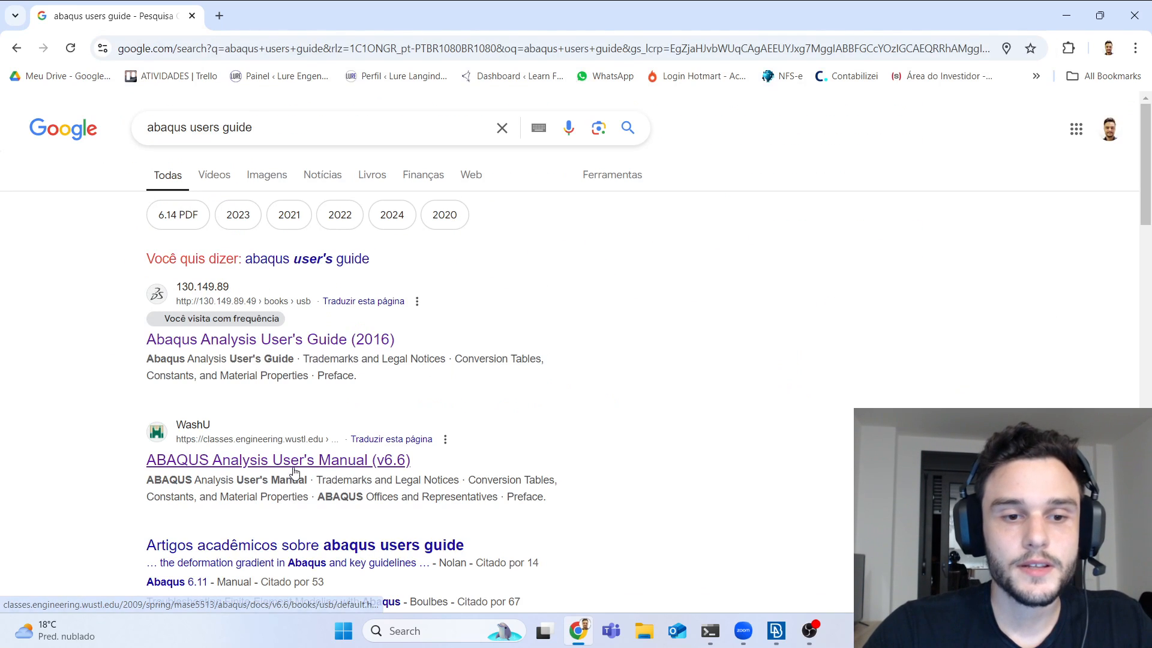
Step: Open the ABAQUS Analysis User's Manual (v6.6) and go to section 25.1.5 Connection-type library under Connector Elements
left_click(193, 463)
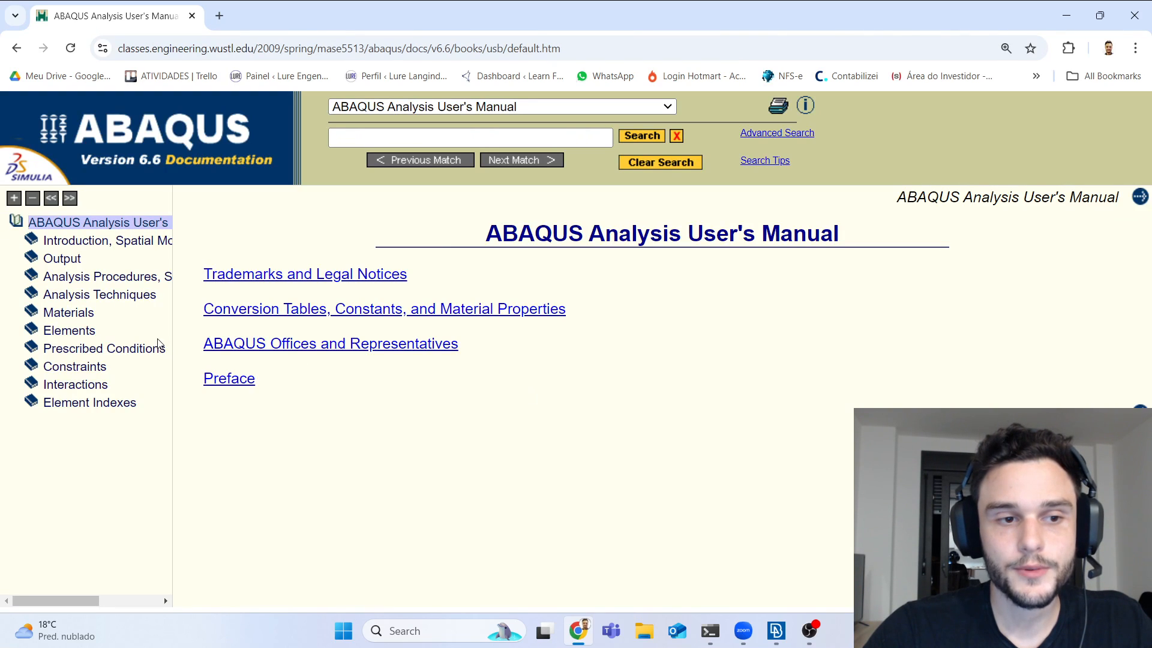
left_click(31, 331)
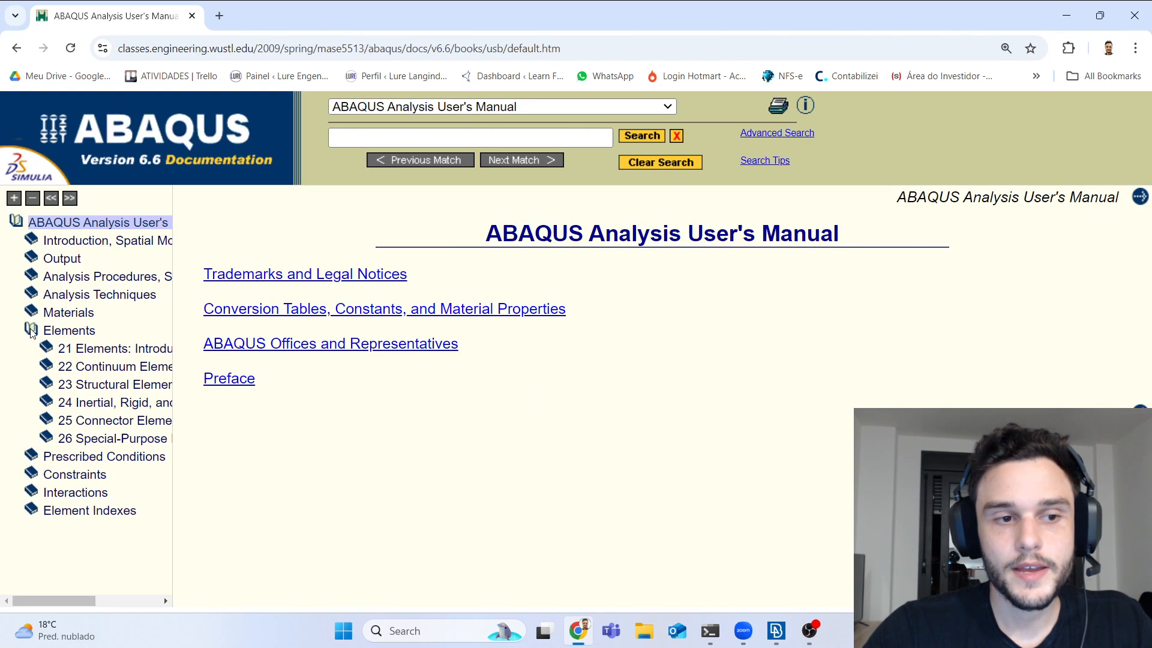
left_click(52, 423)
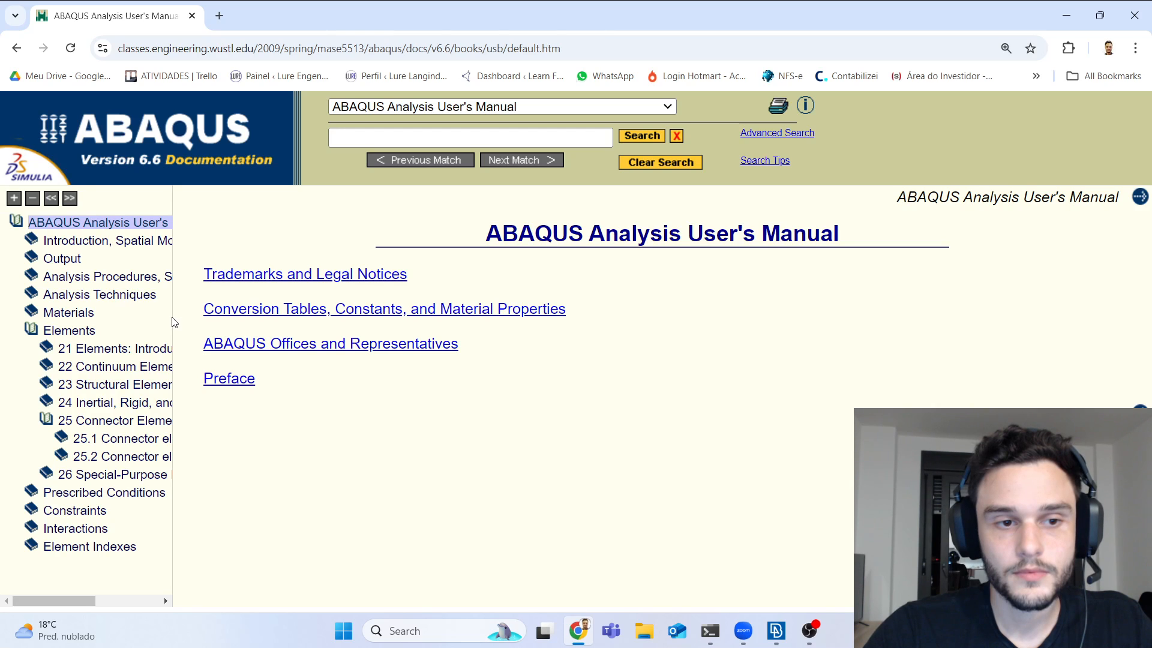
left_click_drag(172, 316, 282, 309)
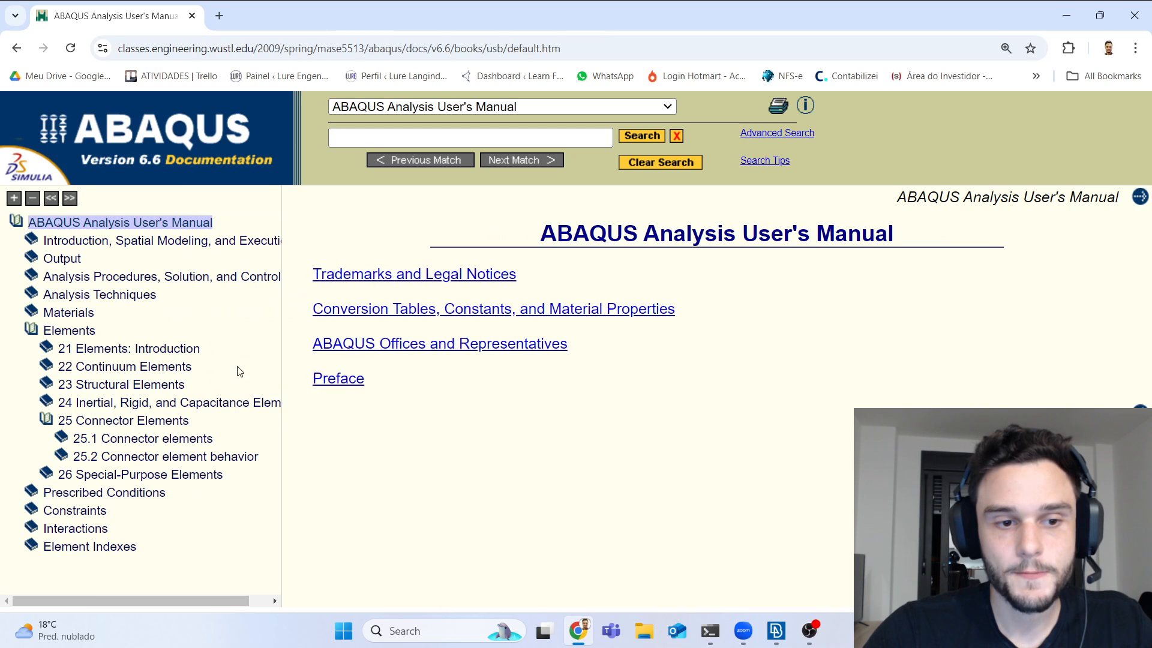
left_click(62, 439)
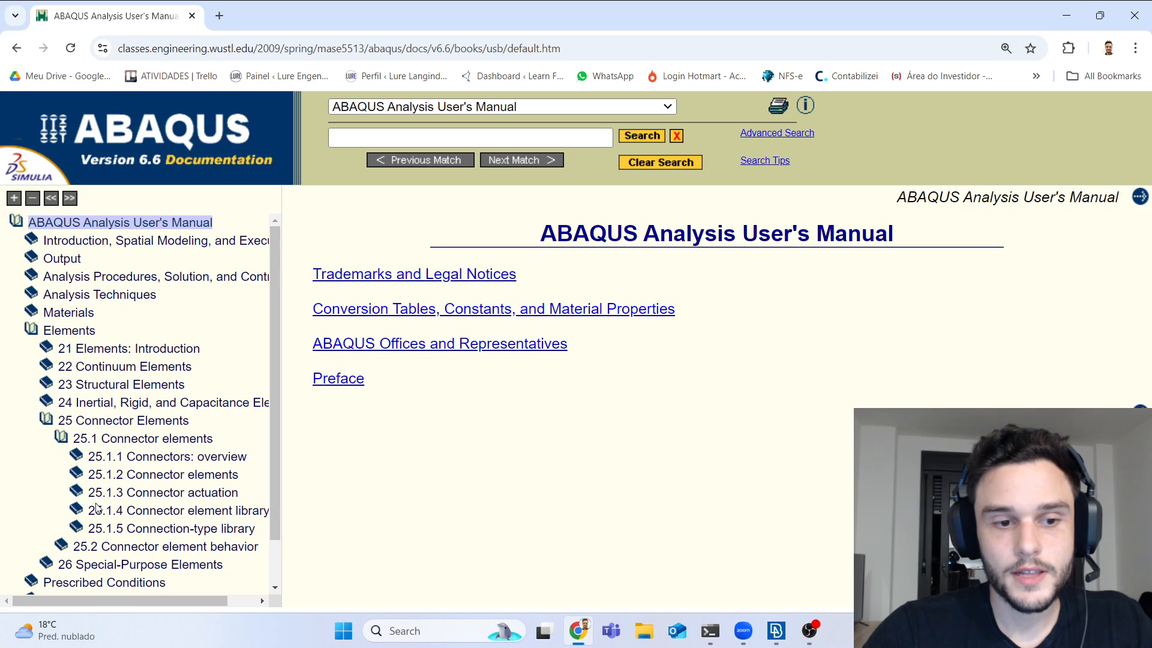
left_click(168, 530)
scroll(168, 531, "down", 1)
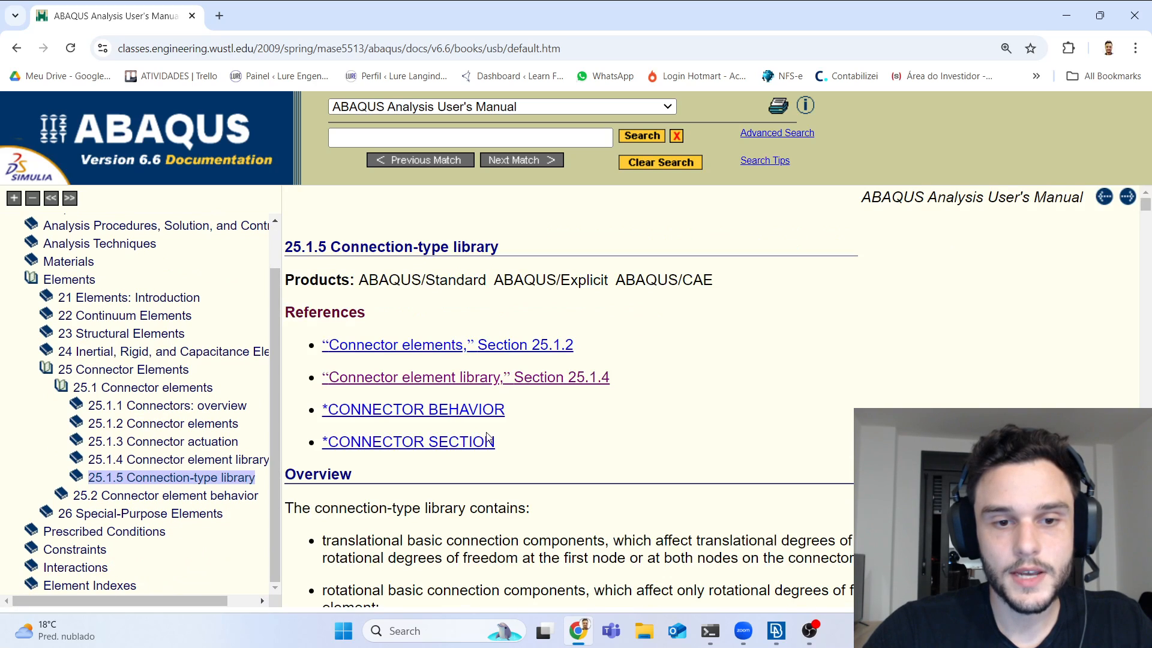
Step: Find "translator" on the page and go to the heading of the TRANSLATOR connection type's own entry
scroll(492, 432, "down", 3)
scroll(492, 431, "down", 3)
key("ctrl+f")
type("tr")
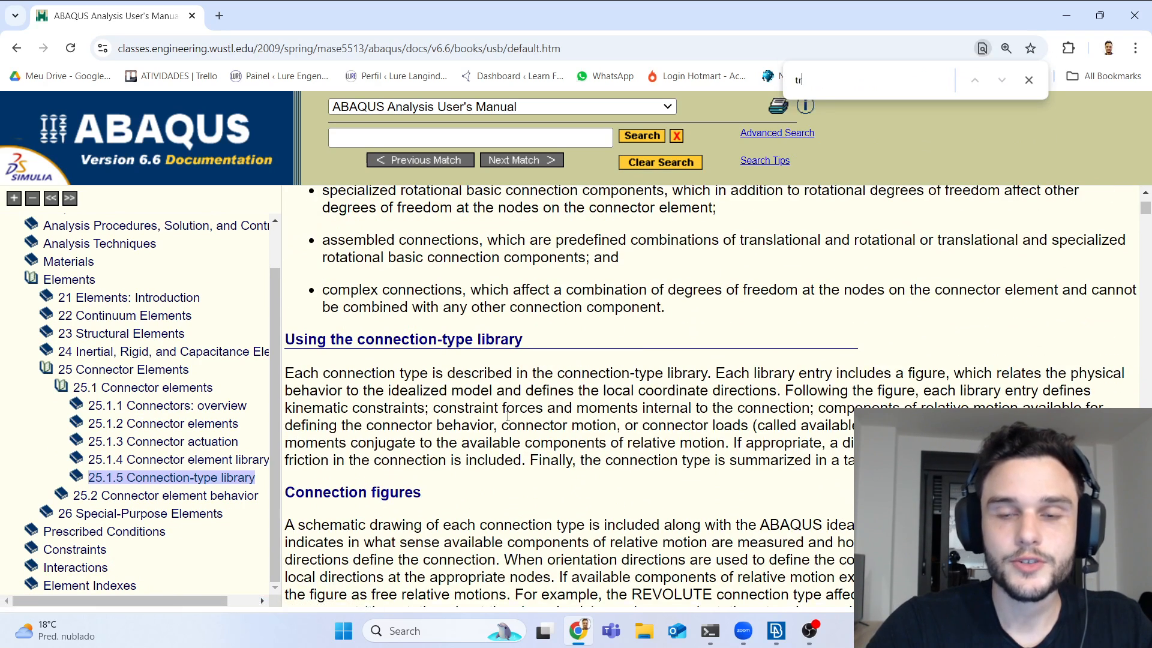
type("anslator")
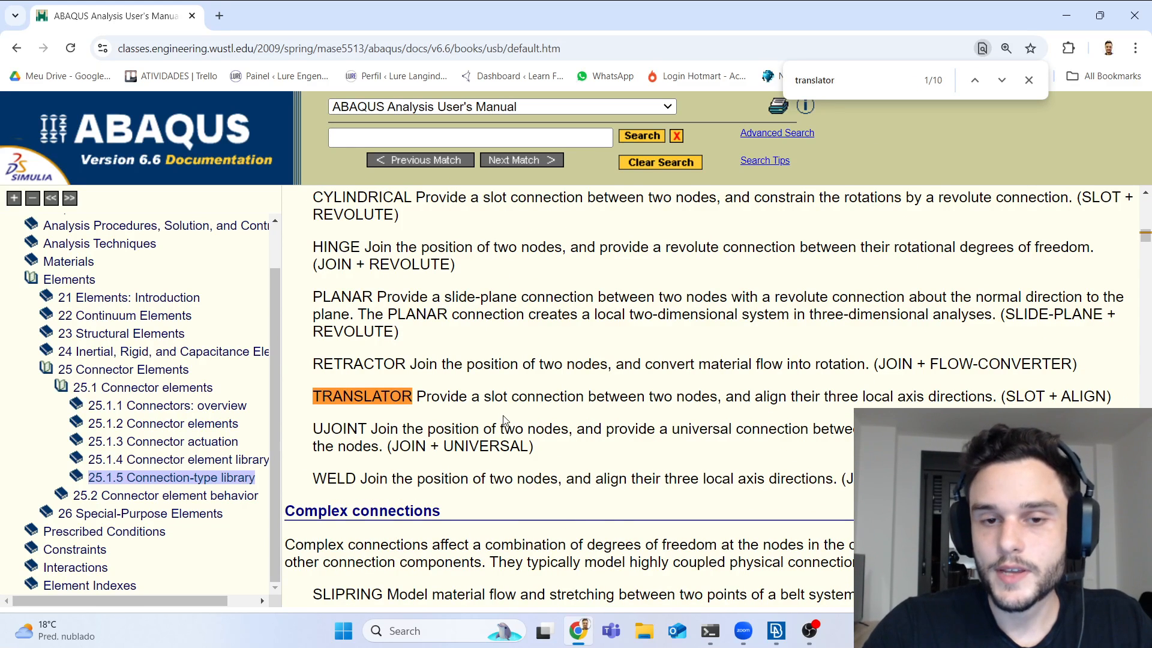
key("Return")
key("Return")
scroll(486, 398, "down", 2)
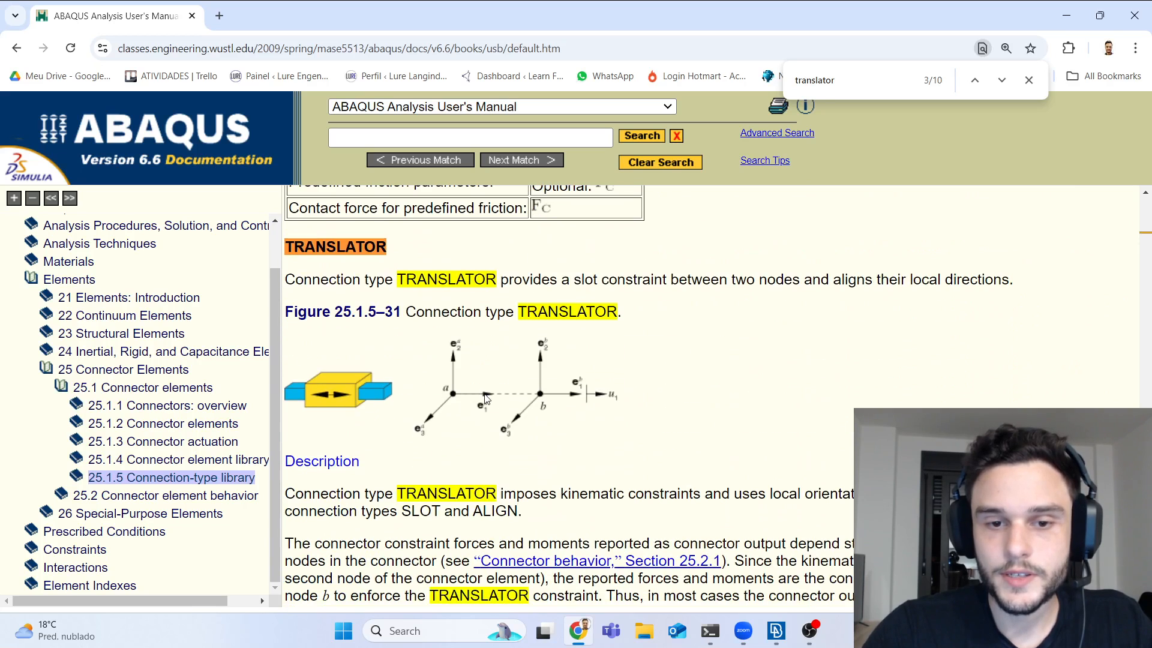
key("Escape")
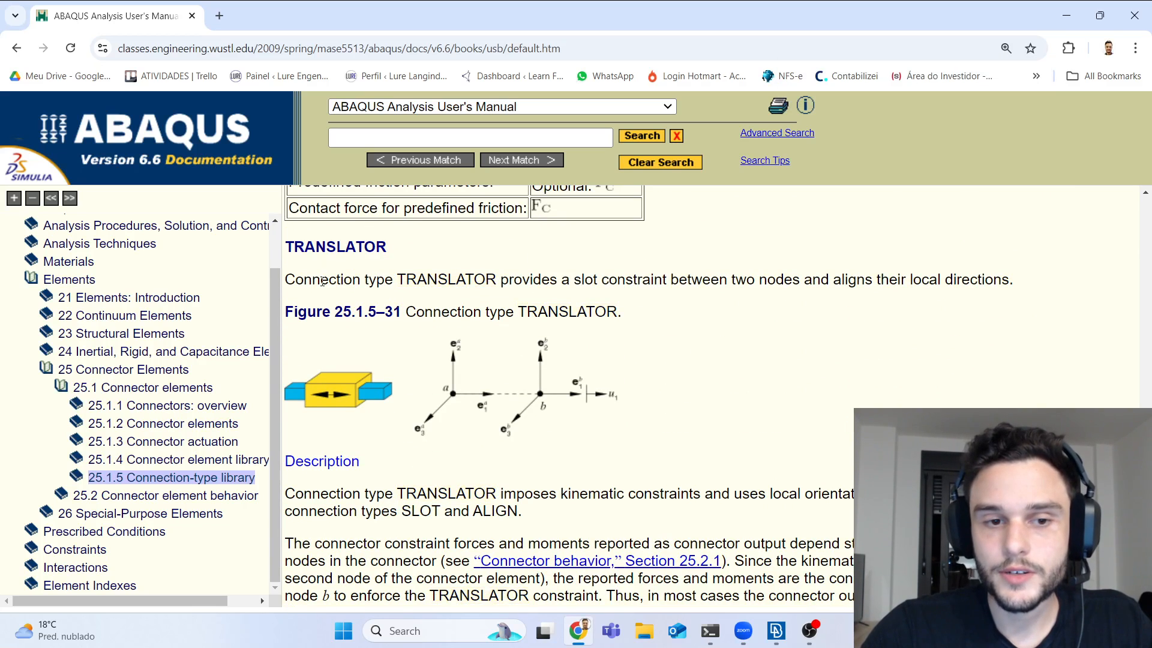
Step: Read the TRANSLATOR connection's figure, description and friction notes, checking how nodes a and b and their local axes are defined
scroll(457, 274, "down", 2)
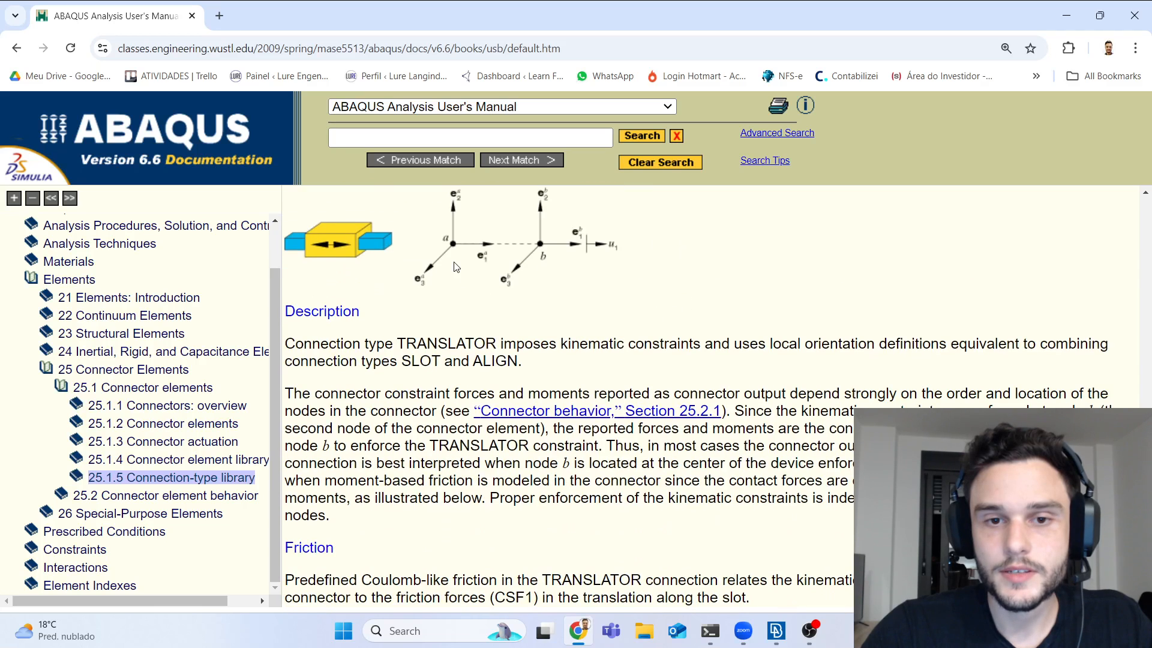
scroll(414, 303, "up", 2)
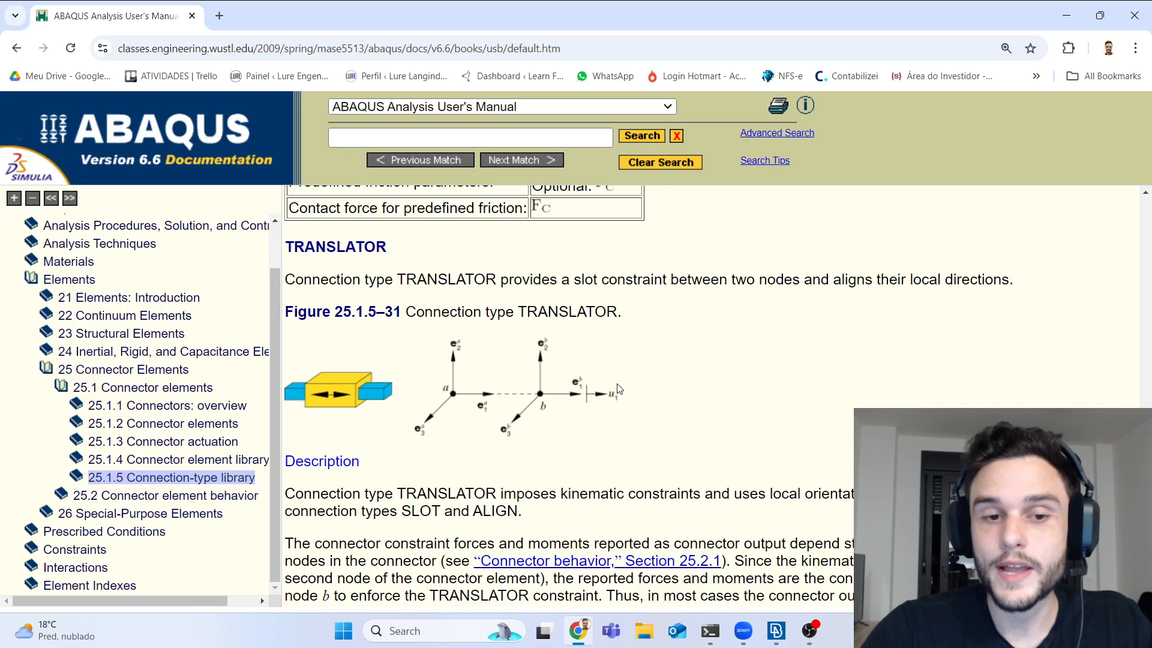
scroll(608, 386, "down", 2)
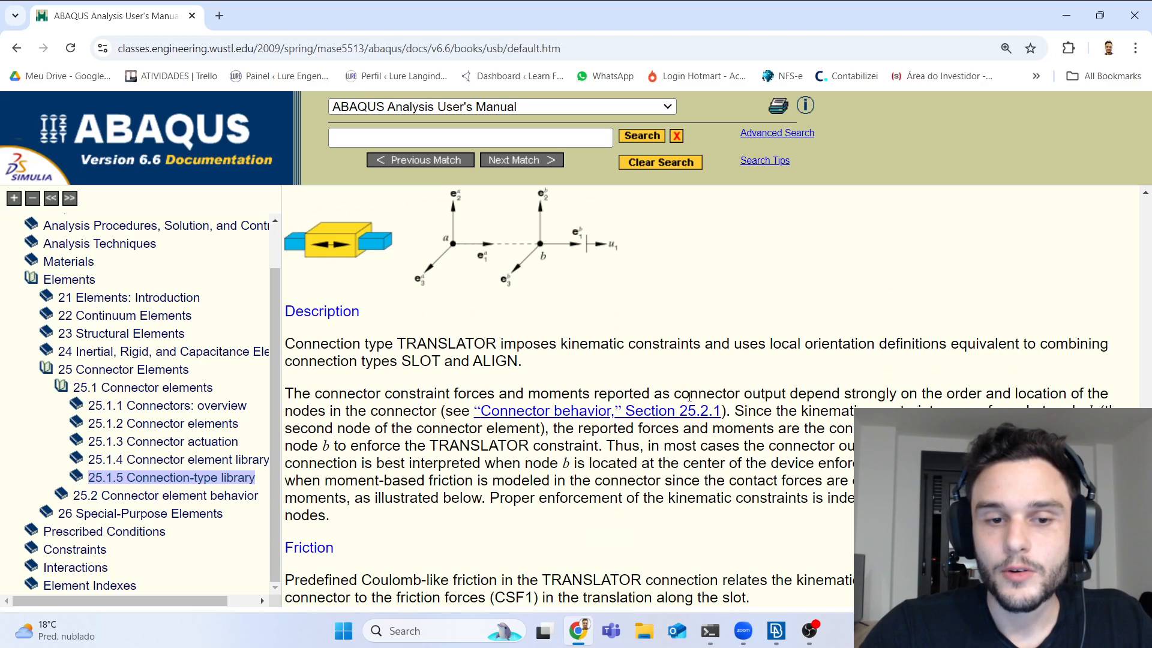
scroll(689, 395, "down", 4)
Step: Switch back to ANSA and turn the display of the geometry faces back on around the boom's hydraulic cylinder
key("alt+Tab")
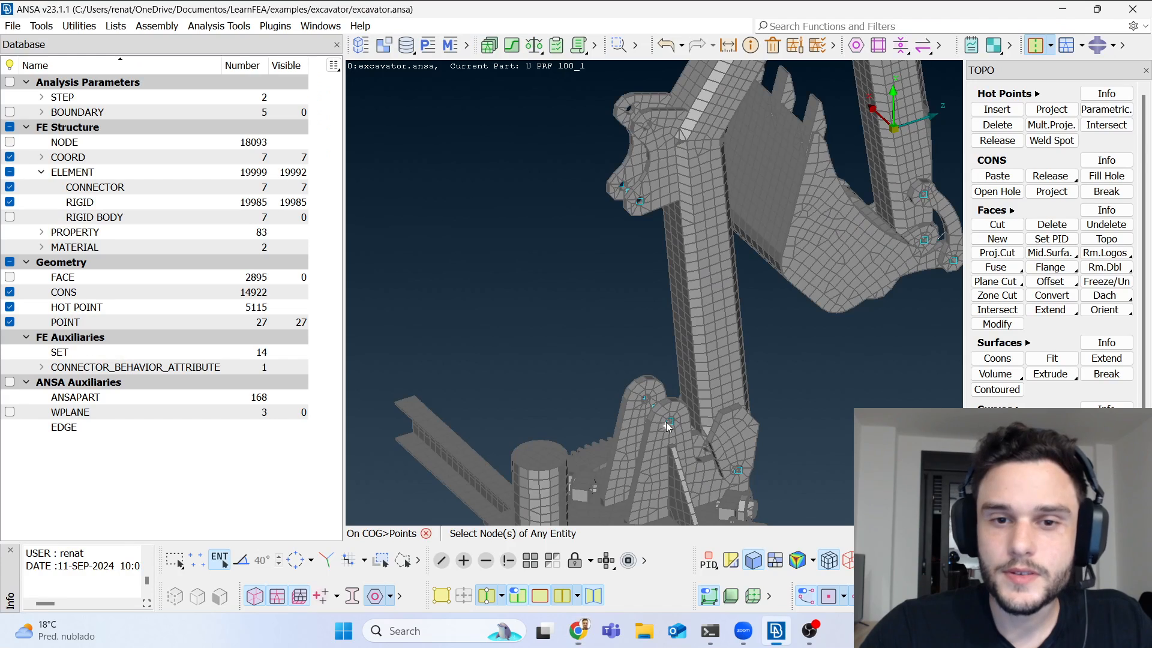
left_click_drag(661, 329, 560, 350, "ctrl")
left_click(442, 595)
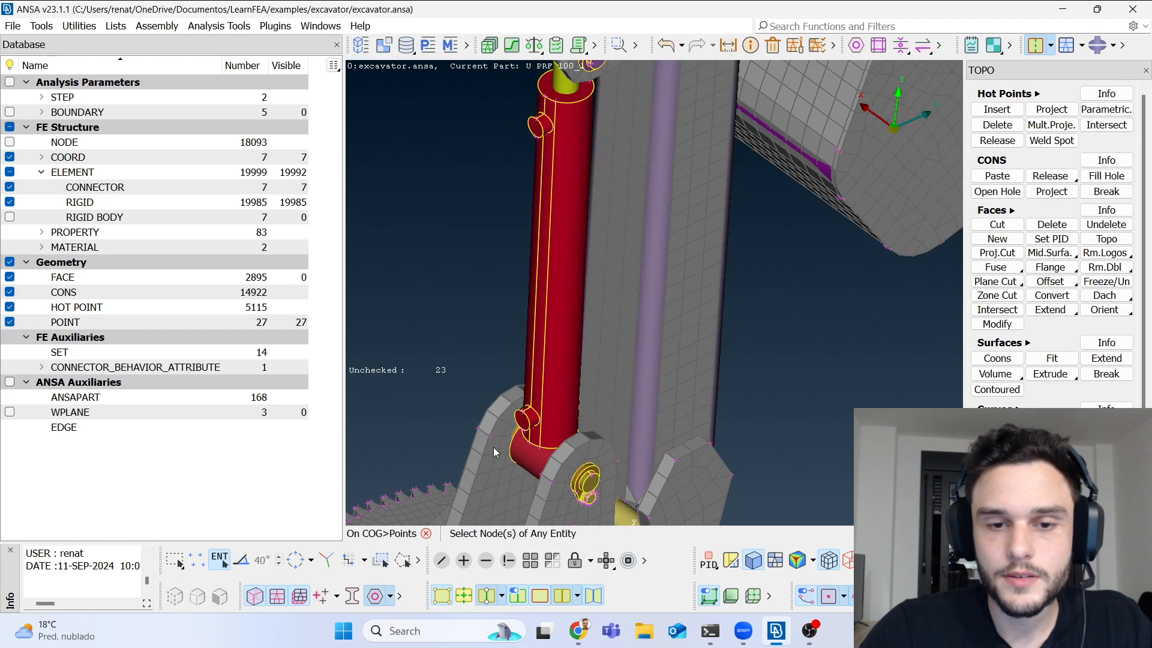
Step: Examine the boom's hydraulic cylinder from several angles, from its lower pin joint at the base lugs to its rod end
scroll(494, 447, "up", 4)
mouse_move(571, 426)
left_mouse_down("ctrl")
mouse_move(660, 437)
mouse_move(635, 408)
mouse_move(592, 418)
left_mouse_up("ctrl")
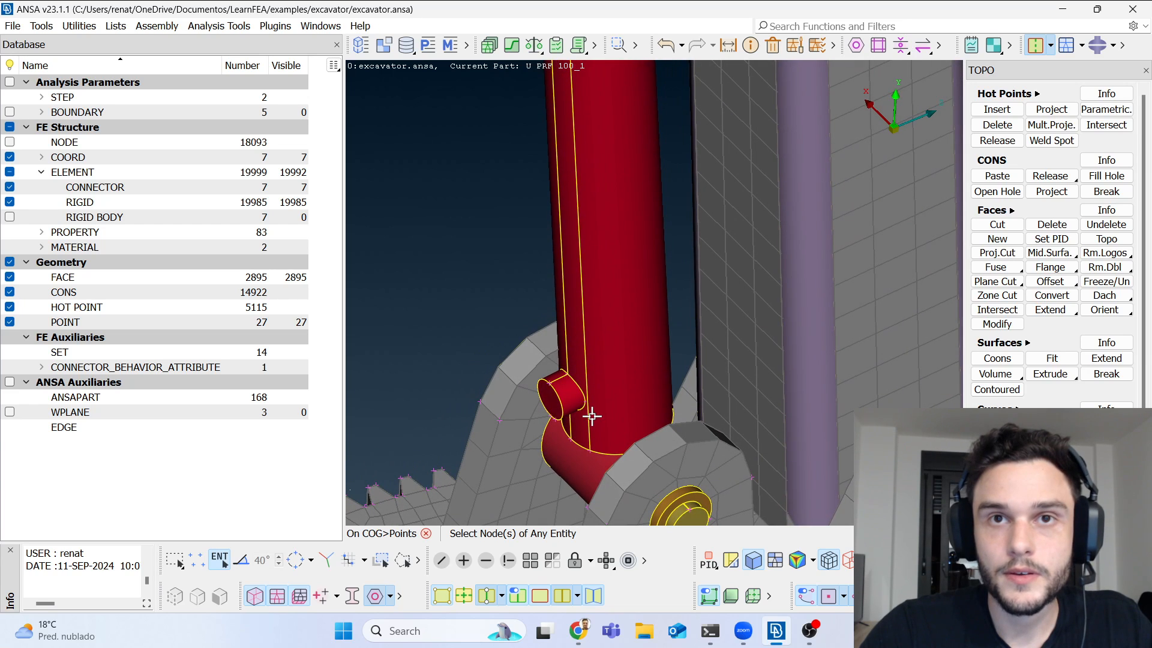
scroll(569, 384, "down", 3)
mouse_move(569, 384)
left_mouse_down("ctrl")
mouse_move(622, 361)
mouse_move(577, 398)
left_mouse_up("ctrl")
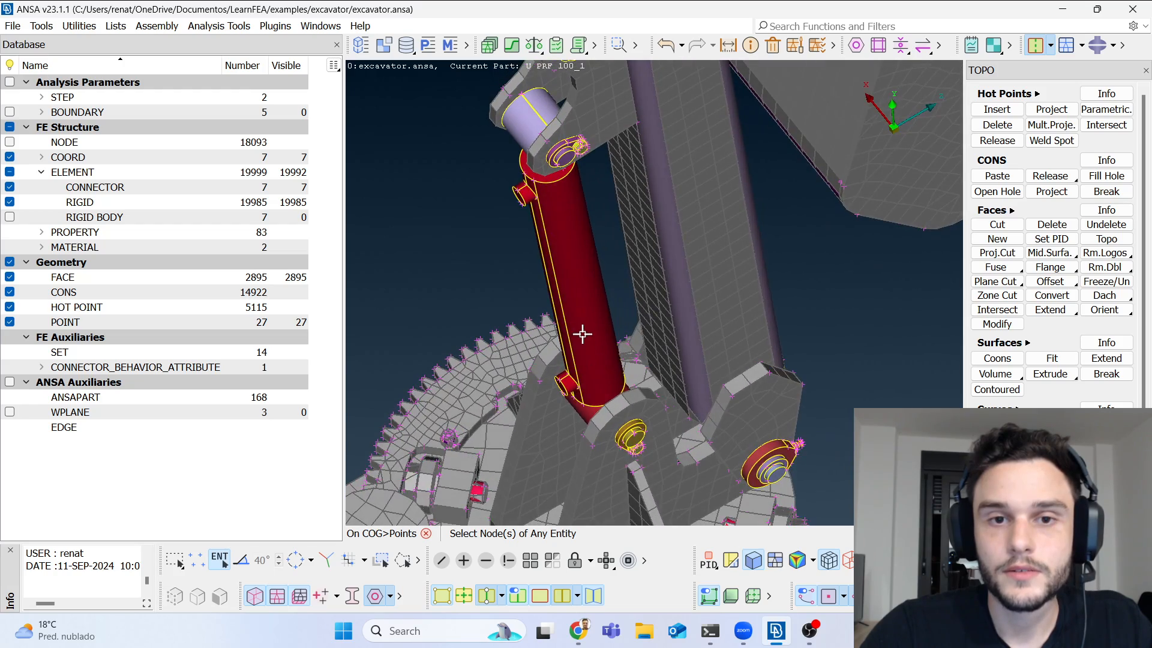
left_click_drag(582, 334, 572, 312, "ctrl")
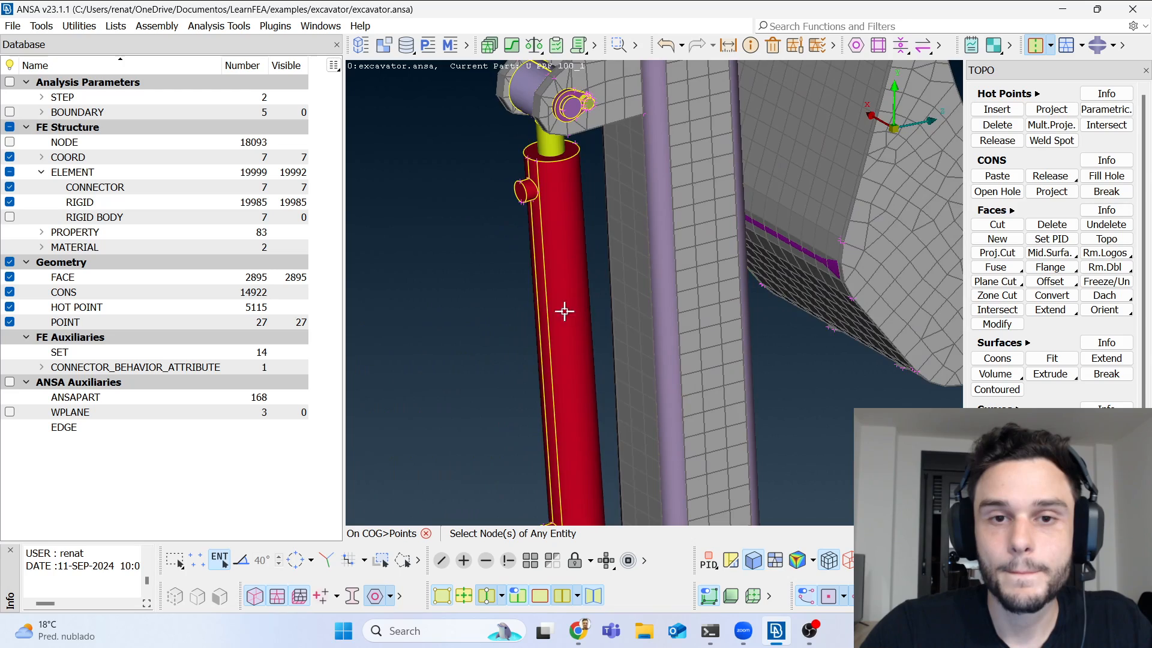
scroll(480, 268, "down", 6)
mouse_move(492, 300)
left_mouse_down("ctrl")
mouse_move(509, 301)
mouse_move(491, 309)
left_mouse_up("ctrl")
scroll(491, 310, "up", 6)
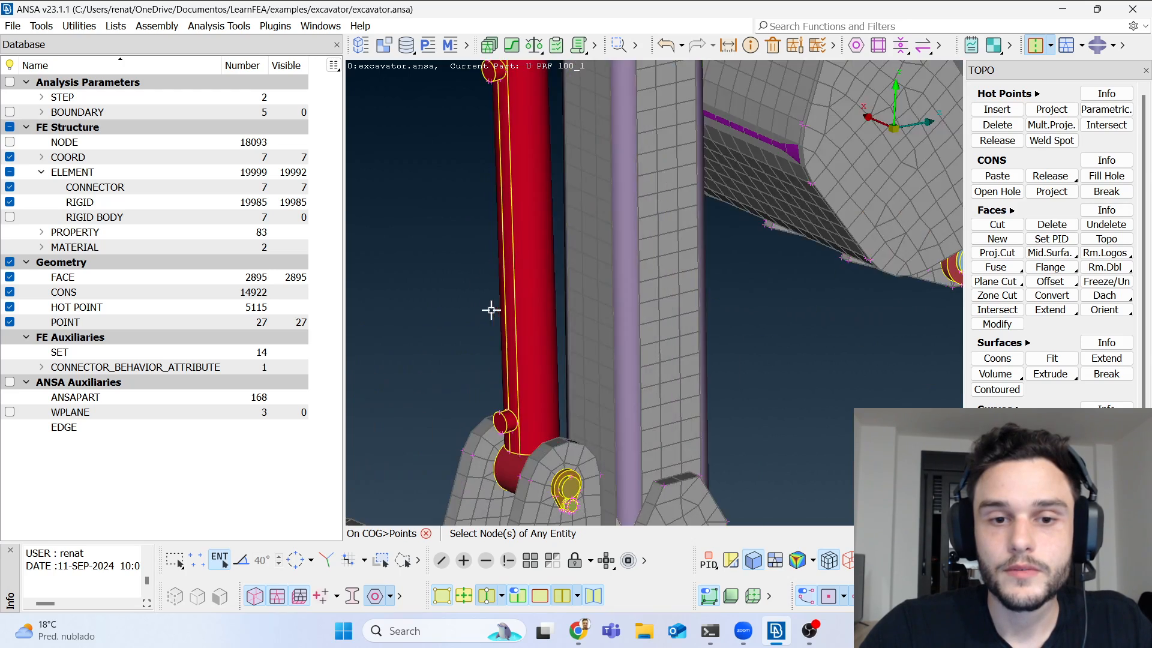
scroll(491, 309, "down", 4)
mouse_move(548, 344)
left_mouse_down("ctrl")
mouse_move(516, 355)
mouse_move(538, 350)
mouse_move(549, 365)
mouse_move(530, 351)
left_mouse_up("ctrl")
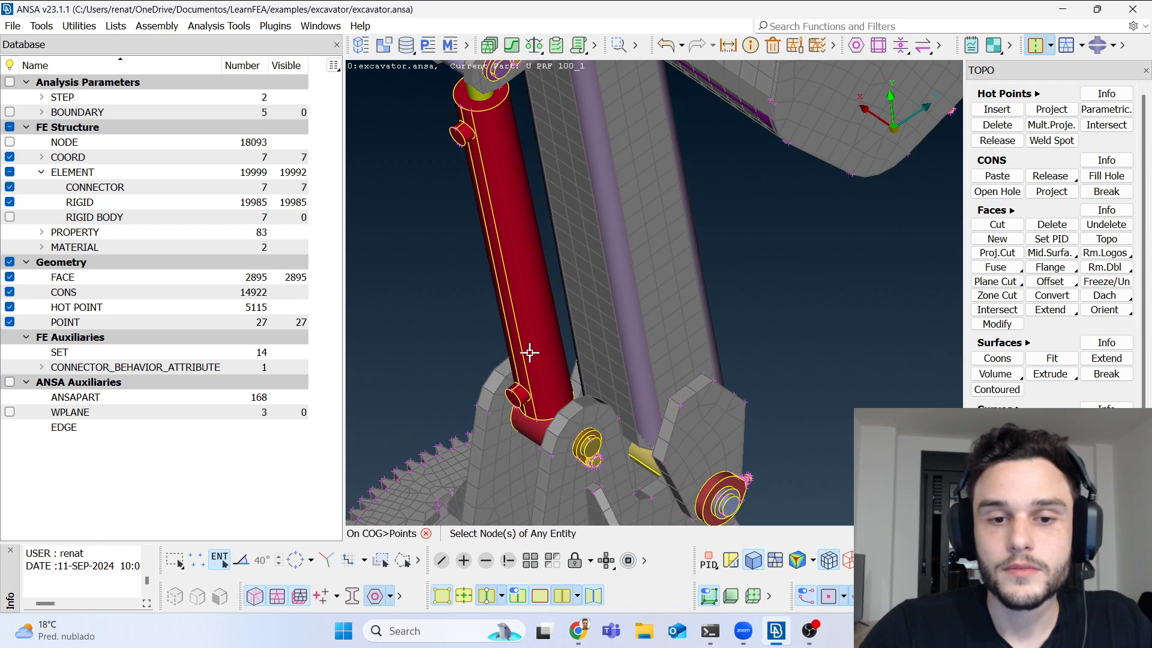
scroll(530, 351, "down", 3)
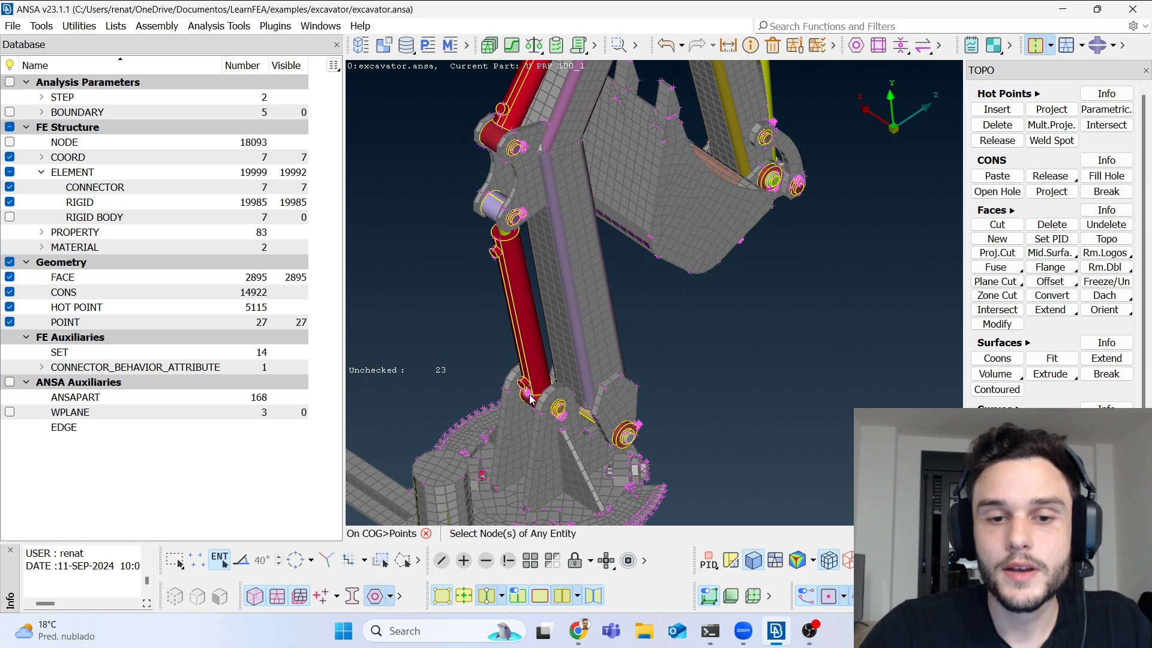
scroll(532, 397, "up", 5)
left_click_drag(565, 373, 552, 396, "ctrl")
scroll(581, 384, "down", 3)
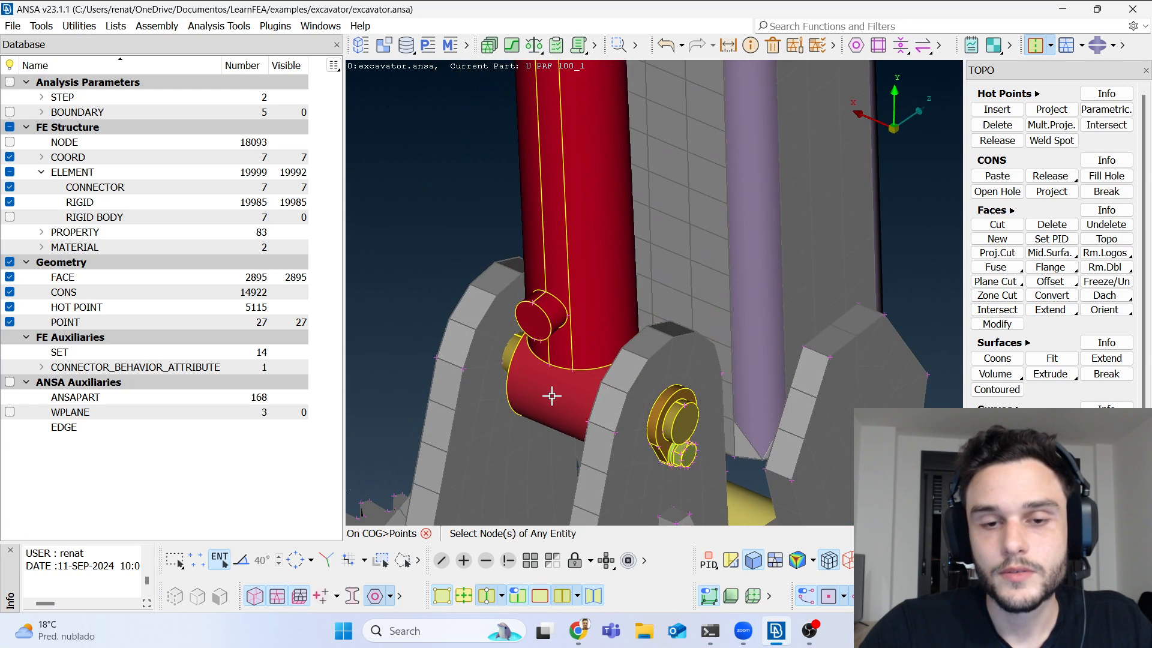
scroll(546, 387, "down", 6)
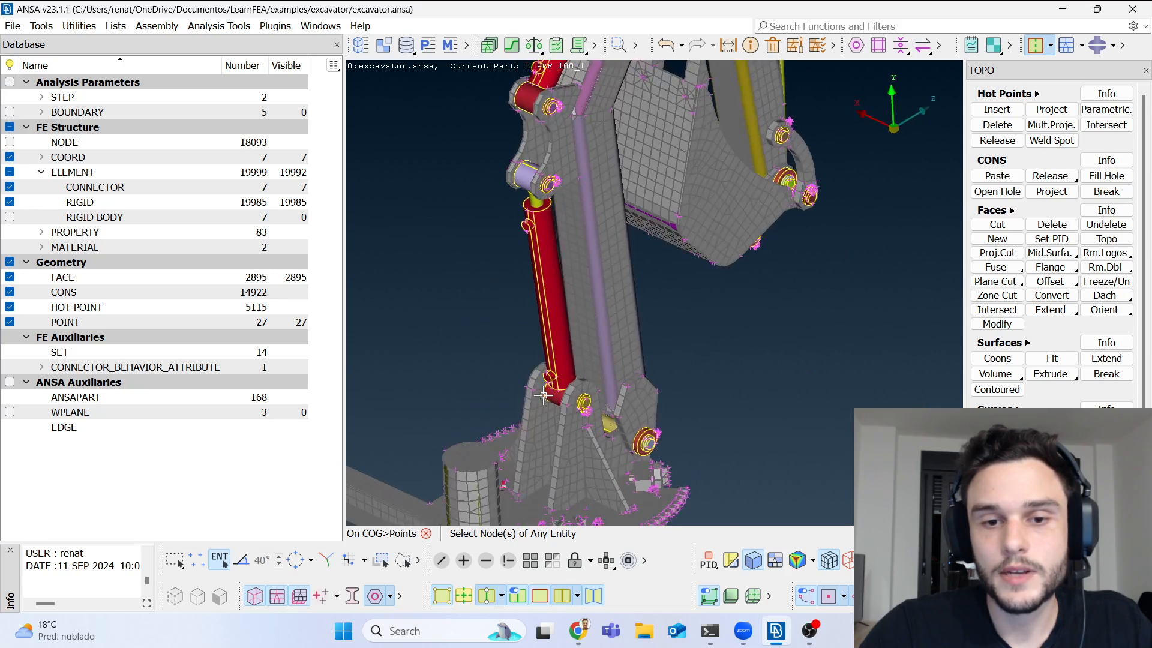
mouse_move(537, 377)
left_mouse_down("ctrl")
mouse_move(560, 372)
mouse_move(535, 373)
mouse_move(542, 380)
mouse_move(513, 337)
mouse_move(506, 364)
mouse_move(519, 383)
left_mouse_up("ctrl")
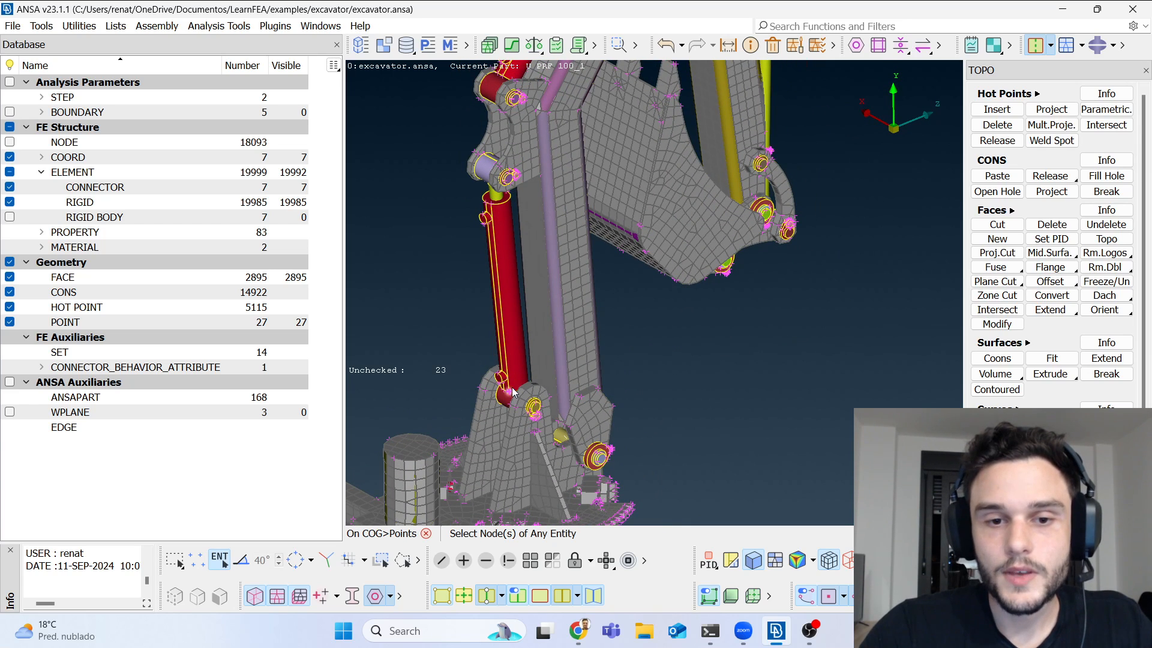
scroll(506, 404, "up", 3)
scroll(531, 424, "down", 3)
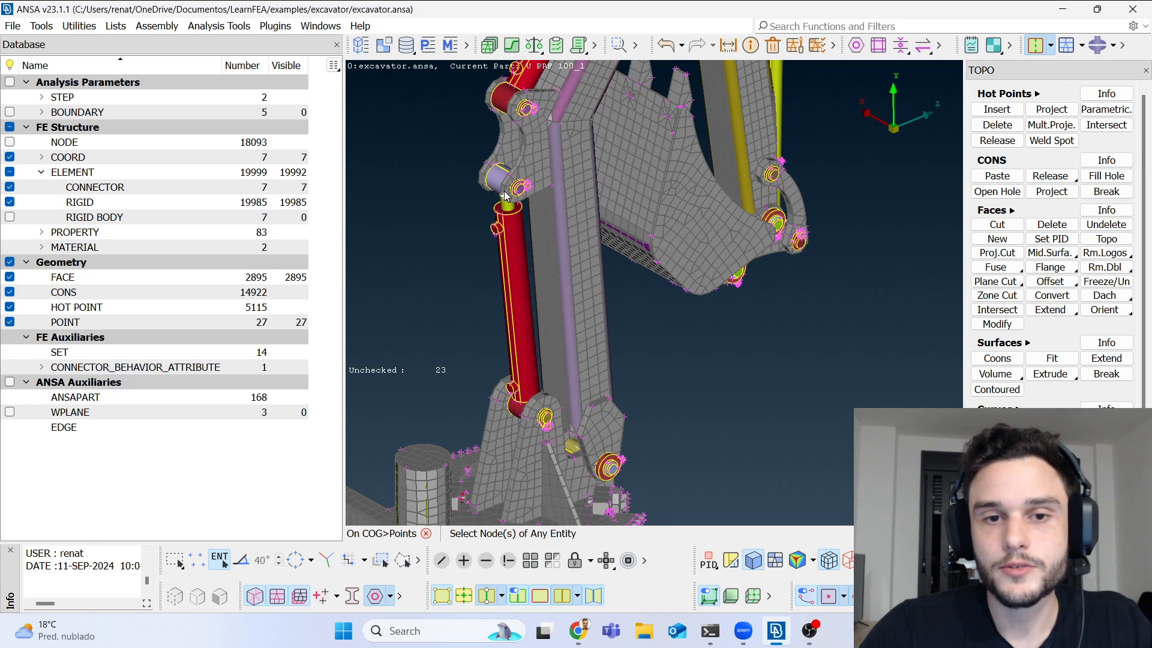
Step: Compare the cylinder with the TRANSLATOR figure and description in the ABAQUS manual and return to ANSA
key("alt+Tab")
scroll(449, 363, "up", 4)
scroll(449, 363, "up", 1)
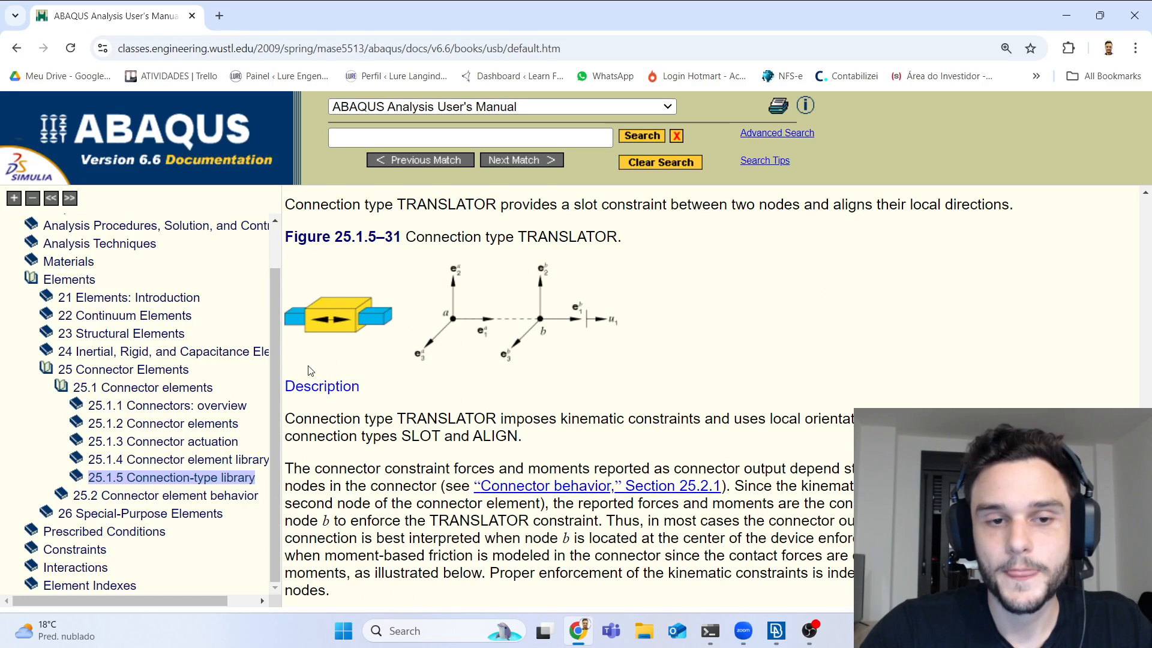
scroll(314, 363, "up", 1)
scroll(603, 376, "down", 2)
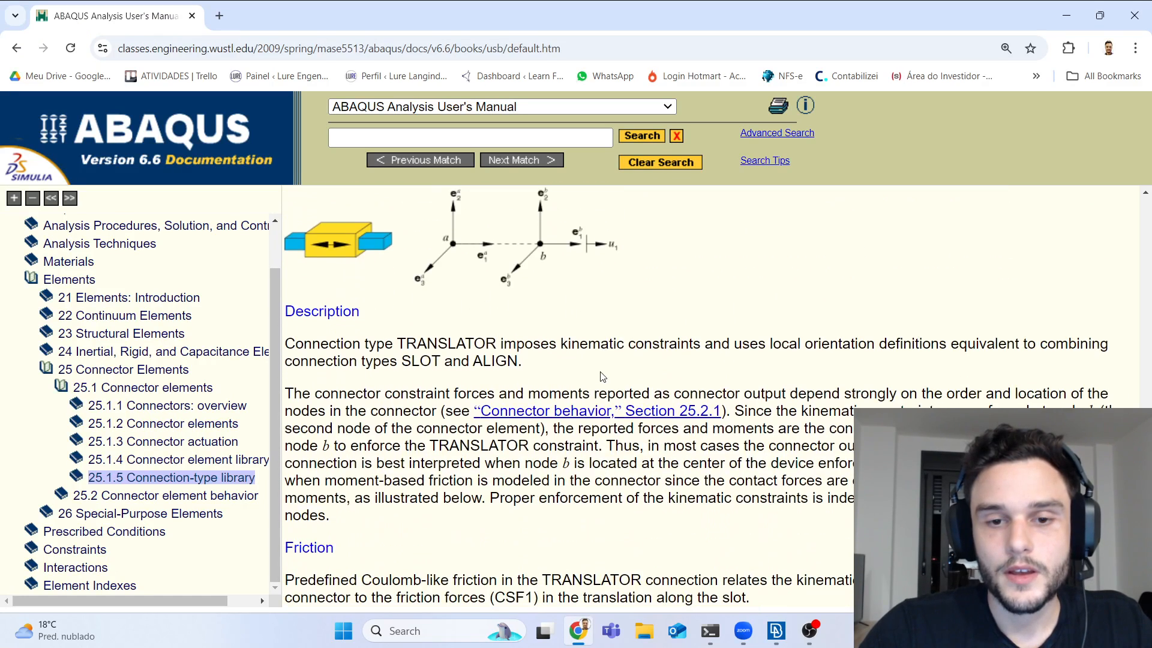
scroll(602, 377, "up", 2)
key("alt+Tab")
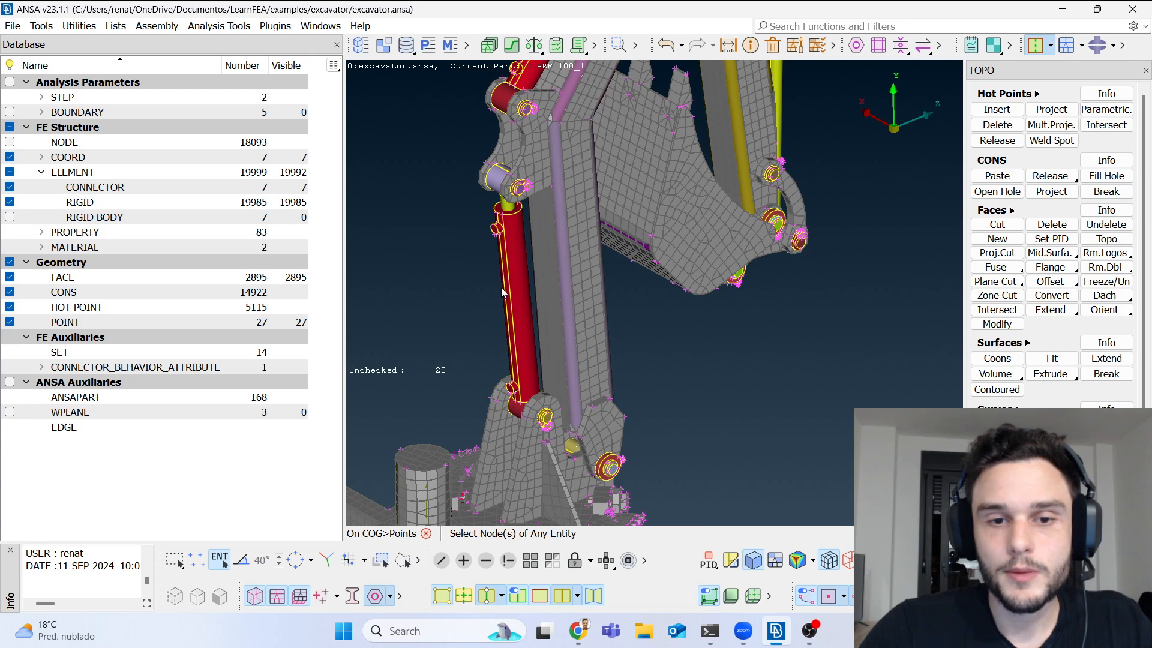
Step: Turn off the display of the geometry faces so only the mesh and the midpoints at both ends of the boom cylinder are shown
scroll(505, 418, "up", 6)
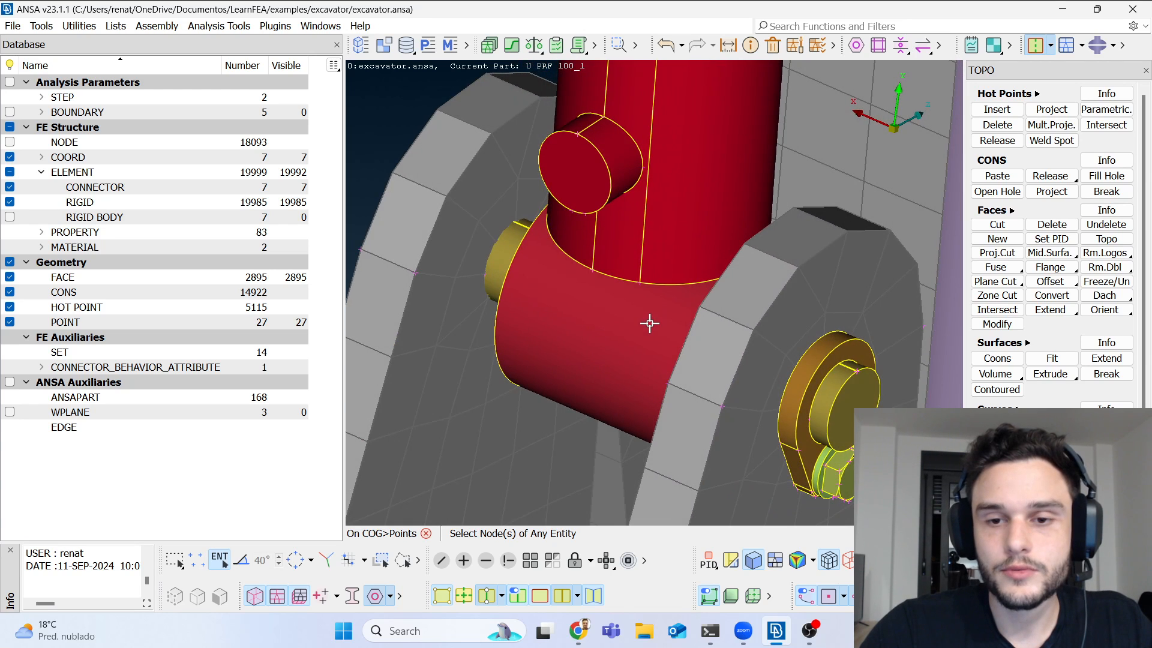
scroll(600, 329, "down", 5)
left_click_drag(589, 332, 576, 324, "ctrl")
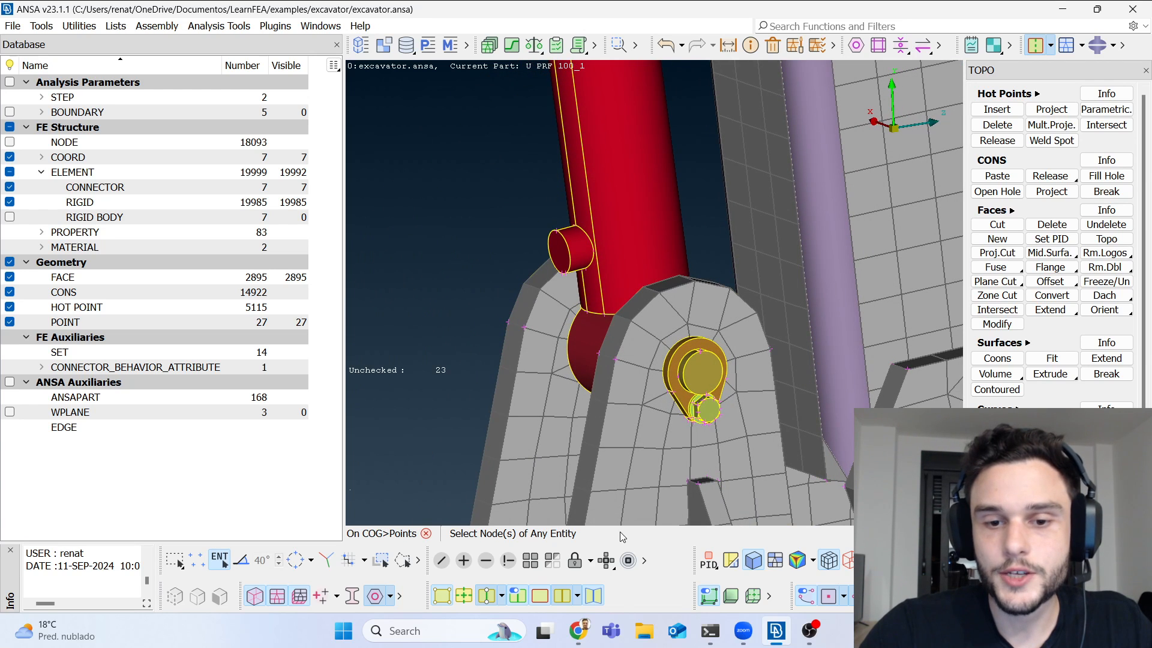
left_click(508, 562)
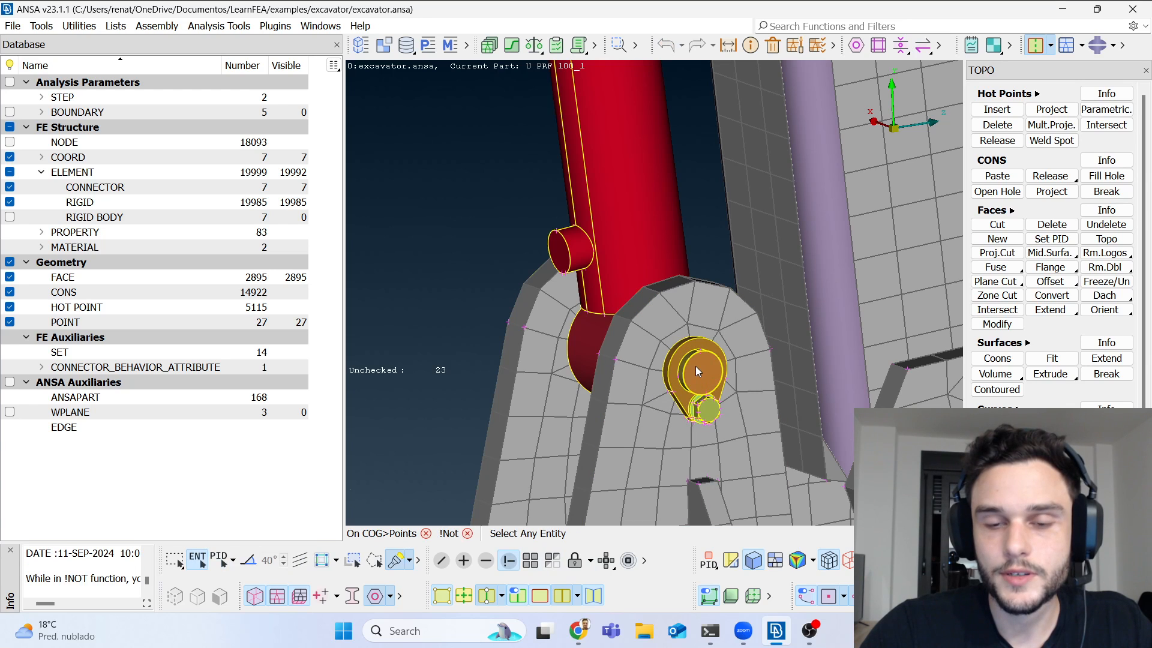
left_click_drag(696, 366, 729, 377, "ctrl")
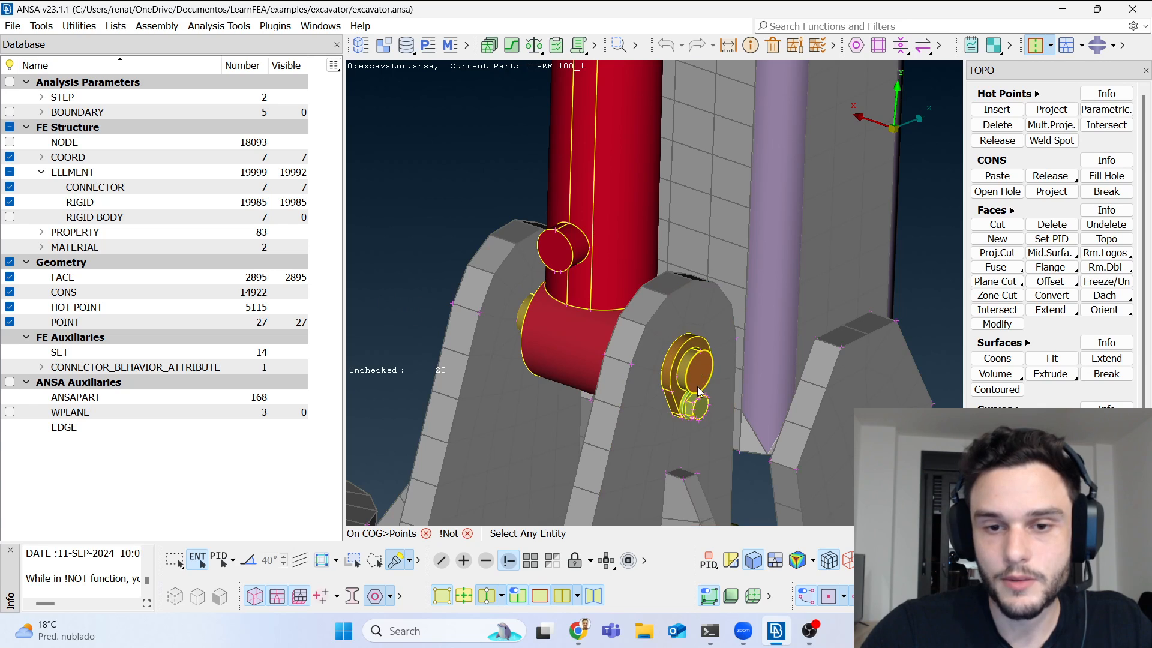
left_click(665, 367)
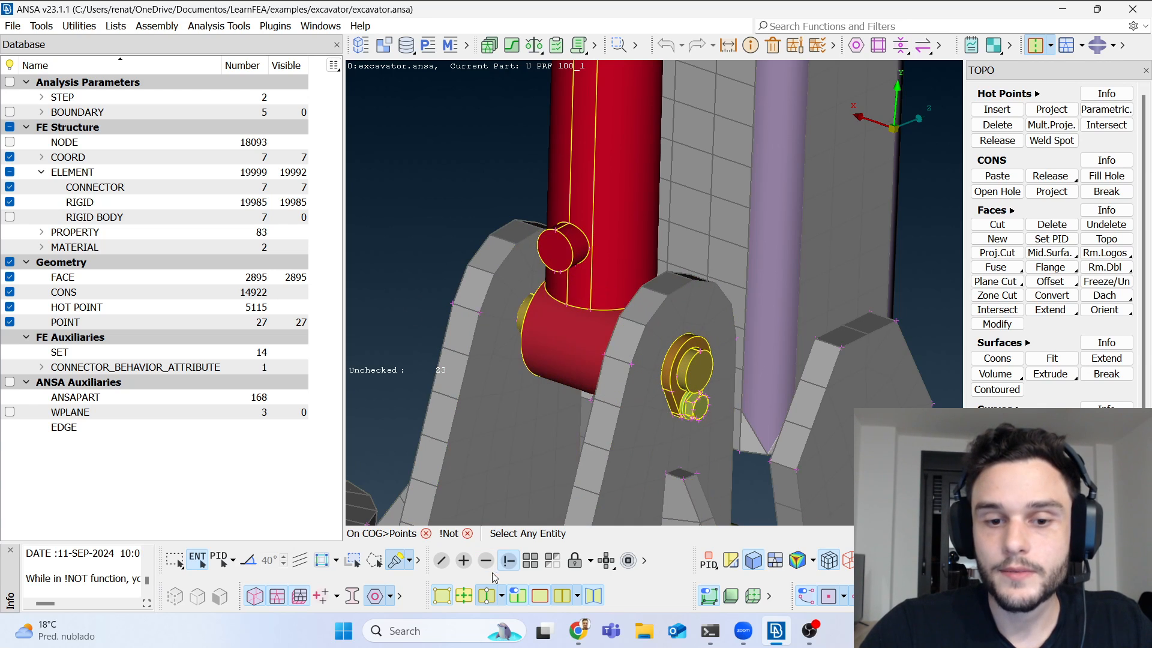
left_click(442, 596)
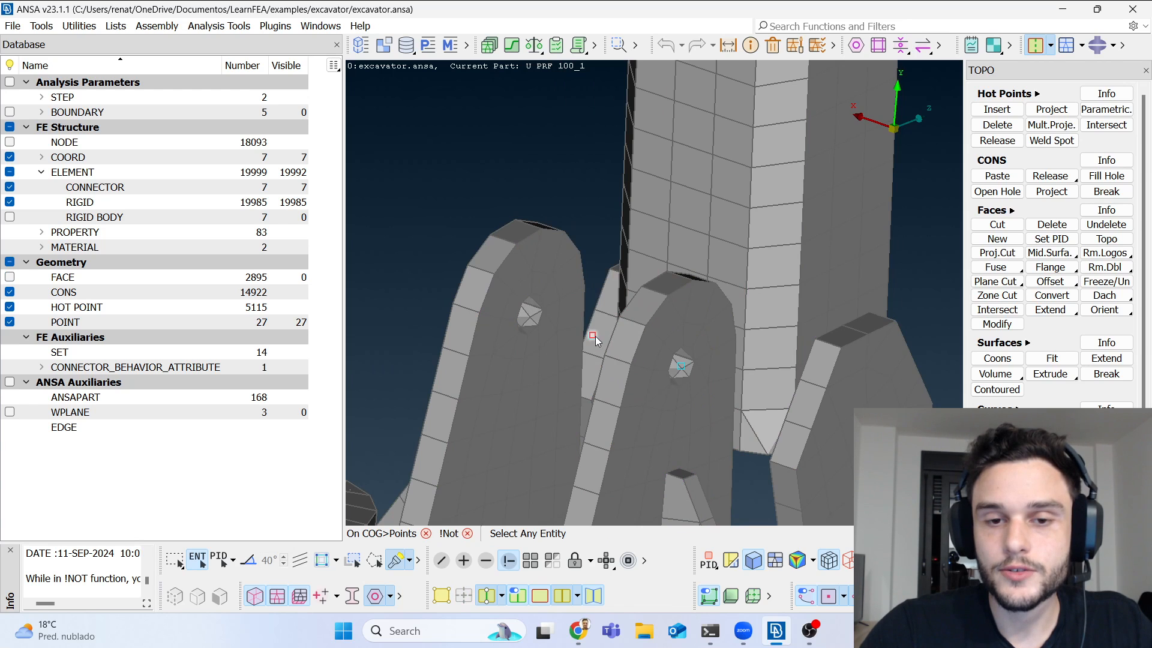
scroll(595, 336, "down", 8)
scroll(592, 295, "up", 5)
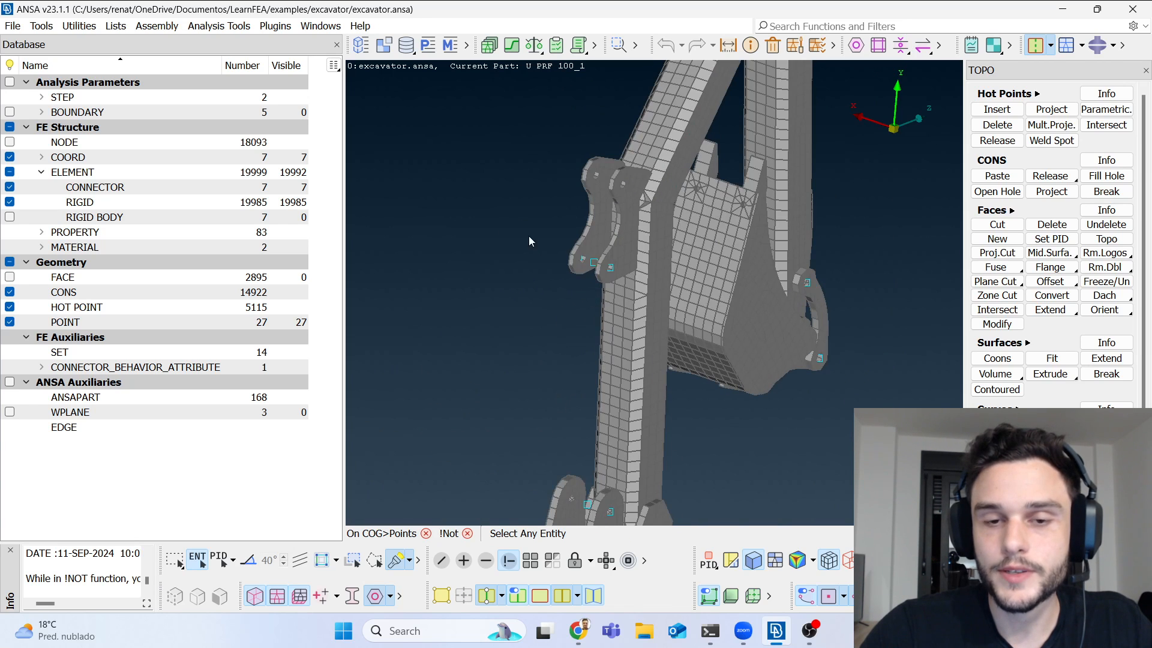
scroll(537, 282, "down", 4)
scroll(545, 334, "up", 5)
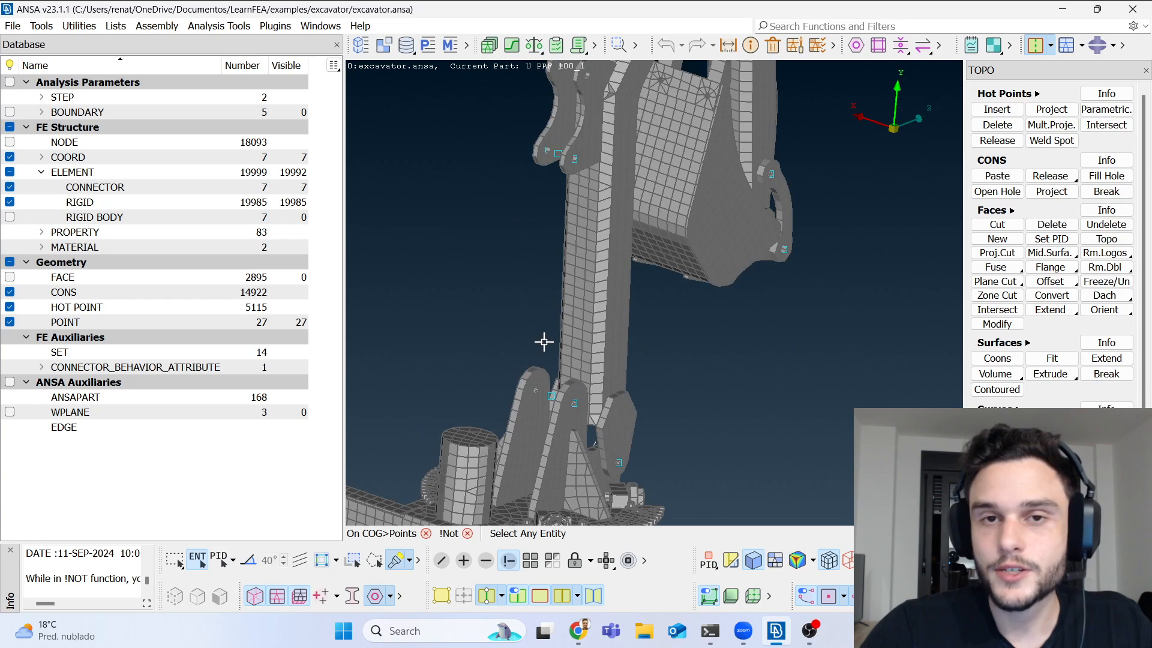
middle_click_drag(555, 375, 526, 383, "ctrl")
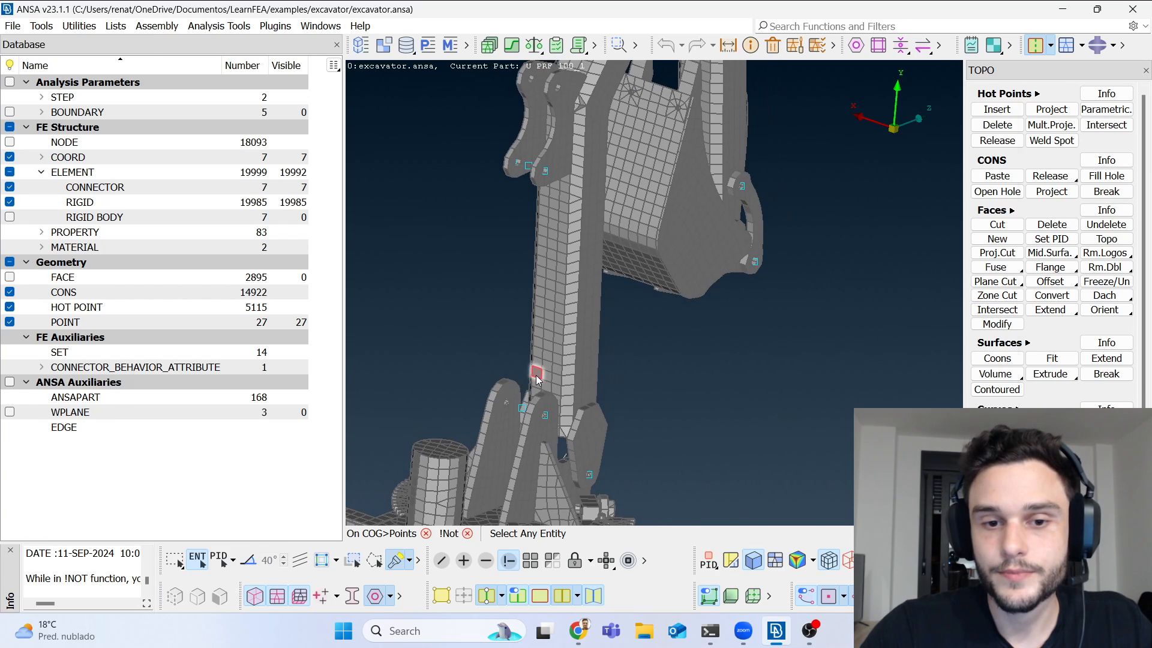
Step: Switch to the ABAQUS manual, read the TRANSLATOR summary table, checking the available components row, and return to ANSA
key("alt+Tab")
scroll(467, 318, "down", 15)
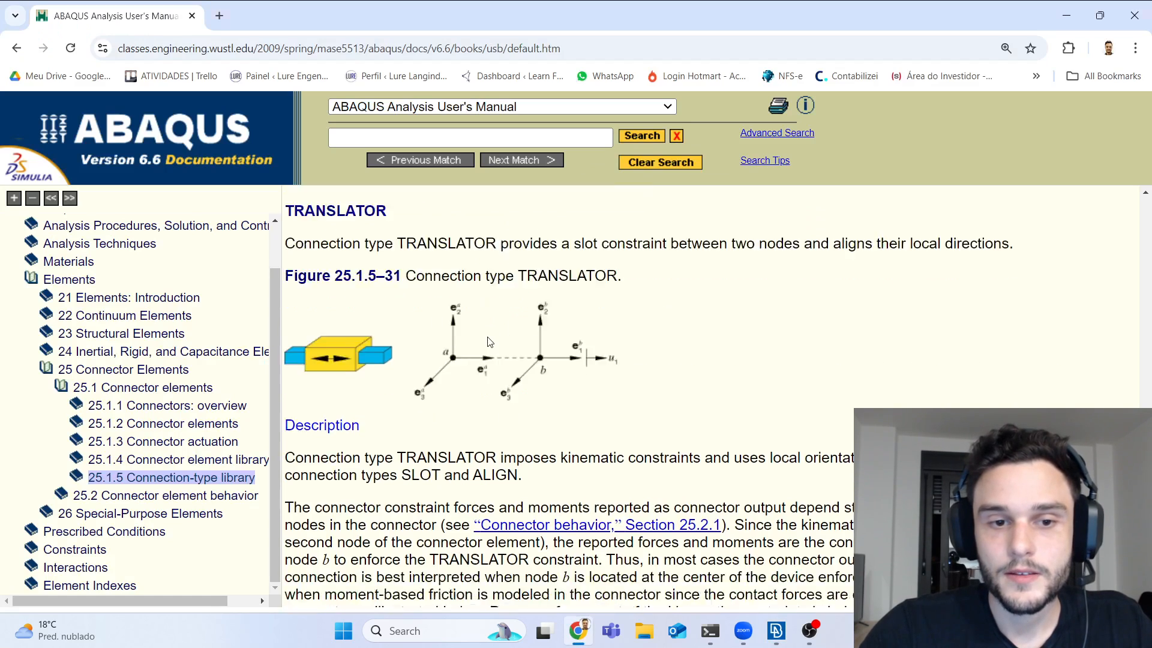
scroll(412, 343, "down", 12)
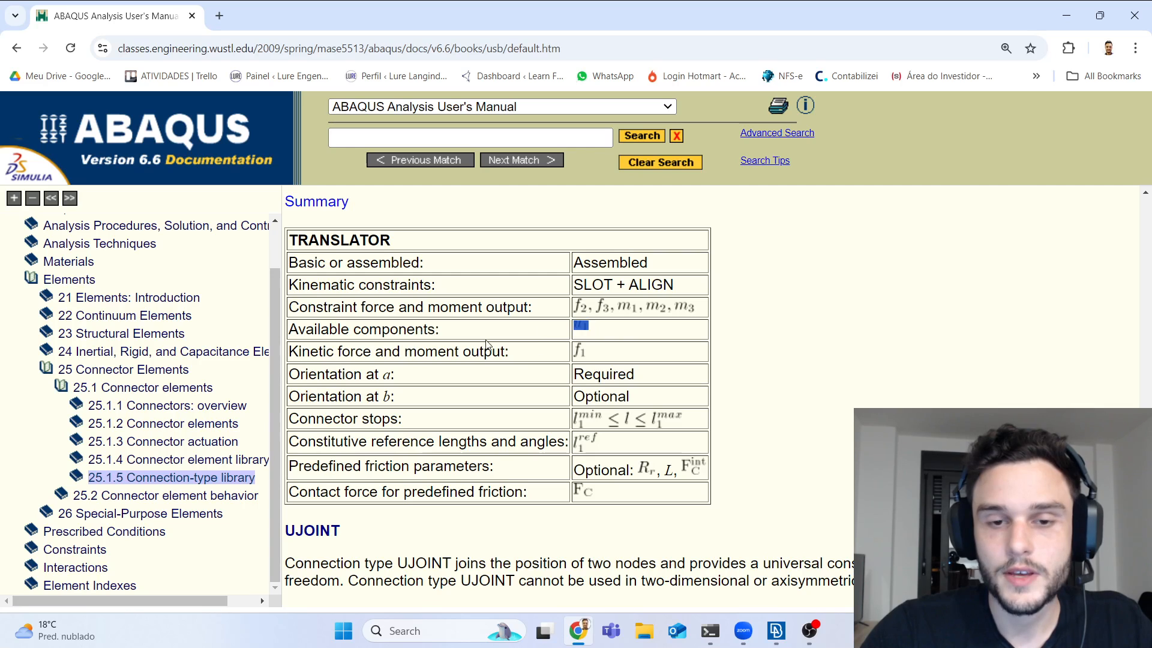
left_click_drag(372, 334, 585, 339)
left_click(590, 334)
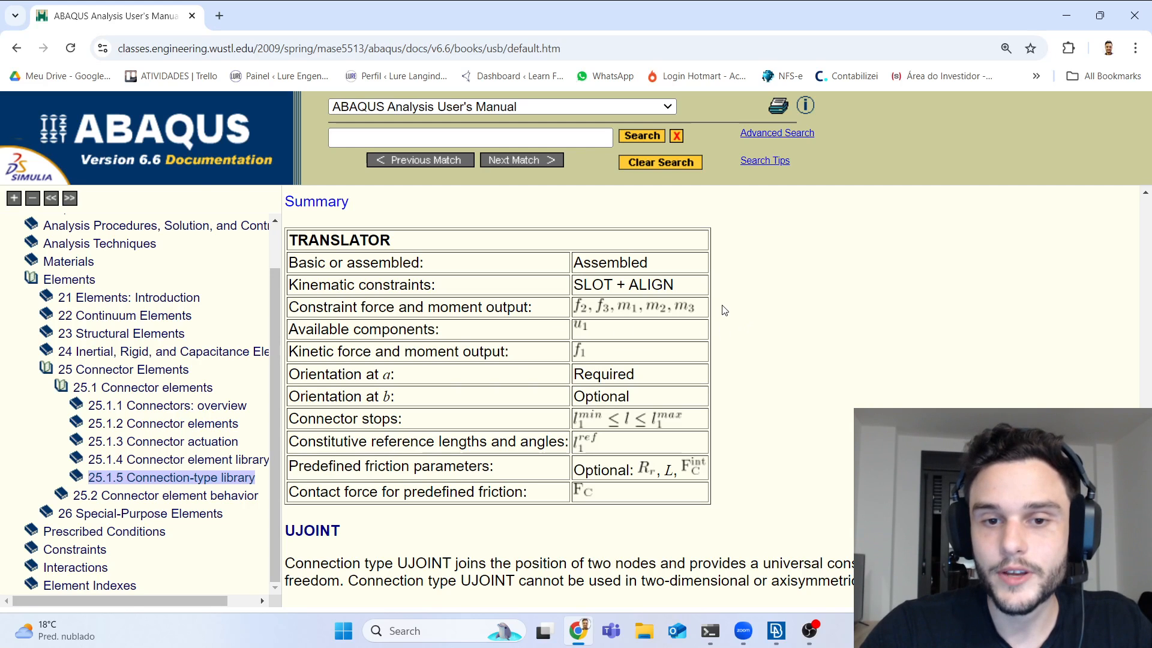
key("alt+Tab")
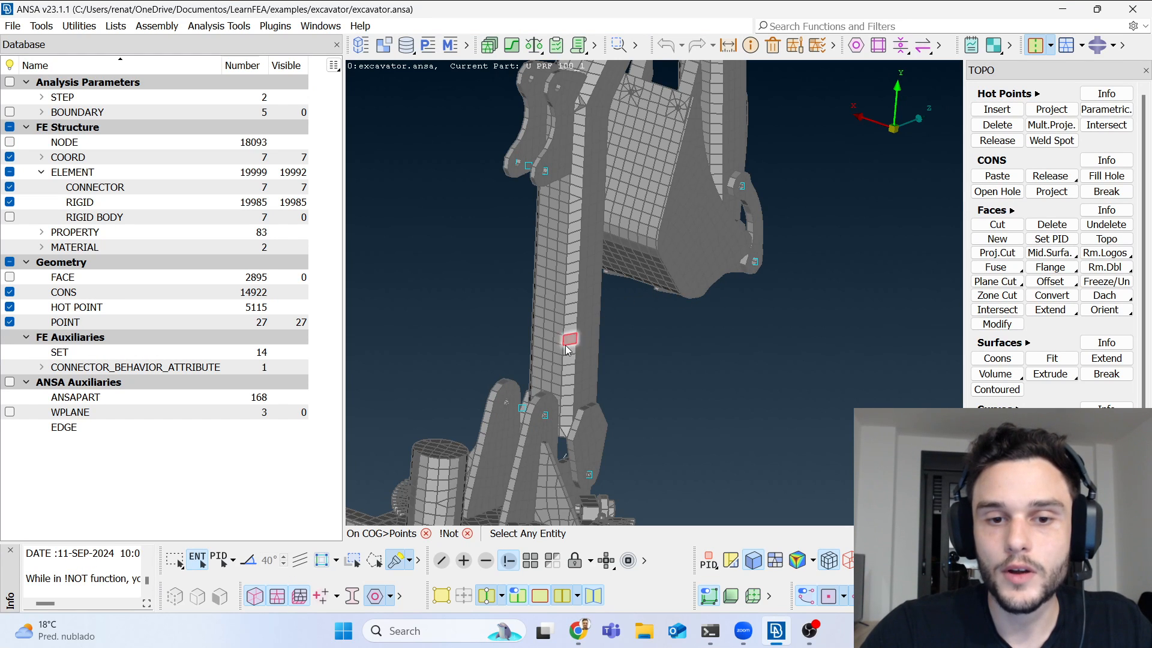
Step: Exit the On COG>Points and !Not functions and recheck the TRANSLATOR constraint output row in the manual's summary
middle_click(514, 420)
middle_click(514, 414)
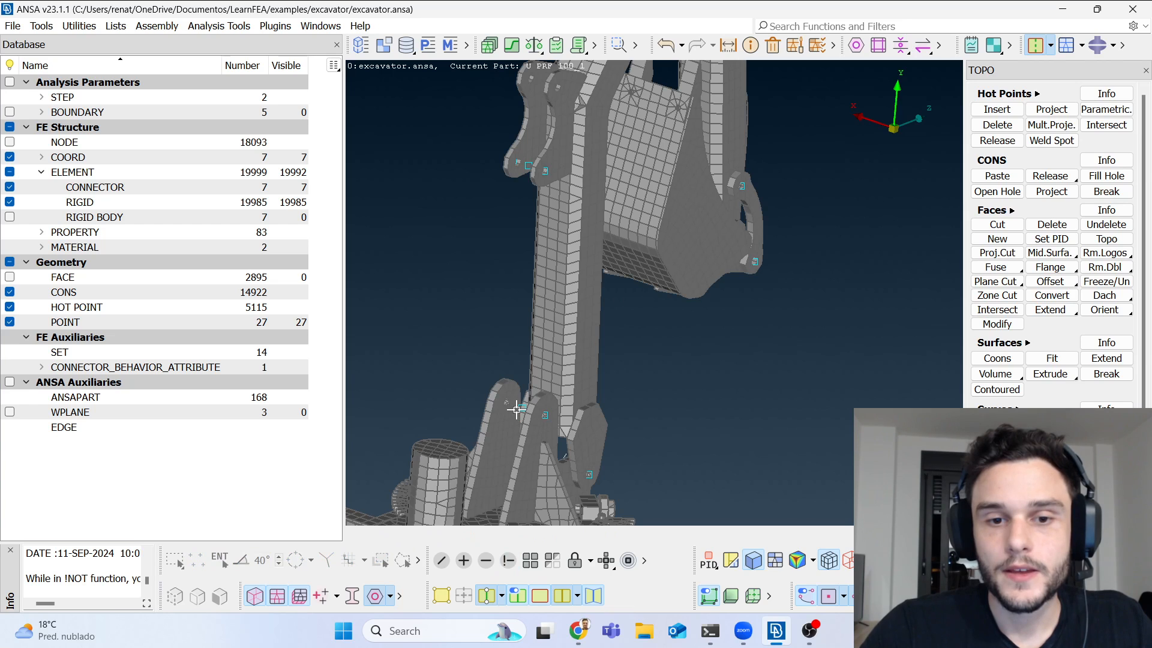
key("alt+Tab")
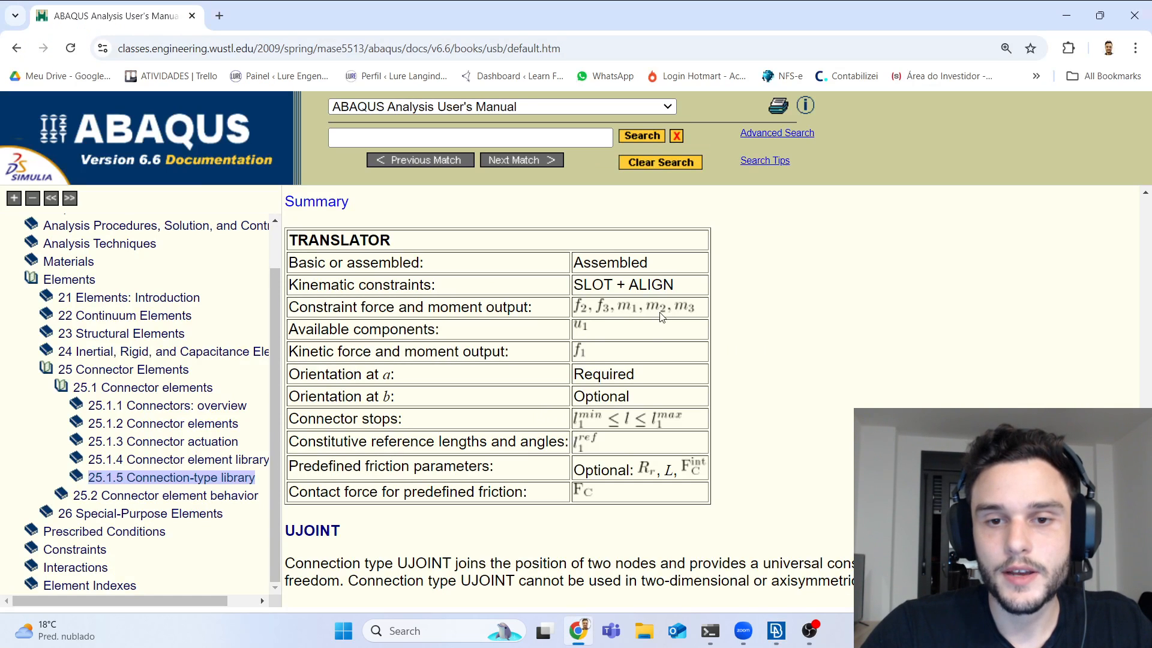
key("alt+Tab")
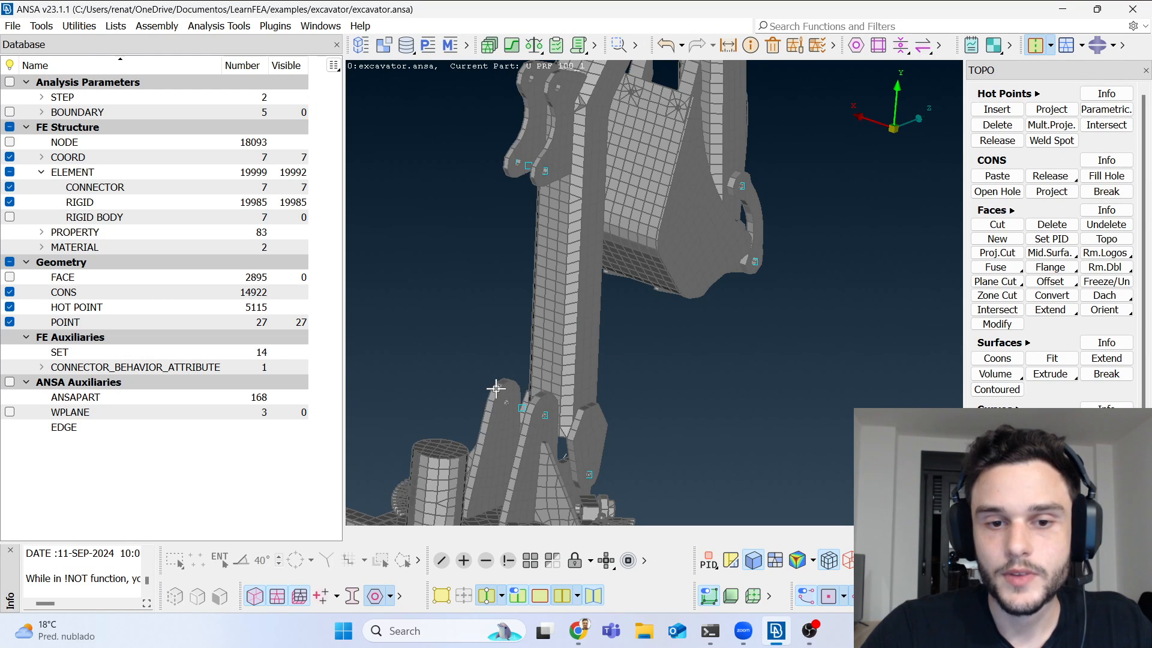
Step: Inspect the midpoint between the two base lugs and its position relative to their pin holes, also viewing the whole arm
scroll(511, 431, "up", 3)
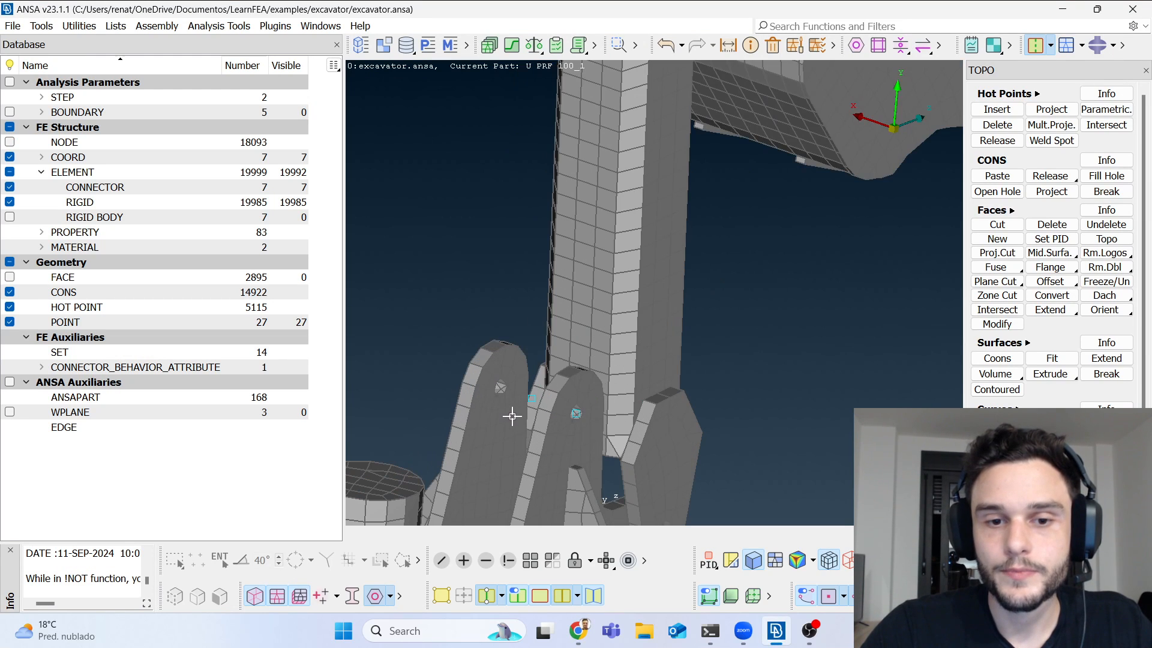
scroll(526, 409, "up", 2)
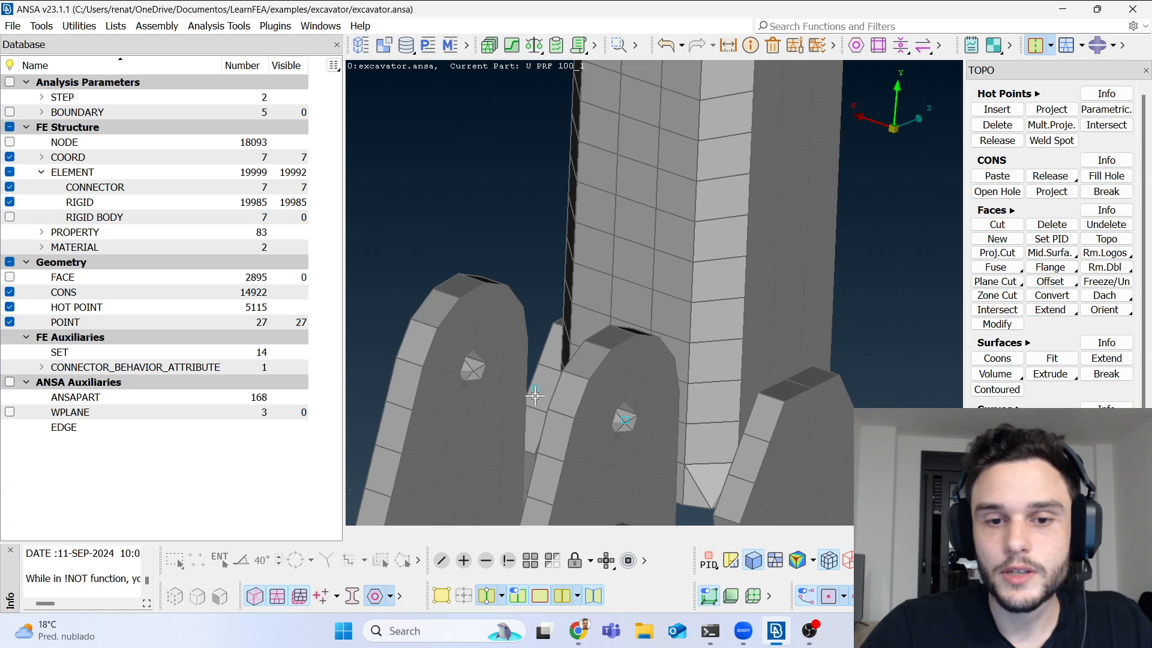
scroll(535, 395, "up", 3)
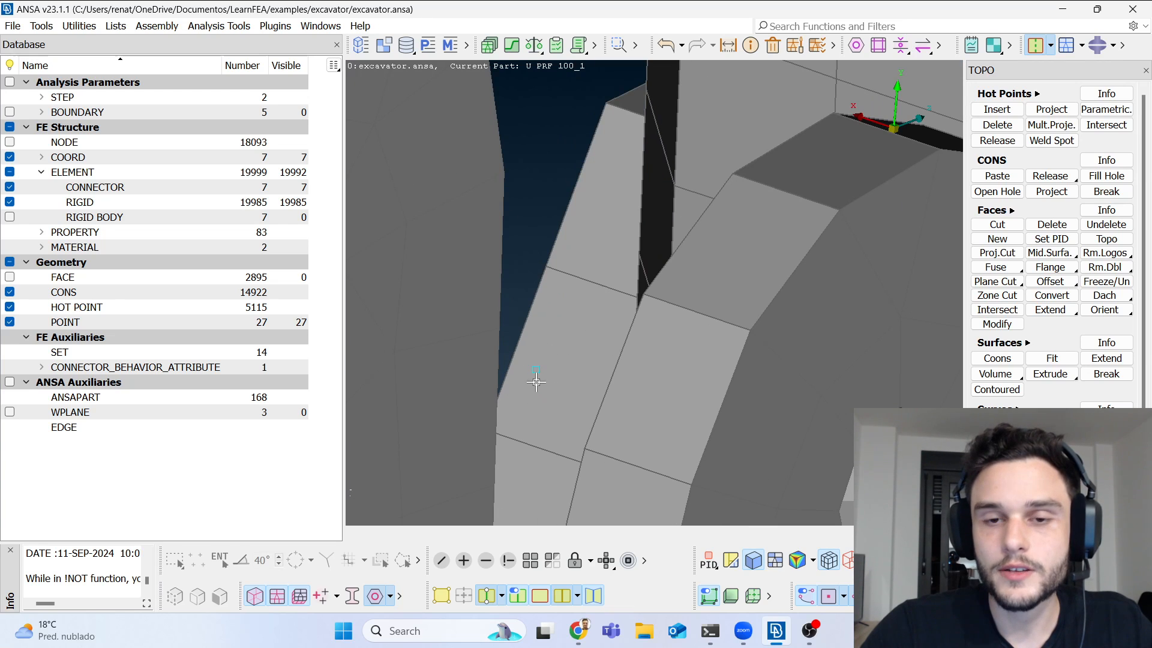
scroll(528, 407, "down", 6)
scroll(573, 265, "up", 4)
left_click_drag(572, 263, 597, 293, "ctrl")
scroll(578, 347, "down", 3)
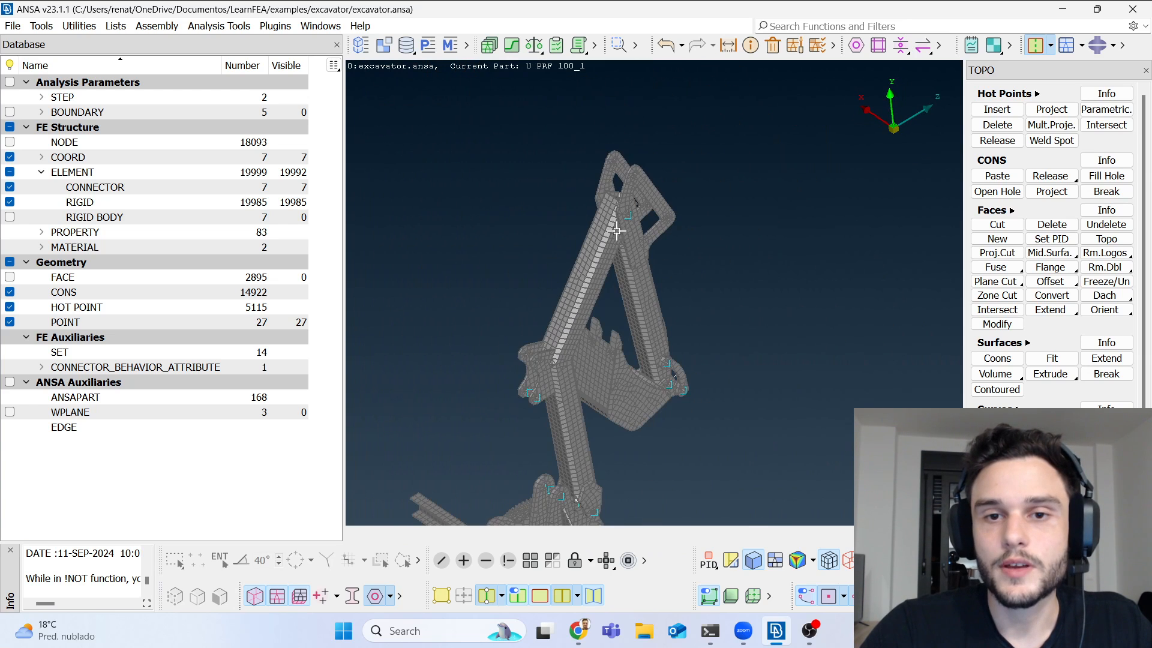
scroll(556, 384, "down", 2)
scroll(574, 375, "up", 4)
scroll(589, 332, "up", 8)
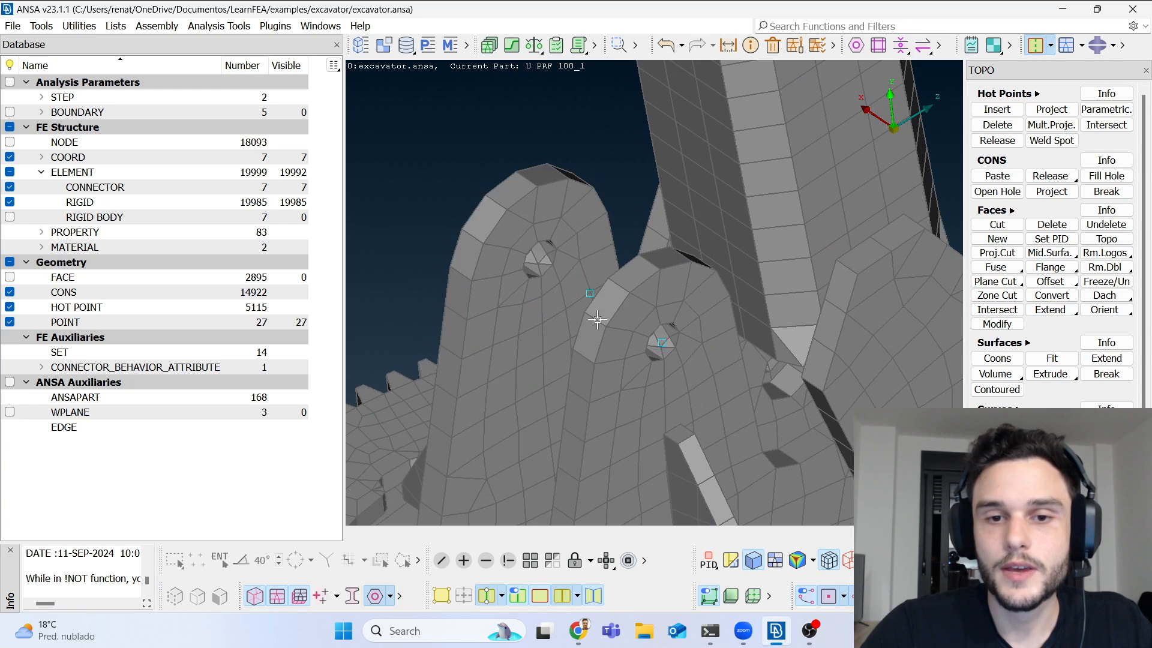
scroll(542, 429, "up", 3)
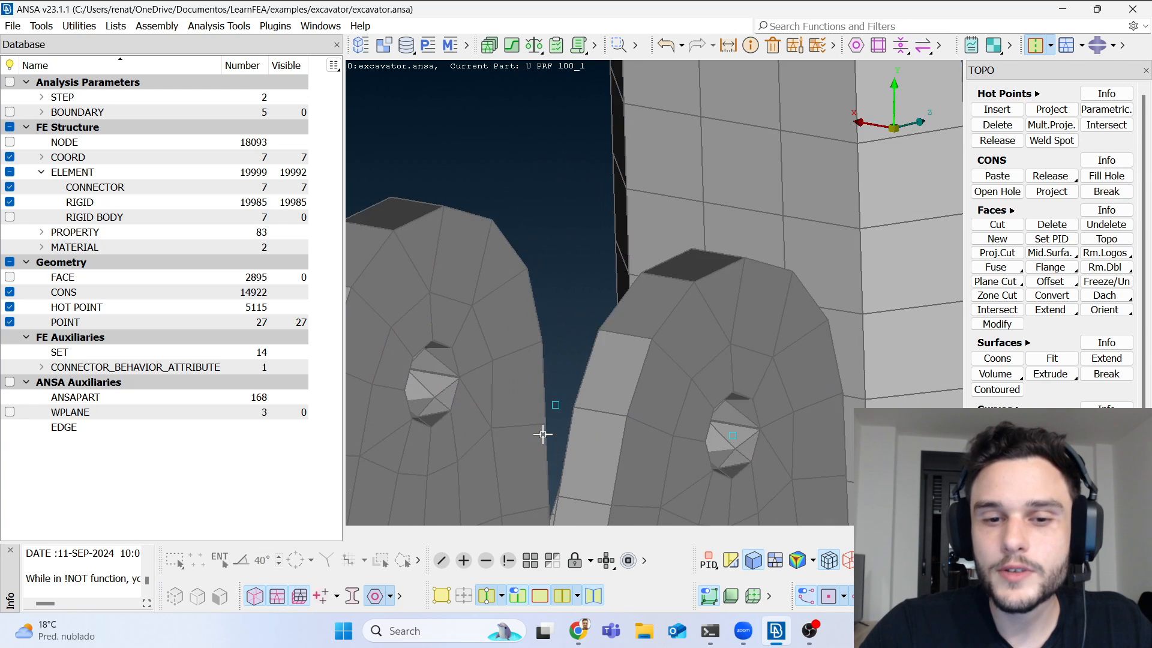
Step: Examine the midpoint between the base lugs relative to both pin holes from the opposite side of the boom
scroll(551, 402, "up", 3)
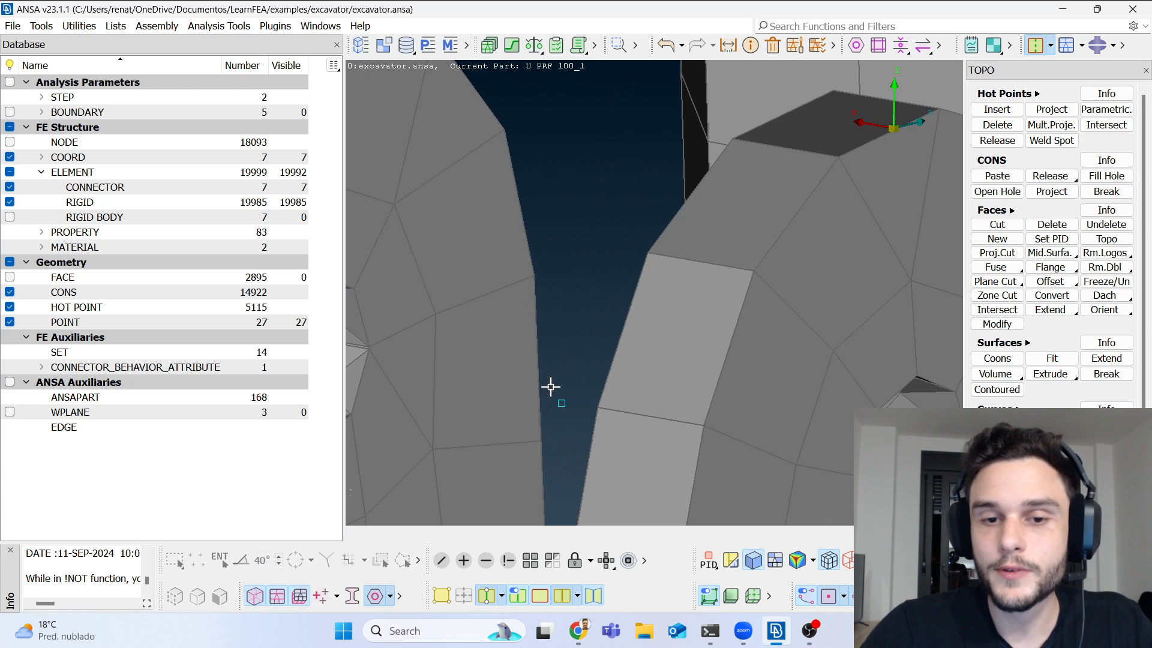
scroll(557, 389, "down", 4)
left_click_drag(559, 367, 646, 402, "ctrl")
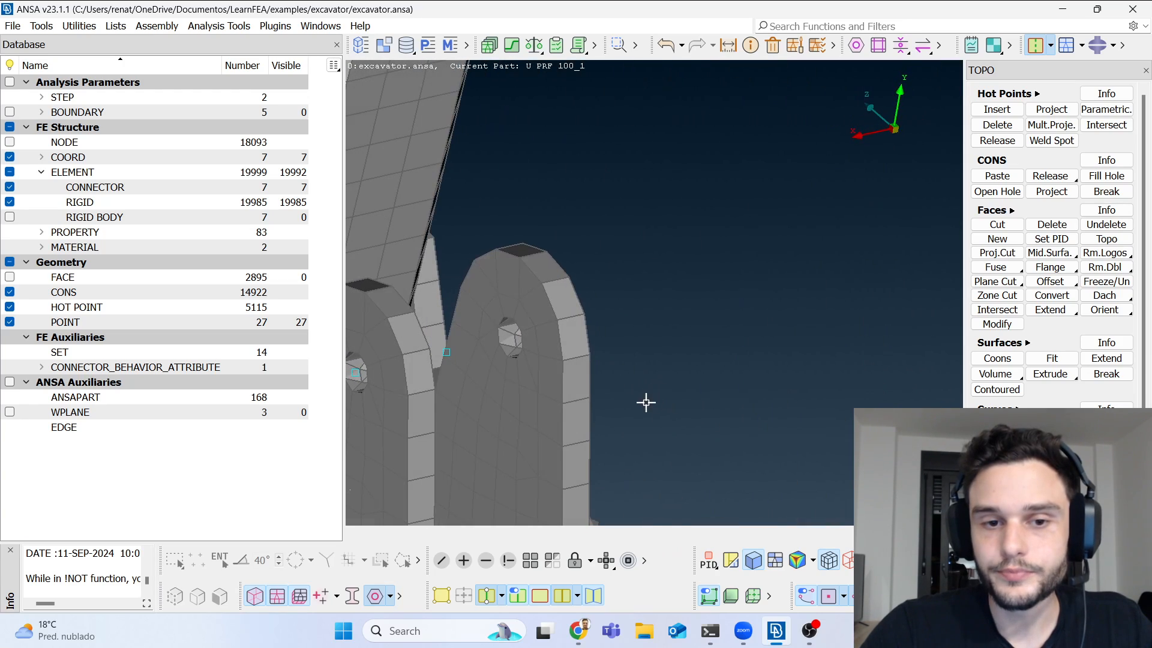
scroll(702, 209, "down", 3)
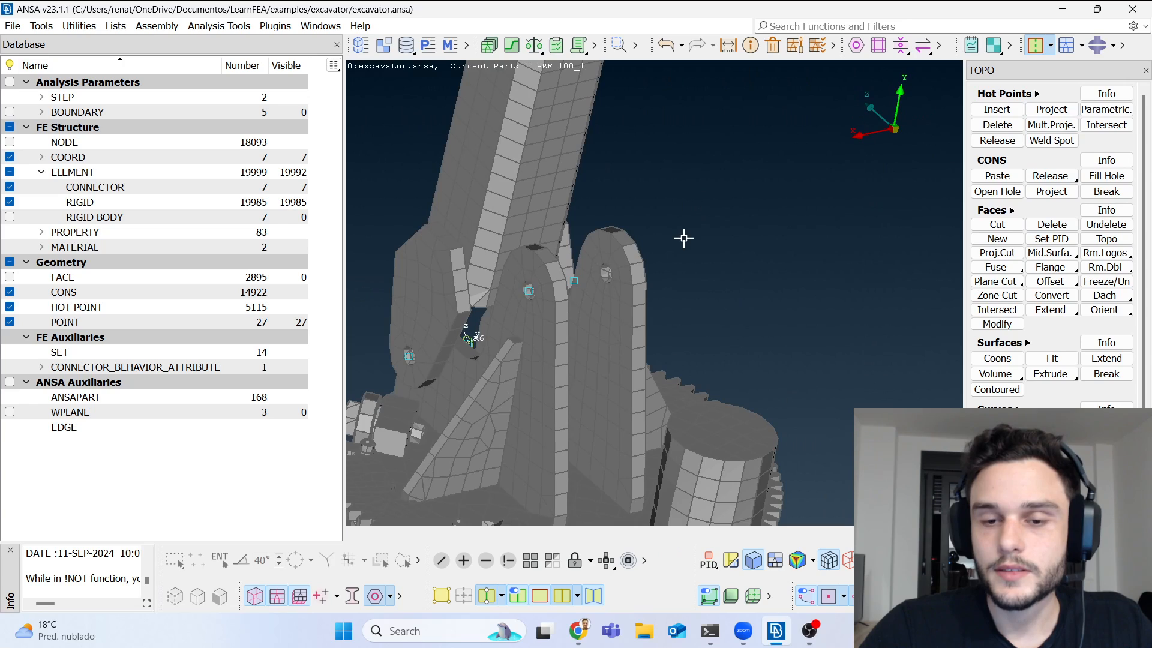
left_click_drag(639, 268, 584, 304, "ctrl")
scroll(601, 289, "up", 8)
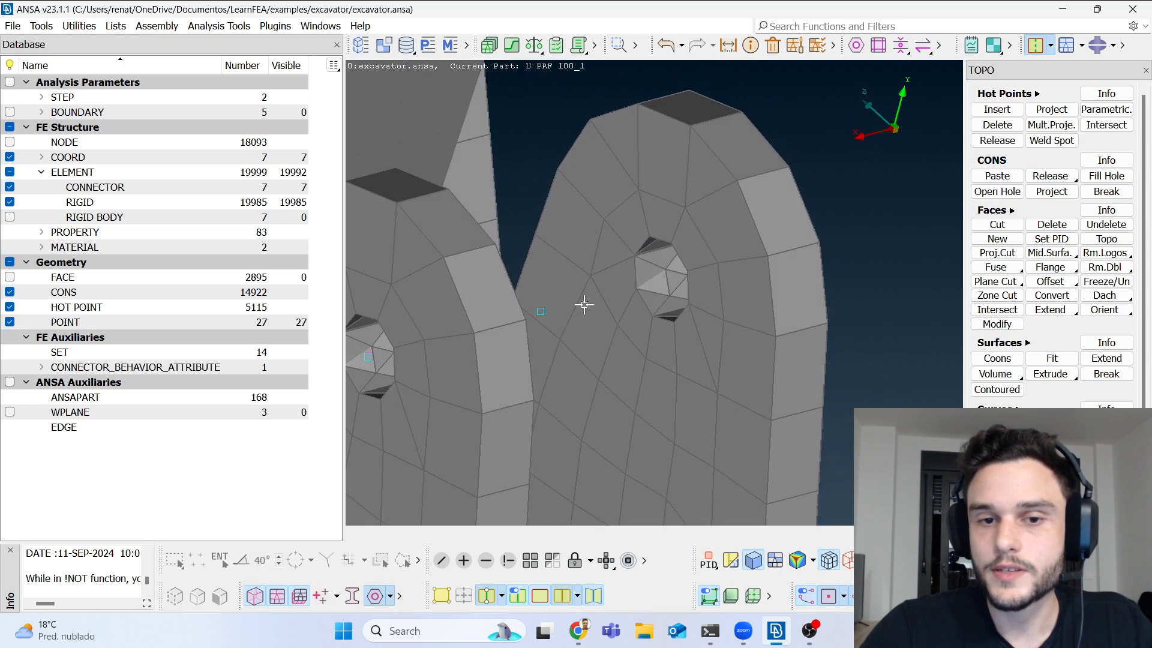
scroll(584, 304, "down", 3)
Step: In the ABAQUS deck, define a rectangular coordinate system from the midpoint between the base lugs and the pin-hole point of the far lug
left_click(1099, 47)
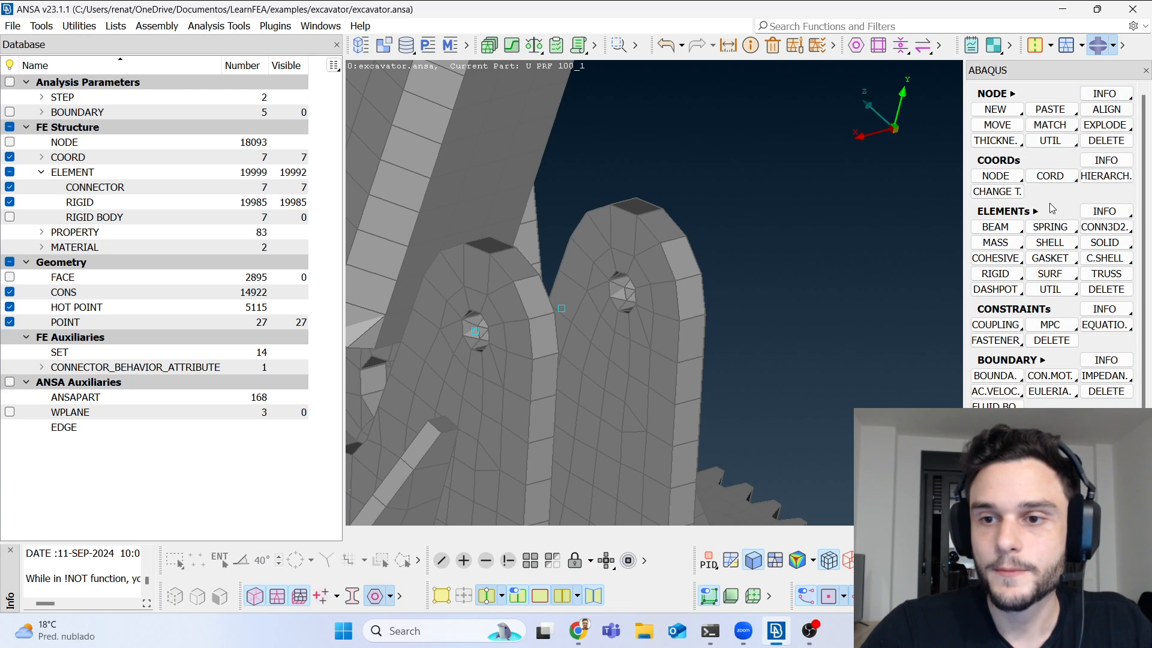
left_click(1054, 177)
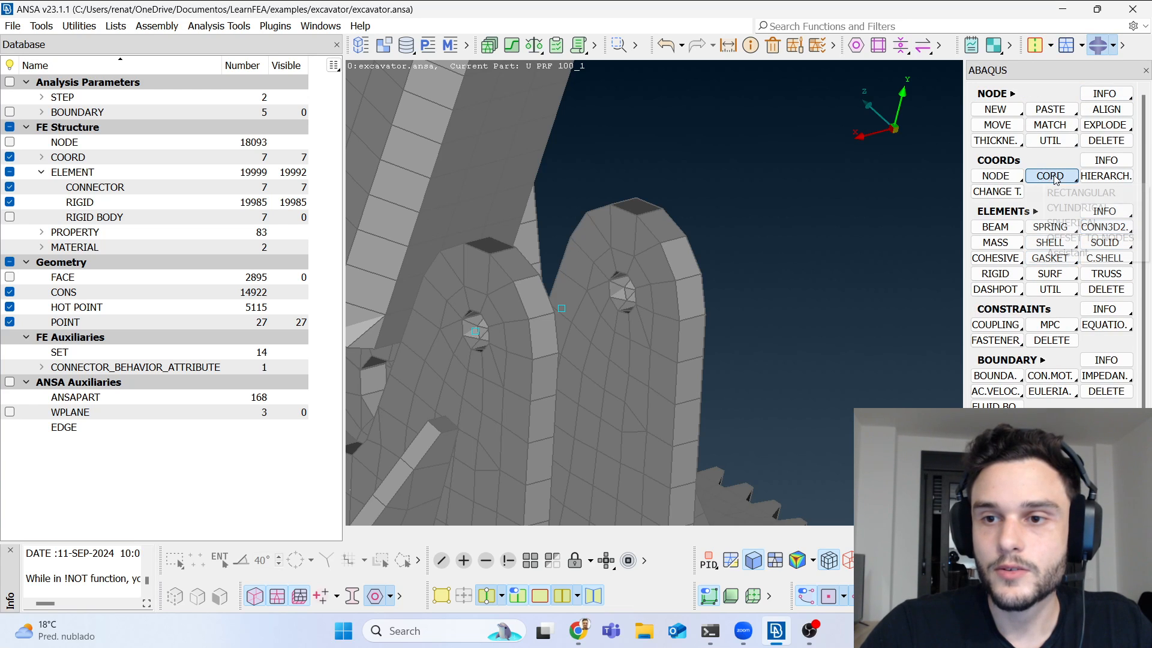
left_click(1066, 194)
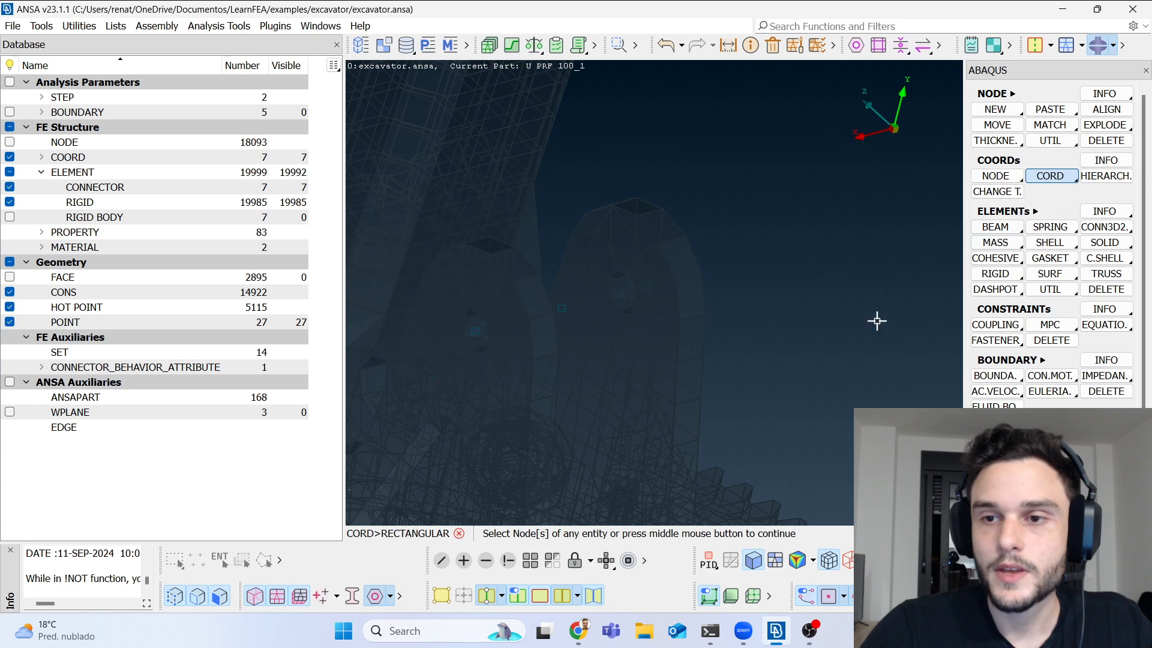
scroll(584, 344, "up", 2)
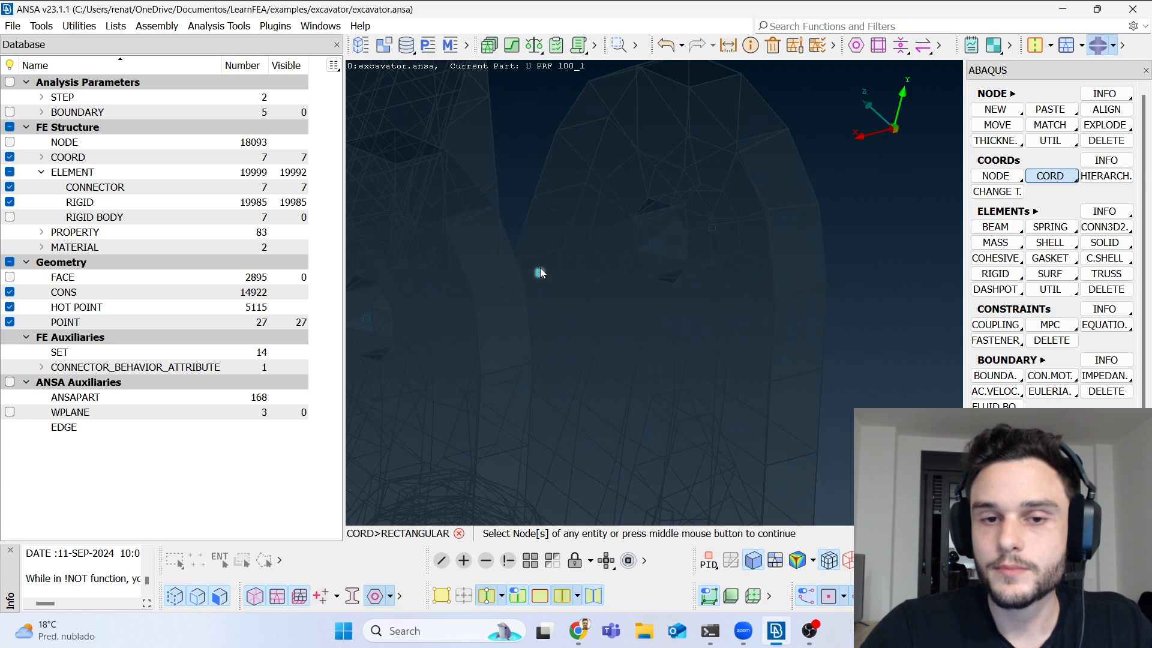
scroll(658, 297, "down", 2)
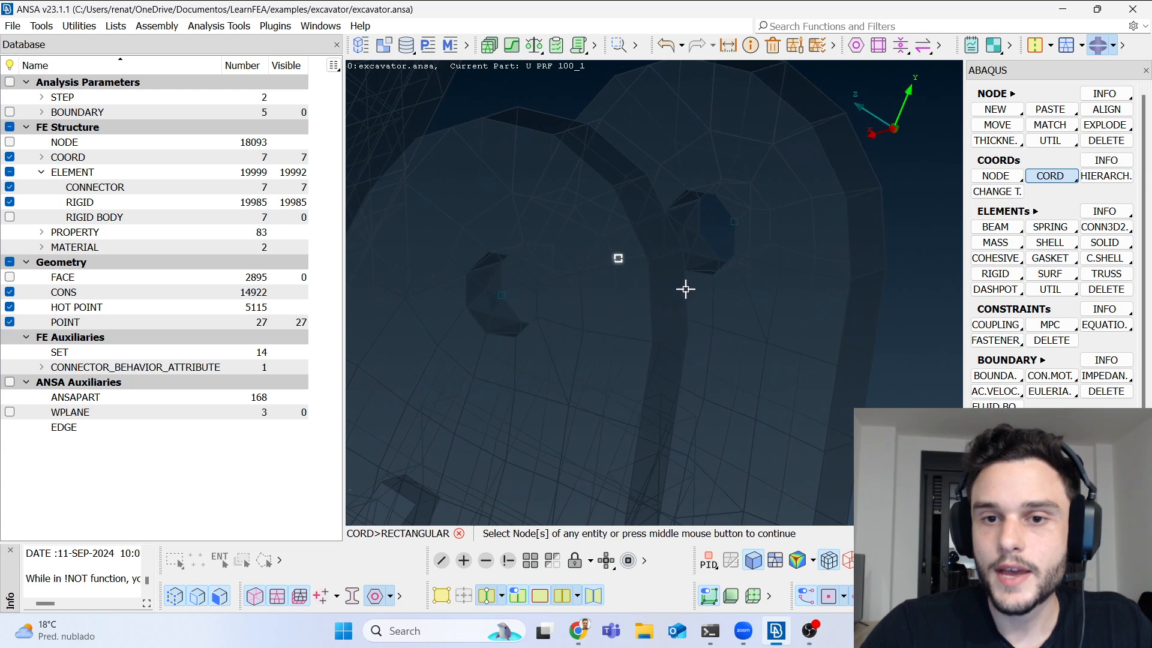
left_click_drag(718, 233, 720, 247, "ctrl")
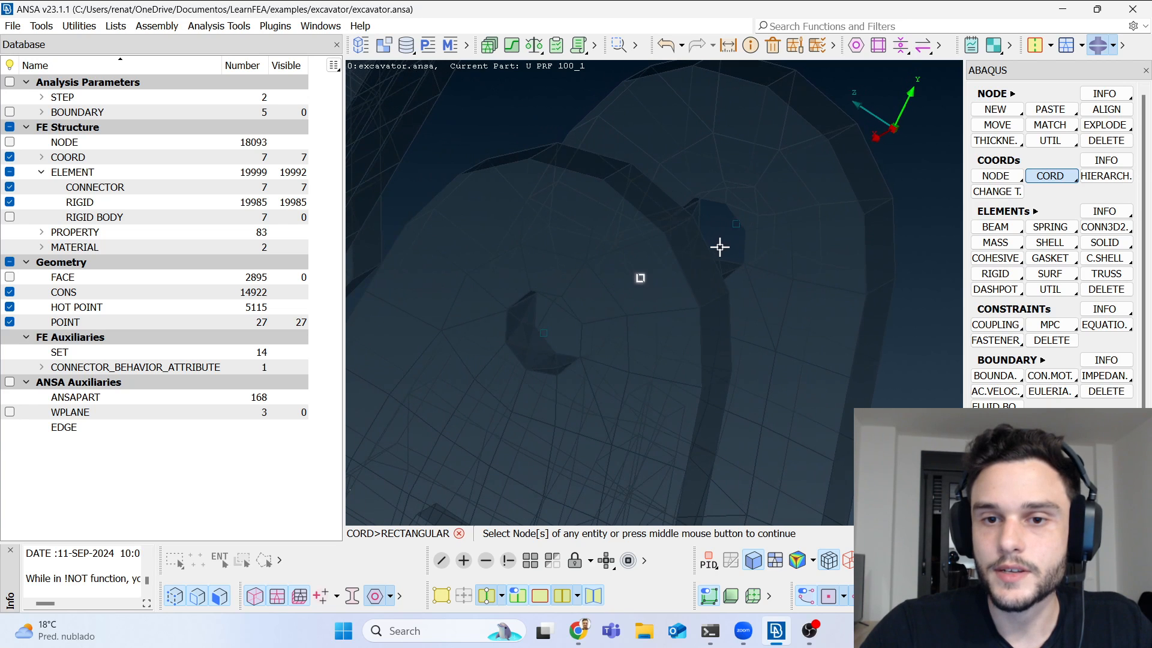
left_click(728, 228)
left_click_drag(756, 303, 736, 311, "ctrl")
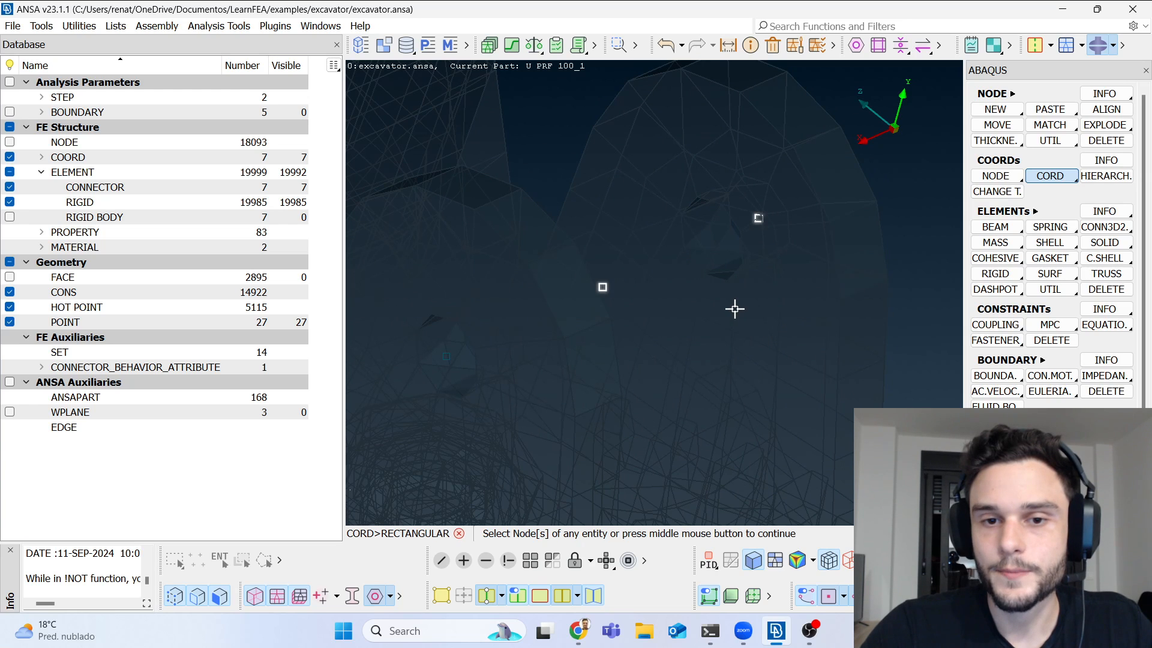
middle_click(734, 309)
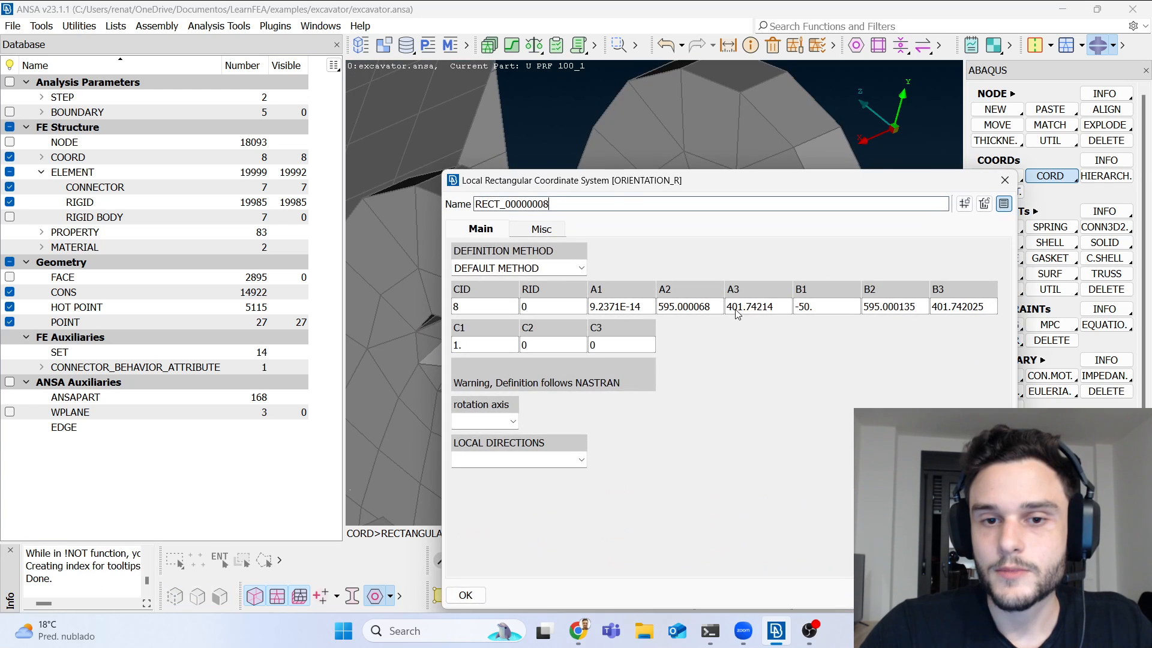
Step: Set the new coordinate system's rotation axis to 2 with a rotation angle of -90 and save it
left_click_drag(733, 180, 456, 83)
left_click(236, 323)
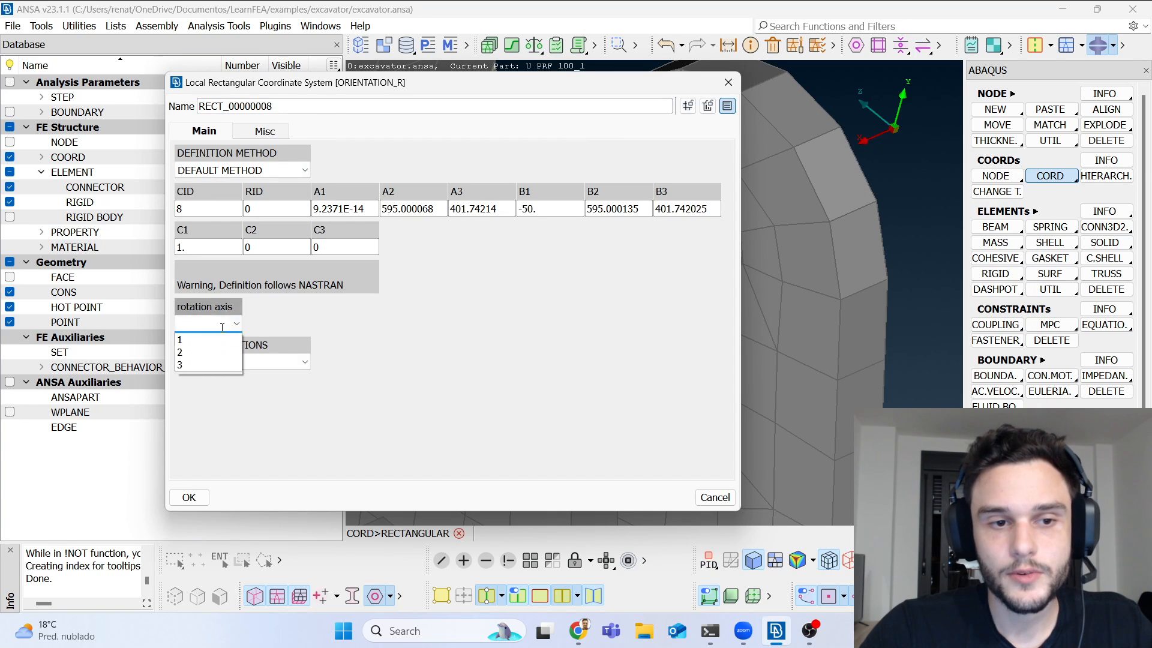
left_click(200, 364)
type("-90")
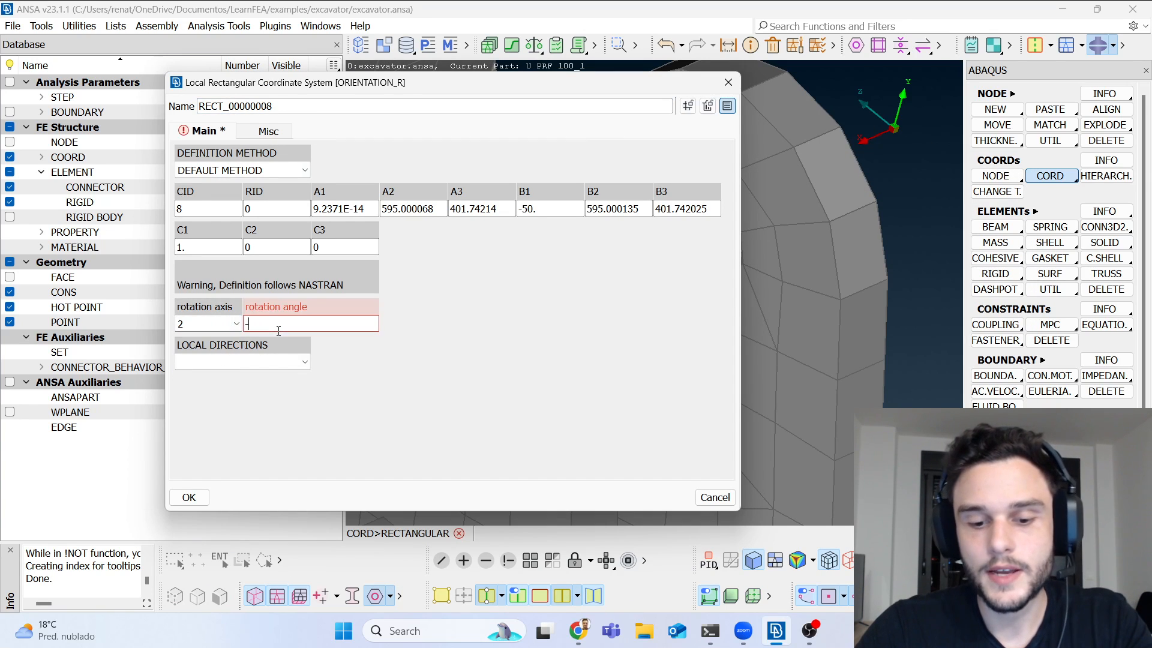
left_click(189, 498)
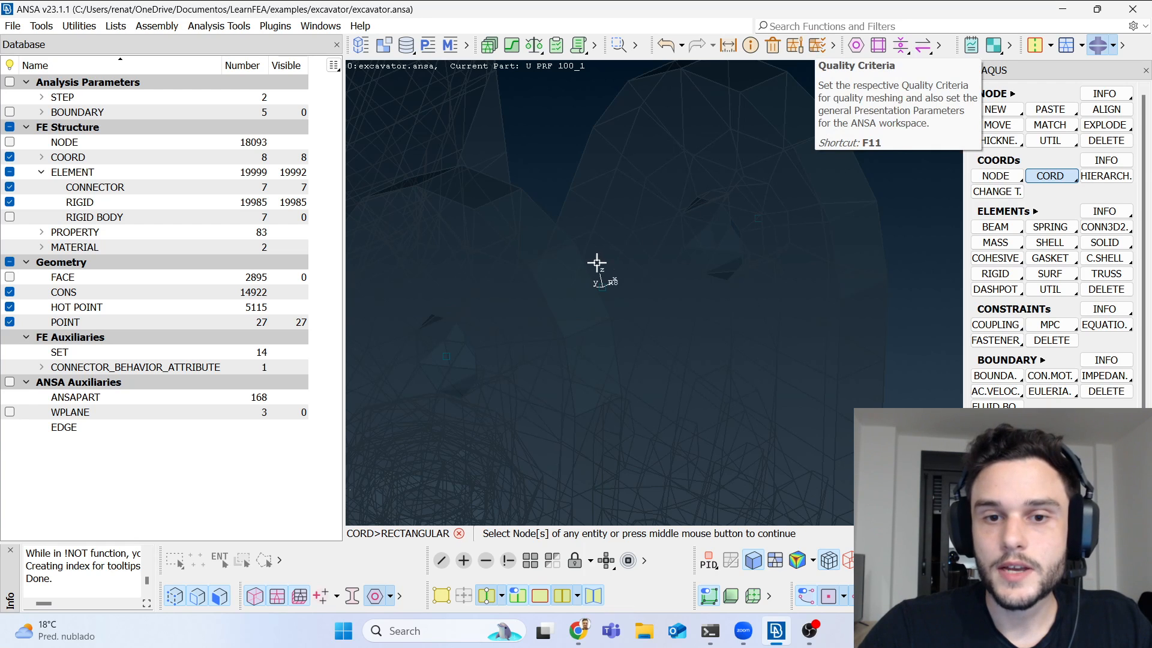
Step: Set the draw size of coordinate systems to 10% relative to screen in the presentation parameters
left_click(818, 45)
left_click(591, 43)
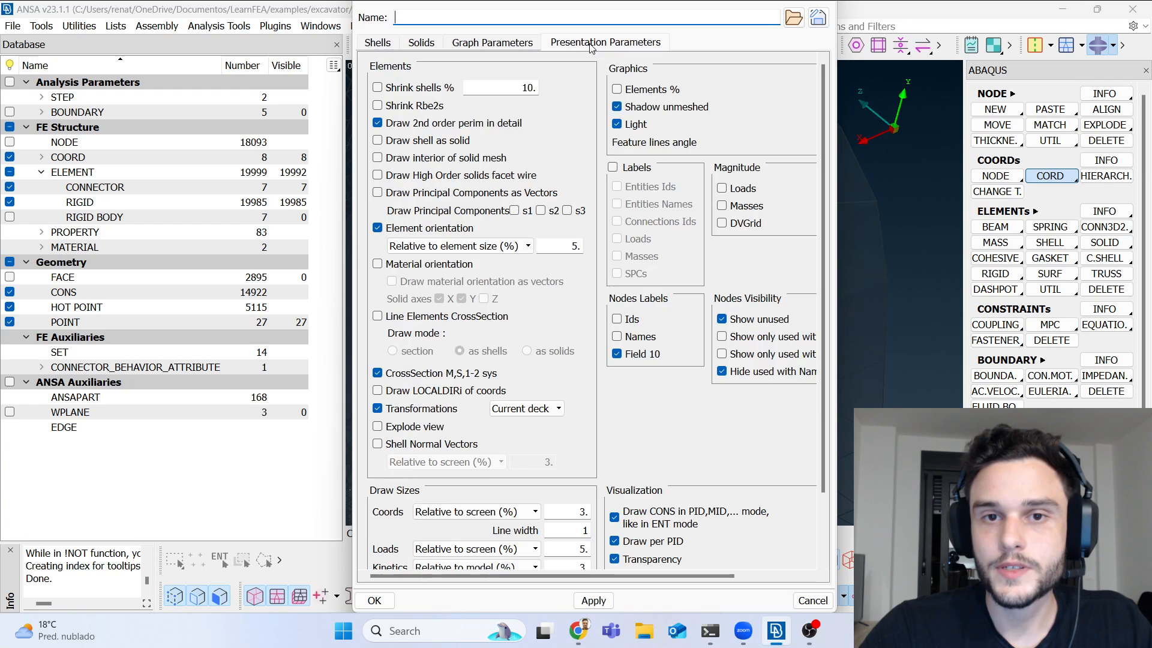
scroll(579, 436, "down", 3)
double_click(579, 436)
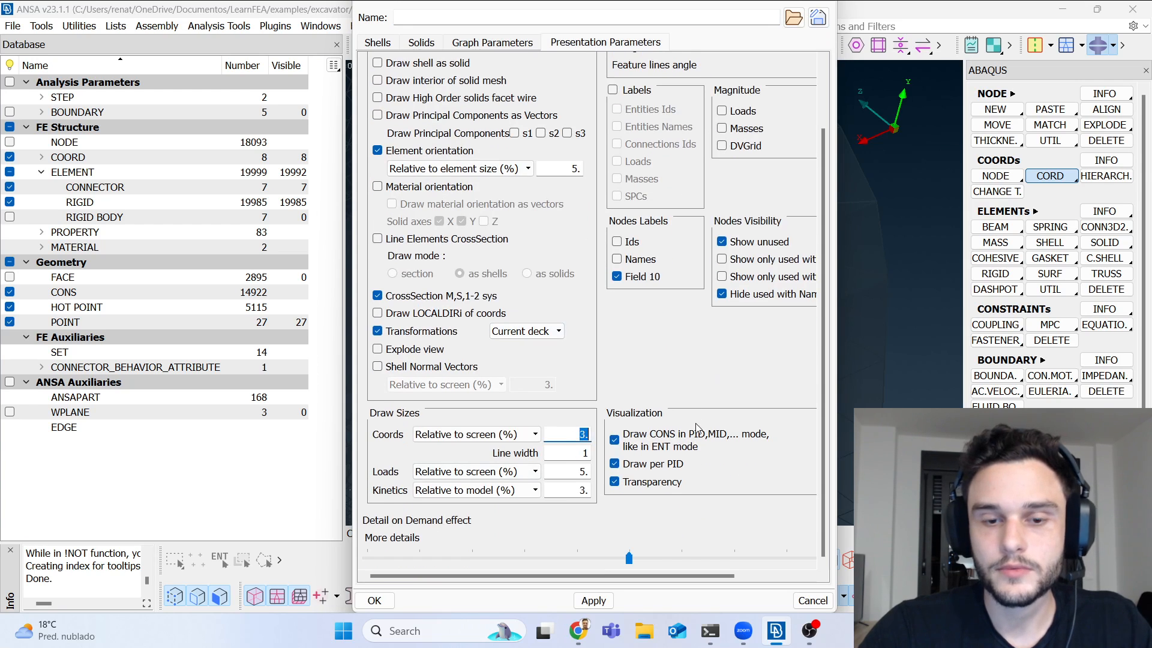
type("10")
left_click(590, 600)
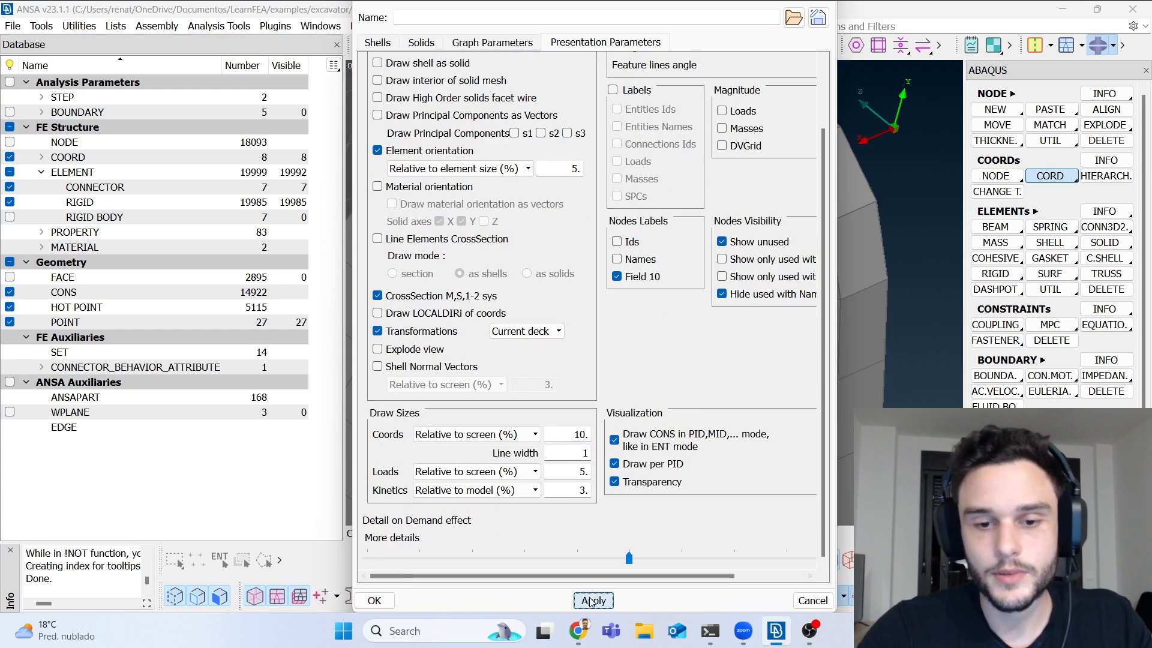
left_click(374, 600)
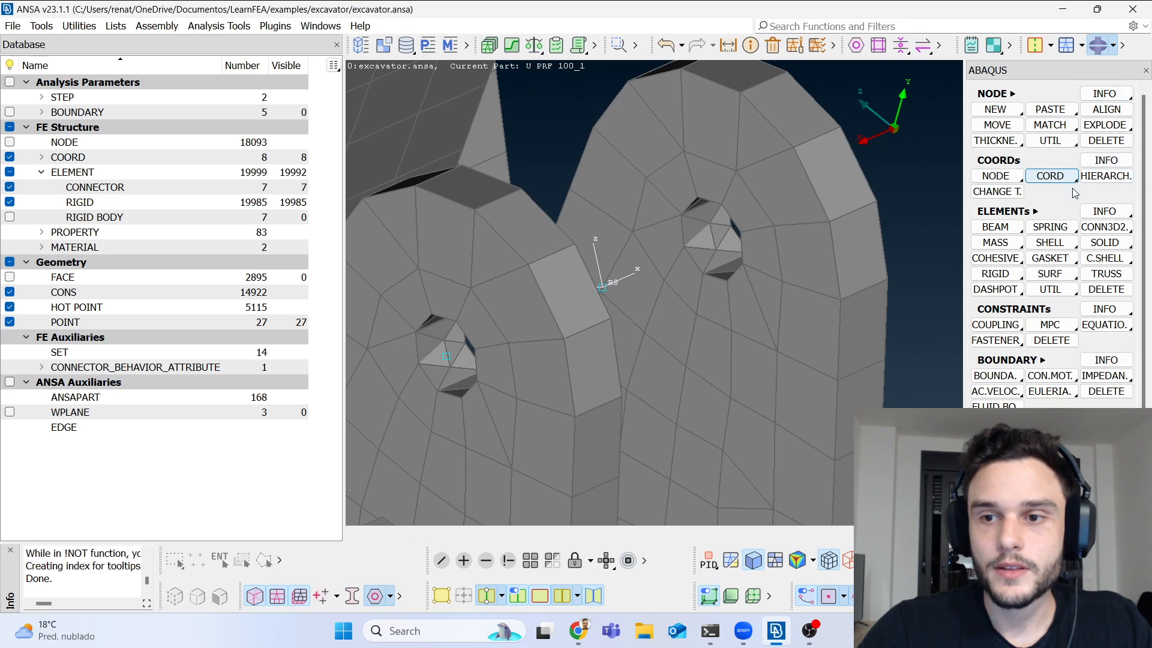
Step: Create a two-node CONN3D2 connector from the midpoint between the lugs to the far lug's pin-hole point, hiding the rigid elements for picking
left_click(1100, 230)
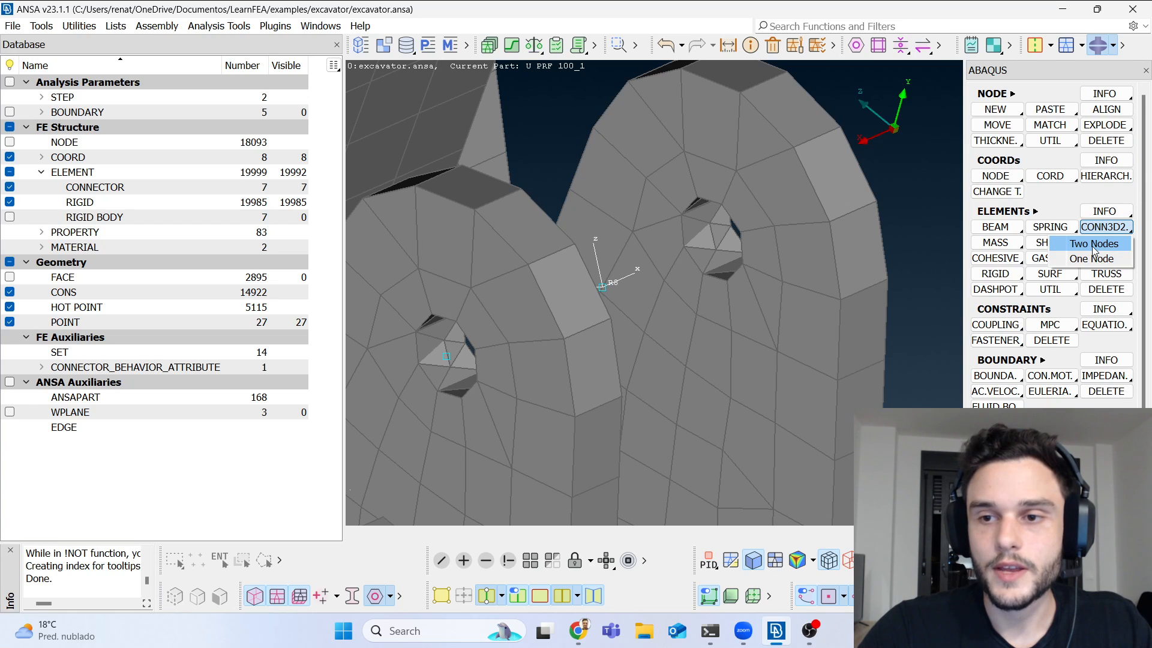
left_click(1092, 244)
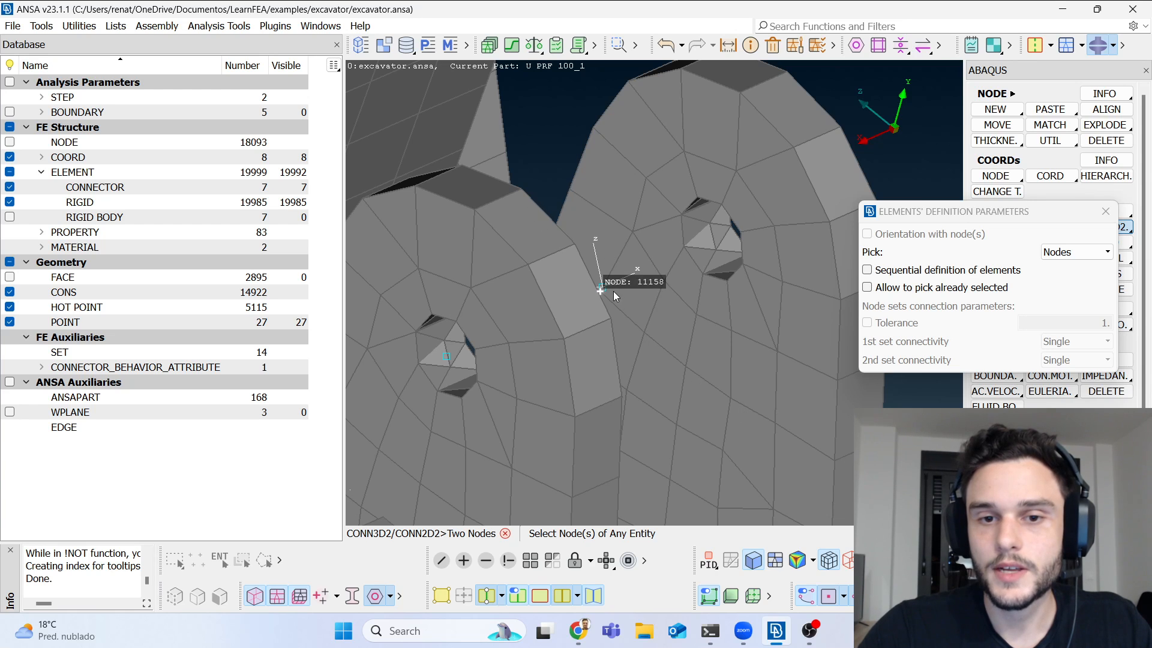
scroll(612, 291, "up", 5)
left_click(573, 275)
scroll(575, 328, "down", 5)
left_click_drag(612, 314, 680, 284, "ctrl")
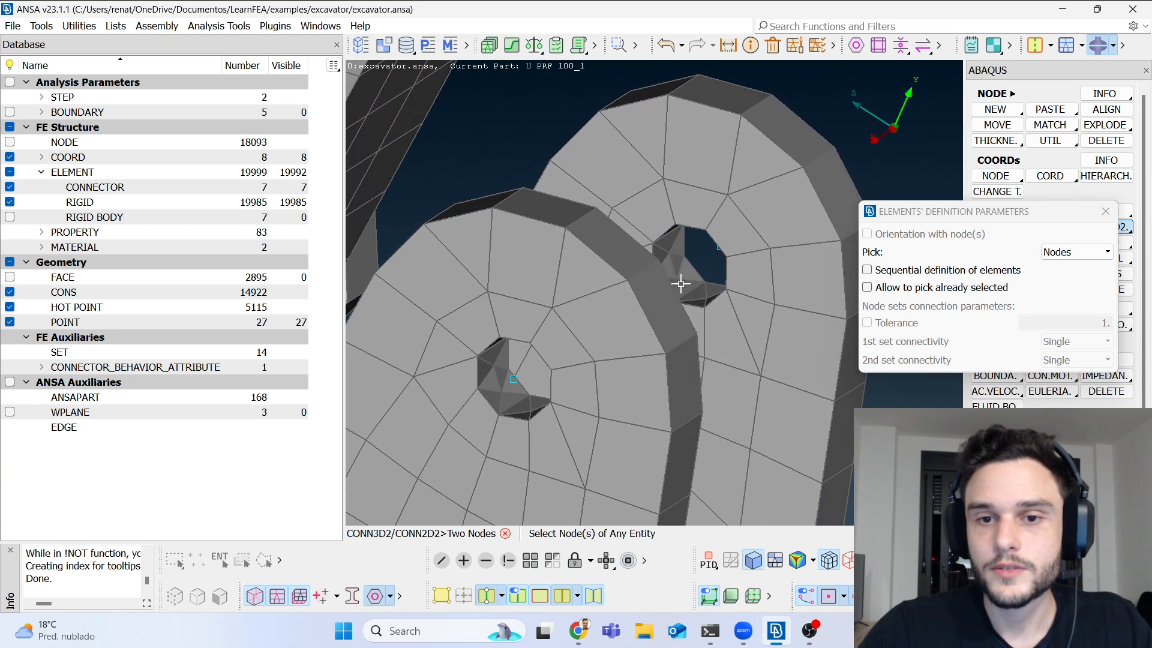
left_click(10, 202)
left_click(719, 246)
left_click_drag(640, 320, 744, 295, "ctrl")
middle_click(744, 294)
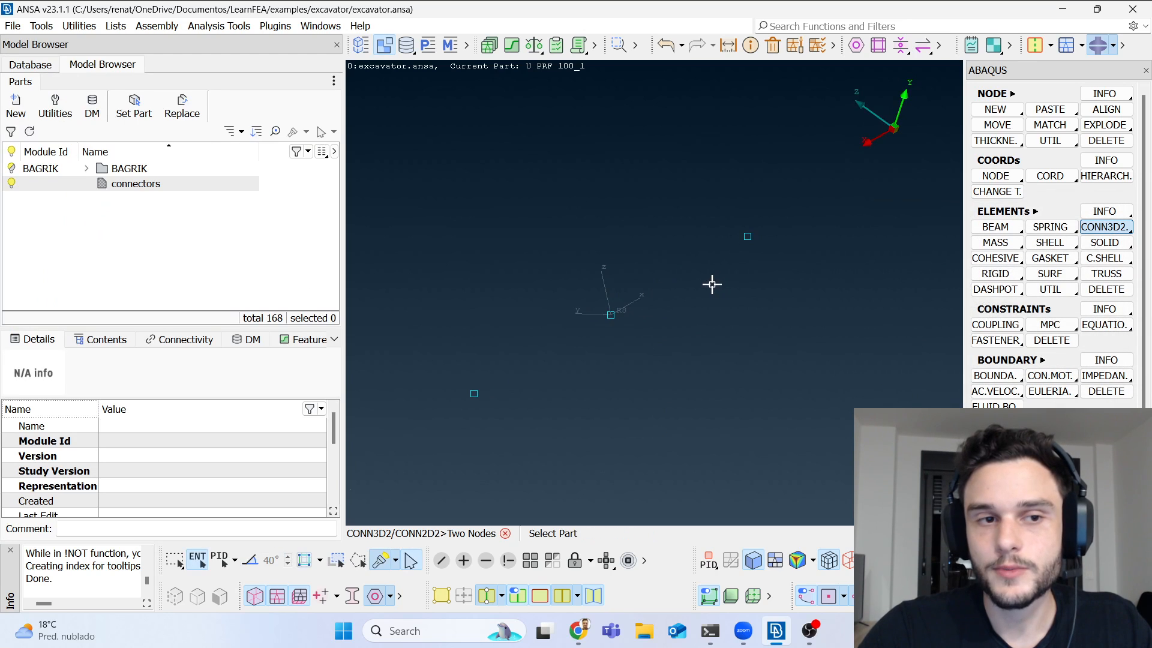
Step: Assign the connector to the connectors part and start a new connector section named cc_1
left_click(147, 190)
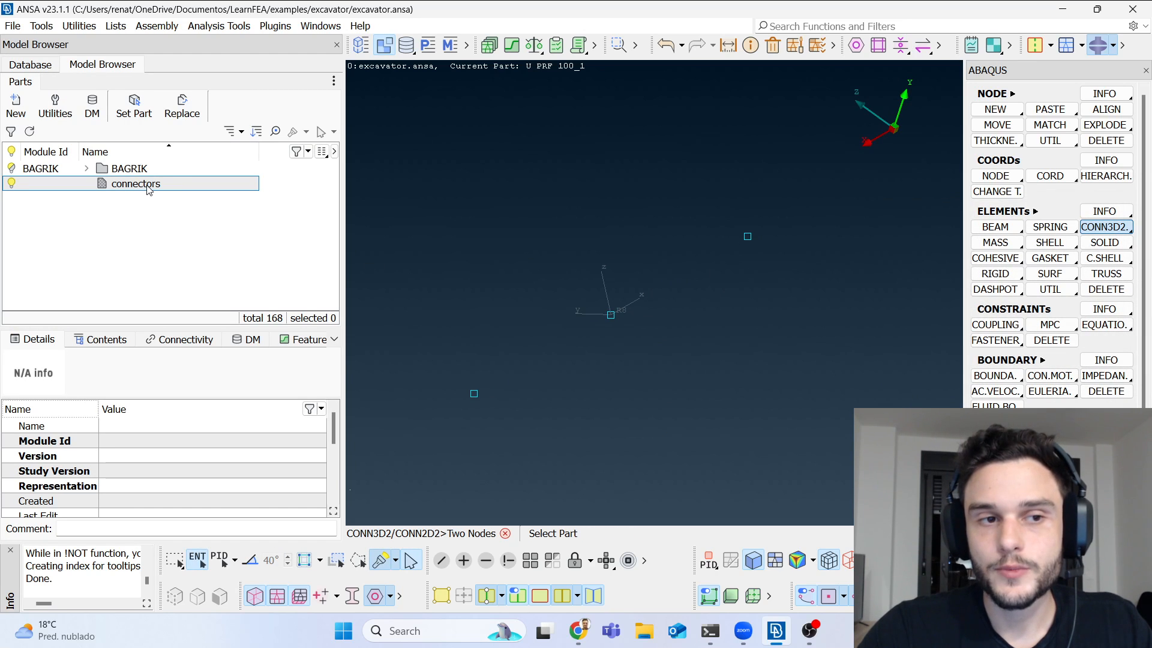
double_click(147, 187)
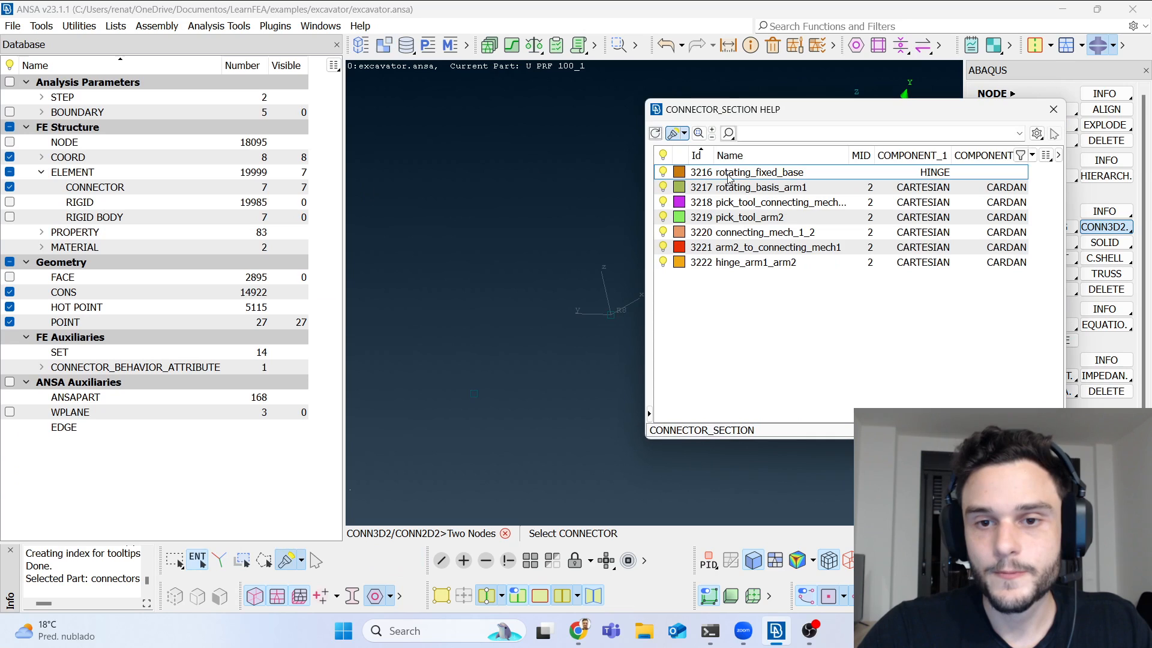
left_click_drag(783, 116, 255, 71)
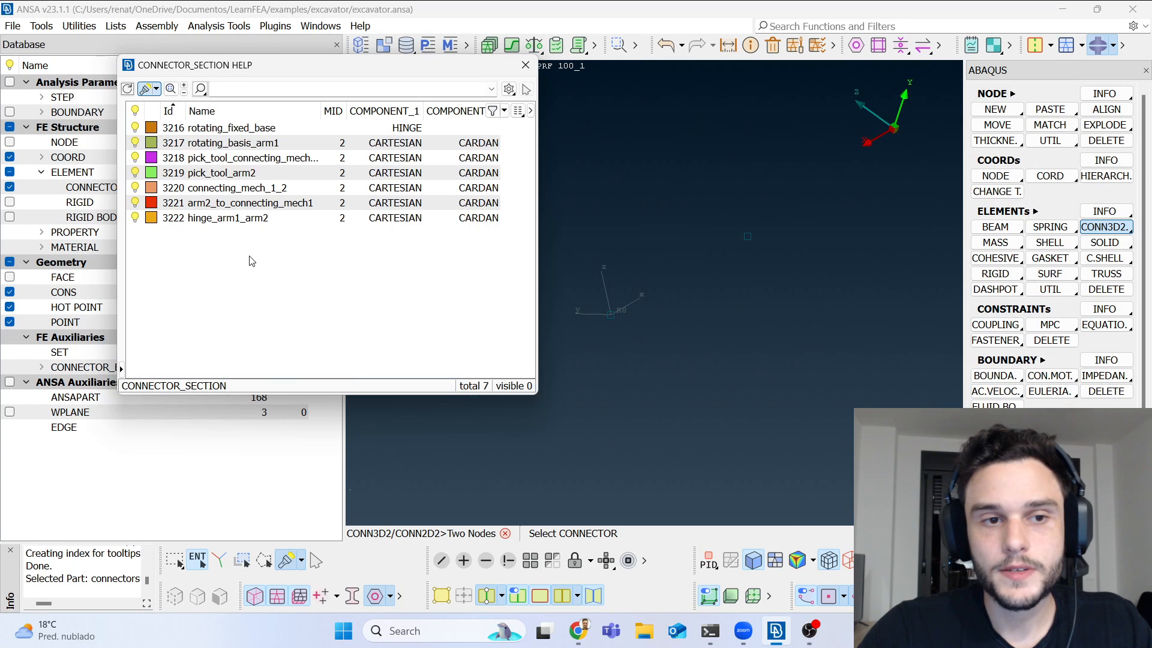
right_click(250, 261)
left_click(289, 317)
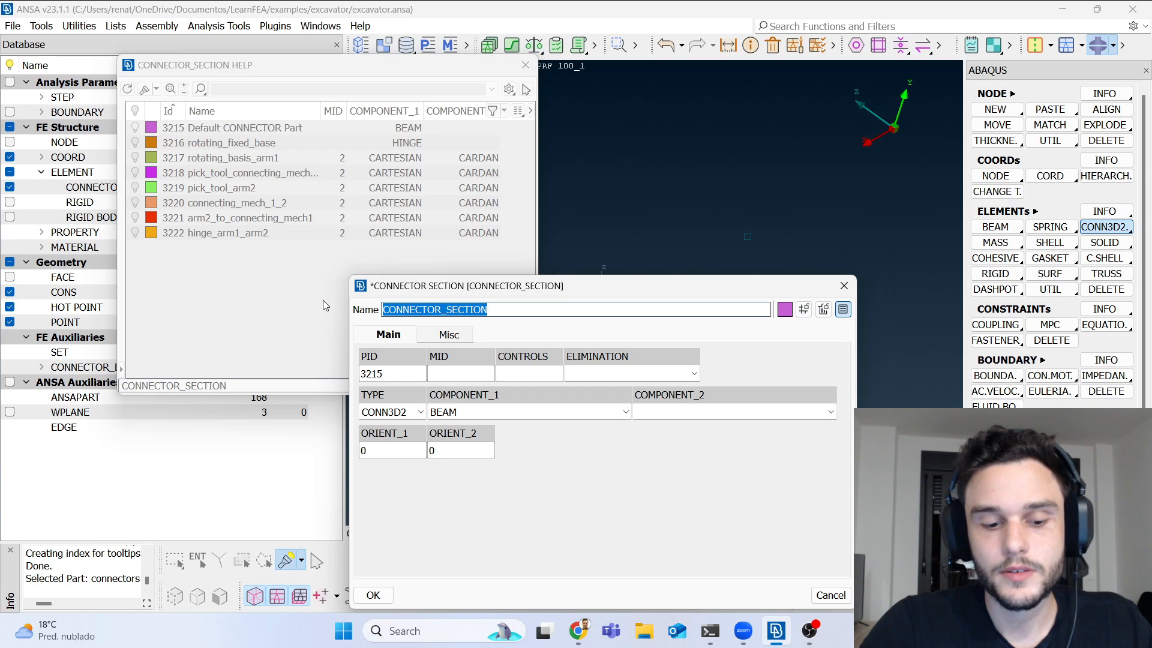
type("cc_")
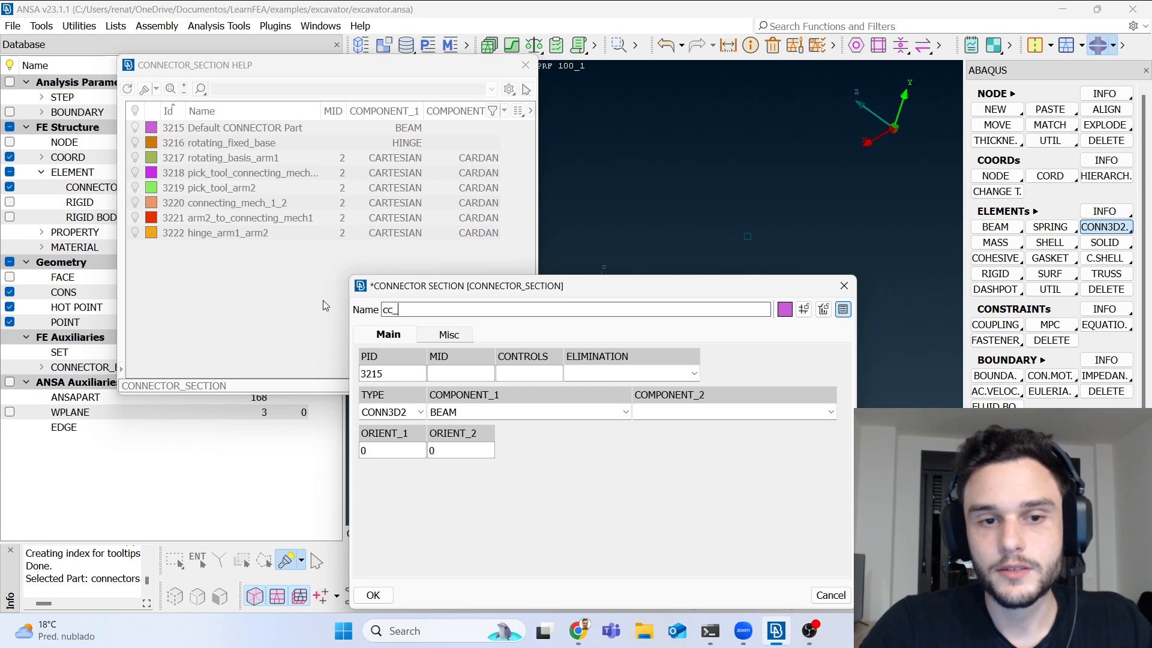
type("1")
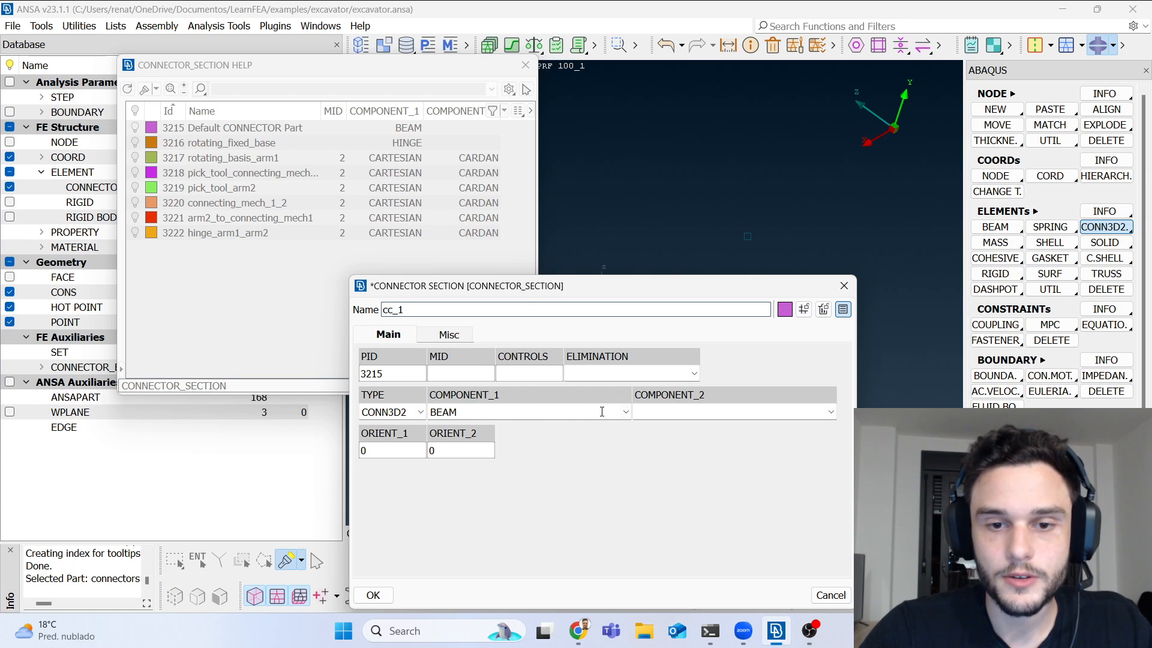
Step: Set the section's COMPONENT_1 to CARTESIAN and COMPONENT_2 to CARDAN
left_click(625, 414)
scroll(570, 448, "up", 4)
scroll(528, 445, "down", 7)
scroll(489, 443, "up", 2)
scroll(488, 443, "up", 4)
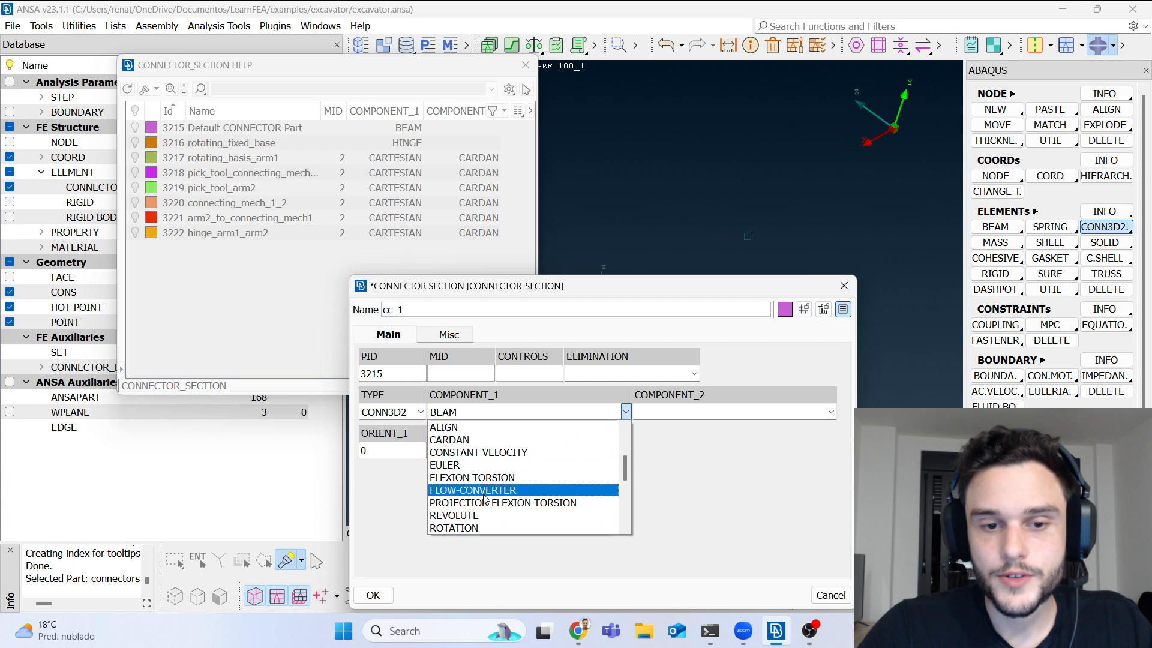
scroll(485, 480, "up", 2)
left_click(474, 451)
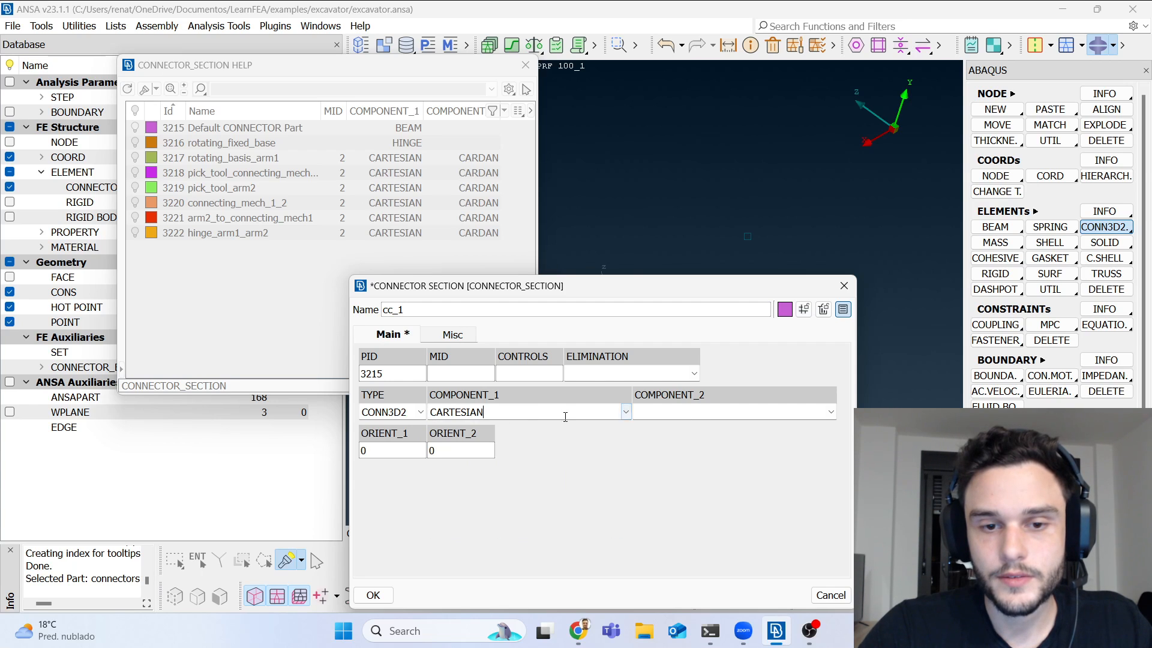
left_click(830, 412)
scroll(676, 506, "down", 5)
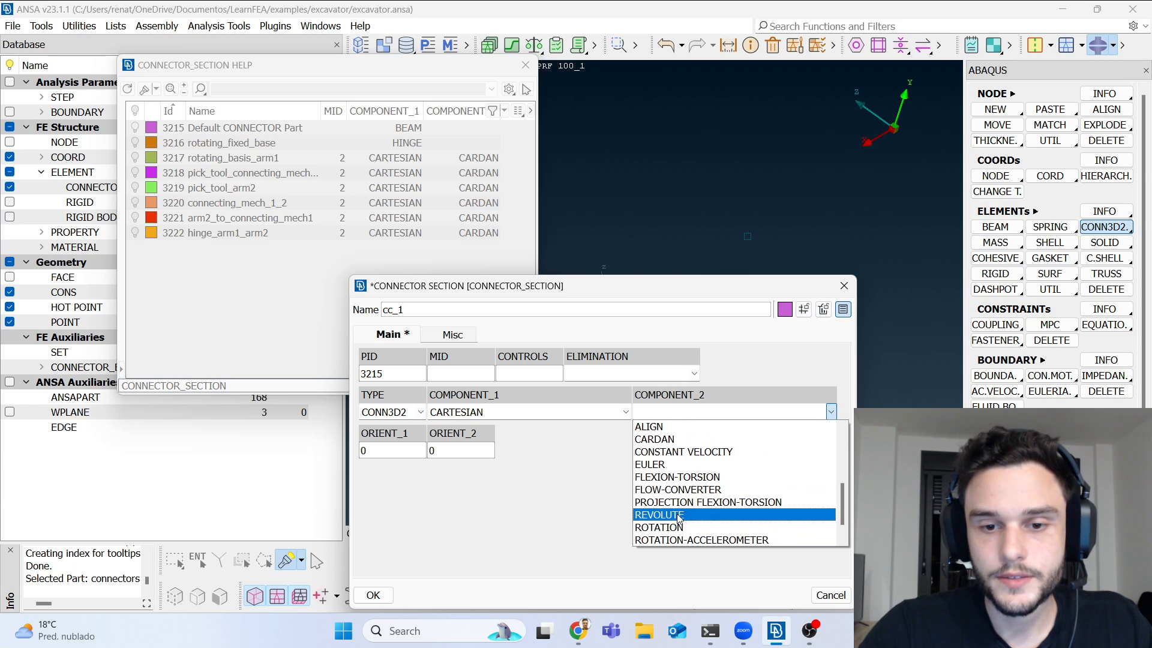
scroll(689, 505, "up", 1)
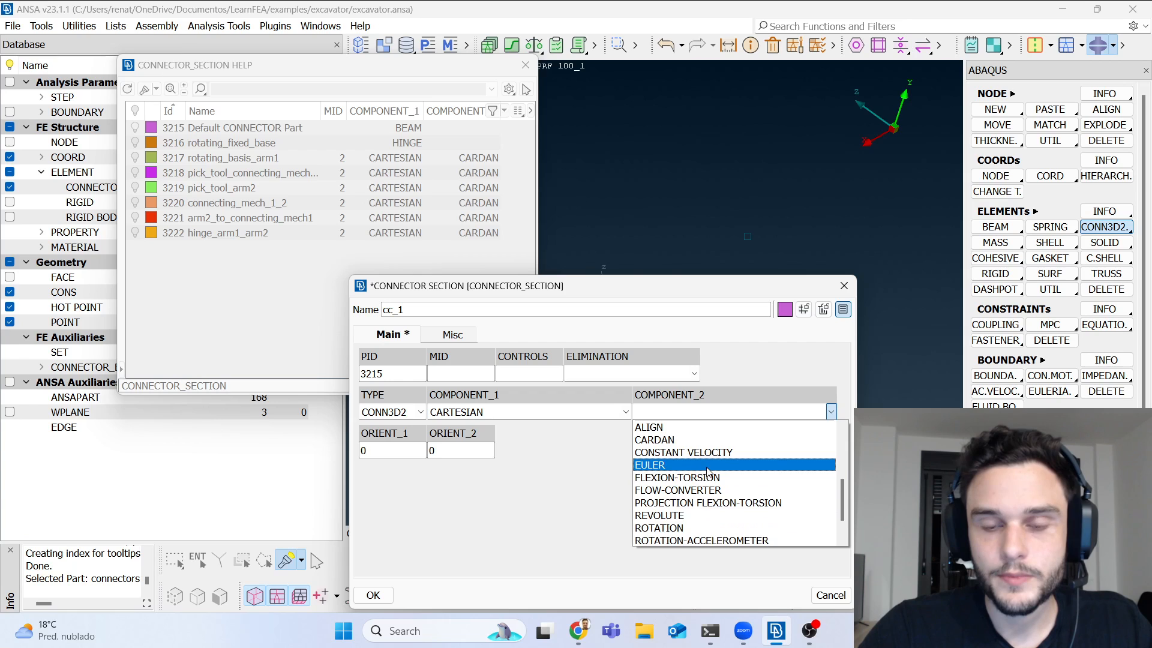
scroll(708, 474, "up", 2)
scroll(708, 486, "down", 1)
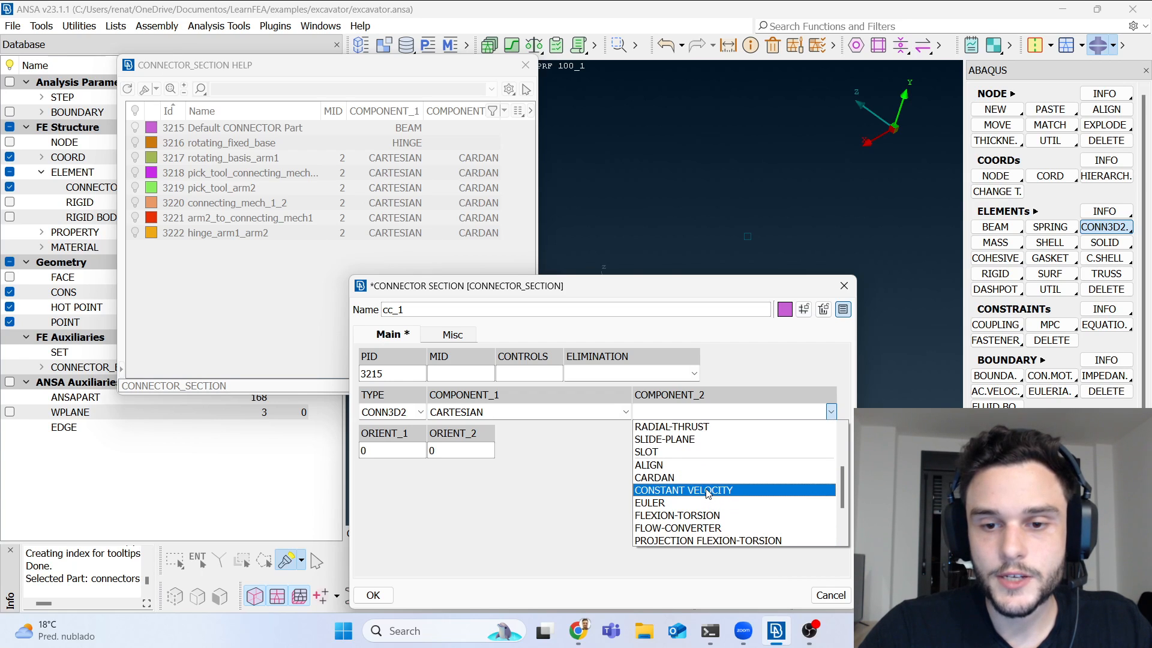
left_click(660, 478)
left_click(512, 414)
left_click(524, 415)
left_click(694, 413)
left_click(587, 439)
left_click(579, 443)
left_click(468, 412)
left_click(405, 413)
left_click(690, 414)
left_click(573, 453)
left_click(564, 454)
Step: Set ORIENT_1 of section cc_1 to coordinate system 8, RECT_00000008, at the midpoint between the lugs
left_click_drag(384, 454, 357, 454)
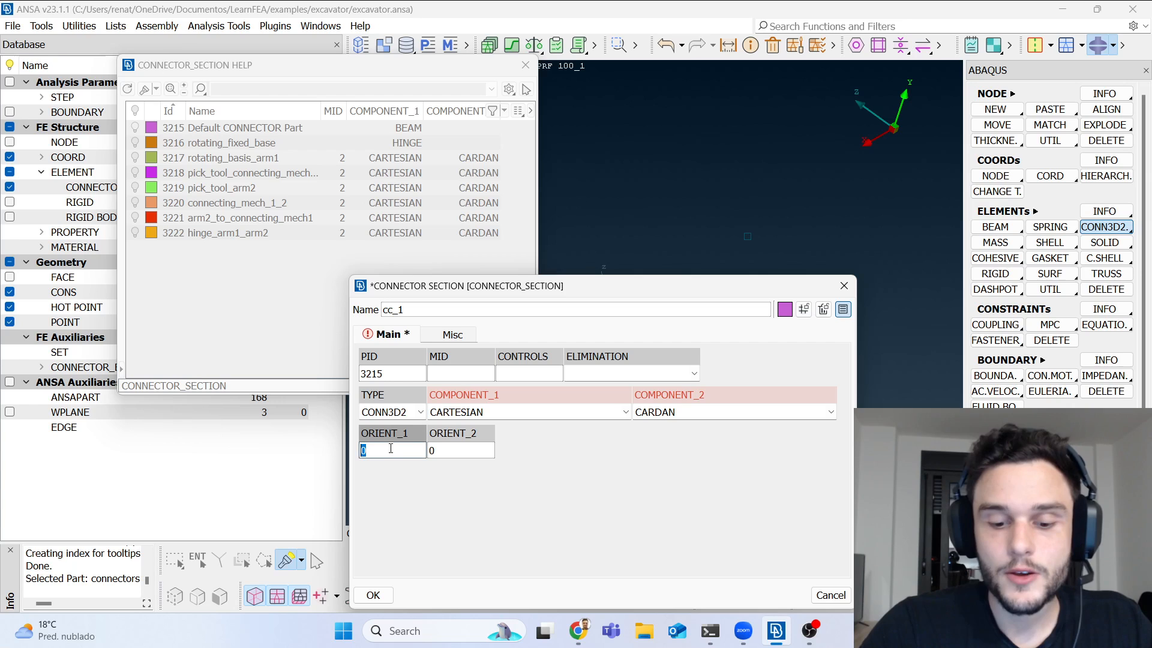
key("question")
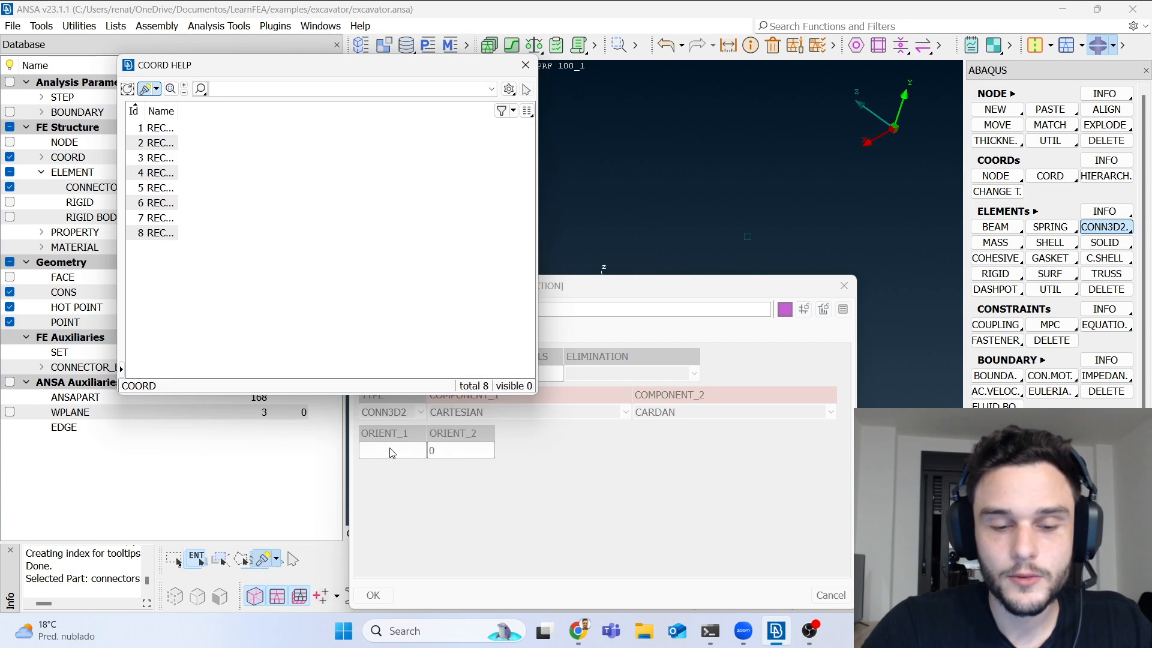
left_click_drag(632, 286, 598, 383)
left_click(609, 310)
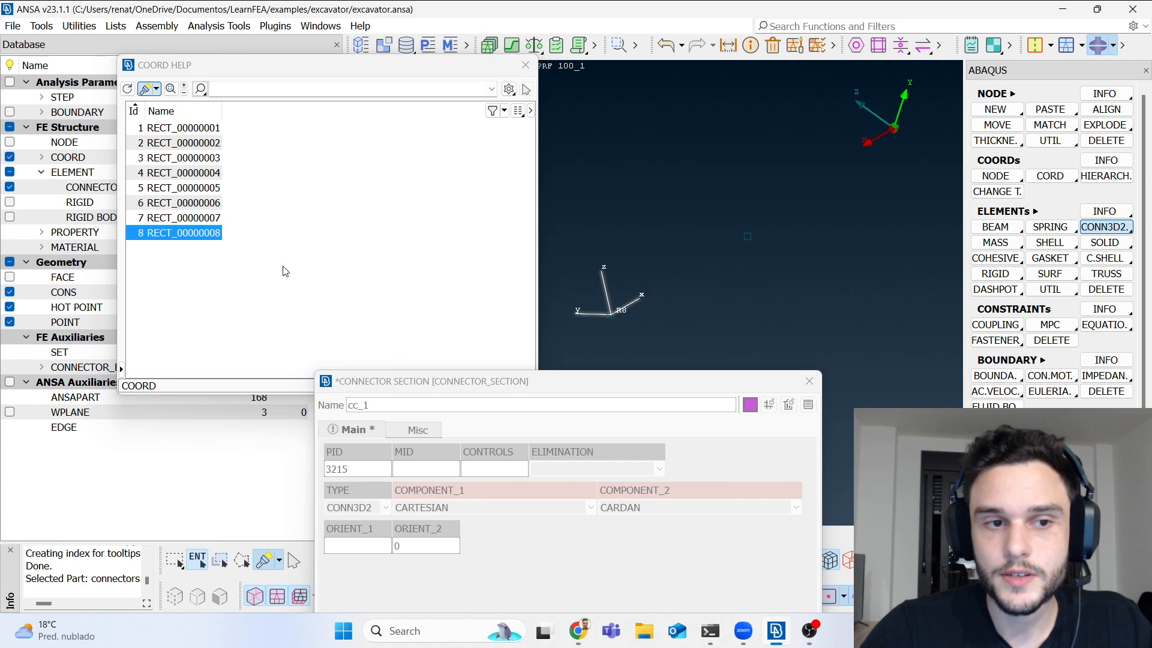
double_click(205, 235)
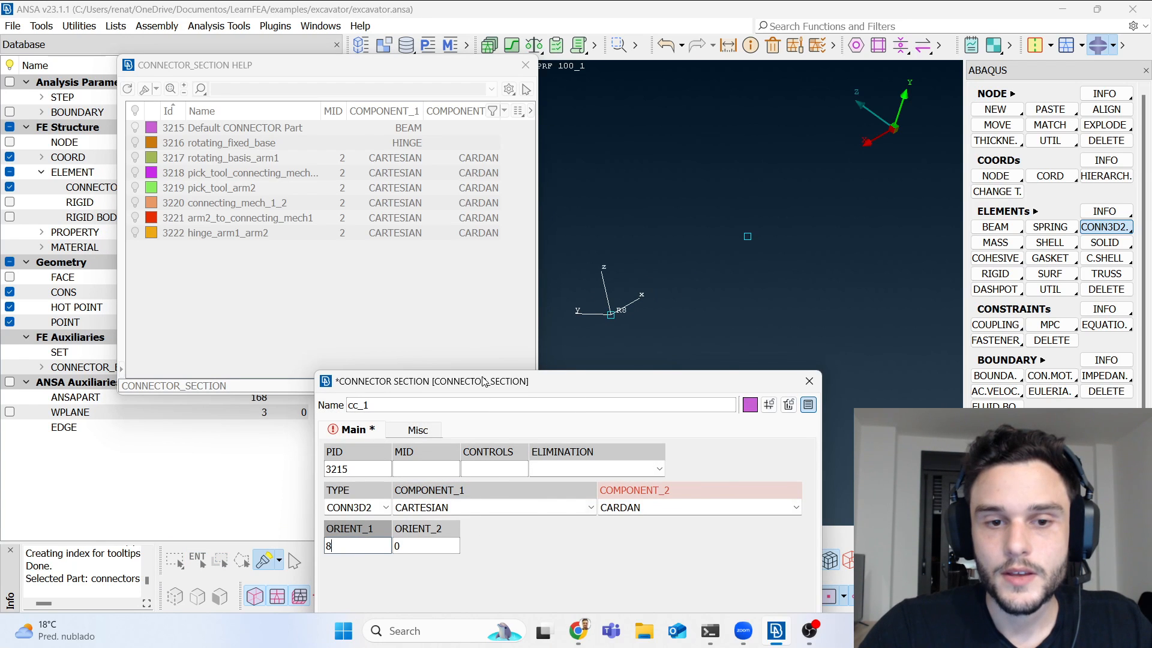
Step: Set the MID of section cc_1 to the cartesian_cardan_mat behavior and review that behavior's elasticity settings
left_click_drag(484, 381, 434, 214)
left_click(398, 297)
key("question")
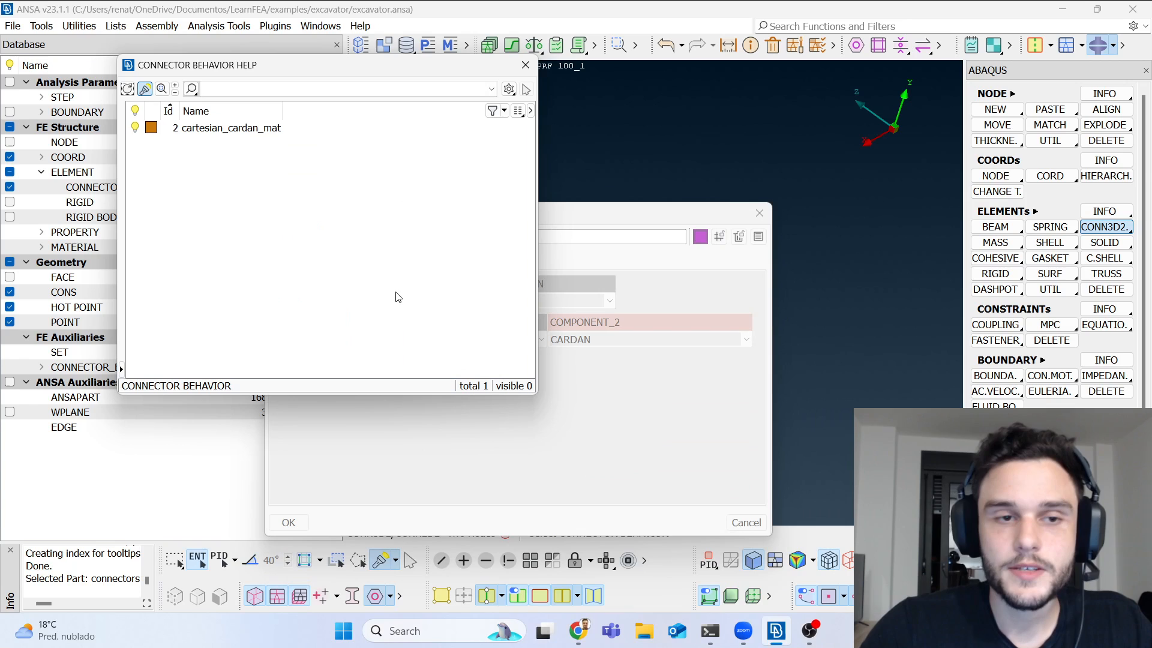
left_click(252, 131)
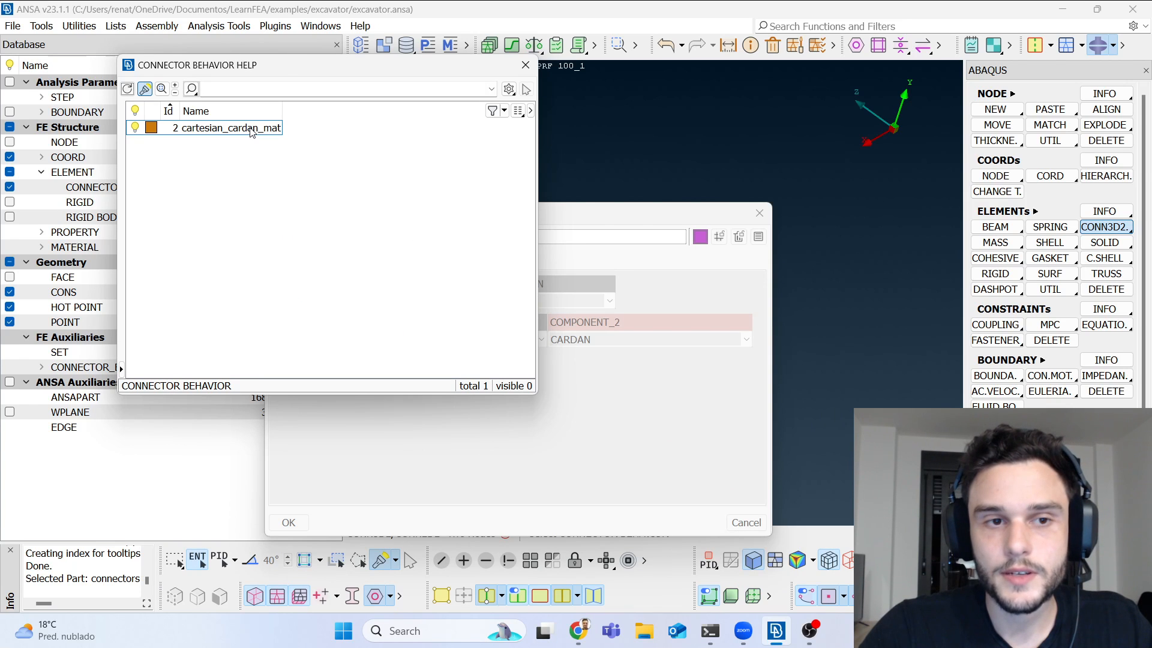
double_click(252, 130)
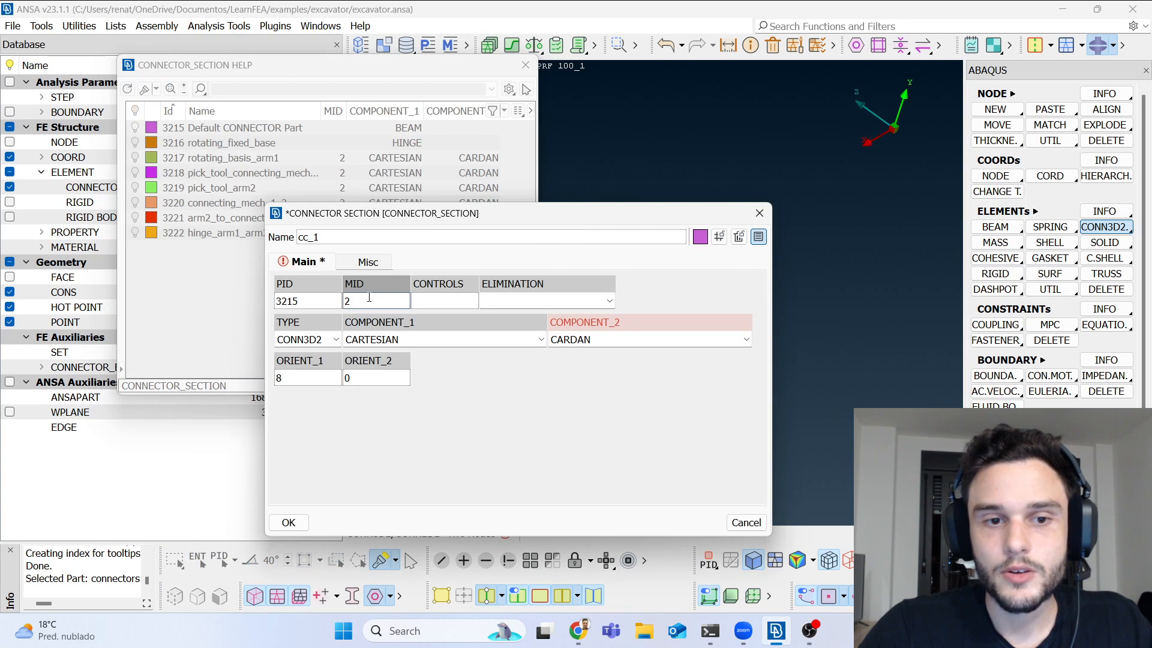
left_click_drag(376, 215, 264, 147)
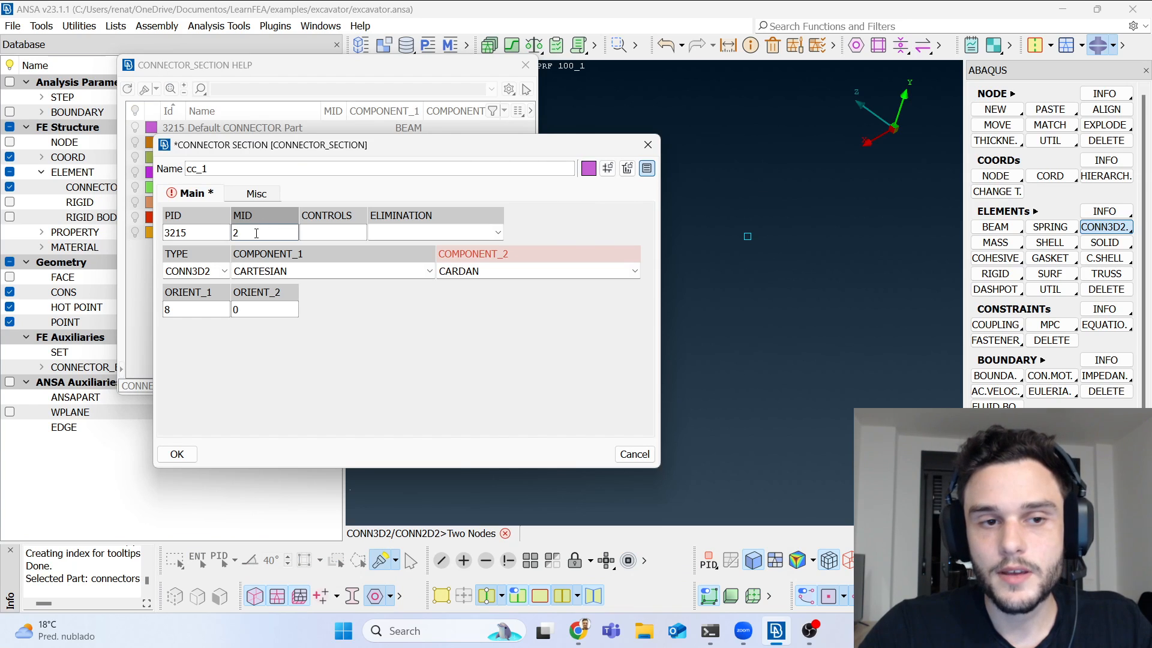
key("F2")
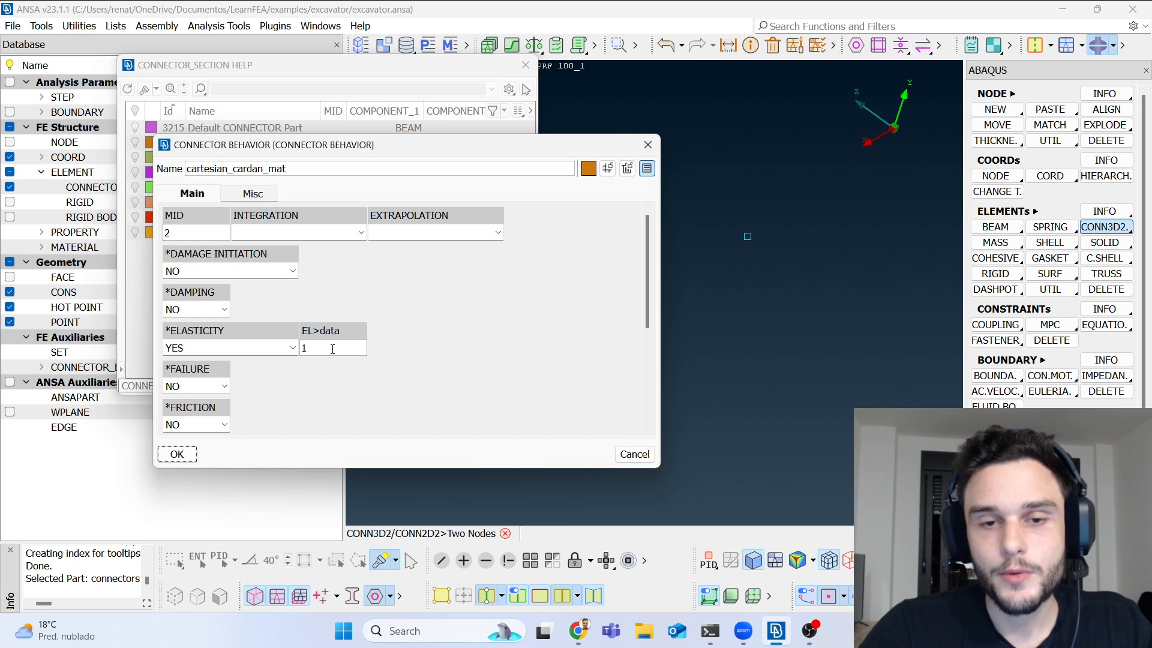
left_click_drag(414, 145, 282, 137)
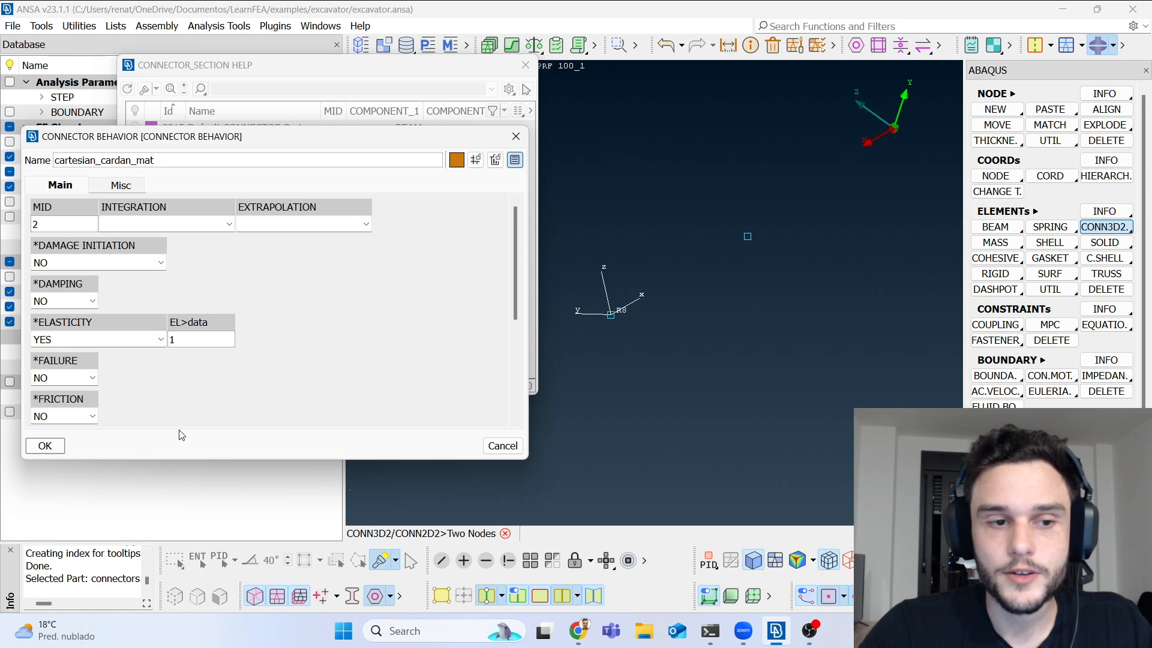
left_click(45, 446)
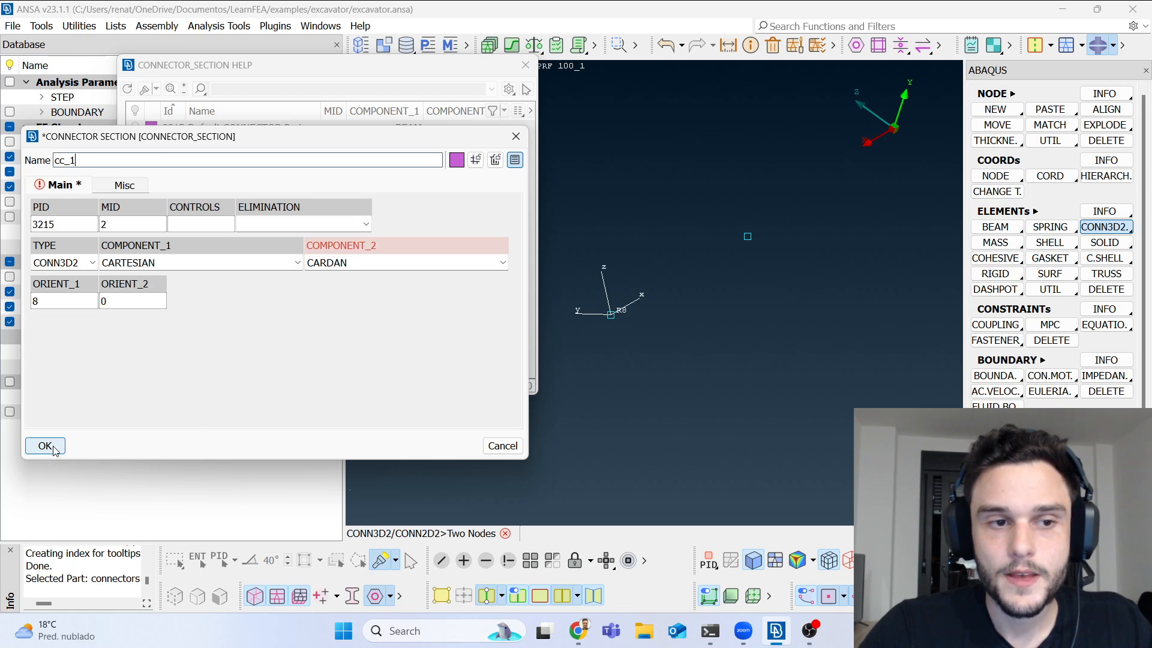
Step: Save section cc_1, assign it to the new connector element and finish the connector definition
left_click(45, 445)
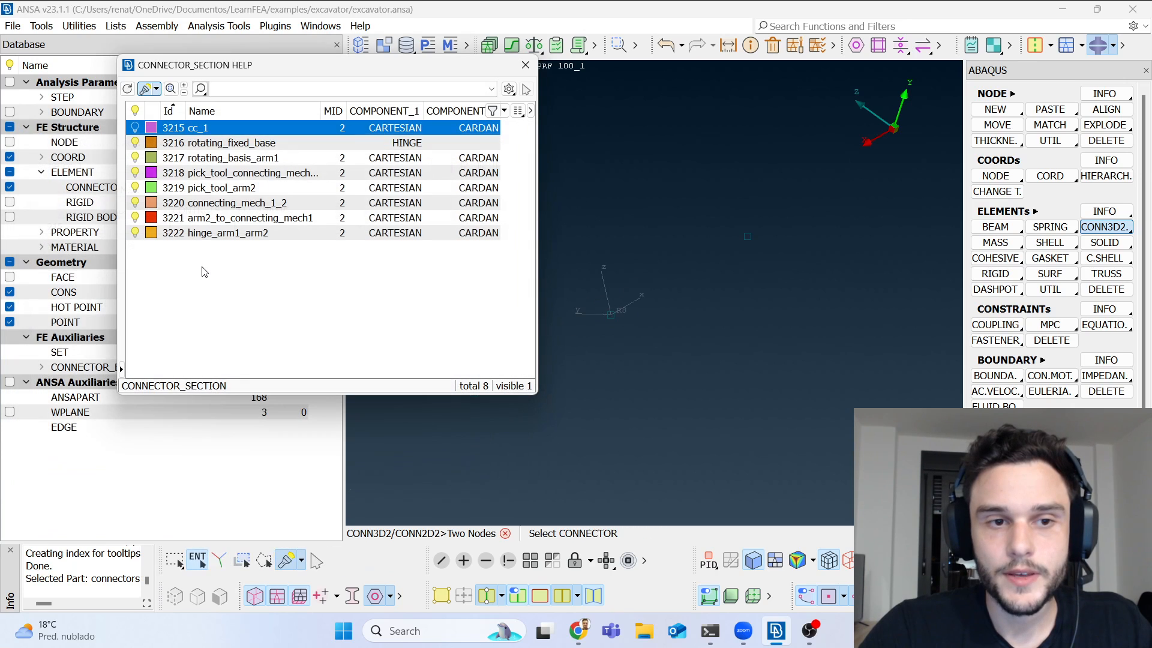
double_click(219, 130)
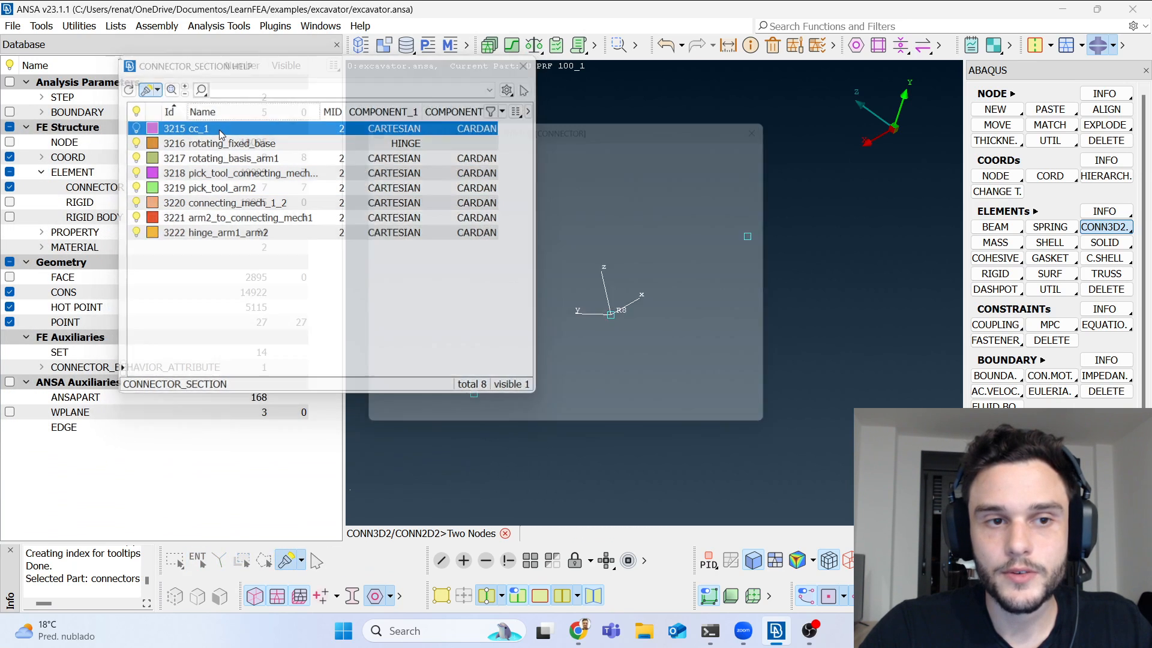
double_click(460, 209)
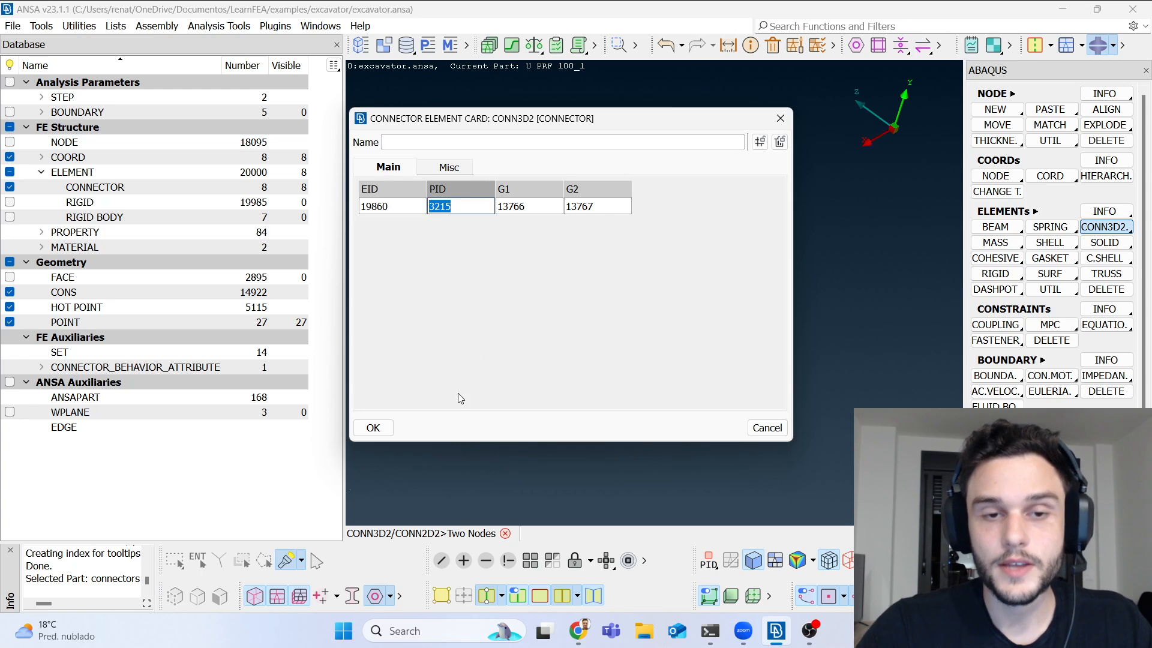
left_click(373, 428)
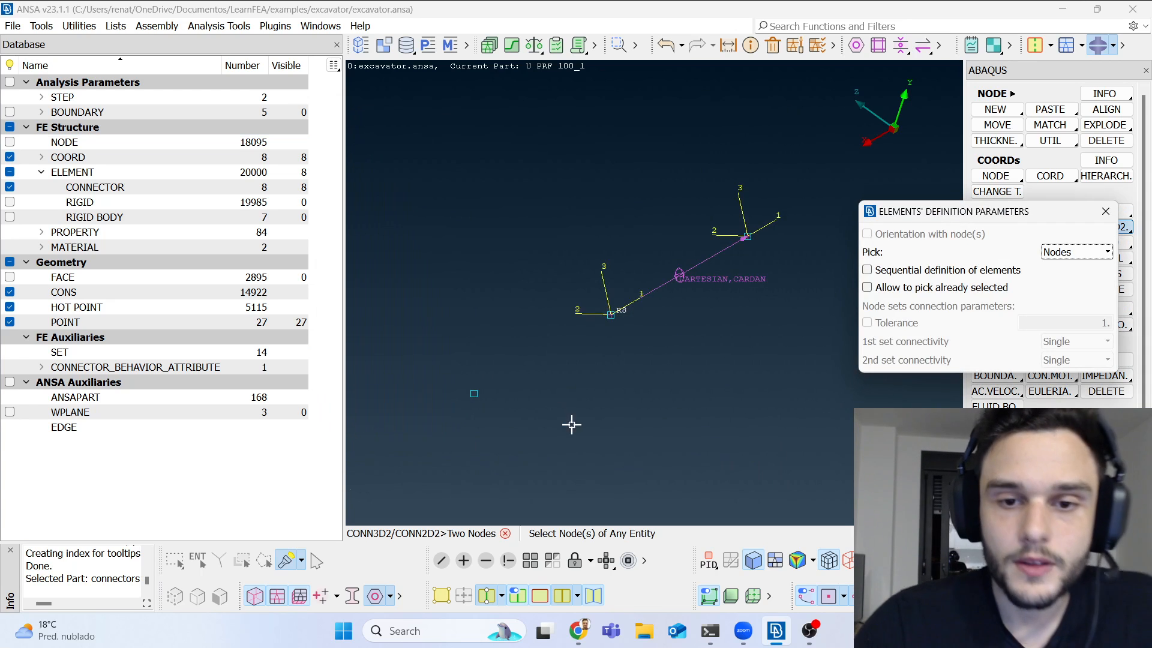
left_click(1109, 218)
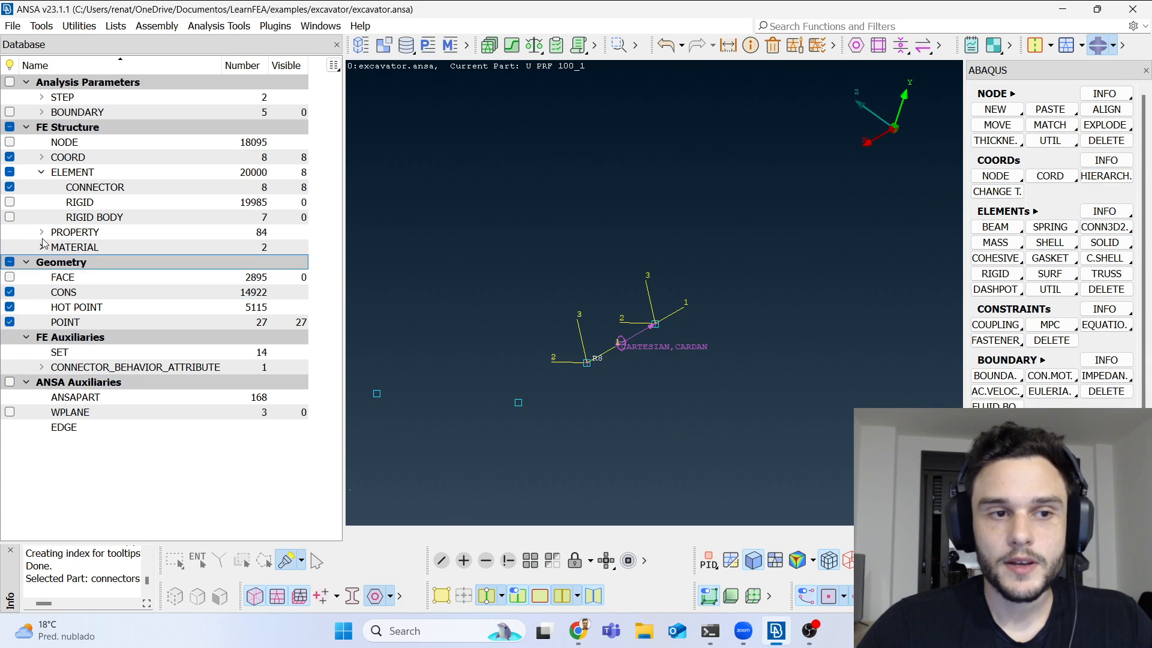
Step: Define a rectangular coordinate system from the midpoint of the next lug pair towards the far lug's pin-hole point, with the rigid elements hidden
left_click(9, 202)
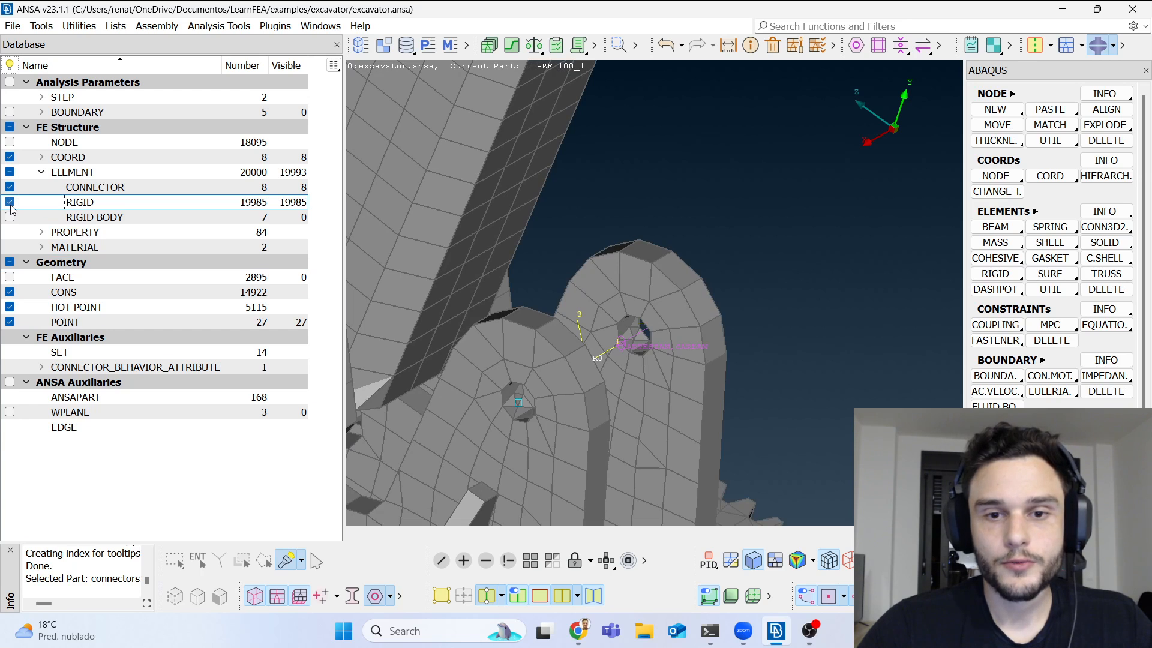
scroll(570, 426, "down", 5)
scroll(612, 337, "up", 10)
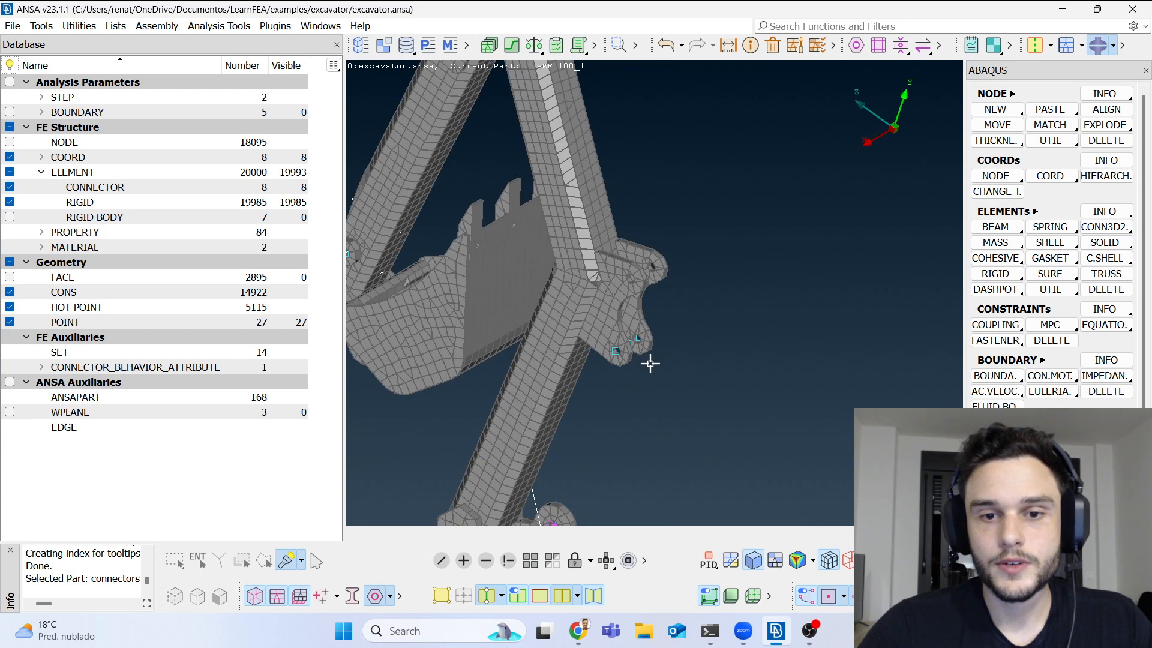
left_click_drag(675, 333, 652, 298, "ctrl")
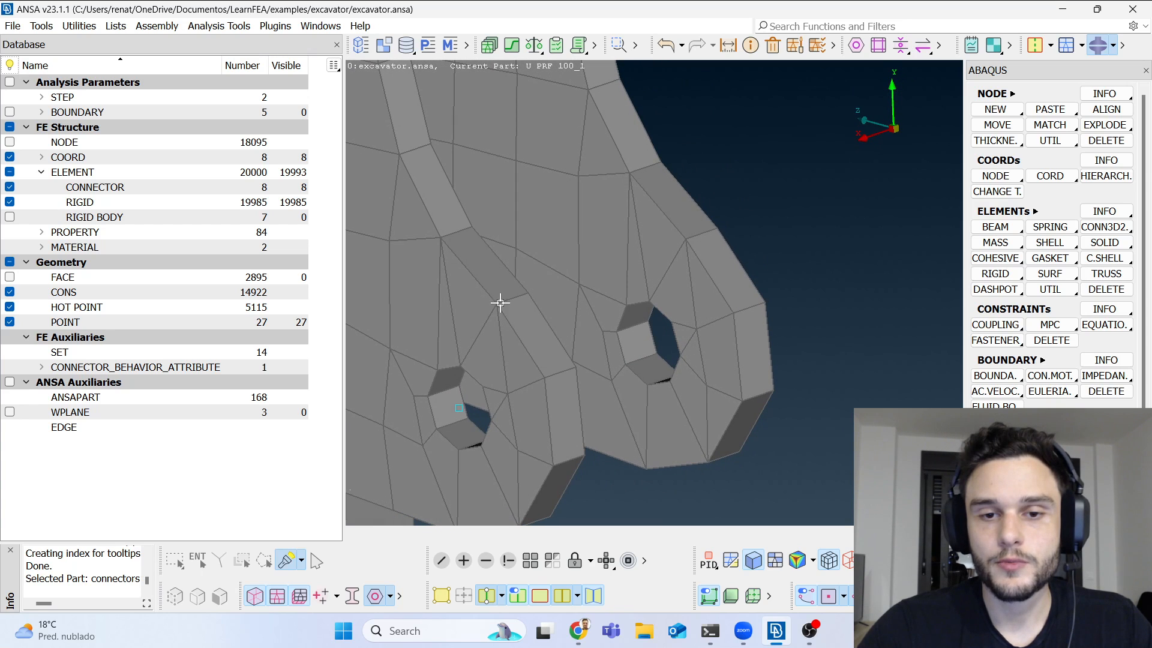
left_click(9, 201)
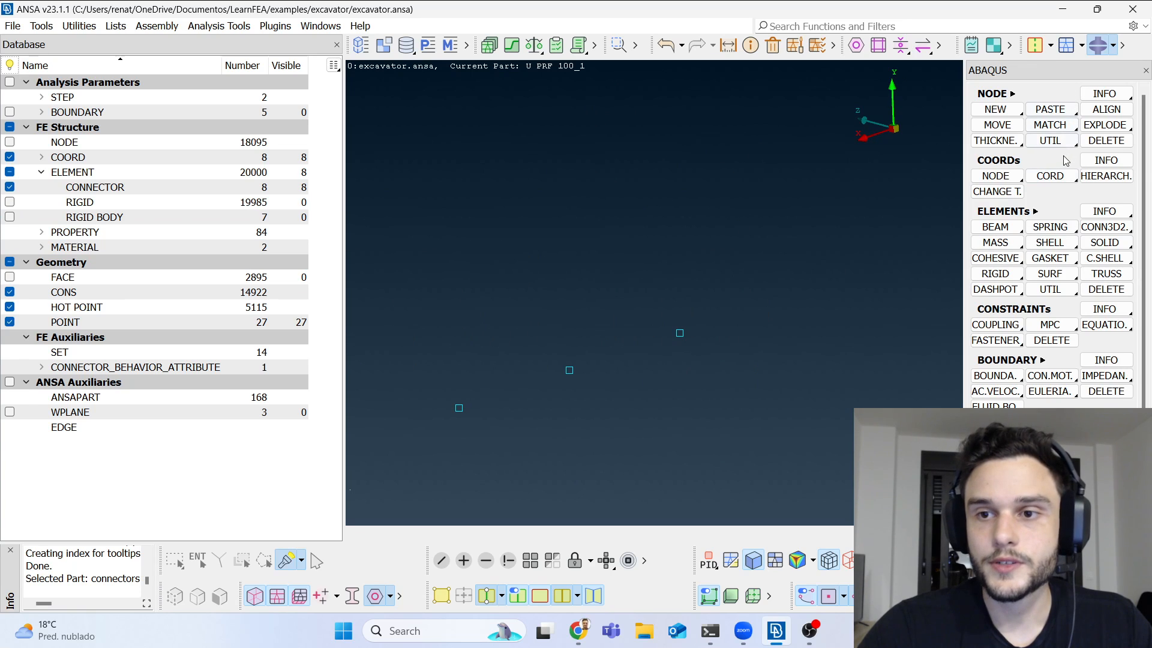
left_click(1056, 175)
left_click(1058, 192)
left_click(569, 371)
left_click(680, 333)
middle_click(681, 331)
Step: Rotate the new rectangular coordinate system by -90 degrees and create it
left_click(208, 323)
left_click(198, 364)
left_click(280, 324)
type("-90")
left_click(189, 497)
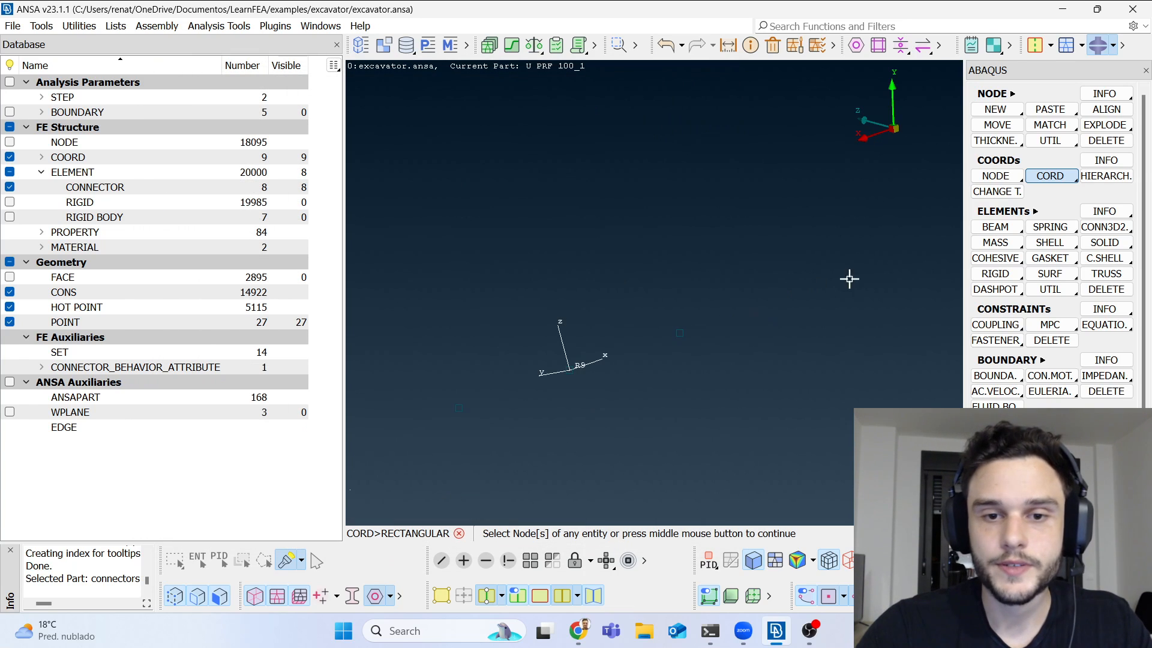
Step: Create a two-node CONN3D2 connector from the new coordinate system's origin to the far lug's pin-hole point
left_click(1105, 227)
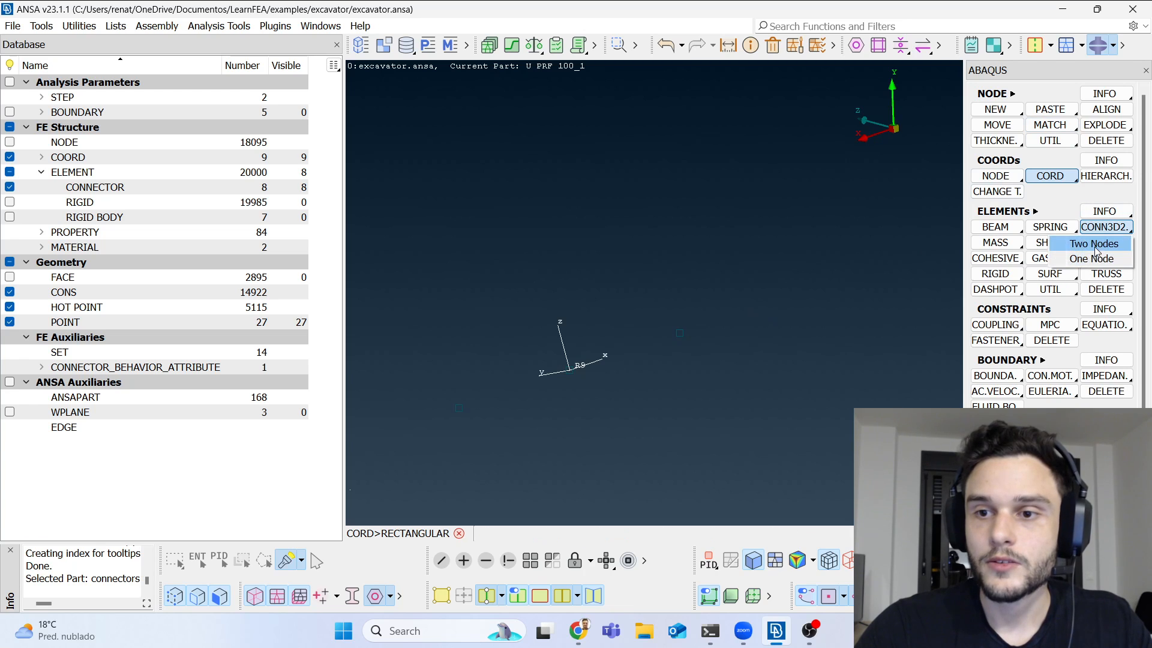
left_click(1093, 243)
left_click(569, 369)
left_click(691, 335)
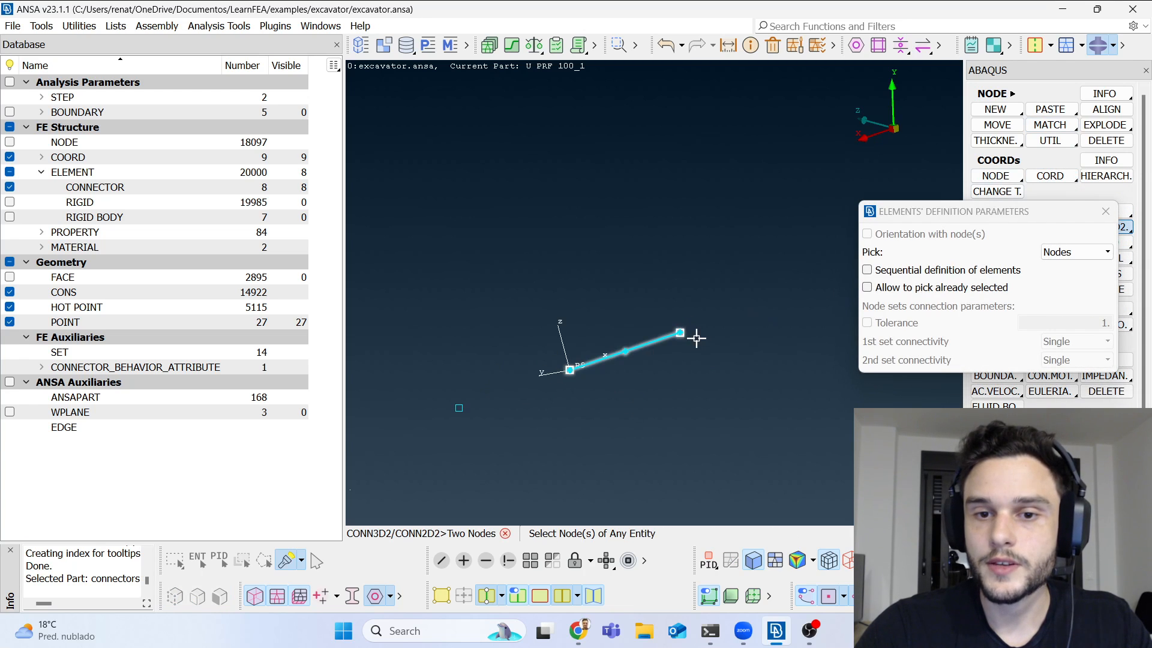
Step: Copy connector section cc_1 for the new connector's property and name the copy cc_2
left_click(455, 208)
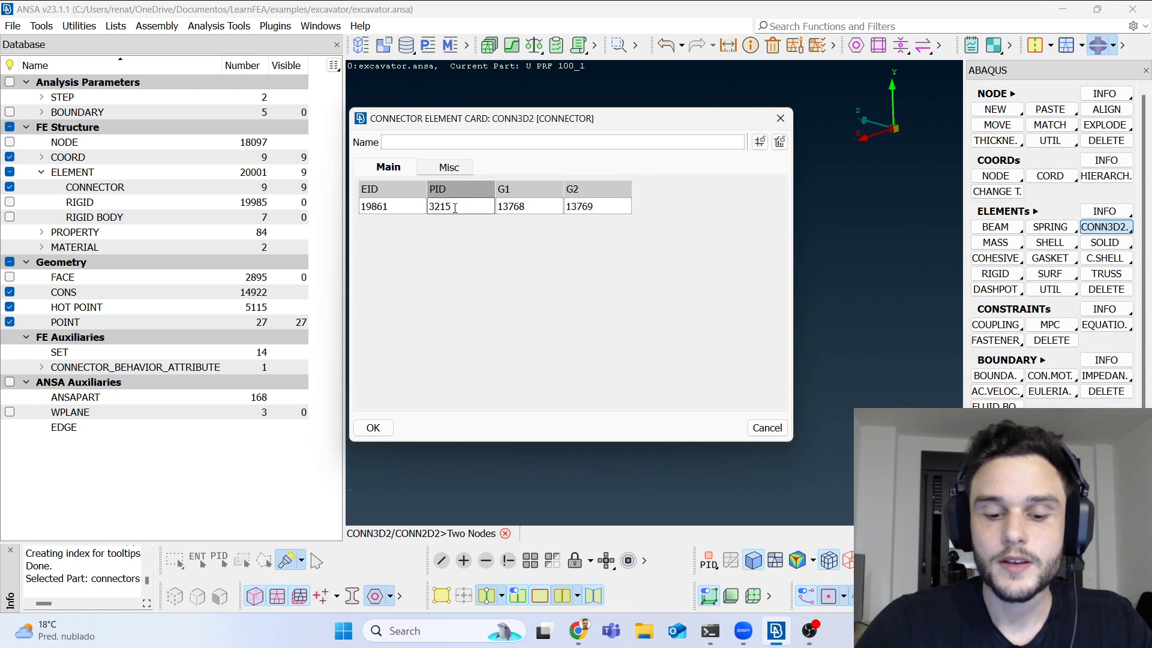
double_click(455, 208)
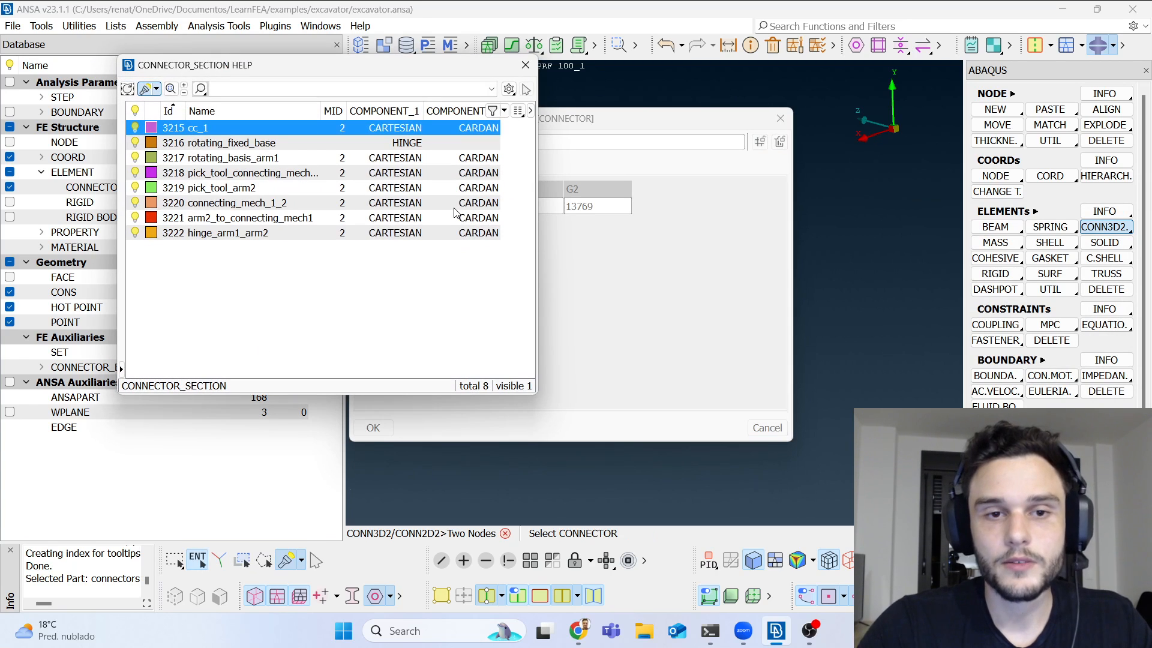
right_click(229, 129)
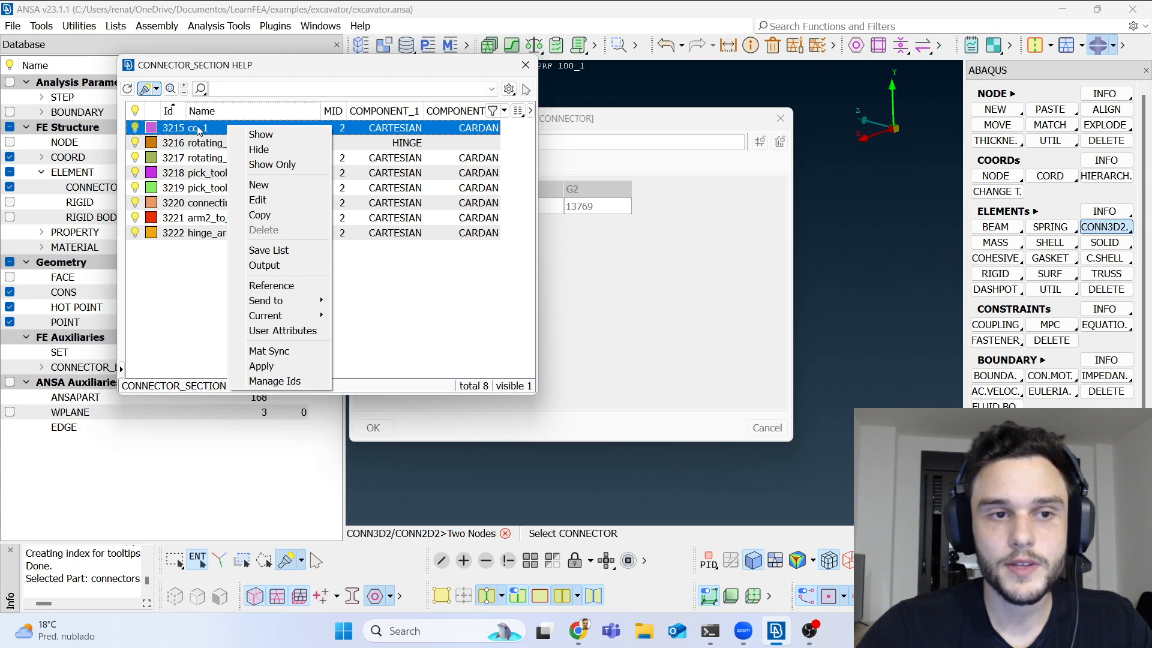
left_click(265, 217)
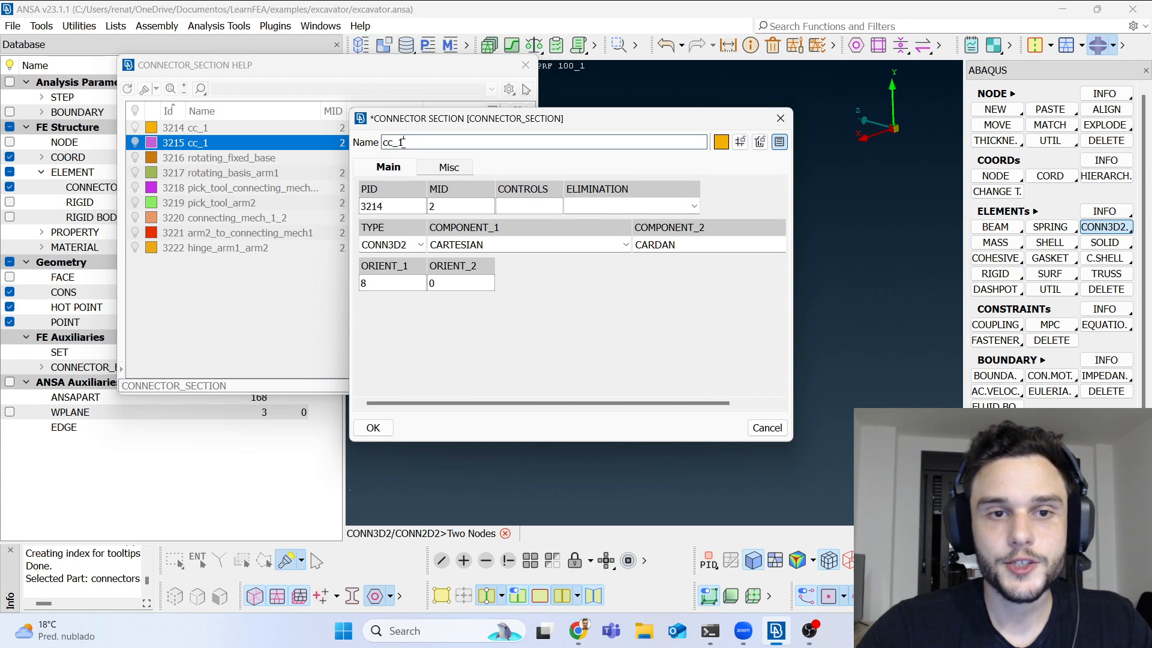
Step: Set ORIENT_1 of section cc_2 to coordinate system 9, RECT_00000009, and save the section
left_click(417, 282)
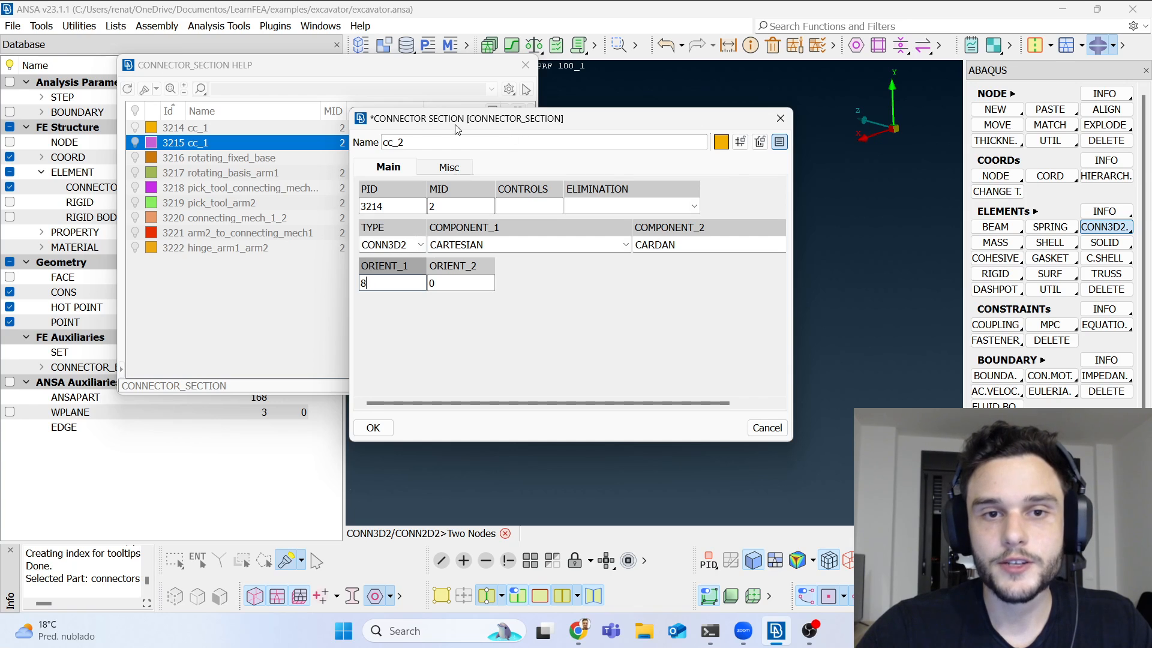
left_click_drag(456, 127, 235, 110)
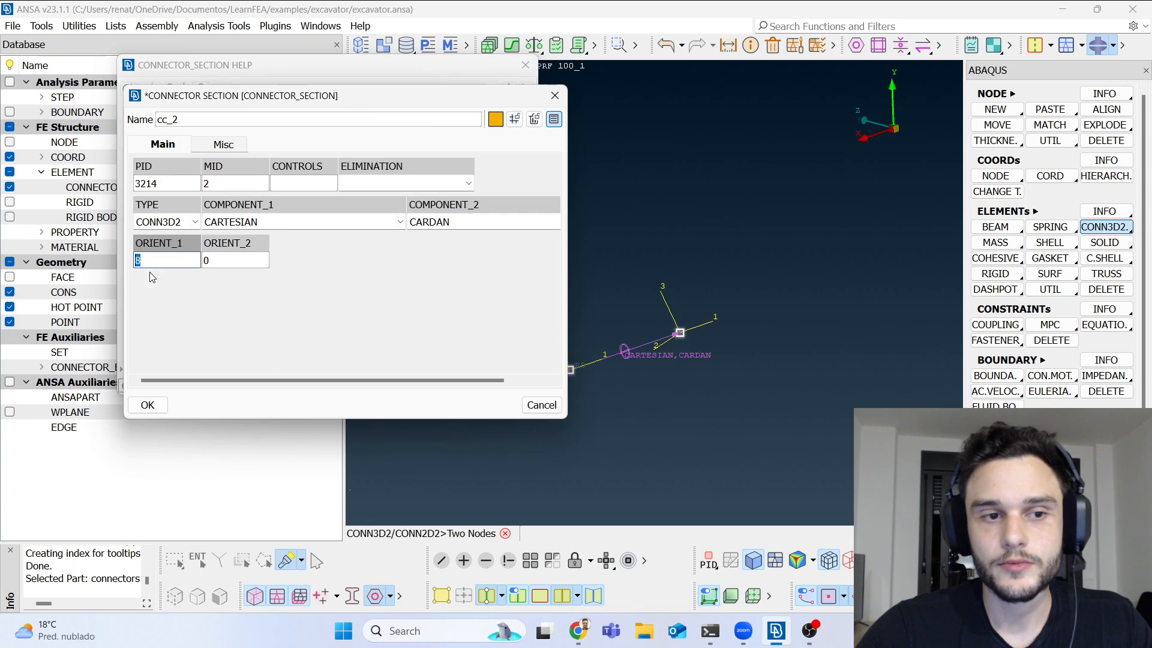
key("F1")
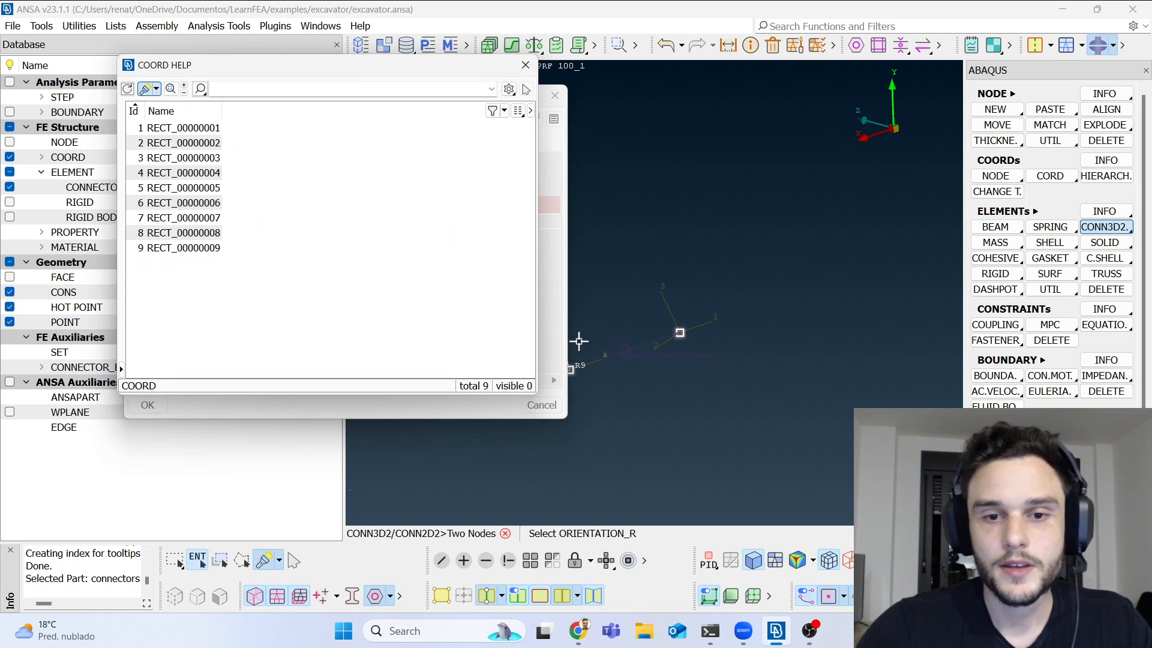
scroll(872, 293, "down", 5)
scroll(812, 305, "up", 5)
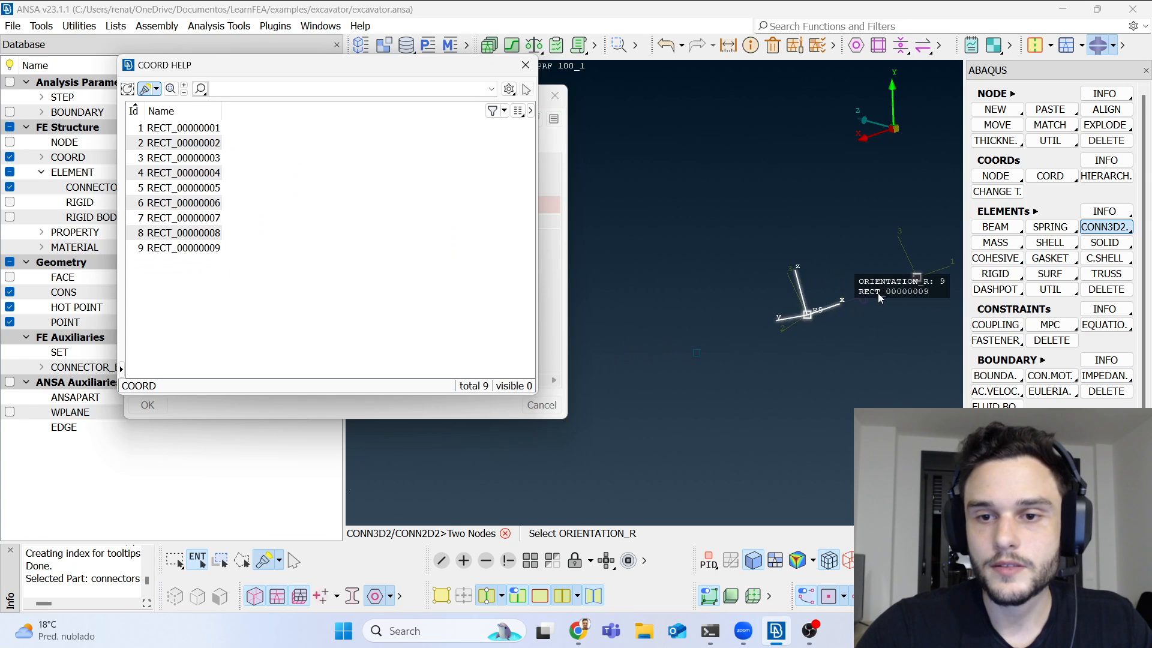
left_click(820, 313)
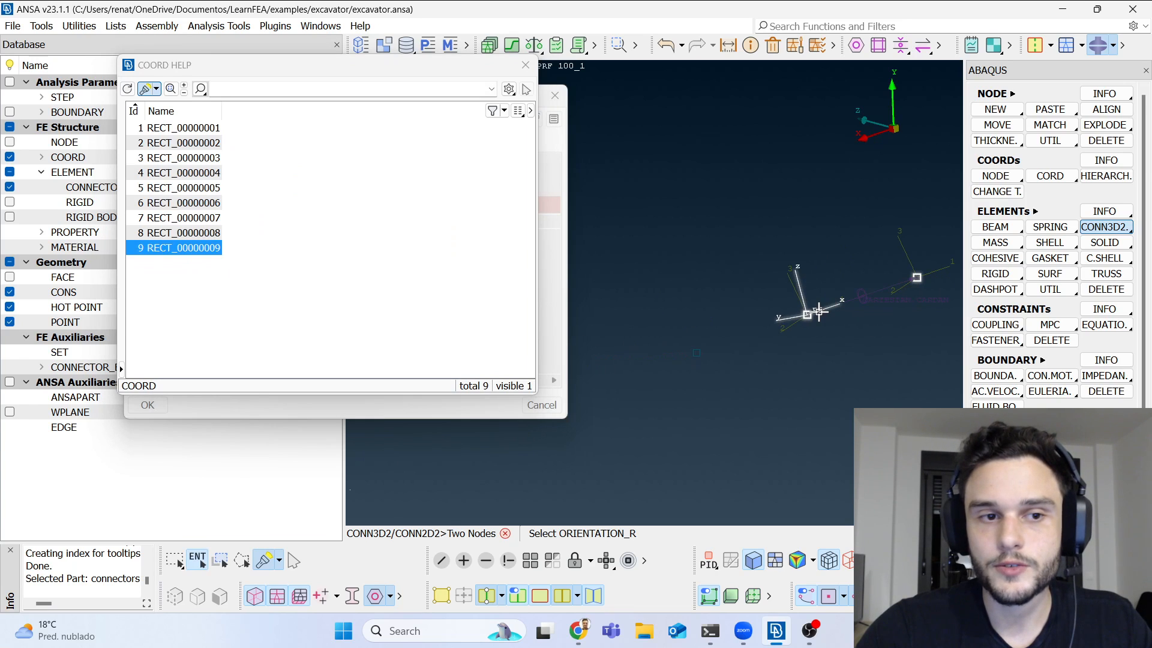
double_click(207, 250)
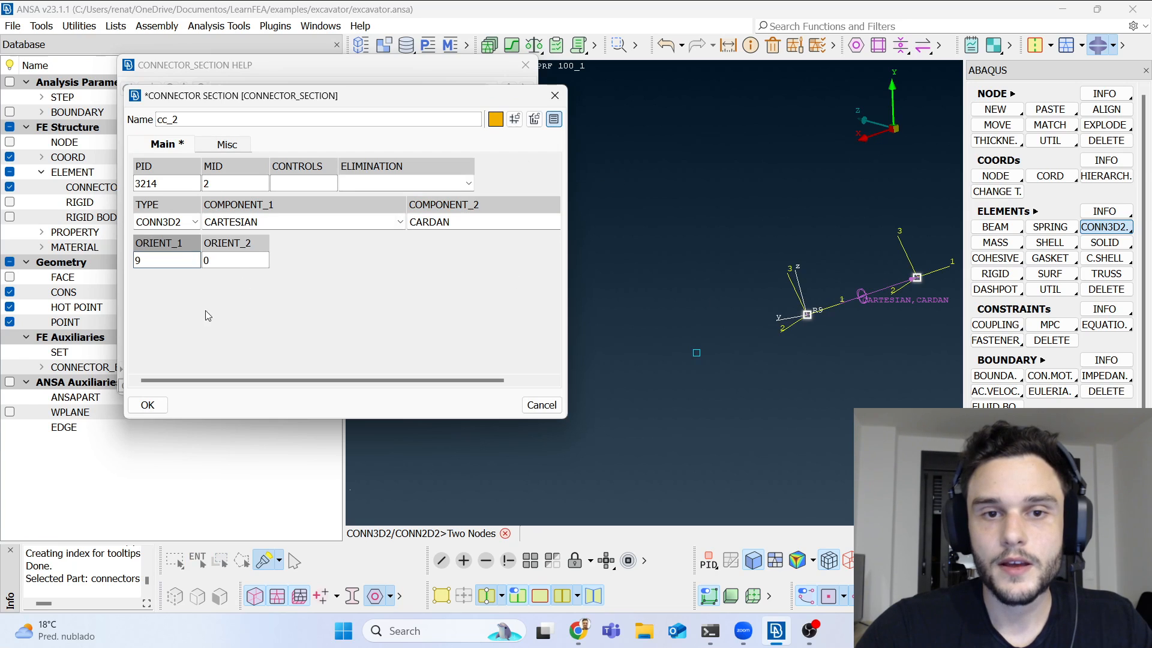
left_click_drag(567, 179, 733, 162)
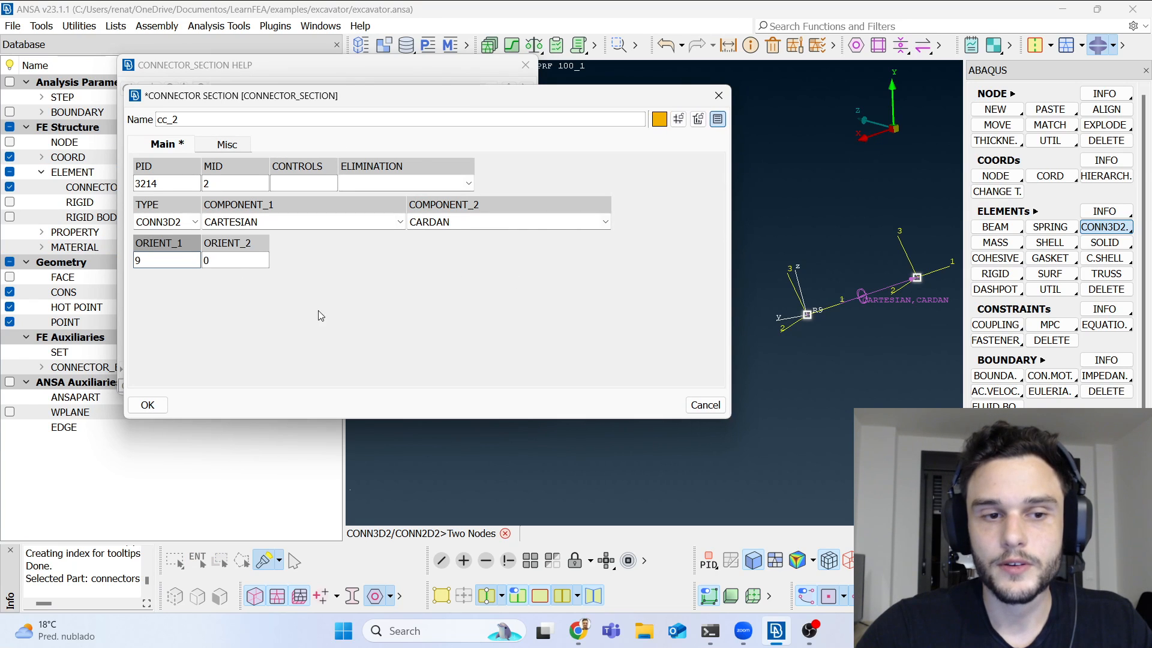
left_click(147, 405)
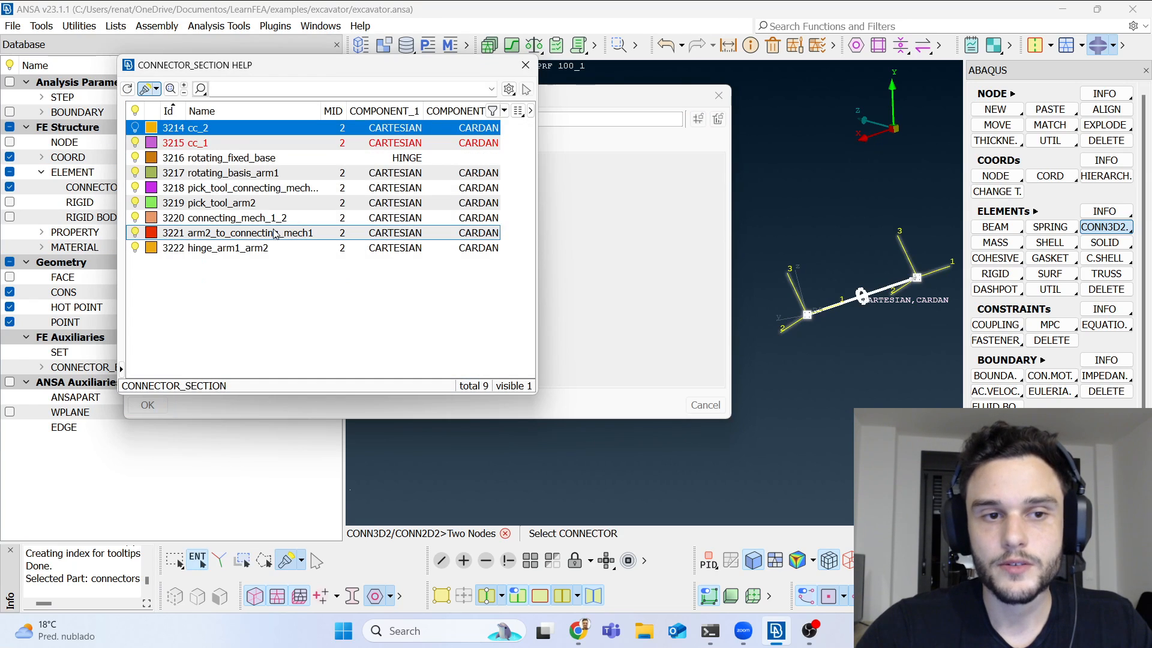
Step: Assign connector section cc_2 to the new CONN3D2 connector as its property and save the element
double_click(205, 133)
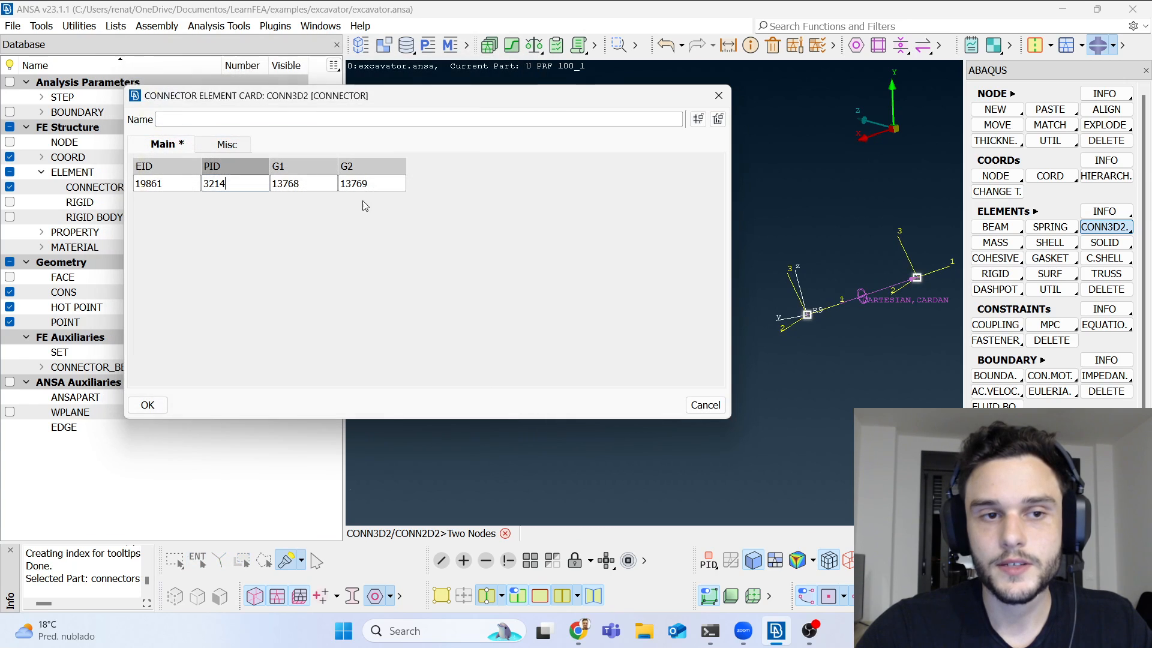
left_click(147, 405)
left_click(1106, 211)
Step: Turn on the display of the rigid elements around the connectors
middle_click_drag(859, 273, 624, 270, "ctrl")
left_click_drag(625, 270, 606, 302, "ctrl")
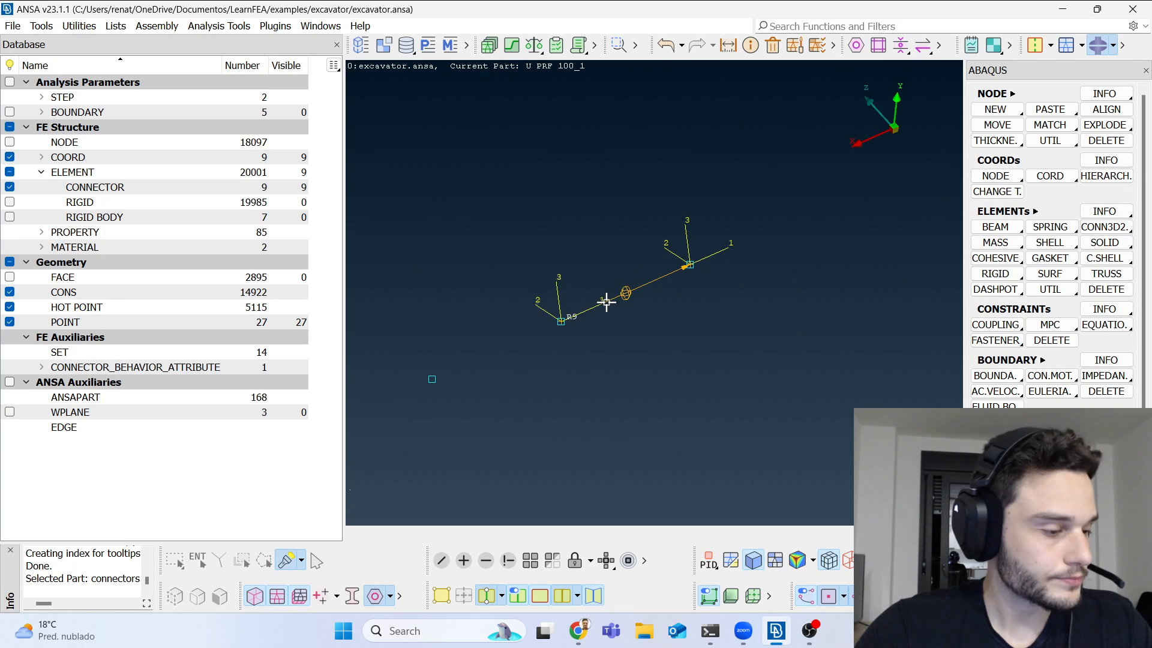
middle_click_drag(615, 291, 594, 290, "ctrl")
scroll(561, 200, "down", 3)
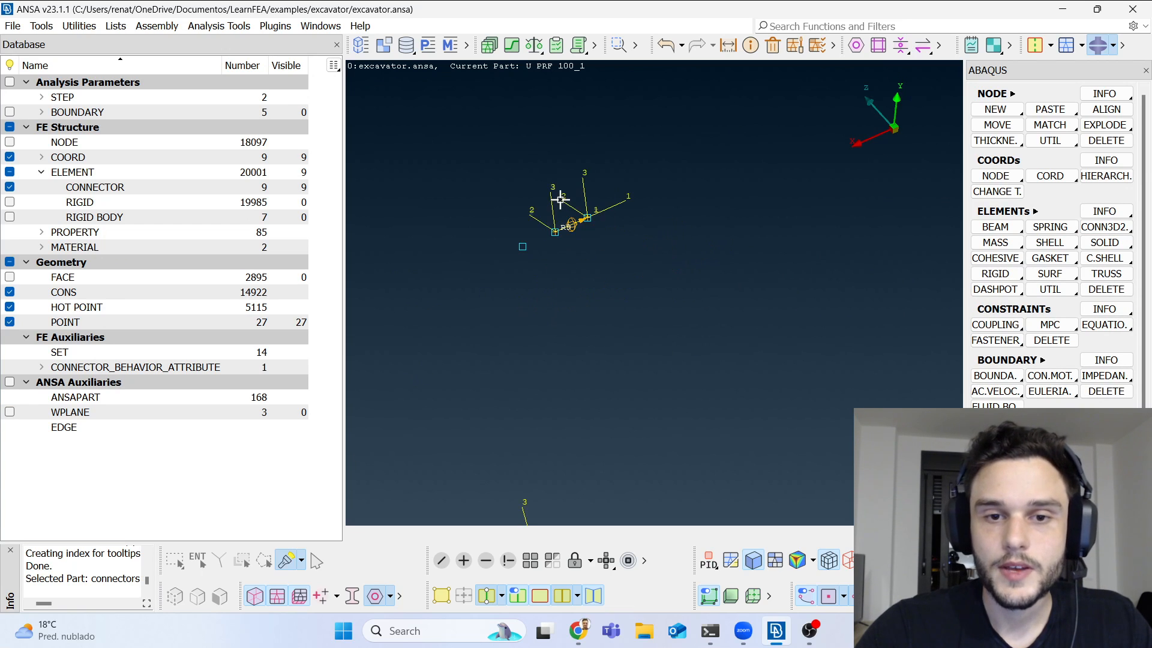
scroll(560, 200, "down", 2)
scroll(558, 216, "up", 5)
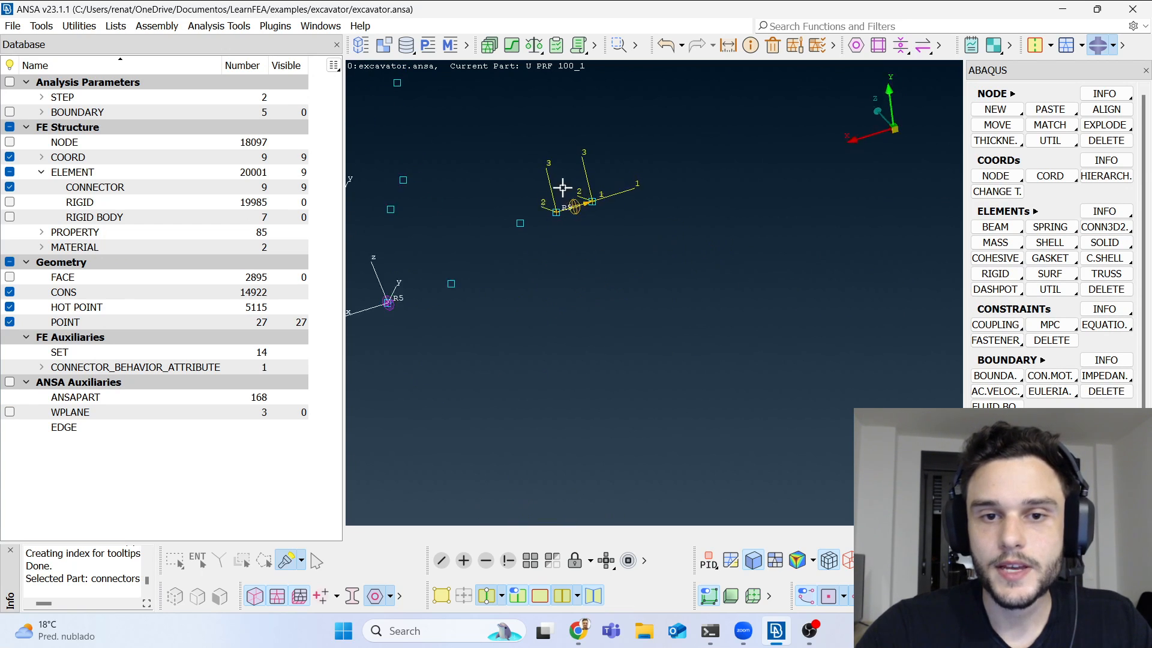
left_click(10, 202)
Step: Examine the connectors at the lower and upper cylinder lugs in relation to the surrounding excavator arm structure
scroll(494, 201, "down", 3)
scroll(494, 200, "up", 3)
scroll(495, 200, "down", 4)
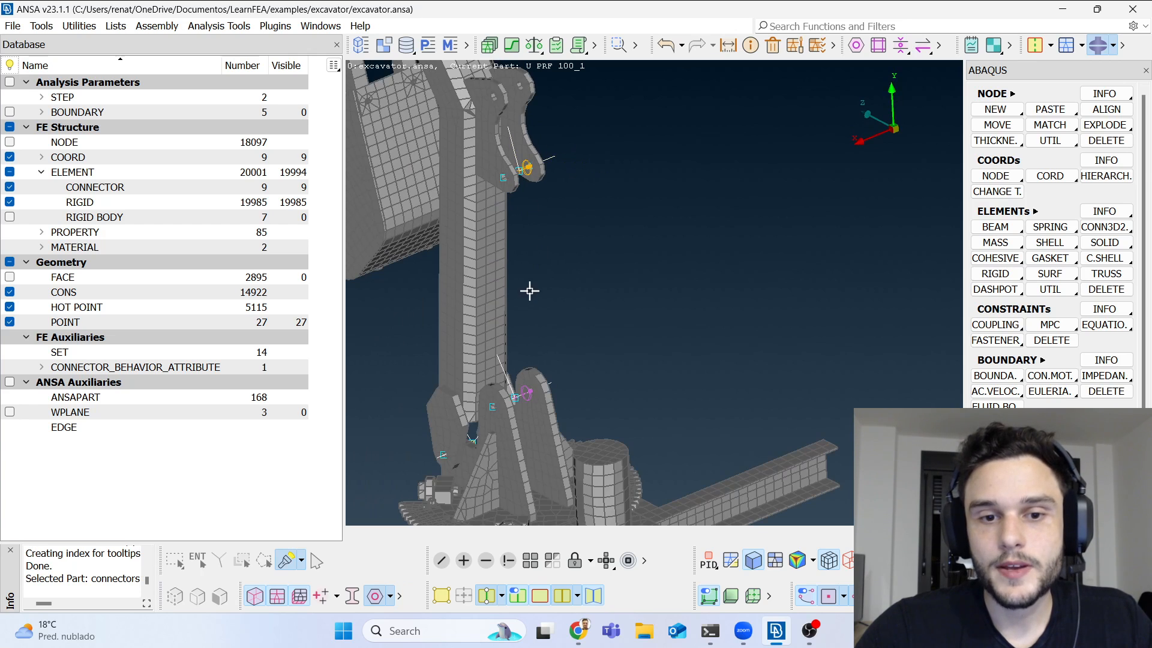
left_click_drag(537, 311, 512, 253, "ctrl")
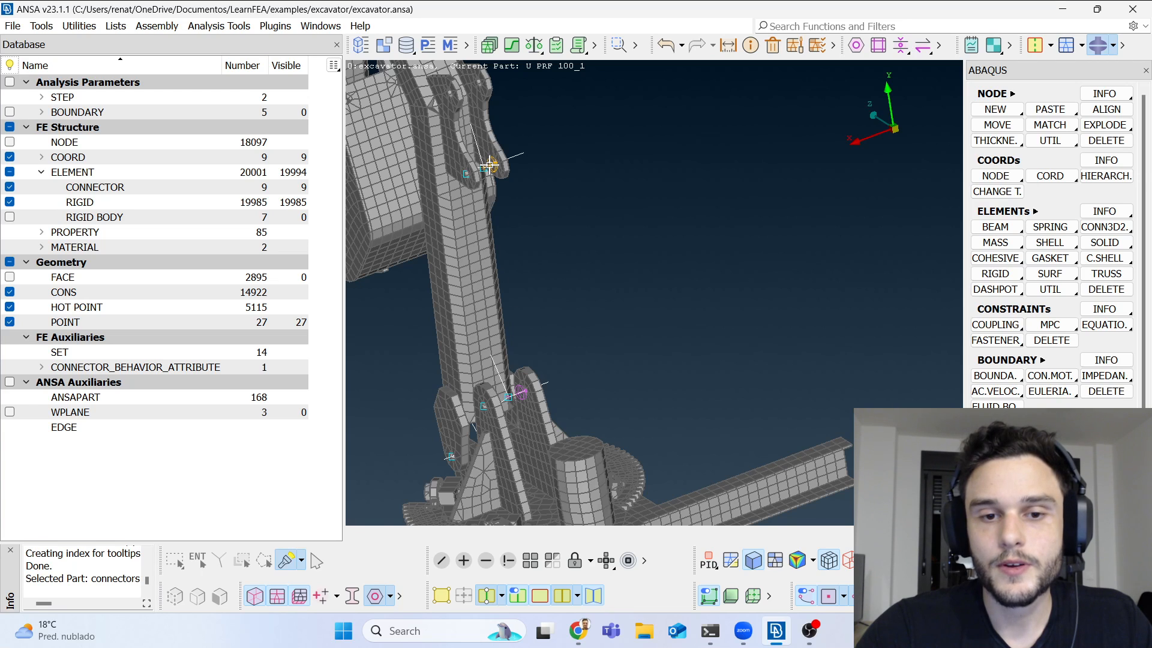
scroll(489, 165, "up", 5)
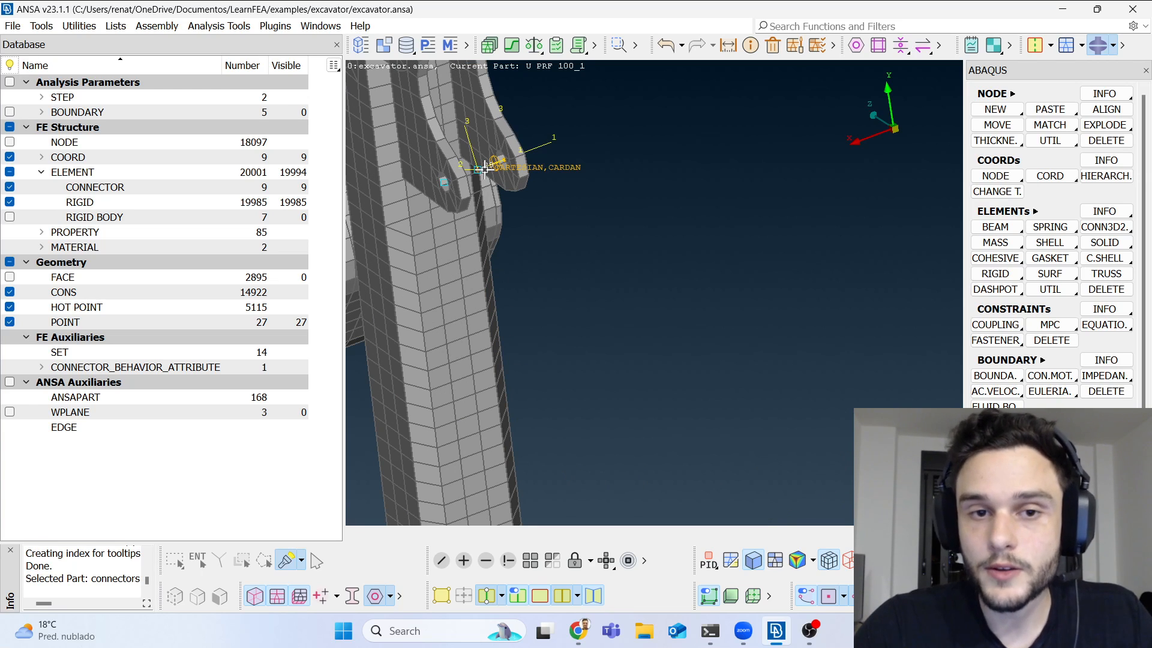
scroll(484, 157, "down", 3)
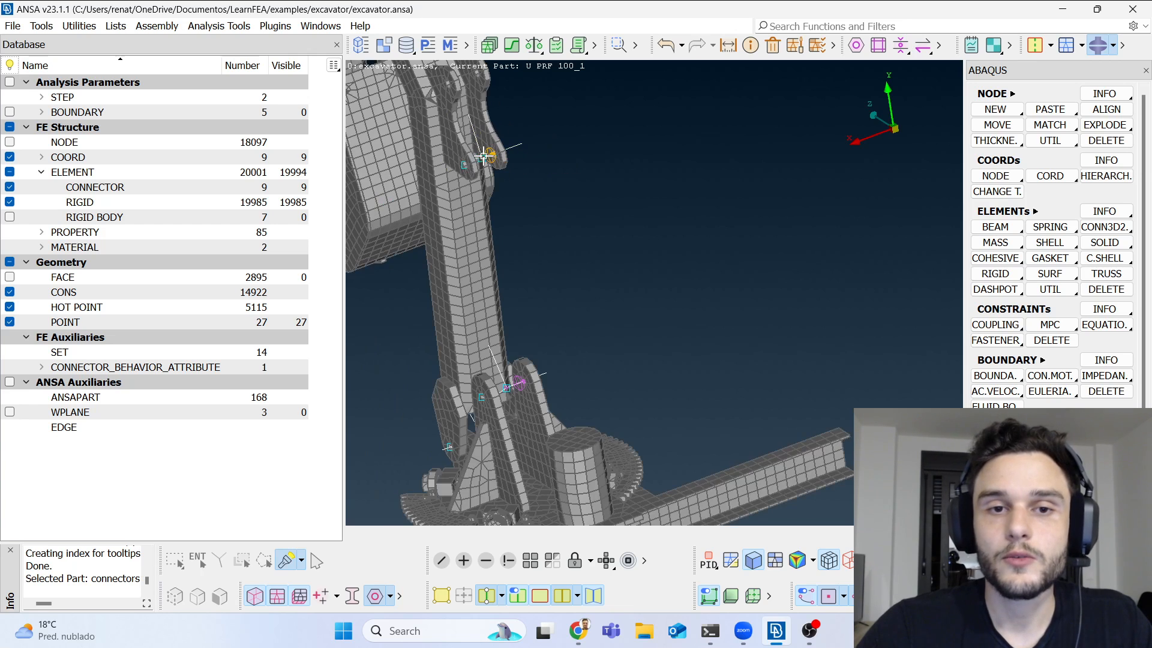
scroll(483, 157, "up", 5)
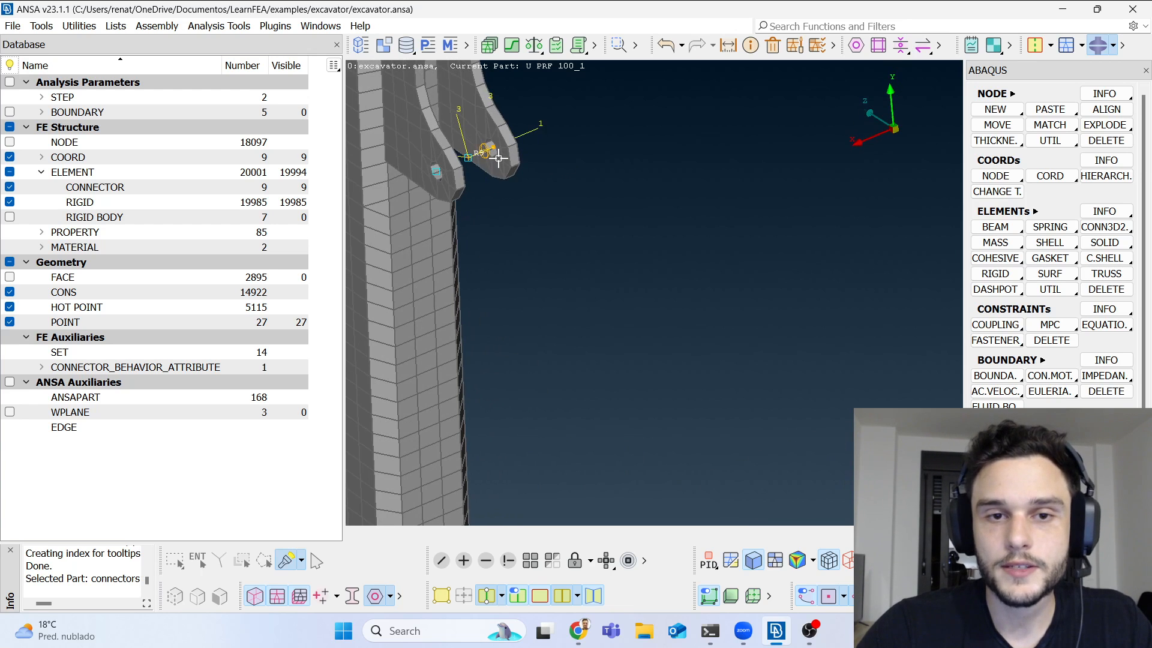
scroll(486, 205, "down", 5)
scroll(519, 300, "up", 4)
left_click_drag(516, 270, 530, 300, "ctrl")
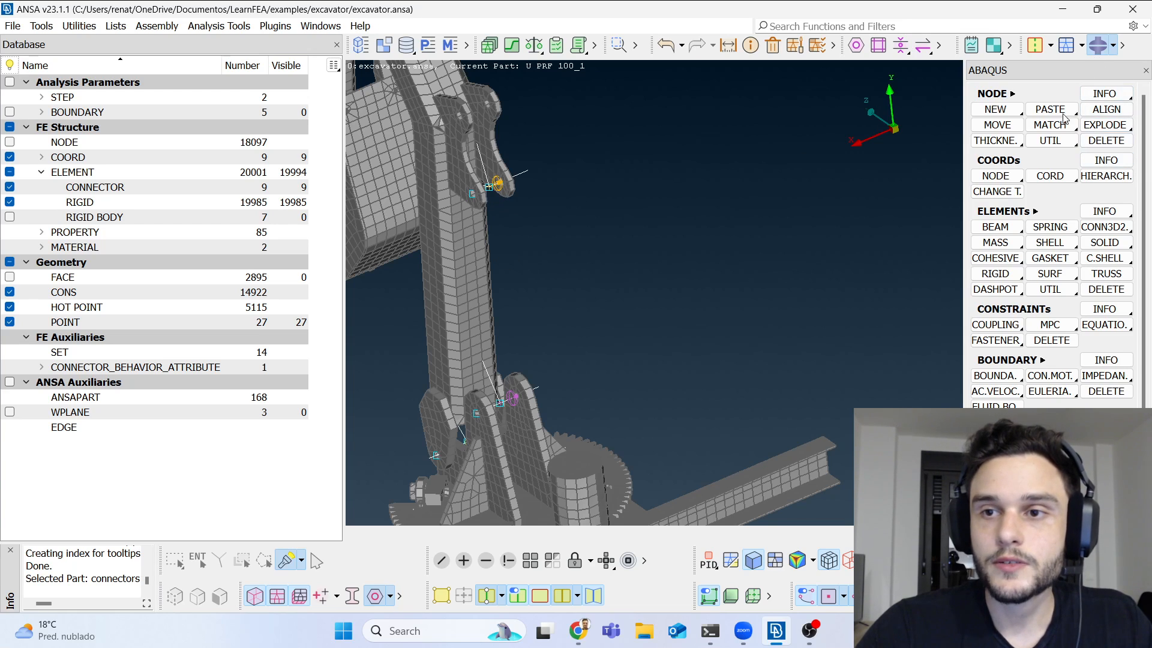
Step: Hide the existing coordinate systems and define a rectangular one from the lower lug connector's inner node to the upper lug connector's inner node
left_click(1050, 176)
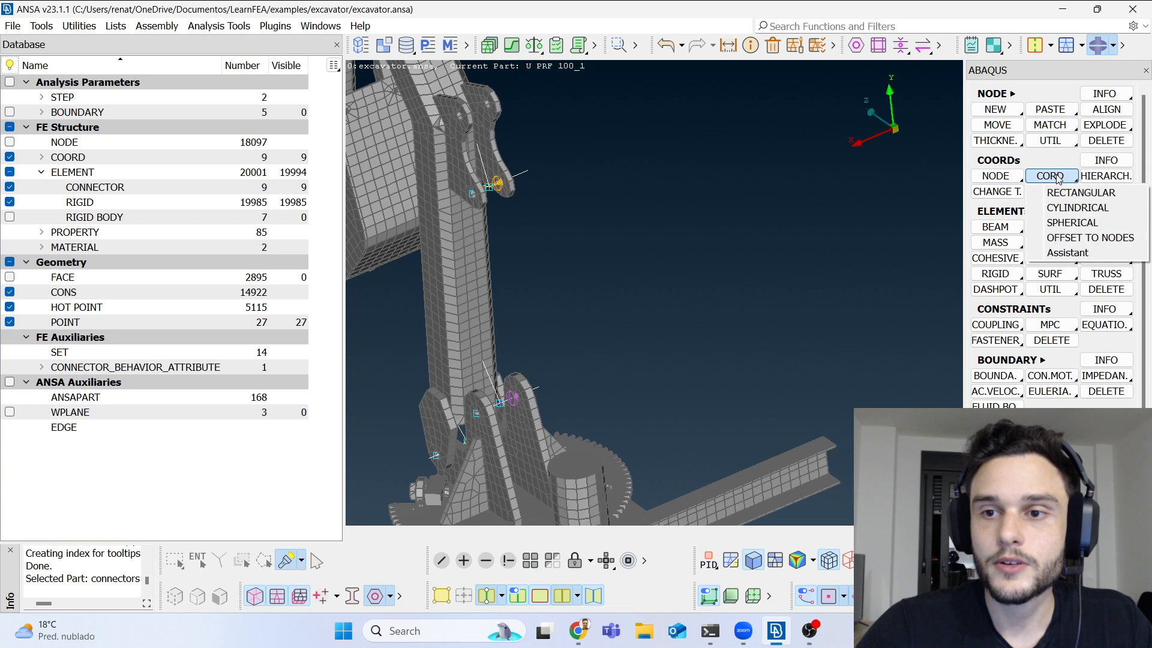
left_click(1077, 188)
scroll(500, 414, "up", 5)
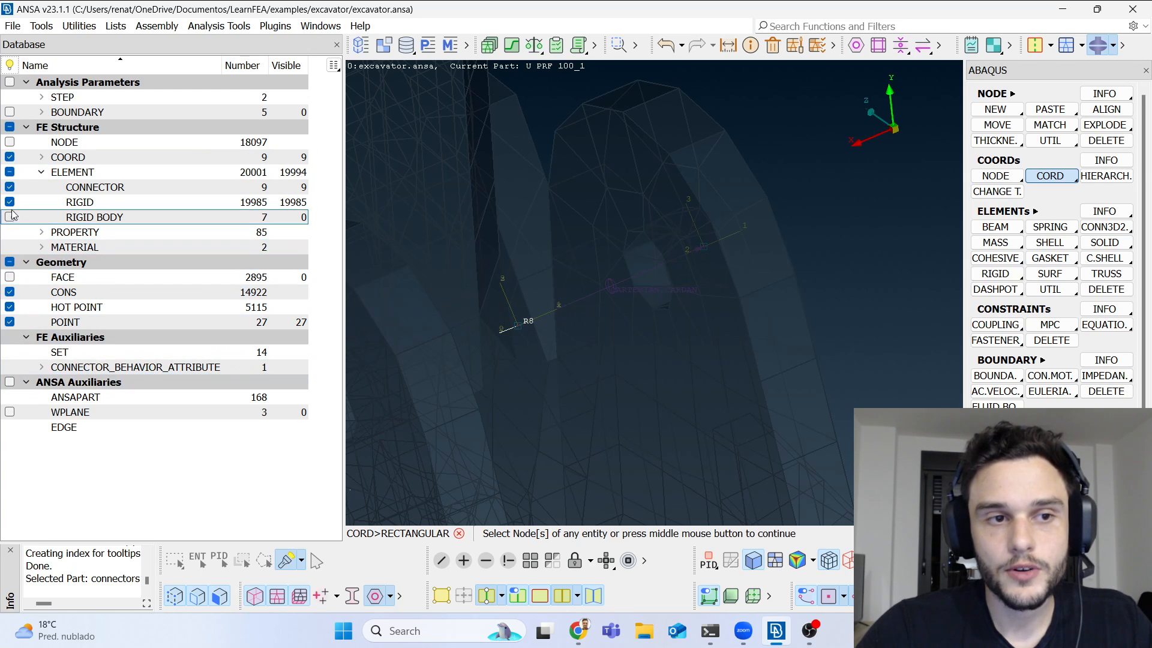
left_click(9, 158)
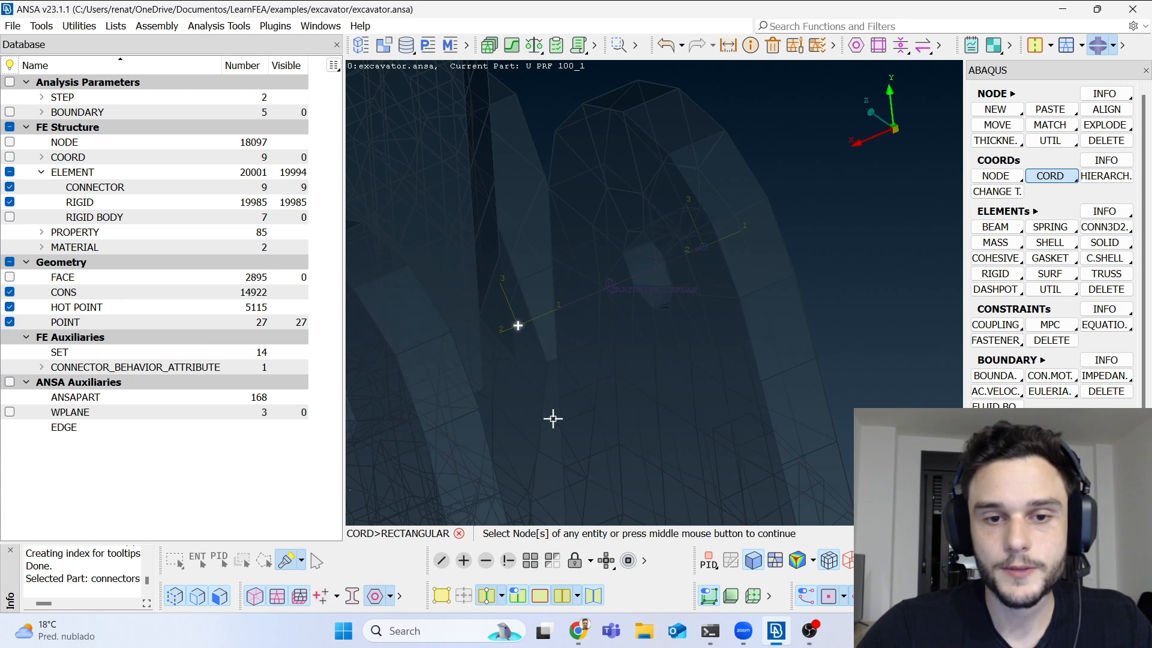
scroll(564, 444, "down", 3)
scroll(564, 444, "down", 8)
scroll(551, 339, "up", 8)
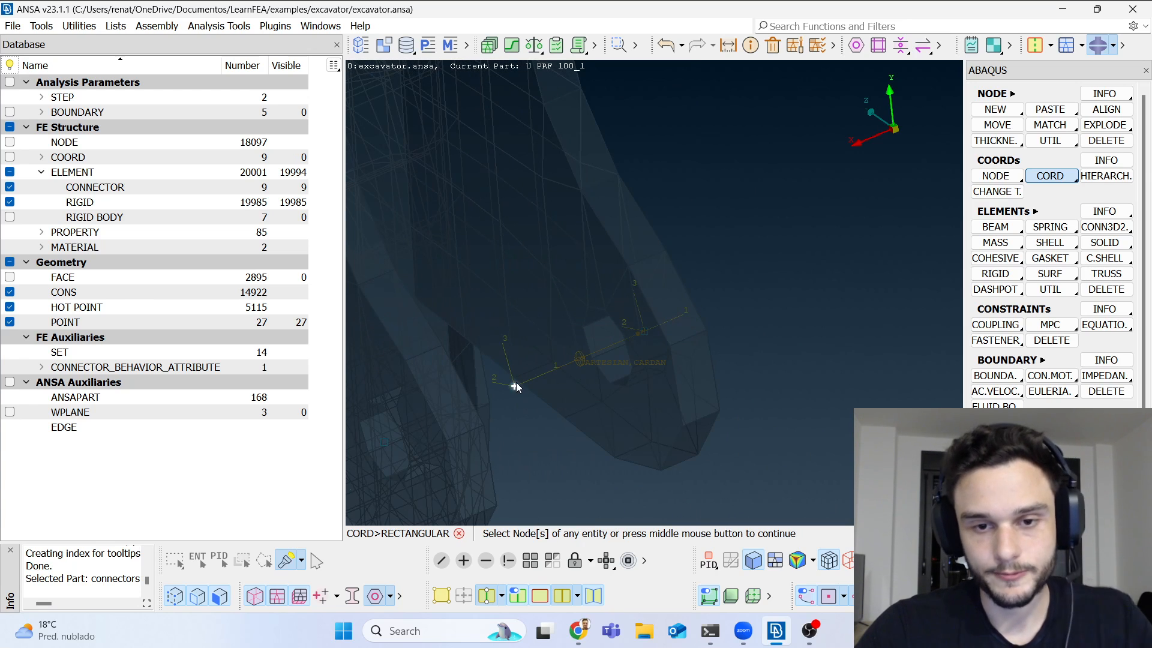
middle_click(773, 150)
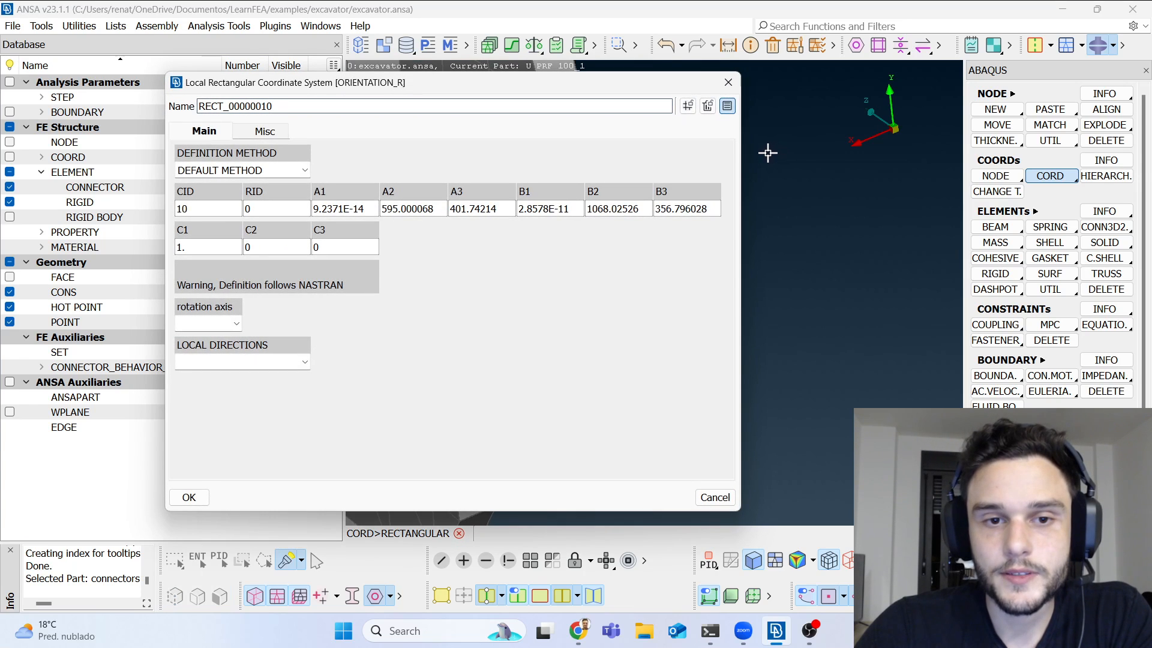
Step: Set the new coordinate system's rotation axis to 2 with a rotation angle of -90 and create it
left_click(237, 323)
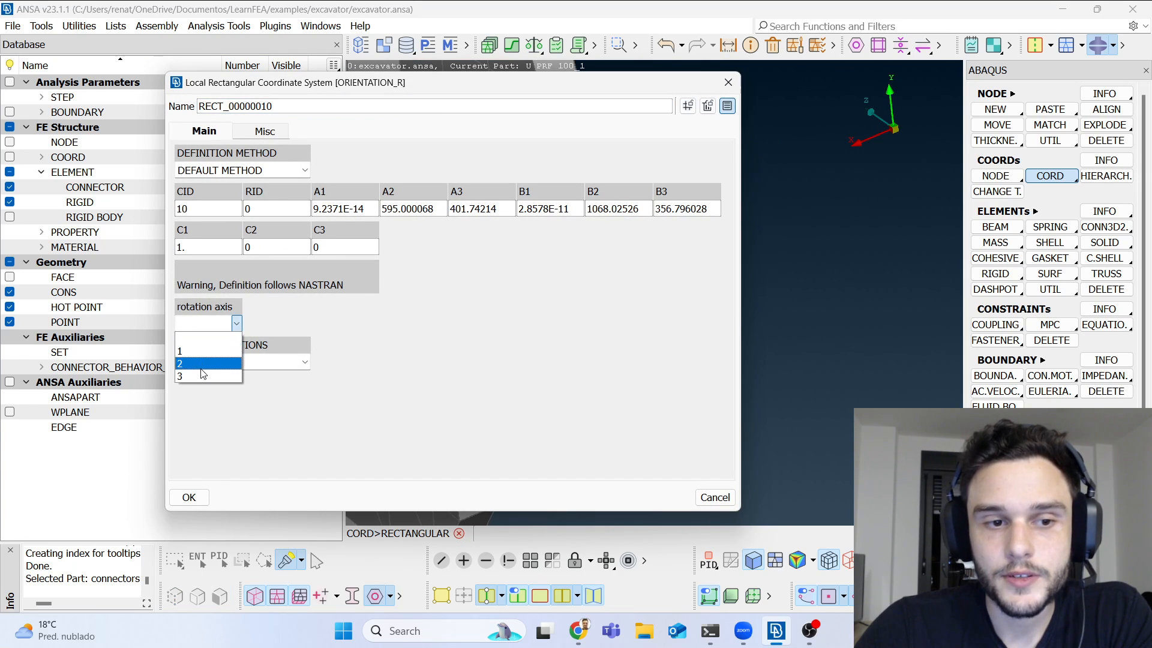
left_click(201, 363)
left_click(267, 324)
type("-90")
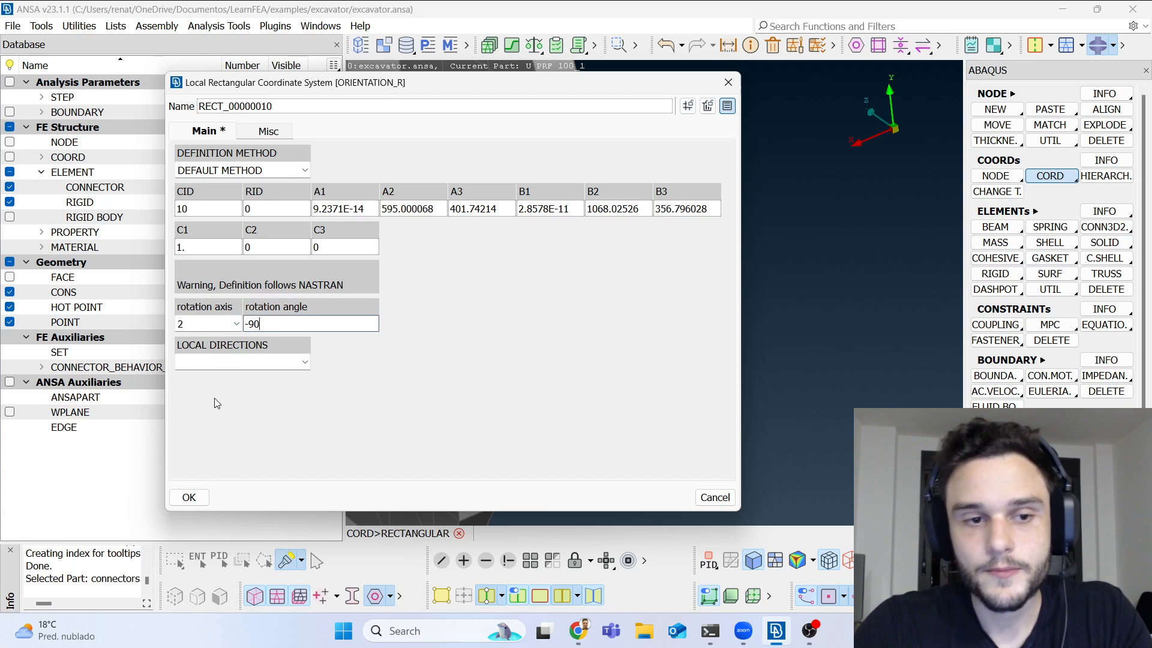
left_click(189, 498)
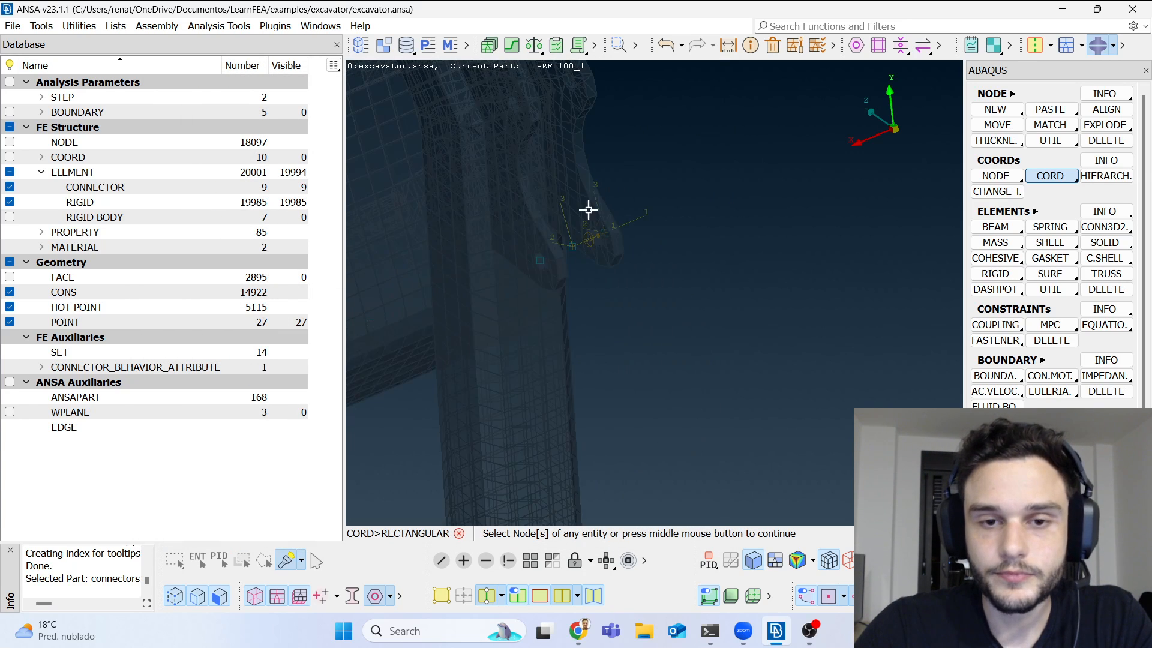
Step: Redisplay the coordinate systems and inspect the axis directions of RECT_00000010 at the lower lug joint
scroll(587, 238, "down", 6)
scroll(588, 358, "up", 8)
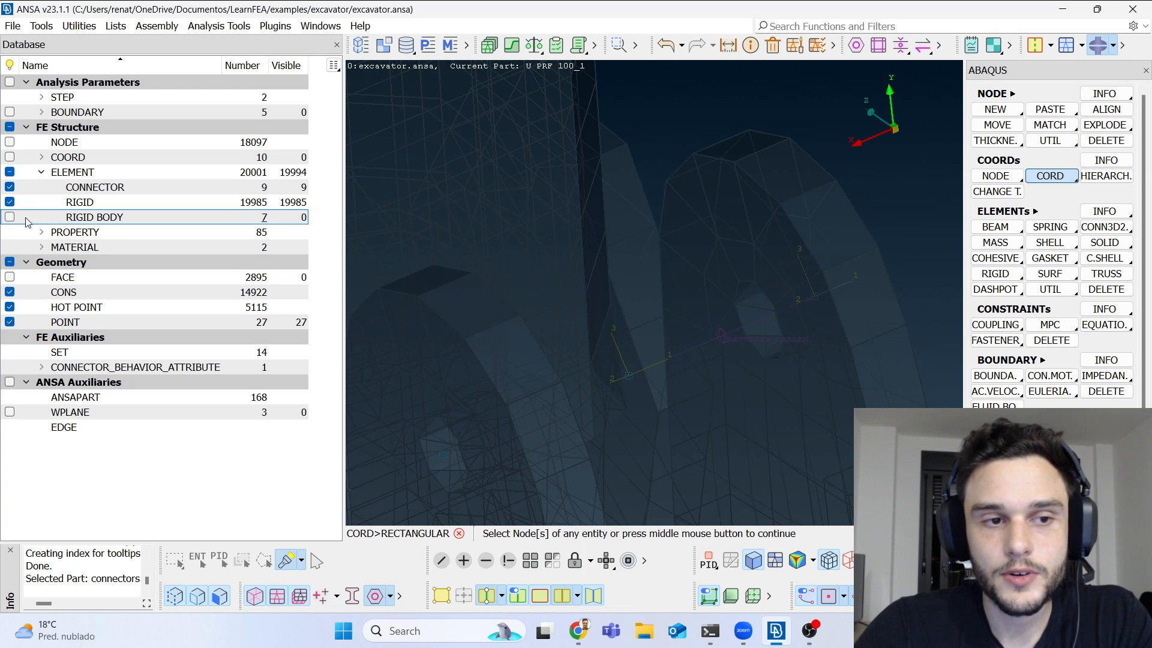
left_click(12, 157)
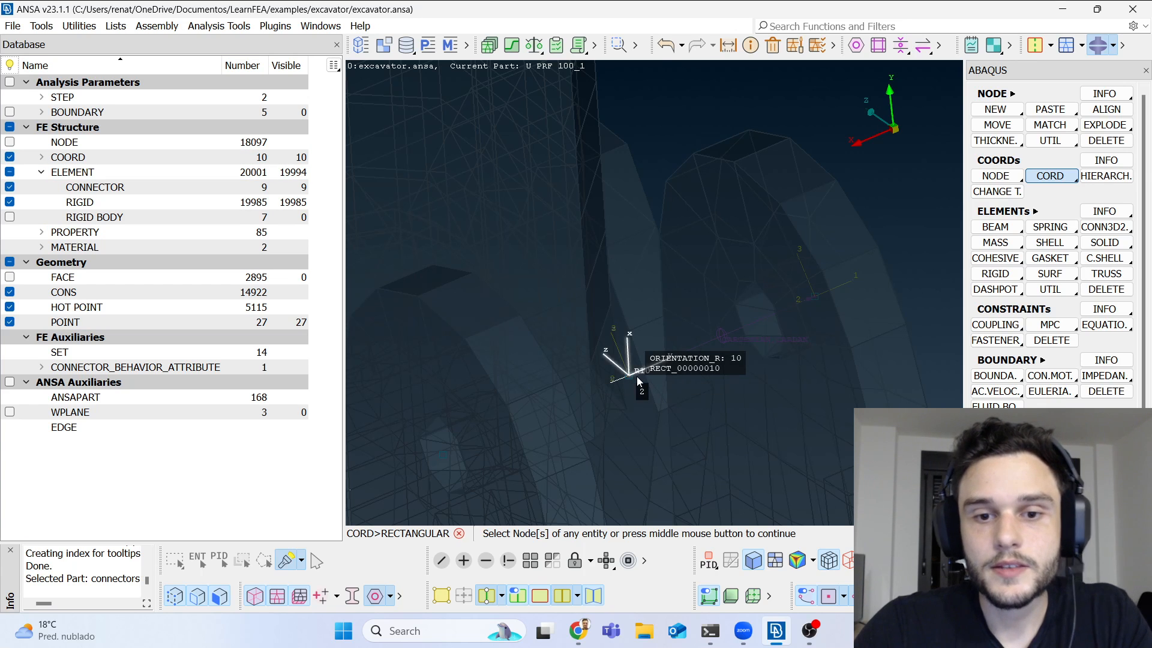
scroll(624, 374, "up", 2)
left_click_drag(622, 380, 619, 334, "ctrl")
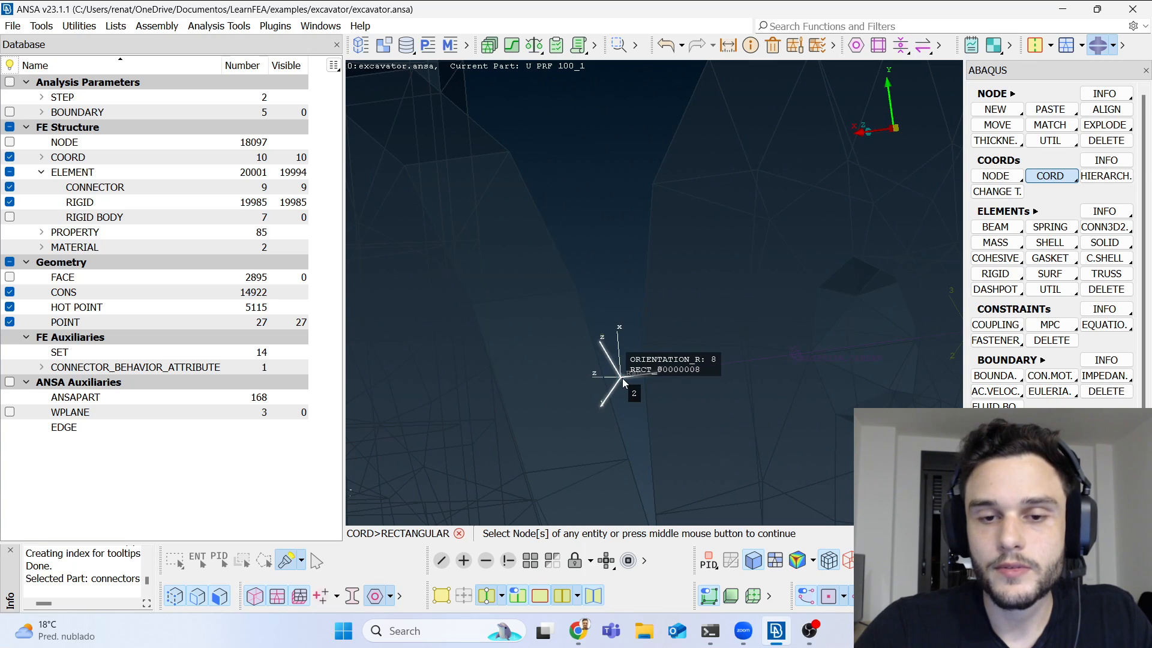
scroll(621, 378, "down", 5)
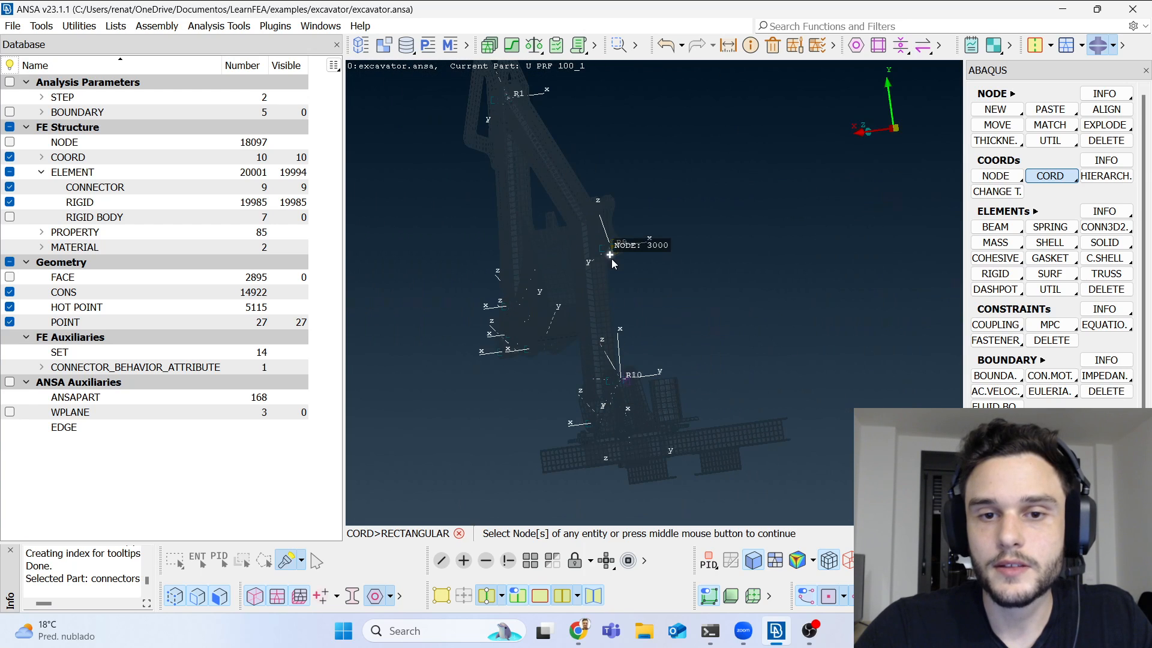
scroll(606, 408, "up", 5)
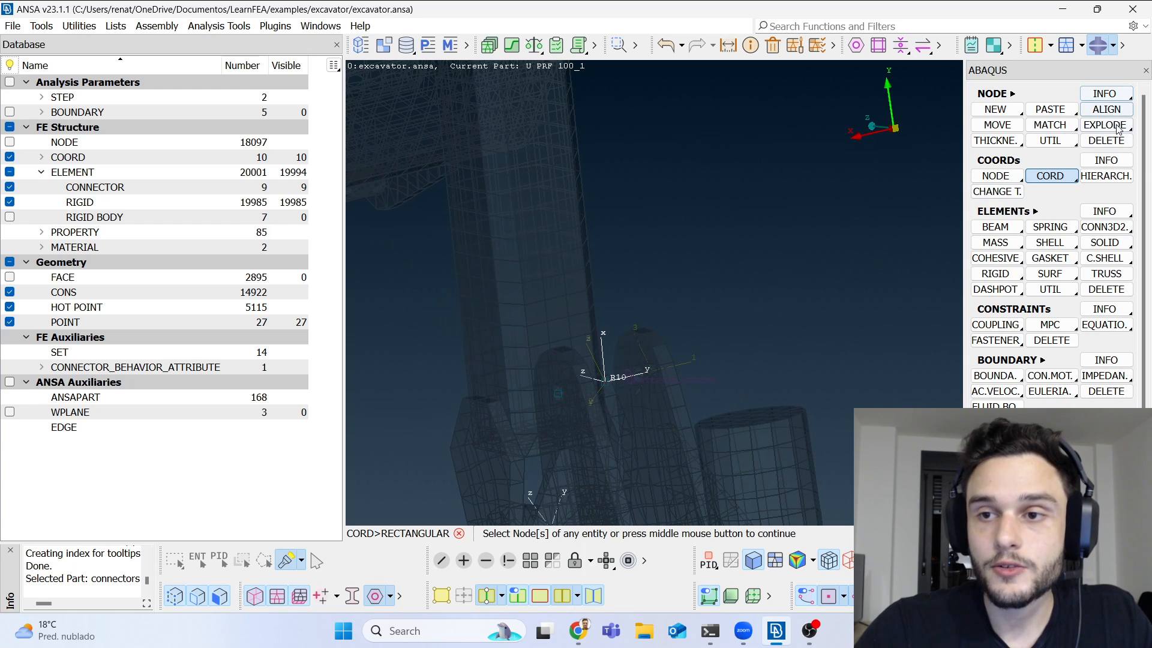
Step: Create a two-node CONN3D2 connector from the lower lug connector's inner node to the upper one and place it in the connectors part
left_click(1106, 227)
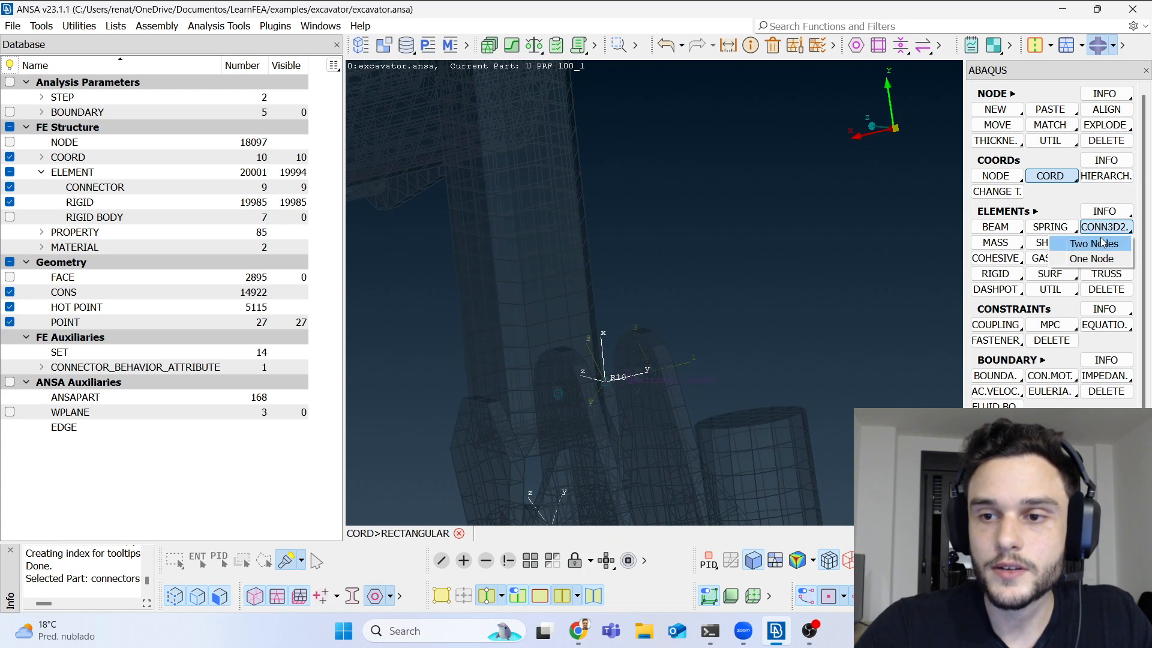
left_click(1101, 244)
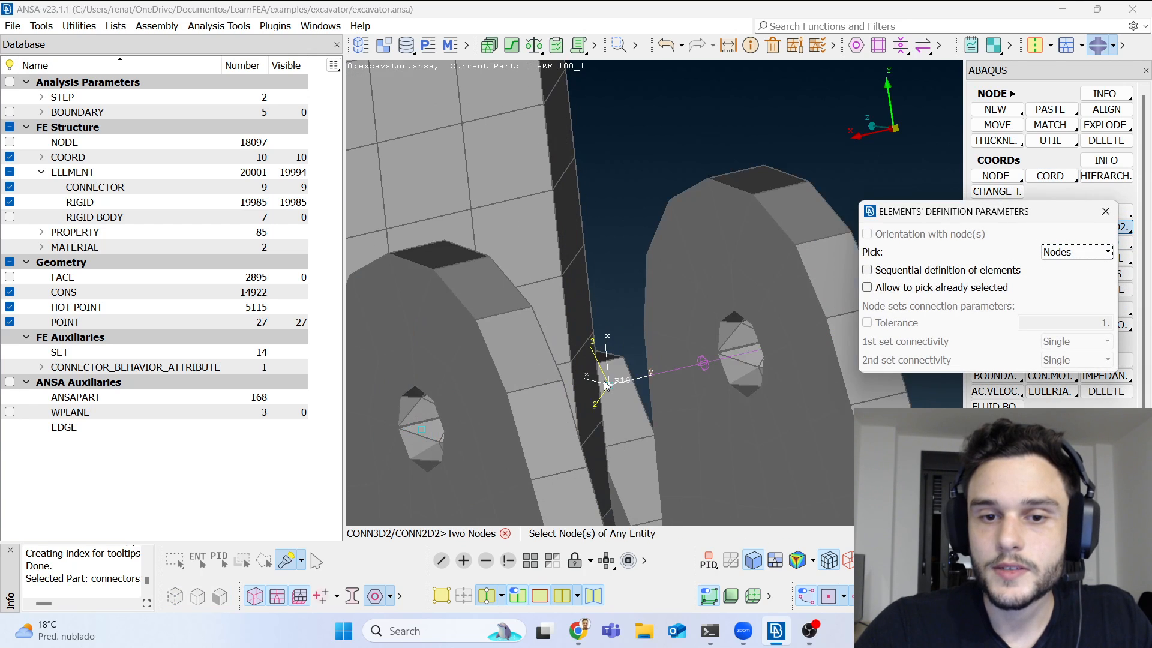
scroll(683, 429, "down", 10)
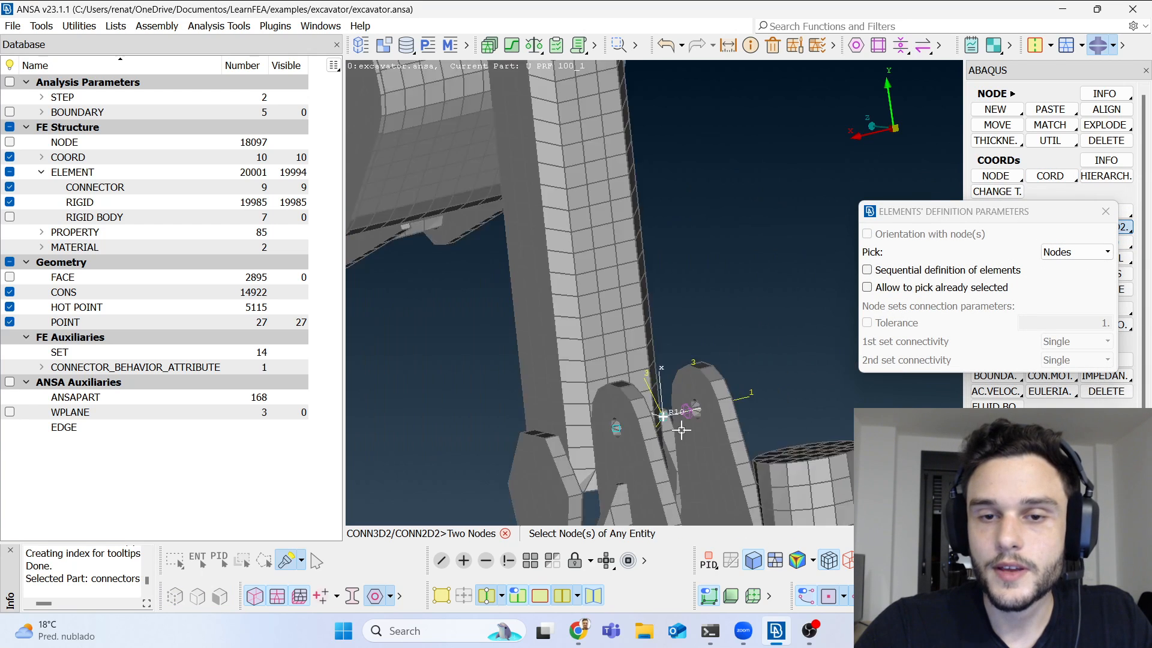
scroll(683, 303, "up", 10)
left_click(573, 279)
scroll(552, 177, "down", 5)
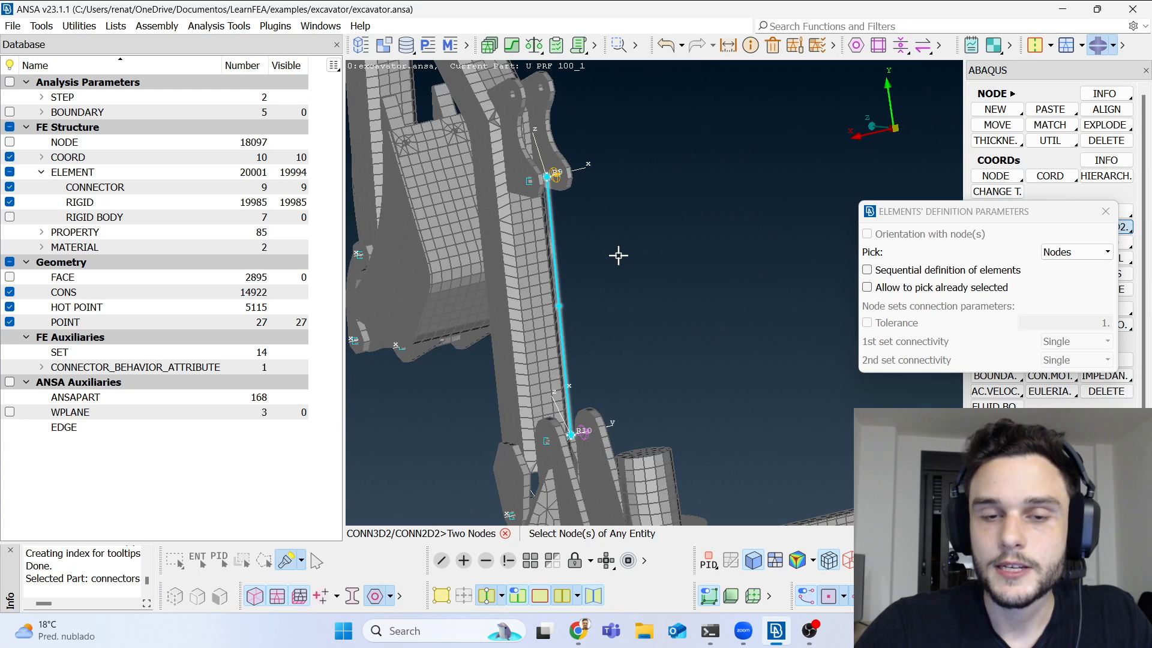
middle_click(619, 255)
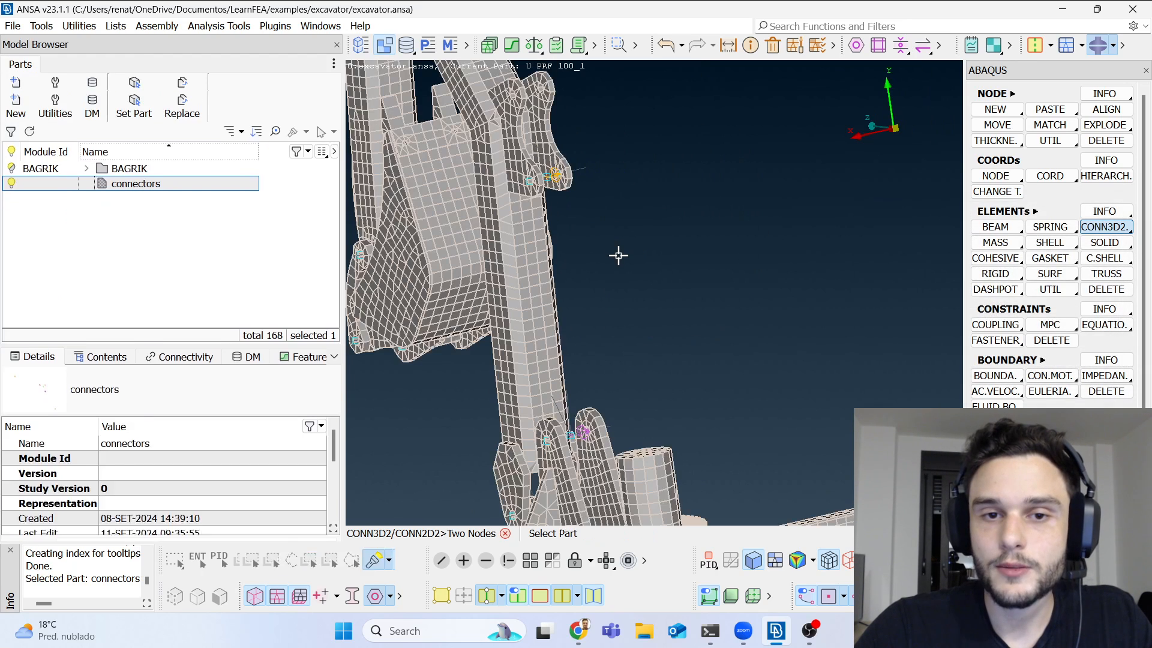
double_click(140, 191)
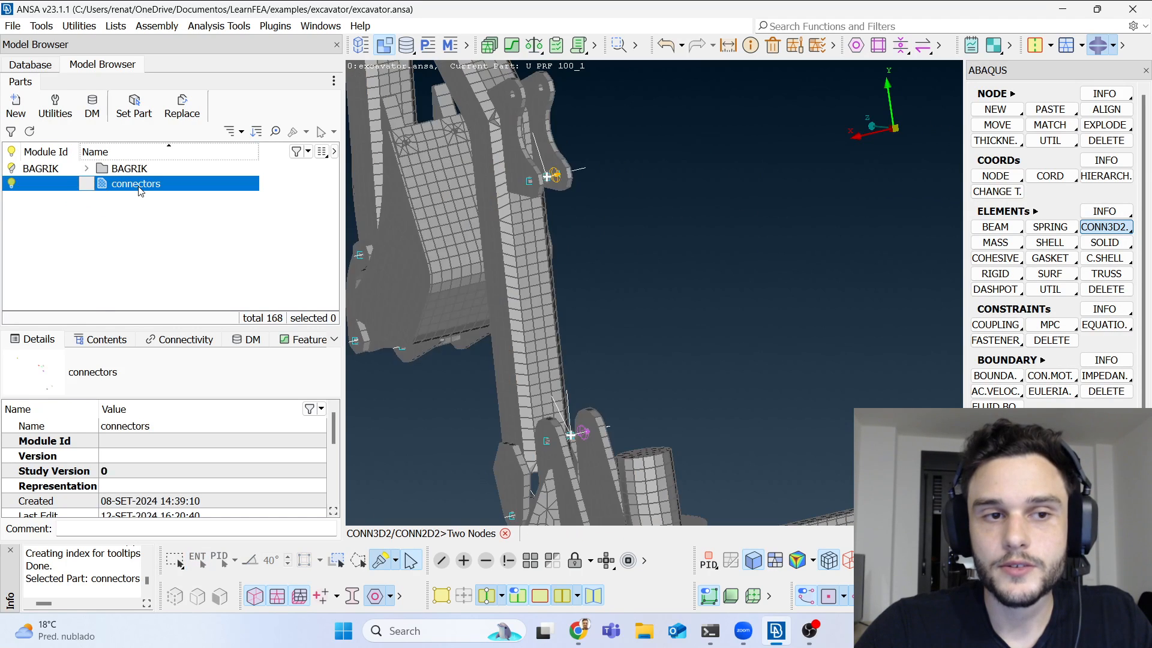
Step: Start a new connector section for the lug-to-lug connector's property and name it translator_1
left_click_drag(616, 120, 304, 94)
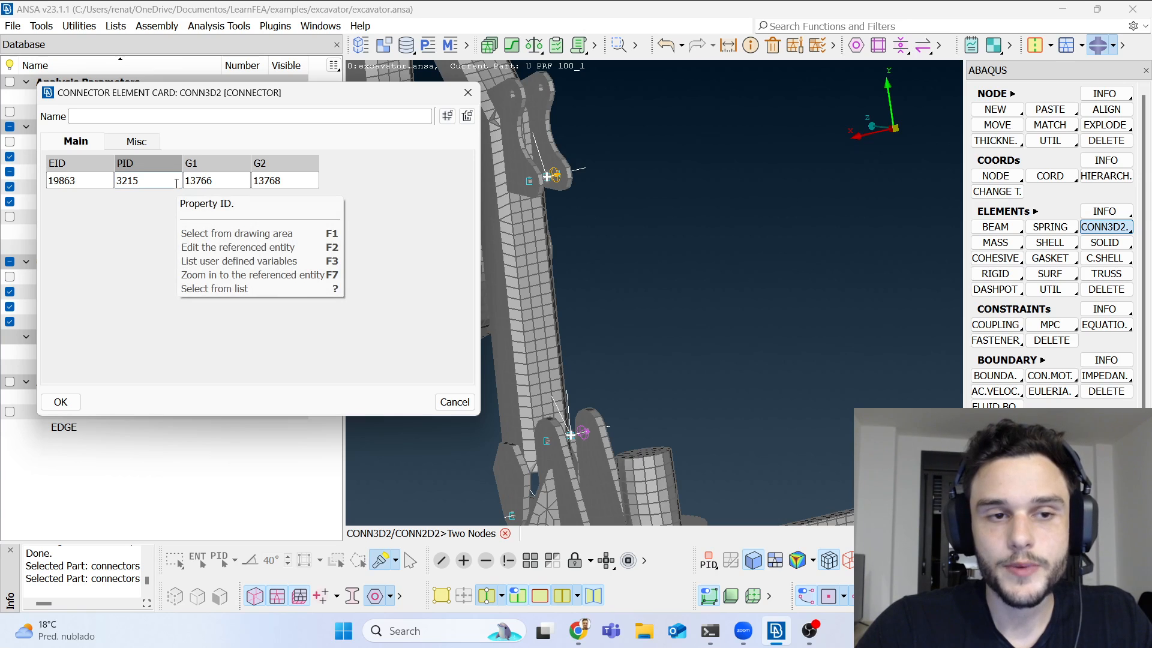
key("?")
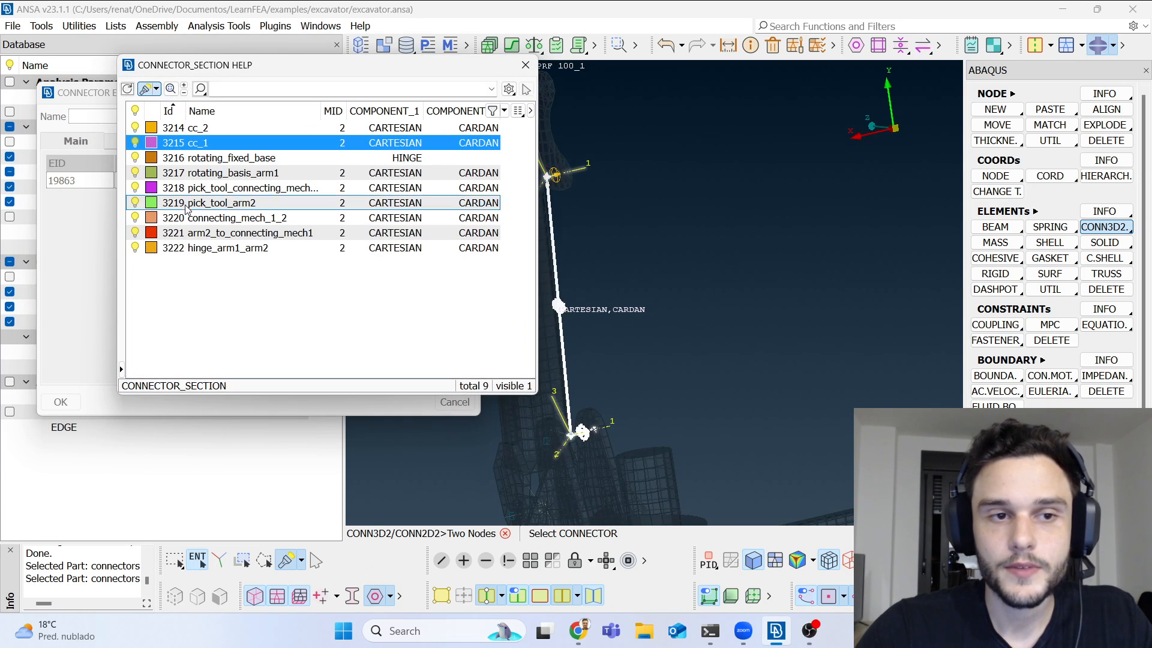
right_click(271, 286)
left_click(305, 342)
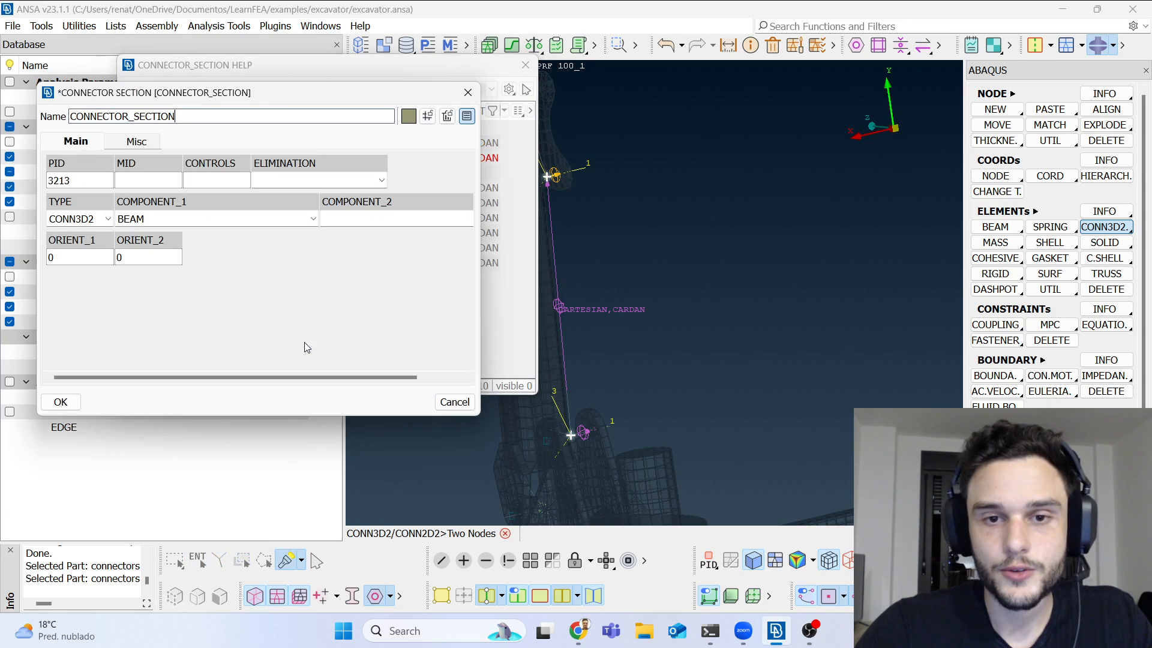
left_click_drag(261, 98, 270, 51)
key("ctrl+a")
type("tr")
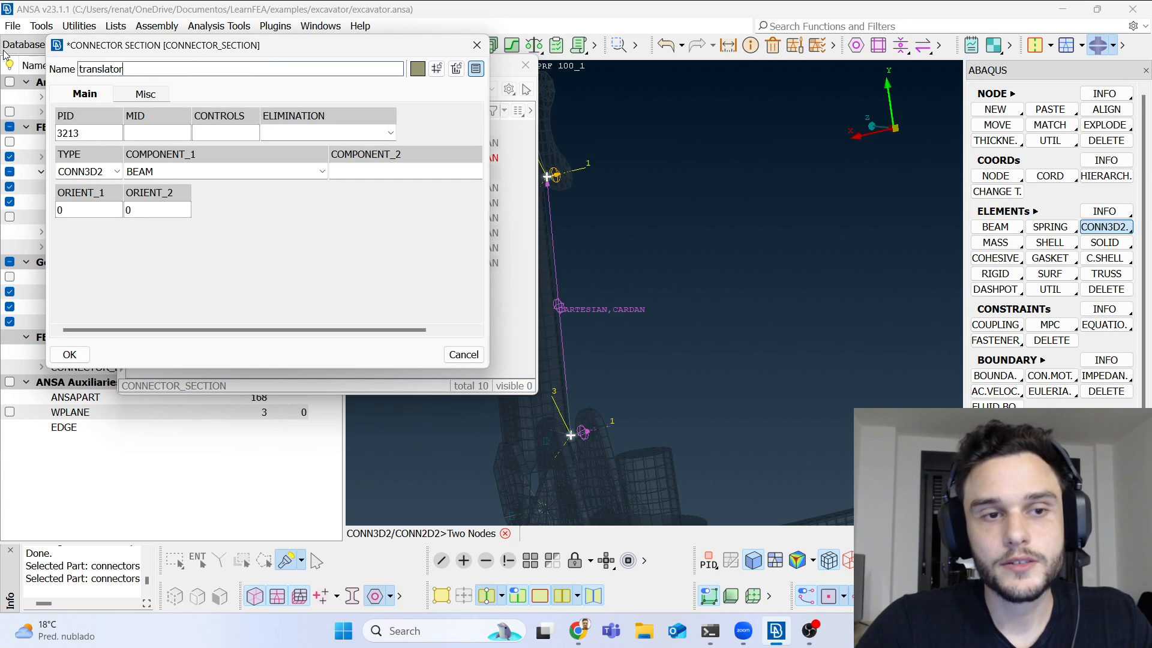
Step: Set the first component of the translator_1 connector section to TRANSLATOR
left_click(174, 172)
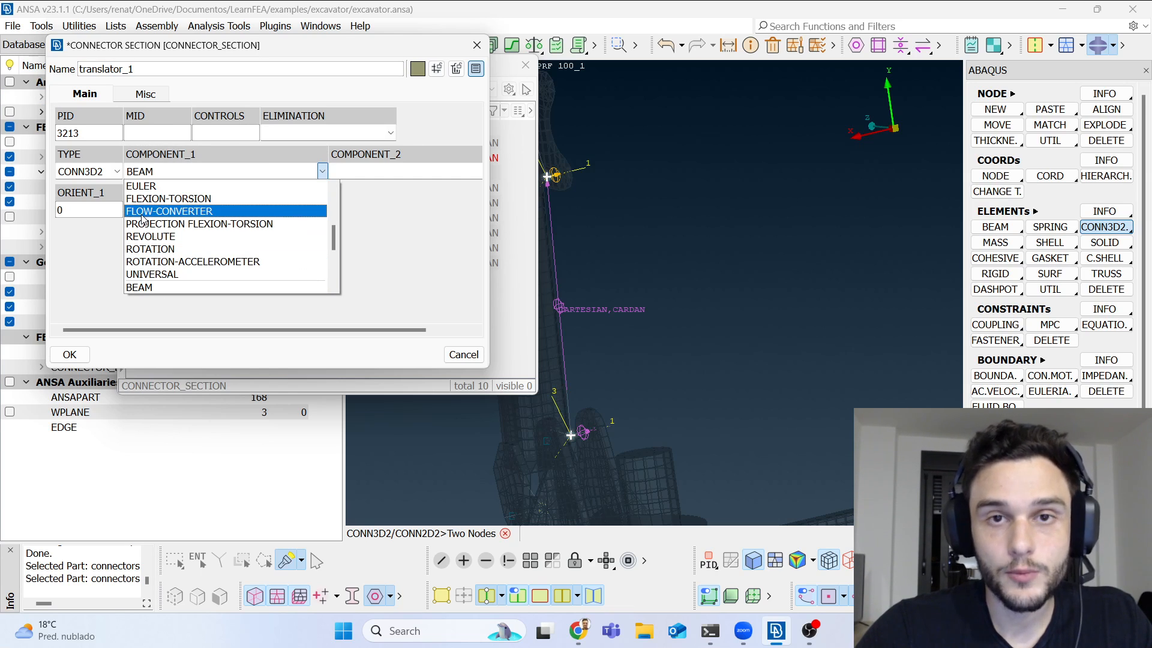
scroll(143, 222, "down", 3)
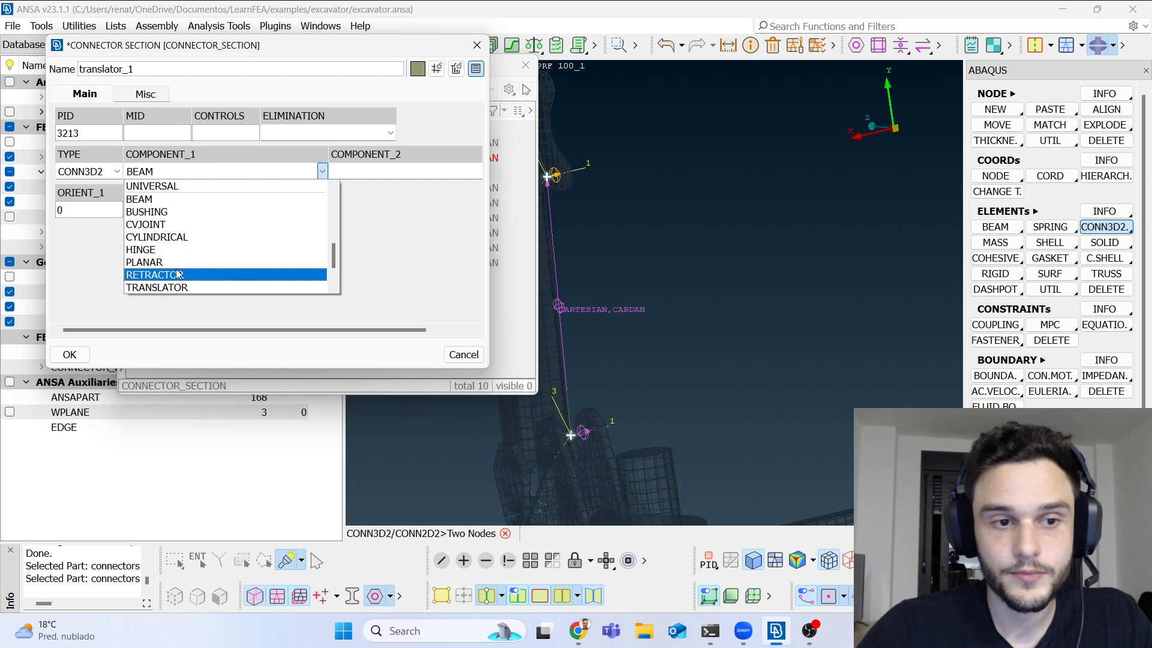
left_click(175, 261)
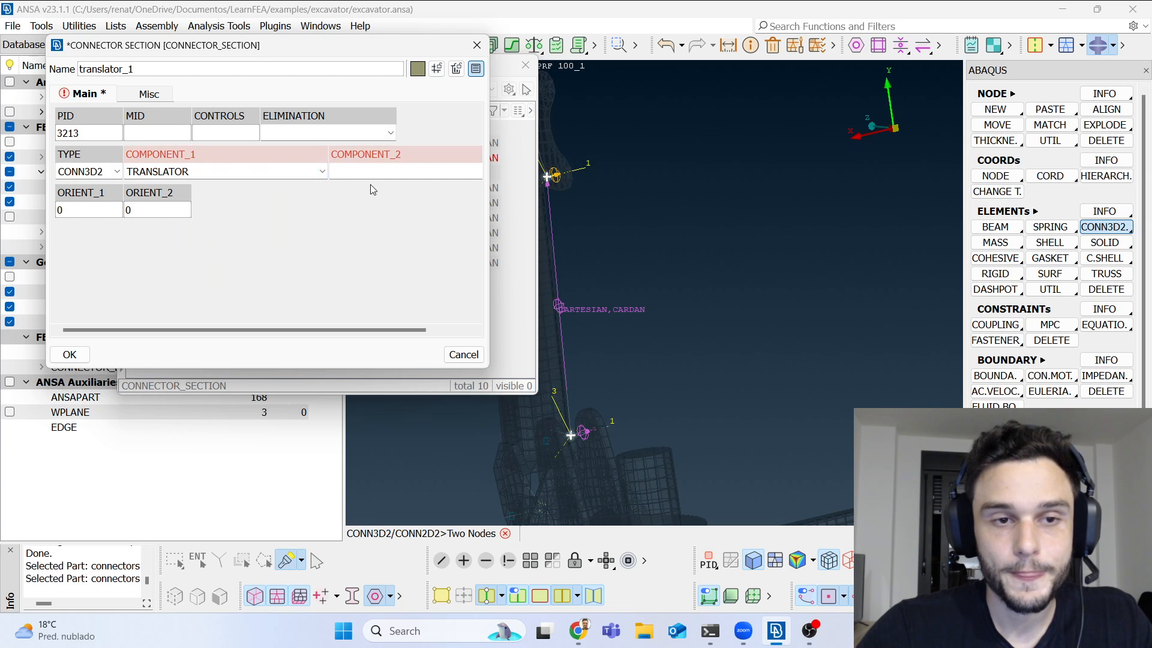
Step: Assign coordinate system RECT_00000010 as the section's first orientation and create the translator_1 section
left_click(112, 210)
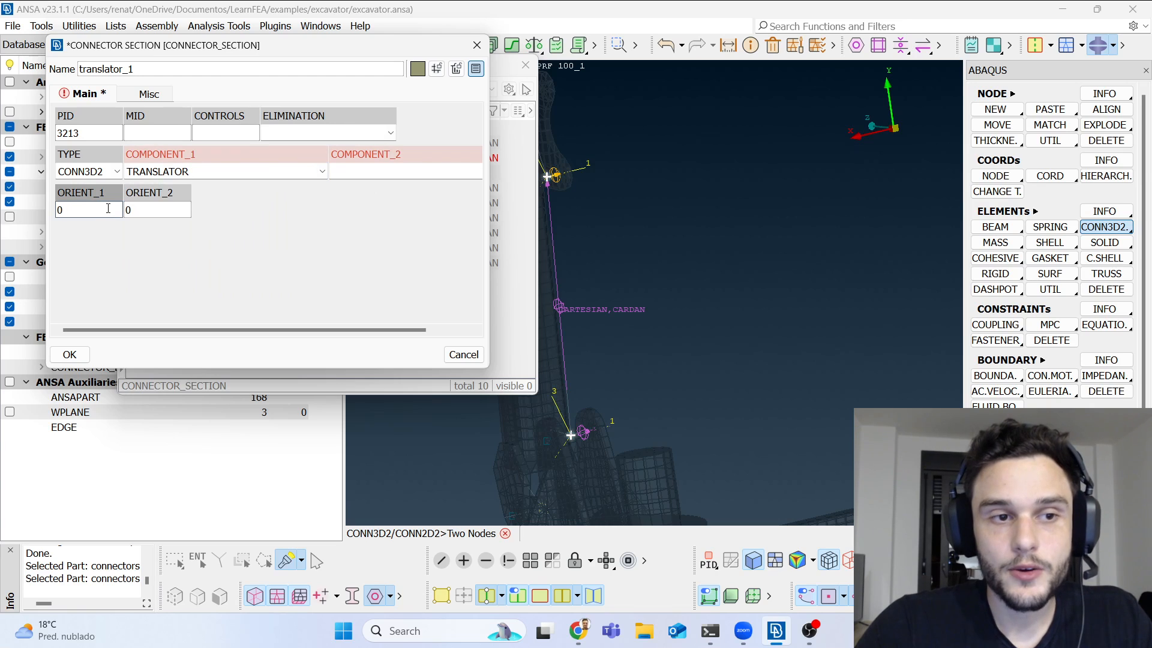
key("question")
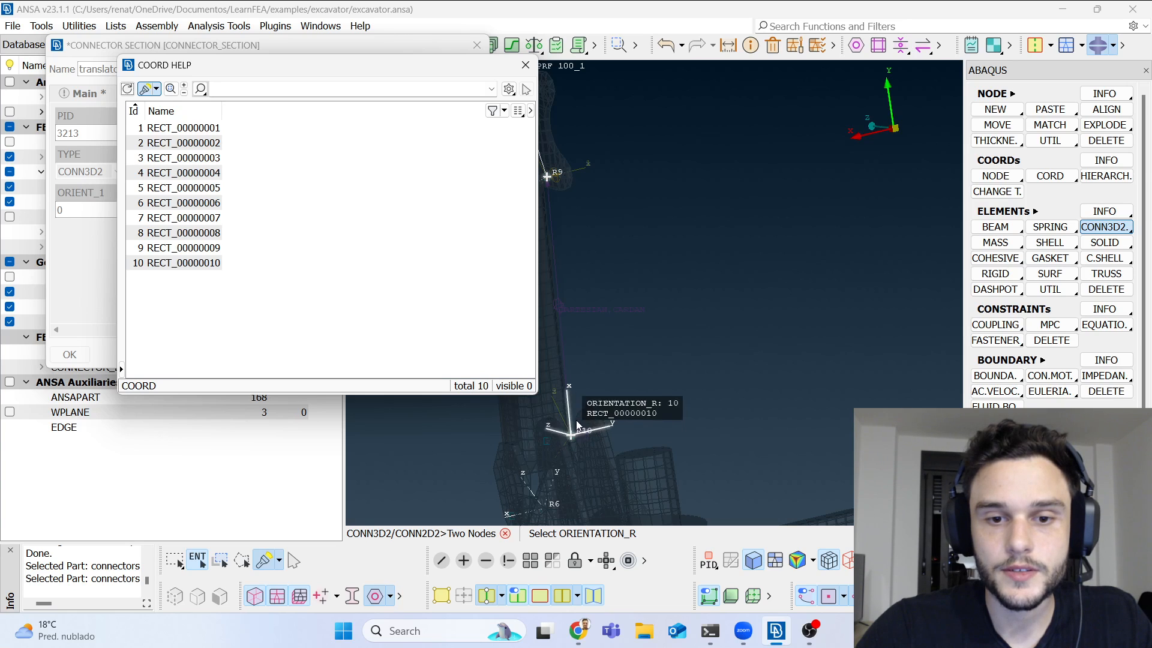
left_click(180, 267)
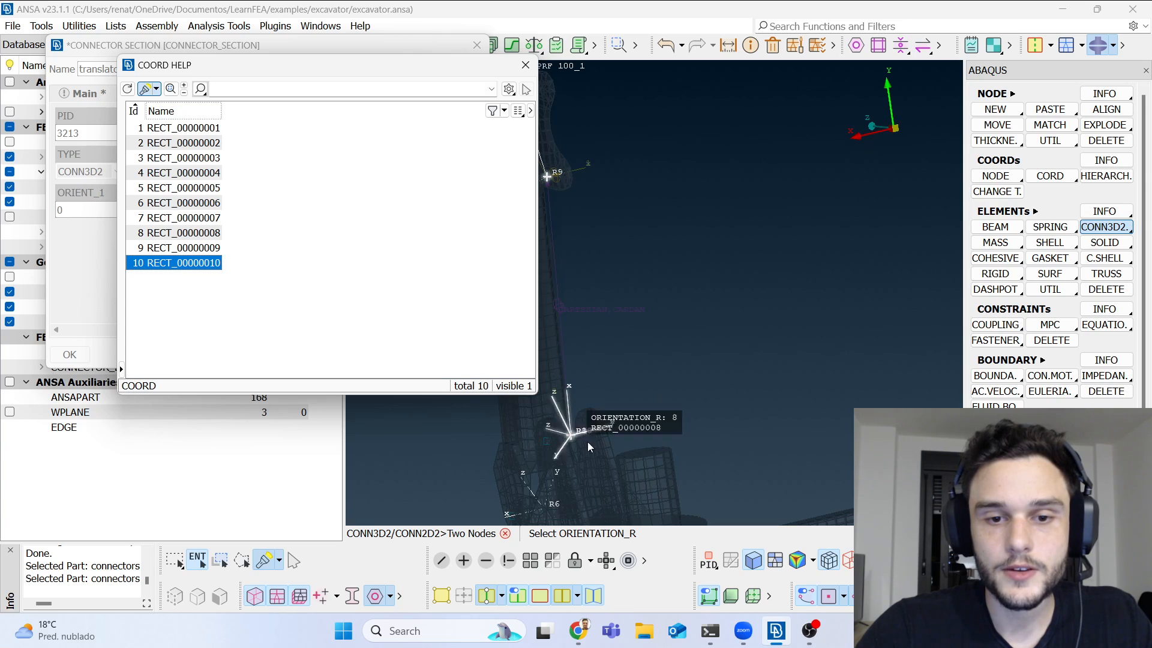
scroll(548, 450, "up", 2)
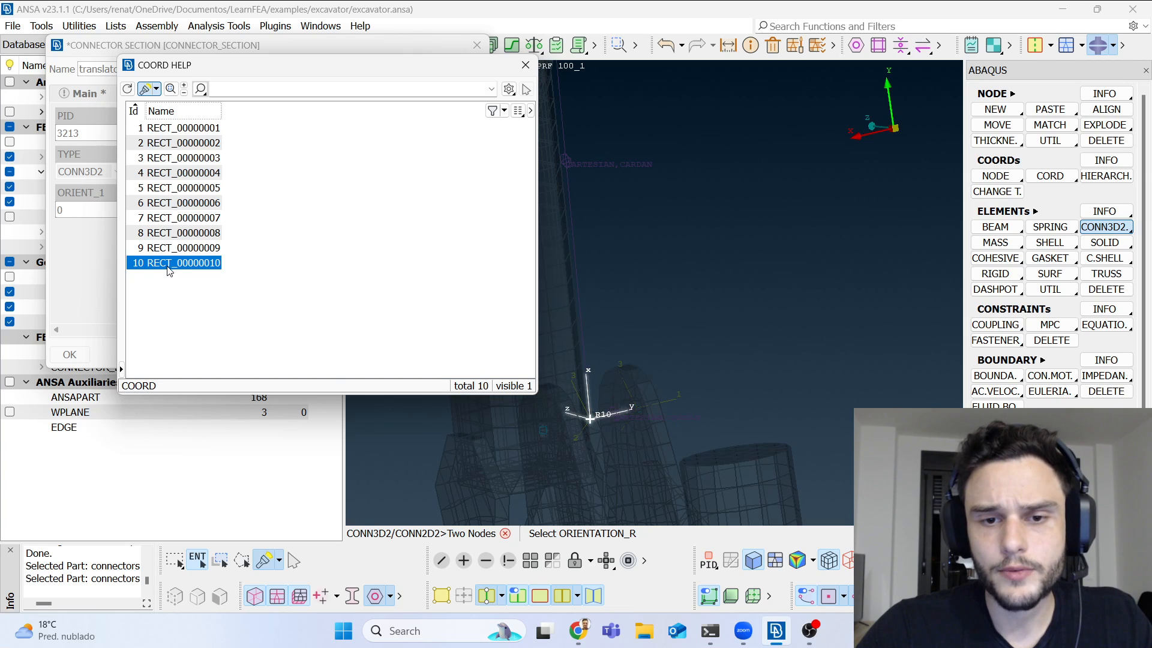
double_click(187, 270)
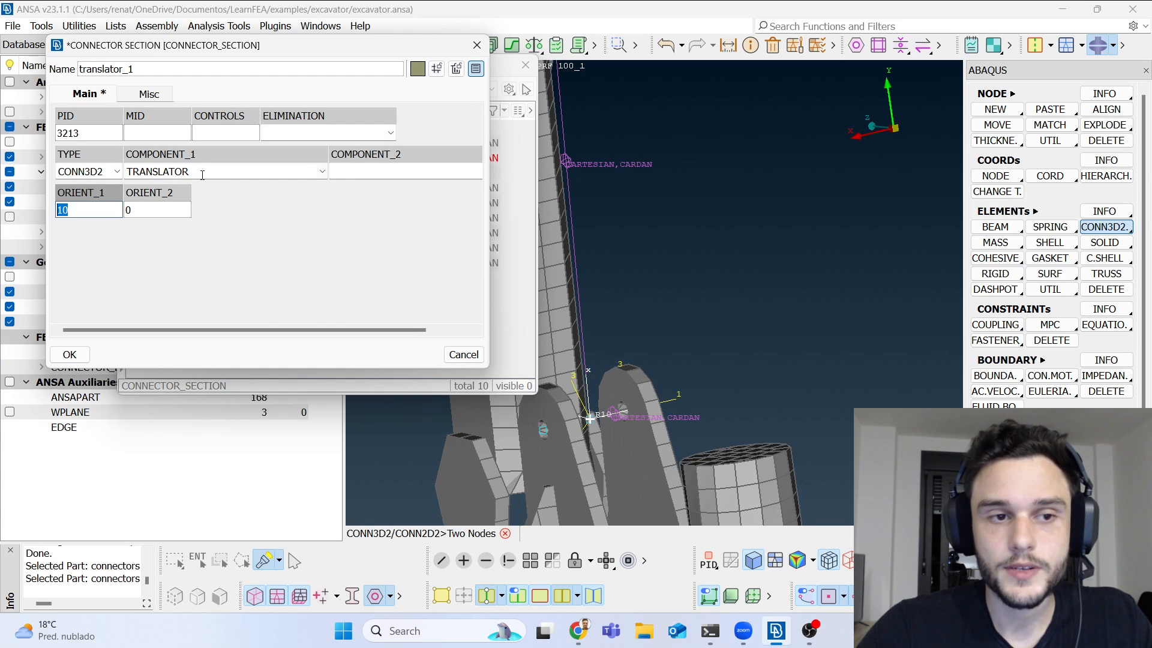
left_click(71, 354)
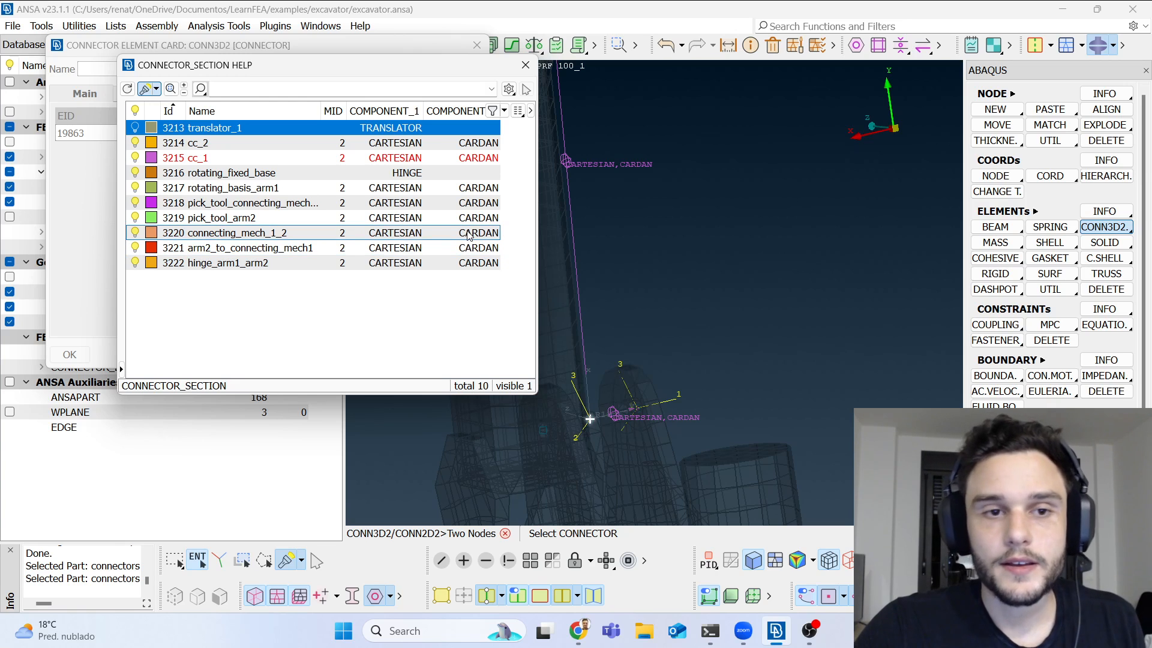
Step: Assign translator_1 as the lug-to-lug connector's property, create the element and finish the connector definition
double_click(242, 136)
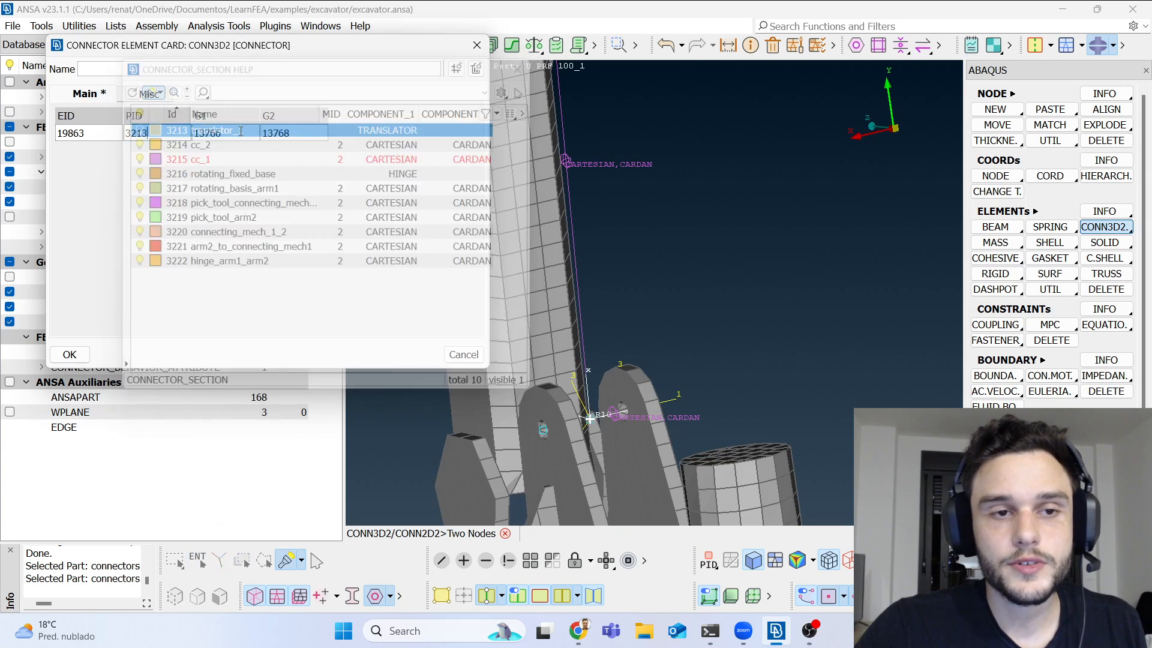
left_click(69, 354)
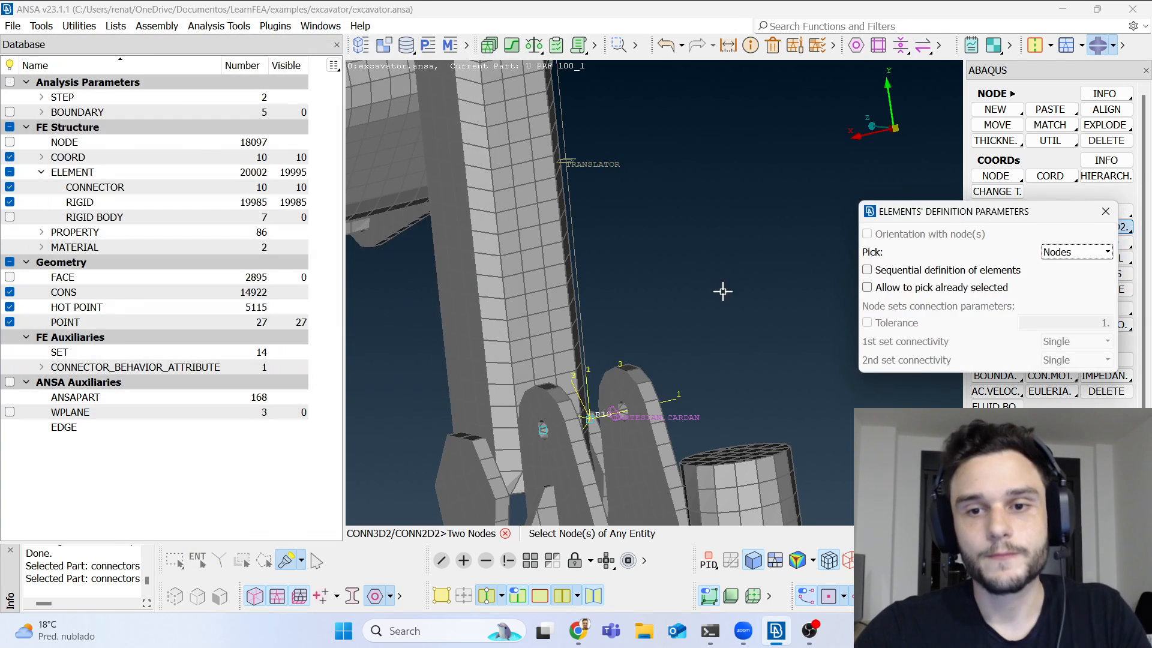
left_click(1105, 213)
left_click_drag(612, 340, 625, 234, "ctrl")
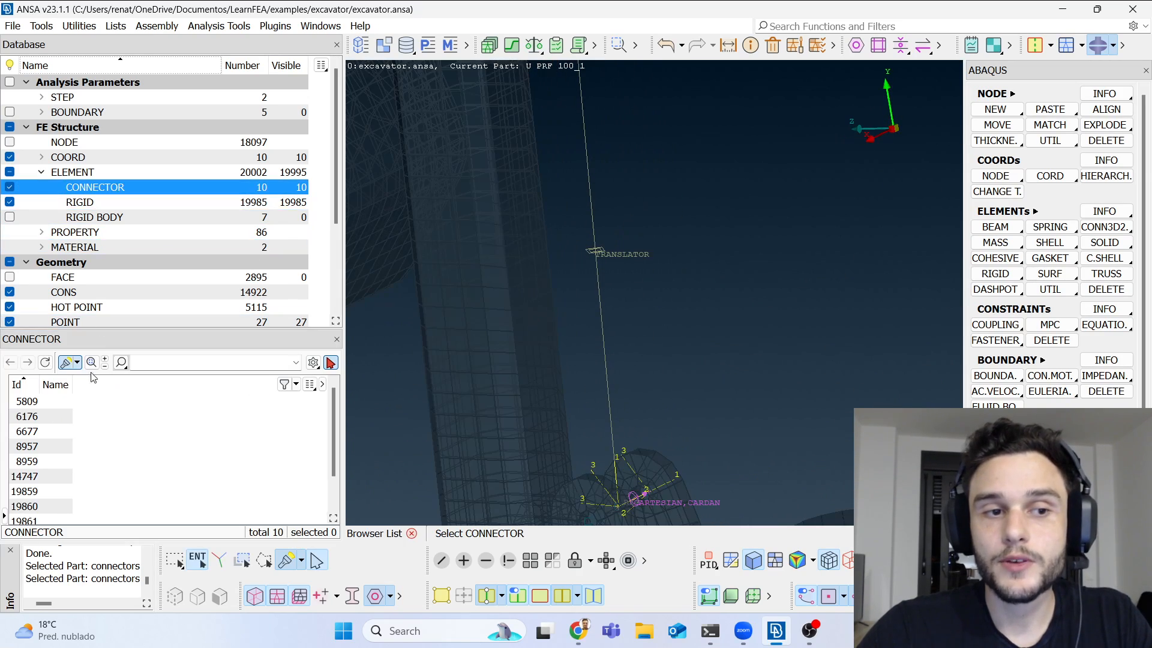
Step: Switch to the ABAQUS manual in Chrome and search the connection-type library page for "axial"
key("alt+Tab")
key("ctrl+f")
type("axial")
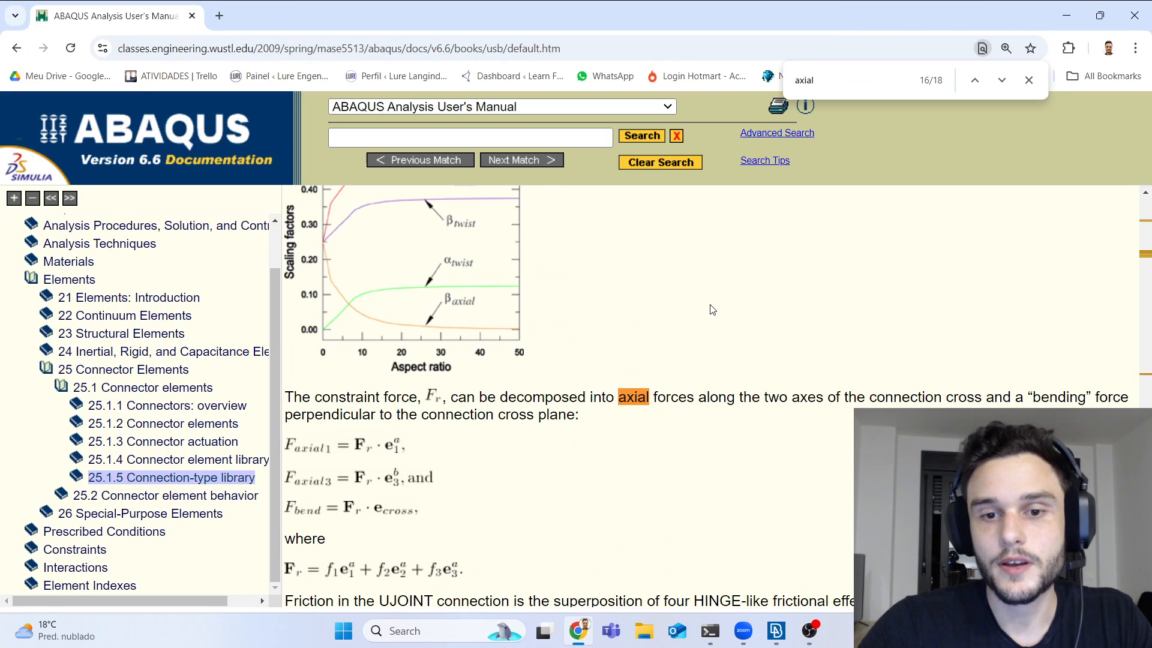
type(" connecto")
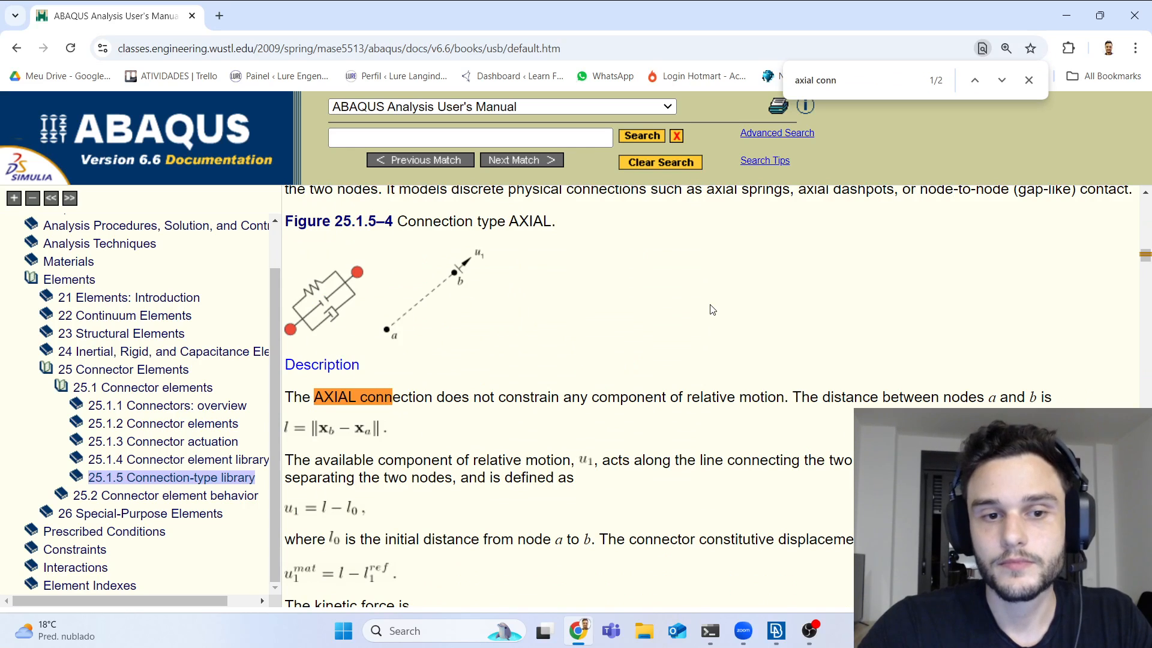
key("BackSpace")
key("BackSpace")
key("BackSpace")
key("BackSpace")
key("BackSpace")
key("BackSpace")
key("BackSpace")
key("BackSpace")
key("BackSpace")
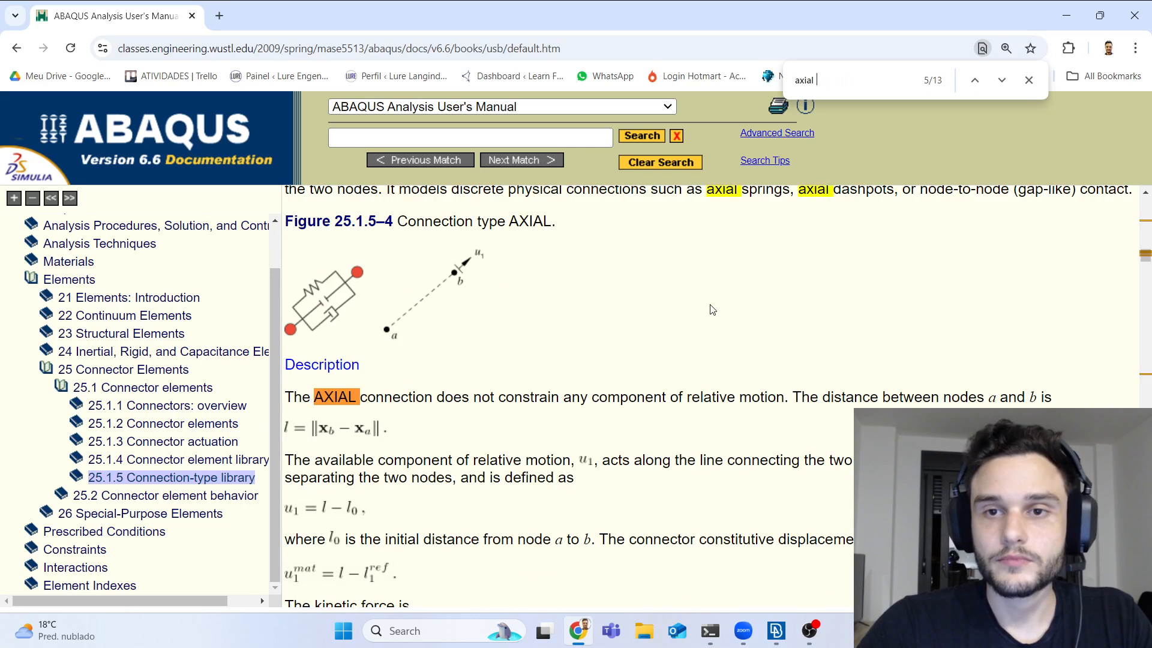
Step: Step through the matches for "axial" to the heading of the AXIAL connection type
key("Return")
key("Return")
key("Return")
key("Return")
key("Return")
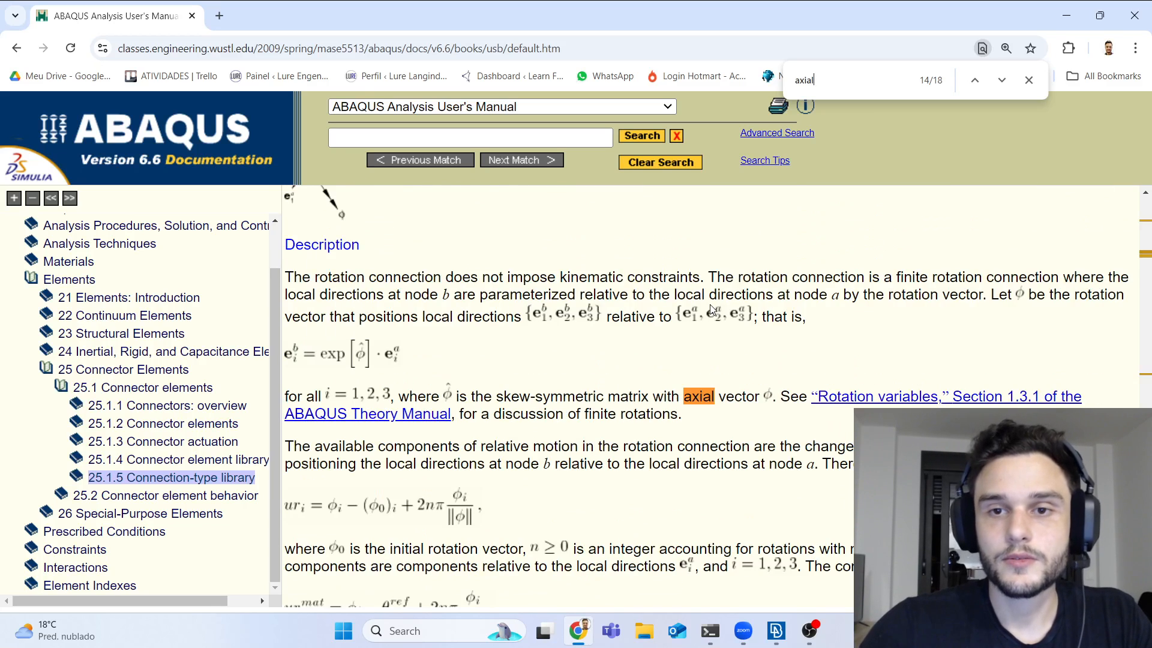
left_click(979, 83)
triple_click(980, 82)
triple_click(980, 82)
double_click(980, 81)
triple_click(981, 81)
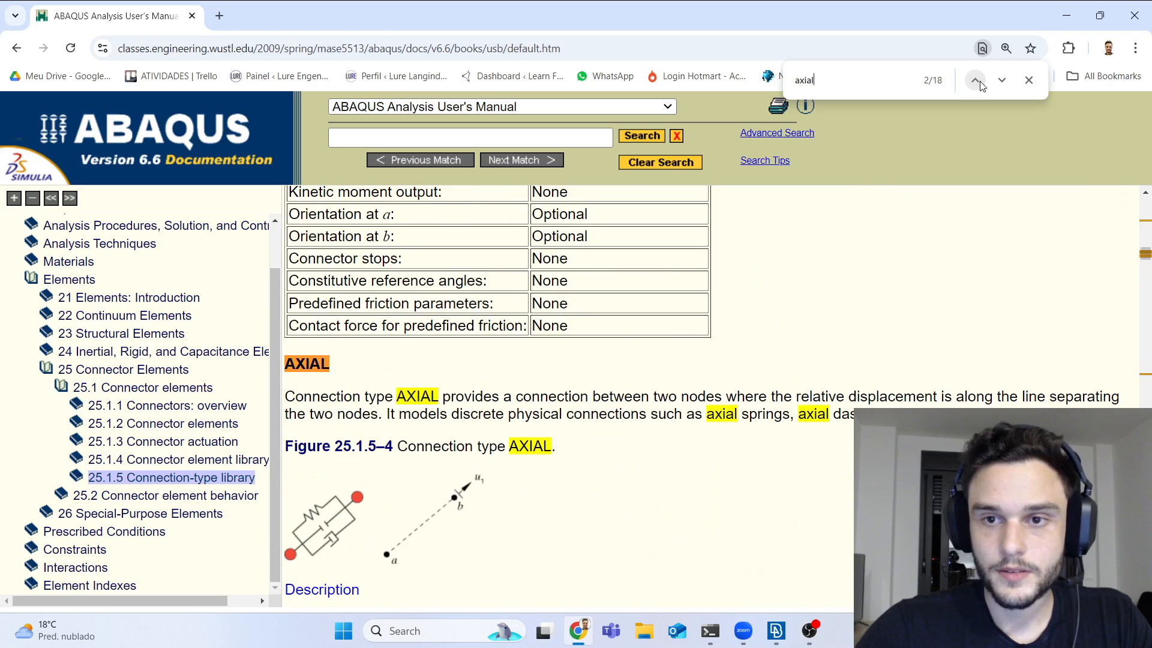
double_click(980, 81)
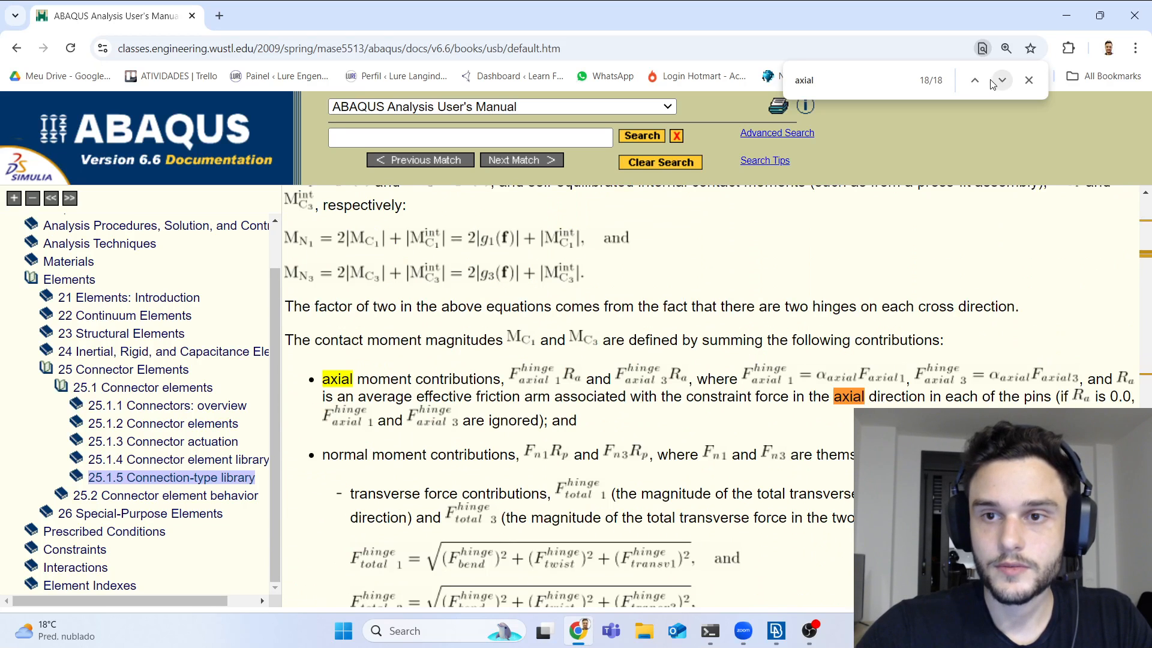
left_click(1000, 81)
left_click(1000, 81)
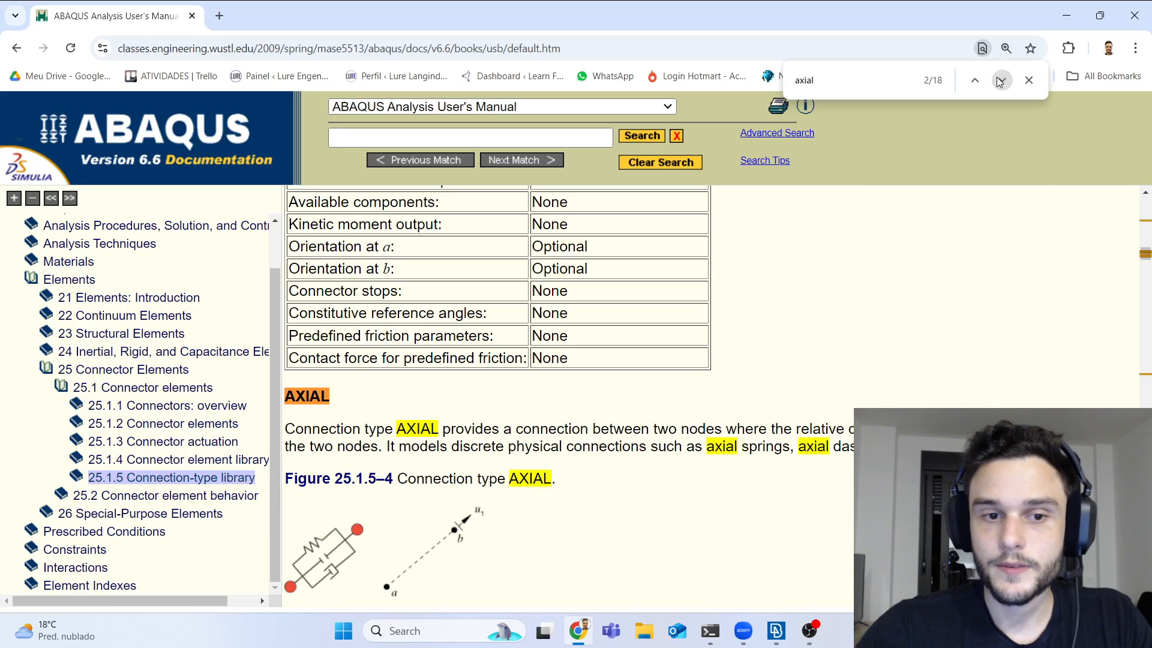
Step: Read the AXIAL connection's description and check its available components in the summary table
scroll(365, 309, "down", 1)
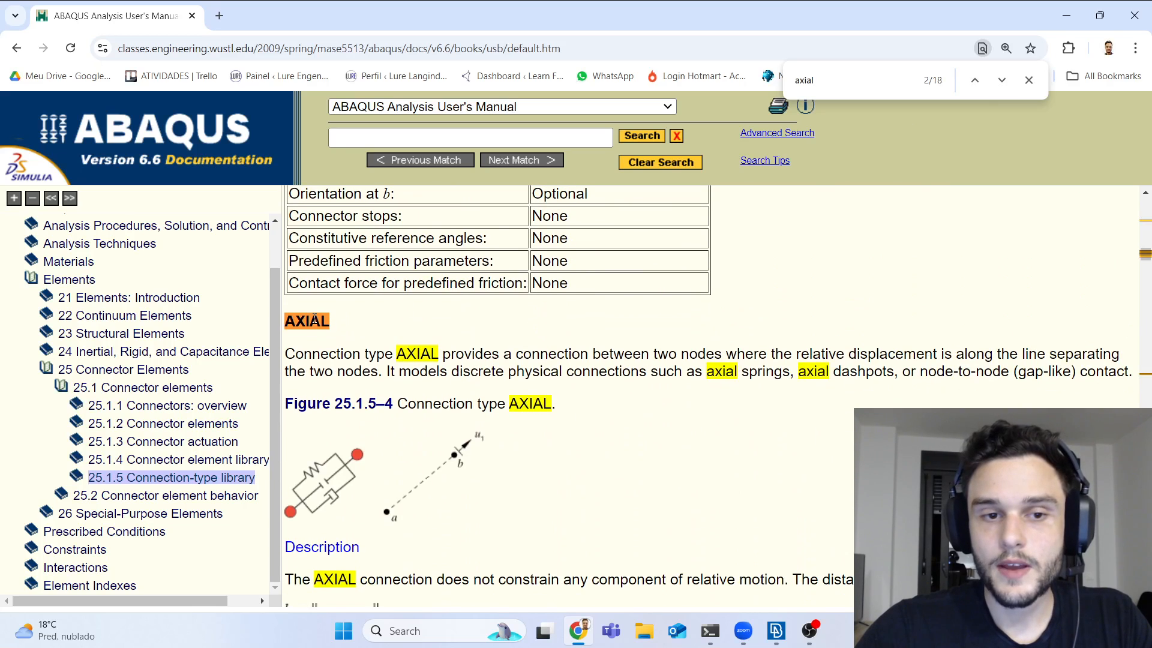
scroll(342, 315, "down", 1)
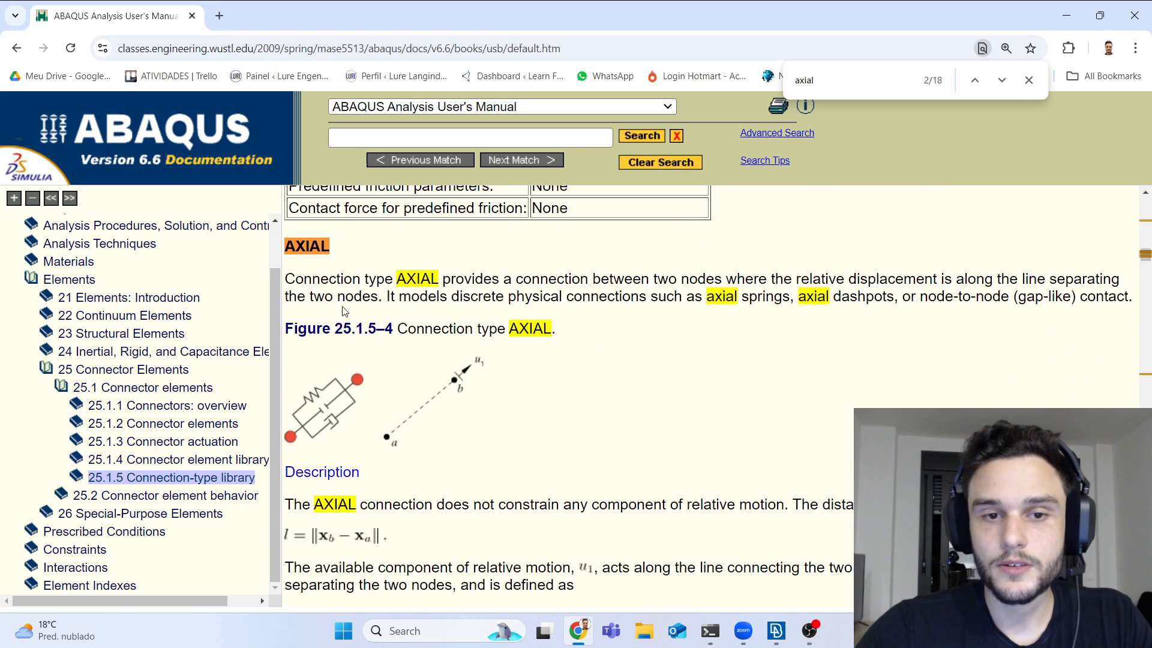
key("Escape")
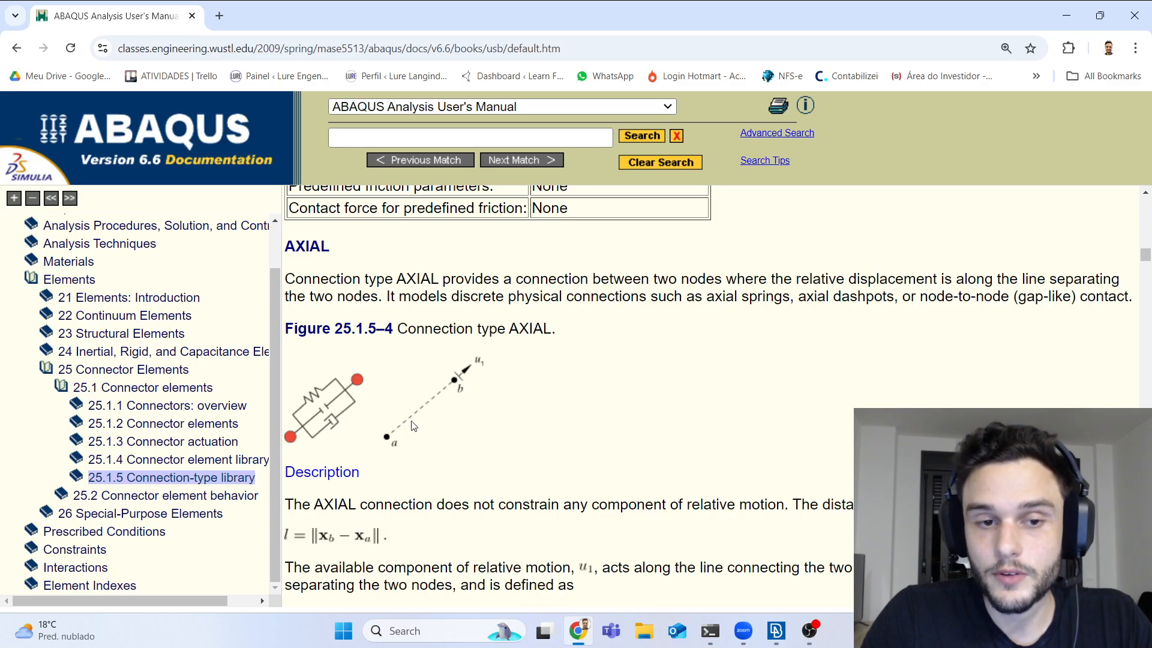
scroll(402, 450, "up", 6)
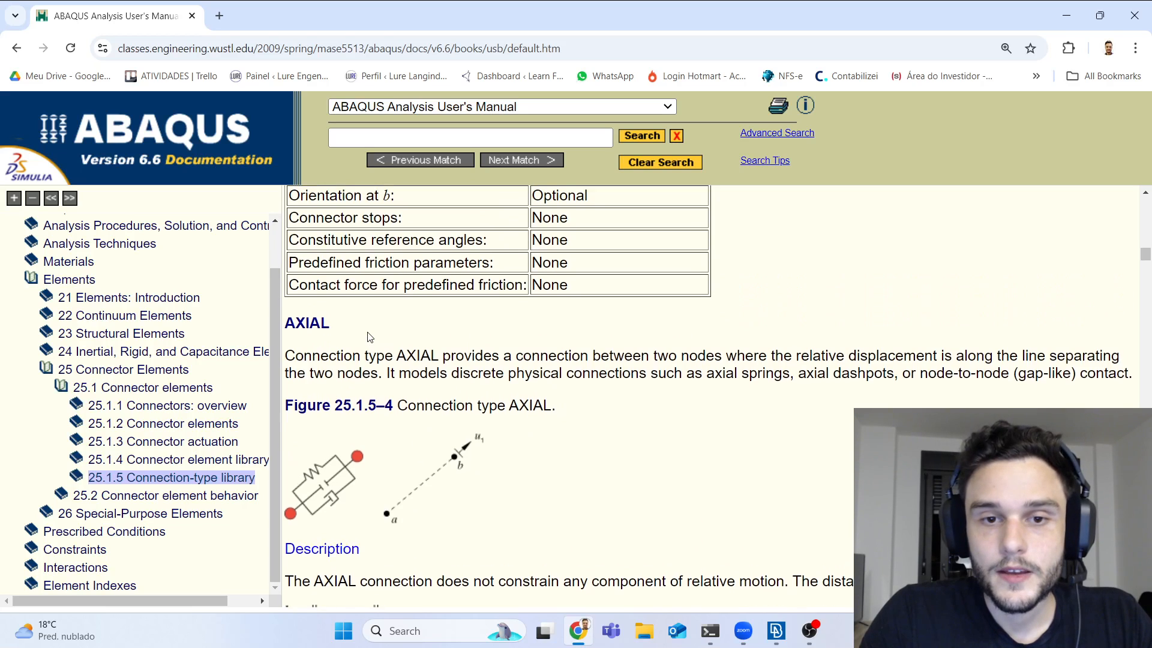
scroll(457, 342, "down", 8)
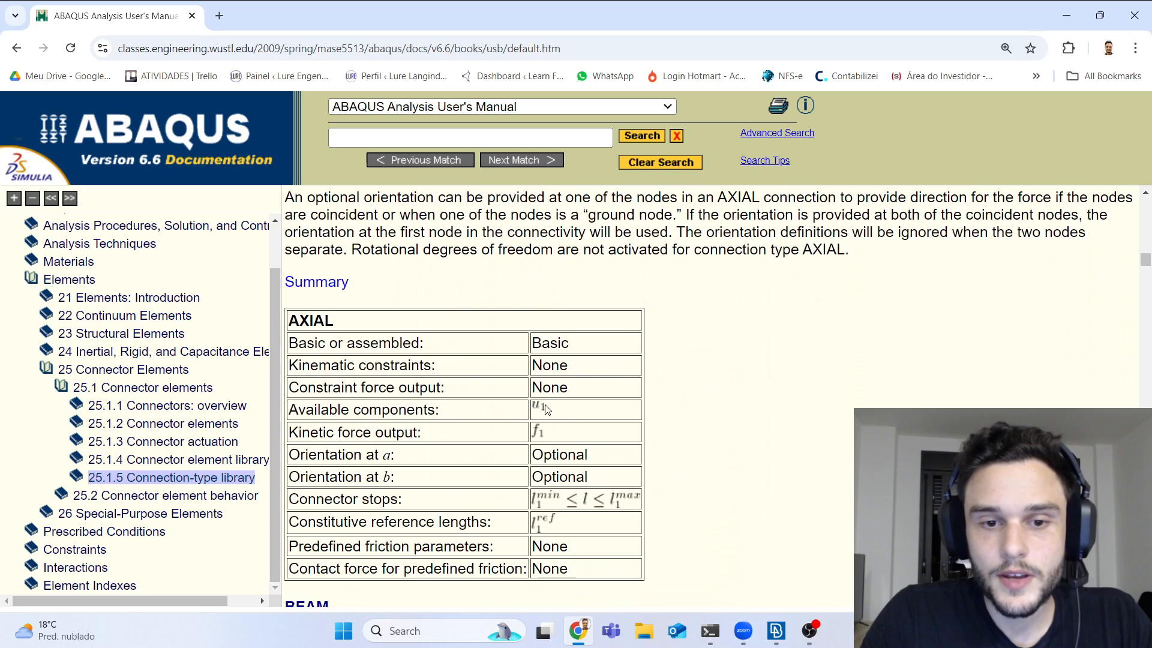
left_click_drag(553, 410, 524, 408)
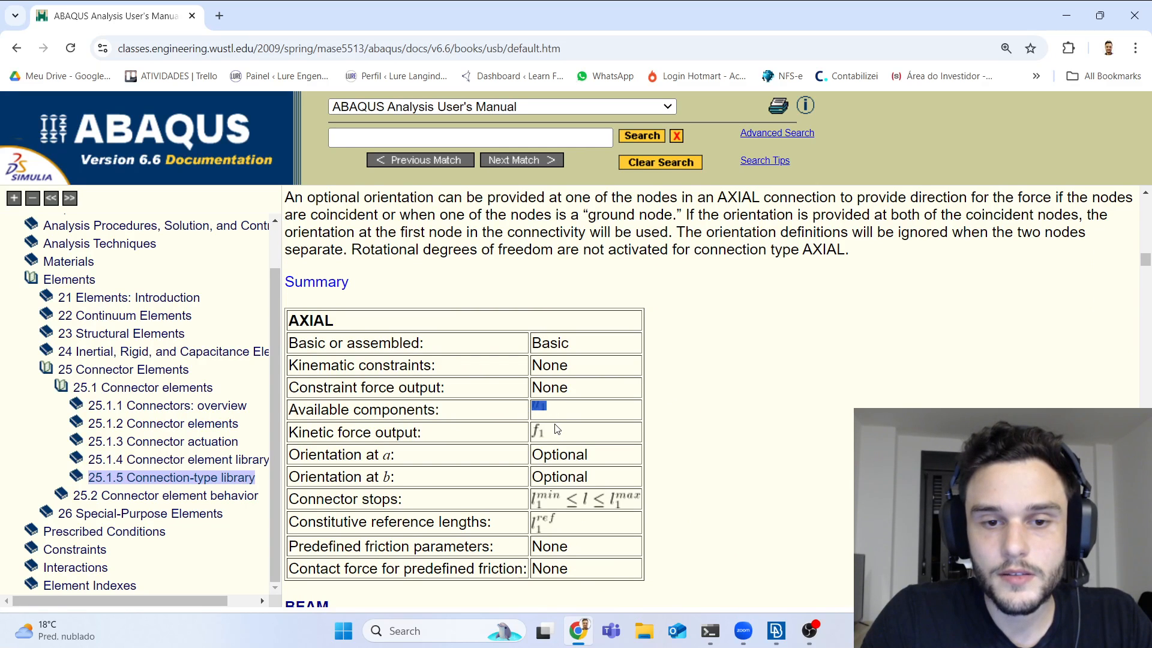
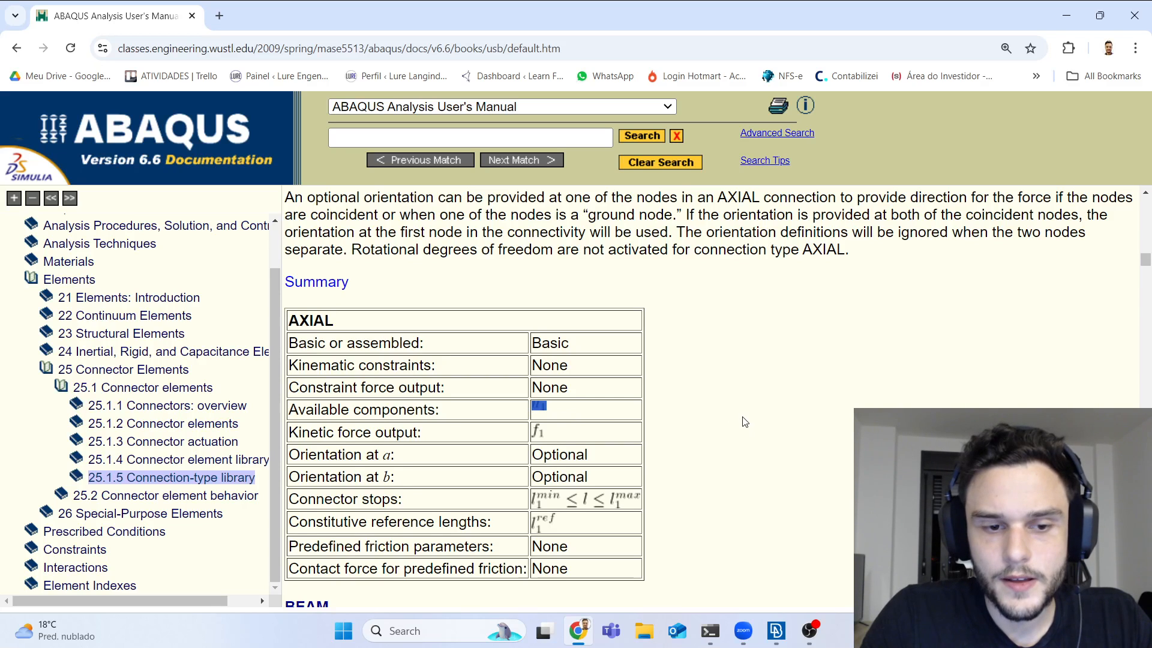
scroll(744, 421, "up", 4)
scroll(737, 414, "up", 3)
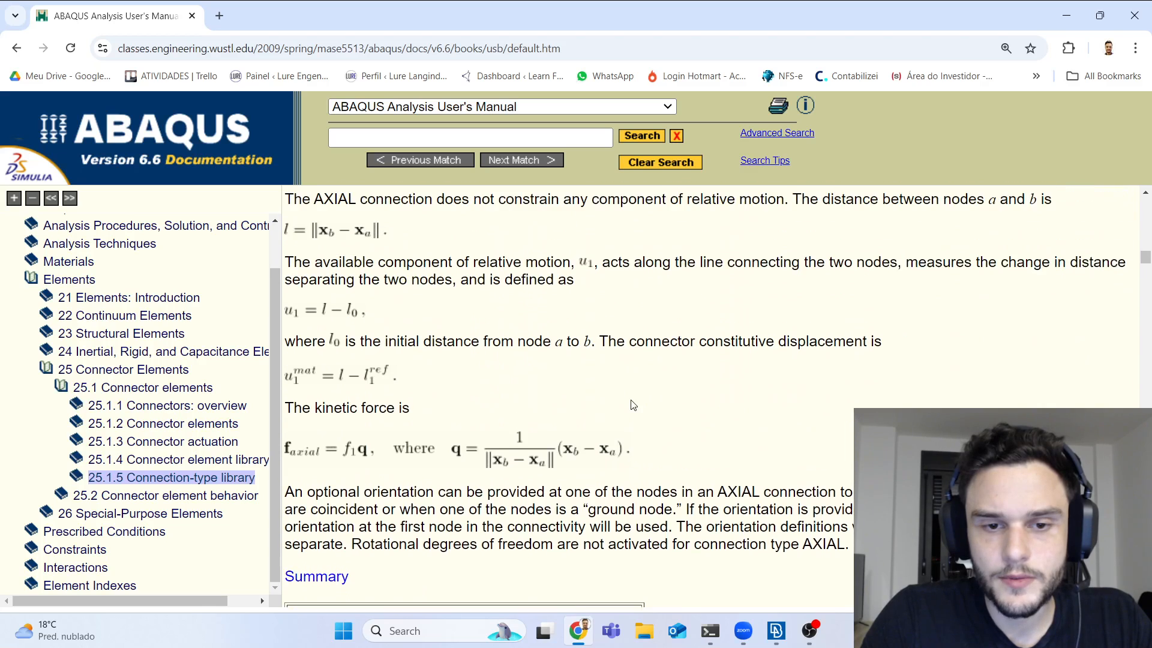
Step: Switch back to ANSA and examine the TRANSLATOR connector's line and axes between the upper and lower lugs
key("alt+Tab")
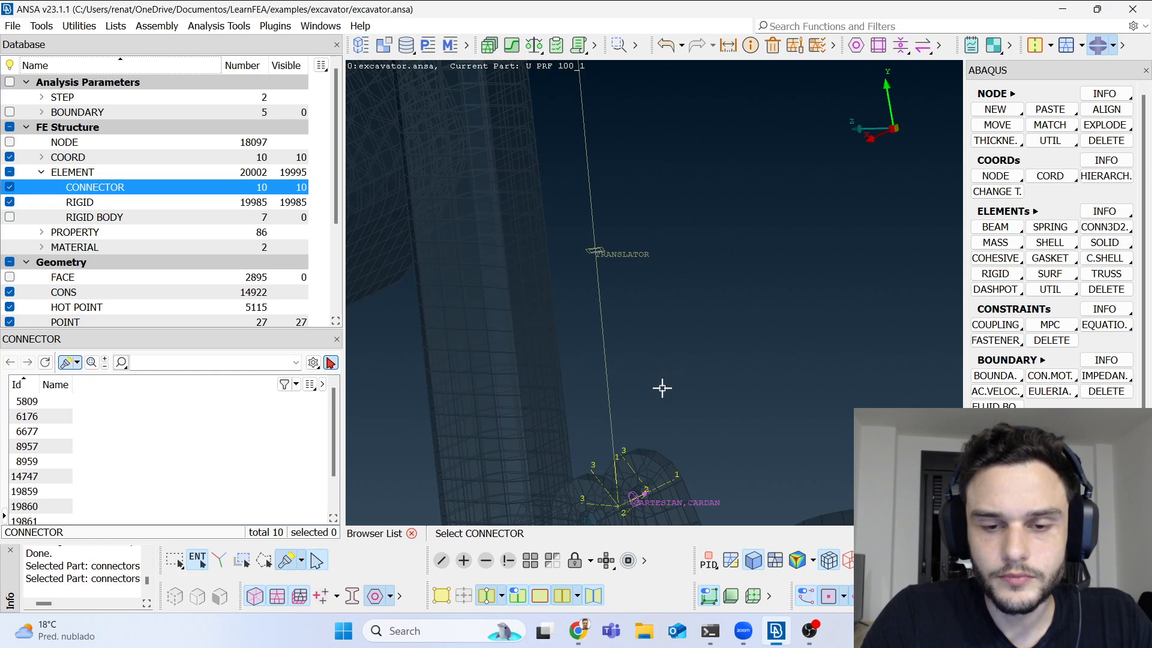
scroll(625, 410, "down", 5)
scroll(576, 430, "up", 2)
left_click_drag(571, 384, 560, 411, "ctrl")
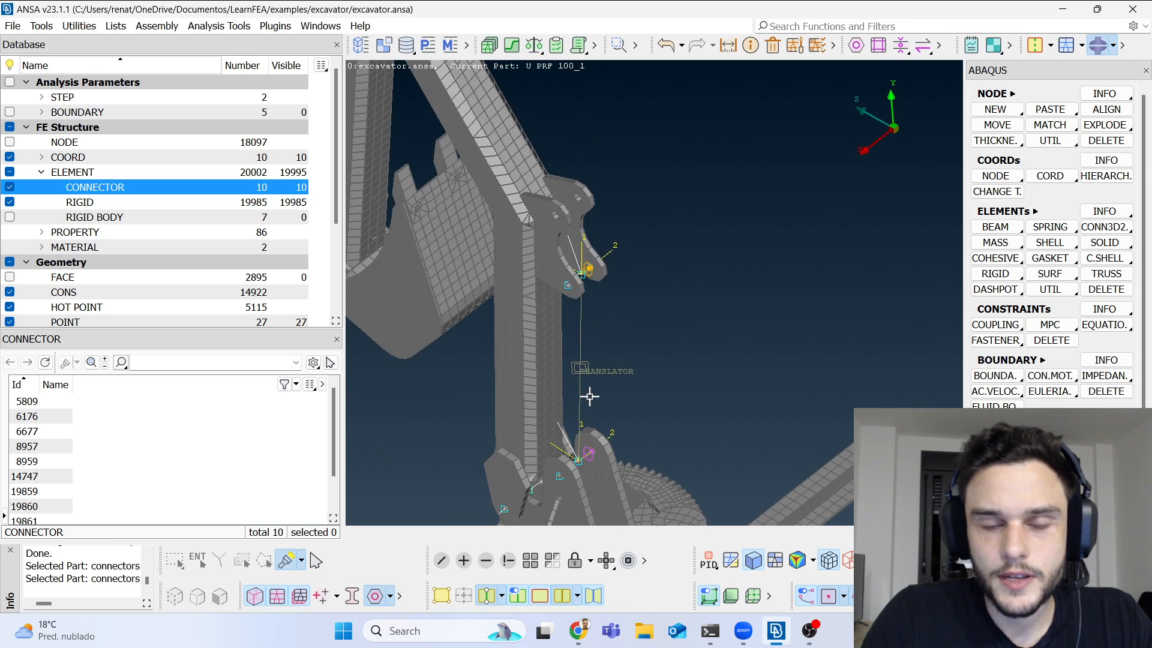
left_click_drag(581, 424, 590, 353, "ctrl")
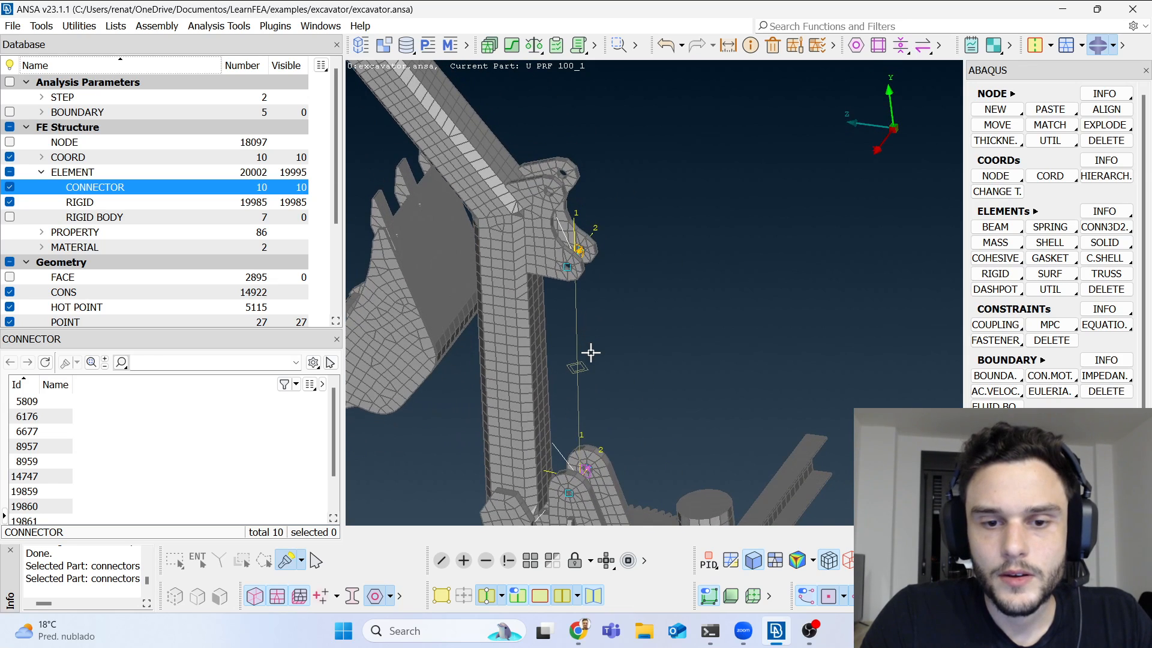
left_click_drag(579, 452, 578, 424, "ctrl")
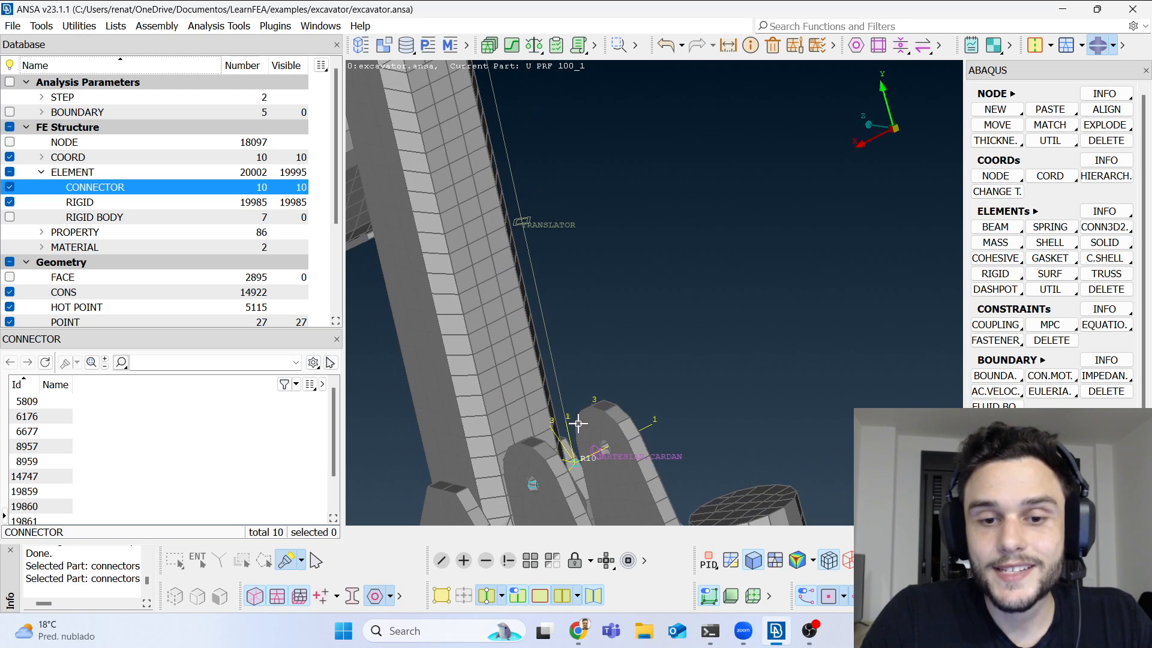
mouse_move(581, 470)
left_mouse_down("ctrl")
mouse_move(558, 488)
mouse_move(586, 476)
left_mouse_up("ctrl")
scroll(536, 372, "down", 5)
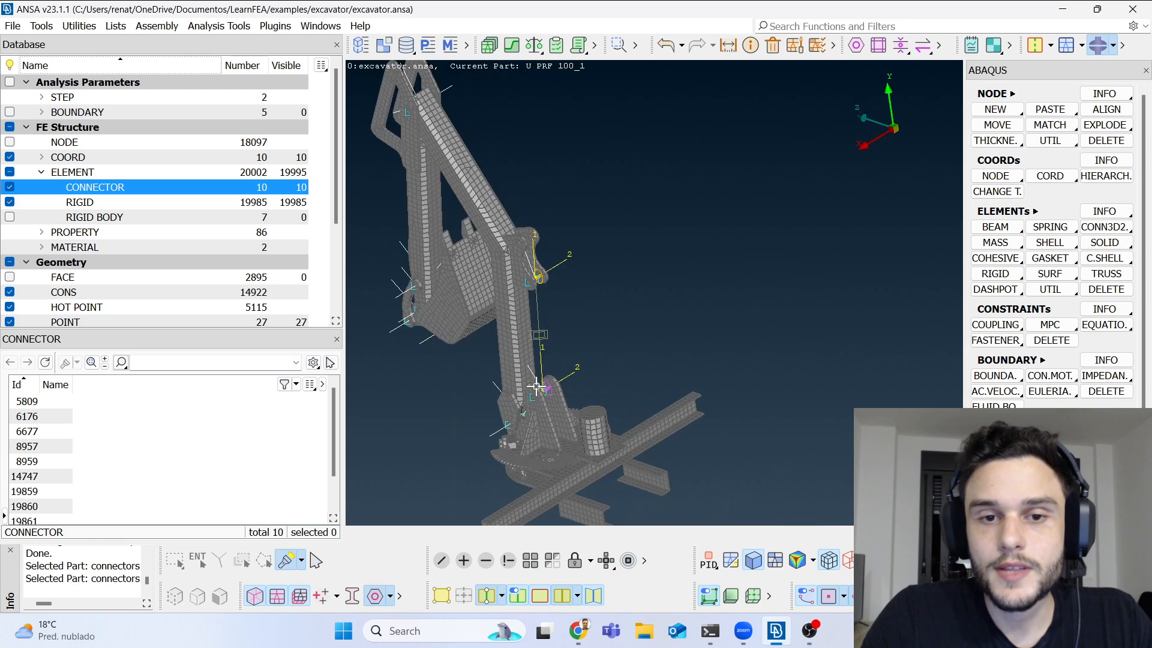
Step: Inspect the connector axis directions at the lower lug's pin hole from both sides
scroll(537, 390, "up", 5)
left_click_drag(586, 376, 476, 400, "ctrl")
scroll(606, 372, "up", 5)
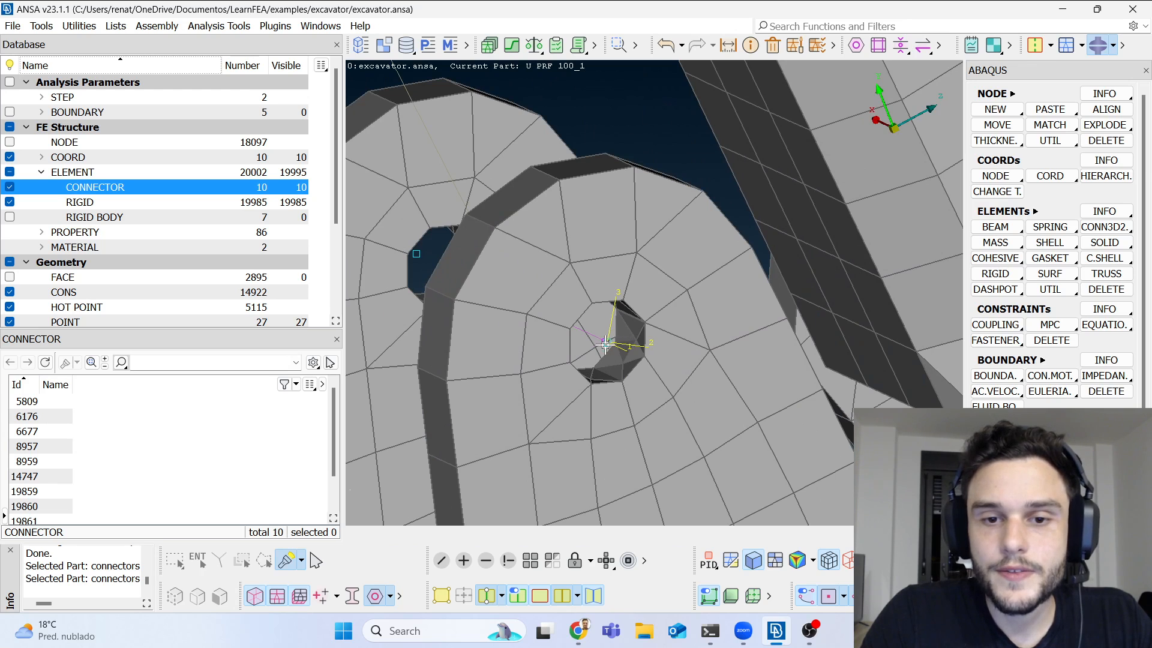
scroll(613, 378, "down", 4)
left_click_drag(651, 358, 529, 378, "ctrl")
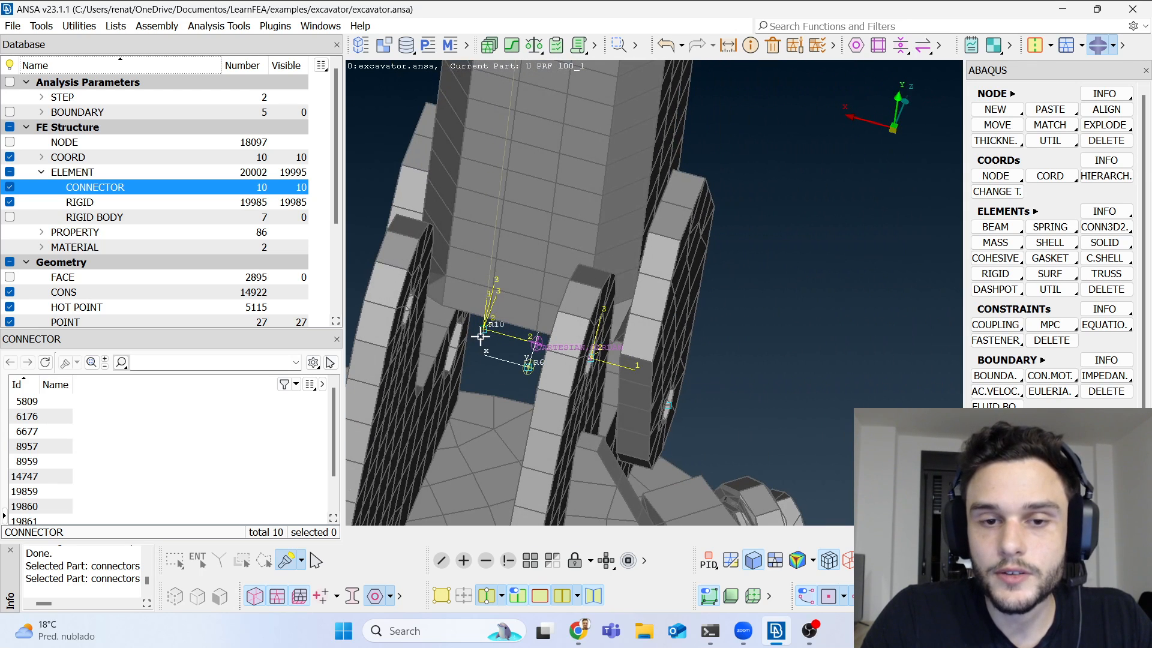
left_click_drag(480, 337, 589, 339, "ctrl")
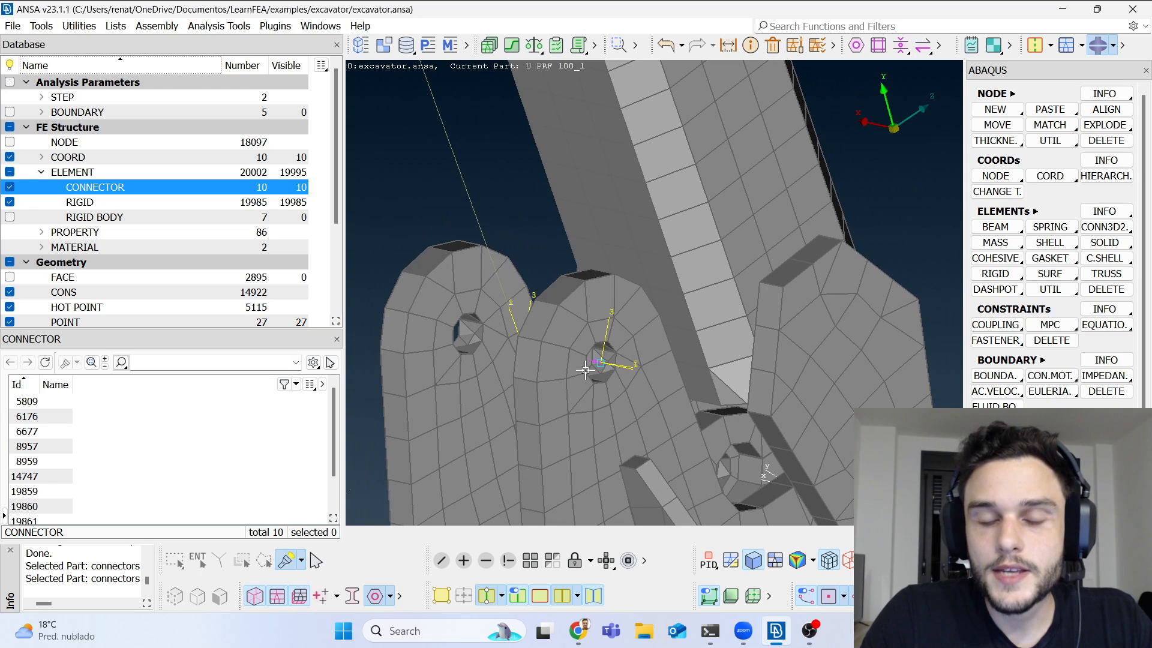
Step: Look up which tie node set the rotating_basis rigid body references
scroll(597, 362, "down", 5)
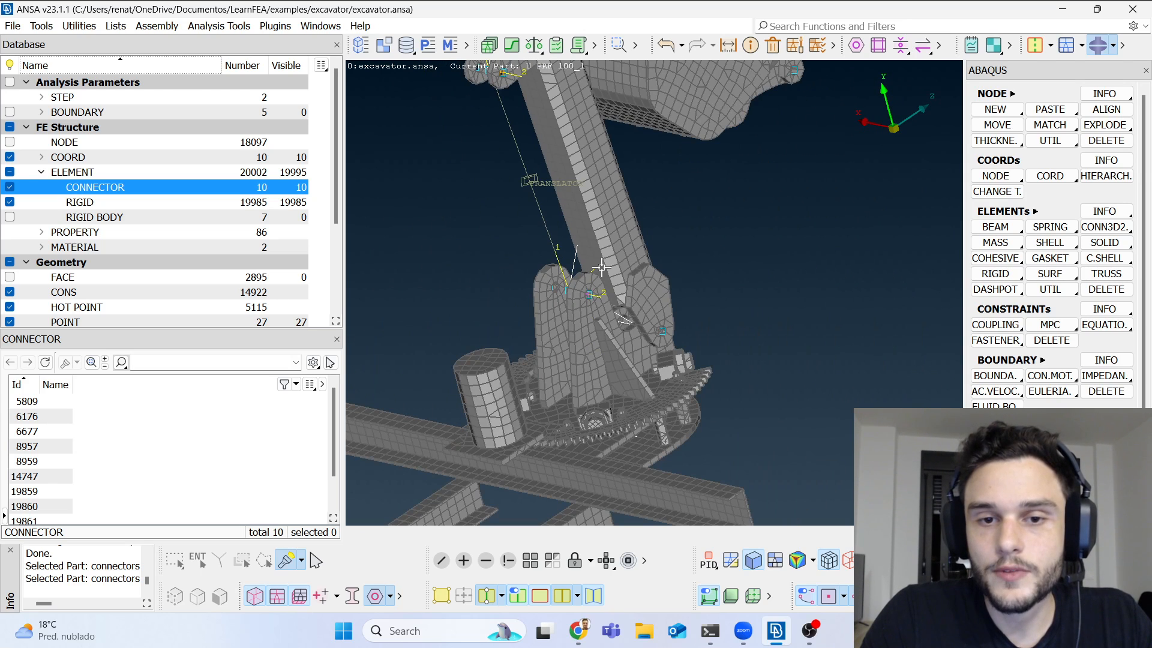
middle_click_drag(592, 296, 557, 346, "ctrl")
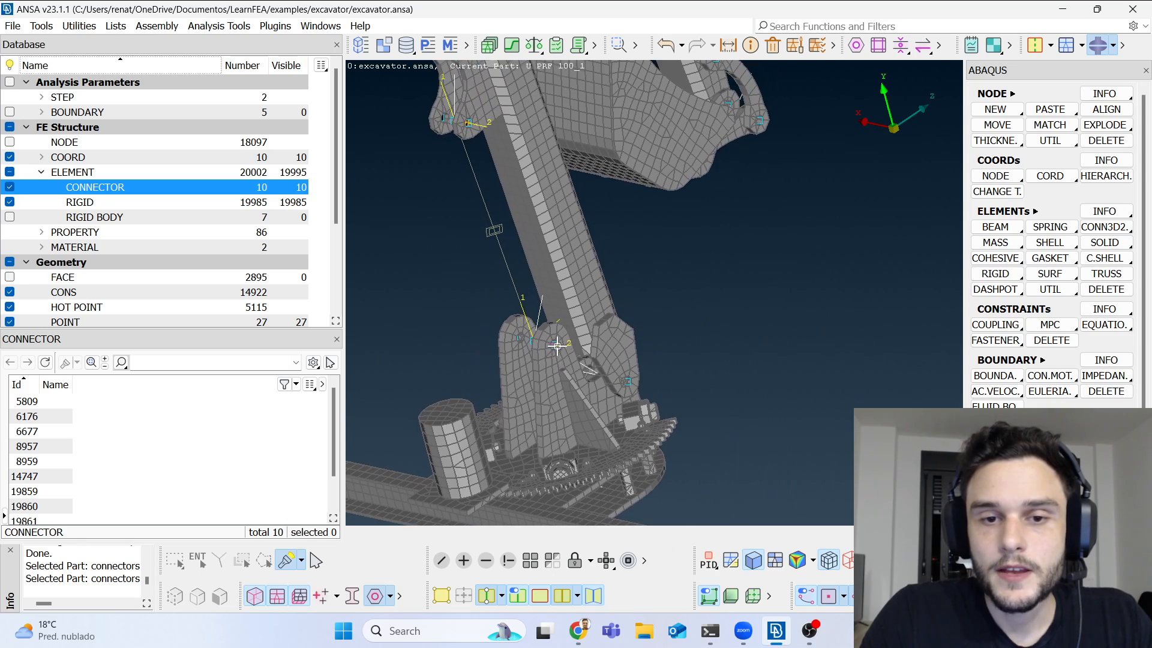
left_click_drag(557, 347, 514, 344, "ctrl")
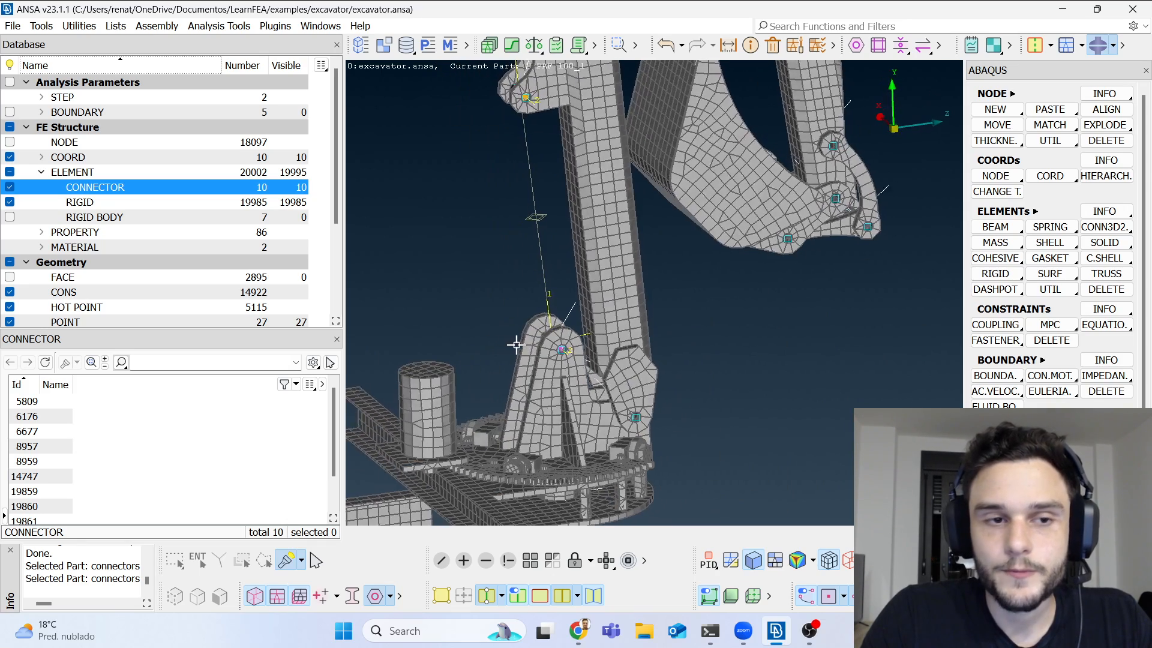
left_click(93, 217)
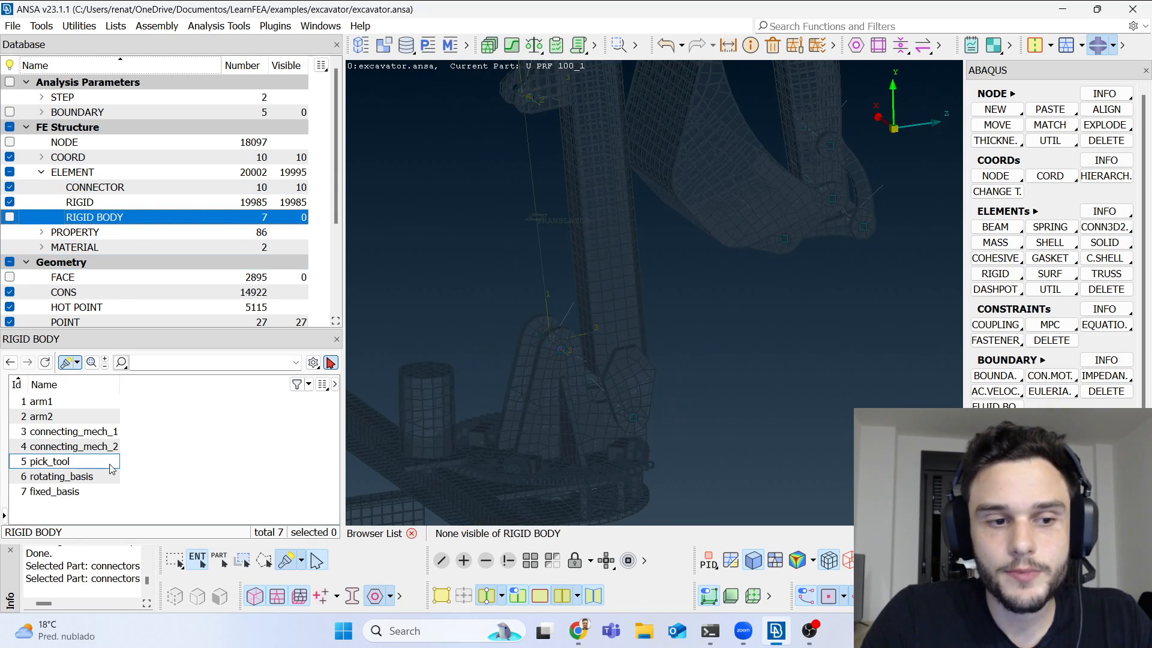
left_click(79, 477)
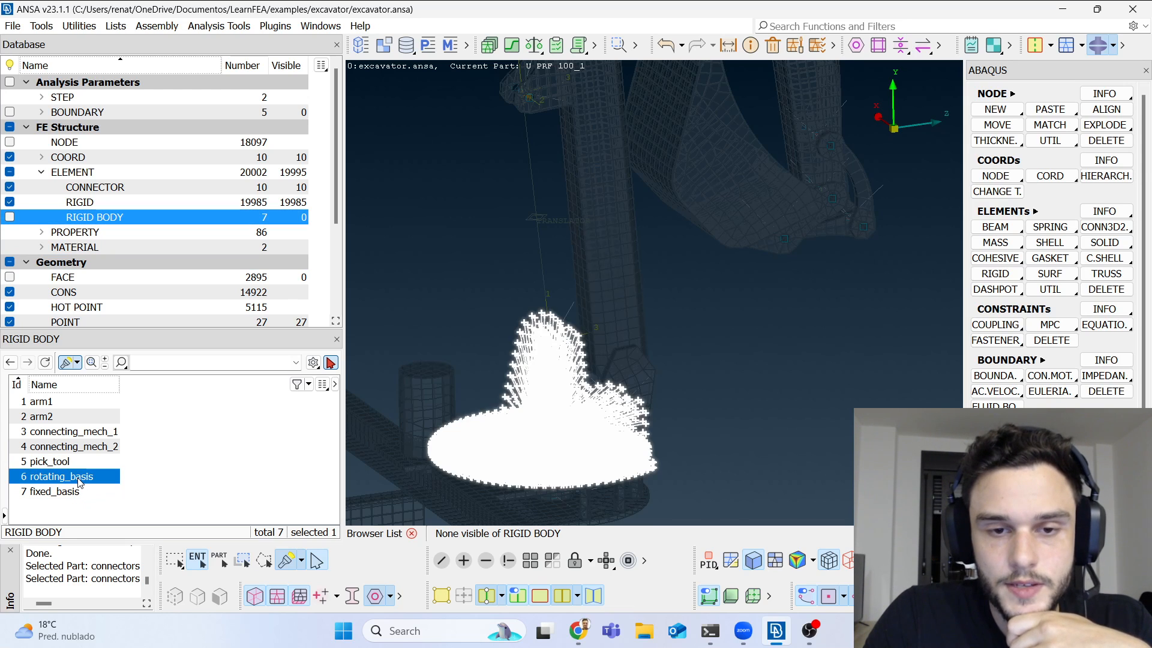
scroll(434, 385, "up", 5)
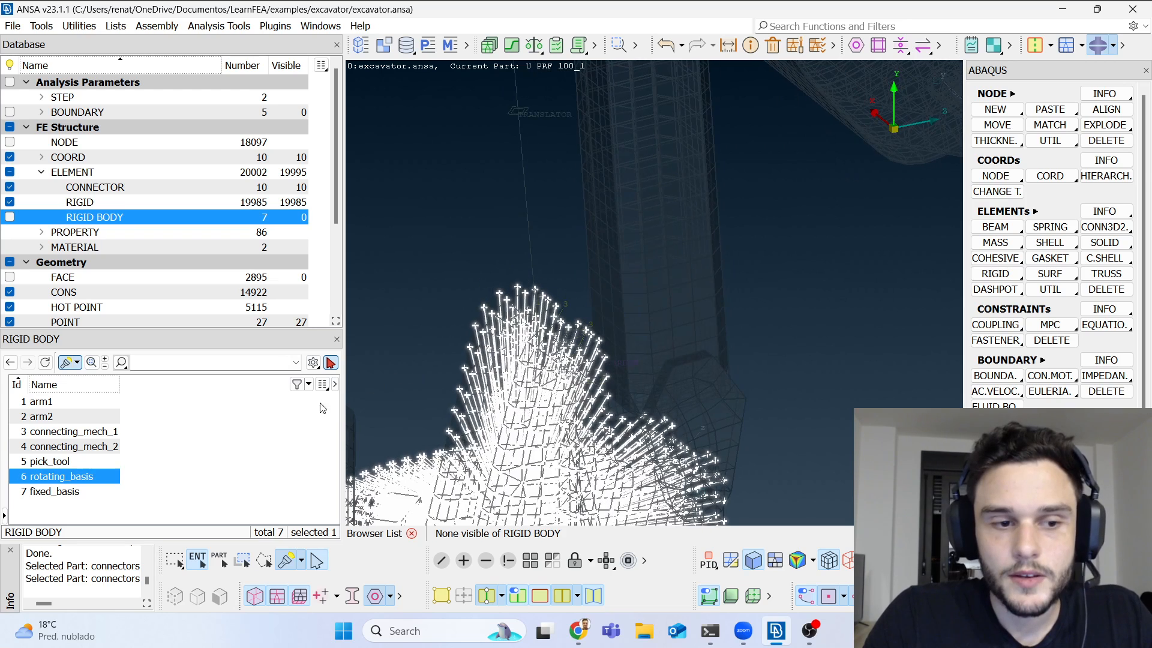
double_click(40, 478)
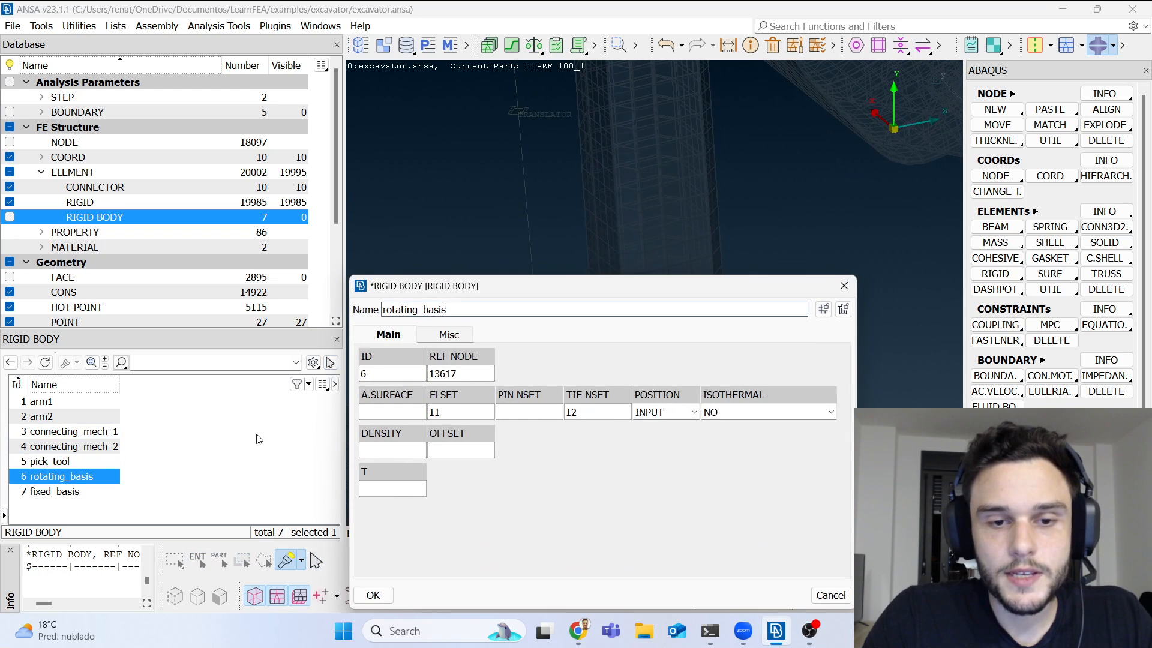
left_click(612, 414)
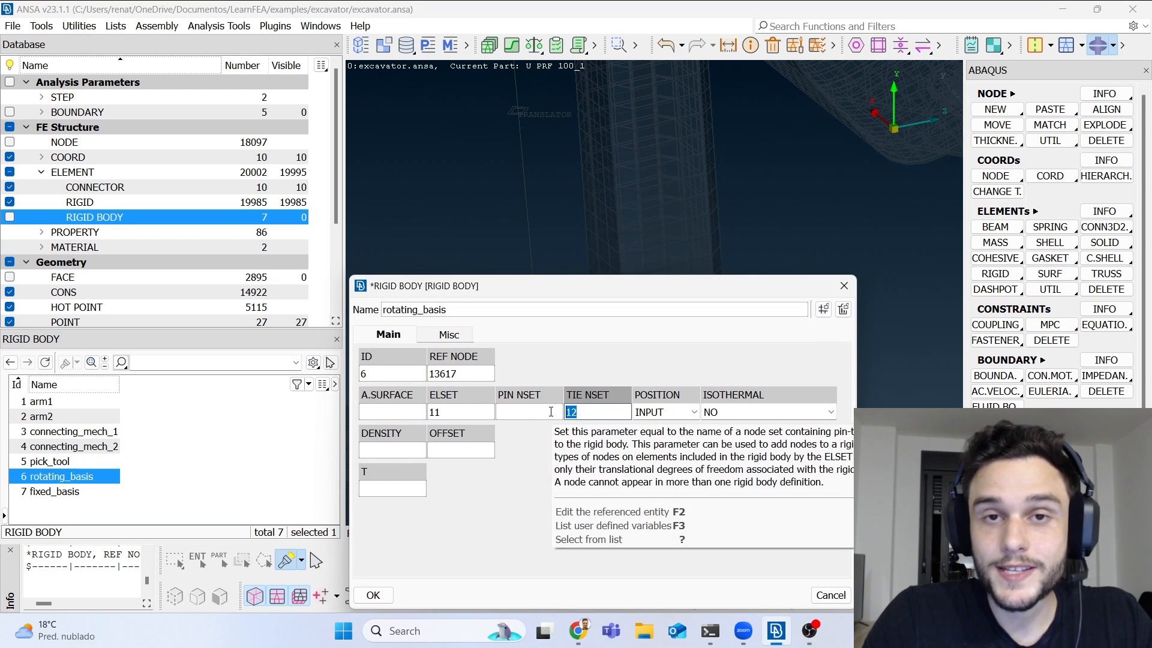
left_click(843, 286)
Step: Open the contents of the rotating_basis_tie_node set for modification
left_click(467, 47)
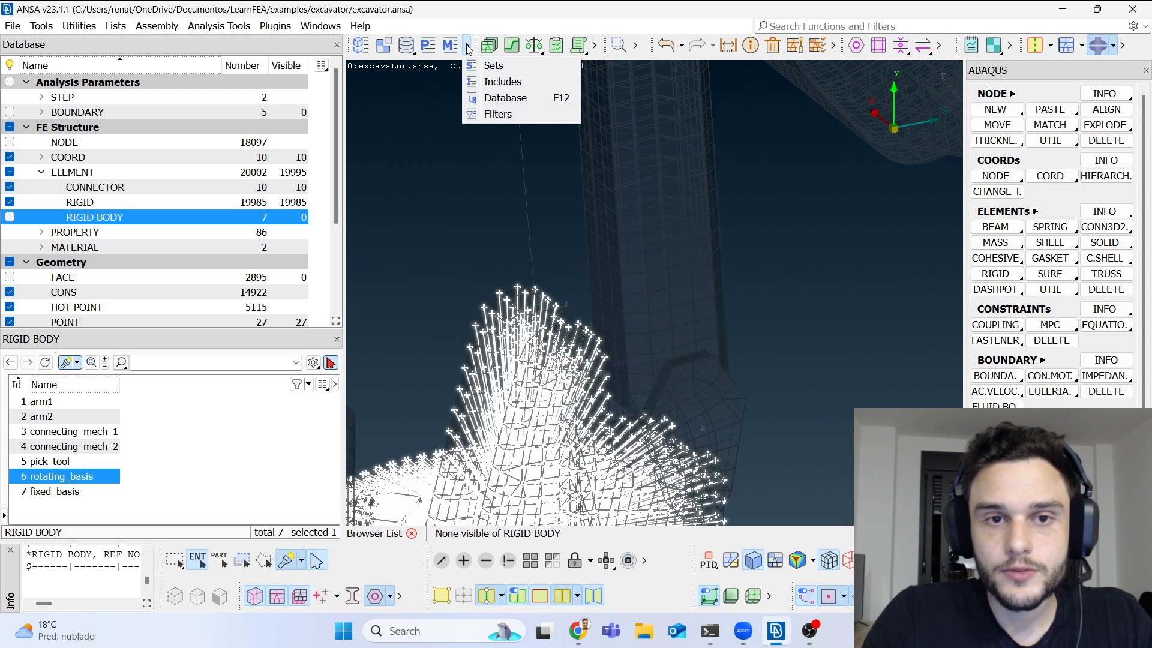
left_click(489, 66)
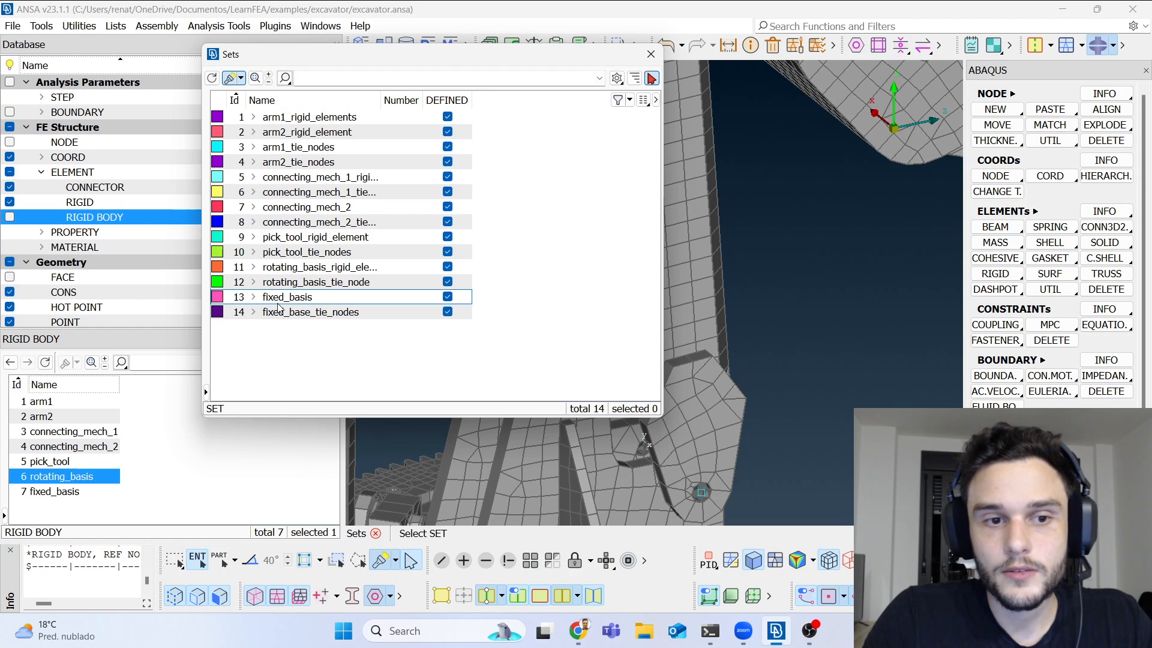
left_click(267, 282)
left_click_drag(348, 51, 187, 2)
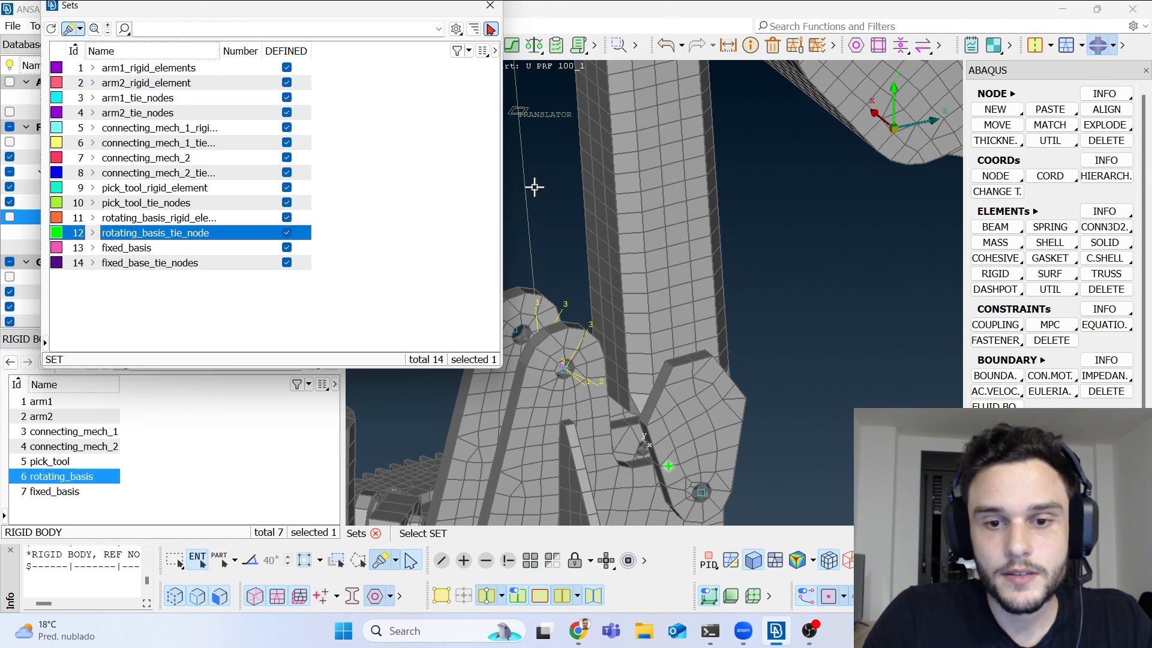
mouse_move(671, 414)
left_mouse_down("ctrl")
mouse_move(686, 401)
mouse_move(673, 406)
left_mouse_up("ctrl")
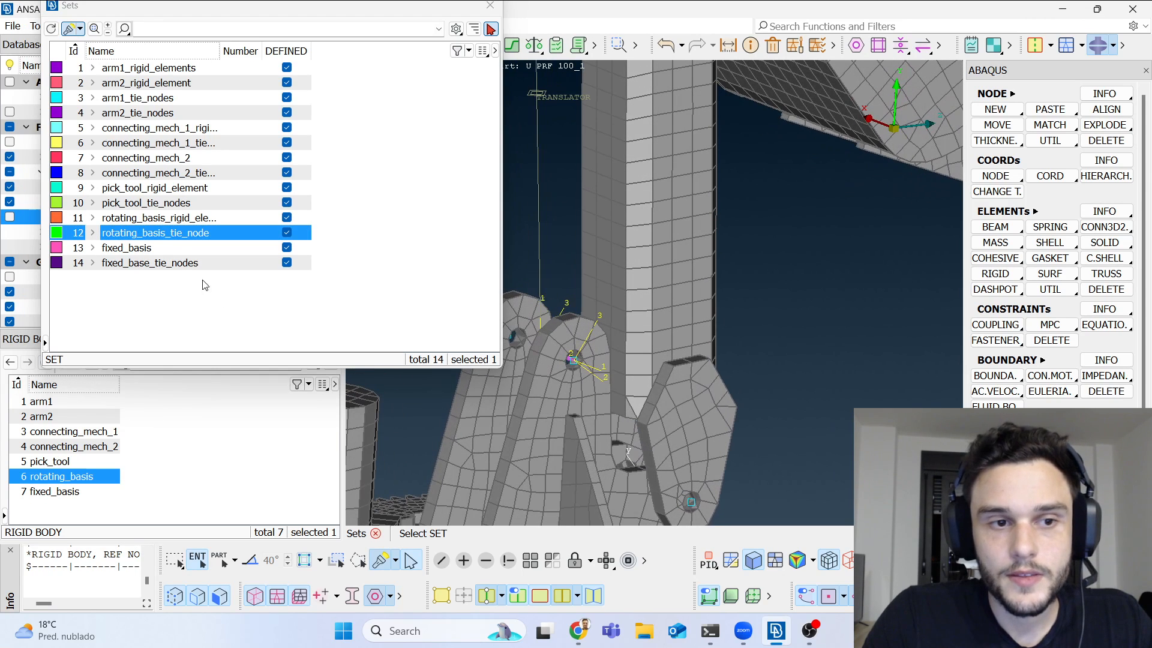
right_click(157, 236)
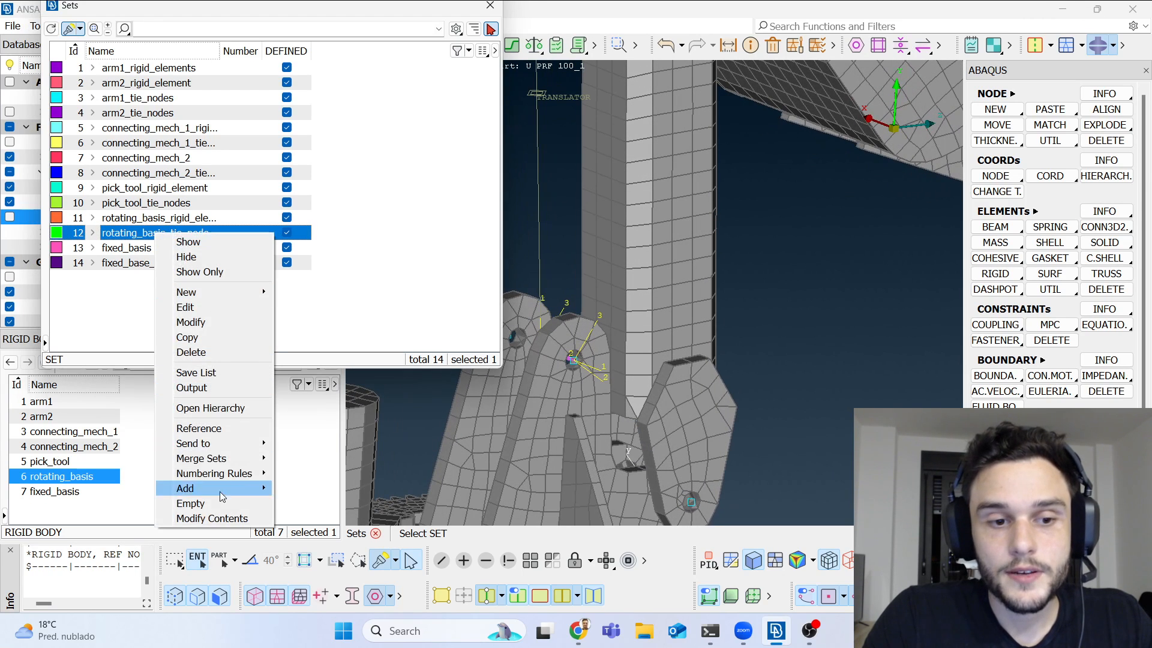
left_click(221, 517)
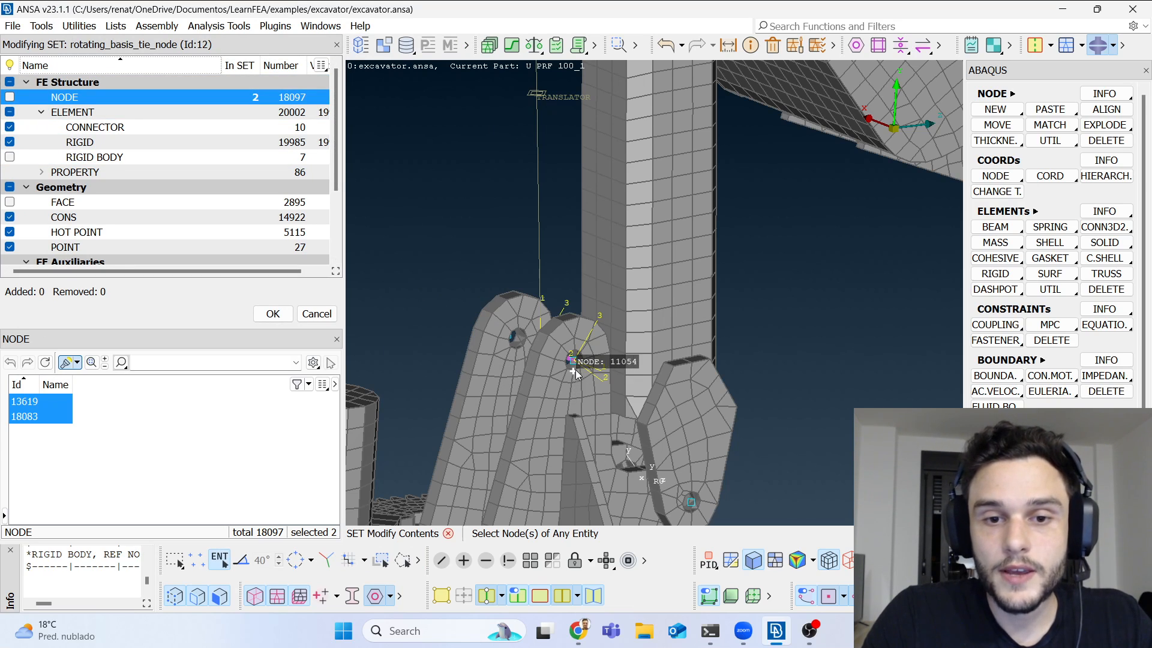
Step: Add node 13767 in the lower lug's pin hole to the rotating_basis_tie_node set and close the set list
scroll(575, 375, "up", 10)
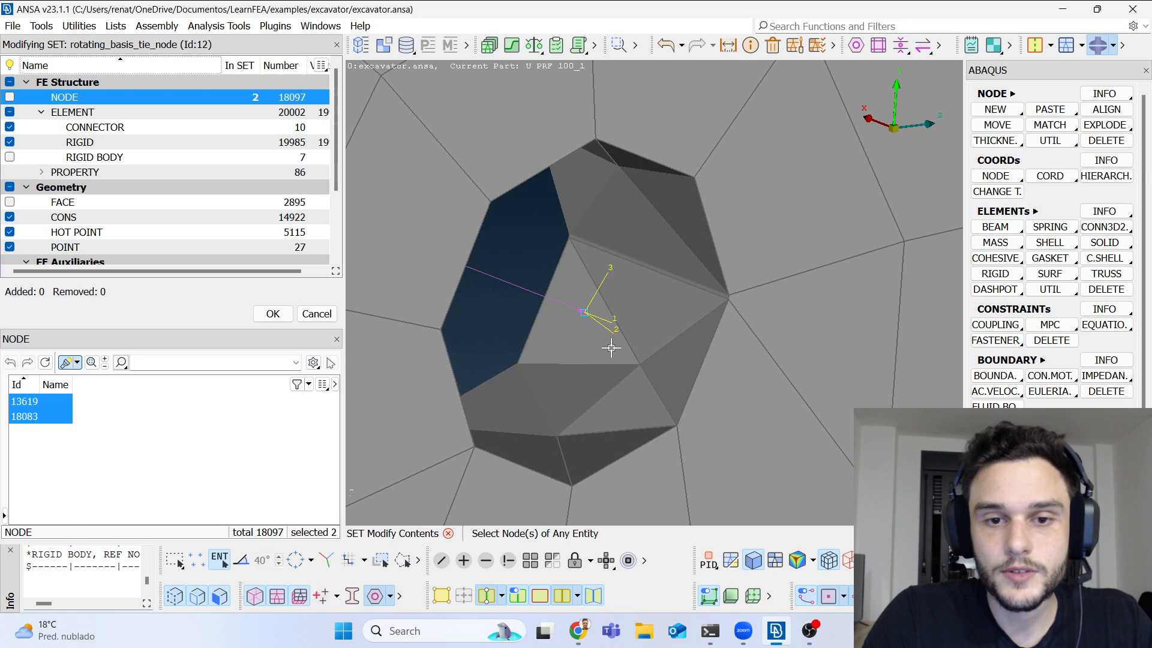
scroll(609, 345, "down", 5)
scroll(606, 366, "up", 5)
left_click_drag(584, 354, 581, 341, "ctrl")
scroll(581, 341, "down", 2)
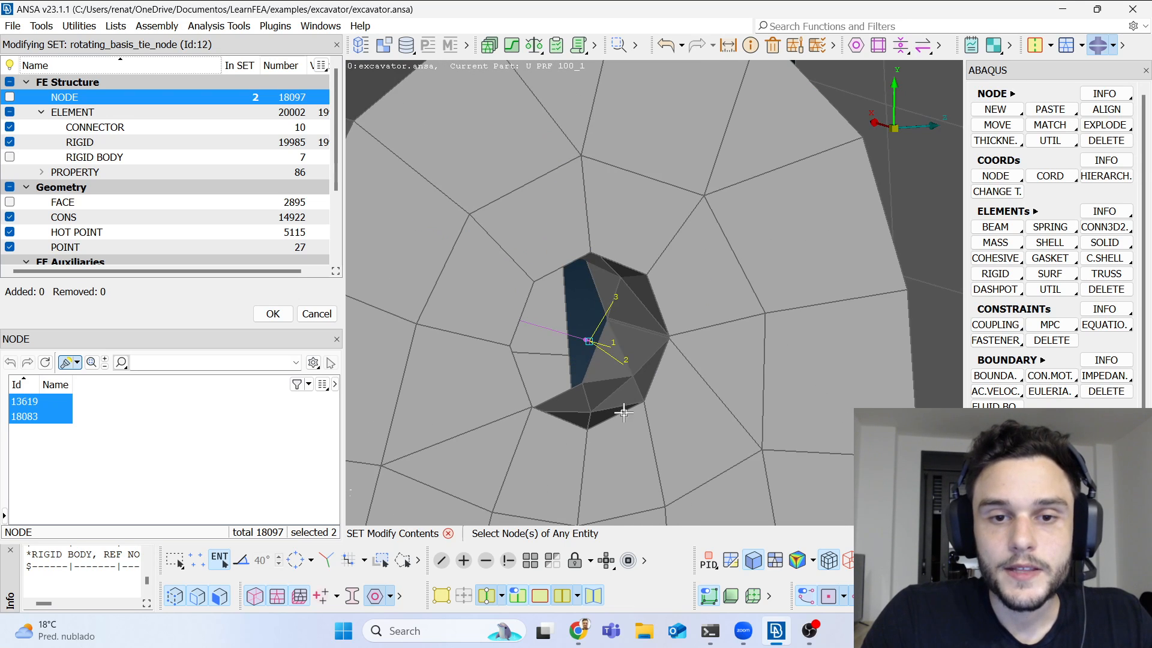
scroll(596, 351, "down", 3)
left_click_drag(594, 348, 615, 383, "ctrl")
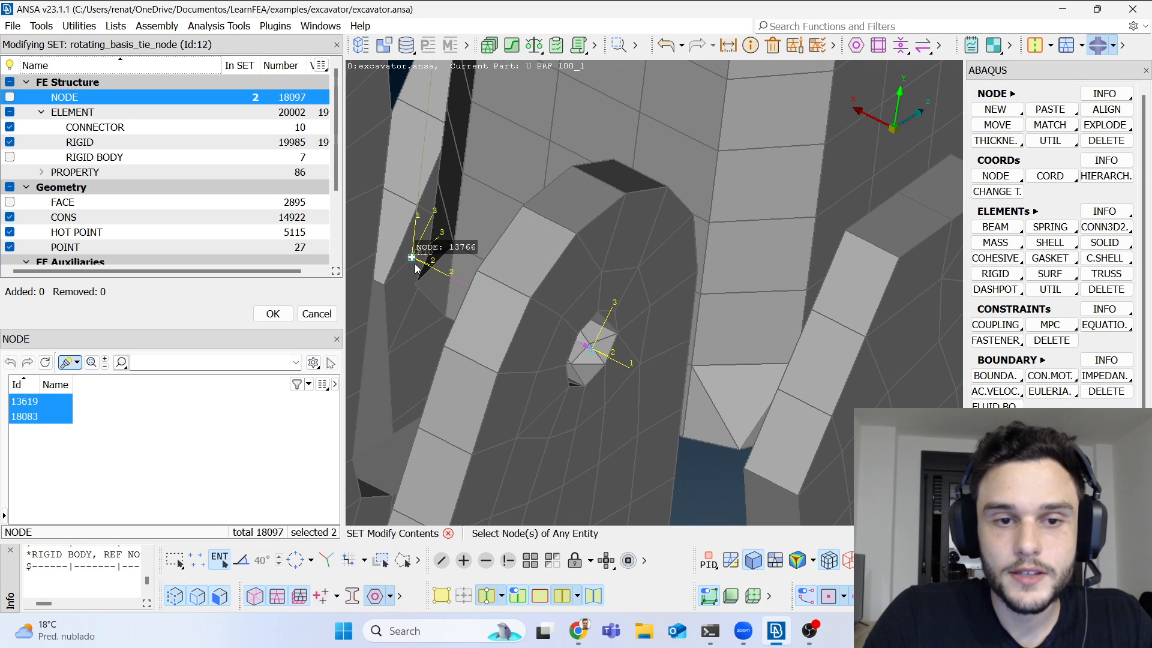
scroll(589, 344, "up", 3)
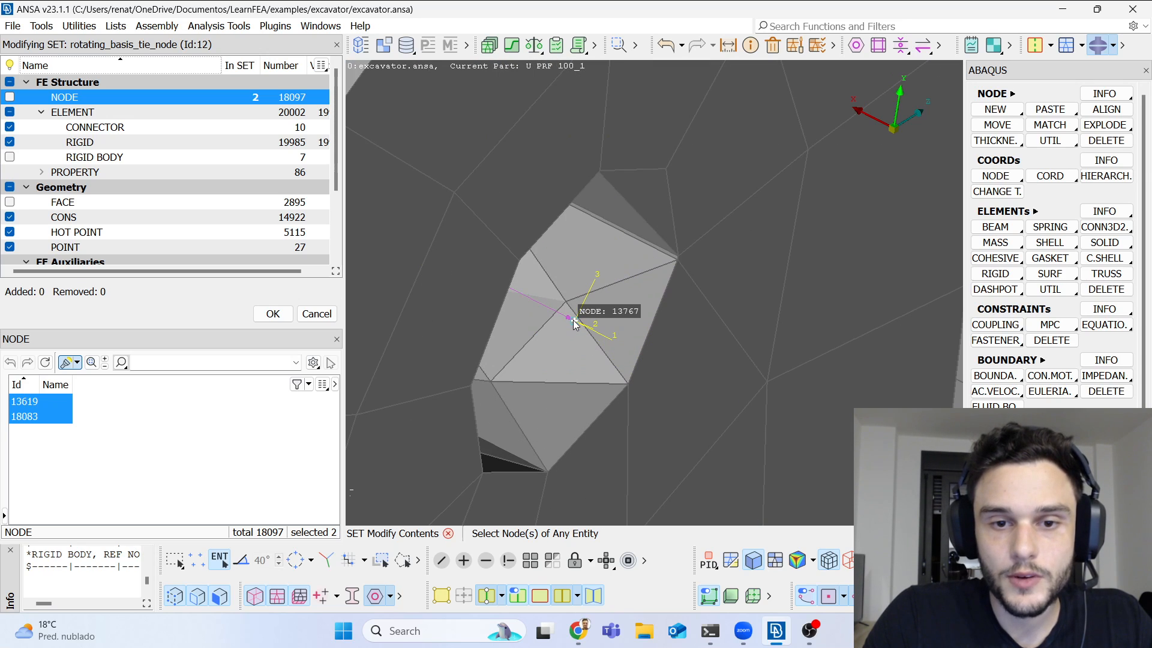
left_click(574, 321)
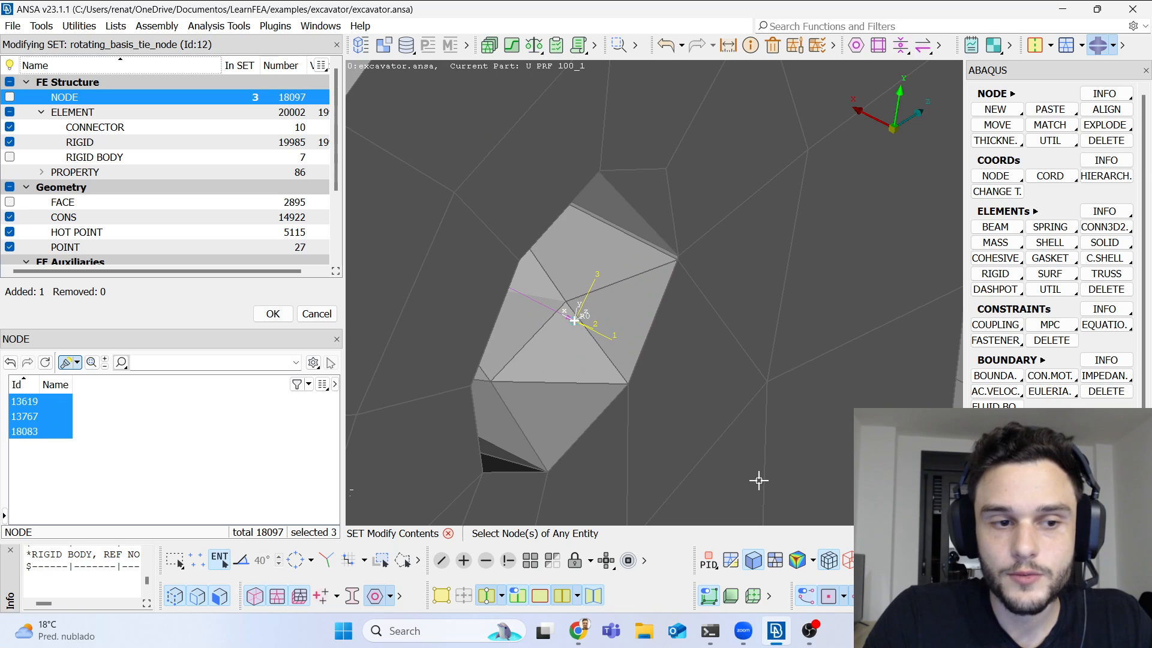
middle_click(624, 345)
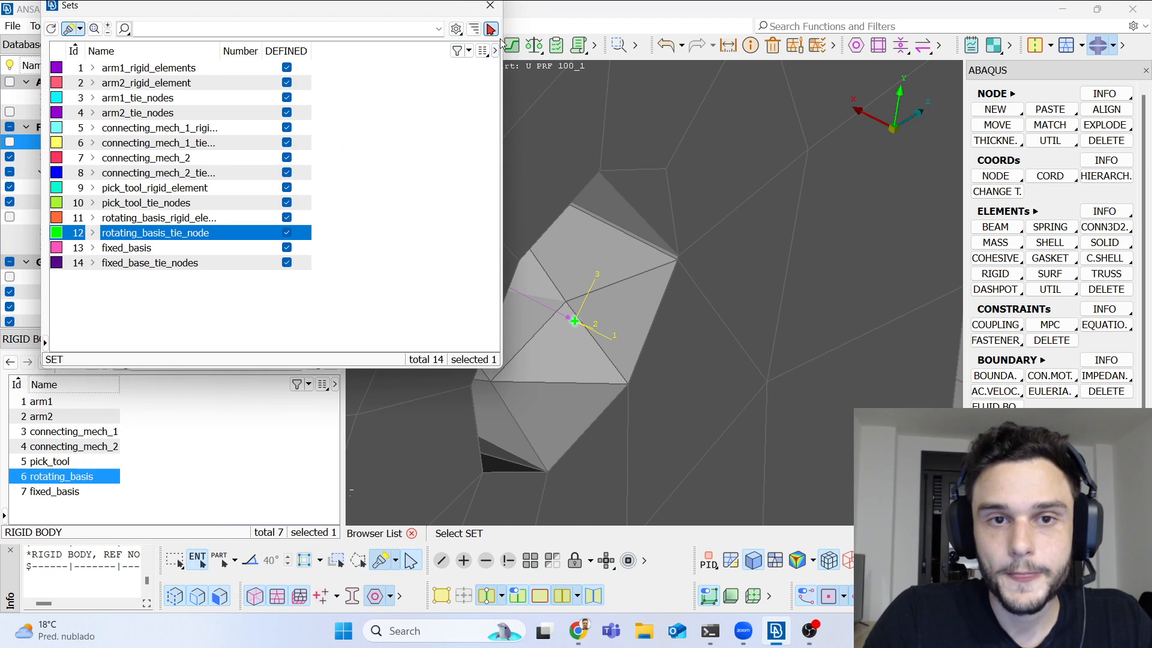
left_click(487, 8)
Step: Examine the connector ends and axes at the upper lug's pin hole and along the TRANSLATOR line
scroll(582, 483, "down", 3)
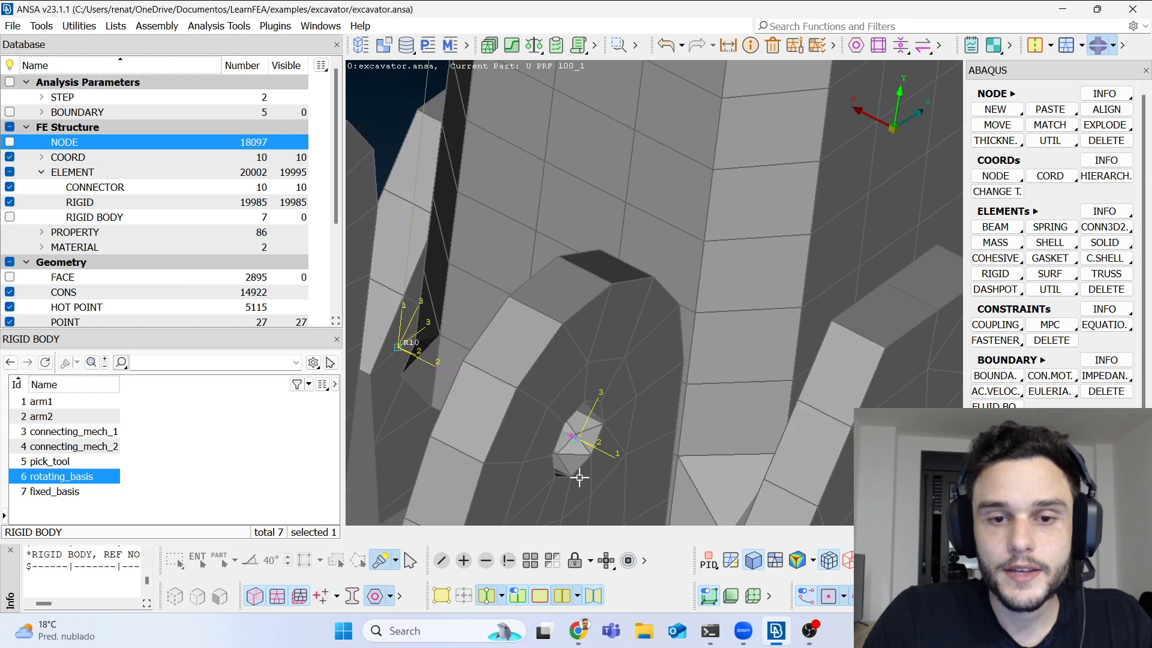
scroll(579, 477, "down", 3)
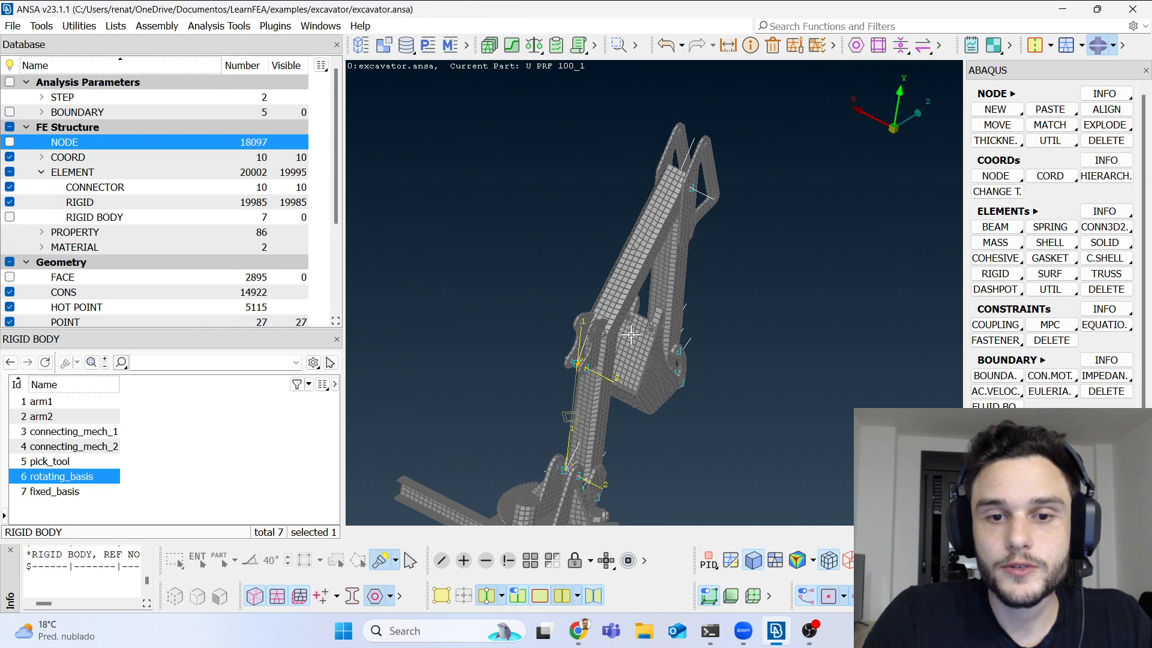
scroll(470, 329, "up", 5)
scroll(426, 327, "down", 4)
scroll(537, 355, "up", 4)
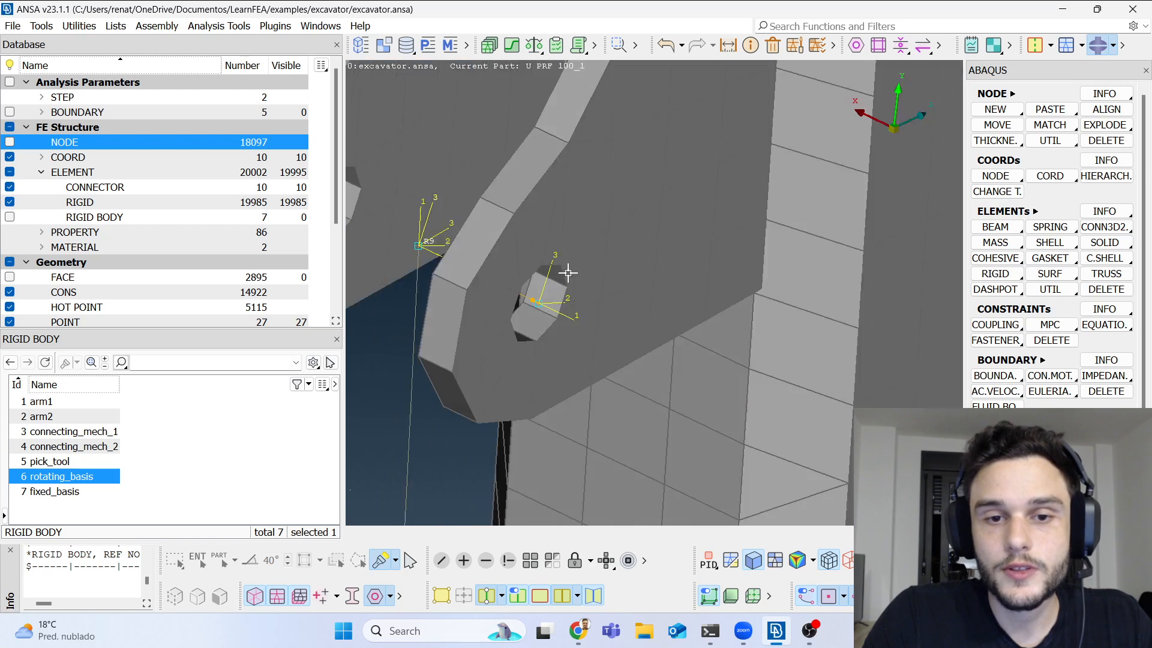
left_click_drag(565, 269, 547, 295, "ctrl")
scroll(535, 300, "down", 3)
scroll(535, 300, "down", 5)
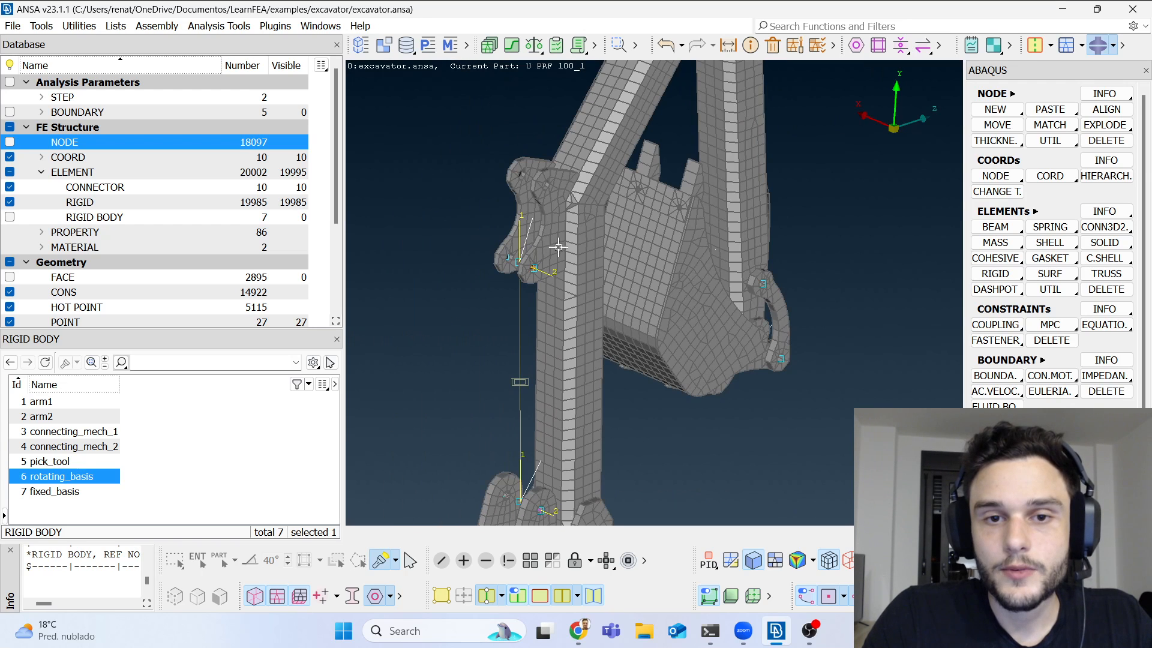
scroll(521, 266, "up", 3)
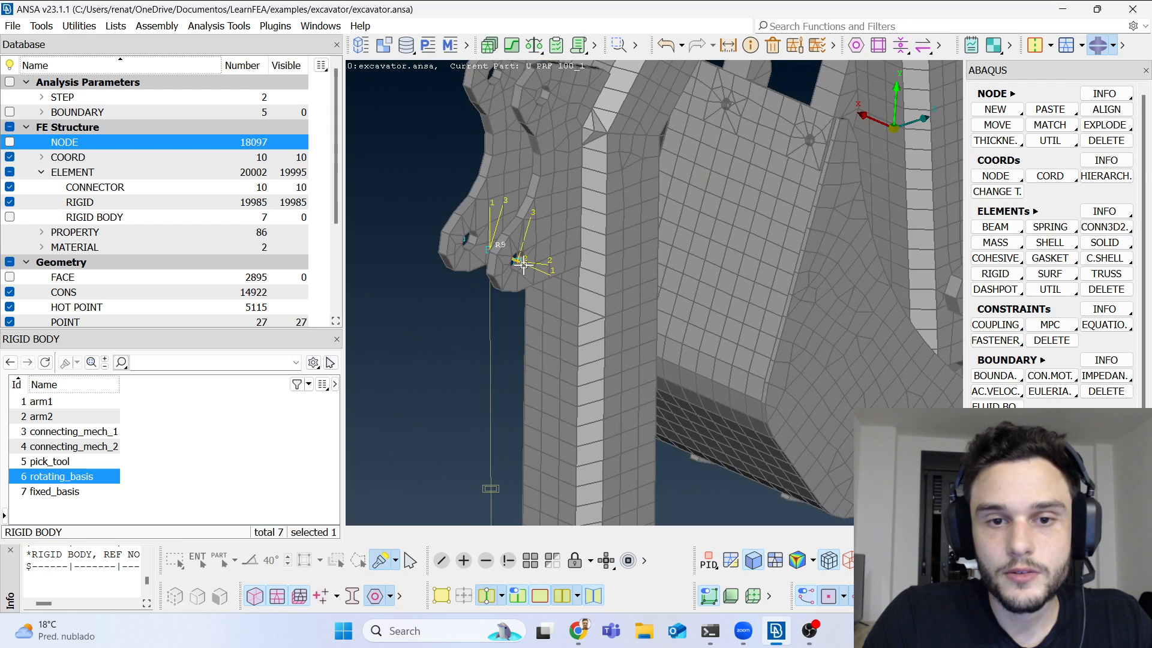
scroll(522, 265, "down", 3)
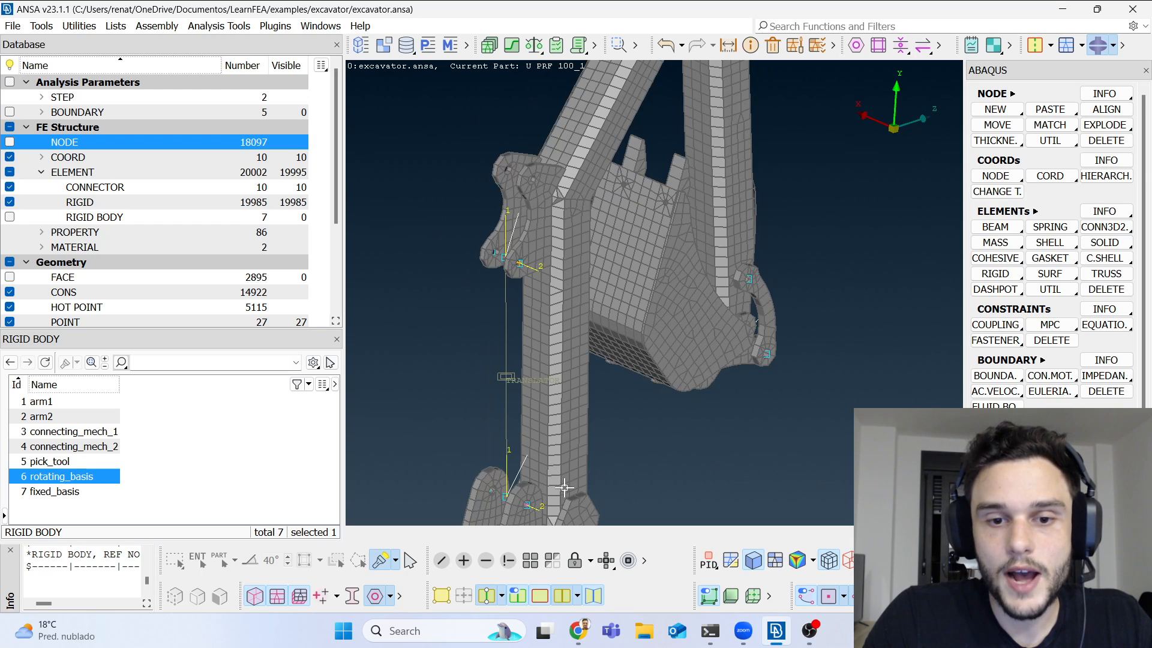
Step: Highlight the arm1 rigid body and look up its tie node set
left_click(108, 222)
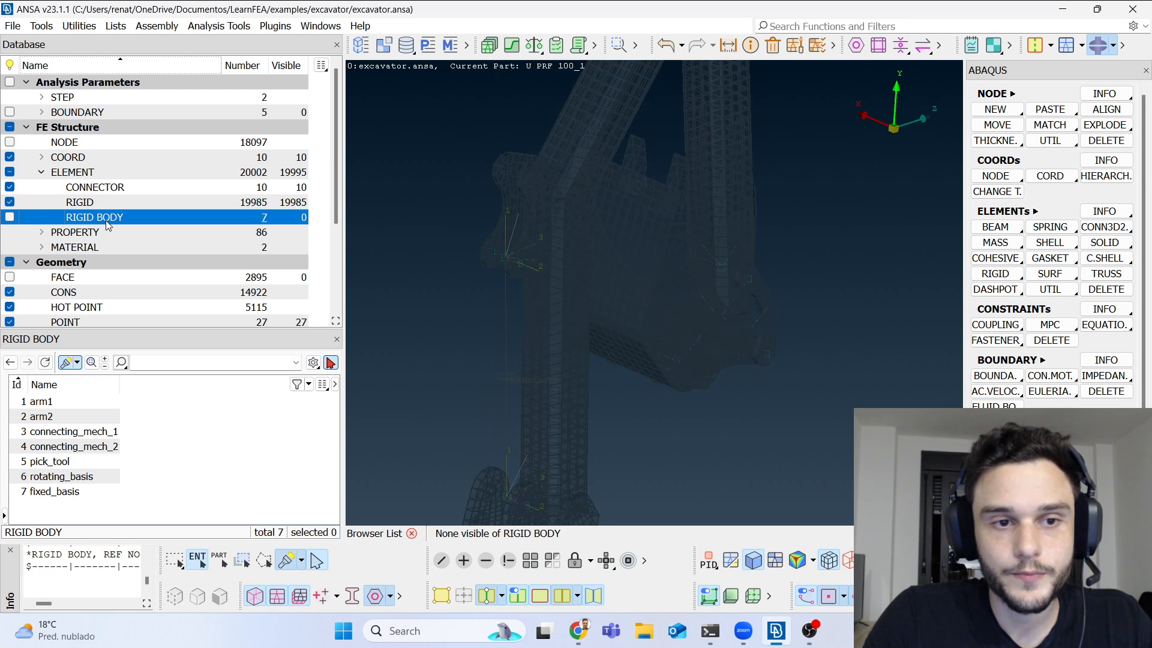
left_click(77, 403)
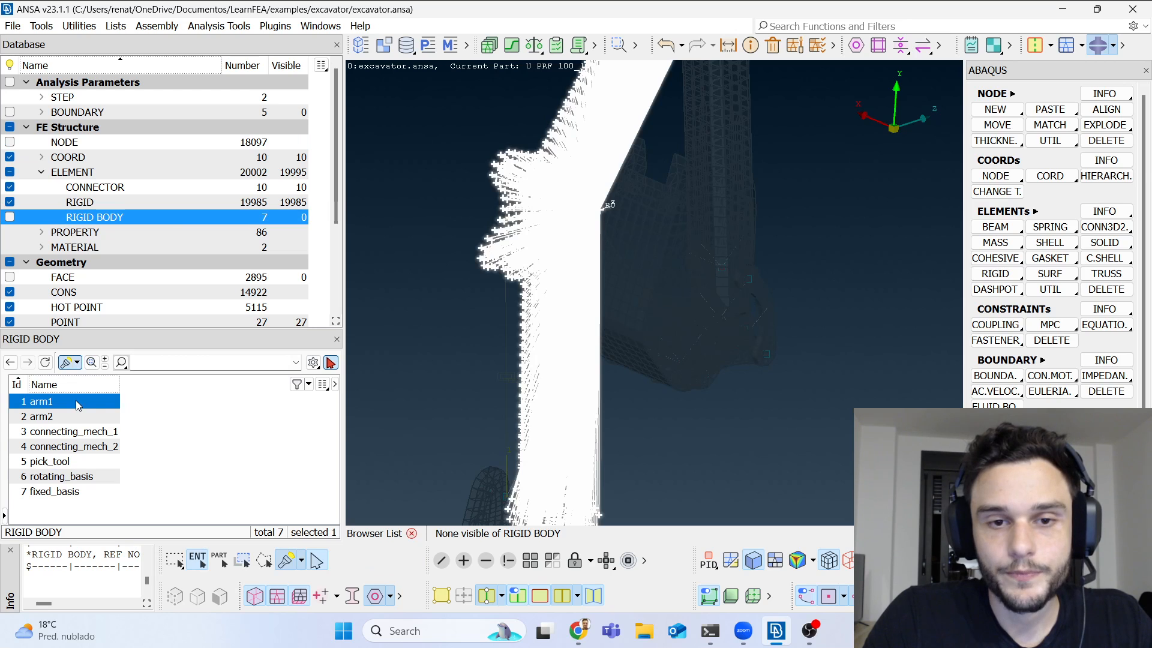
left_click_drag(540, 273, 469, 235, "ctrl")
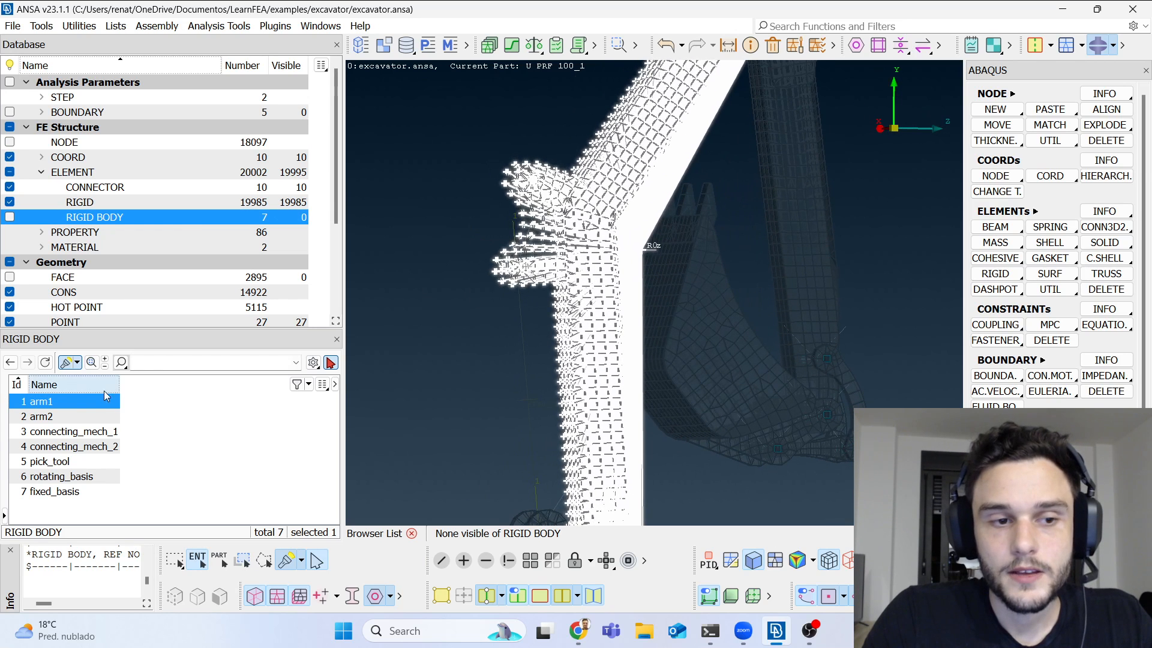
double_click(66, 405)
left_click(586, 412)
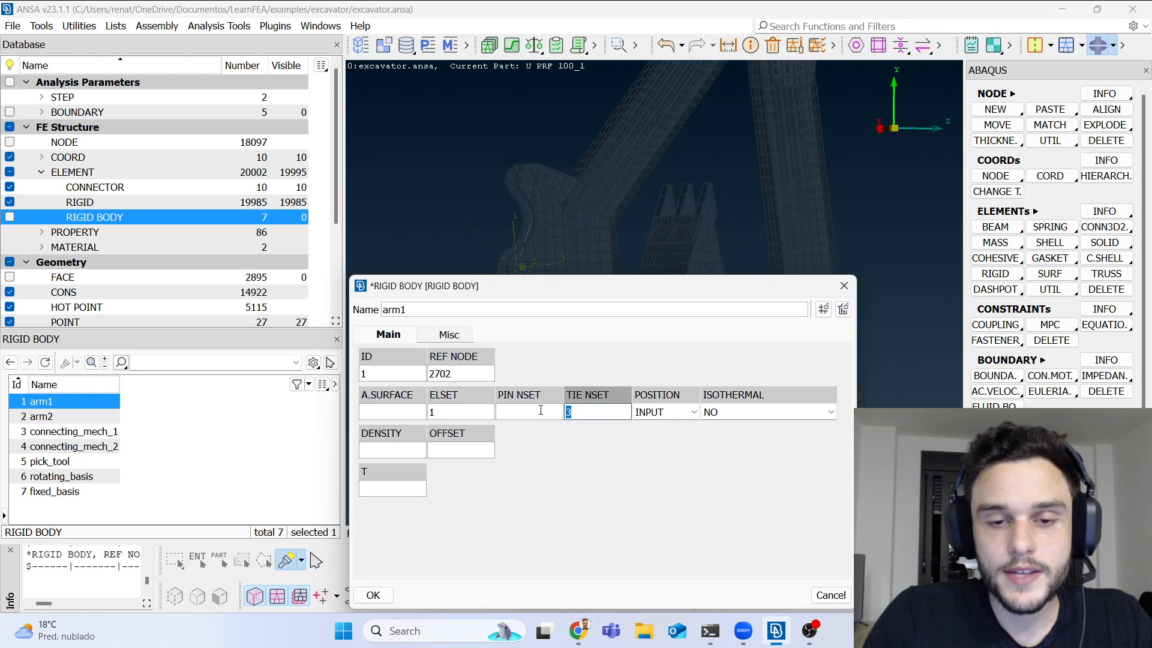
left_click(844, 285)
Step: Open the contents of the arm1_tie_nodes set for modification
left_click(467, 46)
left_click(493, 65)
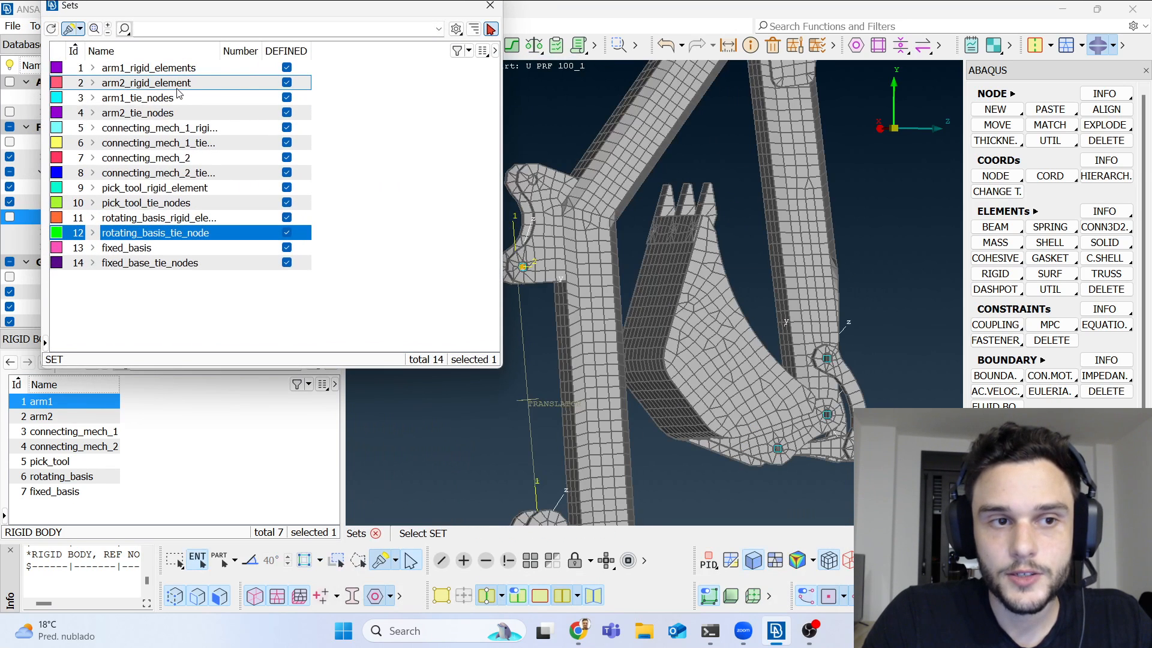
left_click(169, 97)
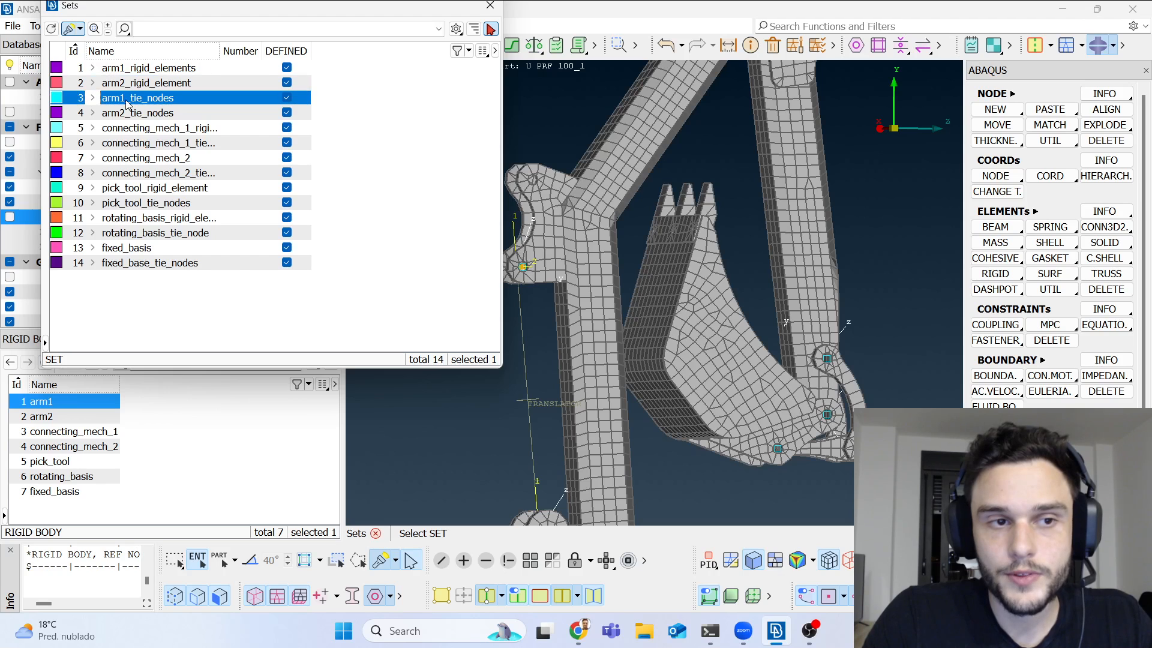
right_click(155, 103)
left_click(221, 383)
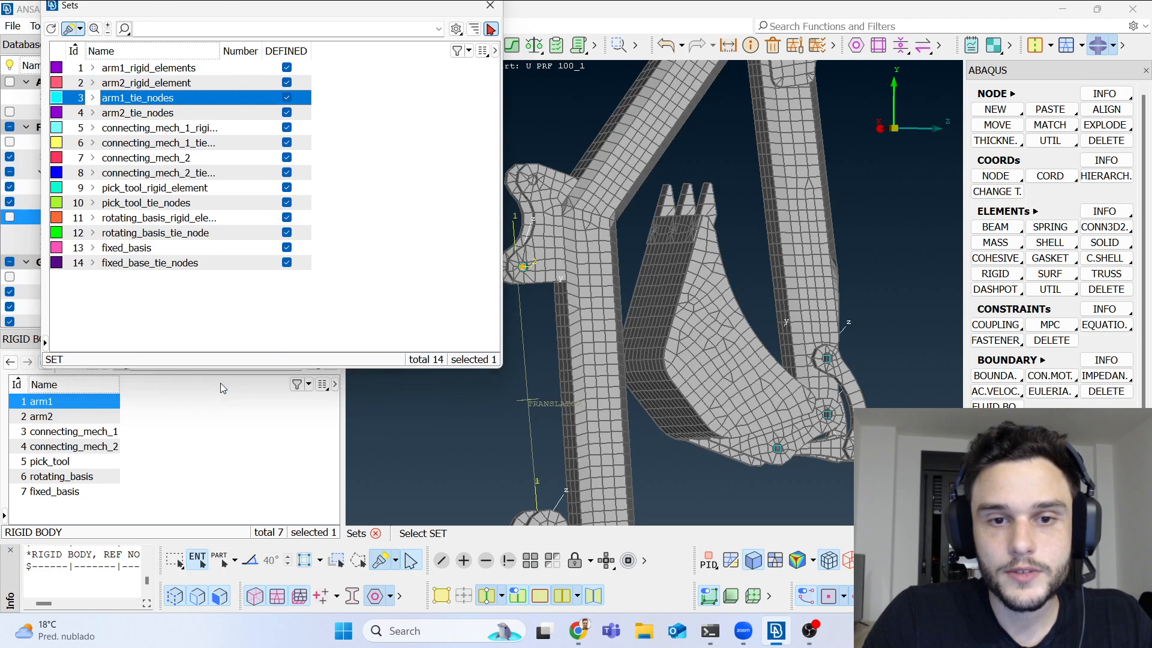
Step: Add node 13769 in the upper lug's pin hole to the arm1_tie_nodes set and close the set list
scroll(559, 330, "up", 10)
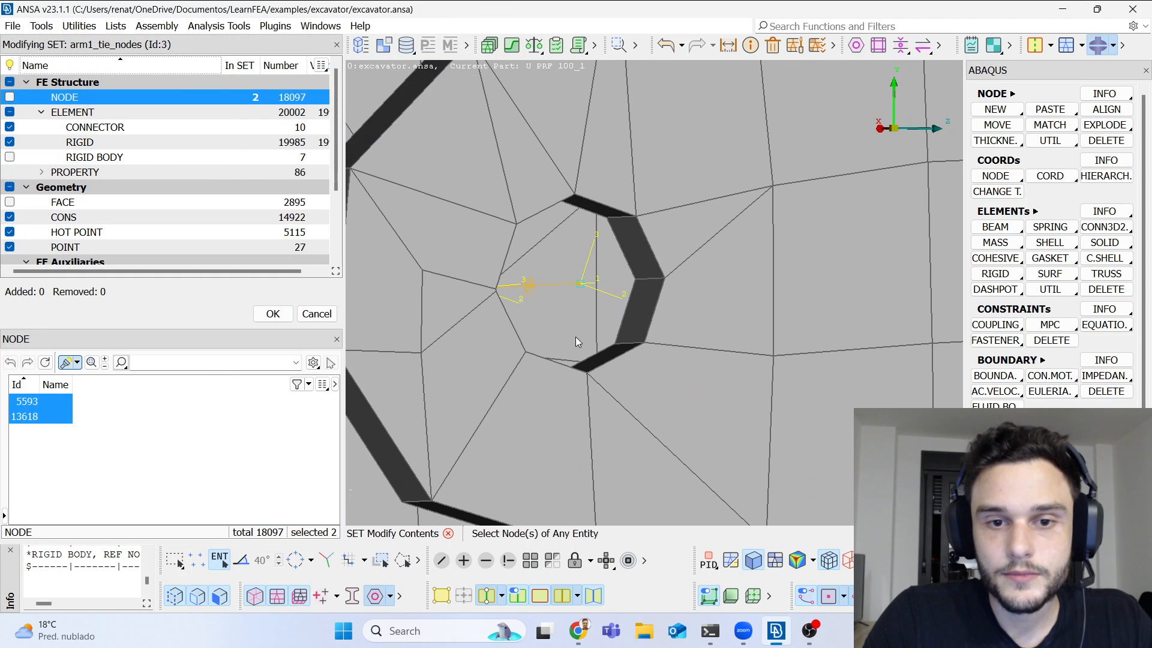
left_click_drag(562, 302, 564, 307, "ctrl")
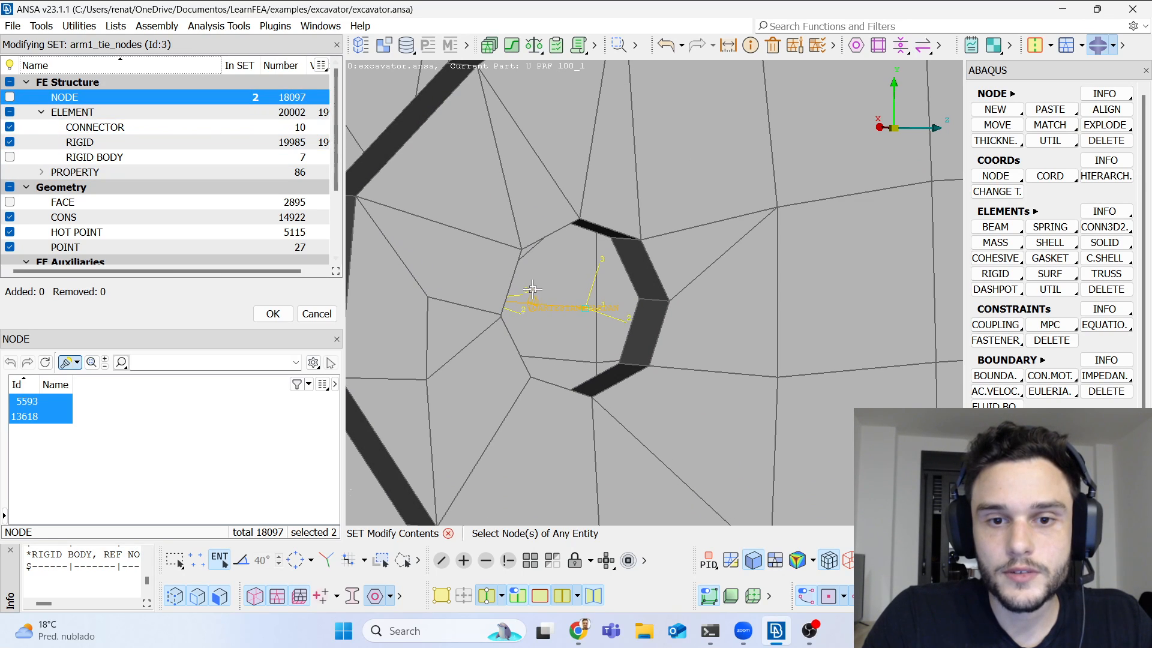
left_click(580, 313)
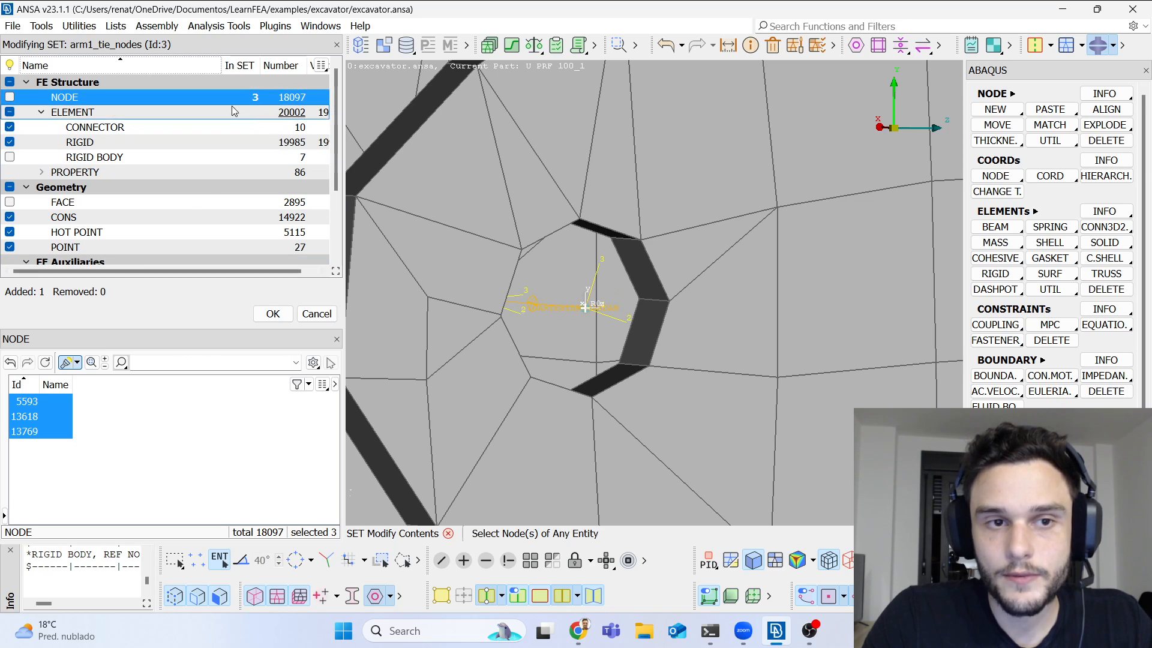
middle_click(604, 277)
scroll(517, 93, "down", 3)
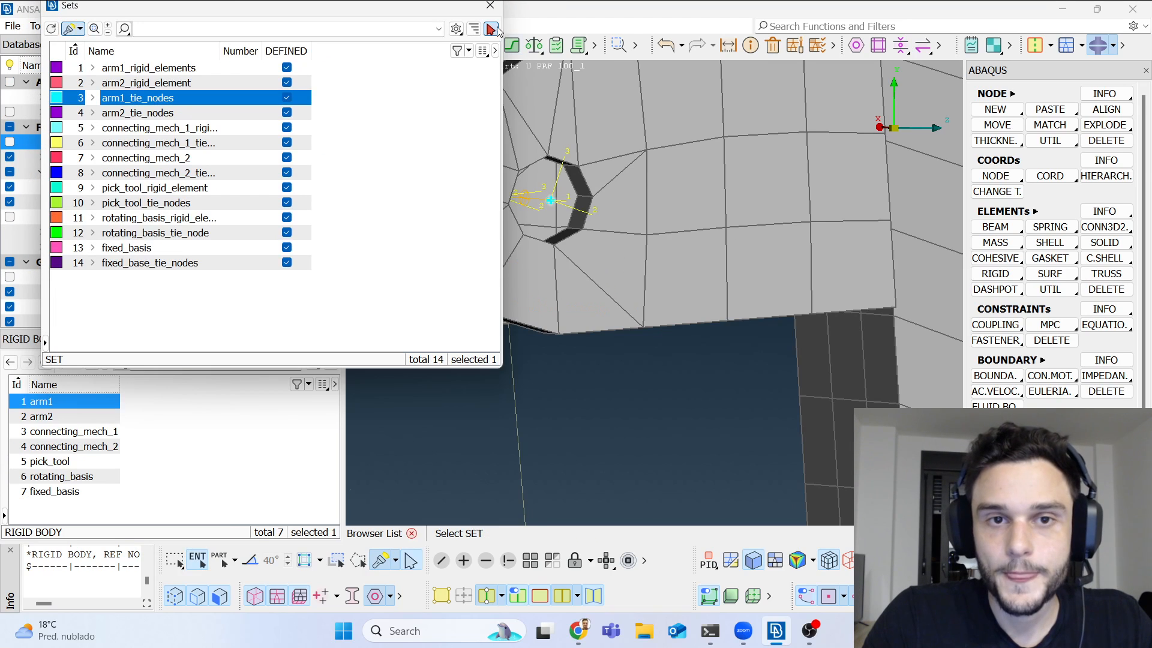
left_click(490, 6)
Step: Examine the connector ends and local axes at the upper lugs and around the lower lugs' pin holes
scroll(592, 273, "down", 5)
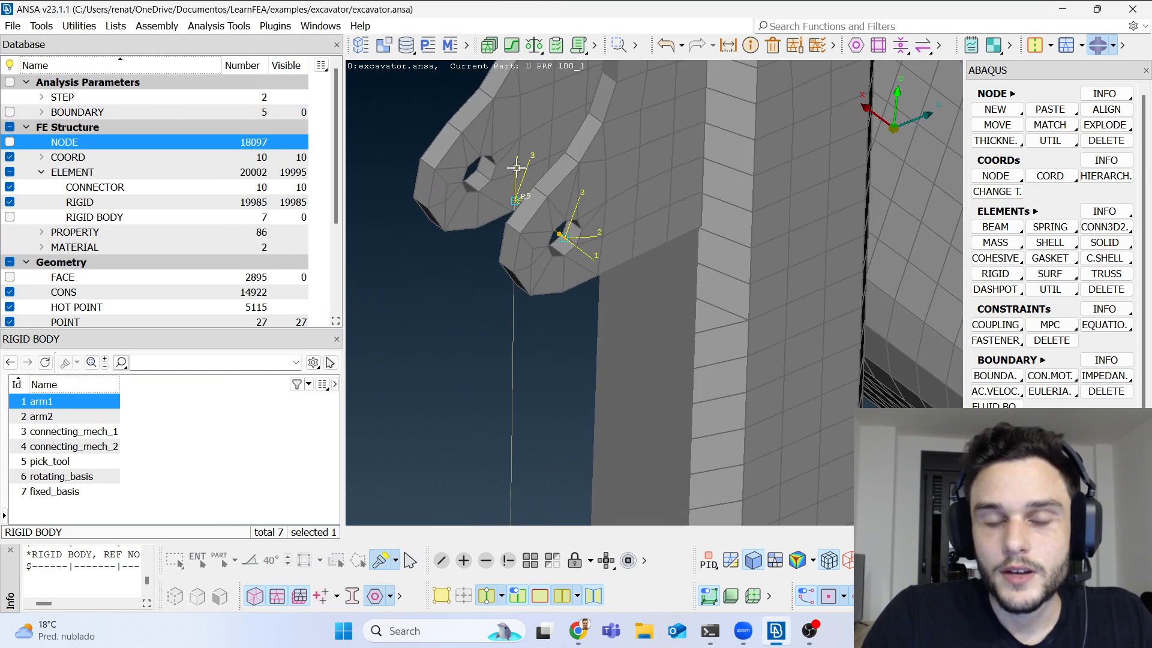
scroll(549, 360, "up", 5)
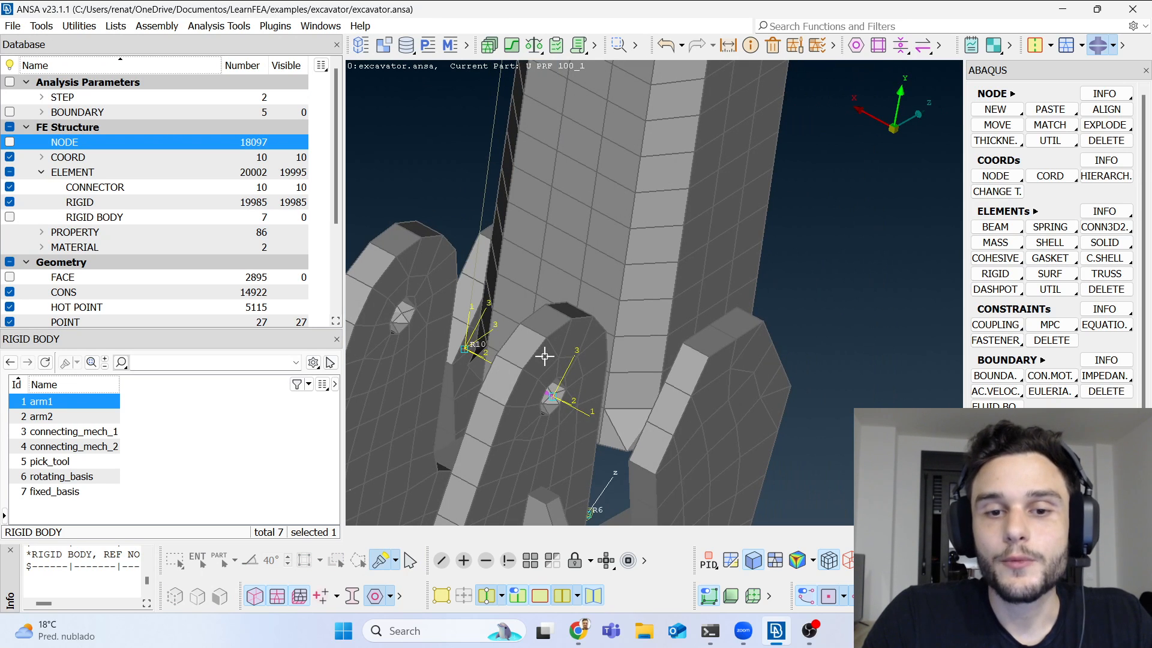
scroll(544, 354, "down", 5)
scroll(531, 355, "up", 5)
left_click_drag(521, 351, 533, 413, "ctrl")
scroll(520, 340, "down", 3)
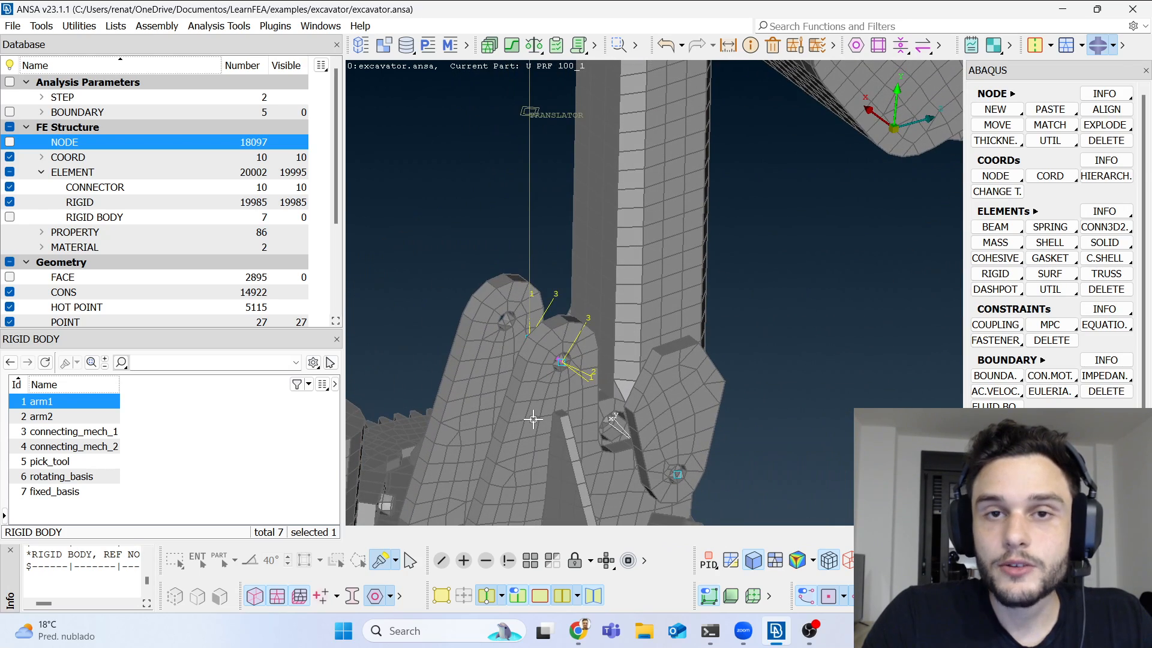
scroll(533, 411, "down", 4)
scroll(533, 393, "up", 6)
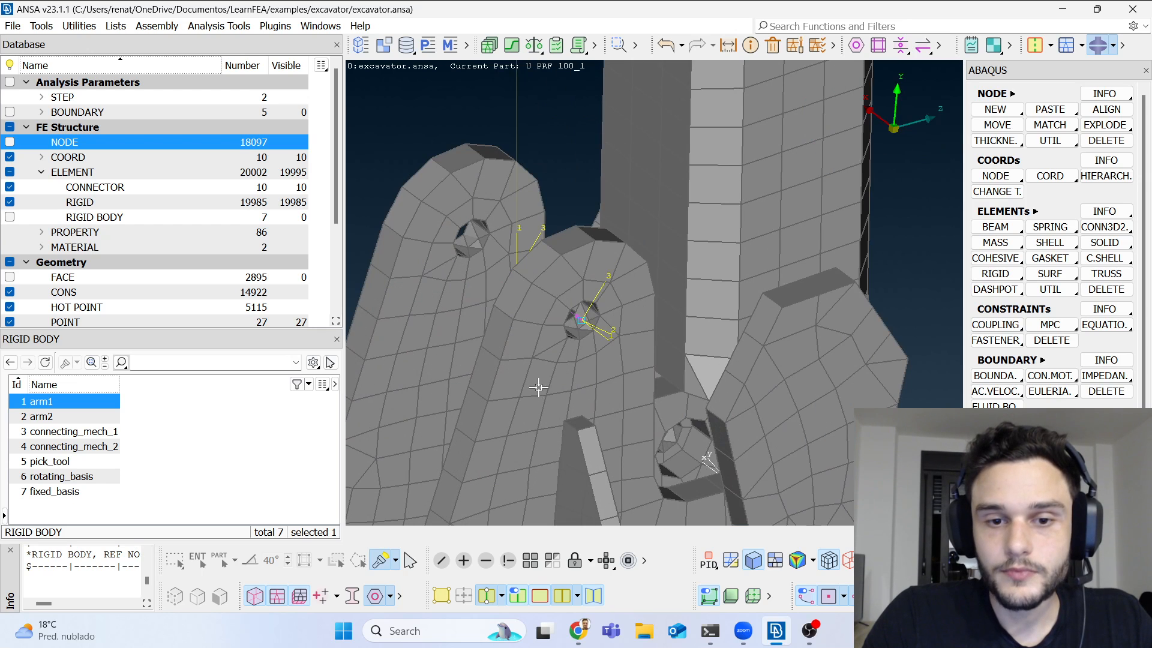
left_click_drag(579, 317, 565, 343, "ctrl")
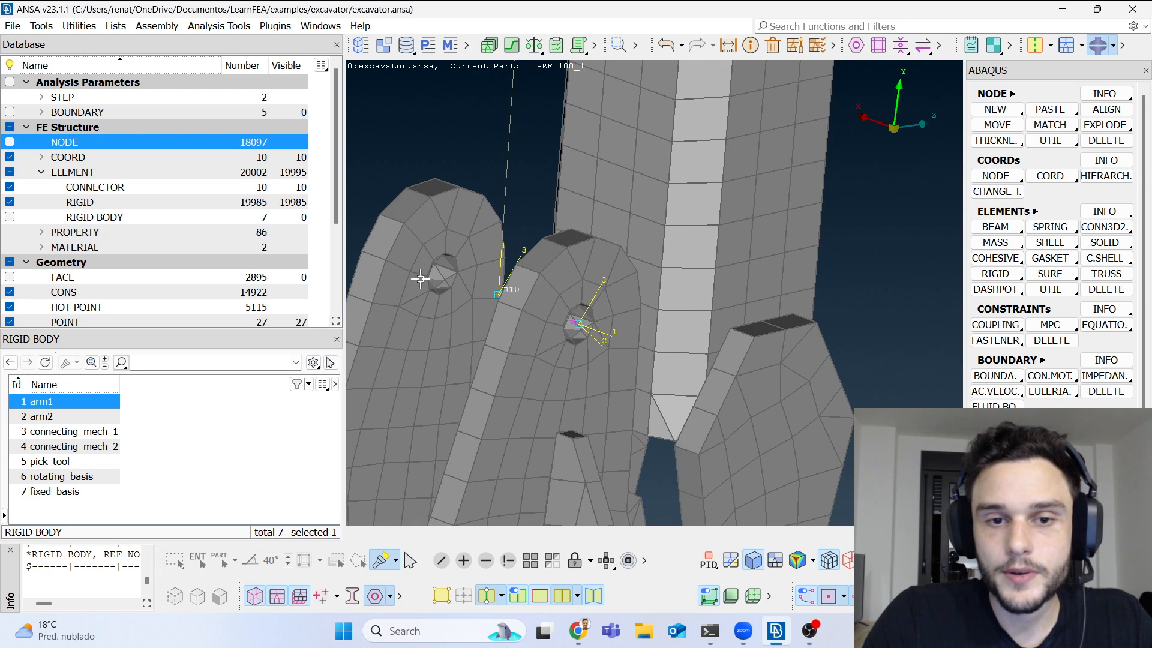
scroll(533, 316, "up", 3)
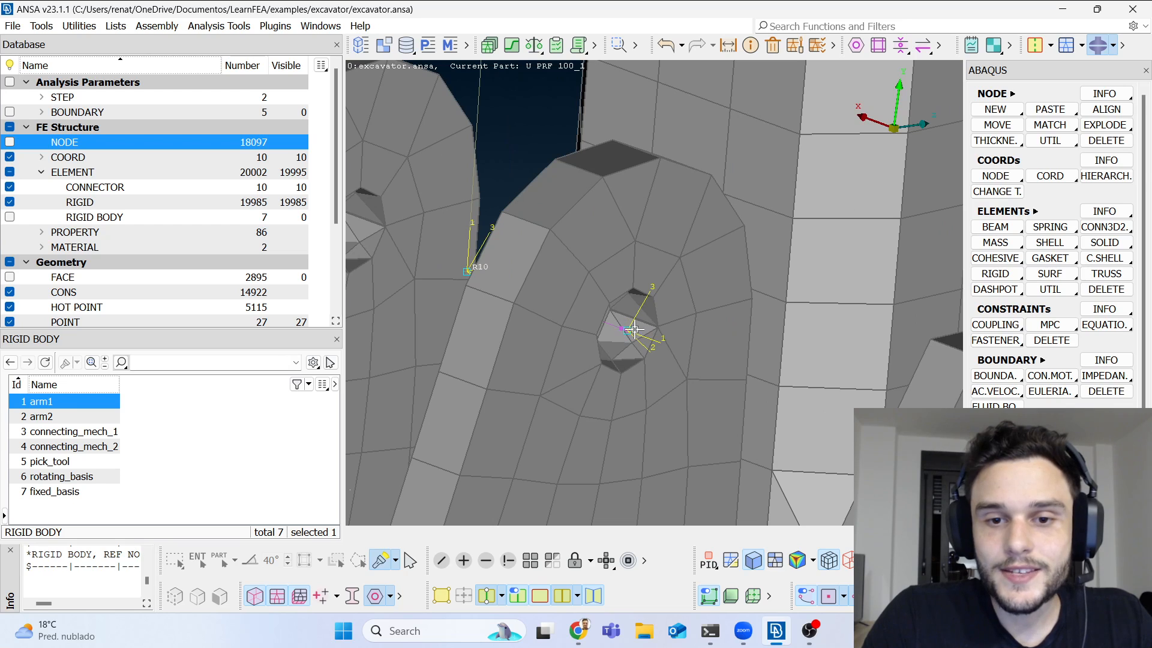
Step: Identify the nodes at the lower CARTESIAN–CARDAN connector's ends, in the lug's pin hole and on the TRANSLATOR line
double_click(84, 144)
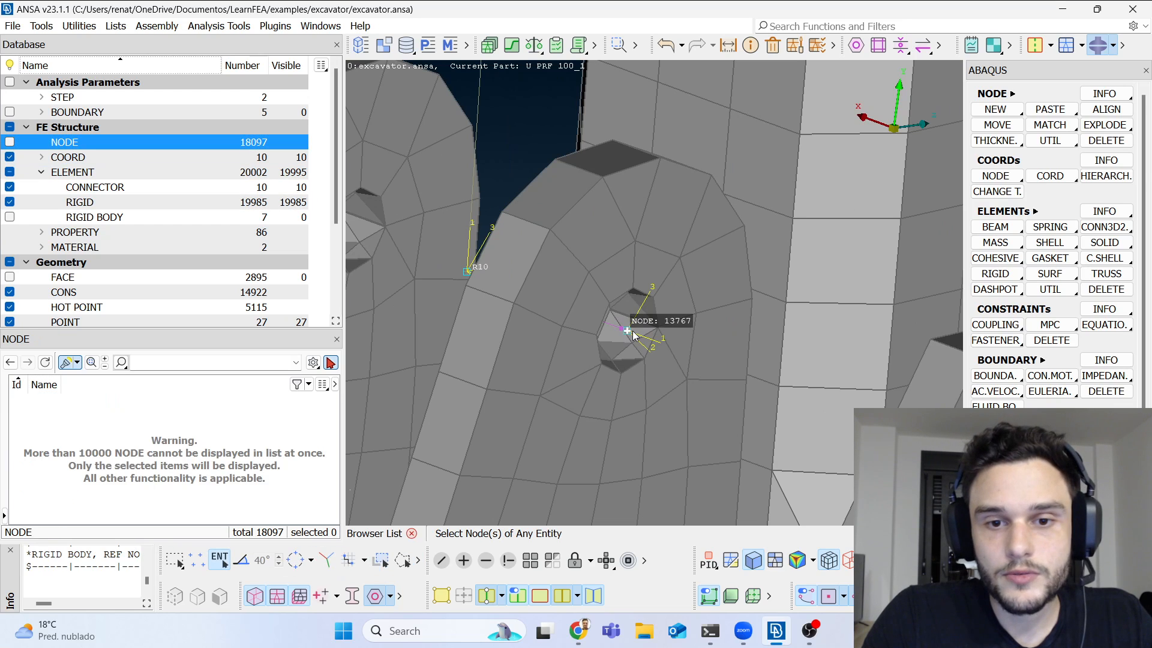
left_click(615, 336)
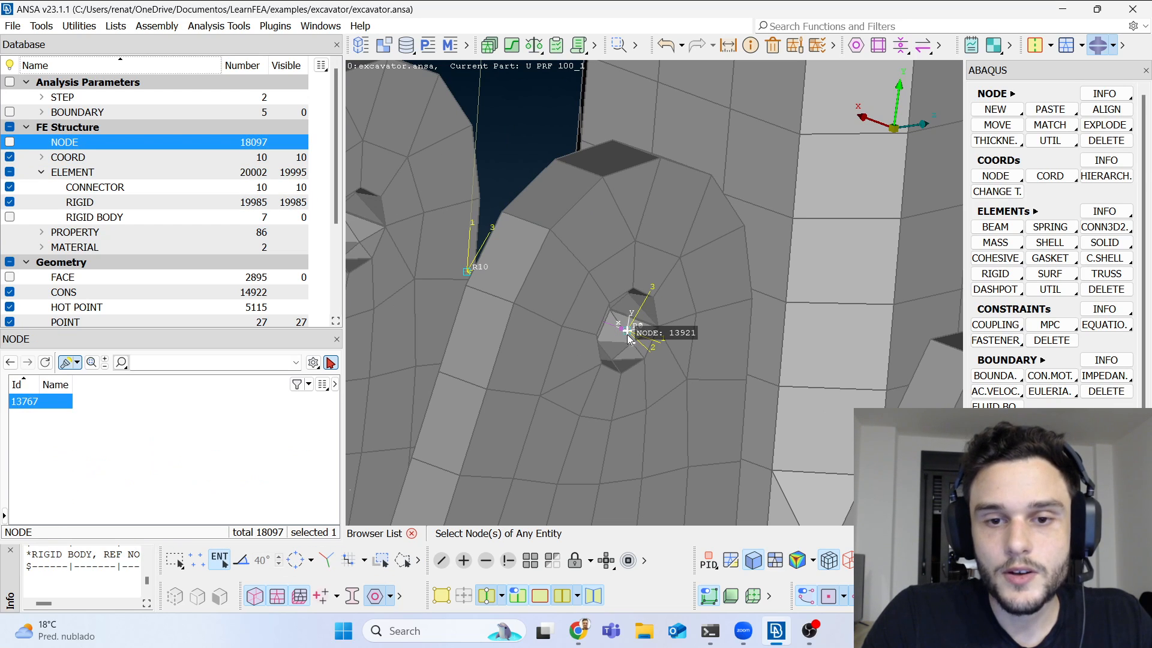
scroll(582, 275, "down", 5)
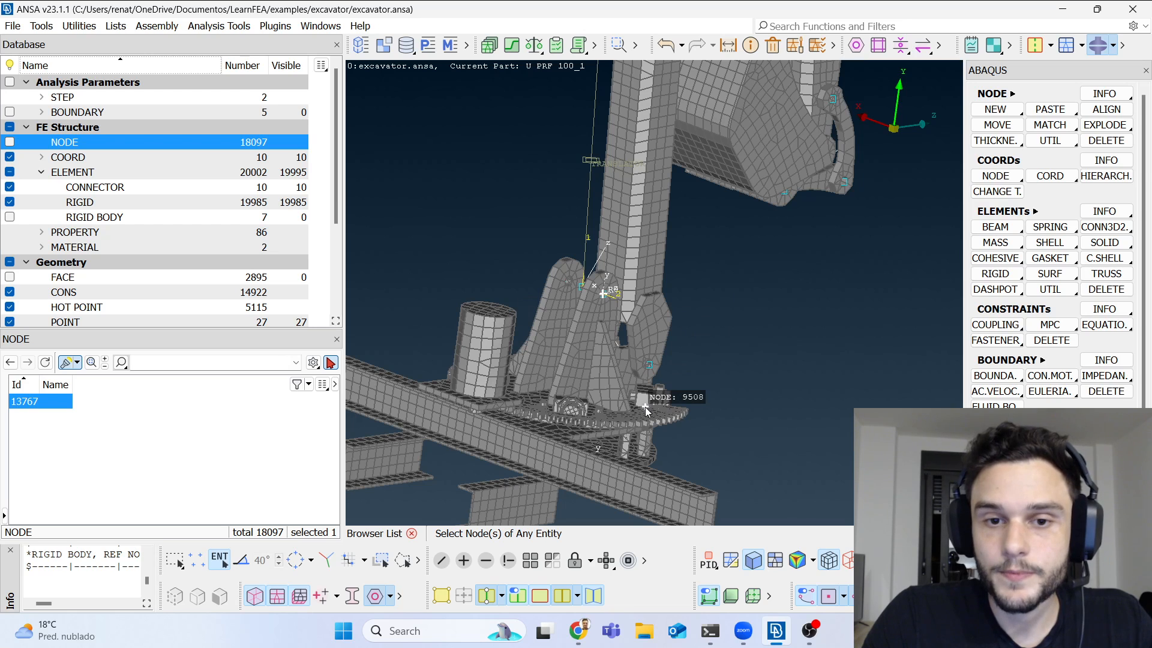
scroll(600, 282, "up", 5)
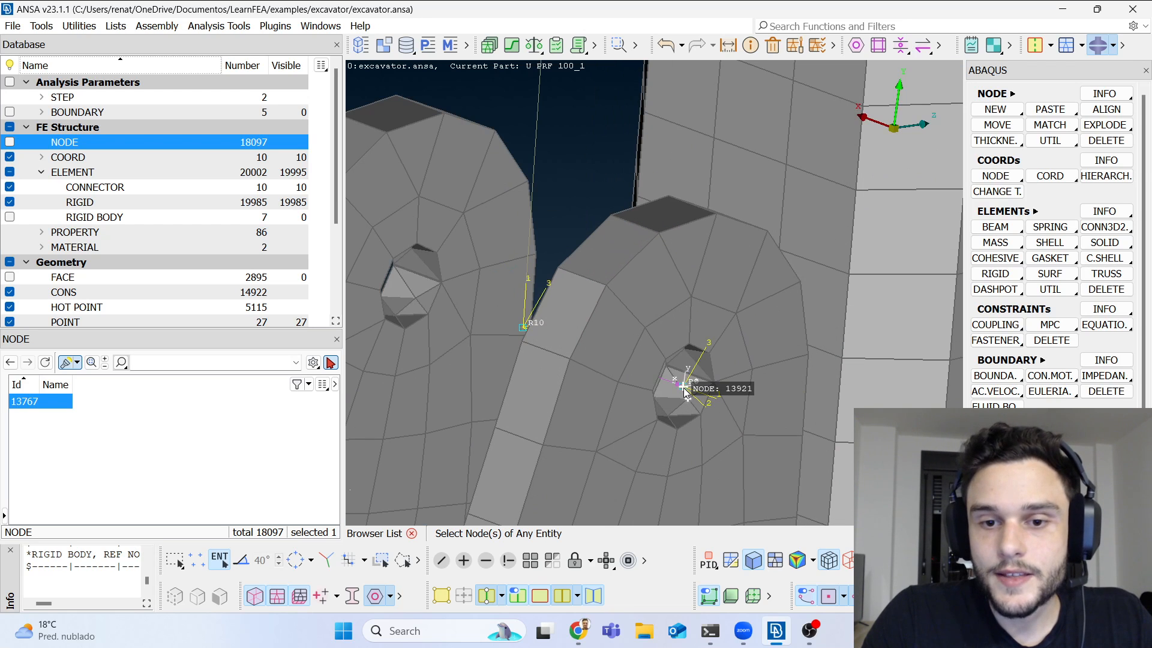
left_click_drag(686, 389, 678, 382, "ctrl")
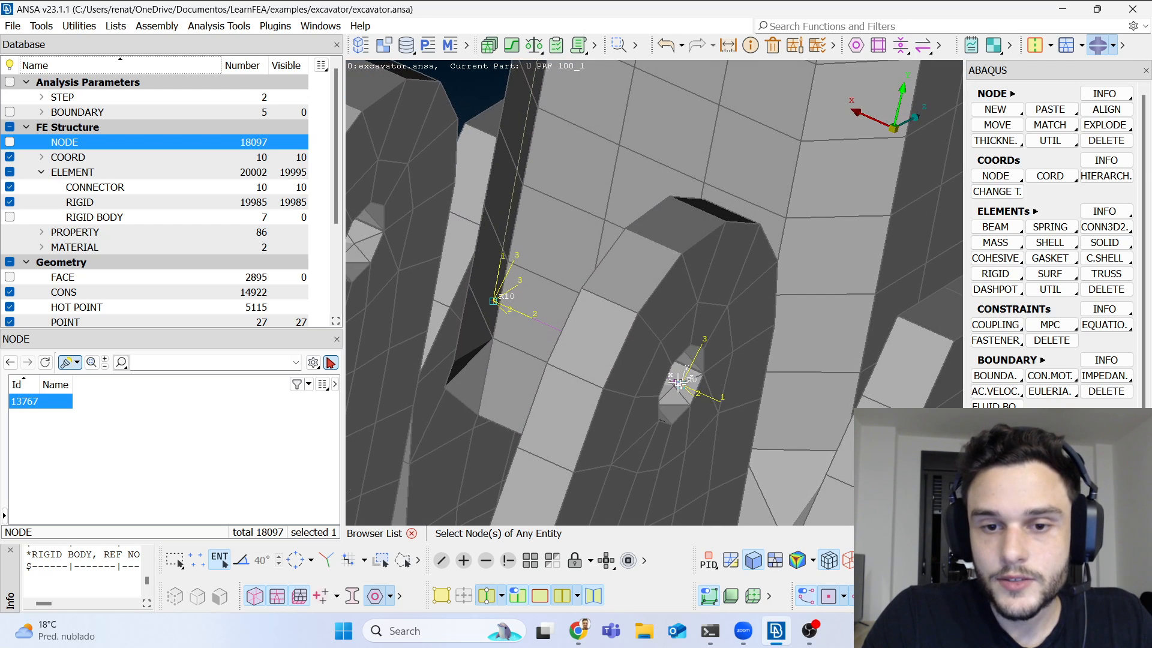
left_click(489, 302)
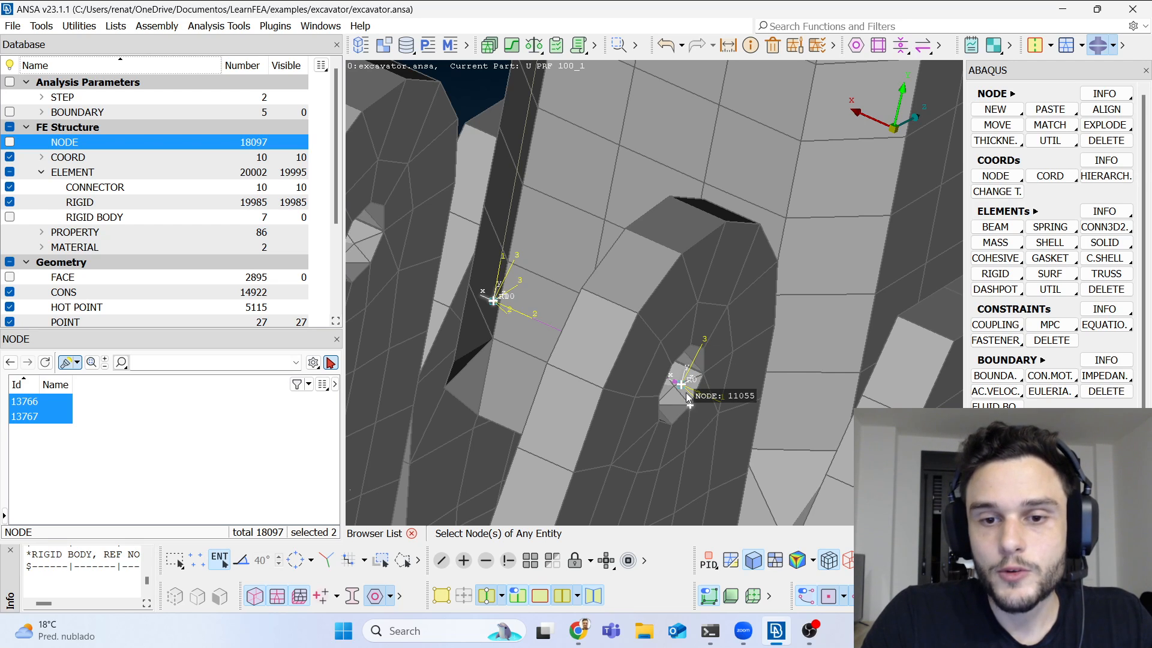
Step: Clear the node selection and check the connector's end nodes 13766 and 13767 again, finishing on the one in the pin hole
middle_click(495, 317)
left_click(103, 138)
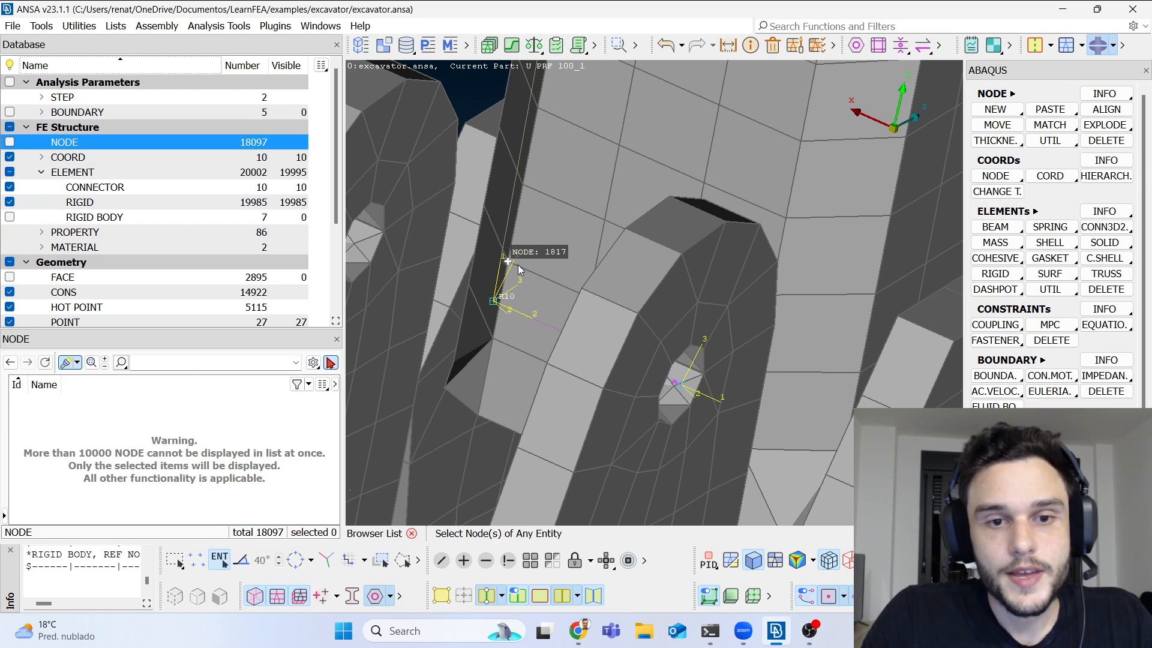
left_click(493, 300)
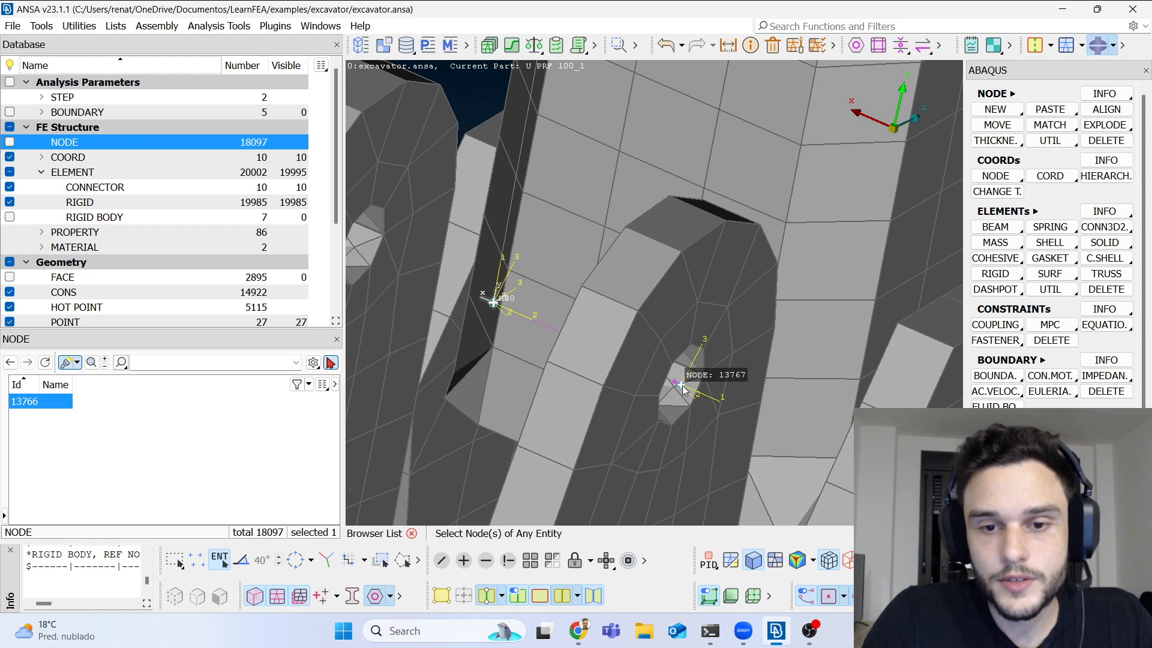
left_click(681, 385)
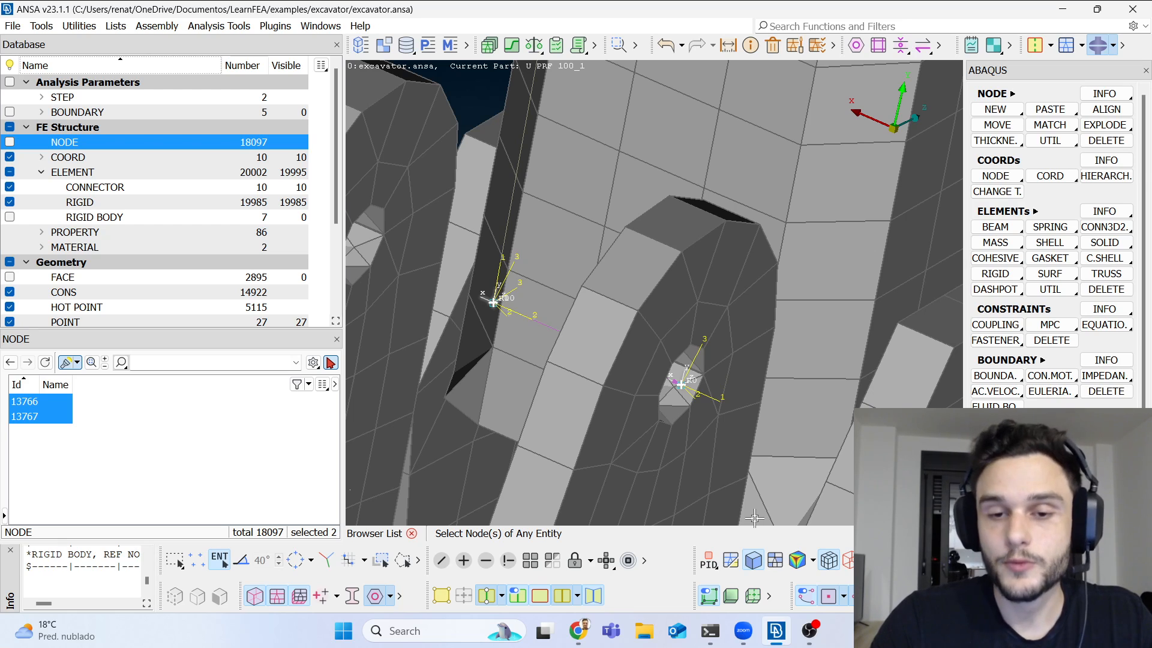
left_click(231, 401)
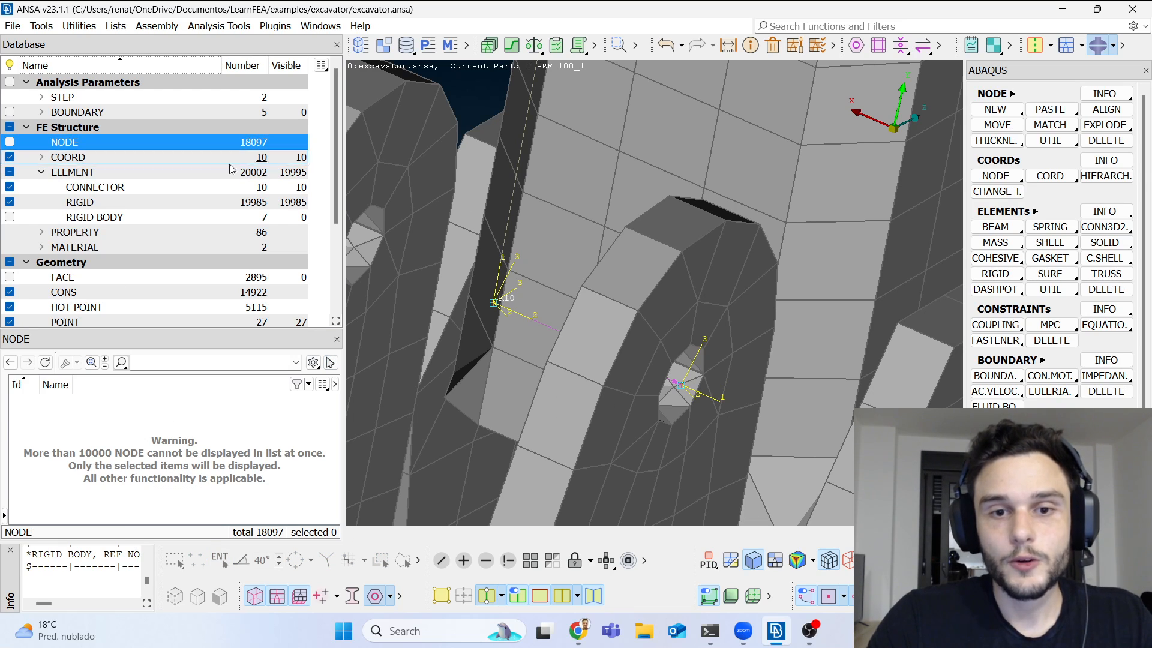
mouse_move(737, 393)
left_mouse_down("ctrl")
mouse_move(690, 393)
mouse_move(716, 393)
left_mouse_up("ctrl")
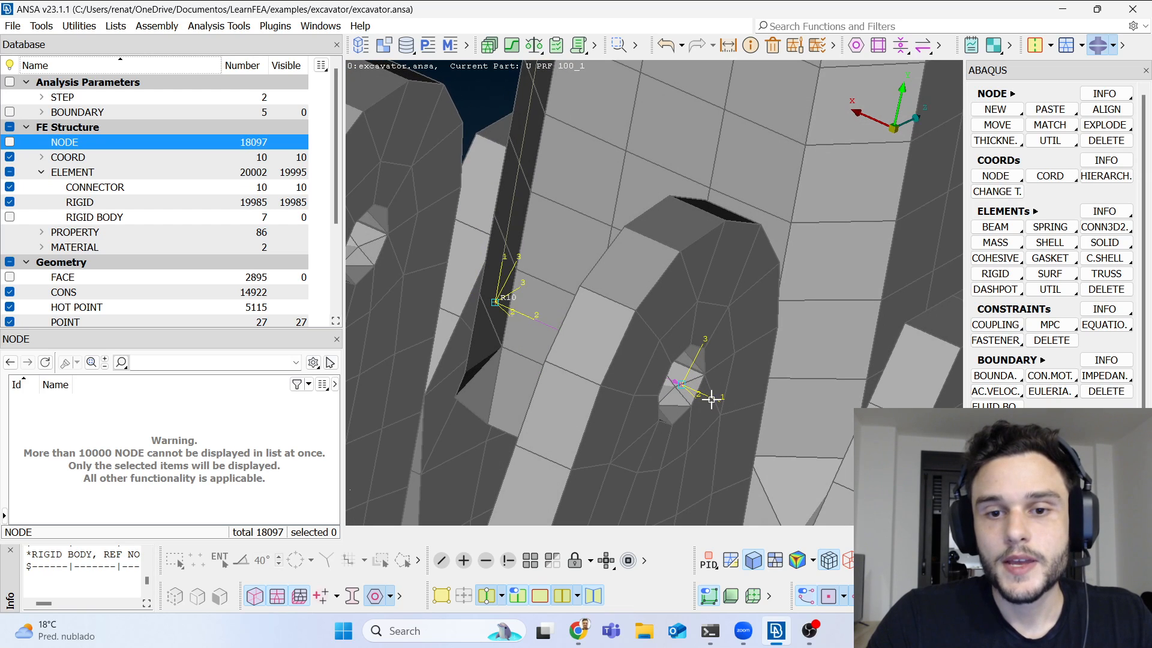
double_click(111, 141)
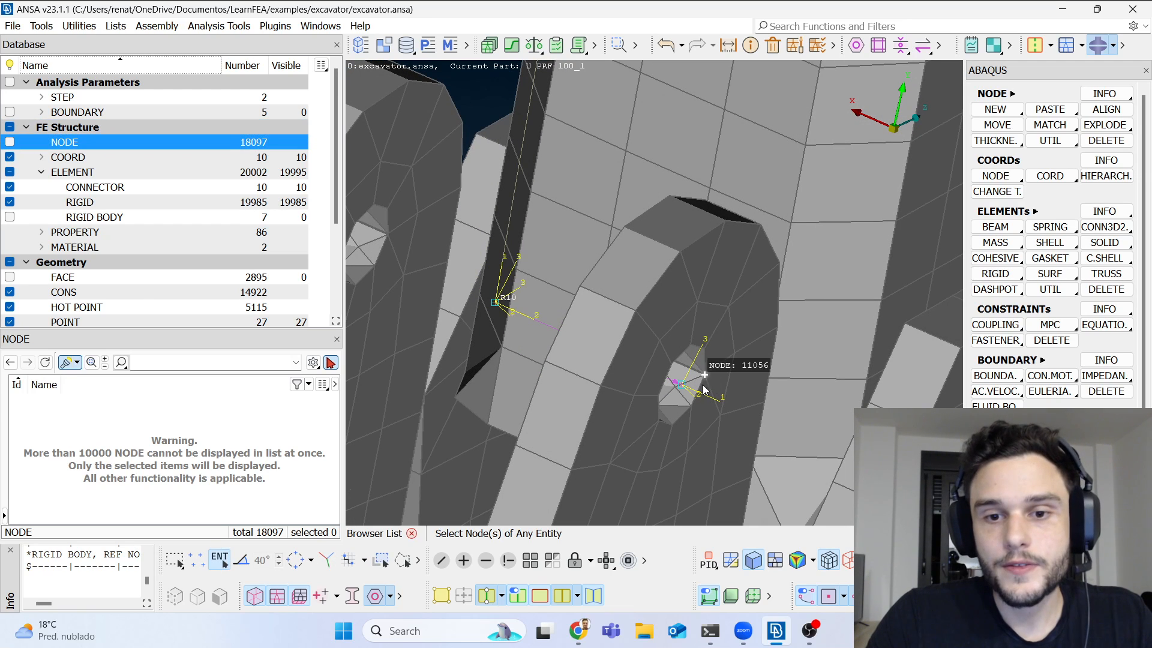
left_click(681, 384)
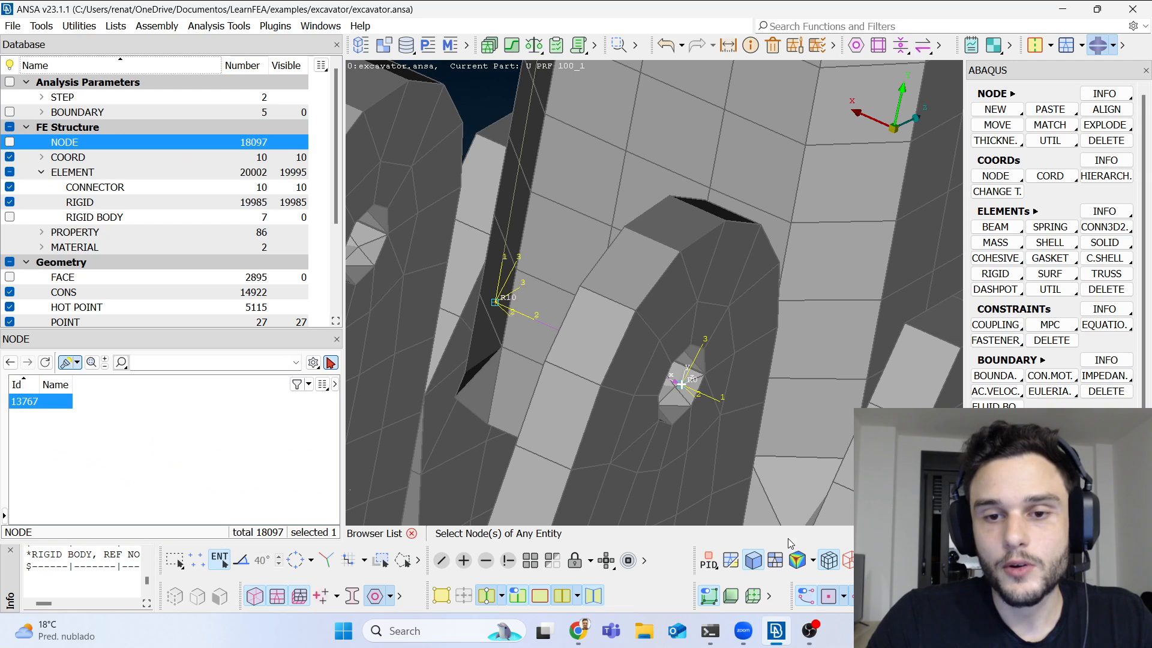
Step: Show only the CARTESIAN–CARDAN connector at the lower lug, element 19860
double_click(95, 187)
left_click(557, 326)
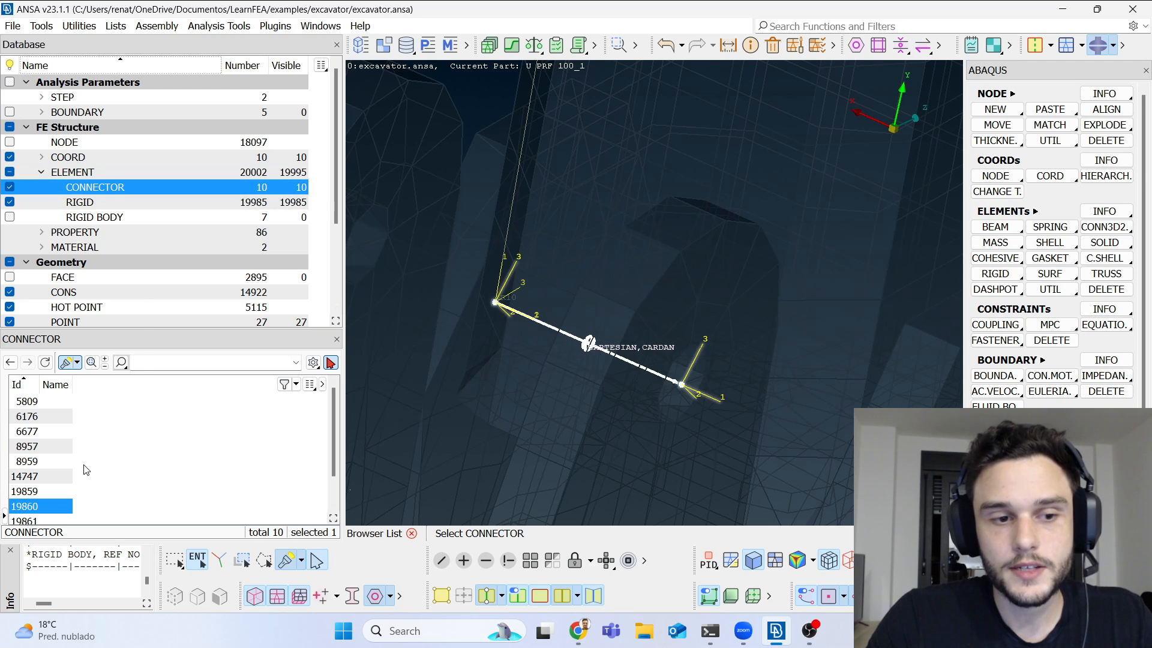
right_click(51, 510)
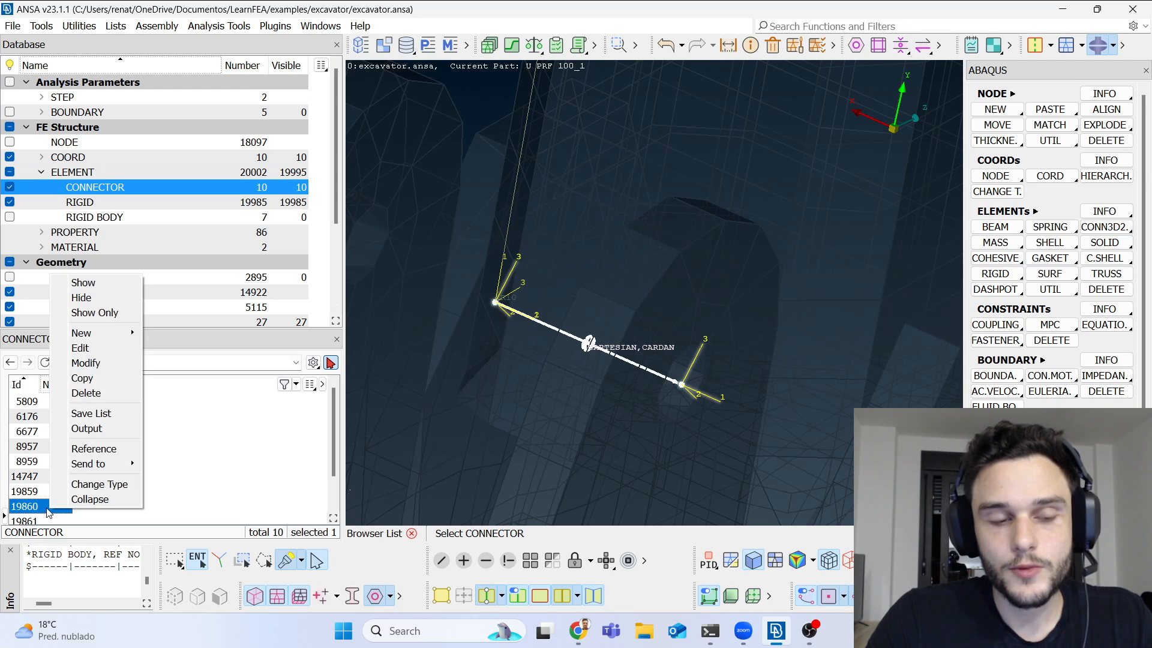
left_click(95, 314)
scroll(550, 260, "down", 3)
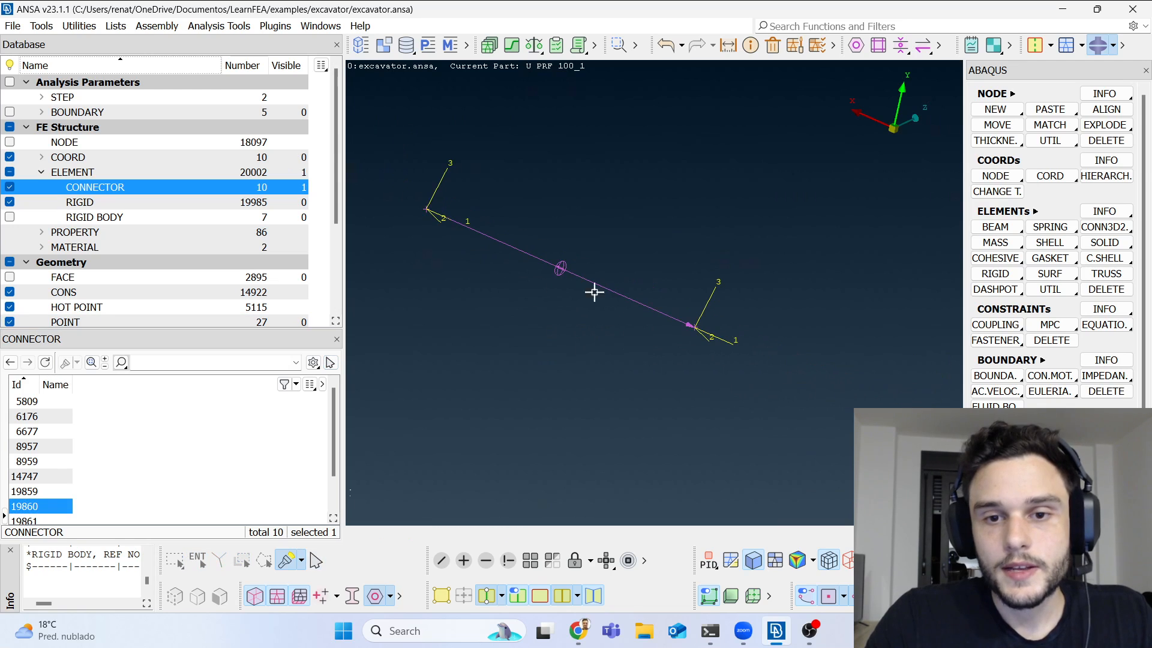
Step: Examine the local axes at both ends of the isolated connector and pick its end nodes 13767 and 13766
left_click(89, 148)
left_click_drag(661, 292, 748, 384)
left_click_drag(644, 338, 651, 324, "ctrl")
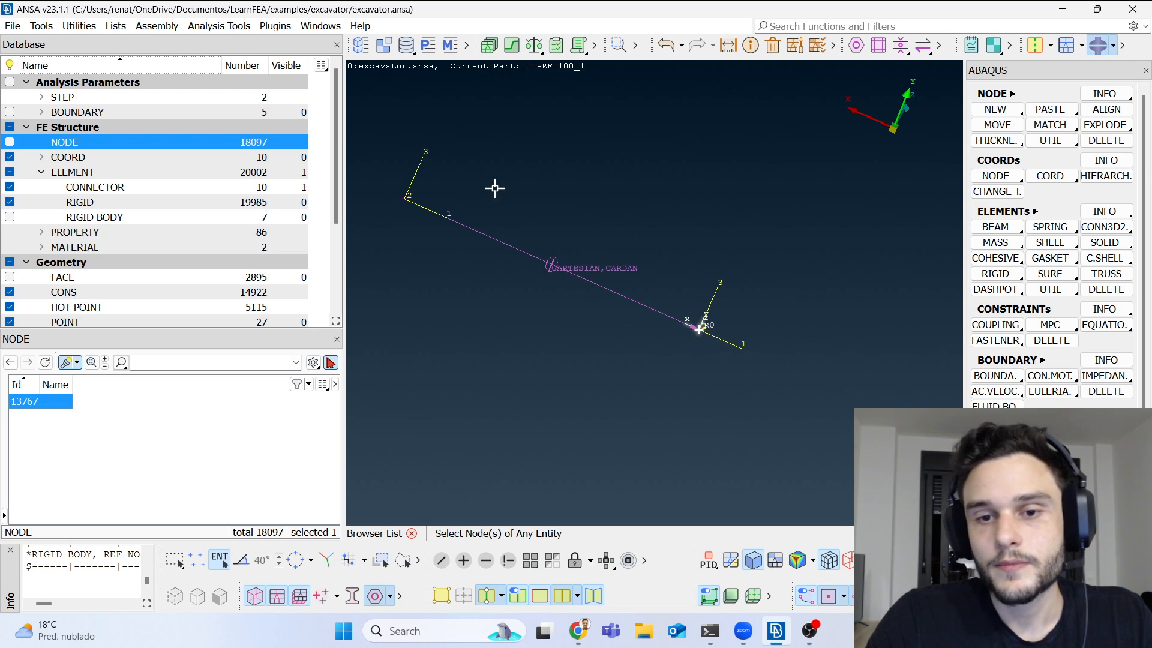
middle_click_drag(515, 262, 519, 265, "ctrl")
left_click_drag(519, 265, 388, 258, "ctrl")
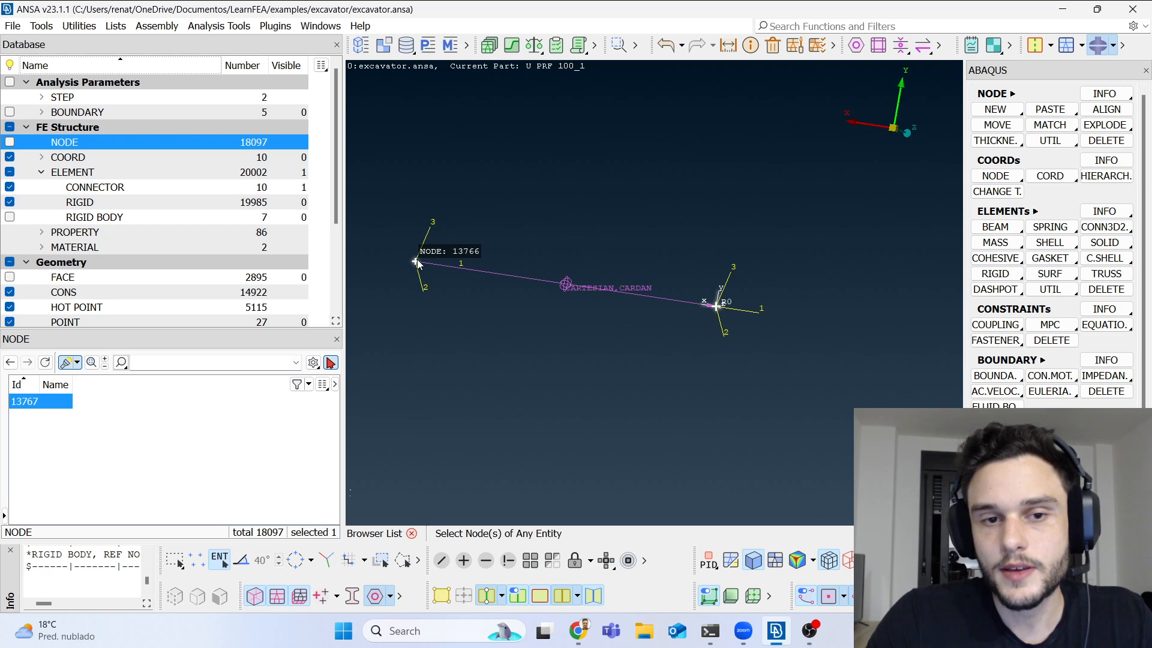
left_click(416, 263)
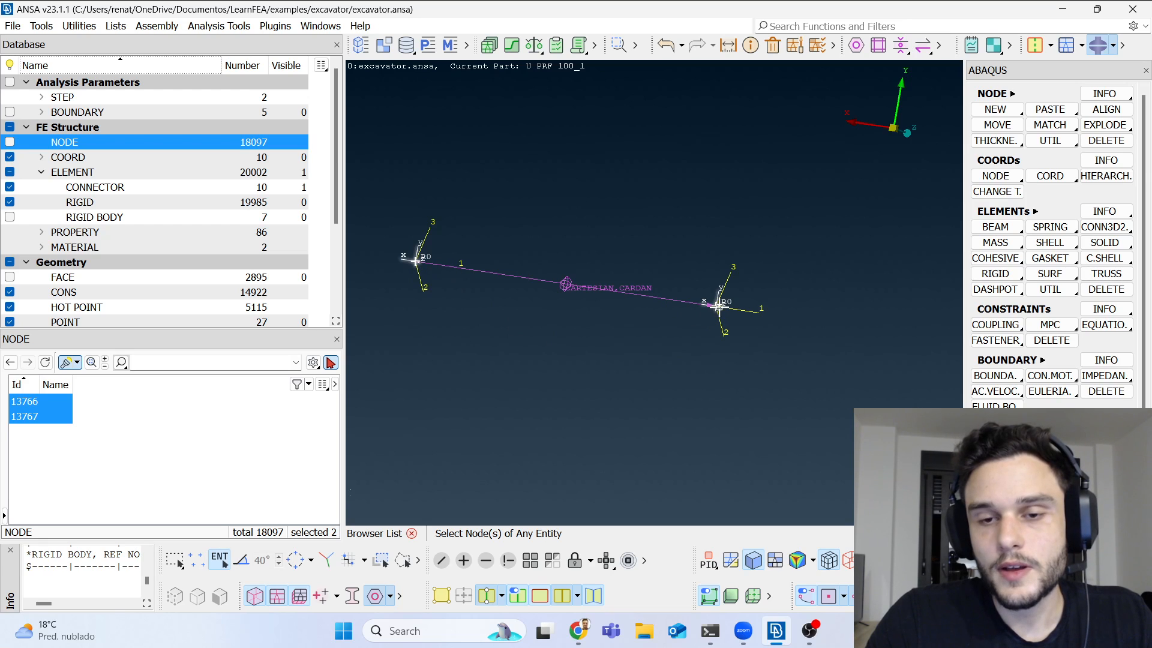
middle_click_drag(718, 307, 697, 315, "ctrl")
left_click_drag(697, 315, 693, 319, "ctrl")
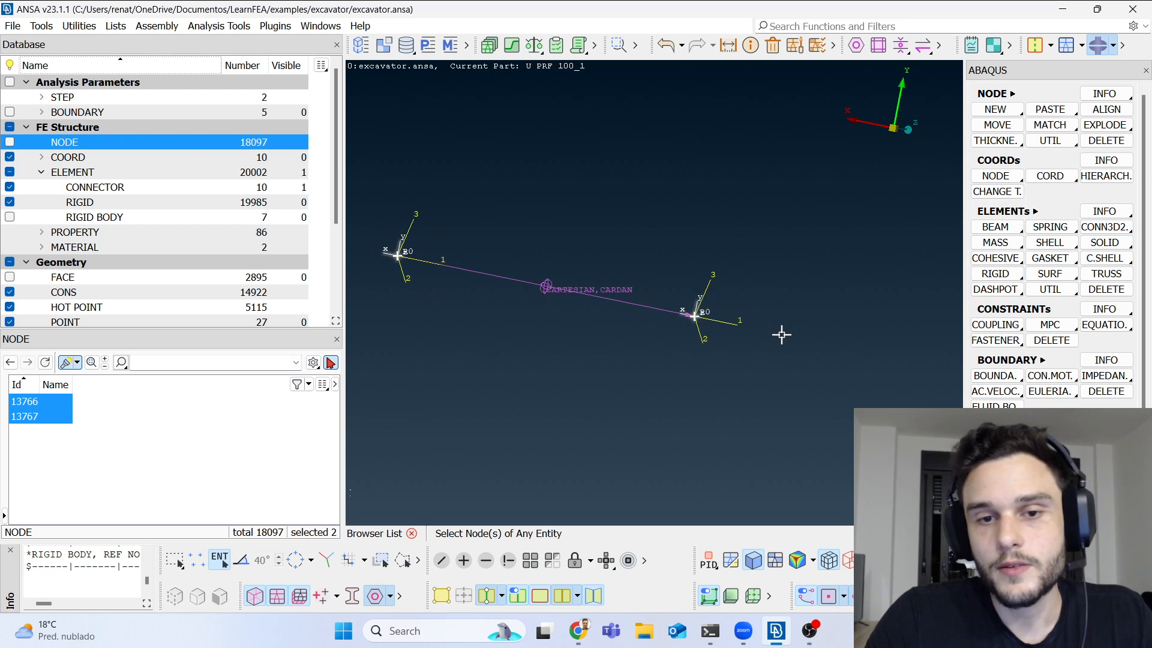
Step: Open the element card of connector 19860
left_click(95, 187)
left_click(90, 506)
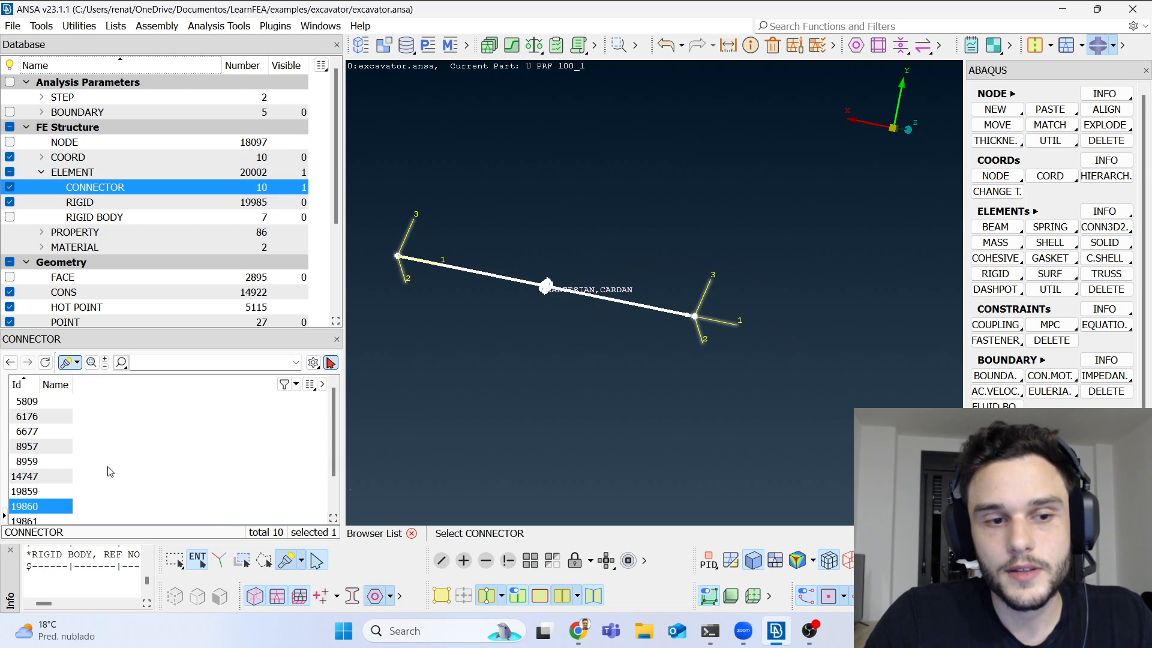
double_click(36, 506)
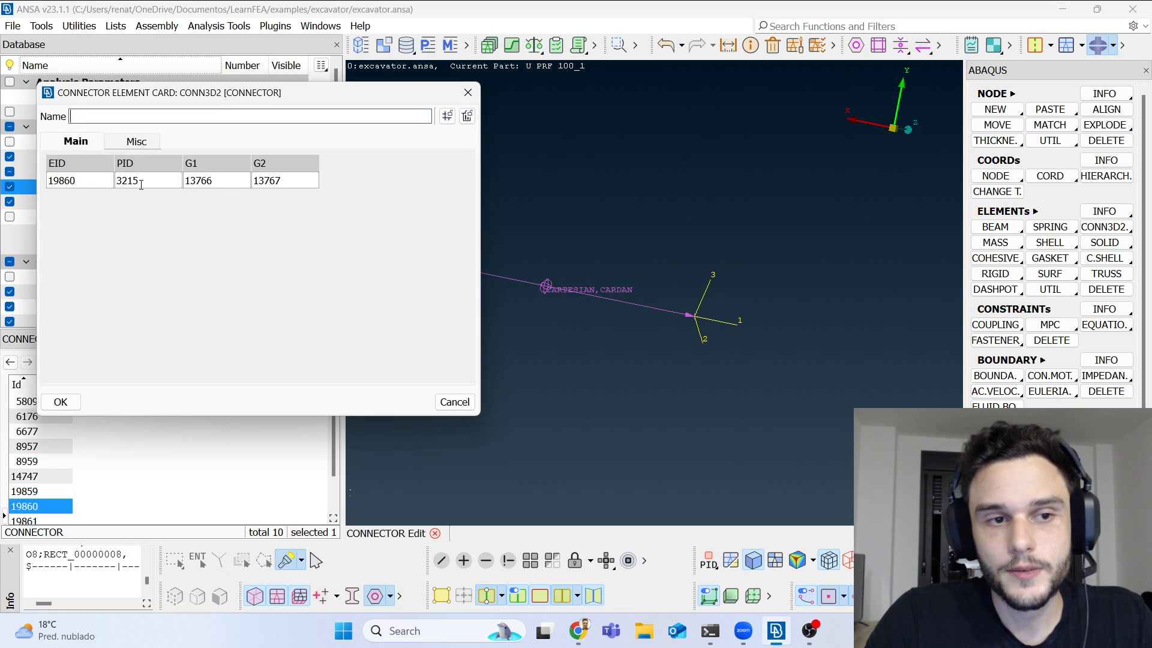
Step: Open the elasticity definition cartesian_cardan_elasticity through the connector's property and its behavior cartesian_cardan_mat
double_click(141, 182)
left_click(137, 180)
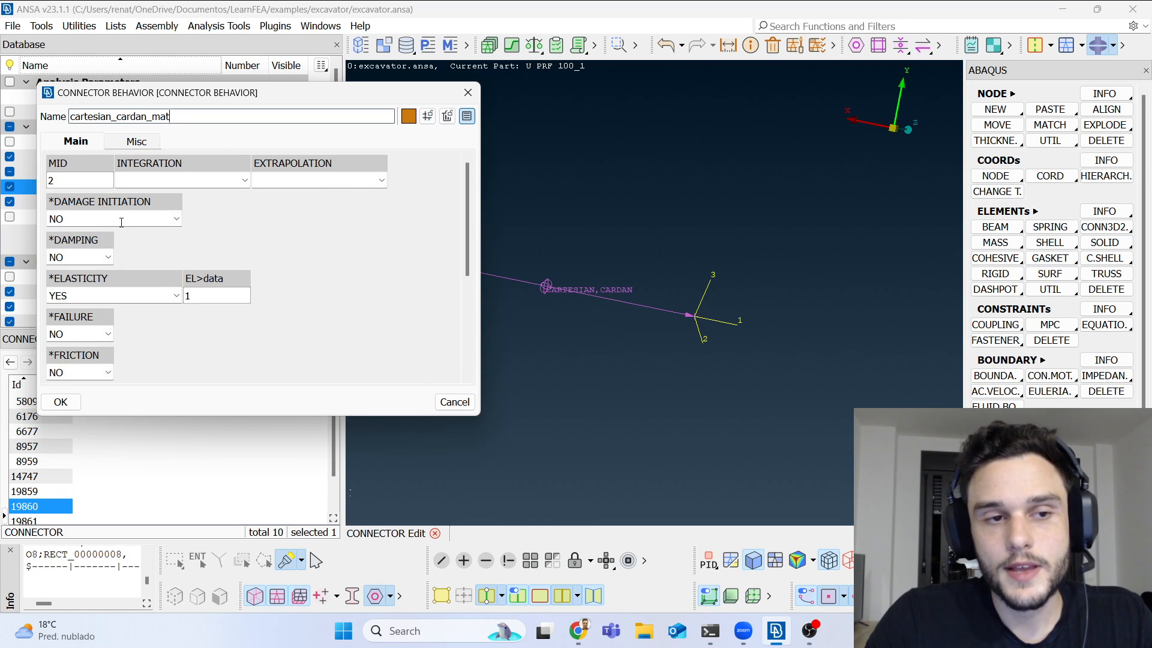
left_click(210, 297)
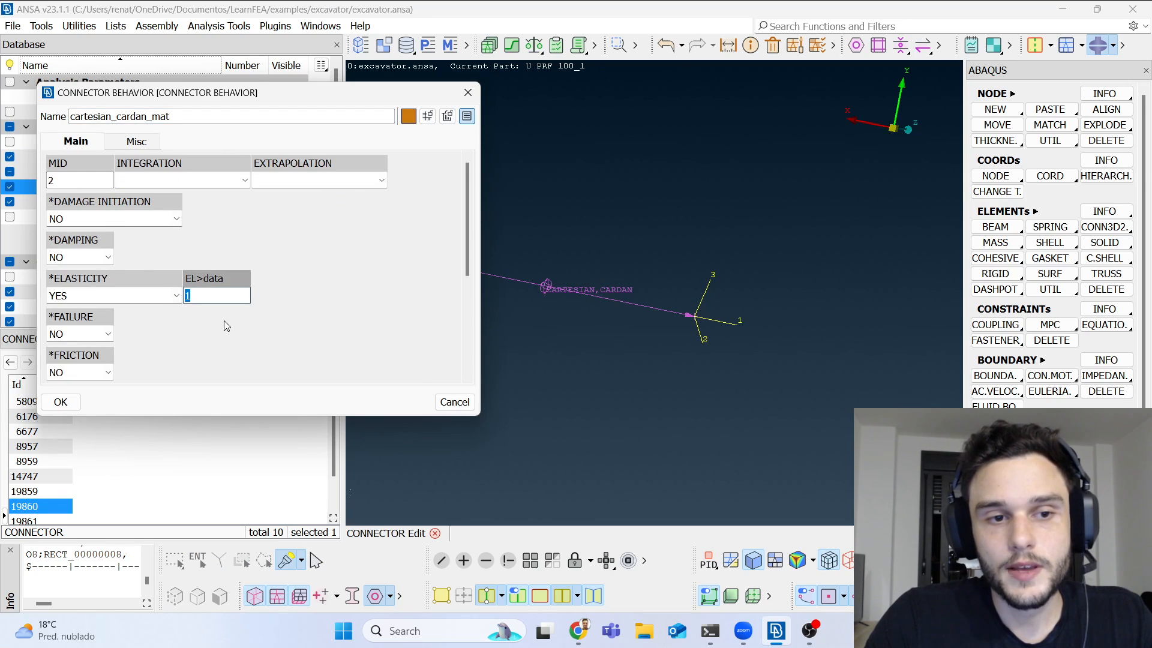
key("F2")
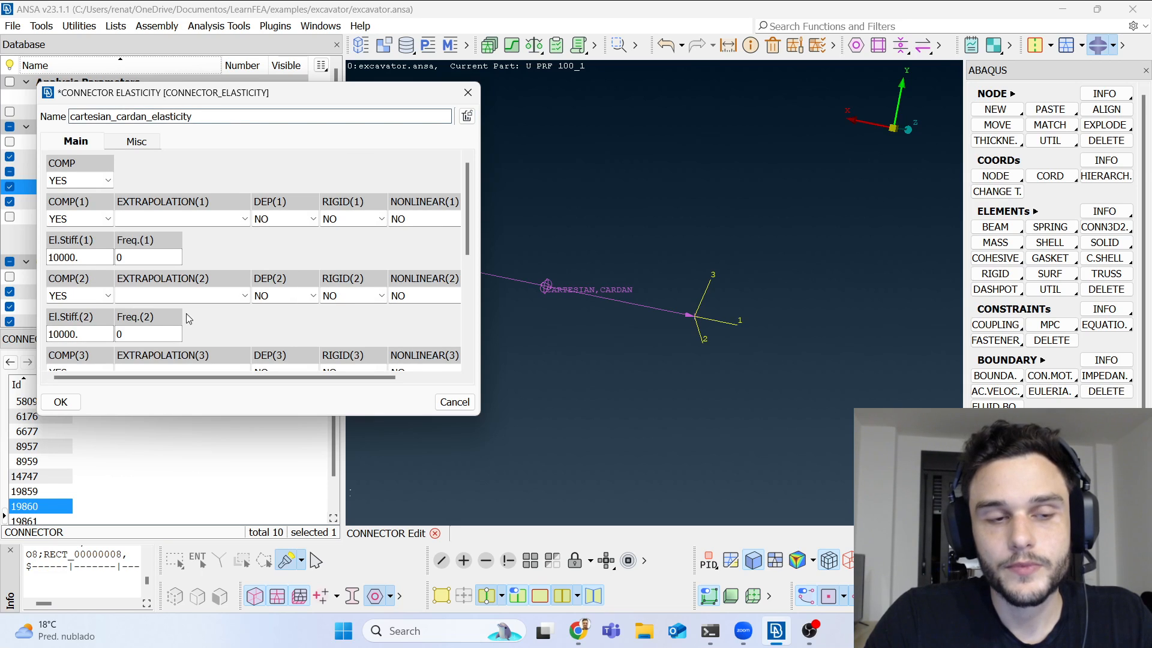
Step: Review the elastic stiffness entries of components 1, 2 and 3 alongside the connector's local axes at both ends
left_click(85, 257)
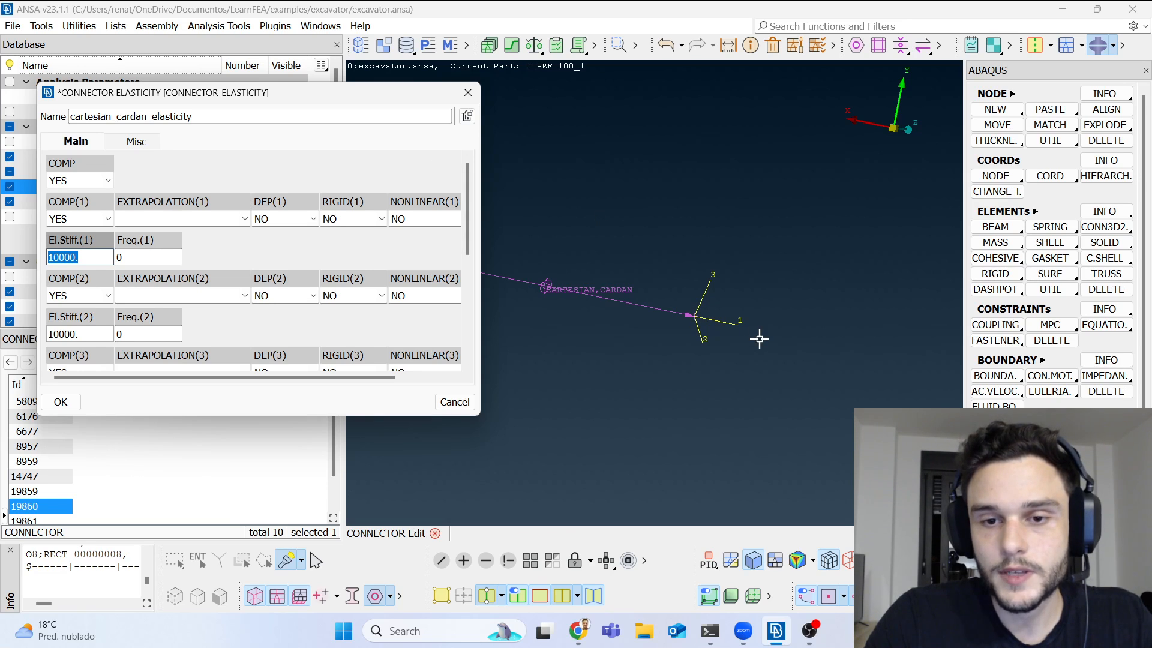
scroll(846, 354, "down", 3)
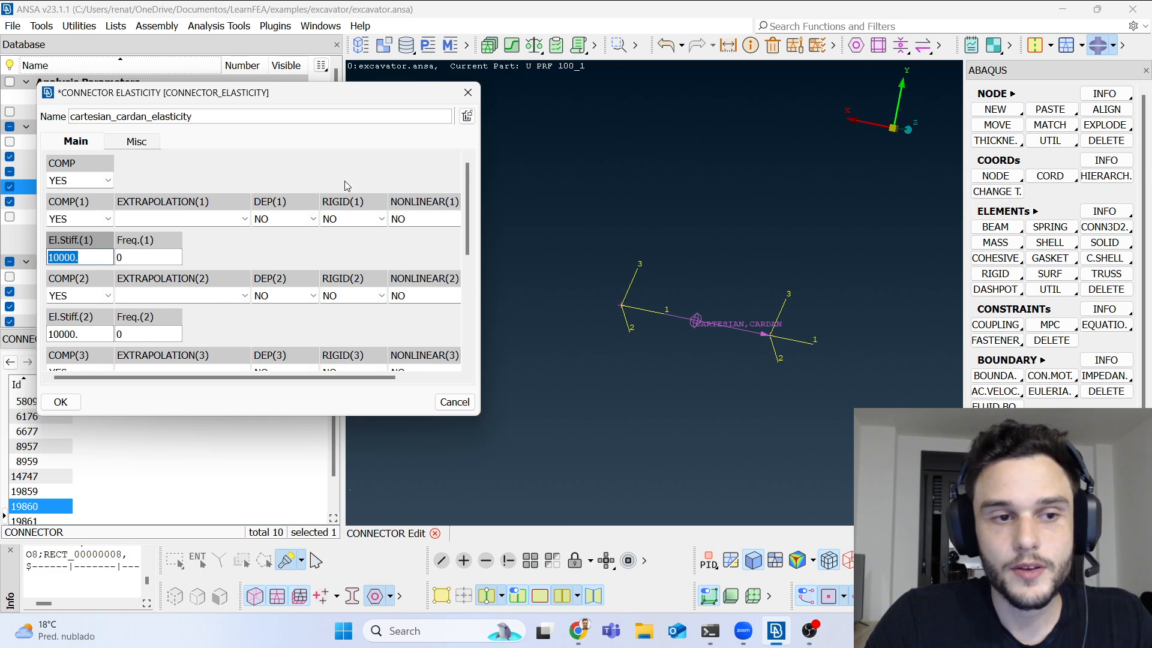
scroll(60, 307, "down", 2)
scroll(91, 294, "up", 2)
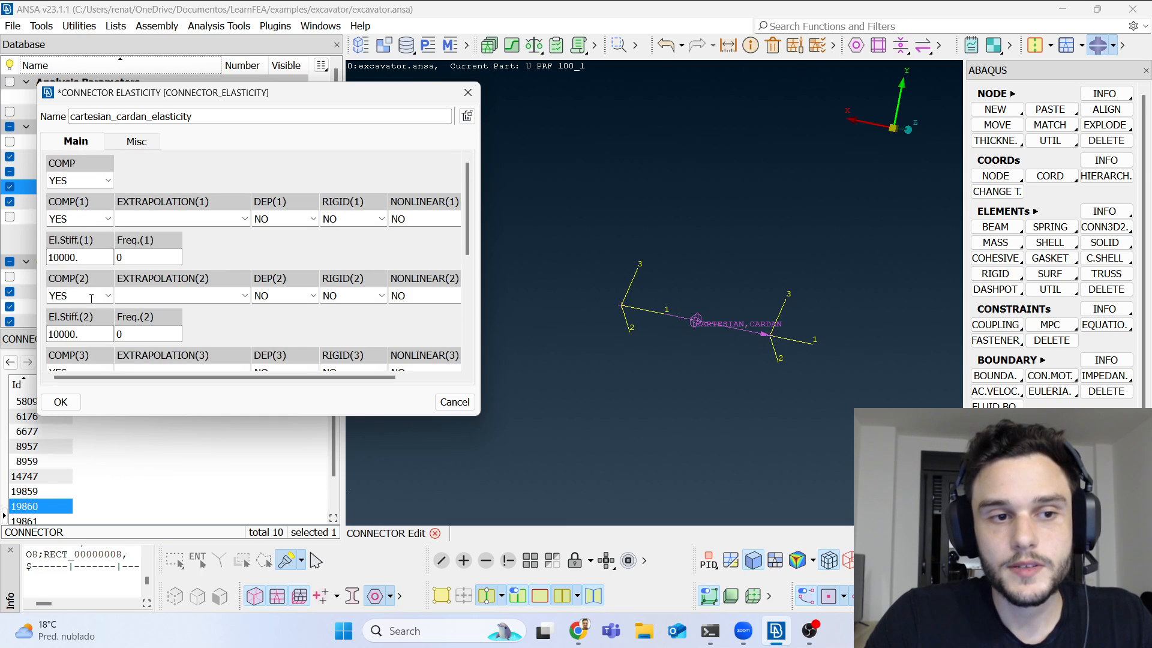
left_click(85, 259)
left_click(81, 334)
scroll(81, 334, "down", 1)
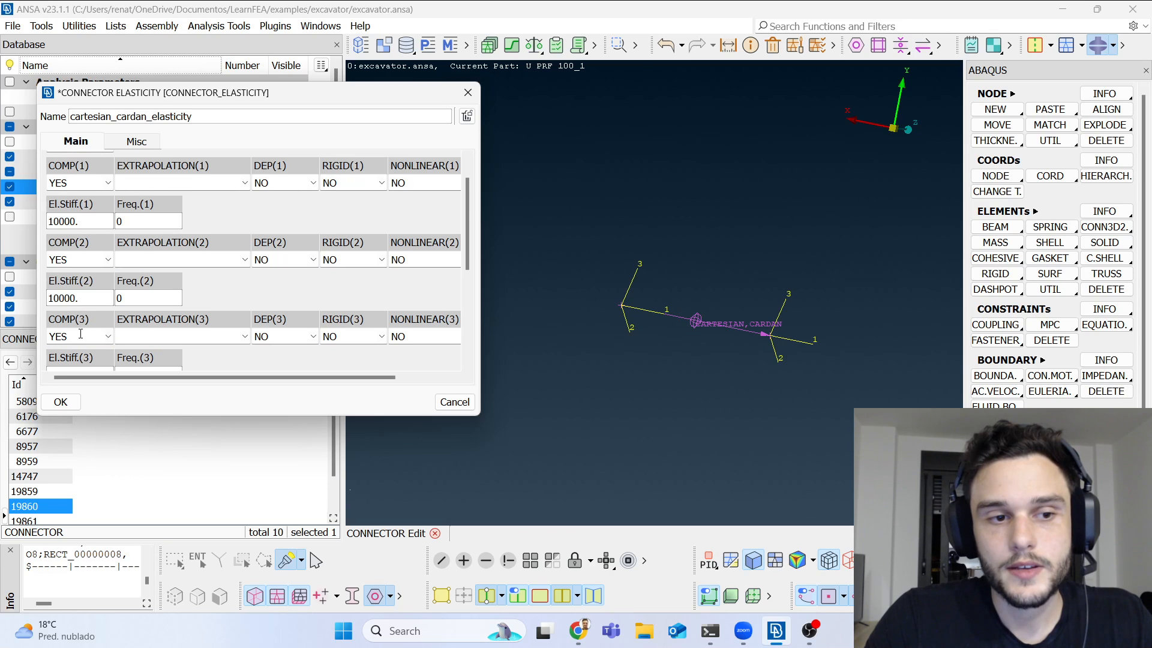
scroll(82, 335, "down", 1)
left_click(87, 300)
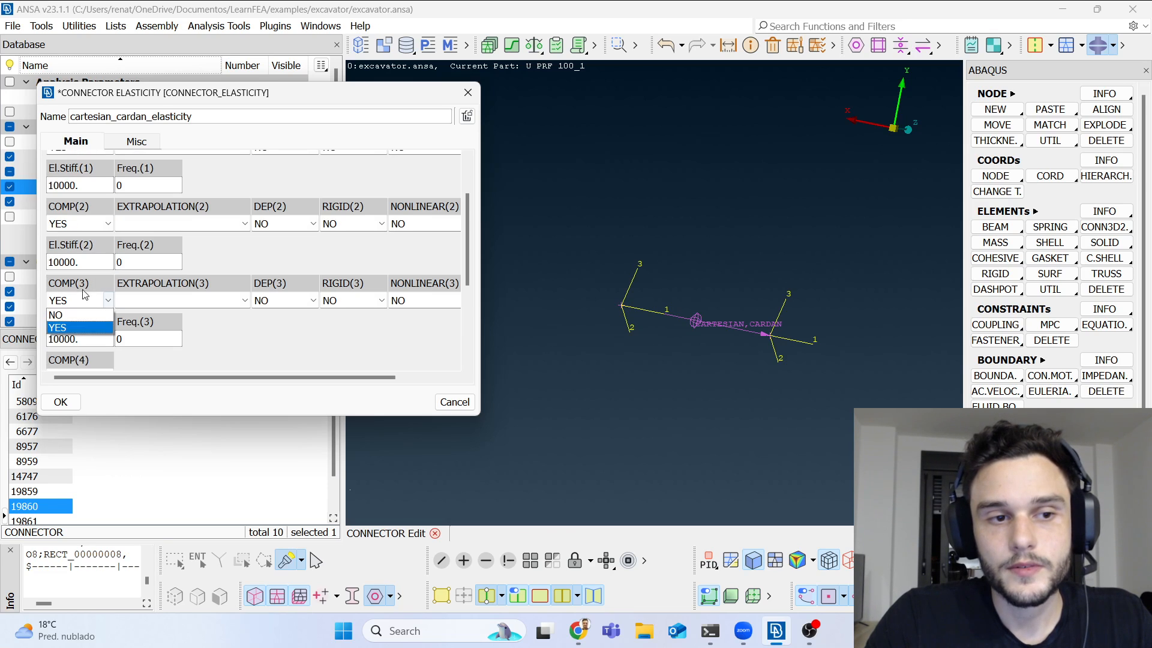
left_click(90, 262)
double_click(82, 339)
scroll(186, 309, "down", 1)
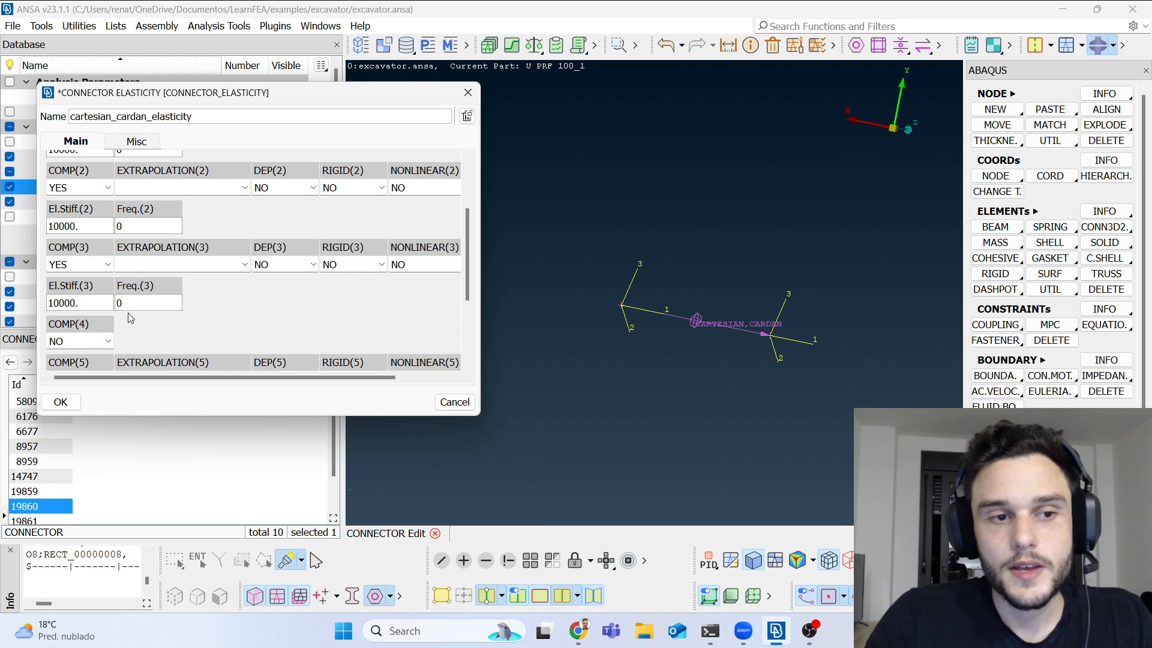
Step: Review the settings of components 4 and 5 against the connector's local axes, and close all open cards without changes
scroll(152, 326, "down", 1)
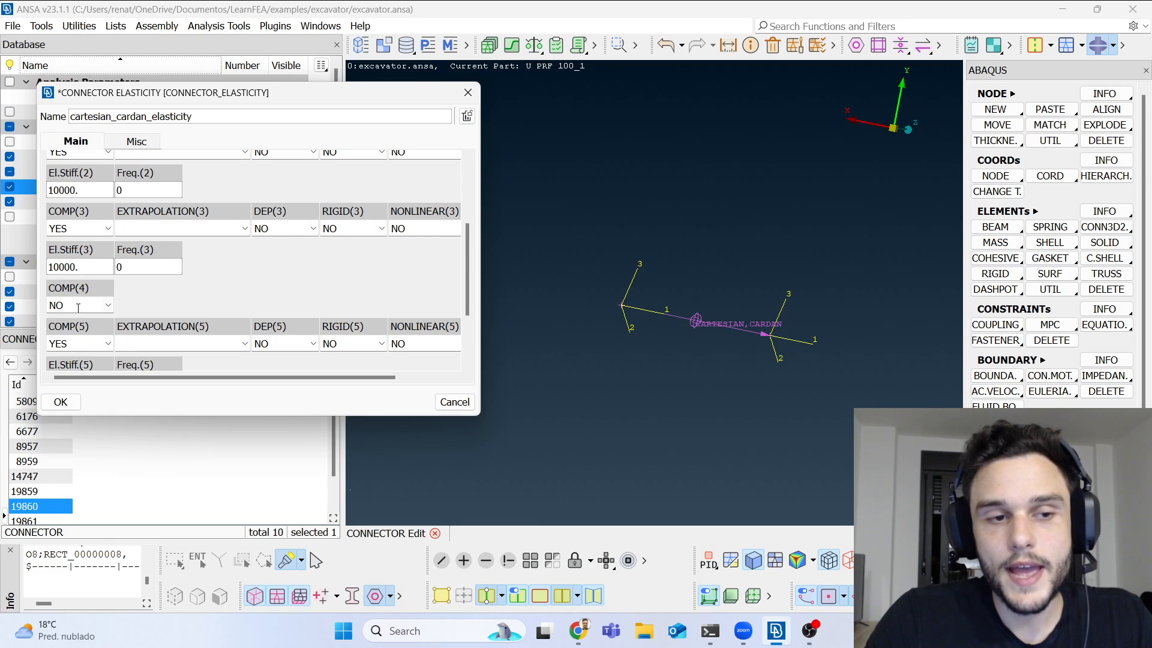
scroll(99, 309, "down", 1)
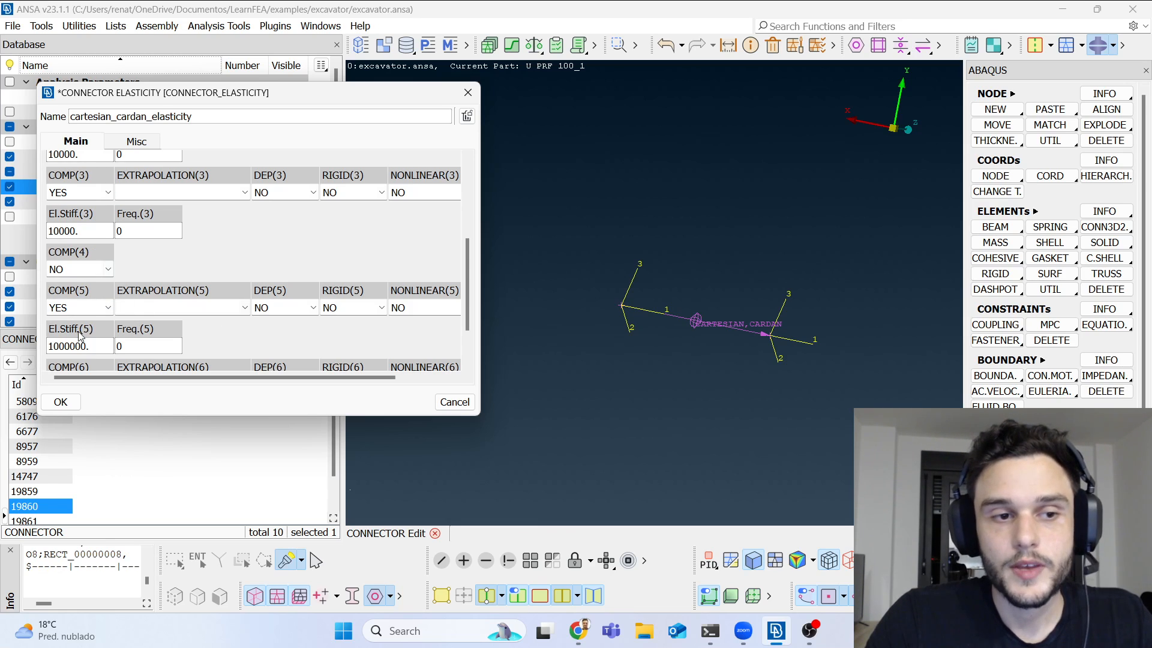
left_click_drag(93, 346, 5, 343)
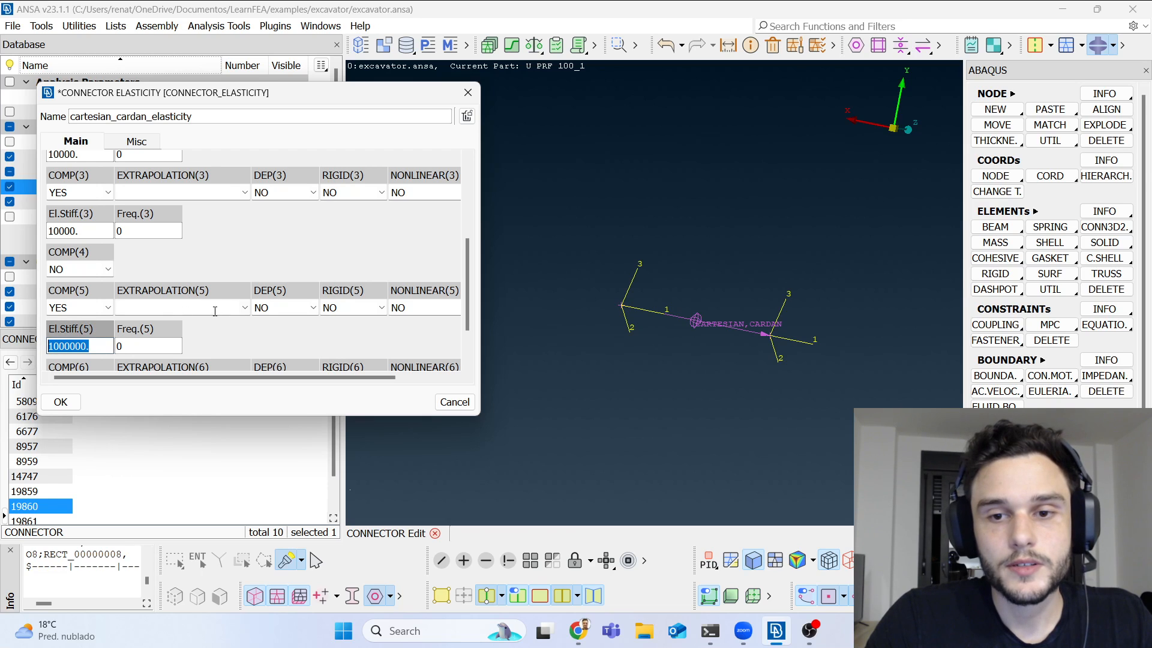
scroll(218, 347, "down", 1)
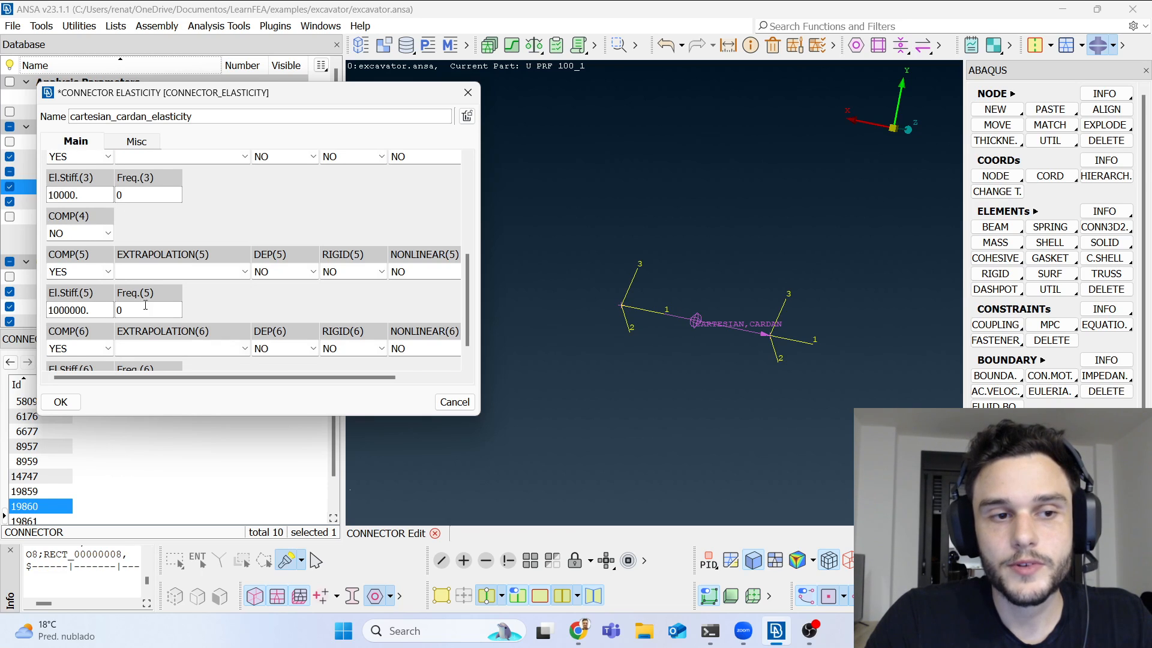
scroll(145, 305, "up", 1)
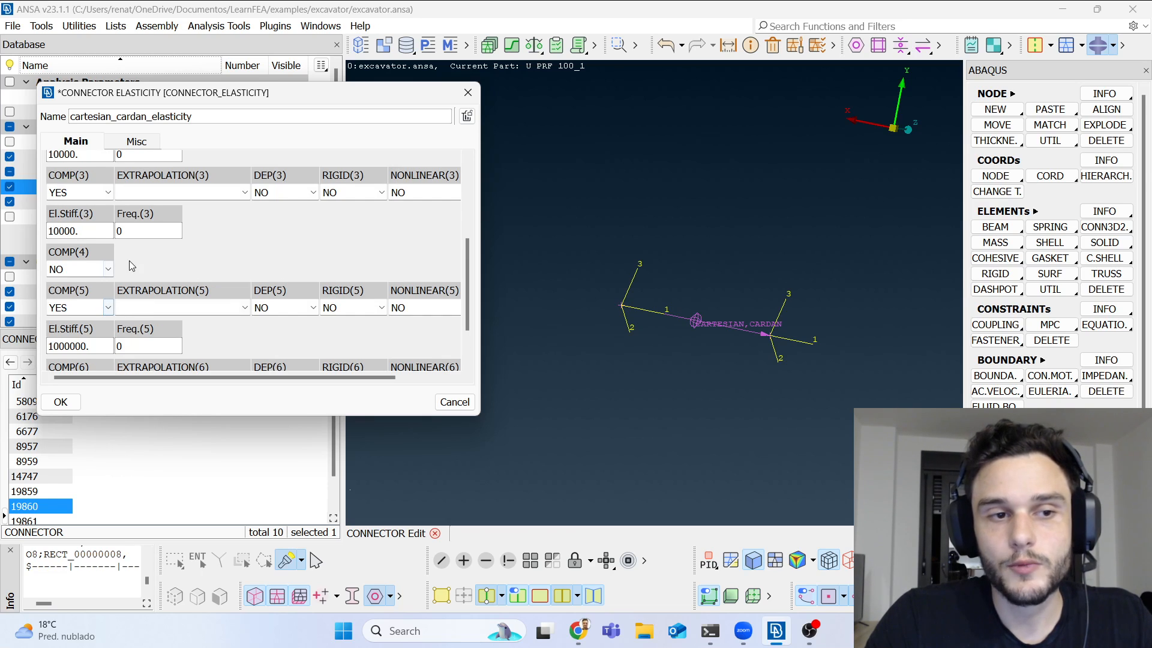
left_click(99, 348)
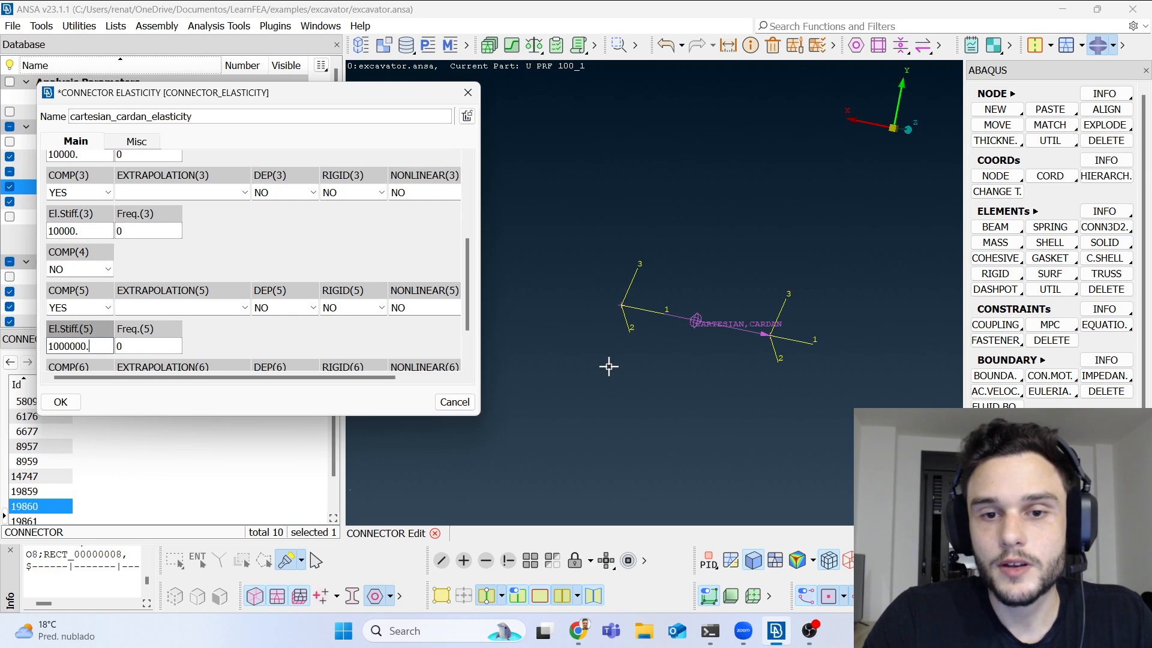
left_click_drag(726, 338, 736, 351, "ctrl")
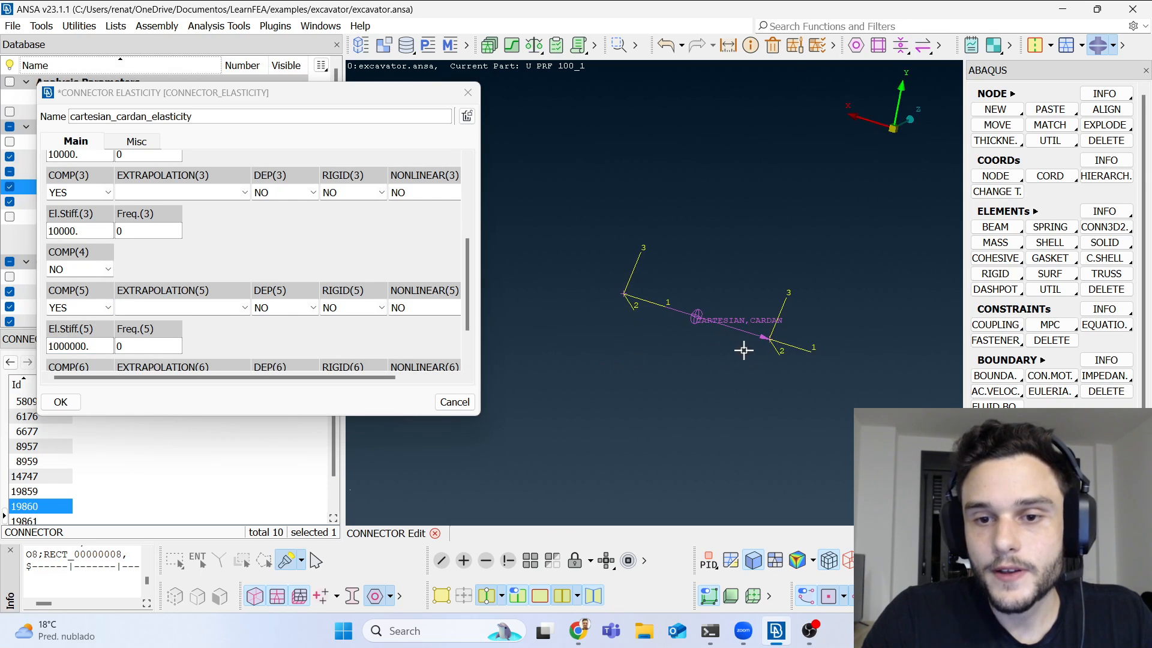
key("Escape")
key("Escape")
key("Escape")
key("Escape")
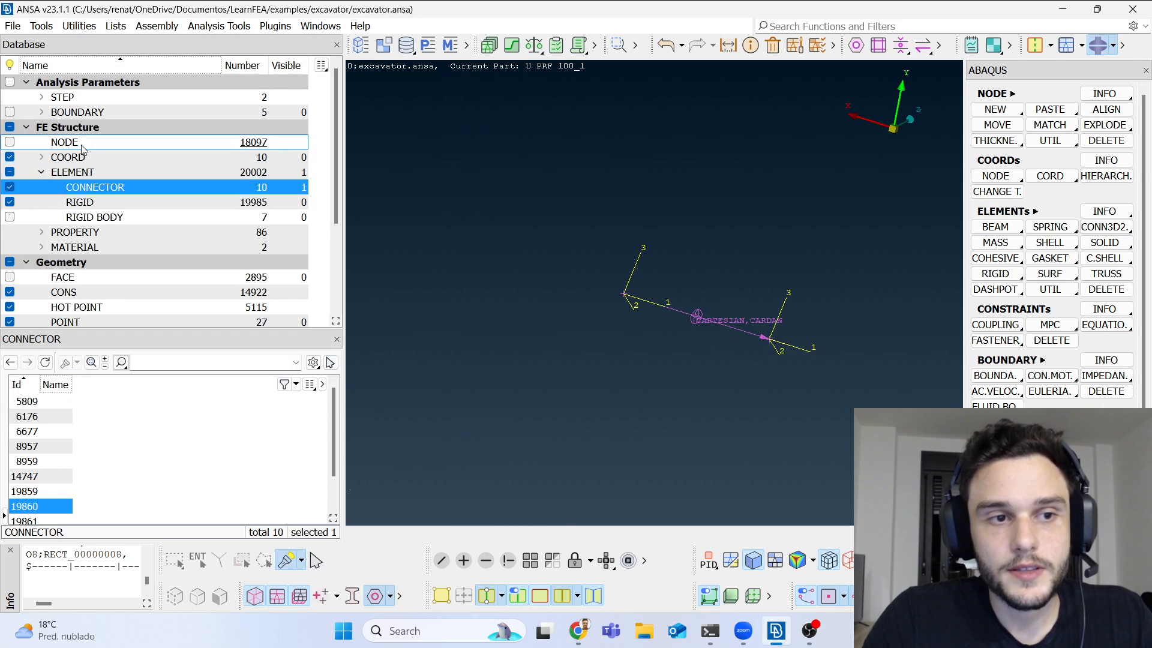
Step: Pick end node 13767 of the isolated connector, examine its local axes from several angles, and end the node selection
left_click(63, 142)
left_click_drag(746, 295, 844, 376)
left_click_drag(694, 330, 646, 316, "ctrl")
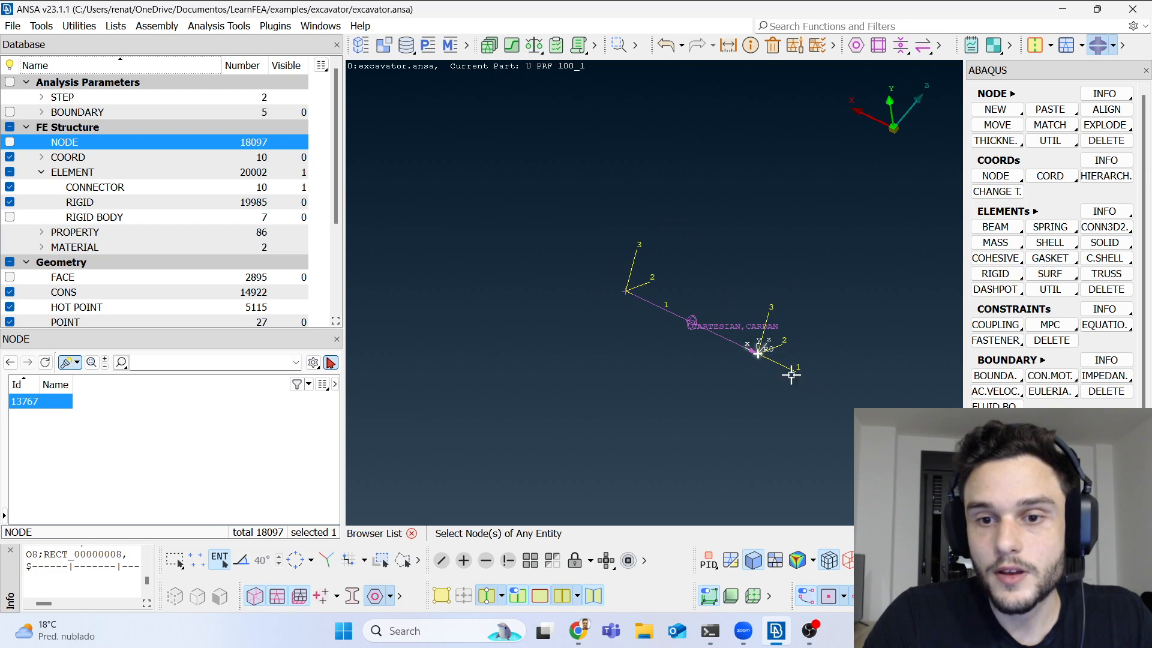
left_click_drag(773, 352, 790, 344, "ctrl")
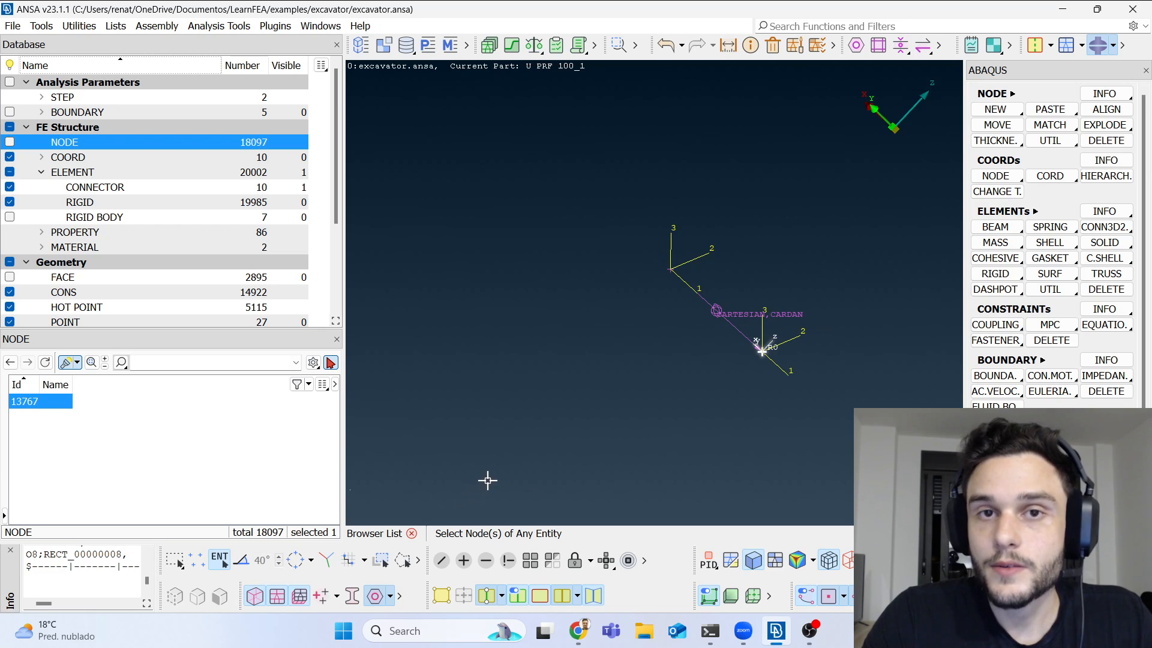
left_click_drag(618, 406, 683, 519, "ctrl")
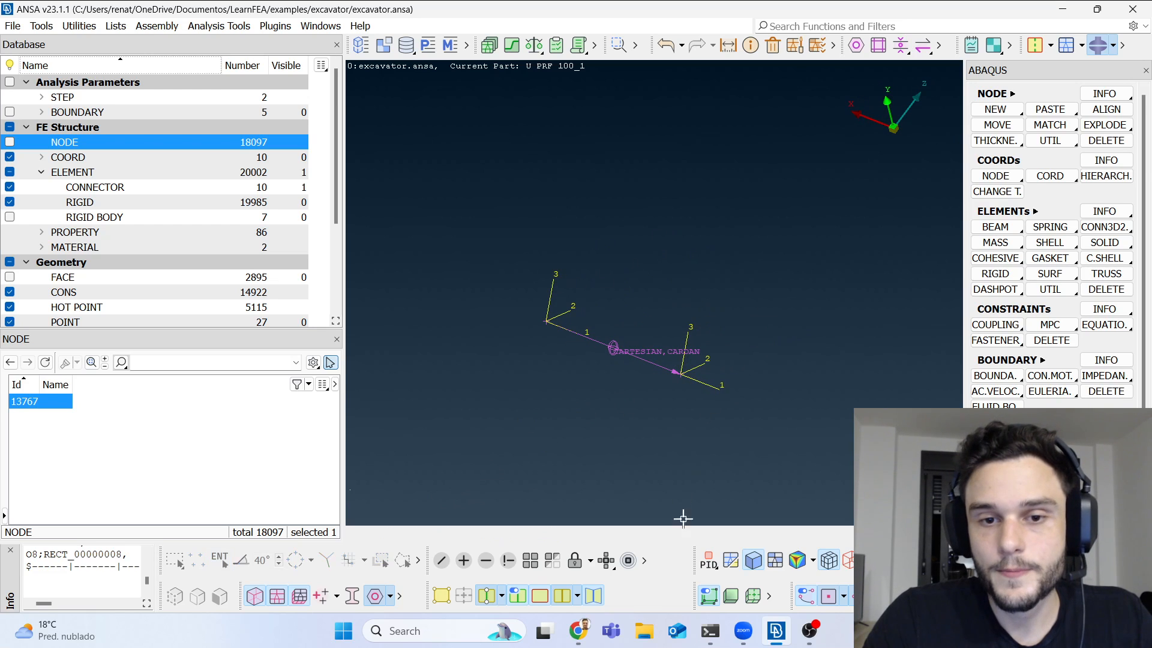
Step: Show the whole model again and inspect the TRANSLATOR connector's ends between the lower and upper lugs
left_click(515, 564)
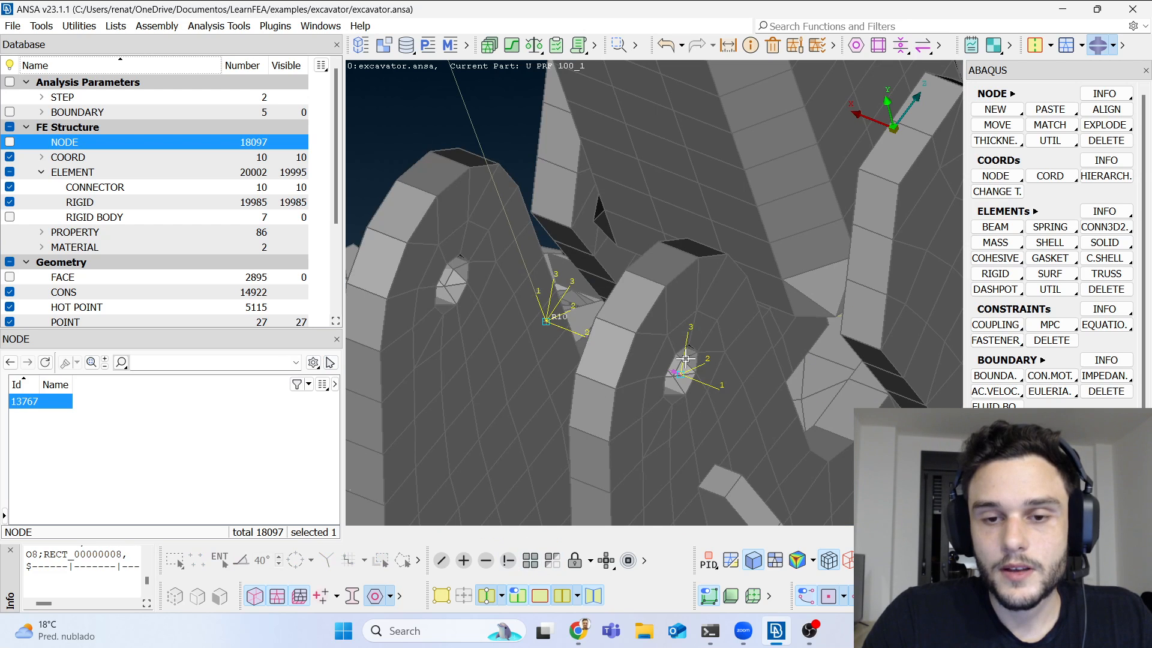
scroll(533, 326, "up", 3)
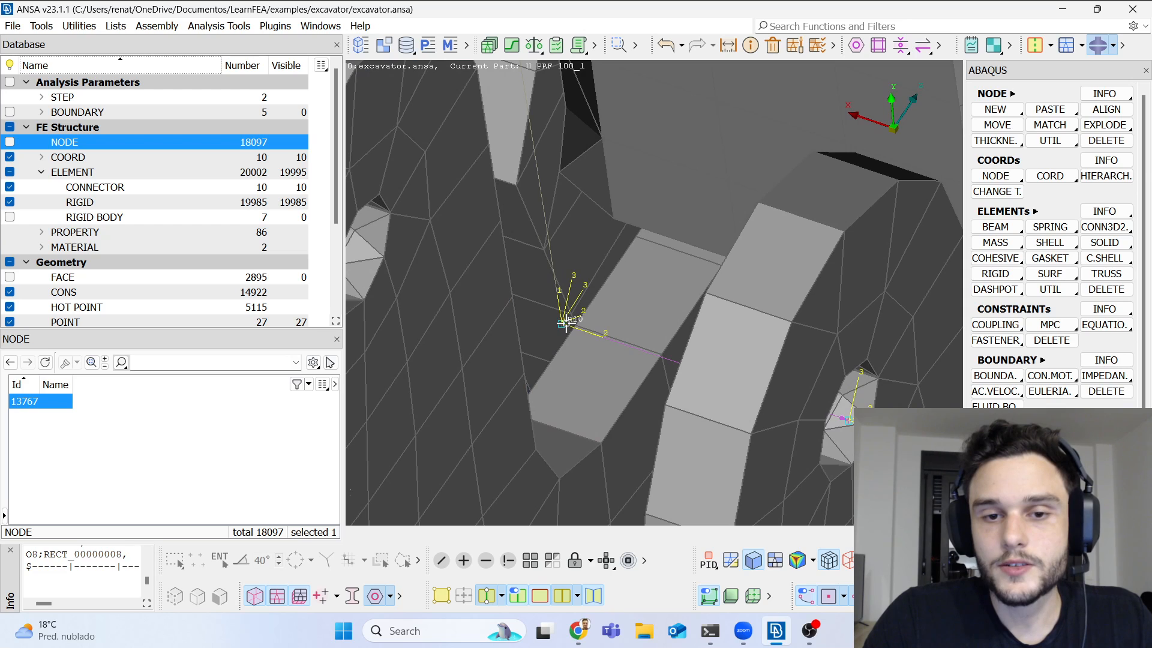
scroll(567, 324, "down", 5)
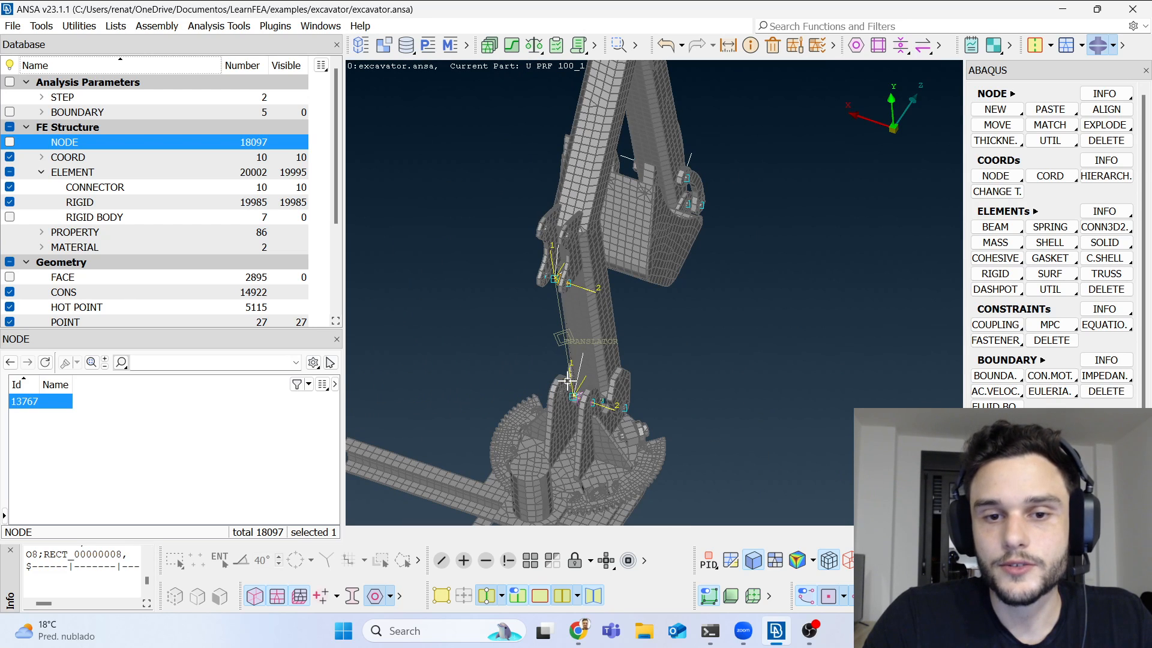
scroll(559, 278, "up", 5)
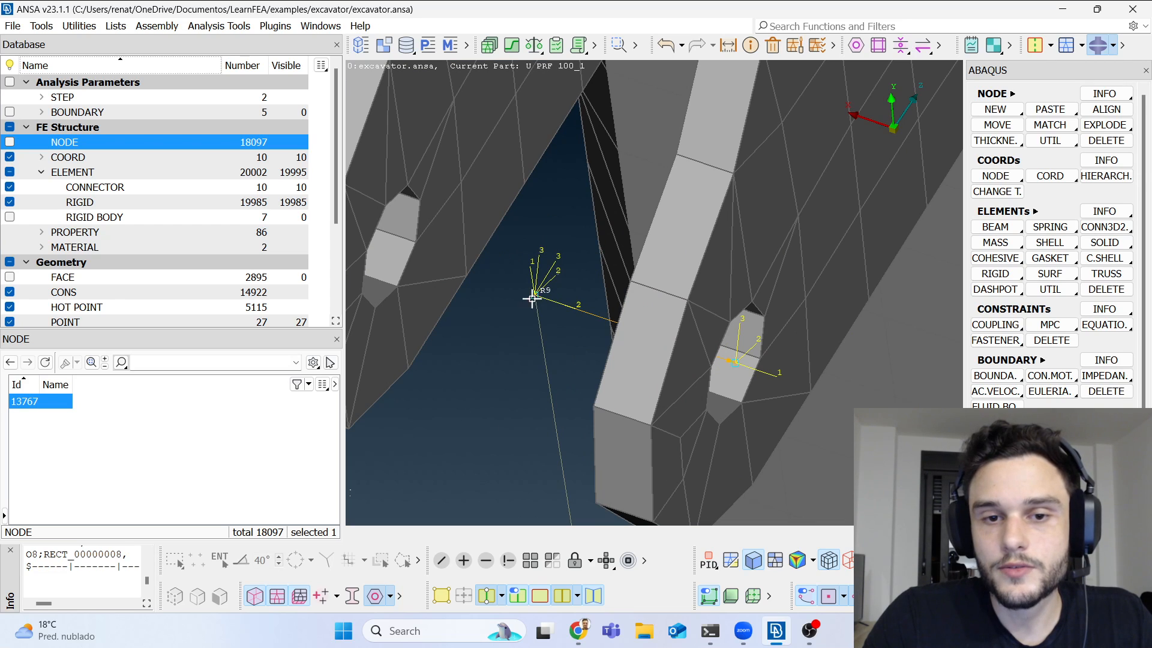
Step: Pick end nodes 13768 and 13769 at the upper lugs, and restart the selection with only node 13769 in the pin hole
double_click(131, 146)
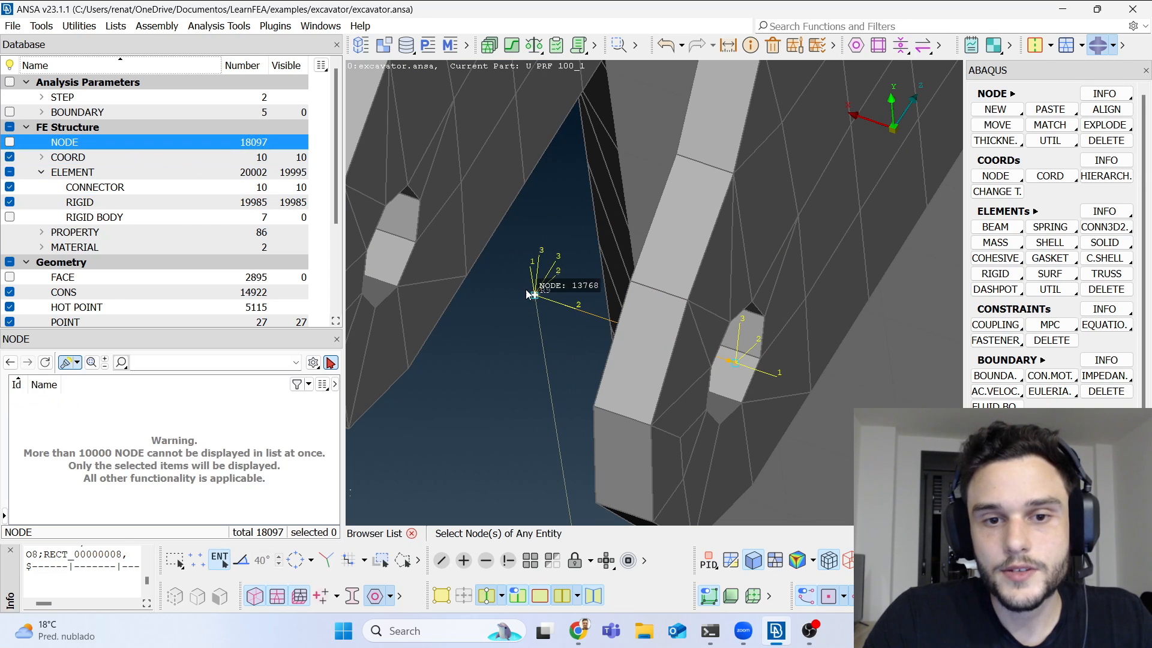
left_click(534, 297)
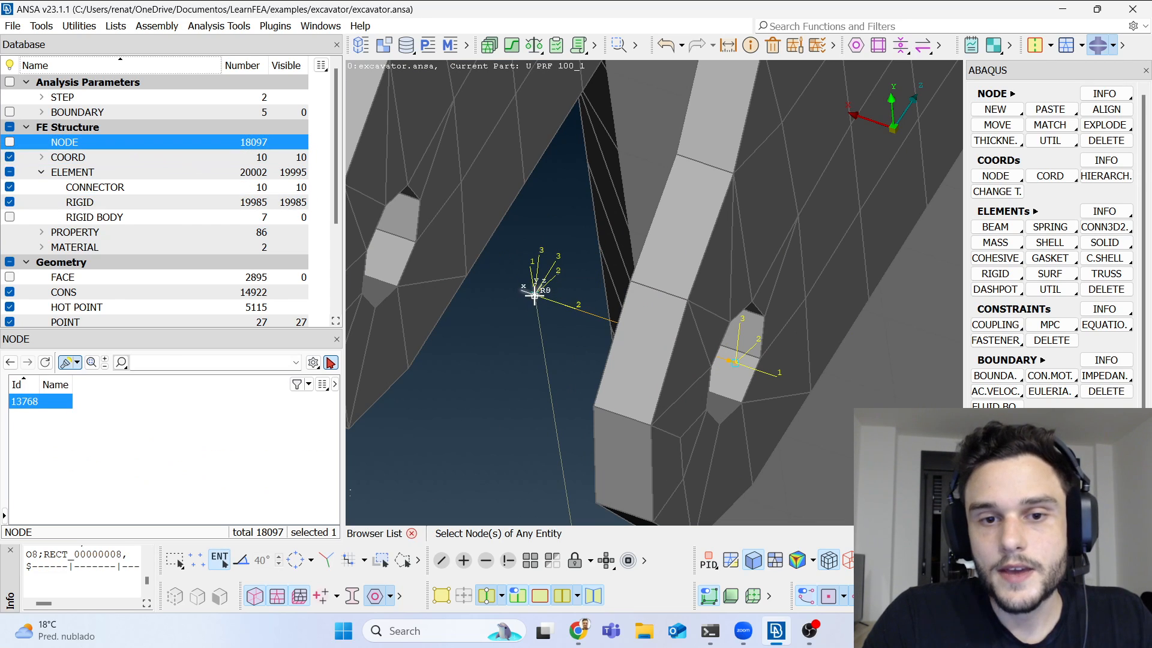
left_click(735, 364)
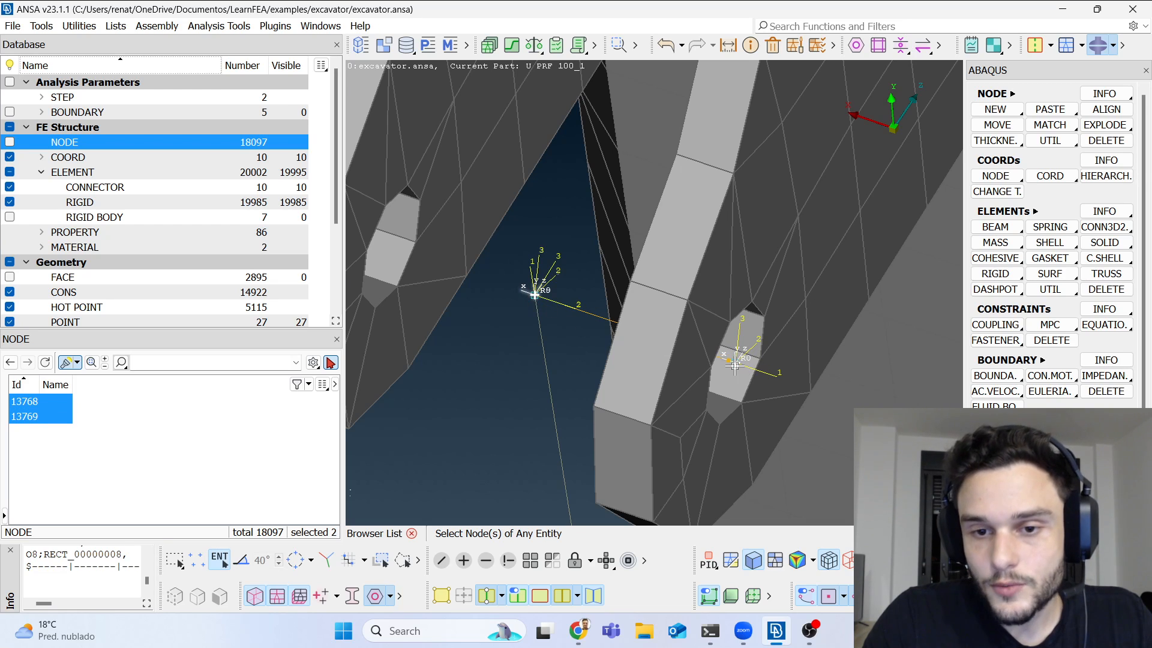
left_click(121, 406)
double_click(112, 146)
left_click(735, 370)
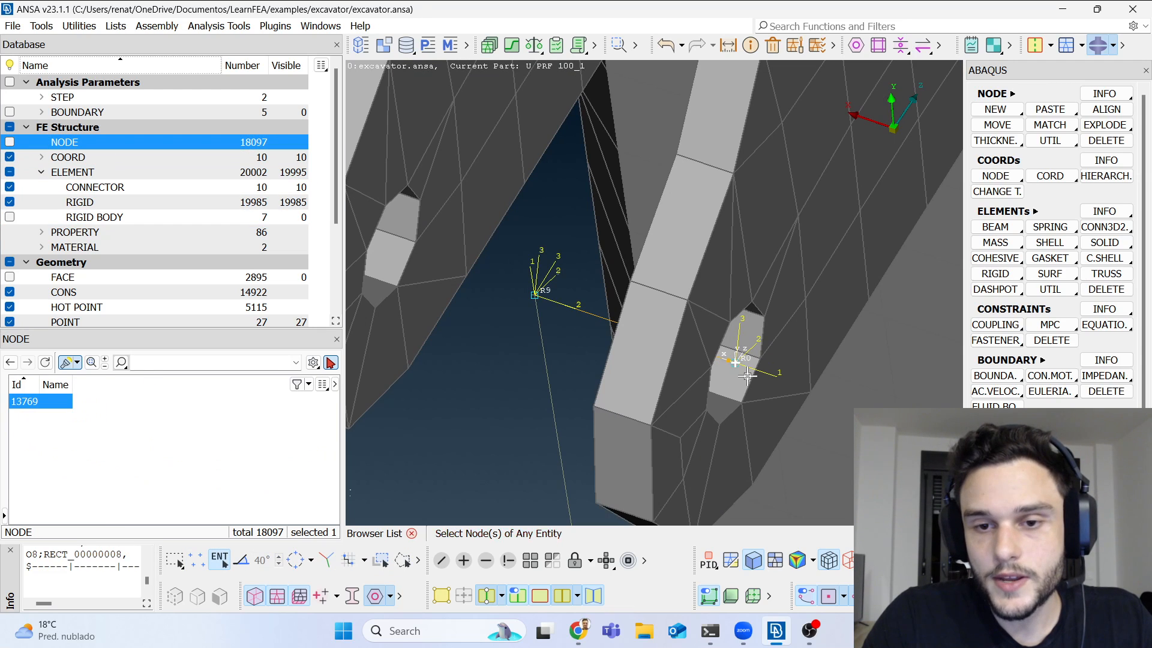
Step: End the node selection and examine the TRANSLATOR connector from the upper to the lower lugs and the axes at the upper pin hole
scroll(613, 293, "down", 3)
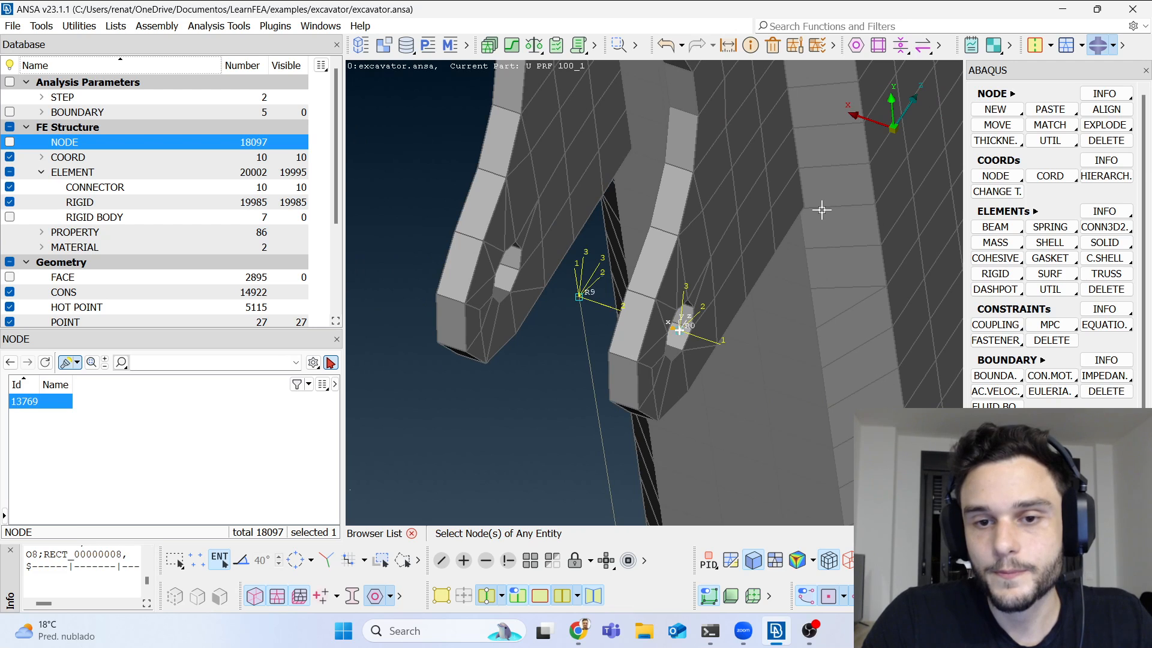
scroll(612, 198, "down", 4)
middle_click(593, 237)
left_click_drag(651, 233, 650, 208, "ctrl")
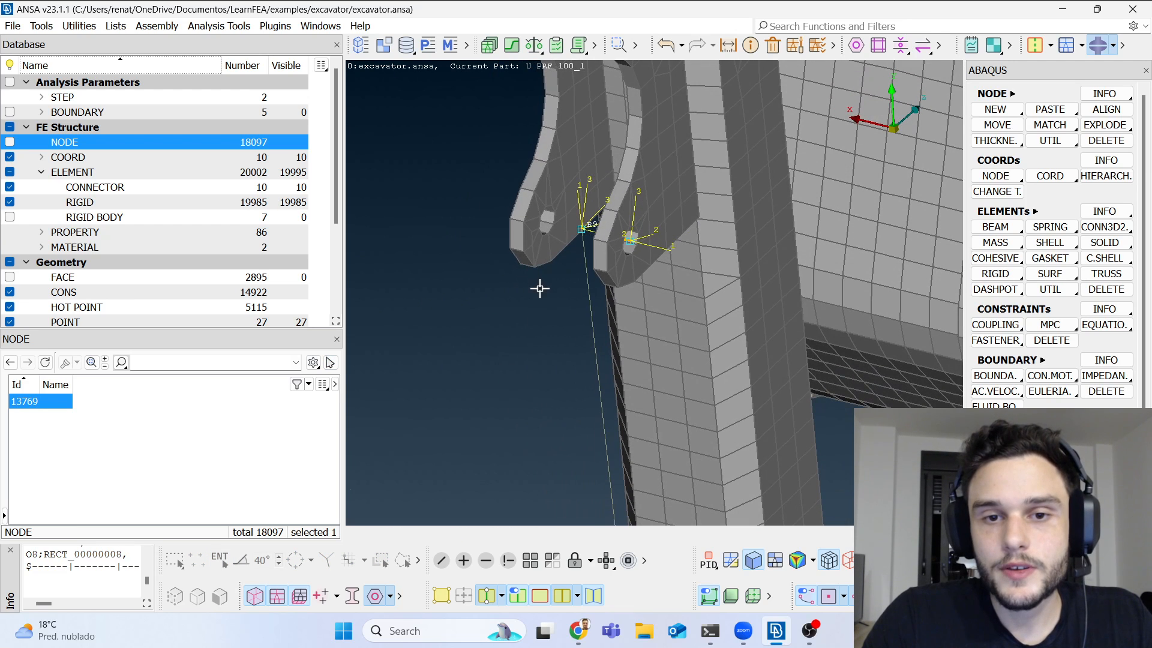
scroll(534, 270, "down", 5)
scroll(543, 414, "up", 5)
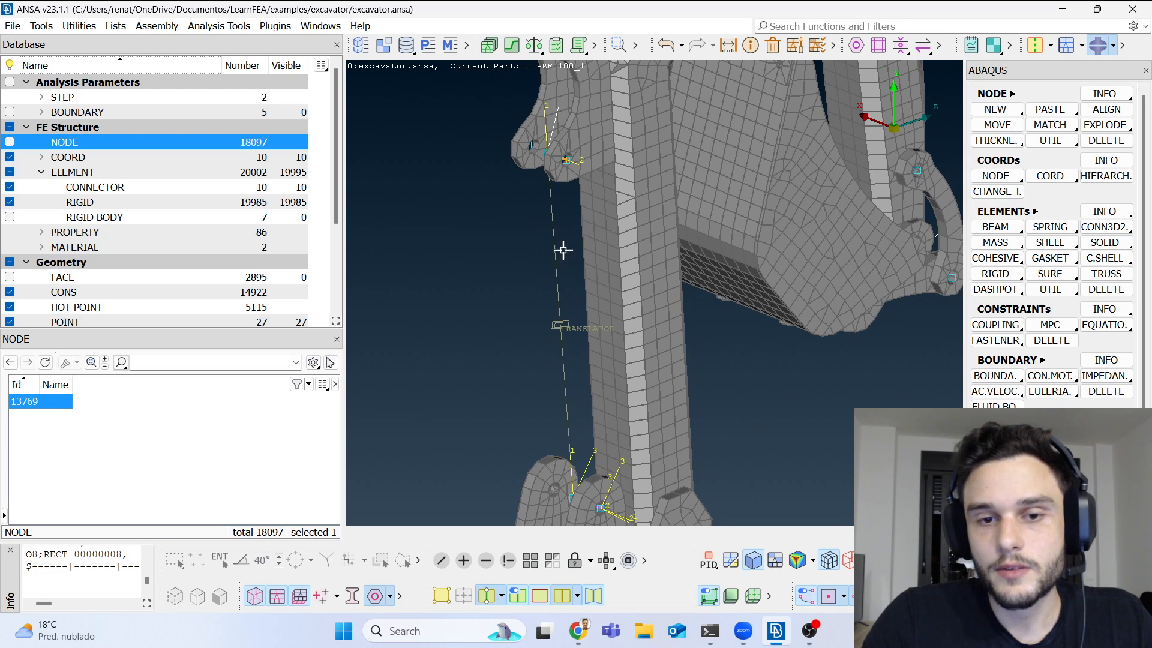
scroll(576, 502, "up", 3)
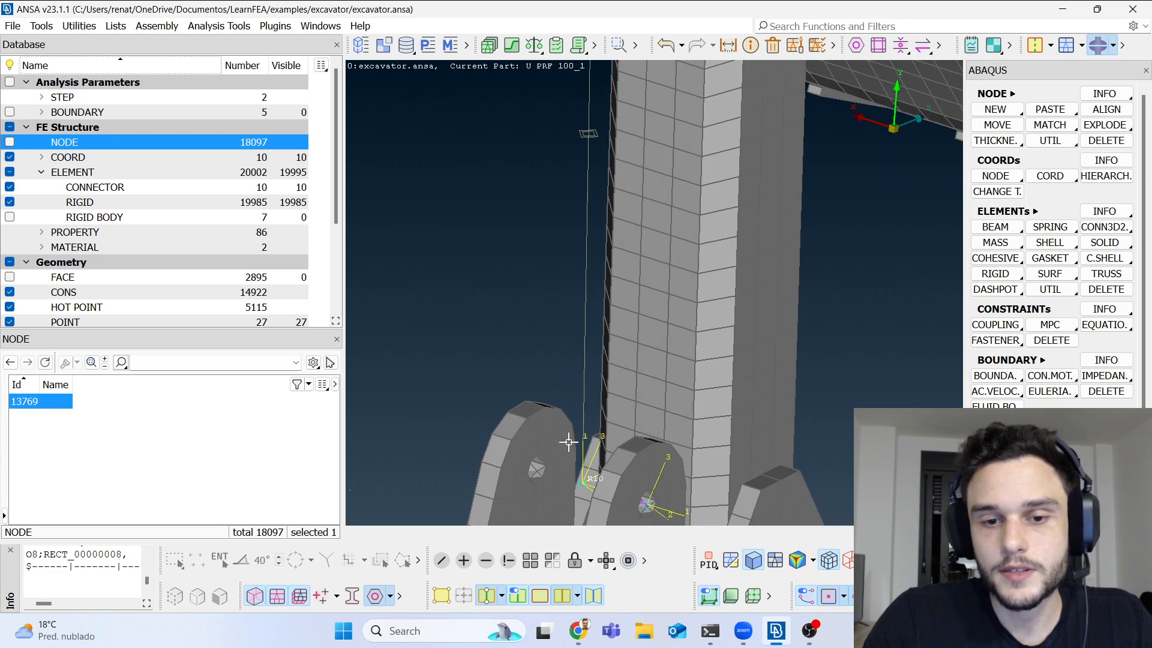
scroll(579, 448, "down", 4)
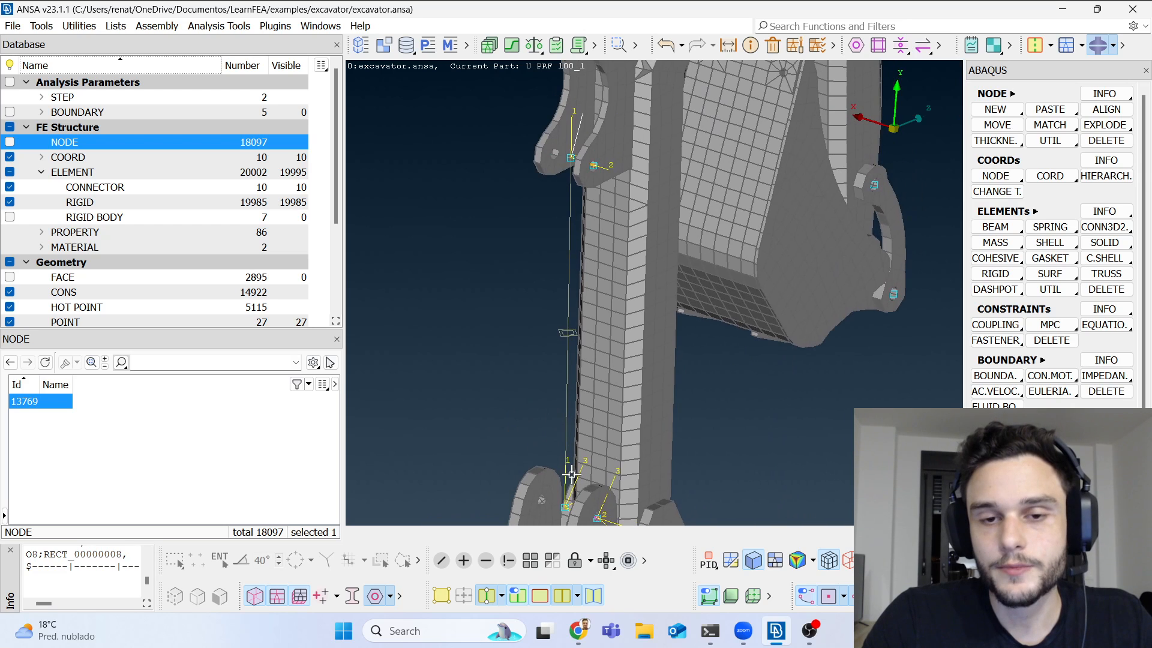
scroll(599, 254, "up", 5)
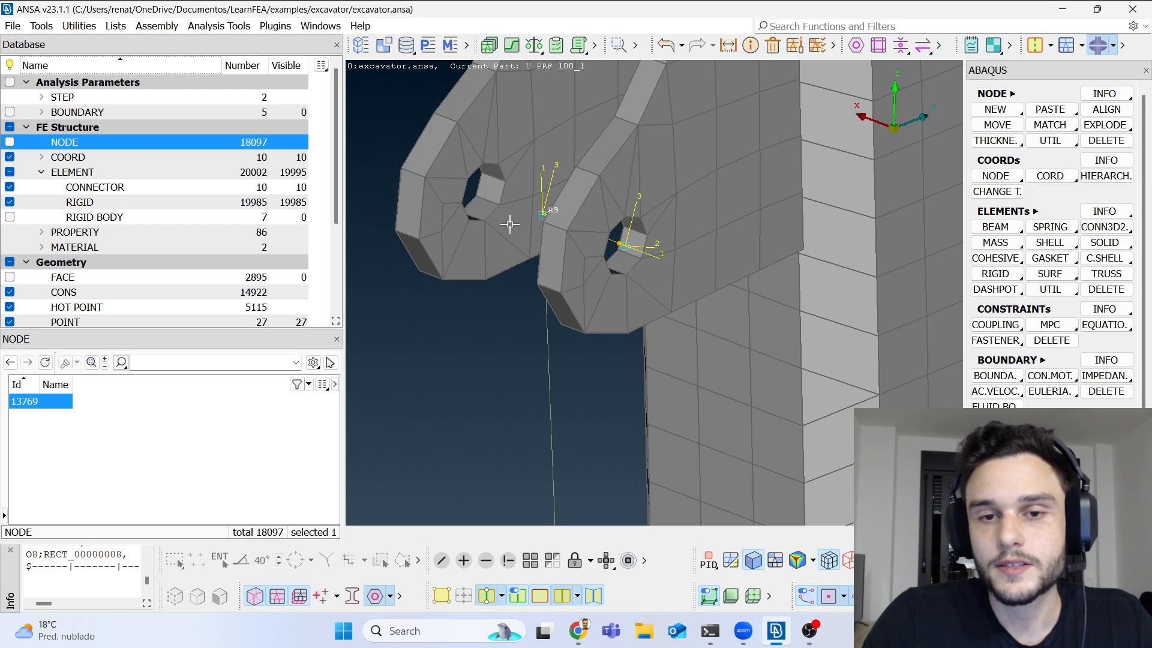
scroll(615, 239, "up", 3)
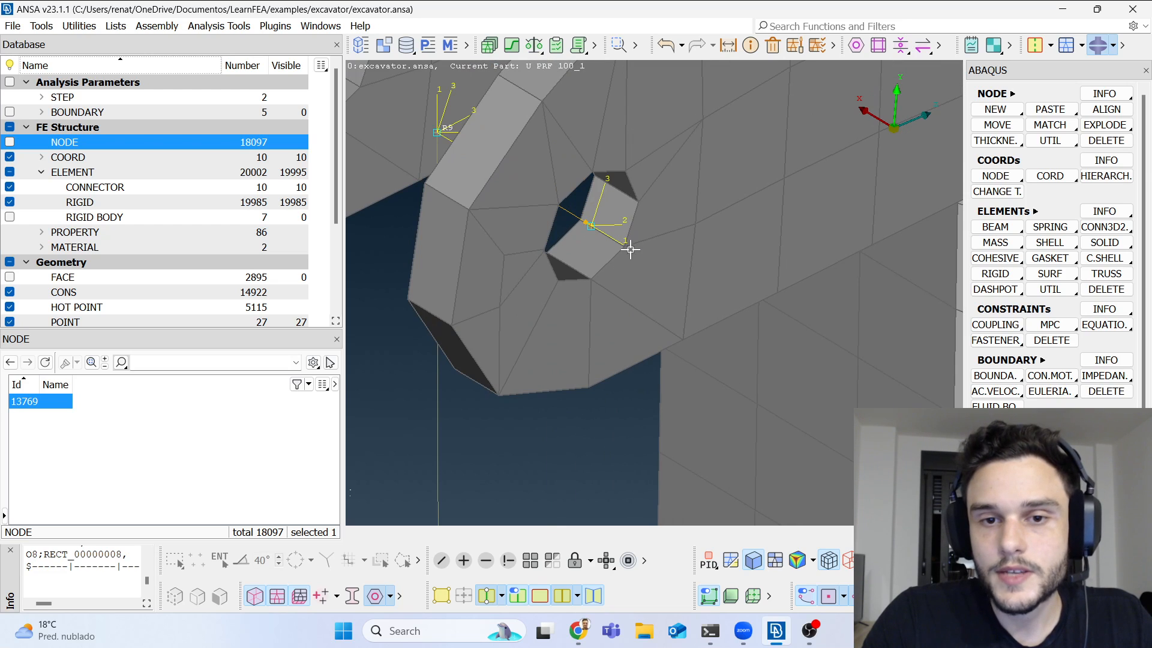
Step: Match the lower CARTESIAN–CARDAN connector's node in the pin hole to the node at R10 between the lower lugs
scroll(646, 248, "down", 10)
scroll(545, 247, "up", 8)
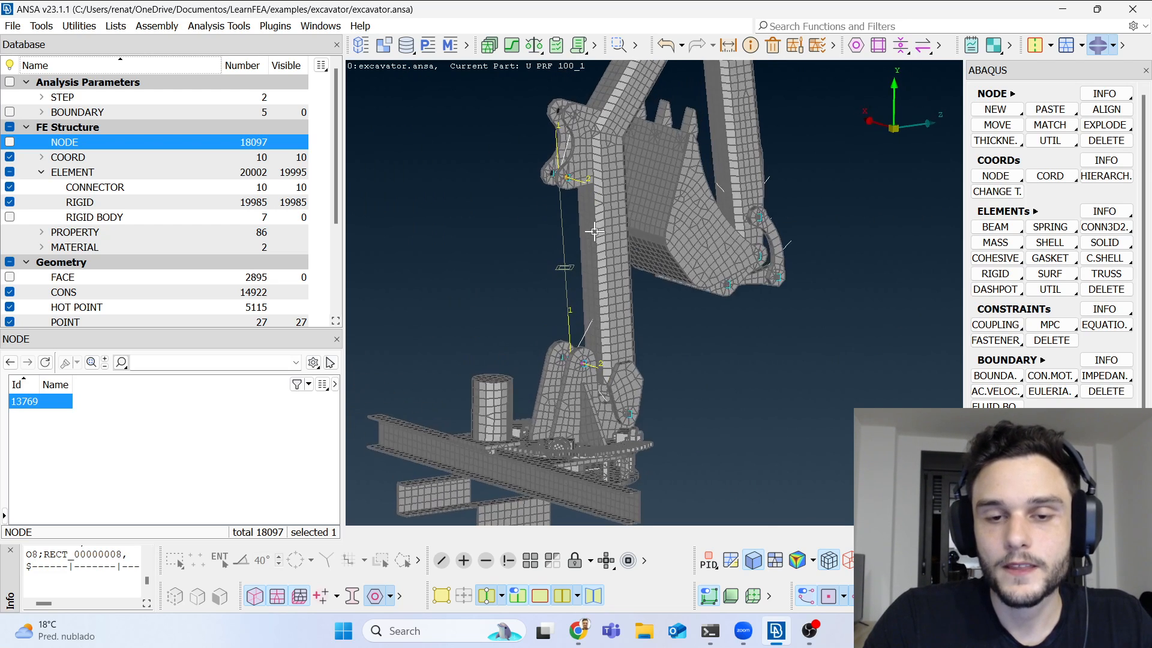
scroll(466, 148, "down", 6)
scroll(505, 408, "up", 5)
mouse_move(528, 382)
left_mouse_down("ctrl")
mouse_move(583, 422)
mouse_move(545, 414)
mouse_move(541, 390)
left_mouse_up("ctrl")
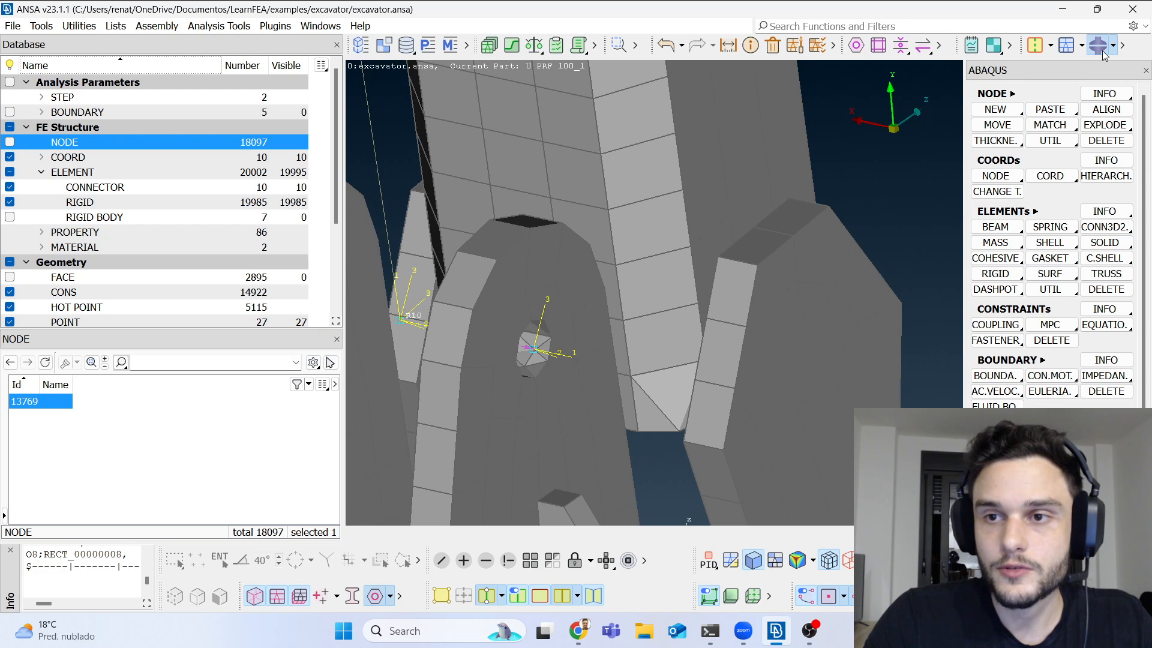
left_click(1051, 125)
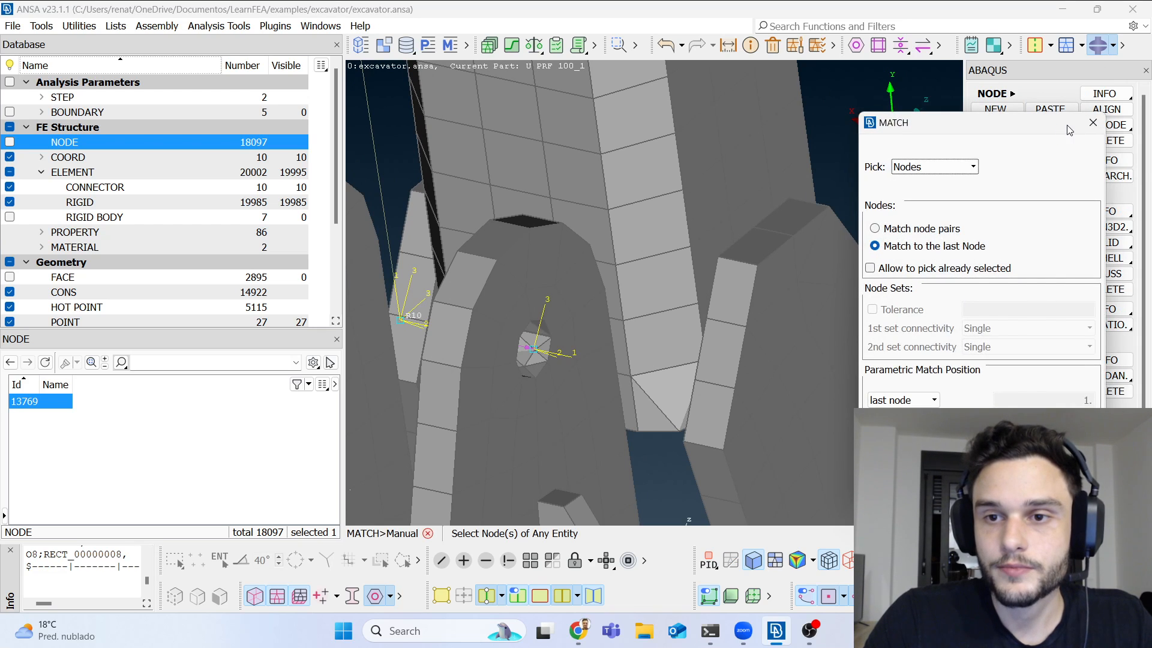
left_click(1093, 123)
right_click(1051, 125)
left_click(1061, 141)
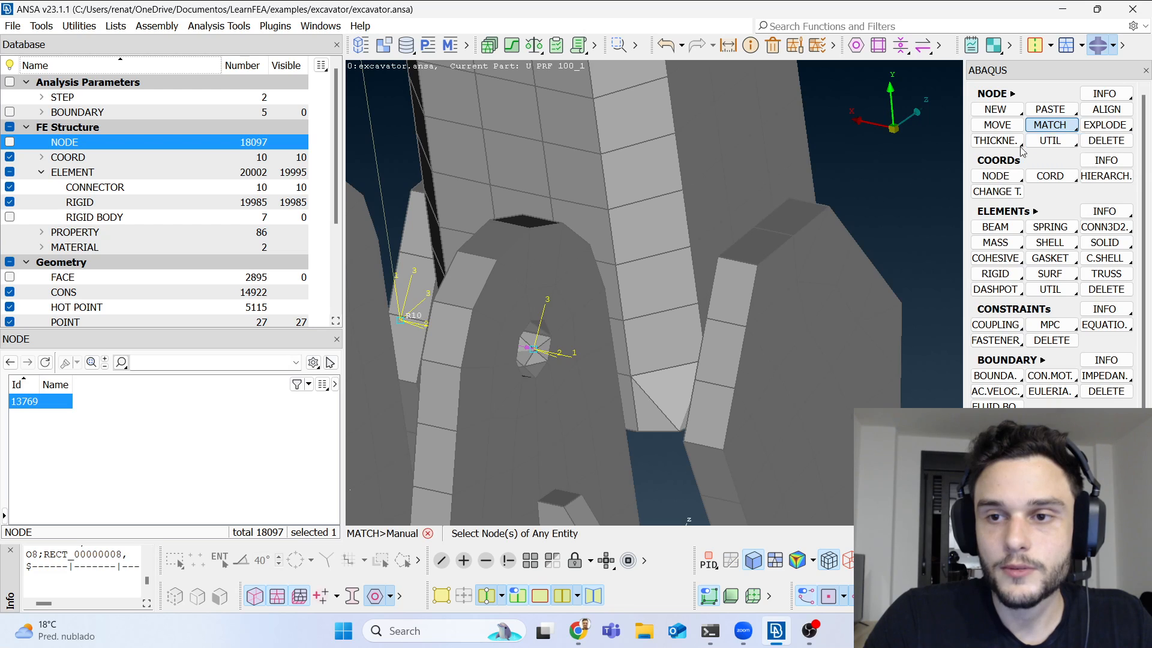
scroll(448, 379, "up", 5)
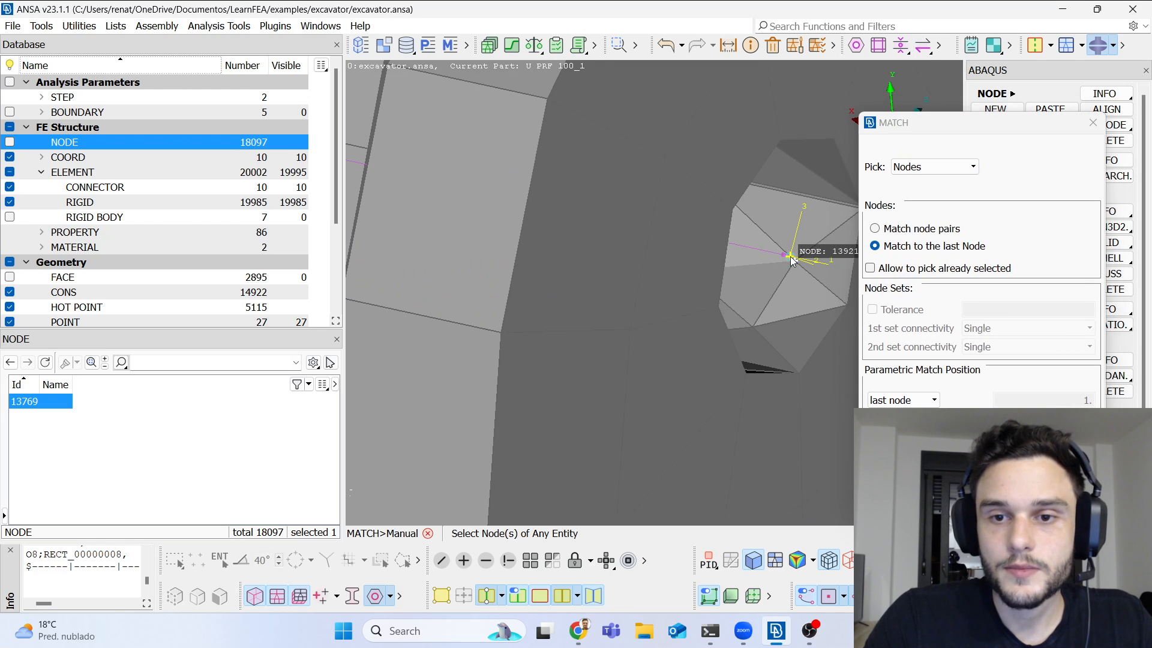
left_click(794, 262)
scroll(786, 270, "down", 5)
left_click(629, 276)
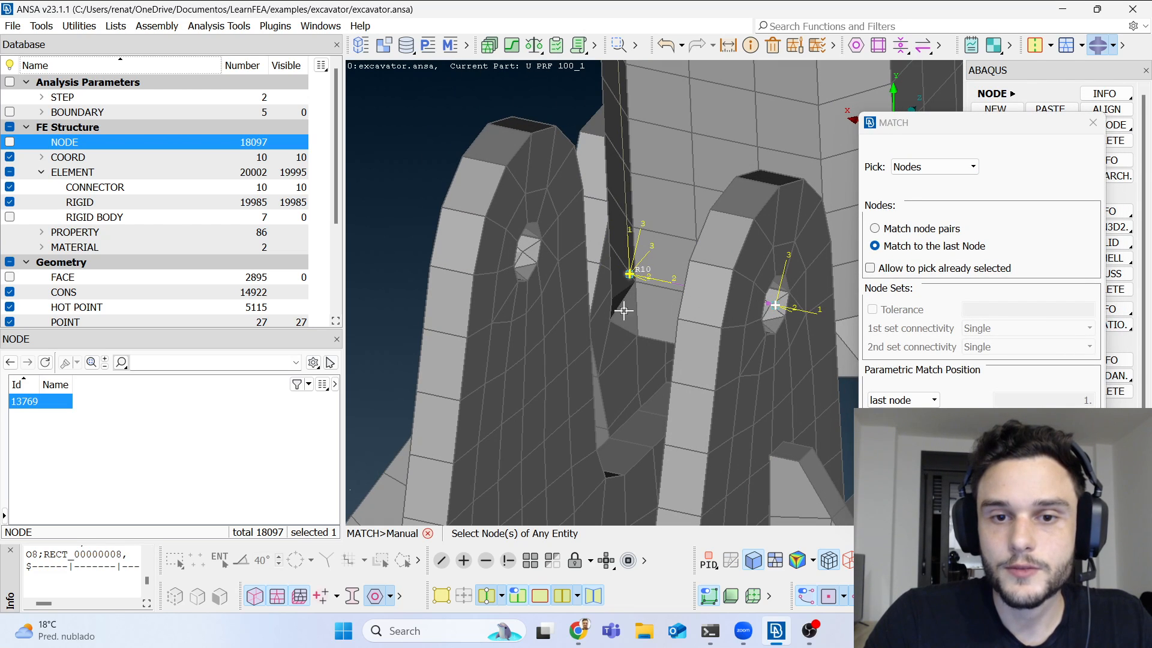
scroll(630, 273, "up", 5)
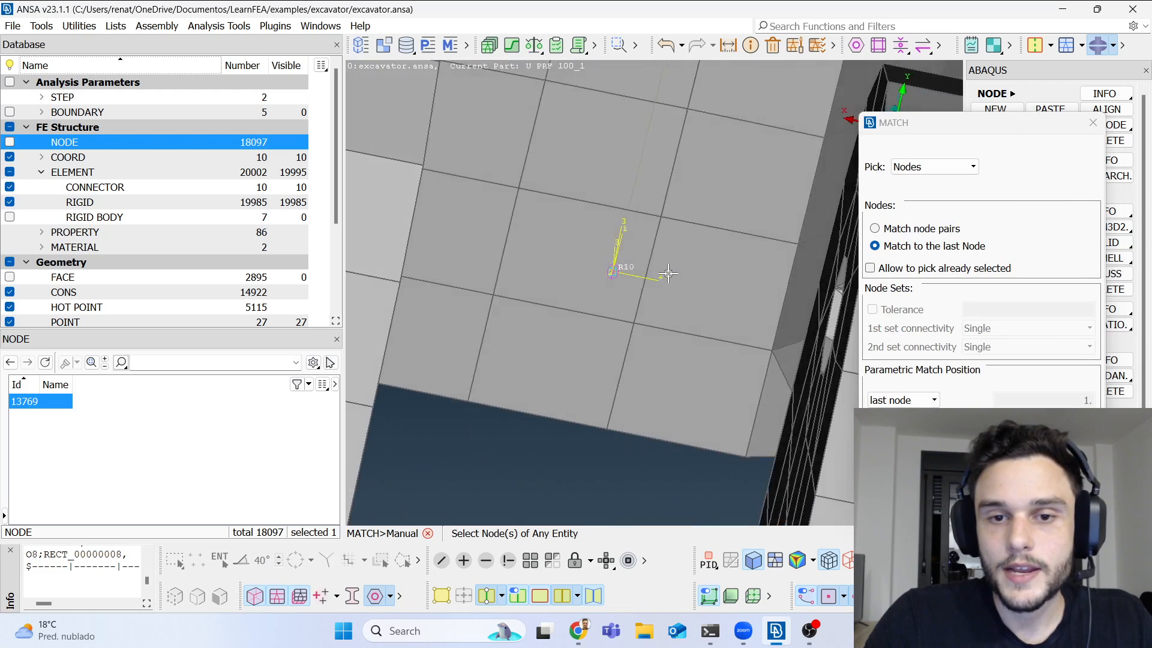
mouse_move(656, 281)
left_mouse_down("ctrl")
mouse_move(644, 301)
mouse_move(750, 273)
left_mouse_up("ctrl")
key("Escape")
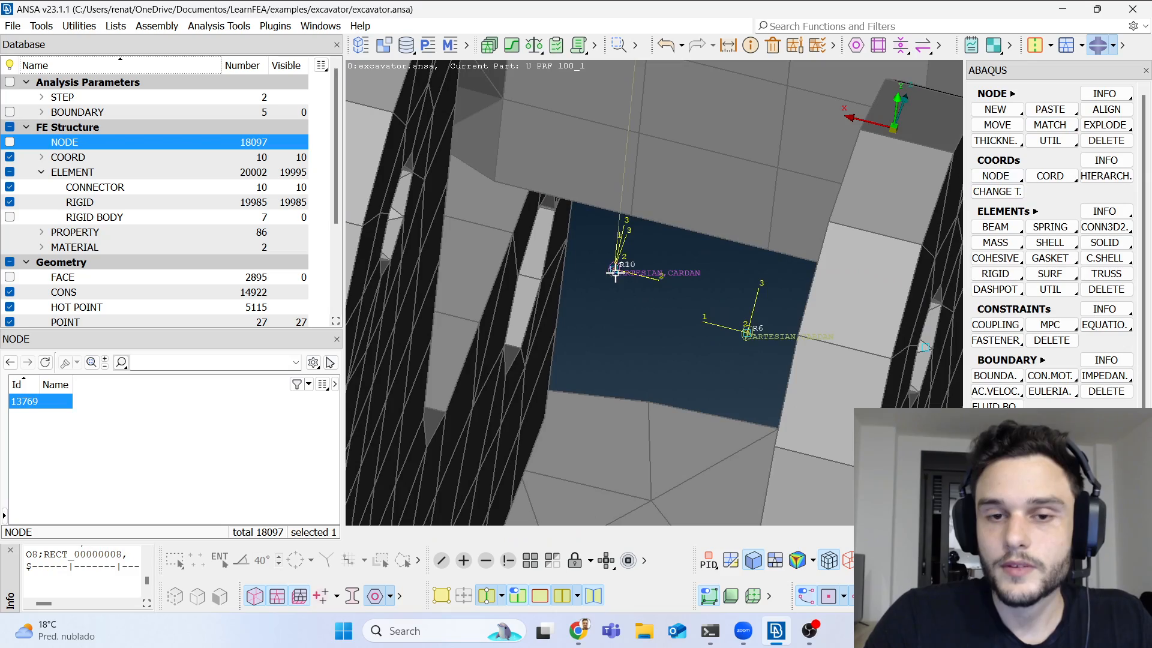
Step: Match the upper CARTESIAN–CARDAN connector's node in the pin hole to the node at R9 between the upper lugs
scroll(618, 281, "down", 3)
left_click_drag(617, 280, 633, 319, "ctrl")
scroll(645, 392, "down", 7)
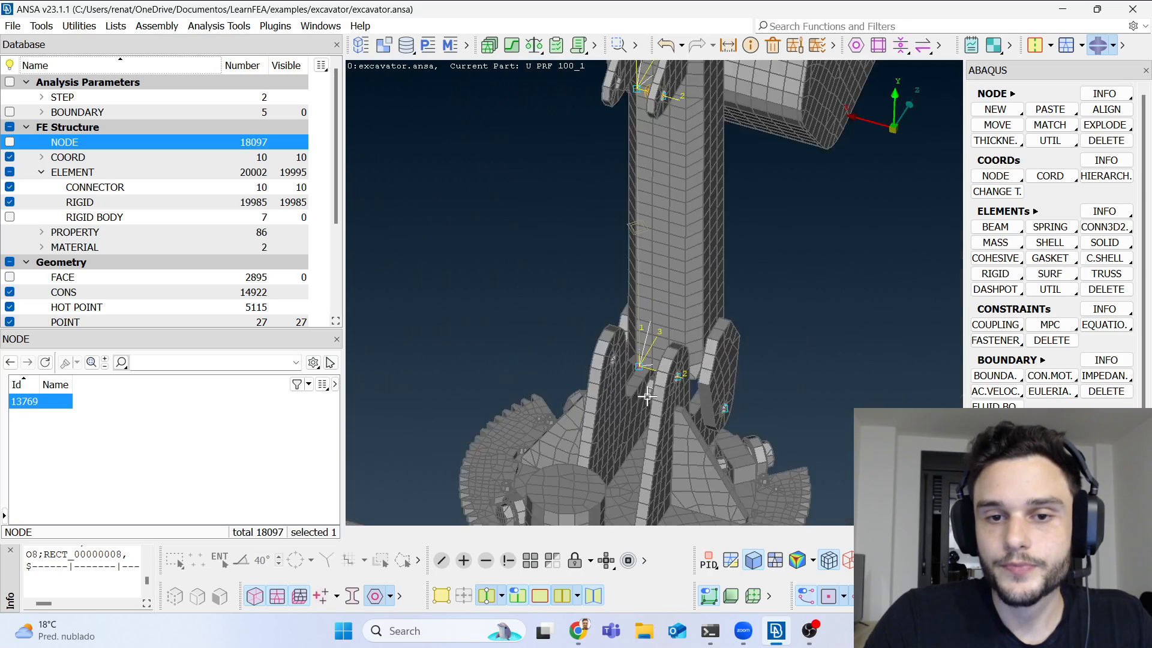
scroll(673, 230, "up", 8)
left_click_drag(570, 241, 605, 257, "ctrl")
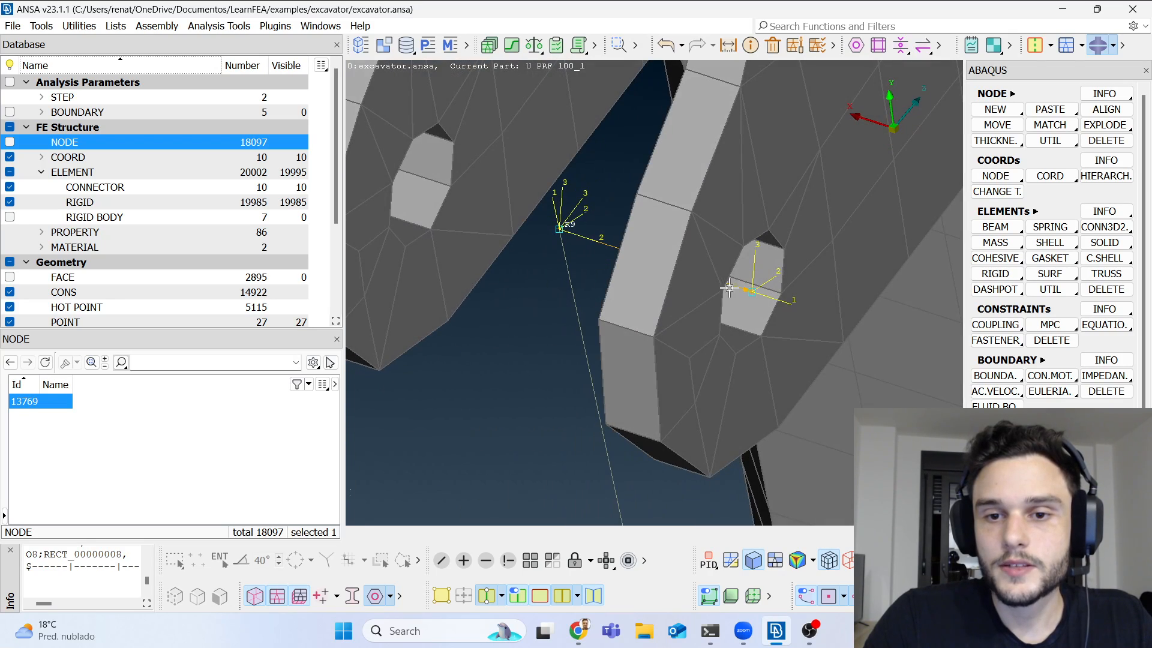
left_click(1050, 125)
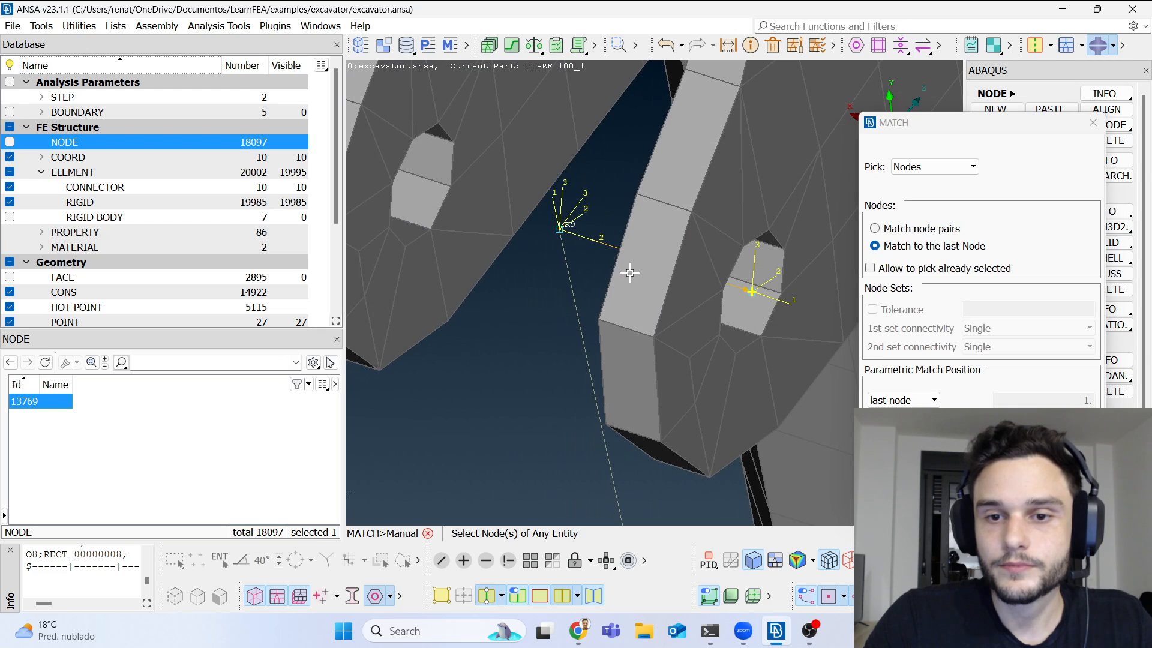
left_click(568, 232)
middle_click(568, 233)
middle_click(600, 183)
scroll(538, 191, "down", 7)
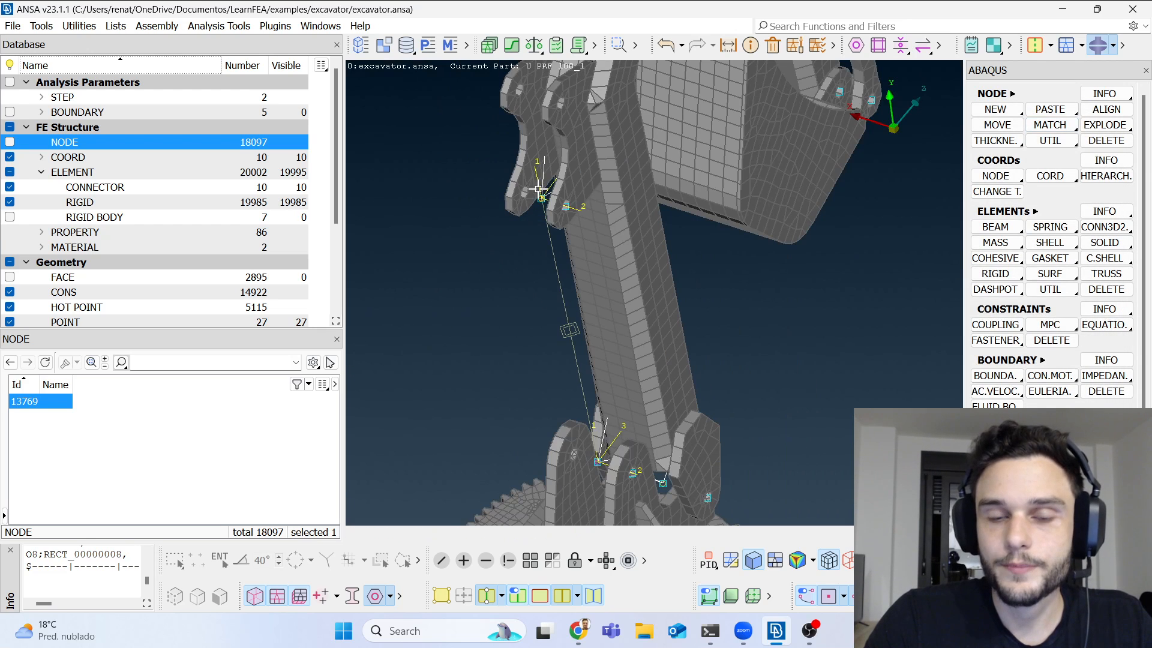
Step: Save the excavator.ansa database
scroll(538, 193, "down", 3)
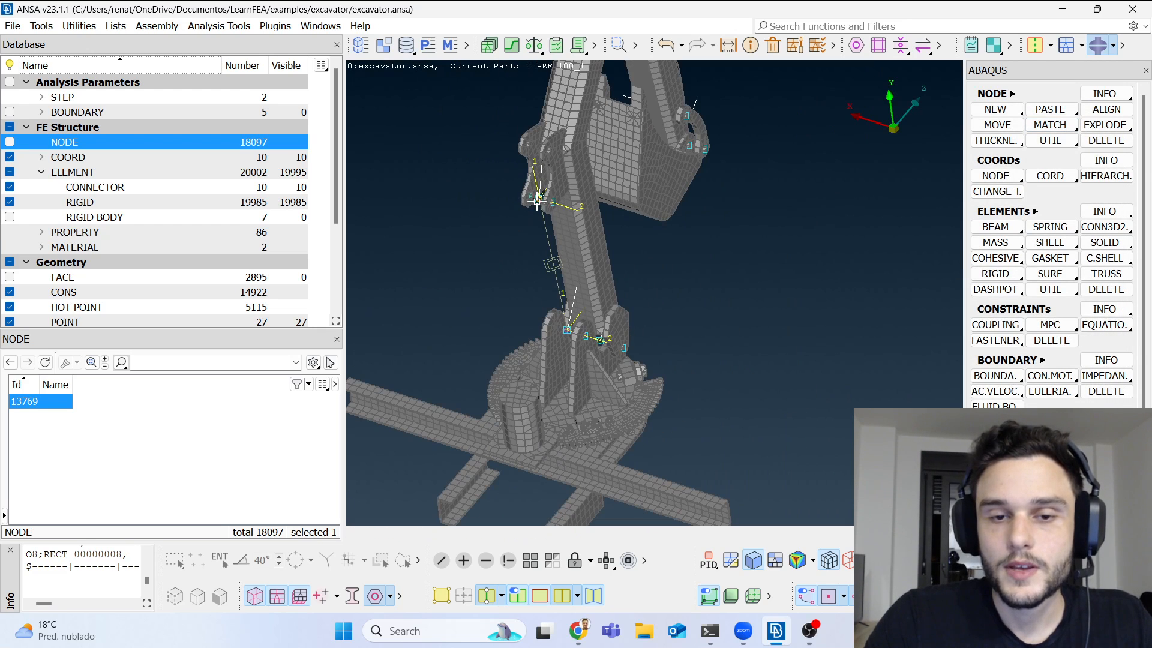
left_click(13, 26)
left_click(33, 174)
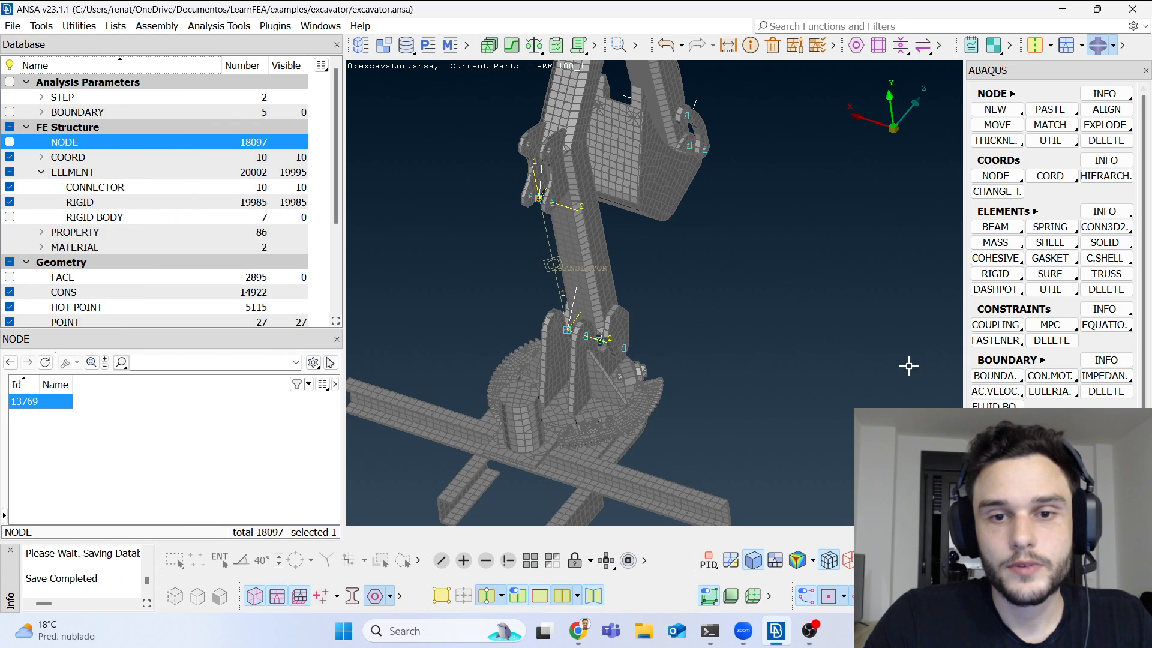
Step: Create a point at the circle centre of the first pin hole in the upper pair of lug holes above the TRANSLATOR connector
left_click_drag(591, 295, 571, 169, "ctrl")
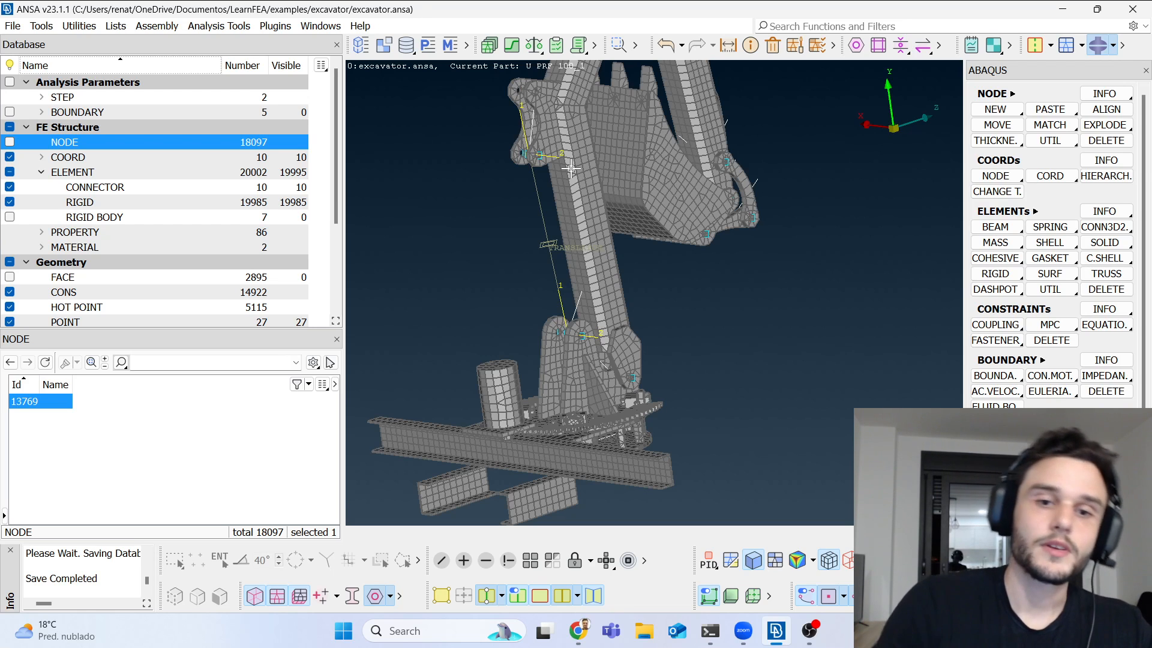
middle_click_drag(564, 208, 487, 303, "ctrl")
left_click_drag(487, 303, 668, 432, "ctrl")
left_click_drag(637, 315, 501, 351, "ctrl")
left_click_drag(771, 404, 702, 218, "ctrl")
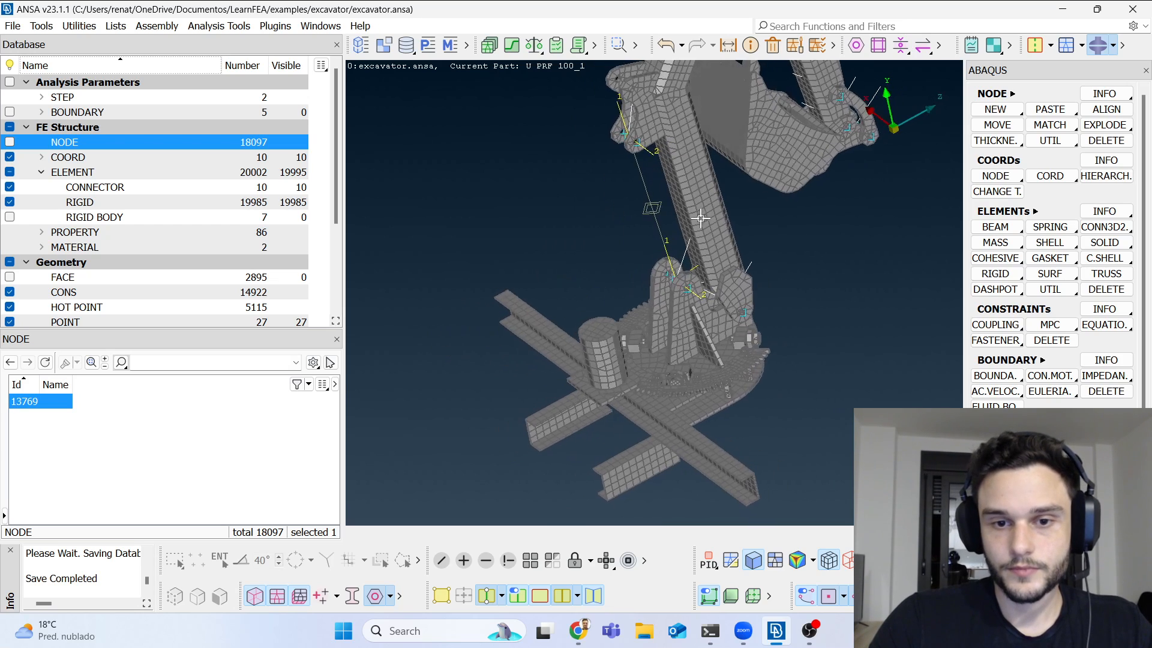
scroll(702, 218, "up", 10)
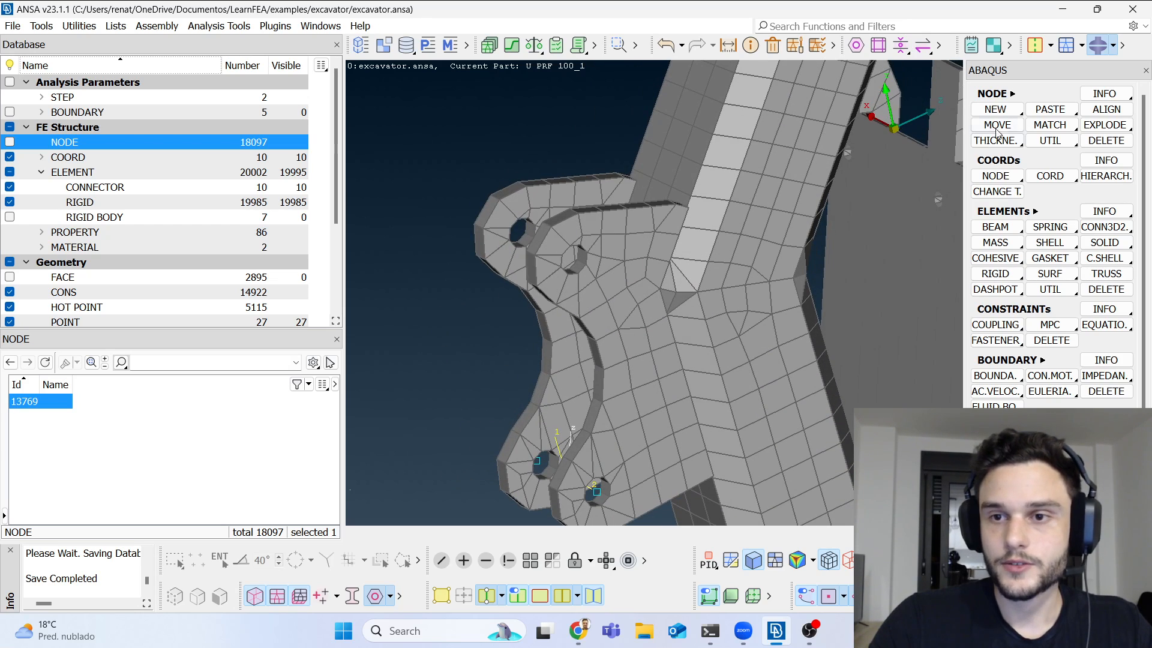
left_click(1050, 46)
left_click(1068, 73)
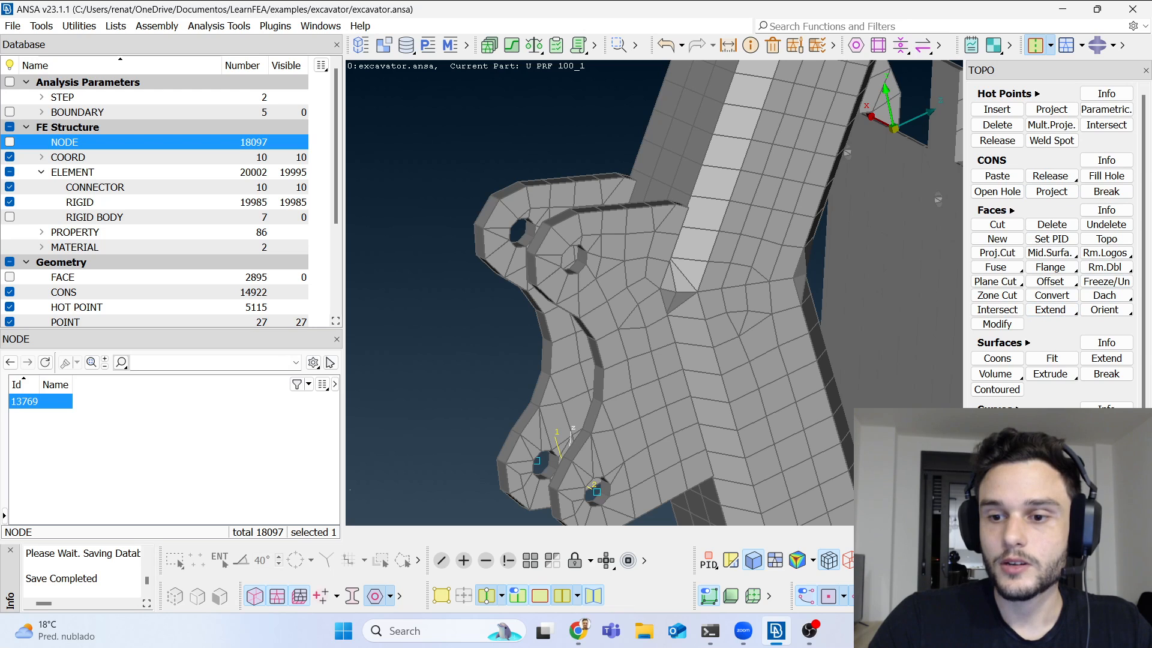
left_click(1051, 515)
scroll(567, 269, "up", 5)
left_click_drag(582, 258, 641, 301, "ctrl")
left_click(648, 281)
middle_click(589, 222)
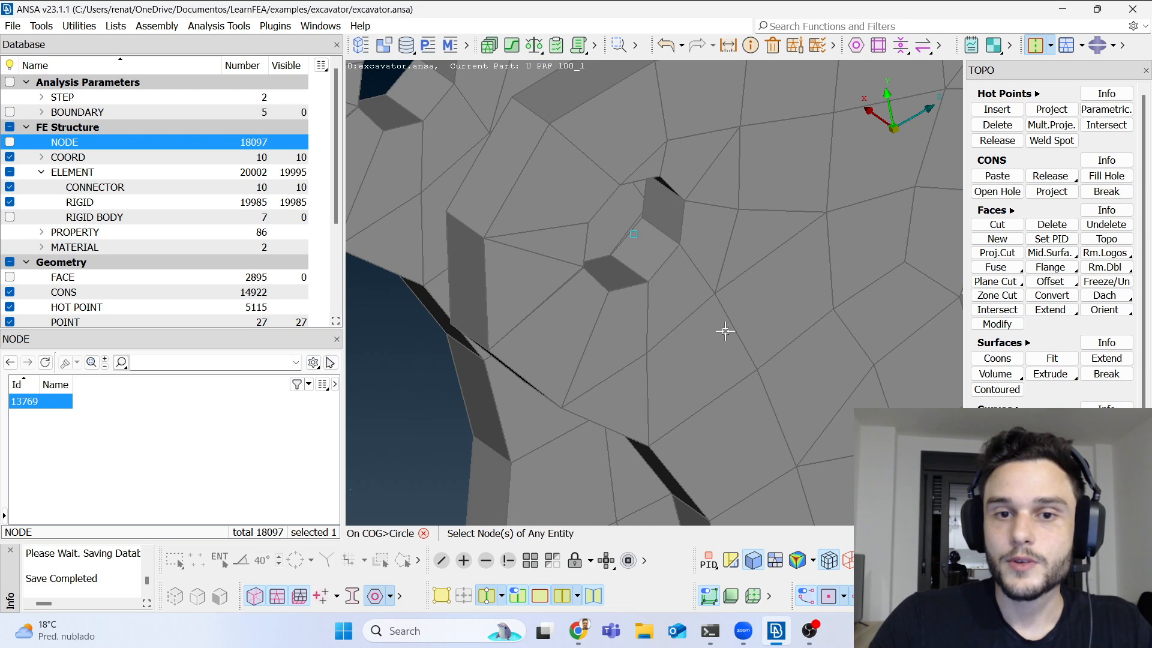
Step: Create a centre point in the opposite lug's pin hole and another point midway between the two hole centres
scroll(648, 270, "down", 6)
left_click_drag(579, 214, 660, 258, "ctrl")
scroll(587, 232, "up", 5)
left_click_drag(577, 191, 529, 210, "ctrl")
left_click(548, 211)
middle_click(562, 319)
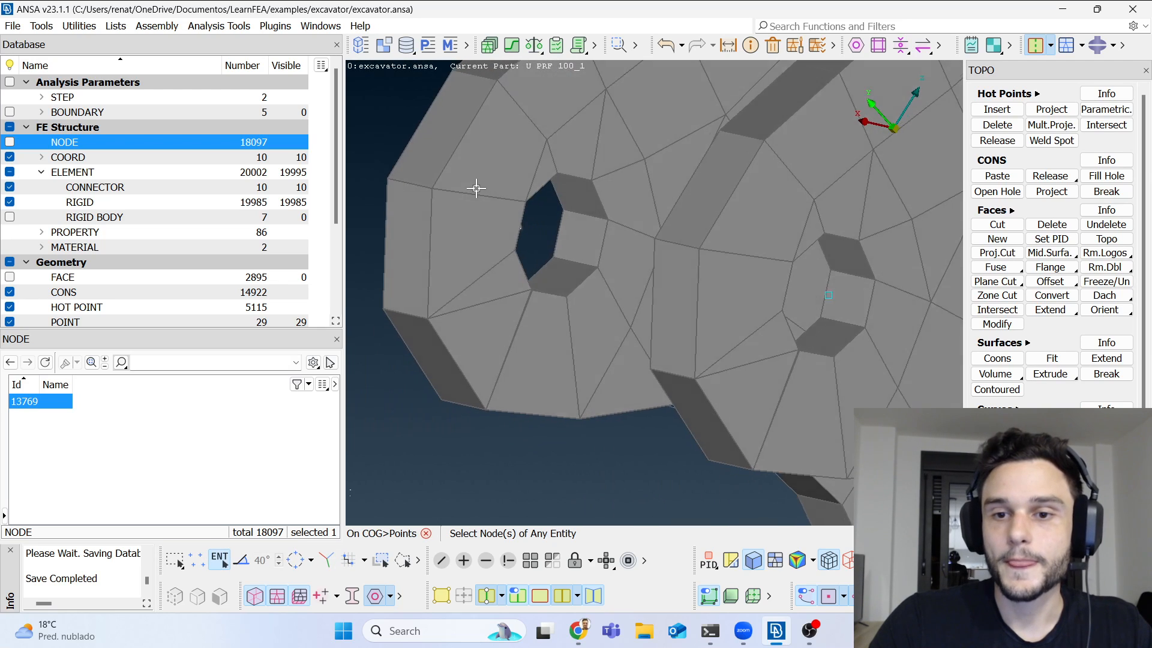
middle_click(786, 292)
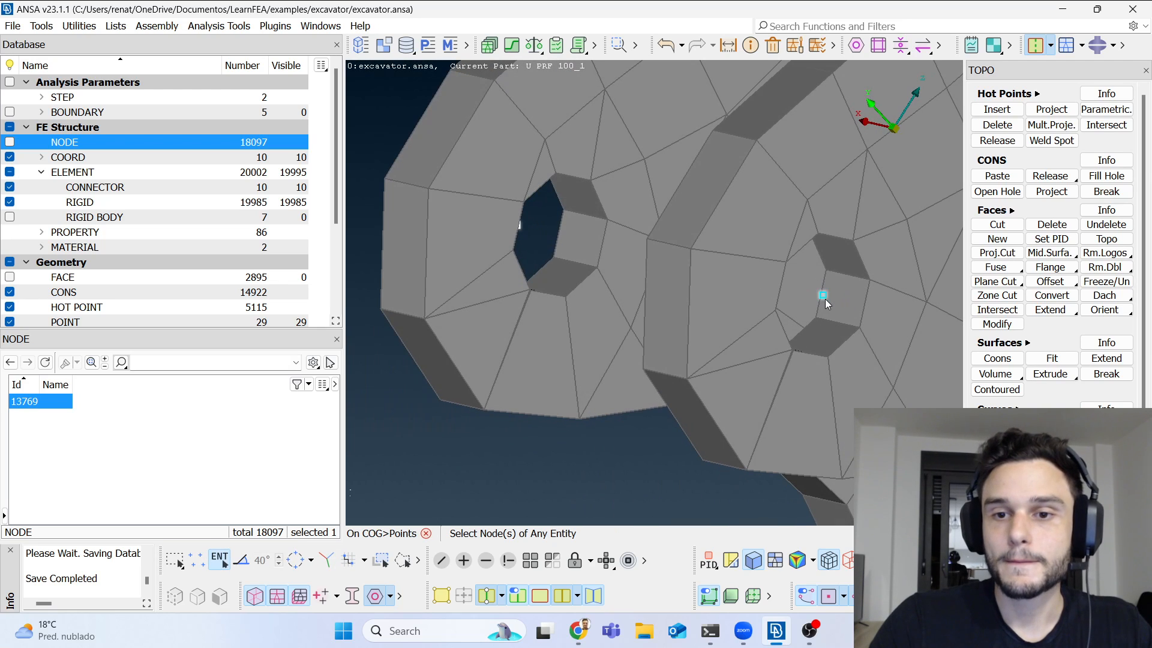
left_click_drag(786, 292, 930, 260, "ctrl")
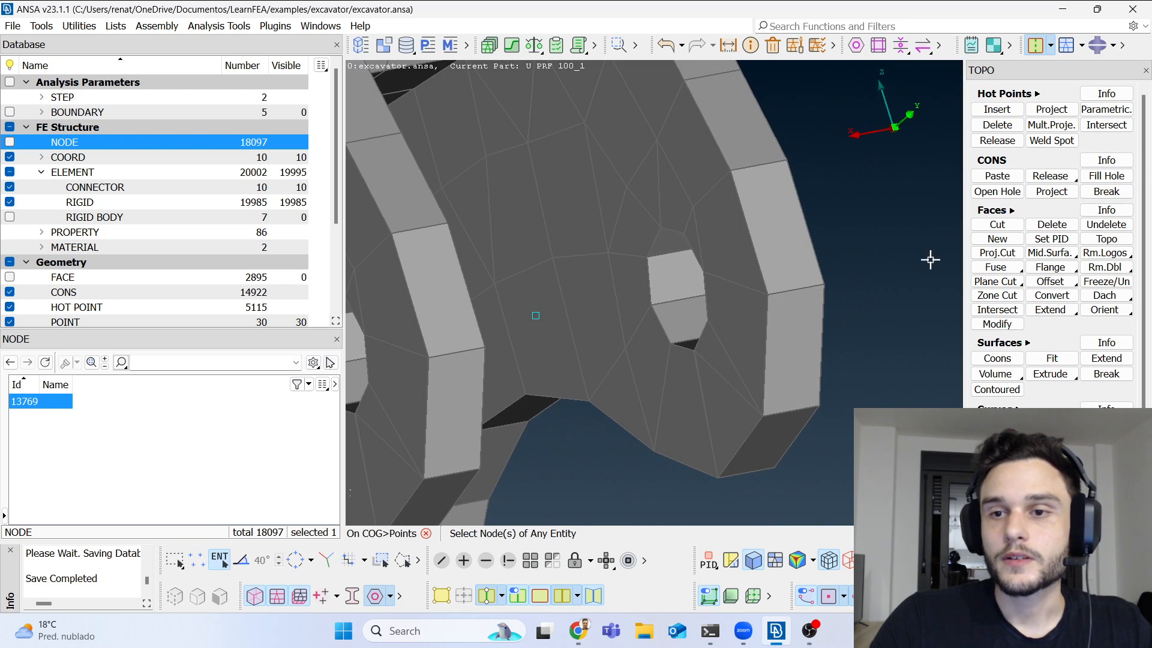
Step: Define a rectangular coordinate system with its origin at the midpoint between the lugs, using the far pin hole's centre as second point
left_click(1097, 45)
left_click(1056, 177)
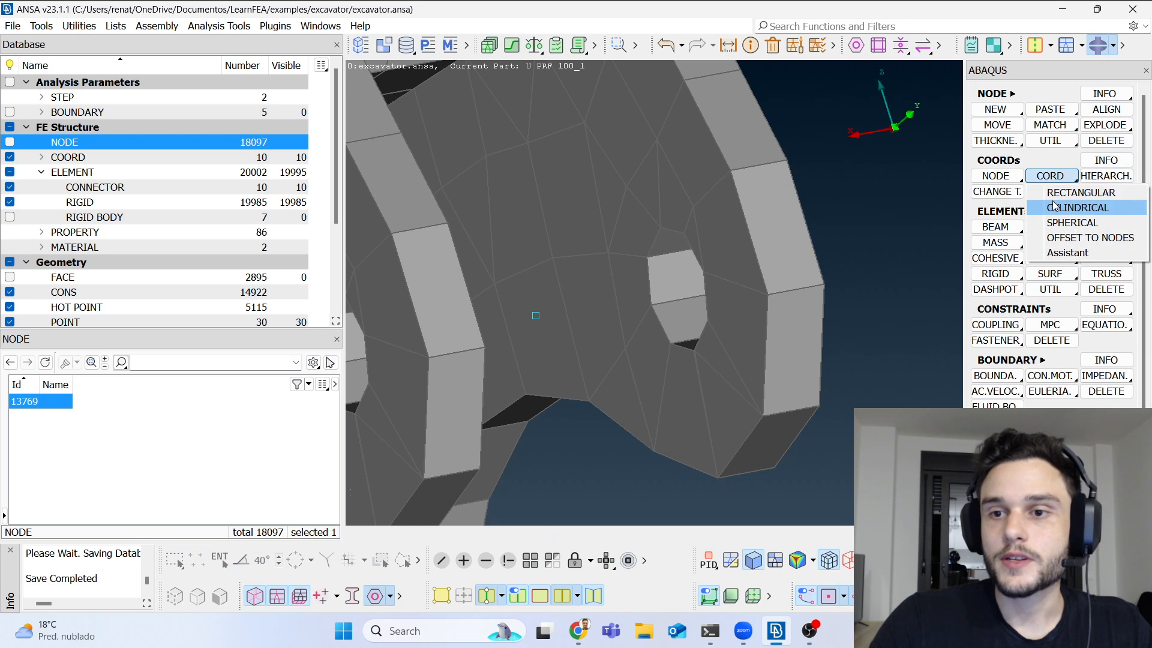
left_click(1054, 194)
left_click_drag(531, 330, 648, 335, "ctrl")
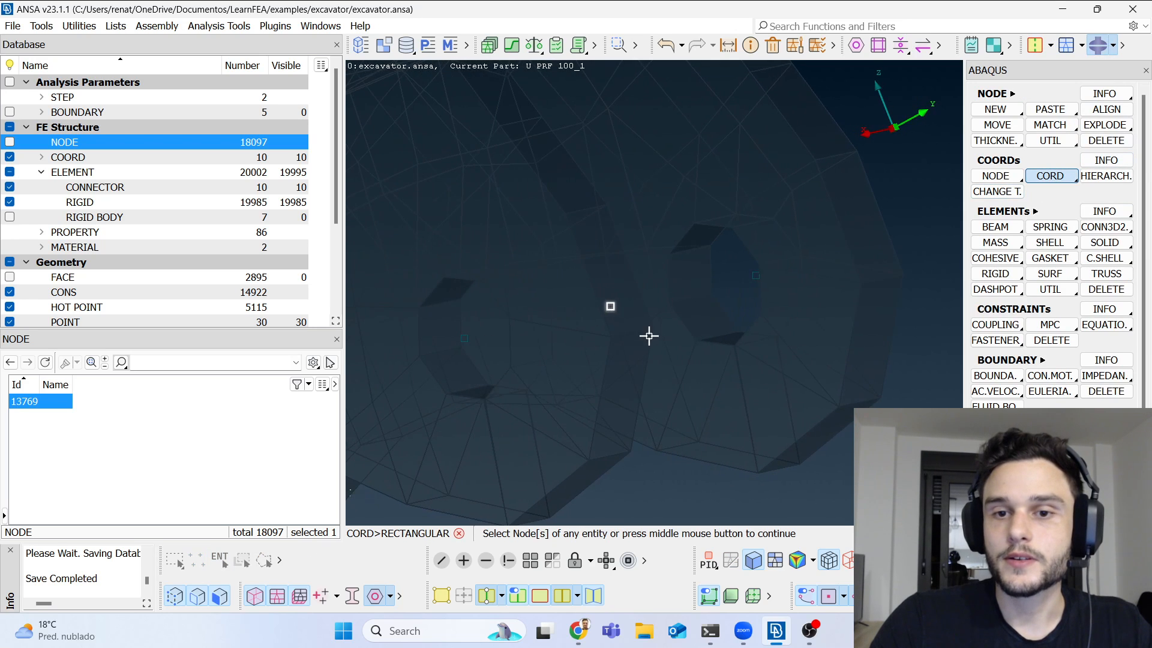
left_click(749, 275)
middle_click(747, 275)
Step: Apply a rotation of -90 to the new coordinate system and finish its definition
left_click(223, 314)
left_click(198, 360)
left_click(295, 324)
type("-90")
left_click(188, 497)
key("Escape")
scroll(720, 362, "down", 4)
mouse_move(693, 330)
left_mouse_down("ctrl")
mouse_move(636, 294)
mouse_move(691, 327)
mouse_move(701, 319)
left_mouse_up("ctrl")
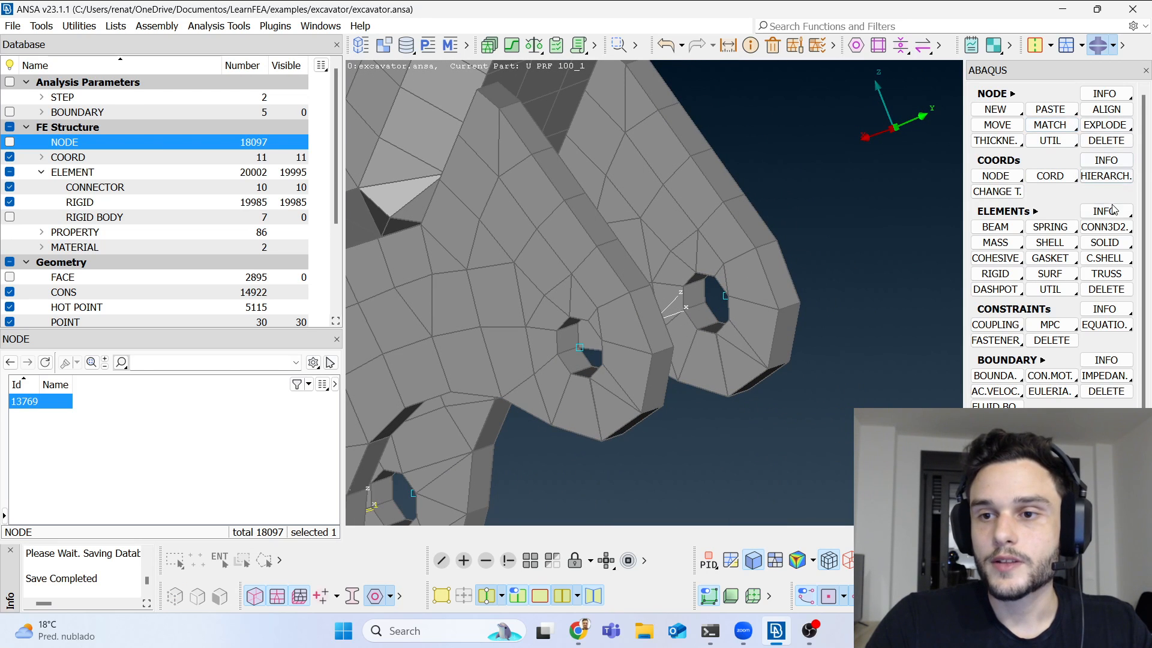
Step: Create a two-node CONN3D2 connector from the midpoint between the lugs to the far pin hole's centre
right_click(1104, 227)
left_click(1093, 242)
scroll(712, 300, "up", 5)
mouse_move(687, 363)
left_mouse_down("ctrl")
mouse_move(612, 432)
mouse_move(611, 404)
mouse_move(685, 375)
left_mouse_up("ctrl")
left_click(516, 442)
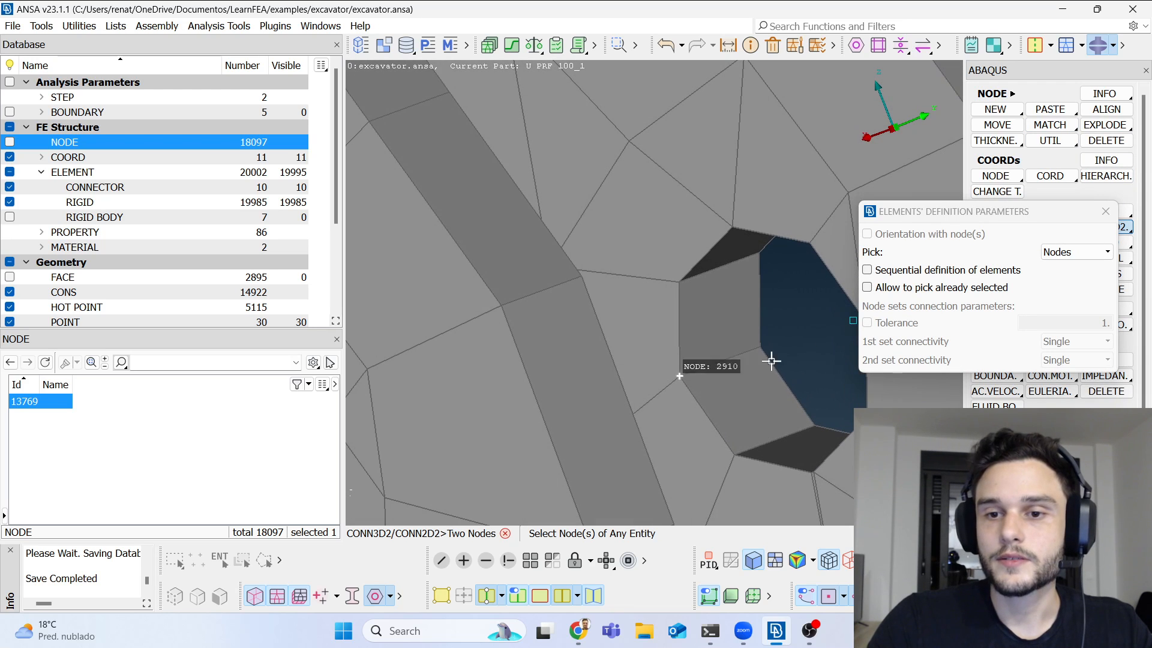
left_click(845, 320)
middle_click(634, 311)
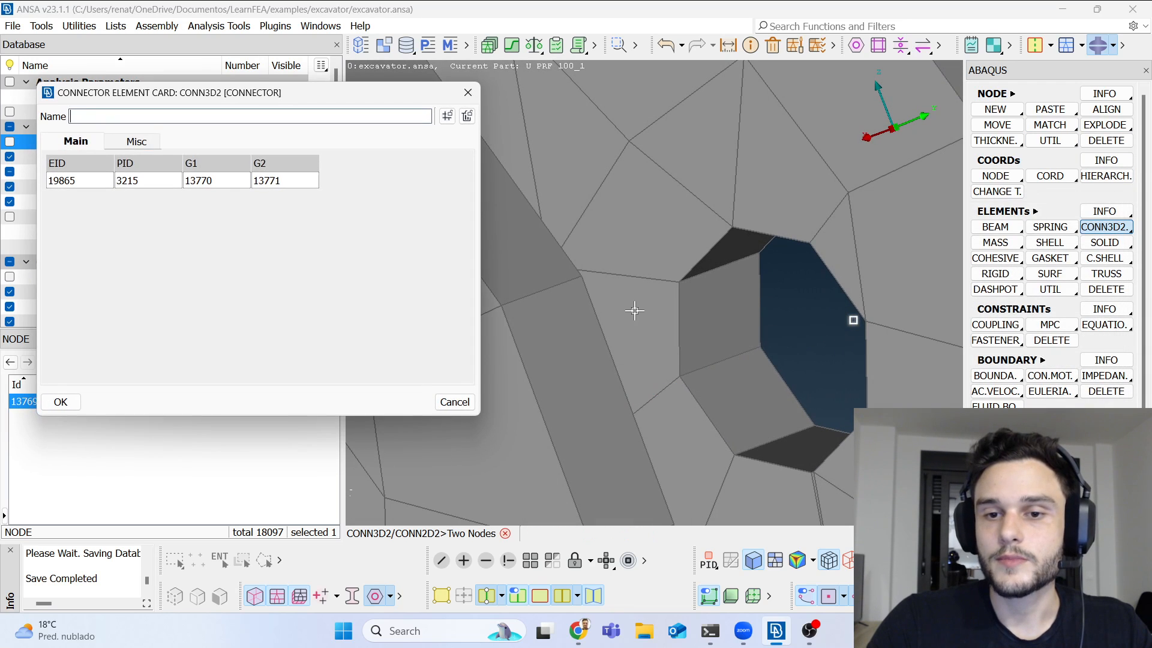
Step: Copy connector section cc_2 for the new connector's property and name the copy cc_3
left_click(132, 179)
double_click(132, 179)
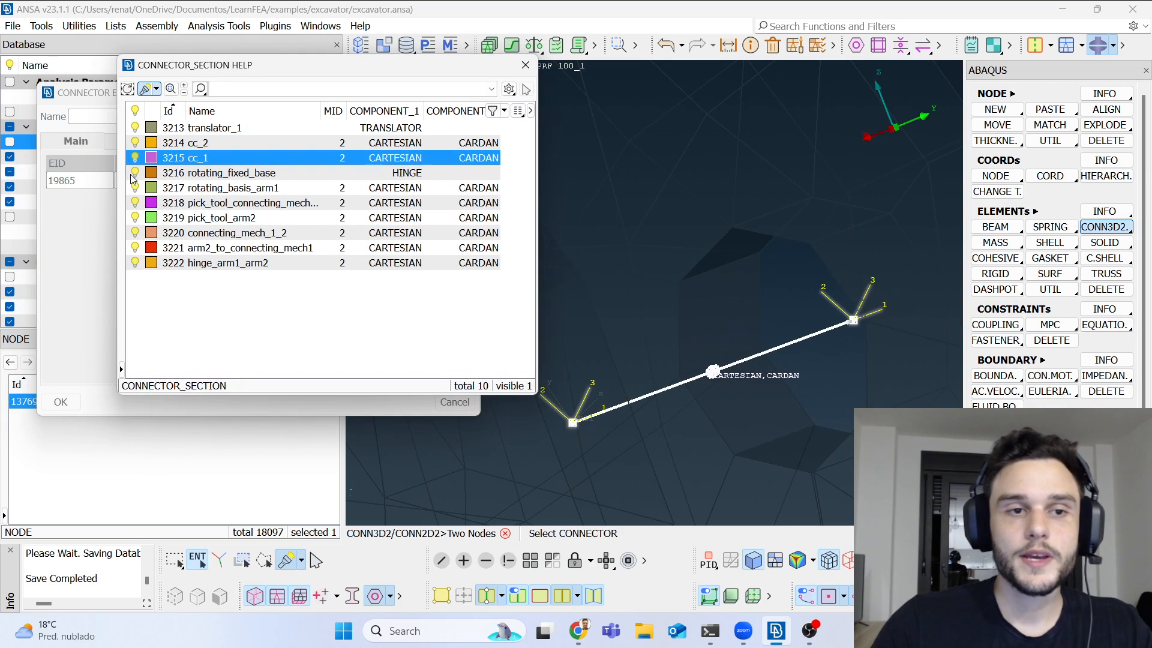
left_click(207, 147)
right_click(207, 149)
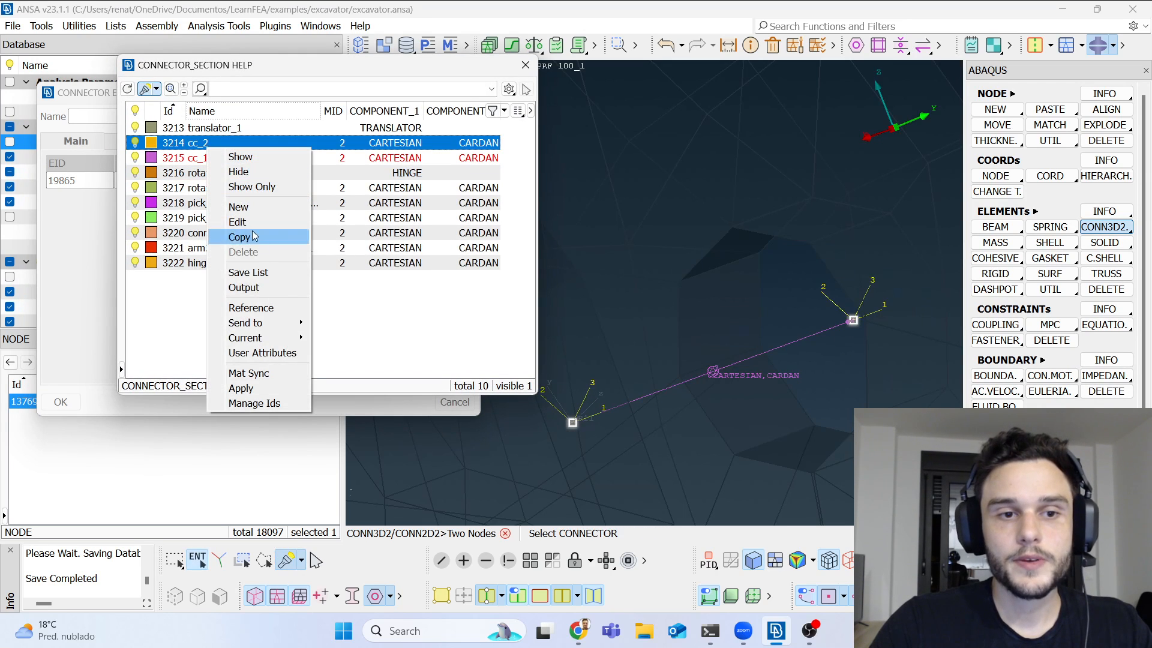
left_click(257, 235)
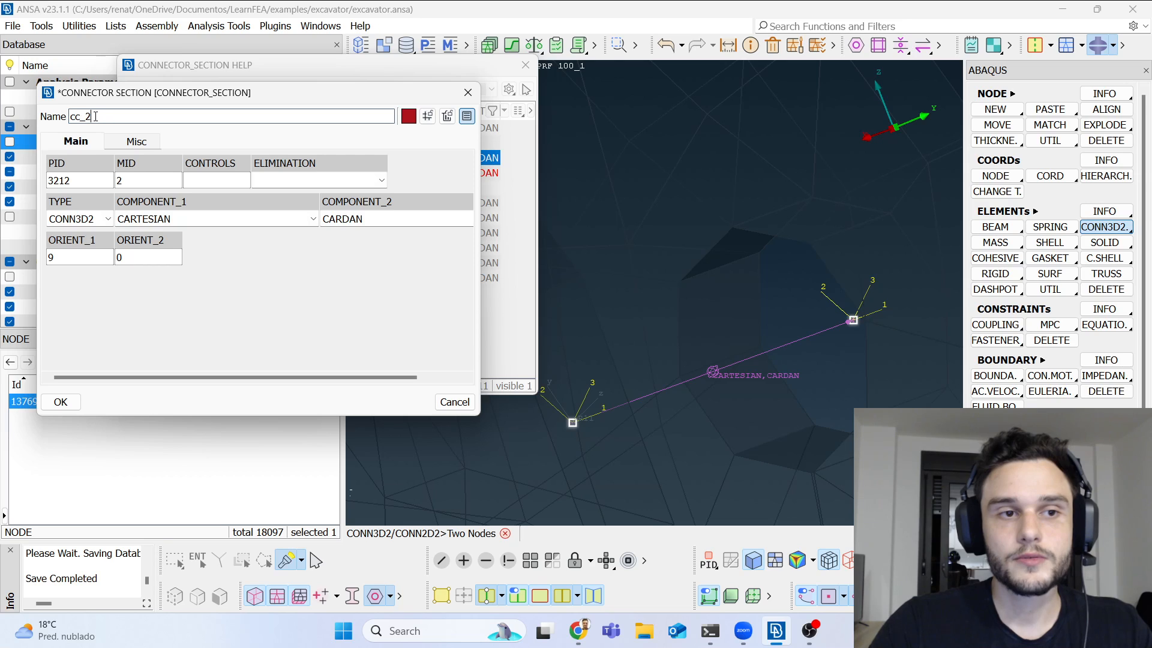
left_click(134, 181)
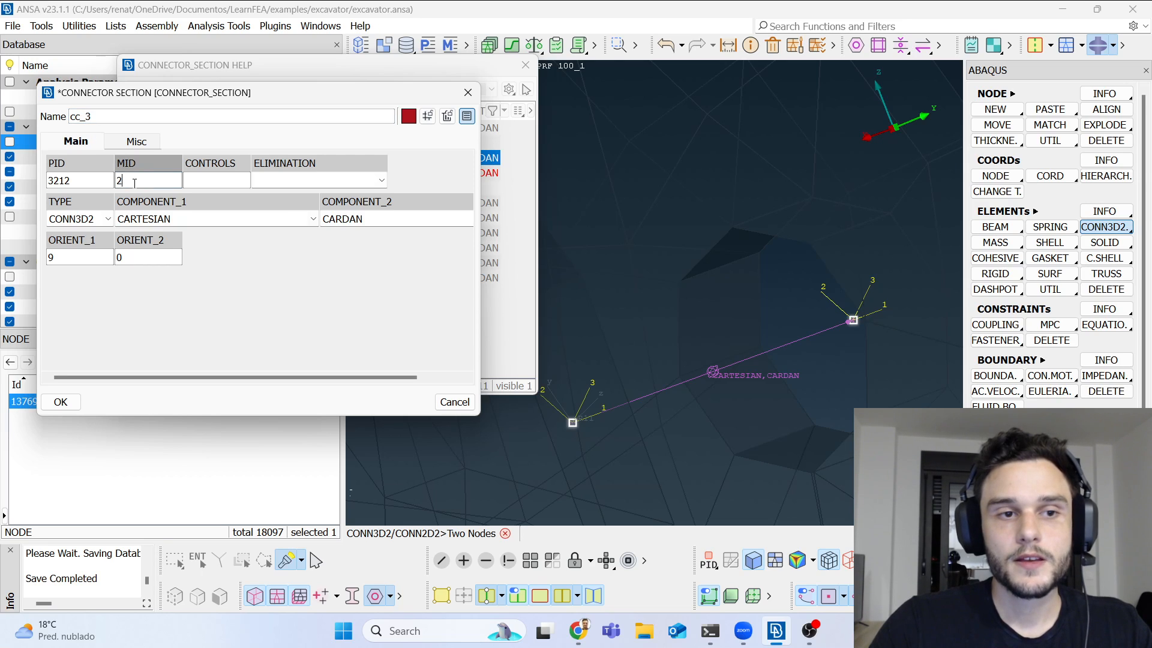
Step: Set ORIENT_1 of section cc_3 to coordinate system RECT_00000011 and save the section
left_click(84, 257)
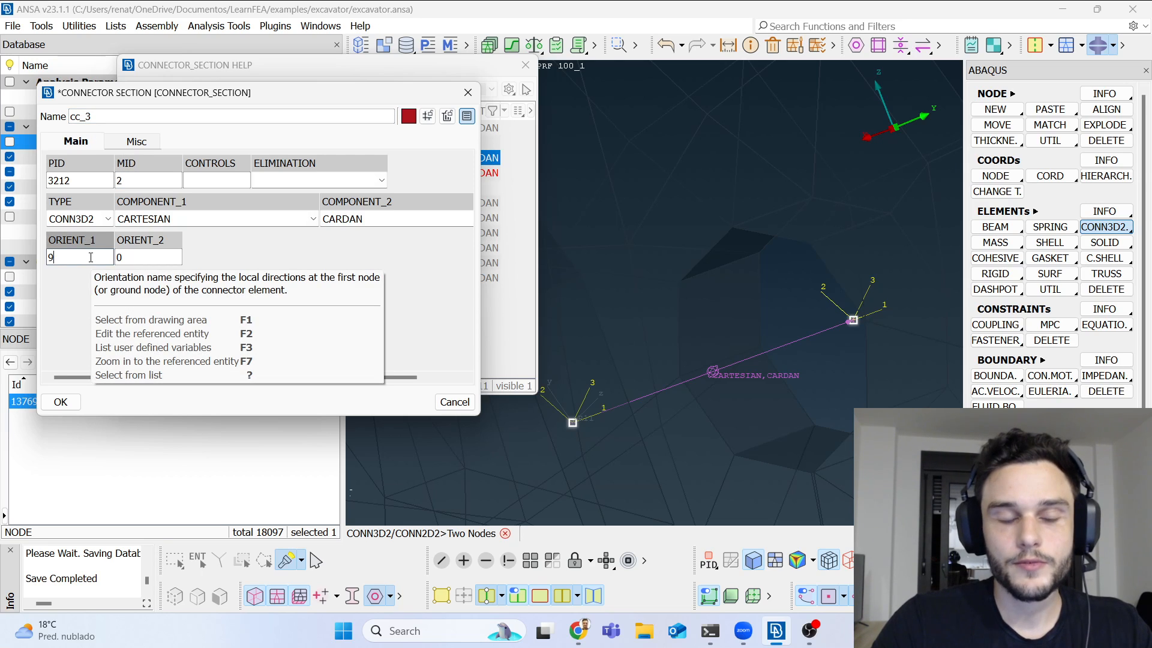
key("question")
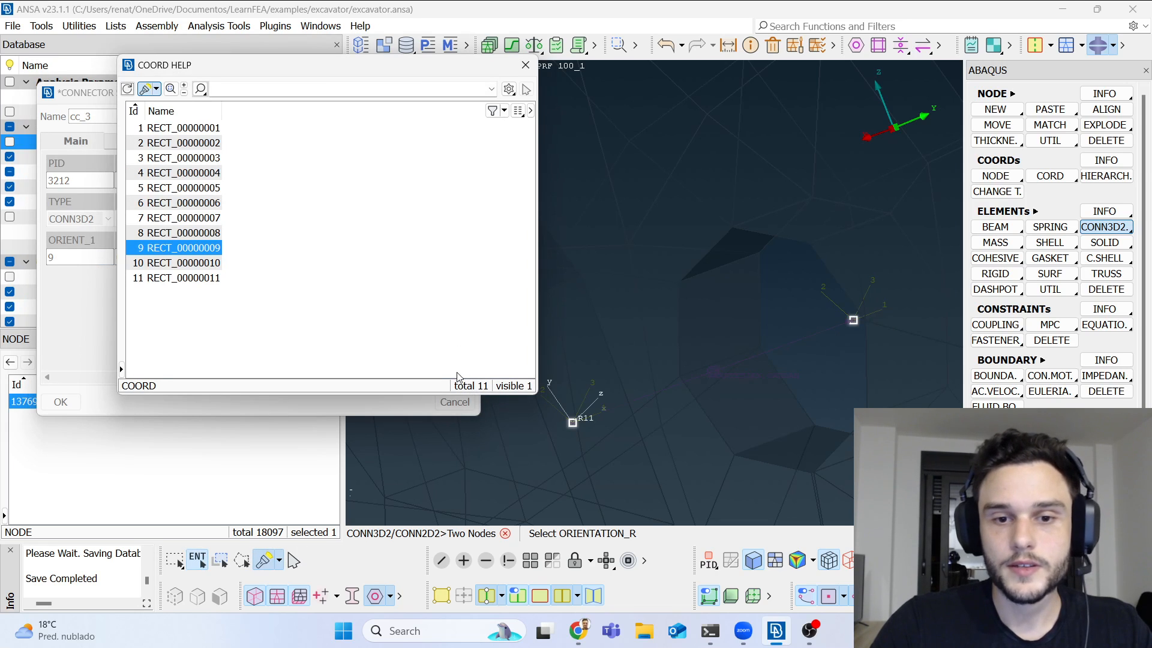
left_click(573, 421)
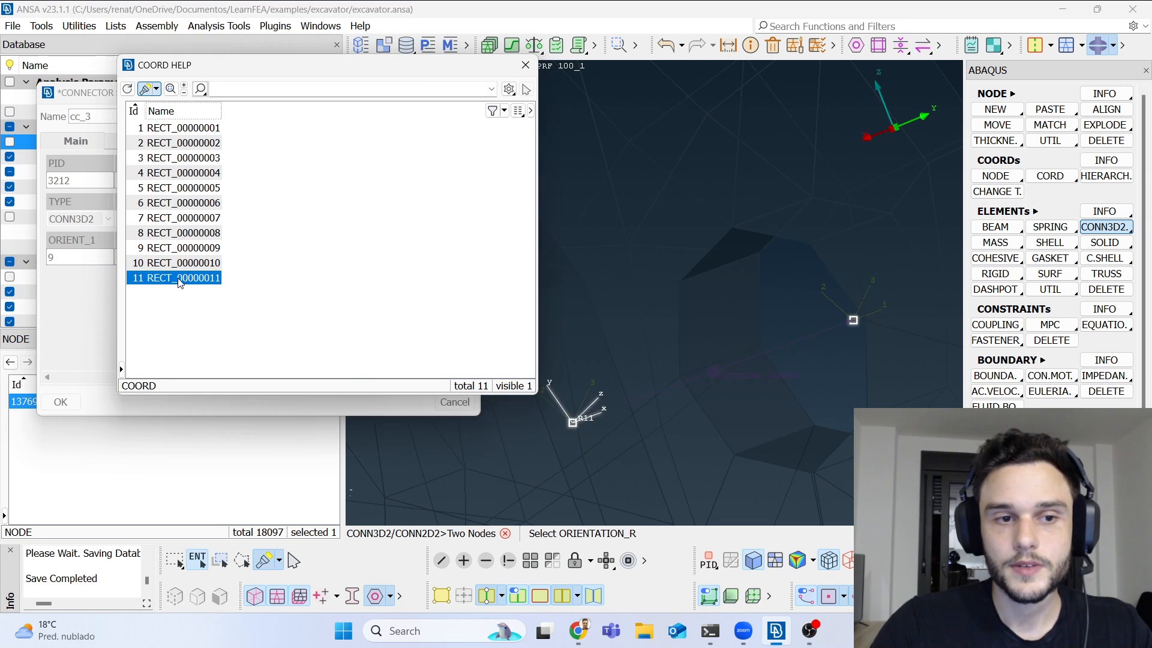
double_click(180, 279)
left_click(60, 402)
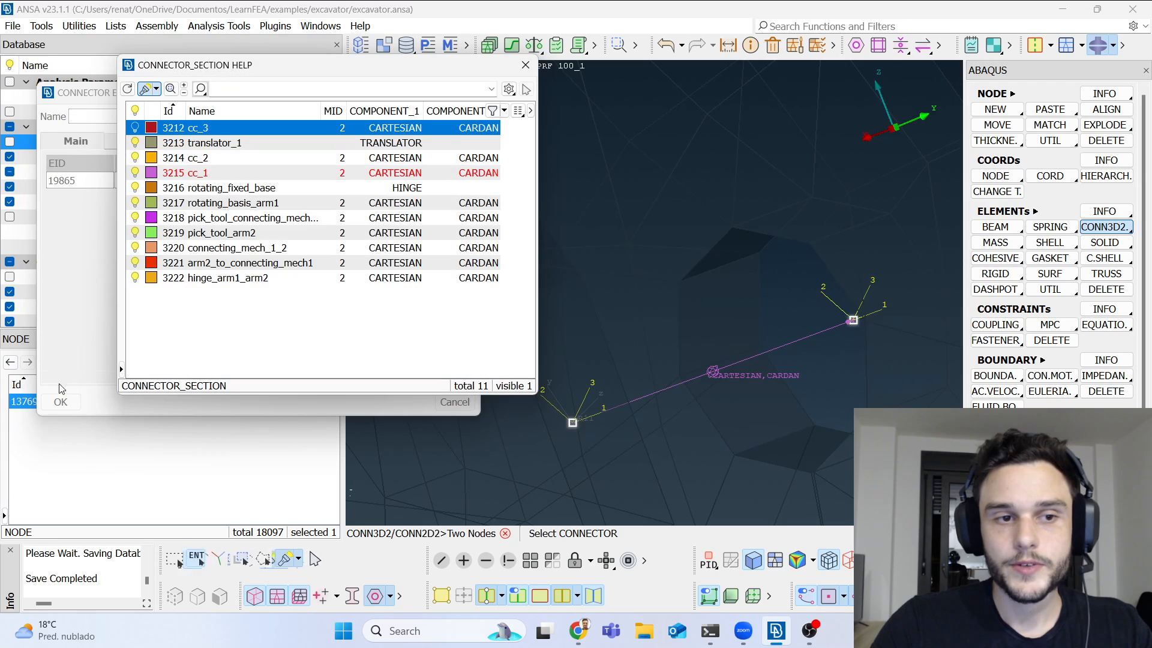
Step: Assign section cc_3 to the new connector, accept its element card and end connector creation
double_click(214, 131)
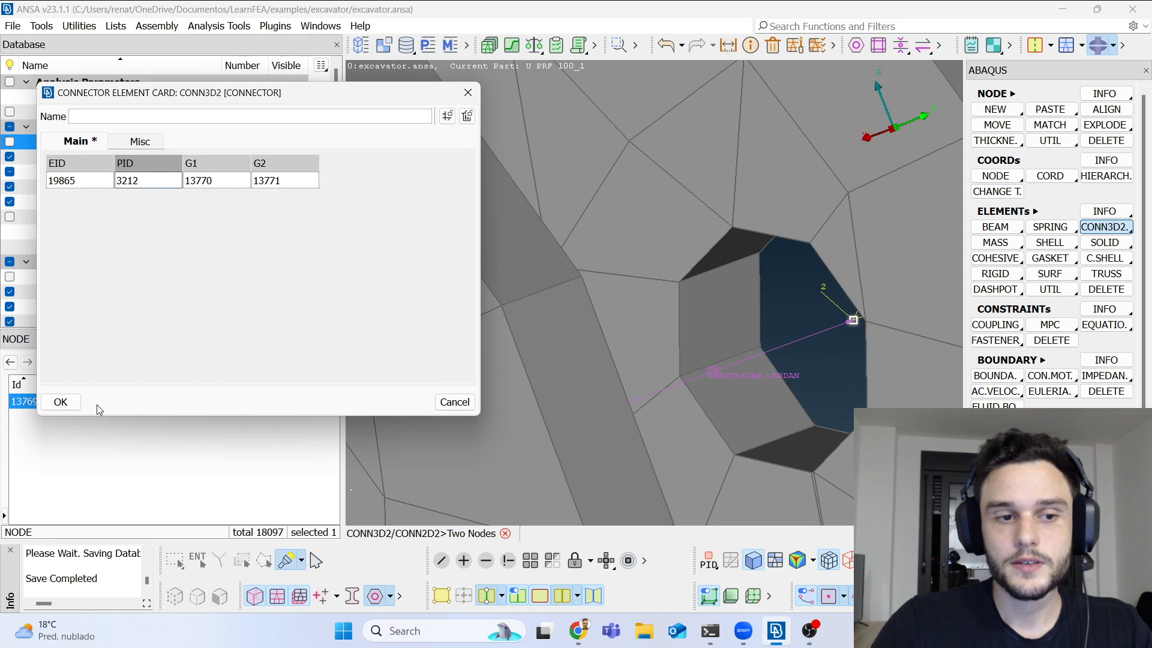
left_click(60, 401)
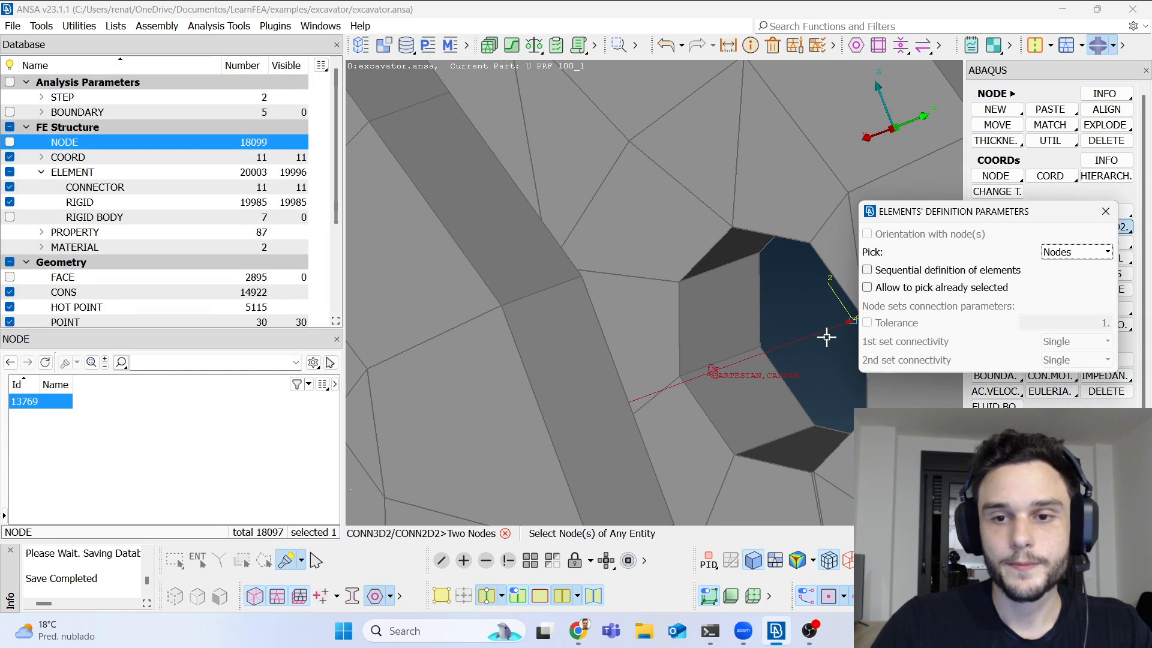
left_click(1107, 212)
Step: Inspect the next pair of lugs and their pin holes at the upper arm joint
scroll(728, 282, "down", 10)
middle_click_drag(728, 282, 654, 266, "ctrl")
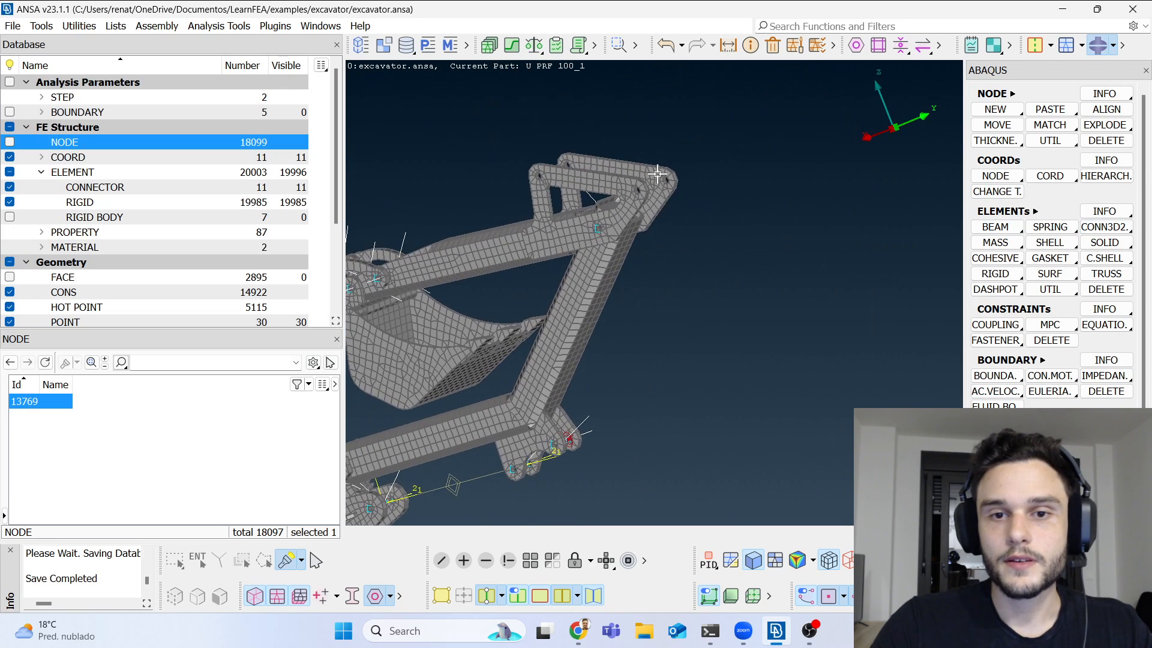
scroll(652, 180, "up", 10)
scroll(645, 255, "down", 5)
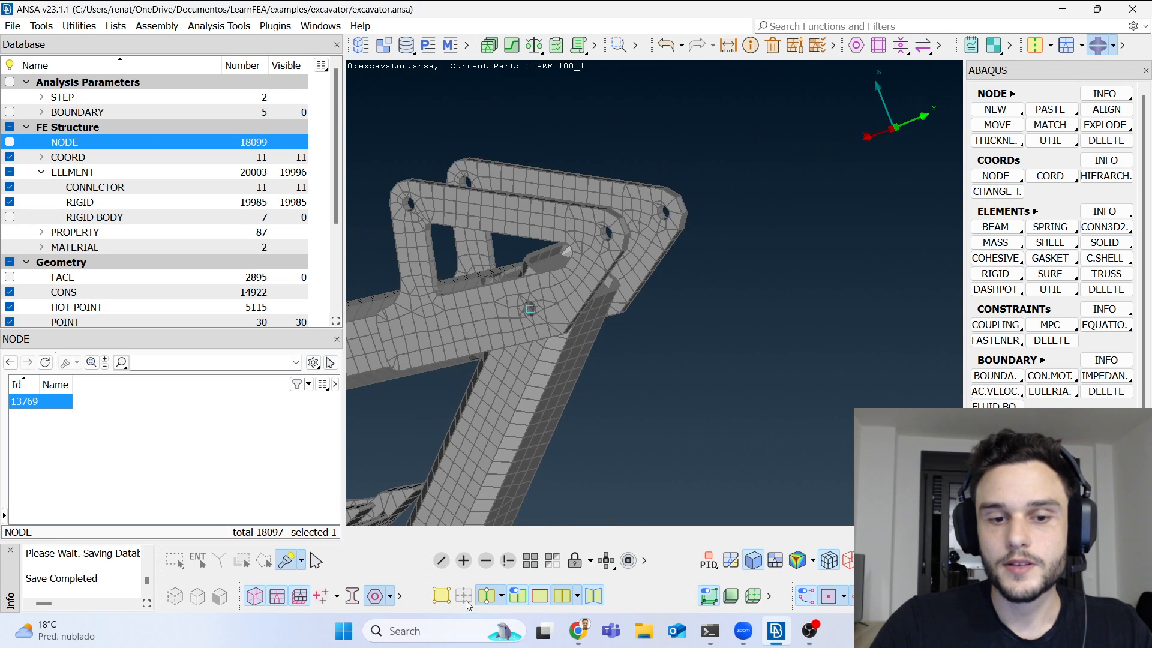
Step: Create centre points from circle COG in the two facing holes at the tip of the arm bracket's side plates
left_click(443, 596)
left_click(442, 595)
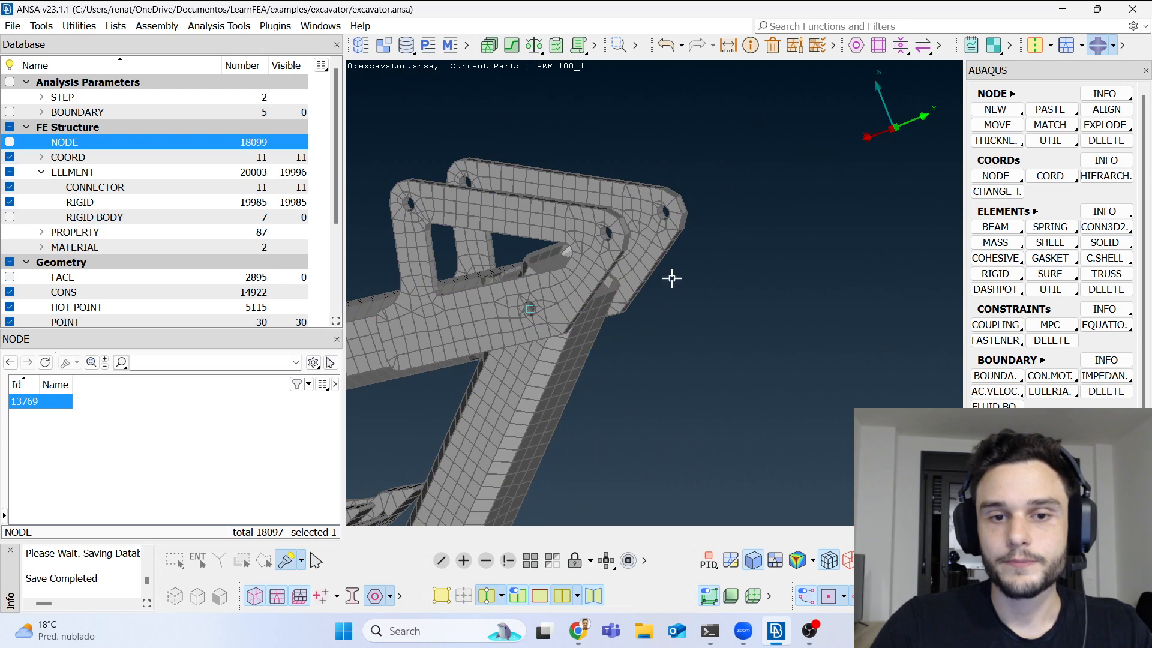
scroll(659, 228, "up", 6)
left_click(1052, 48)
left_click(1053, 68)
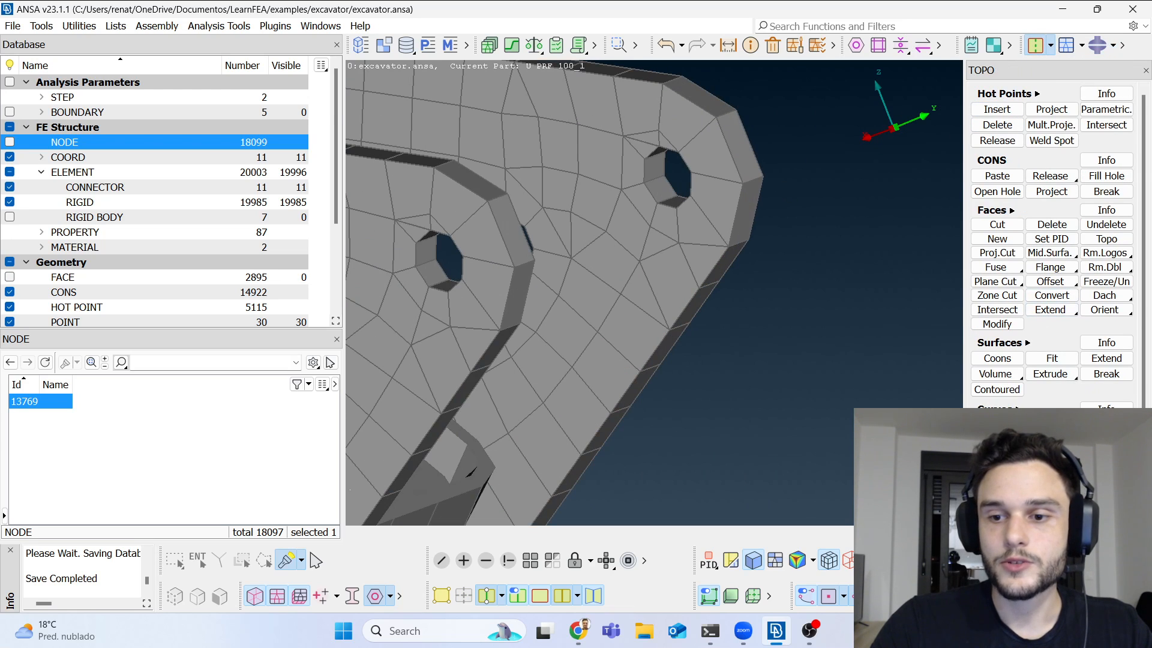
left_click(1020, 546)
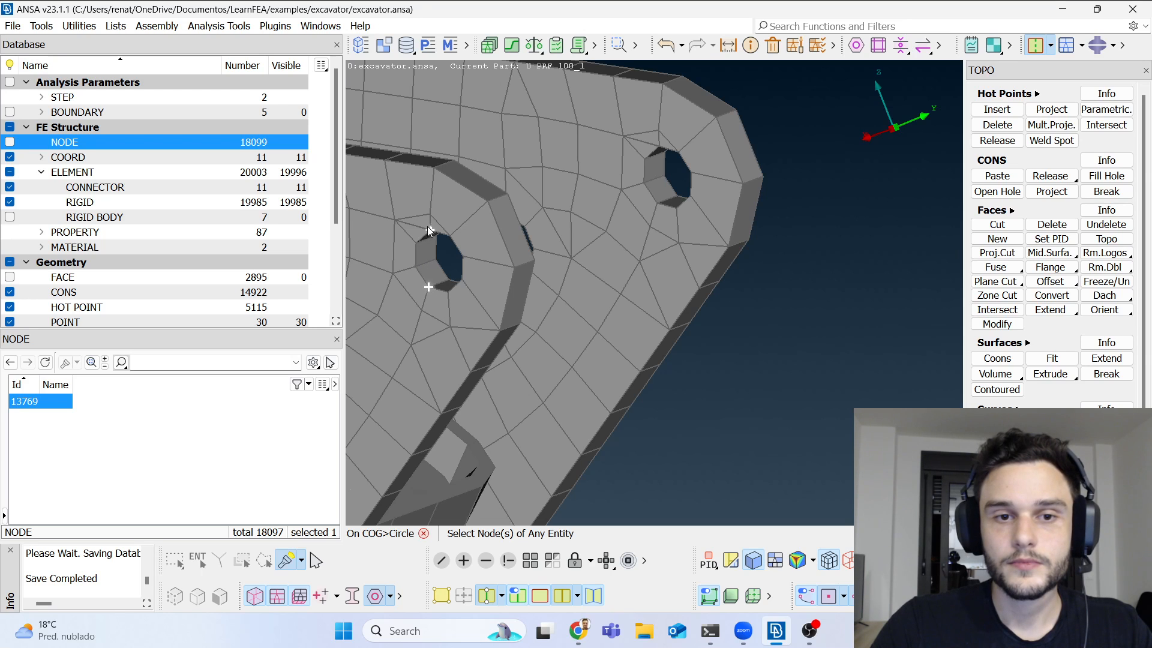
left_click(466, 269)
middle_click(468, 269)
left_click_drag(684, 174, 568, 168, "ctrl")
left_click(721, 171)
left_click(761, 206)
middle_click(759, 228)
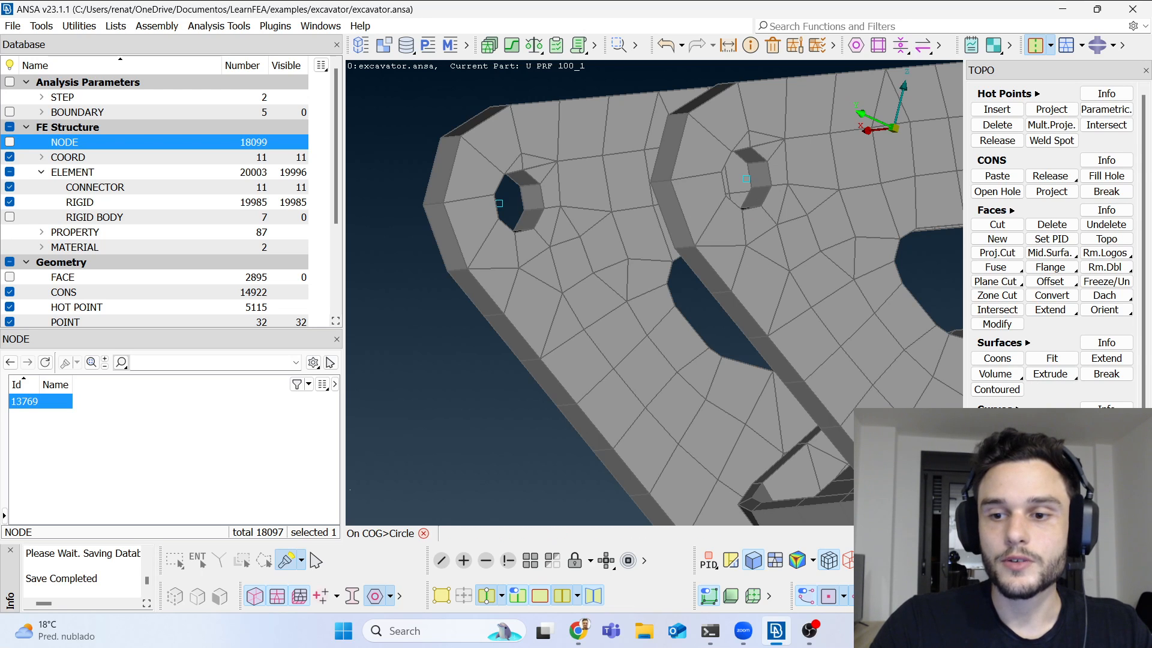
Step: Create a midpoint between the two hole-centre points using the COG of points
left_click(1050, 540)
left_click(747, 179)
left_click_drag(756, 207, 818, 301, "ctrl")
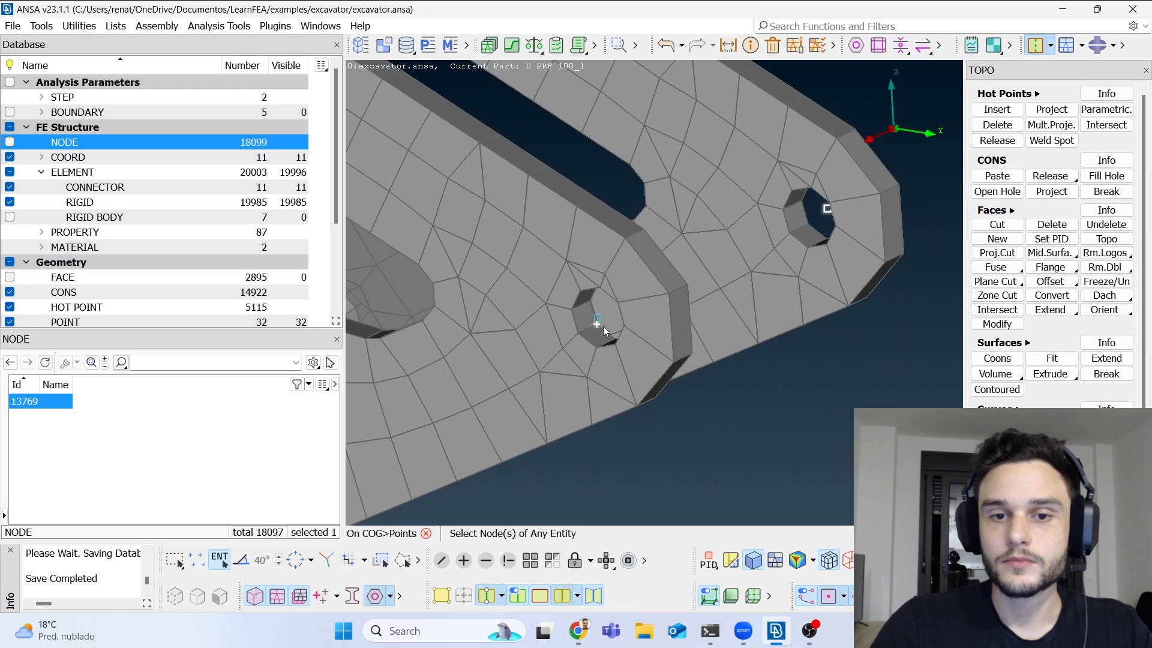
left_click(599, 317)
middle_click(645, 375)
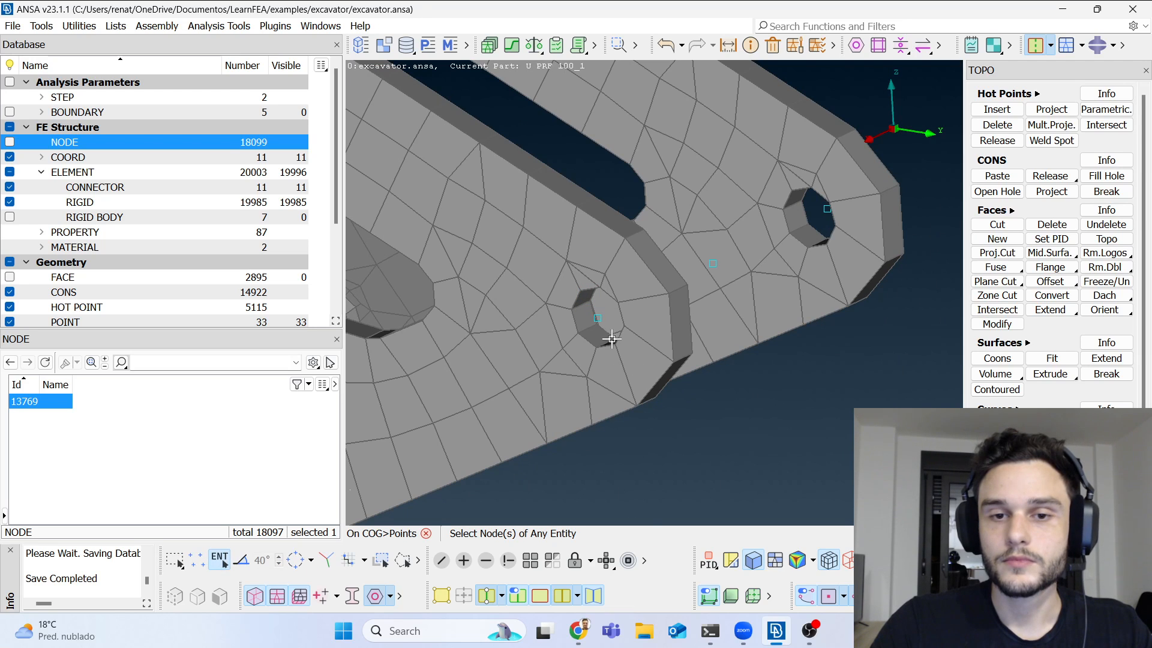
left_click_drag(612, 339, 606, 307, "ctrl")
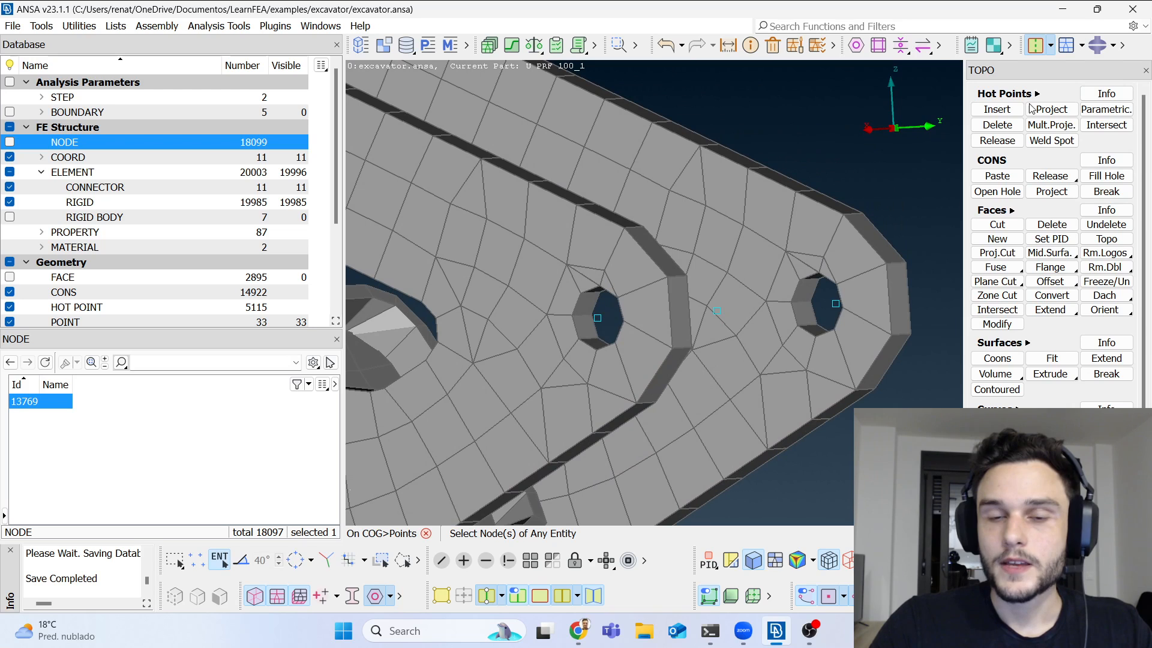
middle_click_drag(834, 412, 758, 382, "ctrl")
left_click_drag(696, 306, 636, 296, "ctrl")
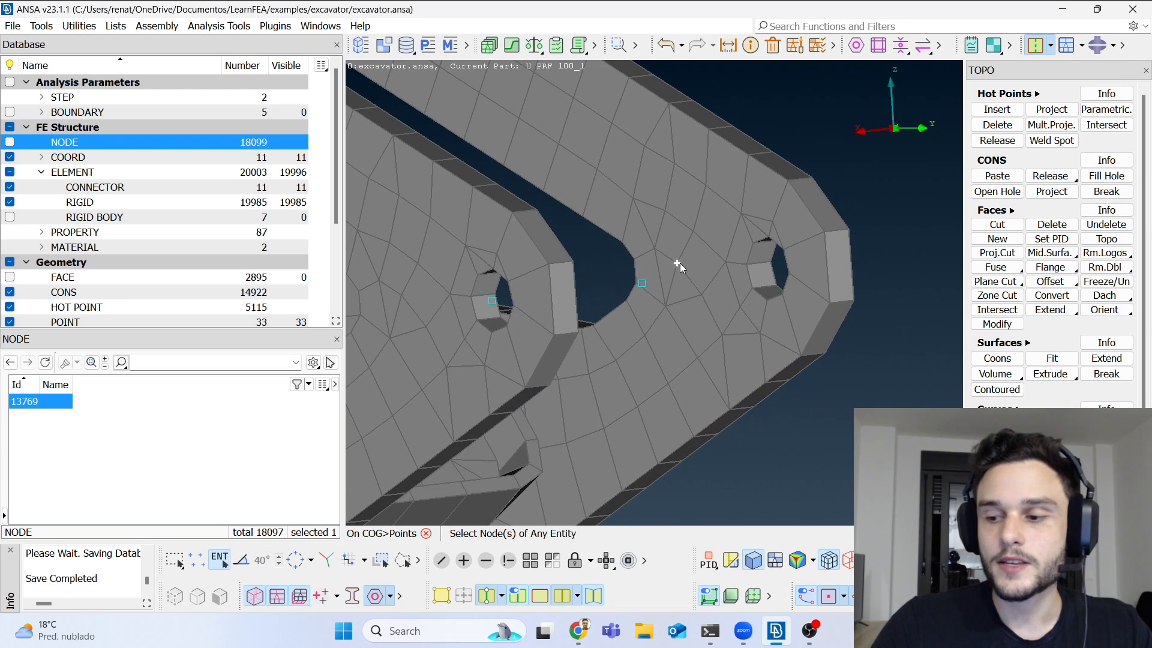
left_click_drag(705, 301, 726, 312, "ctrl")
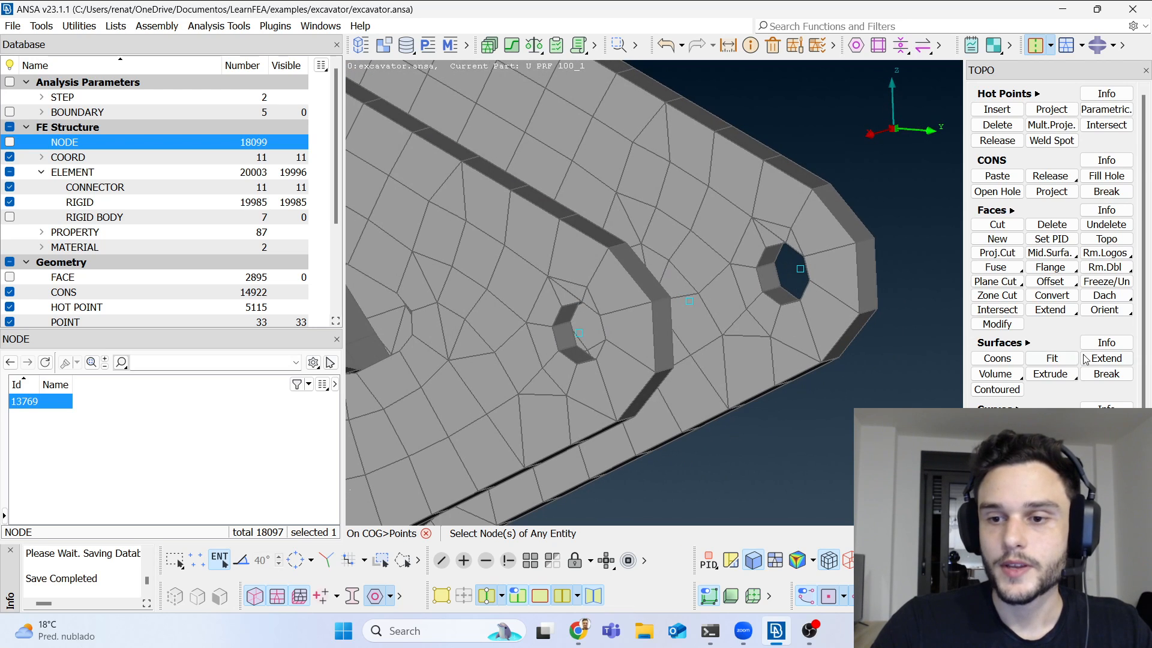
left_click(1098, 45)
left_click(1104, 226)
left_click(1092, 237)
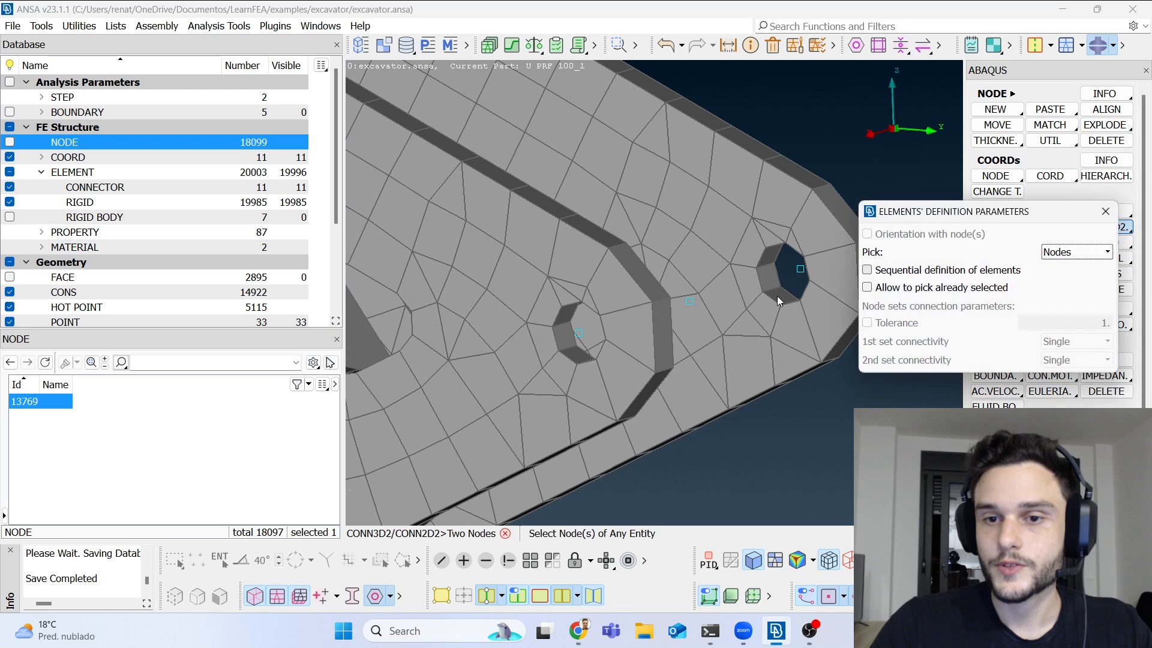
left_click(690, 302)
left_click(800, 269)
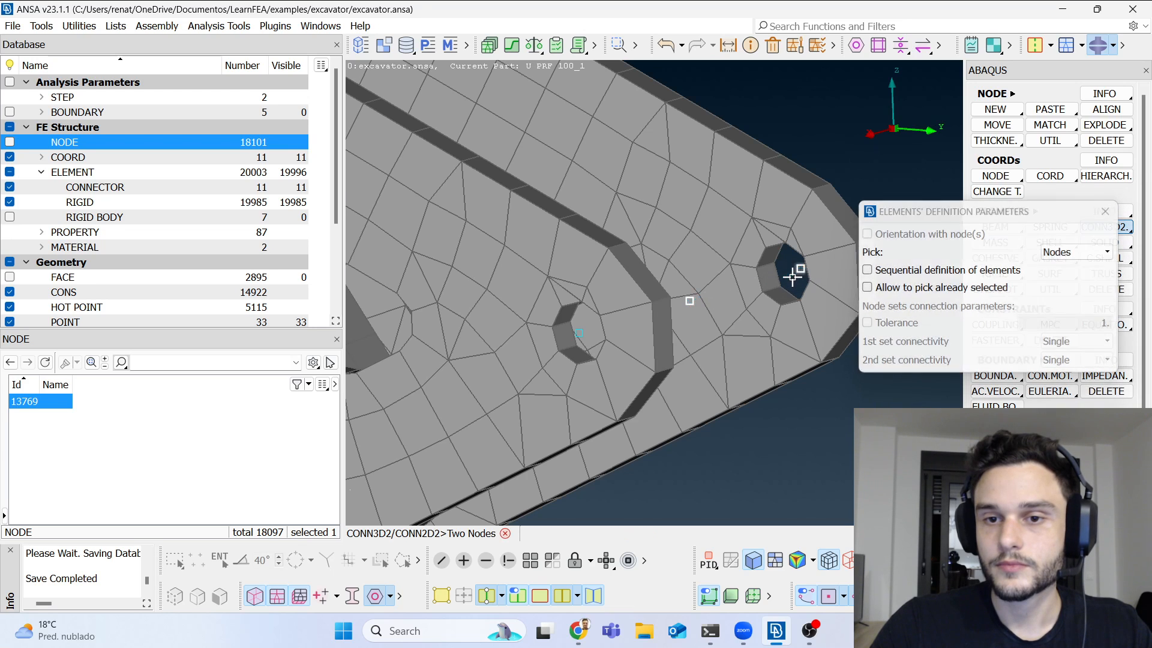
middle_click(800, 268)
left_click(136, 183)
middle_click(137, 183)
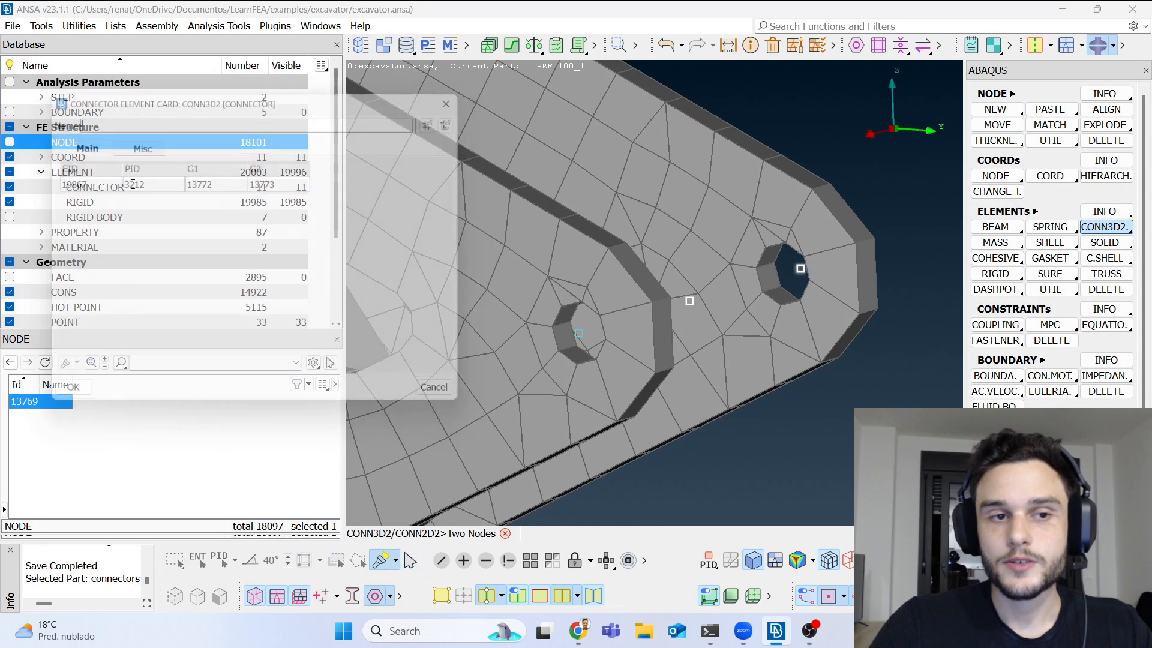
double_click(137, 183)
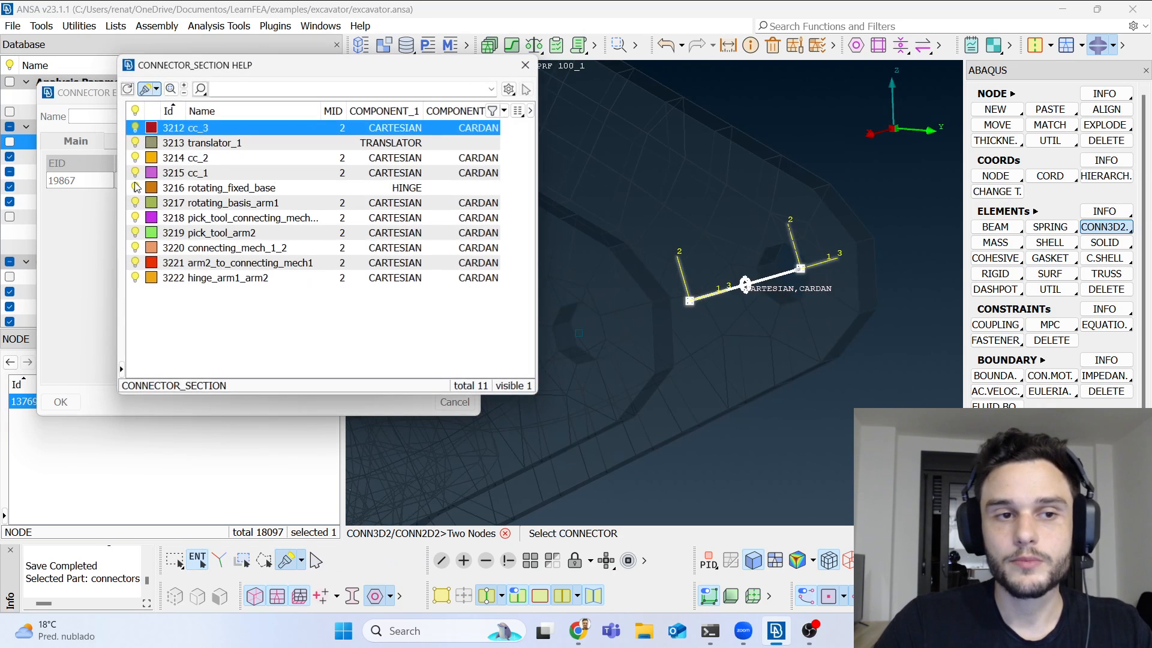
right_click(207, 127)
left_click(241, 199)
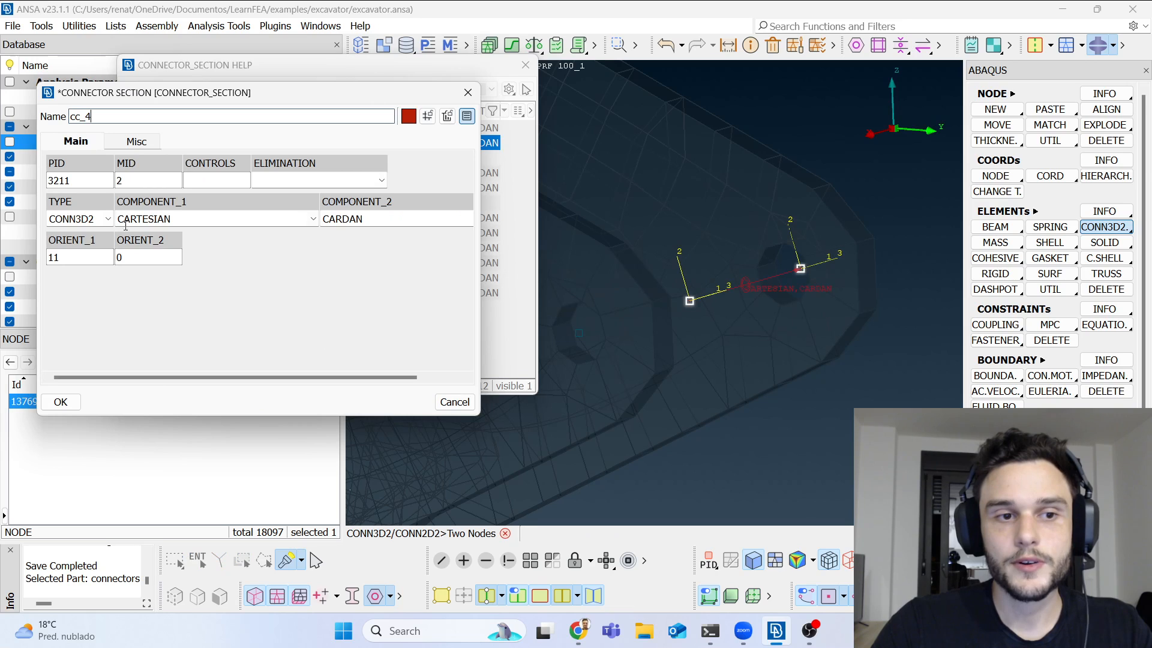
left_click(97, 259)
double_click(97, 259)
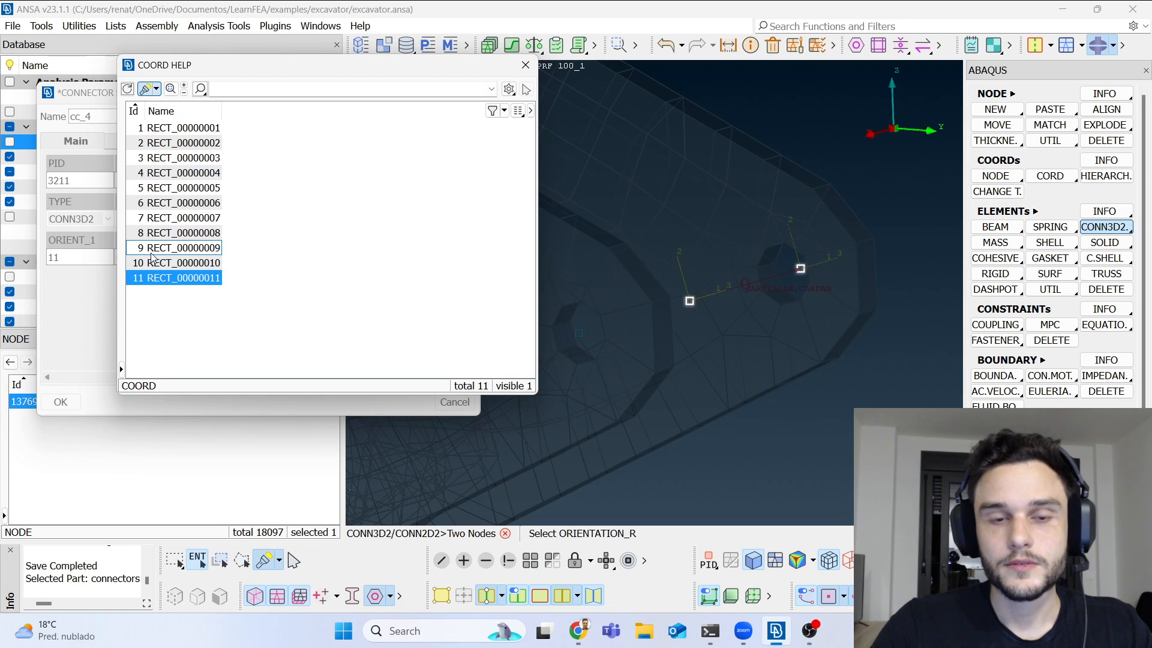
middle_click(668, 338)
middle_click(668, 338)
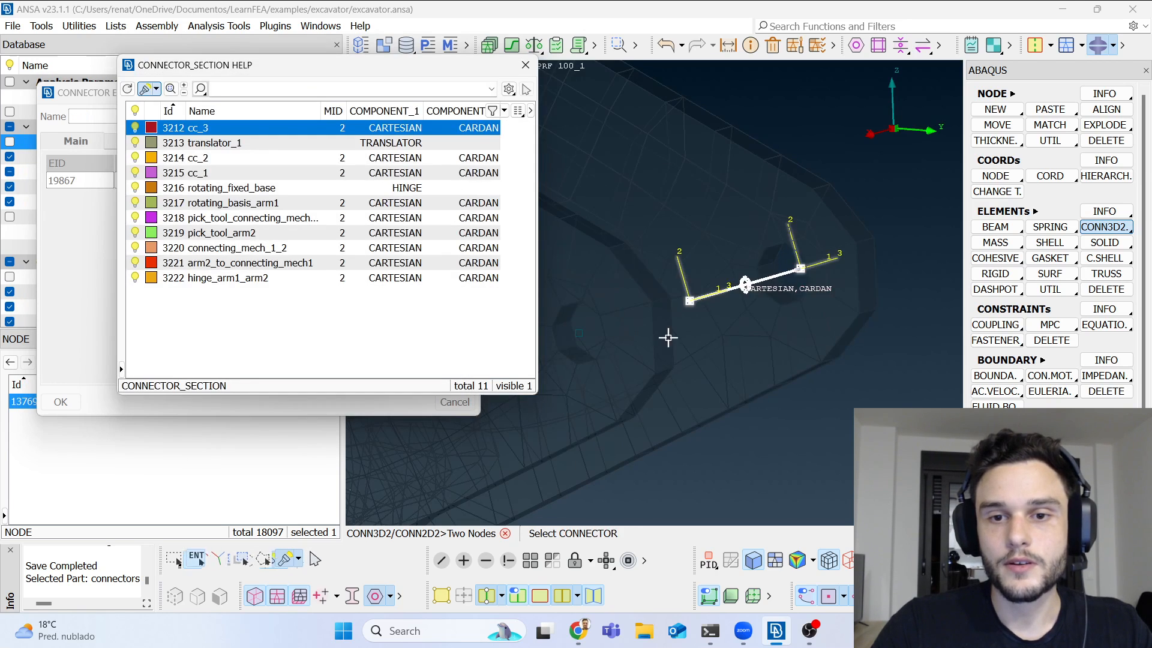
middle_click(668, 338)
middle_click(667, 338)
Step: Create a rectangular coordinate system at the midpoint, directed towards the far plate's hole centre and rotated by -90 degrees
left_click(1049, 175)
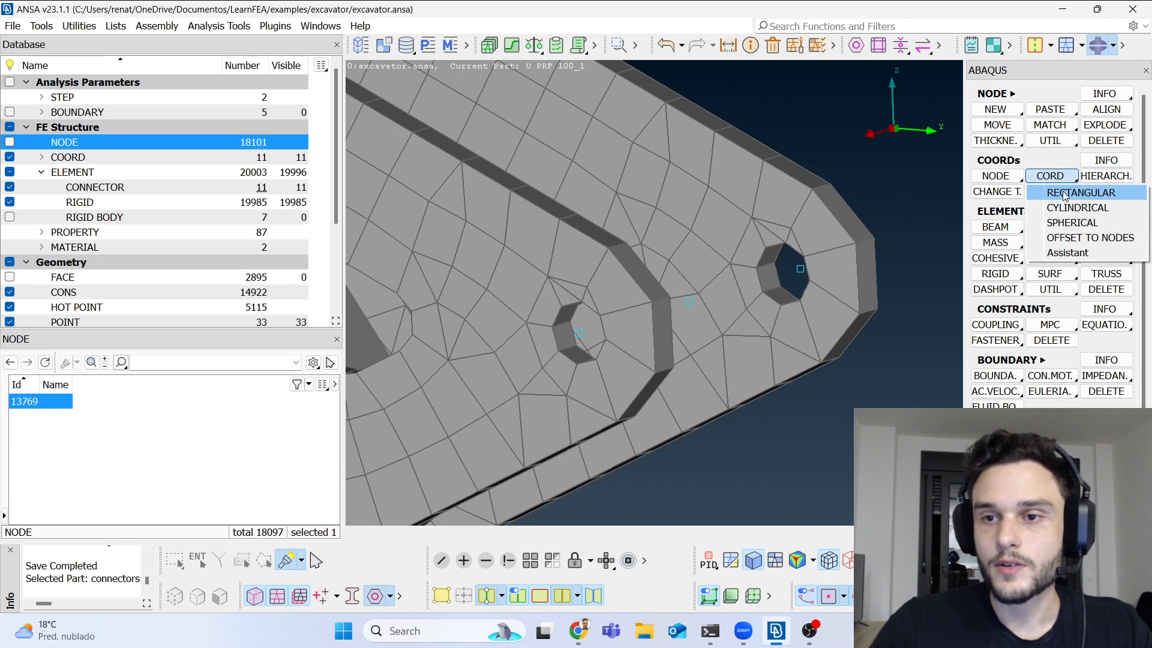
left_click(1065, 193)
left_click(687, 300)
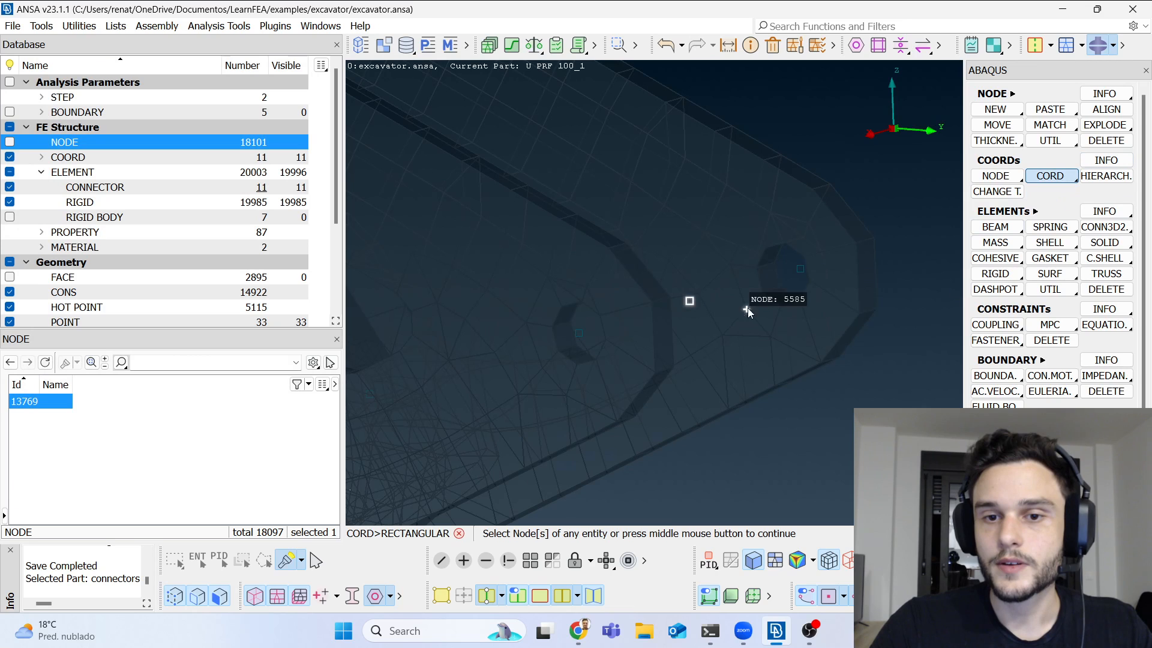
left_click(799, 268)
middle_click(780, 352)
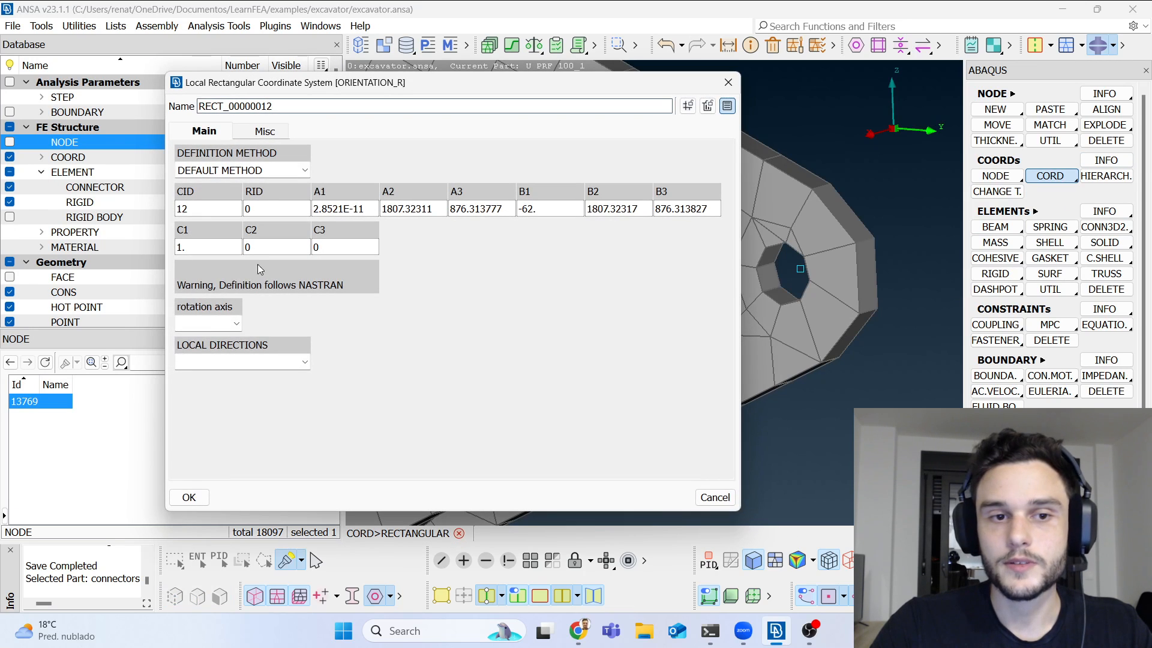
left_click(218, 319)
left_click(198, 362)
type("-90")
left_click(189, 497)
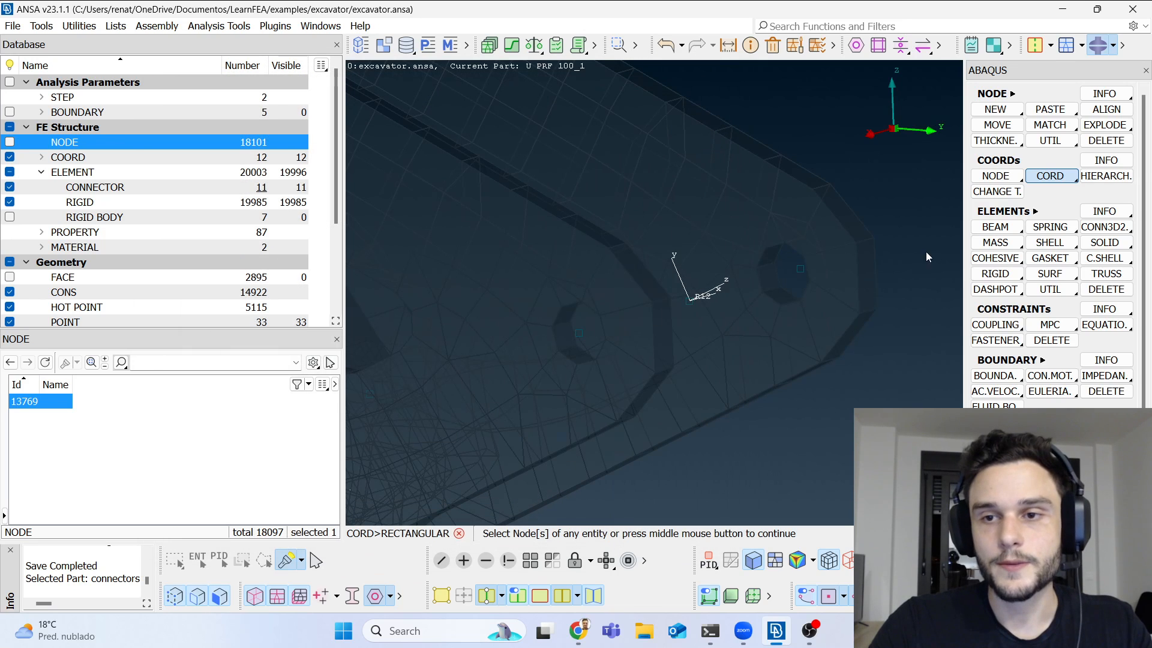
Step: Define a two-node CONN3D2 connector from the midpoint to the far plate's hole centre, placed in the connectors part
left_click(1104, 227)
left_click(1074, 243)
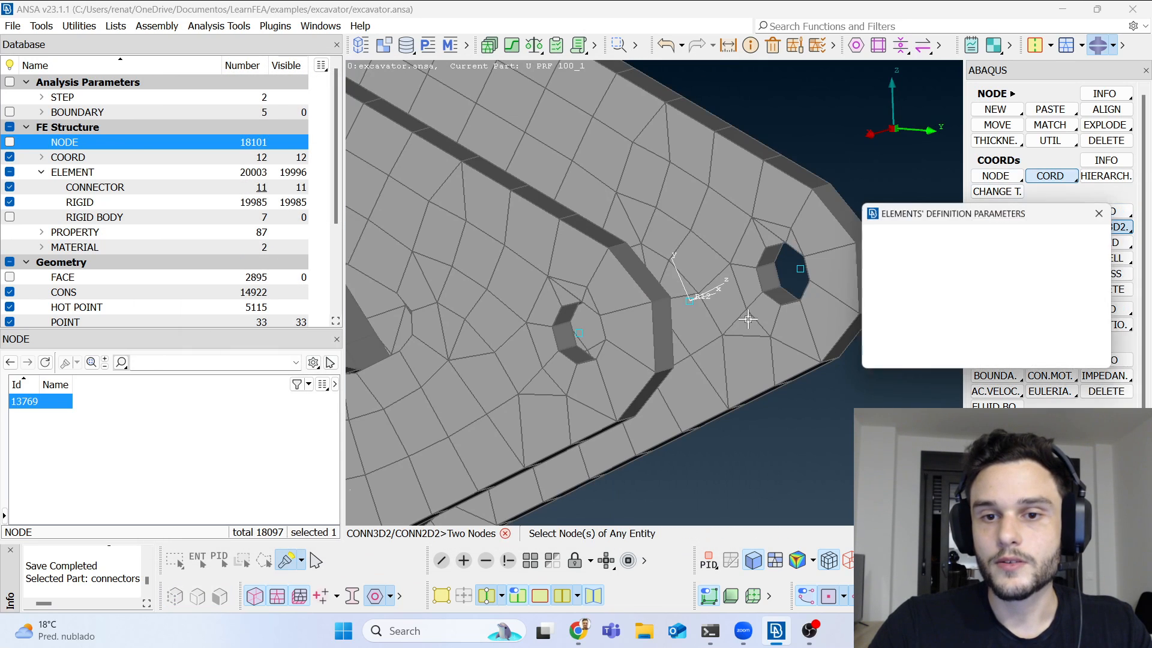
left_click(697, 312)
left_click(787, 283)
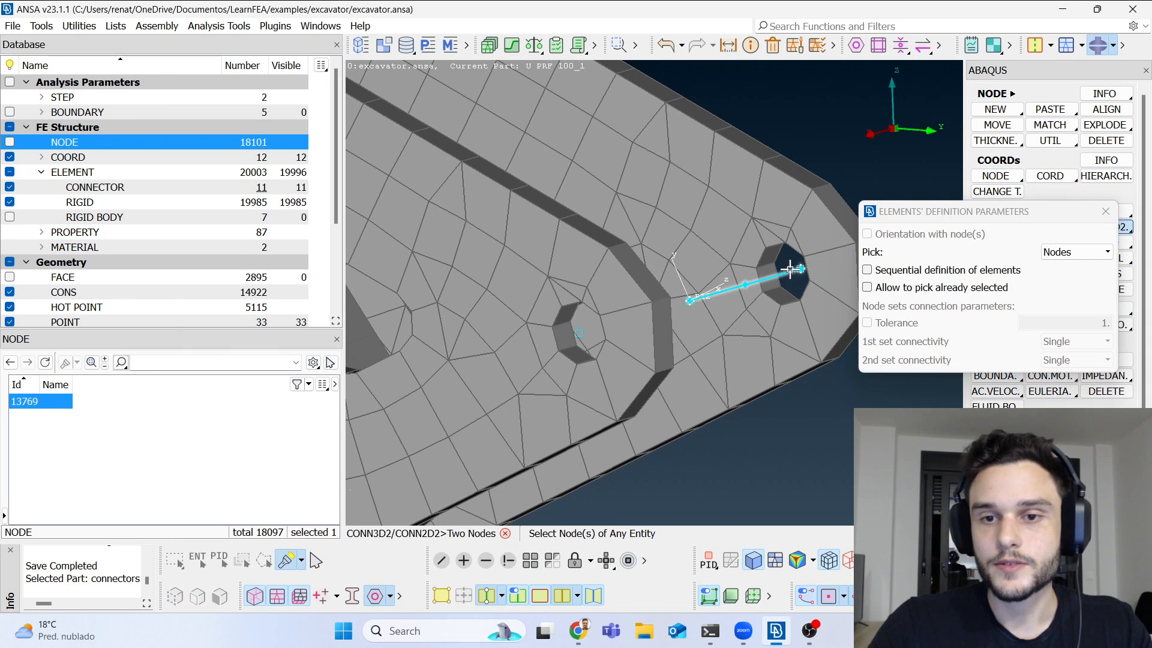
middle_click(766, 295)
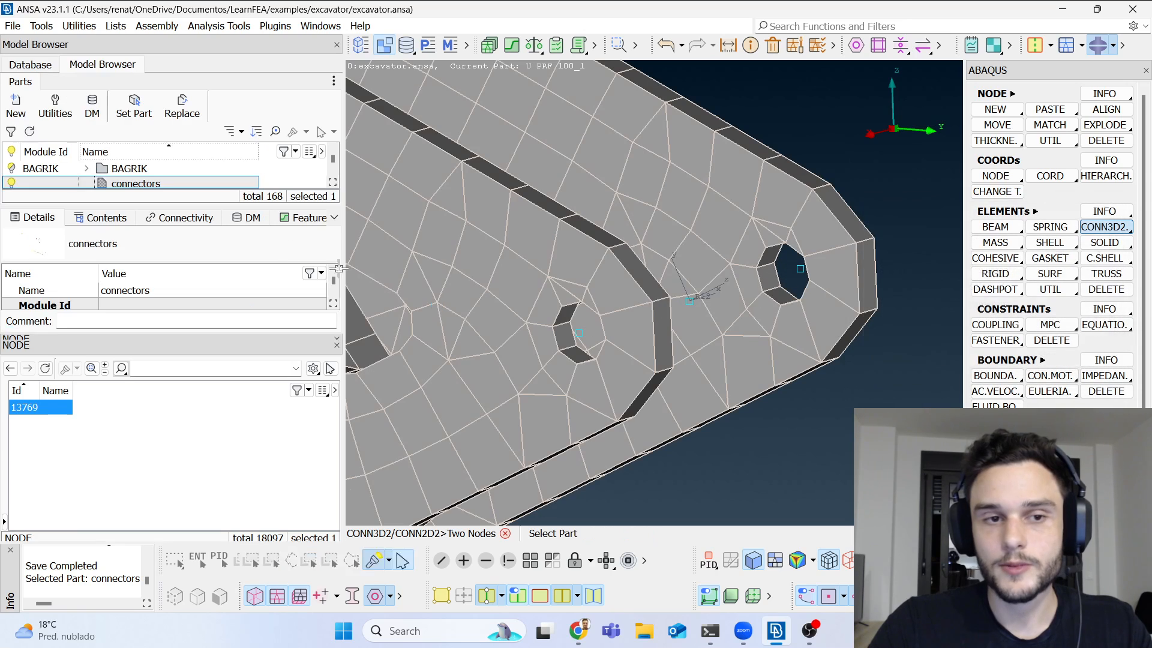
left_click(138, 184)
left_click(149, 181)
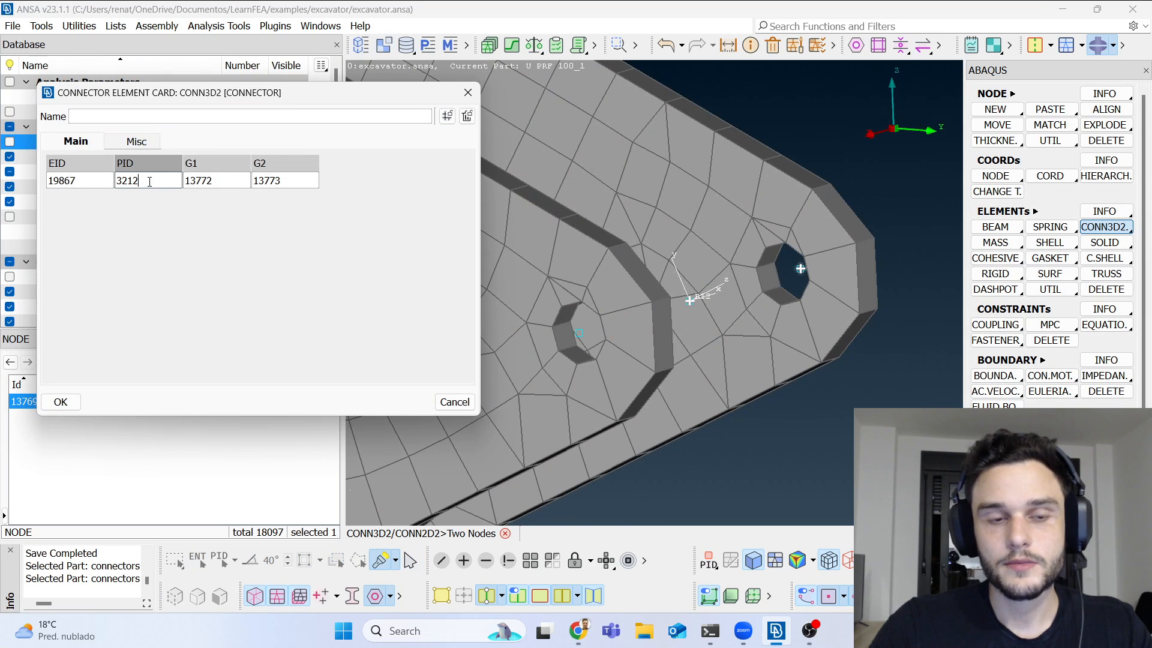
Step: Copy connector section cc_3 as cc_4 and set its ORIENT_1 to coordinate system 12, RECT_00000012
double_click(149, 181)
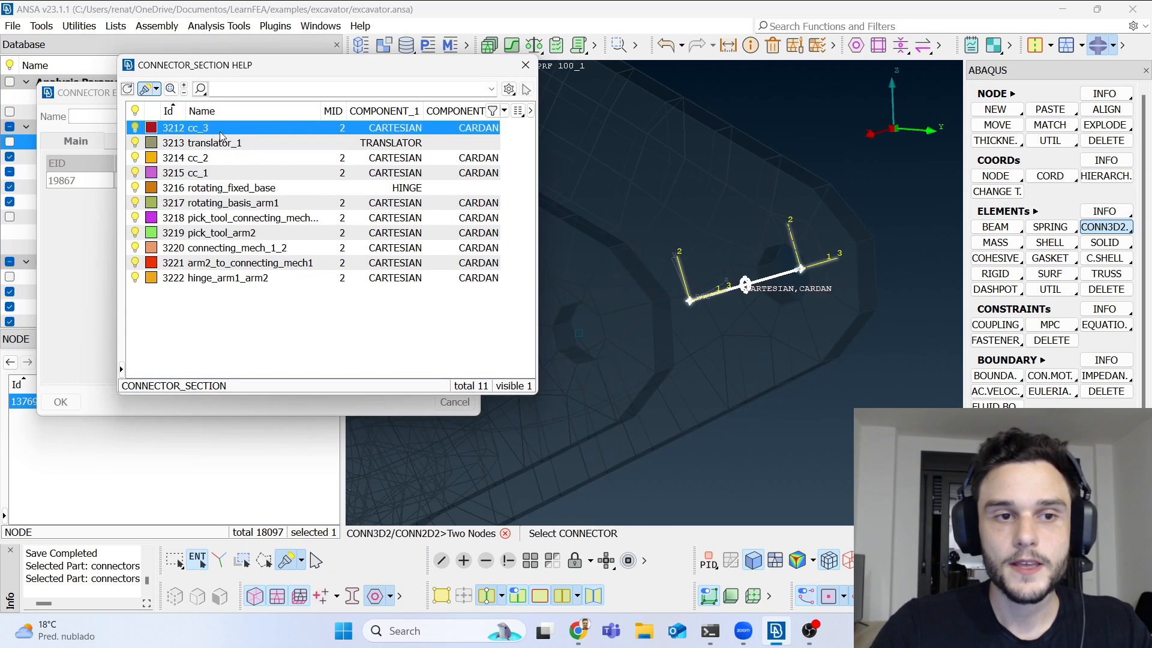
scroll(686, 167, "down", 5)
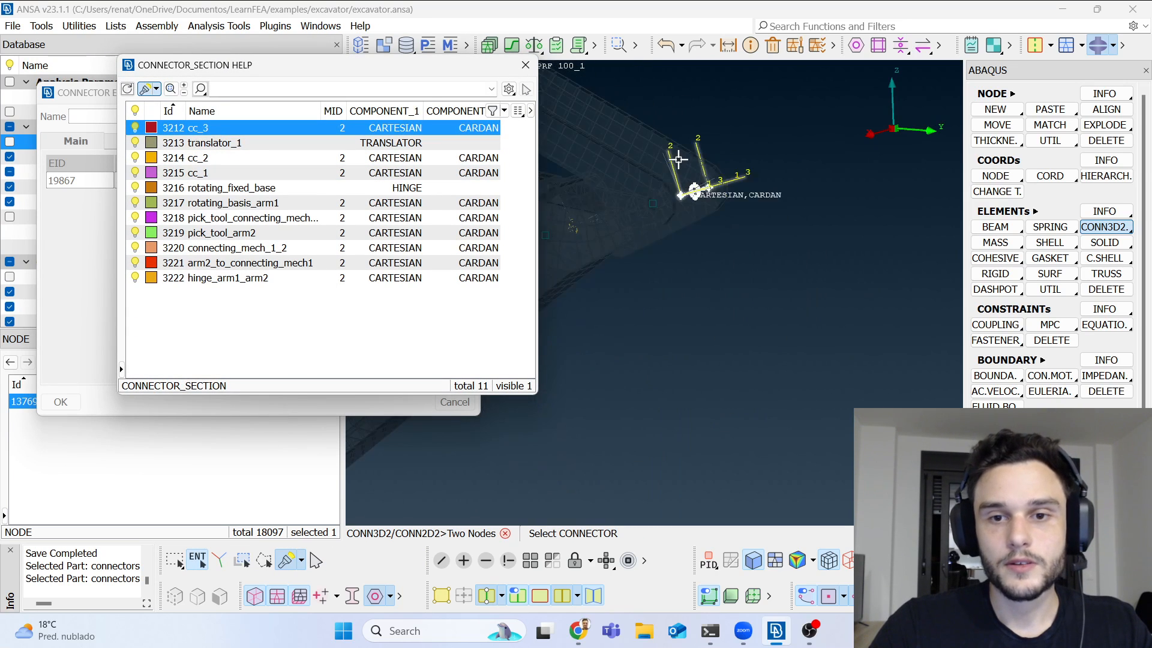
scroll(735, 227, "down", 4)
scroll(718, 236, "up", 2)
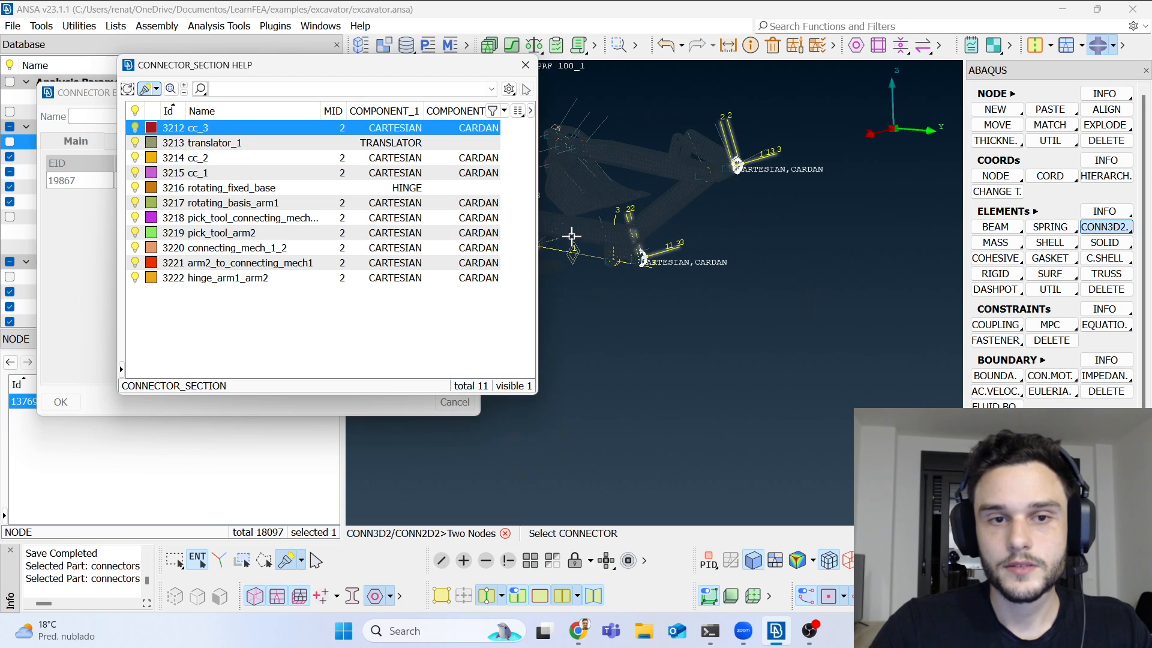
right_click(220, 133)
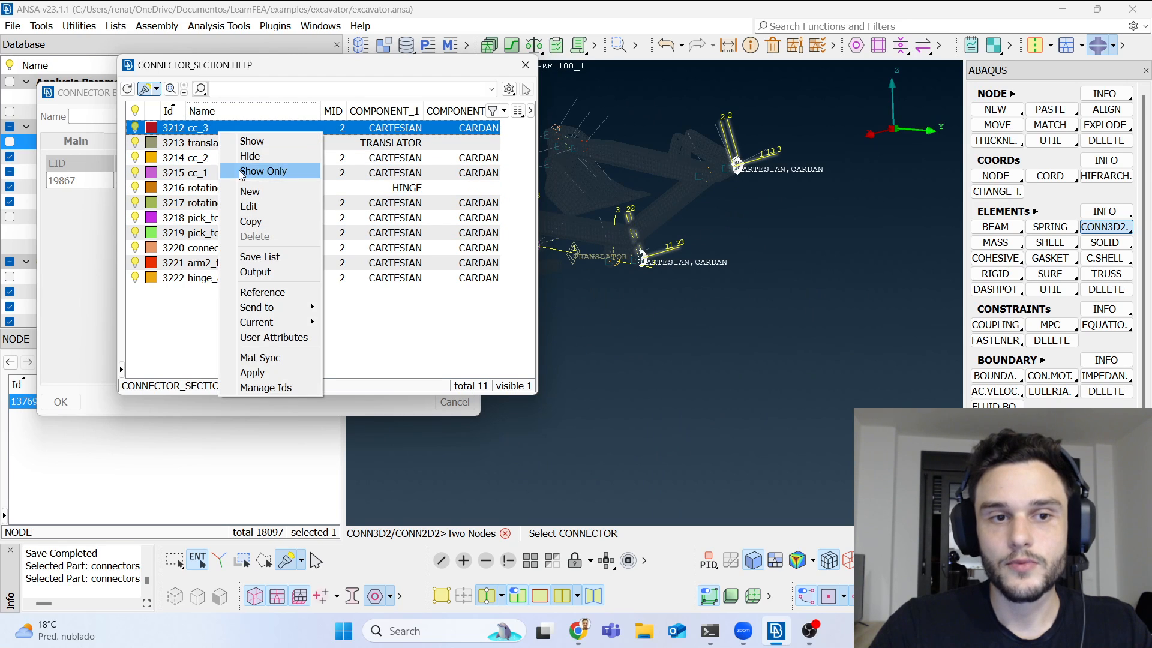
left_click(264, 221)
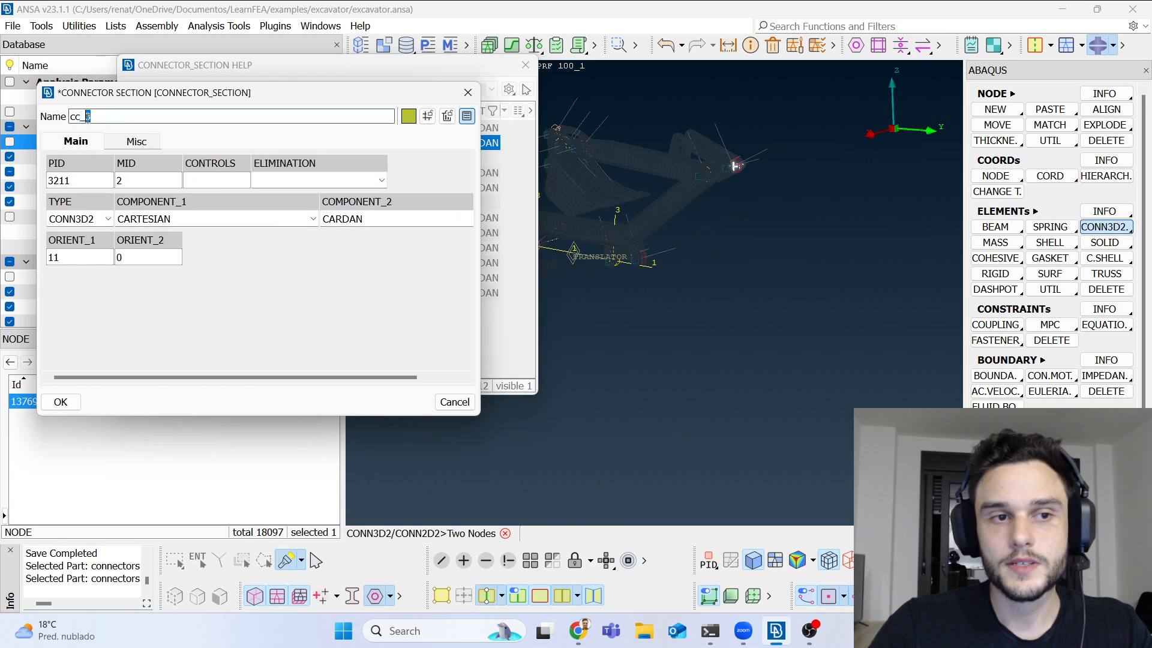
double_click(79, 254)
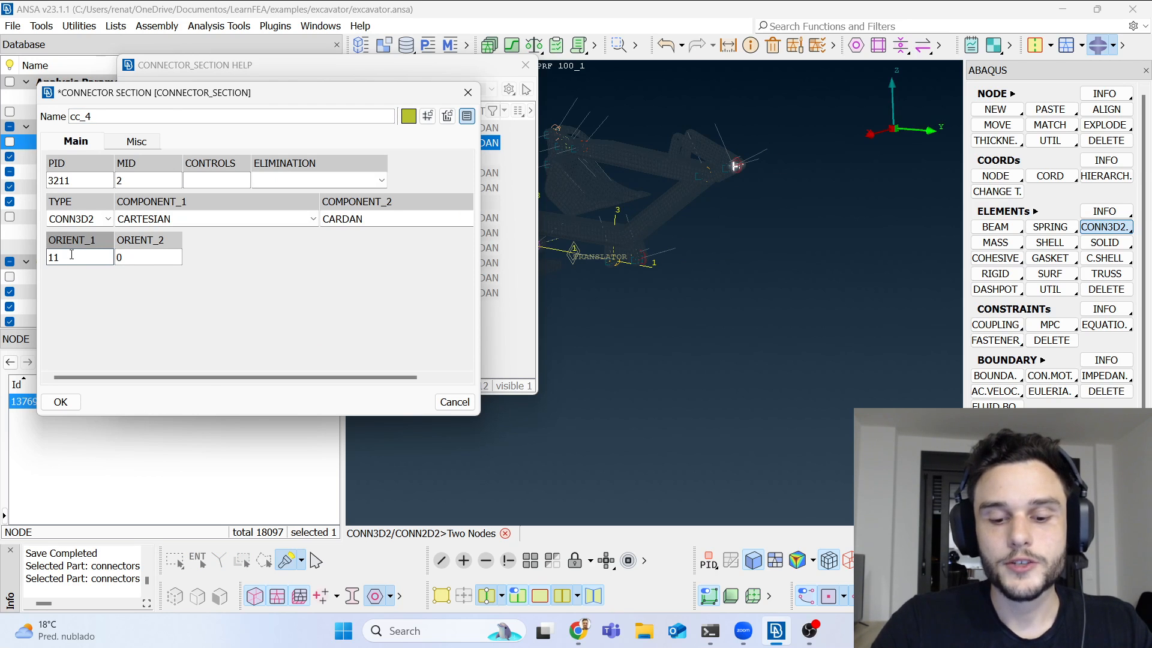
scroll(738, 159, "up", 6)
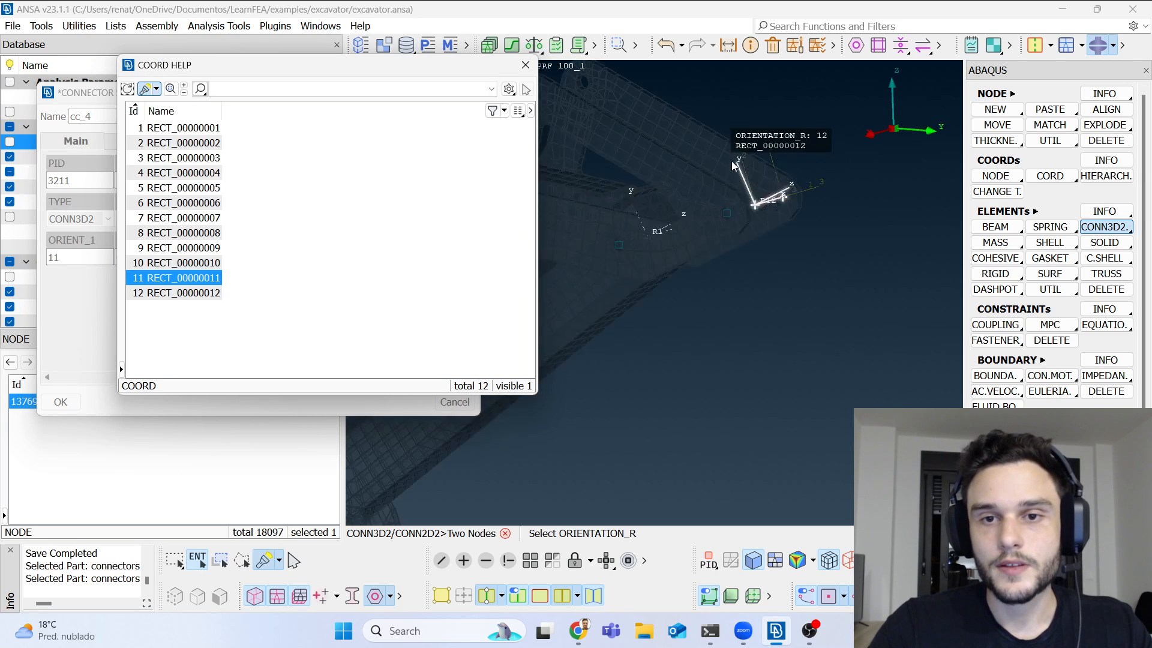
left_click(757, 264)
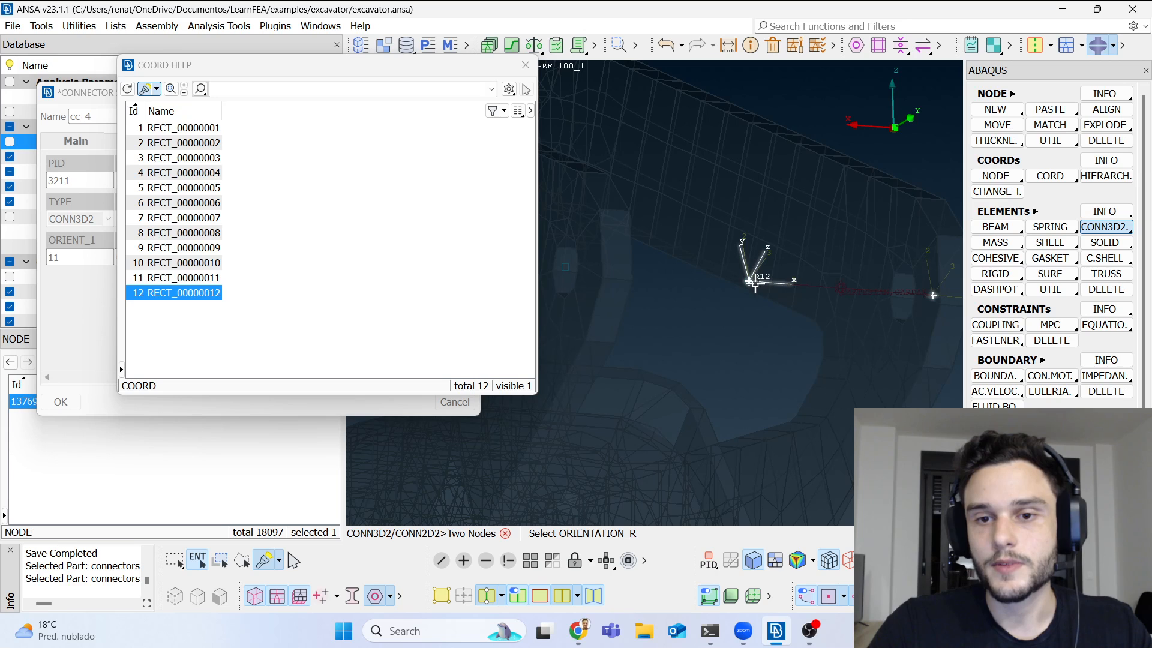
double_click(185, 294)
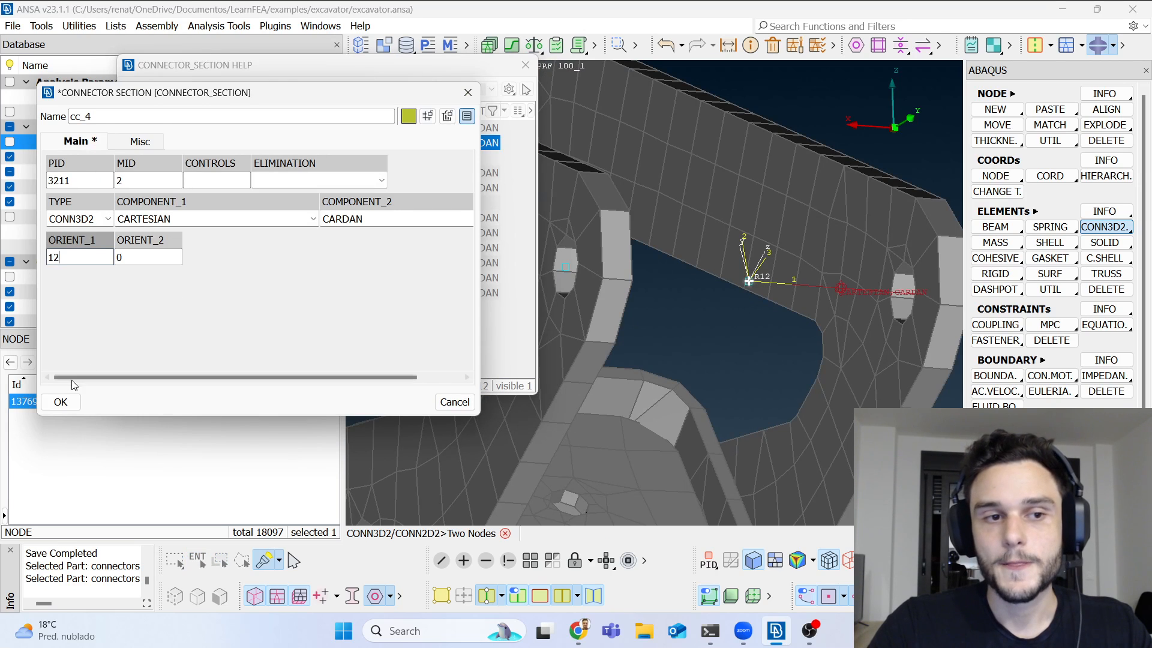
left_click(61, 401)
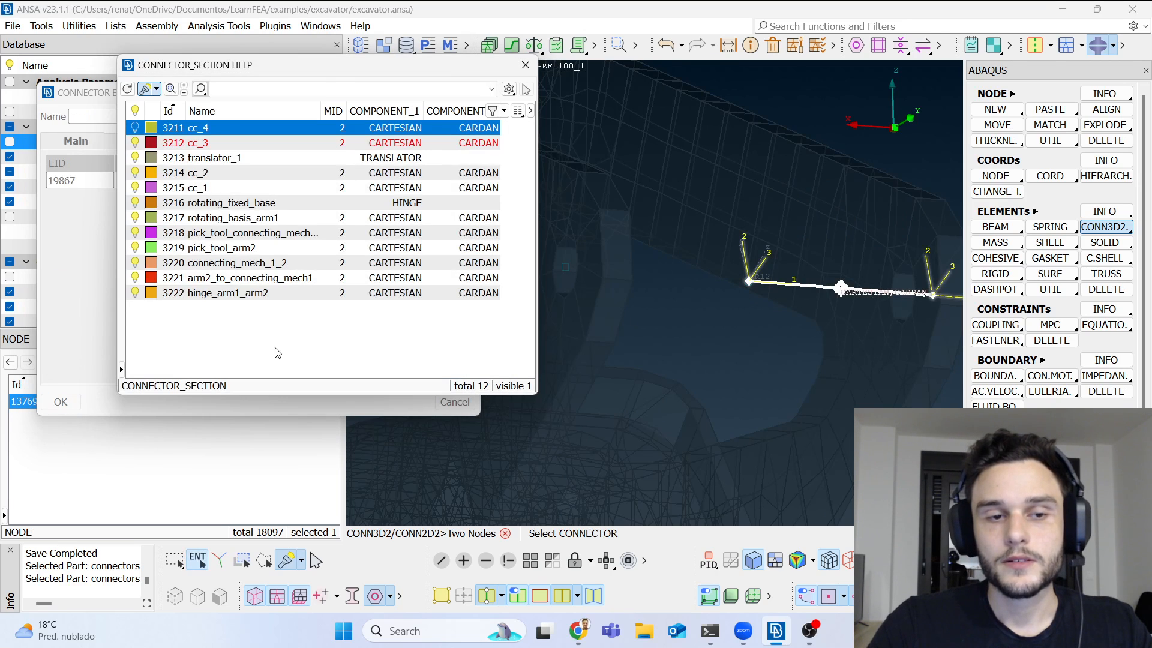
Step: Assign section cc_4 to the new connector and finish creating the element
double_click(198, 128)
left_click(75, 402)
scroll(611, 222, "down", 5)
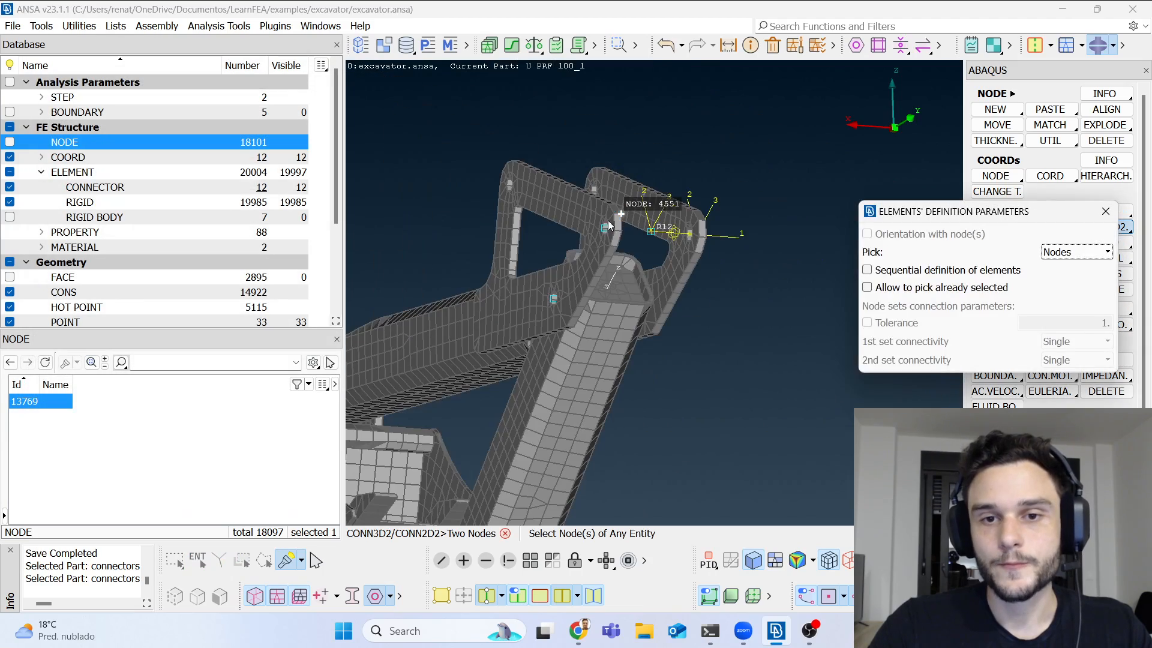
Step: Start a rectangular coordinate system for the lower bracket joint and hide the existing coordinate systems
middle_click(611, 222)
left_click_drag(611, 224, 630, 264, "ctrl")
scroll(628, 267, "down", 5)
scroll(628, 326, "up", 5)
left_click_drag(628, 326, 599, 323, "ctrl")
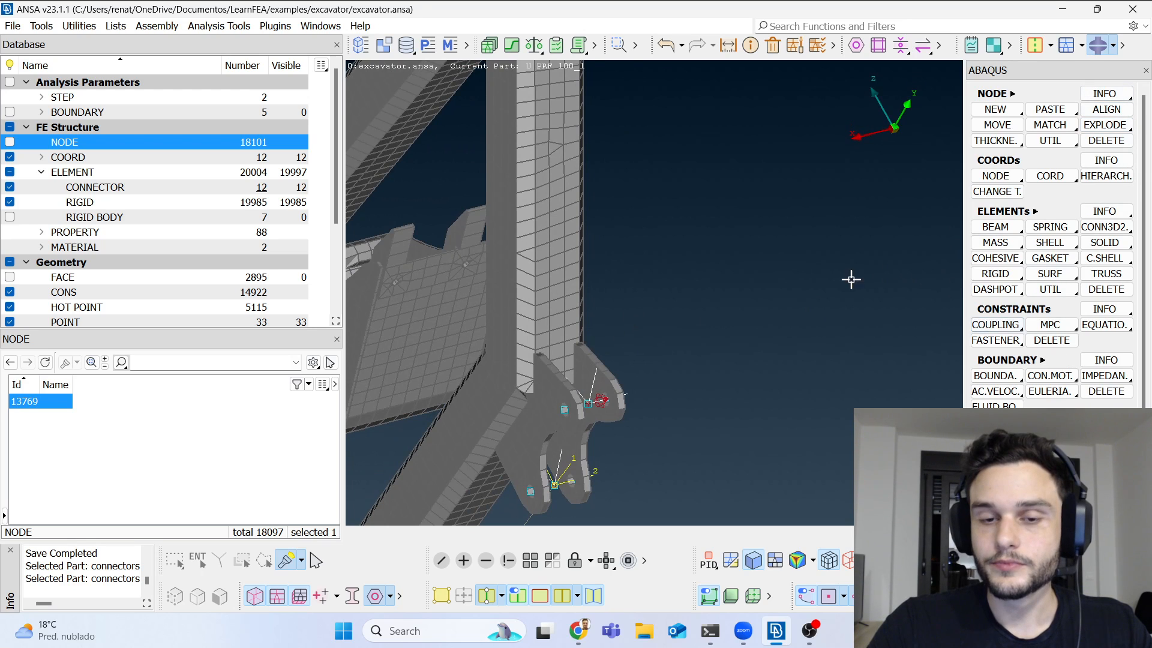
scroll(654, 261, "down", 4)
left_click_drag(607, 417, 589, 334, "ctrl")
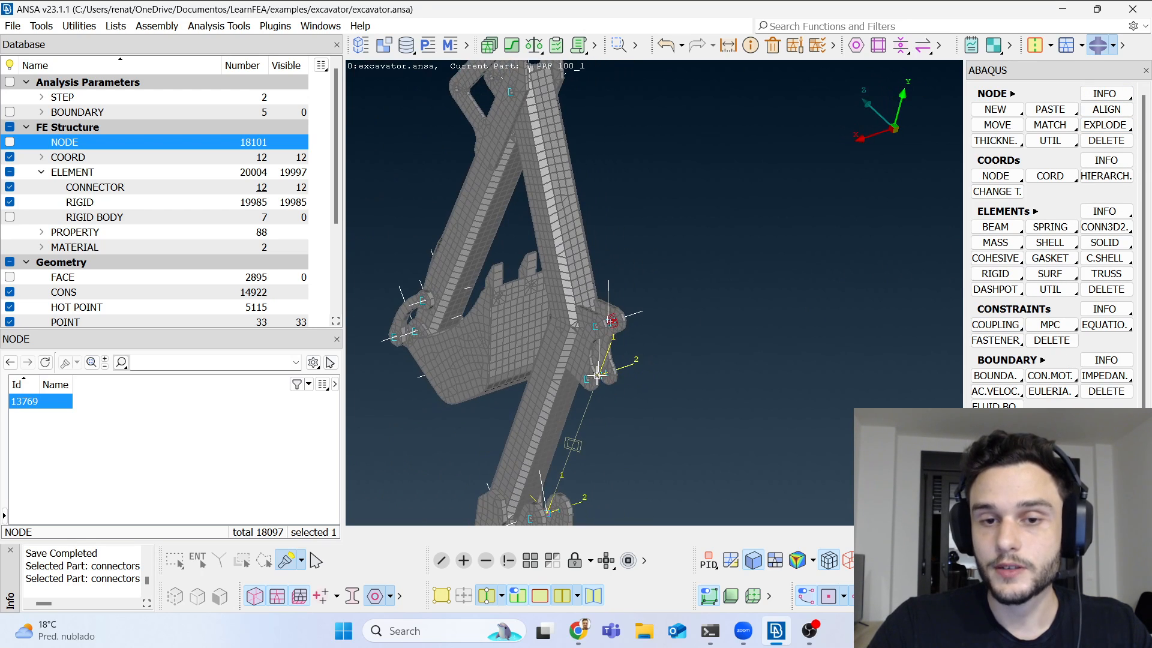
scroll(619, 330, "up", 10)
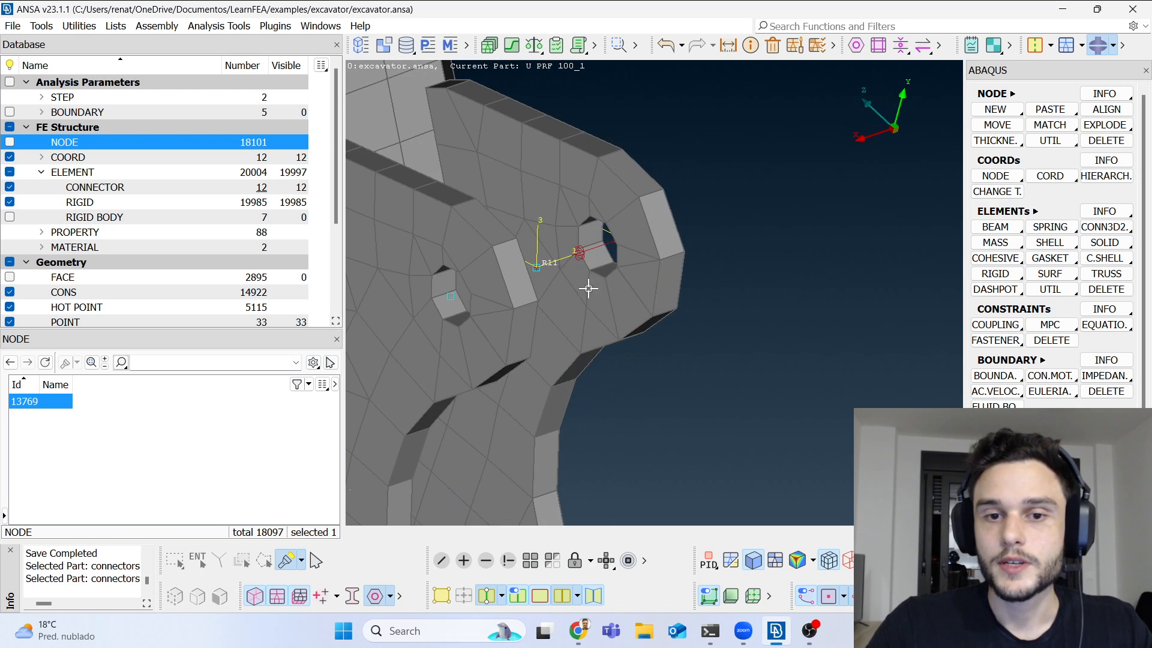
left_click_drag(632, 350, 637, 350, "ctrl")
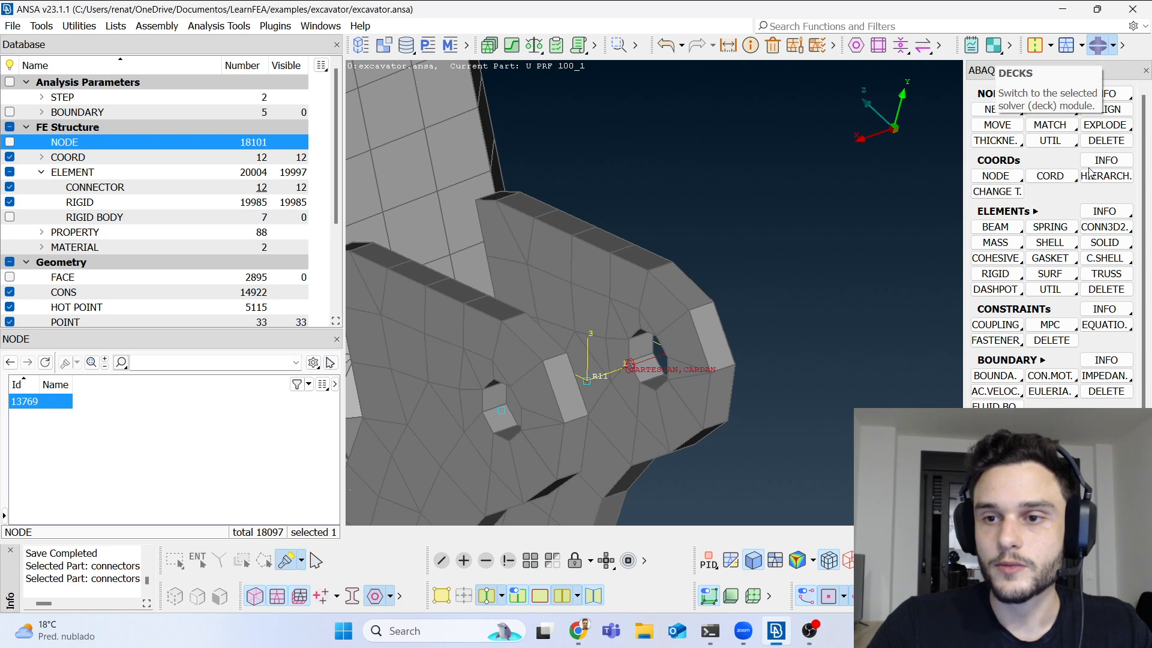
left_click(1050, 176)
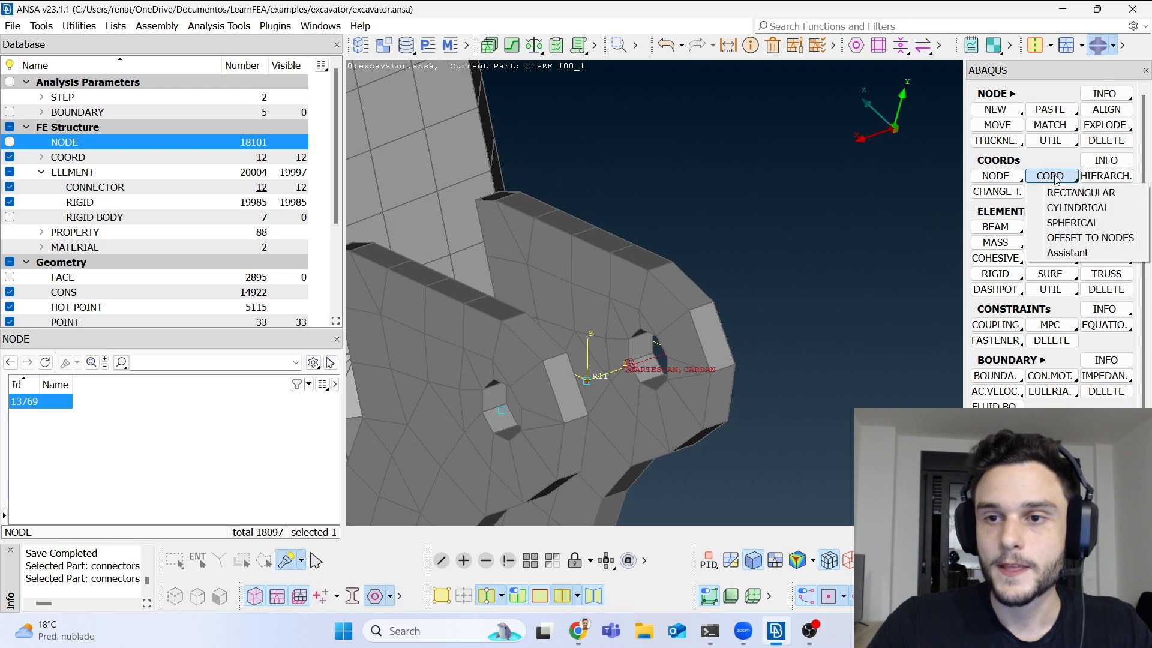
left_click(1071, 188)
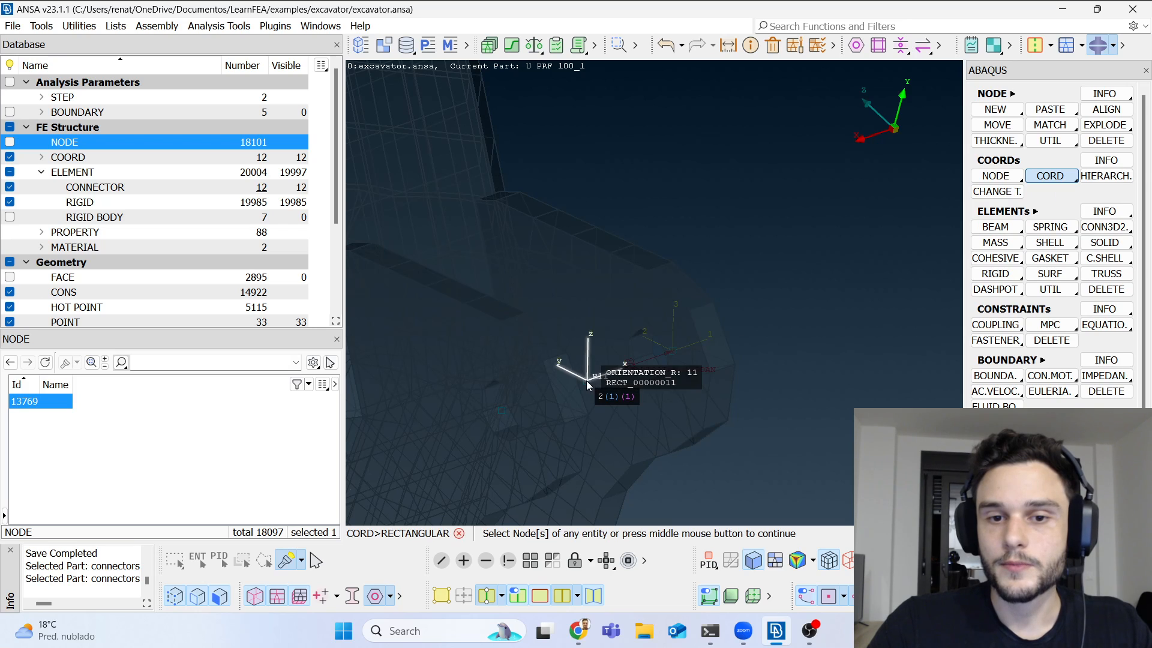
left_click(9, 157)
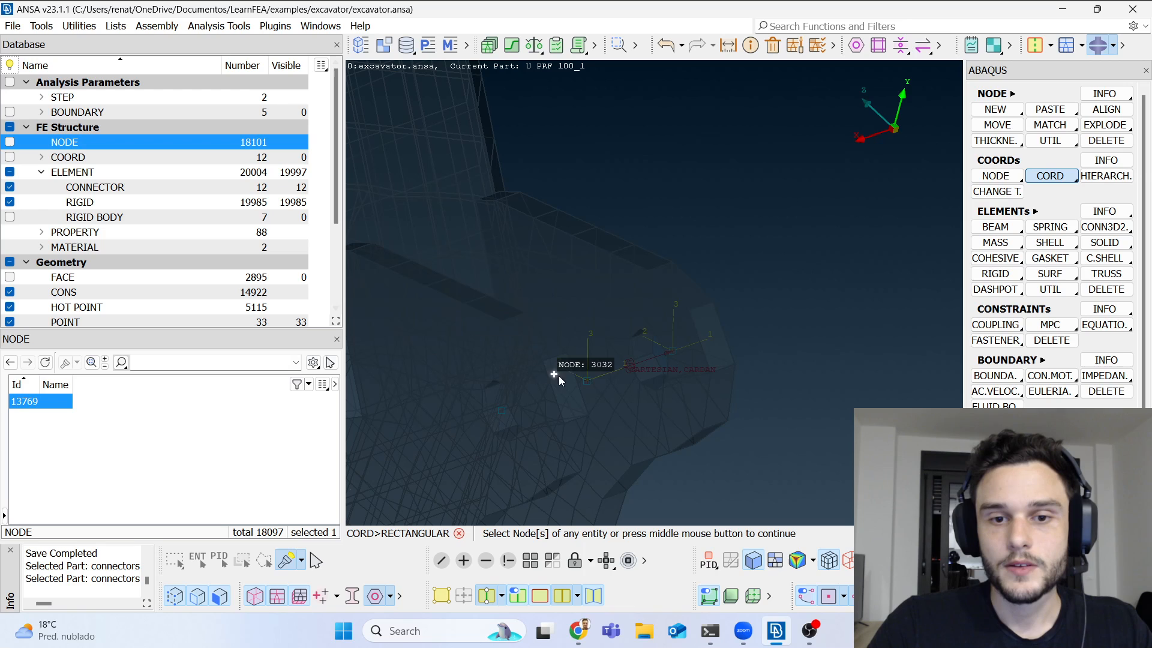
Step: Define the coordinate system's origin at the lower bracket's midpoint and direct it towards the upper bracket's midpoint
scroll(608, 493, "down", 10)
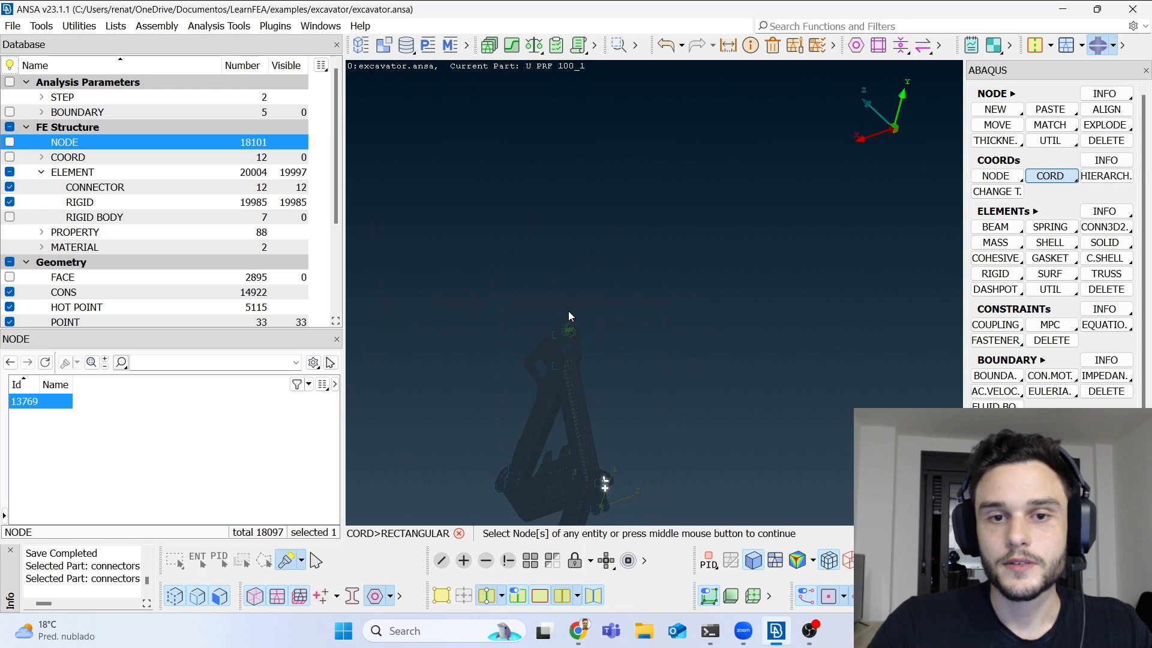
scroll(568, 327, "up", 7)
scroll(565, 340, "up", 3)
left_click(564, 229)
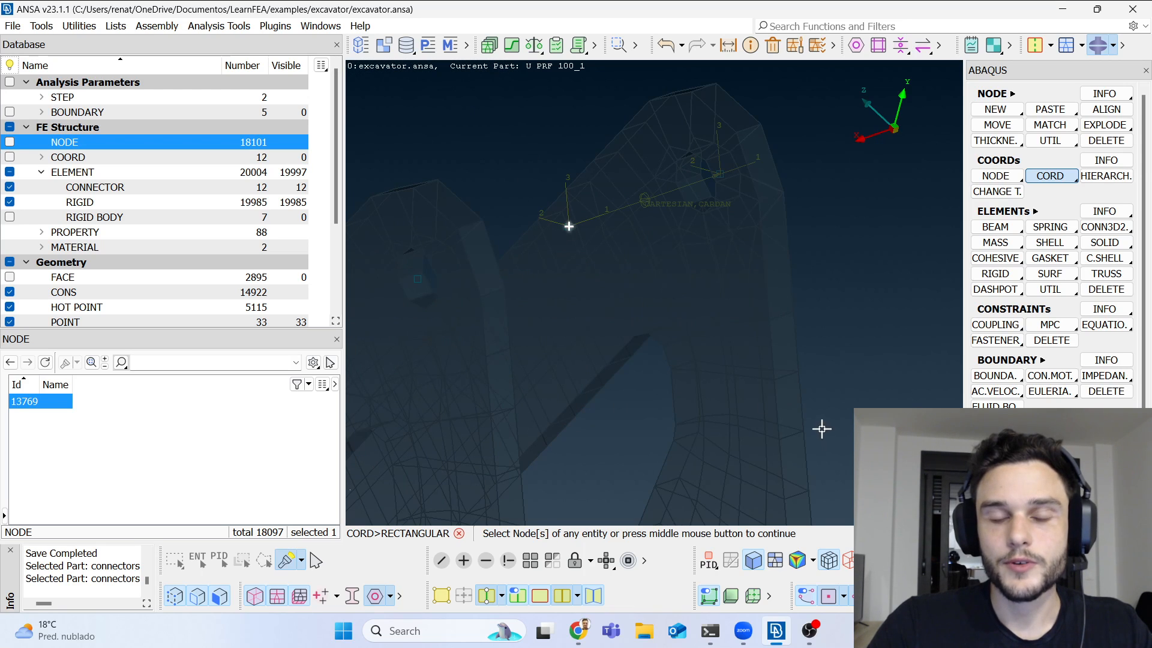
left_click(646, 270)
middle_click(645, 270)
Step: Rotate the coordinate system by -90 degrees about axis 2 and finish creating it
left_click(236, 323)
left_click(198, 352)
left_click(237, 323)
left_click(198, 366)
left_click(279, 325)
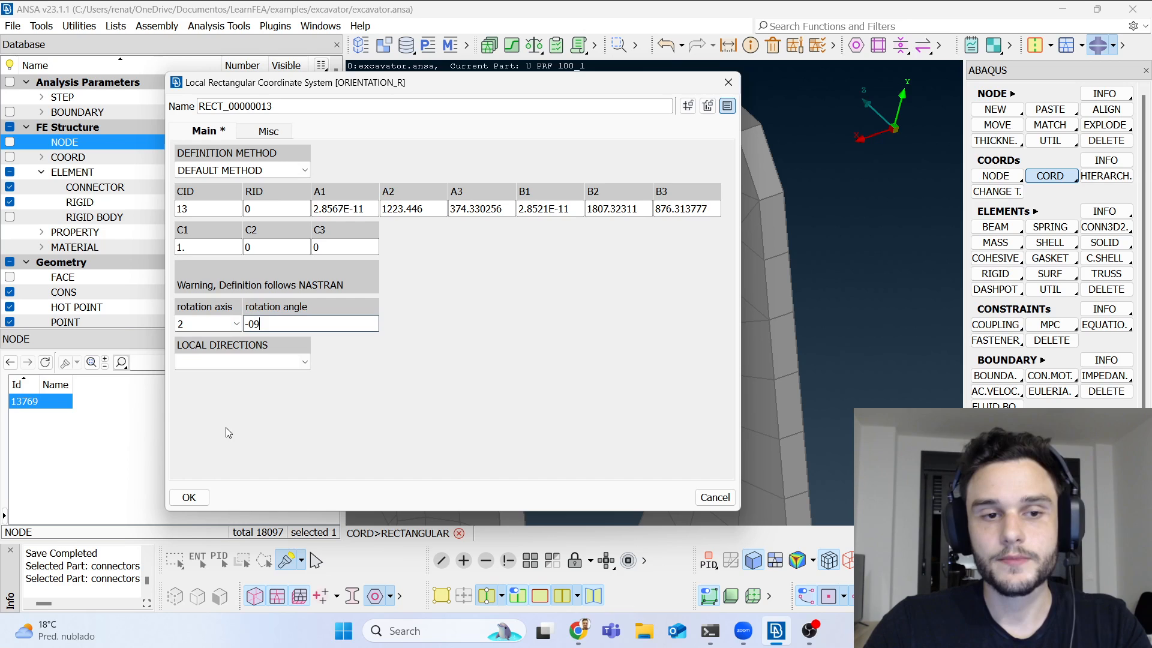
type("-90")
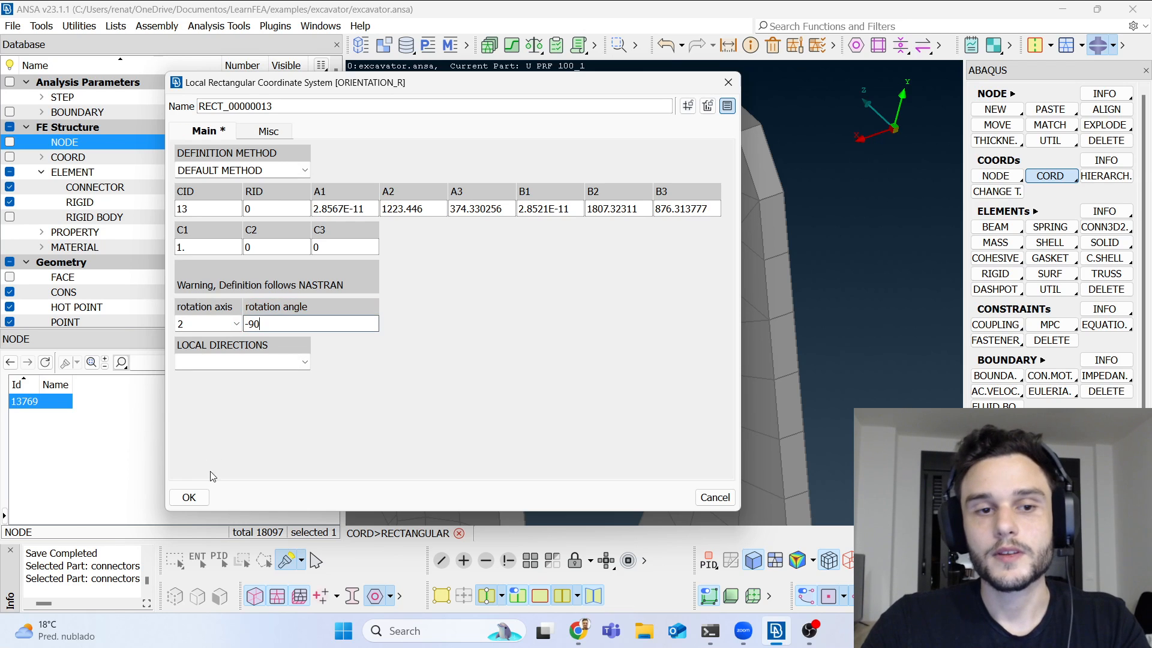
left_click(189, 497)
scroll(579, 242, "down", 10)
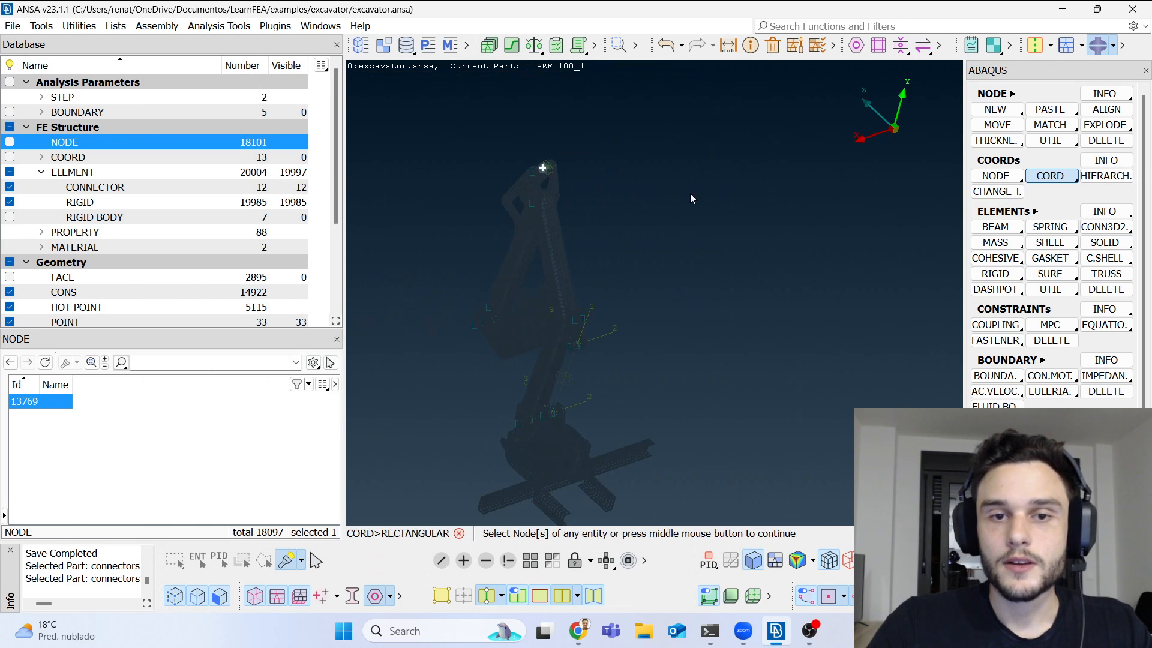
key("Escape")
left_click(1105, 232)
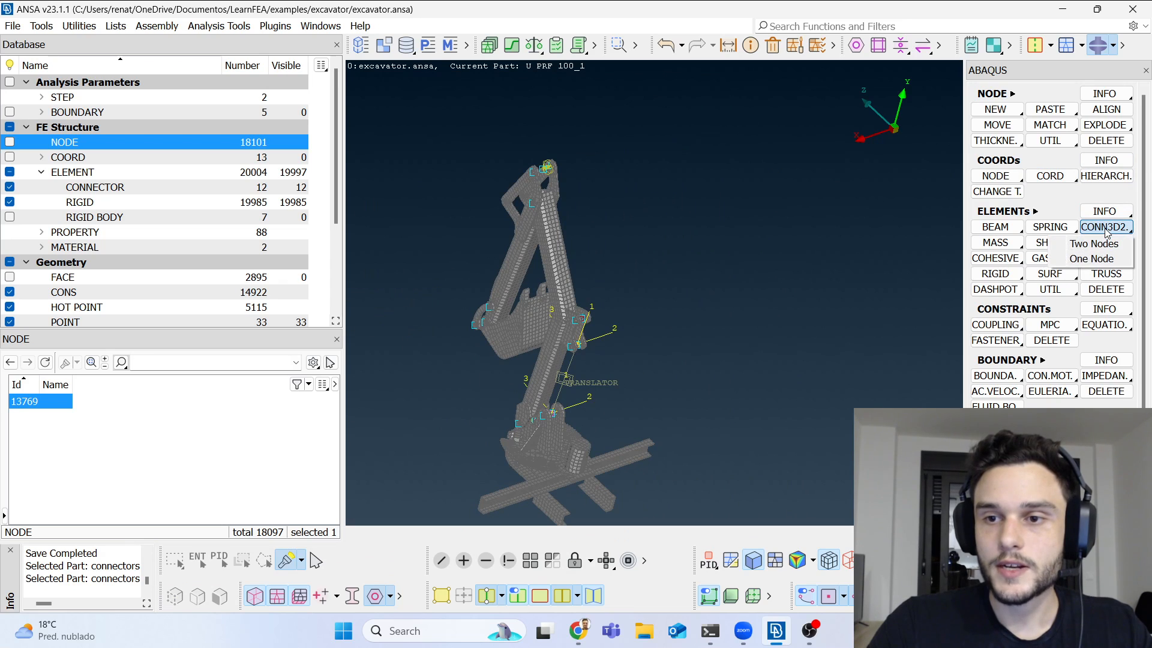
left_click(1102, 248)
left_click_drag(1001, 214, 936, 131)
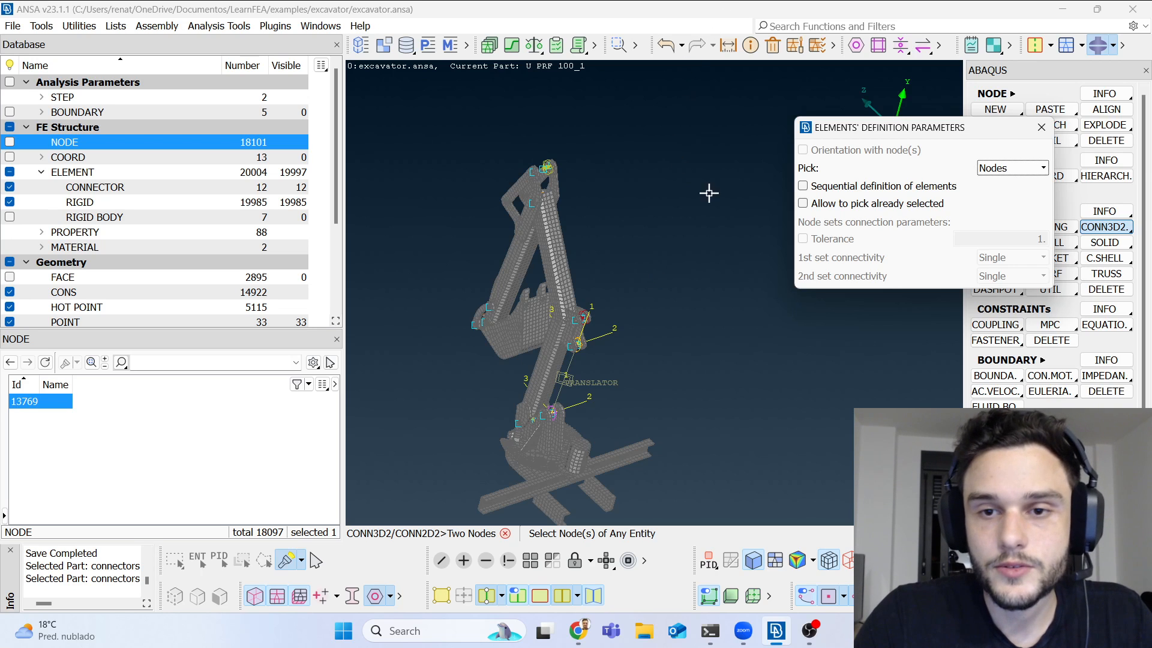
left_click_drag(885, 137, 846, 76)
scroll(596, 365, "up", 5)
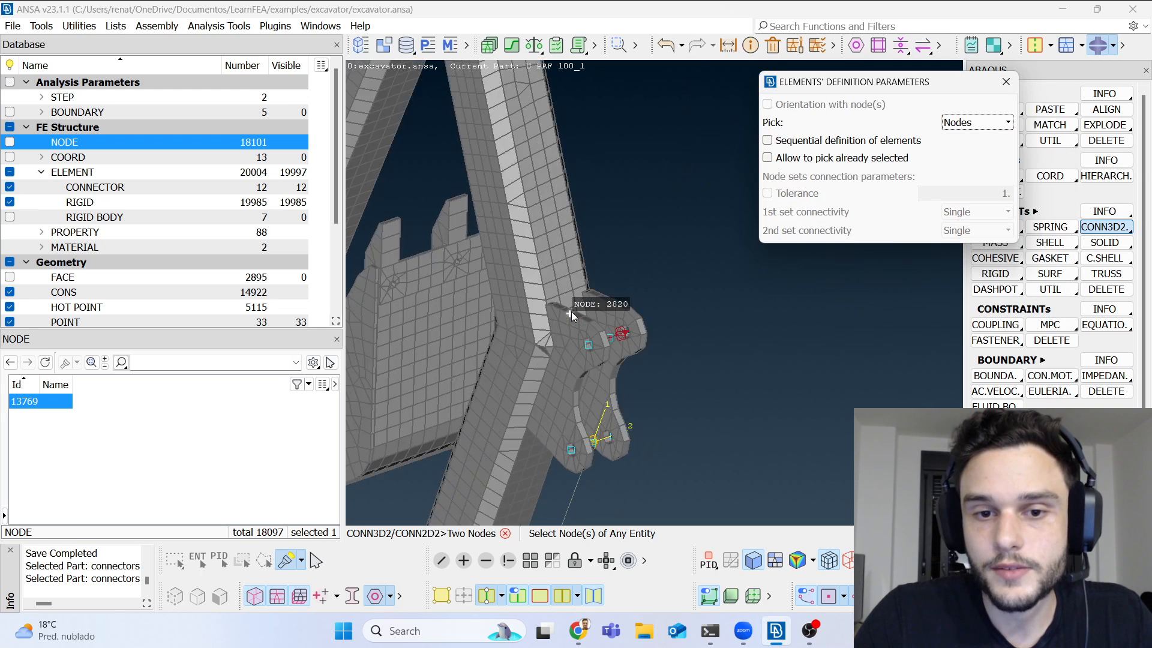
scroll(595, 365, "up", 8)
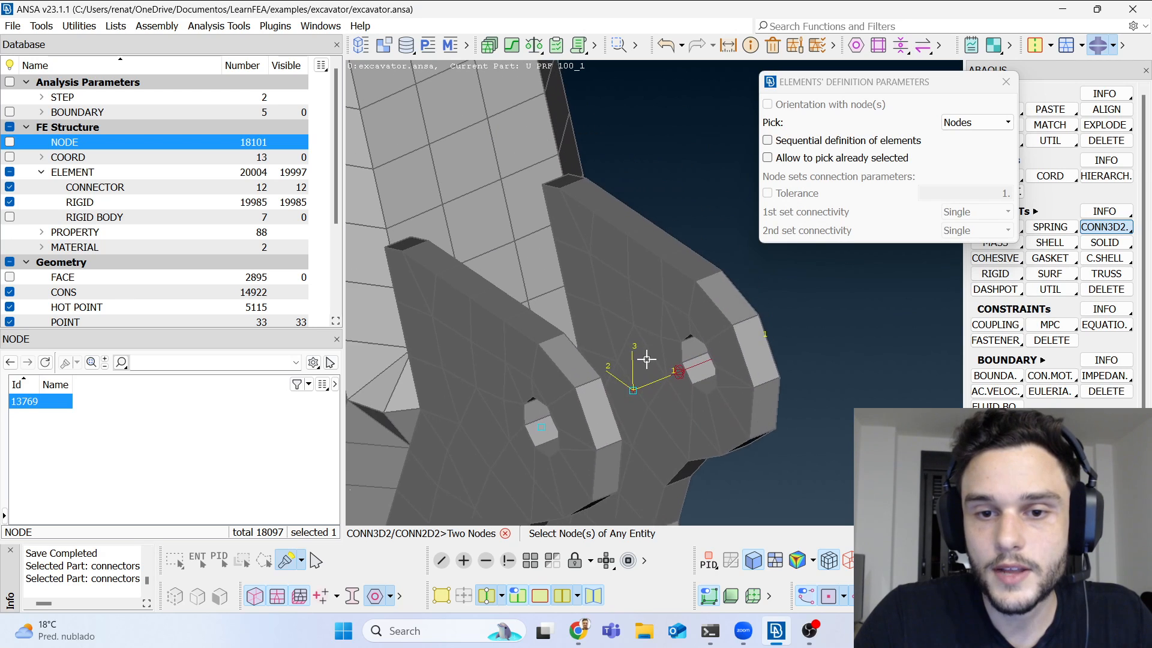
left_click_drag(661, 339, 652, 347, "ctrl")
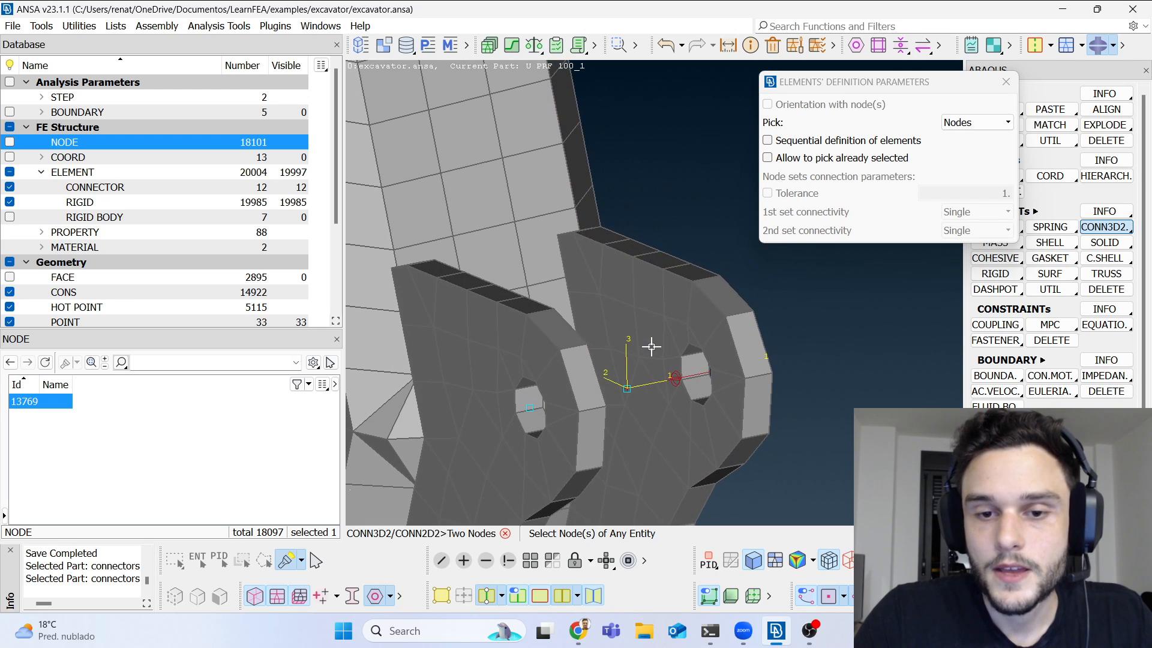
left_click(627, 389)
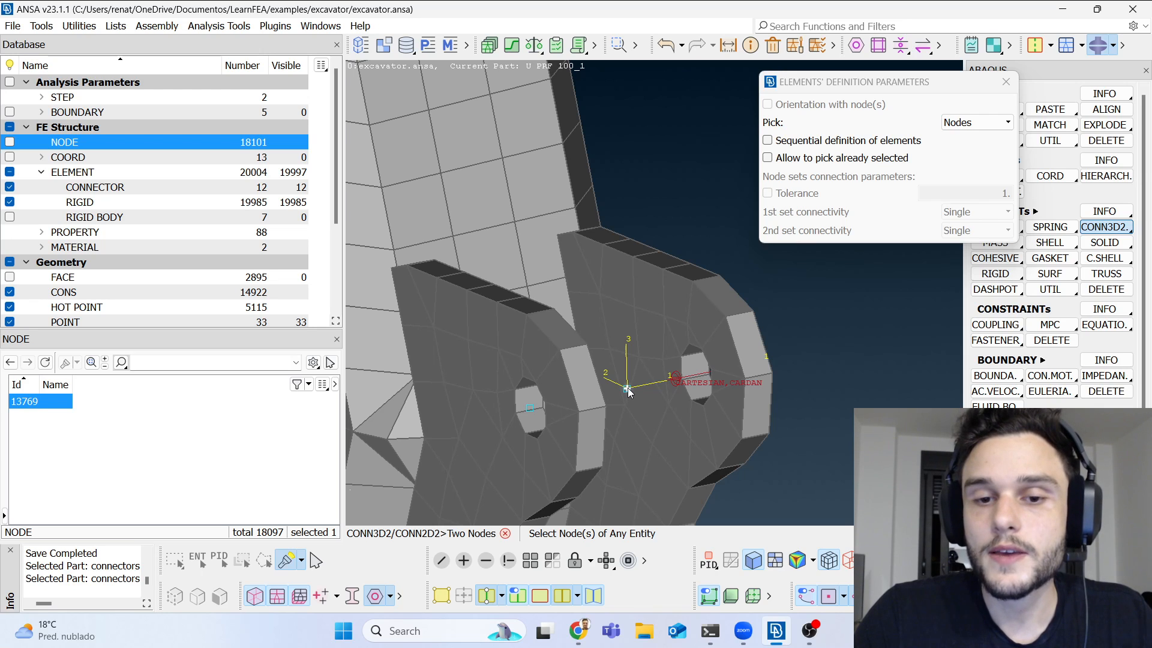
scroll(627, 390, "down", 5)
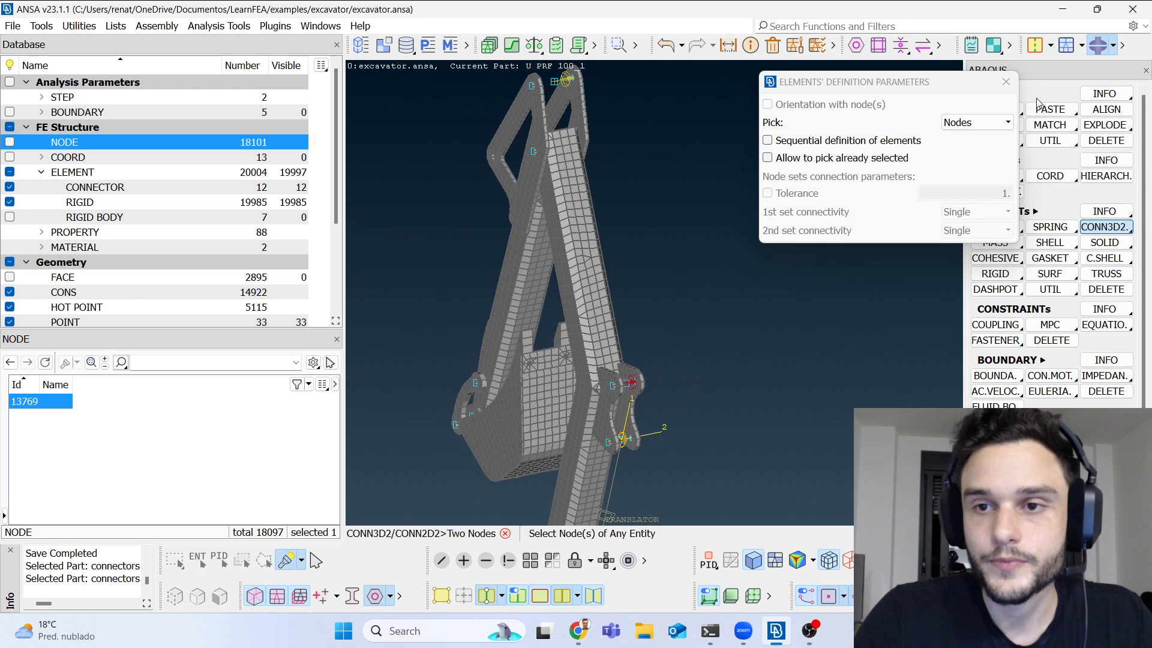
key("Escape")
Step: Show all coordinate systems again and check the new one's axes at the lower bracket's midpoint
scroll(624, 360, "up", 10)
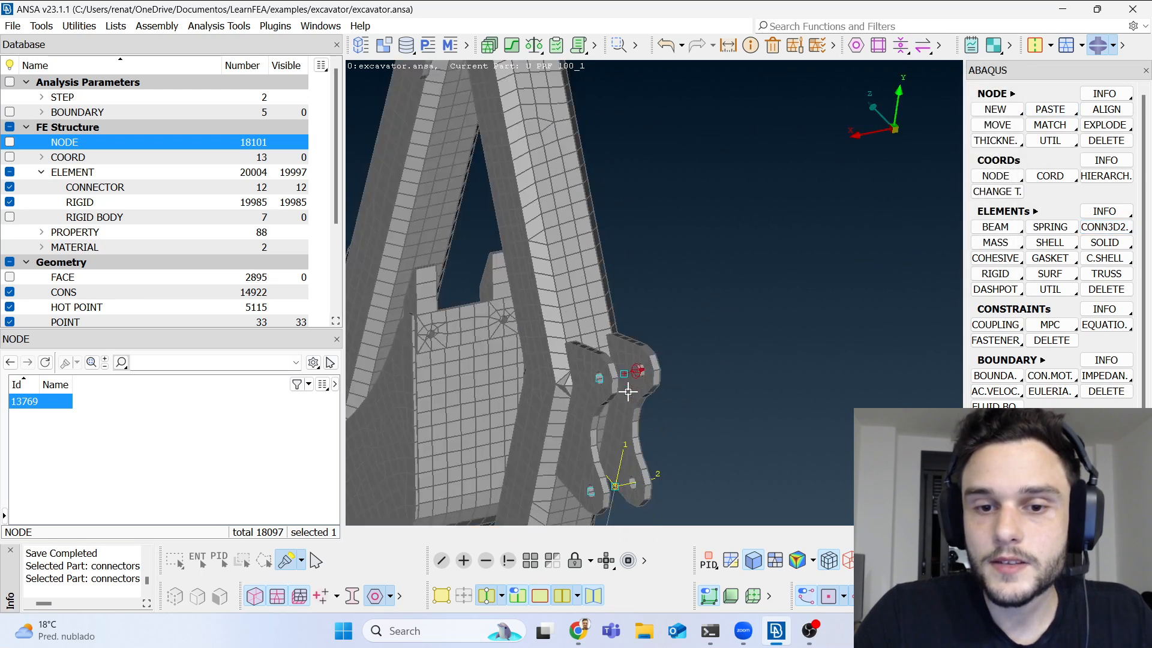
left_click_drag(596, 336, 596, 343, "ctrl")
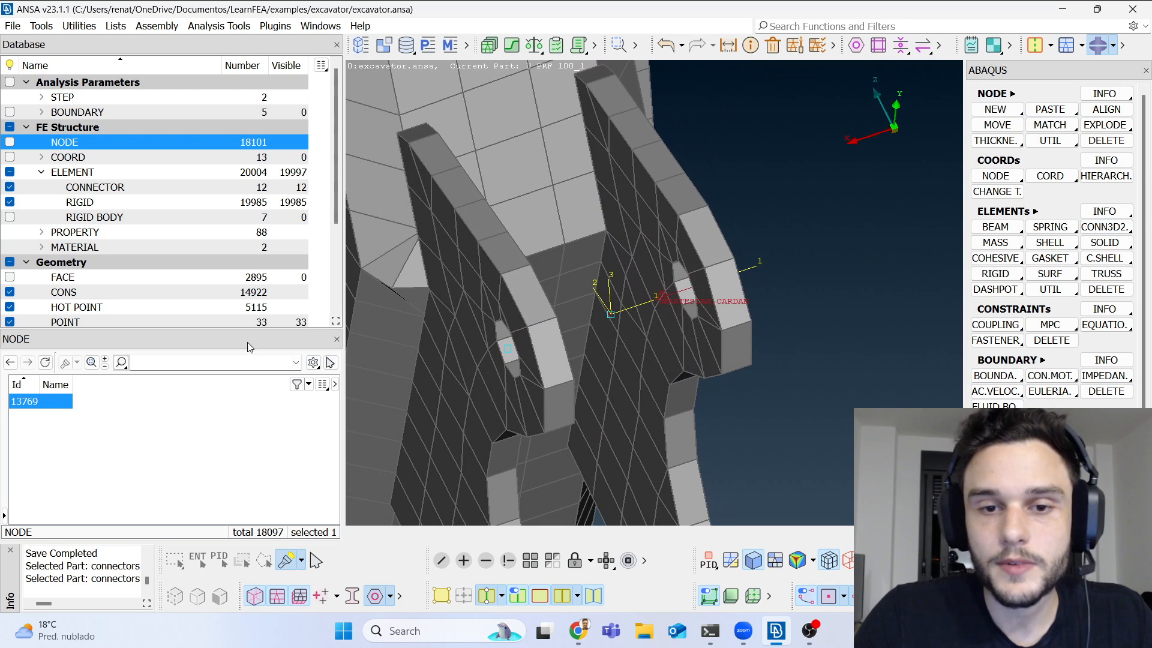
left_click(10, 158)
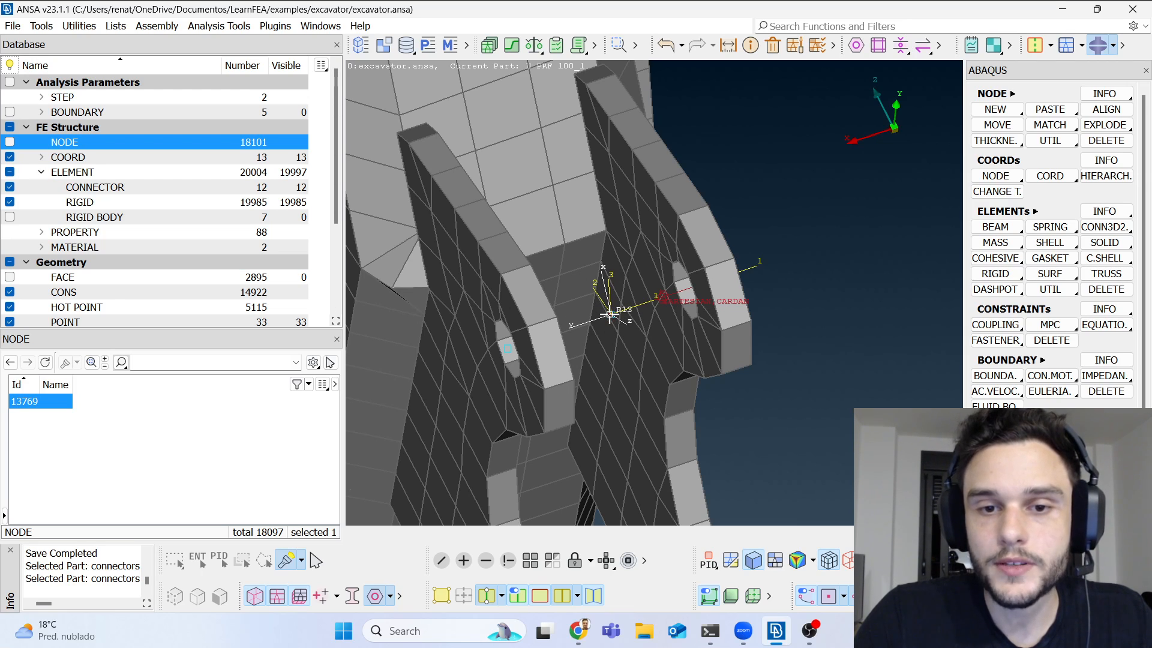
scroll(610, 314, "down", 10)
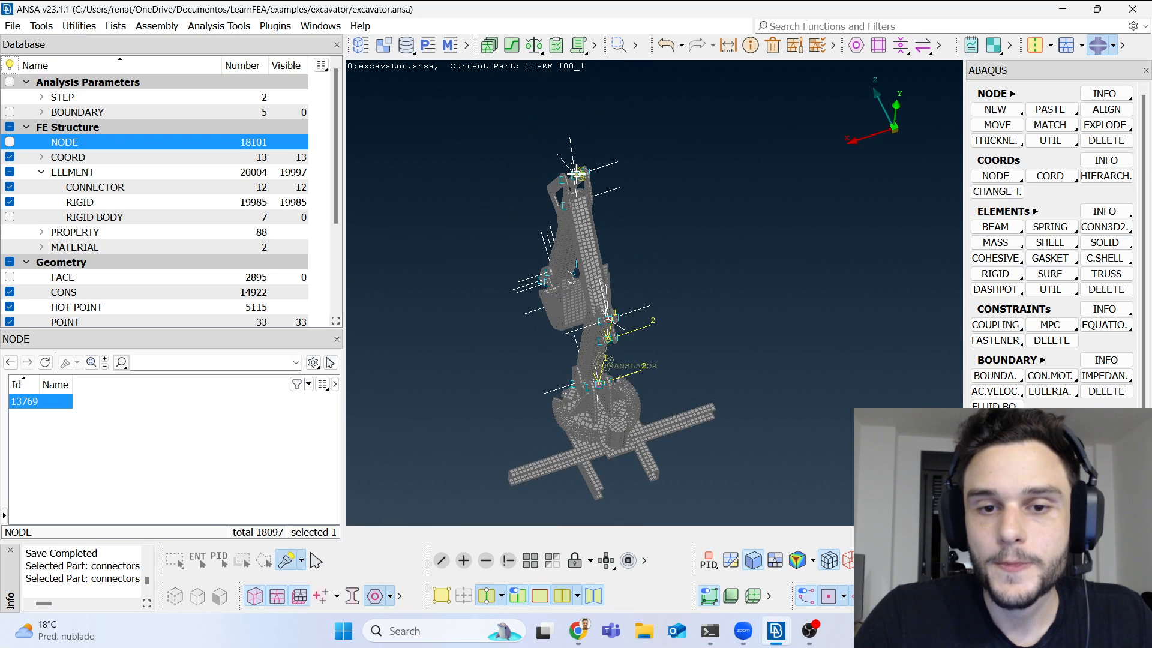
scroll(607, 321, "up", 10)
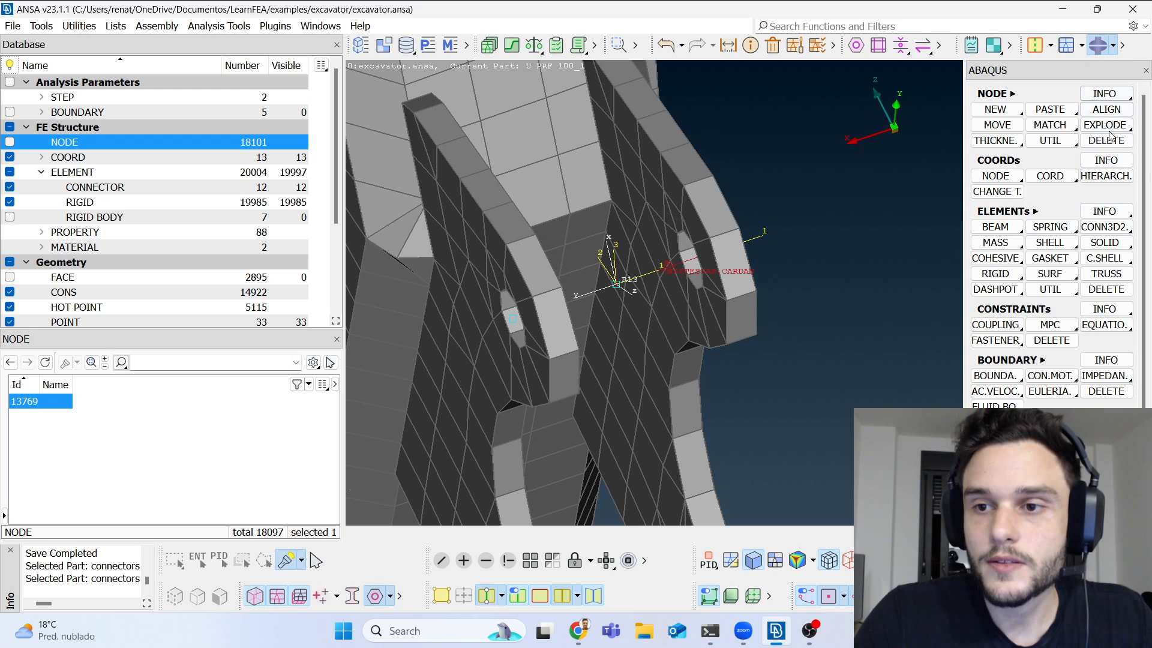
Step: Start a two-node CONN3D2 connector and pick the lower and upper brackets' midpoints as its end nodes
left_click(1106, 228)
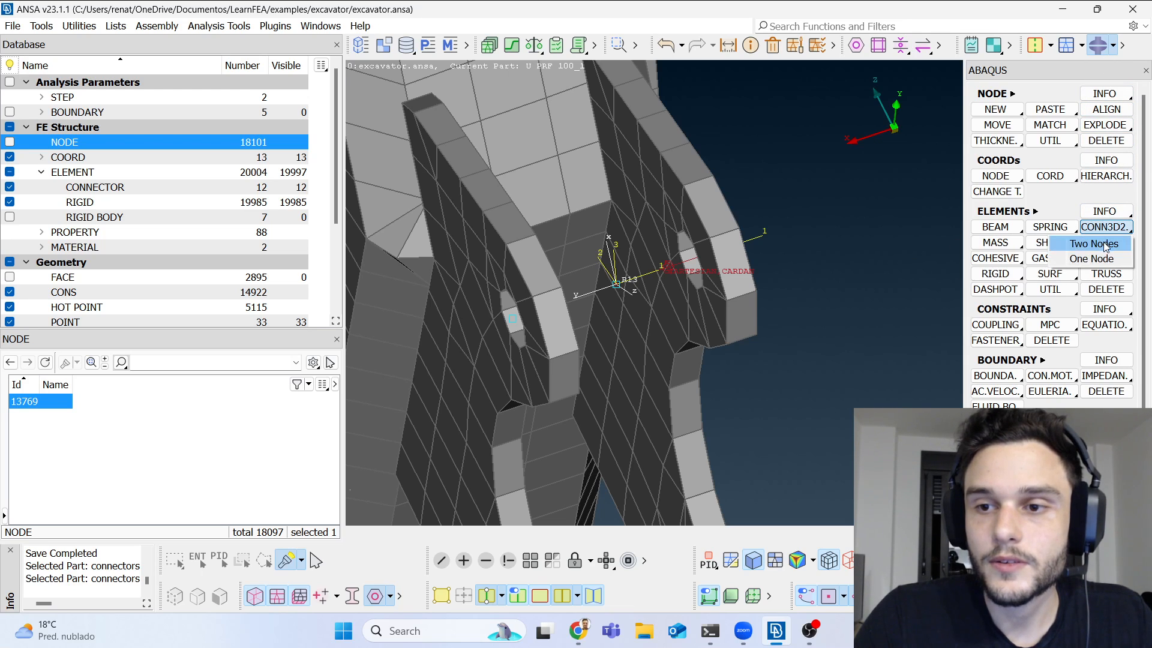
left_click(1107, 243)
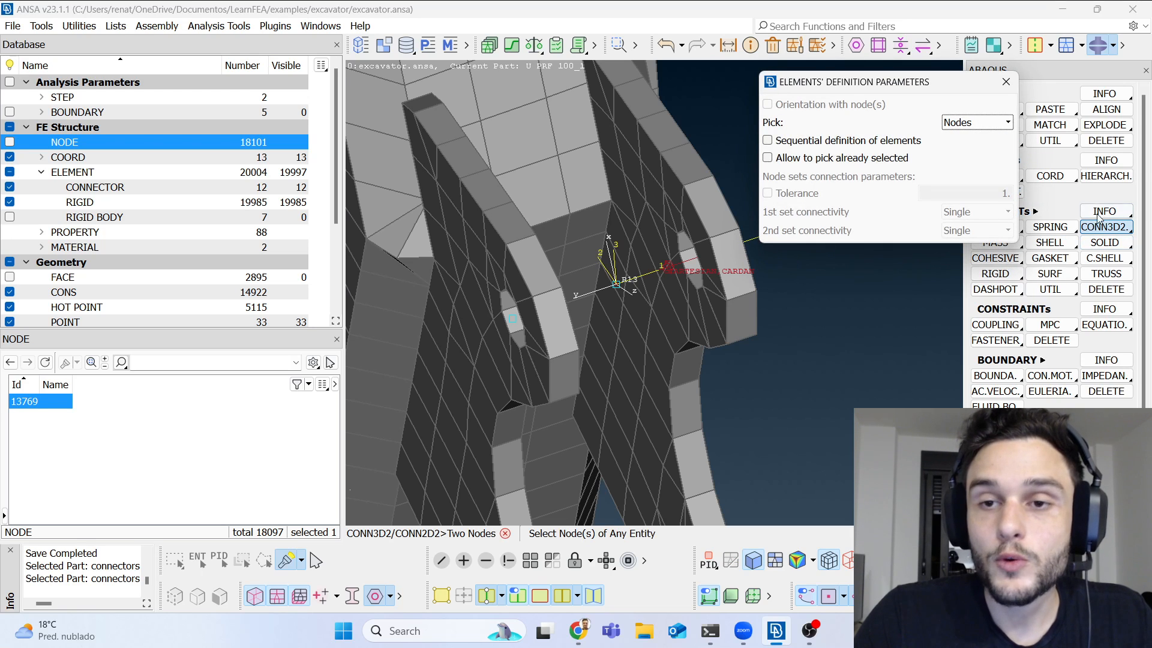
scroll(621, 270, "up", 3)
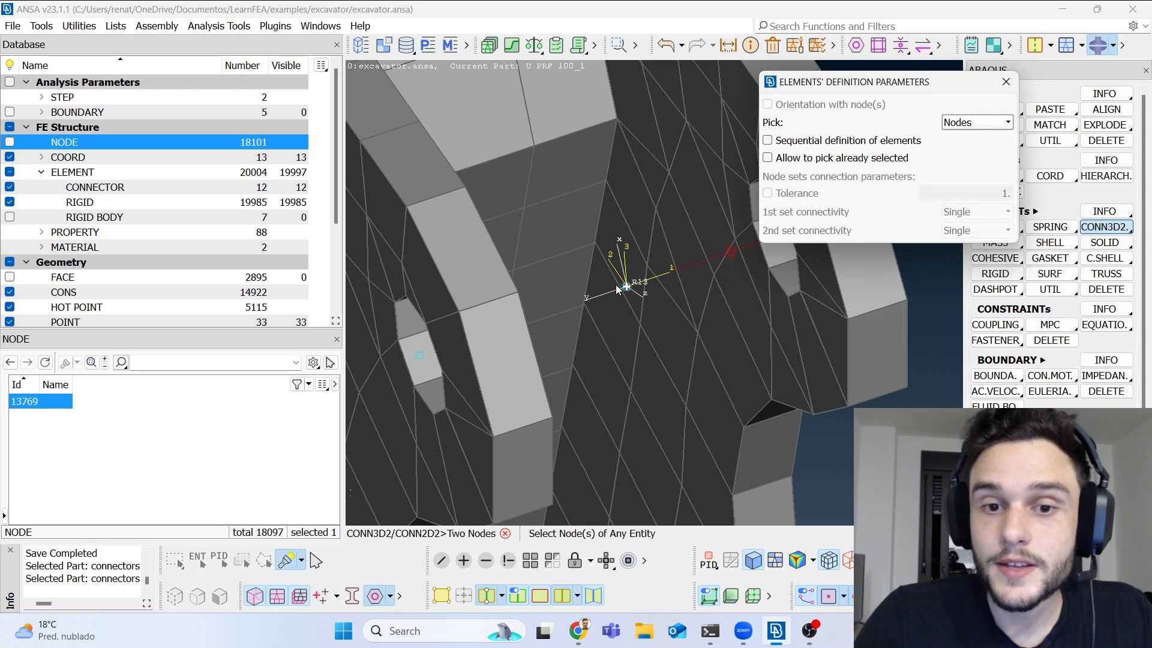
scroll(612, 438, "down", 5)
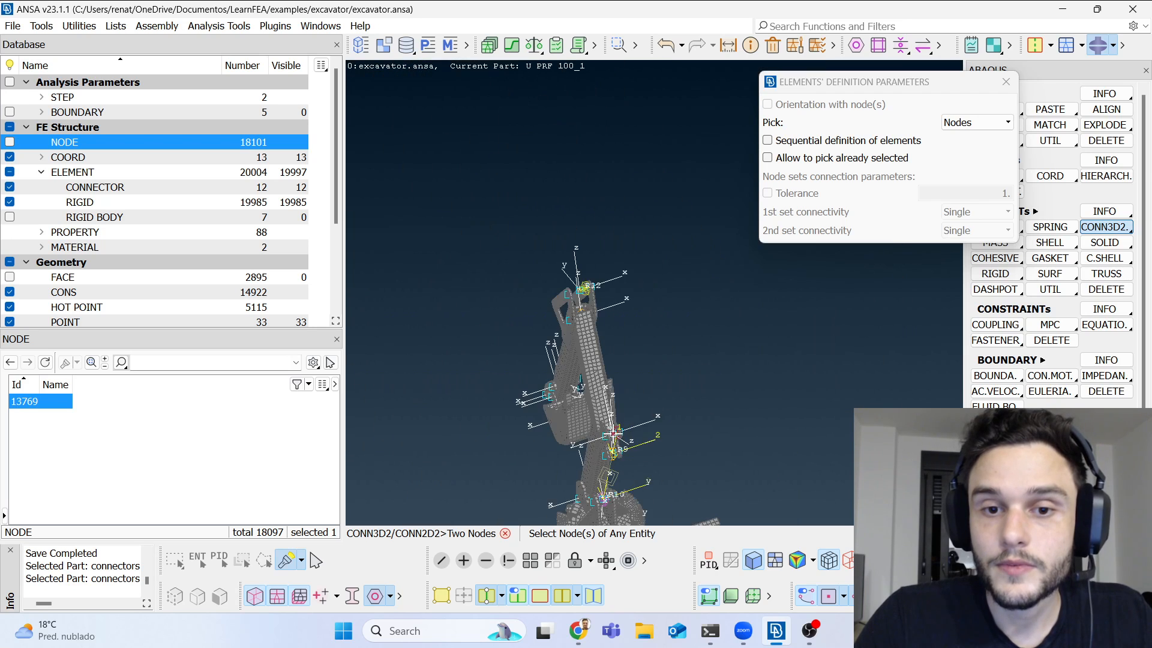
scroll(606, 278, "up", 5)
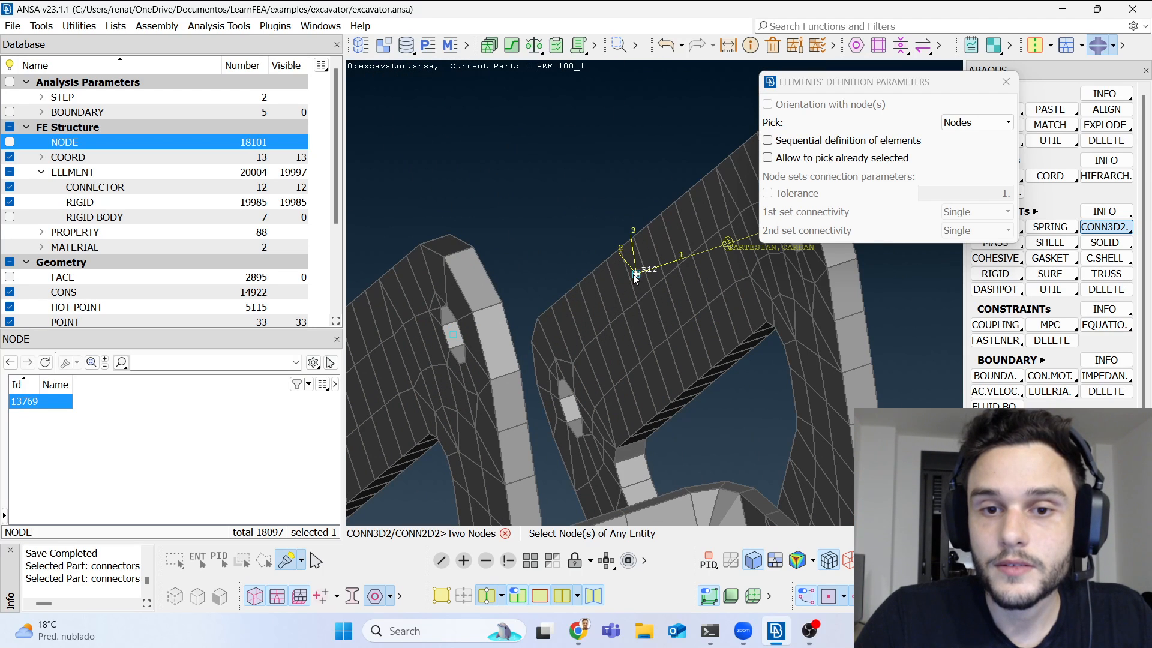
left_click(635, 273)
mouse_move(635, 273)
left_mouse_down("ctrl")
mouse_move(640, 242)
mouse_move(564, 194)
mouse_move(559, 204)
left_mouse_up("ctrl")
scroll(560, 207, "down", 4)
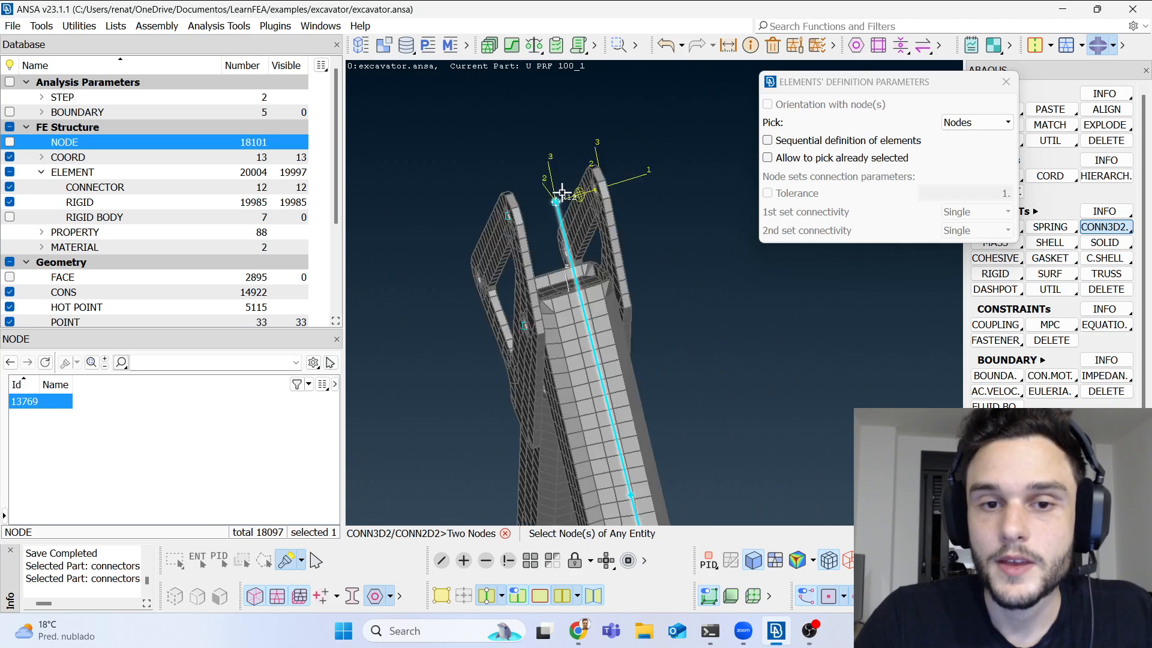
Step: Examine the previewed connector's run along the arm and its position relative to the translator connector below
scroll(573, 238, "up", 2)
left_click_drag(591, 263, 588, 248, "ctrl")
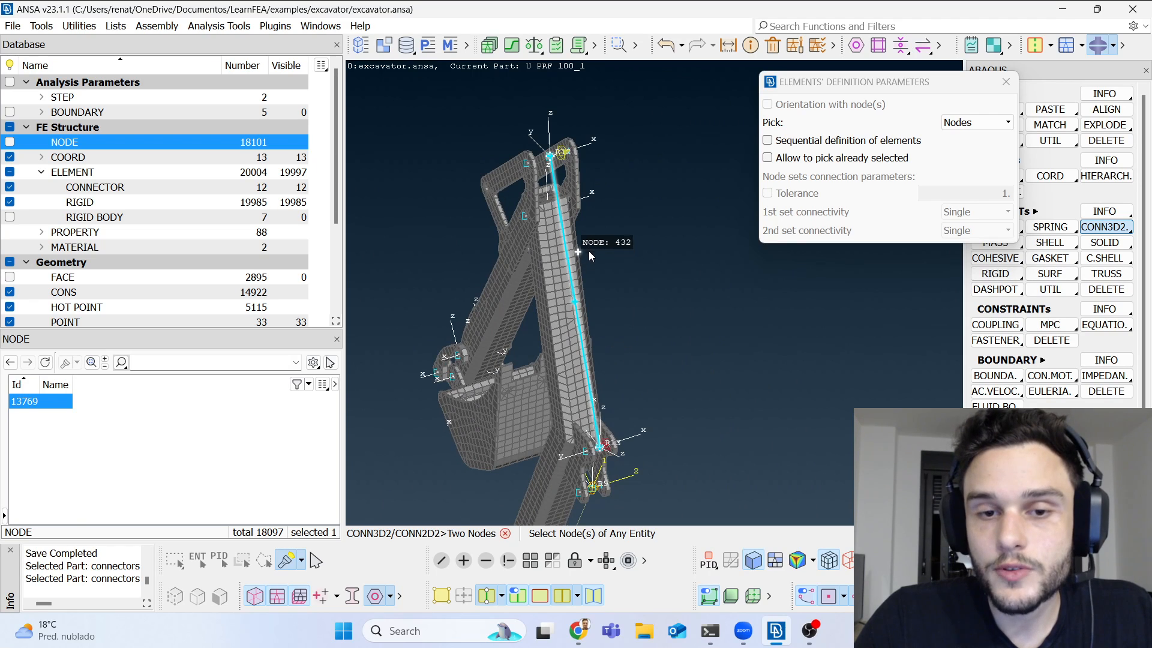
scroll(550, 157, "up", 5)
scroll(549, 146, "down", 10)
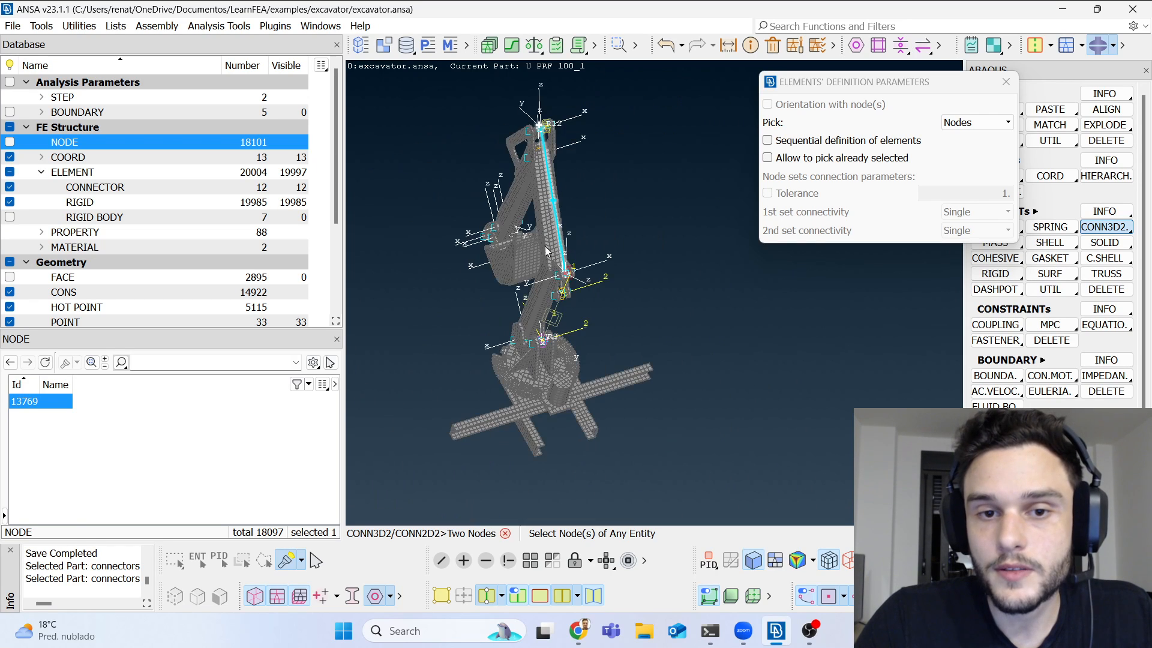
scroll(559, 217, "up", 8)
scroll(562, 240, "down", 3)
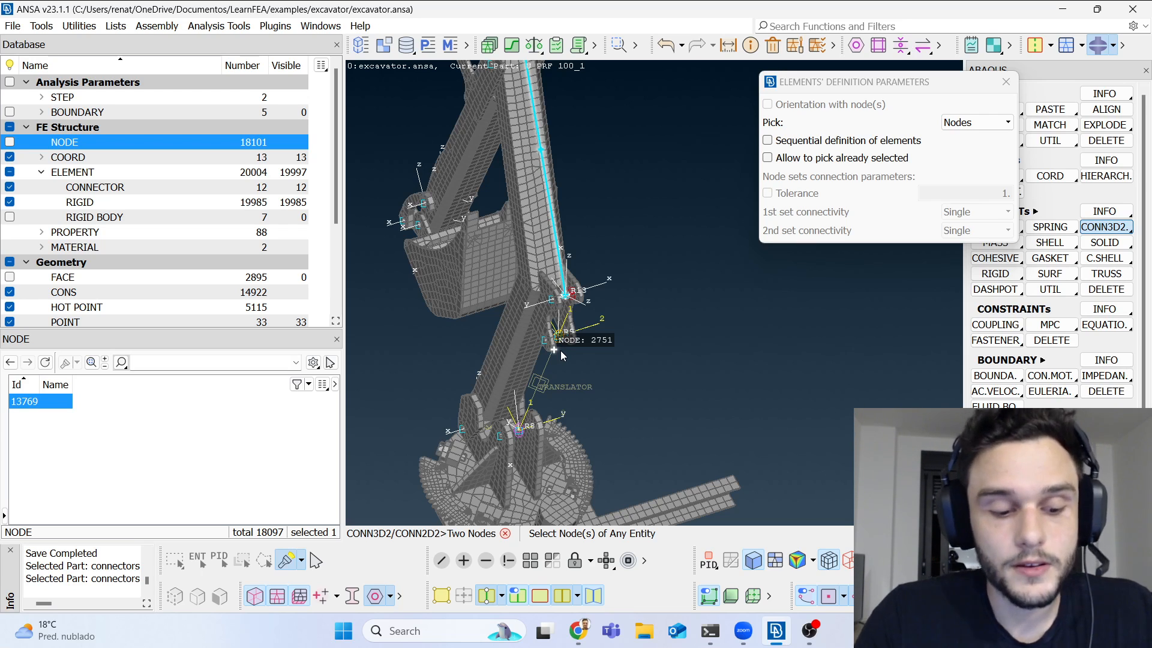
scroll(582, 366, "down", 5)
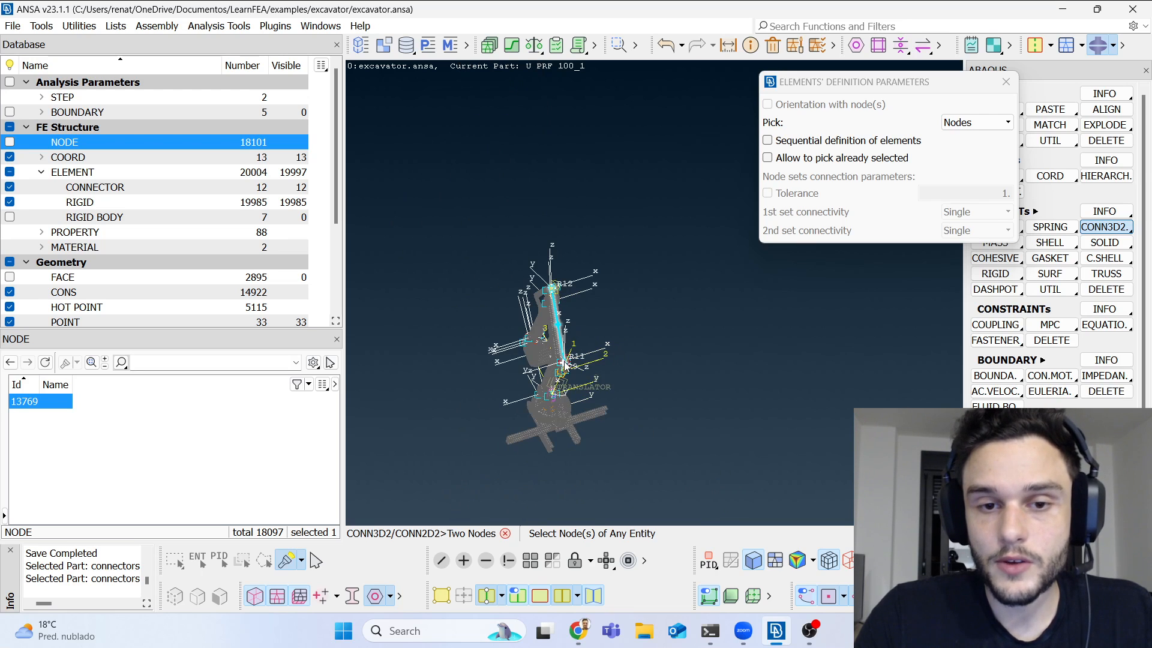
scroll(565, 364, "up", 5)
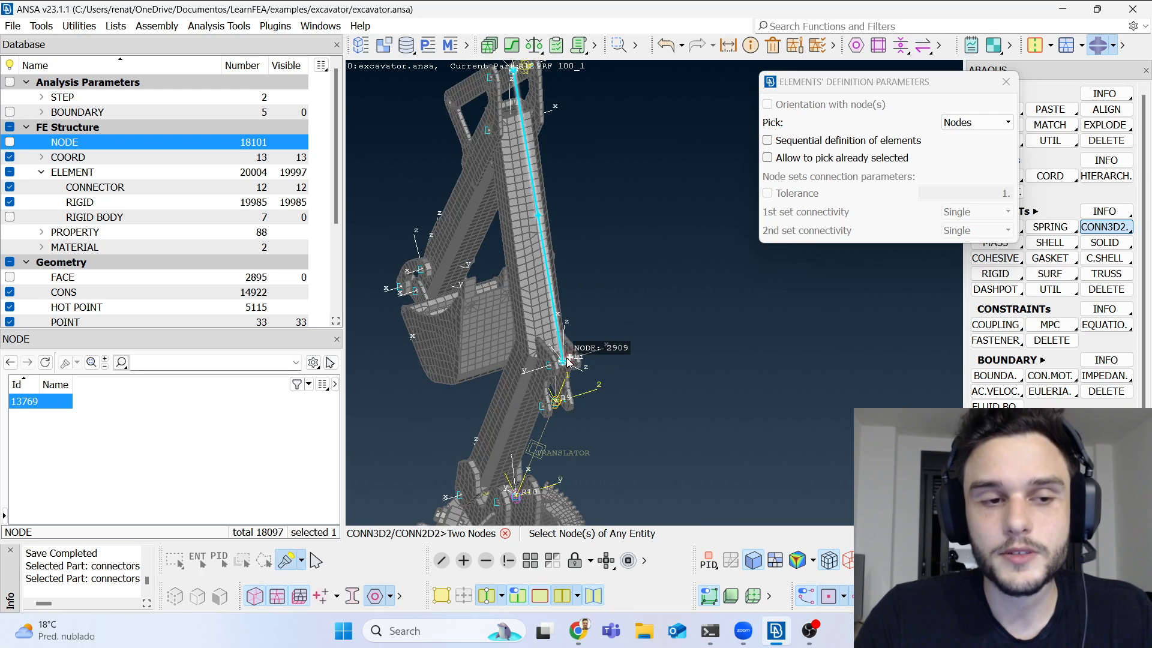
Step: Confirm the connector's two end nodes and assign the new element to the connectors part
left_click_drag(566, 352, 587, 382, "ctrl")
middle_click(686, 340)
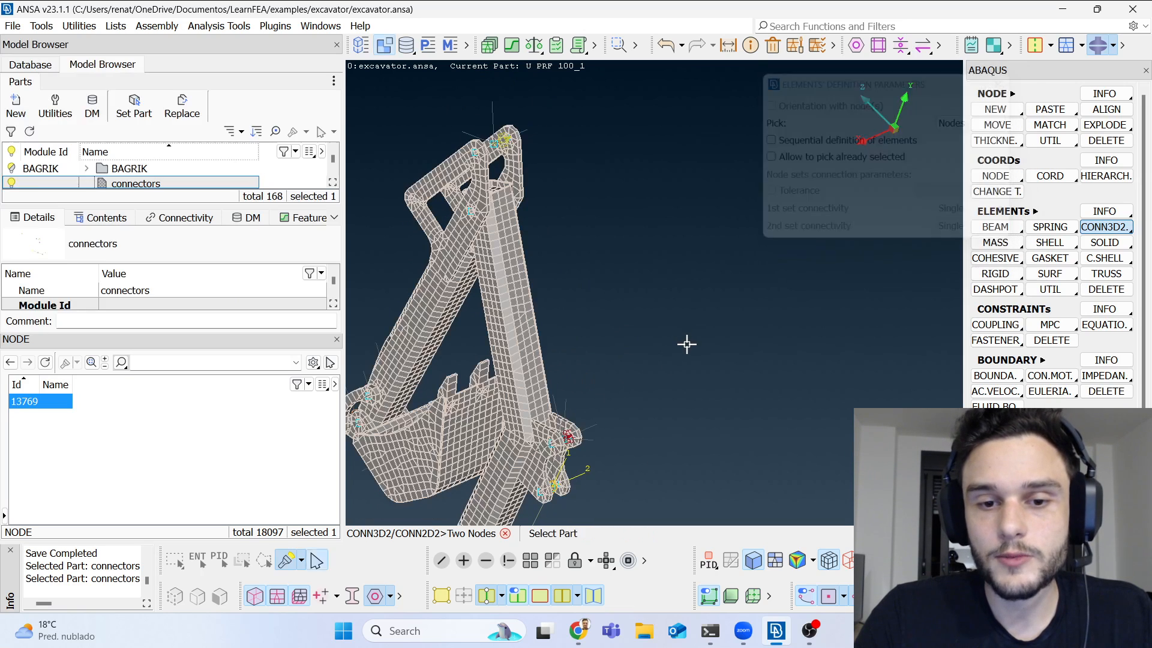
left_click(150, 184)
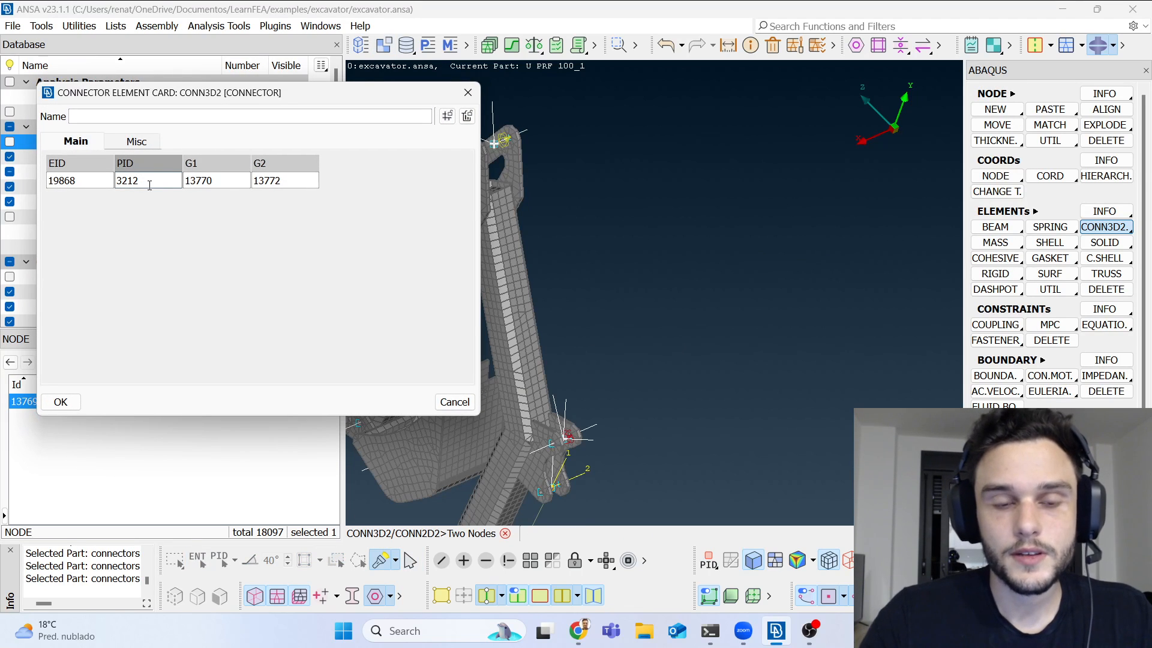
Step: Copy the translator_1 connector section and name the copy translator_2
key("?")
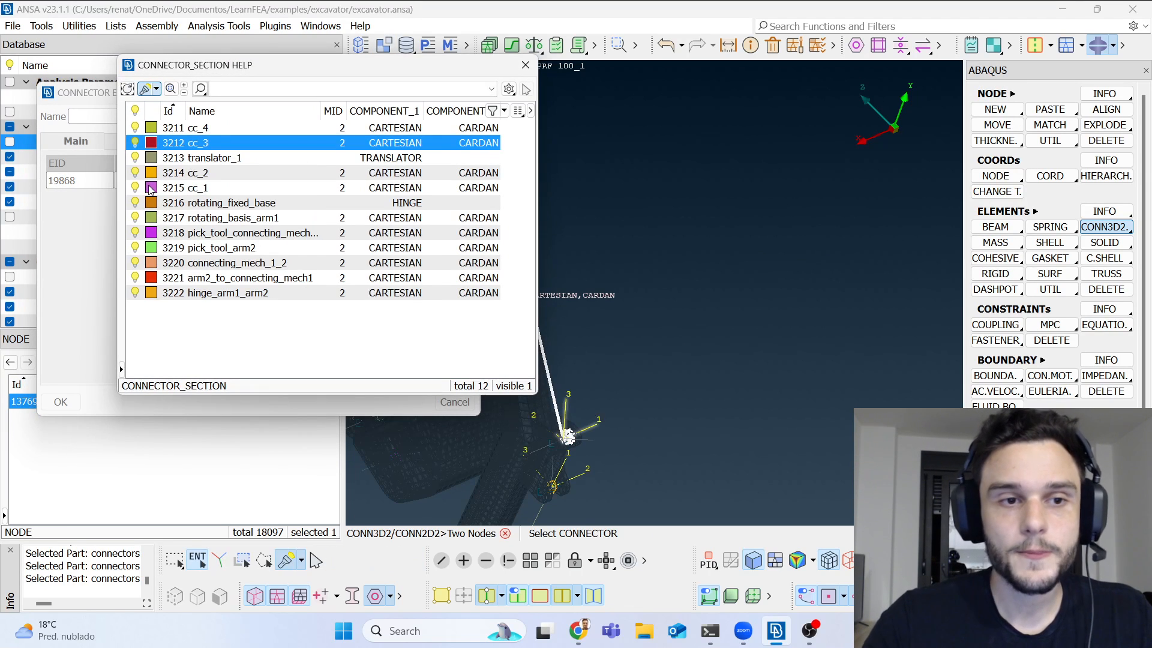
left_click(207, 159)
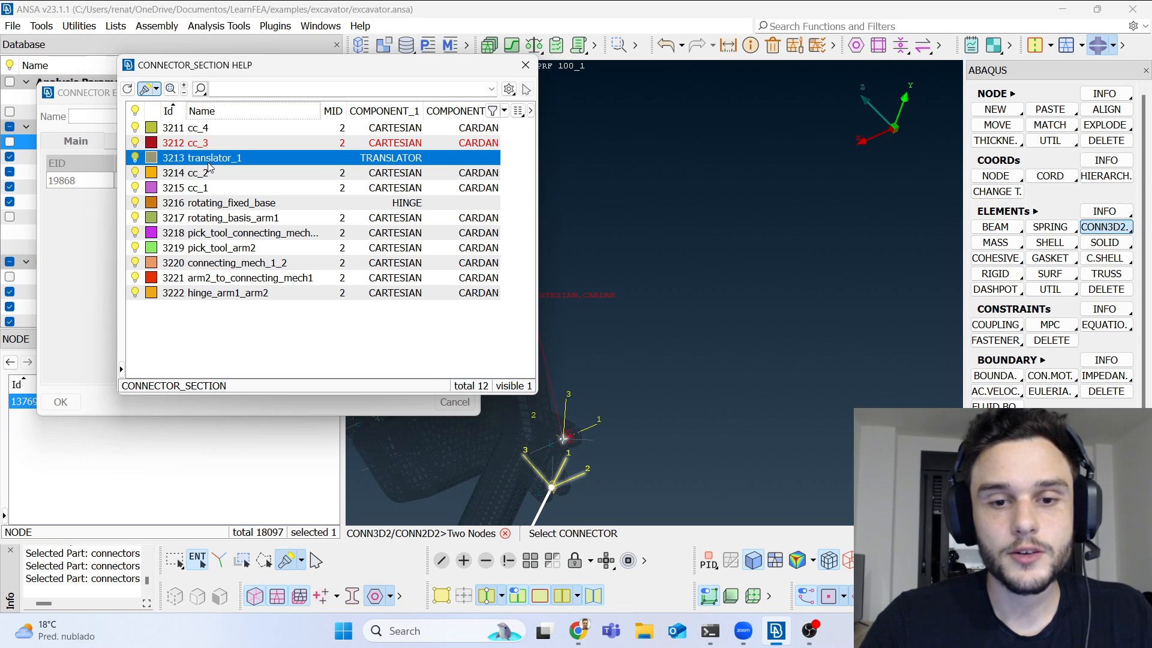
right_click(212, 161)
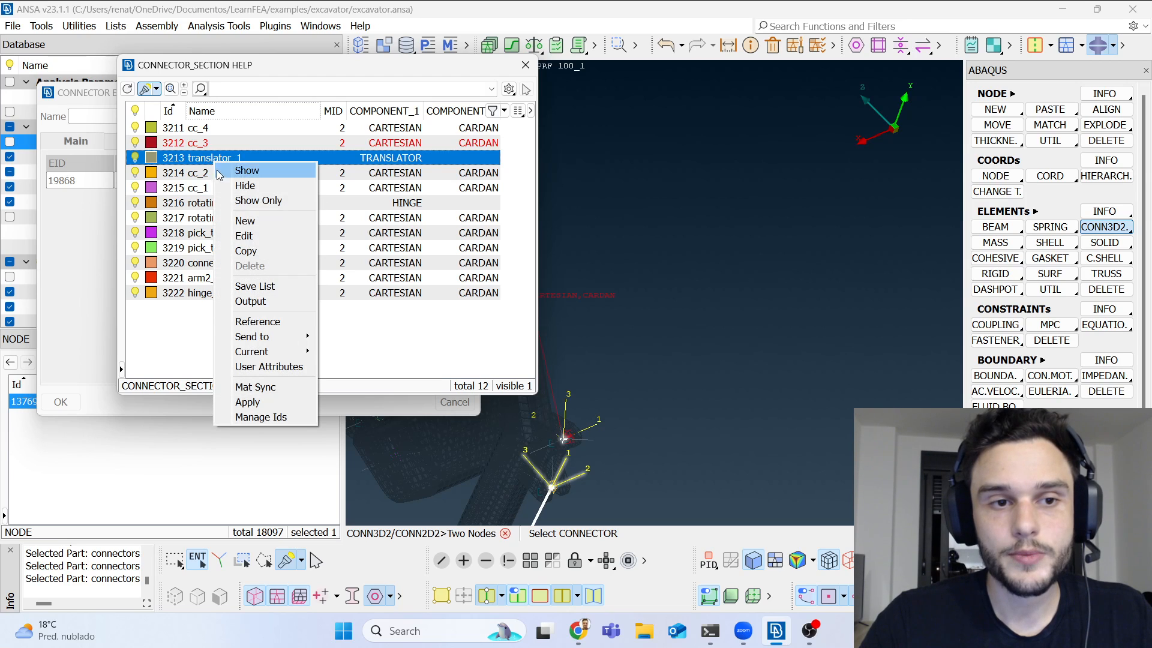
left_click(250, 252)
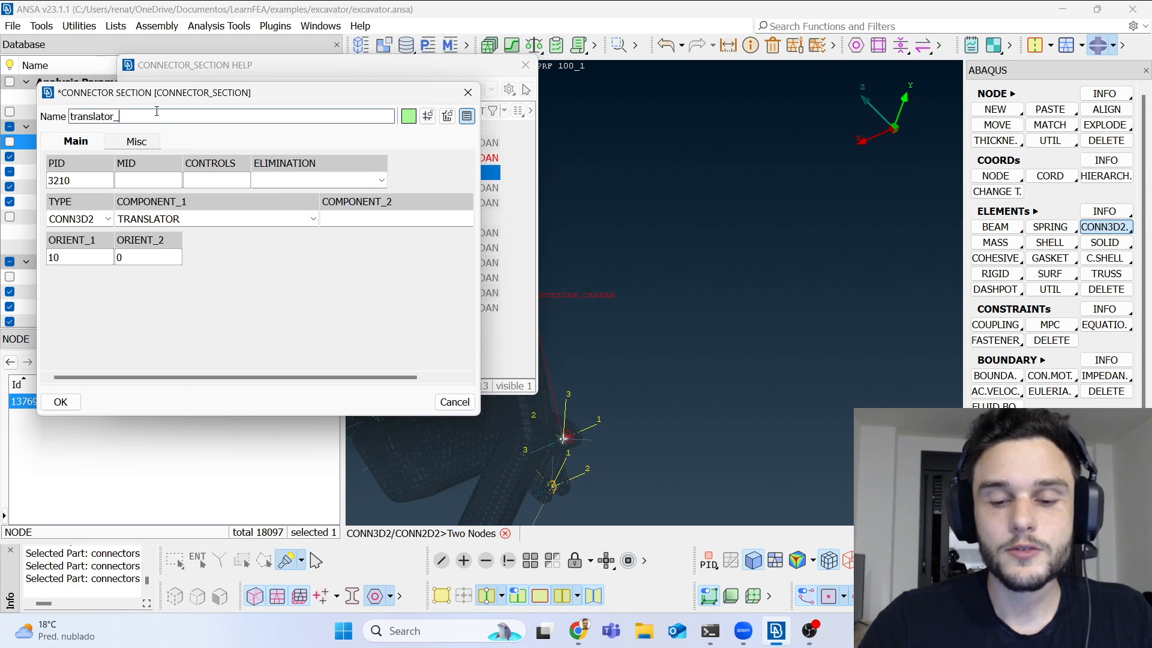
Step: Set ORIENT_1 of the translator_2 section to coordinate system 13 and confirm the section
double_click(93, 262)
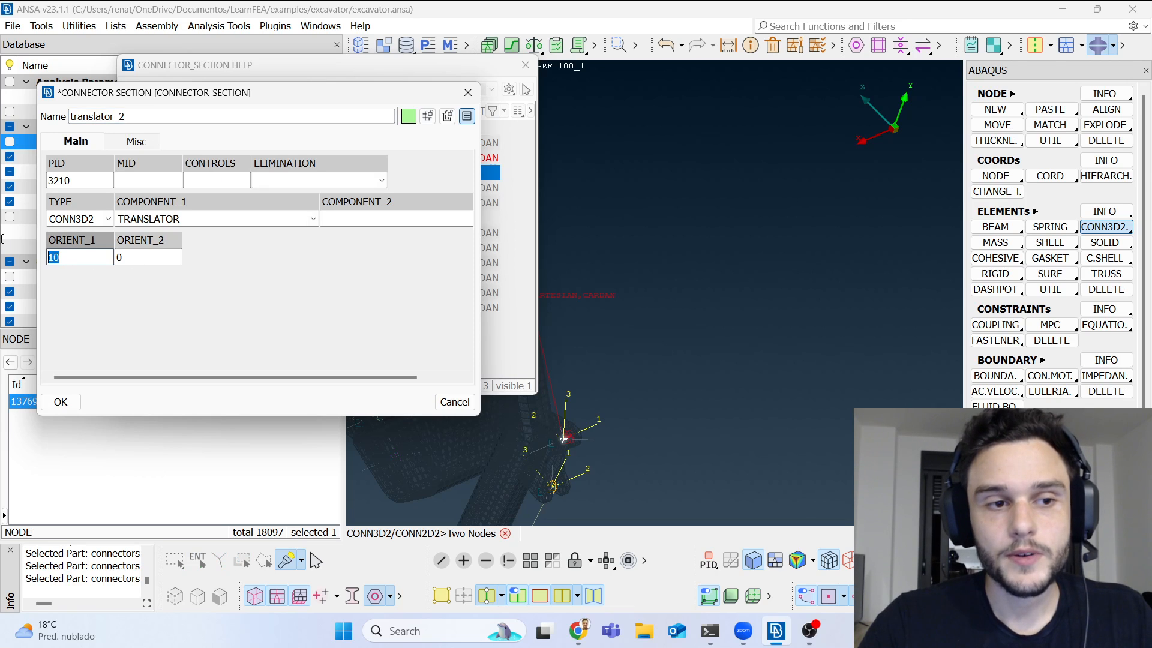
scroll(651, 265, "down", 5)
scroll(624, 264, "up", 5)
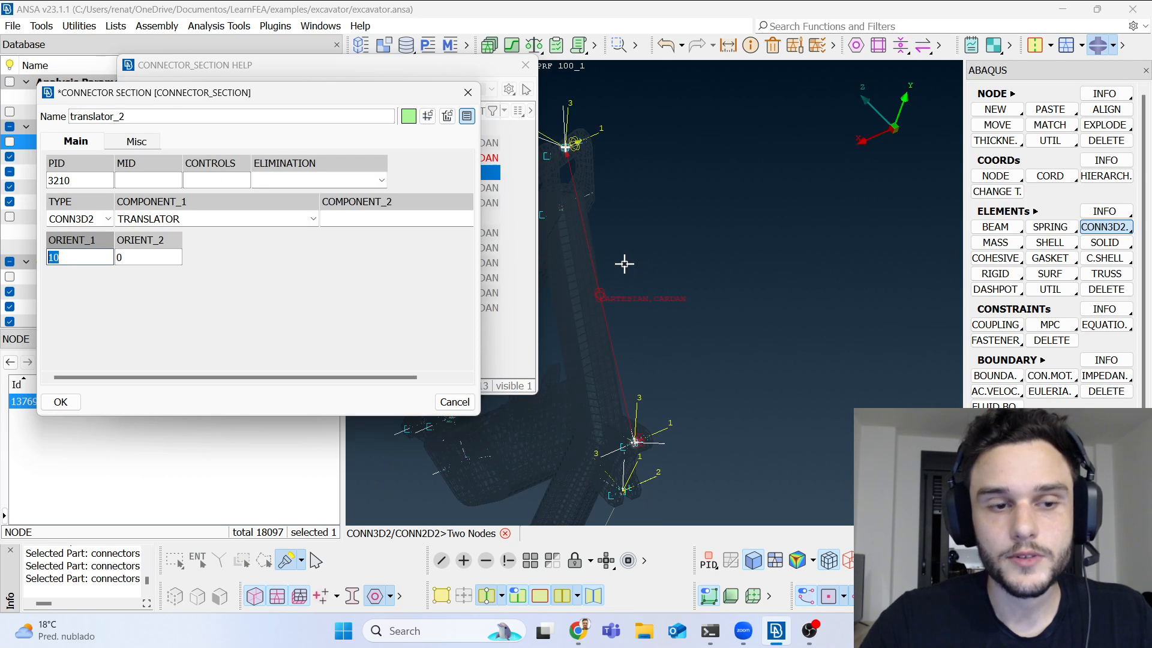
type("?")
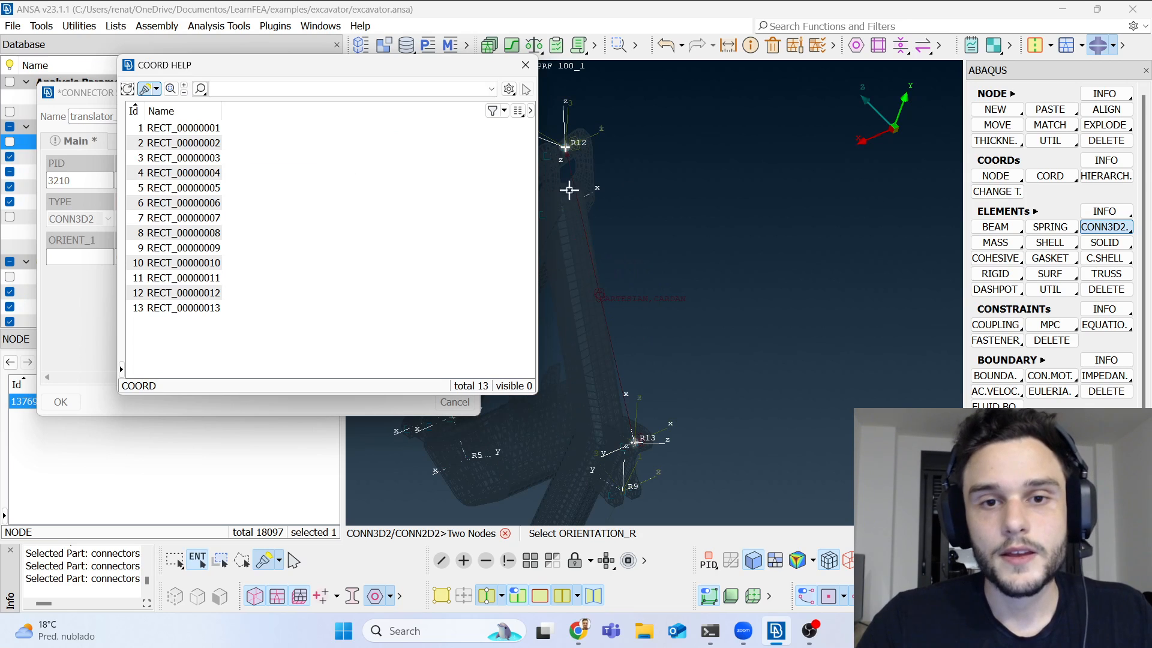
left_click(192, 310)
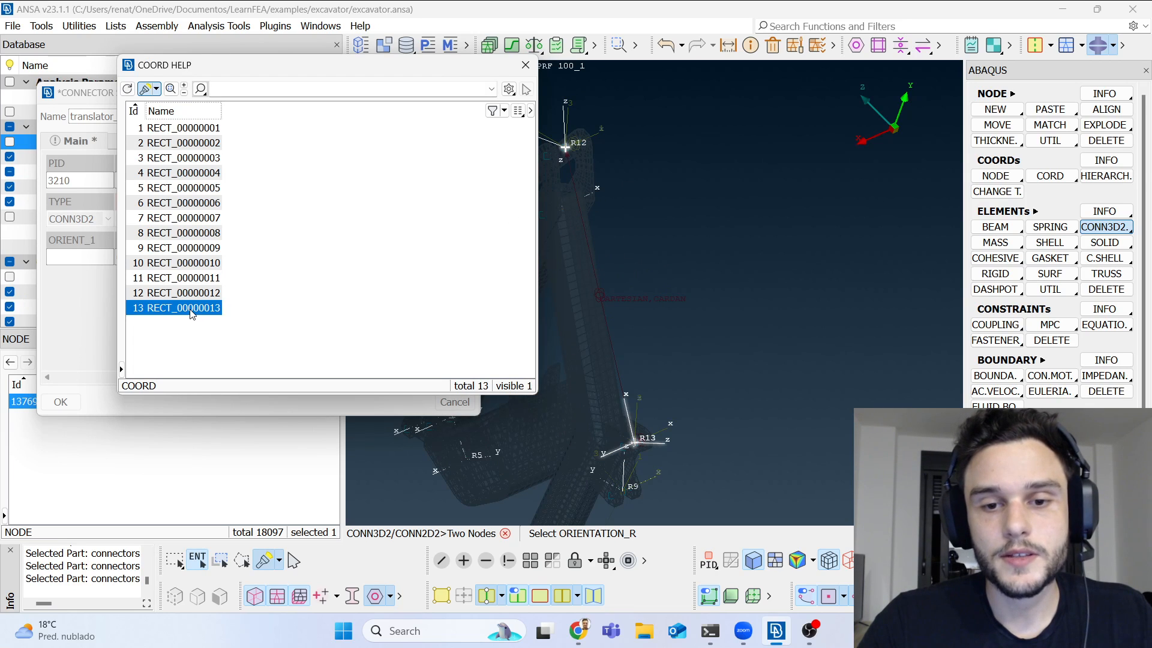
double_click(192, 315)
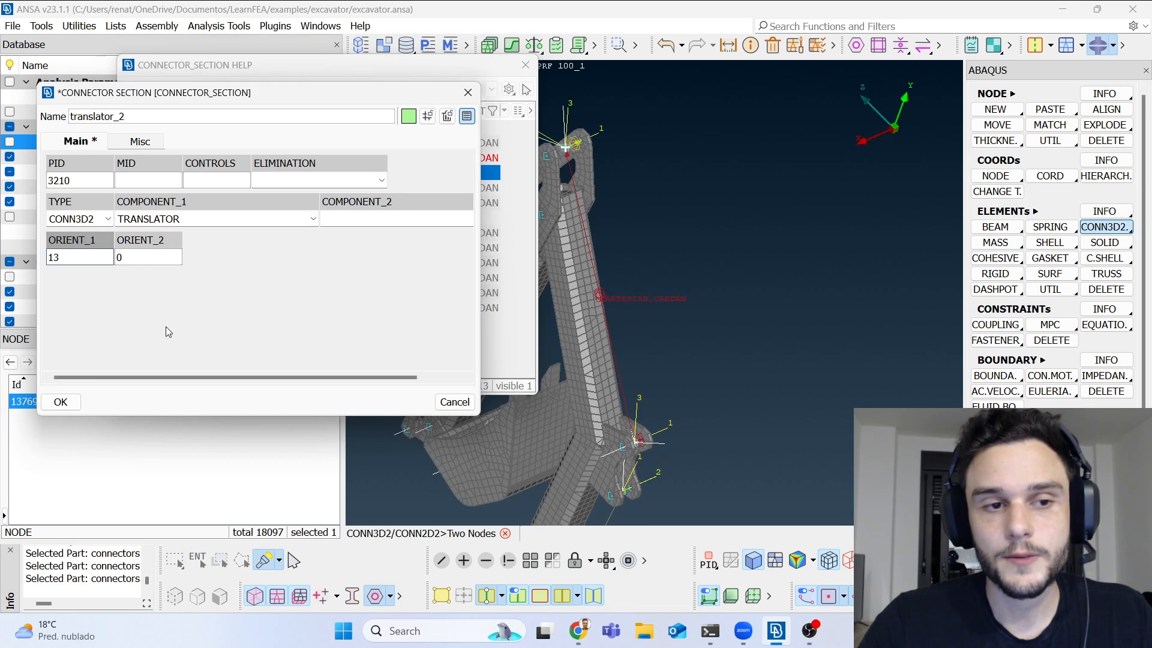
left_click(61, 401)
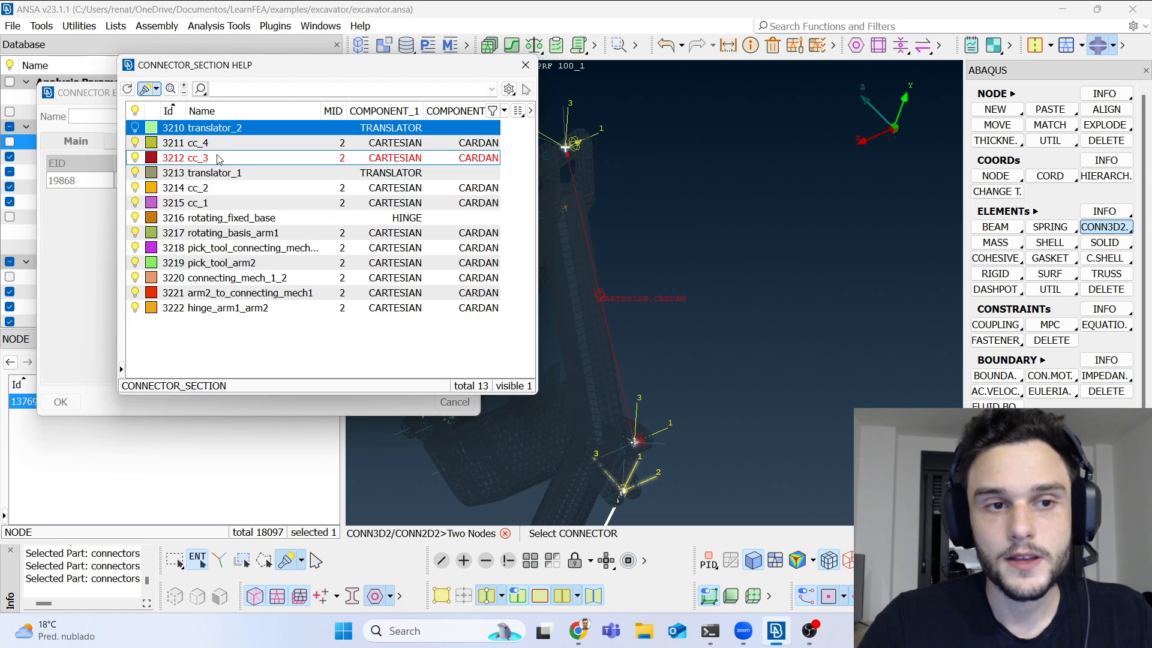
Step: Assign the translator_2 section to the connector between the brackets and finish creating the element
double_click(207, 127)
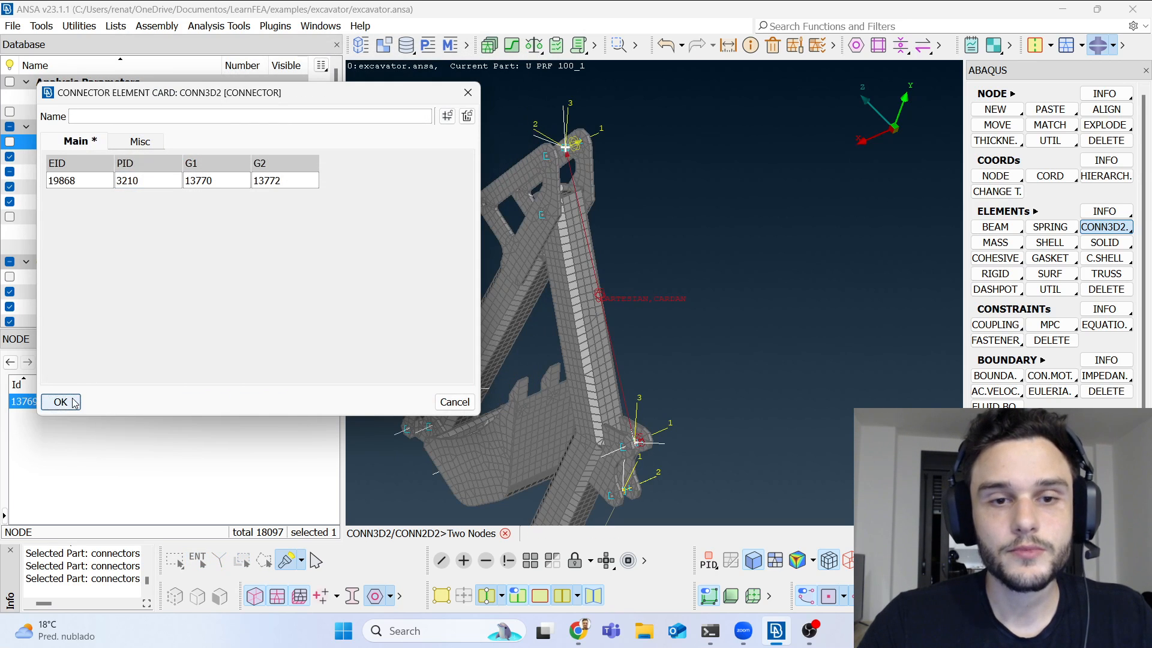
left_click(75, 403)
left_click(1013, 82)
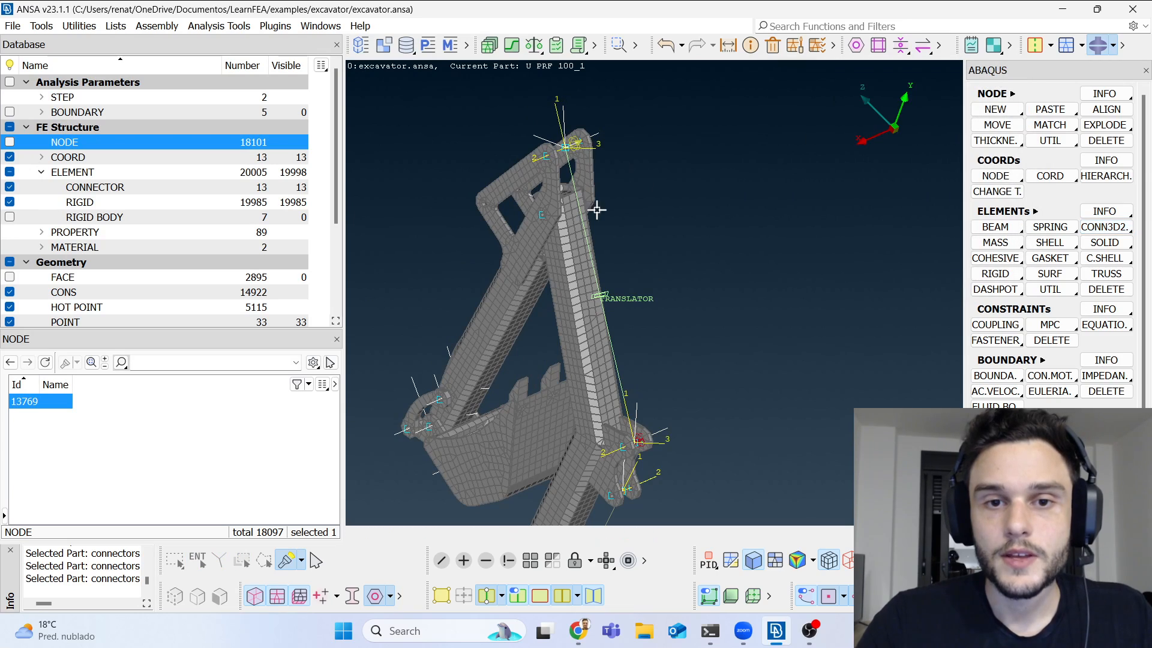
Step: Open the contents of the arm1_tie_nodes set for modification
scroll(599, 282, "up", 6)
left_click_drag(592, 258, 466, 234, "ctrl")
scroll(472, 197, "down", 3)
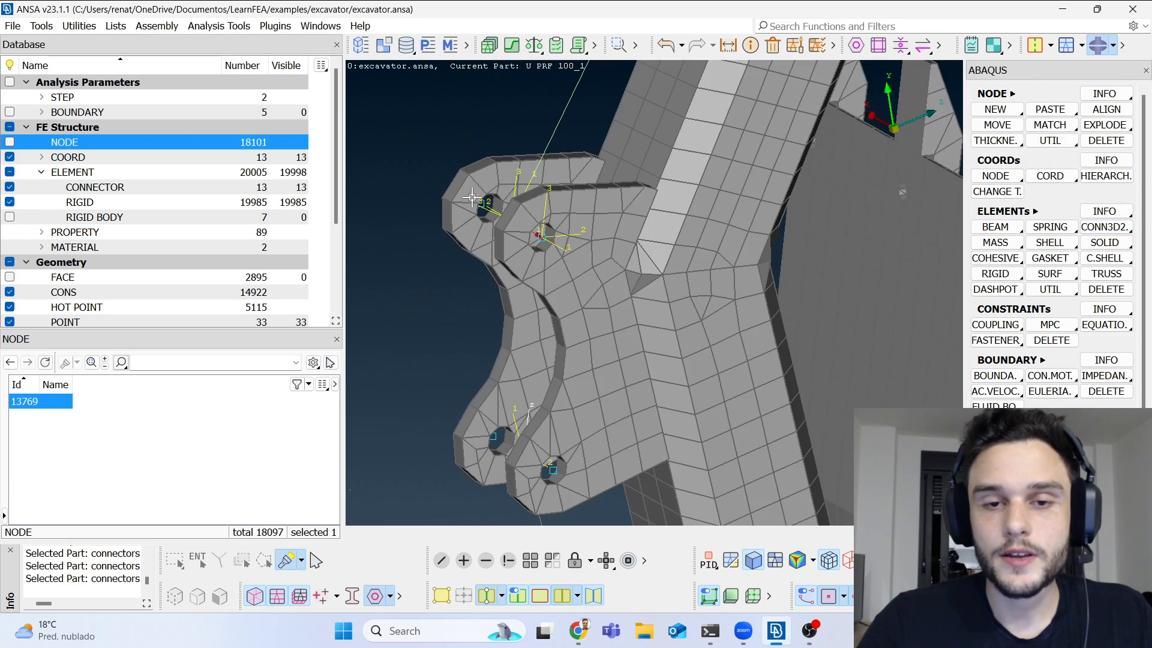
scroll(472, 197, "down", 5)
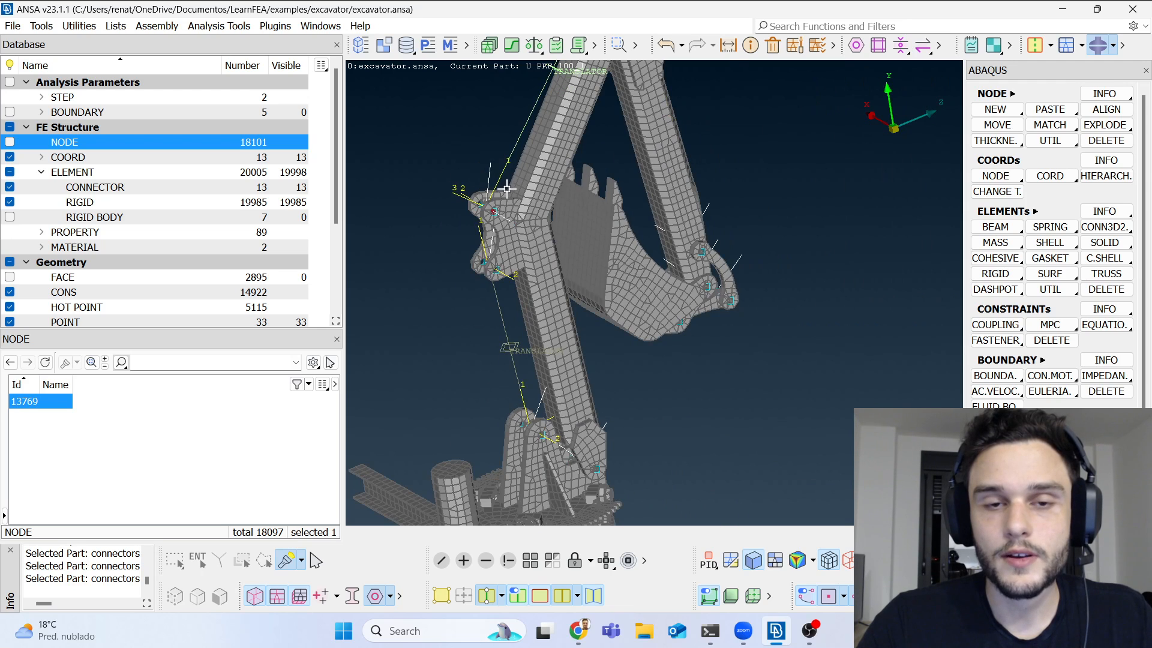
scroll(507, 189, "up", 5)
left_click(471, 45)
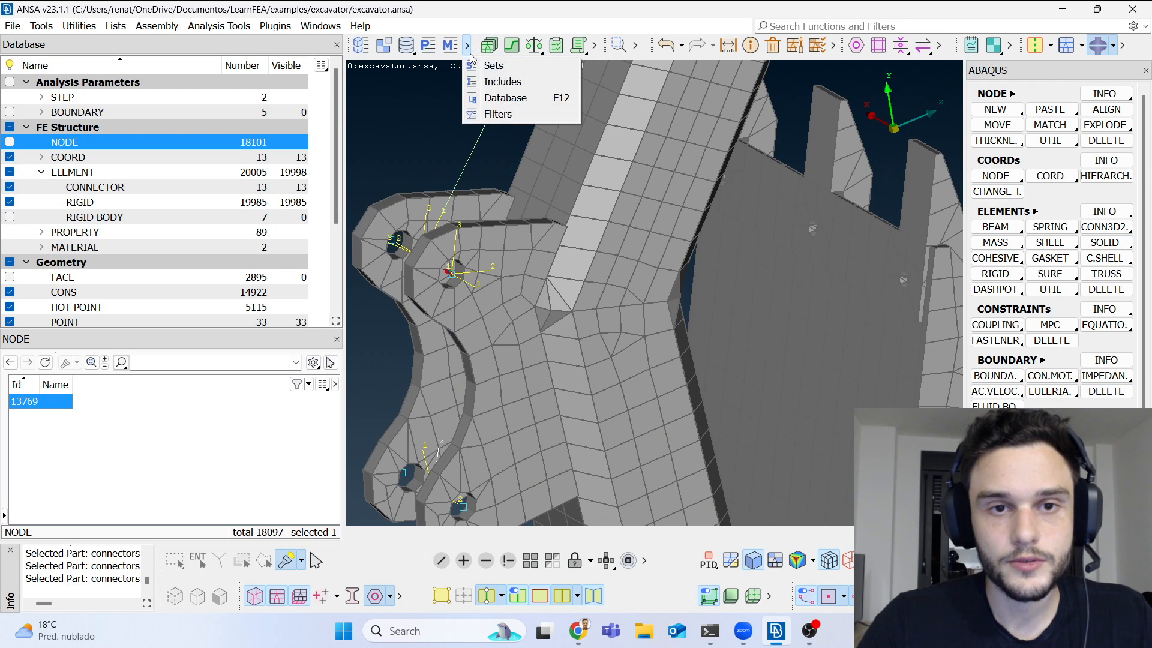
left_click(489, 65)
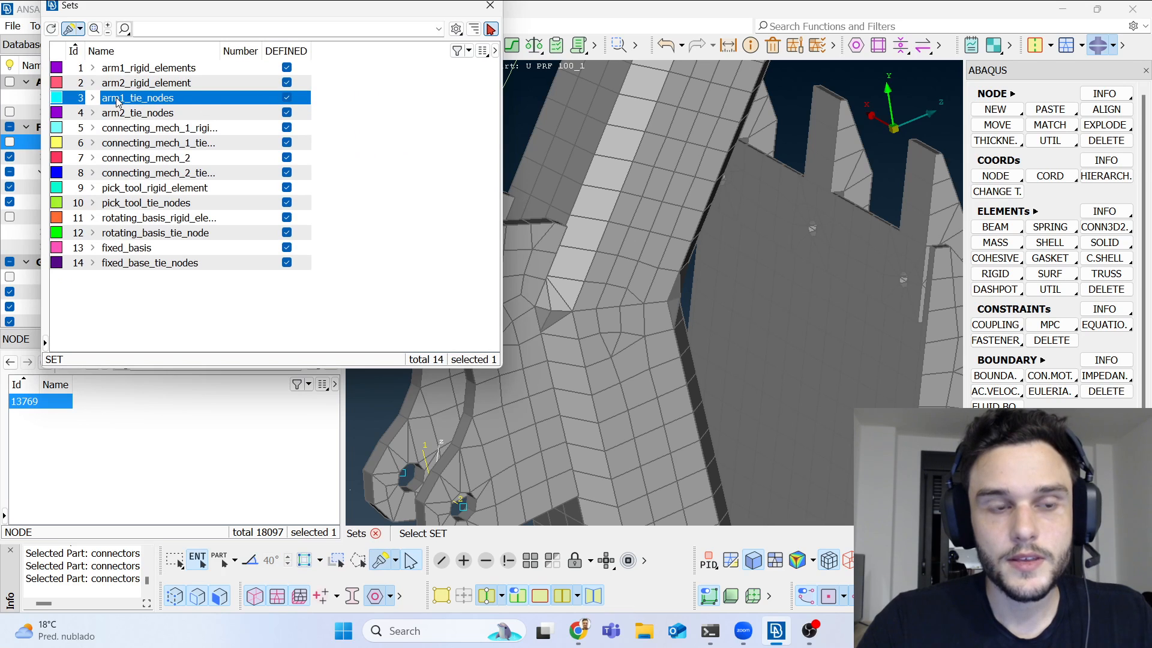
right_click(160, 104)
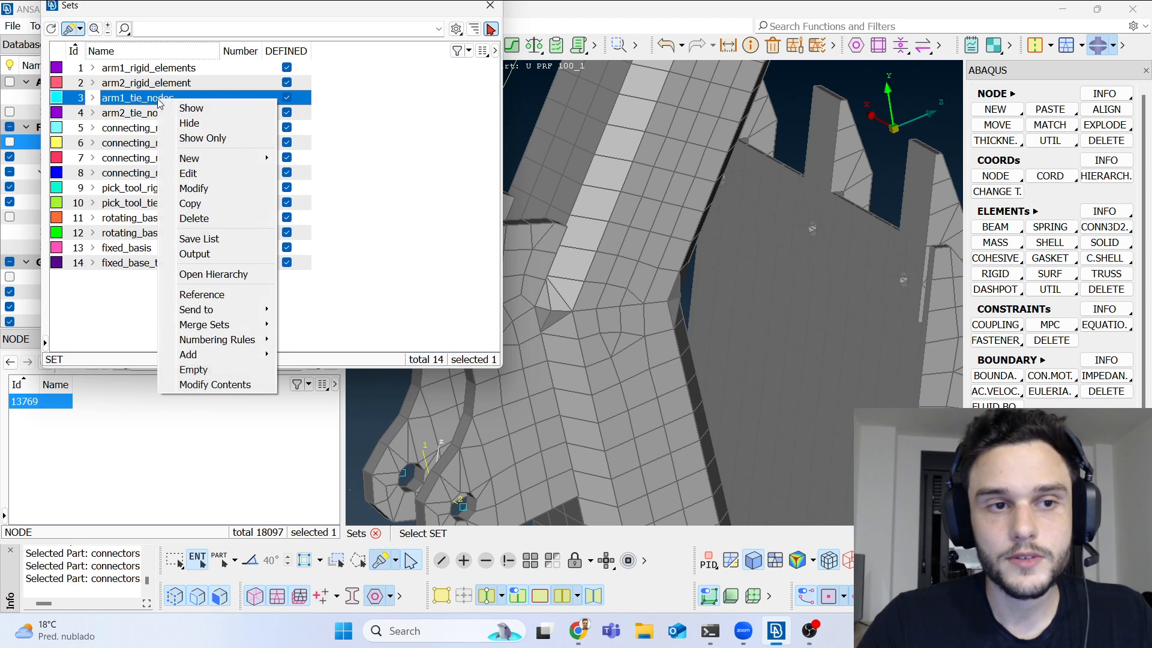
left_click(211, 384)
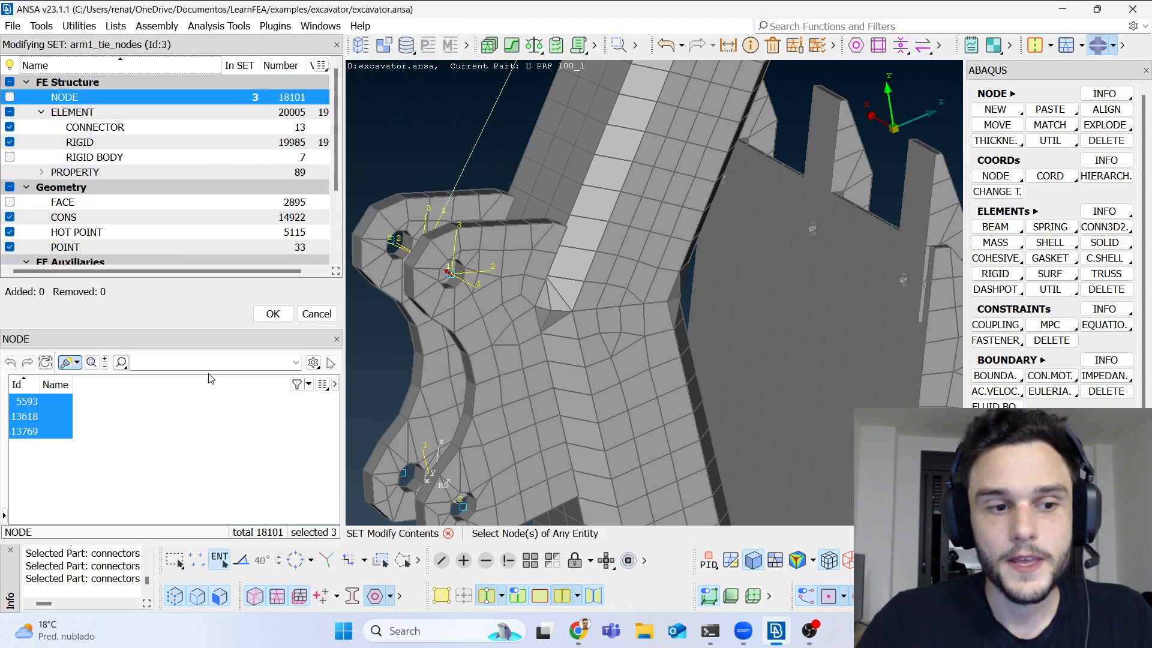
Step: Add node 13771 in the lower bracket's near hole to the arm1_tie_nodes set and close the sets list
scroll(693, 276, "down", 6)
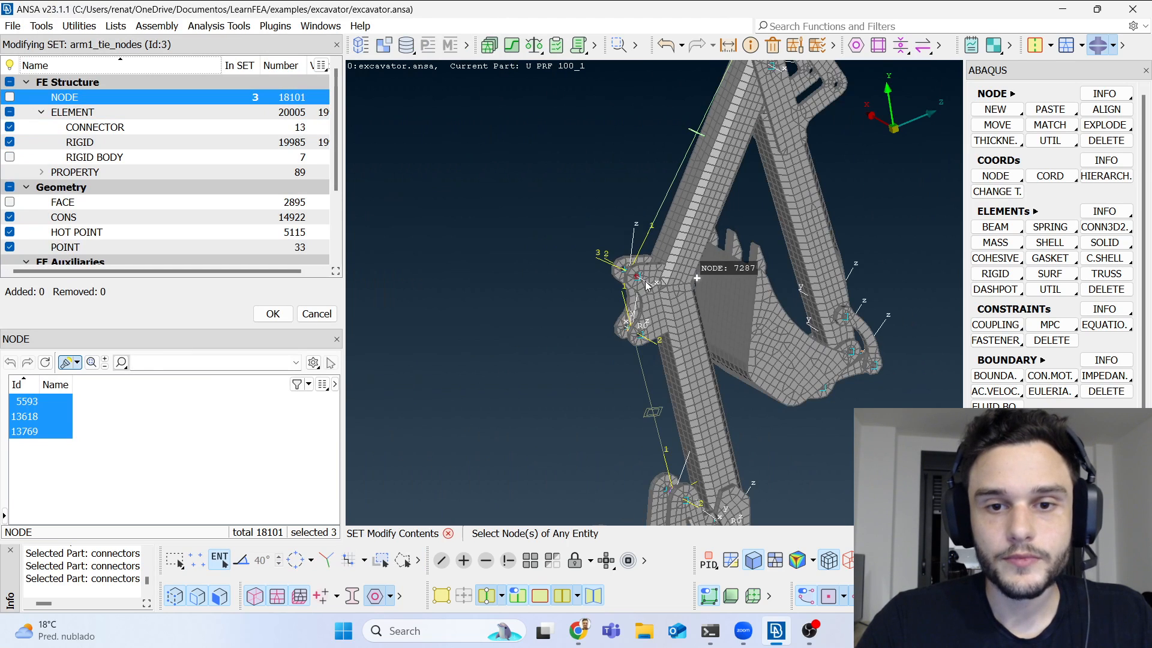
scroll(633, 276, "up", 9)
scroll(591, 270, "up", 5)
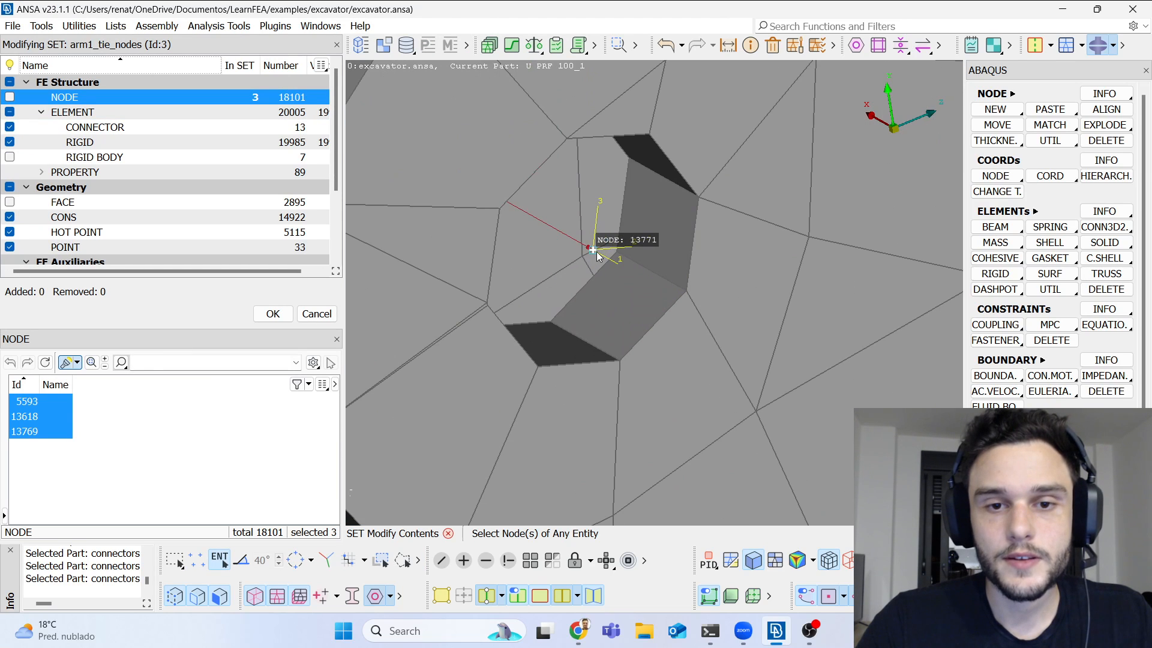
left_click(594, 250)
scroll(578, 347, "down", 2)
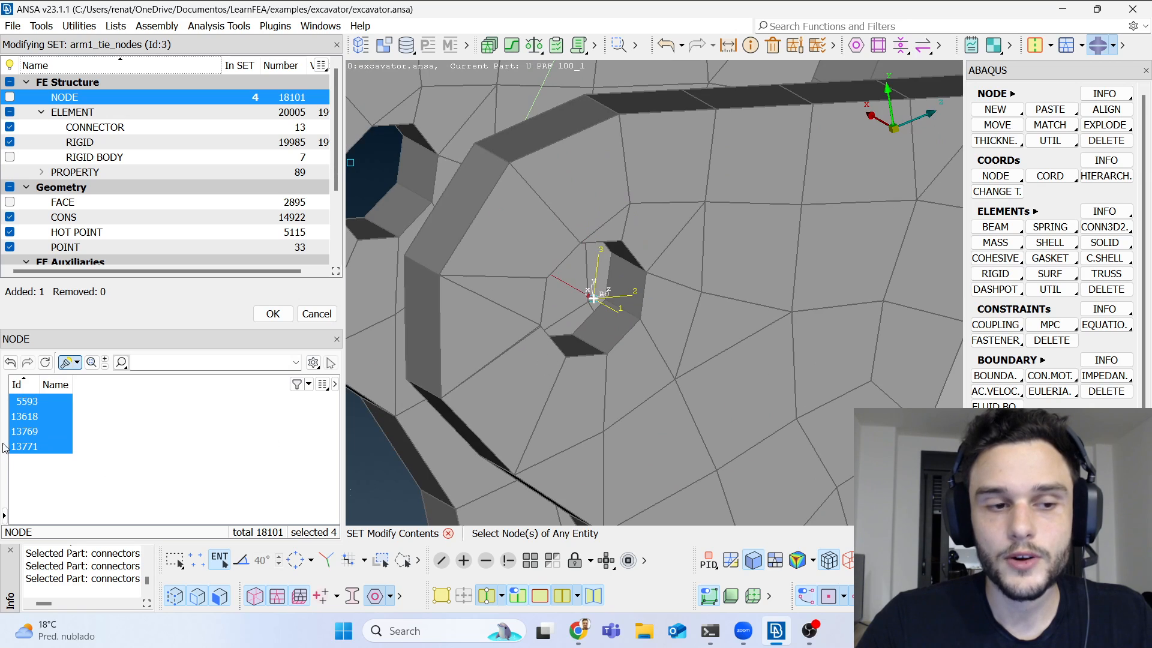
scroll(566, 337, "down", 4)
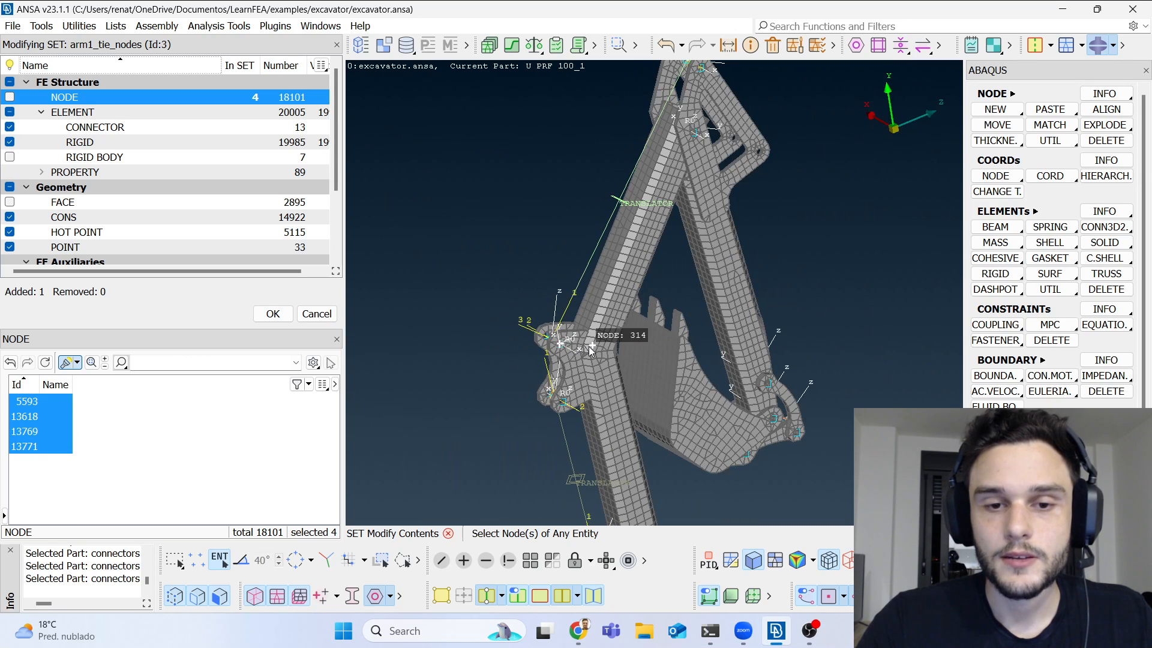
middle_click(591, 350)
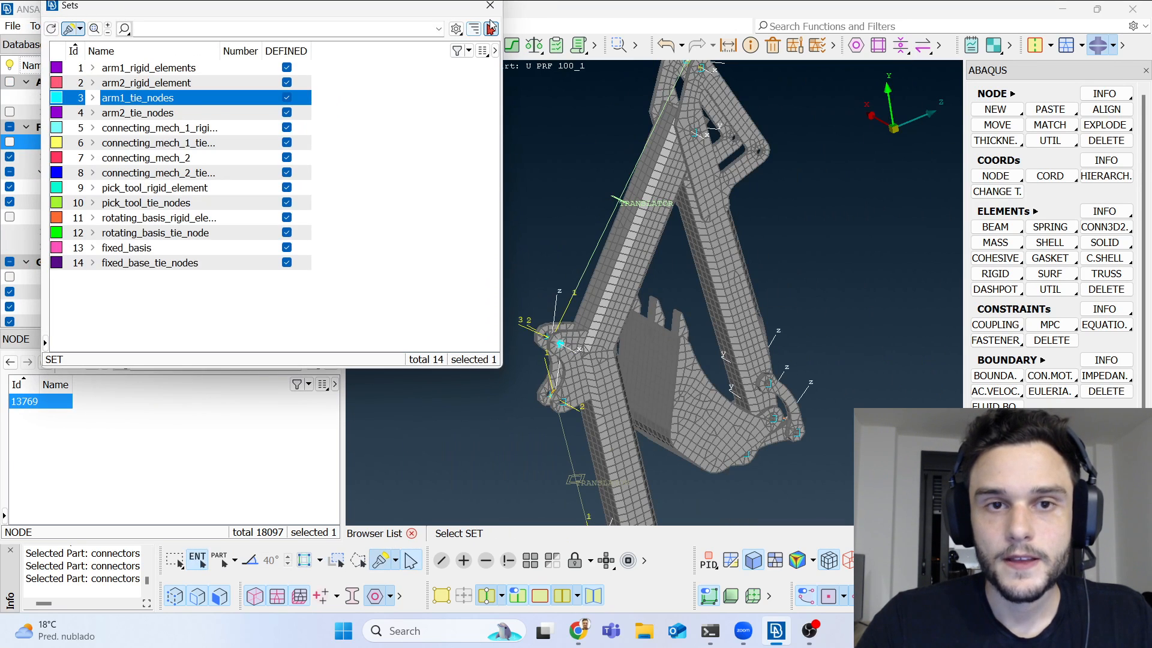
left_click(490, 6)
Step: Inspect the upper bracket's connector nodes and highlight the arm2 rigid body to check what it covers
middle_click_drag(705, 168, 567, 203, "ctrl")
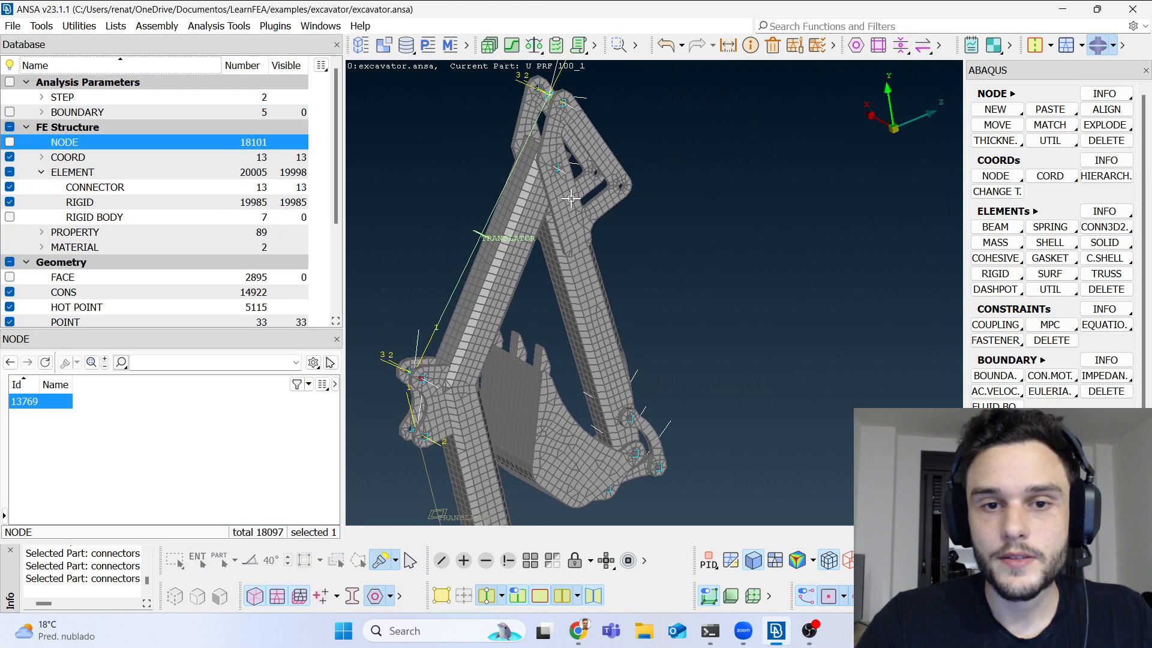
scroll(552, 94, "up", 3)
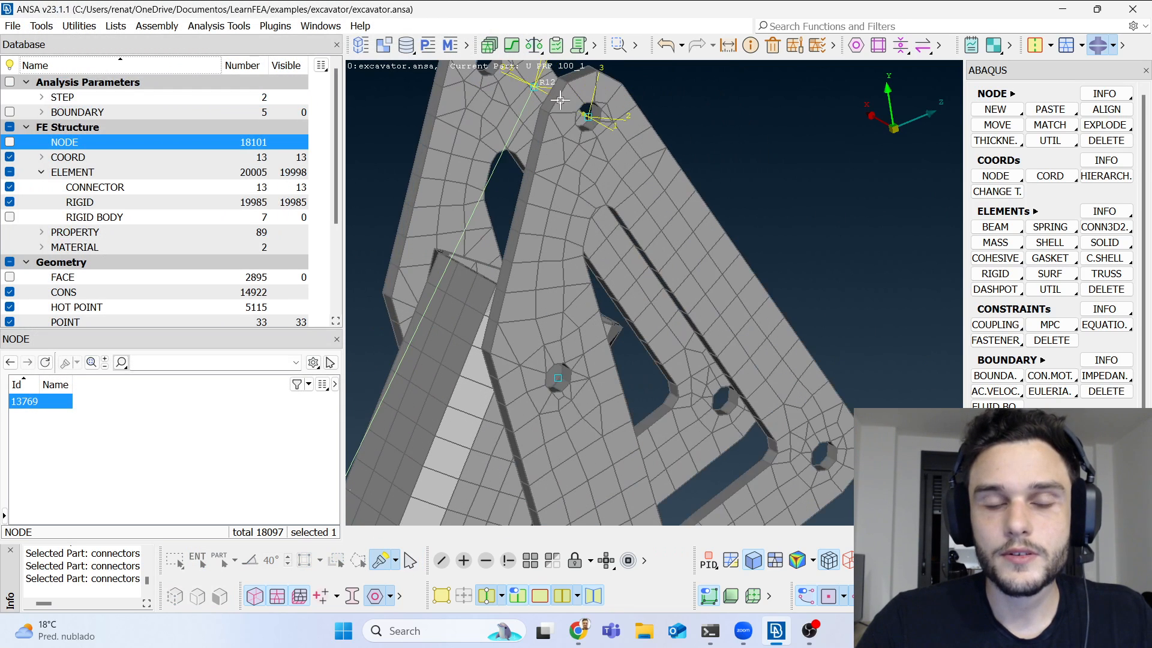
scroll(558, 96, "down", 3)
scroll(655, 225, "up", 3)
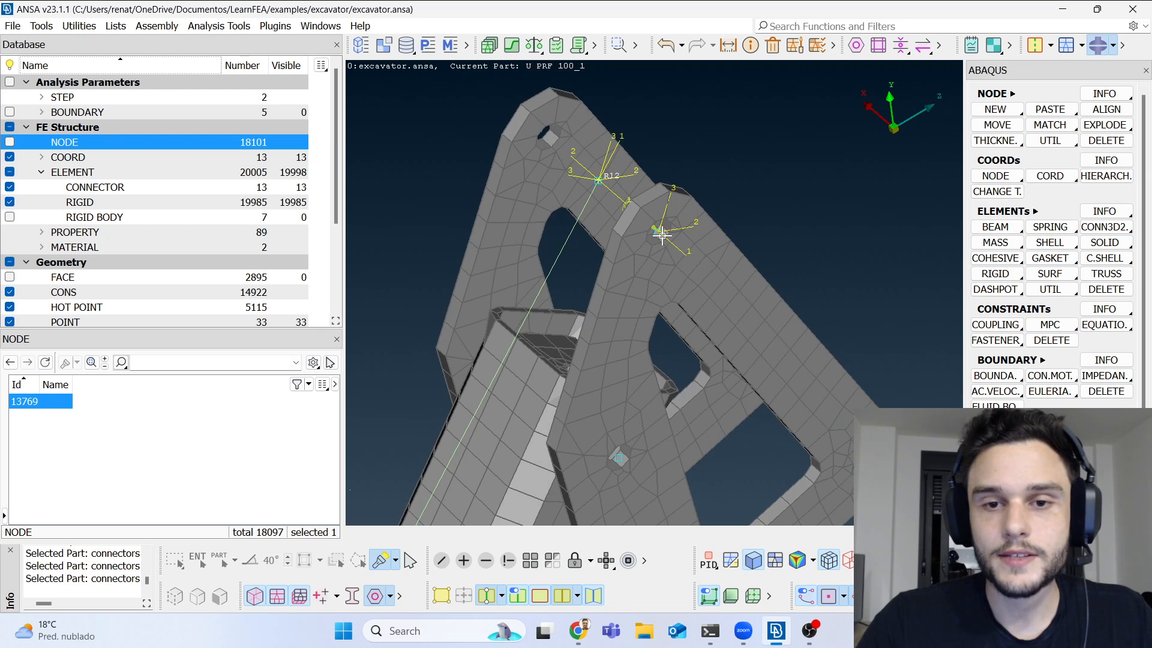
middle_click_drag(662, 235, 531, 68, "ctrl")
scroll(586, 193, "down", 4)
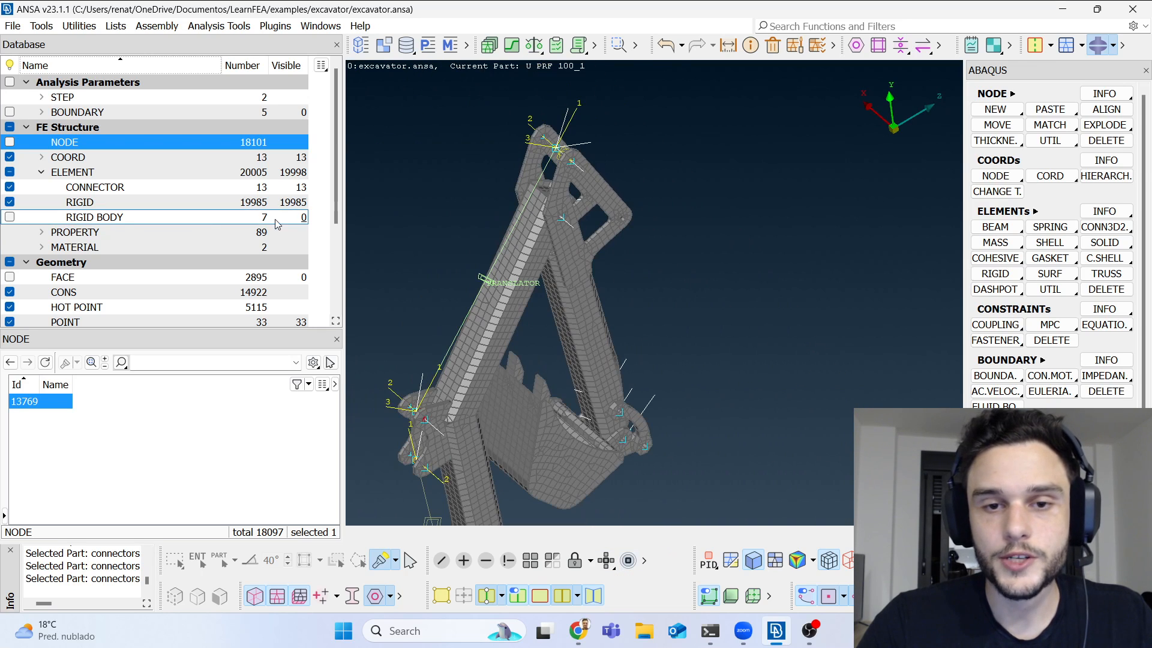
double_click(114, 218)
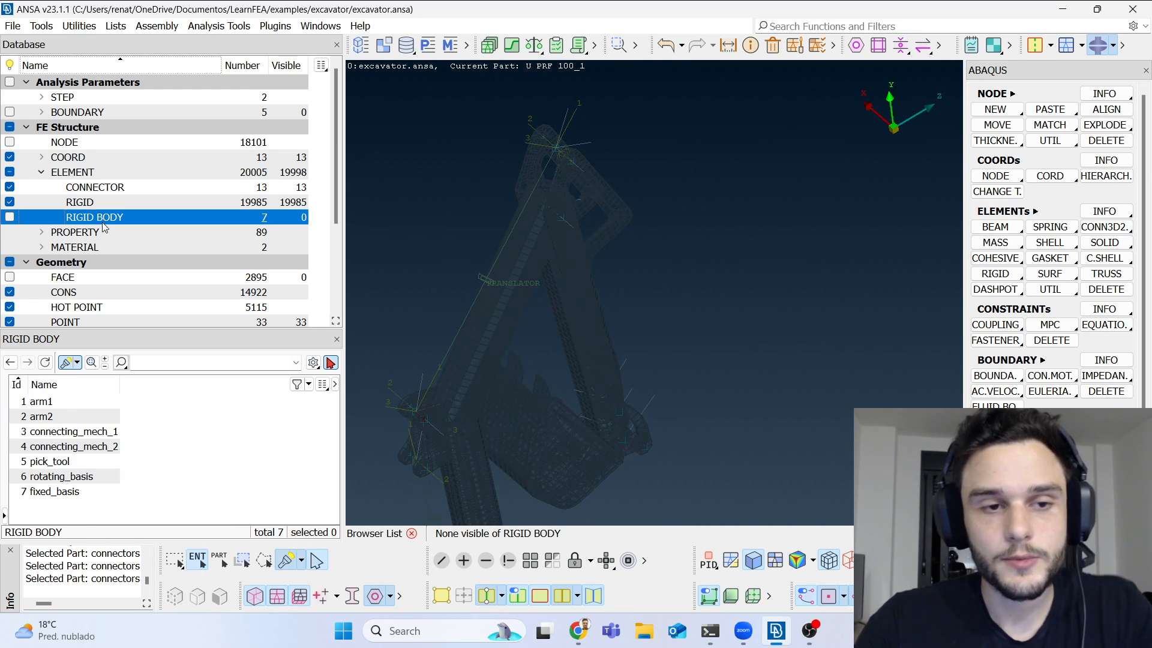
left_click(59, 418)
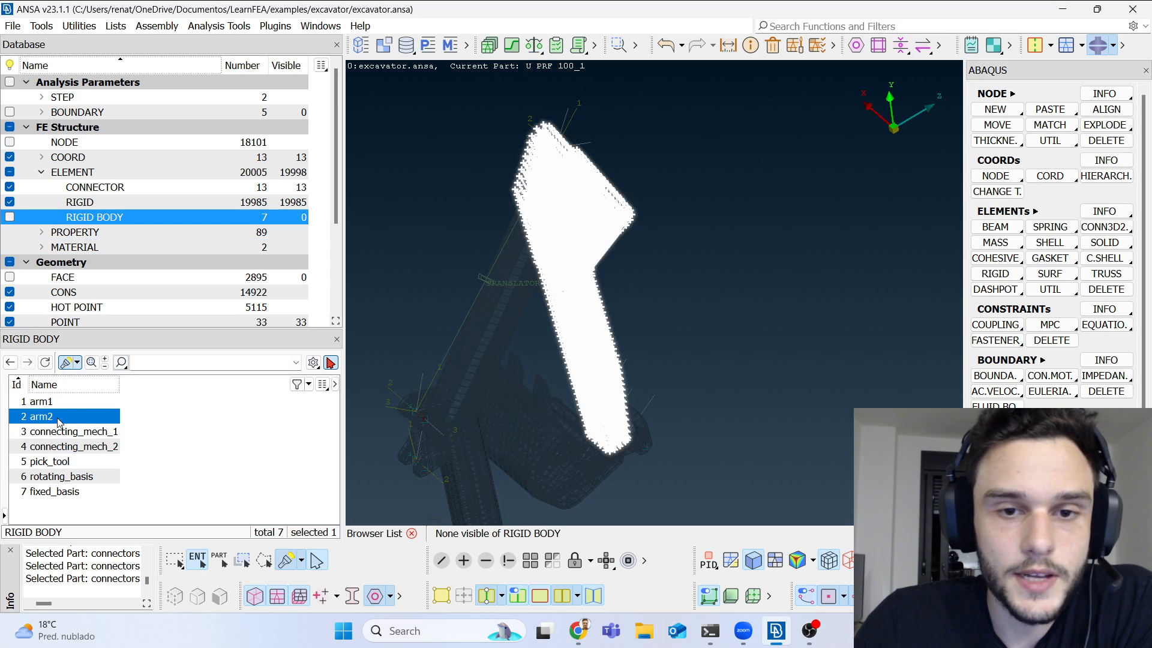
scroll(555, 207, "up", 3)
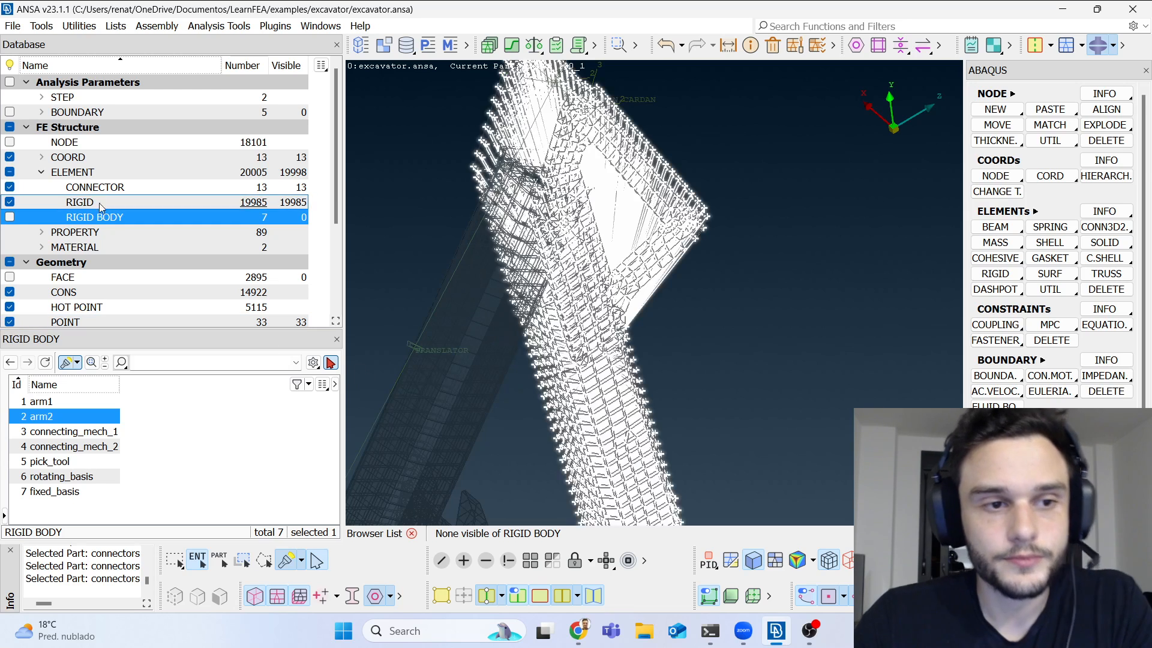
Step: Add node 13773 in the upper bracket's near hole to the arm2_tie_nodes set and close the sets list
left_click(467, 45)
left_click(468, 45)
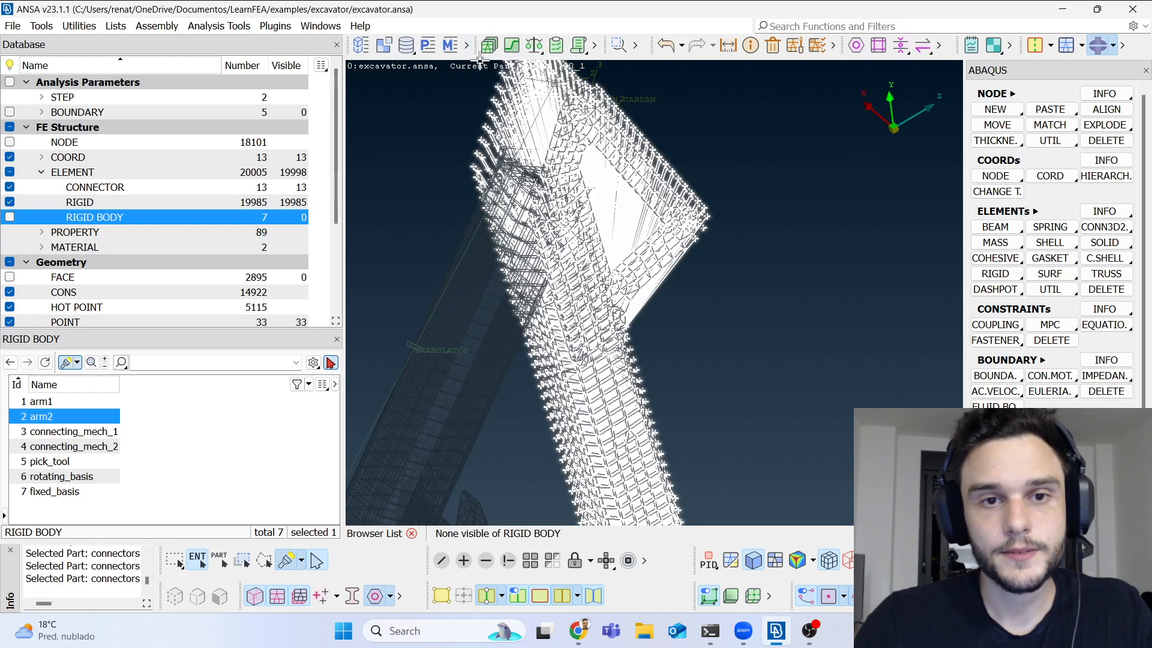
left_click(467, 46)
left_click(493, 65)
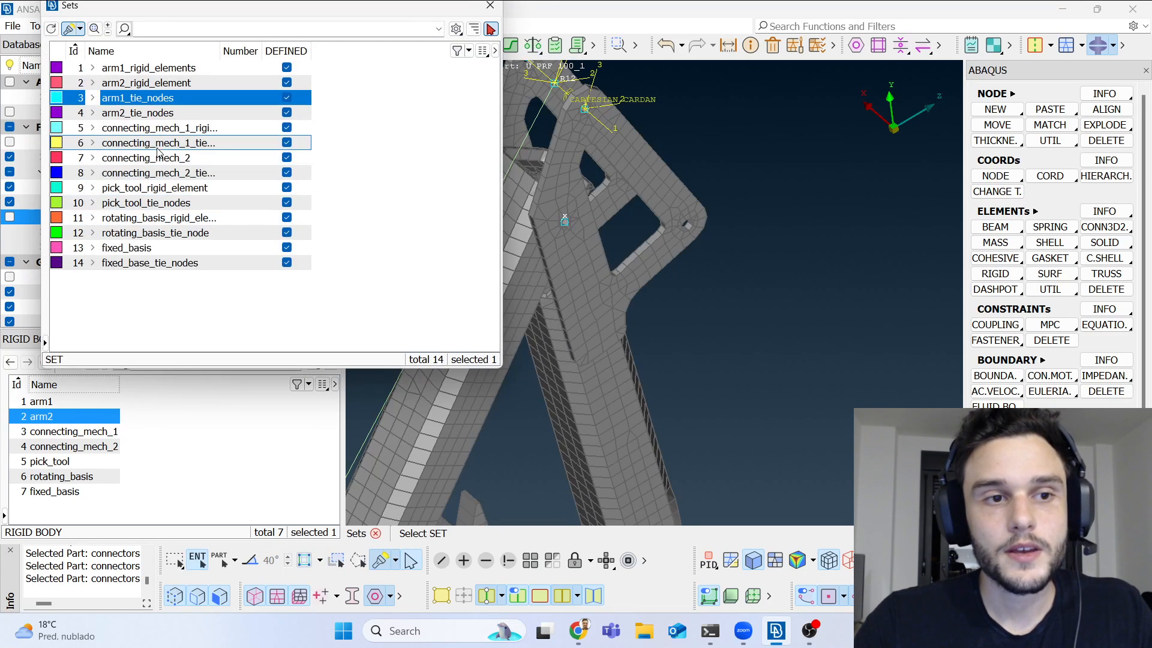
left_click(144, 114)
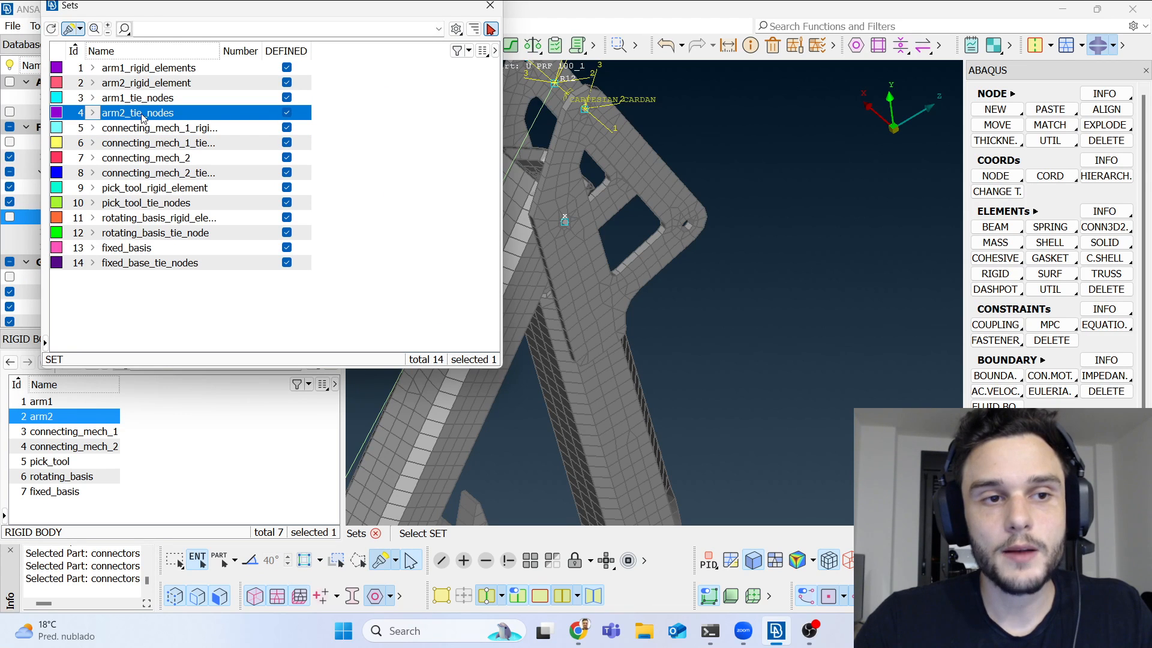
right_click(145, 115)
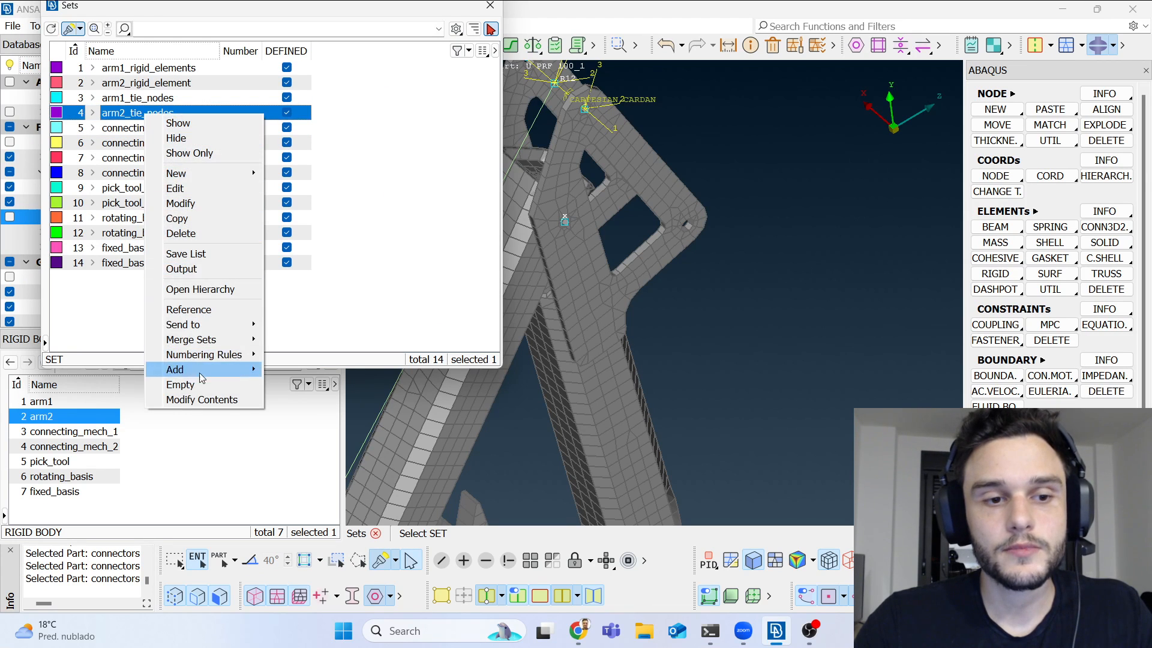
left_click(200, 399)
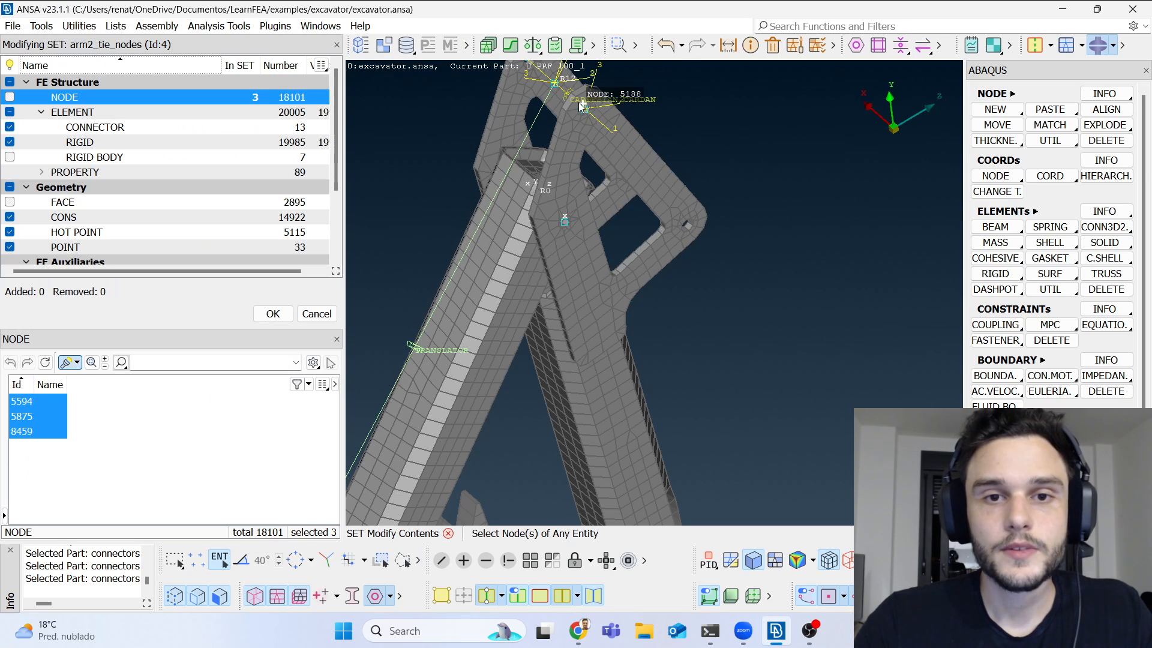
scroll(689, 200, "up", 10)
left_click(690, 199)
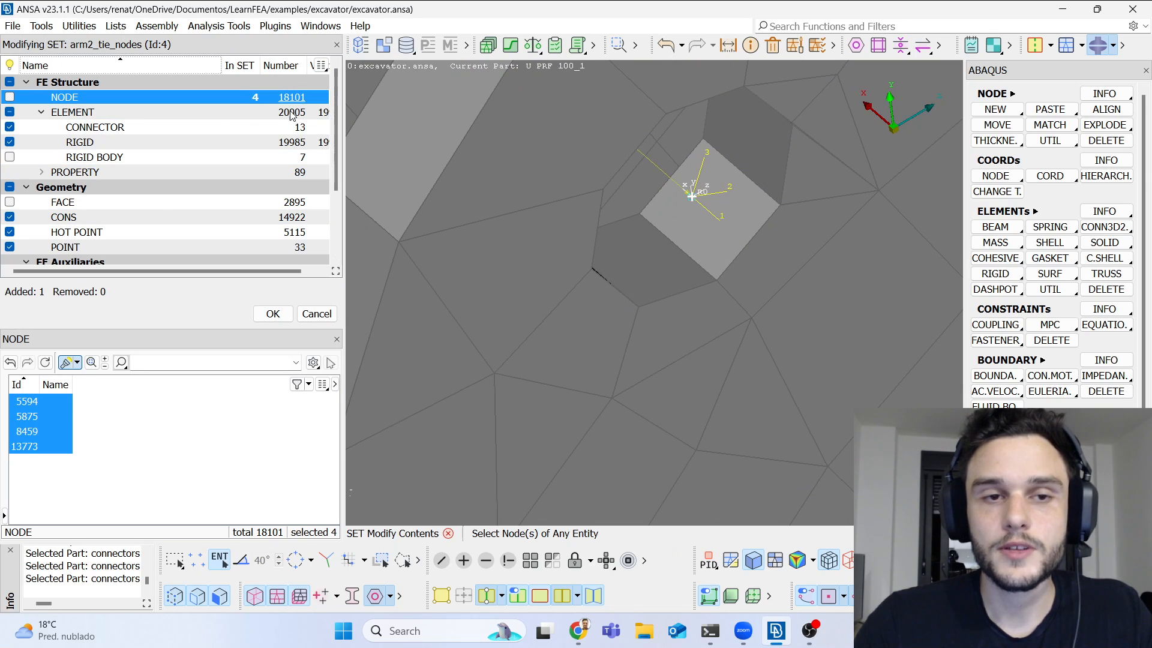
middle_click(637, 216)
left_click(489, 7)
scroll(660, 191, "down", 5)
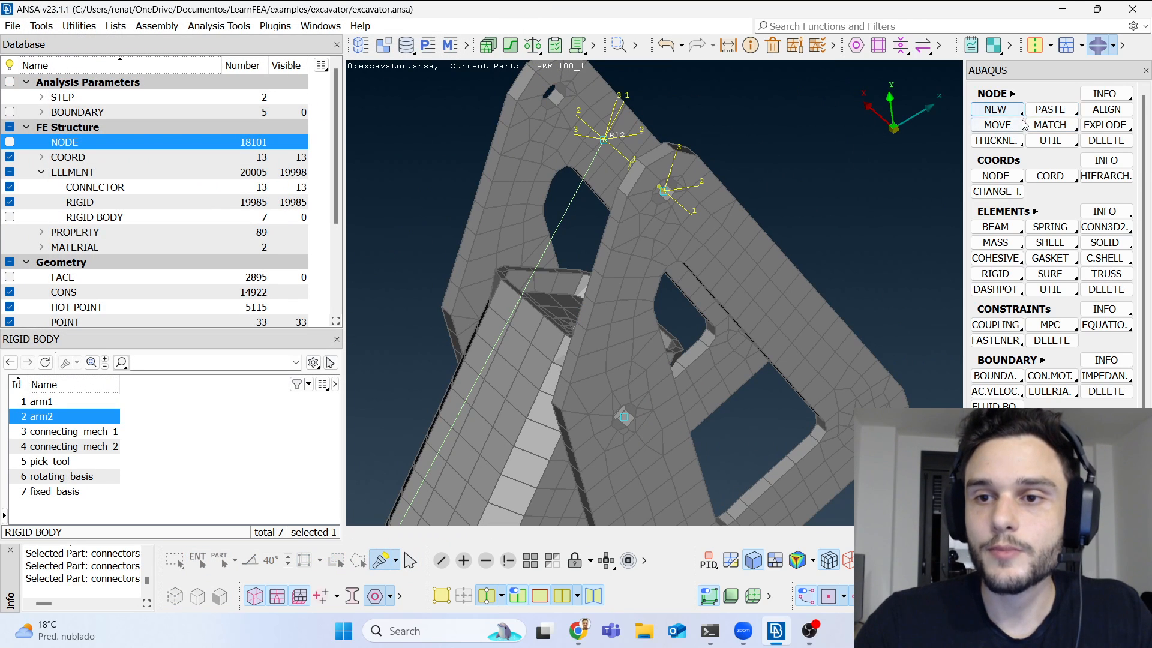
Step: Manually match the node in the upper bracket's near hole to the central connector node at R12, using match to the last node
left_click(1051, 125)
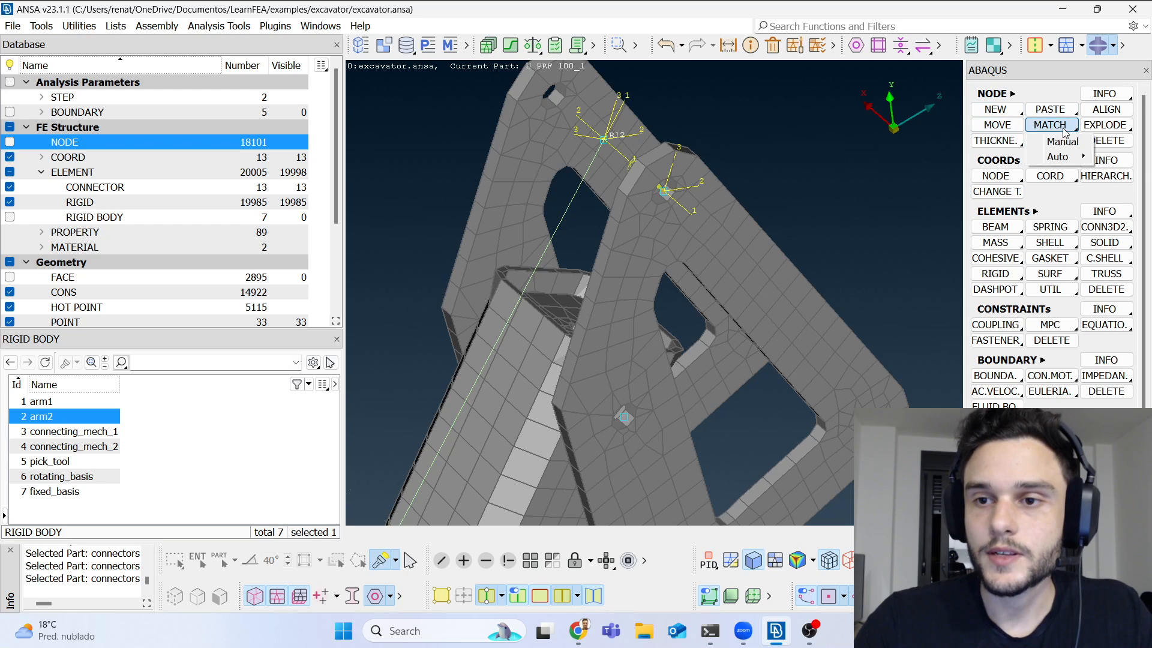
left_click(1062, 143)
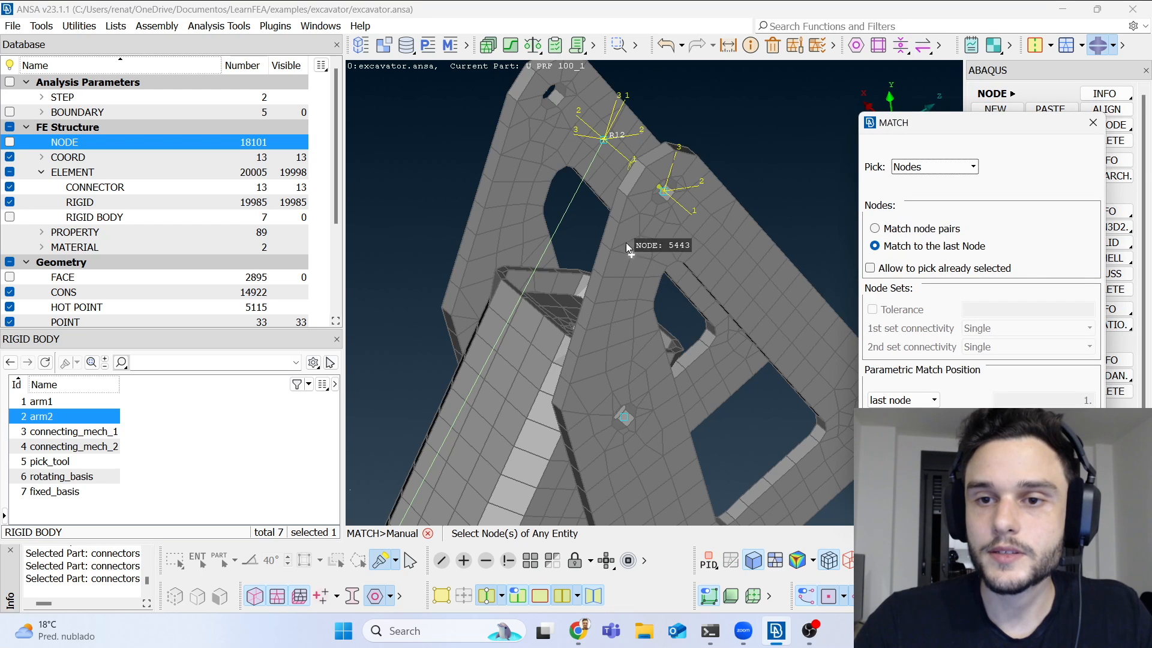
scroll(662, 198, "up", 3)
scroll(661, 197, "up", 4)
left_click(679, 148)
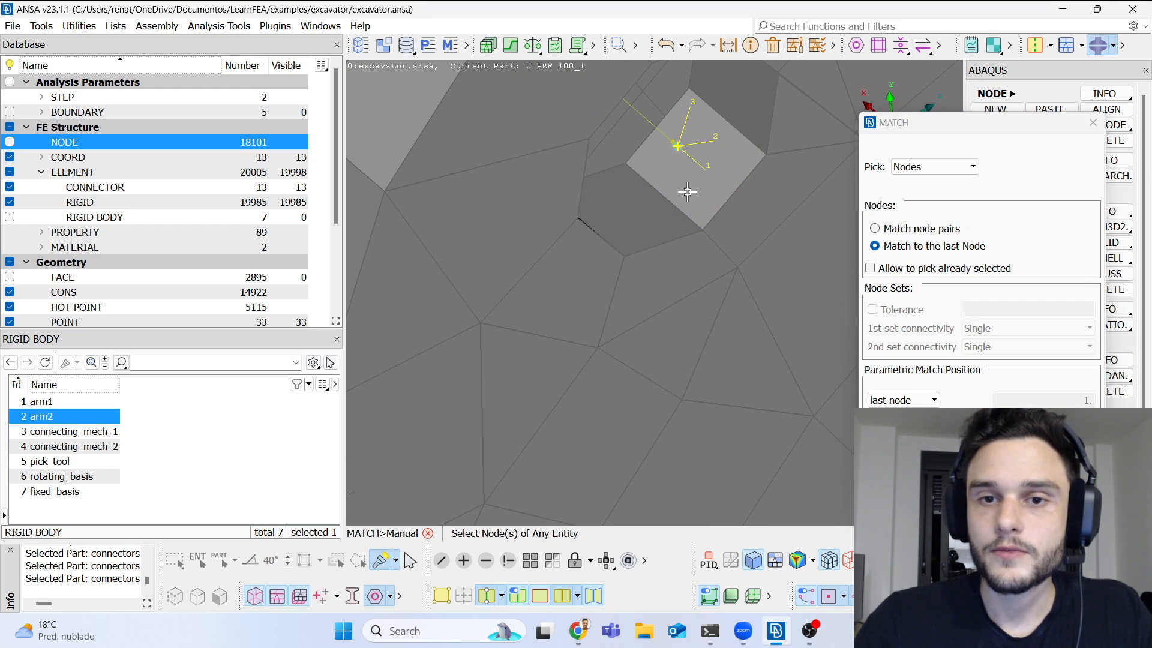
scroll(679, 150, "down", 5)
left_click_drag(679, 150, 712, 300, "ctrl")
scroll(669, 213, "up", 5)
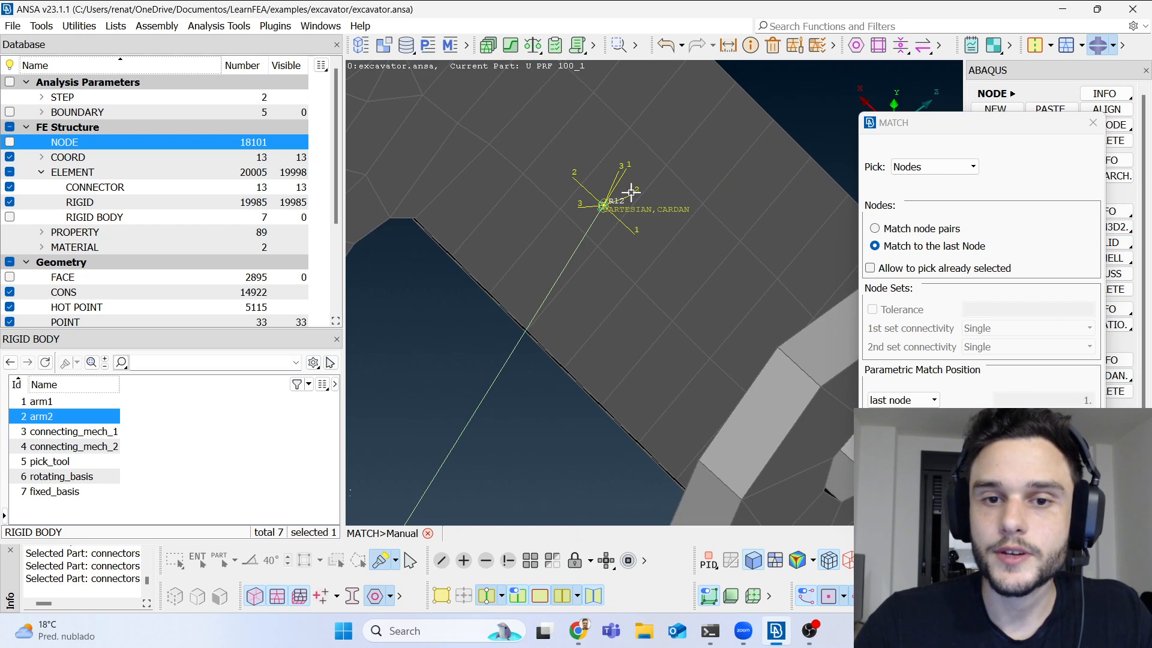
scroll(628, 187, "down", 5)
Step: Match the node in the lower bracket's near hole to the central connector node at R13 and leave the match command
scroll(559, 277, "up", 10)
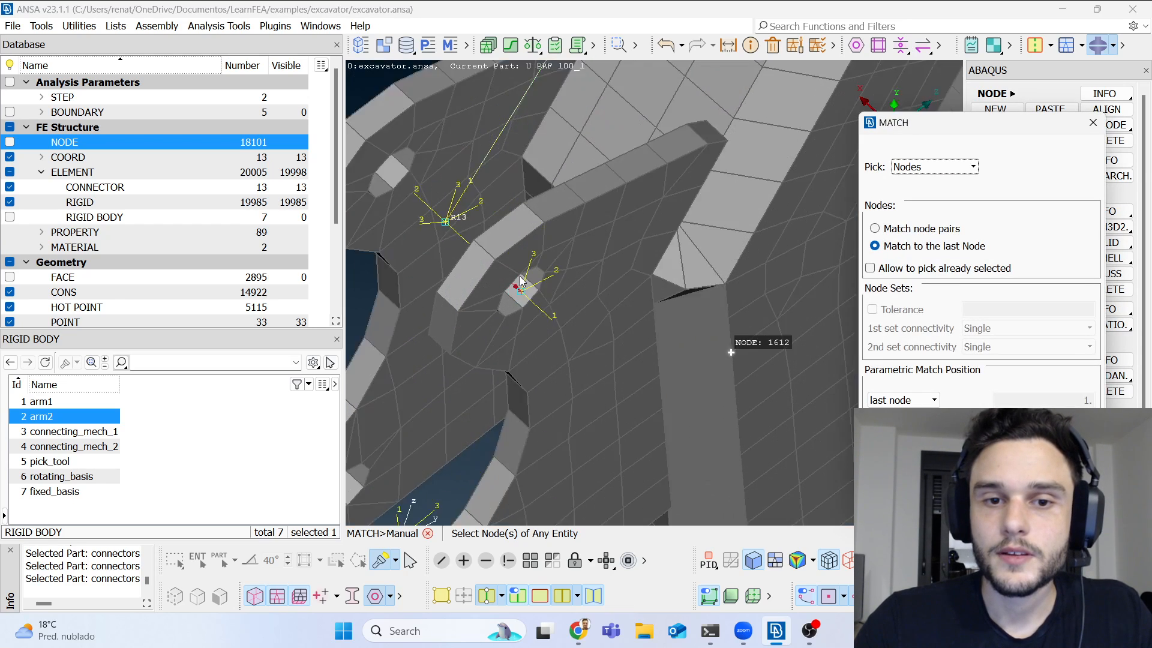
scroll(600, 350, "down", 4)
left_click(582, 345)
scroll(497, 295, "up", 3)
left_click(512, 258)
middle_click(512, 257)
scroll(487, 242, "down", 6)
middle_click(486, 242)
scroll(487, 242, "down", 5)
scroll(497, 228, "up", 4)
left_click_drag(503, 198, 470, 174, "ctrl")
scroll(499, 146, "down", 6)
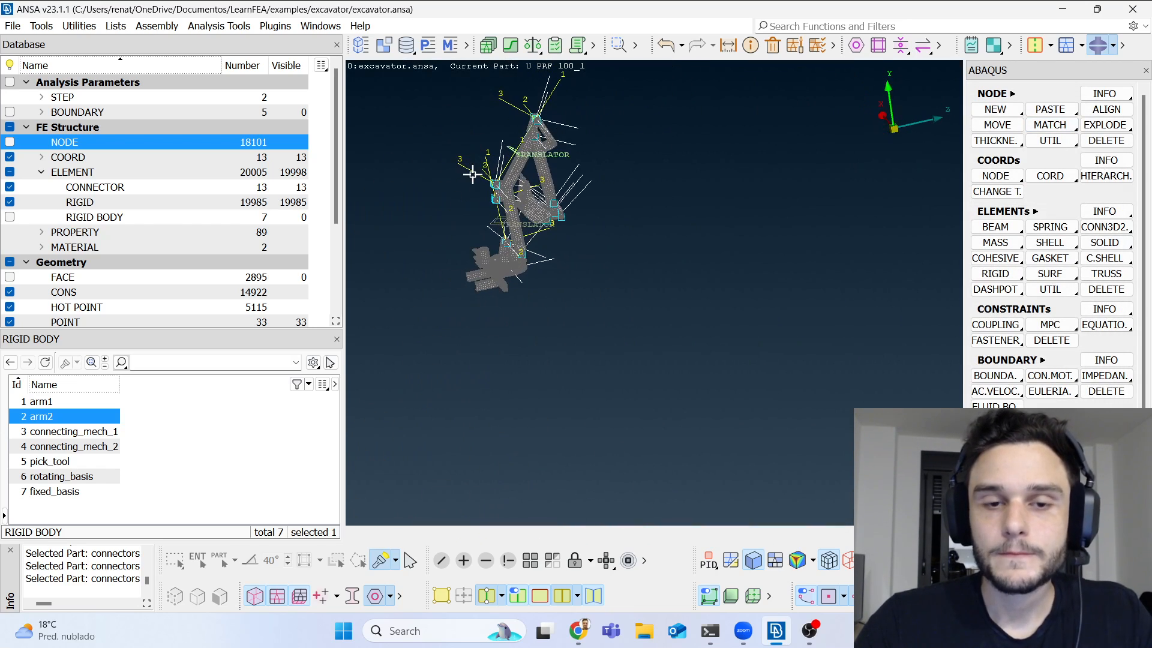
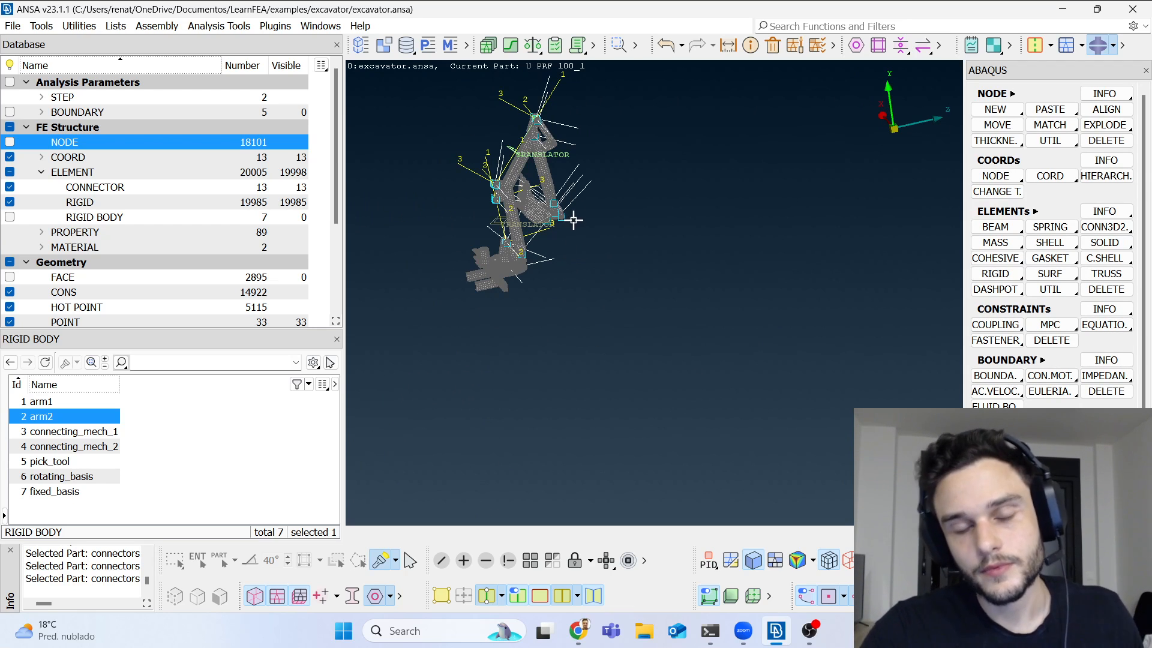
Step: Create a point at the centre of the hole in the outer corner of arm2's triangular bracket using the circle centre method
scroll(558, 216, "up", 6)
left_click_drag(547, 243, 518, 379, "ctrl")
scroll(517, 422, "up", 3)
scroll(441, 332, "up", 3)
left_click_drag(441, 332, 458, 325, "ctrl")
scroll(535, 346, "up", 3)
left_click_drag(535, 346, 579, 312, "ctrl")
left_click(1051, 45)
left_click(1056, 65)
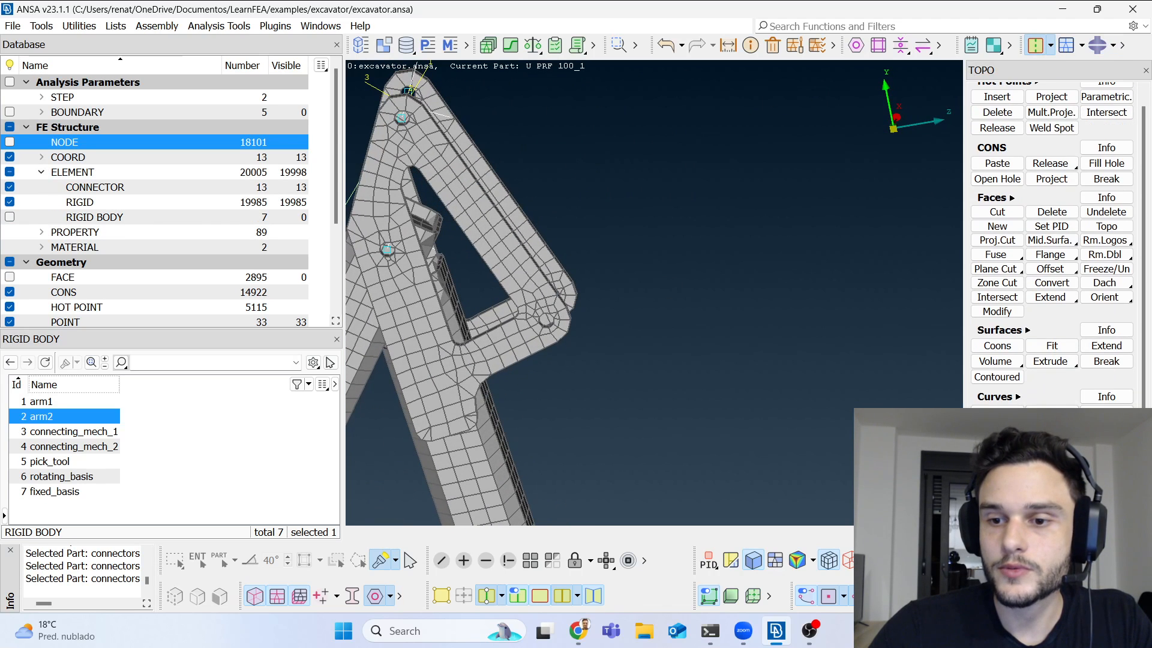
left_click(1051, 528)
scroll(553, 347, "up", 8)
left_click_drag(553, 347, 583, 317, "ctrl")
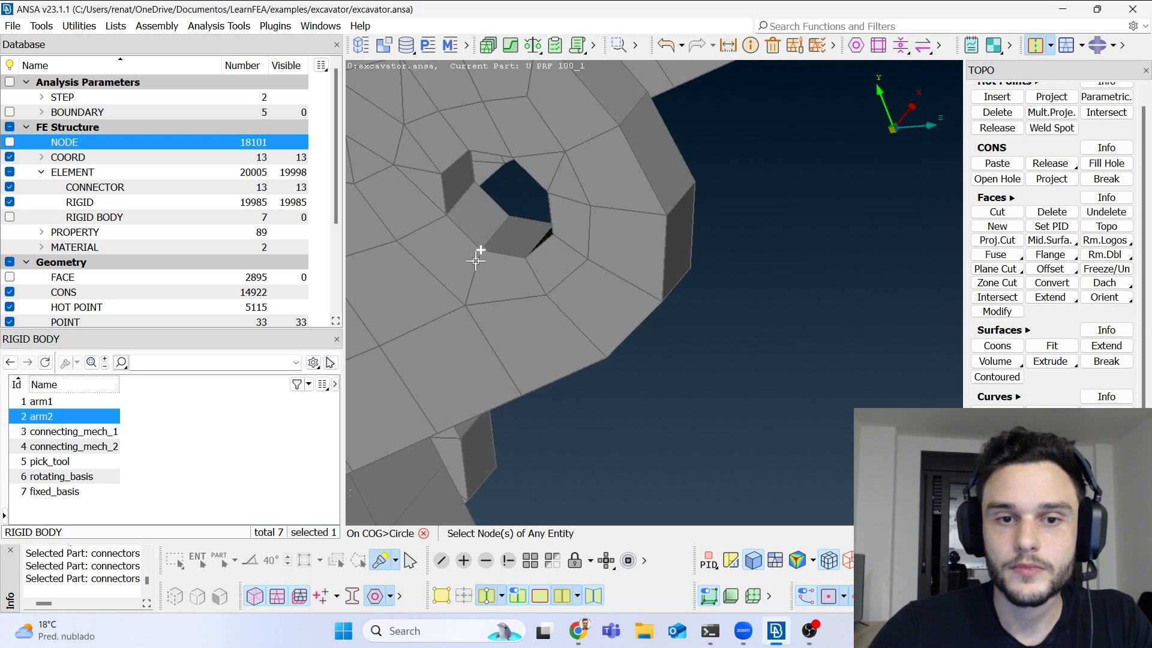
left_click_drag(476, 256, 469, 254, "ctrl")
middle_click(559, 275)
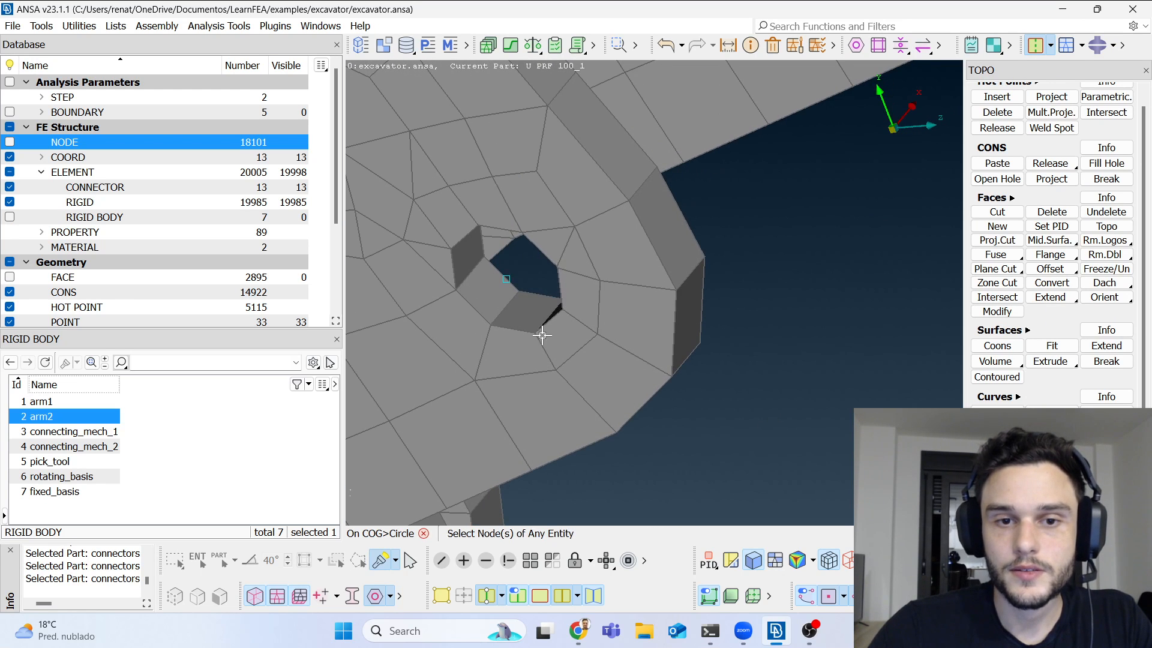
Step: Create another circle-centre point in the matching corner hole of arm2's opposite bracket plate
scroll(548, 314, "down", 5)
left_click_drag(463, 298, 469, 337, "ctrl")
scroll(634, 273, "up", 6)
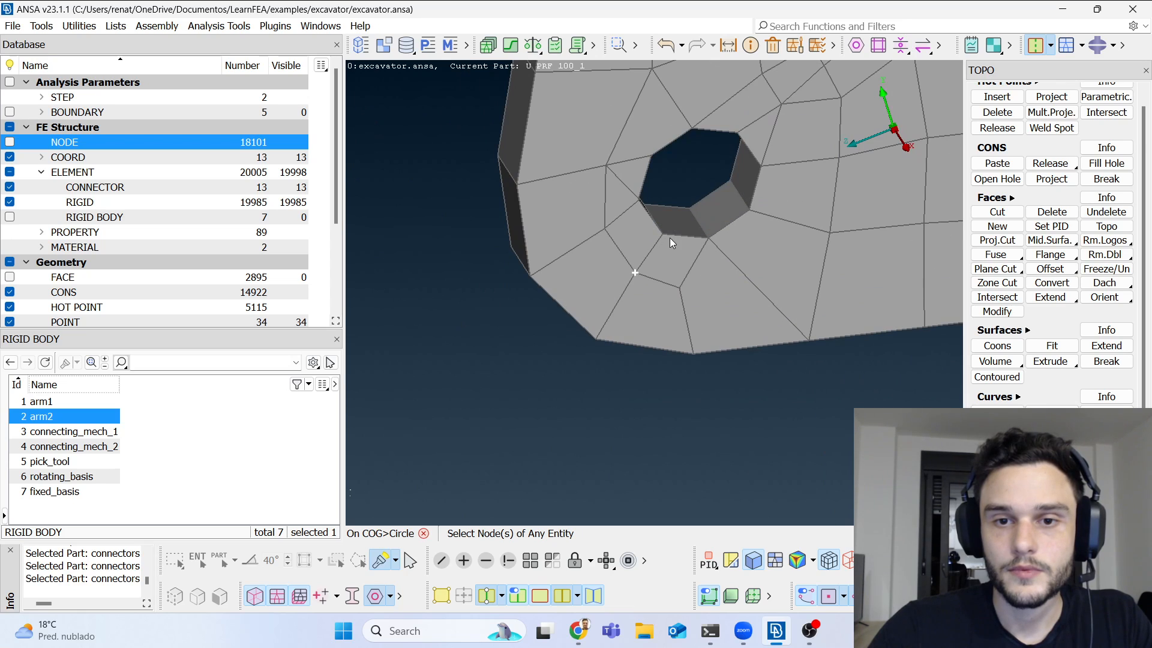
left_click(714, 239)
middle_click(715, 239)
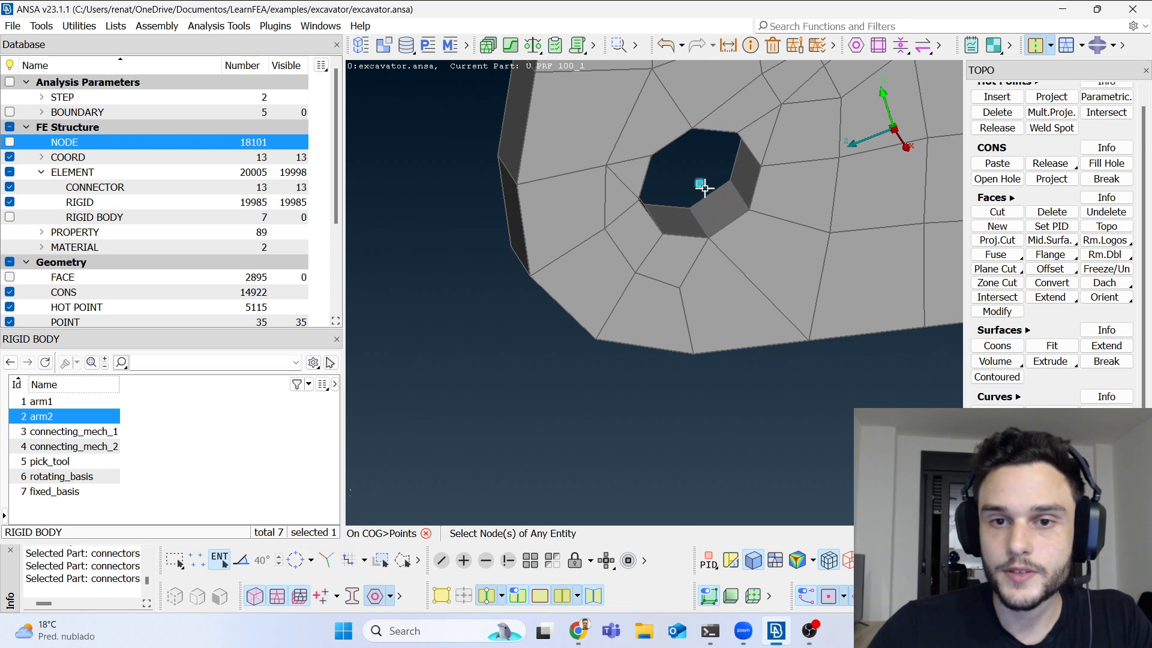
Step: Create a midpoint between the two corner hole centres using the points' centre of gravity
scroll(696, 217, "down", 4)
left_click_drag(696, 217, 702, 210, "ctrl")
middle_click_drag(612, 158, 658, 307, "ctrl")
left_click(605, 194)
middle_click(611, 235)
middle_click(599, 280)
Step: Define a rectangular coordinate system with its origin at the midpoint between the brackets and directed towards the far hole's centre
scroll(582, 288, "down", 6)
left_click_drag(582, 299, 738, 309, "ctrl")
scroll(597, 303, "up", 4)
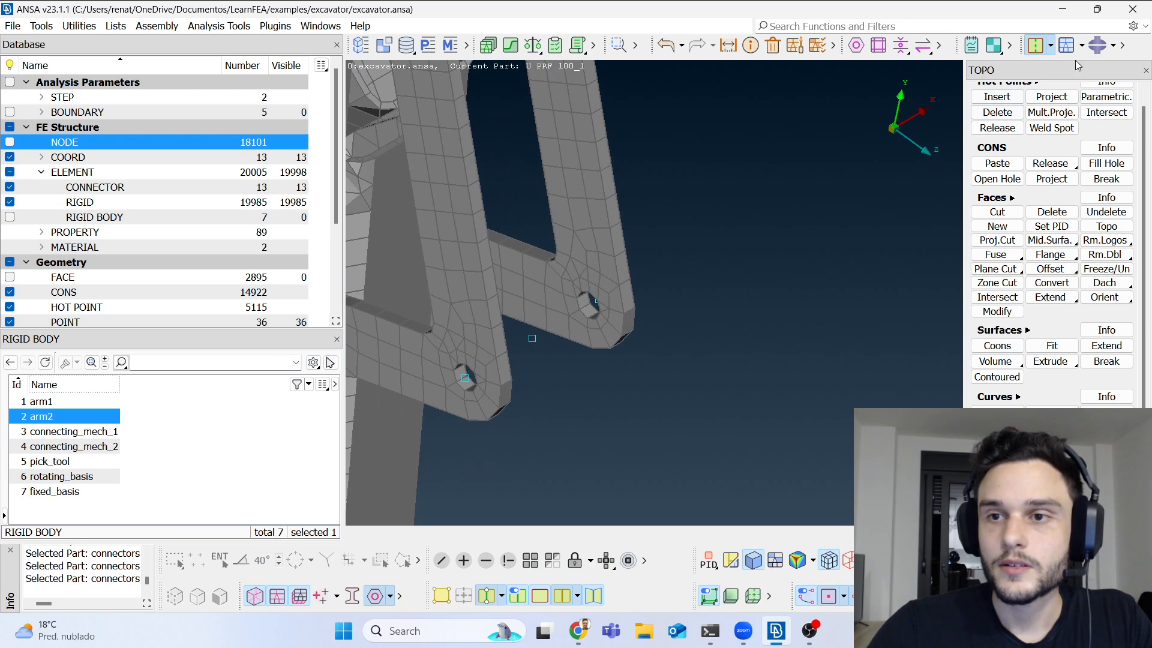
left_click(1092, 52)
left_click(1050, 163)
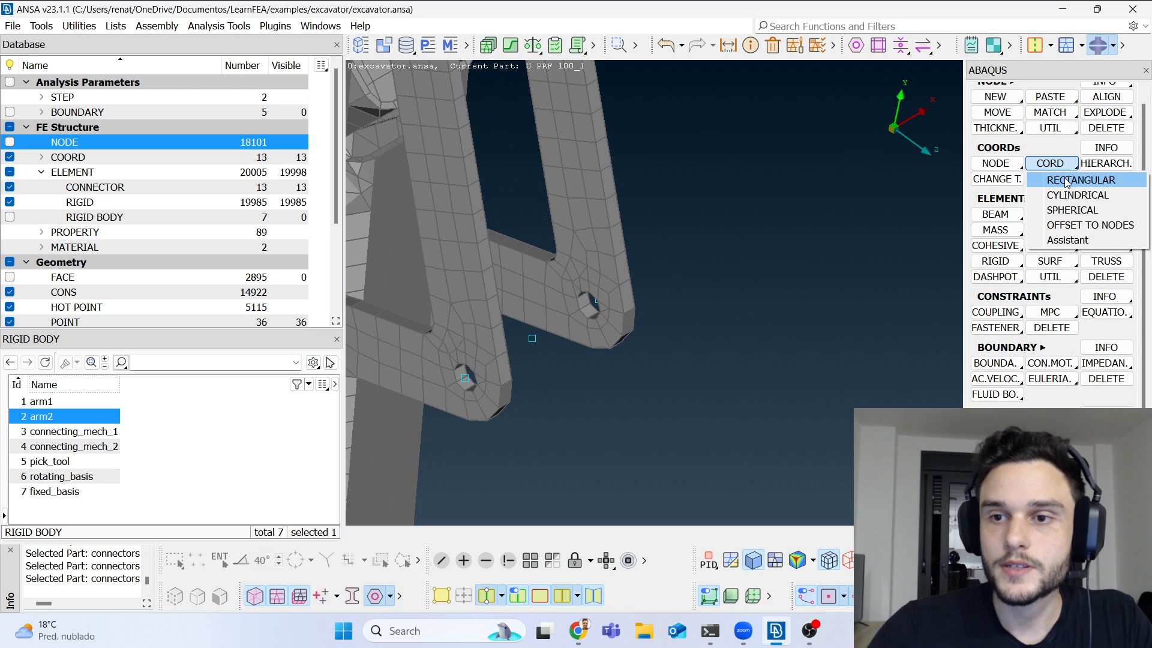
left_click(1066, 181)
left_click(533, 339)
scroll(535, 336, "up", 5)
left_click_drag(540, 305, 697, 224, "ctrl")
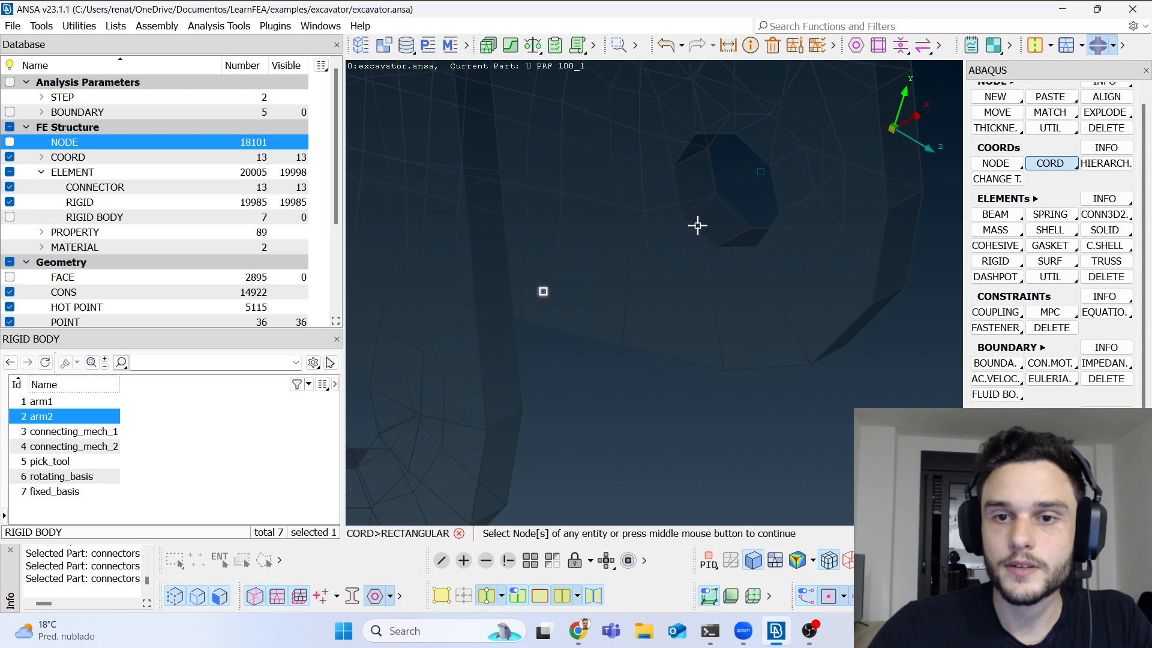
left_click(759, 173)
middle_click(759, 173)
Step: Rotate the new coordinate system by -90 about axis 2 and finish creating it
left_click(239, 323)
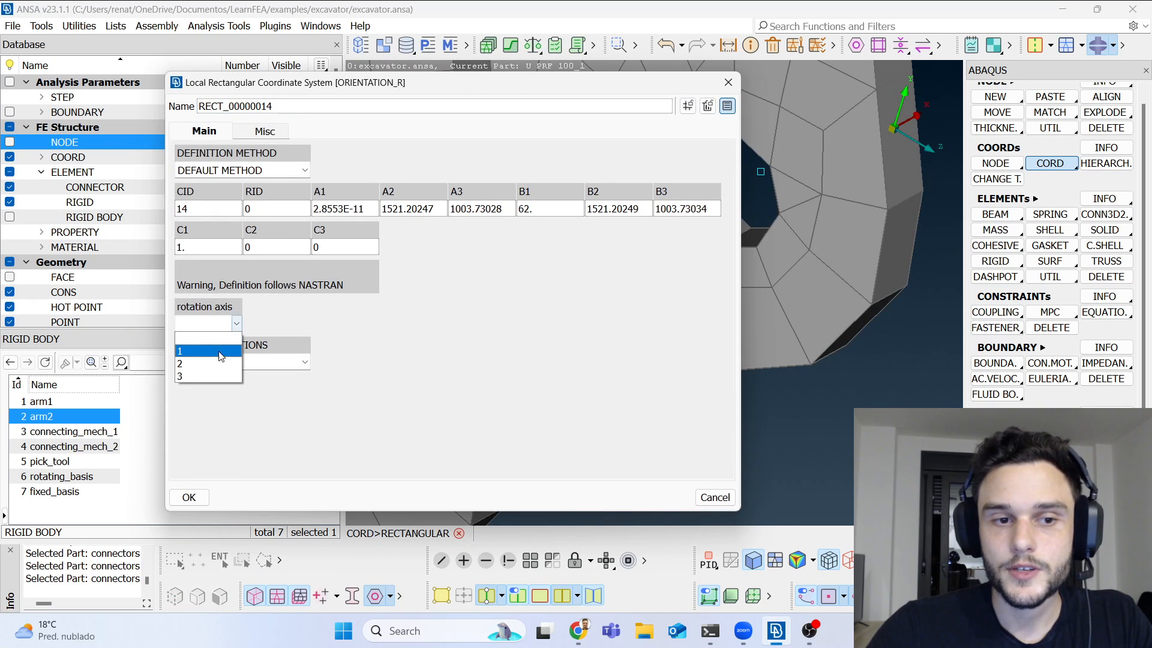
left_click(198, 354)
left_click(272, 325)
type("-90")
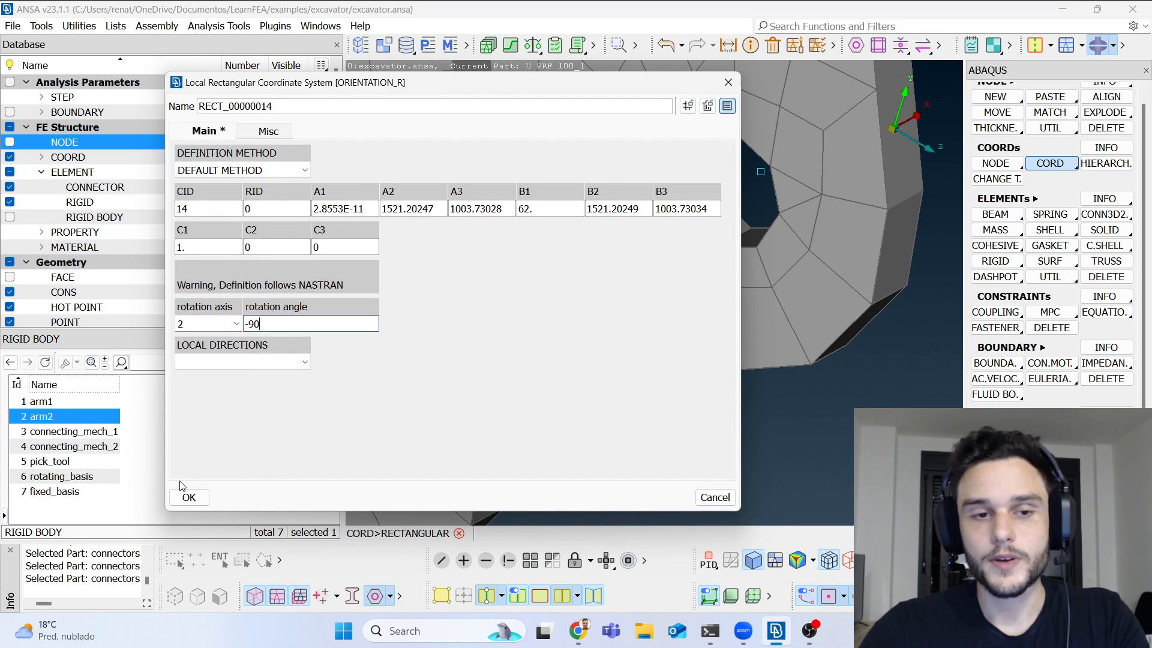
left_click(189, 497)
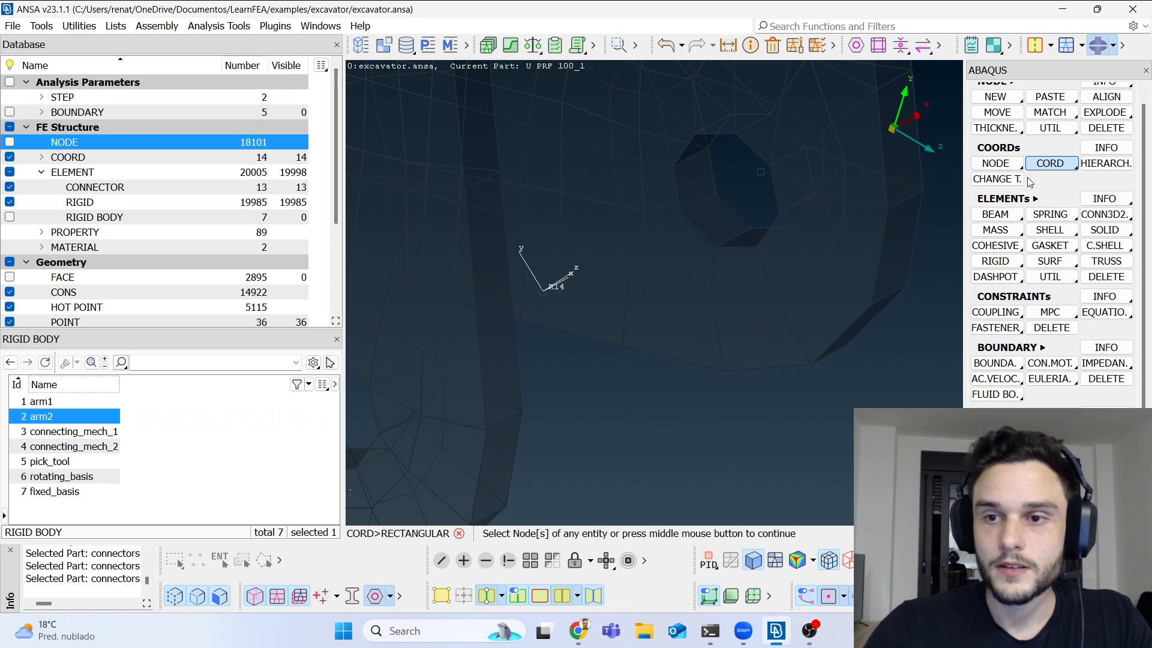
Step: Define a two-node connector element from the midpoint to the far hole's centre and place it in the connectors part
left_click(1103, 214)
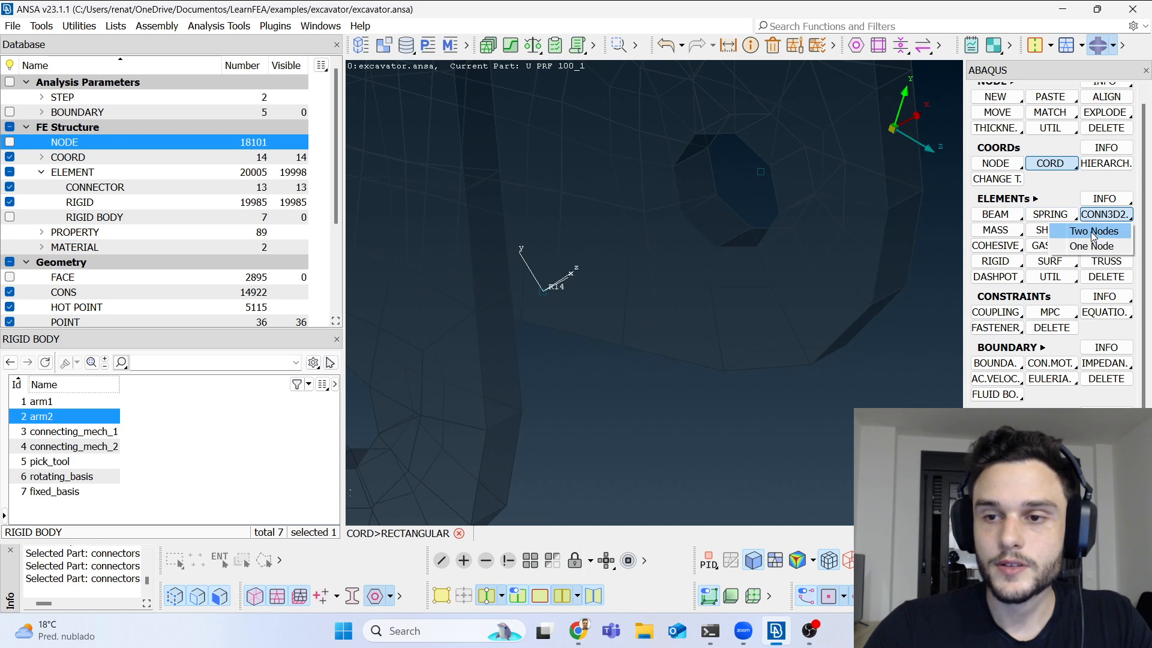
left_click(1092, 232)
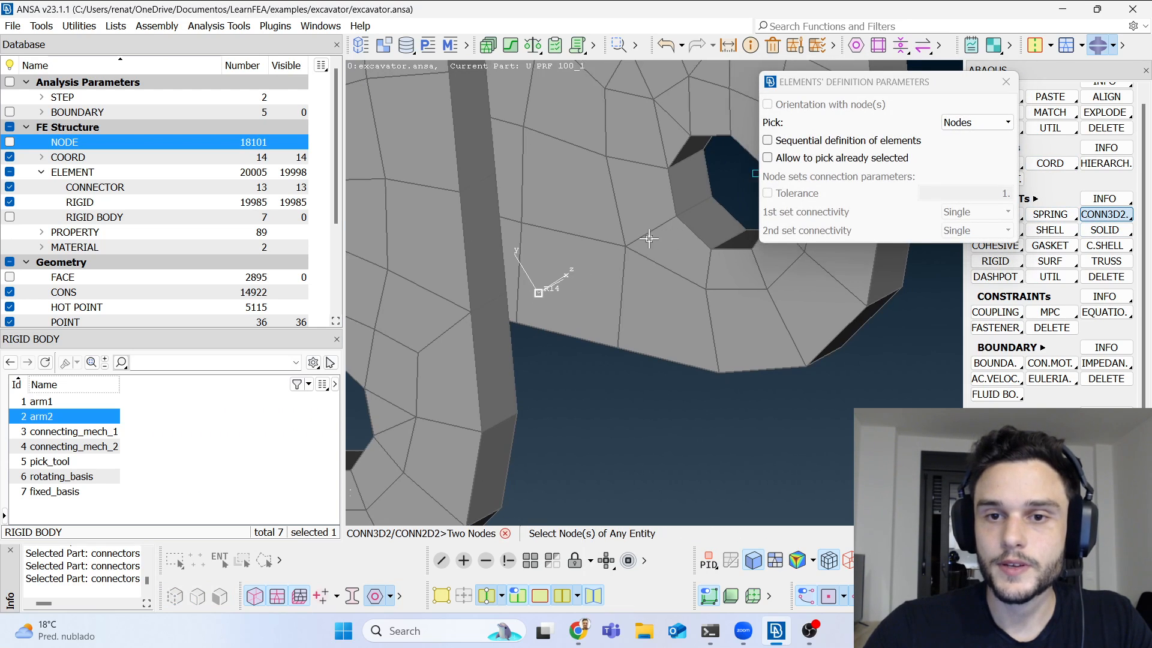
middle_click_drag(662, 234, 566, 302, "ctrl")
left_click(667, 248)
middle_click(667, 249)
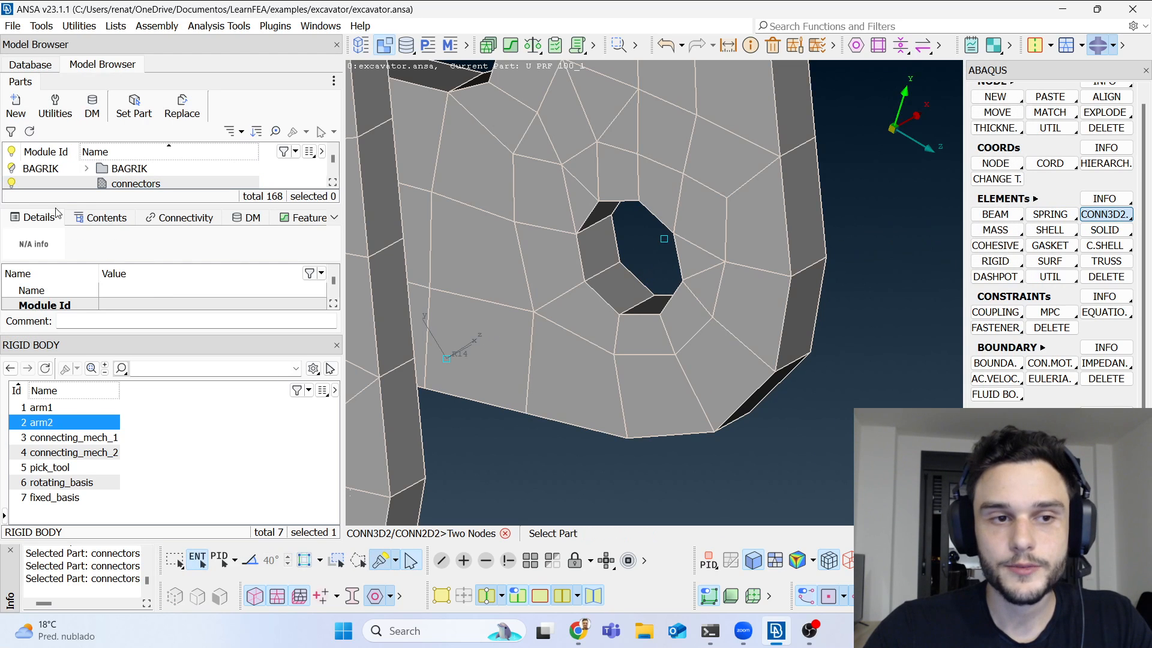
double_click(133, 184)
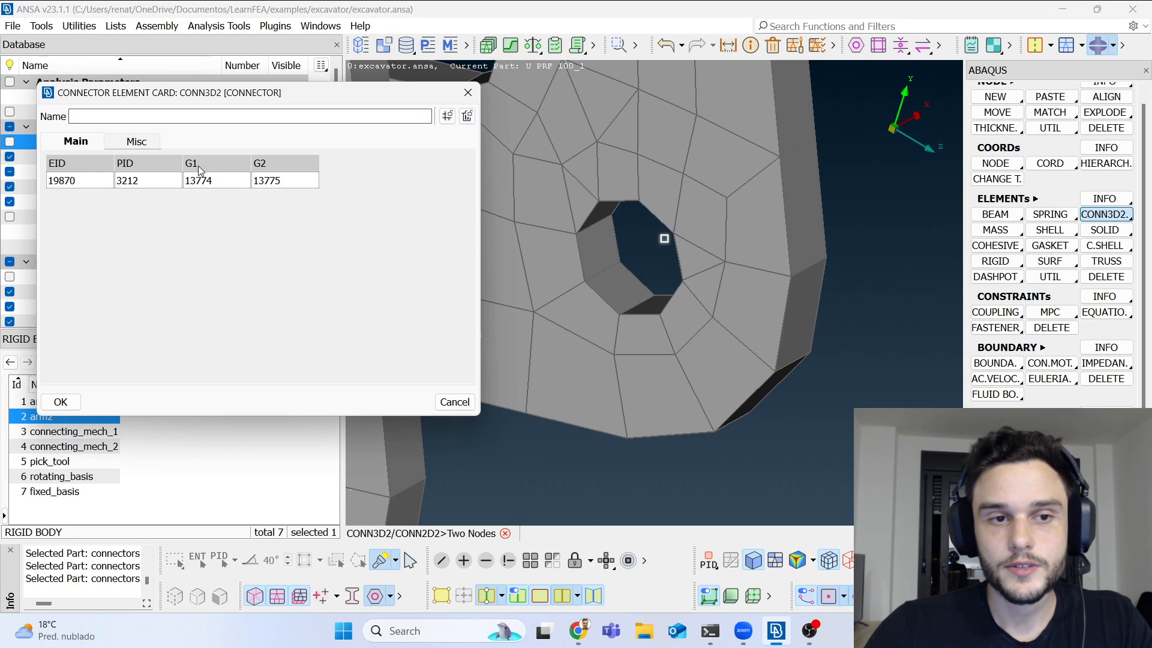
Step: Copy the cc_4 connector section for the new connector and name the copy cc_5
double_click(136, 179)
left_click(219, 144)
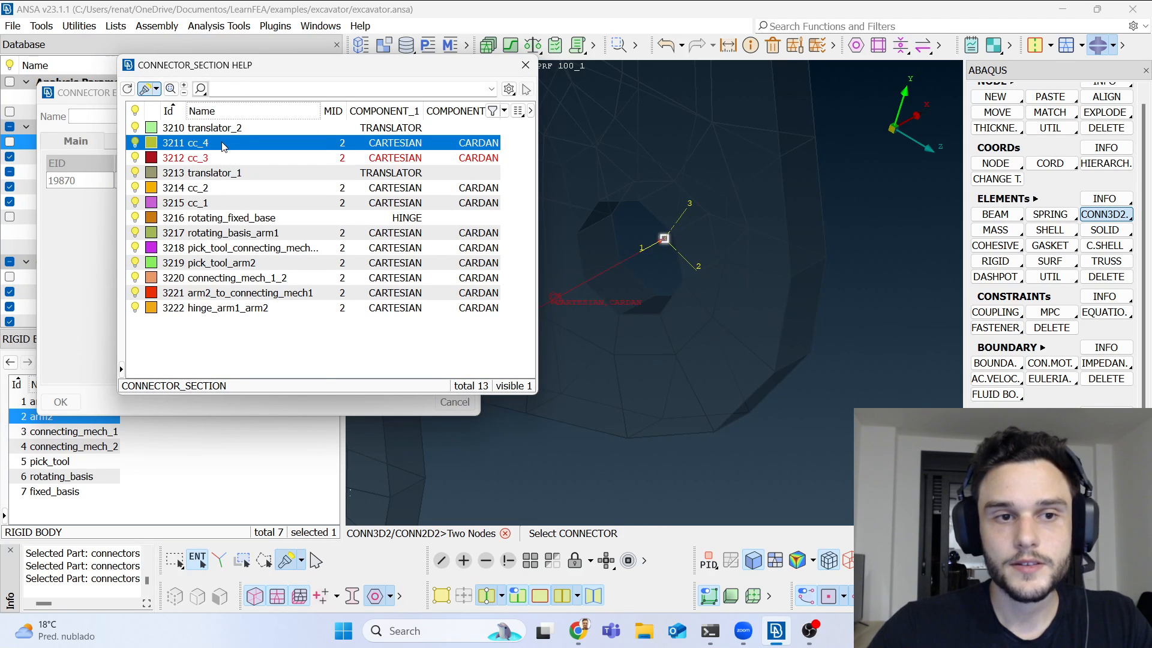
right_click(223, 147)
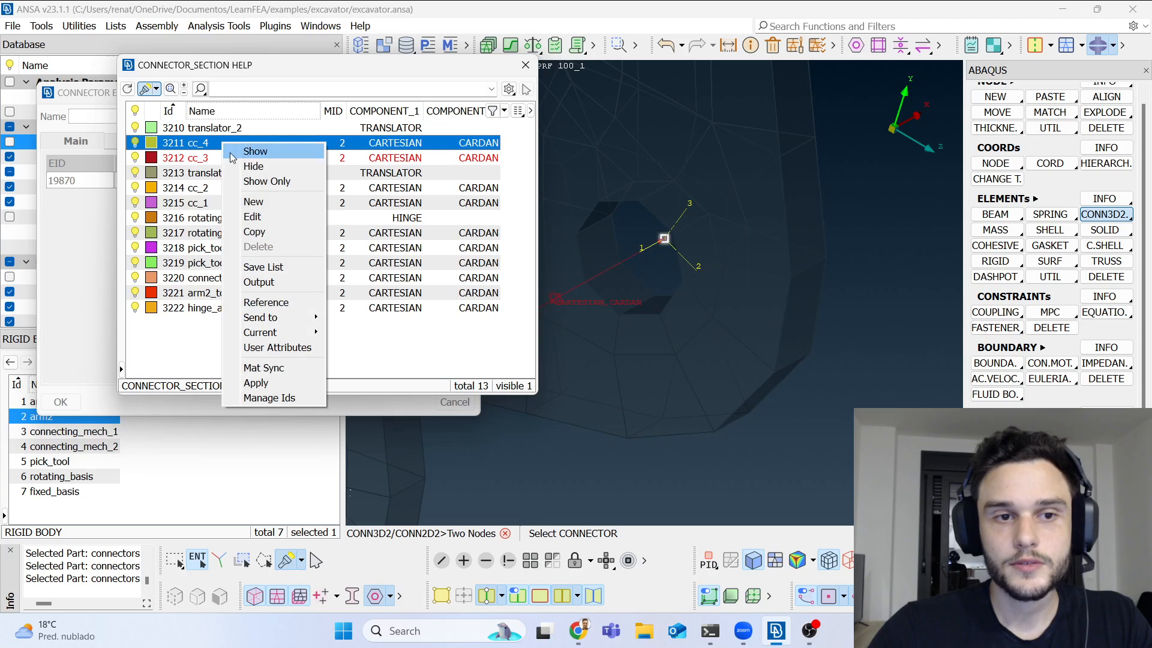
left_click(266, 234)
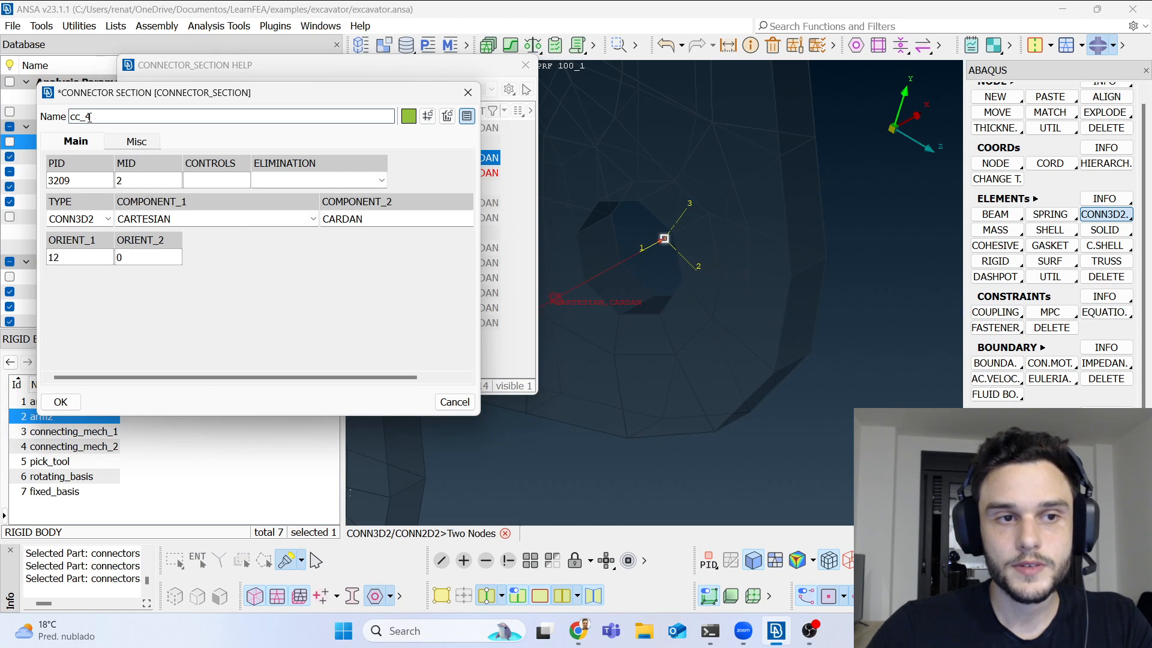
Step: Set the first orientation of the cc_5 connector section to coordinate system RECT_00000014 and save the section
left_click(87, 257)
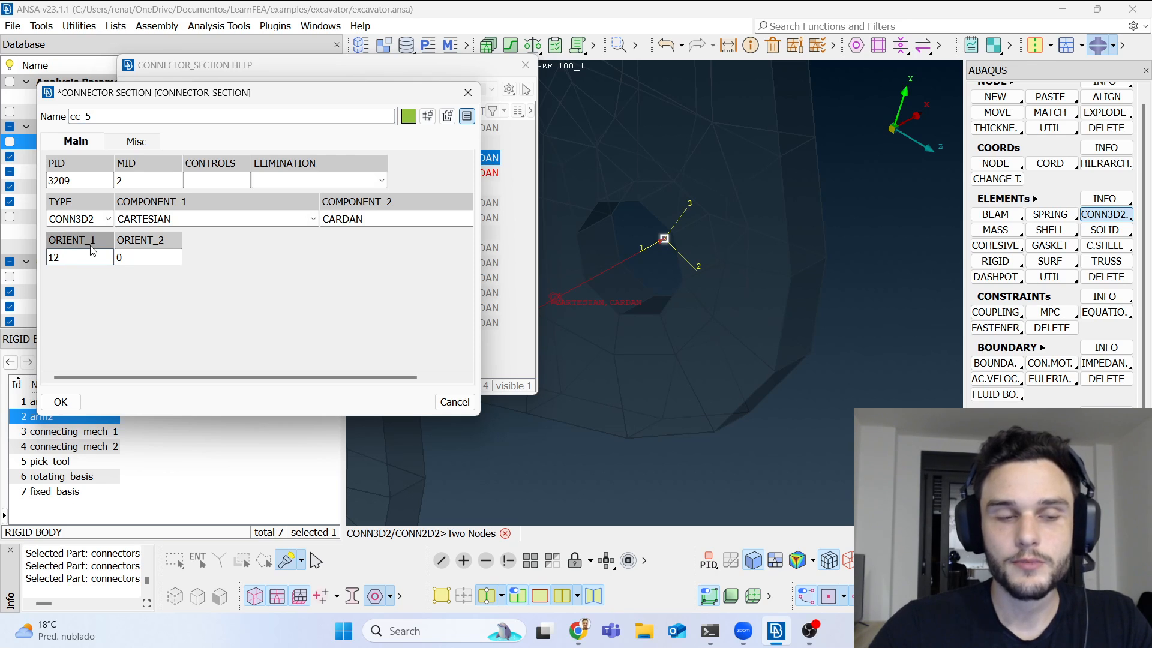
double_click(93, 256)
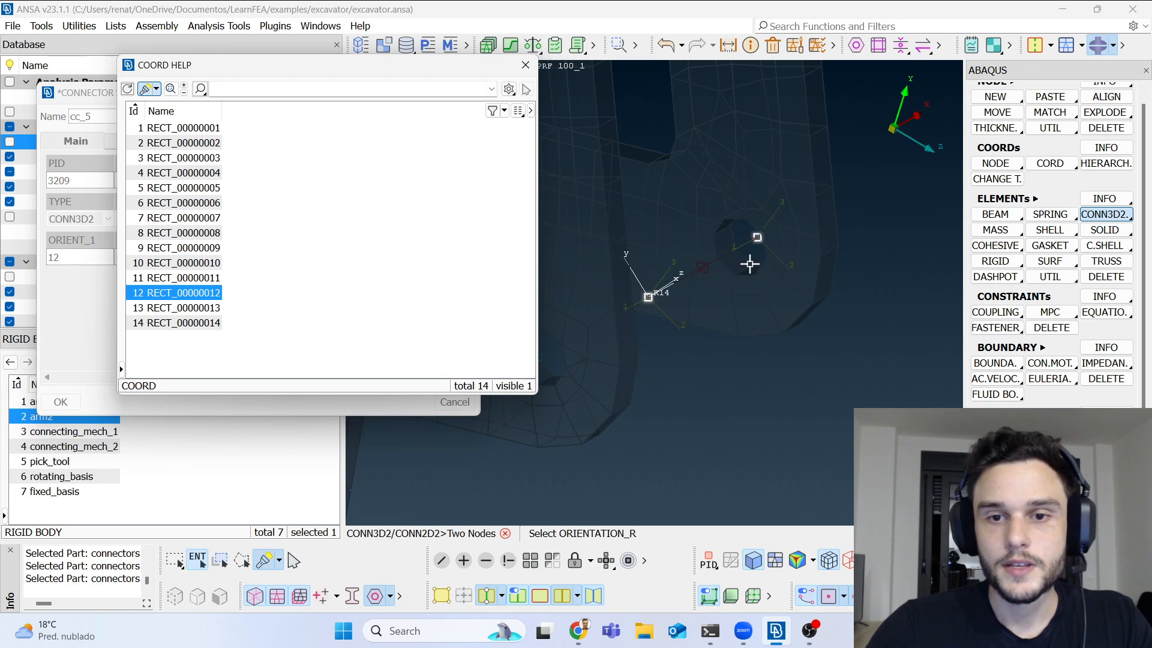
left_click_drag(647, 302, 652, 307, "ctrl")
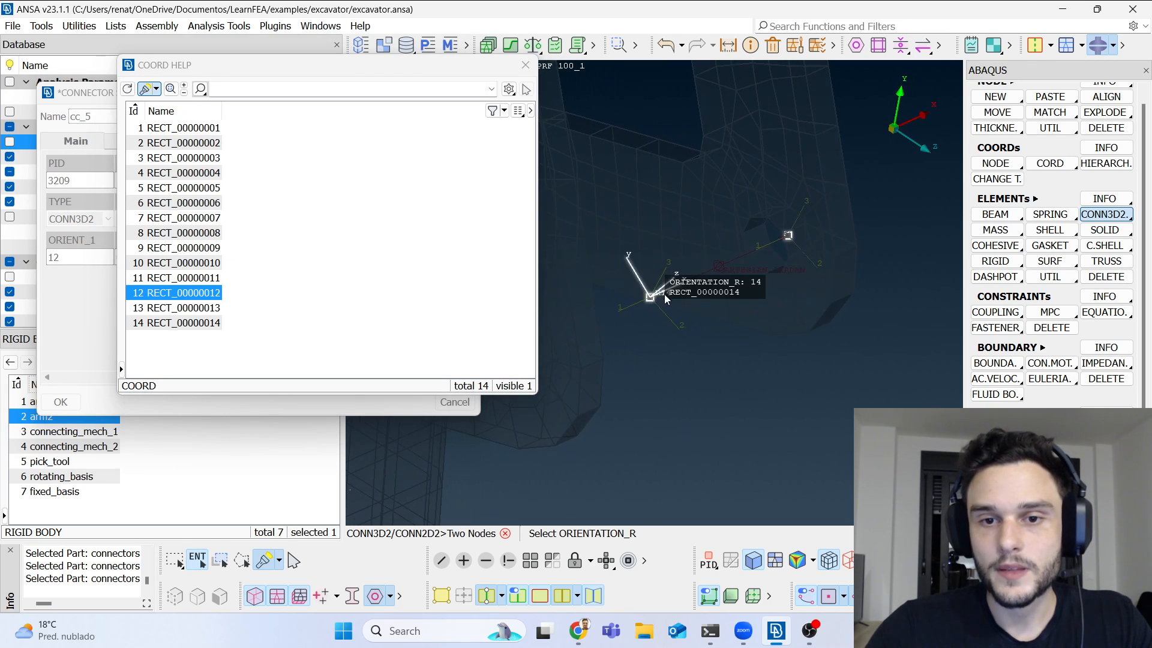
left_click(659, 295)
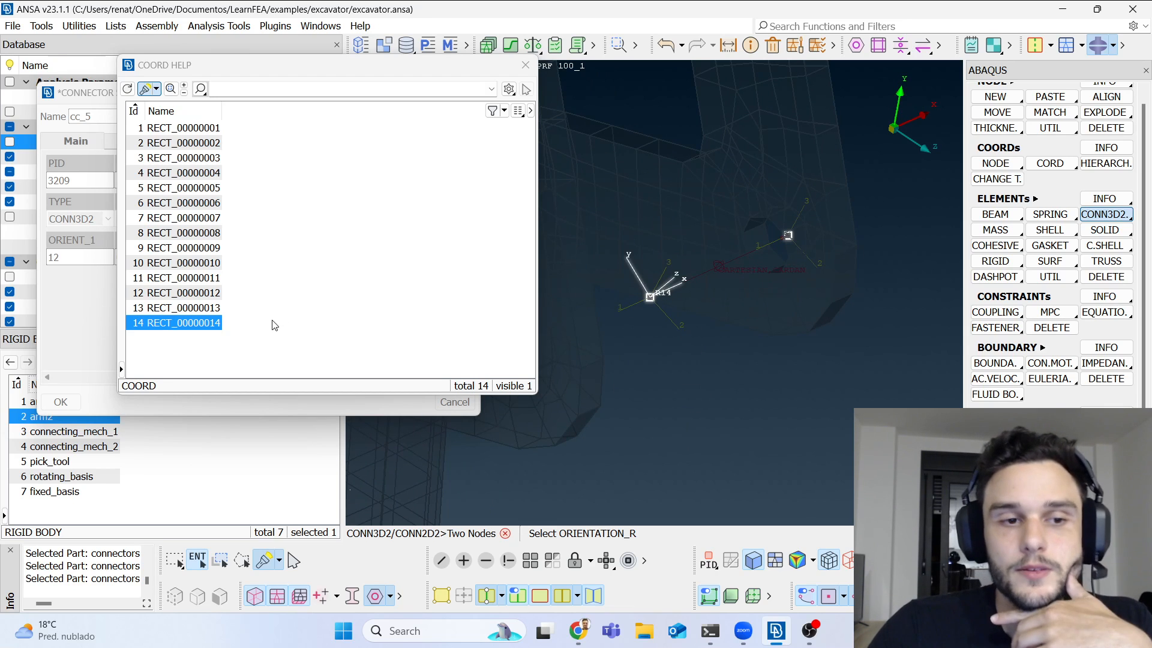
double_click(215, 322)
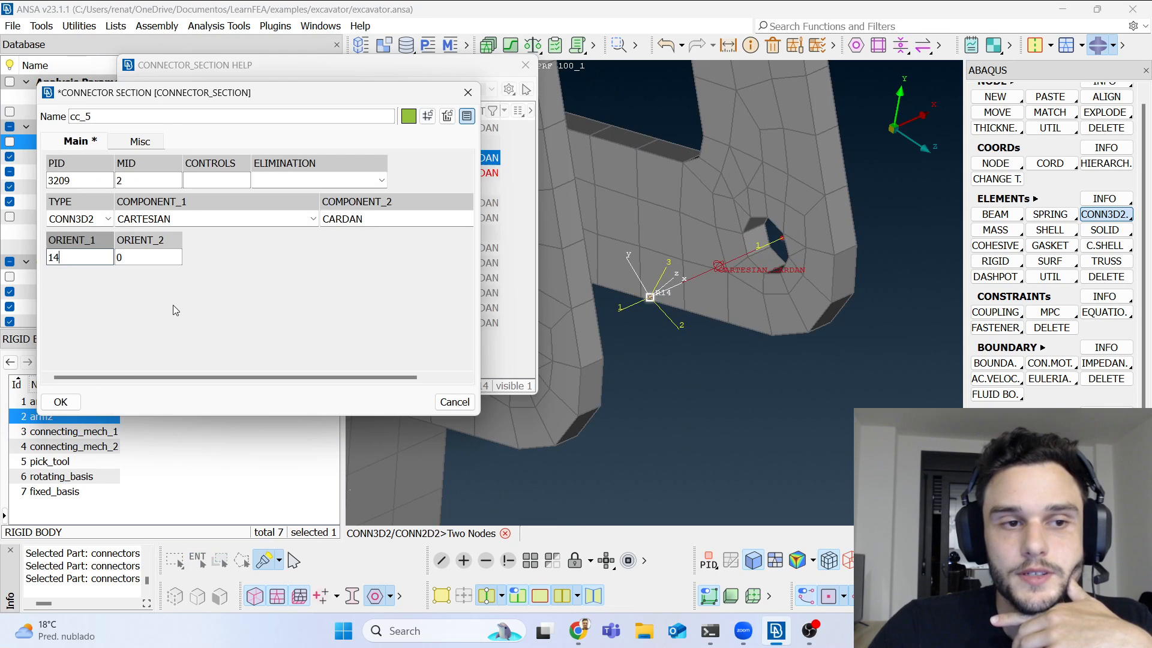
left_click(60, 402)
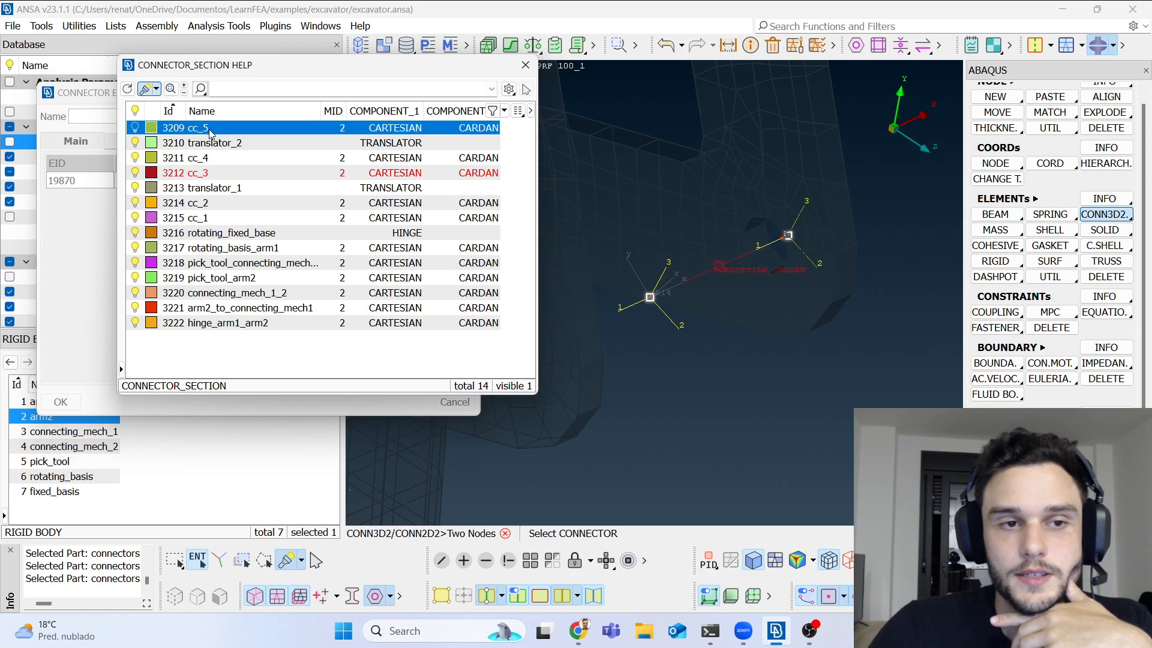
Step: Assign the cc_5 section to the new two-node connector and finish defining the element
double_click(212, 133)
left_click(61, 401)
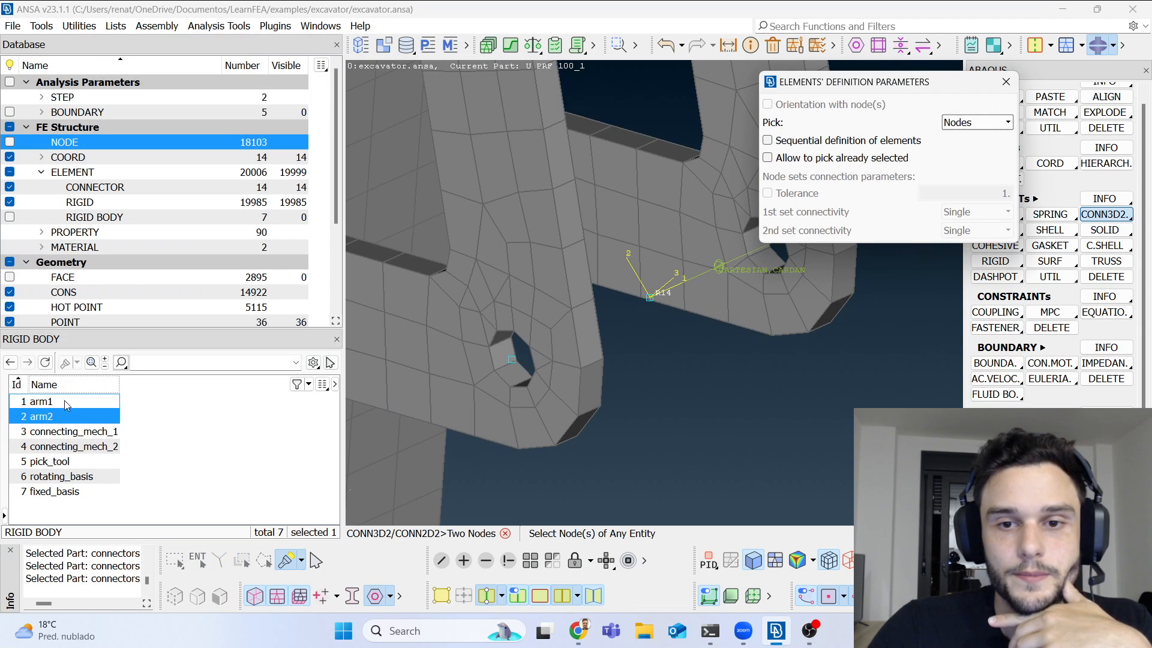
left_click(1011, 87)
Step: Examine the cylinder's joint between the connecting mechanism brackets, comparing the mesh with the geometry faces
scroll(679, 147, "down", 10)
scroll(656, 305, "up", 4)
left_click_drag(655, 305, 618, 254, "ctrl")
scroll(619, 255, "up", 8)
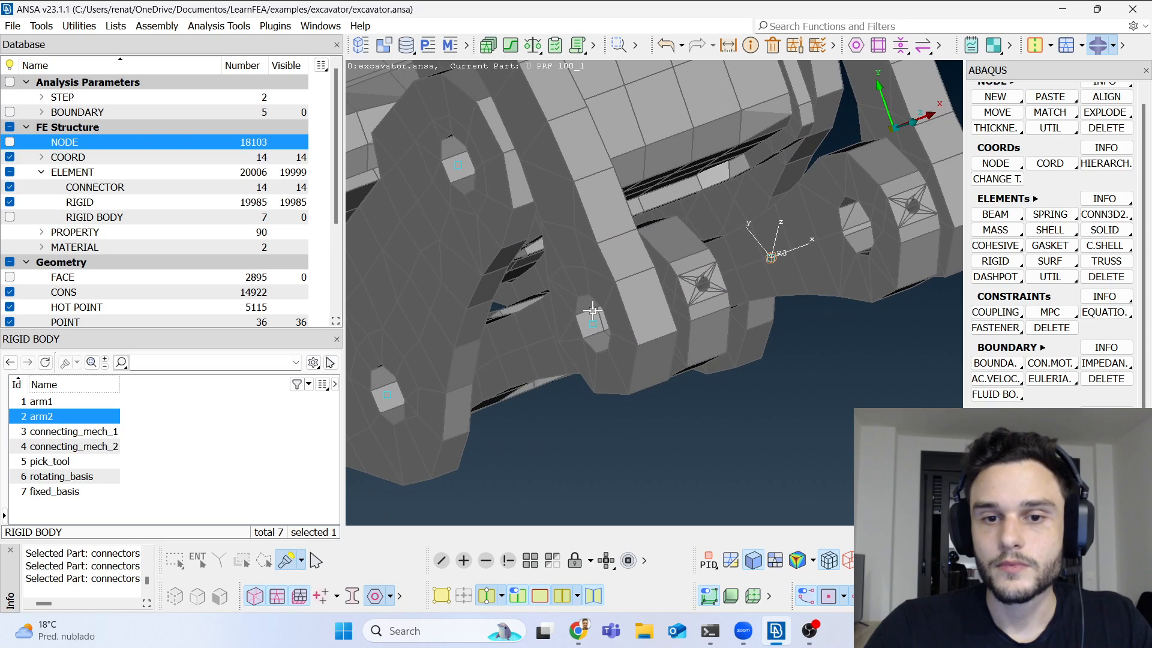
left_click_drag(592, 310, 619, 305, "ctrl")
left_click_drag(784, 259, 692, 264, "ctrl")
scroll(763, 304, "down", 6)
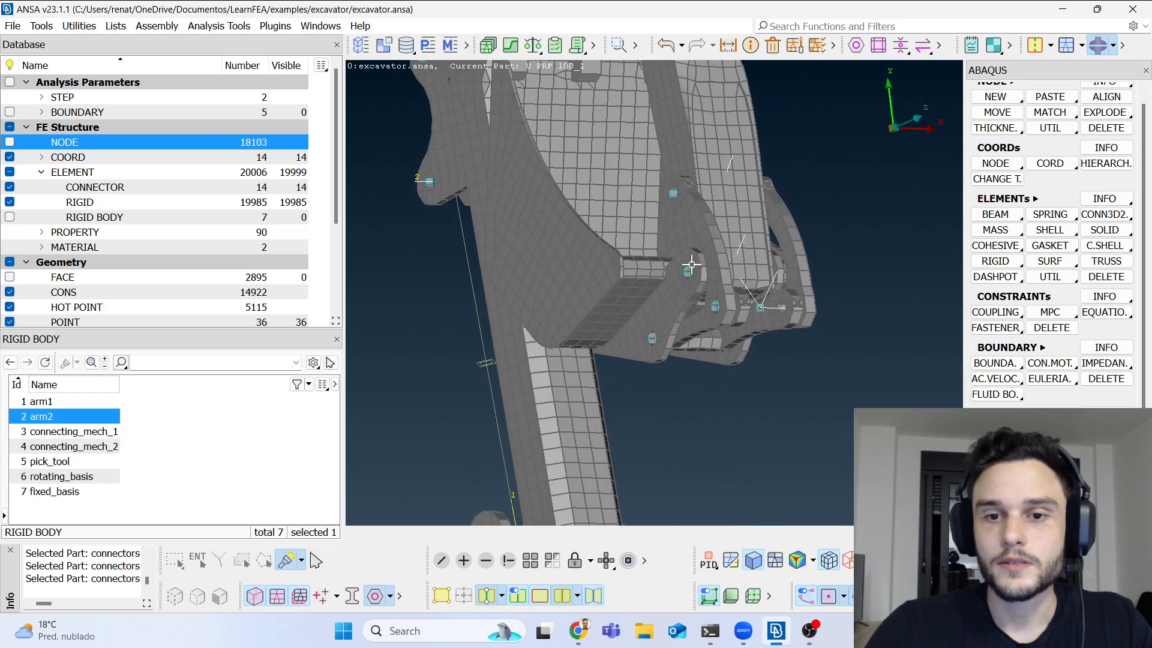
left_click(444, 597)
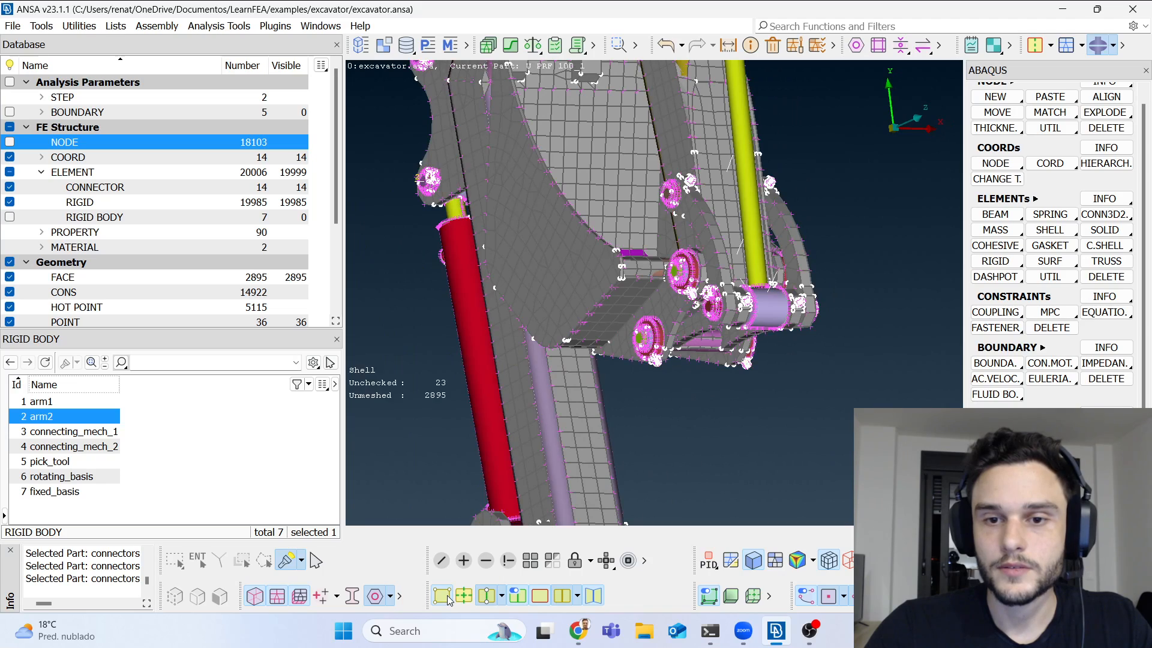
left_click(448, 596)
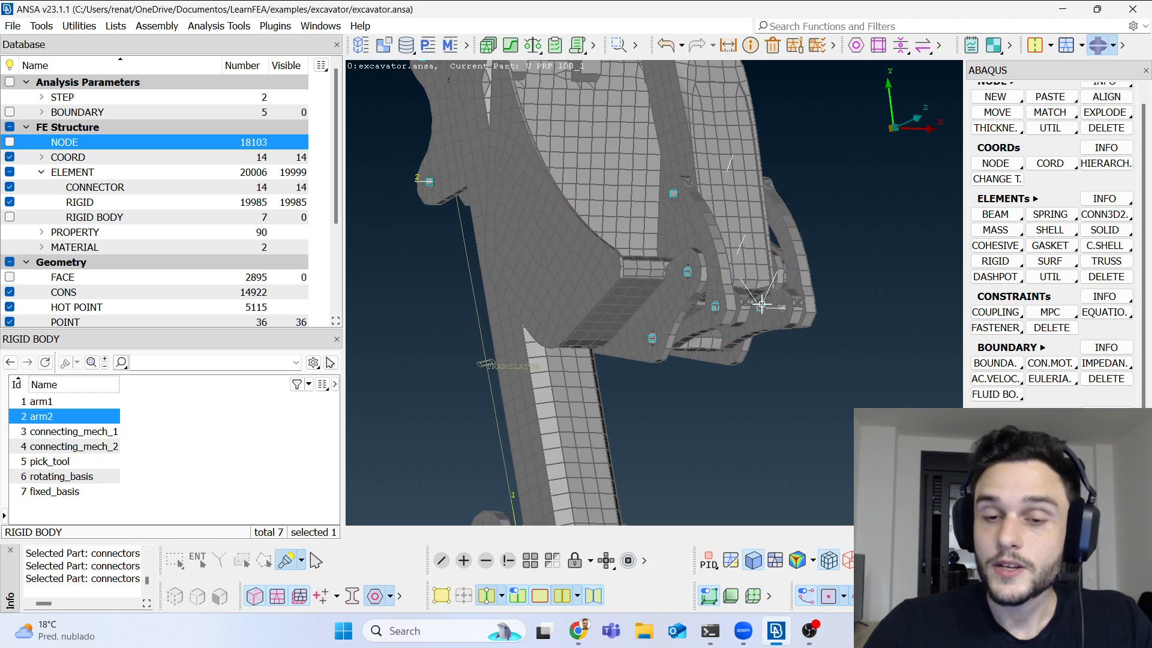
scroll(762, 305, "down", 5)
scroll(761, 305, "up", 10)
left_click_drag(794, 306, 803, 329, "ctrl")
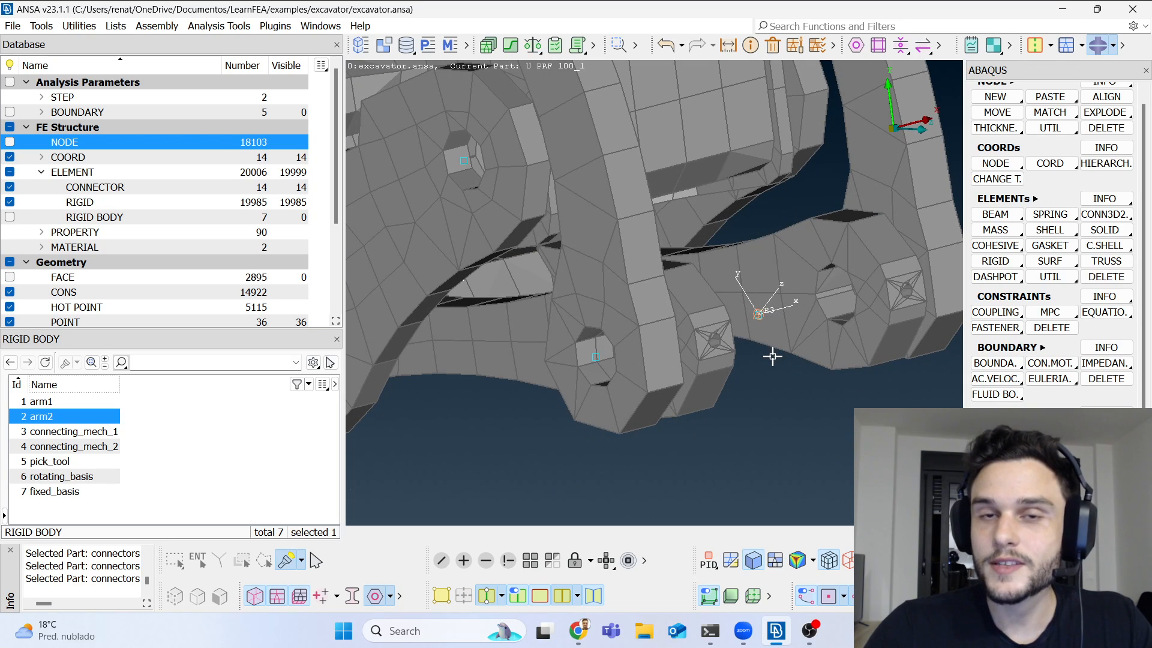
left_click_drag(771, 353, 715, 352, "ctrl")
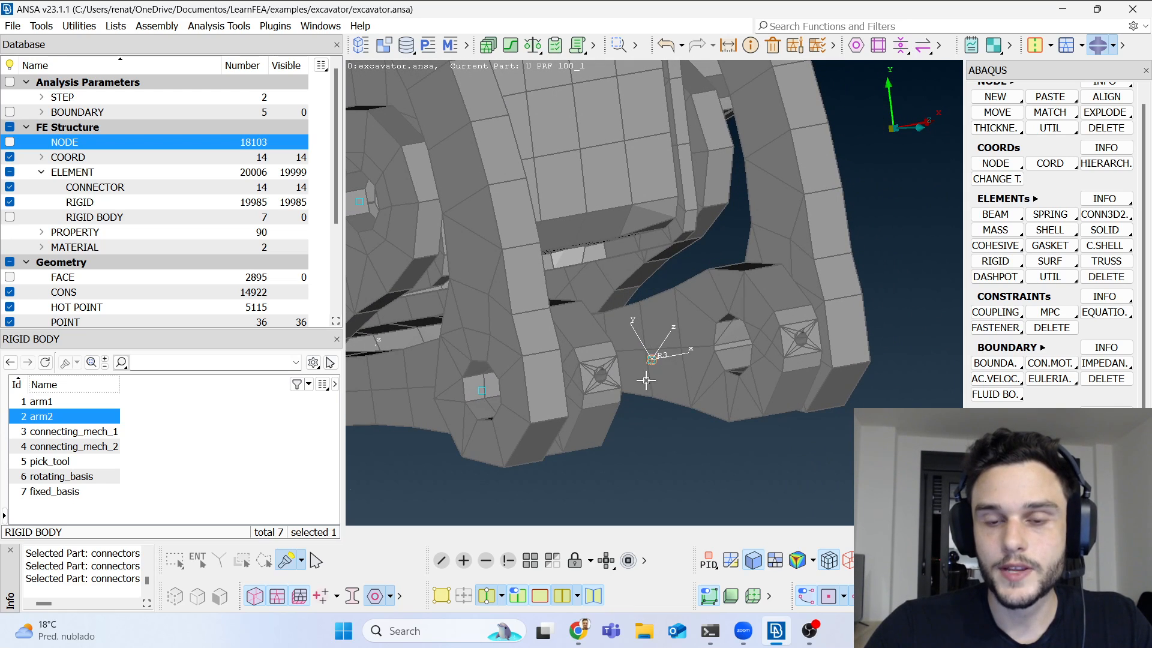
scroll(650, 354, "down", 3)
left_click_drag(651, 354, 693, 354, "ctrl")
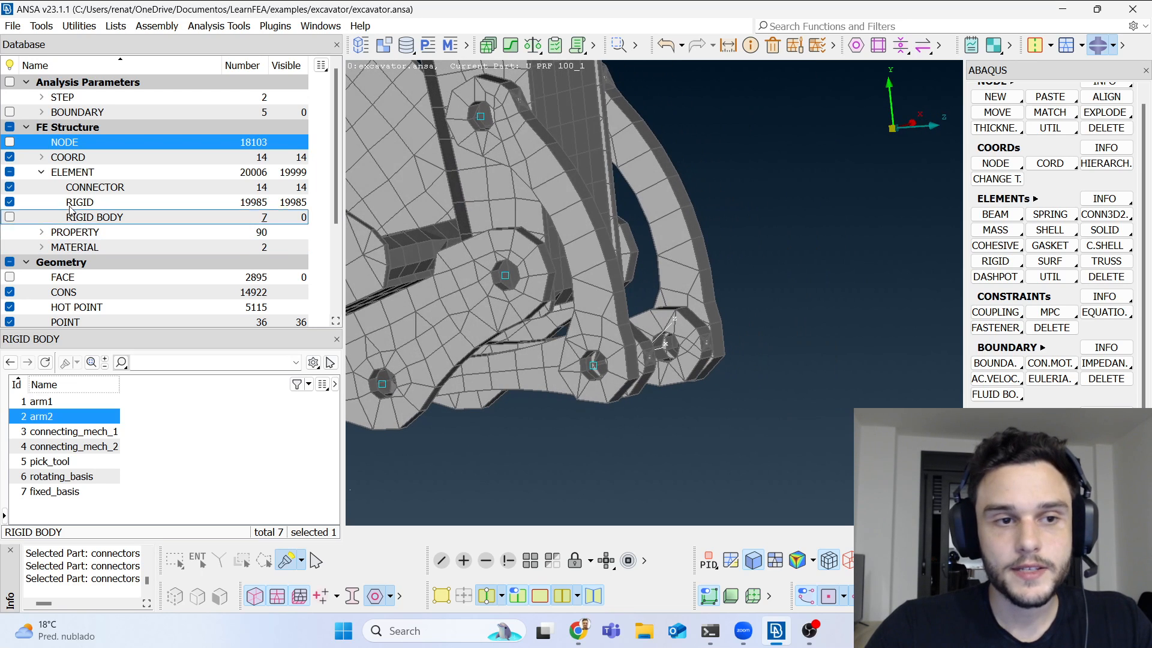
Step: Highlight the connecting_mech_1 and connecting_mech_2 rigid bodies in turn to check which parts they cover
double_click(85, 216)
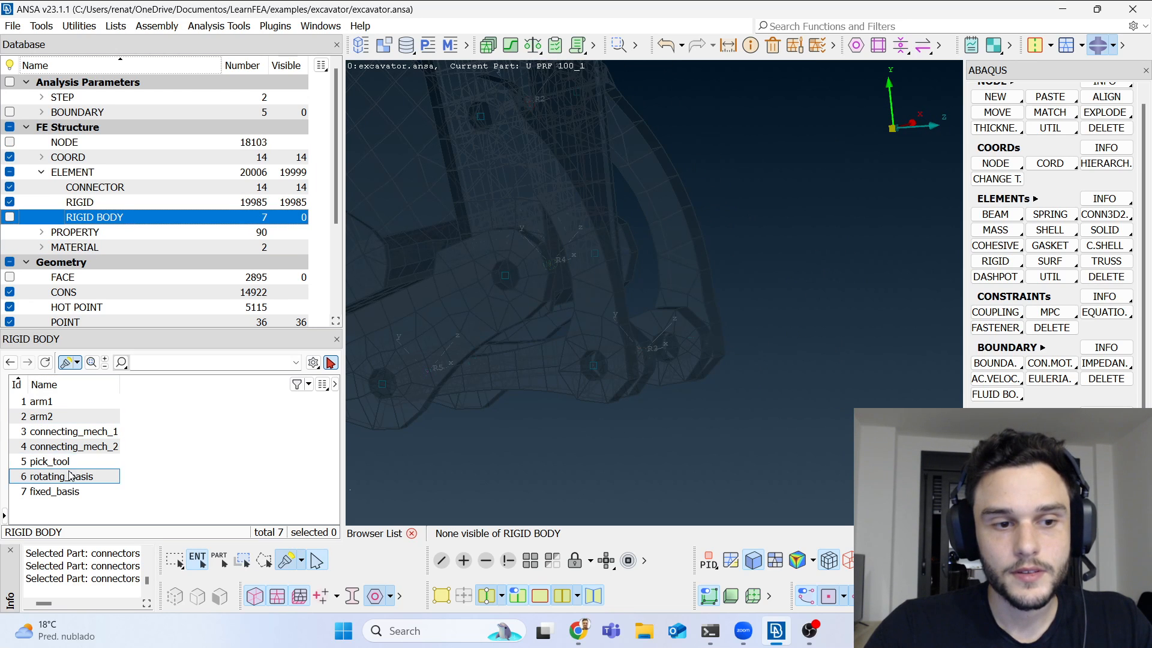
left_click(70, 433)
left_click(71, 448)
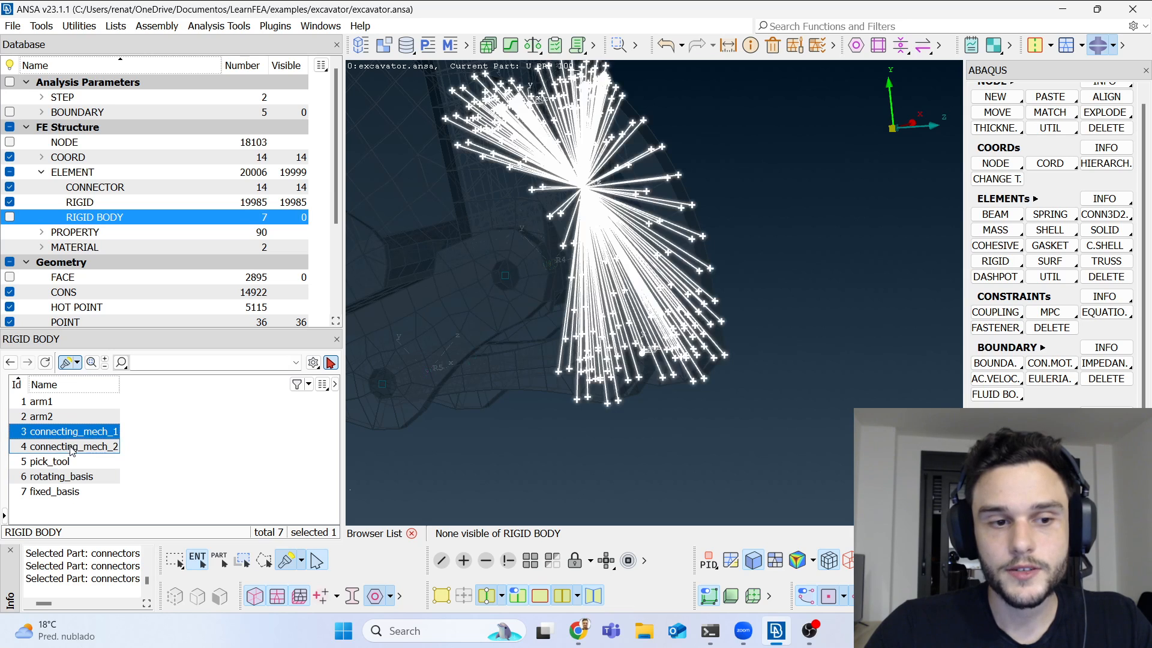
middle_click(563, 448)
left_click_drag(743, 382, 663, 362, "ctrl")
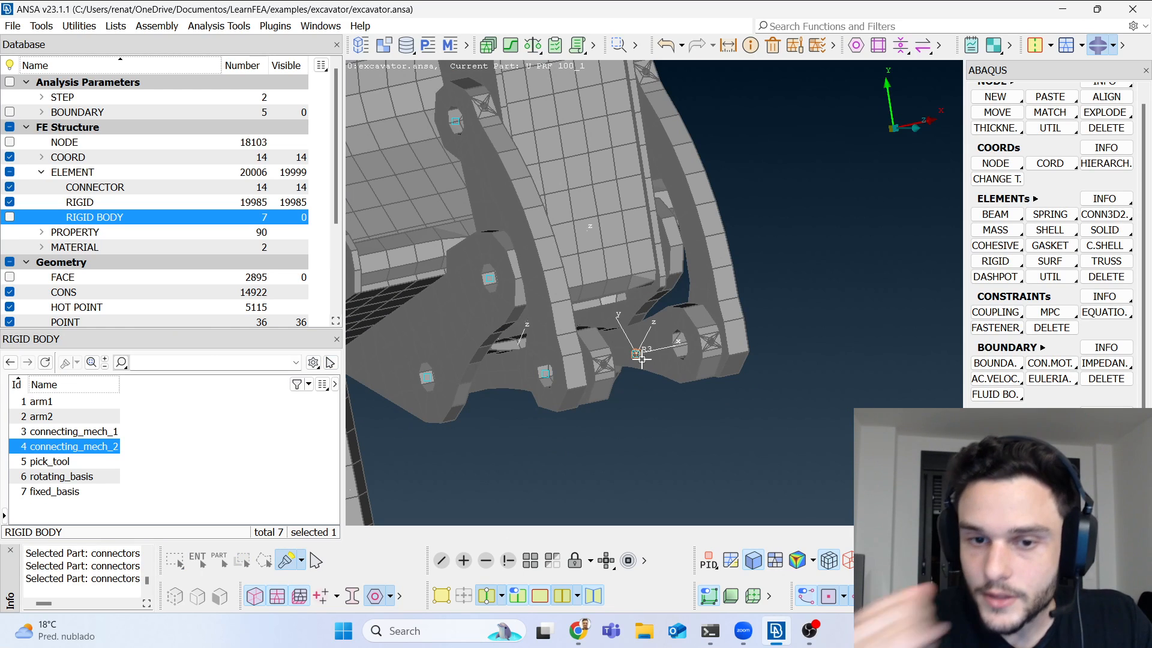
Step: Switch to the Classic Topo tools for work at the connector node midway between the connecting mechanism brackets
scroll(642, 358, "up", 3)
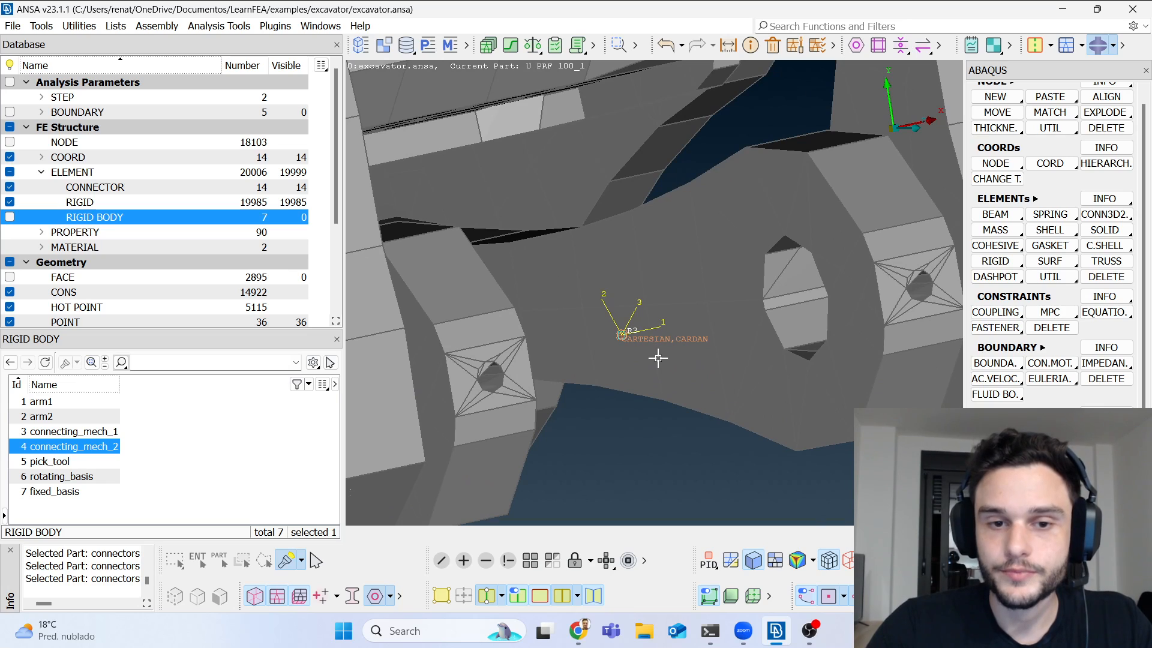
scroll(658, 358, "down", 5)
left_click_drag(663, 384, 671, 395, "ctrl")
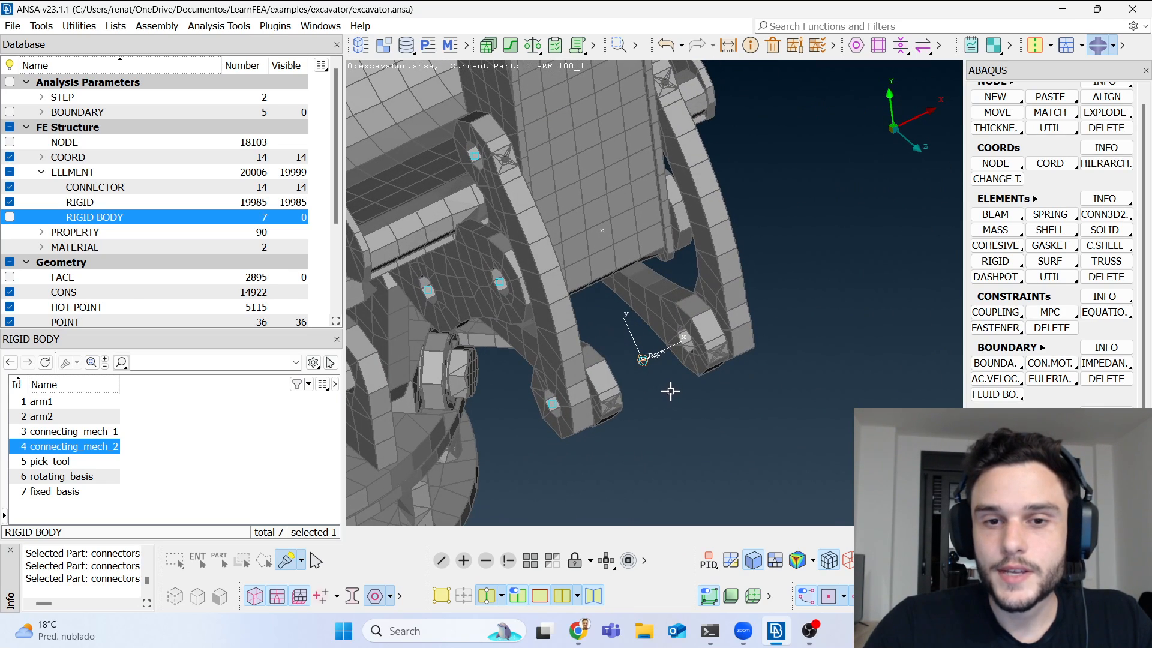
scroll(656, 360, "up", 5)
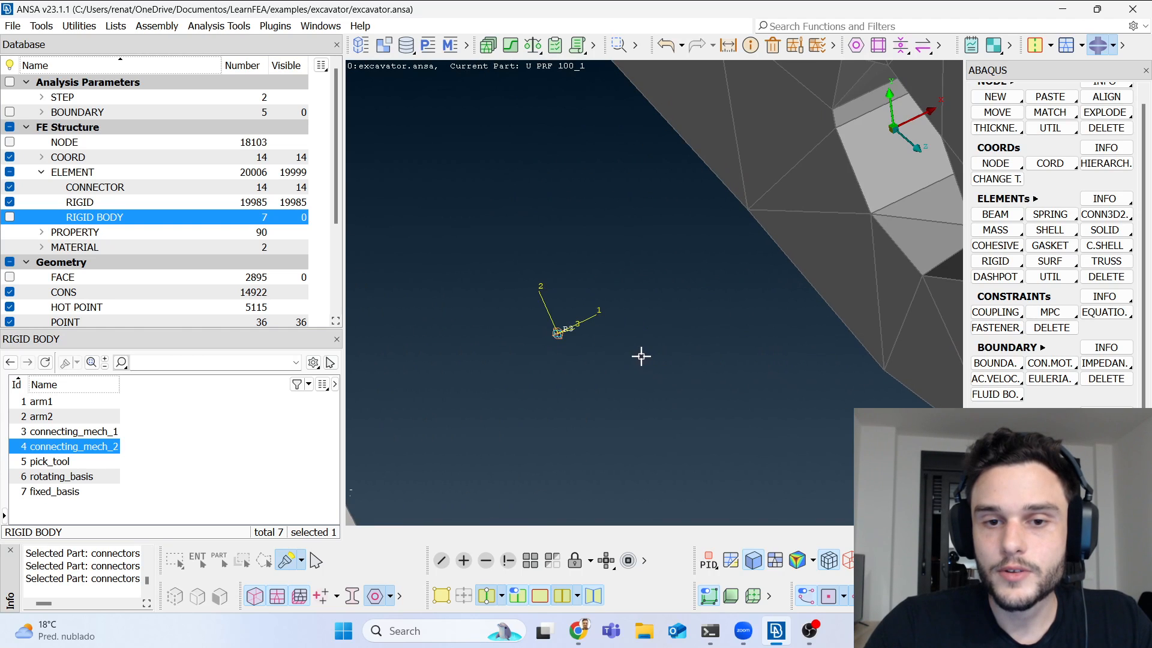
scroll(641, 355, "down", 2)
left_click(1051, 46)
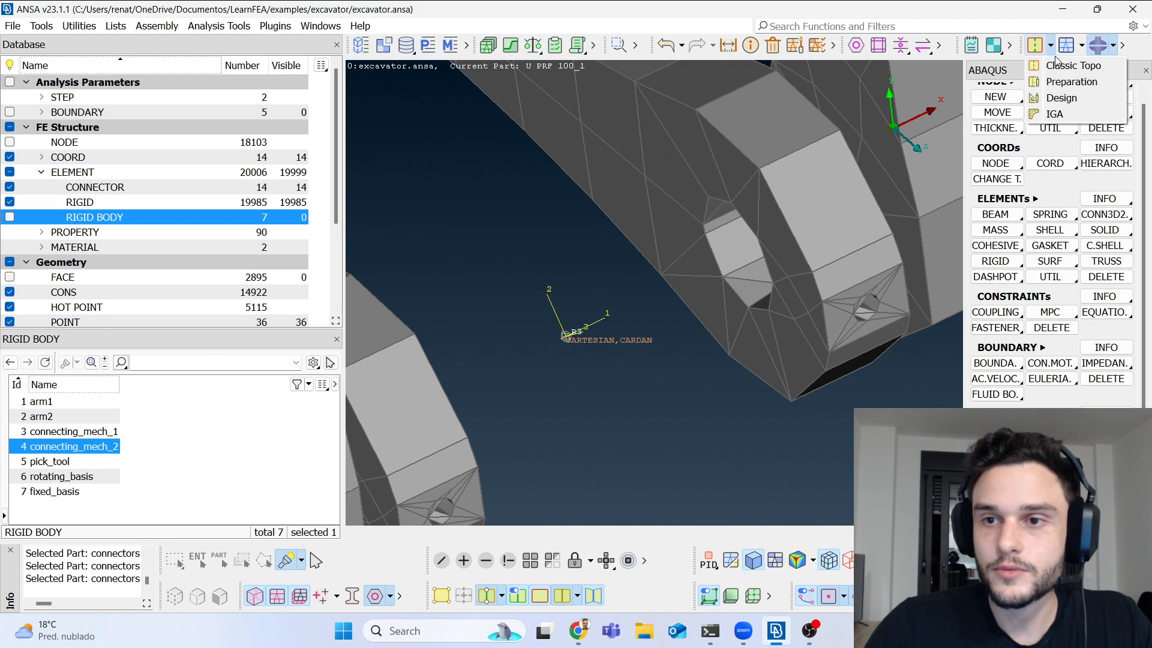
left_click(1058, 65)
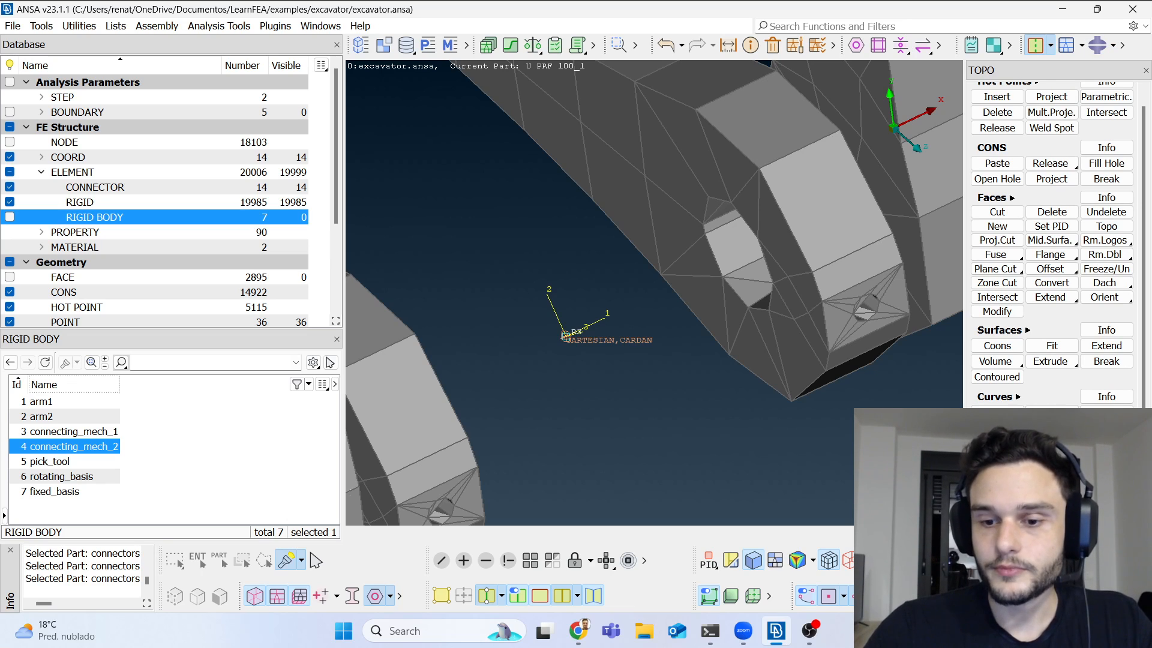
key("alt+Tab")
key("alt+Tab")
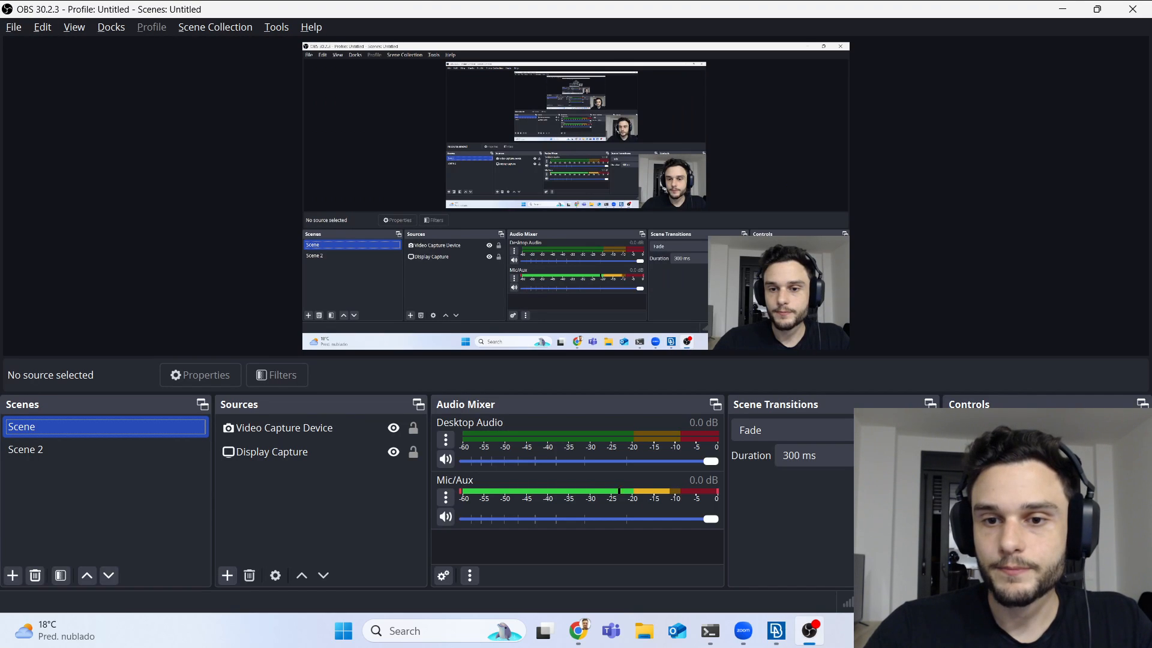
key("alt+Tab")
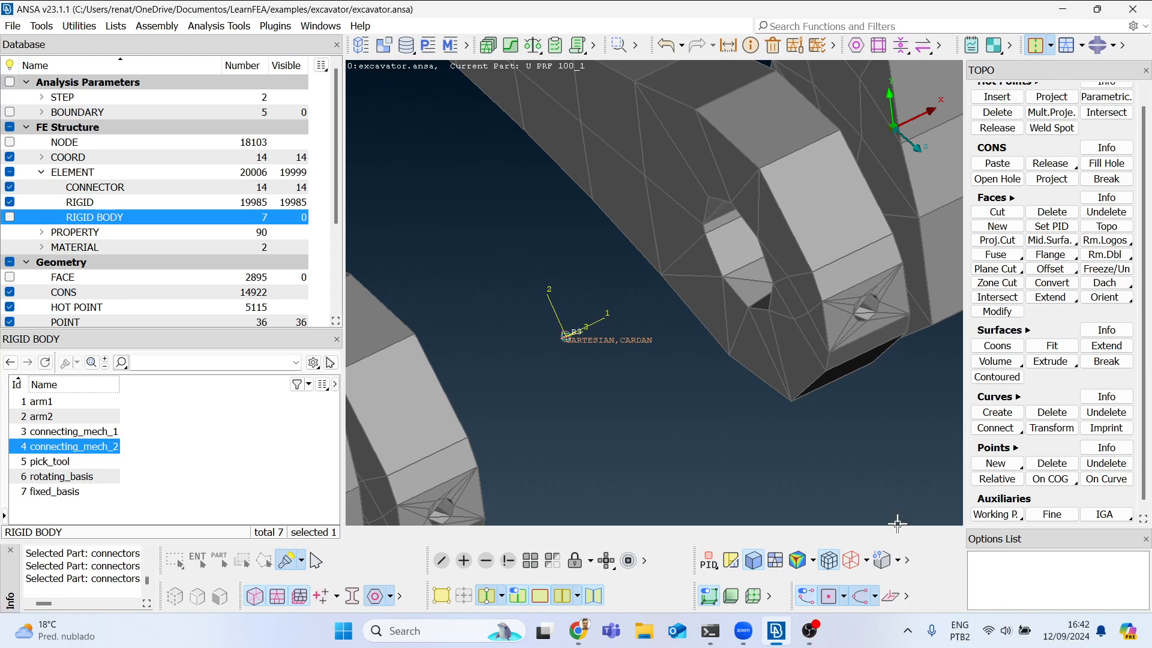
Step: Create a relative point offset in the X direction from the connector node midway between the connecting mechanism brackets
left_click(997, 479)
left_click_drag(918, 463, 222, 329)
left_click(568, 335)
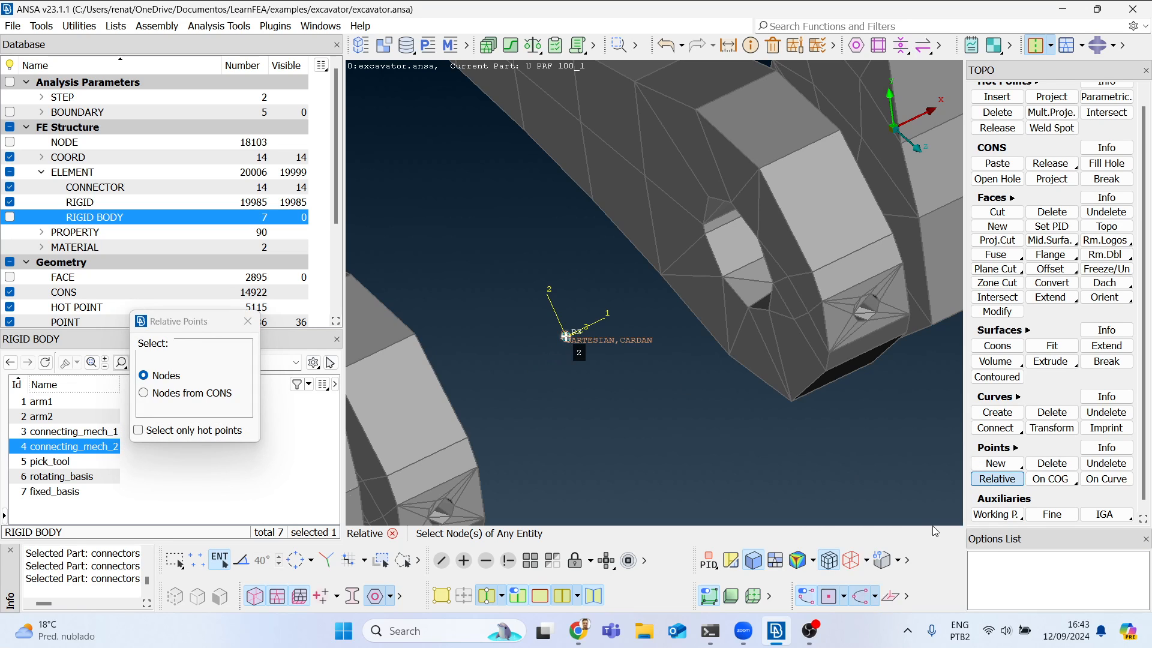
middle_click(690, 413)
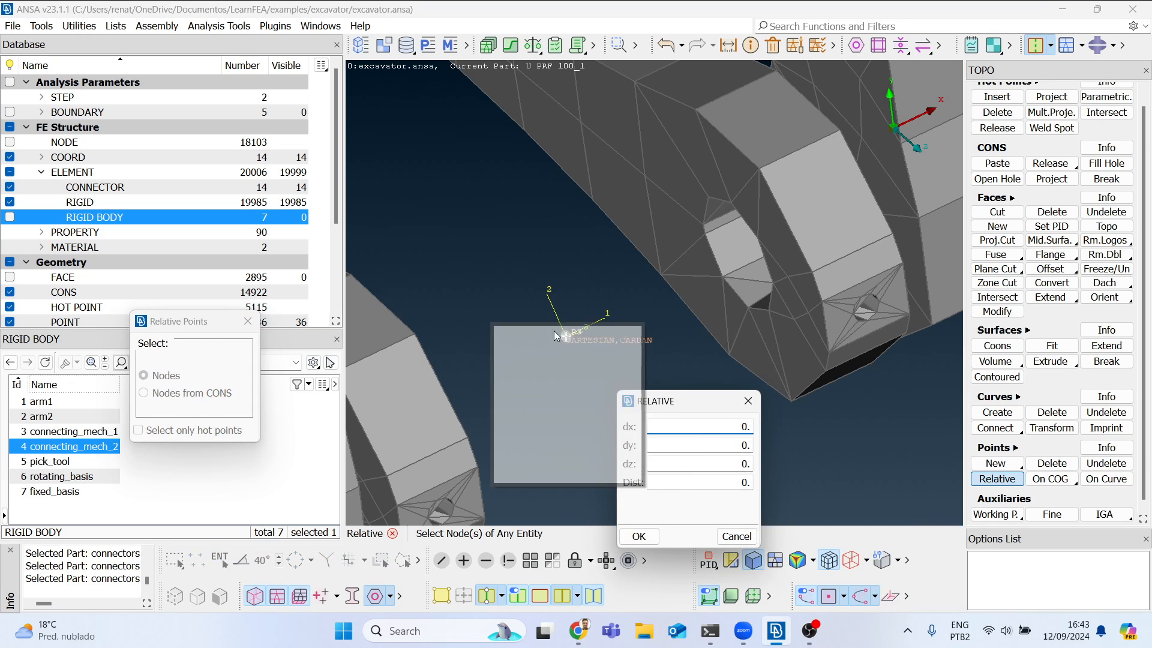
left_click(413, 198)
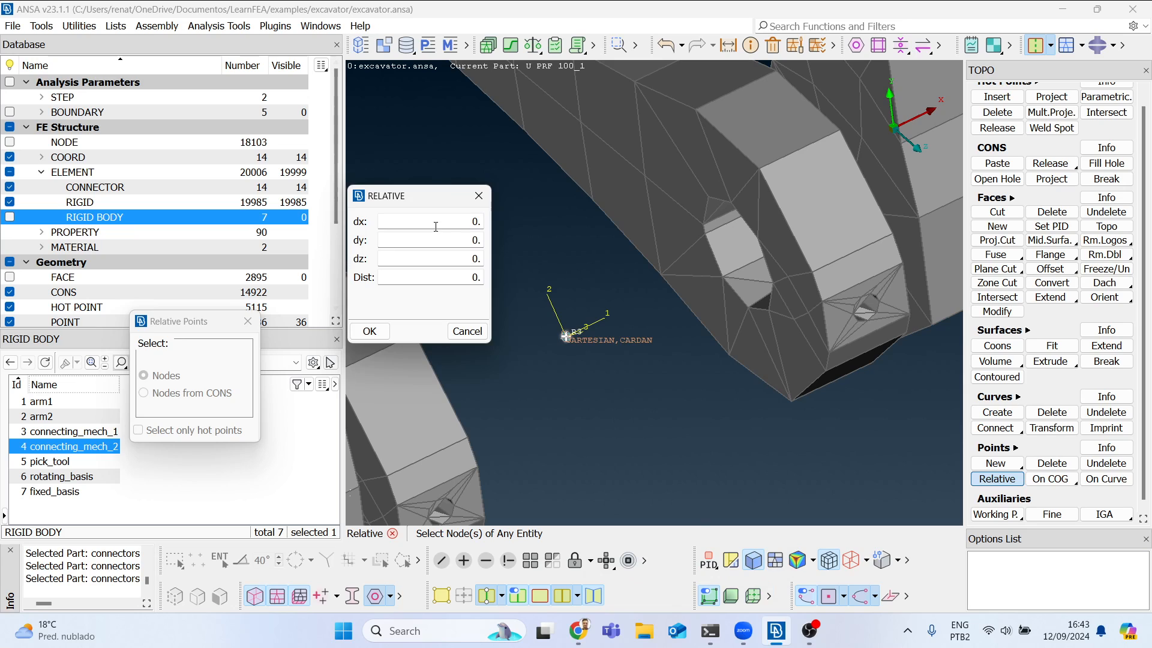
key("Tab")
key("Tab")
left_click(474, 224)
left_click(459, 278)
left_click(370, 331)
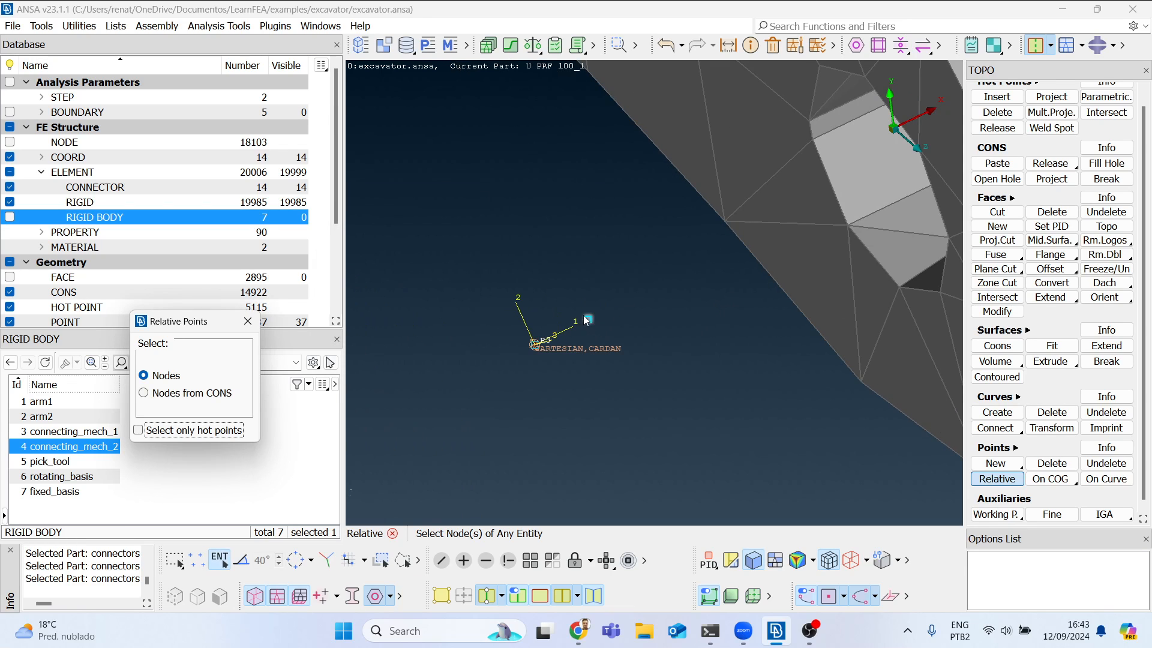
scroll(558, 291, "down", 2)
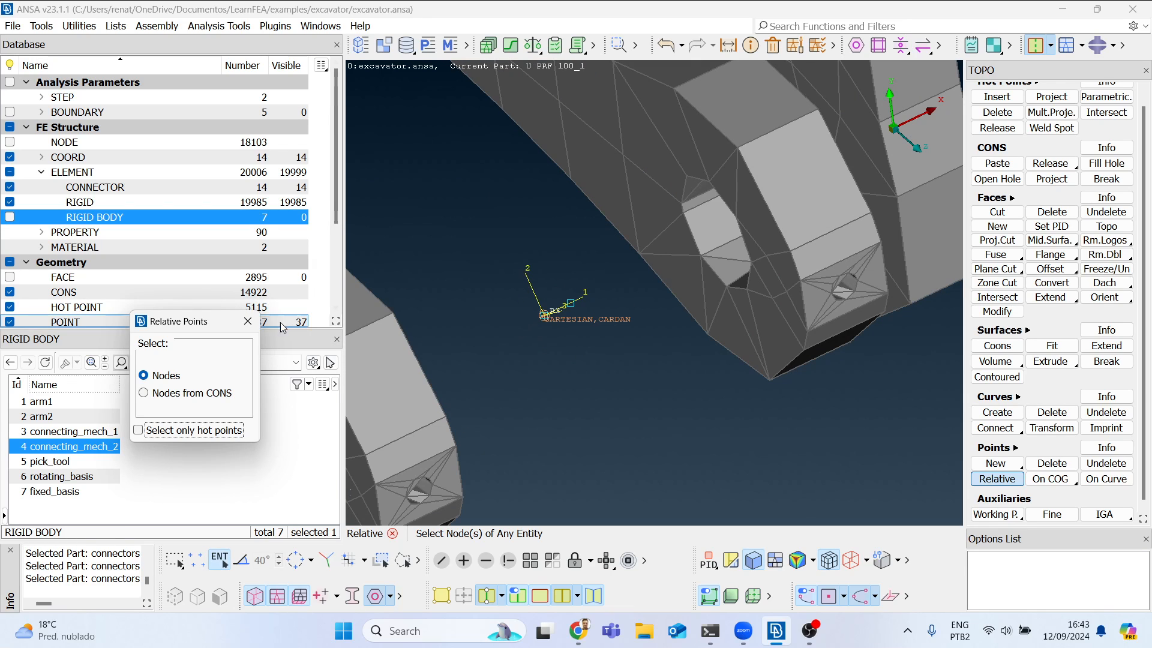
left_click(248, 324)
Step: Check the coordinate system at the joint against the new point and return to the Abaqus deck tools
left_click_drag(623, 323, 527, 326, "ctrl")
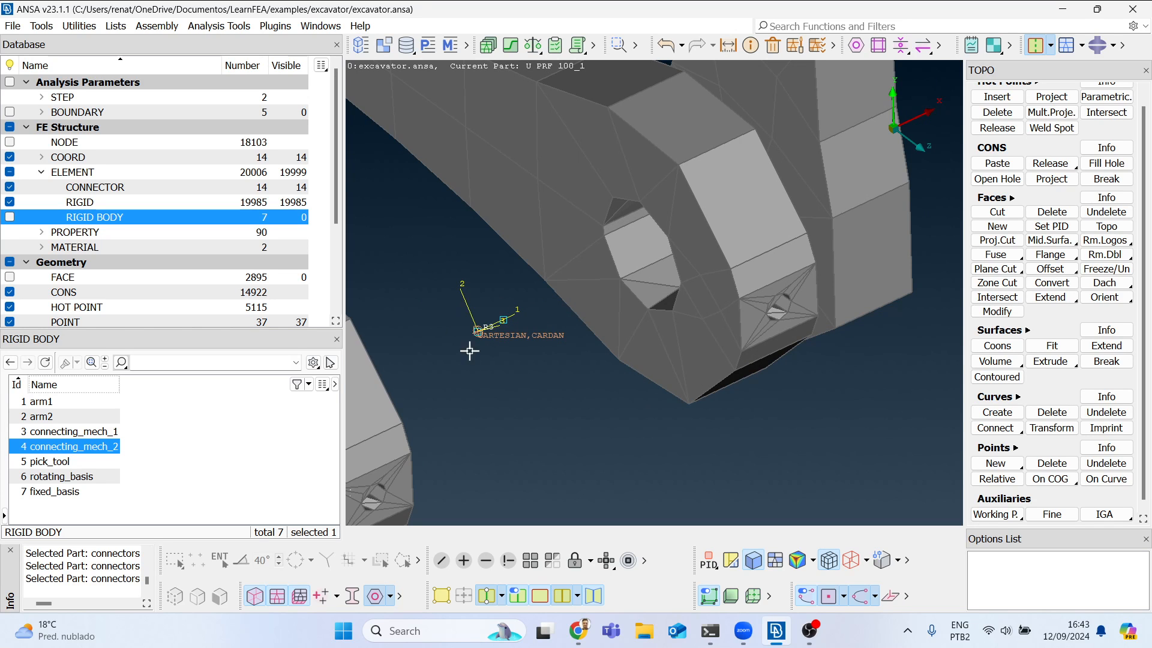
mouse_move(478, 330)
left_mouse_down("ctrl")
mouse_move(474, 385)
mouse_move(487, 353)
mouse_move(476, 347)
left_mouse_up("ctrl")
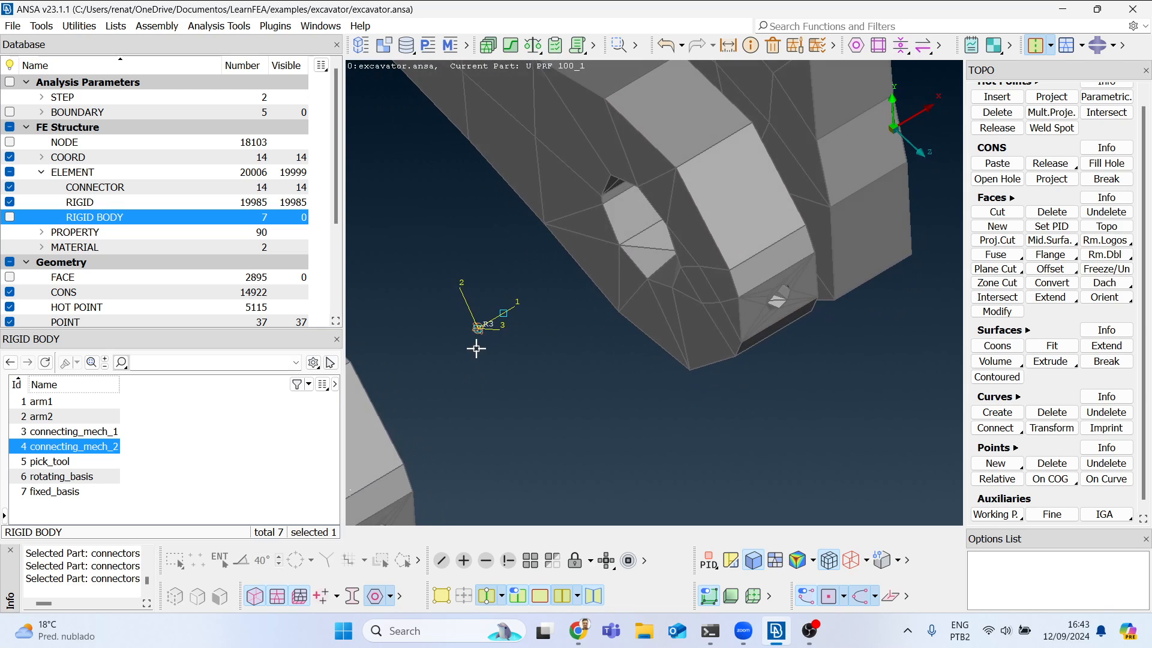
left_click(88, 158)
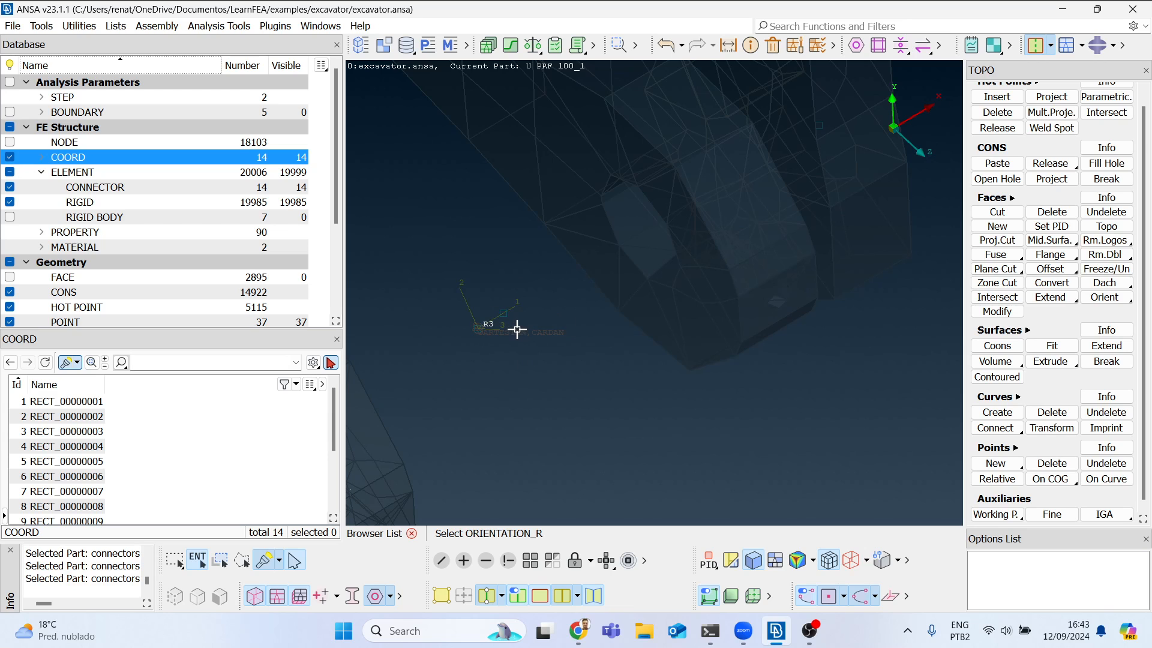
middle_click(496, 353)
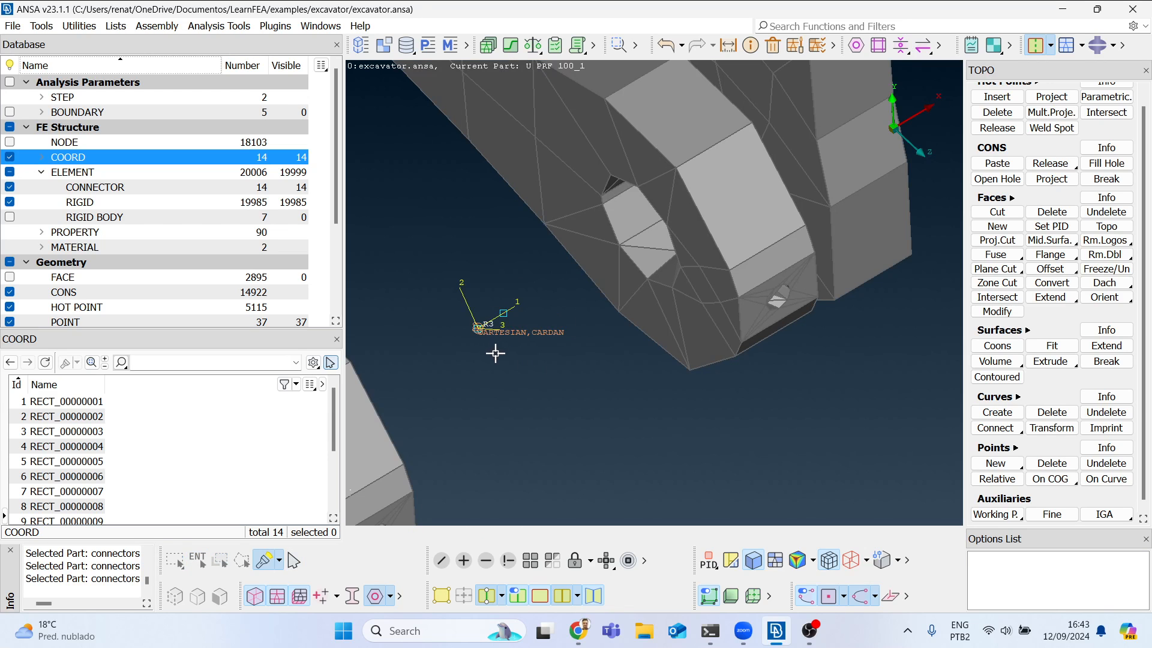
left_click_drag(531, 305, 650, 305, "ctrl")
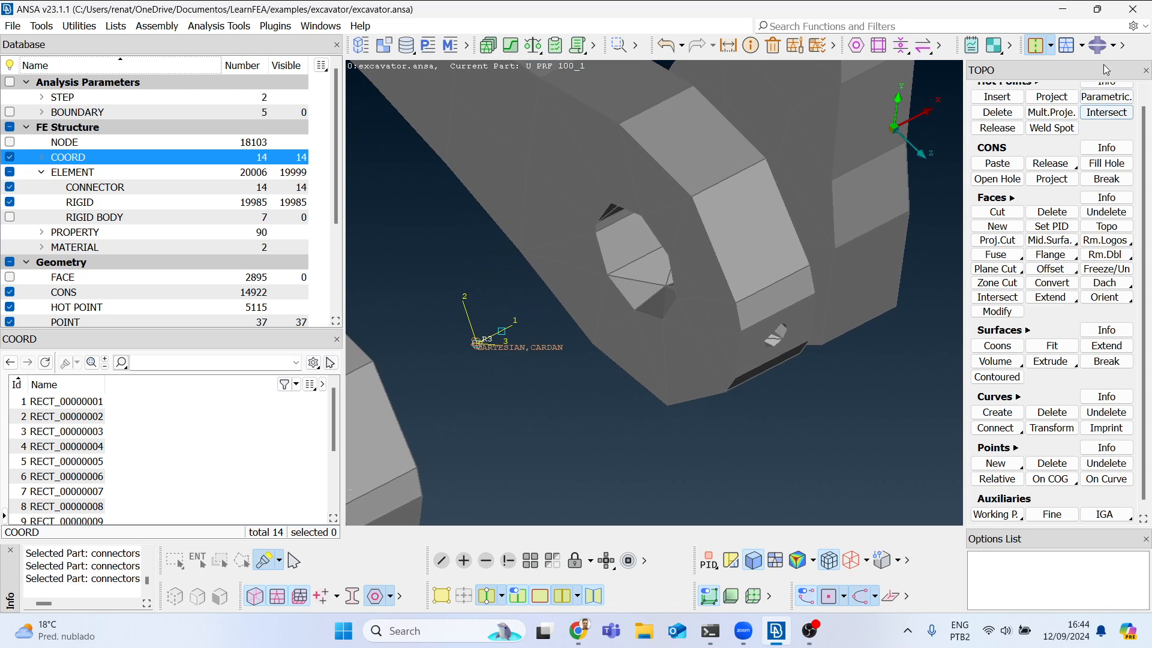
left_click(1106, 44)
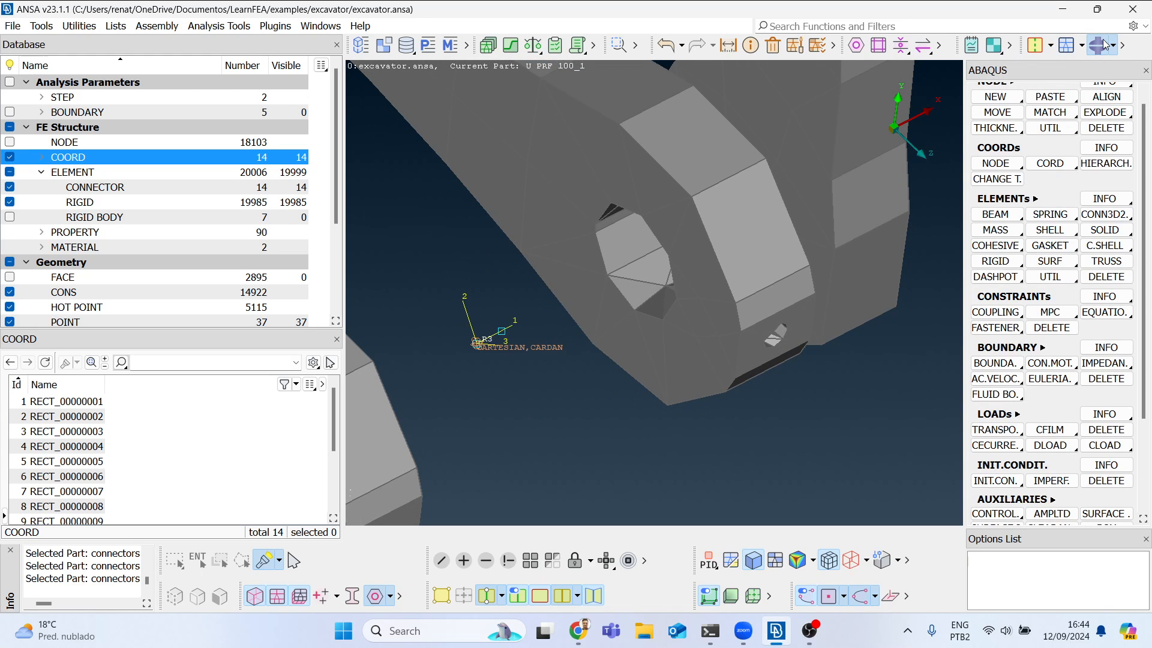
Step: Try to create a two-node connector from the joint's offset point to the point inside the neighbouring bracket hole
left_click(1099, 216)
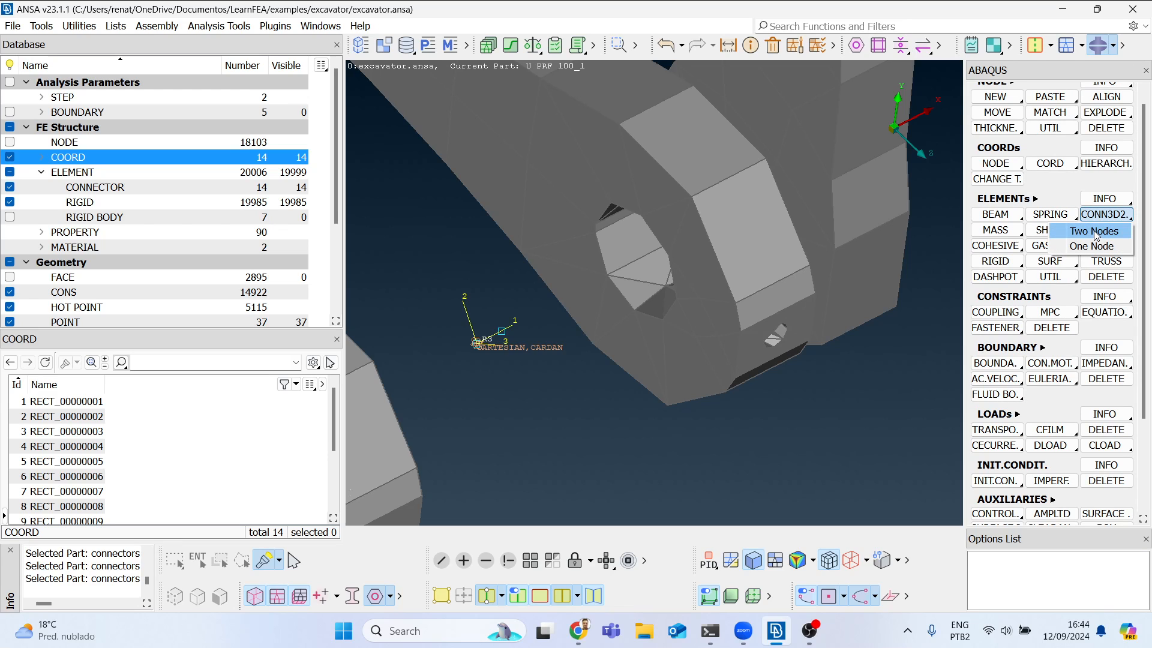
left_click(1093, 231)
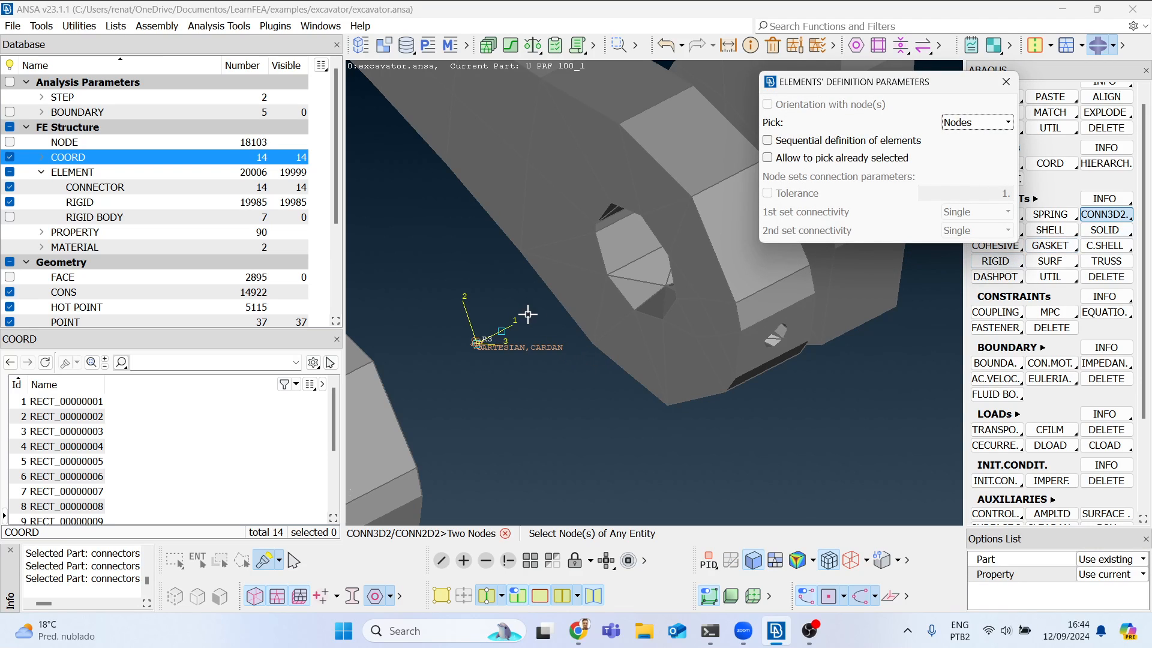
scroll(481, 360, "up", 3)
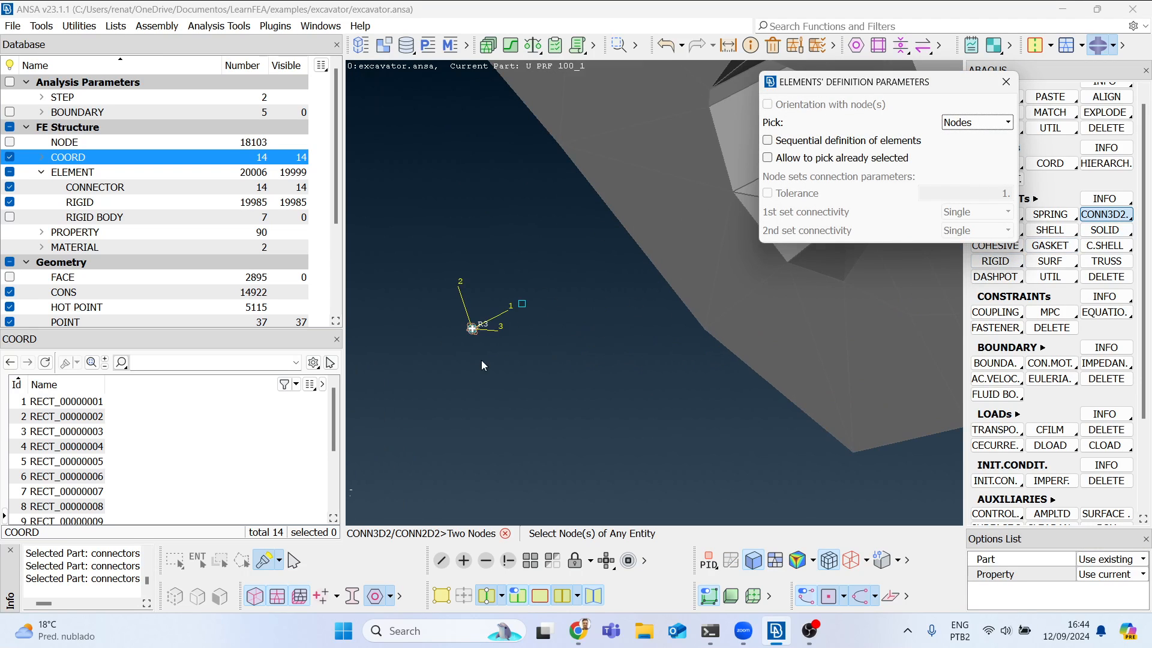
left_click(516, 302)
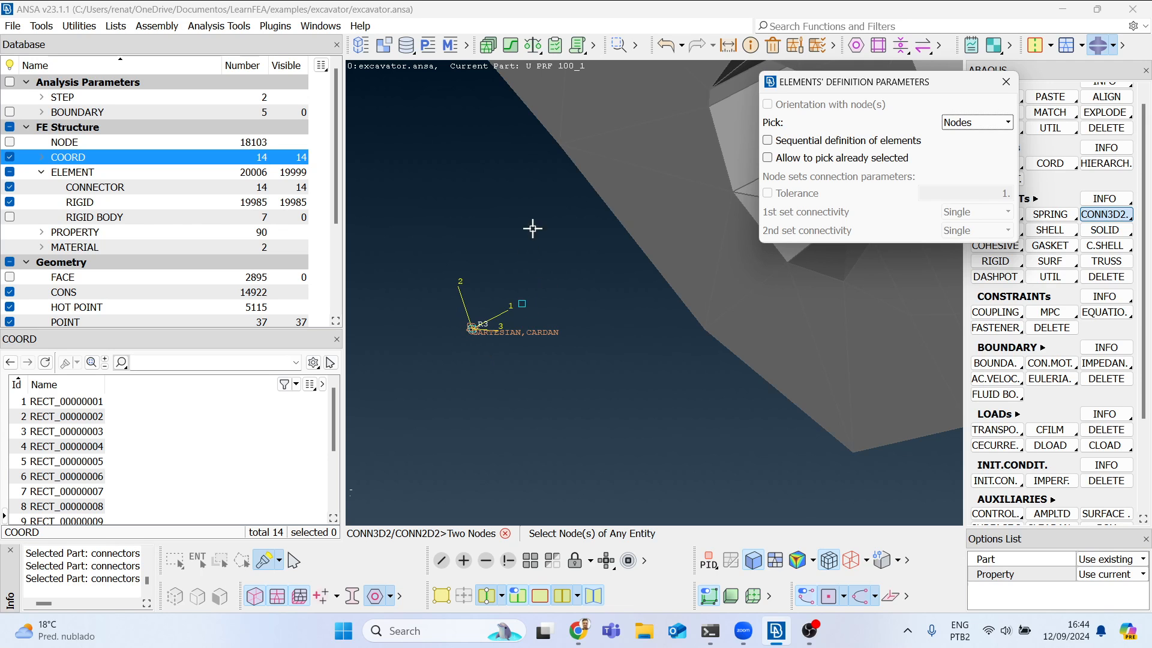
left_click(530, 310)
scroll(451, 436, "down", 3)
left_click_drag(566, 339, 470, 340, "ctrl")
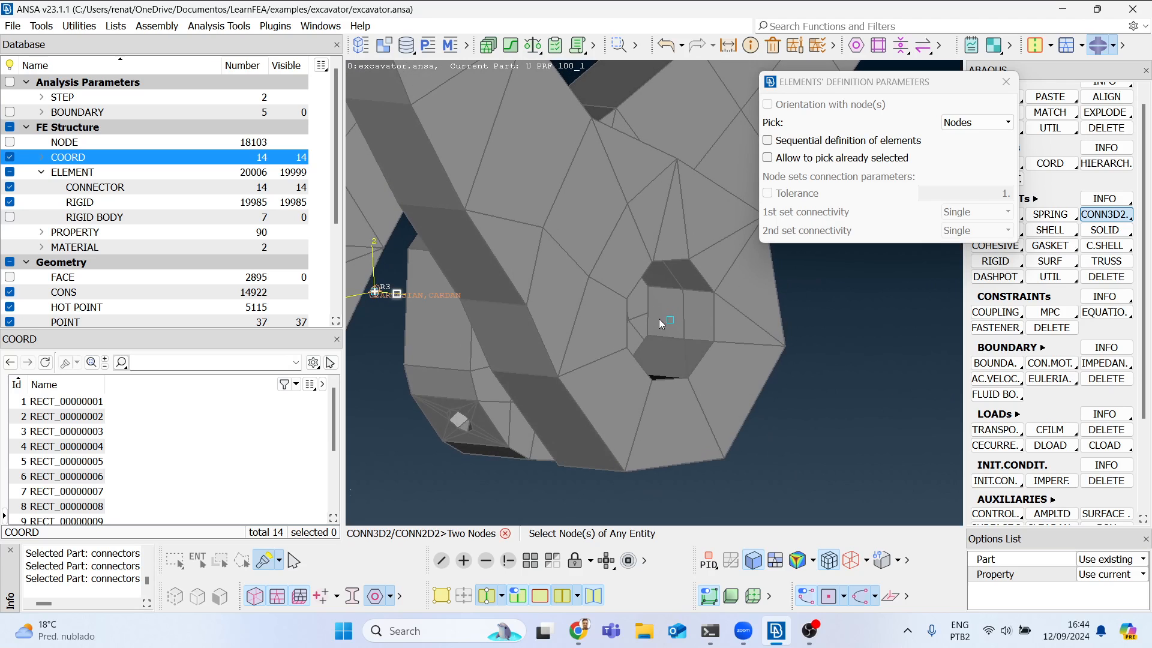
left_click(670, 324)
left_click(666, 324)
scroll(641, 321, "down", 5)
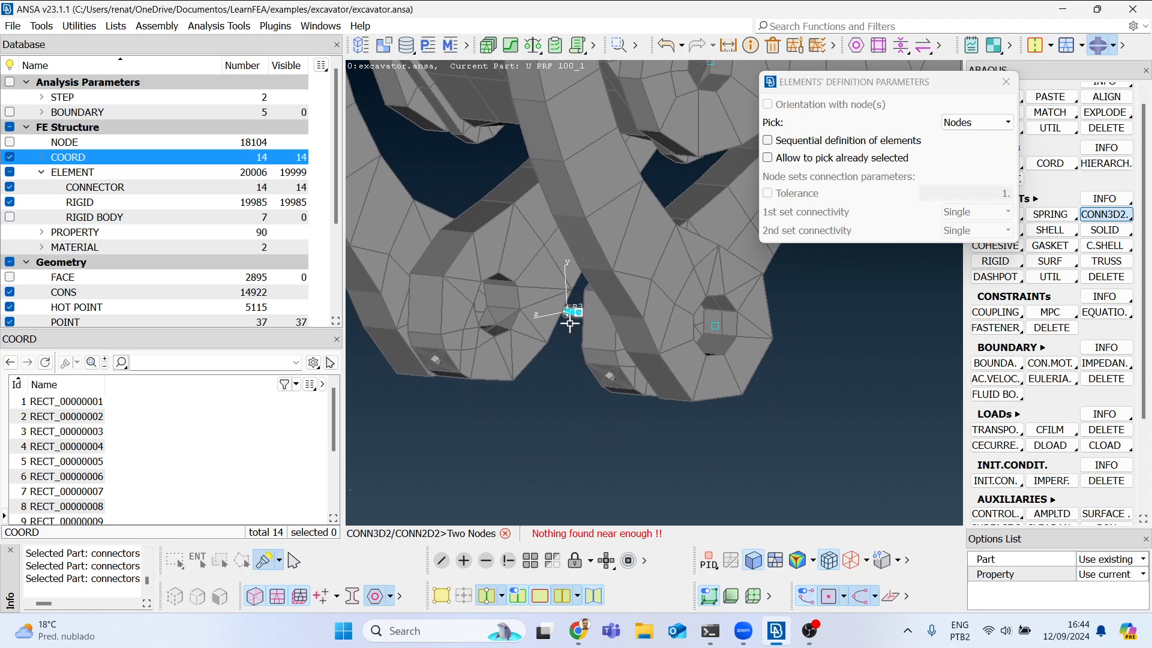
scroll(530, 317, "up", 6)
middle_click_drag(680, 309, 593, 320, "ctrl")
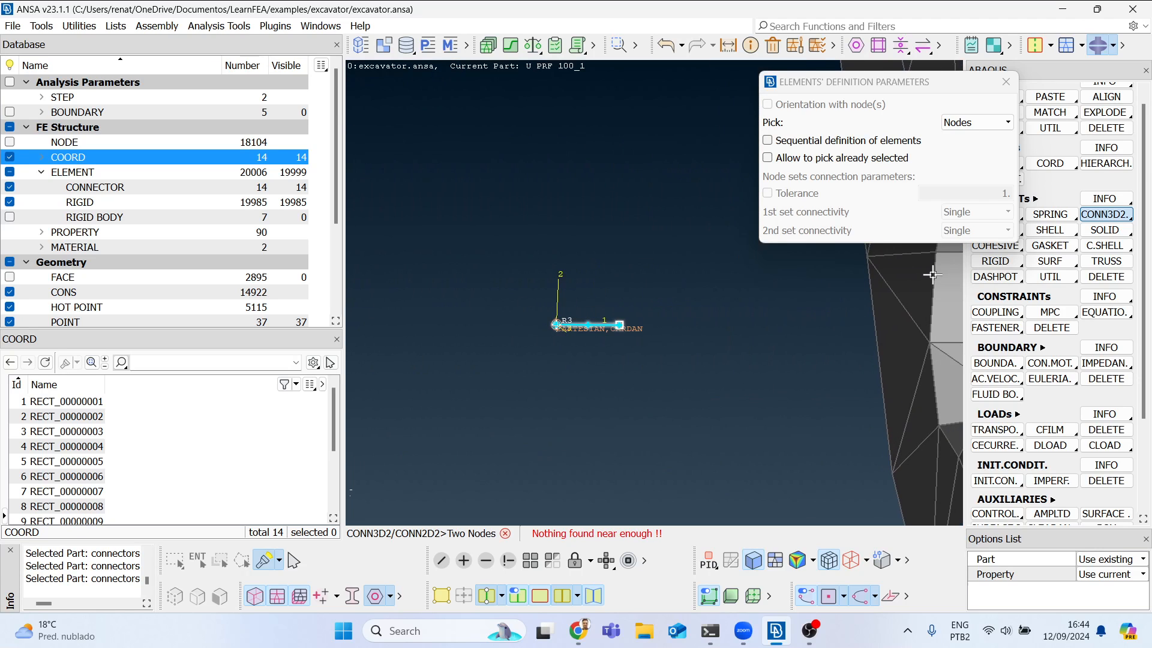
scroll(493, 282, "down", 3)
left_click(1110, 214)
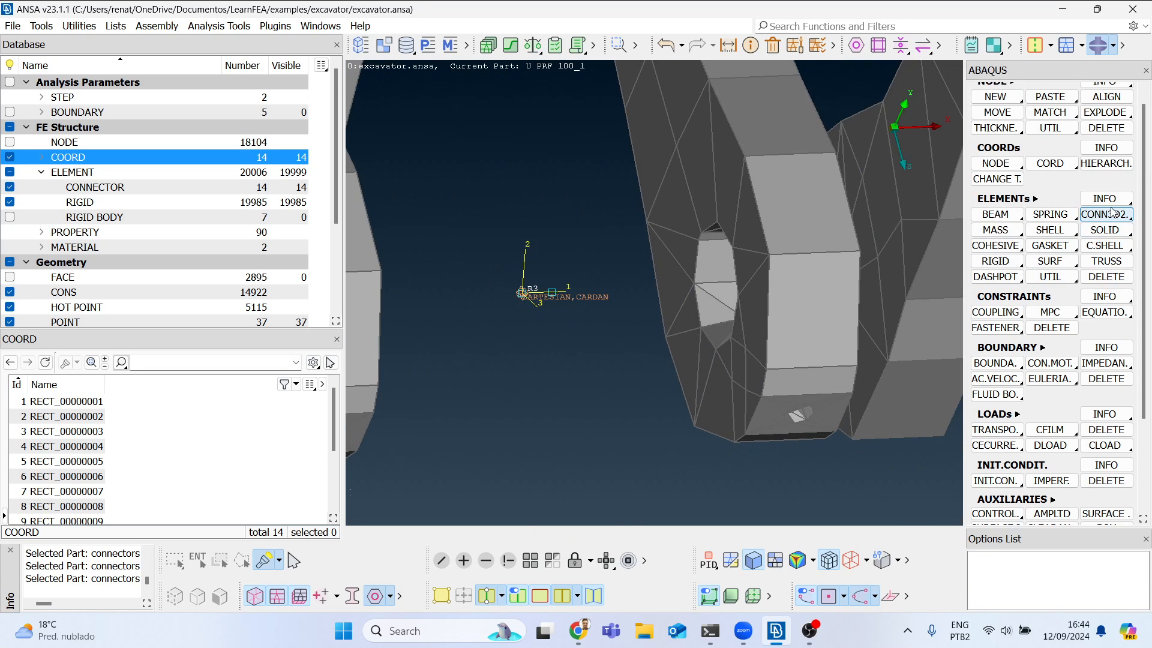
left_click(1111, 218)
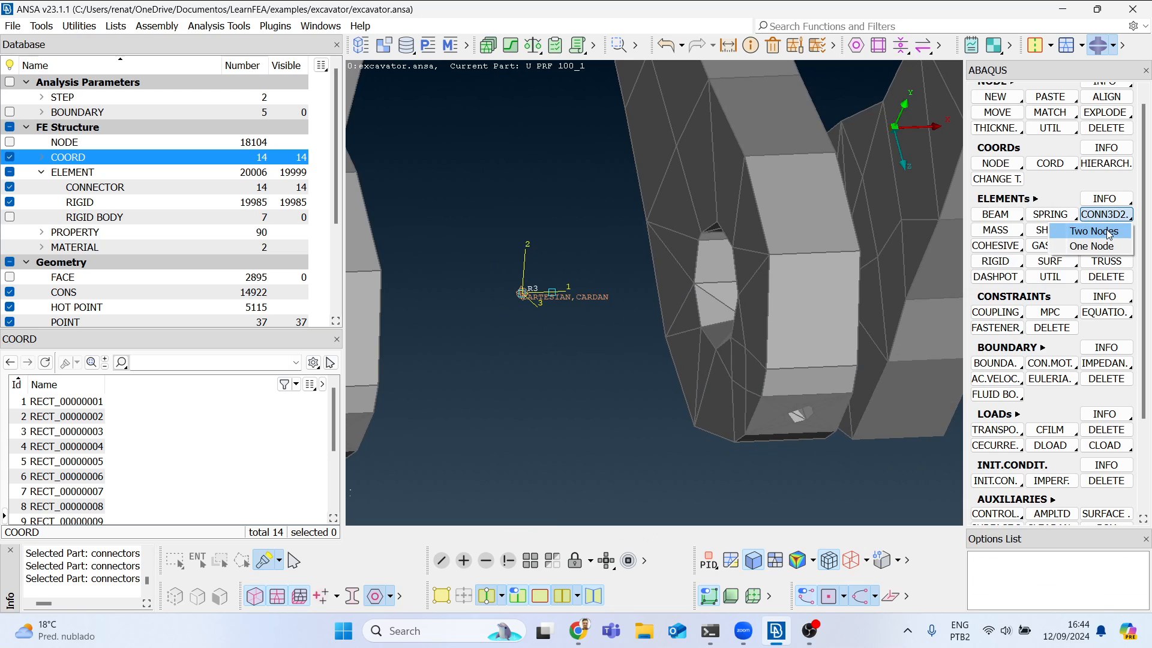
left_click(1106, 229)
left_click(557, 293)
left_click_drag(627, 340, 462, 329, "ctrl")
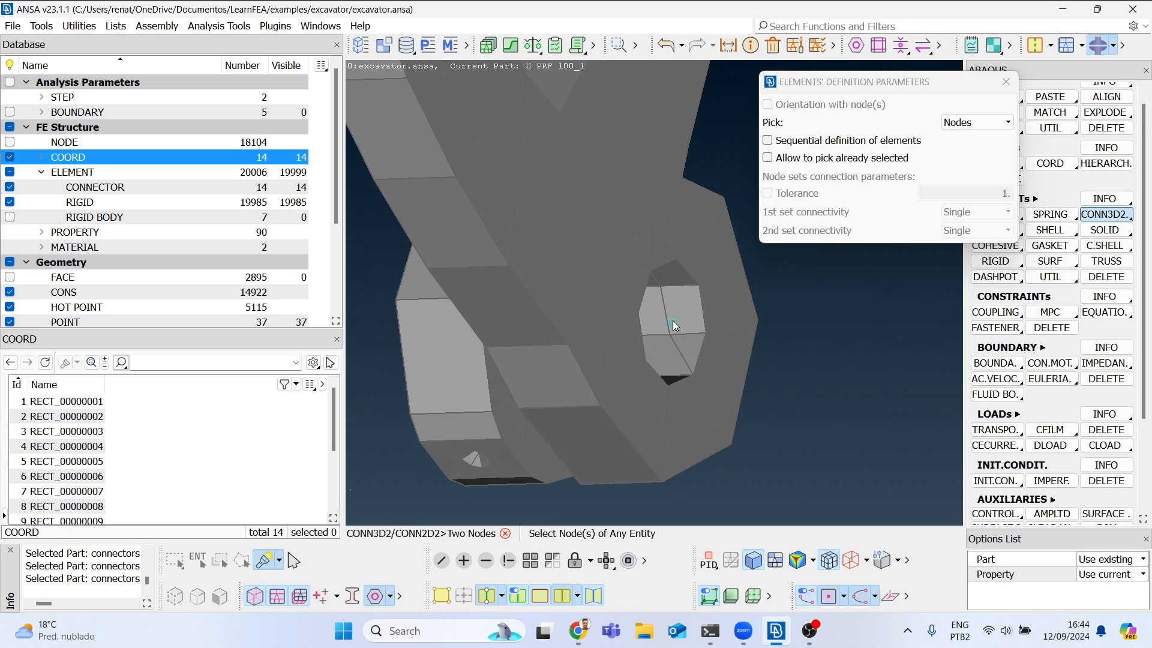
scroll(714, 325, "down", 4)
scroll(535, 335, "up", 4)
left_click_drag(474, 300, 537, 313, "ctrl")
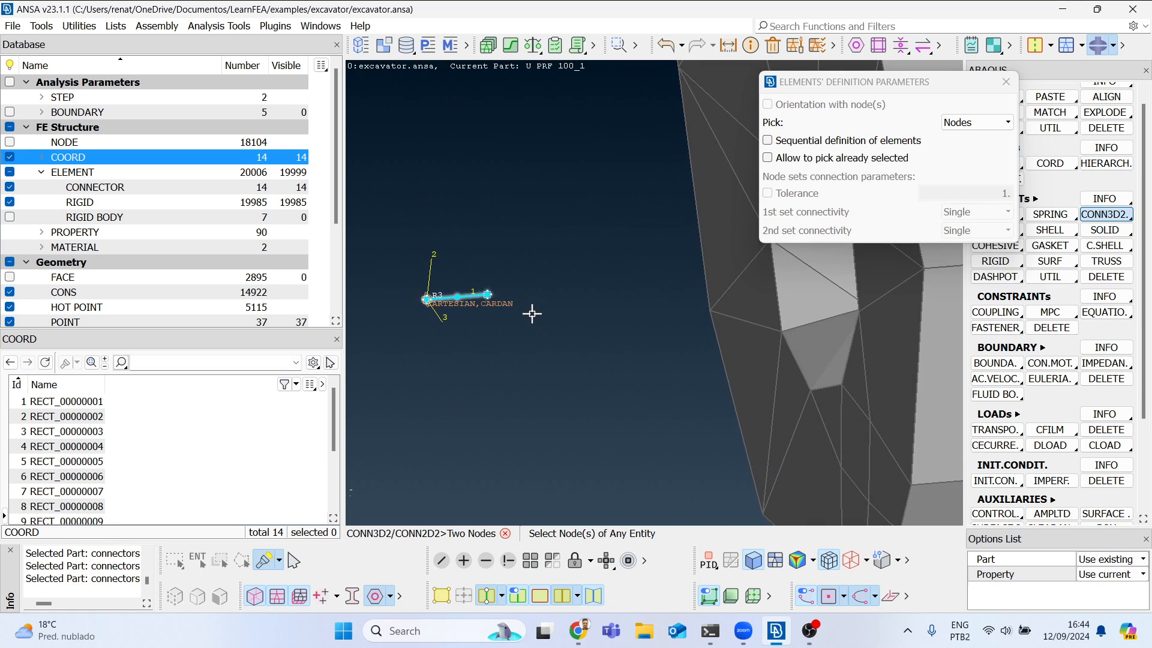
key("Escape")
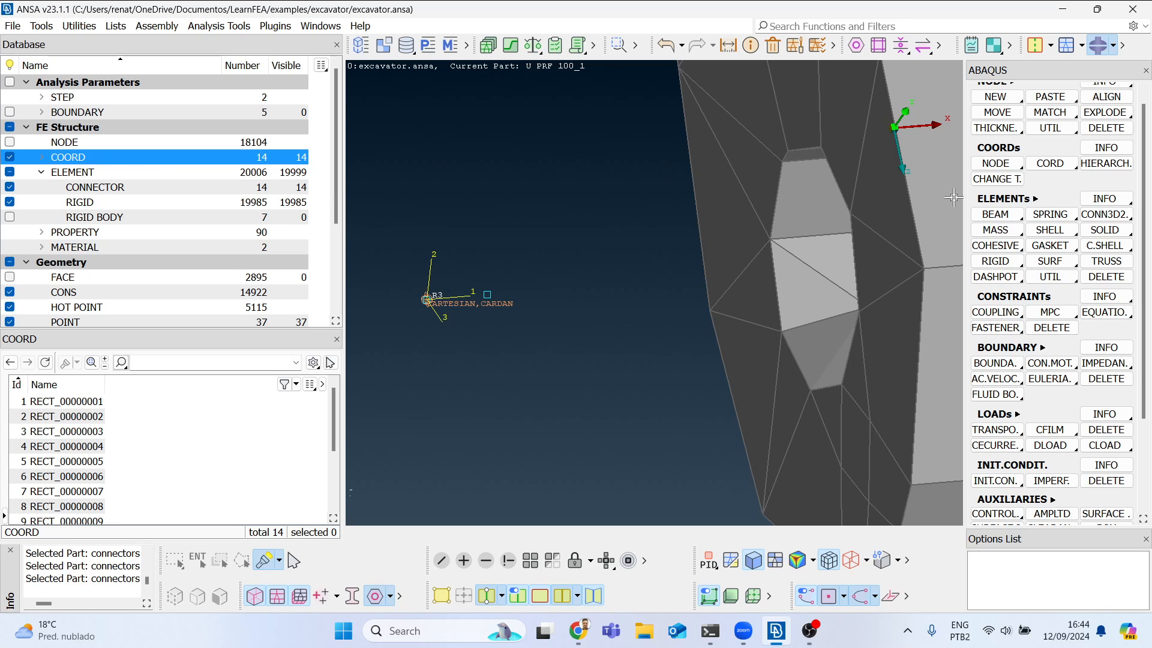
Step: Try again to define a two-node connector, picking the offset point first and the bracket hole's centre point second
left_click(1106, 214)
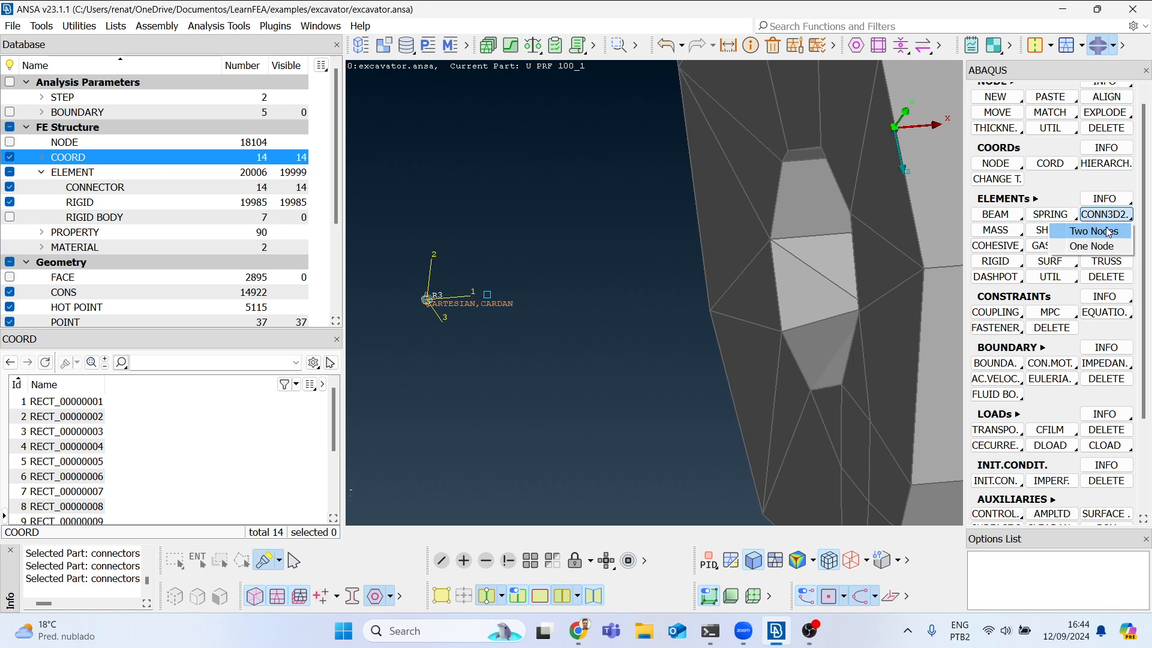
left_click(1107, 234)
left_click_drag(594, 282, 558, 291, "ctrl")
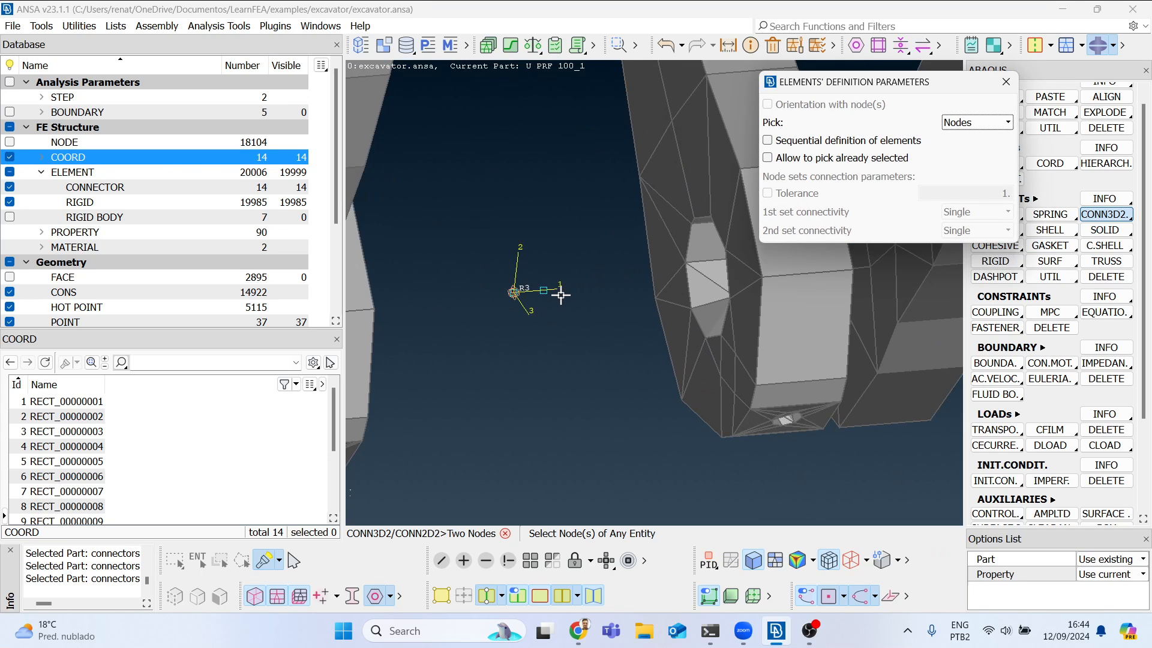
scroll(551, 294, "up", 8)
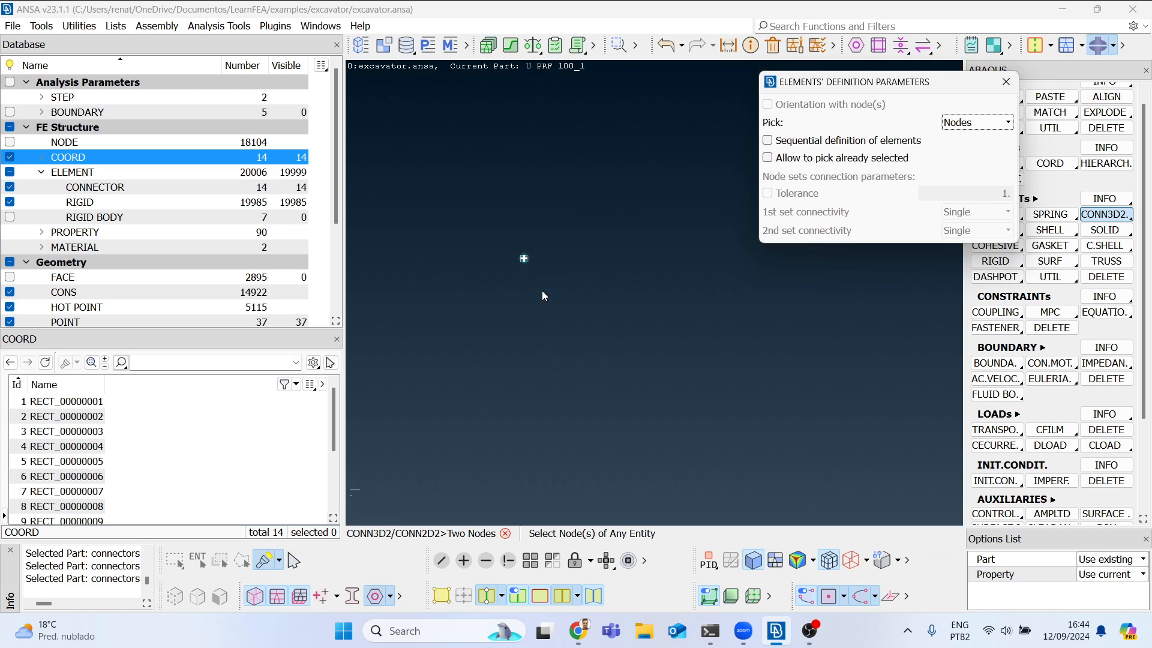
left_click(524, 259)
scroll(507, 308, "down", 5)
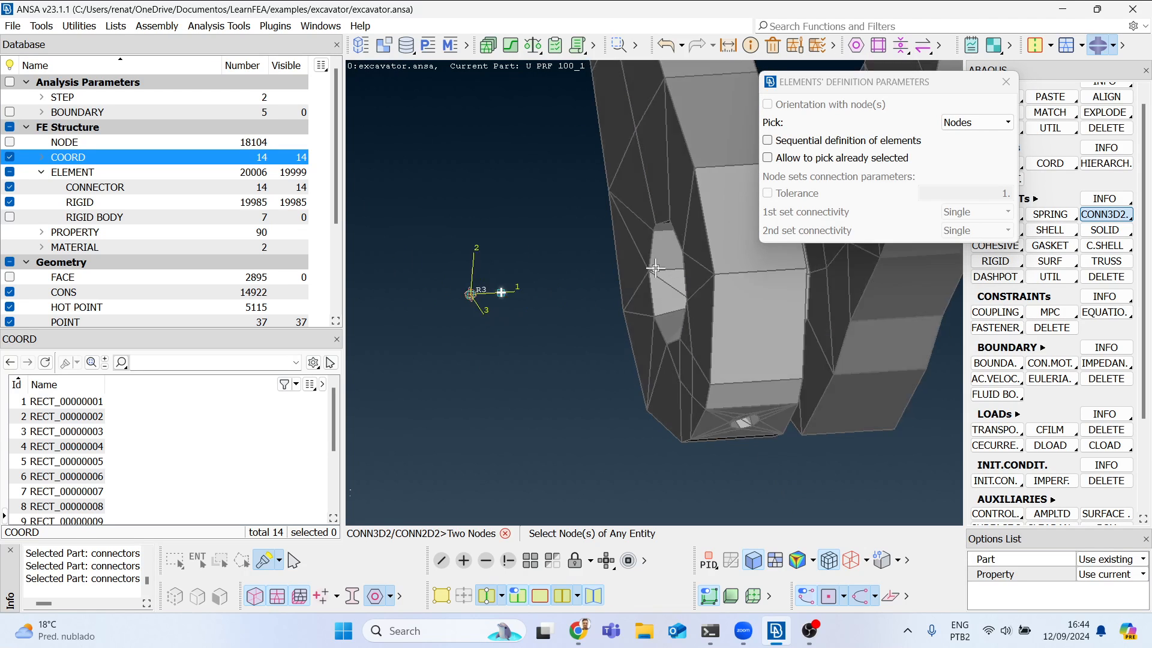
scroll(804, 287, "up", 5)
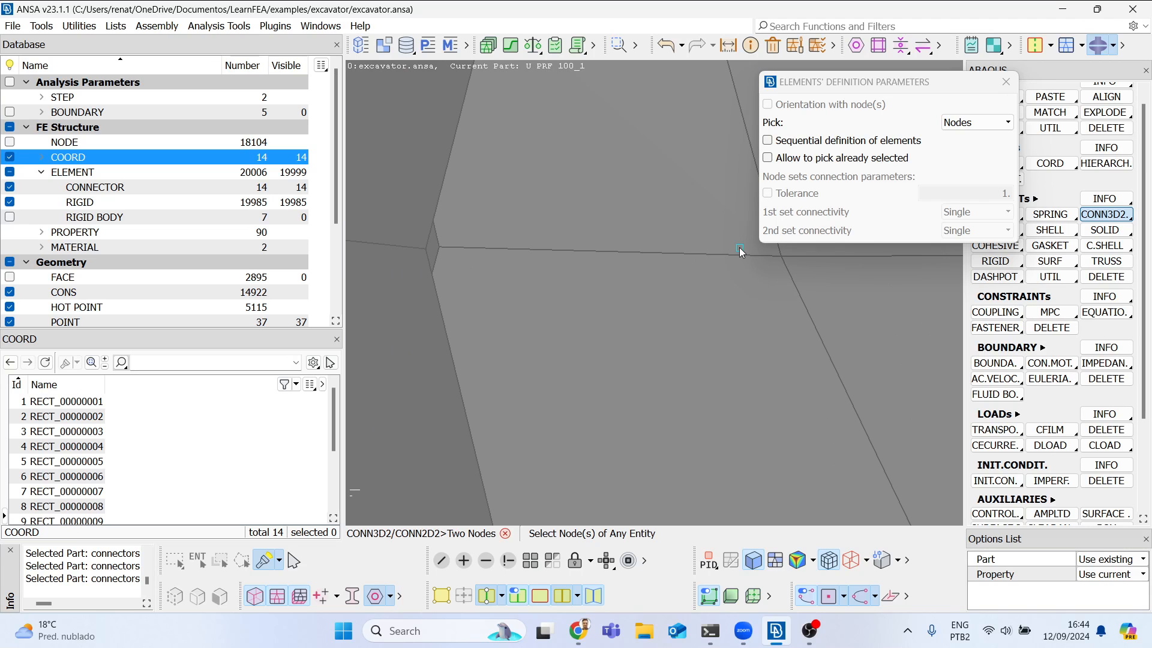
scroll(739, 250, "down", 5)
left_click_drag(733, 316, 523, 341, "ctrl")
middle_click_drag(523, 340, 771, 345, "ctrl")
scroll(602, 306, "up", 4)
scroll(618, 294, "down", 5)
mouse_move(617, 296)
left_mouse_down("ctrl")
mouse_move(612, 348)
mouse_move(762, 324)
mouse_move(719, 338)
left_mouse_up("ctrl")
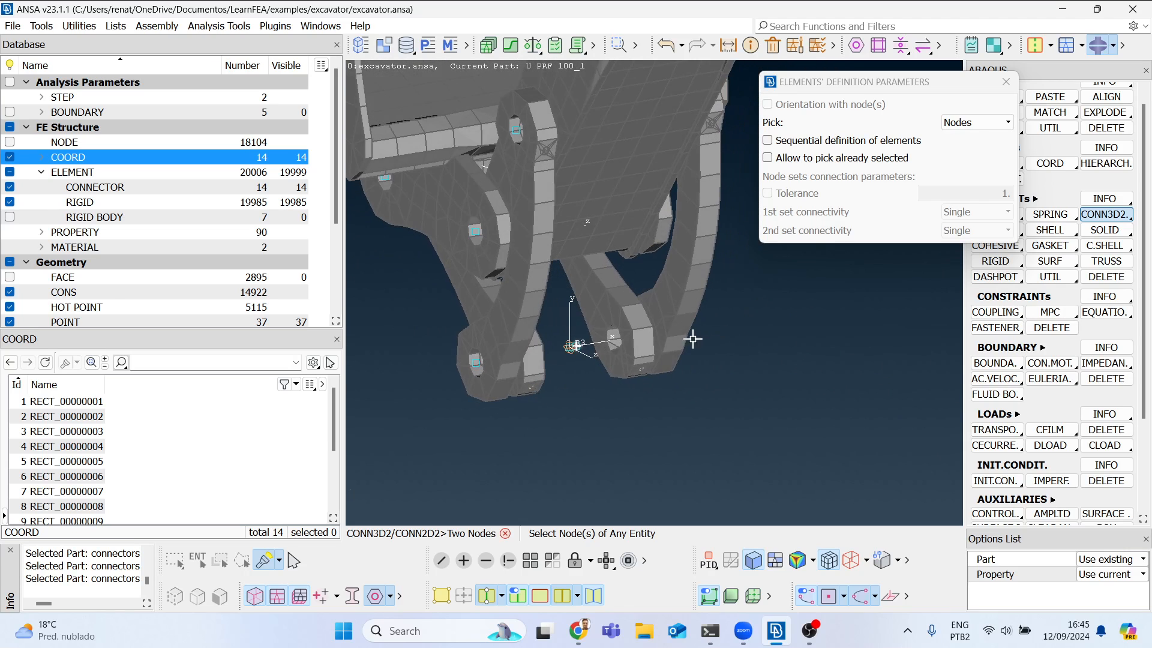
scroll(662, 334, "up", 4)
Step: Hide the rigid elements around the joint and leave the two-node connector definition
left_click(10, 201)
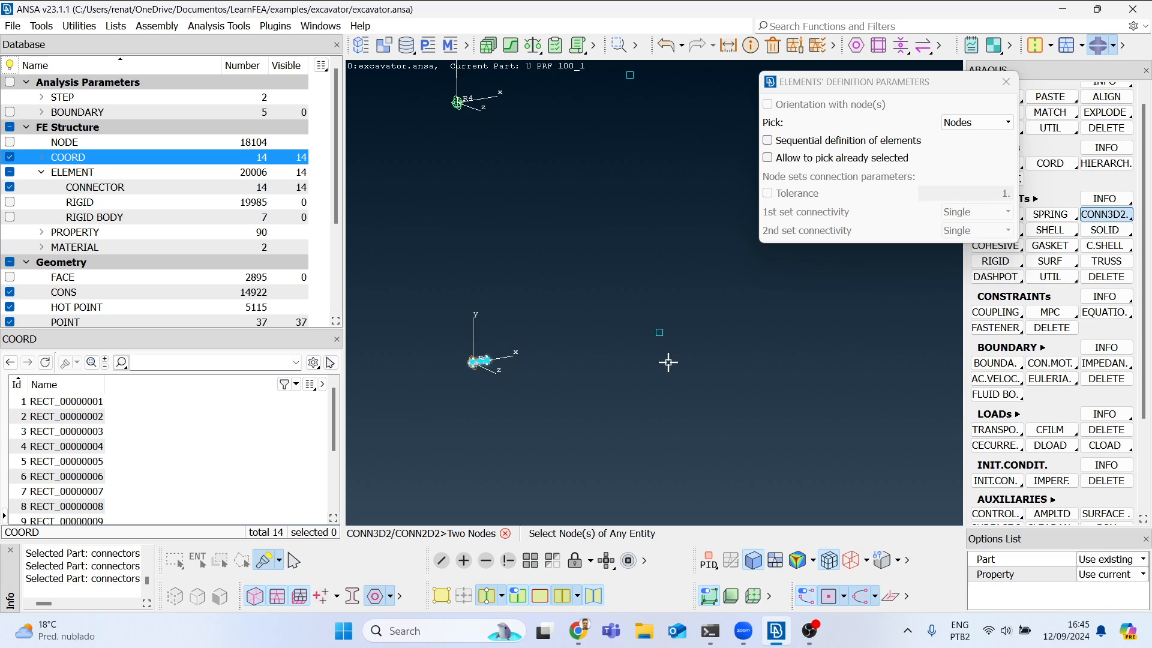
left_click(660, 342)
mouse_move(663, 336)
left_mouse_down("ctrl")
mouse_move(625, 357)
mouse_move(656, 338)
left_mouse_up("ctrl")
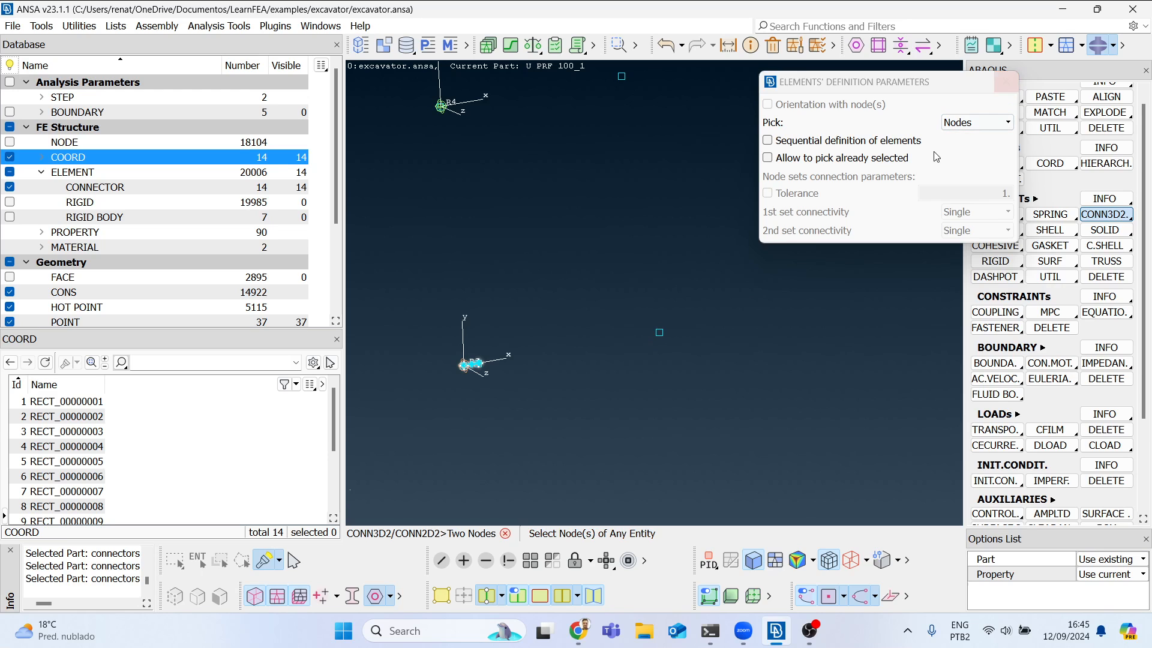
left_click(1007, 81)
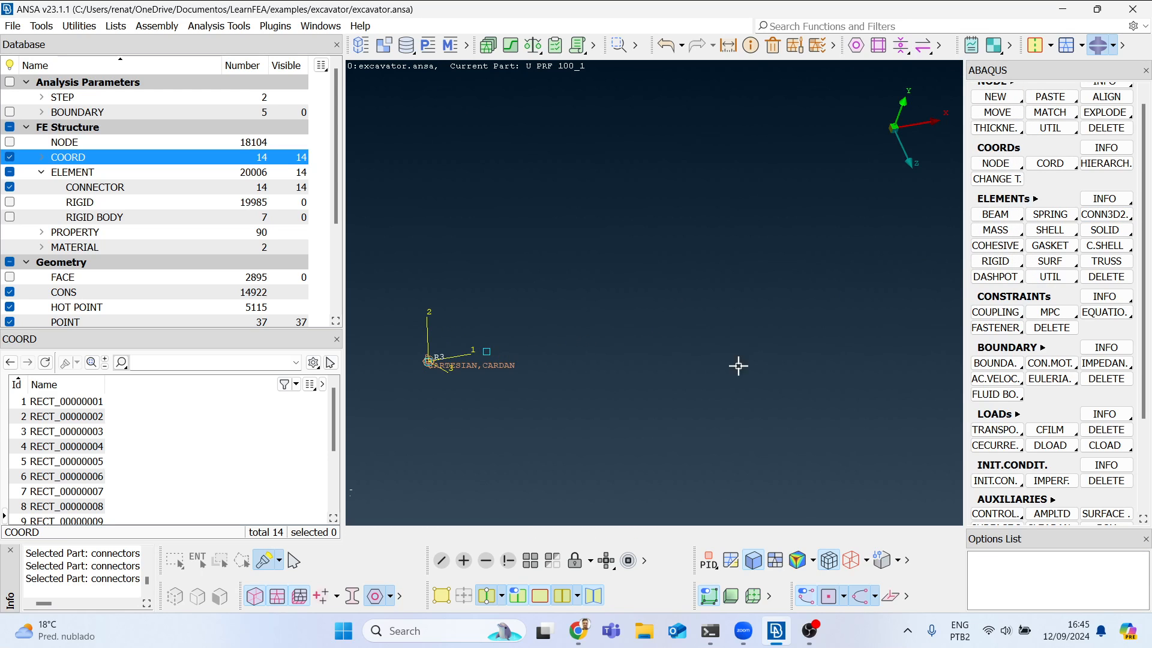
Step: Create a relative point from the joint's existing offset point in the X direction, with dx set to 1
left_click(1051, 45)
left_click(1056, 70)
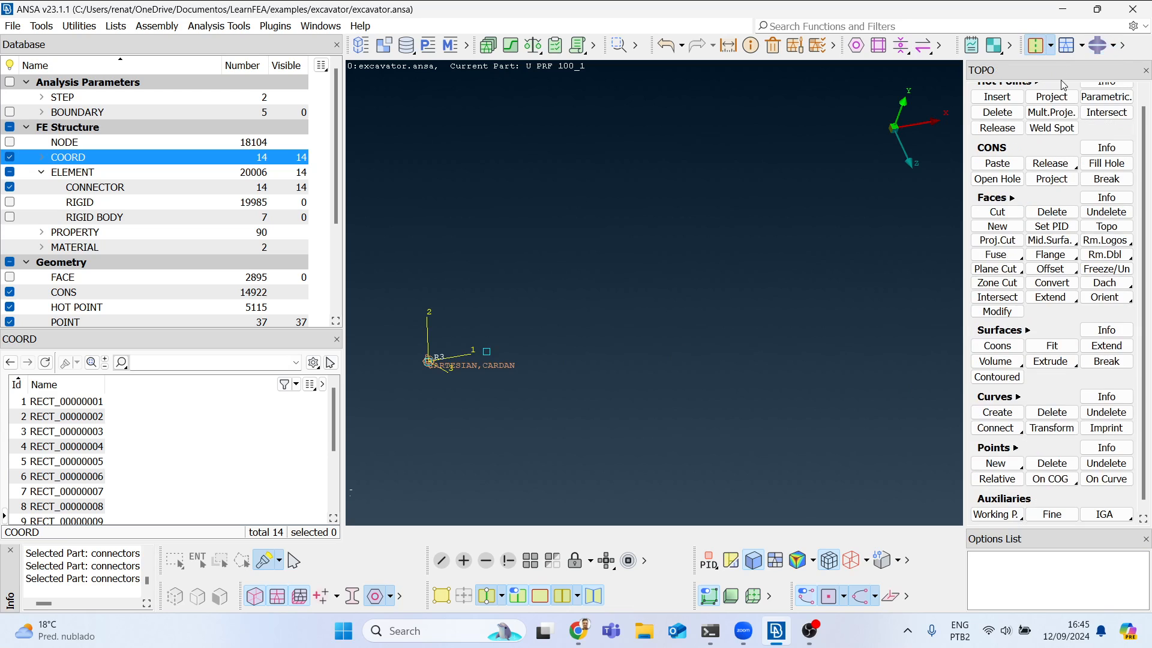
left_click(999, 483)
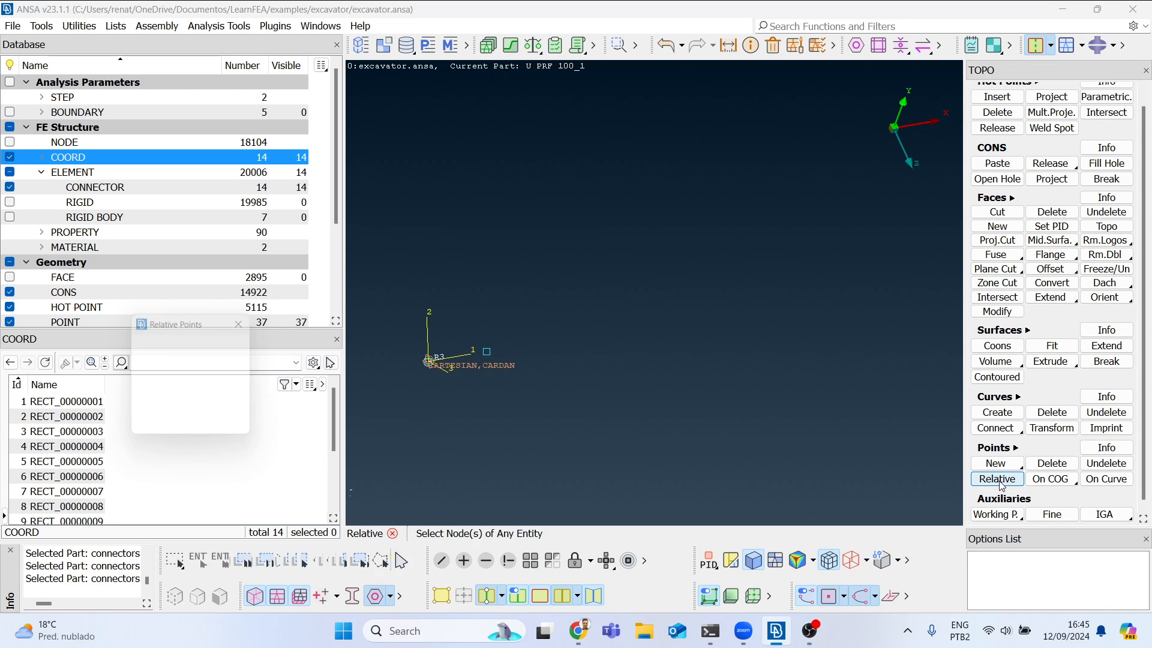
left_click(487, 355)
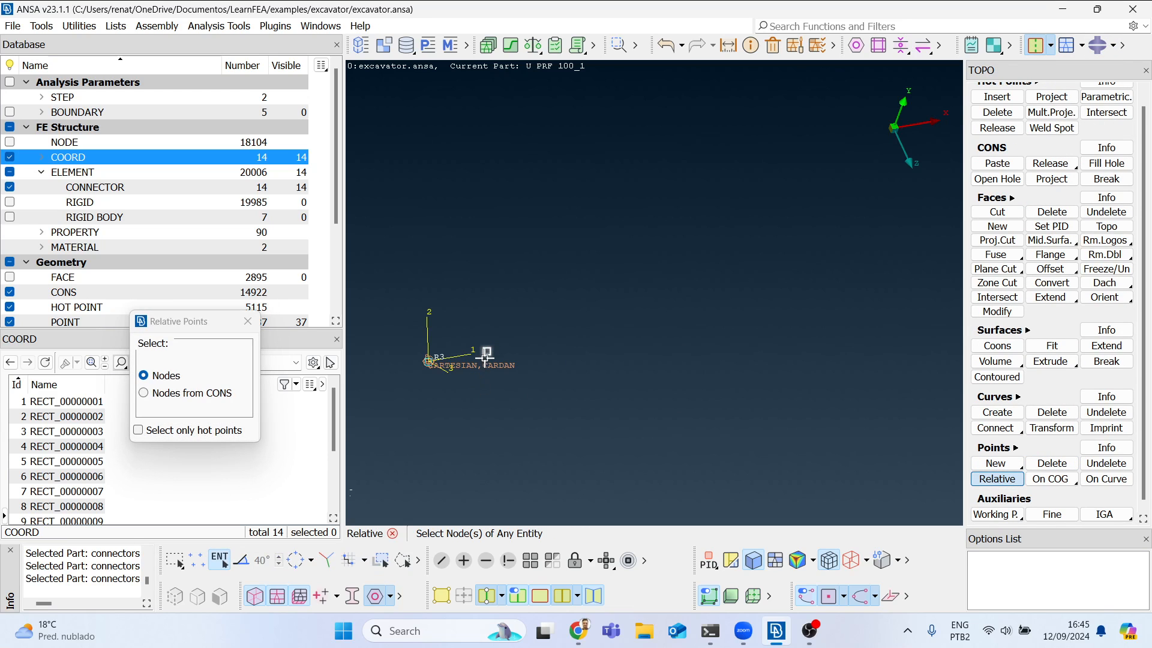
middle_click(546, 373)
left_click_drag(461, 224, 481, 222)
type("1")
left_click_drag(456, 281, 479, 285)
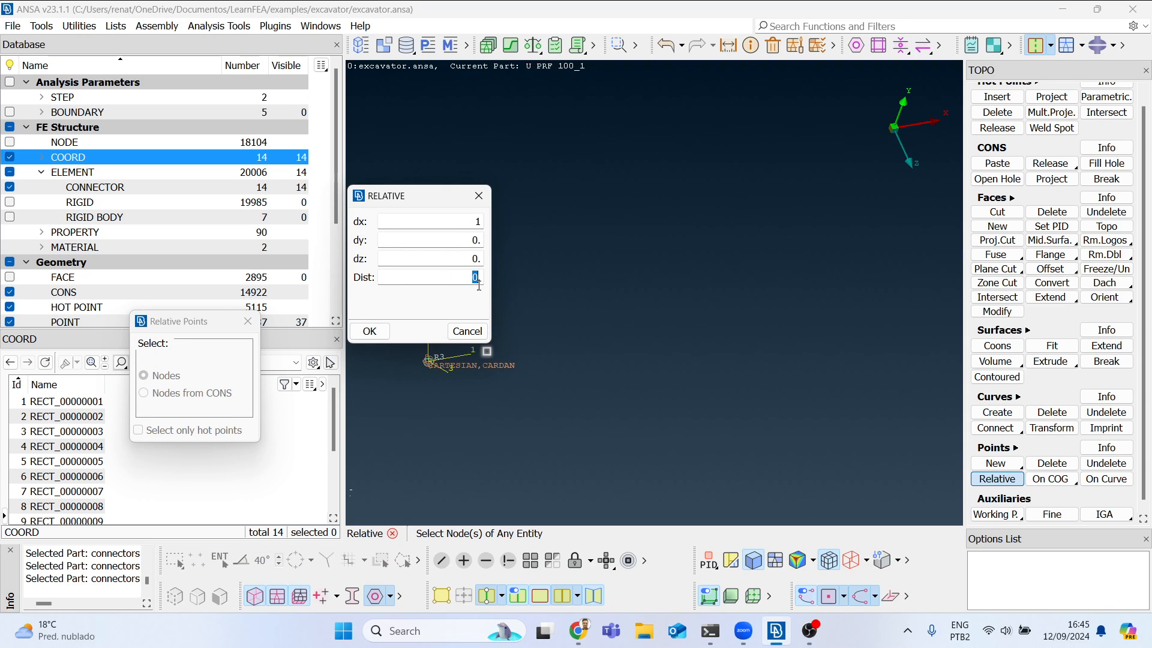
left_click(369, 331)
key("Escape")
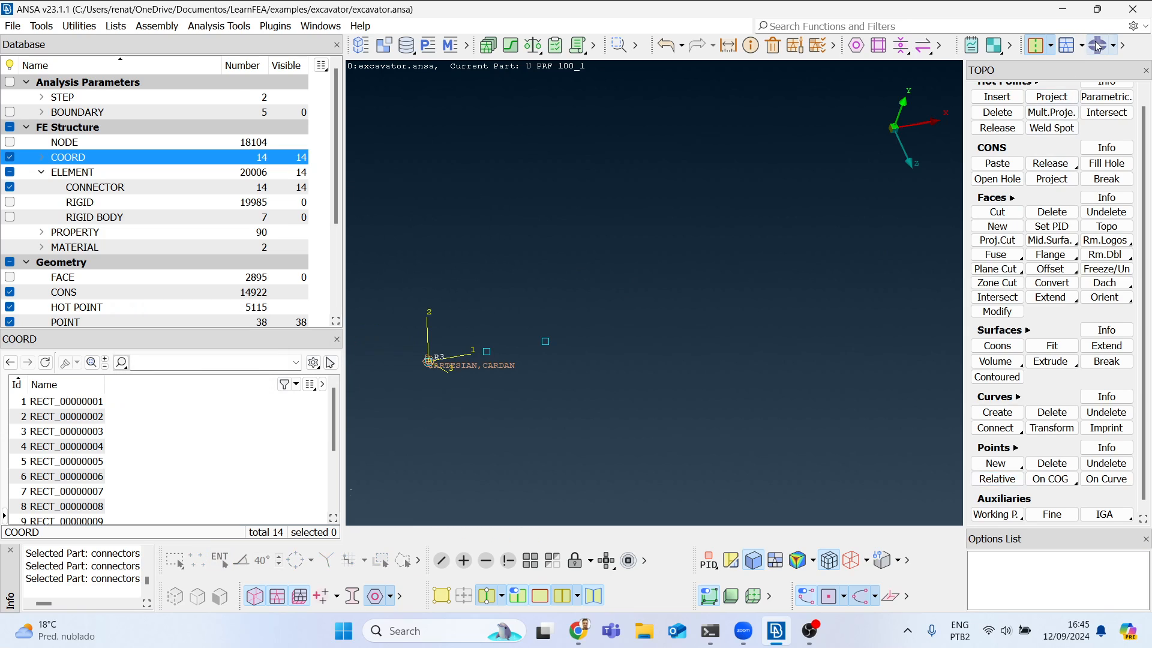
Step: Define a two-node connector element between the existing offset point and the new relative point
left_click(1098, 46)
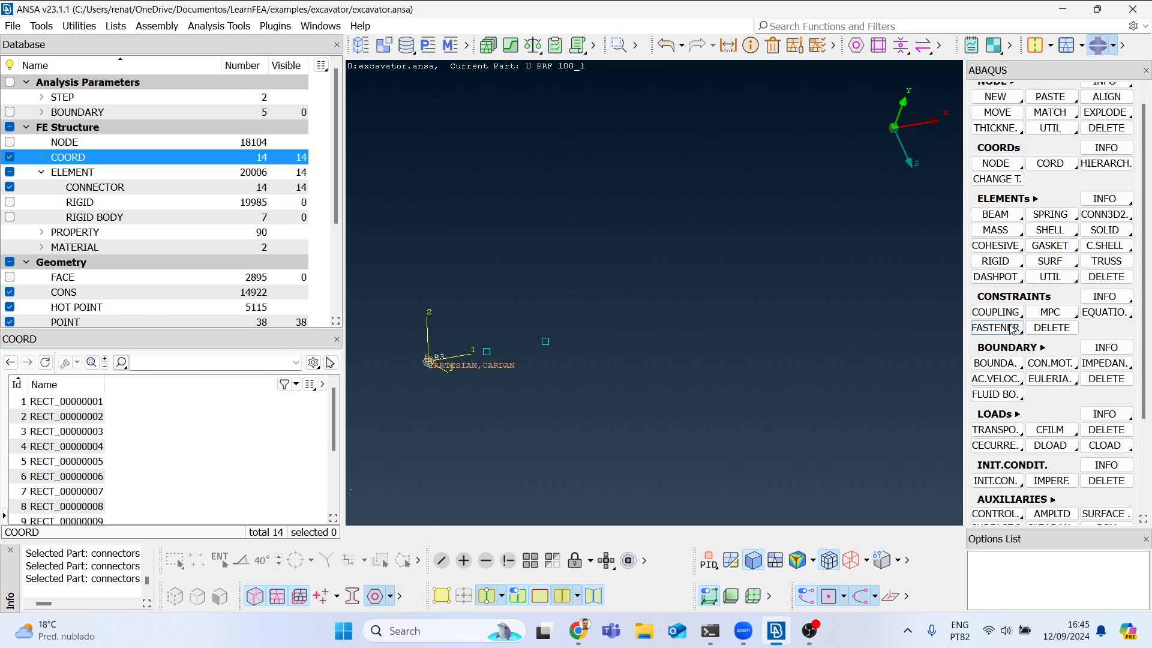
left_click(1104, 214)
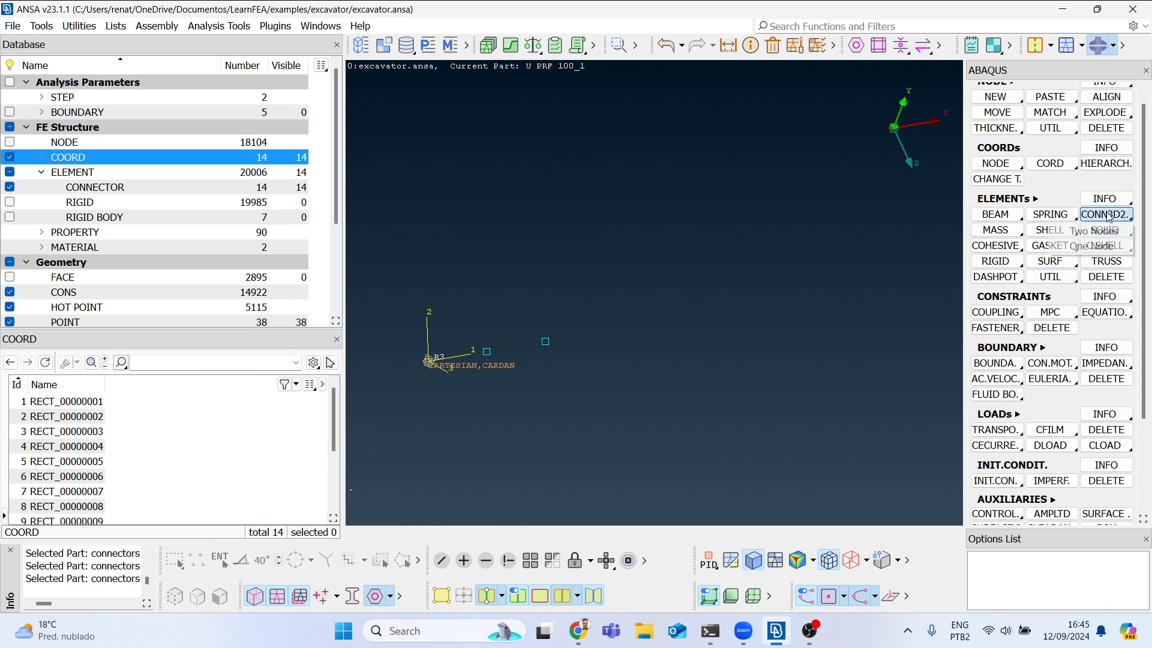
left_click(1074, 232)
left_click(487, 351)
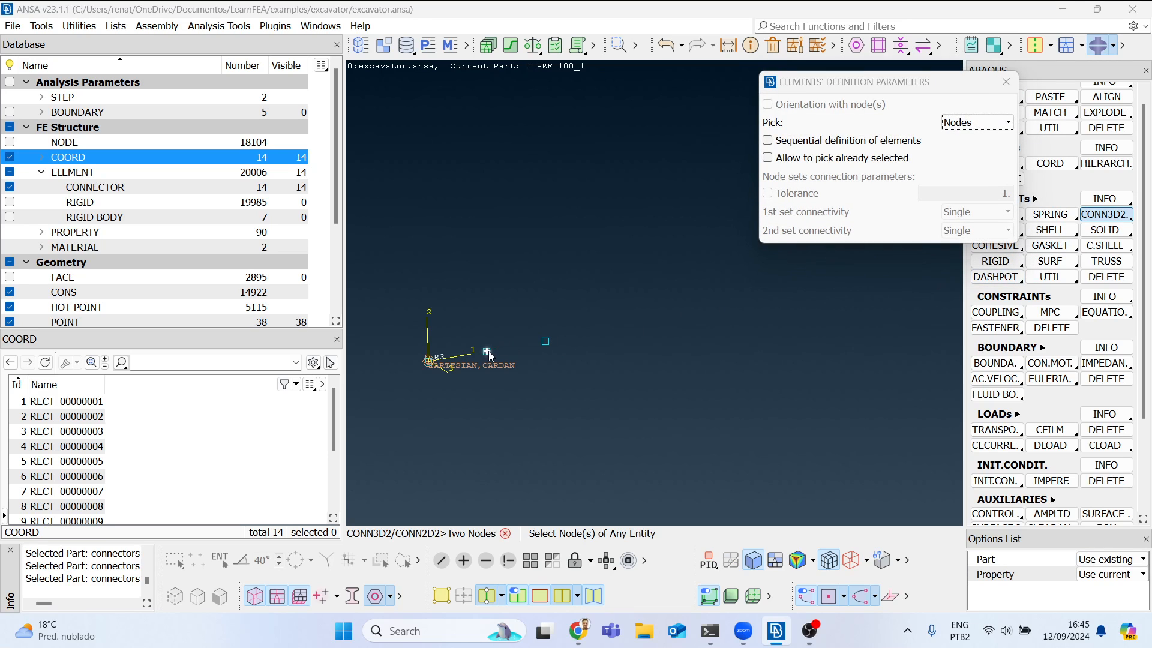
left_click(545, 341)
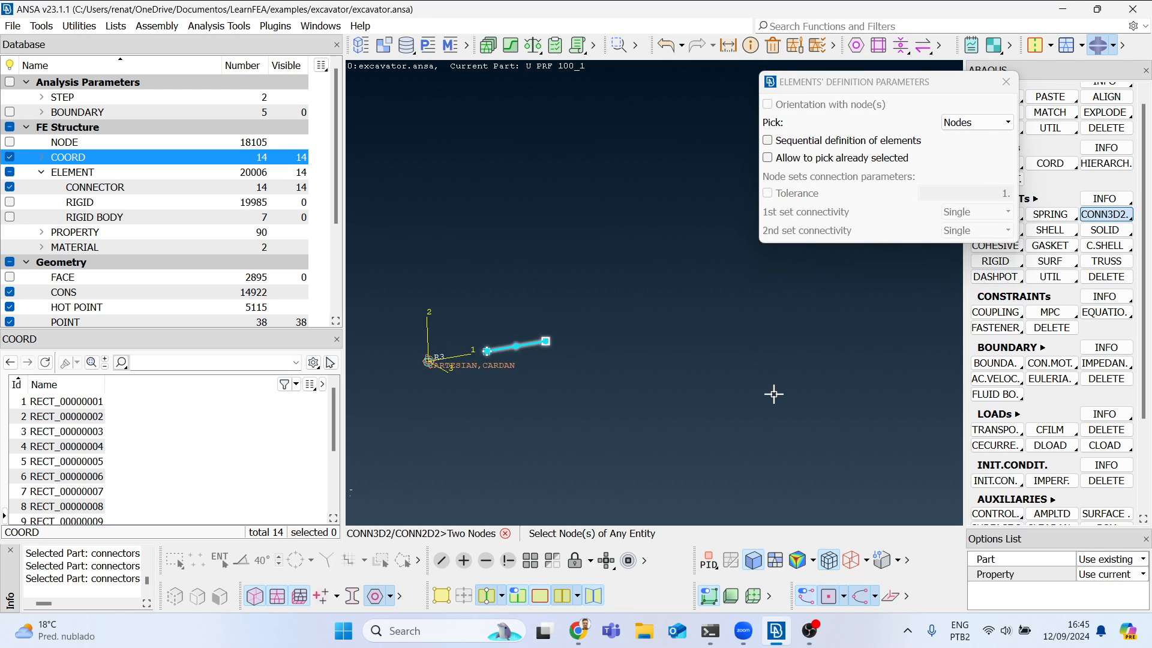
middle_click(774, 394)
Step: Assign the connecting_mech_1_2 connector section (PID 3220) to the new connector element
double_click(158, 182)
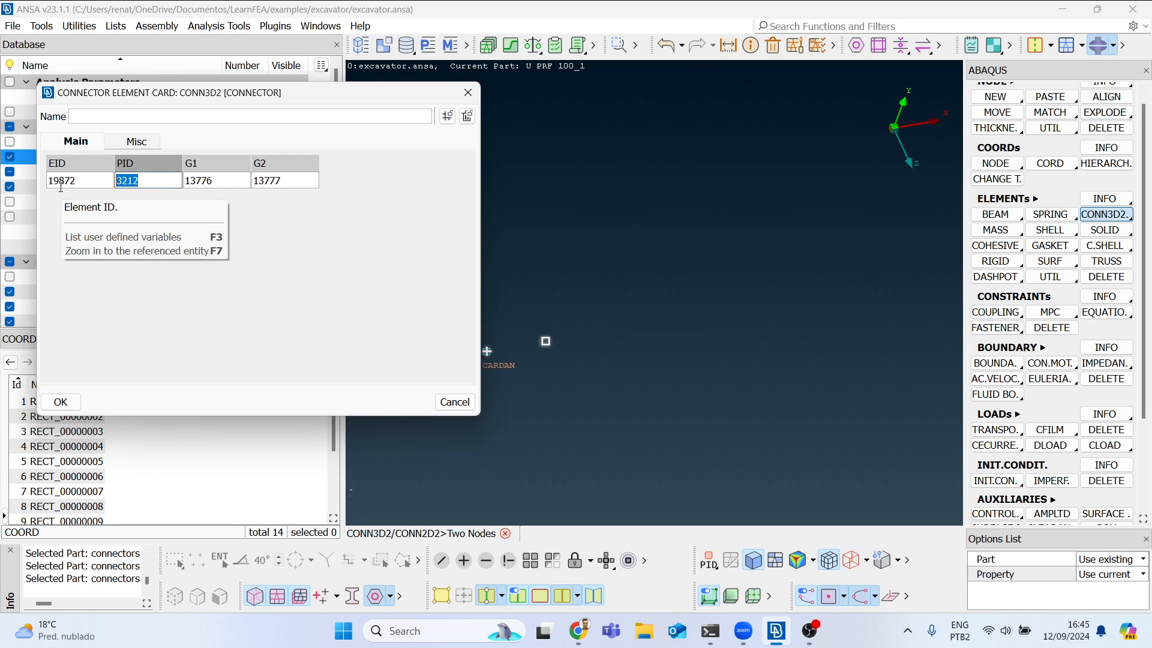
left_click_drag(253, 98, 893, 41)
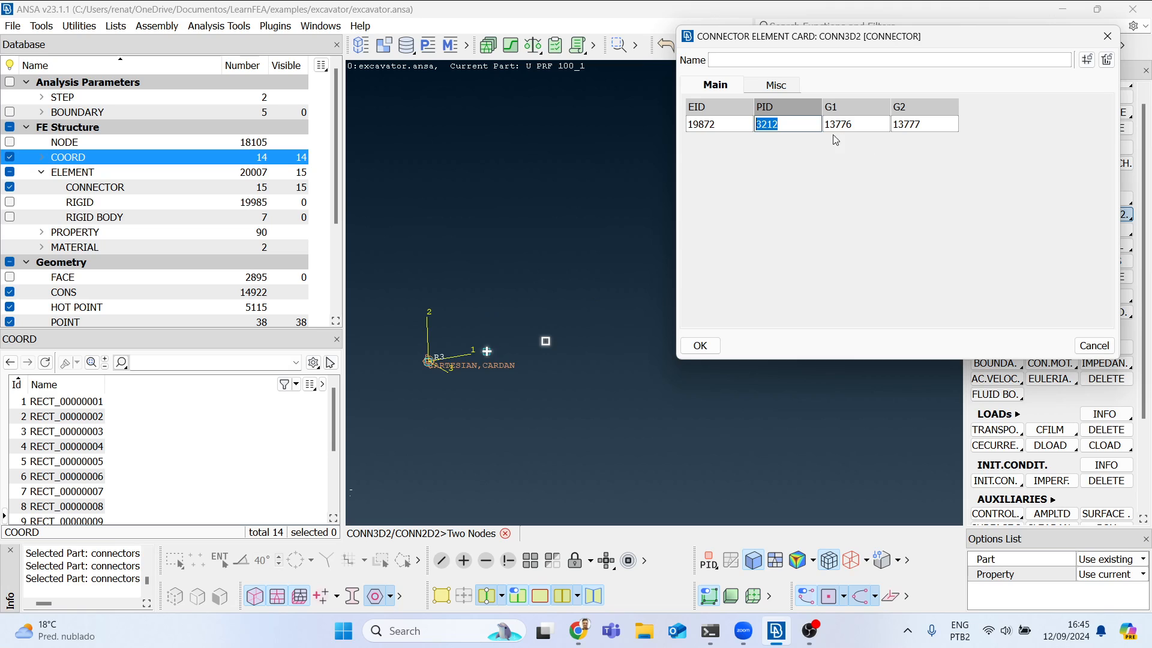
left_click(787, 122)
double_click(774, 126)
left_click_drag(391, 71, 768, 6)
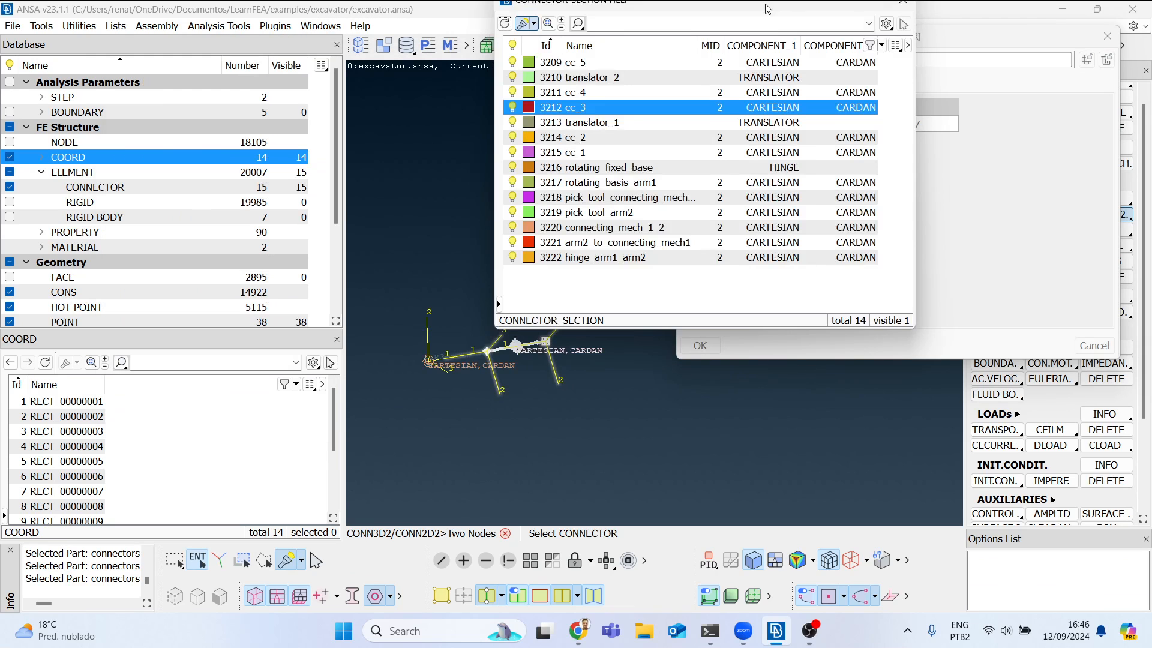
left_click(428, 370)
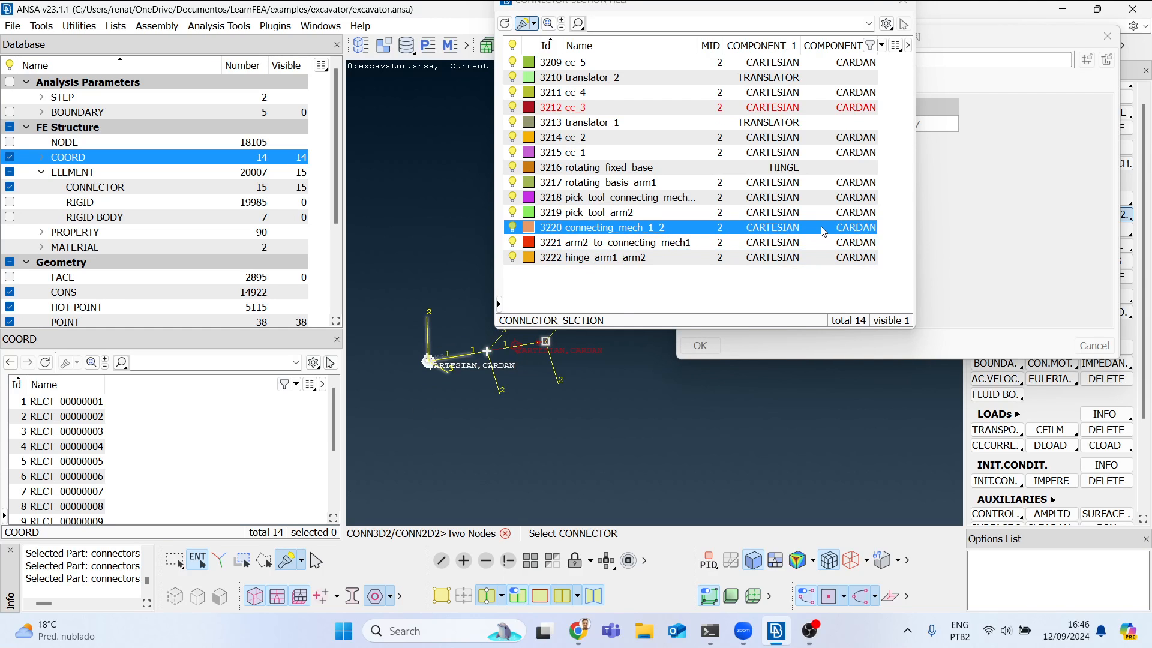
double_click(641, 230)
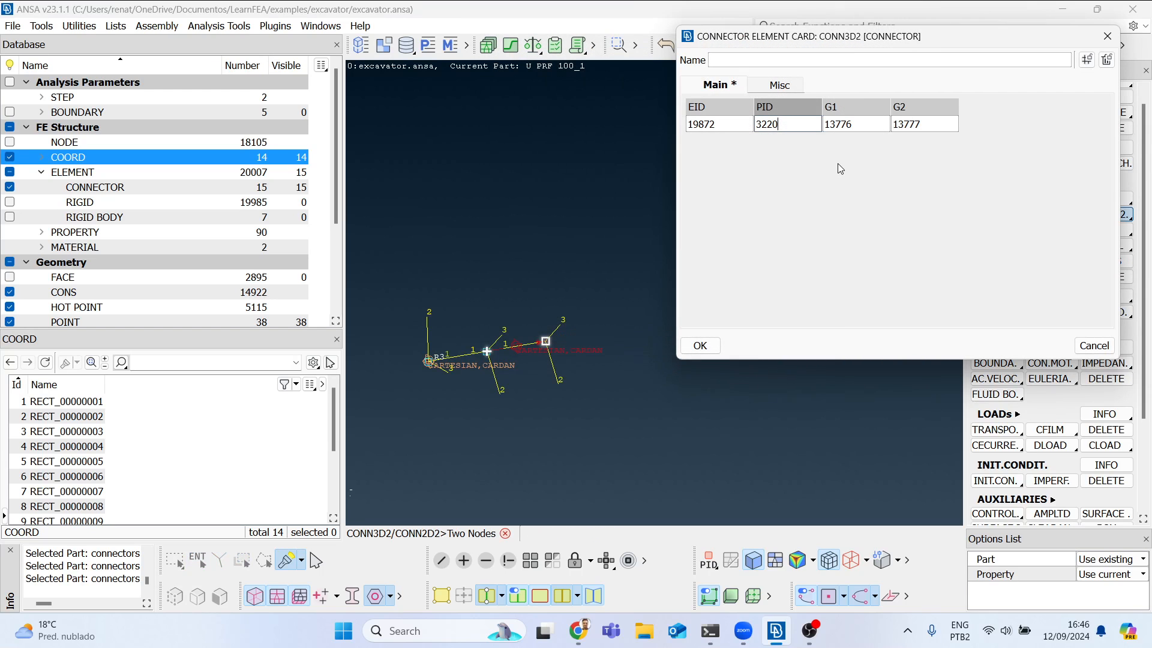
Step: Accept the new connector element's card with PID 3220 and leave the two-node connector definition
left_click(699, 347)
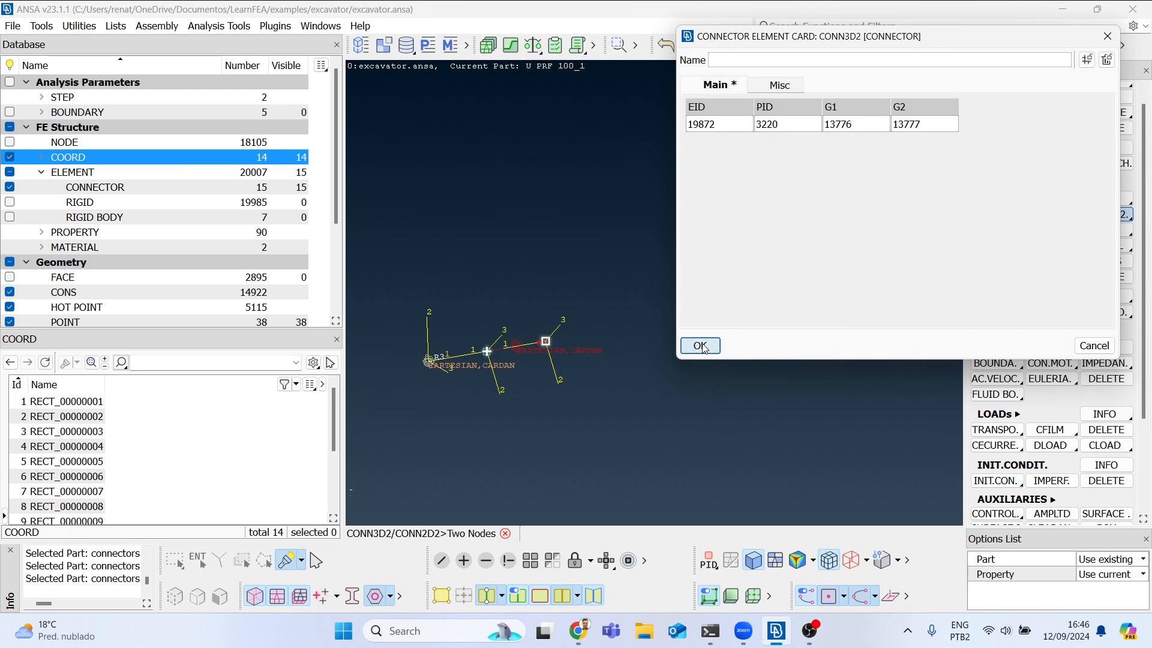
left_click(1006, 81)
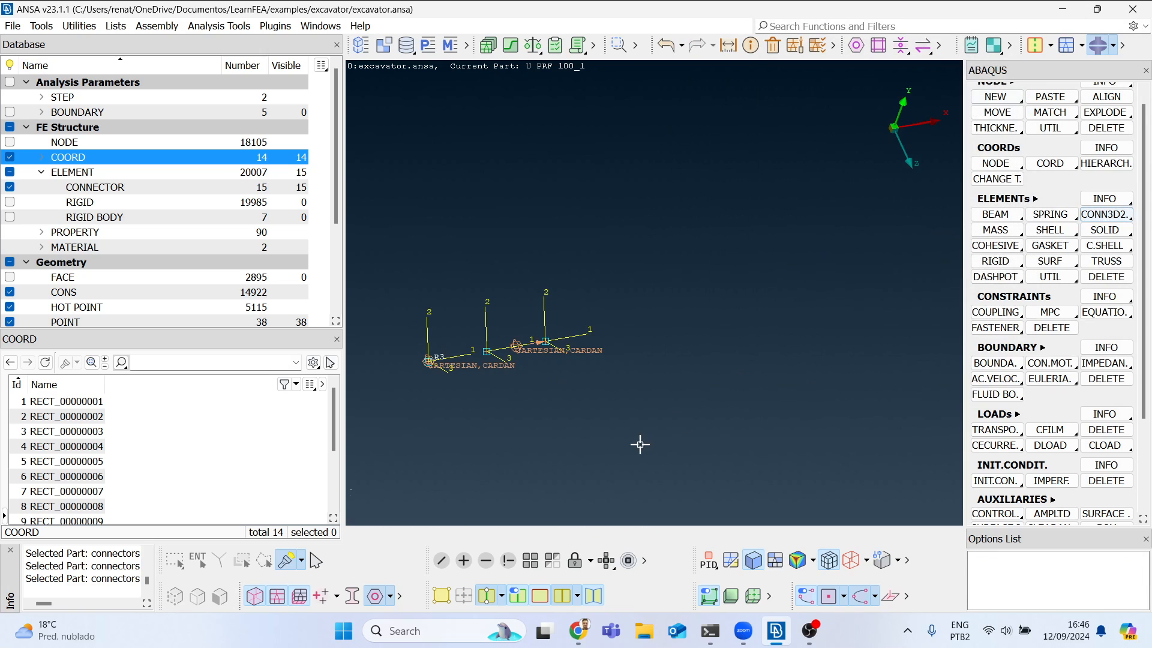
scroll(497, 384, "up", 3)
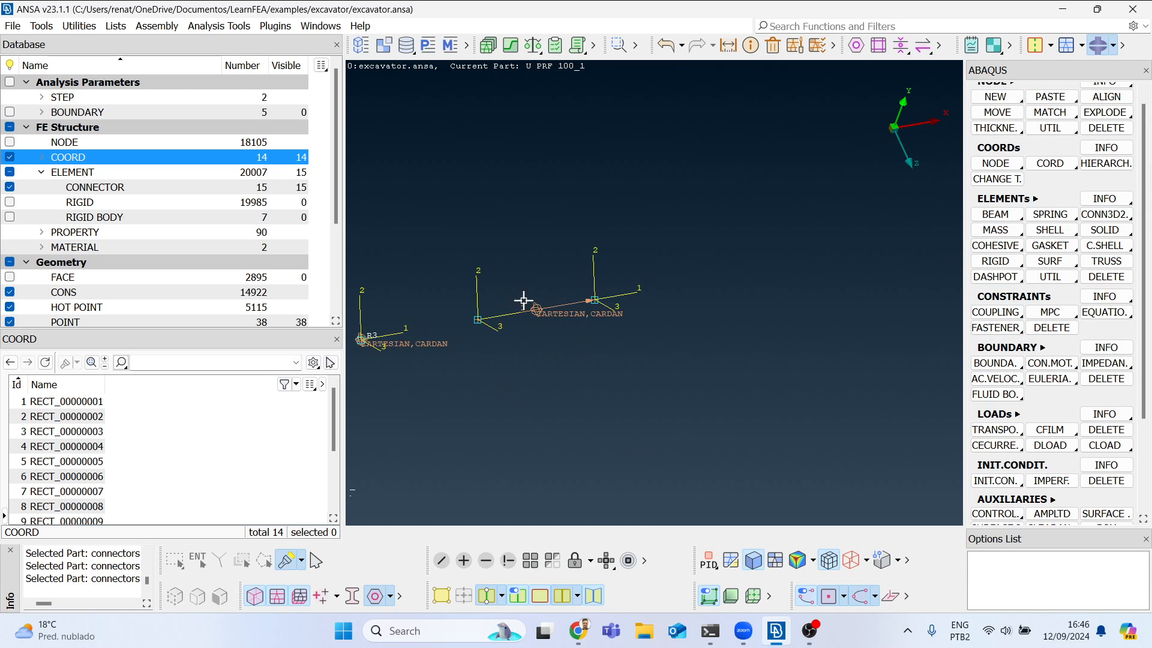
scroll(547, 348, "down", 2)
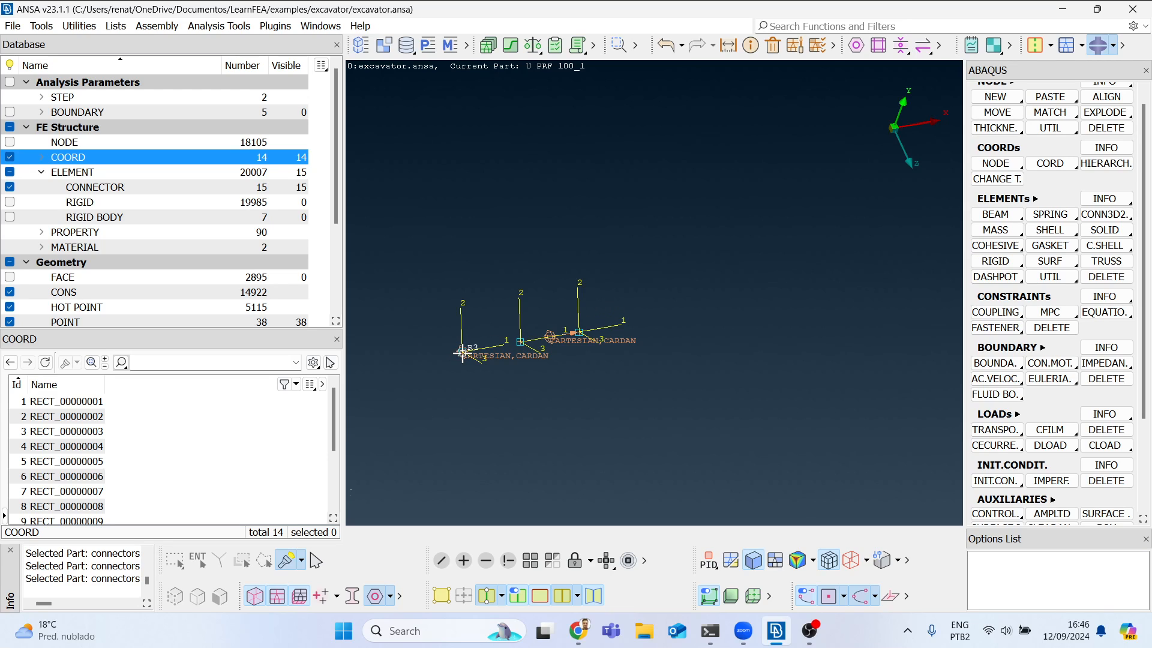
scroll(516, 378, "down", 2)
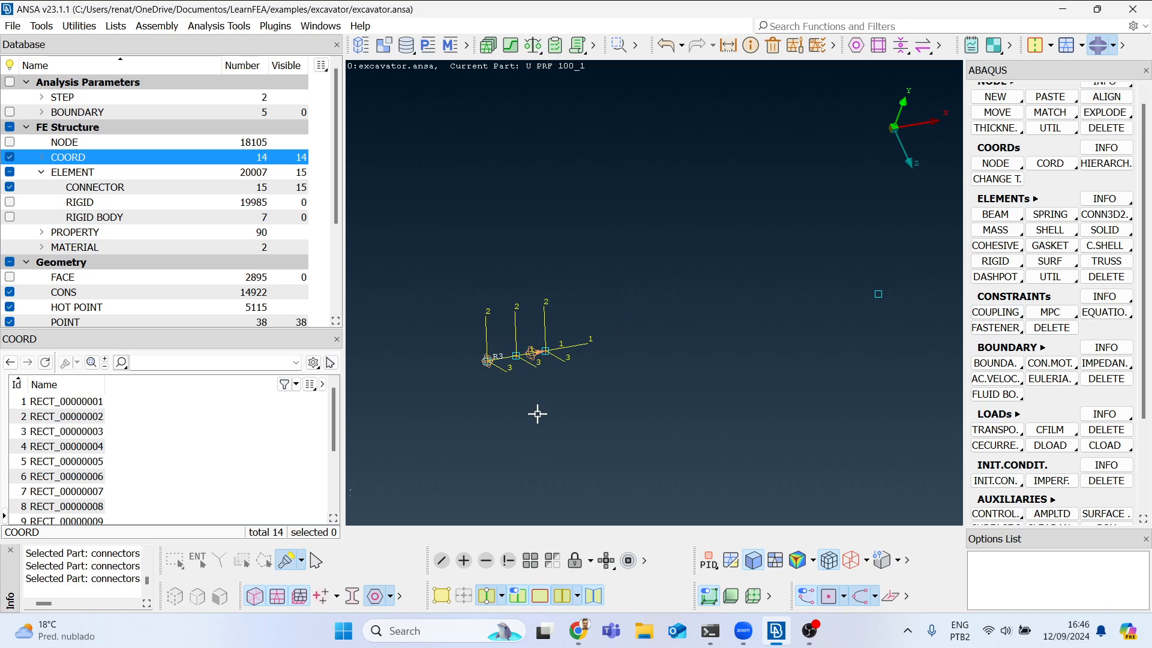
Step: Show the rigid elements again and inspect the lower pin joint within the excavator arm
left_click(10, 202)
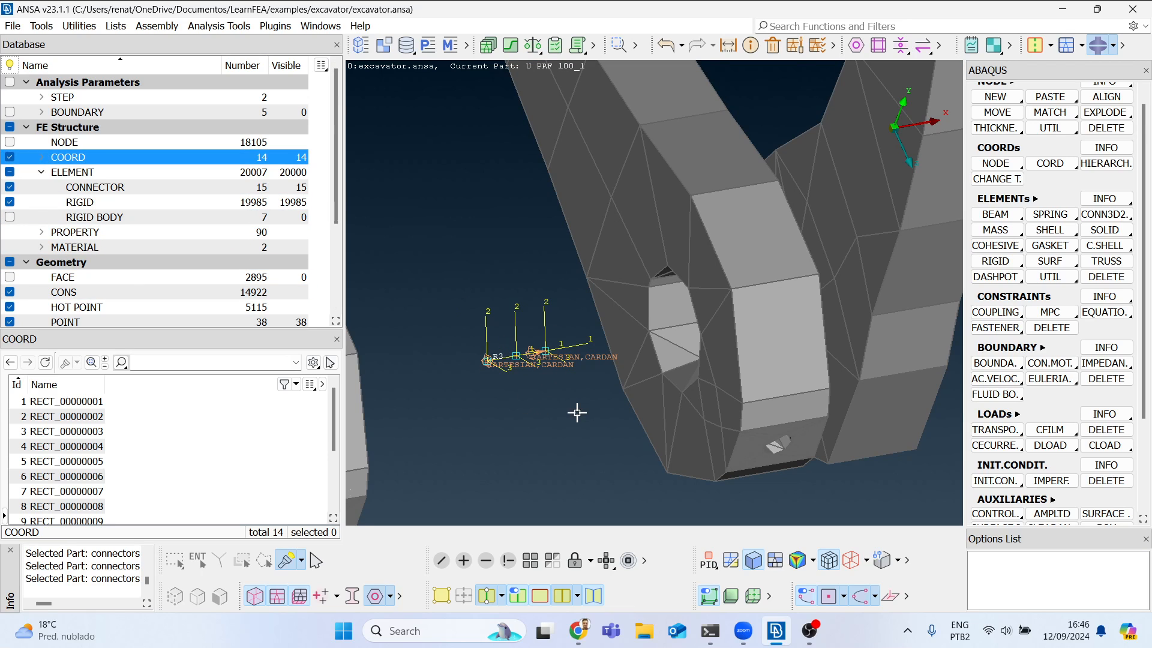
scroll(577, 413, "down", 3)
scroll(576, 411, "down", 1)
scroll(573, 409, "up", 1)
scroll(570, 408, "down", 3)
scroll(570, 409, "up", 6)
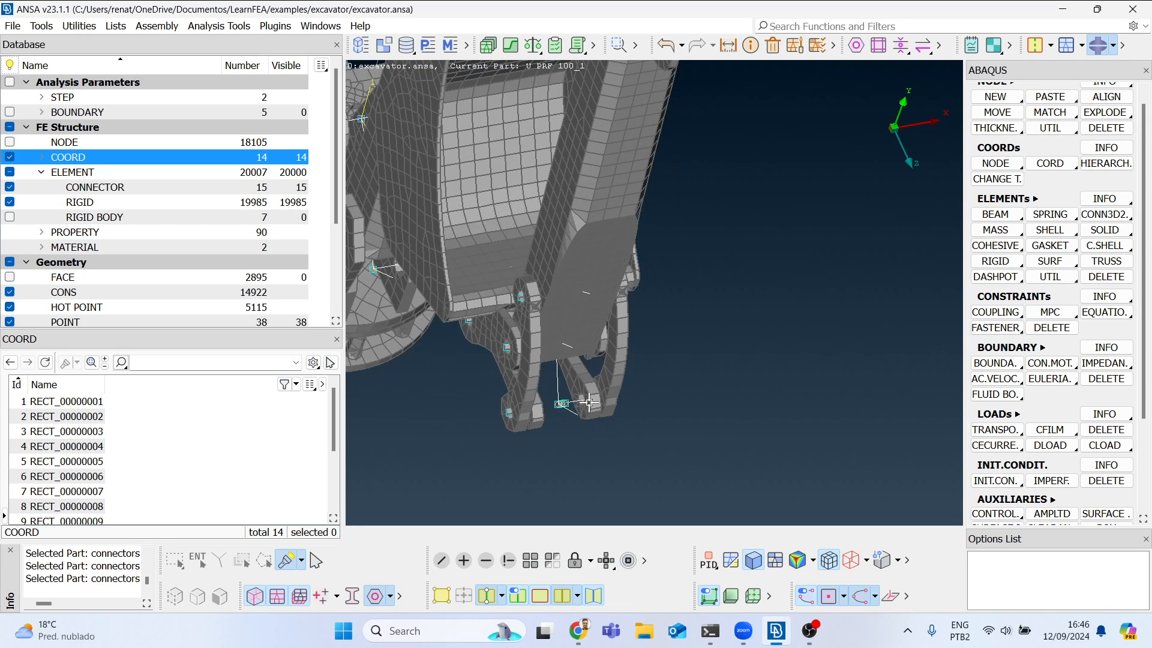
scroll(631, 424, "down", 6)
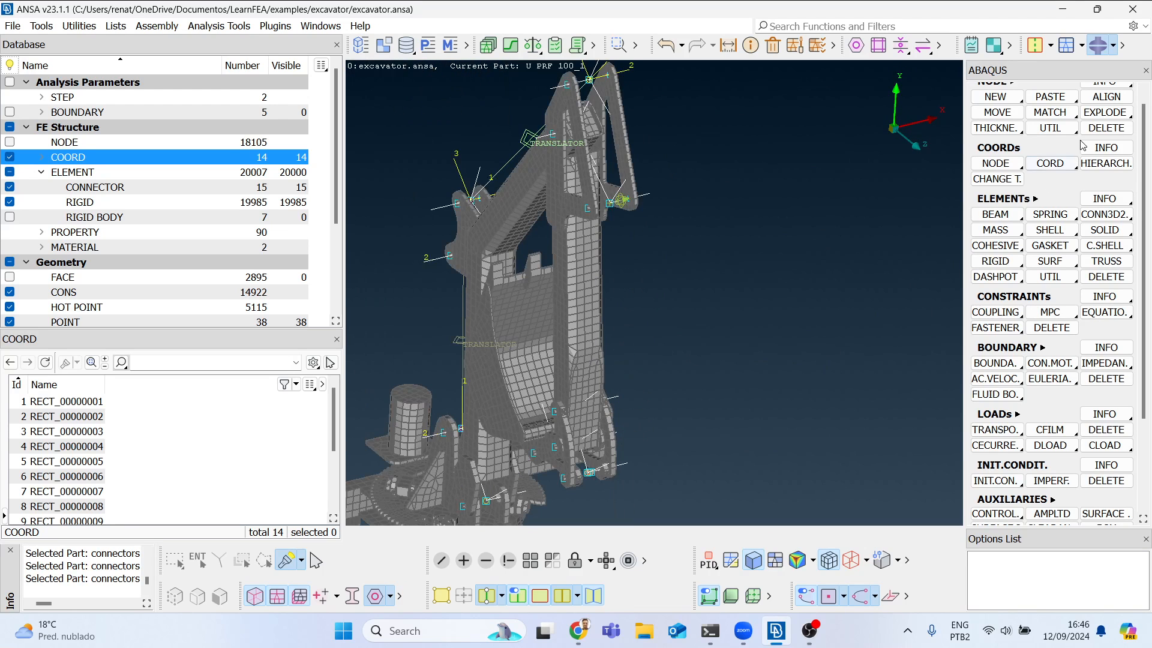
Step: Hide the existing coordinate systems and define a rectangular coordinate system from the lower pin joint's point towards the upper linkage joint
left_click(1062, 163)
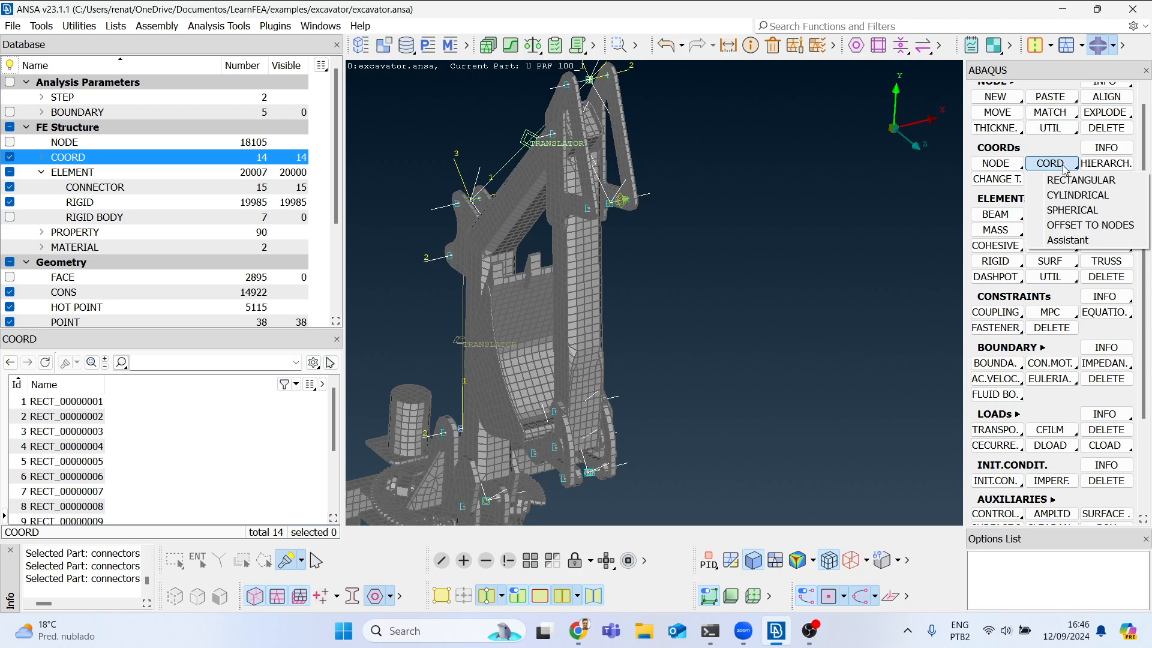
left_click(1069, 180)
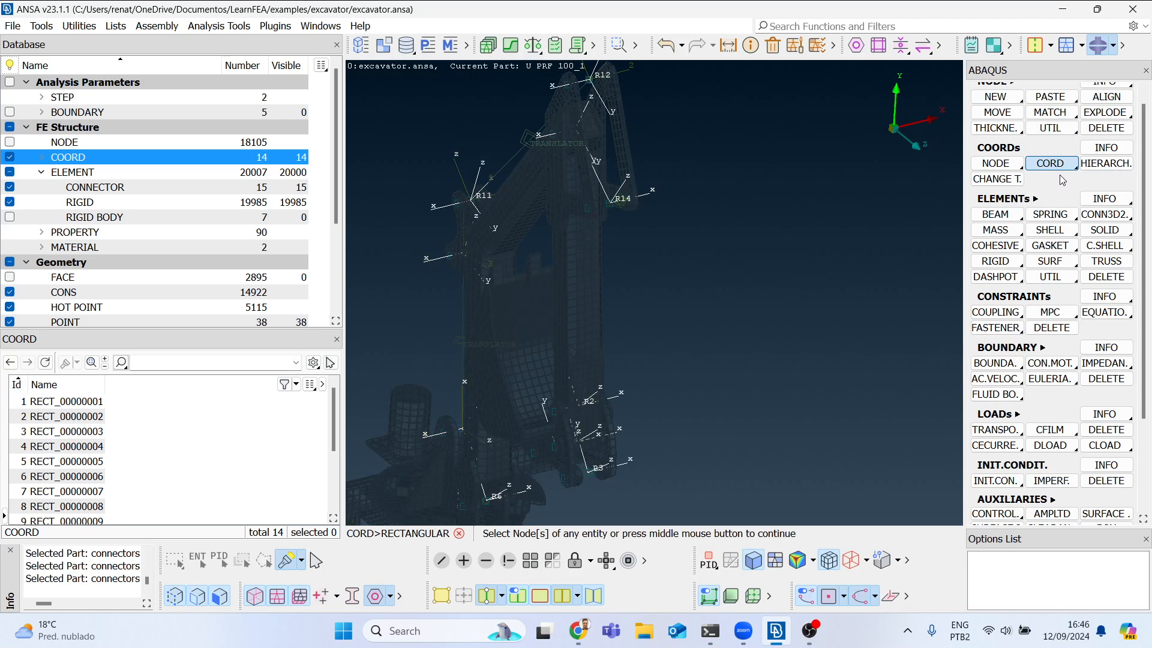
left_click(10, 157)
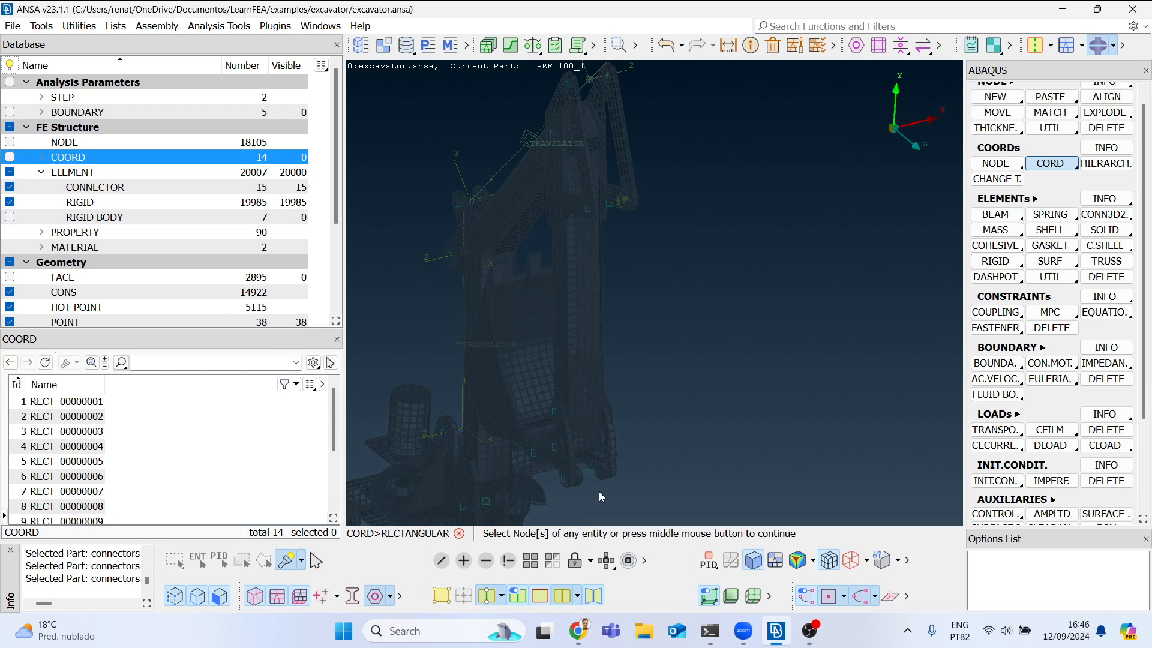
scroll(593, 489, "up", 10)
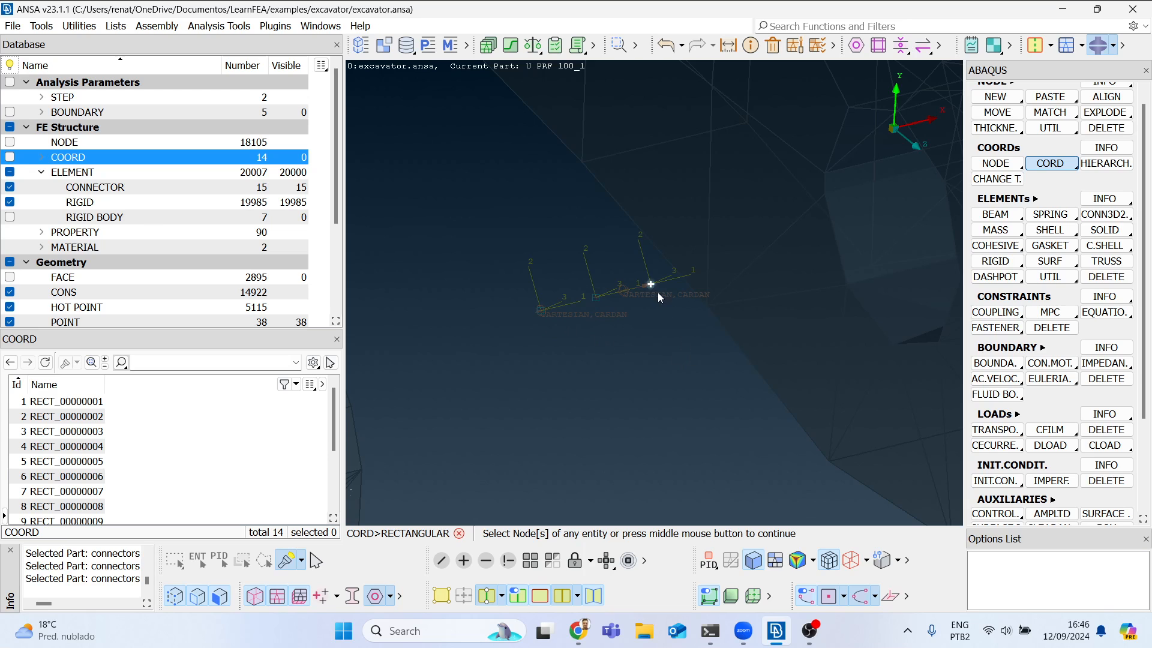
scroll(555, 414, "down", 10)
scroll(596, 144, "up", 10)
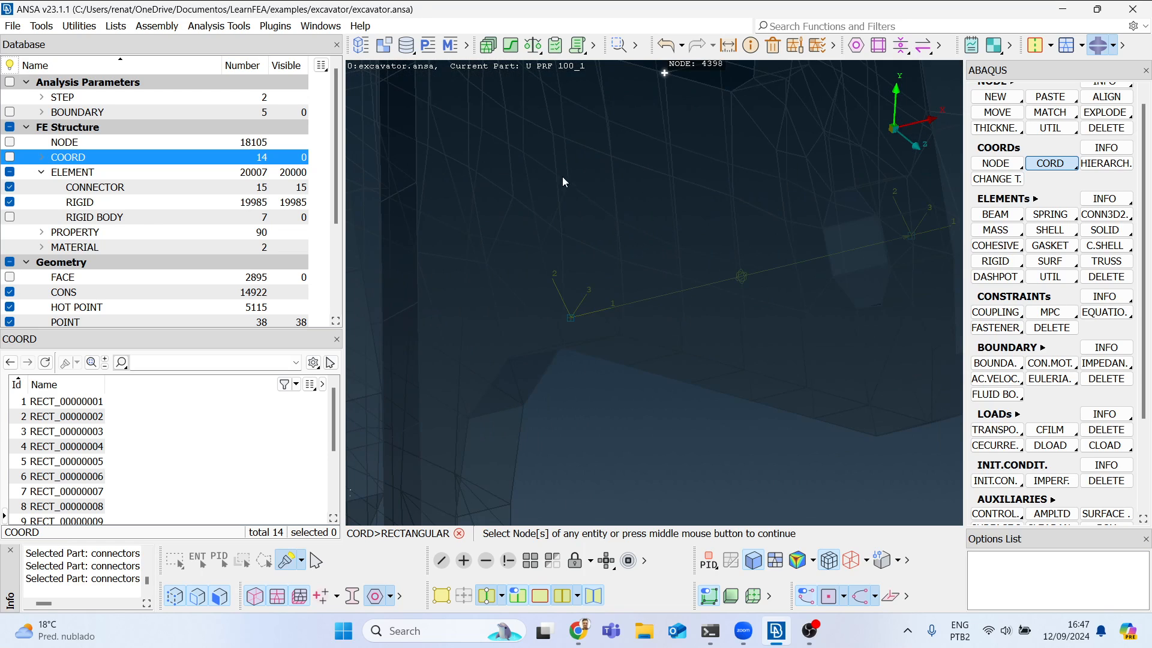
mouse_move(569, 318)
left_mouse_down("ctrl")
mouse_move(566, 270)
mouse_move(567, 311)
left_mouse_up("ctrl")
scroll(564, 188, "down", 5)
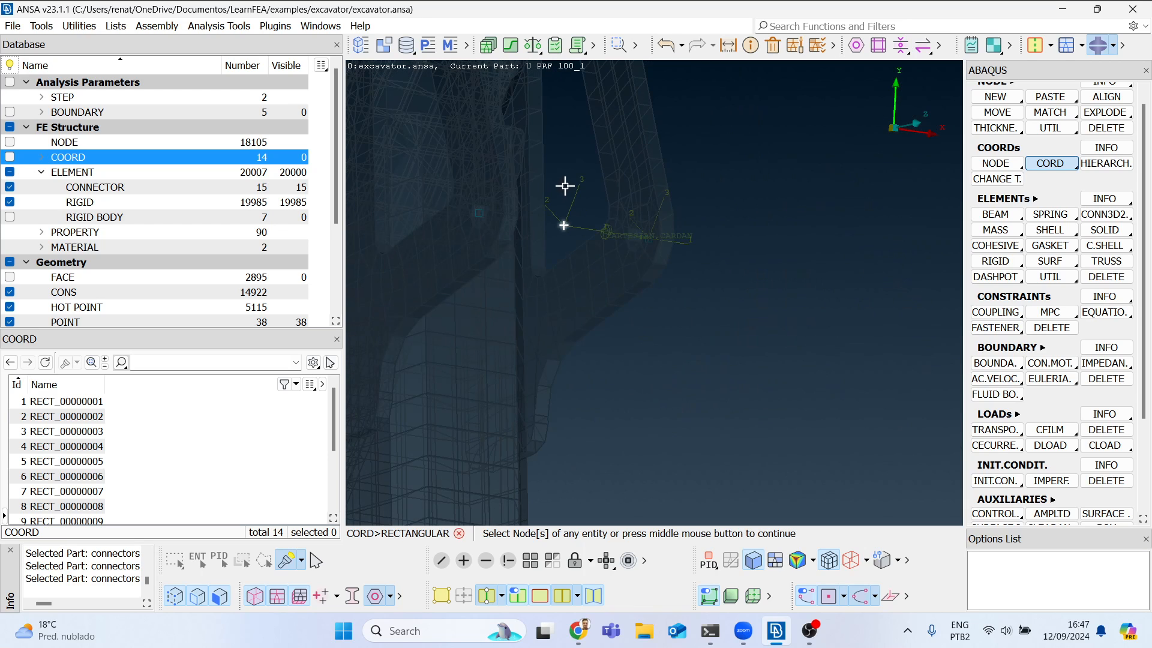
scroll(564, 216, "down", 5)
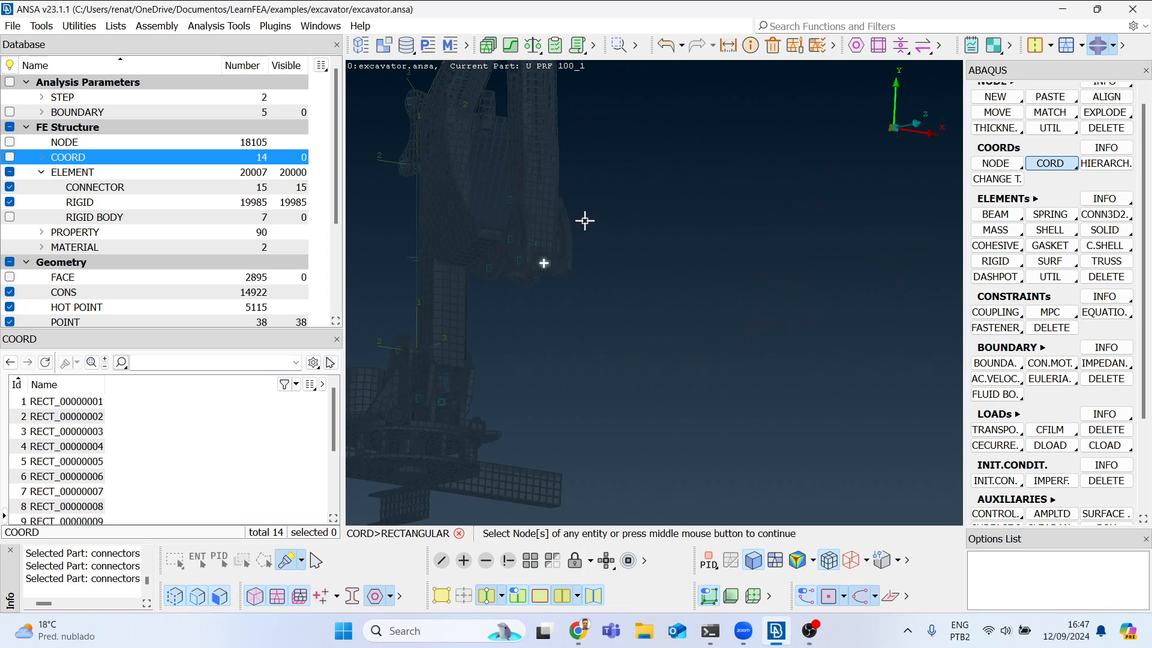
scroll(579, 182, "down", 3)
left_click(600, 353)
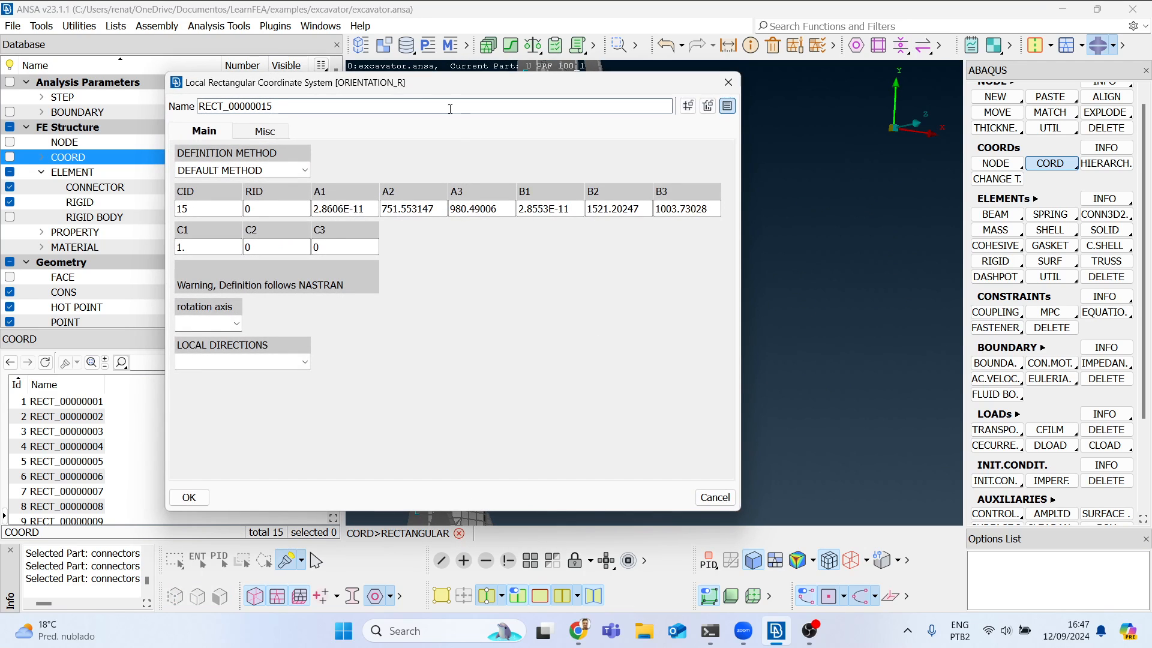
Step: Rotate the new rectangular coordinate system by -90 about axis 2 and accept its definition
left_click(113, 312)
left_click(72, 348)
left_click(144, 318)
type("-90")
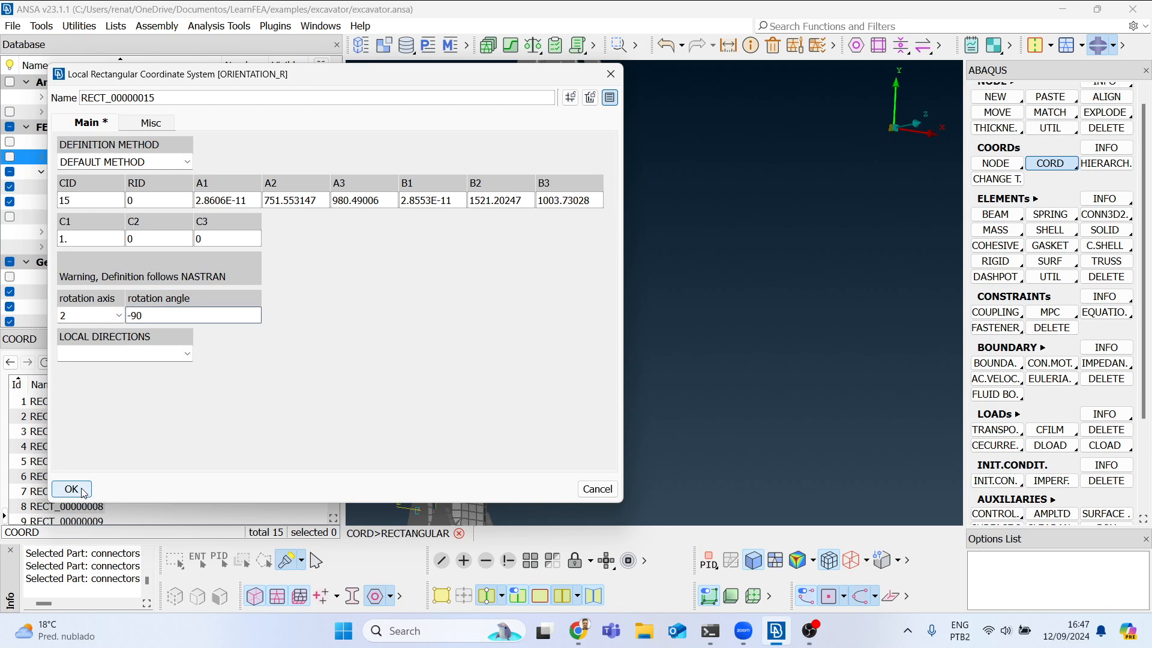
left_click(82, 491)
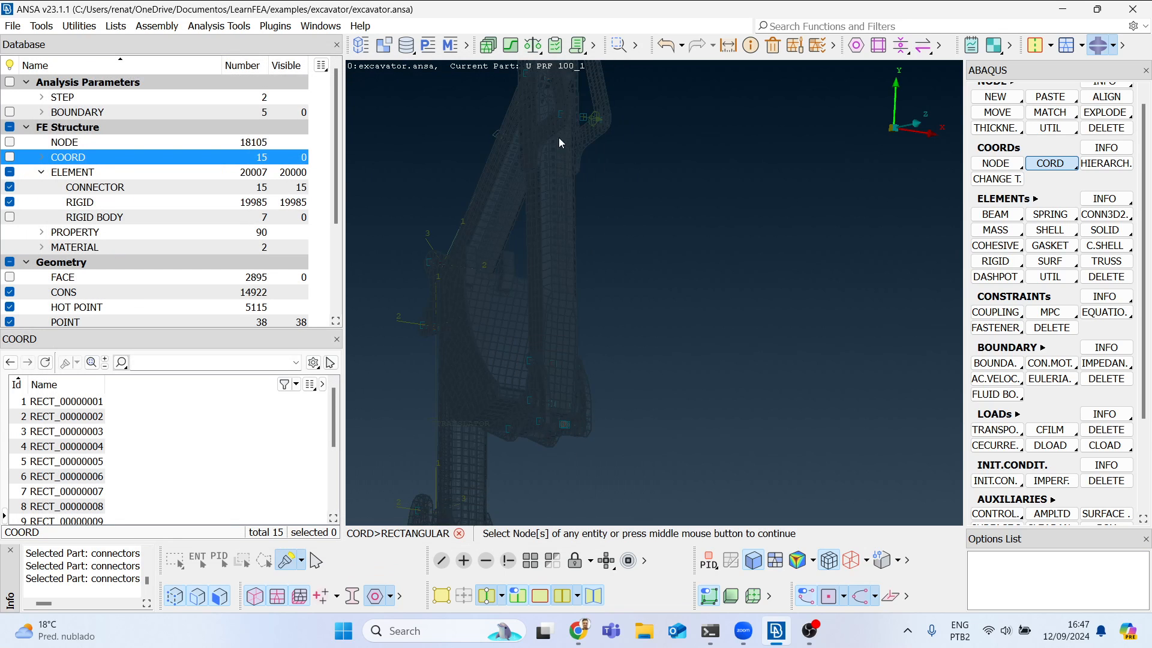
key("Escape")
Step: Show the coordinate systems again and check the new system's orientation at the lower pin joint
middle_click_drag(583, 358, 552, 381, "ctrl")
left_click_drag(553, 380, 511, 367, "ctrl")
scroll(528, 427, "up", 10)
left_click(10, 156)
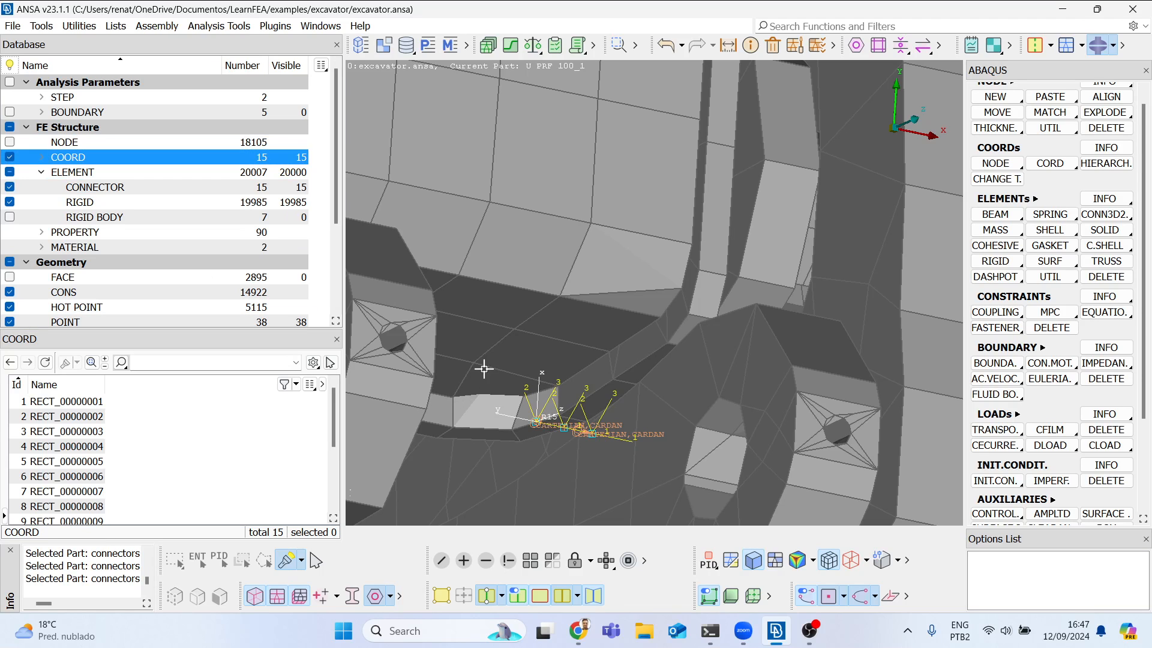
scroll(488, 300, "down", 4)
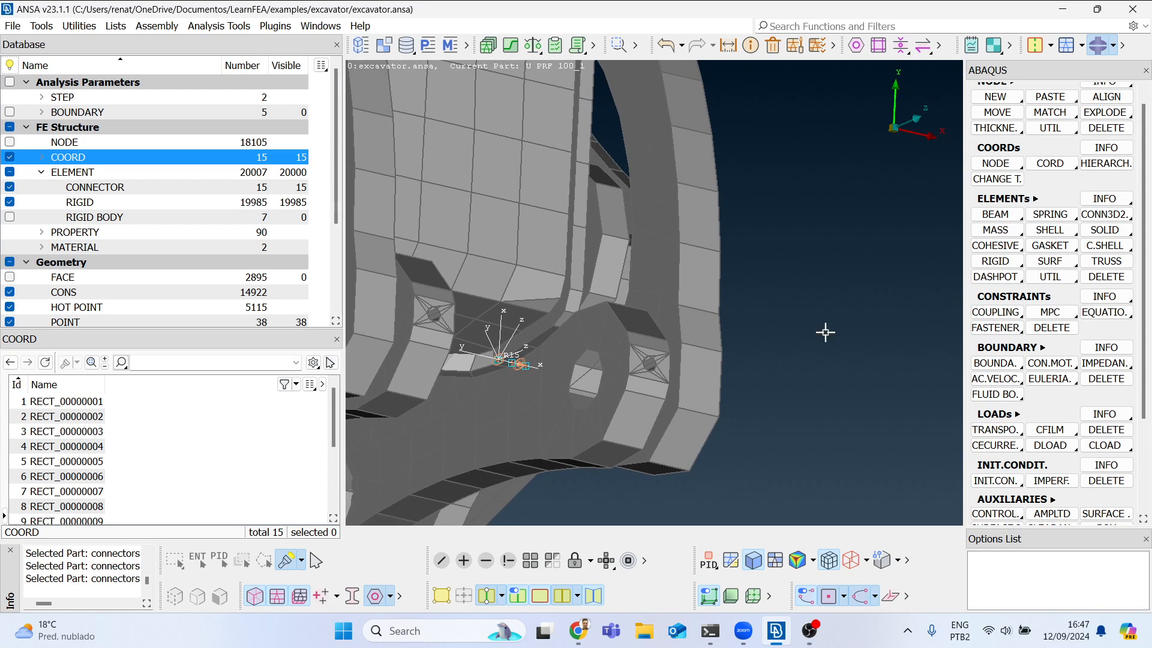
scroll(1107, 153, "up", 1)
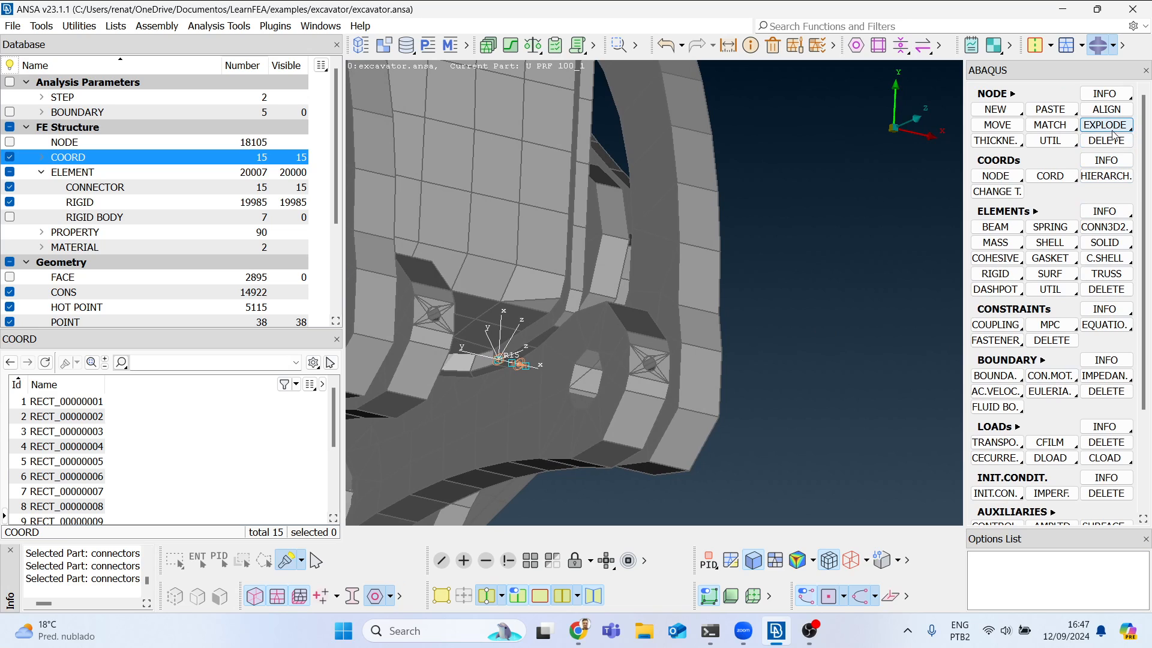
Step: Define a two-node connector element from the lower joint's middle offset point to the upper linkage joint's point at R14
left_click(1105, 227)
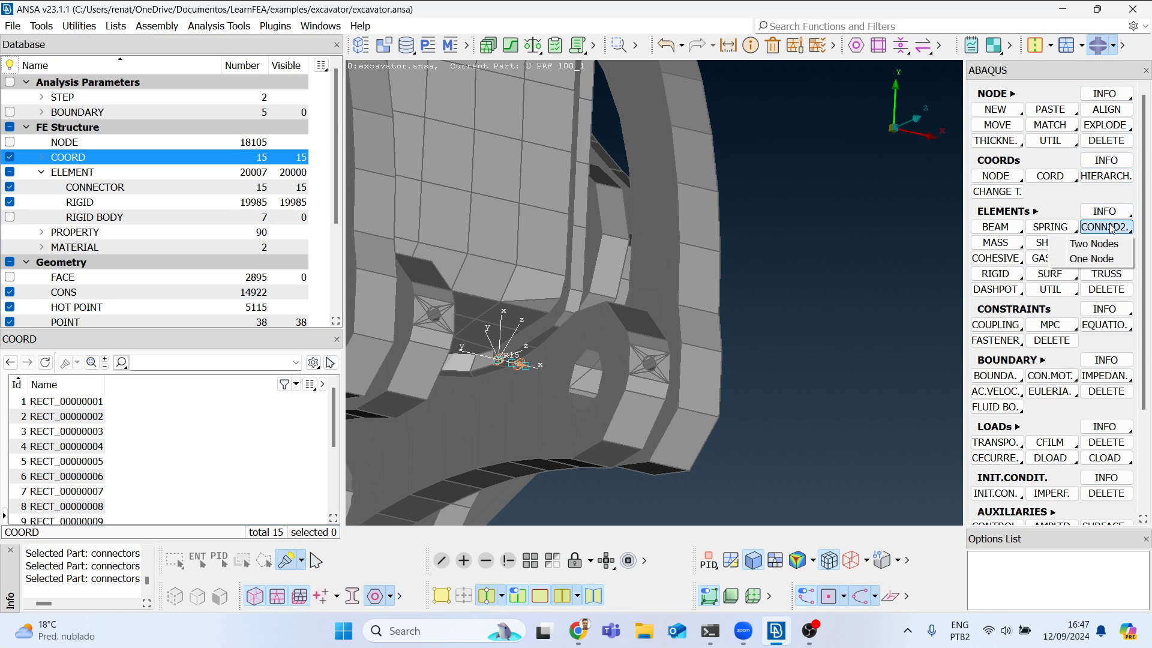
left_click(1102, 244)
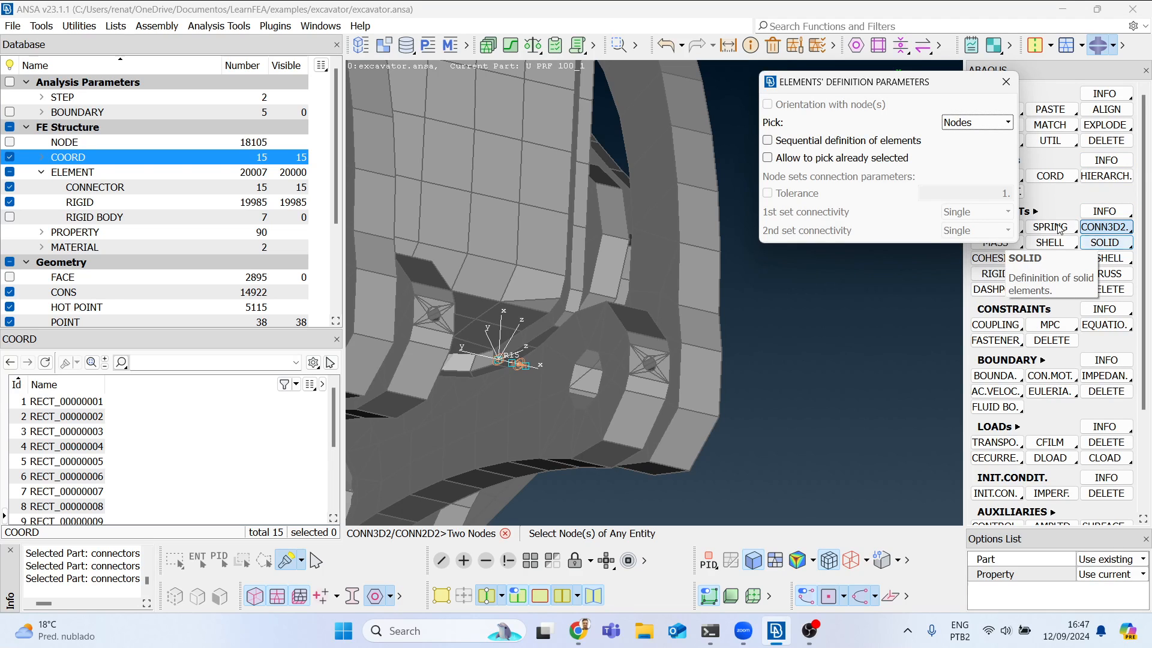
scroll(514, 372, "up", 3)
left_click(515, 321)
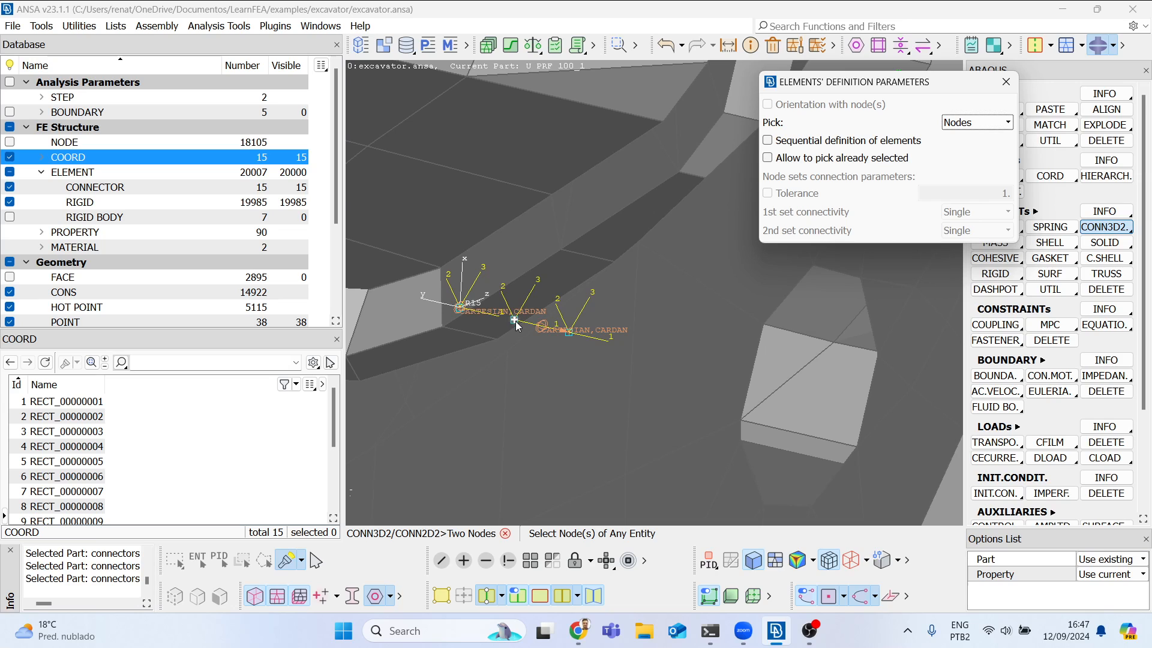
scroll(516, 318, "up", 2)
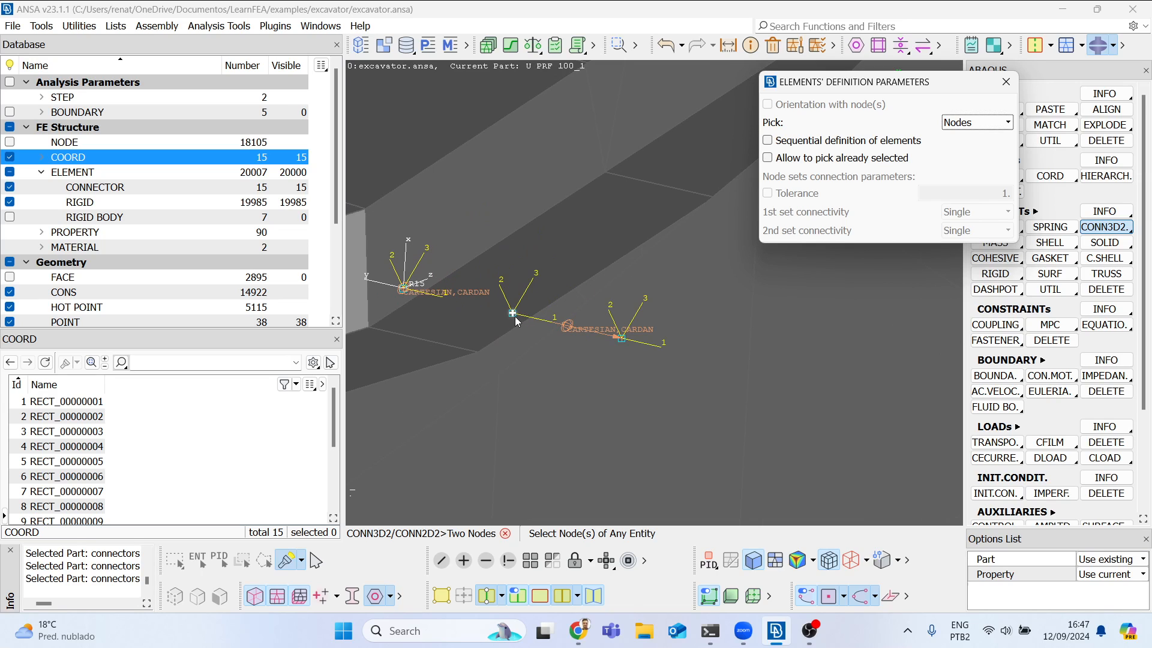
left_click(512, 314)
left_click(512, 314)
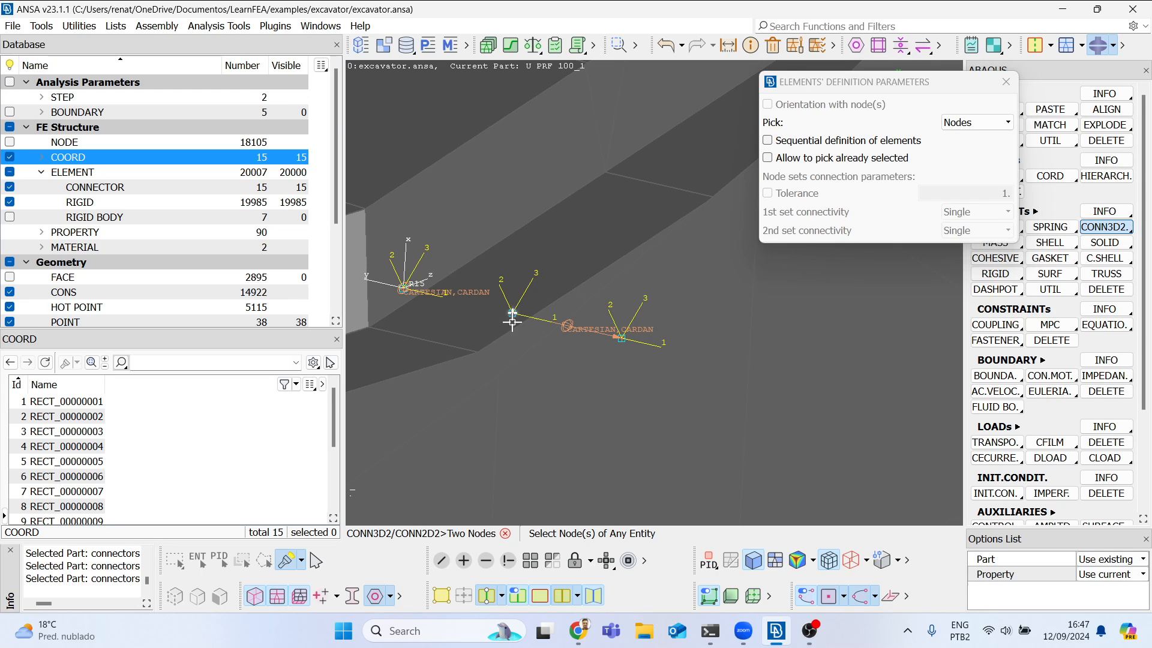
scroll(536, 424, "down", 5)
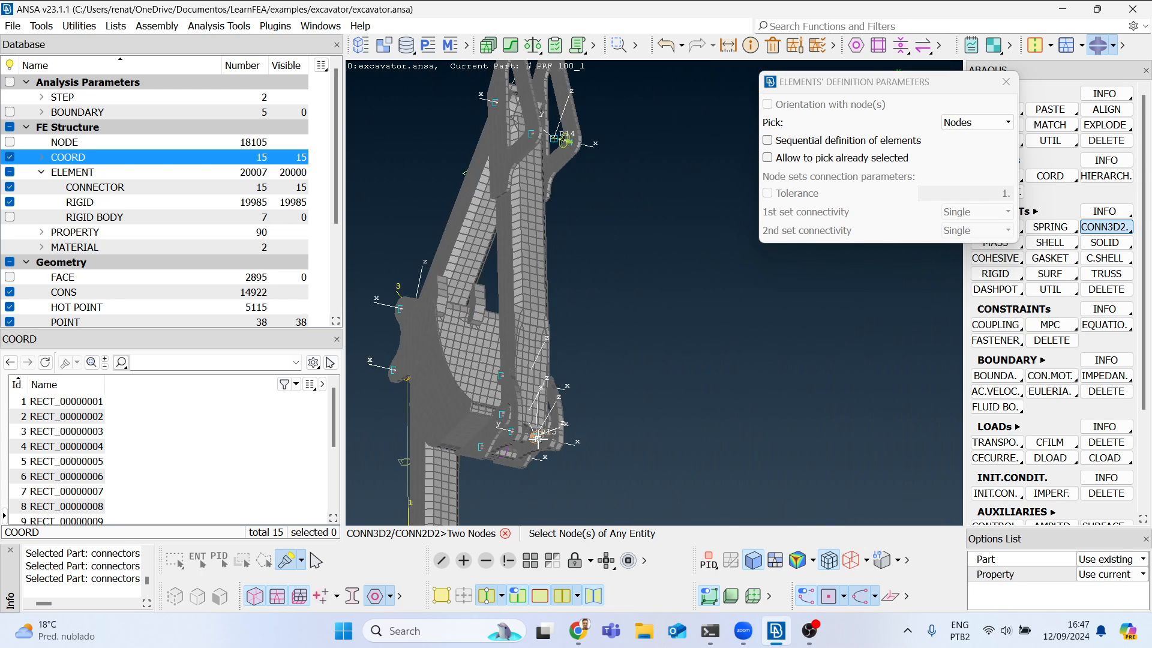
scroll(552, 133, "up", 5)
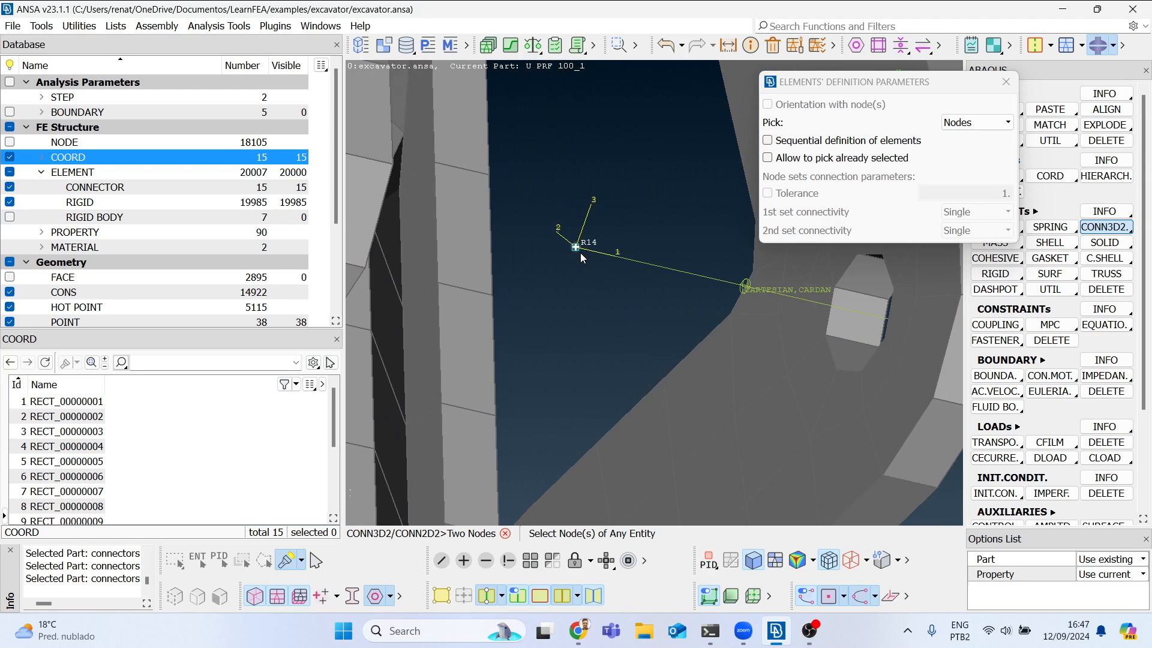
scroll(577, 251, "down", 4)
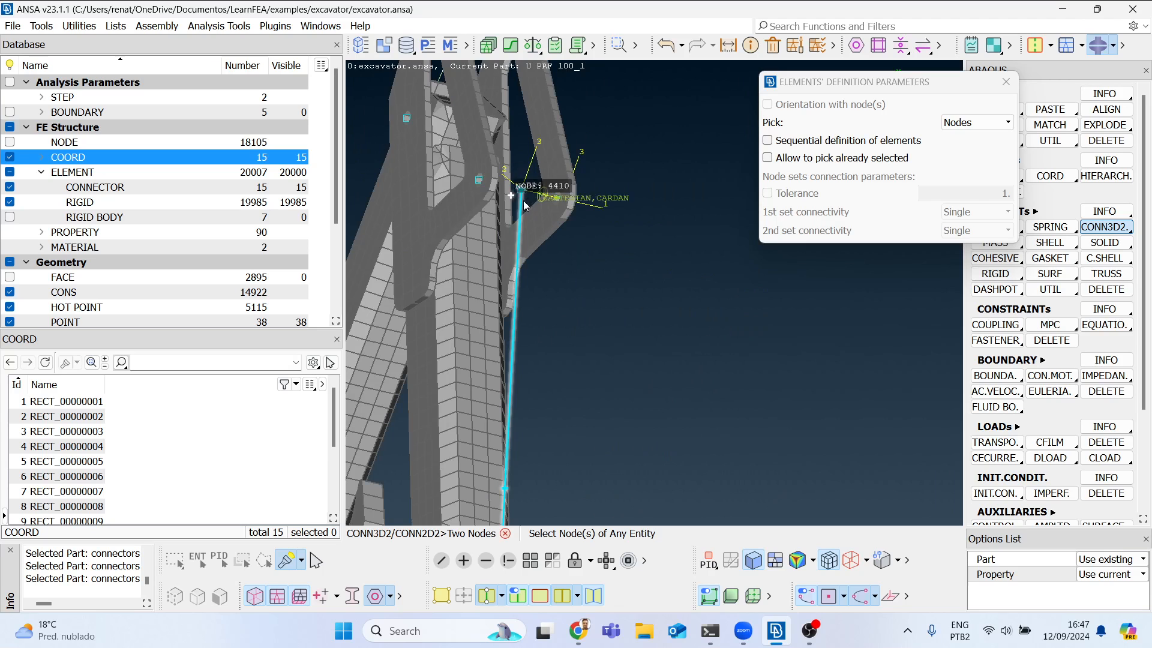
scroll(613, 145, "down", 4)
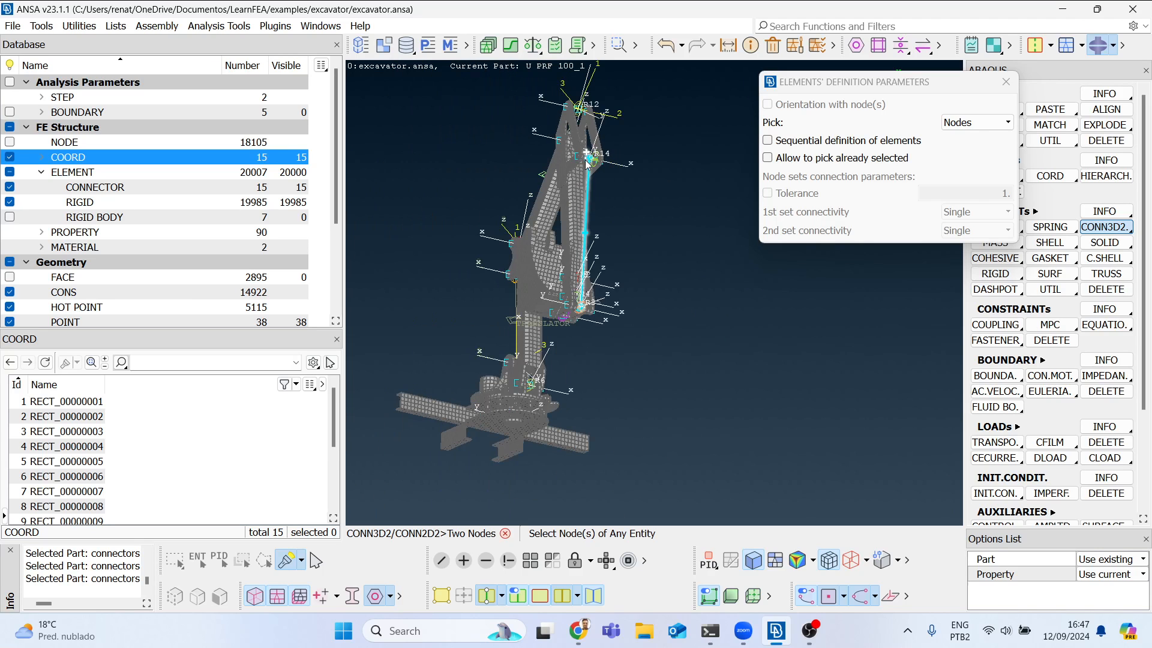
scroll(624, 141, "up", 3)
left_click_drag(627, 138, 606, 157, "ctrl")
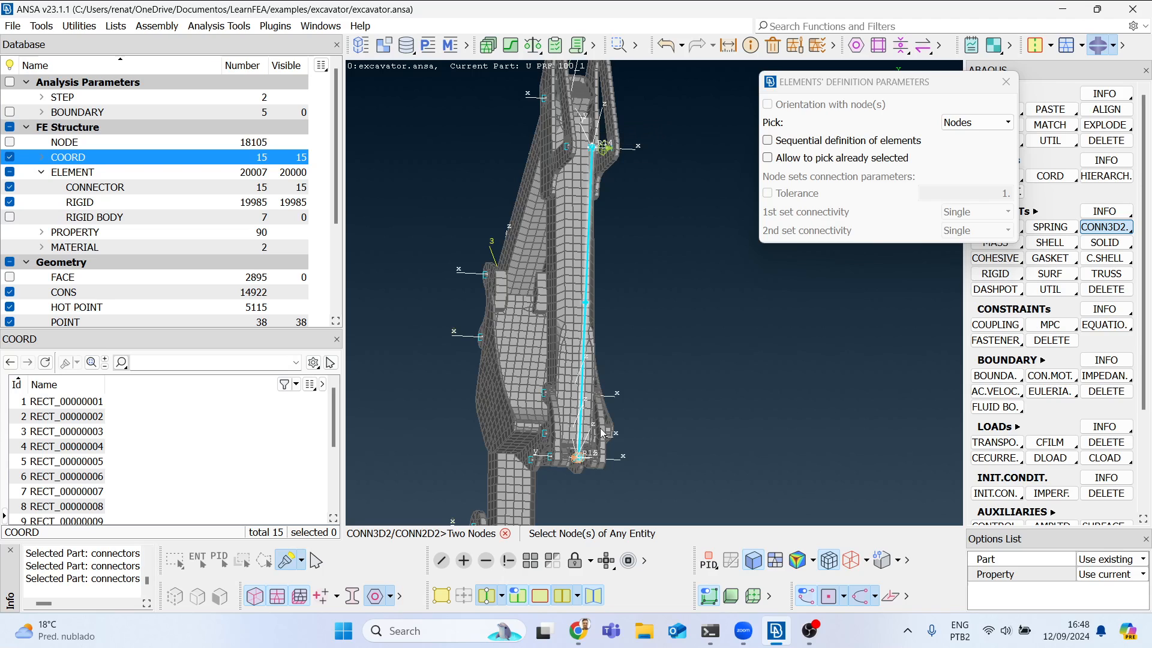
middle_click(733, 422)
Step: Open the connector section list for the new connector element's PID
left_click(796, 127)
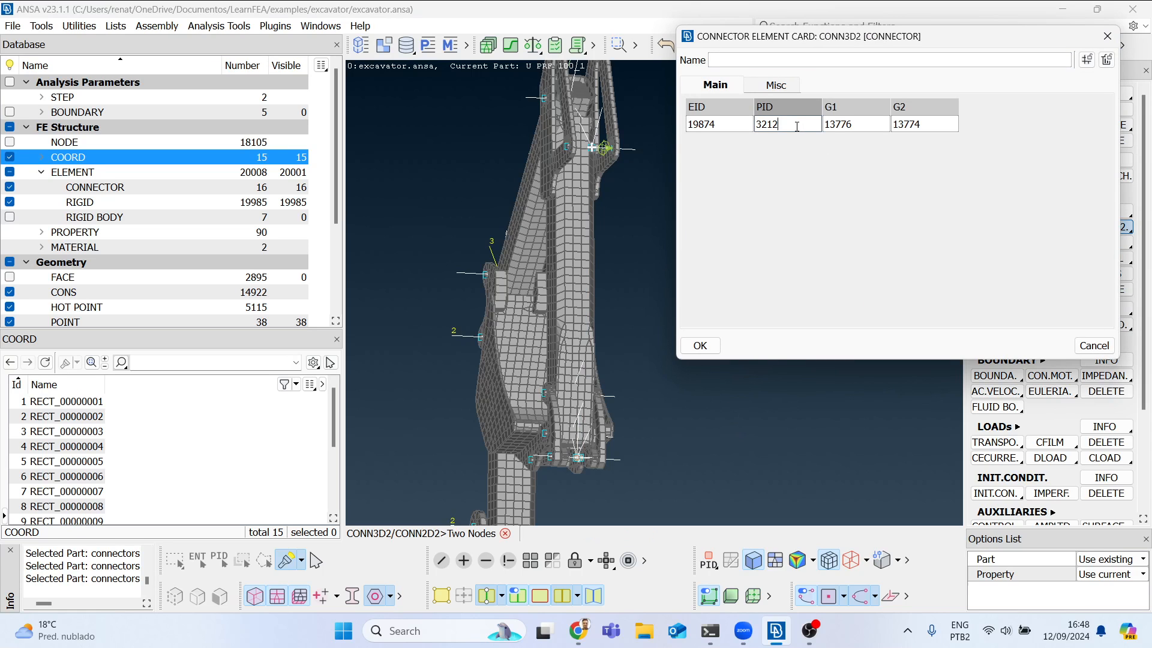
double_click(797, 127)
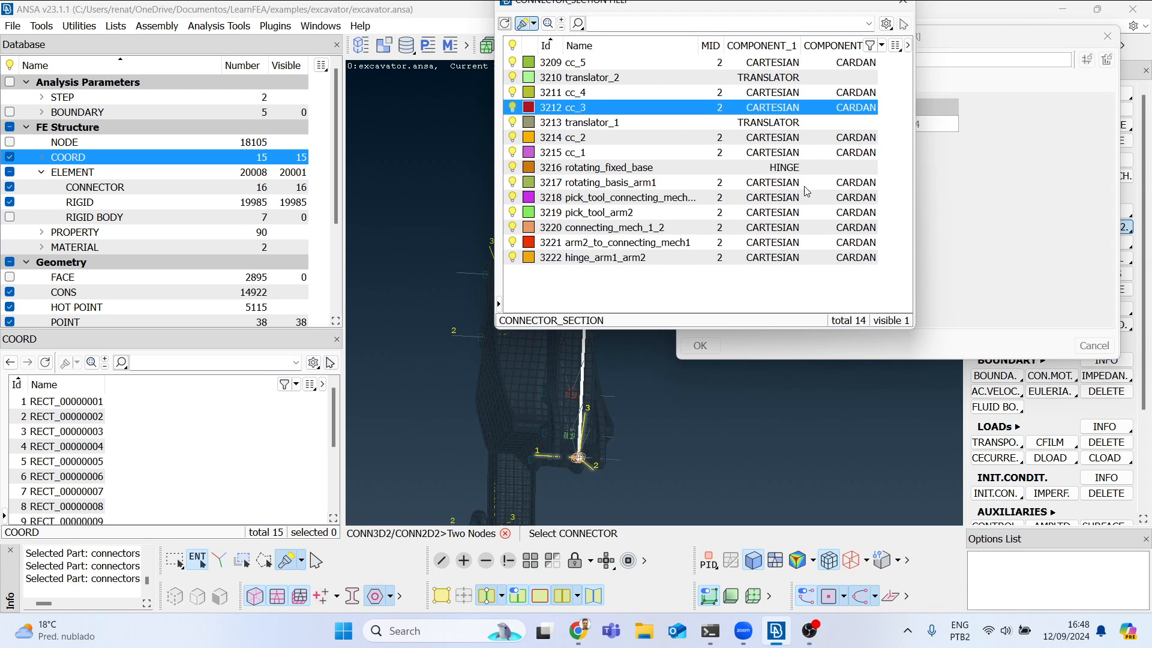
left_click(819, 628)
left_click(394, 428)
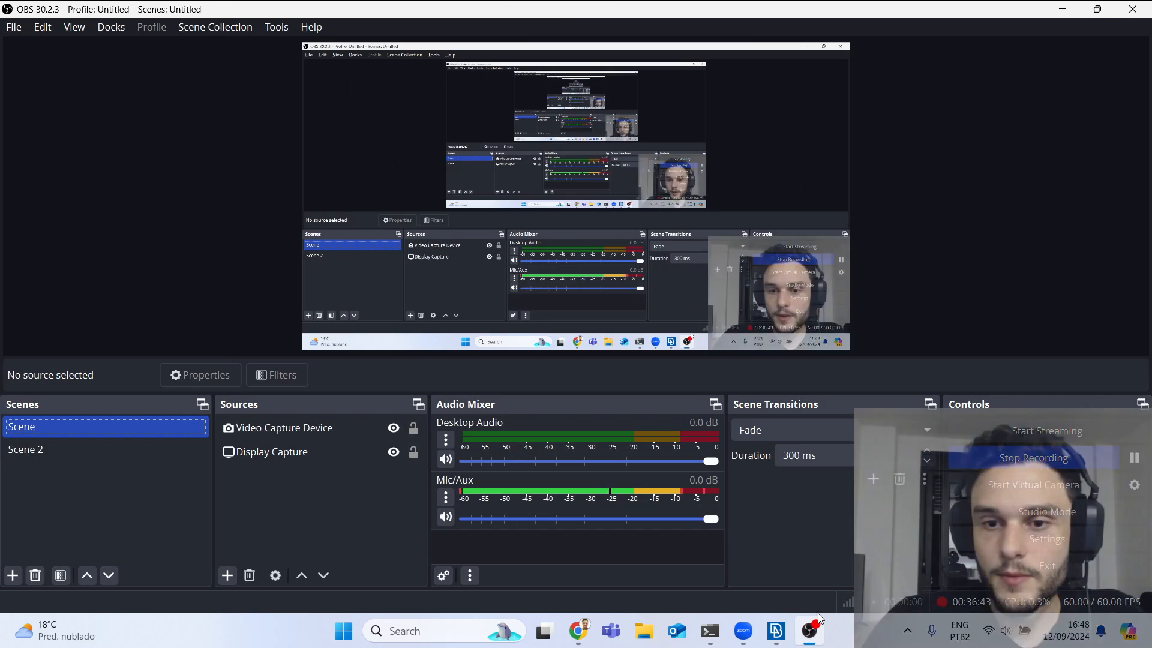
key("alt+Tab")
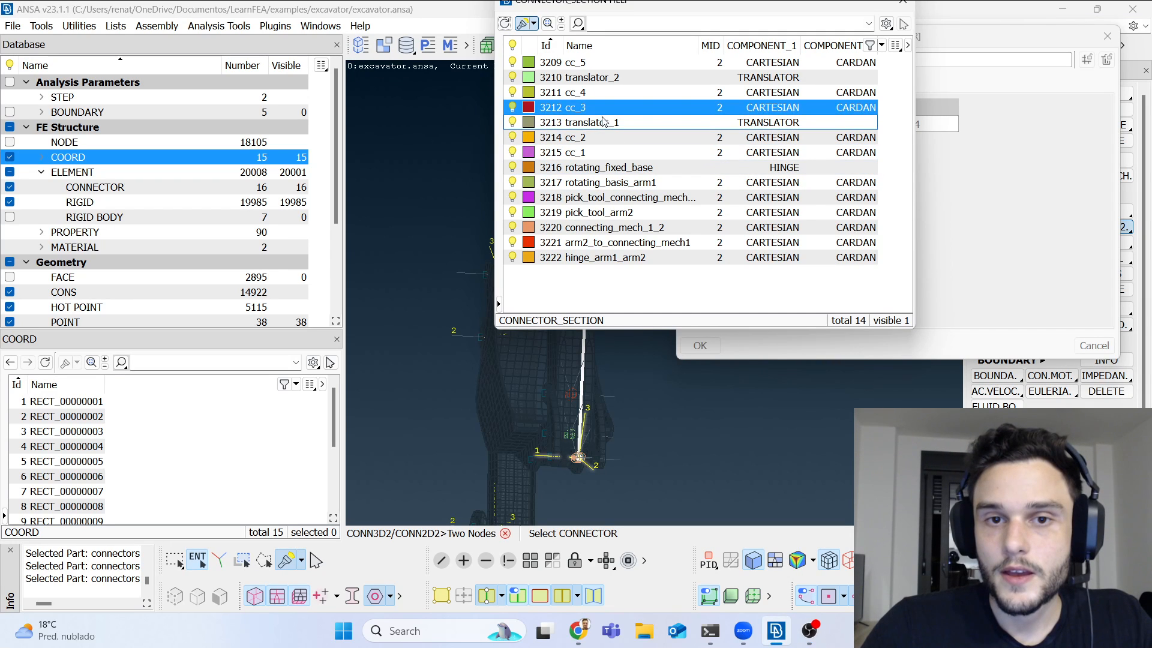
Step: Copy the connector section translator_2 and name the copy translator_3
left_click(603, 78)
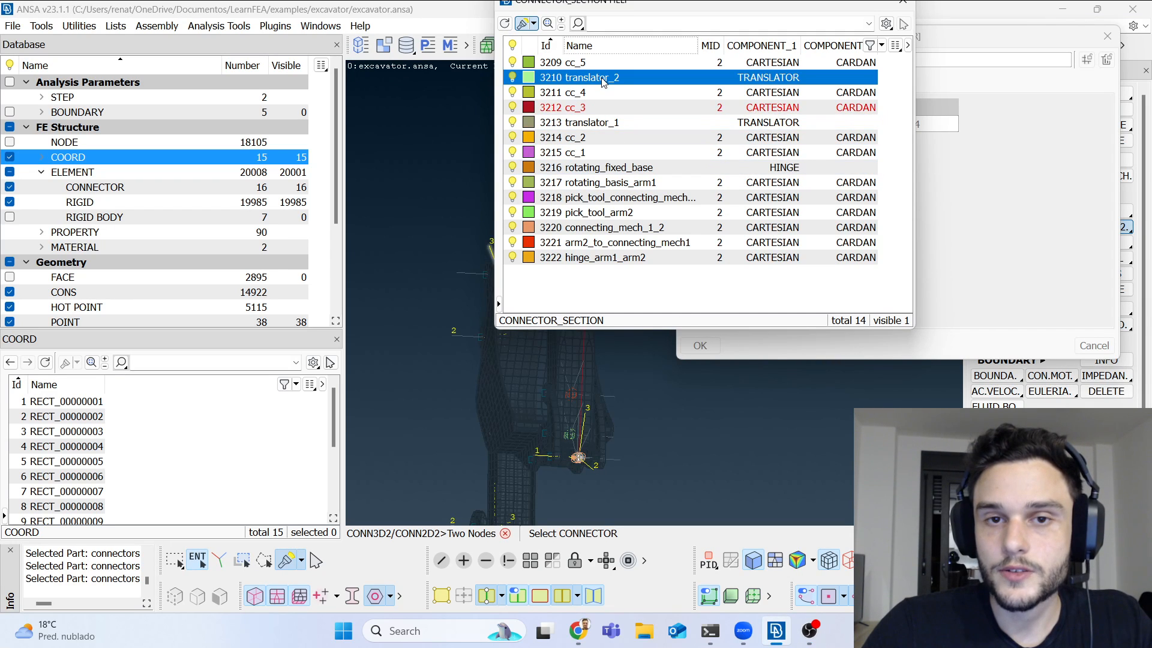
right_click(603, 81)
left_click(641, 168)
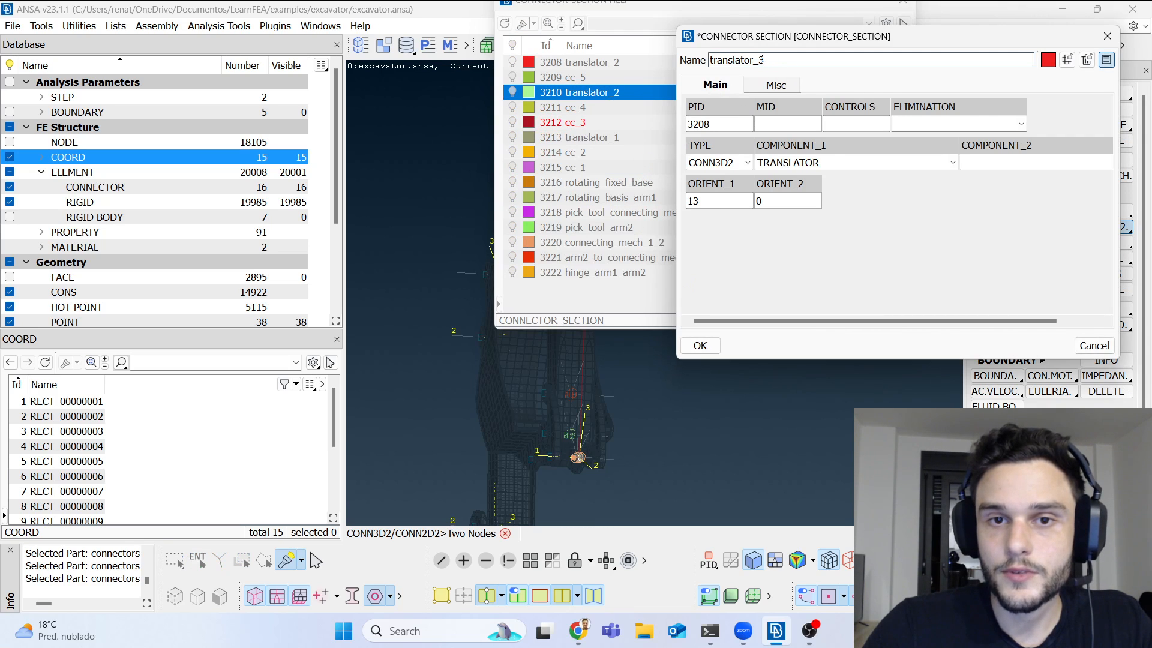
Step: Set ORIENT_1 of translator_3 to coordinate system 15, RECT_00000015, and accept the section definition
left_click(744, 200)
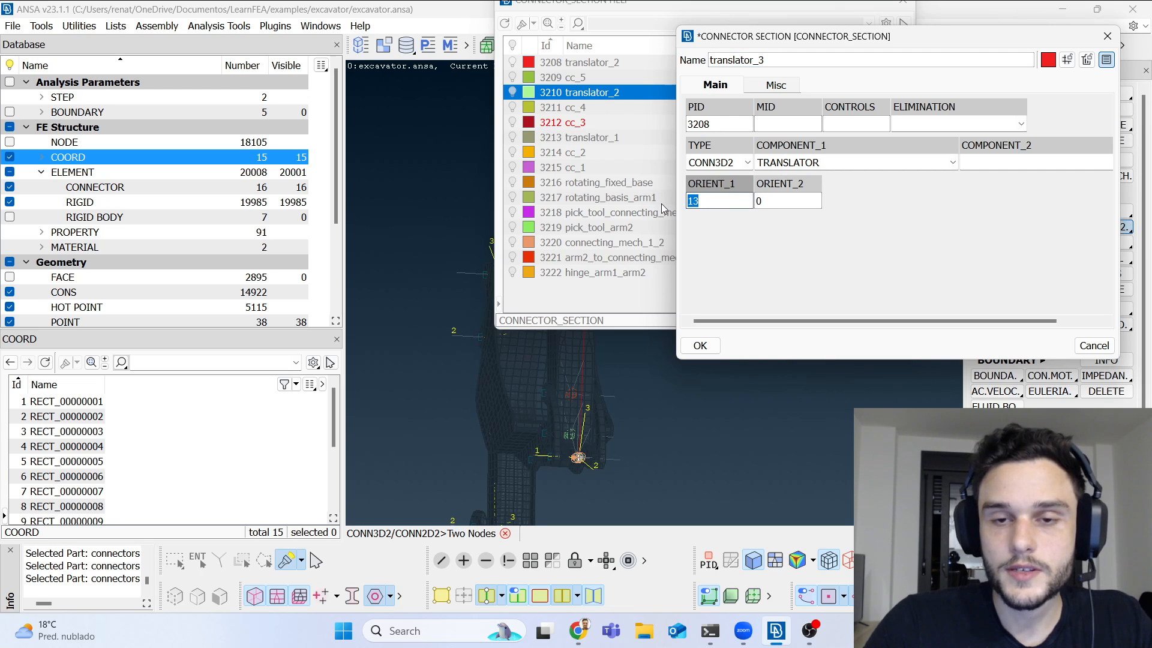
key("F1")
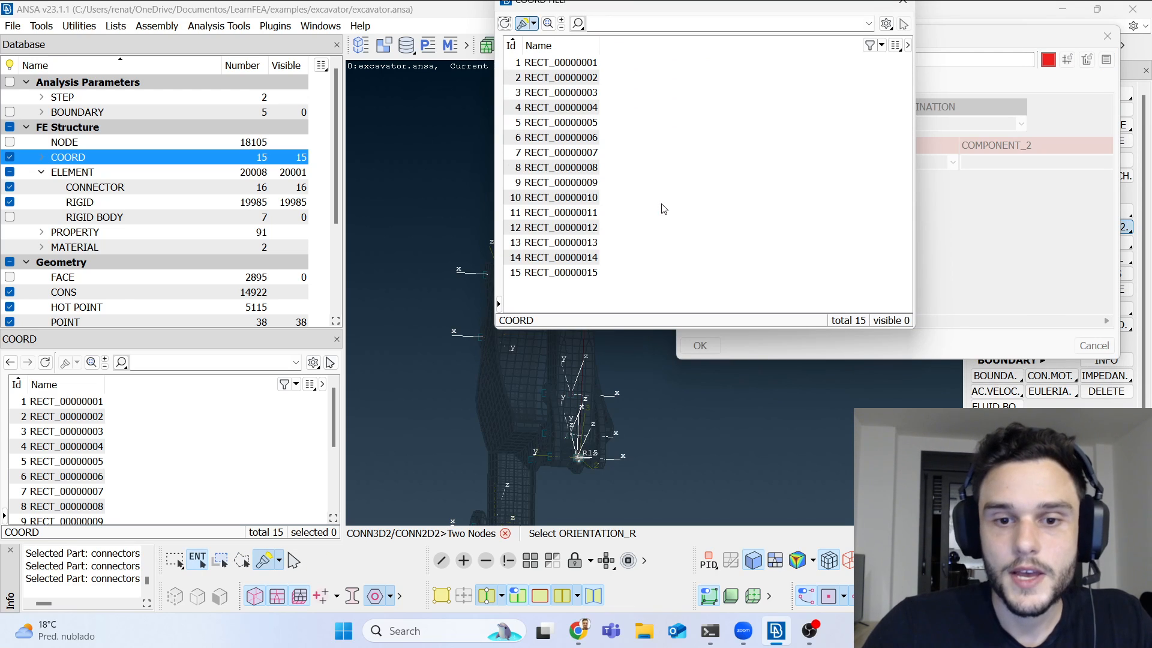
left_click(578, 271)
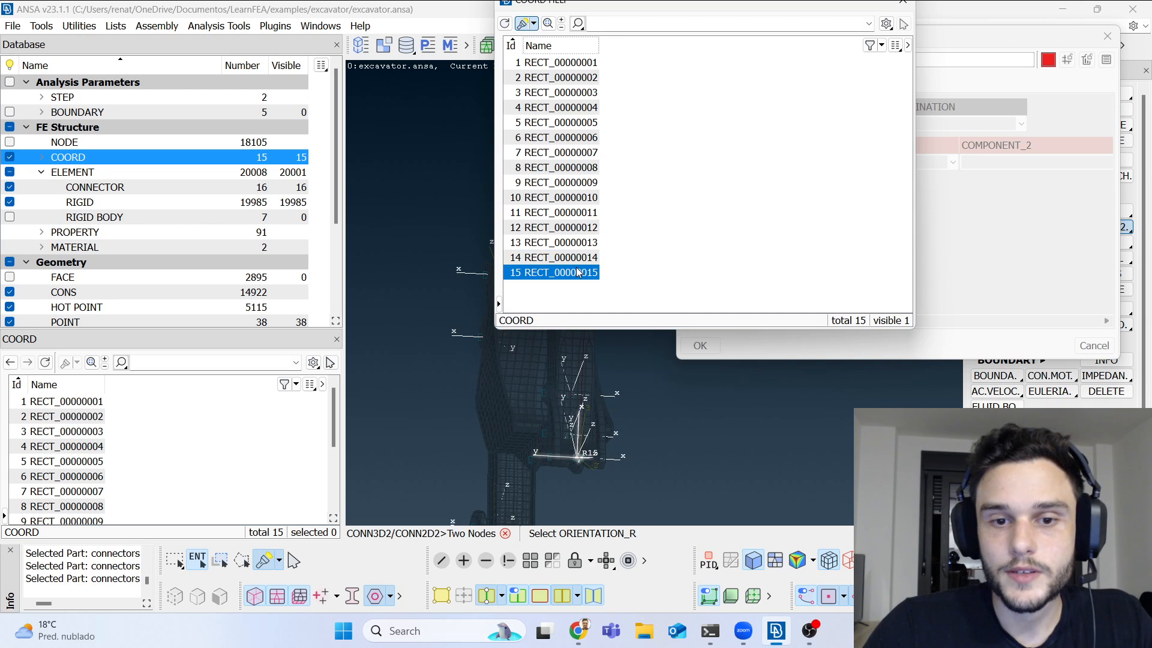
scroll(577, 456, "up", 3)
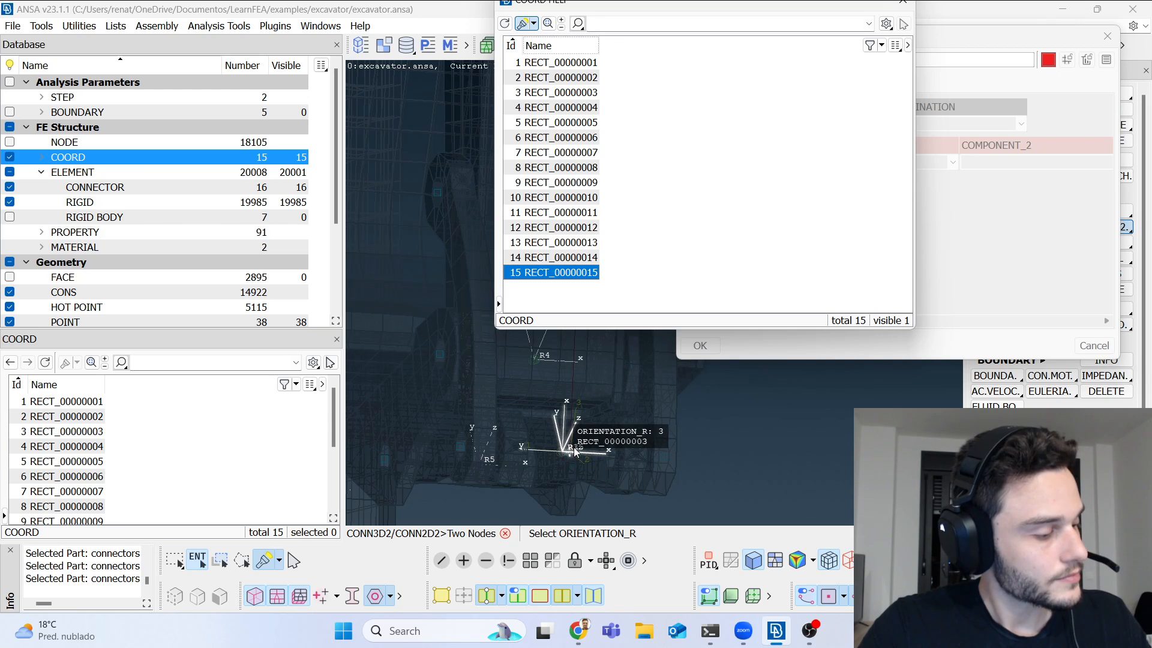
double_click(563, 273)
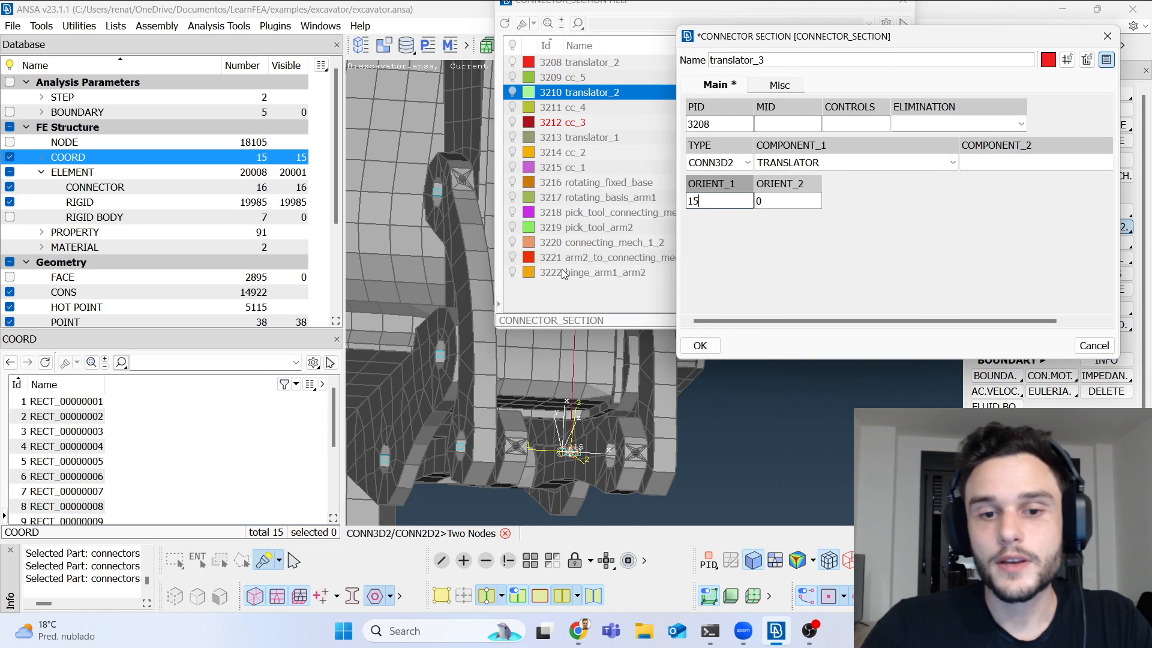
left_click(700, 345)
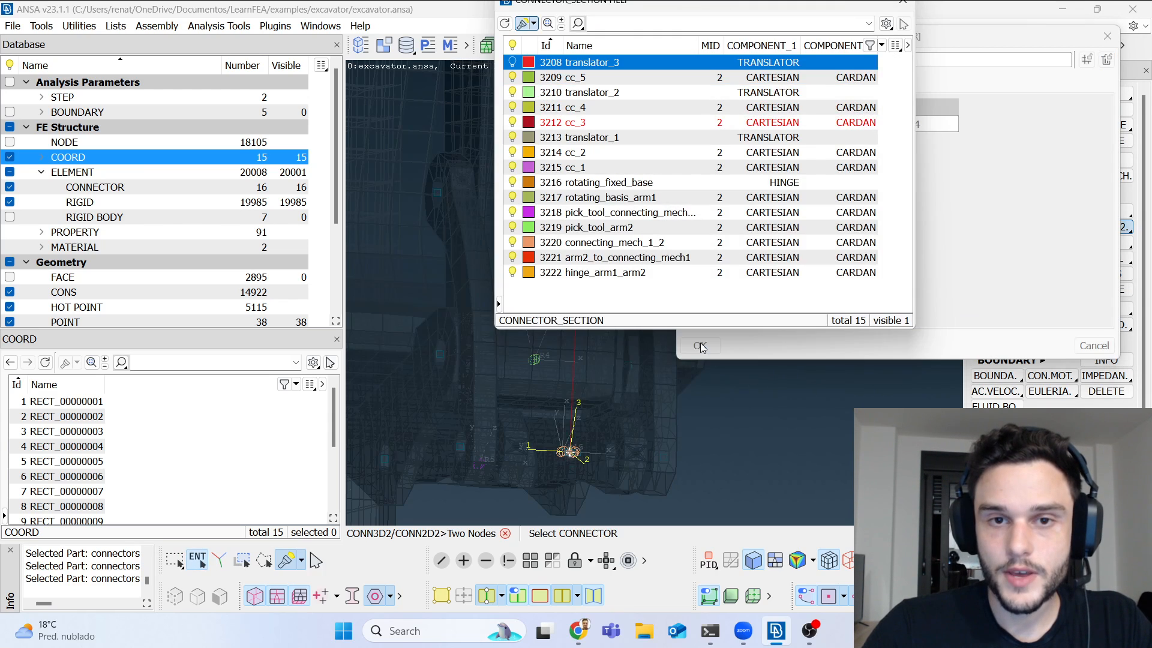
Step: Assign the translator_3 section to the new connector element, accept its card and end the two-node definition
double_click(623, 64)
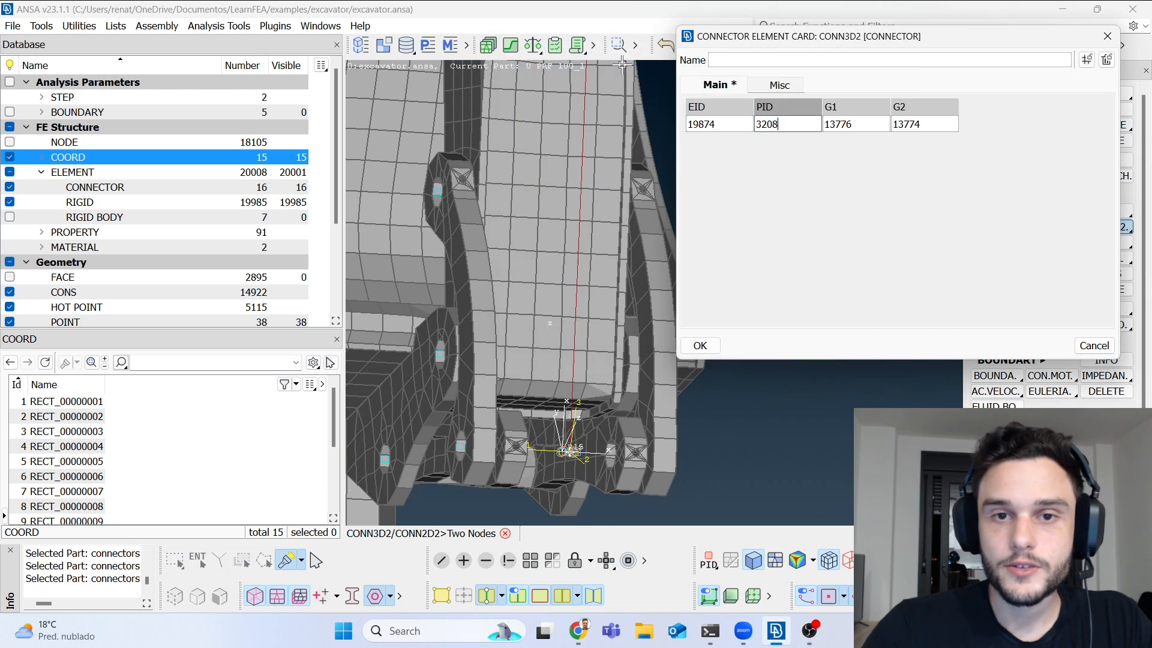
left_click(700, 346)
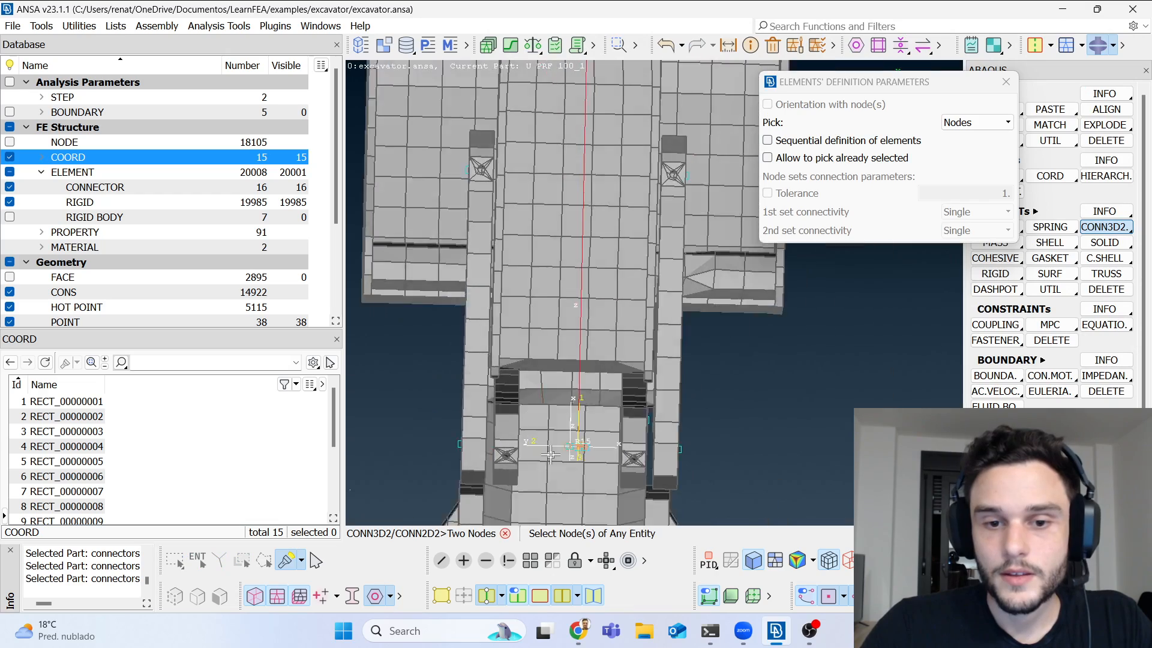
scroll(551, 455, "down", 5)
key("Escape")
left_click_drag(574, 268, 606, 293, "ctrl")
scroll(578, 144, "down", 4)
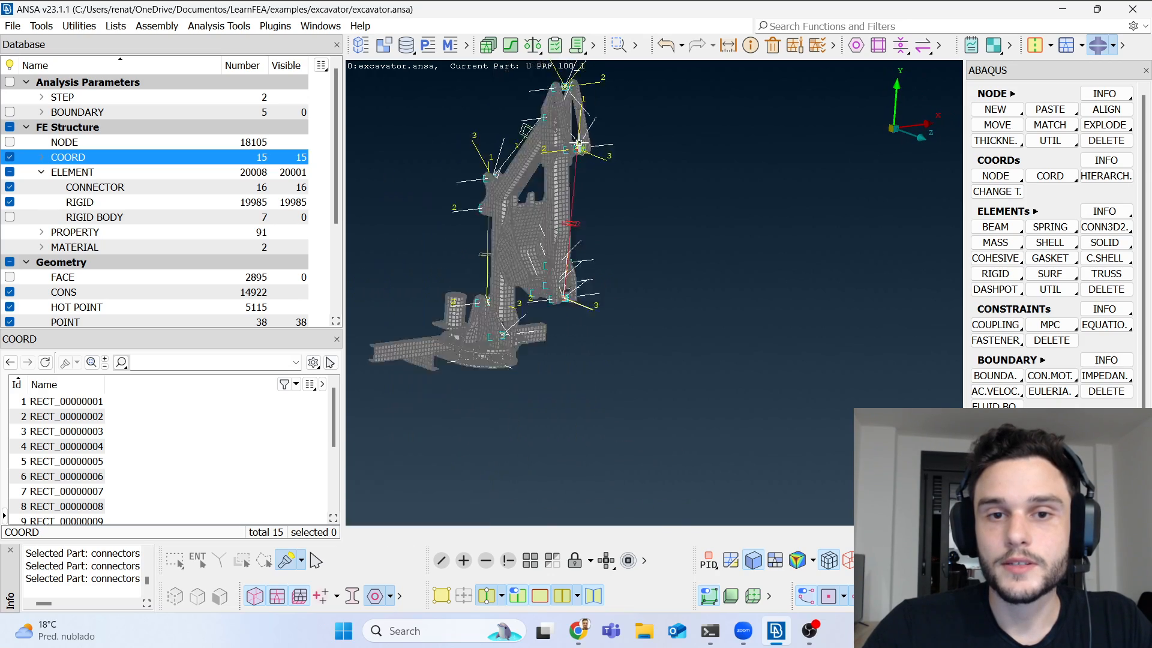
Step: Add node 13775, at the offset connector's far end in the upper linkage joint near R14, to the arm2_tie_nodes set
scroll(579, 144, "up", 10)
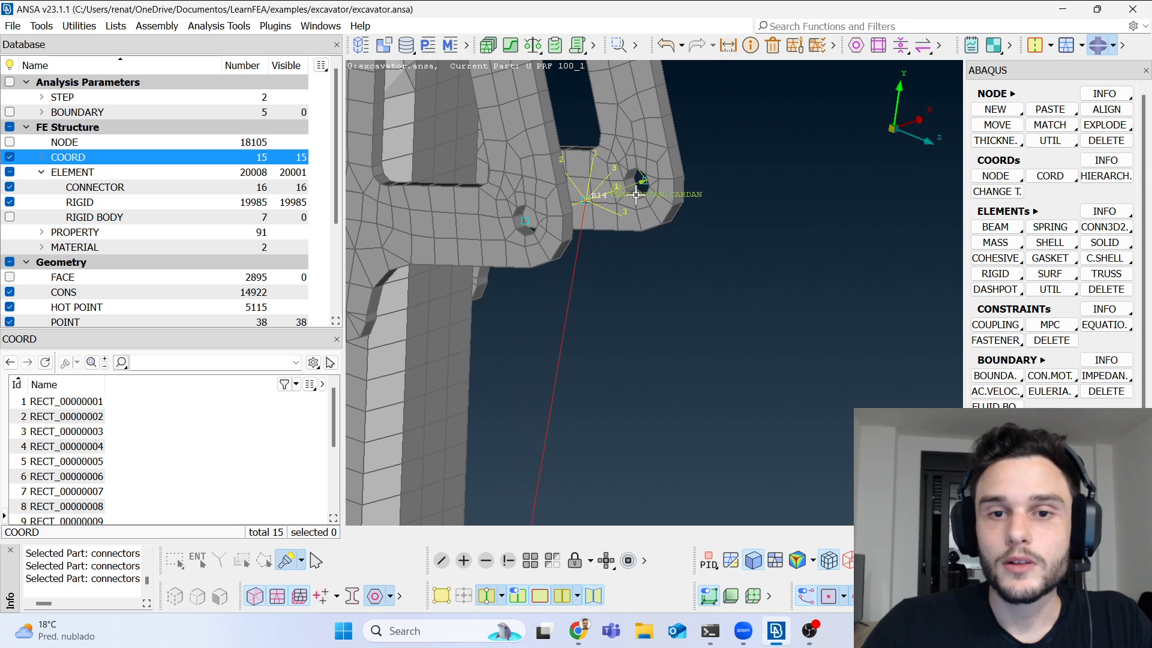
scroll(636, 194, "up", 3)
scroll(653, 166, "down", 6)
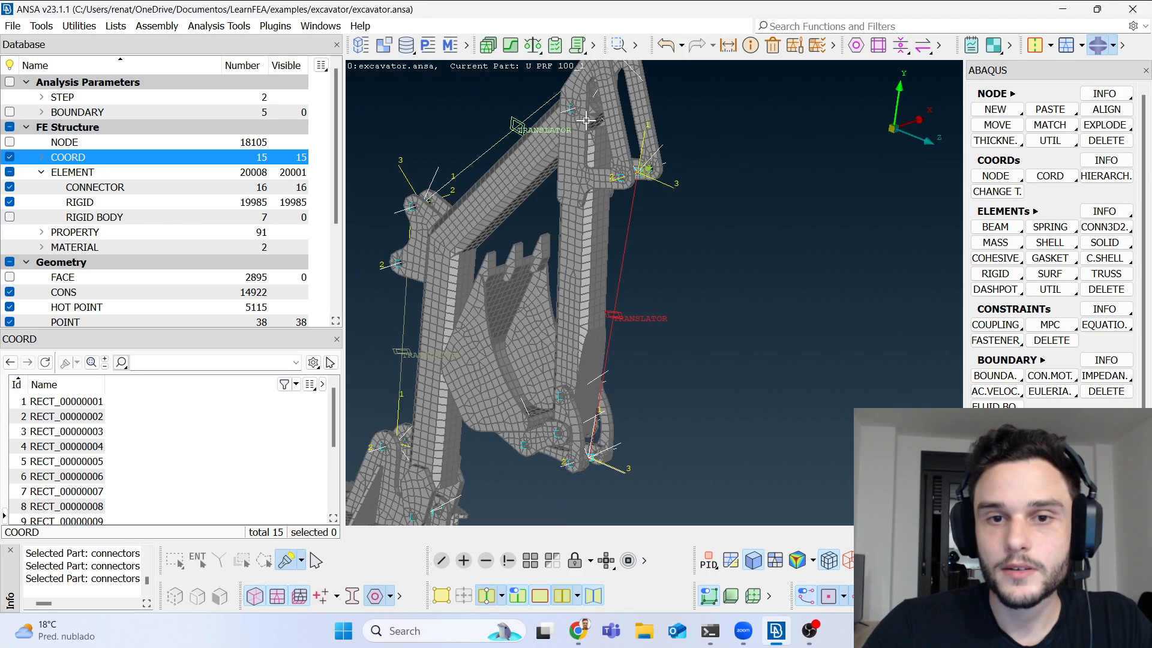
scroll(656, 173, "up", 5)
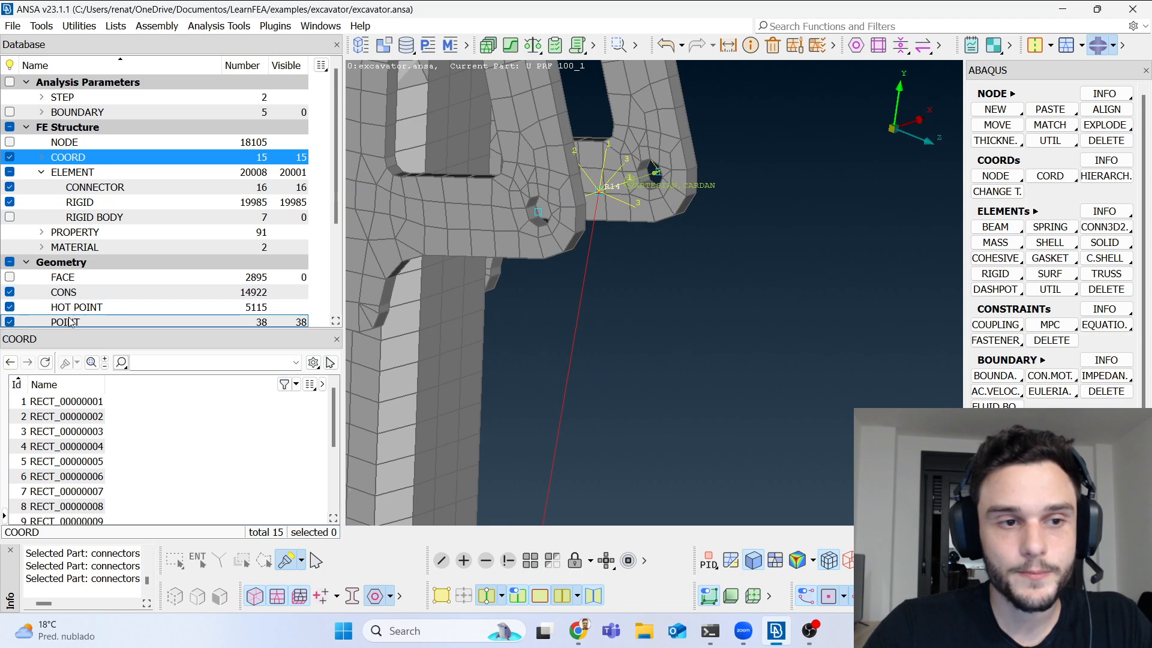
left_click(466, 45)
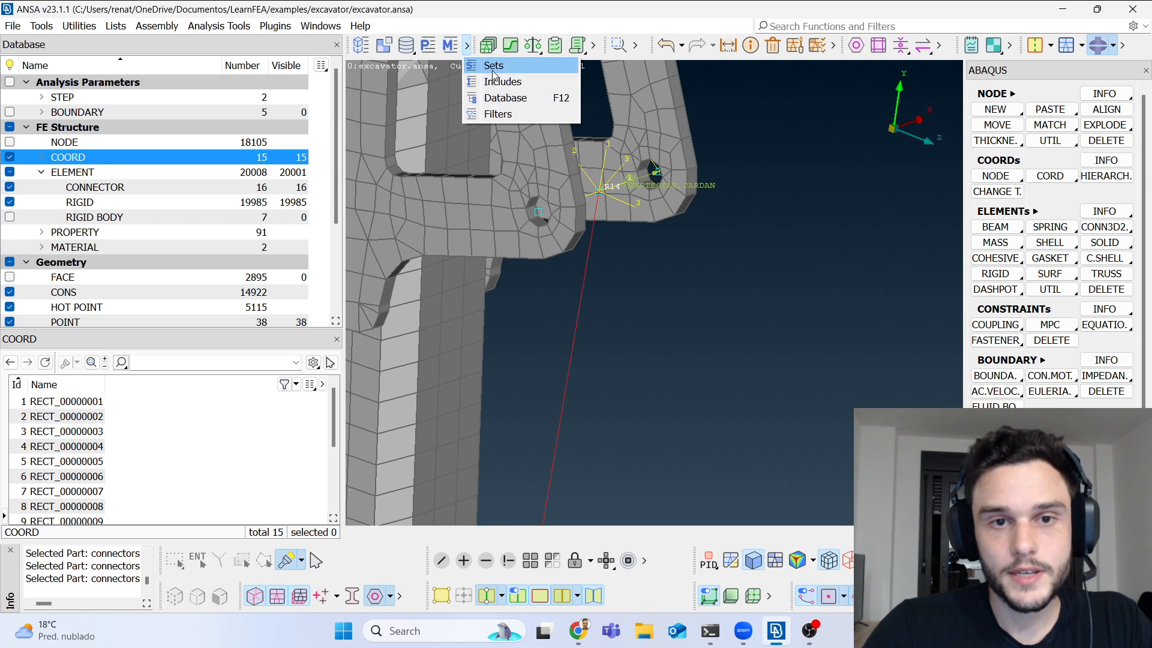
left_click(492, 69)
scroll(576, 89, "down", 4)
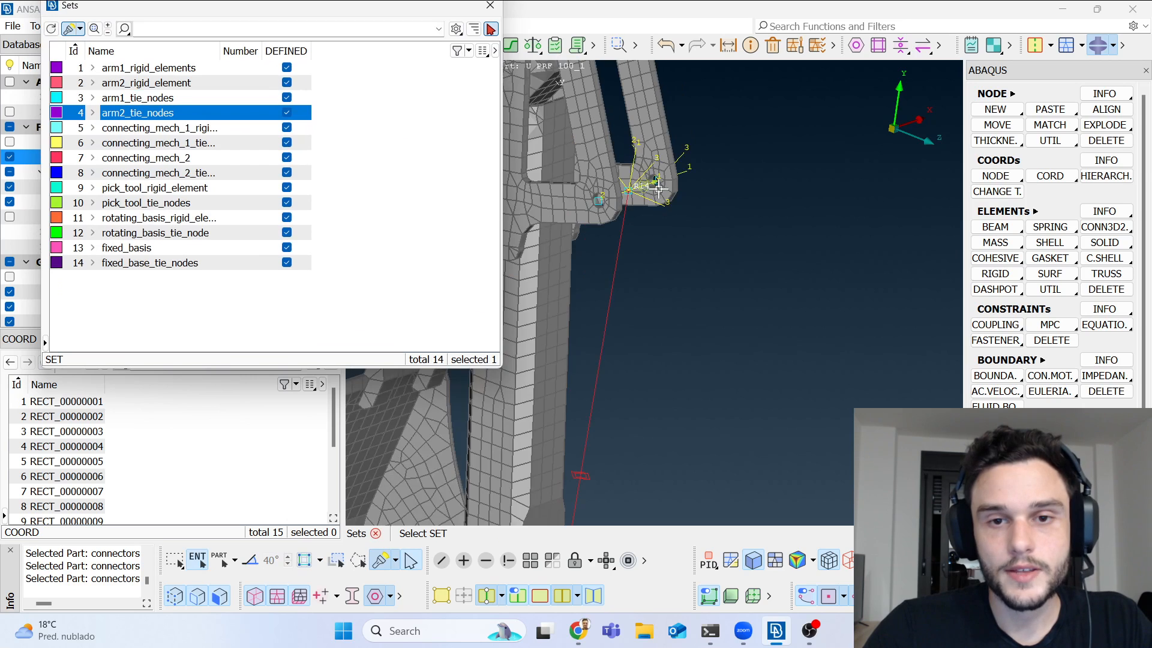
scroll(612, 175, "up", 4)
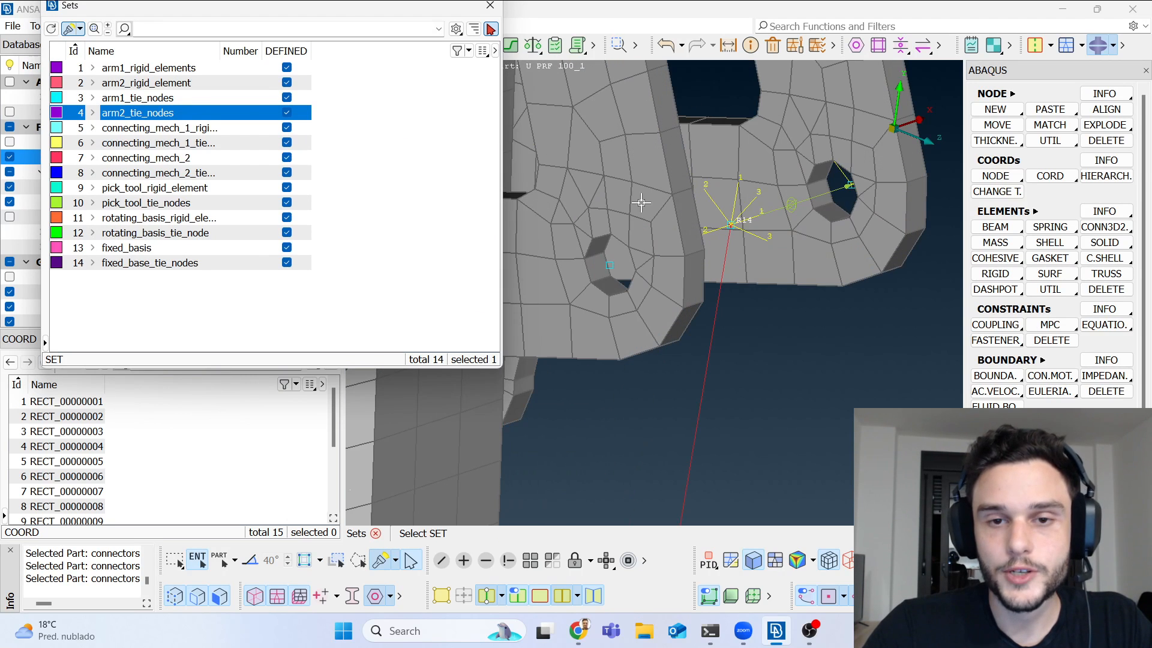
right_click(147, 117)
left_click(205, 399)
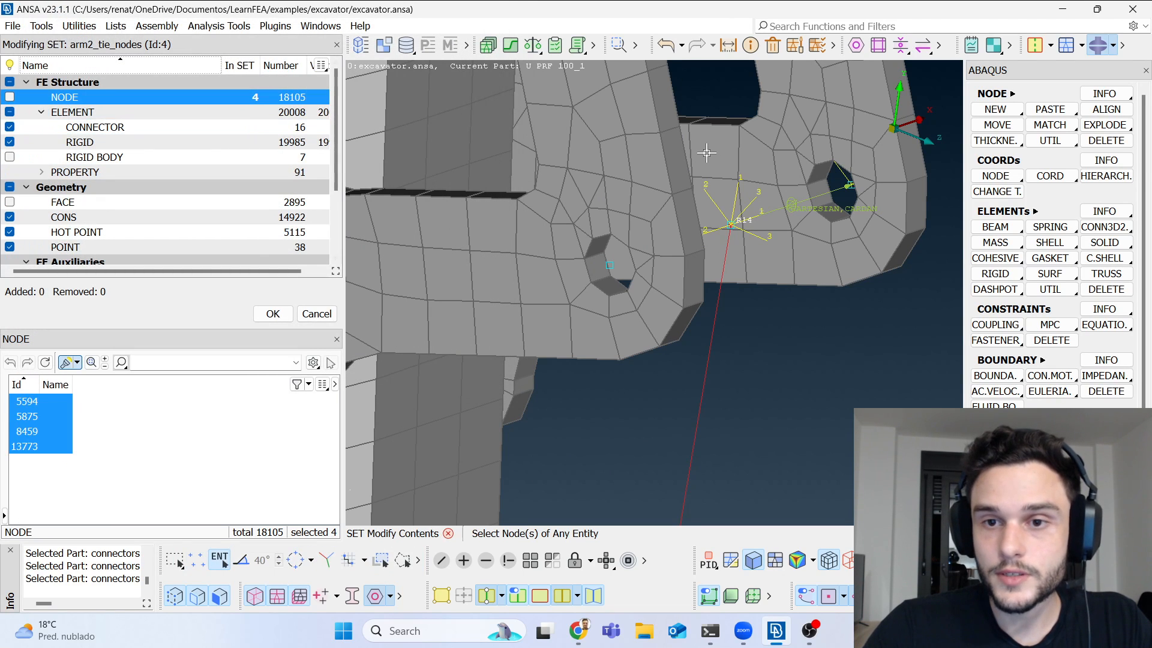
scroll(852, 189, "up", 3)
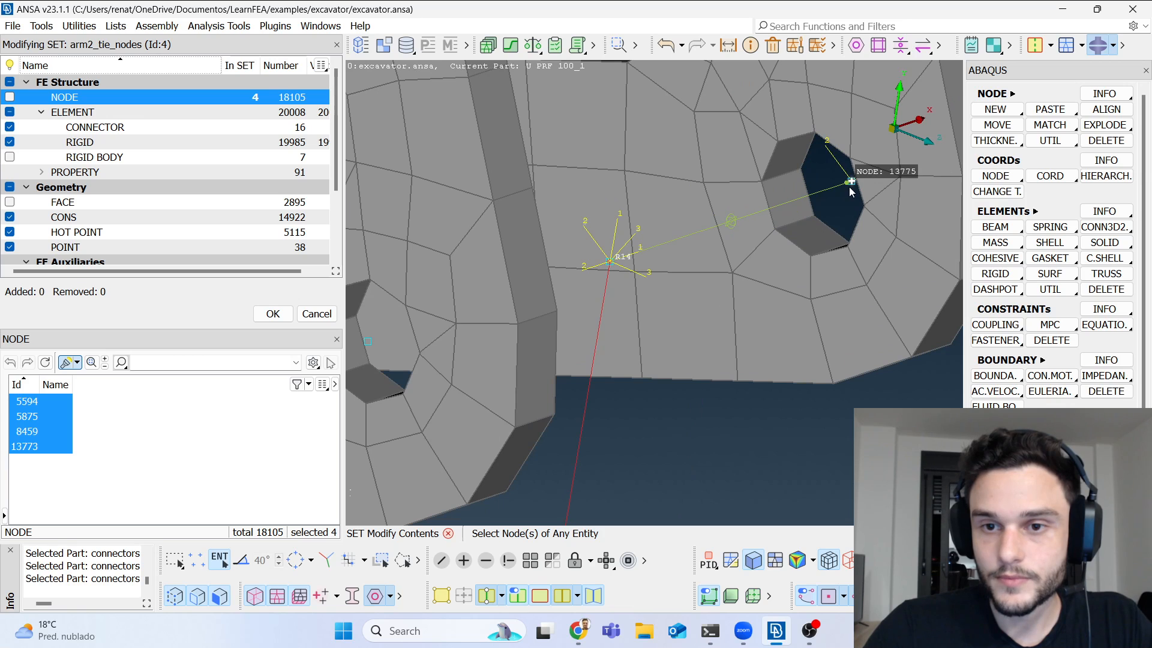
left_click(851, 181)
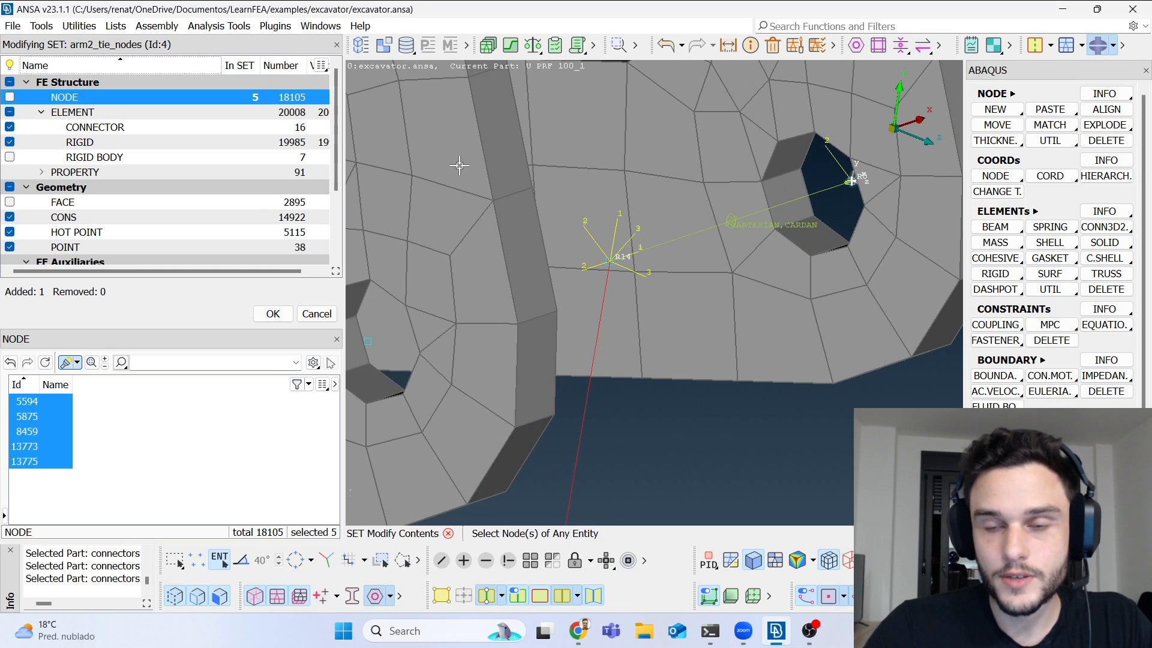
scroll(682, 213, "down", 6)
middle_click(680, 212)
Step: Close the sets list and examine the connectors and offset points at the lower pin joint around R15
scroll(608, 153, "down", 5)
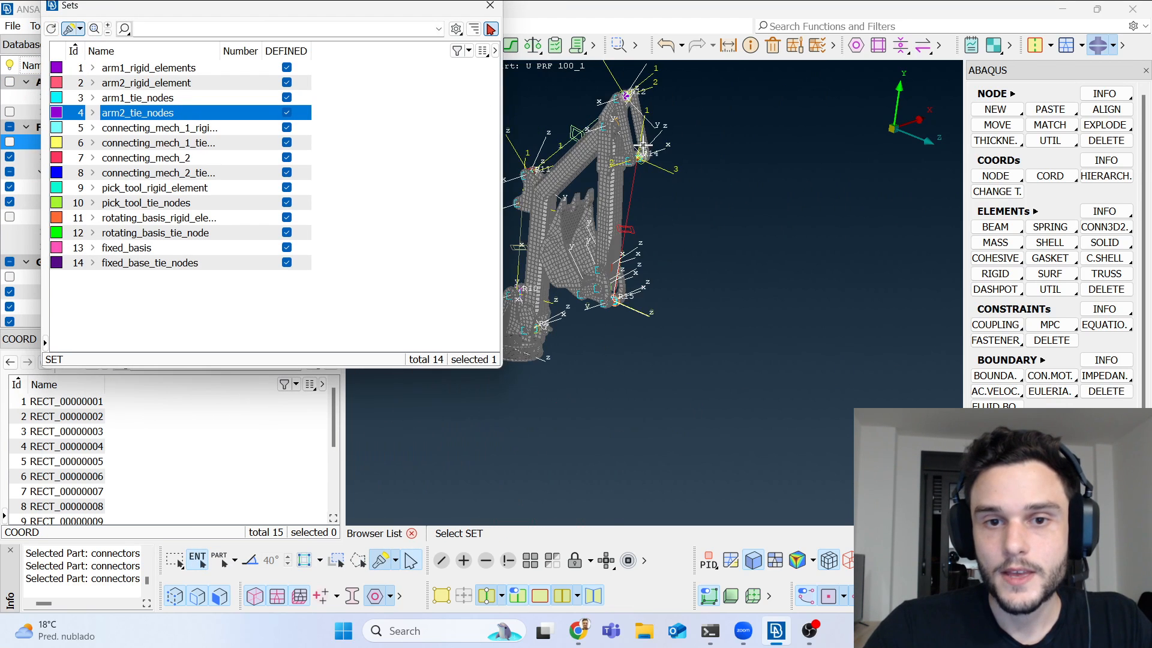
scroll(608, 295, "up", 7)
scroll(592, 292, "down", 5)
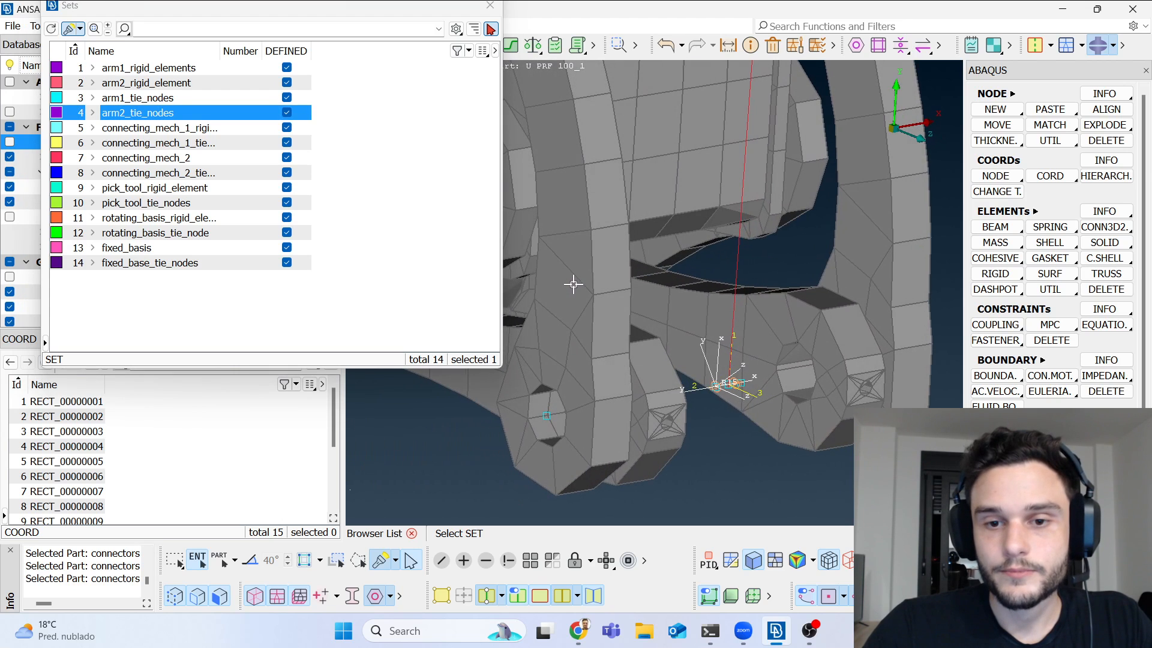
scroll(636, 297, "up", 3)
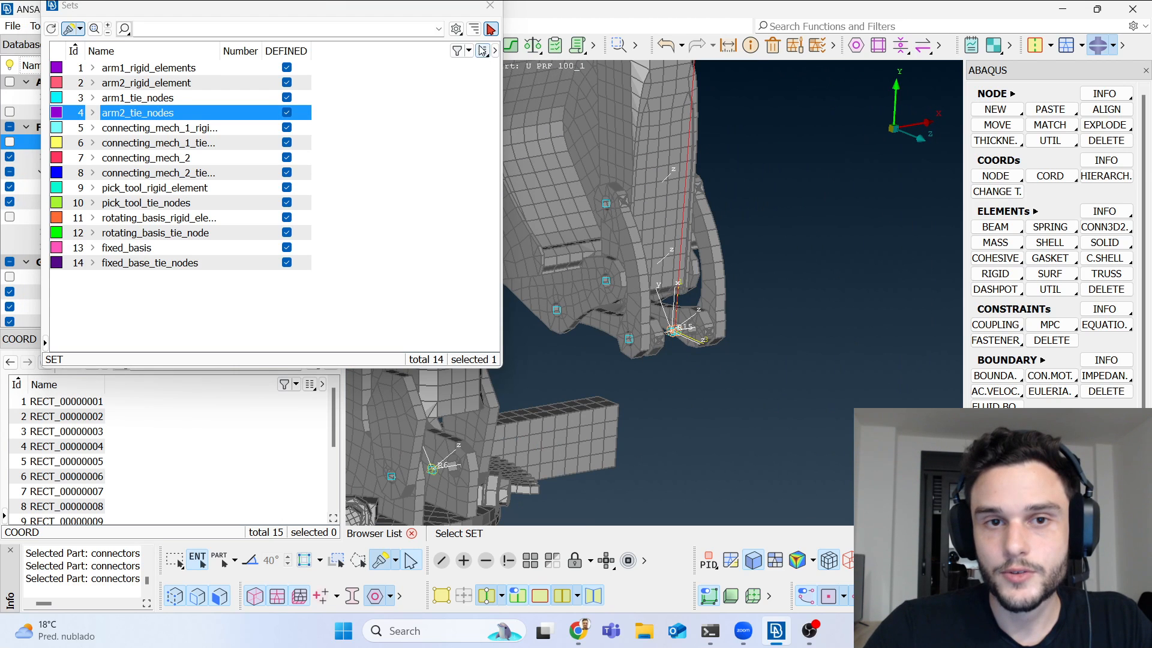
left_click(490, 5)
scroll(674, 342, "up", 4)
left_click_drag(765, 275, 748, 302, "ctrl")
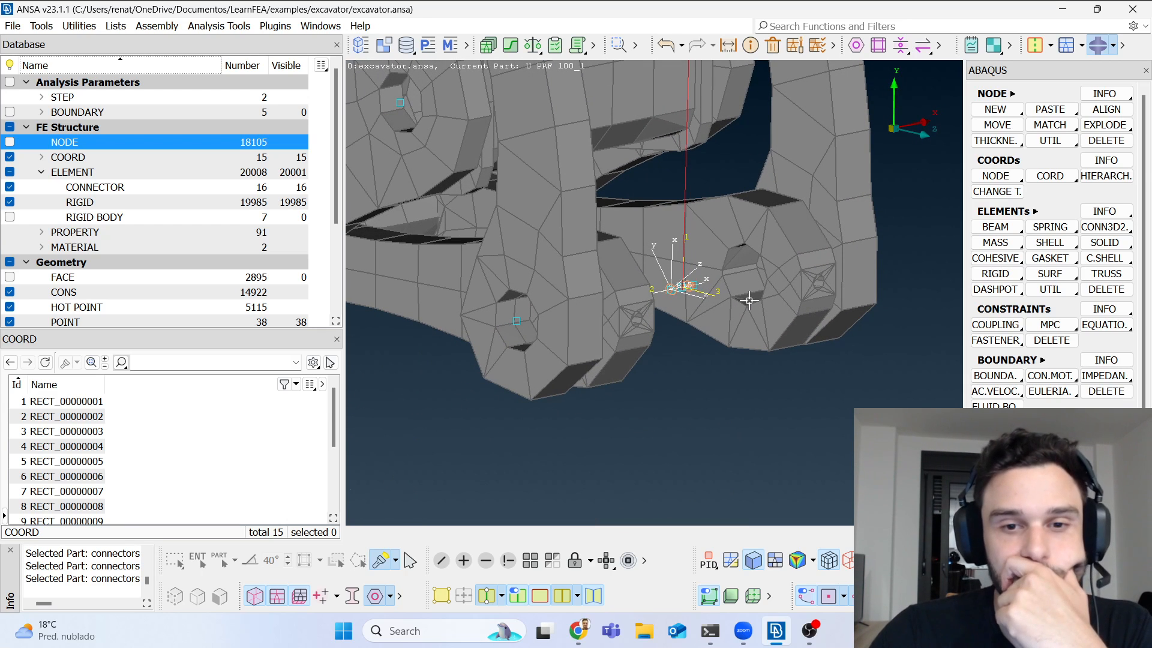
scroll(749, 300, "down", 3)
scroll(746, 300, "up", 3)
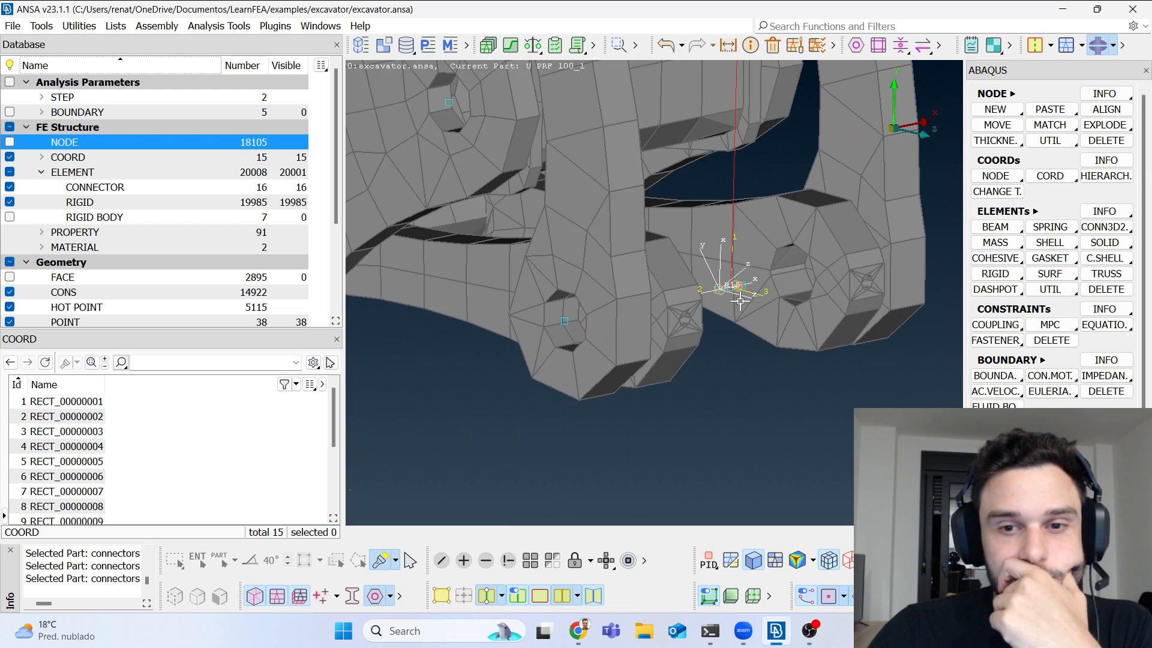
scroll(750, 297, "up", 4)
scroll(764, 267, "down", 4)
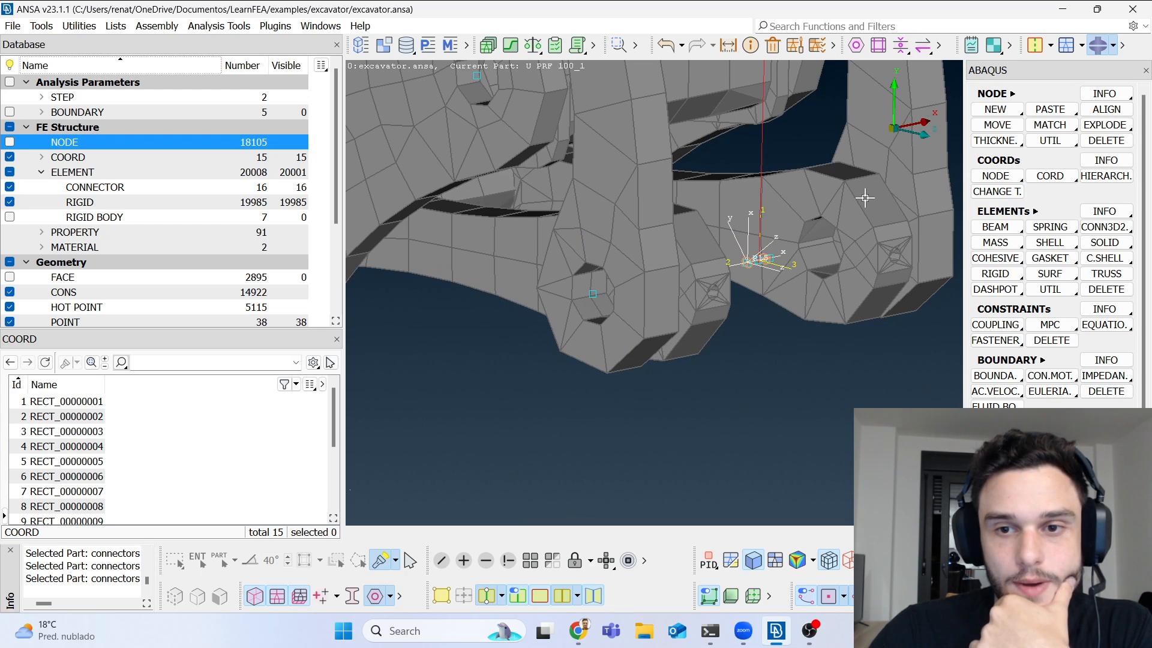
scroll(660, 315, "down", 3)
Step: Highlight the pick_tool, connecting_mech_1 and connecting_mech_2 rigid bodies in turn to see which parts meet at the lower joint
left_click(94, 217)
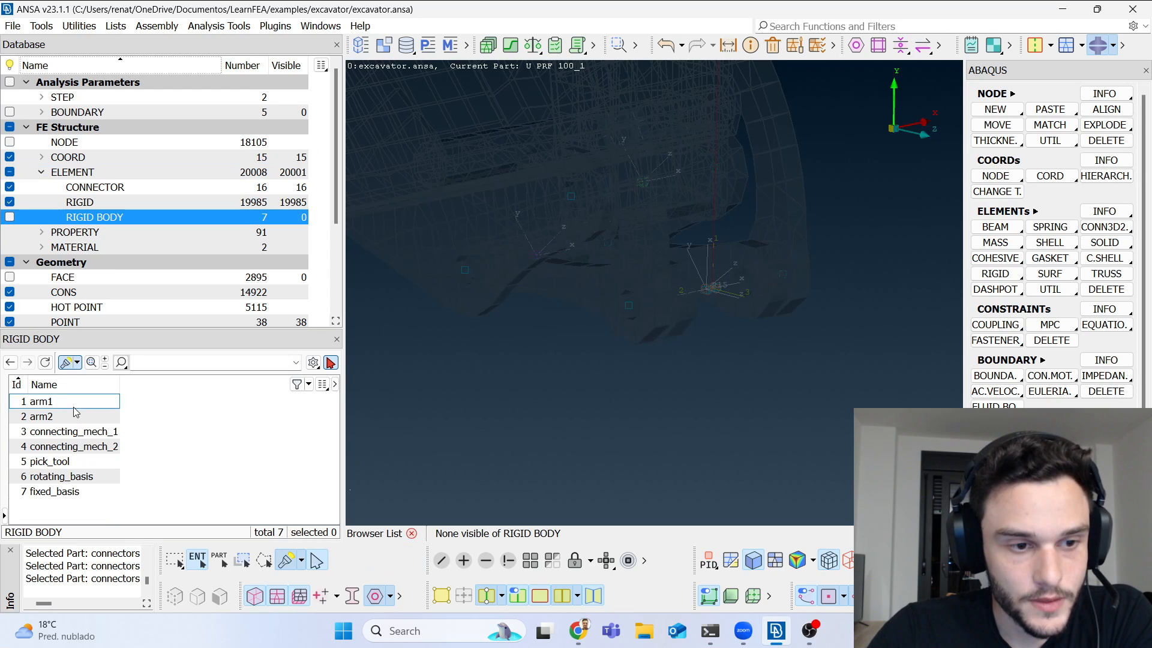
left_click(84, 462)
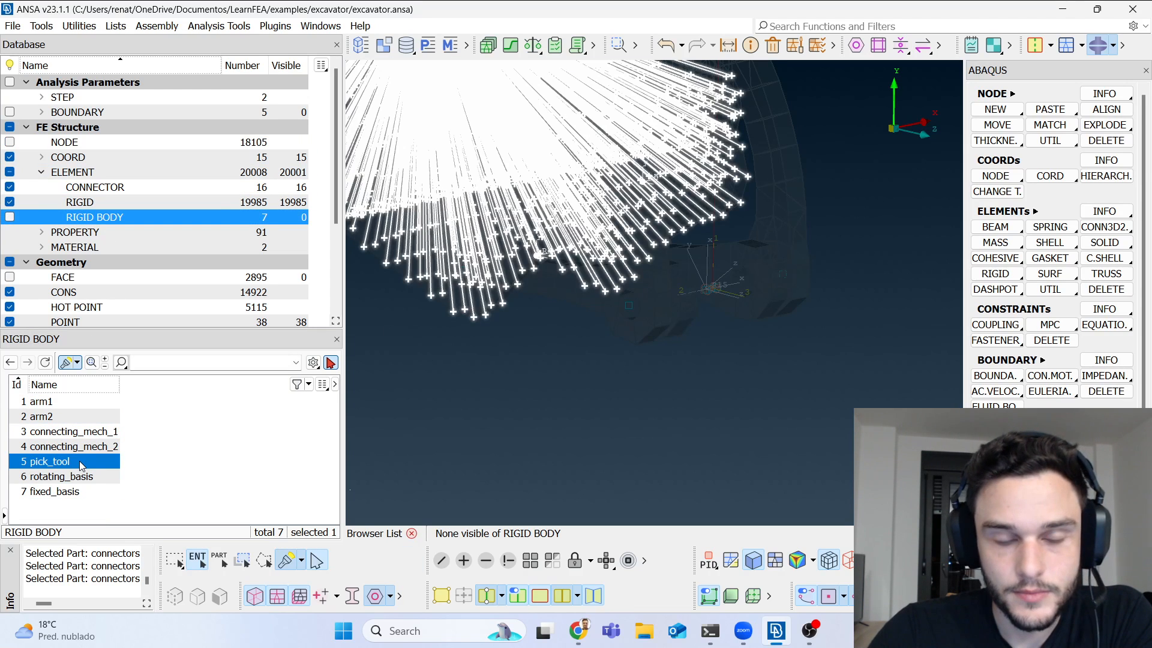
left_click(90, 433)
scroll(686, 396, "down", 3)
scroll(686, 342, "up", 3)
left_click_drag(677, 312, 707, 262, "ctrl")
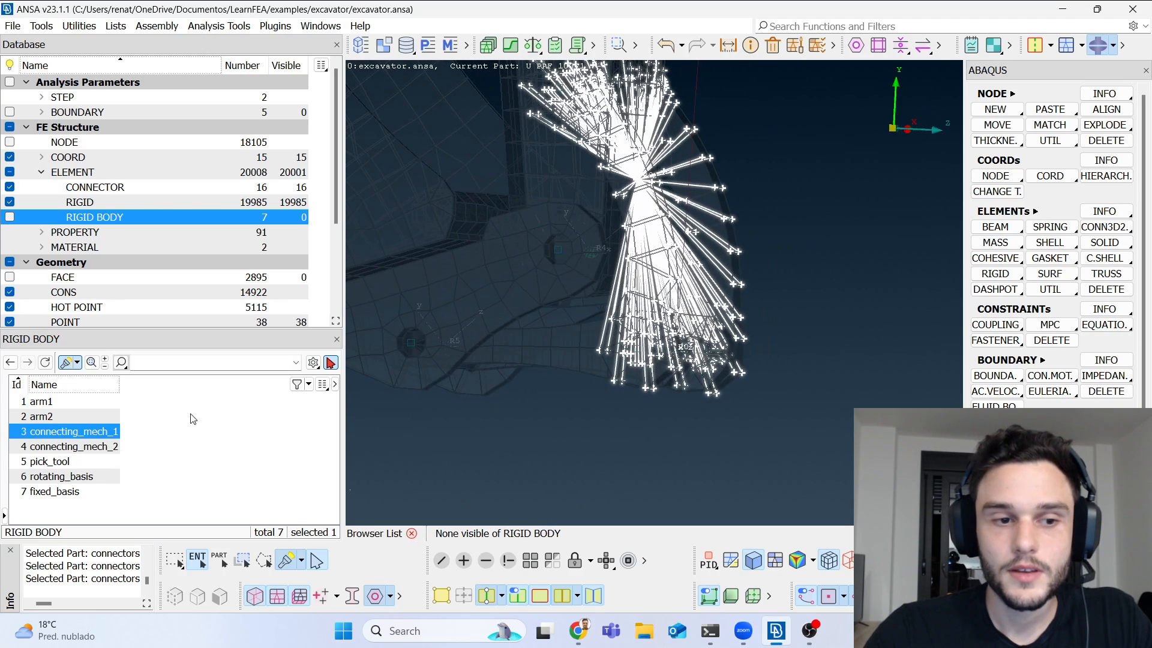
left_click(99, 446)
left_click_drag(582, 409, 694, 403, "ctrl")
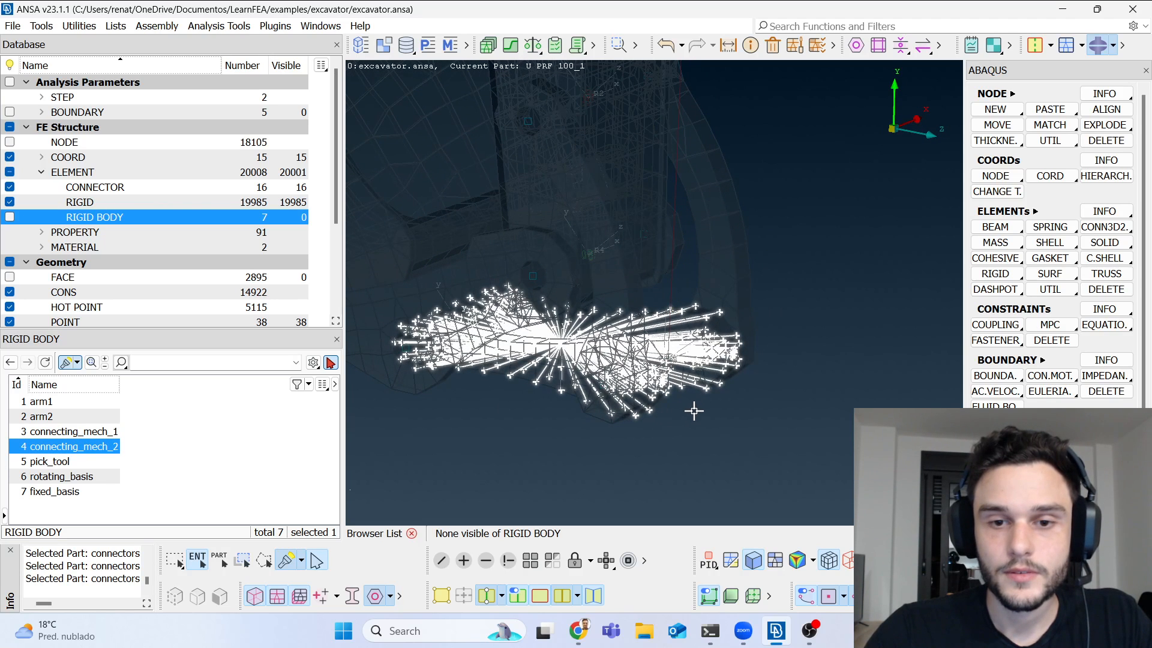
middle_click(694, 410)
scroll(706, 377, "up", 5)
left_click_drag(691, 372, 681, 376, "ctrl")
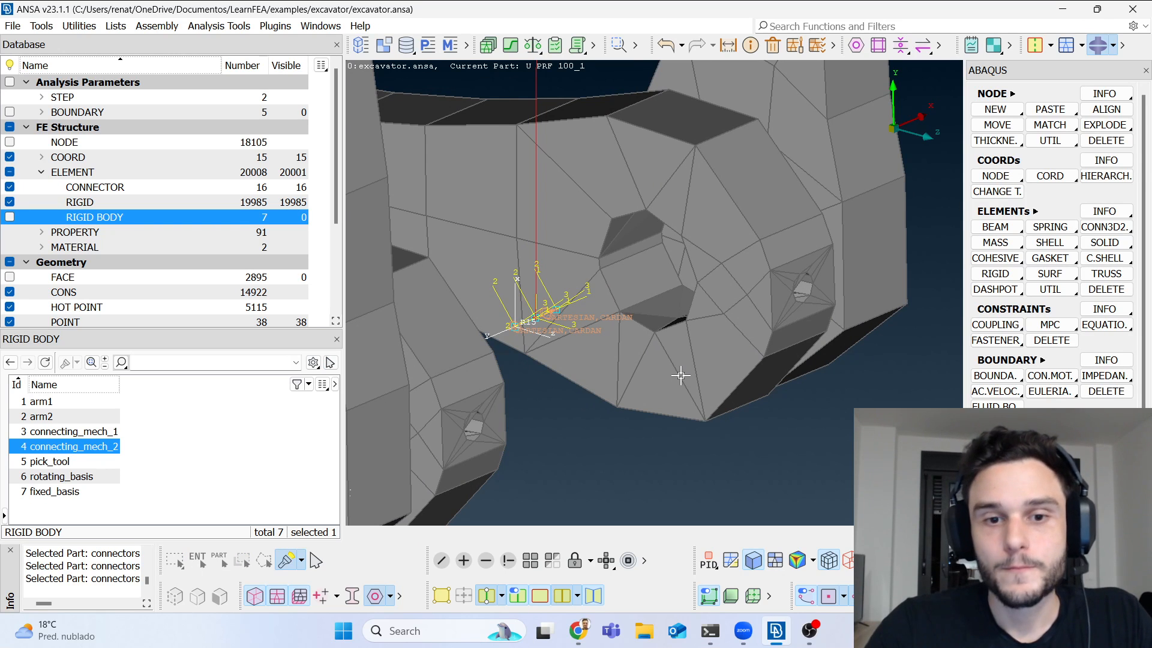
Step: Compare the connecting_mech_1 and connecting_mech_2 rigid bodies again around the cylinder's attachment at the lower pin joint
scroll(681, 376, "down", 7)
scroll(692, 320, "up", 2)
mouse_move(692, 319)
left_mouse_down("ctrl")
mouse_move(698, 290)
mouse_move(690, 302)
left_mouse_up("ctrl")
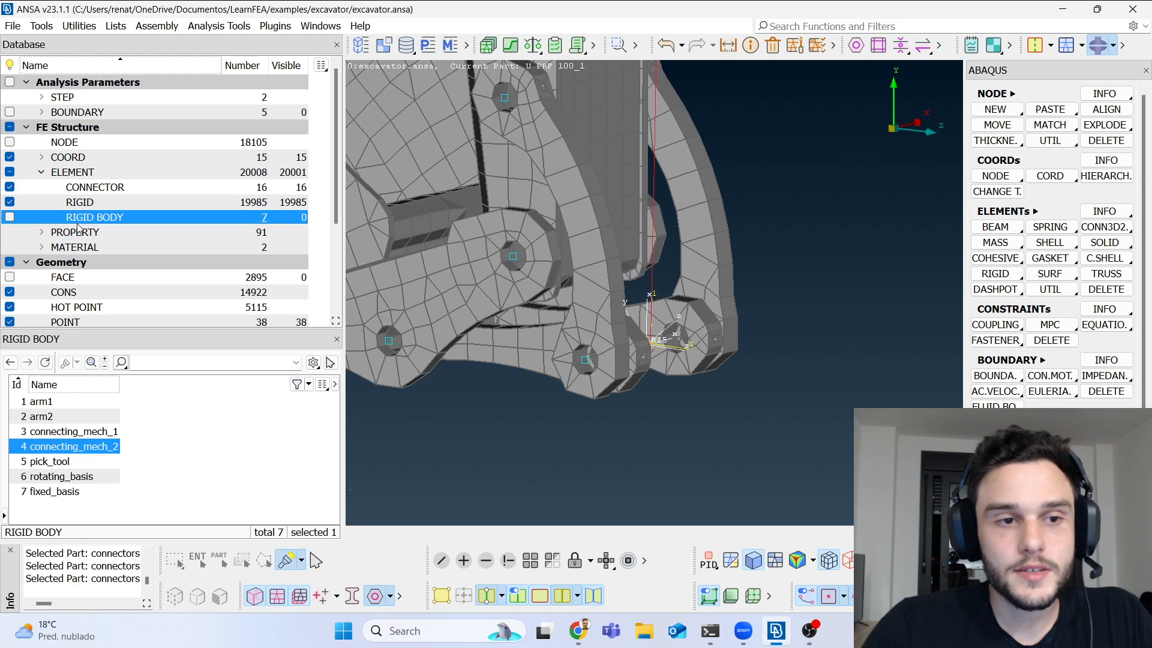
left_click(81, 204)
left_click(93, 218)
left_click(93, 433)
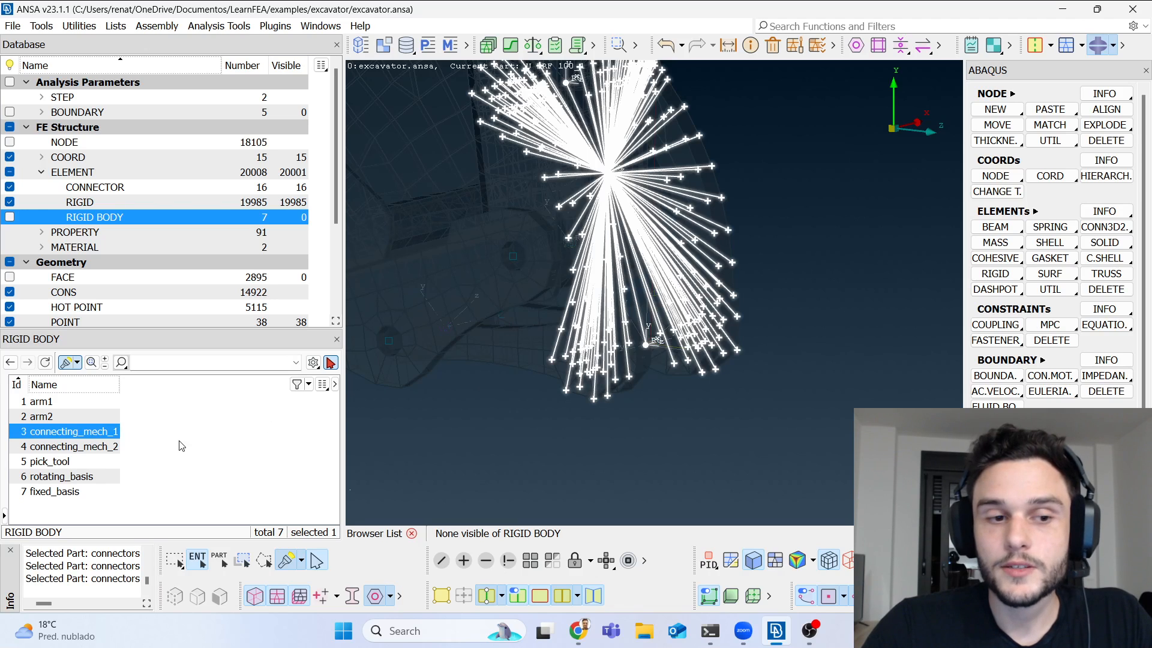
left_click(104, 448)
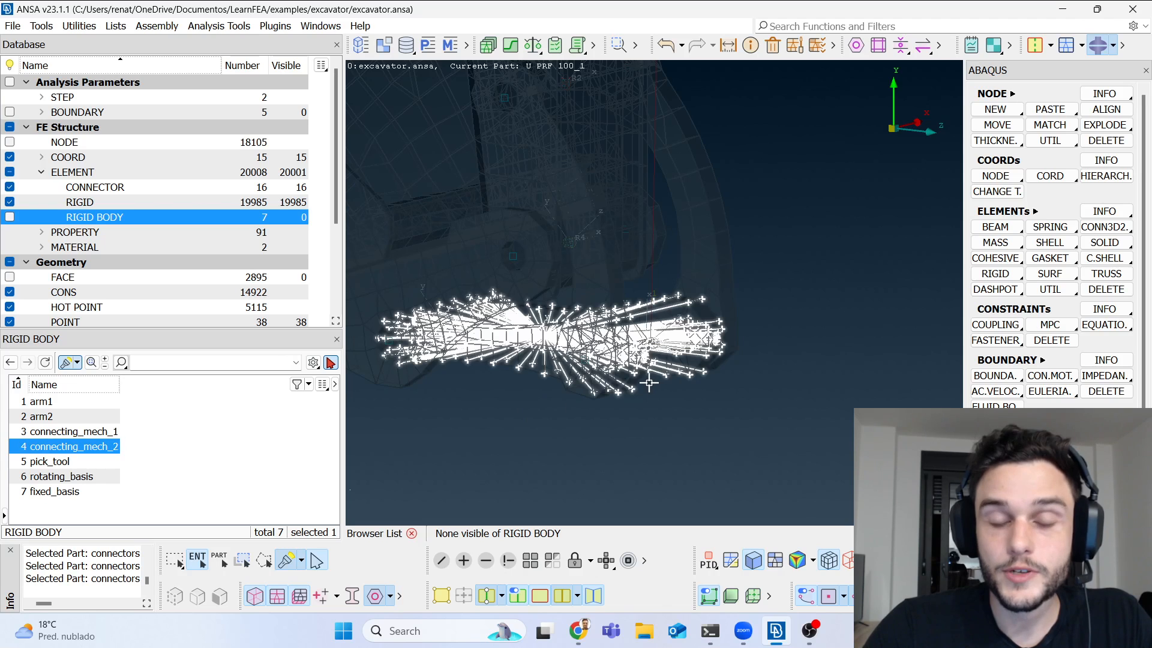
left_click_drag(676, 343, 635, 372, "ctrl")
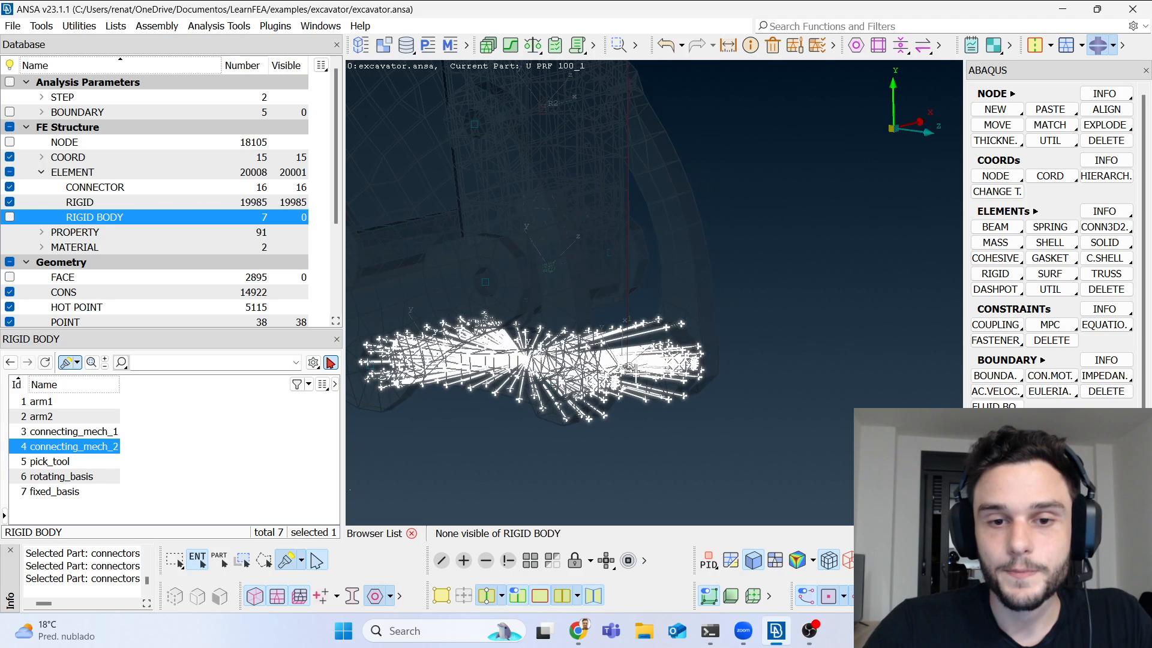
Step: Highlight the connecting_mech_1 rigid body and examine how its links meet the cylinder at the lower pin joint
middle_click(634, 372)
scroll(593, 398, "down", 4)
left_click_drag(615, 389, 620, 370, "ctrl")
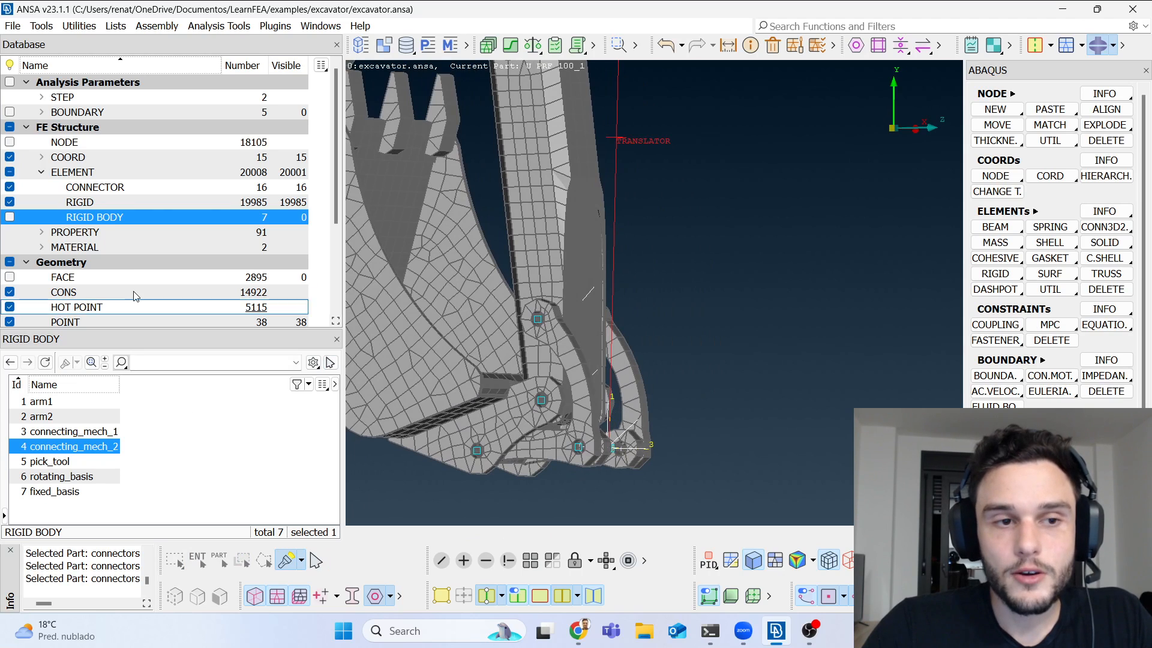
double_click(109, 220)
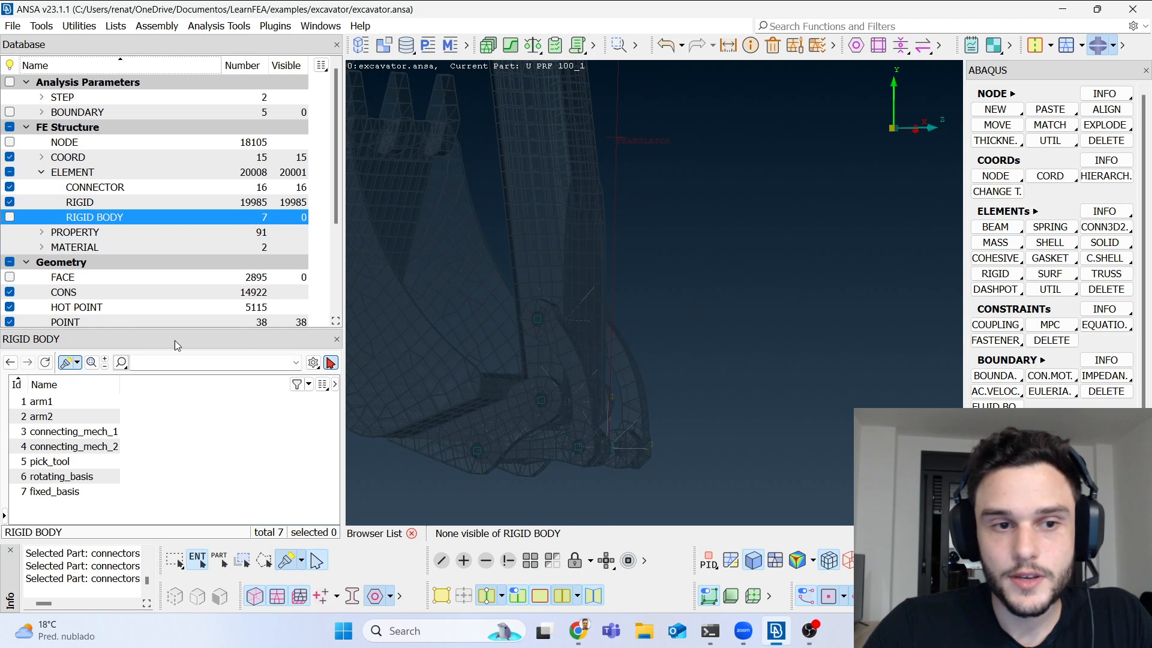
left_click(108, 433)
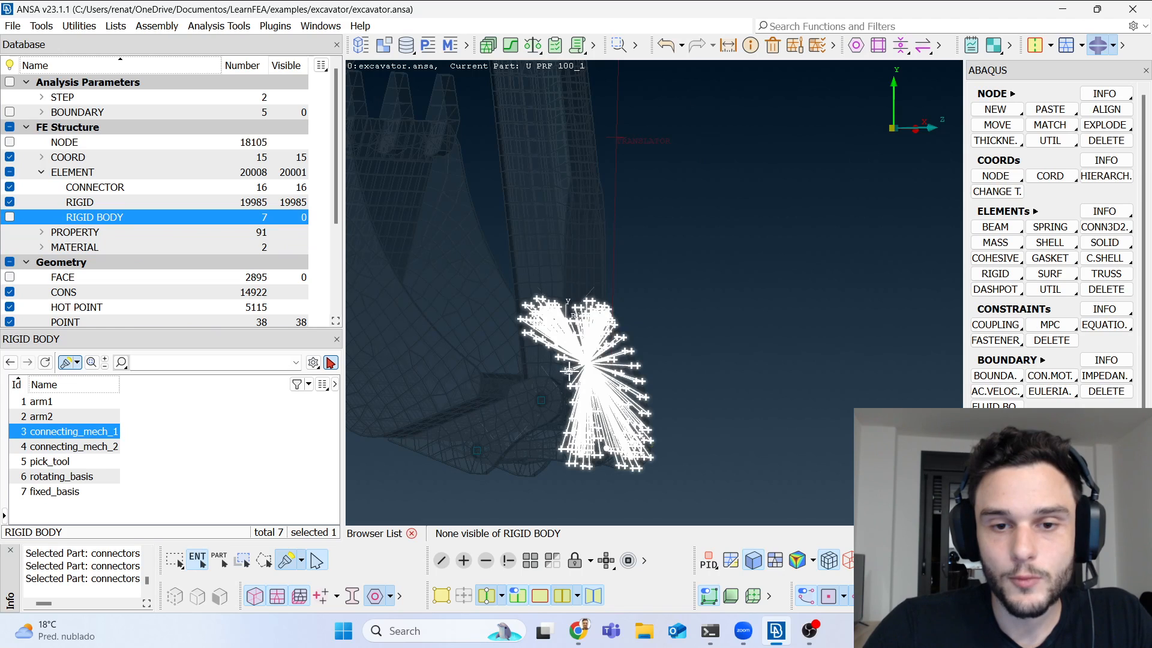
middle_click(631, 129)
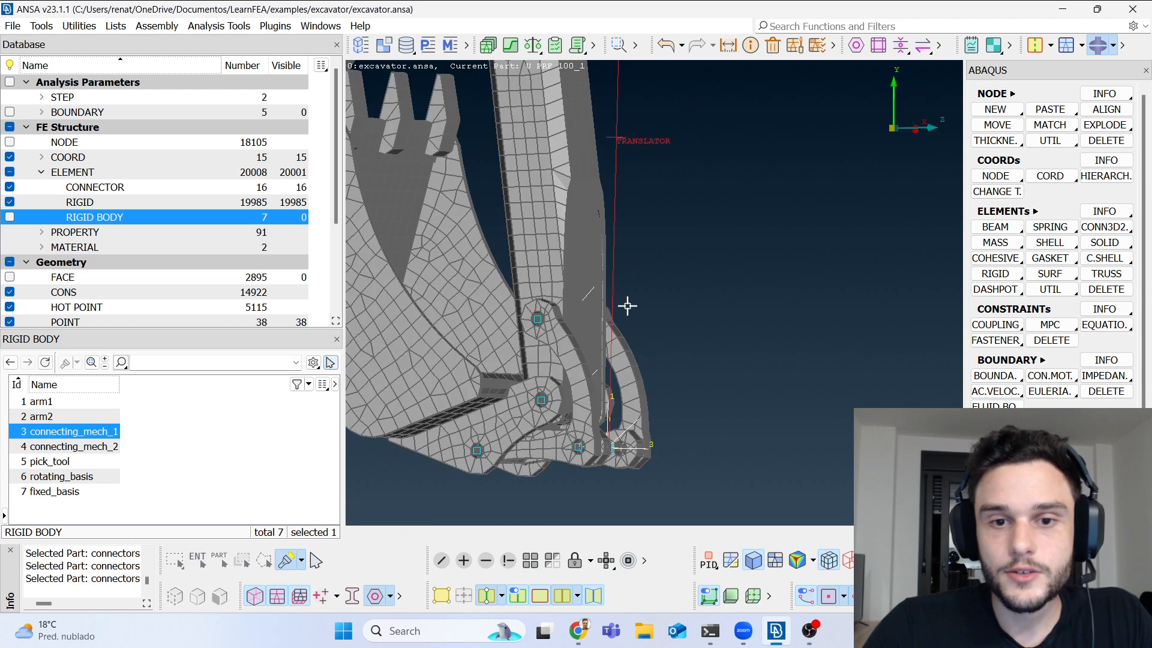
scroll(609, 457, "up", 3)
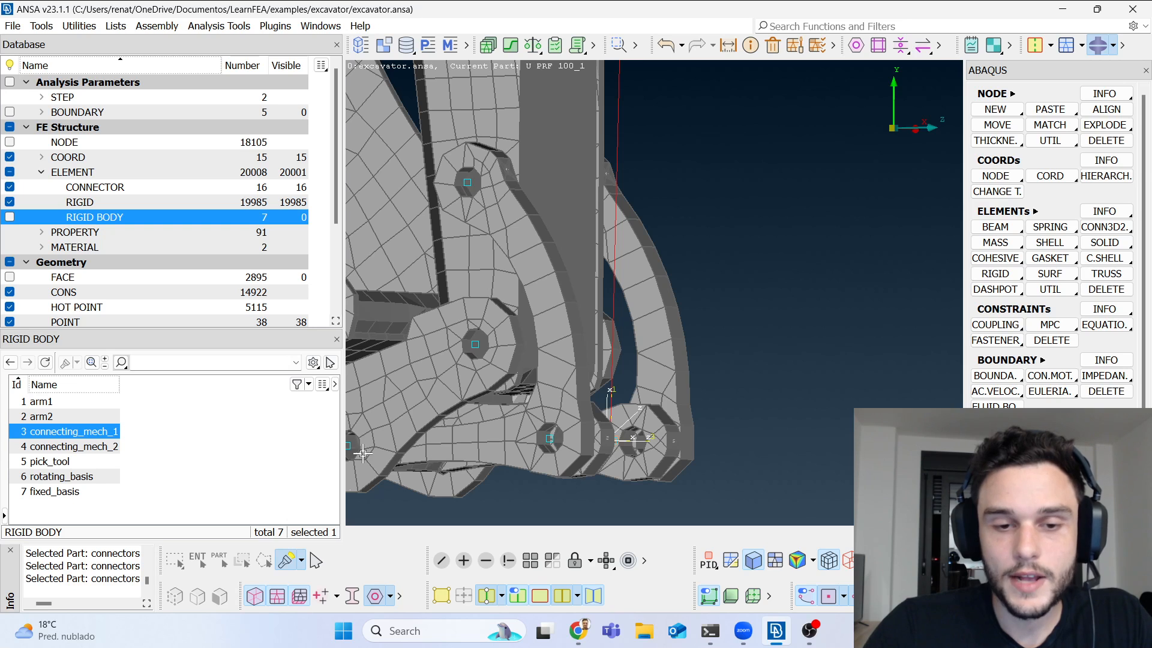
scroll(486, 457, "down", 3)
mouse_move(486, 457)
left_mouse_down("ctrl")
mouse_move(510, 463)
mouse_move(502, 470)
left_mouse_up("ctrl")
scroll(617, 443, "up", 6)
scroll(759, 384, "down", 5)
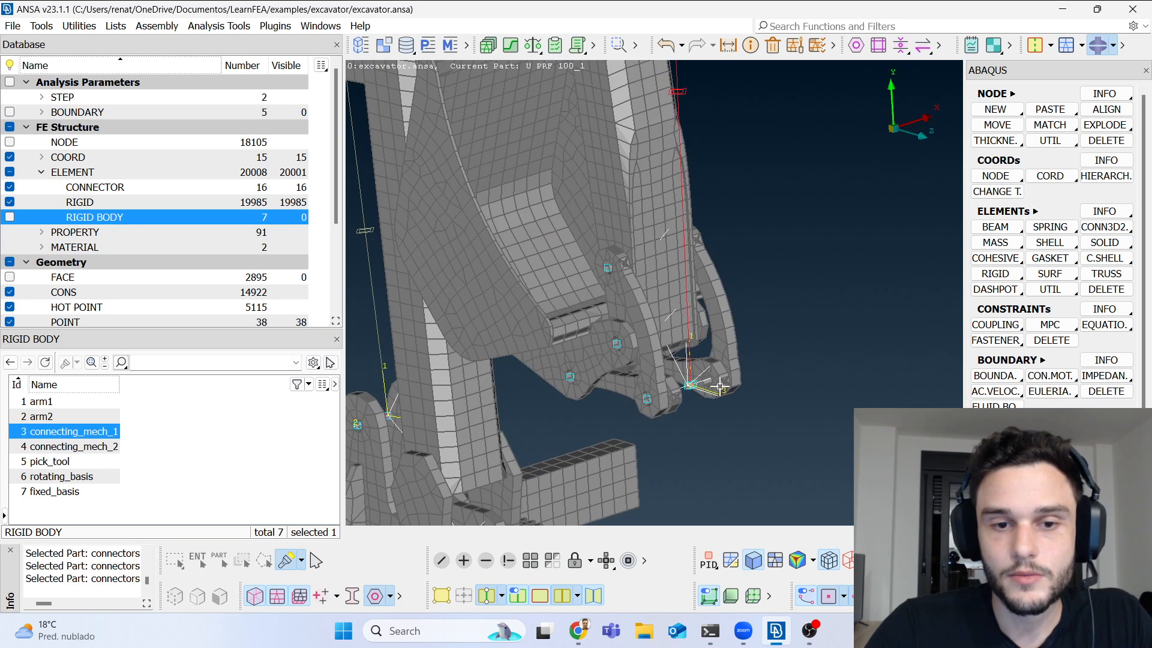
Step: Add node 13777, at the offset connector's far end in the lower joint near R15, to the connecting_mech_1_tie_nodes set
scroll(699, 393, "up", 7)
left_click_drag(687, 333, 647, 382, "ctrl")
left_click(464, 47)
left_click(483, 71)
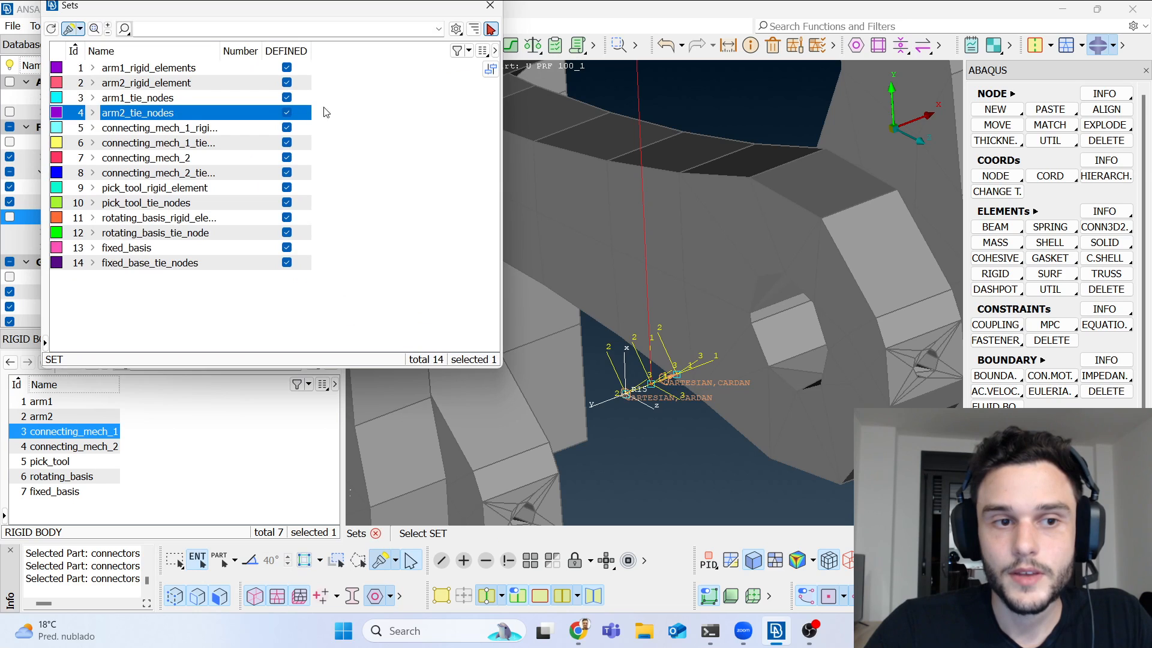
double_click(224, 53)
left_click(210, 147)
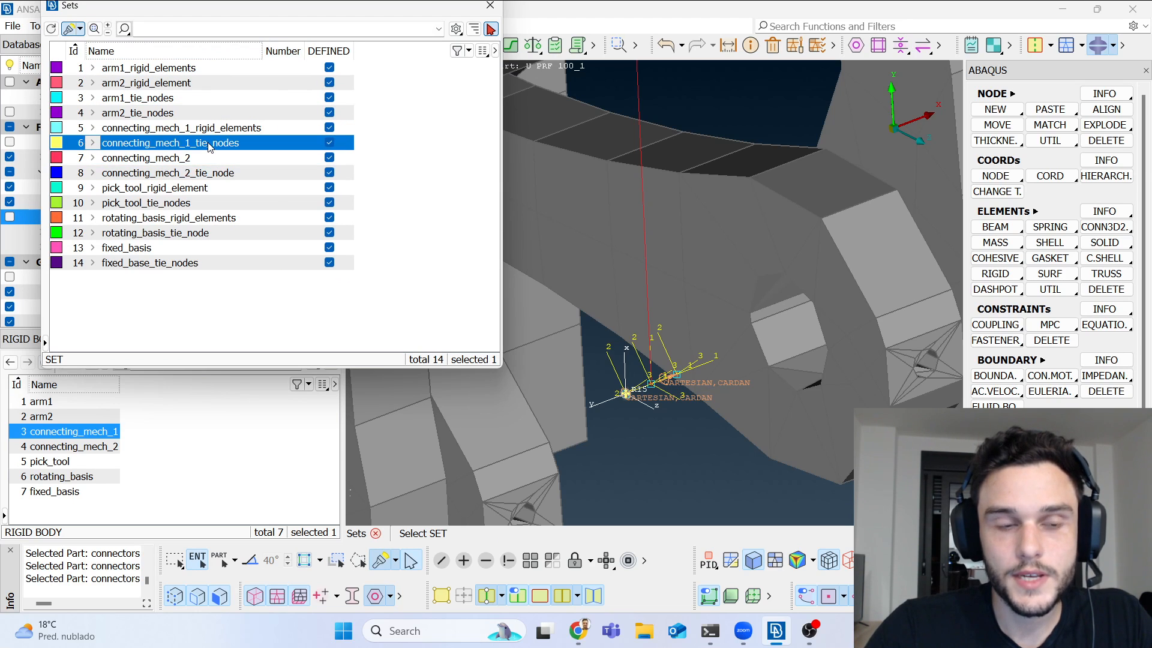
right_click(209, 148)
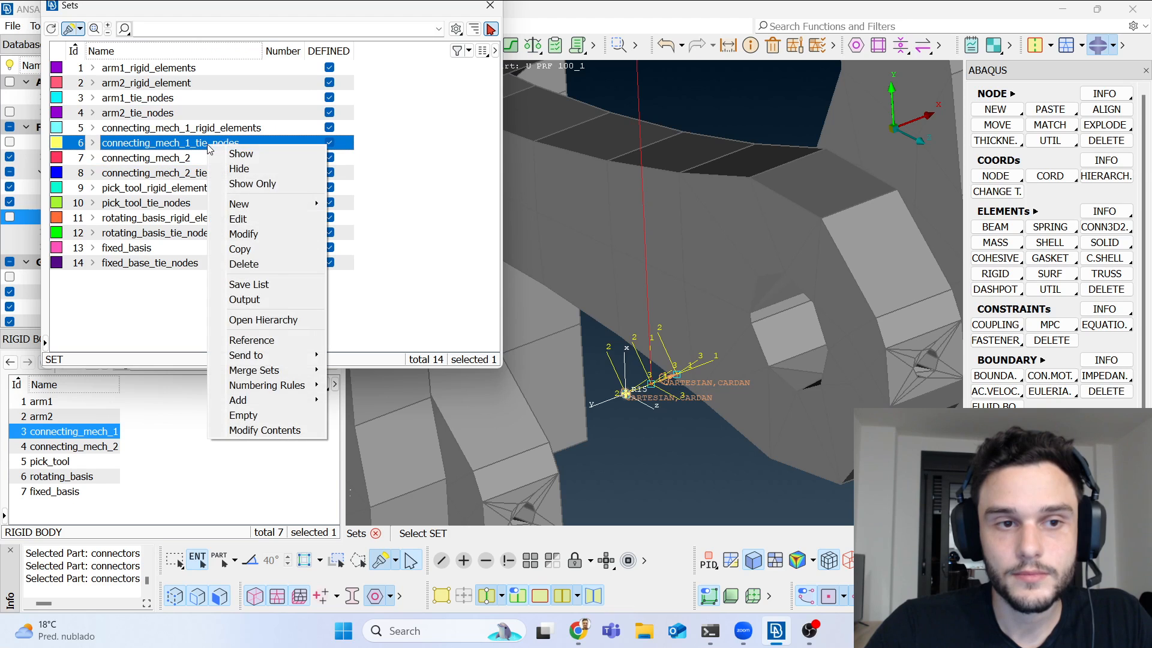
left_click(283, 431)
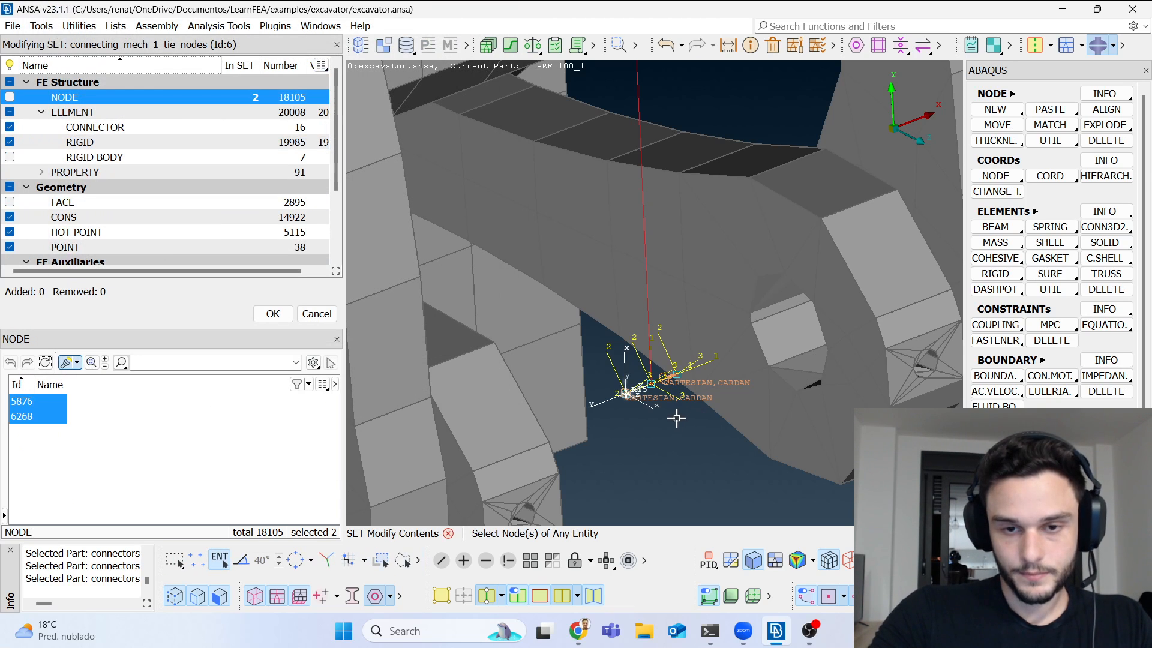
scroll(677, 418, "up", 5)
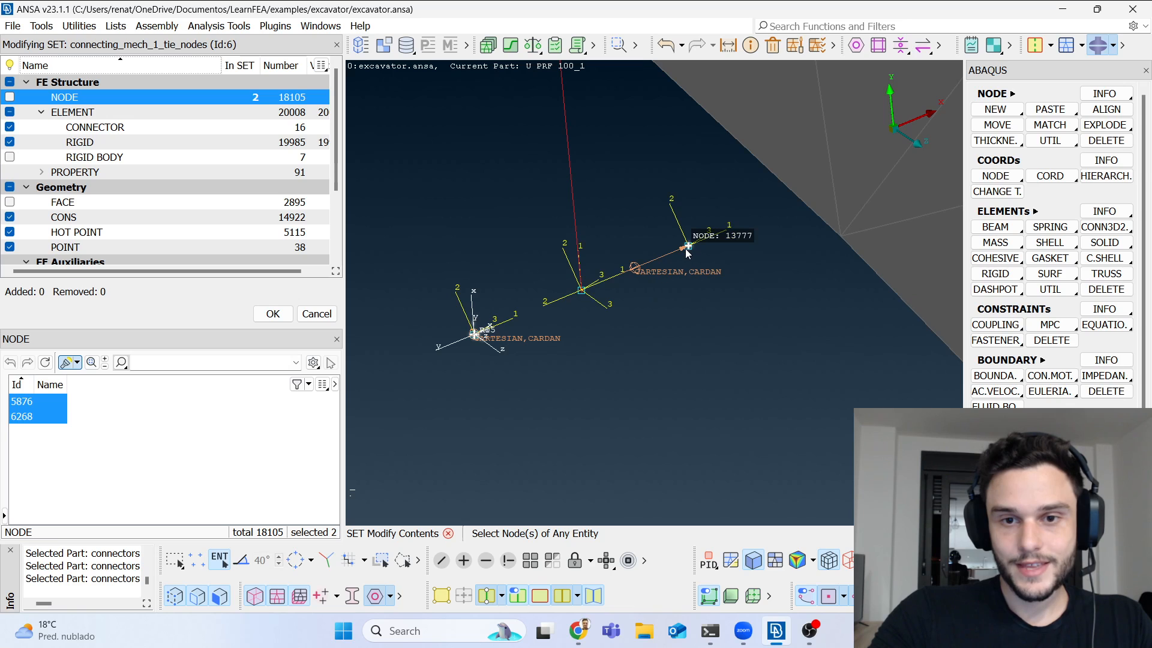
left_click(687, 248)
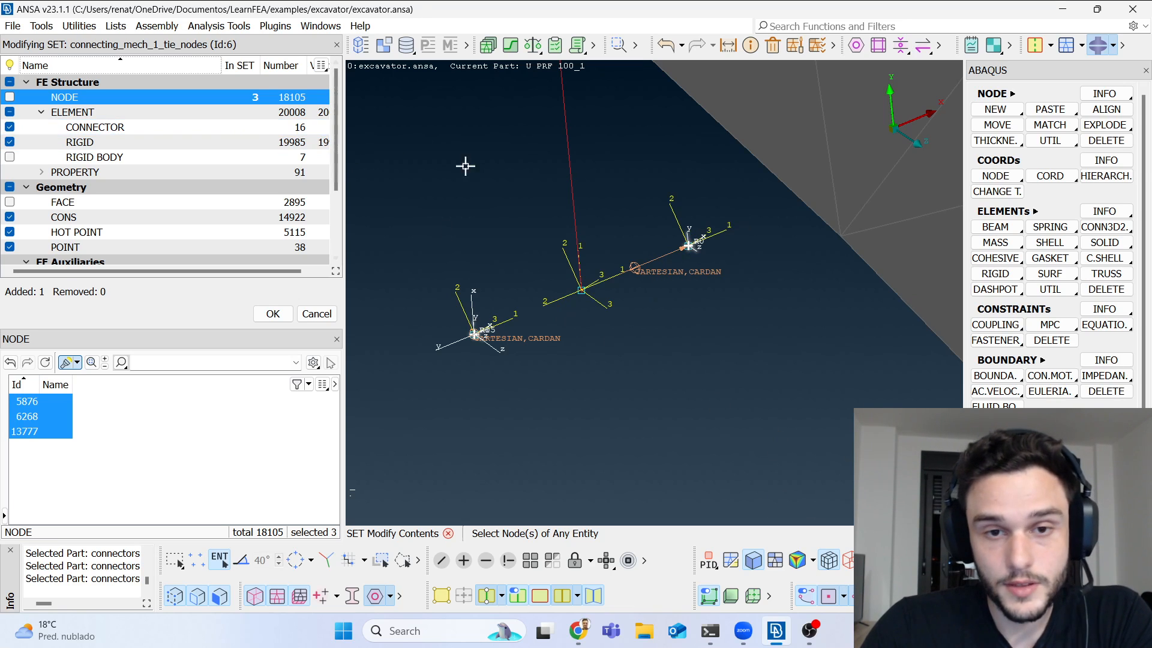
middle_click(696, 245)
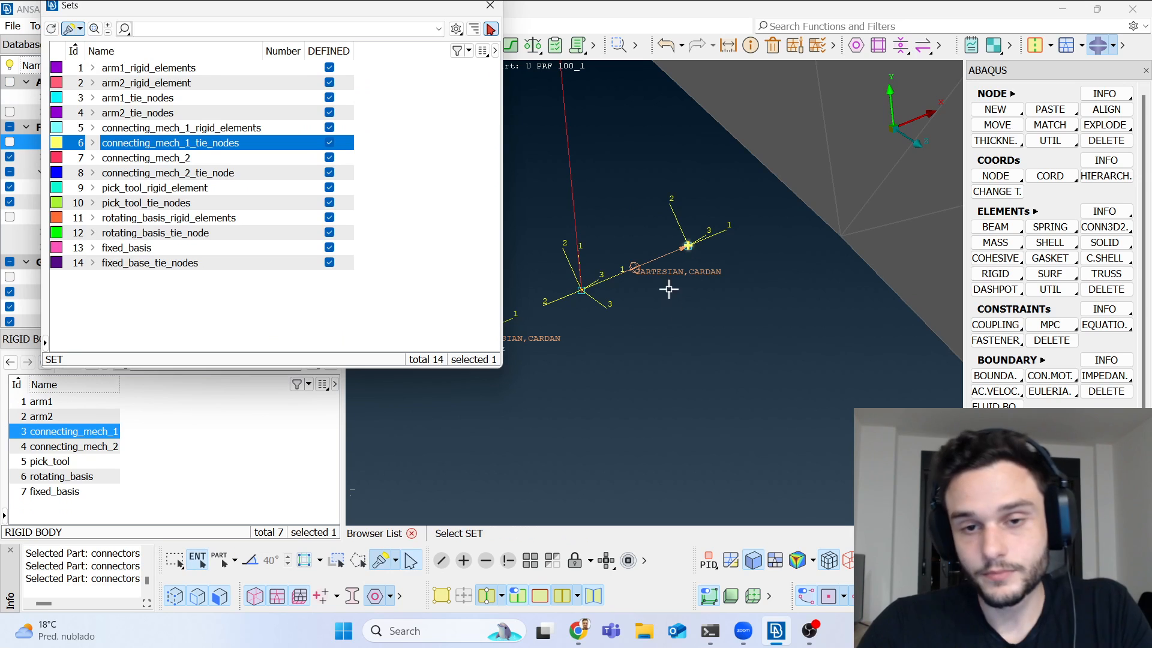
left_click(491, 8)
Step: Match the cylinder's lower end node, the middle one of the offset points, to the node at R15
scroll(635, 330, "down", 3)
scroll(635, 329, "down", 2)
scroll(636, 329, "up", 3)
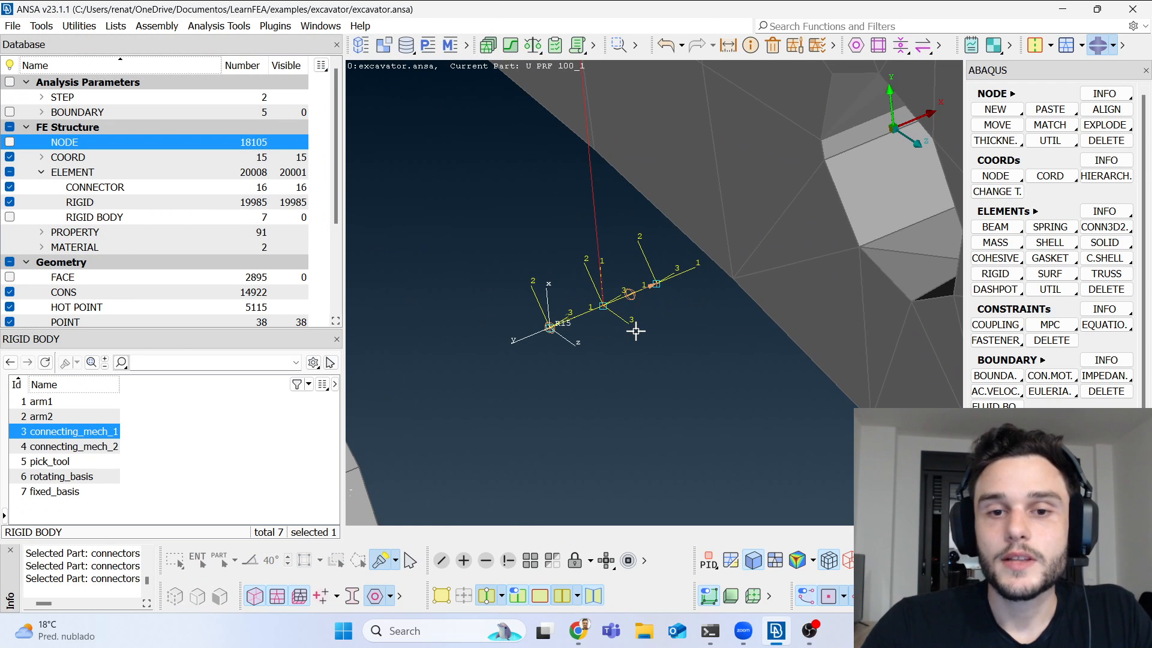
scroll(621, 372, "down", 4)
scroll(617, 425, "up", 3)
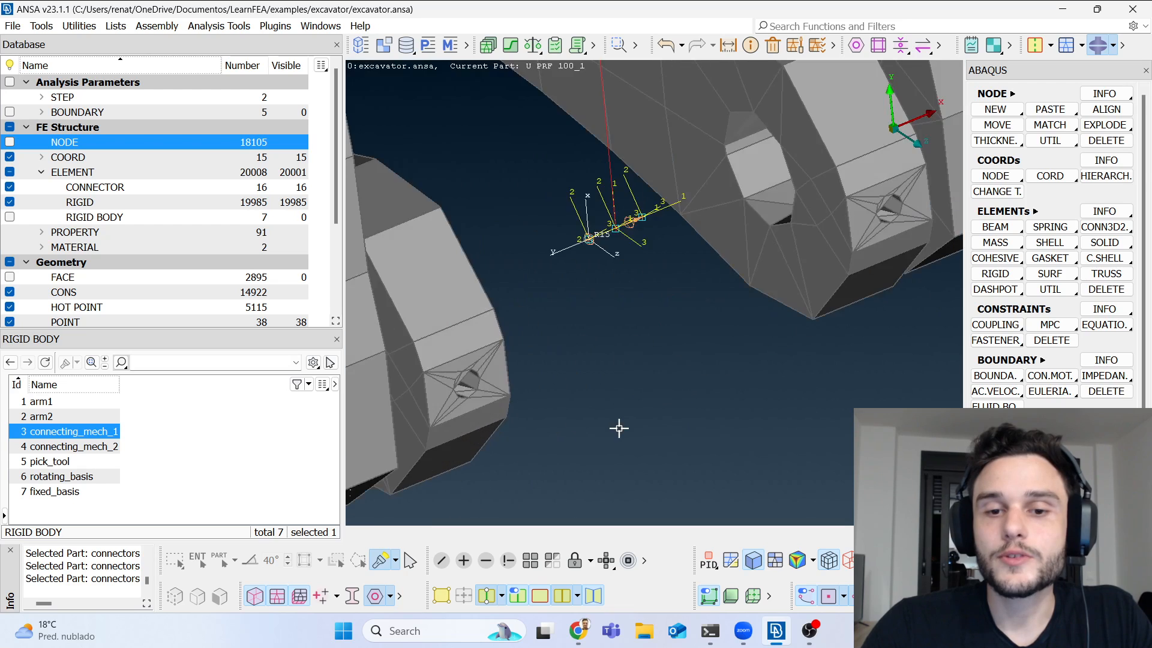
scroll(600, 198, "up", 2)
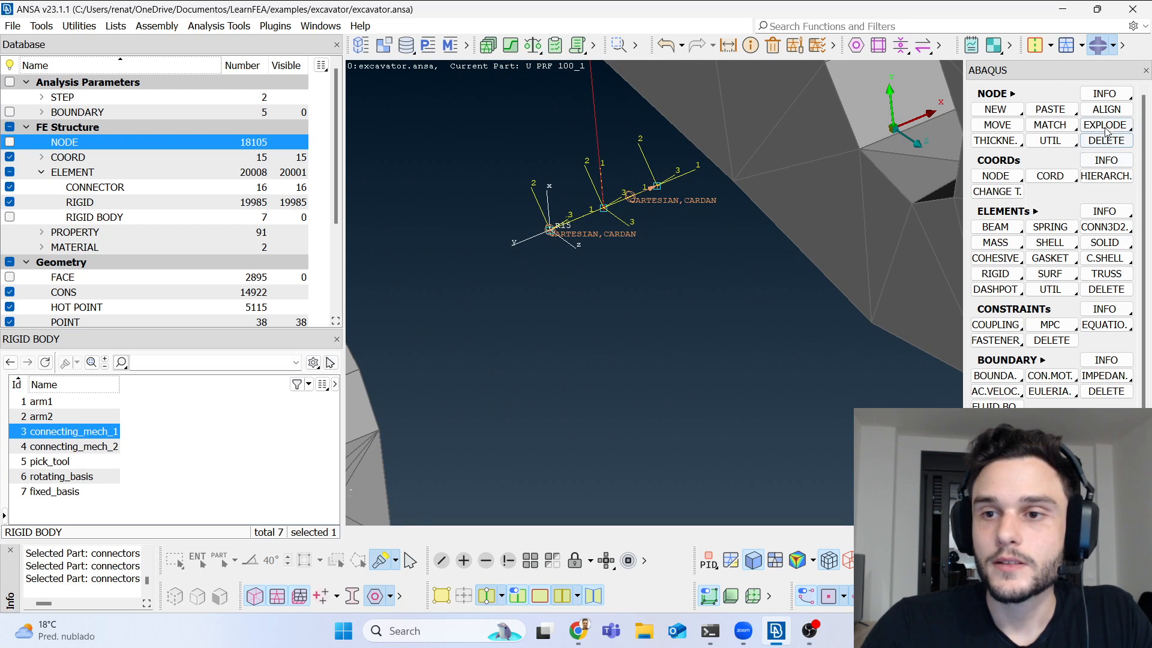
left_click(1050, 125)
left_click(1063, 142)
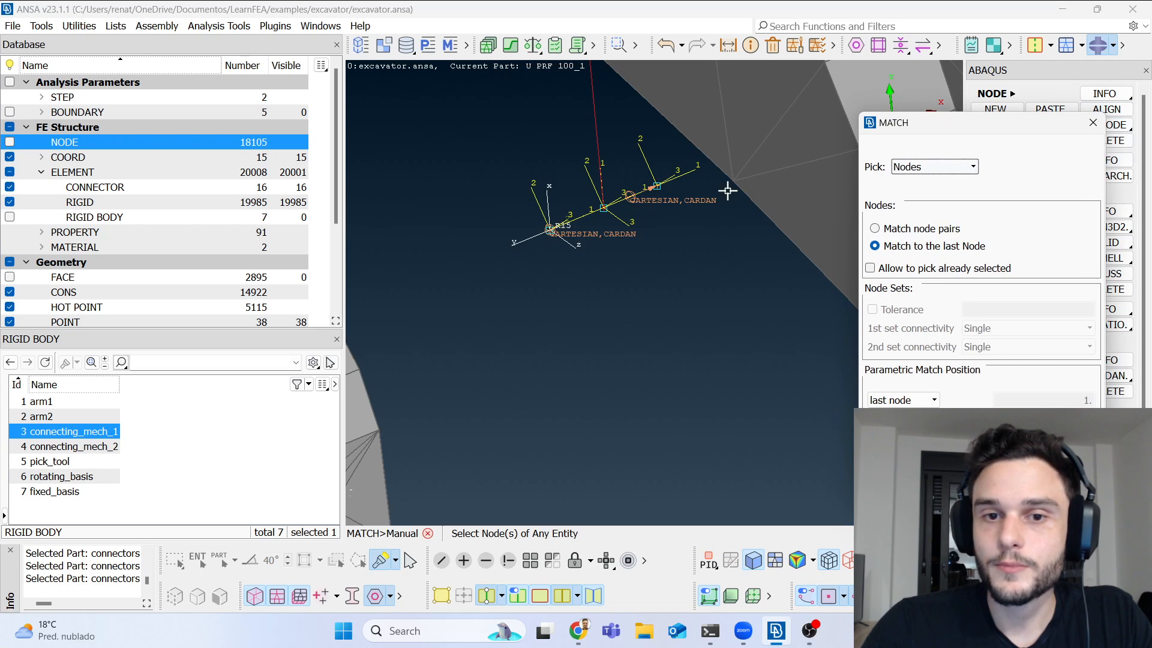
scroll(615, 210, "up", 2)
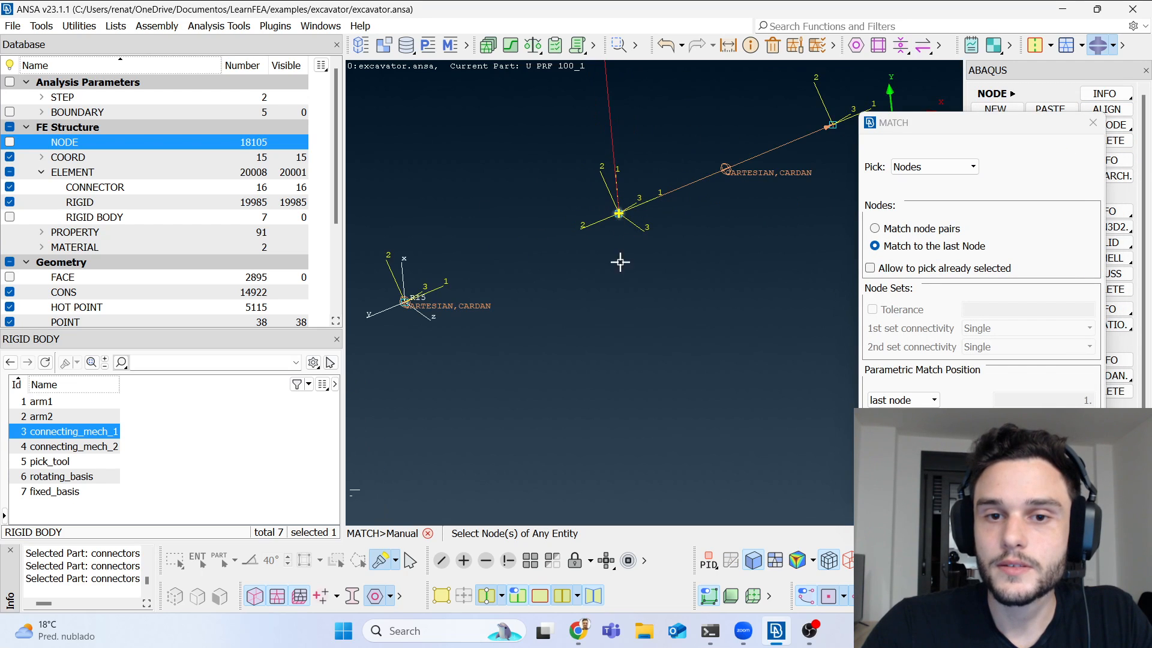
left_click(405, 300)
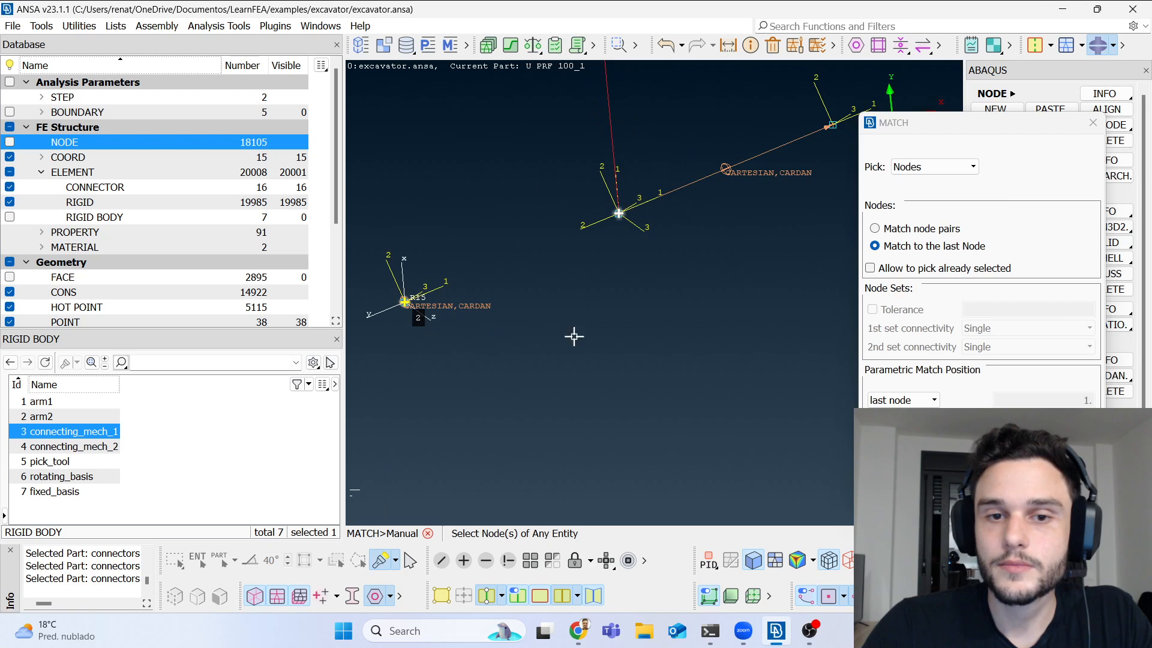
middle_click(612, 340)
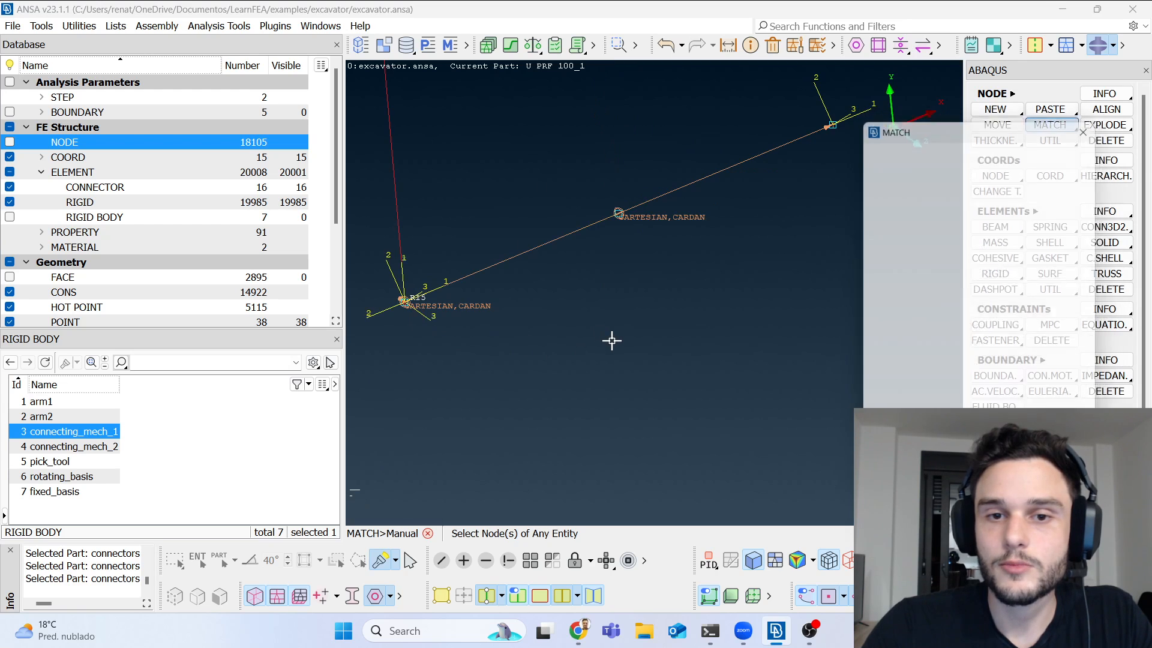
Step: Match the offset connector's far end node 13777 to the node at R15 and finish matching
left_click(833, 126)
middle_click(569, 302)
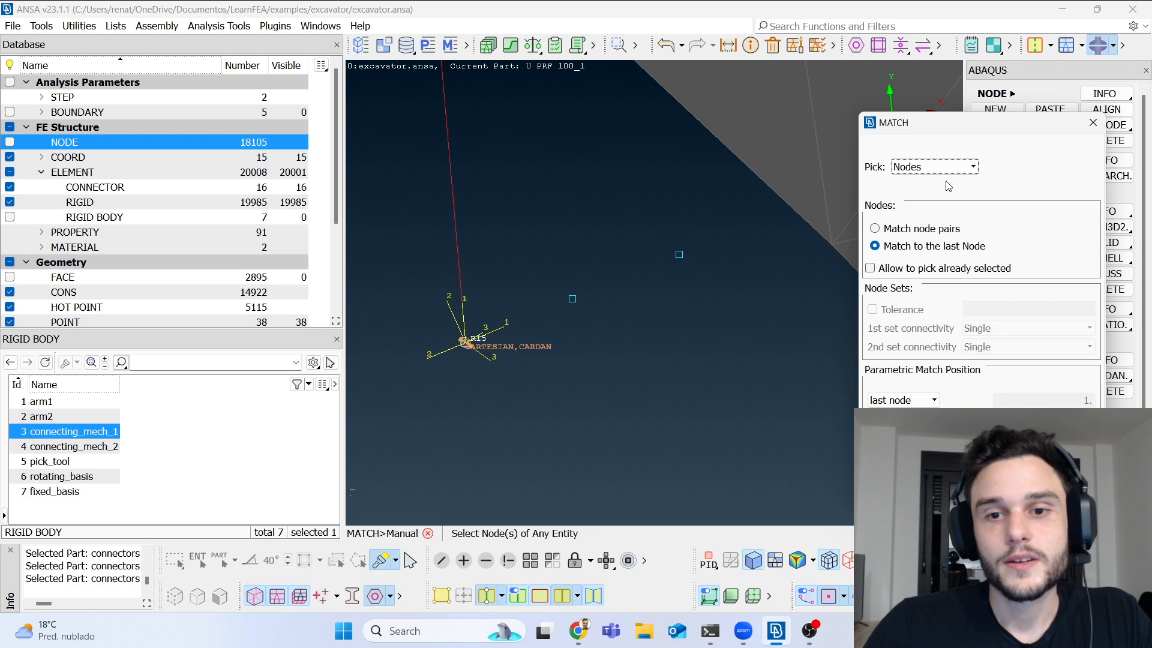
key("Escape")
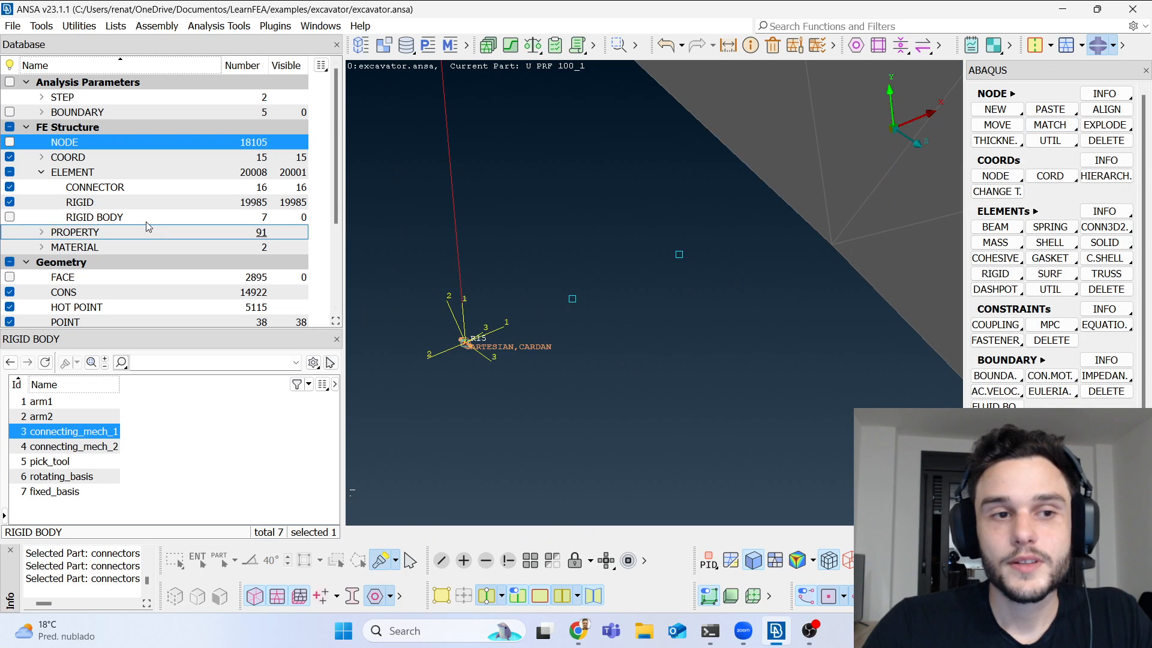
Step: Select the connectors and then the nodes around R15 to check which ones coincide at the lower joint
left_click(94, 187)
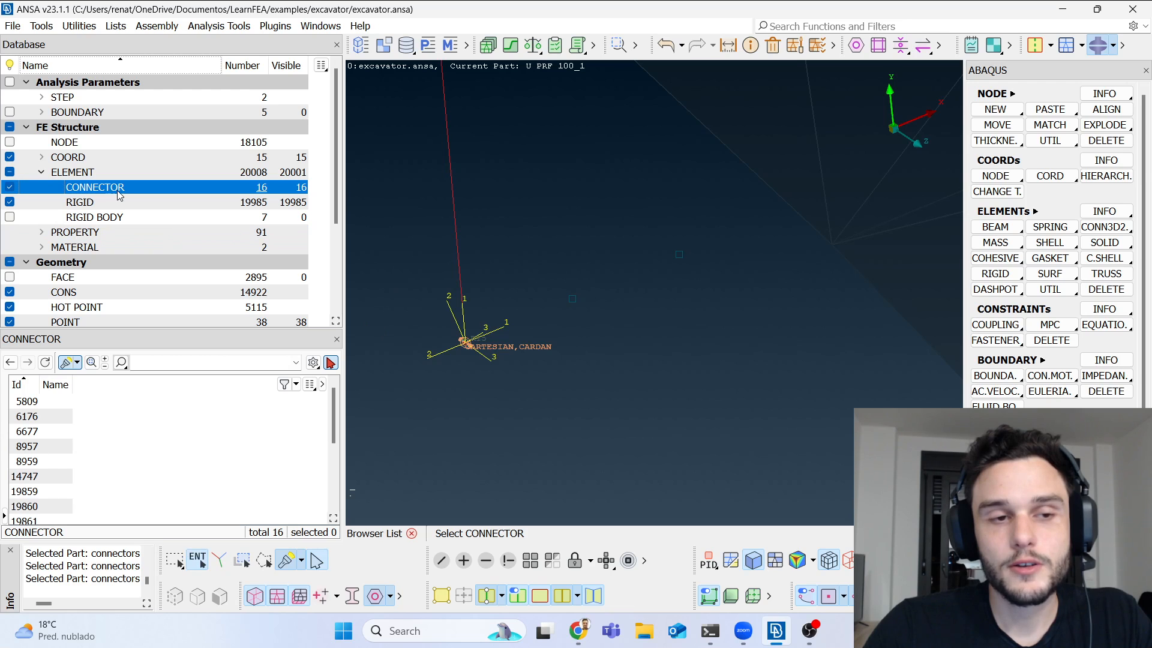
left_click_drag(387, 268, 569, 430)
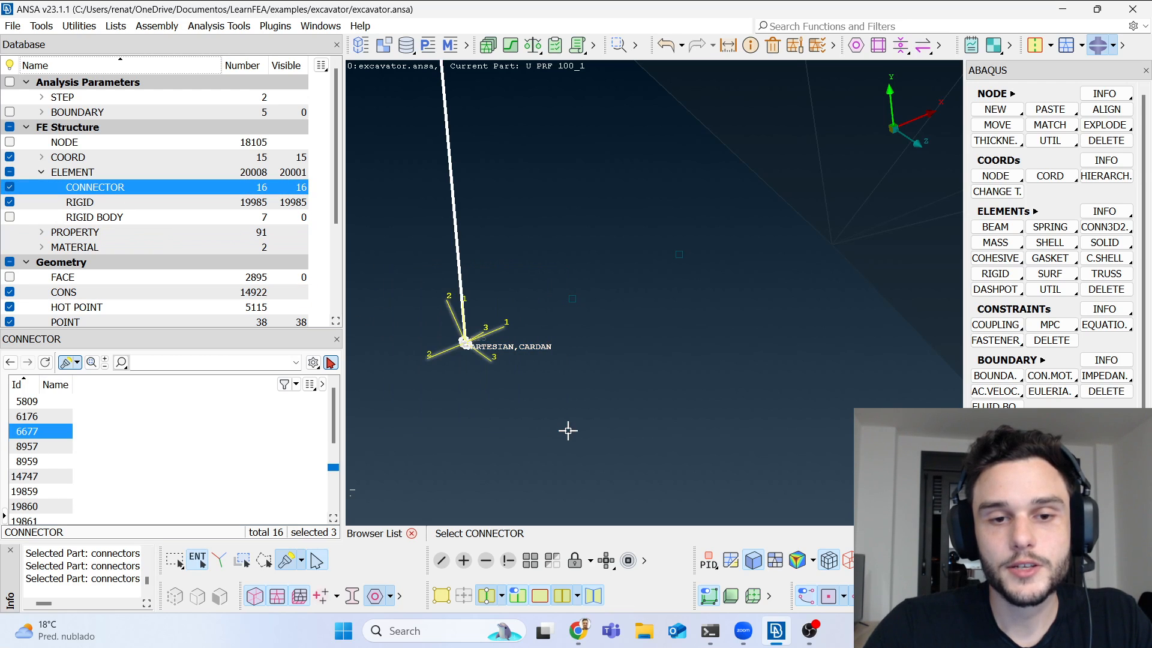
scroll(520, 378, "down", 6)
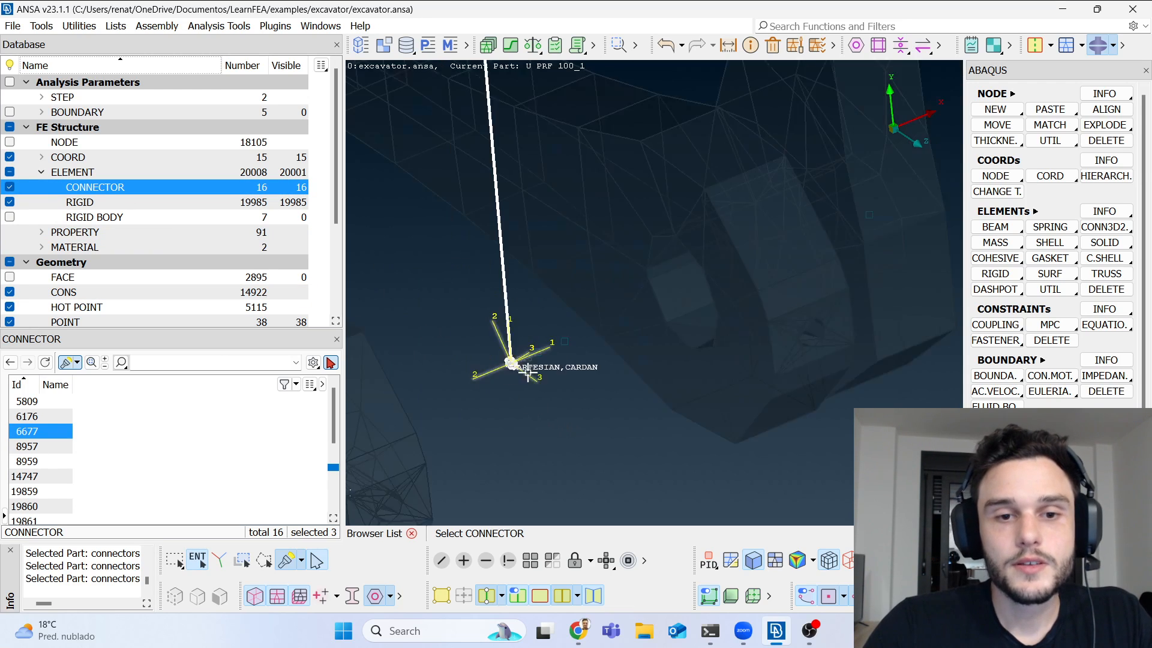
scroll(537, 397, "up", 5)
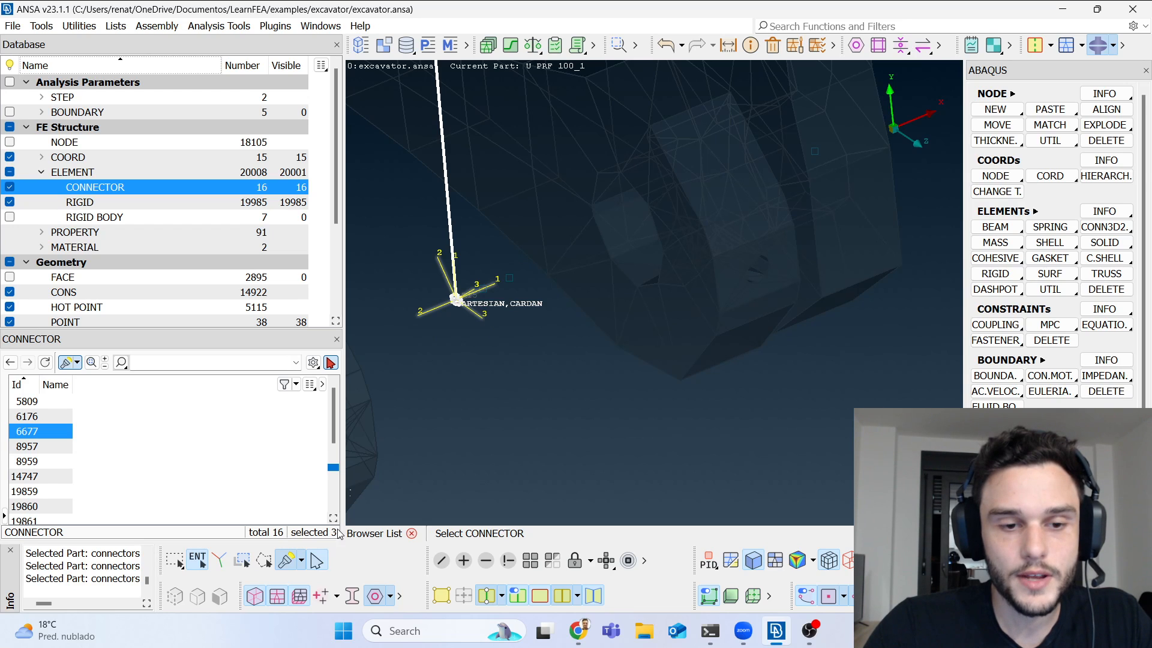
left_click(80, 143)
left_click_drag(438, 289, 480, 324)
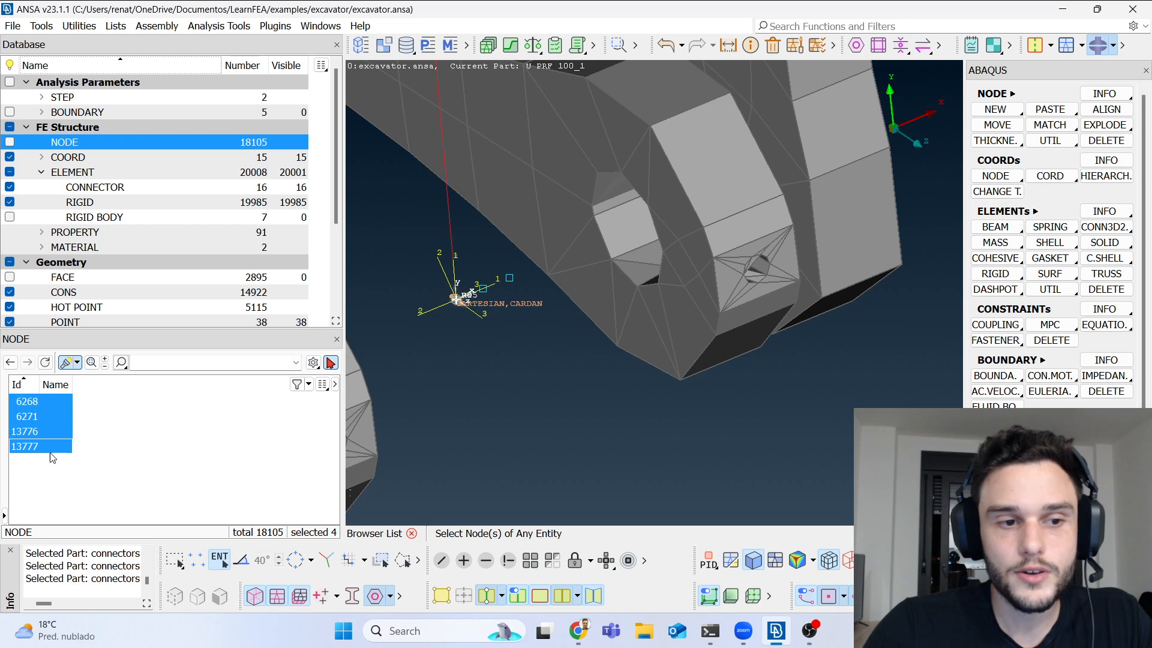
middle_click(553, 402)
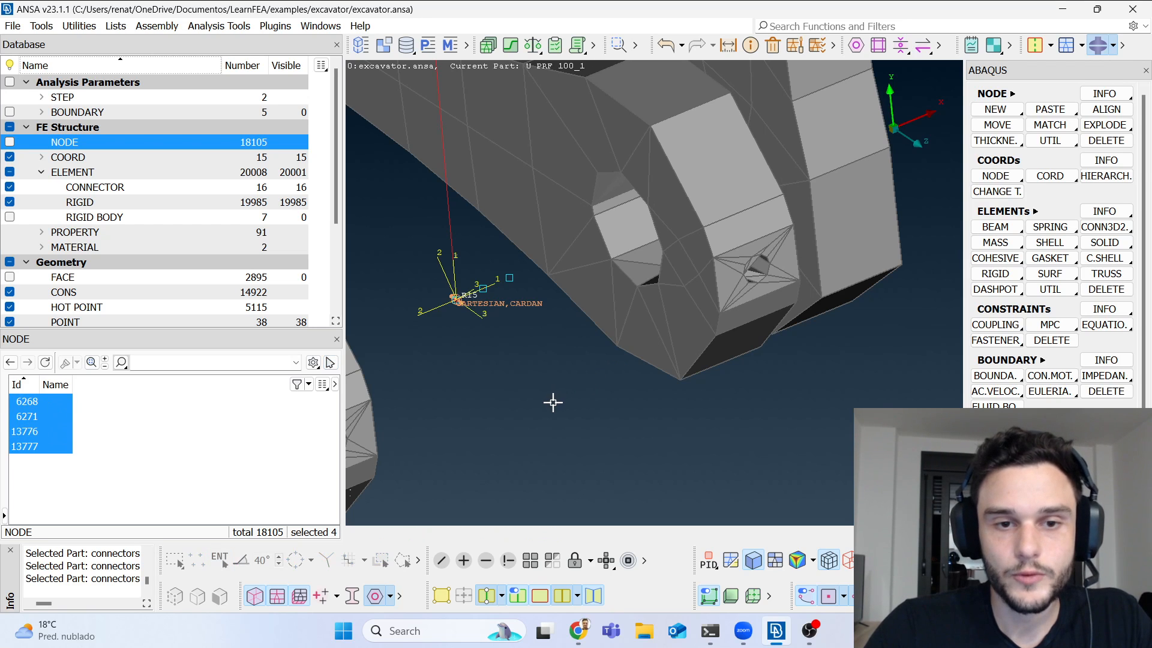
Step: Match node 13775, at the offset connector's far end in the upper linkage joint, to the node at R14
scroll(558, 406, "down", 5)
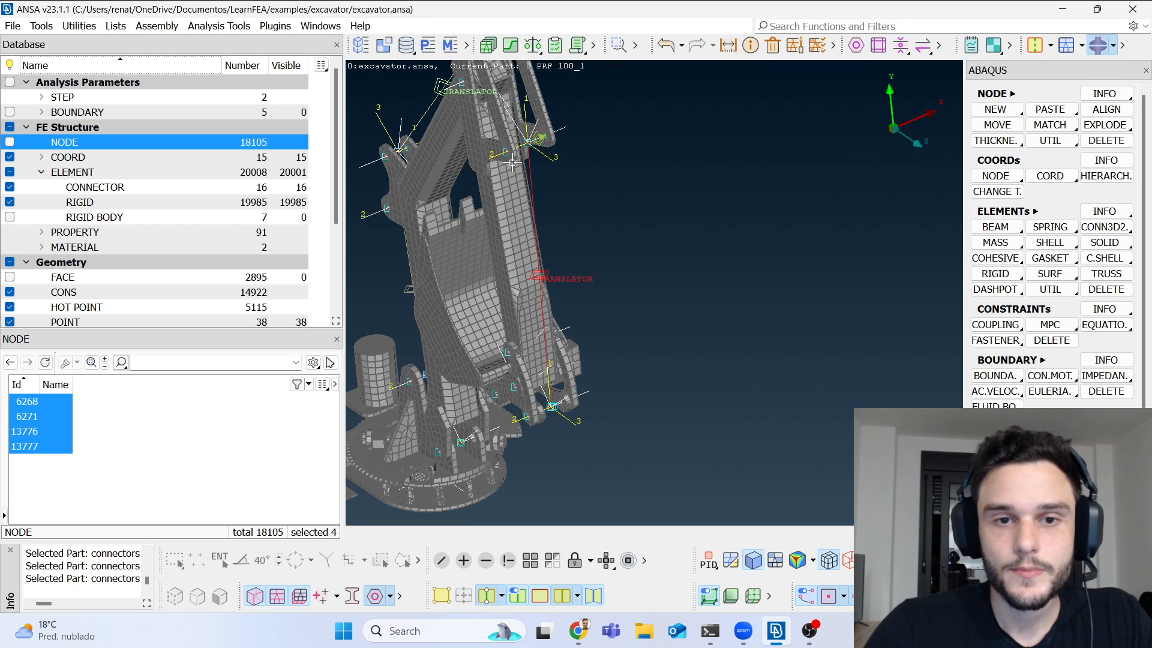
scroll(509, 169, "up", 8)
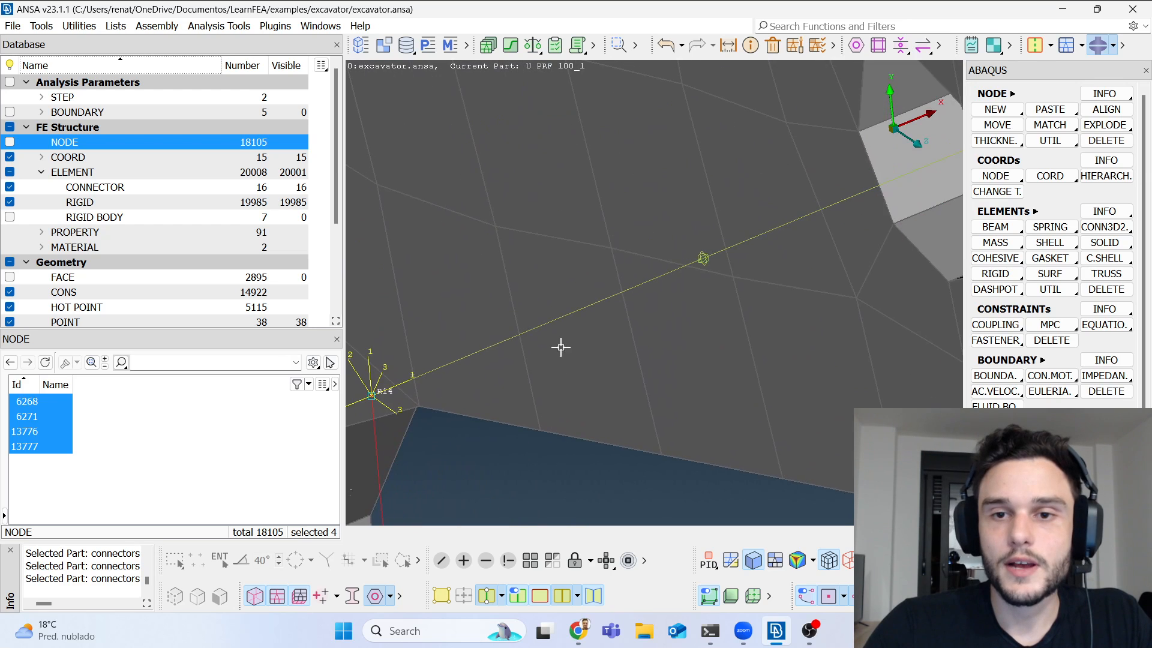
scroll(677, 259, "down", 3)
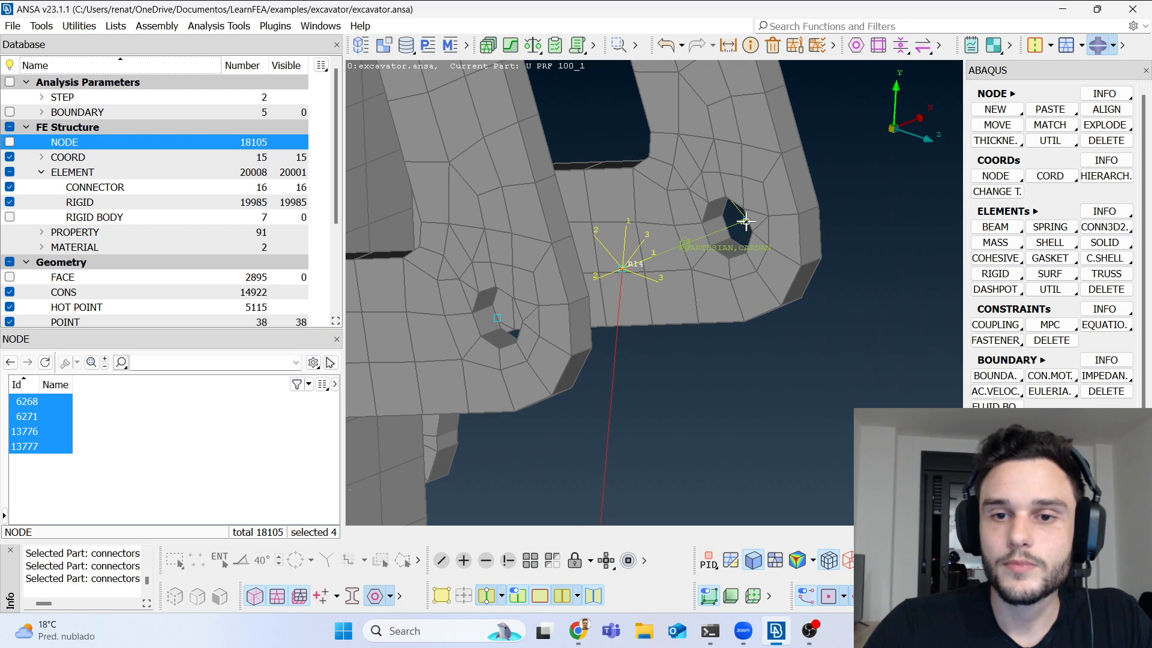
left_click(1050, 125)
scroll(738, 225, "up", 3)
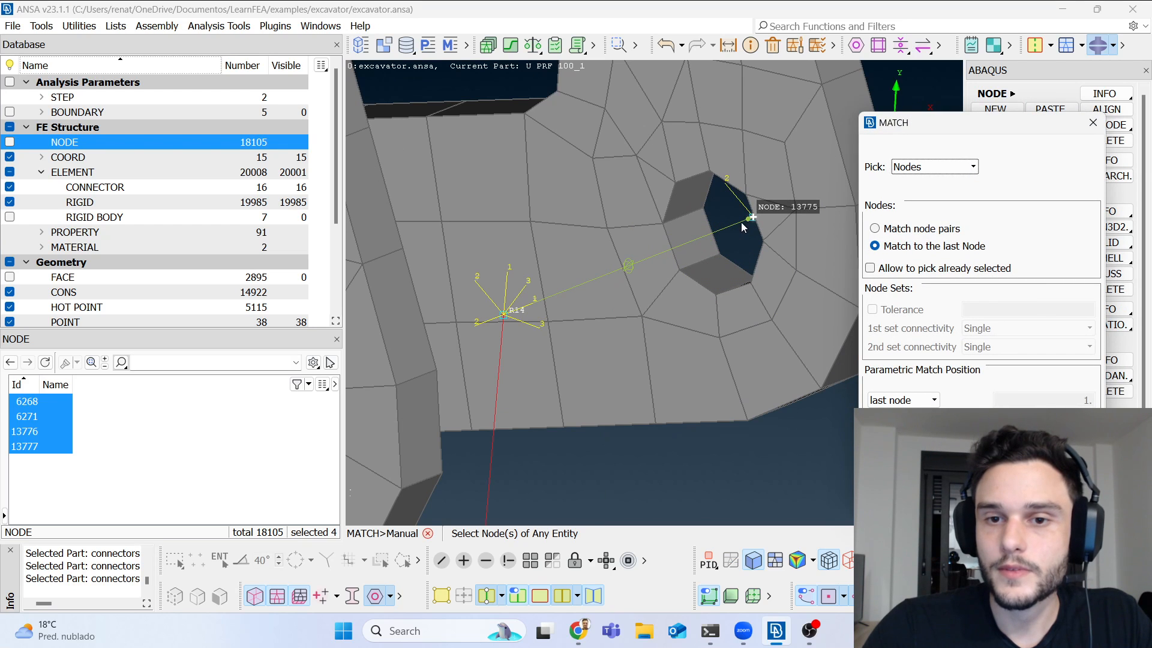
left_click(751, 217)
left_click(504, 315)
middle_click(515, 345)
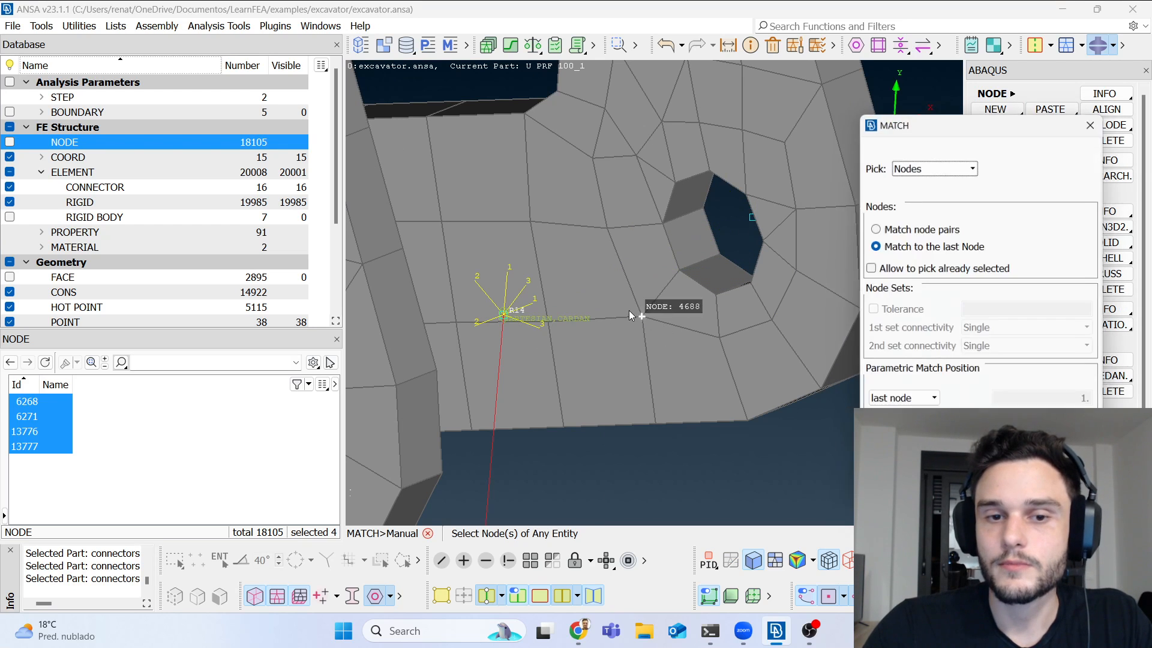
scroll(642, 319, "down", 6)
middle_click(566, 269)
left_click_drag(566, 270, 538, 221, "ctrl")
scroll(547, 206, "down", 5)
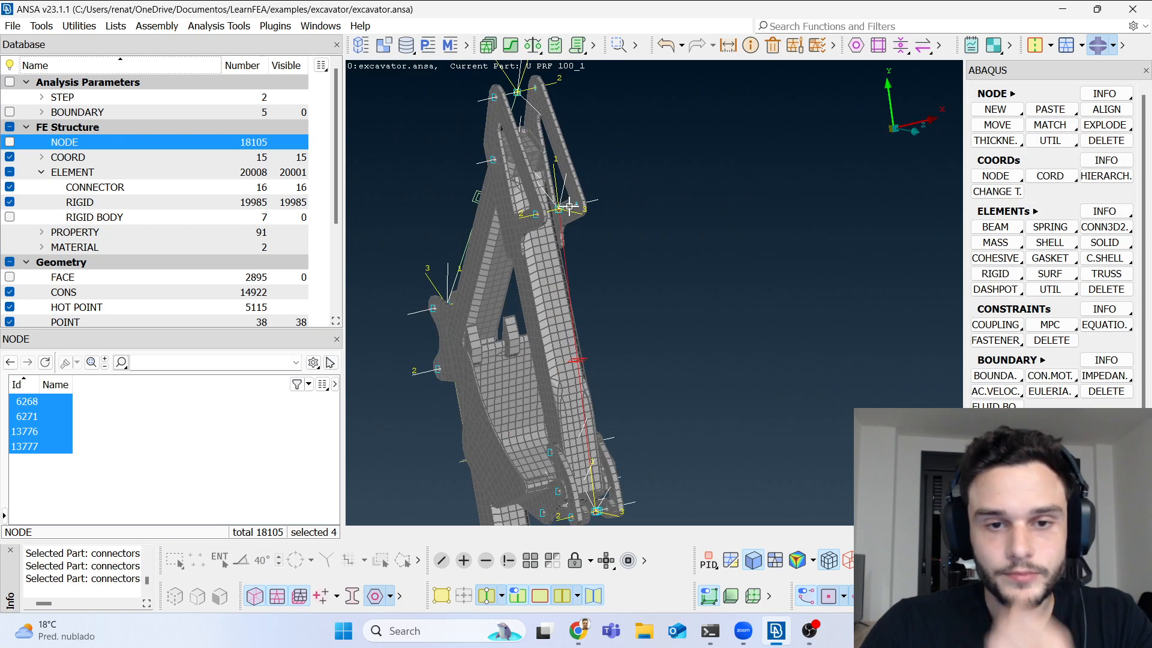
scroll(572, 209, "down", 4)
scroll(586, 336, "up", 4)
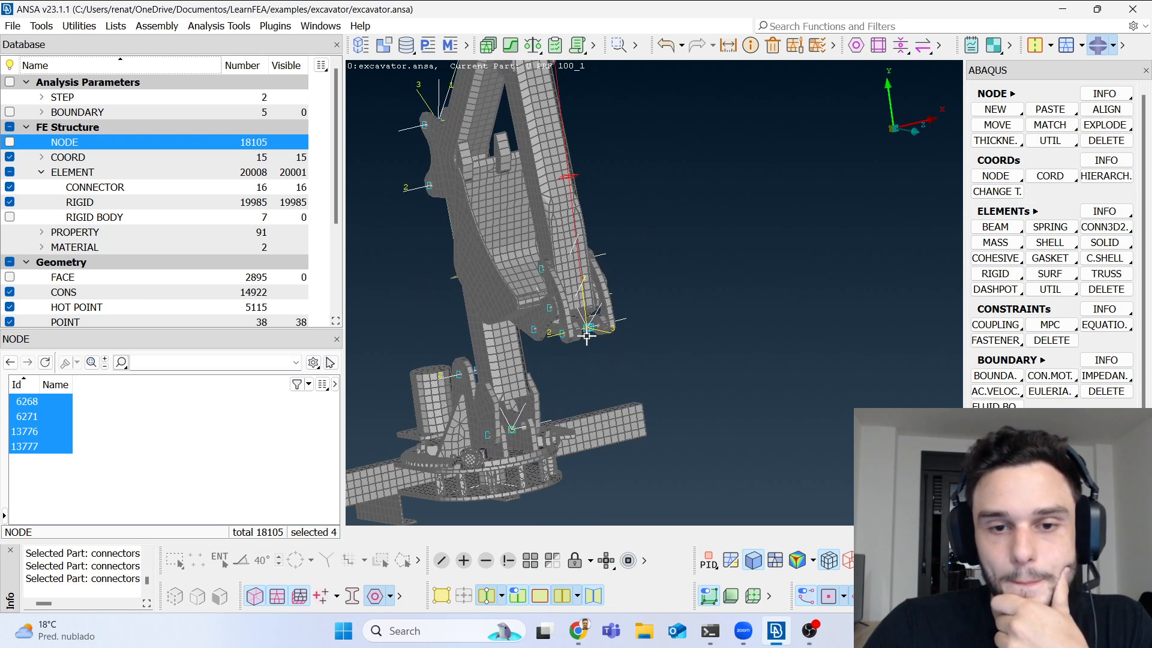
Step: Save the excavator model to its existing file
left_click(12, 26)
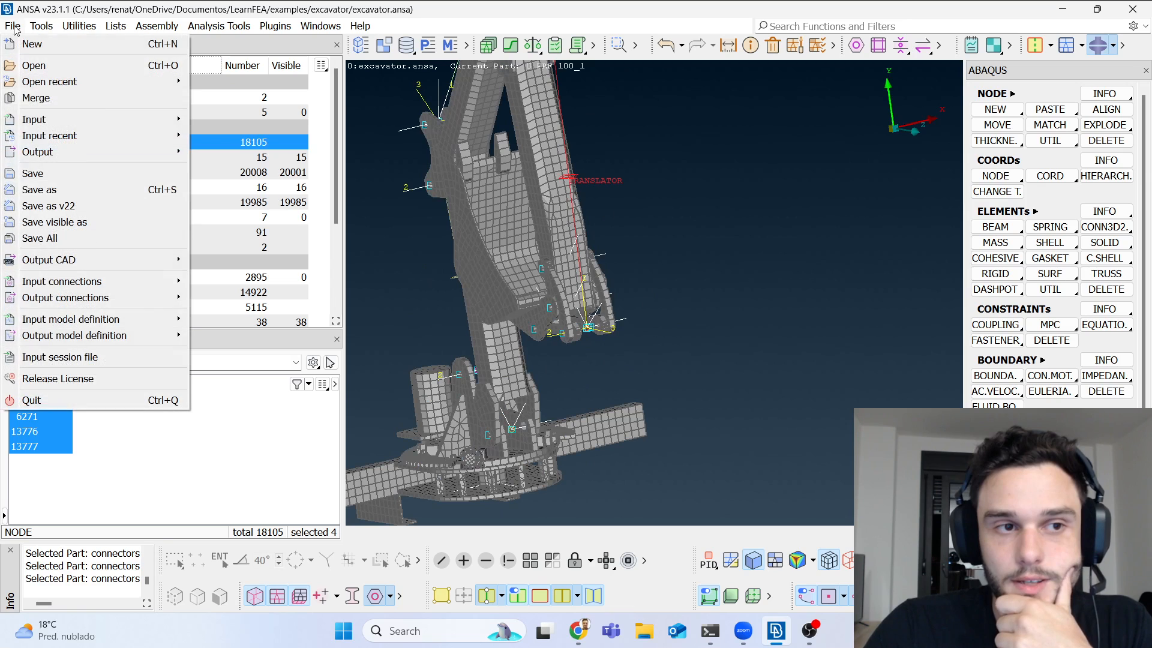
left_click(33, 173)
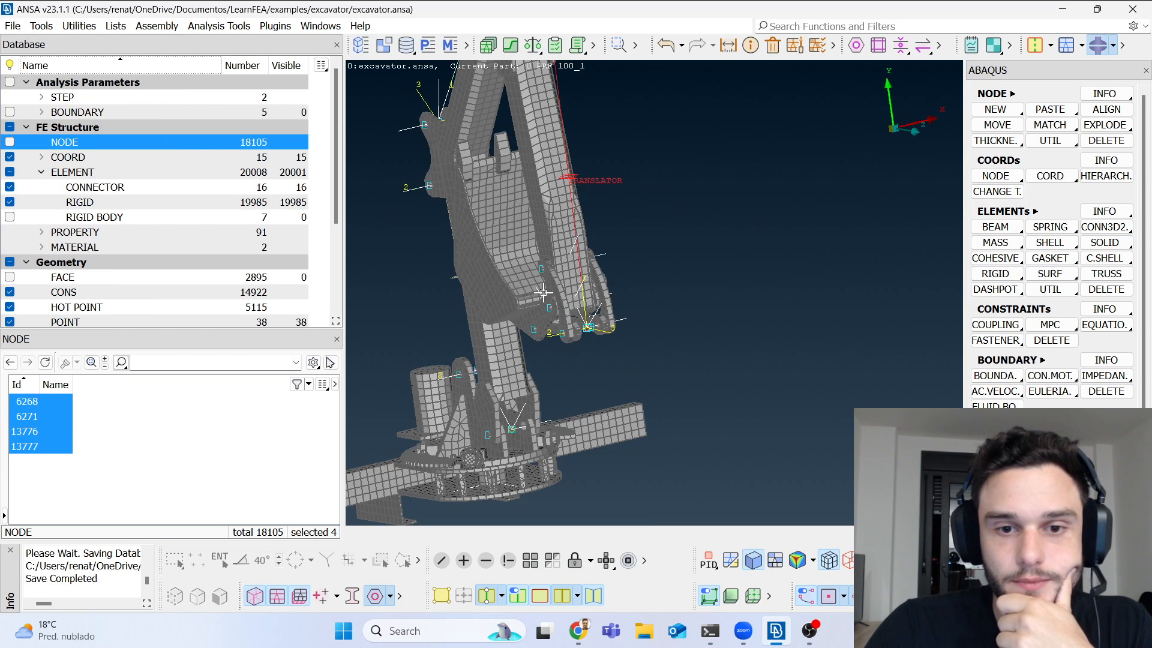
Step: Examine the connectors along the arm and the area around the motor's shaft at the base from several angles
scroll(552, 297, "up", 4)
left_click_drag(552, 297, 630, 348, "ctrl")
scroll(654, 370, "down", 5)
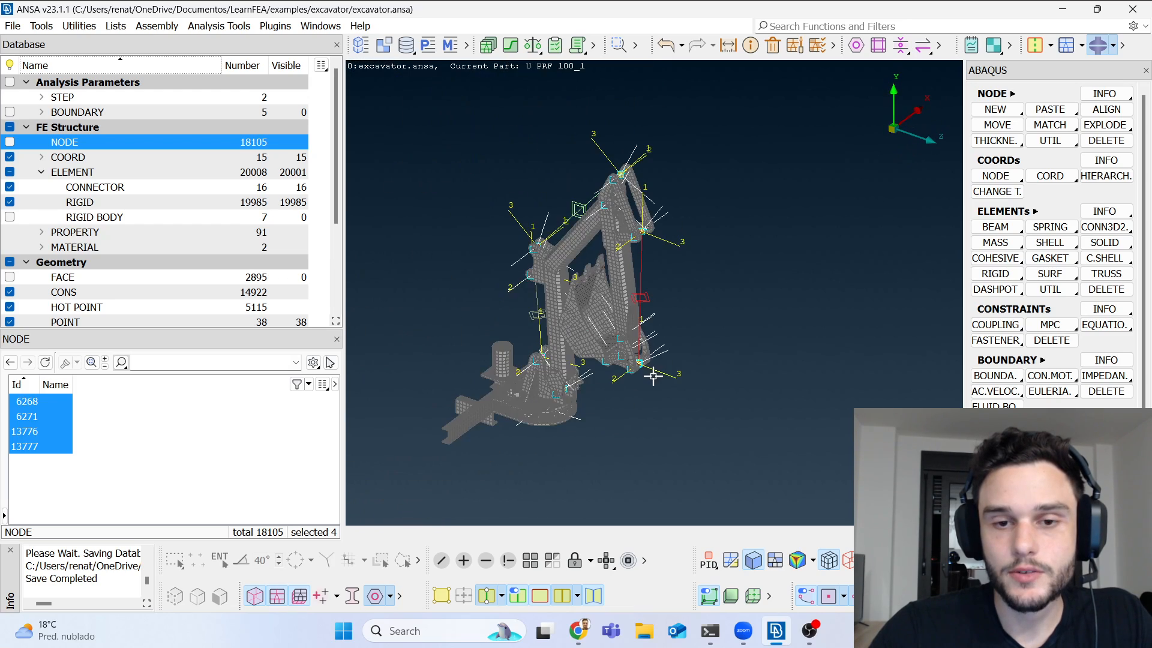
left_click_drag(630, 251, 687, 224, "ctrl")
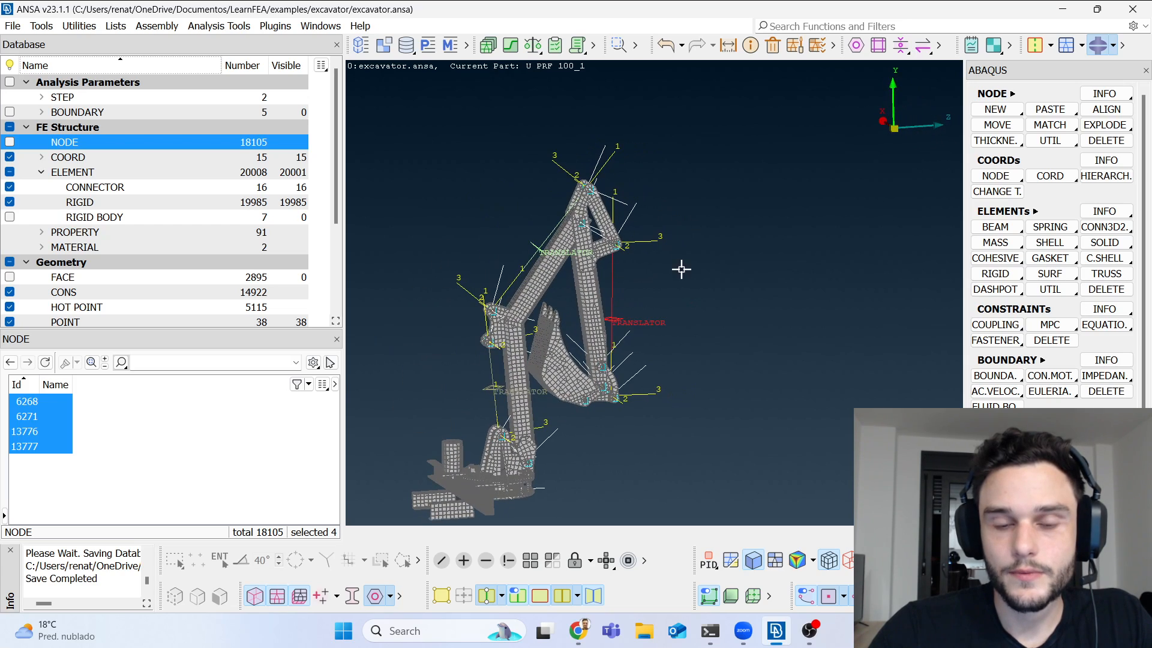
scroll(632, 258, "down", 2)
scroll(575, 321, "up", 6)
mouse_move(575, 321)
left_mouse_down("ctrl")
mouse_move(520, 267)
mouse_move(569, 285)
mouse_move(592, 330)
mouse_move(573, 307)
left_mouse_up("ctrl")
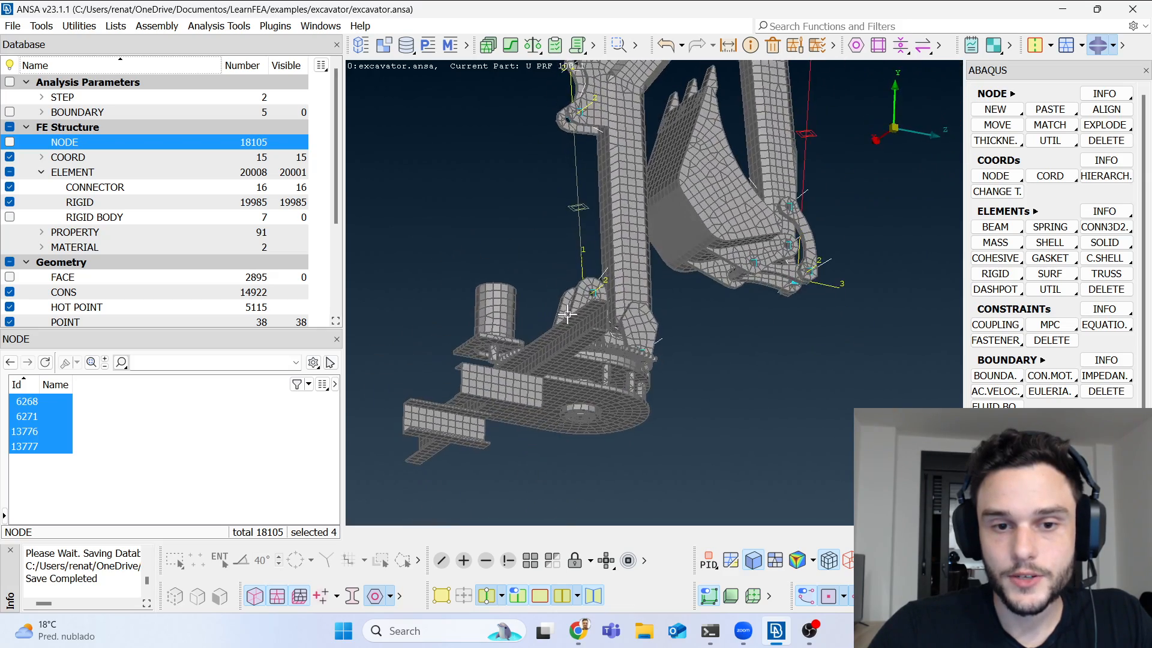
scroll(488, 352, "up", 3)
scroll(488, 352, "up", 3)
left_click_drag(488, 352, 591, 374, "ctrl")
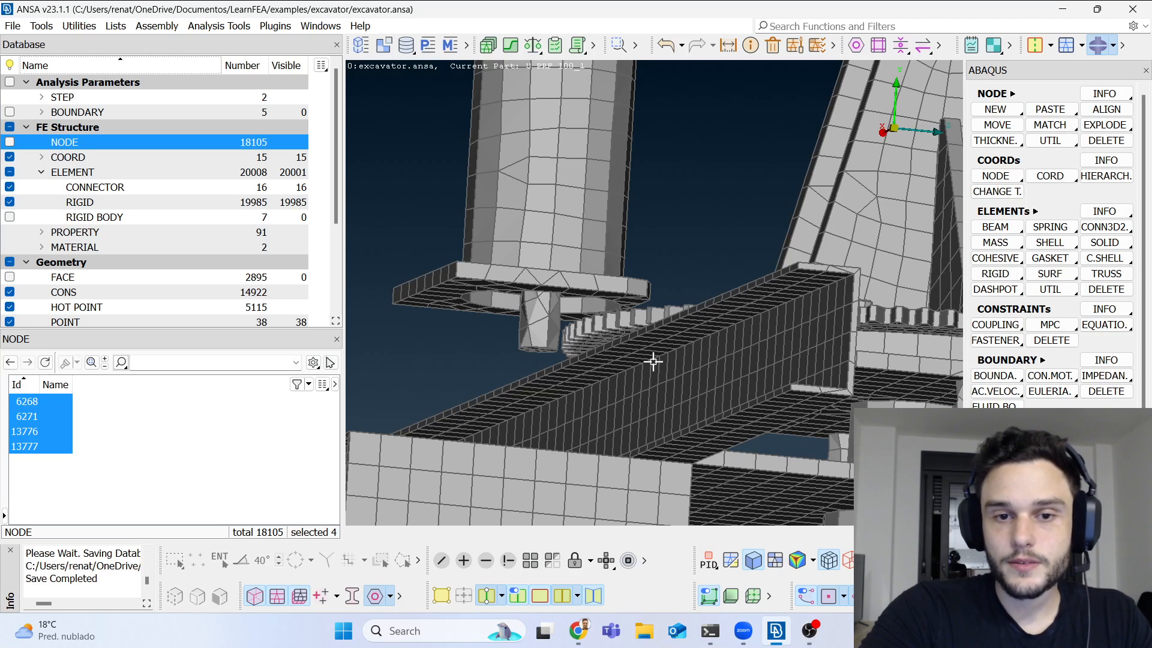
left_click_drag(533, 317, 540, 338, "ctrl")
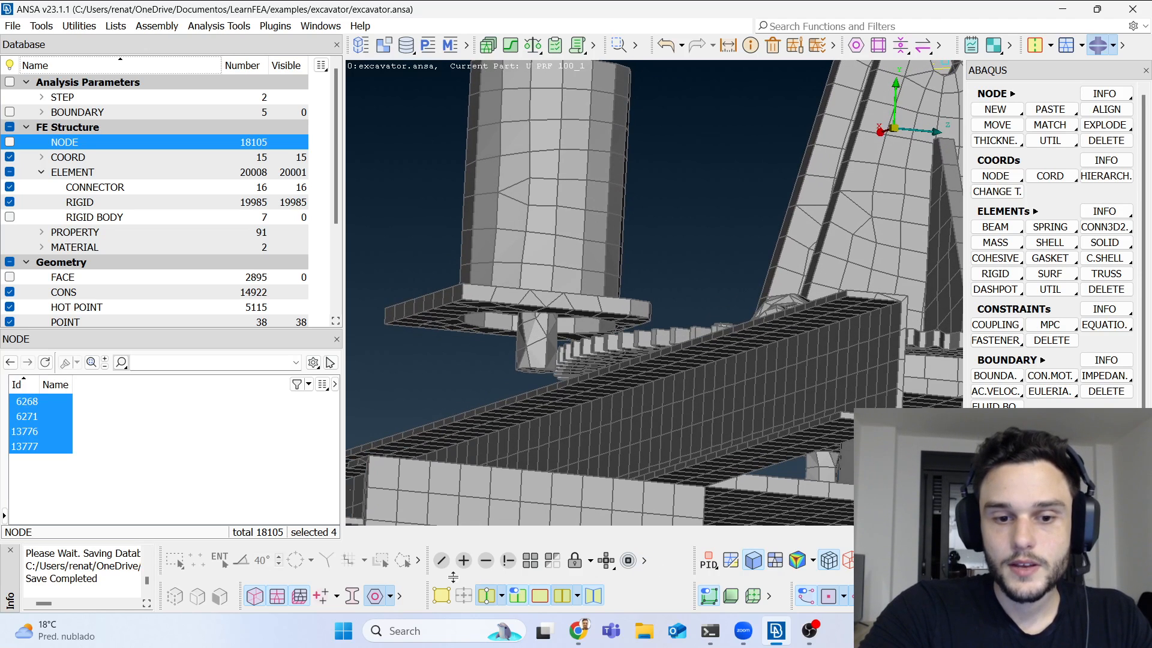
Step: Display the geometry faces and isolate the small gear beneath the motor, selecting it by PID
left_click(447, 595)
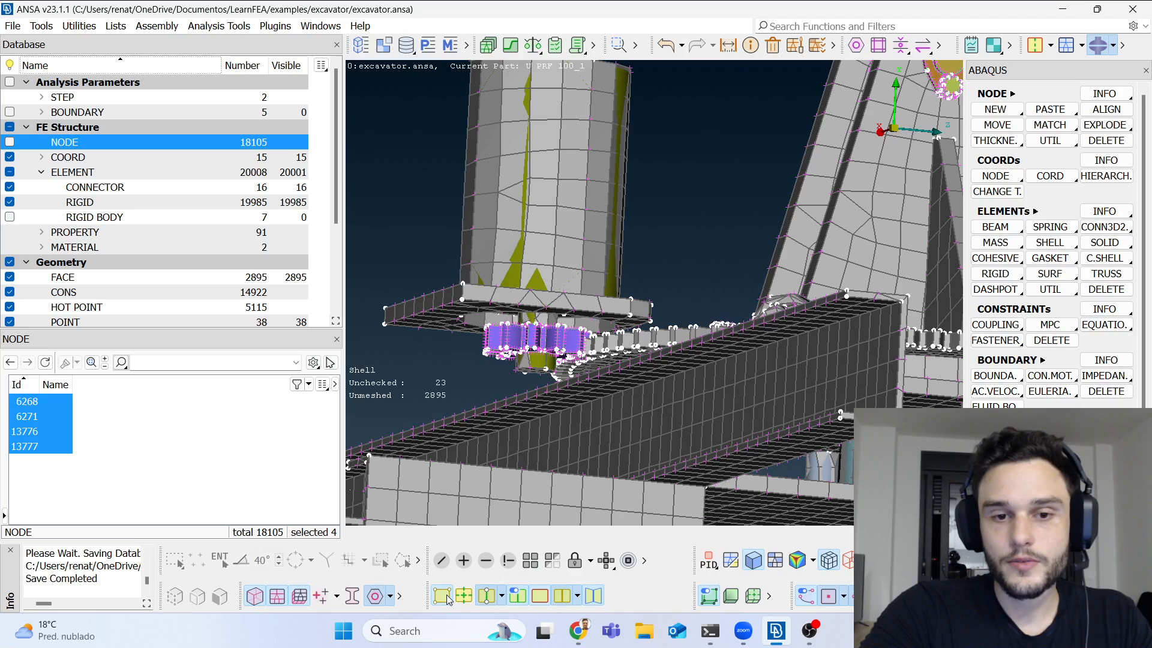
left_click(510, 561)
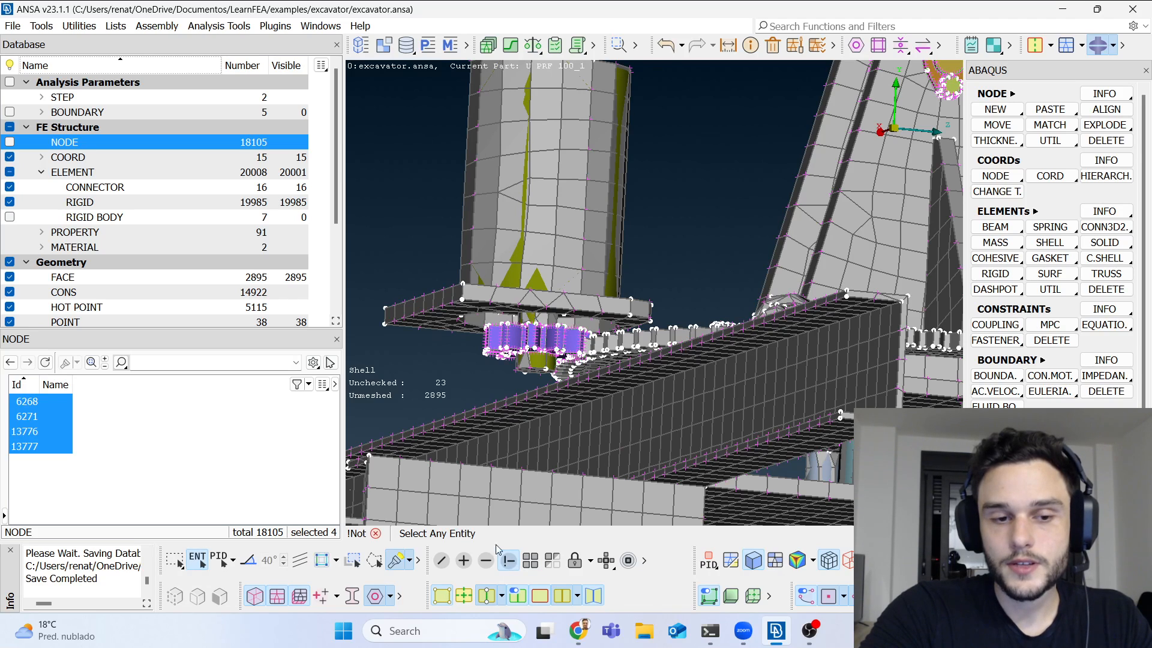
left_click(232, 561)
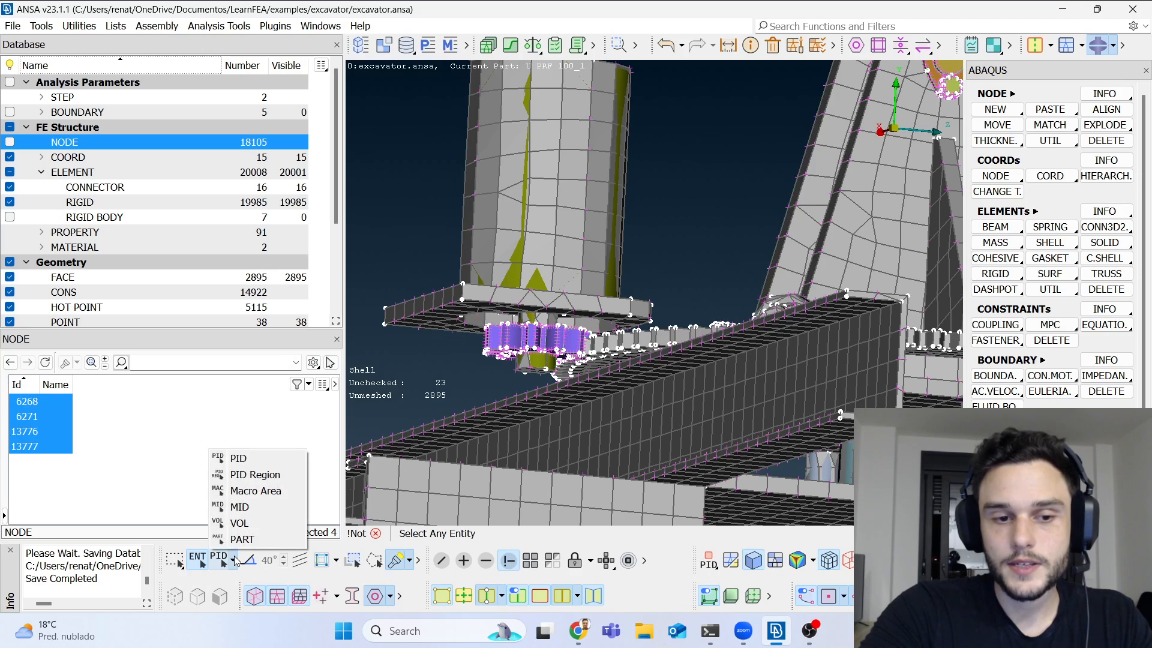
left_click(255, 458)
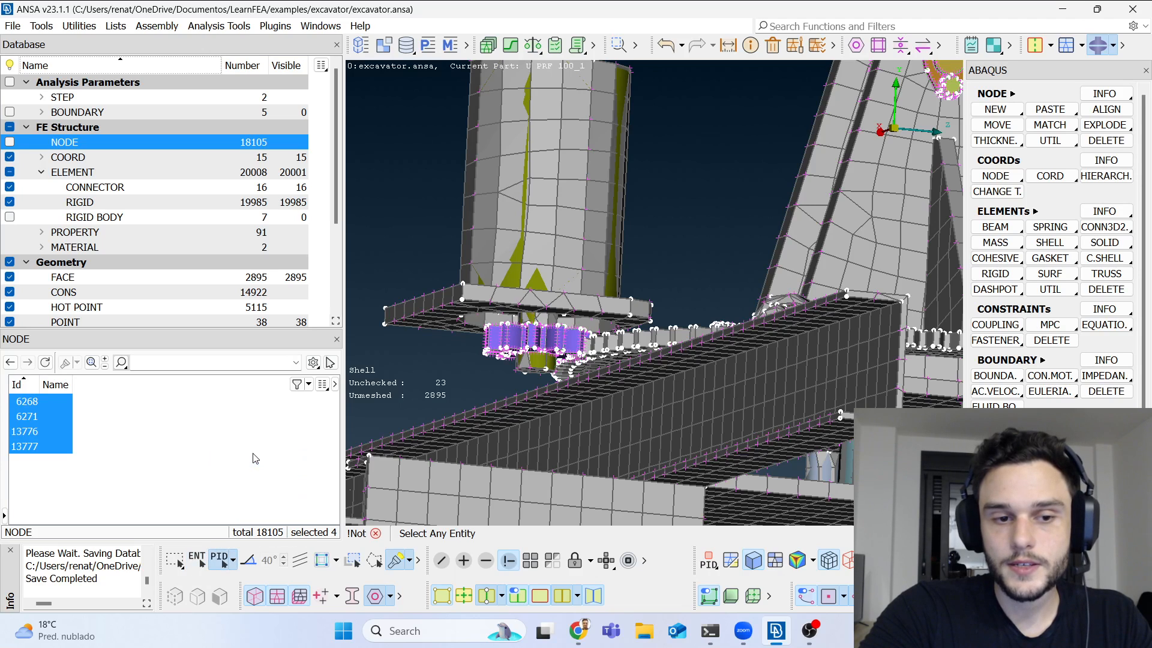
left_click(533, 336)
middle_click(532, 335)
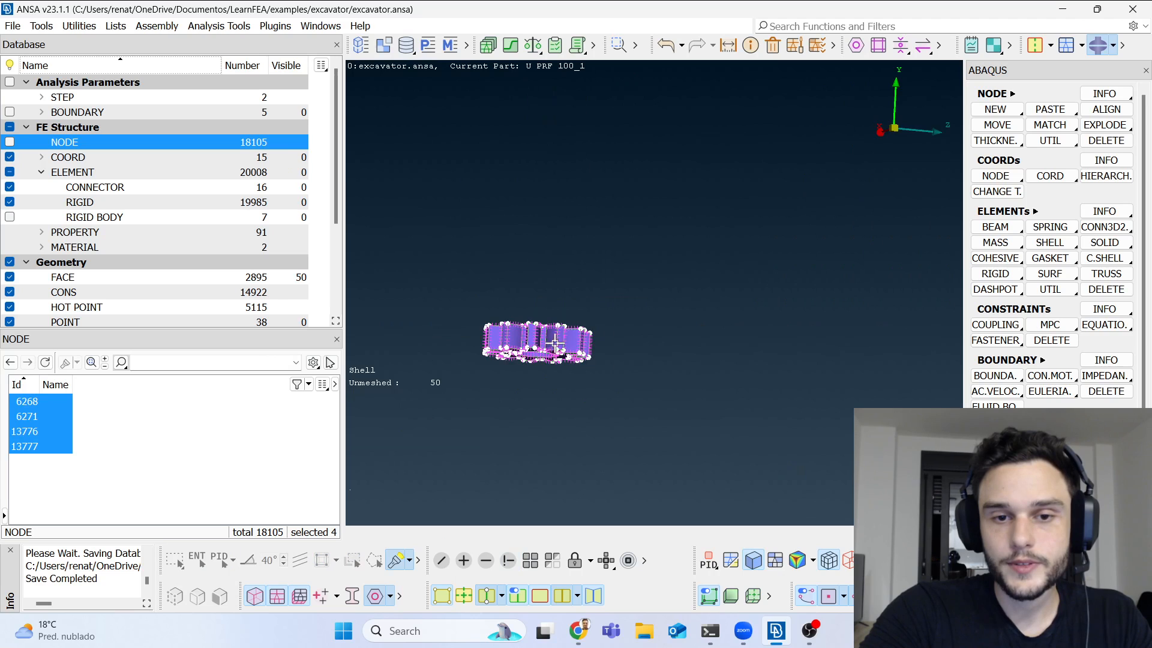
Step: Set the element length to 20 on all perimeters of the small gear in the classic mesh module
left_click(1081, 45)
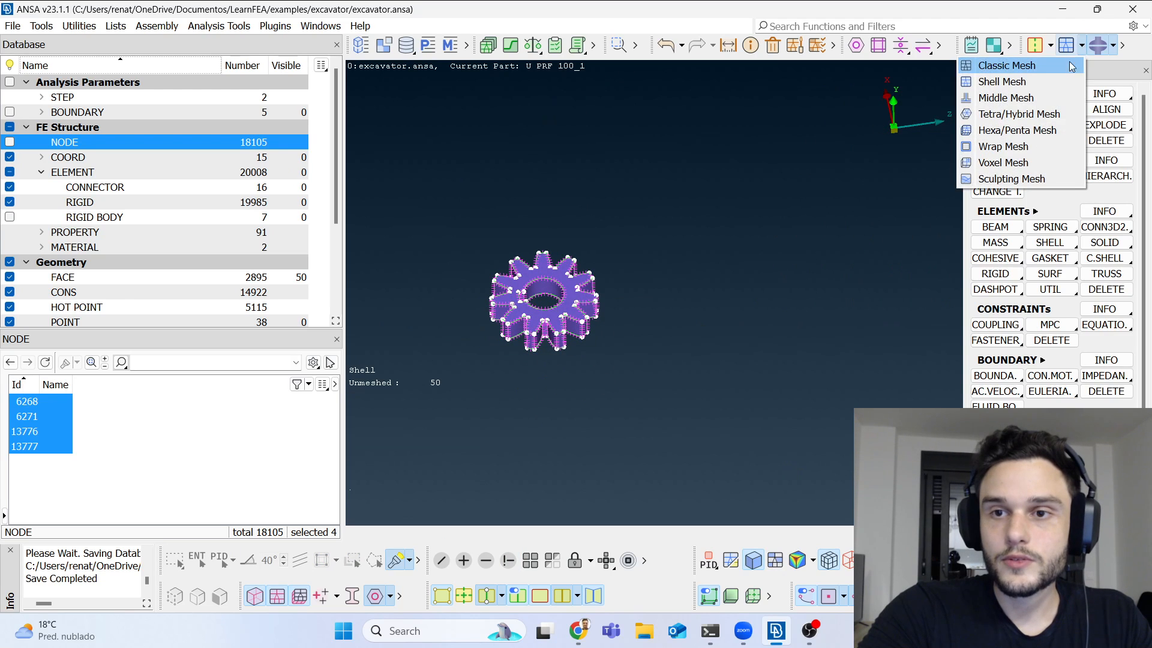
left_click(1061, 73)
left_click(1058, 177)
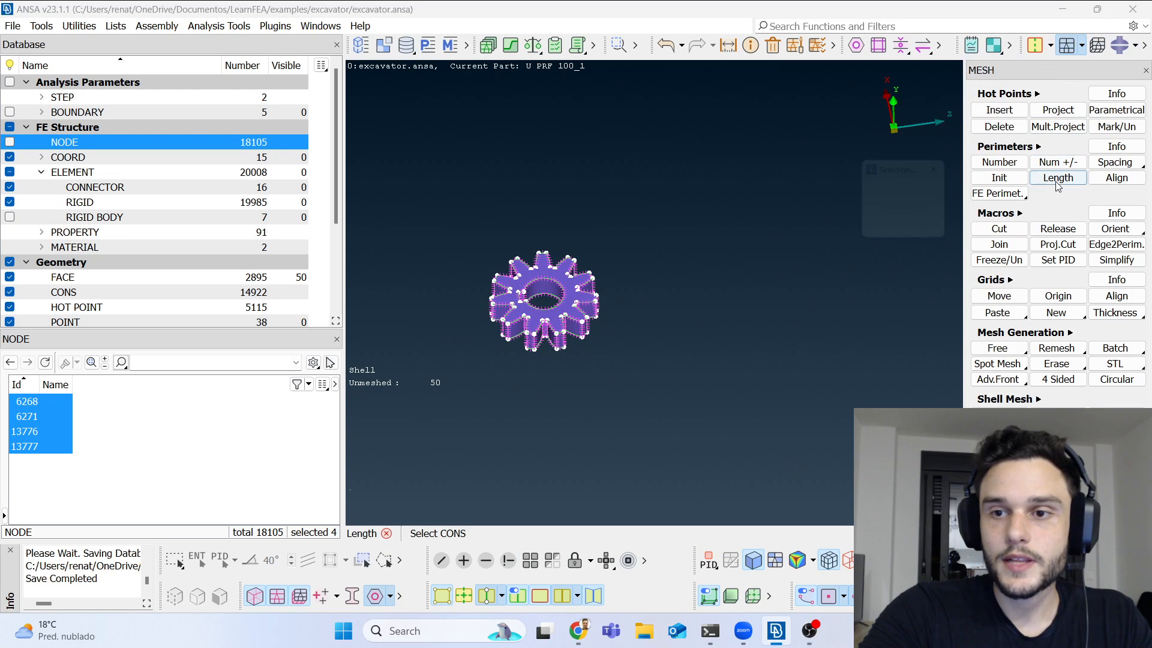
left_click_drag(550, 270, 863, 460)
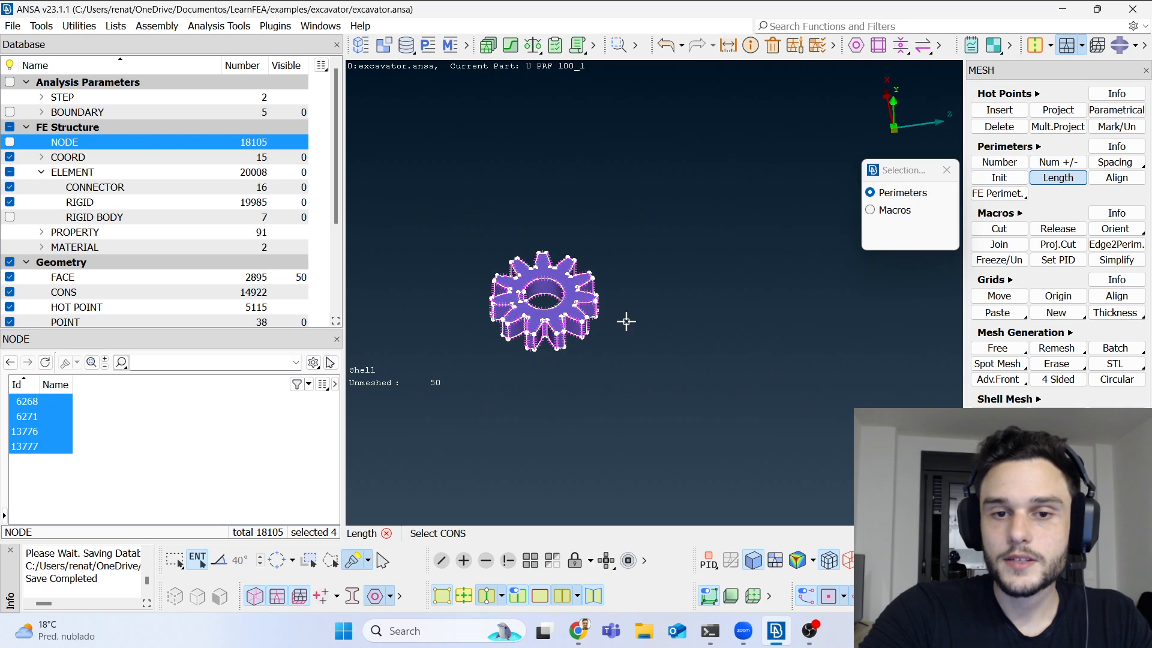
middle_click(596, 303)
left_click(656, 308)
type("20")
left_click(521, 416)
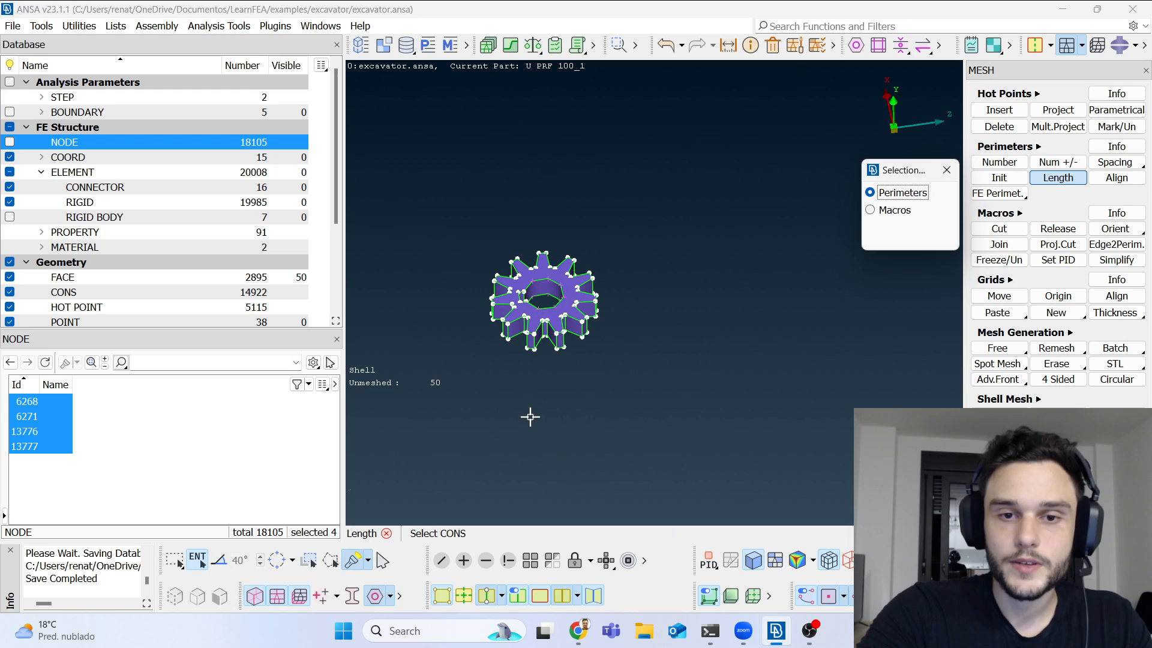
key("Escape")
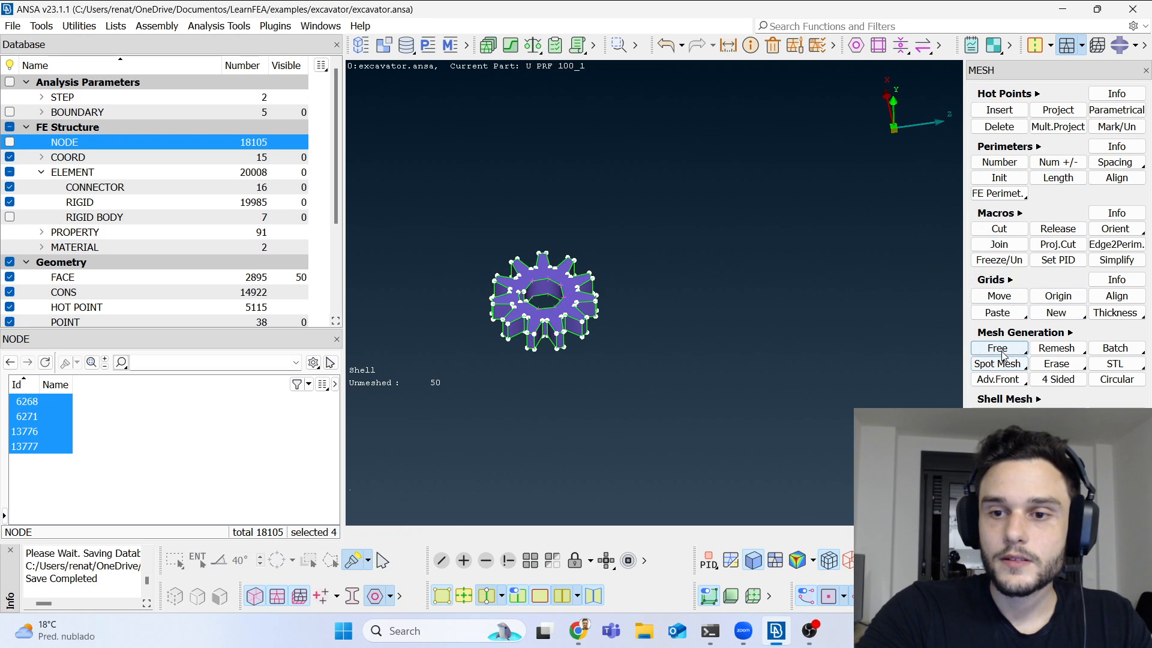
Step: Generate a Free mesh on all faces of the small gear
left_click(997, 348)
left_click(1006, 366)
left_click_drag(435, 216, 803, 450)
middle_click(585, 290)
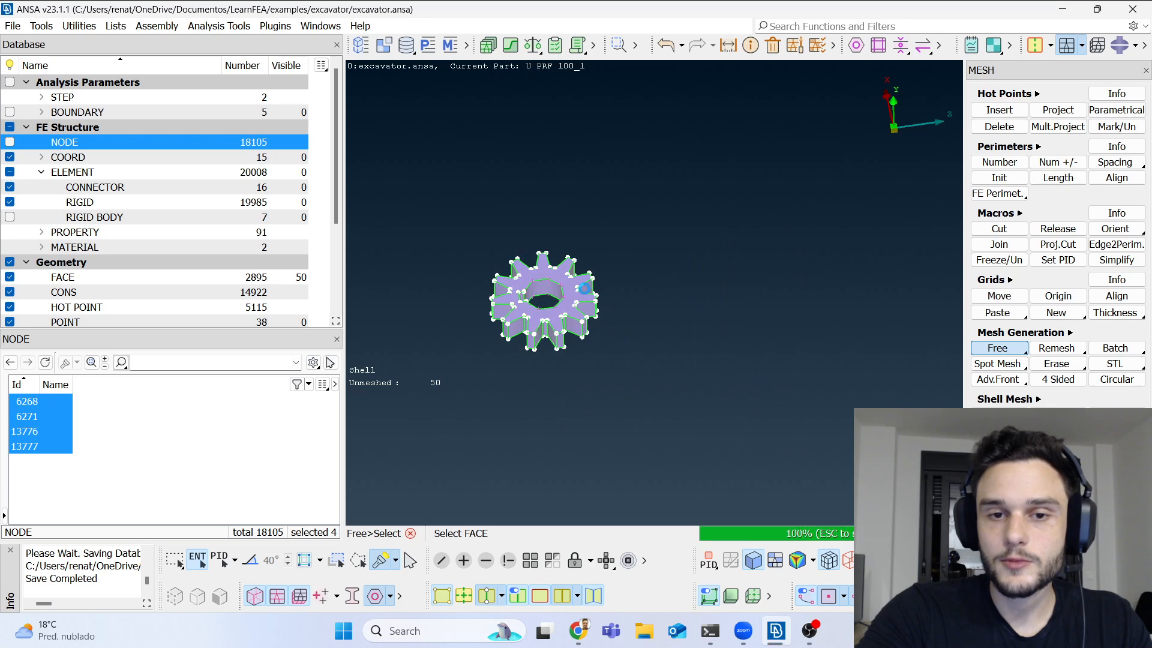
scroll(534, 328, "up", 8)
scroll(534, 329, "down", 6)
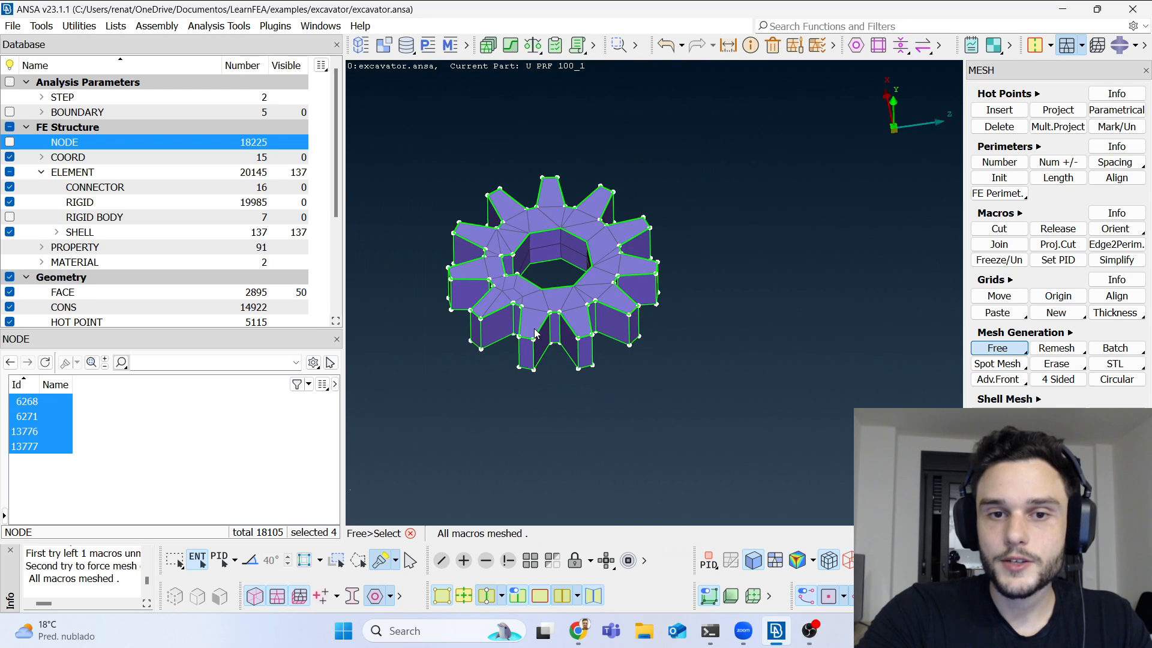
Step: Release the small gear's mesh from all its geometry faces and hide the faces
left_click(1119, 45)
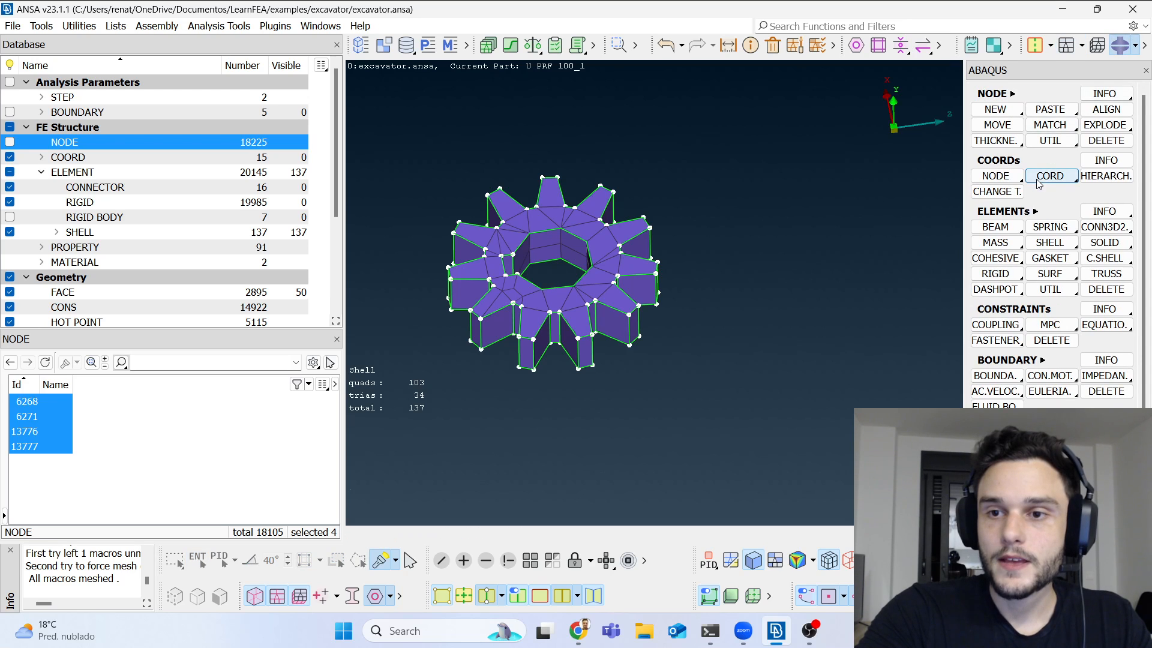
left_click(1096, 47)
left_click(1060, 134)
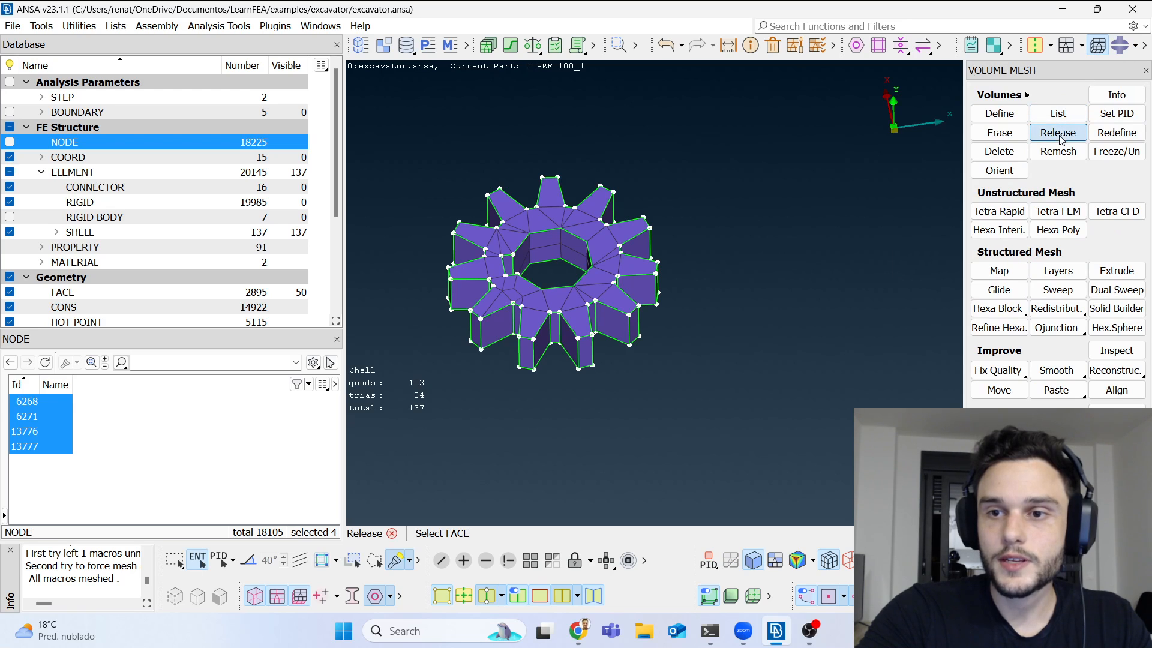
left_click_drag(393, 127, 807, 375)
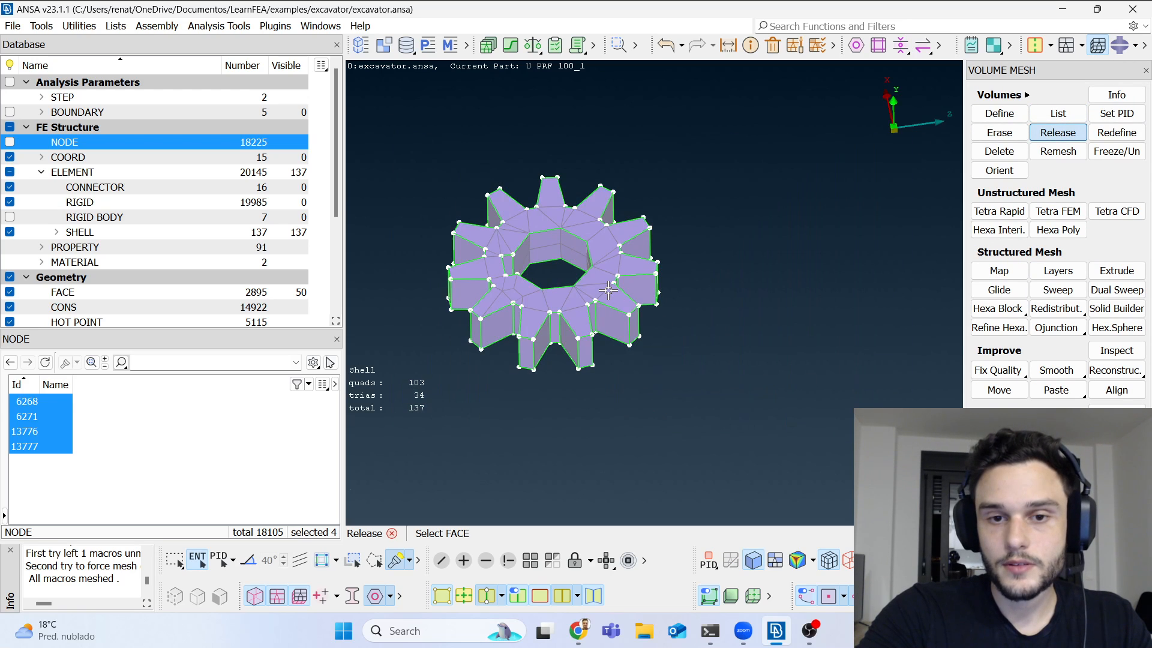
middle_click(608, 291)
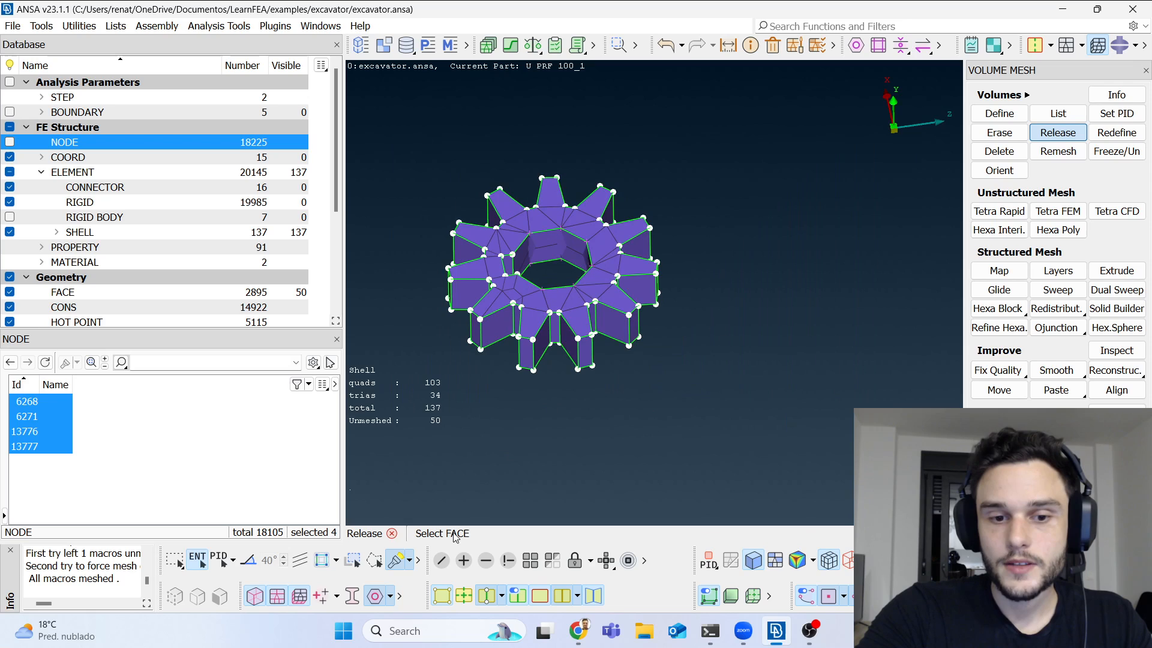
left_click(447, 594)
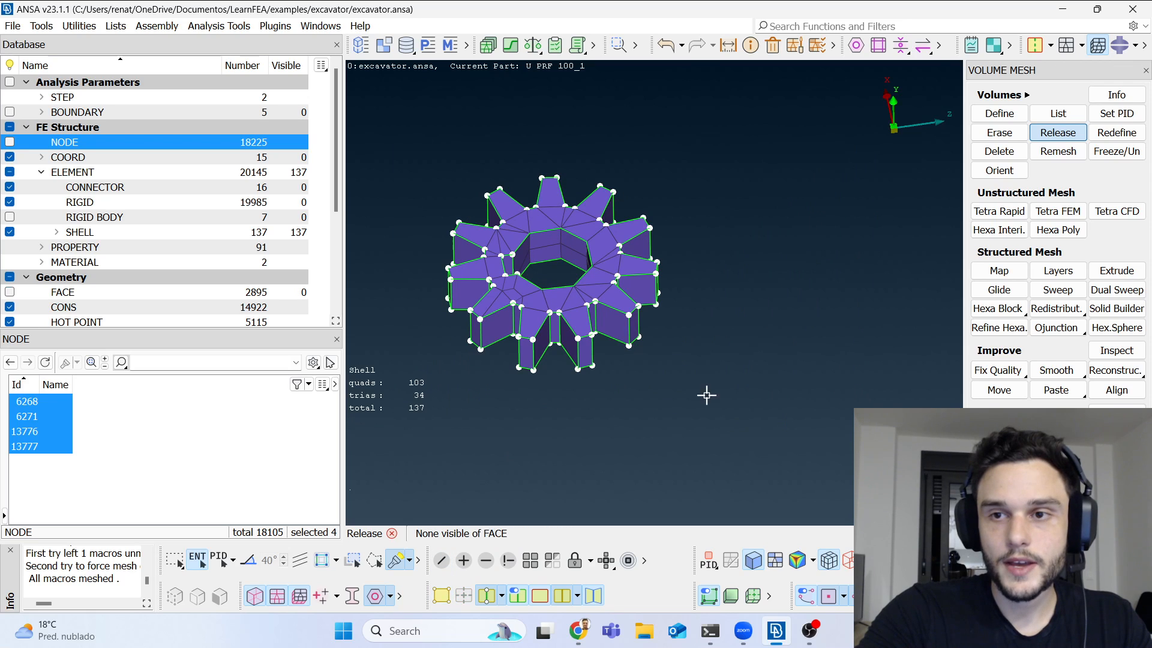
Step: Change the type of all the small gear's 2-D elements from SHELL to R3D, keeping Pid and Part on Auto
left_click(1126, 49)
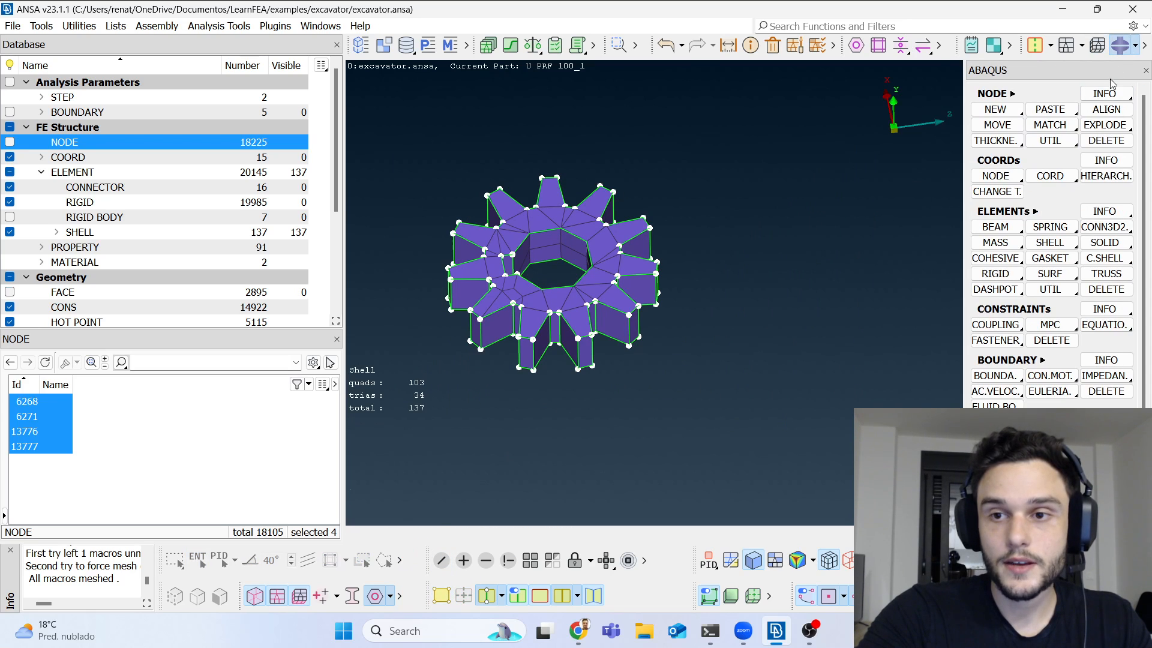
left_click(1062, 296)
mouse_move(954, 326)
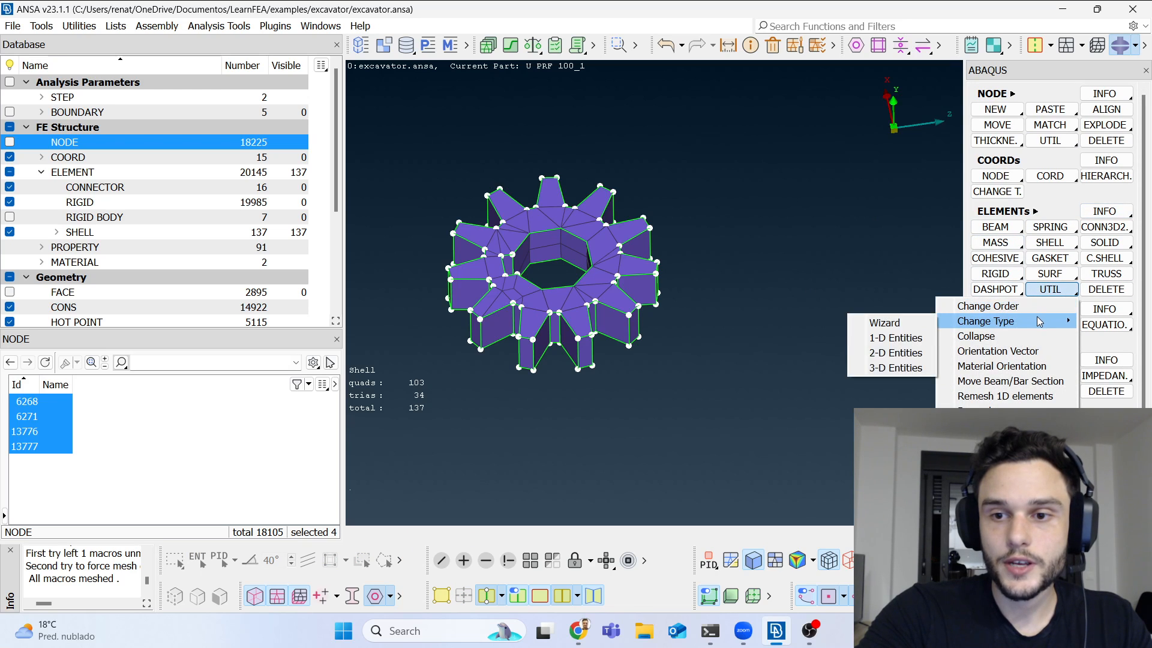
left_click(899, 352)
left_click_drag(852, 260, 852, 87)
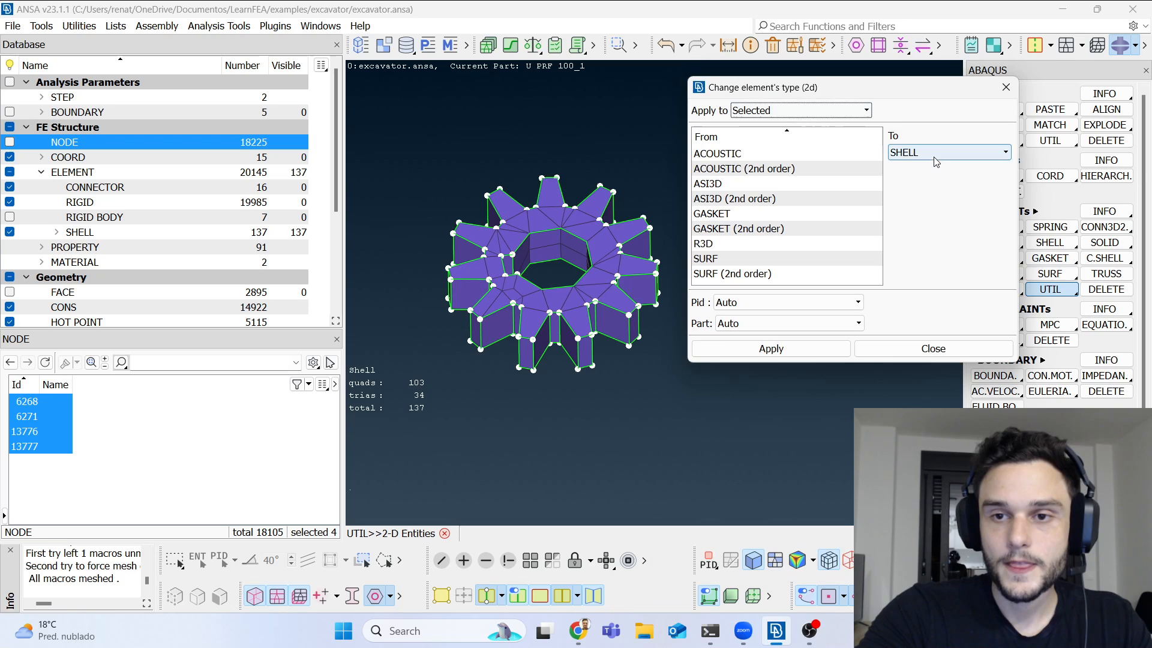
left_click(936, 153)
left_click(912, 247)
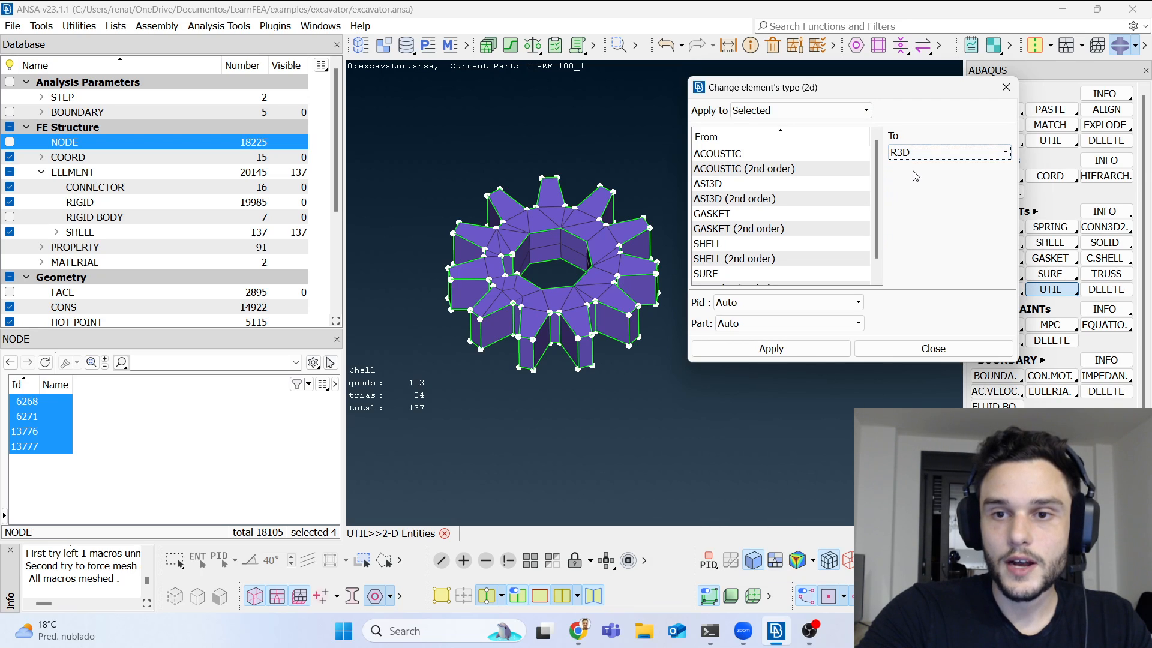
left_click(725, 244)
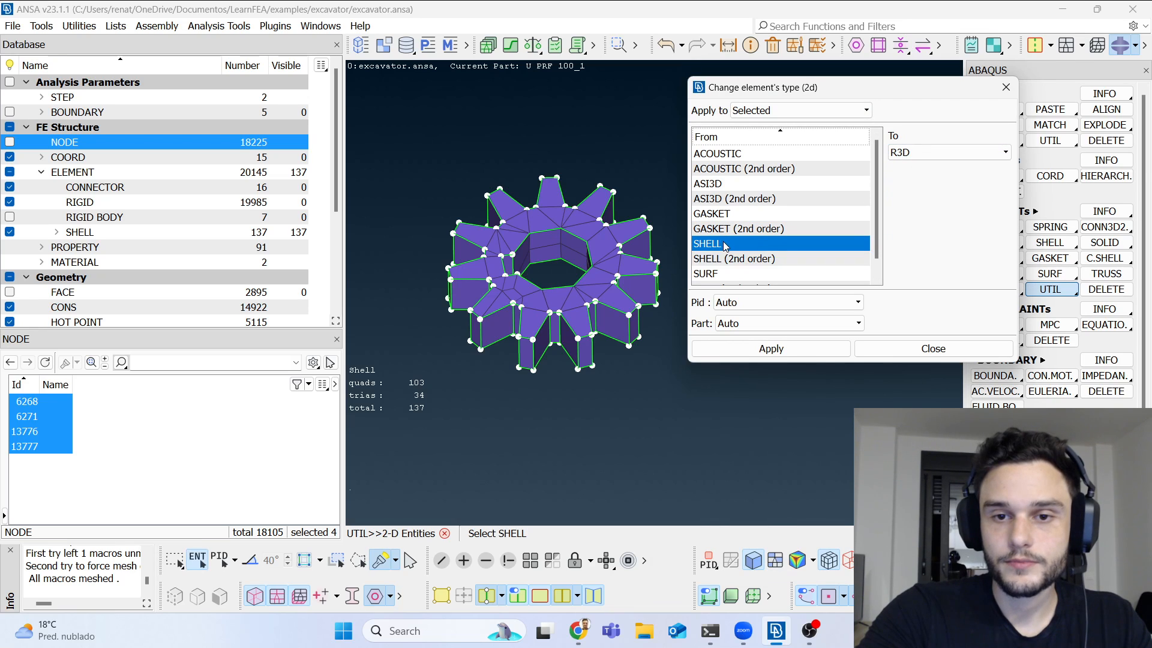
left_click_drag(360, 84, 909, 481)
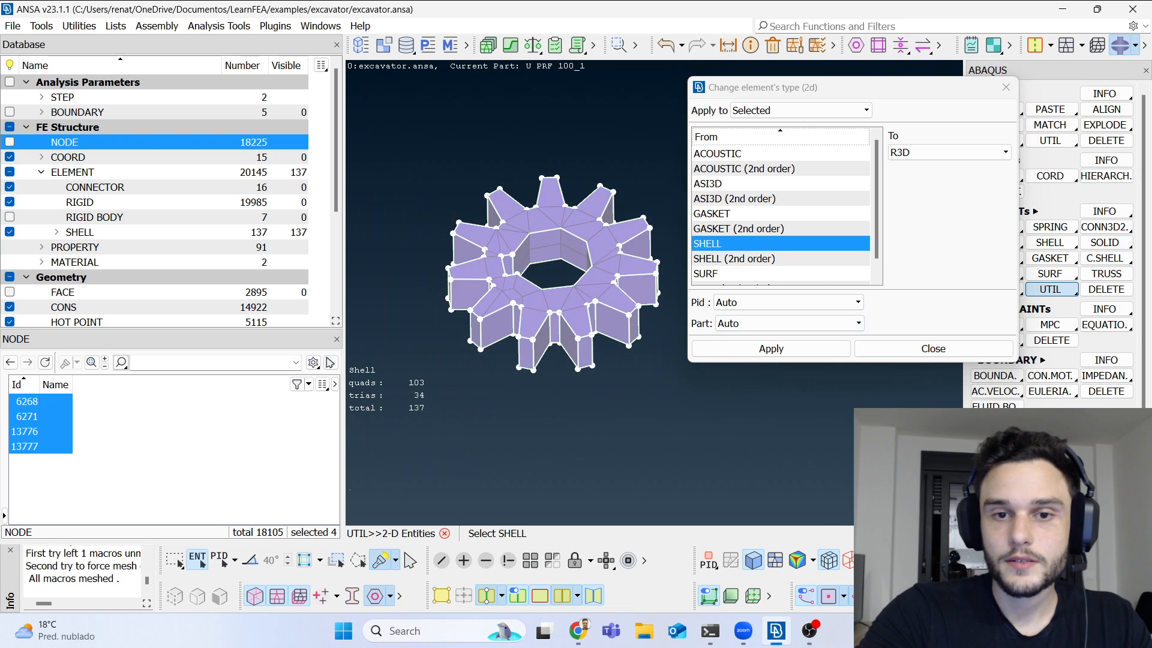
left_click(769, 348)
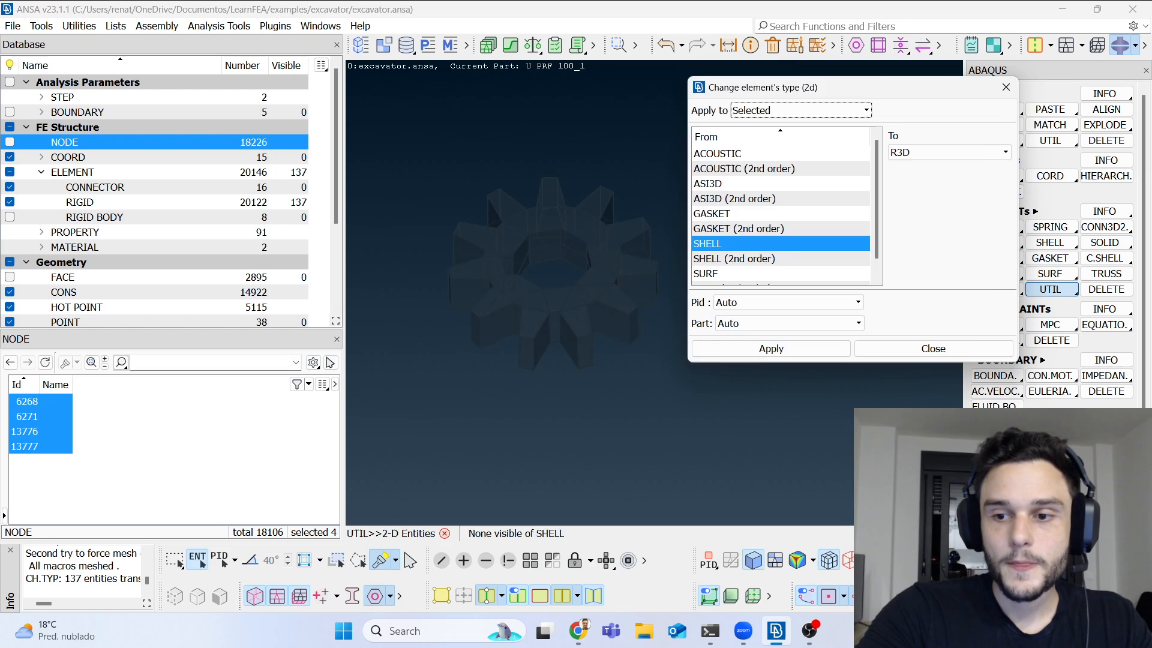
key("Escape")
Step: Name the small gear's unnamed rigid body small_gear
left_click(110, 219)
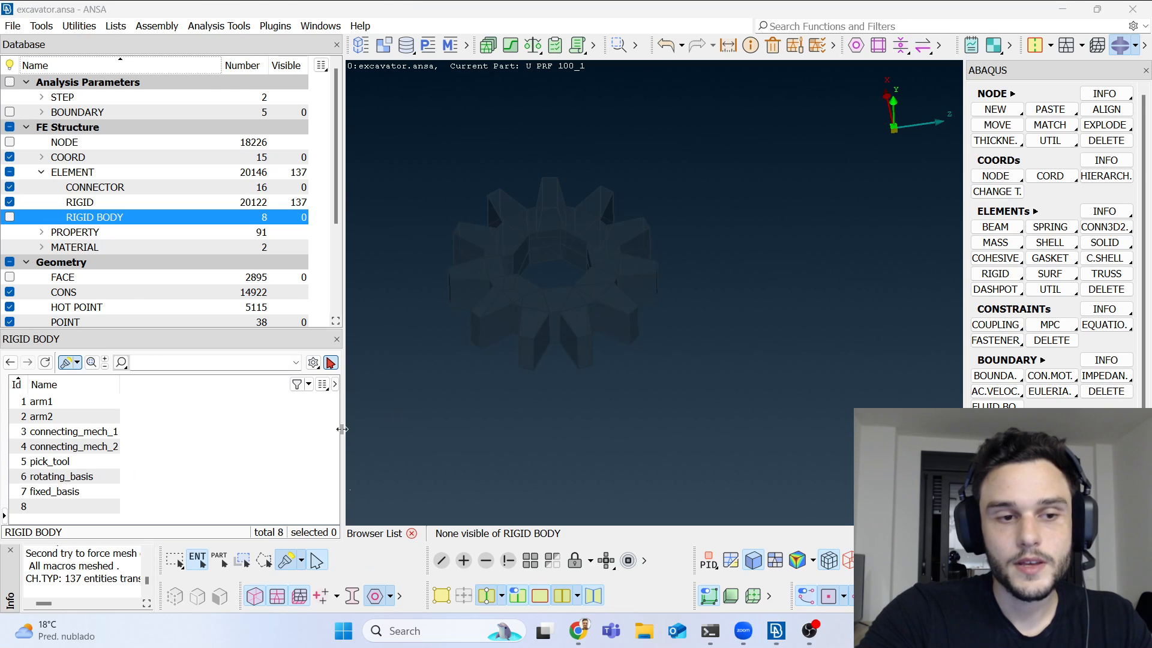
left_click(78, 509)
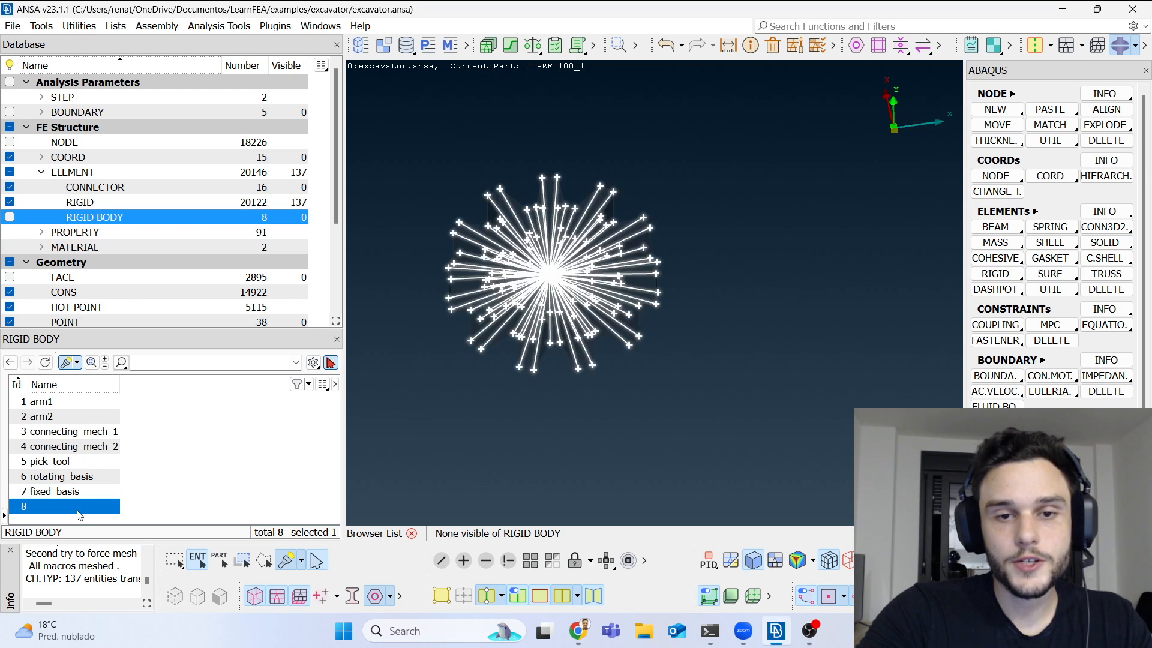
double_click(78, 508)
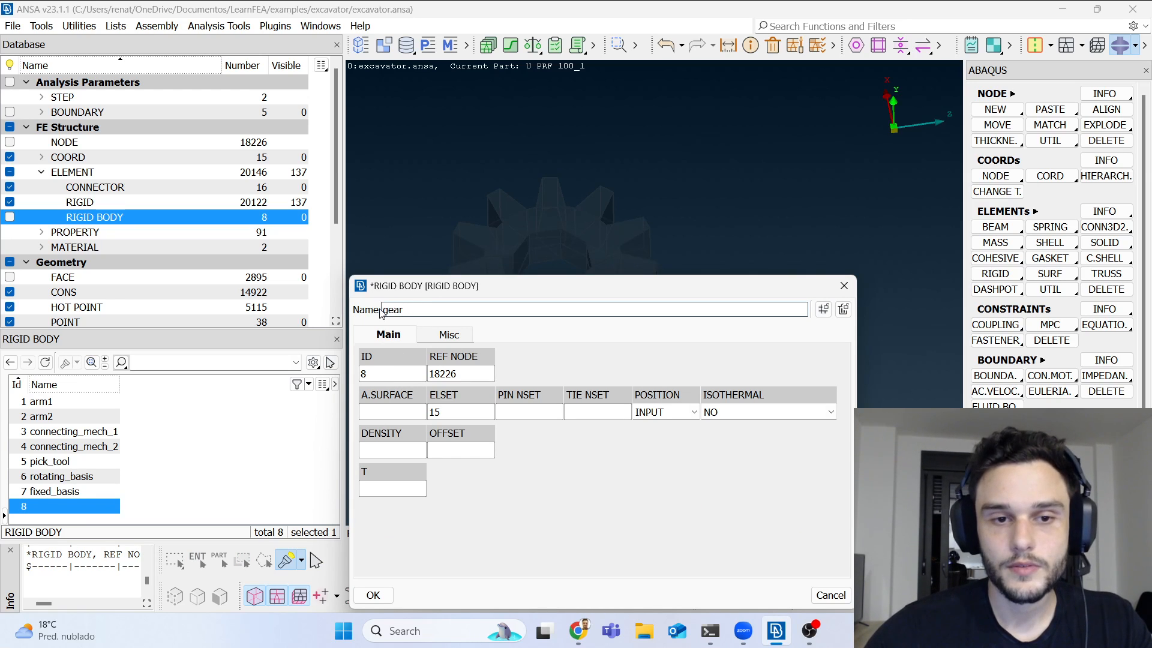
type("_")
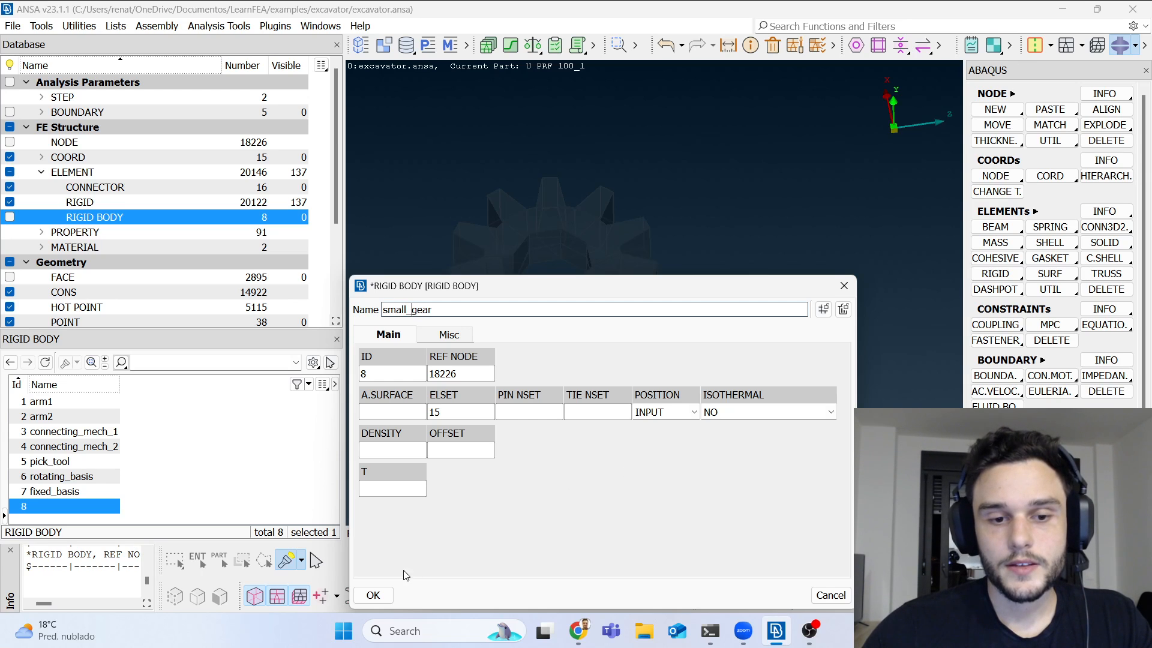
left_click(373, 594)
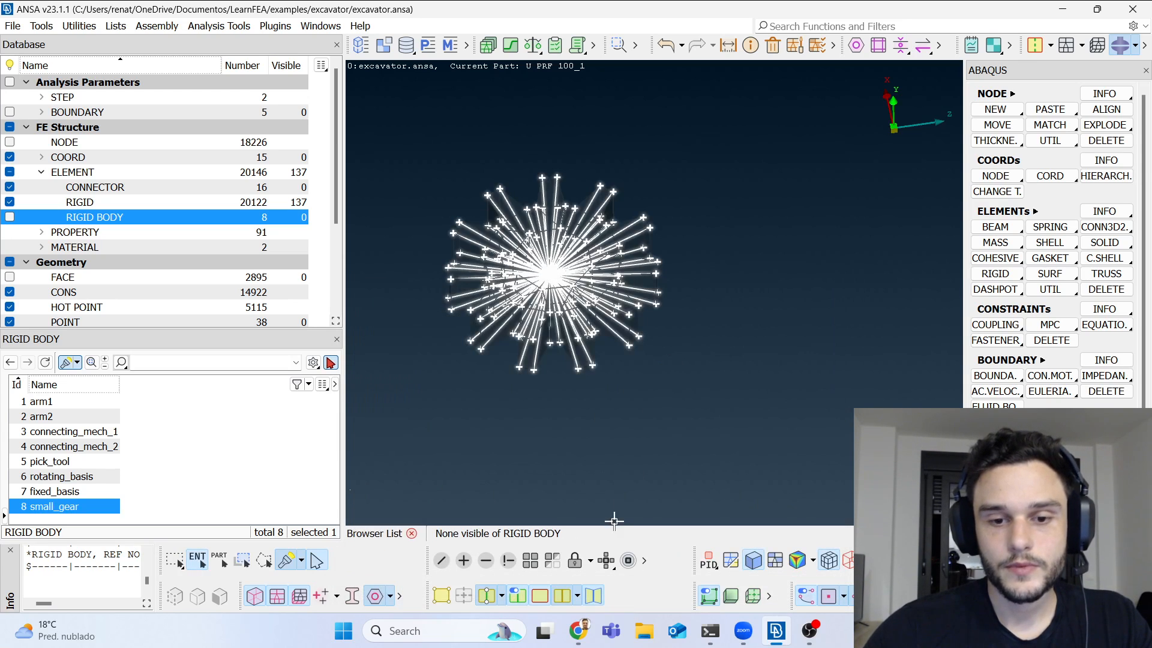
Step: Show all entities of the excavator again and view the small gear beneath the motor
left_click(531, 562)
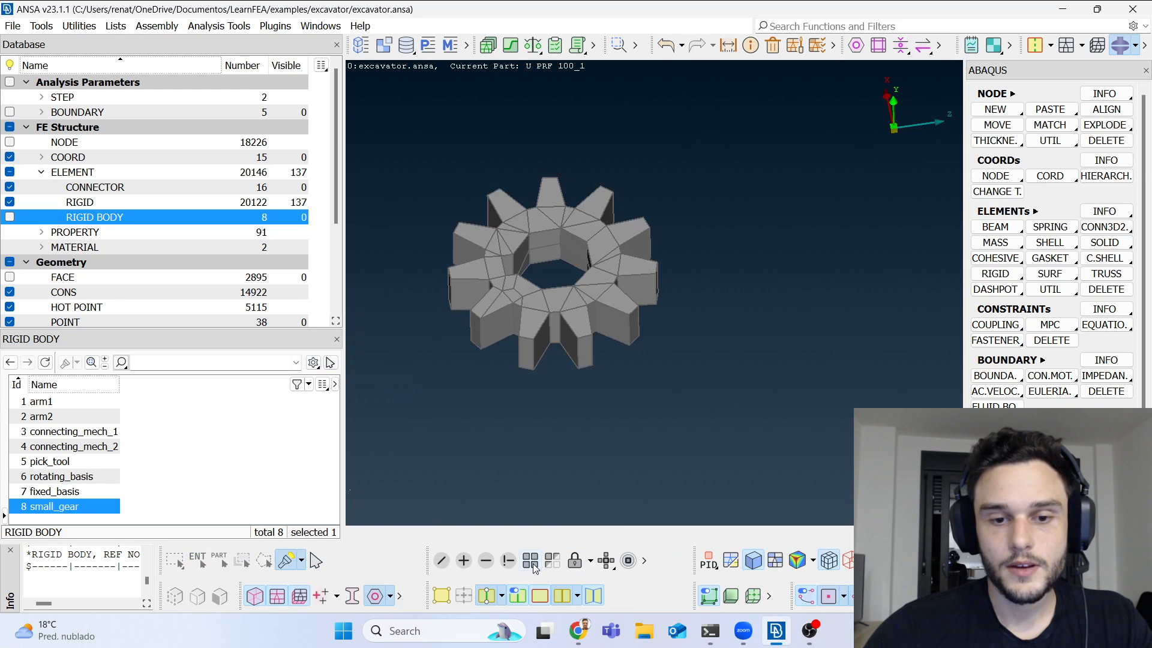
left_click(533, 563)
scroll(562, 369, "down", 5)
left_click_drag(562, 371, 580, 268, "ctrl")
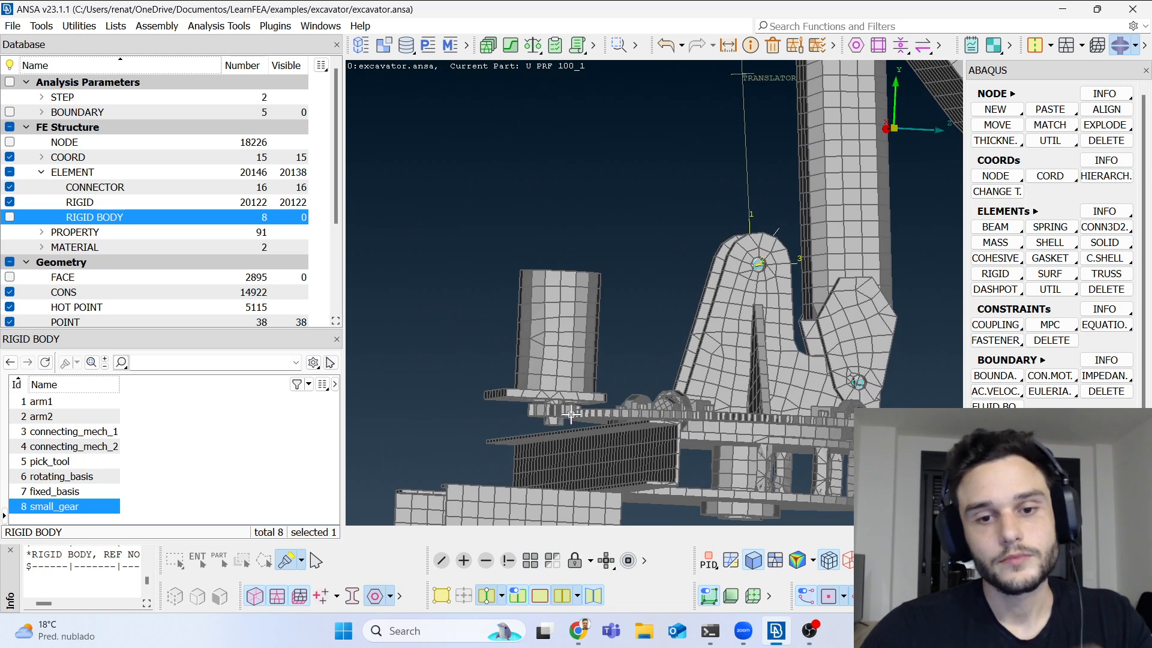
scroll(546, 417, "up", 3)
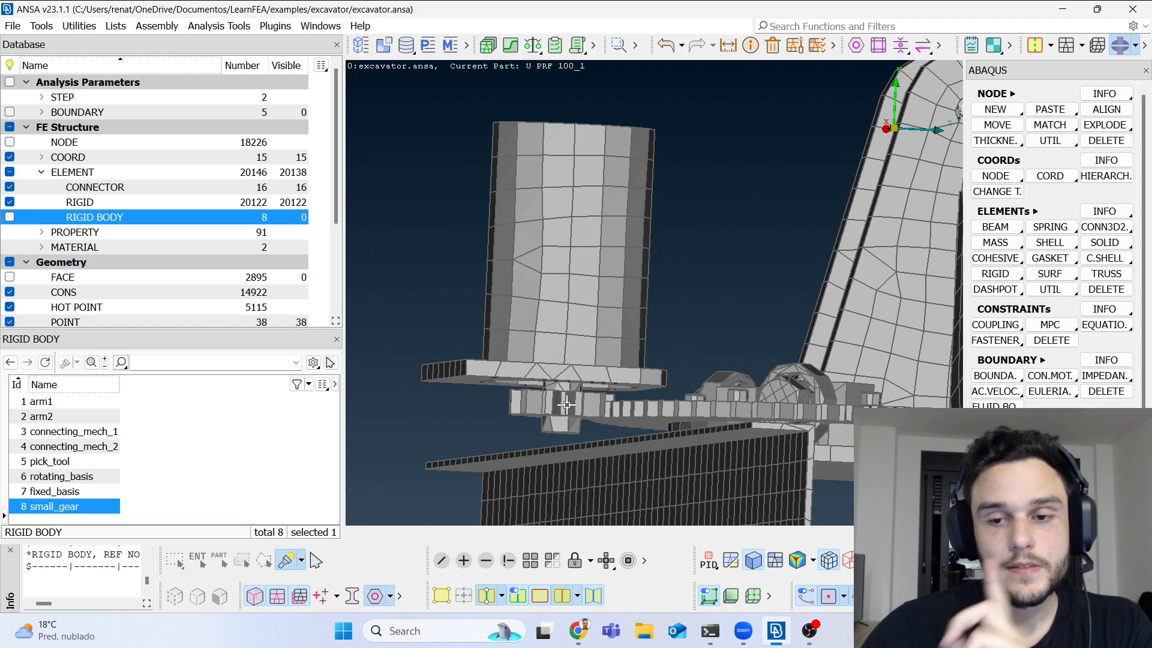
scroll(565, 406, "down", 3)
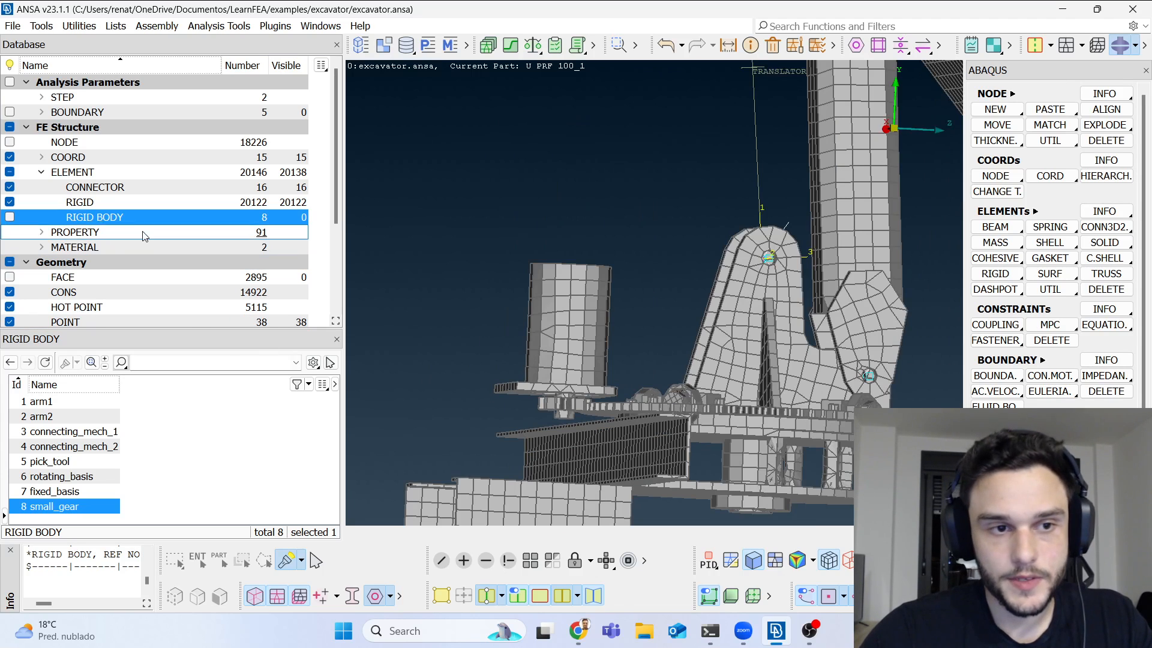
Step: List the connector elements and highlight the one at the centre of the rotating base
double_click(114, 187)
middle_click_drag(746, 443, 620, 334, "ctrl")
left_click_drag(607, 333, 702, 437)
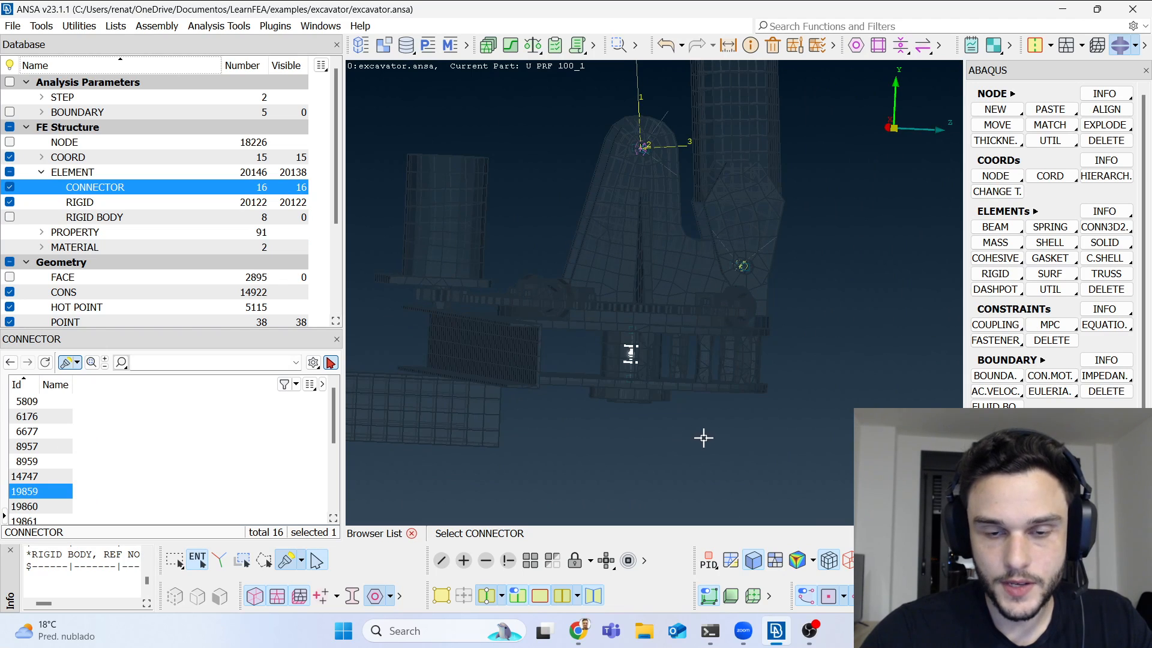
middle_click_drag(574, 329, 624, 388, "ctrl")
left_click_drag(626, 390, 651, 422, "ctrl")
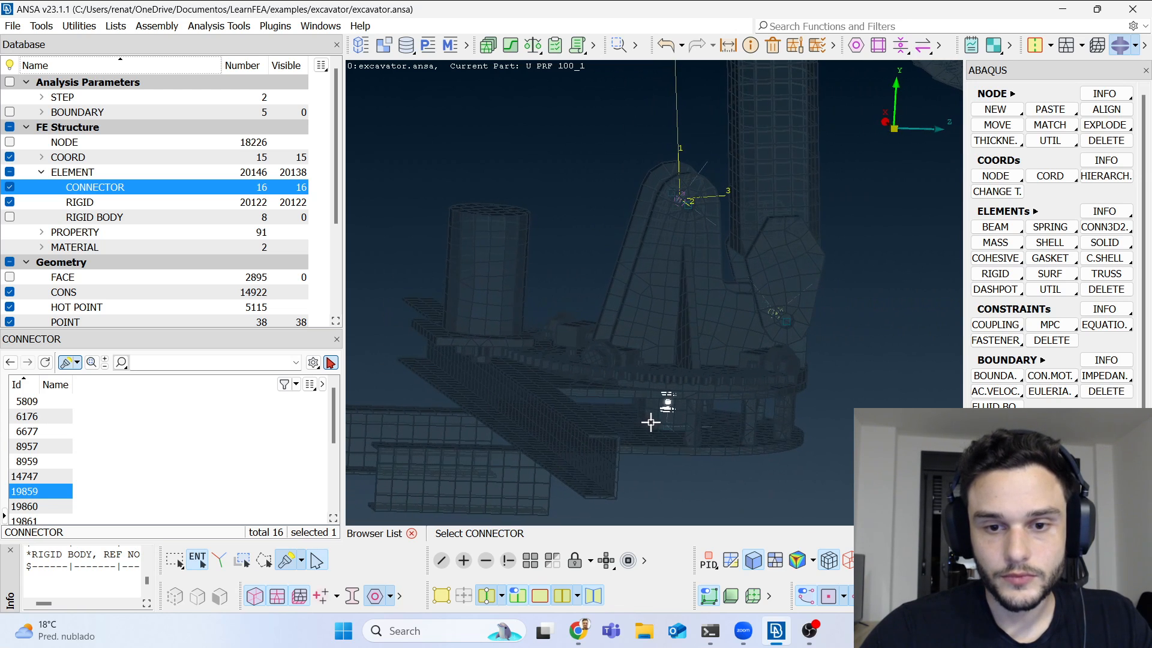
middle_click(478, 366)
Step: Examine how the small gear sits under the motor's mounting plate and engages the large ring gear
scroll(474, 362, "up", 8)
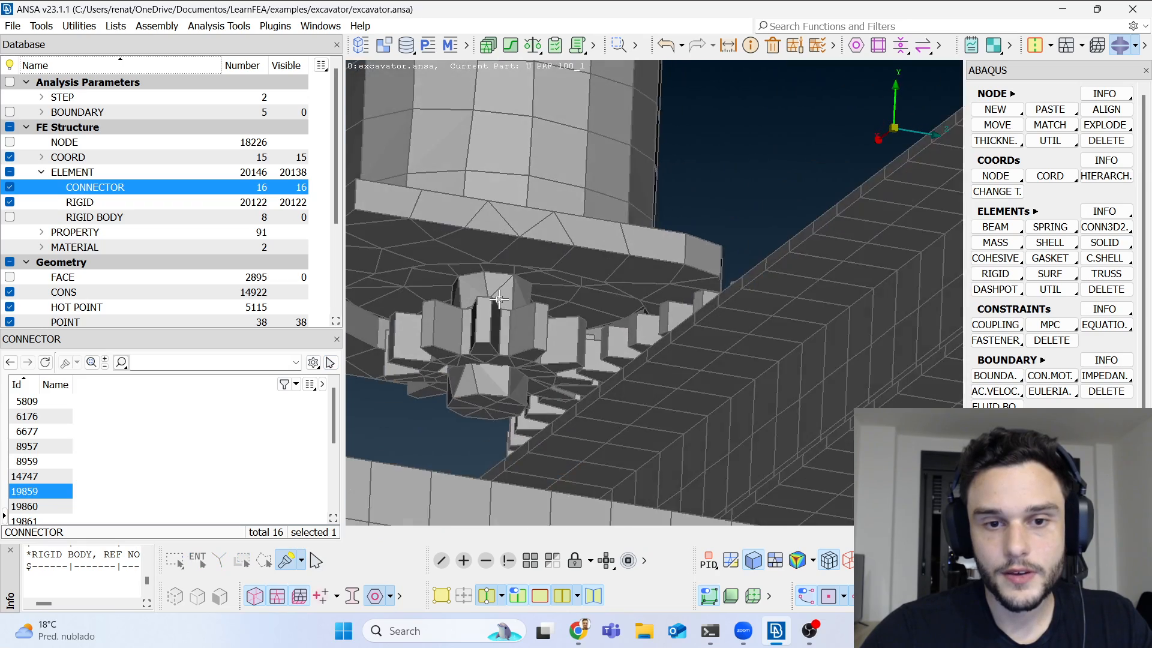
left_click_drag(494, 315, 500, 319, "ctrl")
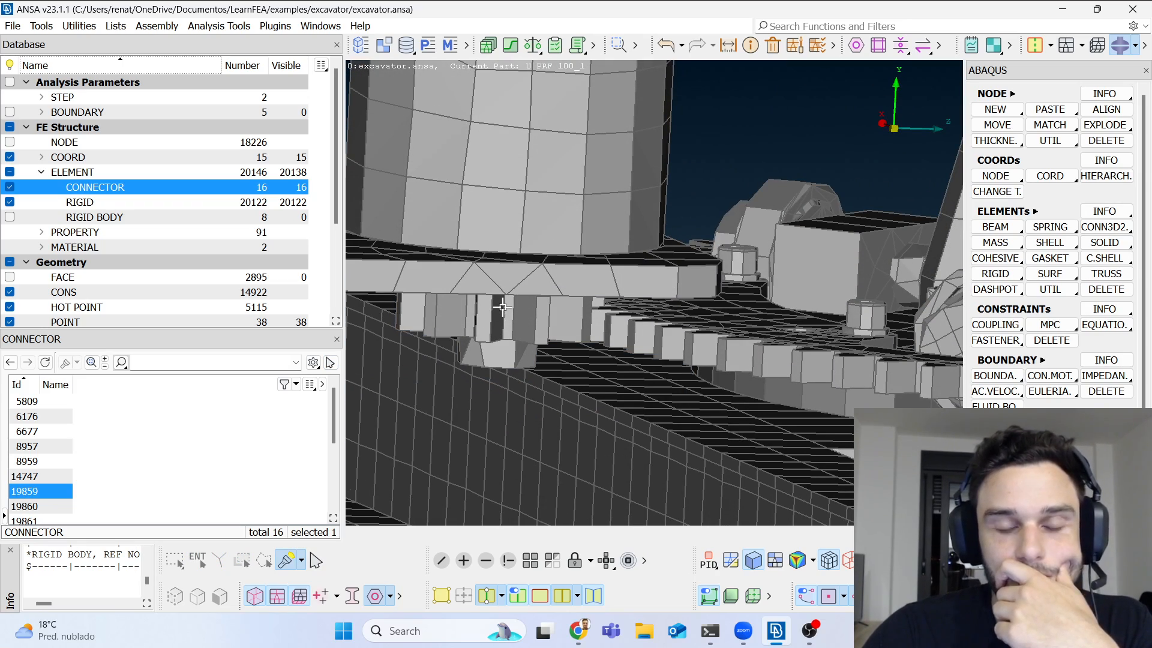
scroll(503, 305, "down", 8)
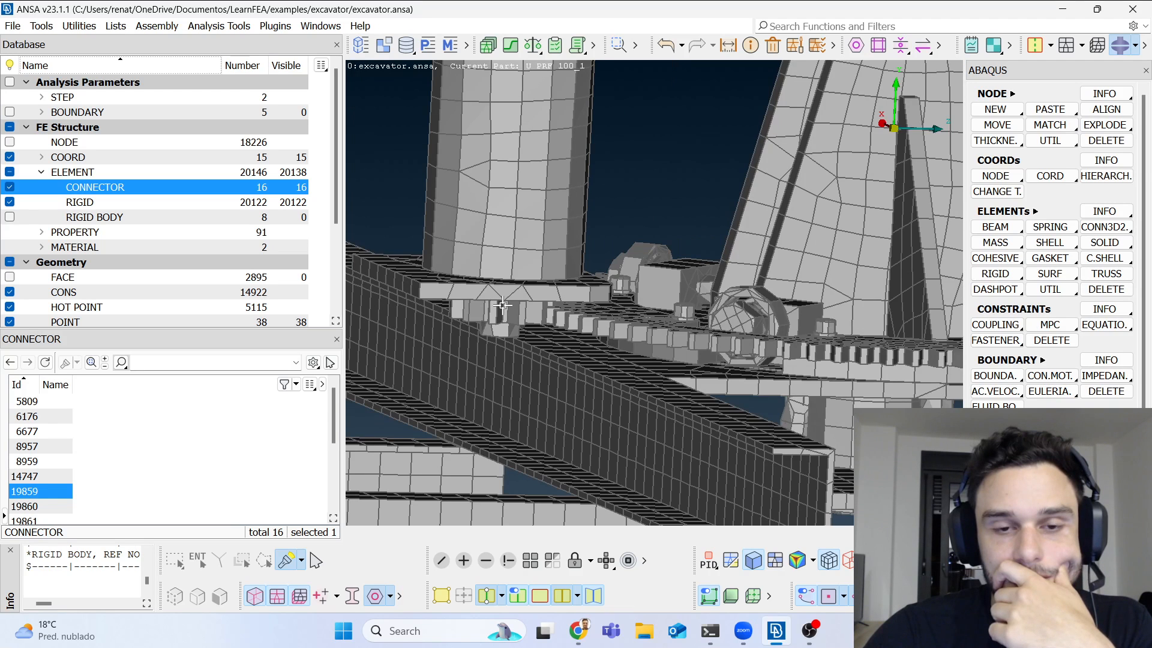
scroll(502, 305, "up", 4)
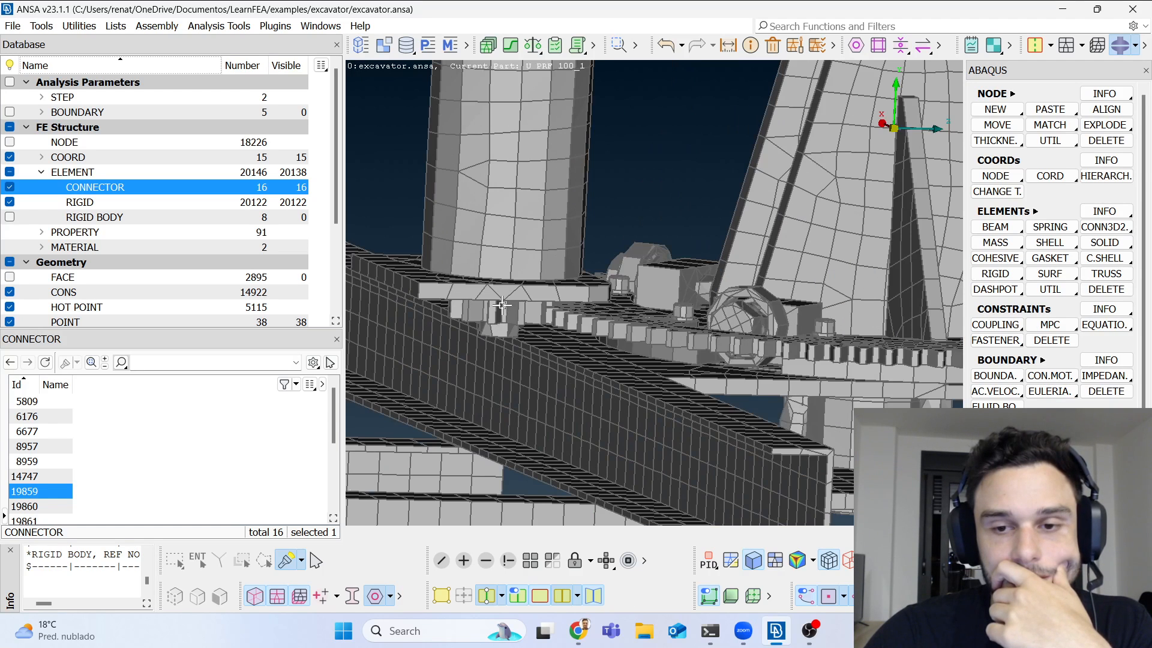
scroll(503, 305, "down", 4)
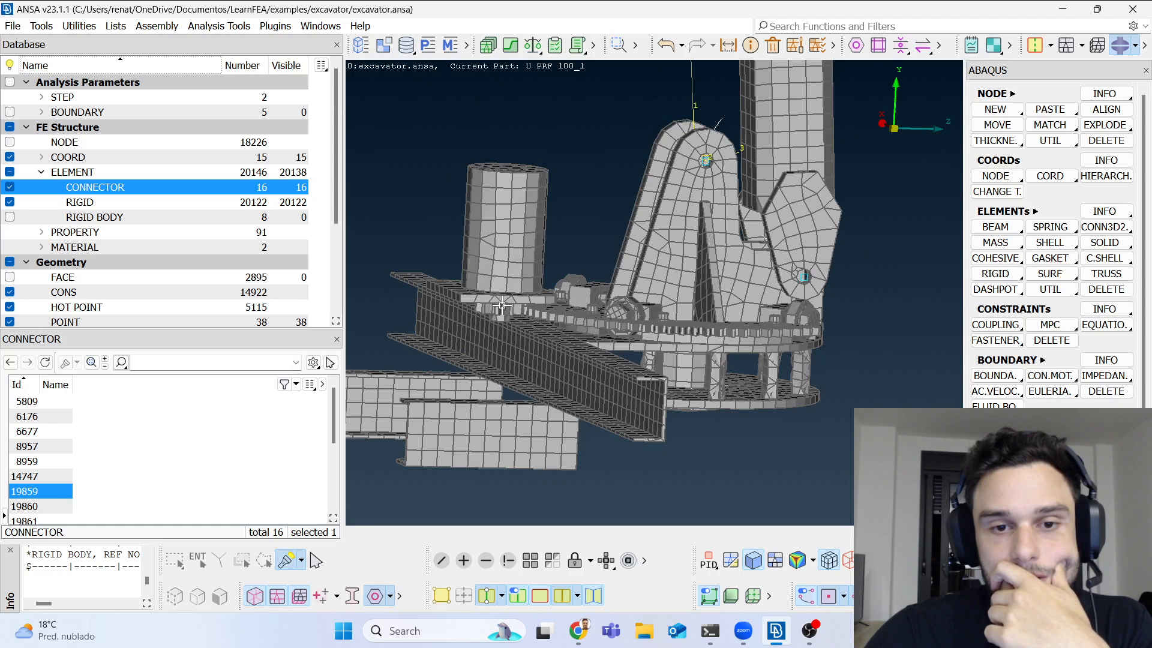
scroll(503, 305, "up", 4)
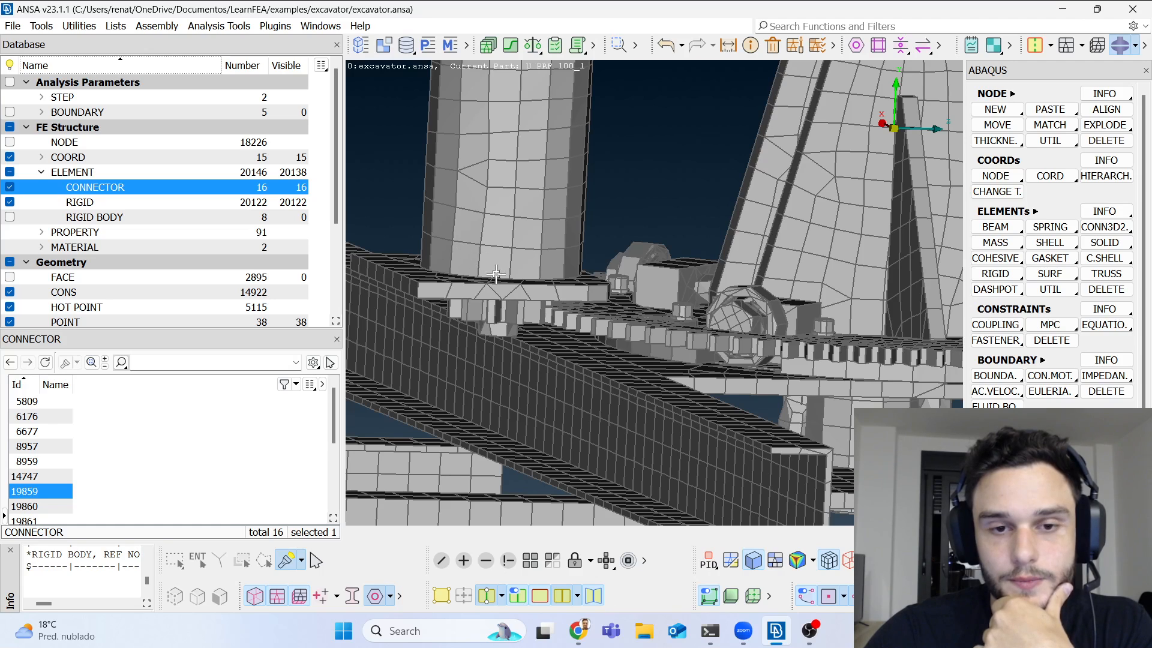
scroll(492, 271, "down", 4)
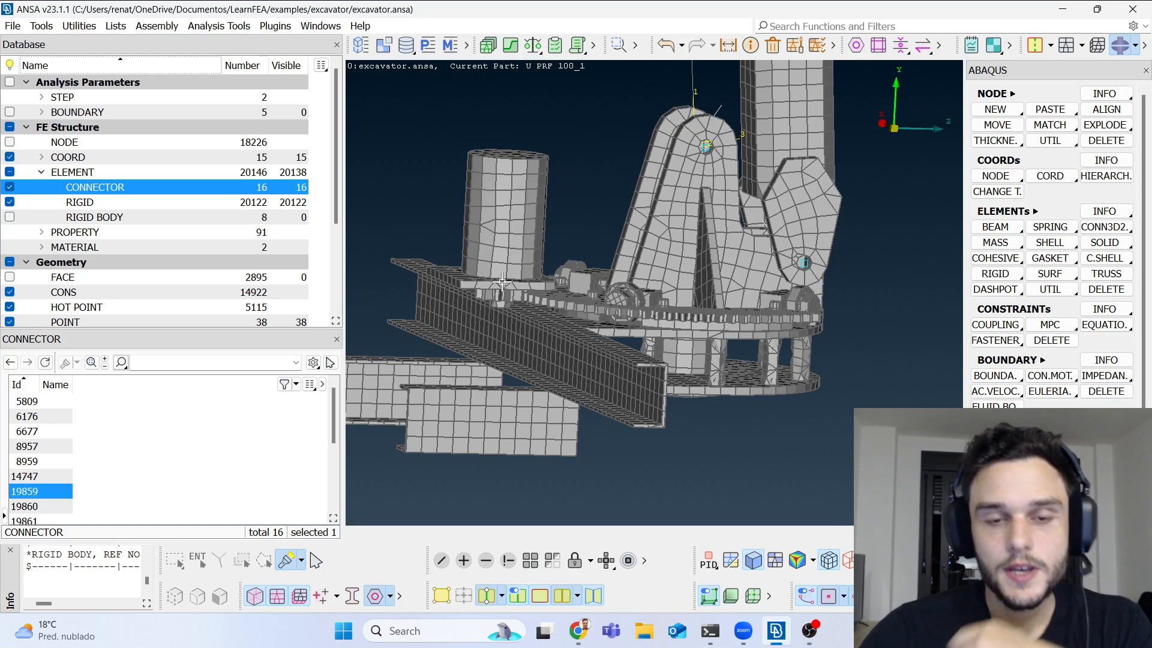
middle_click_drag(678, 291, 654, 313, "ctrl")
left_click_drag(654, 313, 631, 294, "ctrl")
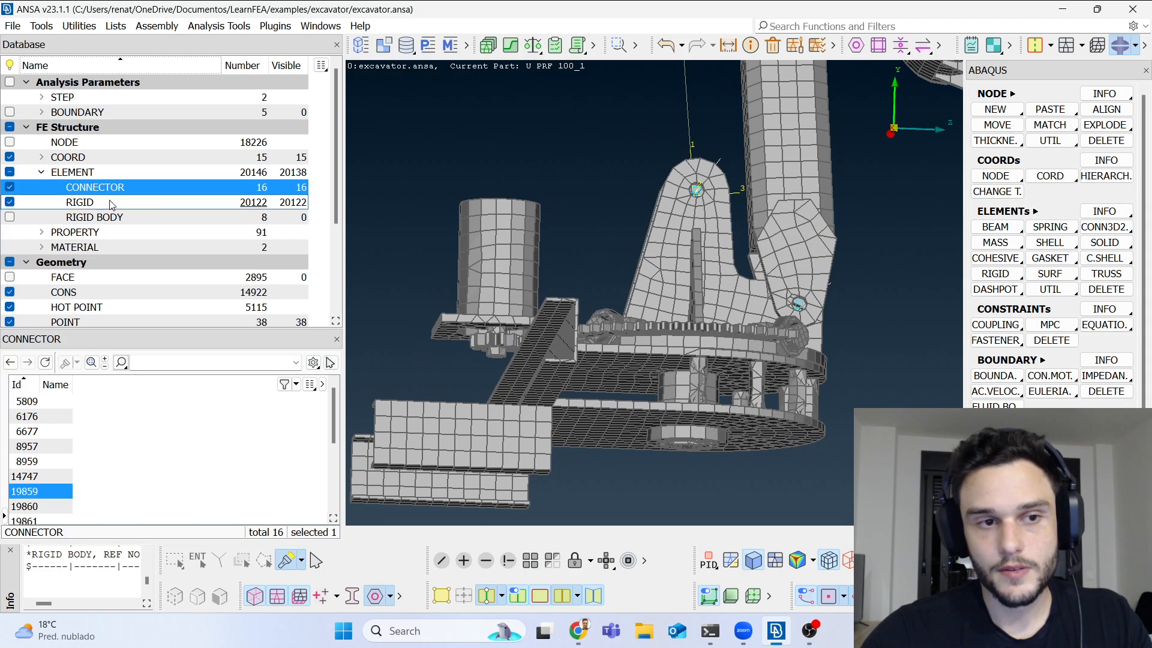
Step: Highlight the rotating base's central connector once more and compare its location with the motor shaft and small gear
left_click(65, 362)
left_click_drag(637, 360, 790, 489)
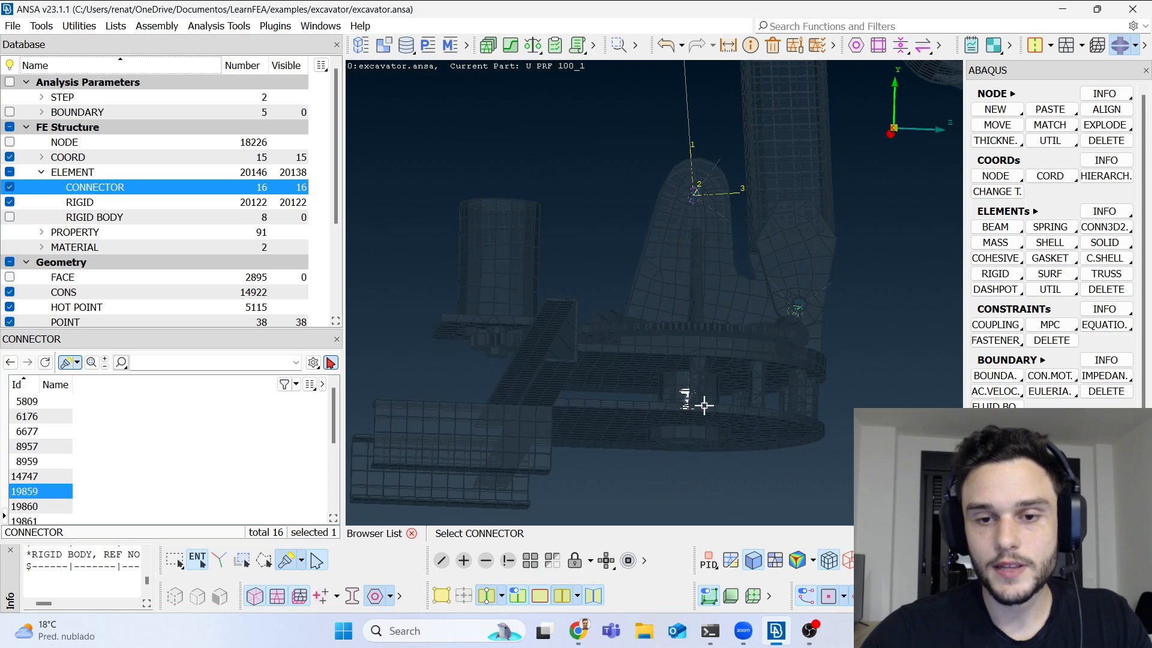
left_click_drag(705, 406, 694, 409, "ctrl")
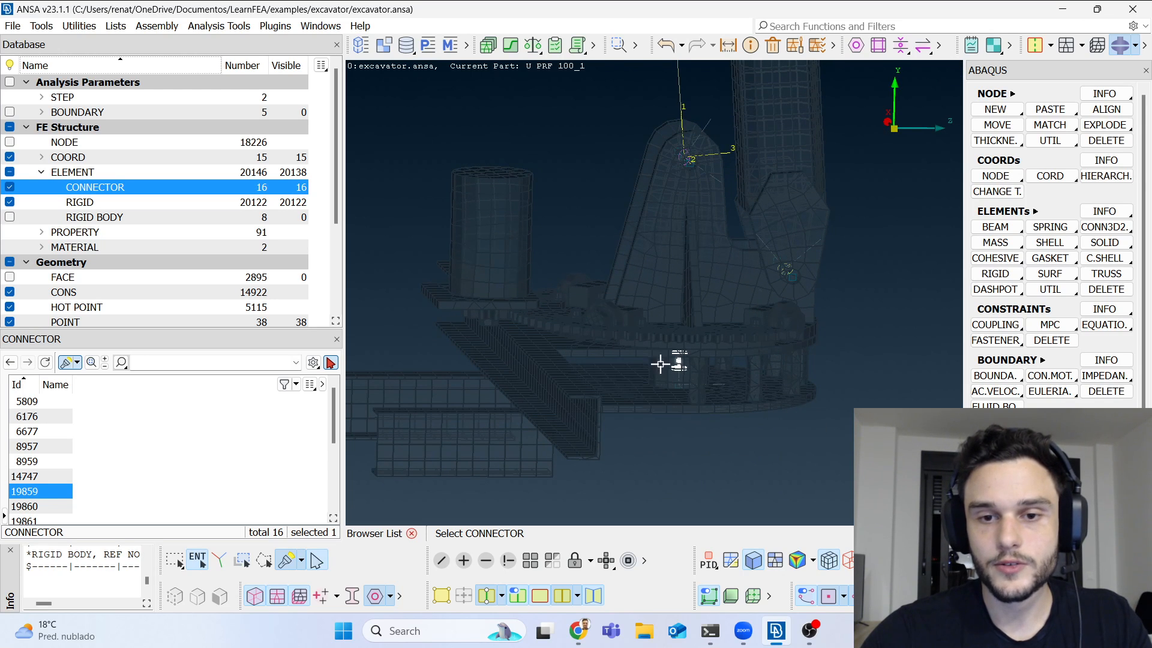
middle_click(607, 334)
scroll(577, 294, "up", 4)
left_click_drag(570, 288, 545, 293, "ctrl")
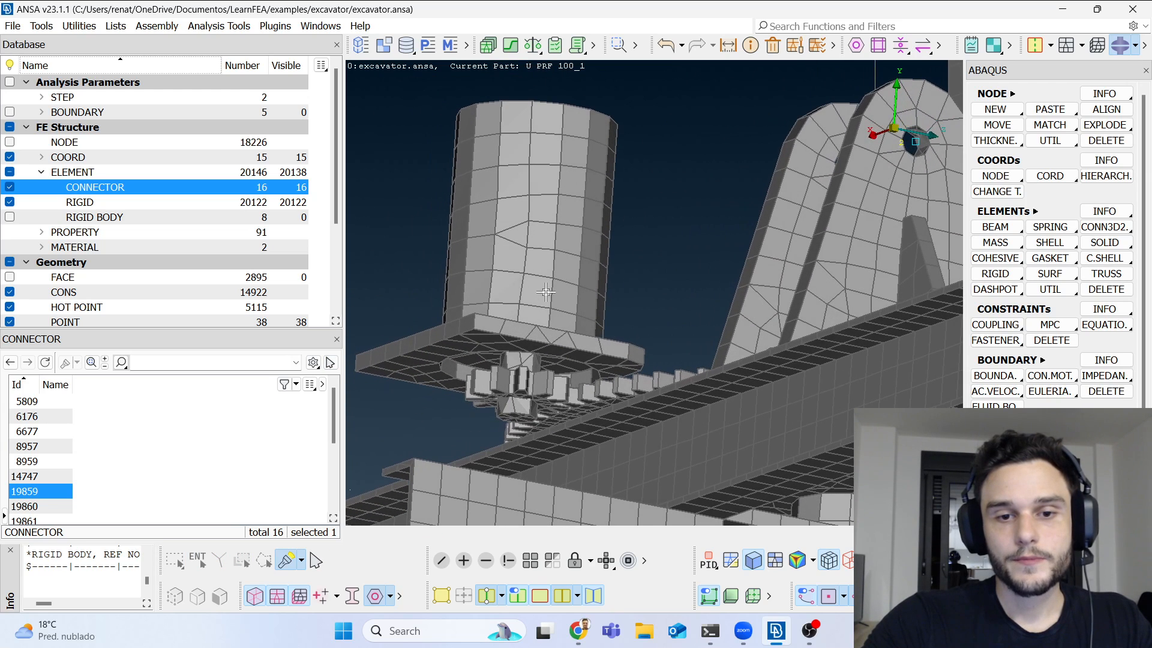
Step: Show the geometry faces and hide the mesh elements around the motor and small gear
left_click(444, 604)
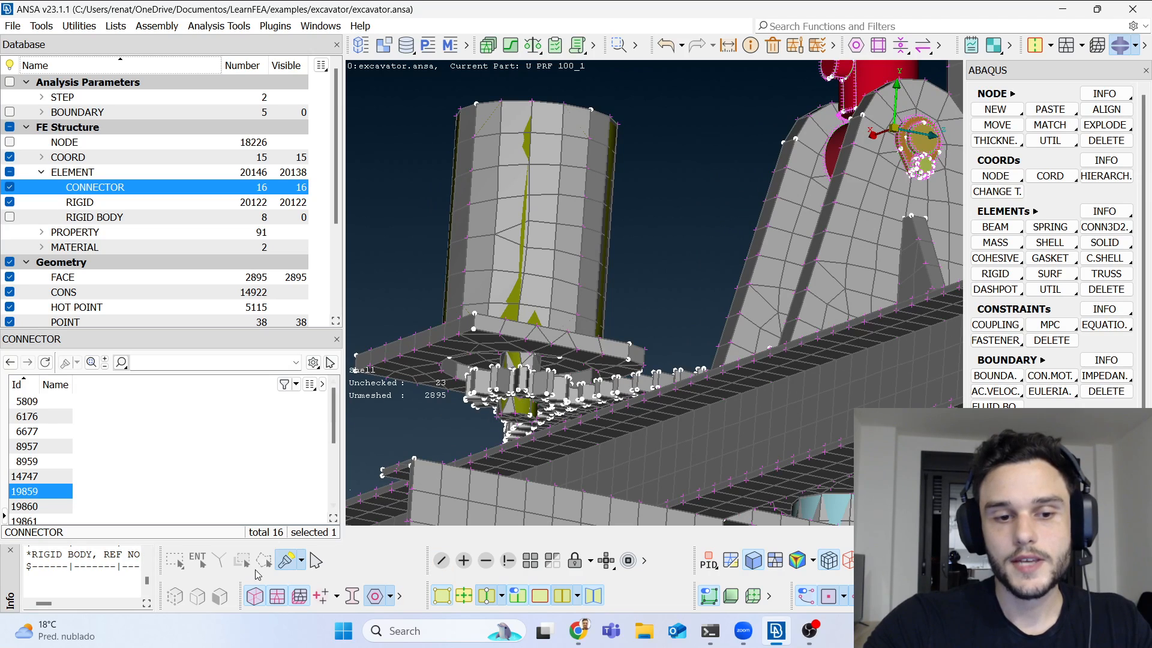
left_click(276, 602)
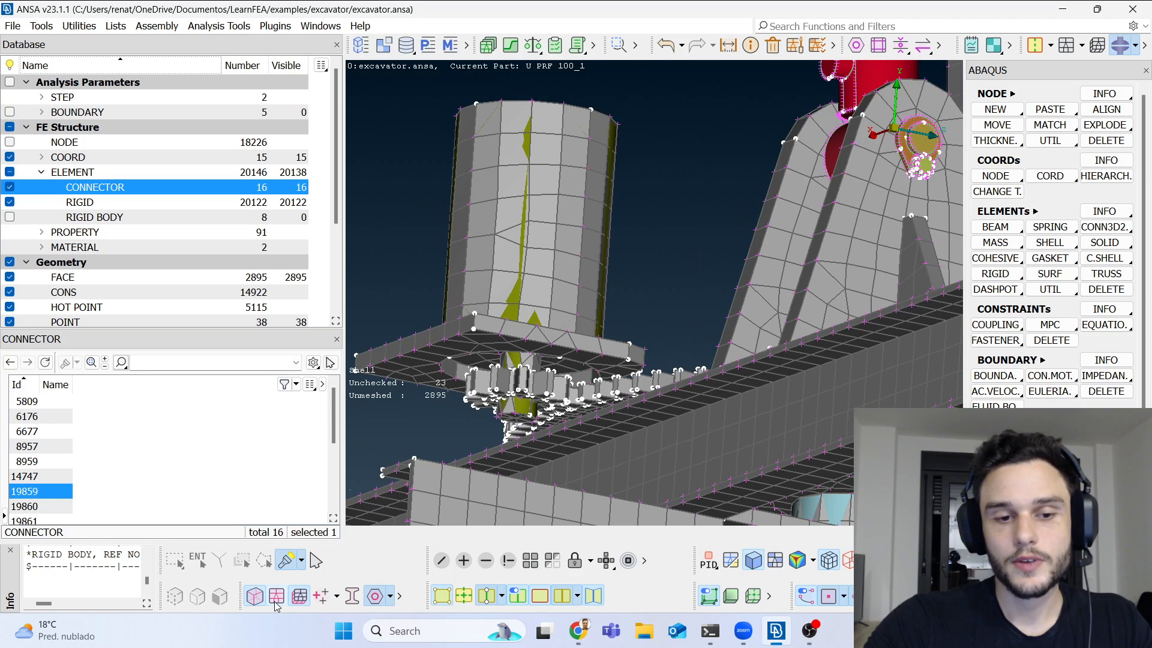
left_click_drag(544, 342, 530, 365, "ctrl")
scroll(530, 365, "up", 5)
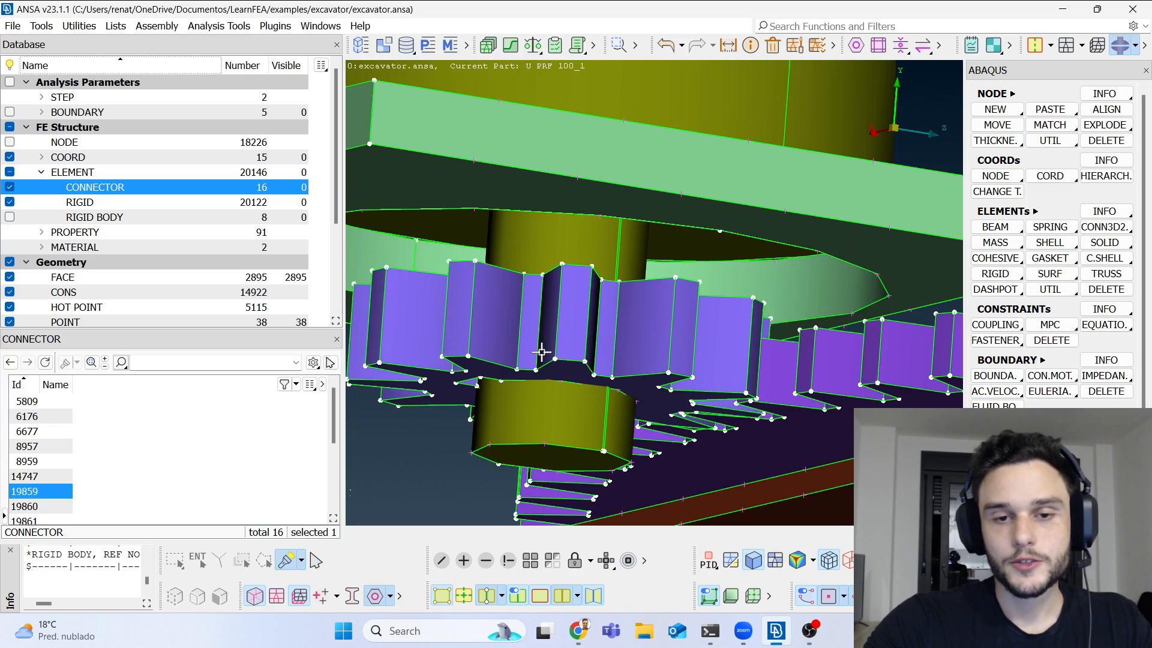
scroll(539, 354, "down", 3)
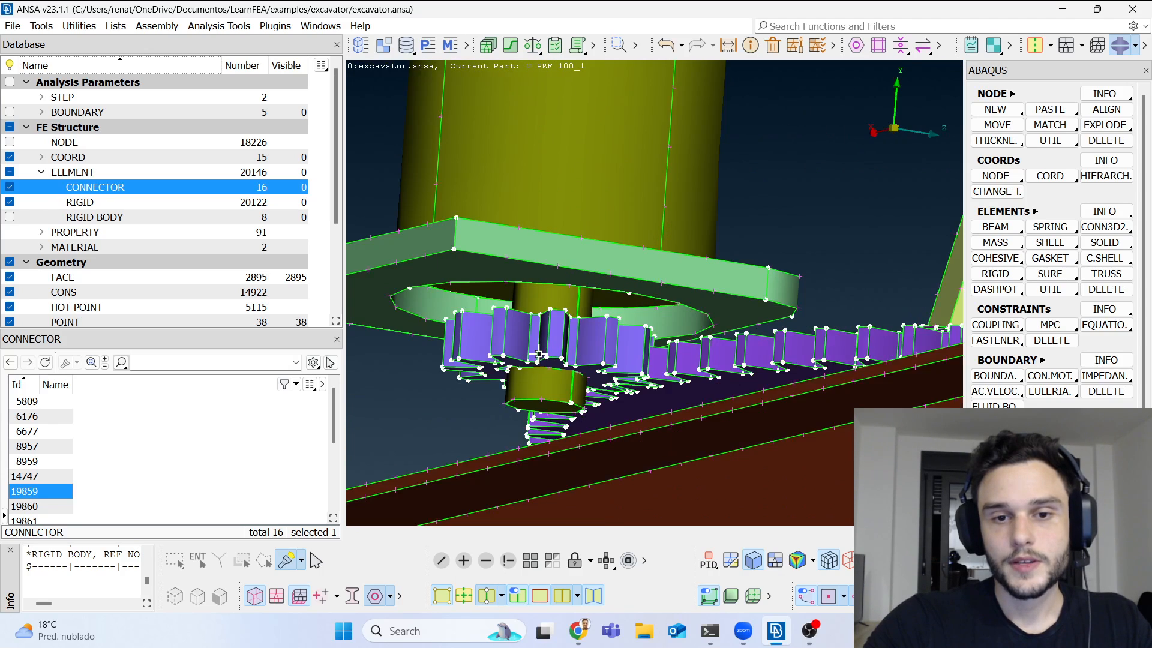
Step: Hide the motor's mounting plate and the small gear with the Not function, selecting by PID
left_click(489, 564)
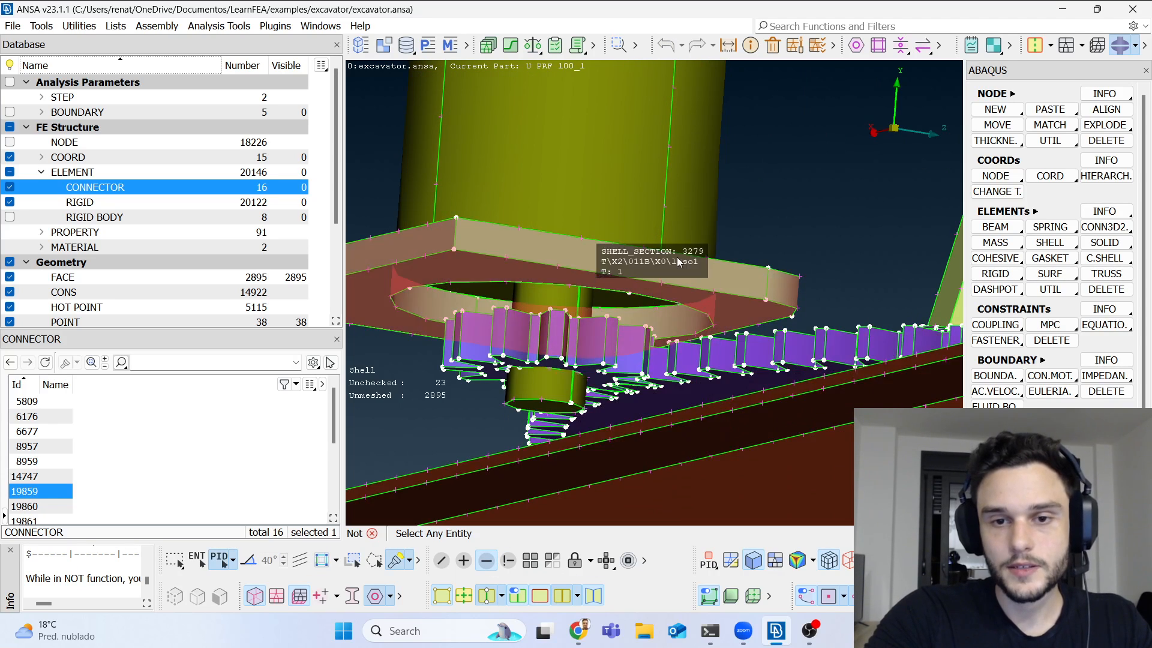
left_click(234, 564)
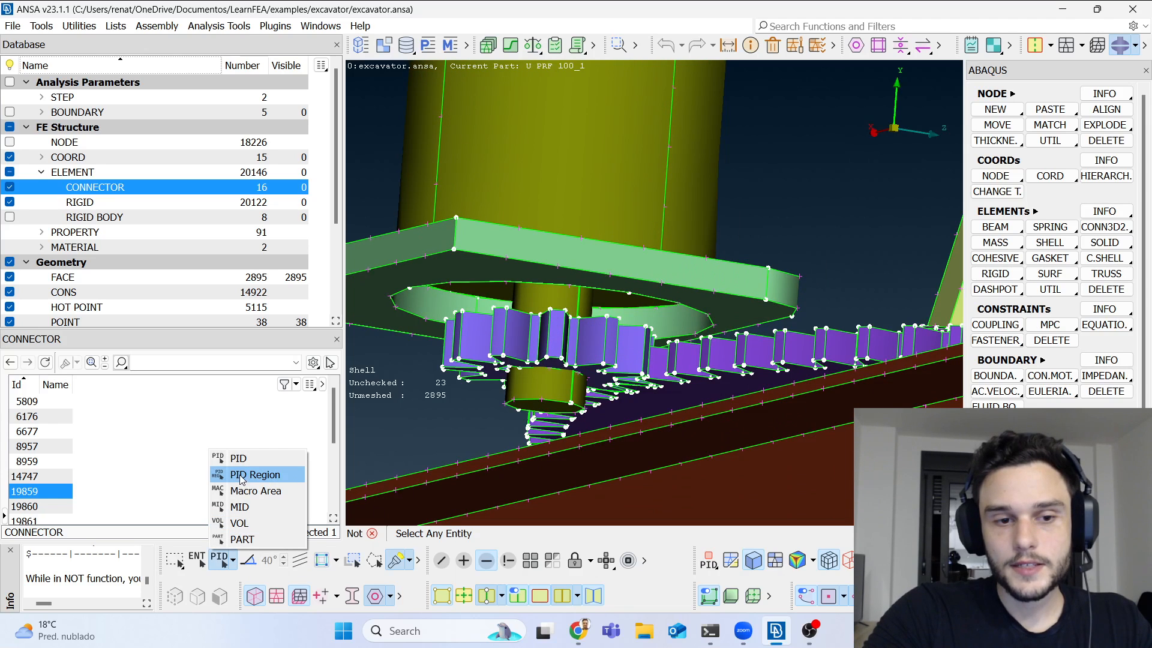
left_click(240, 459)
left_click(462, 247)
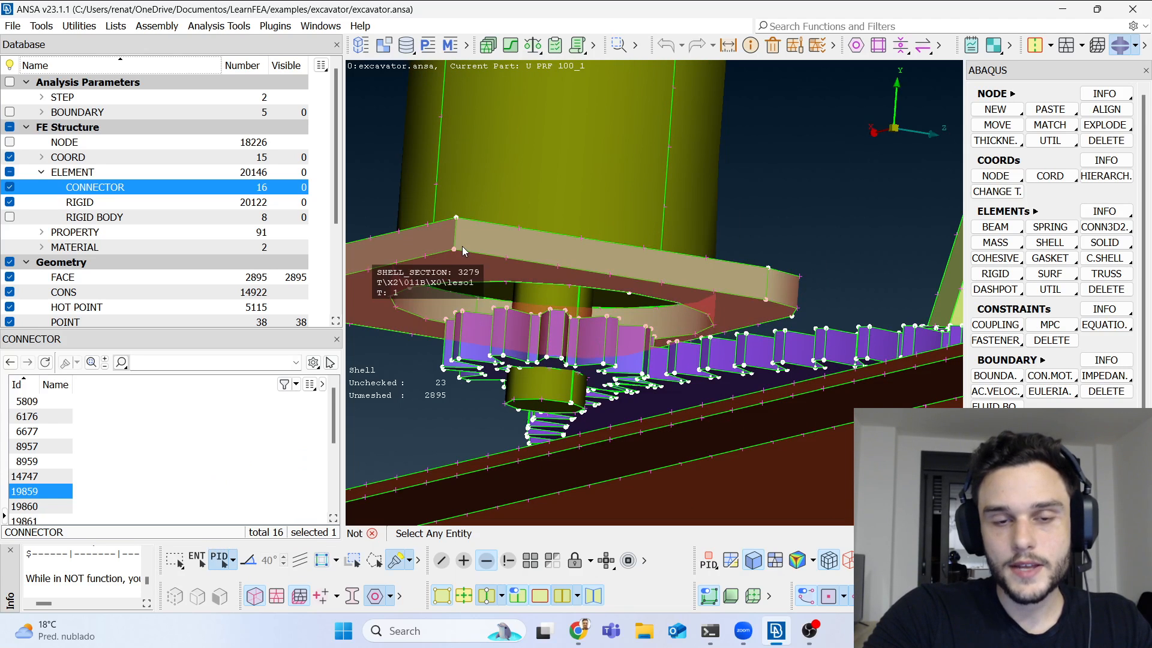
left_click(576, 146)
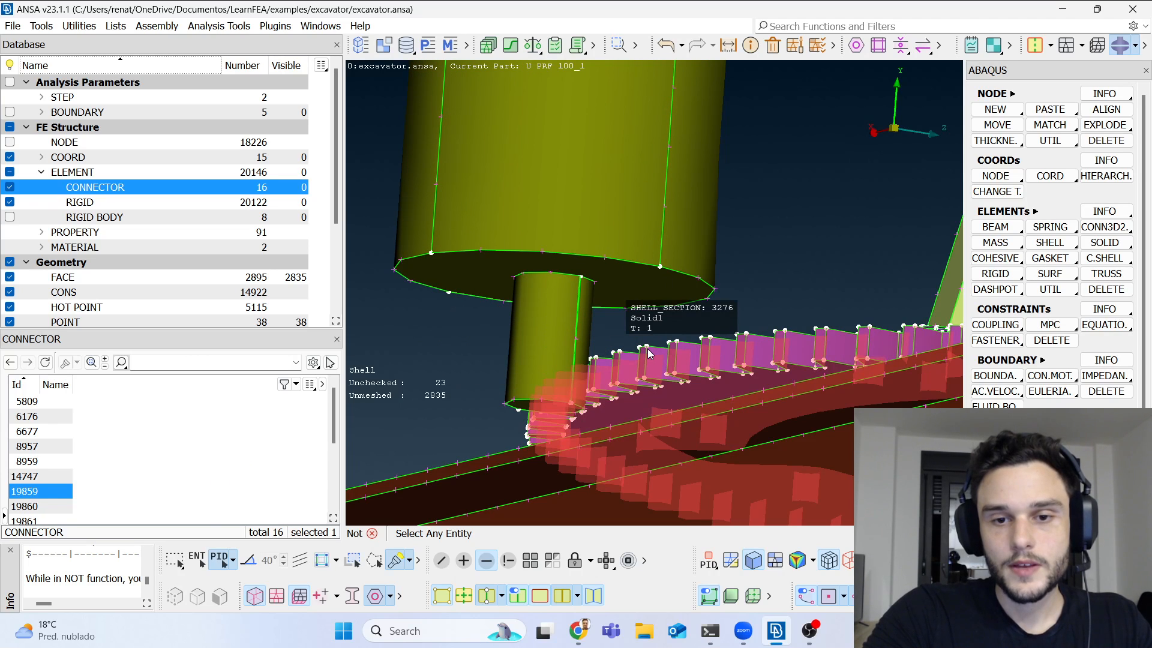
middle_click(429, 390)
Step: Create COG points from the upper and lower circular edges of the motor shaft in the TOPO module, using perimeter selection
mouse_move(575, 369)
left_mouse_down("ctrl")
mouse_move(552, 380)
mouse_move(561, 368)
left_mouse_up("ctrl")
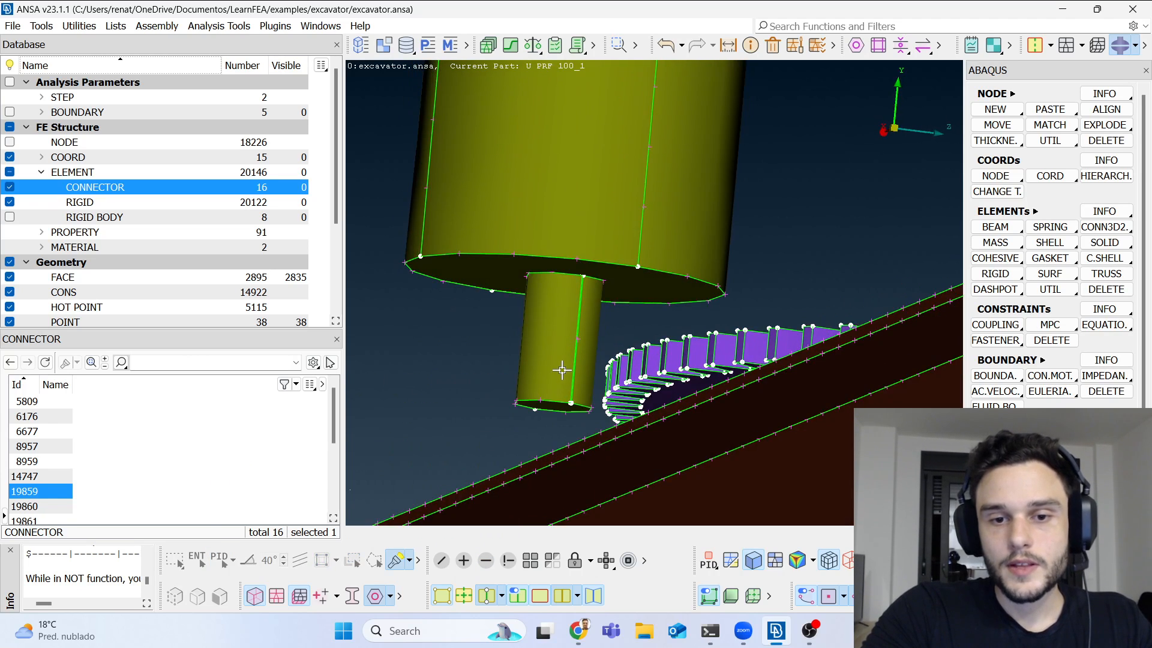
left_click(1050, 45)
left_click(1054, 70)
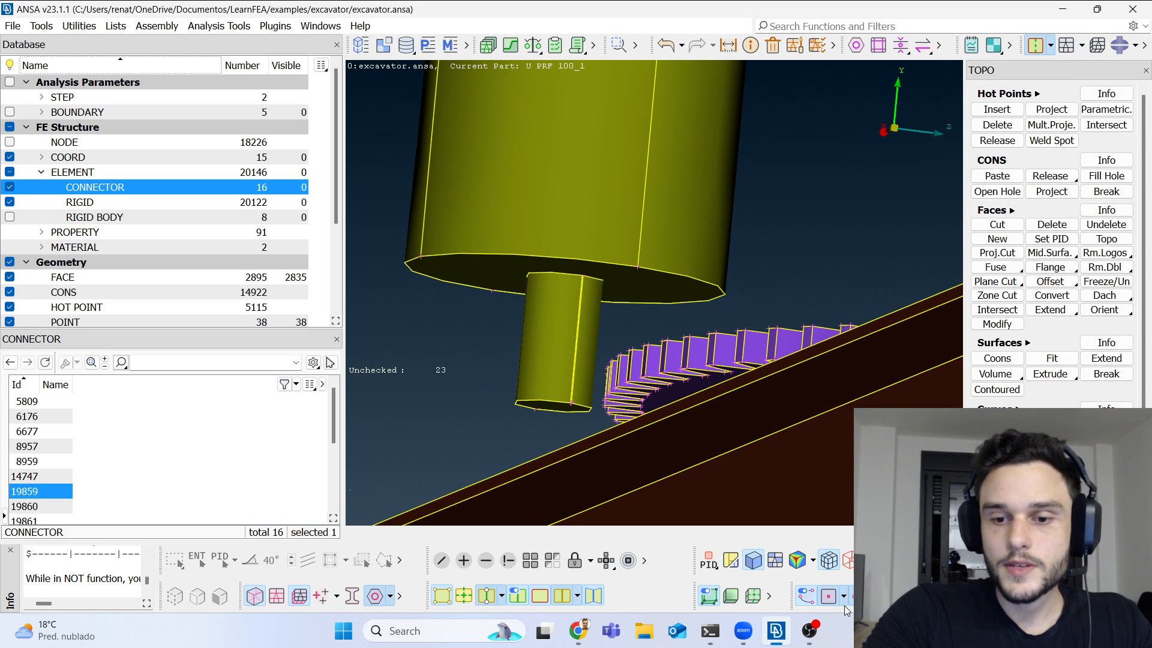
key("alt+Tab")
key("alt+Tab")
left_click(1073, 498)
left_click(1068, 508)
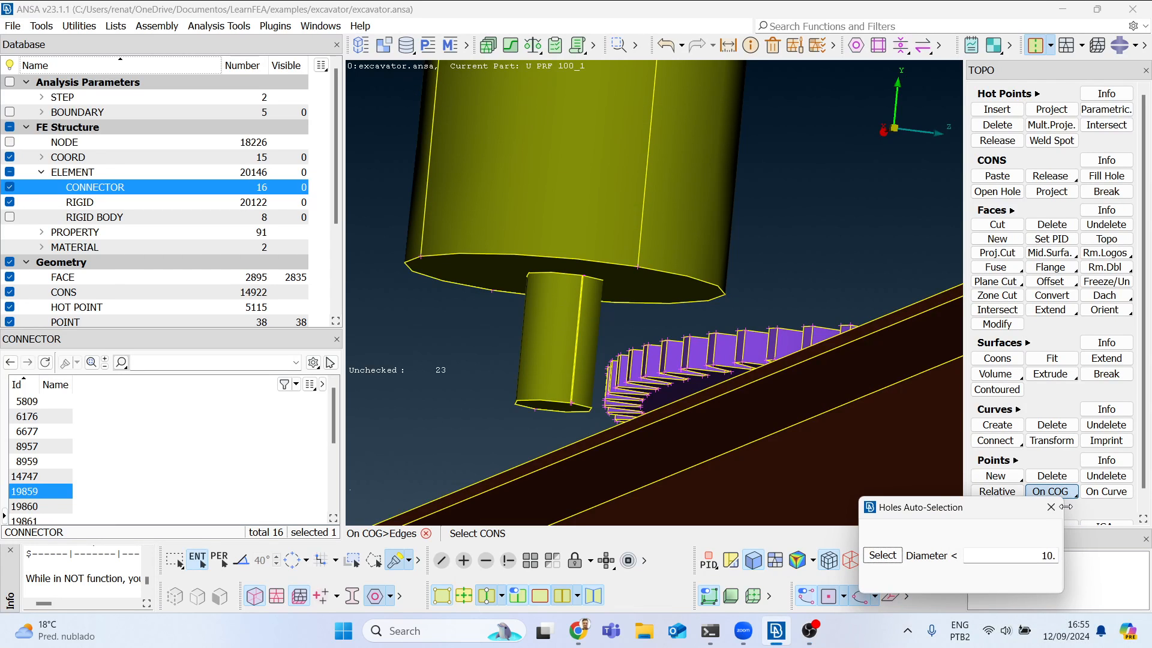
left_click(294, 568)
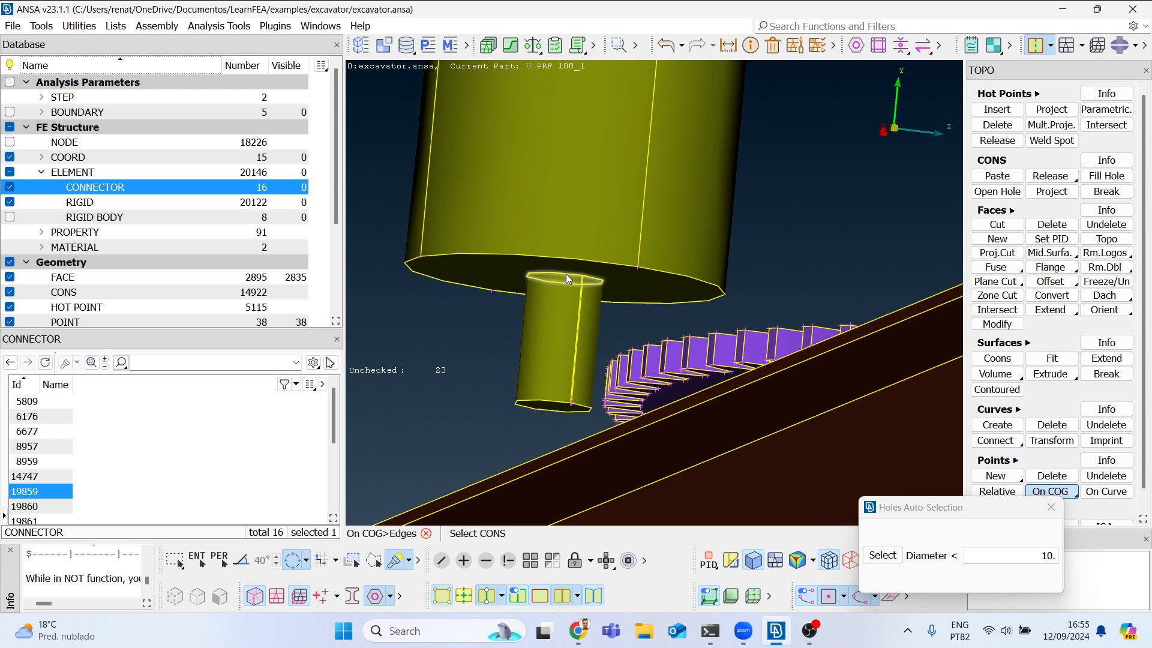
scroll(564, 272, "up", 2)
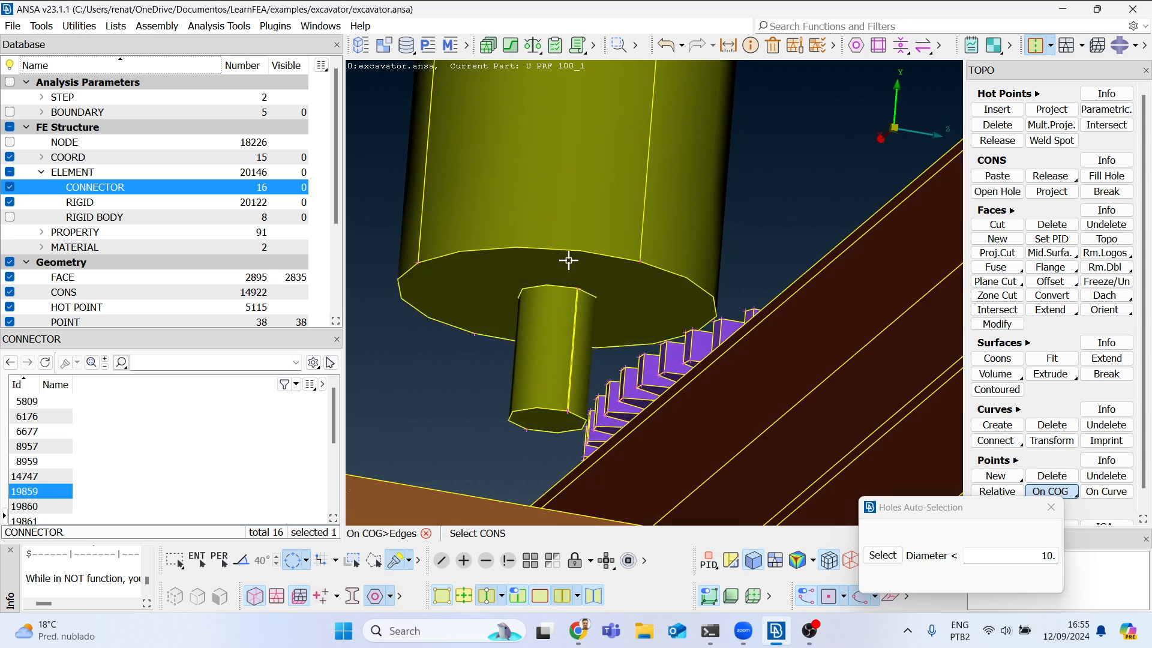
left_click(557, 292)
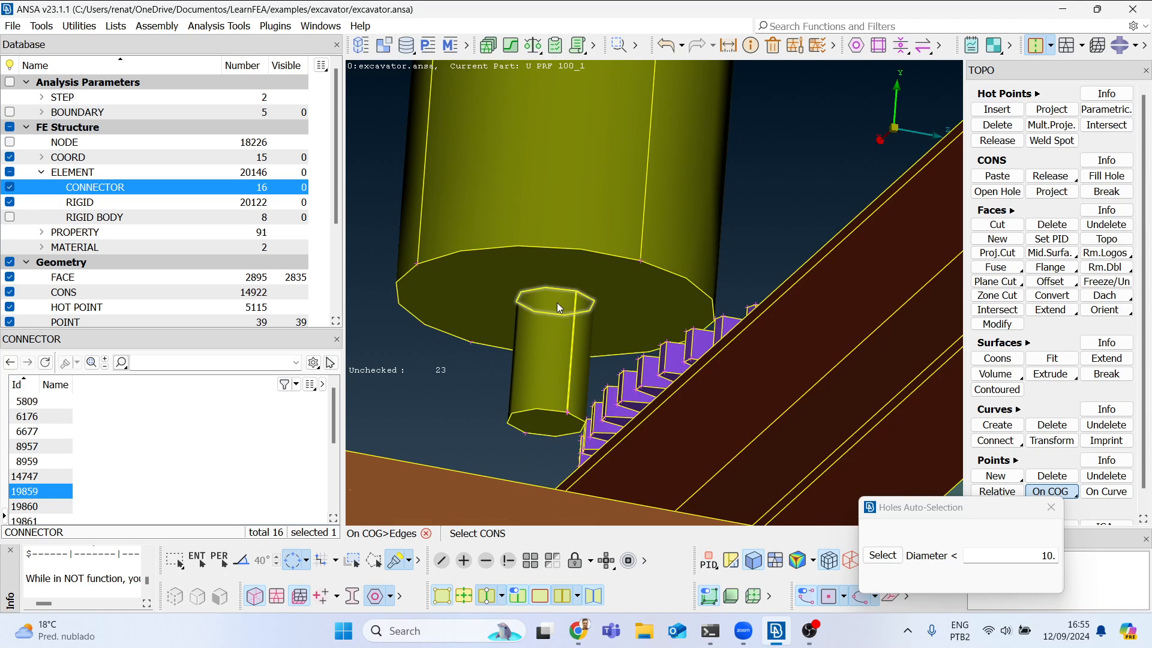
left_click(547, 406)
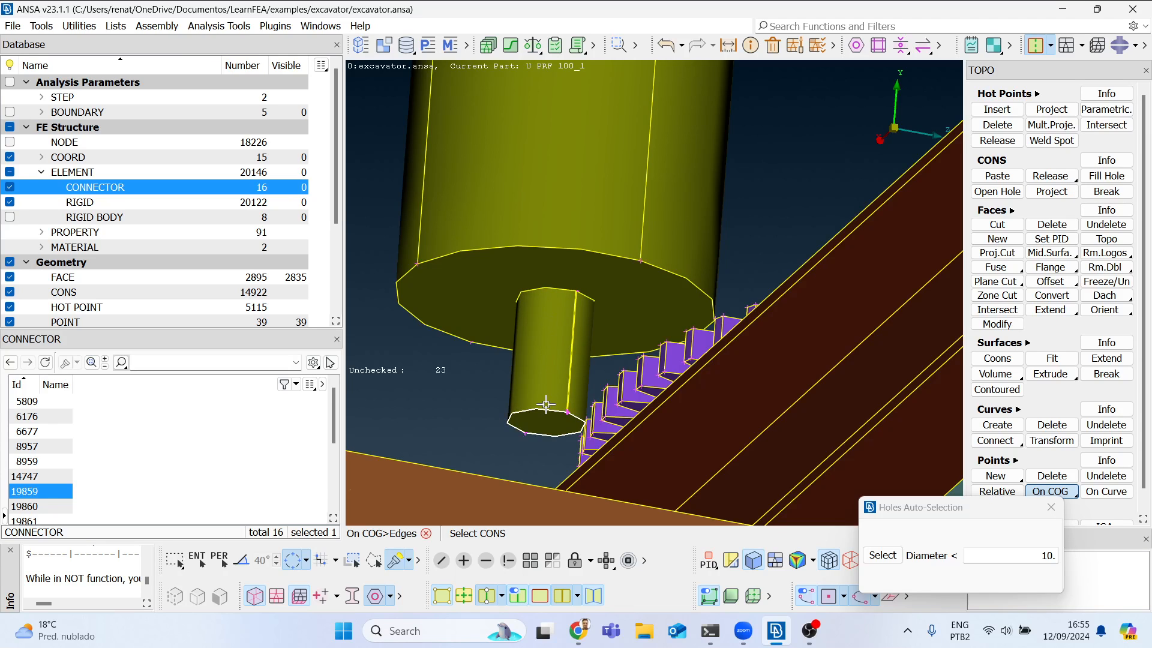
middle_click(554, 322)
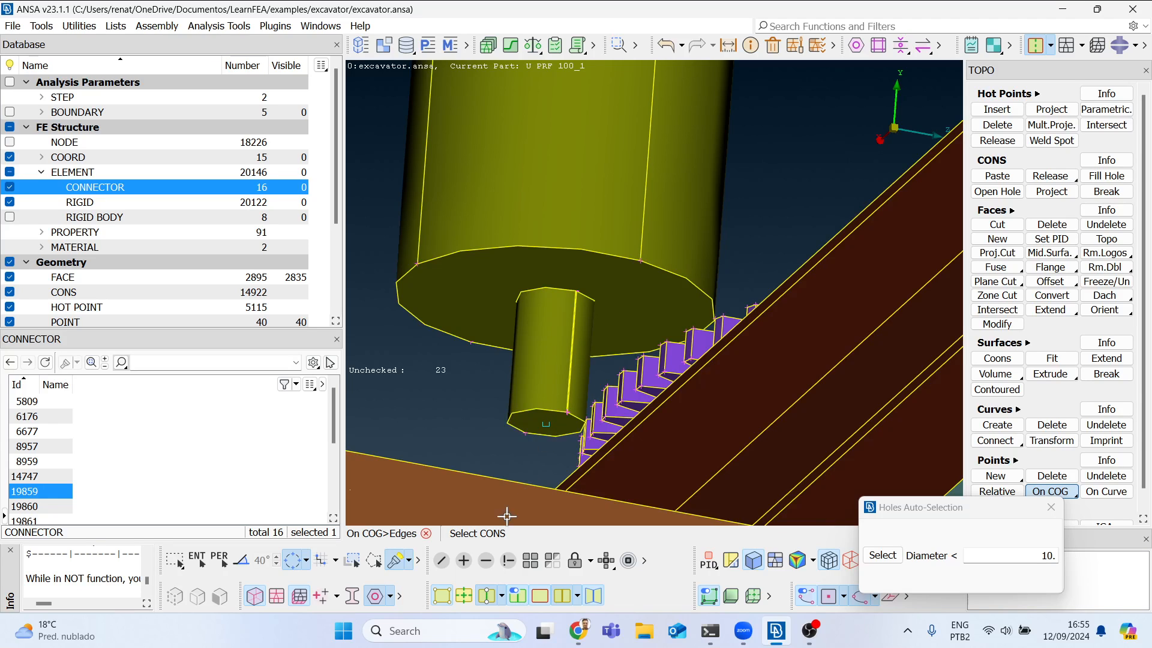
Step: Hide the geometry faces and open the On COG point creation options
left_click(443, 602)
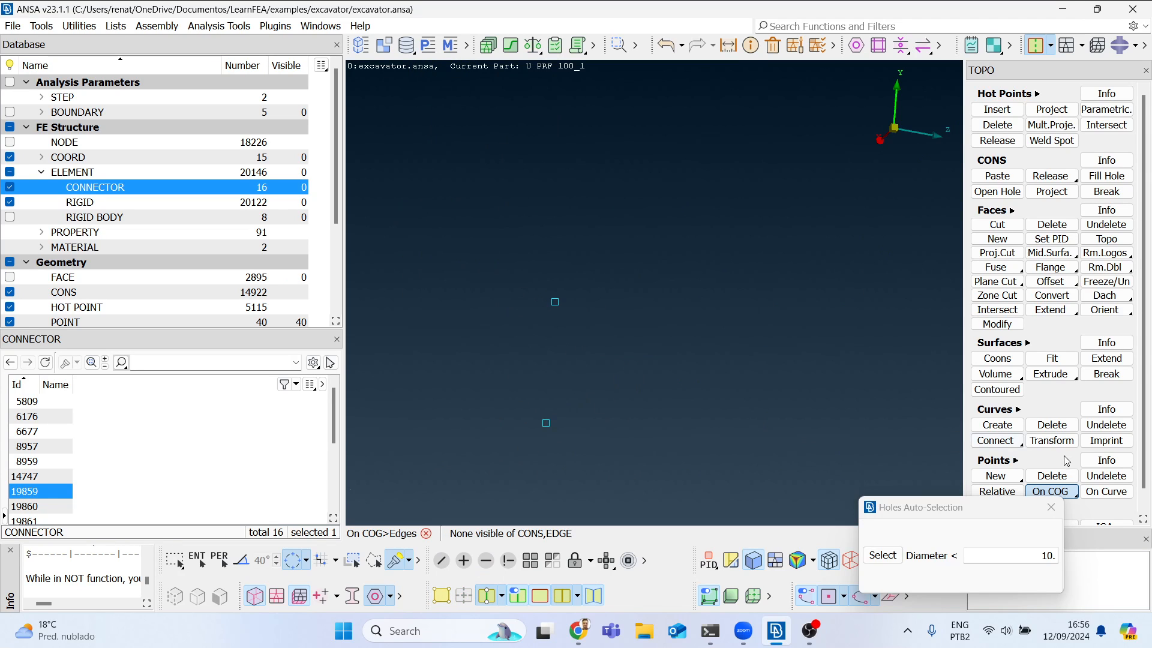
left_click(1059, 492)
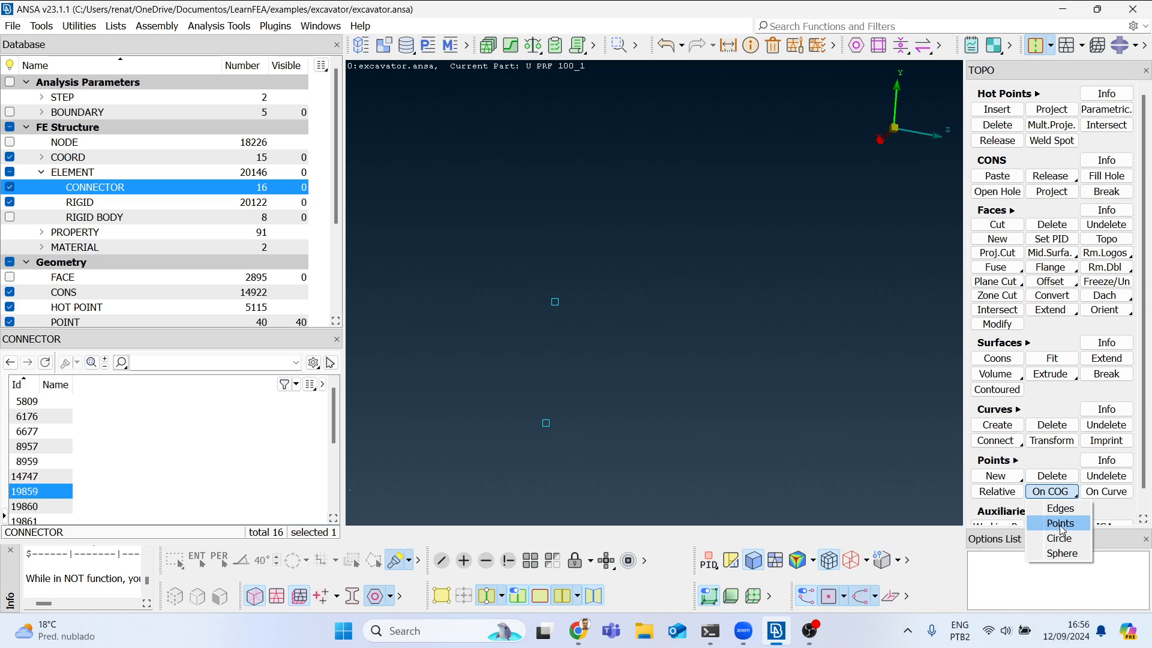
Step: Create a point midway between the two existing points and define a CONN3D2 connector between it and the lower point
left_click(1060, 524)
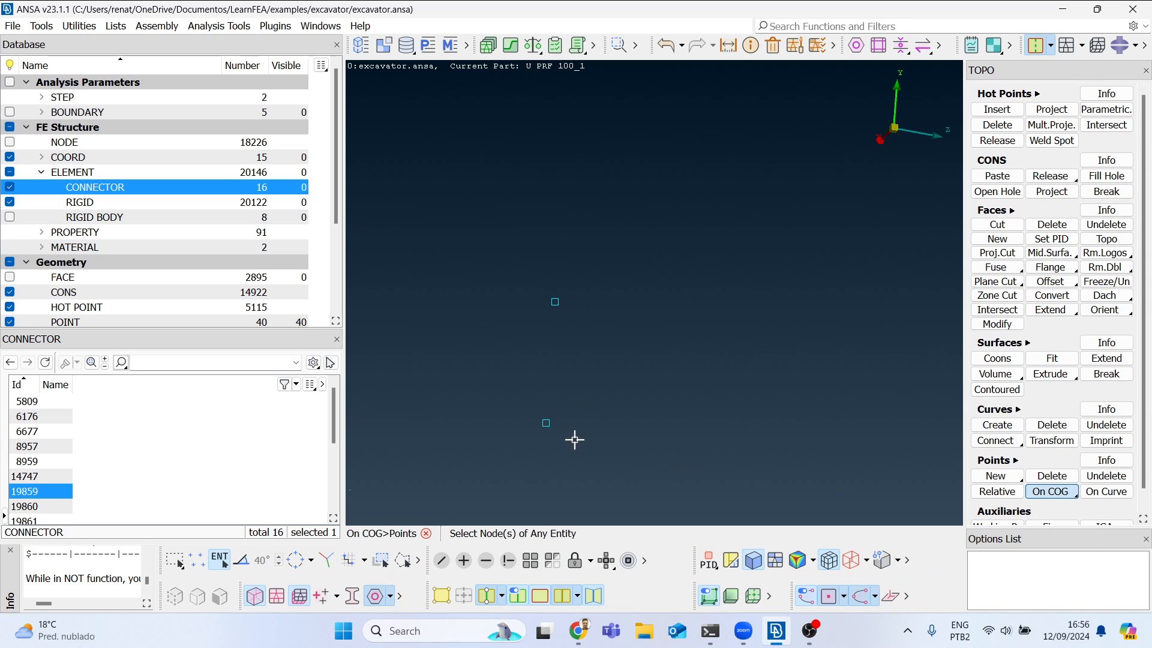
middle_click(565, 327)
left_click(1119, 48)
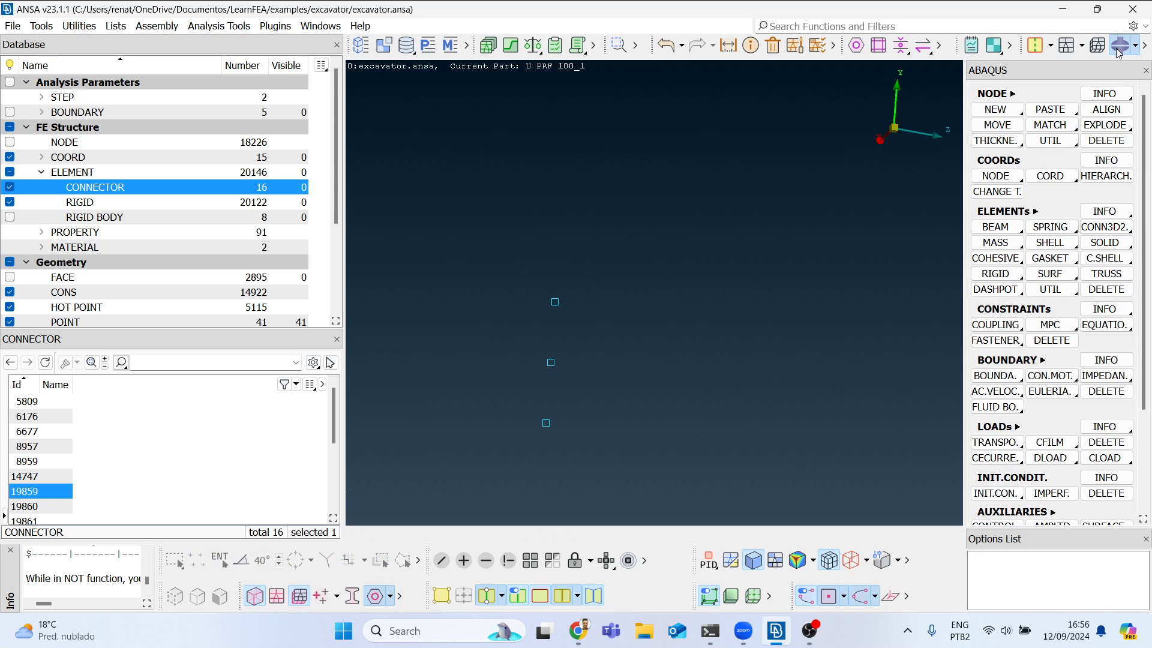
left_click(1105, 226)
left_click(1090, 242)
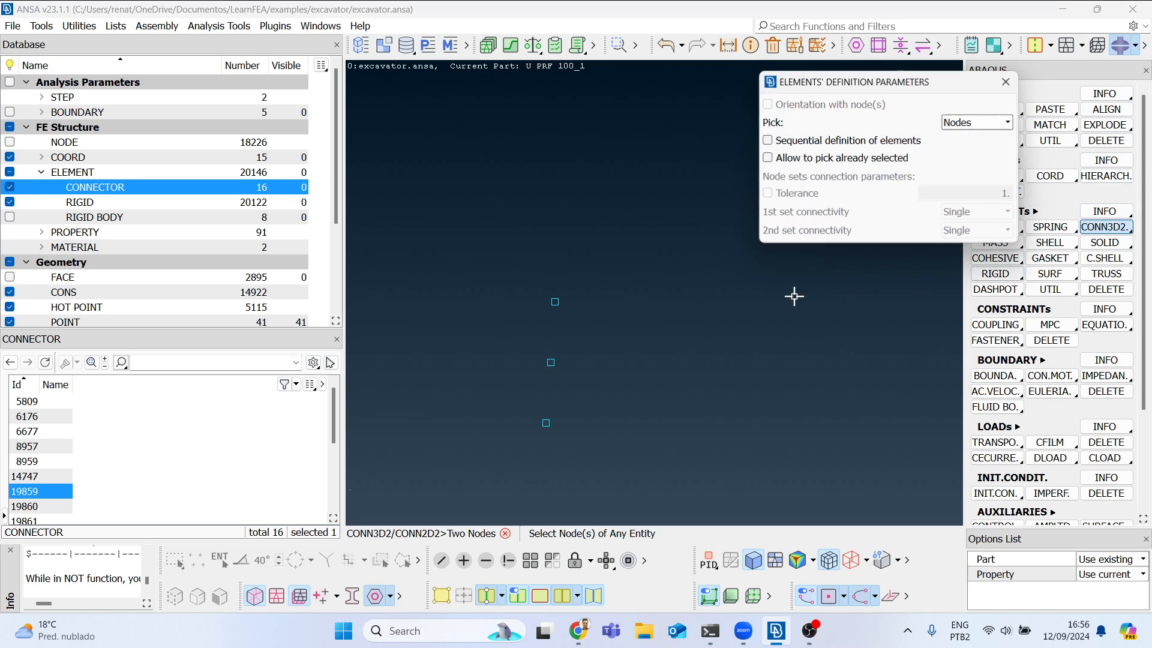
left_click(546, 423)
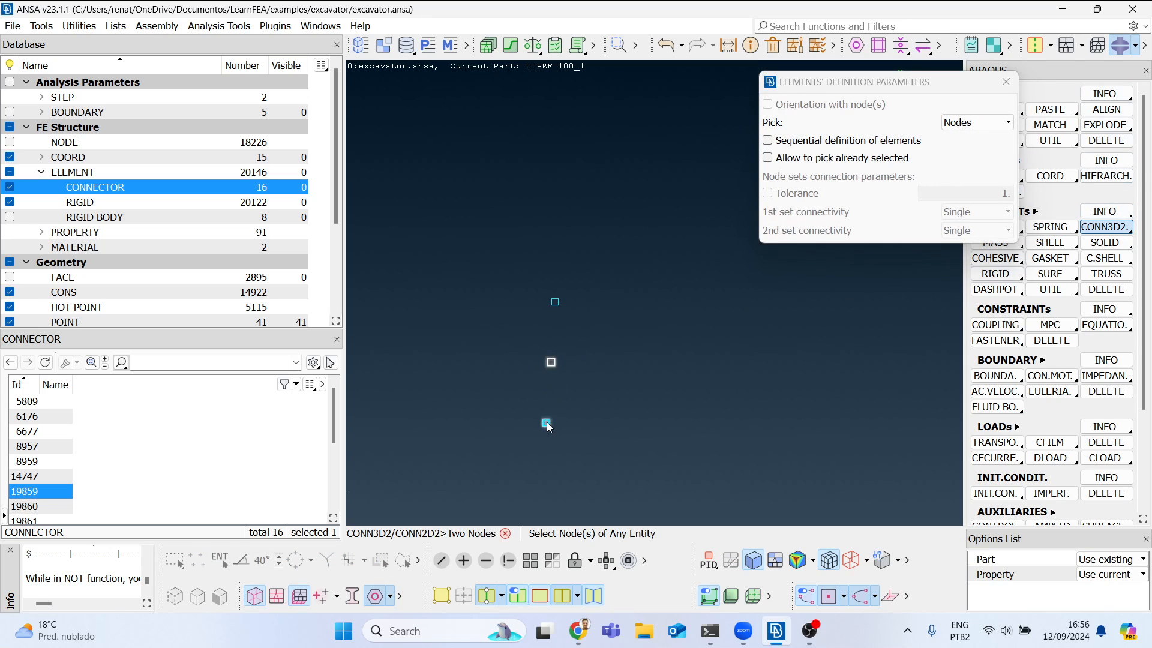
middle_click(650, 339)
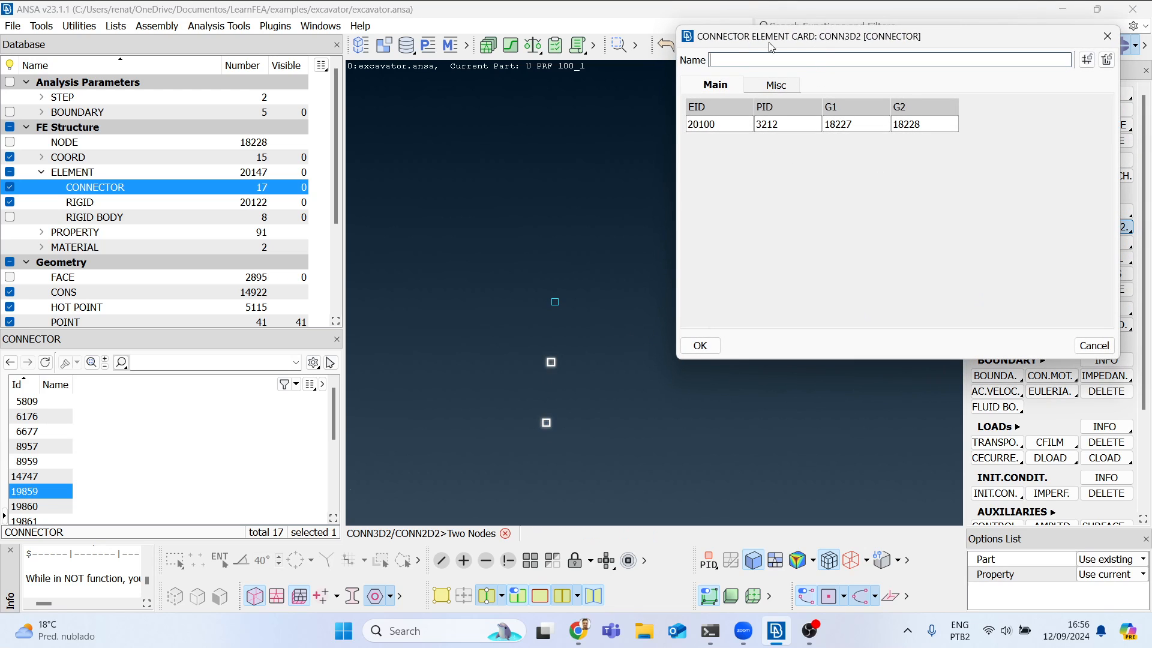
Step: Show the excavator mesh again while keeping the new connector's element card open
left_click_drag(748, 43, 85, 45)
left_click(124, 130)
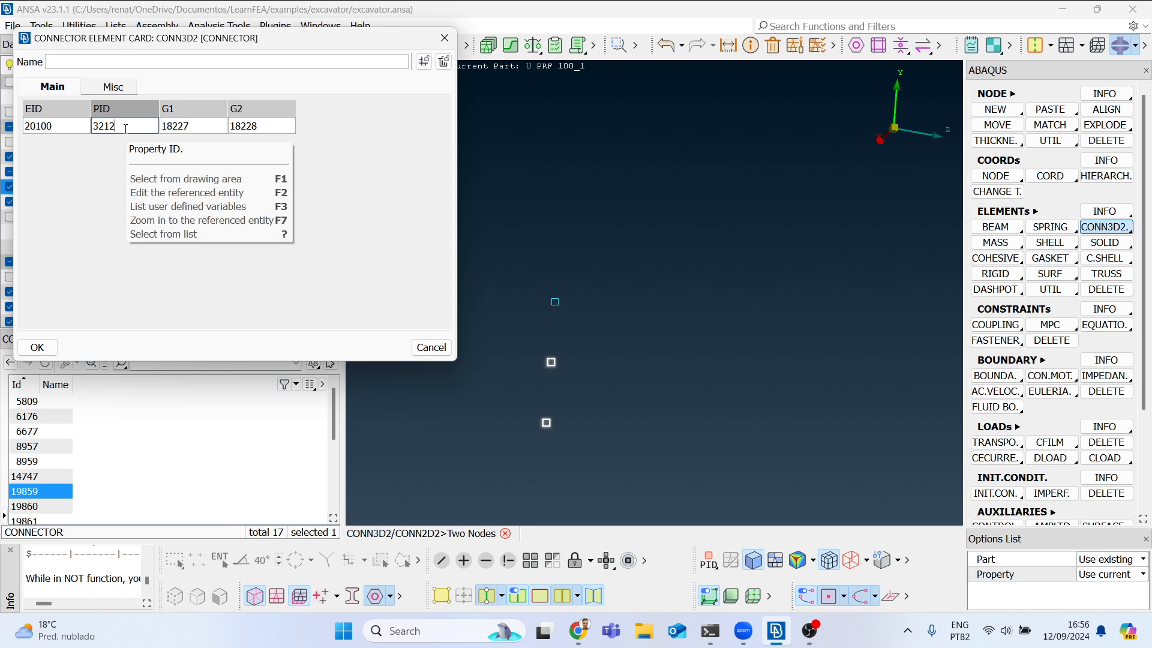
left_click_drag(358, 38, 564, 39)
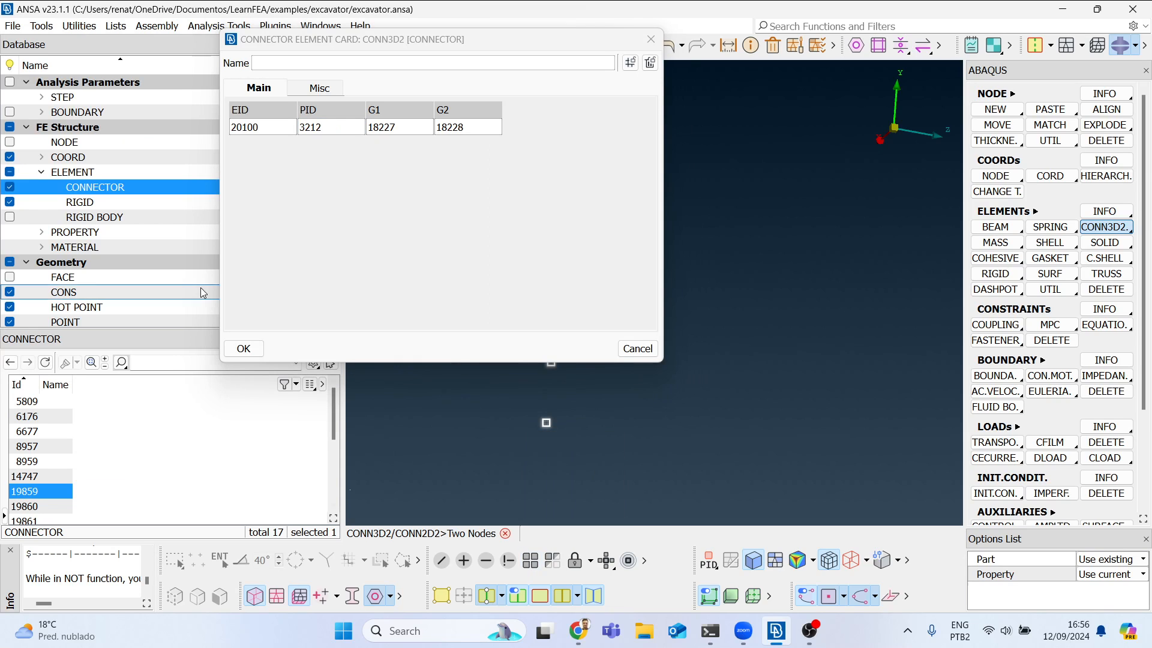
left_click(278, 597)
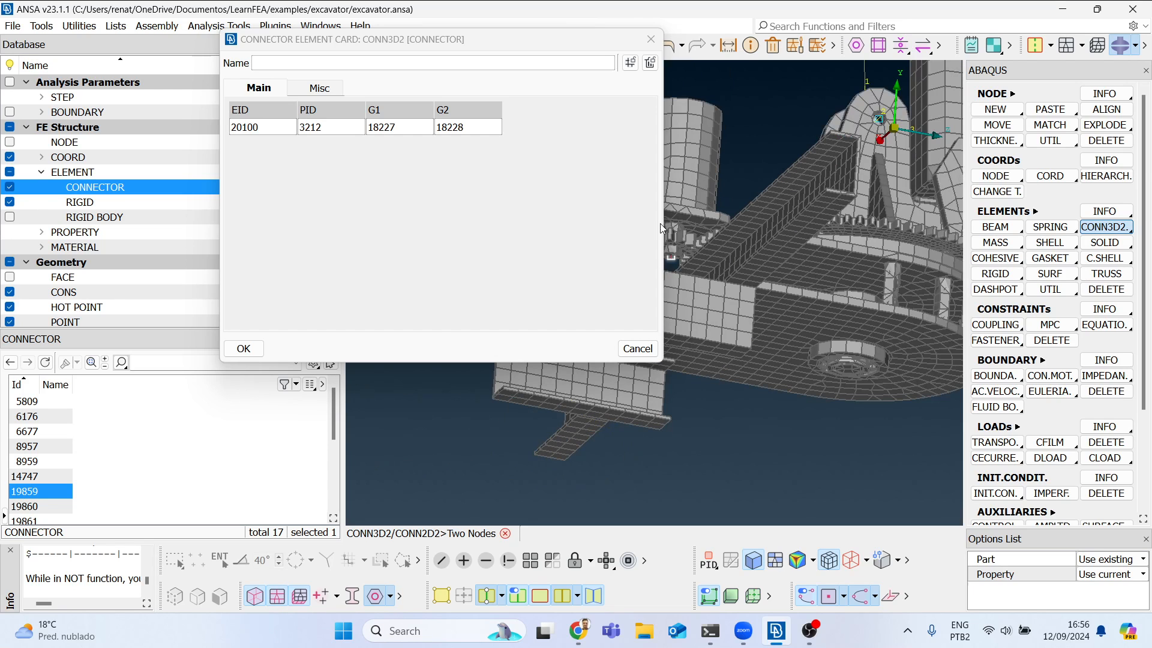
Step: Assign the hinge connector section rotating_fixed_base (PID 3216) as the new connector's property
double_click(334, 132)
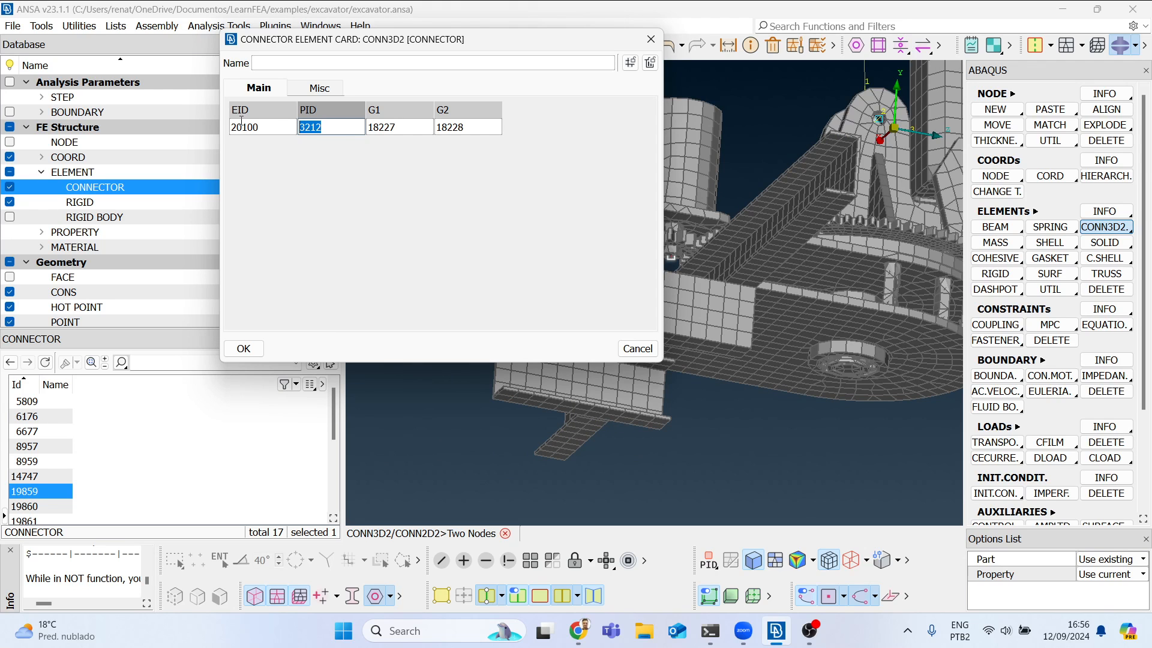
type("?")
key("alt+Tab")
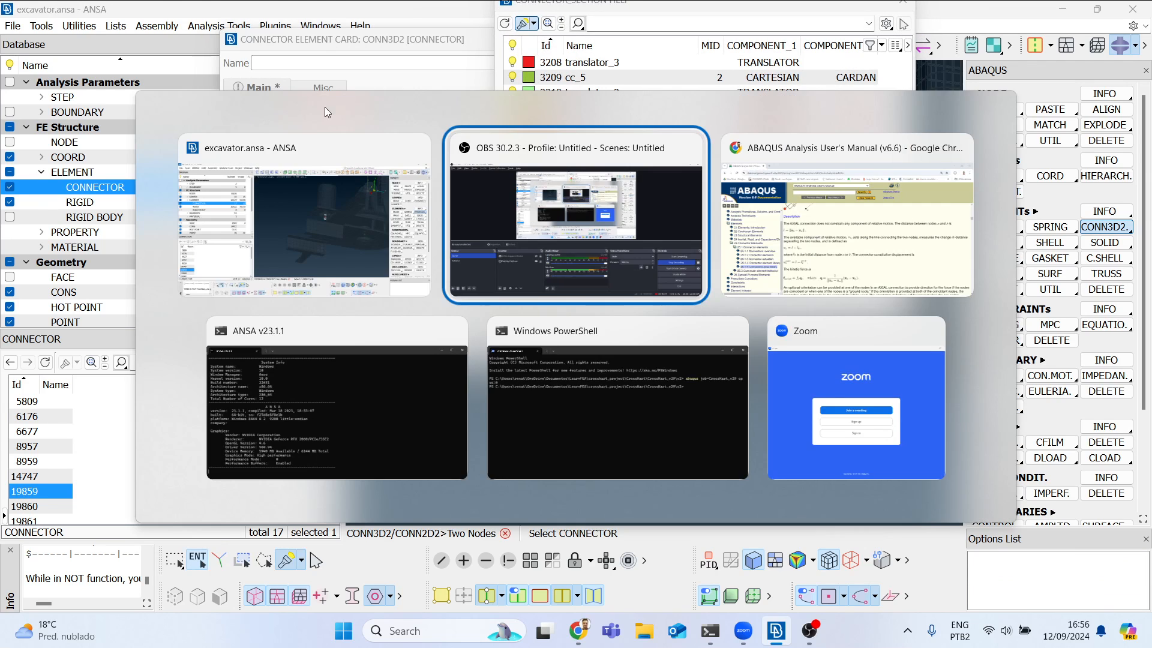
key("alt+Tab")
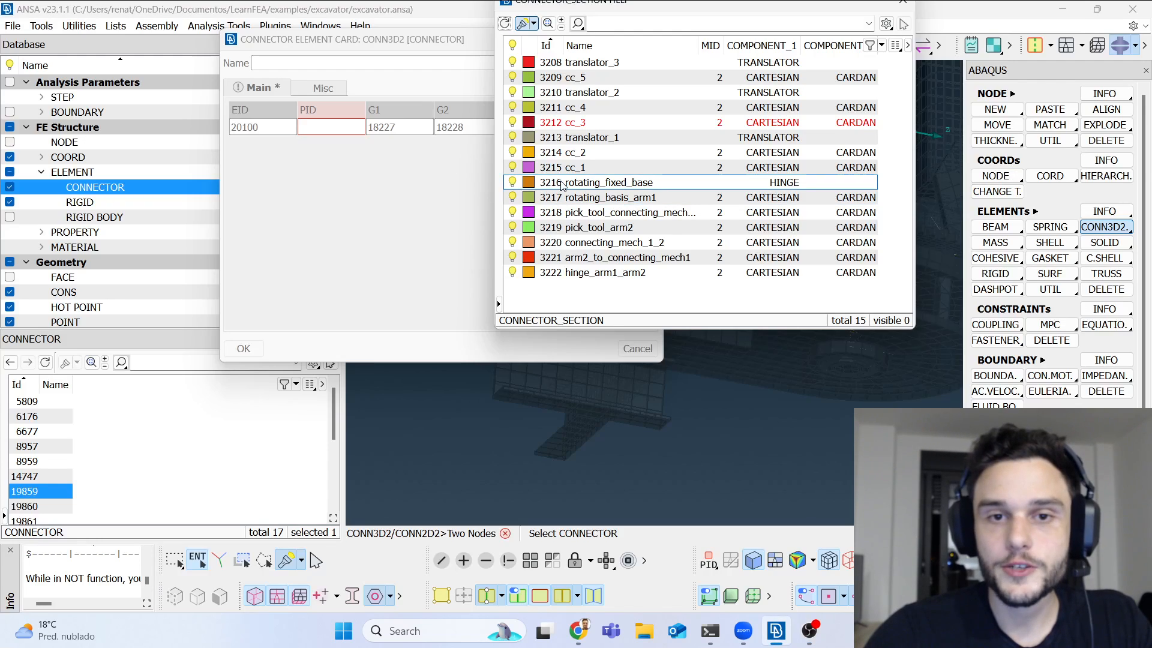
left_click_drag(697, 2, 251, 44)
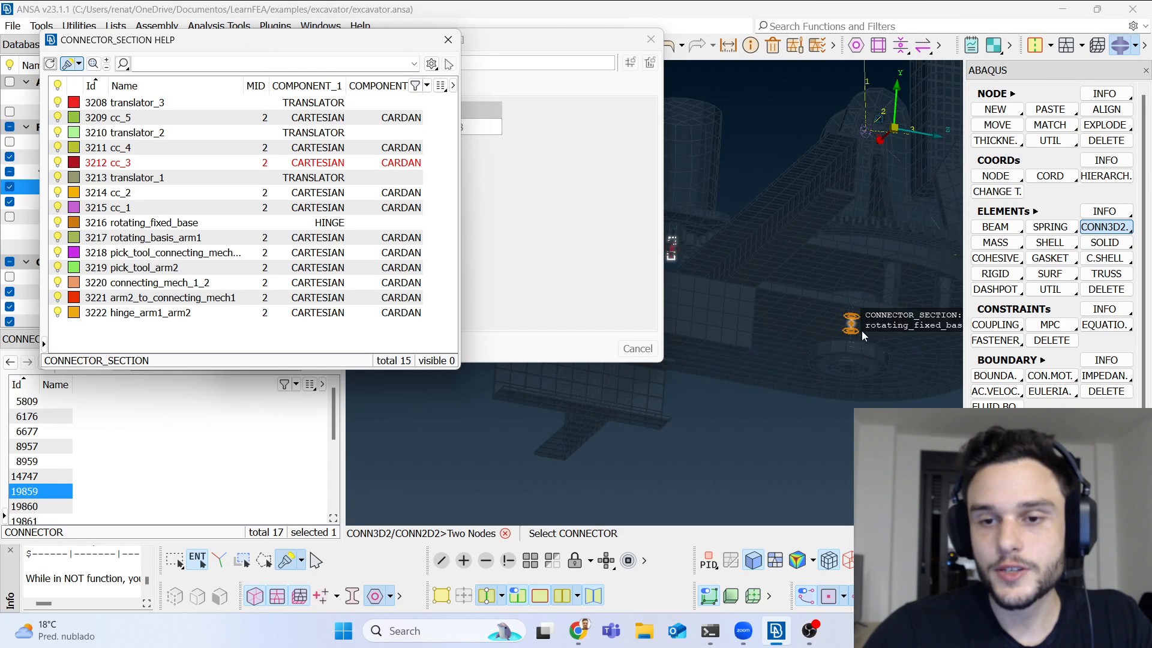
left_click_drag(841, 350, 840, 305, "ctrl")
middle_click_drag(841, 305, 834, 310, "ctrl")
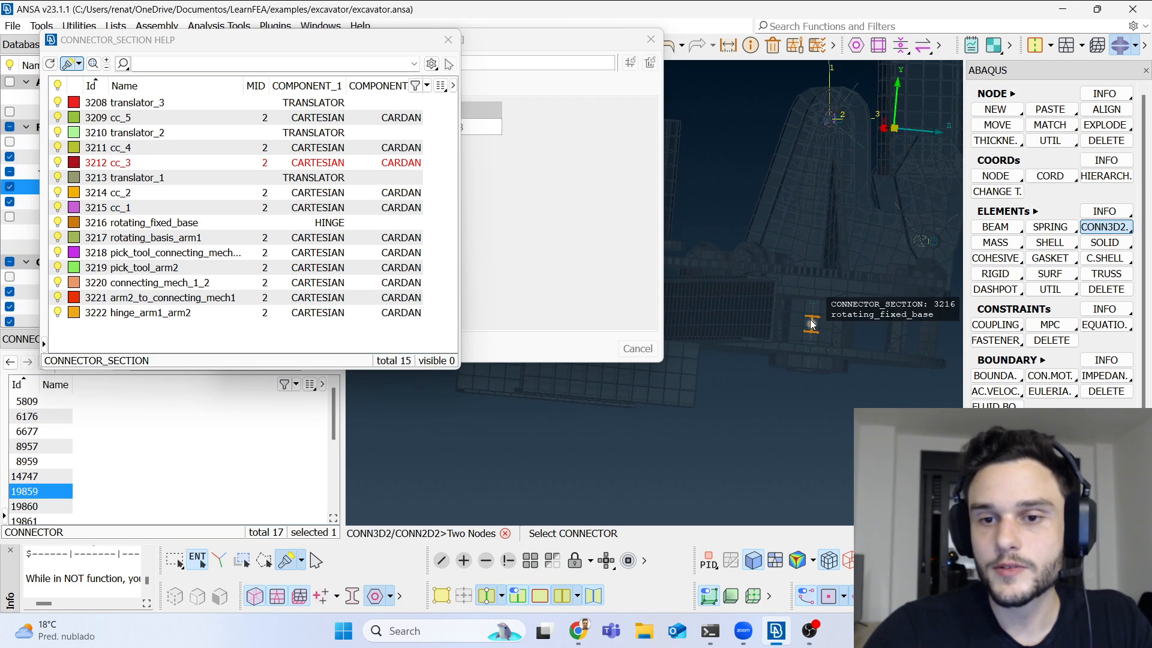
left_click(810, 320)
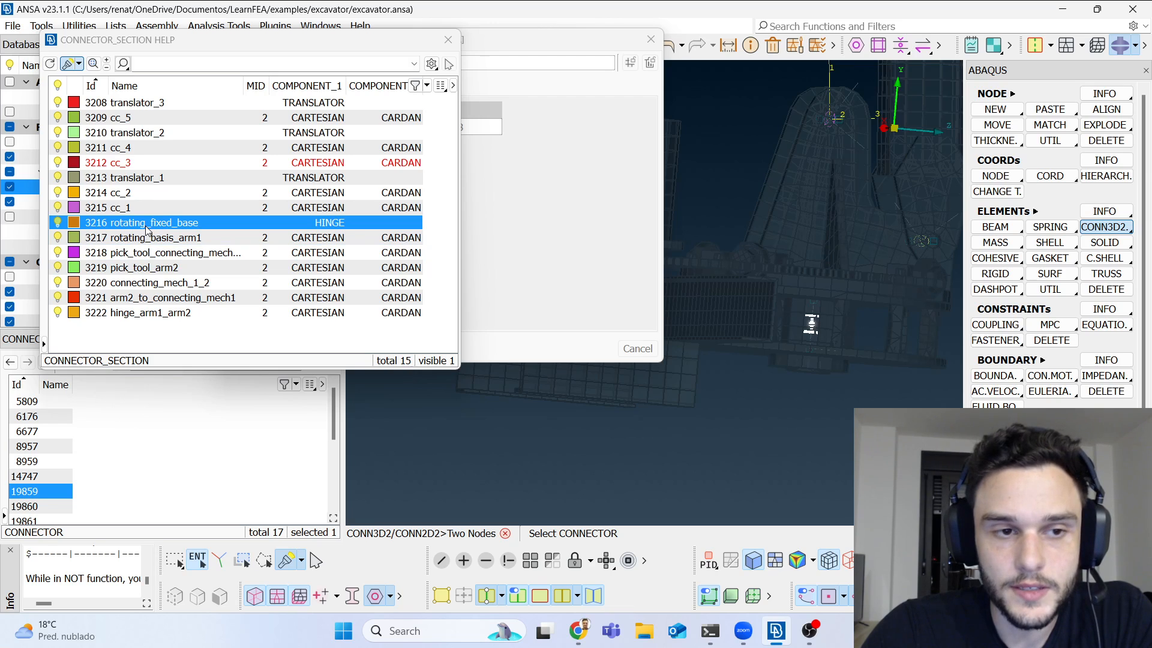
double_click(144, 225)
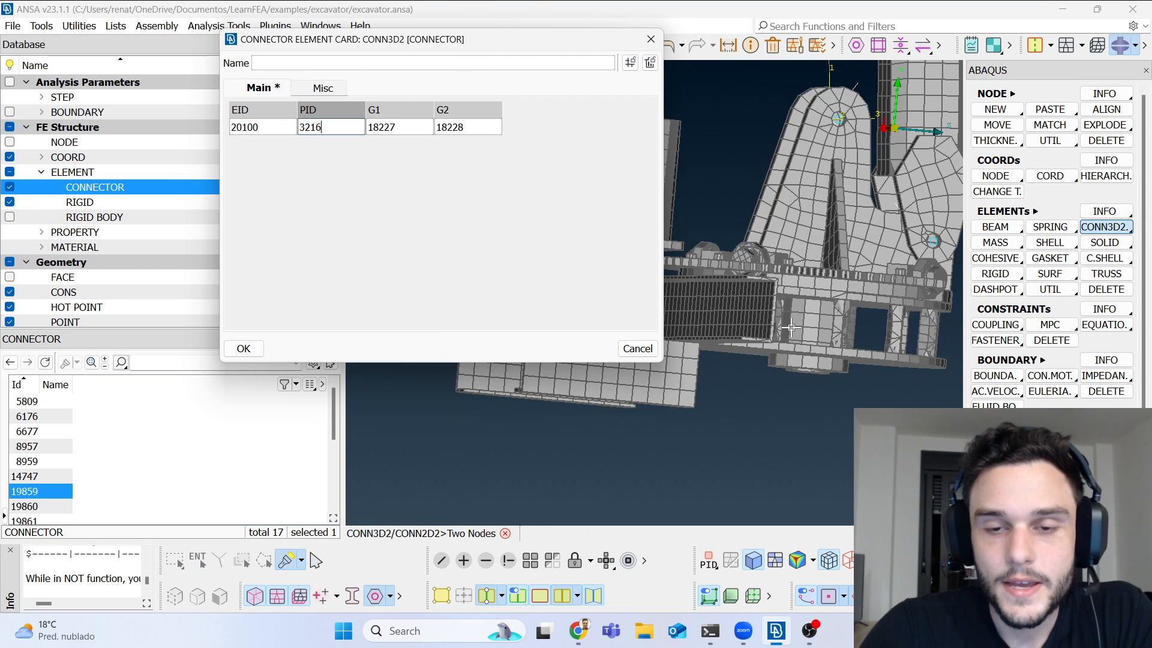
Step: Examine the rotating_fixed_base section's component type and first orientation against the small gear's position in the model
scroll(790, 327, "down", 4)
scroll(751, 332, "up", 2)
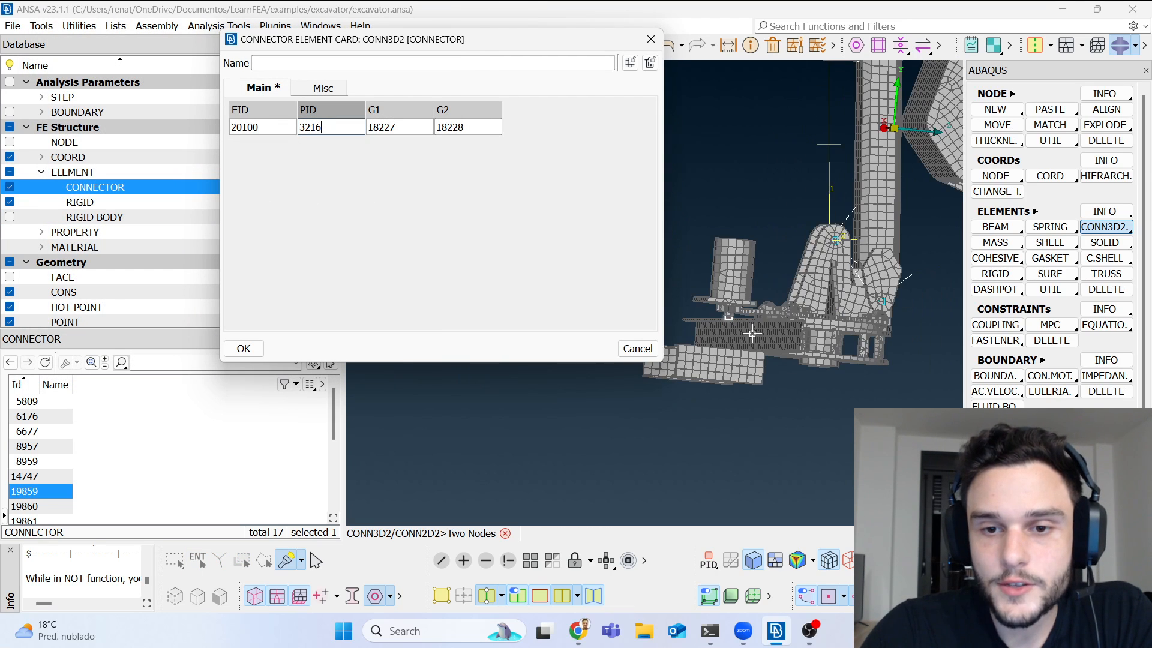
double_click(326, 126)
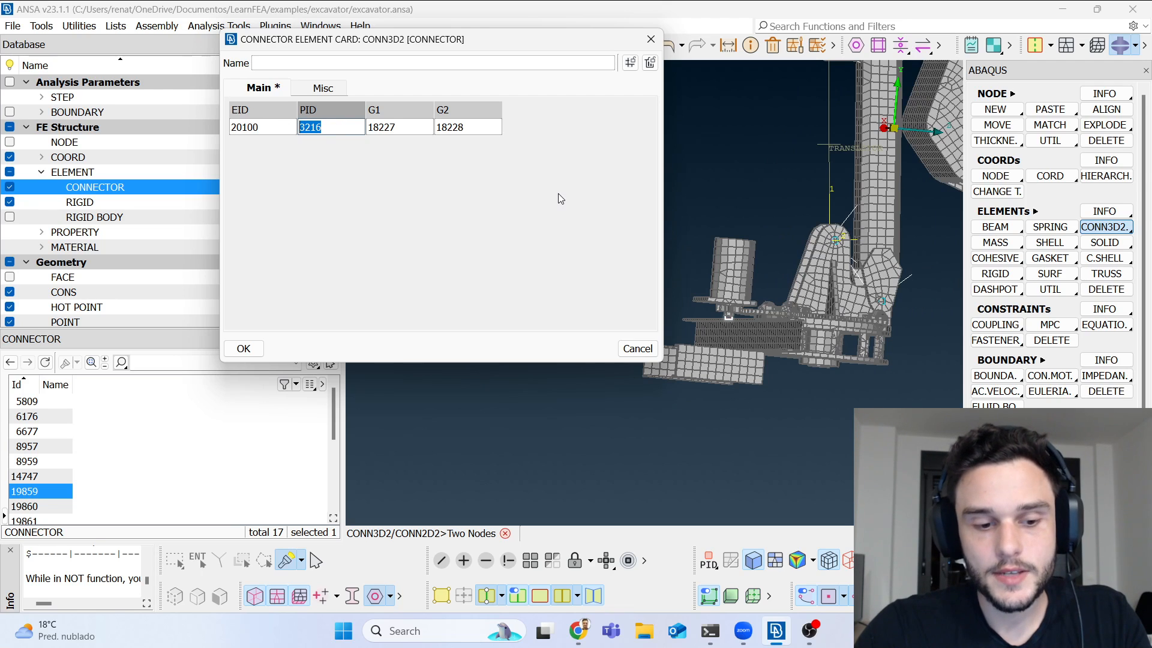
key("F2")
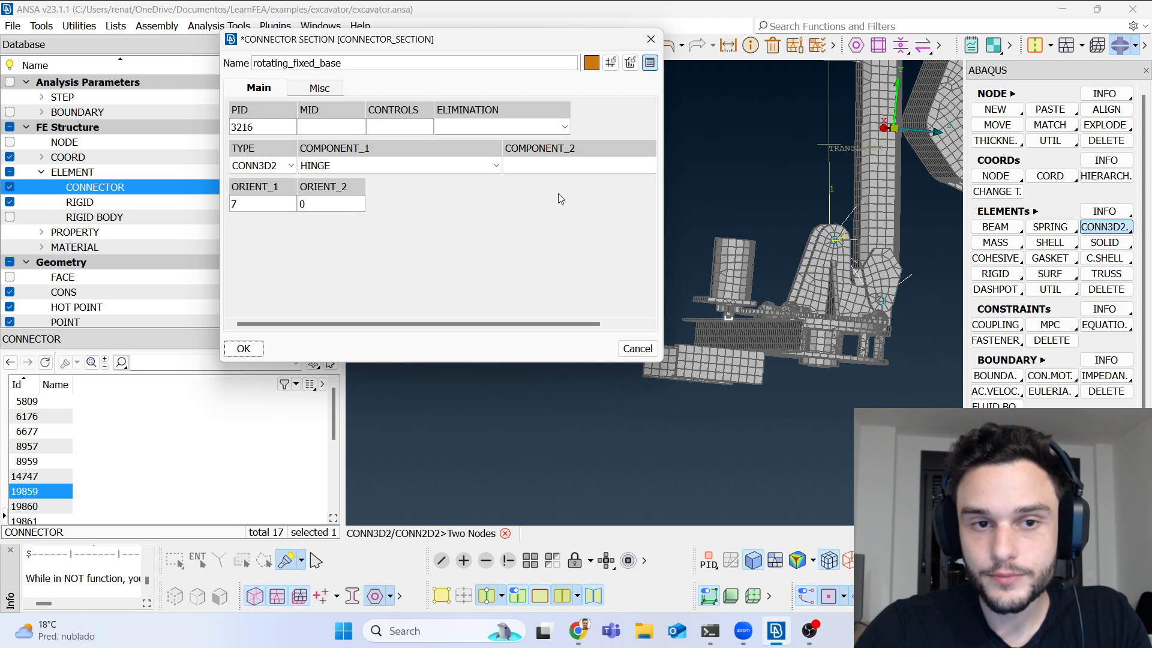
left_click_drag(664, 112, 750, 112)
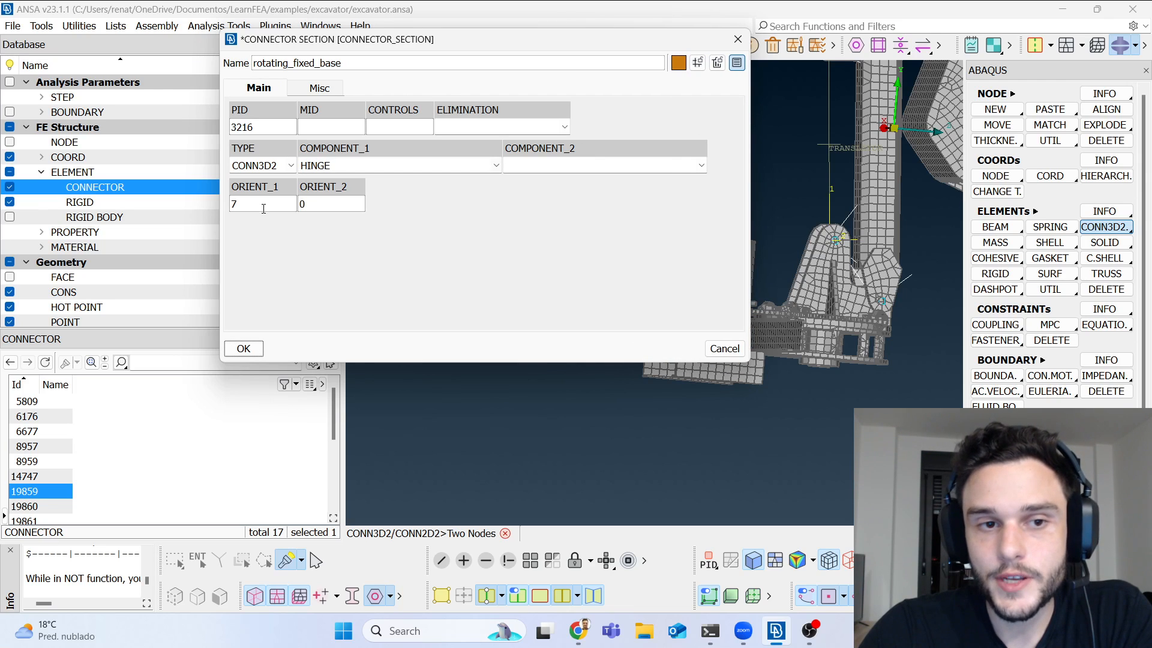
left_click(239, 205)
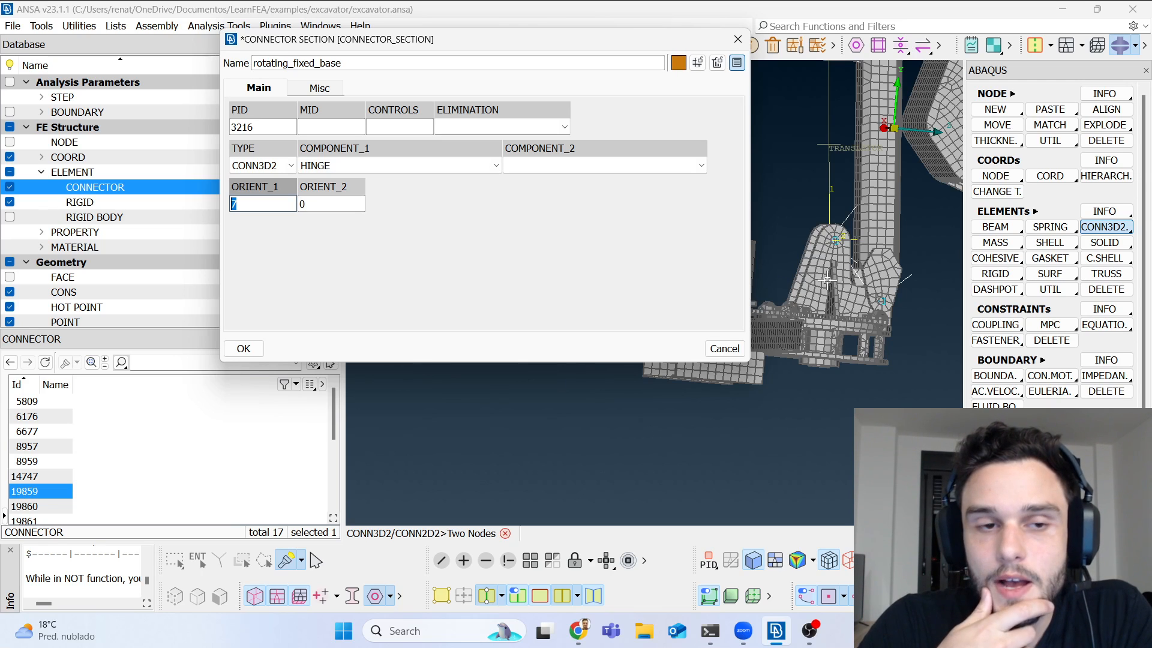
left_click_drag(530, 45, 331, 80)
scroll(731, 319, "up", 3)
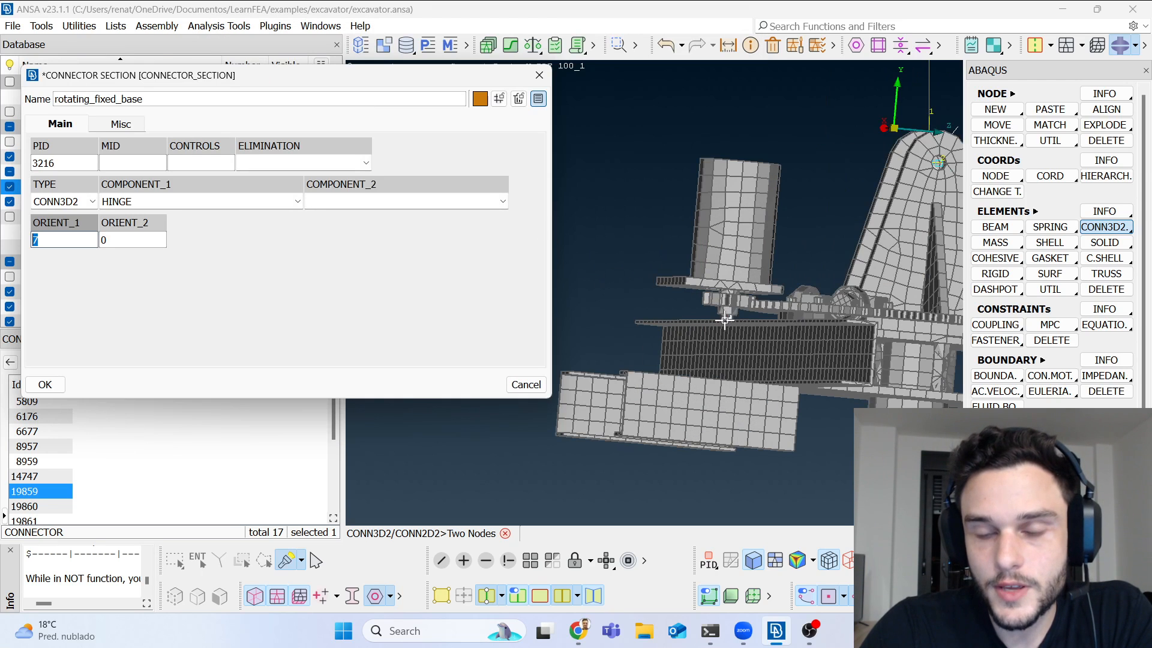
scroll(729, 324, "down", 4)
scroll(763, 324, "up", 2)
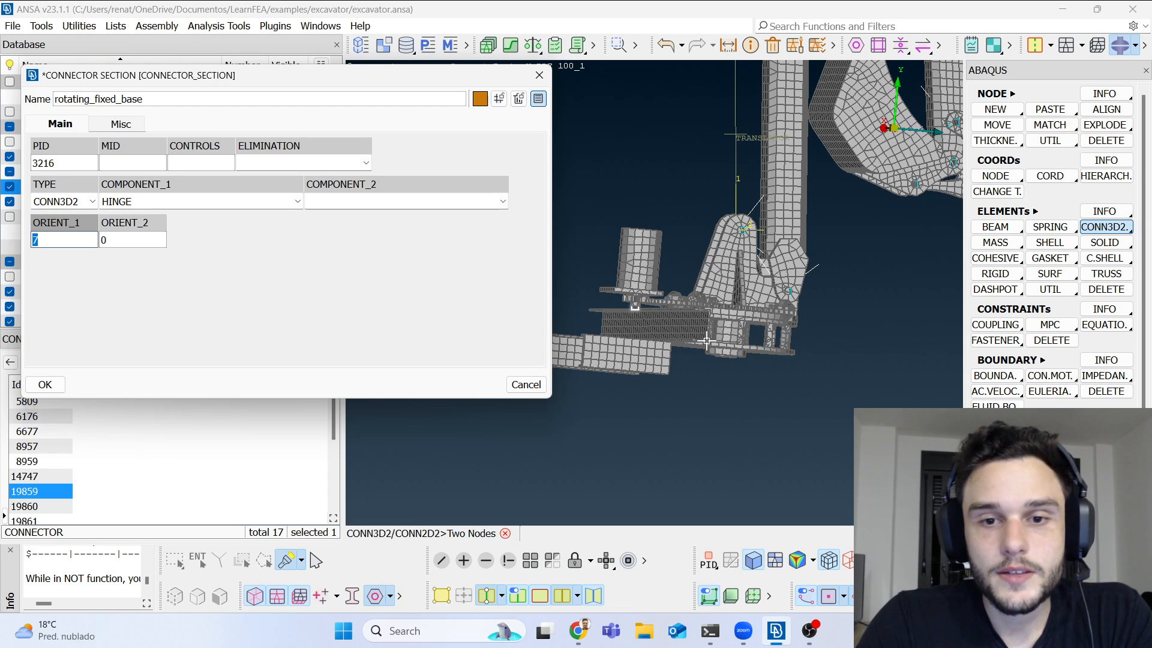
scroll(639, 318, "up", 3)
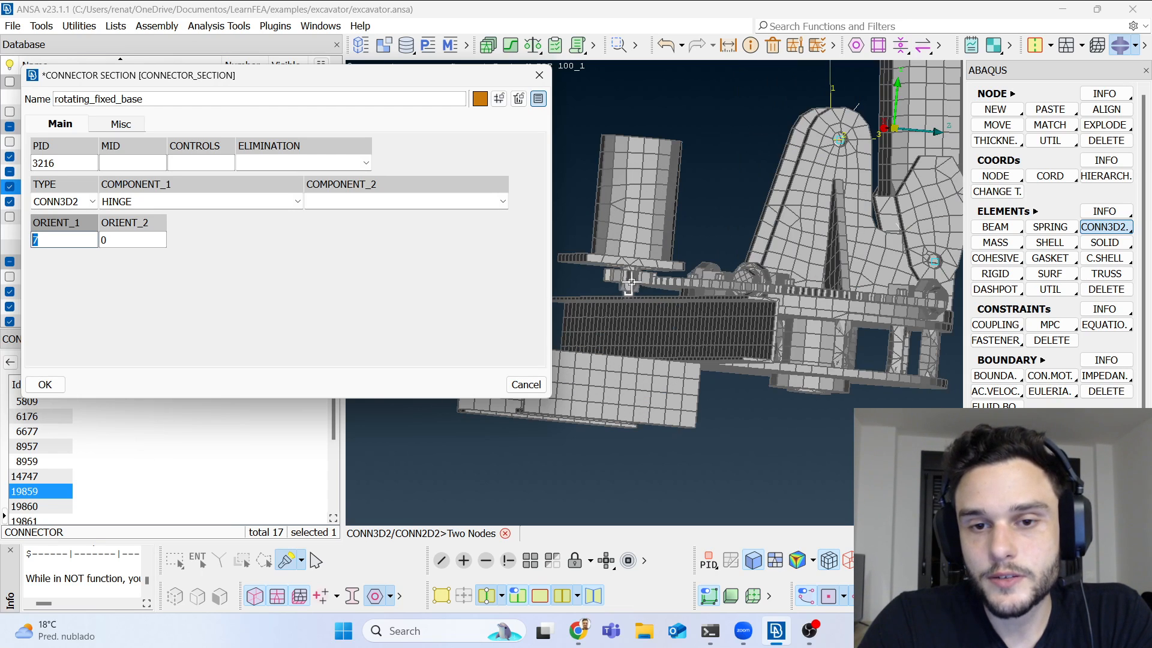
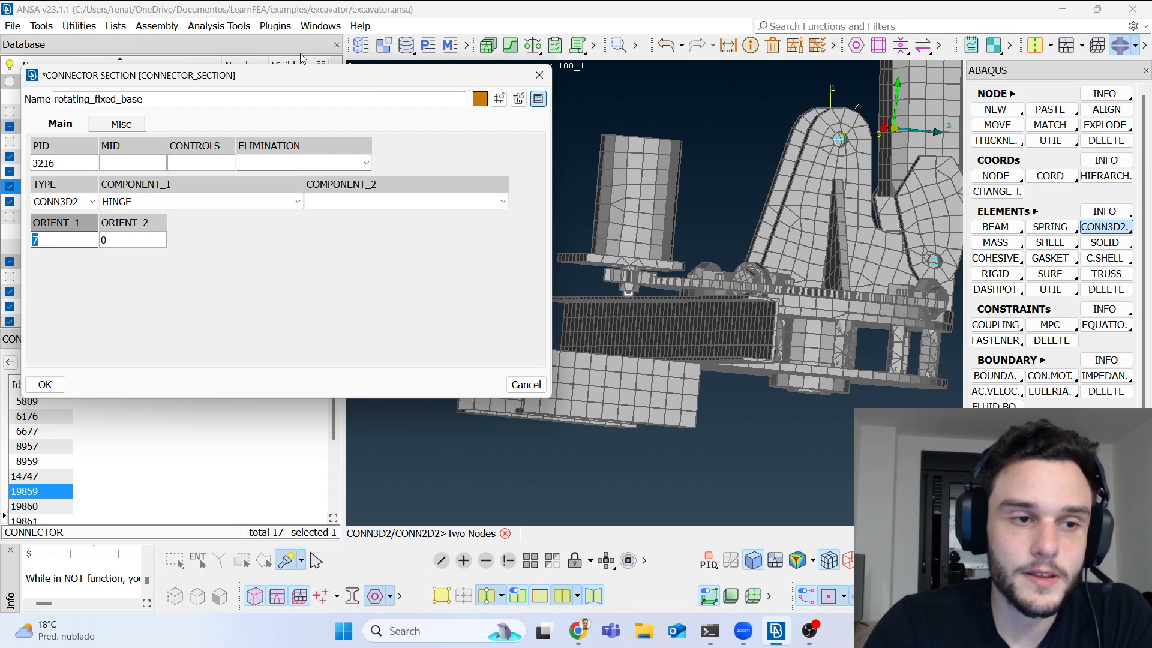
Step: Accept the connector section card and the new connector's element card
left_click_drag(191, 75, 255, 77)
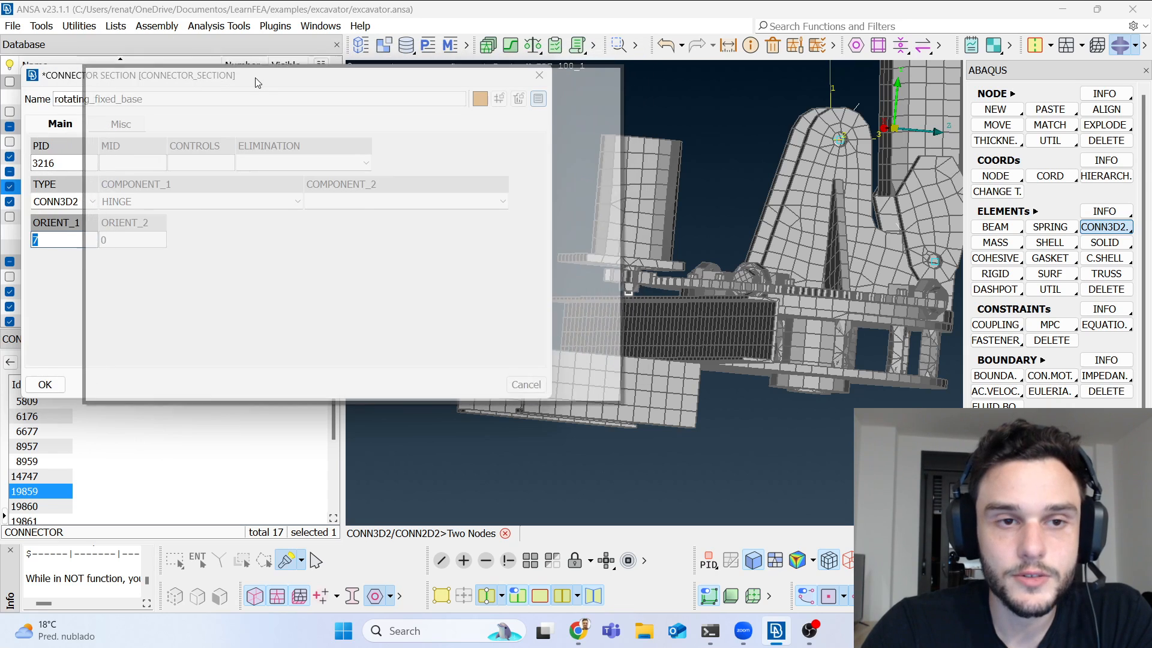
left_click(112, 386)
left_click(112, 385)
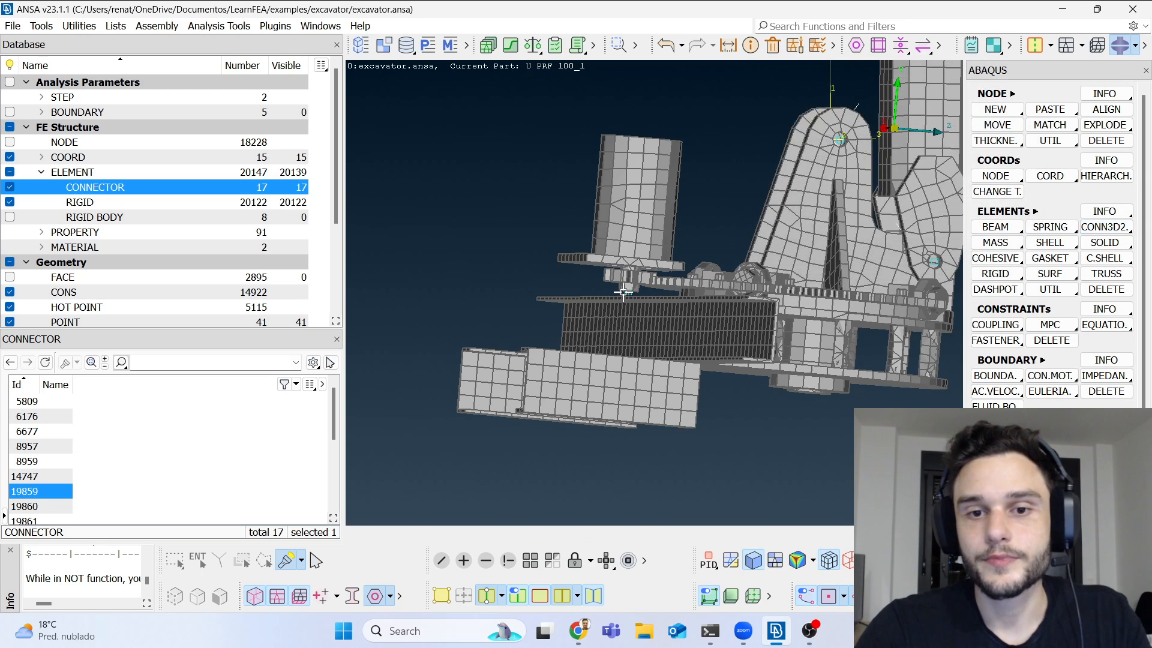
Step: Hide the rigid elements to isolate the new hinge connector at the small gear
scroll(624, 290, "up", 5)
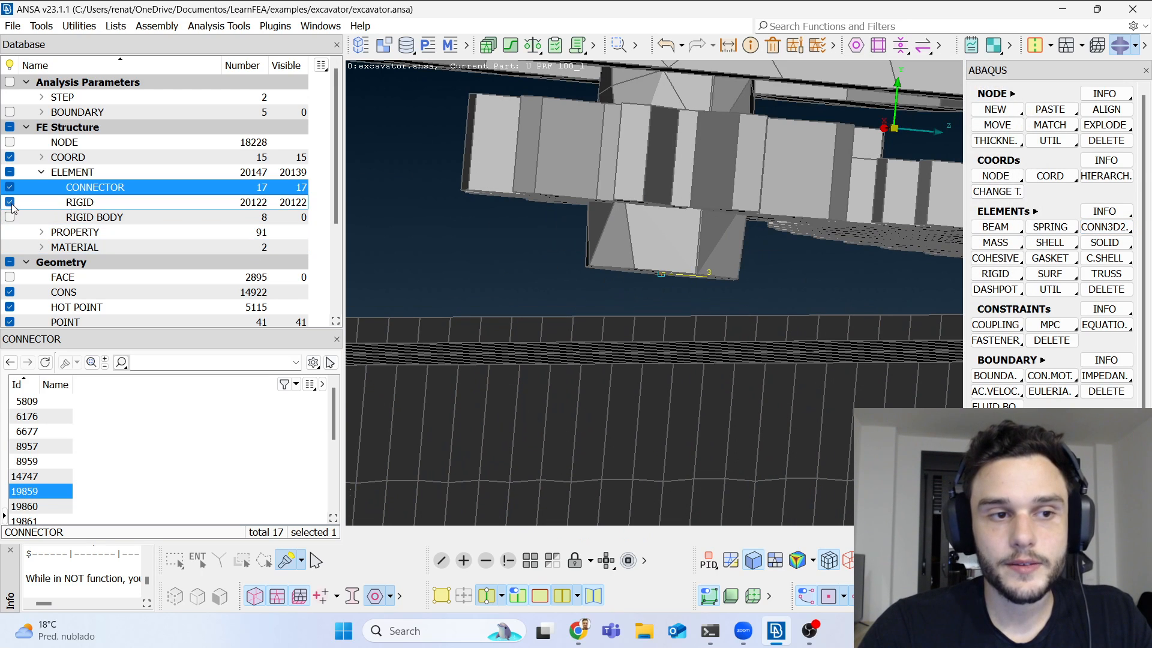
scroll(606, 311, "down", 2)
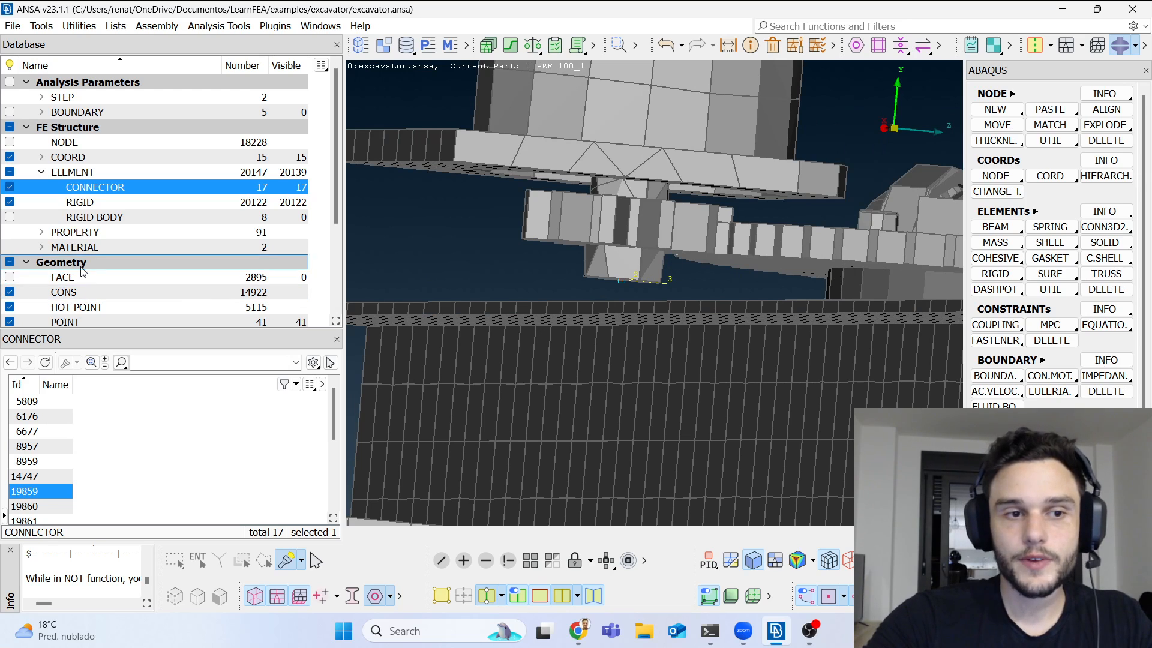
left_click(9, 203)
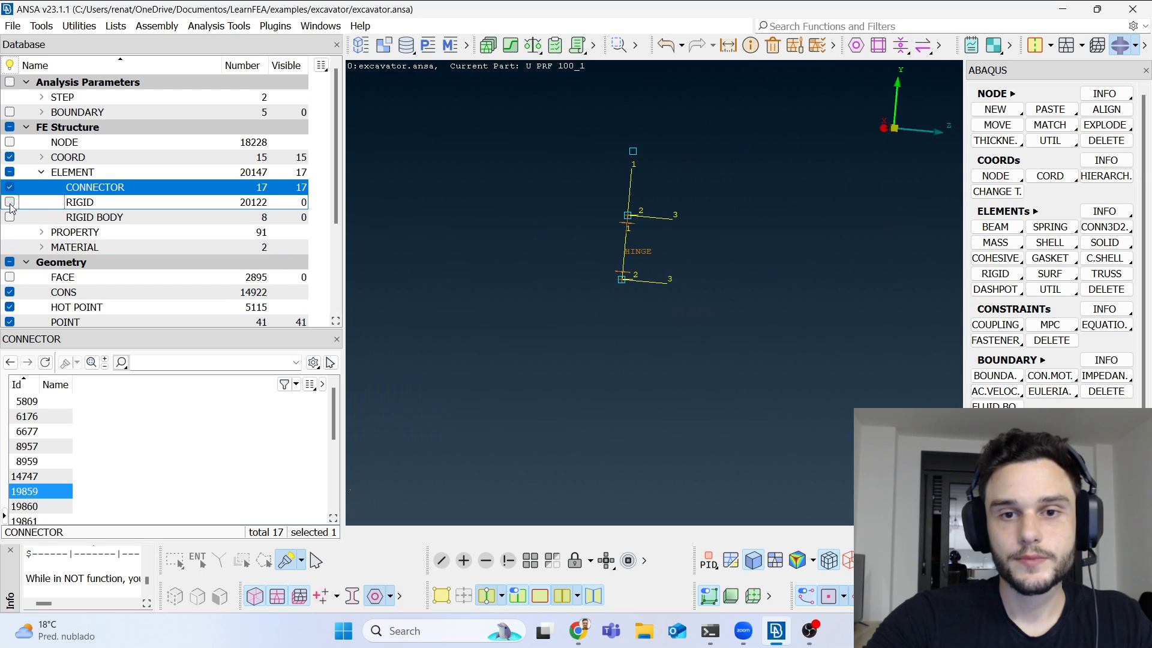
left_click_drag(592, 274, 610, 264, "ctrl")
Step: Create a new set containing the node at the upper end of the new hinge connector
left_click(467, 47)
left_click(483, 65)
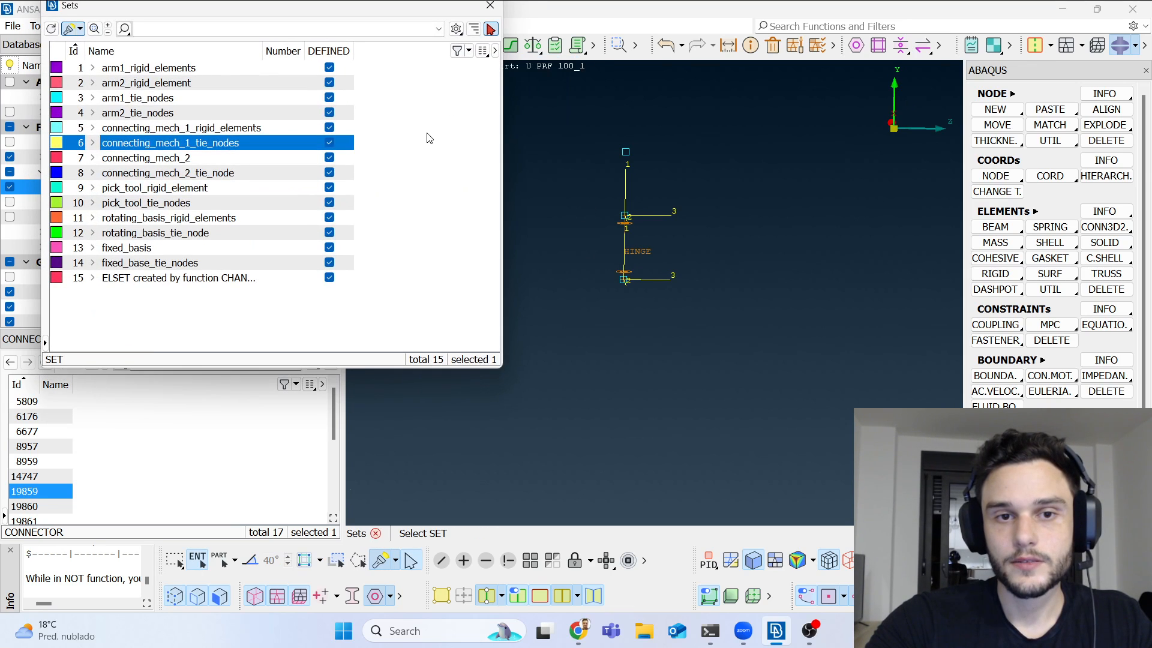
right_click(428, 138)
mouse_move(479, 211)
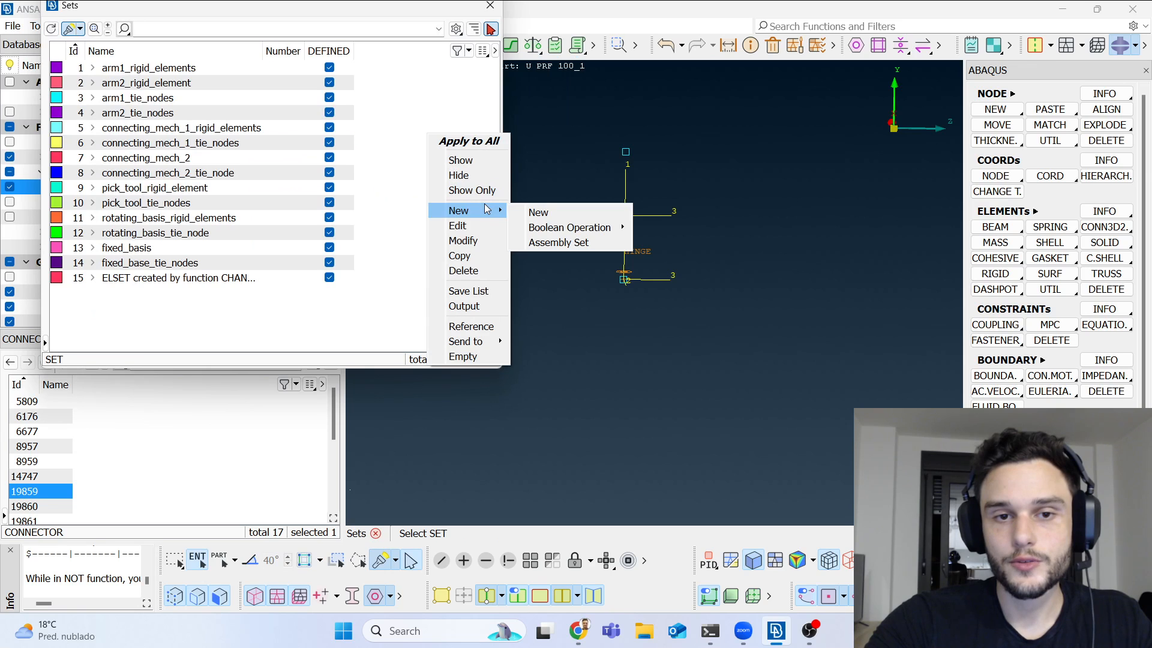
left_click(536, 213)
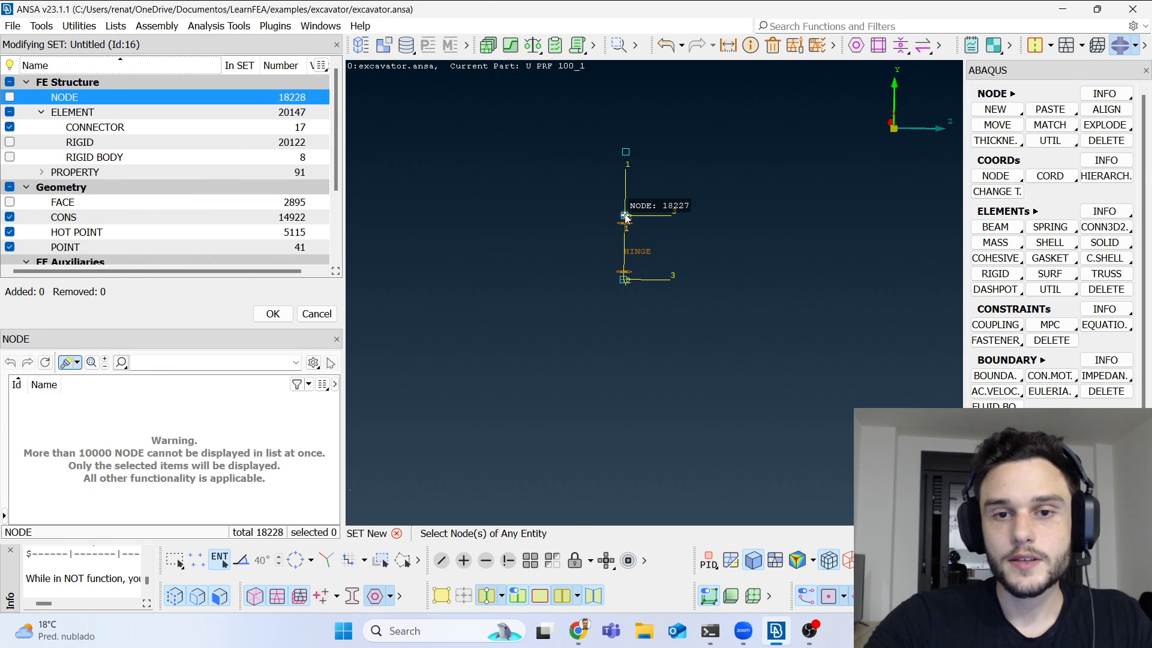
left_click(625, 217)
middle_click(768, 178)
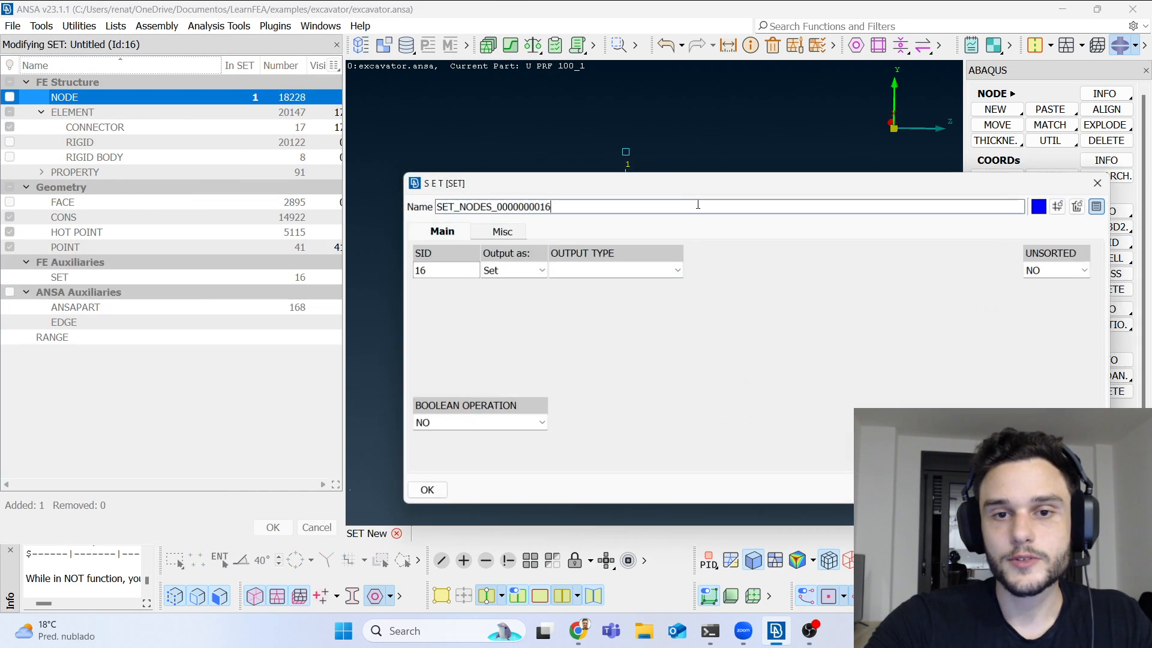
Step: Name the new node set small_gear_tie_nodes, set its output type to NSET and accept it
left_click_drag(576, 206, 386, 188)
type("small_gear_tie_nodes")
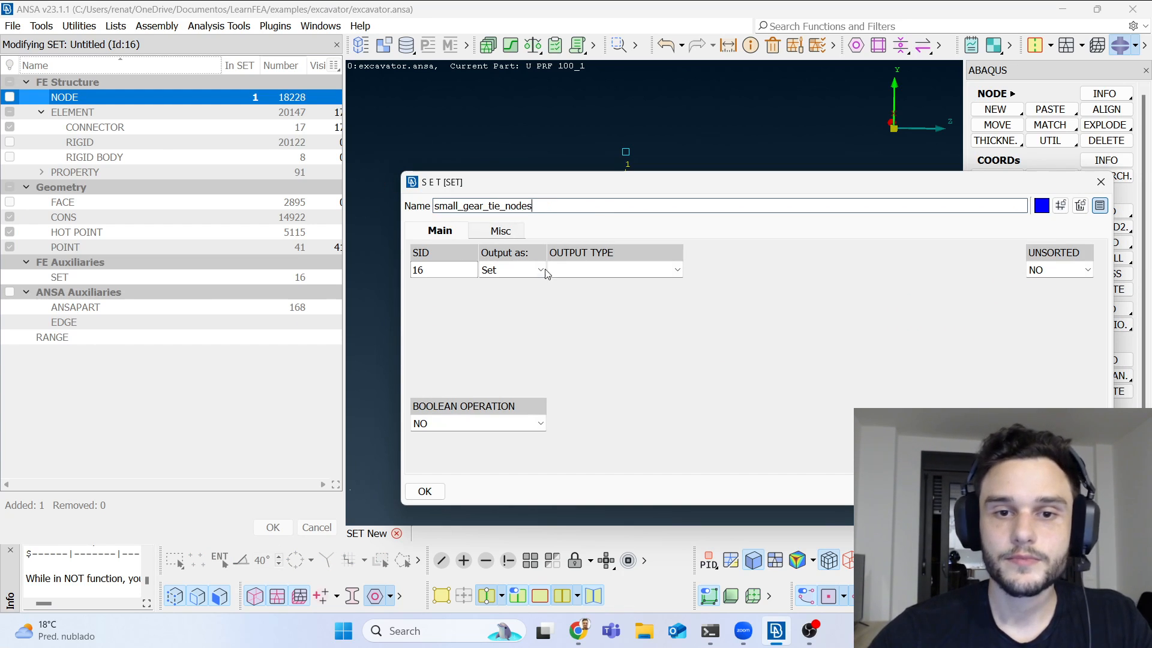
left_click(576, 271)
left_click(575, 308)
double_click(442, 266)
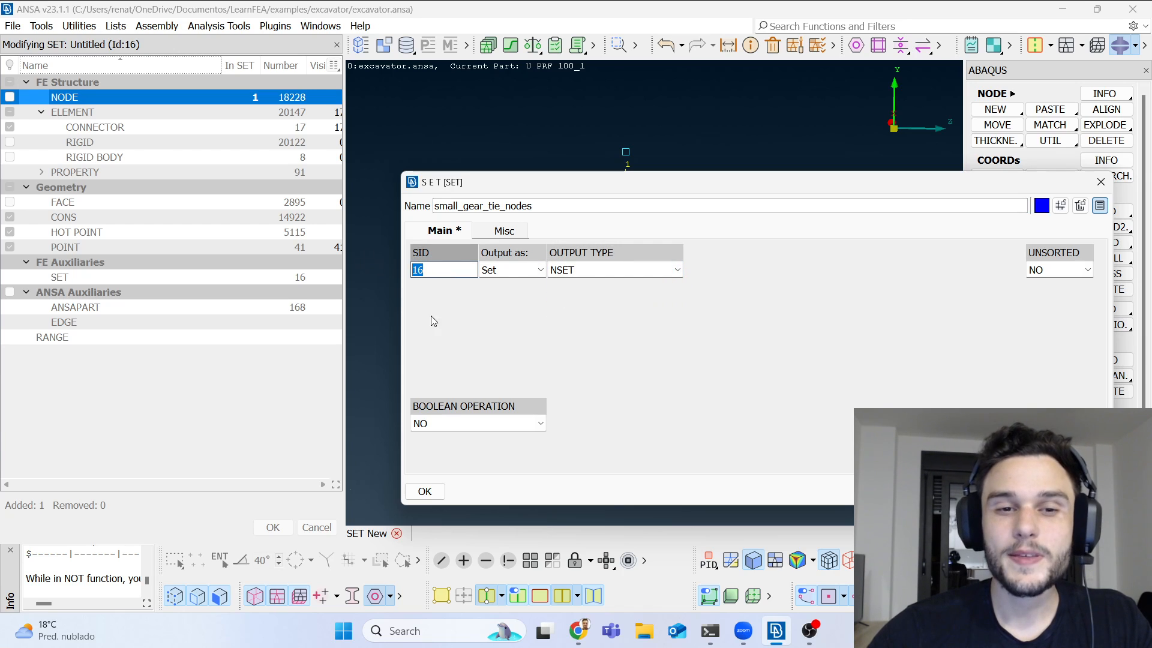
left_click(426, 492)
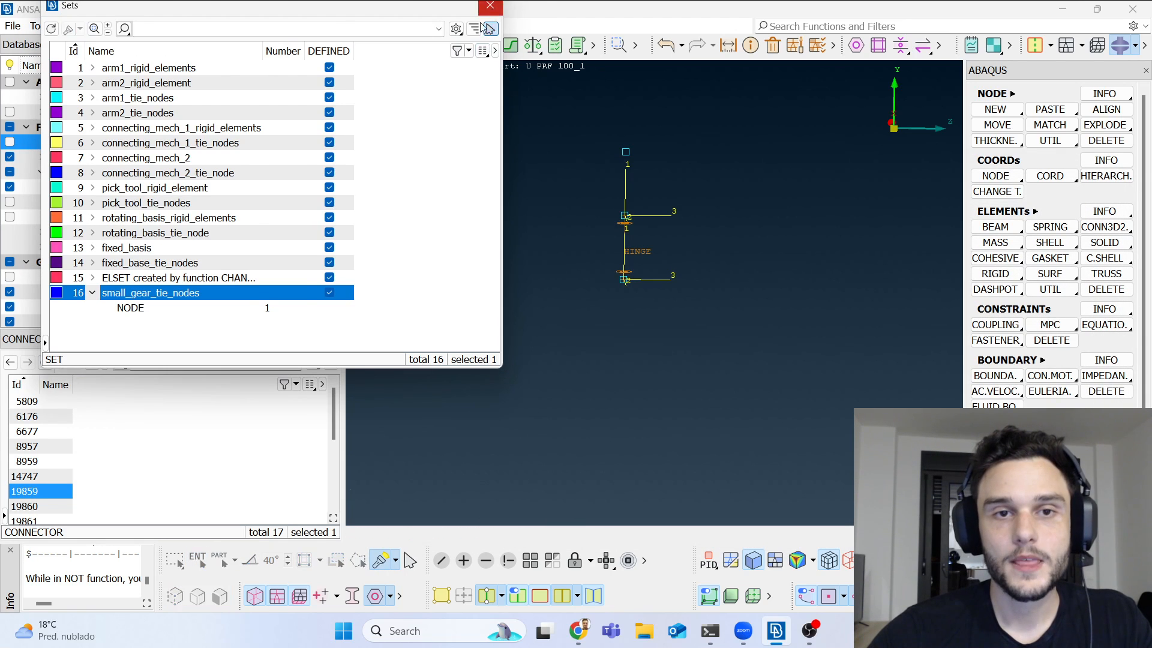
left_click(490, 5)
Step: Assign set 16 as the tie node set of the small_gear rigid body
left_click(114, 217)
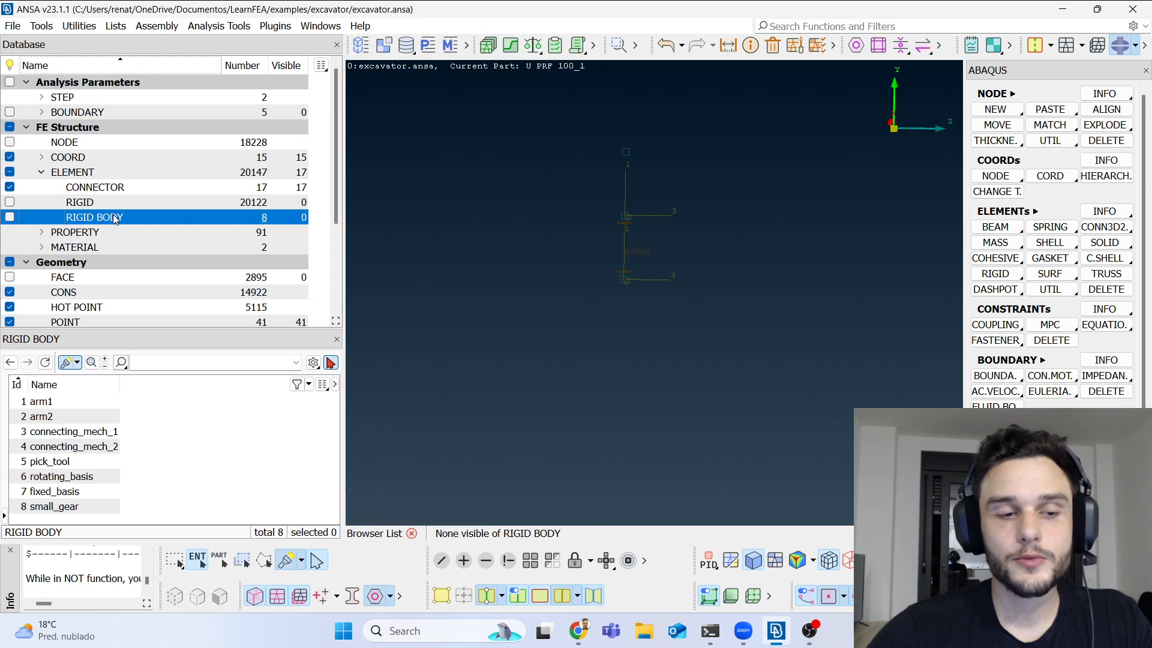
left_click(67, 507)
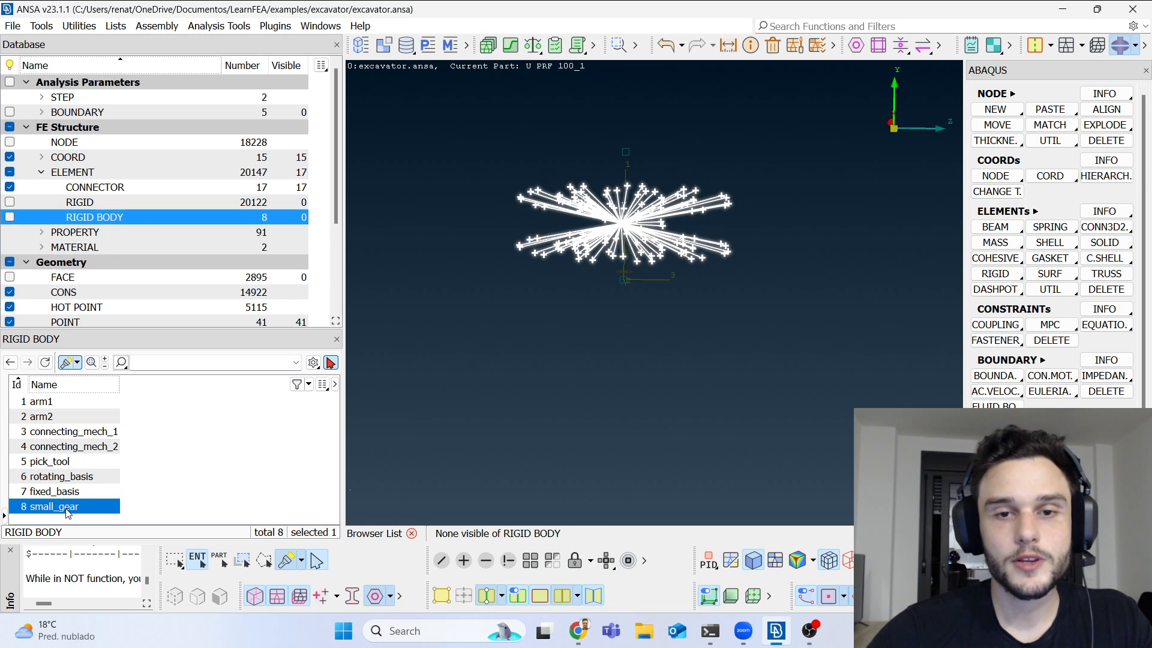
double_click(67, 508)
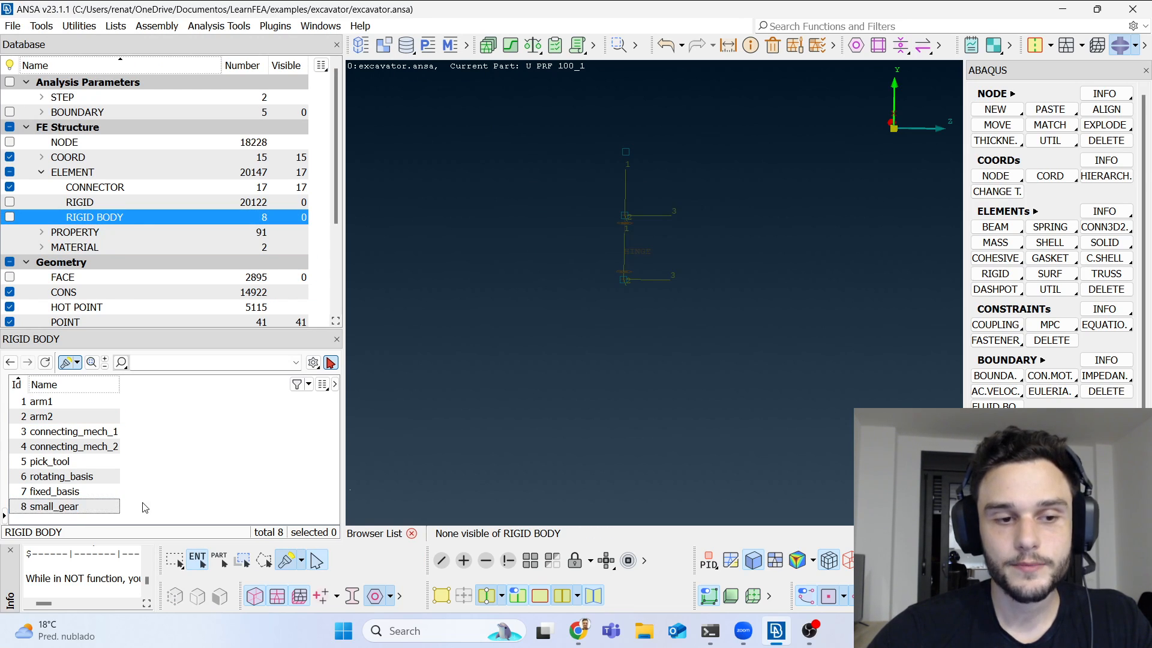
left_click(598, 412)
type("16")
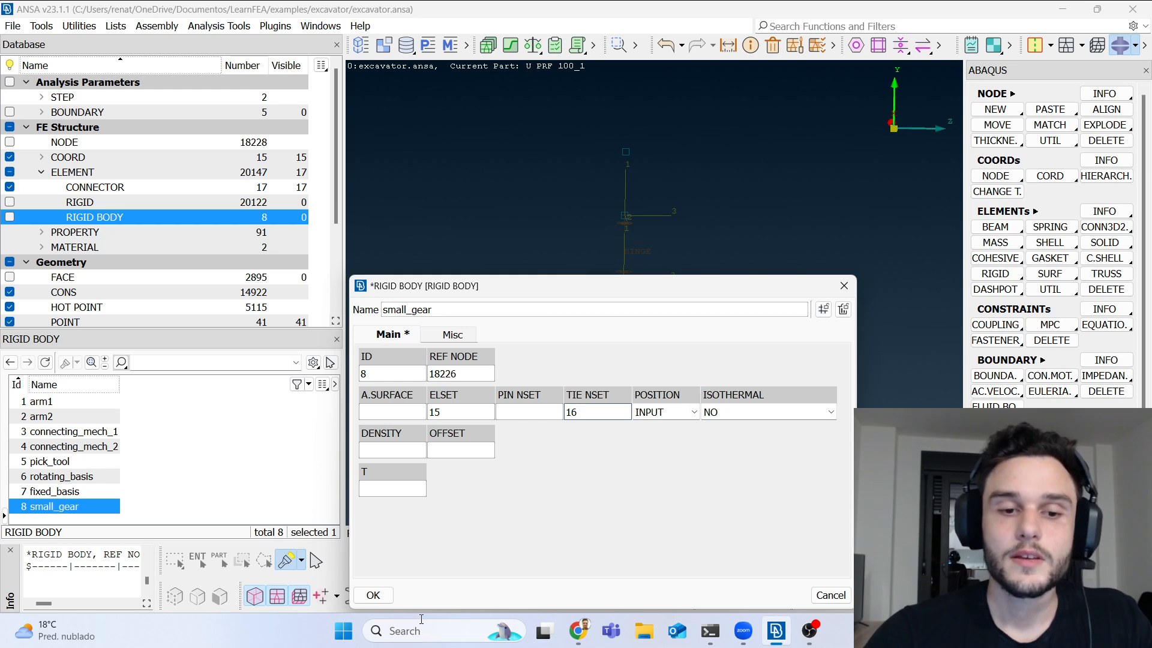
left_click(373, 595)
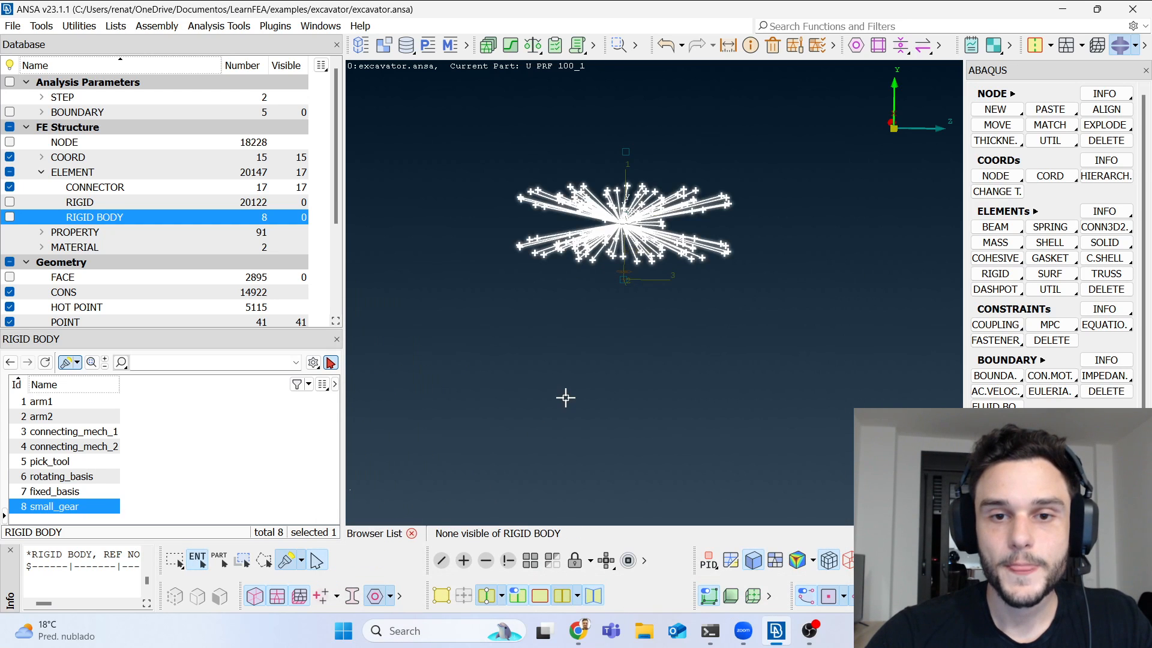
middle_click(565, 397)
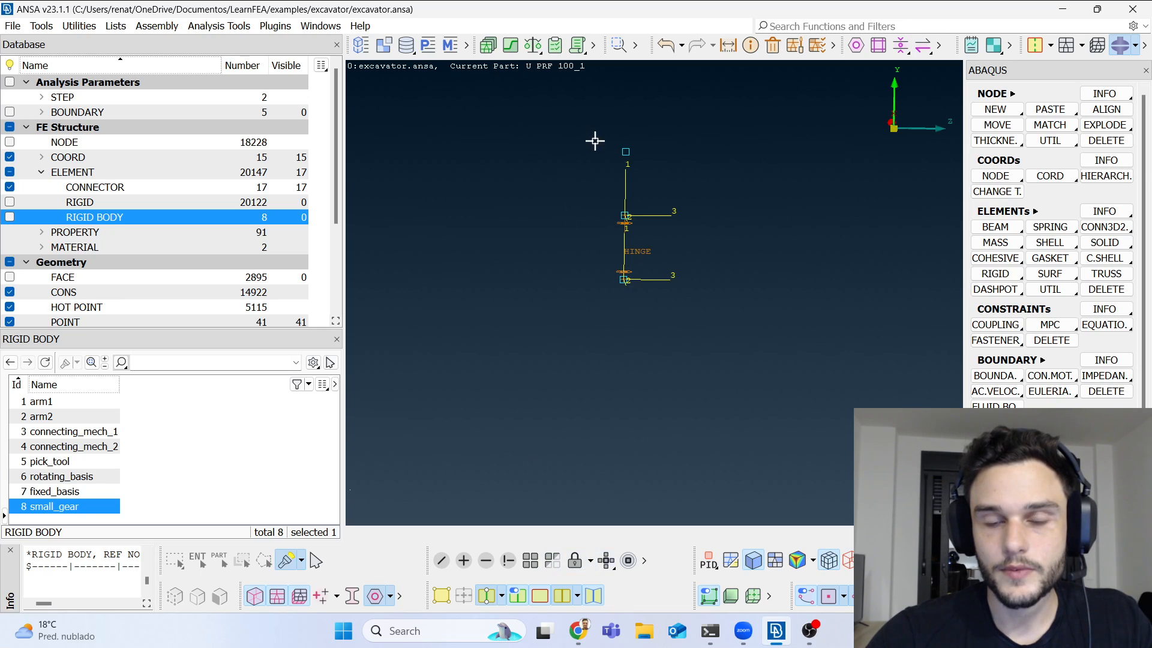
Step: Rename the small gear's automatically created element set, set 15, as small_gear_rigid_elements
left_click(467, 45)
left_click(488, 65)
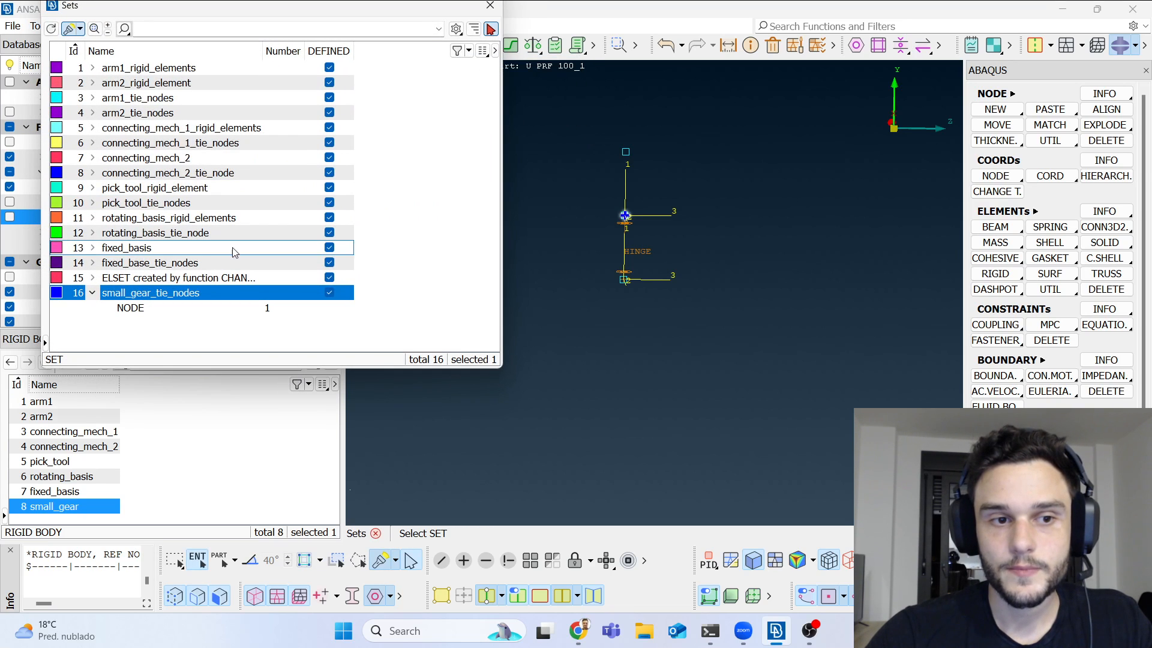
left_click(111, 281)
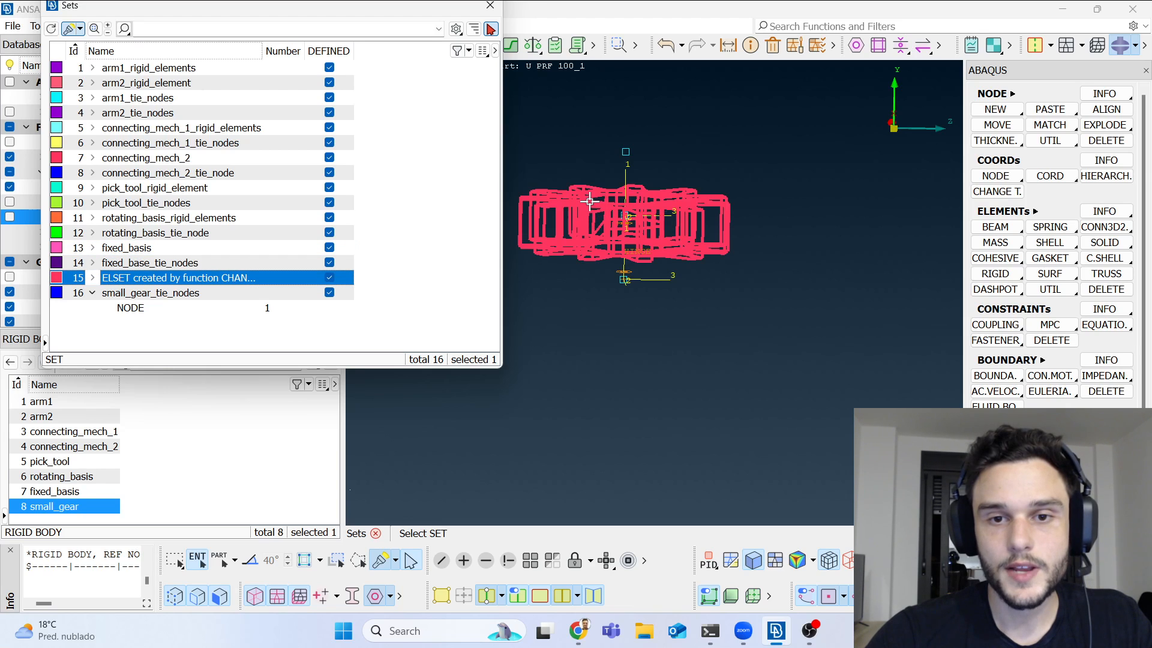
double_click(200, 279)
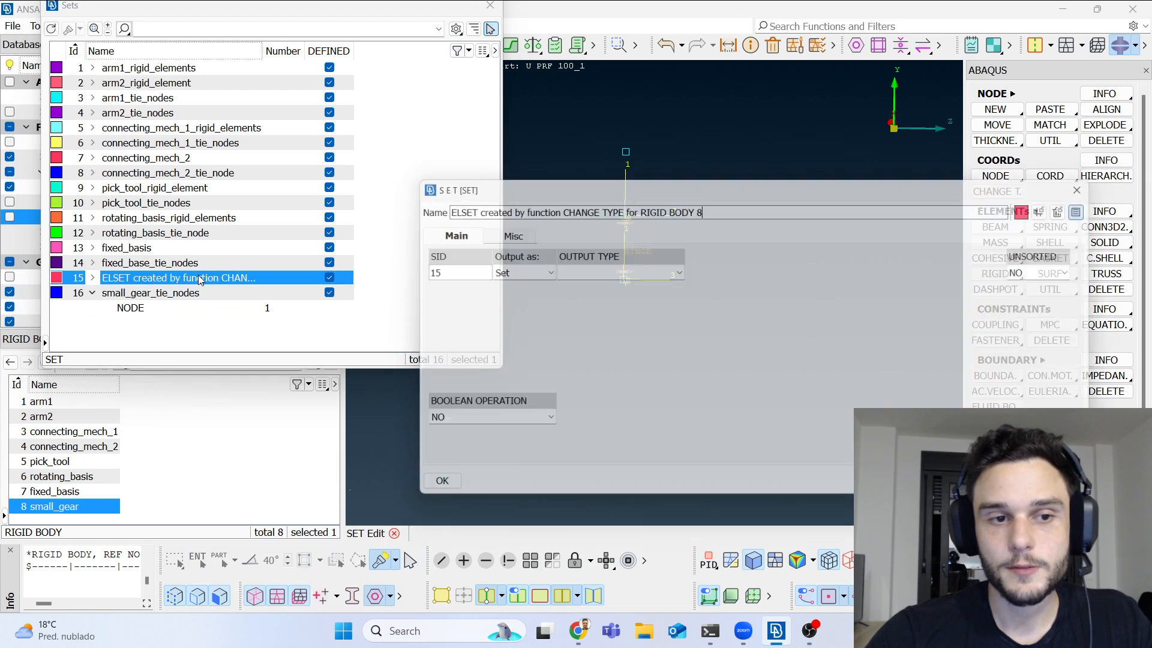
type("small_gear_")
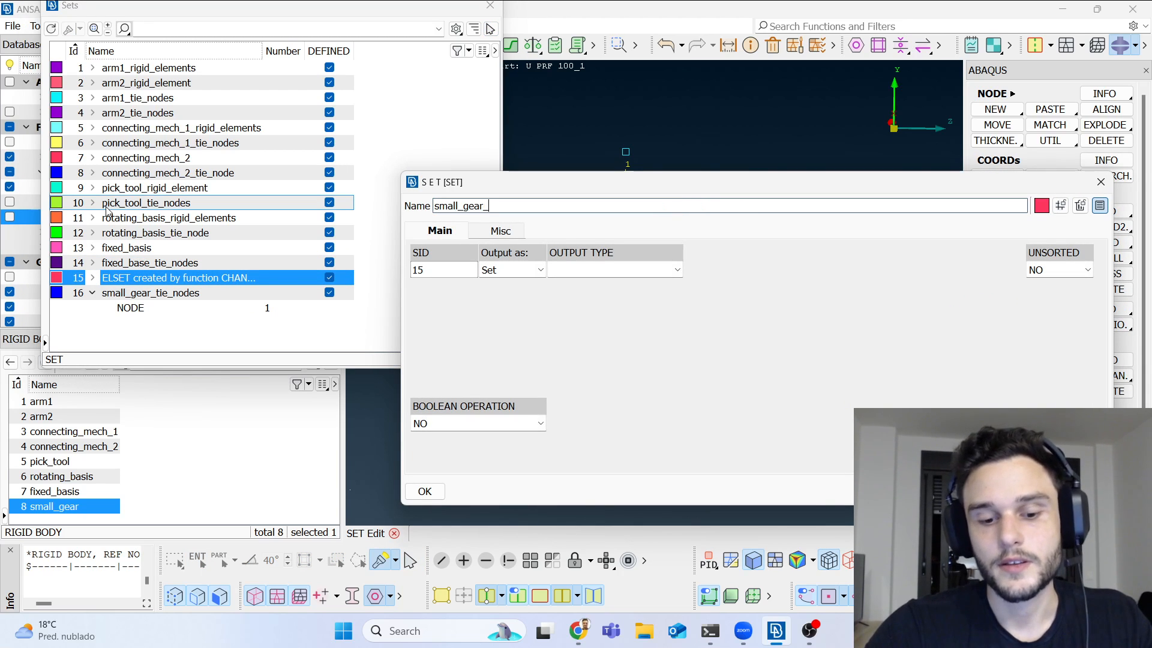
key("BackSpace")
key("BackSpace")
key("BackSpace")
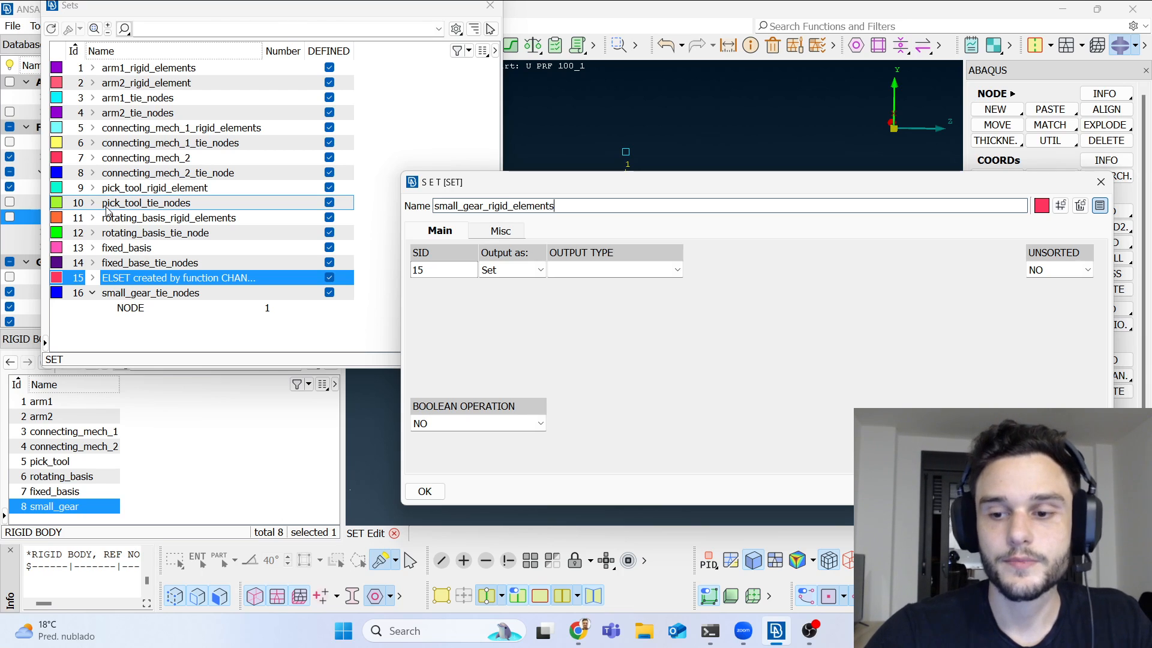
left_click(410, 495)
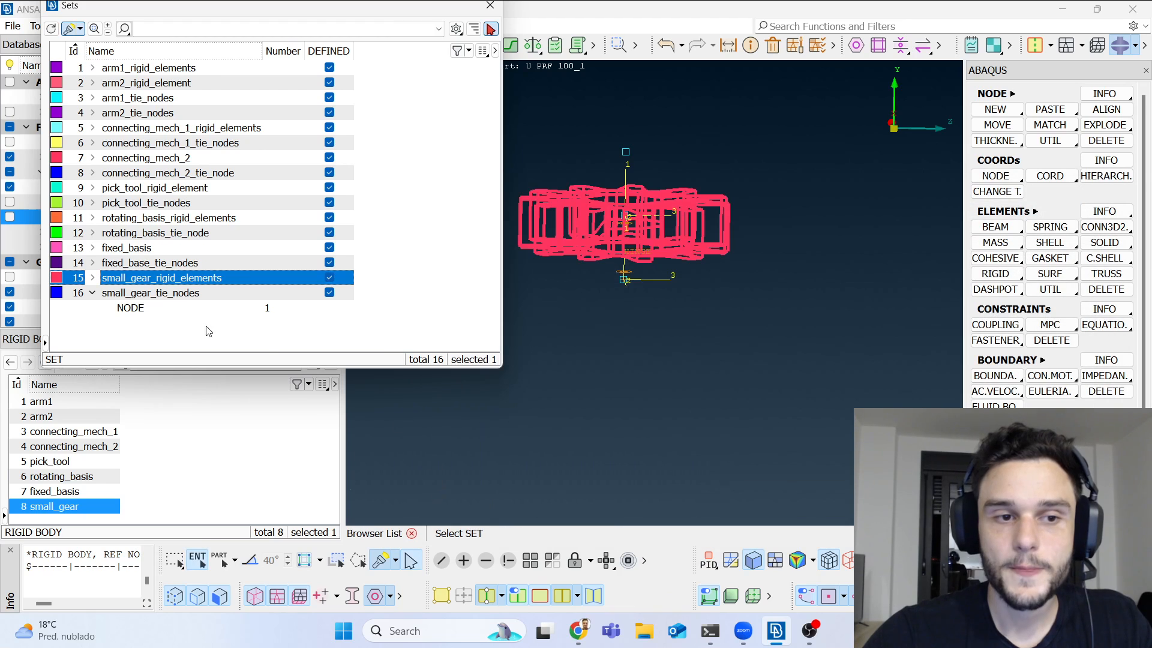
left_click(366, 228)
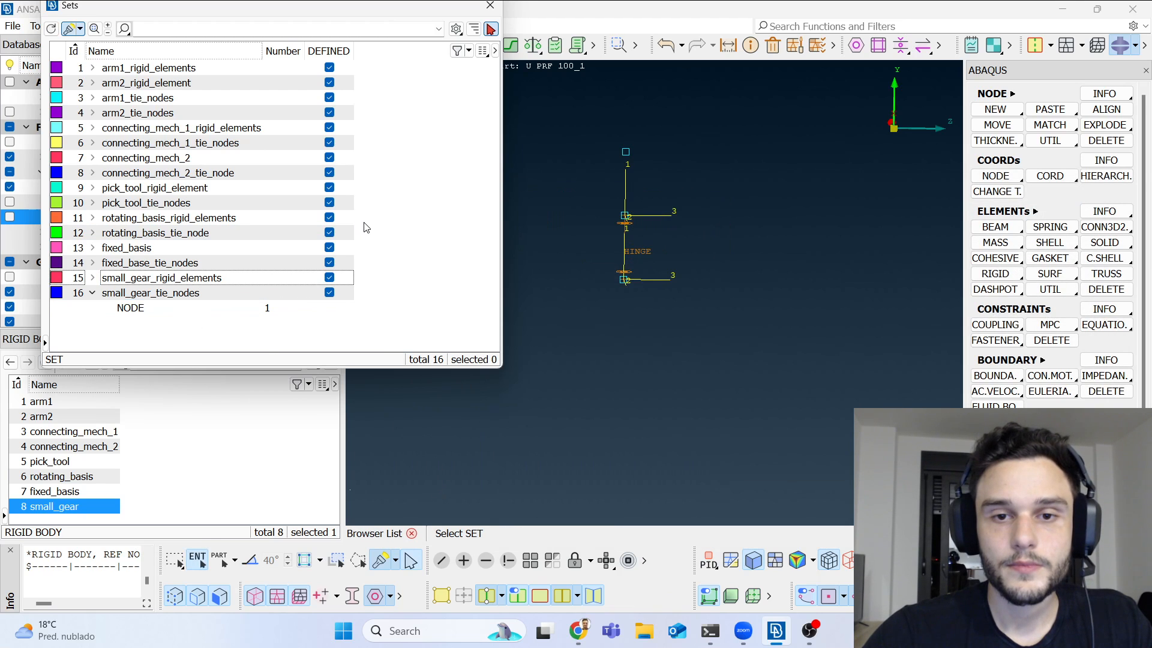
Step: Add the node at the lower end of the small gear's hinge connector to the fixed_base_tie_nodes set
left_click(165, 263)
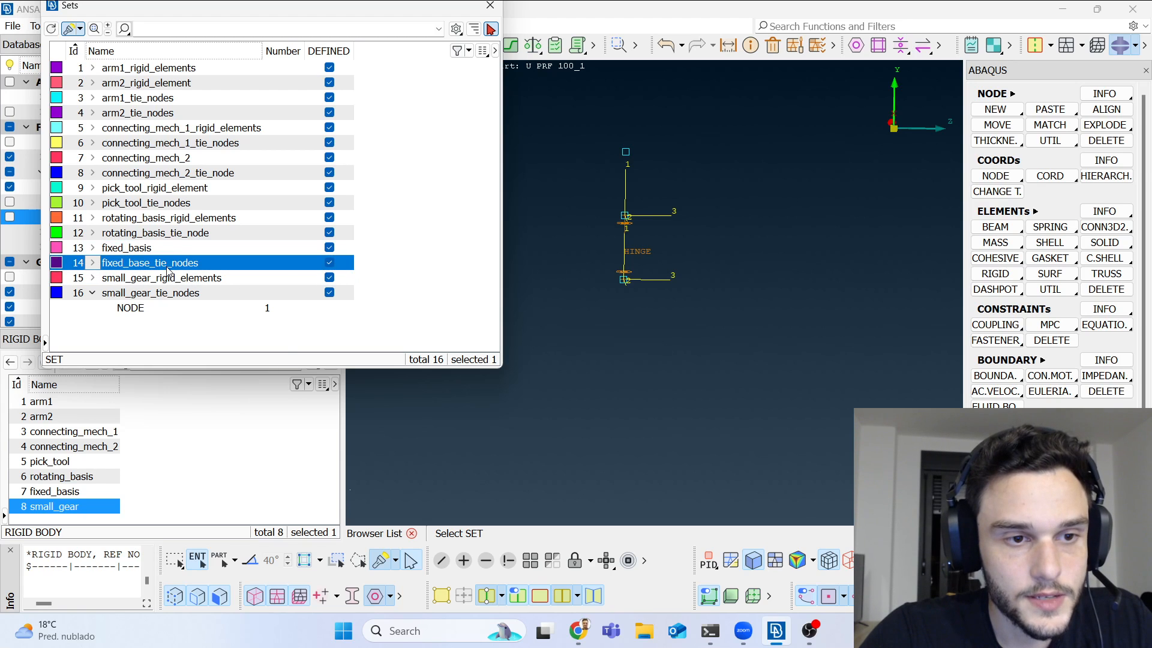
right_click(167, 271)
left_click(240, 552)
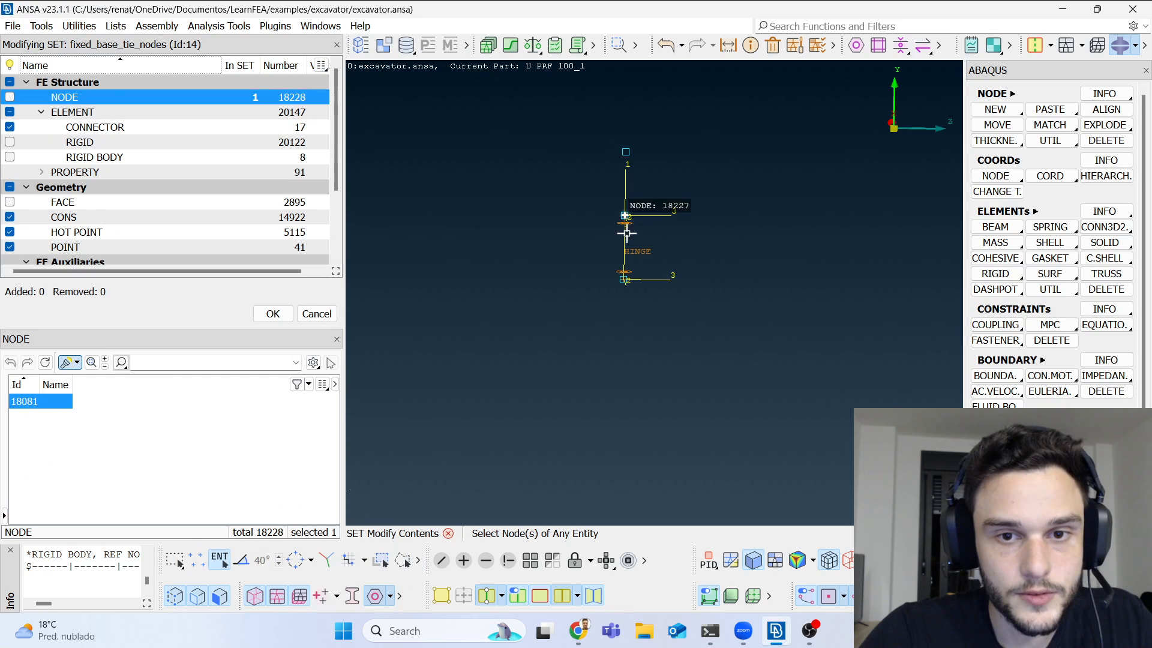
left_click(624, 280)
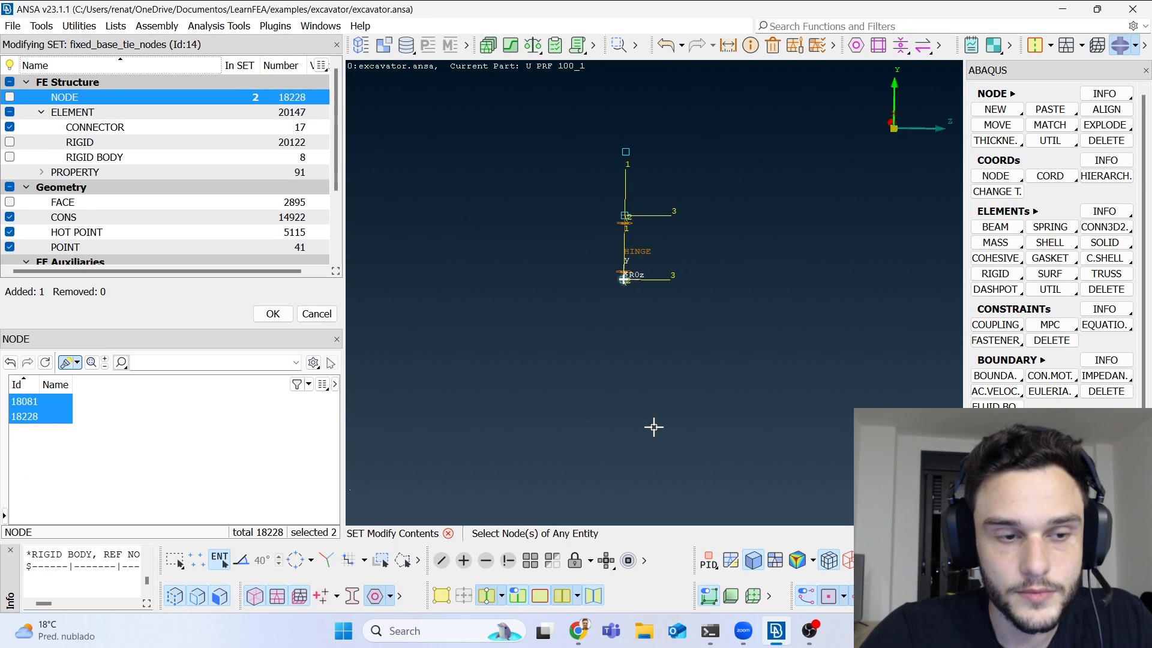
middle_click(649, 398)
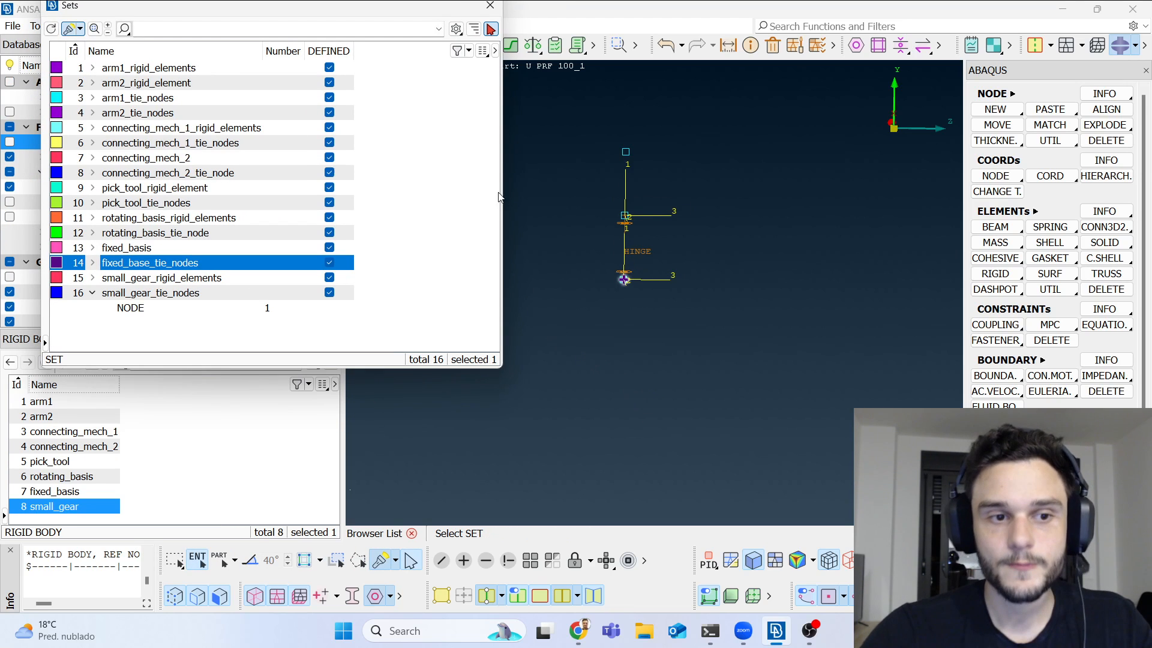
left_click(491, 6)
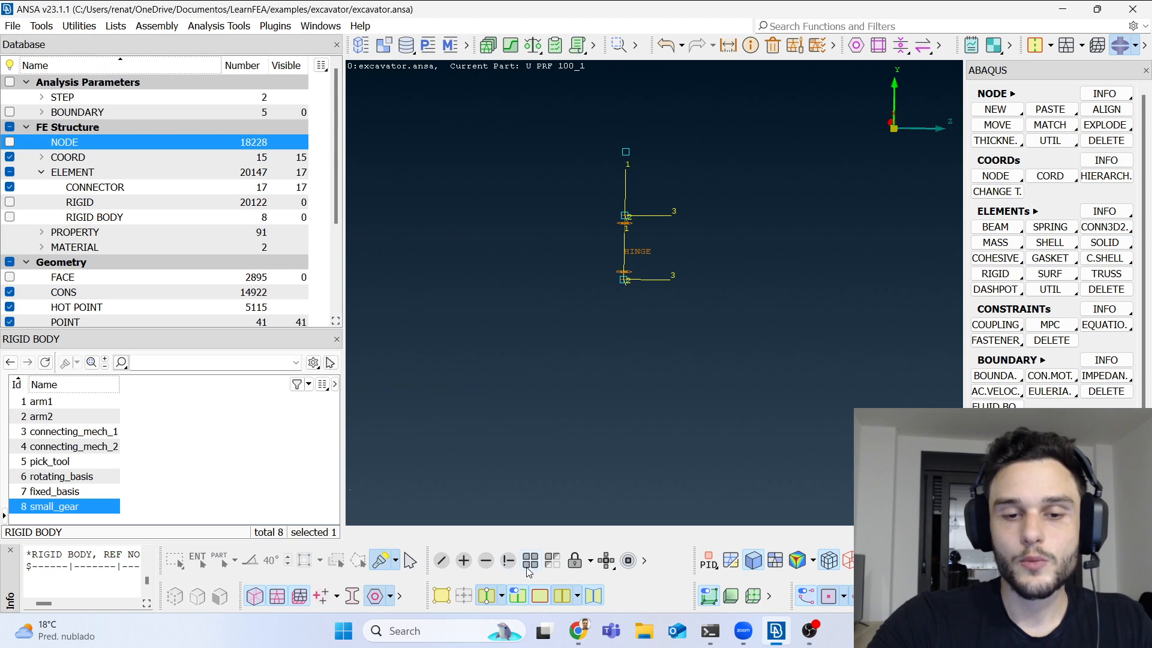
Step: Show the rigid elements and examine which parts the fixed_basis rigid body covers around the motor and small gear
left_click(10, 202)
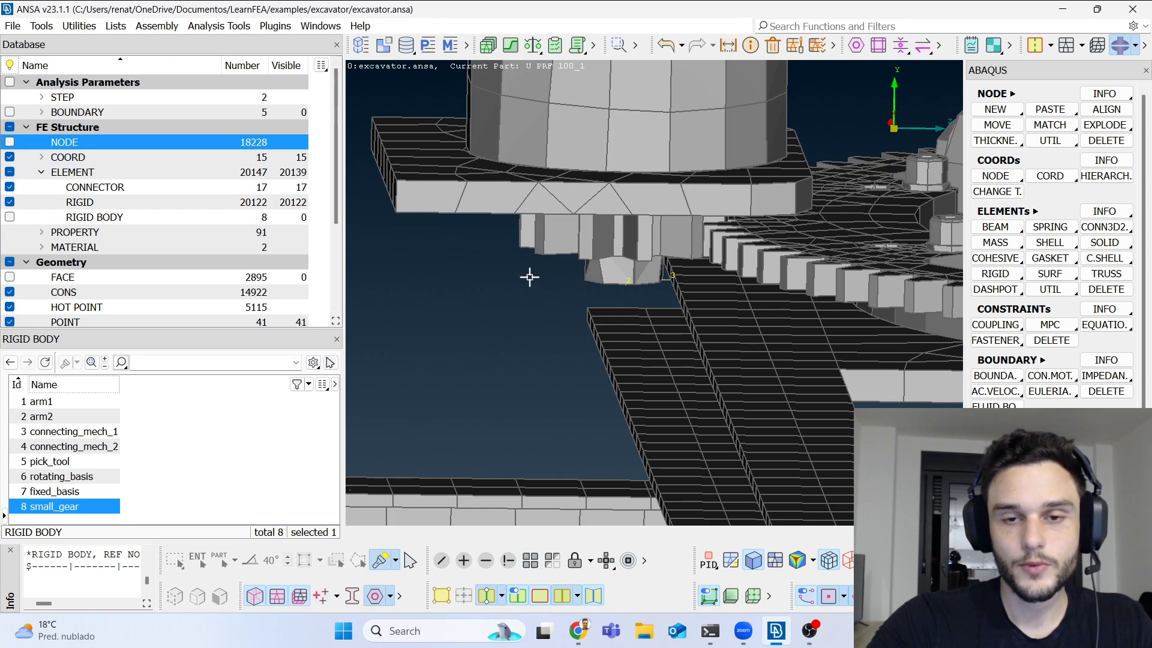
key("f")
left_click(110, 217)
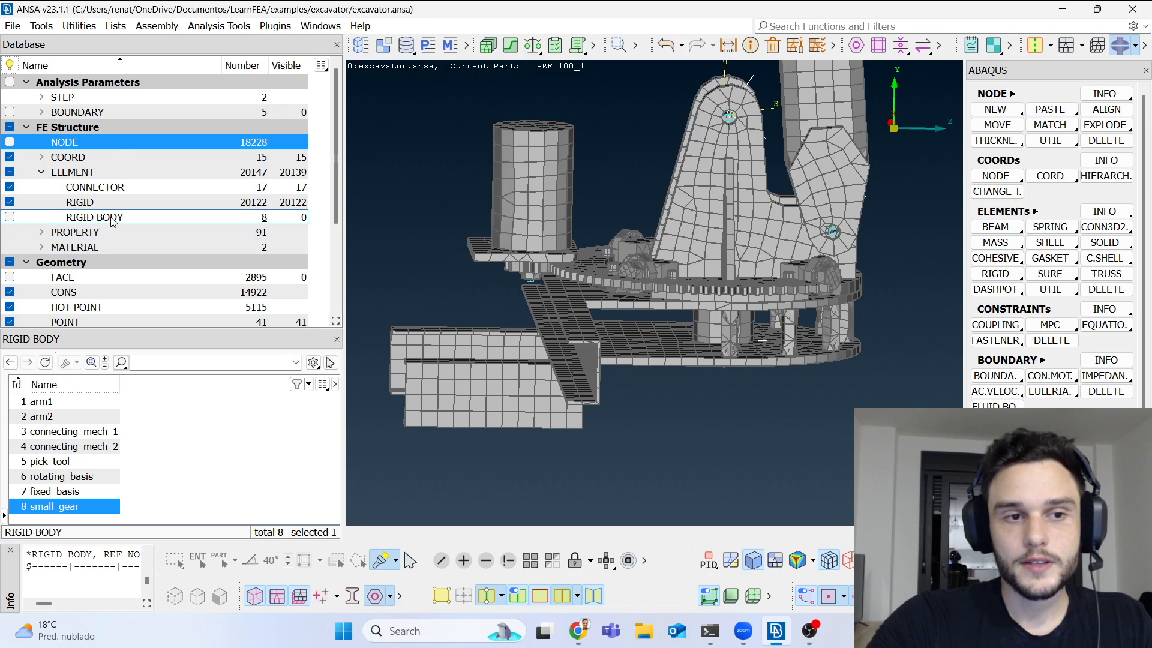
left_click(84, 493)
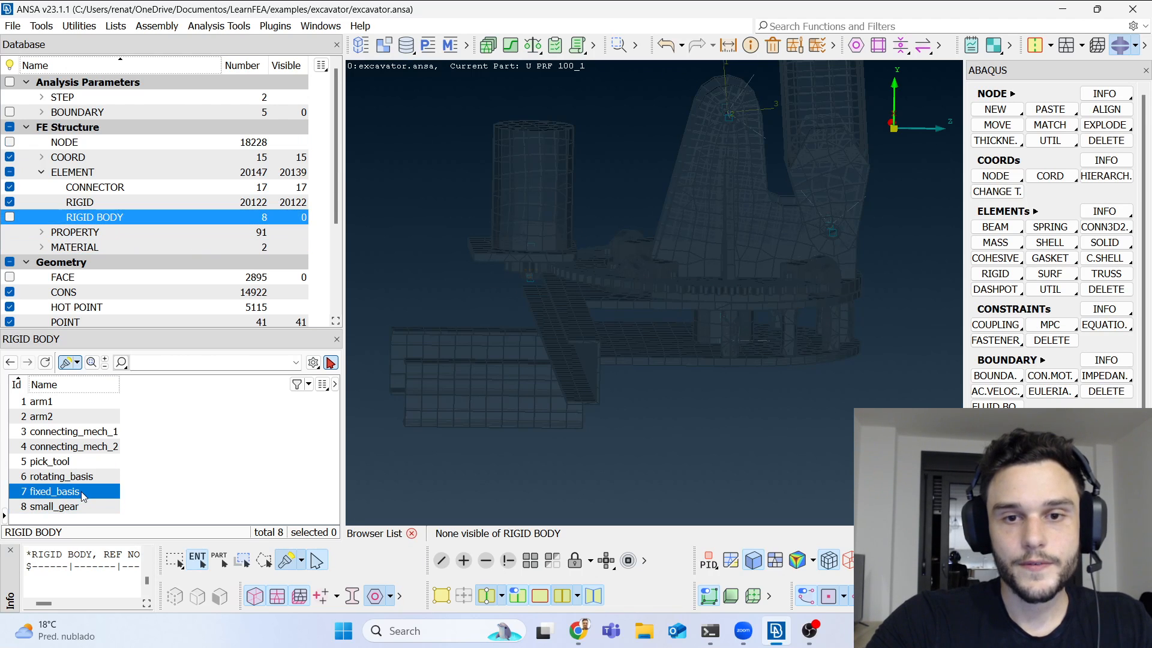
scroll(557, 236, "up", 10)
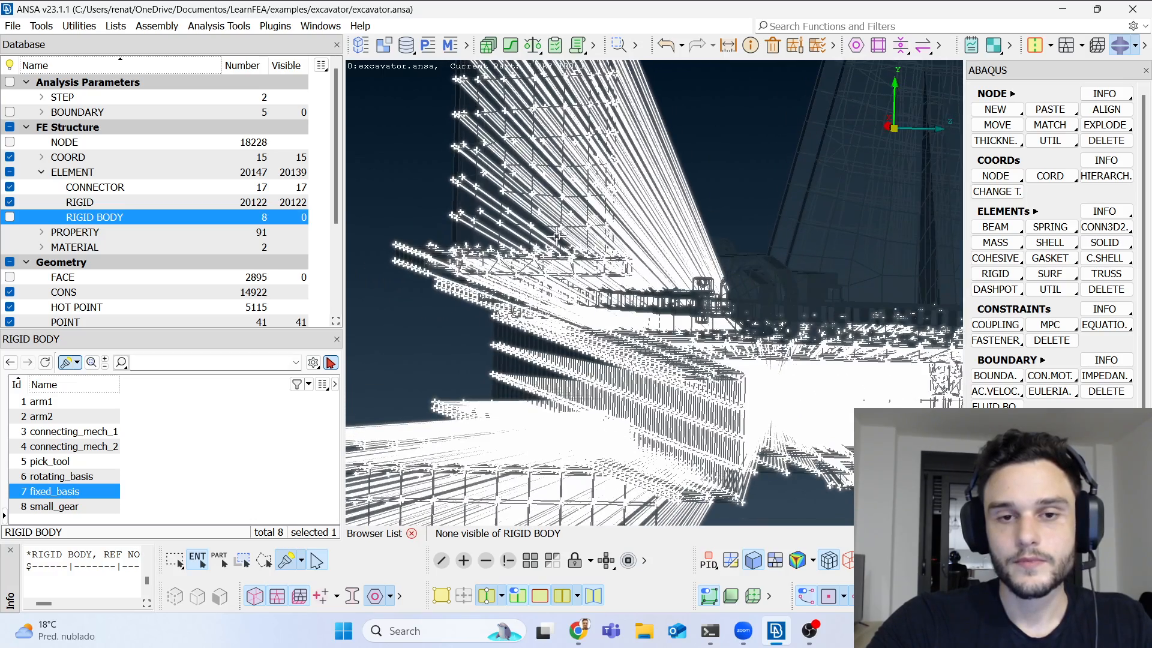
scroll(528, 358, "down", 3)
middle_click(534, 292)
scroll(534, 292, "up", 3)
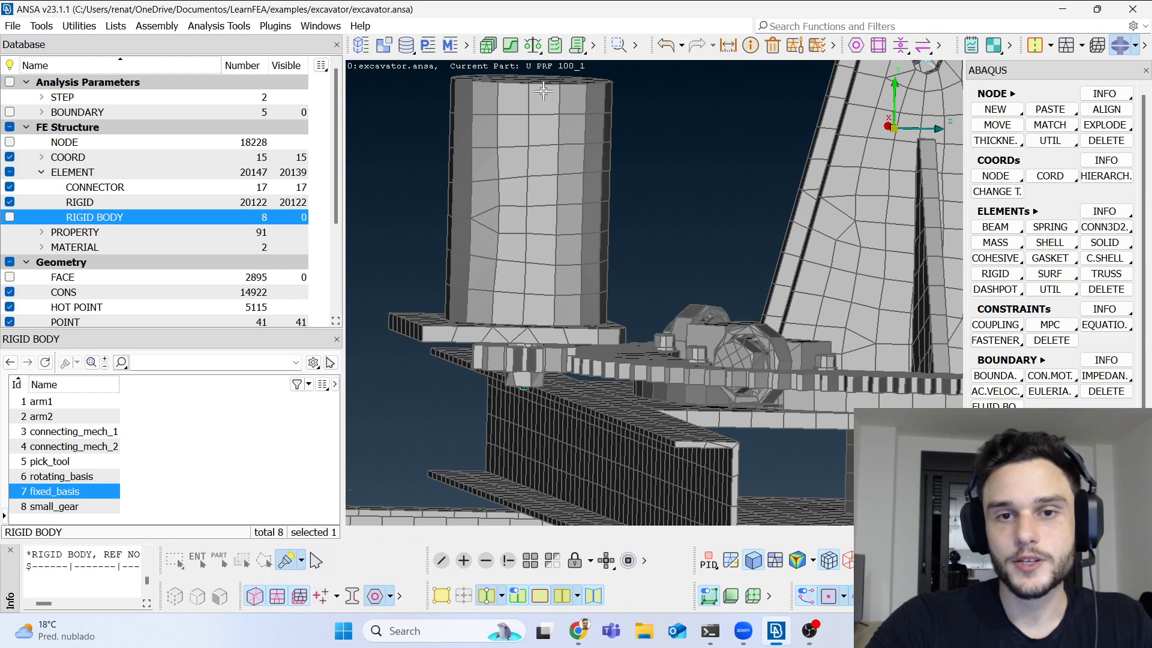
scroll(520, 482, "up", 4)
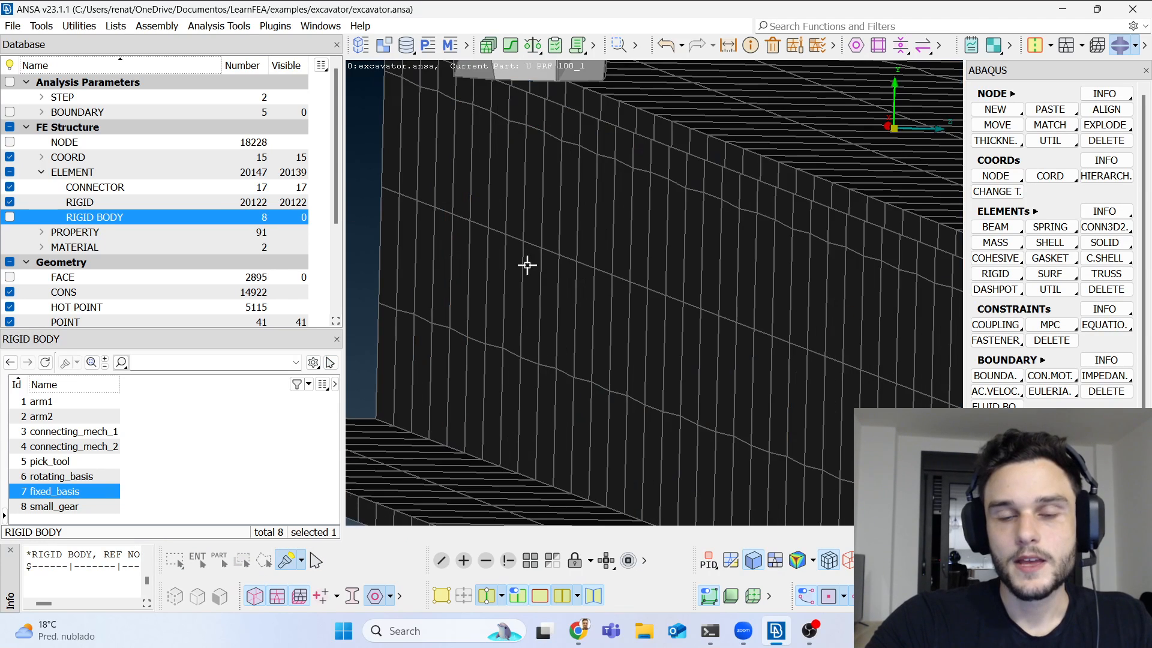
scroll(537, 331, "down", 4)
Step: Examine the small_gear rigid body and how the gear sits between the motor plate and the large gear
left_click(101, 217)
left_click(54, 507)
left_click_drag(567, 192, 544, 107, "ctrl")
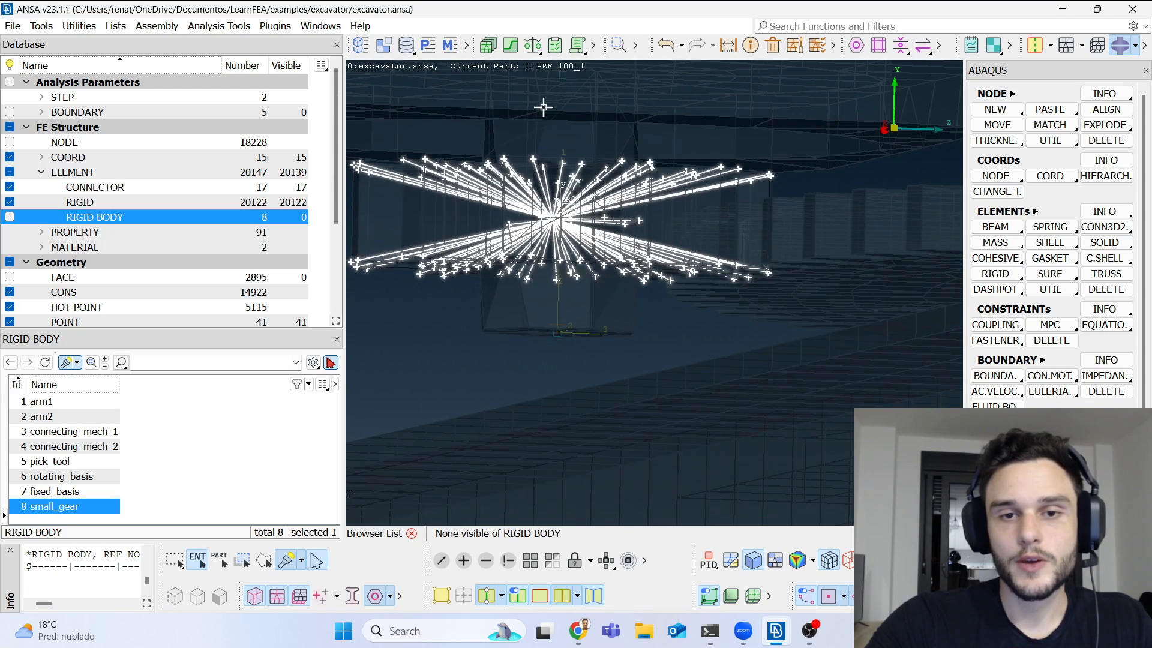
scroll(538, 248, "down", 5)
middle_click_drag(530, 246, 526, 276, "ctrl")
mouse_move(529, 258)
left_mouse_down("ctrl")
mouse_move(527, 232)
mouse_move(527, 252)
mouse_move(535, 241)
left_mouse_up("ctrl")
scroll(526, 252, "up", 4)
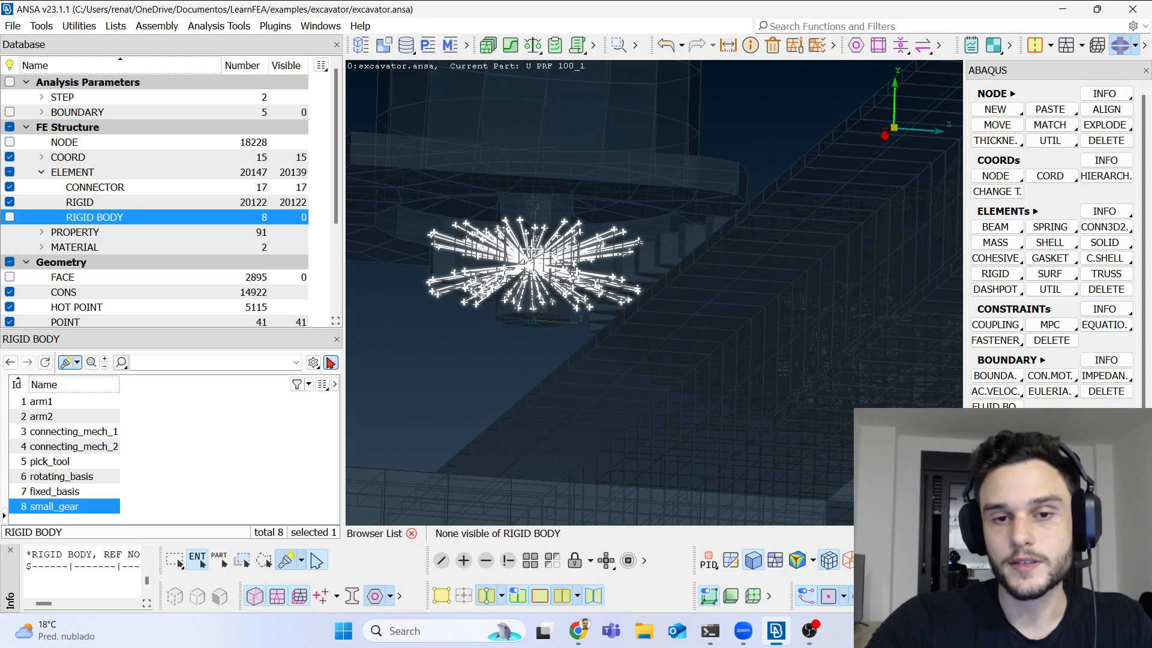
middle_click(537, 281)
left_click_drag(539, 283, 562, 252, "ctrl")
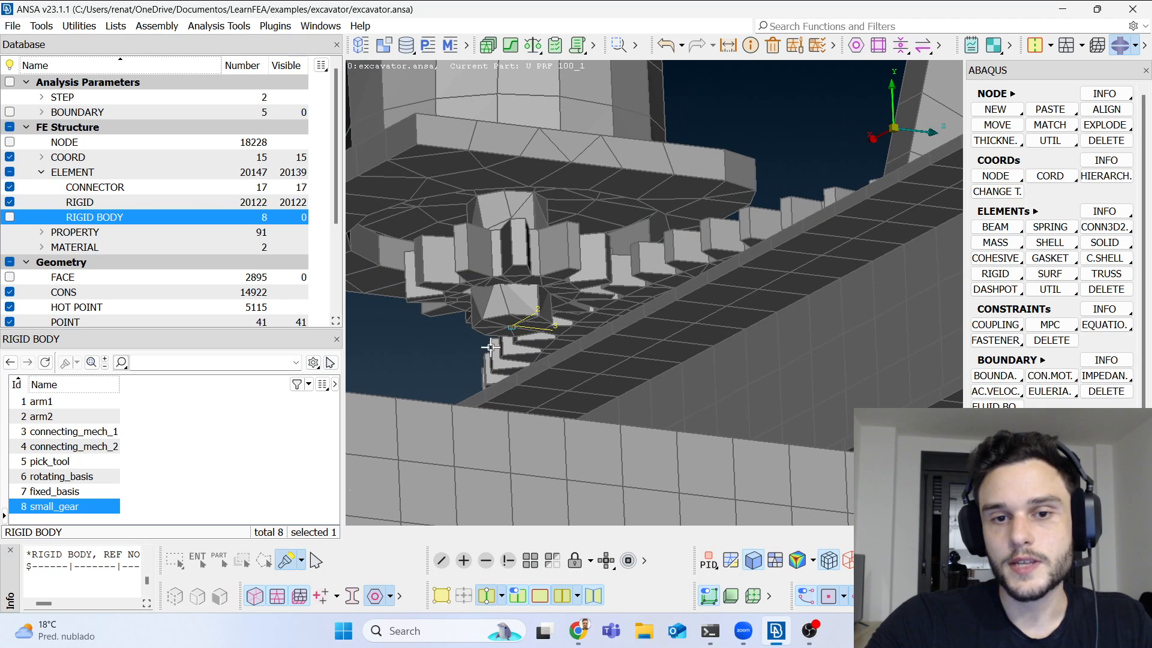
scroll(485, 253, "up", 5)
scroll(557, 352, "down", 5)
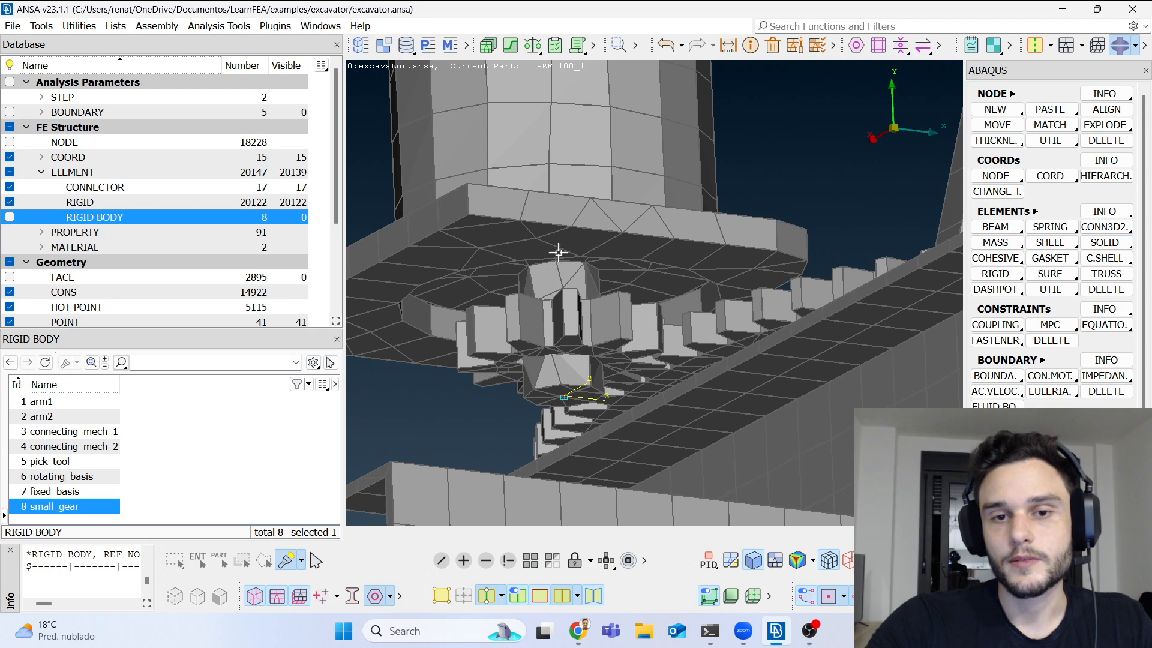
scroll(566, 328, "up", 3)
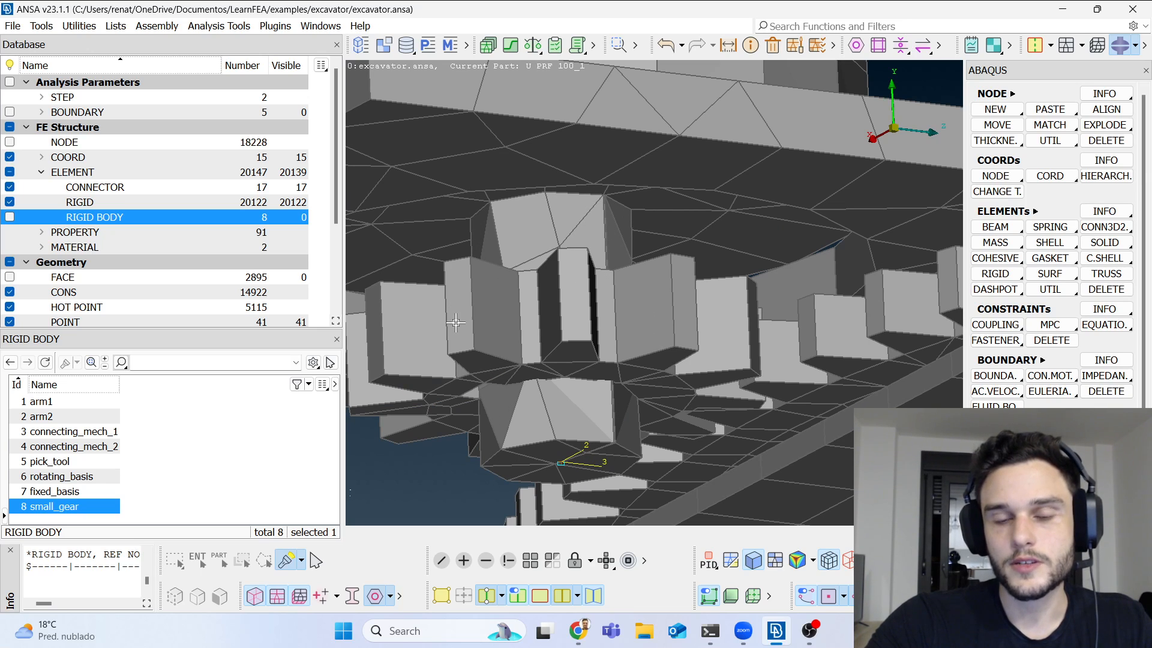
scroll(481, 313, "down", 10)
scroll(499, 349, "up", 4)
scroll(509, 334, "up", 5)
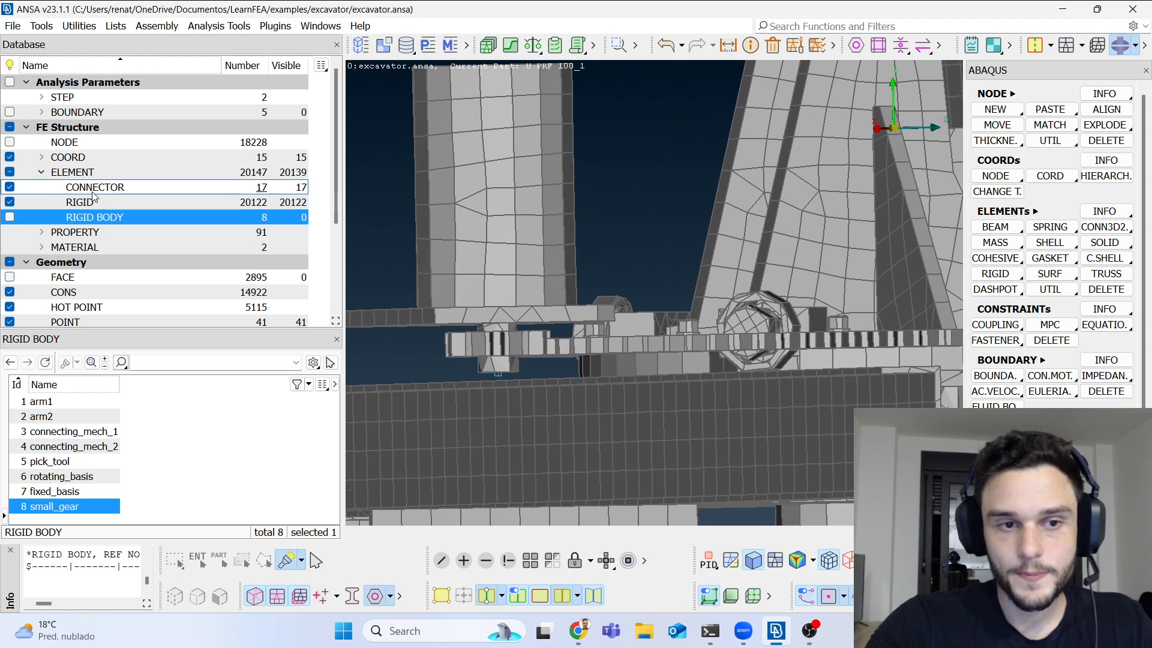
Step: Hide the rigid elements and match the lower node of the small gear's hinge connector manually to its upper node
left_click(9, 202)
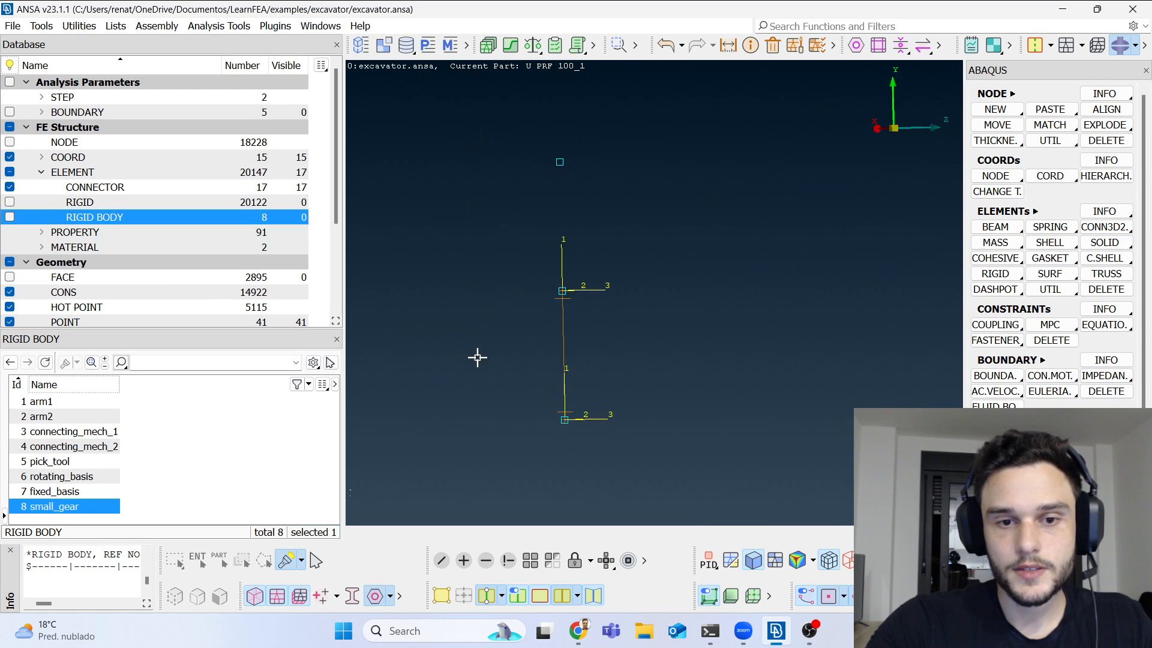
left_click(1050, 125)
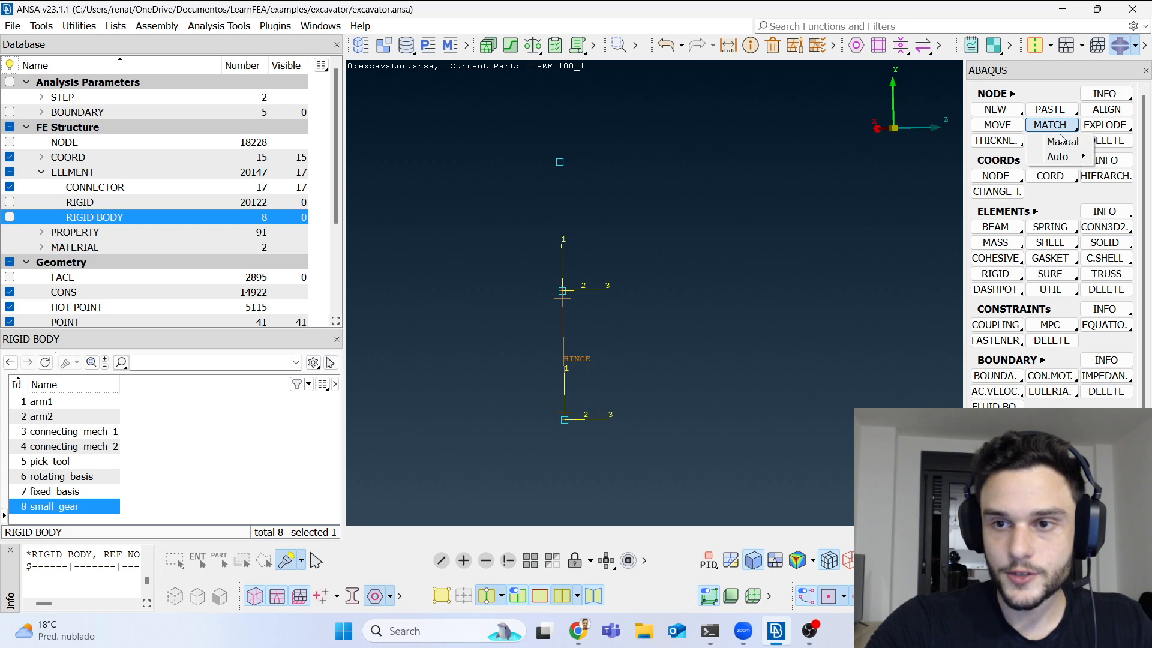
left_click(1053, 144)
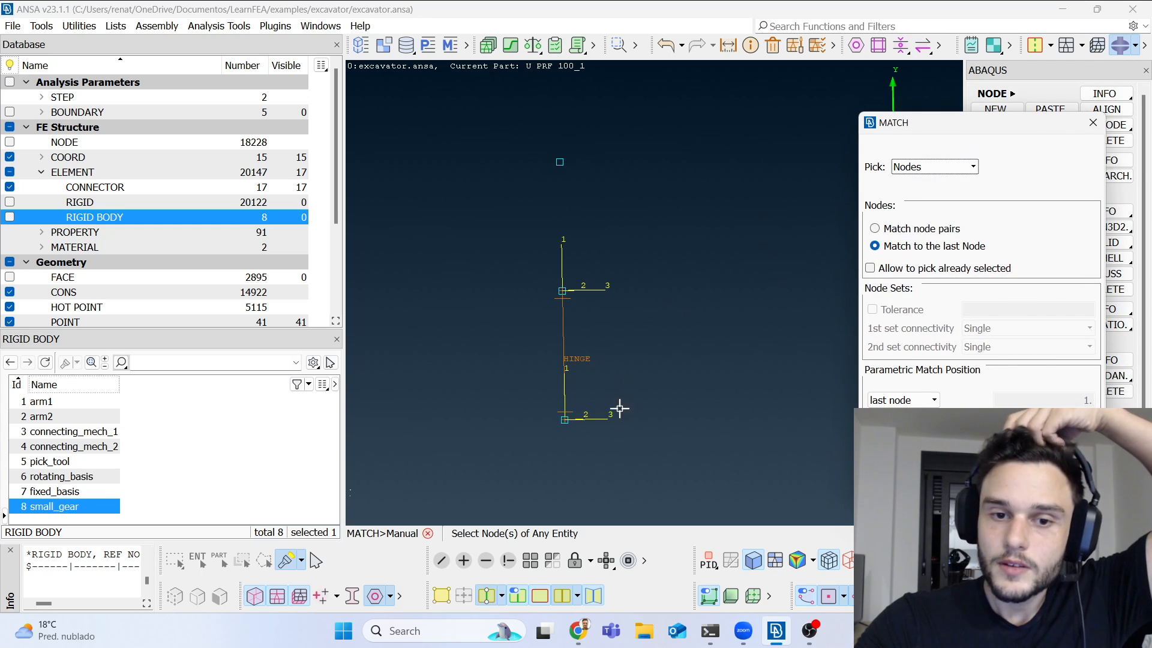
left_click(564, 419)
left_click(563, 290)
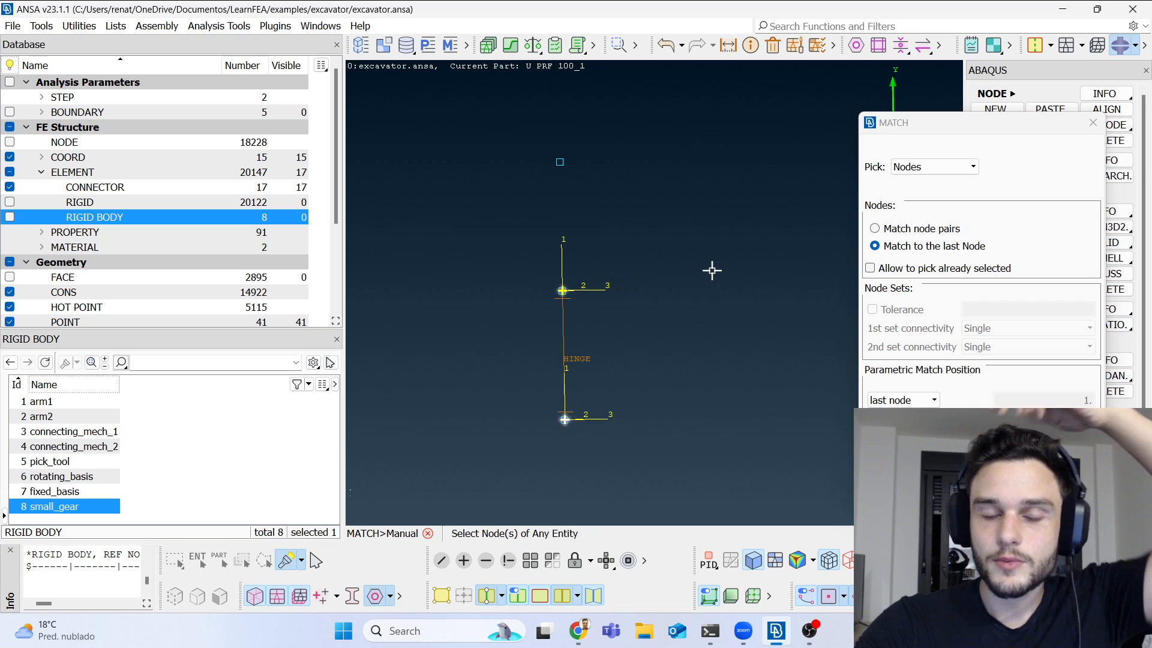
middle_click(654, 304)
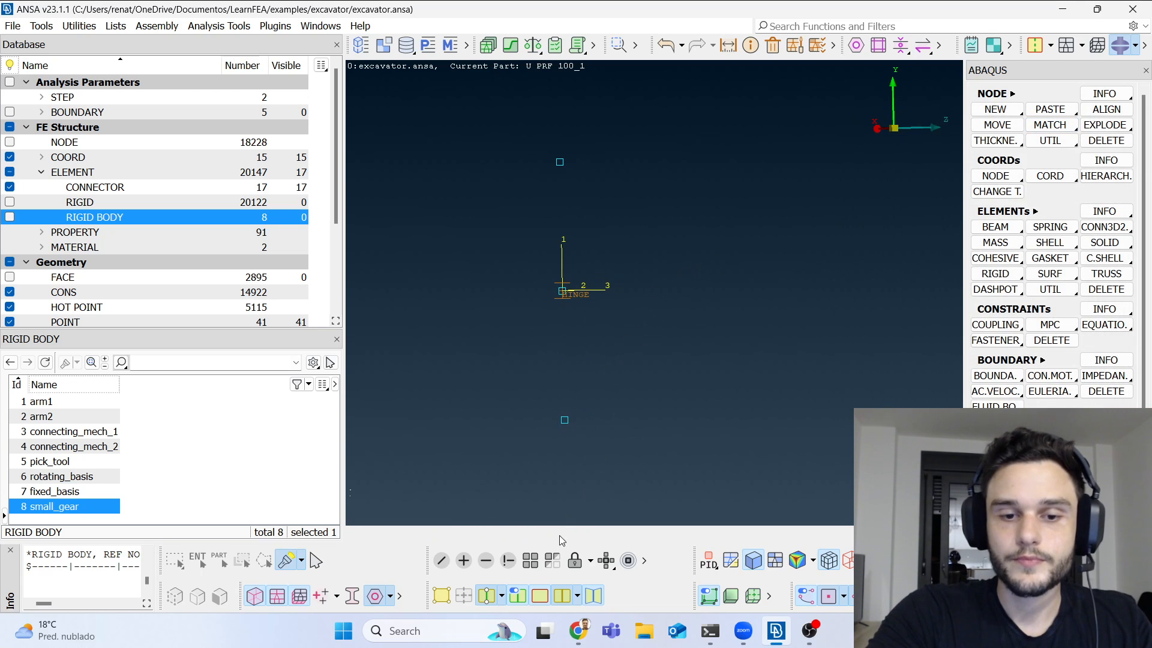
Step: Show the rigid elements again and examine how the small gear sits between the motor plate, the fixed base and the large gear
left_click(9, 201)
scroll(510, 253, "down", 5)
scroll(511, 260, "up", 3)
mouse_move(512, 261)
left_mouse_down("ctrl")
mouse_move(524, 283)
mouse_move(517, 268)
left_mouse_up("ctrl")
scroll(519, 269, "down", 8)
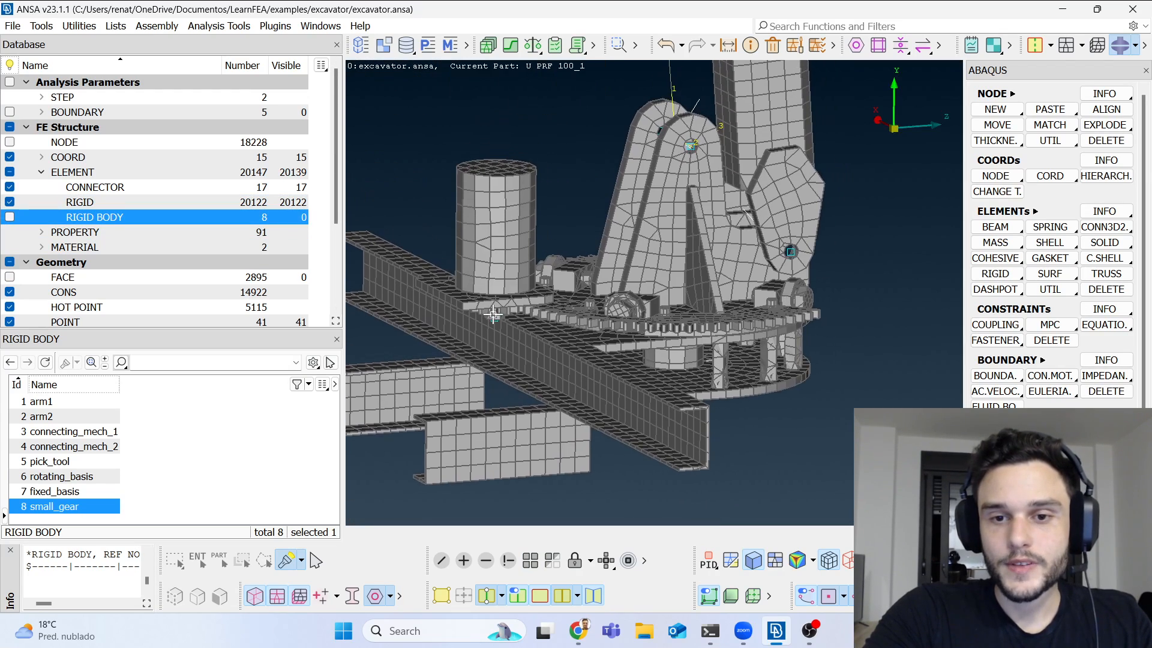
scroll(504, 314, "up", 4)
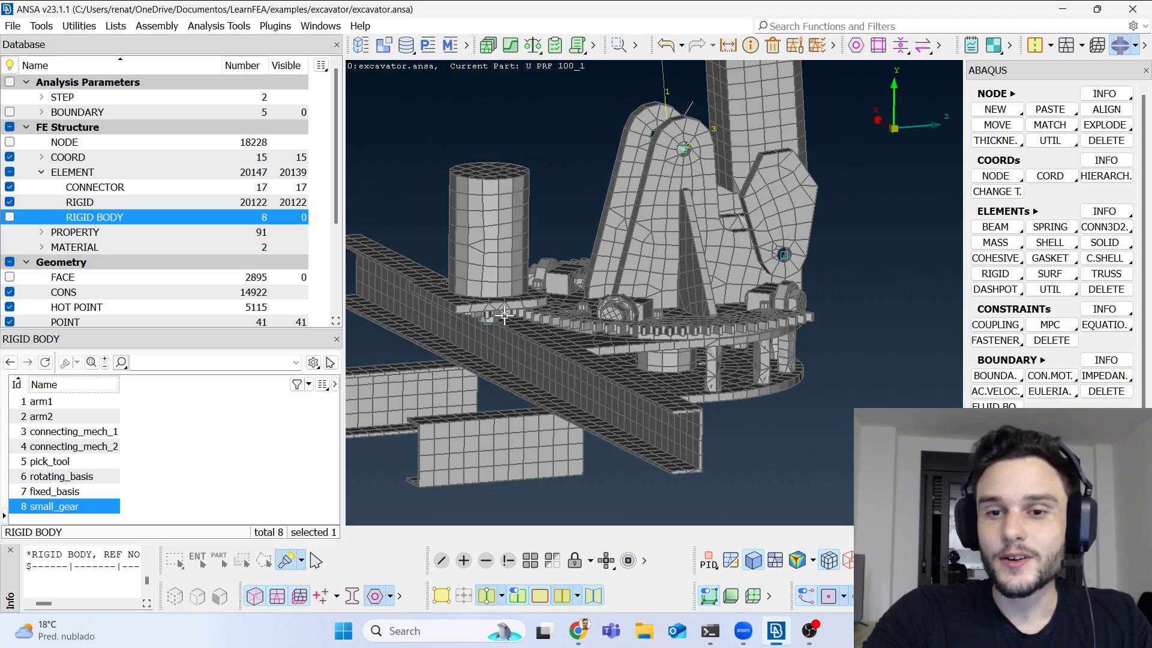
left_click_drag(506, 317, 447, 454, "ctrl")
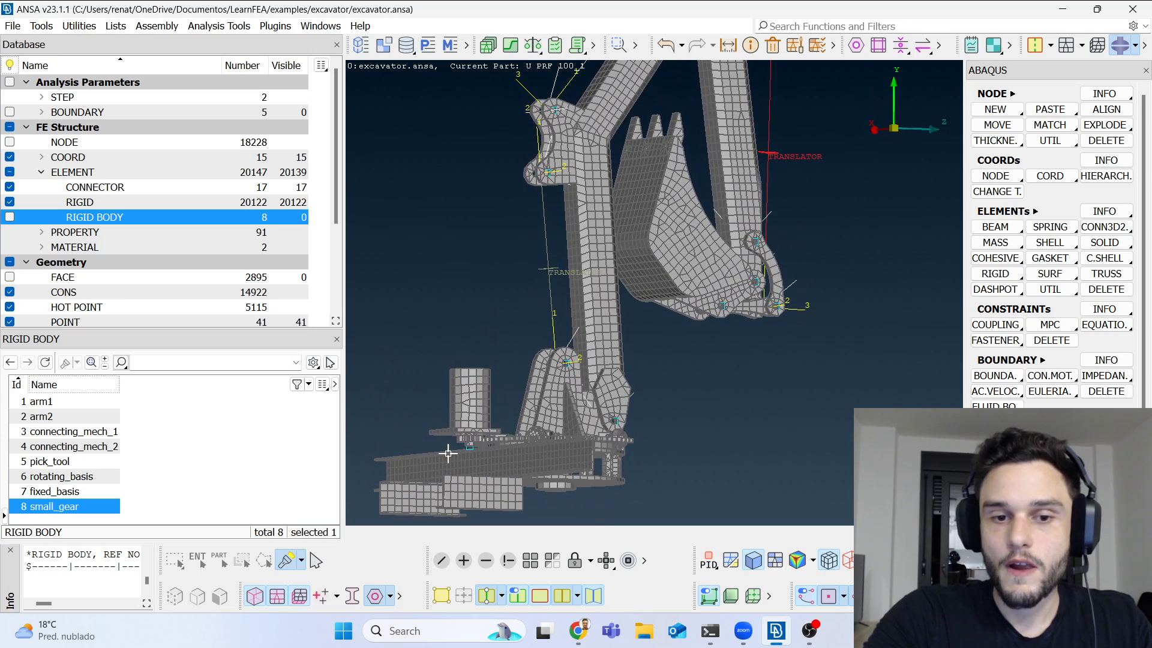
scroll(449, 450, "up", 3)
scroll(450, 450, "down", 4)
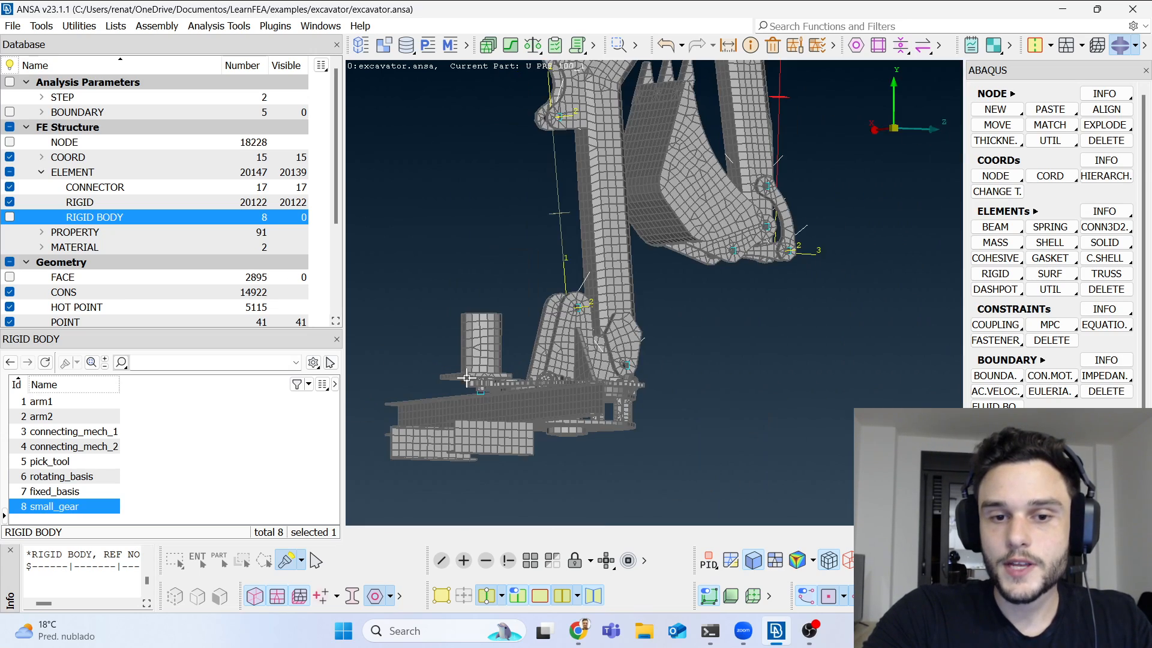
scroll(484, 399, "up", 6)
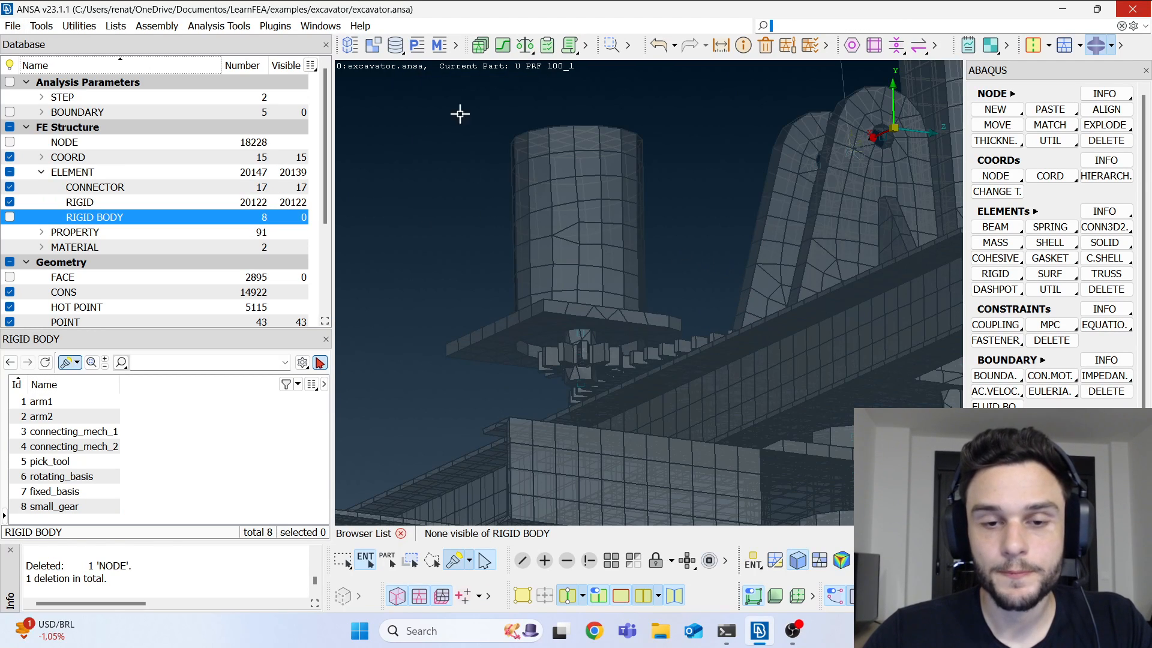
scroll(501, 254, "down", 3)
middle_click(508, 264)
scroll(509, 267, "up", 6)
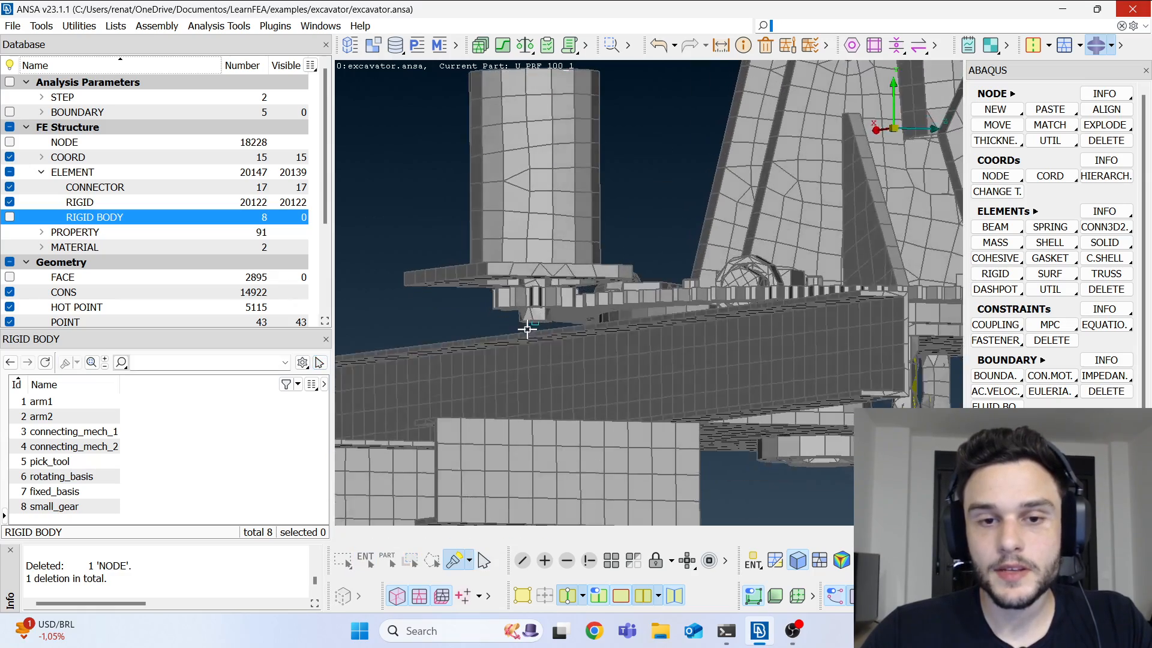
left_click_drag(527, 302, 520, 329, "ctrl")
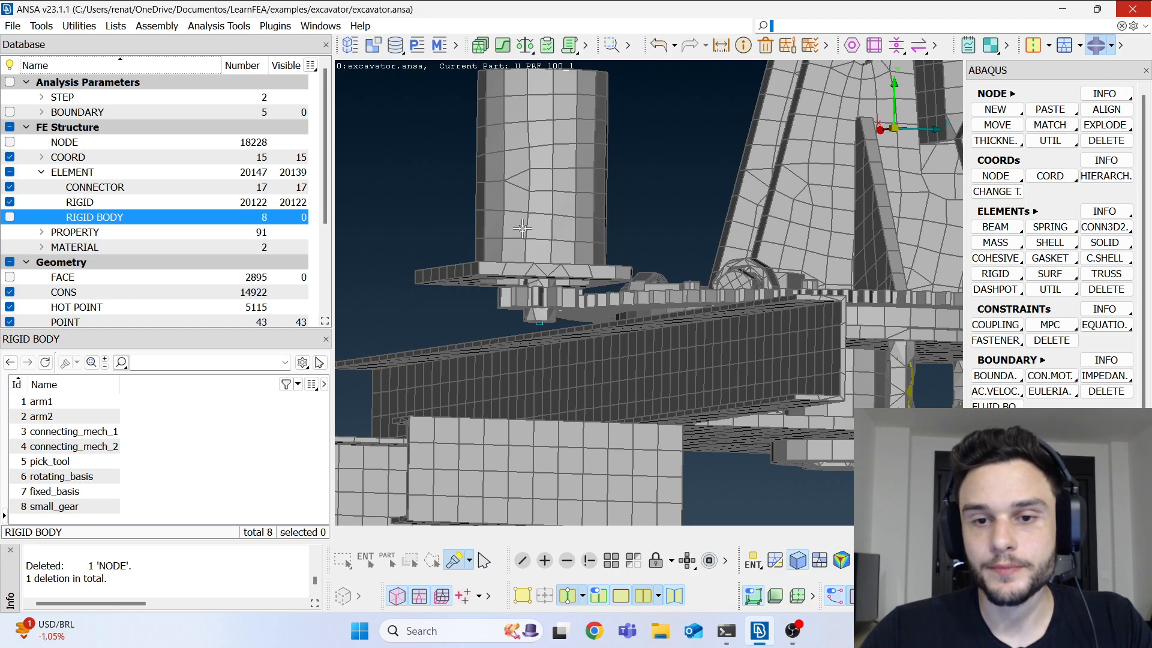
scroll(559, 229, "down", 5)
left_click_drag(559, 229, 530, 291, "ctrl")
Step: Switch to PowerPoint and create a blank presentation
key("super")
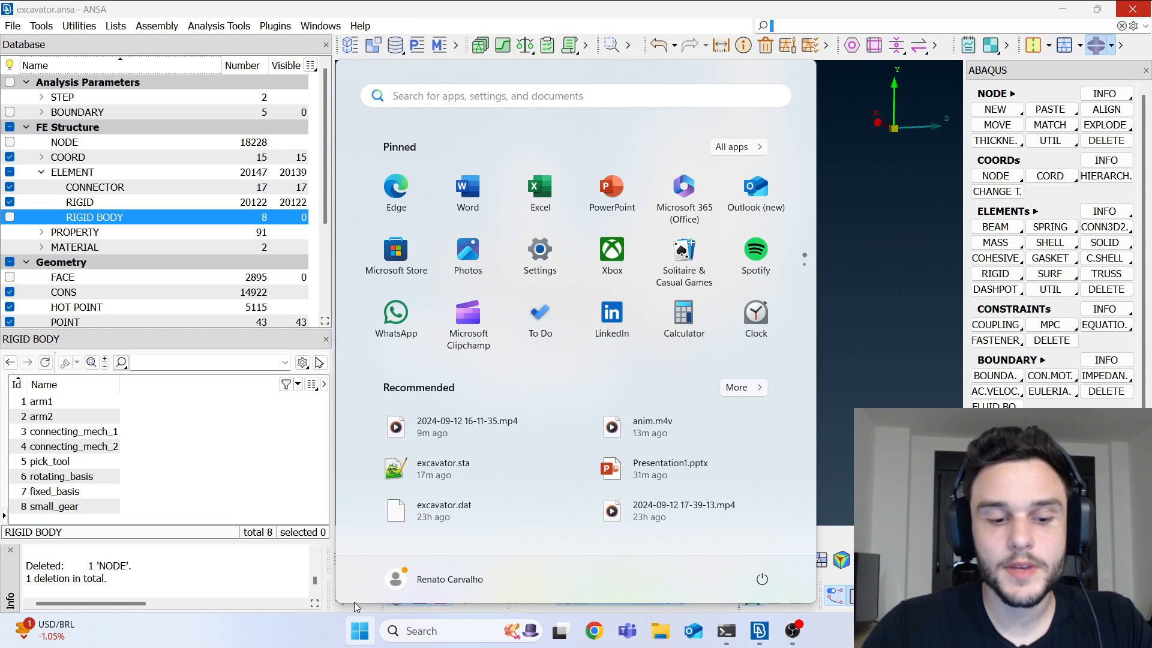
type("powerp")
key("Return")
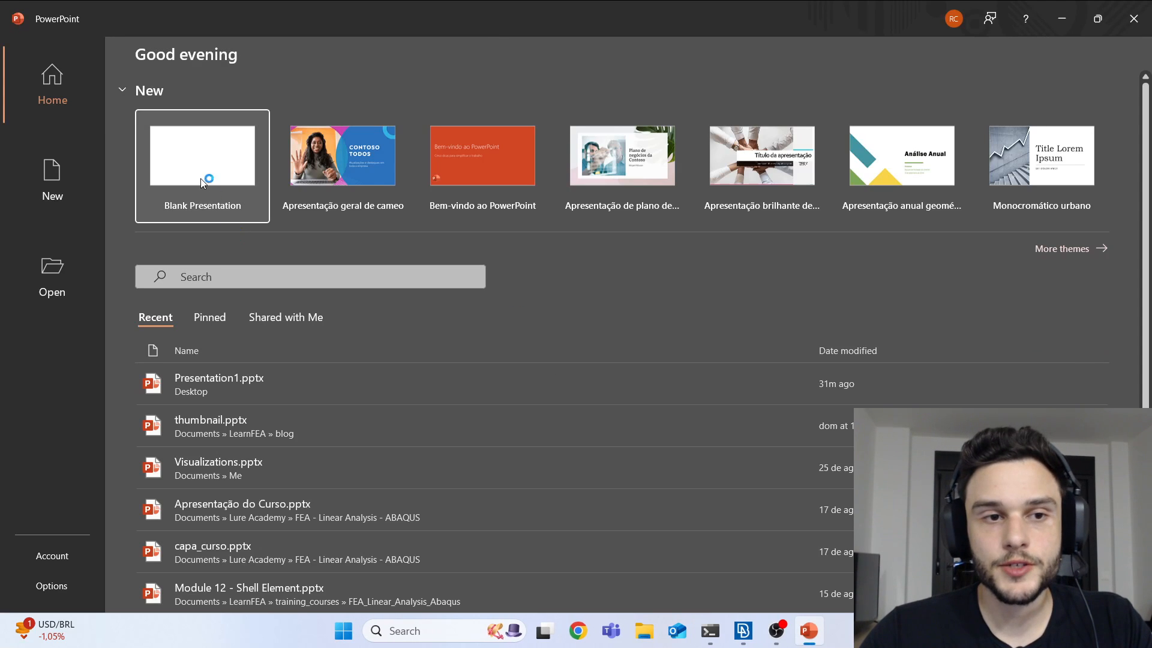
left_click(200, 178)
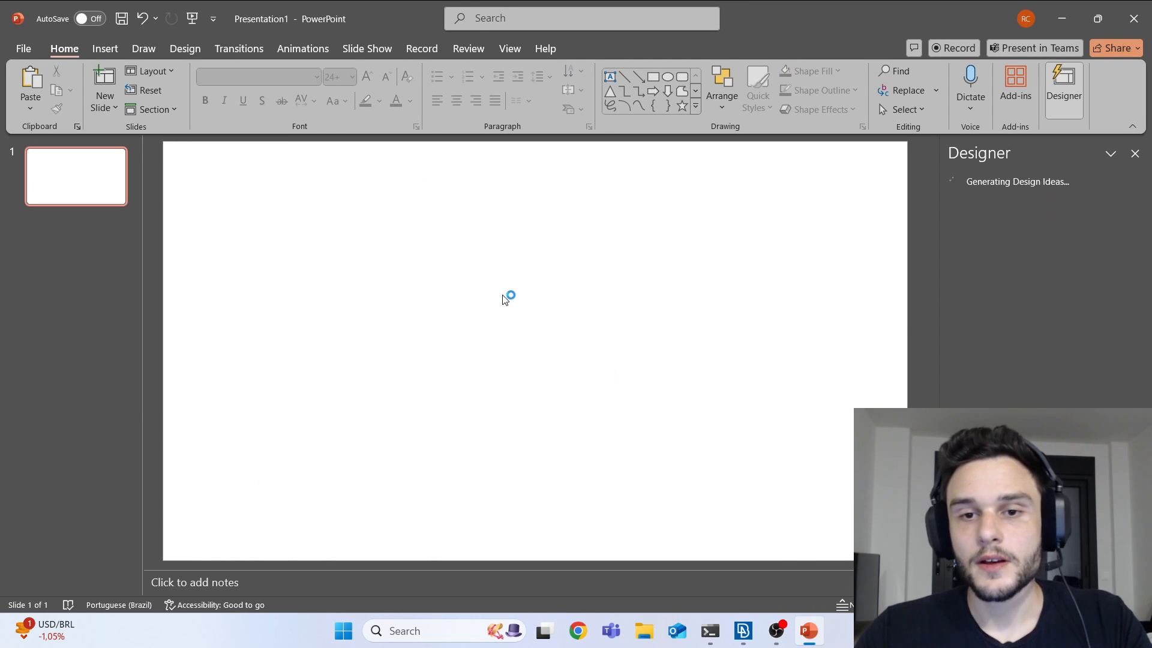
Step: Draw a small circle about 2.8 cm and a large circle about 8.4 cm wide, touching side by side, with green outlines
left_click(668, 78)
left_click_drag(342, 379, 404, 441, "shift")
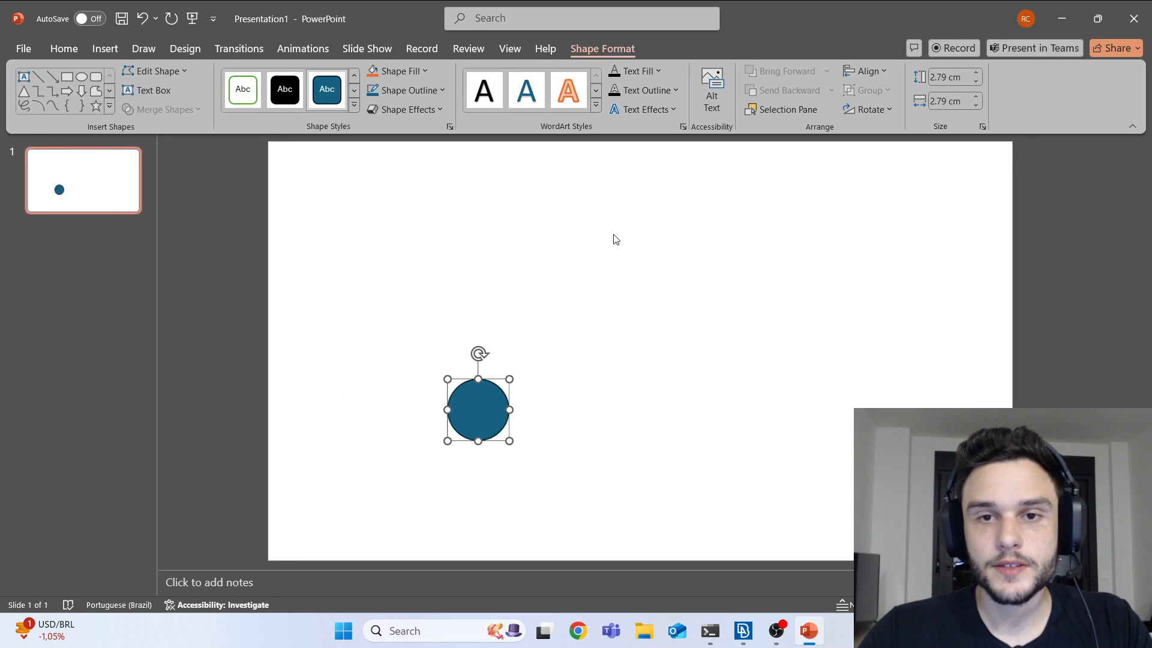
left_click_drag(509, 413, 866, 142)
left_click(250, 96)
left_click_drag(776, 257, 663, 335)
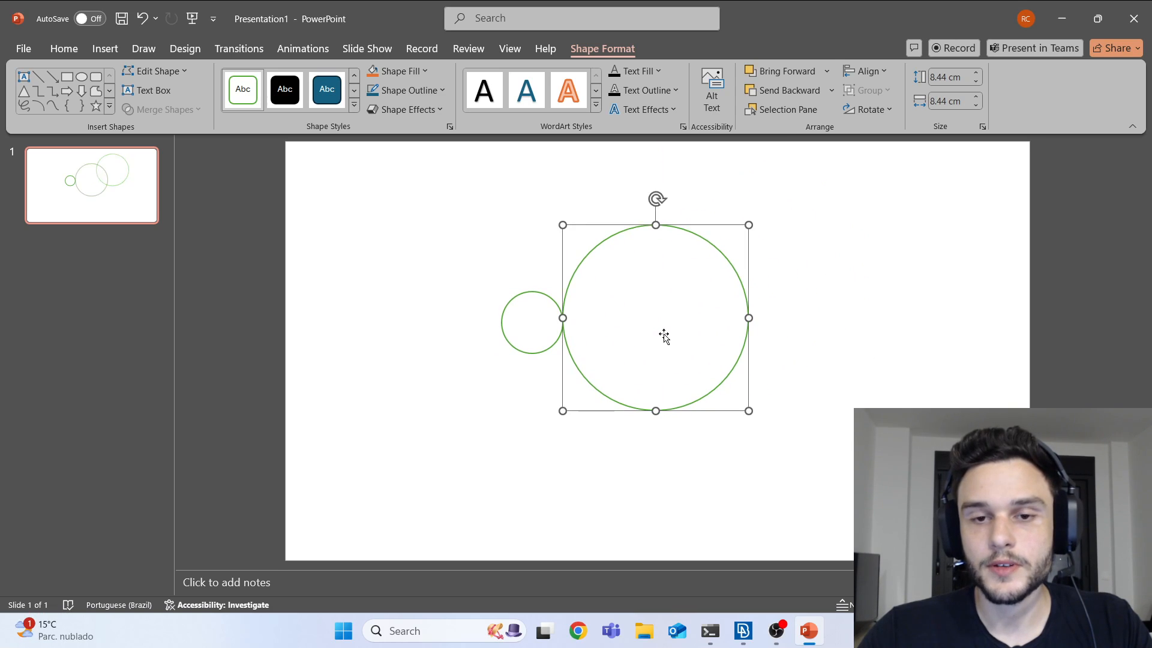
left_click(802, 338)
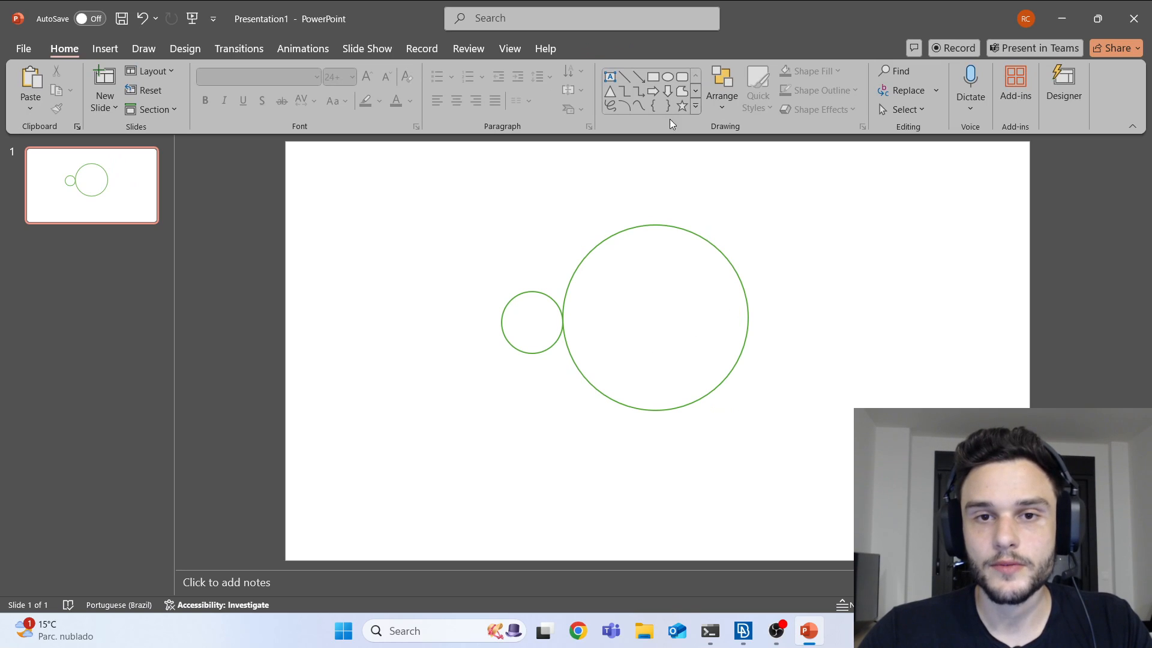
Step: Draw a black curved arrow about 2.9 cm wide above the small circle, pointing counterclockwise
left_click(639, 105)
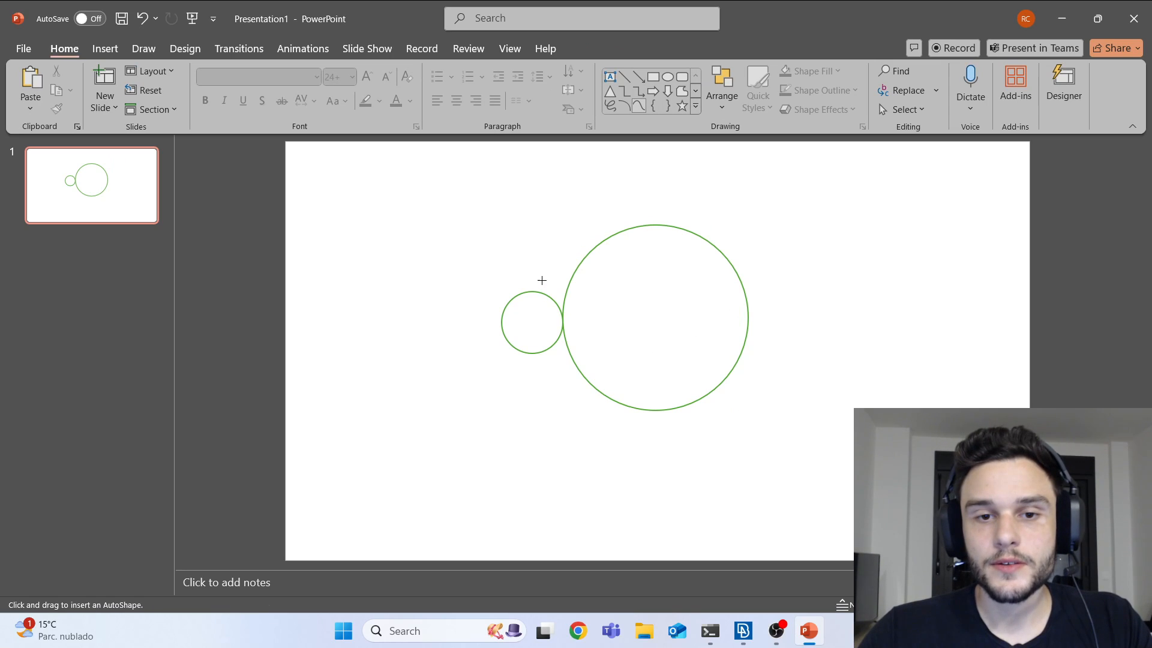
left_click_drag(513, 267, 482, 309)
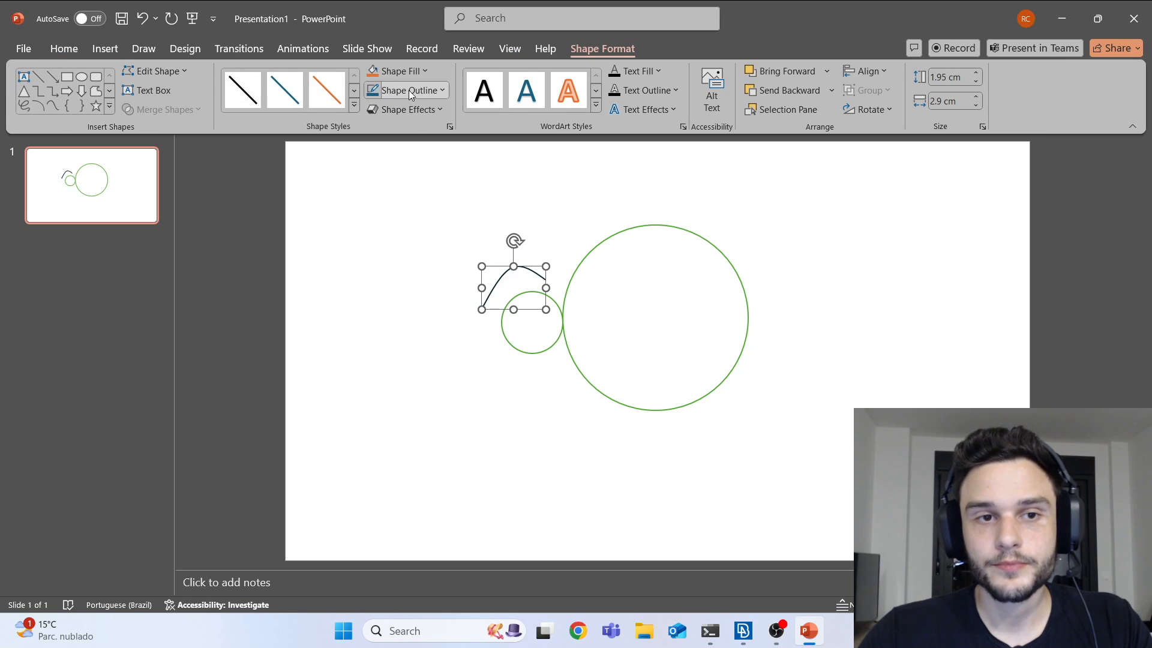
left_click(354, 105)
left_click(239, 341)
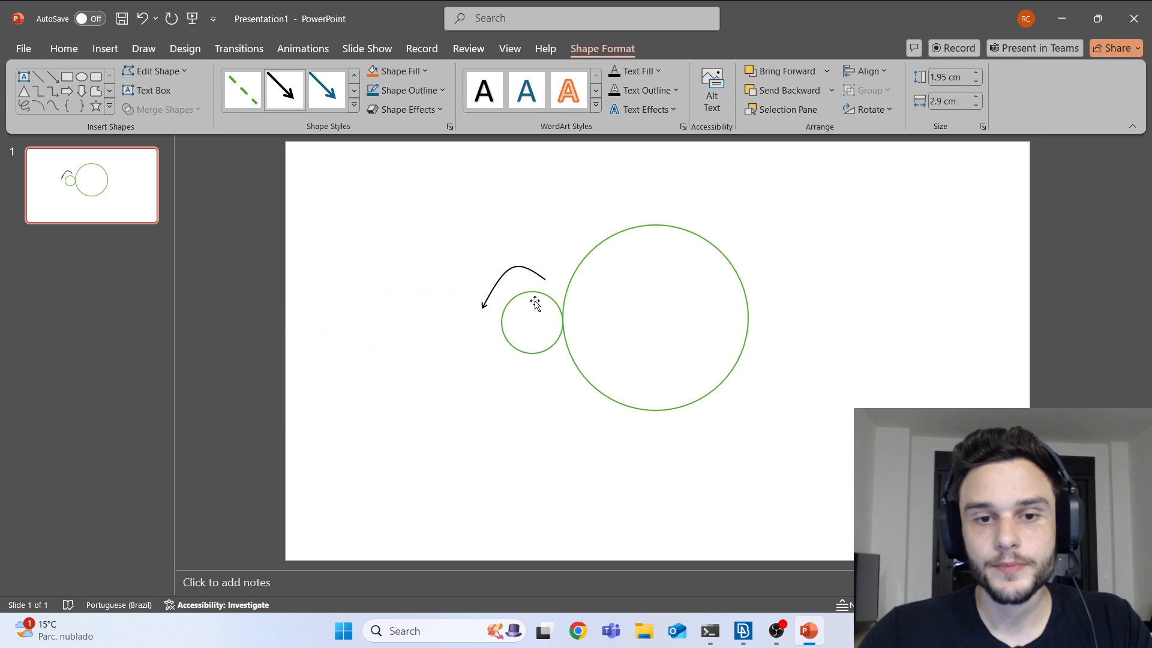
left_click(528, 271)
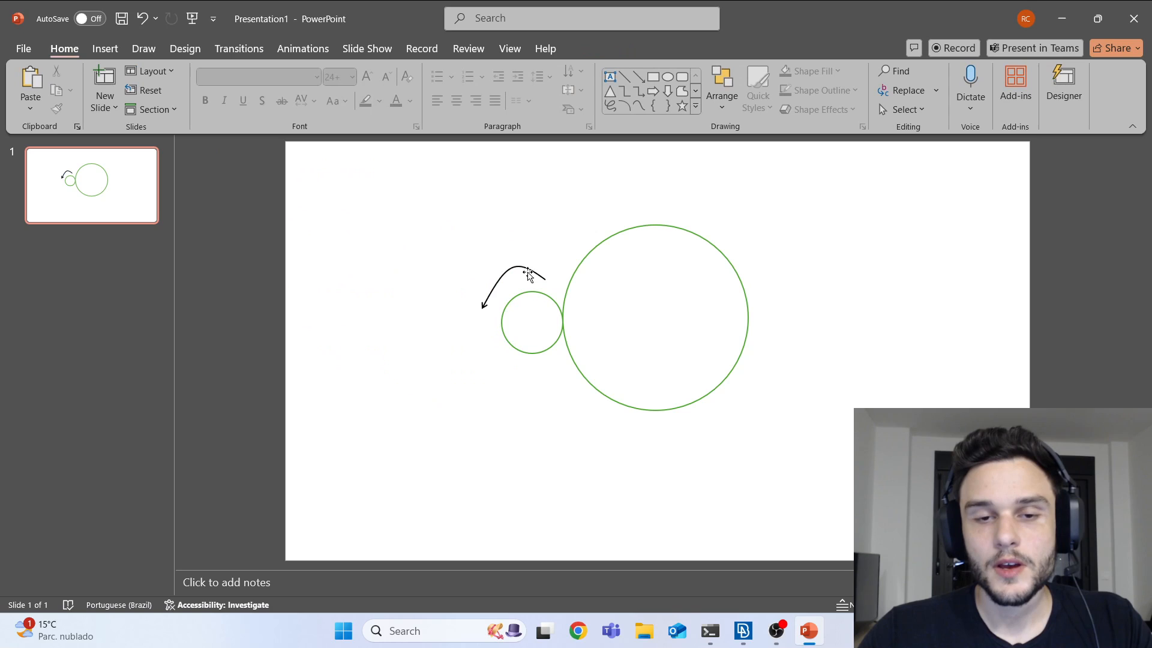
Step: Draw a black curved arrow about 6.6 cm wide above the large circle, pointing clockwise
left_click(638, 106)
left_click(585, 235)
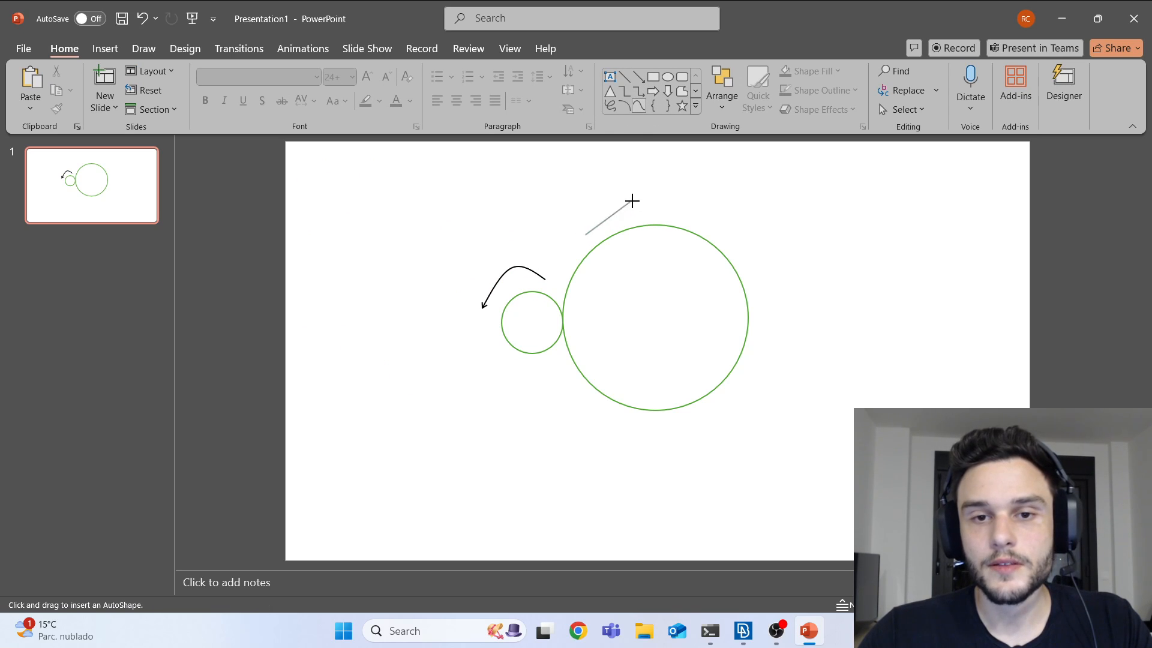
left_click(662, 198)
double_click(729, 231)
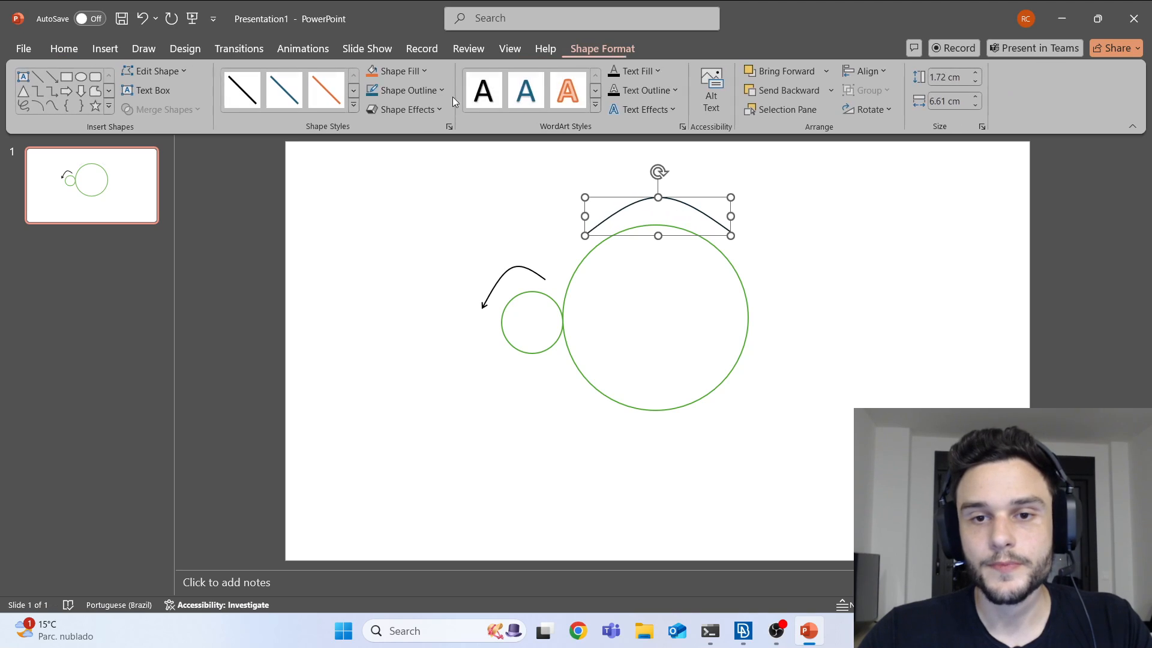
left_click(351, 106)
left_click(241, 330)
left_click(730, 303)
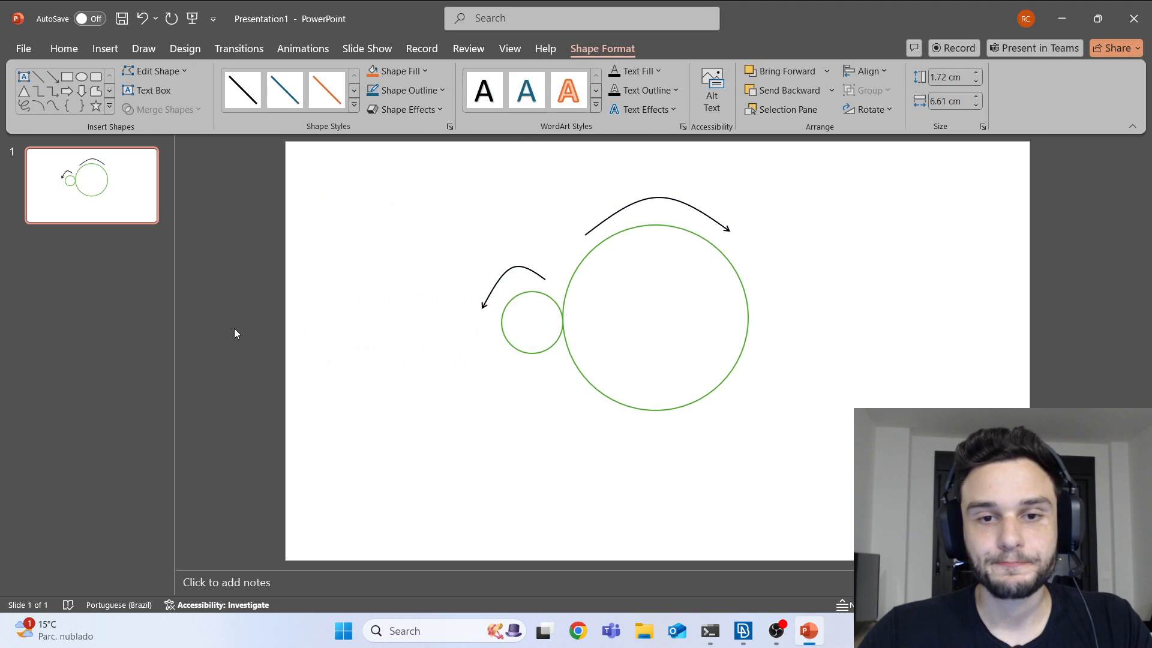
Step: Draw a diagonal diameter line across the small circle and give it arrowheads at both ends
left_click(625, 104)
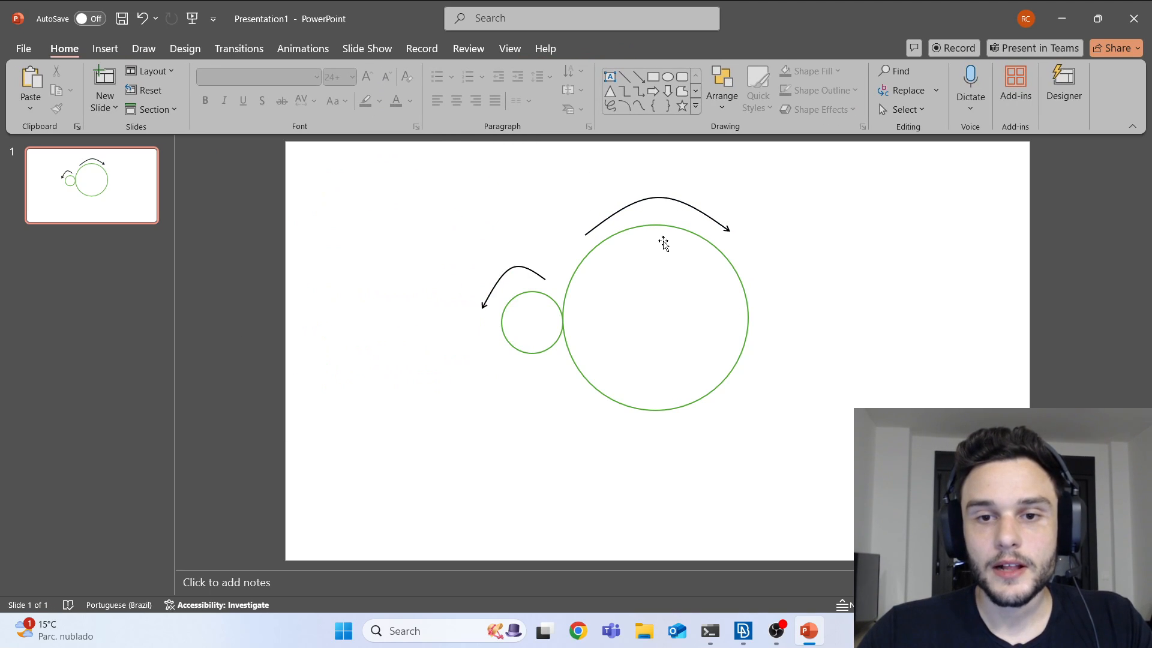
scroll(685, 268, "up", 2, "ctrl")
left_click(637, 77)
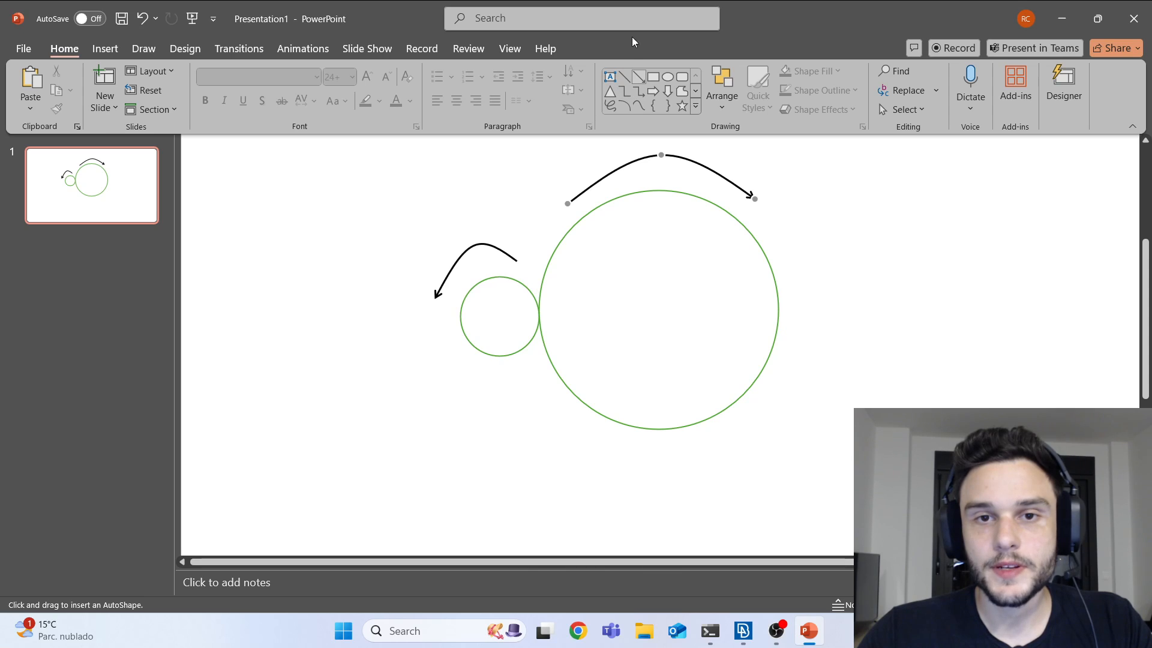
left_click(623, 76)
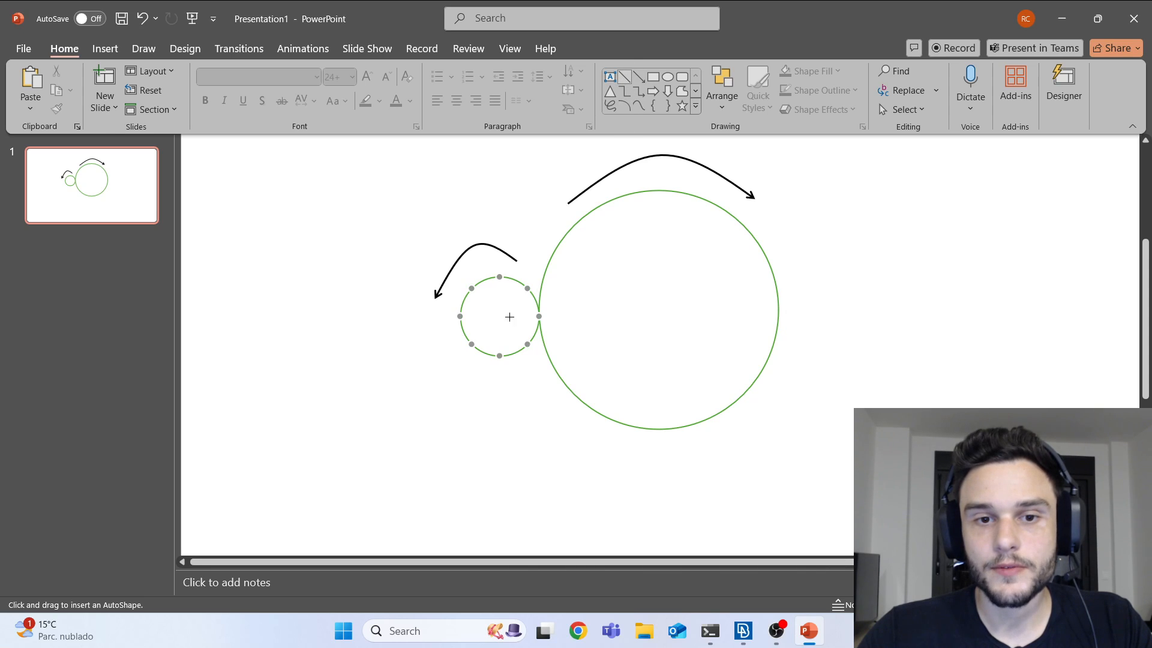
left_click_drag(526, 290, 472, 344)
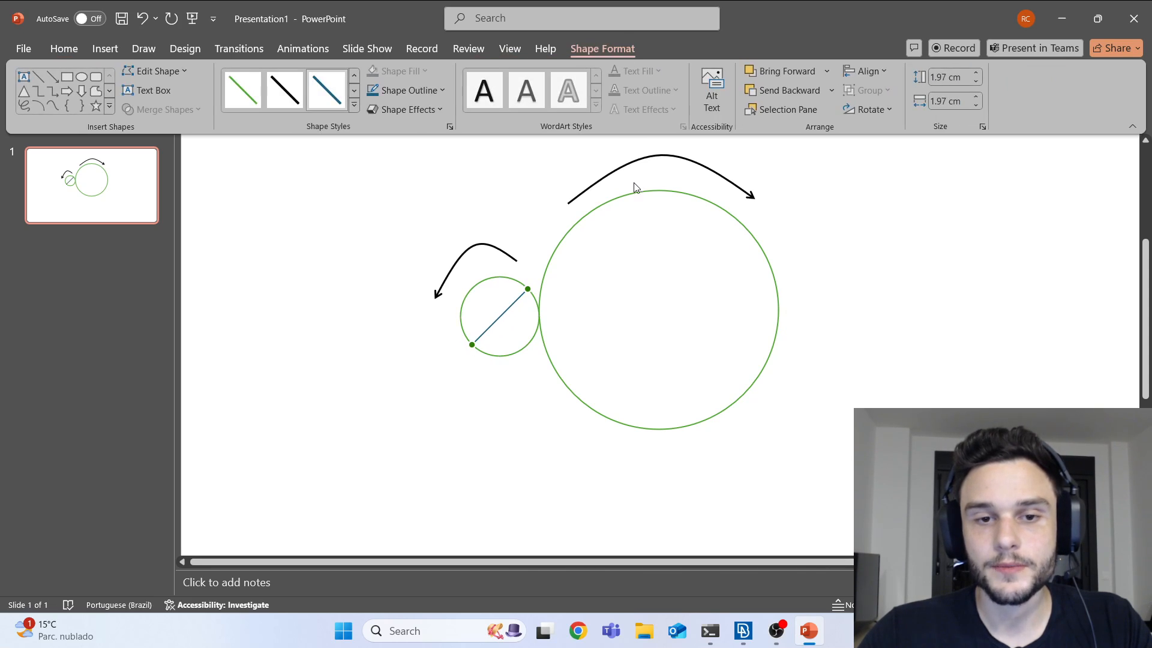
left_click(397, 91)
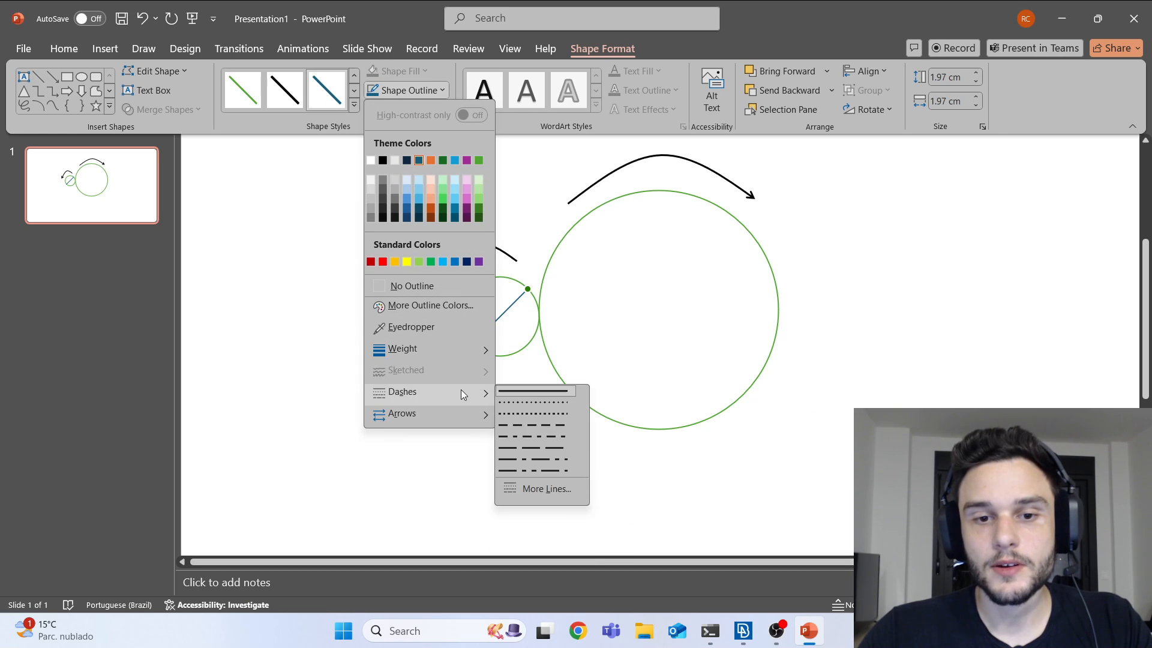
mouse_move(484, 415)
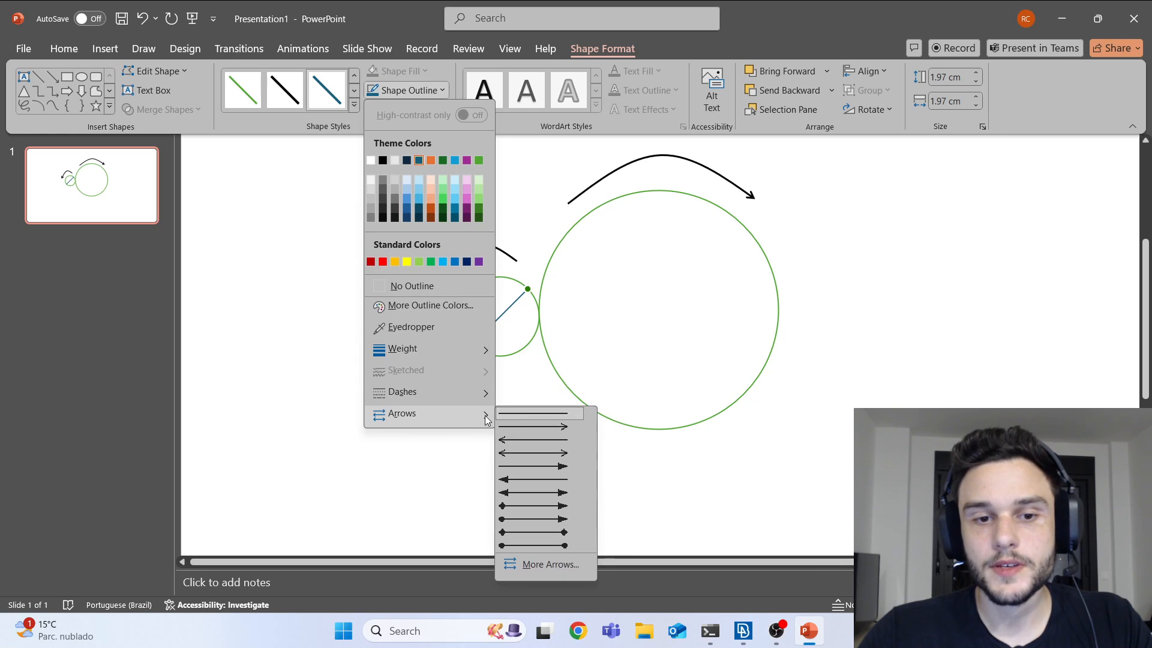
left_click(547, 478)
left_click(522, 384)
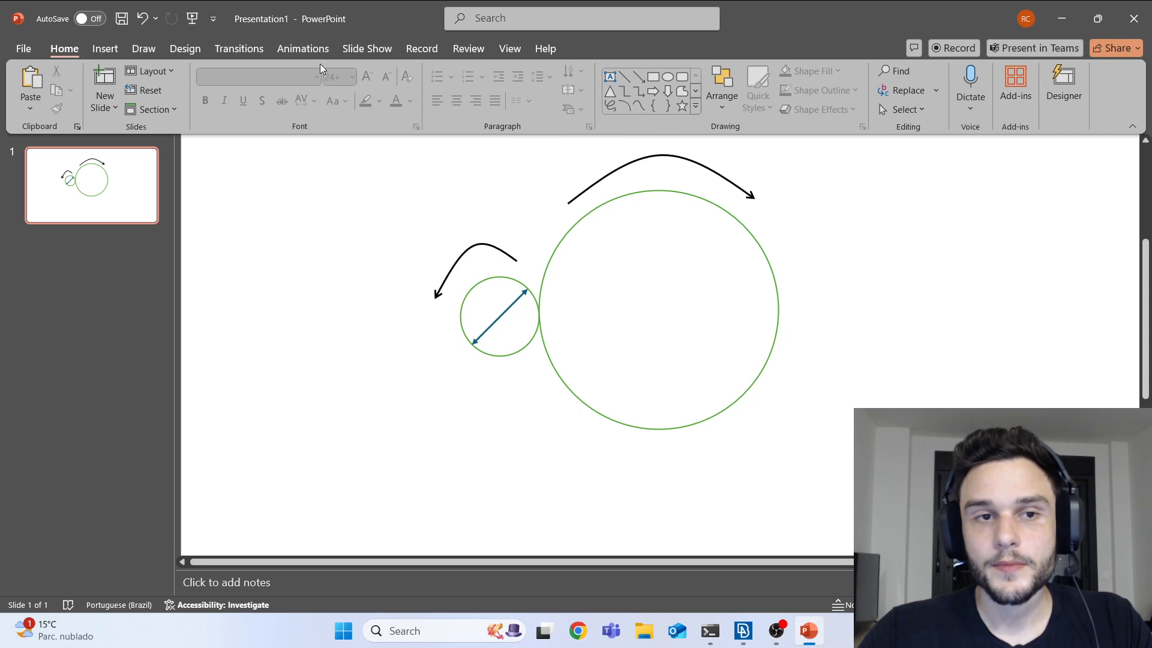
Step: Insert an equation that reads D with subscript 1, using the subscript structure
left_click(105, 48)
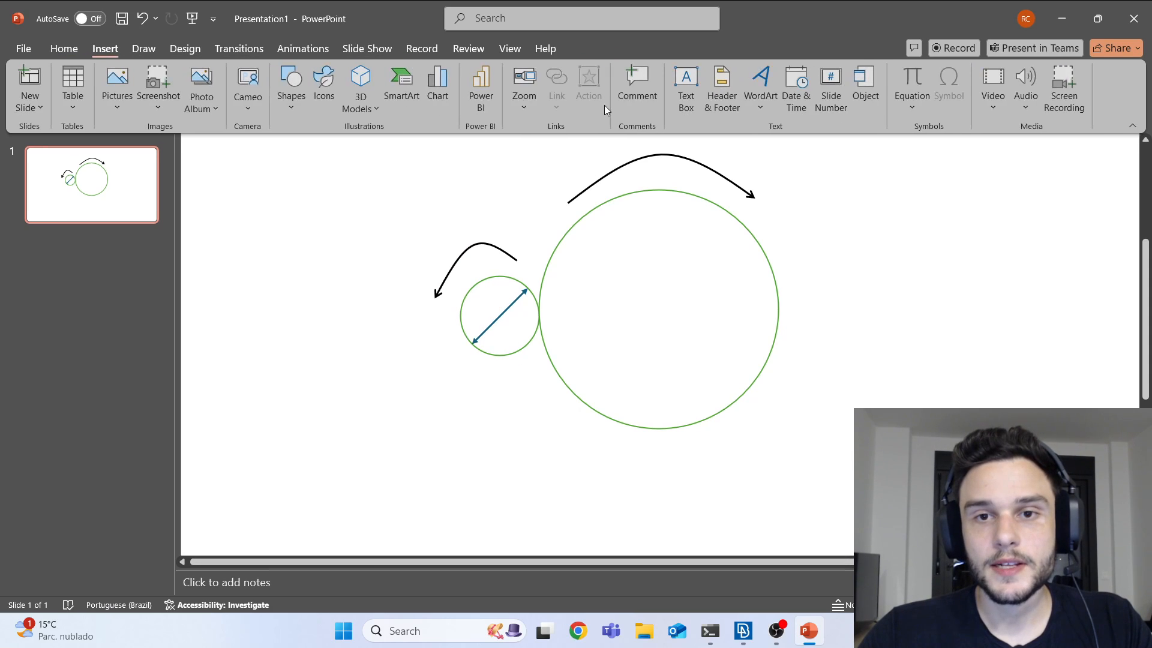
left_click(908, 81)
left_click(679, 308)
left_click(665, 48)
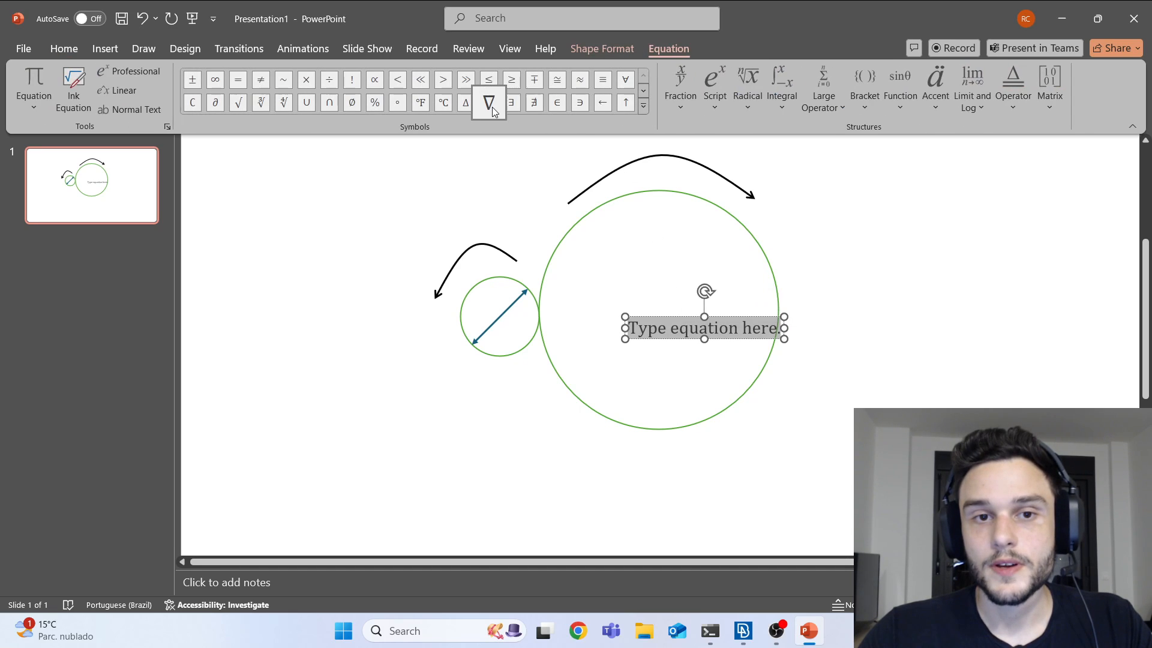
left_click(710, 96)
left_click(790, 183)
type("D1")
key("Right")
type("1")
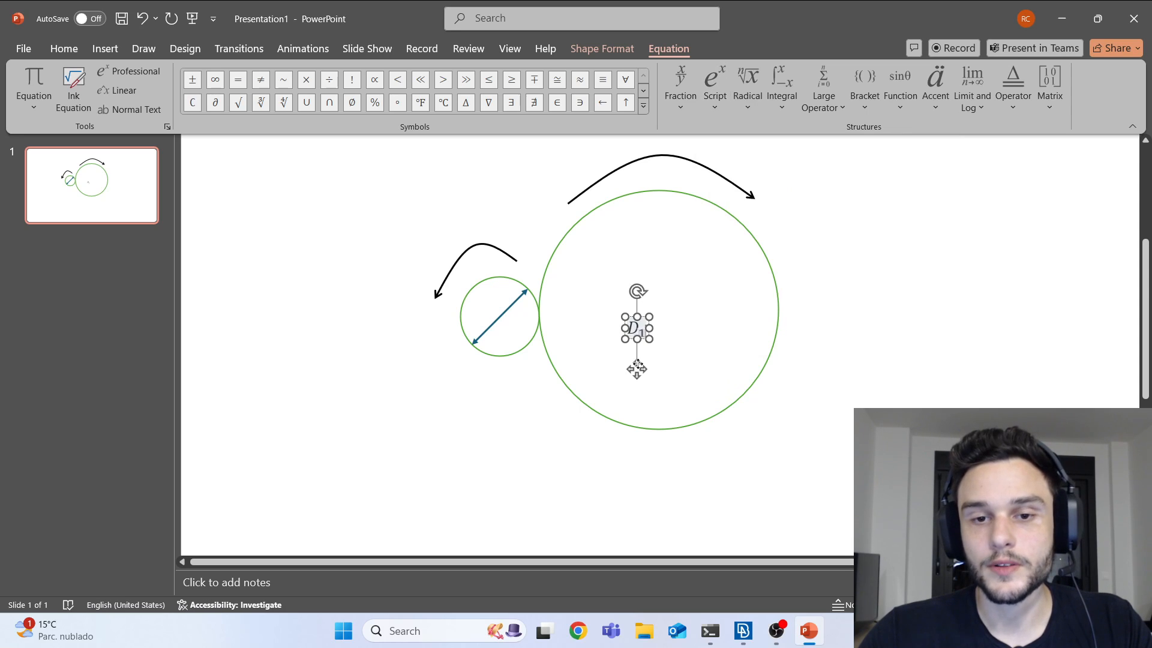
Step: Move the D1 label into the small circle and copy its diameter arrow, stretching the copy diagonally across the large circle
left_click_drag(637, 369, 490, 349)
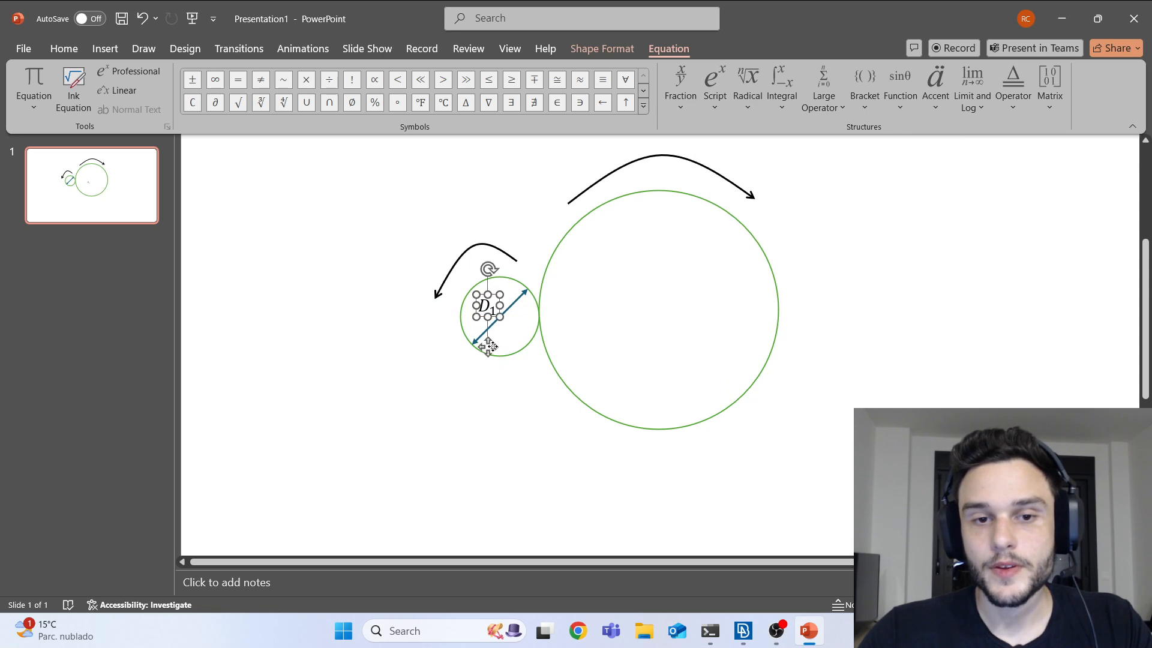
left_click_drag(511, 306, 642, 341, "ctrl")
left_click_drag(596, 376, 575, 394)
left_click_drag(651, 316, 743, 224)
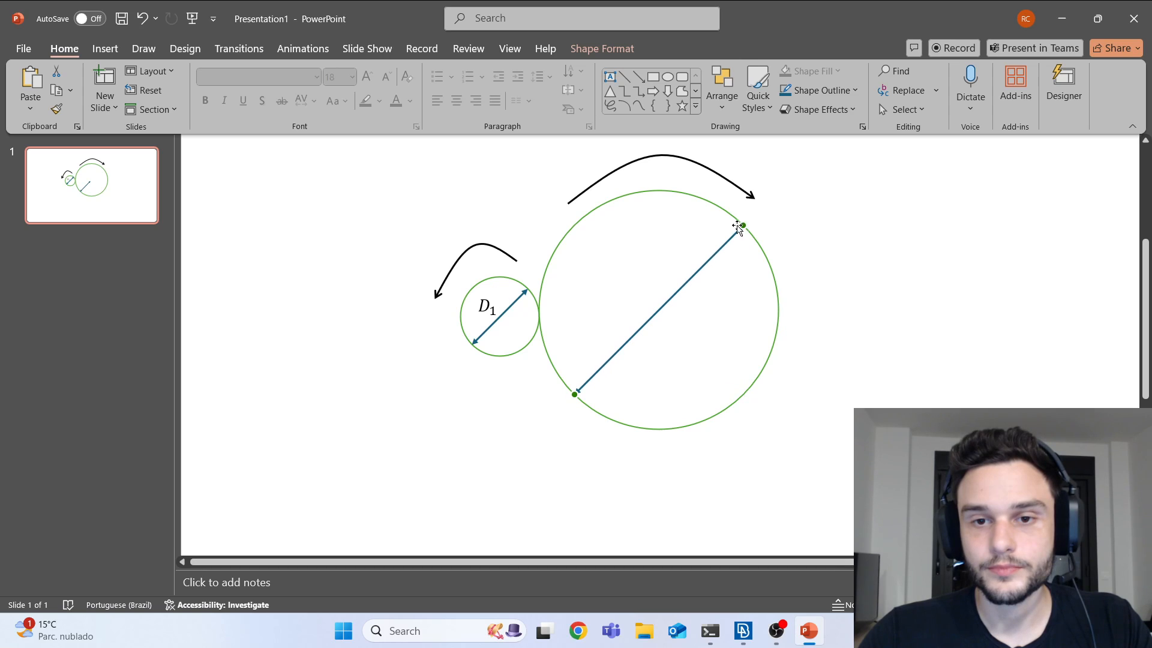
Step: Copy the D1 label beside the large circle's diameter arrow and change the copy's subscript to 2
left_click_drag(494, 311, 655, 302, "ctrl")
left_click(652, 291)
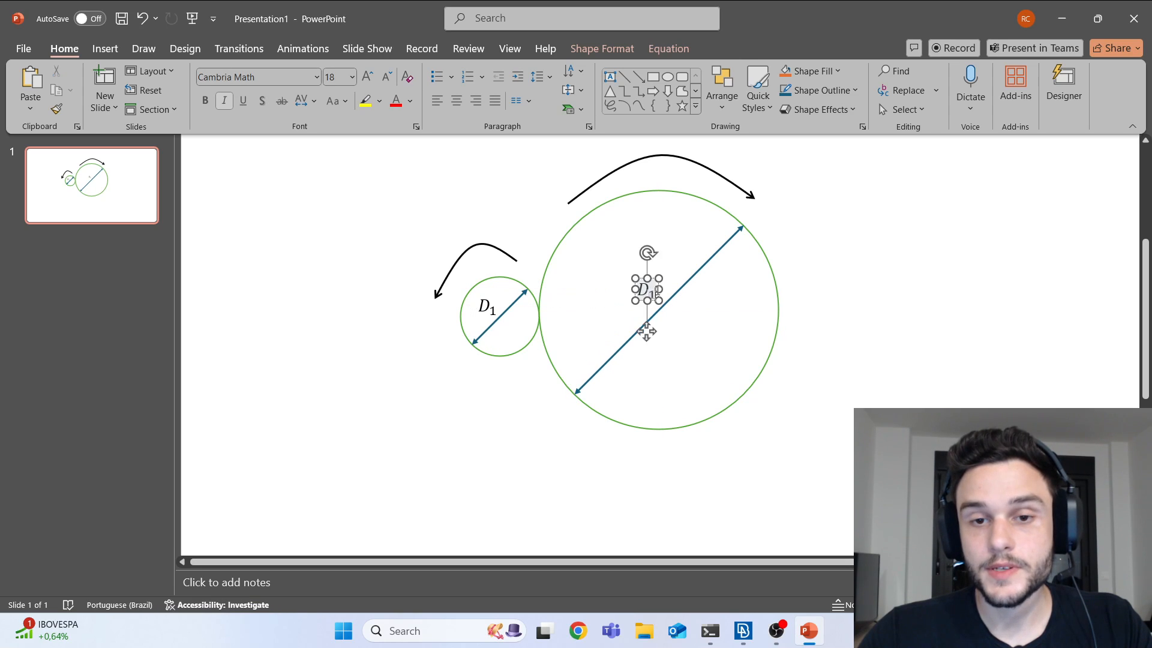
key("BackSpace")
type("2")
left_click(650, 326)
left_click(645, 296)
left_click_drag(646, 332, 645, 338)
left_click(644, 339)
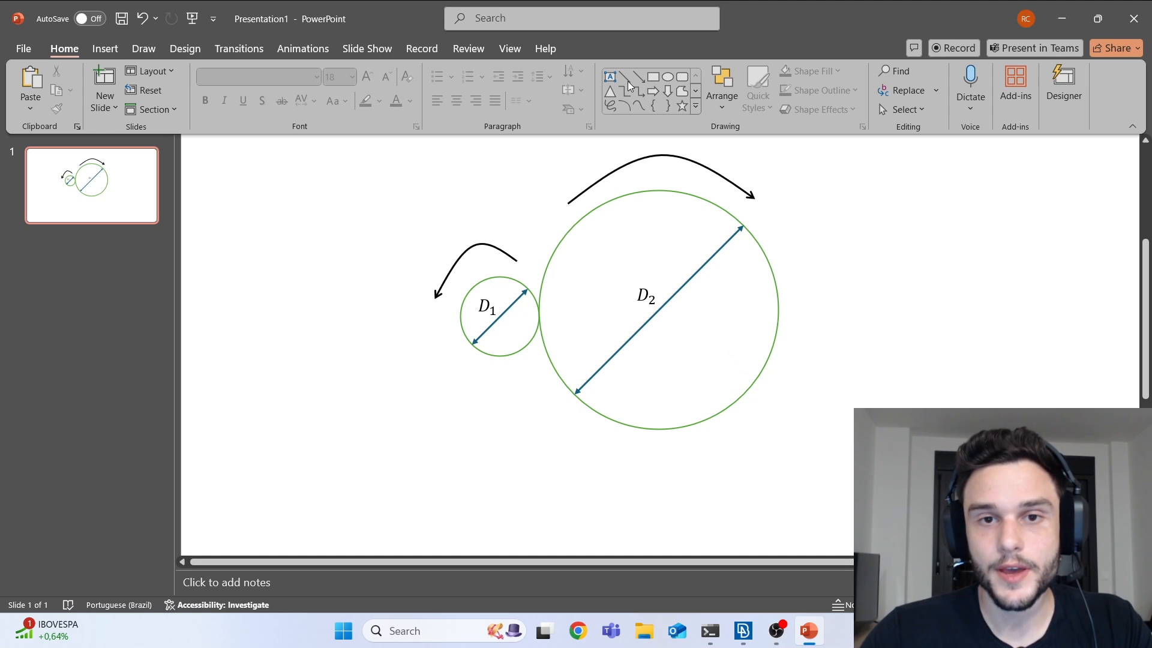
Step: Insert a new blank equation and place it above the small circle's curved arrow
left_click(105, 48)
left_click(913, 78)
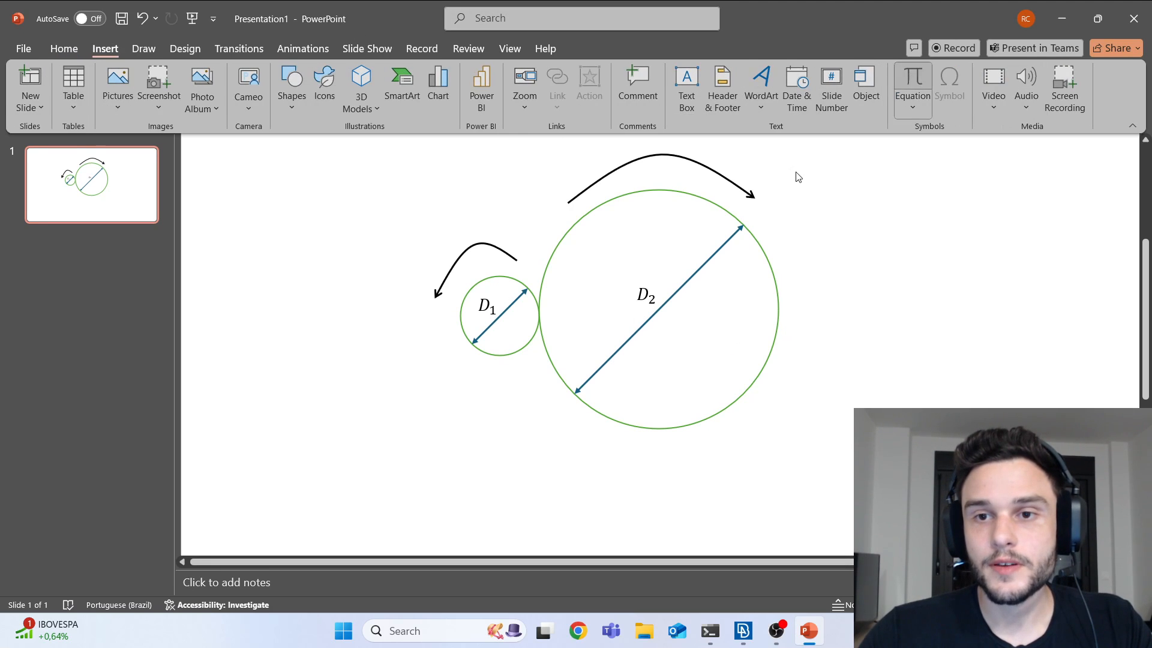
left_click_drag(738, 343, 553, 282)
key("ctrl+z")
left_click(778, 362)
left_click(721, 331)
left_click(721, 343)
left_click(721, 336)
left_click(720, 339)
left_click_drag(720, 339, 412, 222)
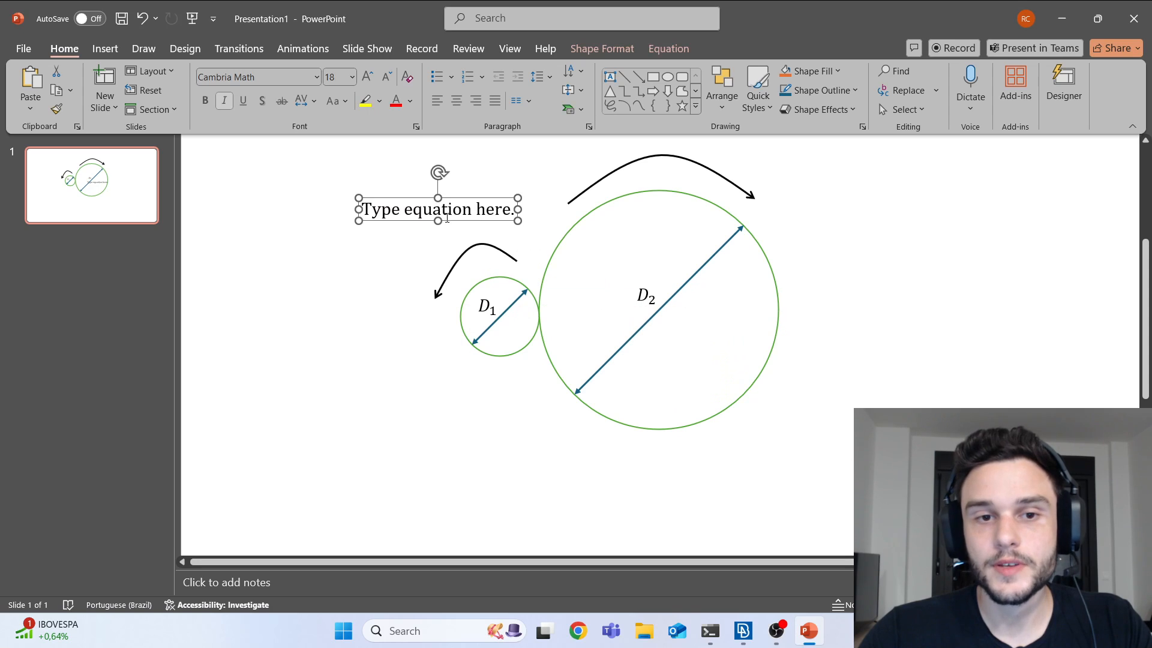
Step: Fill the new equation with u and the subscript 4,1, using the subscript structure
left_click(668, 48)
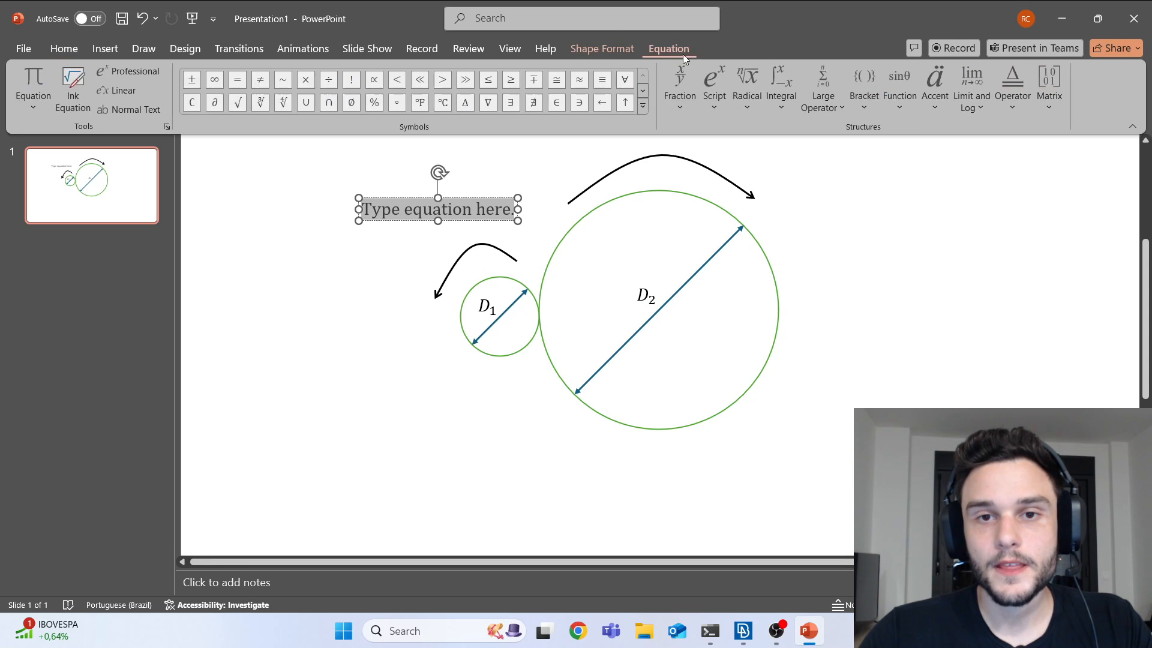
left_click(714, 90)
left_click(765, 186)
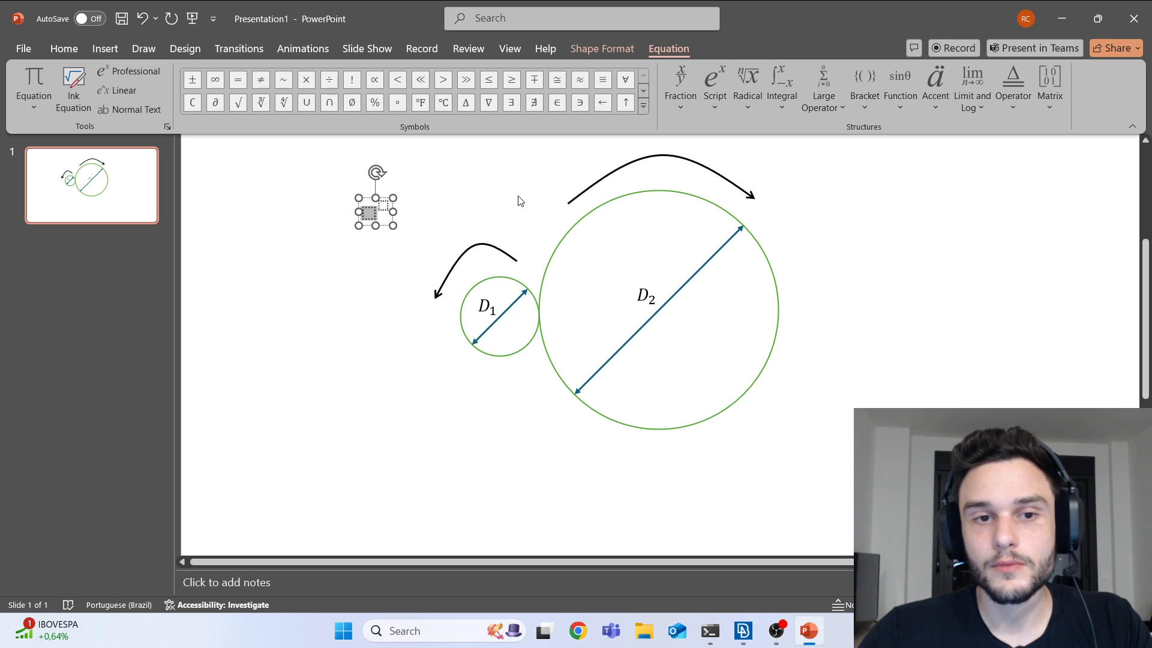
key("ctrl+z")
left_click(720, 105)
left_click(790, 180)
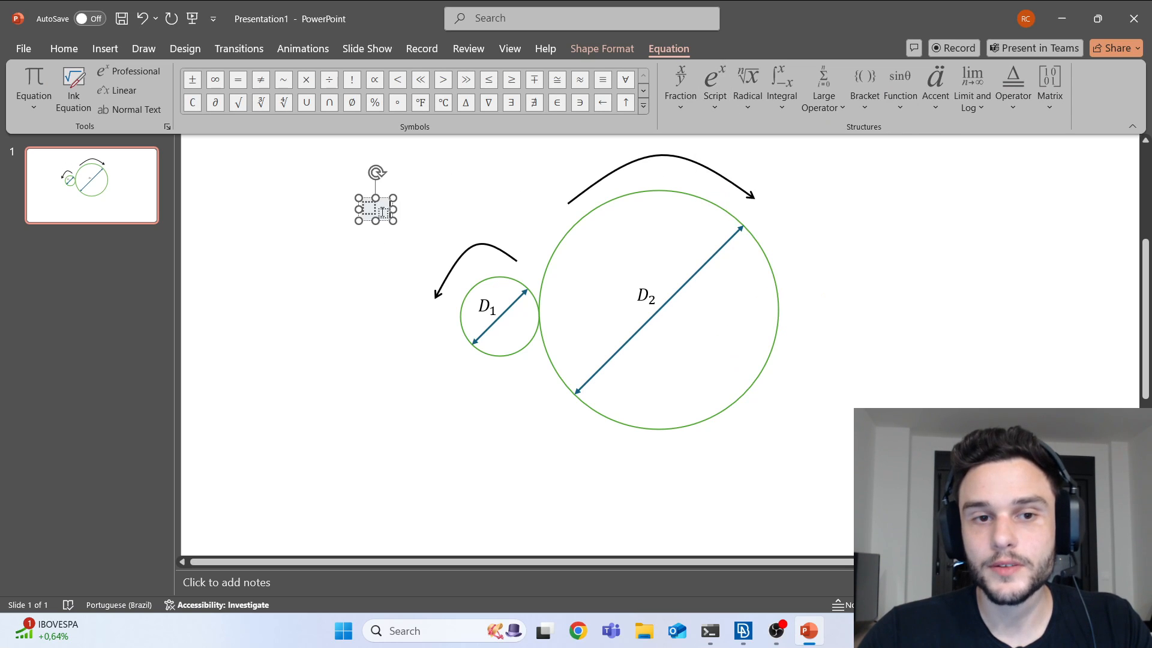
type("u")
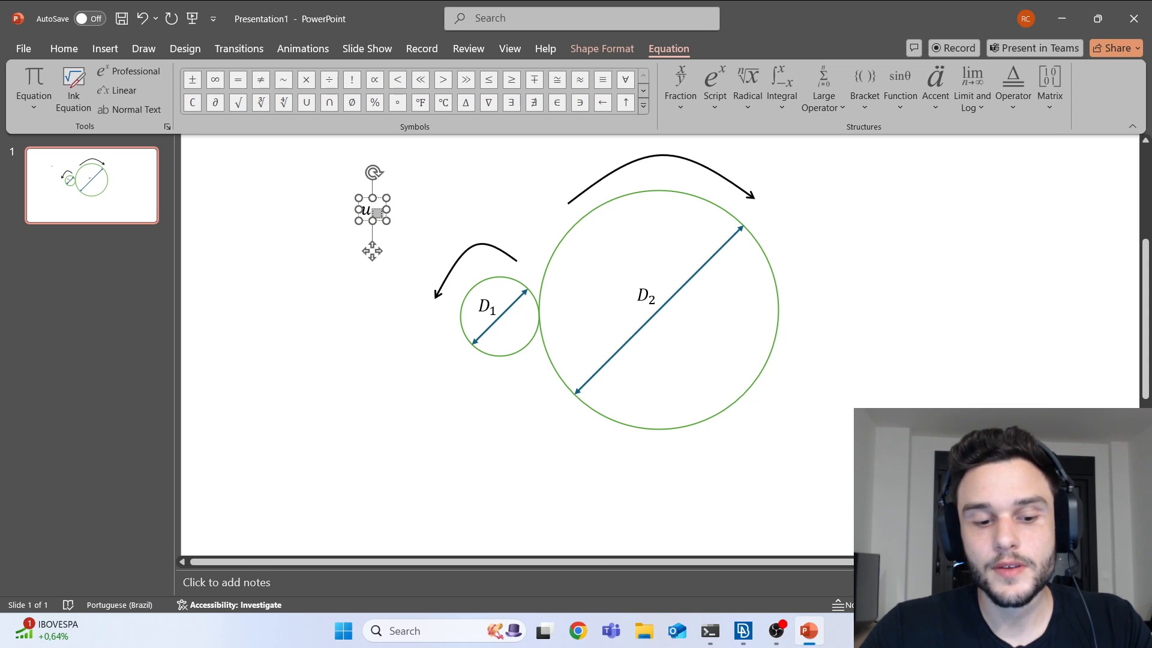
type("4")
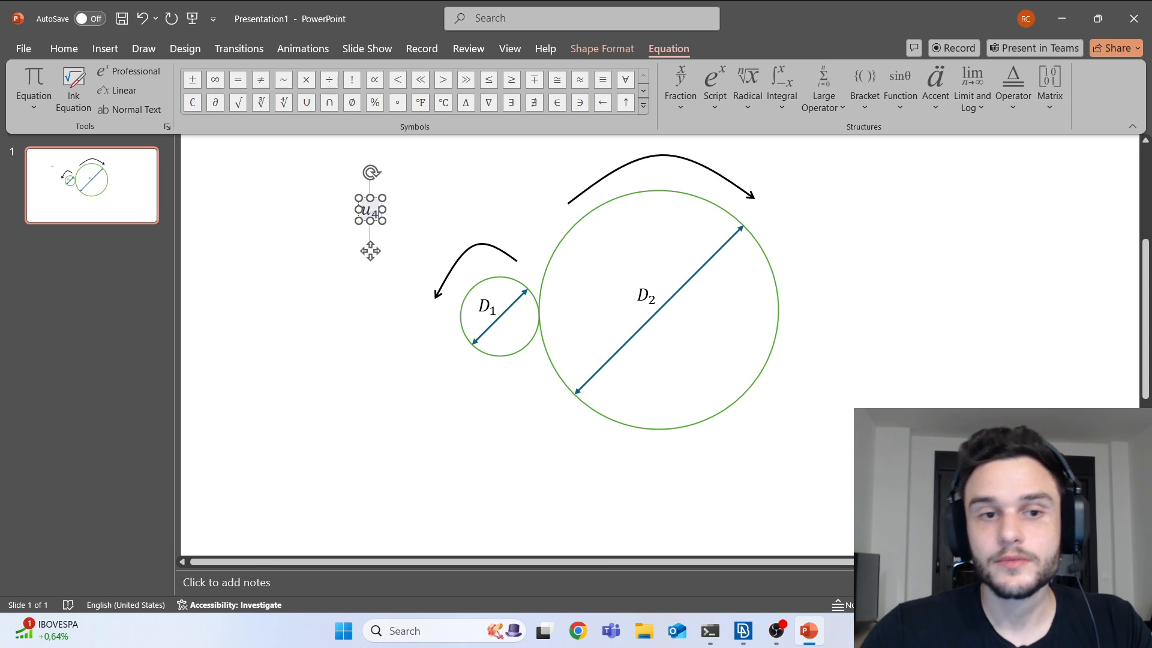
left_click_drag(370, 250, 431, 406)
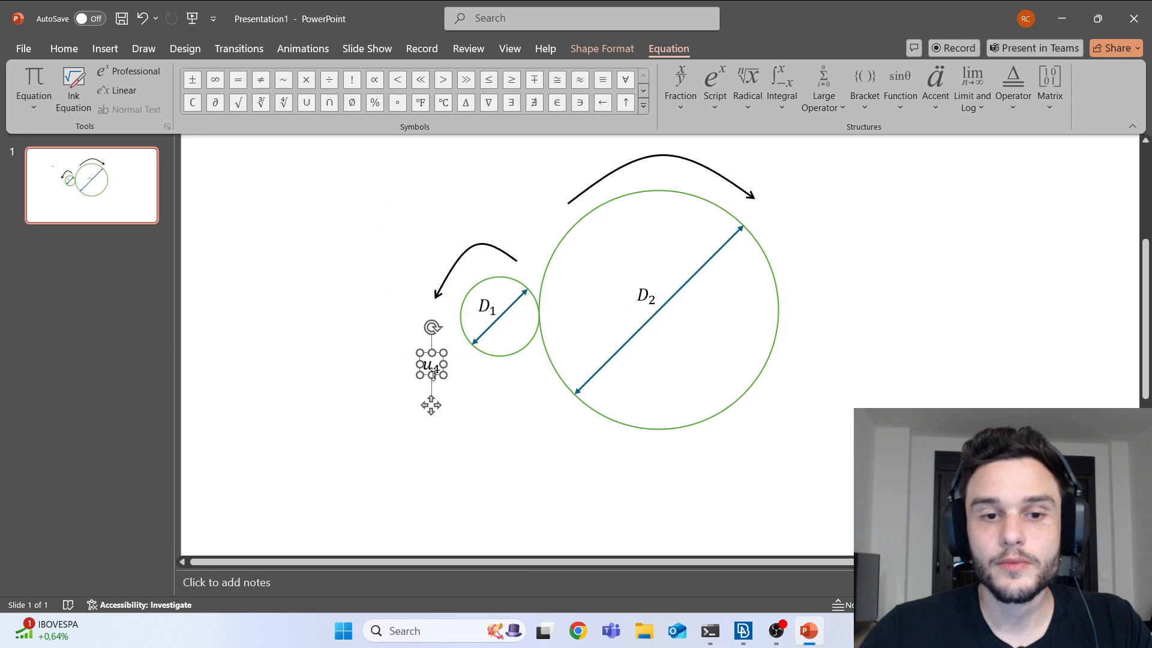
left_click(439, 370)
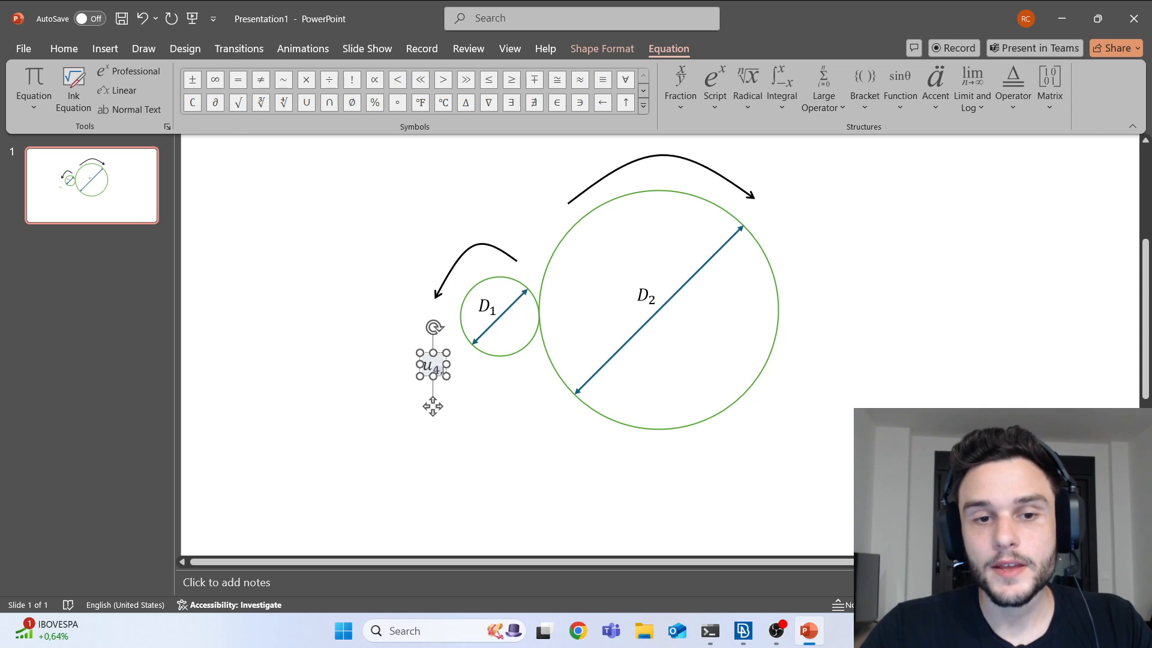
type(",1")
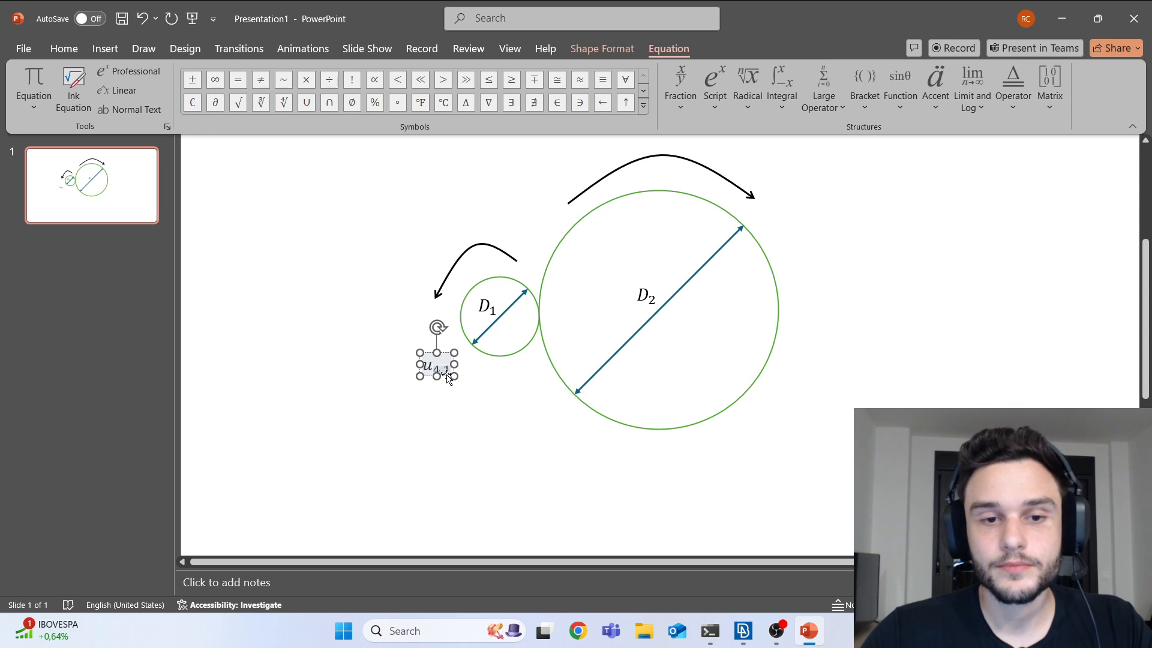
Step: Place the u4,1 label above the small circle's arrow and a copy above the large circle's arrow with the subscript 4,2
left_click_drag(447, 376, 742, 165)
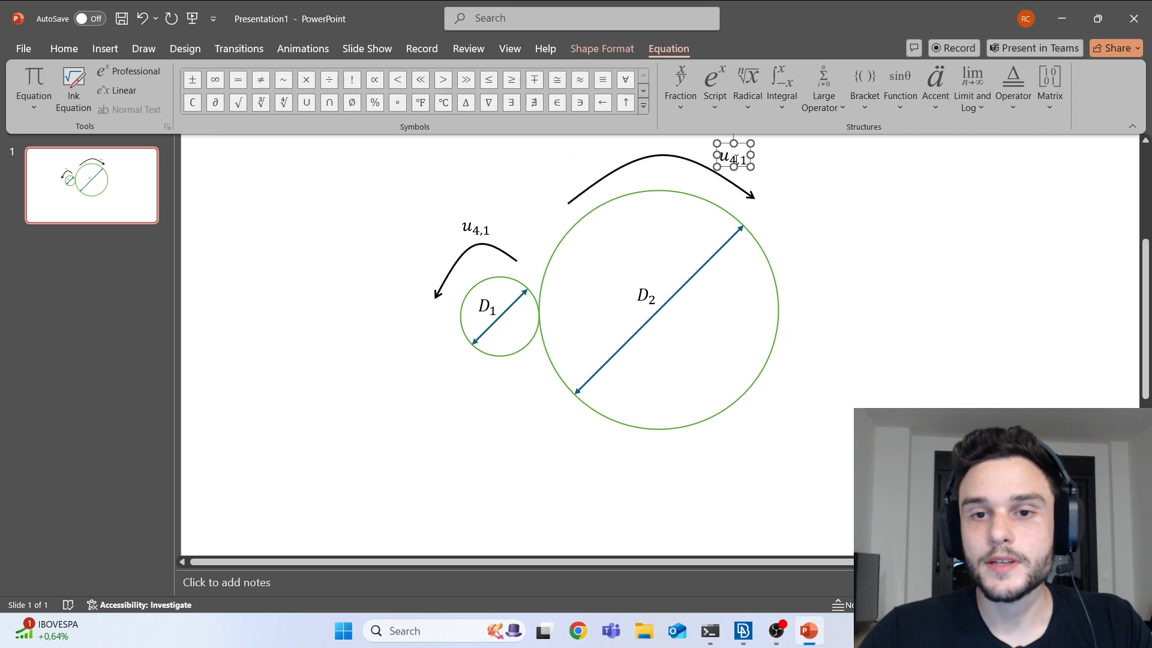
left_click(743, 161)
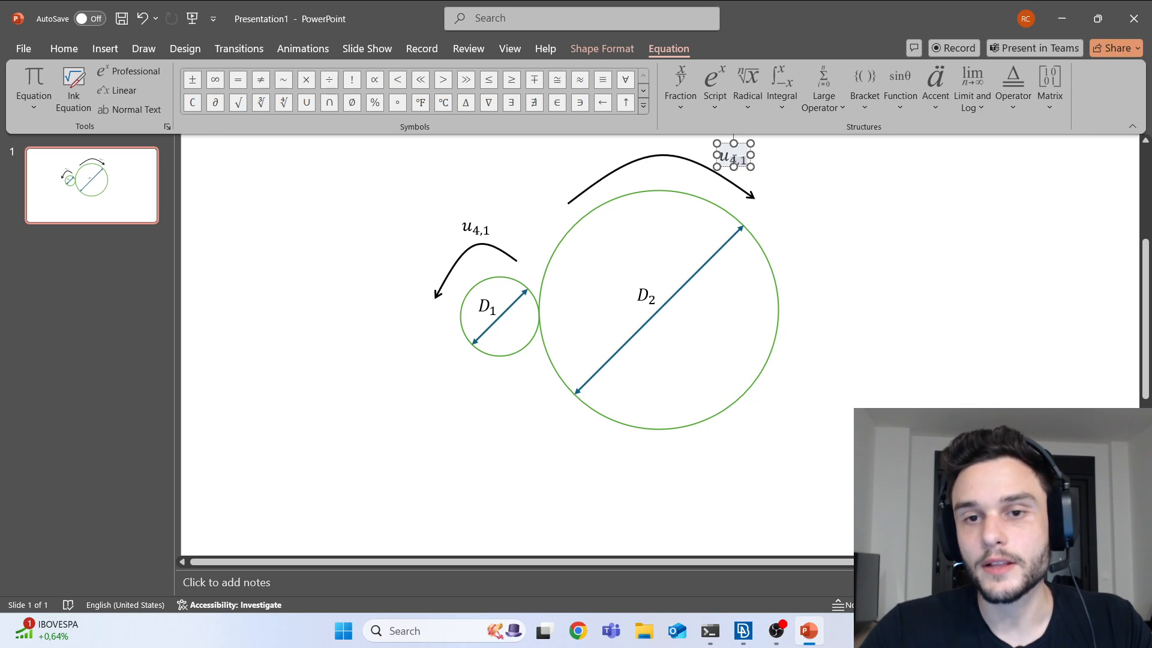
key("Delete")
type("2")
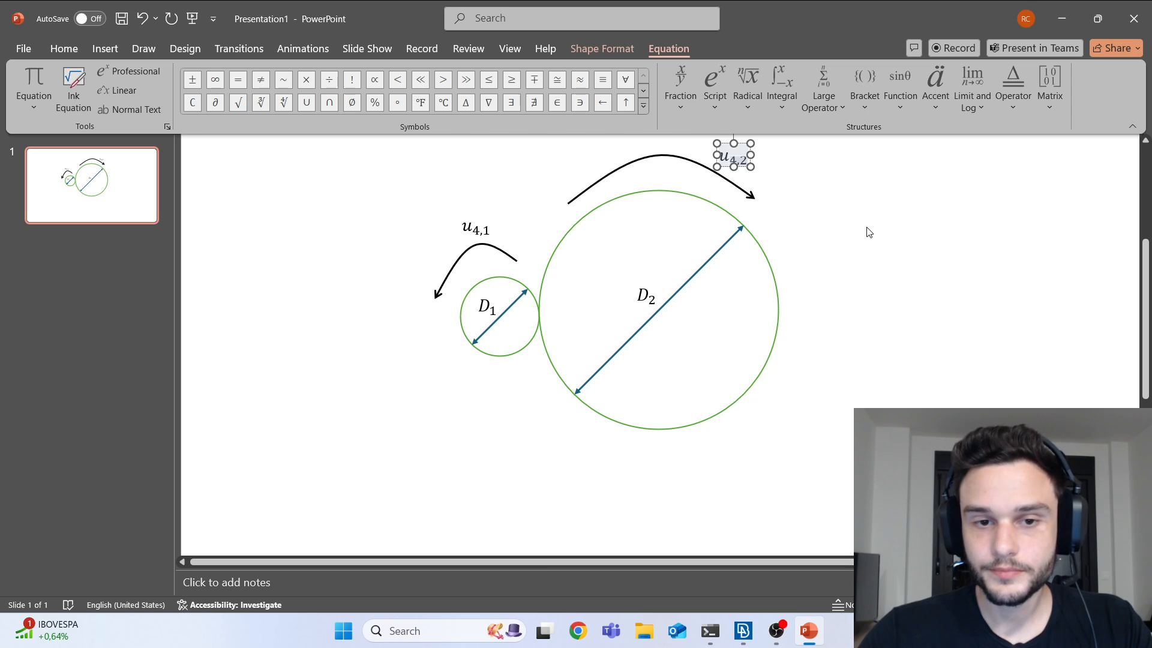
left_click(828, 243)
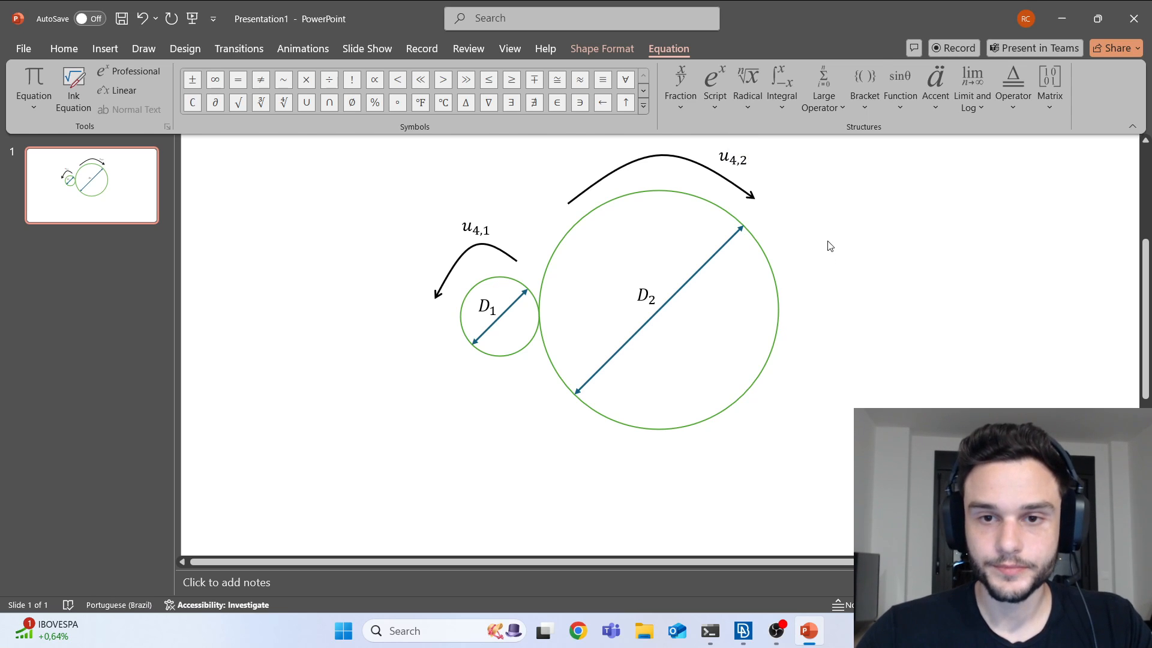
Step: Nudge the u4,2 label slightly left above the large circle's curved arrow
left_click(738, 158)
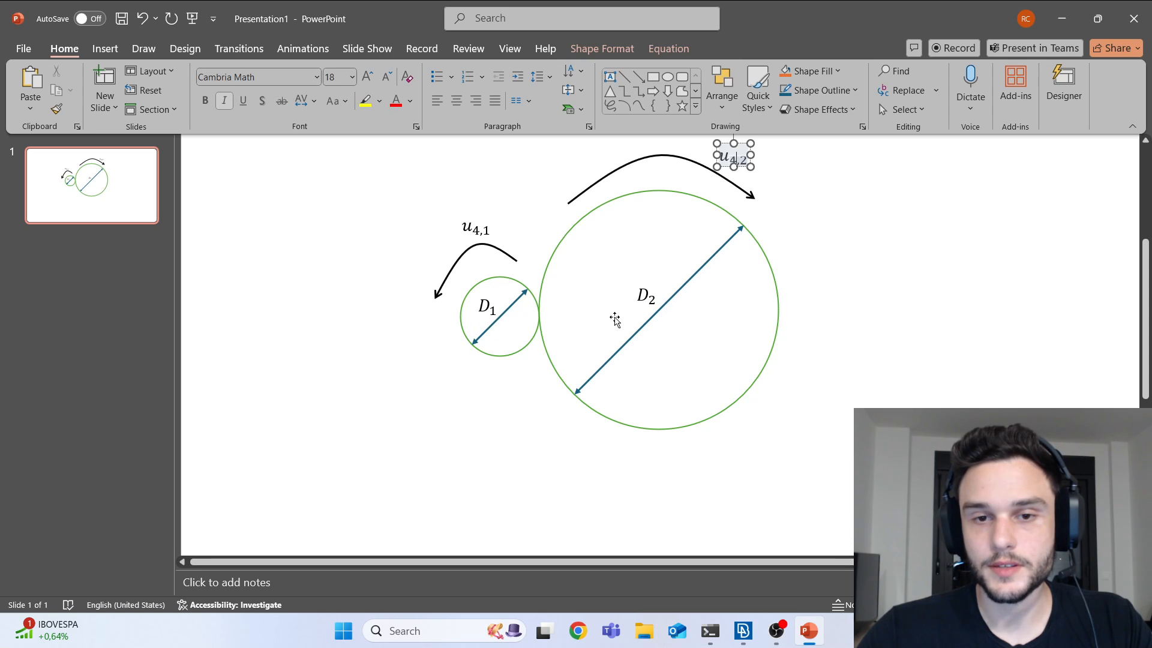
left_click(757, 179)
left_click(740, 160)
left_click(742, 166)
double_click(739, 160)
left_click(746, 172)
left_click(745, 163)
left_click(744, 166)
left_click_drag(744, 166, 735, 166)
left_click(759, 167)
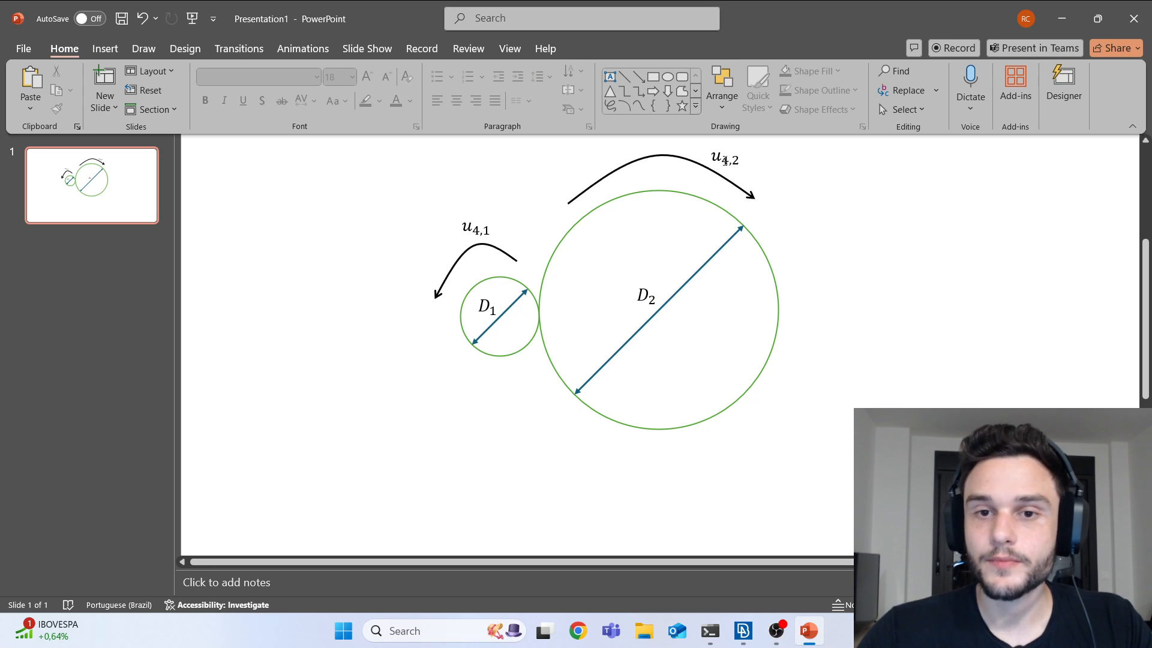
Step: Select the whole gear drawing with its labels and move it lower on the slide
scroll(723, 174, "up", 2)
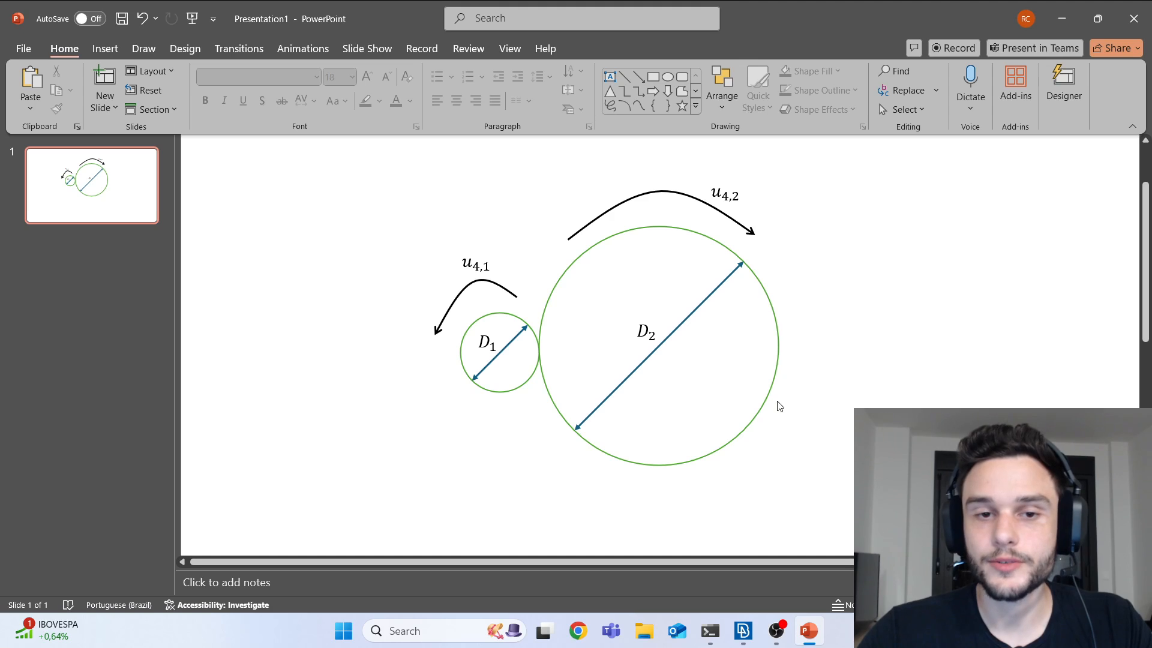
scroll(744, 384, "down", 3, "ctrl")
left_click_drag(424, 172, 840, 433)
left_click_drag(739, 355, 710, 422)
key("Escape")
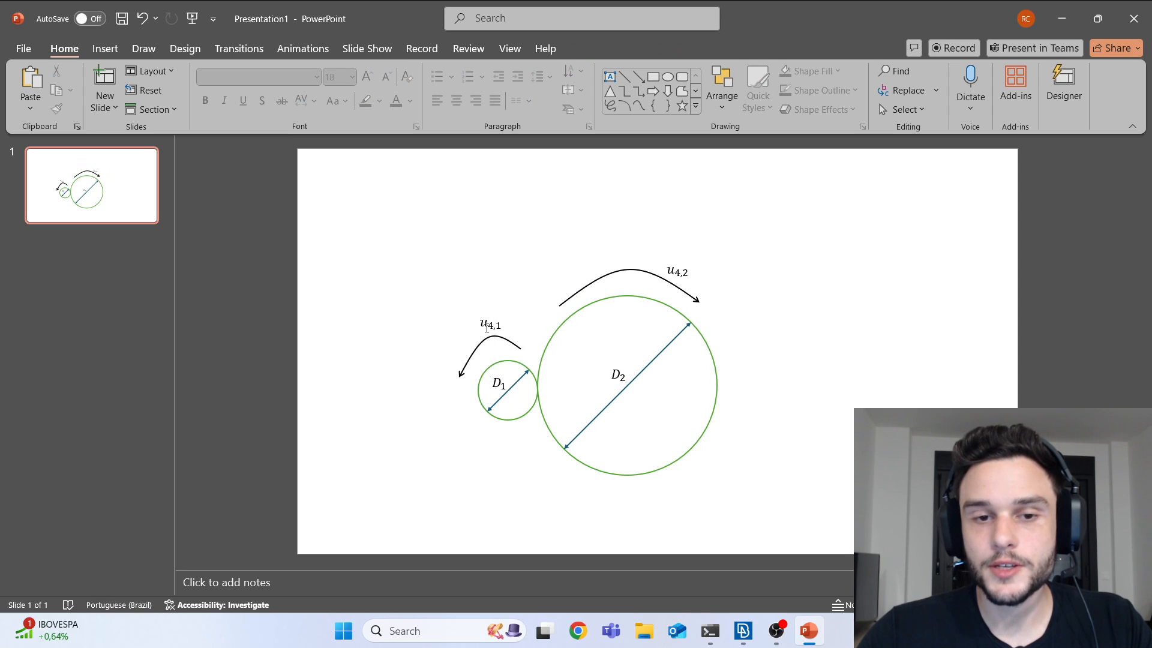
Step: Insert a blank equation and place it in the free area above the gear drawing
left_click(120, 51)
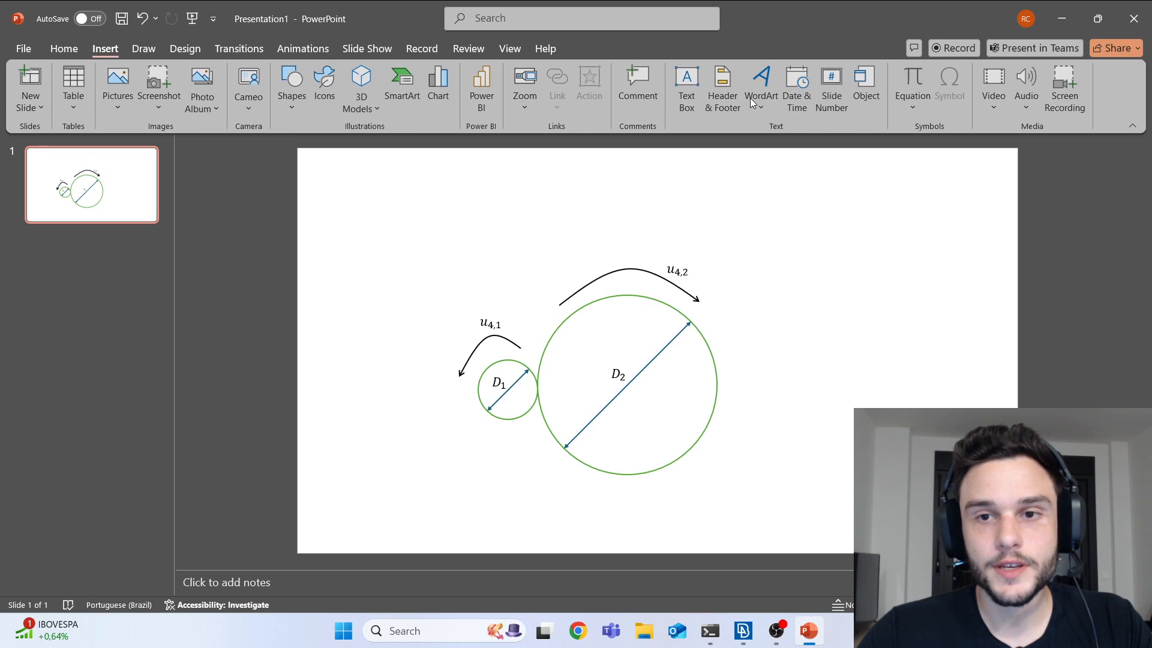
left_click(913, 79)
left_click_drag(726, 321, 573, 210)
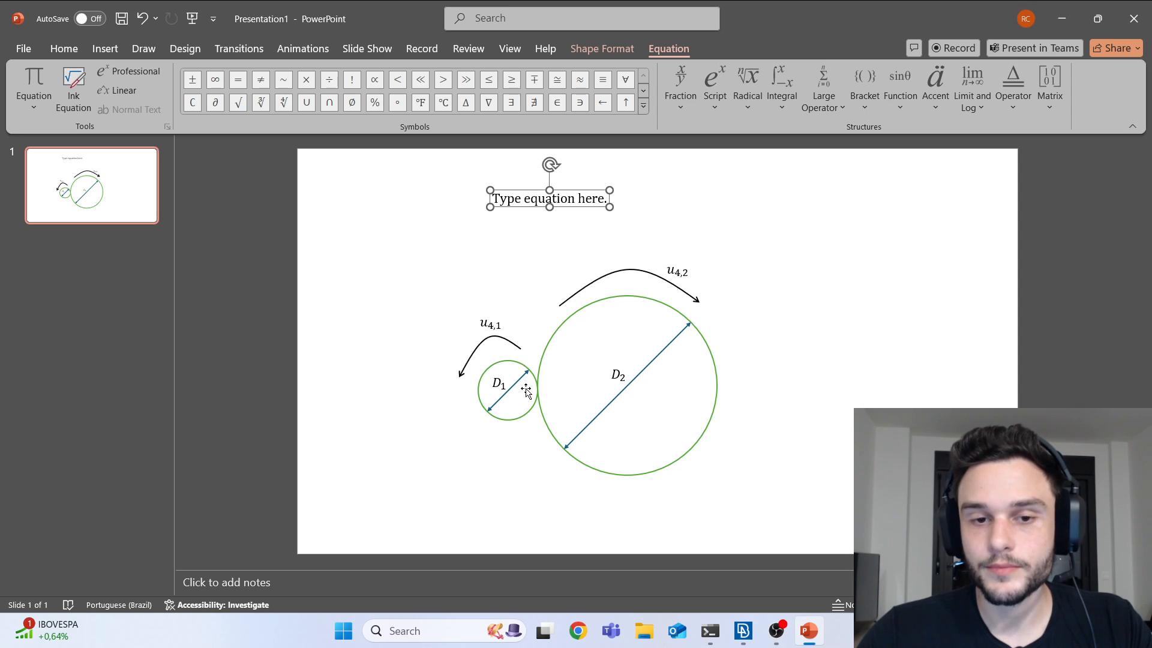
left_click(543, 204)
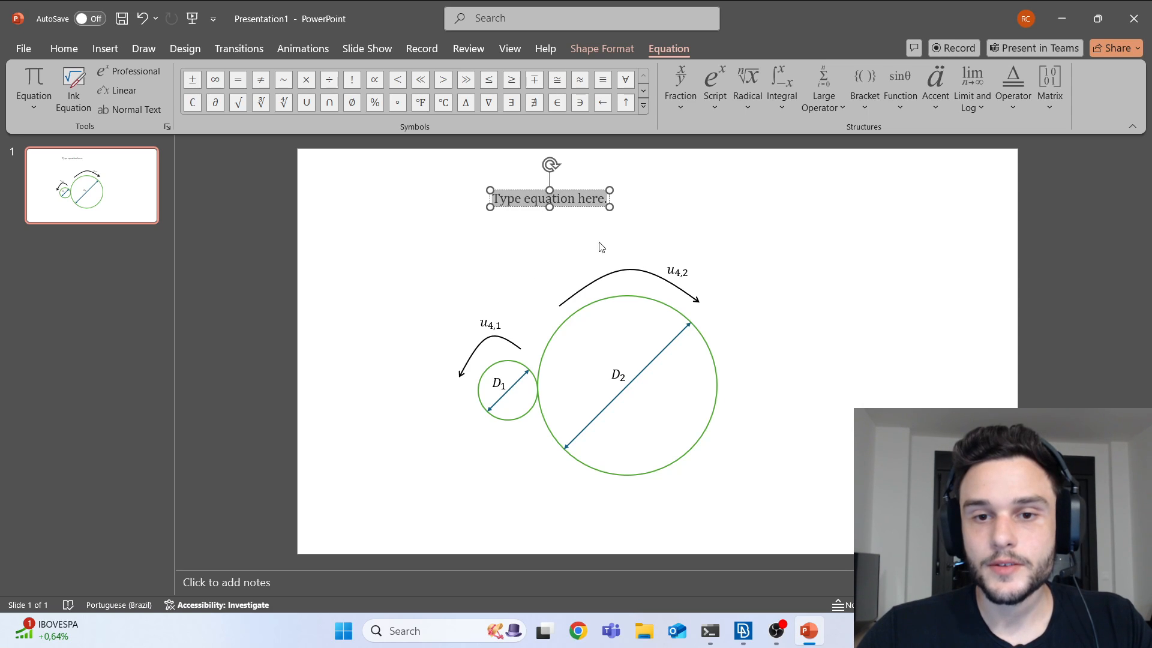
left_click(683, 273)
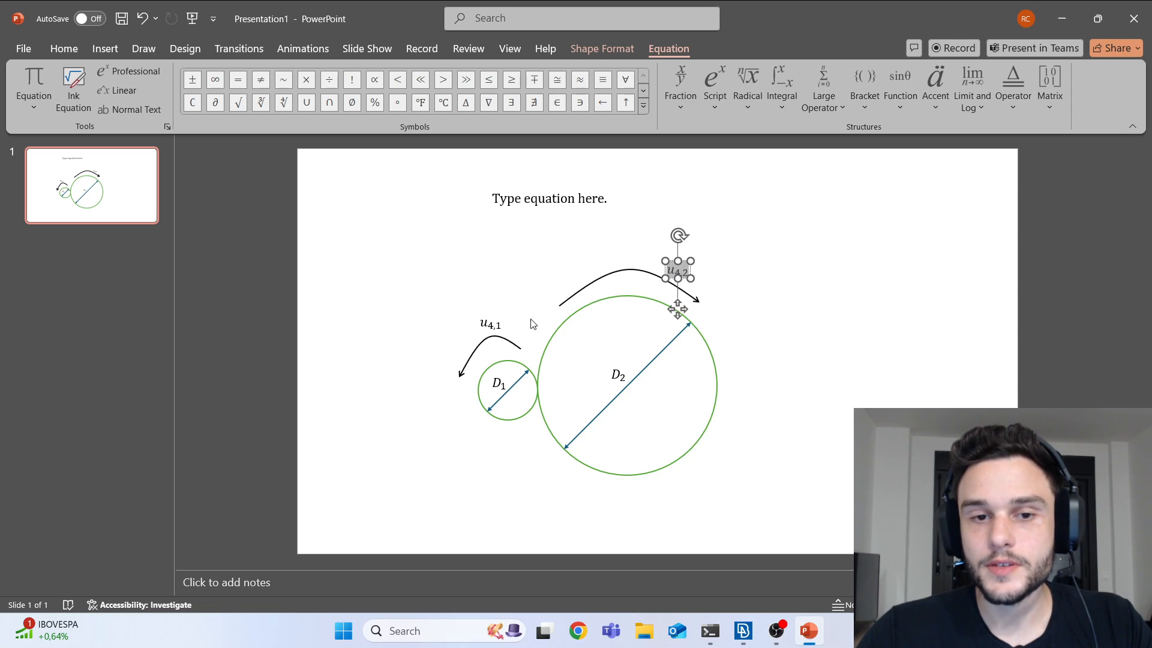
left_click(483, 324)
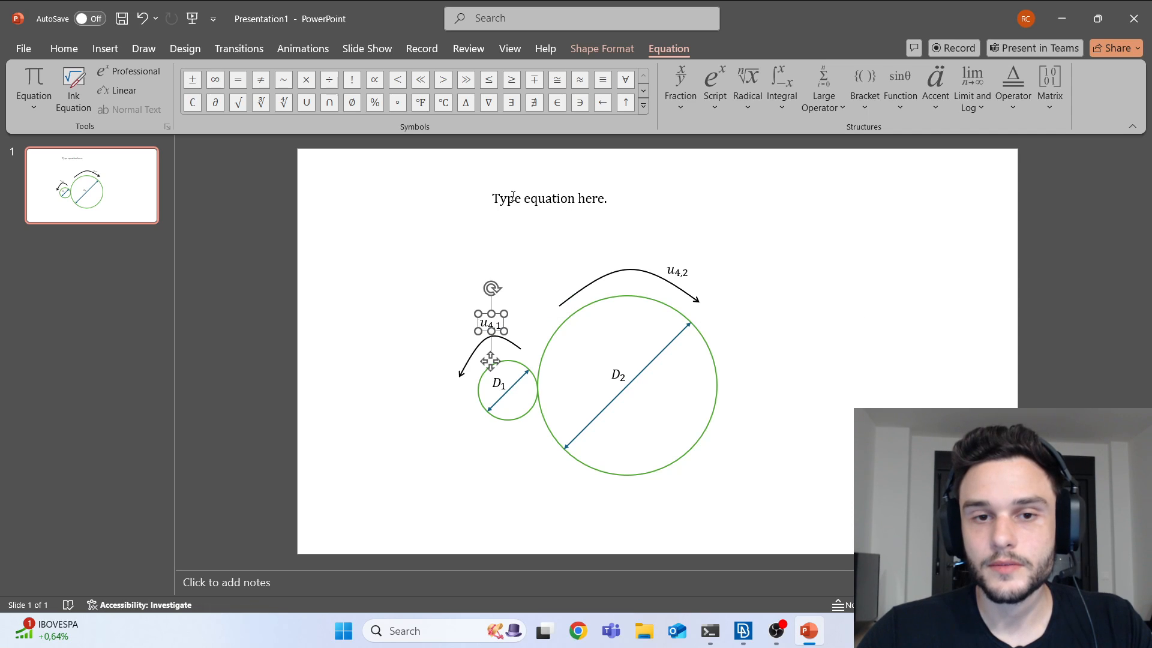
left_click(558, 200)
left_click(676, 273)
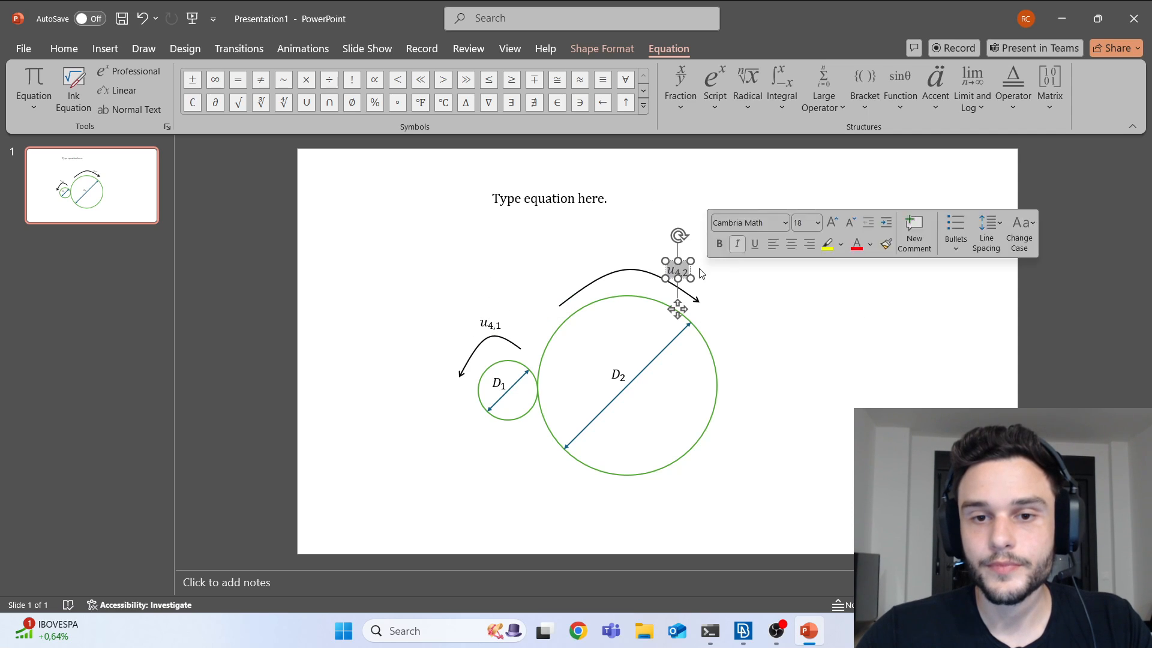
left_click(517, 202)
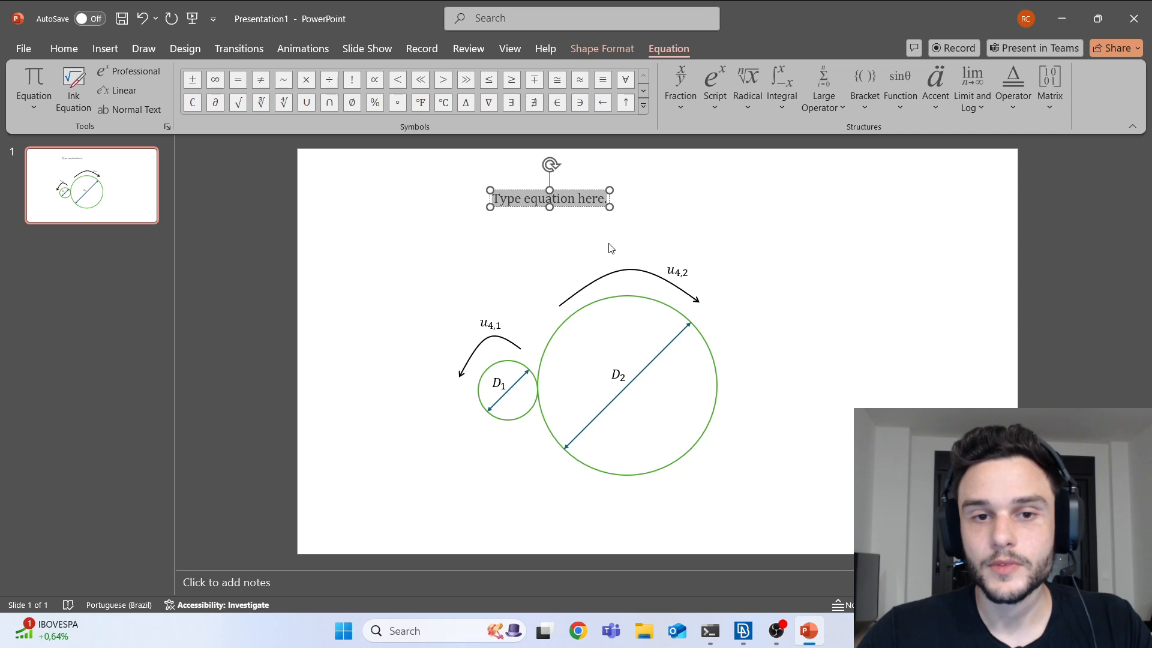
left_click(679, 274)
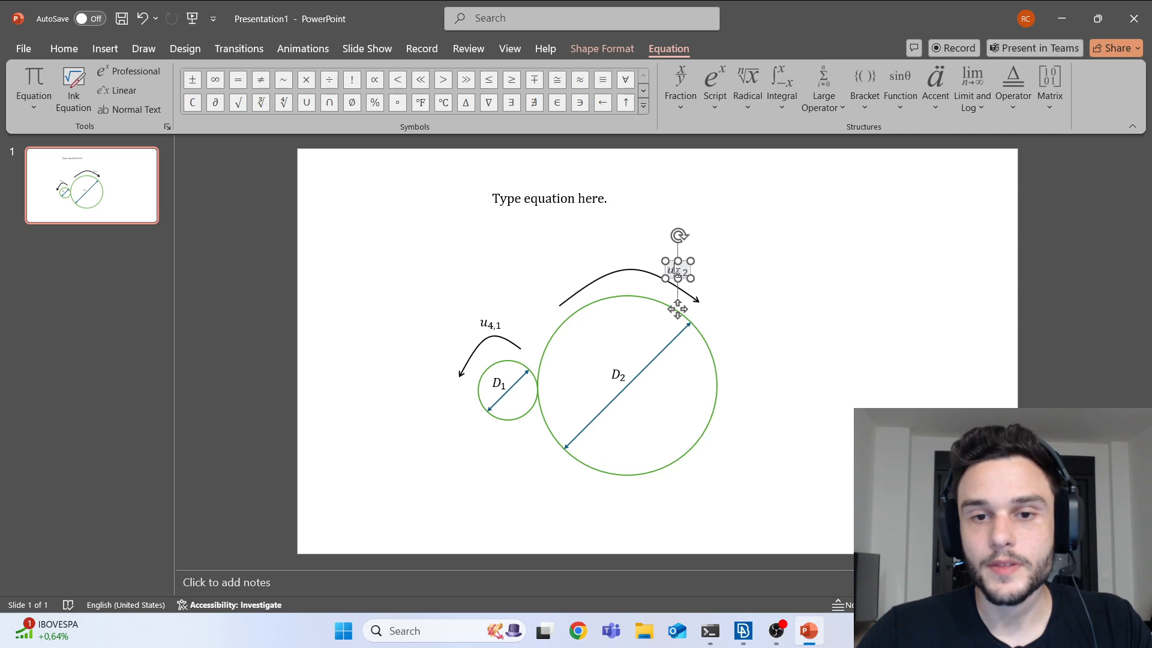
left_click(490, 326)
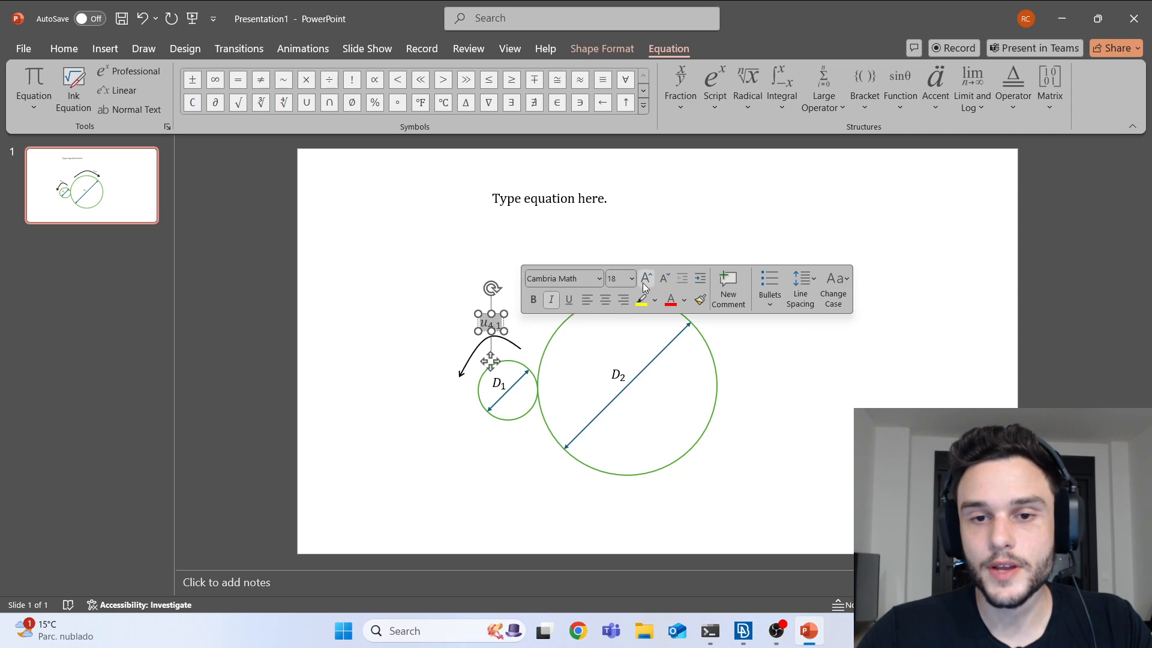
left_click(678, 271)
left_click(556, 199)
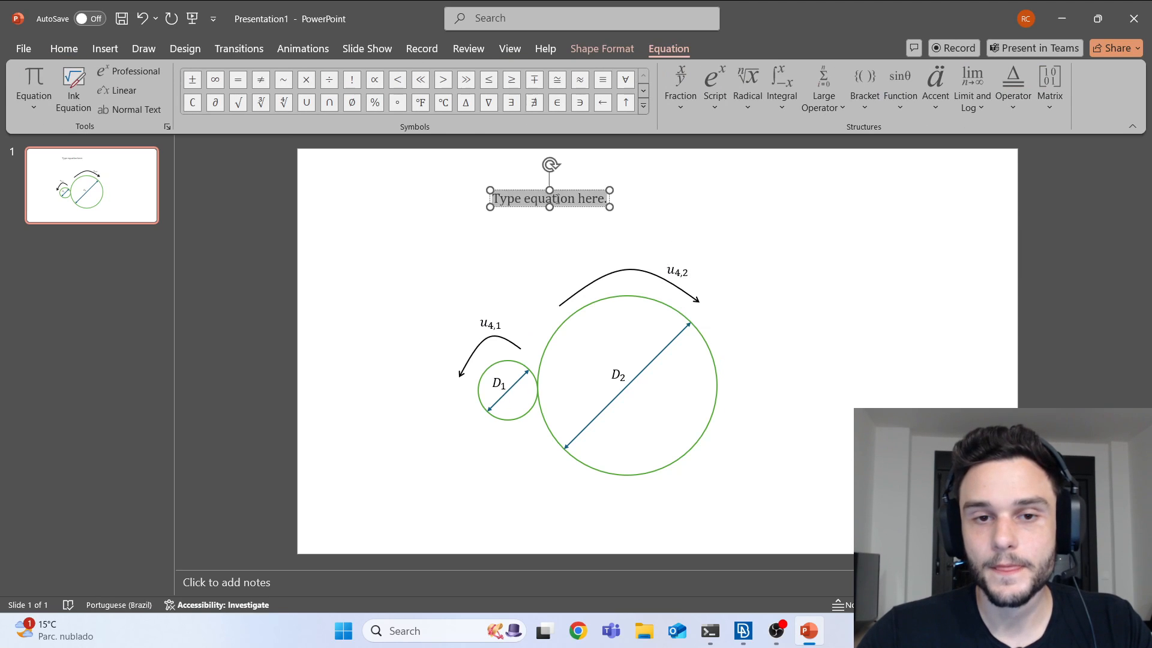
Step: Copy the u4,1 term from the small circle's label into the blank equation and add an equals sign after it
left_click(483, 323)
key("ctrl+c")
left_click(534, 200)
key("ctrl+v")
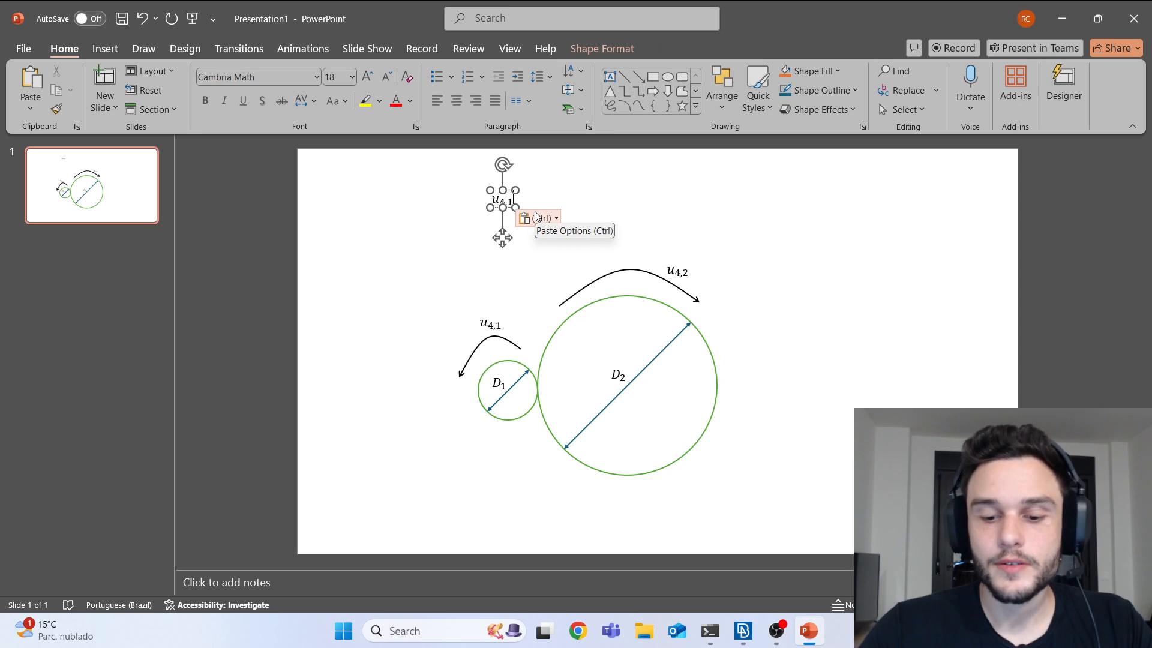
type("=")
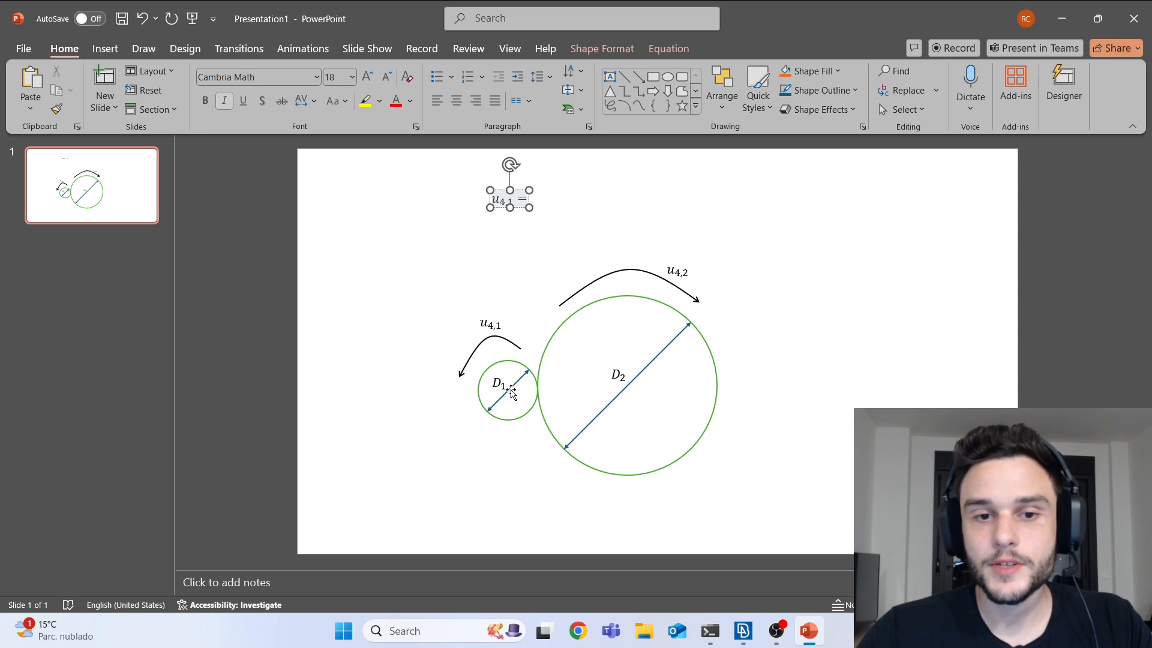
Step: Add a stacked fraction after the equals sign and copy the large circle's D2 label into its numerator
left_click(669, 51)
left_click(679, 96)
left_click(694, 179)
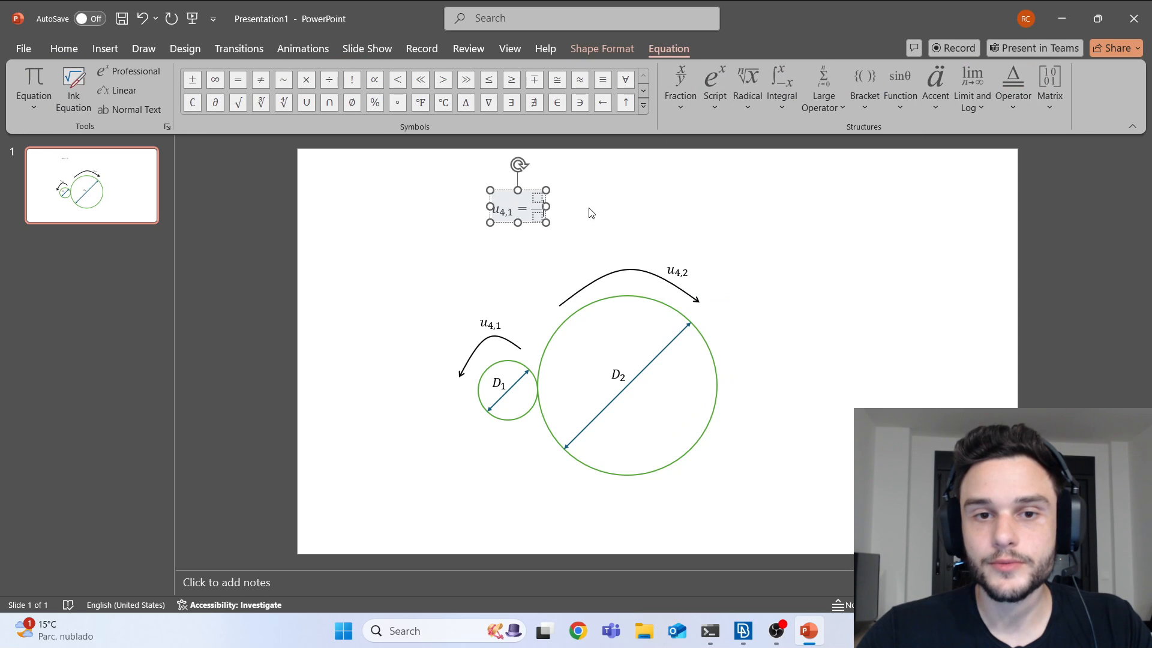
left_click(536, 199)
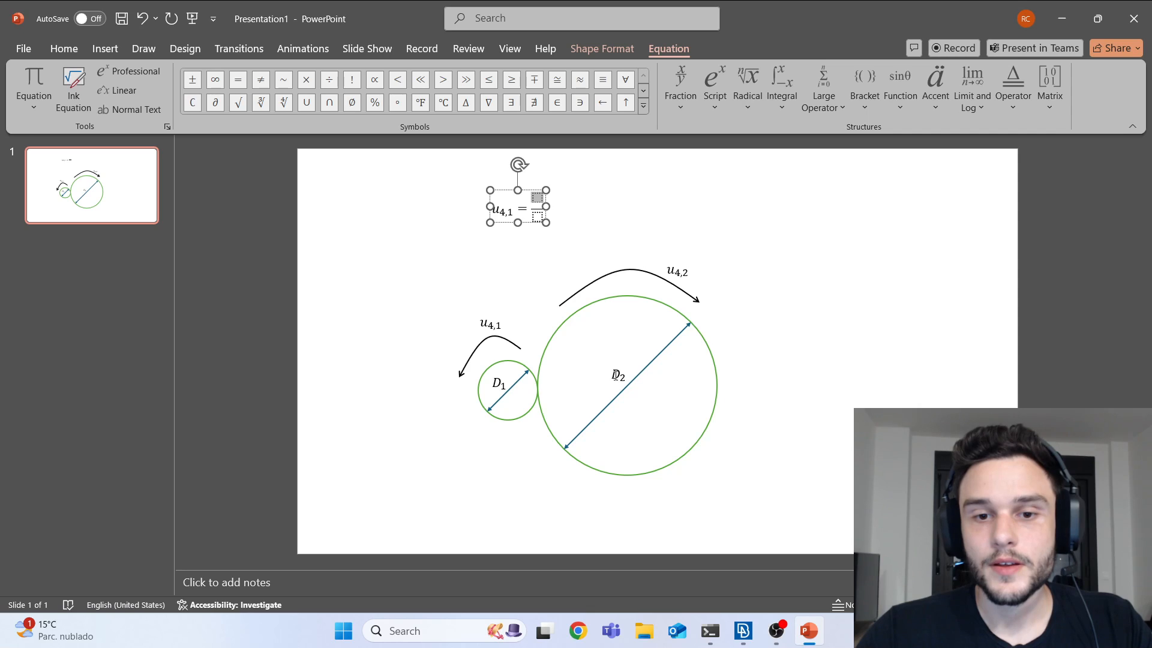
left_click(616, 374)
left_click(537, 197)
key("ctrl+v")
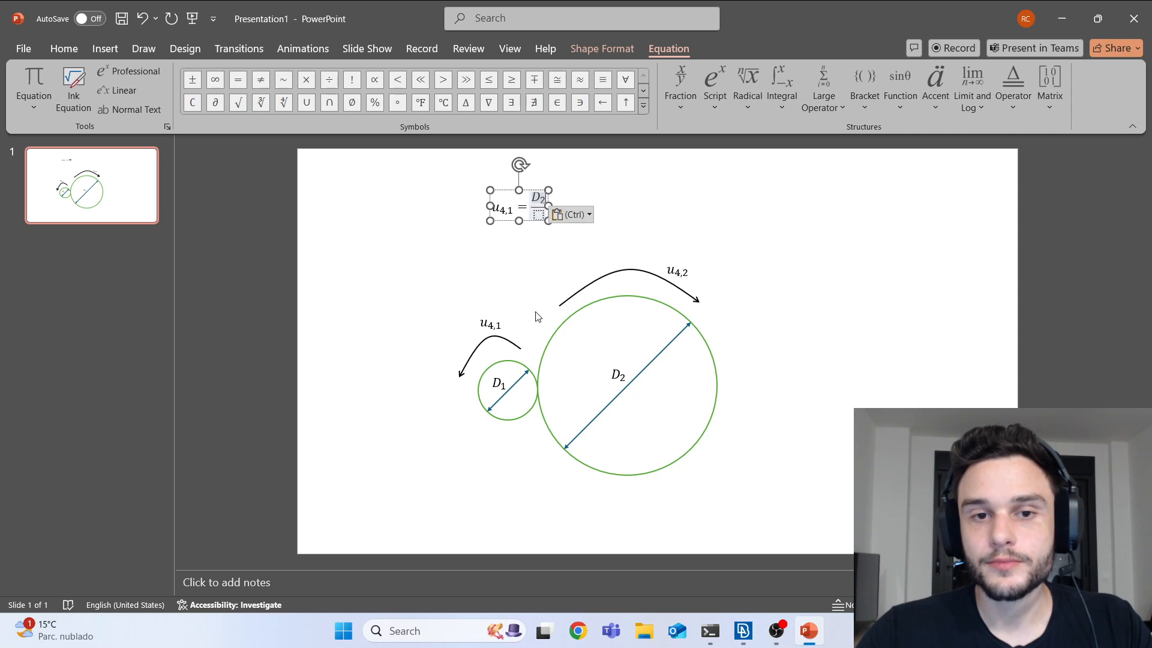
Step: Copy the small circle's D1 label into the fraction's denominator
left_click(496, 379)
key("ctrl+c")
left_click(539, 215)
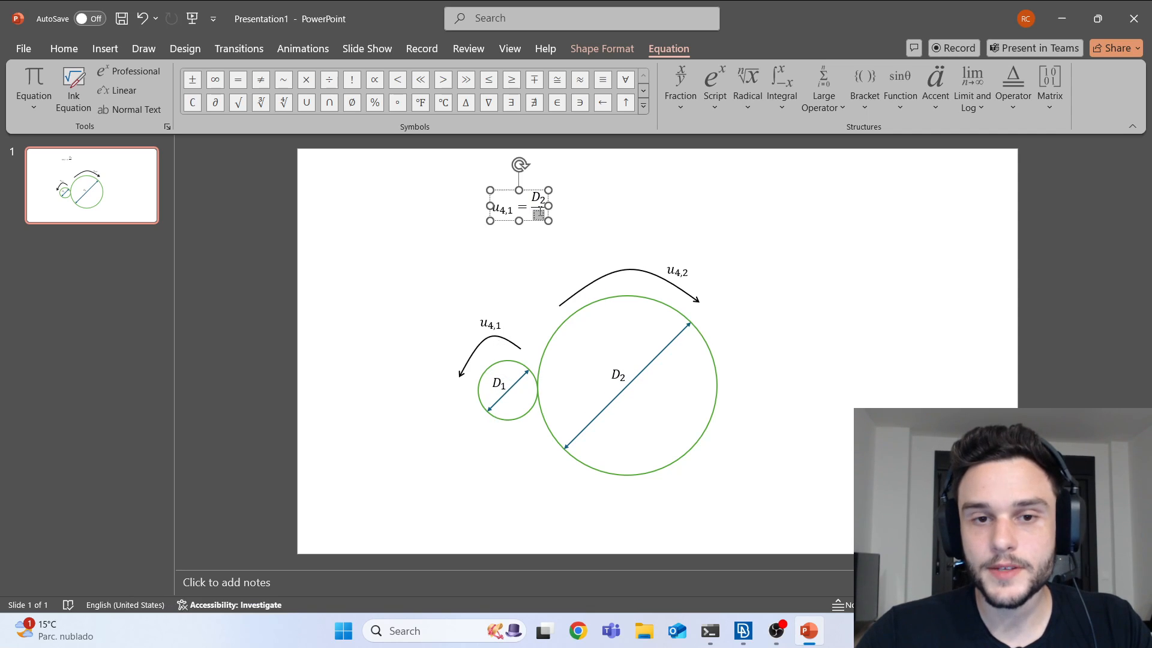
key("ctrl+v")
Step: Add a multiplication sign after the fraction and copy the large circle's u4,2 term behind it
key("Right")
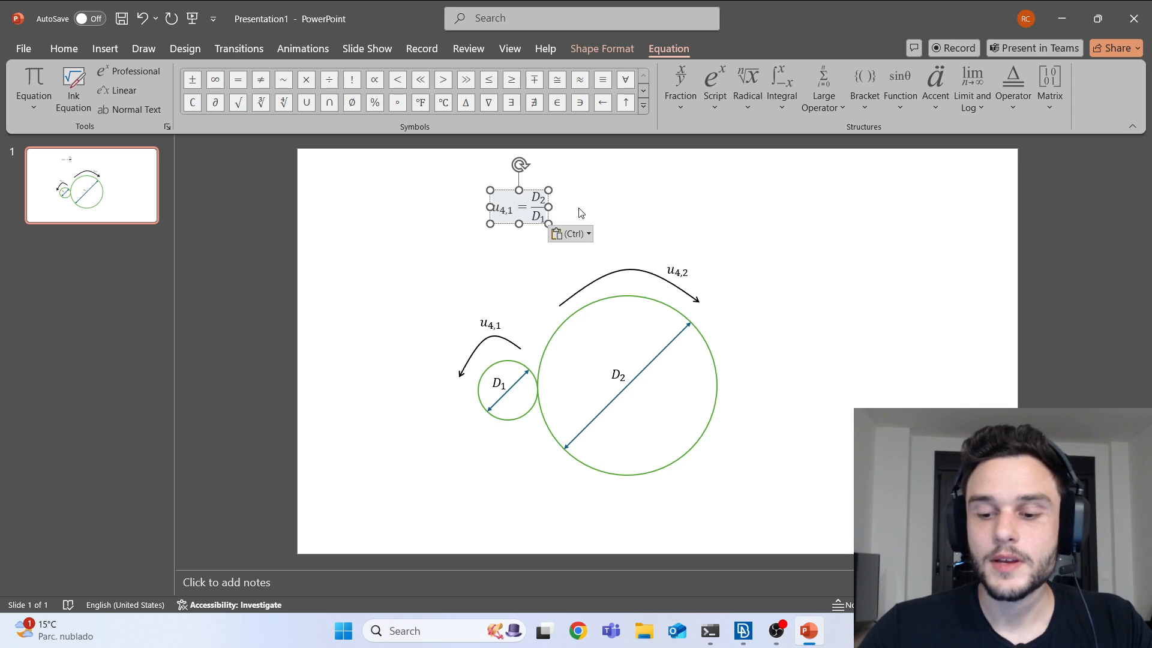
type("*")
left_click(672, 270)
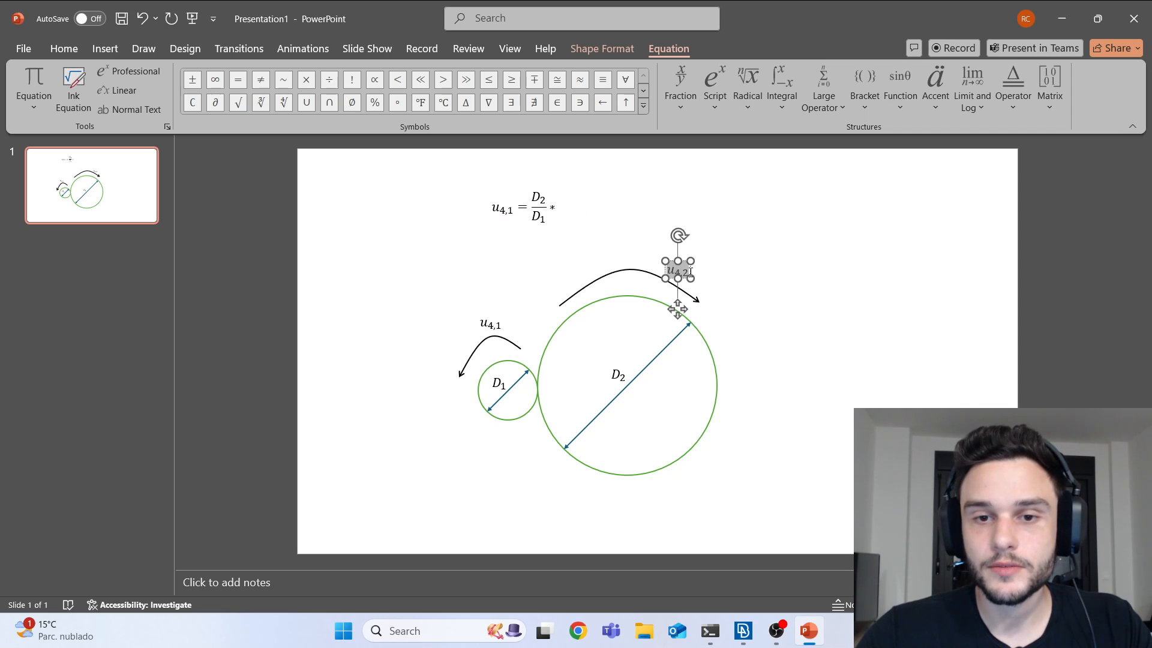
key("ctrl+c")
left_click(555, 207)
key("ctrl+v")
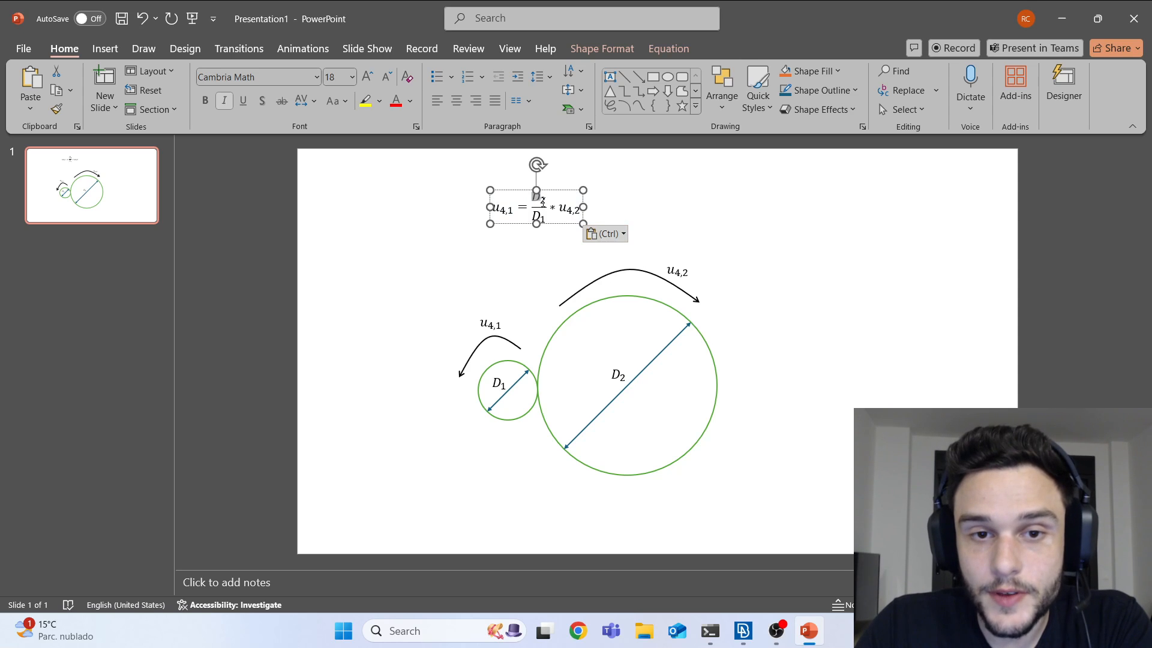
Step: Highlight the equation's D1, D2/D1, u4,2 and u4,1 terms one after another, and deselect the equation
double_click(536, 216)
left_click_drag(535, 216, 543, 218)
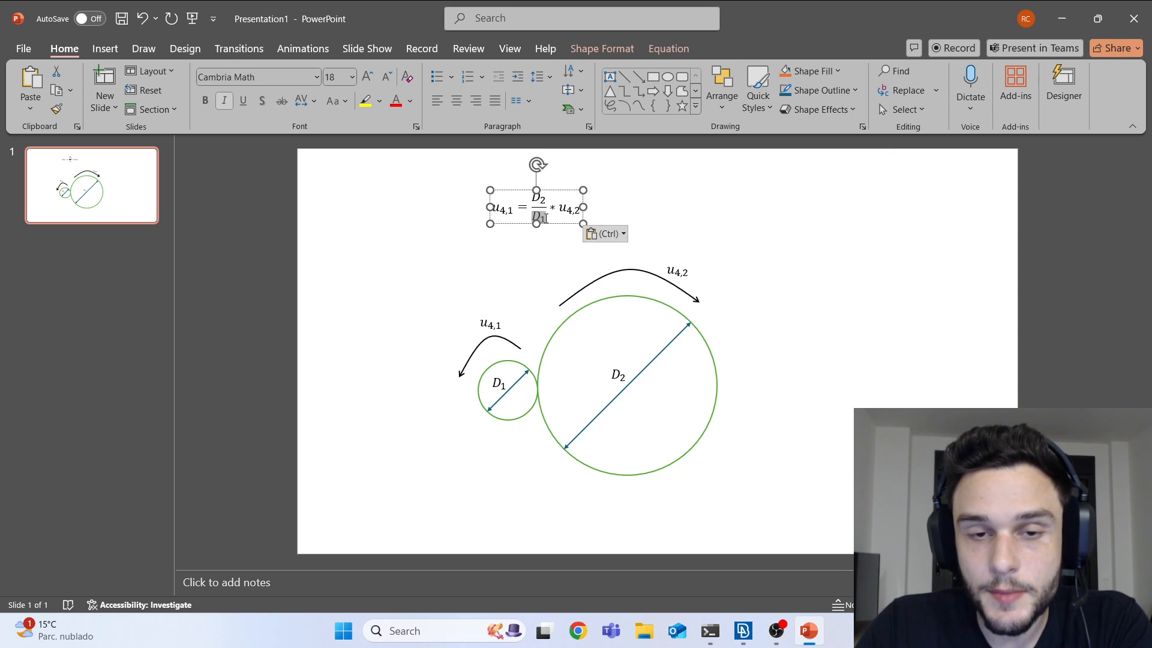
double_click(542, 217)
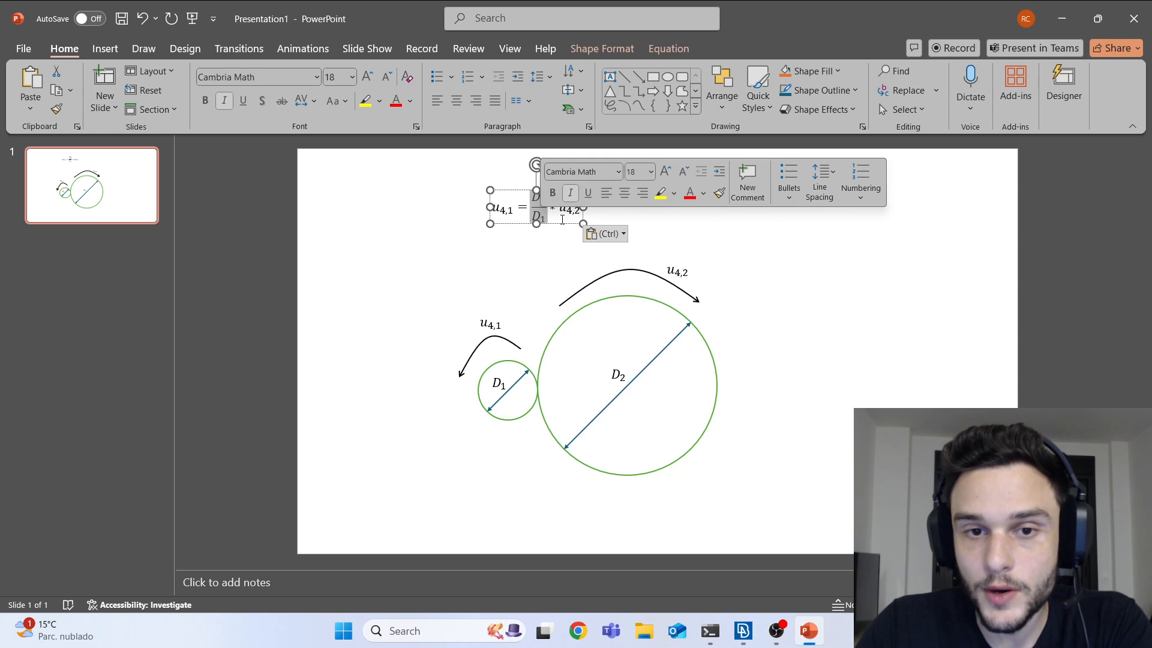
left_click(560, 209)
key("shift+End")
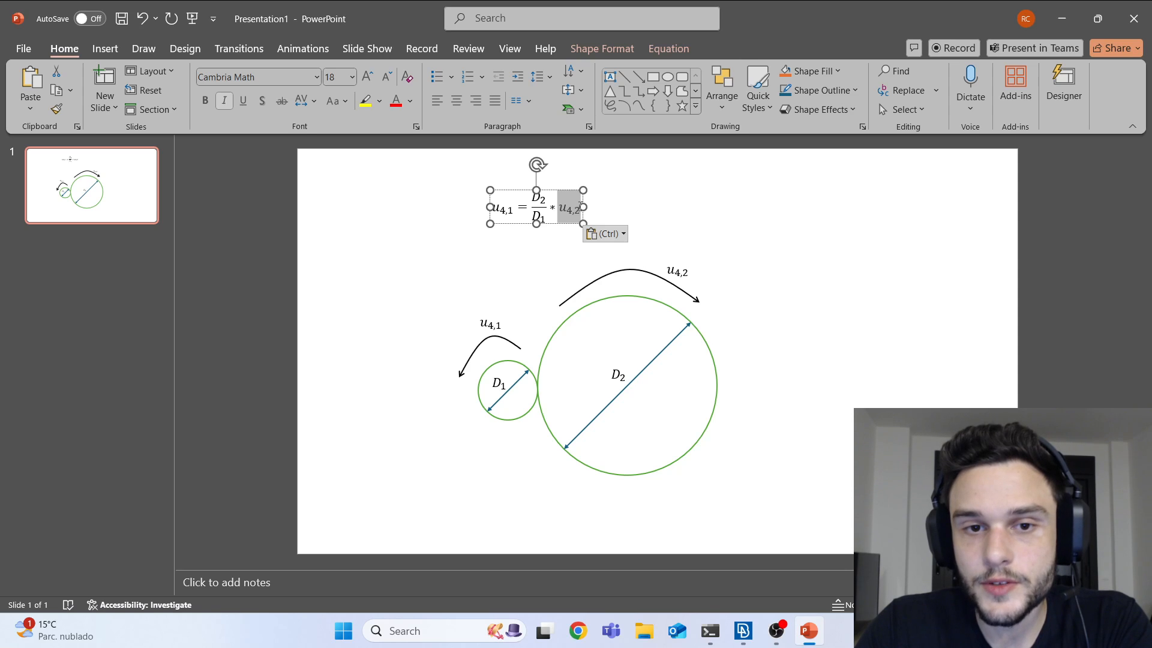
left_click(508, 209)
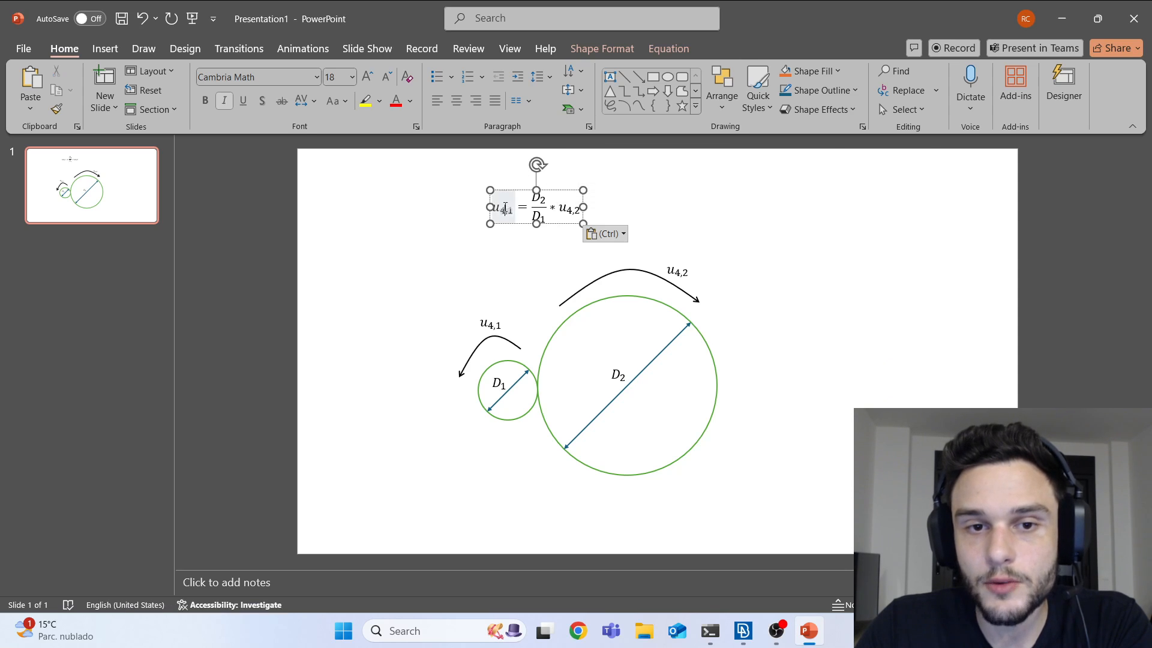
left_click(709, 220)
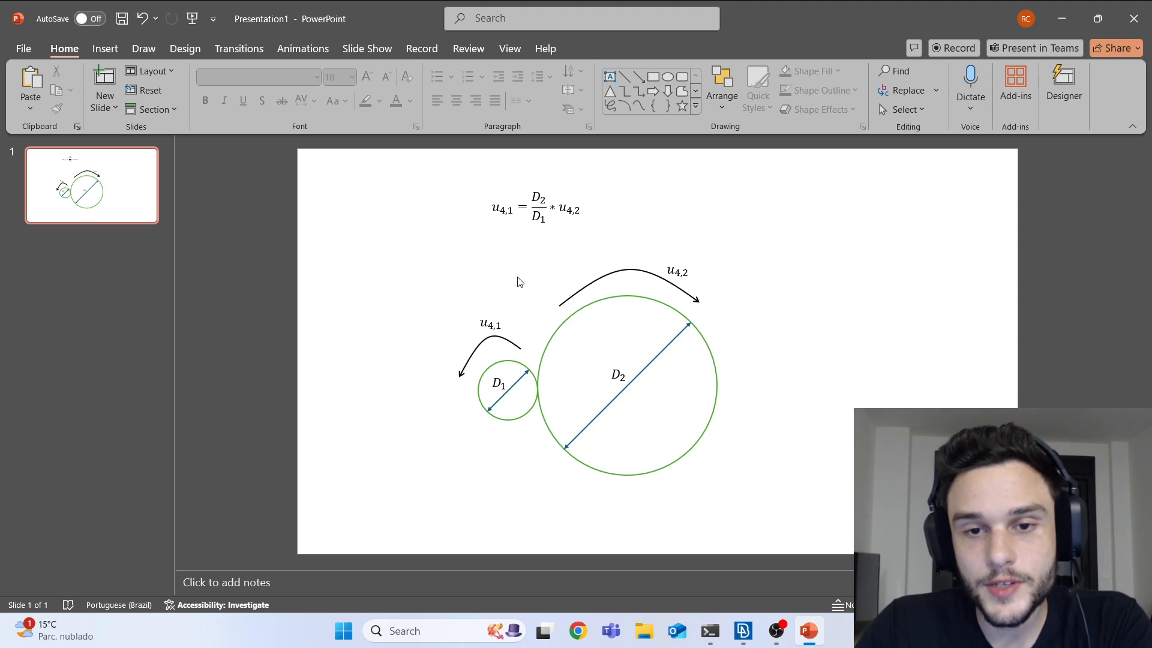
Step: Duplicate the equation below the gear drawing and edit the copy to read u4,1 > u4,2
left_click_drag(530, 221, 561, 516, "ctrl")
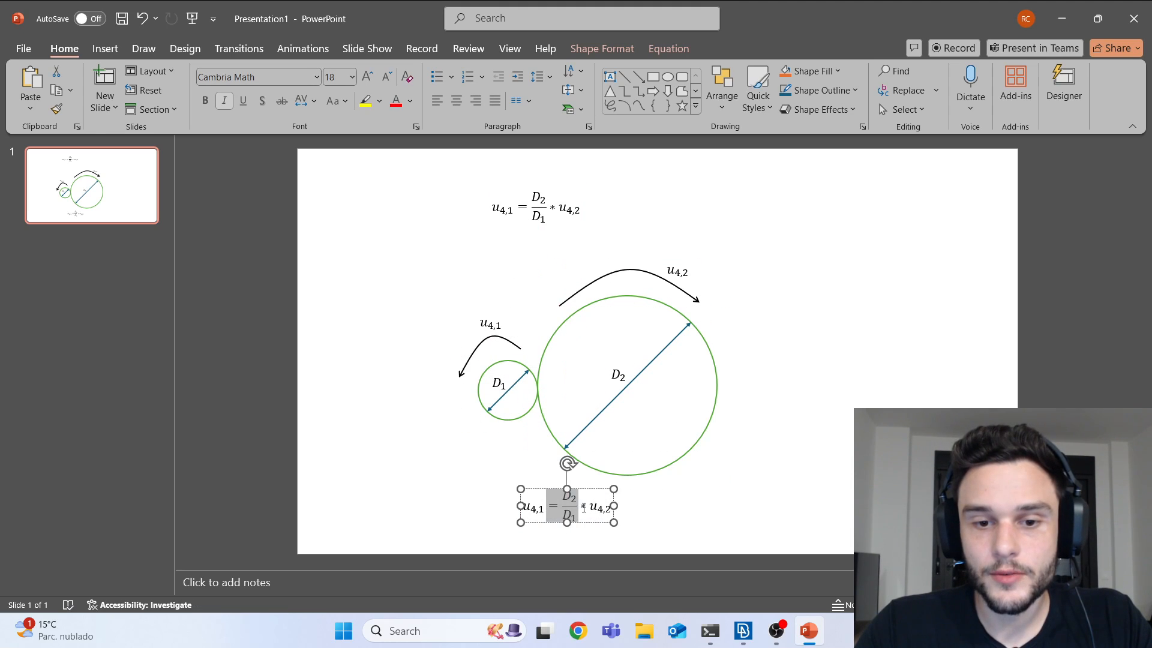
type("=")
left_click(677, 46)
key("BackSpace")
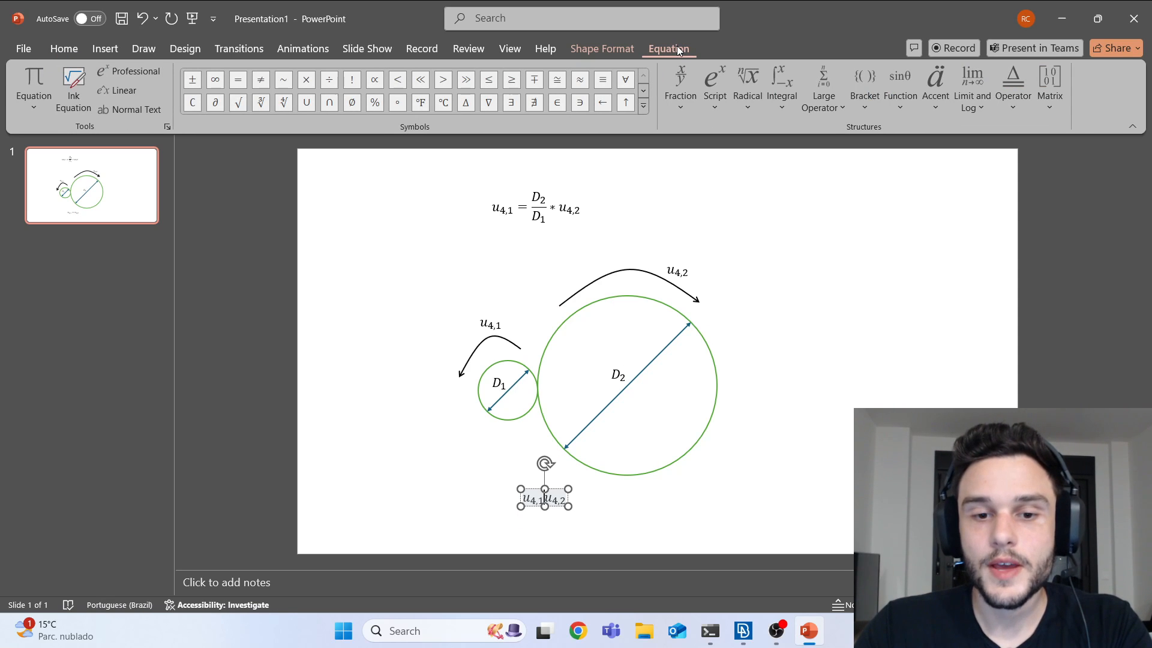
left_click(644, 107)
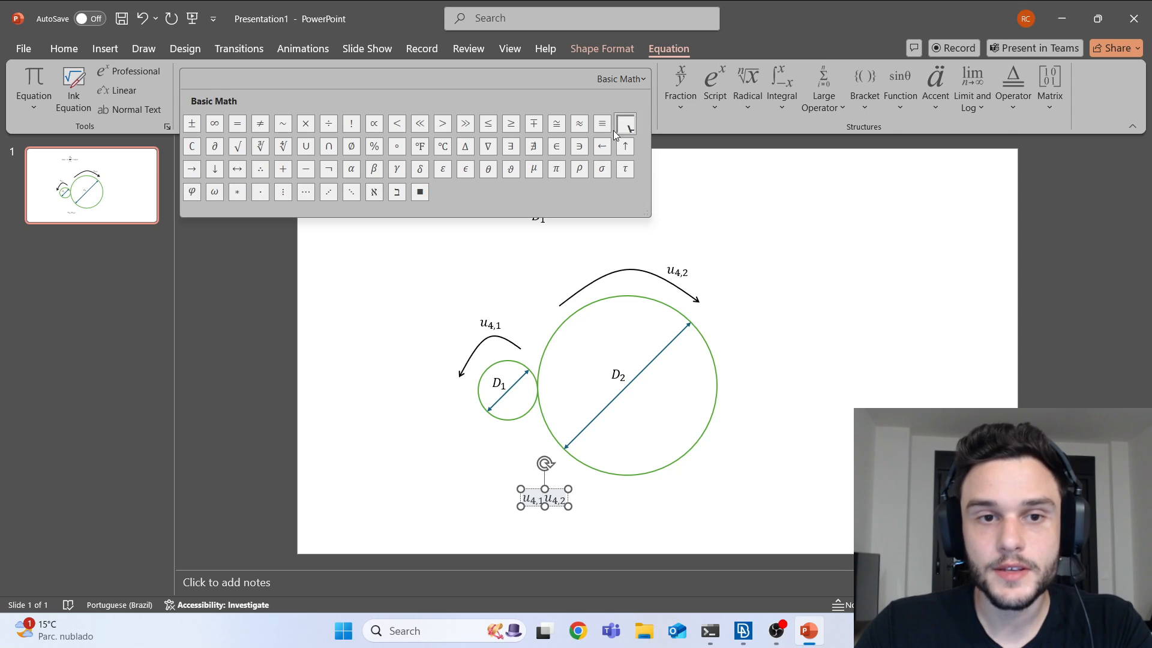
left_click(443, 124)
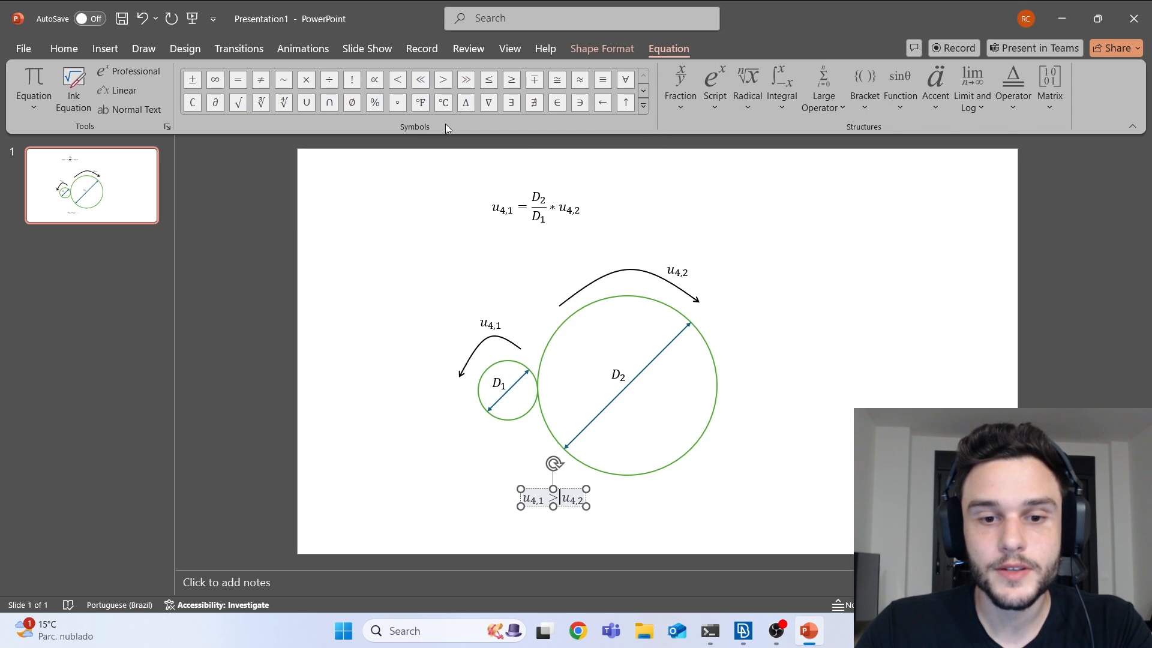
Step: Move the u4,1 > u4,2 inequality slightly right, beneath the large circle, and deselect it
left_click(575, 507)
left_click_drag(575, 507, 617, 510)
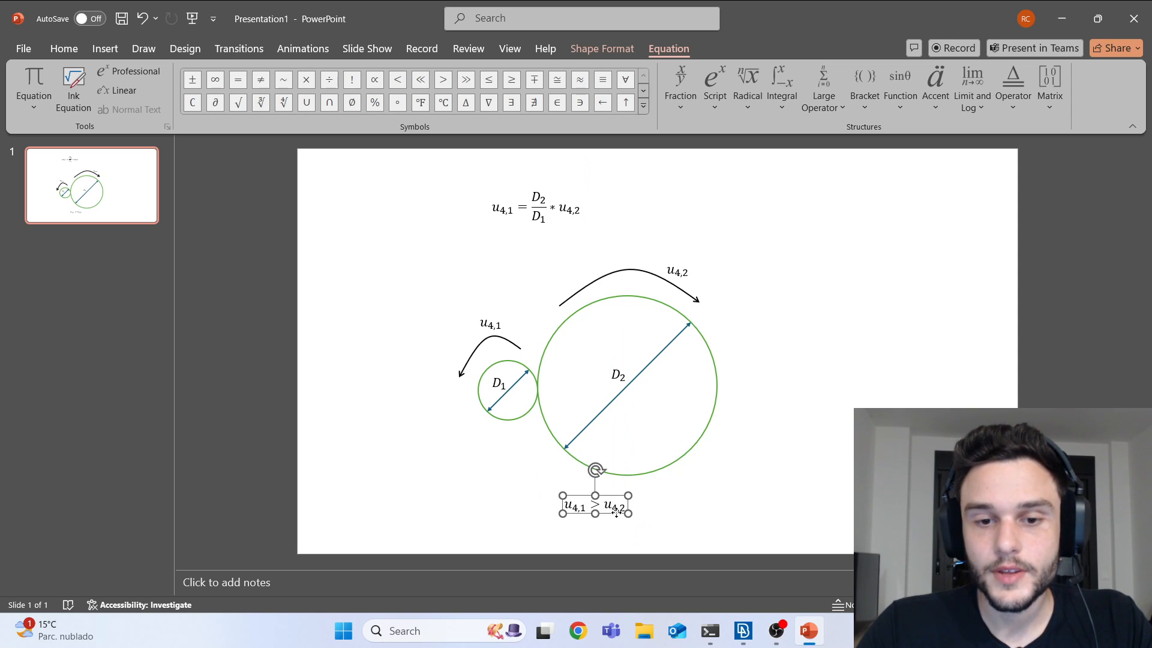
left_click(778, 501)
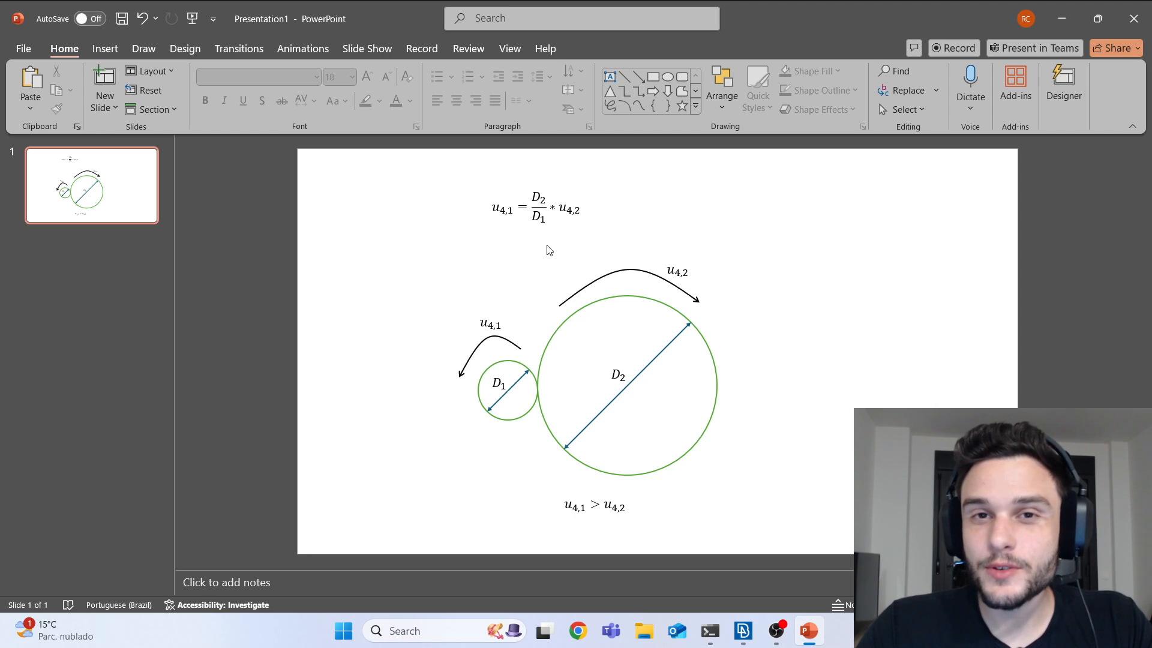
Step: Switch to ANSA and examine where the small gear under the motor cylinder meshes with the large toothed ring
left_click(743, 630)
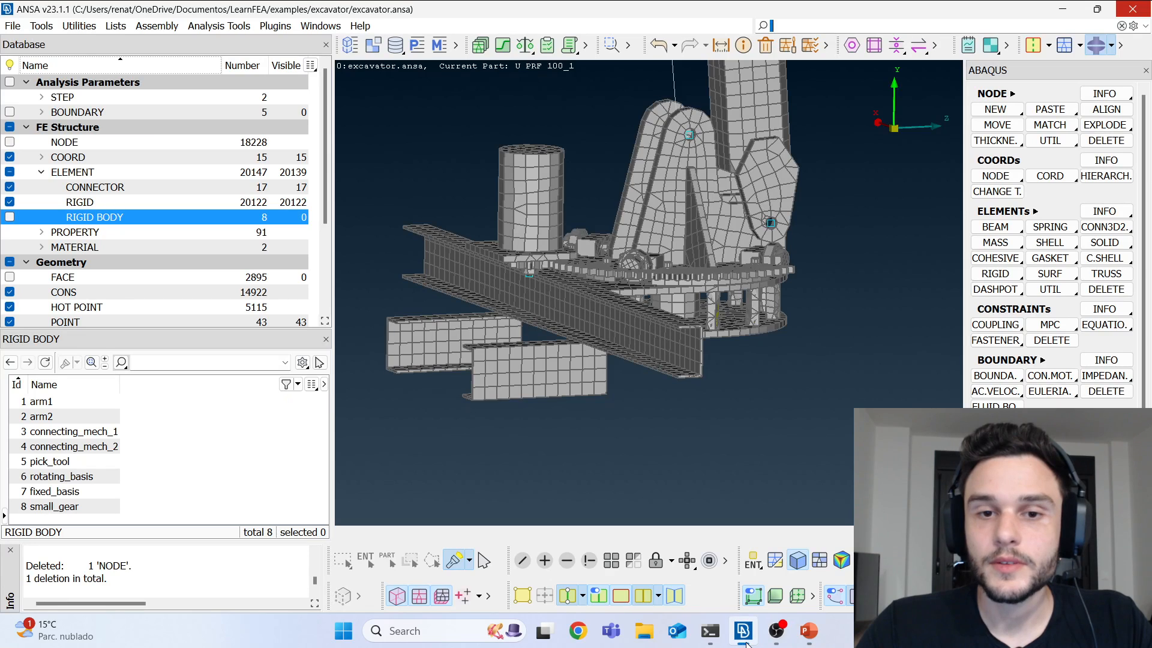
scroll(559, 267, "up", 5)
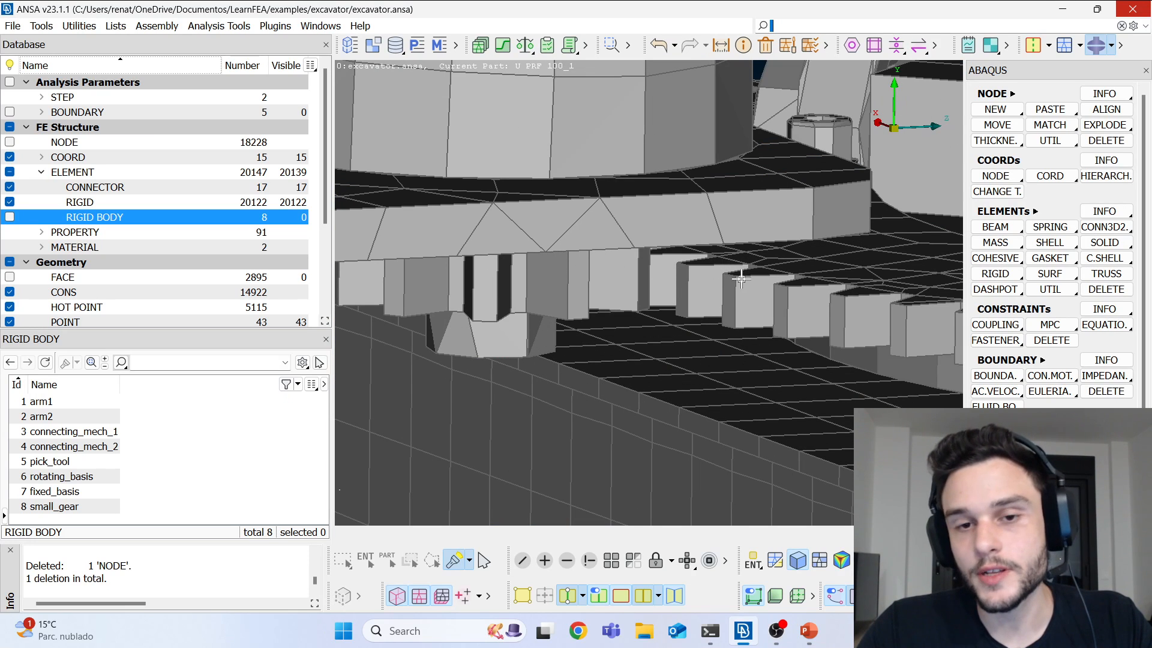
left_click_drag(587, 274, 583, 278, "ctrl")
mouse_move(522, 256)
left_mouse_down("ctrl")
mouse_move(520, 235)
mouse_move(507, 248)
left_mouse_up("ctrl")
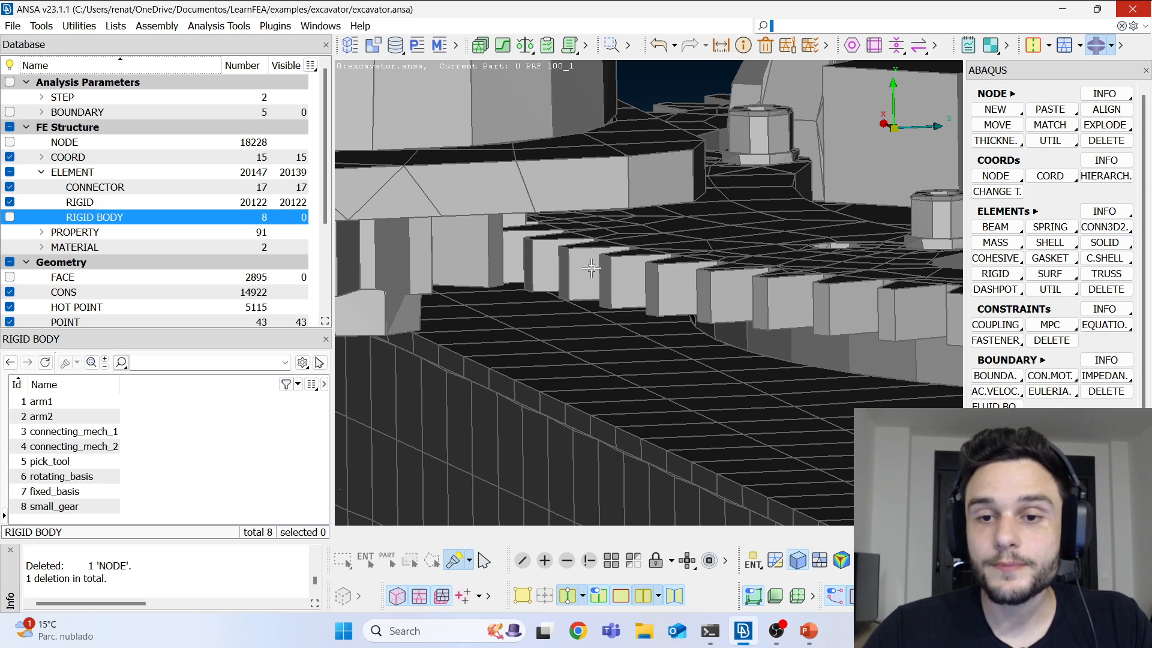
scroll(601, 272, "down", 5)
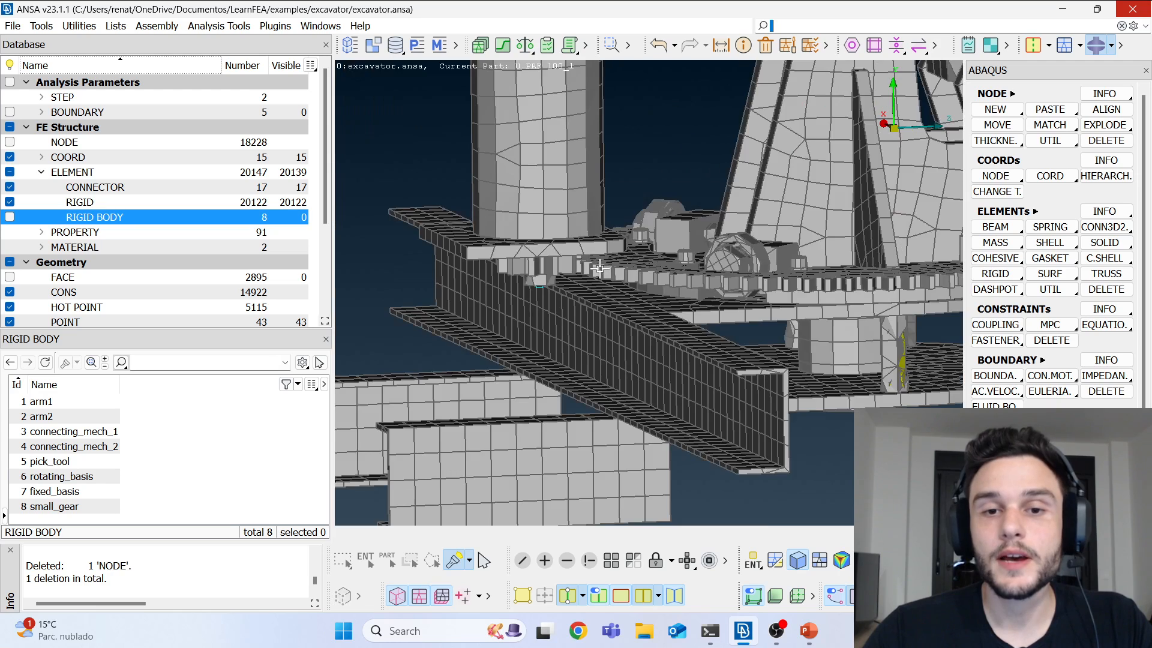
scroll(602, 272, "up", 3)
left_click_drag(589, 267, 582, 283, "ctrl")
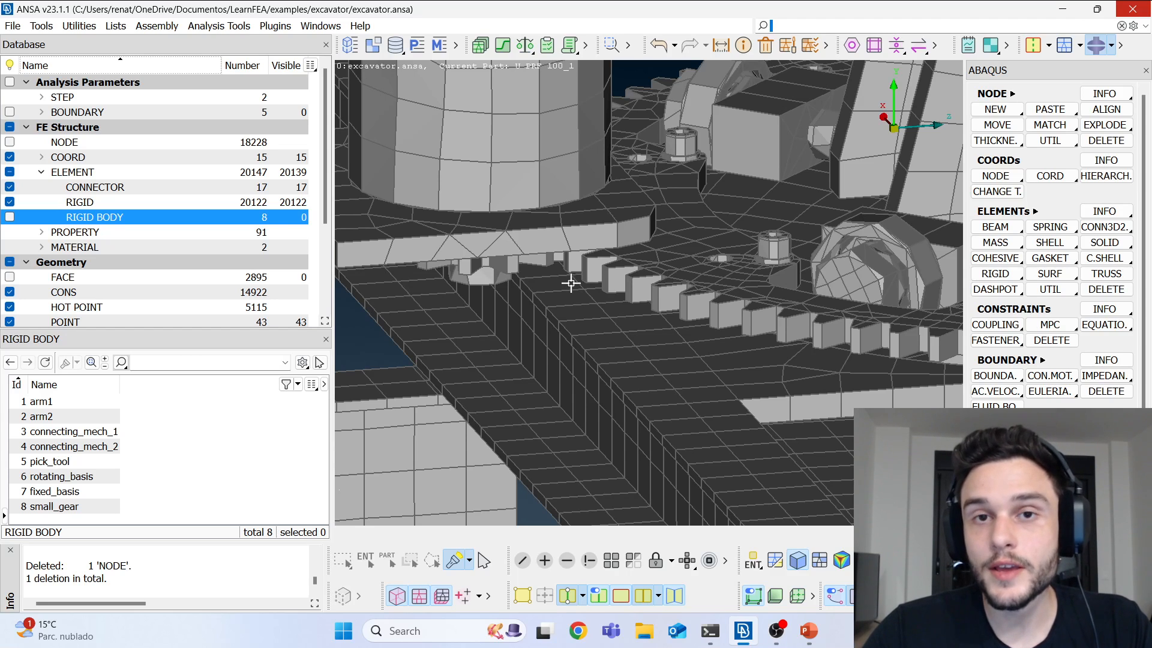
scroll(614, 318, "down", 5)
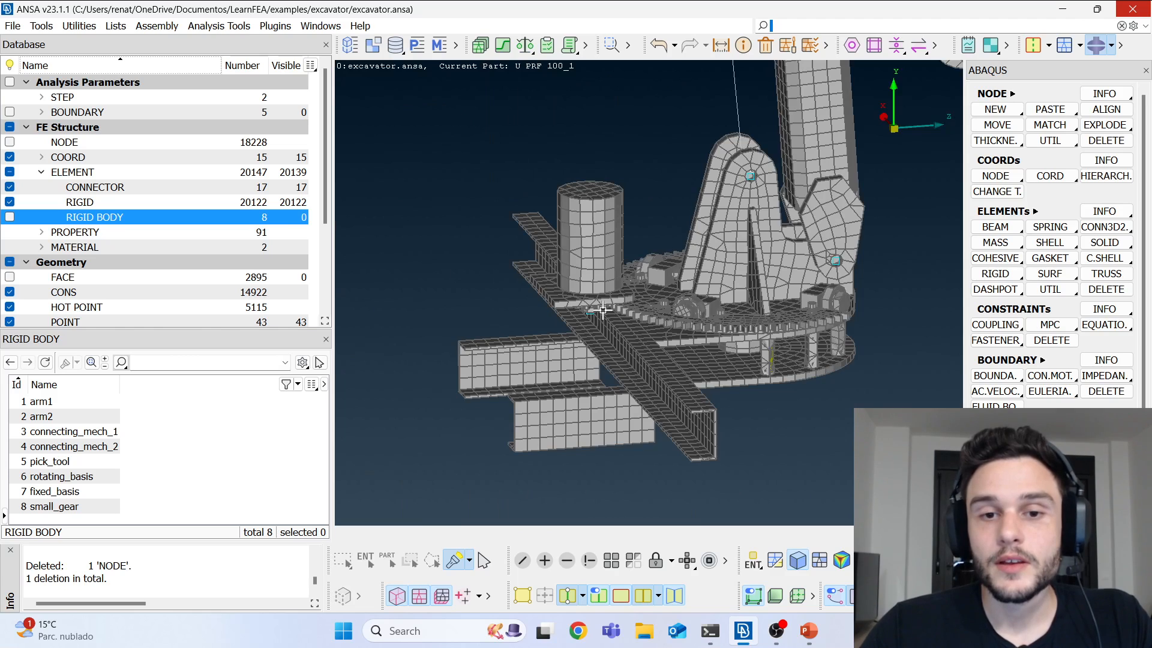
scroll(605, 308, "up", 5)
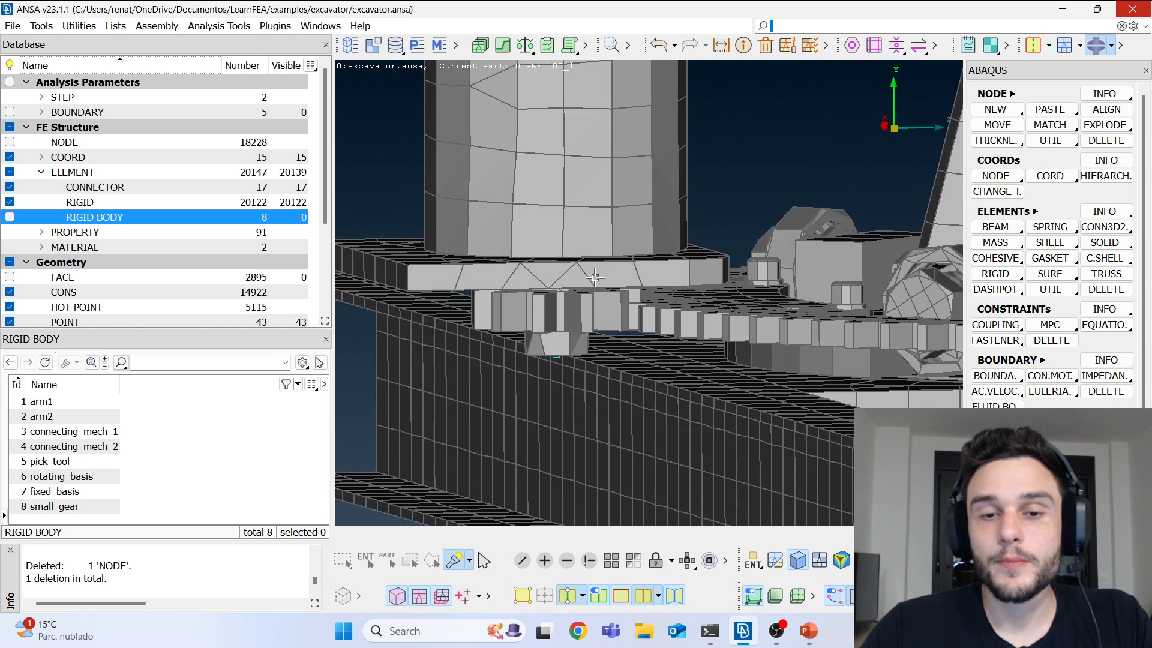
left_click_drag(595, 275, 592, 283, "ctrl")
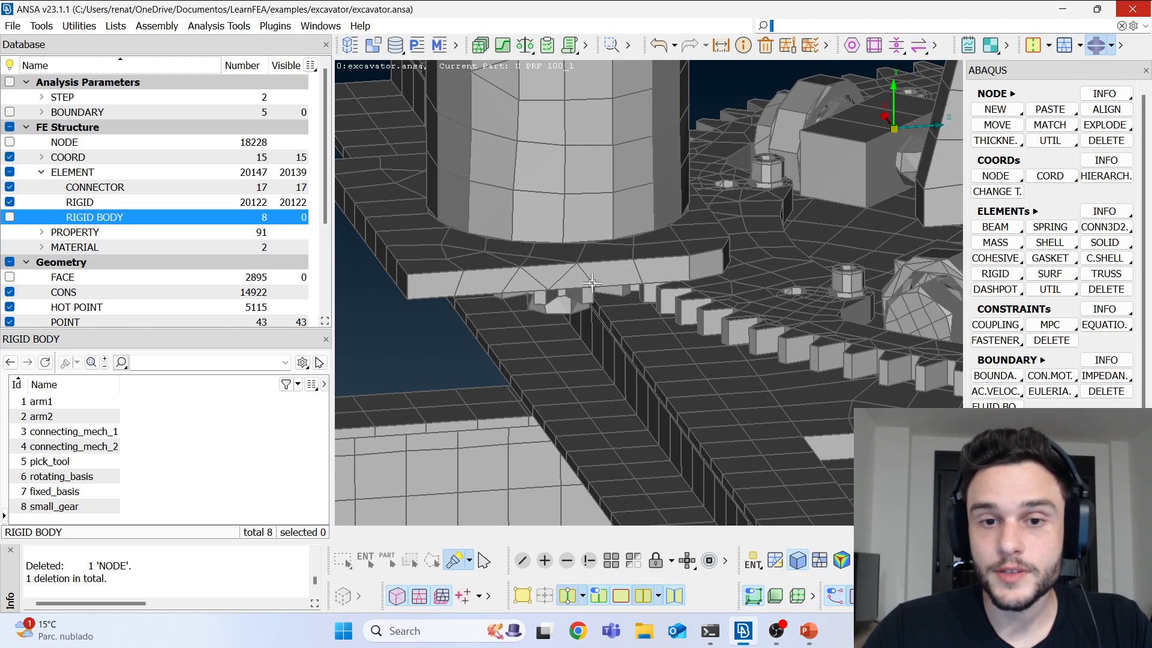
Step: Examine the complete excavator assembly, including the arms, bucket, translator connectors and base
scroll(547, 385, "down", 5)
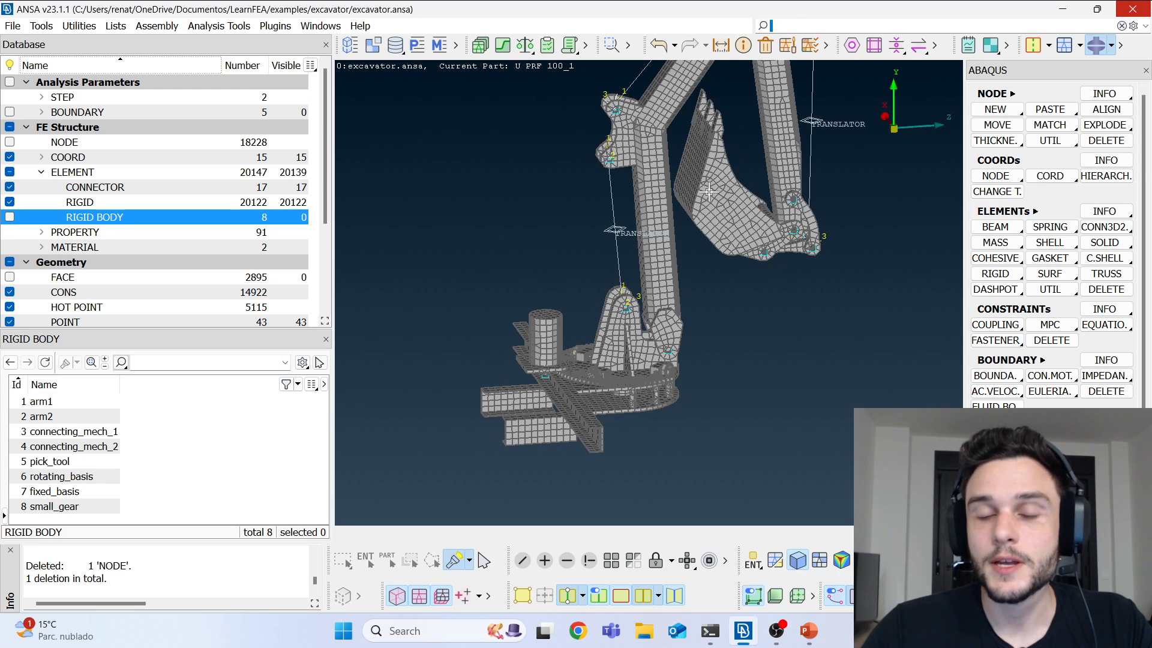
scroll(768, 222, "up", 5)
scroll(633, 244, "down", 5)
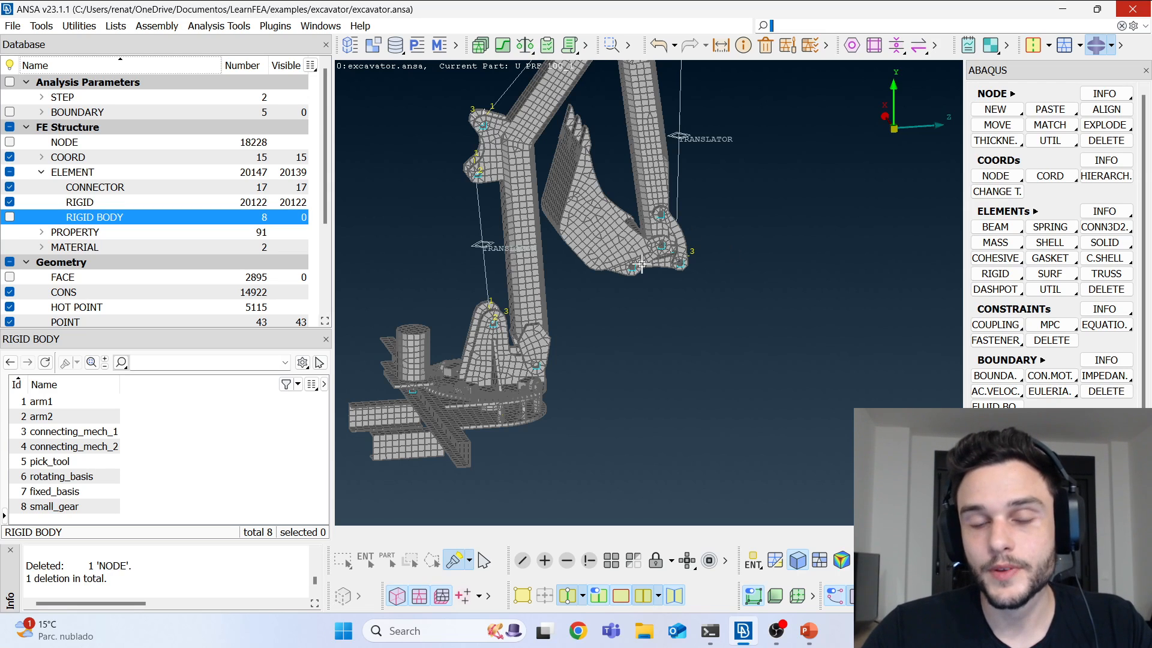
scroll(638, 353, "down", 3)
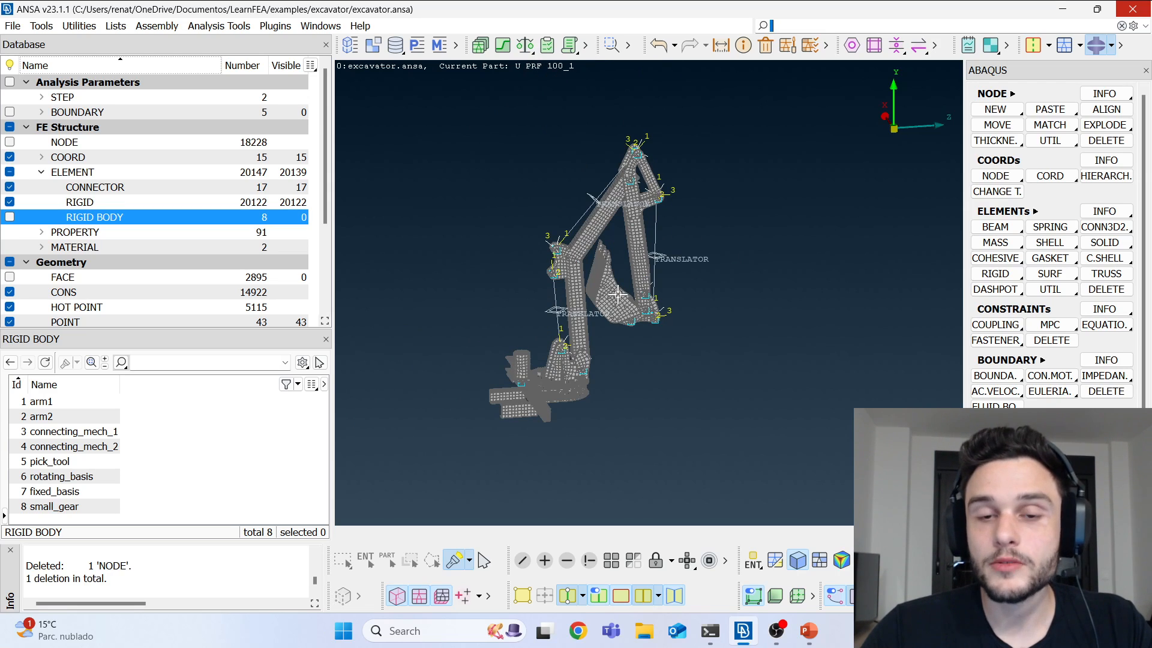
scroll(589, 257, "up", 6)
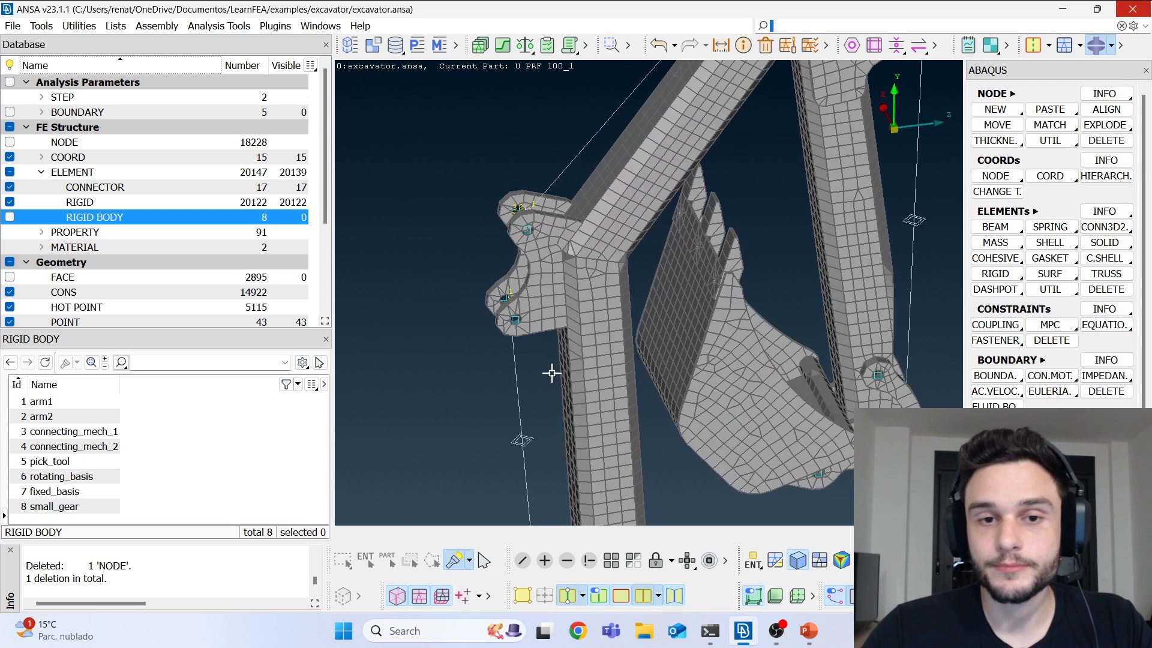
scroll(549, 369, "down", 2)
scroll(558, 385, "up", 4)
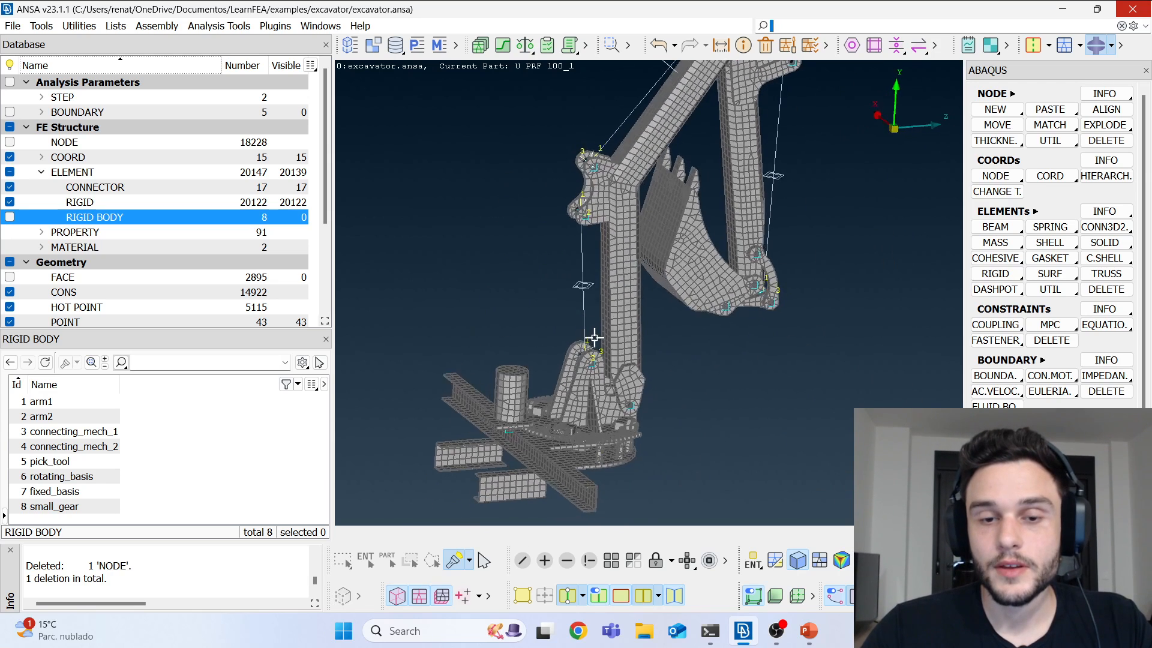
Step: Switch back to PowerPoint and highlight the whole rotation equation above the gear drawing
key("alt+Tab")
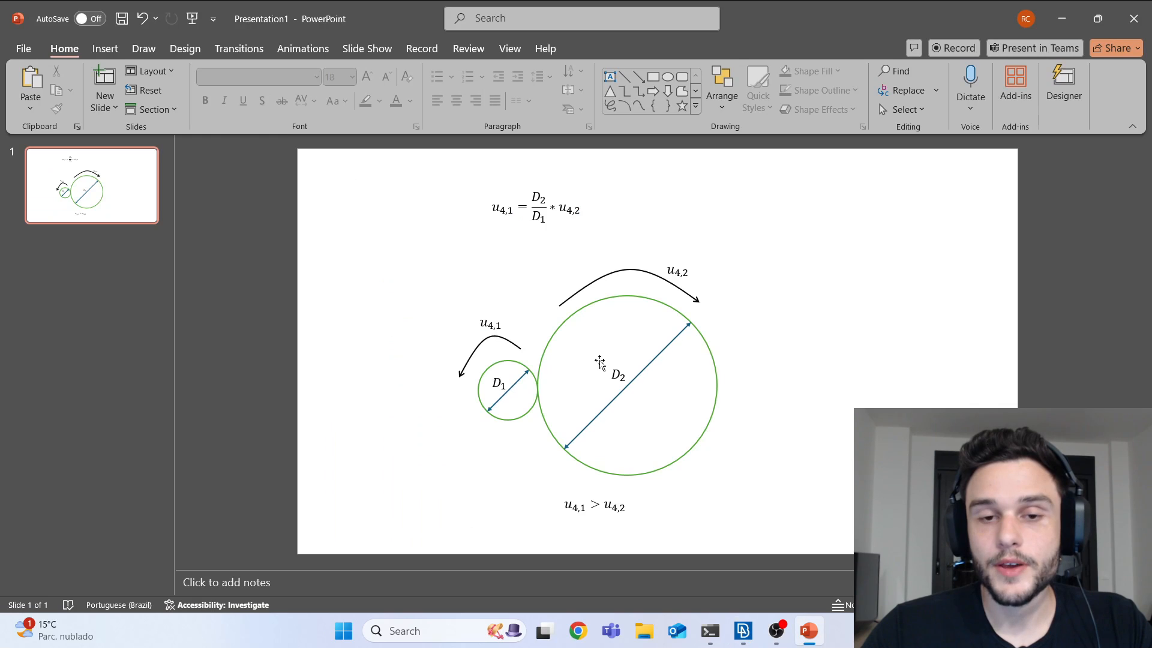
left_click(550, 226)
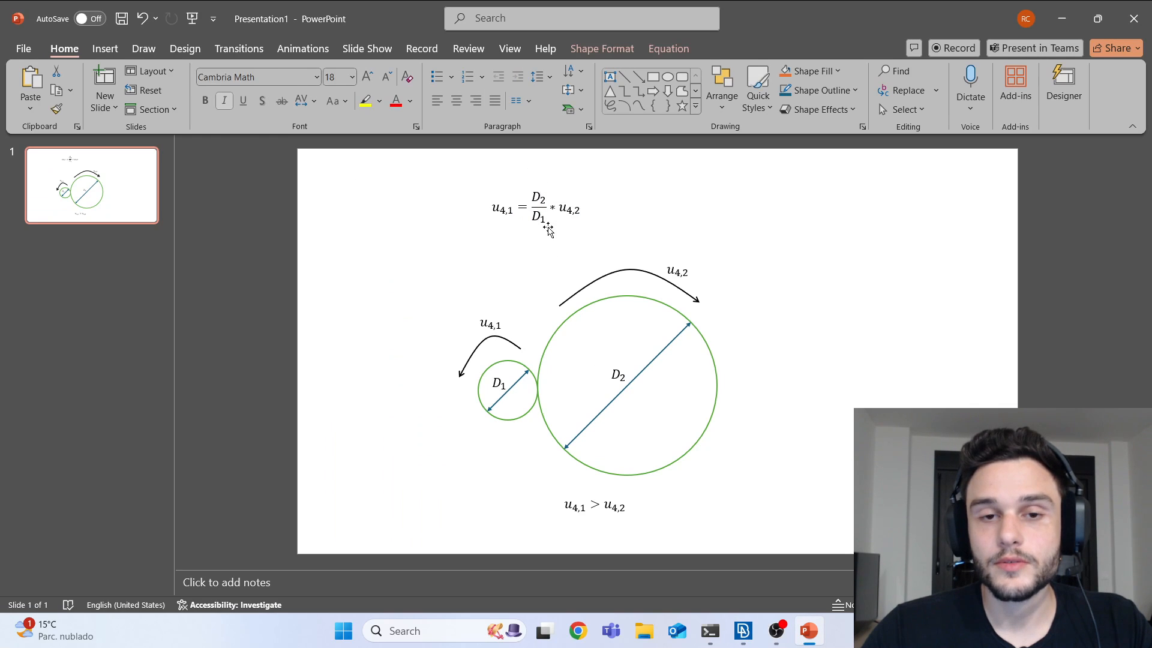
left_click_drag(491, 207, 581, 210)
Step: Switch to Chrome and search Google for "equation constraint abaqus"
left_click(578, 630)
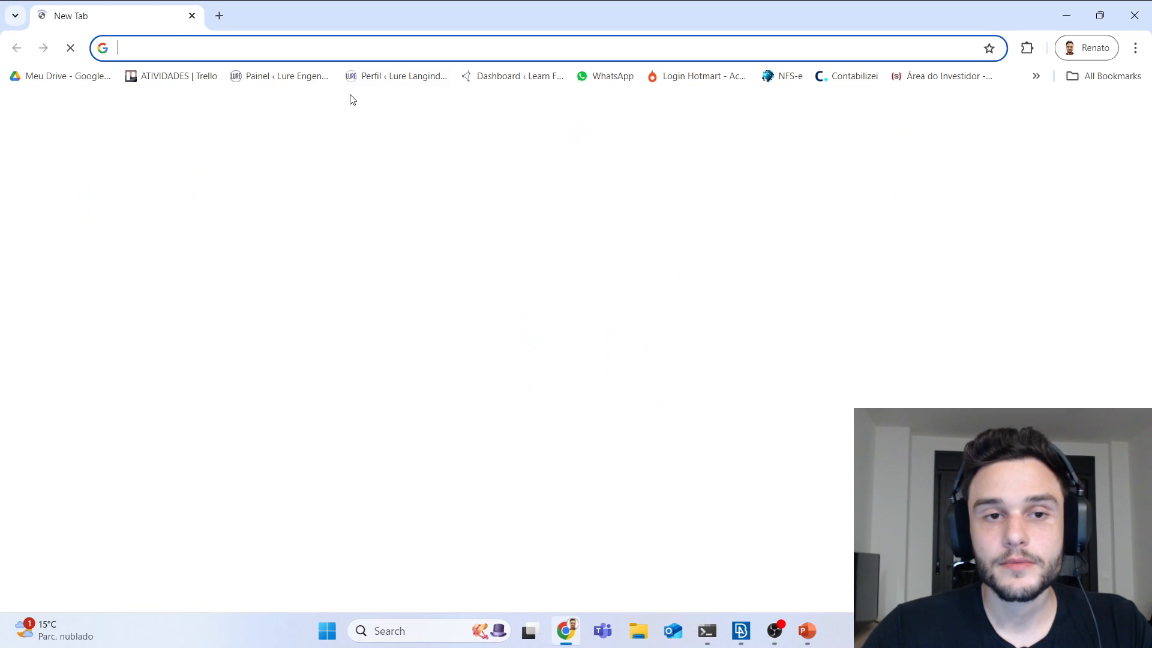
left_click(348, 47)
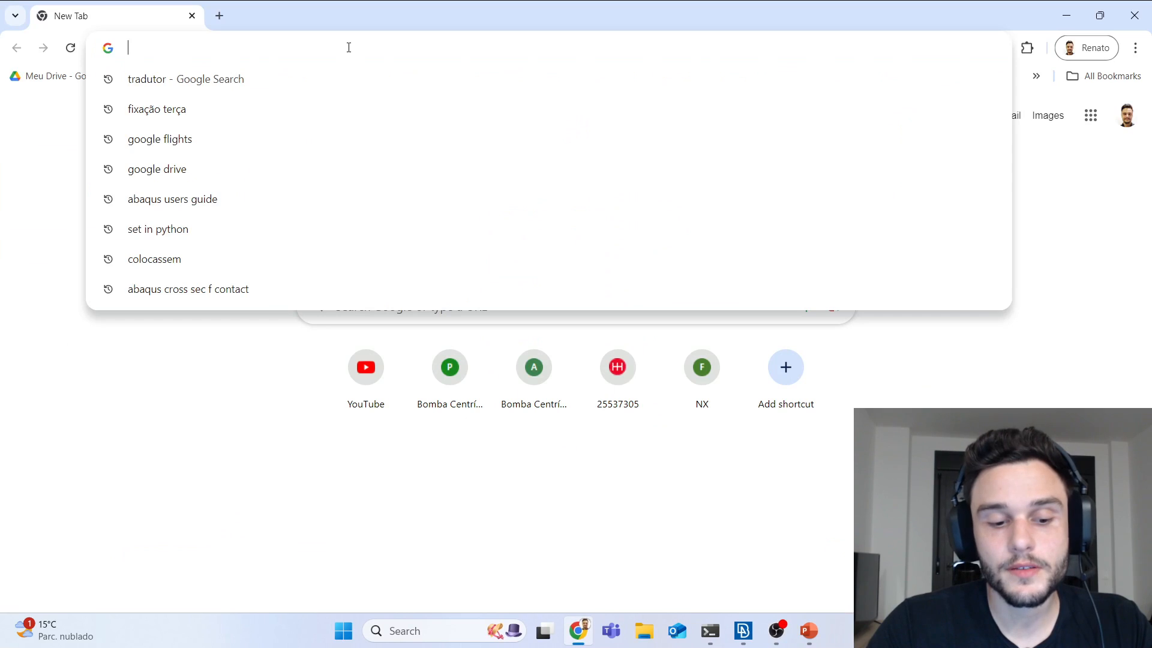
type("equ")
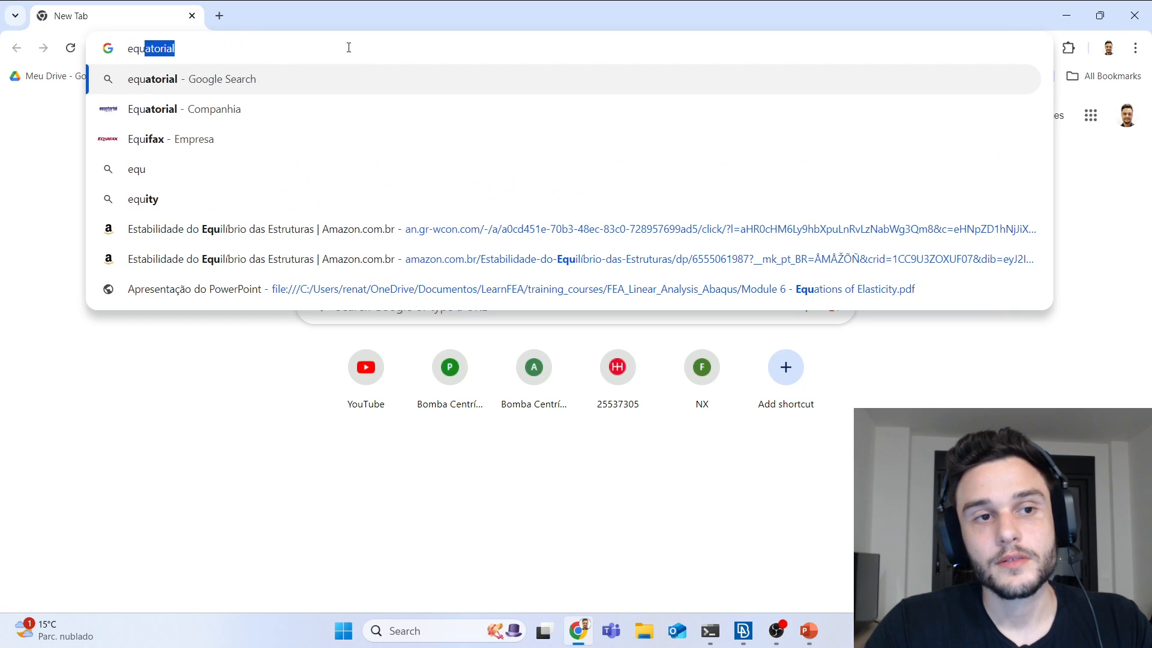
type("ation constrai")
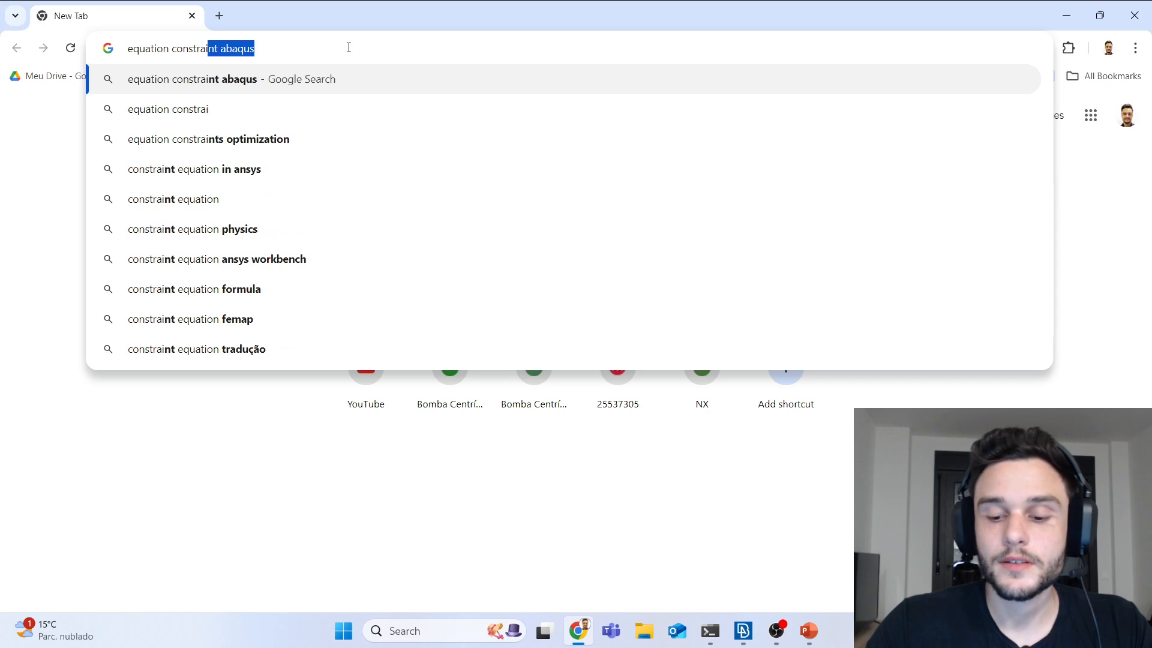
key("Right")
key("Return")
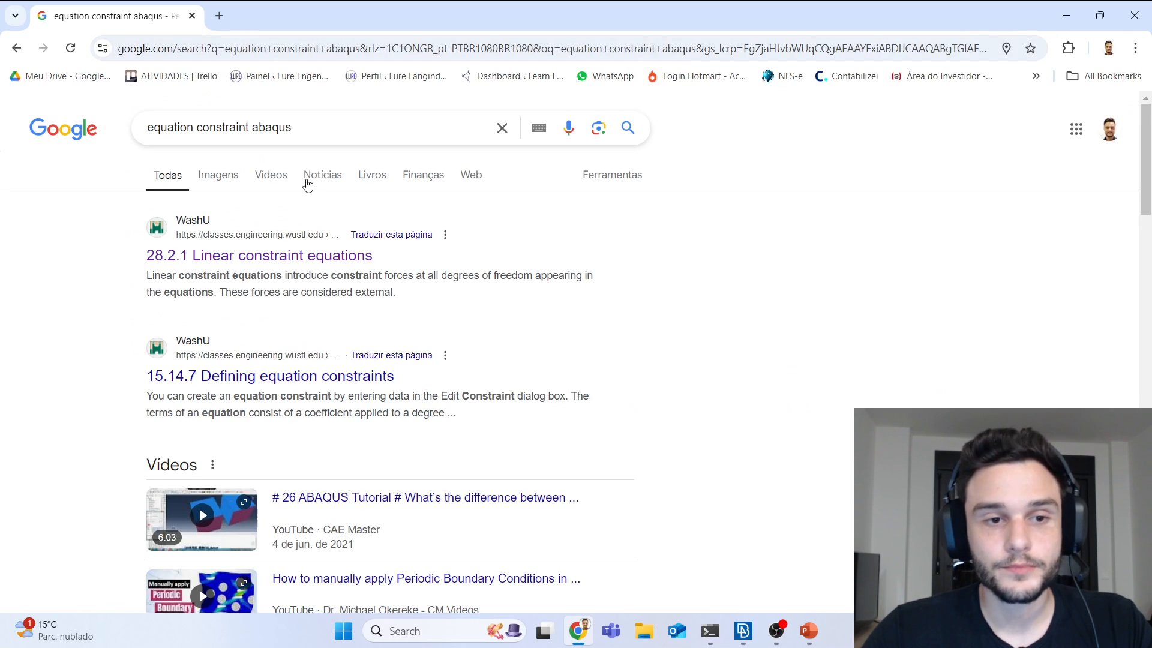
Step: Open the manual section "28.2.1 Linear constraint equations" and examine how the Overview defines the nodal variable, node P and degree of freedom i
left_click(273, 257)
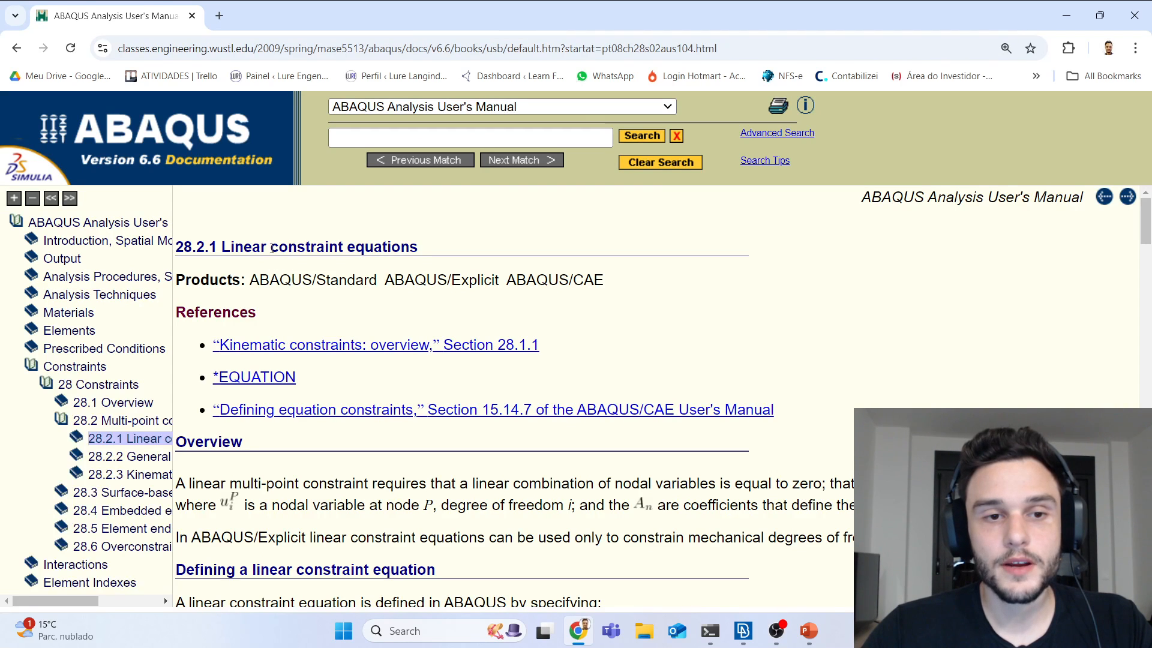
scroll(360, 342, "down", 3)
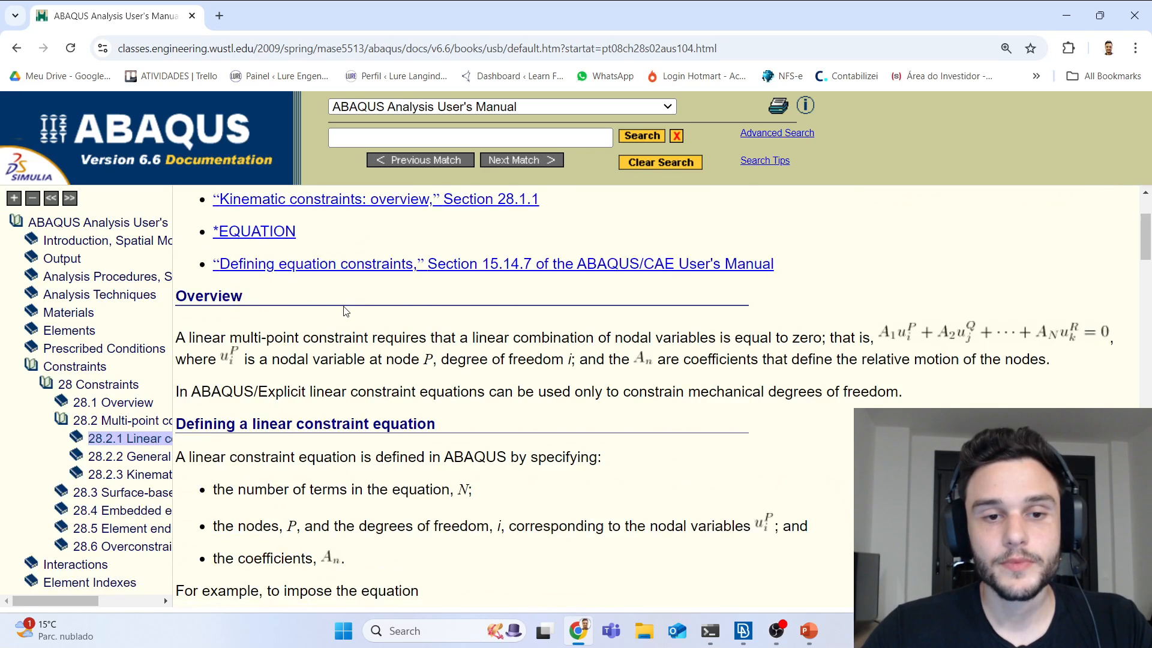
scroll(480, 332, "up", 3)
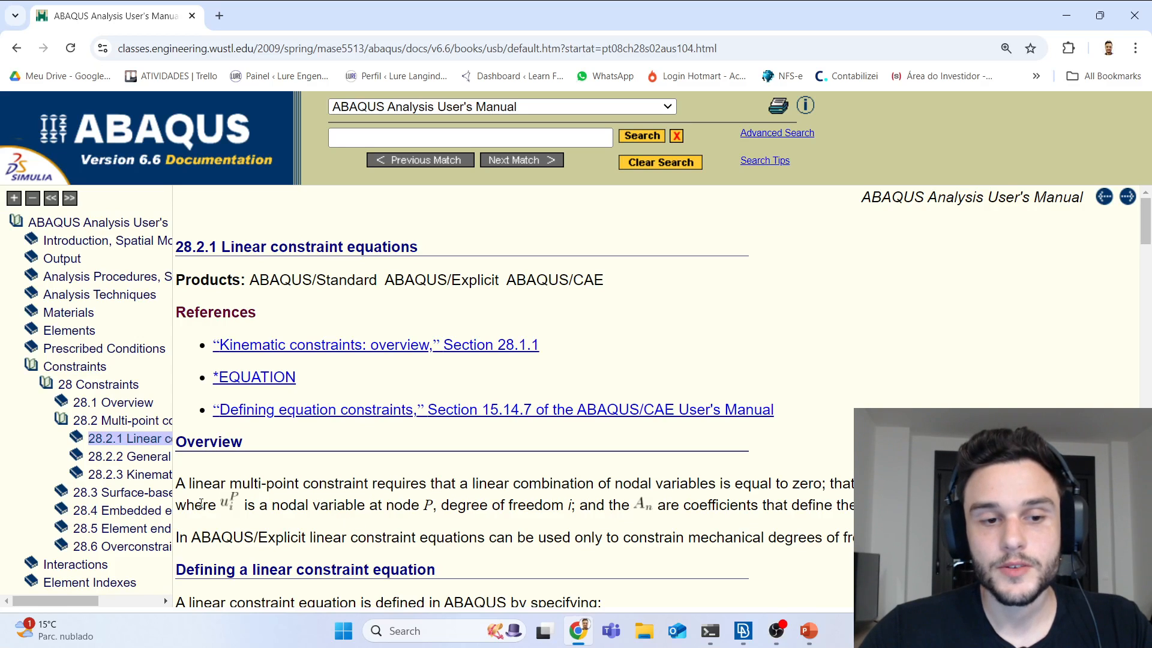
left_click_drag(251, 504, 297, 505)
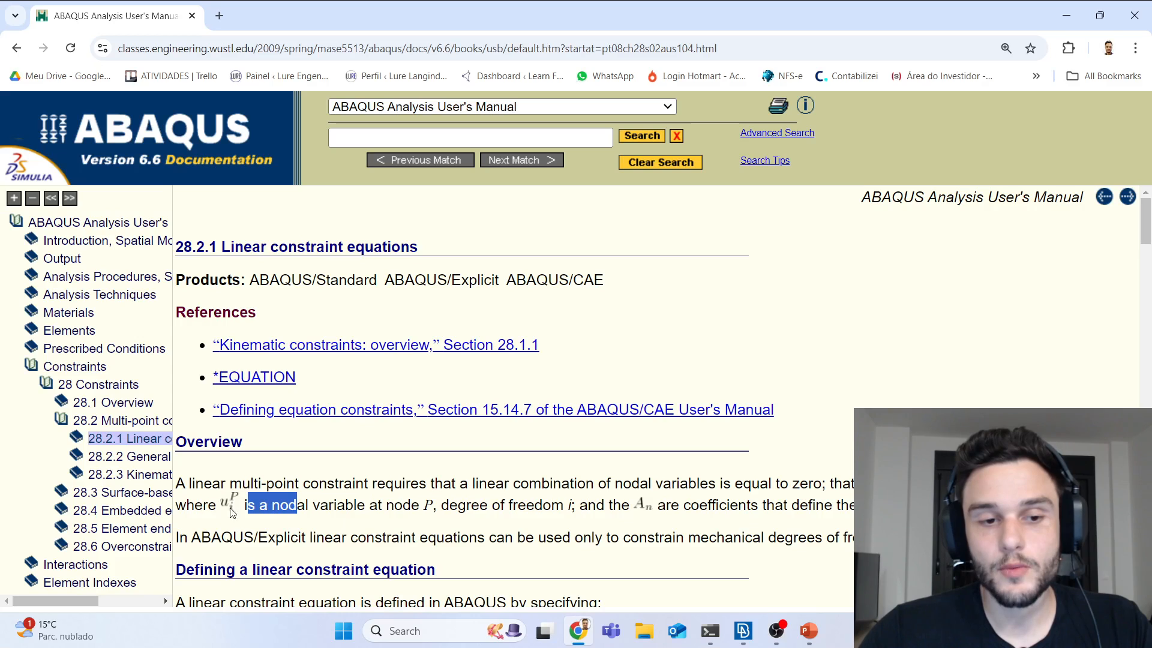
left_click(306, 502)
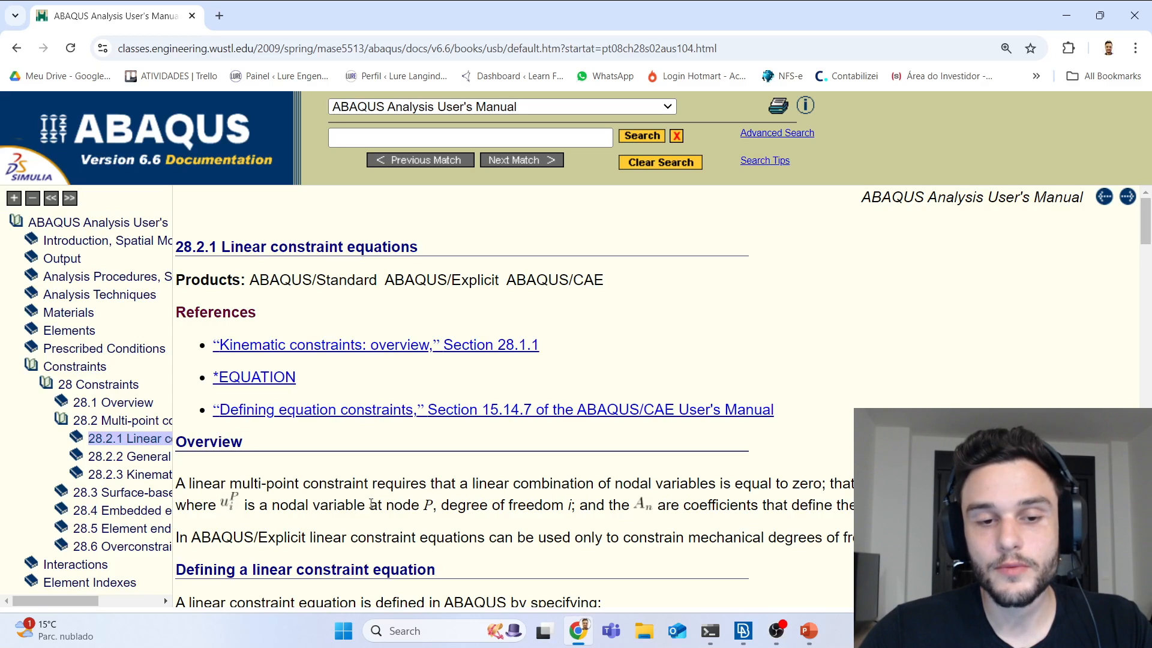
double_click(428, 504)
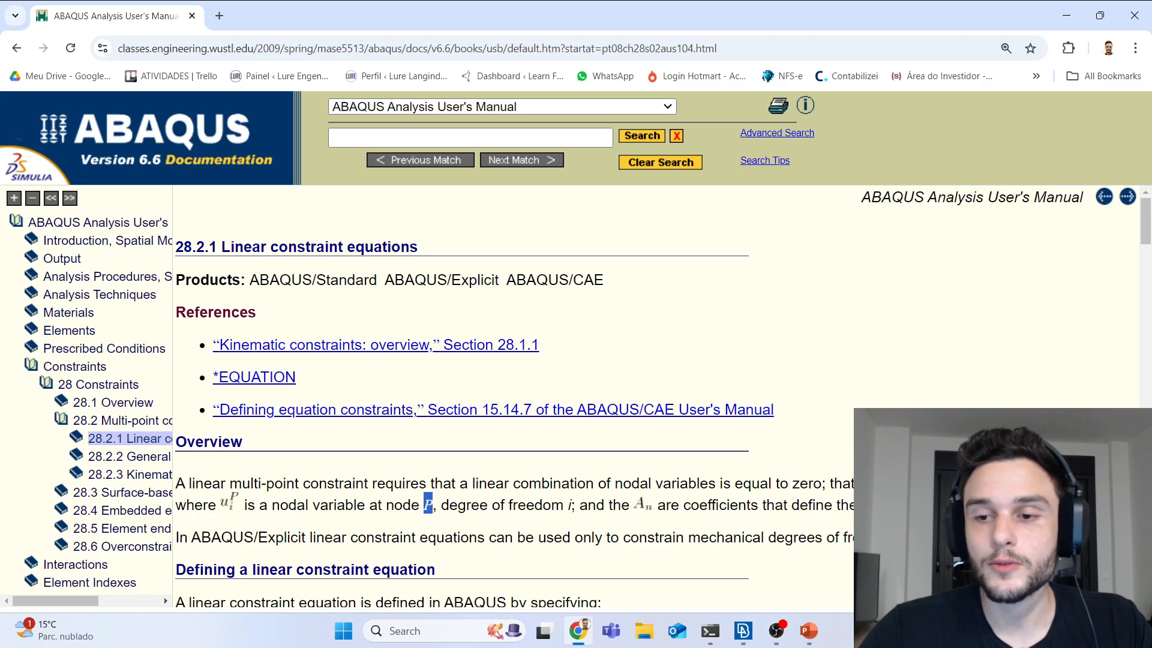
key("alt+Tab")
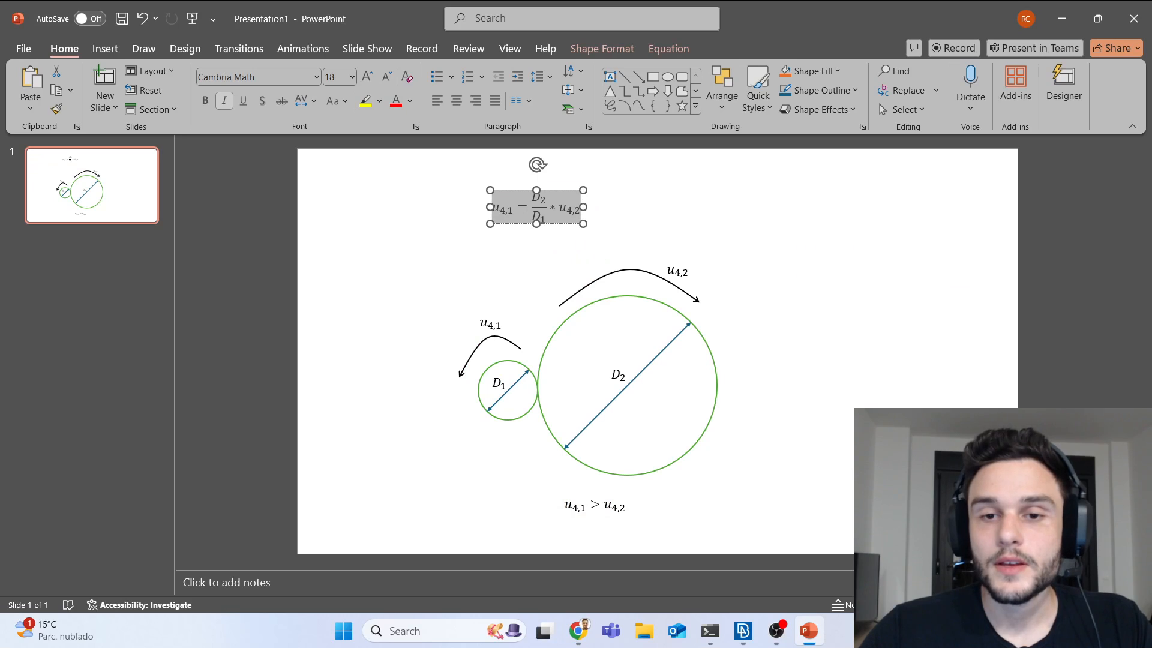
key("alt+Tab")
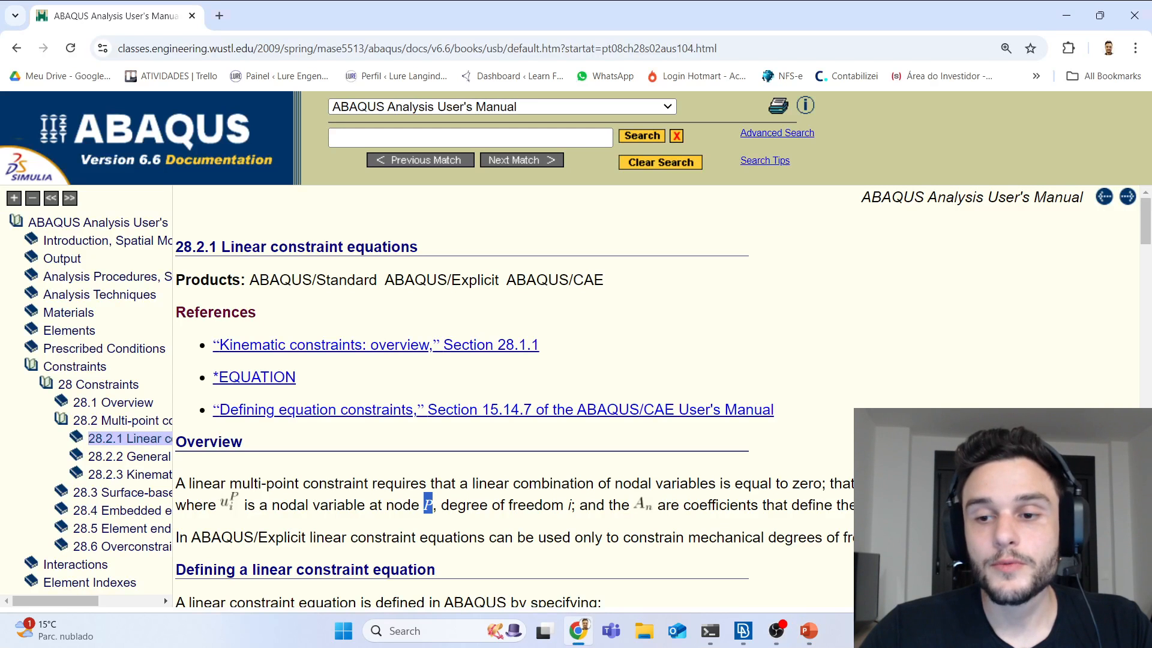
scroll(850, 415, "down", 4)
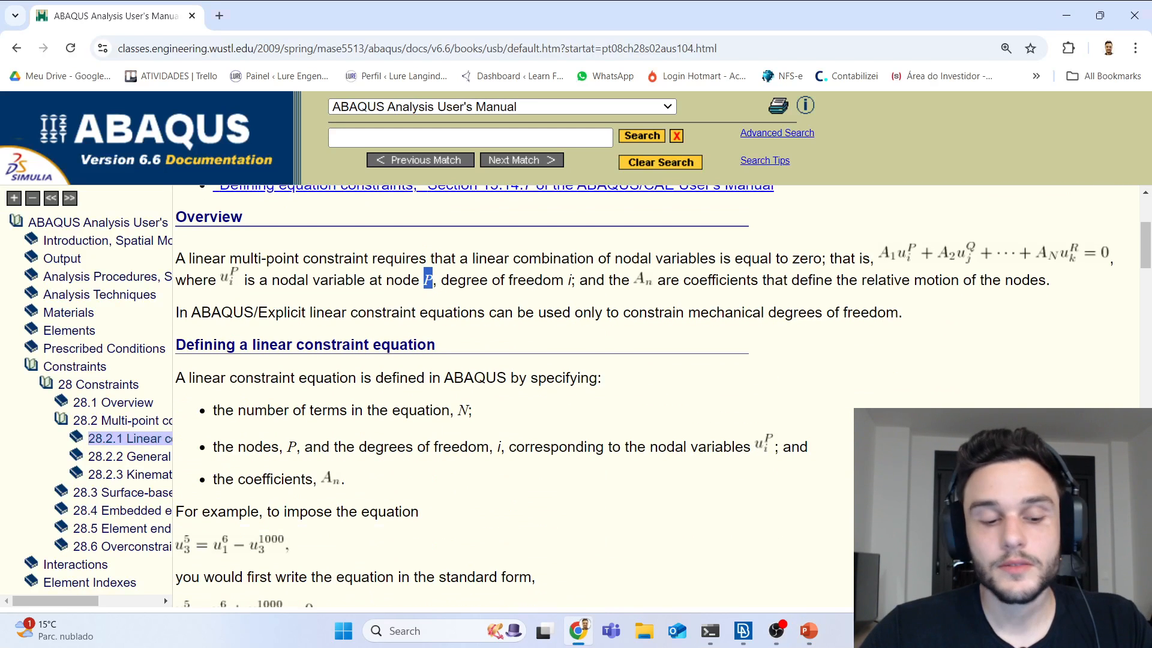
Step: Switch back to PowerPoint, move the rotation equation to the slide's upper-right area and deselect it
key("alt+Tab")
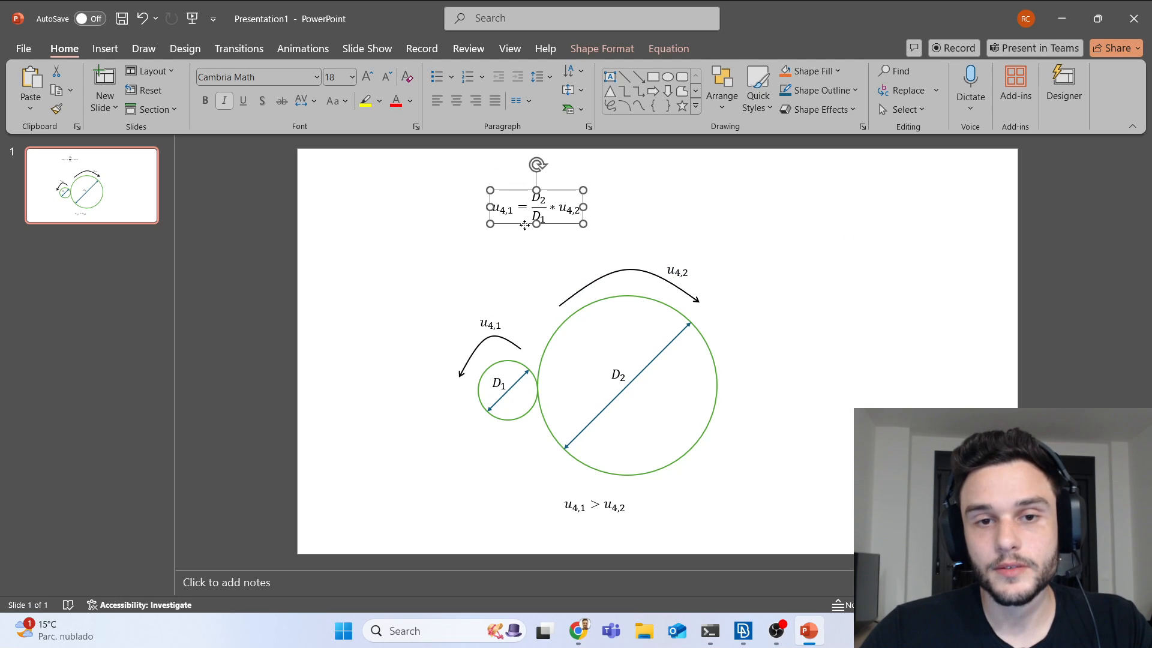
left_click(526, 221)
left_click_drag(560, 226, 858, 221)
left_click(807, 241)
left_click(809, 210)
left_click(840, 236)
left_click(837, 243)
key("alt+Tab")
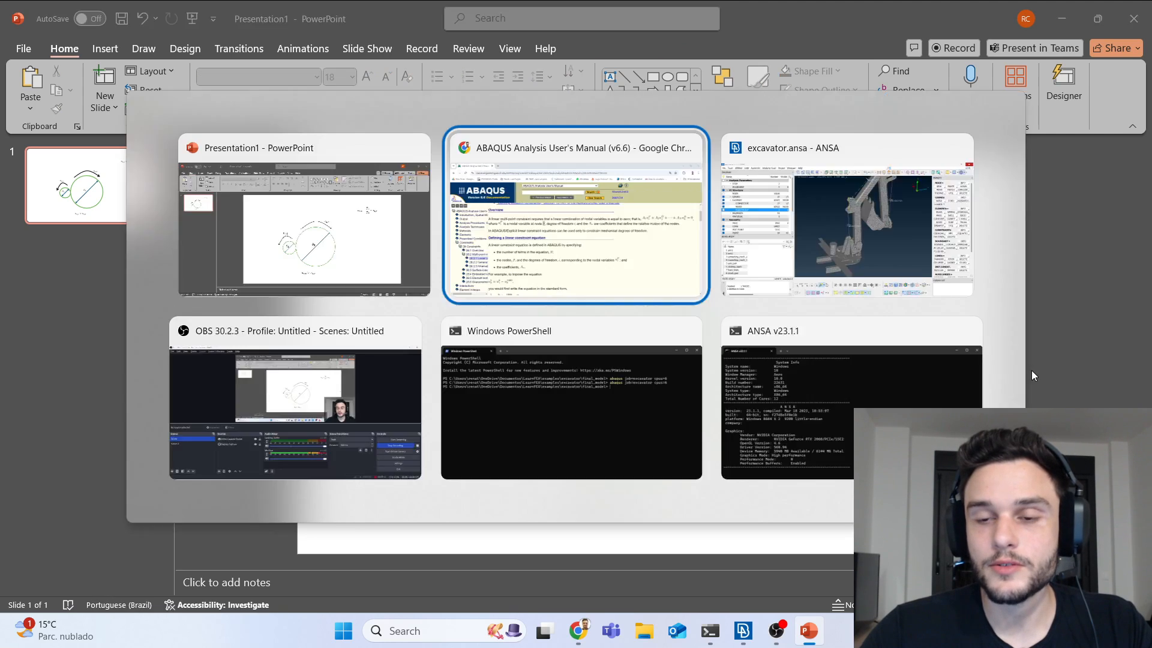
key("alt+Tab")
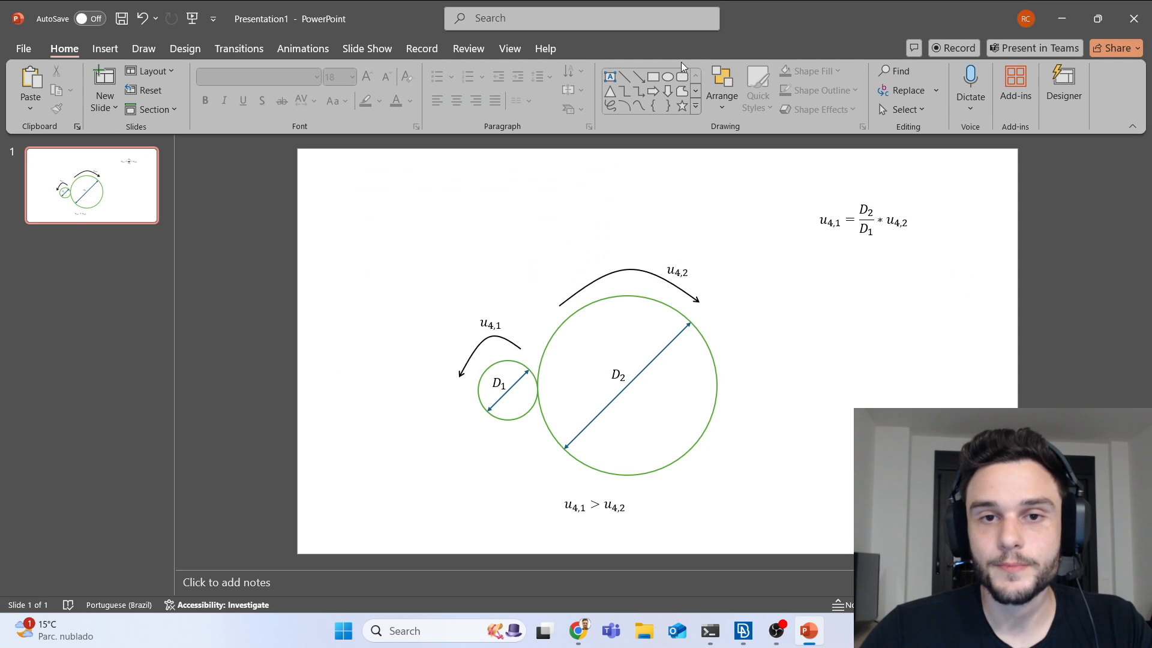
Step: Insert a new equation in the slide's upper-left area, above the small circle, and enter A with subscript 1 followed by *
left_click(105, 49)
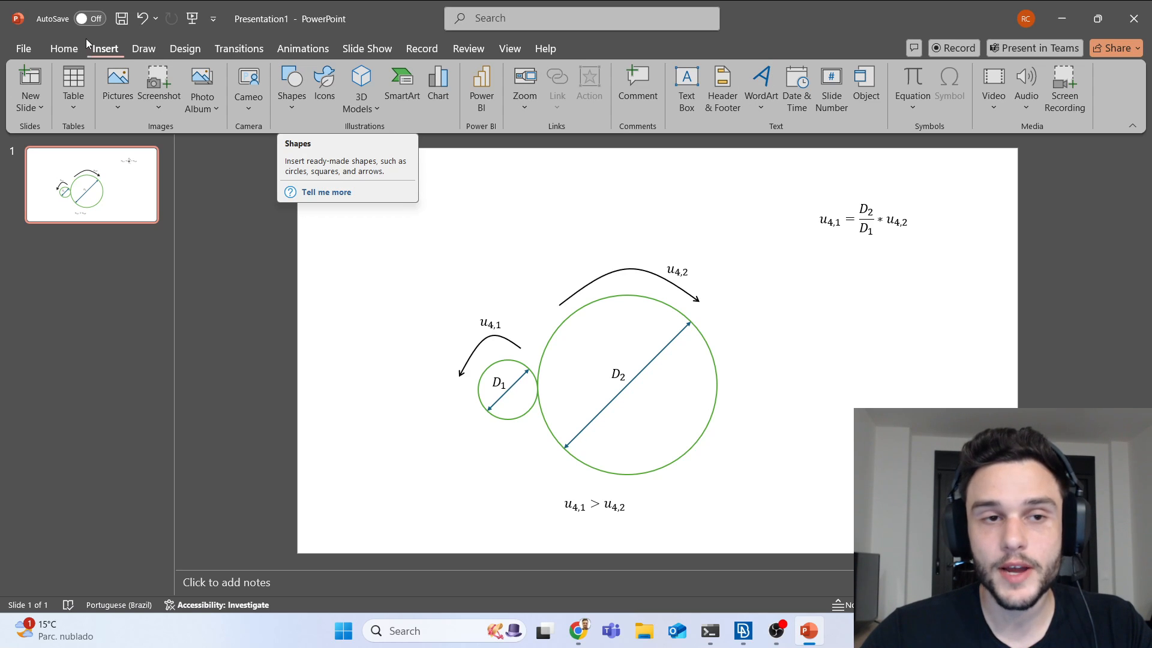
left_click(912, 87)
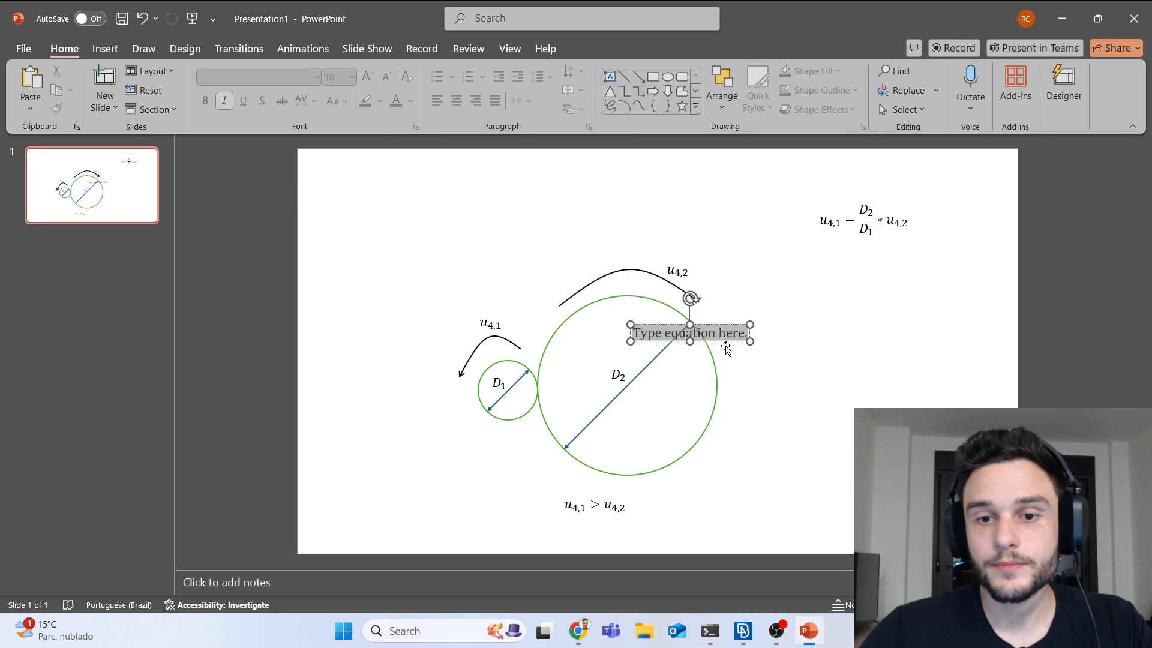
left_click_drag(714, 337, 454, 207)
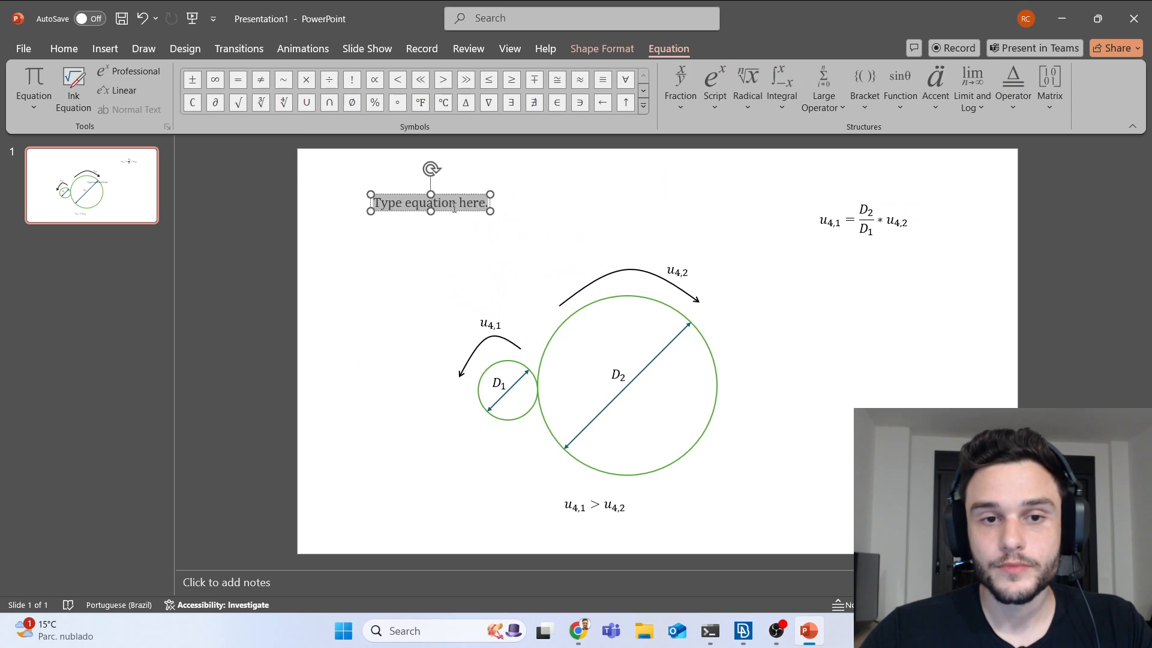
left_click(713, 105)
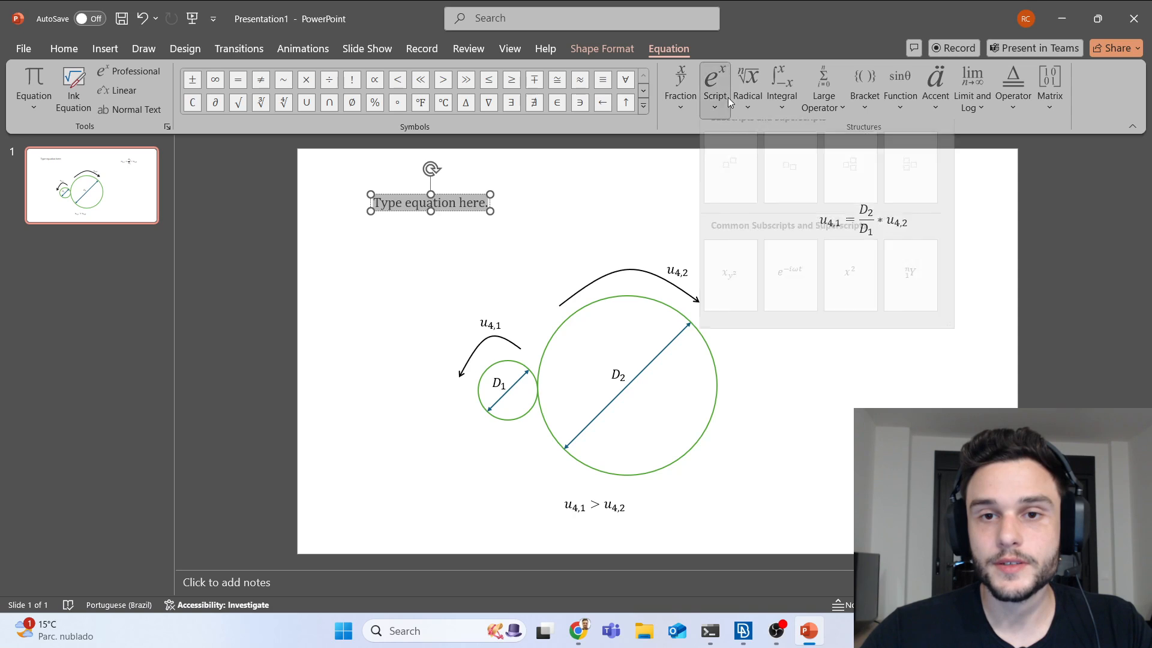
left_click(787, 177)
type("A")
key("Right")
type("1")
key("Right")
type("*")
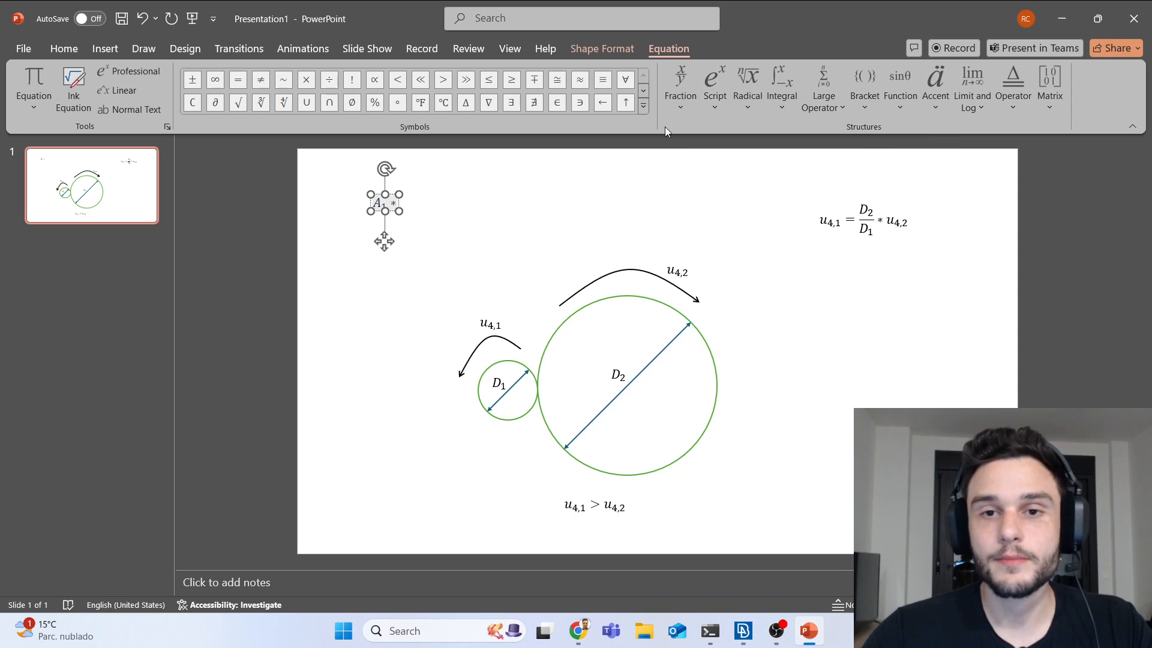
left_click(713, 99)
left_click(787, 177)
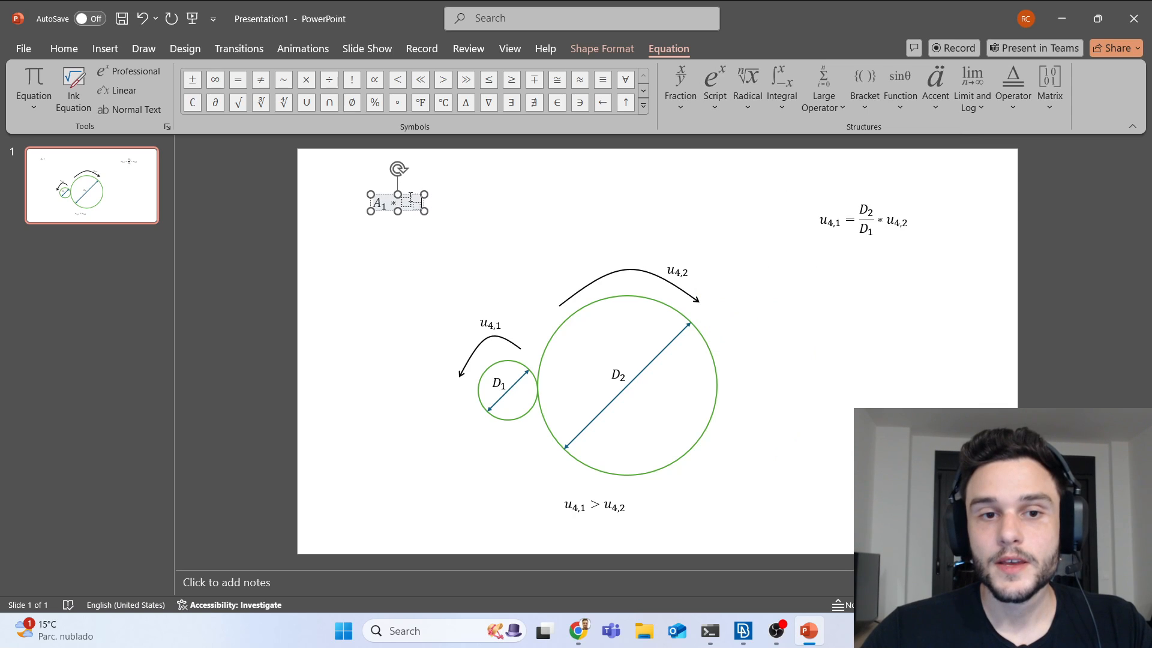
type("u")
key("Right")
type("1")
key("ctrl+z")
key("ctrl+z")
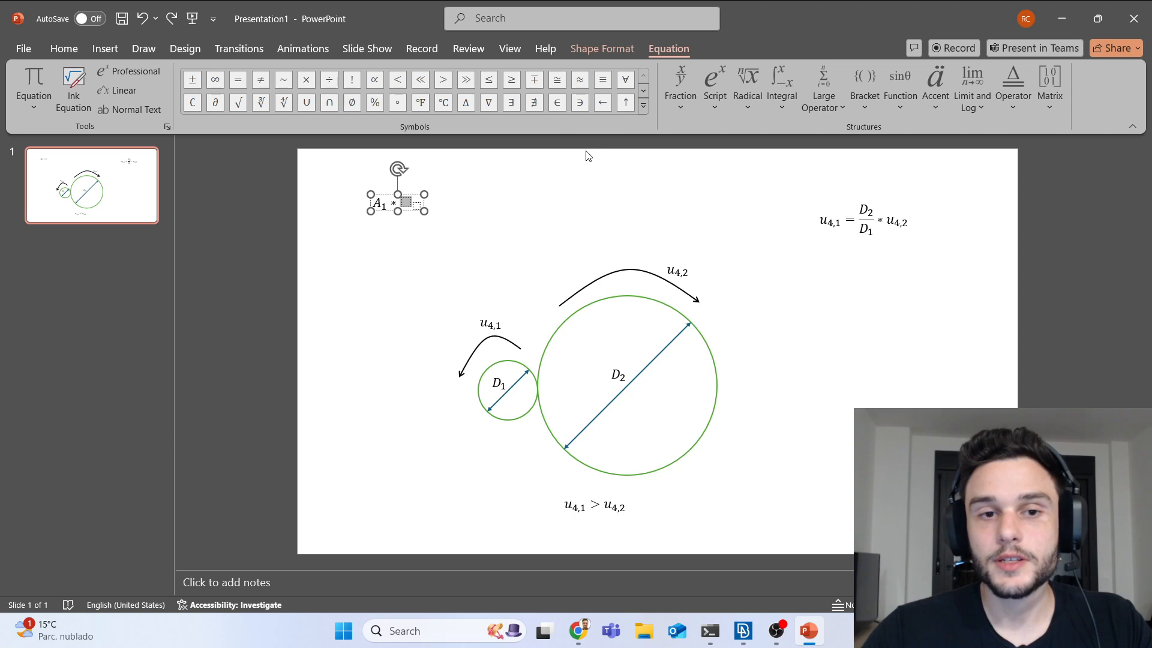
key("ctrl+z")
Step: Check the manual's constraint notation, then complete the equation's first term with u carrying subscript 4 and superscript 1
key("alt+Tab")
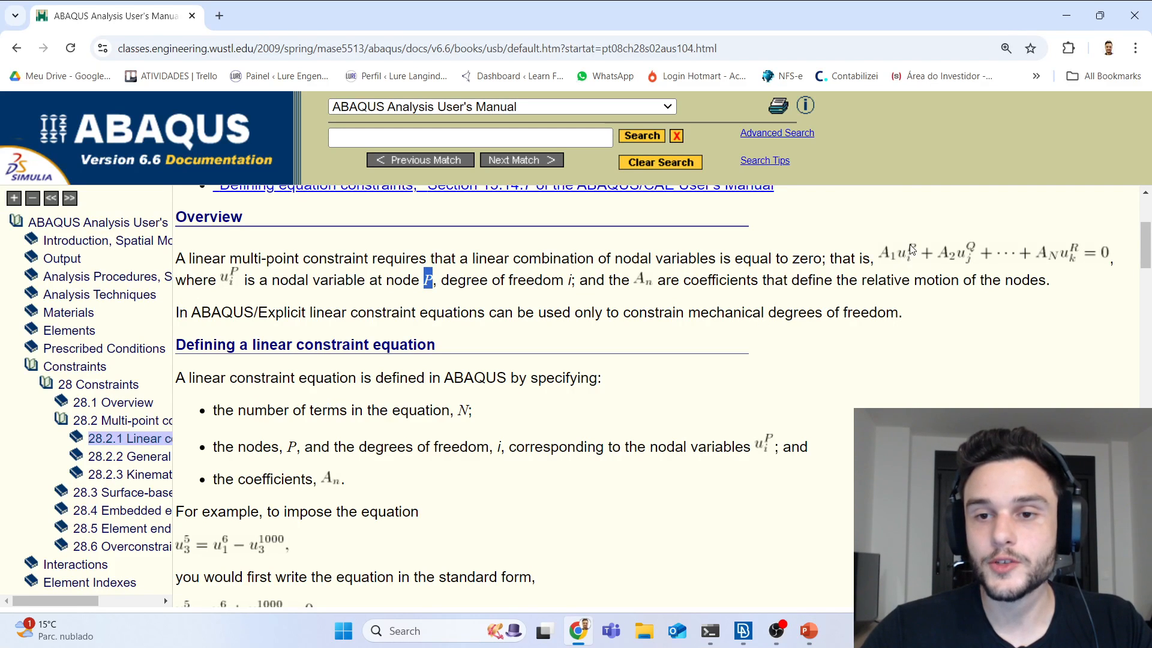
key("alt+Tab")
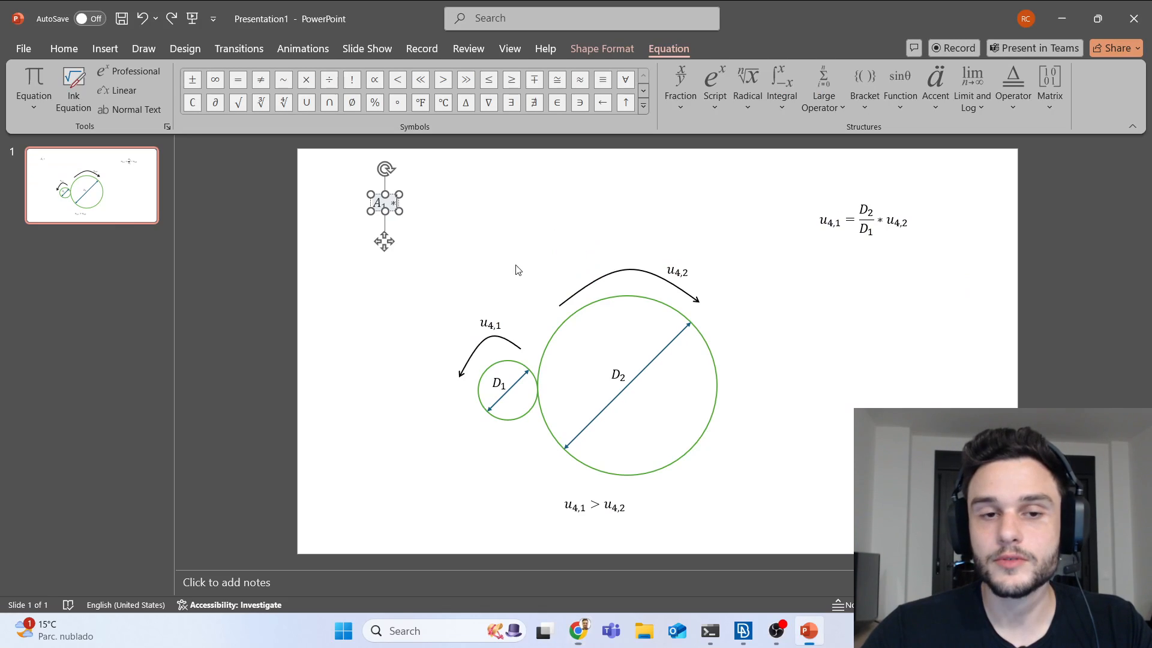
left_click(715, 90)
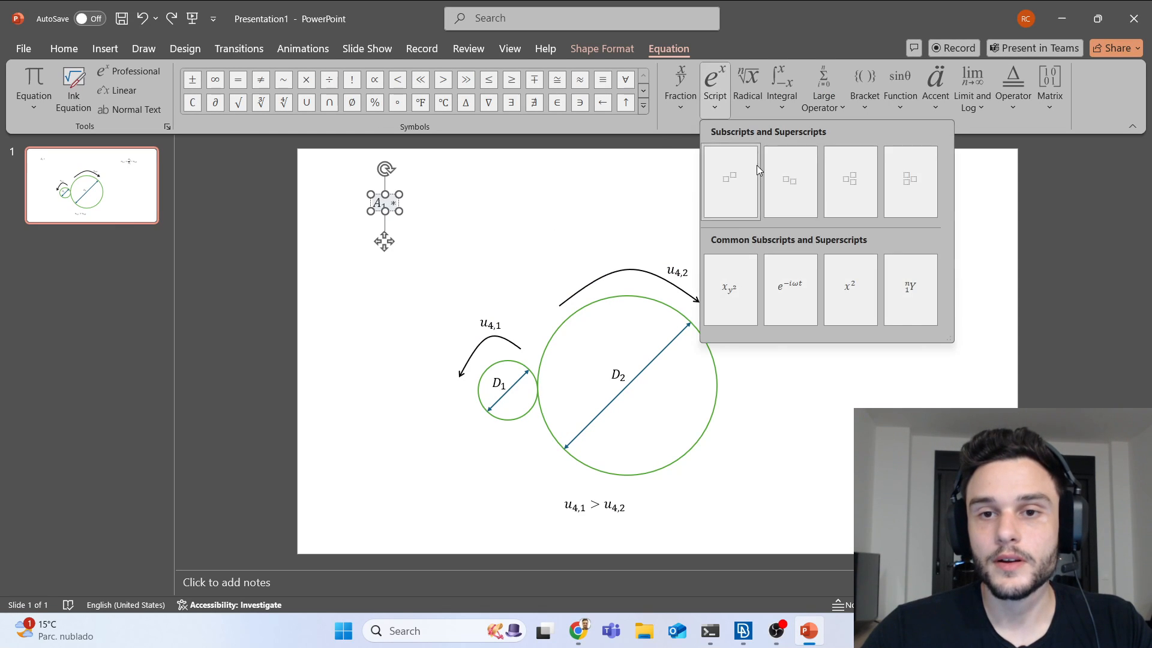
left_click(855, 182)
type("u")
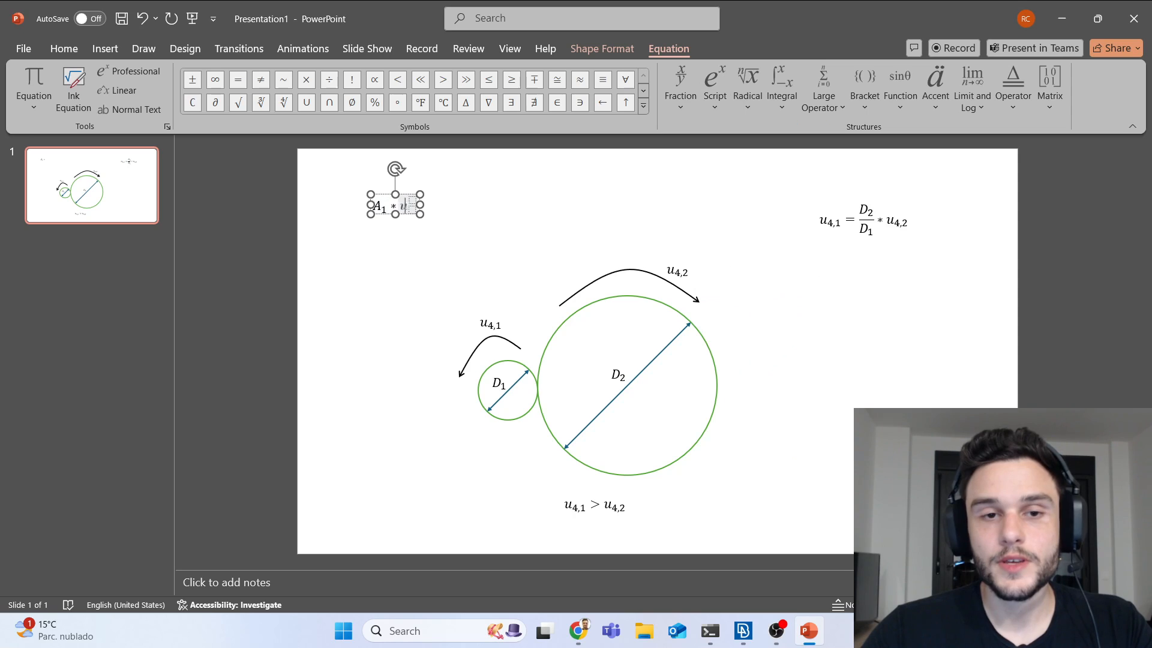
type("4")
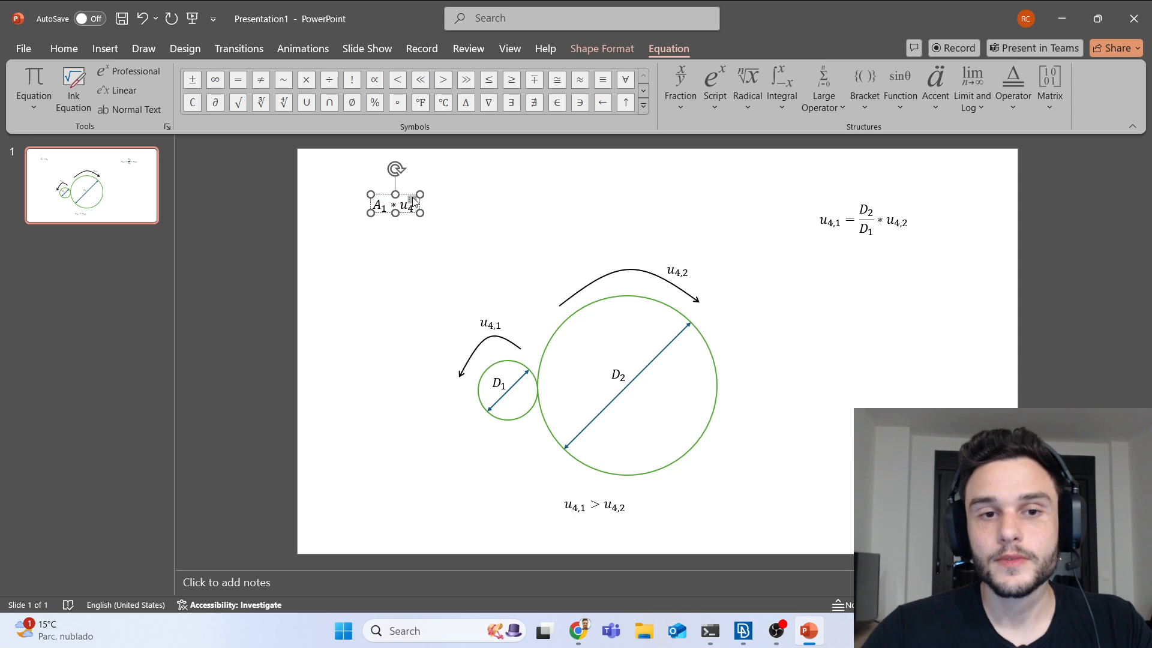
type("1")
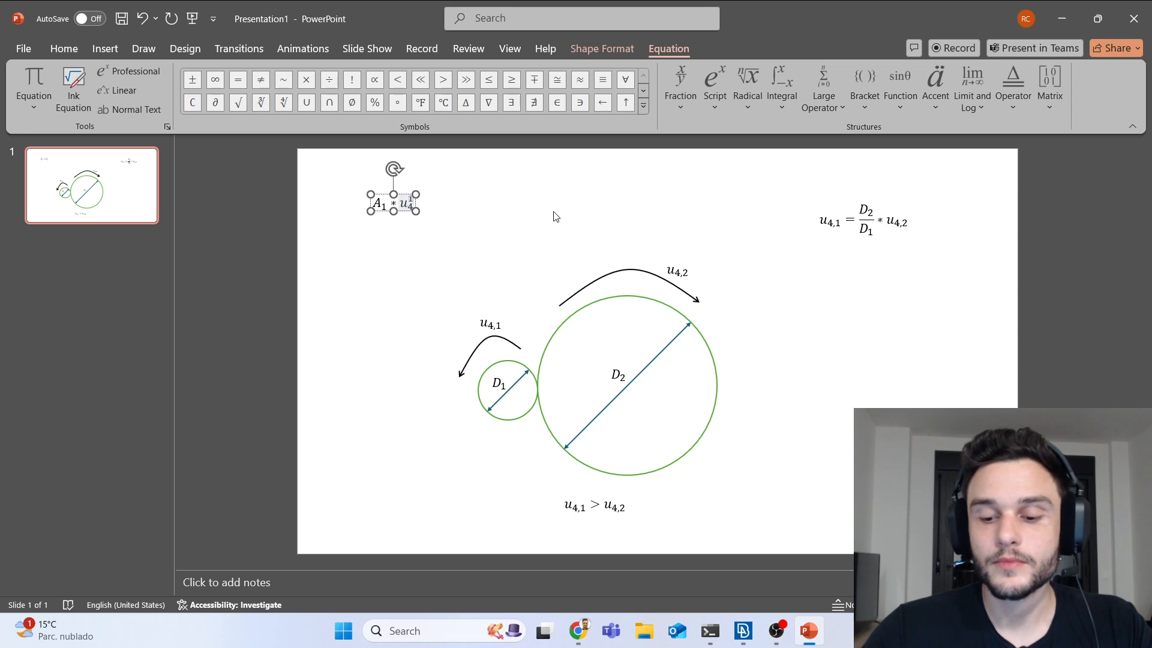
key("Escape")
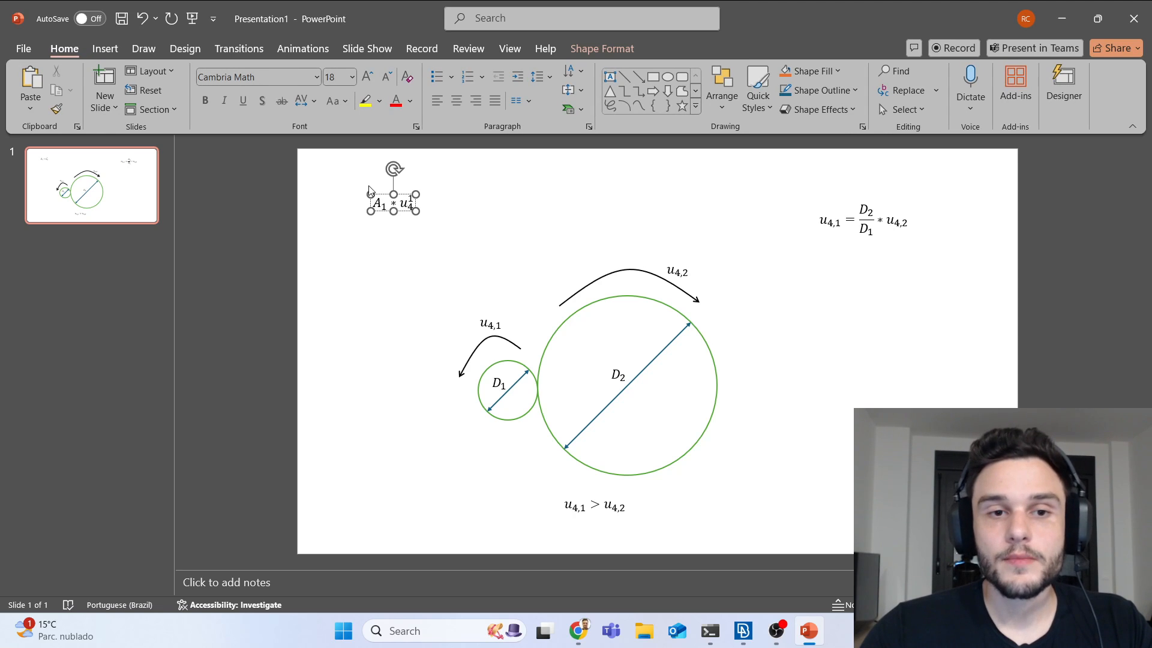
Step: Append a plus sign and a copy of the A₁ * u₄¹ term to the new equation
left_click_drag(374, 204, 454, 198)
key("Right")
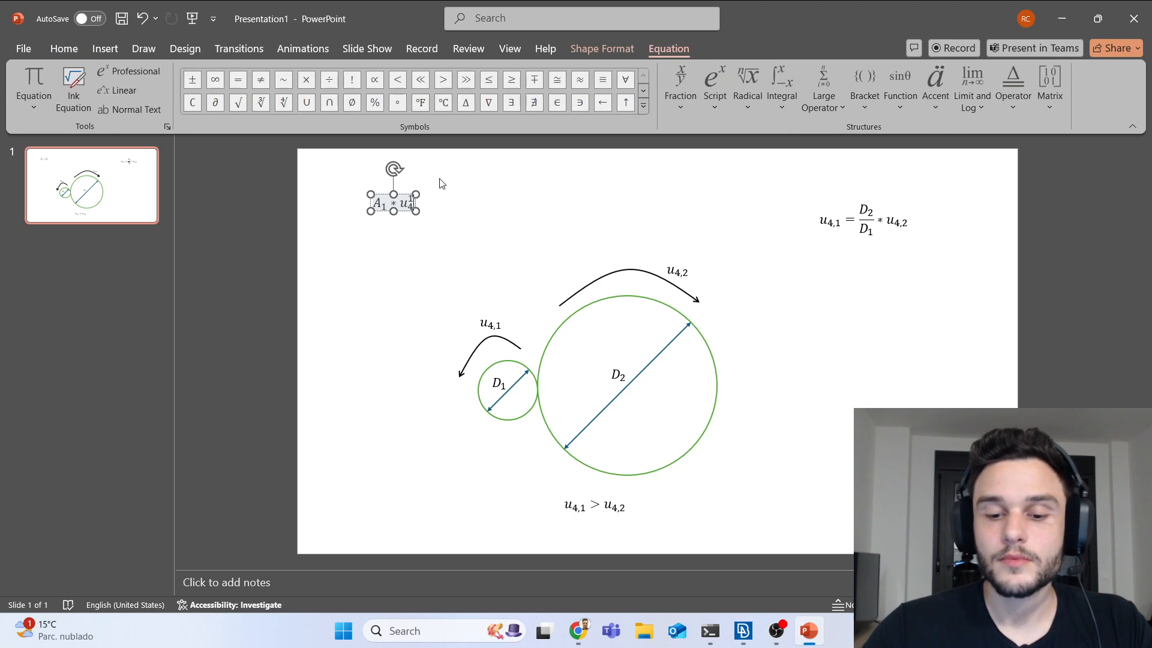
type("+")
type("A1 * u4^1")
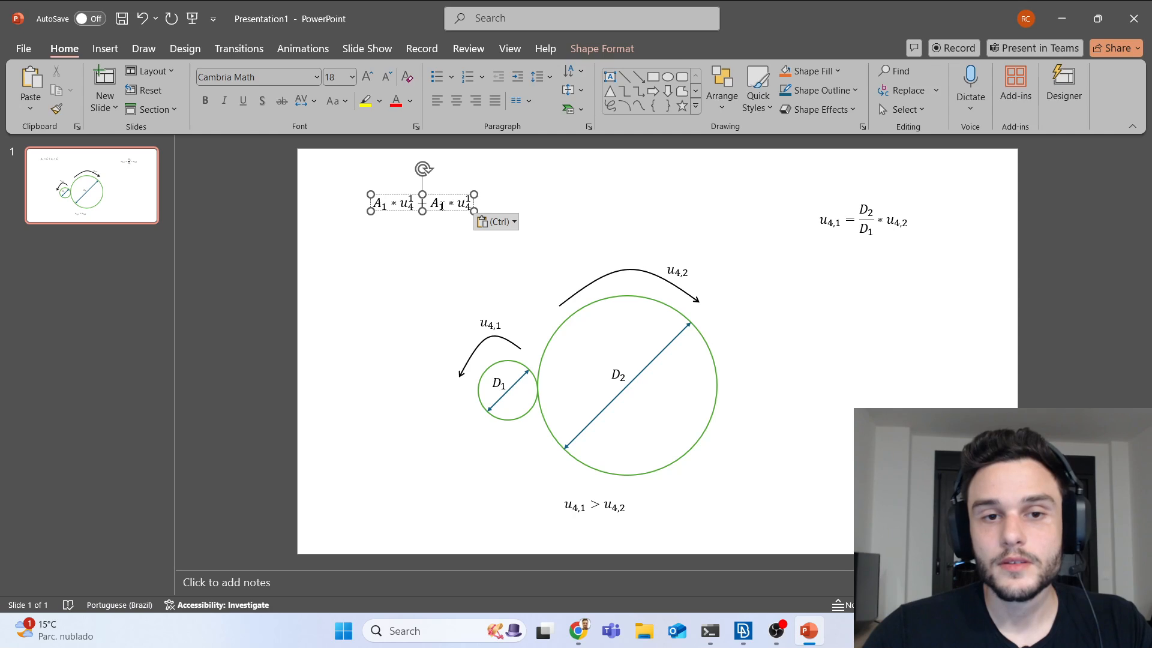
Step: Change the copied second term to A with subscript 2 times u with subscript 4 and superscript 2
left_click(440, 205)
key("BackSpace")
type("2")
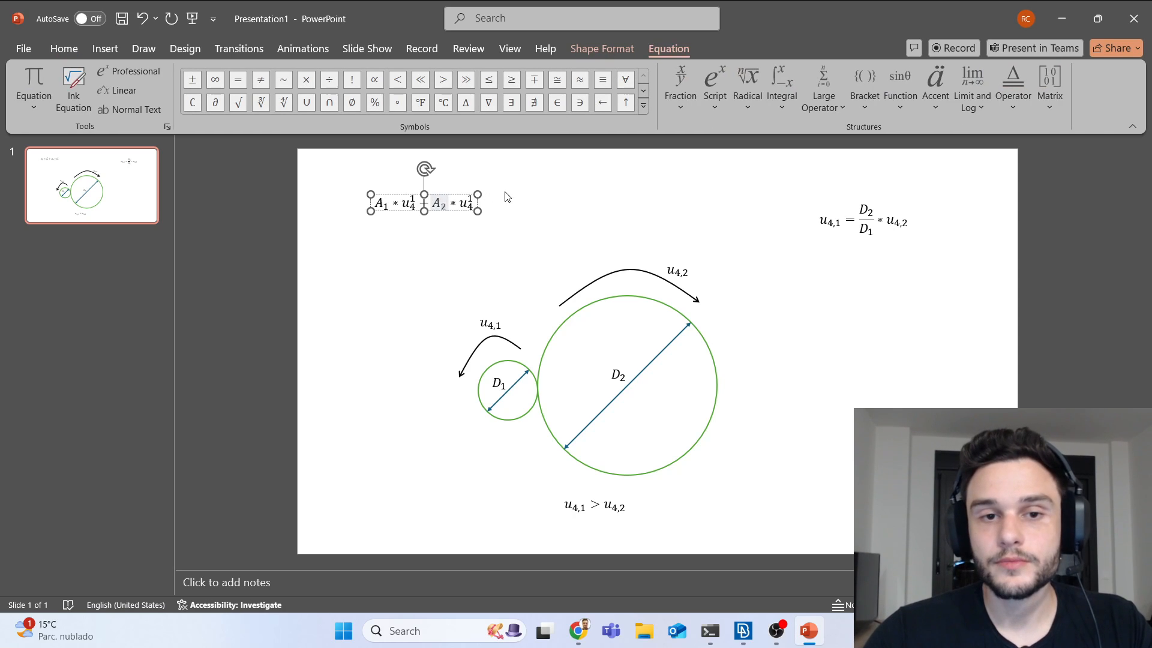
left_click(469, 200)
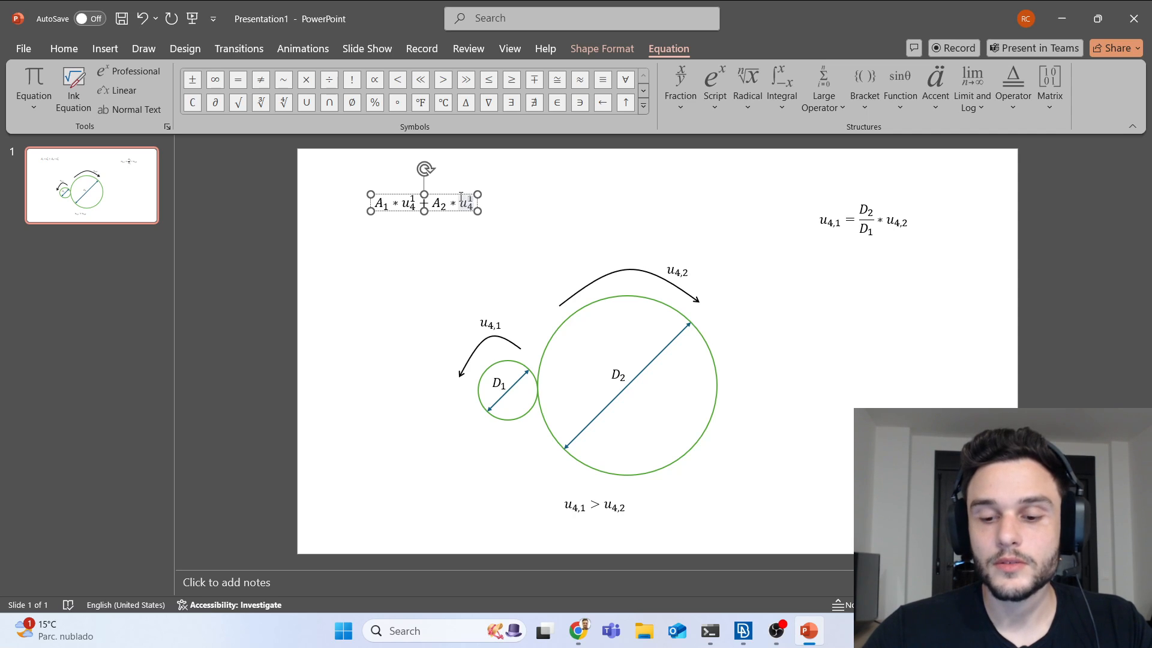
key("BackSpace")
type("2")
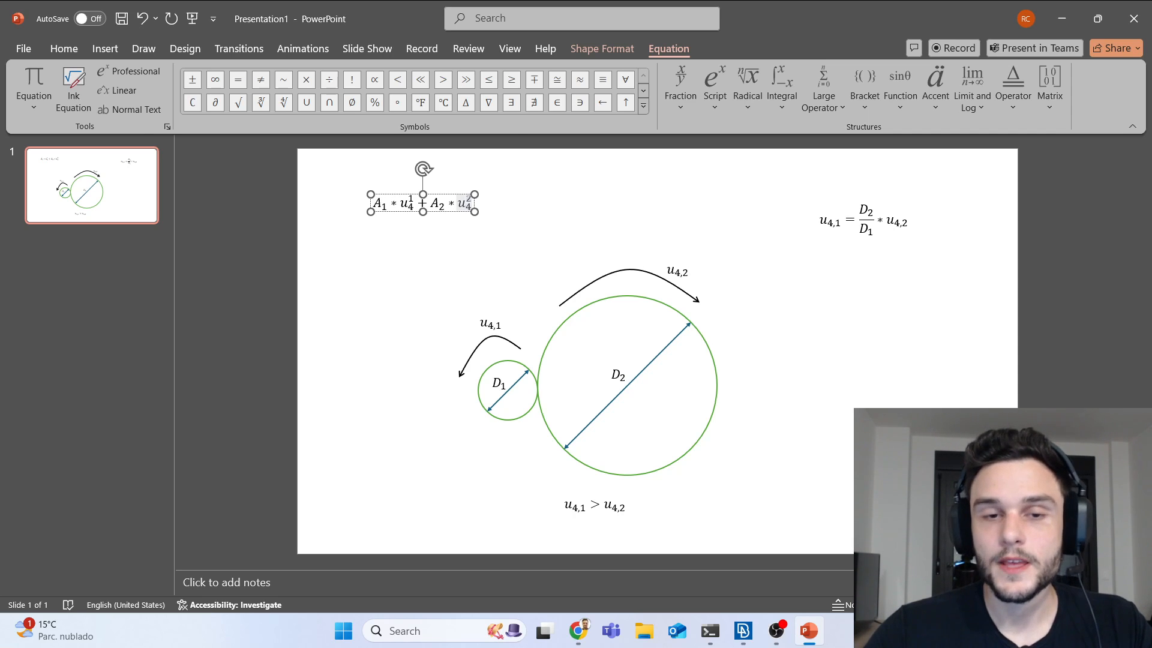
Step: Complete the constraint equation with = 0 and shift it slightly up and to the right on the slide
key("Right")
type("=0")
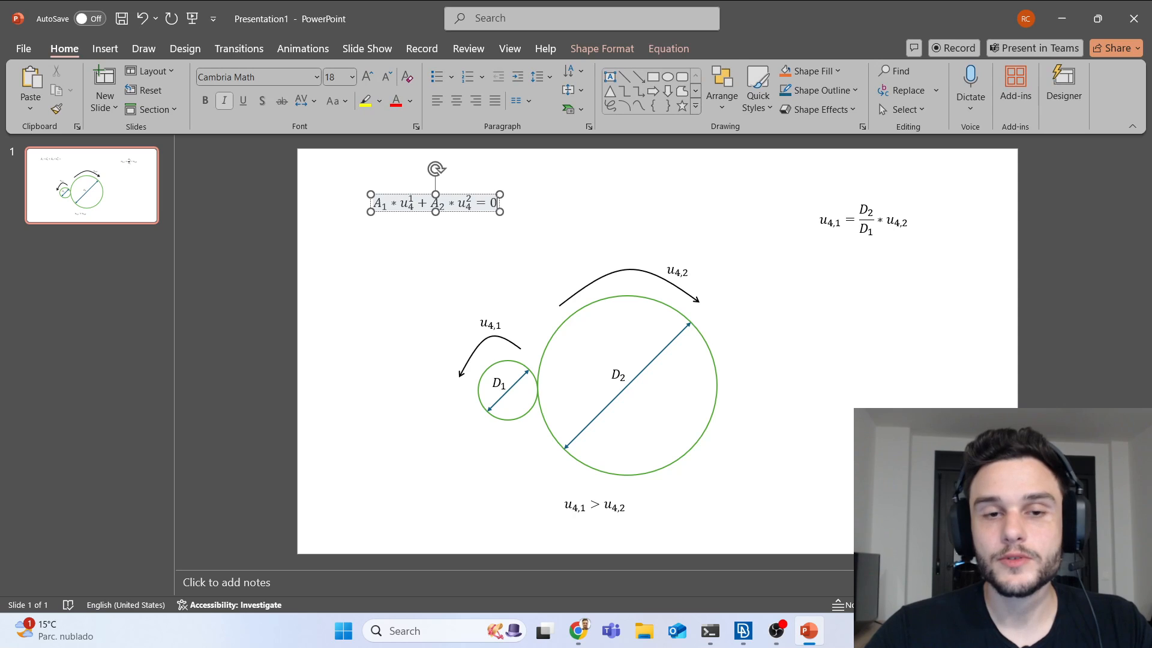
left_click_drag(462, 210, 481, 202)
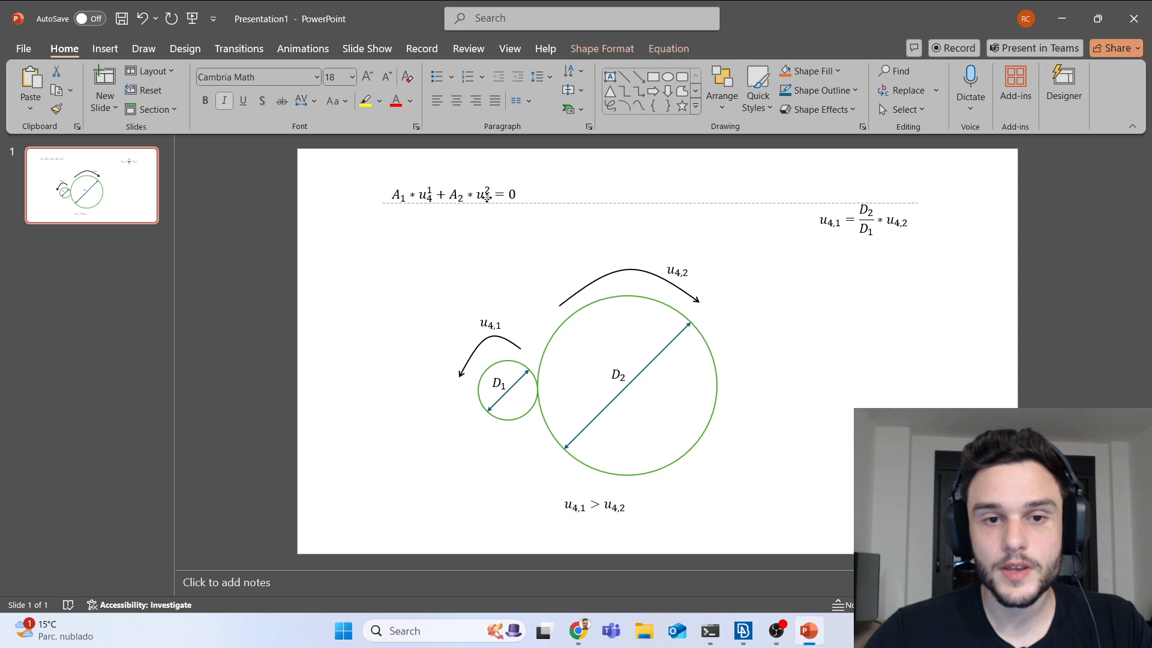
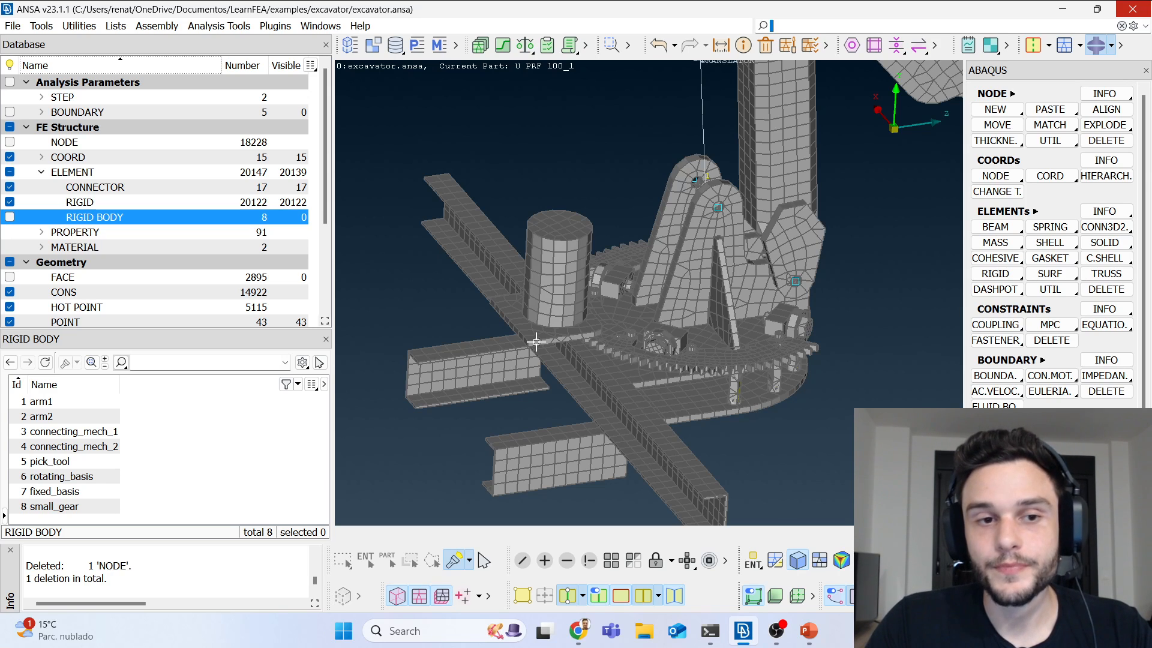
Step: In ANSA, hide the RIGID elements and examine the points and hinge connector along the small gear's axis
scroll(488, 293, "up", 5)
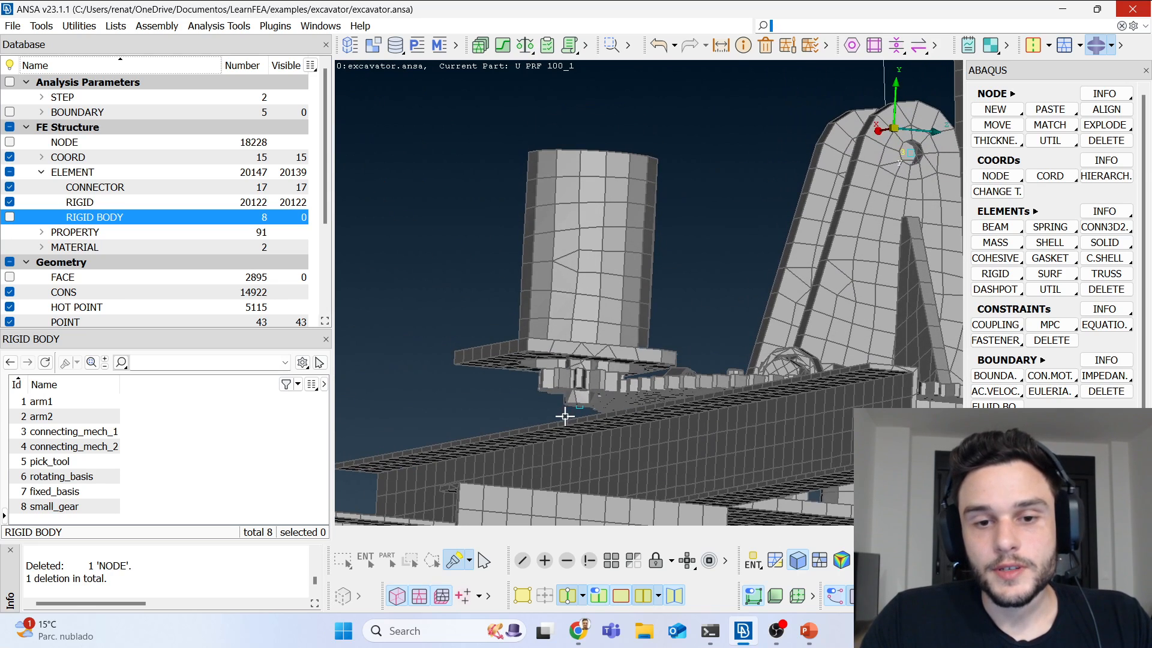
scroll(568, 398, "up", 5)
scroll(588, 392, "down", 5)
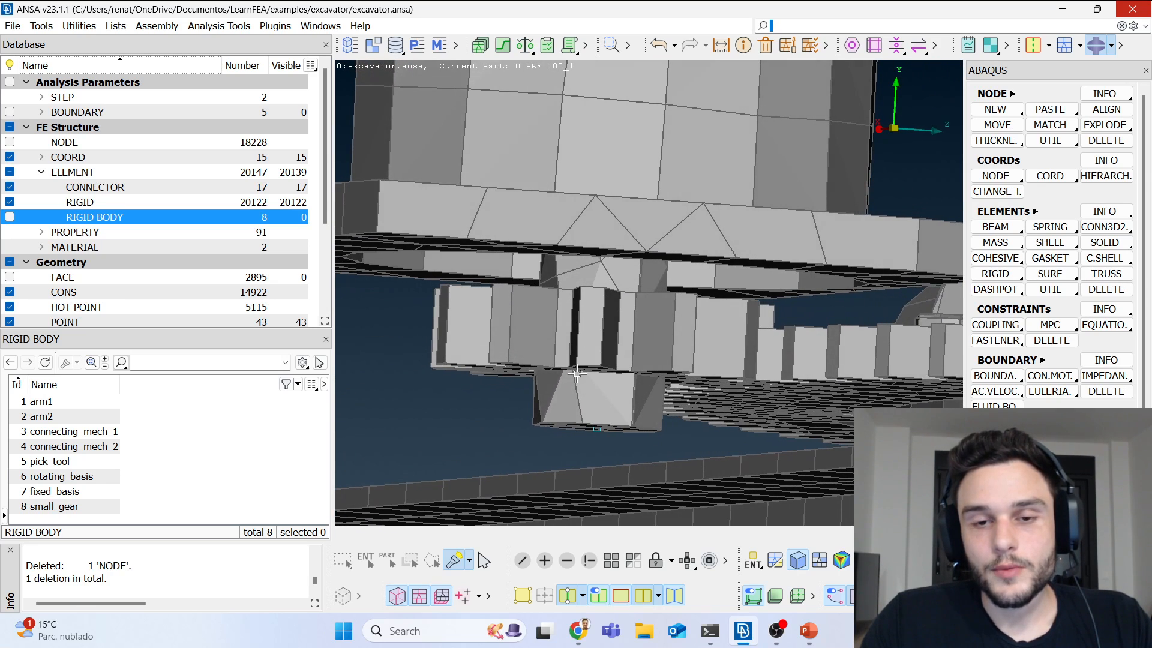
mouse_move(583, 366)
left_mouse_down("ctrl")
mouse_move(596, 360)
mouse_move(579, 356)
left_mouse_up("ctrl")
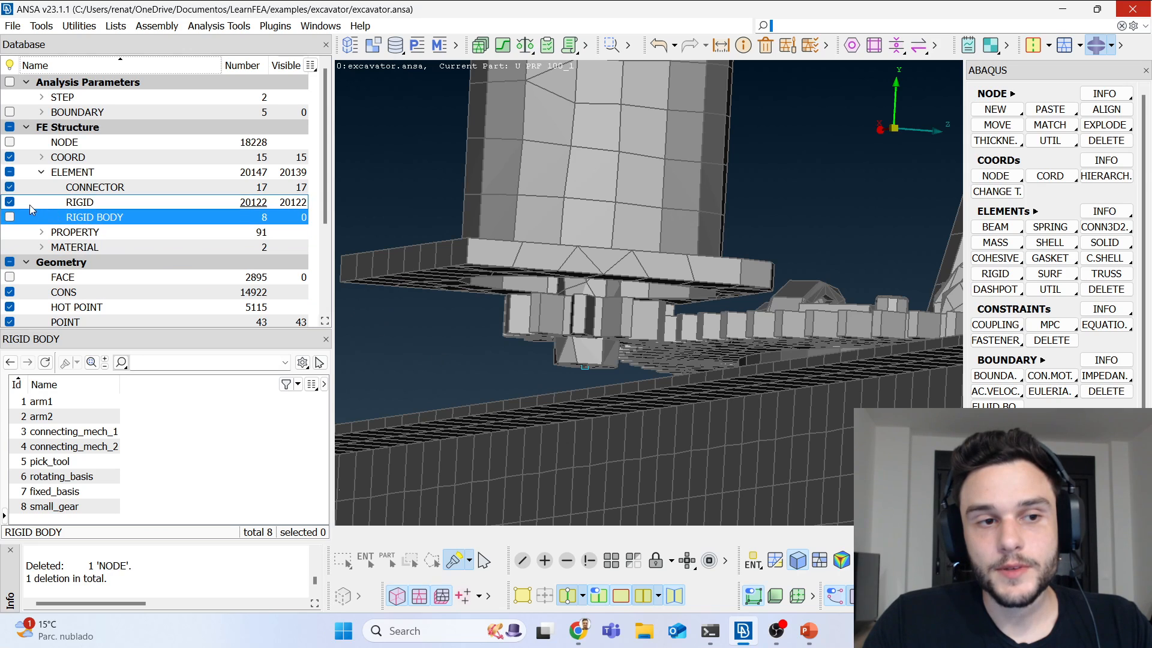
left_click(11, 203)
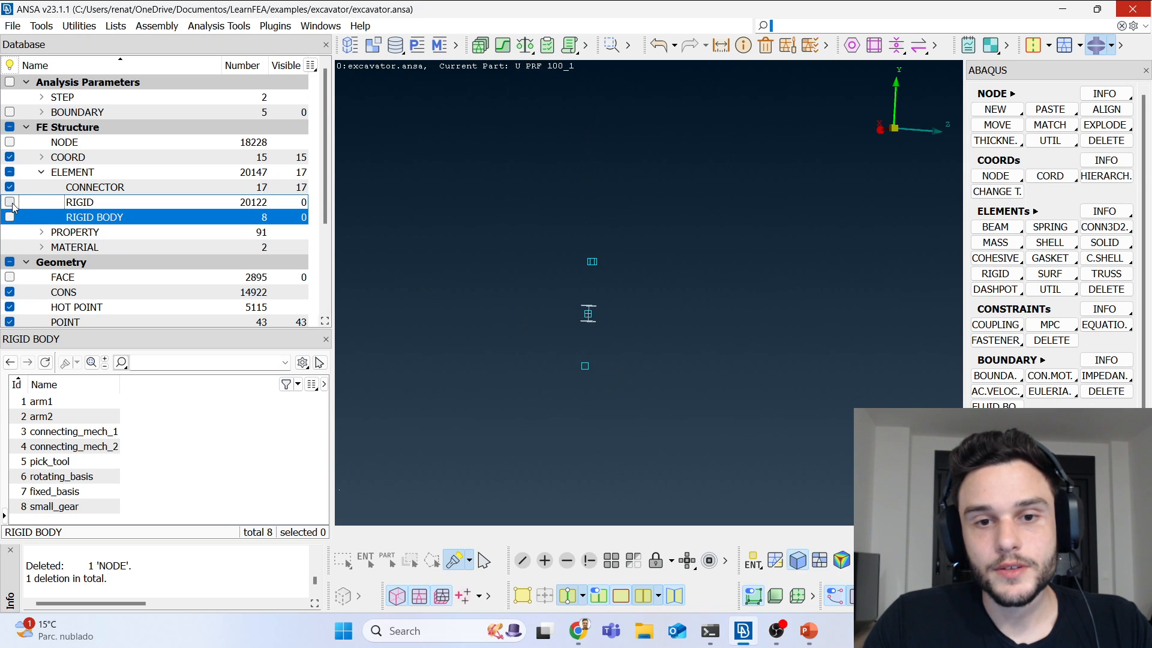
left_click_drag(574, 317, 574, 351, "ctrl")
scroll(585, 281, "up", 5)
scroll(548, 196, "down", 3)
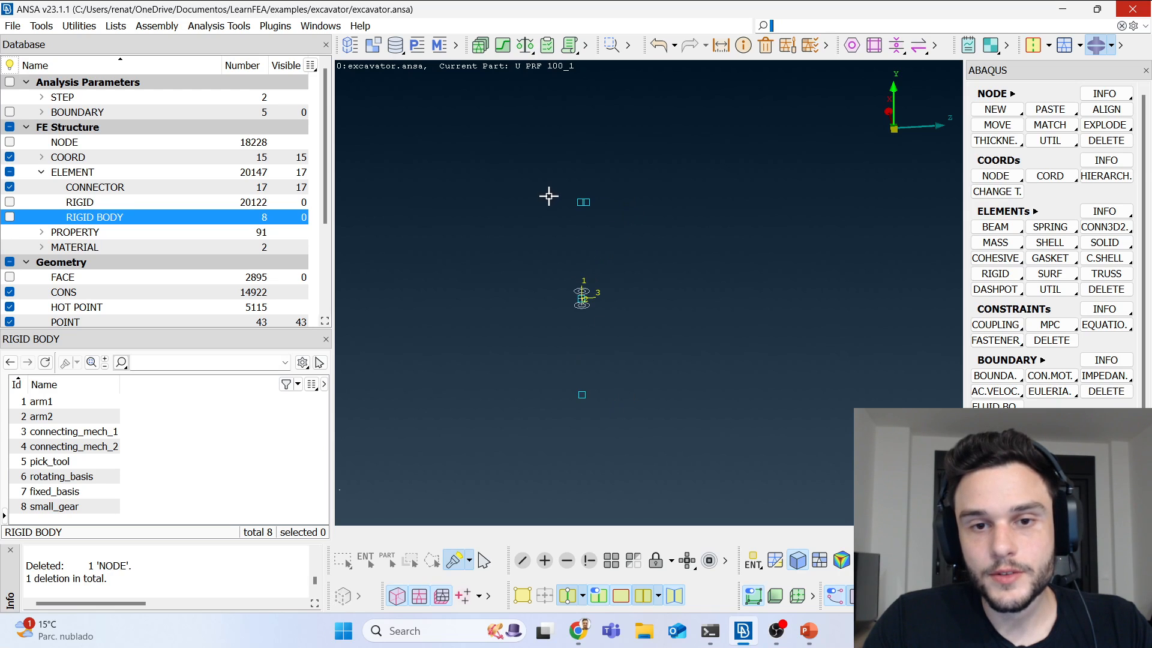
Step: Try to delete the points above the small gear's hinge connector, and show the RIGID elements again
left_click(766, 45)
left_click_drag(568, 178, 616, 212)
key("Escape")
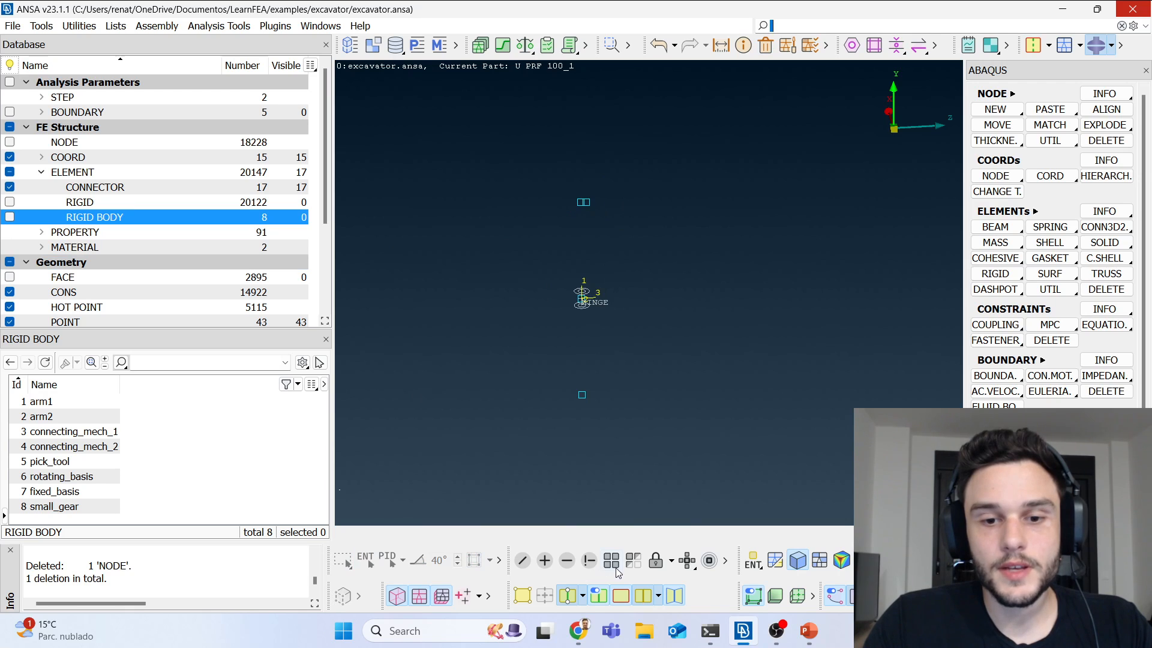
scroll(553, 288, "down", 3)
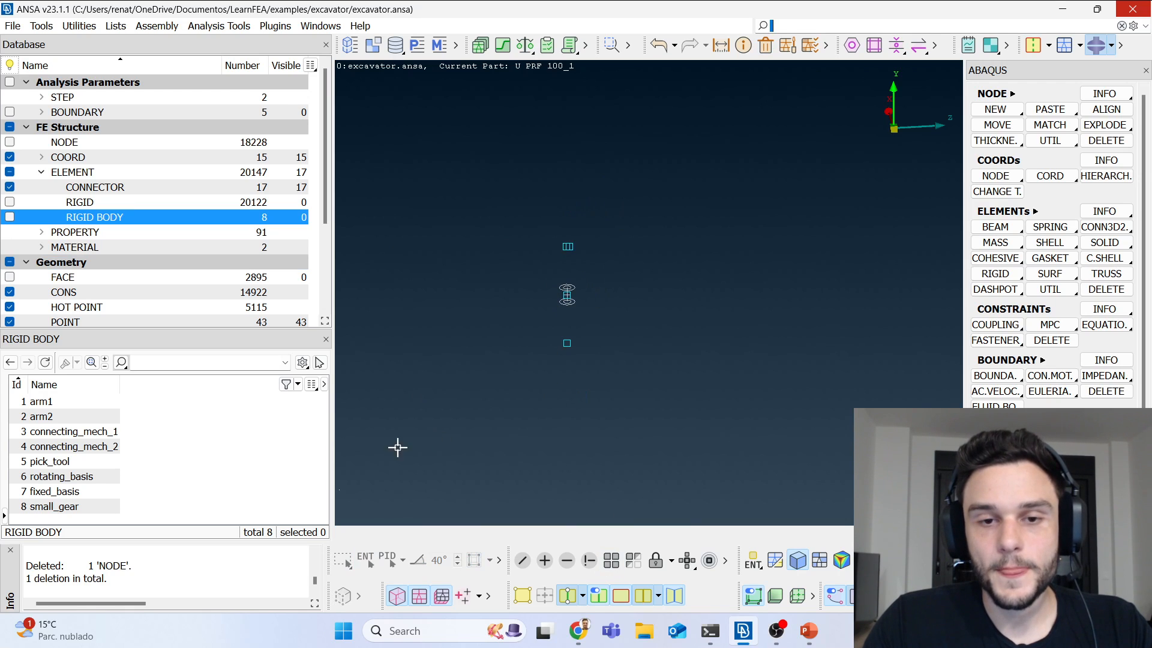
left_click(10, 202)
scroll(652, 316, "down", 5)
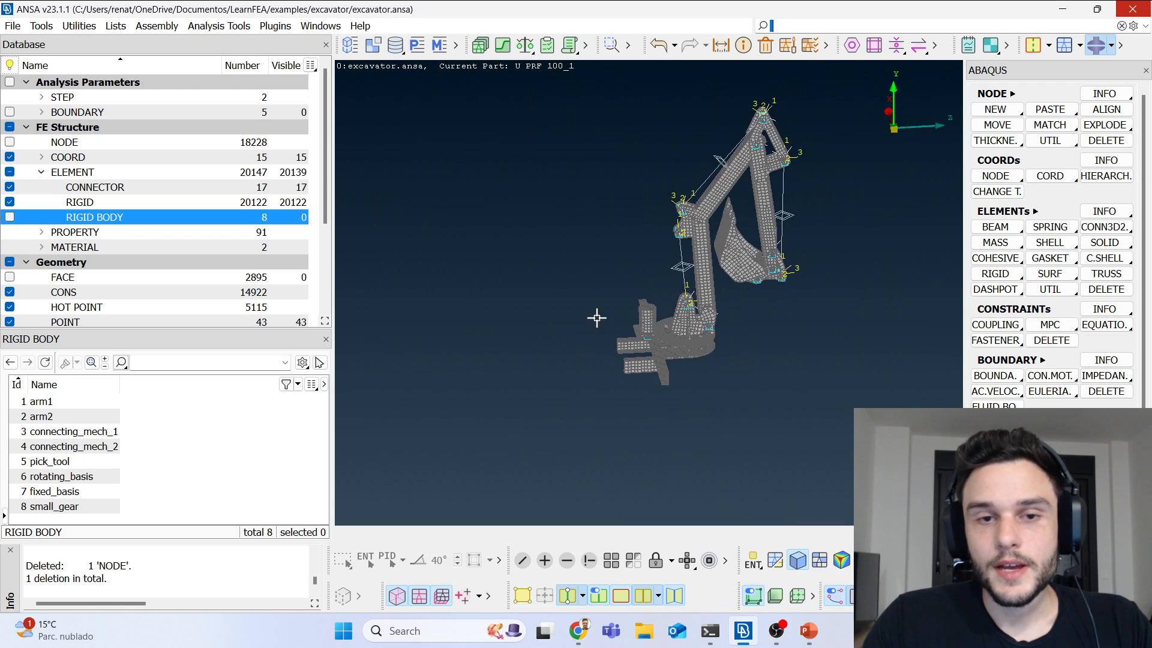
Step: Delete all POINT entities from the model database and confirm the deletion
scroll(103, 292, "down", 1)
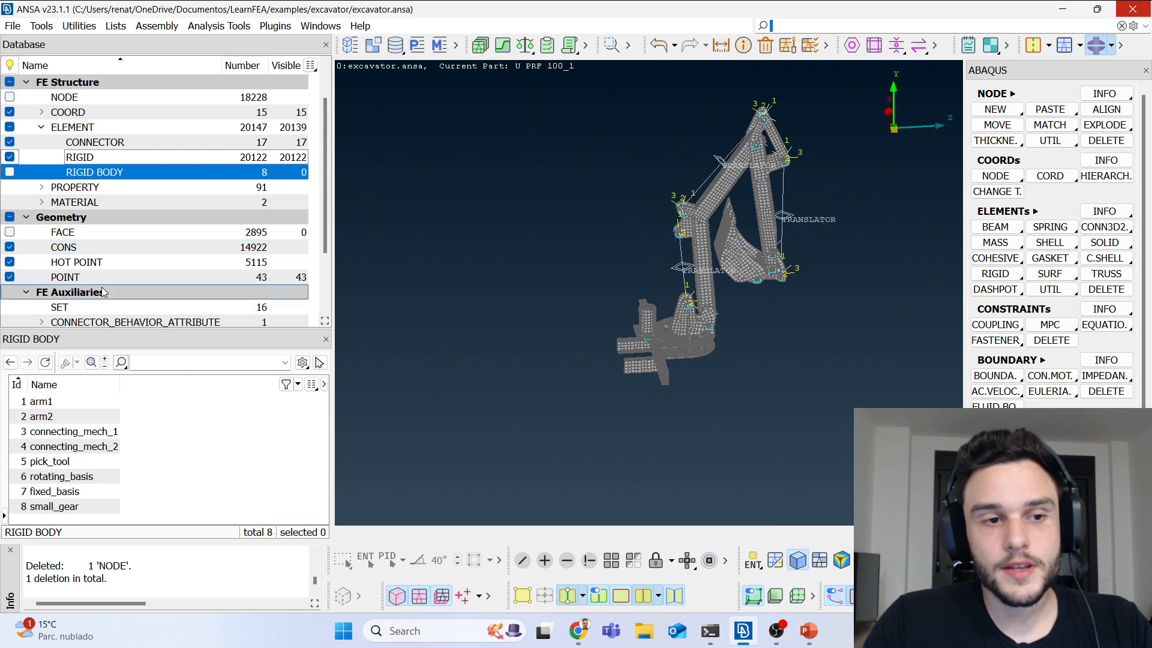
scroll(103, 292, "down", 2)
left_click(70, 202)
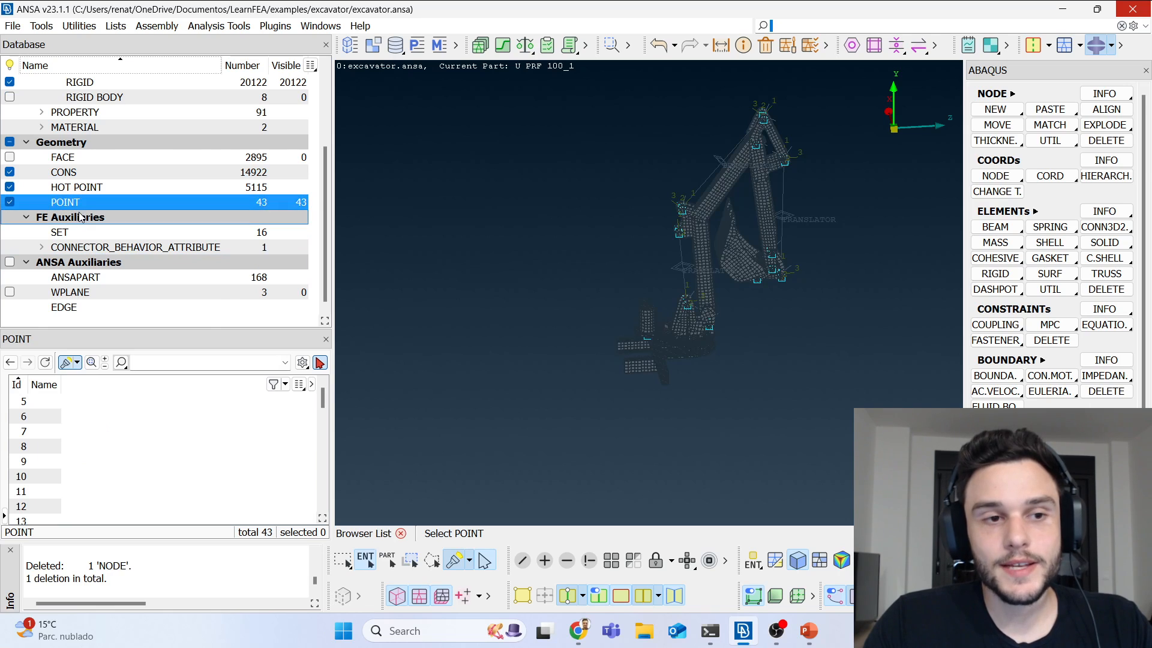
right_click(80, 204)
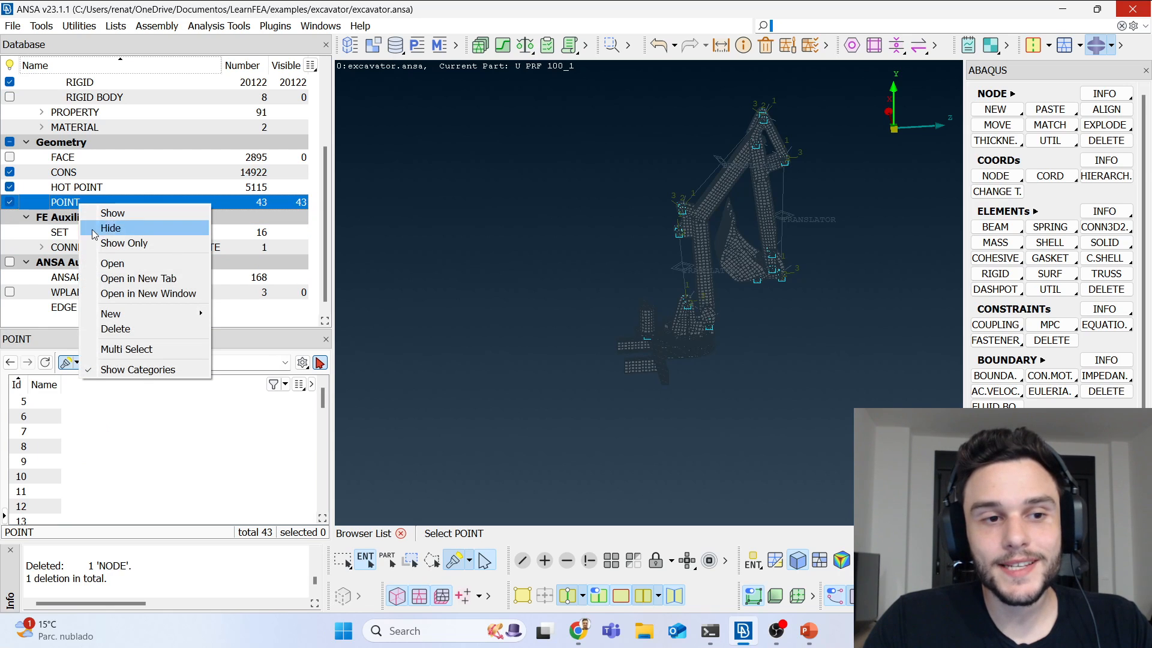
left_click(122, 331)
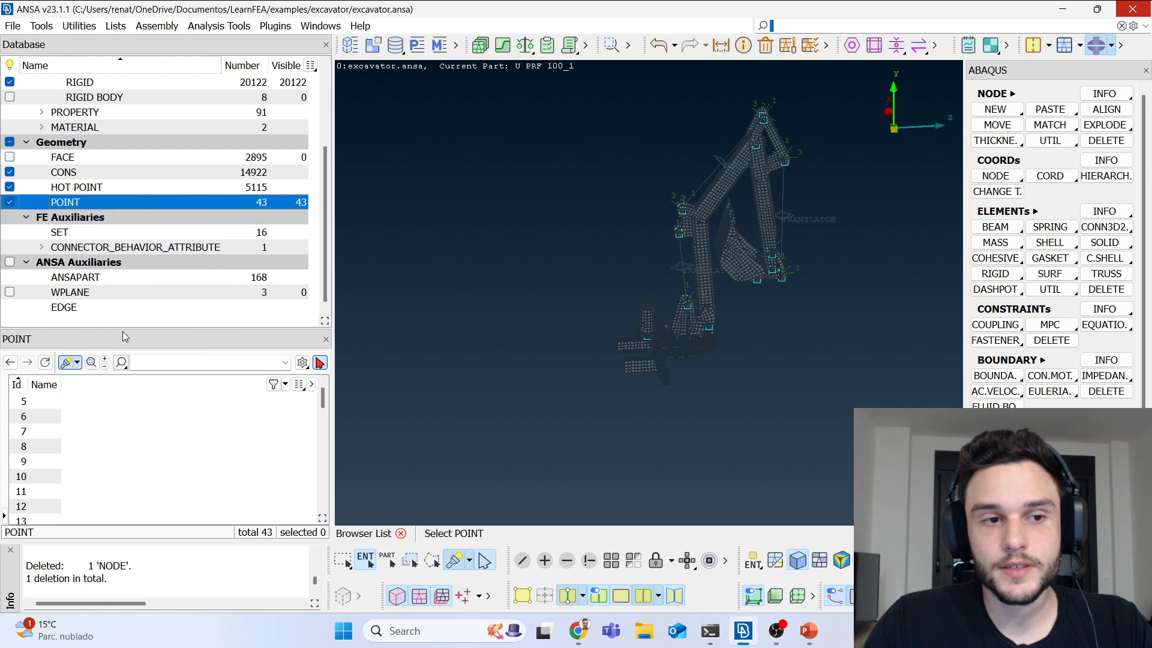
left_click(366, 374)
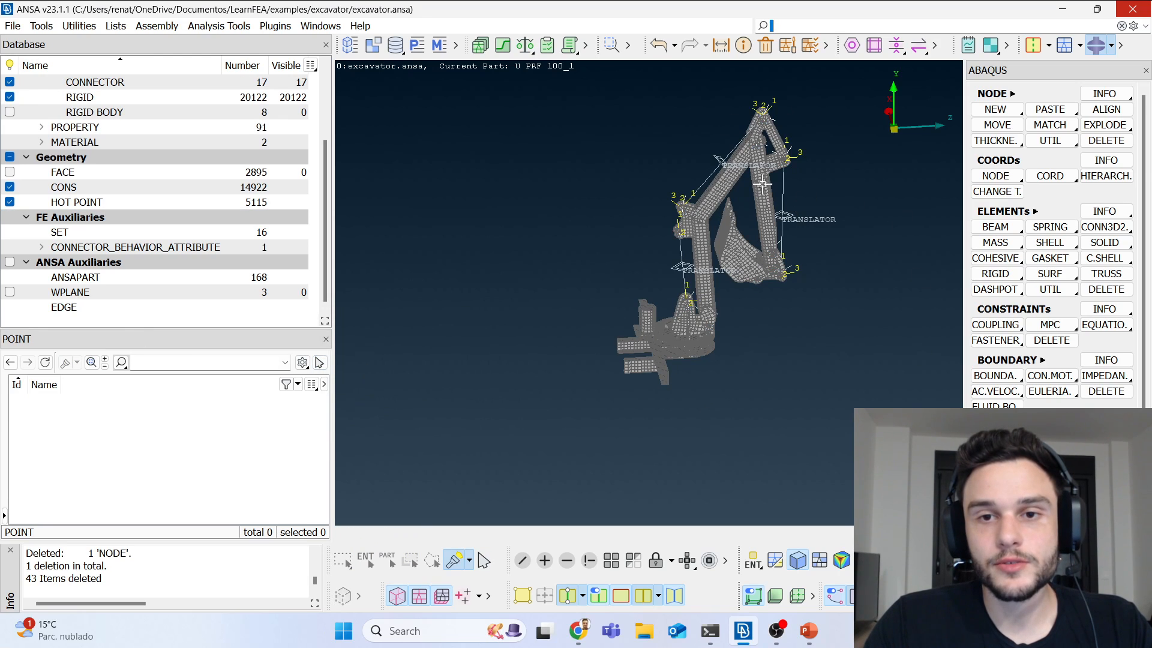
Step: Display the geometry faces instead of the FE mesh around the small gear and switch to the Classic Topo tools
scroll(676, 252, "up", 5)
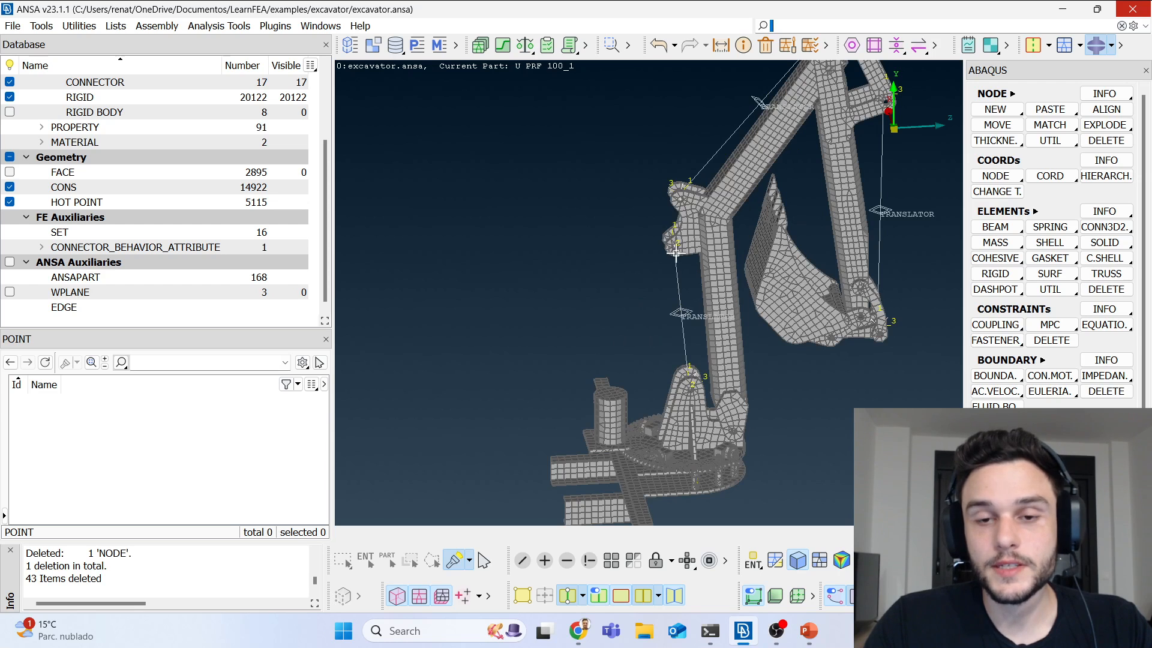
scroll(600, 417, "up", 8)
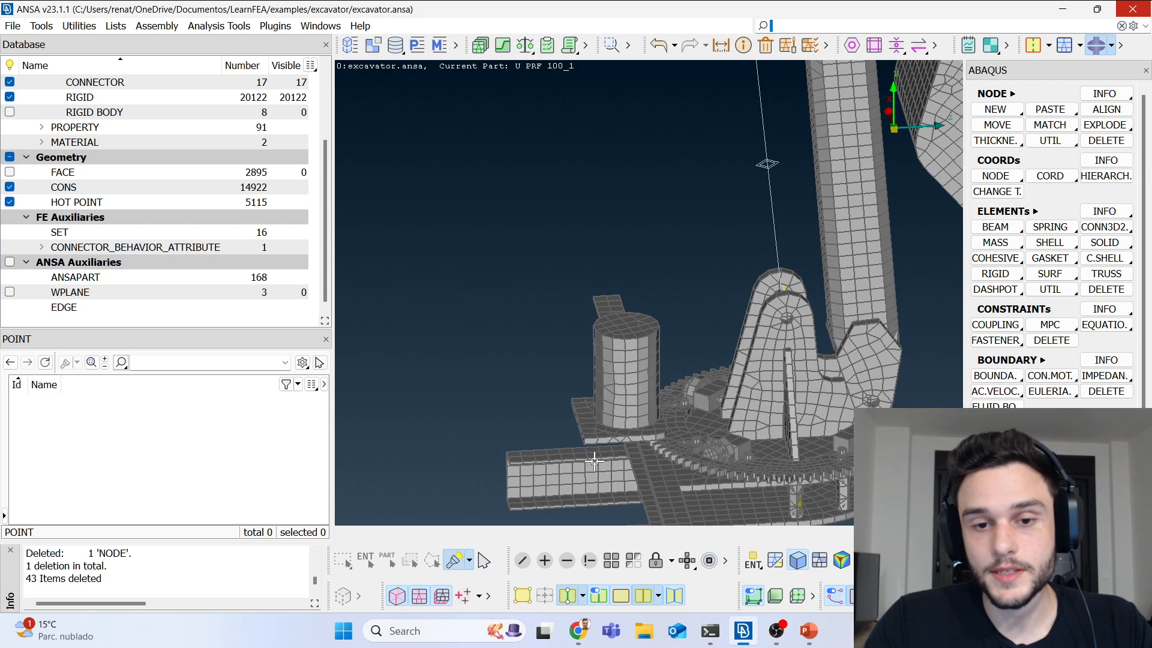
scroll(617, 383, "up", 6)
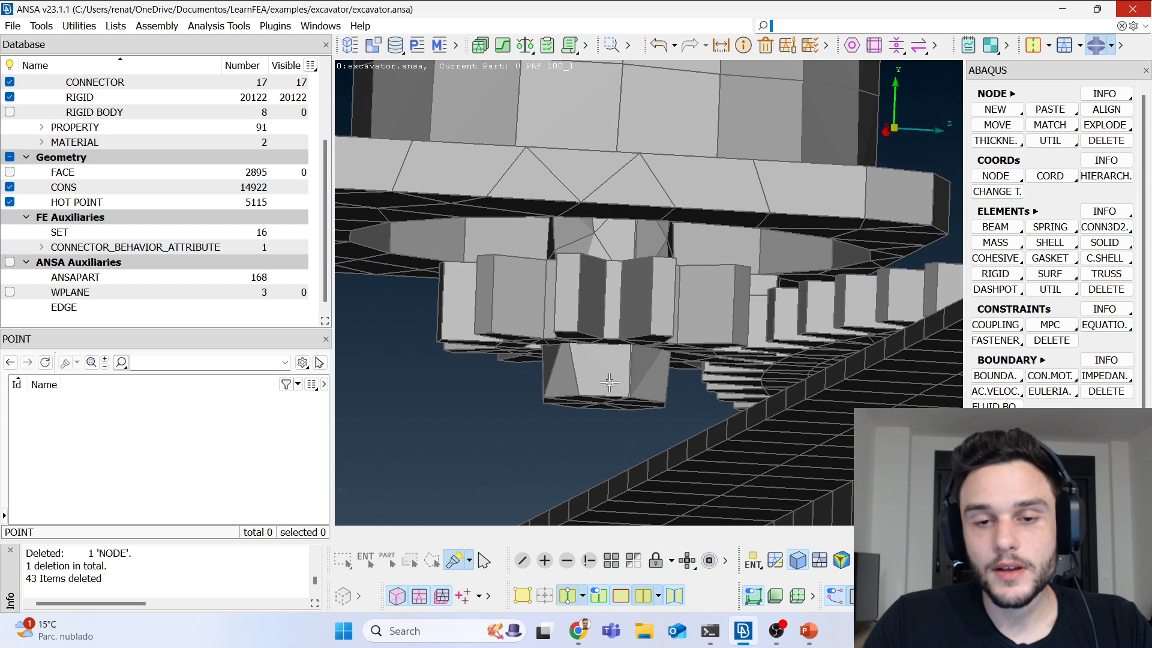
scroll(582, 282, "down", 5)
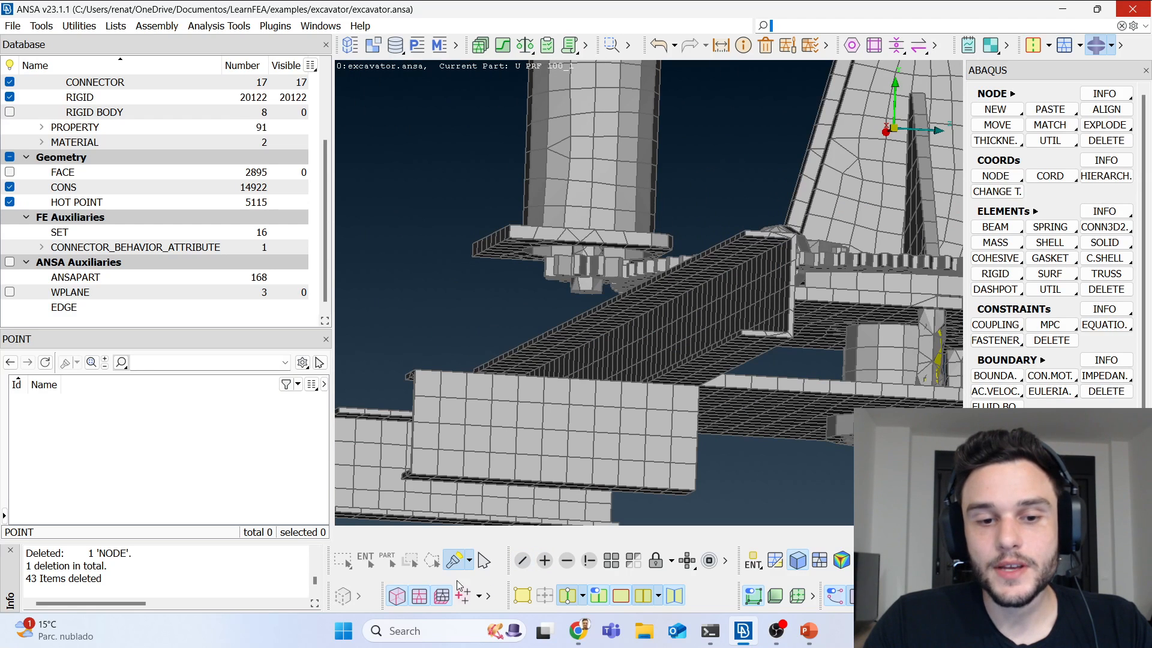
left_click(420, 600)
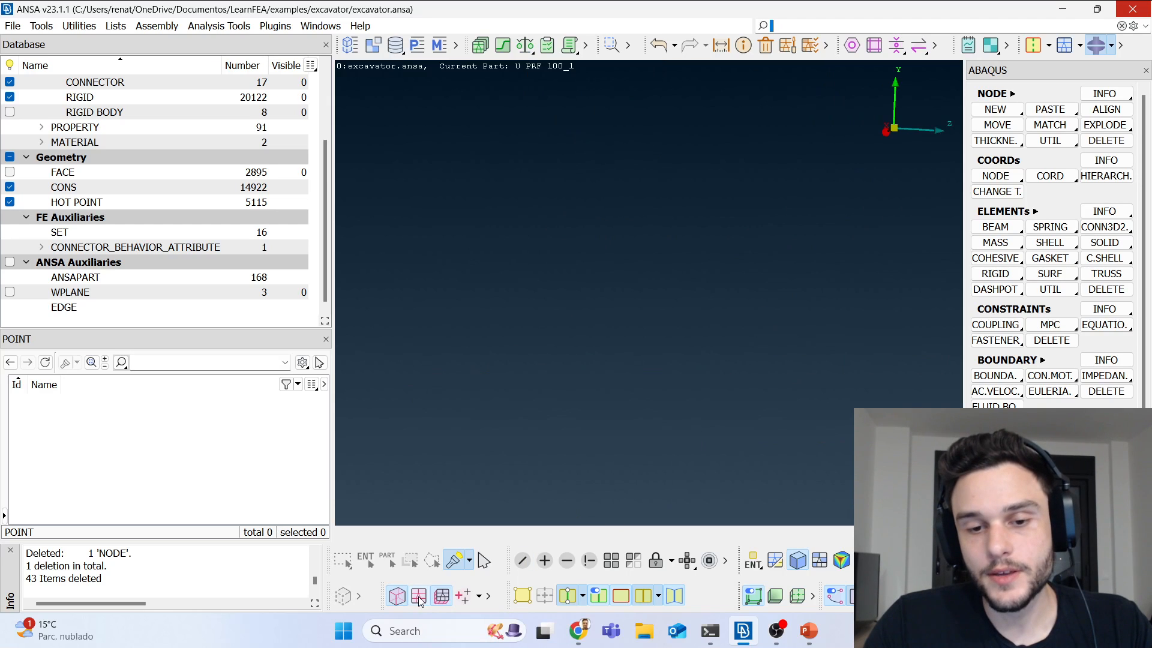
left_click(531, 596)
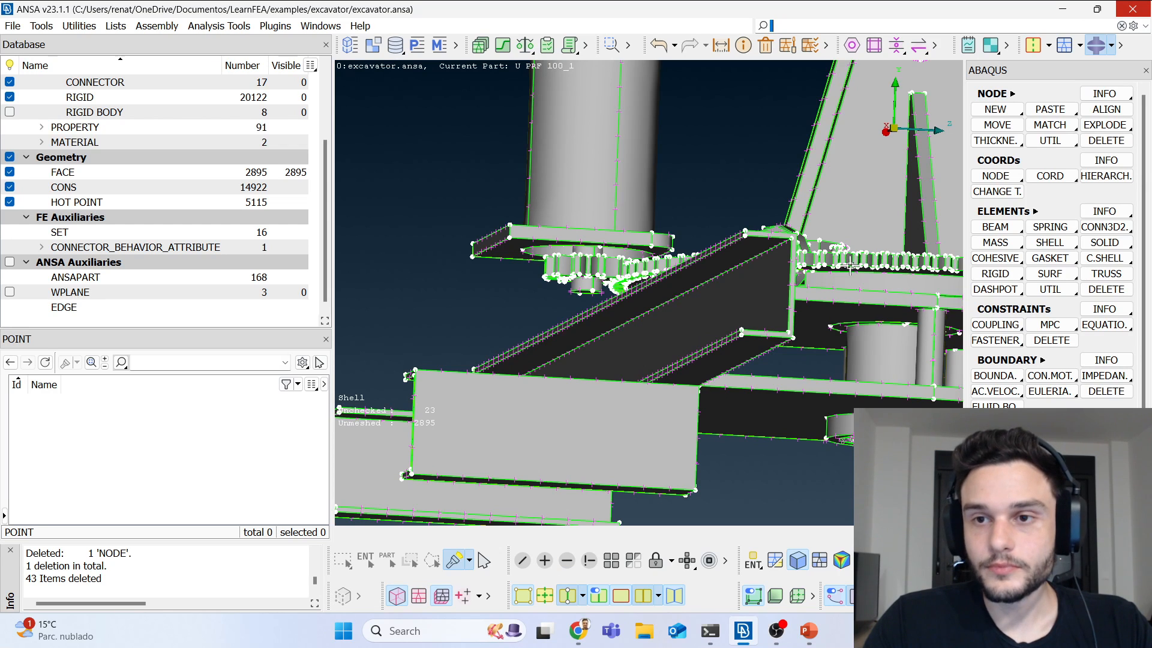
left_click(1050, 45)
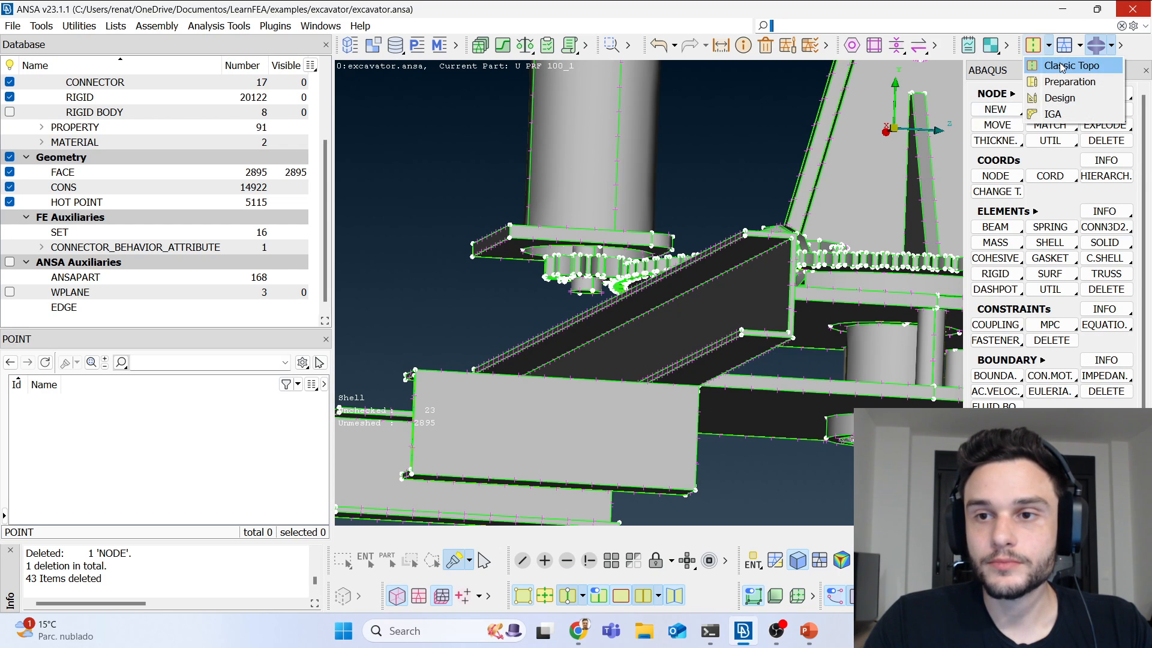
left_click(1063, 66)
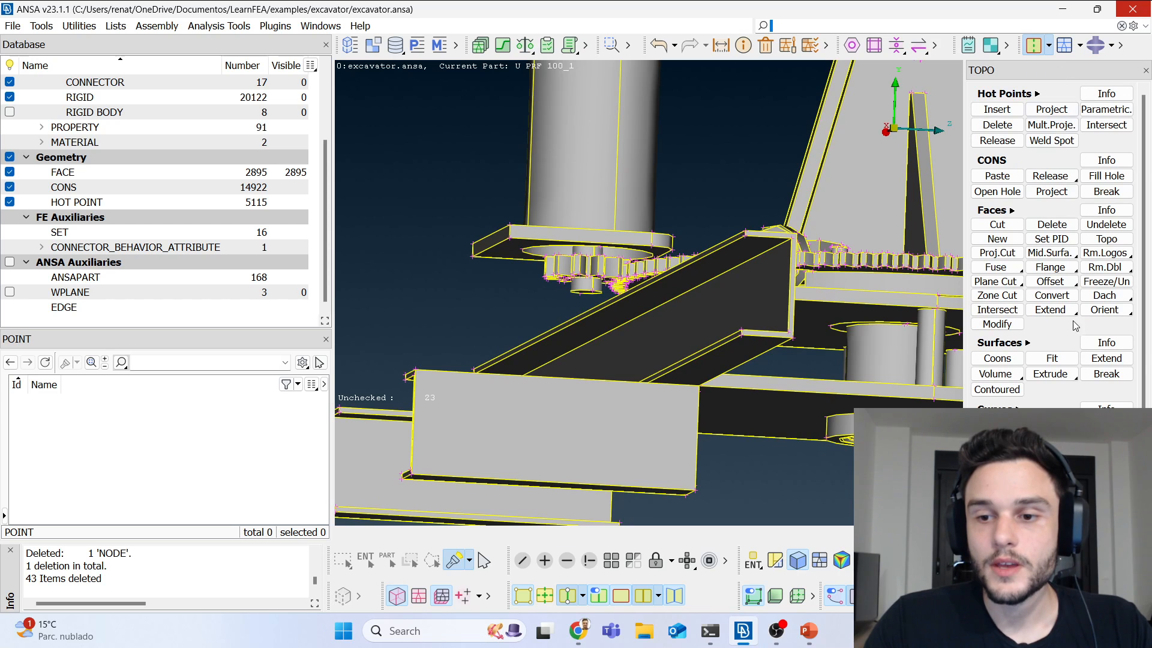
key("alt+Tab")
key("alt+Tab")
key("alt+Tab")
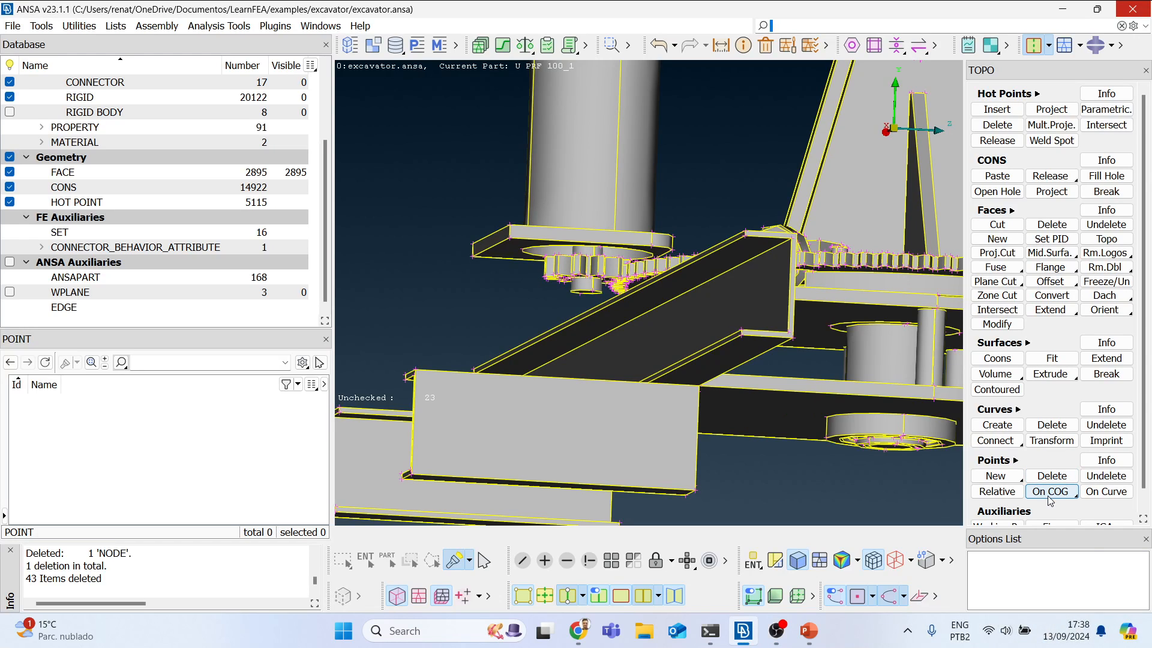
Step: Create a point at the centre of gravity of the circular edge on the lower end of the small gear's shaft
left_click(1048, 497)
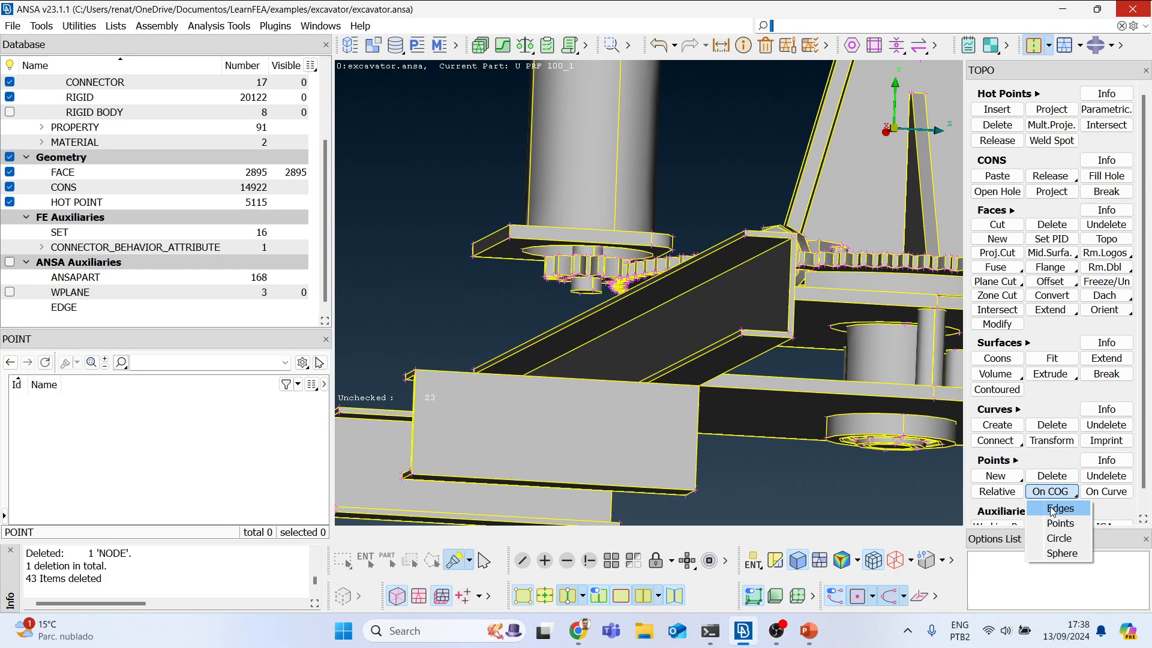
left_click(1059, 509)
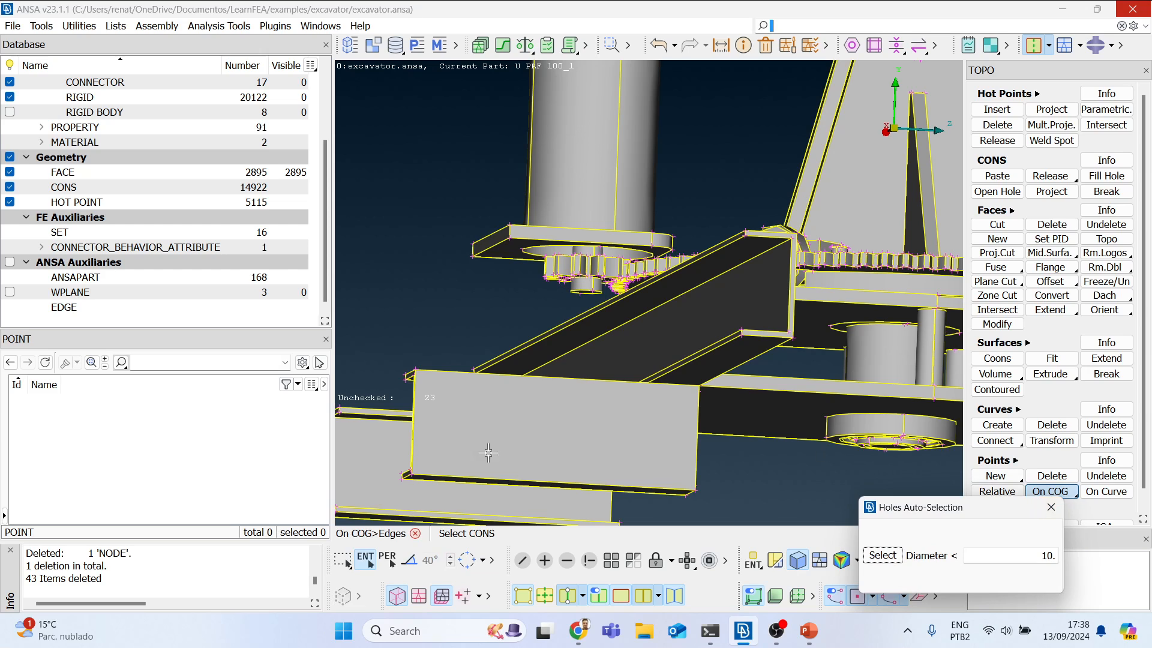
left_click(471, 559)
scroll(584, 292, "up", 5)
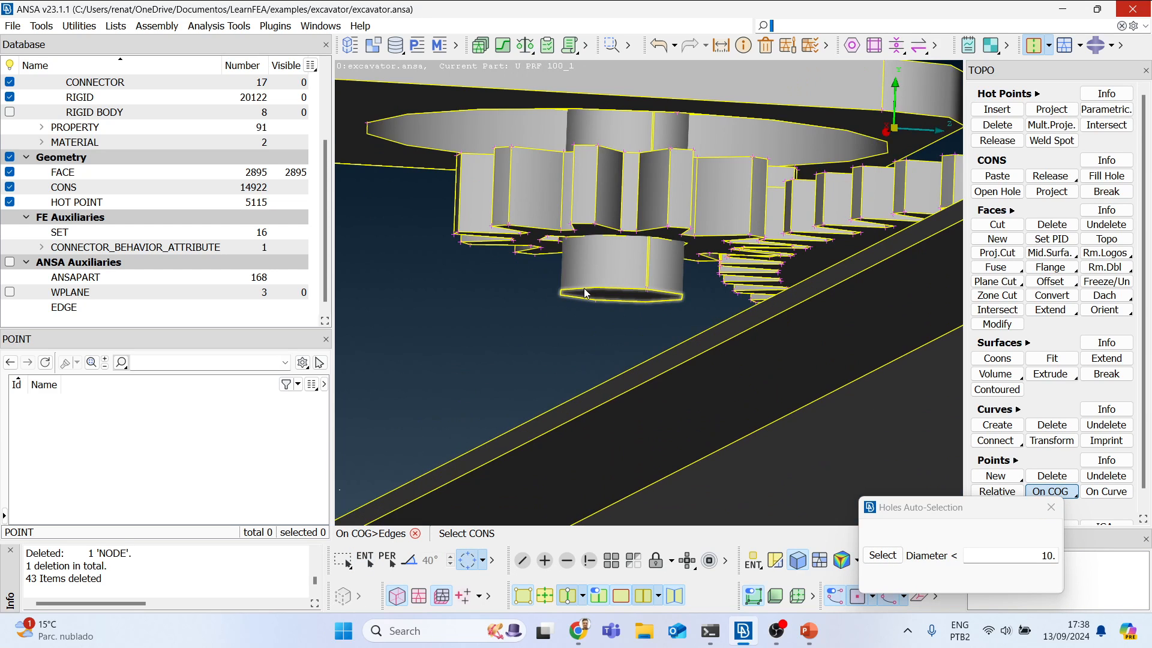
scroll(624, 292, "up", 2)
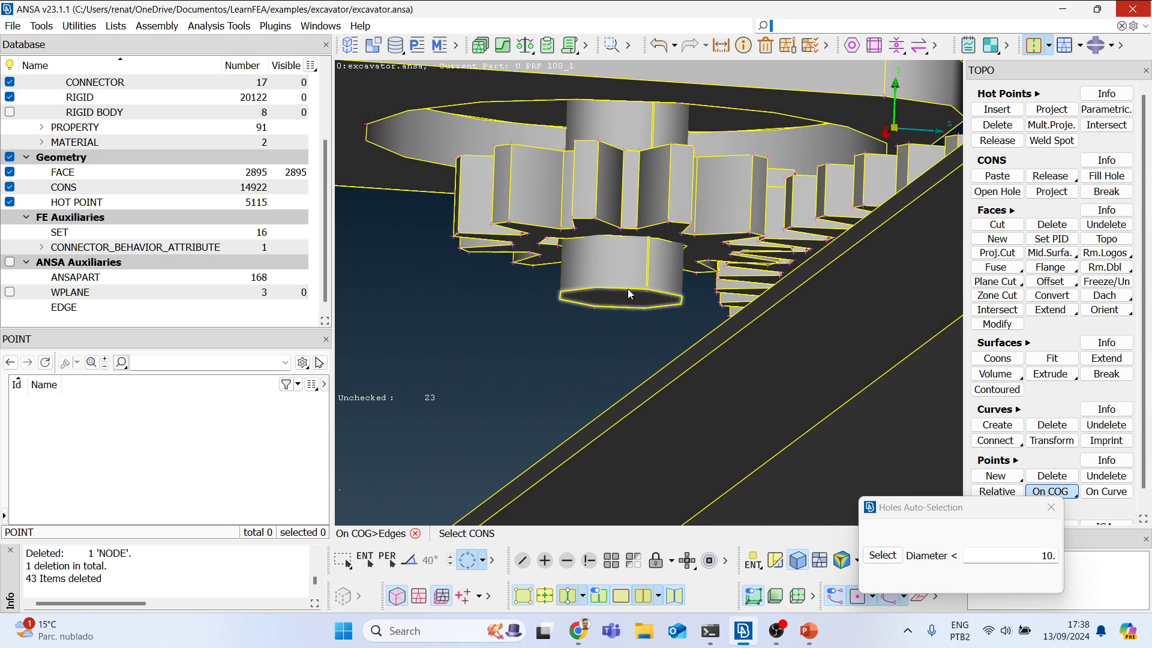
left_click(627, 293)
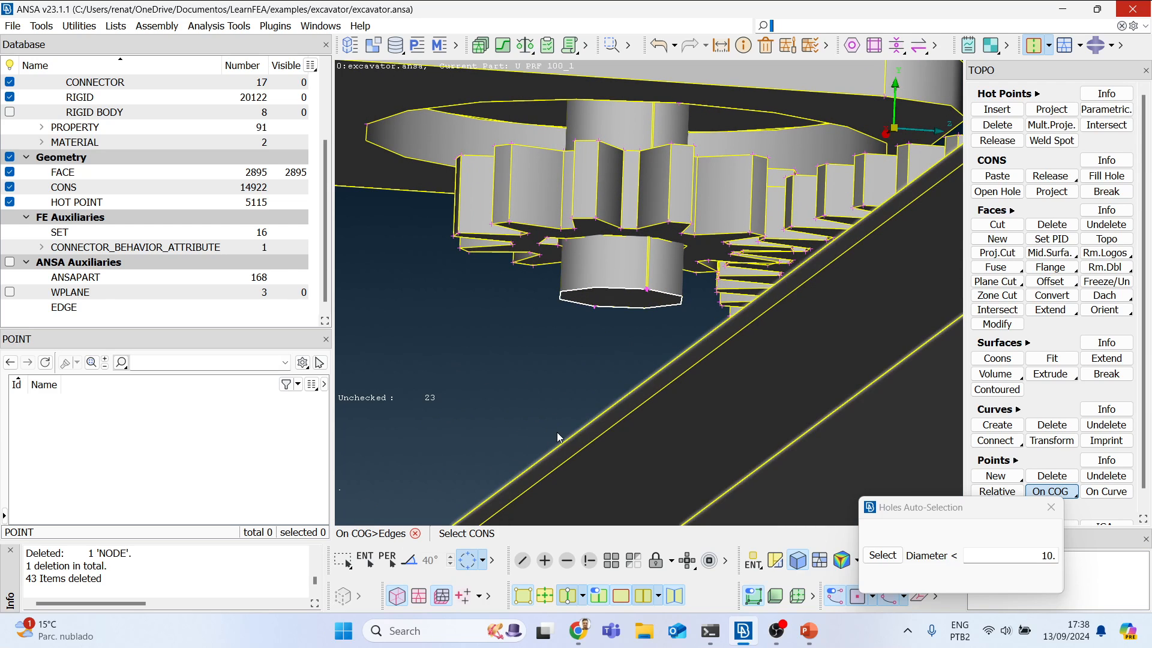
middle_click(537, 337)
left_click(1051, 508)
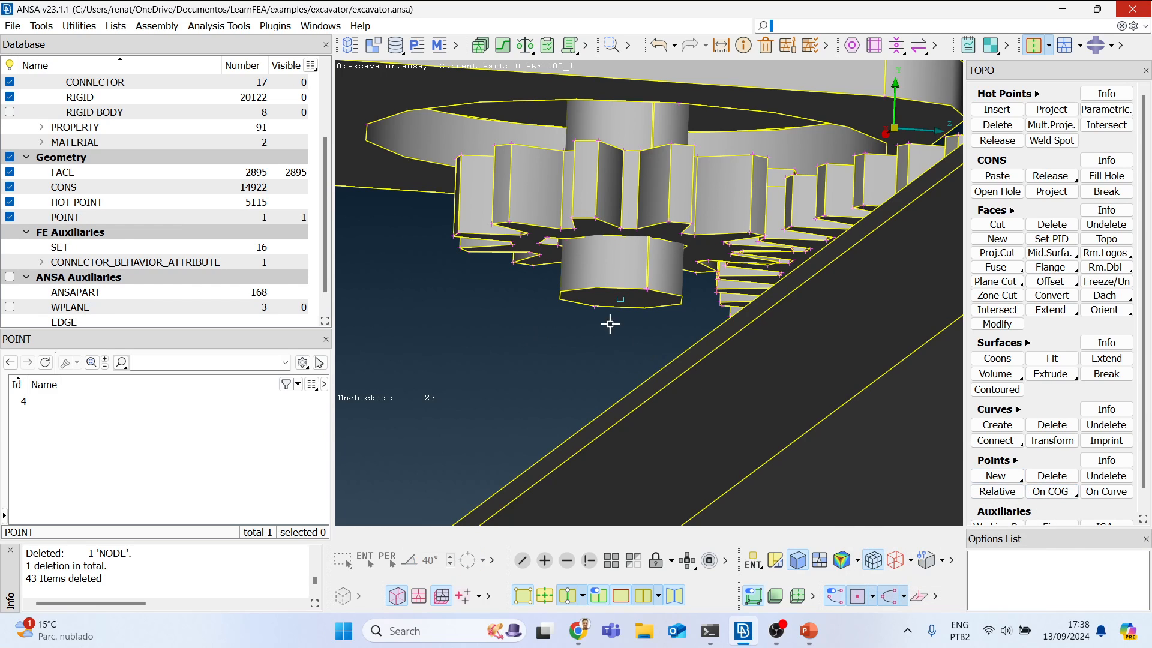
scroll(473, 260, "down", 5)
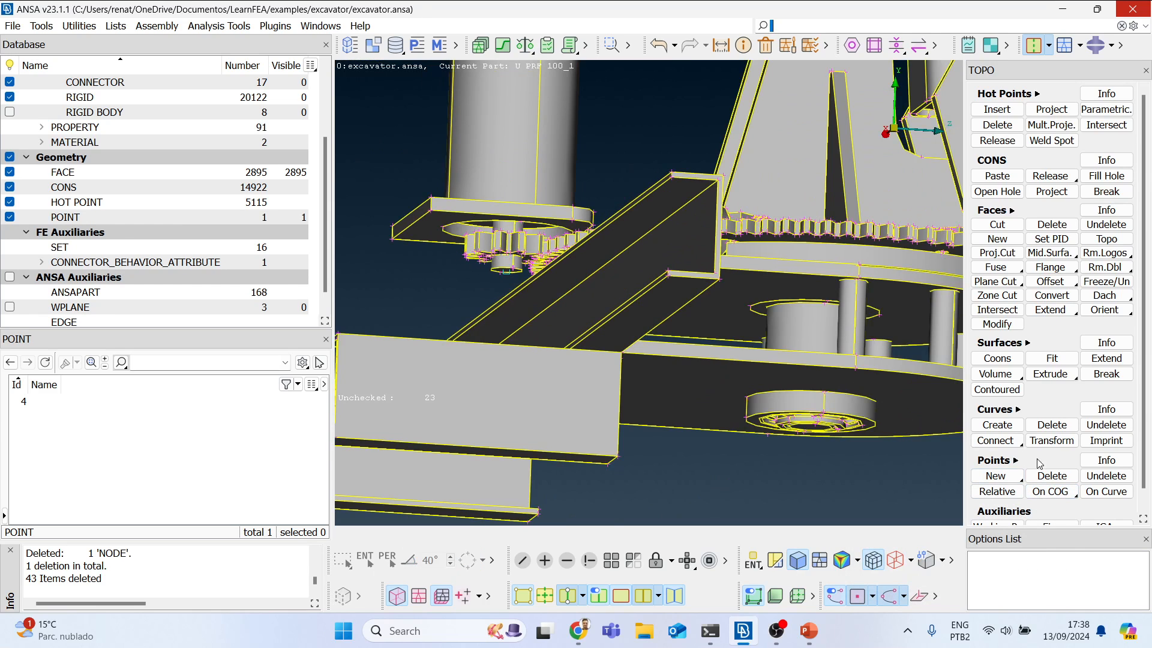
Step: Create a point at the centre of gravity of the upper circular edge on the hub below the rotating base
left_click(1061, 493)
left_click(1061, 509)
middle_click_drag(767, 398, 734, 394, "ctrl")
scroll(734, 394, "up", 5)
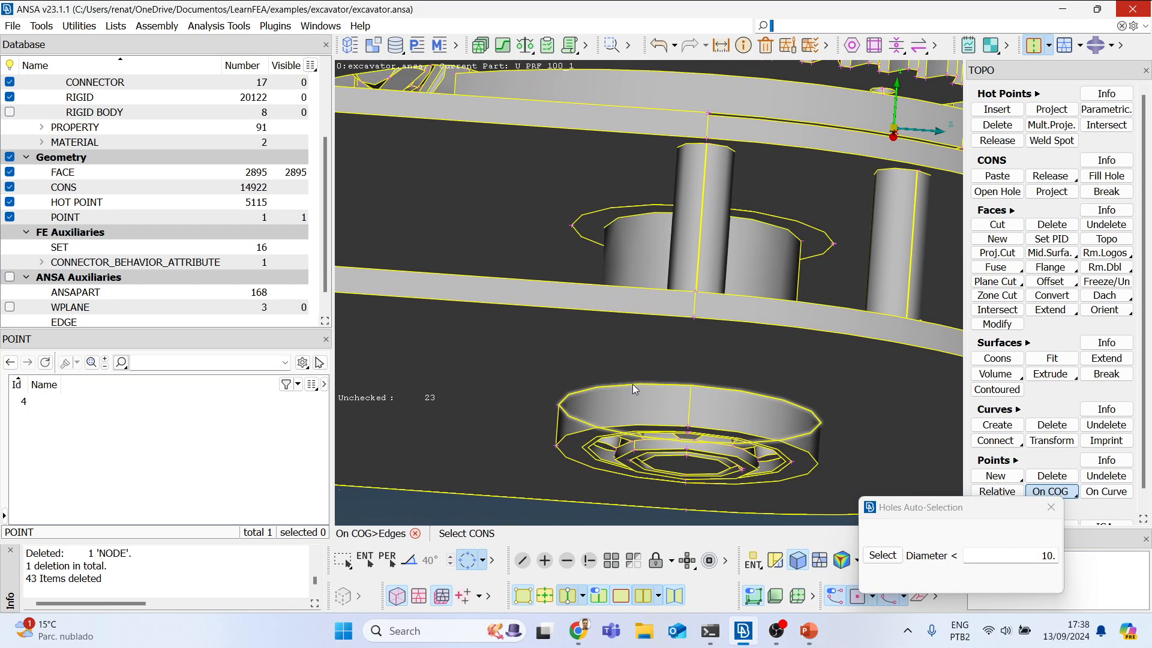
left_click(632, 384)
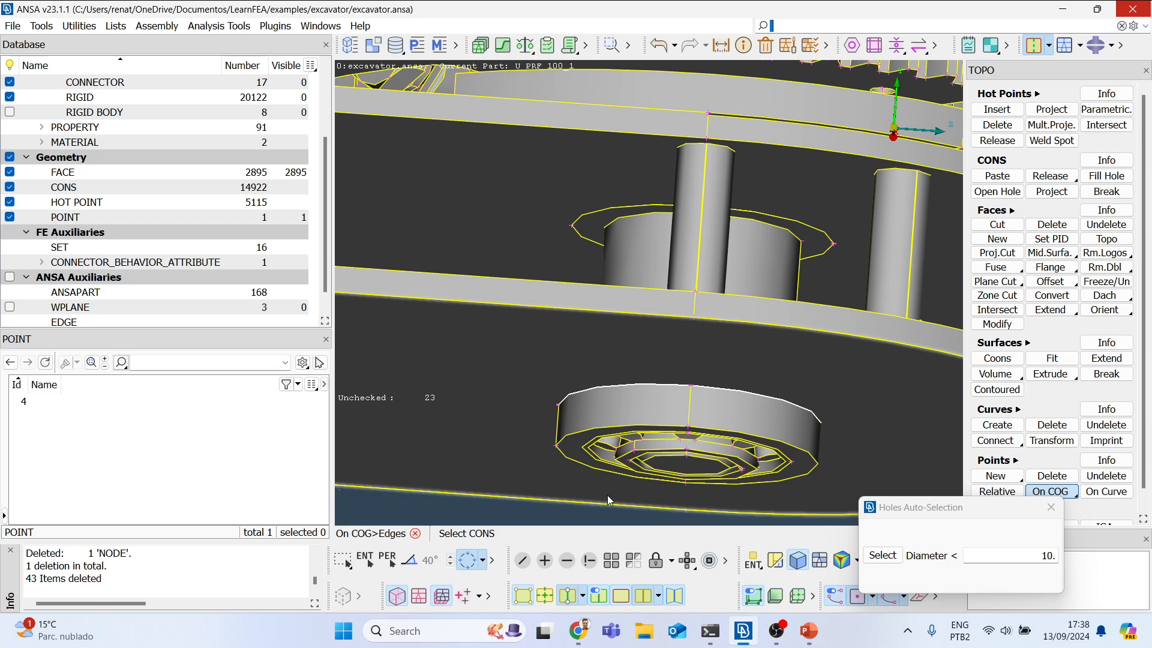
middle_click(612, 389)
scroll(616, 394, "down", 8)
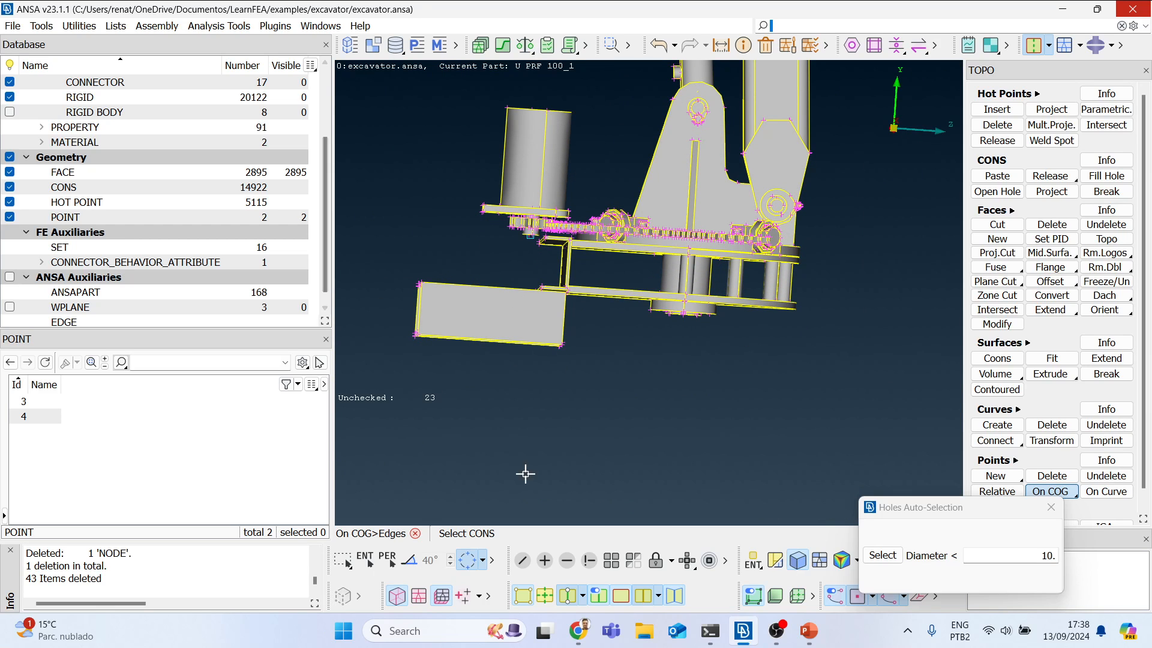
Step: Hide the geometry faces, list the POINT entities and select both gear-centre points to check them
left_click(531, 598)
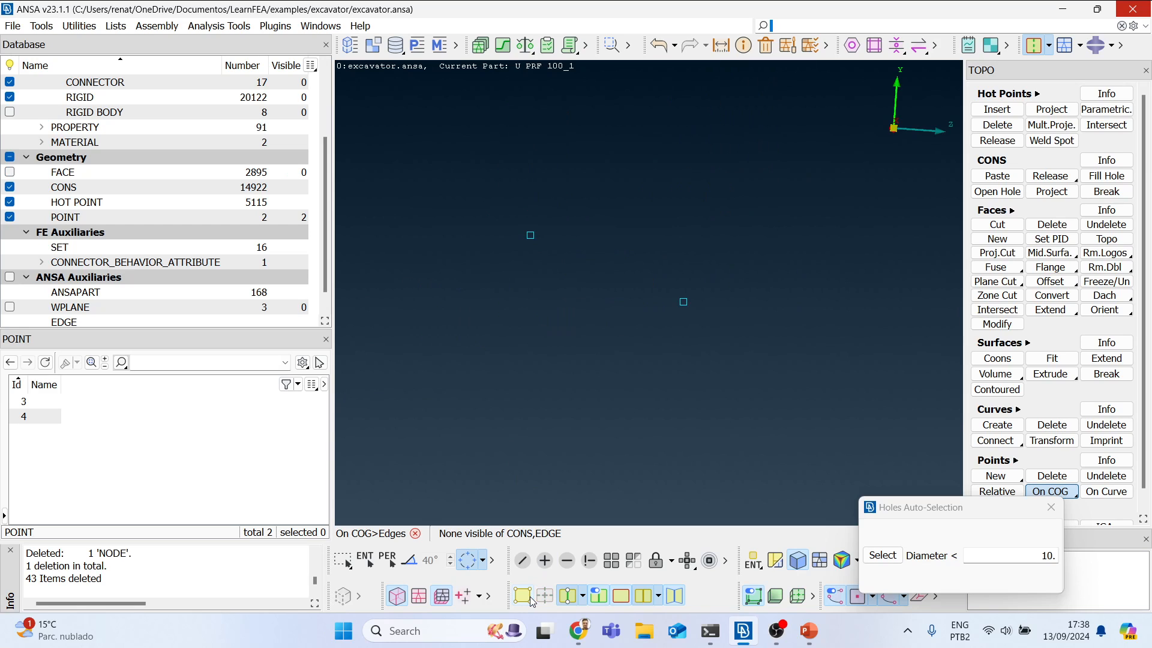
middle_click(663, 324)
double_click(76, 217)
left_click(683, 302)
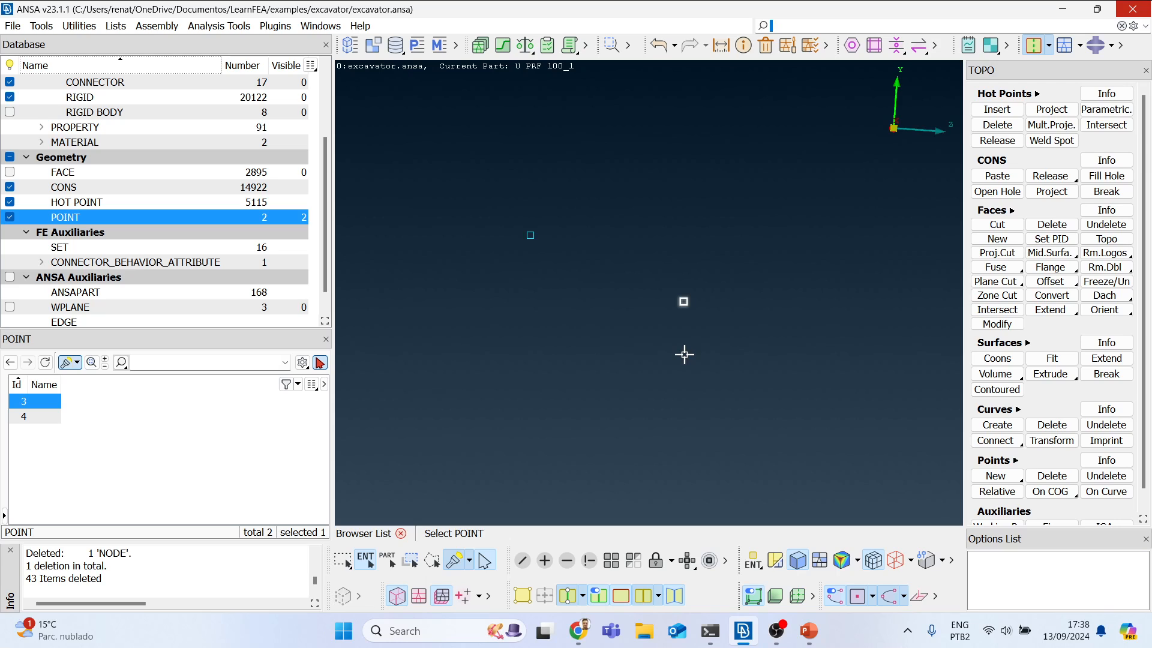
left_click_drag(487, 205, 572, 294)
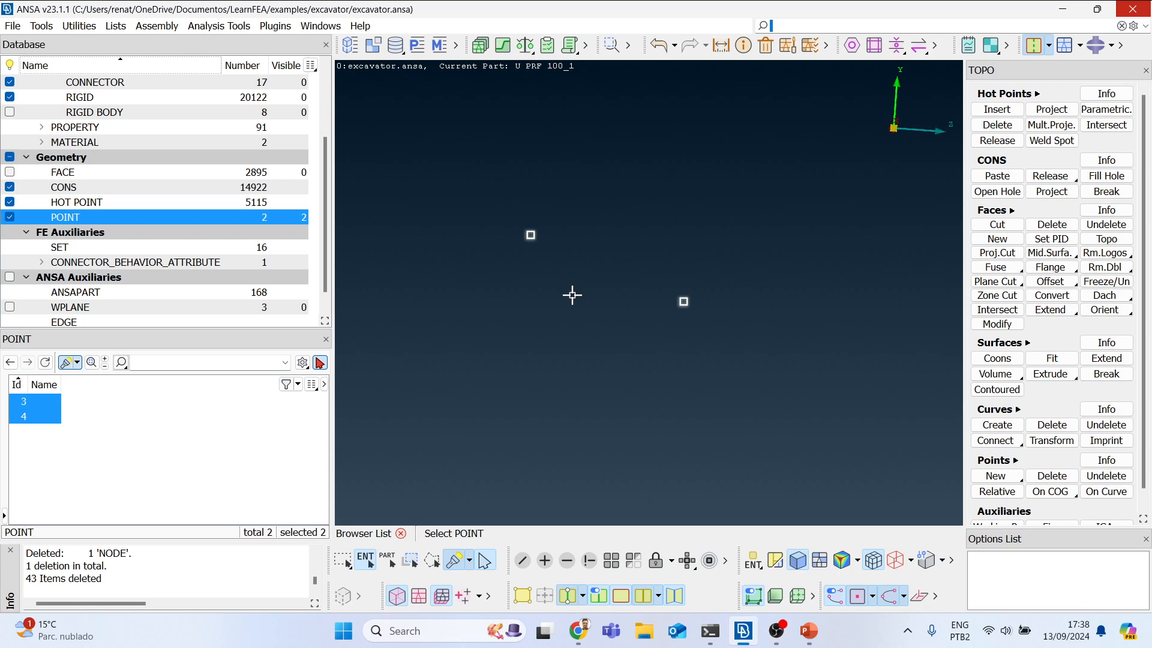
left_click(572, 294)
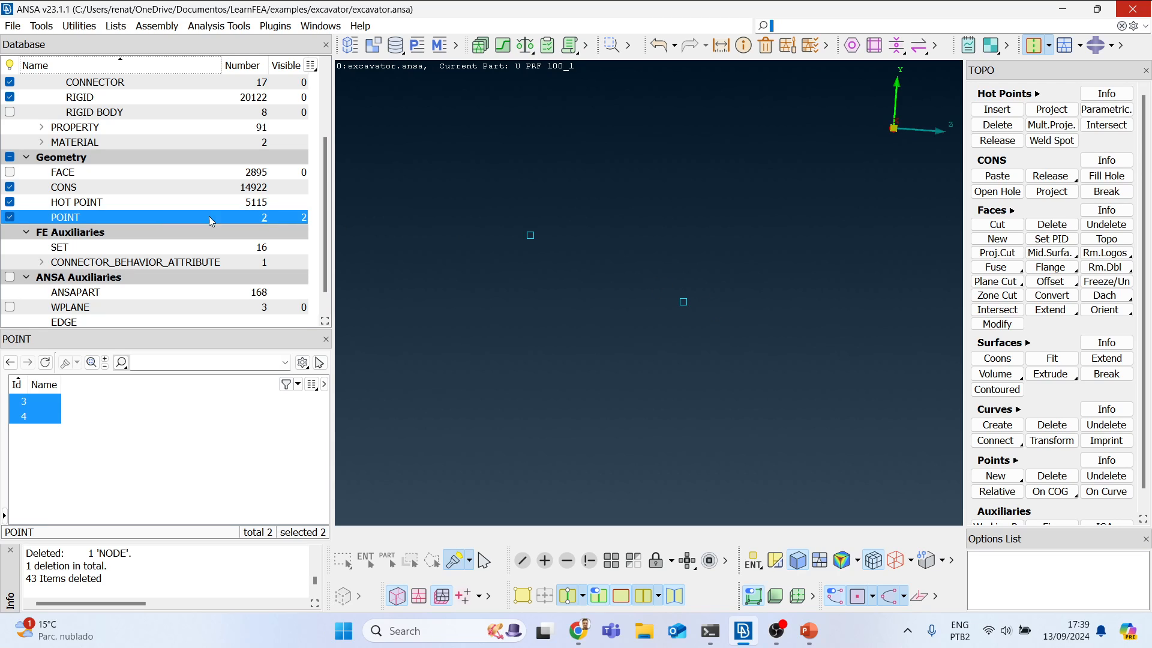
Step: Turn on the NODE display and switch to the Abaqus deck tools
scroll(163, 219, "up", 3)
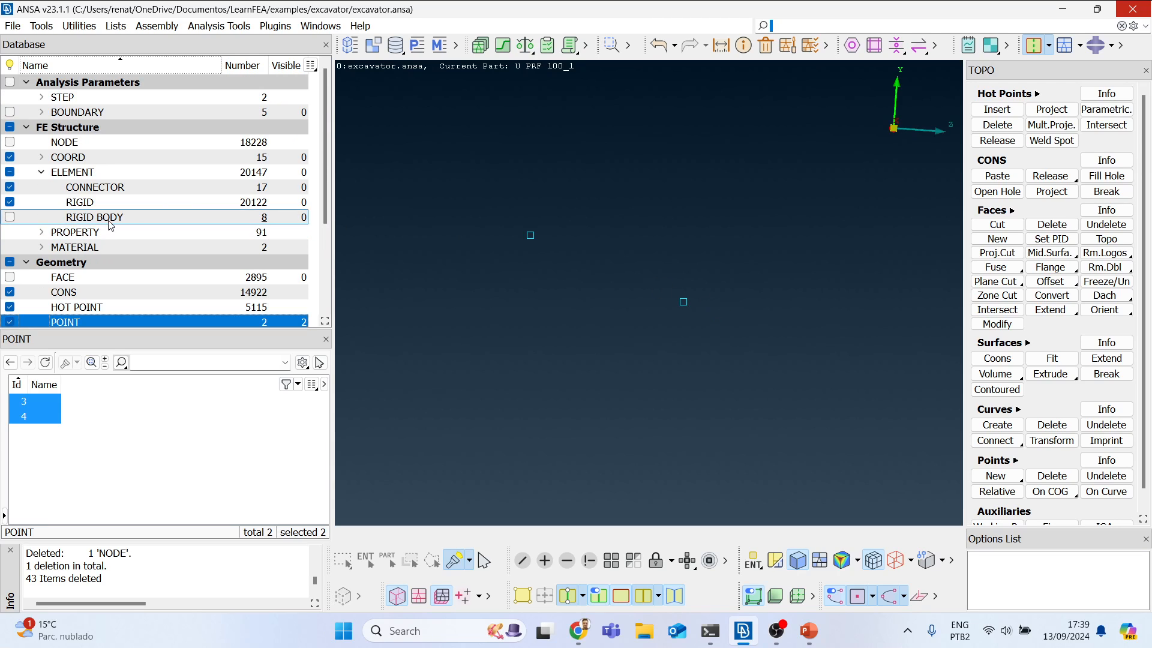
left_click(10, 143)
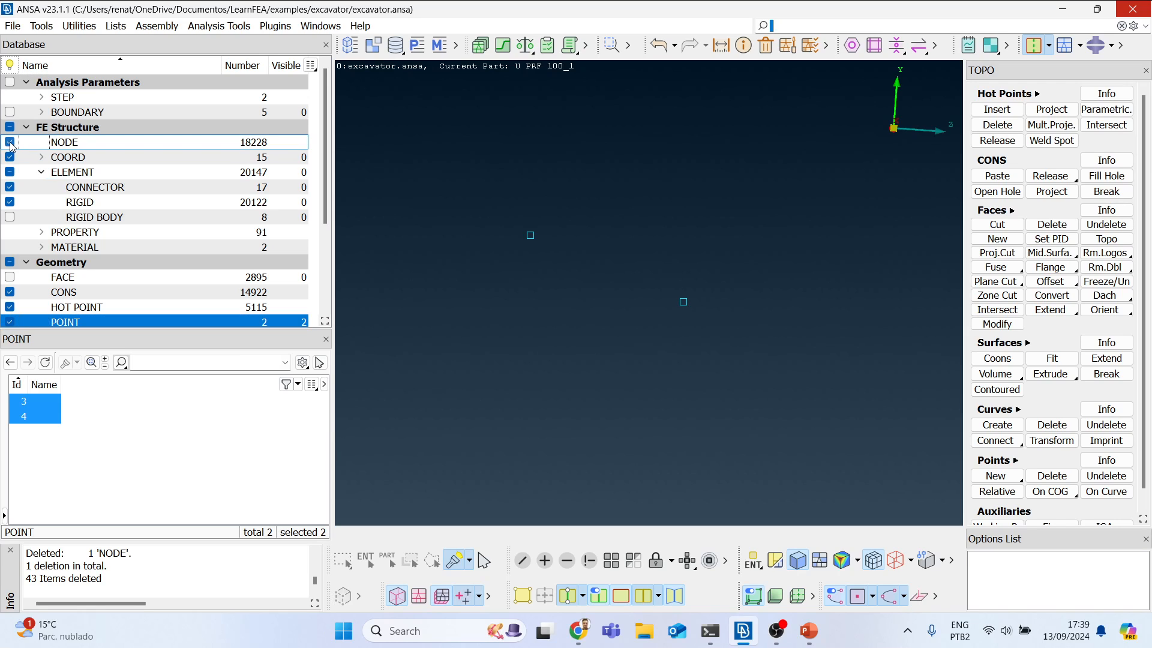
left_click(1071, 51)
left_click(1061, 63)
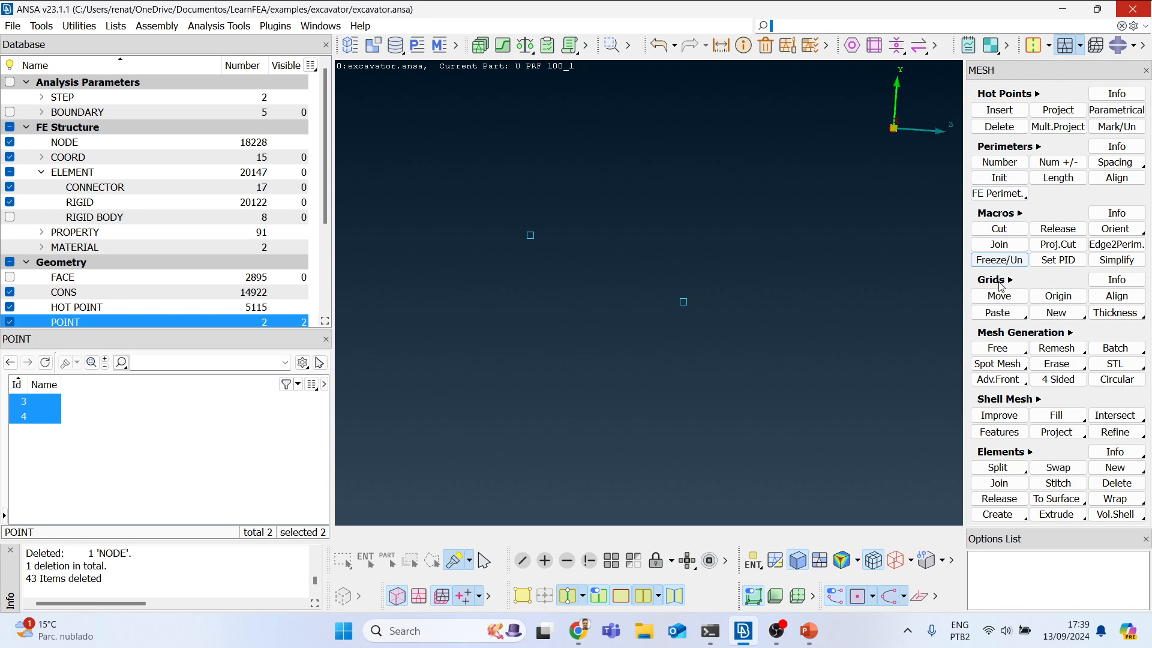
left_click(1121, 47)
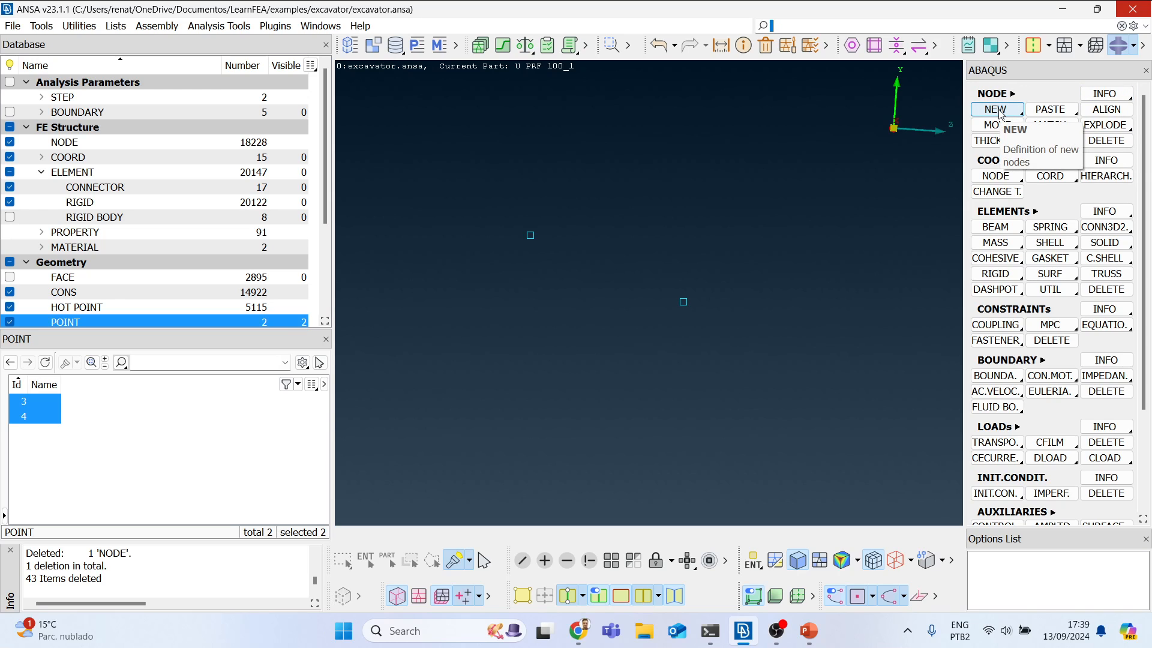
Step: Create a relative node on the large gear's centre point with dx, dy, dz and distance all 0
left_click(1000, 114)
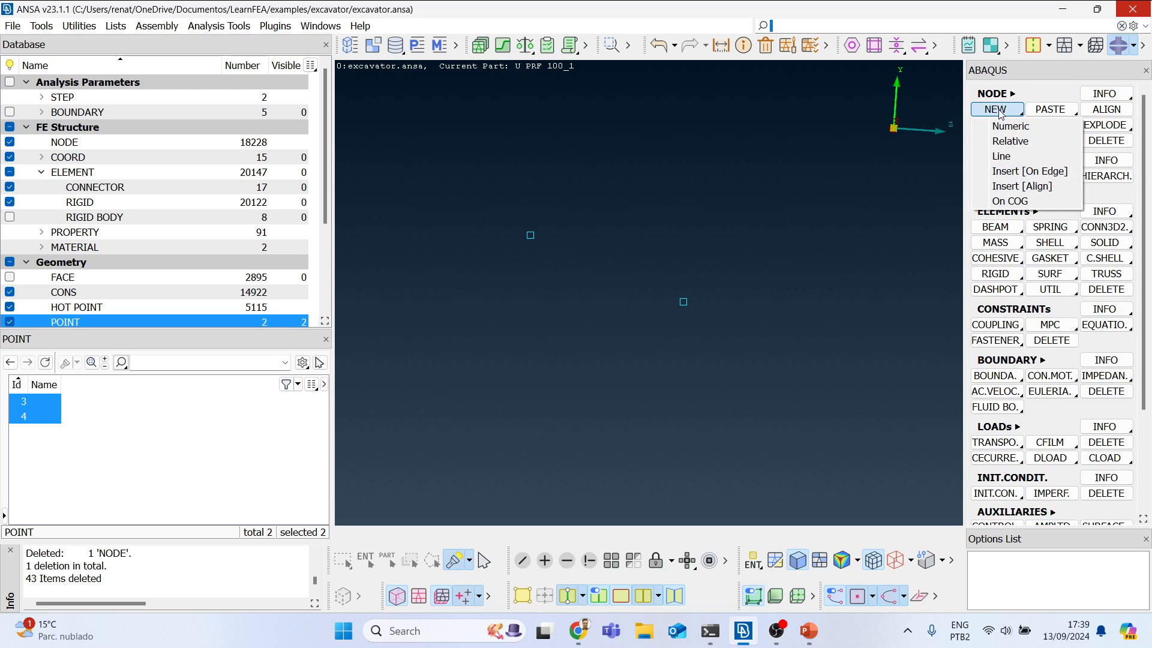
left_click(1010, 143)
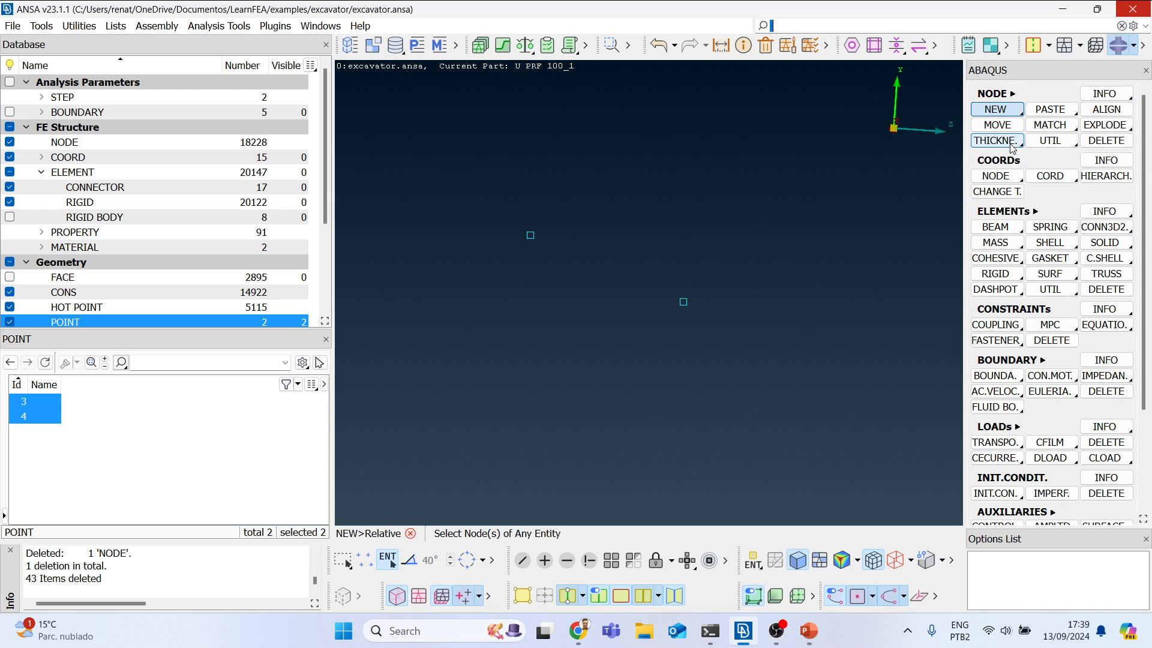
left_click(678, 303)
left_click_drag(693, 231, 384, 106)
left_click(378, 128)
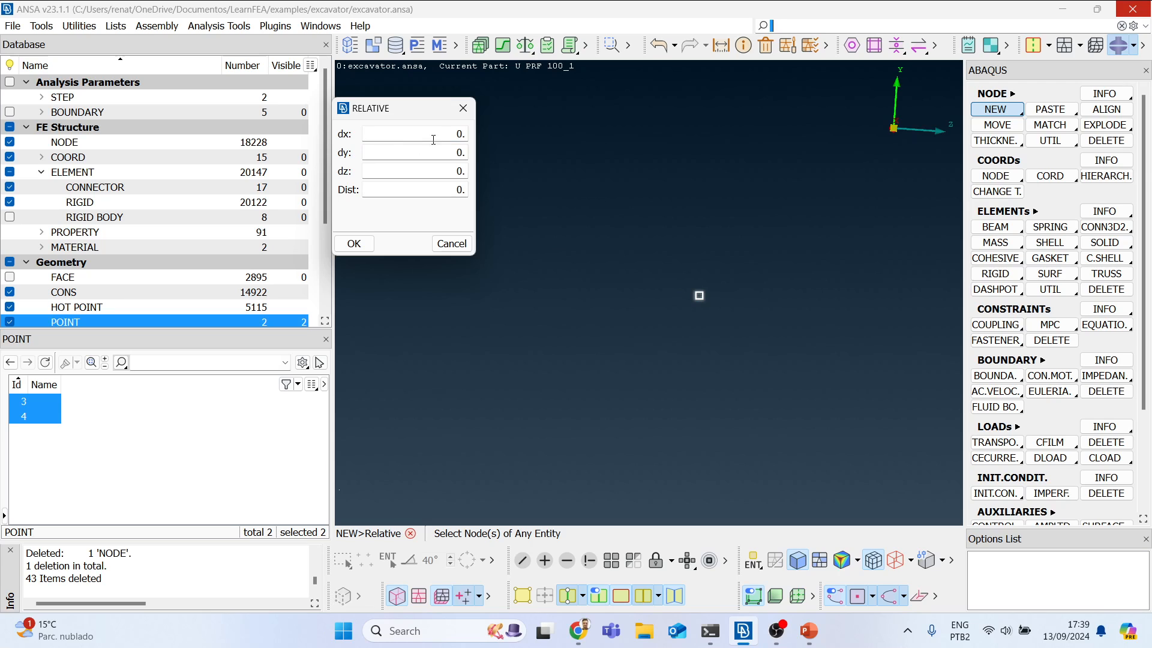
key("Tab")
key("Tab")
key("Tab")
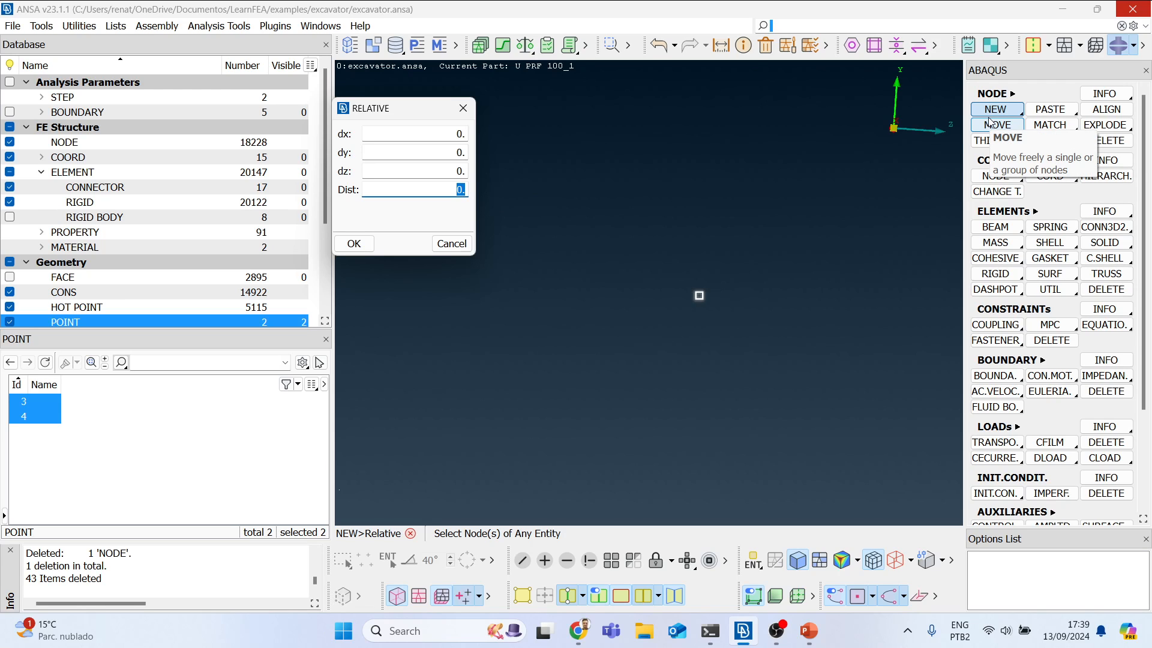
key("shift+Tab")
key("shift+Tab")
key("shift+Tab")
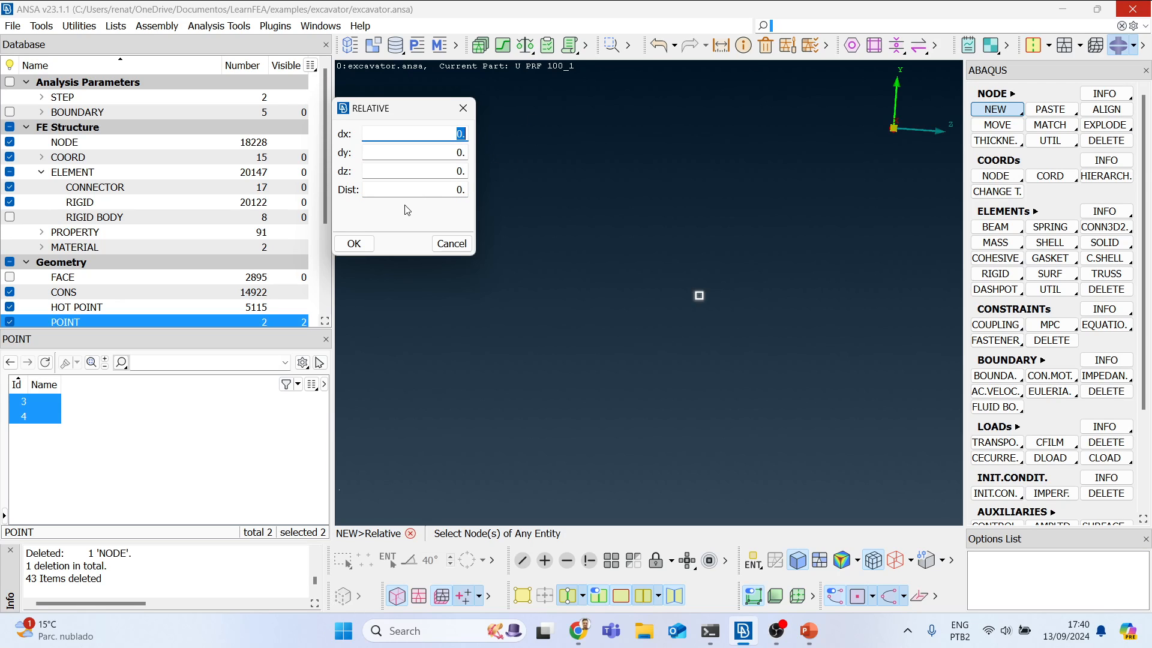
left_click(354, 243)
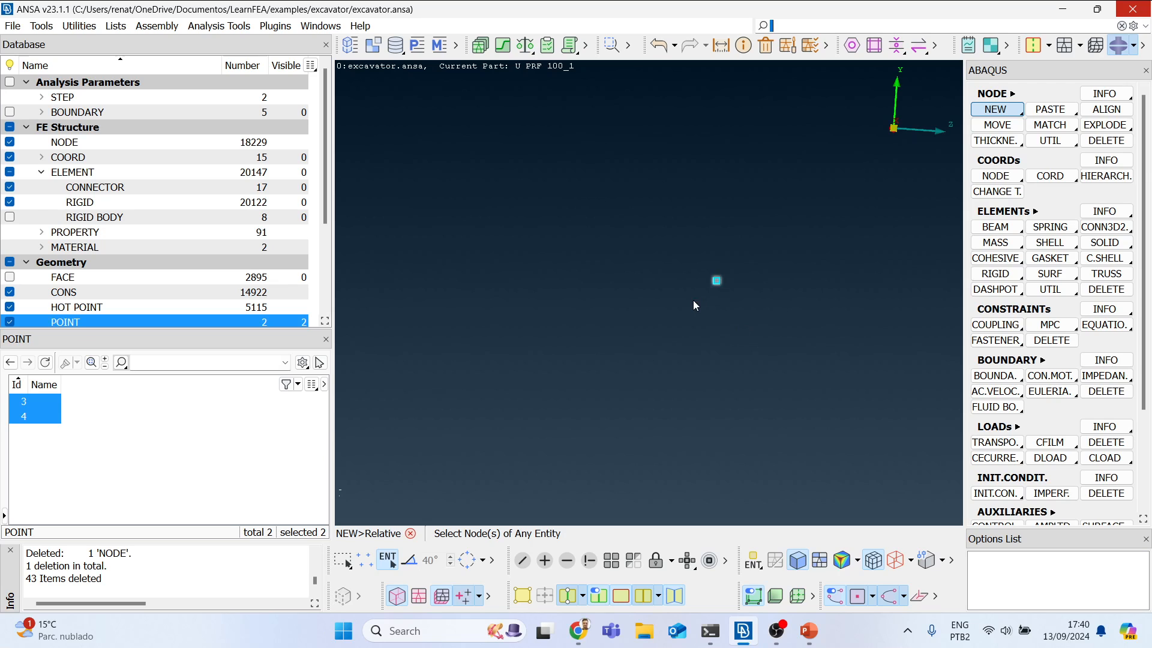
Step: Show the FE model with the RIGID elements hidden and select the new node at the large gear's centre
left_click(90, 144)
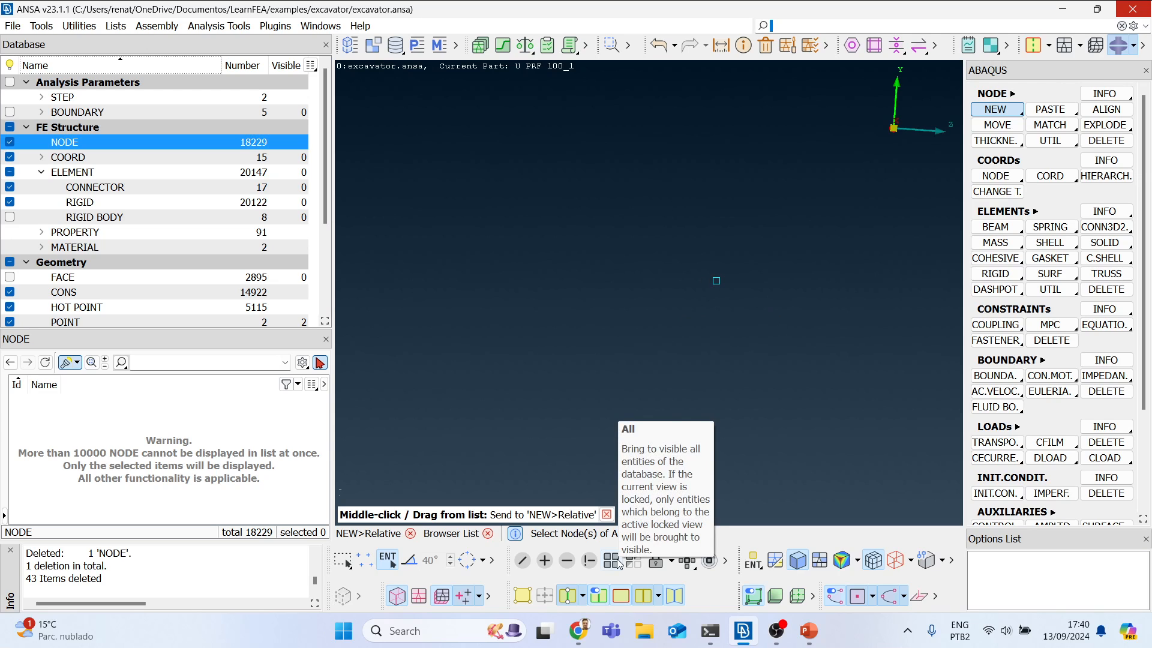
left_click_drag(684, 268, 754, 325)
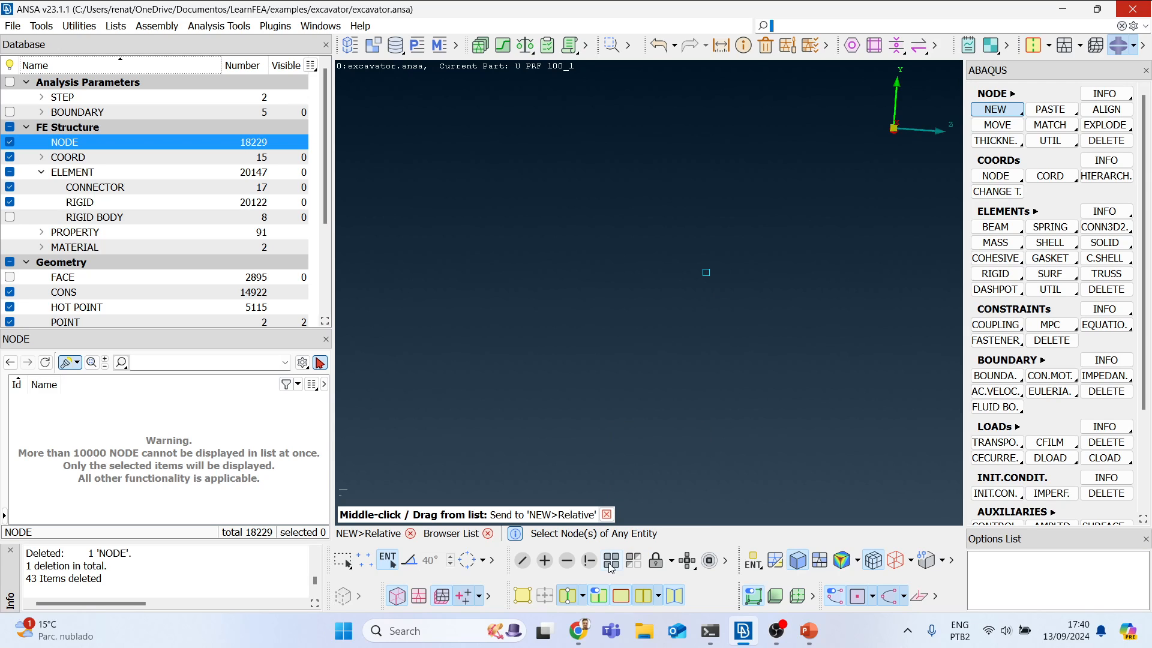
left_click(420, 597)
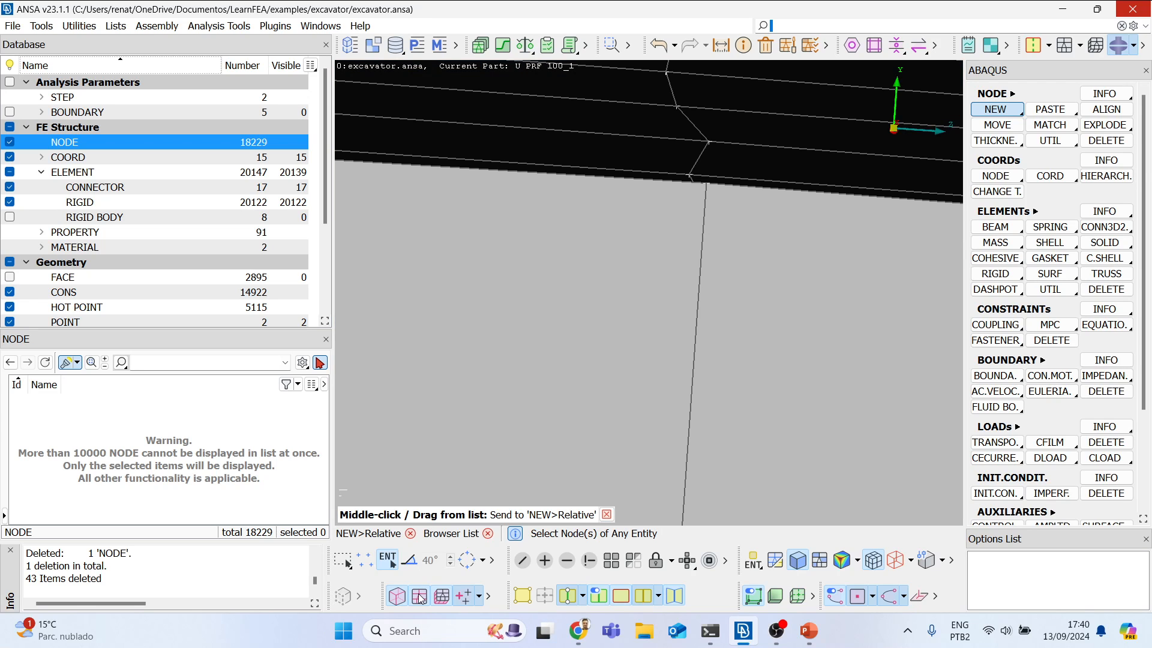
scroll(675, 256, "down", 5)
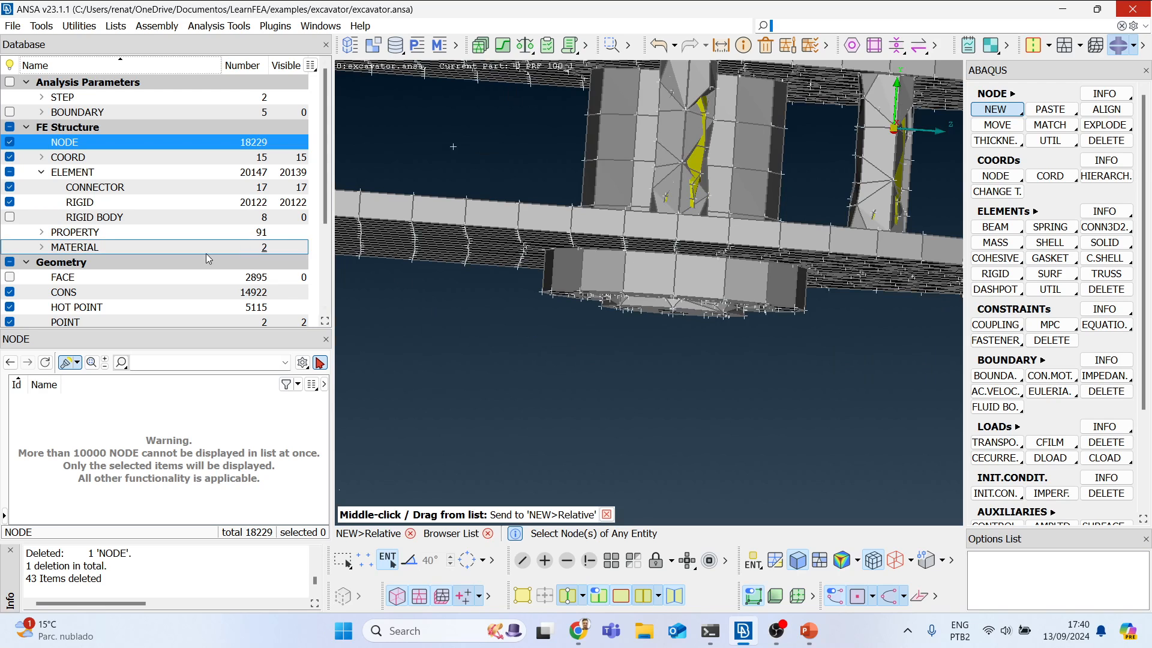
left_click(9, 202)
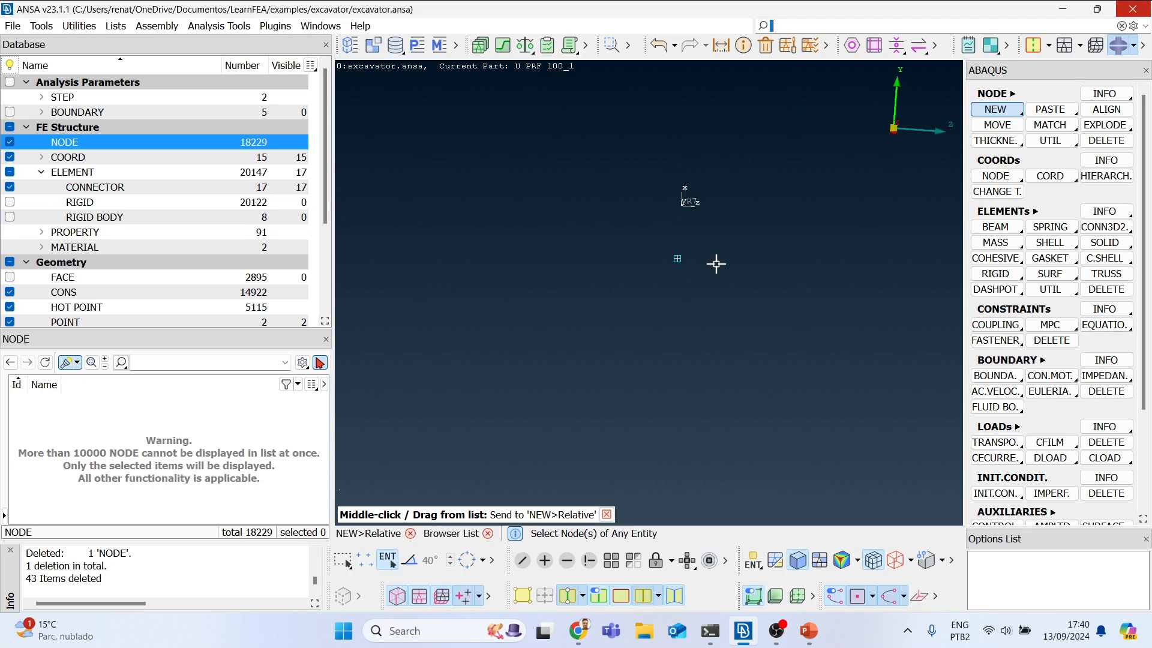
left_click(676, 256)
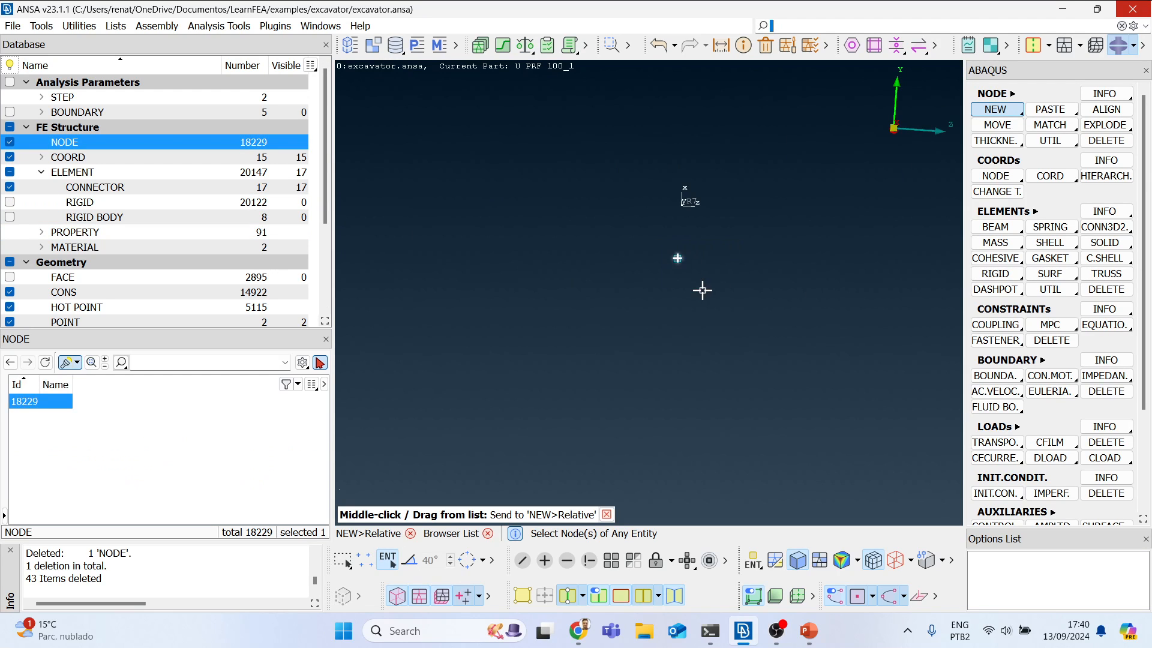
left_click_drag(651, 232, 714, 299)
Step: Add the large gear's new centre node to the rotating_basis_tie_node set and close the set list
left_click(457, 46)
left_click(477, 65)
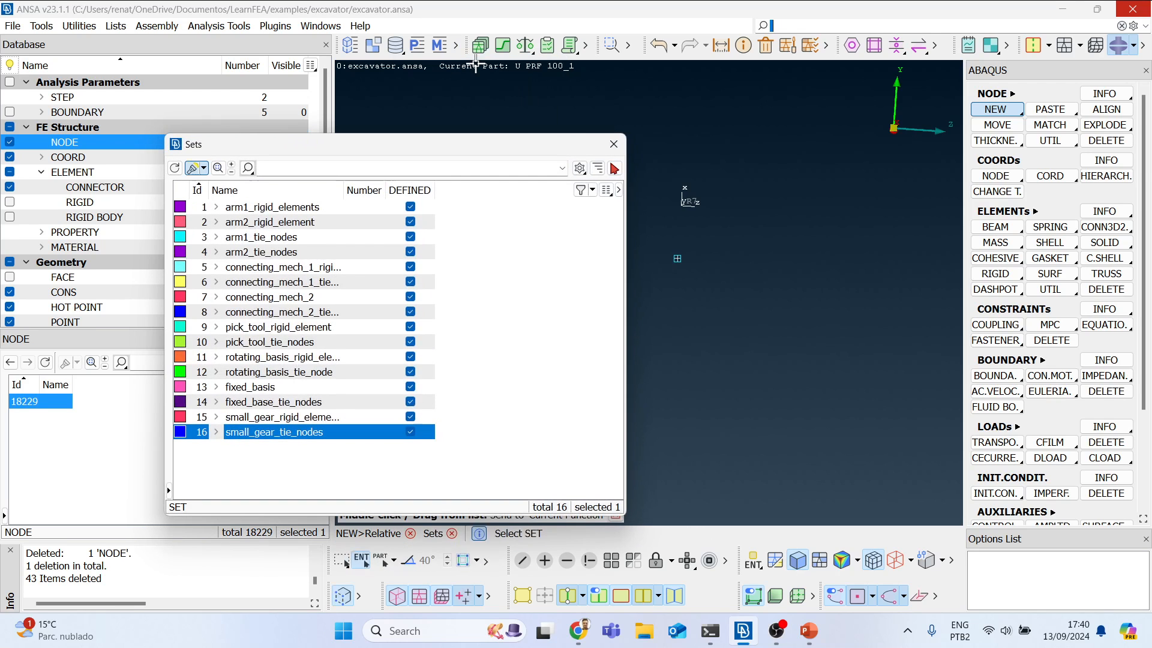
left_click_drag(400, 148, 297, 82)
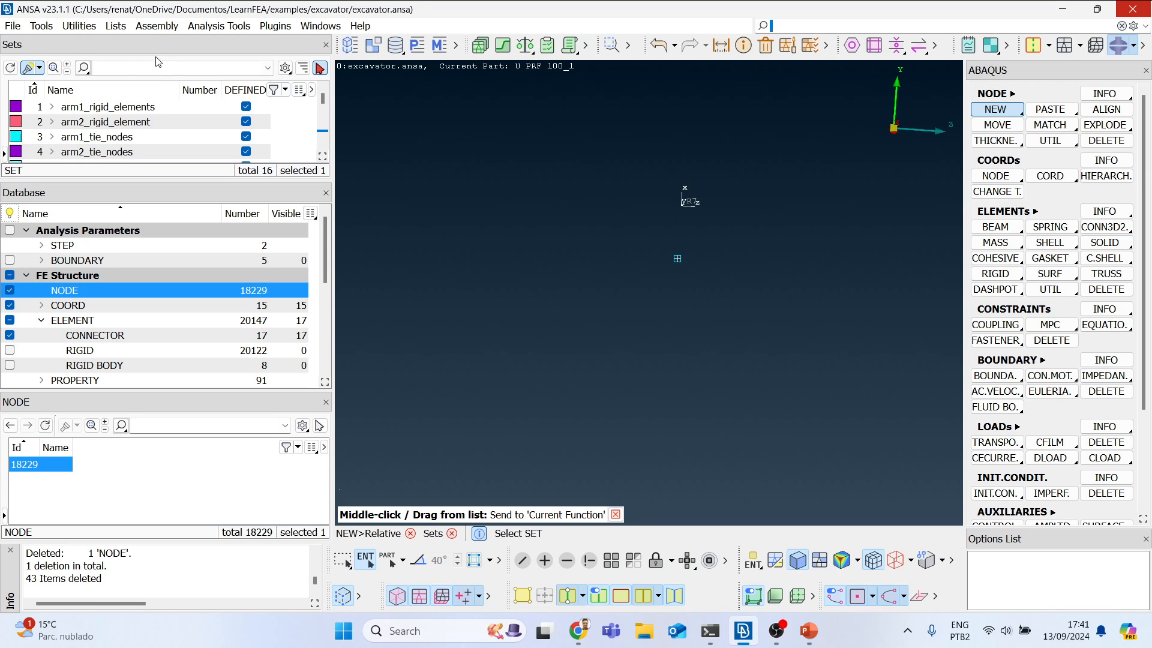
left_click_drag(177, 53, 340, 154)
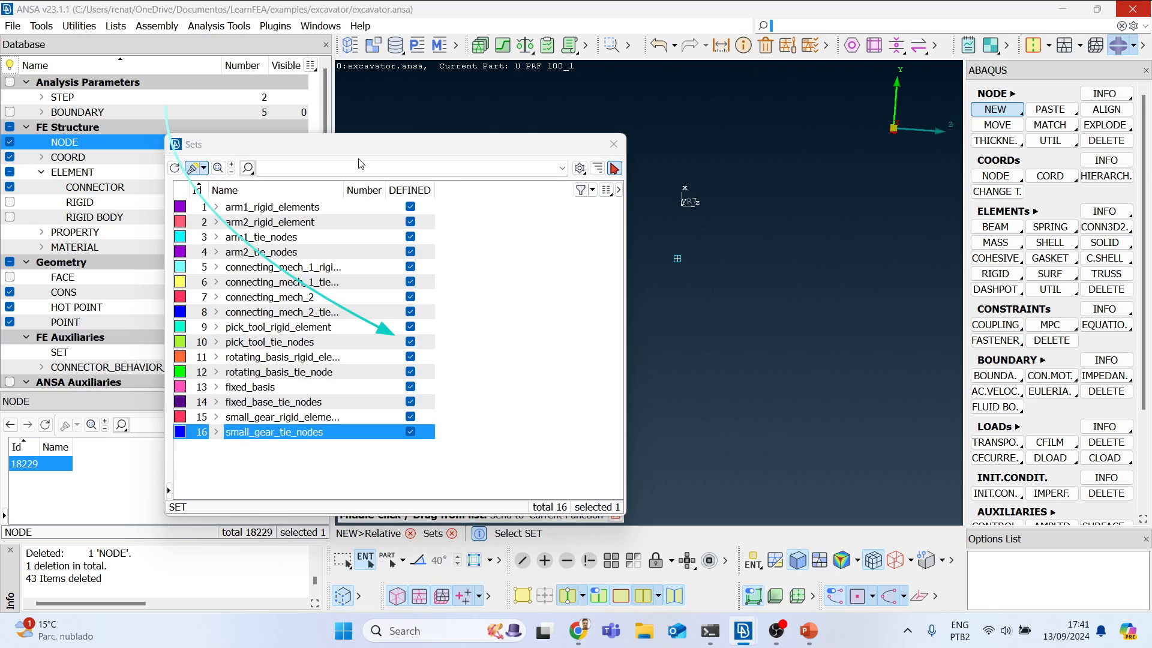
left_click_drag(355, 154, 289, 138)
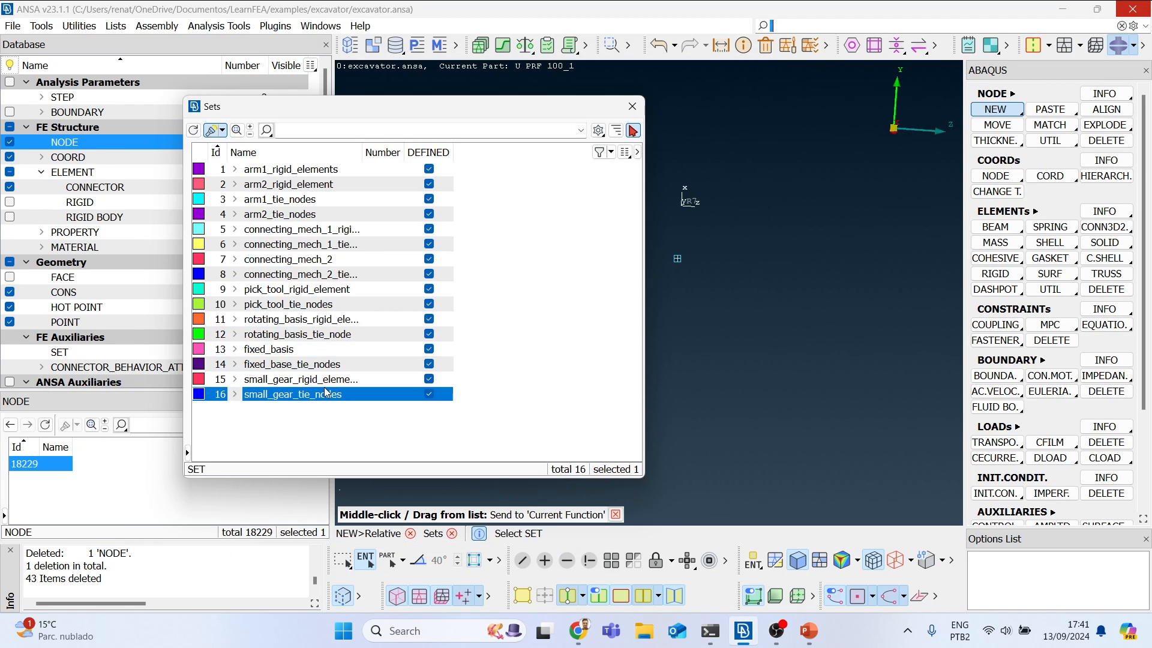
right_click(313, 342)
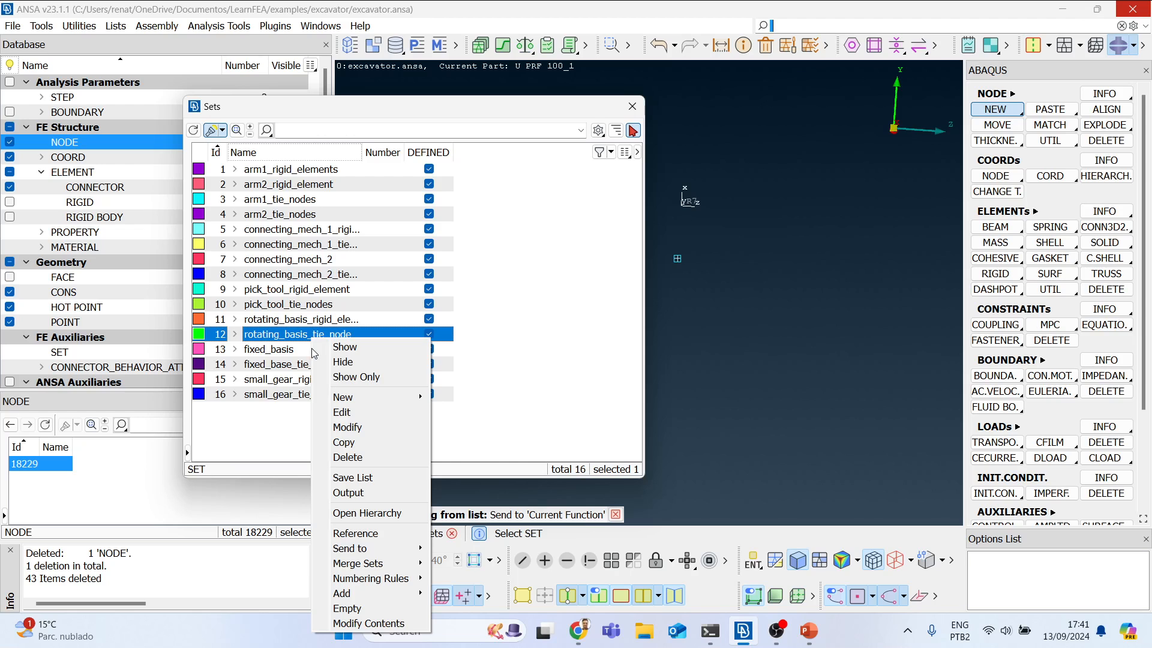
left_click(372, 623)
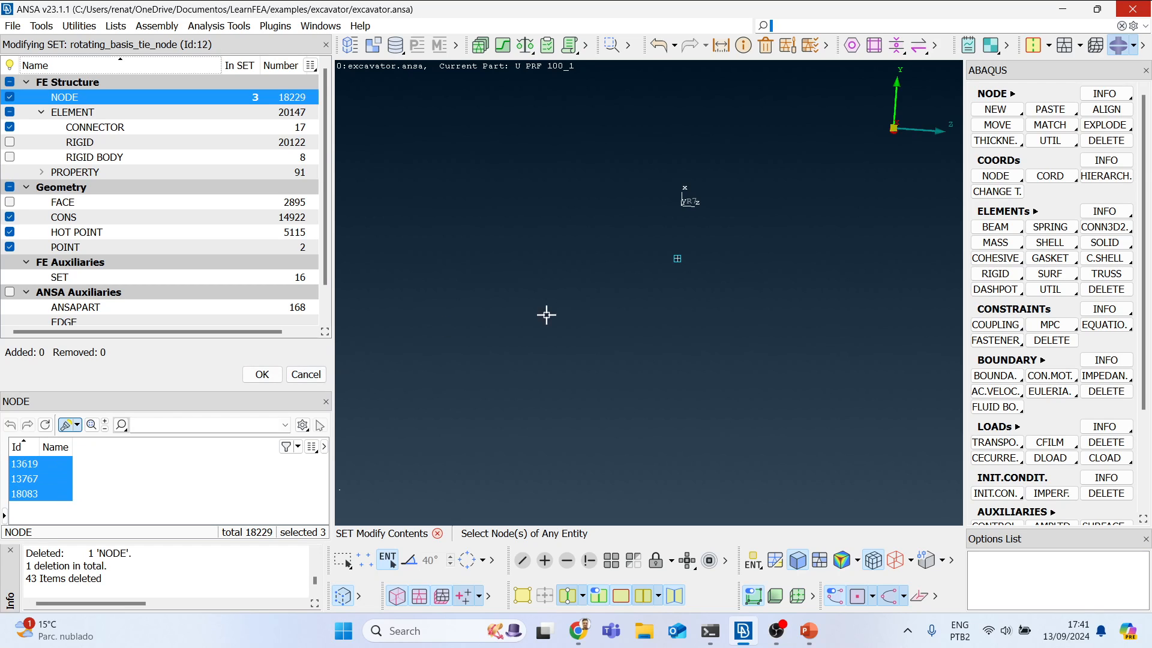
left_click(670, 261)
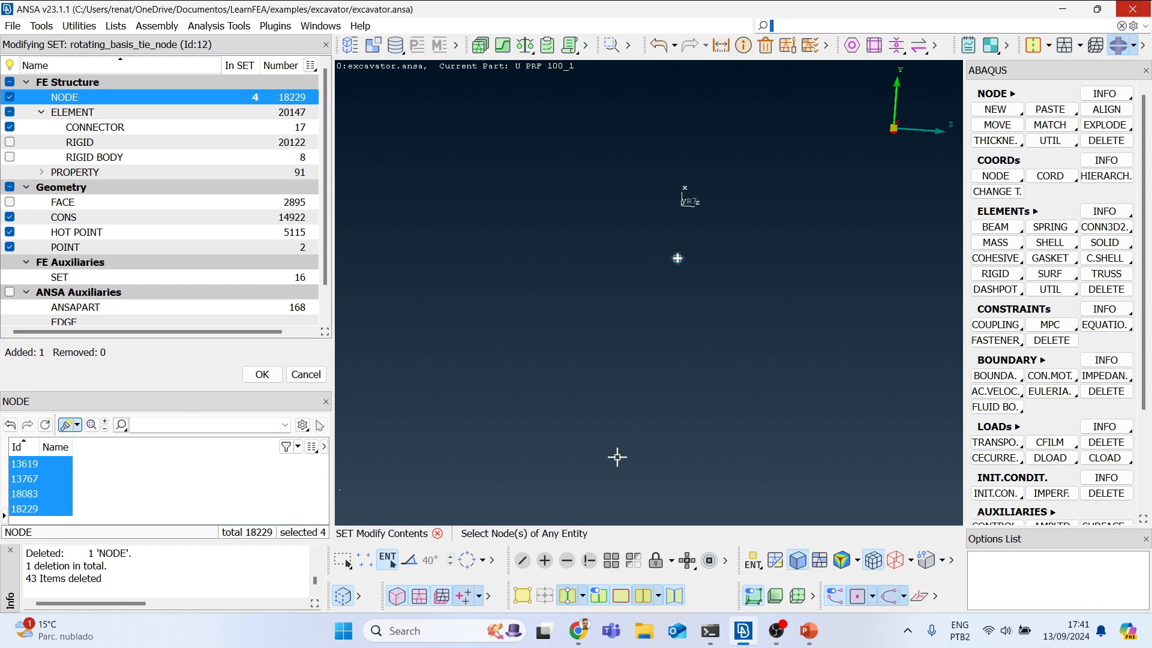
middle_click(642, 357)
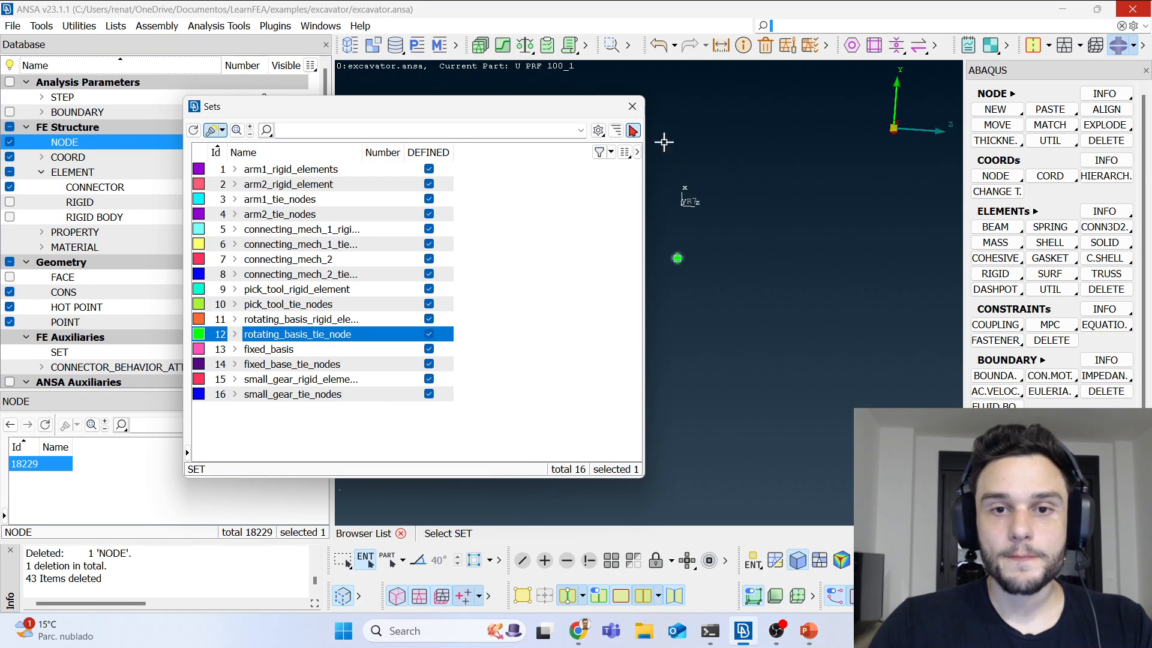
left_click(633, 107)
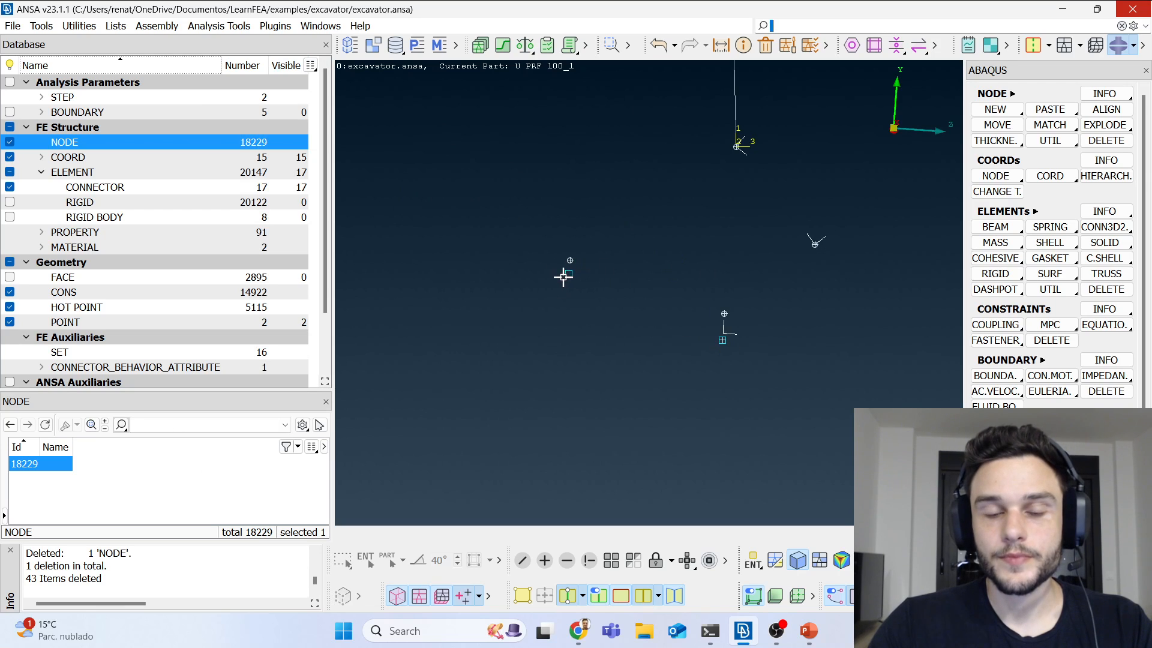
scroll(570, 271, "up", 3)
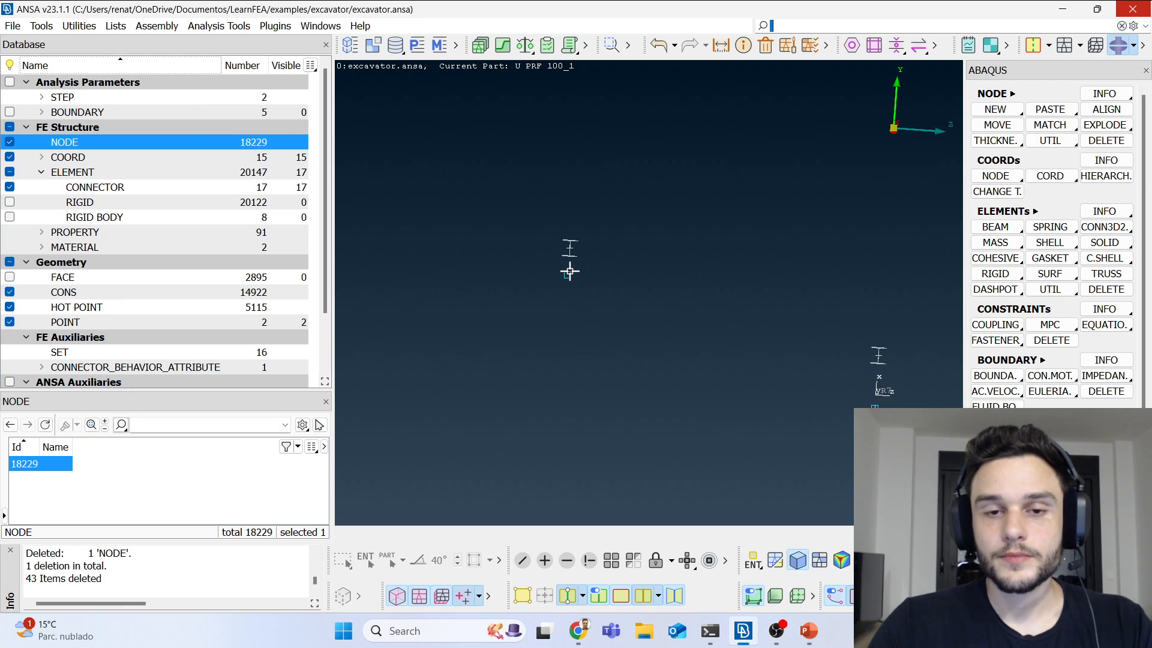
scroll(567, 282, "down", 3)
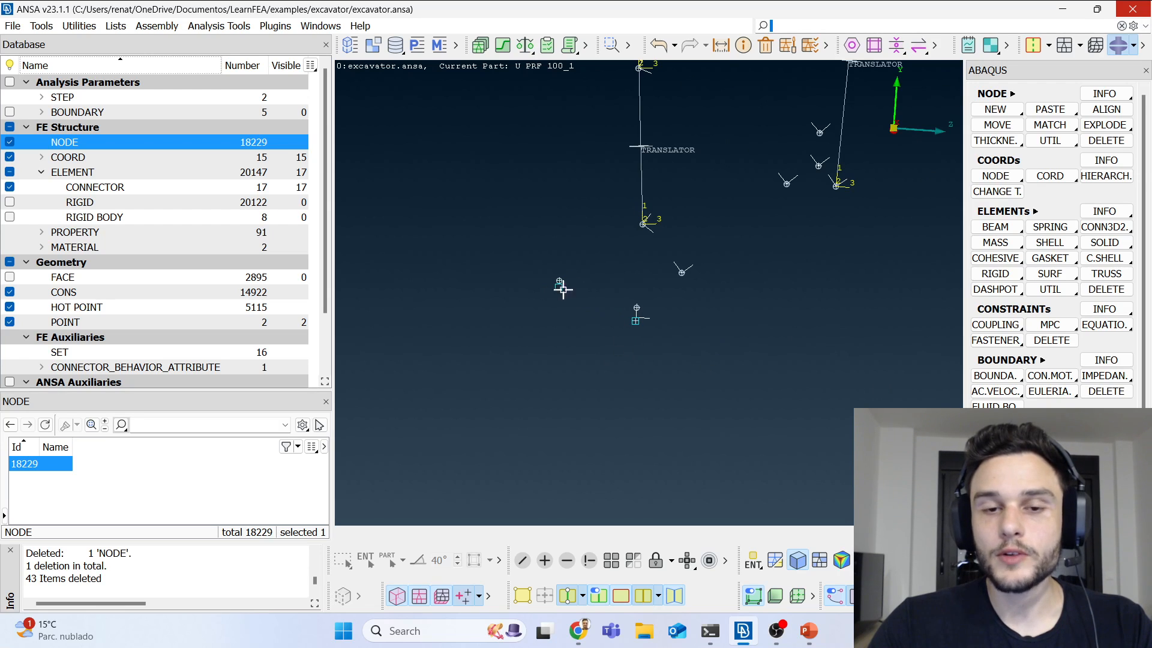
scroll(550, 290, "up", 6)
scroll(525, 267, "down", 6)
scroll(525, 267, "up", 2)
scroll(528, 275, "up", 2)
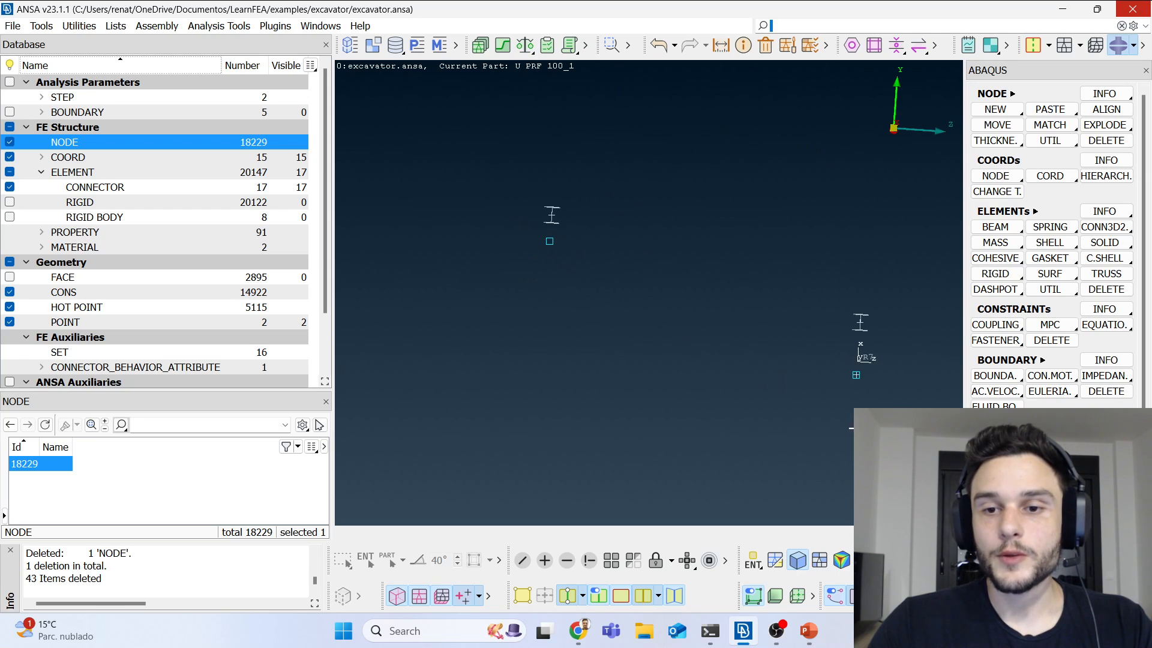
Step: Create a relative node on the small gear's centre point with dx, dy, dz and distance all 0
scroll(537, 244, "up", 2)
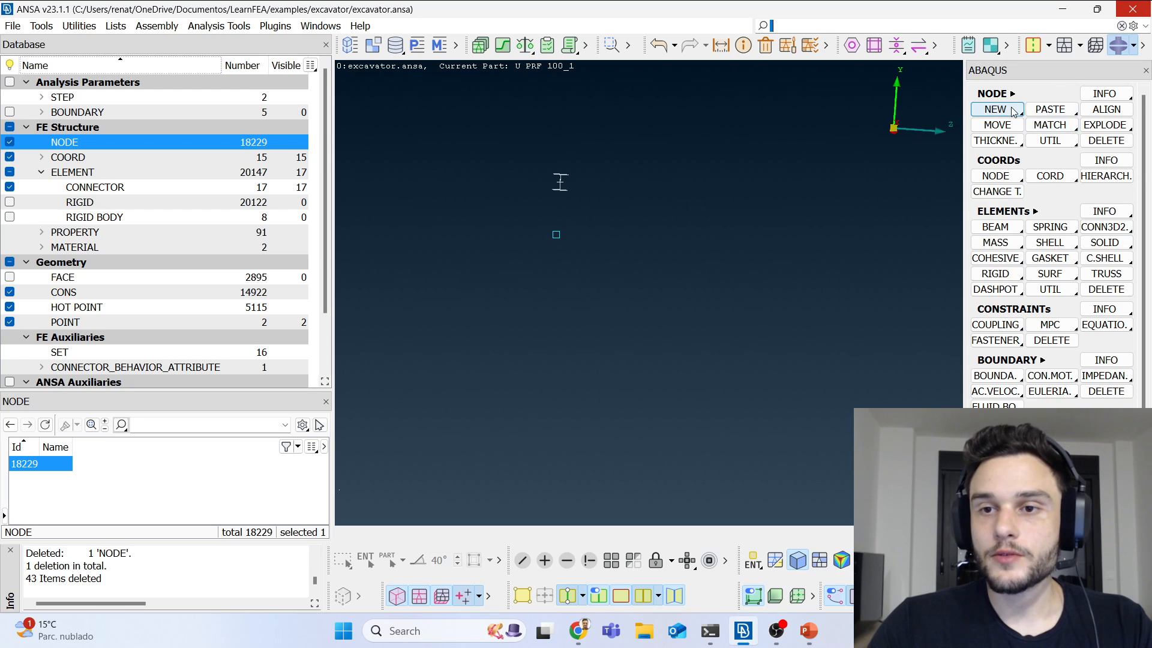
left_click(1012, 112)
left_click(1006, 124)
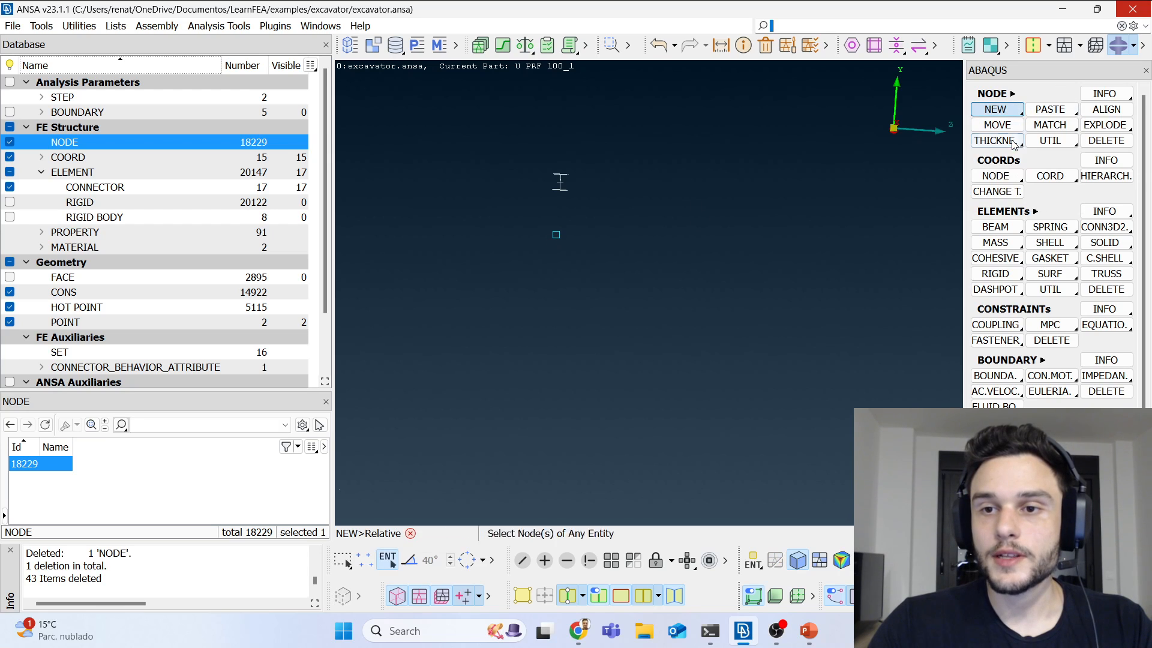
left_click(556, 234)
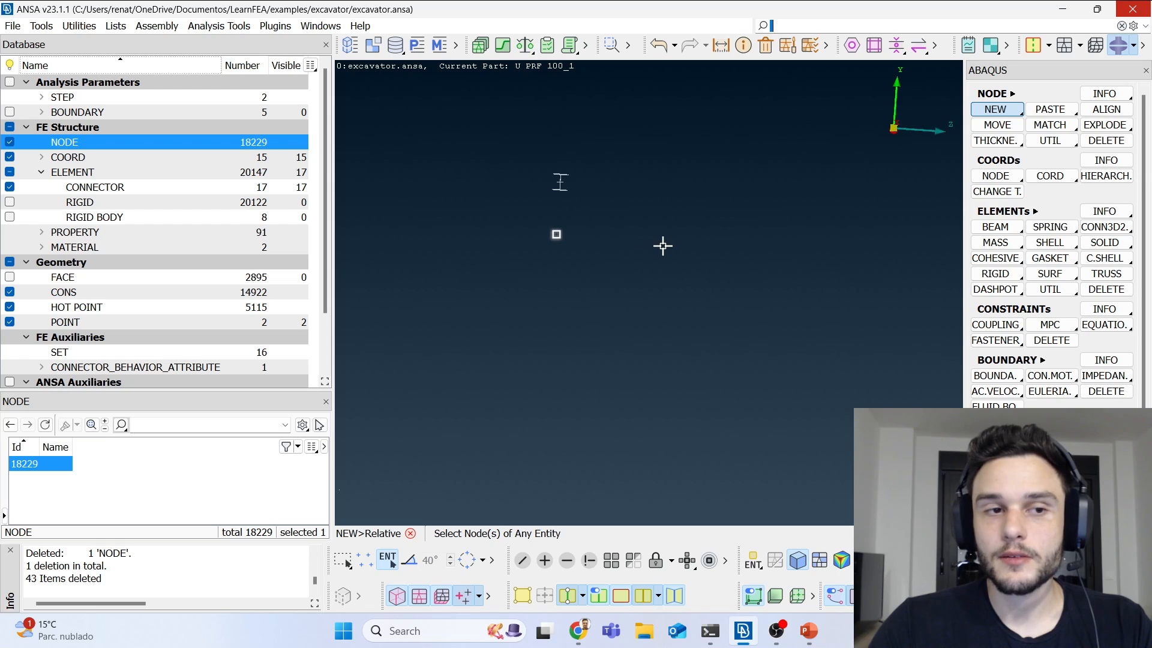
middle_click(662, 245)
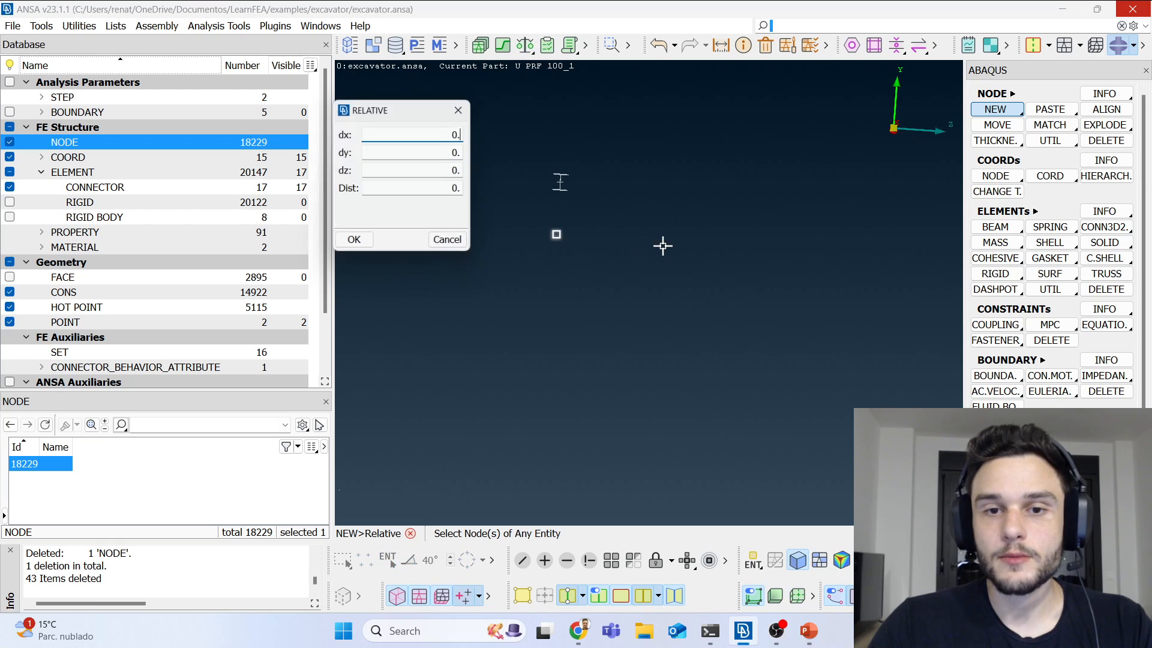
left_click(354, 243)
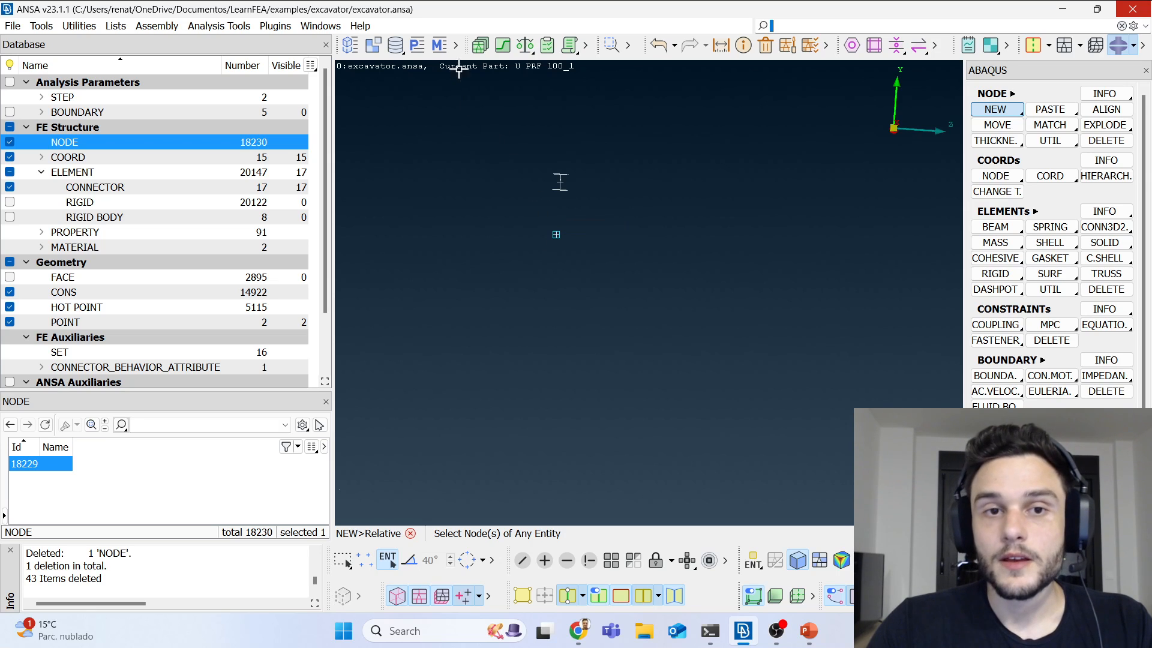
Step: Add the small gear's new centre node to the small_gear_tie_nodes set and close the set list
left_click(456, 45)
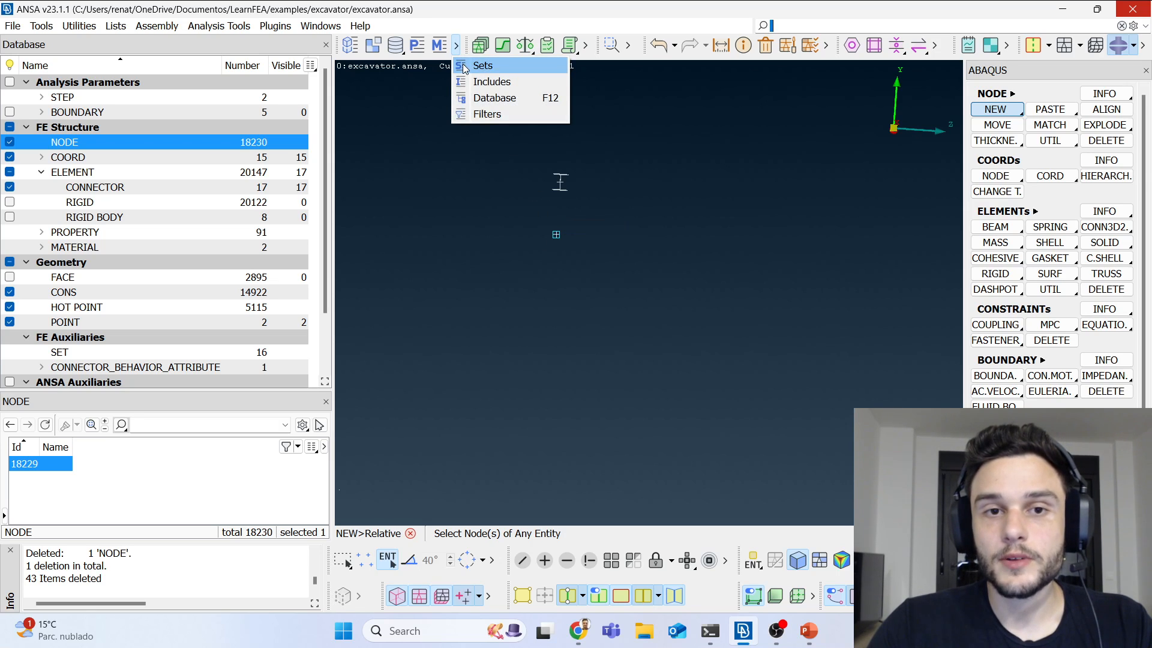
left_click(465, 66)
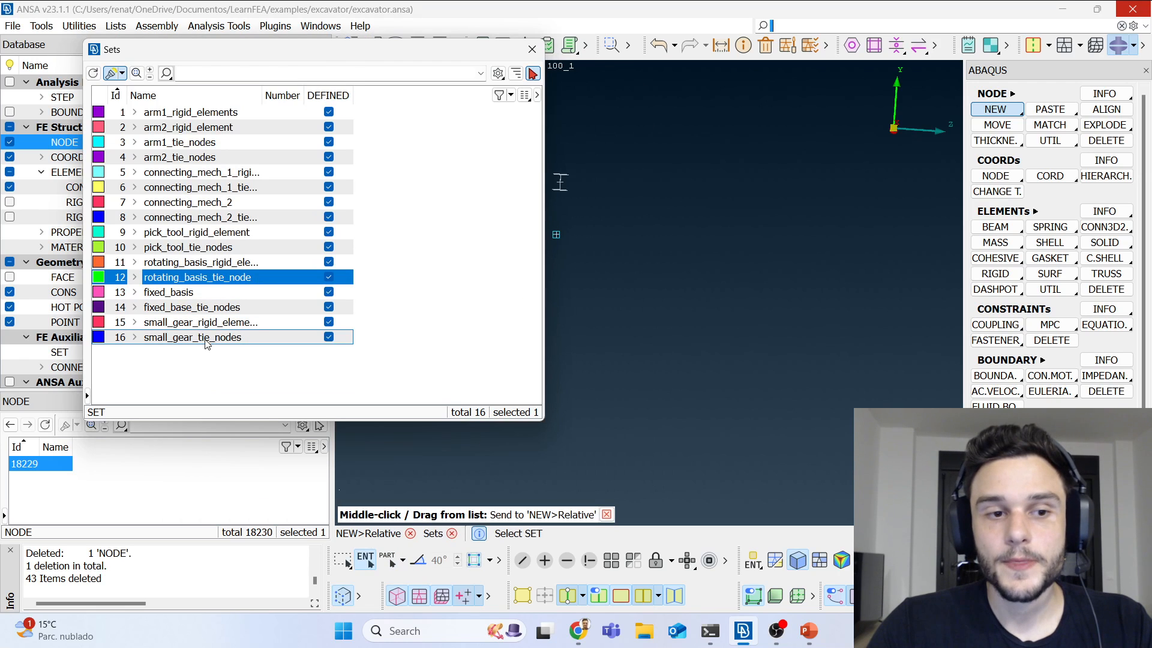
left_click(204, 343)
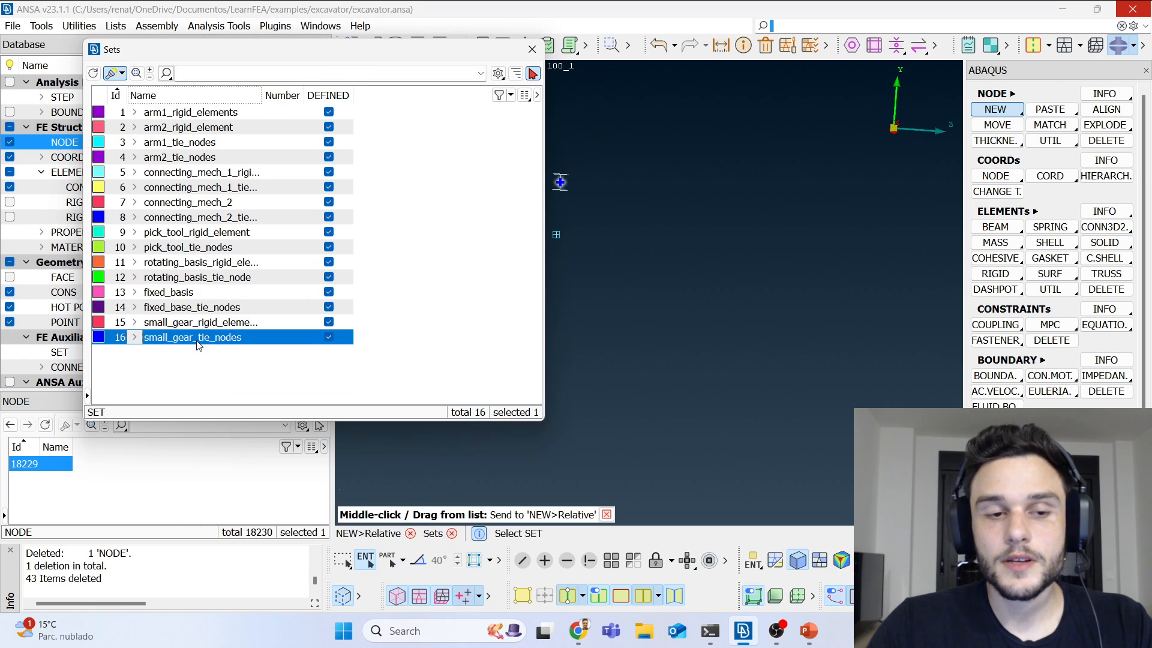
right_click(198, 346)
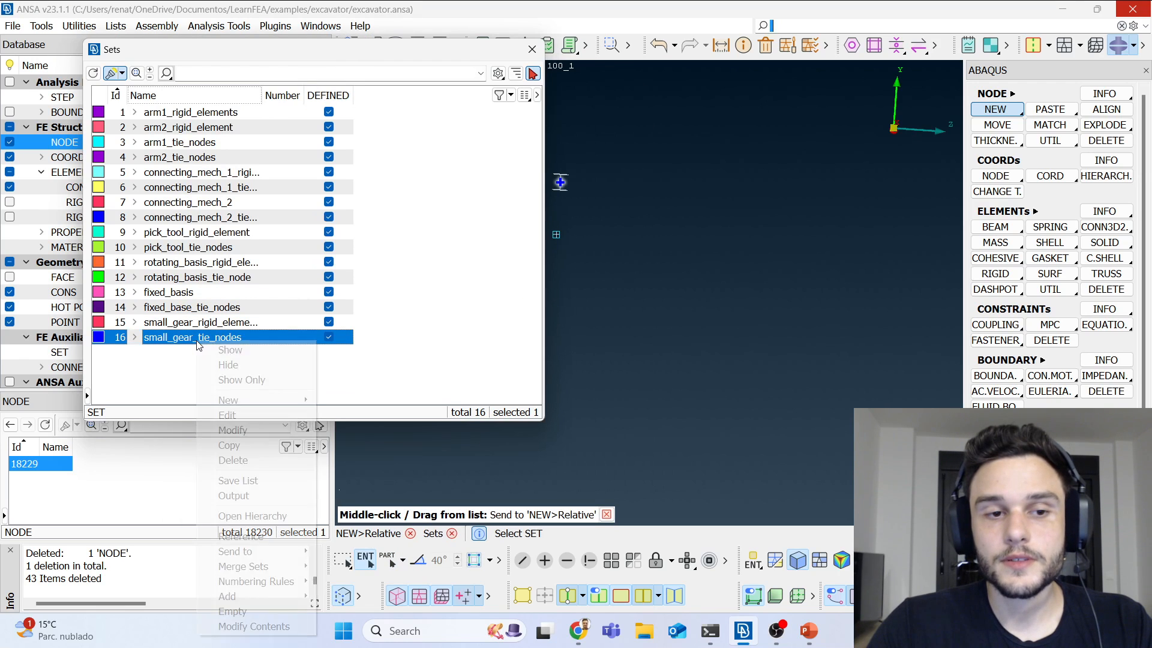
left_click(255, 625)
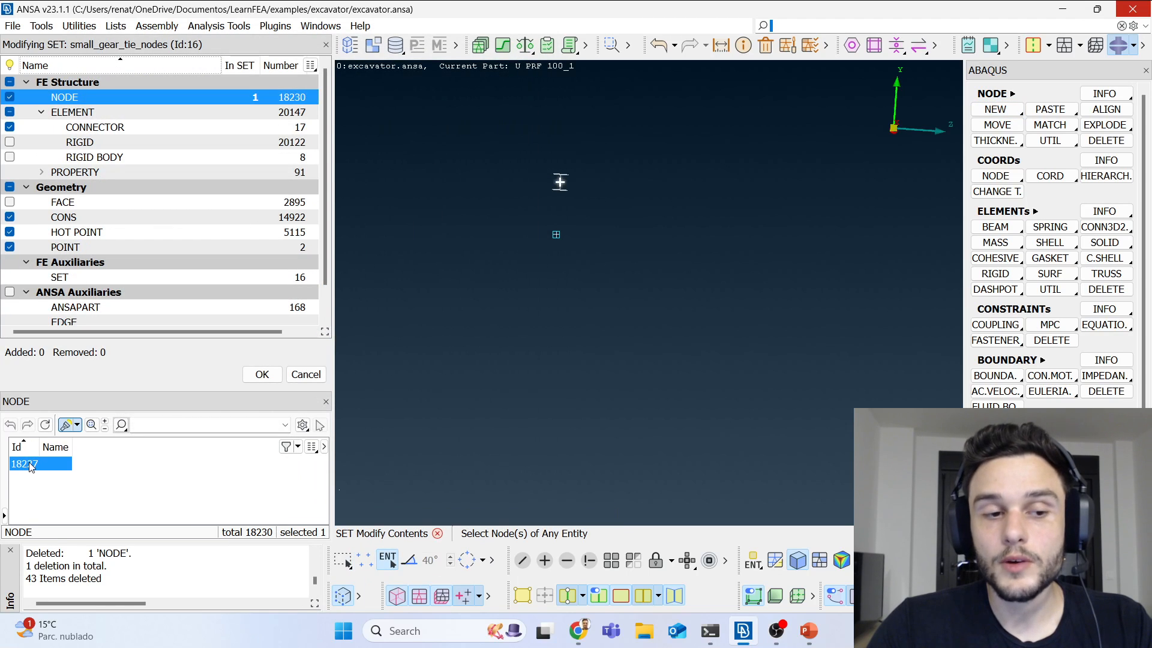
left_click(555, 235)
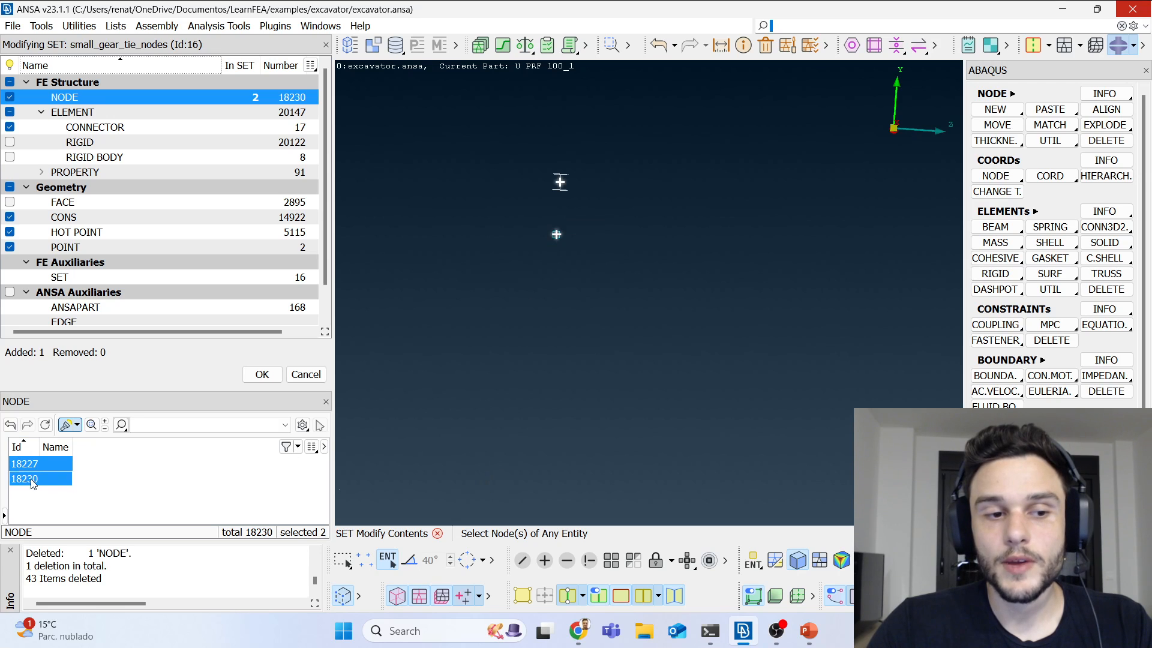
middle_click(588, 314)
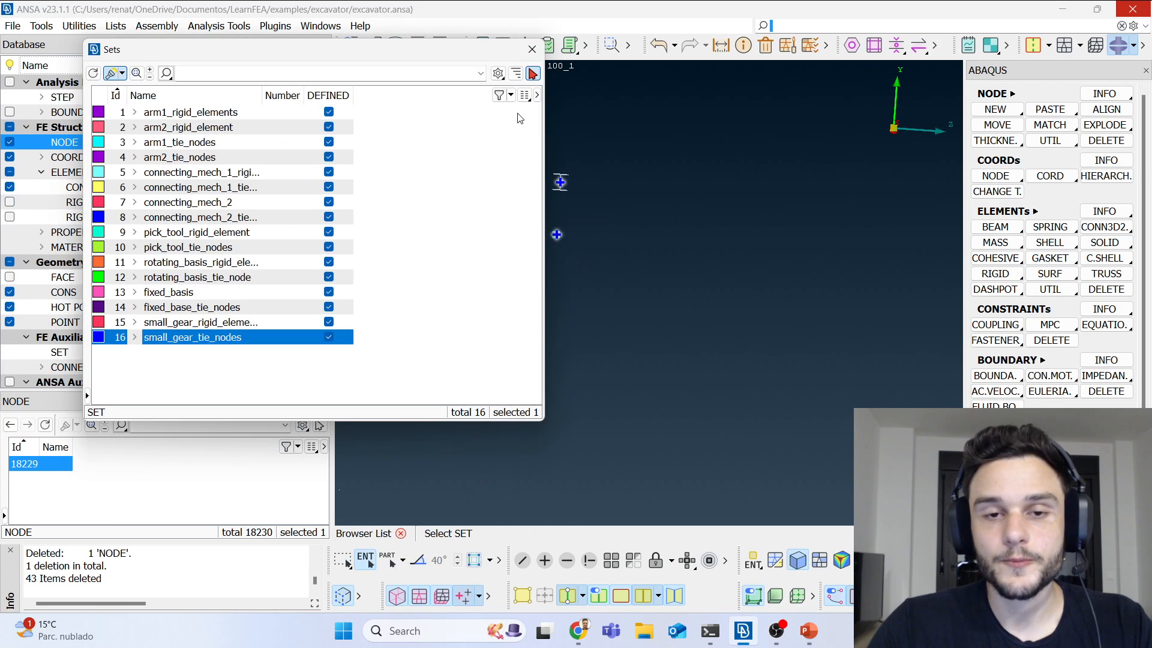
left_click(532, 49)
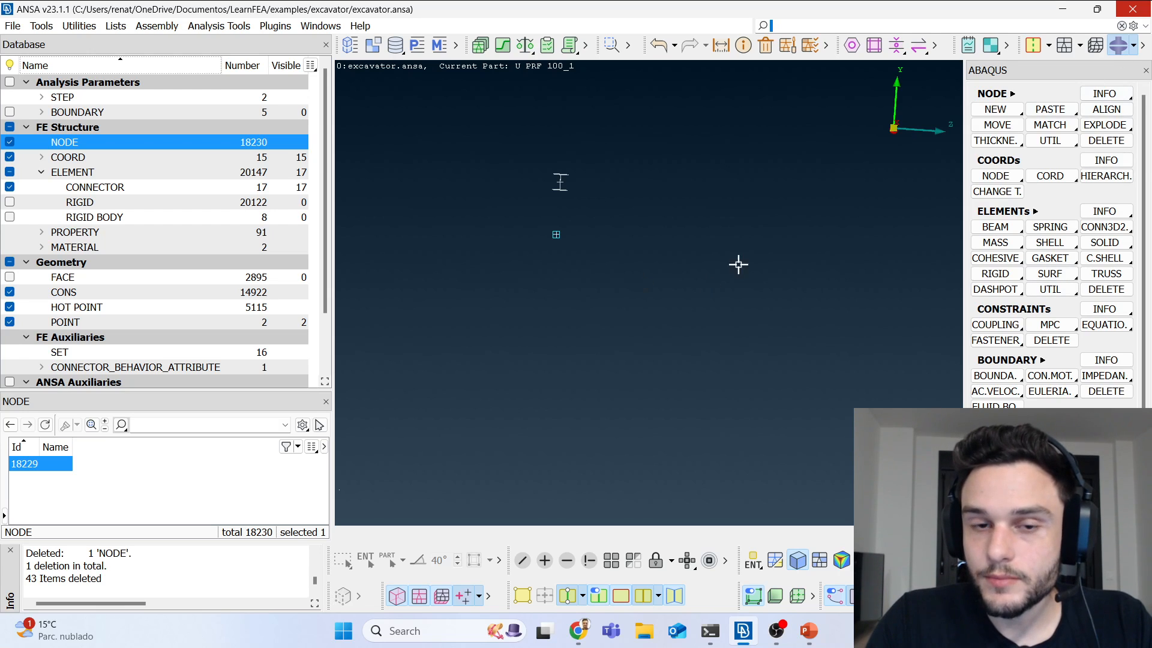
Step: Create a relative node offset from the small gear's centre node by dz 1, with dx, dy and distance 0
scroll(514, 276, "down", 3)
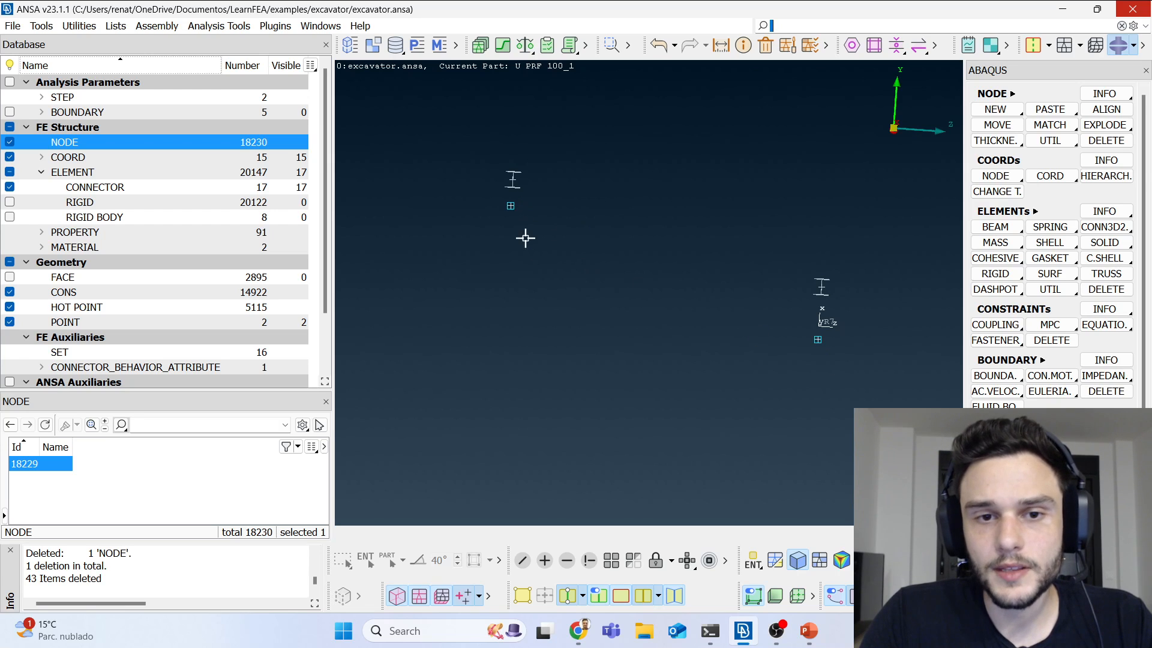
scroll(512, 209, "up", 5)
scroll(494, 183, "up", 3)
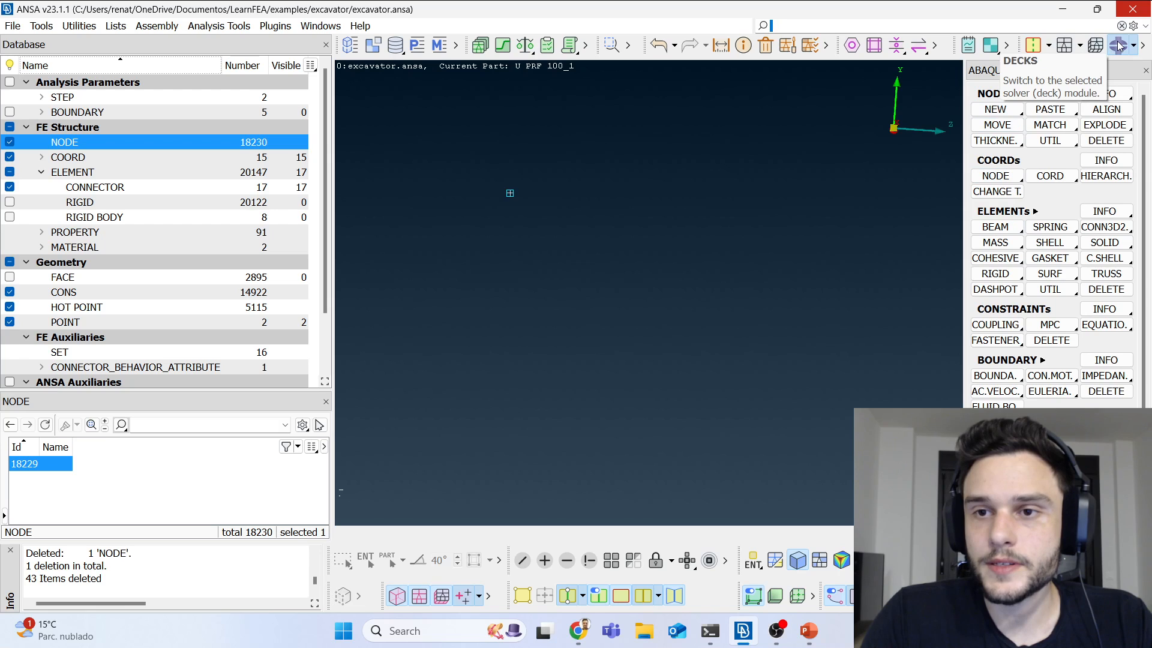
left_click(999, 109)
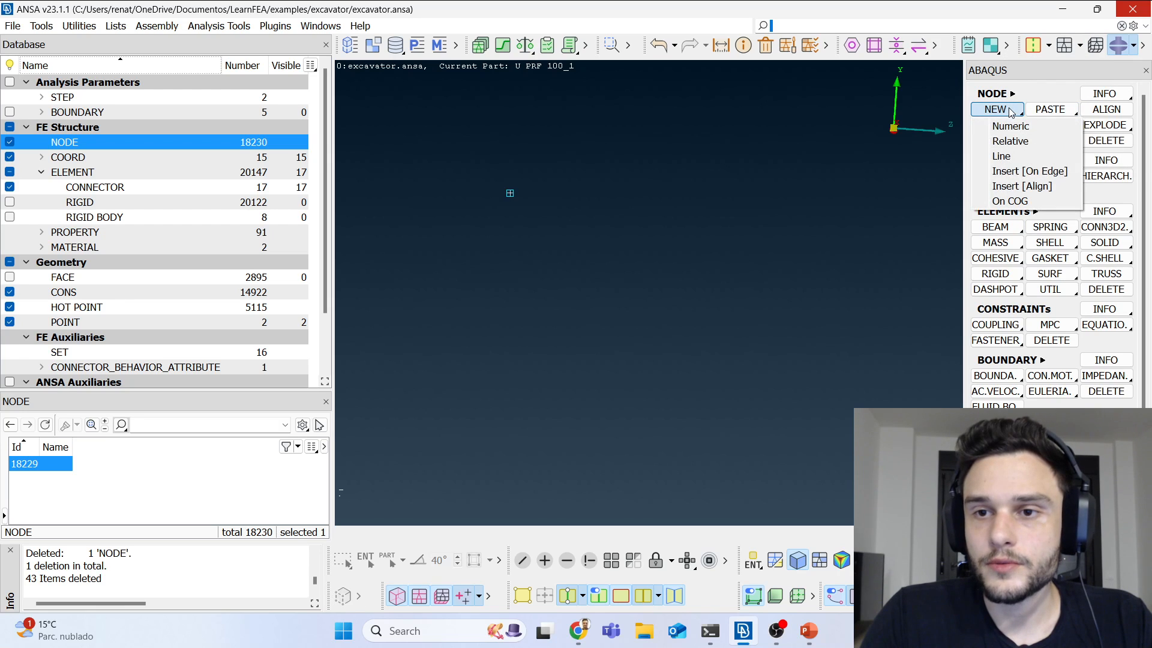
left_click(1010, 141)
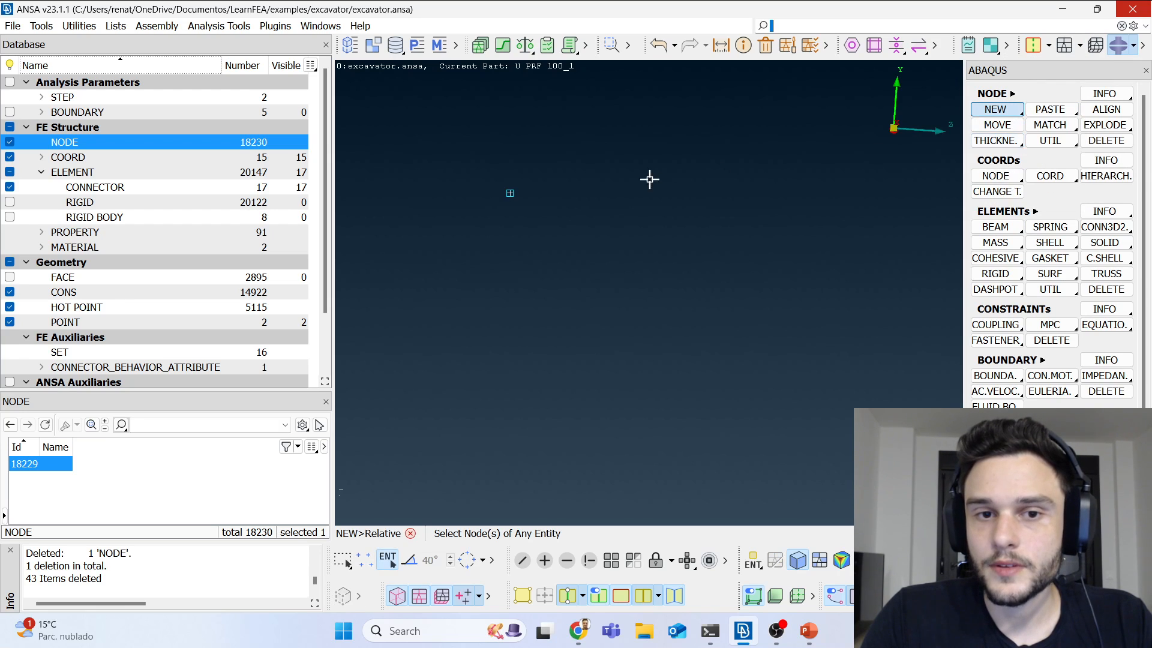
left_click(509, 193)
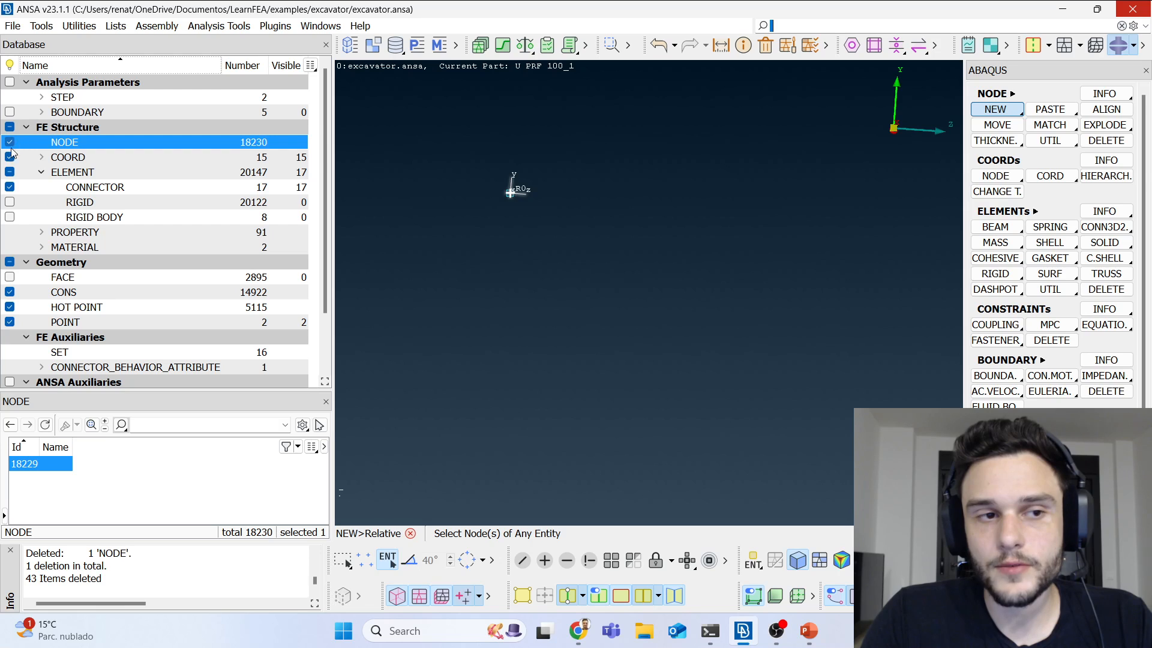
middle_click(641, 232)
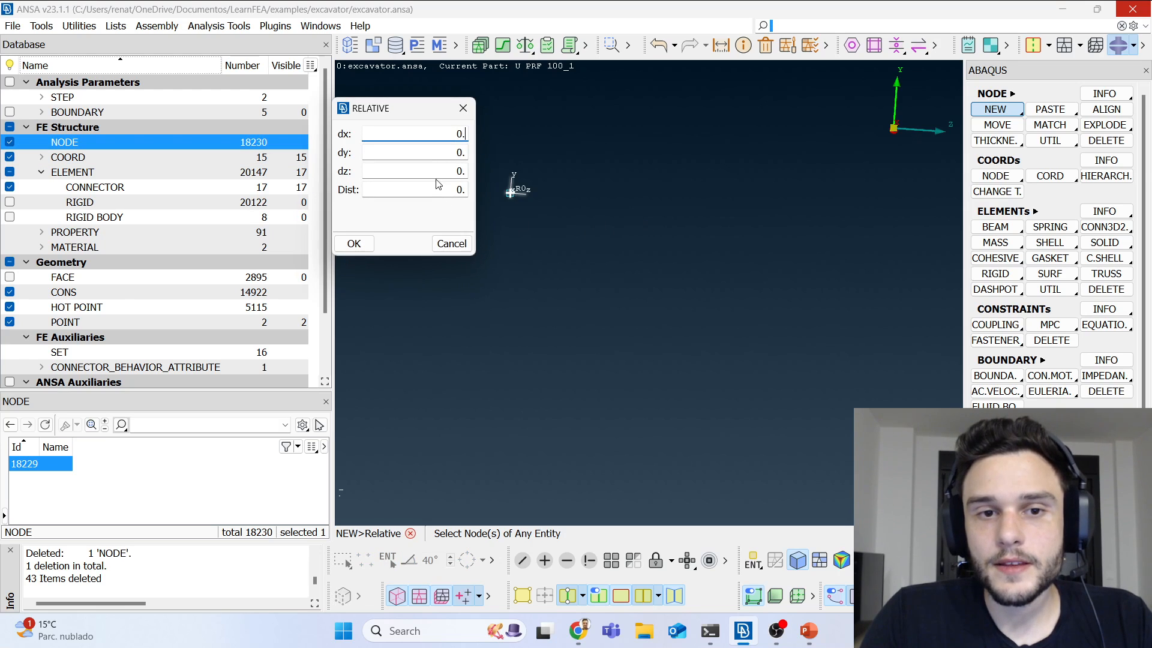
left_click(447, 133)
left_click_drag(456, 173, 486, 174)
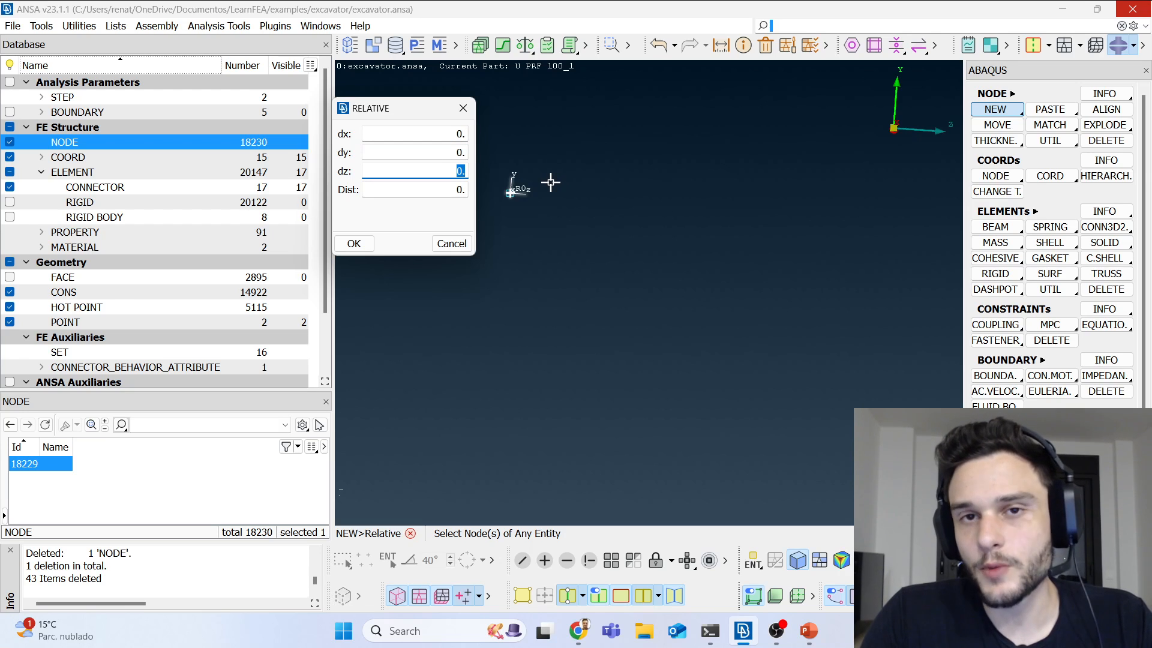
type("1")
key("Tab")
left_click(360, 244)
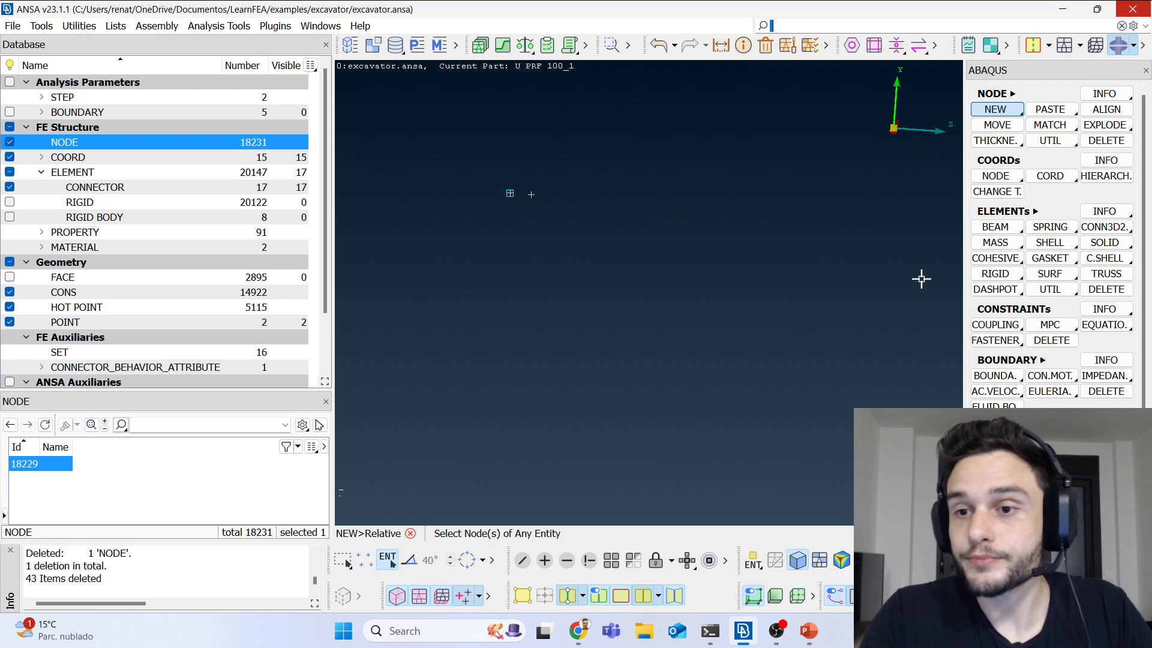
Step: Define a two-node CONN3D2 connector from the small gear's centre node to the offset node, placed in the connectors part
left_click(1104, 228)
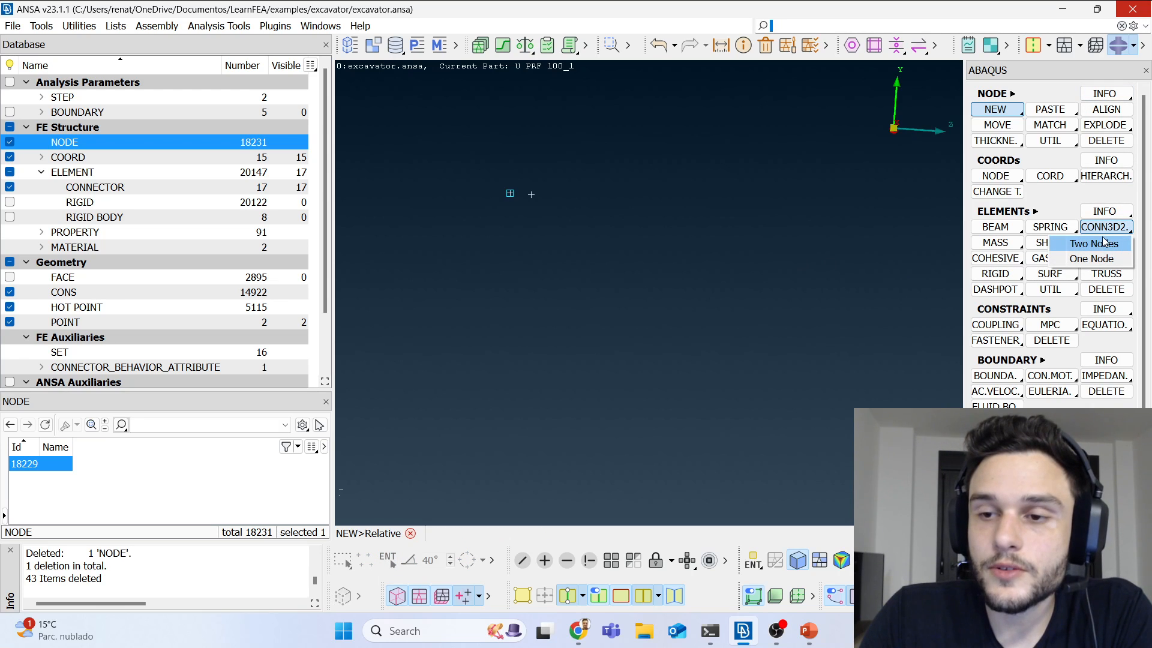
left_click(1093, 243)
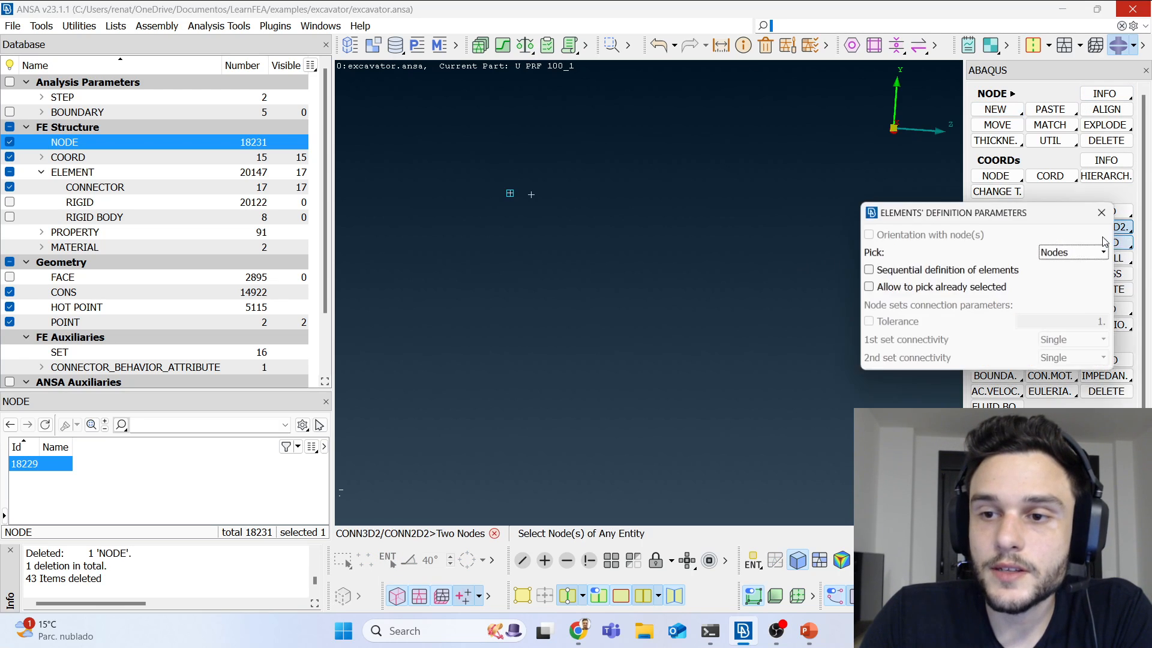
left_click(509, 195)
left_click(530, 195)
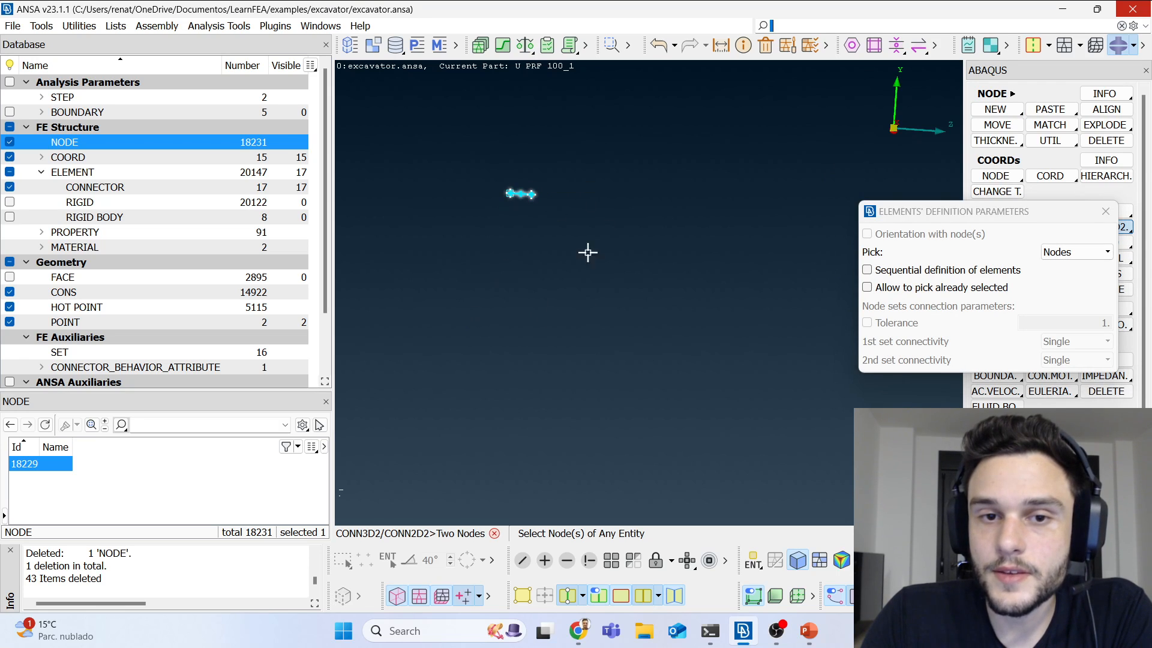
middle_click(627, 355)
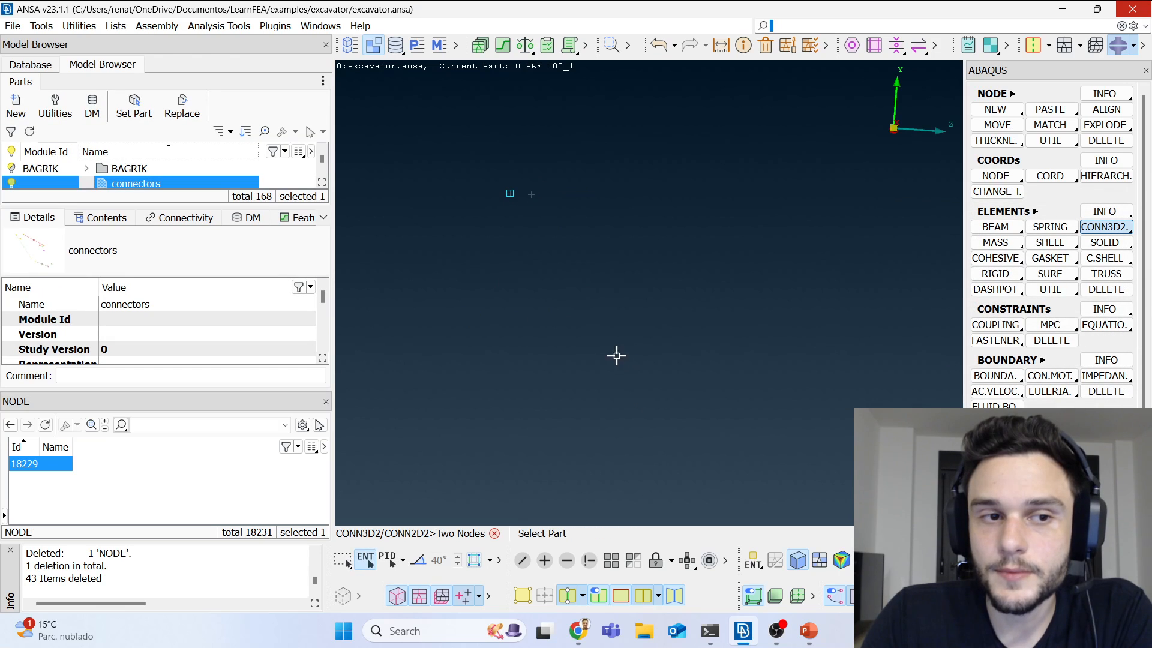
double_click(150, 185)
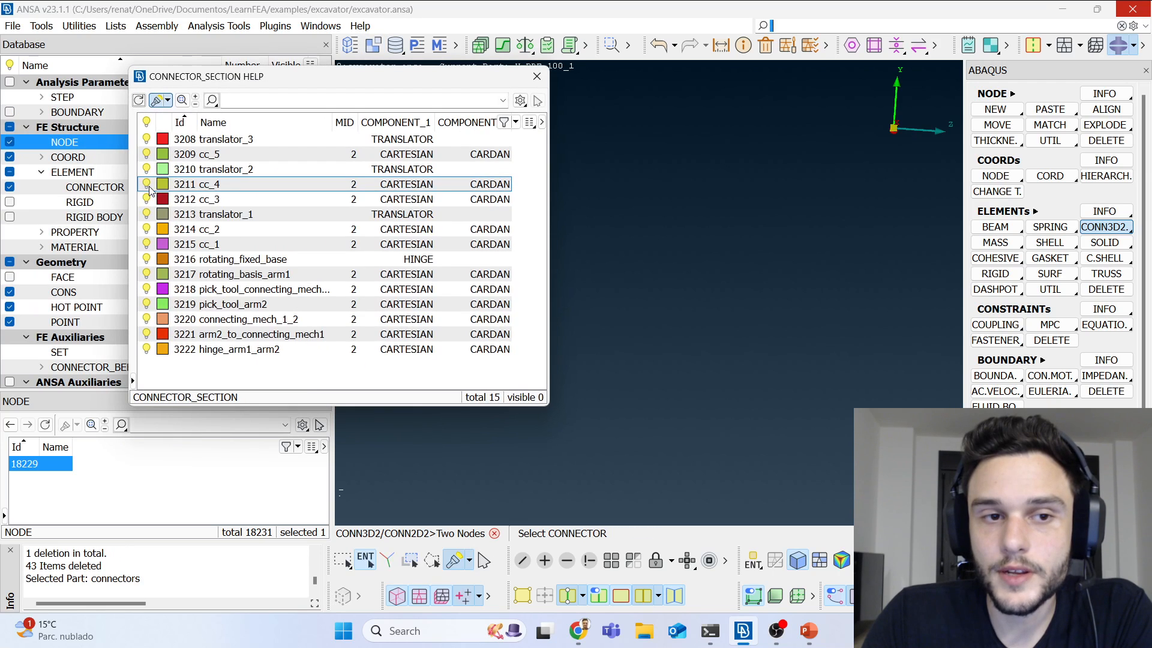
Step: Create a connector section named weld with COMPONENT_1 set to WELD, assign it to the small gear's connector and accept the element card
right_click(302, 388)
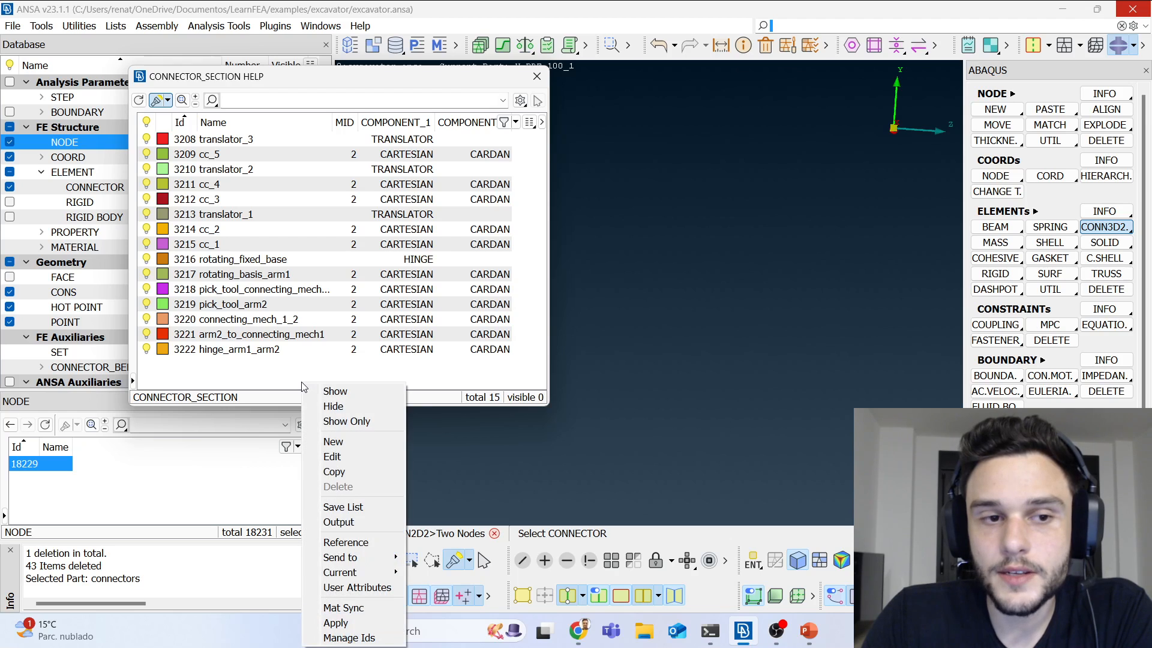
left_click(336, 441)
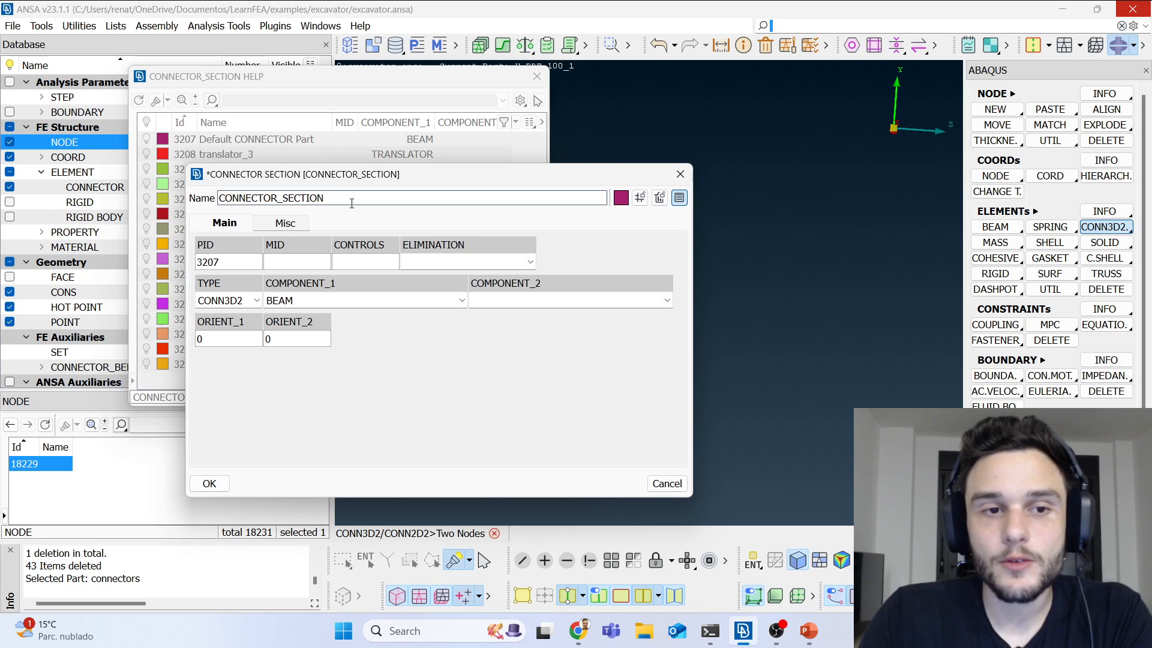
left_click_drag(327, 198, 152, 197)
type("weld")
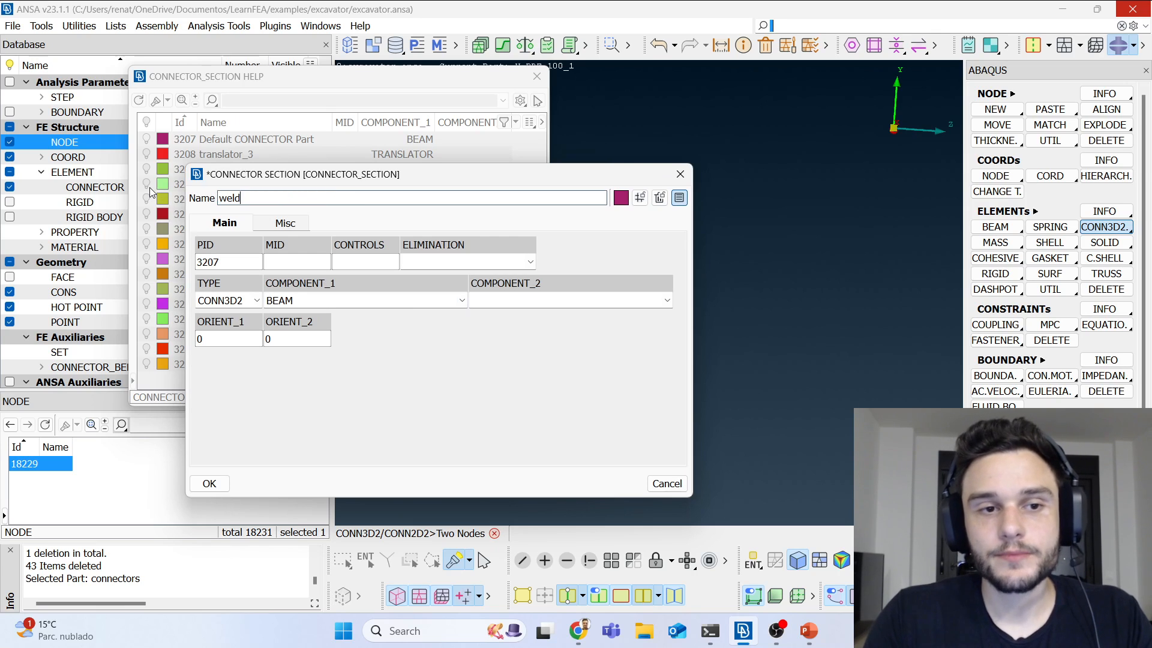
left_click(462, 300)
scroll(394, 346, "up", 3)
scroll(384, 347, "up", 2)
scroll(360, 360, "down", 3)
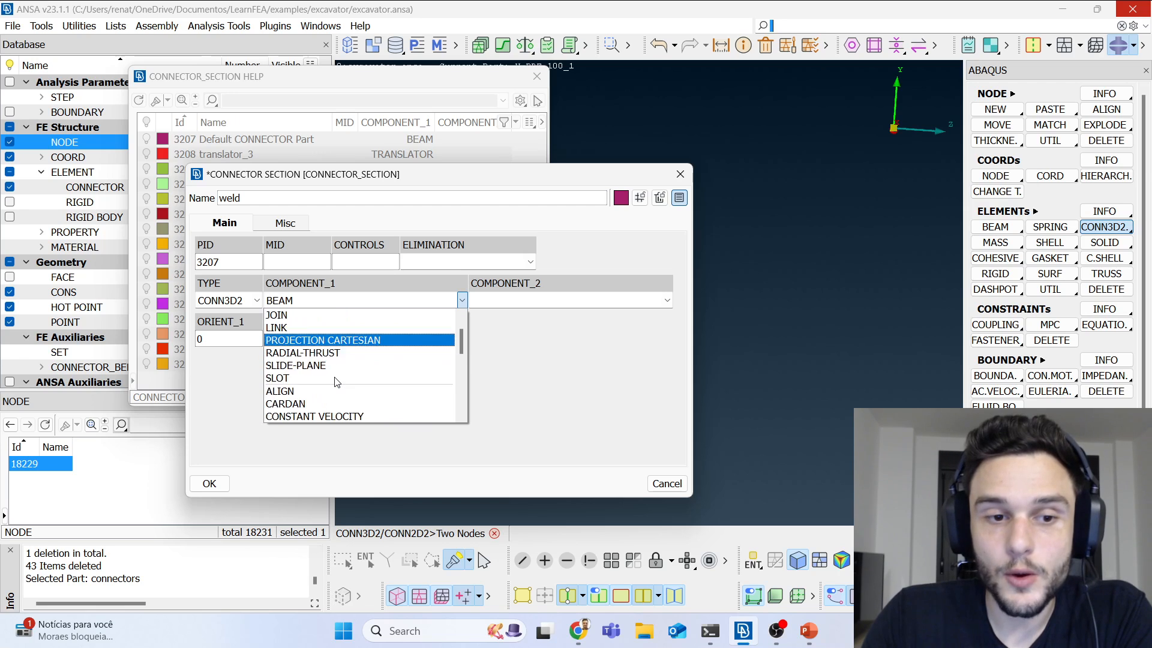
scroll(324, 390, "down", 6)
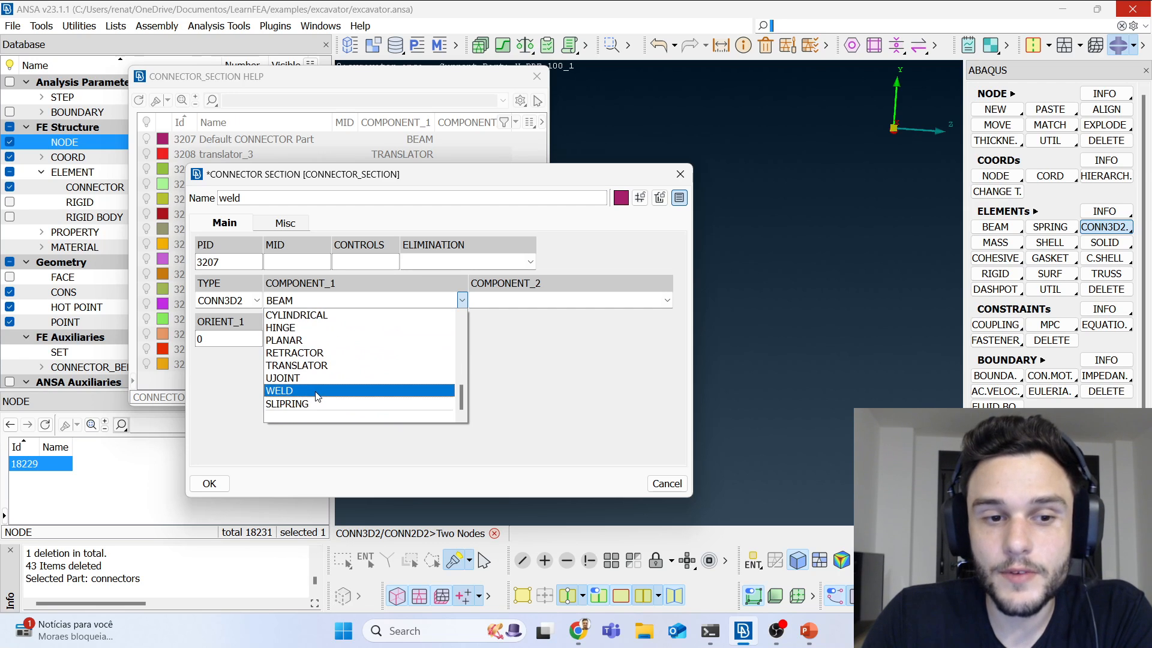
left_click(289, 391)
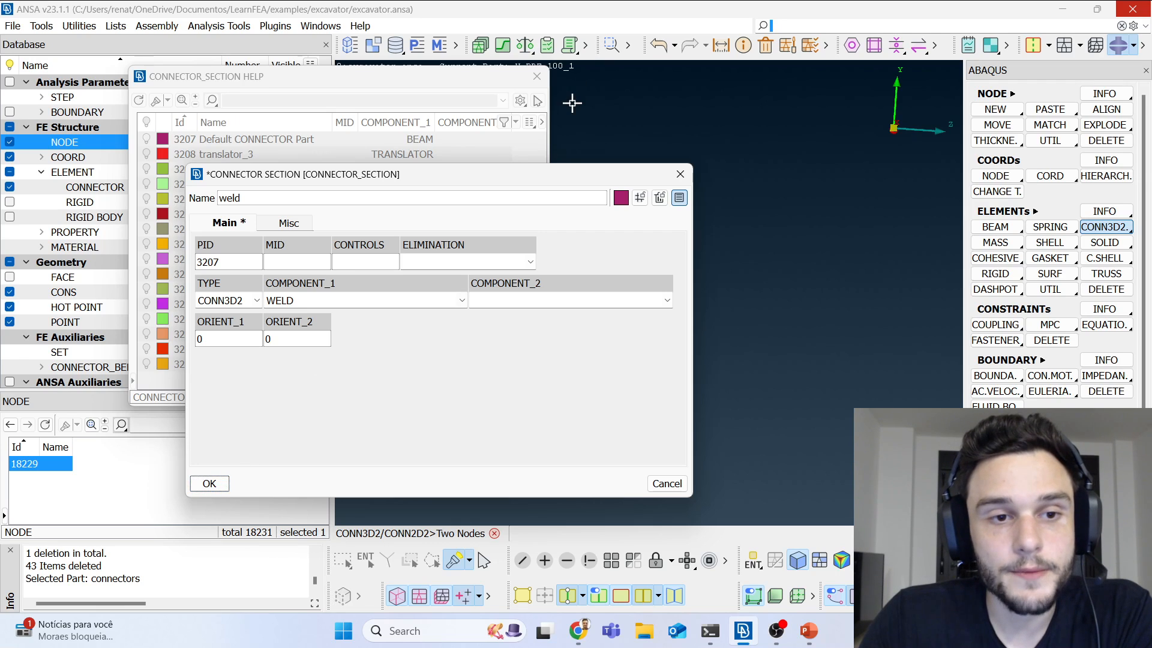
left_click(213, 484)
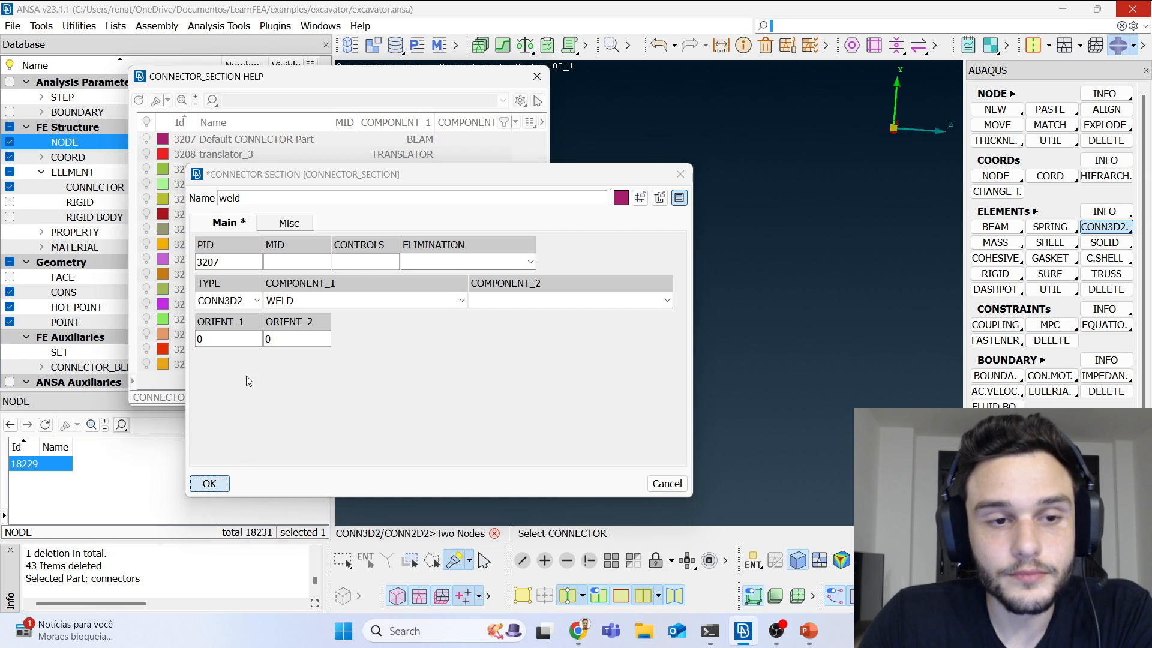
double_click(213, 138)
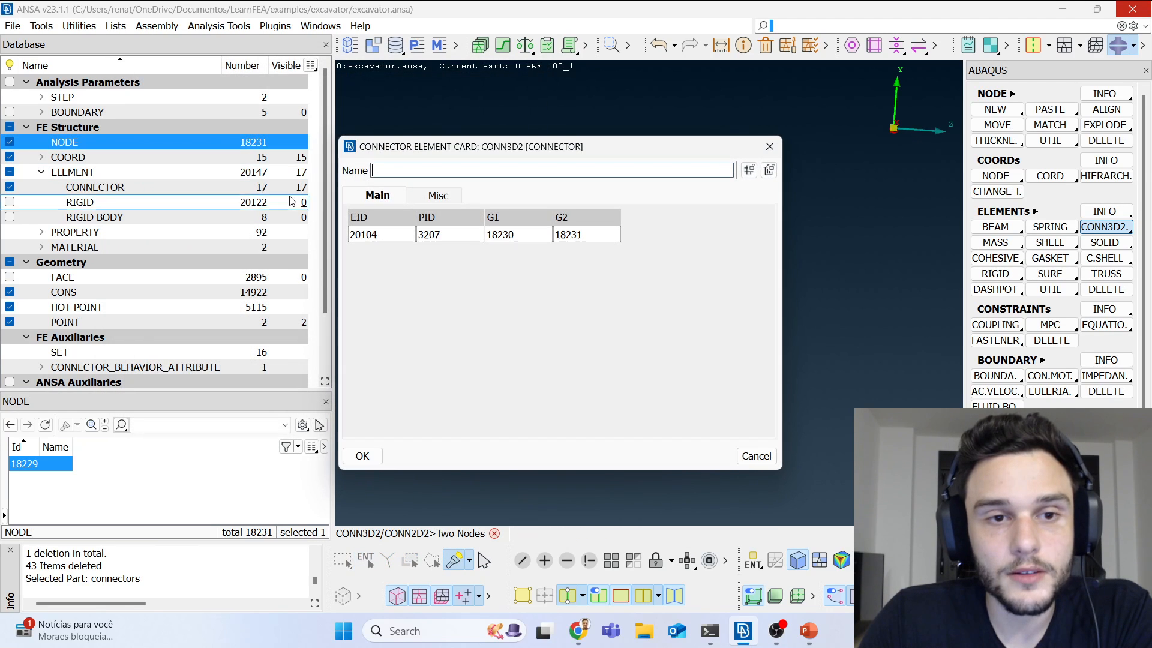
left_click(363, 457)
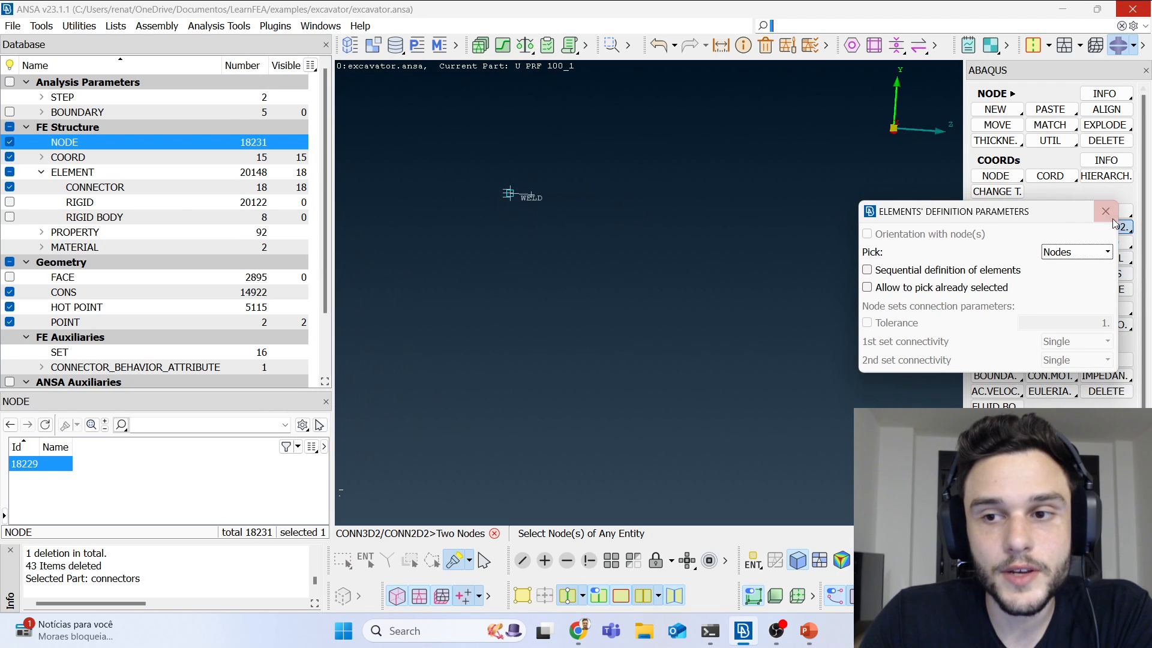
Step: Create a relative node offset from the other gear's centre node 18229 by dz 1 with distance 1, leaving dx and dy at 0
middle_click(834, 211)
scroll(442, 176, "down", 6)
scroll(442, 175, "down", 3)
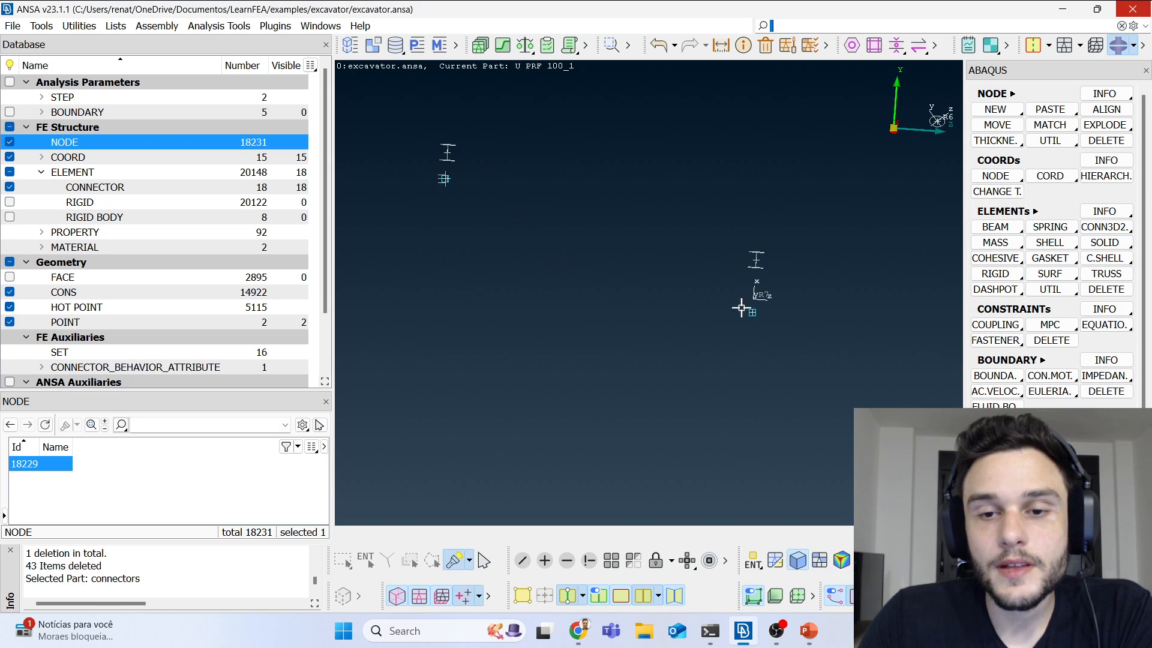
scroll(755, 313, "up", 3)
scroll(756, 313, "up", 3)
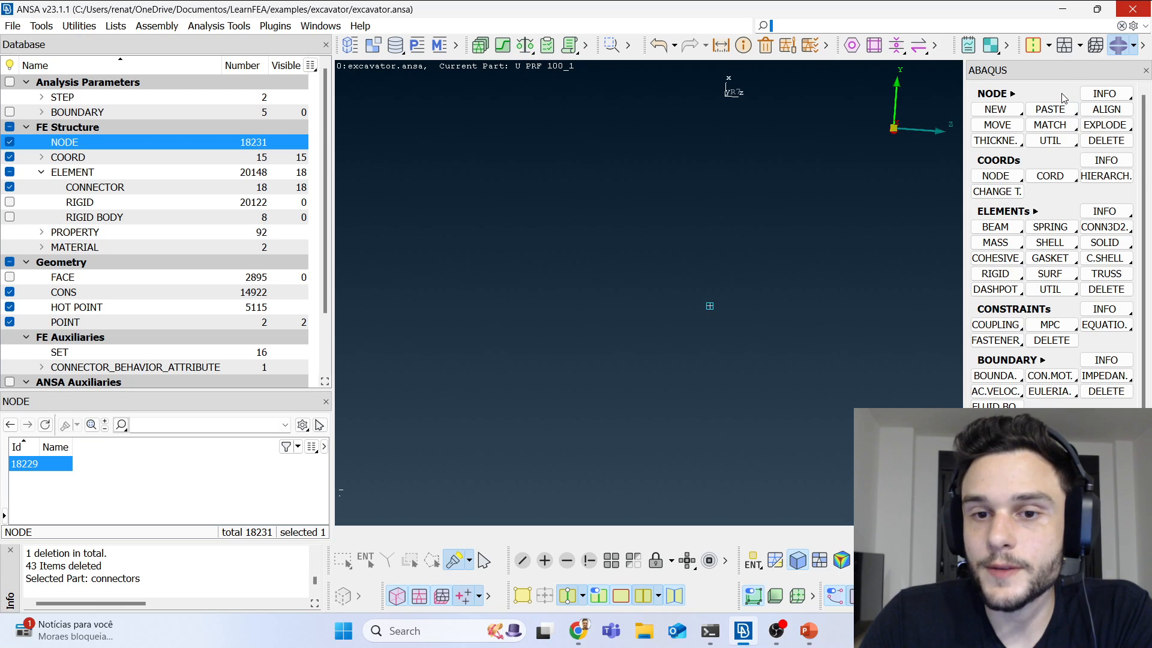
left_click(995, 109)
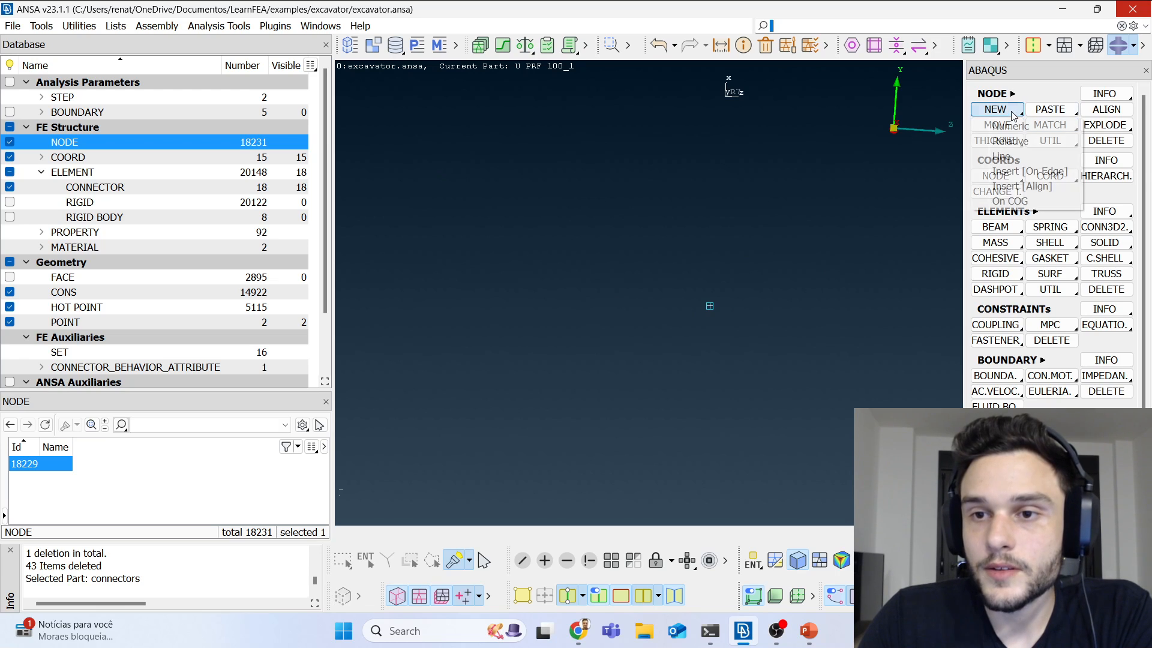
left_click(1012, 141)
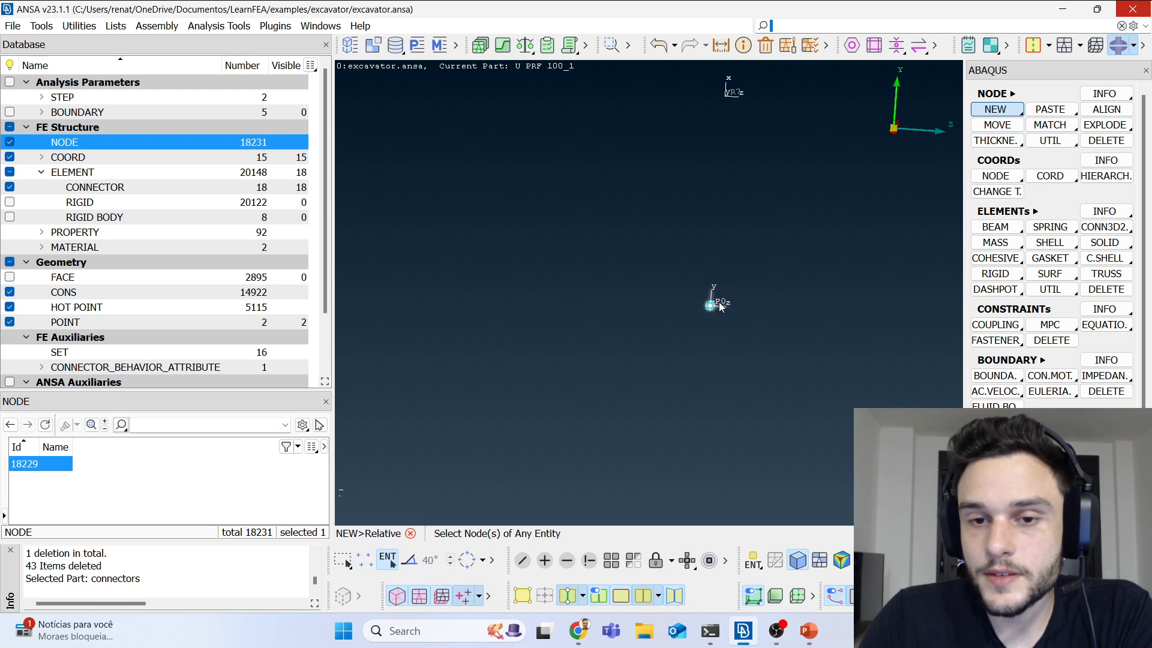
left_click(721, 298)
middle_click(722, 298)
left_click_drag(404, 174, 537, 187)
type("1")
key("Tab")
type("1")
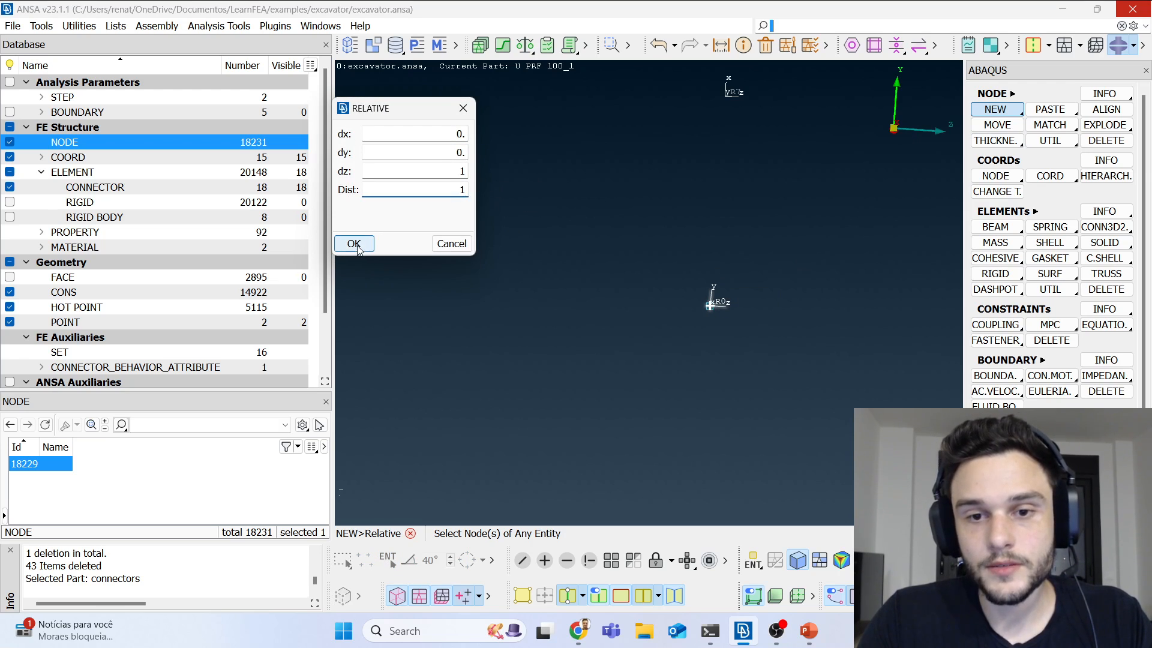
left_click(356, 244)
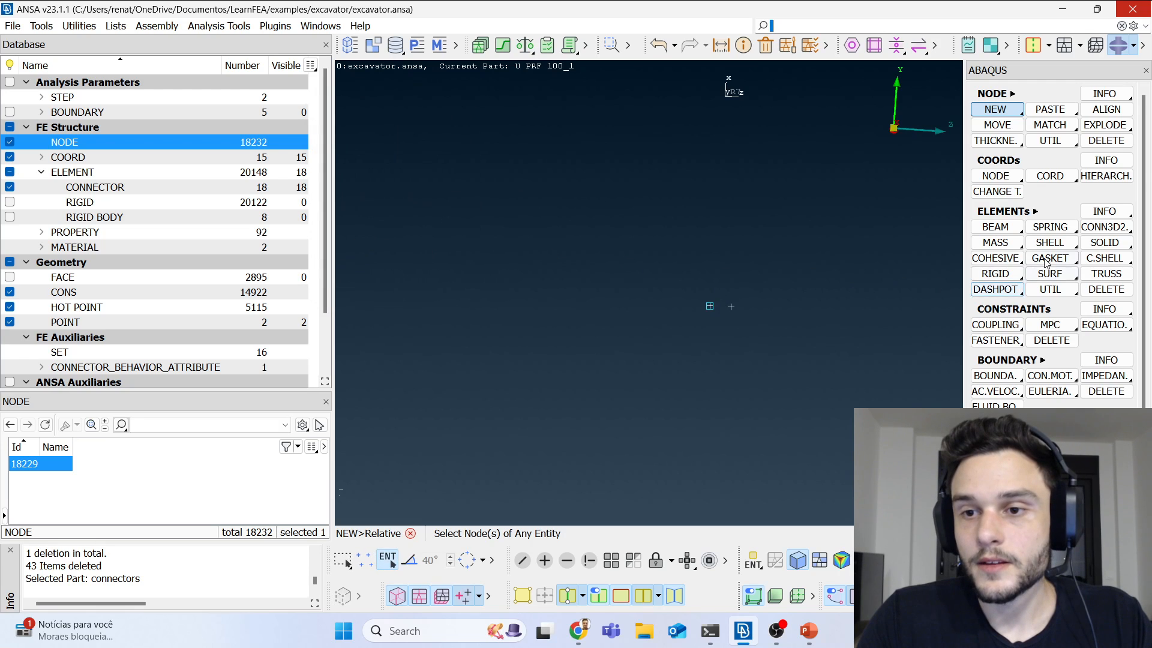
Step: Define a two-node CONN3D2 connector from centre node 18229 to its offset node, placed in the connectors part
left_click(1106, 227)
left_click(1028, 242)
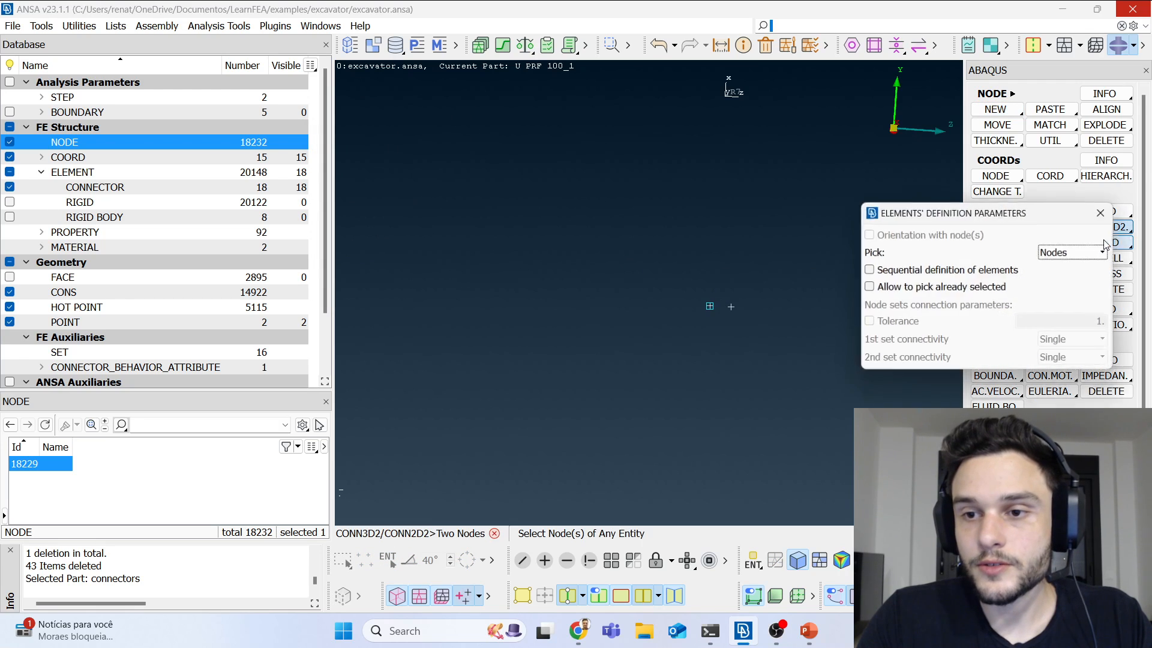
left_click(710, 305)
left_click(732, 303)
middle_click(752, 237)
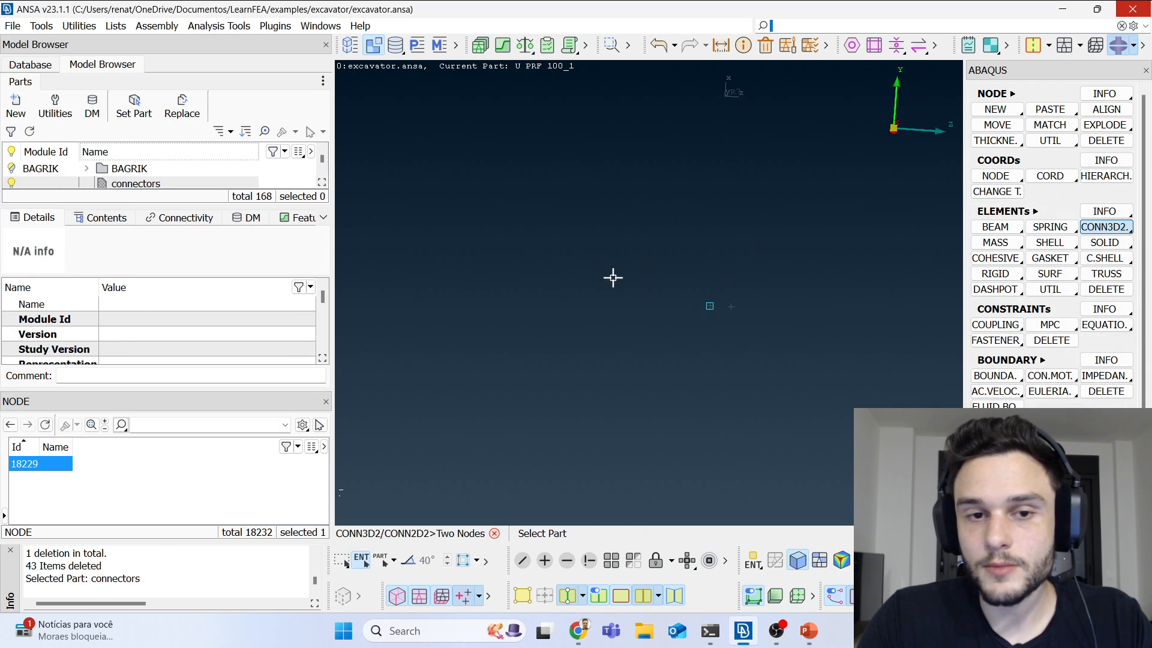
left_click(138, 185)
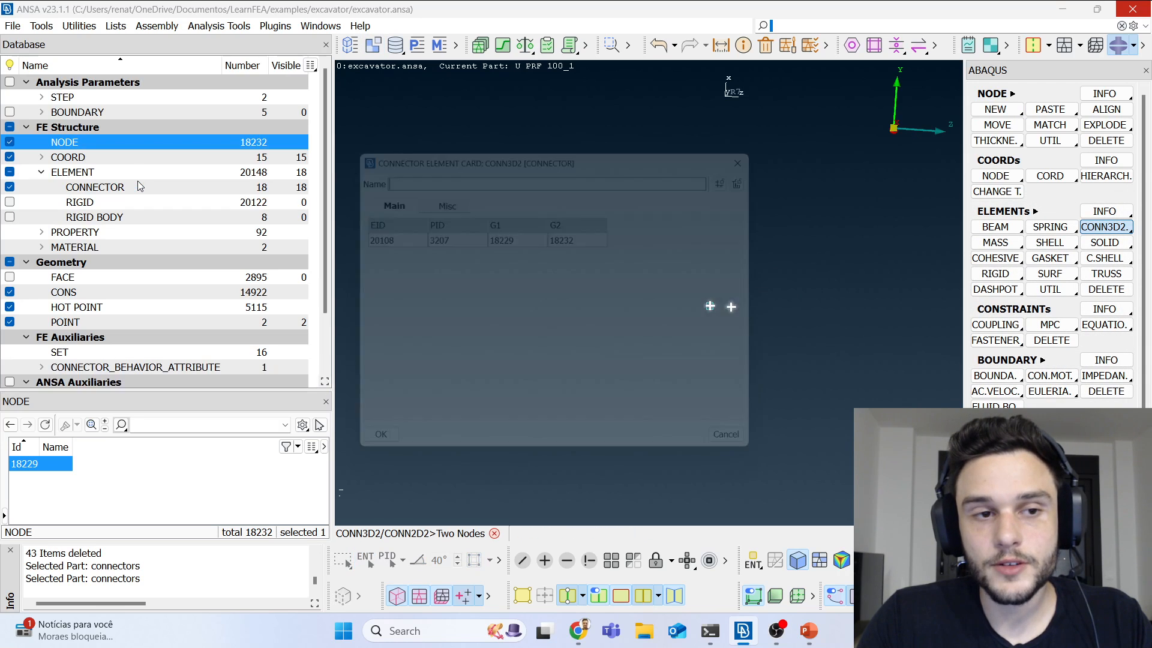
Step: Assign the existing weld connector section 3207 to the new connector, accept its element card and close the connector definition
double_click(415, 233)
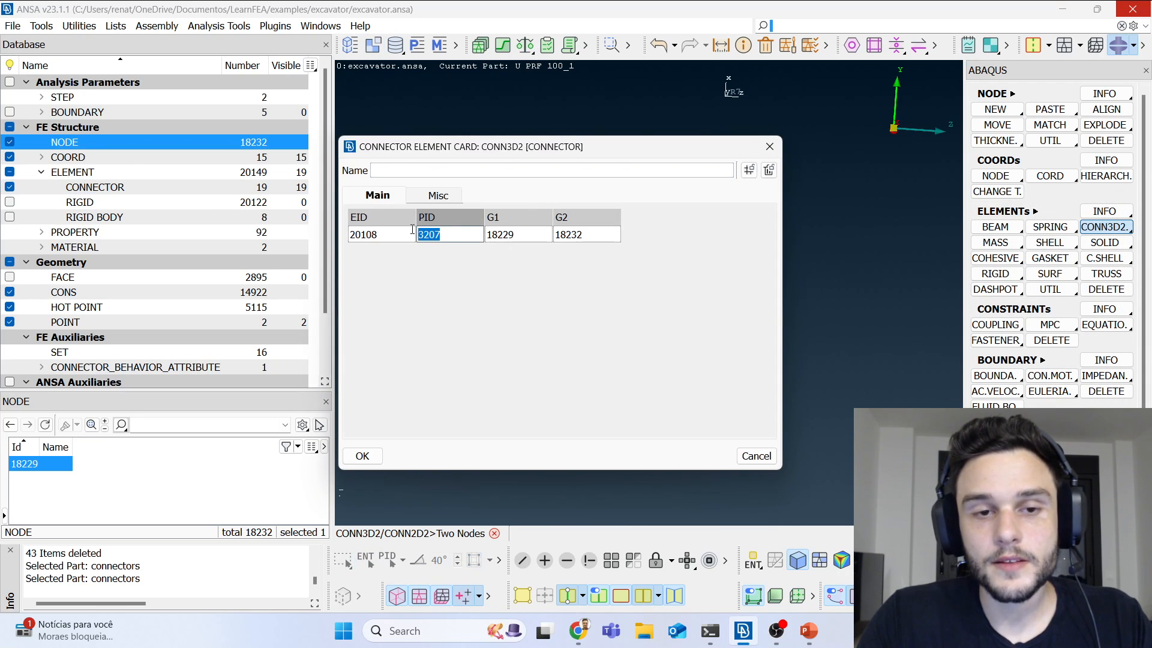
left_click(452, 235)
double_click(453, 235)
double_click(451, 238)
key("F2")
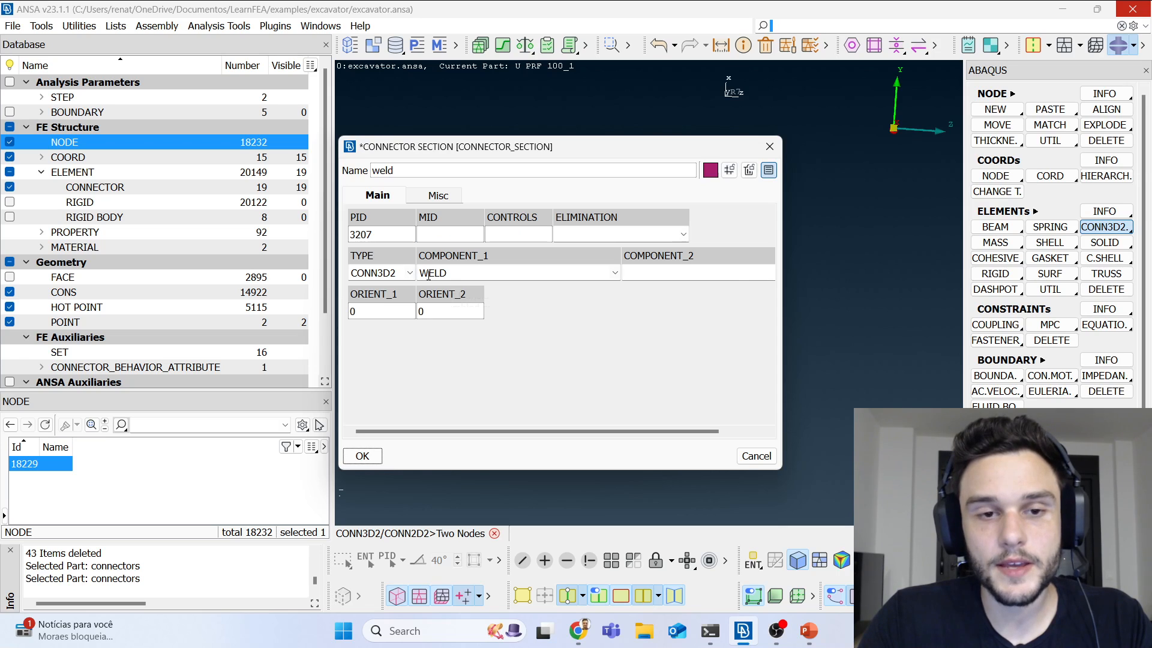
middle_click(443, 270)
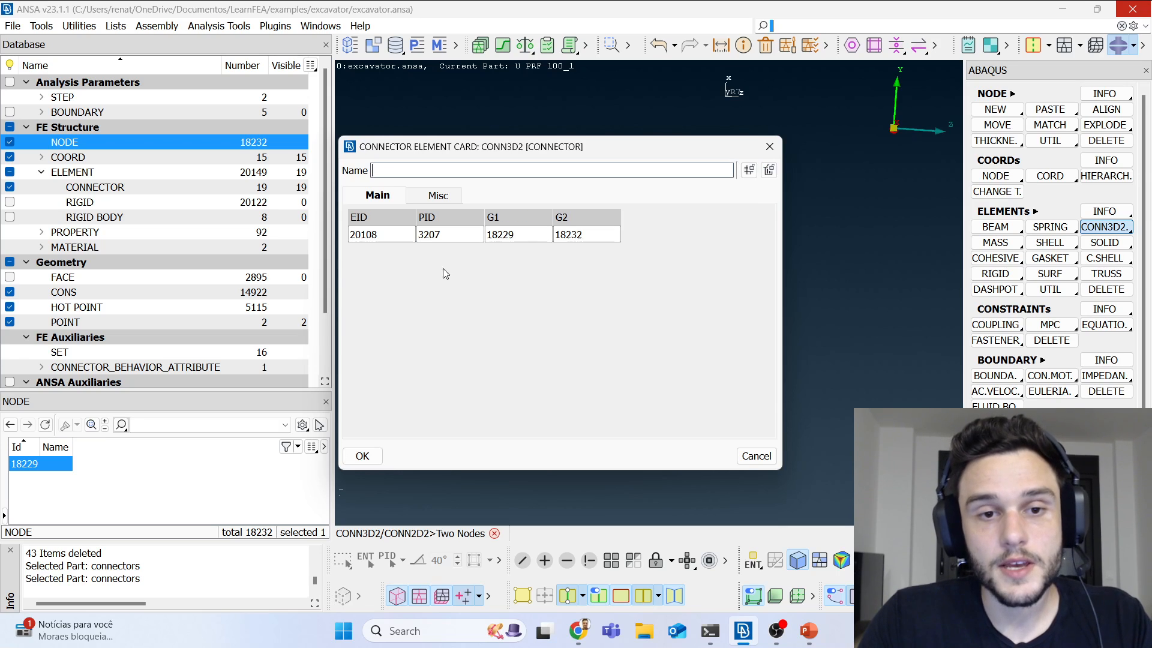
left_click(449, 234)
left_click(449, 235)
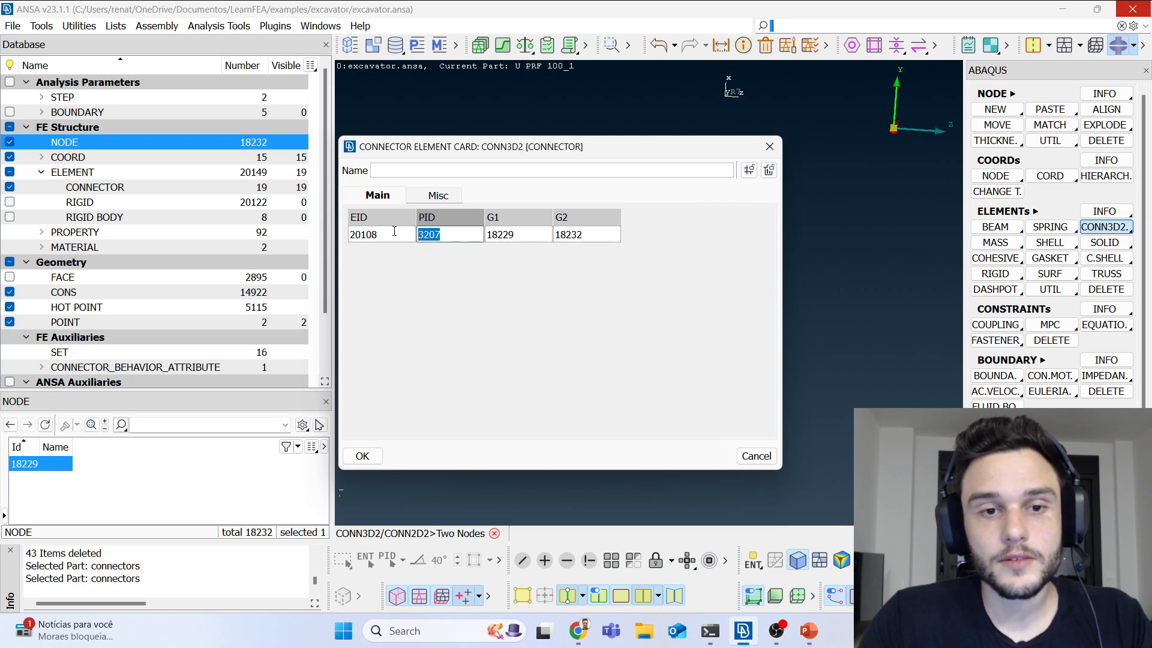
key("F1")
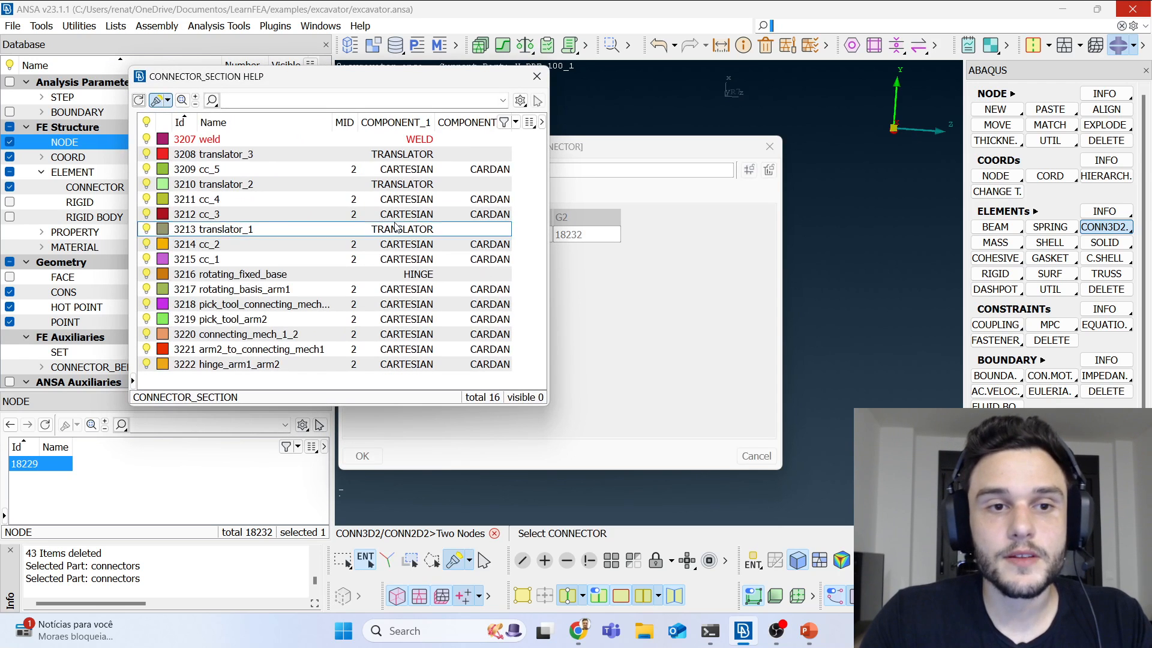
double_click(217, 142)
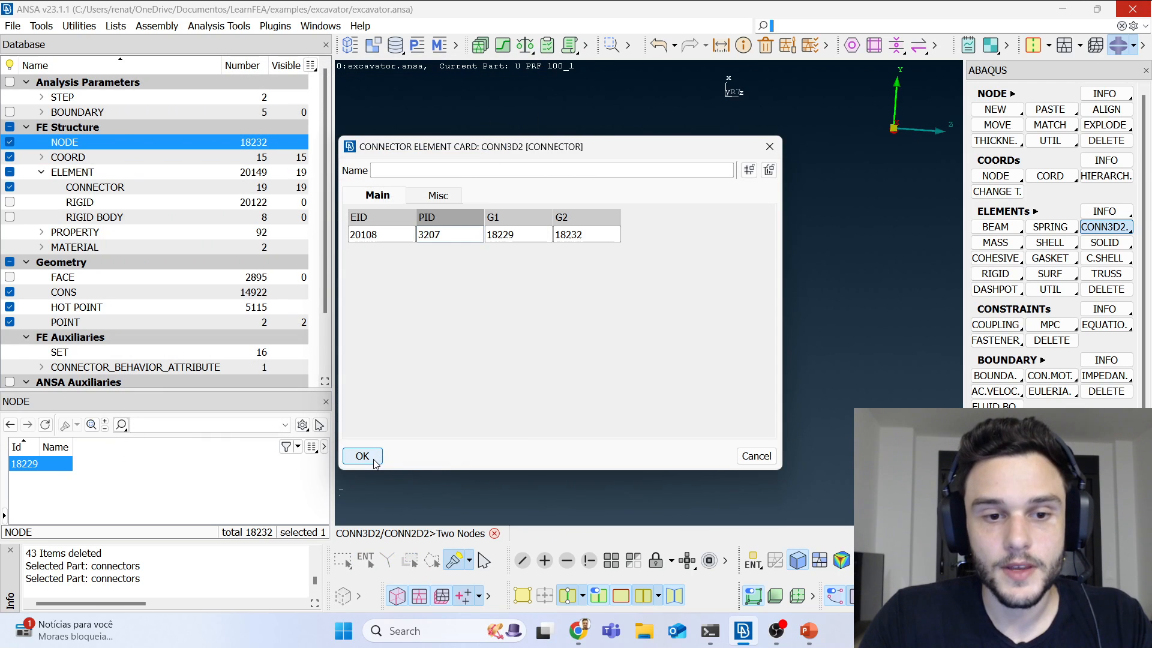
left_click(362, 456)
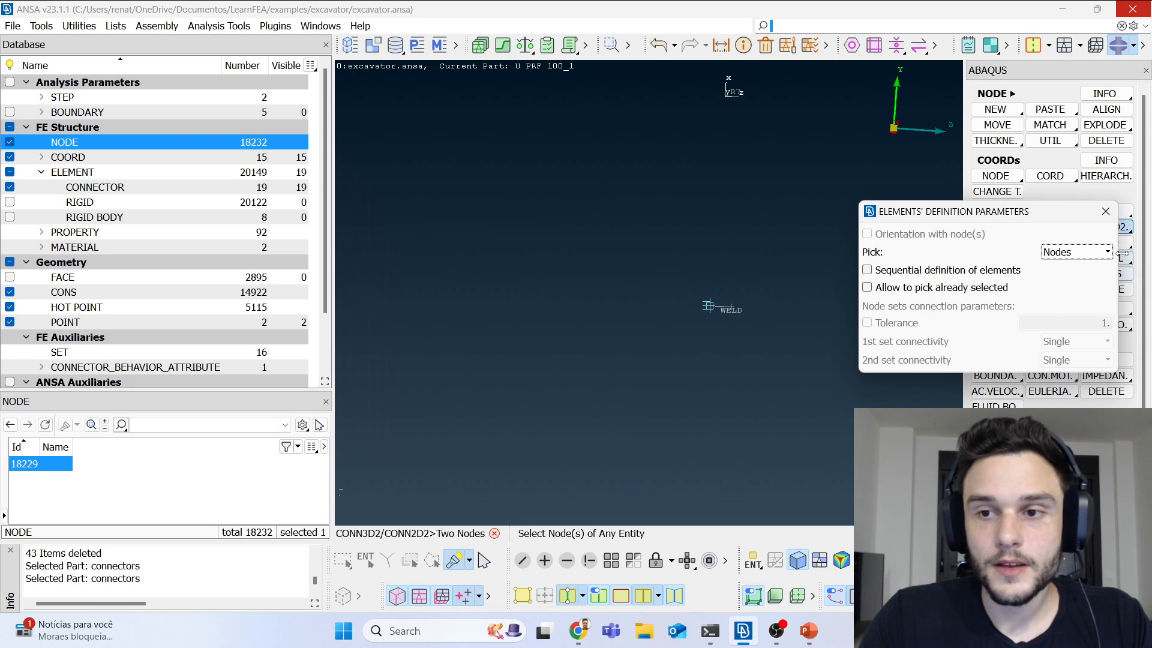
key("Escape")
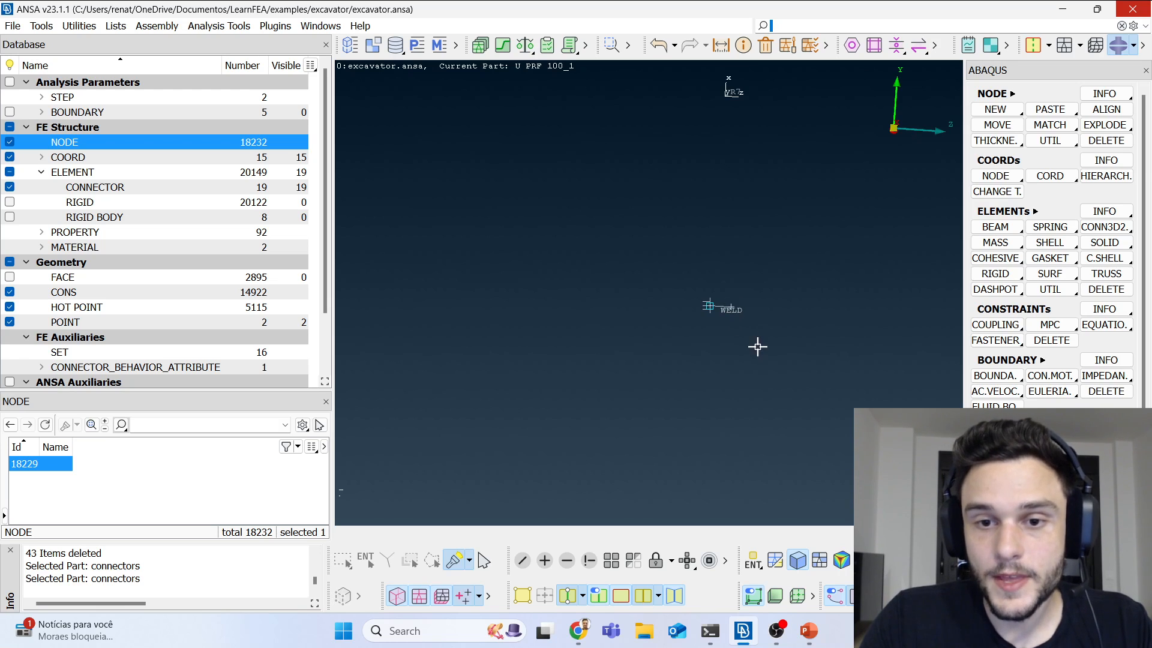
Step: Define a two-node equation between the gears' offset nodes, picking node 18232 first and node 18231 second
scroll(754, 345, "down", 5)
scroll(456, 213, "down", 5)
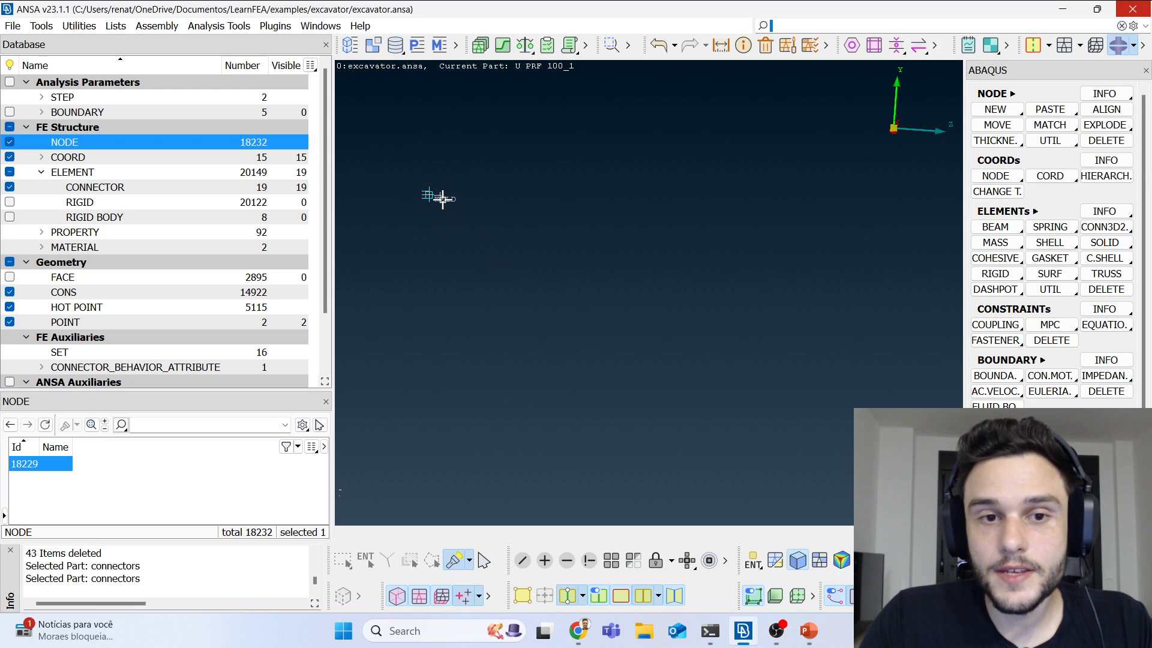
scroll(442, 199, "down", 3)
scroll(588, 263, "up", 5)
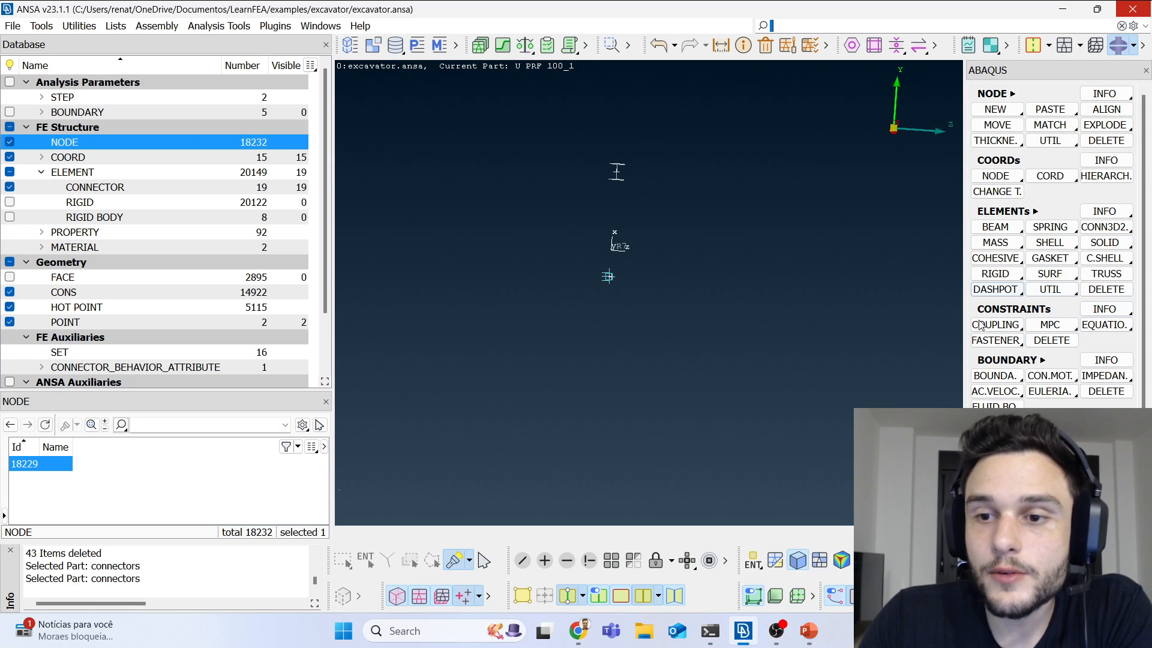
left_click(1106, 326)
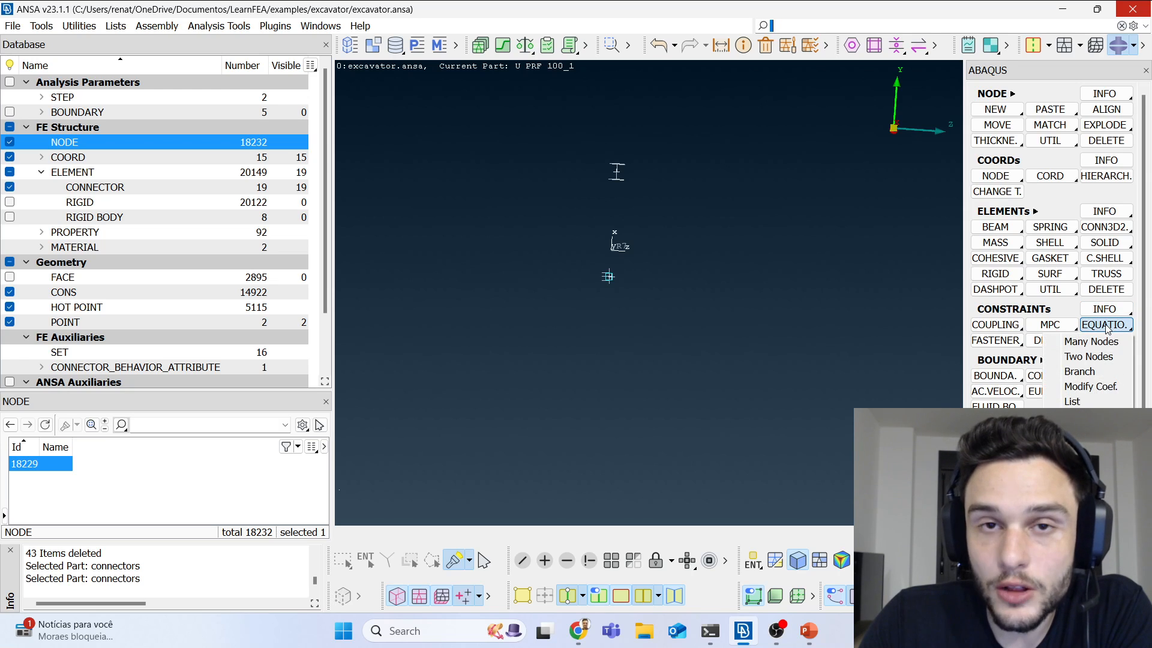
left_click(1088, 357)
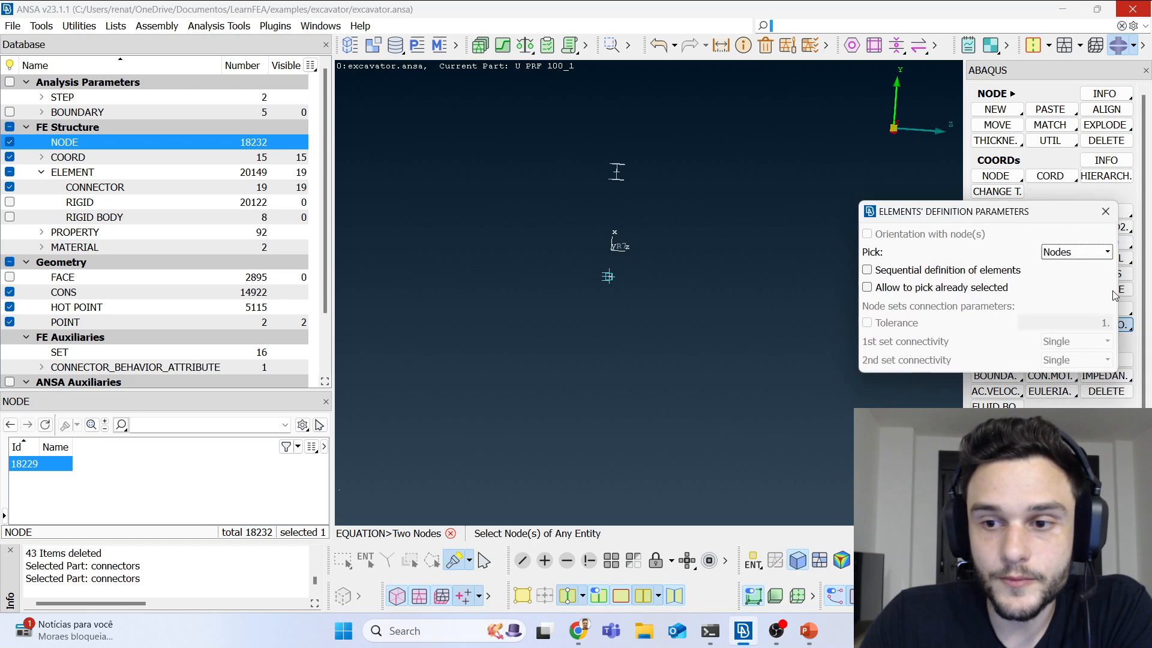
scroll(613, 276, "up", 10)
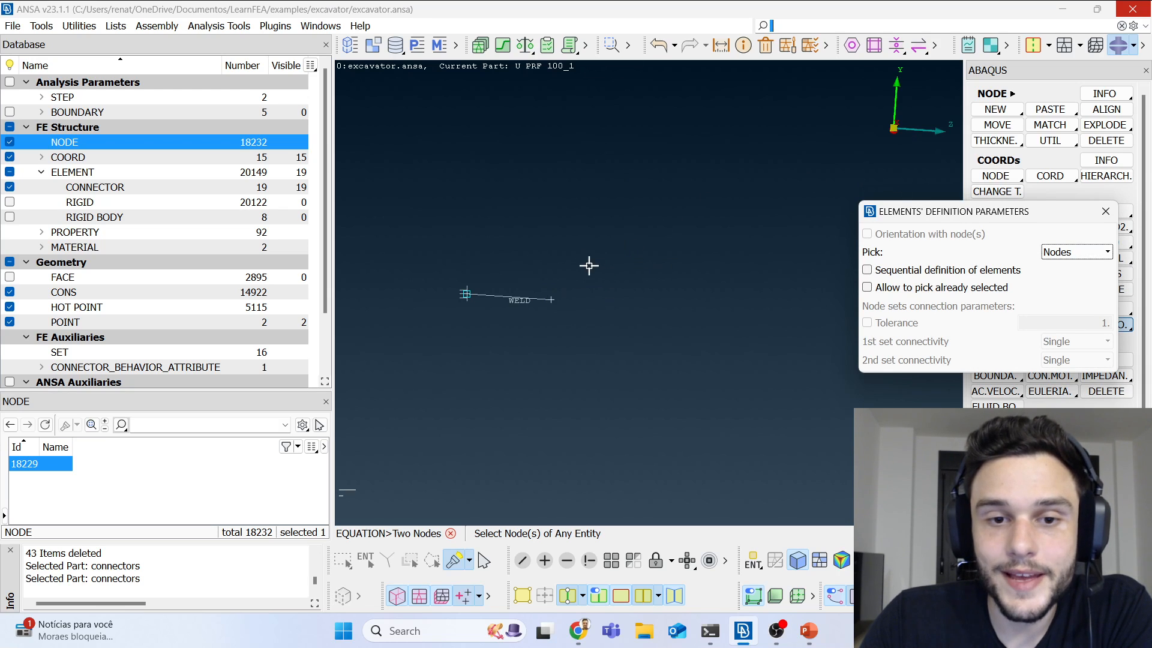
left_click(552, 299)
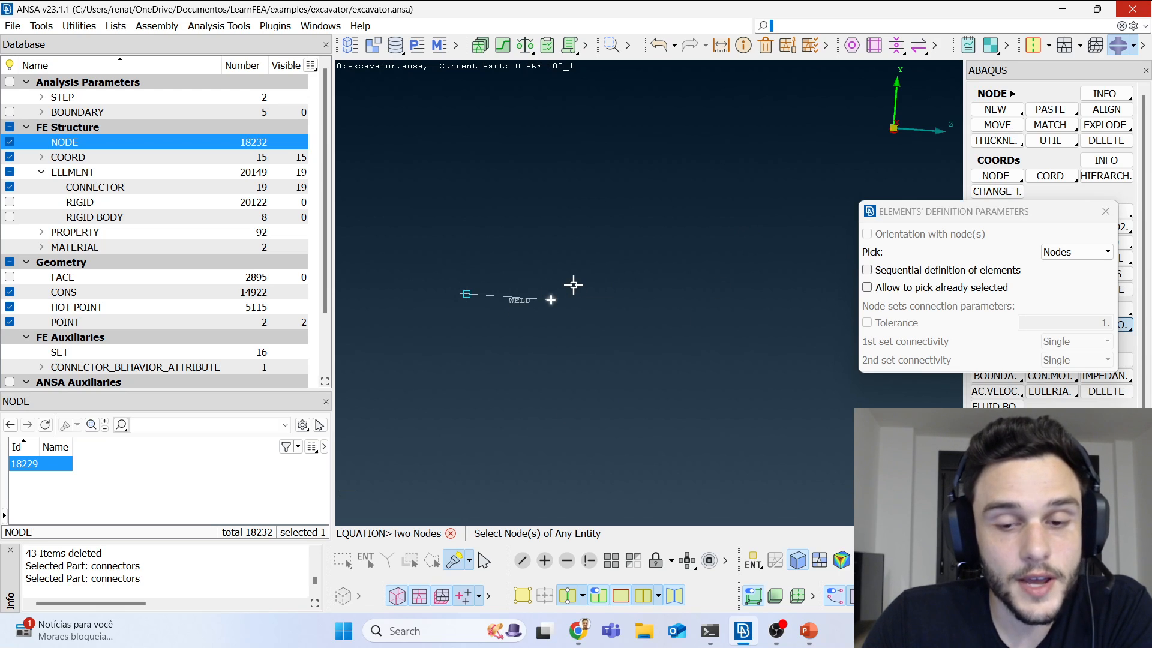
scroll(651, 366, "down", 5)
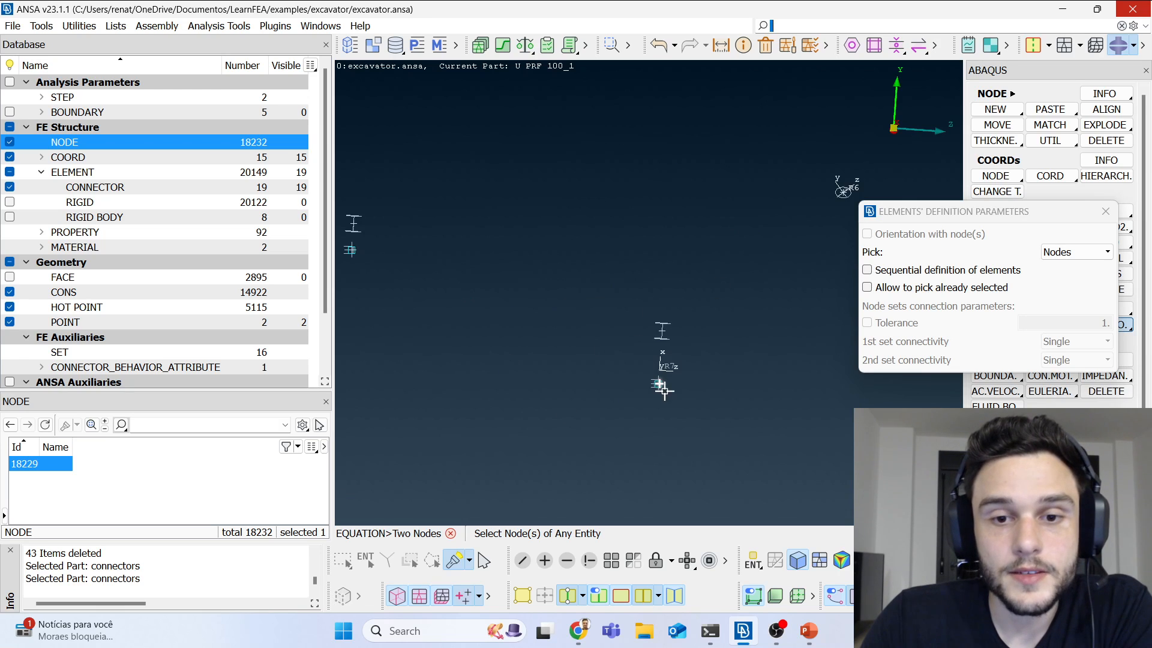
scroll(678, 397, "down", 3)
scroll(491, 327, "up", 5)
scroll(577, 337, "up", 5)
scroll(591, 328, "up", 5)
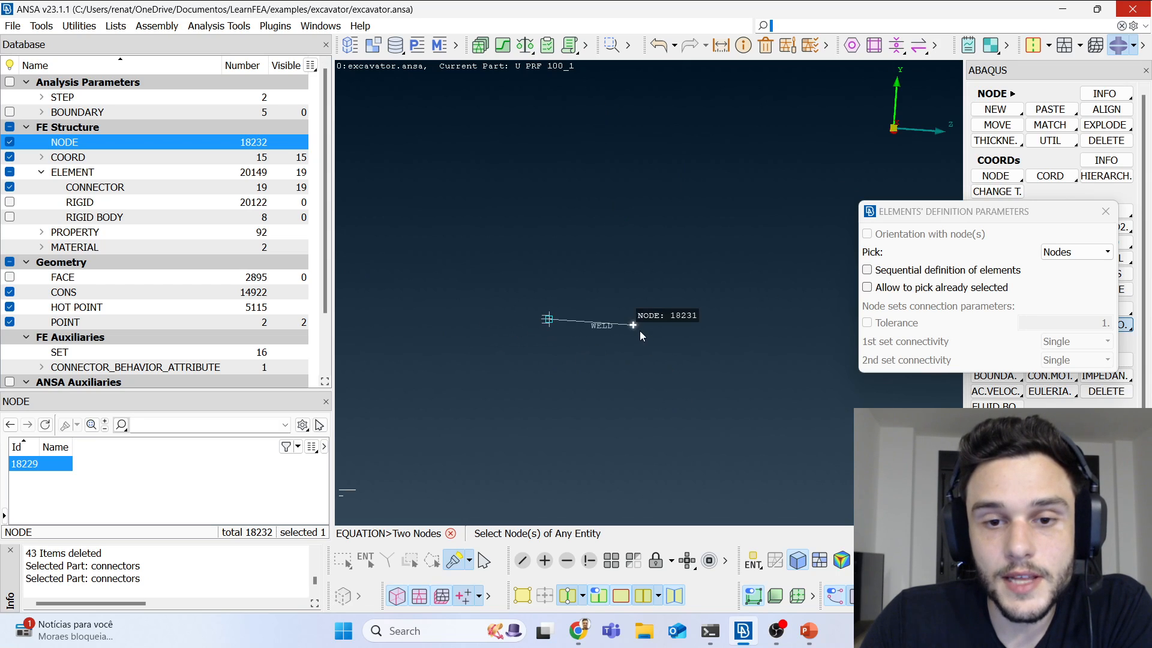
left_click(640, 330)
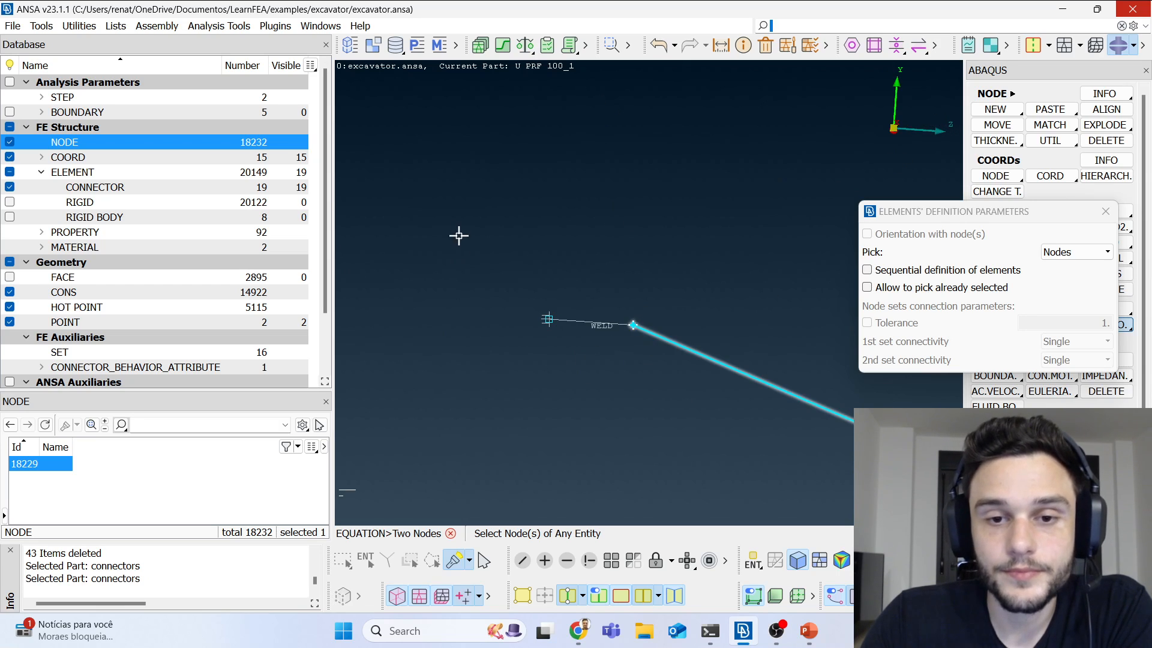
scroll(437, 220, "down", 3)
scroll(438, 221, "down", 8)
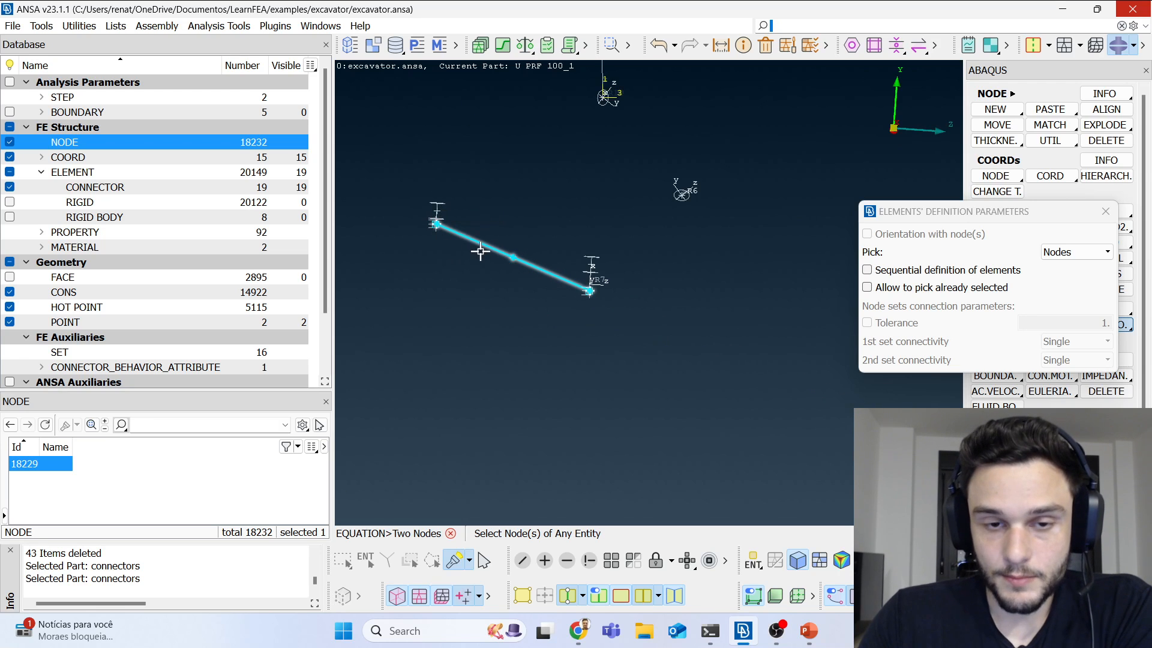
middle_click(481, 253)
Step: Restrict the equation to structural DOF 4 only, confirm it, and move the equation card clear of the gear nodes
left_click_drag(447, 165, 362, 141)
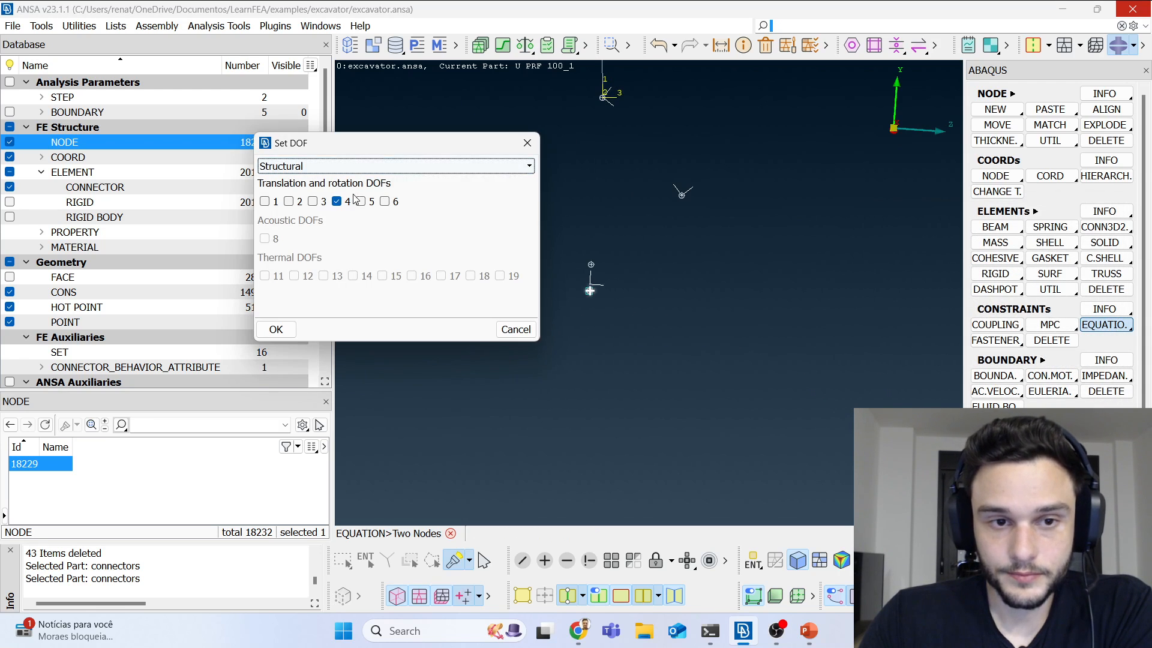
left_click(338, 202)
left_click(266, 202)
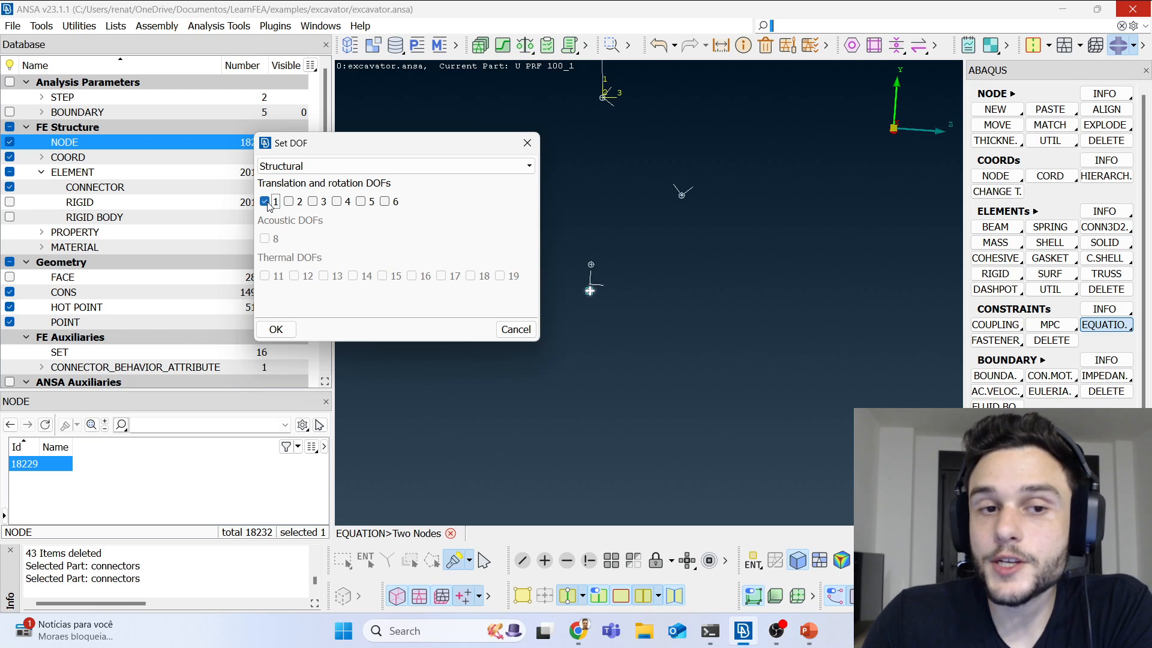
left_click(268, 203)
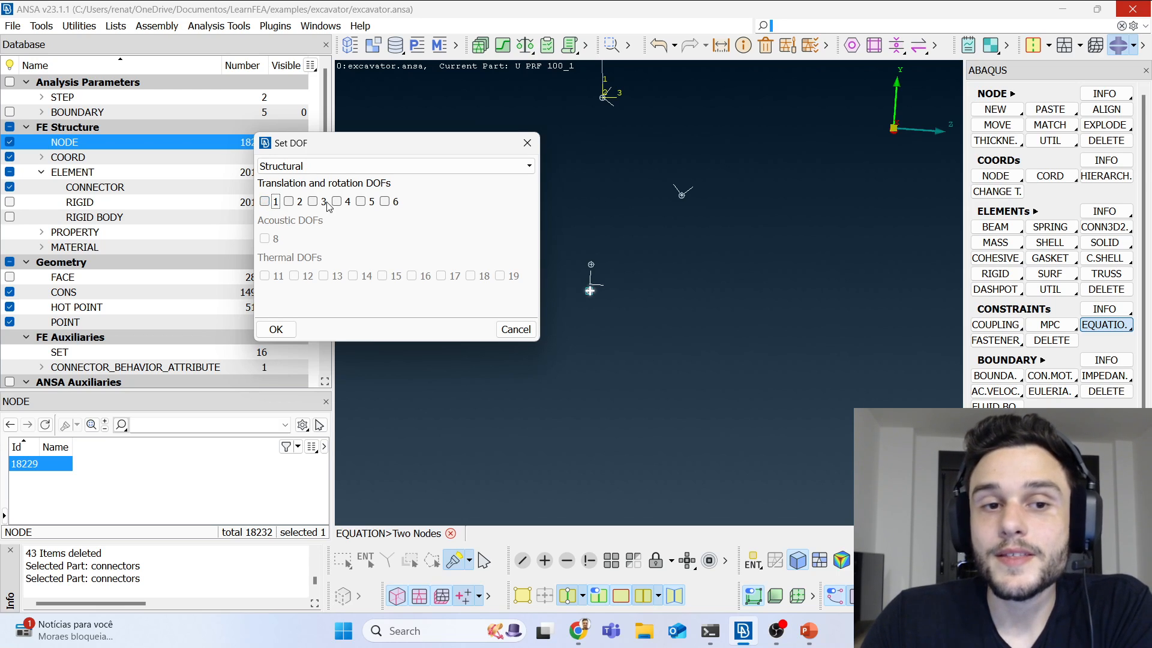
left_click(337, 201)
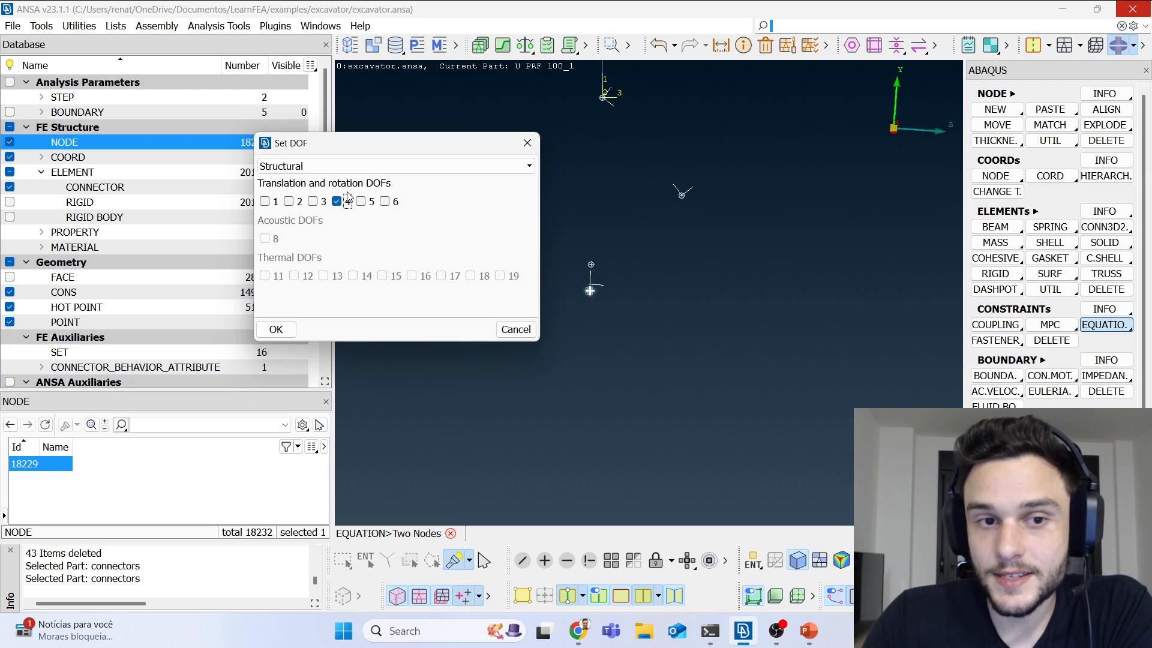
left_click(276, 330)
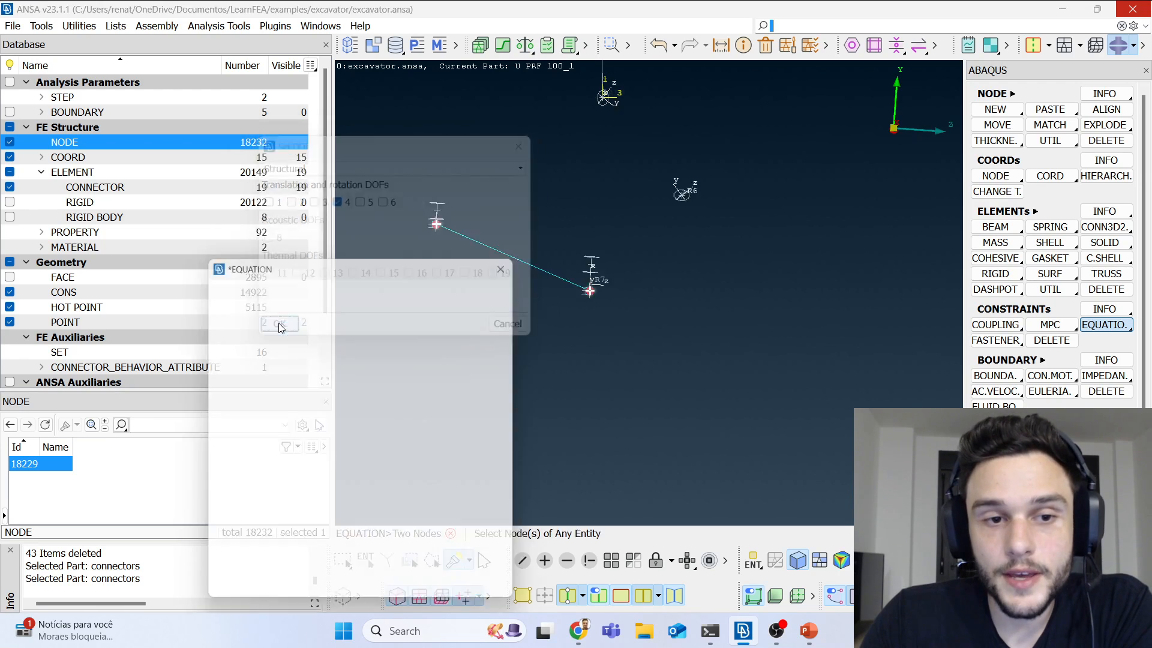
left_click_drag(300, 268, 234, 56)
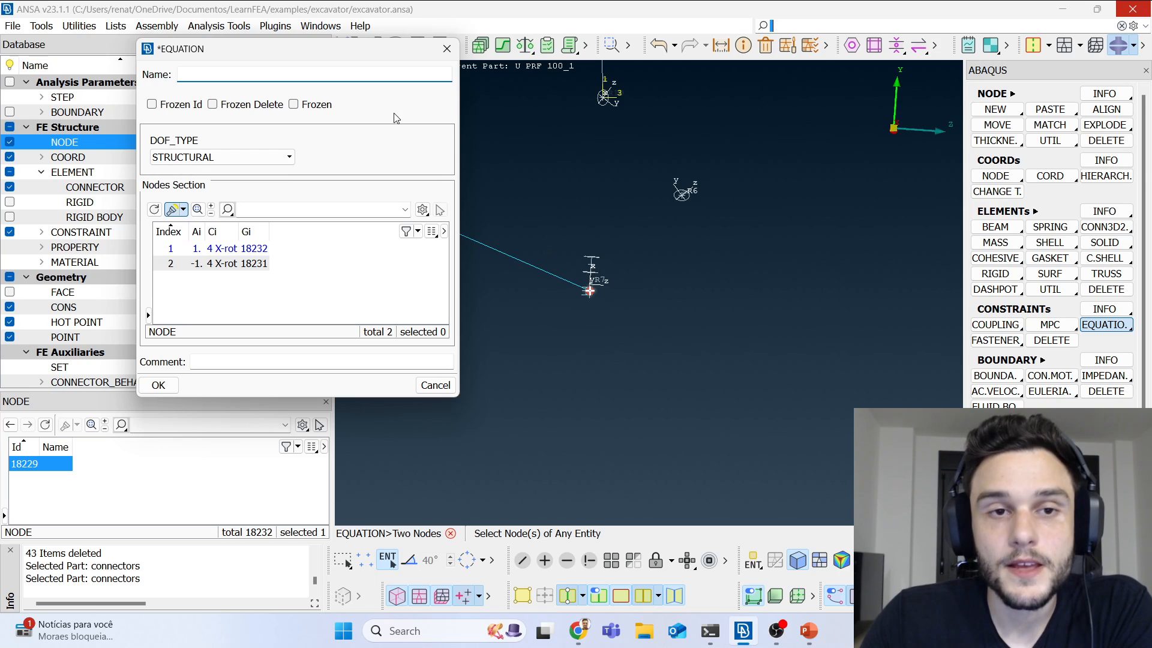
left_click_drag(358, 63, 288, 61)
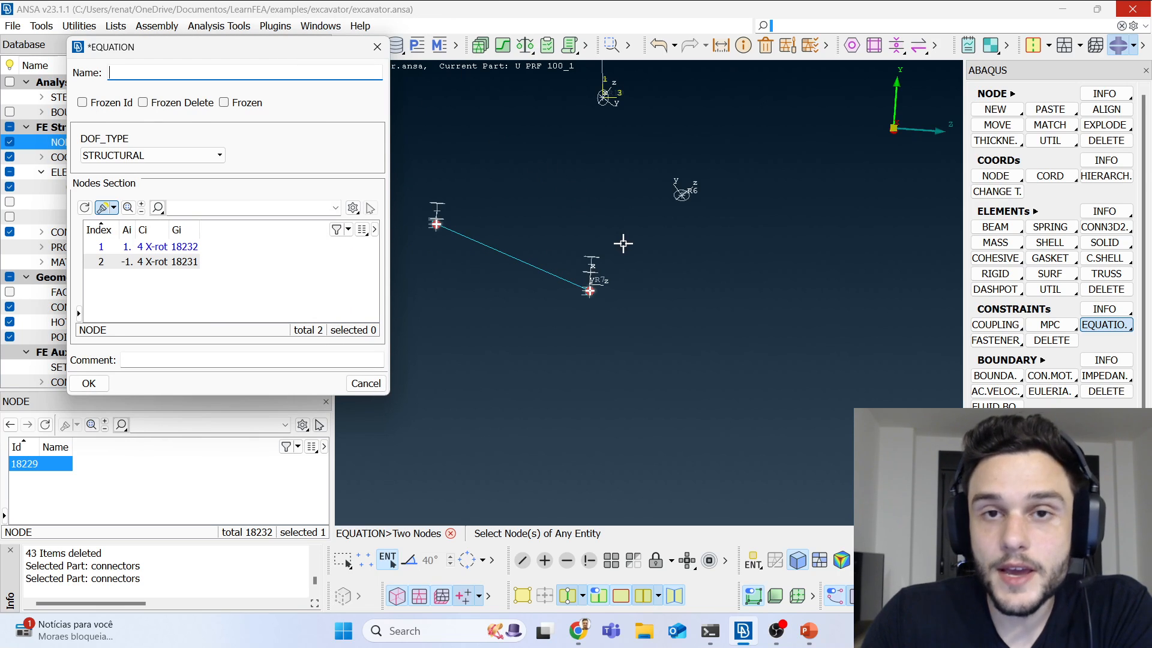
scroll(581, 297, "up", 5)
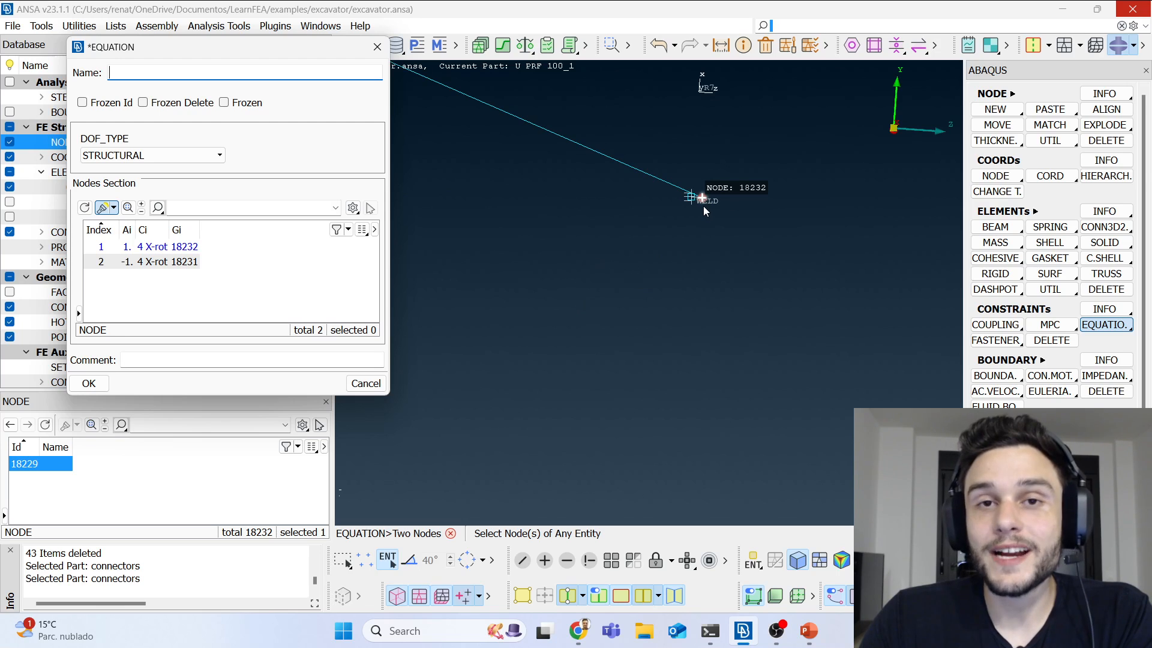
Step: Examine the two node terms of the equation against their offset nodes at the gear centres
left_click(147, 250)
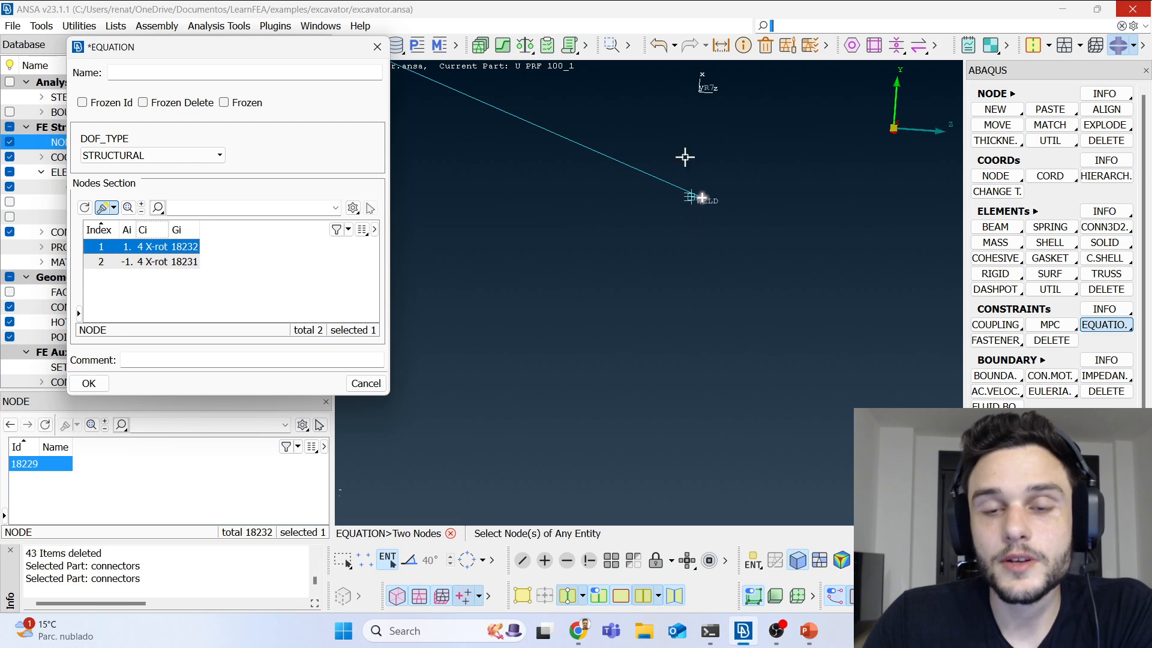
left_click(153, 262)
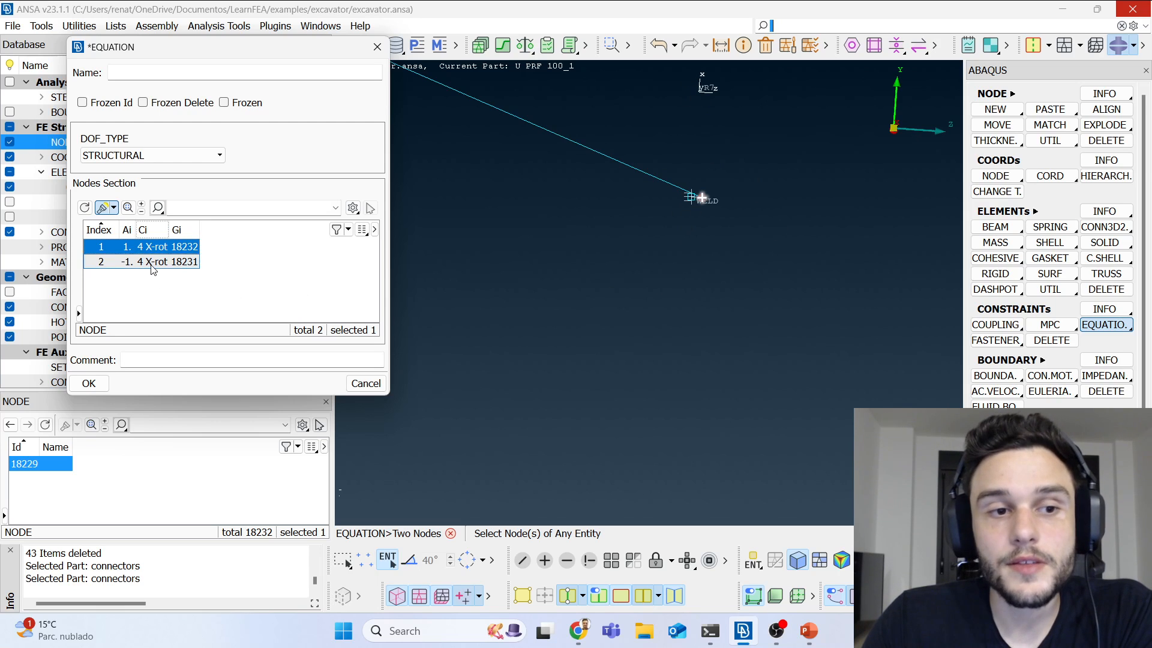
scroll(784, 320, "down", 3)
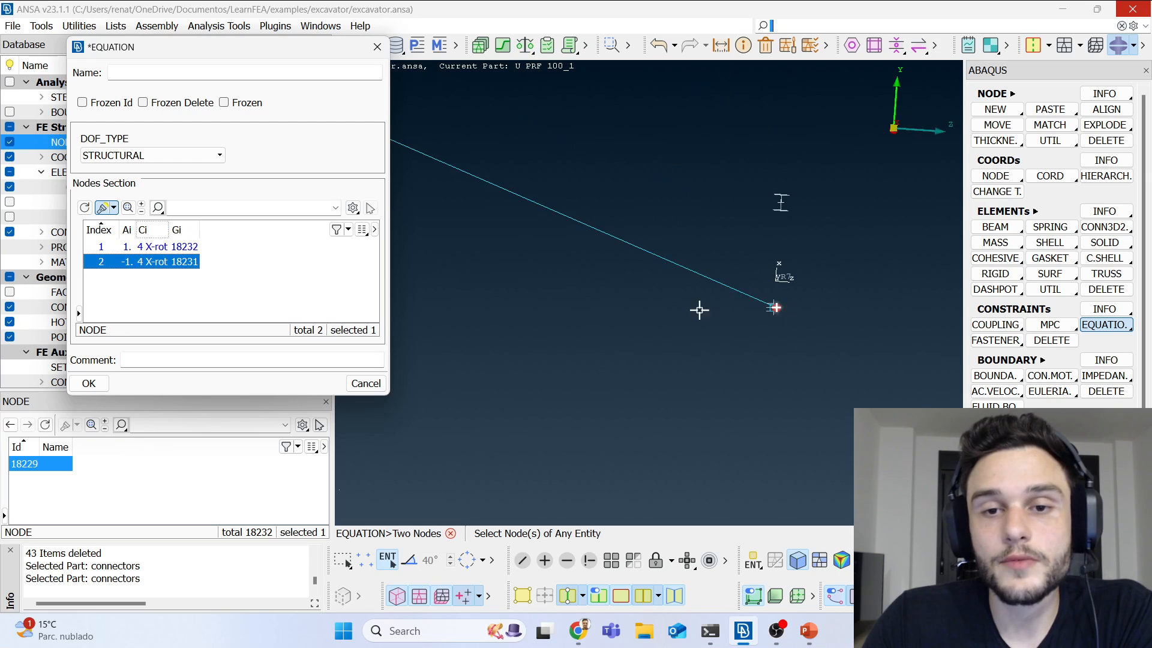
scroll(860, 318, "down", 2)
left_click(150, 246)
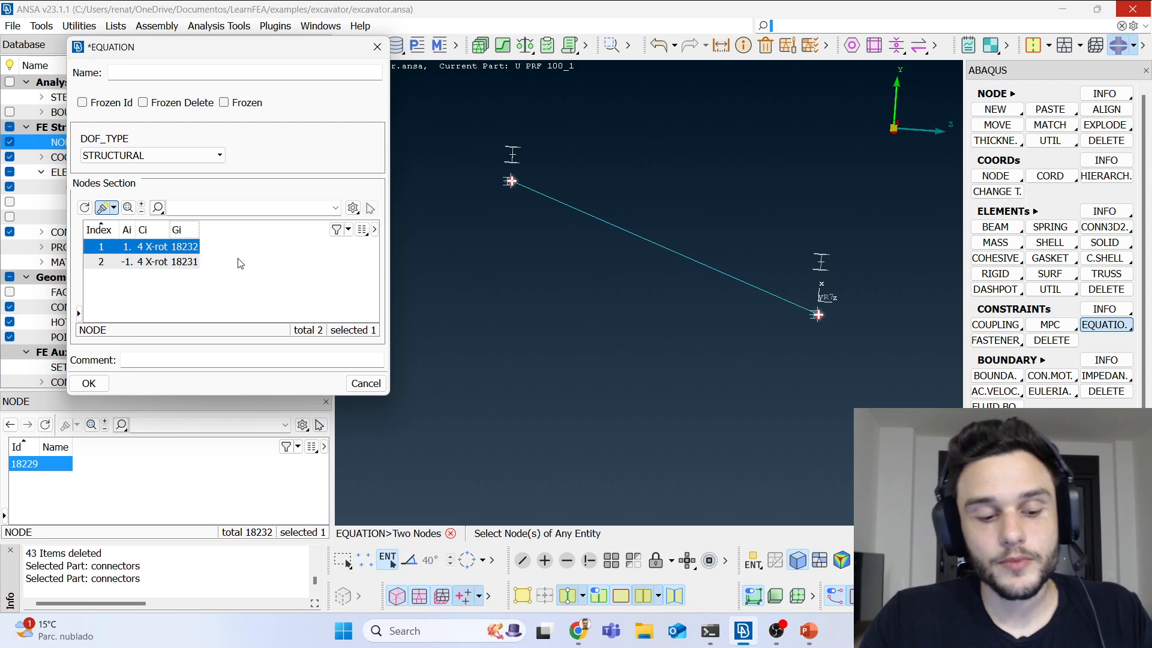
Step: Switch to the PowerPoint gear sketch and examine how coefficients A1 and A2 correspond to diameters D1 and D2
key("alt+Tab")
key("alt+Tab")
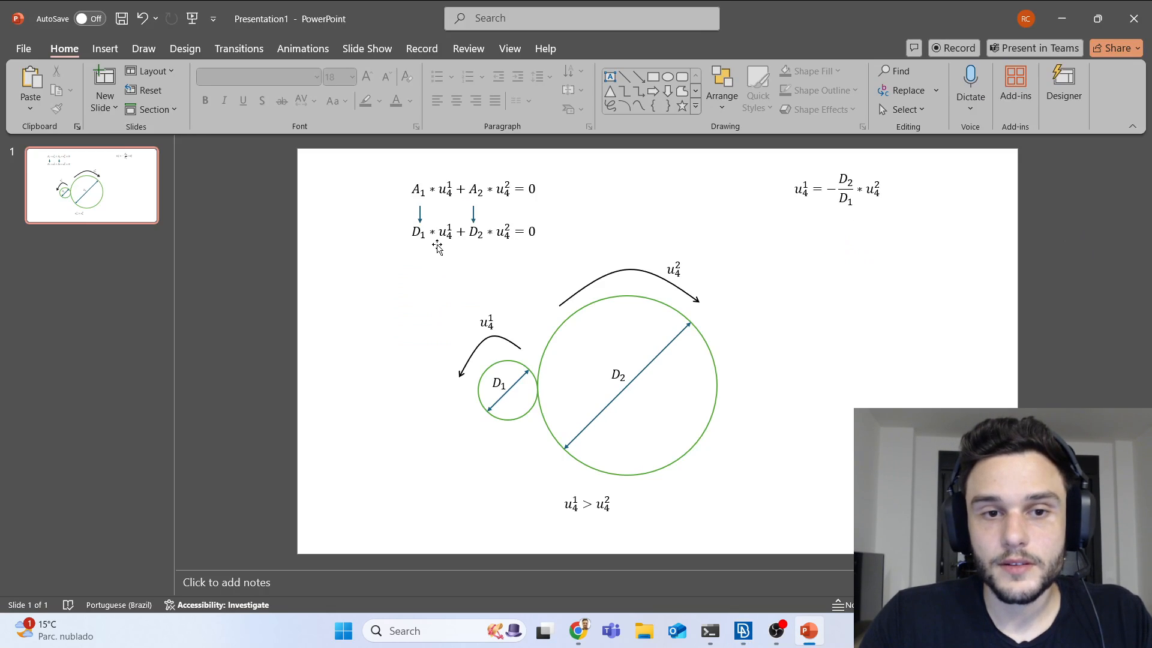
double_click(422, 232)
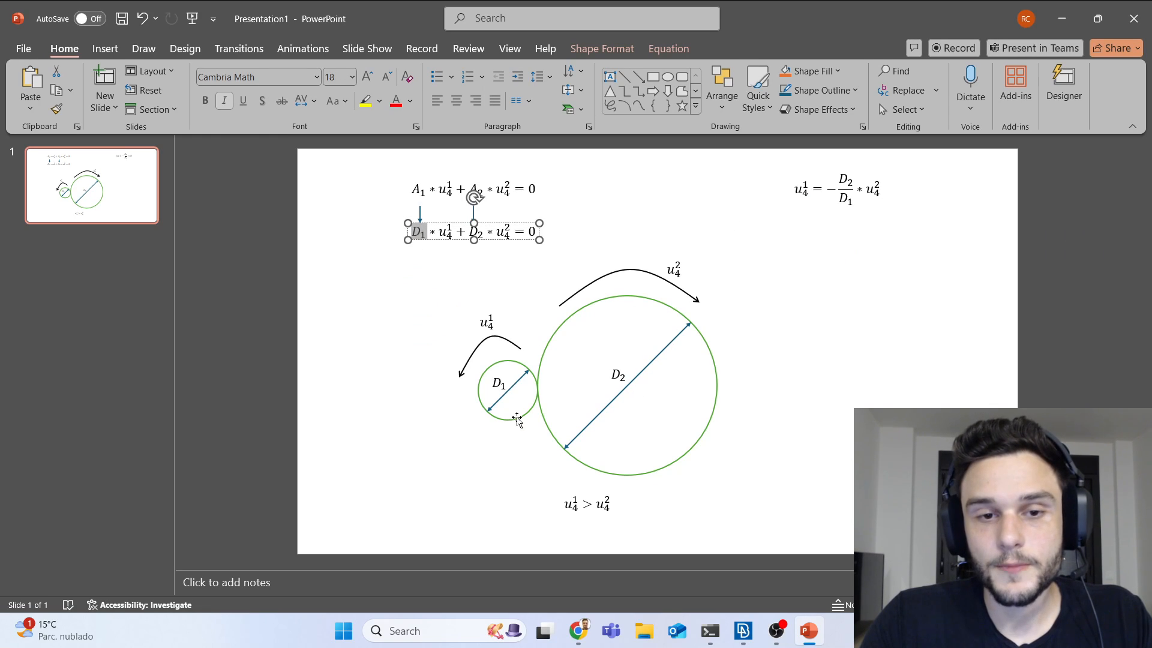
double_click(481, 194)
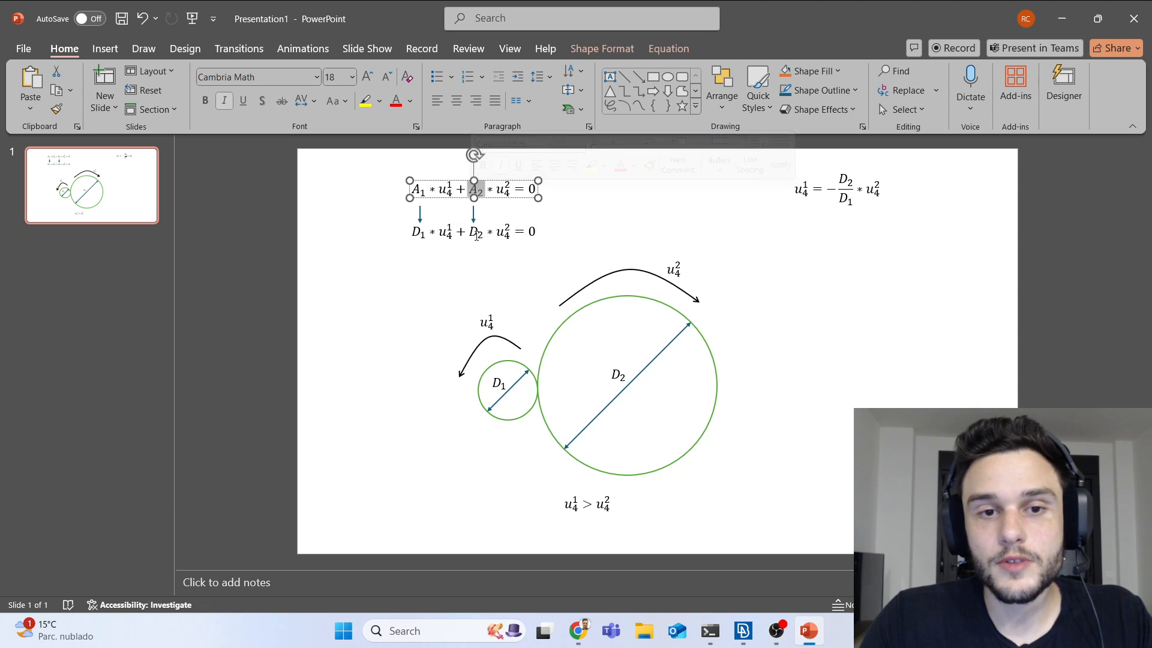
double_click(479, 235)
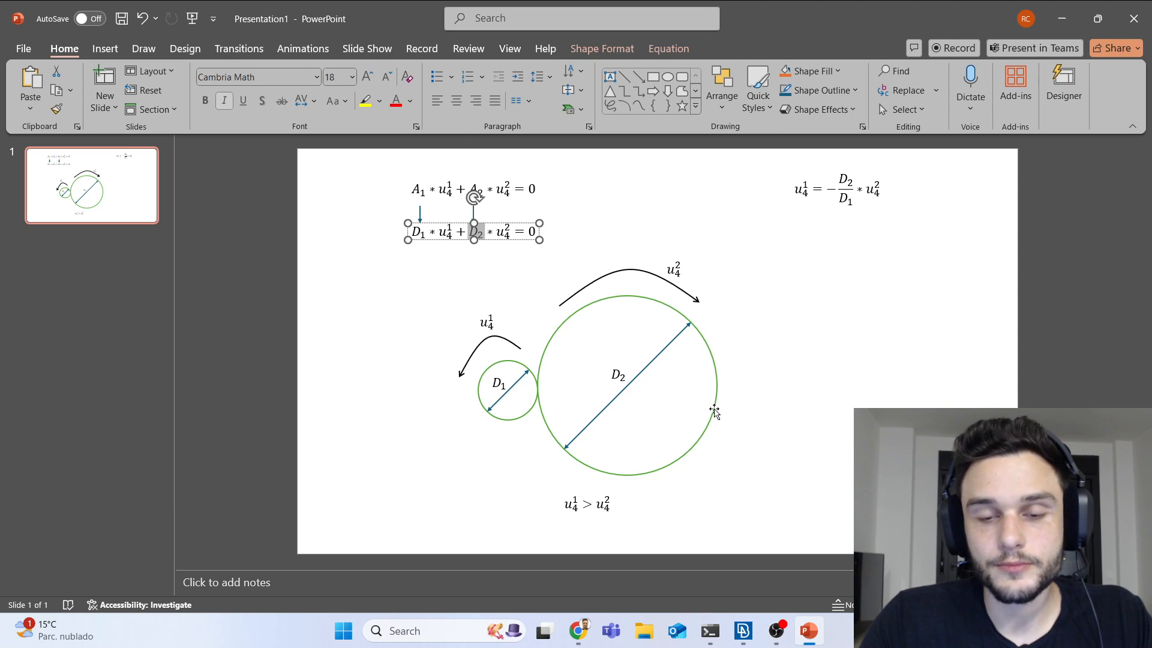
Step: Return to ANSA, accept the equation card and close the two-node equation definition
key("alt+Tab")
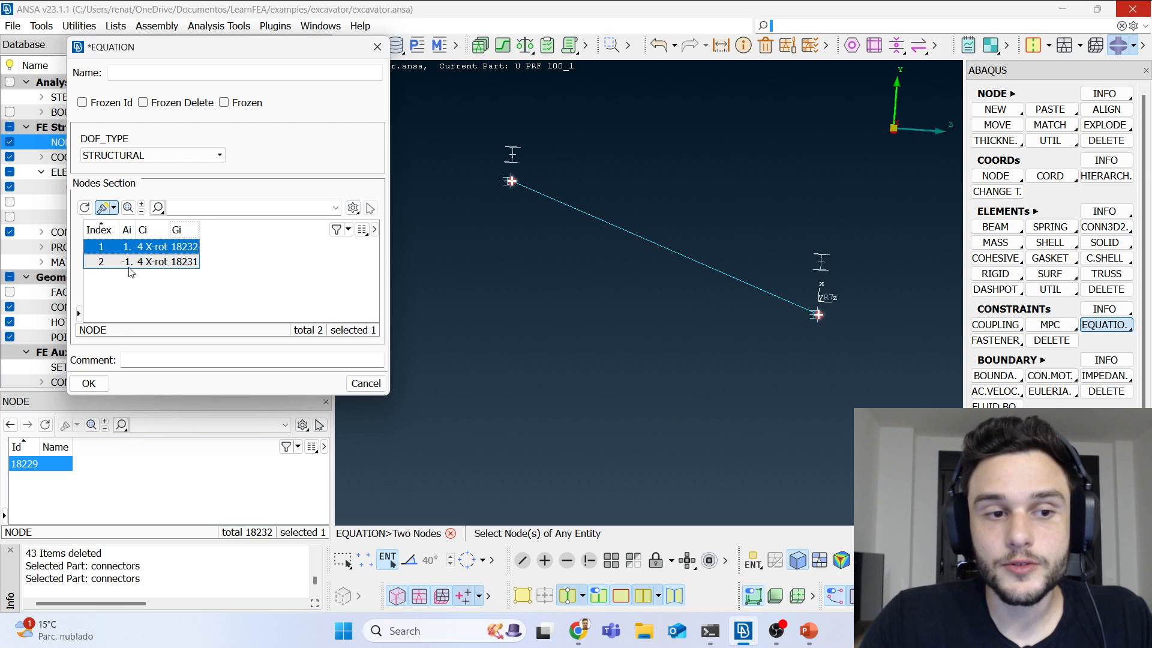
left_click(90, 384)
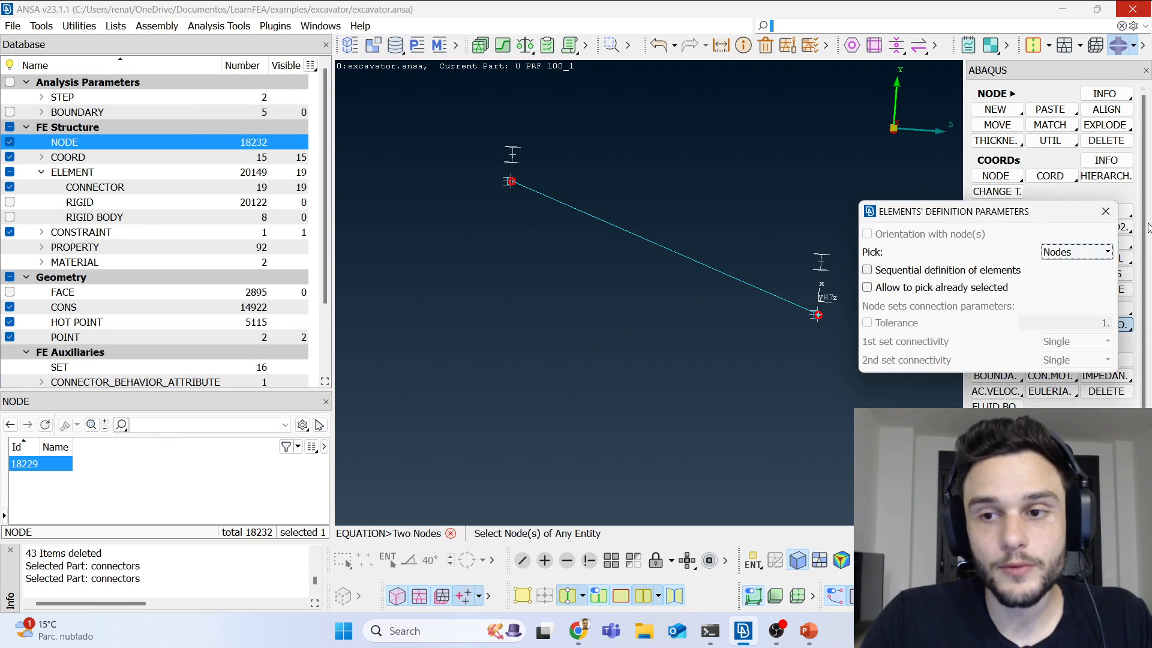
left_click(1104, 213)
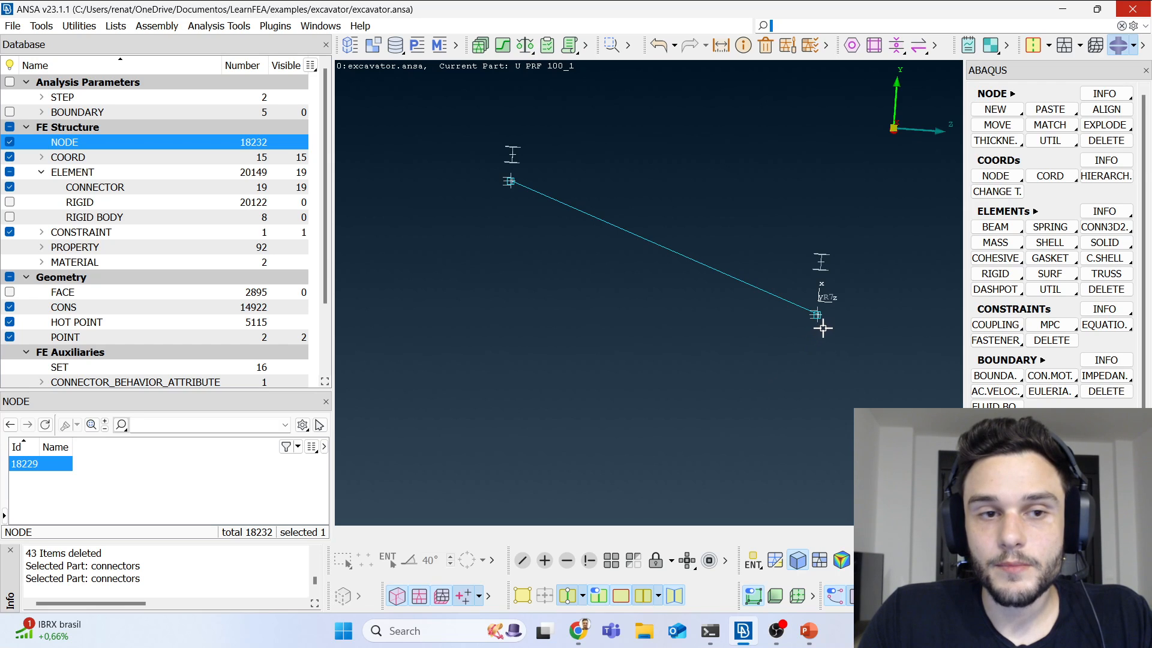
Step: Identify offset node 18232 at the weld connector in the model and examine its position relative to the global axes
scroll(821, 327, "up", 5)
scroll(802, 267, "up", 4)
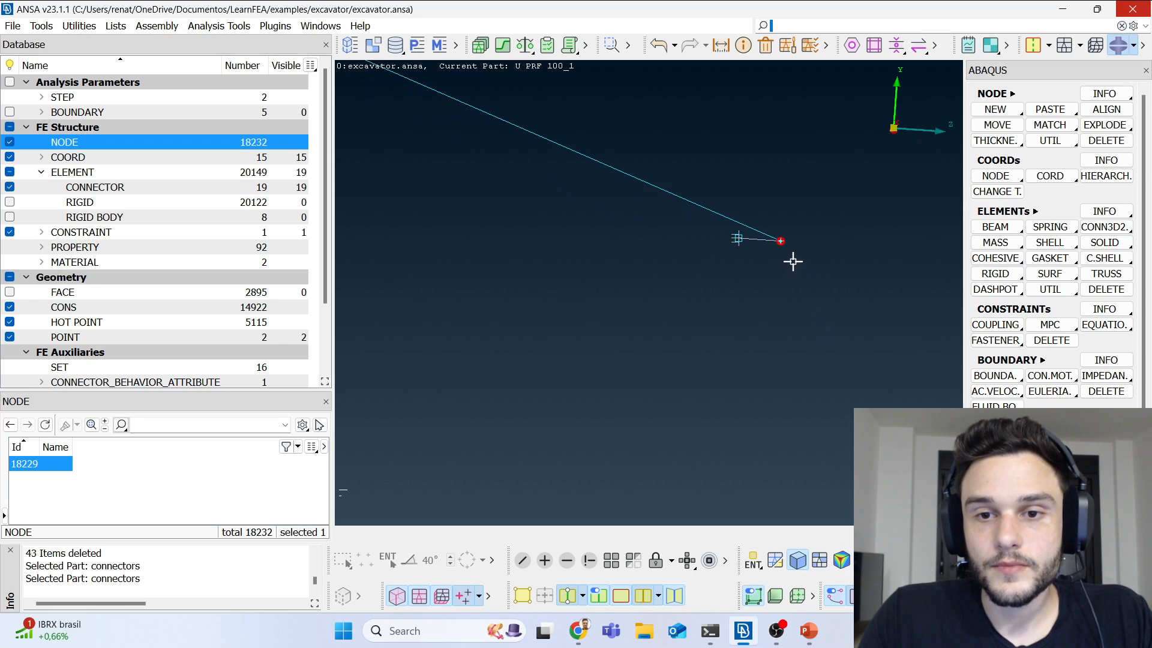
scroll(762, 243, "up", 4)
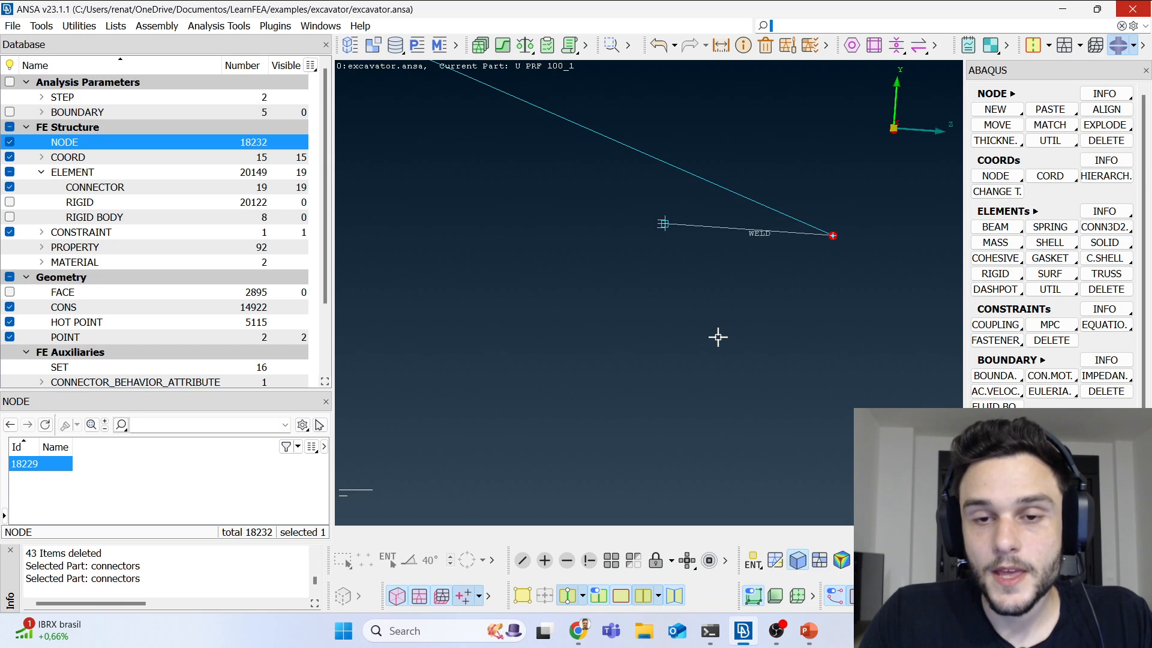
scroll(718, 337, "down", 3)
mouse_move(748, 313)
left_mouse_down("ctrl")
mouse_move(709, 306)
mouse_move(703, 327)
mouse_move(748, 319)
left_mouse_up("ctrl")
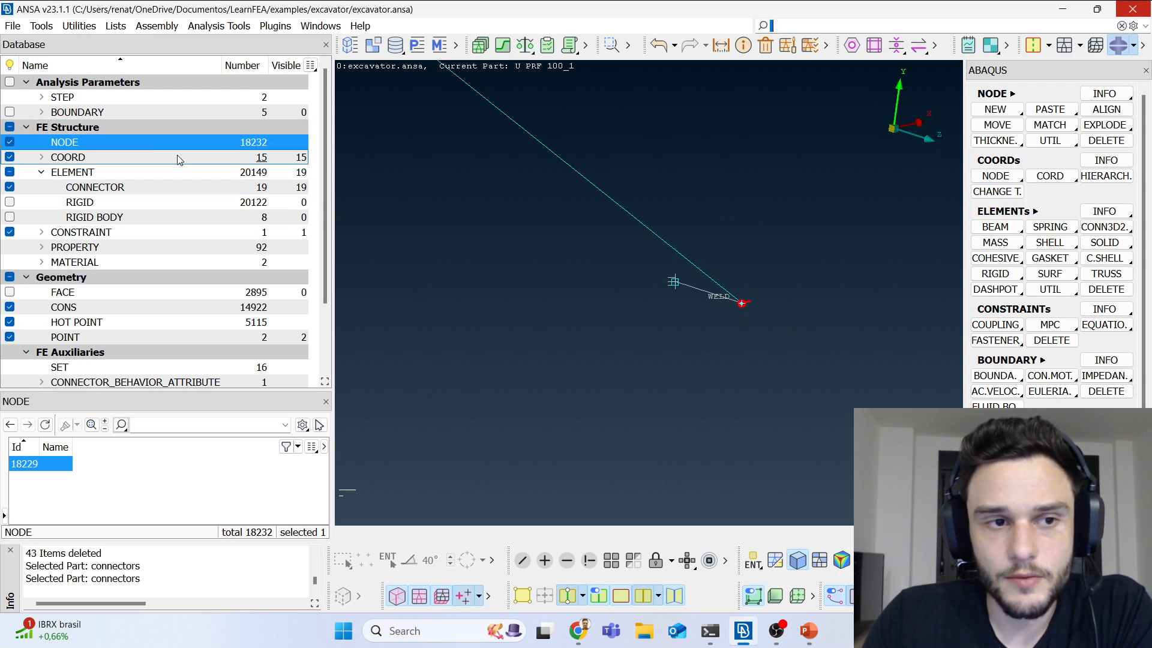
double_click(138, 142)
left_click_drag(731, 285, 798, 341)
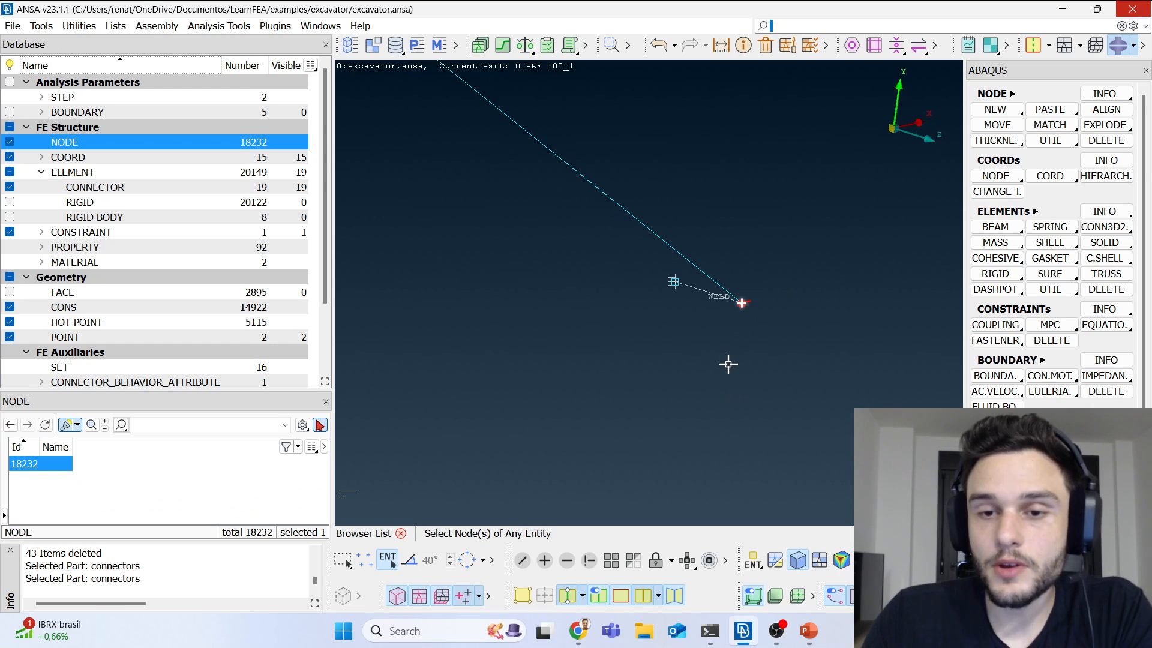
scroll(729, 365, "down", 2)
left_click_drag(723, 329, 715, 347, "ctrl")
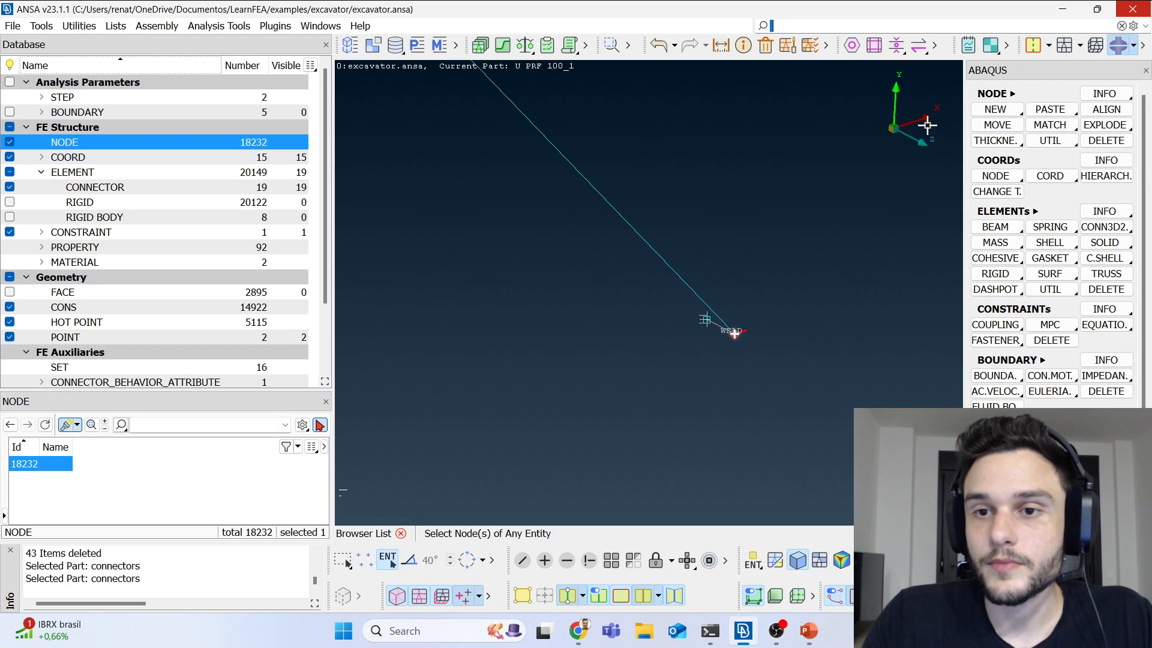
scroll(547, 306, "down", 5)
middle_click_drag(519, 313, 445, 333, "ctrl")
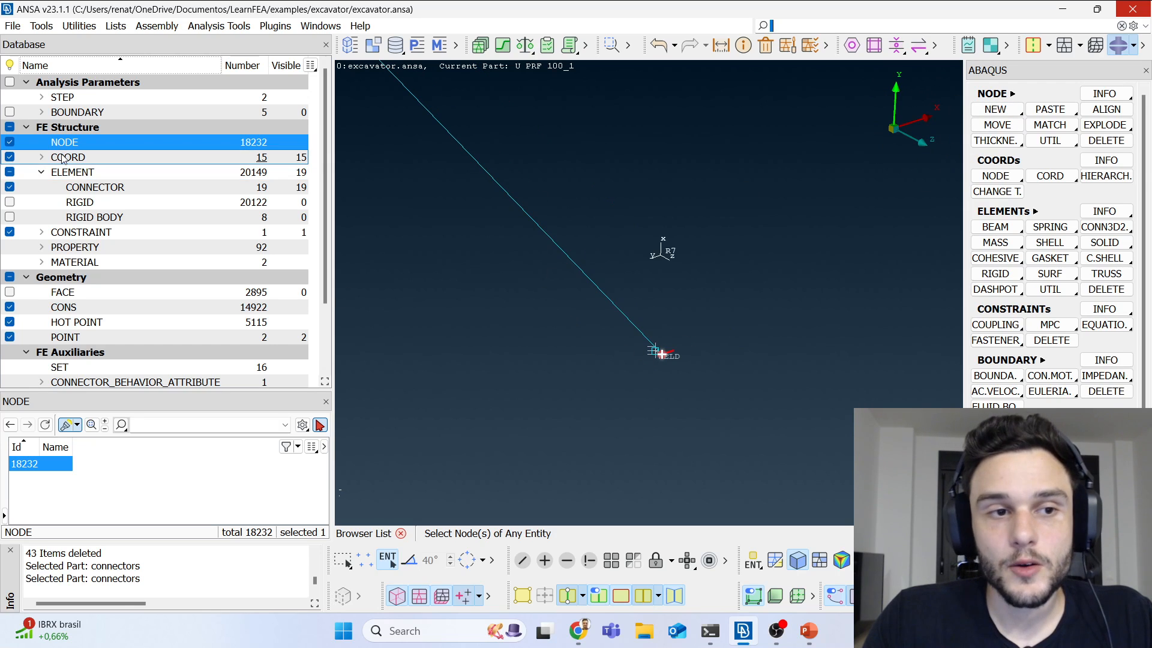
Step: Show the rigid elements, inspect the excavator's slewing gear area with the mesh, and hide them again
left_click(9, 202)
scroll(642, 331, "down", 5)
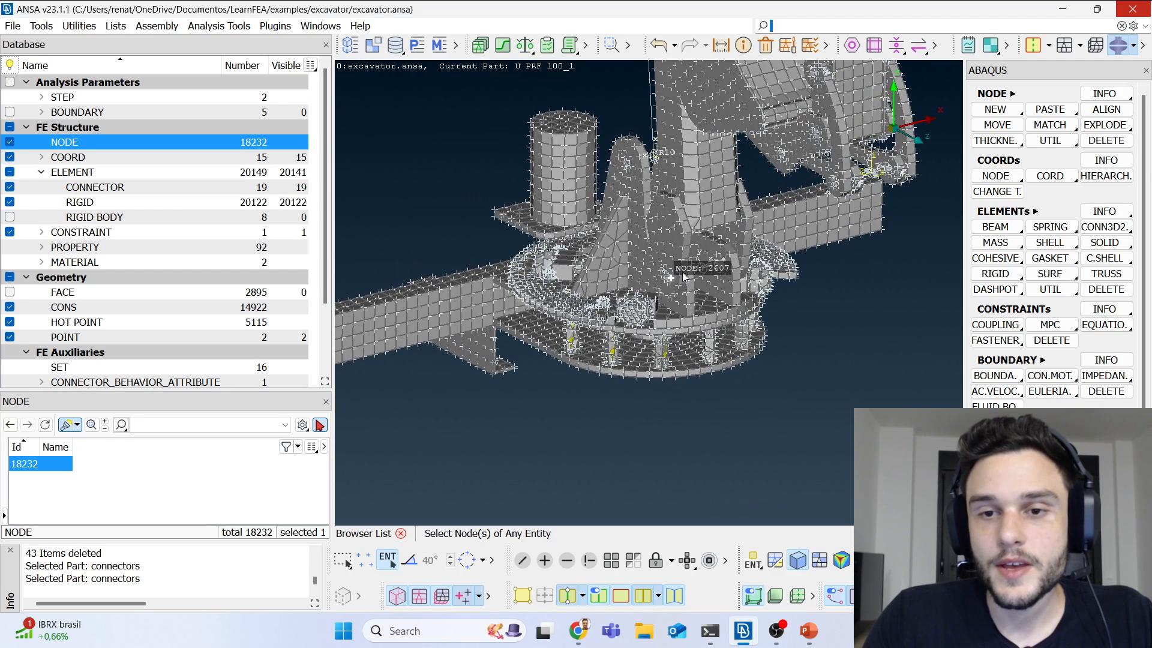
left_click_drag(770, 256, 762, 288, "ctrl")
scroll(642, 304, "down", 5)
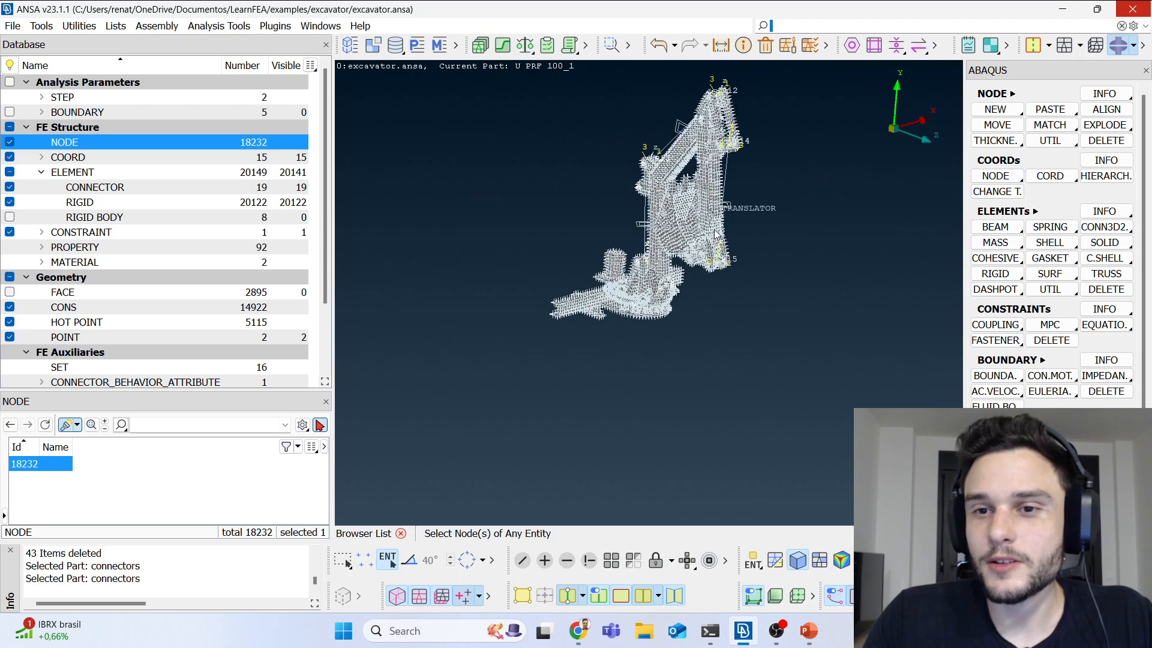
scroll(639, 314, "up", 5)
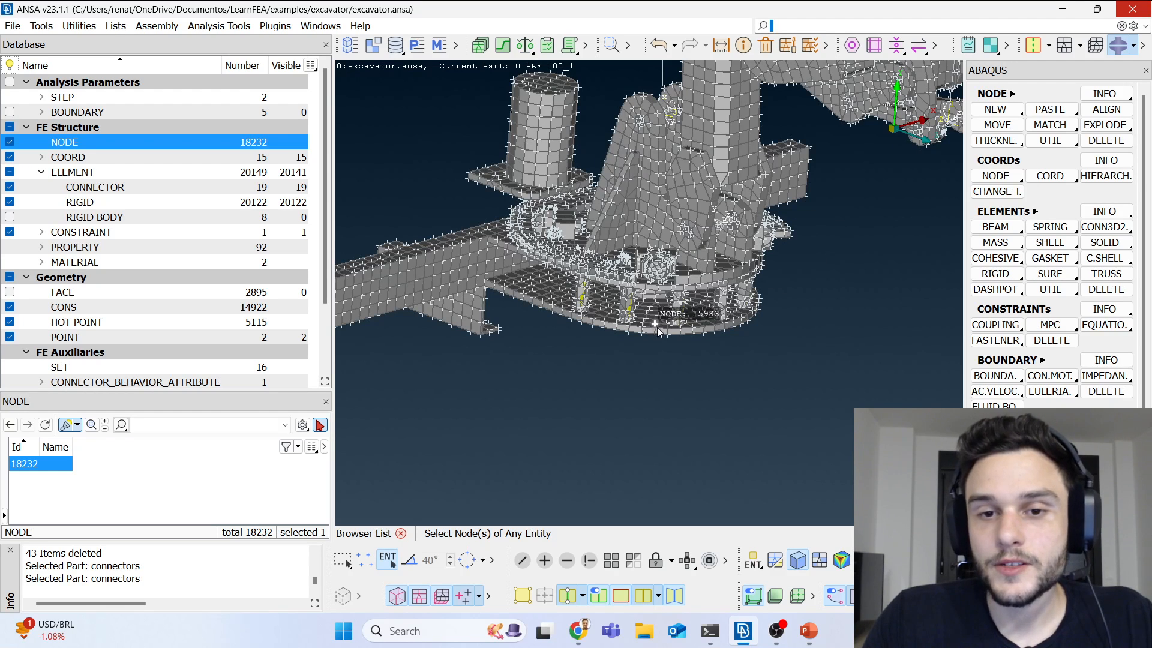
left_click(10, 202)
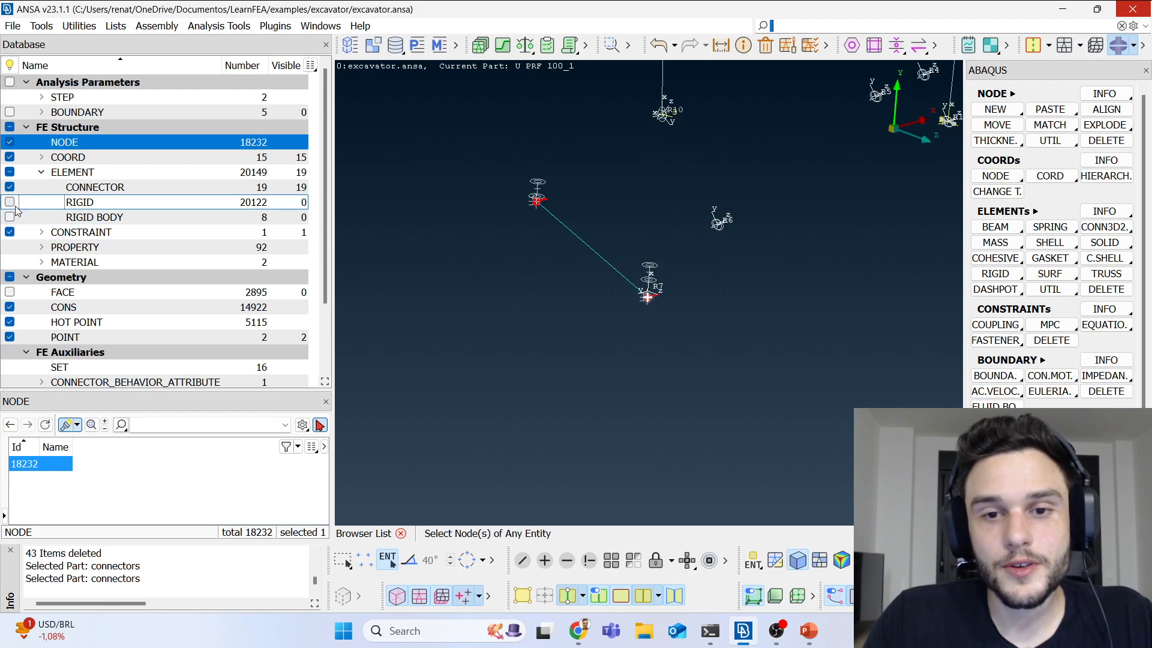
Step: Change the nodal transform of offset node 18232 to local coordinate system RECT_00000007
scroll(645, 298, "up", 5)
scroll(630, 292, "up", 3)
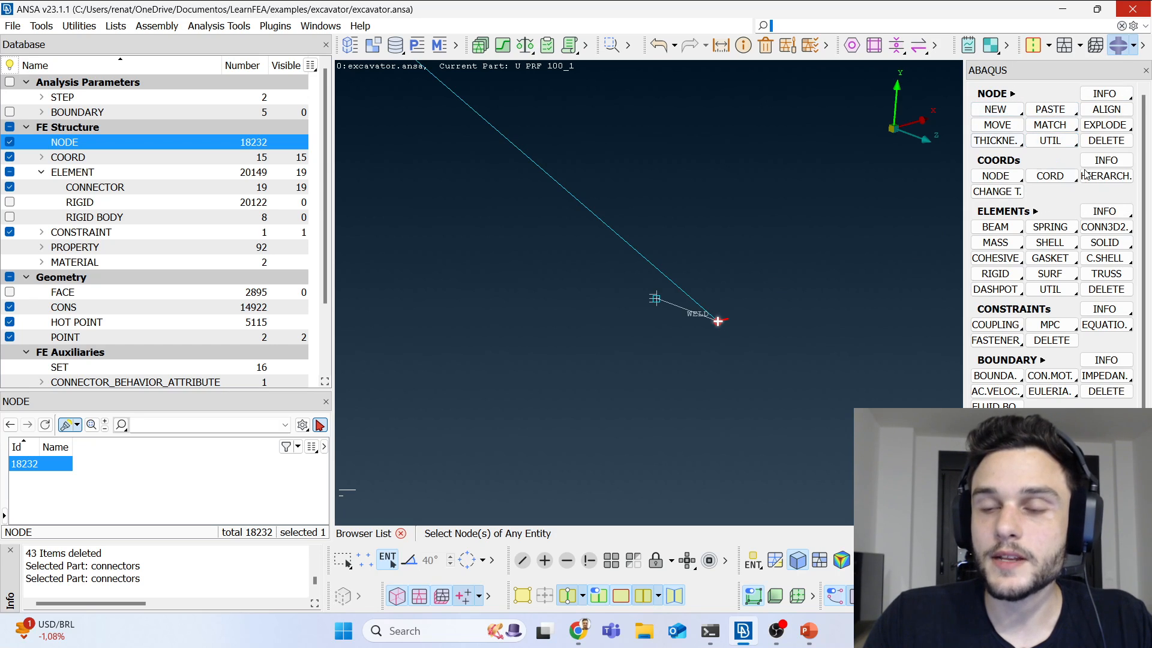
left_click(1055, 142)
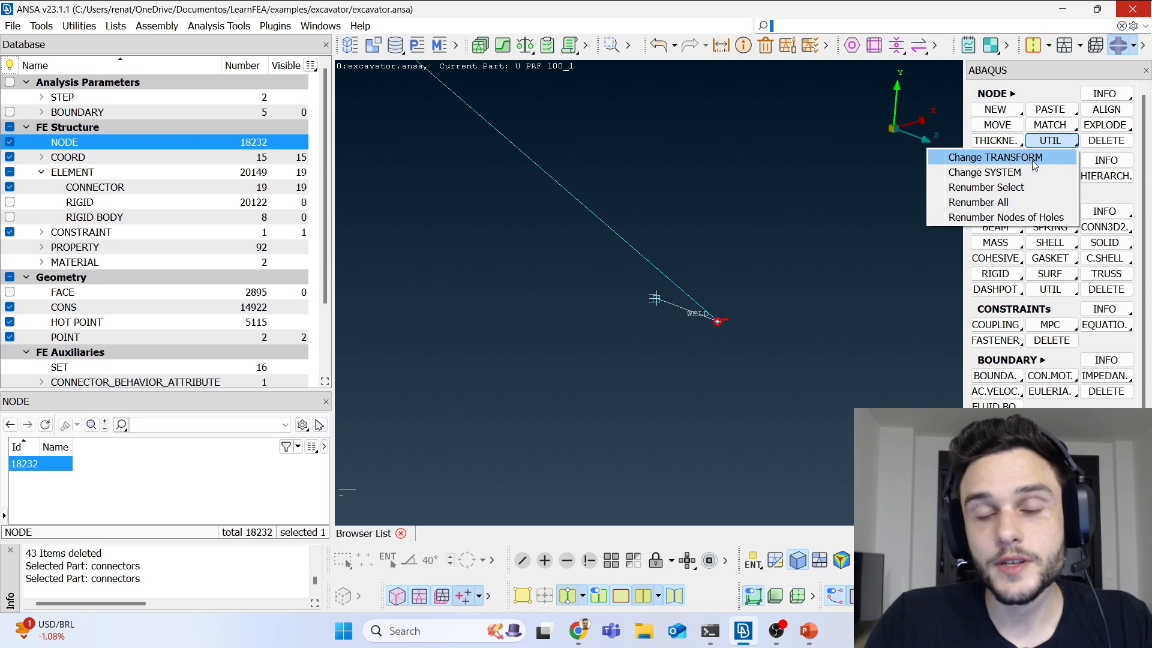
left_click(1033, 159)
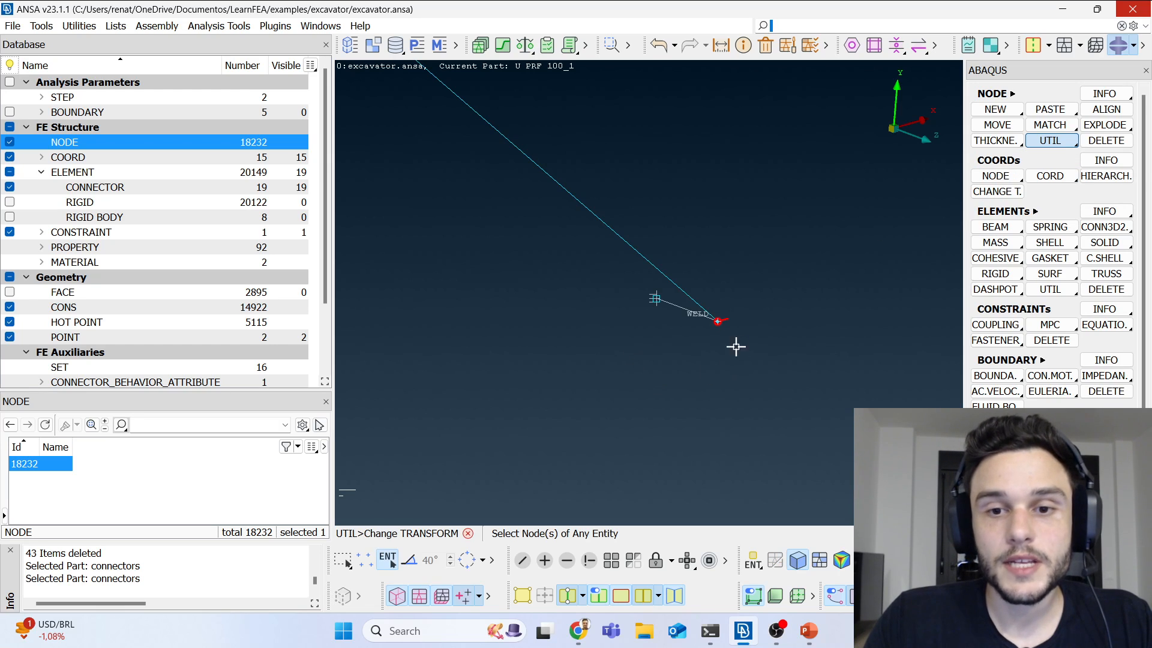
middle_click(880, 309)
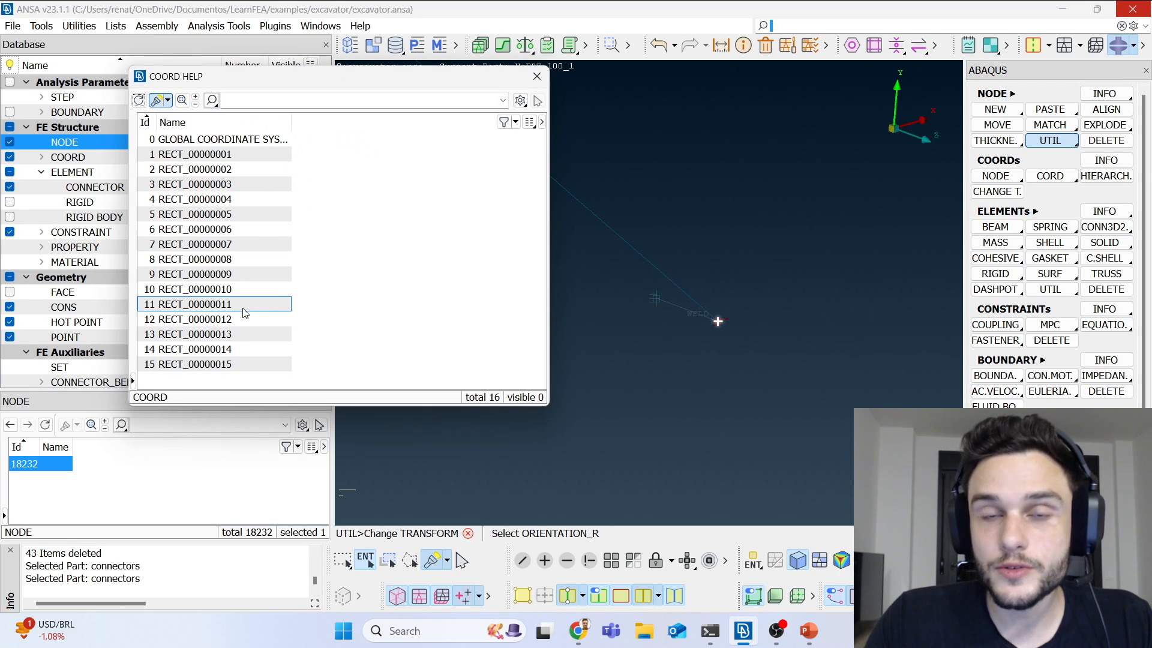
scroll(791, 313, "down", 4)
scroll(787, 317, "down", 5)
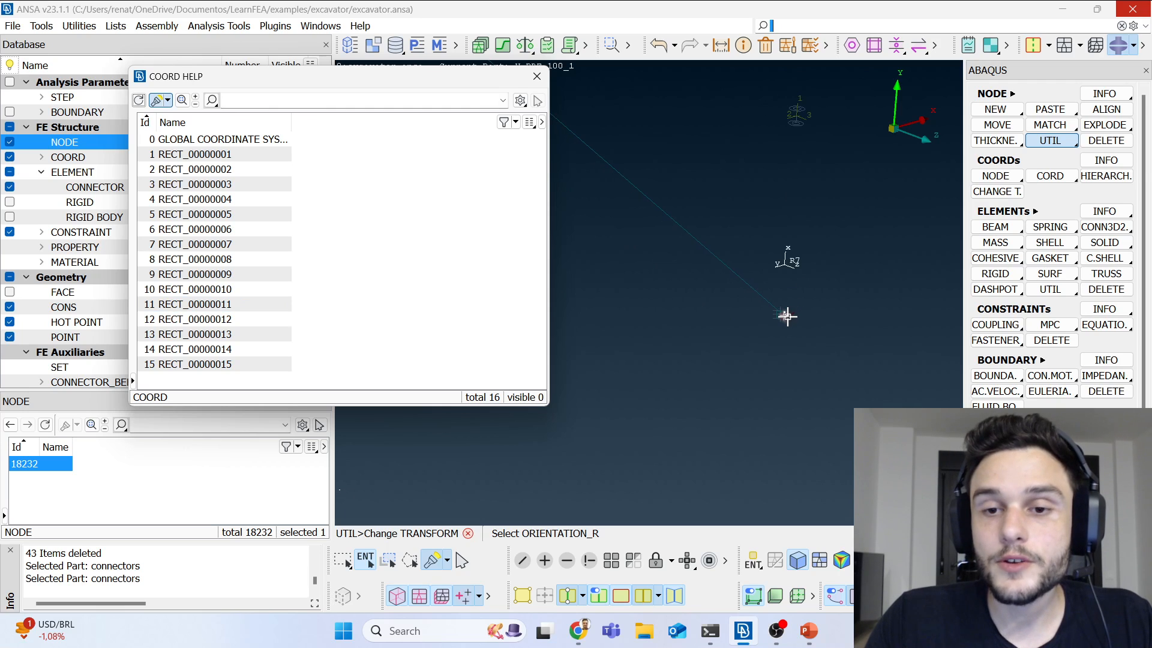
scroll(784, 323, "down", 2)
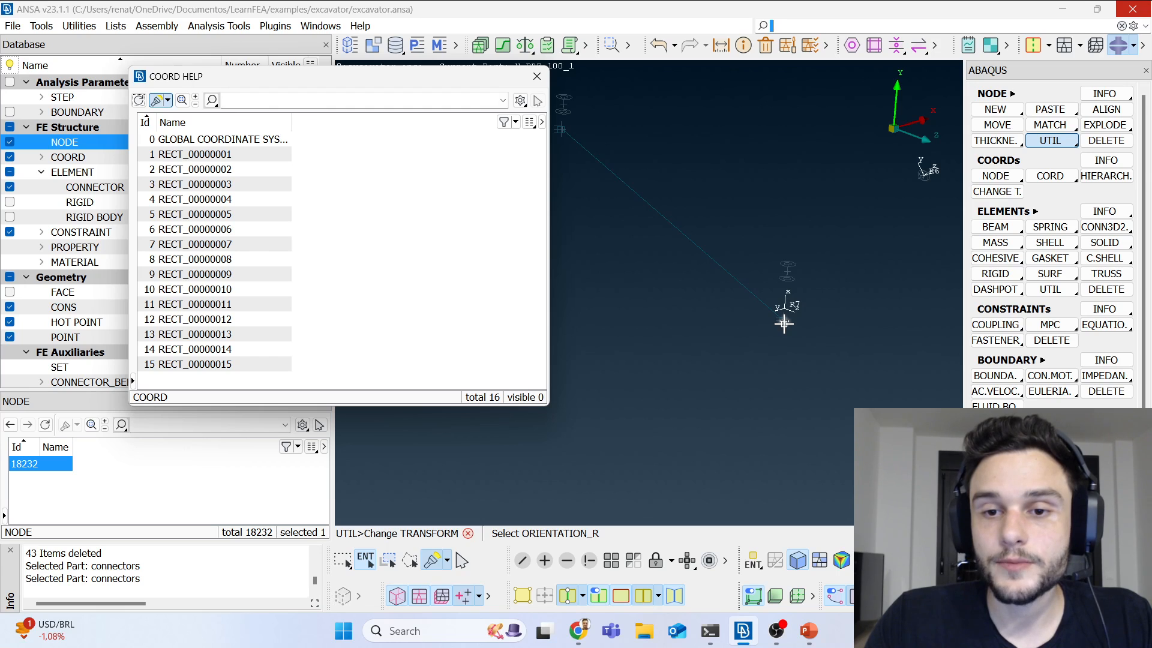
scroll(784, 323, "up", 2)
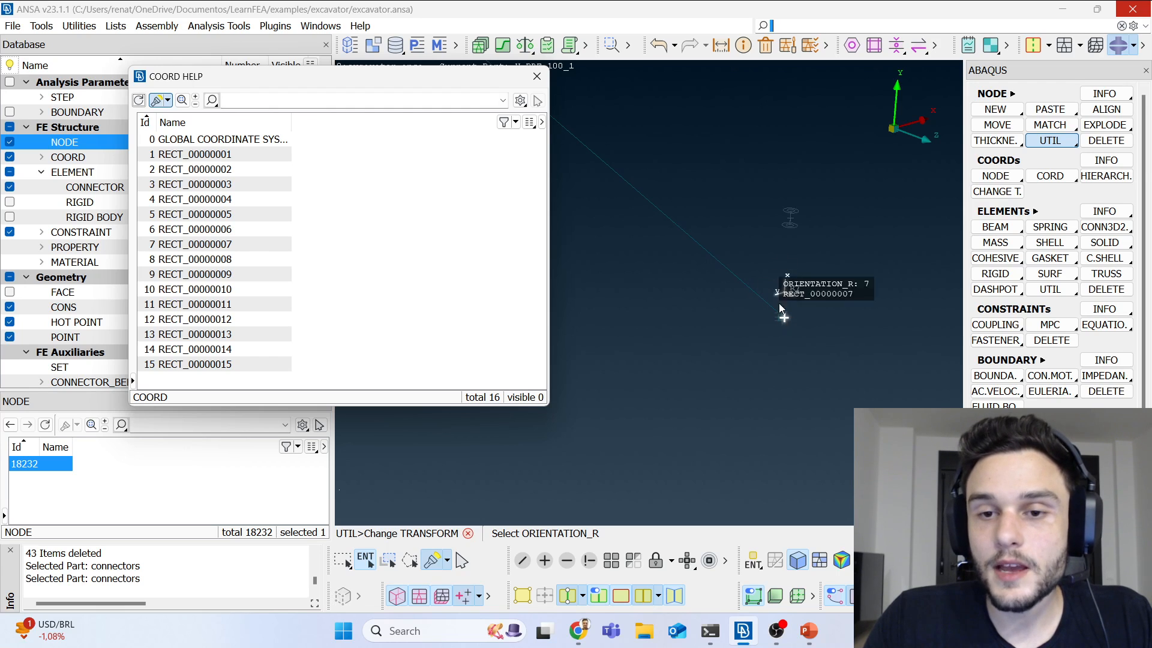
scroll(782, 318, "down", 2)
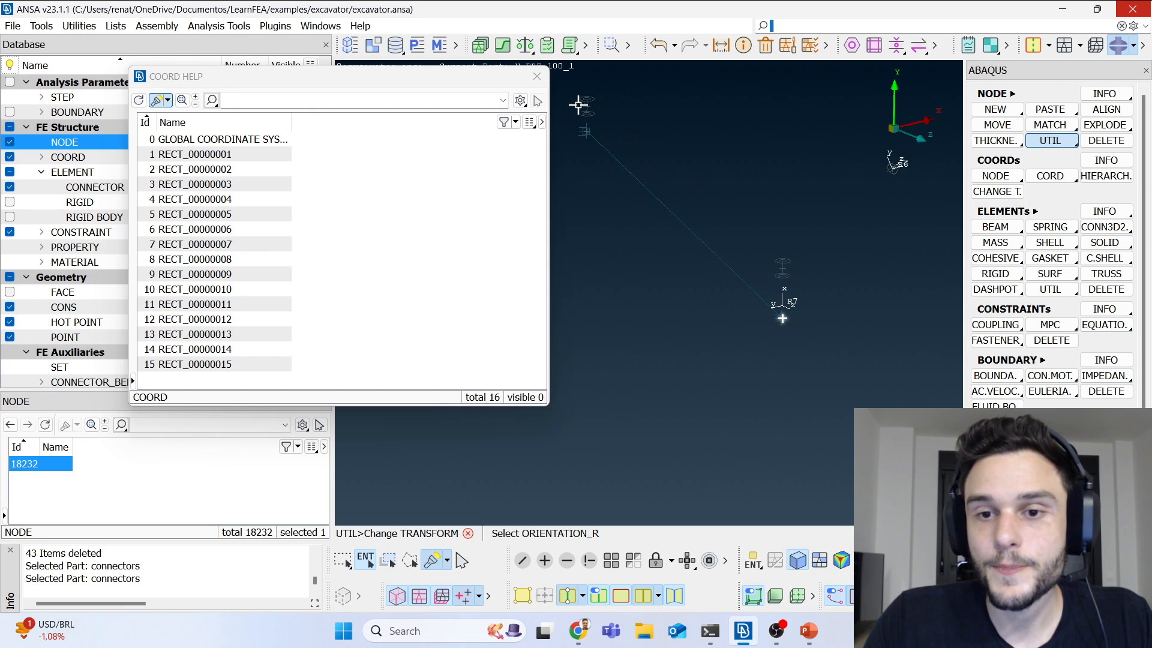
scroll(795, 320, "up", 3)
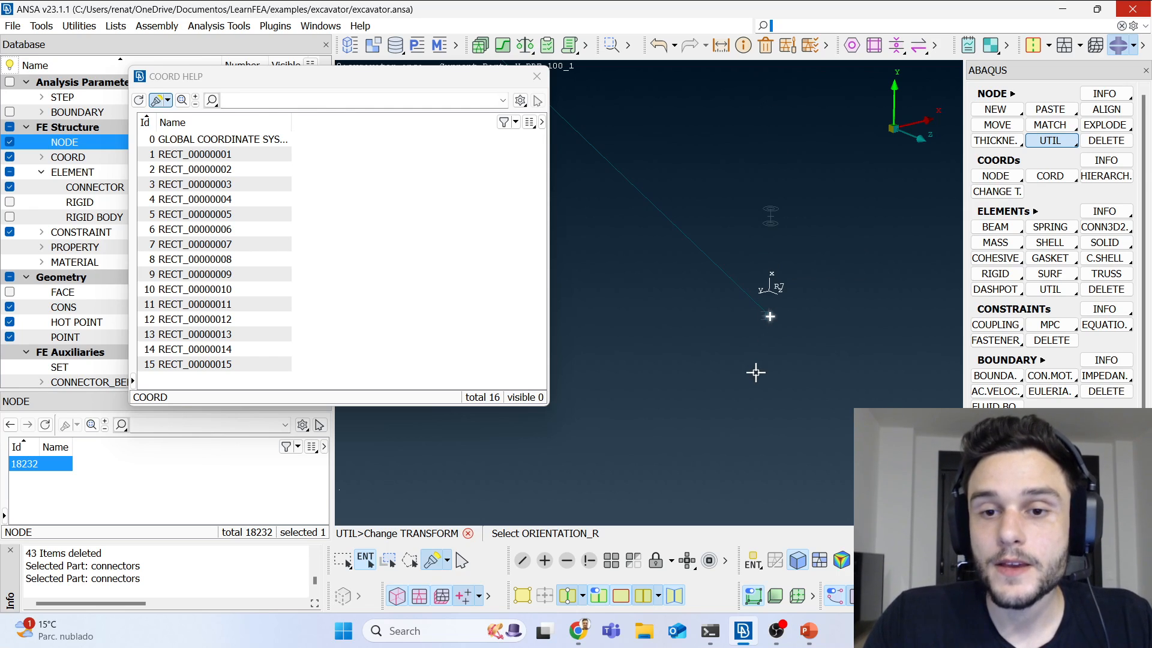
left_click(776, 282)
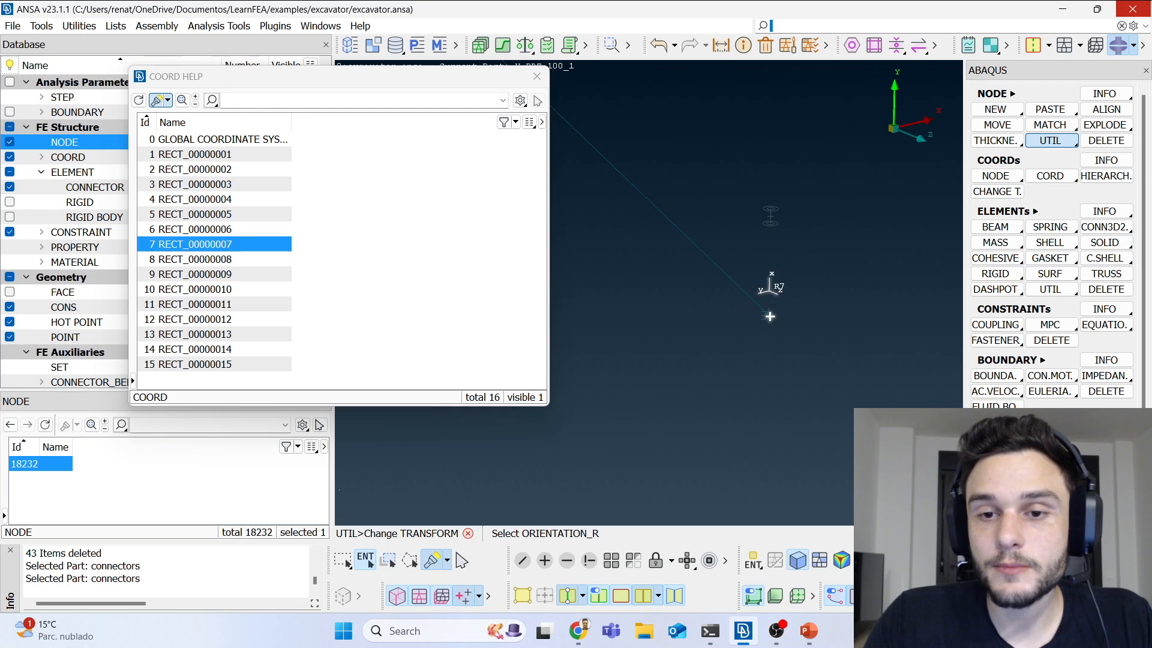
left_click(223, 247)
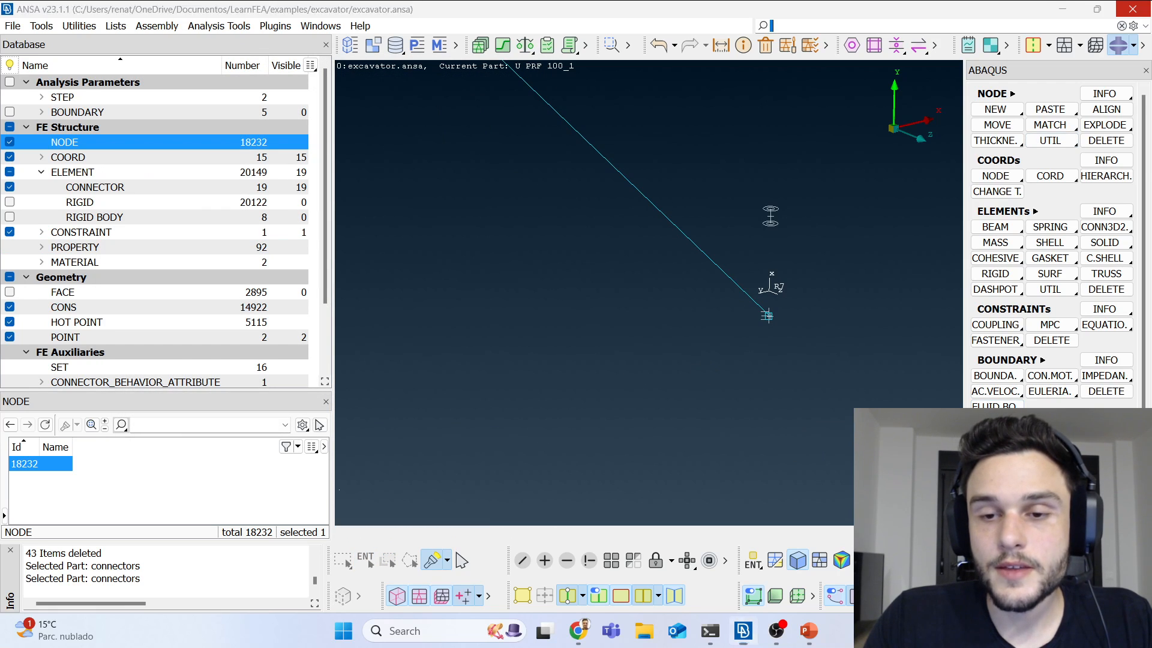
Step: Change the nodal transform of the other gear's offset node, at the opposite end of the equation, to RECT_00000007
scroll(763, 318, "up", 6)
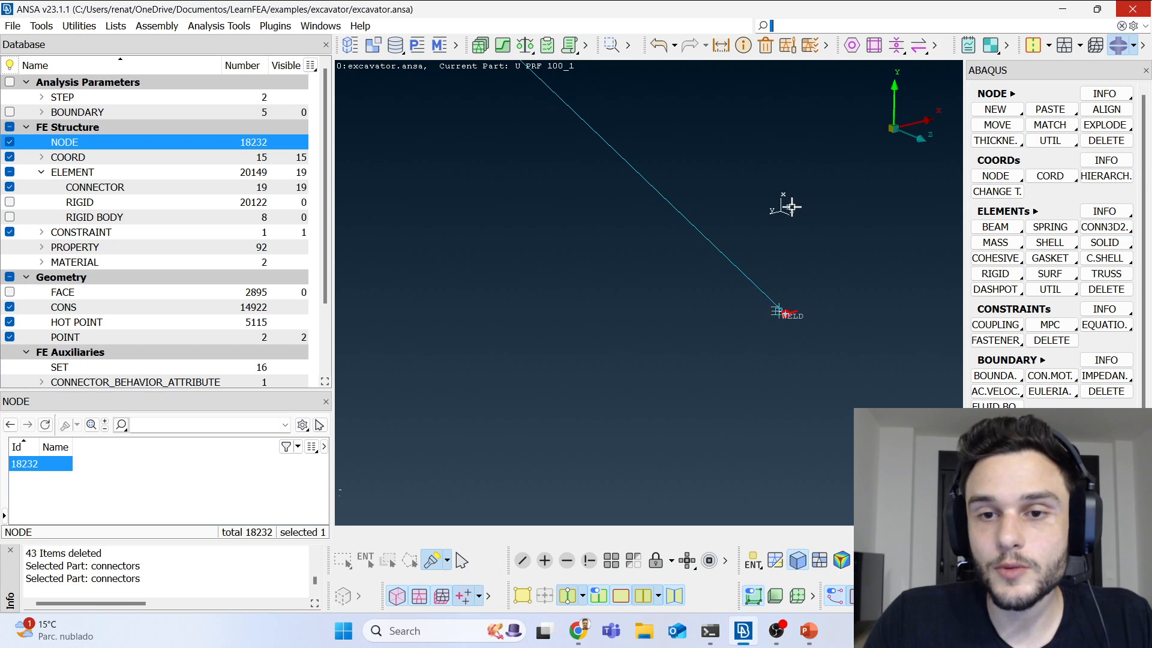
scroll(877, 419, "down", 6)
scroll(696, 246, "up", 5)
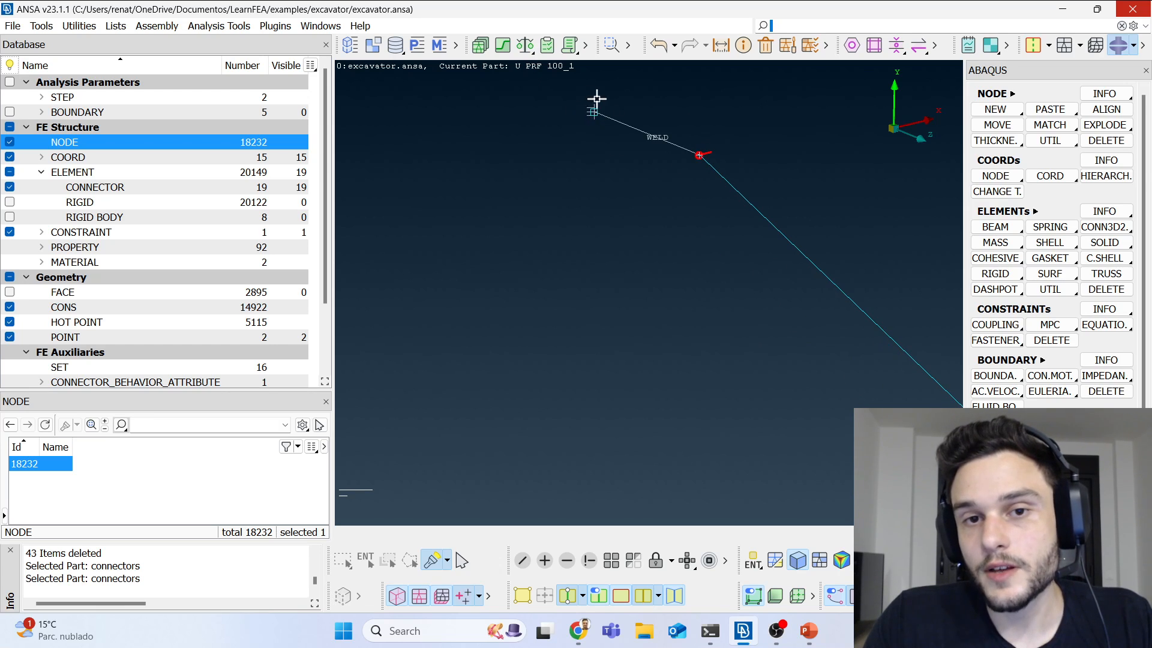
left_click(1051, 141)
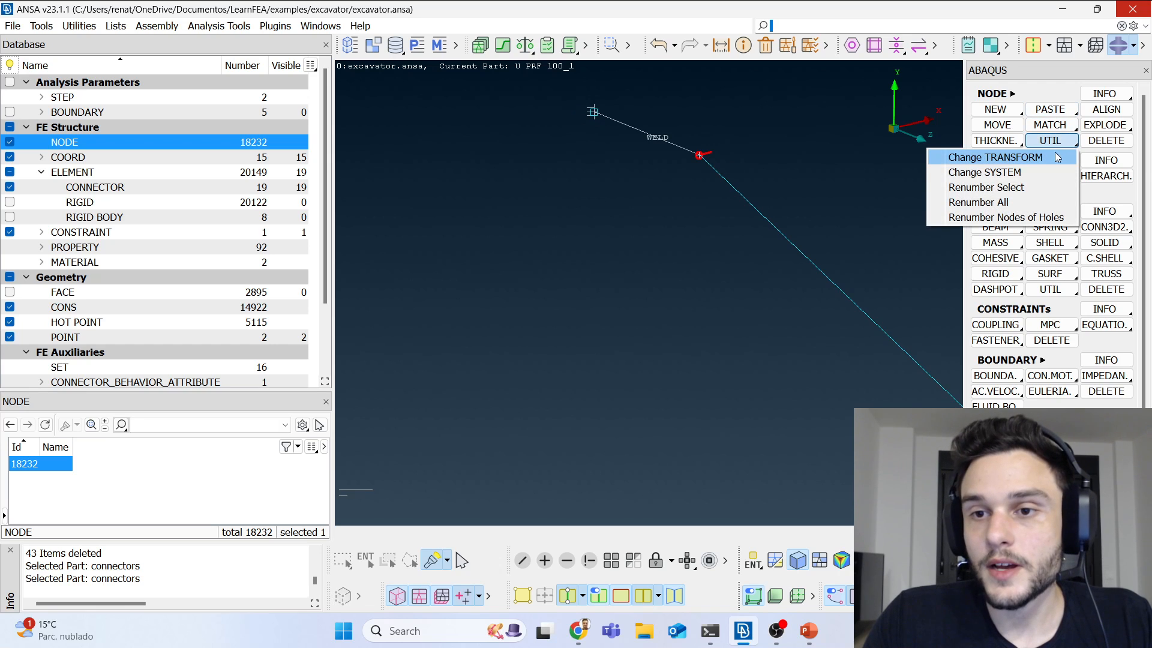
left_click(1041, 157)
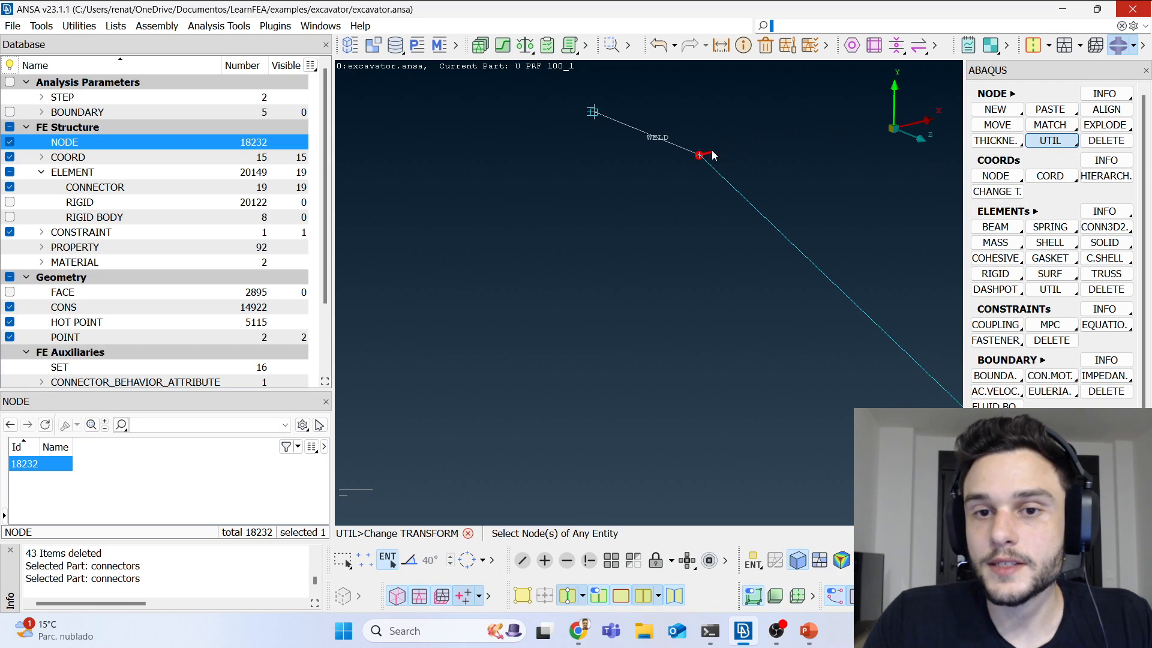
middle_click_drag(696, 148, 476, 119, "ctrl")
left_click(477, 118)
middle_click(478, 119)
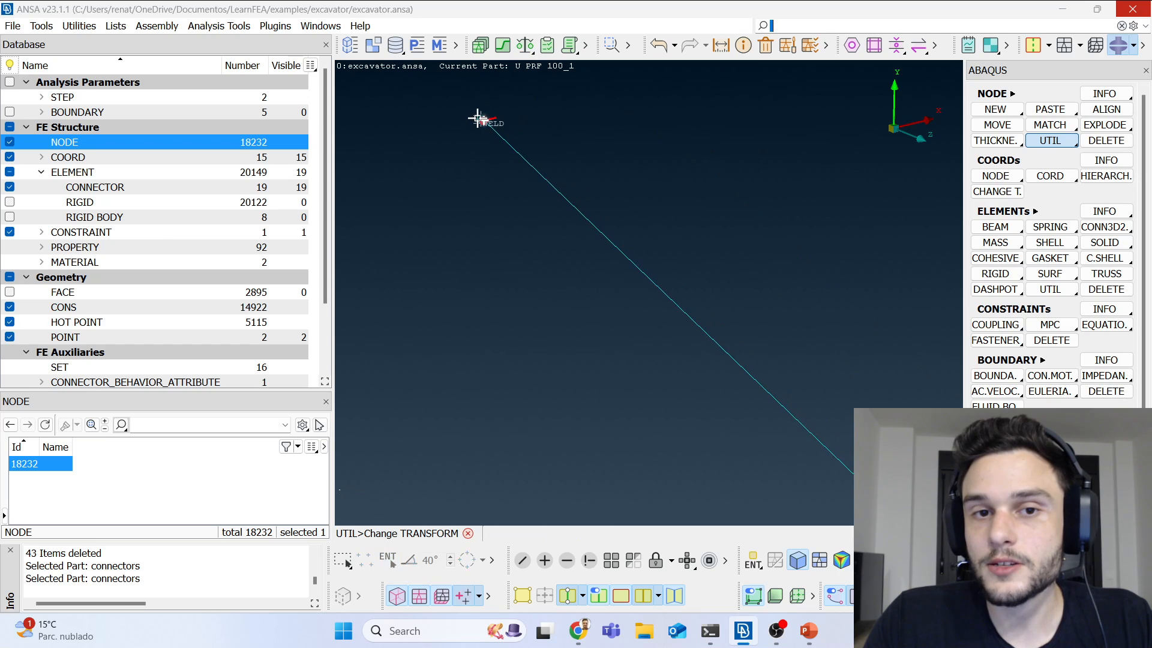
scroll(645, 166, "down", 2)
scroll(674, 232, "down", 2)
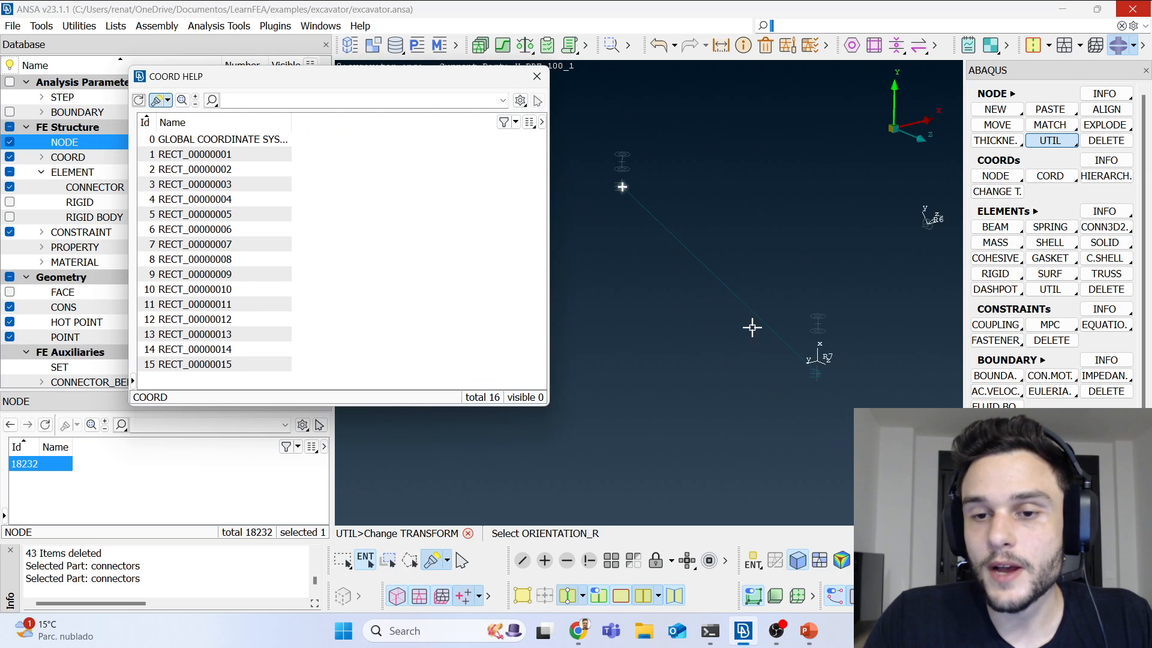
left_click(818, 362)
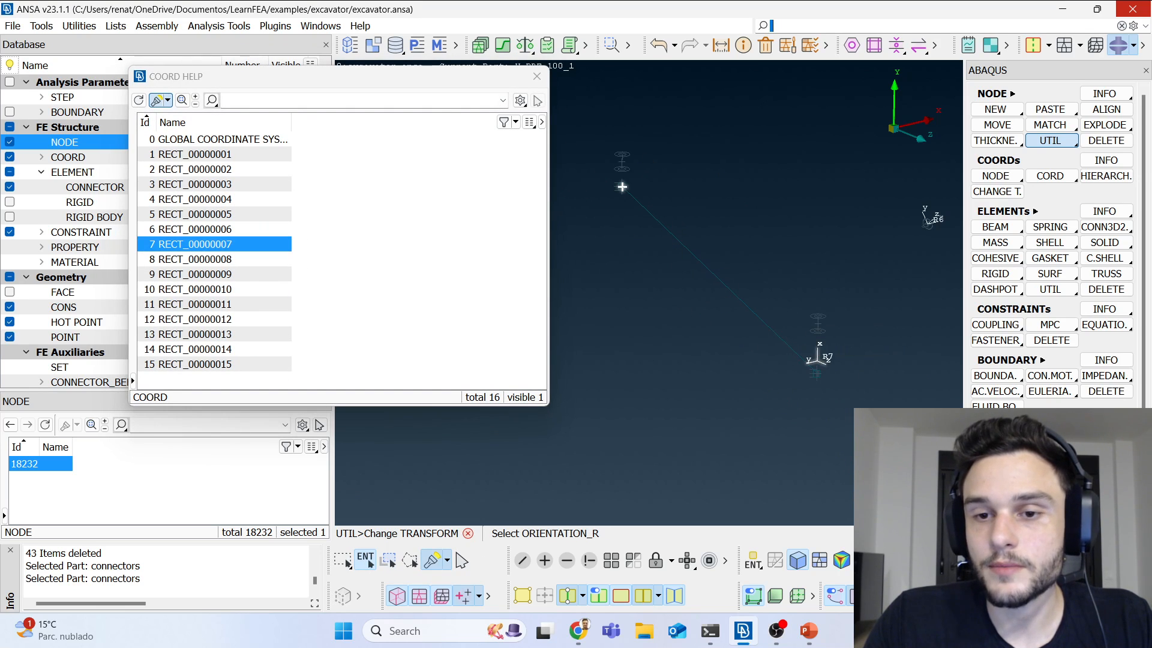
middle_click(791, 456)
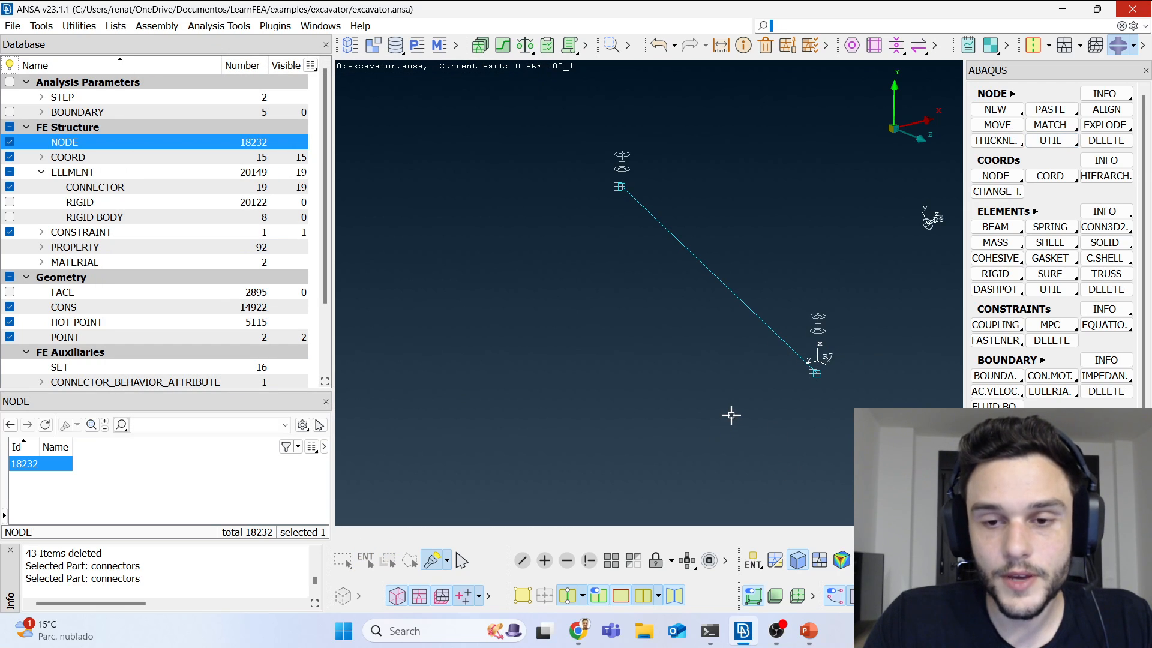
Step: Manually match the separated nodes of the weld connector at the lower end of the constraint line, using Match to the last Node
scroll(805, 363, "up", 5)
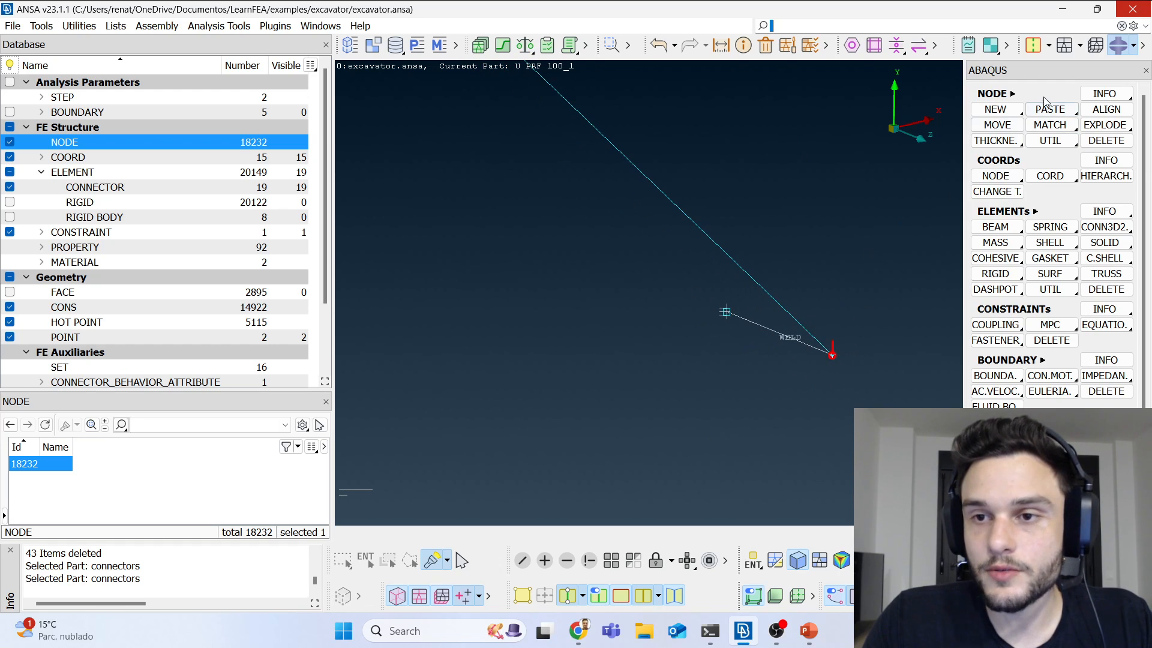
left_click(1050, 125)
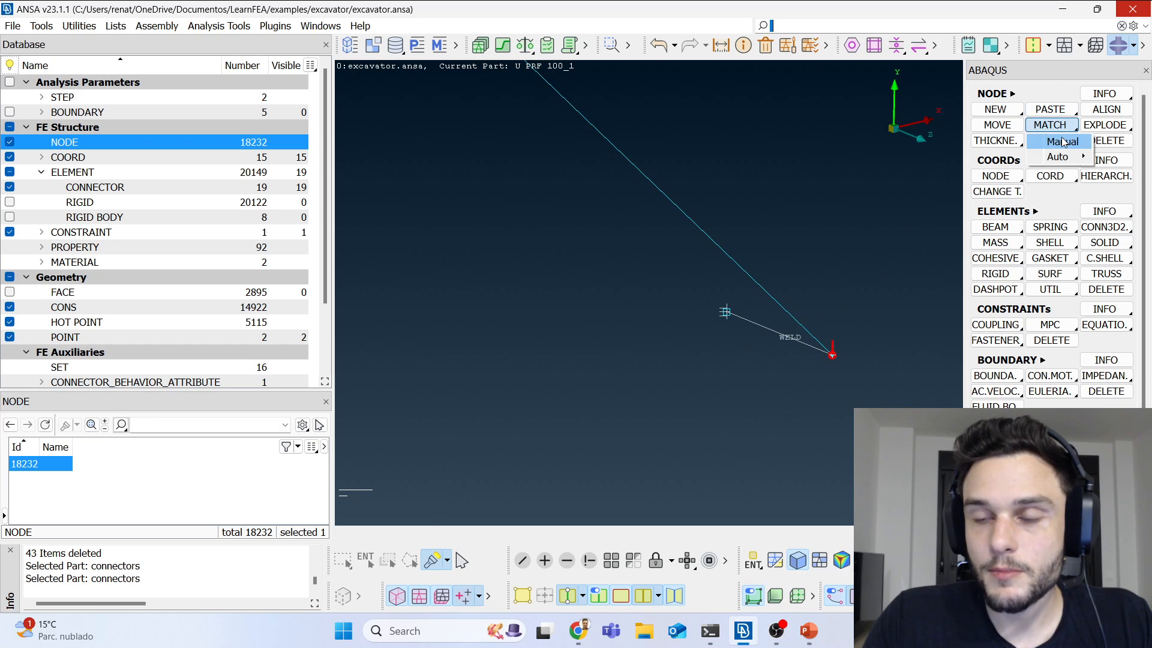
left_click(1063, 142)
left_click_drag(1046, 123, 340, 52)
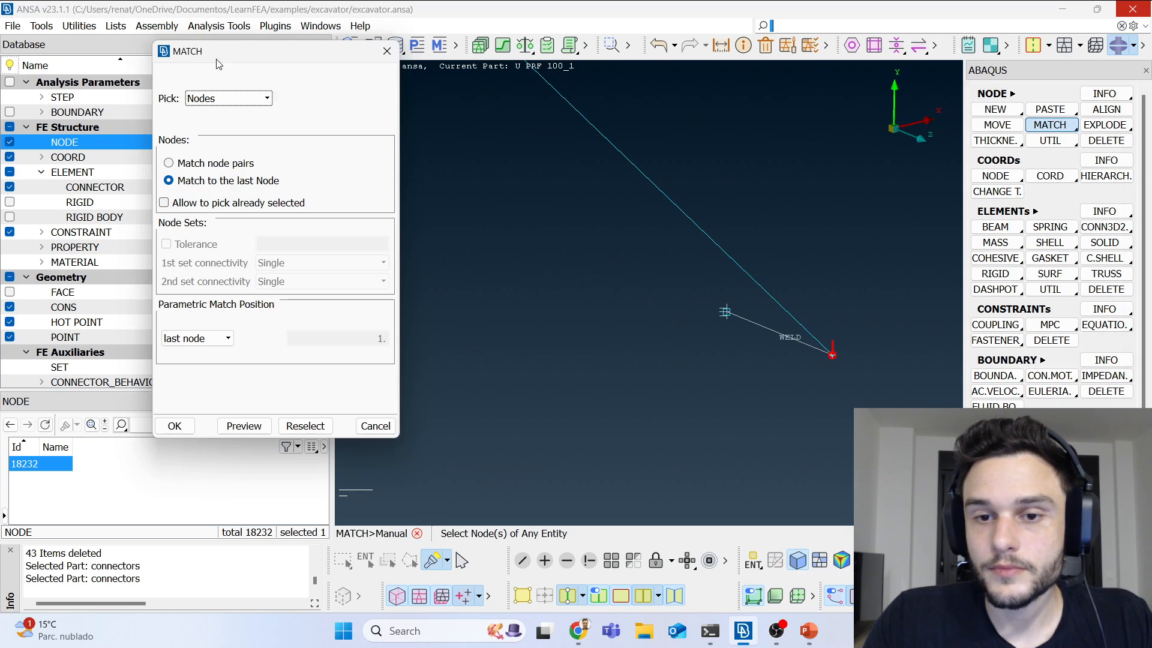
left_click(833, 356)
left_click(726, 312)
middle_click(753, 406)
Step: Match the two nodes of the weld connector at the upper end of the constraint line to the last node and finish matching
scroll(852, 418, "down", 10)
scroll(850, 419, "down", 3)
scroll(761, 331, "up", 5)
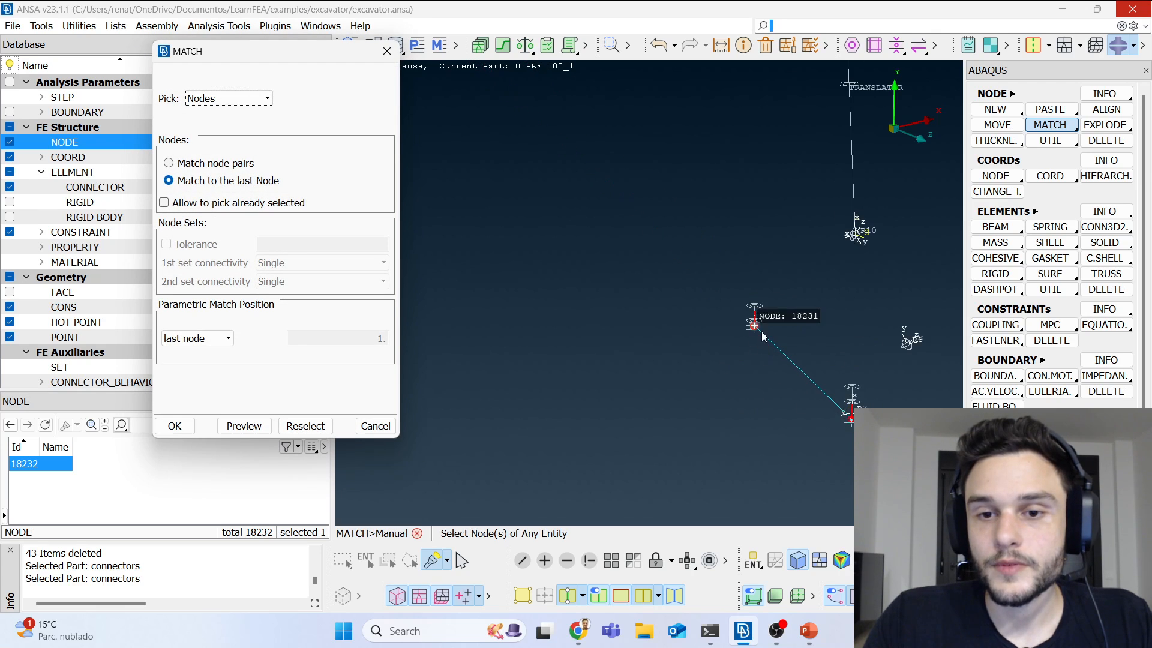
scroll(720, 306, "up", 3)
left_click(838, 382)
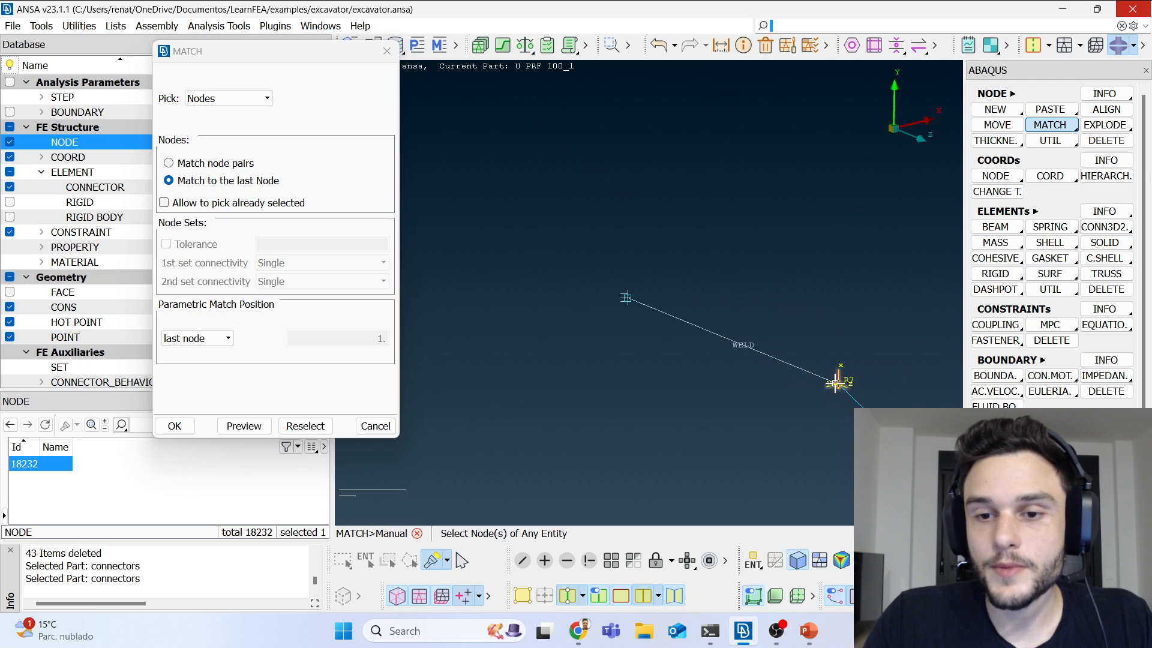
left_click(627, 299)
middle_click(650, 363)
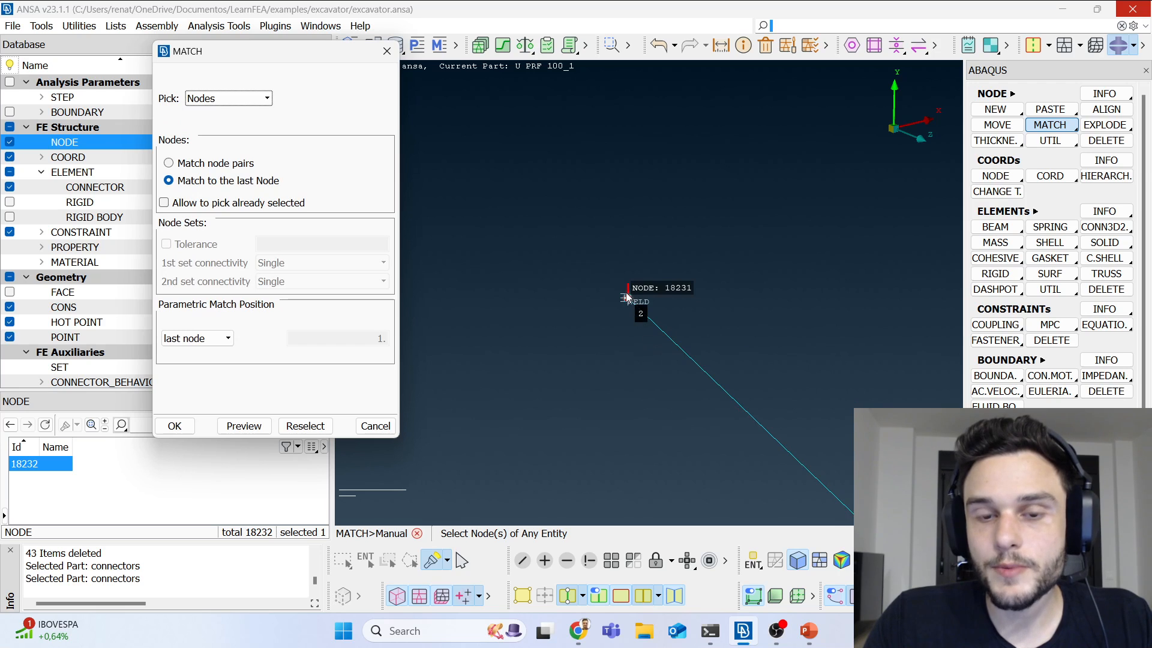
left_click(387, 51)
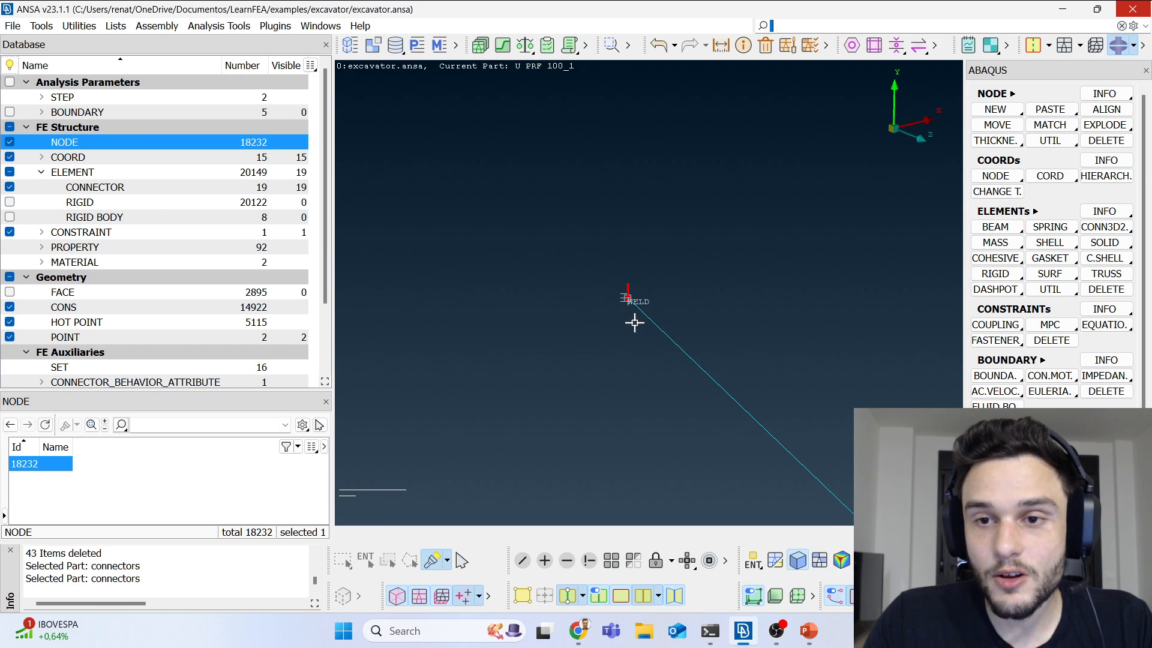
Step: Hide the FE entities, show the geometry faces and colour the model by PID
middle_click_drag(614, 294, 586, 224, "ctrl")
scroll(580, 231, "down", 5)
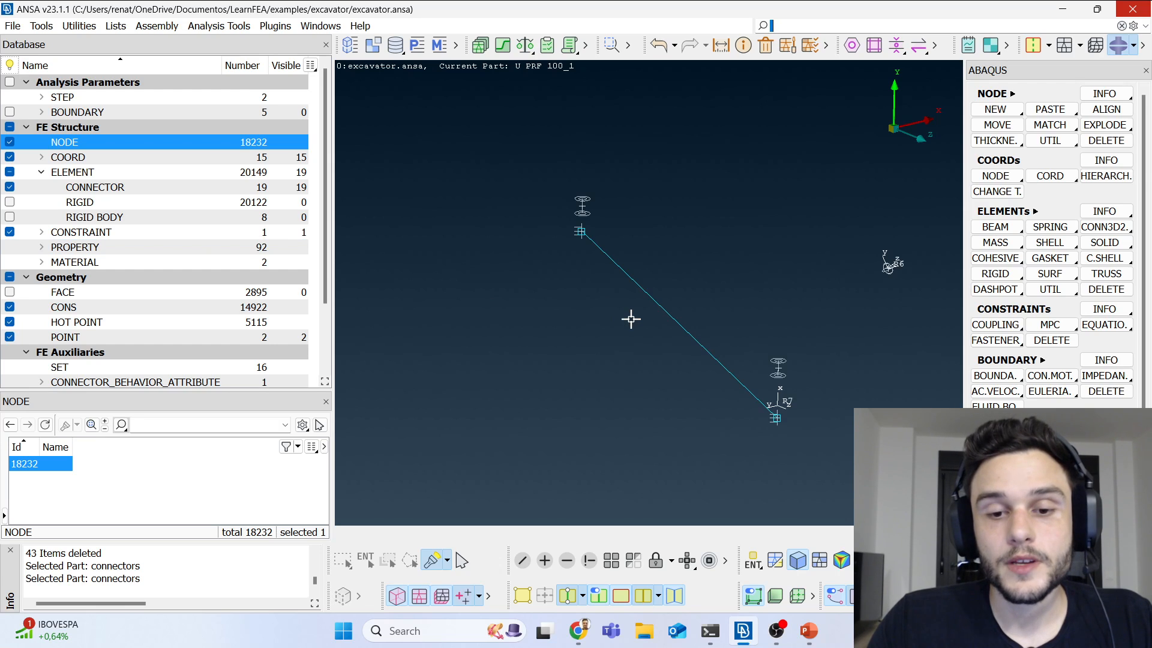
left_click(420, 597)
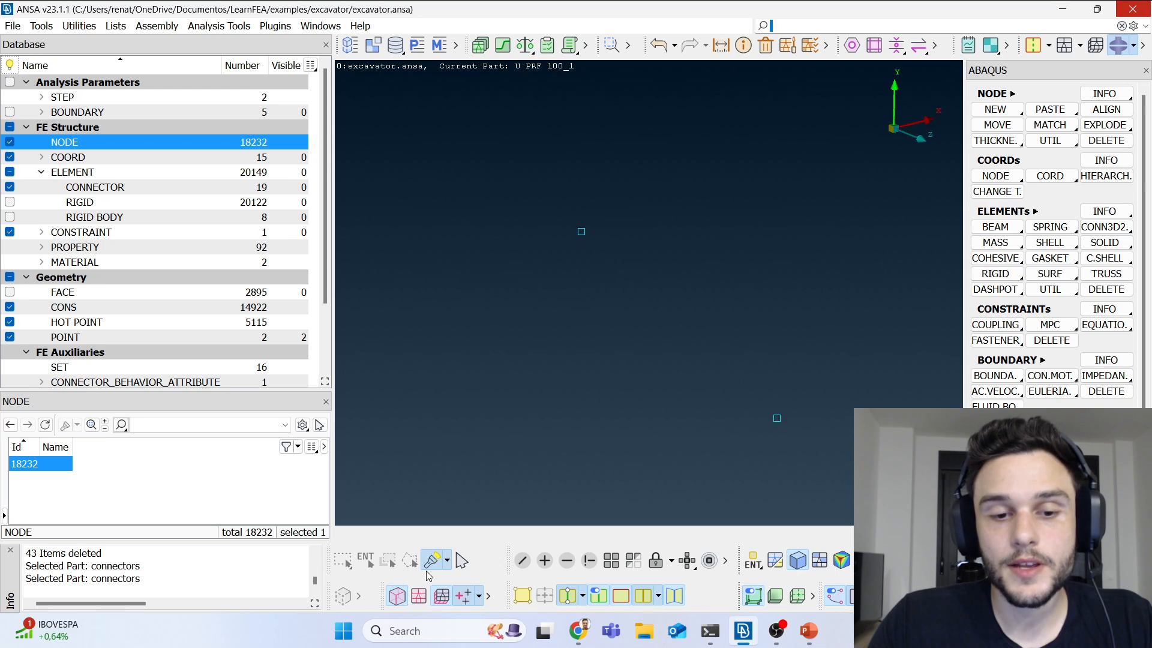
left_click(522, 597)
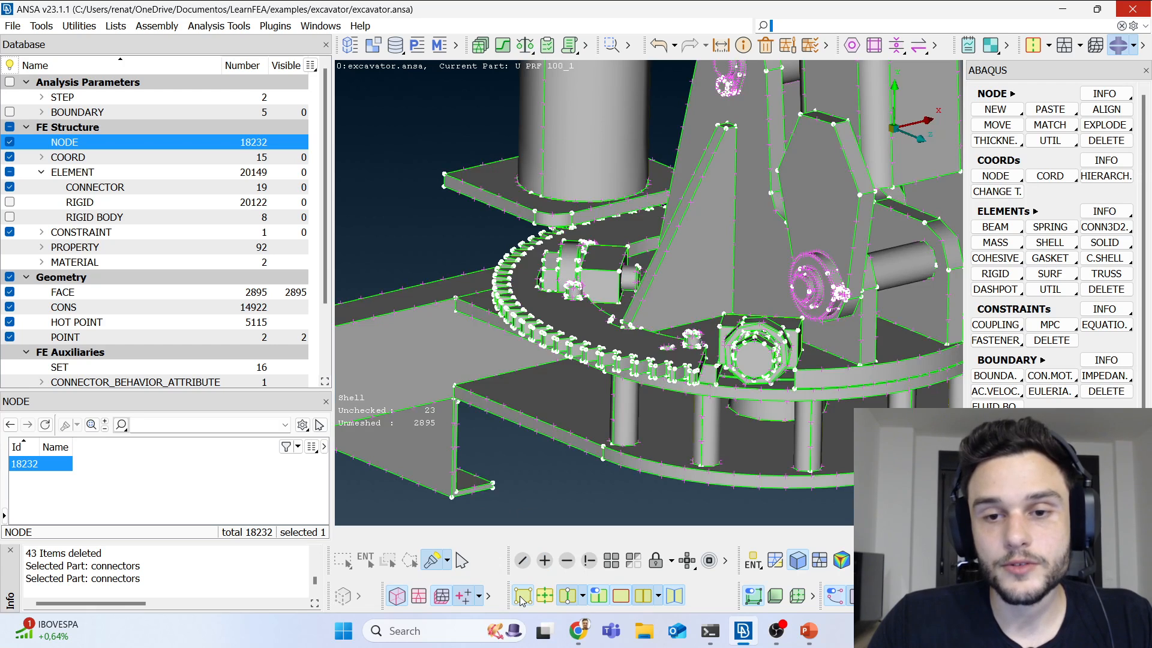
left_click(759, 564)
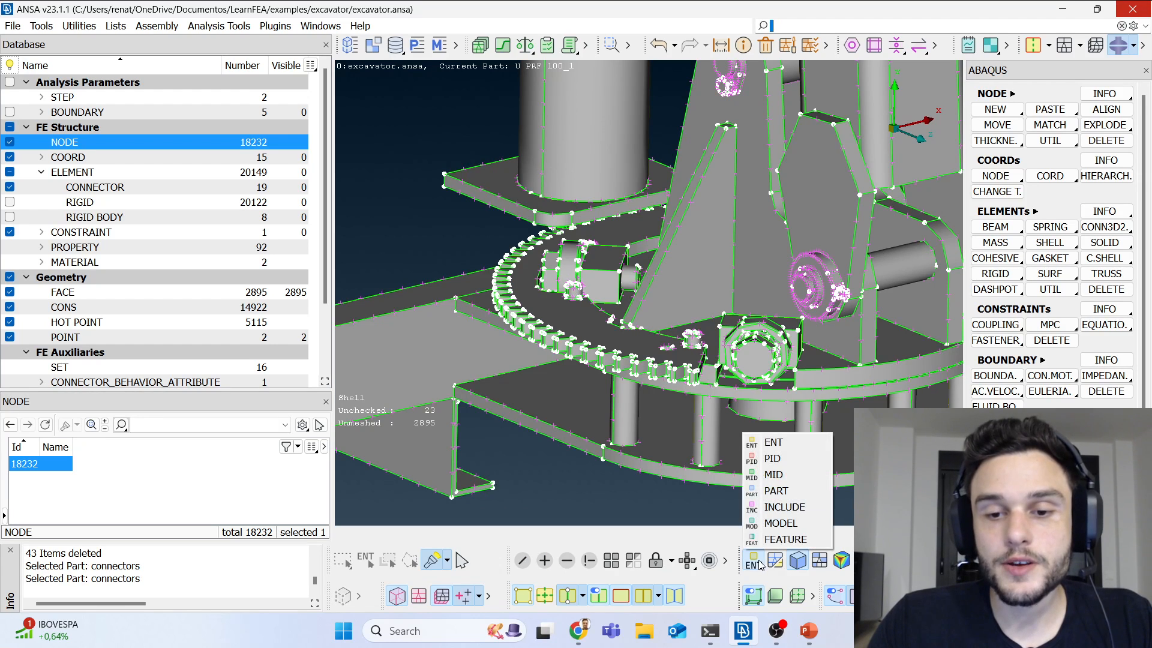
left_click(773, 459)
Step: Examine the teeth around the large ring gear at the excavator's base
scroll(646, 387, "down", 5)
scroll(618, 350, "up", 5)
left_click_drag(624, 357, 691, 390, "ctrl")
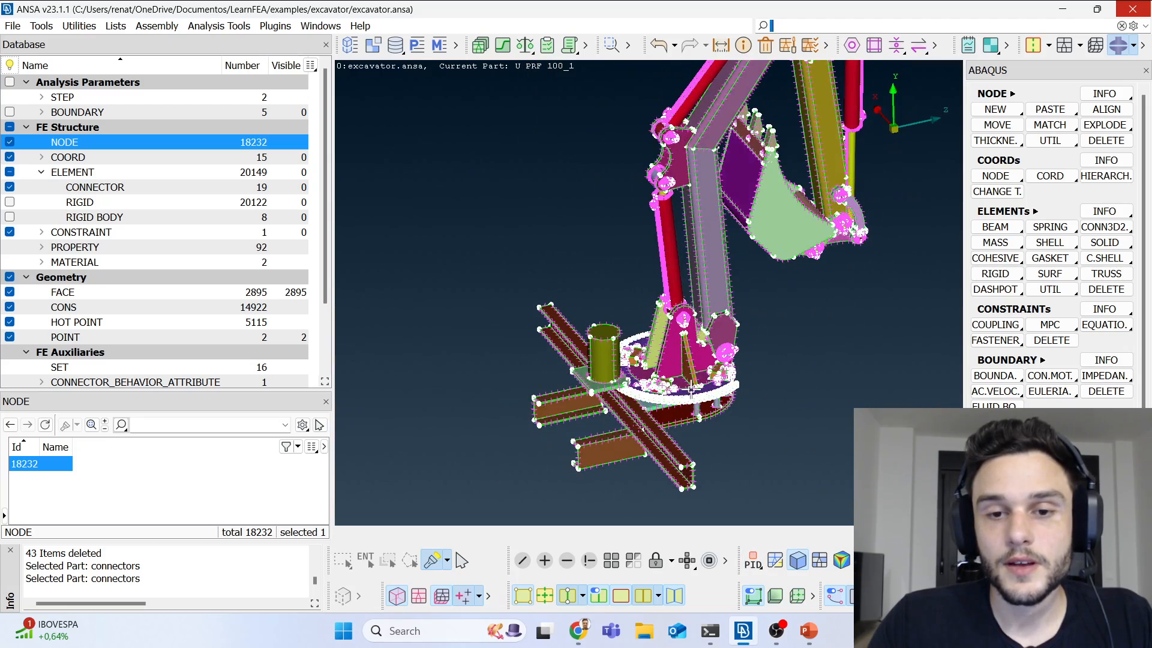
scroll(618, 369, "up", 6)
left_click_drag(651, 338, 543, 398, "ctrl")
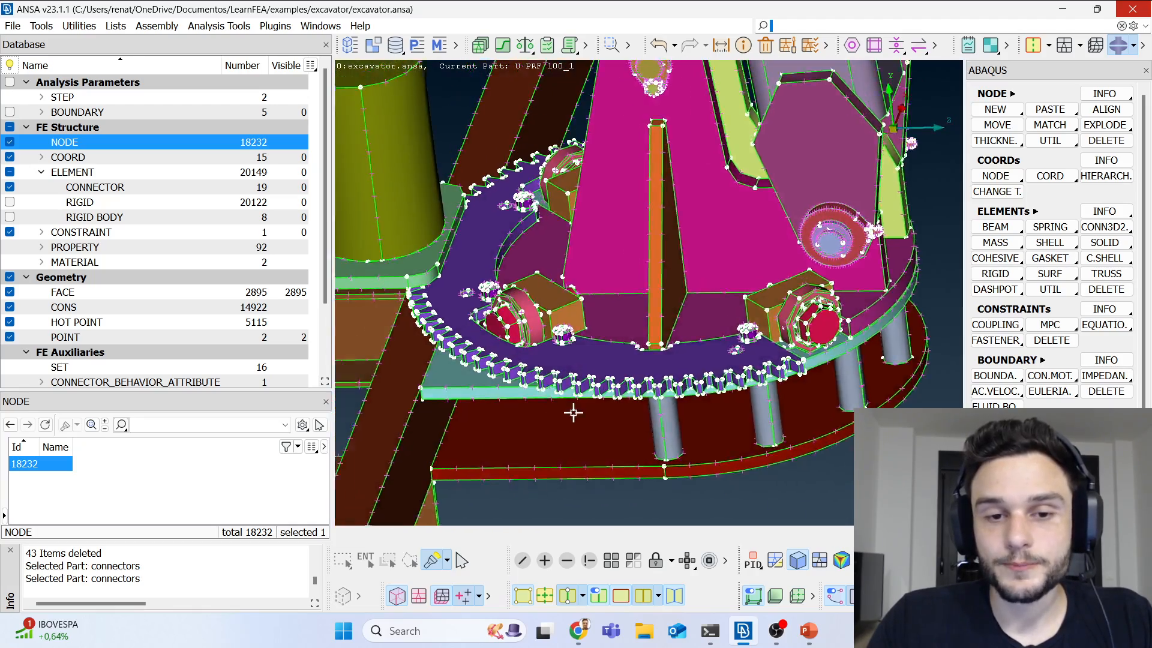
middle_click_drag(543, 398, 662, 424, "ctrl")
scroll(662, 424, "up", 3)
left_click_drag(624, 390, 589, 349, "ctrl")
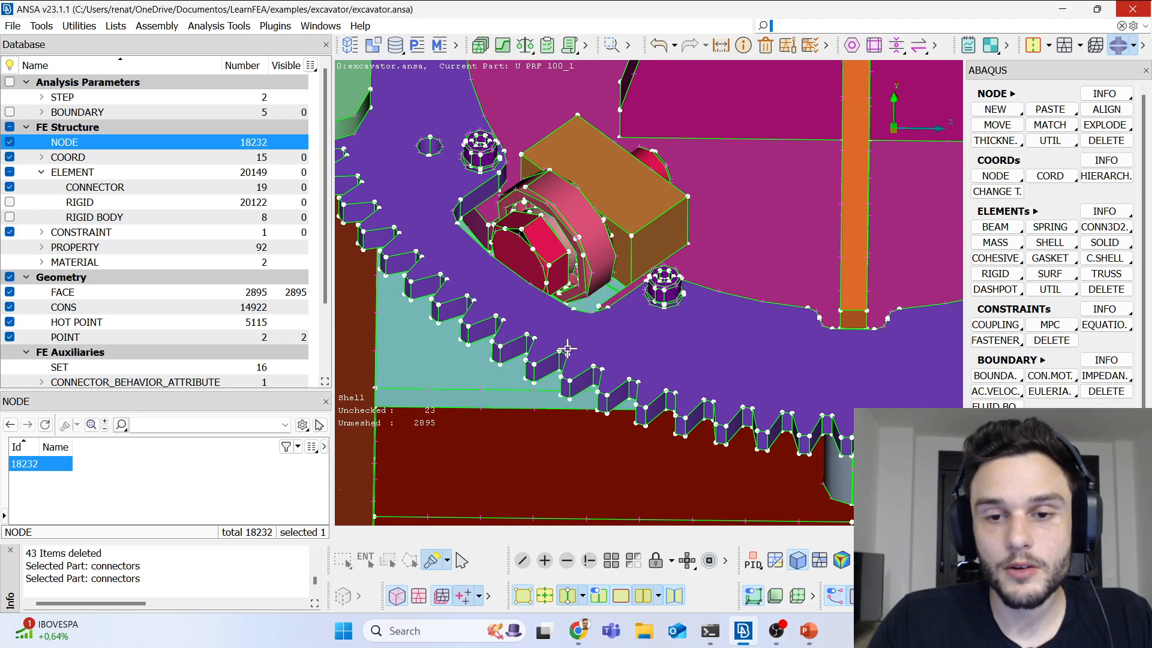
scroll(524, 362, "up", 4)
mouse_move(519, 336)
left_mouse_down("ctrl")
mouse_move(517, 306)
mouse_move(505, 326)
left_mouse_up("ctrl")
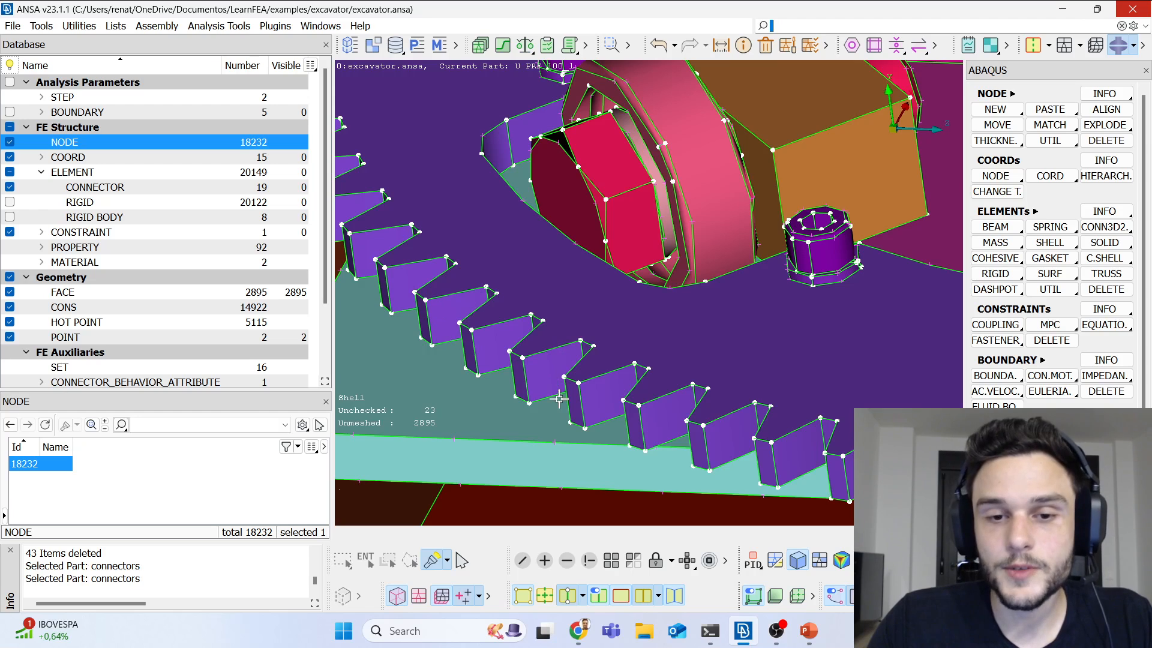
scroll(562, 409, "up", 5)
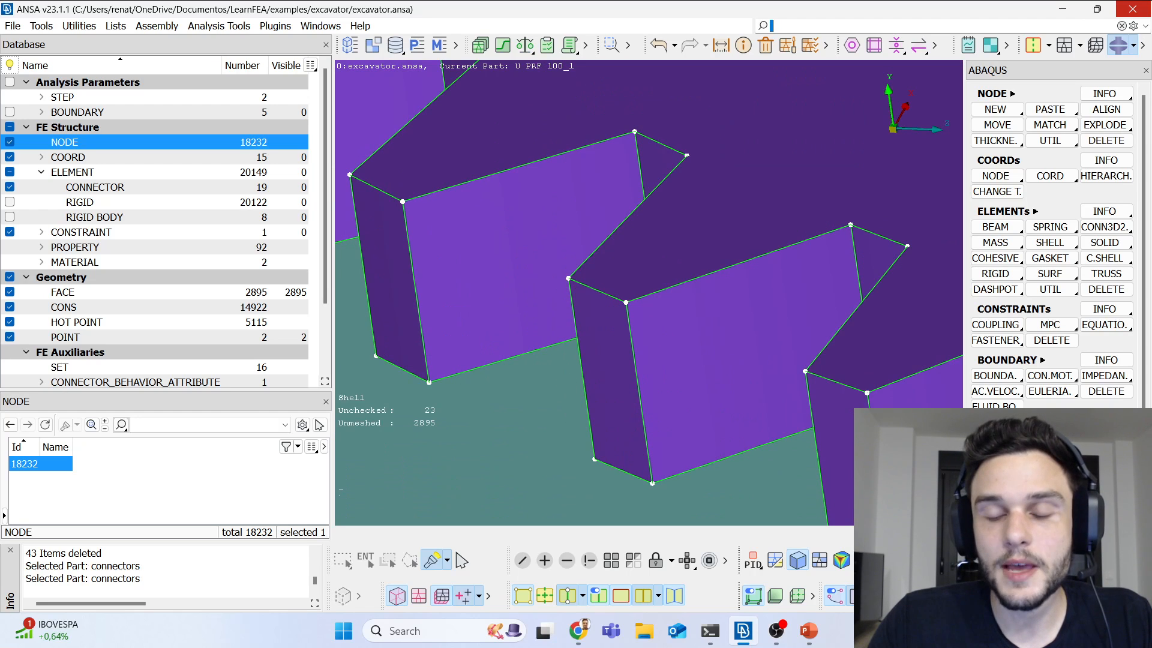
scroll(714, 361, "down", 3)
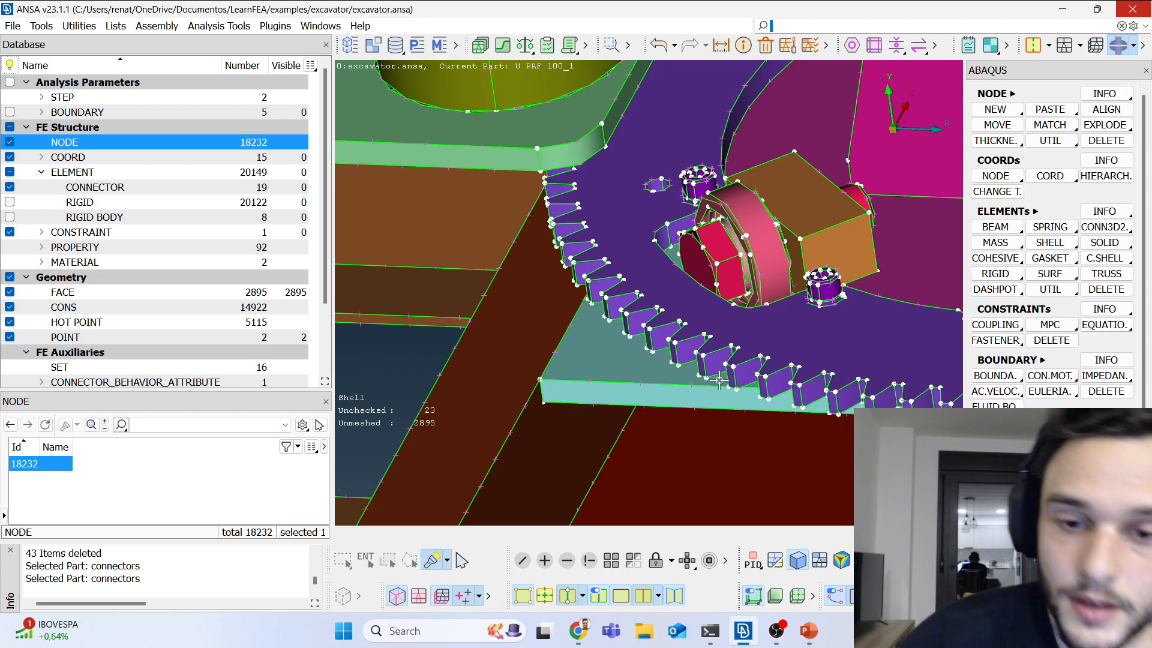
Step: Measure the large ring gear's diameter with a circumscribed circle through three nodes on its tooth tips
left_click(720, 50)
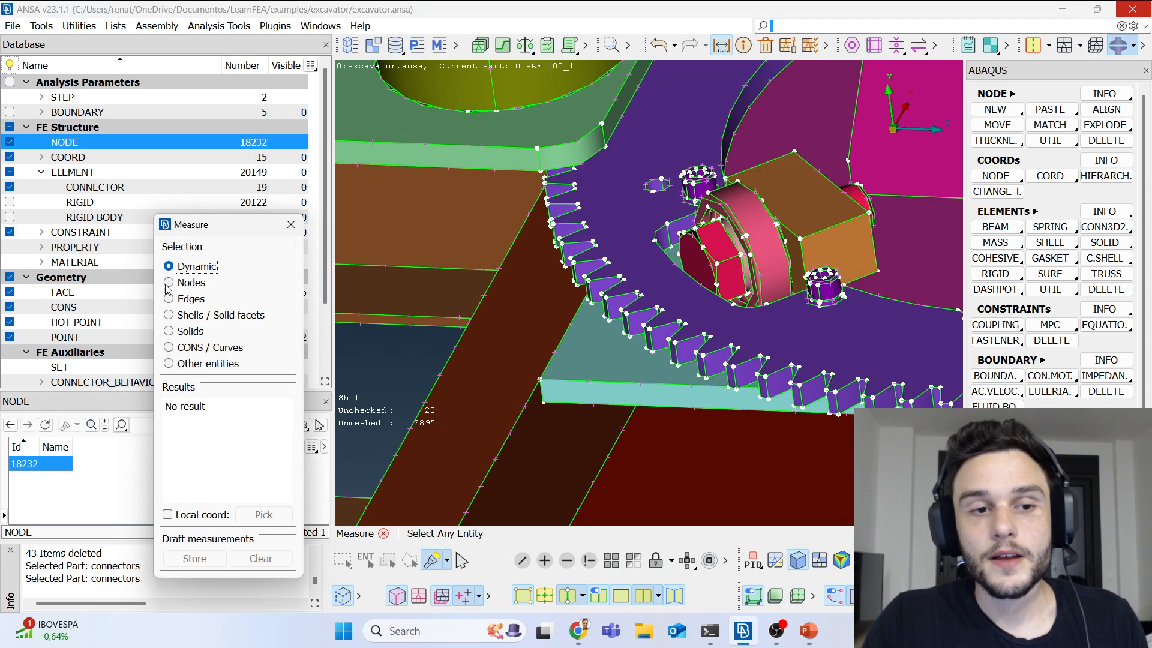
left_click(186, 283)
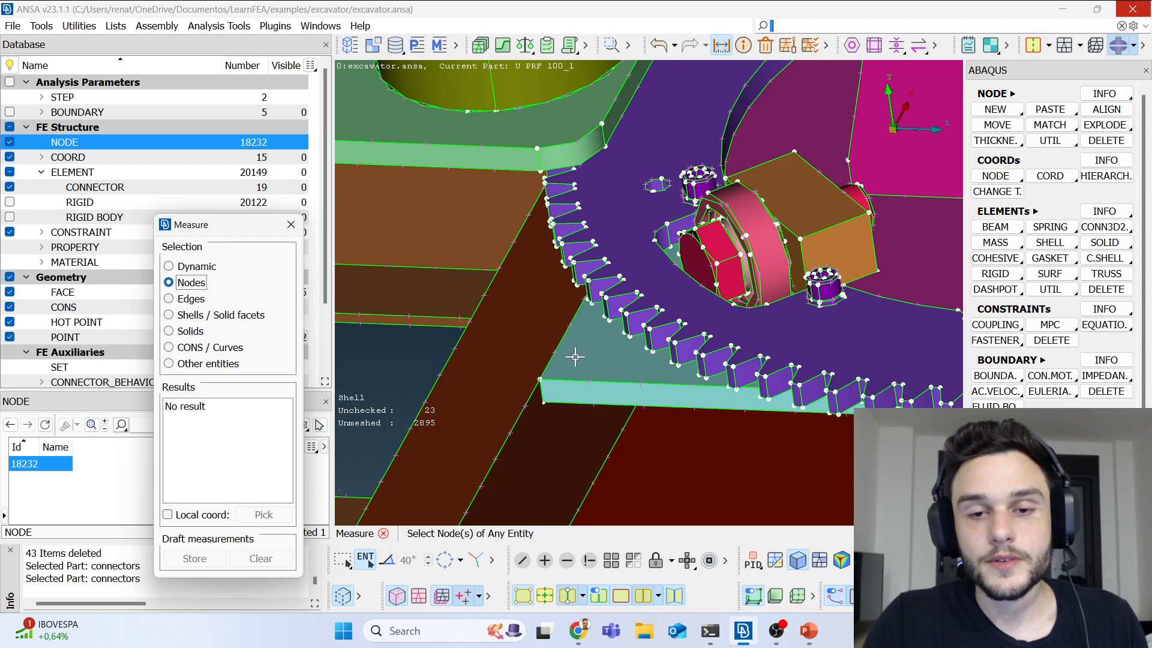
scroll(624, 330, "up", 2)
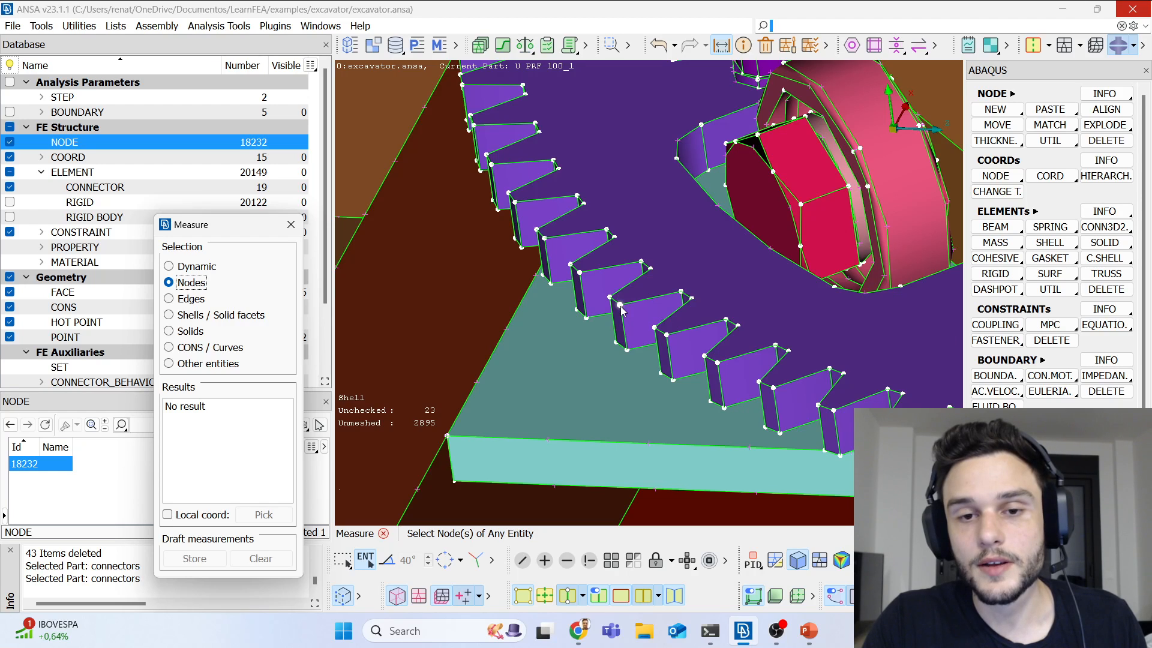
left_click(621, 307)
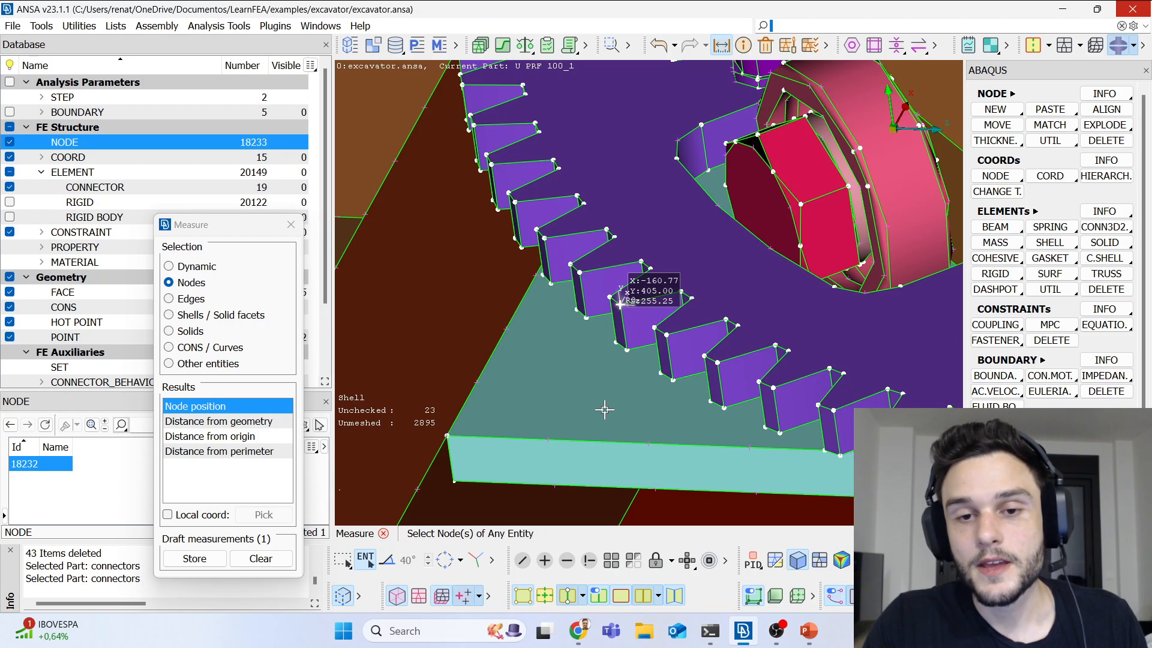
left_click(773, 389)
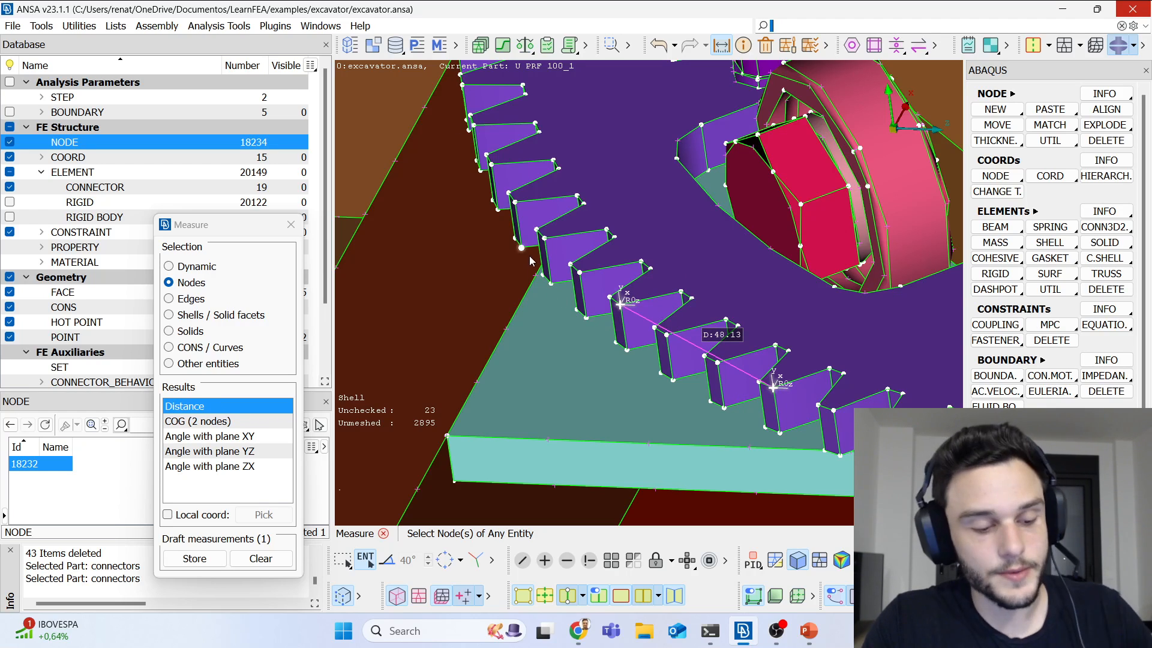
scroll(462, 250, "down", 3)
scroll(599, 303, "up", 3)
middle_click_drag(599, 303, 542, 283, "ctrl")
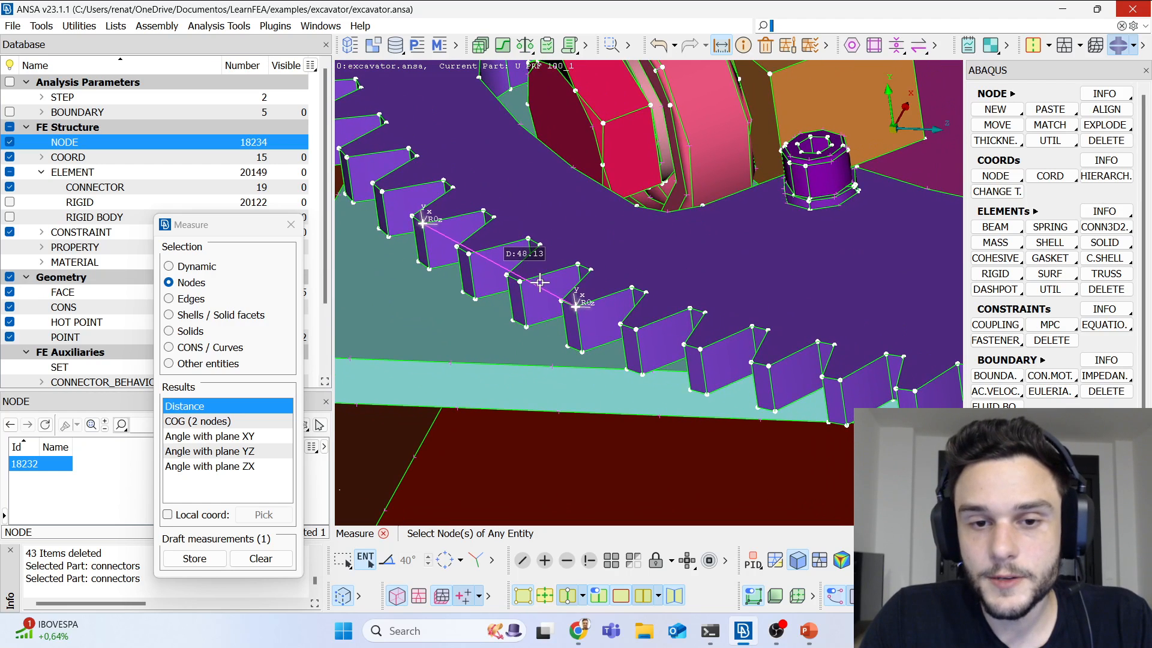
left_click(840, 380)
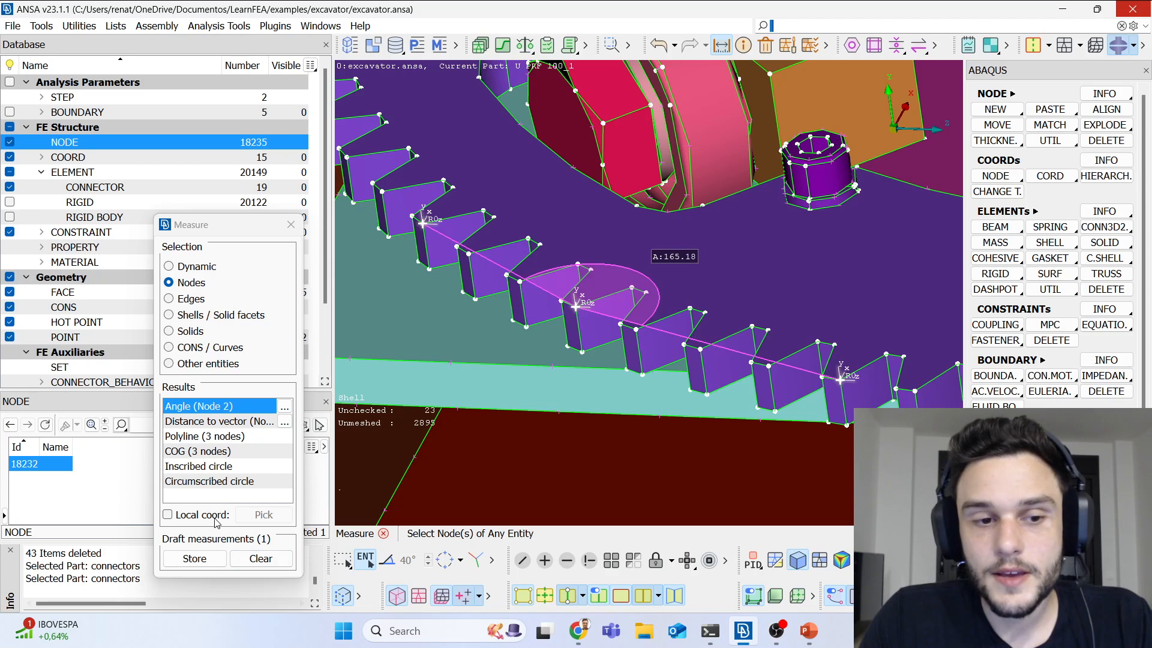
left_click(193, 482)
scroll(603, 395, "down", 10)
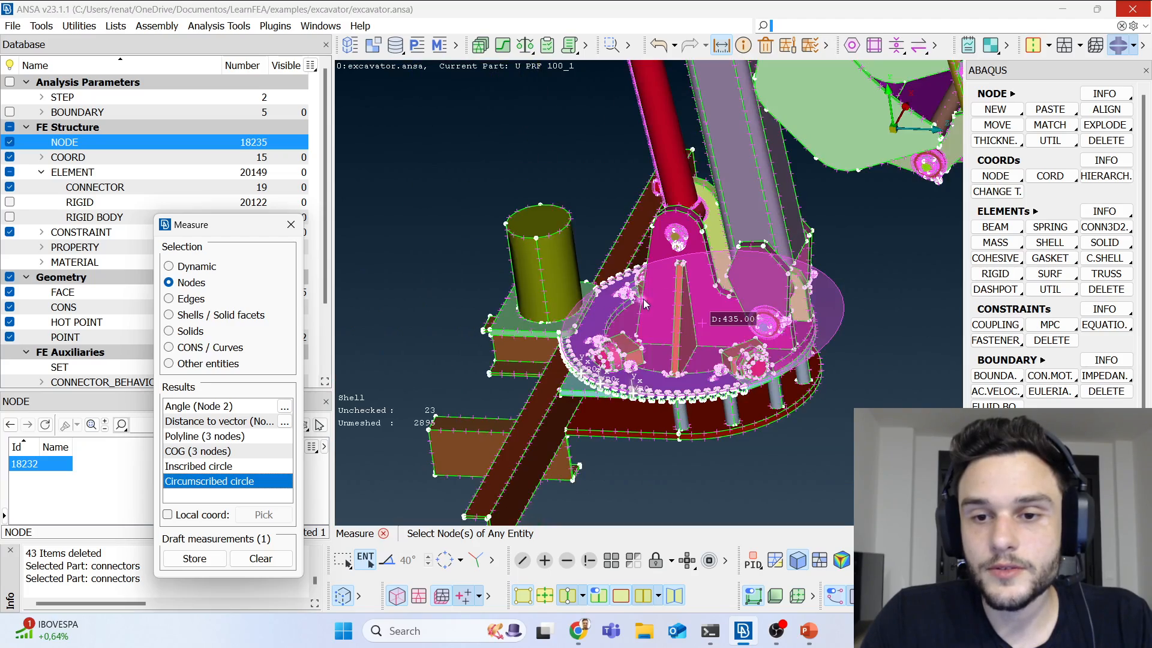
mouse_move(729, 353)
left_mouse_down("ctrl")
mouse_move(704, 309)
mouse_move(733, 338)
left_mouse_up("ctrl")
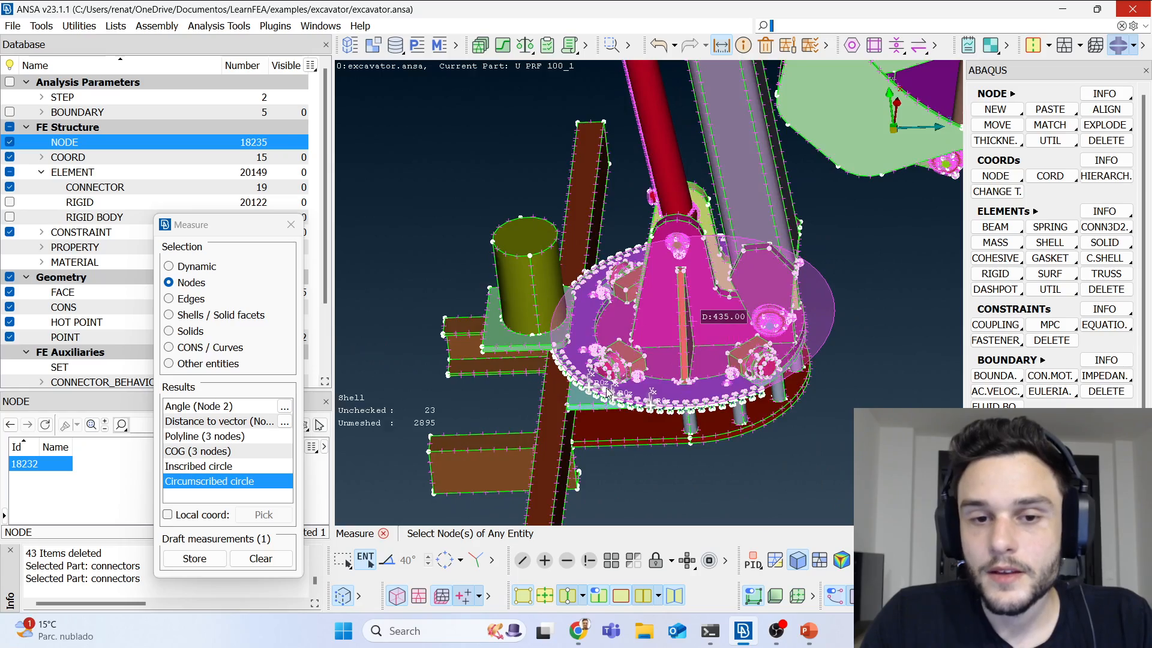
scroll(621, 399, "up", 4)
left_click_drag(600, 390, 578, 359, "ctrl")
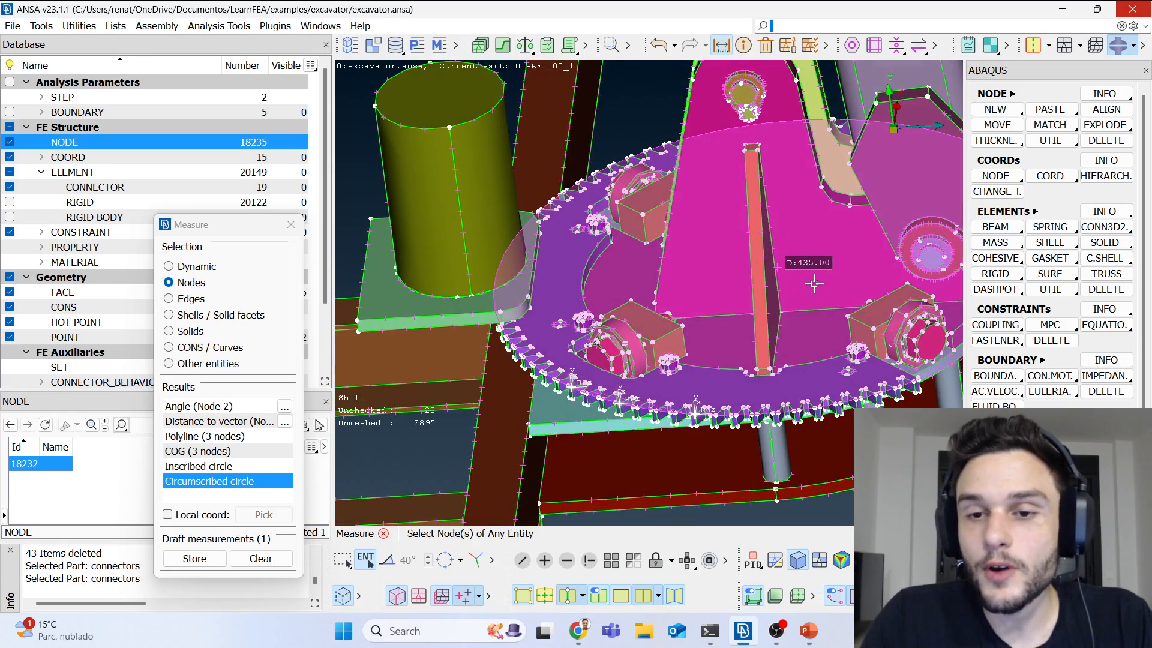
Step: Switch to PowerPoint, duplicate the D₁–D₂ equation below the original and replace D₂ with 435 in the copy
key("alt+Tab")
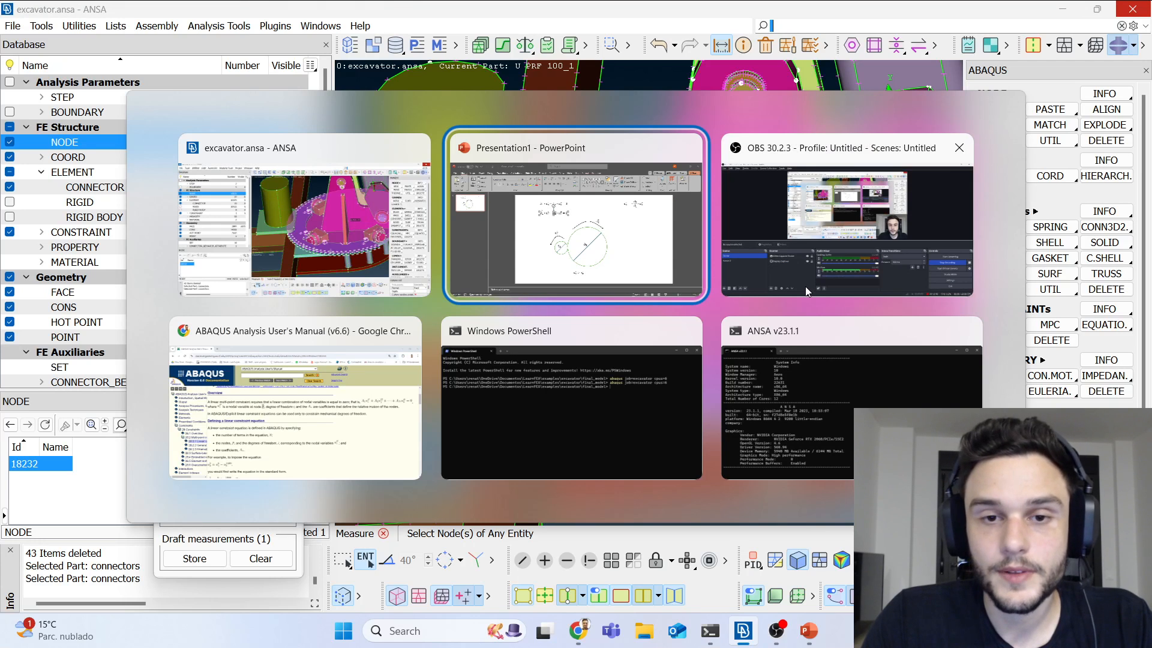
left_click(424, 233)
left_click_drag(424, 240, 427, 277, "ctrl")
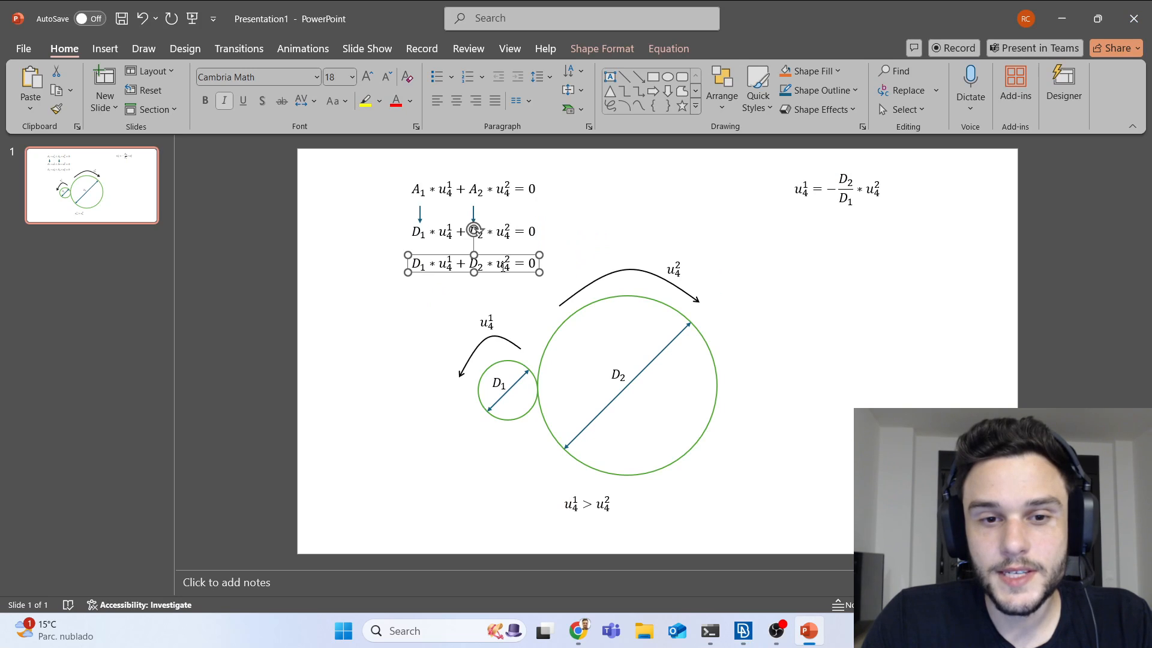
double_click(471, 264)
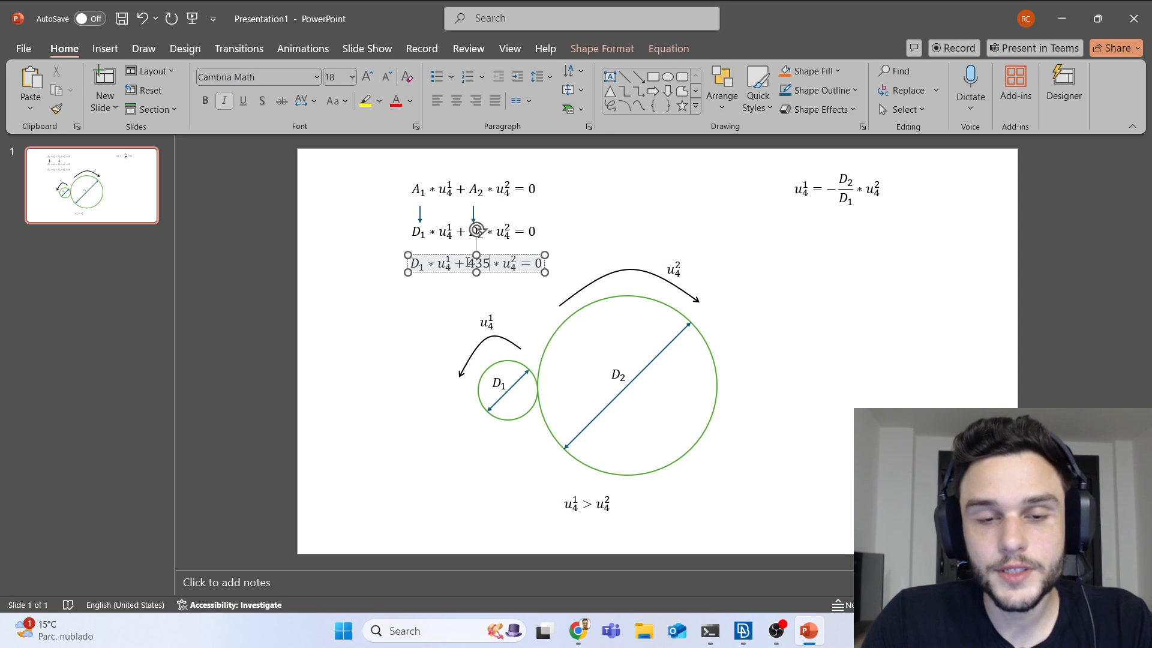
Step: Switch to ANSA, clear the ring gear measurement and measure the small pinion's diameter with a circumscribed circle through three tooth-tip nodes
key("alt+Tab")
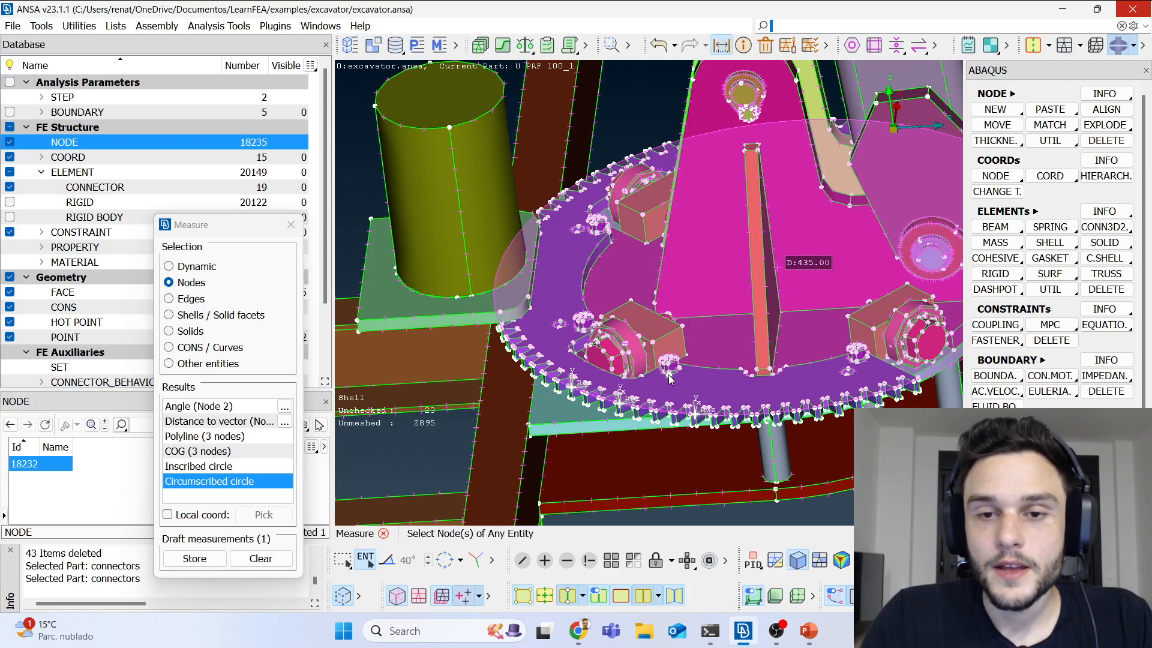
left_click(254, 559)
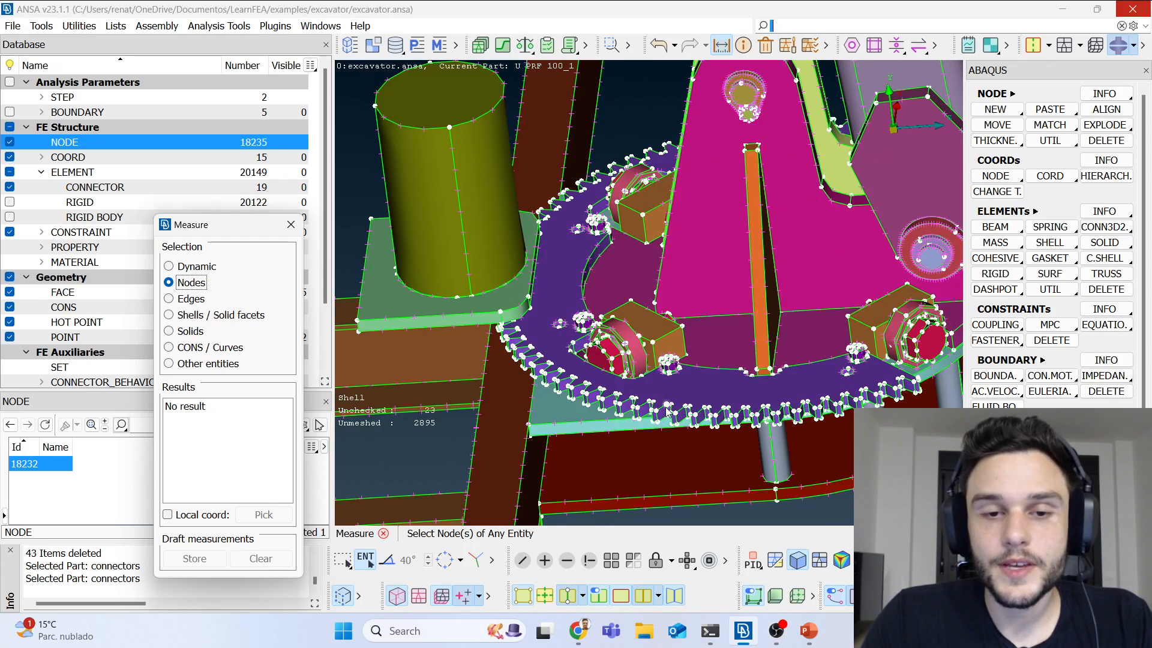
scroll(545, 378, "down", 3)
scroll(545, 378, "up", 5)
scroll(638, 295, "up", 5)
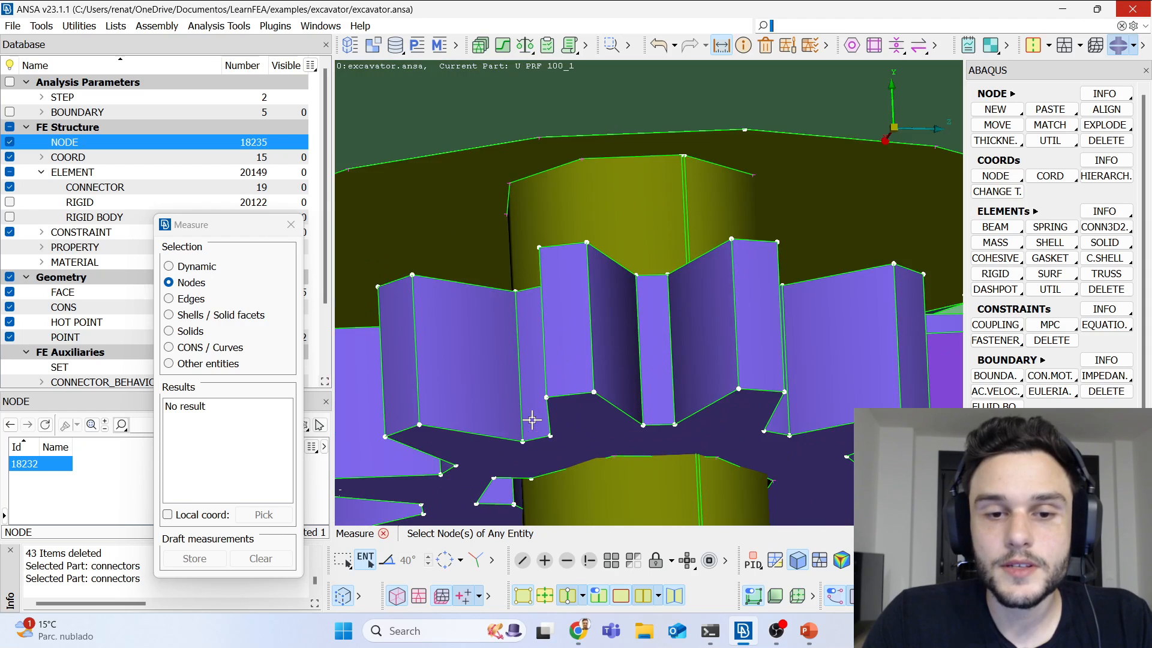
scroll(638, 295, "down", 4)
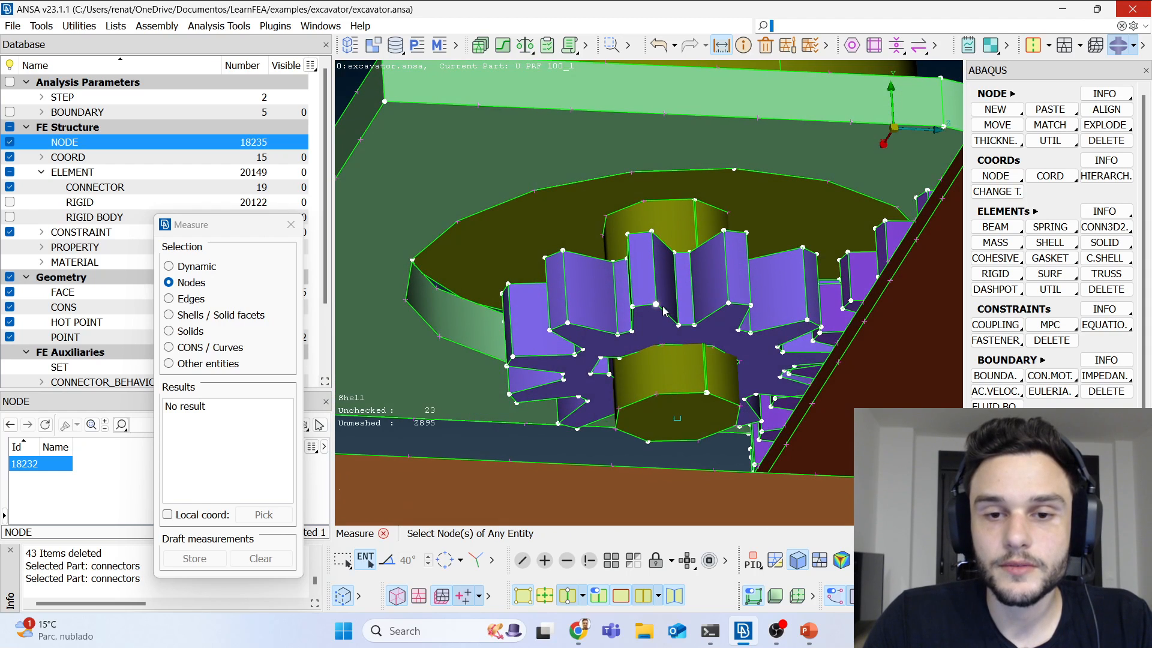
left_click(655, 305)
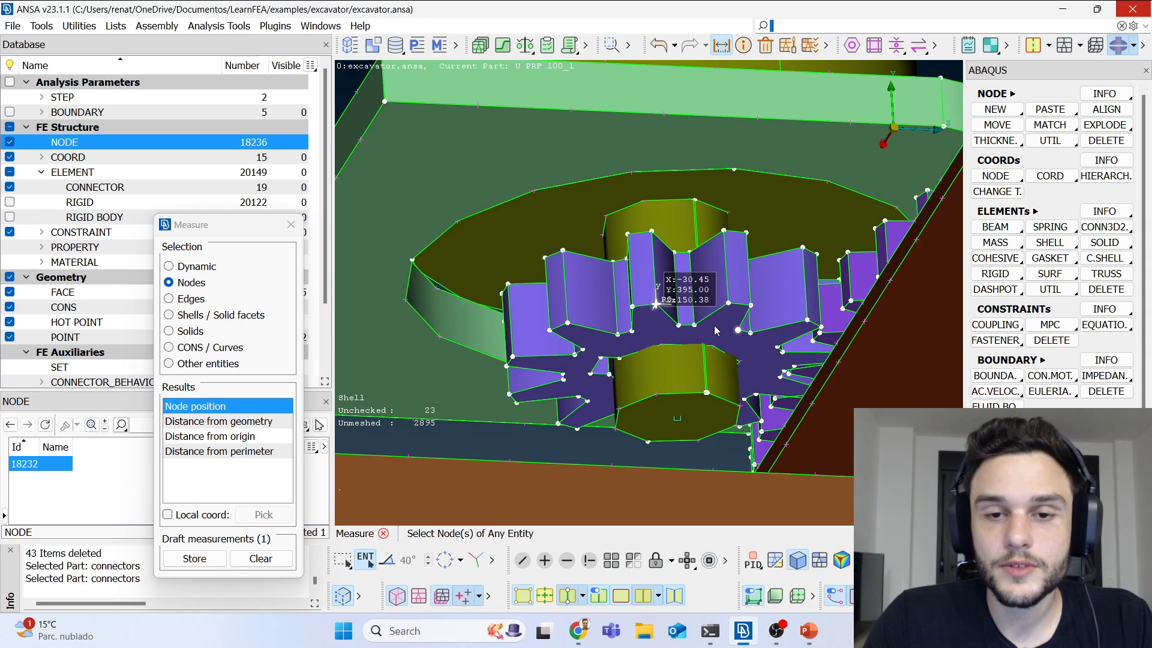
left_click(566, 324)
left_click(509, 394)
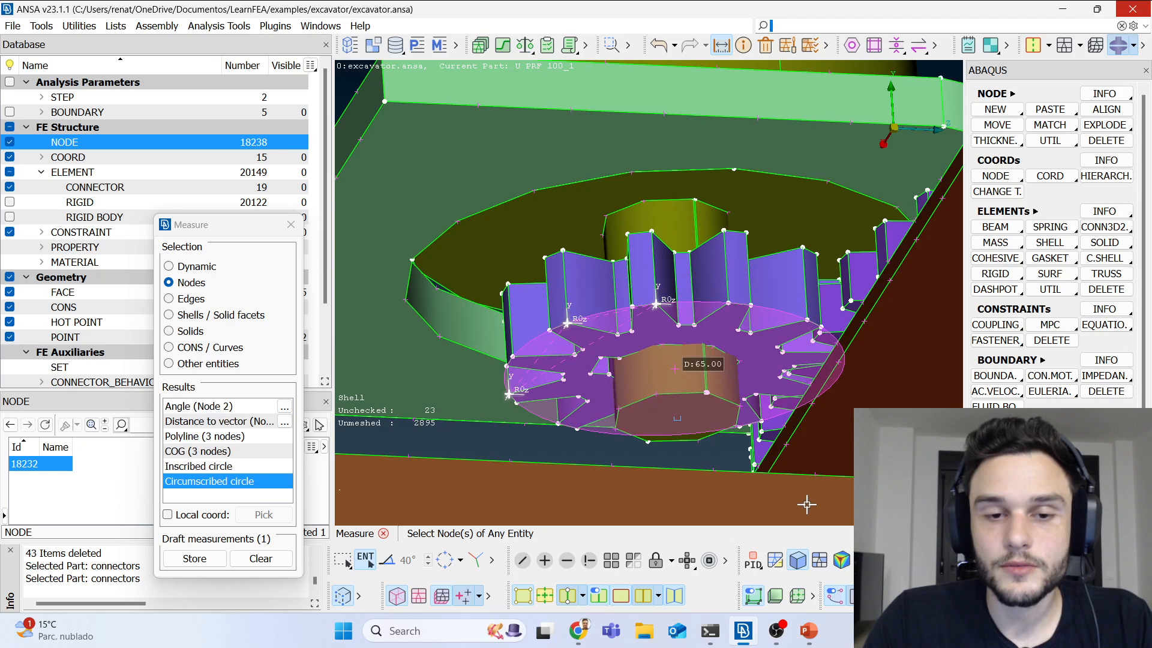
Step: Switch to PowerPoint and replace D₁ with 65 in the lower copy of the equation
left_click(808, 631)
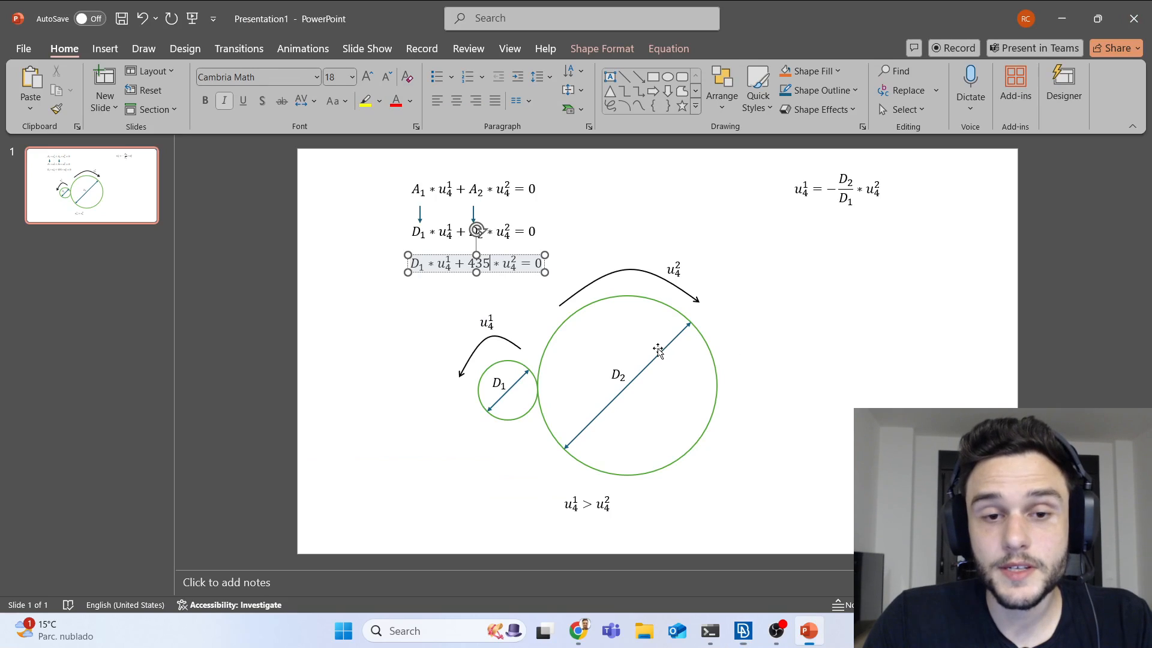
left_click_drag(428, 262, 411, 267)
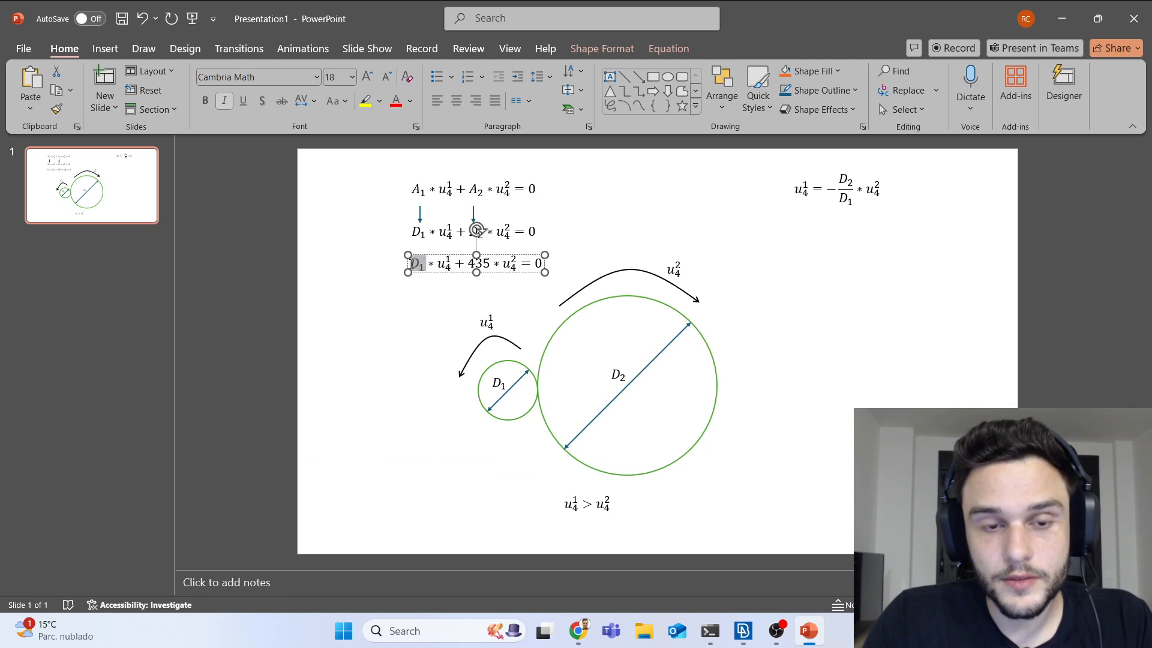
type("65")
left_click(401, 352)
Step: Switch back to ANSA and close the Measure tool
key("alt+Tab")
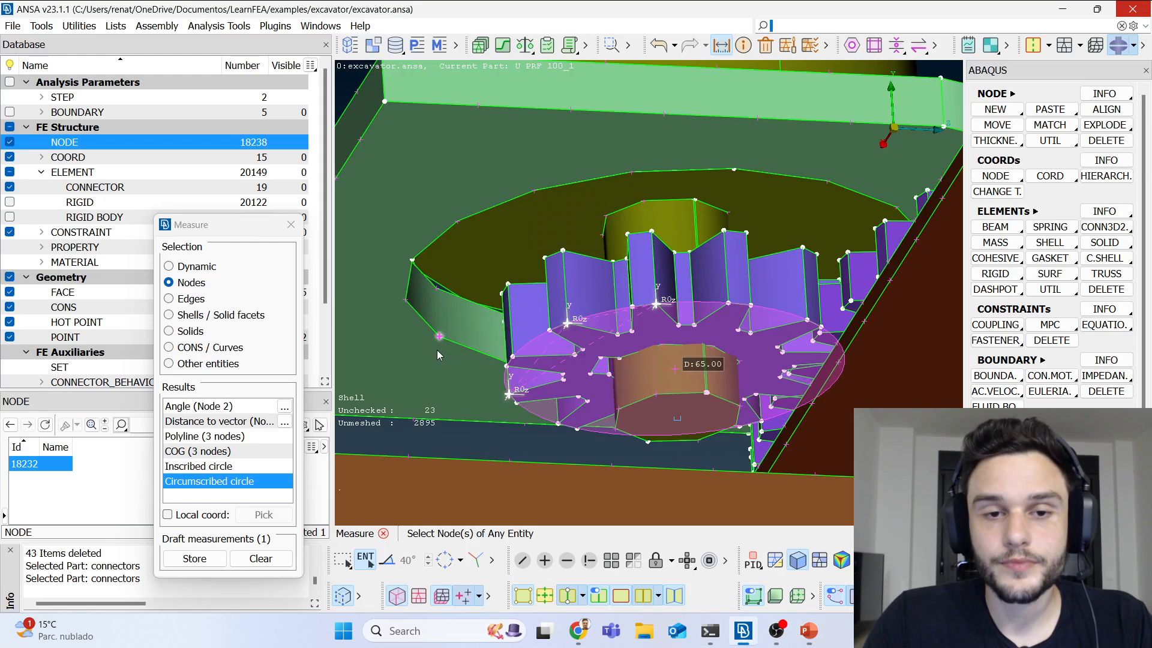
left_click(291, 224)
scroll(558, 243, "down", 10)
left_click_drag(560, 242, 577, 290, "ctrl")
middle_click_drag(577, 290, 570, 298, "ctrl")
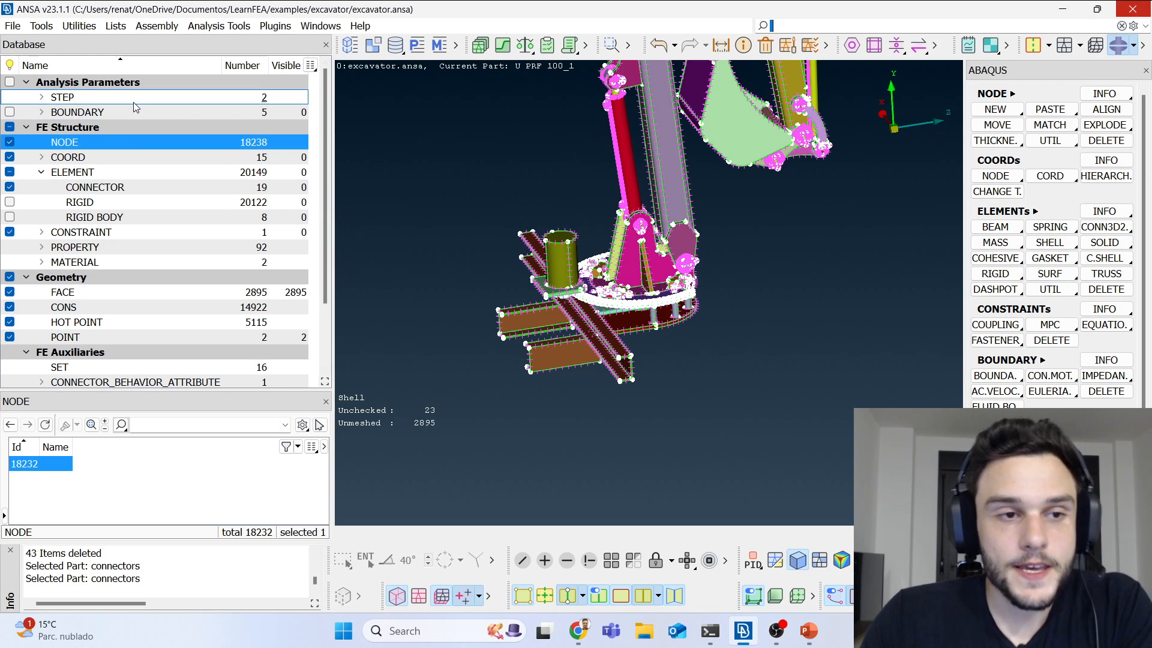
Step: Inspect the existing constraint equation's node terms, highlight the first term's node in the model and close the equation without changes
left_click(48, 233)
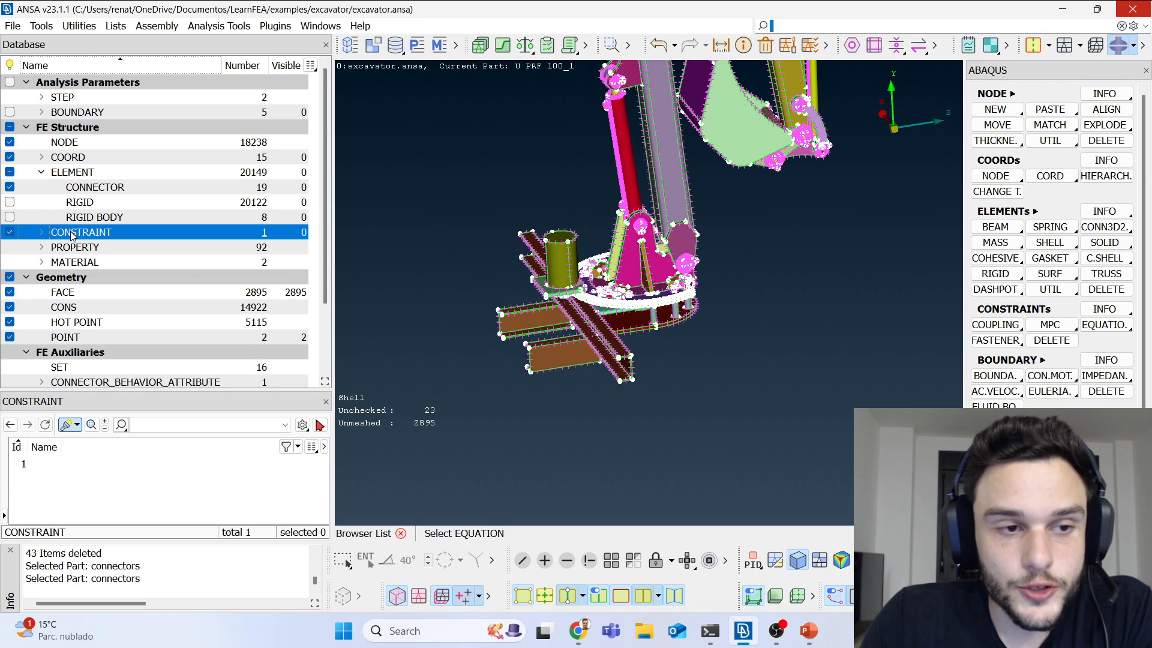
left_click(43, 233)
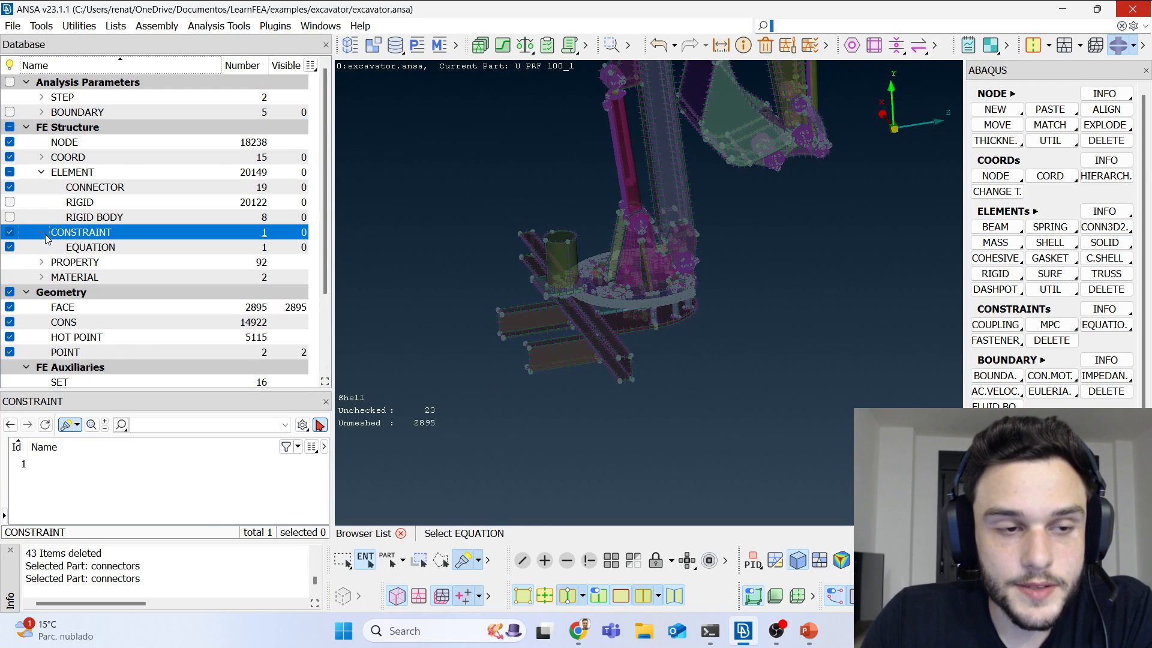
left_click(109, 254)
left_click(27, 465)
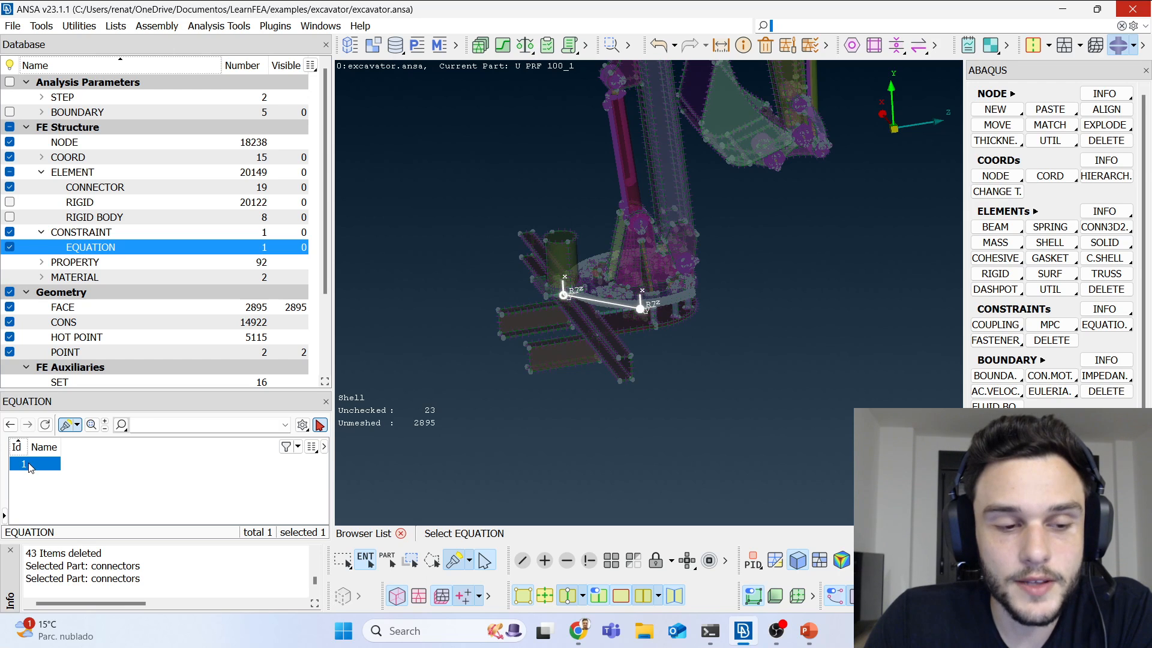
double_click(28, 466)
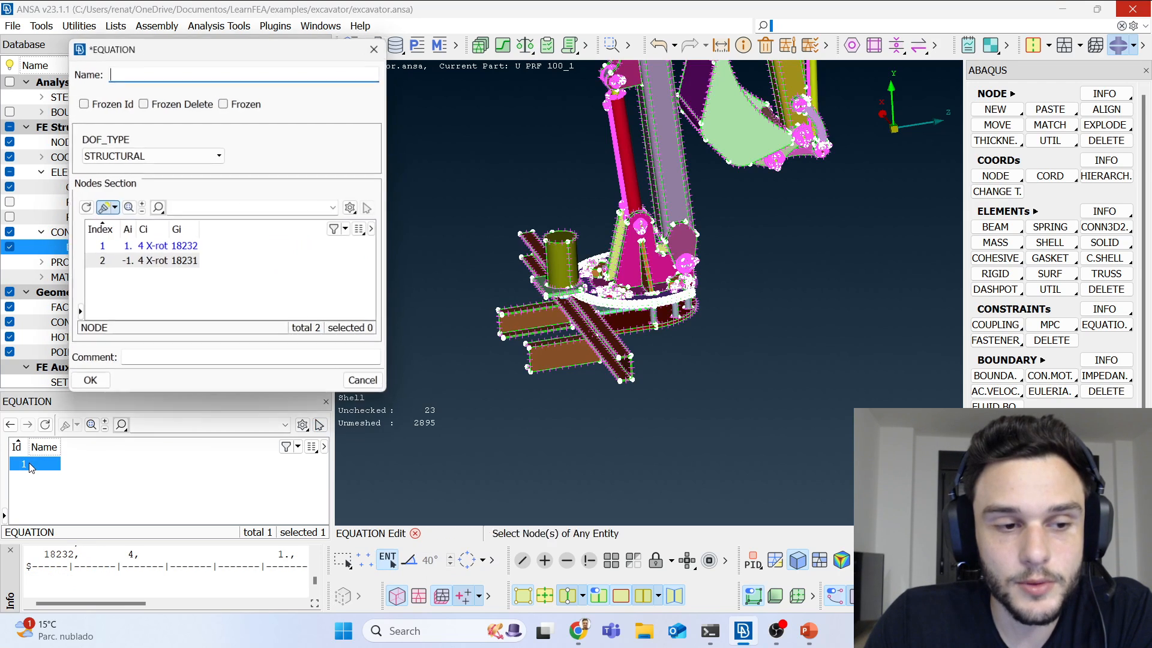
left_click(129, 248)
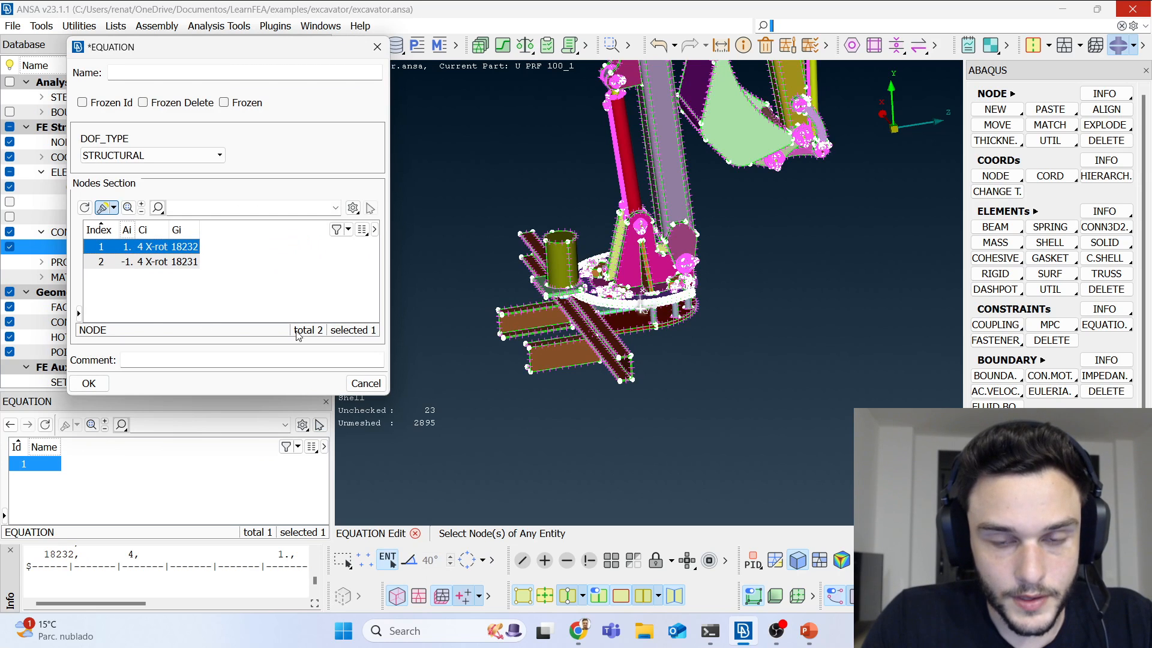
left_click_drag(631, 304, 603, 287, "ctrl")
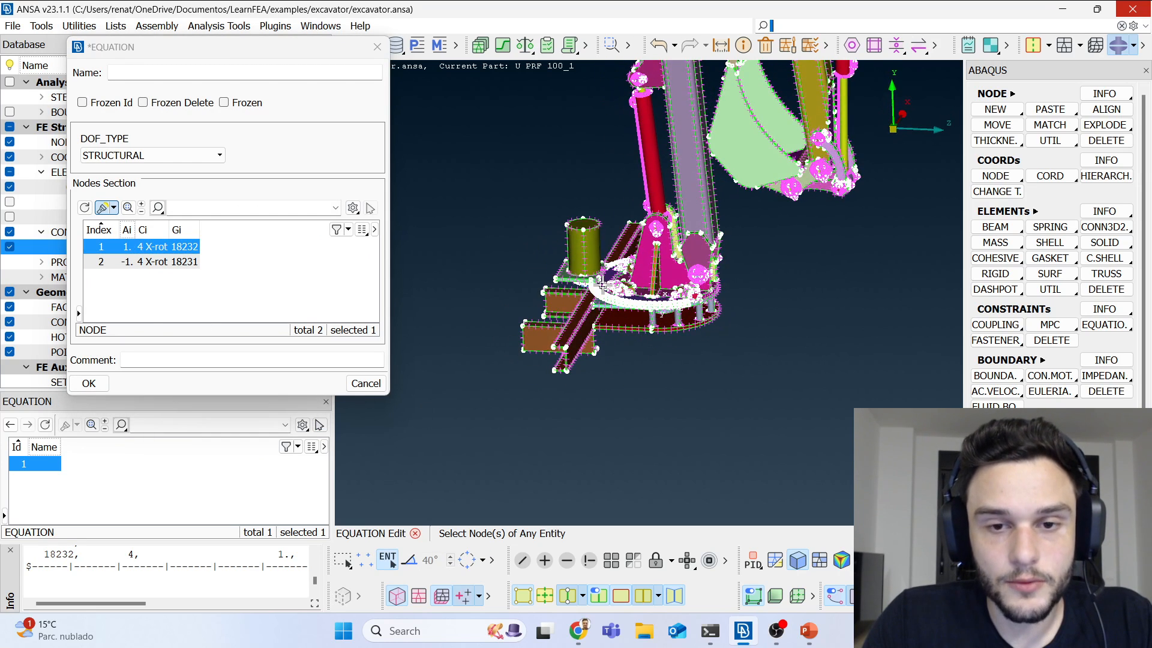
left_click(378, 48)
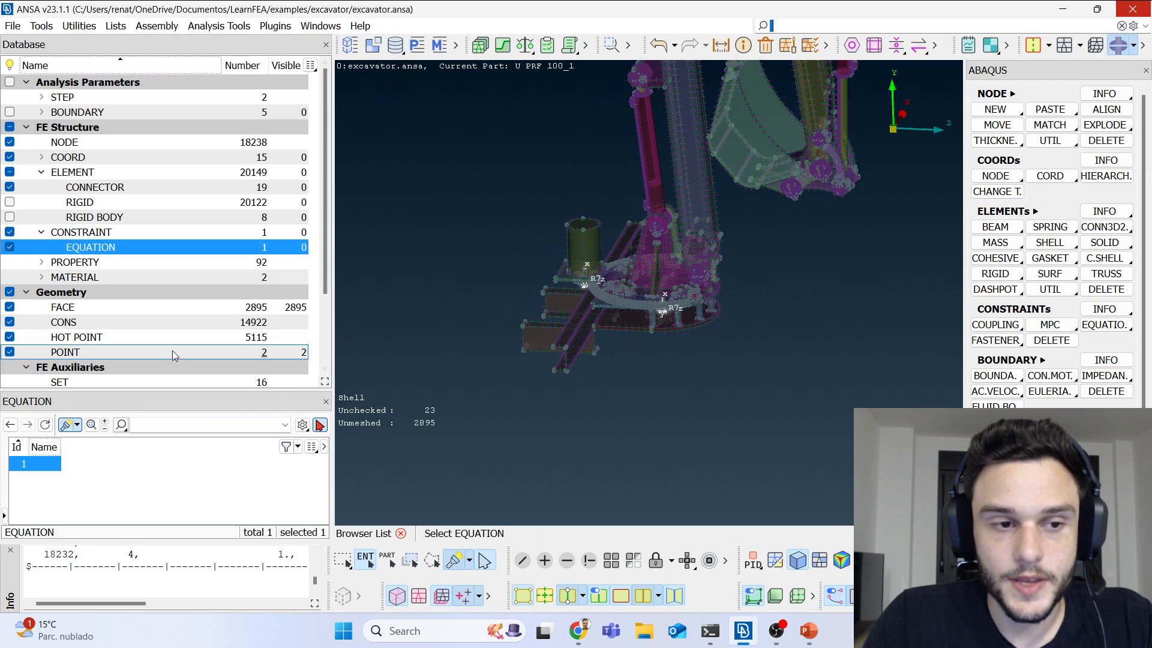
Step: Isolate the constraint equation in the view and display its connecting line and end nodes
right_click(42, 470)
left_click(94, 244)
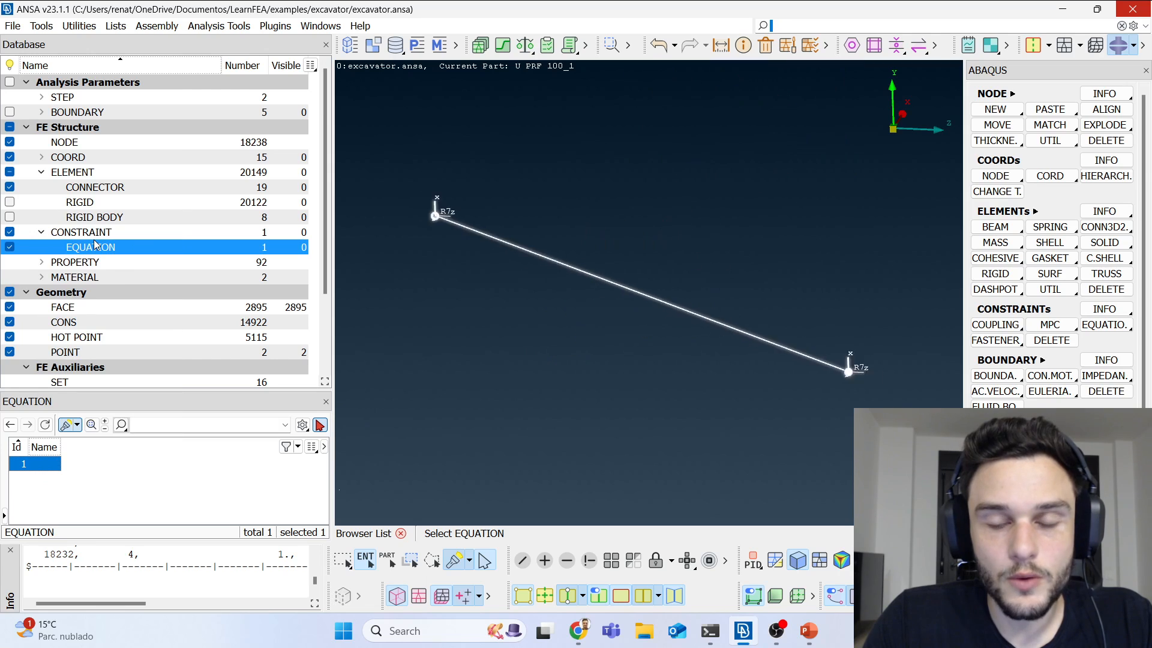
left_click(77, 144)
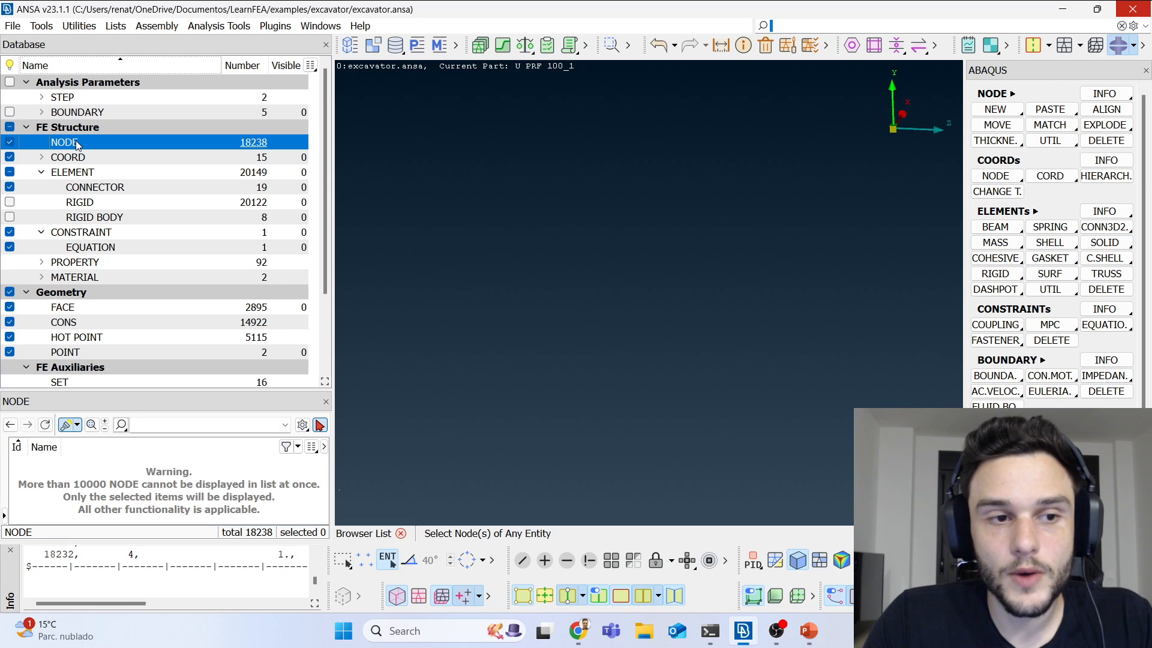
left_click_drag(568, 271, 553, 277, "ctrl")
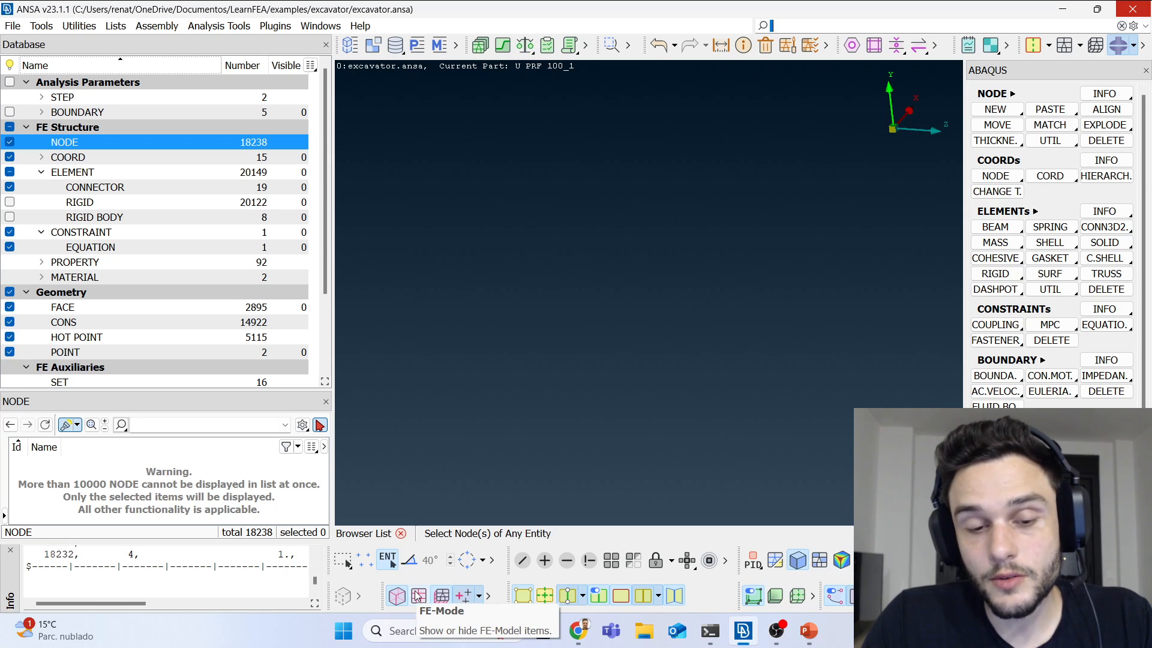
left_click(522, 597)
scroll(570, 339, "up", 3)
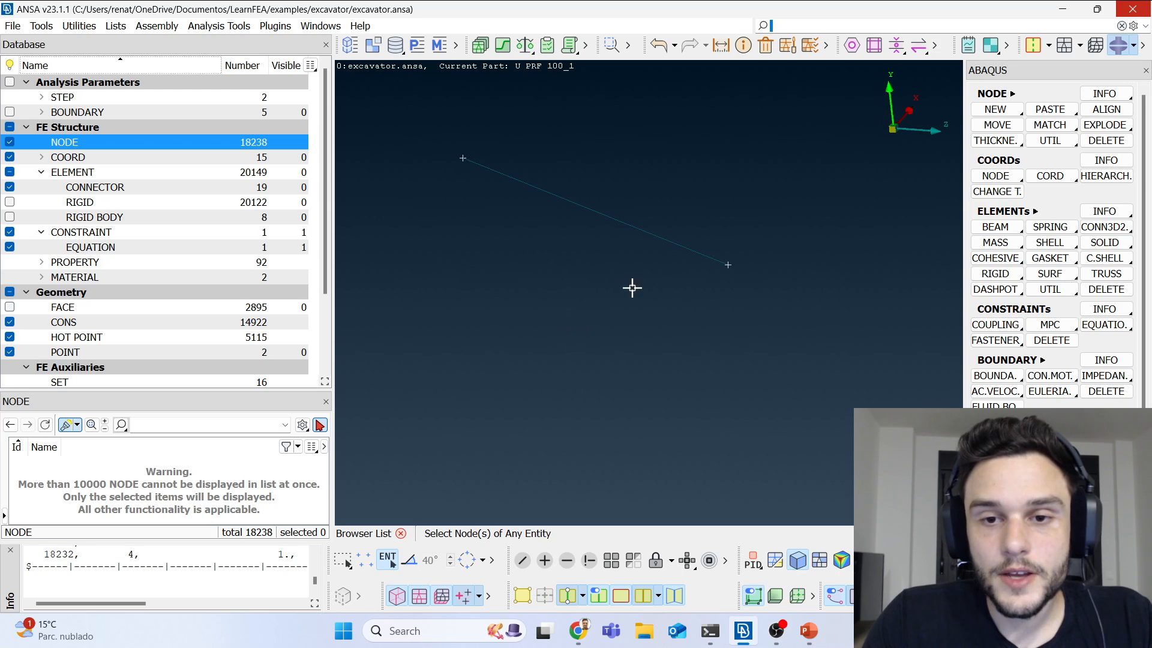
Step: Identify the node at the equation line's large-gear end, reopen the constraint equation and select its term for node 18232
left_click(98, 136)
left_click_drag(689, 223, 747, 274)
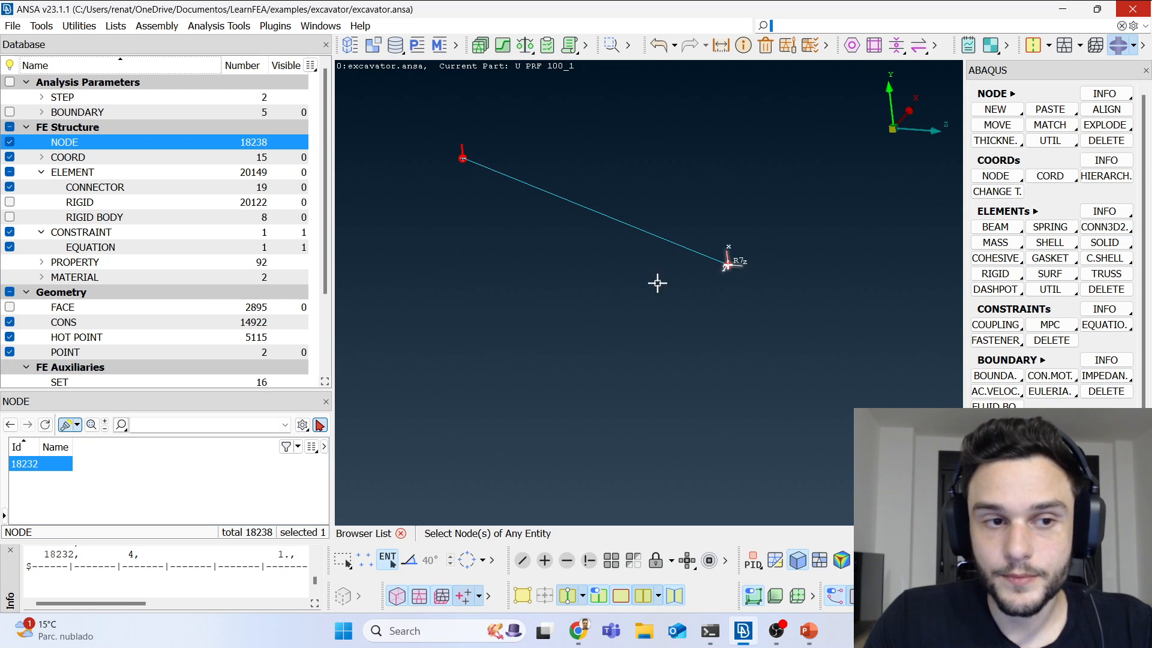
left_click(103, 251)
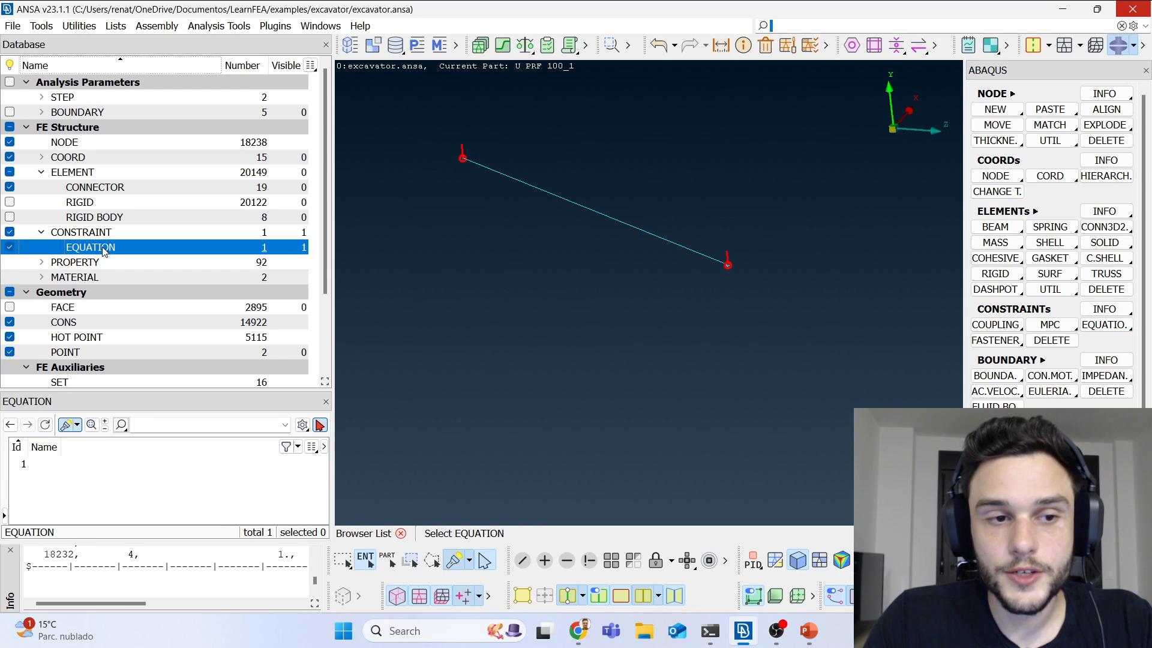
double_click(42, 466)
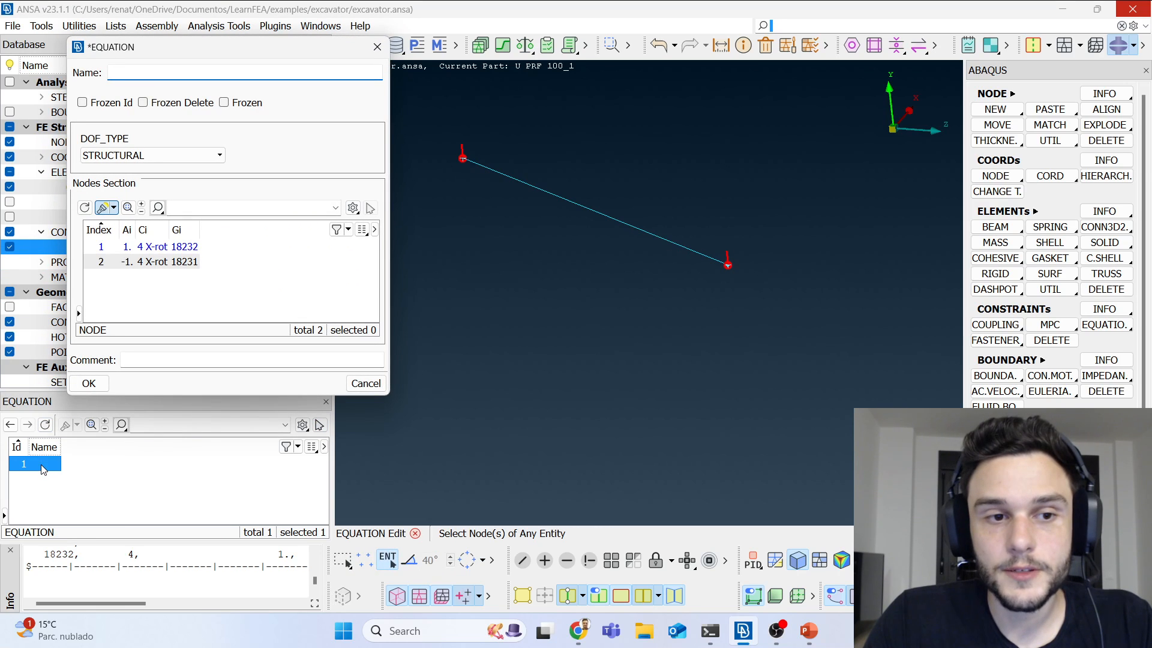
left_click(174, 252)
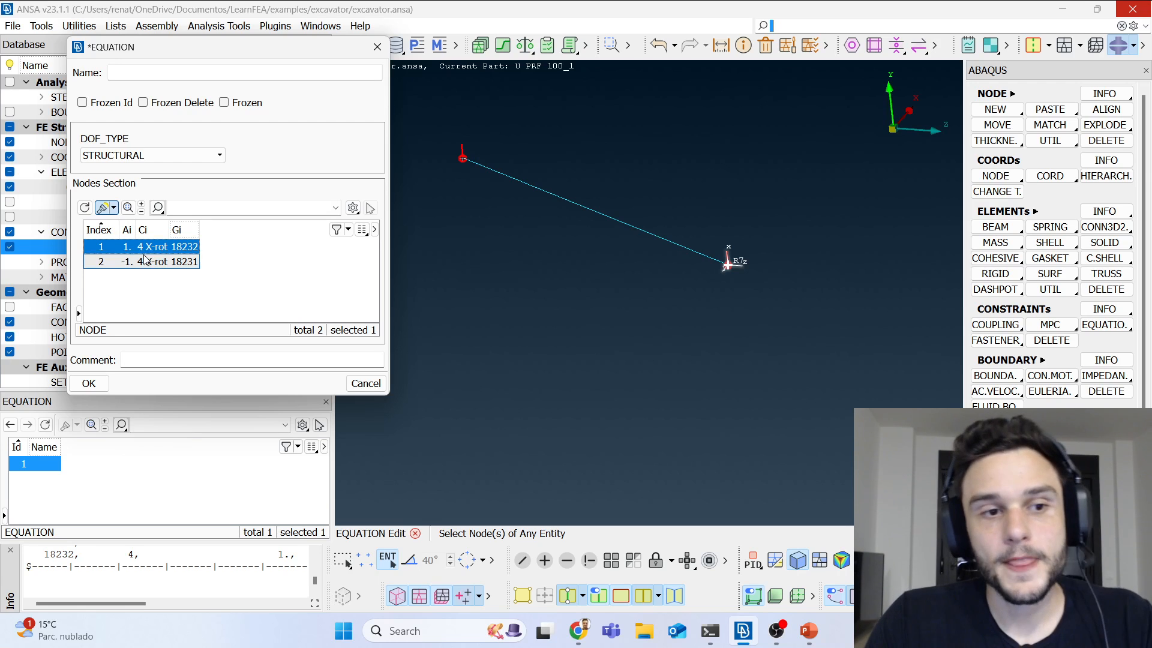
Step: Compare the A₁, A₂ and D₁, D₂ coefficients in the PowerPoint equations with the node terms of the ANSA equation
key("alt+Tab")
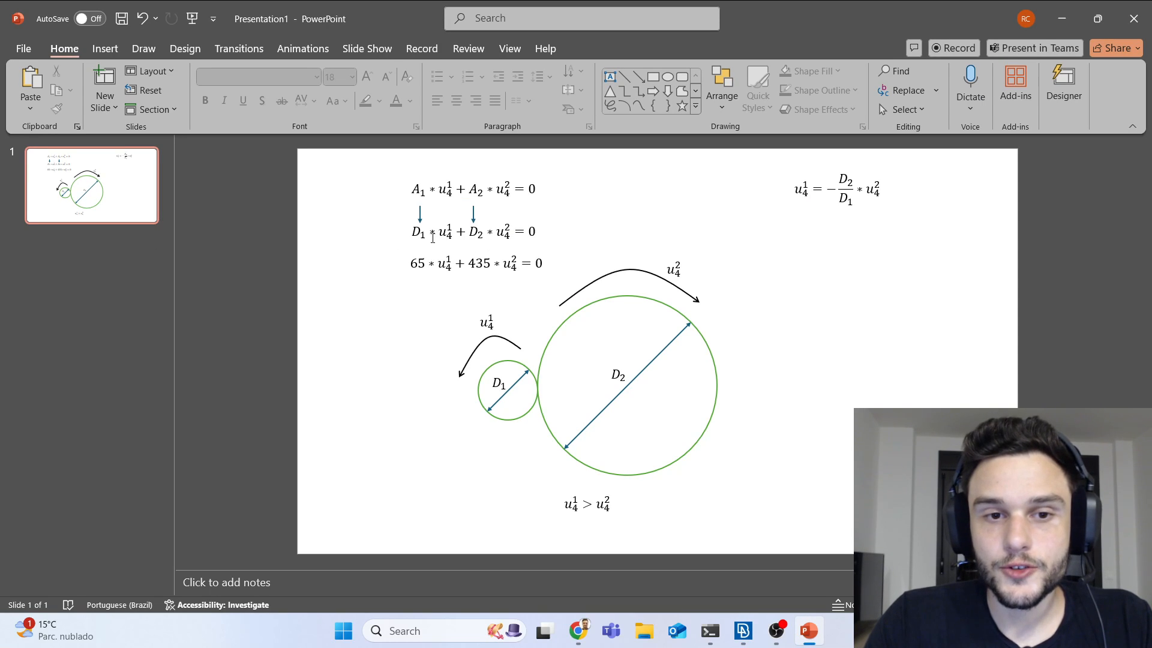
mouse_move(485, 233)
left_mouse_down()
mouse_move(471, 233)
mouse_move(485, 231)
left_mouse_up()
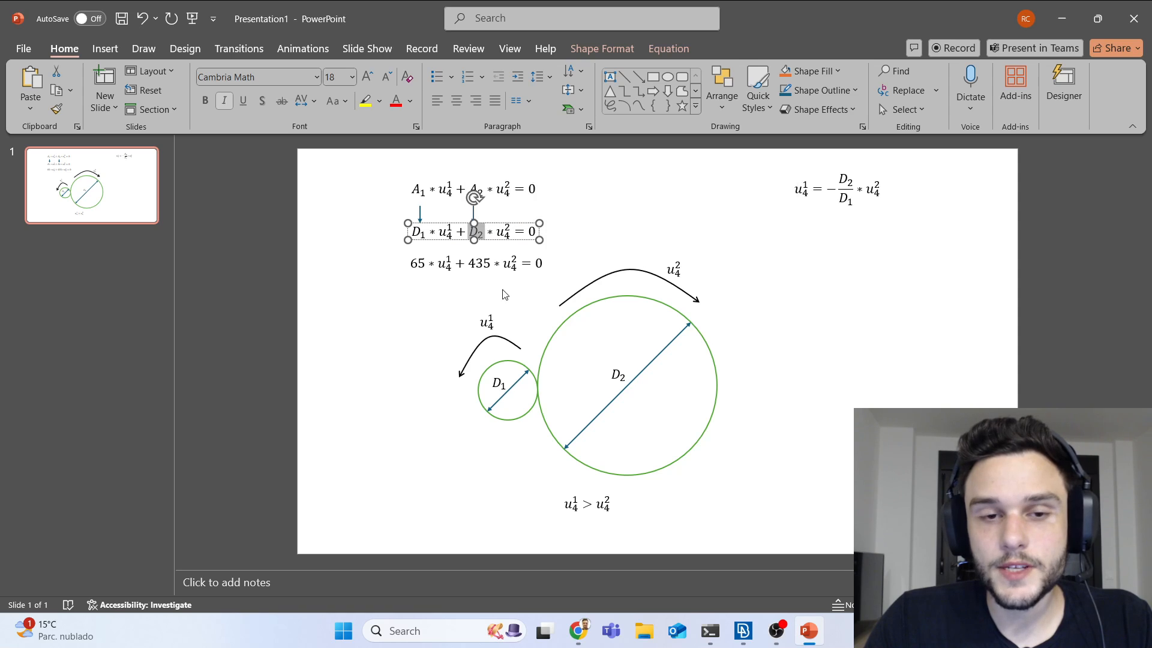
left_click_drag(481, 189, 476, 189)
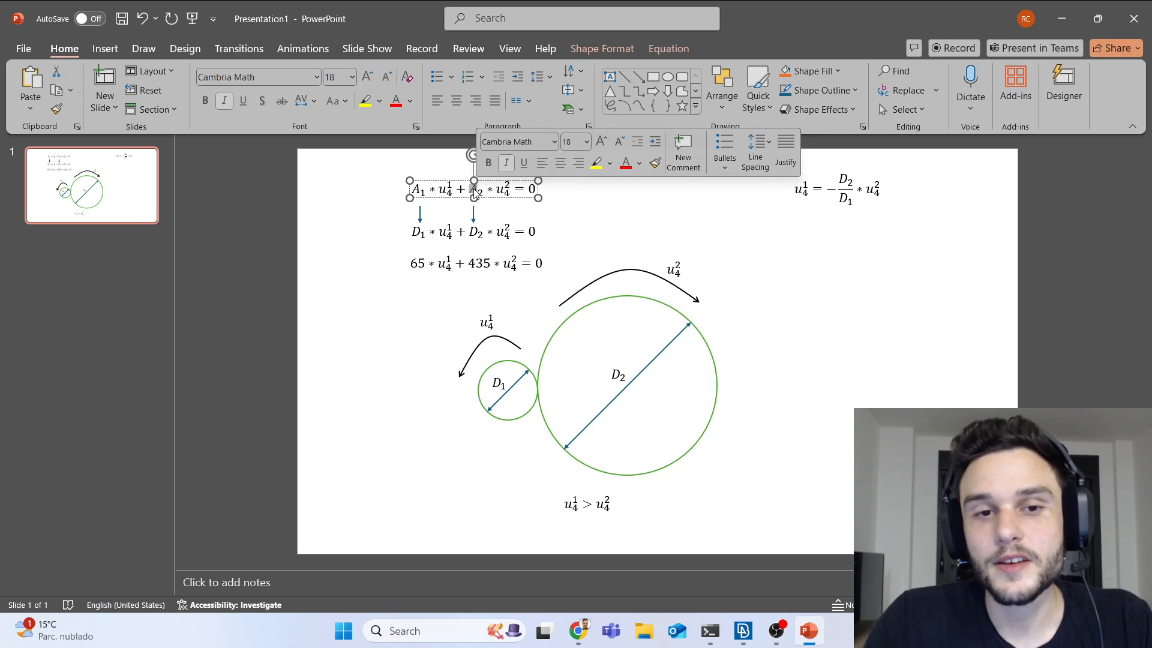
left_click(418, 187)
left_click(478, 190)
key("alt+Tab")
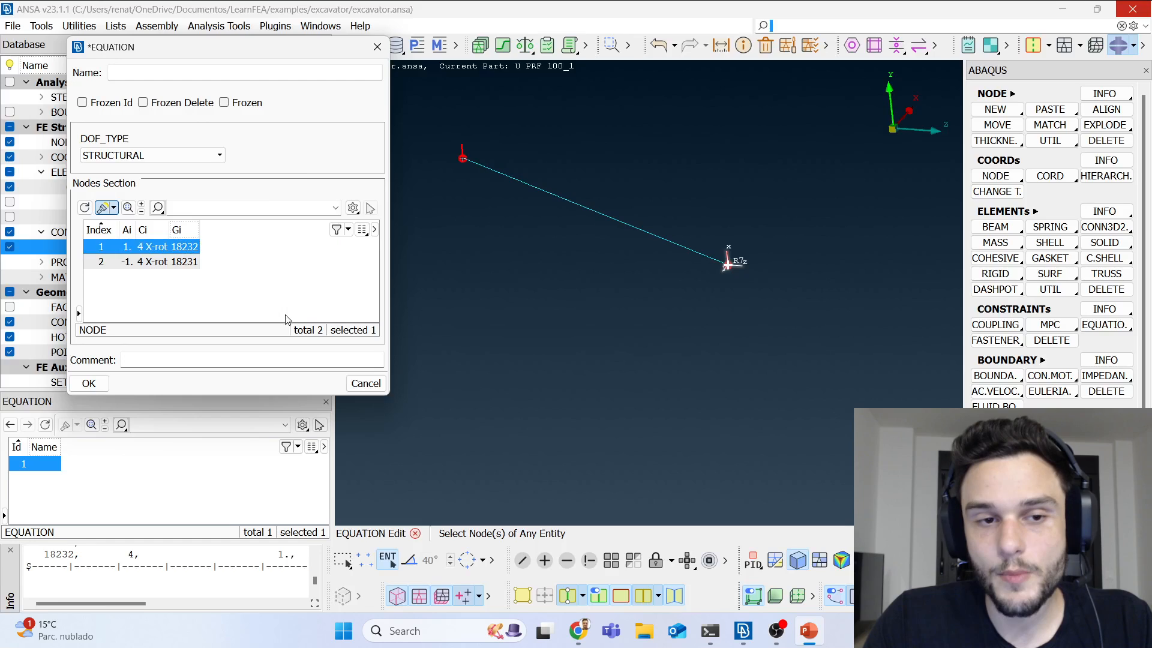
key("alt+Tab")
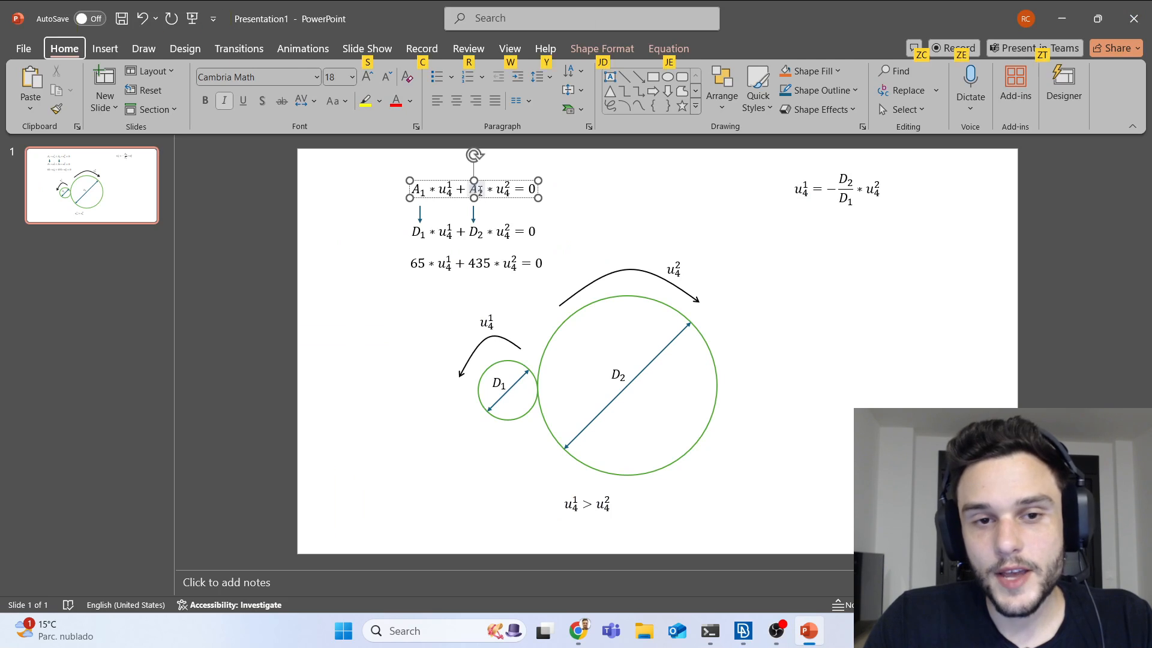
key("alt+Tab")
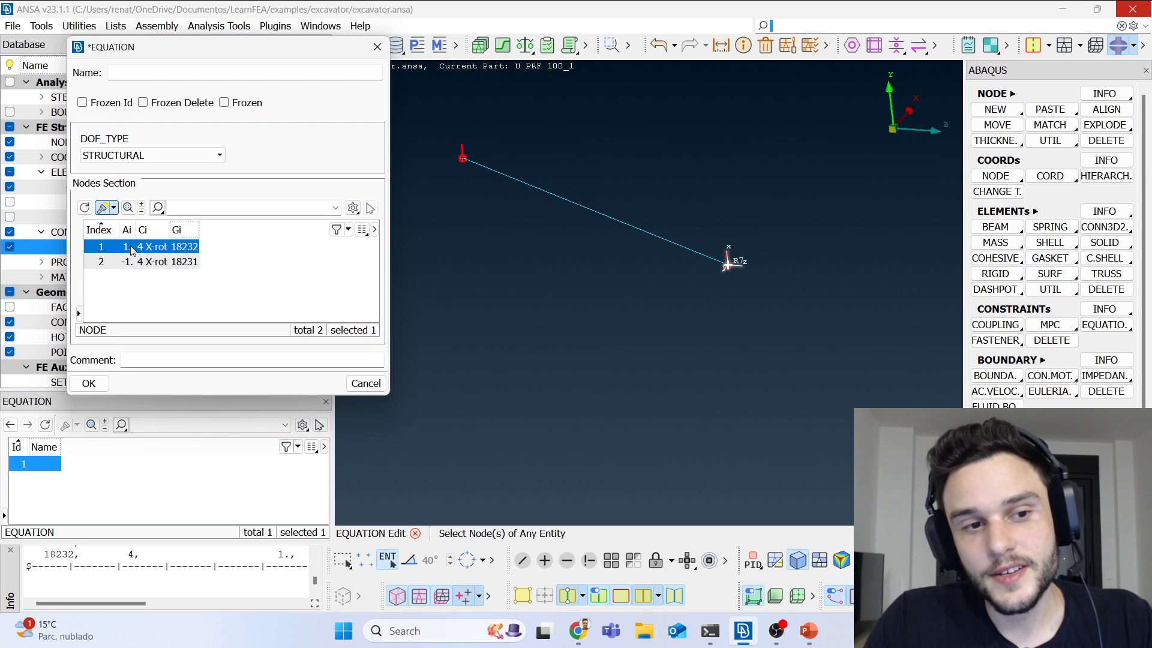
key("alt+Tab")
double_click(474, 189)
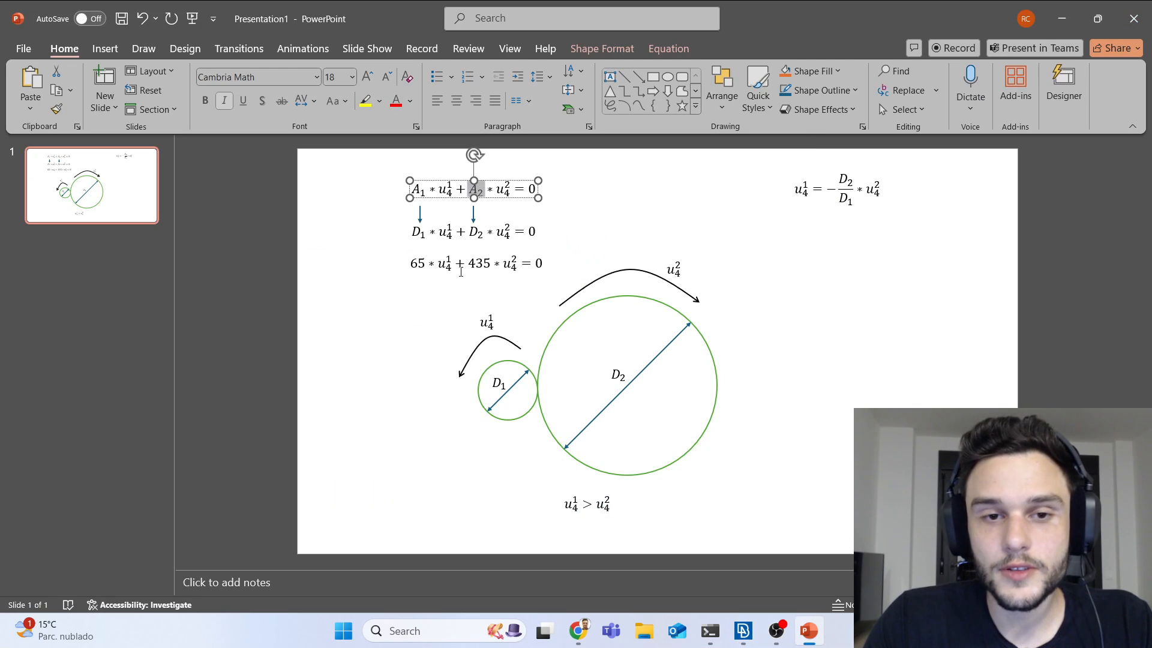
double_click(477, 264)
Step: Return to ANSA and set the A coefficient of the equation's term for node 18232 to 435
key("alt+Tab")
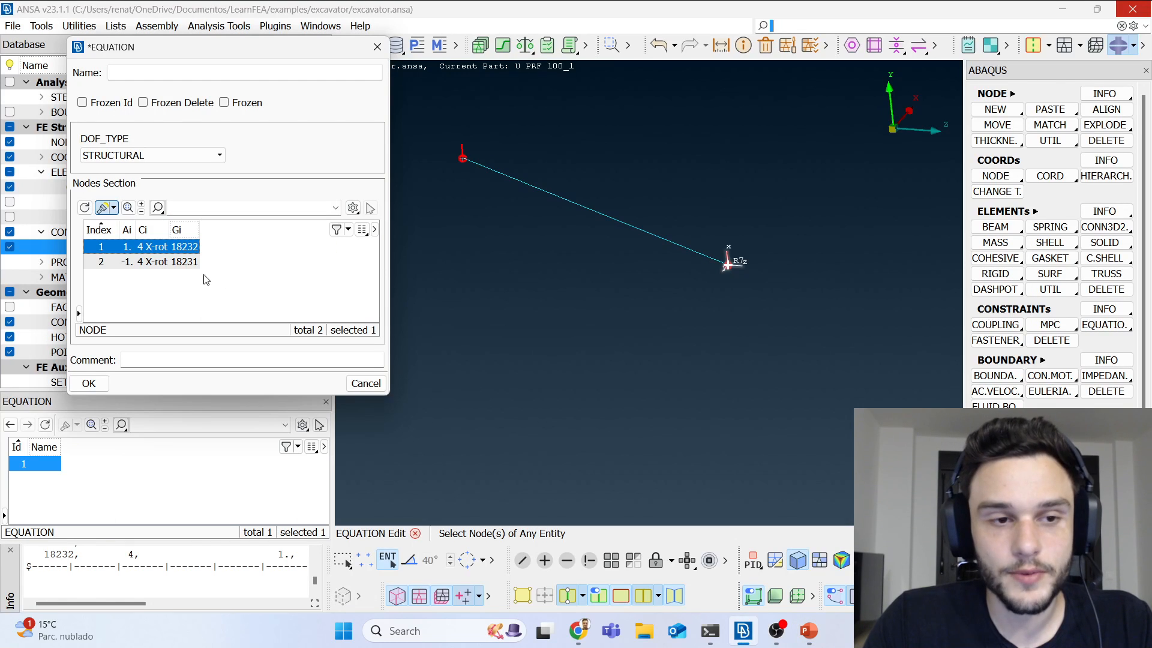
double_click(125, 244)
key("Escape")
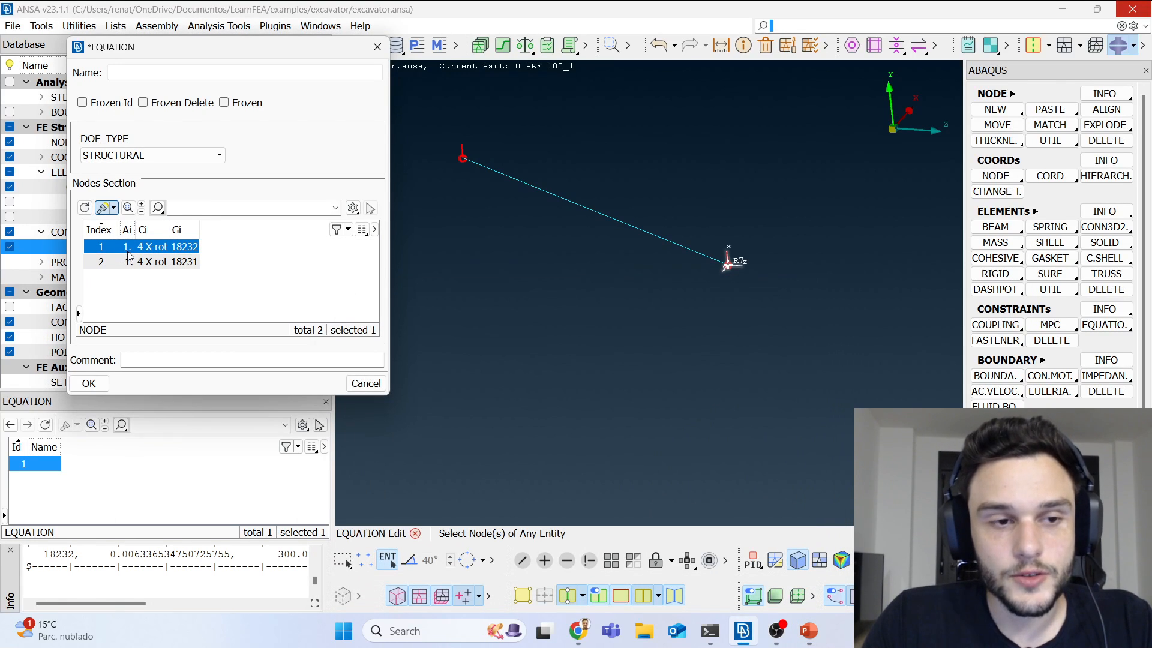
double_click(126, 247)
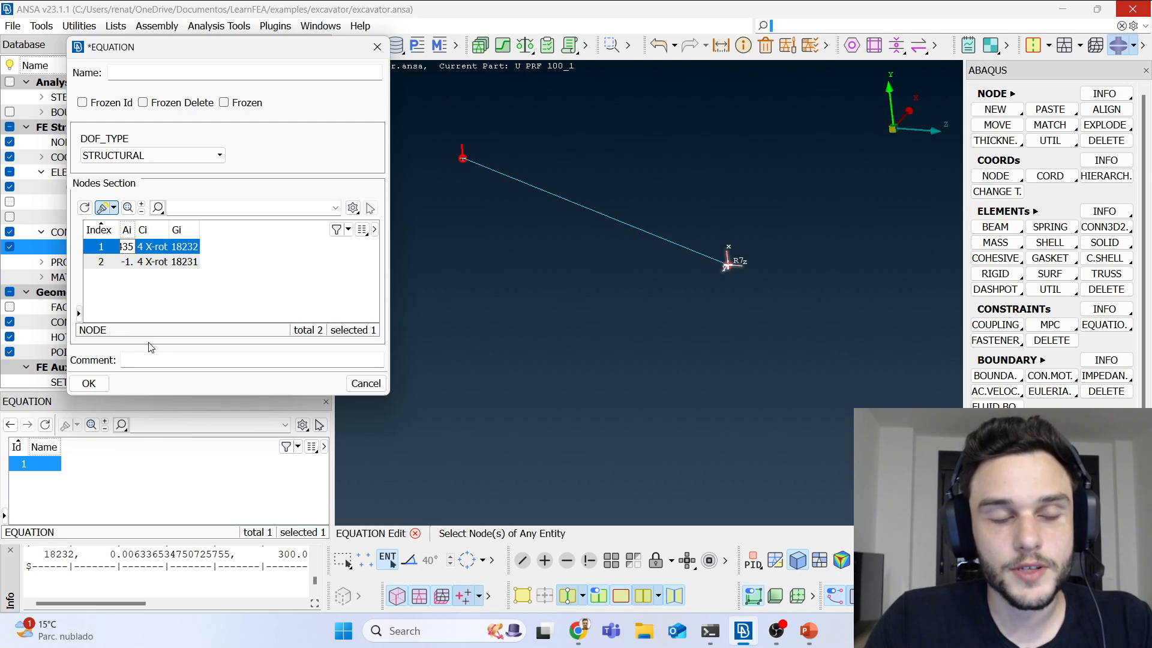
Step: Check the small-gear coefficient in the PowerPoint equation, set the ANSA term for node 18231 to 65 and save the equation
key("alt+Tab")
left_click(426, 288)
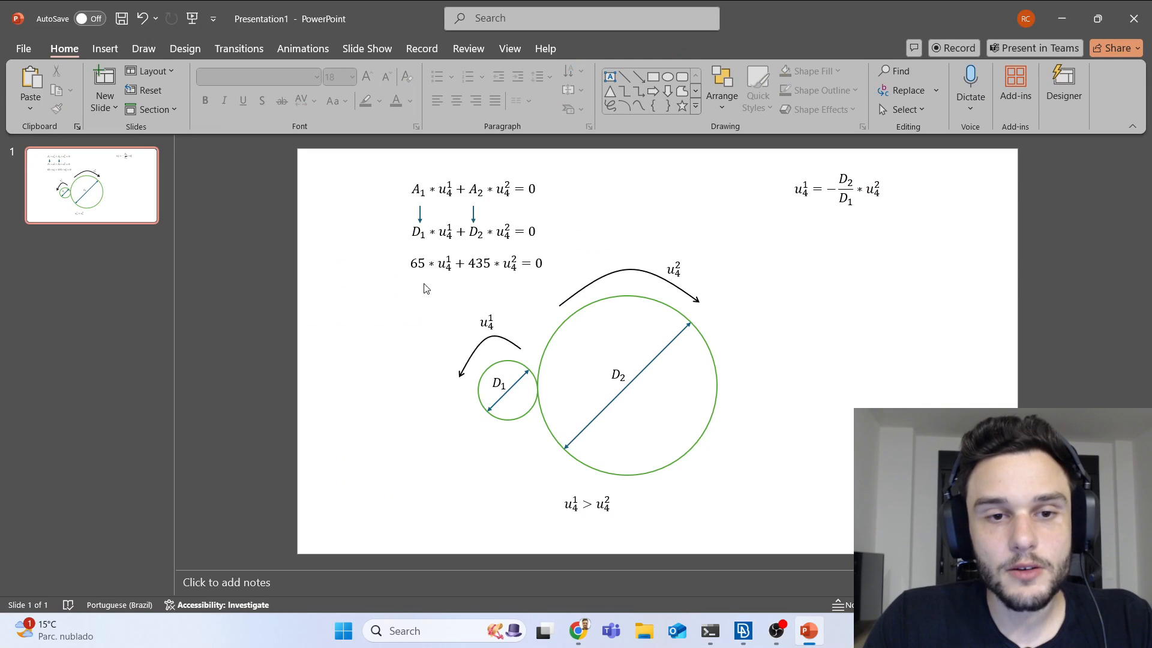
left_click_drag(425, 265, 408, 267)
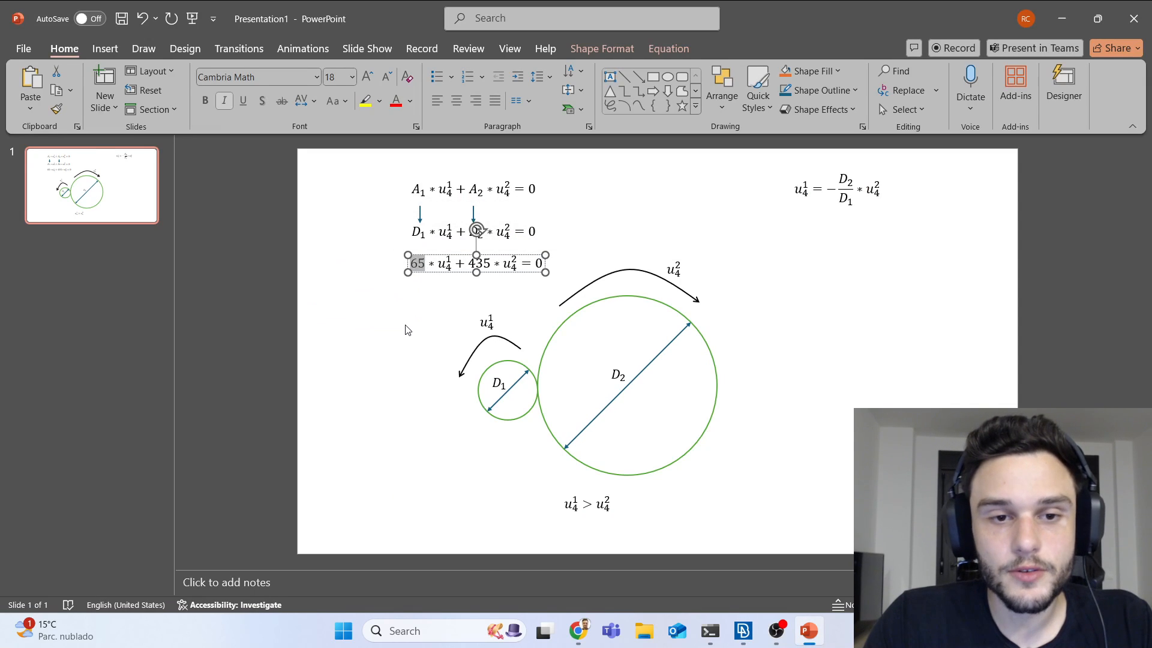
key("alt+Tab")
left_click(133, 264)
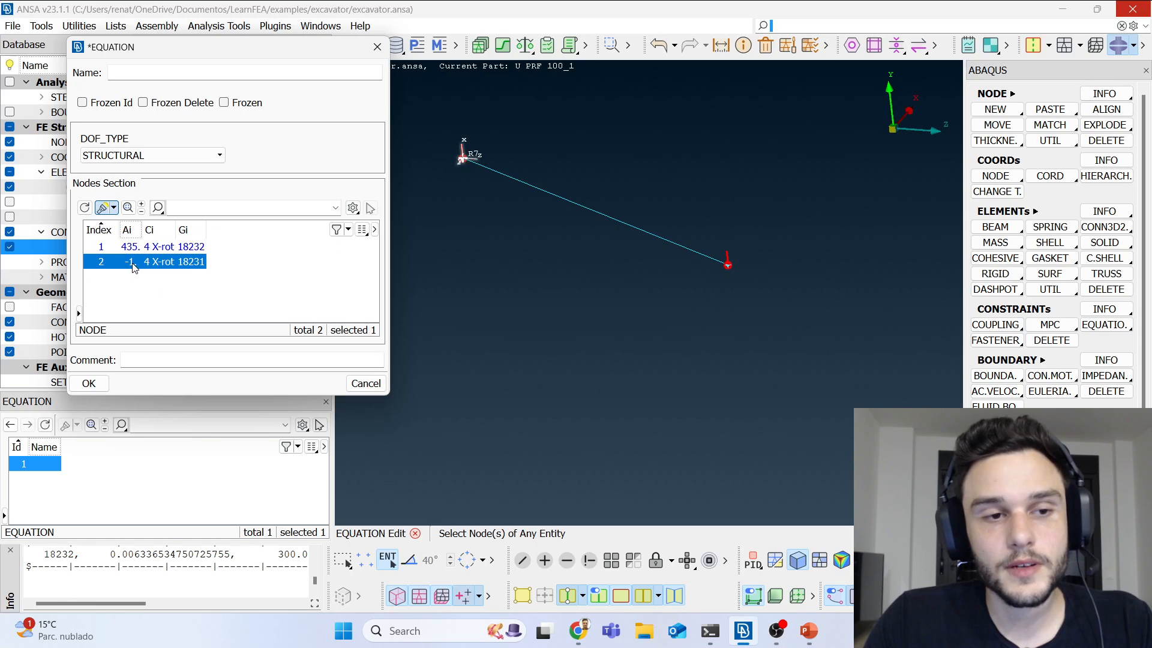
type("65.")
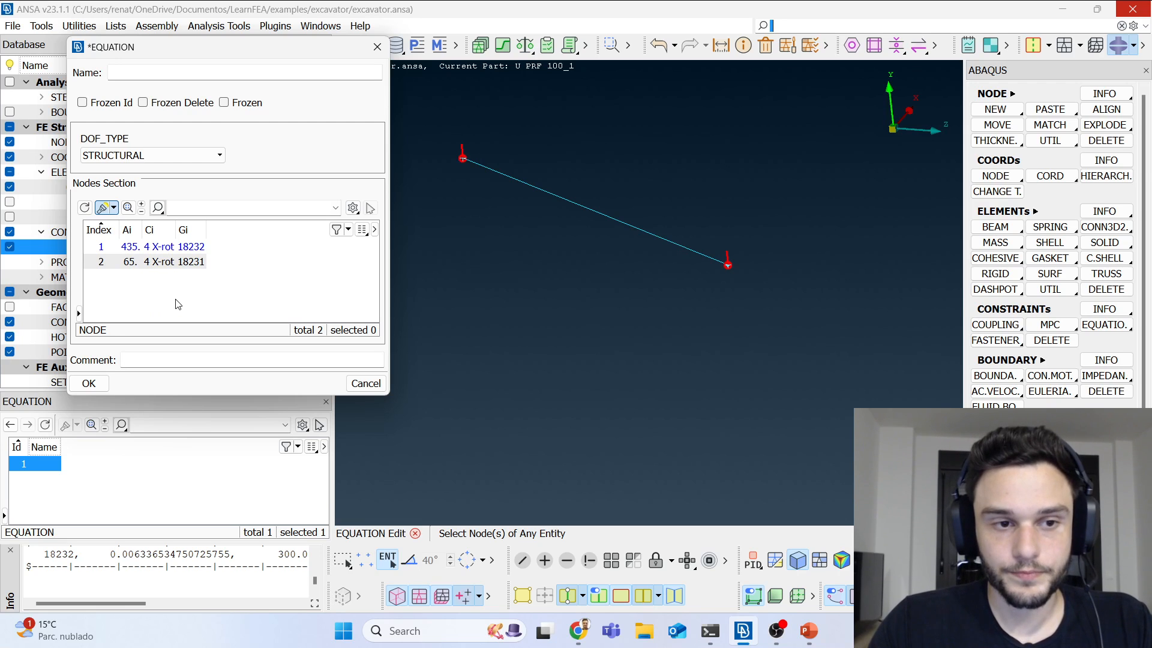
left_click(89, 382)
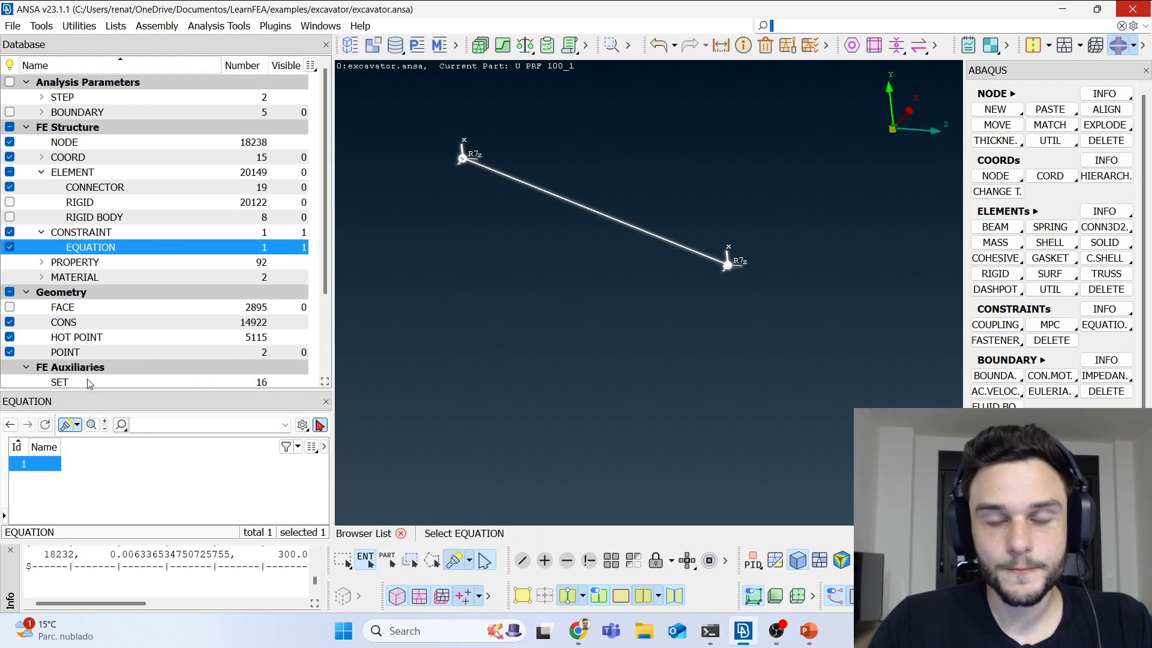
Step: Bring the whole excavator model back into view, with the nodes hidden and the rigid elements displayed
left_click_drag(669, 249, 629, 250, "ctrl")
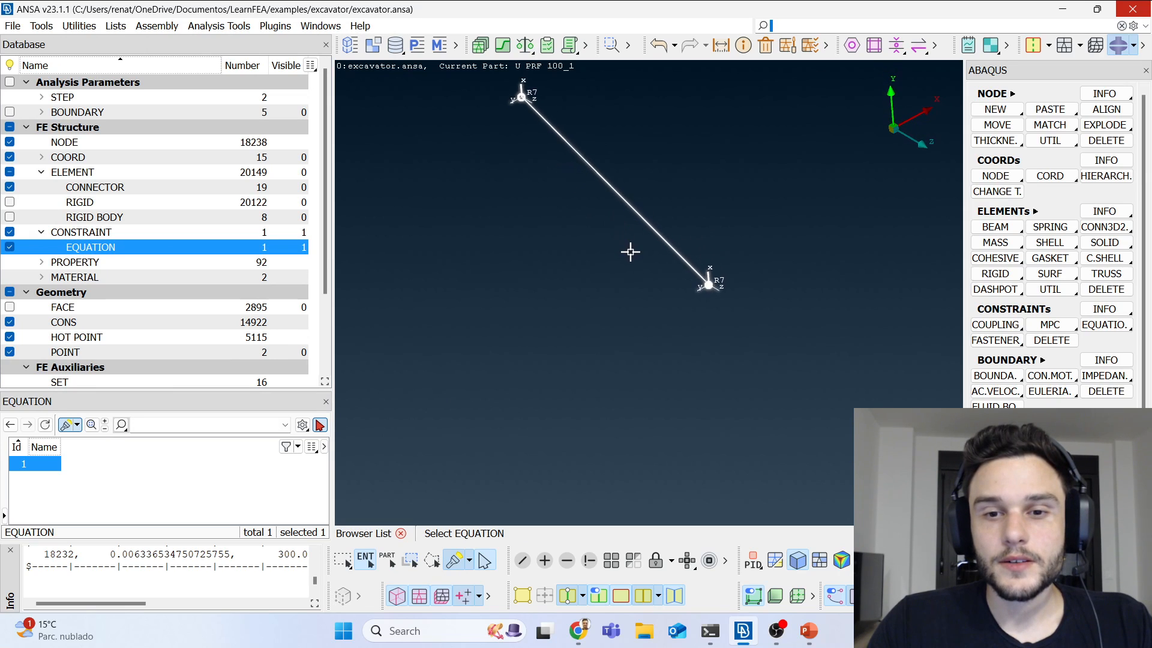
middle_click_drag(631, 247, 591, 314, "ctrl")
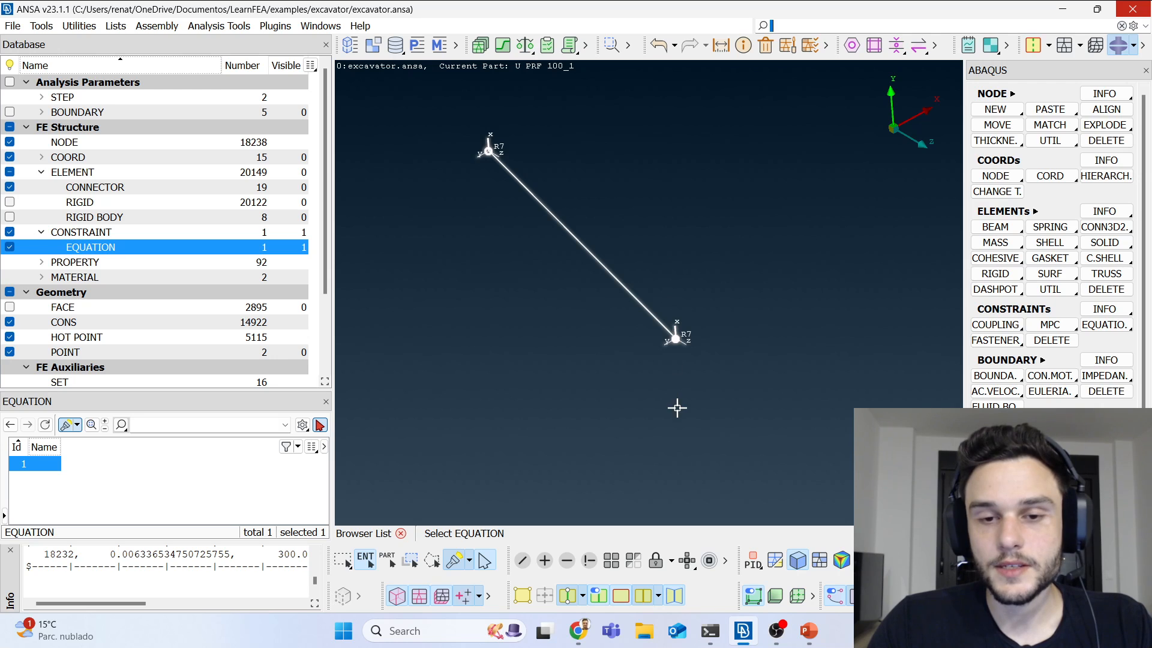
middle_click(668, 447)
left_click(614, 563)
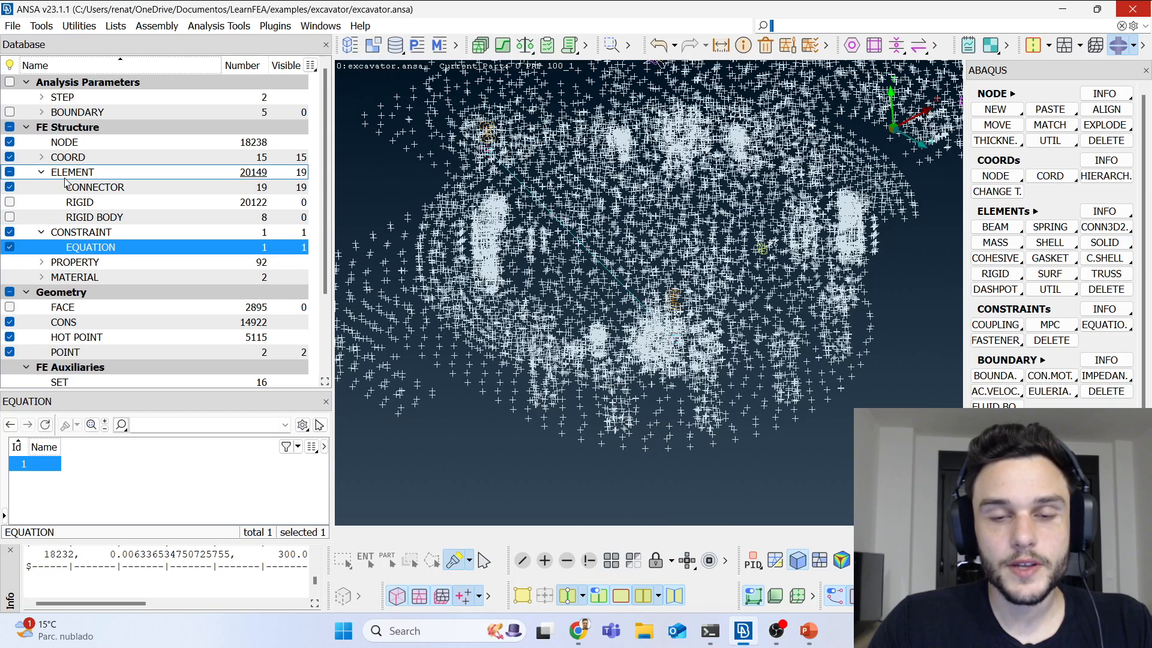
left_click(10, 142)
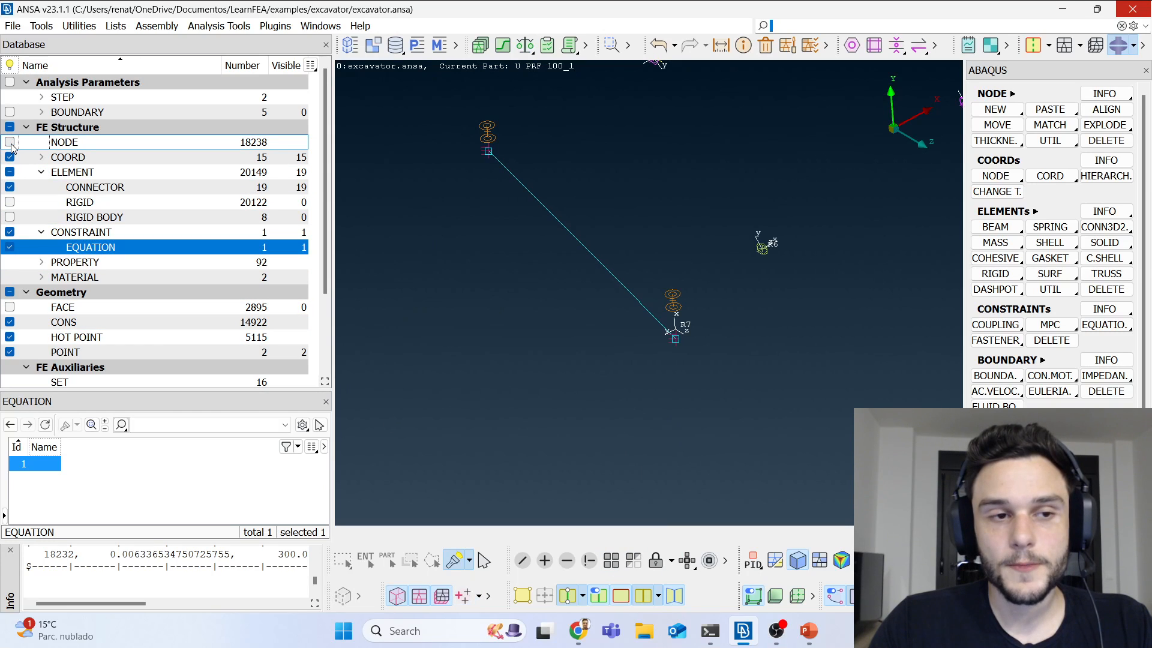
left_click(10, 202)
scroll(618, 398, "down", 8)
left_click_drag(637, 371, 725, 372, "ctrl")
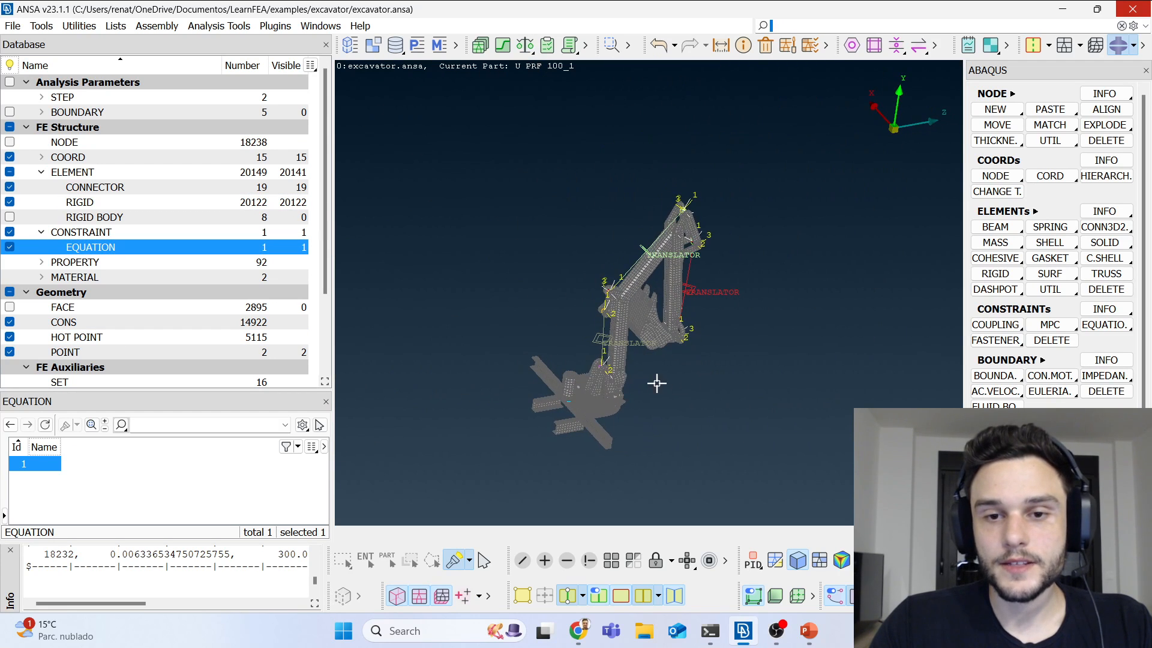
Step: List the existing boundary condition and locate its node on the excavator's base
scroll(570, 375, "up", 5)
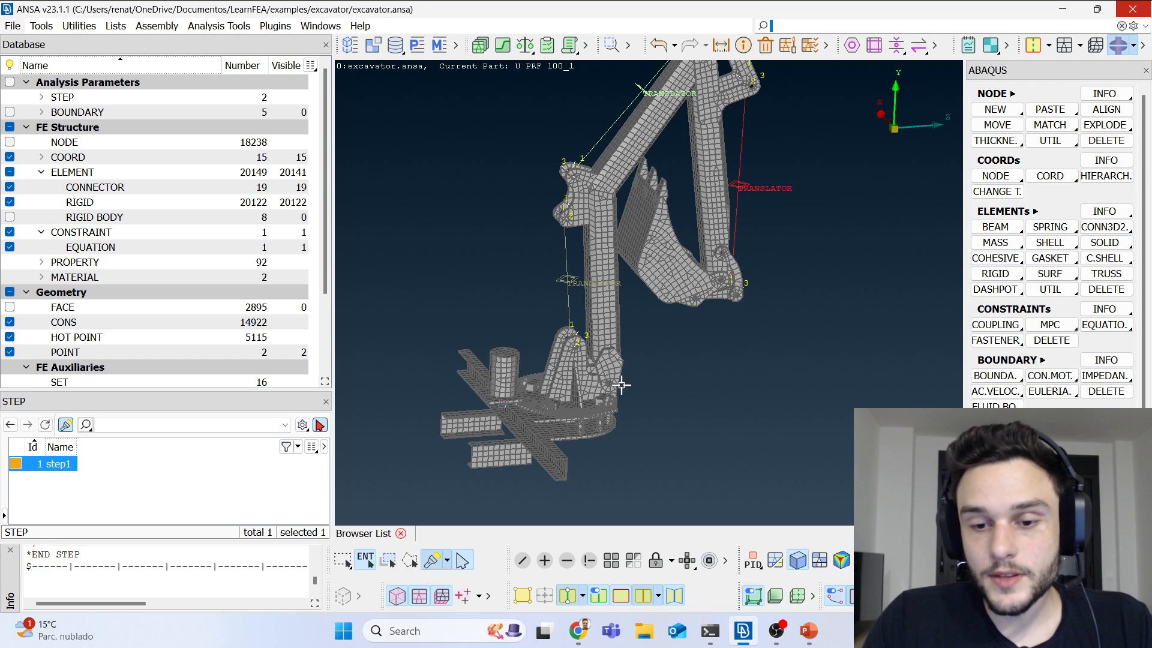
scroll(598, 429, "down", 5)
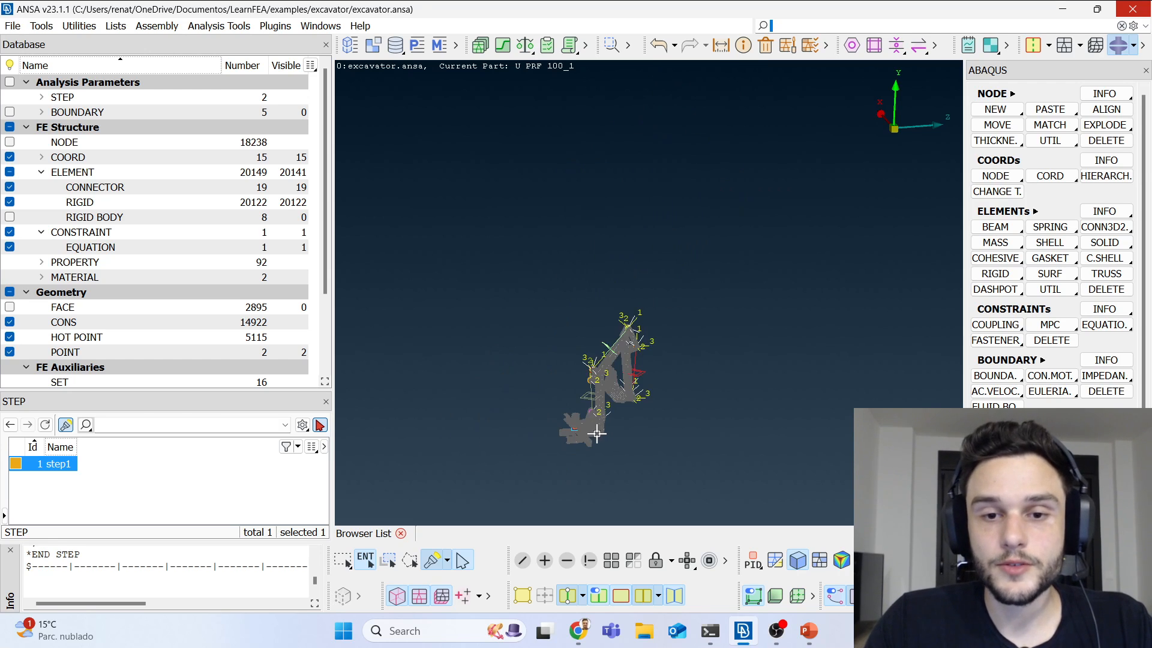
scroll(597, 433, "up", 5)
middle_click(598, 429)
left_click_drag(606, 375, 596, 328, "ctrl")
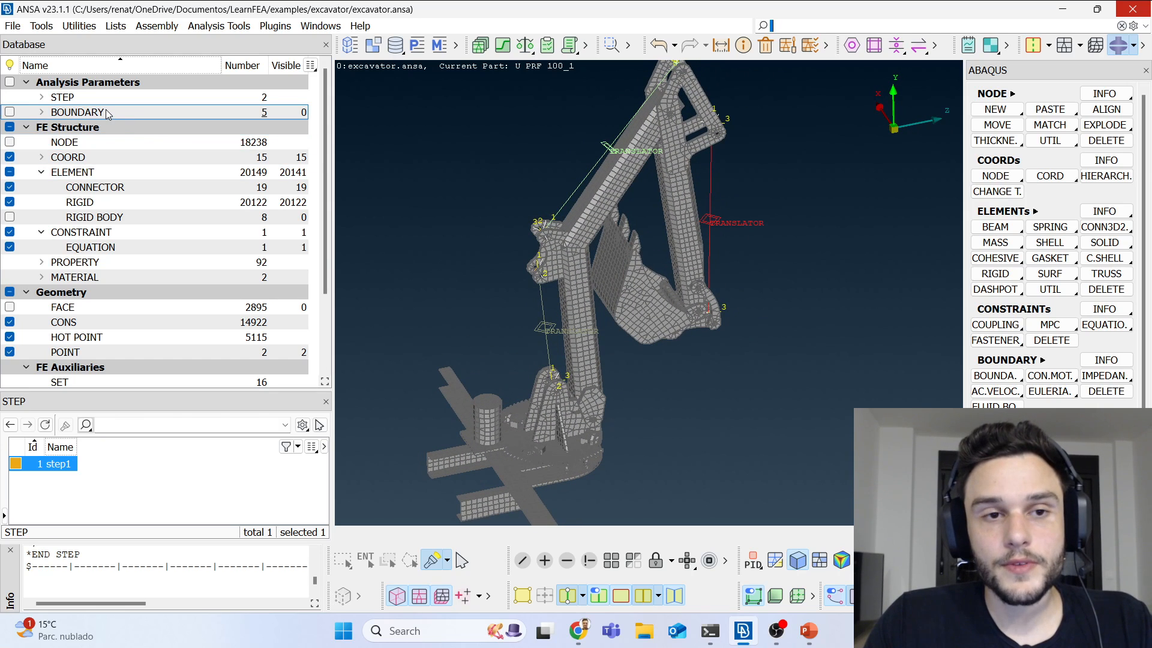
left_click(41, 113)
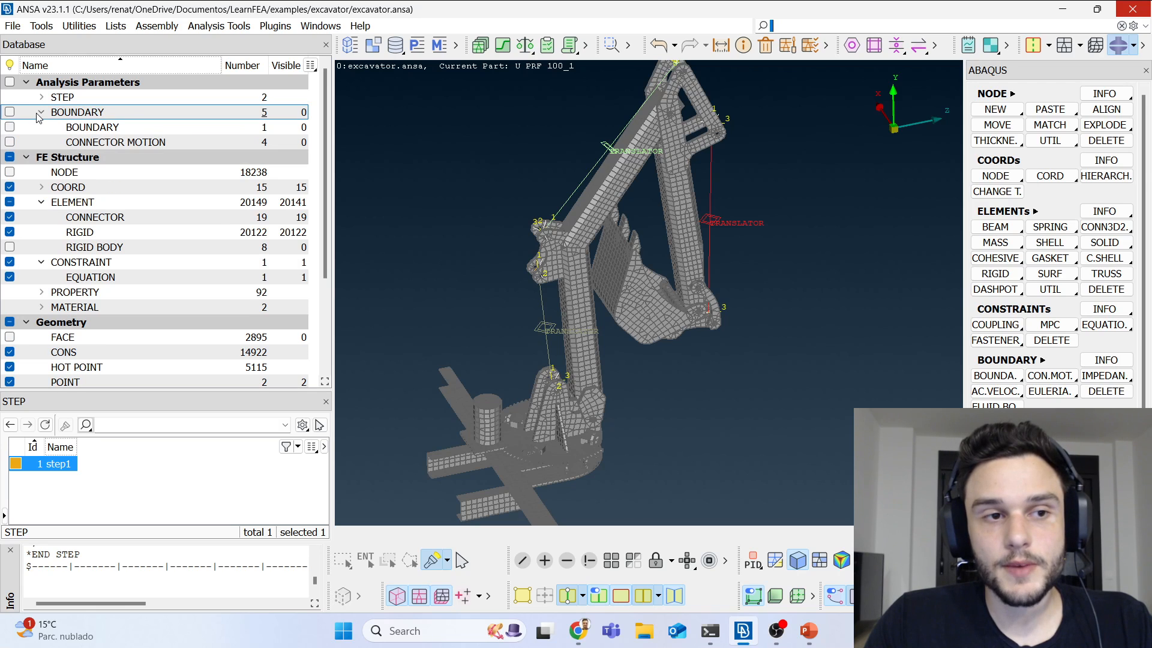
left_click(90, 128)
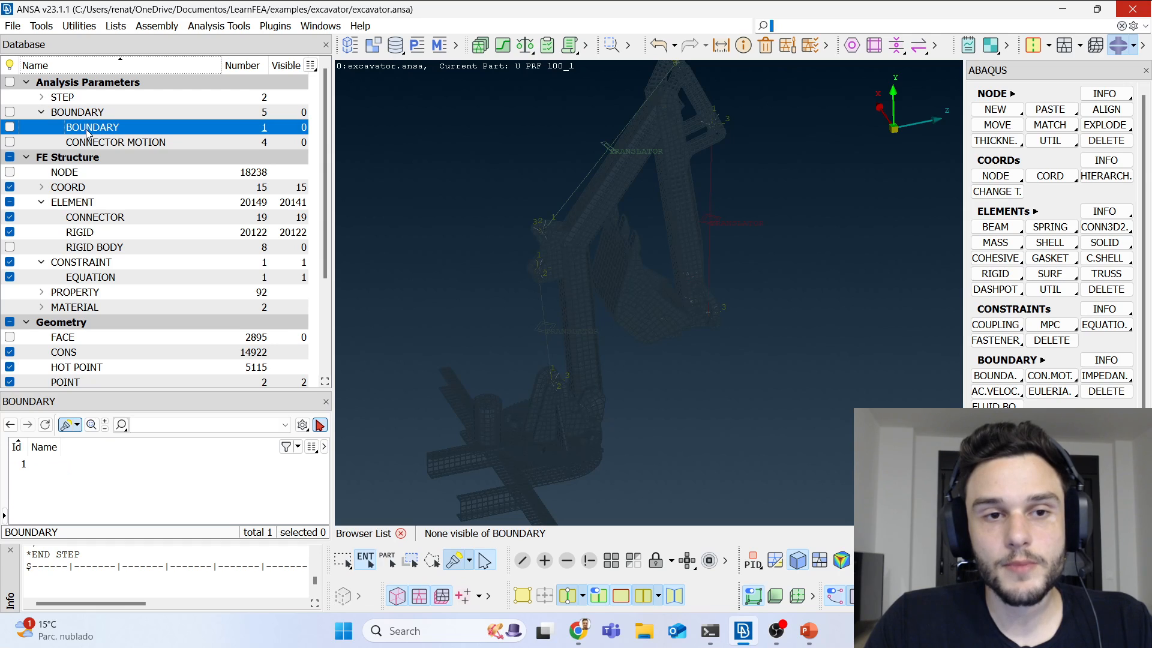
left_click(33, 465)
scroll(653, 300, "down", 5)
scroll(570, 400, "up", 8)
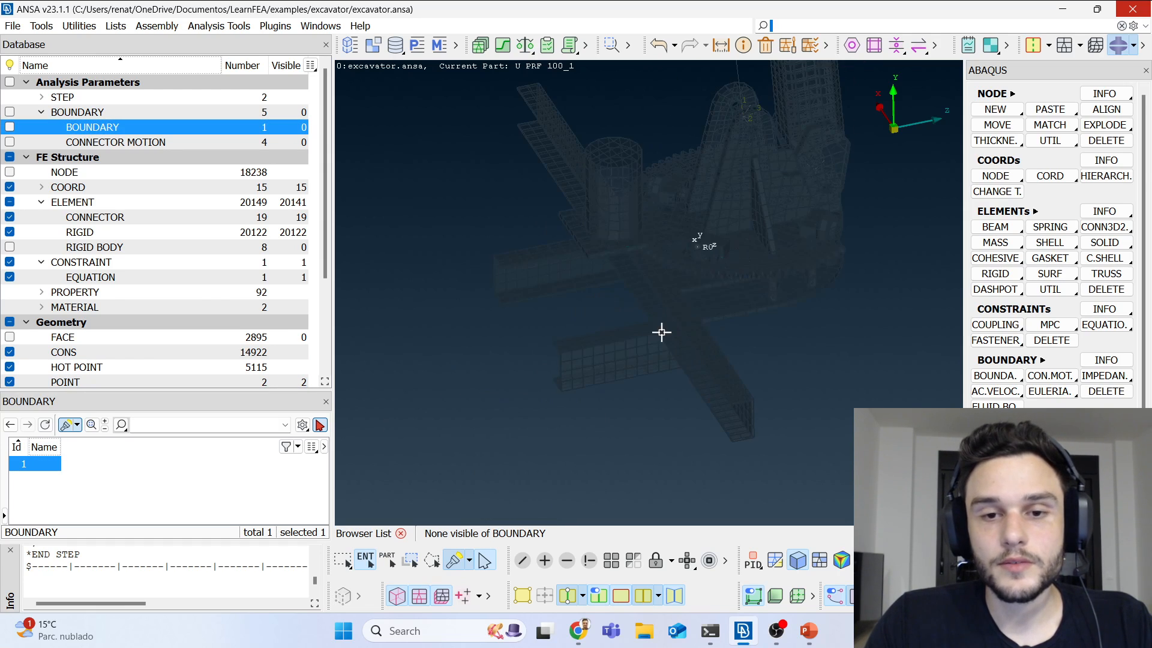
middle_click_drag(720, 259, 658, 298, "ctrl")
left_click_drag(658, 298, 654, 284, "ctrl")
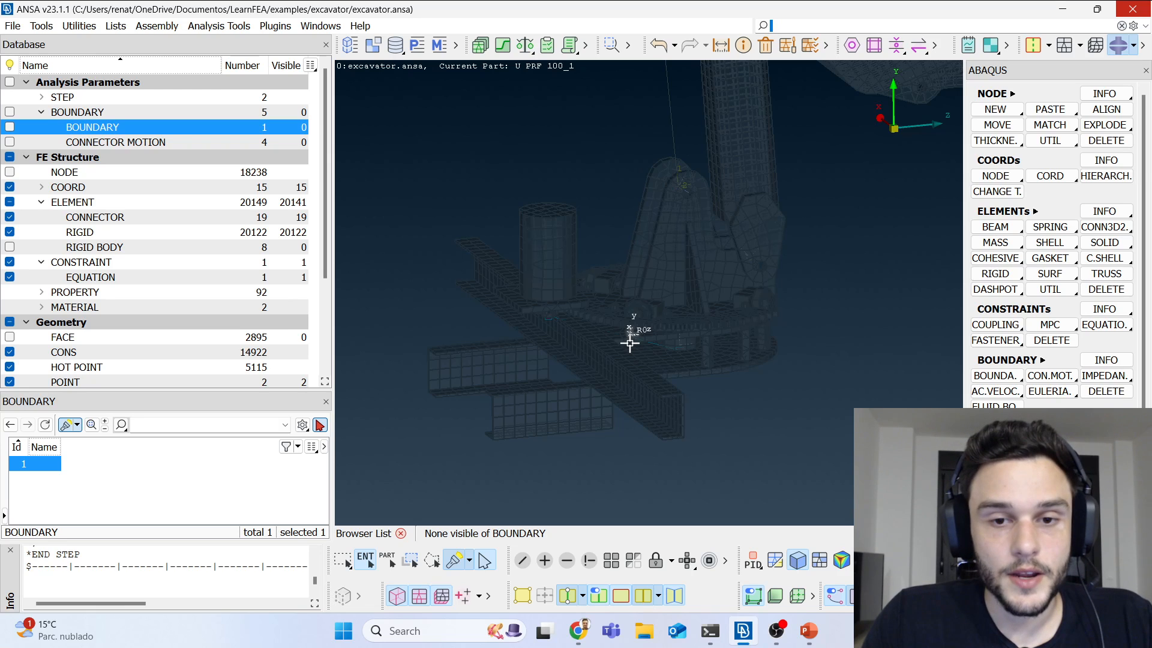
Step: Inspect the boundary condition's node, type and constrained degrees of freedom, and close it without changes
double_click(44, 463)
left_click_drag(874, 413, 602, 381)
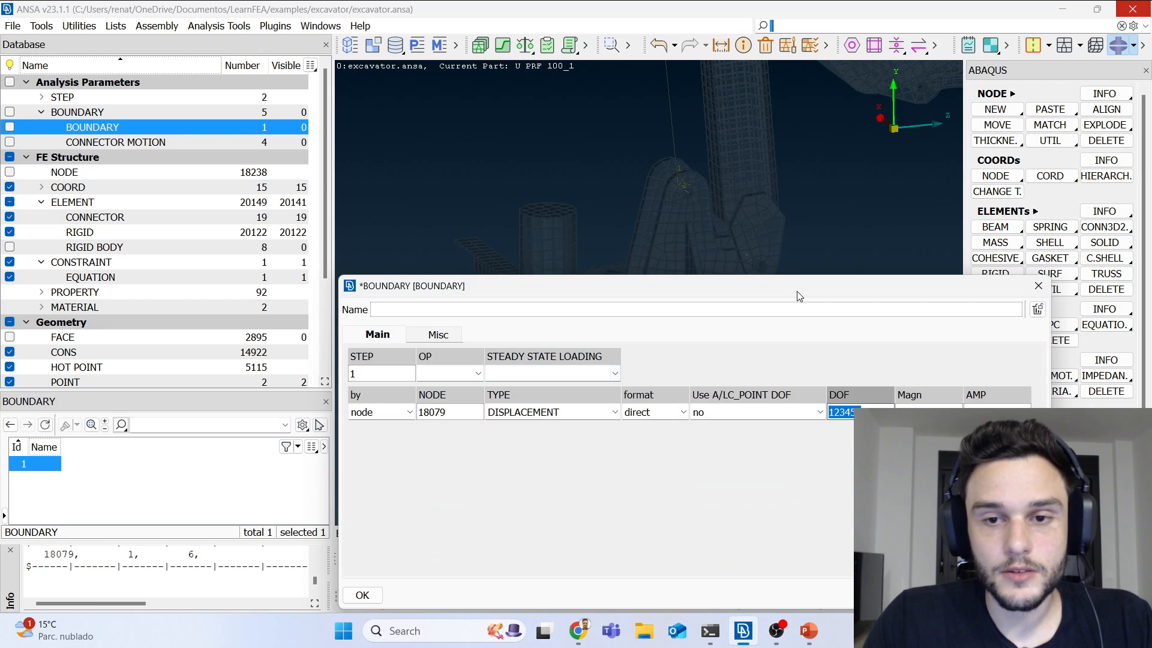
left_click_drag(799, 294, 565, 149)
left_click(232, 271)
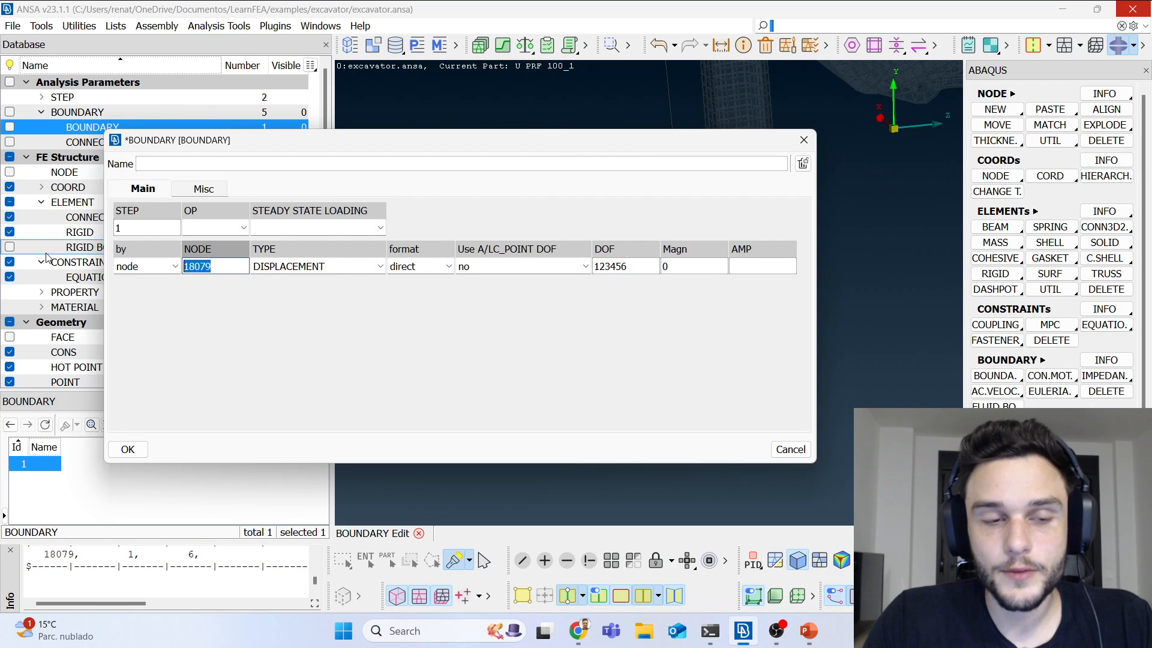
mouse_move(333, 264)
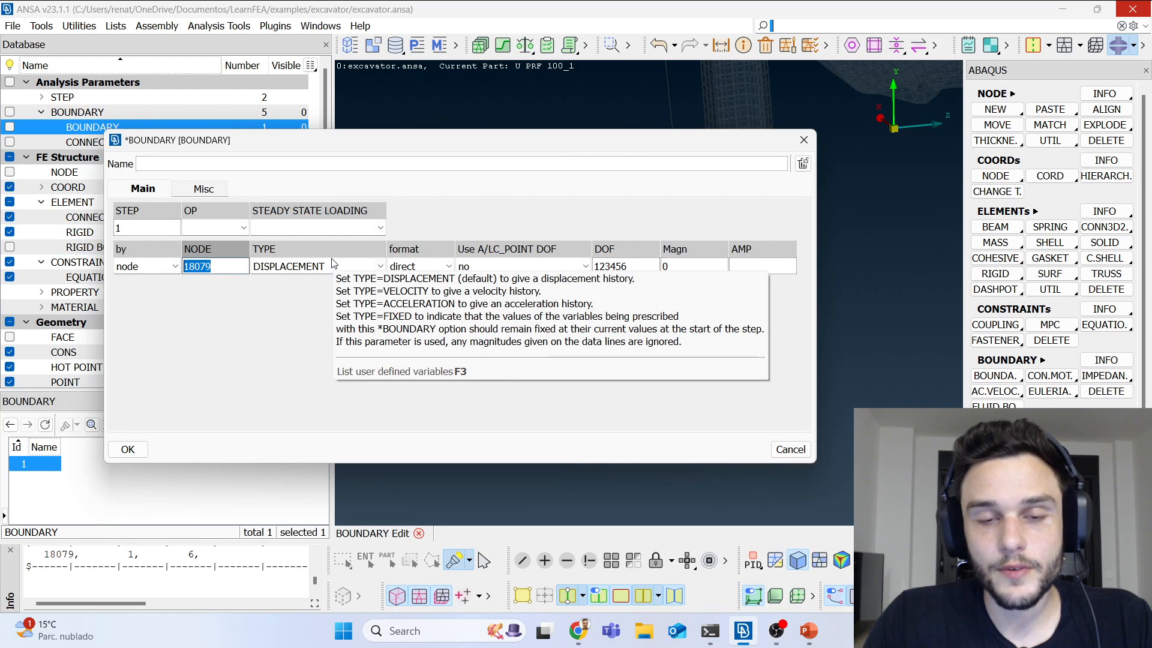
key("Escape")
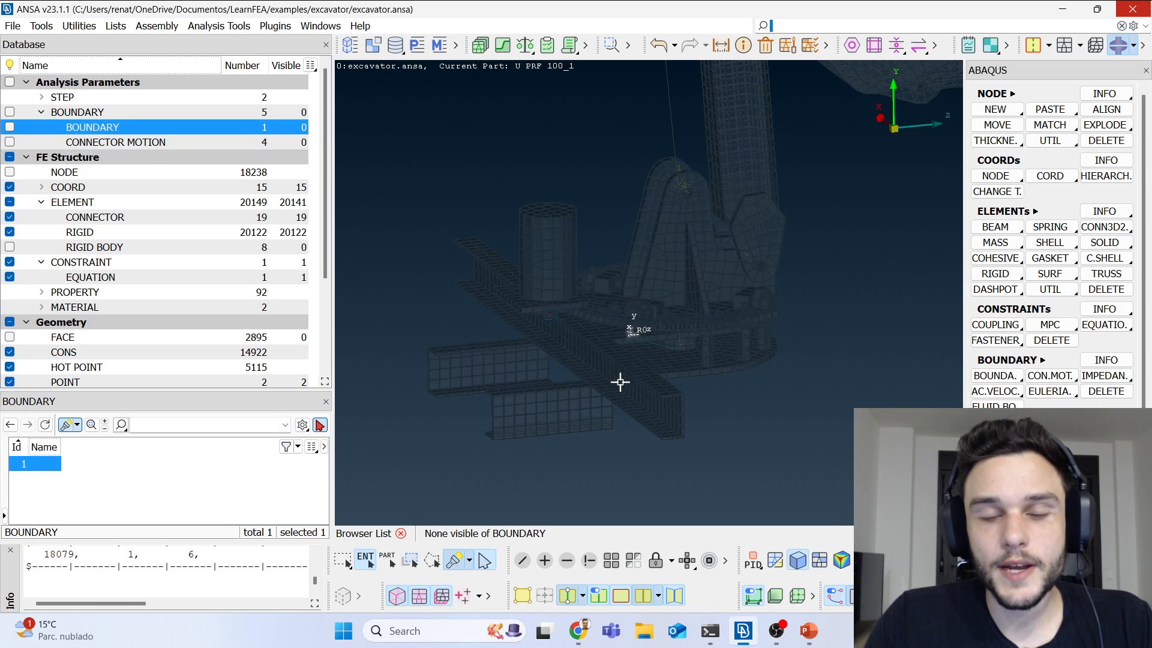
Step: Delete all existing connector motions, keeping the option to delete released nodes enabled
scroll(620, 384, "down", 4)
middle_click_drag(652, 129, 600, 174, "ctrl")
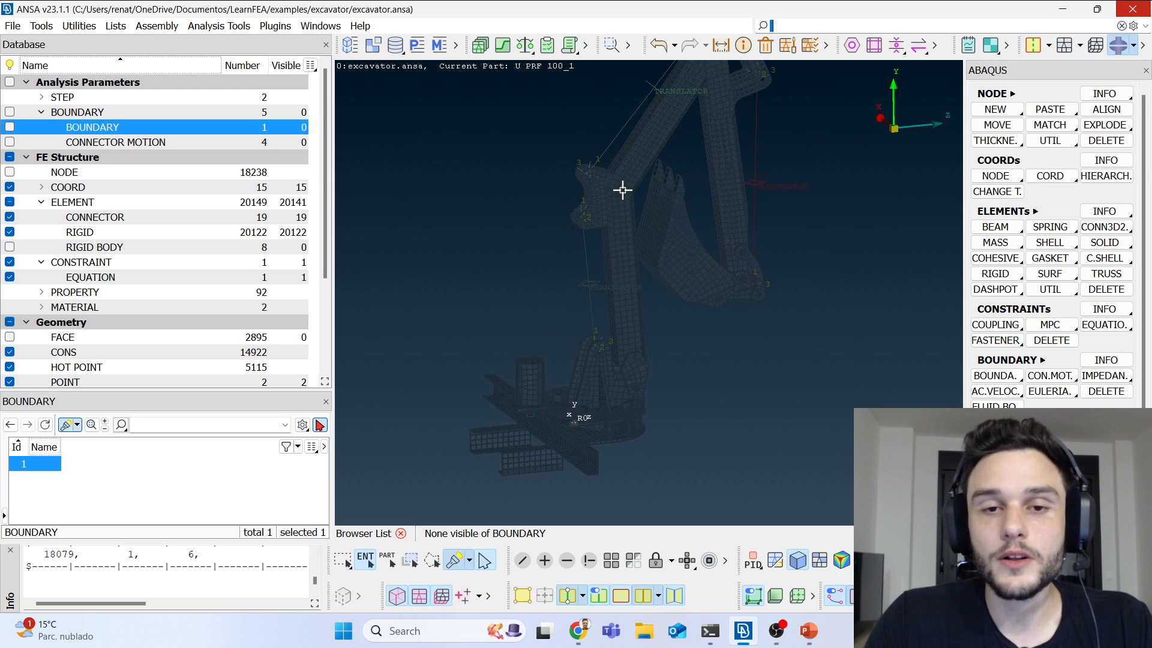
right_click(155, 147)
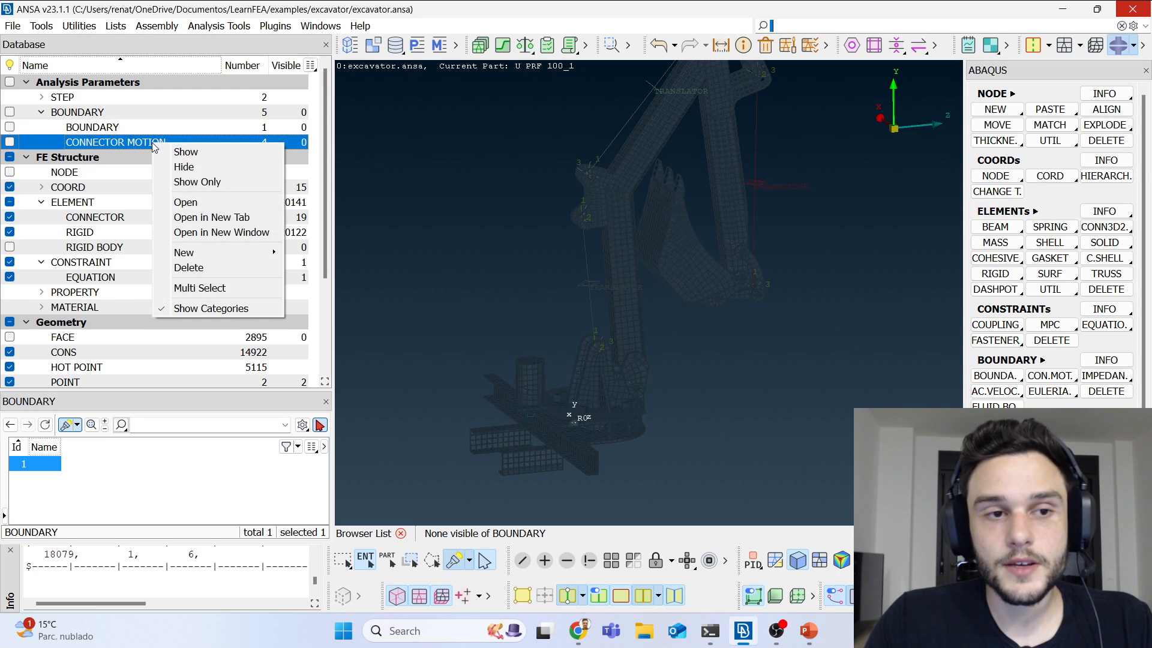
left_click(210, 267)
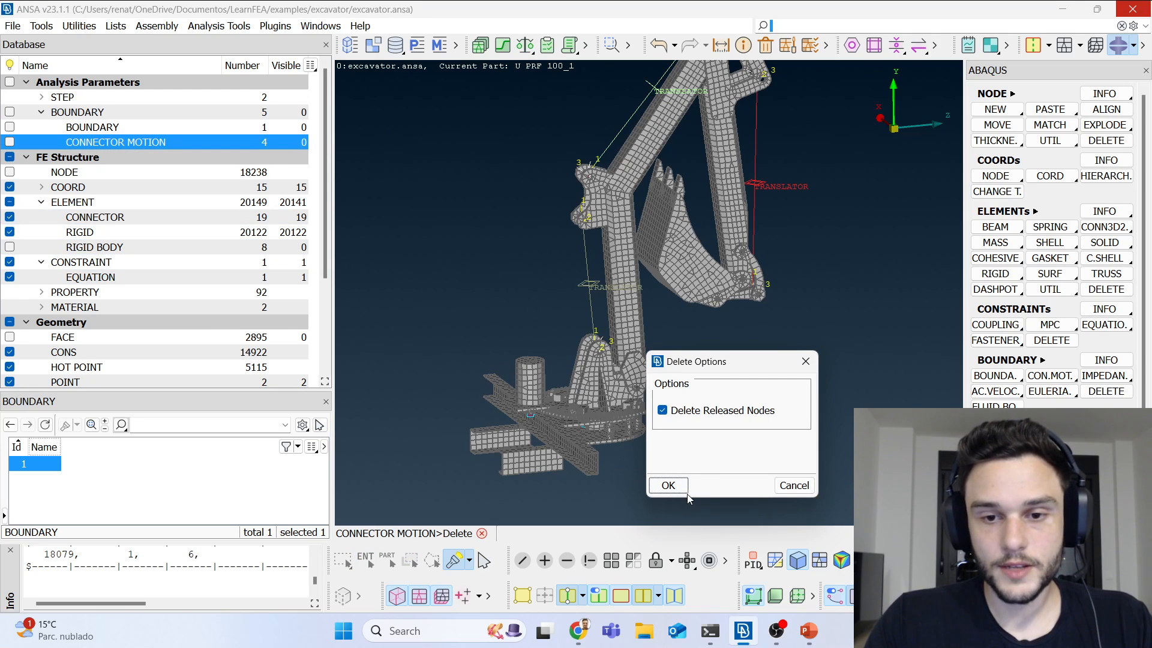
left_click_drag(706, 369, 422, 172)
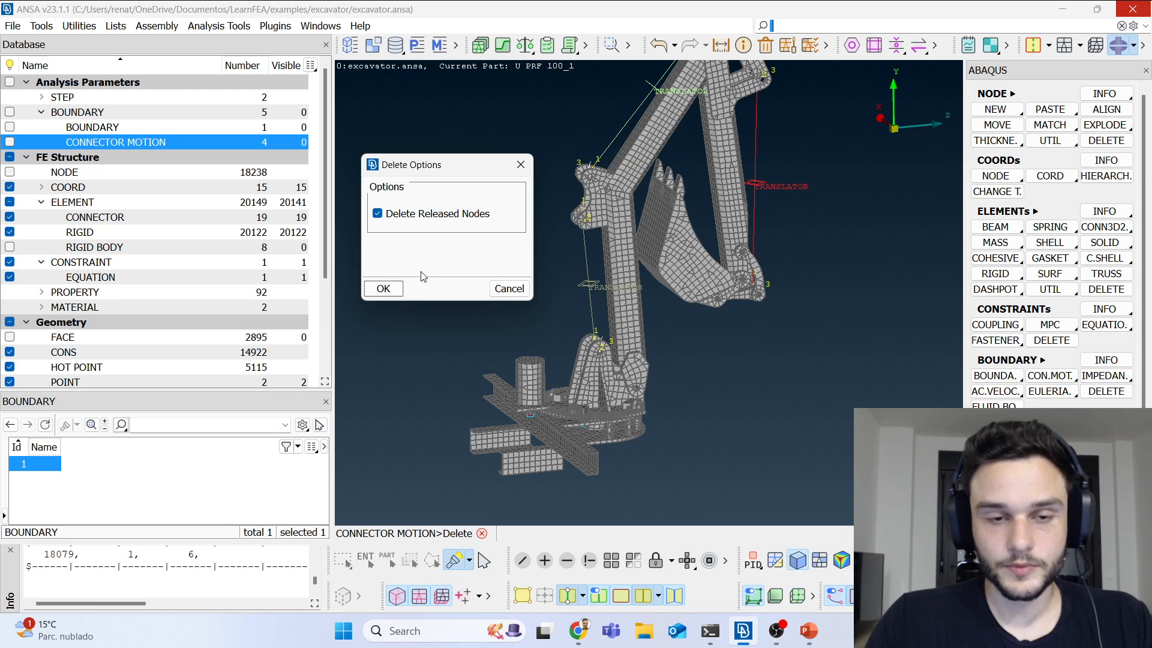
left_click(386, 287)
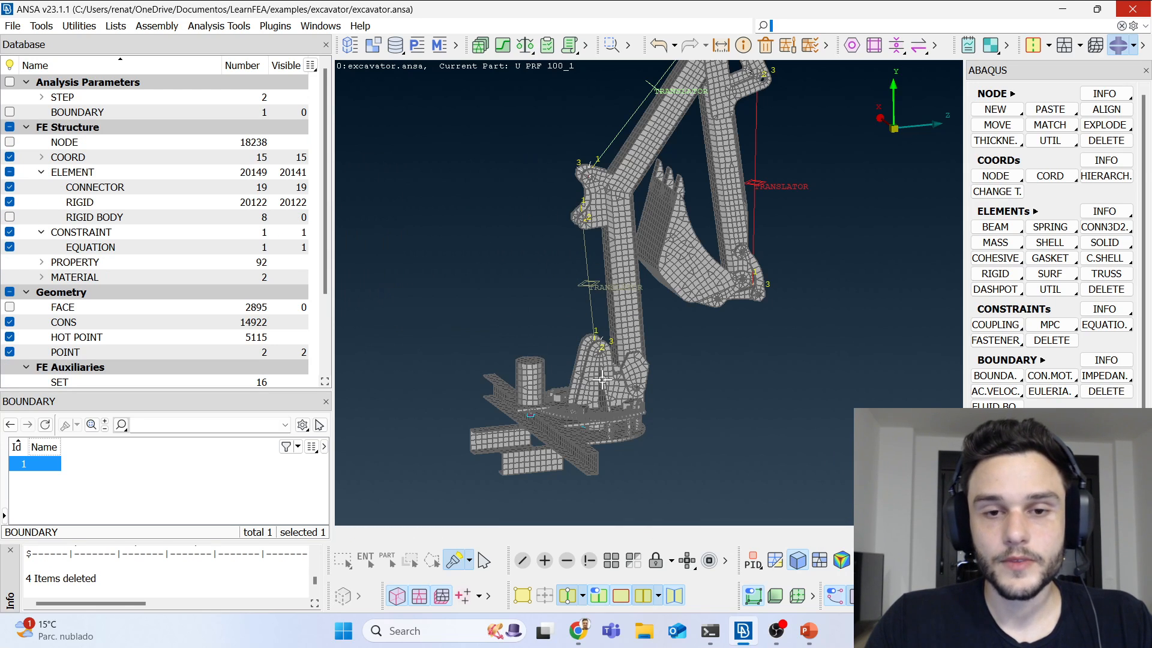
Step: Examine the bucket, its linkage and the translator connector that drives it
middle_click_drag(619, 316, 548, 313, "ctrl")
left_click_drag(548, 313, 549, 337, "ctrl")
middle_click_drag(550, 337, 535, 350, "ctrl")
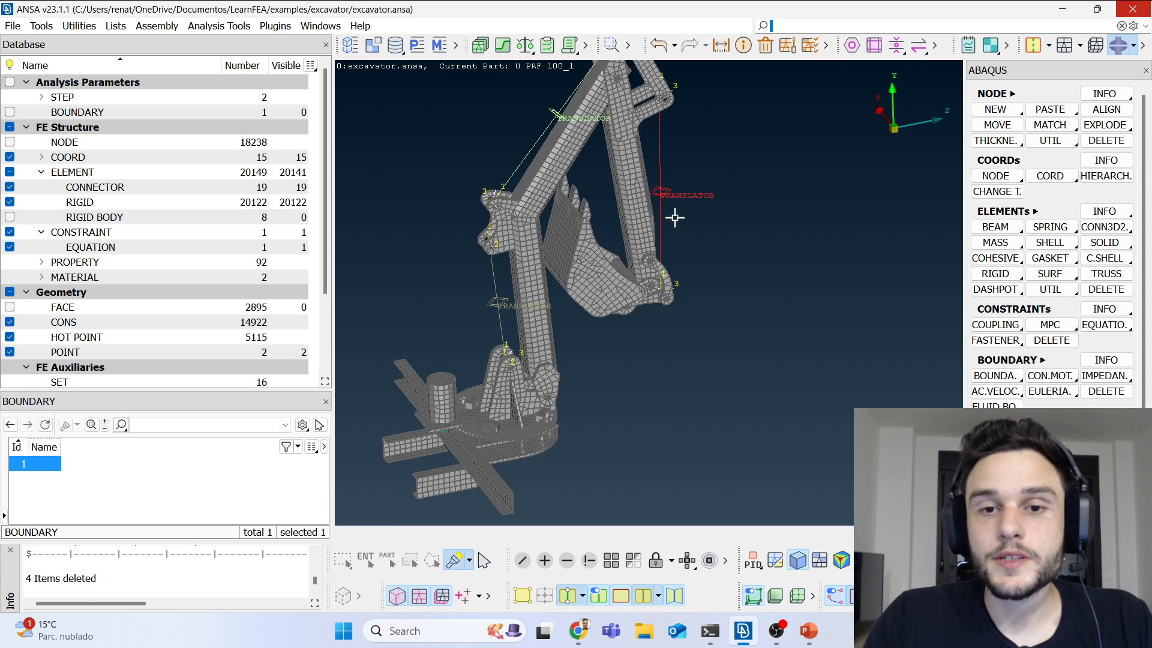
scroll(660, 221, "up", 3)
middle_click_drag(650, 228, 642, 342, "ctrl")
left_click_drag(642, 341, 602, 330, "ctrl")
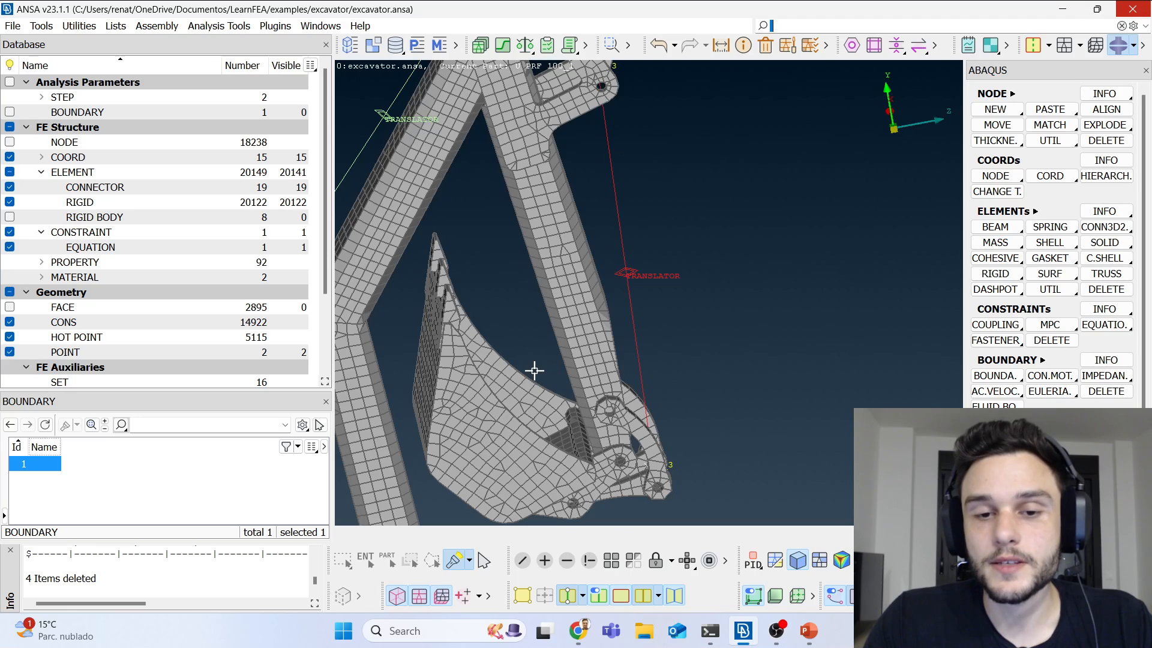
scroll(618, 462, "up", 5)
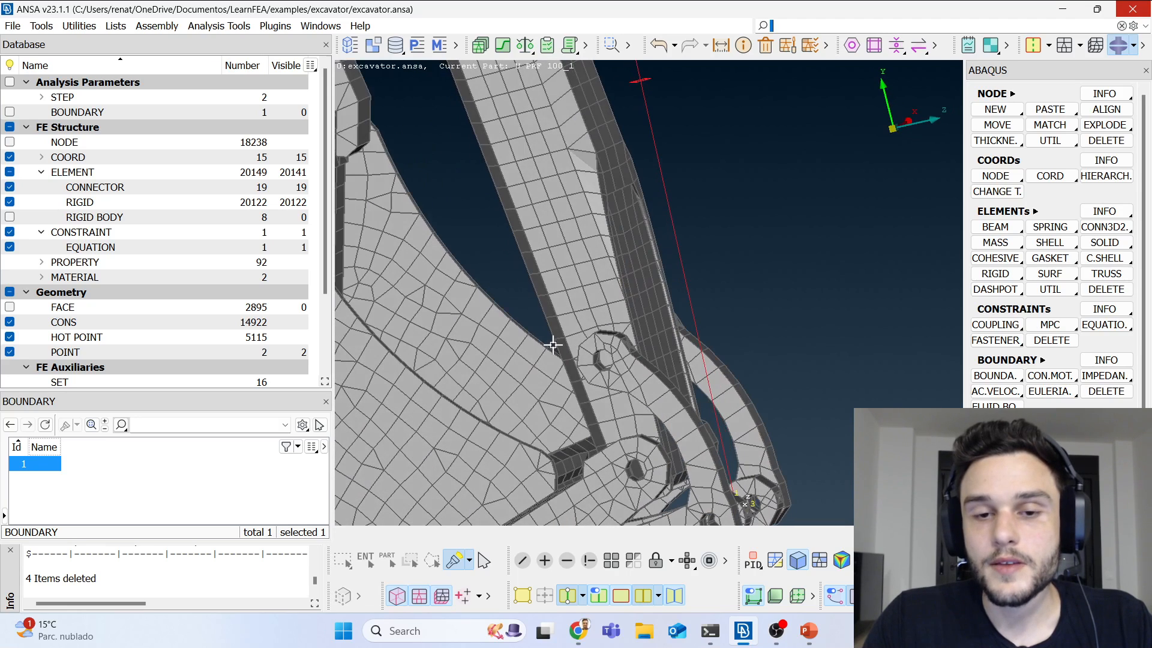
scroll(680, 474, "down", 5)
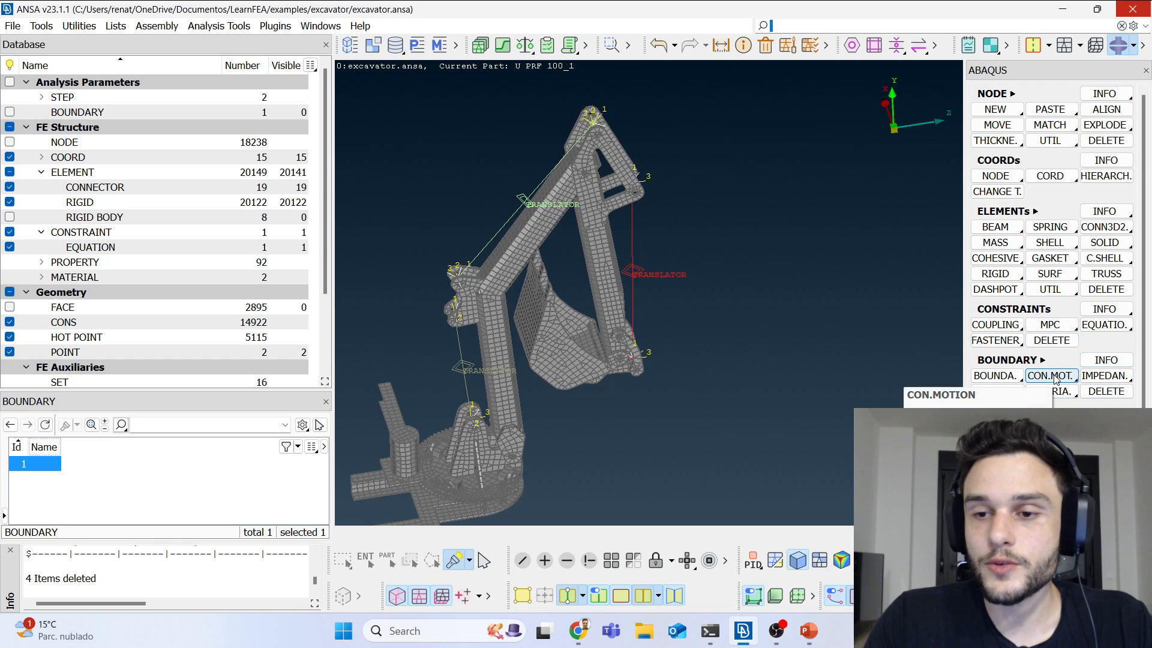
Step: Start an element-based connector motion and select the translator connector that drives the bucket
left_click(1054, 378)
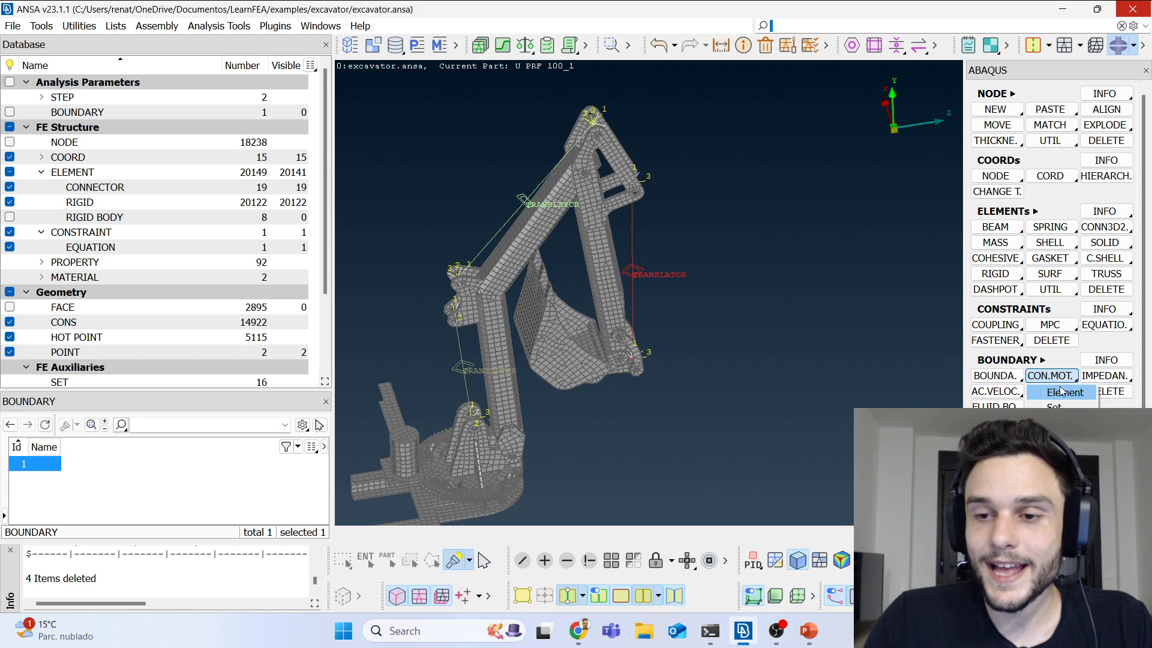
left_click(1060, 391)
left_click_drag(647, 408, 630, 347, "ctrl")
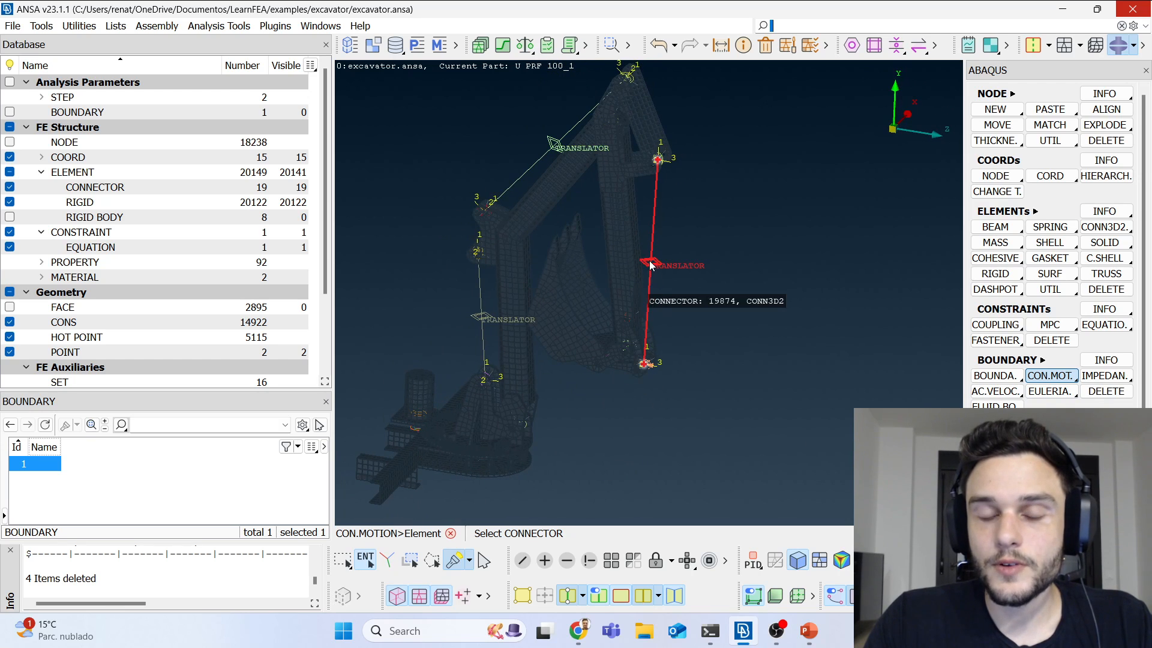
left_click_drag(660, 261, 655, 260, "ctrl")
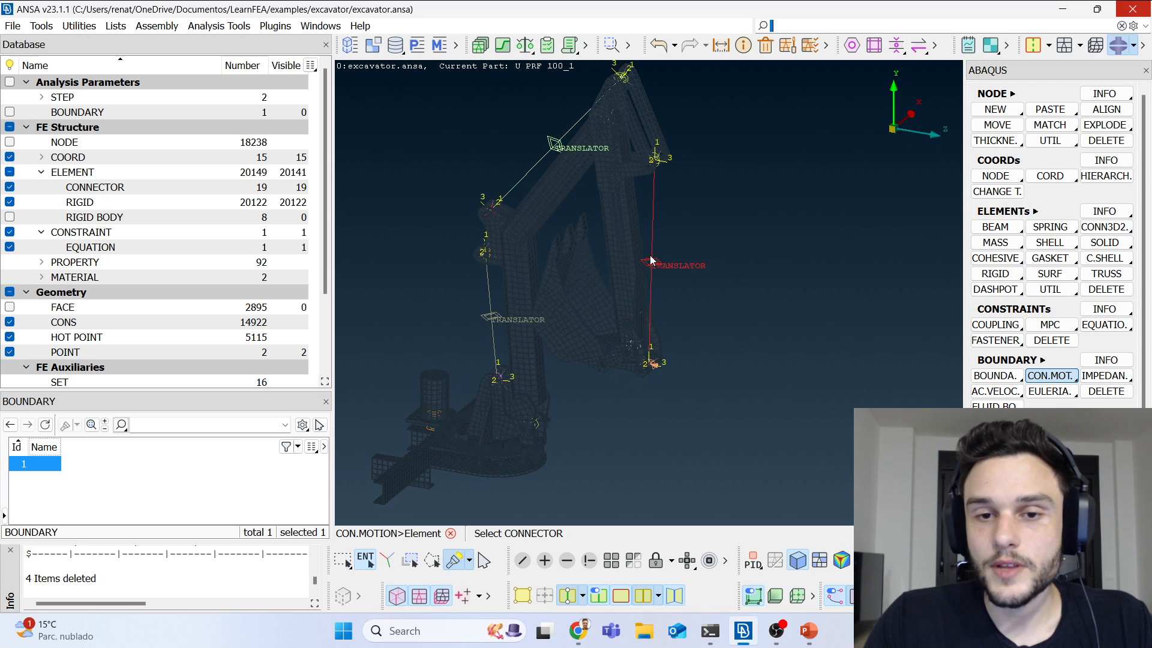
left_click(657, 259)
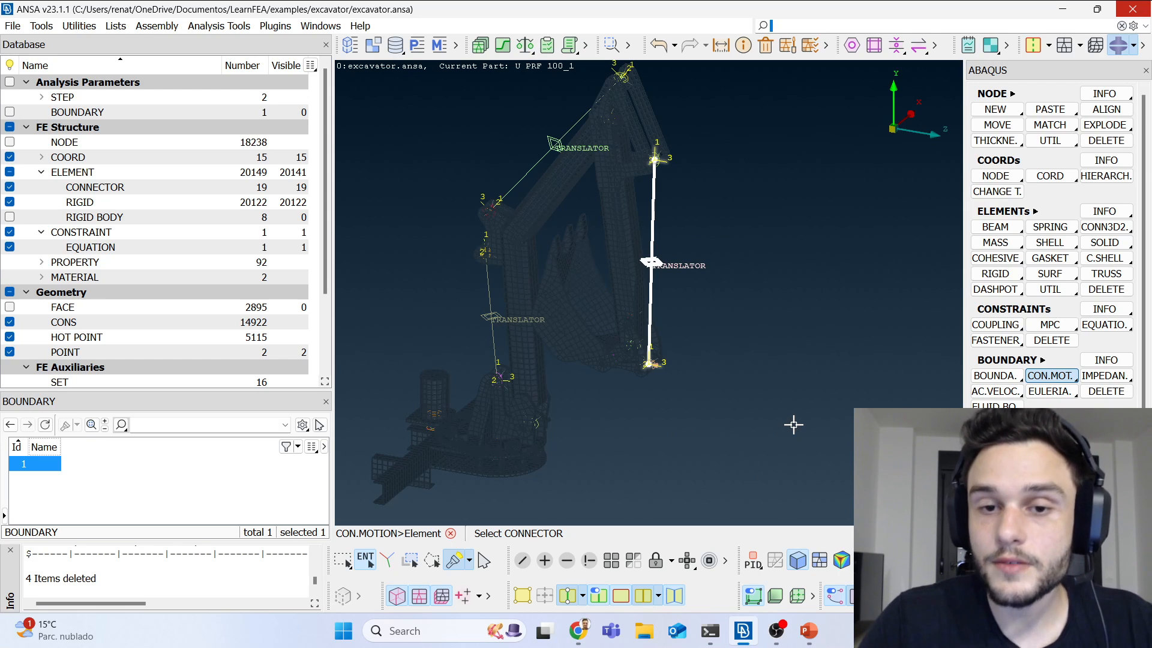
Step: Examine the two ends of the selected bucket translator connector and their local axes
left_click_drag(861, 421, 642, 338, "ctrl")
scroll(642, 338, "up", 3)
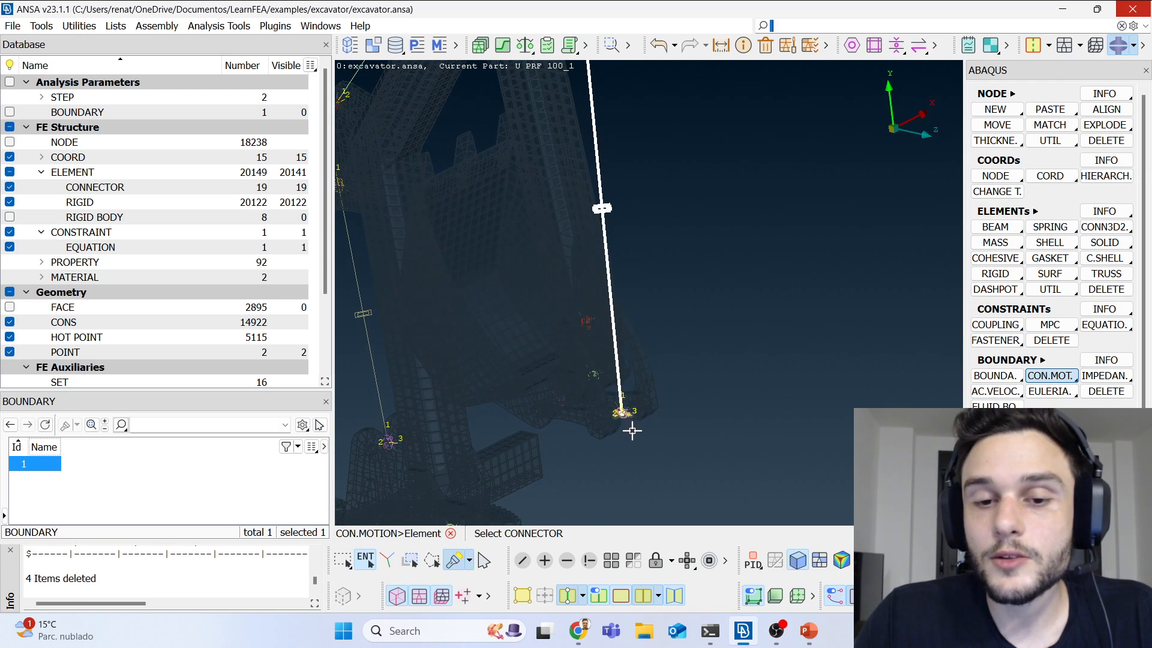
scroll(633, 430, "down", 3)
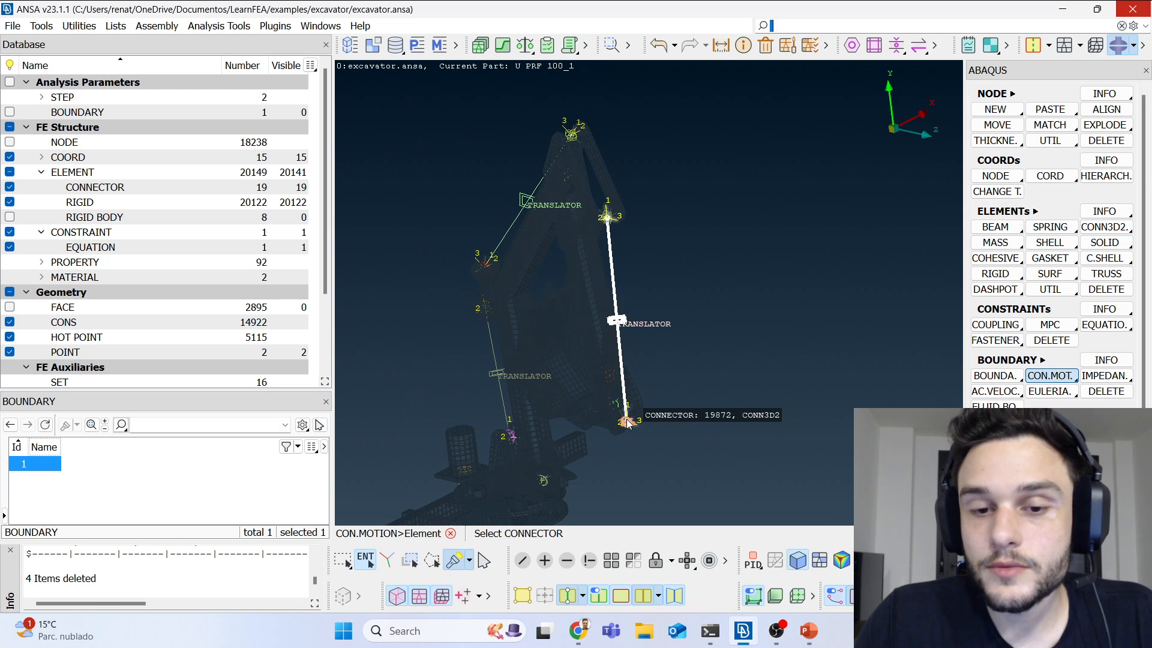
scroll(609, 215, "up", 3)
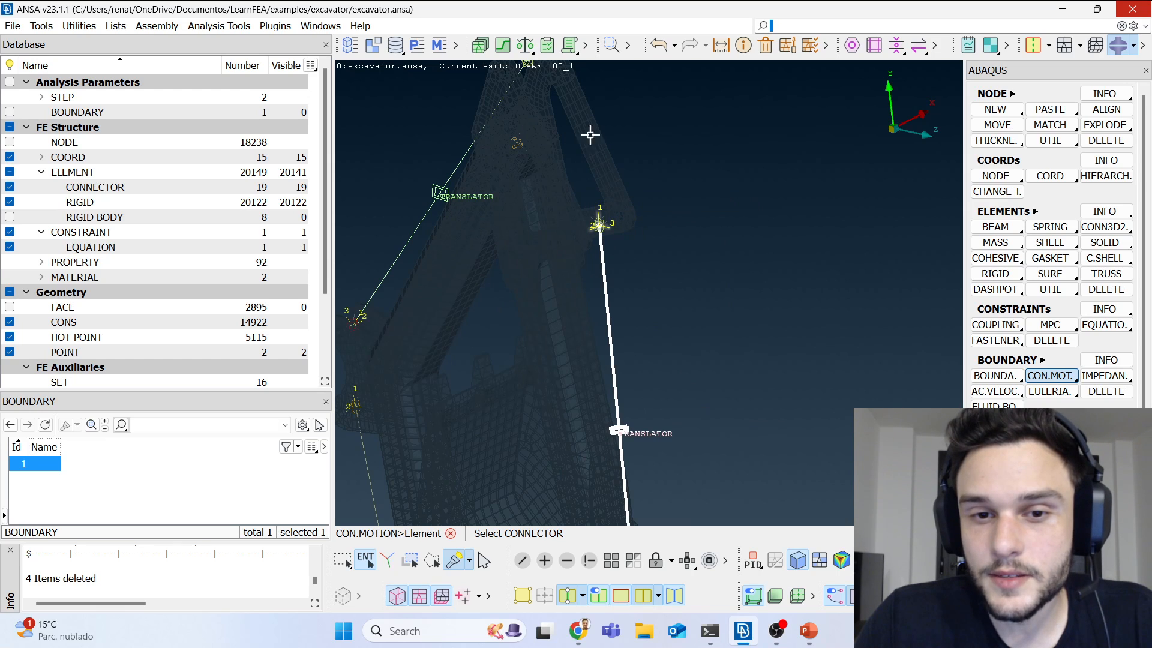
scroll(591, 129, "down", 3)
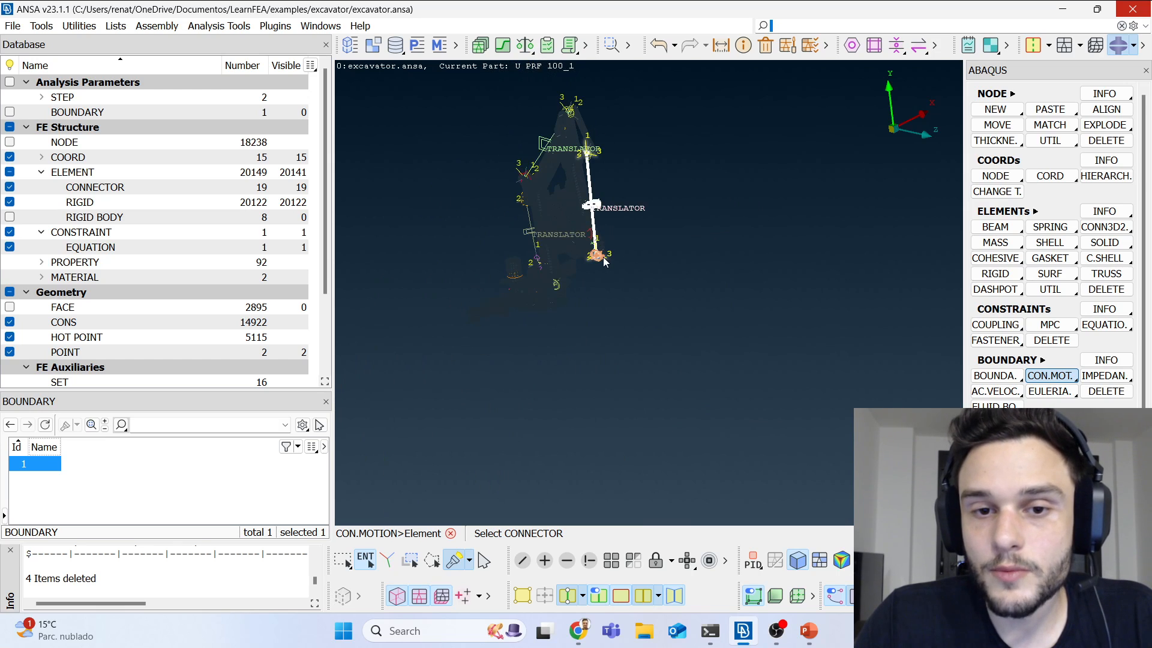
scroll(612, 179, "up", 5)
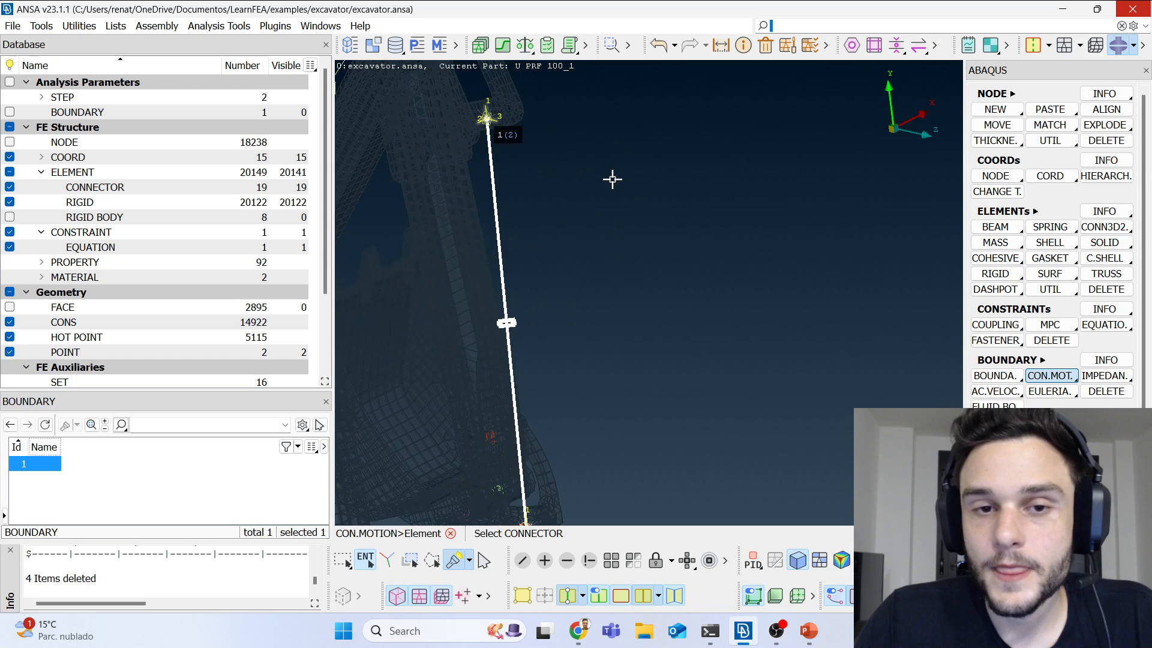
scroll(612, 179, "down", 3)
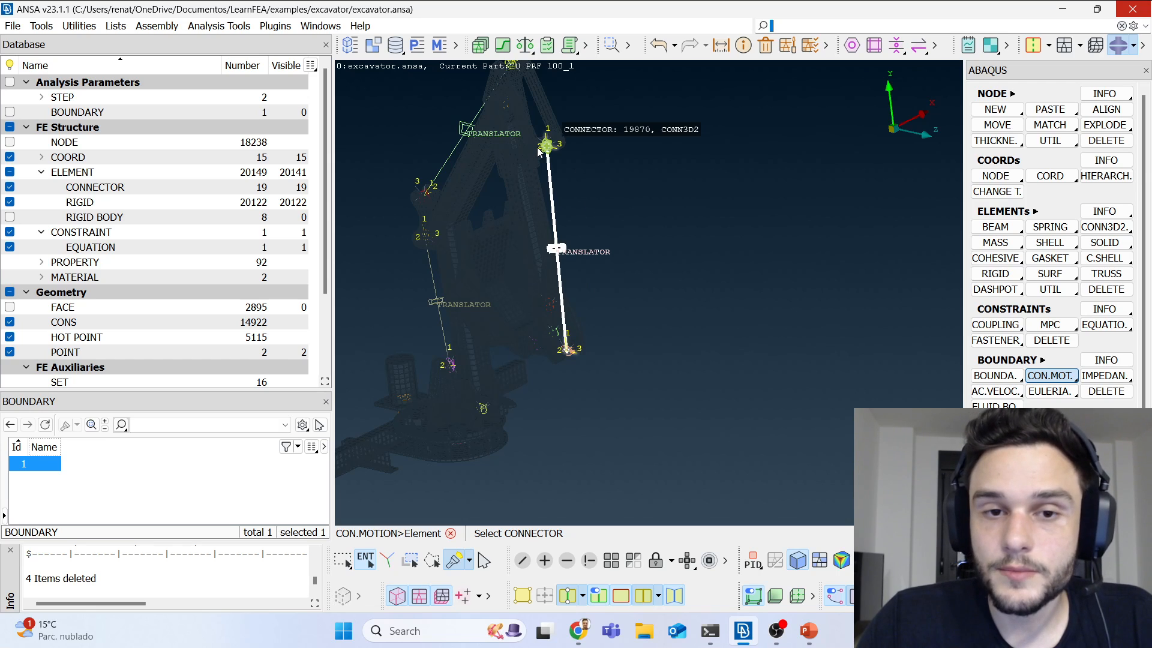
Step: Open the connector motion definition for the bucket's translator connector and set its degree of freedom to 1
right_click(1057, 381)
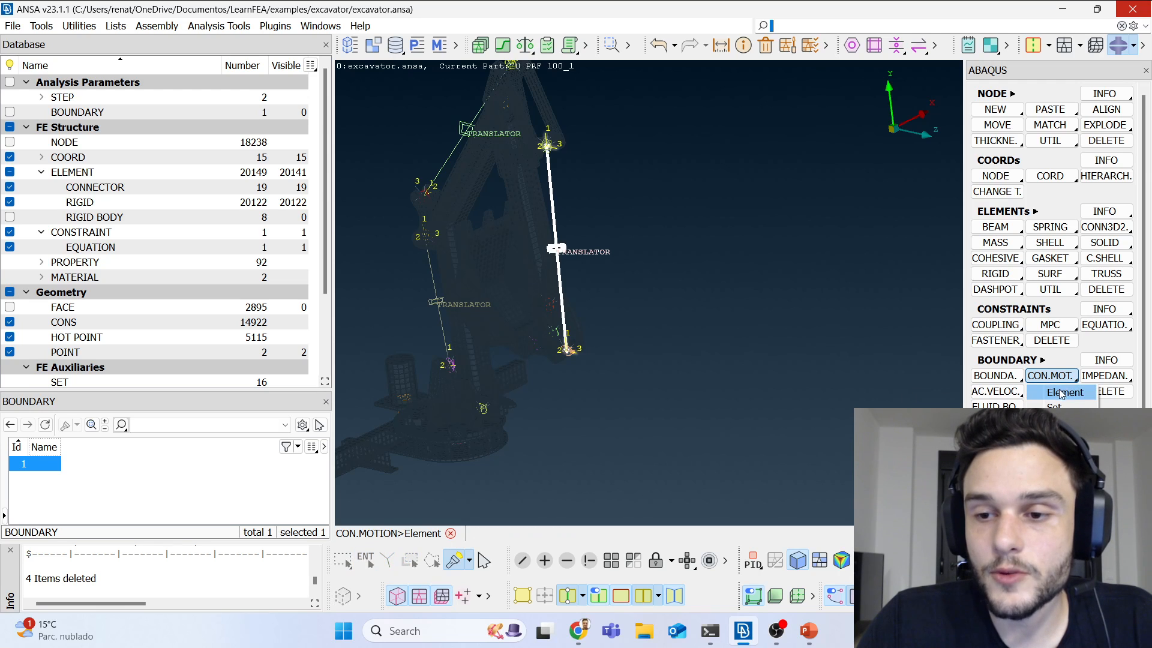
left_click(1061, 393)
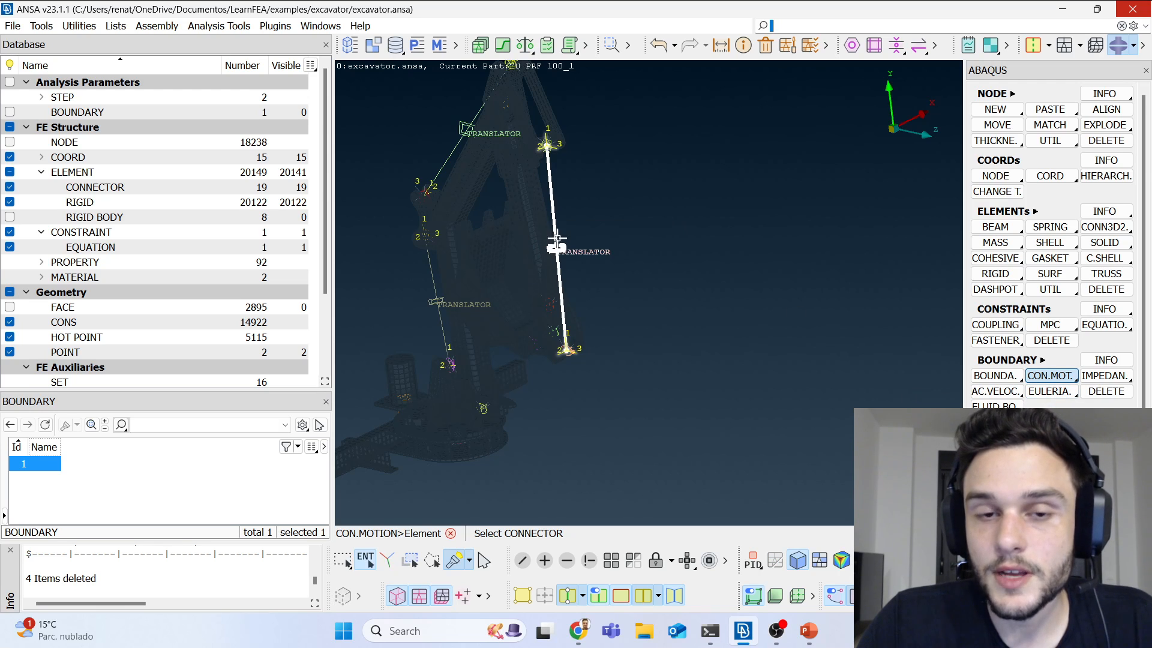
middle_click(615, 250)
left_click_drag(645, 293, 224, 92)
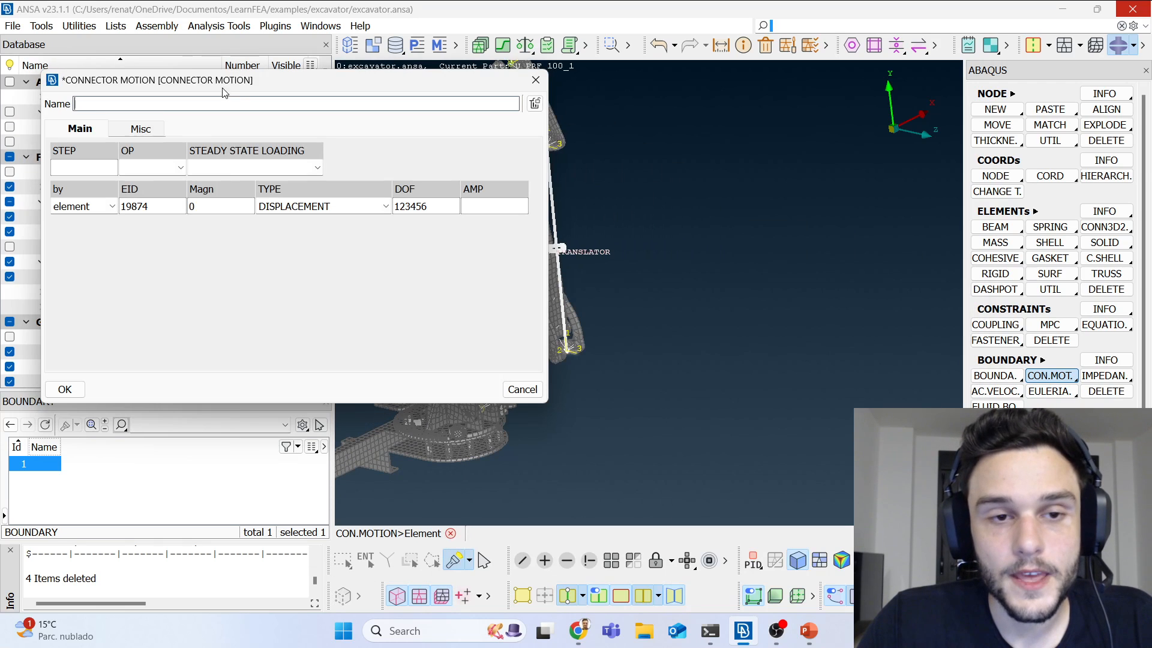
left_click(437, 207)
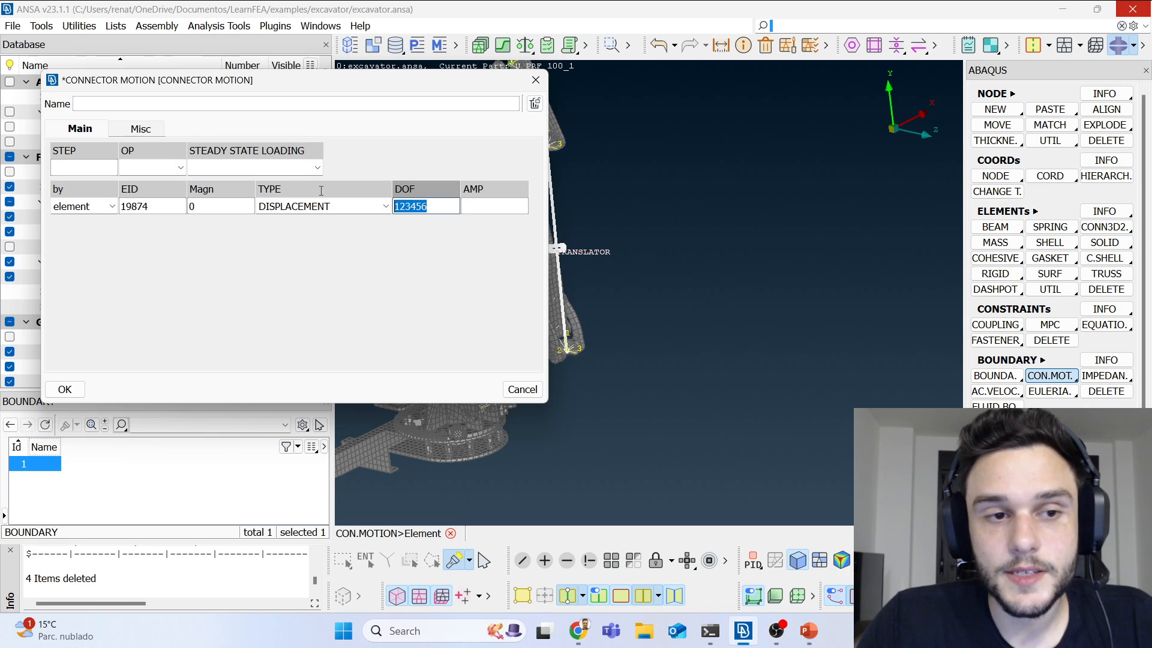
left_click_drag(460, 86, 442, 81)
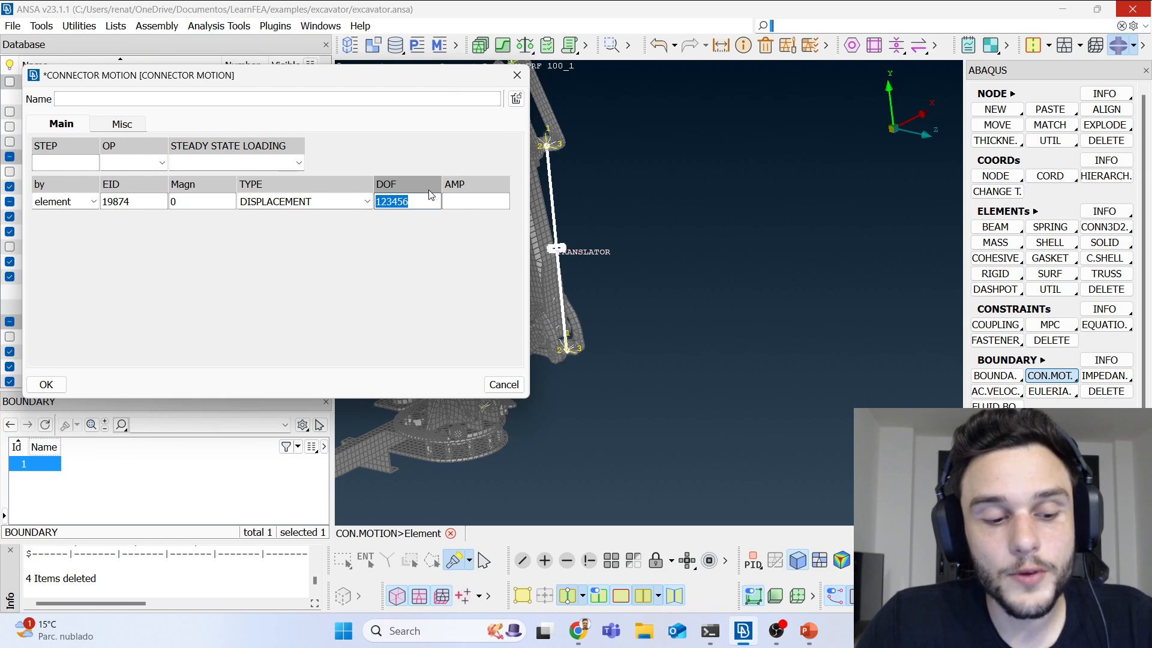
type("1")
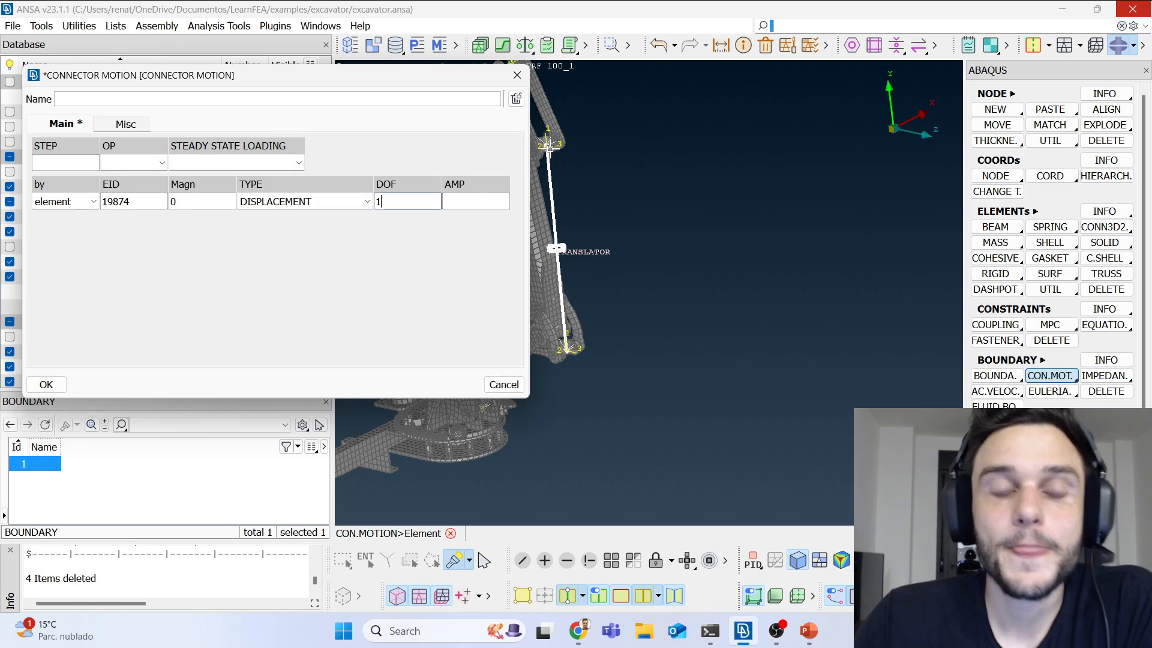
Step: Give the bucket connector motion a displacement magnitude of 100 and assign it to step 1
left_click(180, 206)
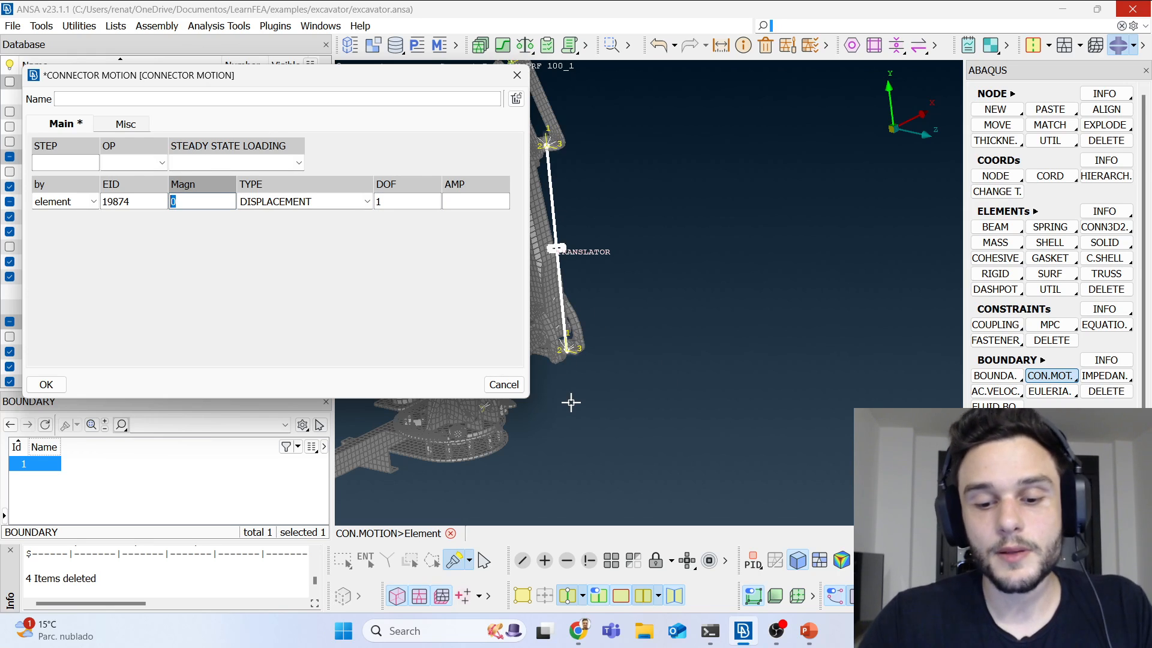
type("100")
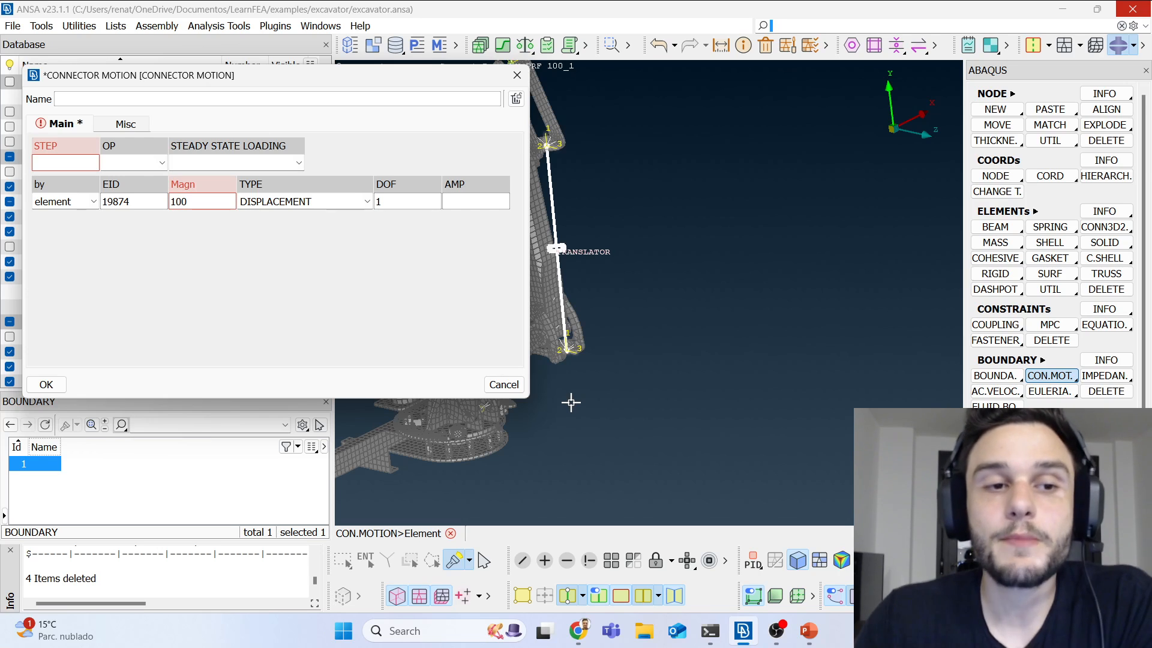
double_click(180, 201)
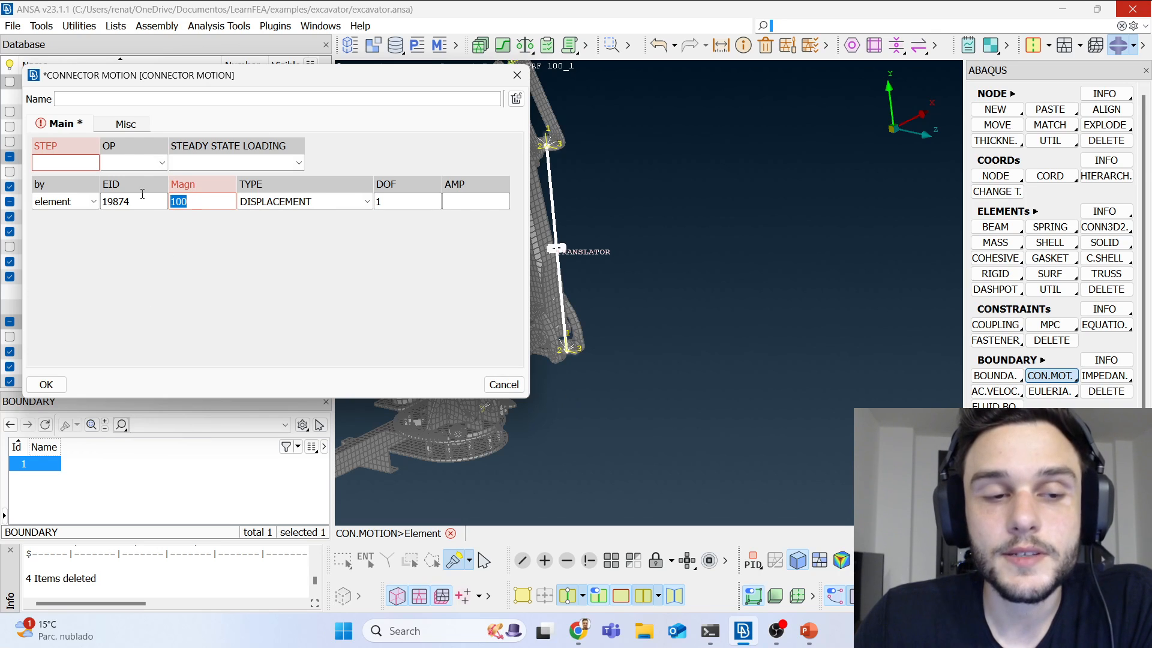
left_click(73, 164)
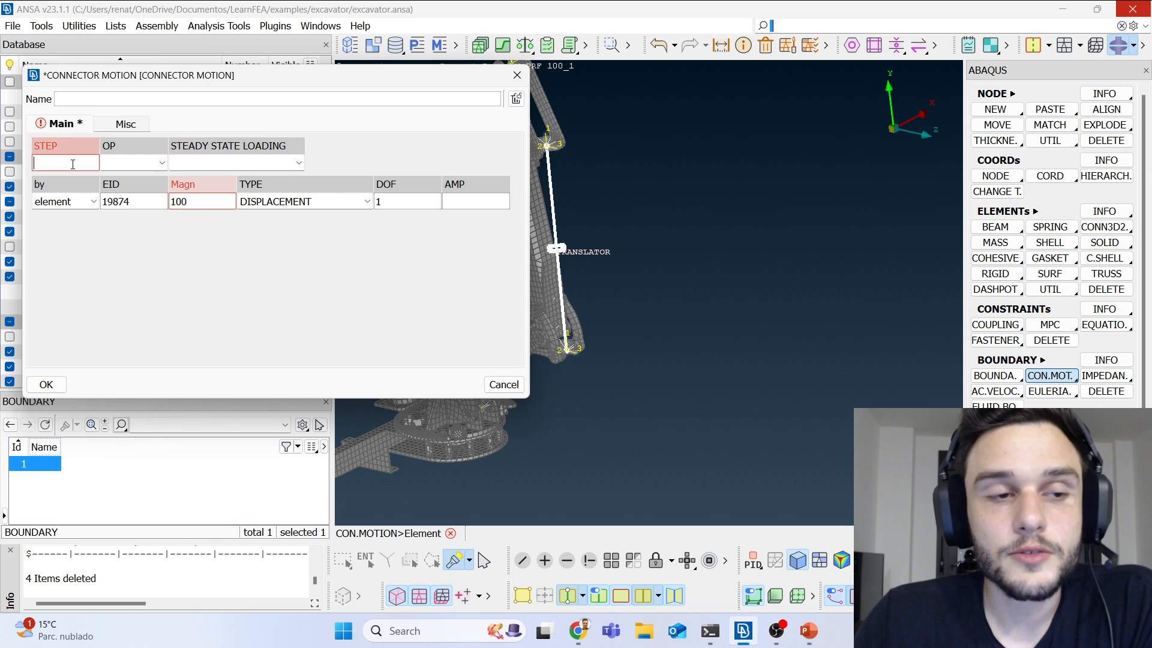
mouse_move(74, 163)
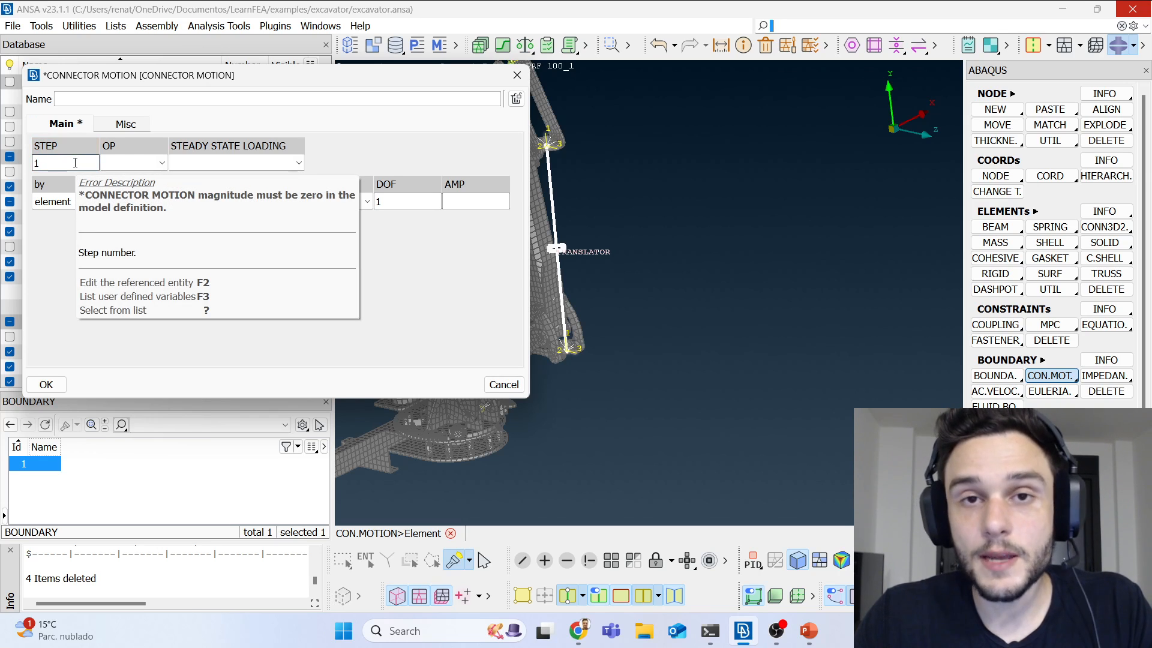
type("1")
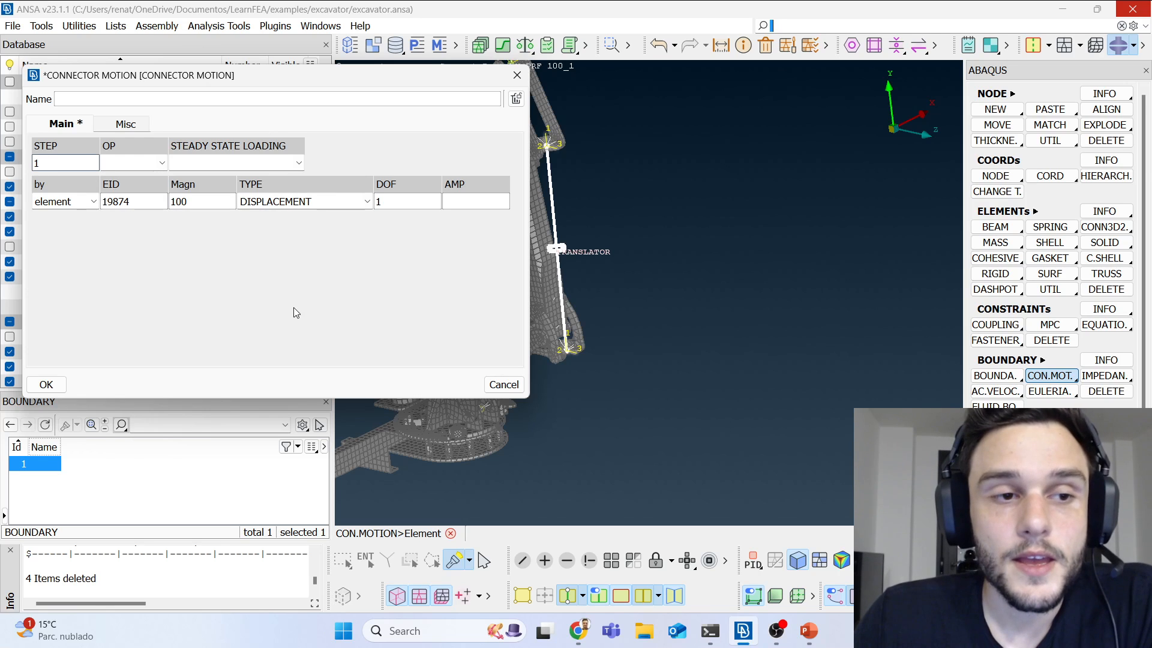
Step: Change the bucket connector motion's magnitude to -100 and accept the definition
double_click(190, 203)
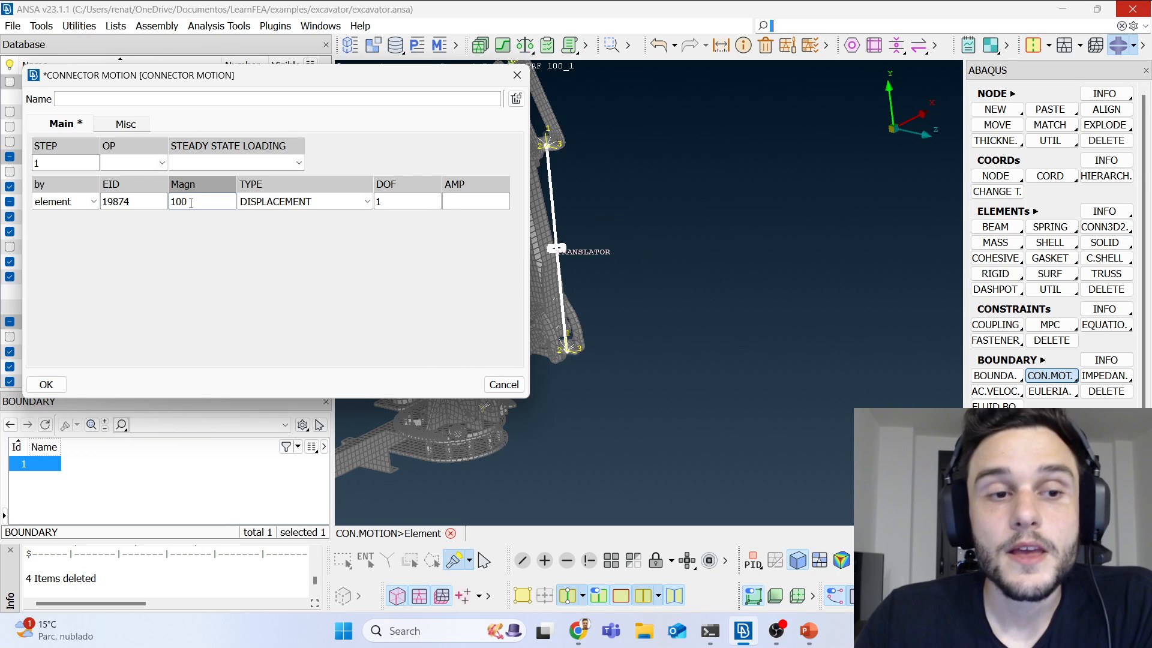
left_click(172, 204)
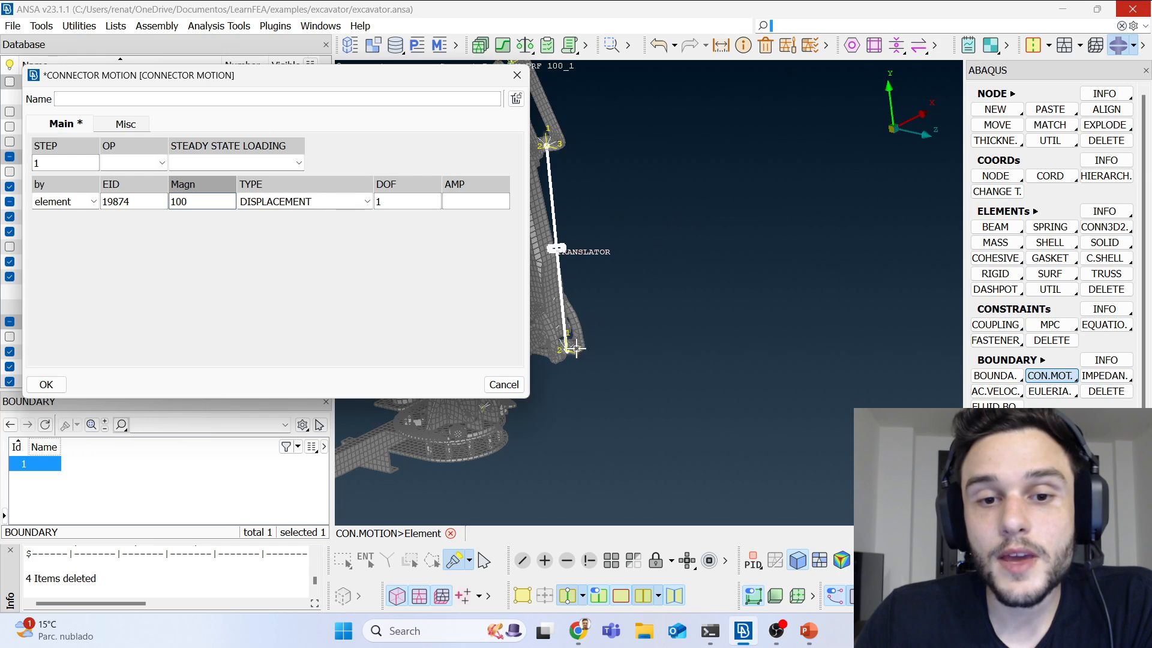
scroll(834, 331, "down", 3)
scroll(715, 313, "up", 3)
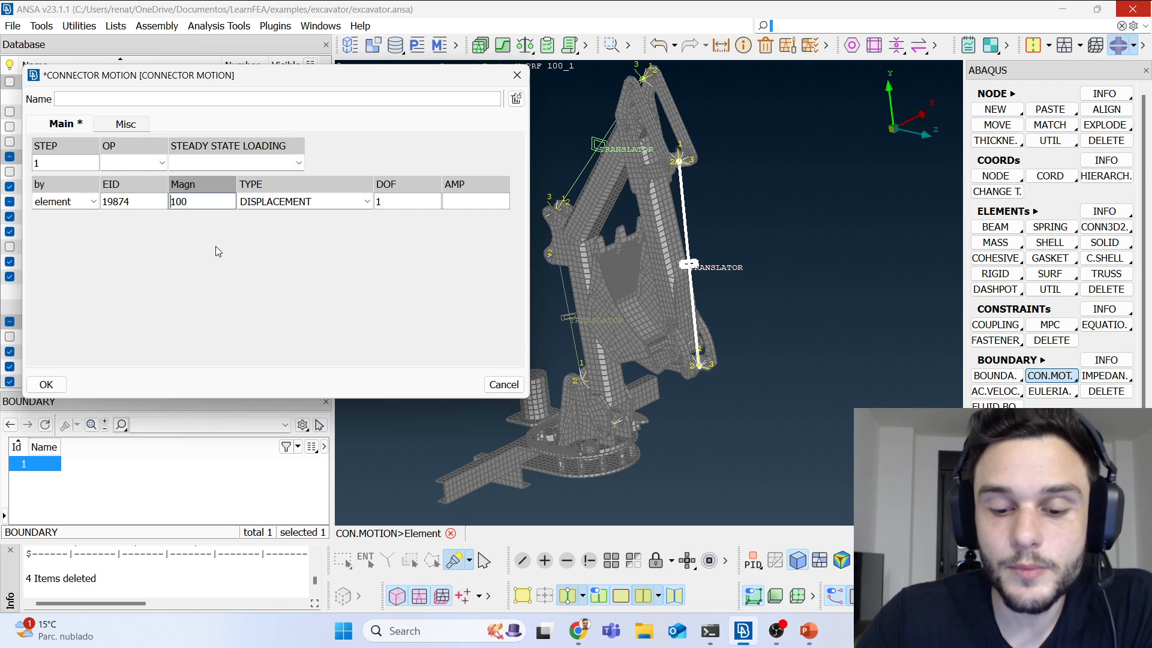
type("-")
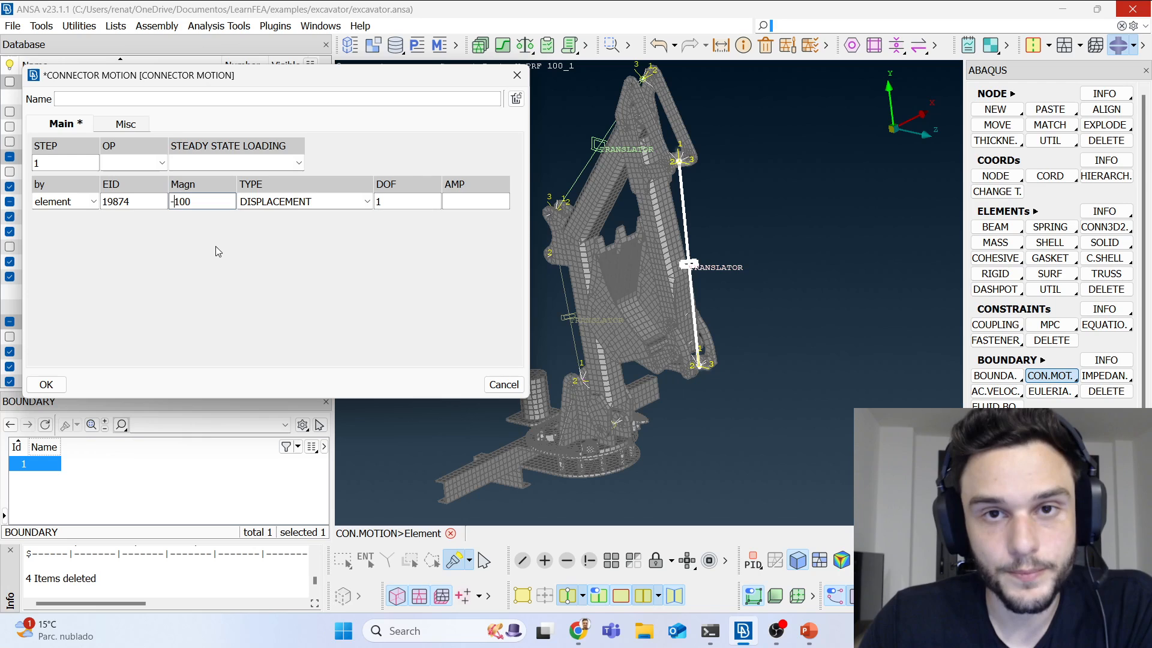
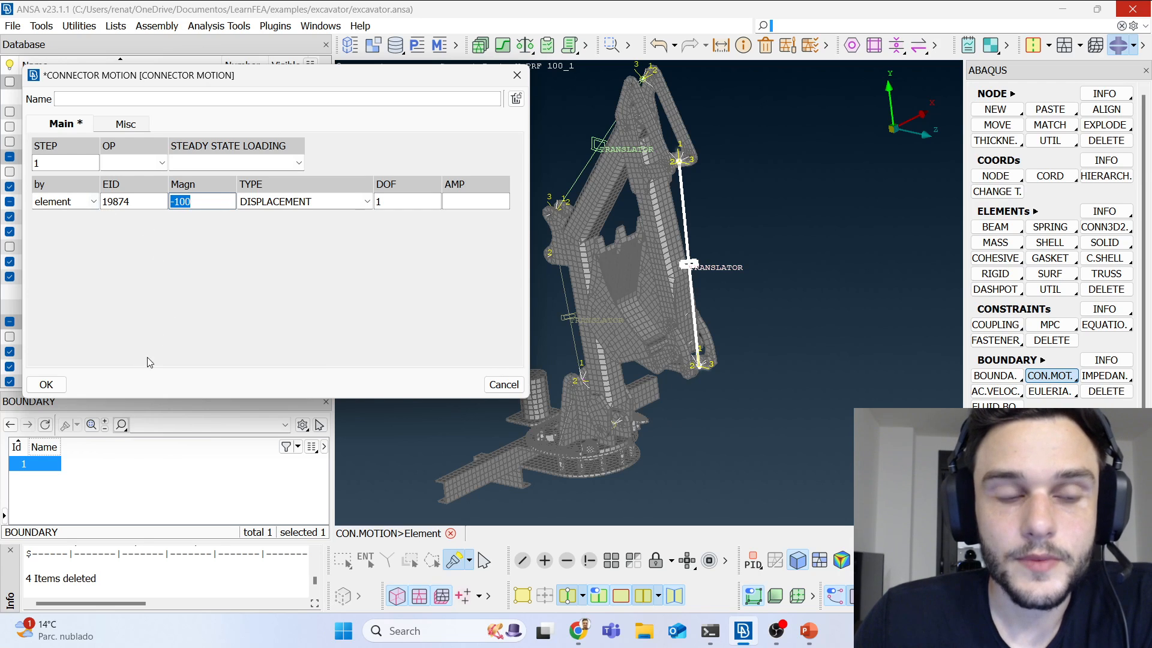
left_click(46, 385)
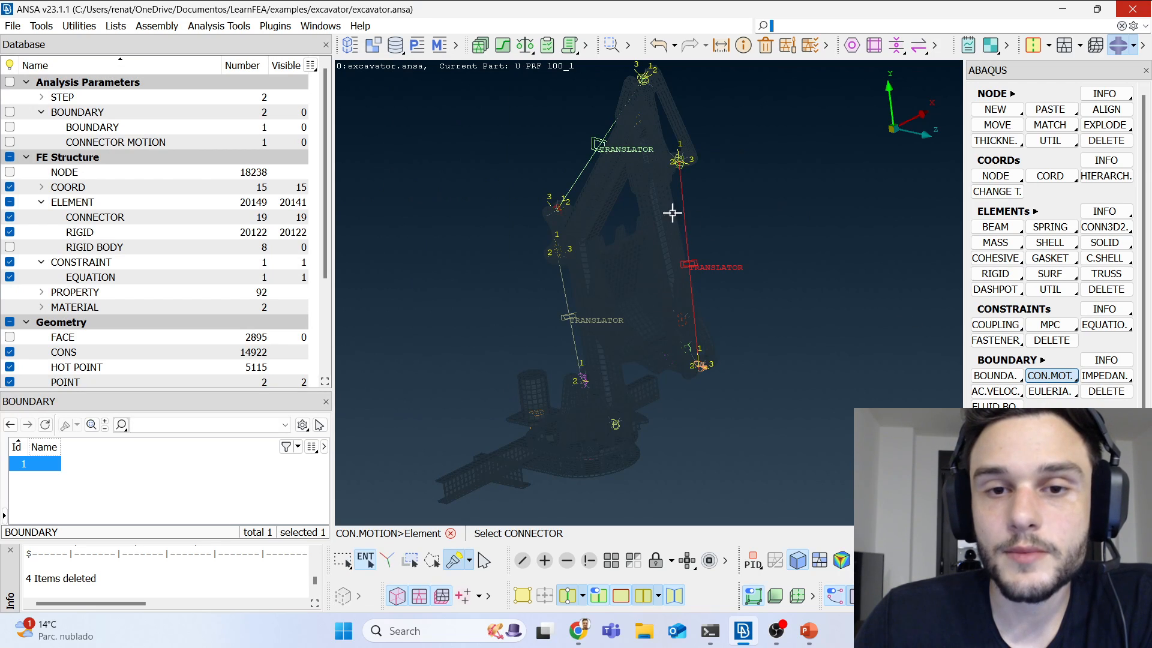
Step: Create a displacement connector motion on the uppermost translator connector, with degree of freedom 1 and magnitude -100 in step 1
left_click(577, 159)
middle_click(577, 159)
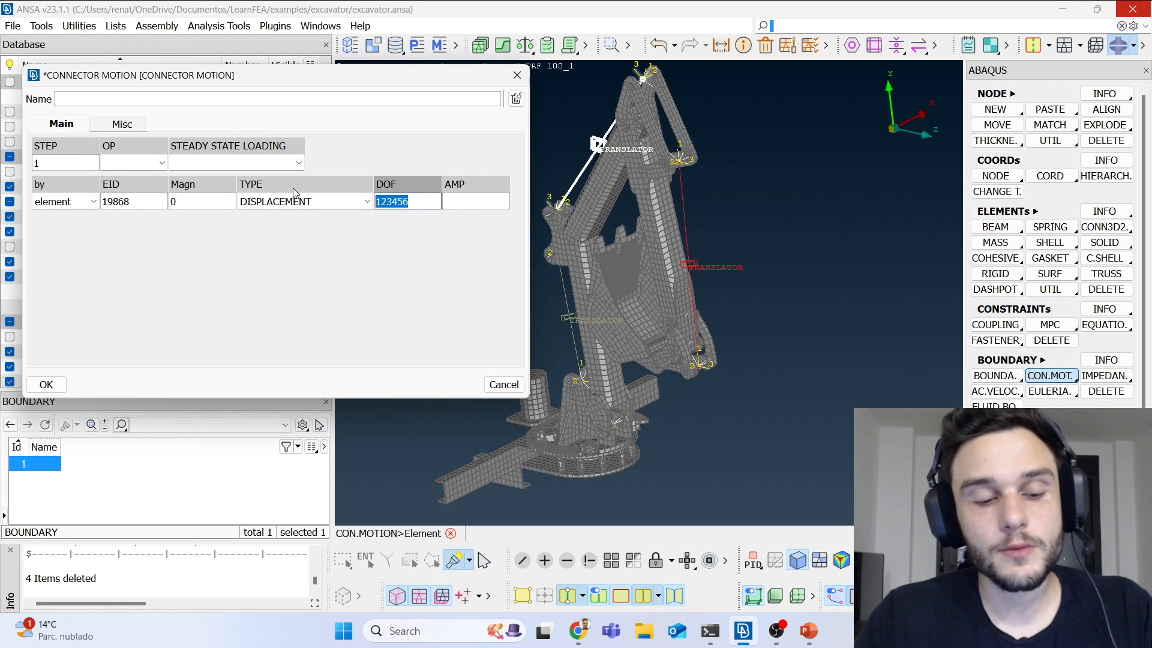
type("1")
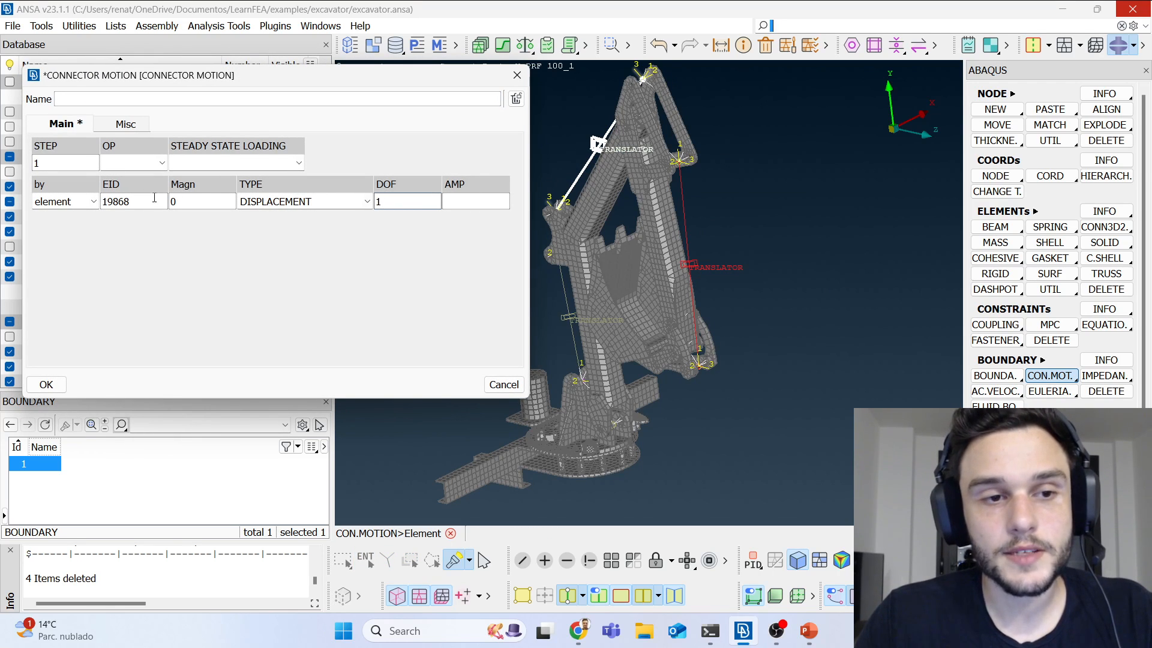
left_click_drag(192, 201, 19, 180)
type("-100")
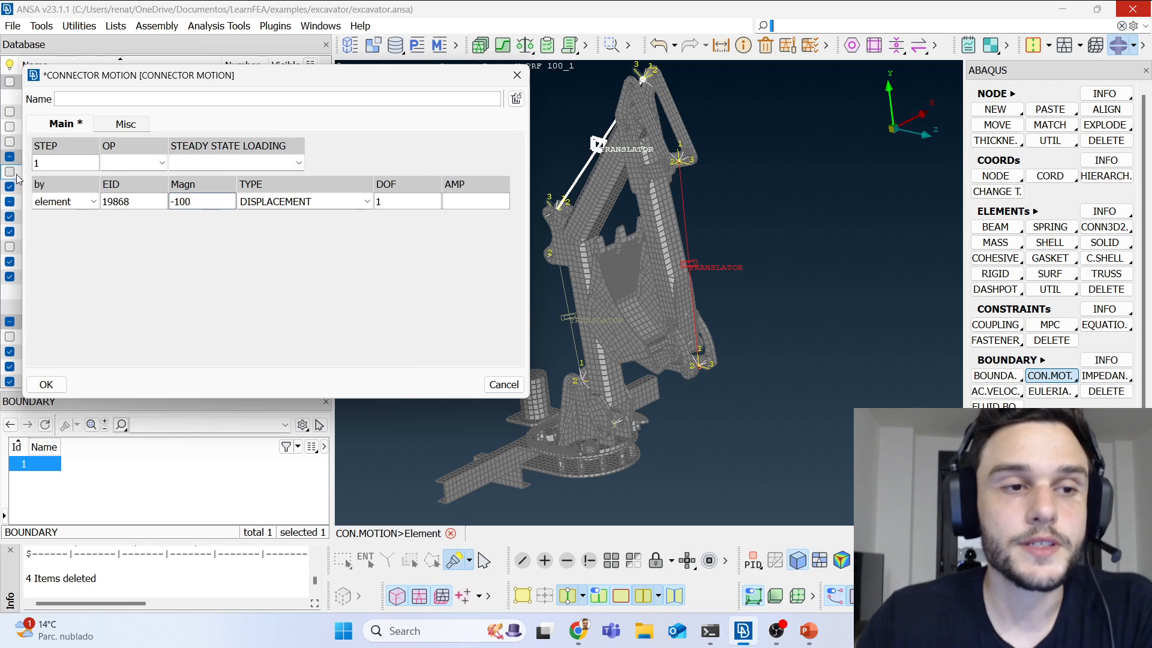
left_click(78, 150)
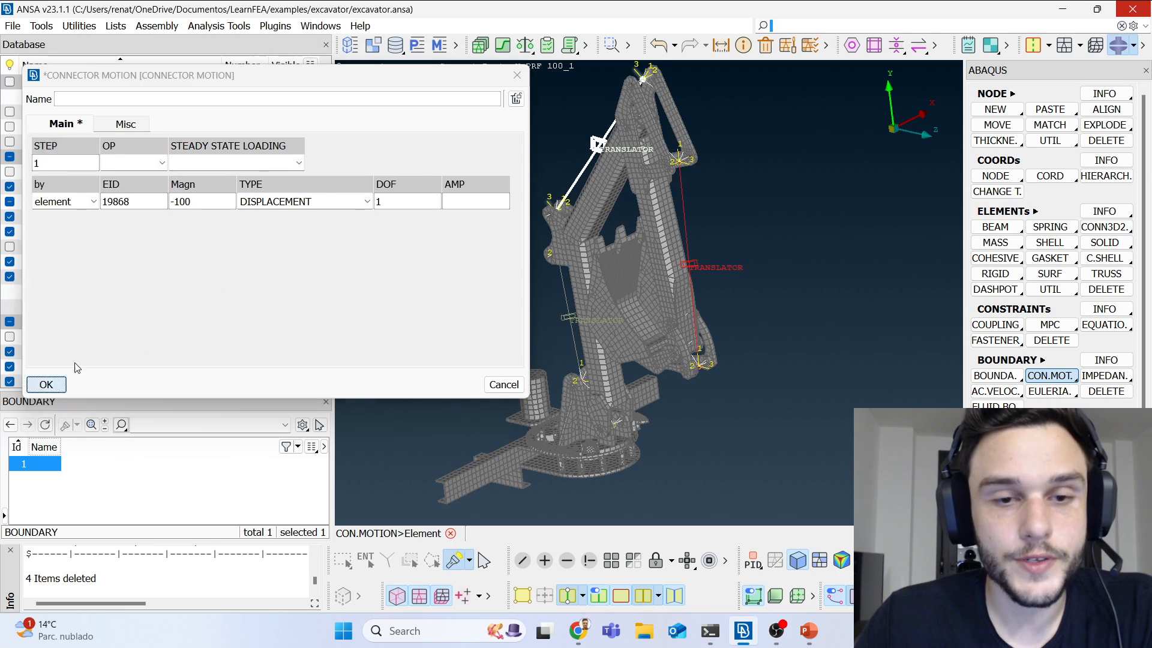
left_click(64, 384)
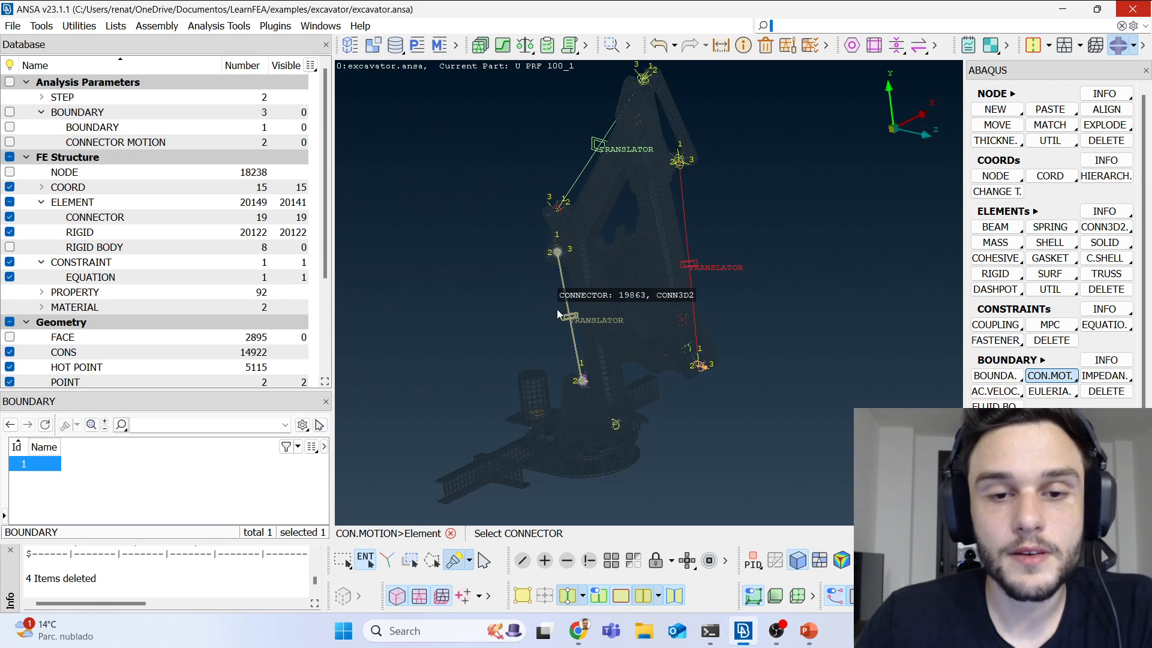
Step: Start a displacement connector motion on the lowest translator connector, between base and boom, with degree of freedom 1
left_click_drag(563, 339, 689, 286, "ctrl")
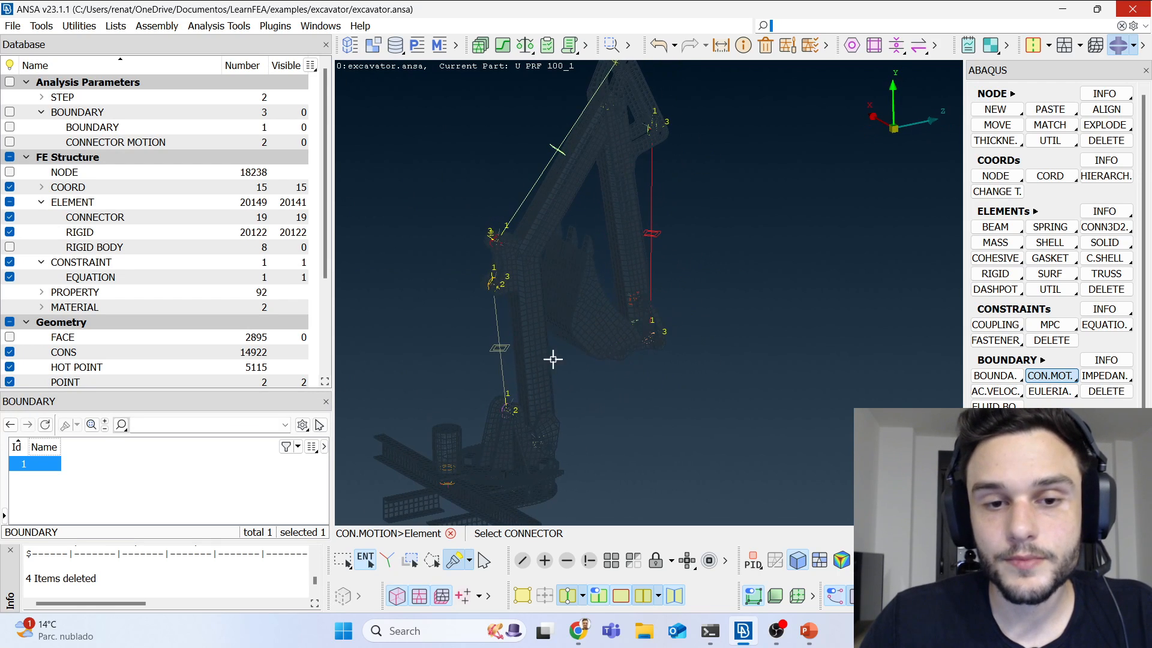
scroll(498, 365, "up", 3)
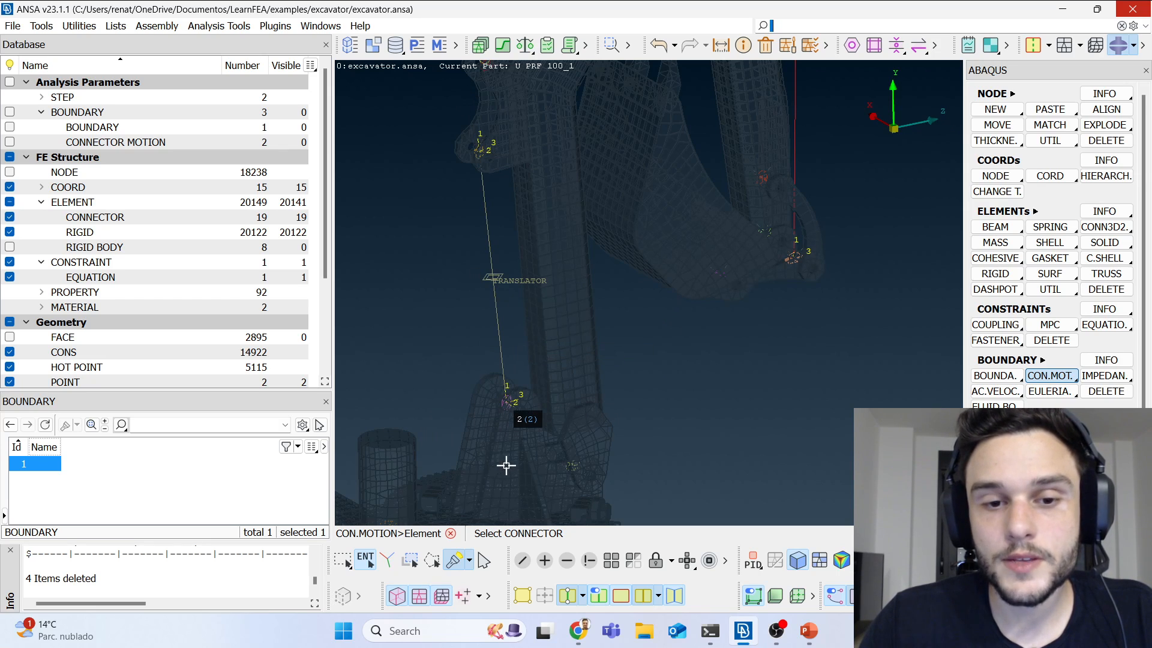
scroll(472, 253, "down", 3)
left_click_drag(471, 253, 504, 237, "ctrl")
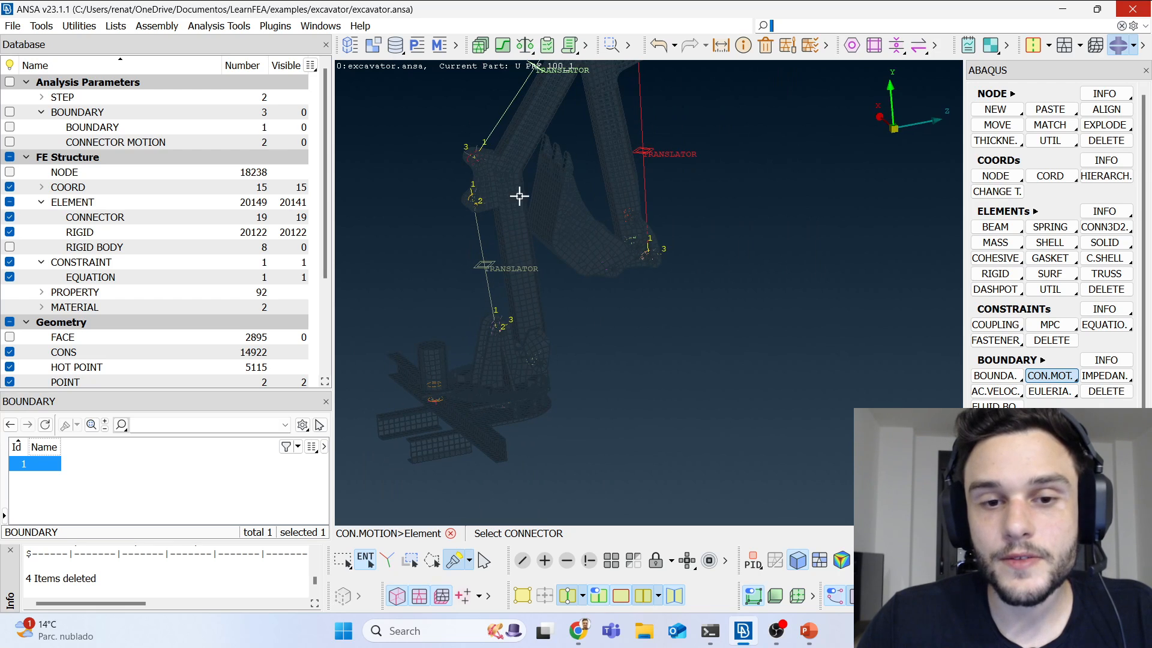
left_click_drag(575, 118, 497, 141, "ctrl")
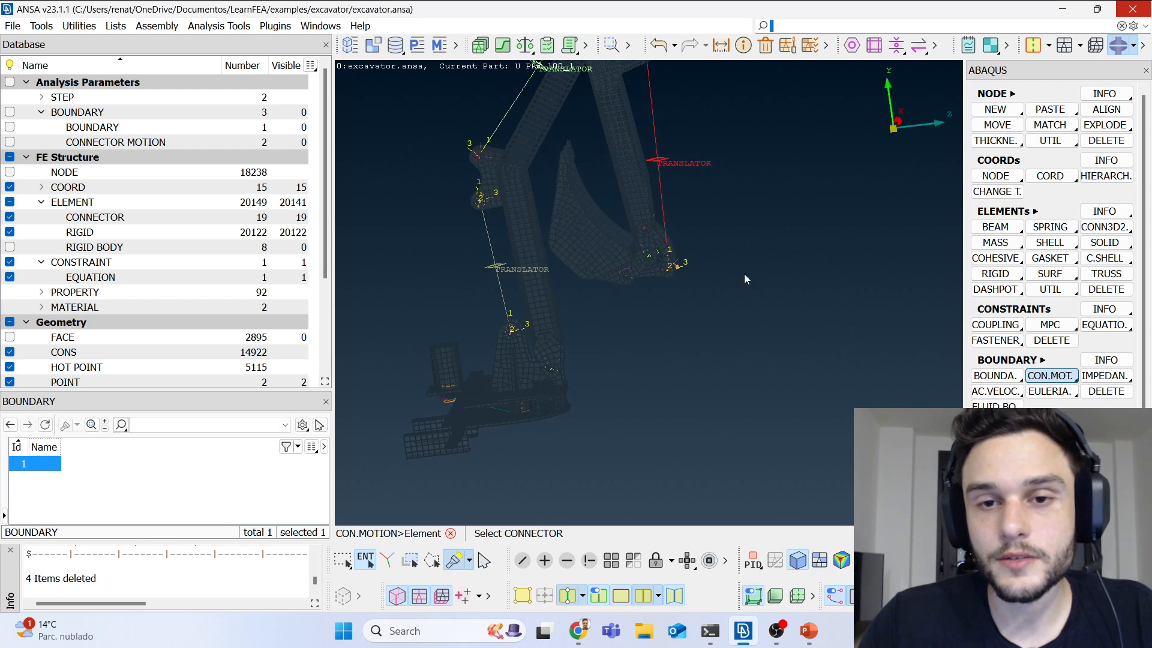
left_click_drag(560, 306, 610, 285, "ctrl")
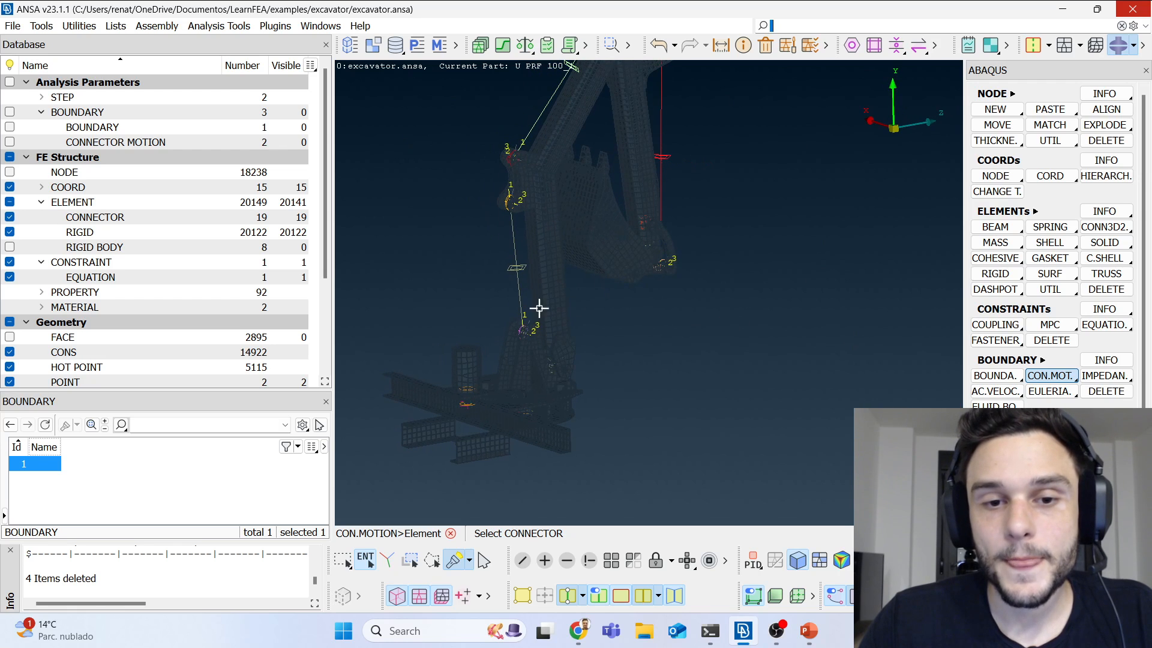
left_click(520, 276)
middle_click(519, 274)
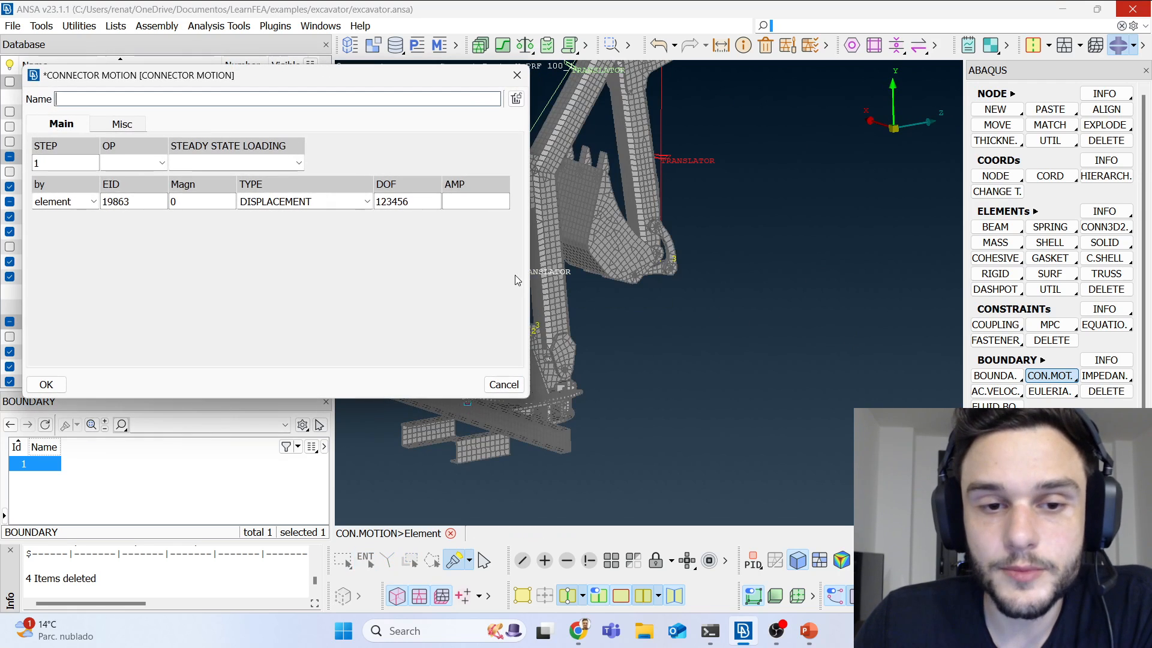
double_click(408, 202)
type("1")
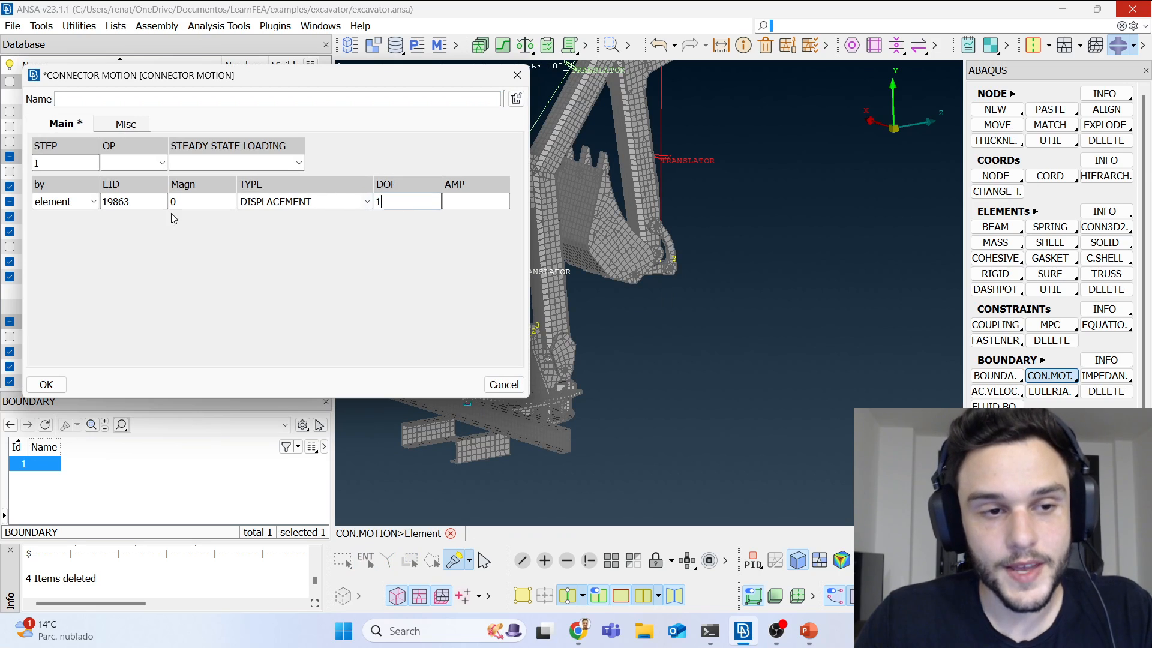
Step: Give the lowest translator's connector motion a magnitude of 100 in step 1 and accept the definition
double_click(174, 202)
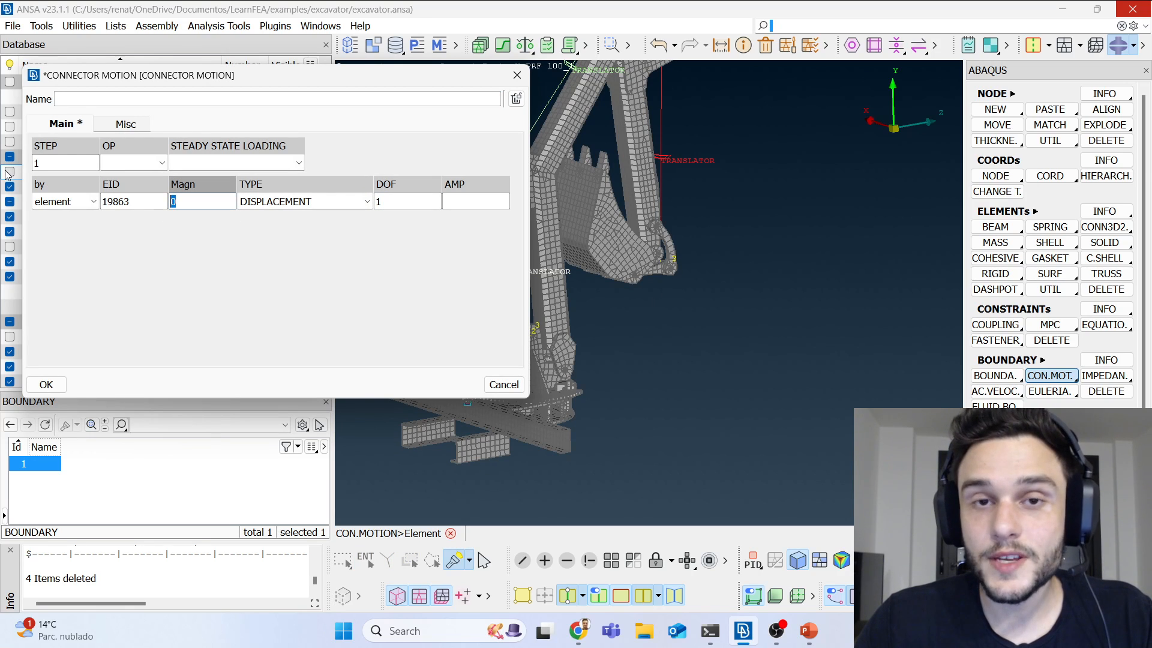
type("100")
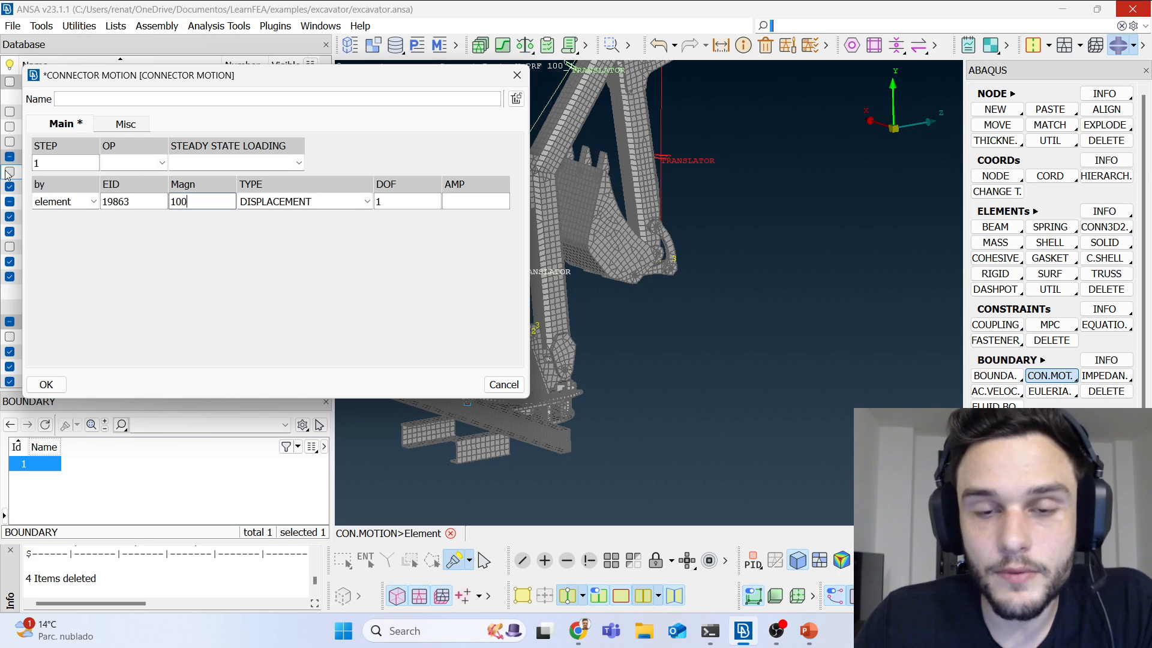
left_click_drag(207, 204, 96, 192)
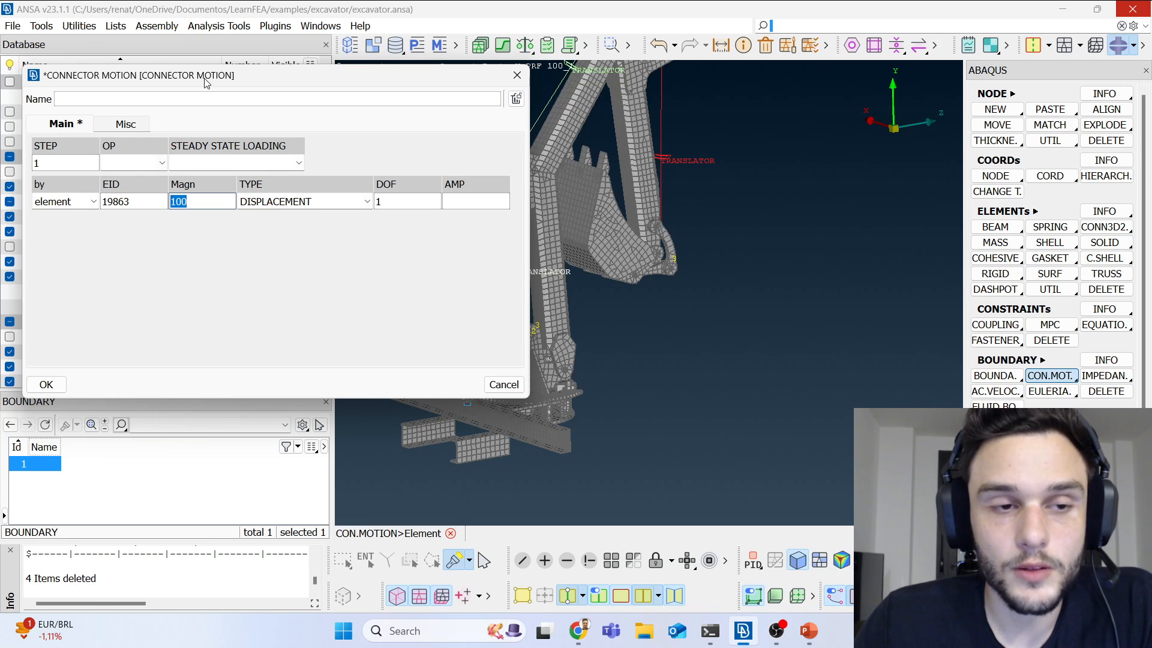
left_click_drag(228, 81, 231, 63)
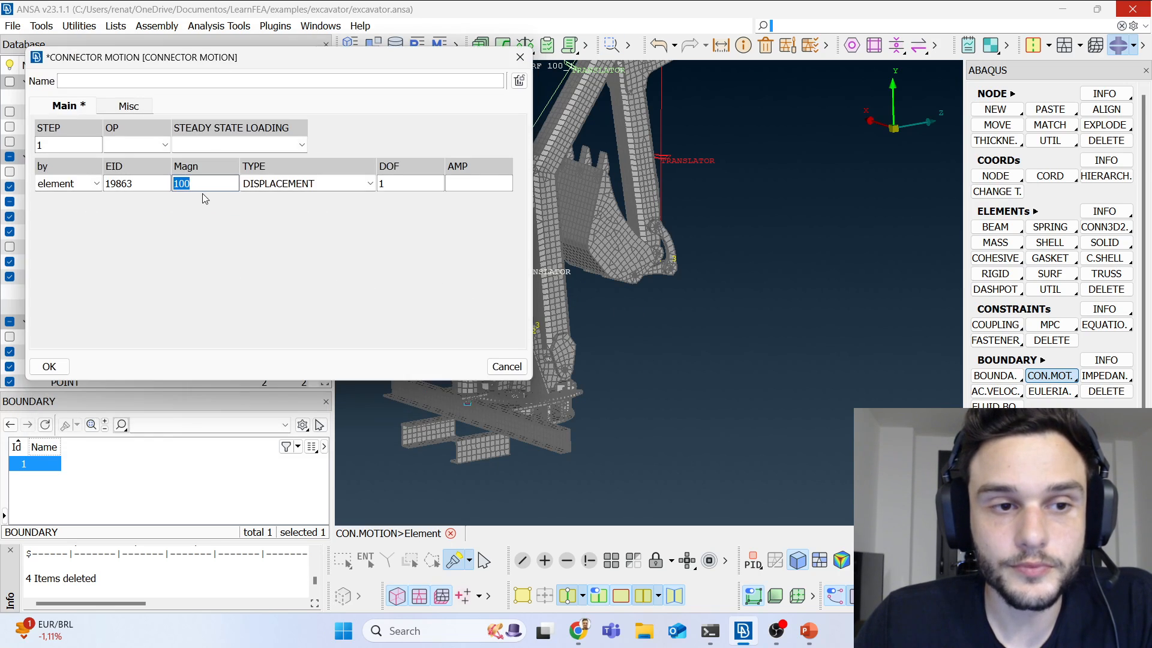
left_click(49, 366)
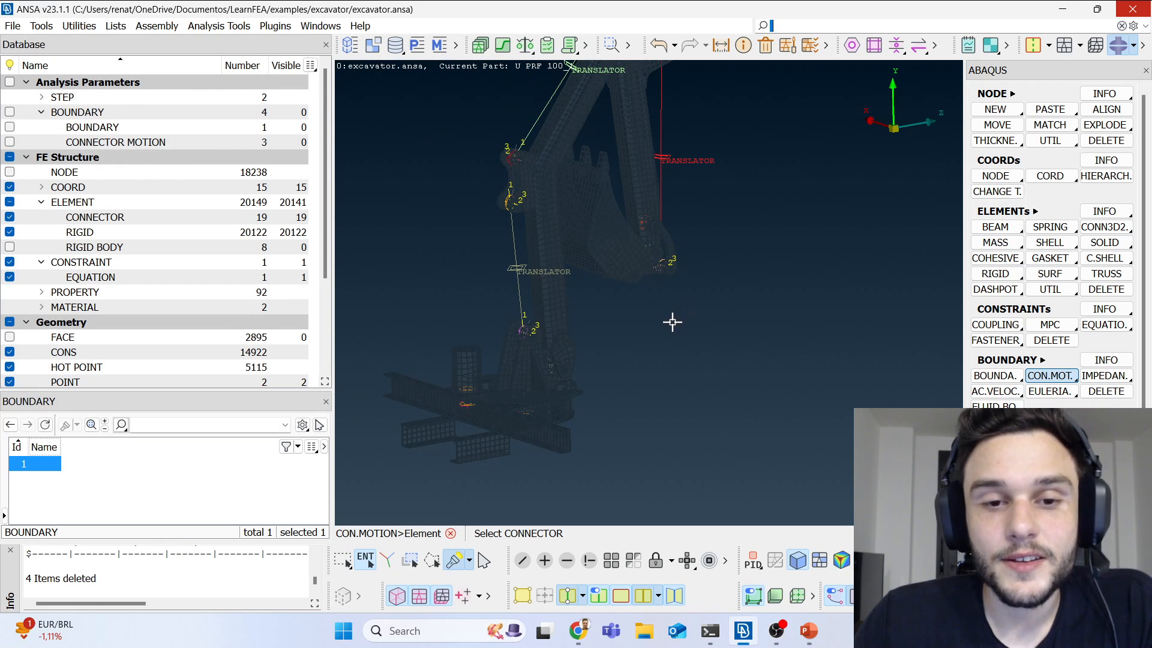
Step: Examine the pinion beneath the cylindrical motor and how it meshes with the large ring gear on the base
scroll(672, 322, "down", 5)
scroll(630, 348, "up", 8)
left_click_drag(606, 376, 592, 392, "ctrl")
key("Escape")
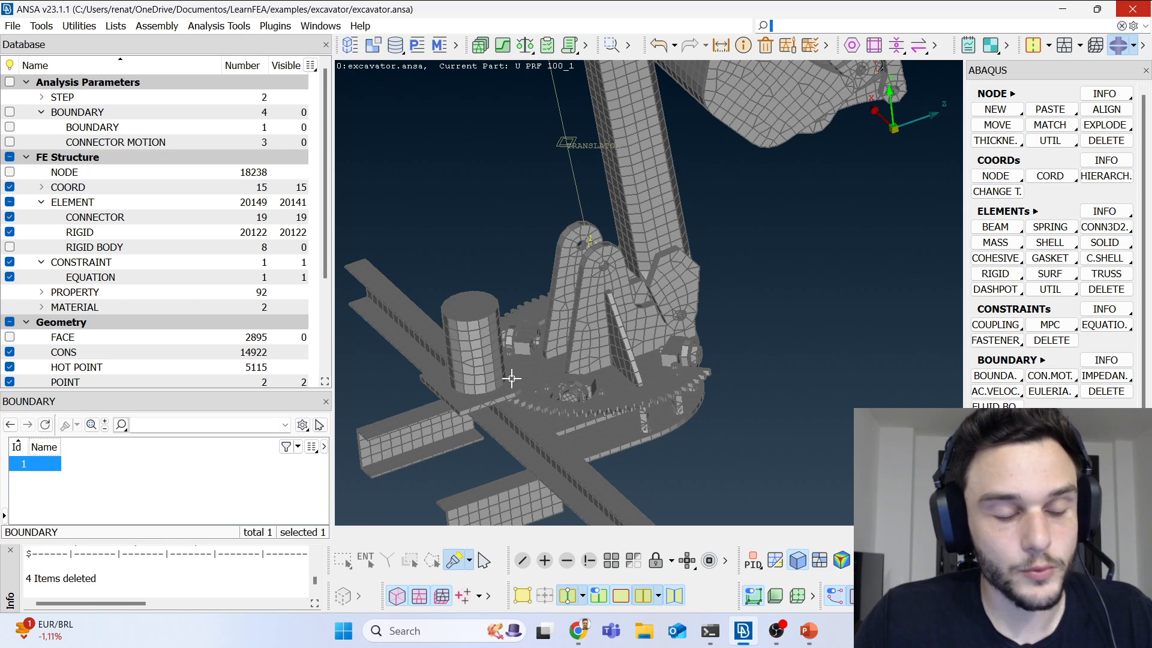
scroll(654, 342, "down", 4)
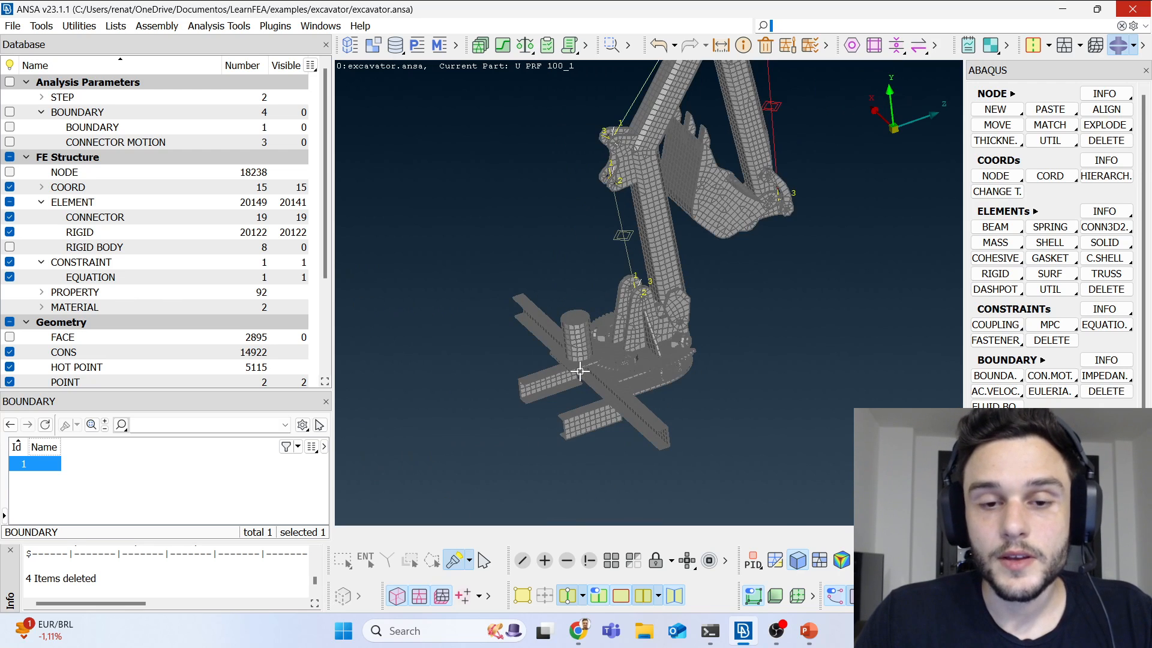
scroll(578, 372, "up", 6)
left_click_drag(593, 320, 601, 181, "ctrl")
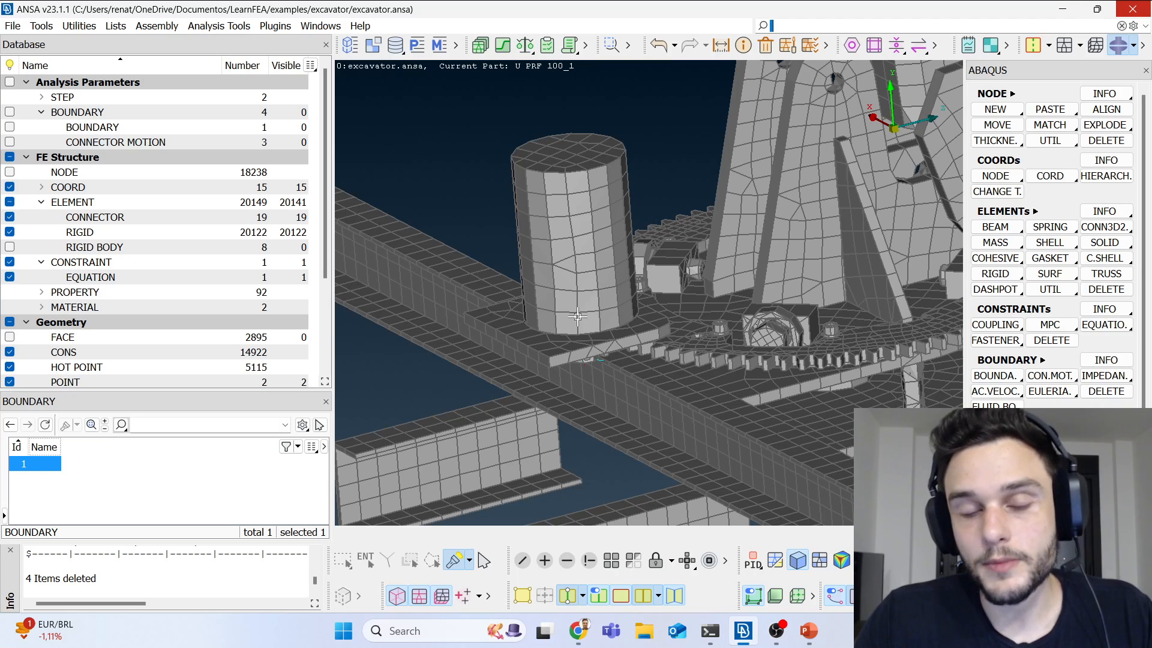
left_click_drag(585, 310, 567, 260, "ctrl")
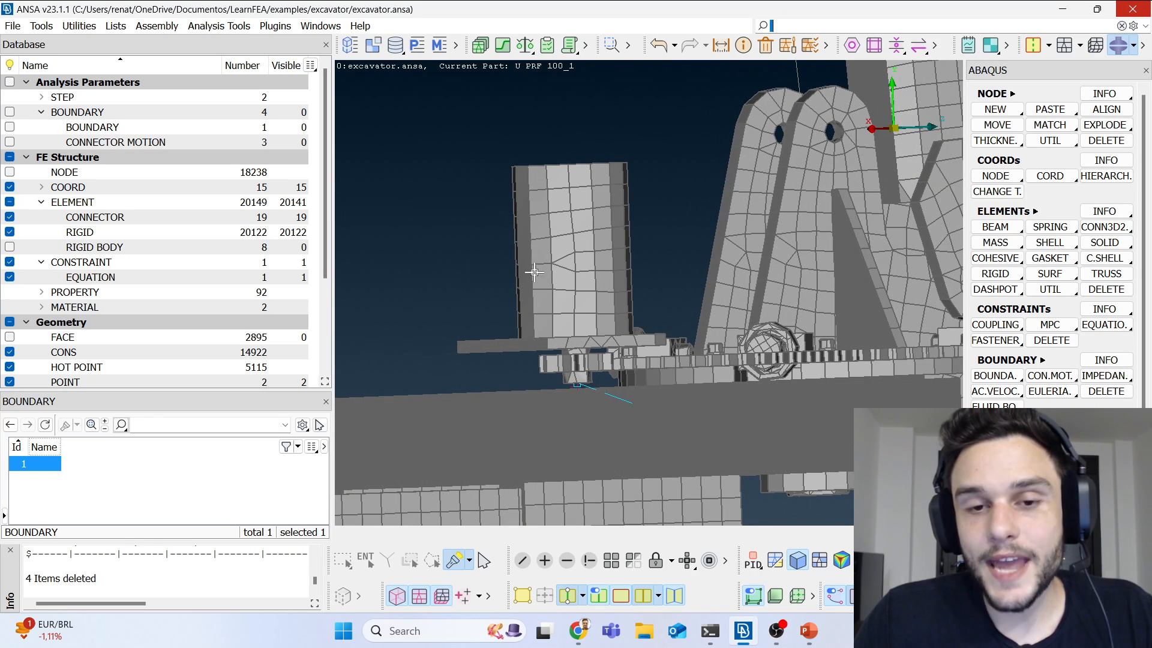
scroll(591, 406, "up", 3)
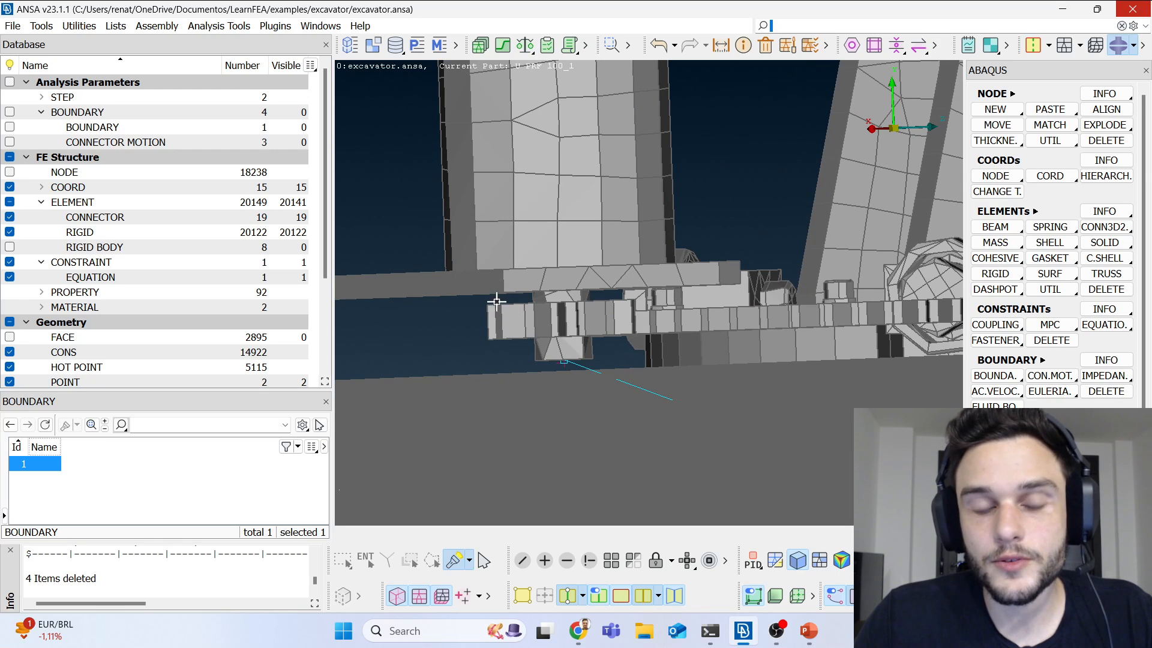
left_click_drag(641, 306, 504, 377, "ctrl")
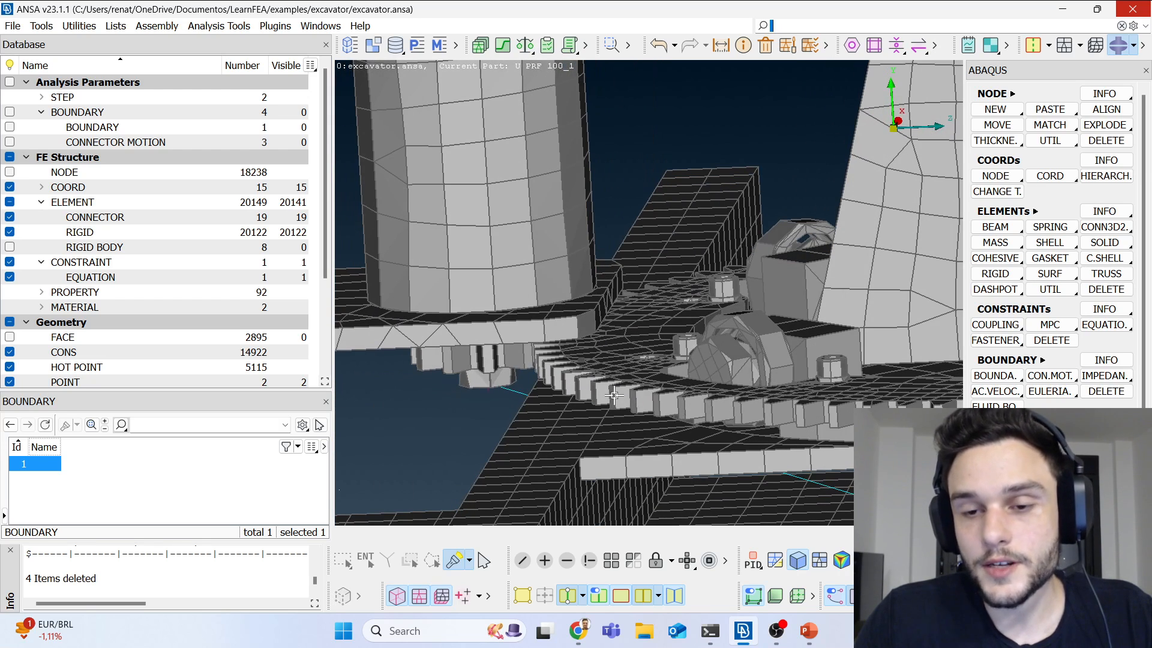
scroll(799, 311, "down", 5)
scroll(726, 334, "up", 3)
left_click_drag(726, 335, 755, 283, "ctrl")
scroll(653, 351, "up", 5)
left_click_drag(664, 330, 689, 300, "ctrl")
middle_click_drag(690, 300, 606, 341, "ctrl")
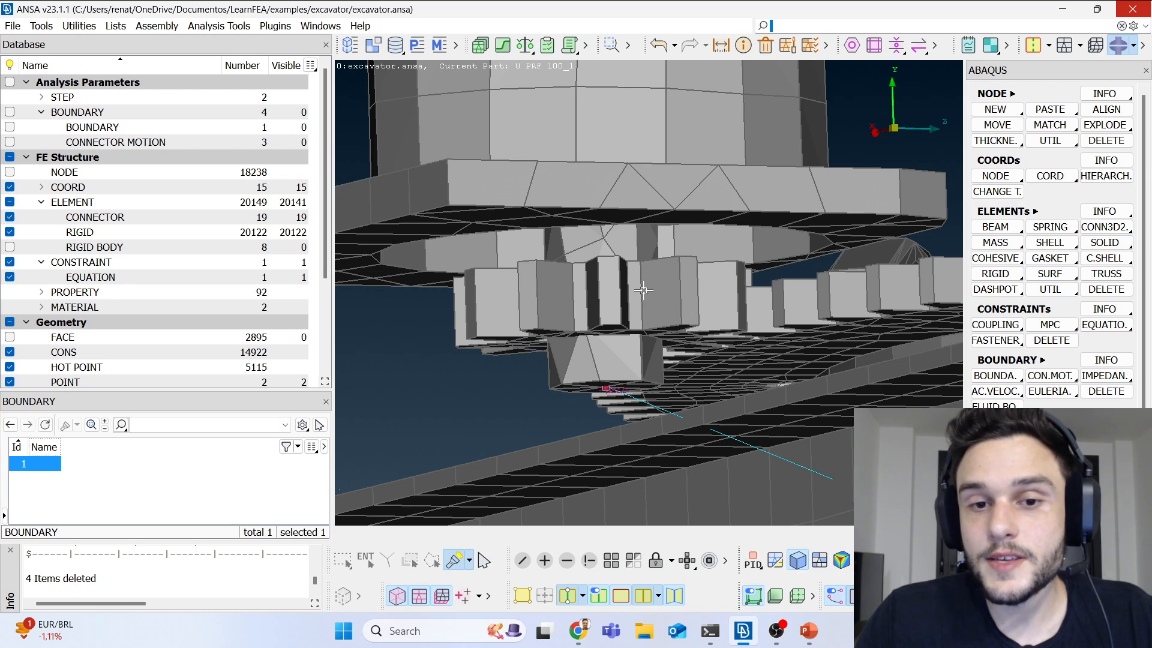
scroll(360, 327, "down", 5)
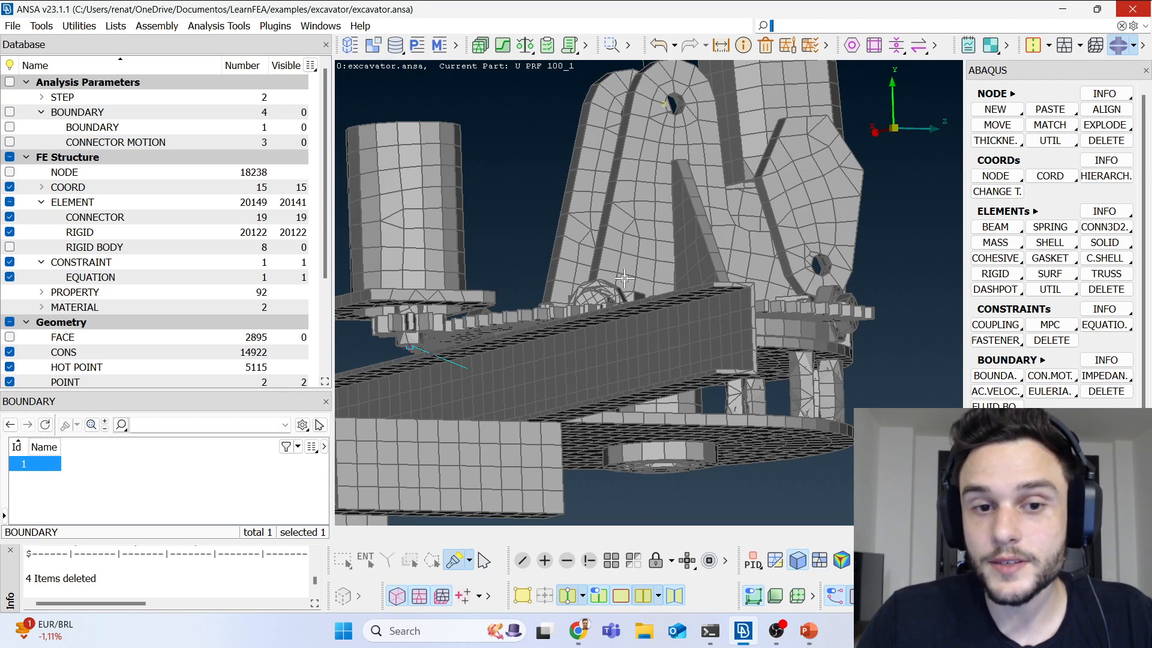
scroll(603, 367, "down", 3)
scroll(563, 408, "down", 3)
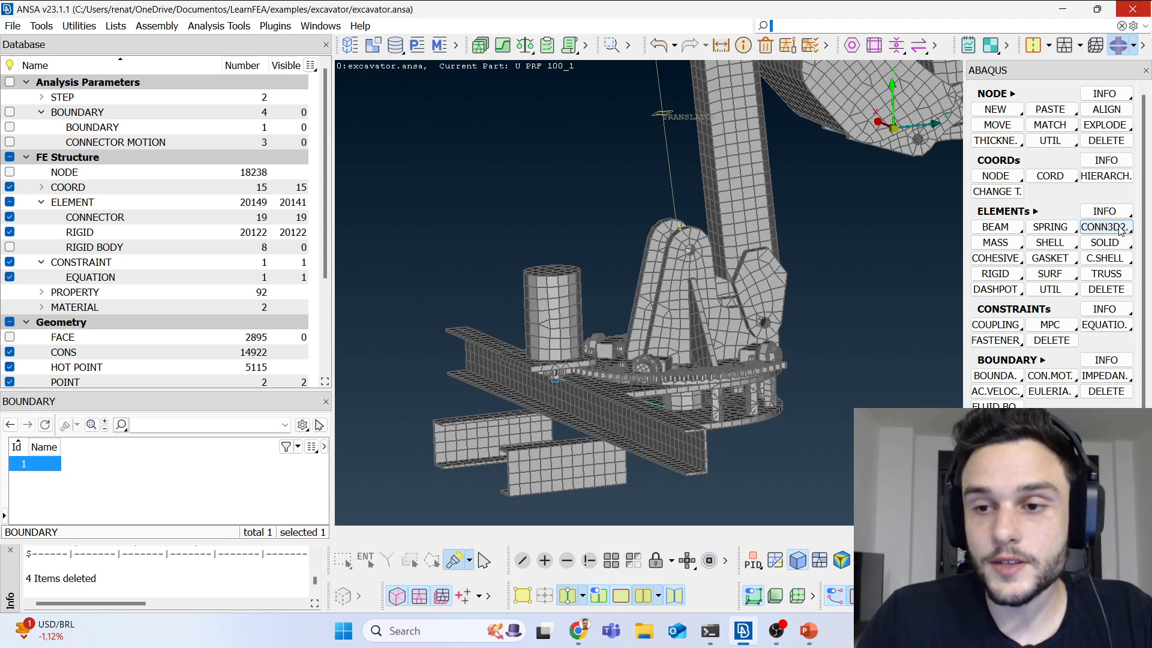
Step: Start a displacement connector motion on the pinion's connector beneath the motor, with degree of freedom 4
mouse_move(1050, 376)
left_click(1062, 398)
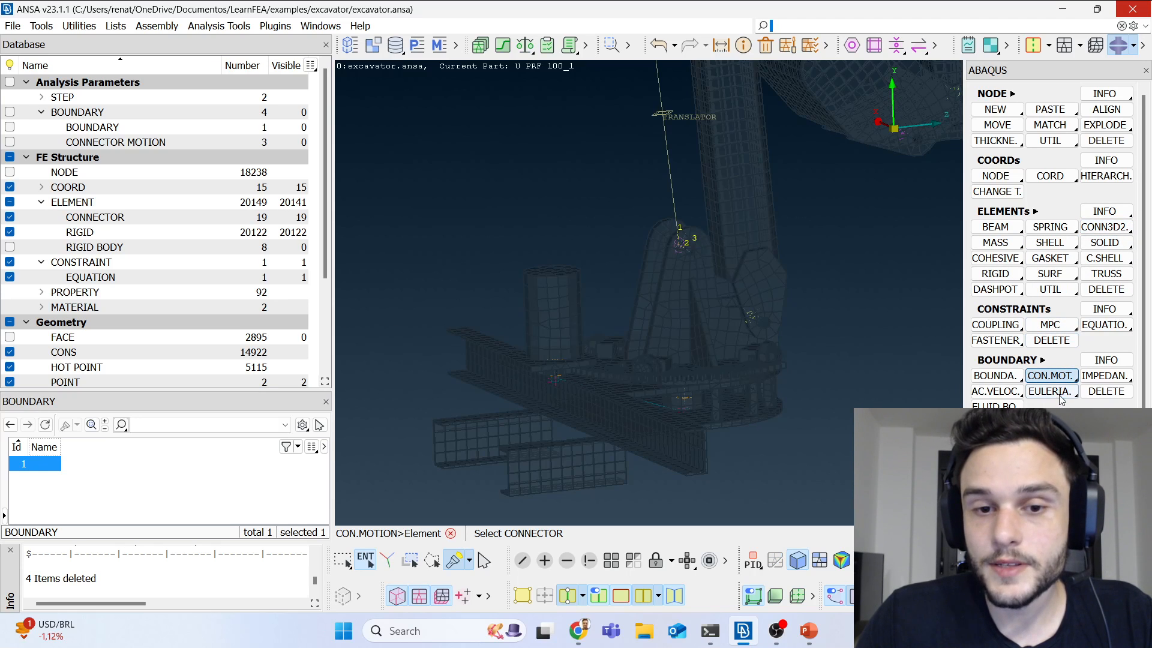
scroll(514, 326, "up", 5)
left_click_drag(508, 322, 505, 315, "ctrl")
left_click(480, 282)
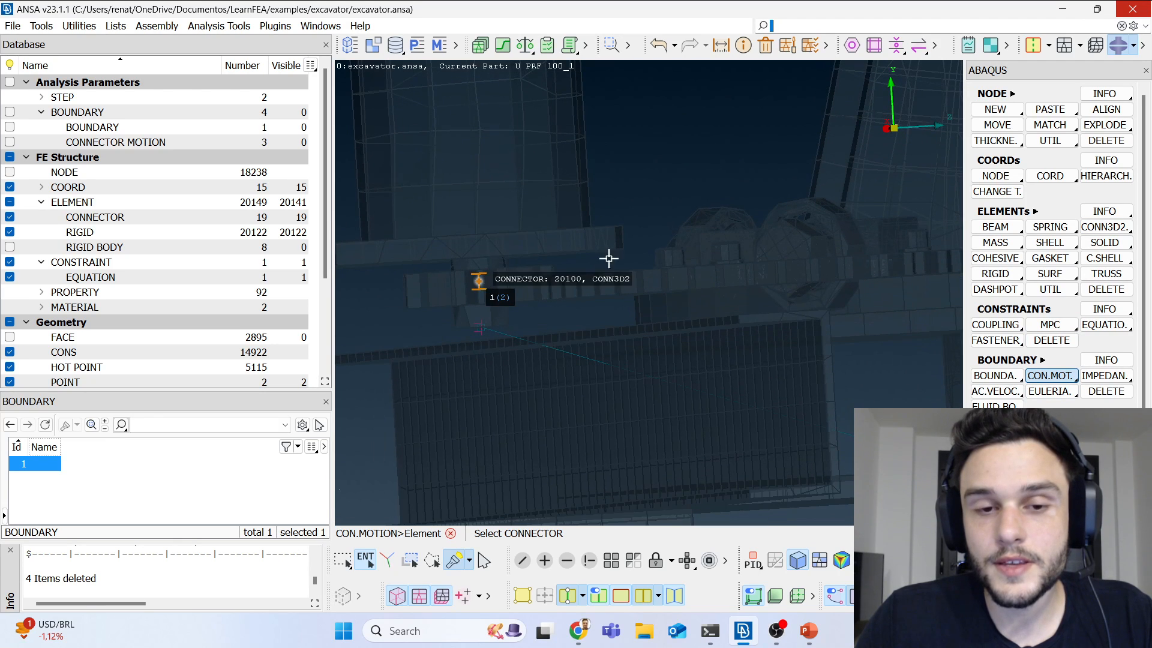
middle_click(820, 209)
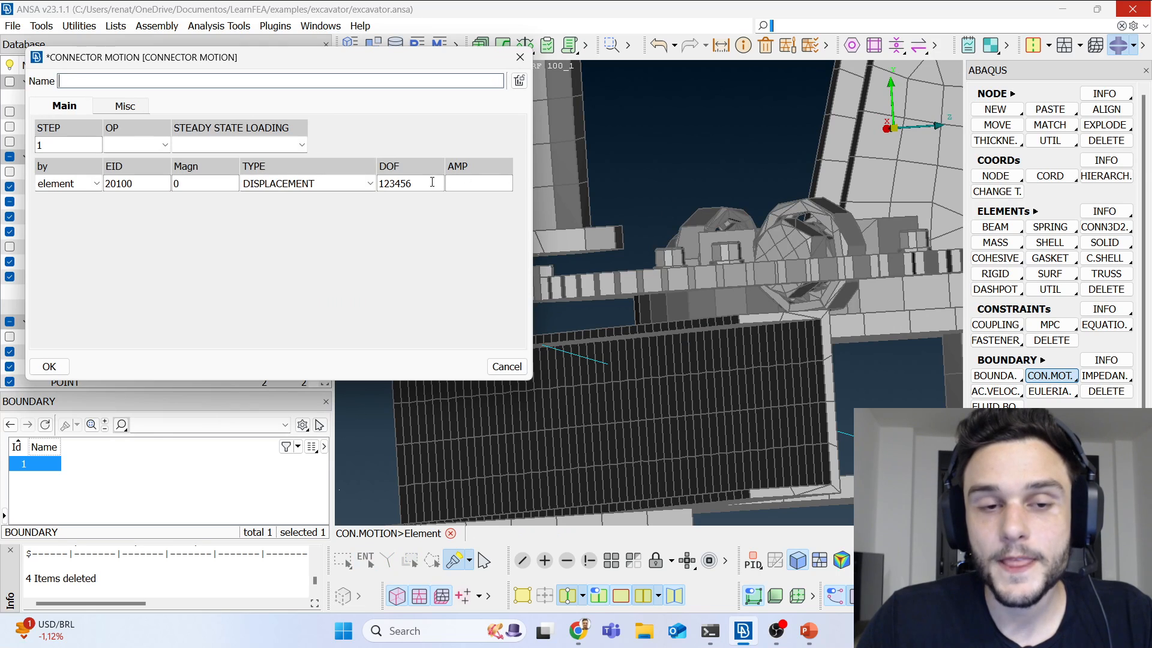
type("4")
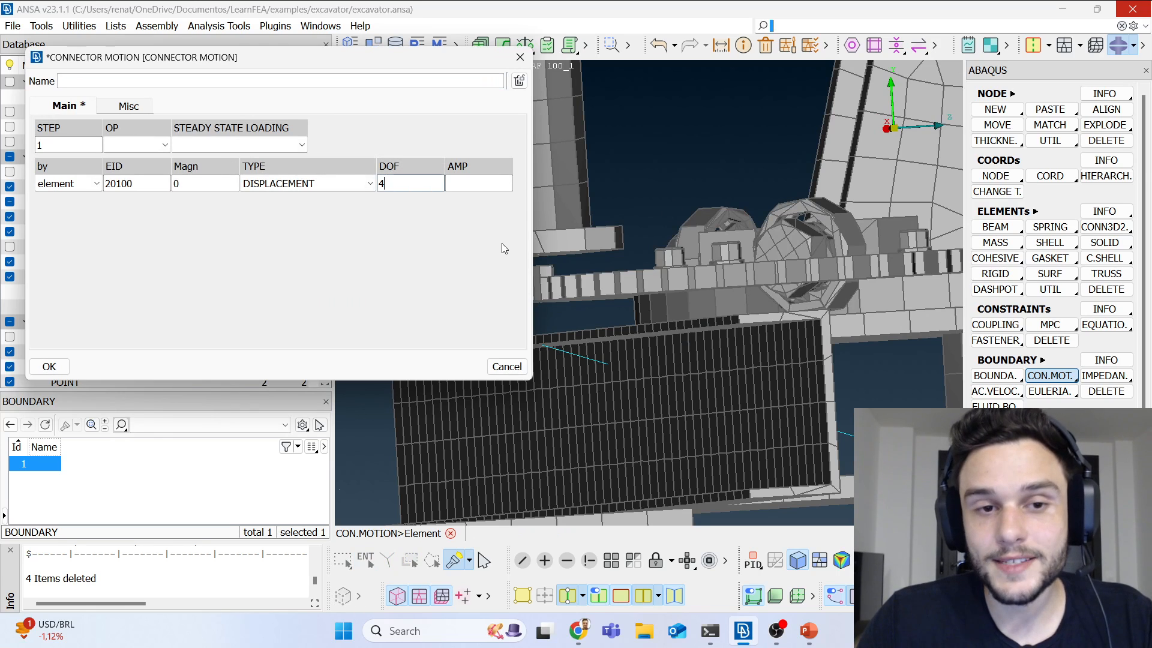
Step: Give the pinion's connector motion a magnitude of 6 in step 1 and accept the definition
left_click(187, 183)
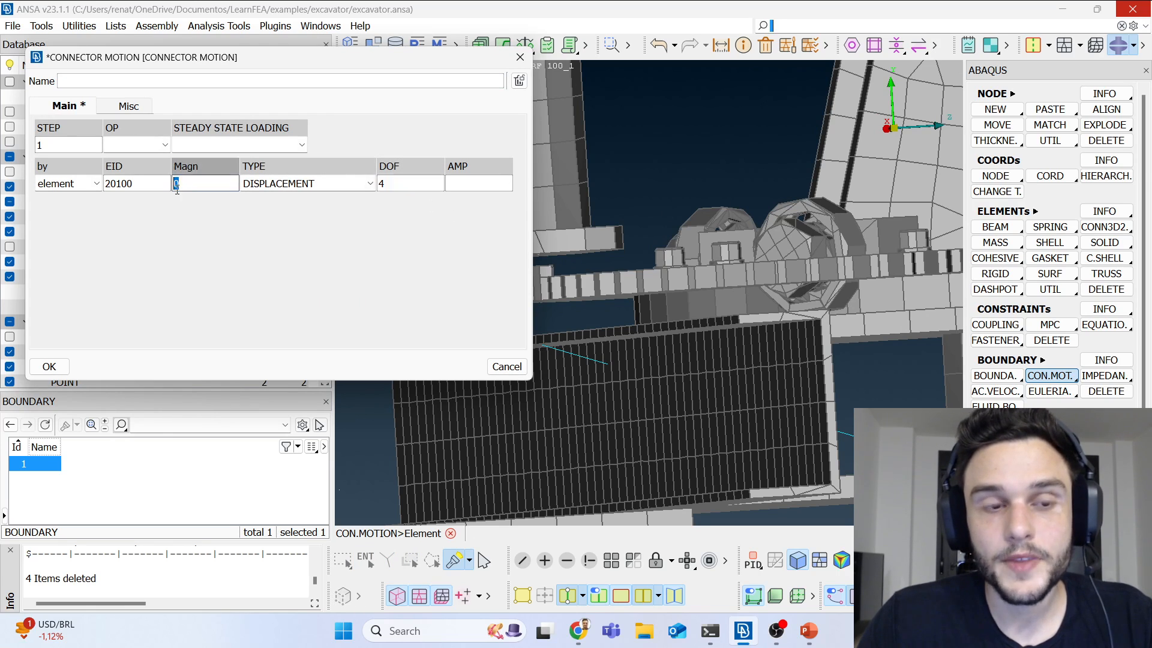
scroll(832, 226, "down", 6)
left_click_drag(792, 267, 768, 260, "ctrl")
scroll(660, 275, "up", 6)
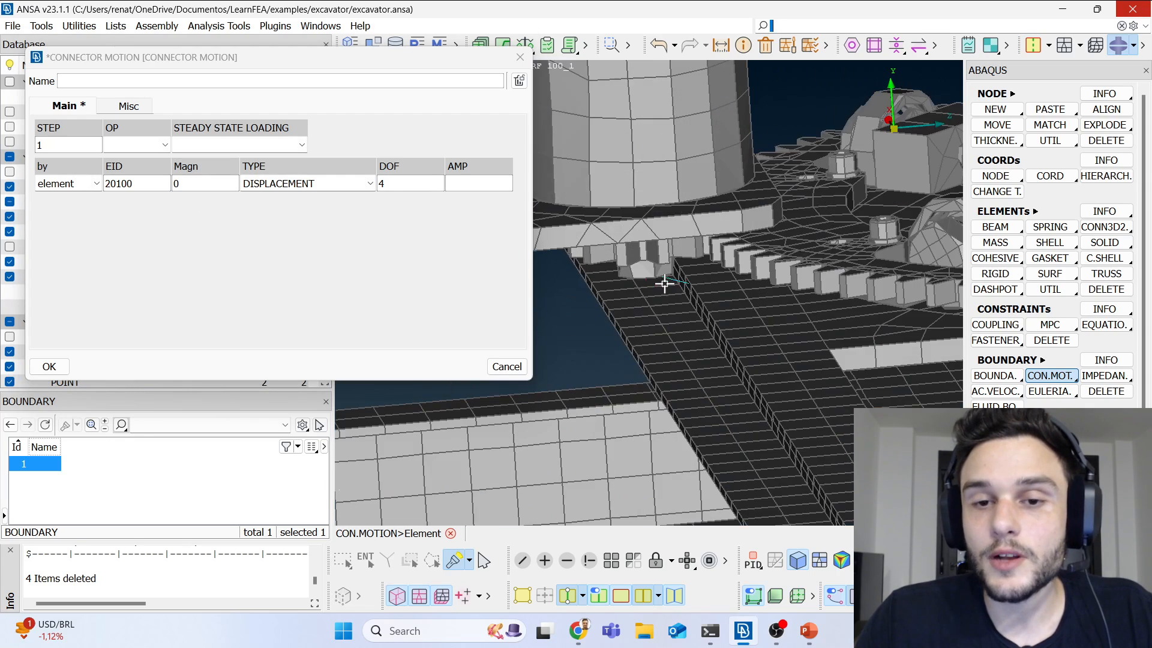
left_click_drag(662, 258, 596, 288, "ctrl")
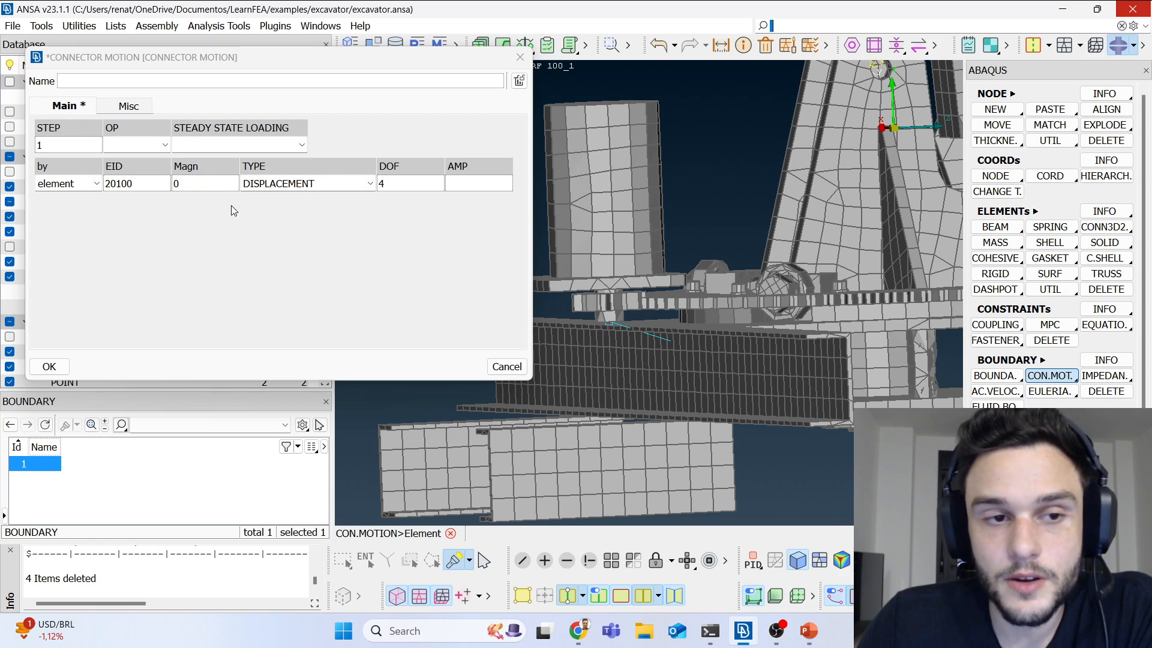
left_click(194, 185)
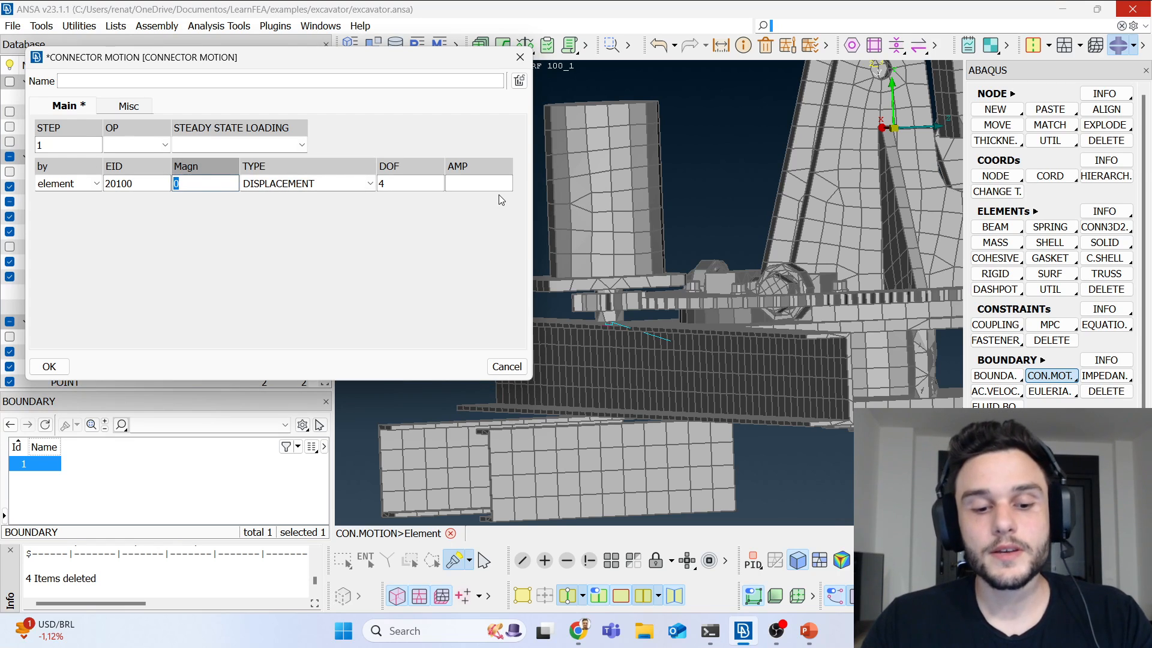
type("6")
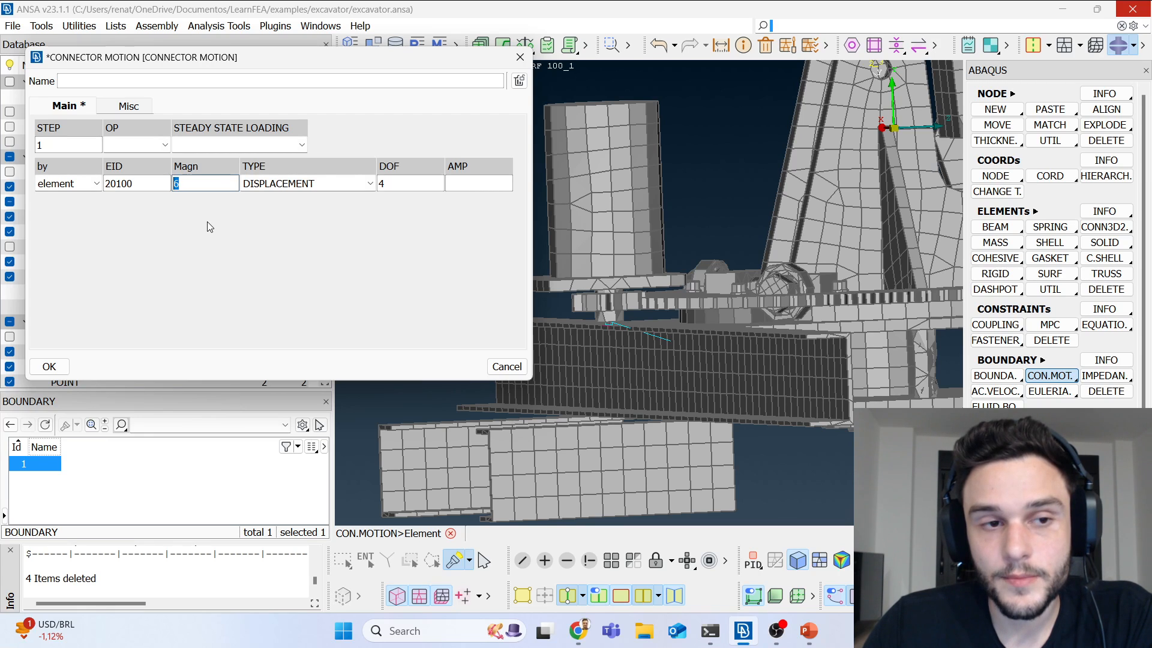
left_click(65, 145)
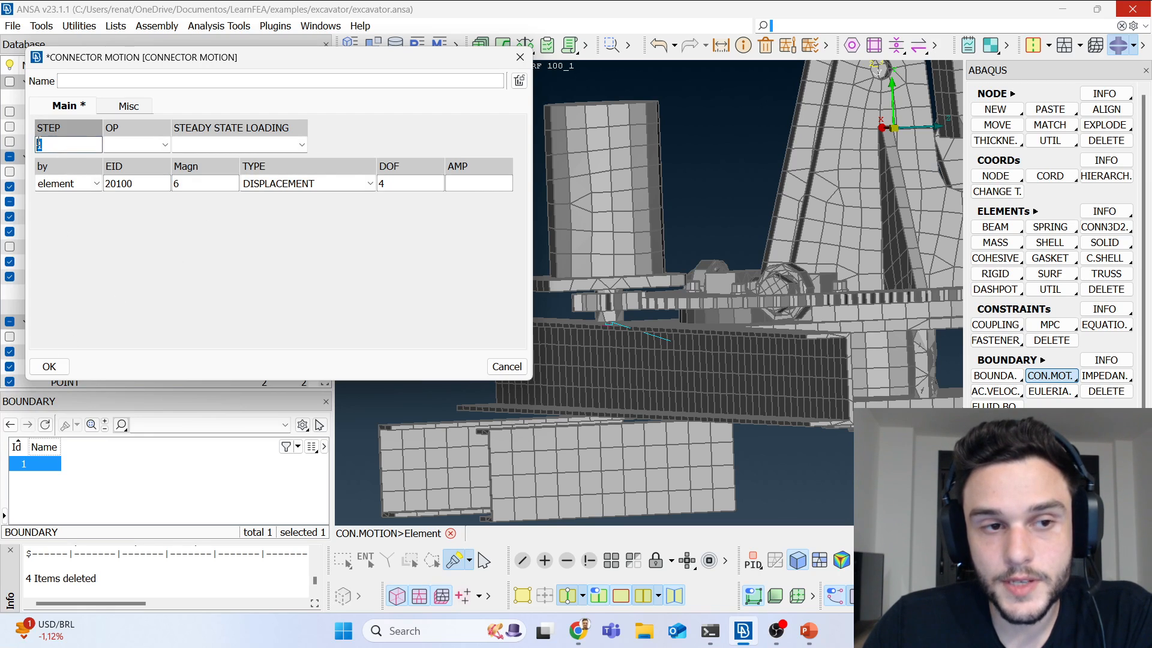
left_click(48, 366)
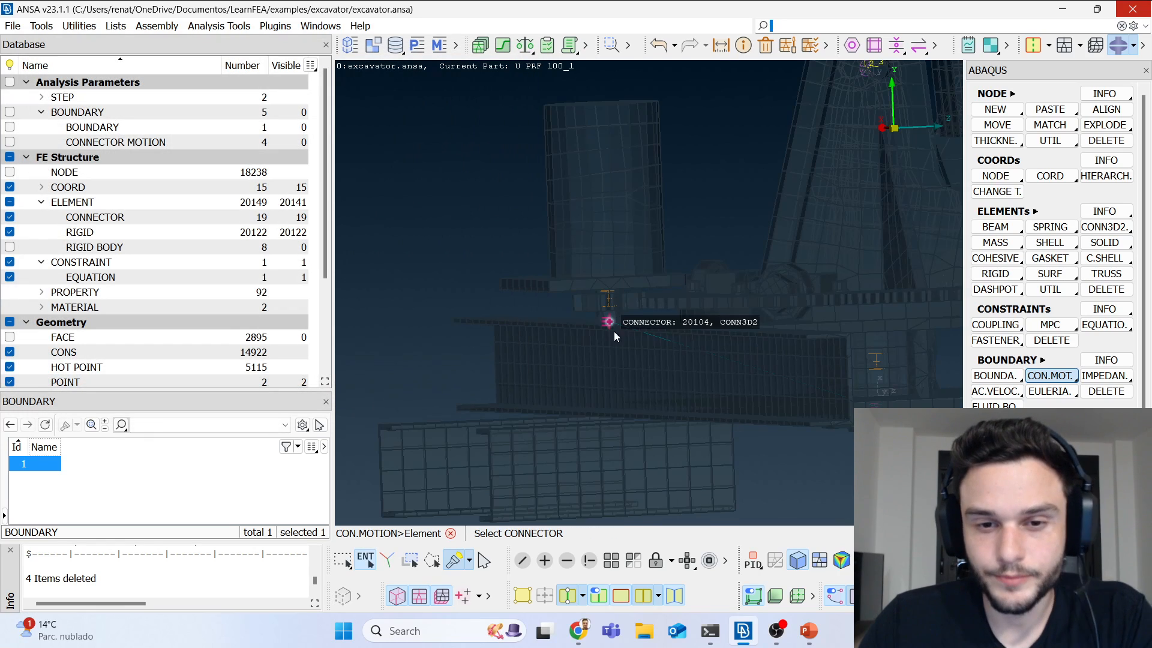
scroll(613, 331, "down", 3)
mouse_move(695, 350)
left_mouse_down("ctrl")
mouse_move(632, 332)
mouse_move(676, 356)
left_mouse_up("ctrl")
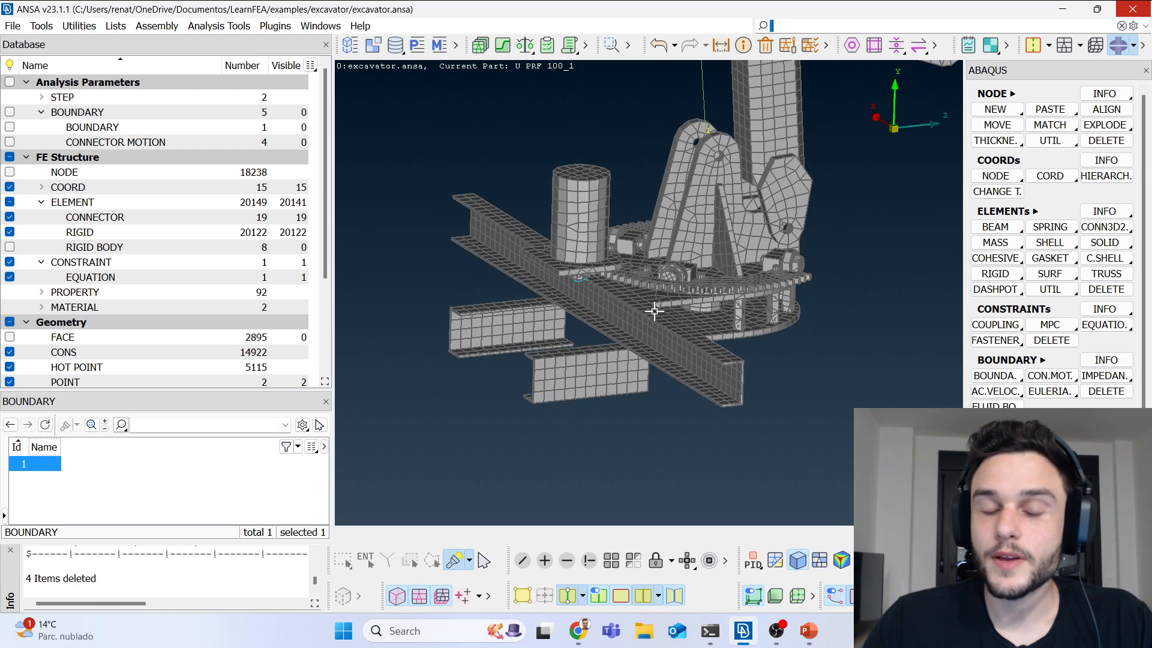
scroll(654, 311, "down", 5)
scroll(625, 314, "up", 4)
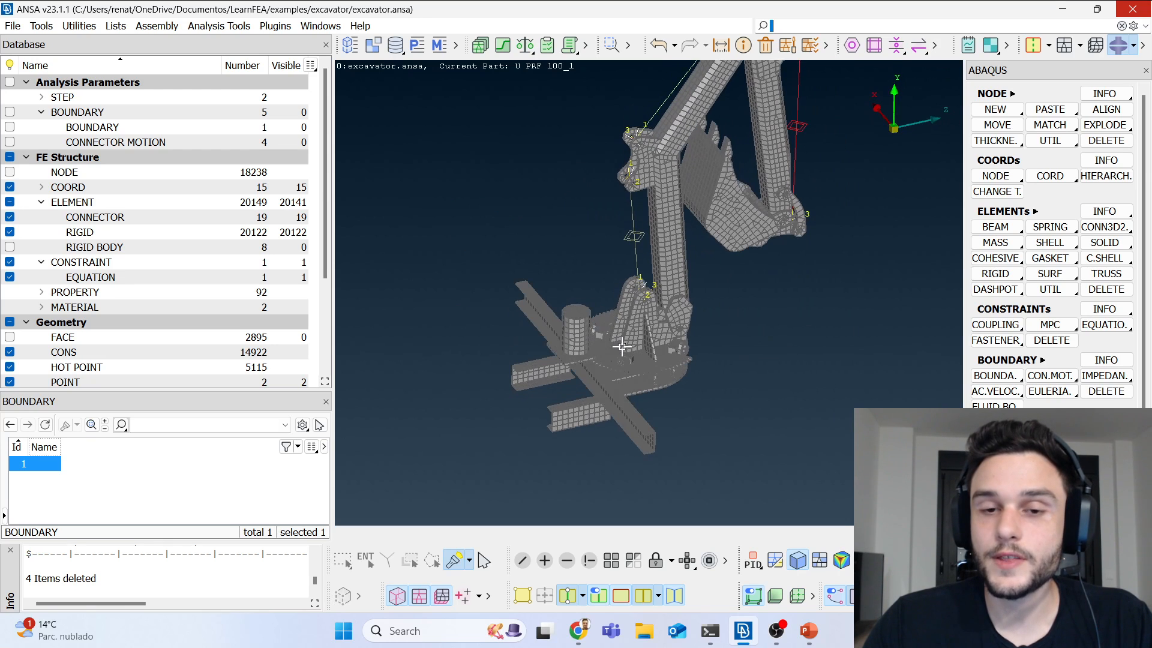
middle_click_drag(625, 314, 610, 322, "ctrl")
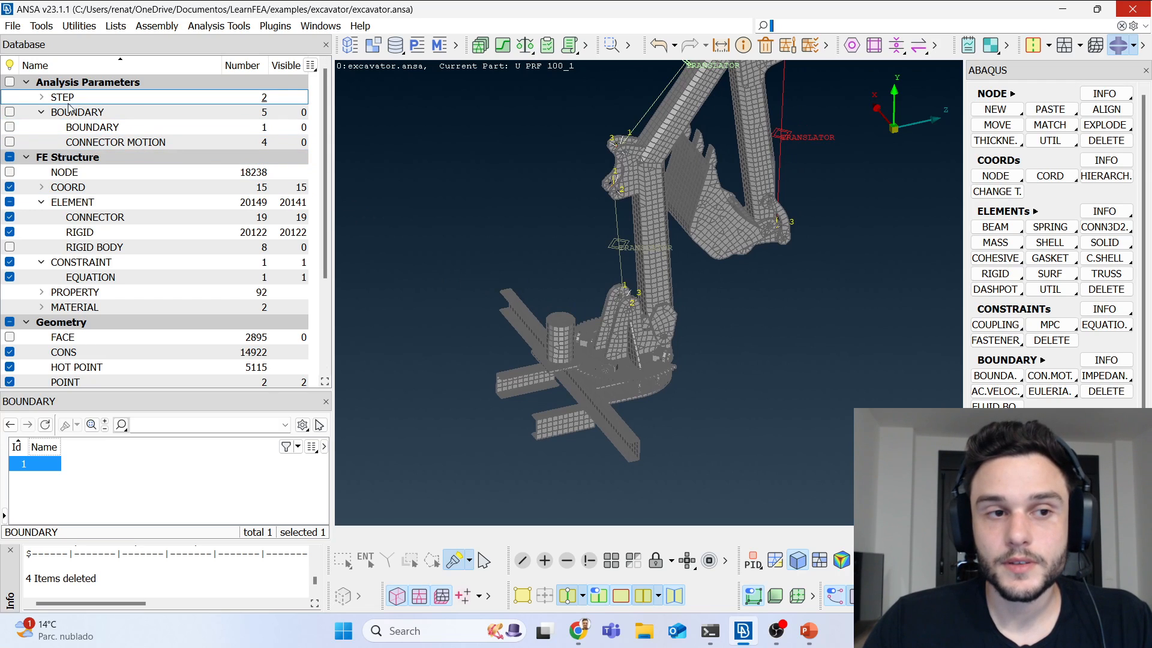
Step: Open step1 for editing and bring up the parameters of its *STATIC analysis type
left_click(42, 97)
left_click(95, 113)
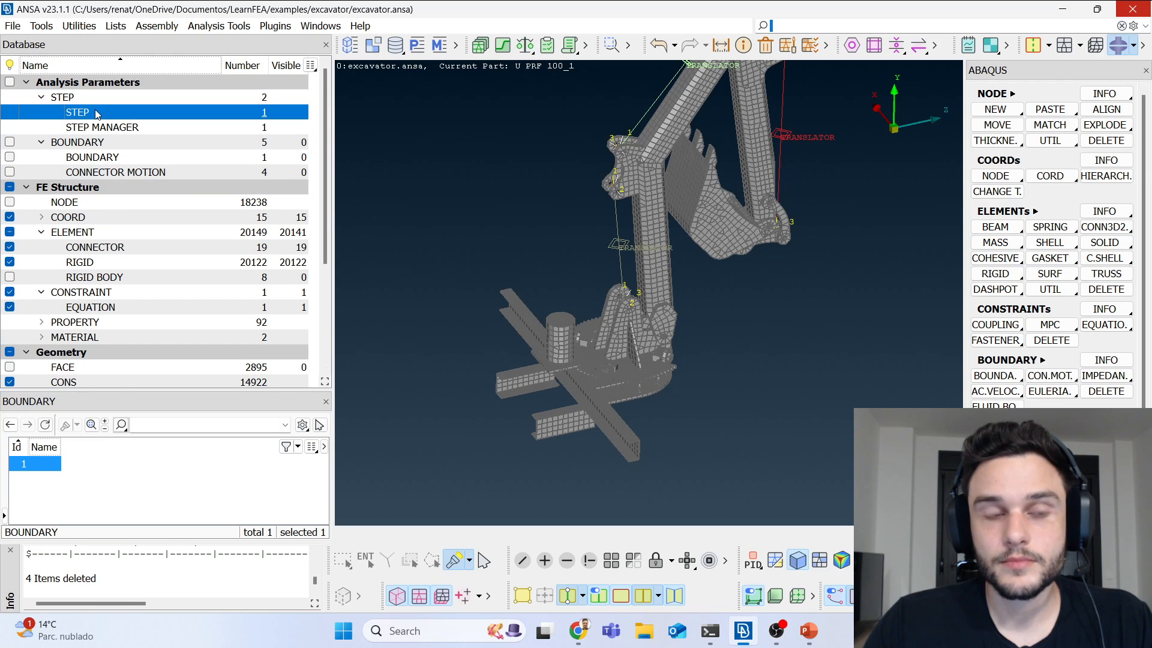
double_click(57, 463)
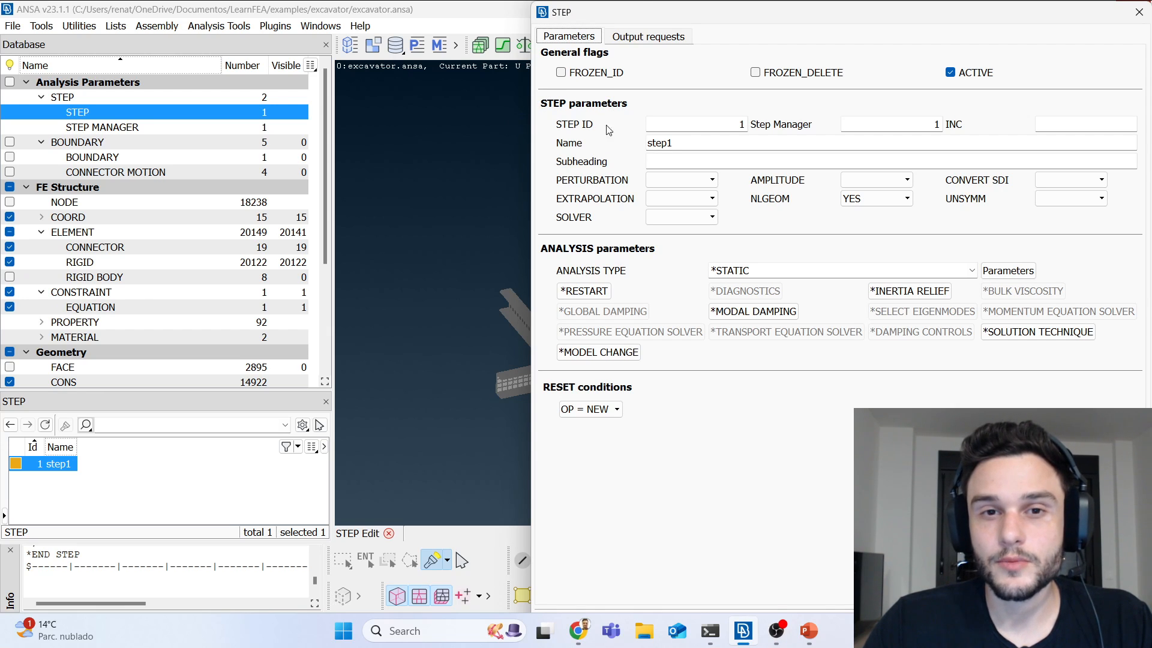
left_click_drag(640, 2, 221, 58)
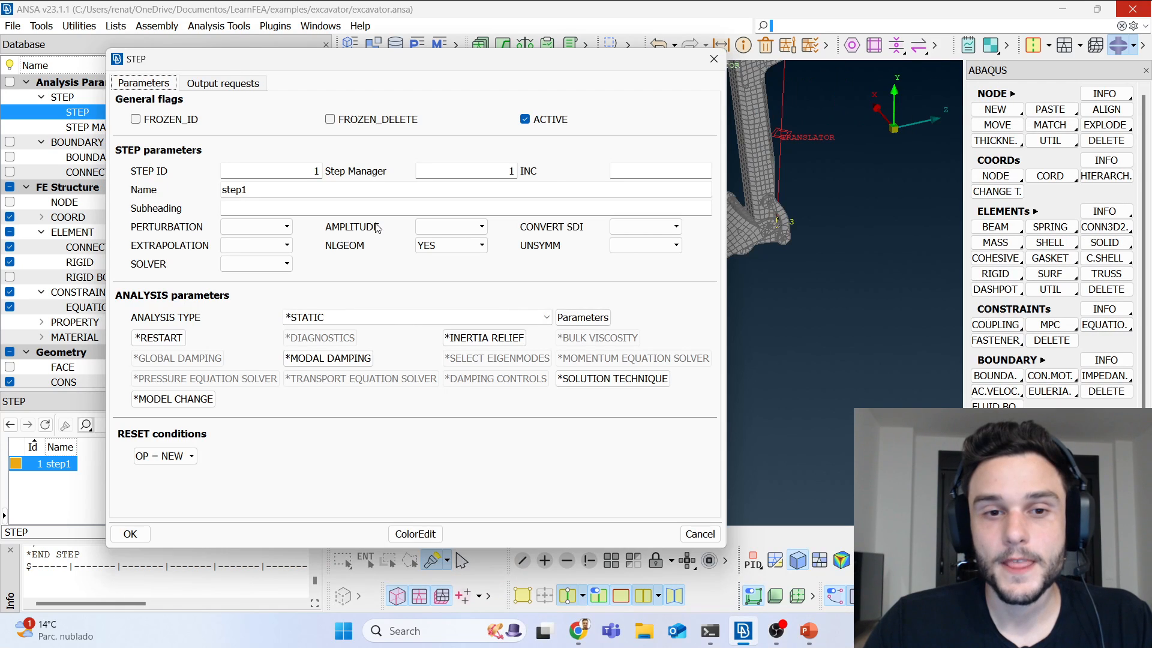
left_click(581, 321)
left_click_drag(597, 258, 206, 106)
Step: Set step1's static TIME INC to 1 and MXINC to 1, and accept the step definition
double_click(217, 316)
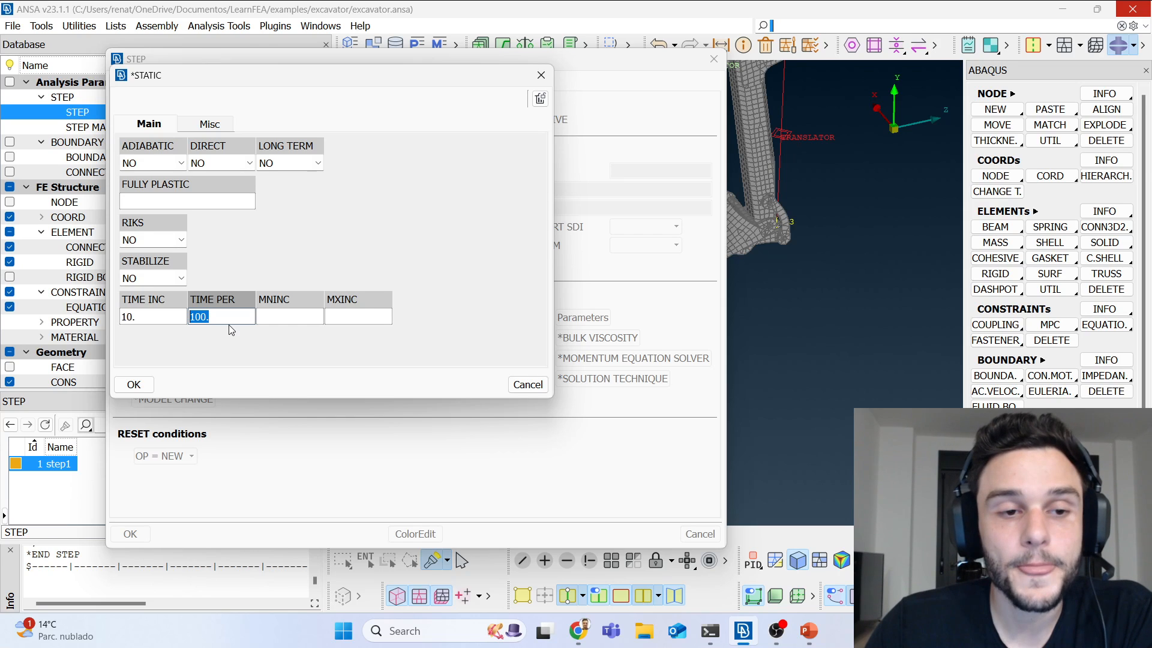
key("shift+Tab")
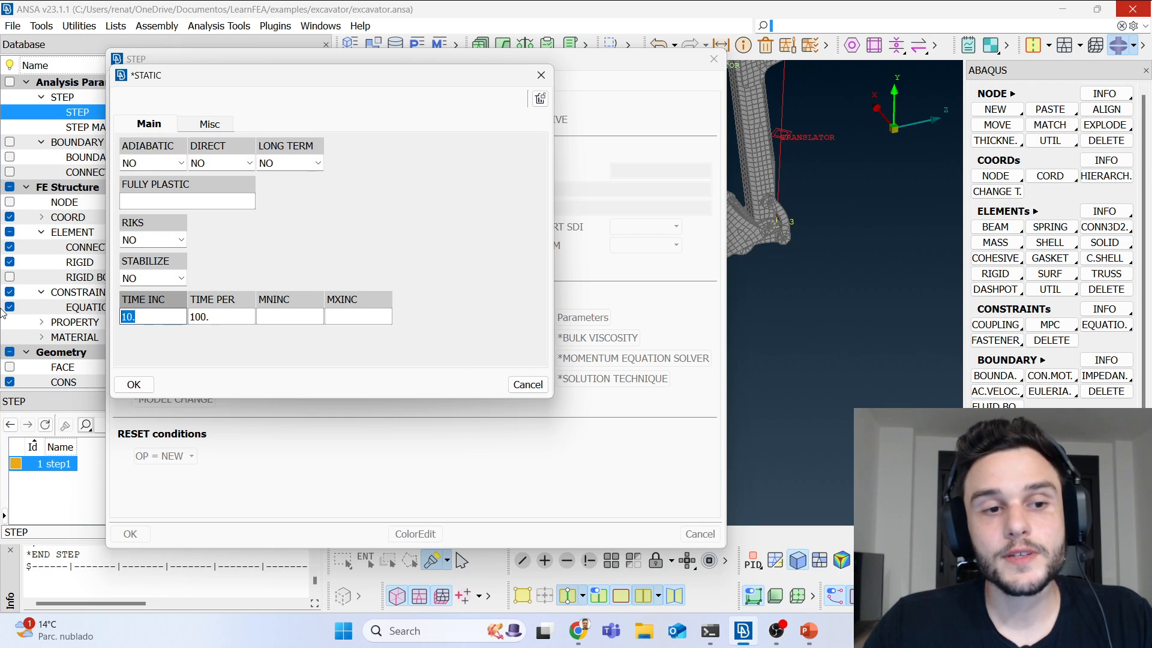
type("1")
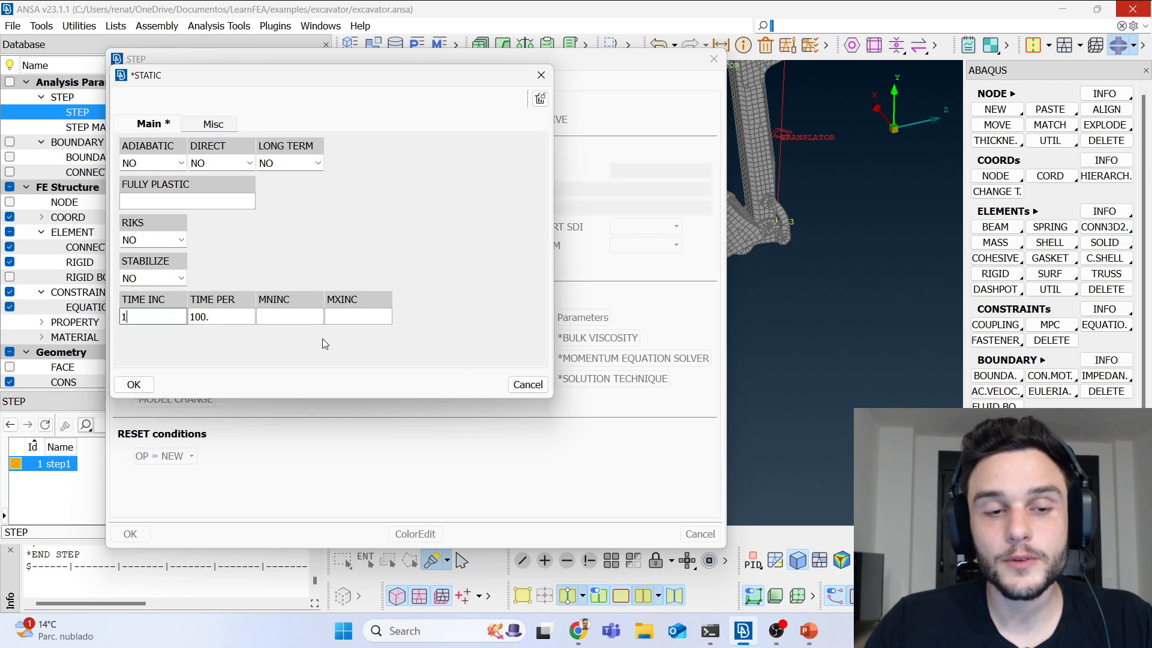
left_click(354, 318)
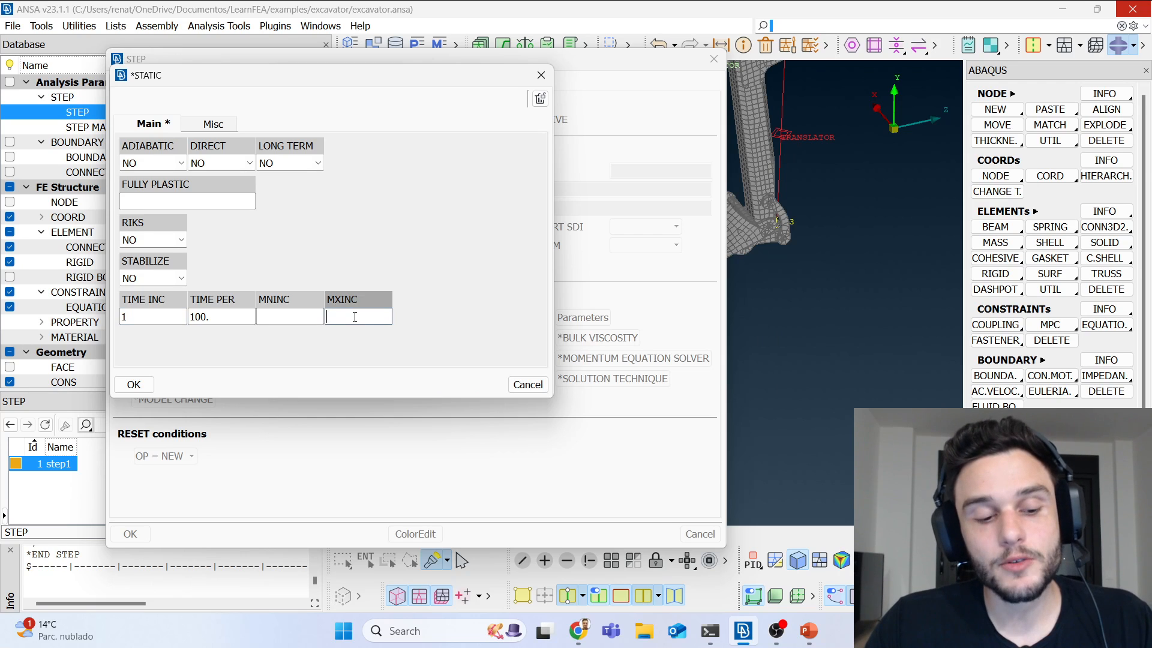
type("1")
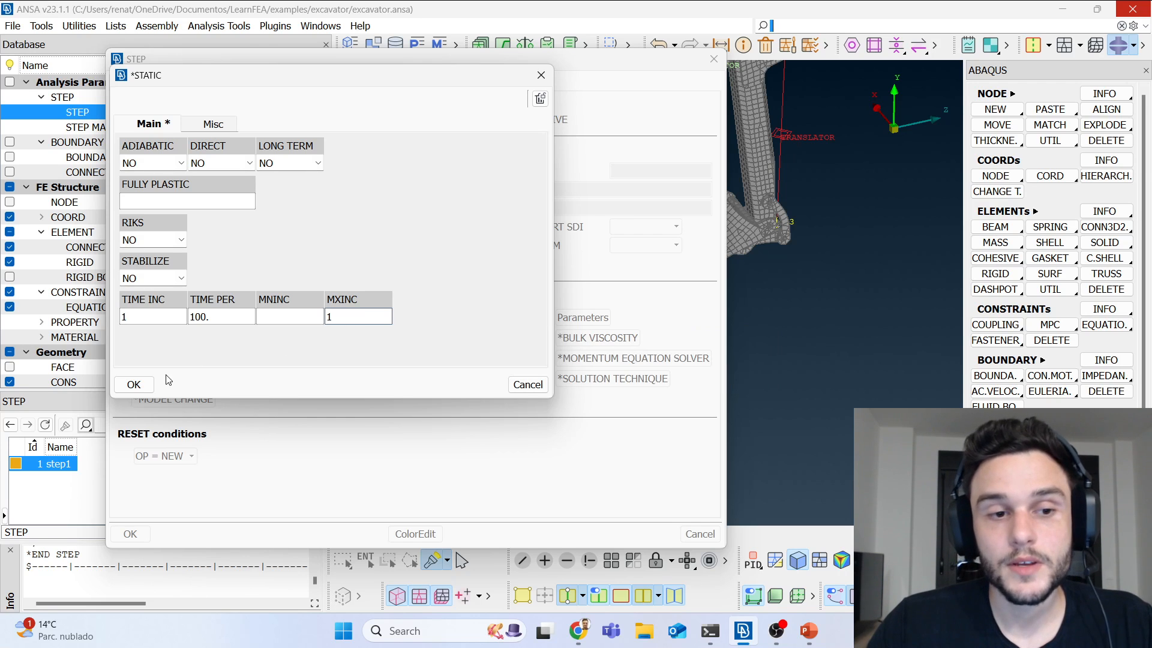
left_click(150, 384)
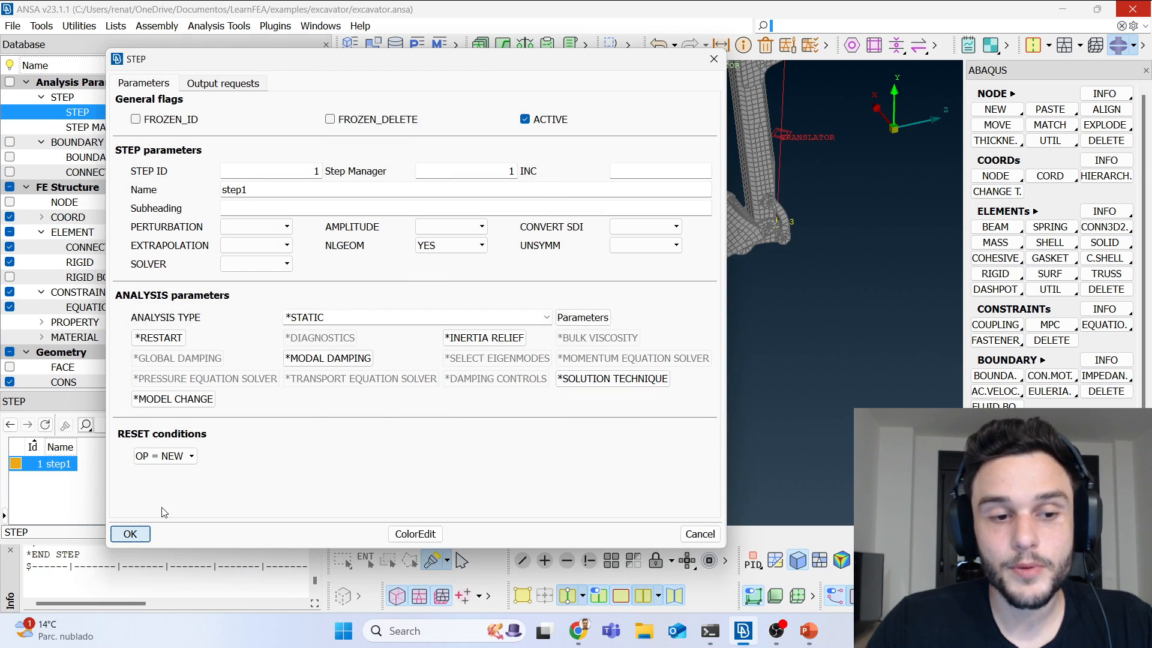
left_click(144, 534)
Step: Compress the database across all decks with recursive deletion, and save excavator.ansa
left_click(827, 46)
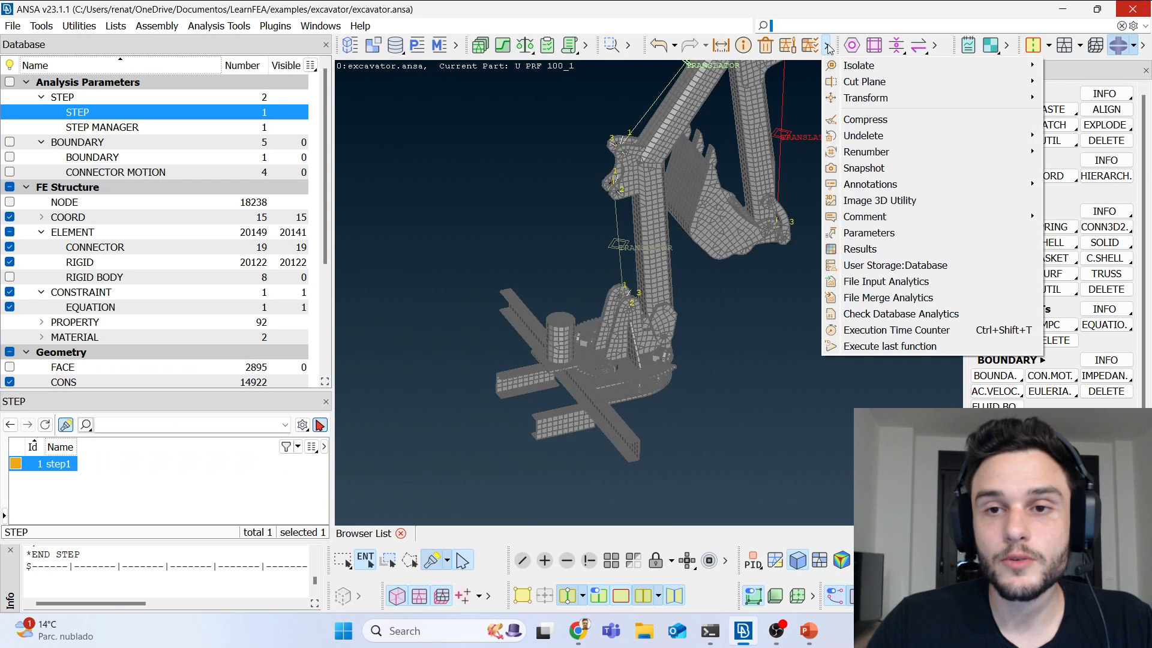
left_click(853, 114)
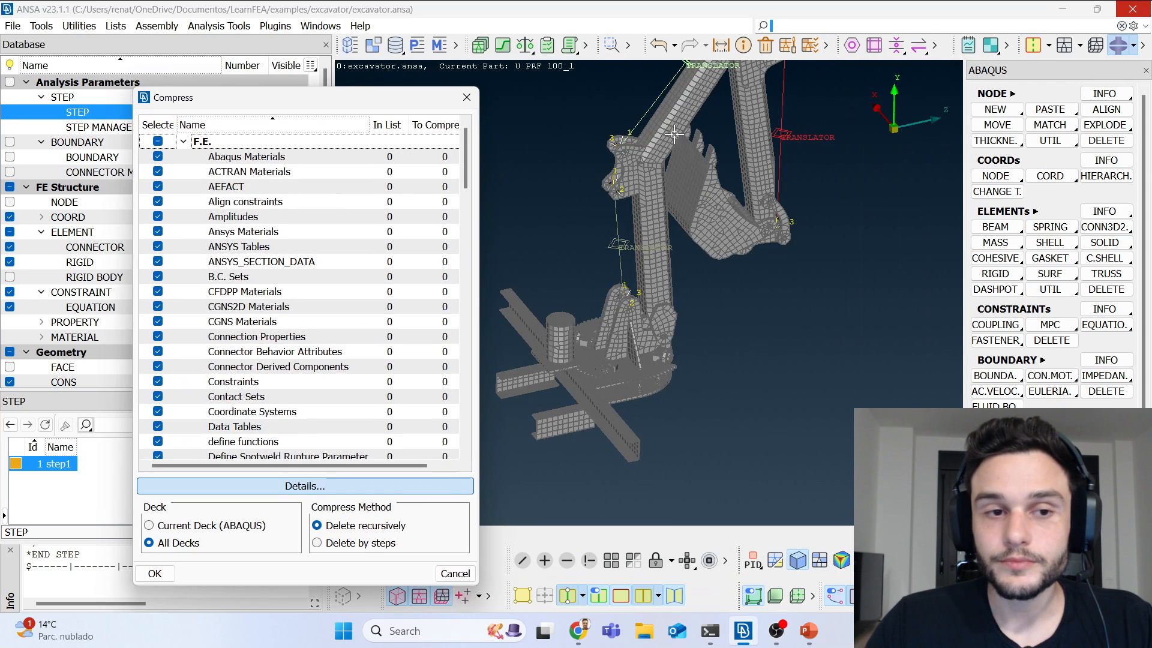
left_click(180, 543)
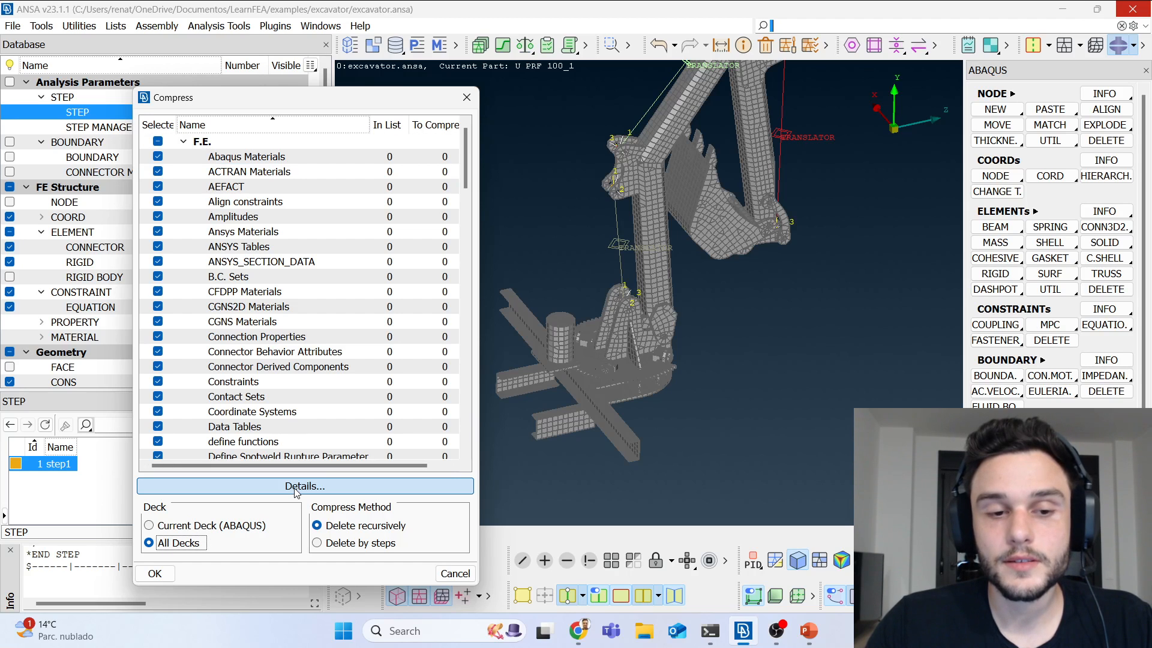
scroll(379, 267, "down", 20)
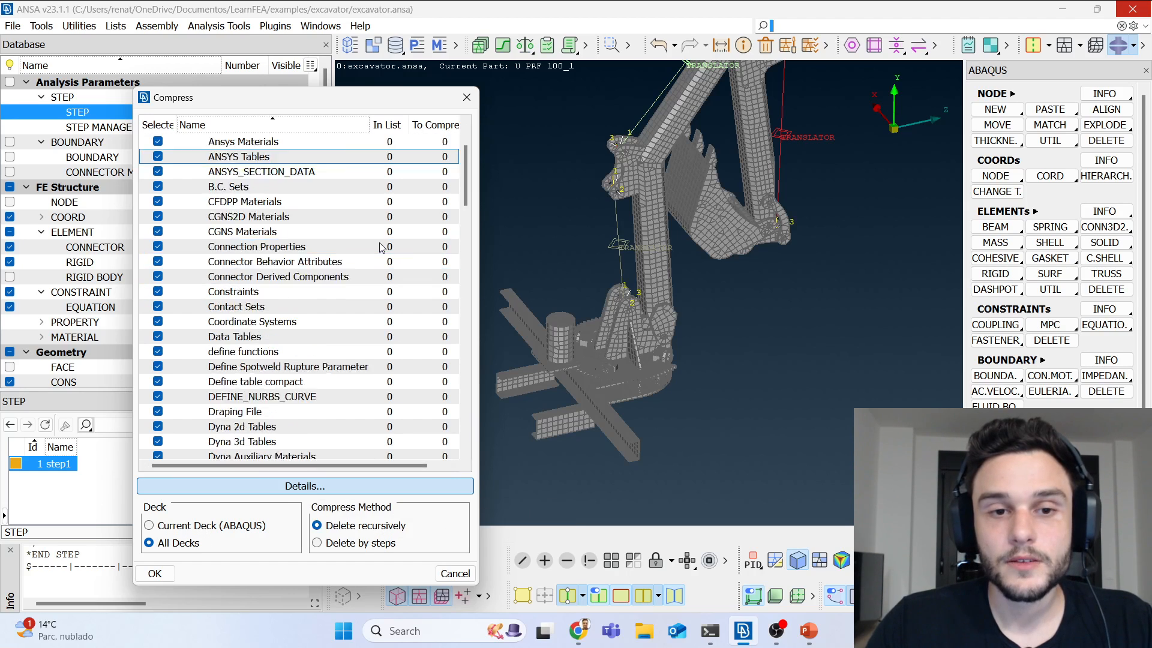
scroll(379, 268, "down", 1)
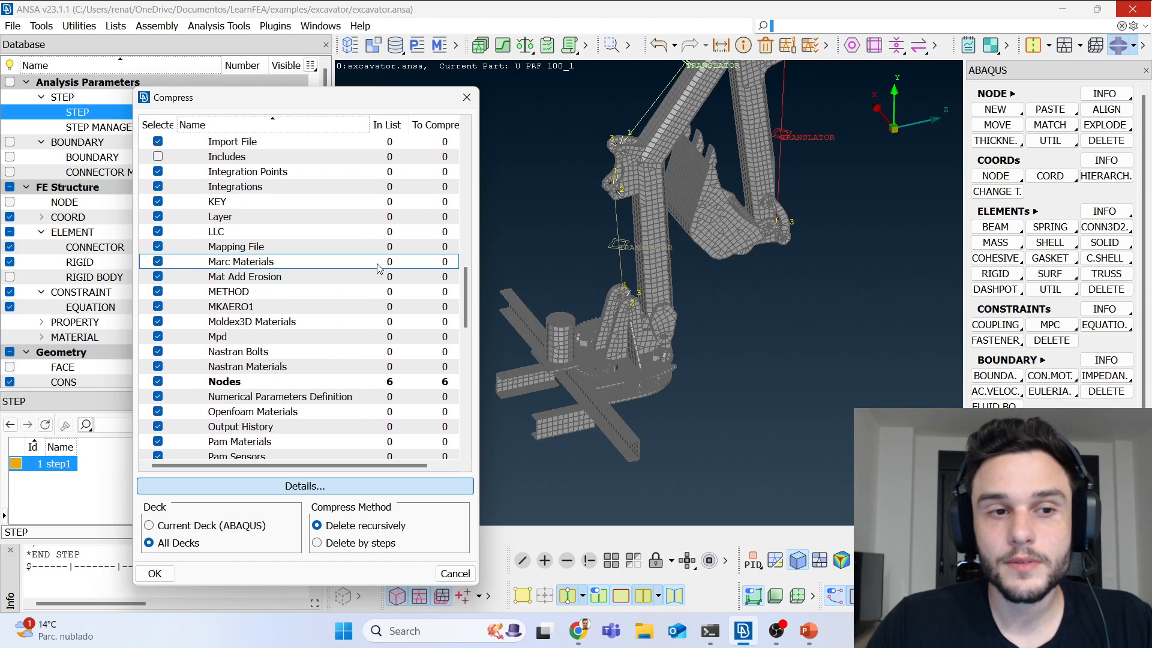
scroll(374, 281, "down", 4)
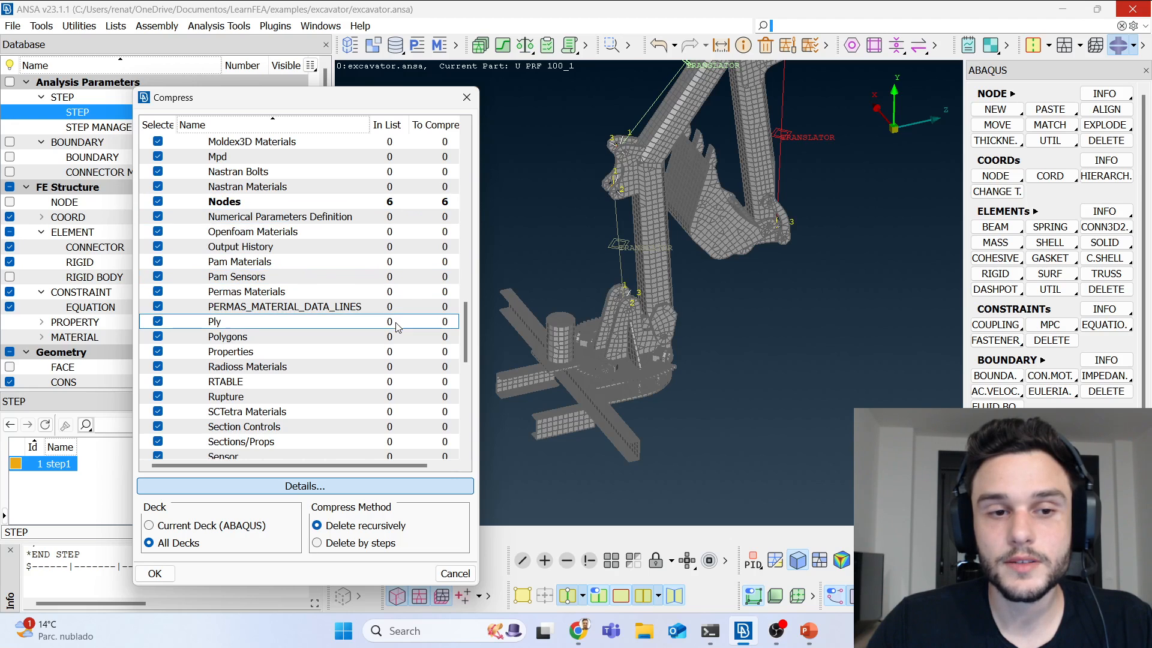
scroll(394, 327, "down", 10)
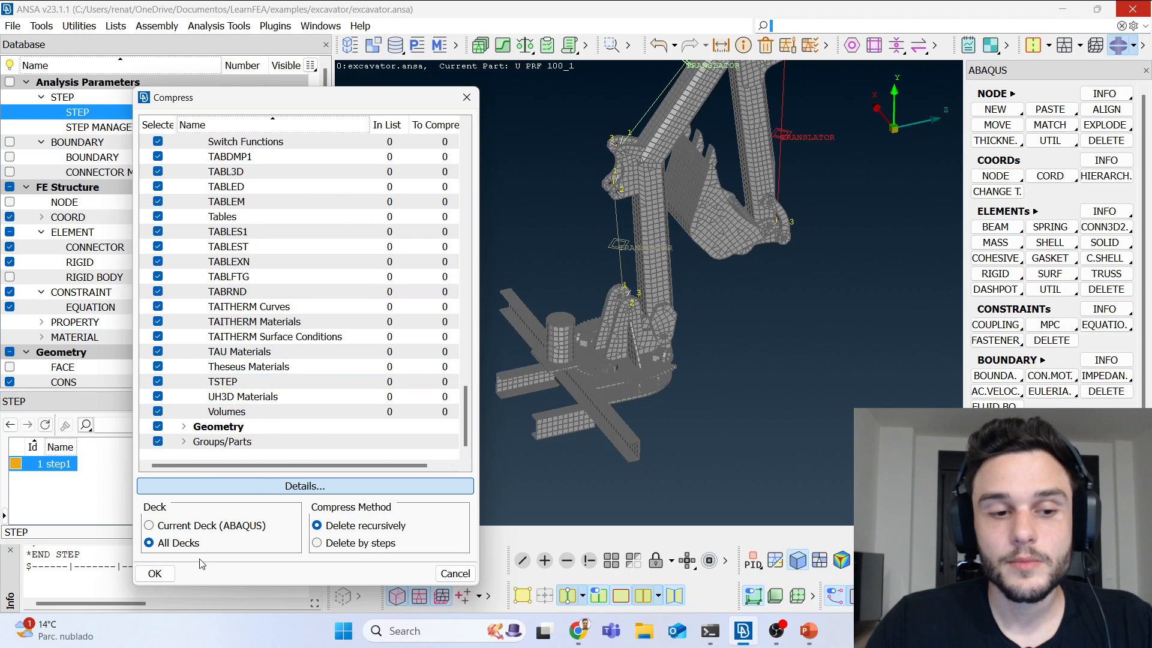
left_click(155, 574)
left_click(12, 26)
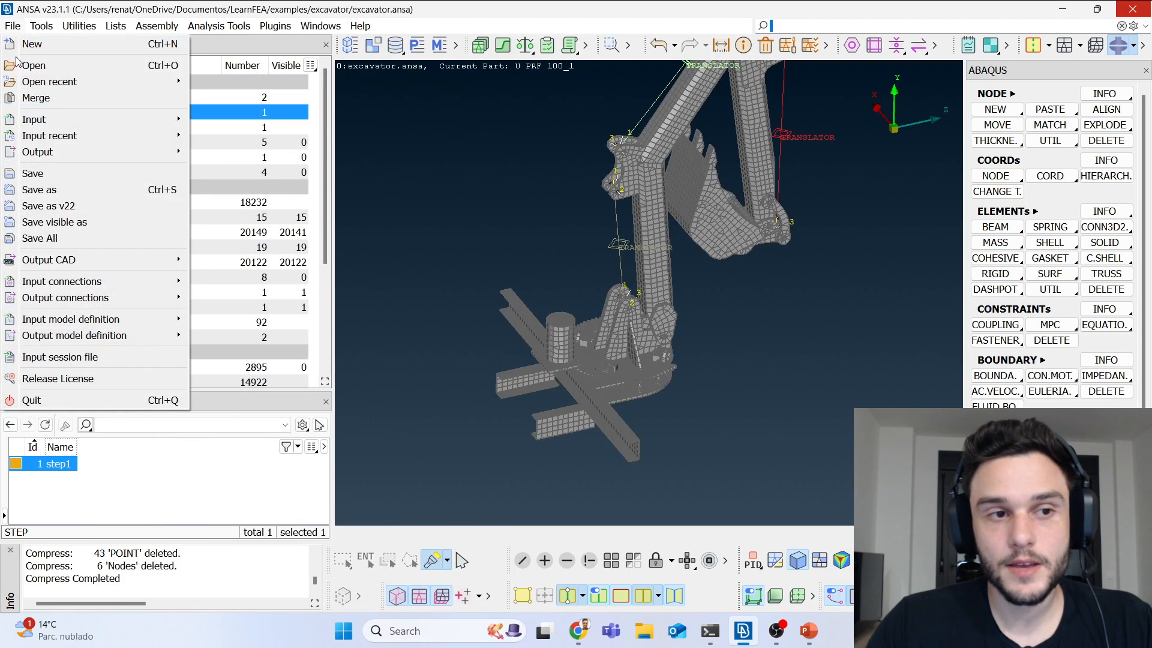
left_click(129, 173)
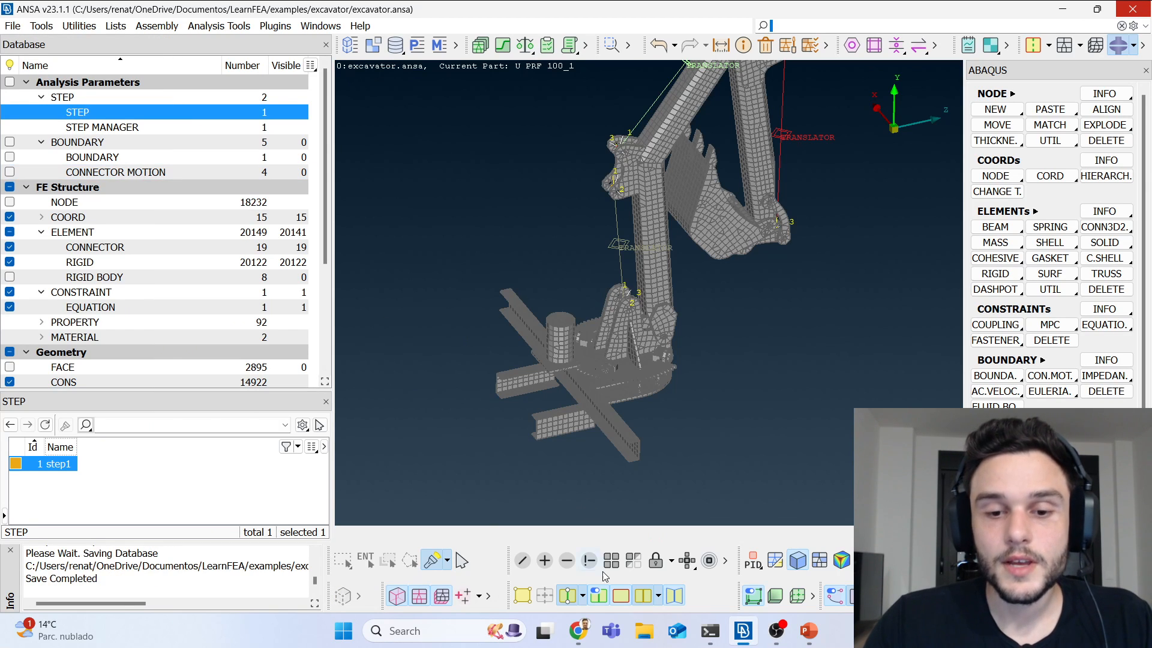
Step: In File Explorer, create a folder named excavator_mechanism inside the LearnFEA examples' excavator folder
left_click(643, 631)
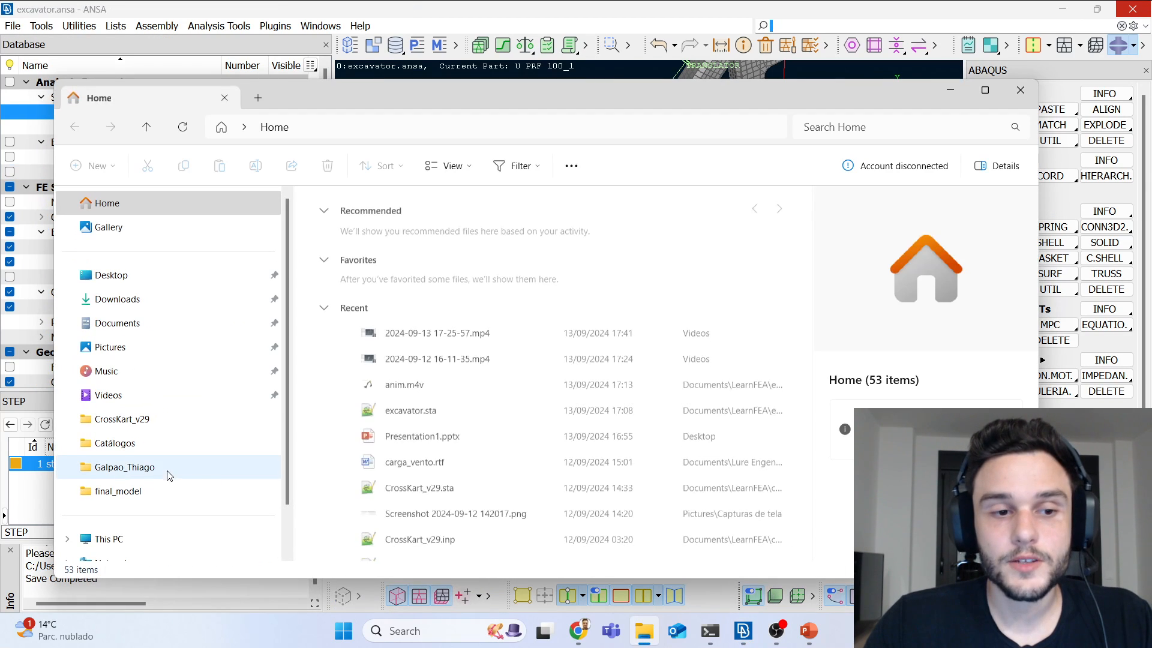
left_click(141, 489)
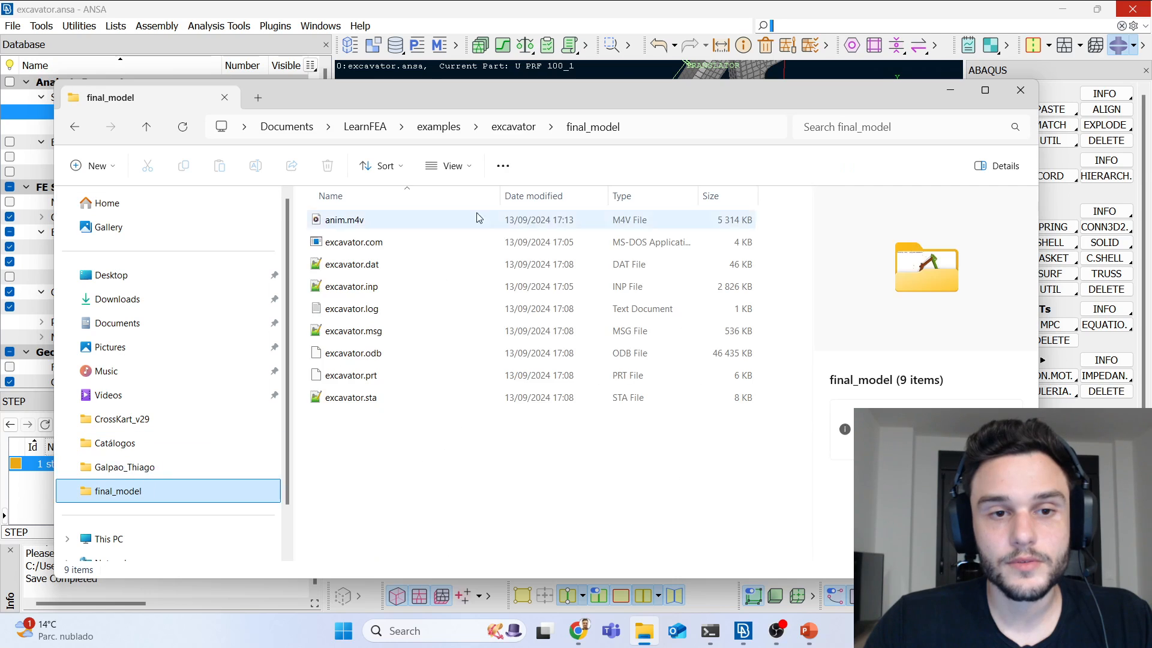
left_click(513, 126)
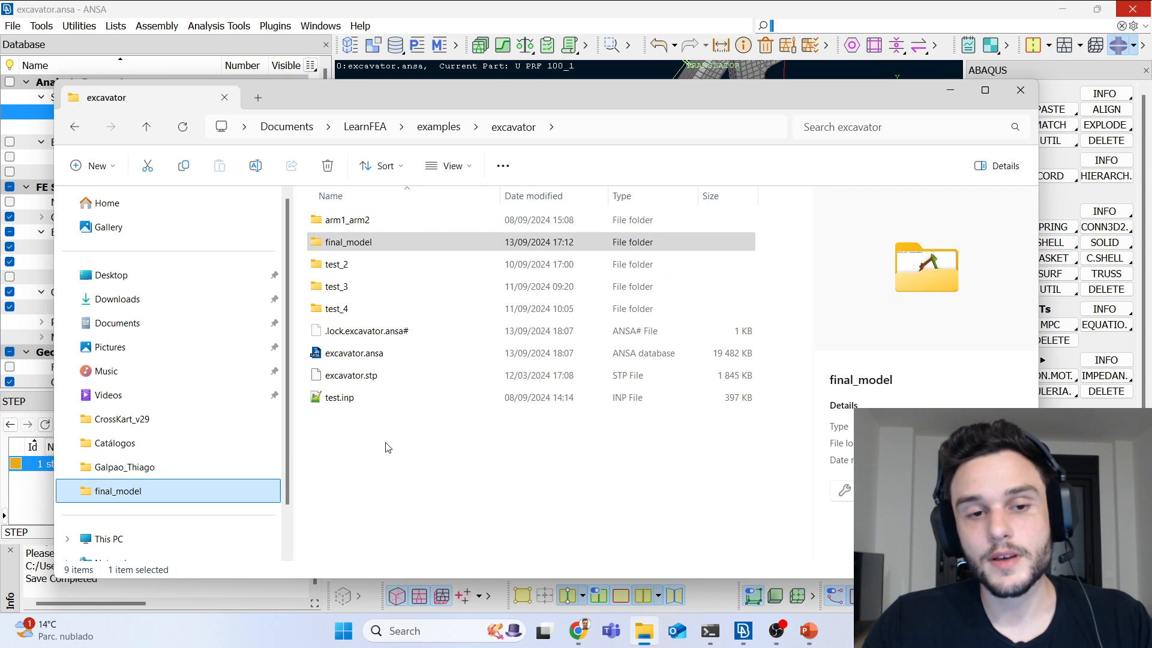
right_click(388, 476)
mouse_move(434, 383)
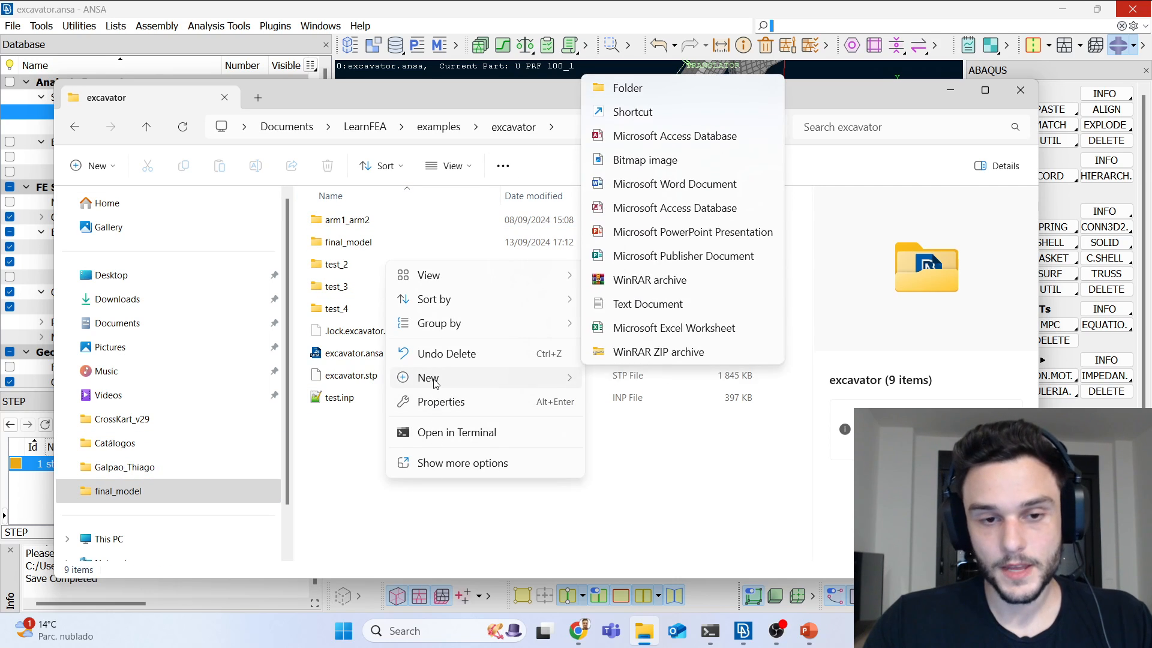
left_click(637, 87)
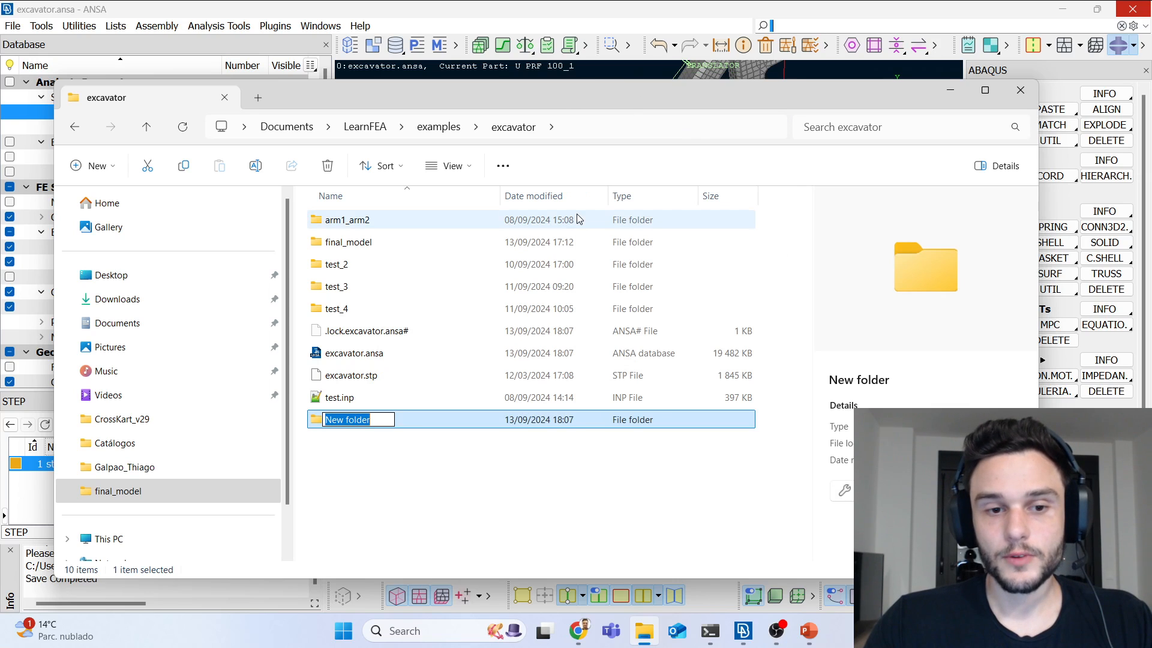
type("exca")
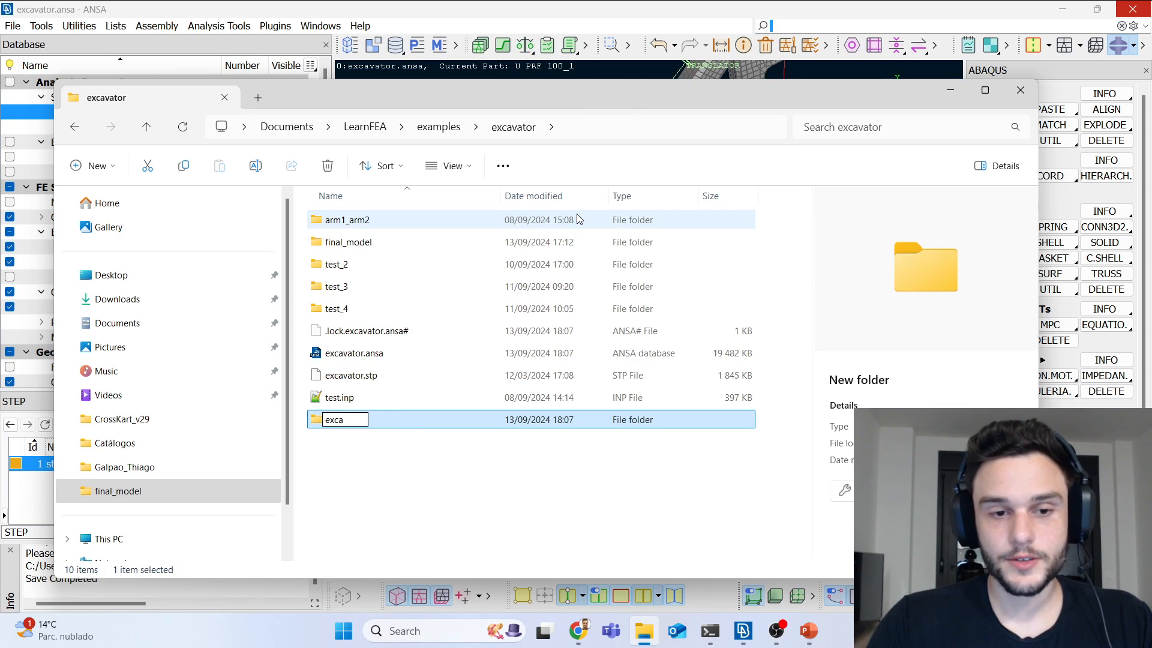
type("vator")
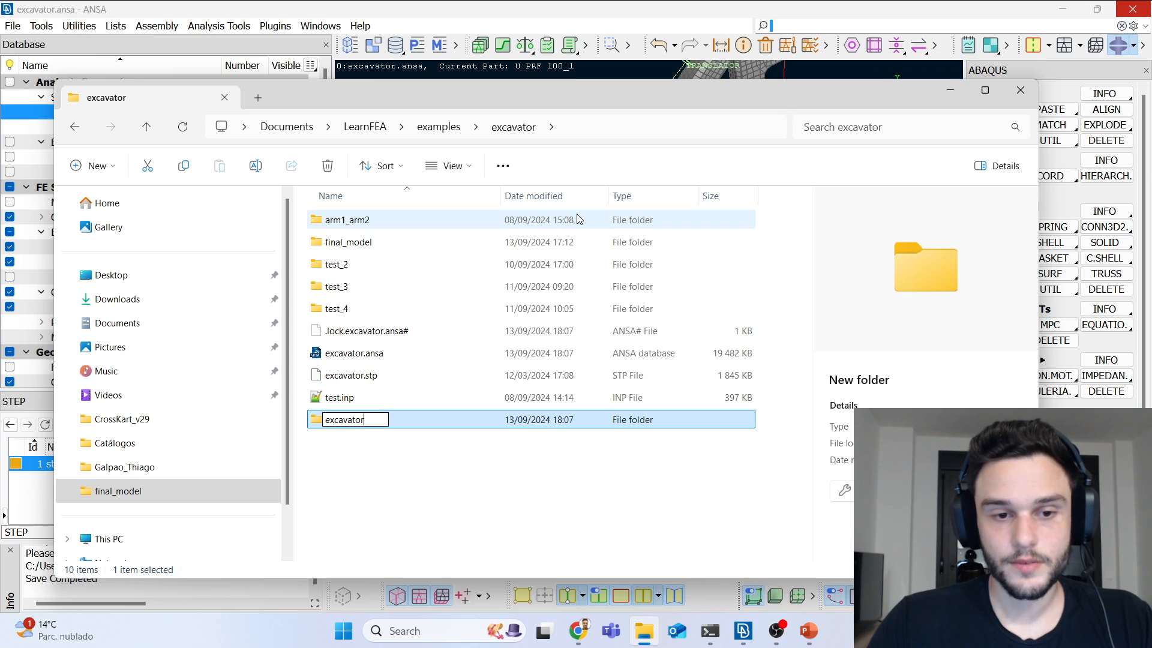
type("_mechanism")
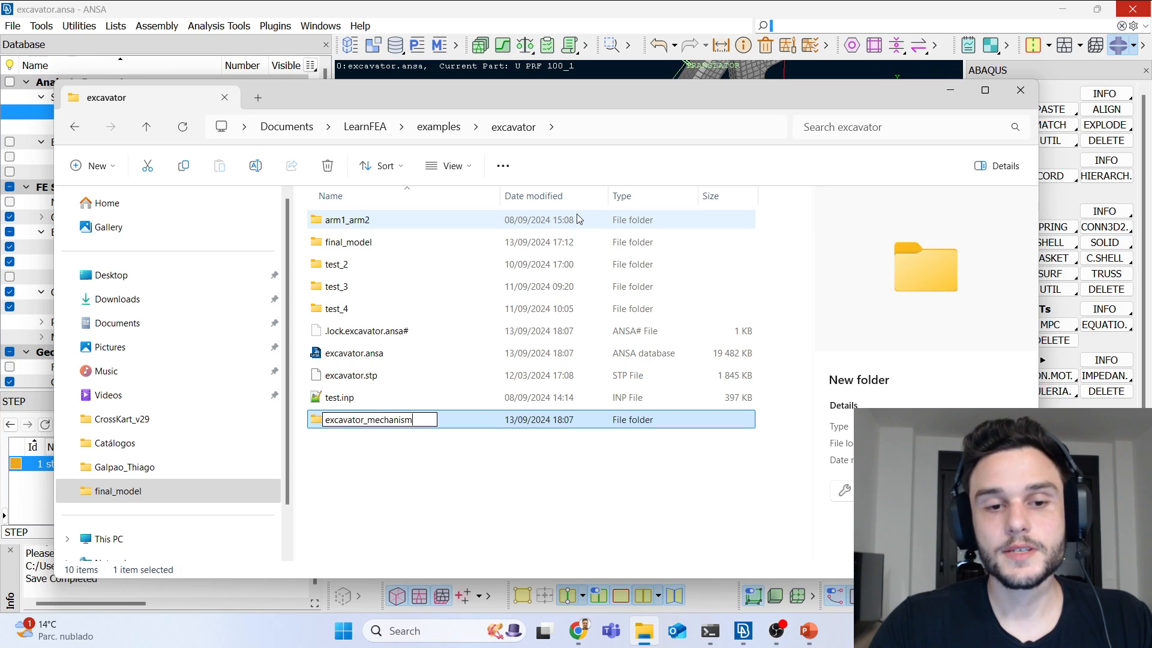
key("Return")
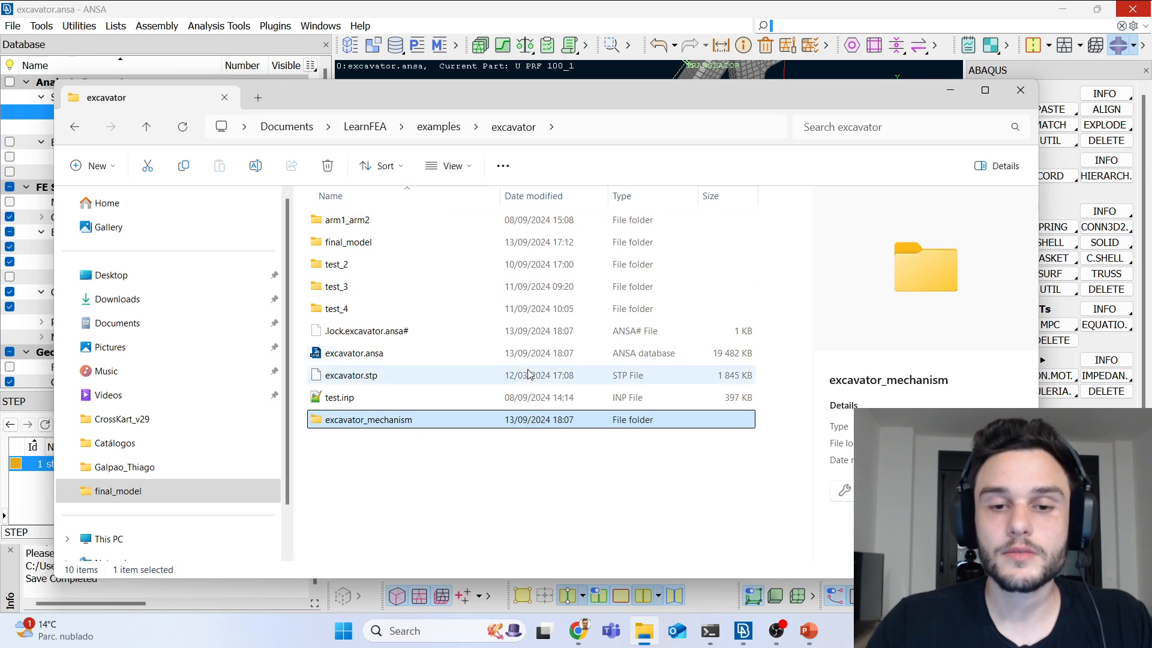
Step: Open the excavator_mechanism folder and copy its full path
double_click(498, 421)
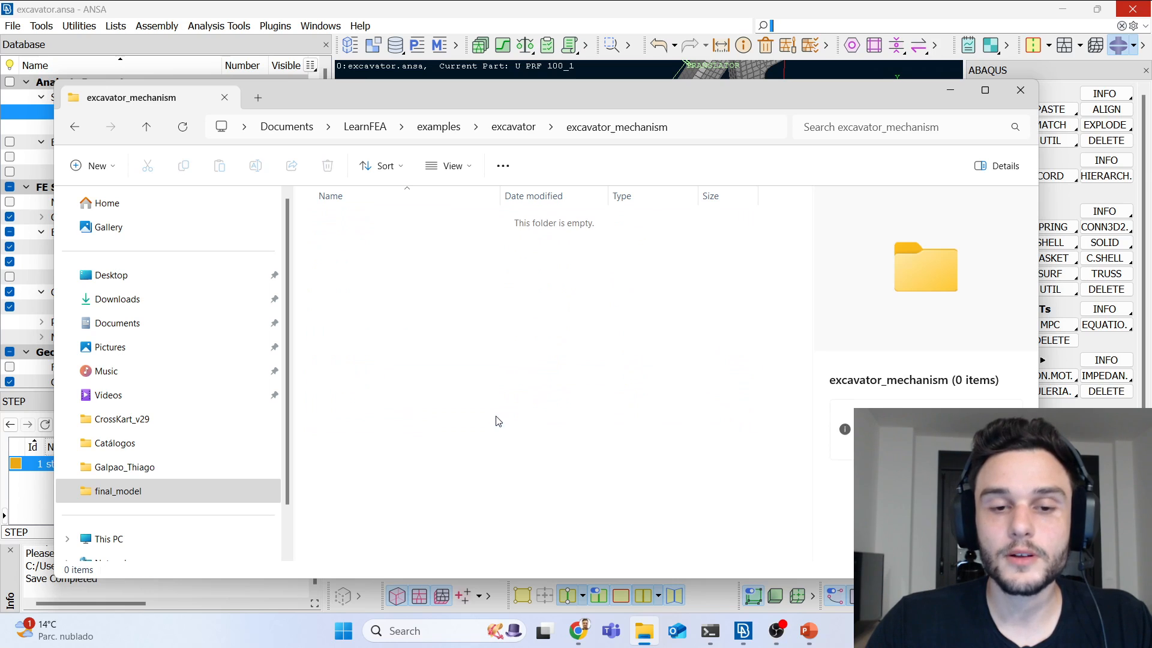
left_click(733, 126)
key("ctrl+c")
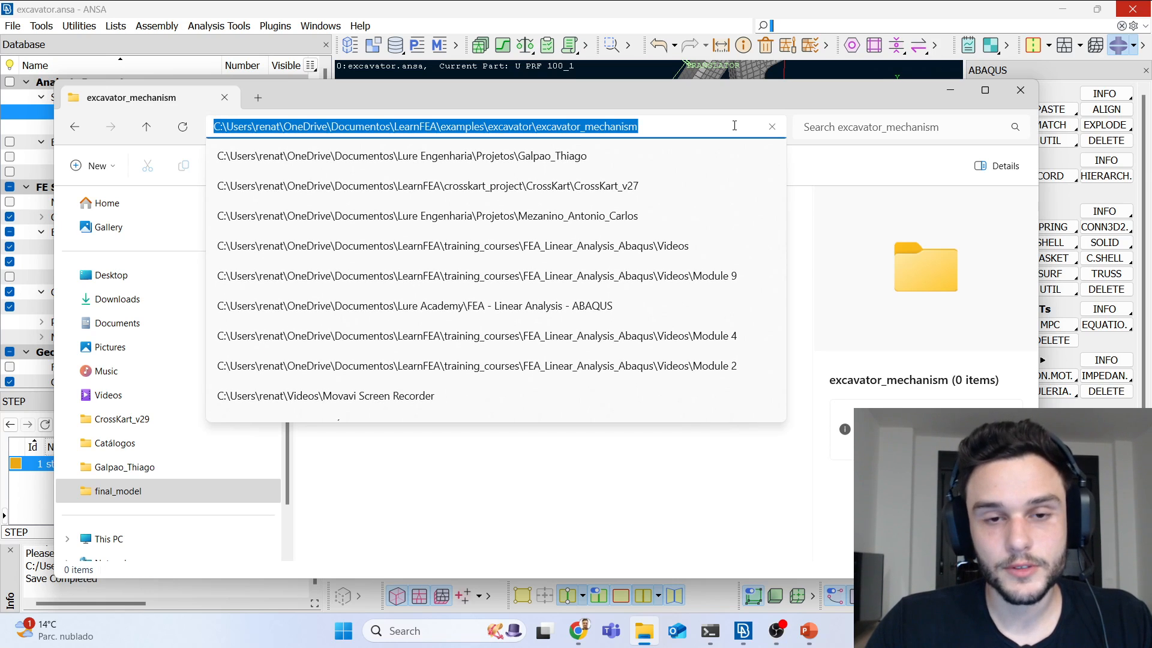
Step: Switch back to ANSA, start an Abaqus output of the model and set its destination to the copied excavator_mechanism path
left_click(571, 9)
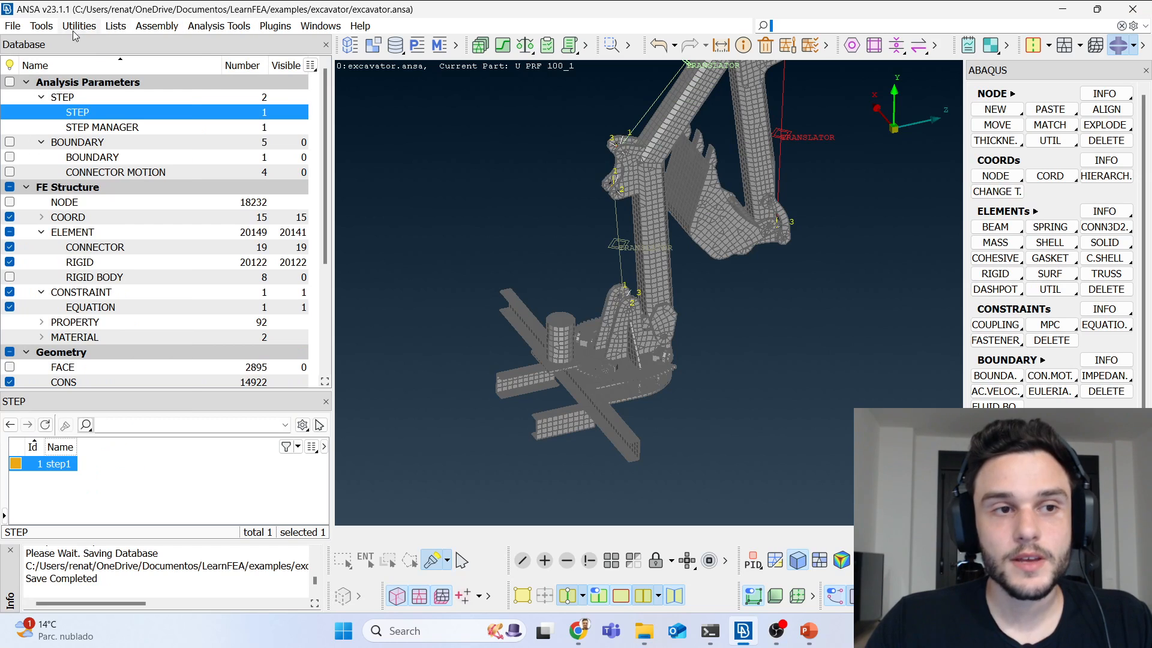
left_click(15, 25)
mouse_move(51, 155)
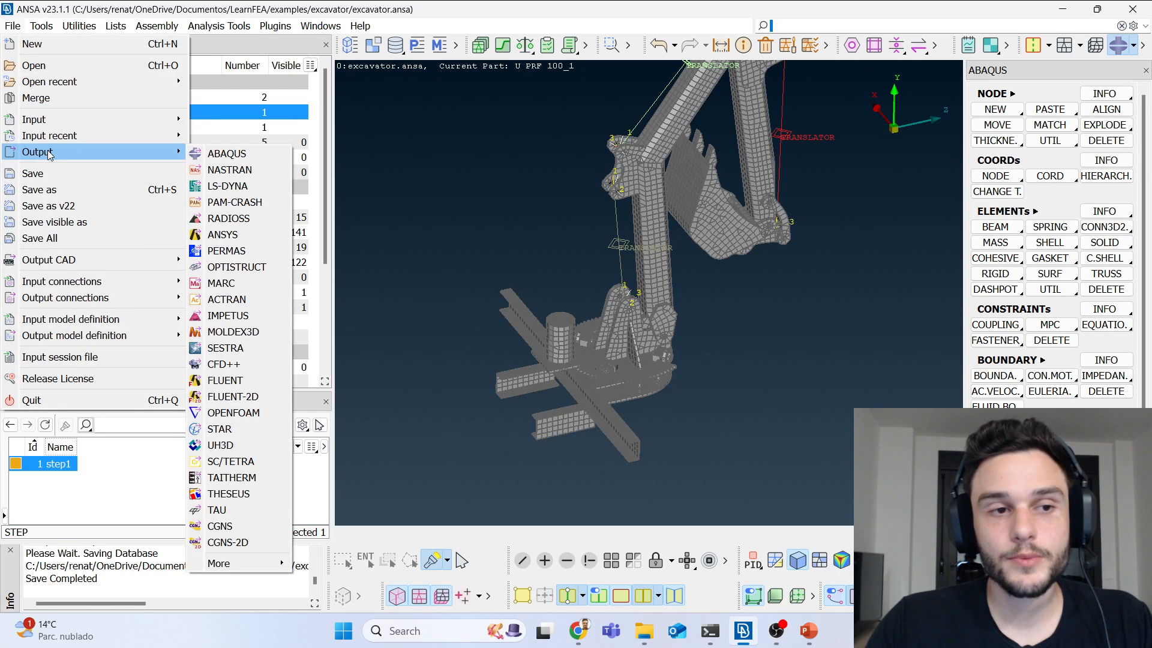
left_click(202, 155)
left_click_drag(423, 159, 354, 159)
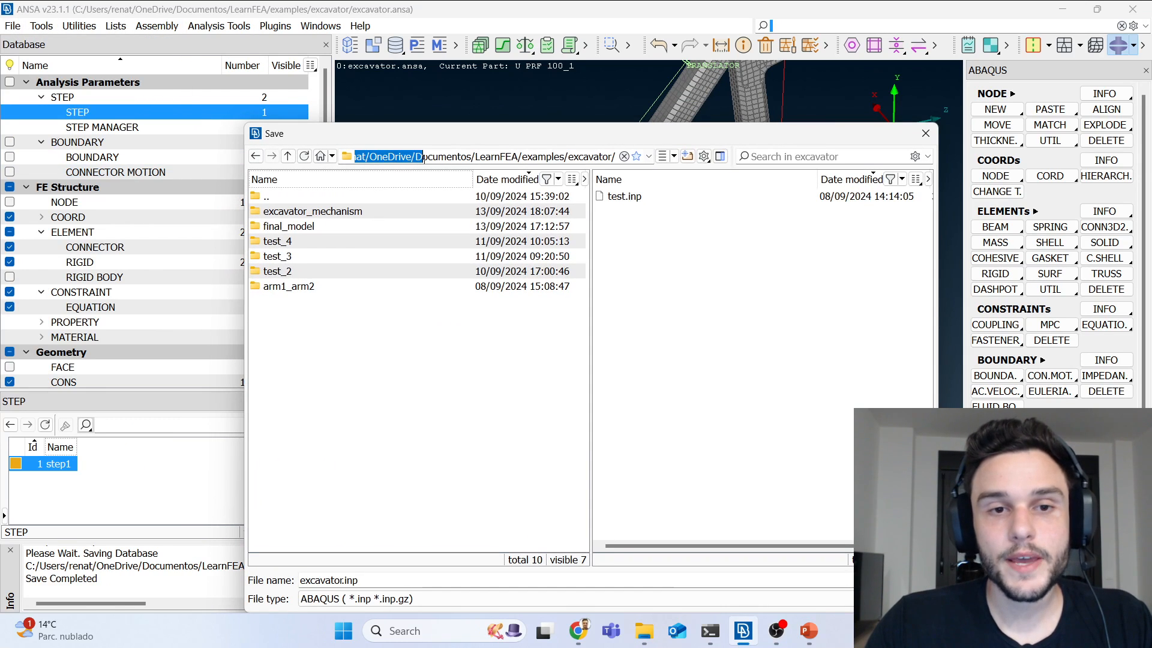
triple_click(436, 161)
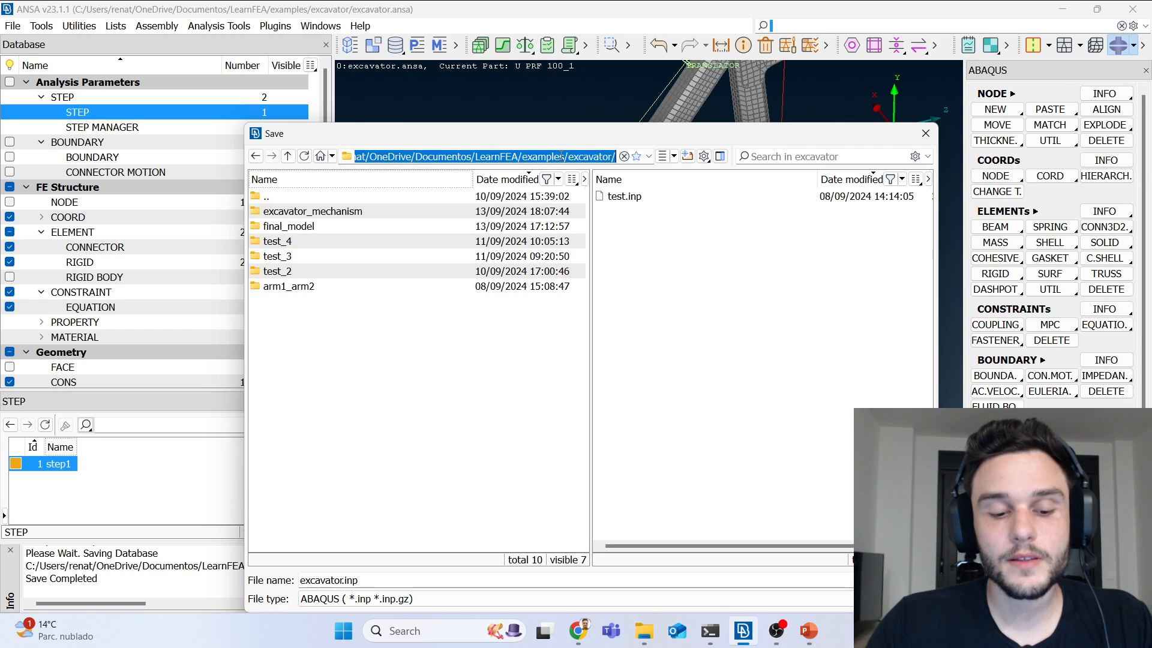
key("ctrl+v")
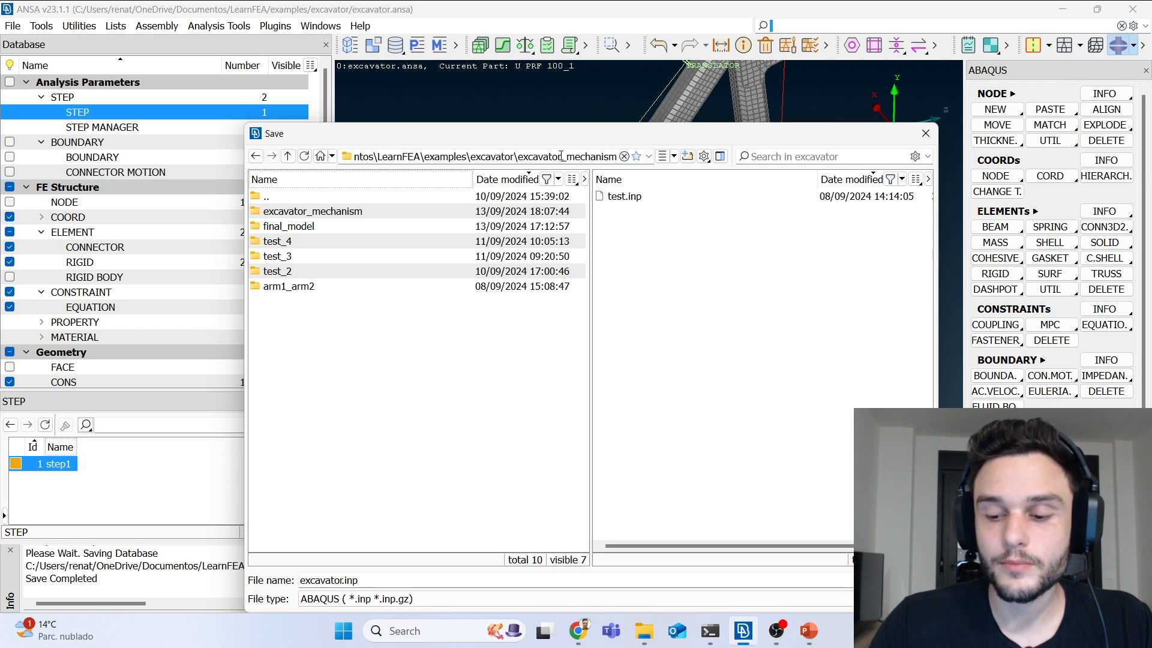
key("Return")
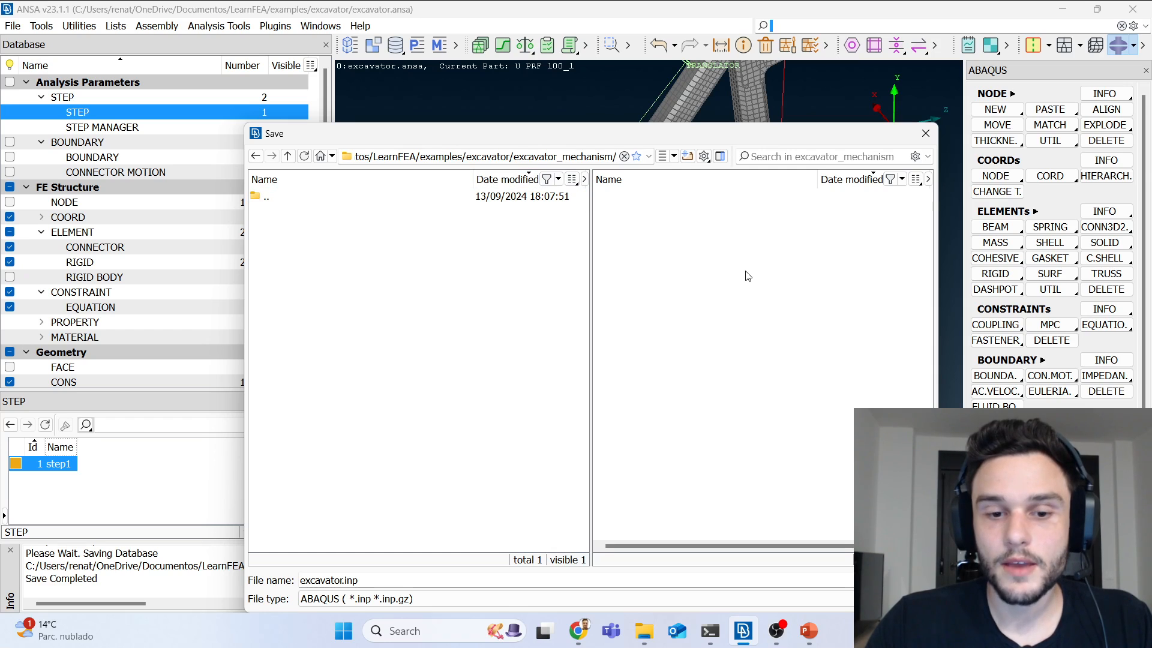
Step: Confirm excavator.inp as the output file name and choose output format 2022 with output set to All
triple_click(382, 579)
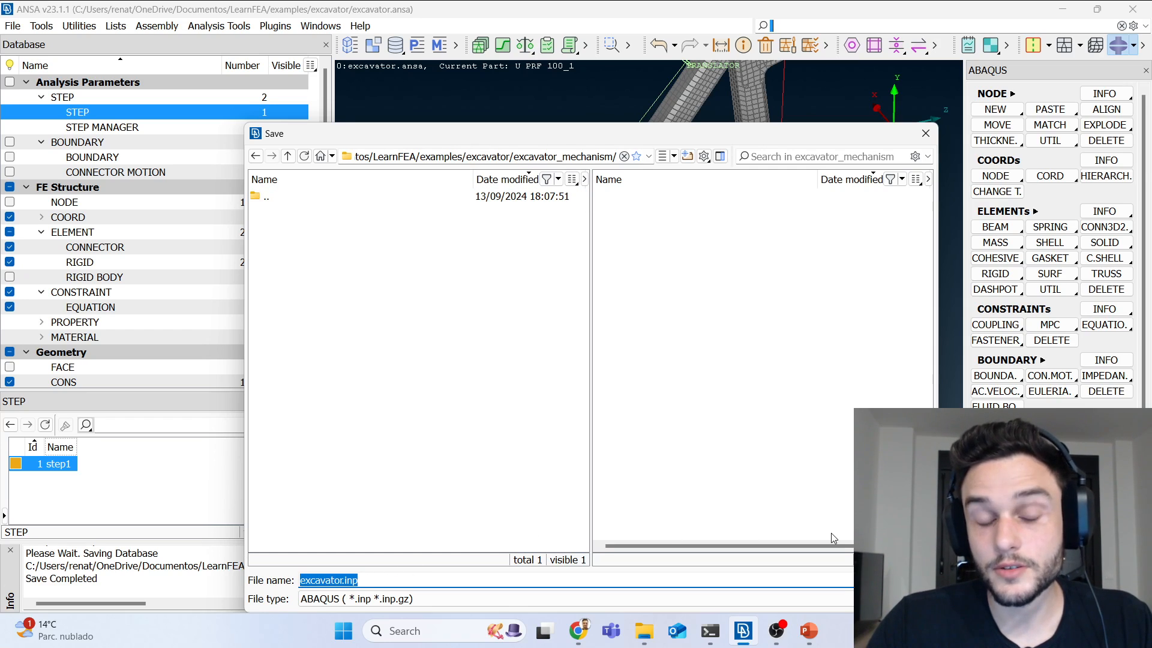
left_click(905, 580)
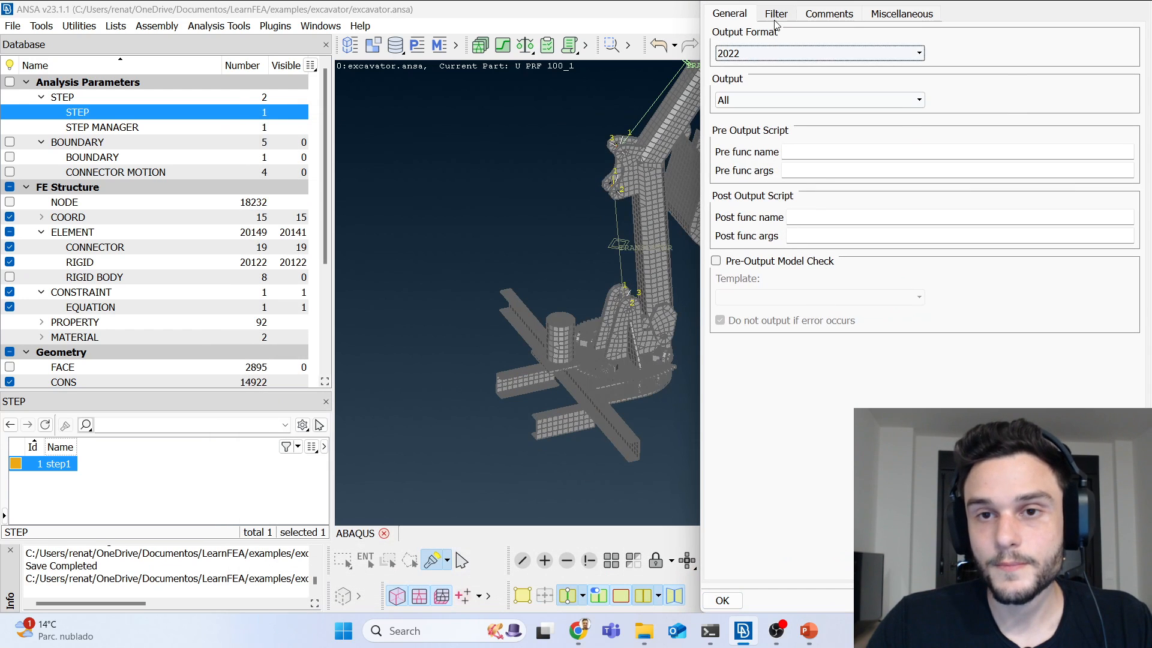
left_click_drag(703, 32, 139, 17)
left_click(147, 82)
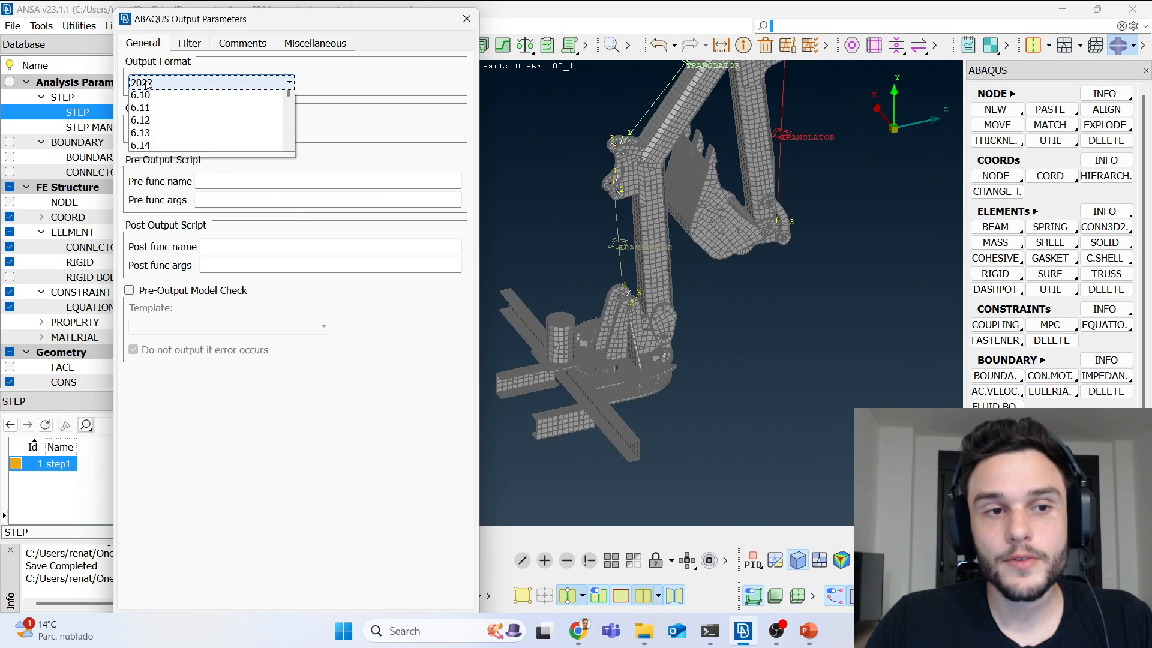
left_click(153, 204)
left_click(158, 133)
left_click(151, 144)
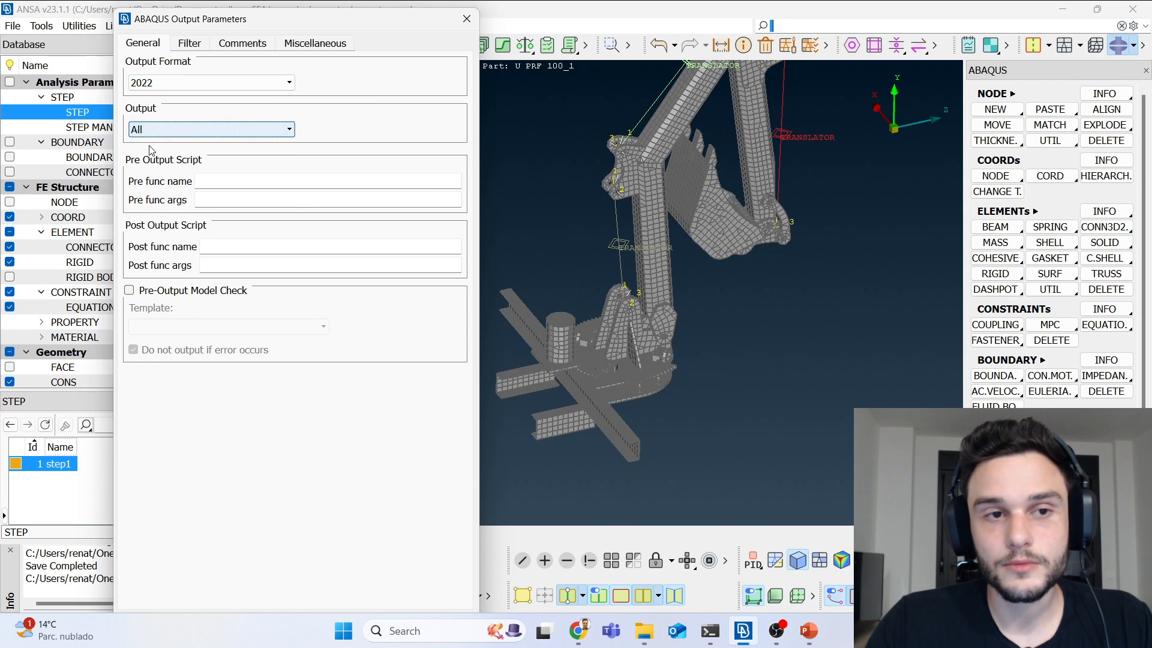
Step: Set the ANSA comments to None and write out the Abaqus input file
left_click(229, 47)
left_click(171, 83)
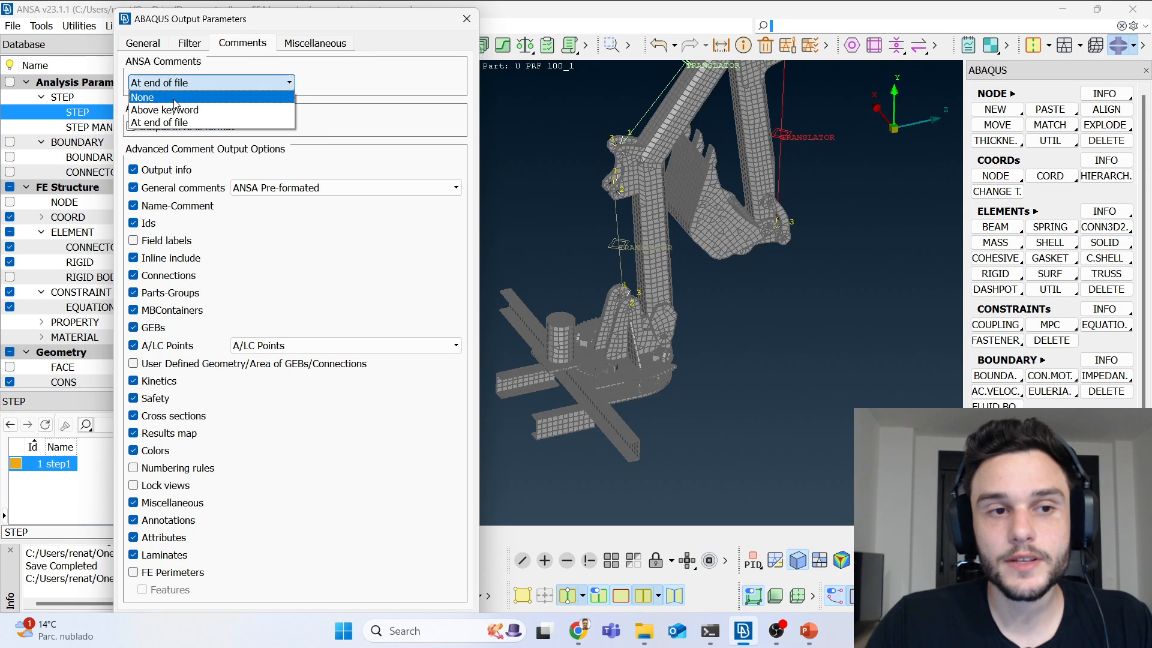
left_click(175, 98)
left_click_drag(255, 8, 274, 43)
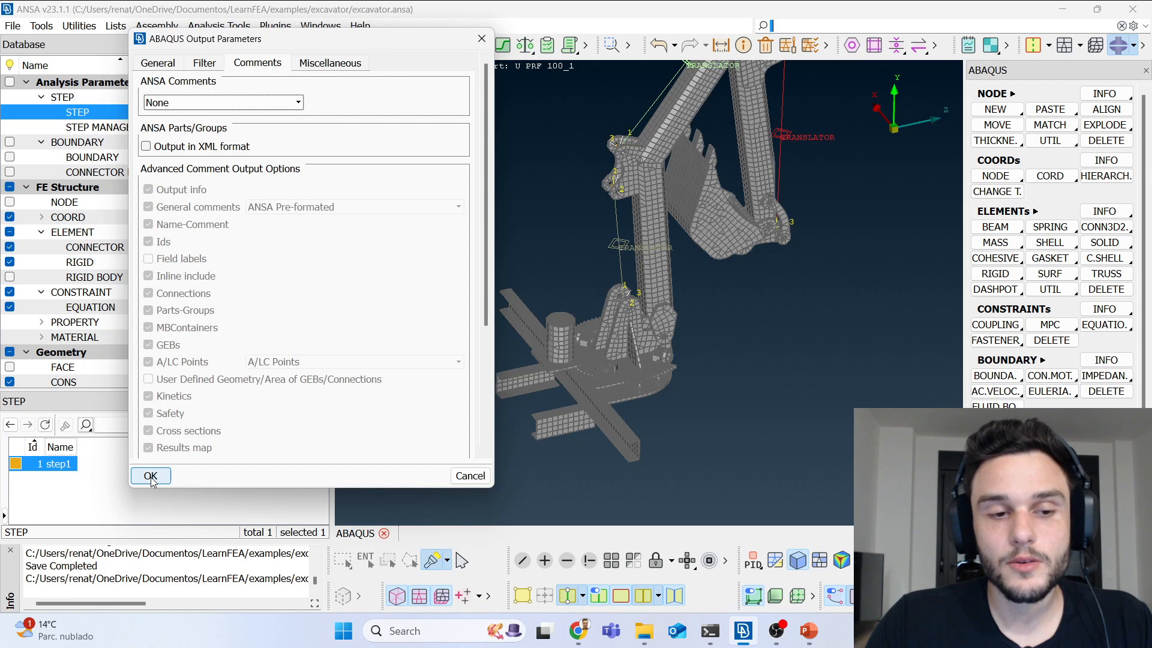
left_click(150, 476)
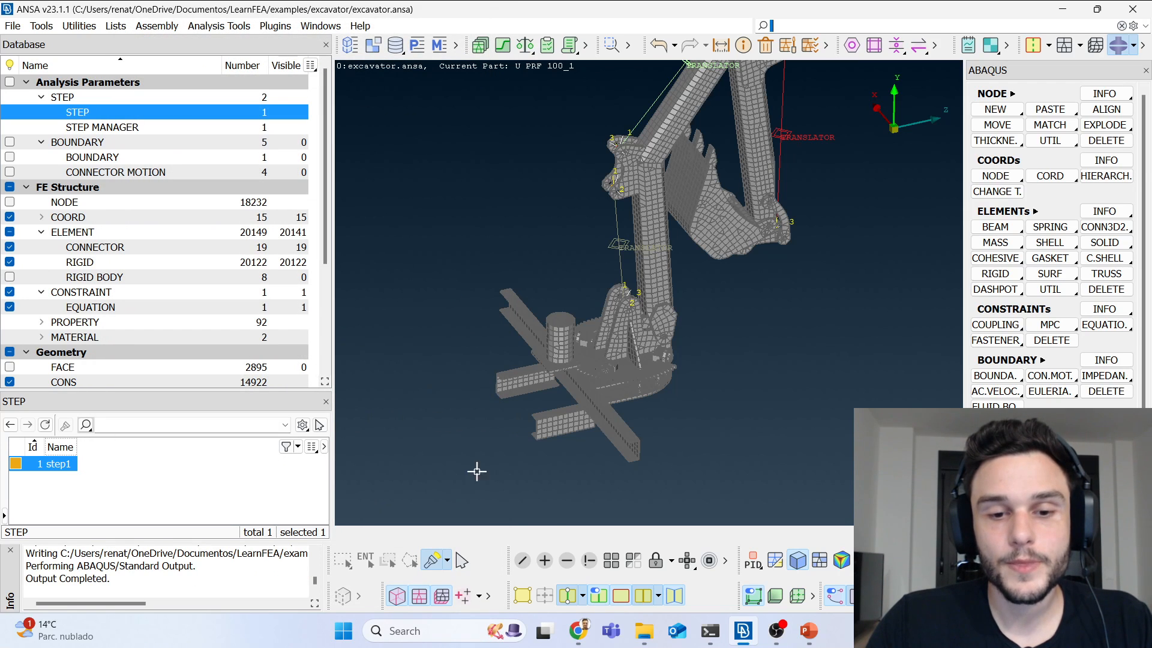
Step: Switch to File Explorer and open a PowerShell terminal in the excavator_mechanism folder
left_click(644, 630)
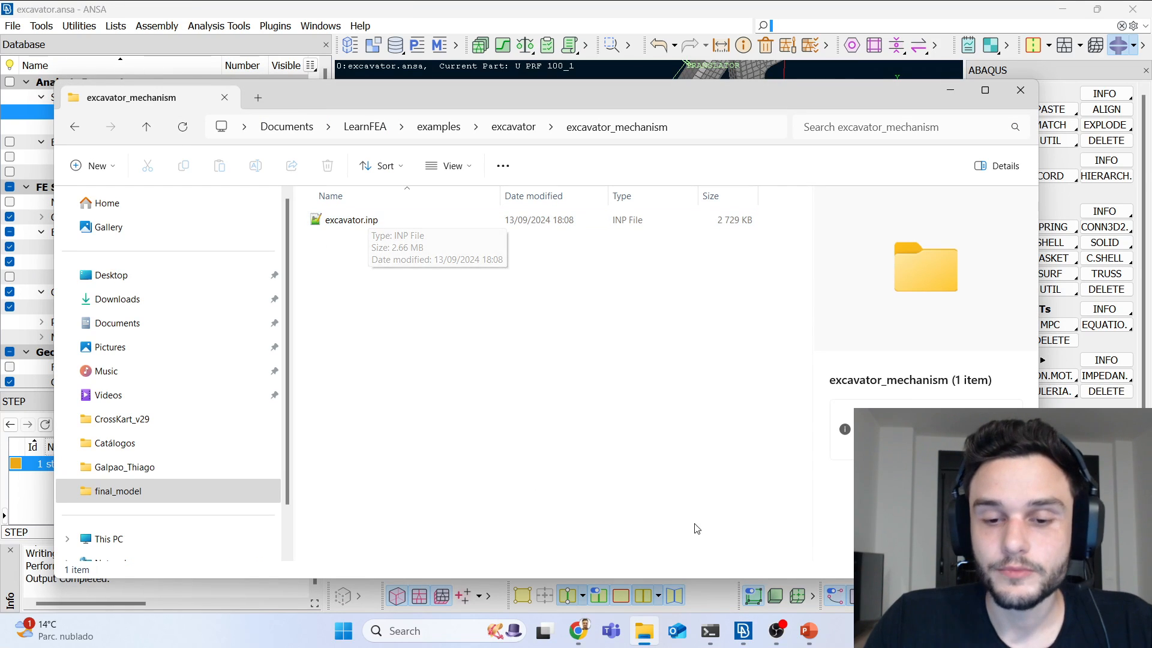
right_click(470, 325)
left_click(537, 495)
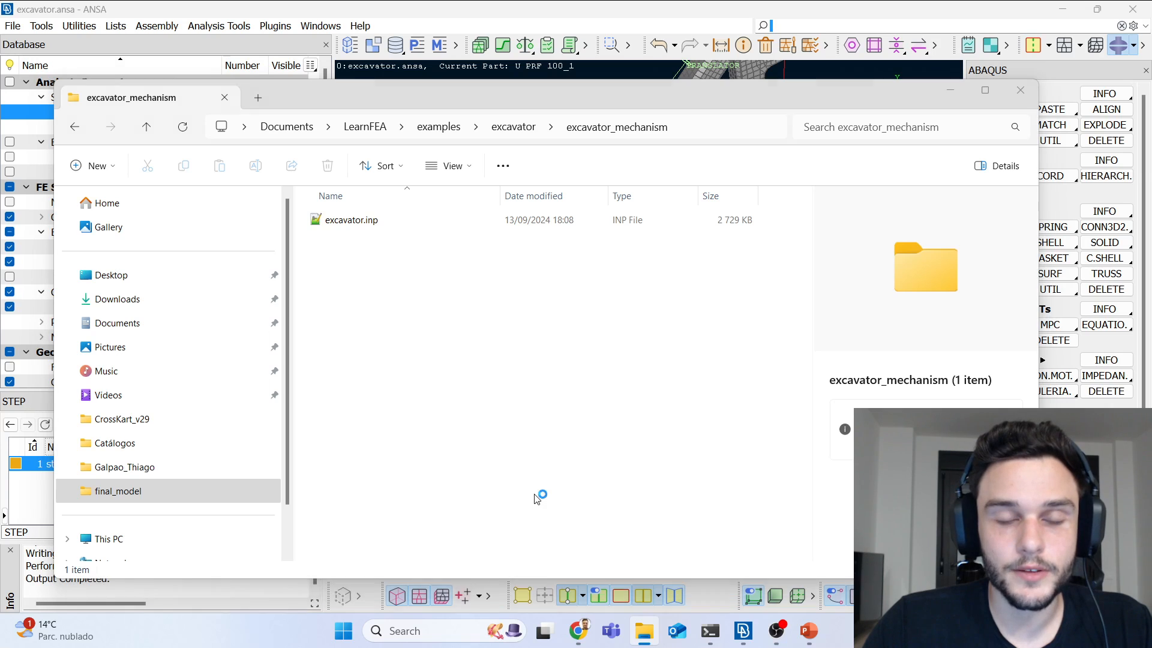
left_click_drag(602, 150, 624, 66)
left_click(350, 634)
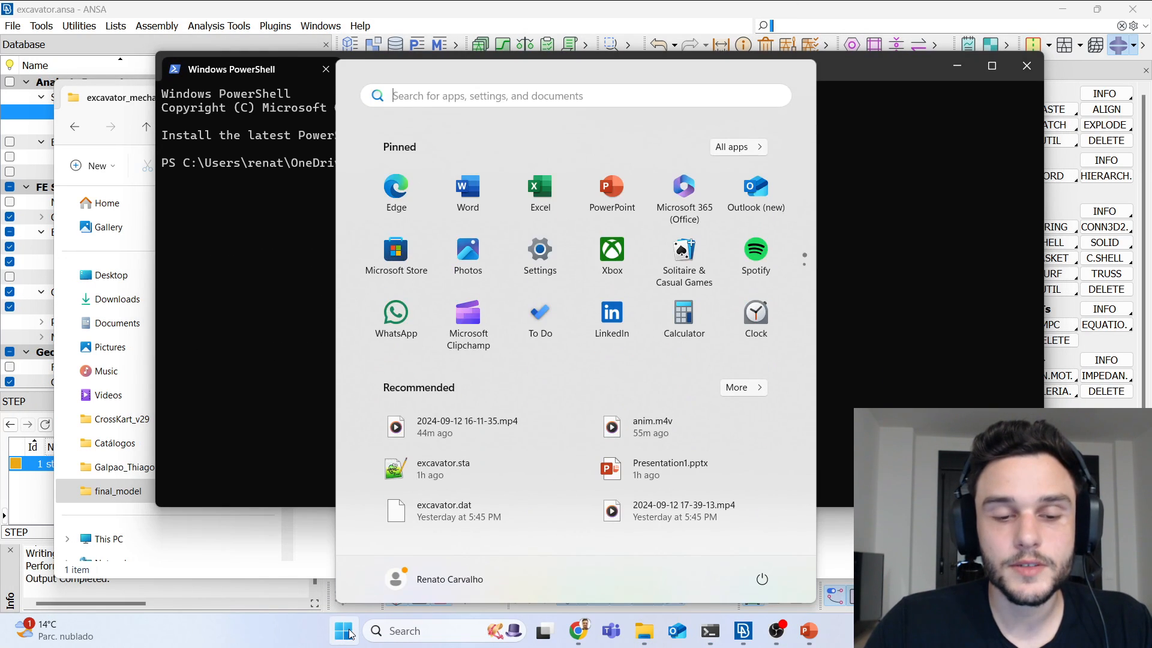
type("cmd")
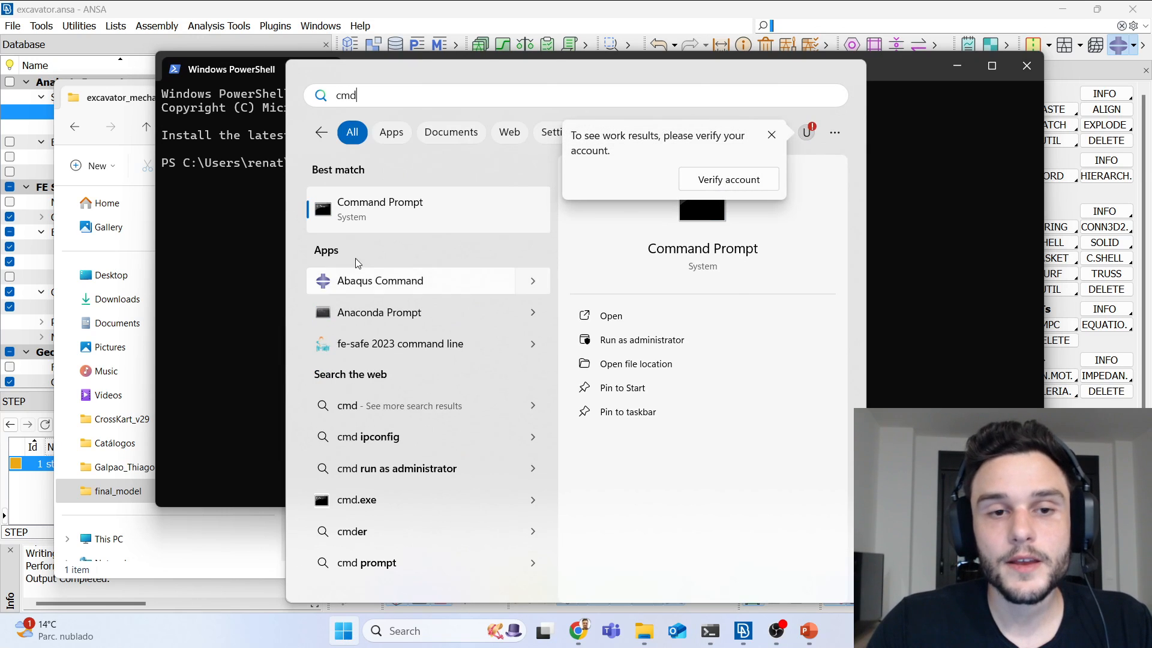
left_click(442, 212)
key("alt+Tab")
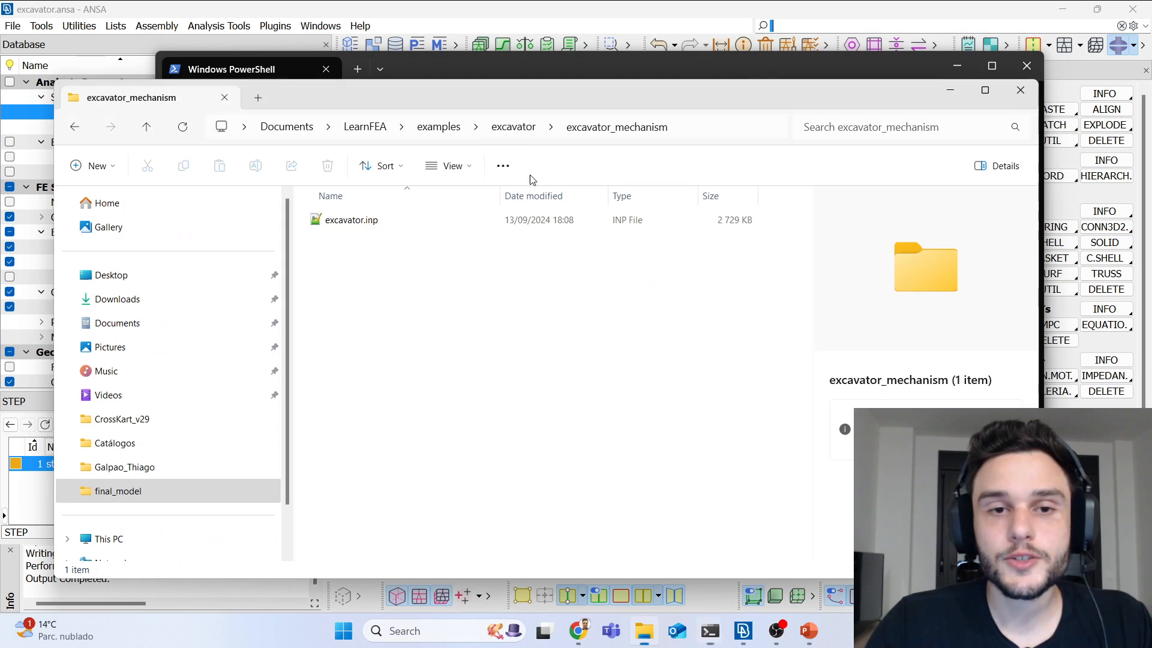
left_click(681, 126)
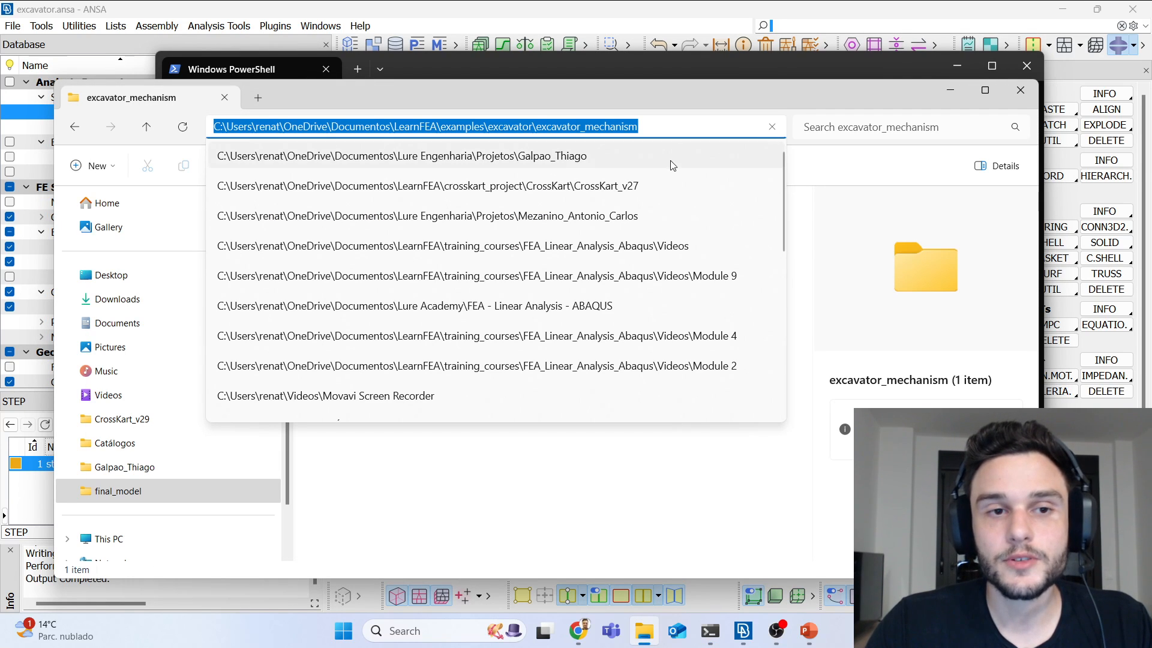
key("alt+Tab")
type("cd")
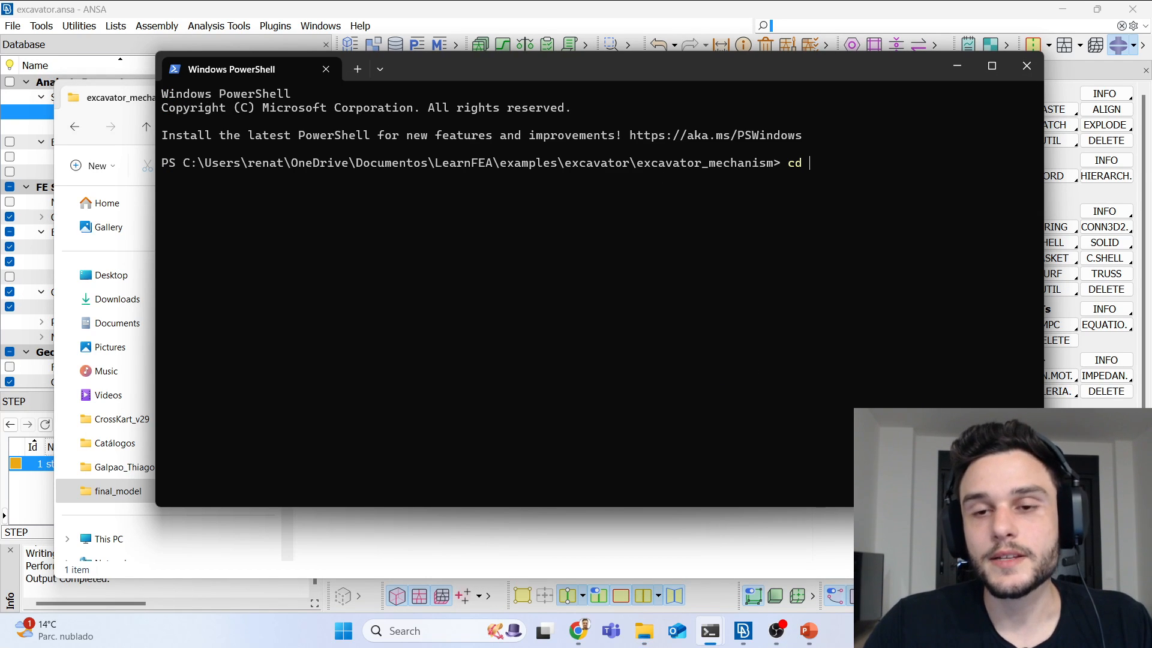
key("BackSpace")
key("BackSpace")
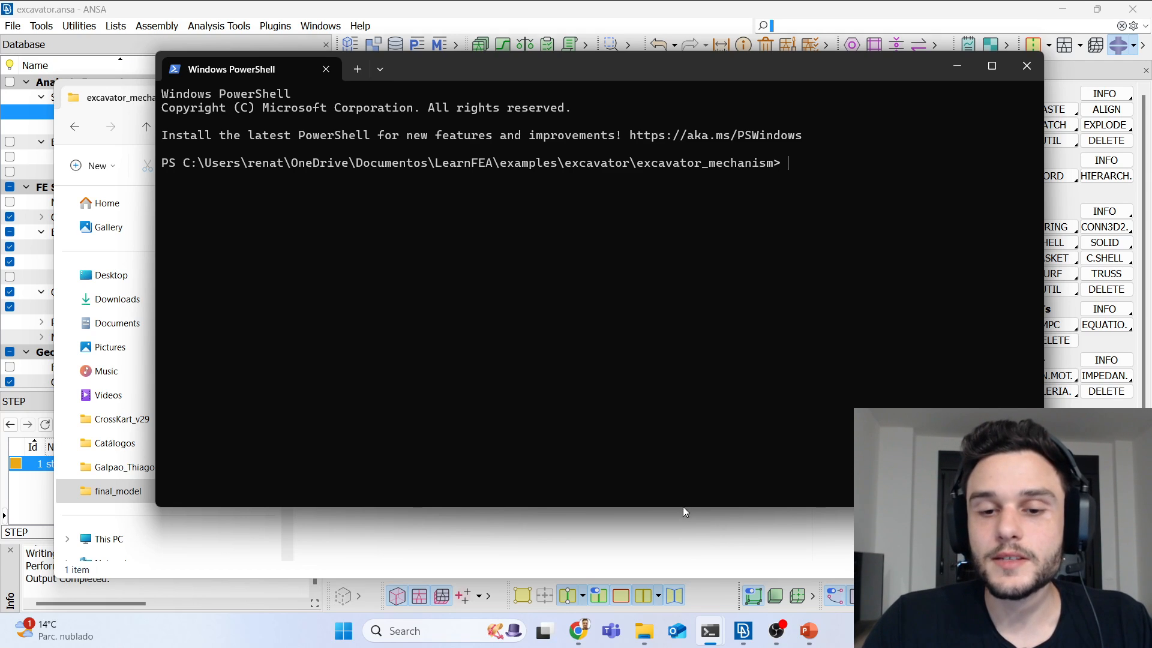
Step: Check the terminal's working path against the excavator_mechanism folder, and check the name of the exported input file
key("alt+Tab")
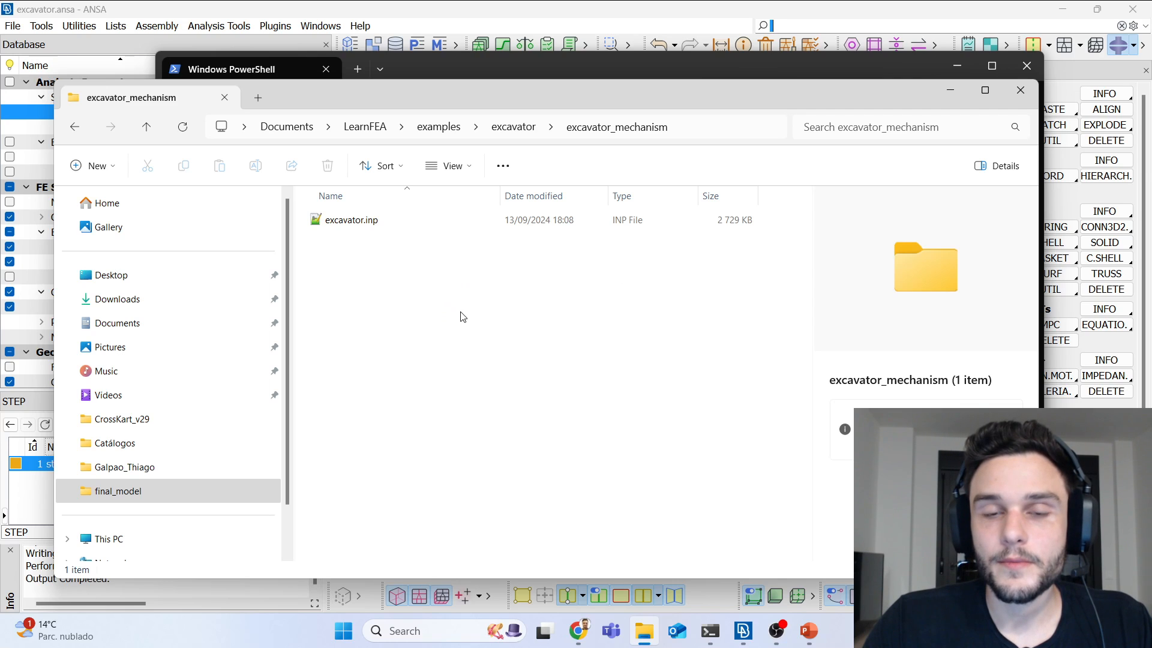
left_click(559, 59)
left_click_drag(793, 165, 278, 167)
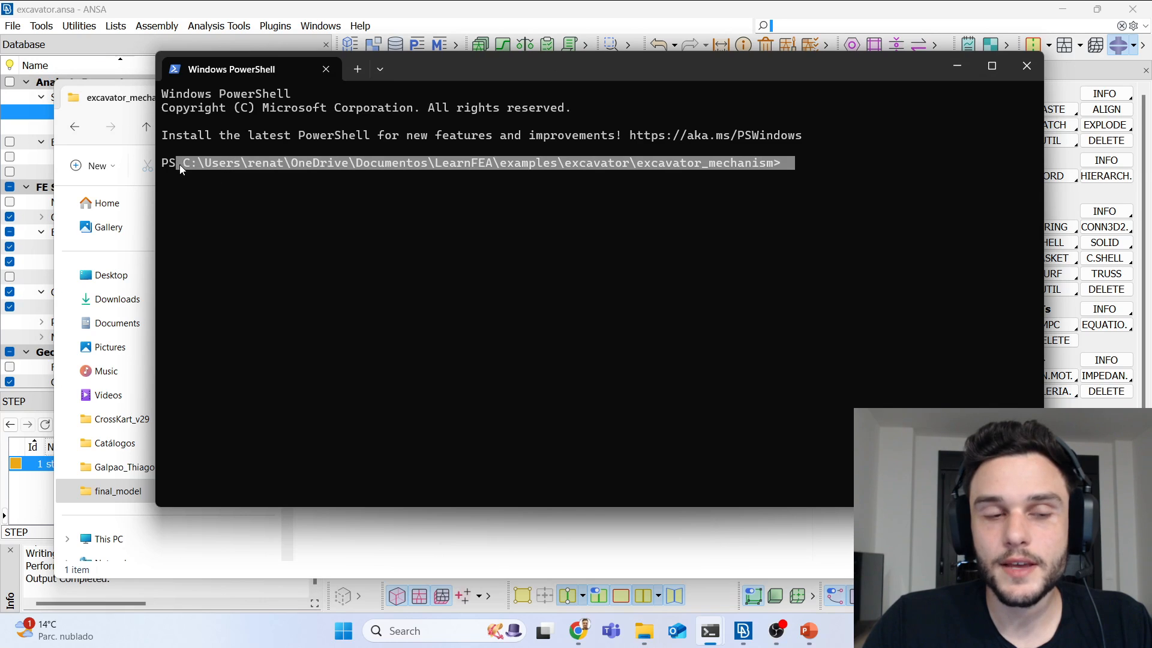
left_click(854, 201)
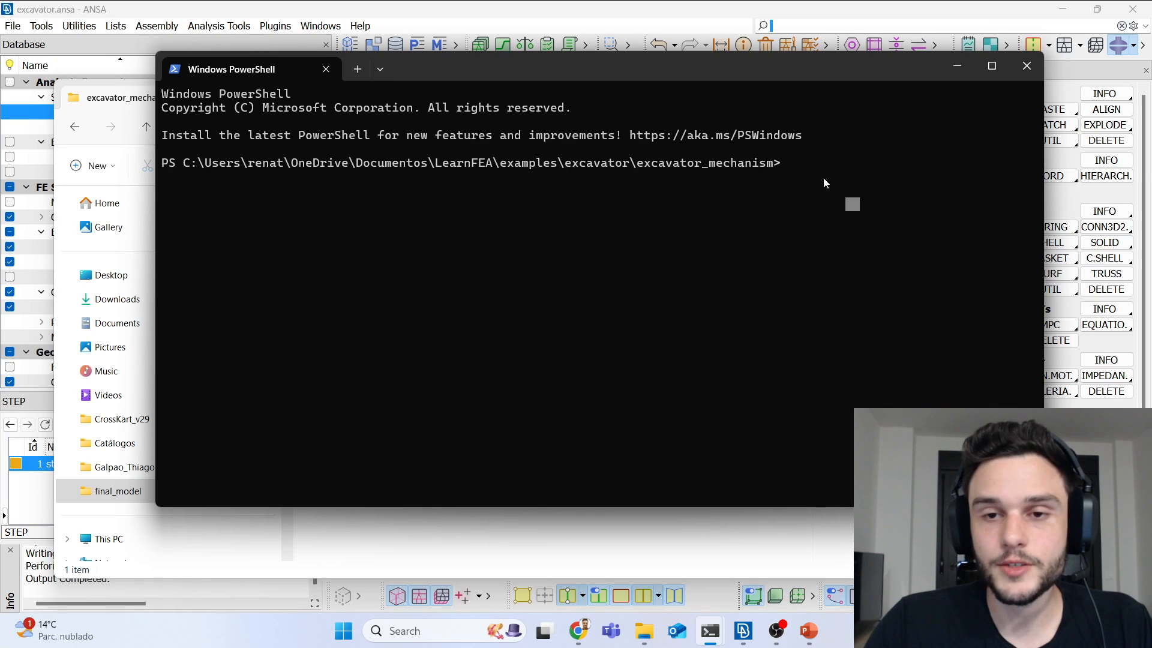
left_click(798, 157)
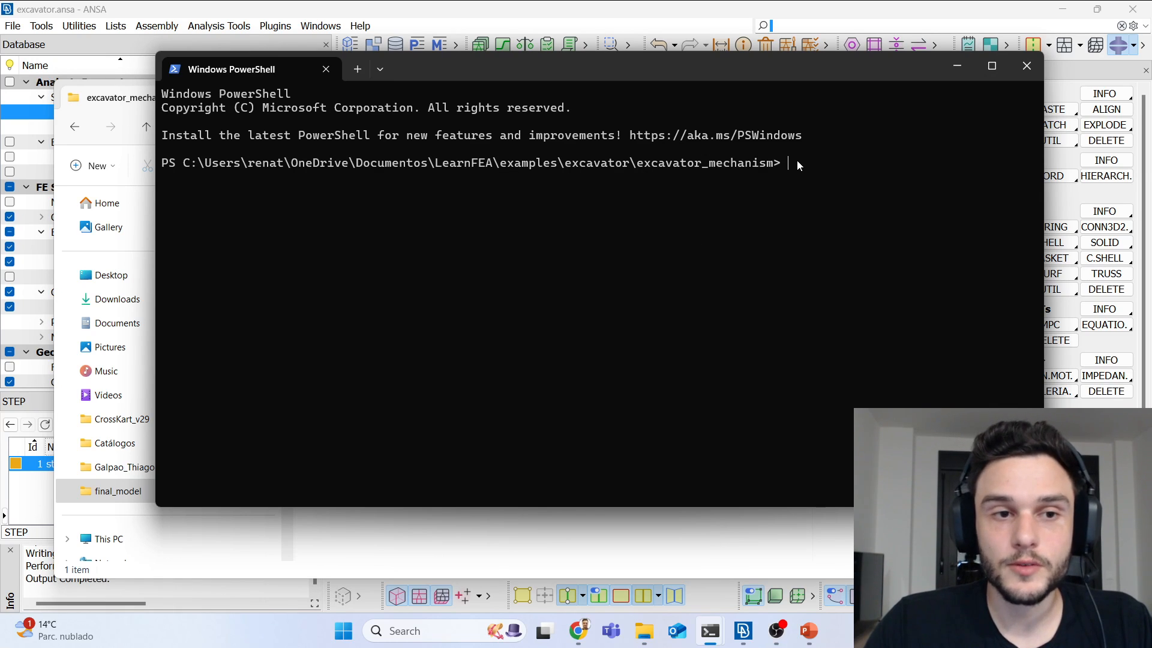
key("alt+Tab")
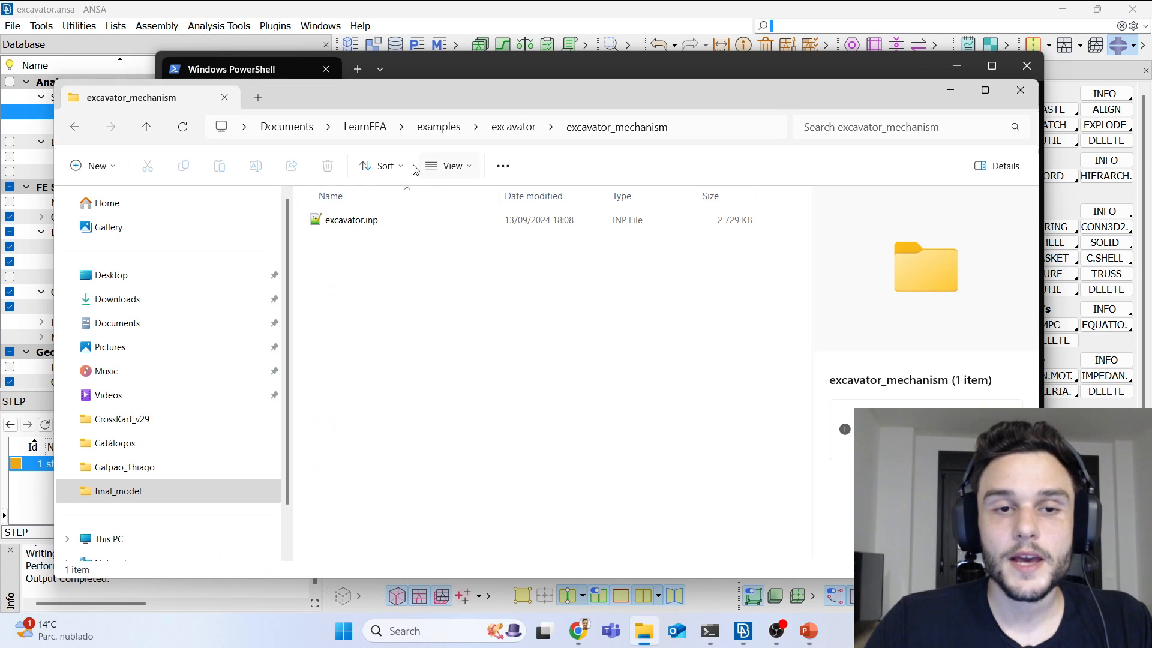
left_click(360, 221)
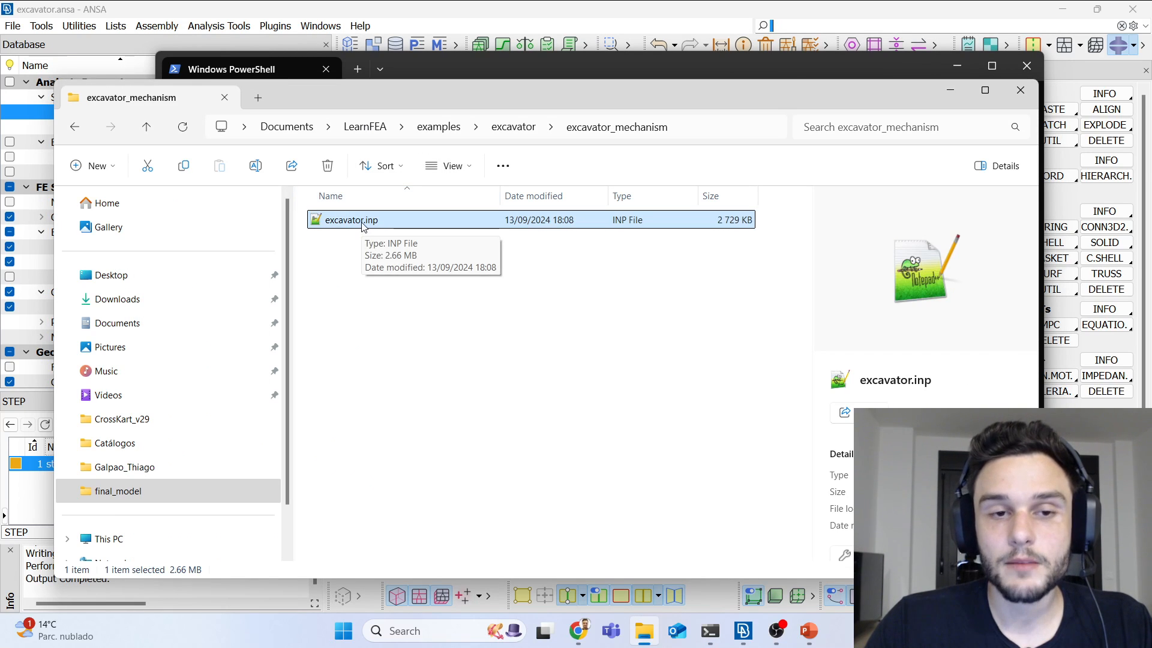
left_click(363, 221)
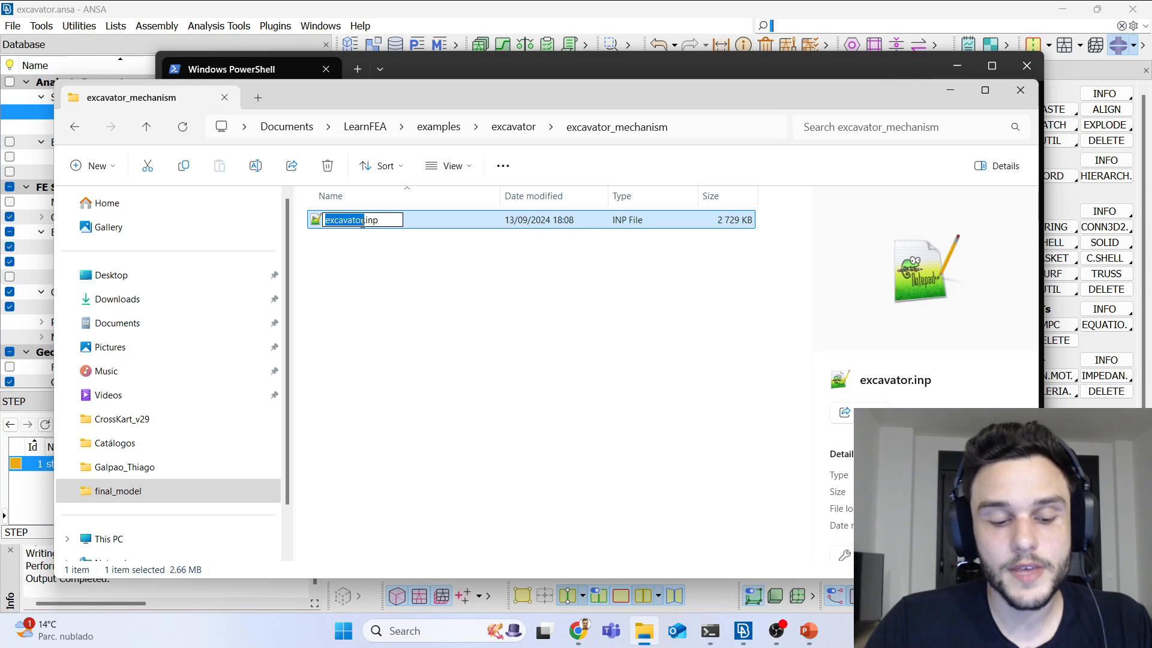
left_click(607, 257)
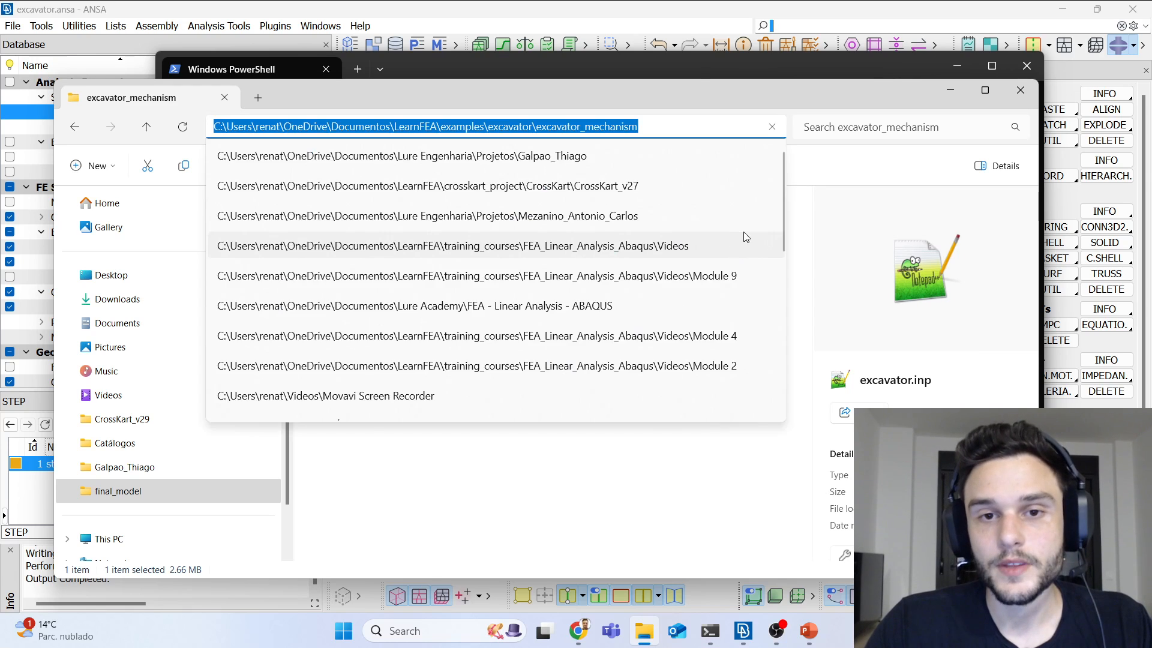
Step: In PowerShell, run the Abaqus analysis with the command abaqus job=excavator cpus=6
left_click(718, 69)
type("a")
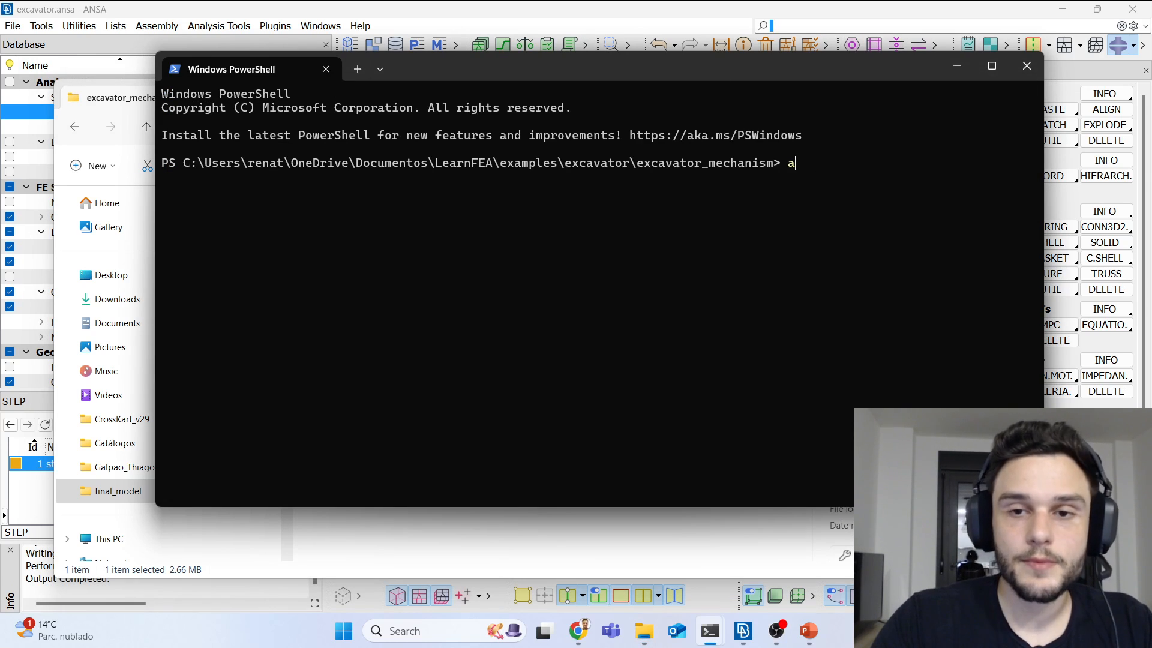
type("baqus job=")
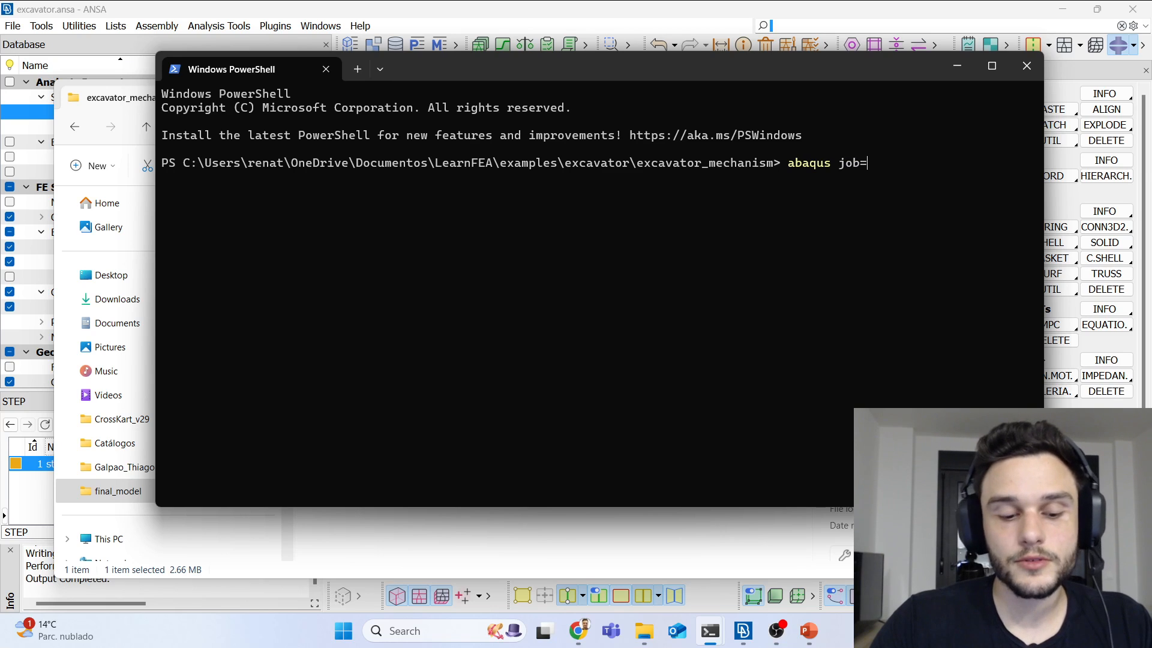
type("excavator")
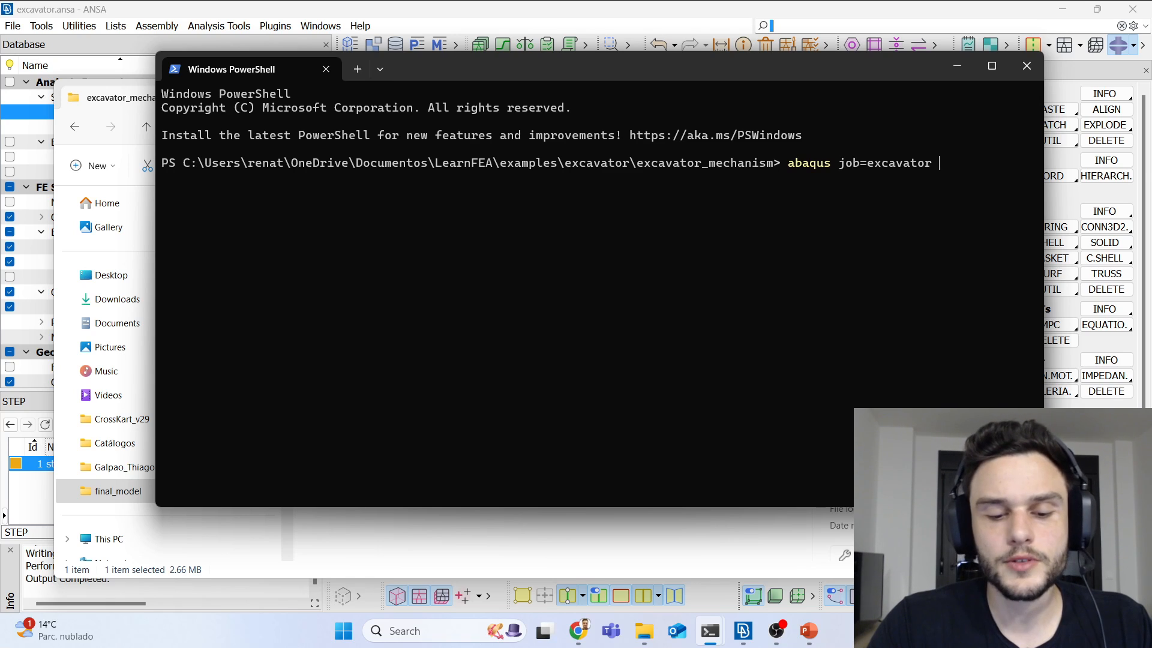
type("cpus=6")
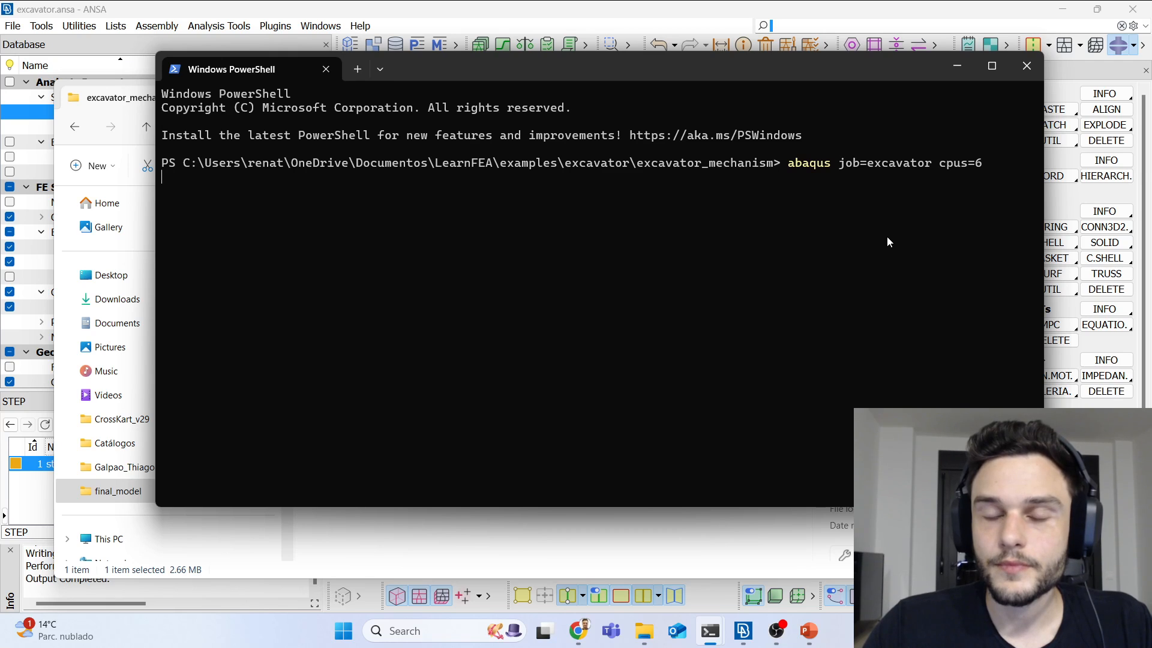
key("Return")
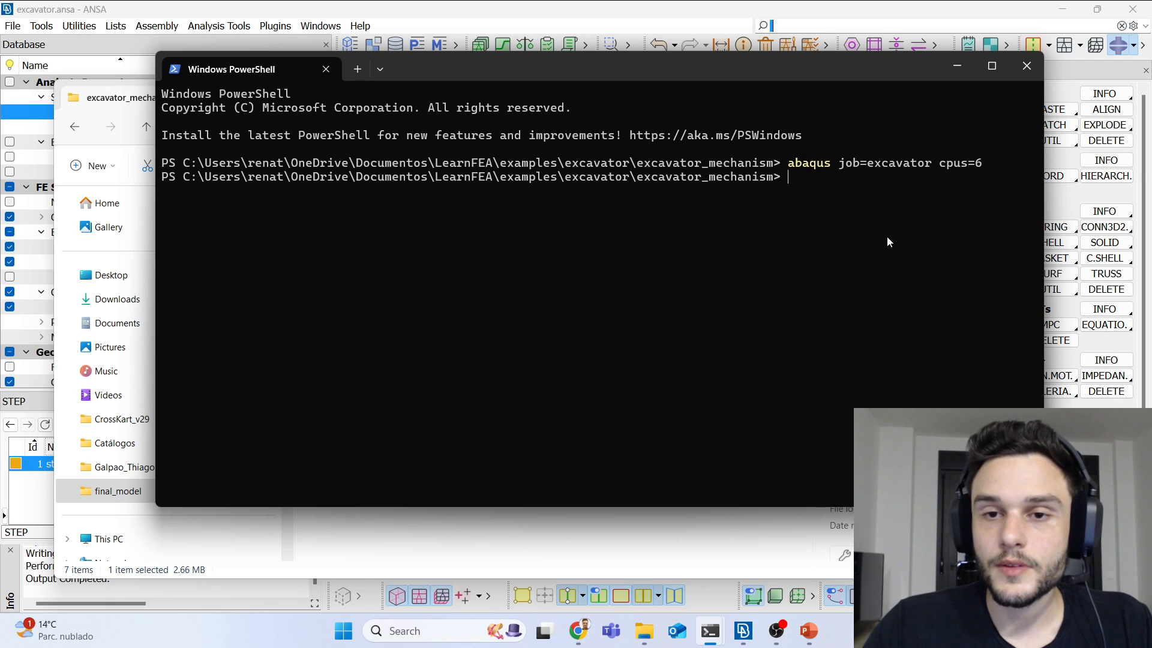
Step: Launch META v23.1.1 with the default layout, clear the other windows out of the way and dismiss the release highlights
left_click(685, 549)
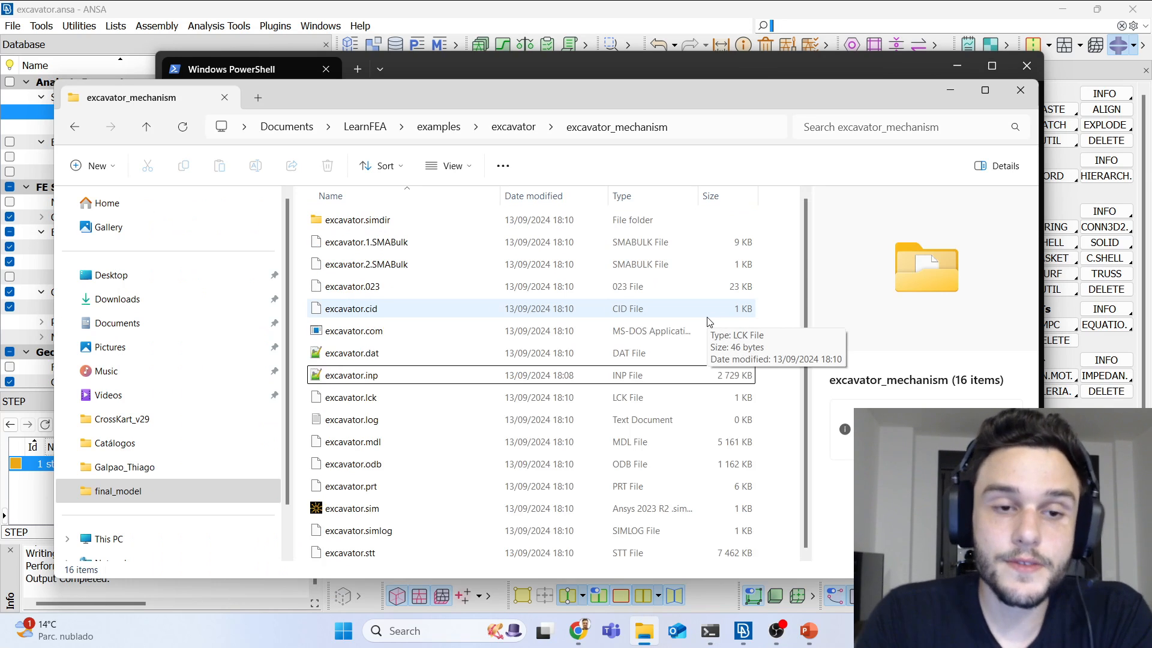
left_click(342, 631)
type("meta")
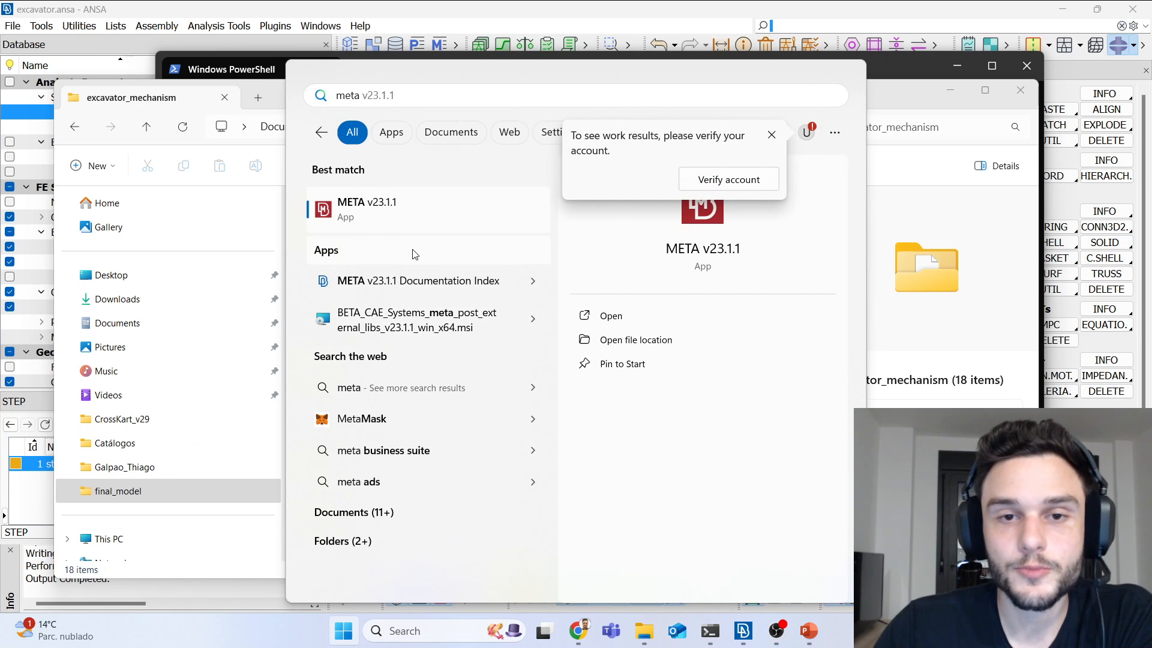
left_click(403, 207)
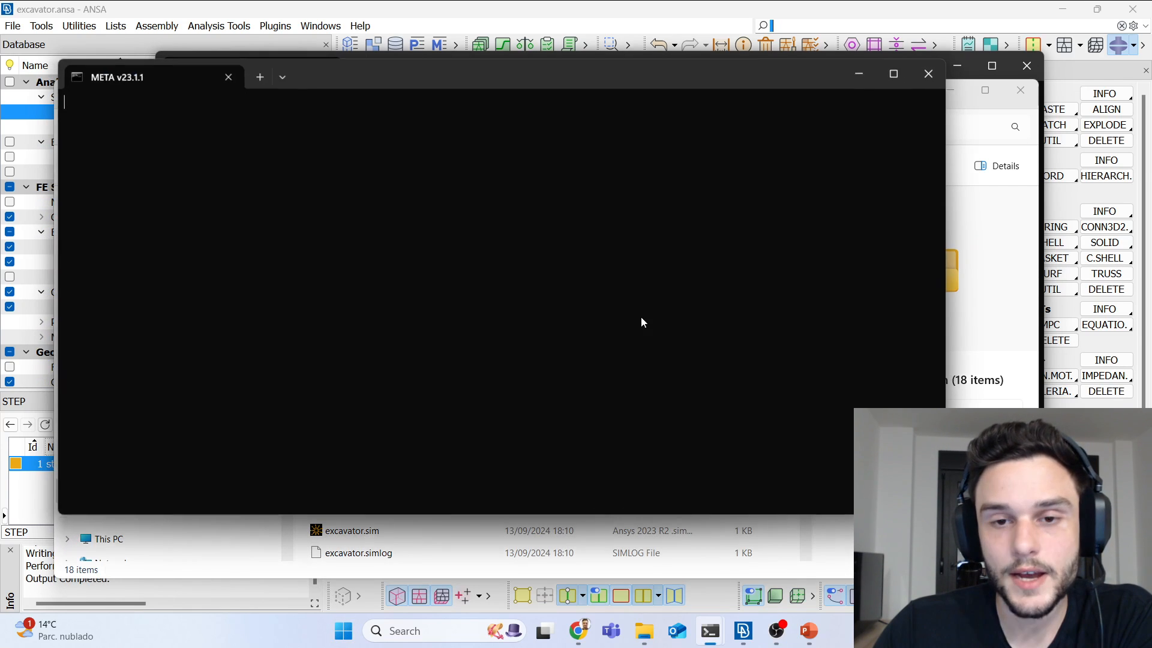
left_click(859, 74)
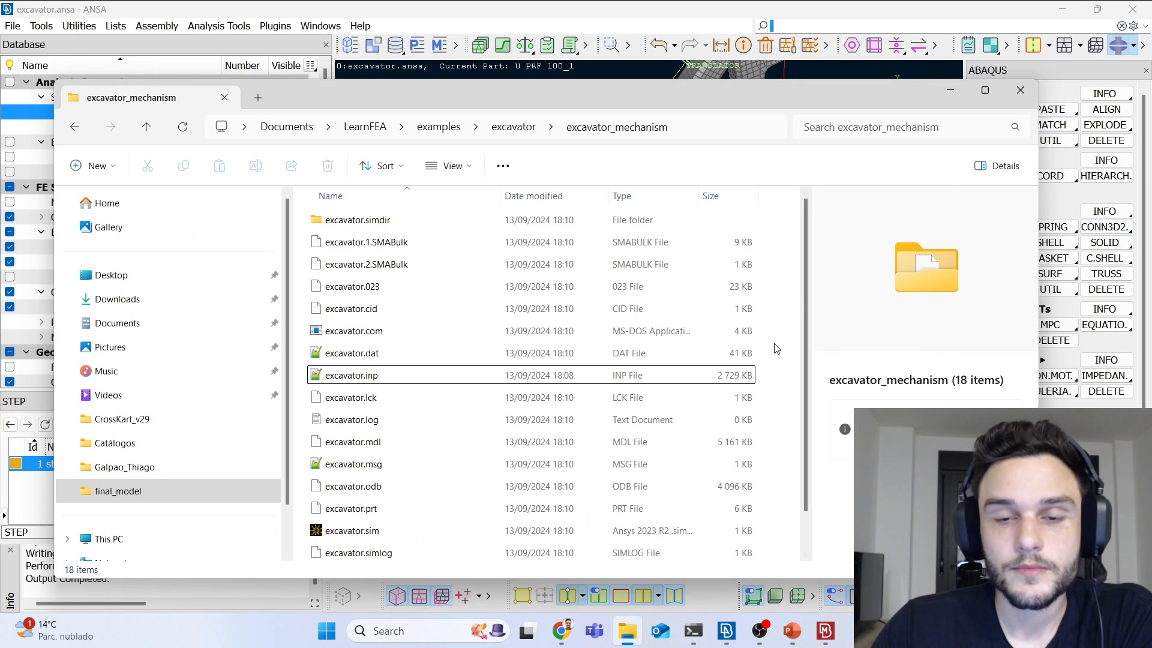
left_click(953, 93)
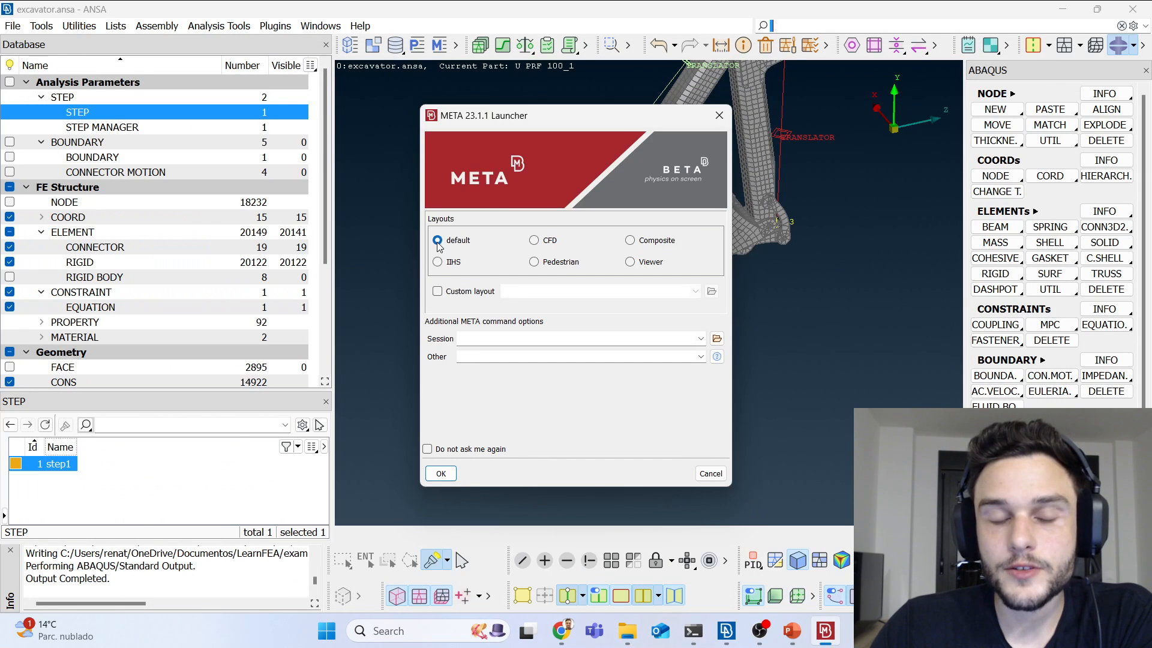
left_click(442, 474)
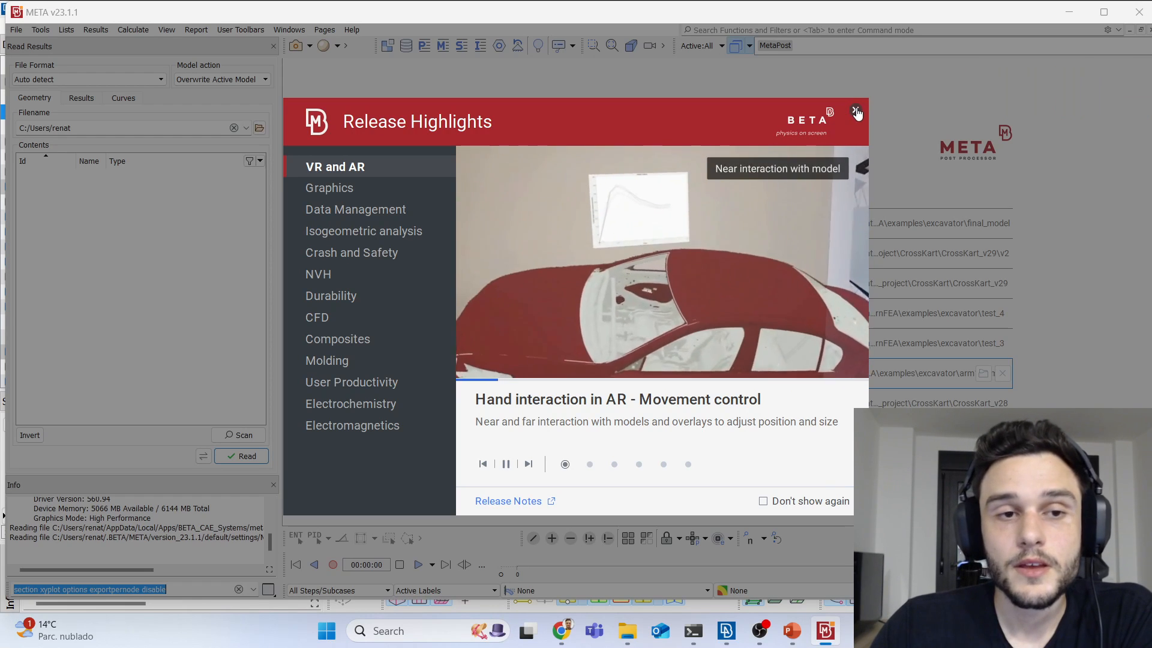
left_click(855, 113)
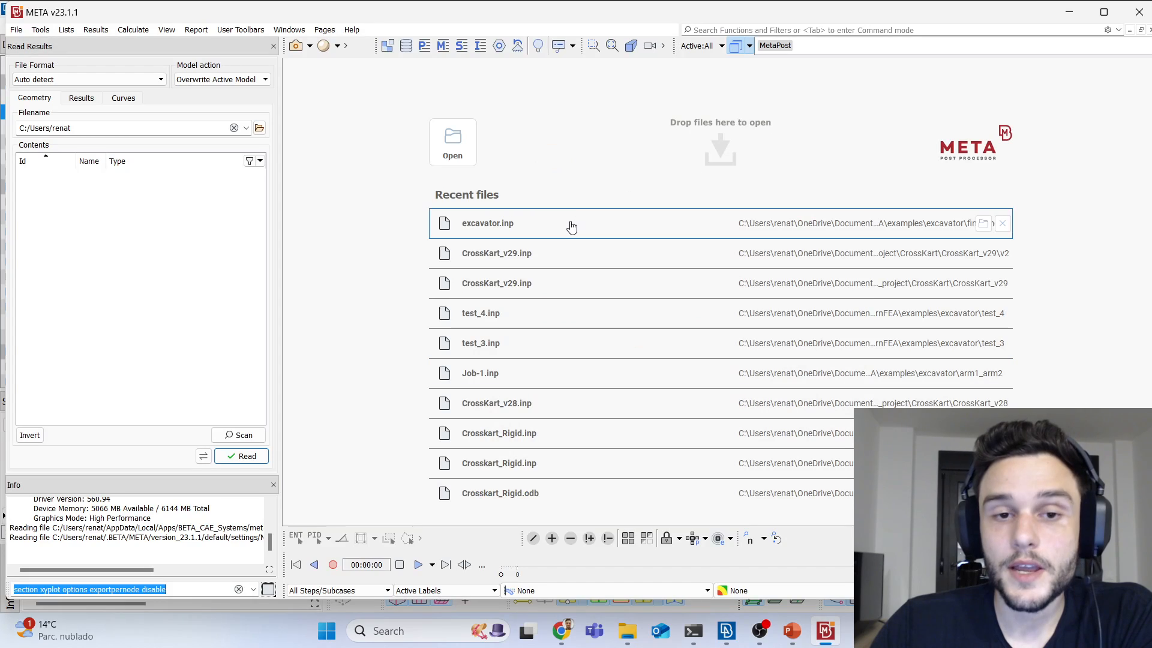
Step: Maximize the META window, switch to File Explorer and open the job status file excavator.sta from the excavator_mechanism folder
double_click(699, 16)
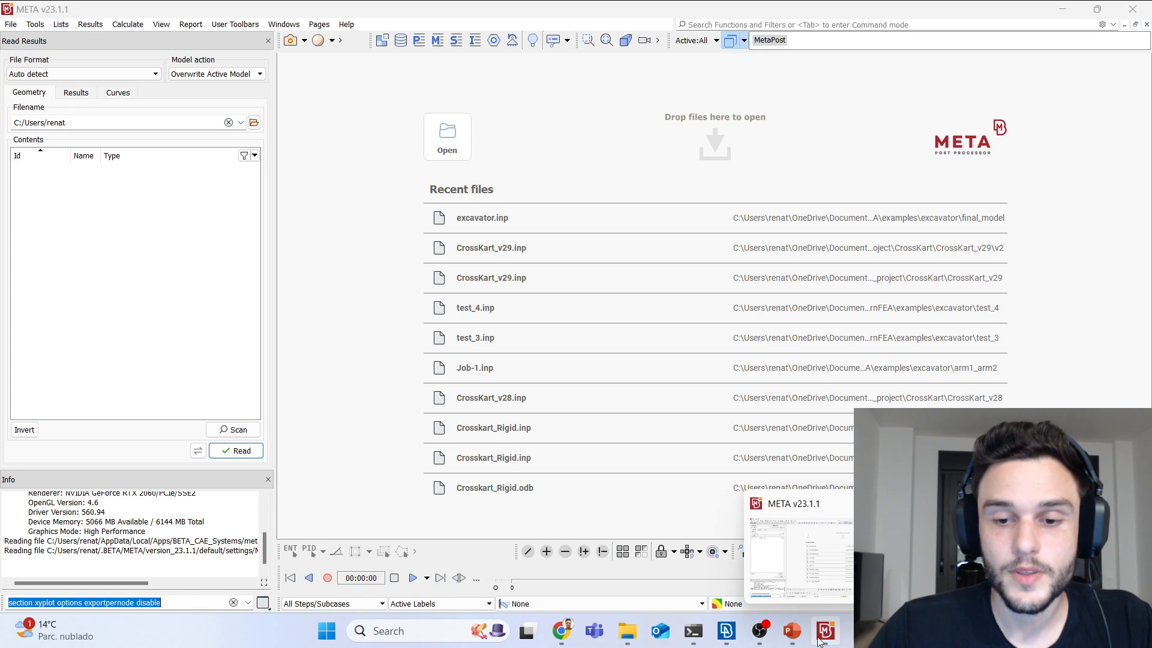
mouse_move(802, 640)
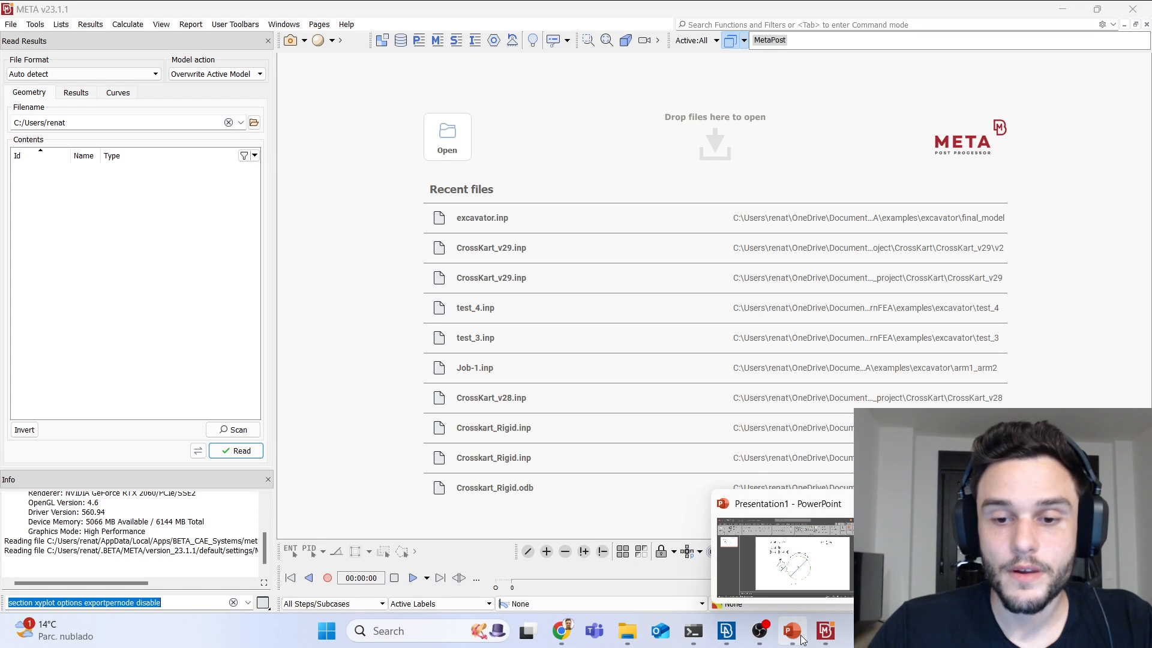
mouse_move(737, 637)
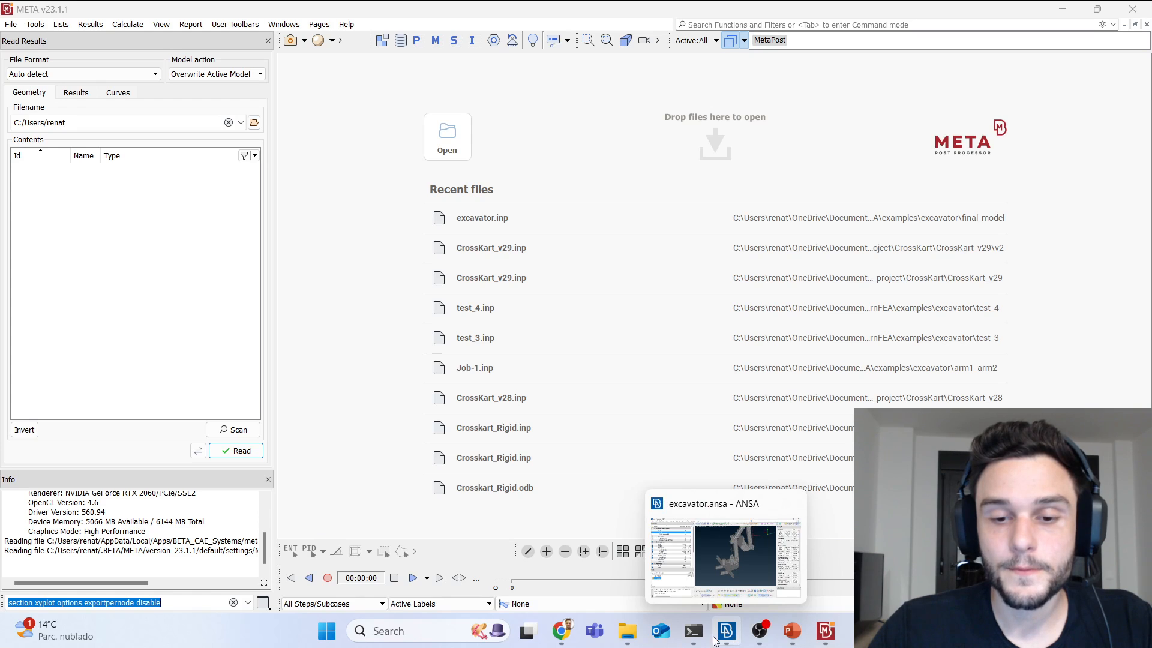
left_click(624, 627)
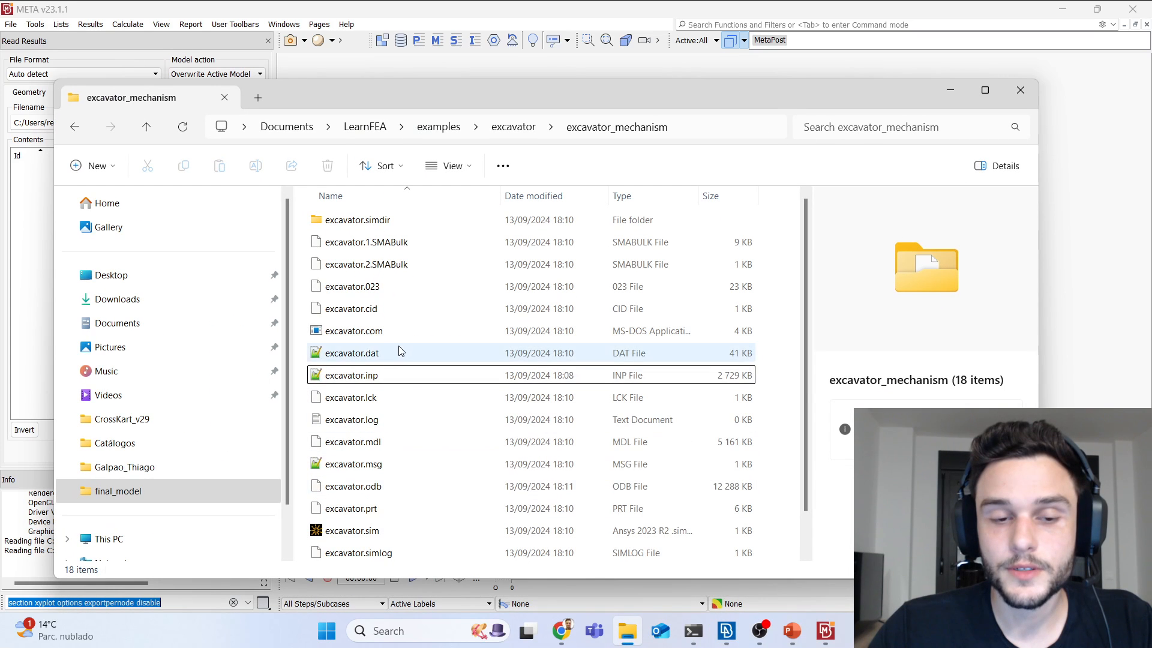
scroll(398, 354, "down", 1)
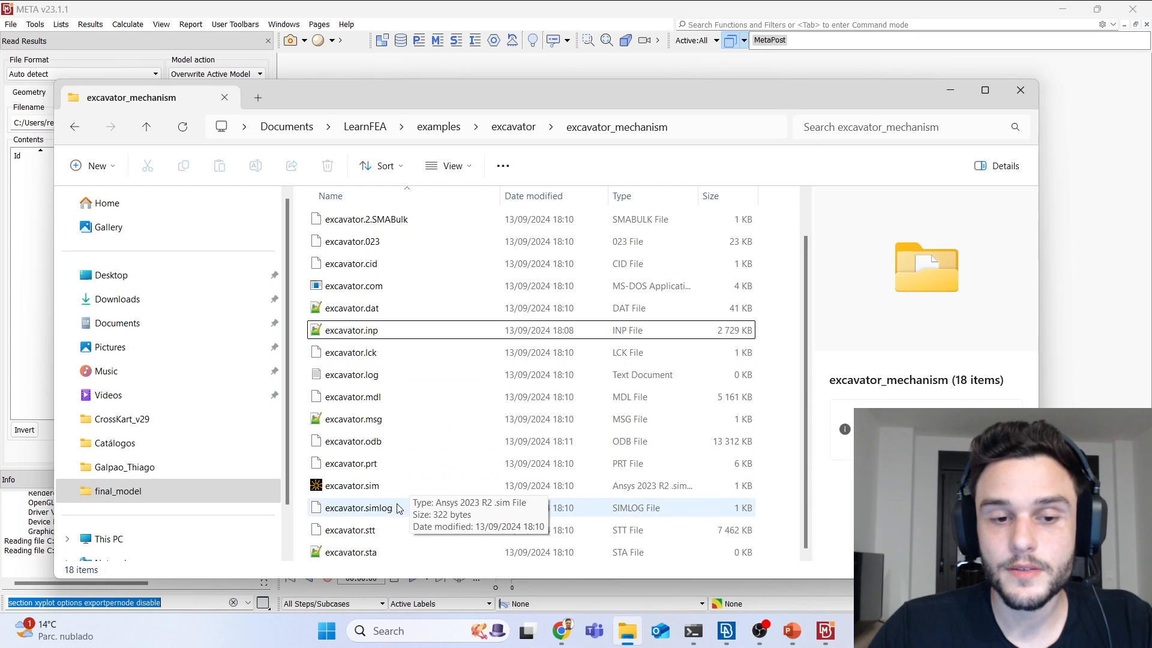
double_click(353, 554)
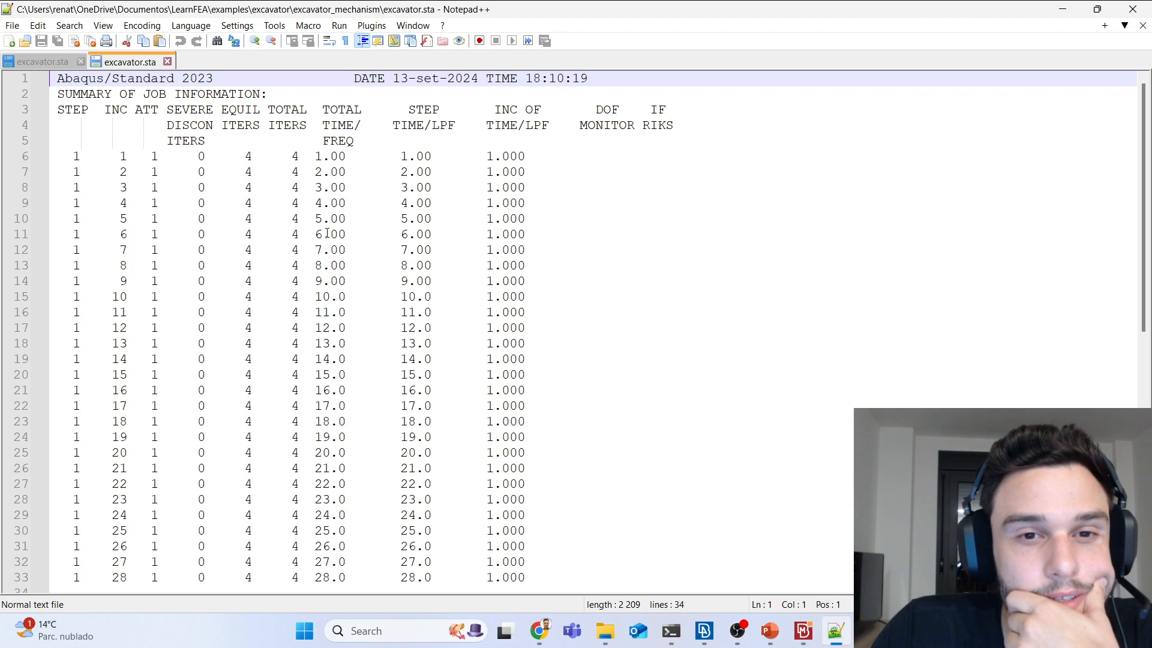
Step: Examine the increment size and step time columns in excavator.sta, from the first increment down to the latest one
scroll(128, 158, "down", 1)
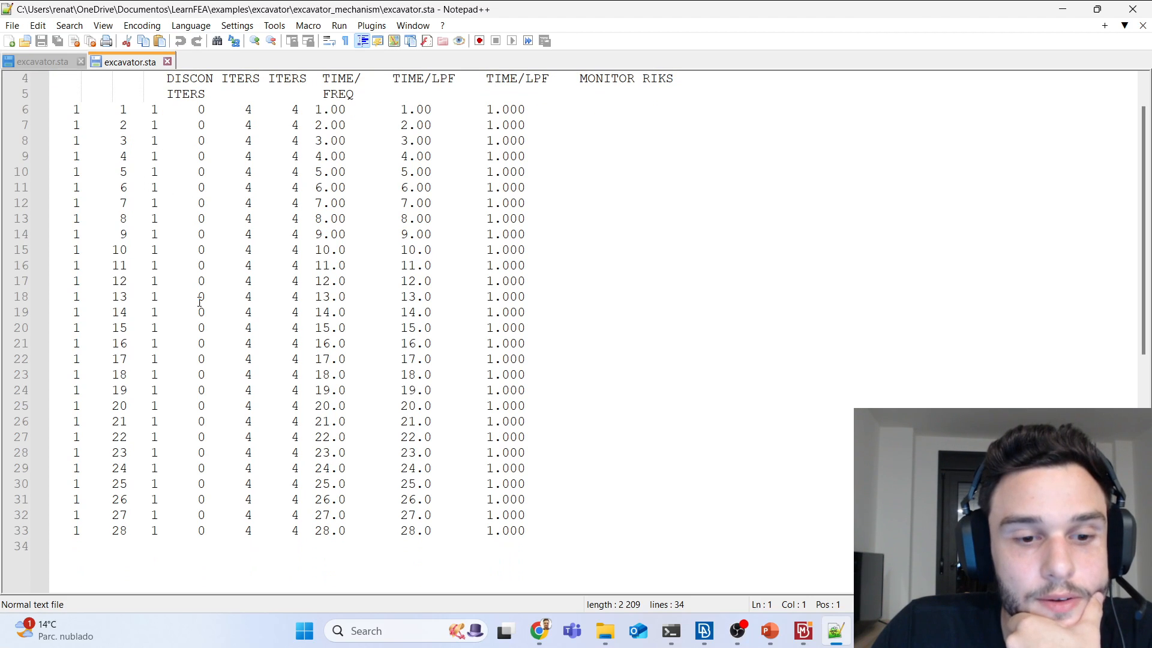
scroll(336, 300, "up", 1)
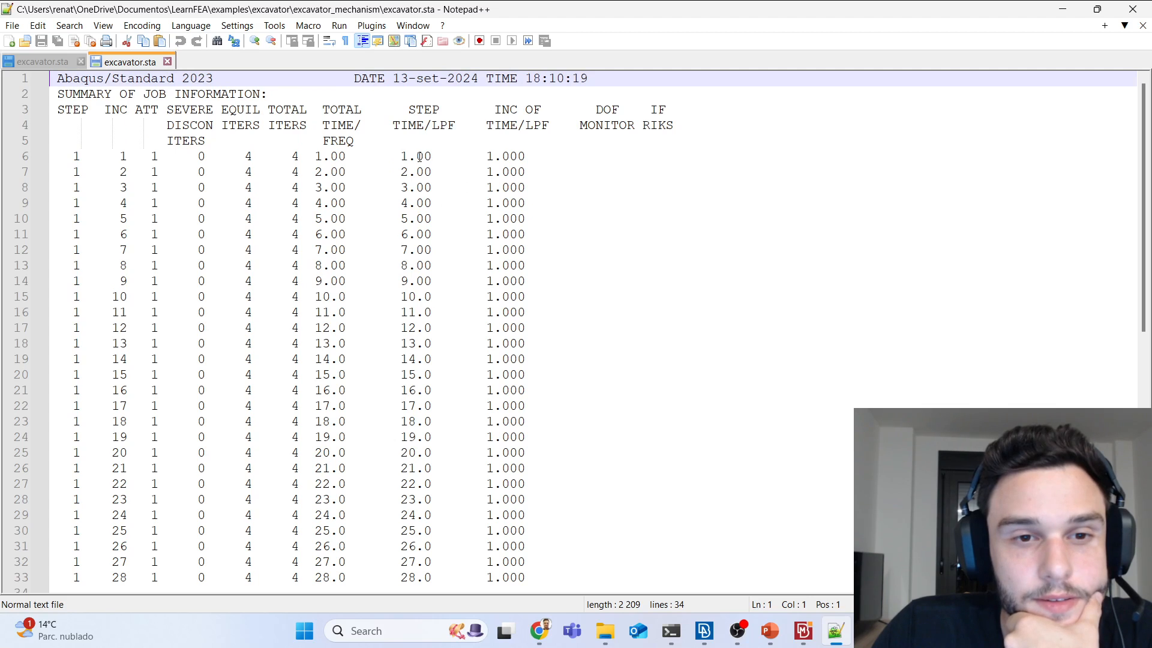
left_click_drag(486, 156, 534, 158)
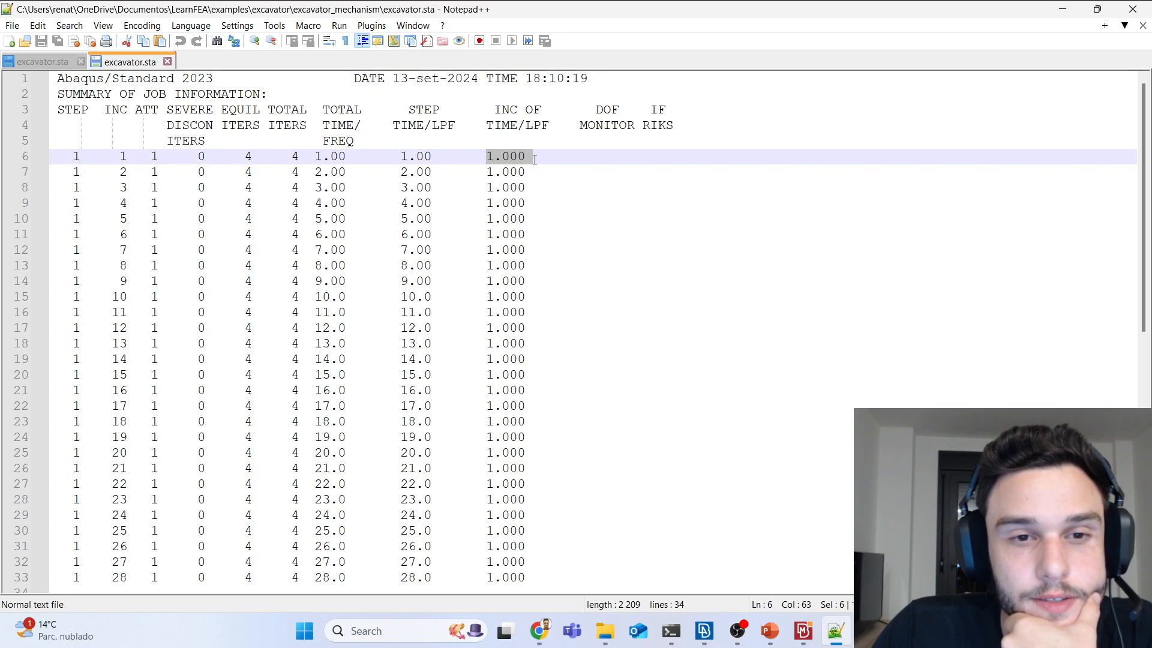
left_click_drag(486, 173, 534, 238)
left_click(480, 231)
left_click(495, 240)
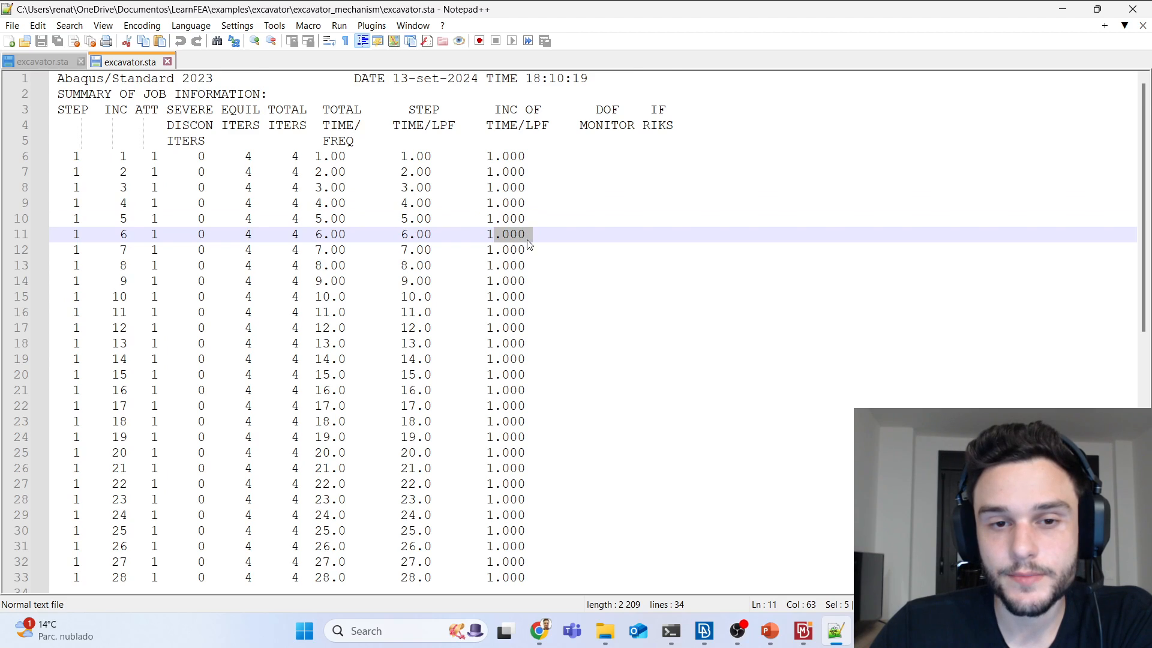
scroll(510, 268, "down", 1)
left_click_drag(401, 530, 452, 531)
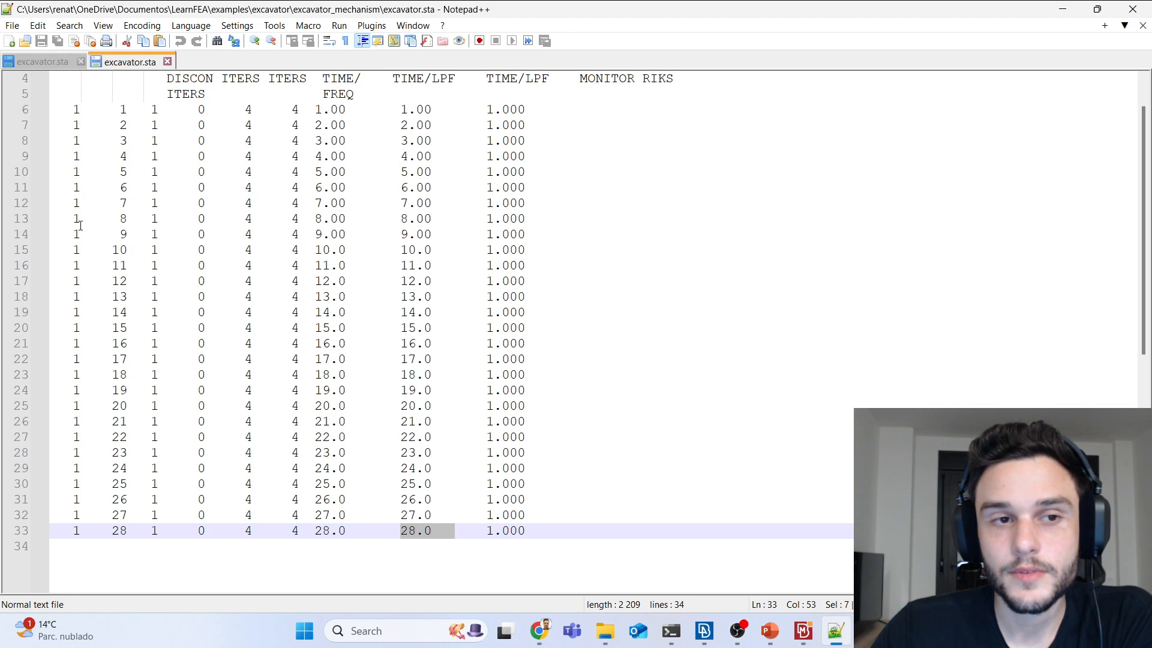
Step: Close the duplicate excavator.sta document, reload the remaining one from disk and check the step time of its last increment
left_click(168, 62)
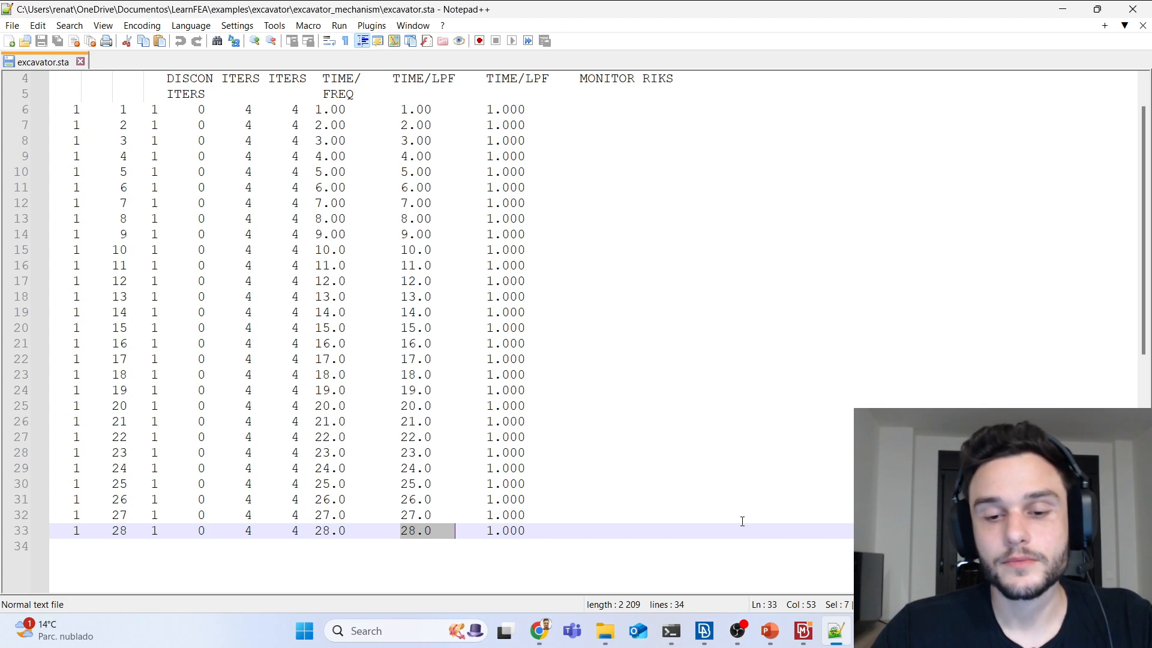
key("alt+Tab")
key("alt+Tab")
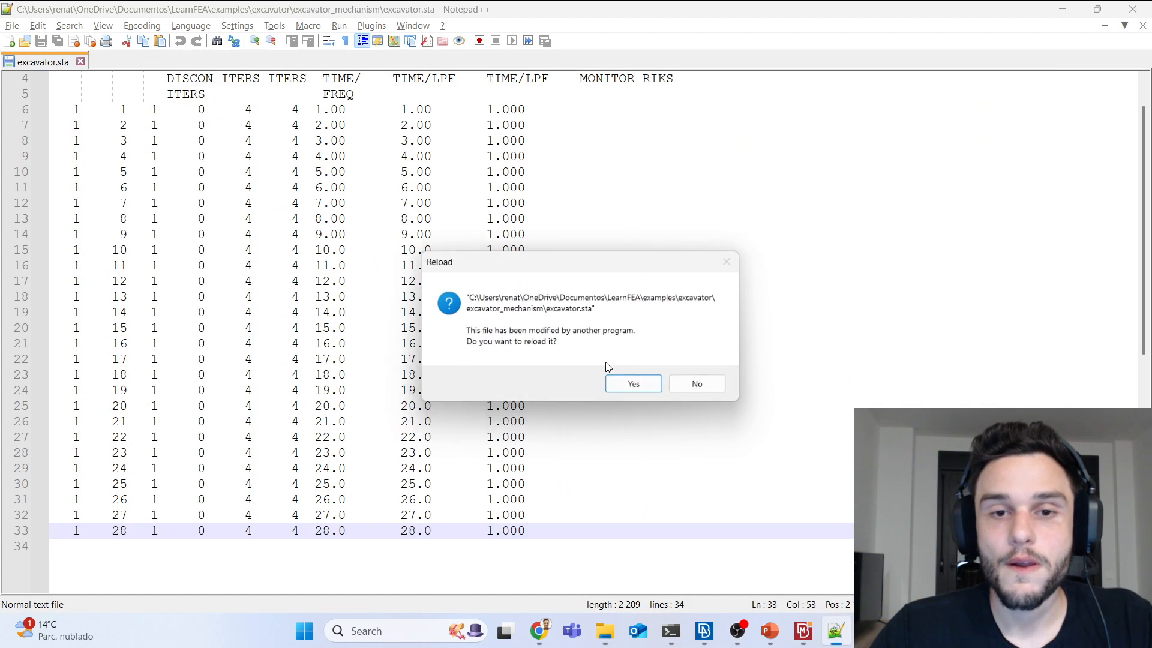
left_click(636, 387)
scroll(402, 364, "down", 9)
left_click_drag(400, 390, 446, 390)
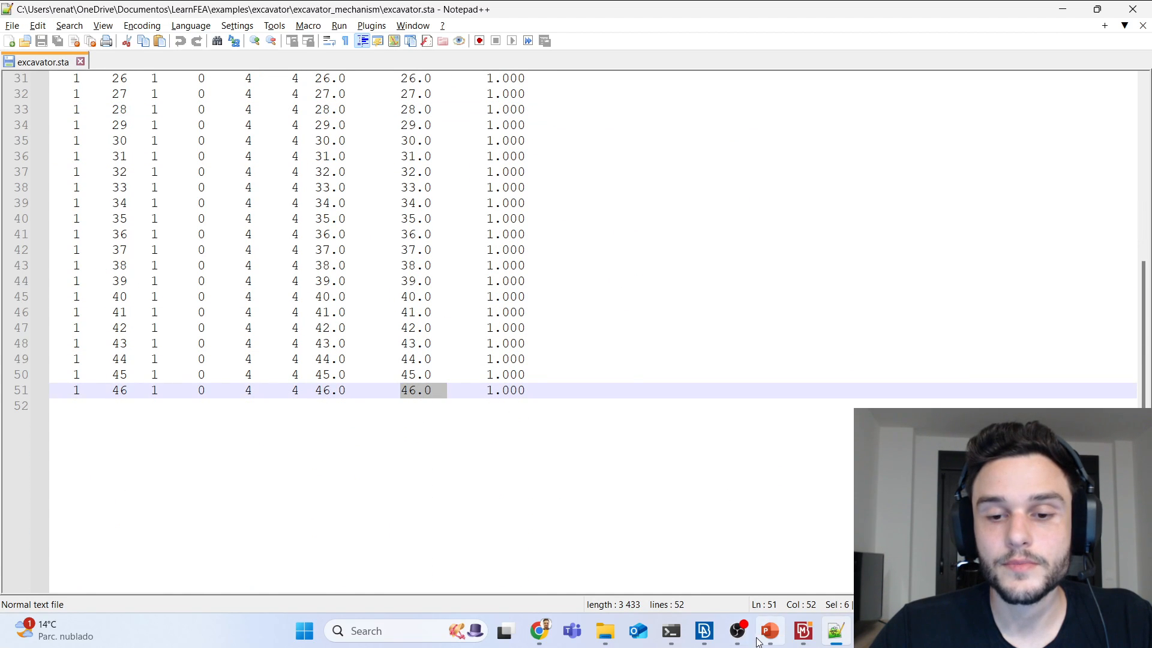
mouse_move(714, 641)
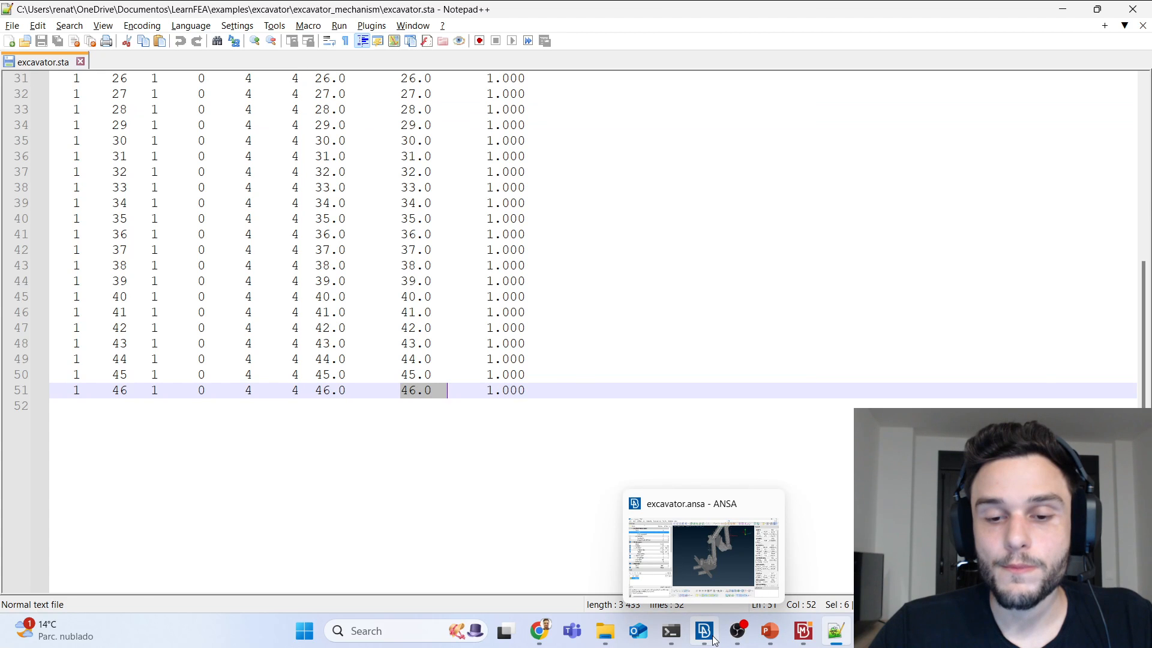
left_click(704, 630)
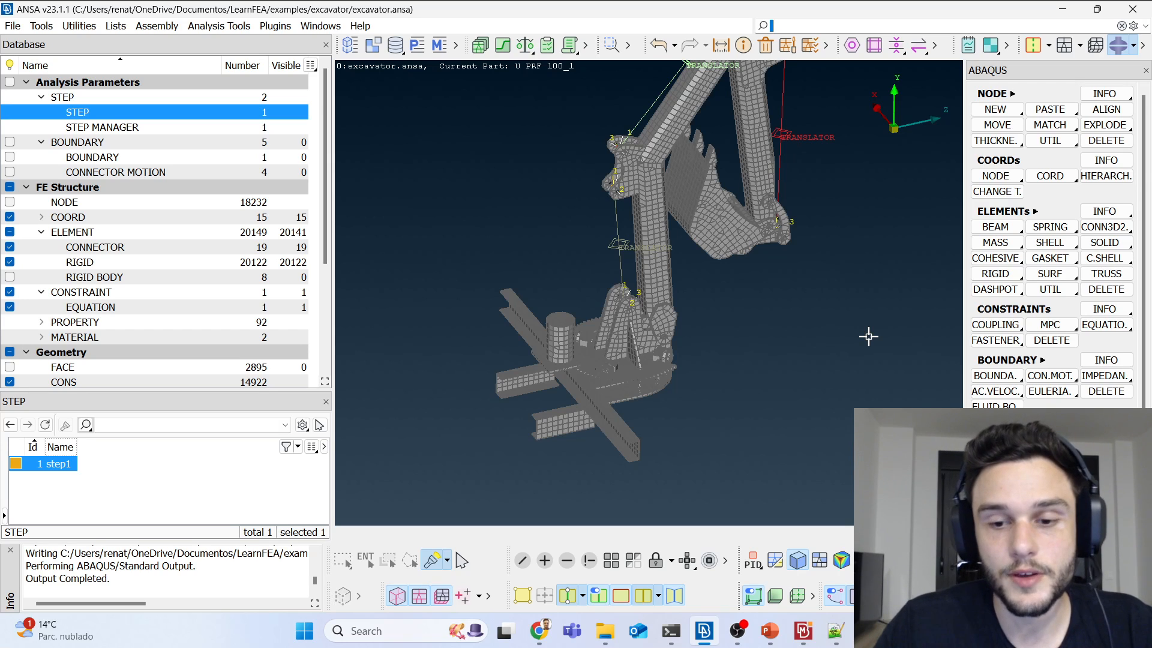
mouse_move(807, 631)
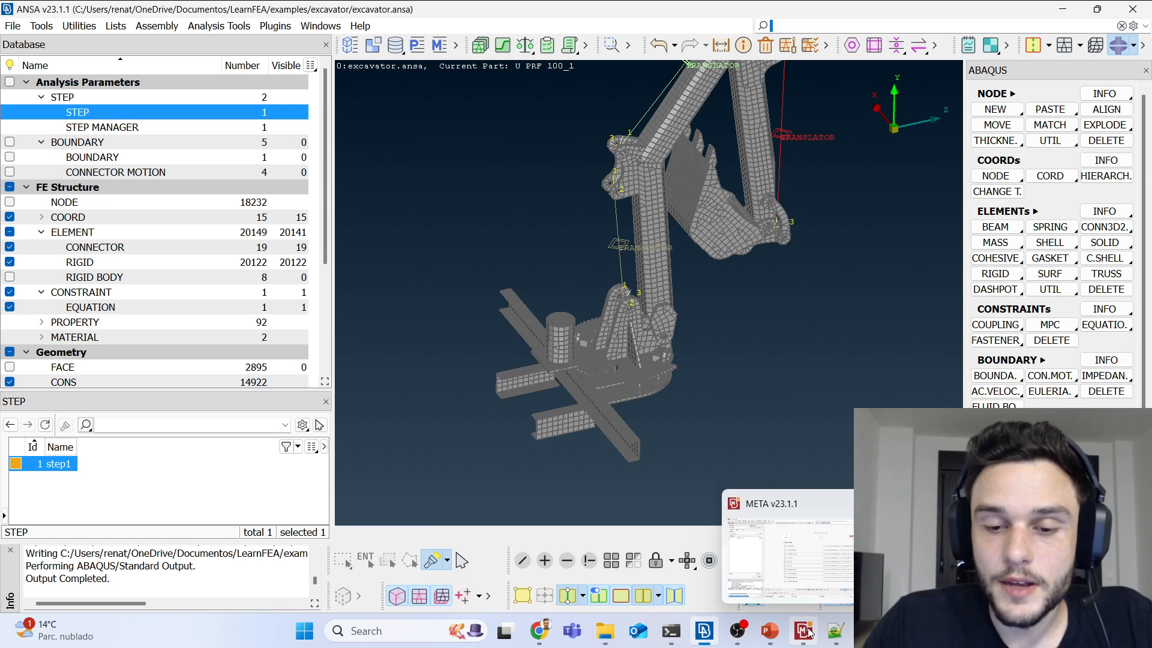
left_click(808, 633)
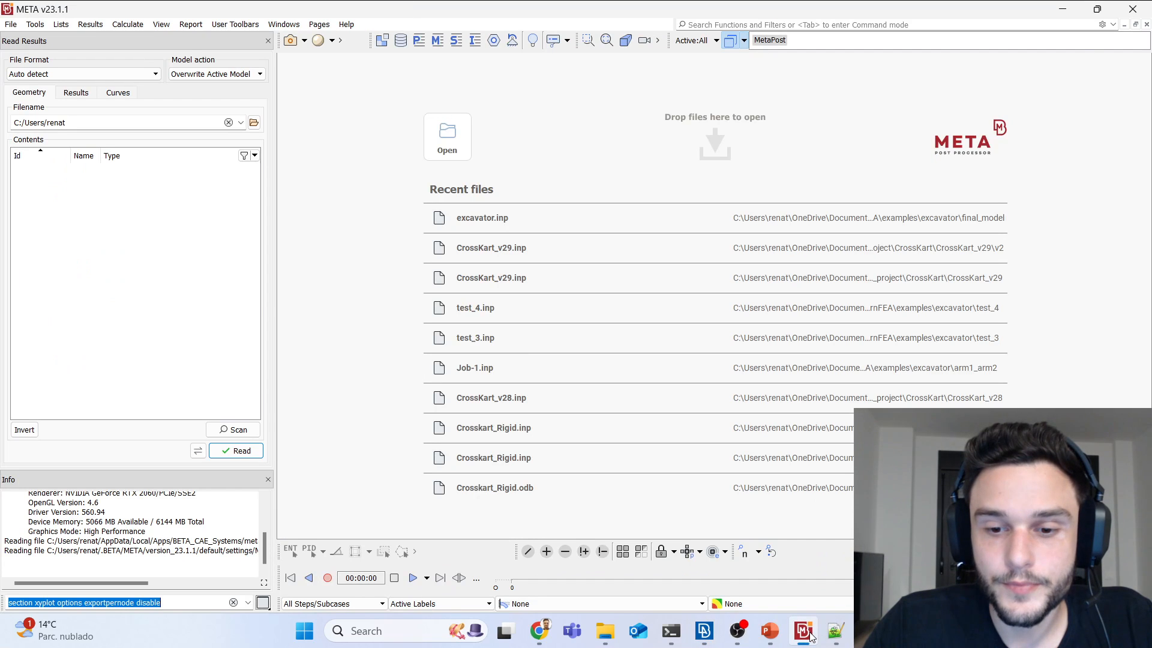
left_click(809, 634)
Step: Switch to Notepad++, reload excavator.sta to check the latest increment, and close the file and the editor
left_click(836, 632)
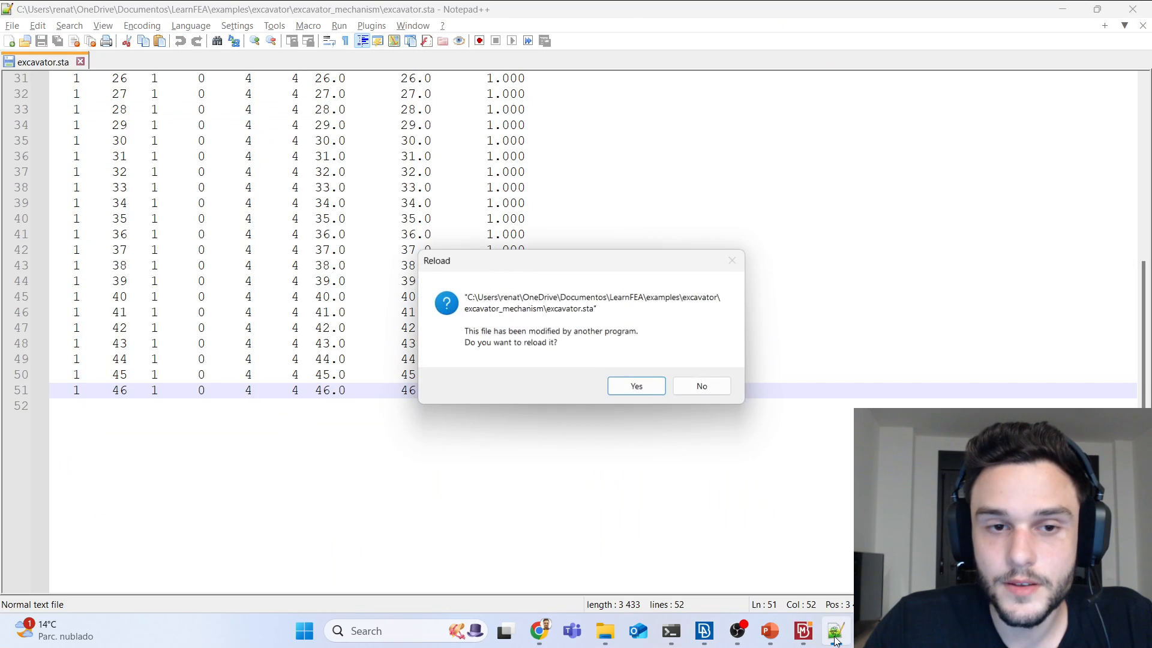
left_click(648, 390)
scroll(619, 412, "down", 13)
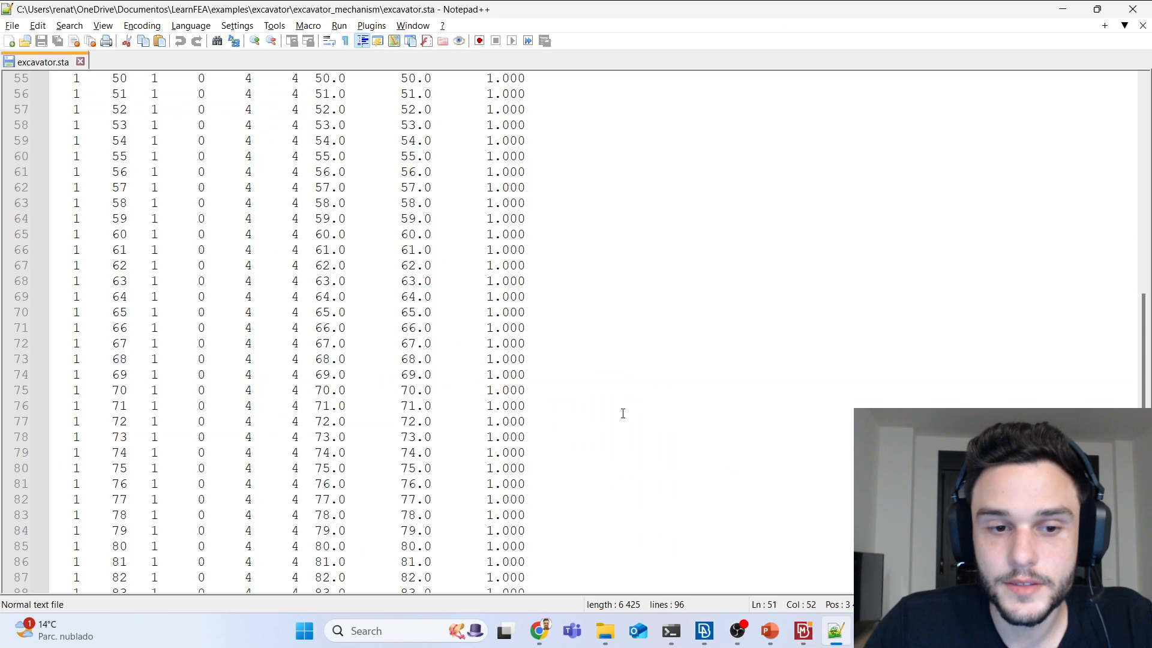
scroll(600, 414, "down", 2)
left_click_drag(323, 375, 565, 376)
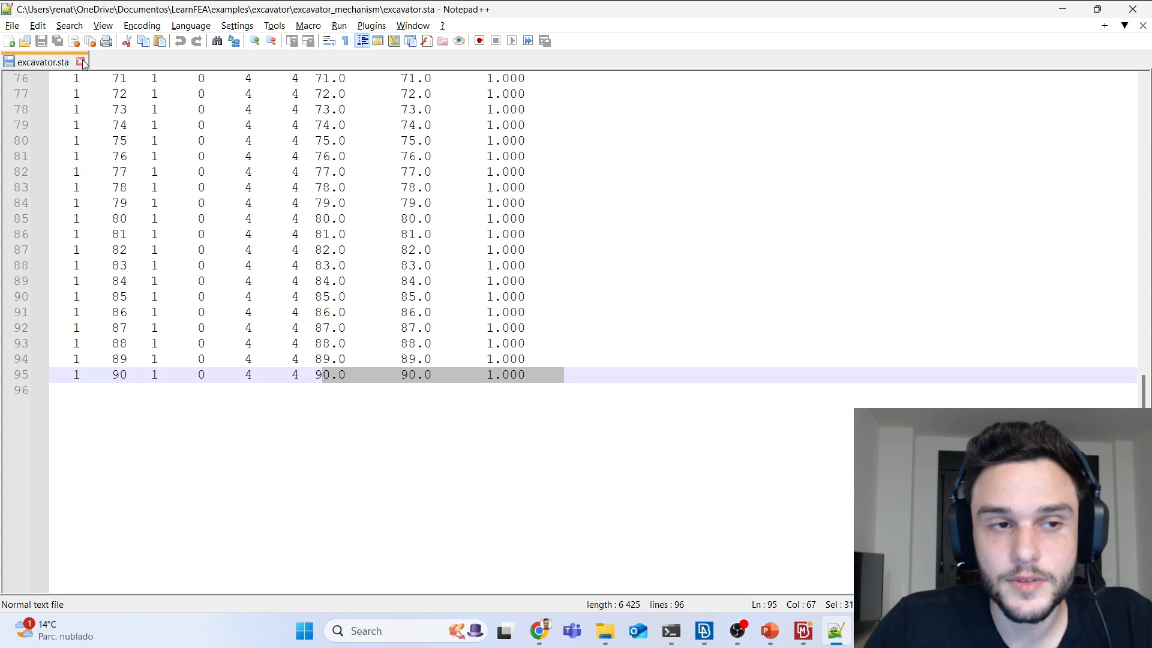
left_click(81, 62)
left_click(1133, 9)
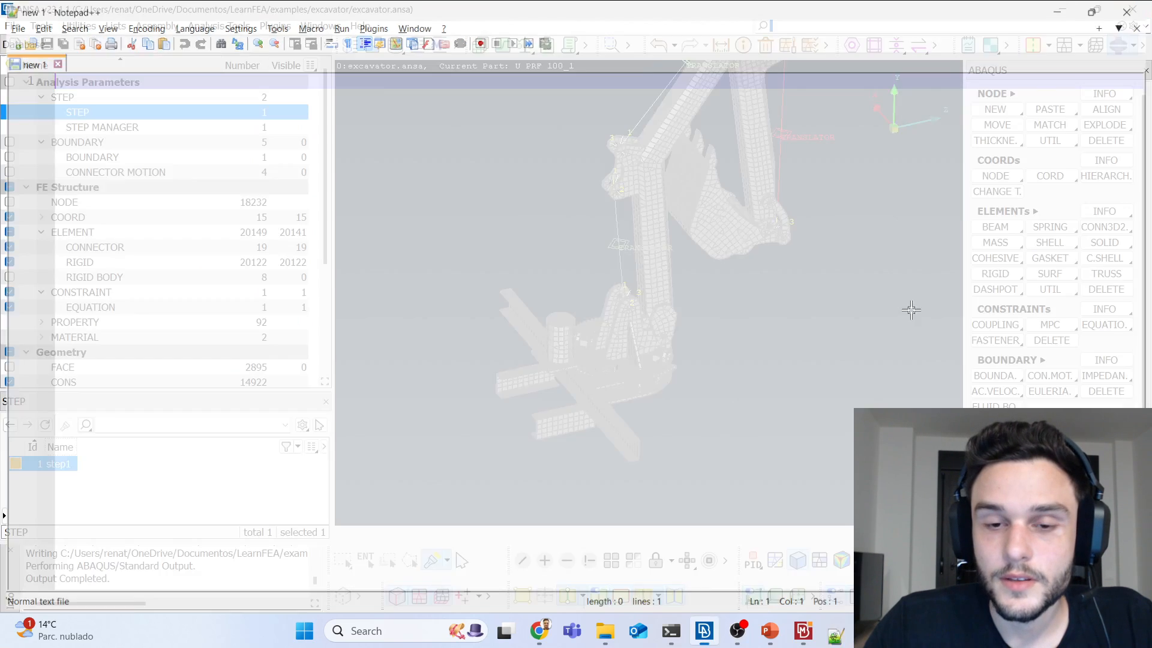
Step: Switch to File Explorer, locate the results file excavator.odb in the excavator_mechanism folder, and return to META
left_click(628, 631)
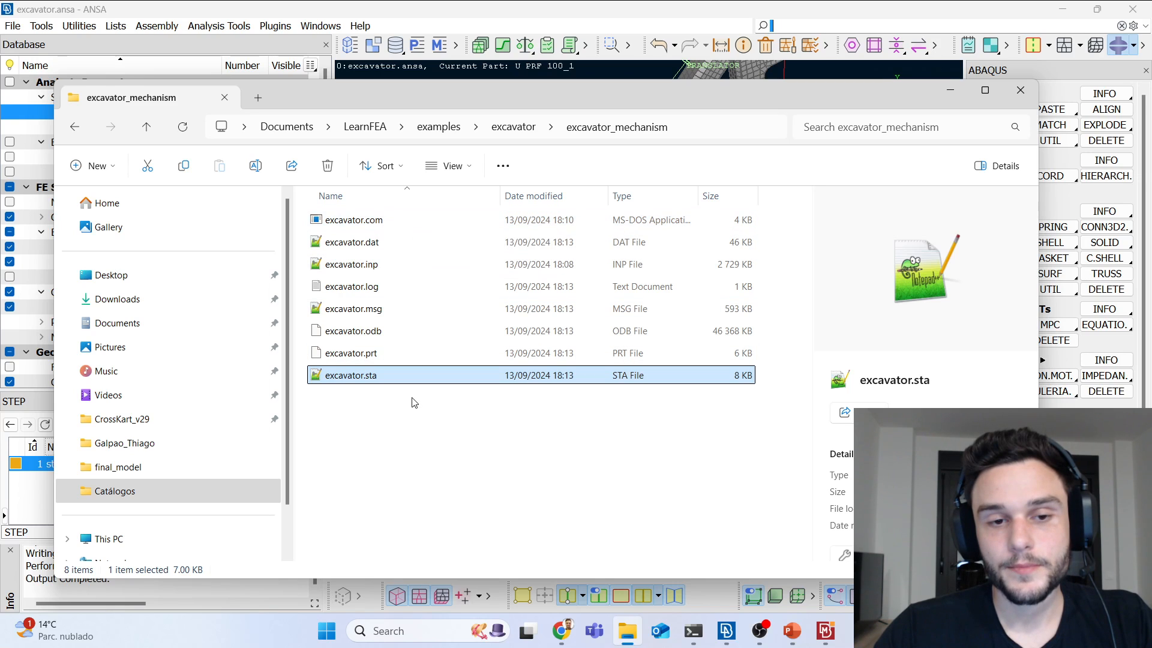
left_click(394, 341)
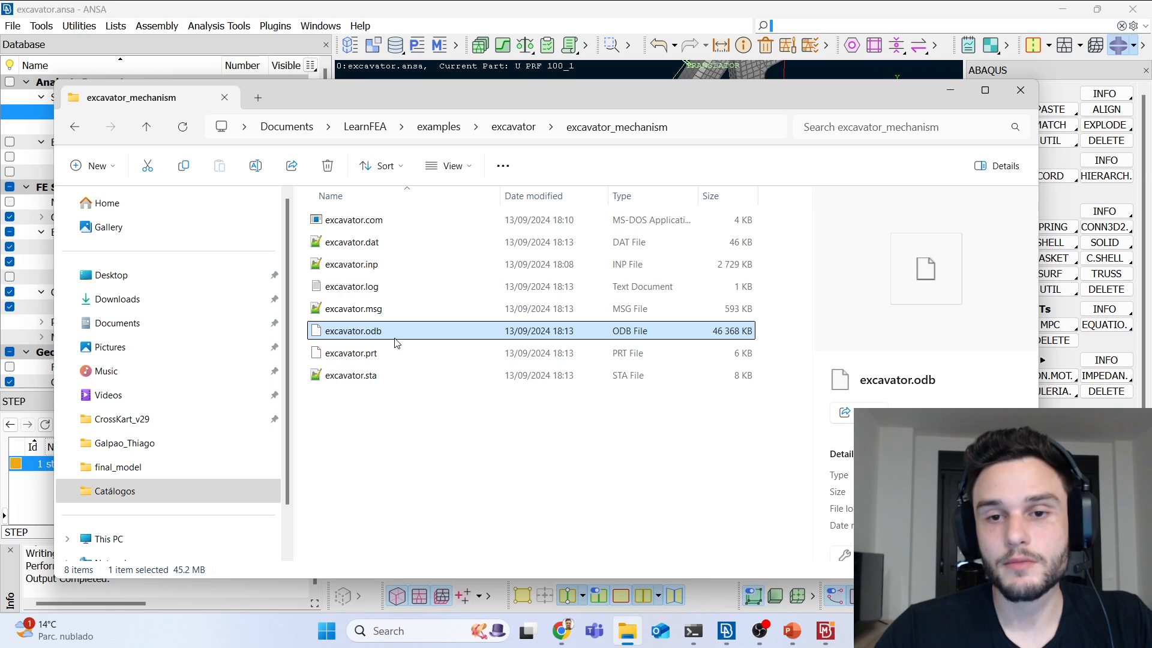
left_click(834, 634)
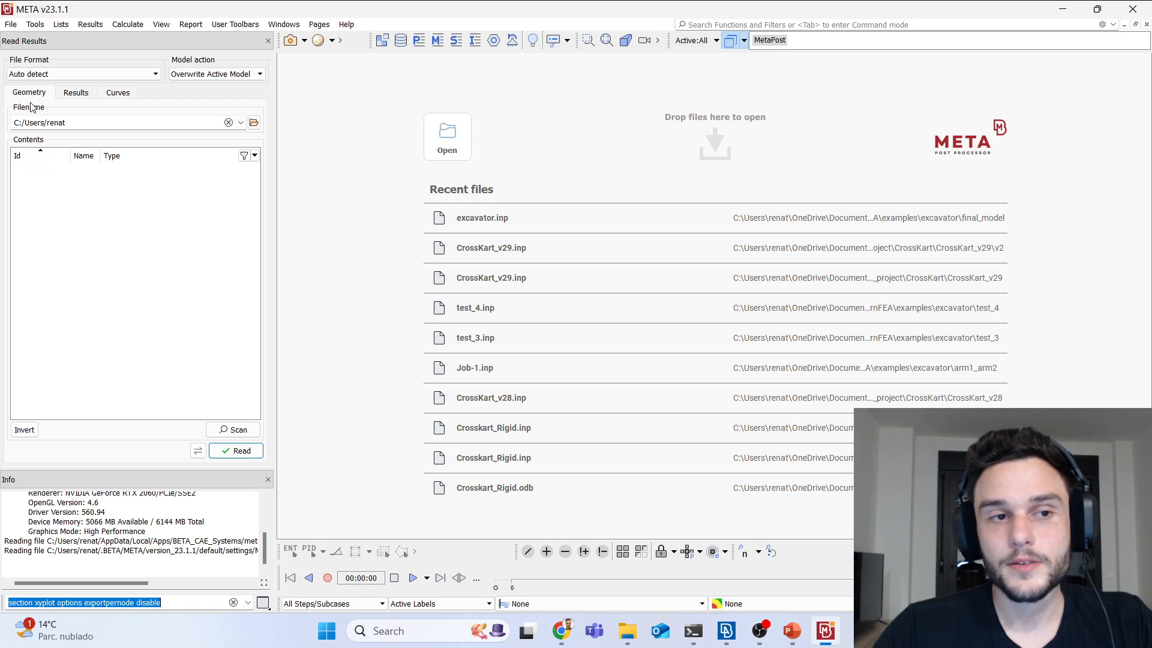
left_click(41, 156)
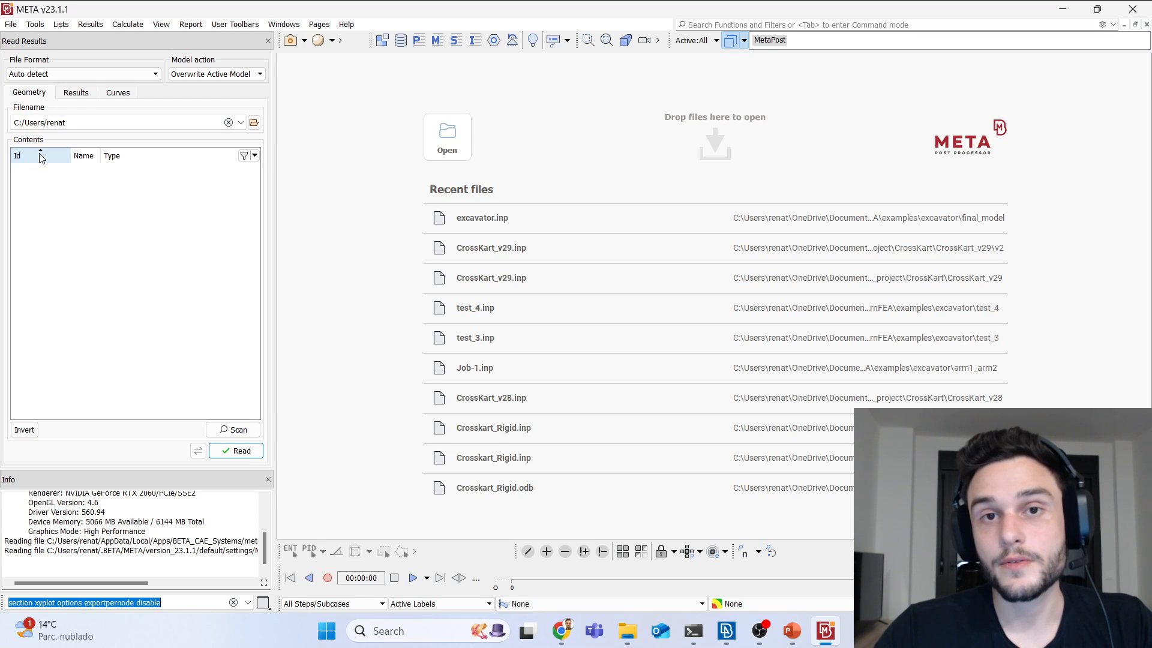
Step: Start browsing for a geometry file in META, and copy the excavator_mechanism folder path from File Explorer
left_click(254, 123)
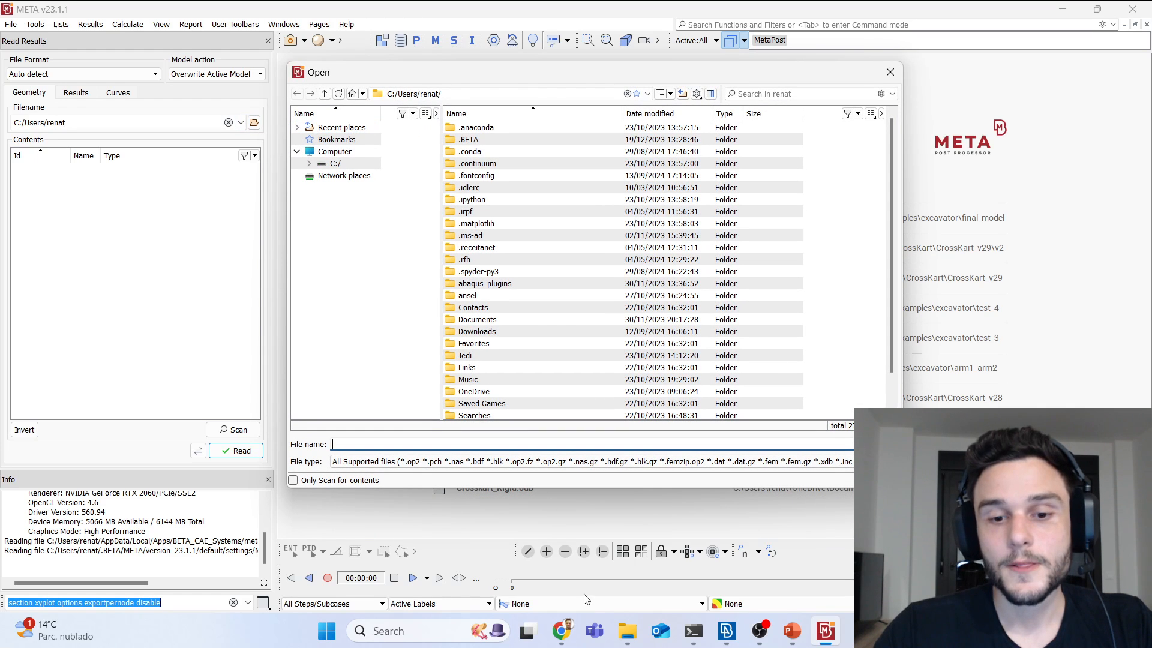
left_click(629, 631)
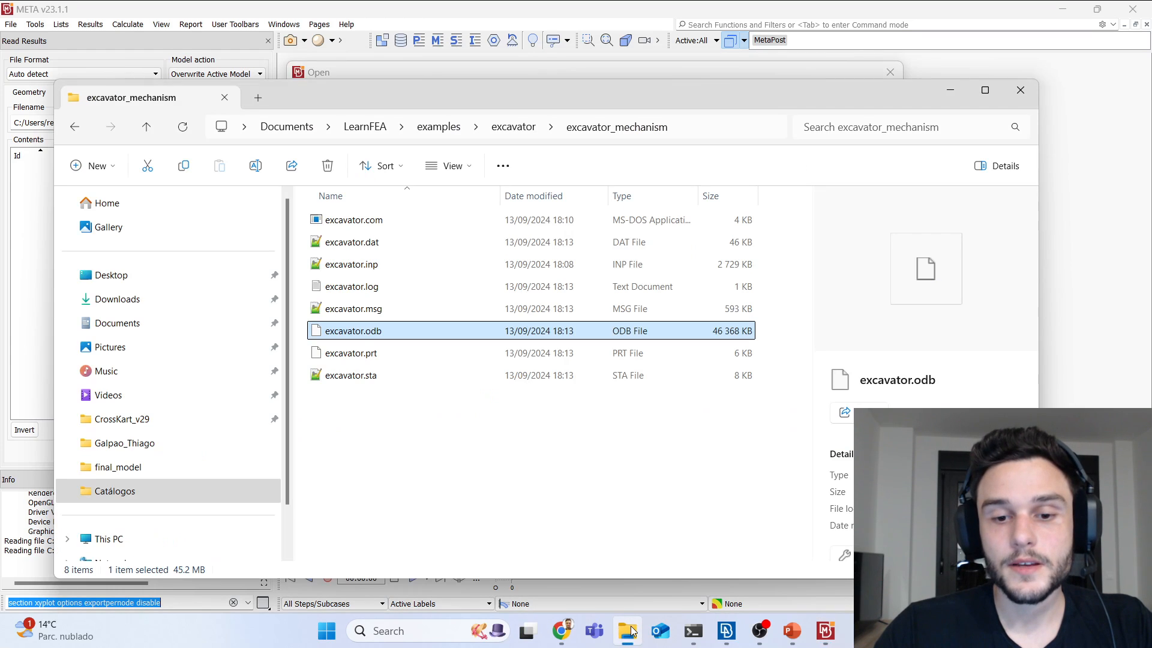
left_click(698, 127)
key("ctrl+c")
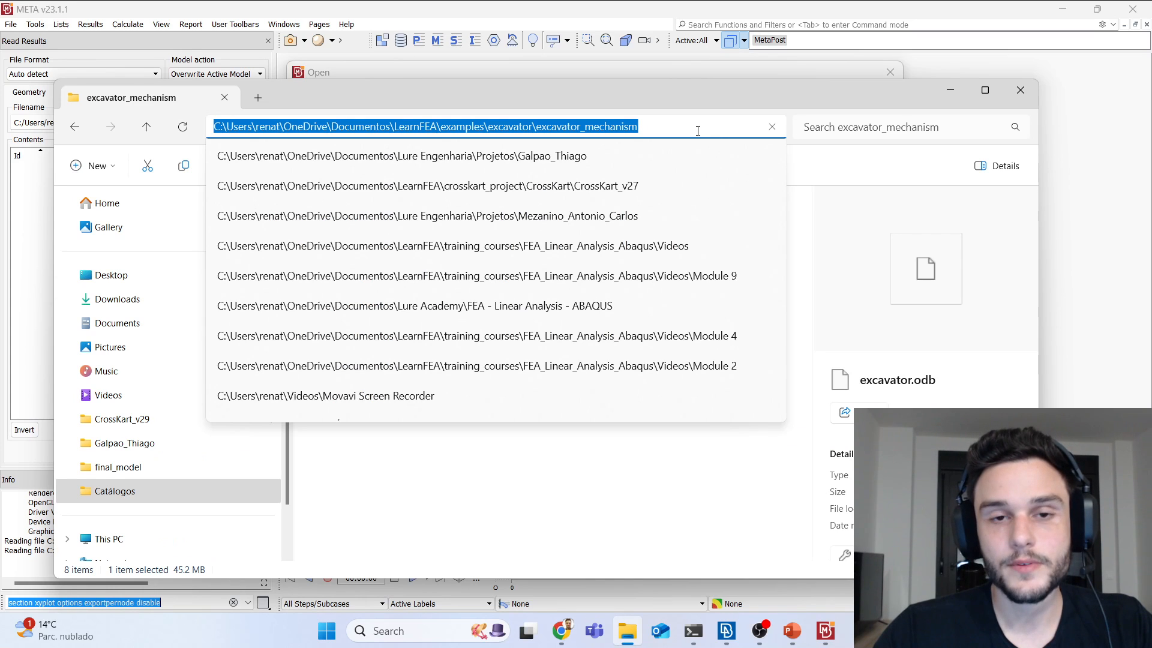
Step: Return to META, go to the copied excavator_mechanism path in the file browser and load excavator.inp as the geometry
left_click(709, 71)
left_click_drag(611, 94, 319, 78)
key("ctrl+v")
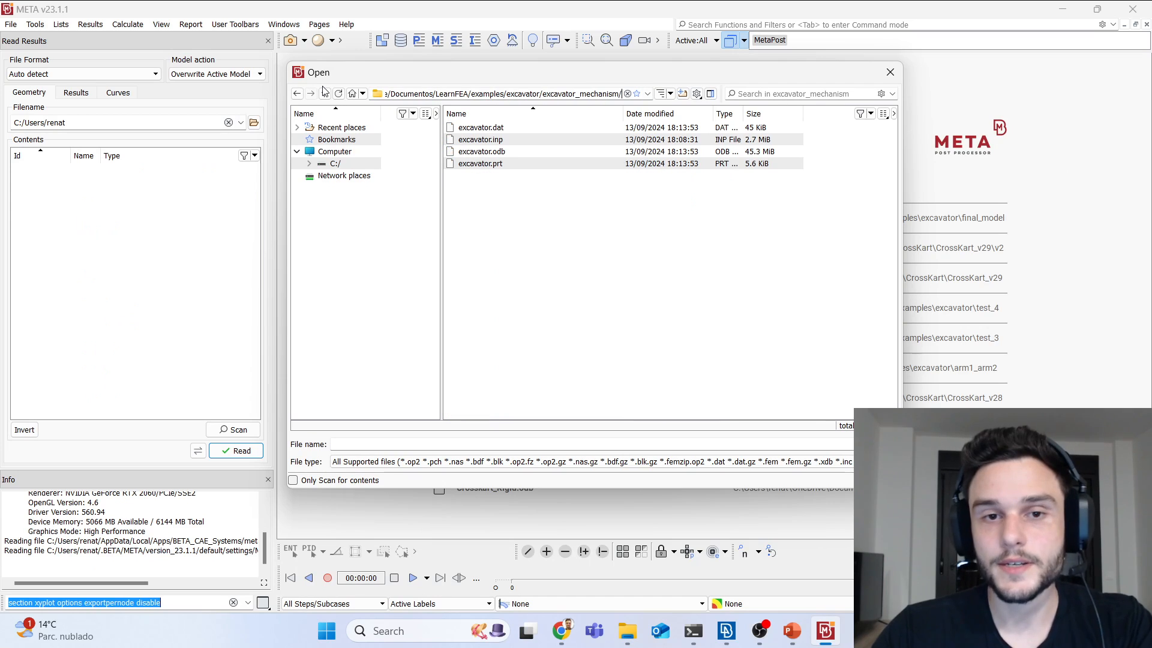
key("Return")
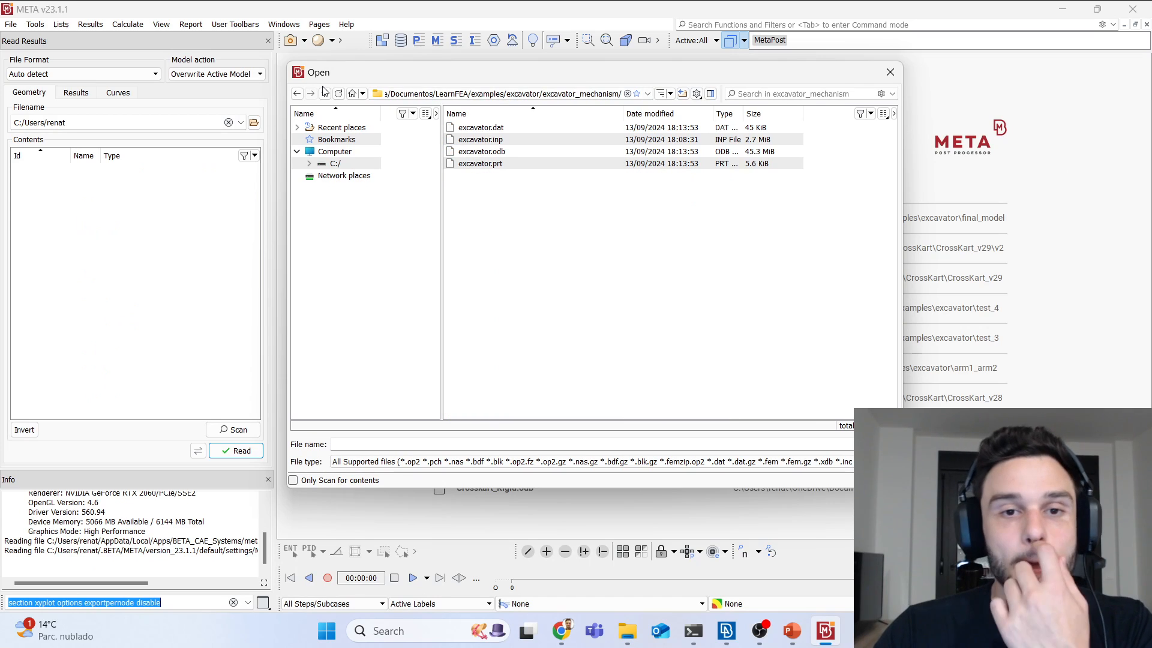
double_click(481, 140)
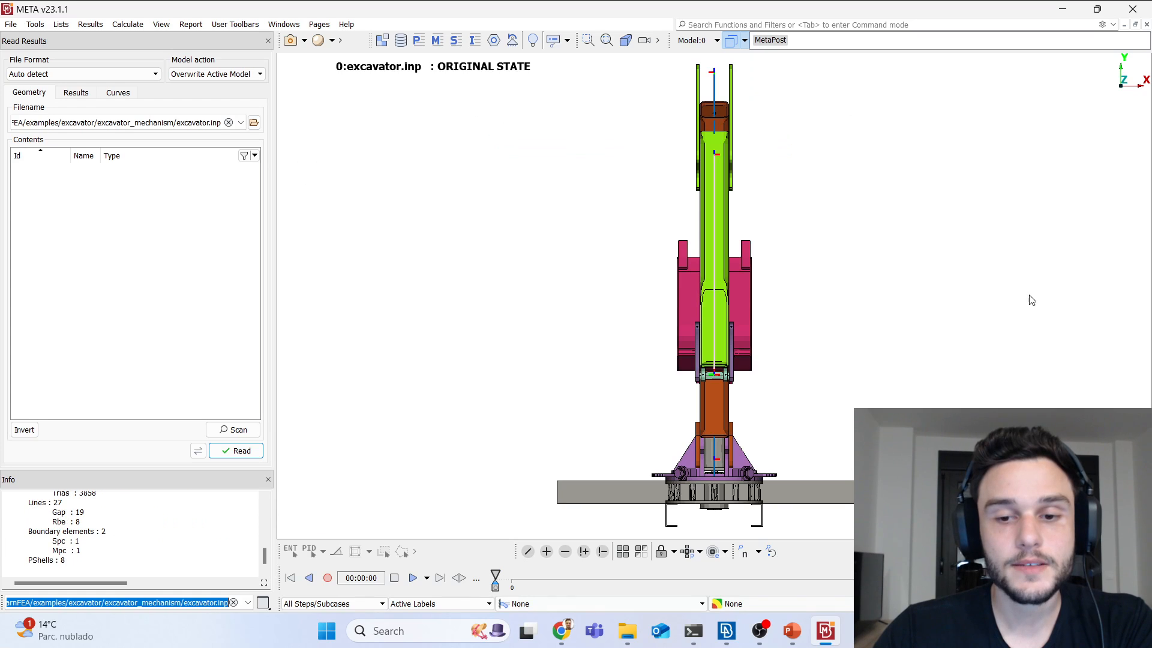
left_click_drag(619, 432, 1141, 357, "ctrl")
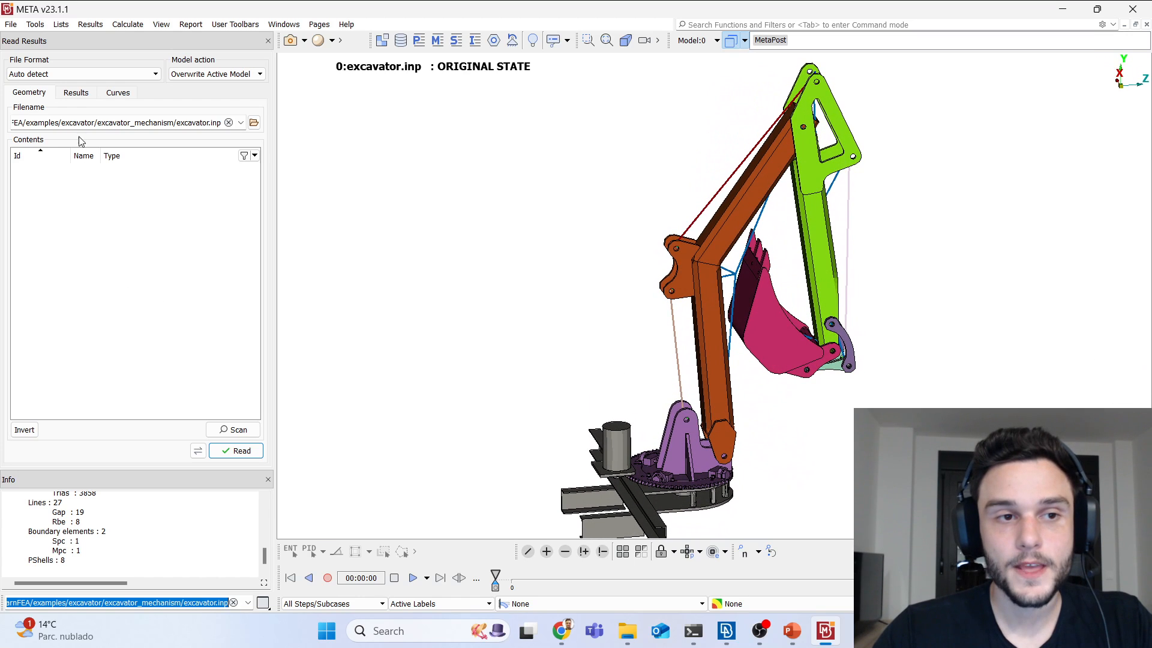
Step: Read every state of excavator.odb into the active model, with displacement magnitude as the scalar result
left_click(76, 93)
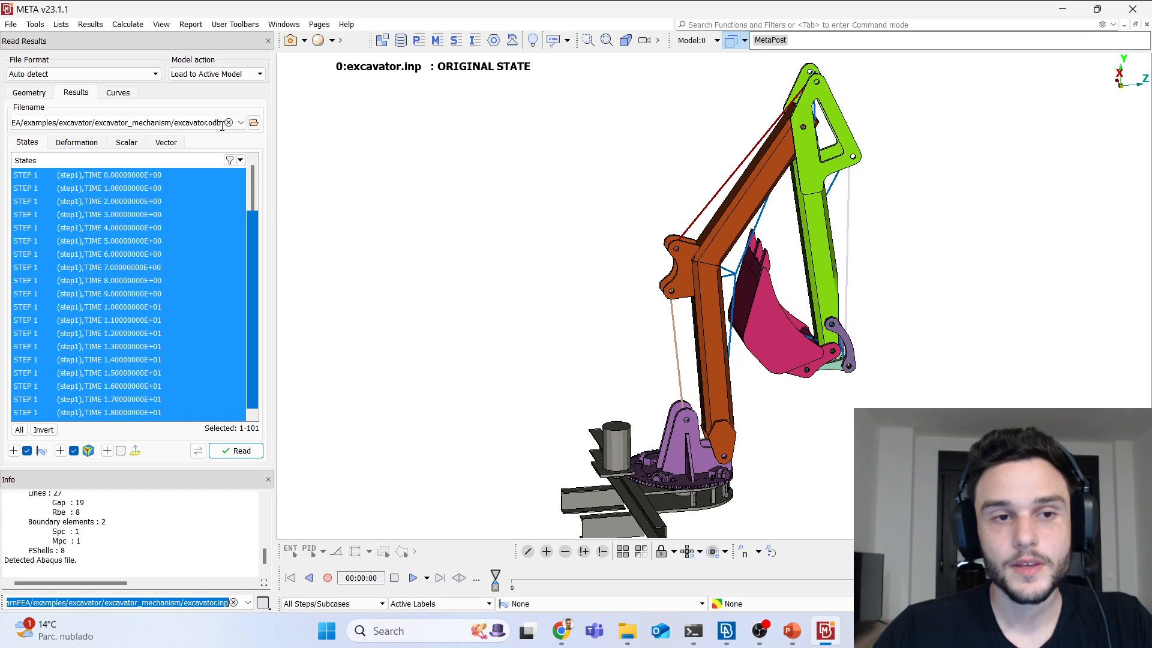
left_click(254, 123)
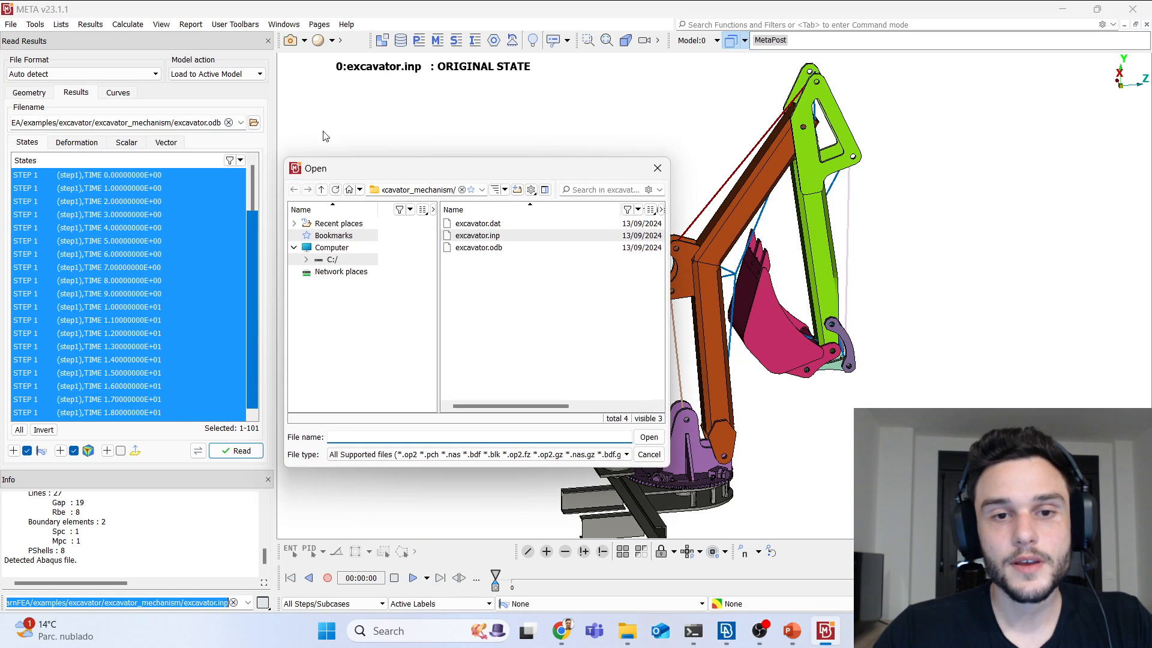
left_click(657, 168)
scroll(73, 305, "down", 2)
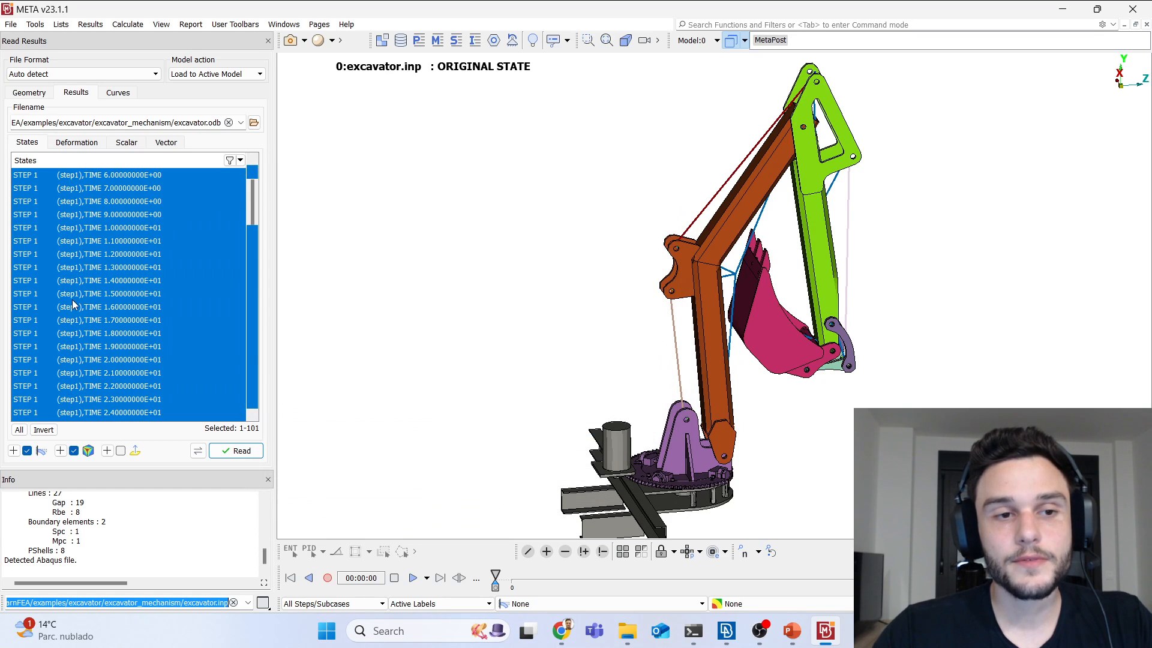
scroll(72, 210, "up", 2)
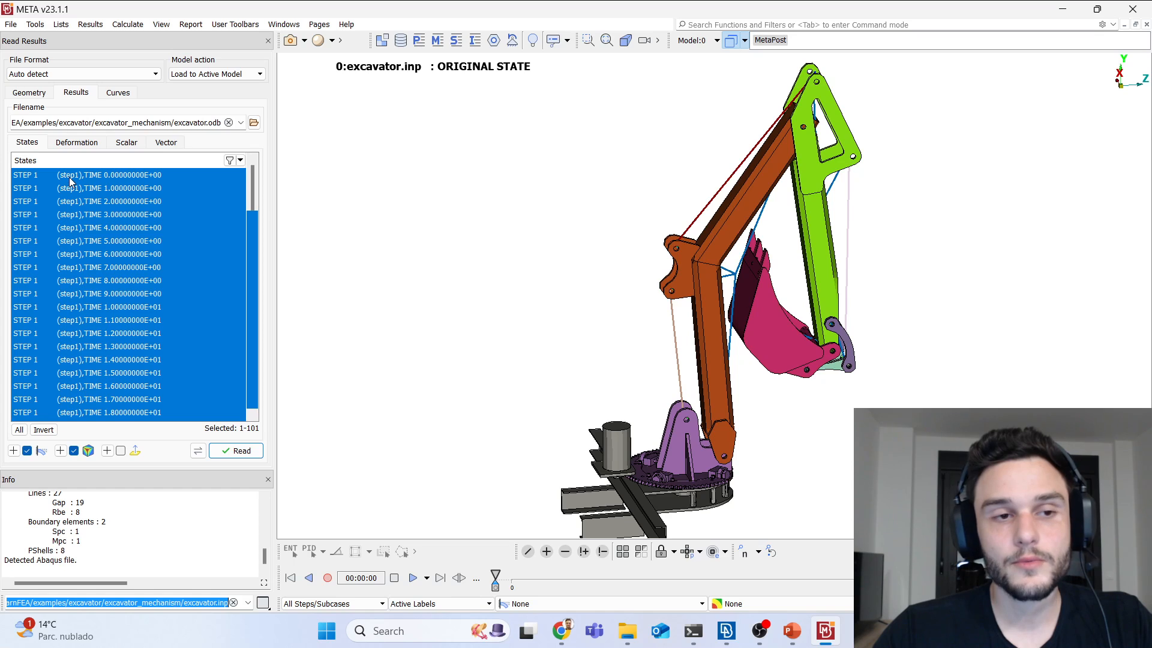
scroll(70, 181, "down", 2)
scroll(72, 186, "up", 2)
scroll(117, 234, "down", 2)
scroll(129, 294, "down", 20)
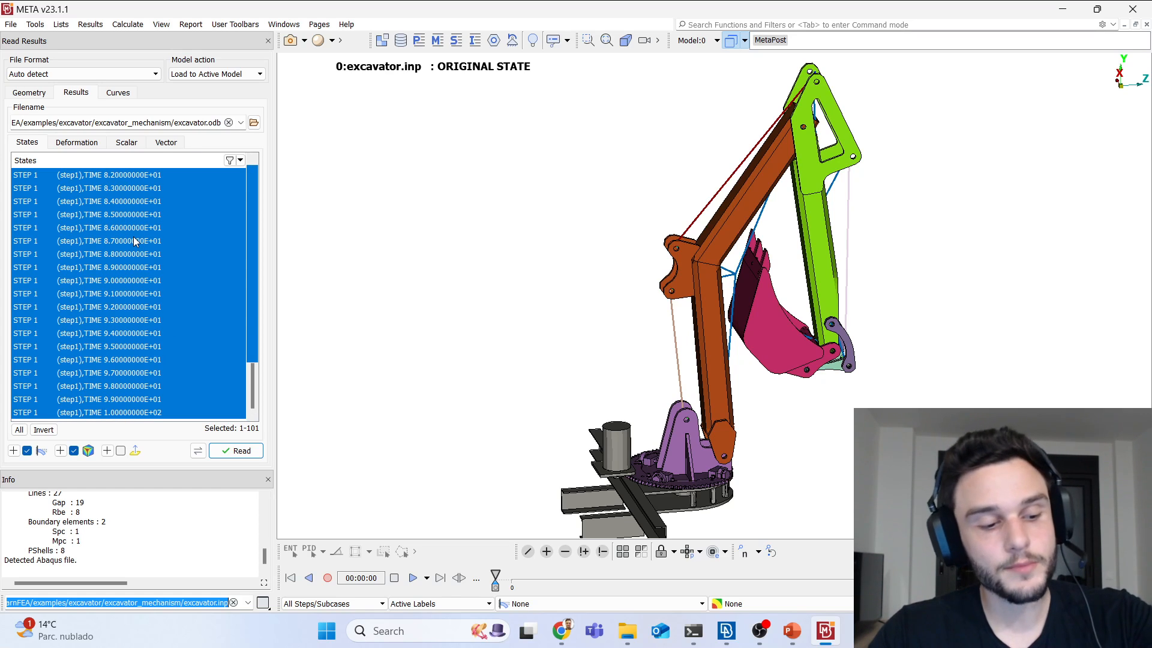
left_click(126, 143)
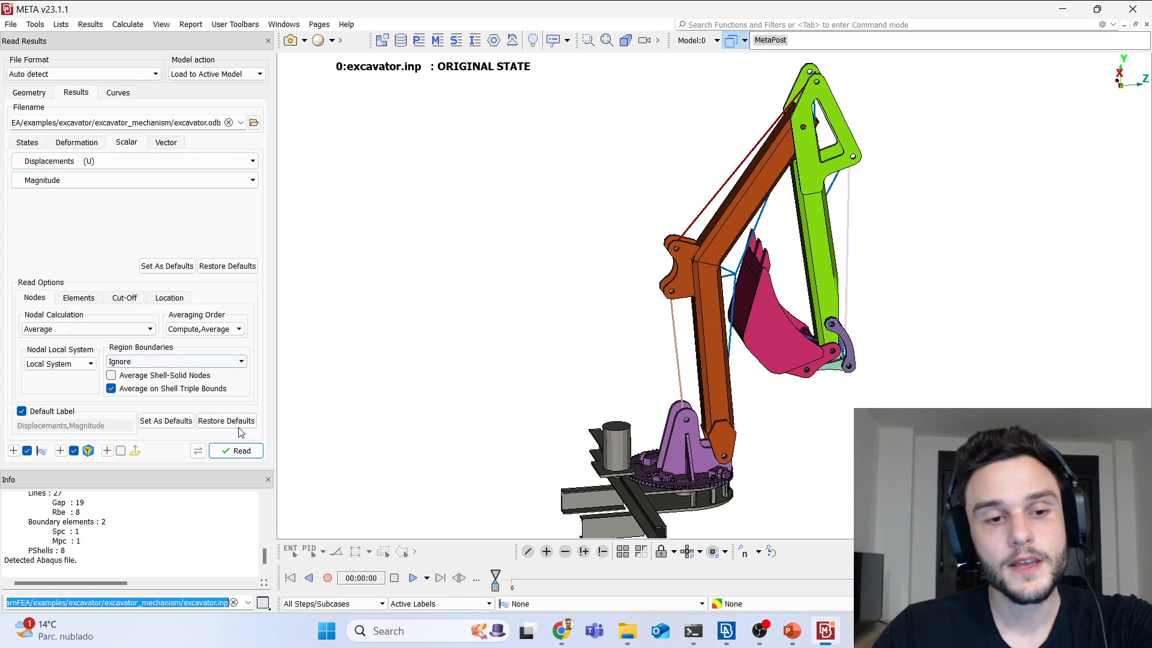
left_click(242, 451)
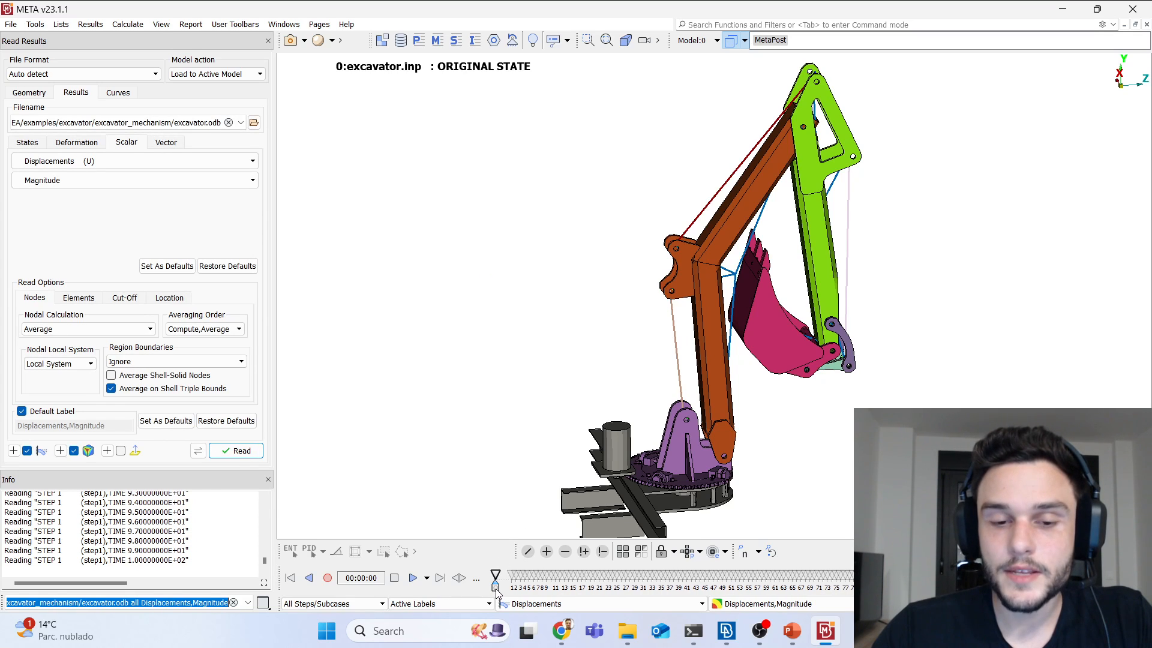
Step: Advance the displayed state to time 97 and inspect the moved excavator mechanism
left_click_drag(496, 592, 936, 582)
scroll(612, 300, "up", 6)
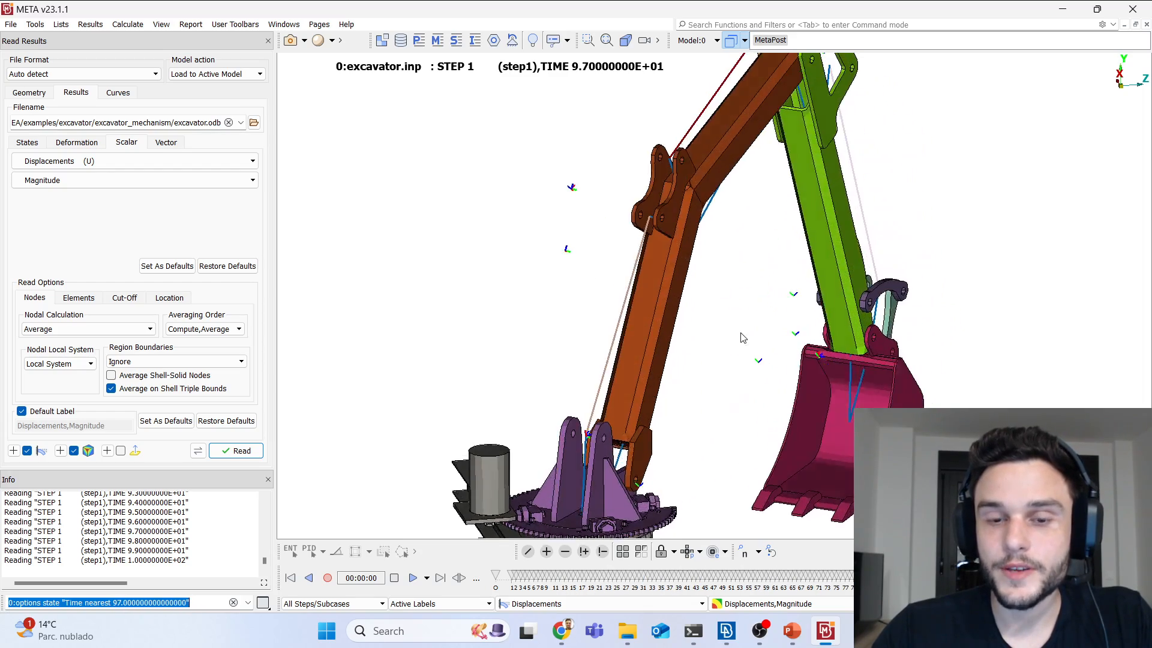
left_click_drag(610, 300, 709, 280, "ctrl")
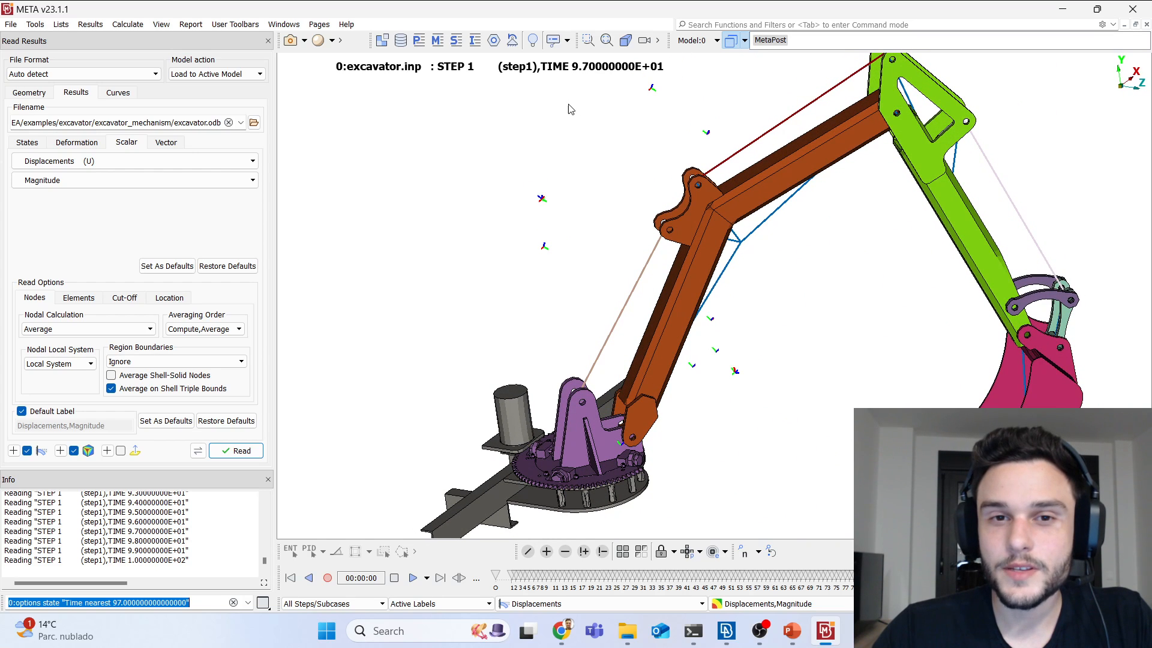
Step: Turn off the visibility of Surface from Solid and SYSTEMs entities
left_click(533, 42)
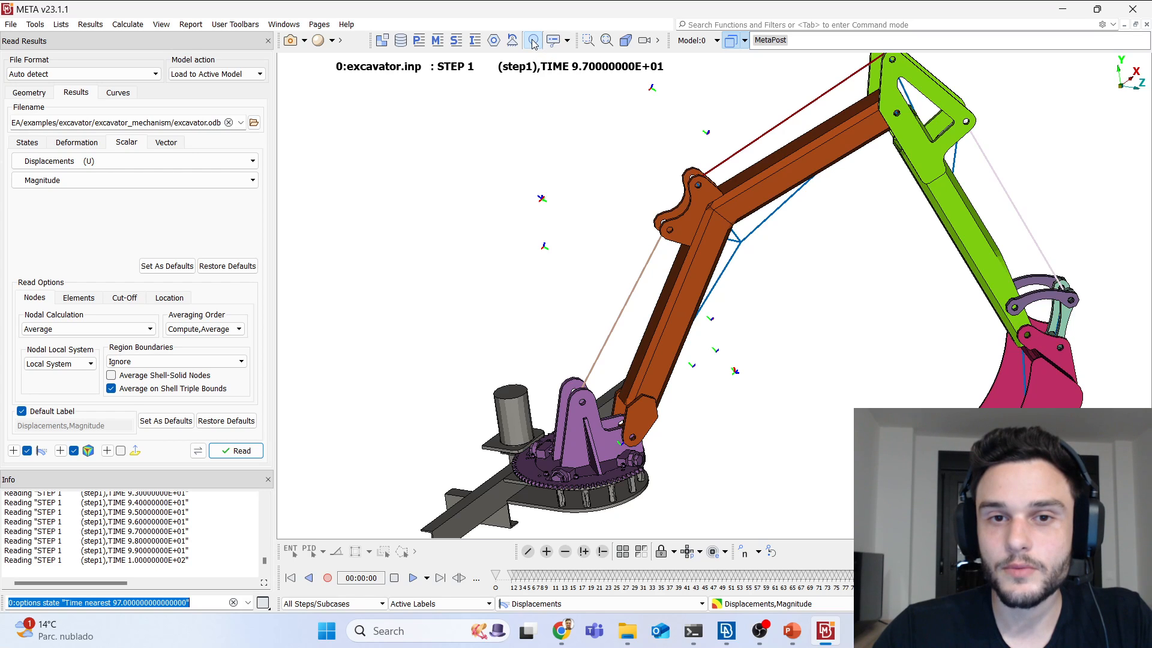
left_click_drag(561, 151, 384, 83)
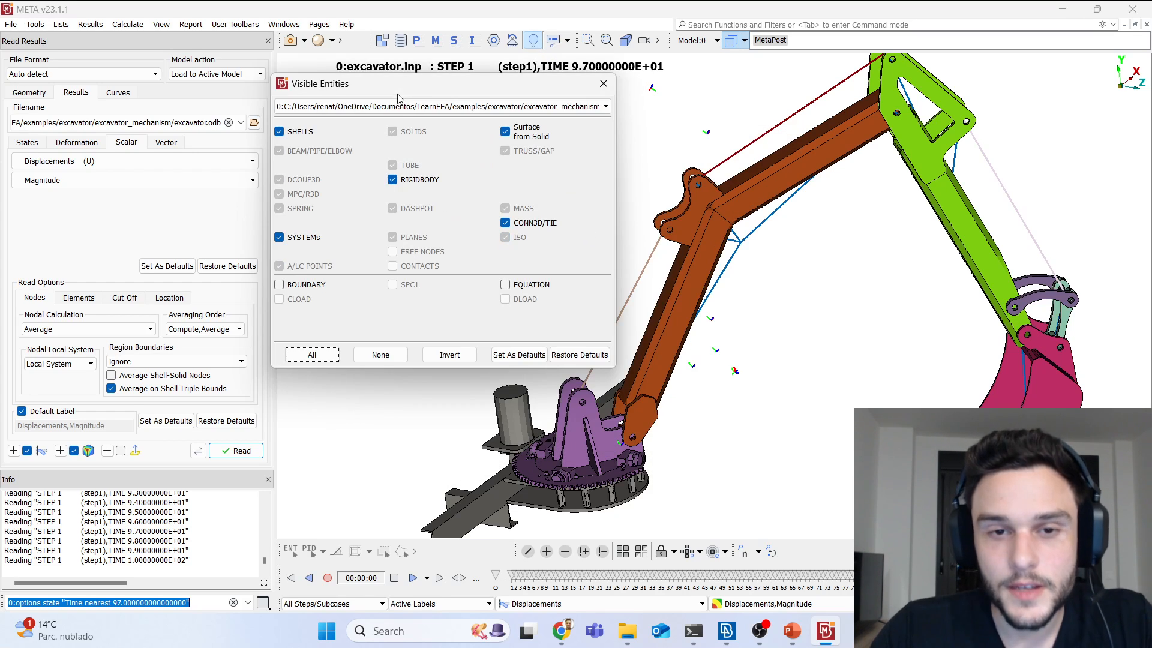
left_click(522, 141)
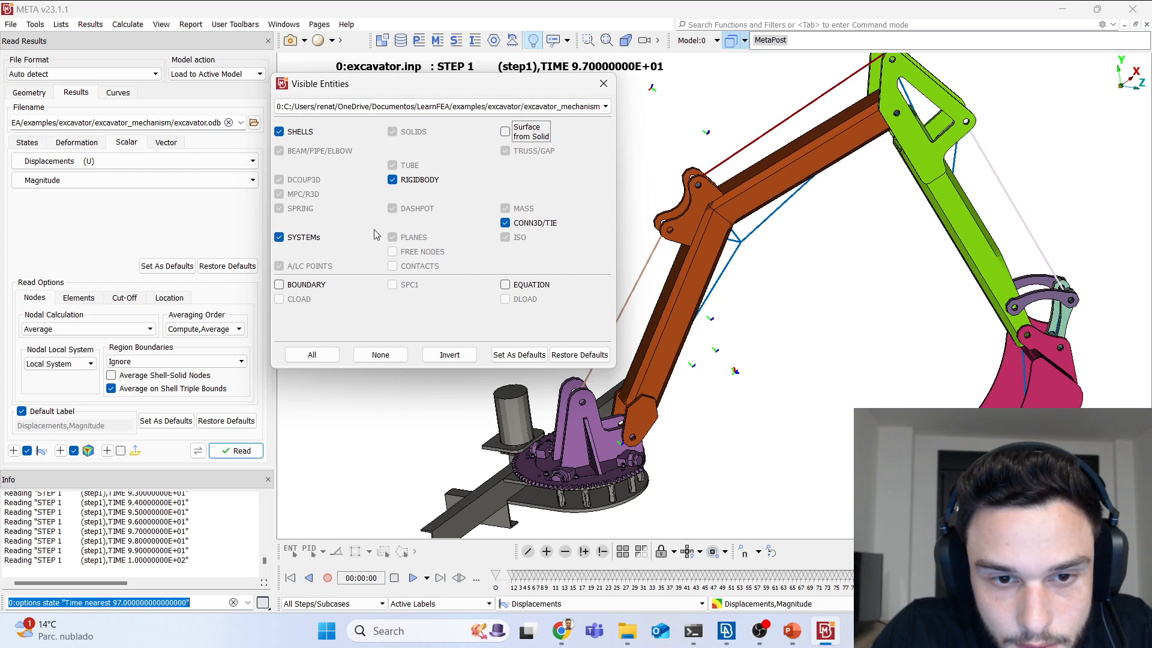
left_click(303, 239)
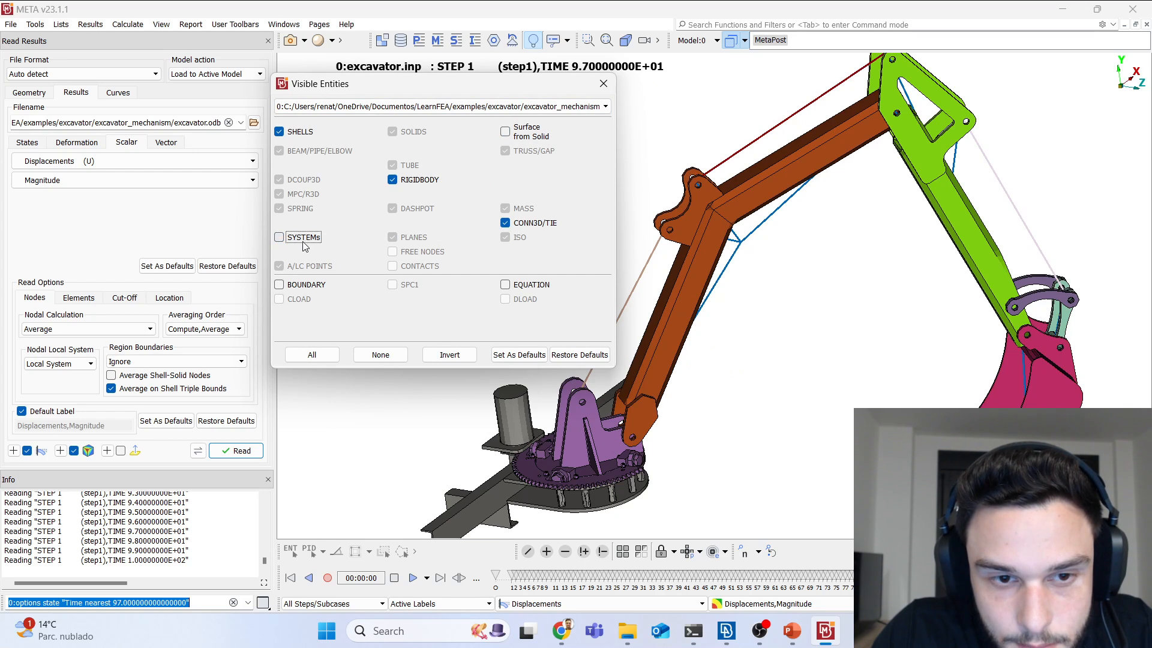
left_click(604, 84)
Step: Step through the states from time 39 to 60 and examine the motion of the bucket and its linkage
scroll(503, 182, "down", 2)
left_click_drag(625, 207, 615, 230, "ctrl")
middle_click_drag(612, 238, 604, 251, "ctrl")
left_click_drag(937, 576, 685, 506)
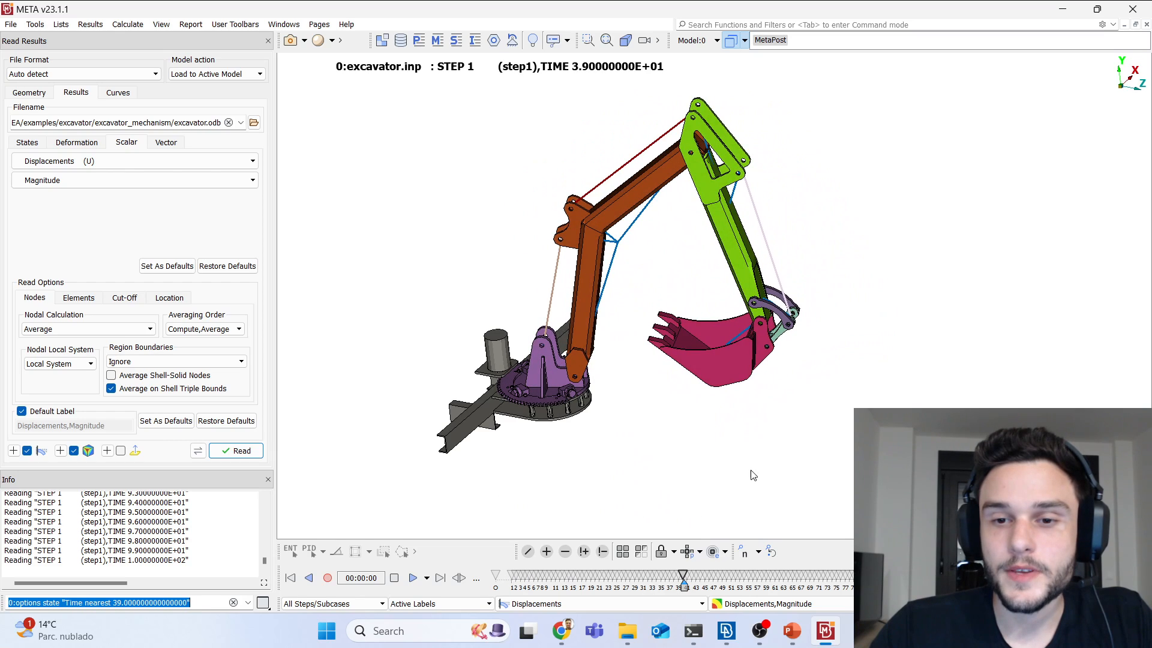
scroll(754, 476, "up", 8)
scroll(765, 340, "down", 2)
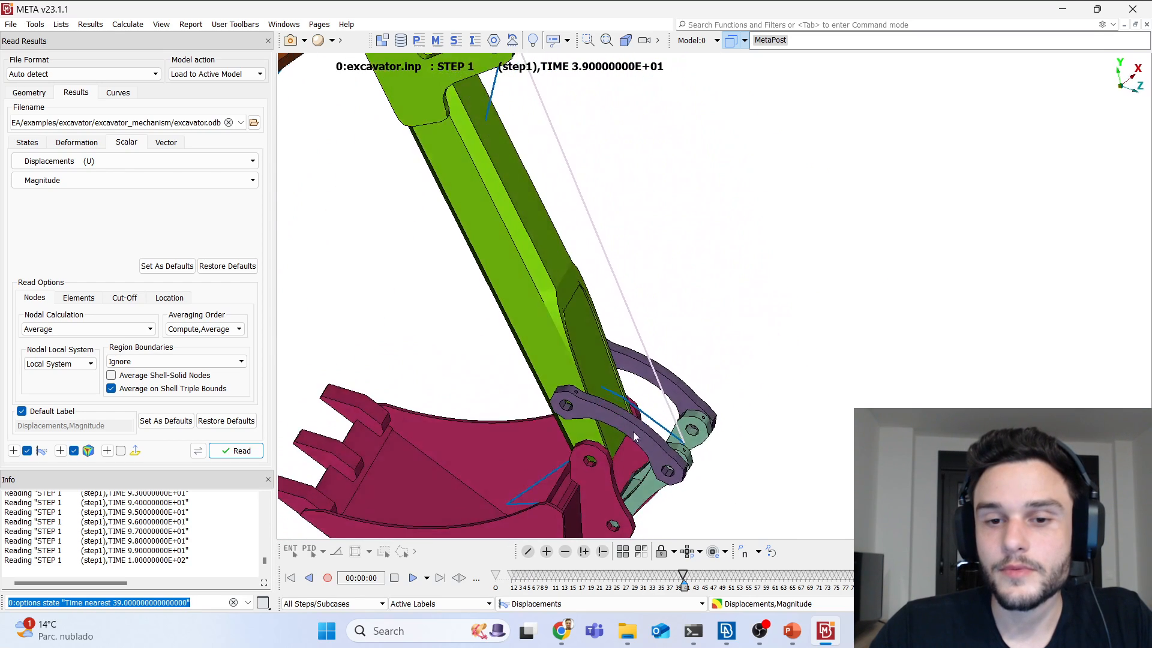
scroll(633, 431, "down", 1)
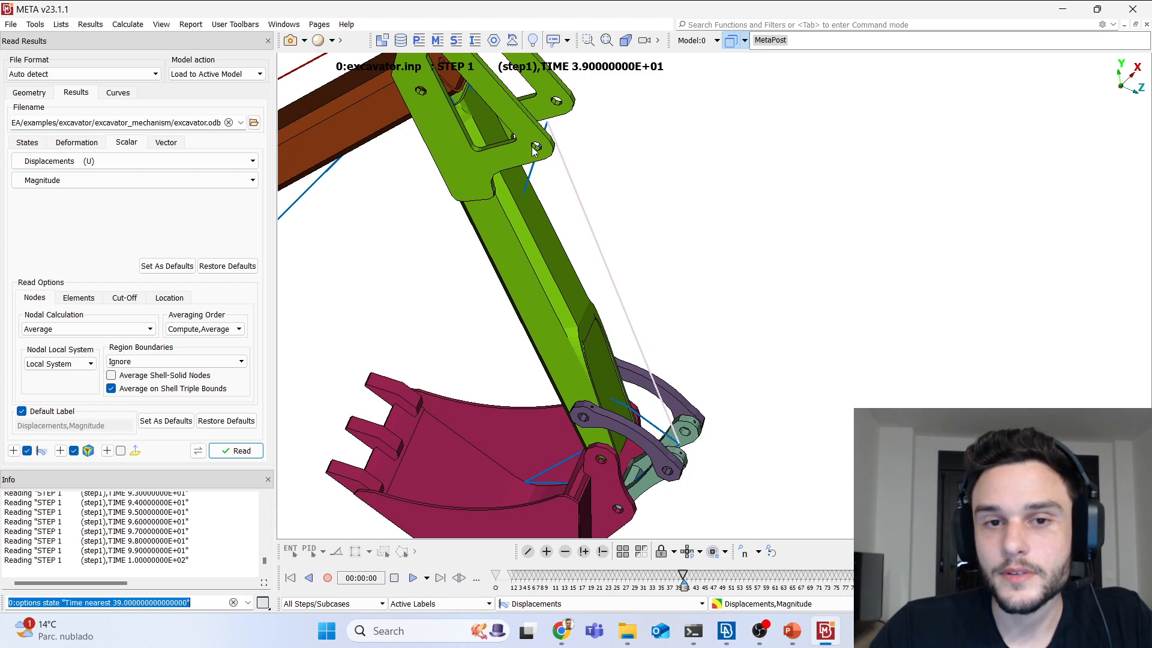
mouse_move(685, 583)
left_mouse_down()
mouse_move(624, 583)
mouse_move(691, 583)
left_mouse_up()
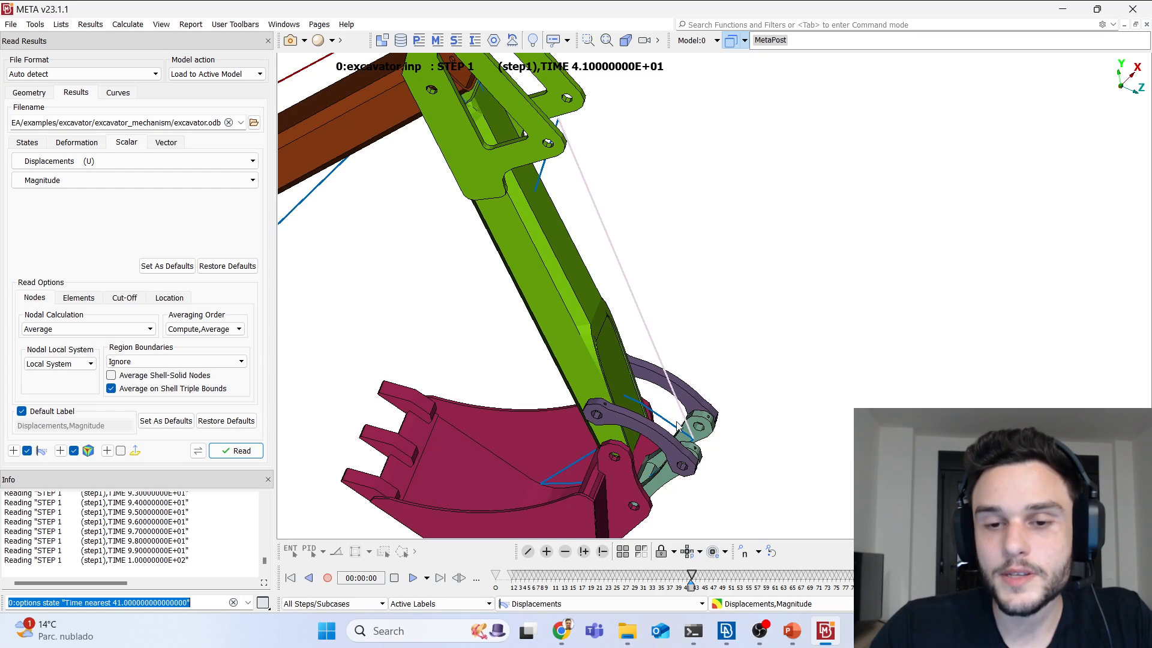
left_click_drag(692, 583, 752, 576)
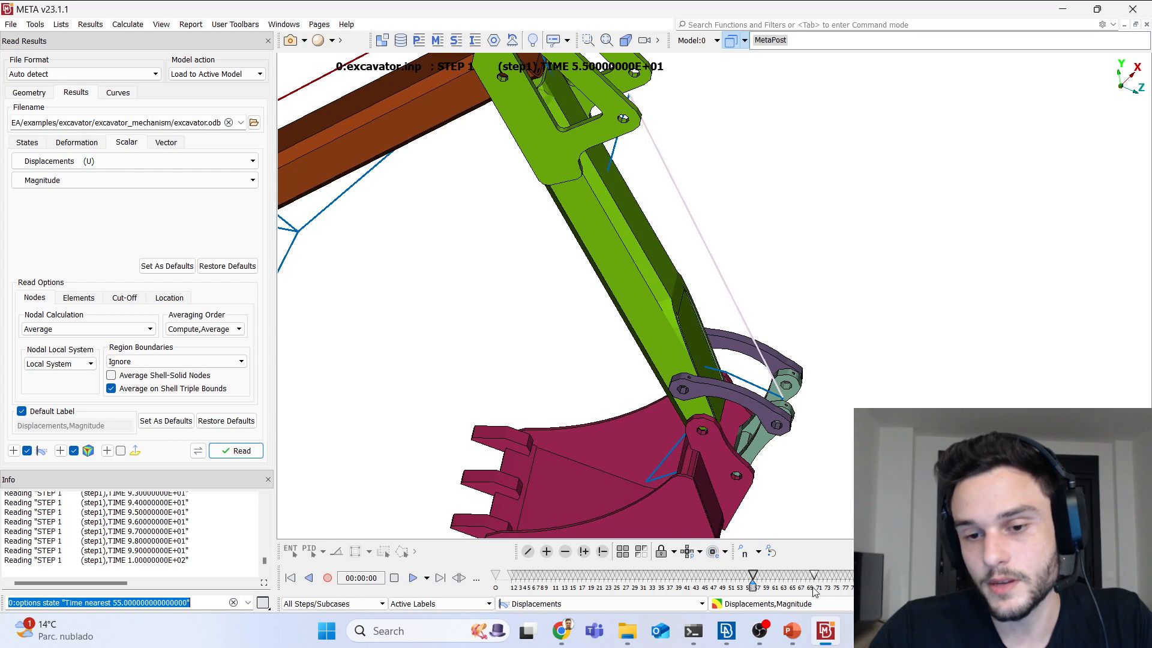
mouse_move(757, 585)
left_mouse_down()
mouse_move(570, 585)
mouse_move(777, 584)
left_mouse_up()
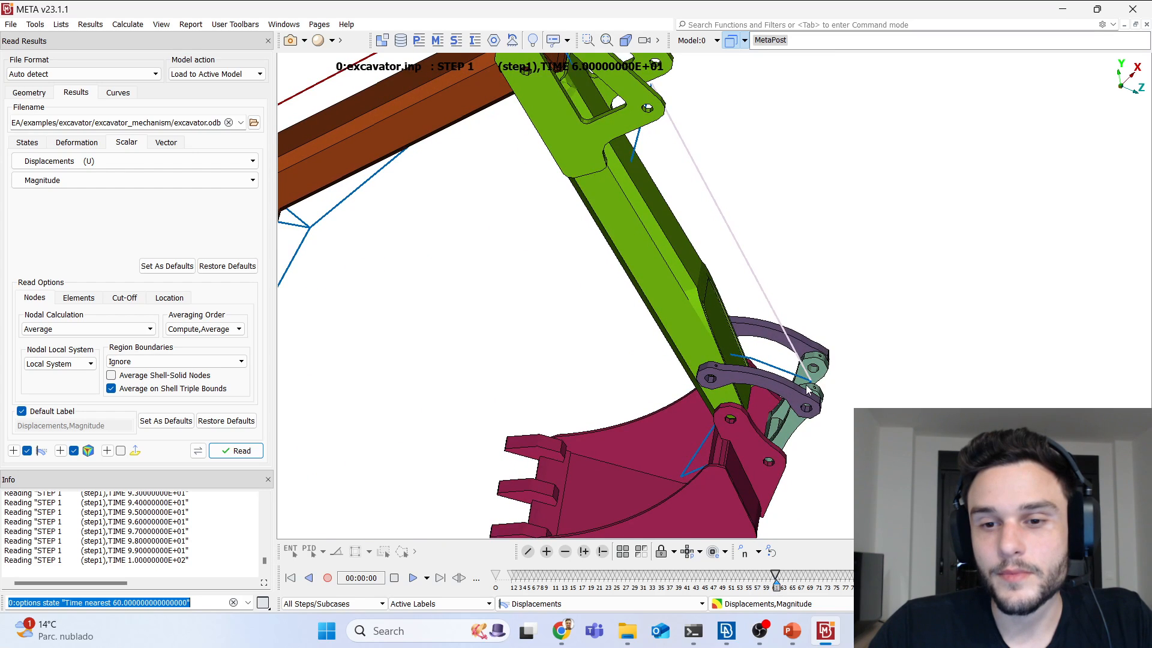
scroll(817, 389, "up", 2)
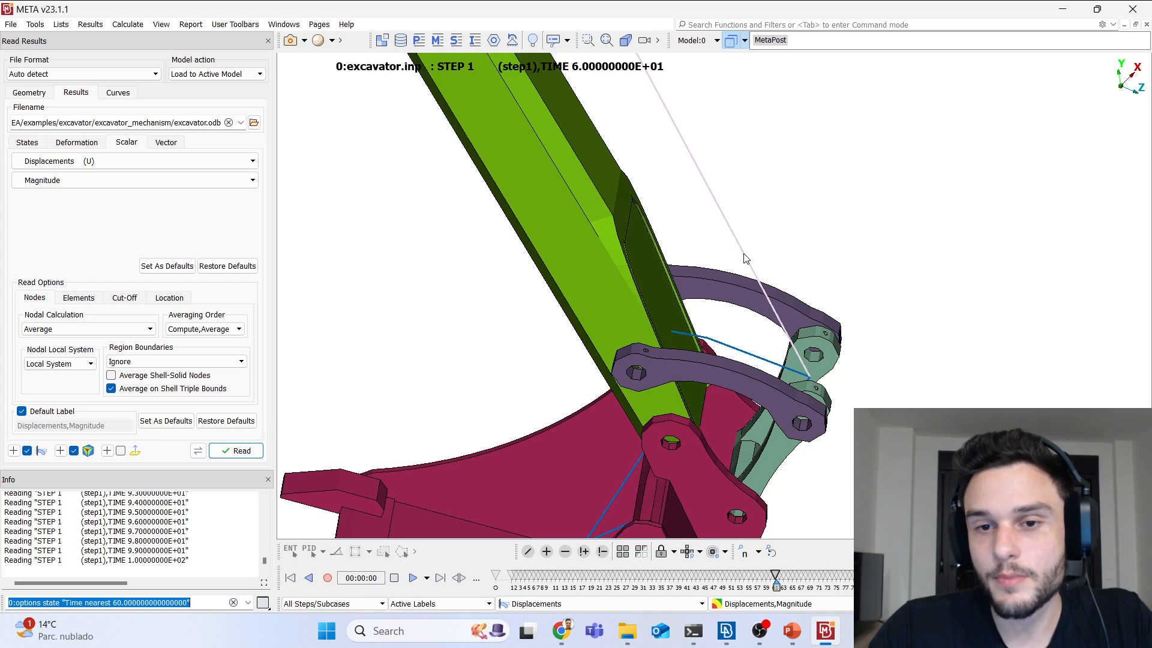
scroll(744, 258, "down", 2)
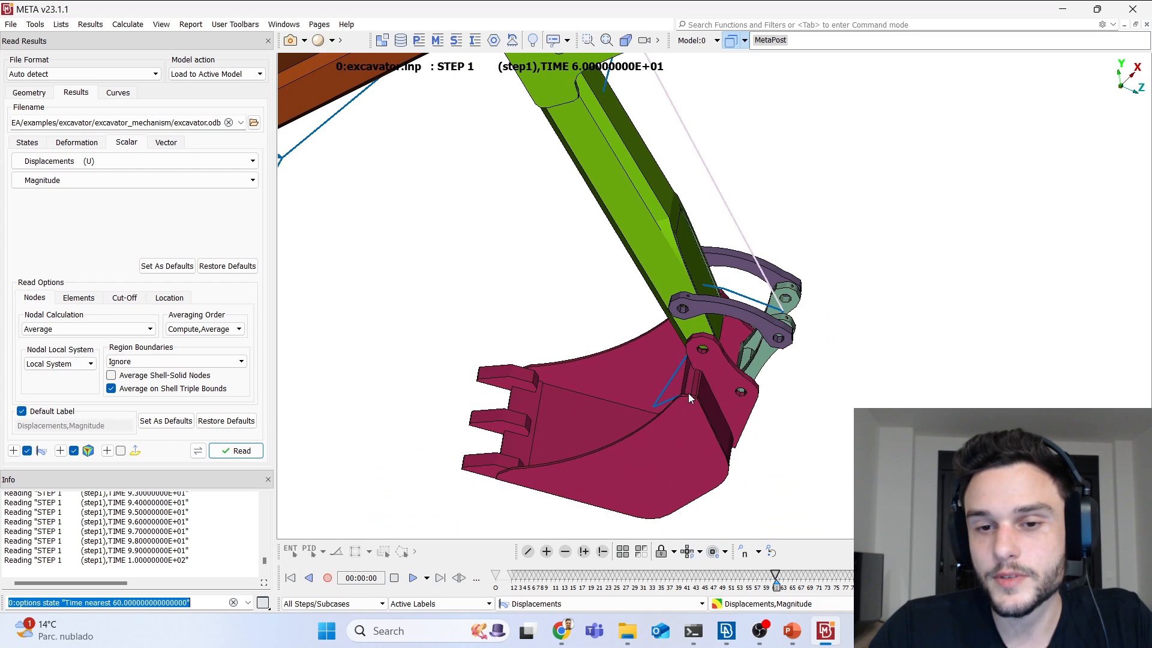
Step: Go back to time 39, examine the connector between the boom and the green arm, and follow its motion to time 60
left_click_drag(776, 585, 683, 561)
scroll(755, 470, "down", 5)
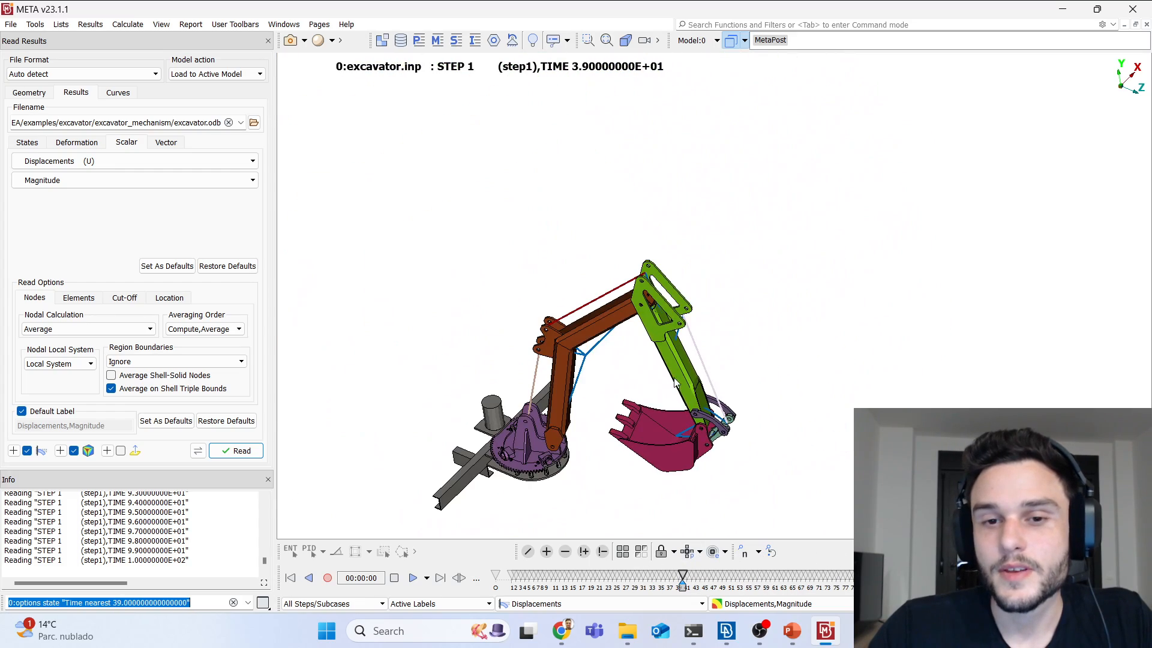
scroll(615, 284, "up", 9)
scroll(786, 277, "down", 6)
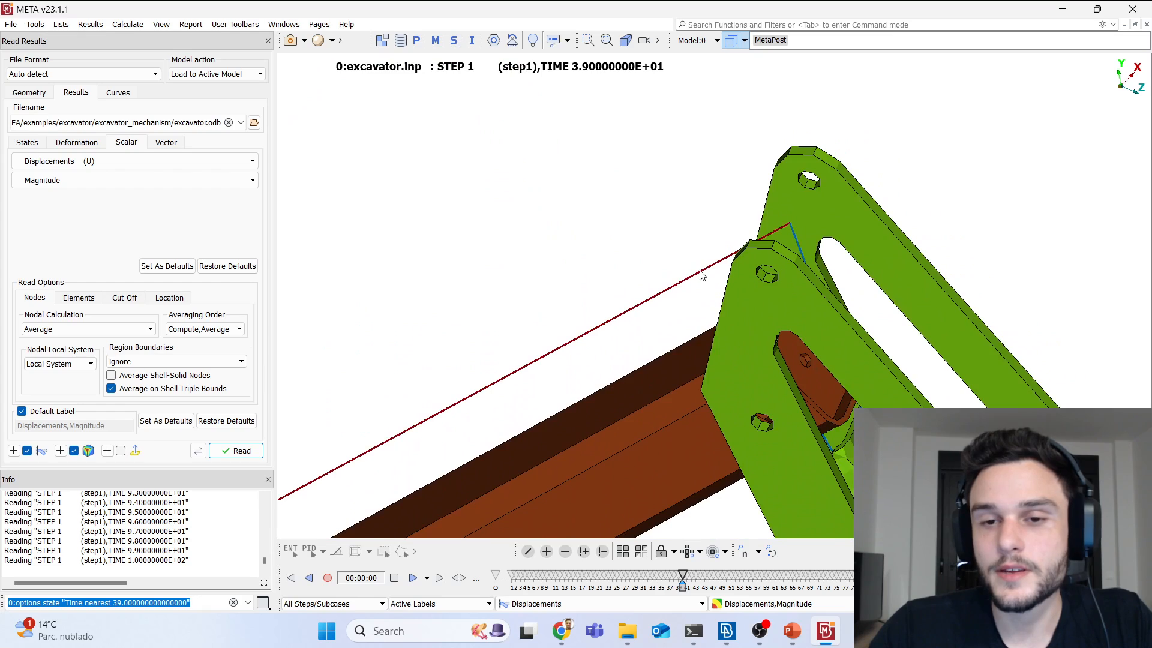
scroll(696, 341, "down", 5)
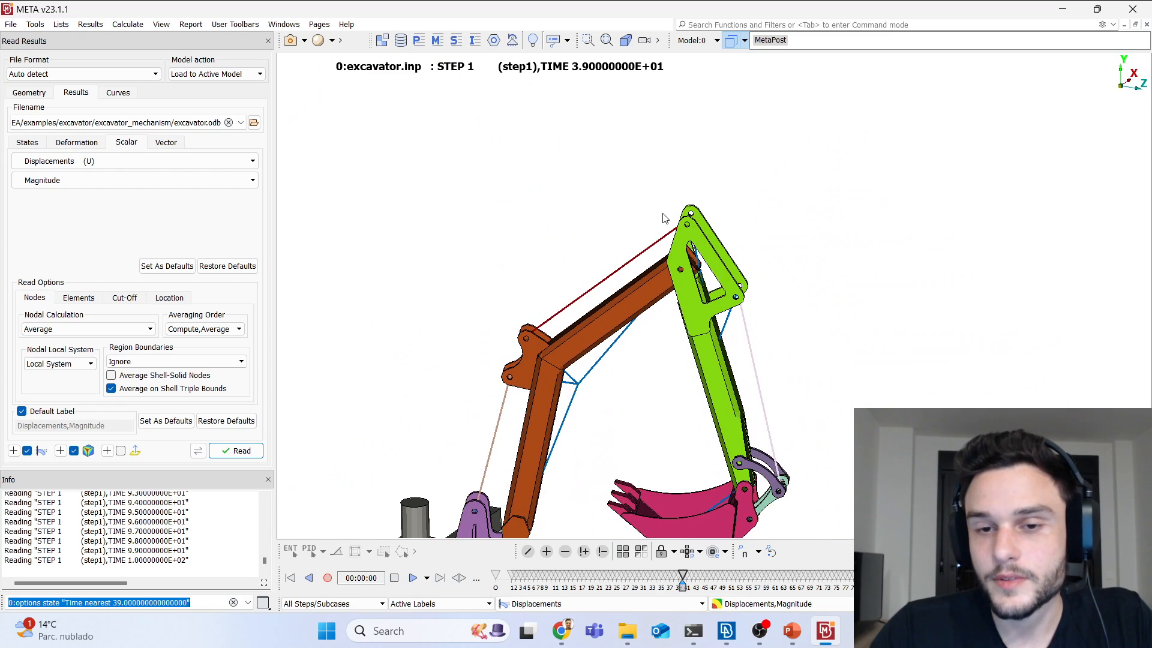
left_click_drag(683, 579, 775, 577)
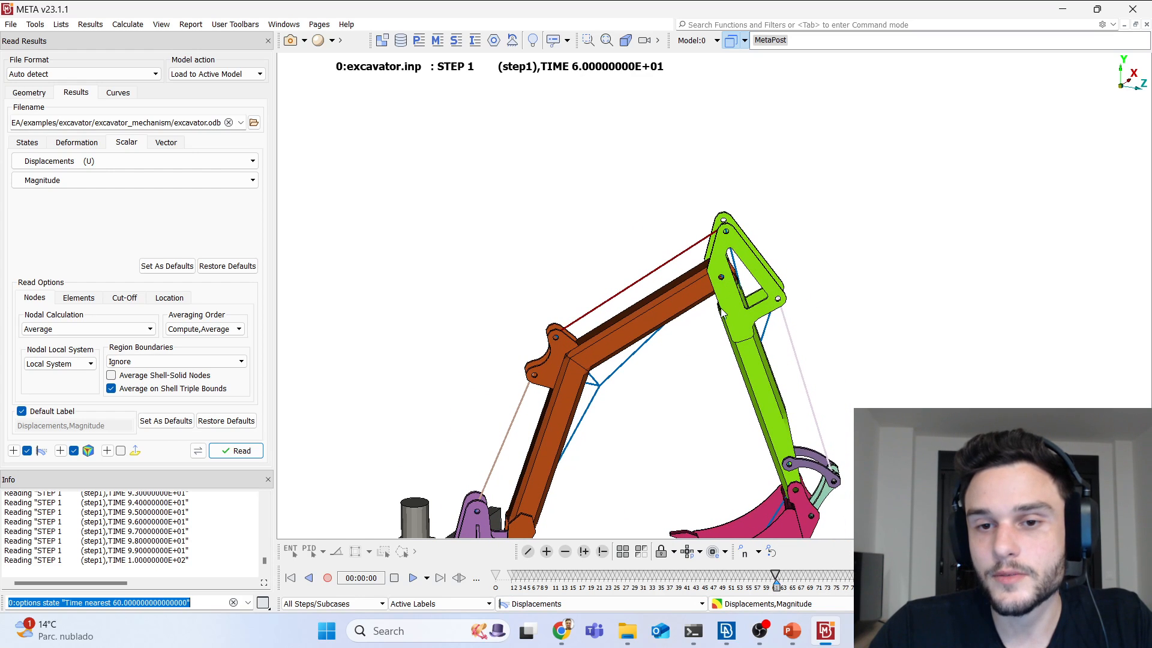
Step: Move through the states up to time 100 and examine the connector between the purple base and the orange boom
left_click_drag(765, 575, 950, 577)
scroll(567, 427, "up", 3)
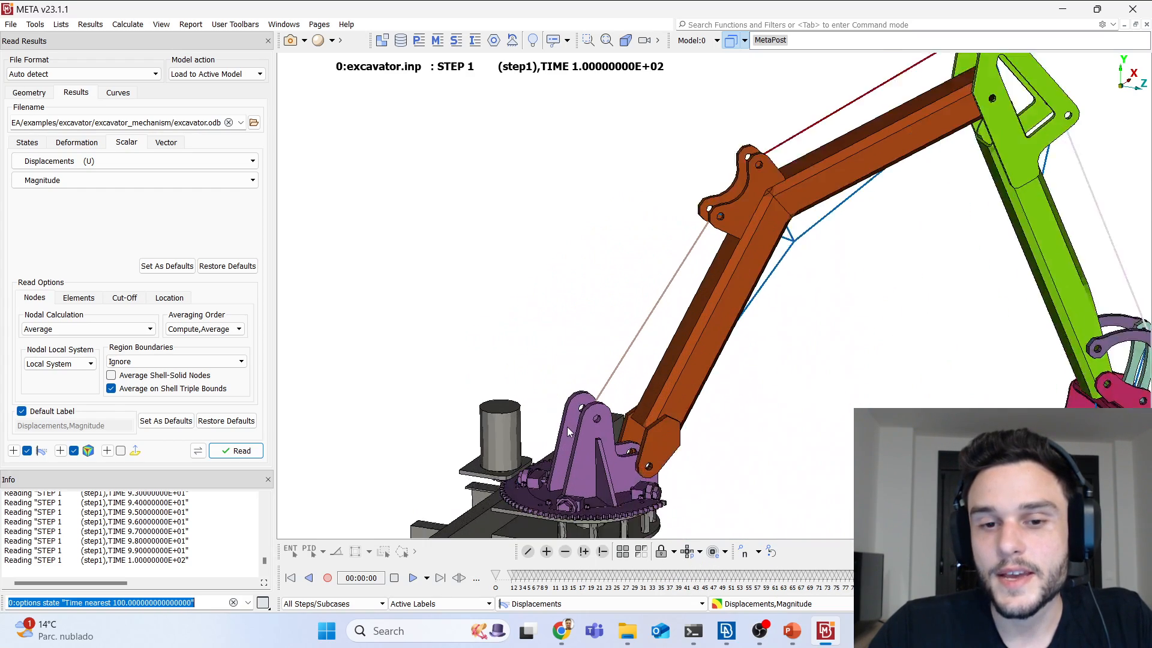
scroll(567, 426, "up", 2)
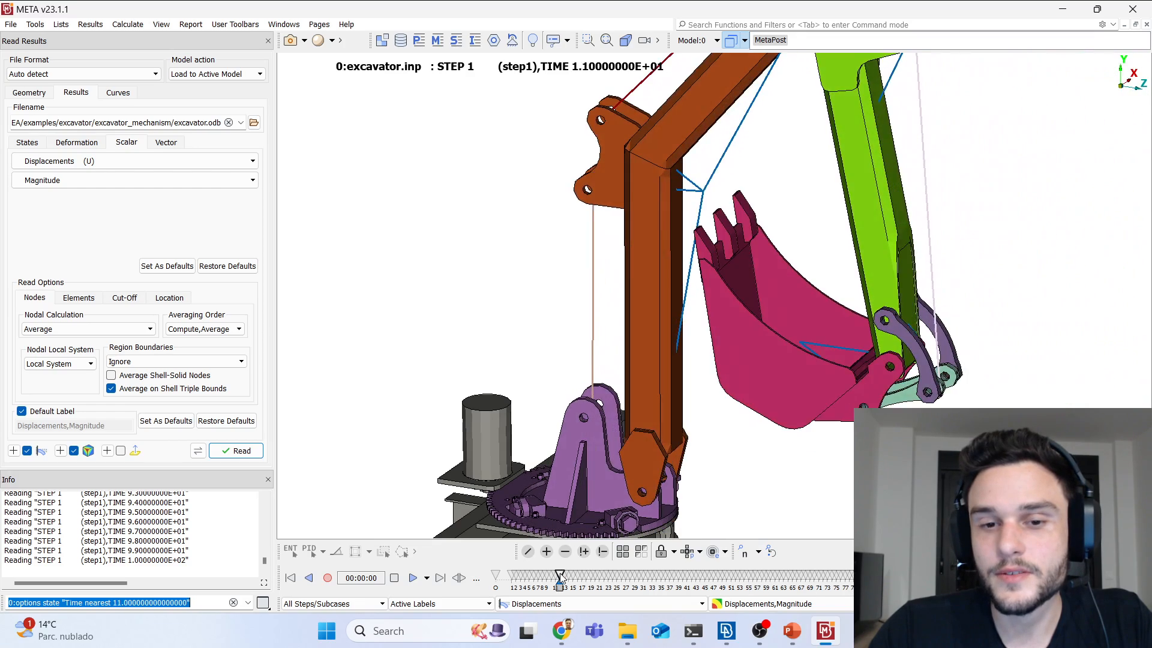
scroll(433, 343, "down", 3)
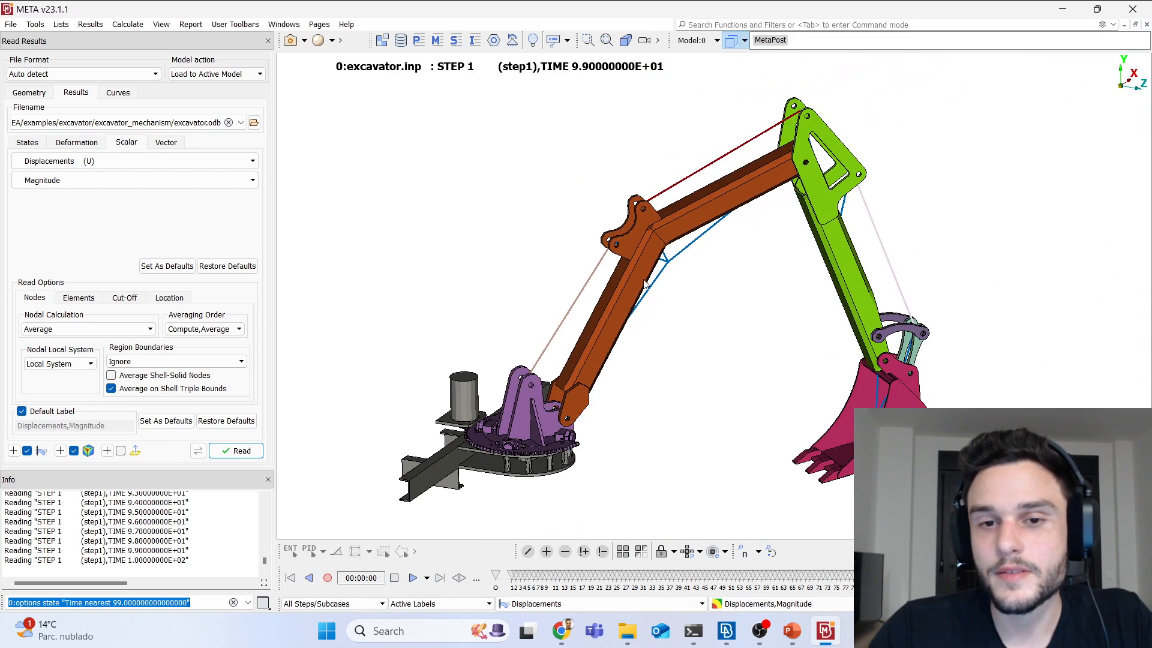
left_click_drag(592, 319, 532, 222, "ctrl")
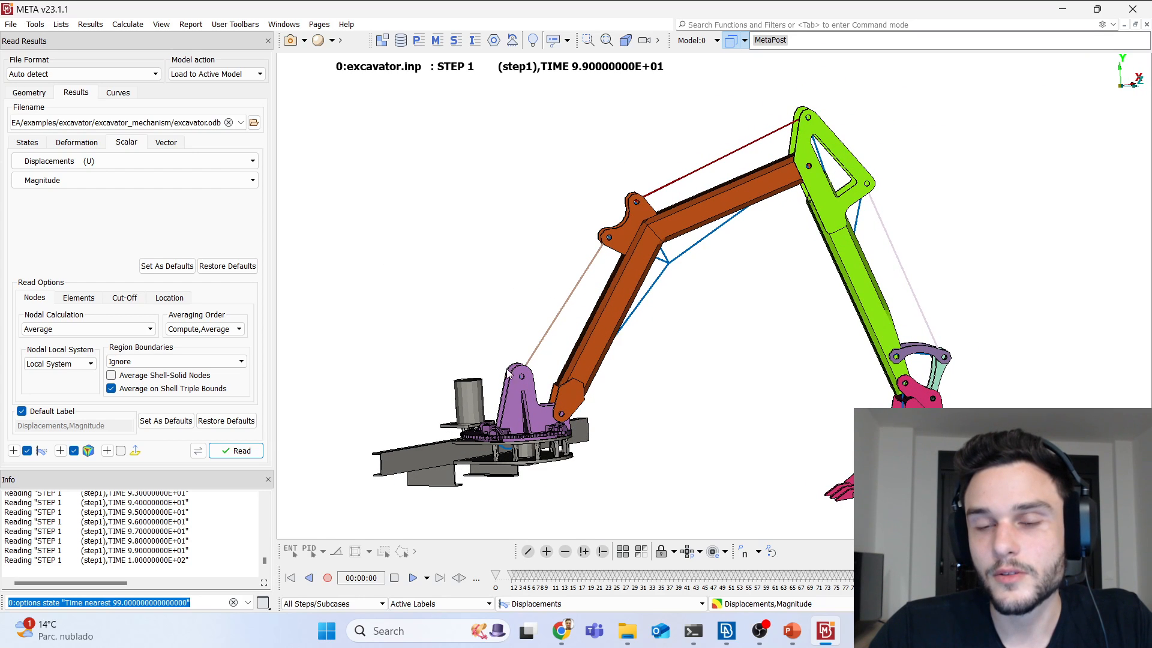
scroll(653, 330, "down", 3)
left_click_drag(653, 330, 664, 428, "ctrl")
Step: Examine the pinion and ring gear teeth under the rotating base from below, moving to the state at time 27
left_click_drag(941, 575, 779, 578)
scroll(795, 399, "down", 3)
scroll(602, 419, "up", 5)
left_click_drag(667, 281, 729, 237, "ctrl")
scroll(675, 300, "up", 8)
left_click_drag(674, 267, 614, 276, "ctrl")
scroll(632, 298, "up", 5)
left_click_drag(780, 585, 634, 562)
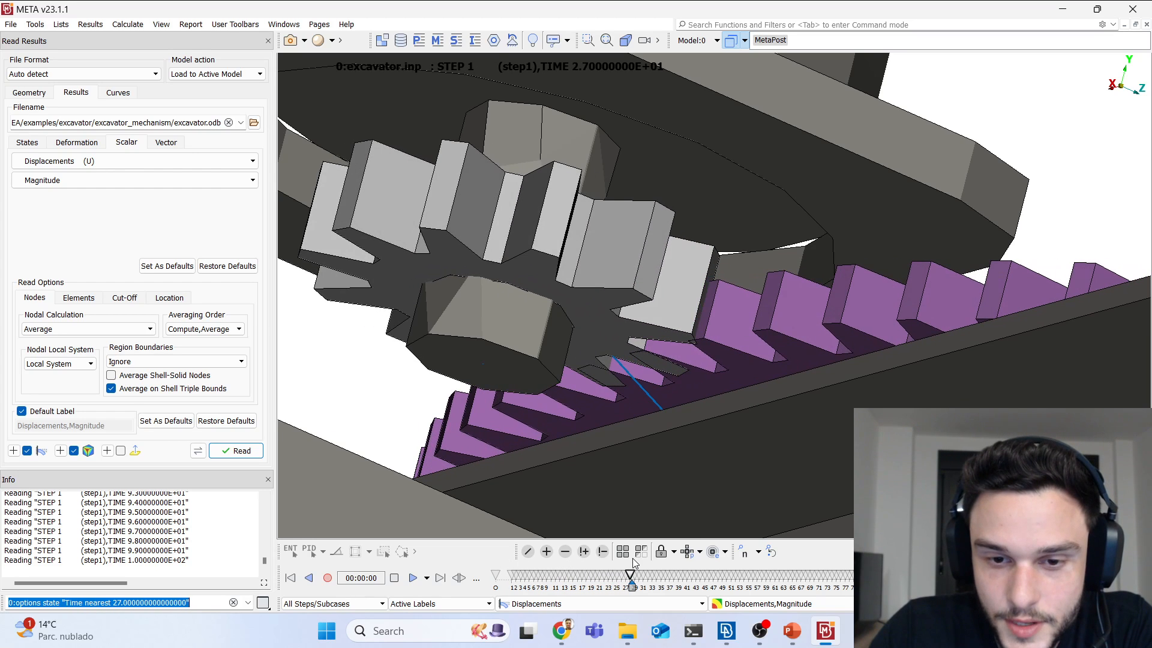
scroll(637, 373, "up", 3)
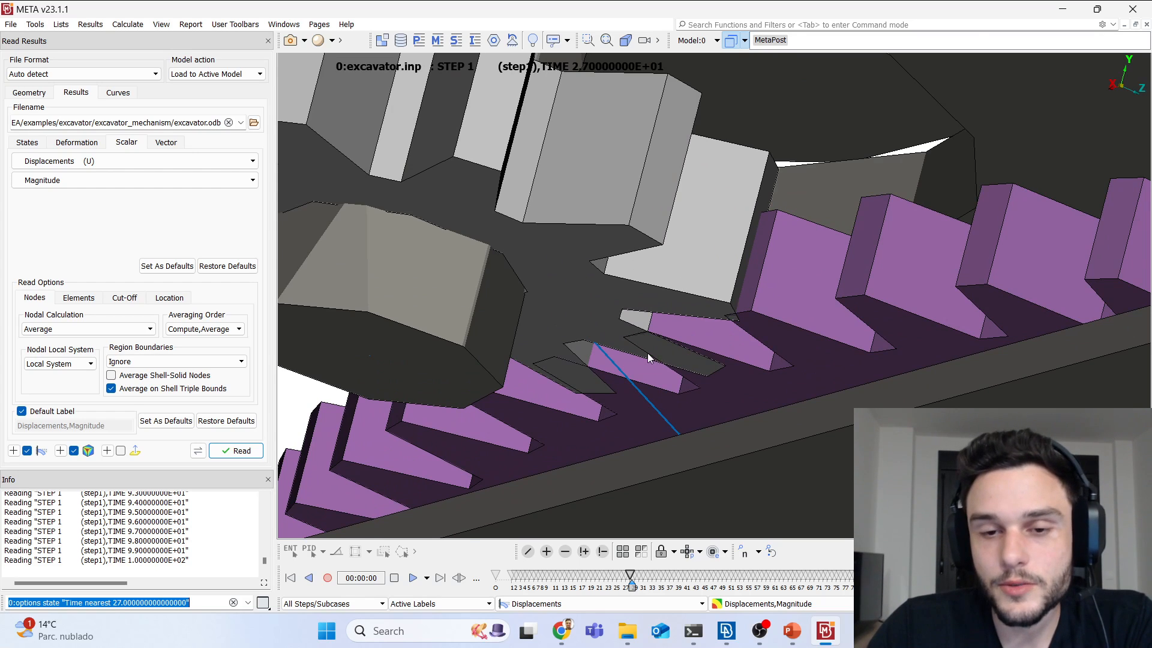
scroll(647, 358, "down", 5)
Step: Sweep from the original state to time 100 to check the gear motion, and inspect the whole arm in the final state
mouse_move(636, 594)
left_mouse_down()
mouse_move(952, 582)
mouse_move(495, 579)
left_mouse_up()
mouse_move(459, 539)
left_mouse_down()
mouse_move(640, 576)
mouse_move(954, 581)
mouse_move(543, 571)
mouse_move(515, 546)
mouse_move(634, 576)
mouse_move(955, 565)
mouse_move(729, 576)
mouse_move(680, 547)
mouse_move(954, 564)
left_mouse_up()
scroll(590, 287, "down", 5)
scroll(585, 361, "down", 6)
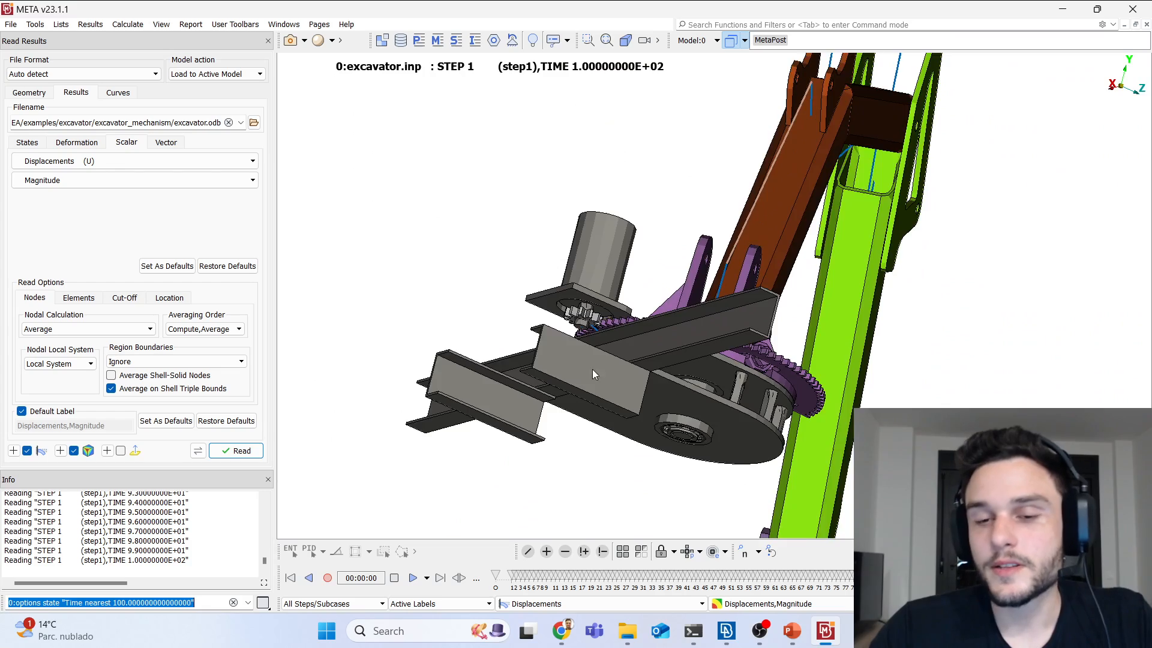
left_click_drag(586, 362, 382, 475, "ctrl")
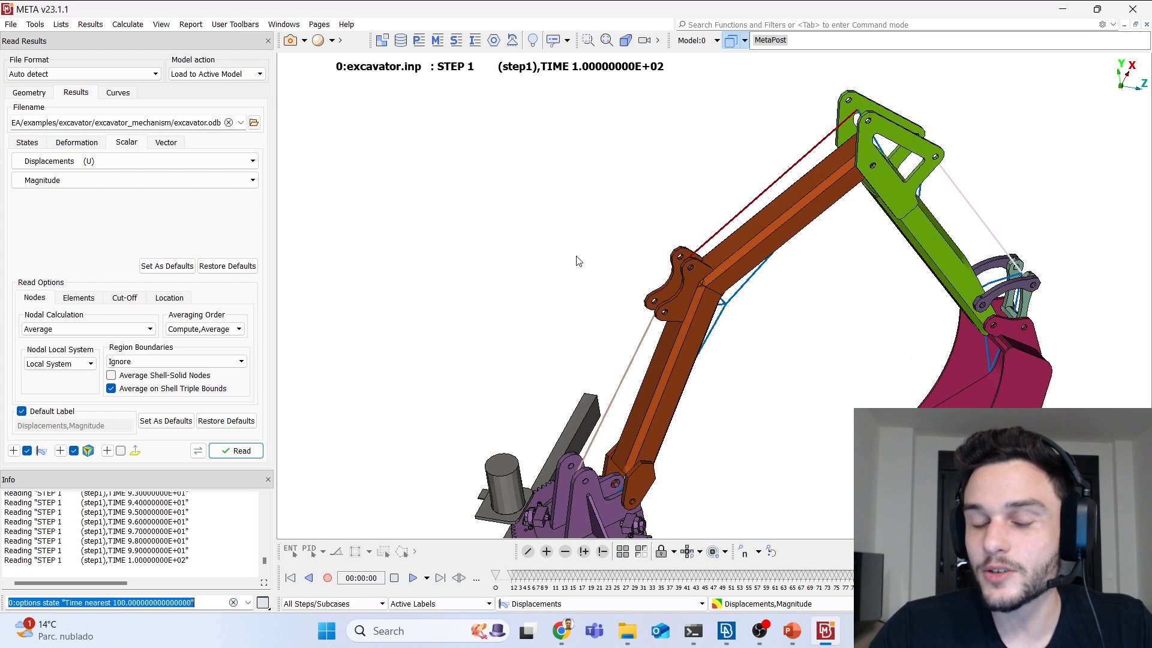
scroll(577, 261, "down", 3)
scroll(682, 362, "up", 2)
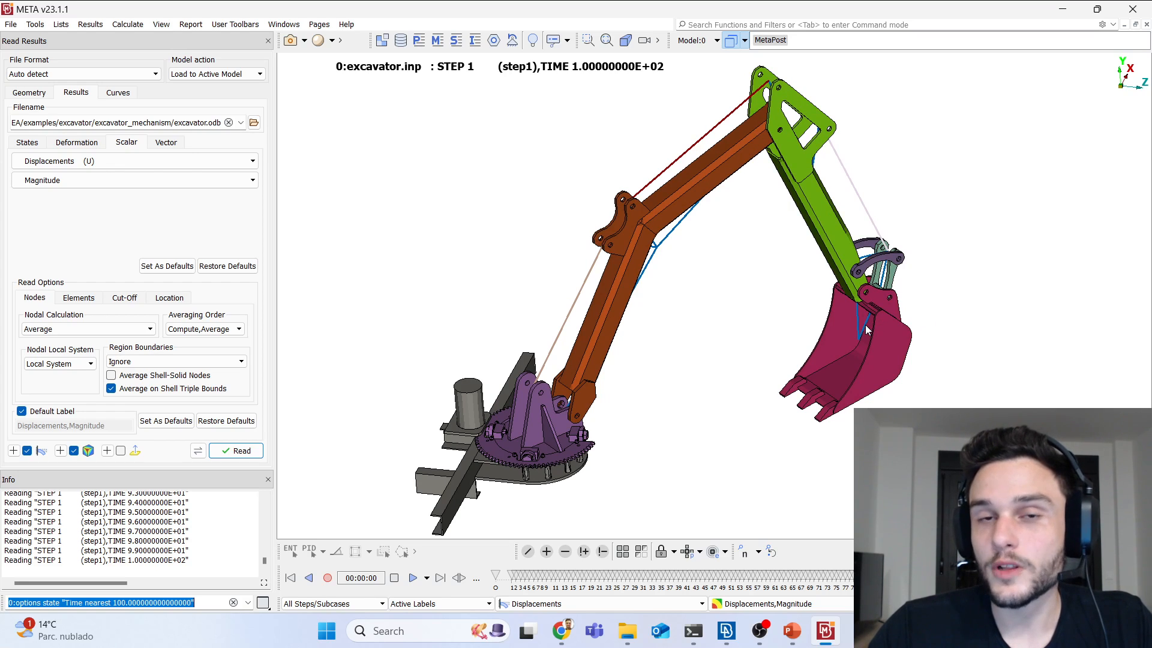
left_click_drag(730, 144, 573, 166, "ctrl")
scroll(733, 208, "up", 5)
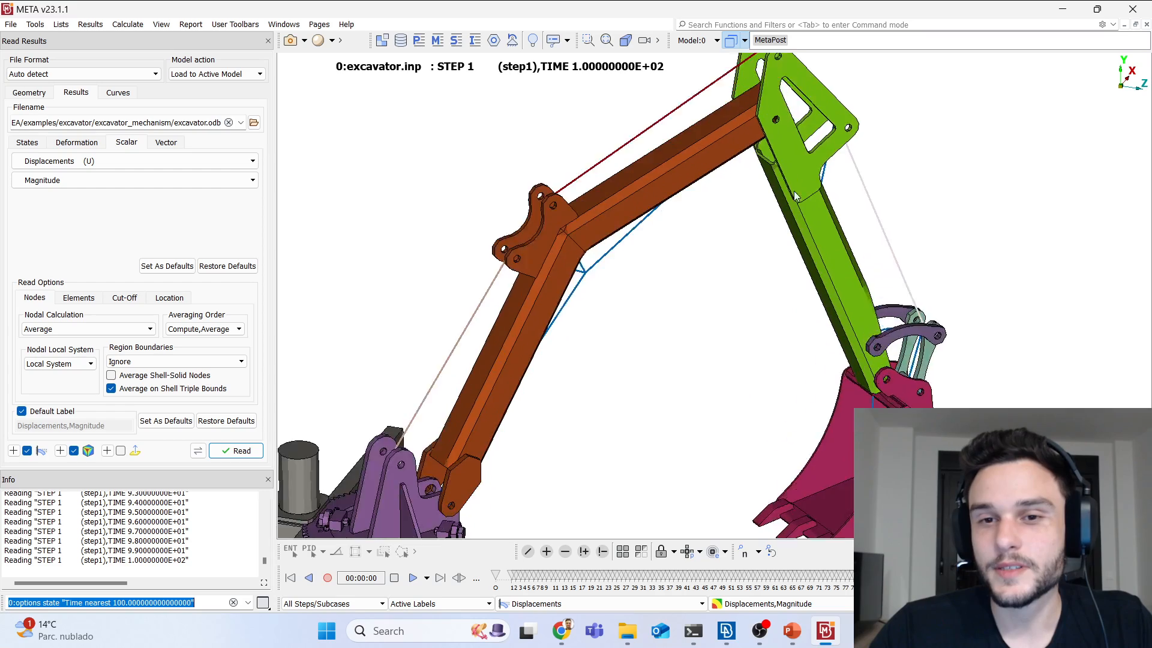
Step: Examine the bend of the orange boom and its bracket up close in the state at time 100
scroll(754, 233, "down", 4)
scroll(610, 257, "up", 8)
scroll(685, 199, "up", 5)
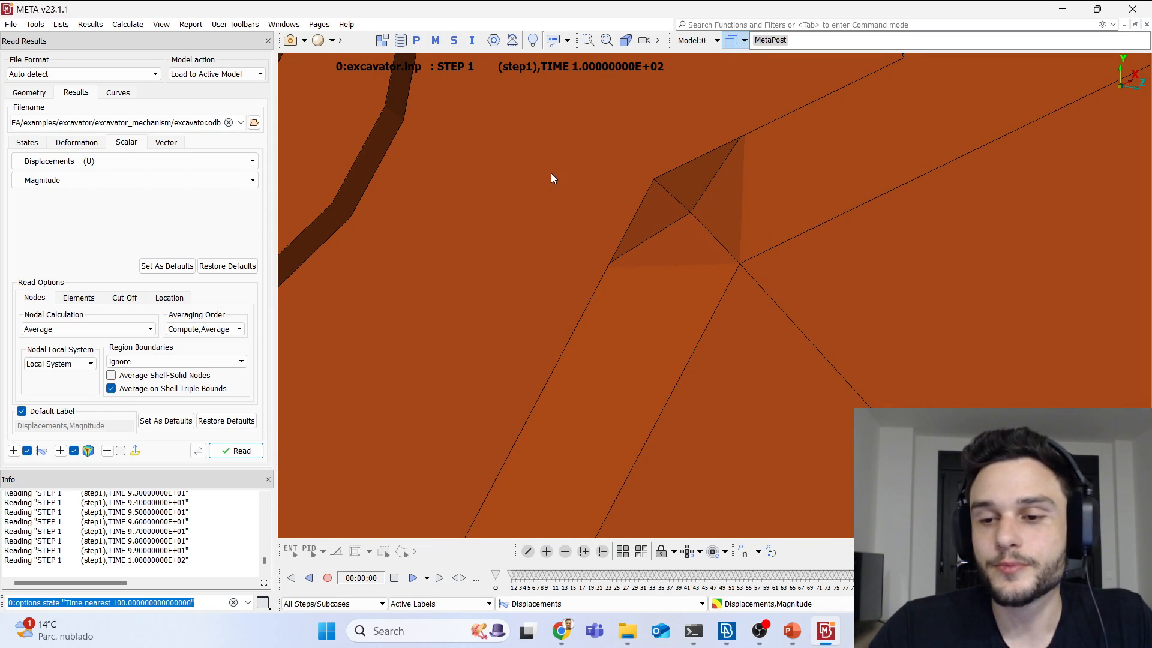
scroll(480, 198, "down", 6)
scroll(499, 205, "up", 4)
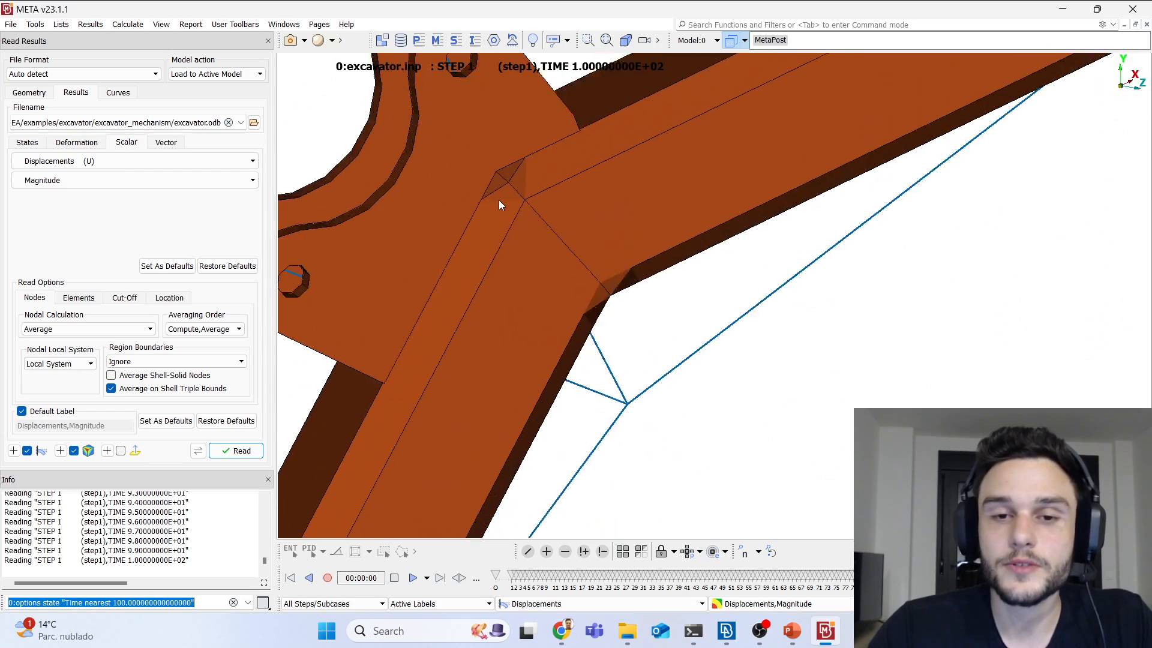
scroll(509, 186, "up", 3)
scroll(545, 206, "down", 6)
scroll(589, 208, "down", 6)
left_click_drag(571, 221, 743, 250, "ctrl")
scroll(613, 227, "up", 3)
Step: Move to the state at time 85 and examine the purple rotating base and its gear from several angles
left_click_drag(609, 206, 708, 356, "ctrl")
left_click_drag(840, 577, 884, 576)
scroll(853, 304, "up", 8)
left_click_drag(726, 290, 98, 238, "ctrl")
scroll(546, 271, "up", 4)
scroll(624, 307, "down", 10)
left_click_drag(922, 322, 700, 321, "ctrl")
scroll(732, 342, "down", 6)
scroll(740, 357, "up", 6)
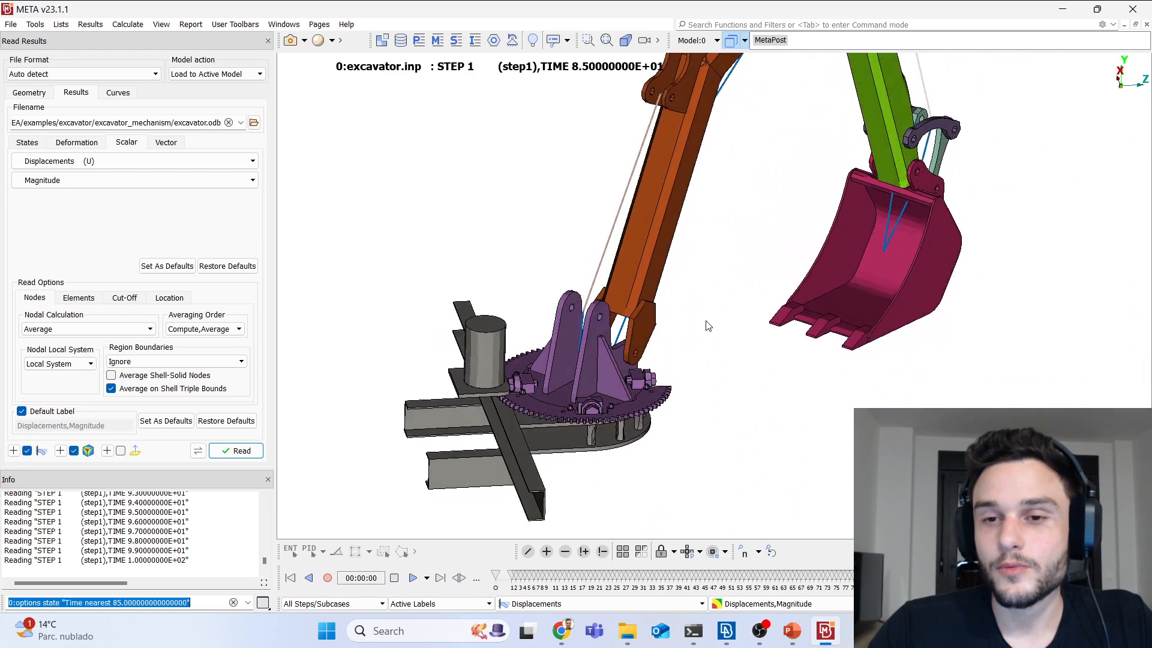
Step: Return to the original state and orient the view on the excavator's base and folded arm
scroll(701, 321, "down", 5)
left_click_drag(880, 593, 476, 590)
scroll(638, 459, "up", 3)
left_click_drag(594, 282, 678, 334, "ctrl")
middle_click_drag(677, 334, 574, 355, "ctrl")
left_click_drag(573, 355, 599, 333, "ctrl")
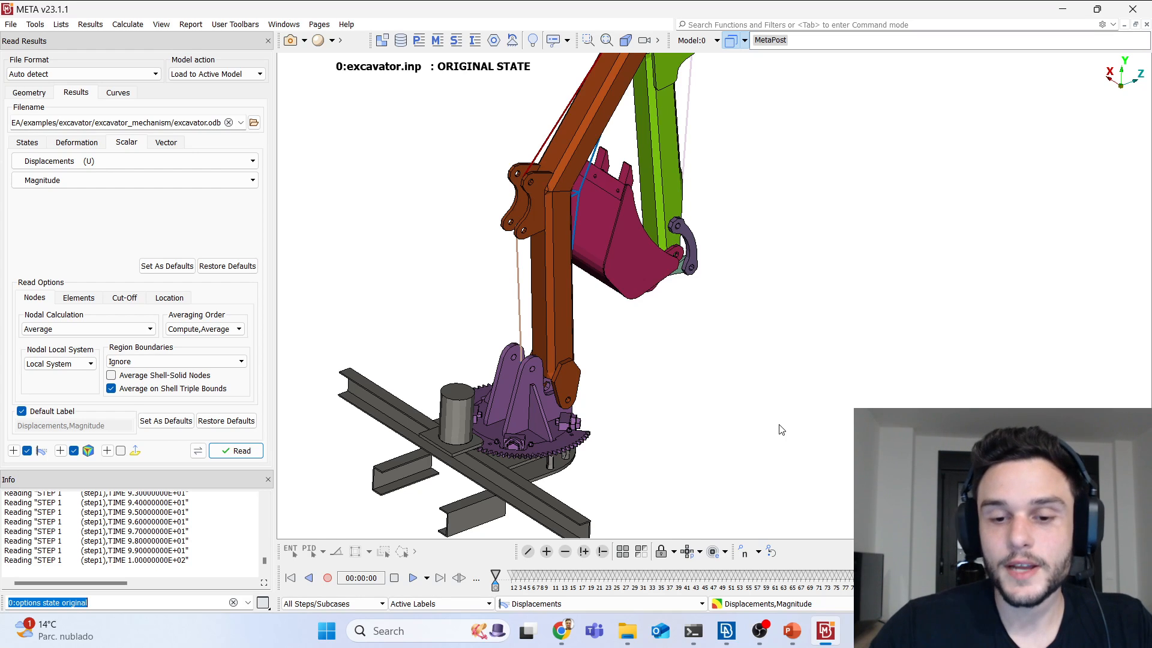
Step: Switch to ANSA and examine the translator connector between the rotating base and the boom on the meshed excavator
left_click(726, 630)
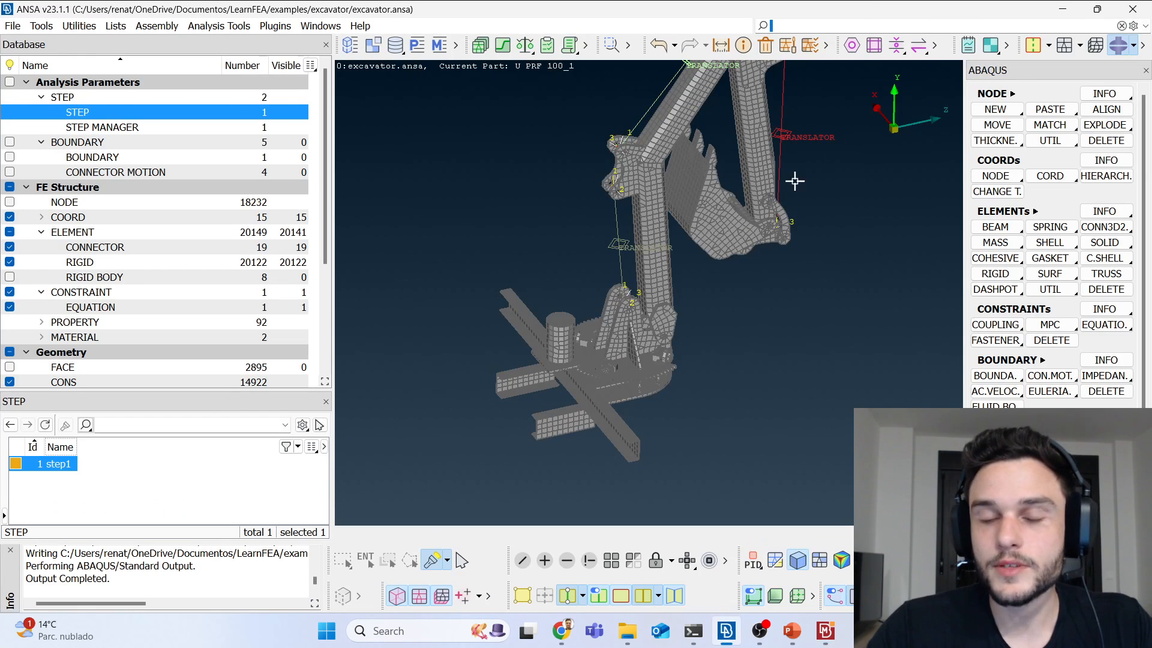
scroll(596, 286, "up", 6)
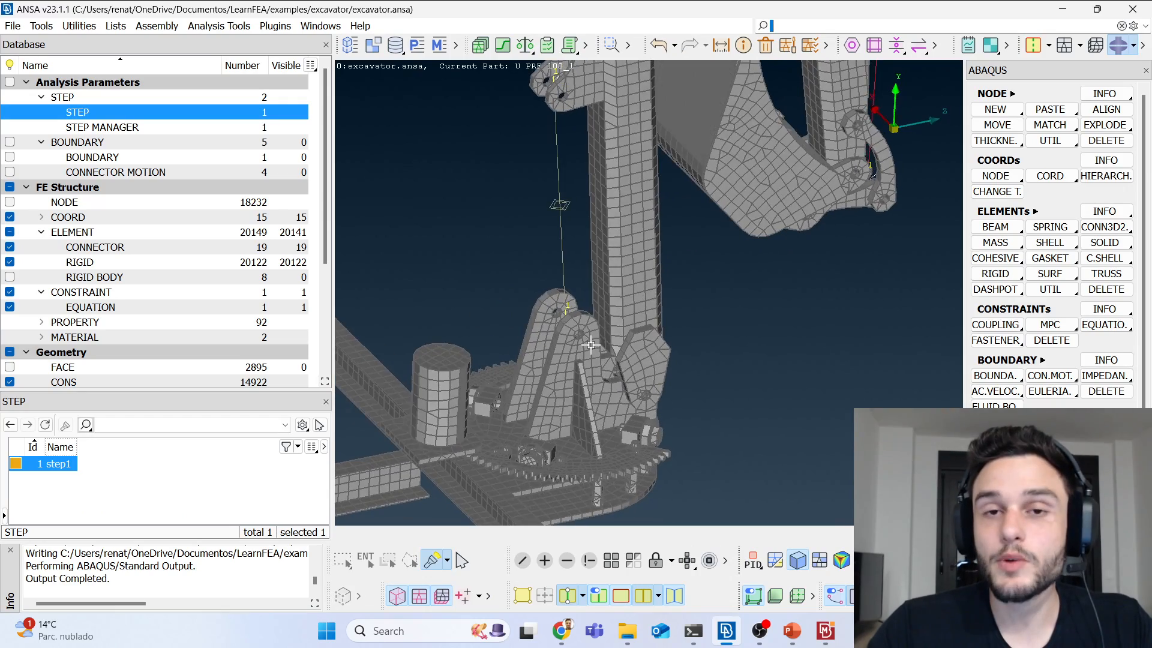
scroll(576, 331, "down", 6)
scroll(573, 328, "up", 6)
mouse_move(573, 329)
left_mouse_down("ctrl")
mouse_move(570, 378)
mouse_move(583, 334)
mouse_move(600, 341)
mouse_move(576, 355)
mouse_move(573, 340)
left_mouse_up("ctrl")
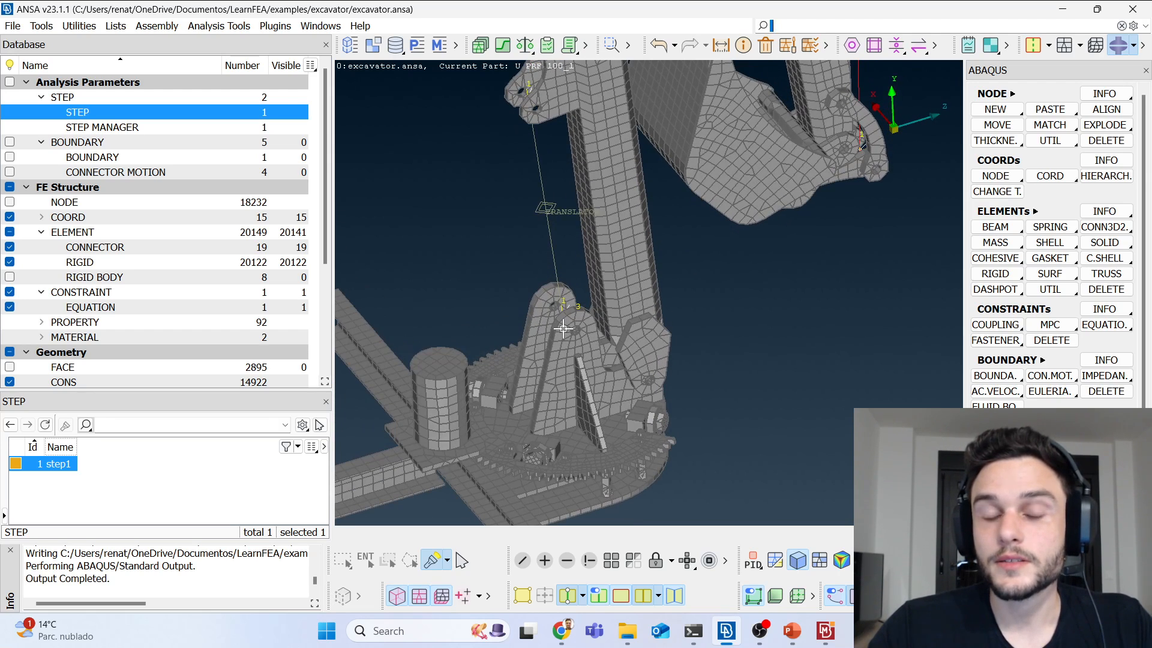
scroll(539, 366, "down", 6)
scroll(536, 393, "up", 6)
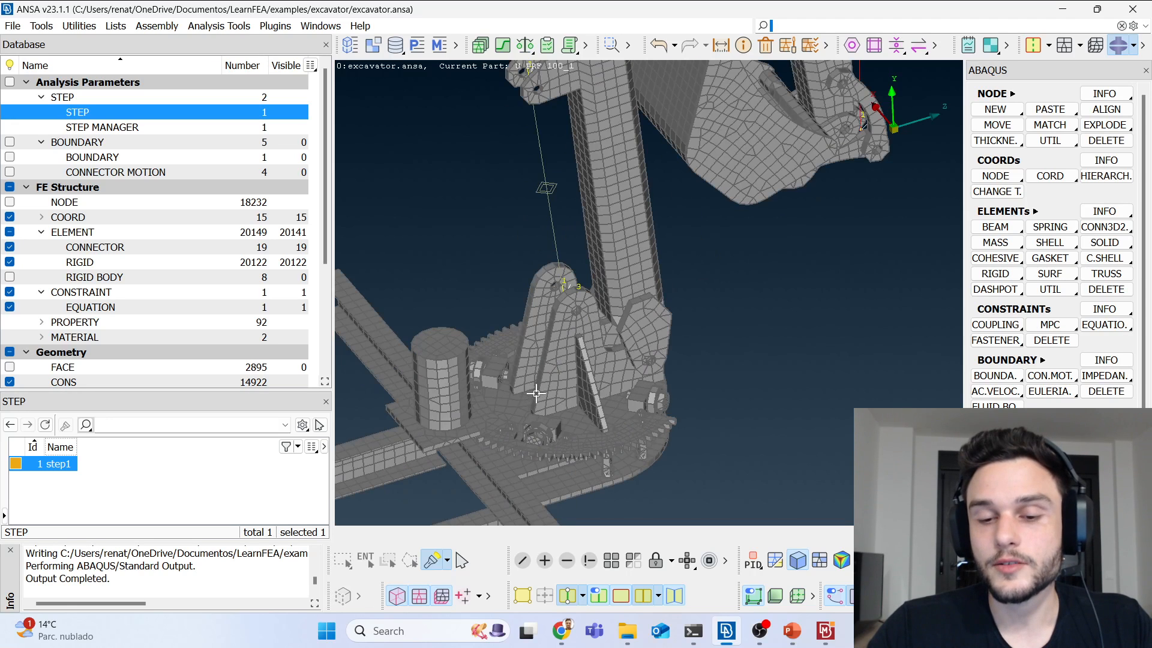
scroll(535, 394, "down", 5)
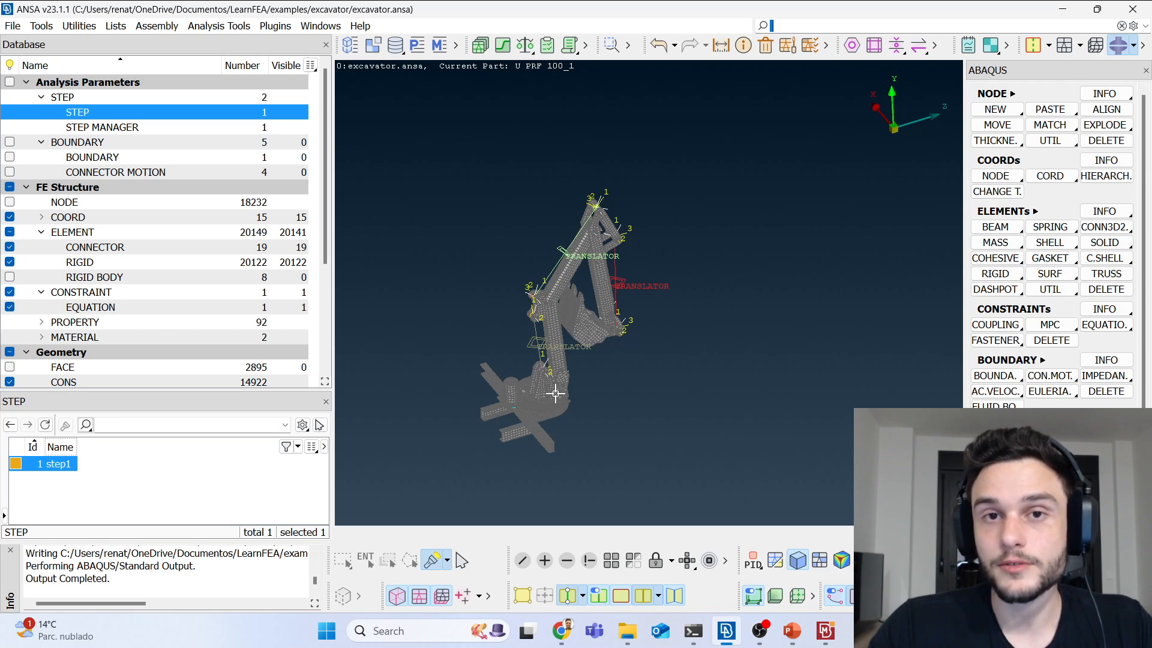
Step: Switch back to META, sweep through the states and inspect the mechanism from the opposite side at time 45
key("alt+Tab")
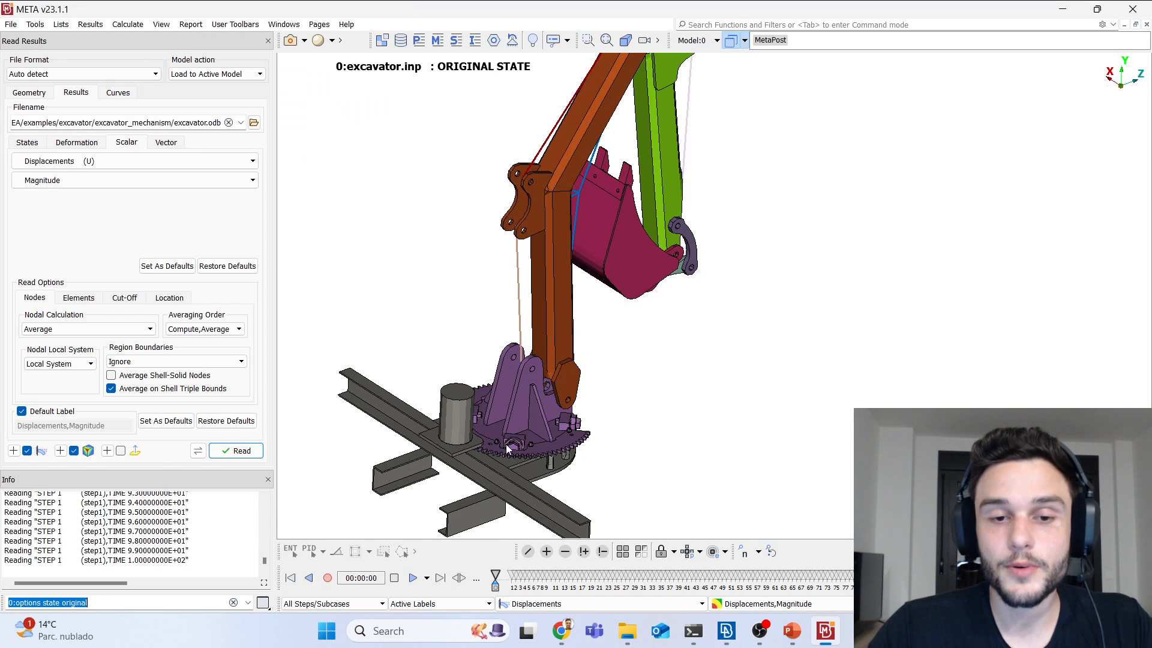
mouse_move(498, 588)
left_mouse_down()
mouse_move(934, 580)
mouse_move(502, 577)
mouse_move(936, 579)
mouse_move(626, 579)
left_mouse_up()
scroll(669, 277, "up", 3)
left_click_drag(660, 277, 723, 302, "ctrl")
left_click_drag(627, 583, 952, 584)
middle_click_drag(948, 510, 1022, 447, "ctrl")
left_click_drag(951, 585, 709, 577)
scroll(804, 357, "down", 3)
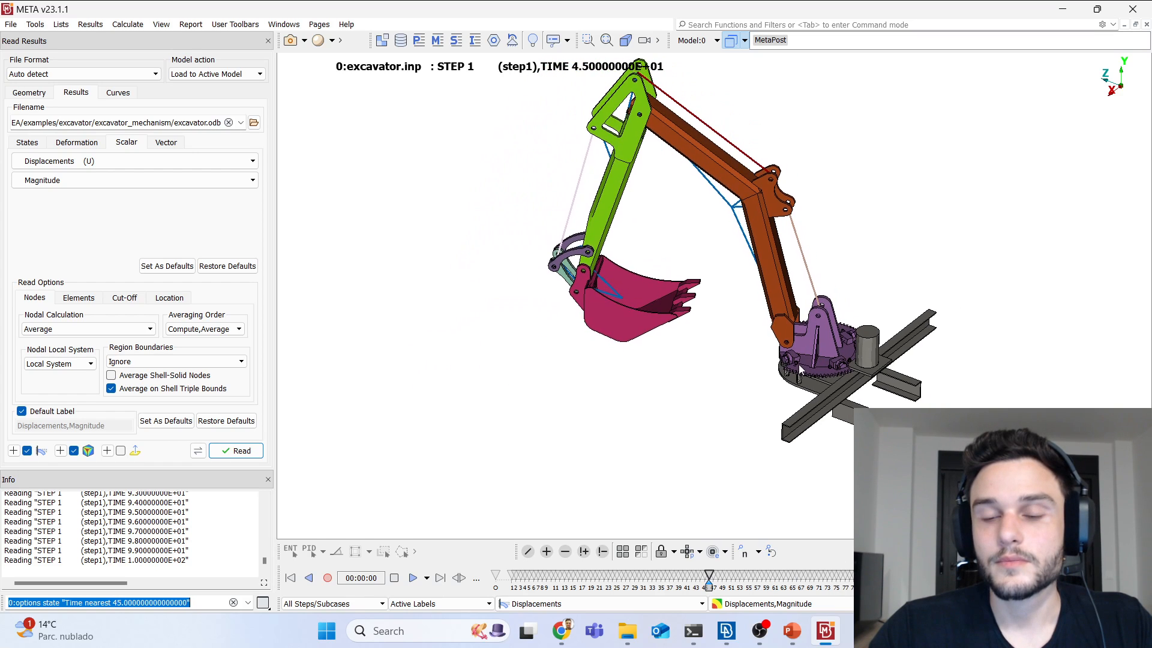
Step: Advance the mechanism to time 100, go back to time 13, and replay the motion to time 100 with the excavator in view
left_click_drag(709, 580, 952, 579)
scroll(805, 381, "up", 1)
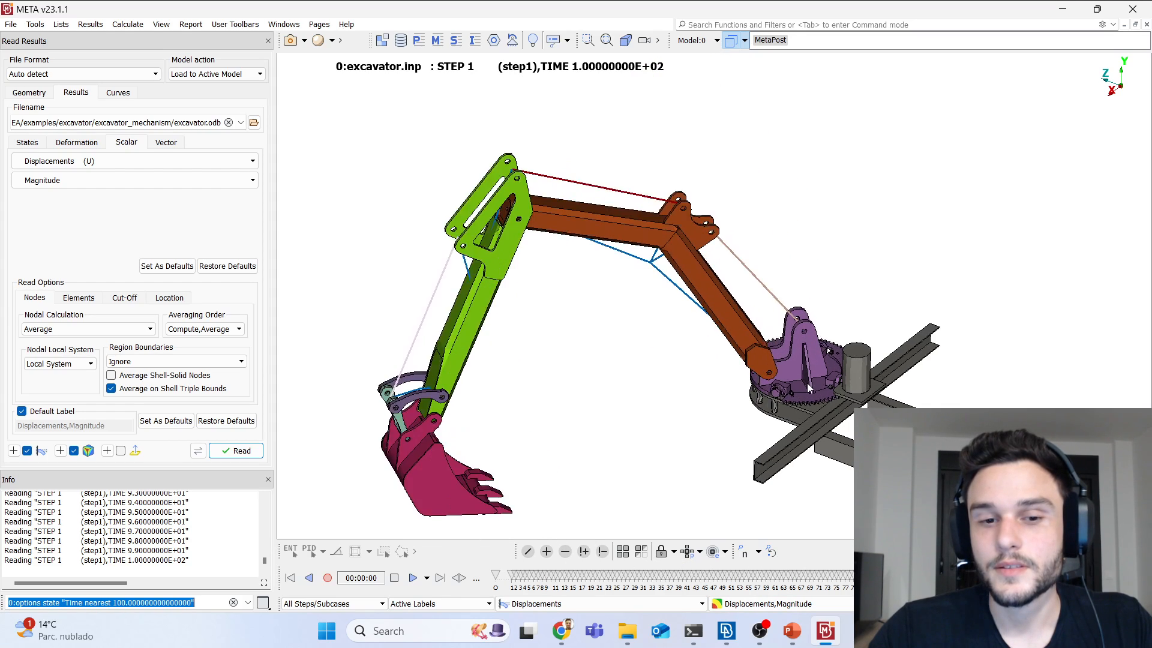
left_click_drag(808, 577, 568, 577)
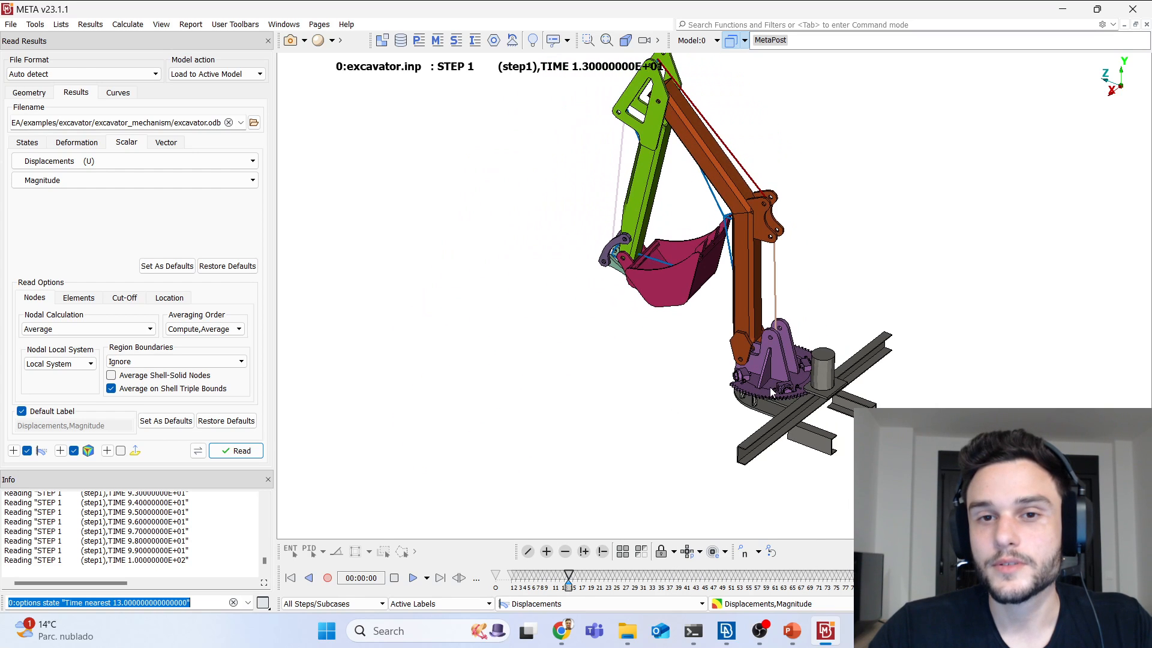
middle_click_drag(771, 390, 768, 398, "ctrl")
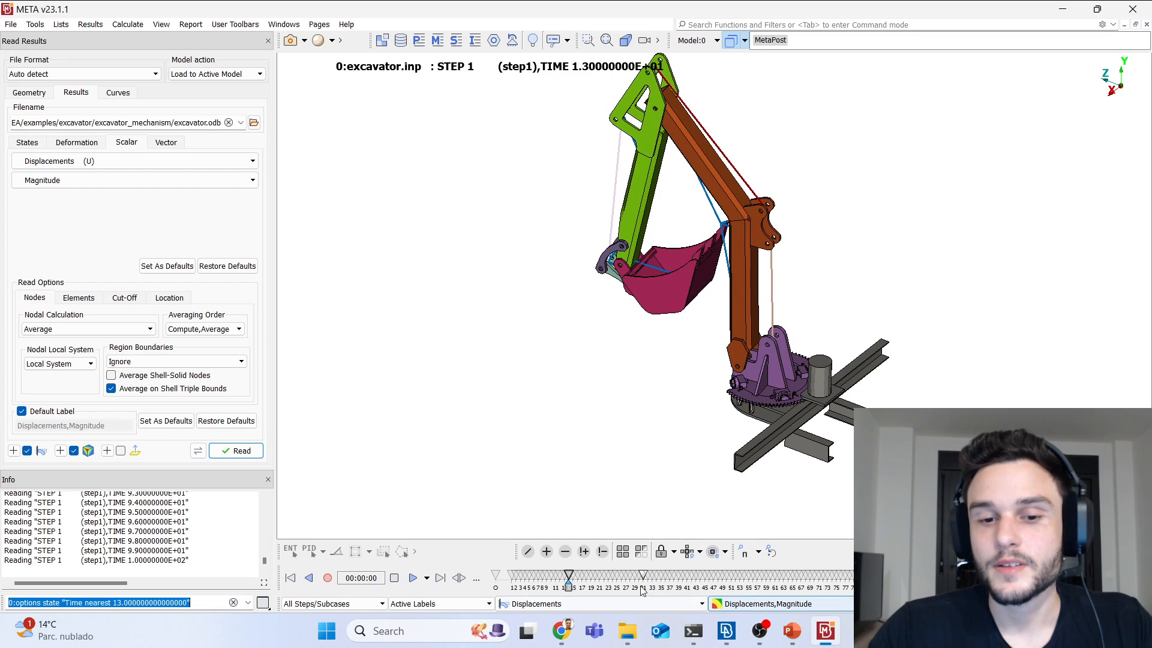
left_click_drag(569, 577, 851, 577)
mouse_move(947, 577)
left_mouse_down()
mouse_move(647, 577)
mouse_move(484, 541)
mouse_move(948, 573)
left_mouse_up()
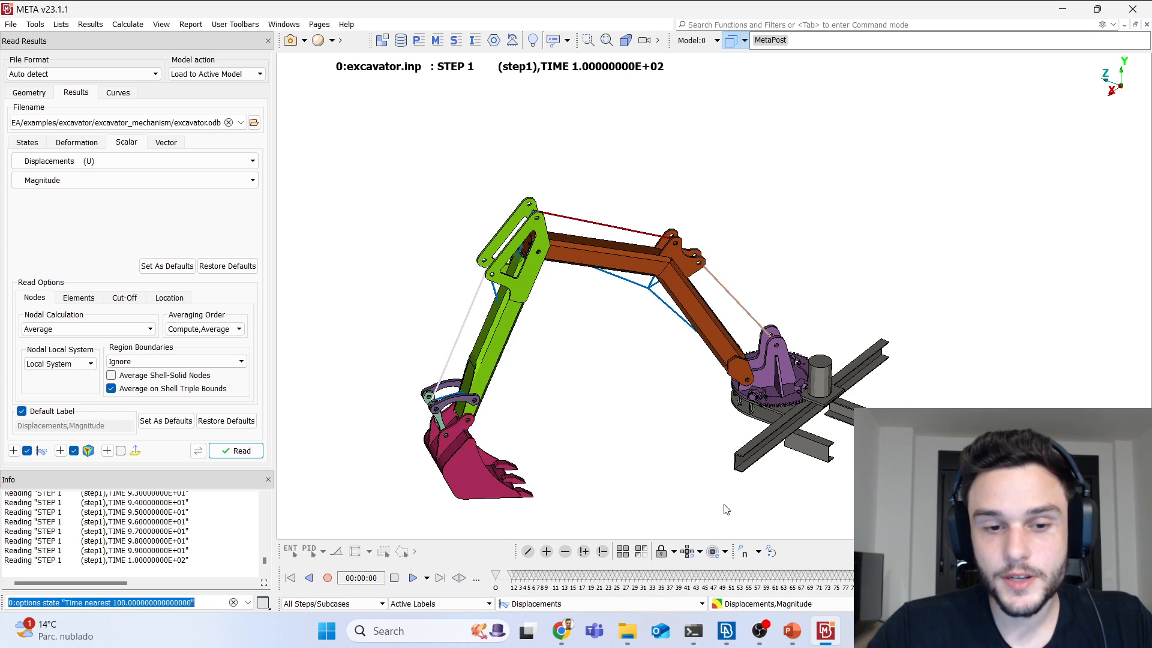
Step: Start an mpeg4 animation export, keeping quality 70 and the MPEG-4 Video (part 2) codec
left_click(328, 579)
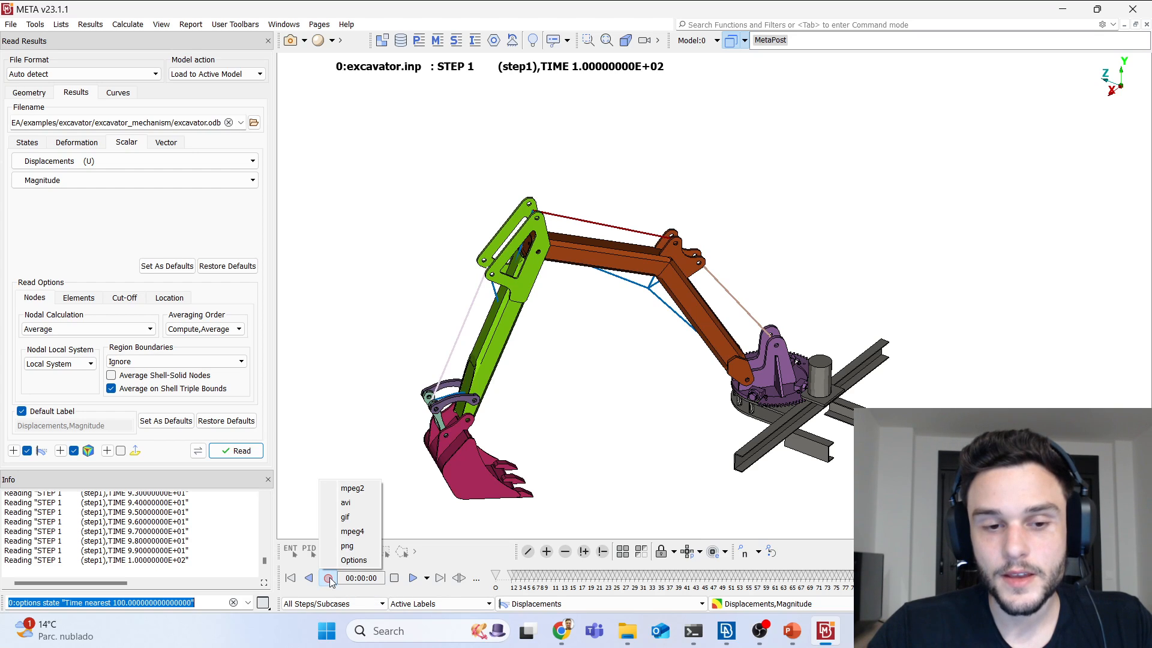
left_click(350, 532)
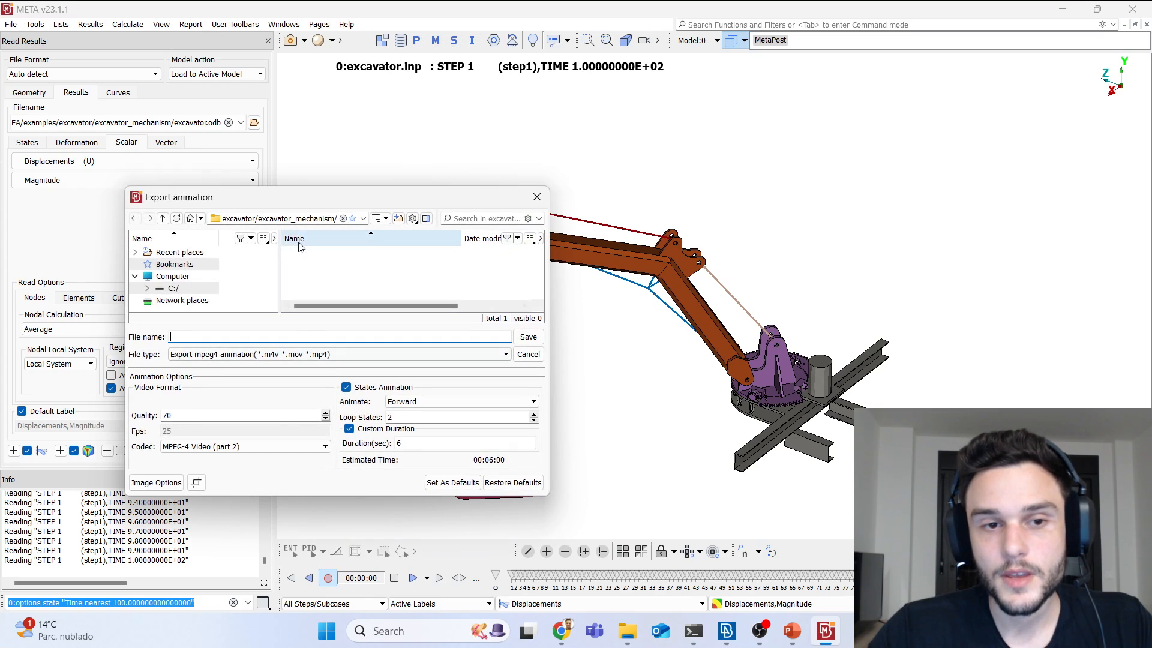
left_click_drag(295, 198, 260, 87)
left_click_drag(242, 108, 410, 112)
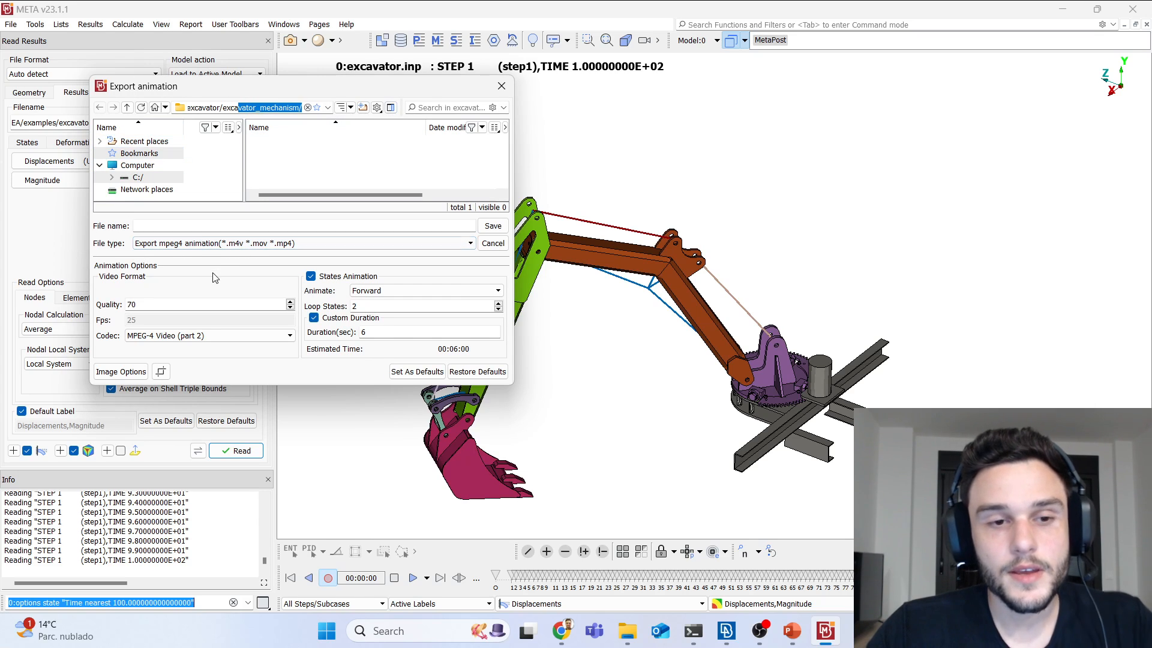
double_click(156, 307)
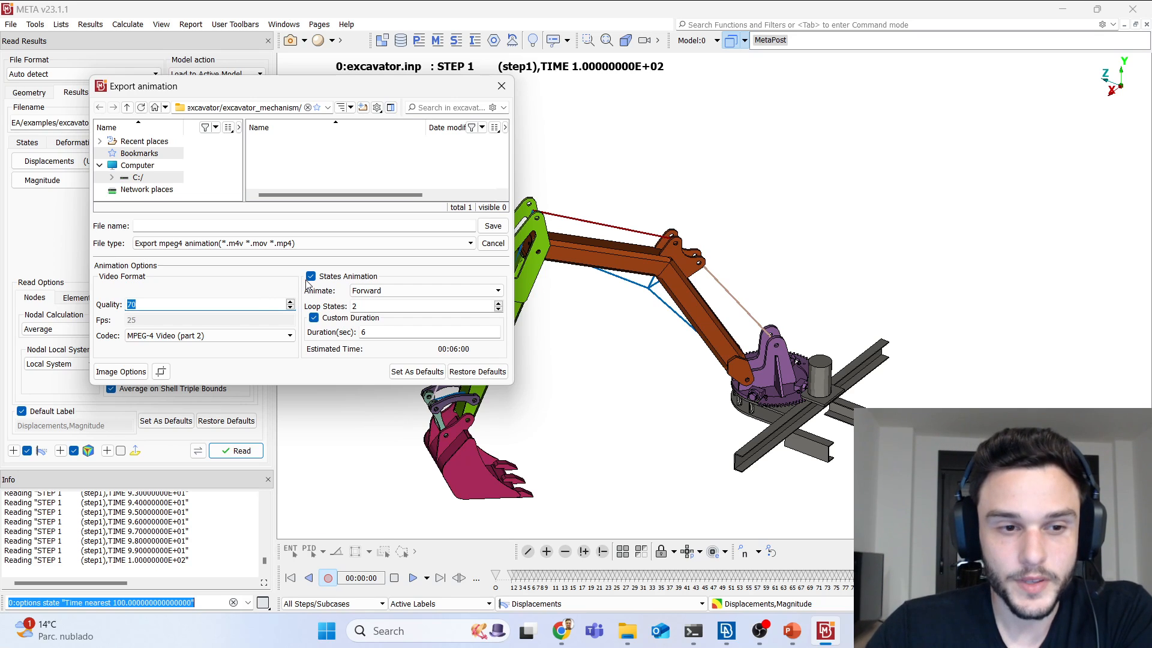
left_click(156, 337)
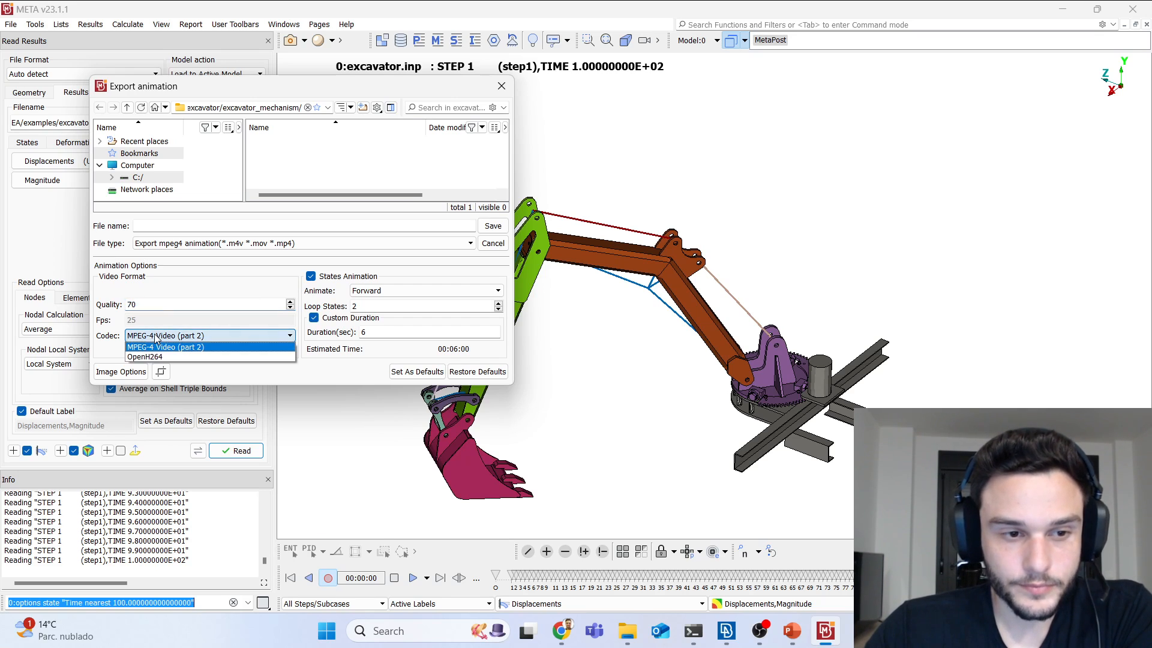
left_click(168, 346)
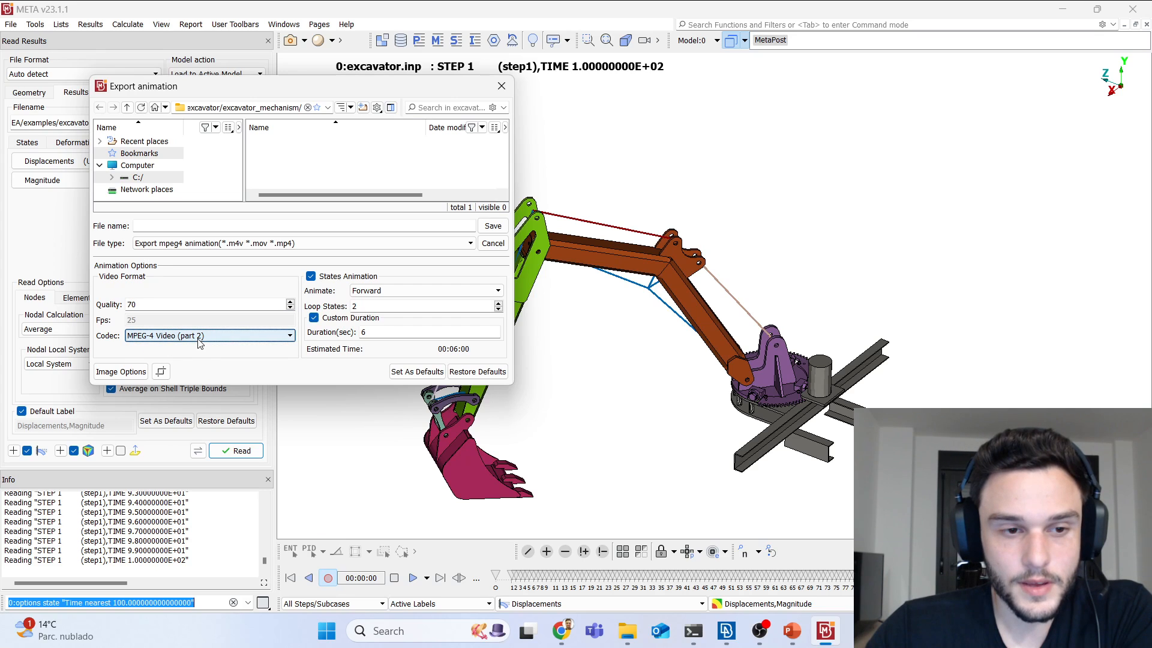
Step: Set the states animation to Forward & Backward, keeping 2 loop states and a custom duration of 6 seconds
left_click(368, 281)
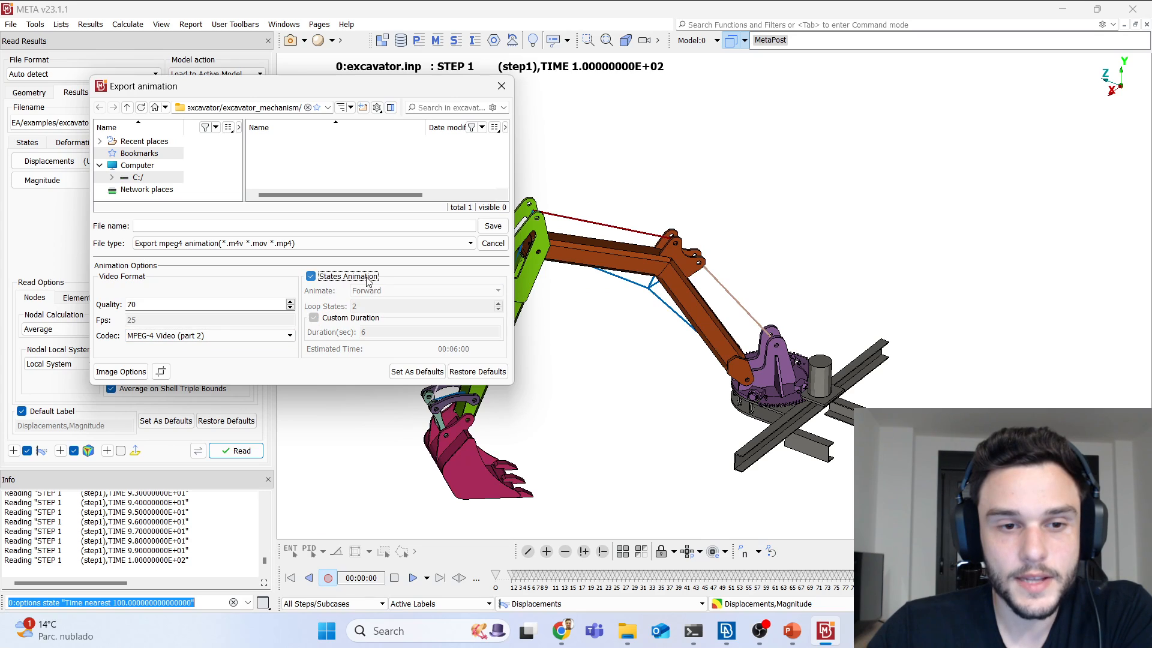
left_click(368, 281)
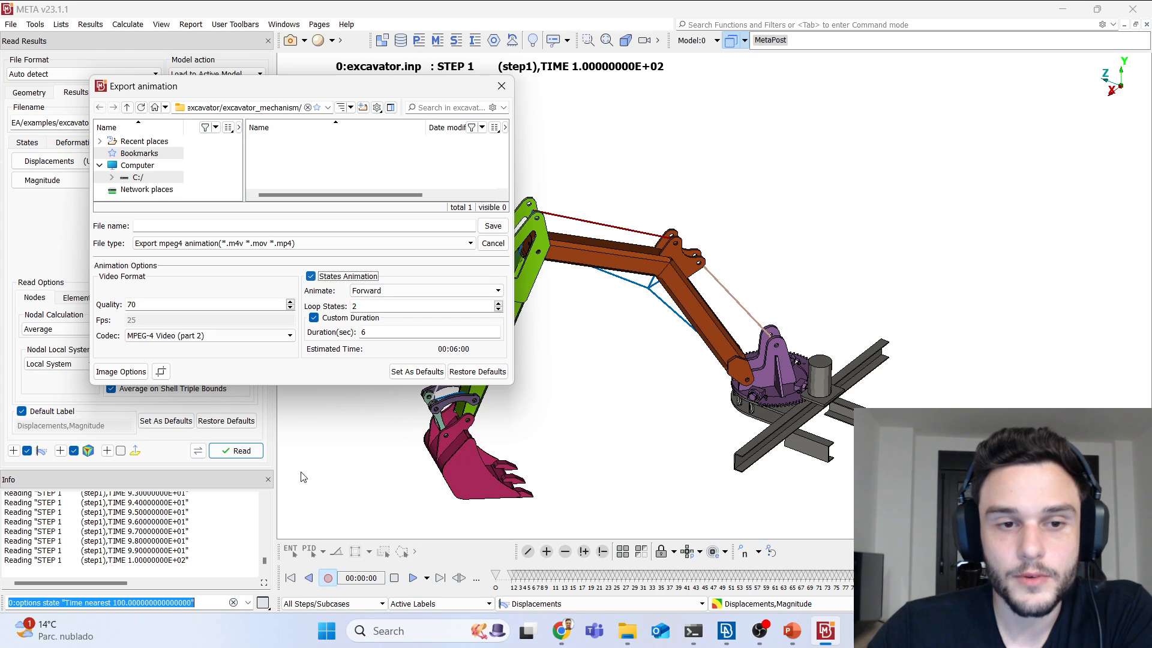
left_click(375, 294)
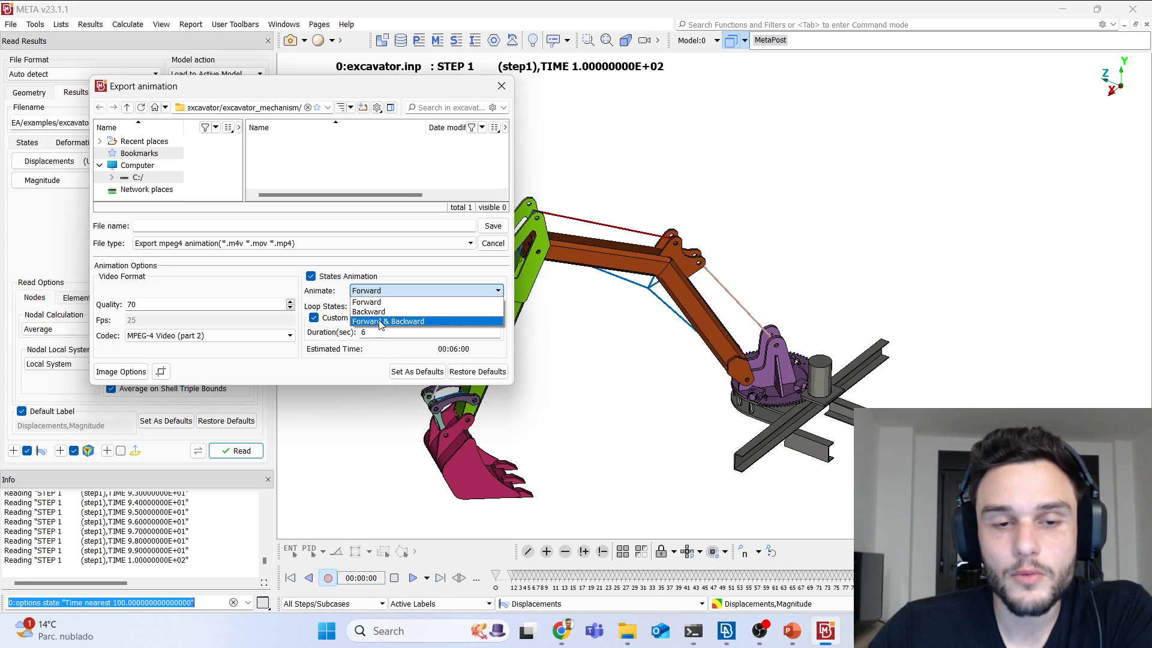
left_click(379, 321)
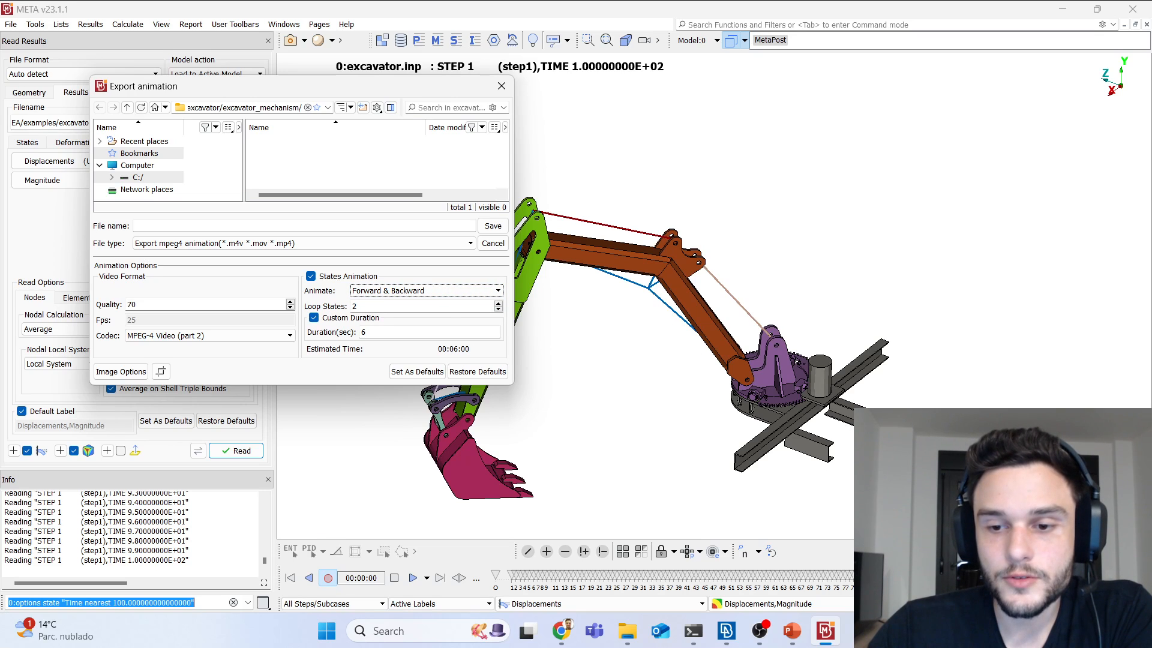
mouse_move(561, 630)
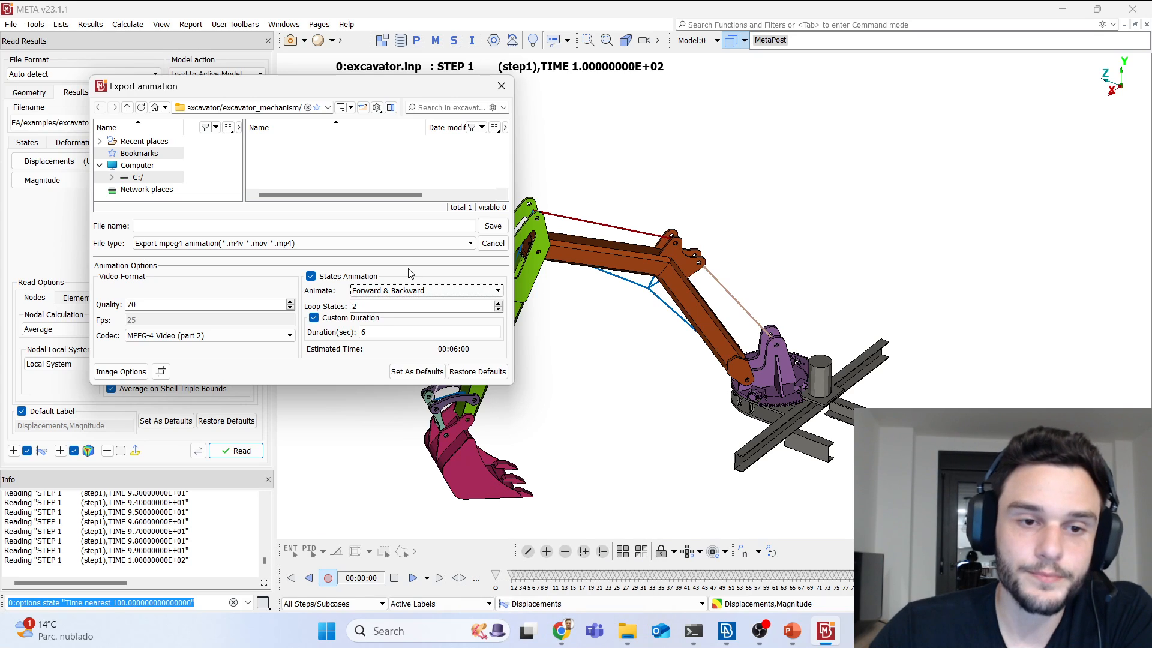
double_click(370, 306)
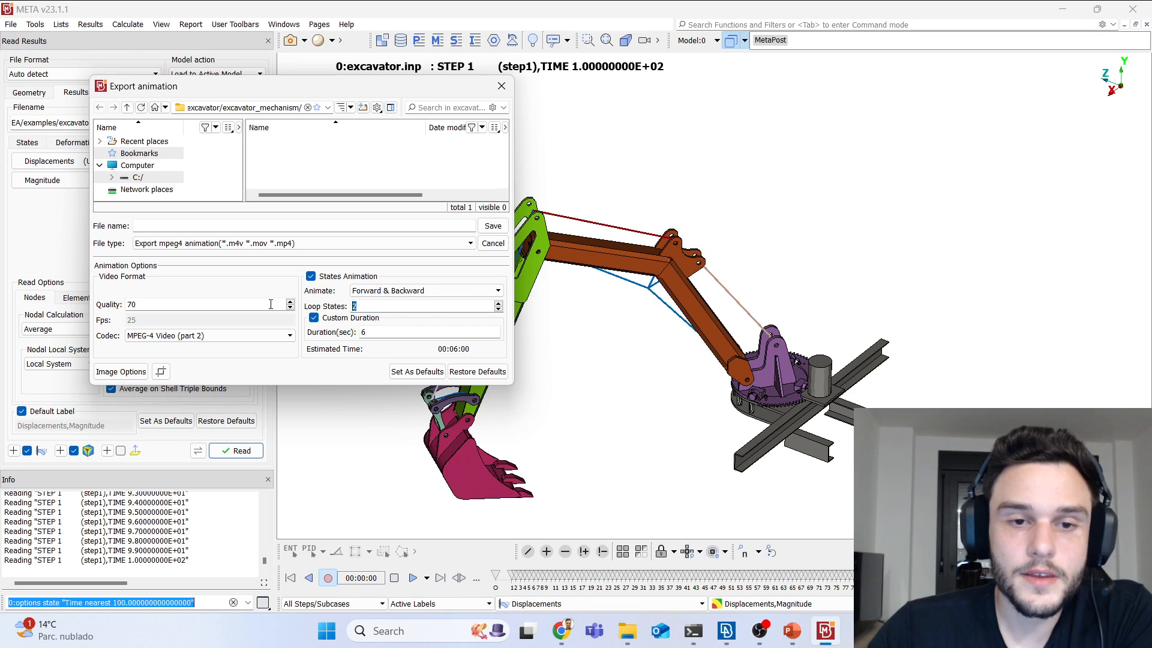
left_click(368, 306)
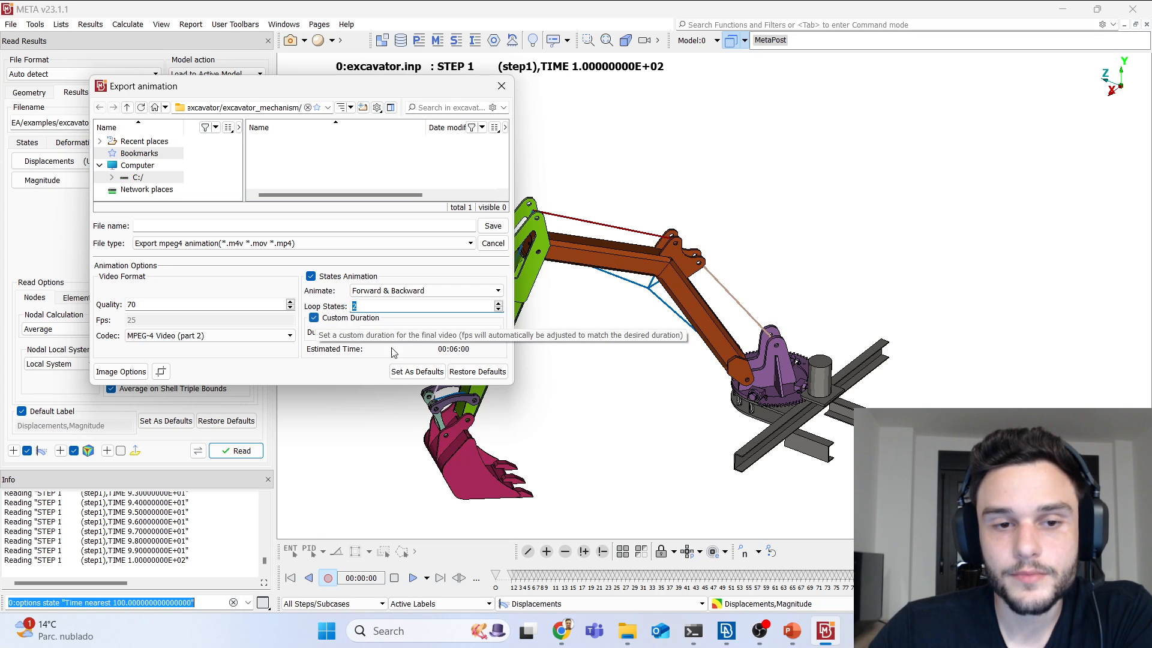
key("Tab")
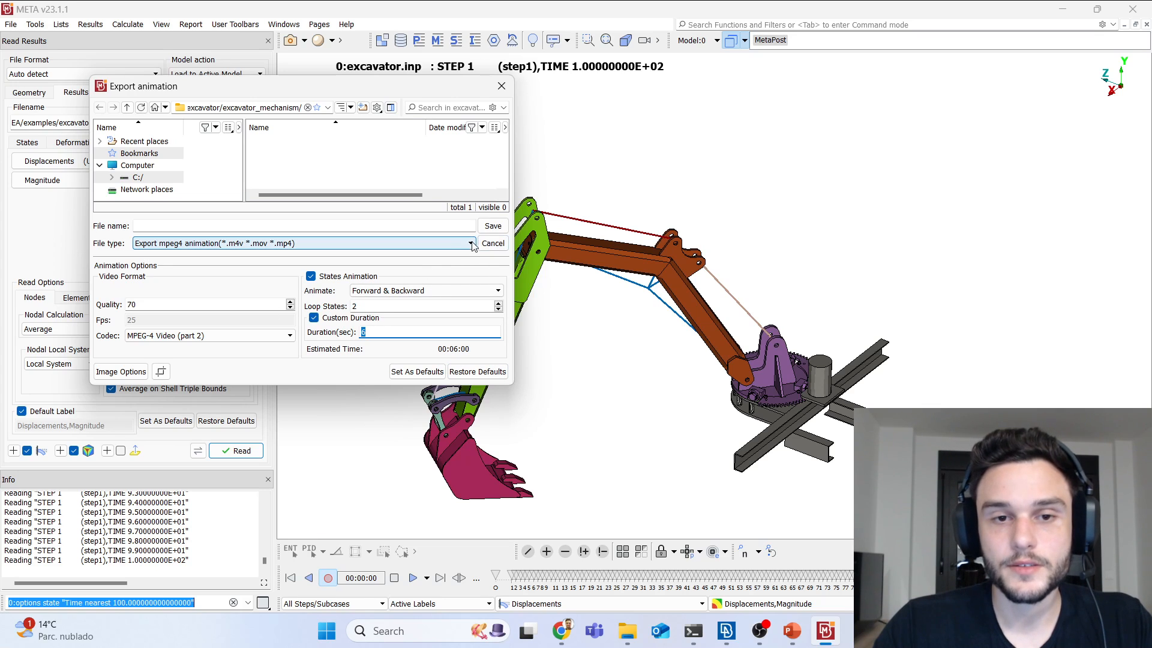
Step: Save the video under the name "animation" and accept adjusting the output size to 1440x800
left_click(358, 225)
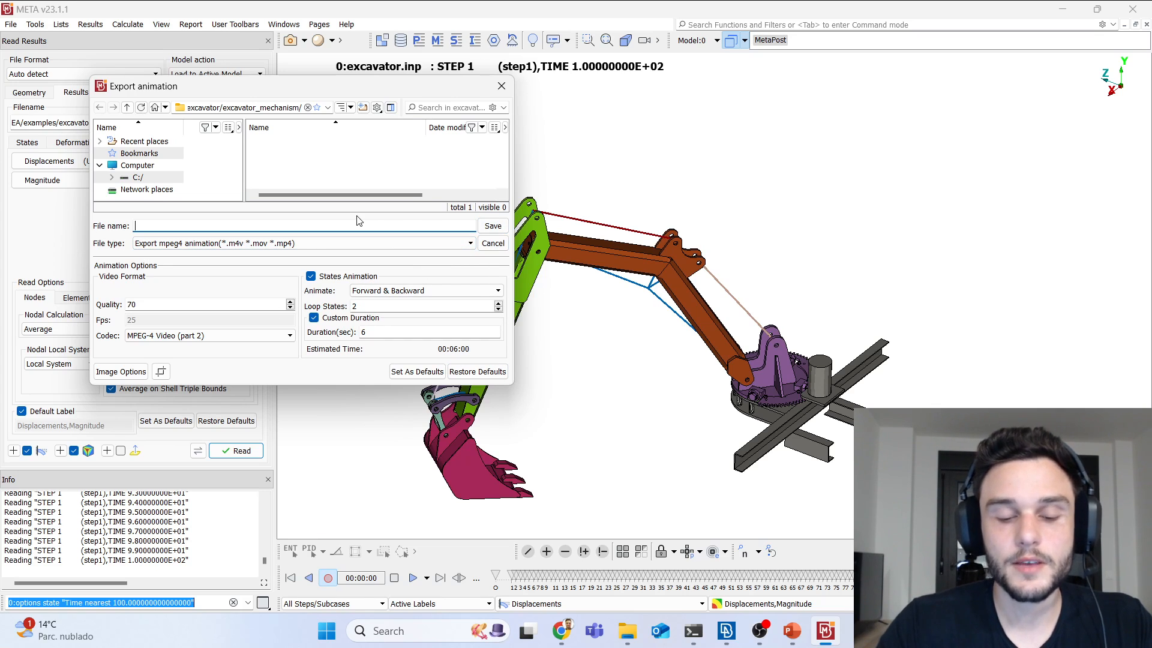
type("animation")
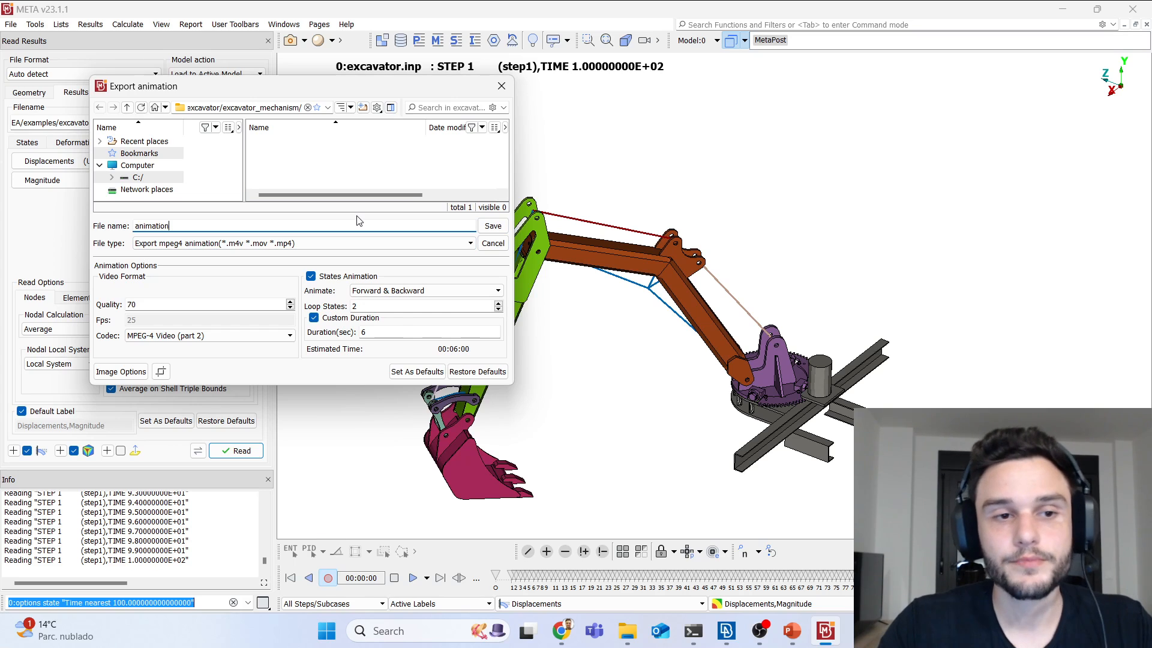
left_click(491, 228)
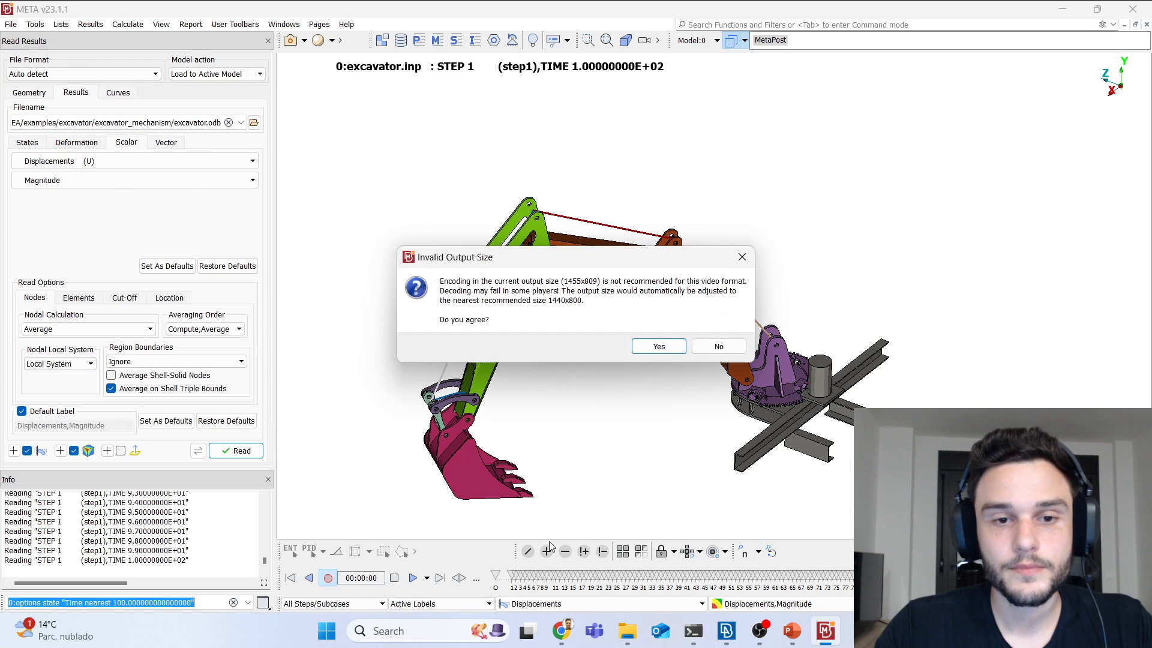
left_click(657, 347)
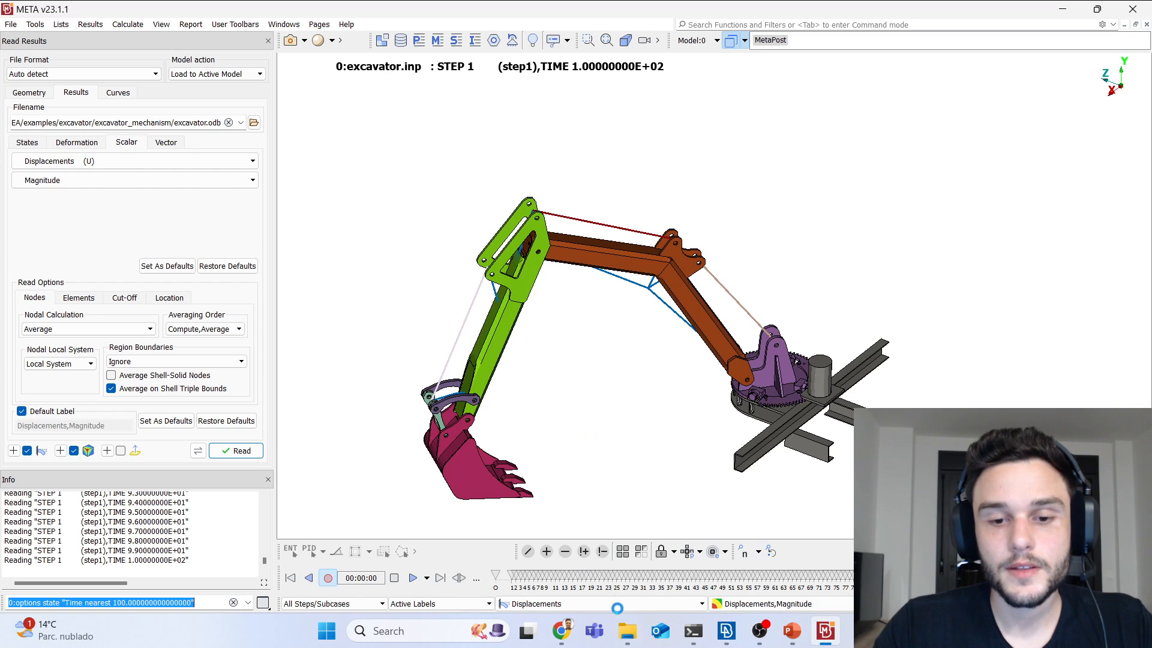
Step: Switch to File Explorer and select animation.m4v in the excavator_mechanism folder
left_click(627, 632)
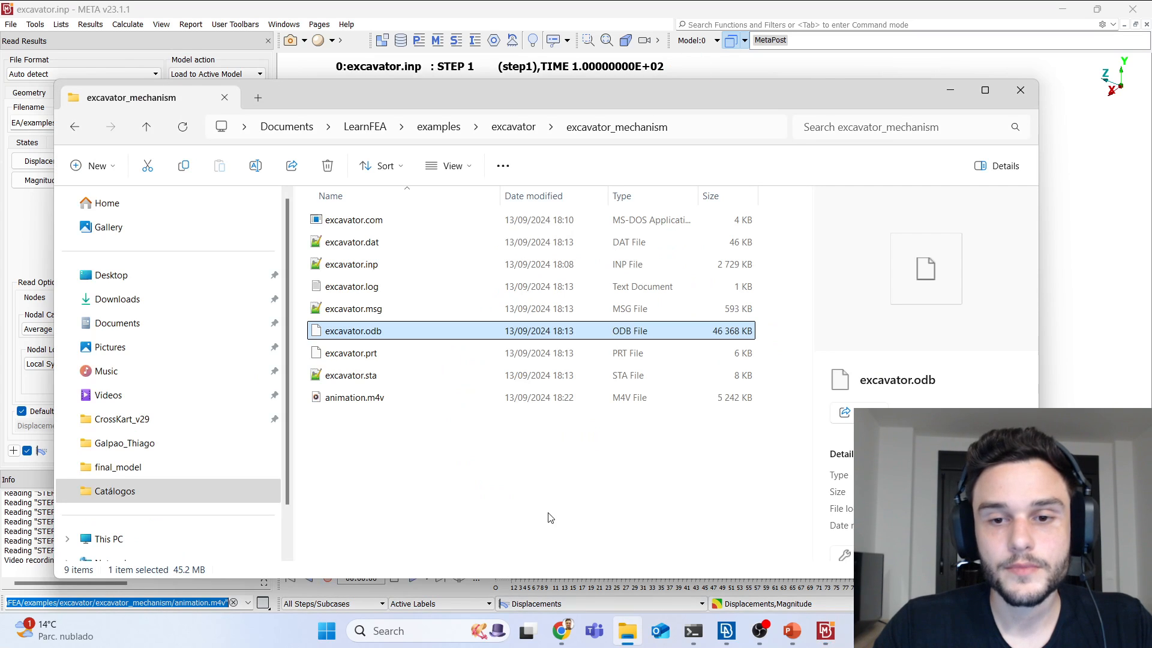
left_click(368, 402)
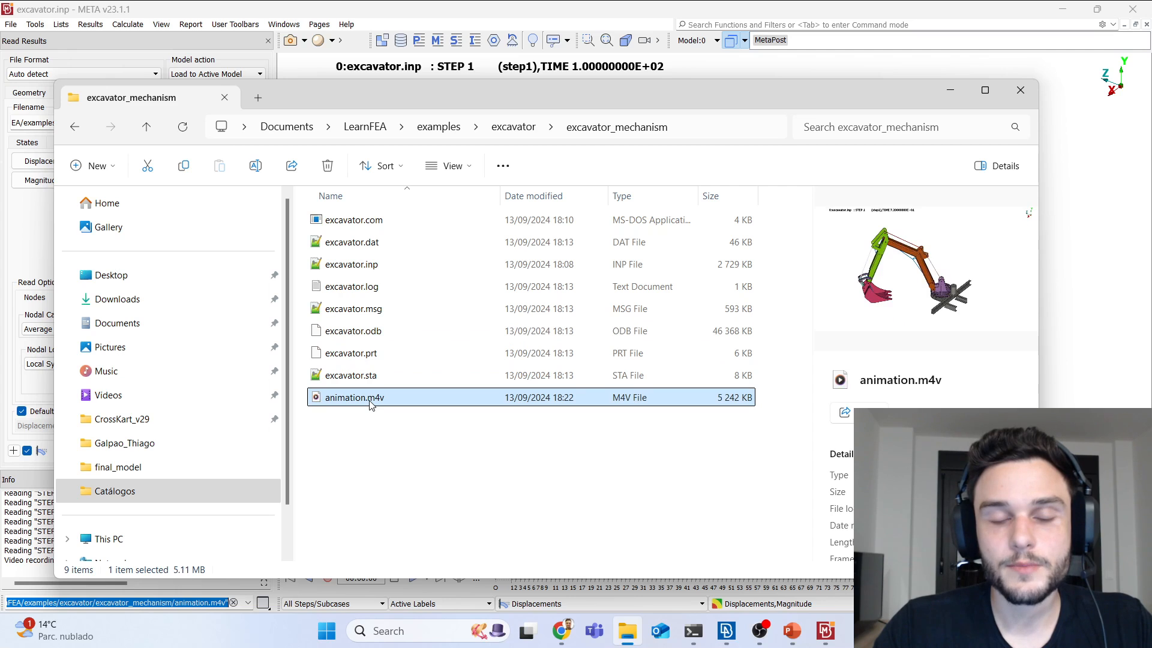
Step: Check the video recording message in META, and play animation.m4v from the excavator_mechanism folder in Media Player
key("alt+Tab")
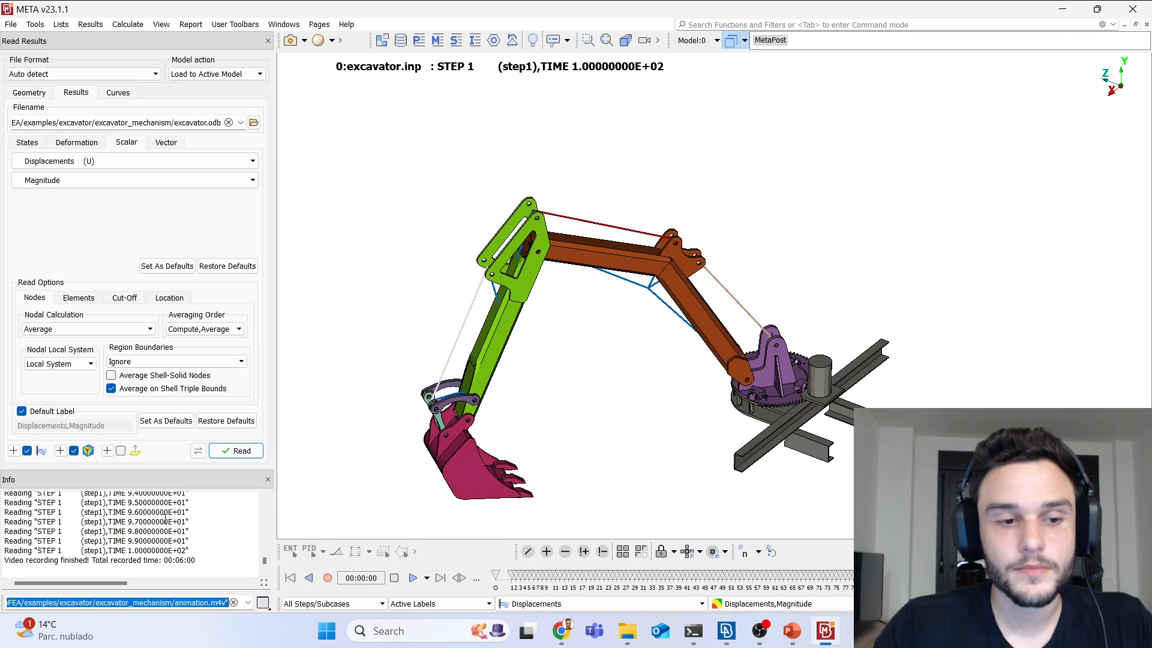
left_click_drag(196, 557, 3, 559)
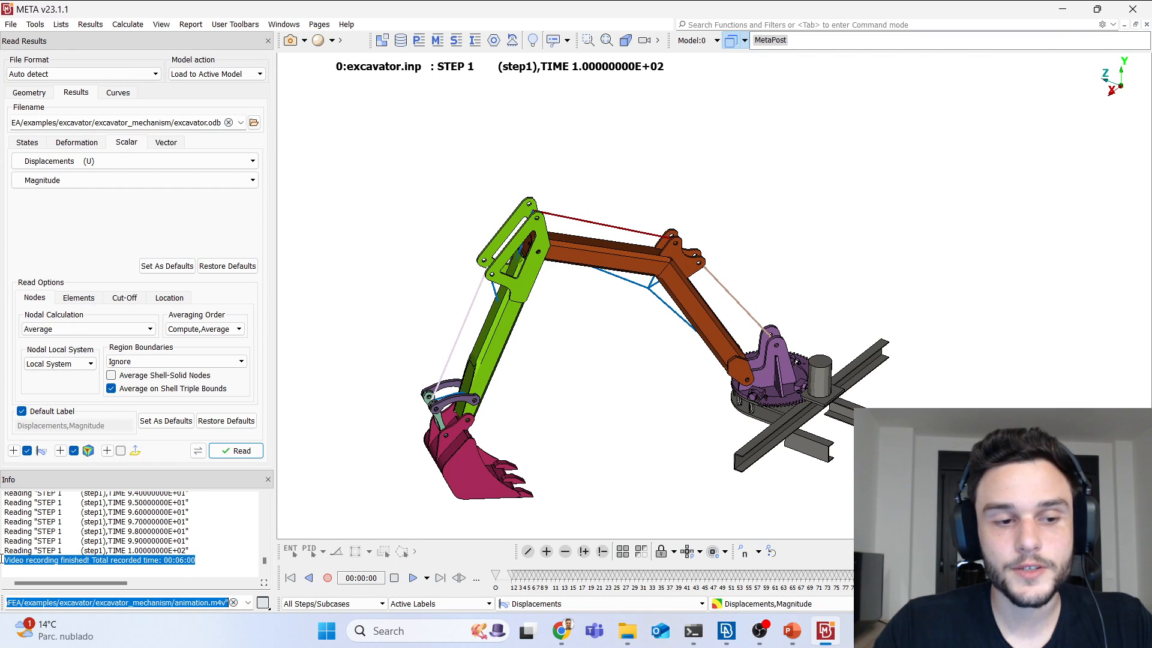
key("alt+Tab")
double_click(364, 402)
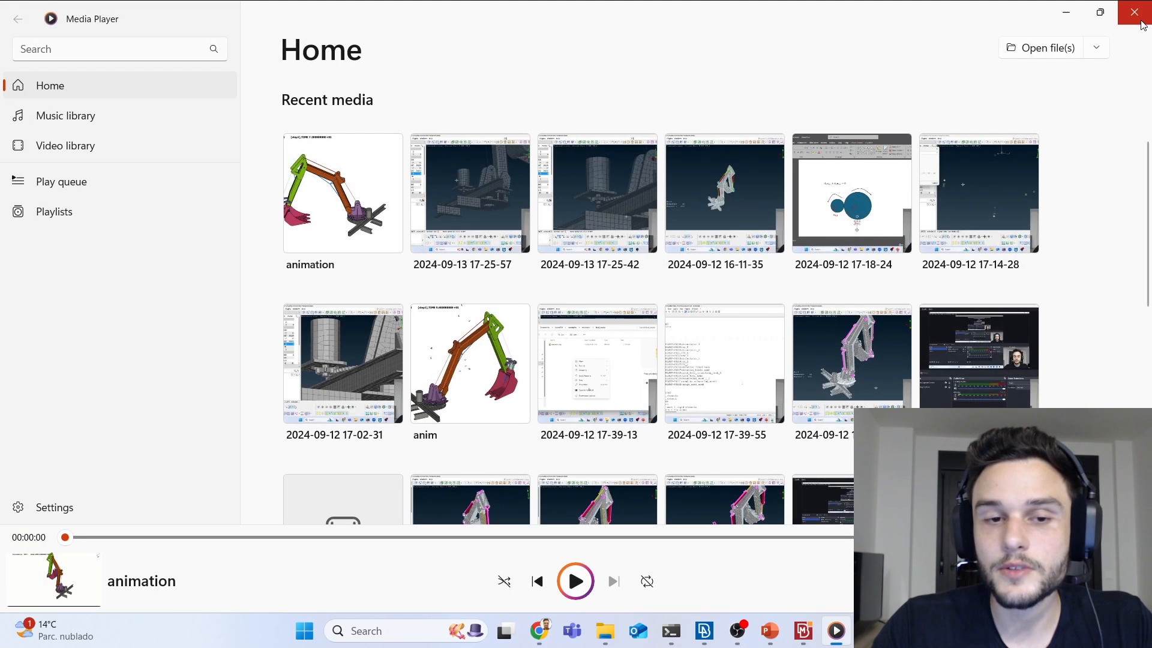
left_click(1142, 25)
left_click(592, 494)
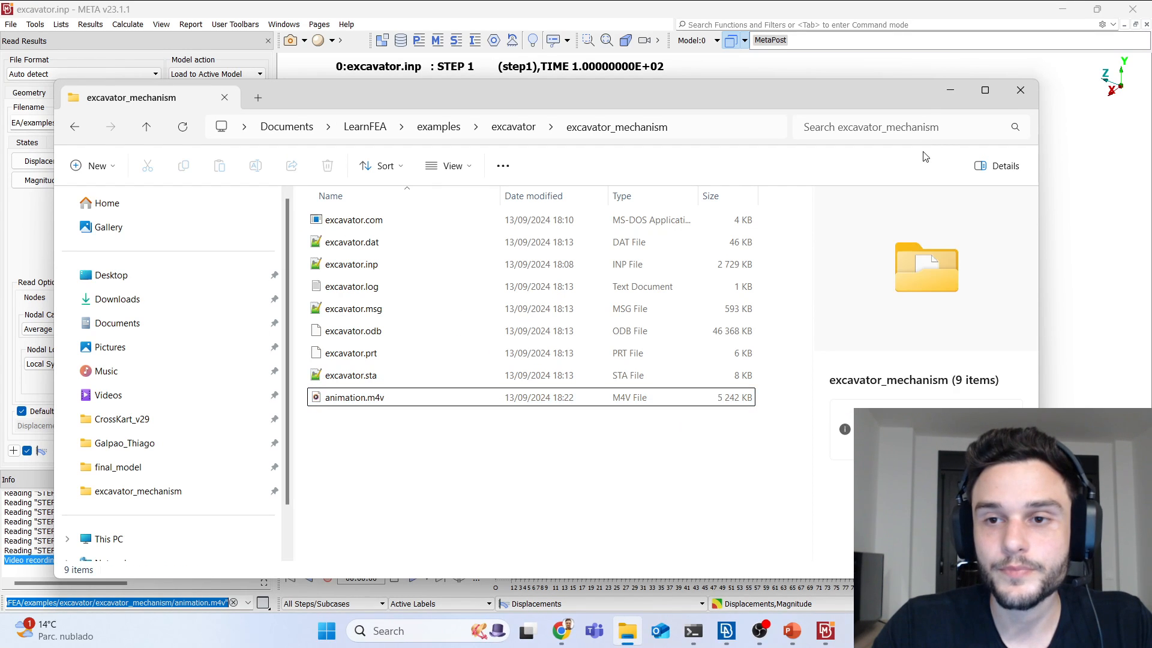
Step: Open excavator.inp from the excavator_mechanism folder in Notepad++
left_click(950, 92)
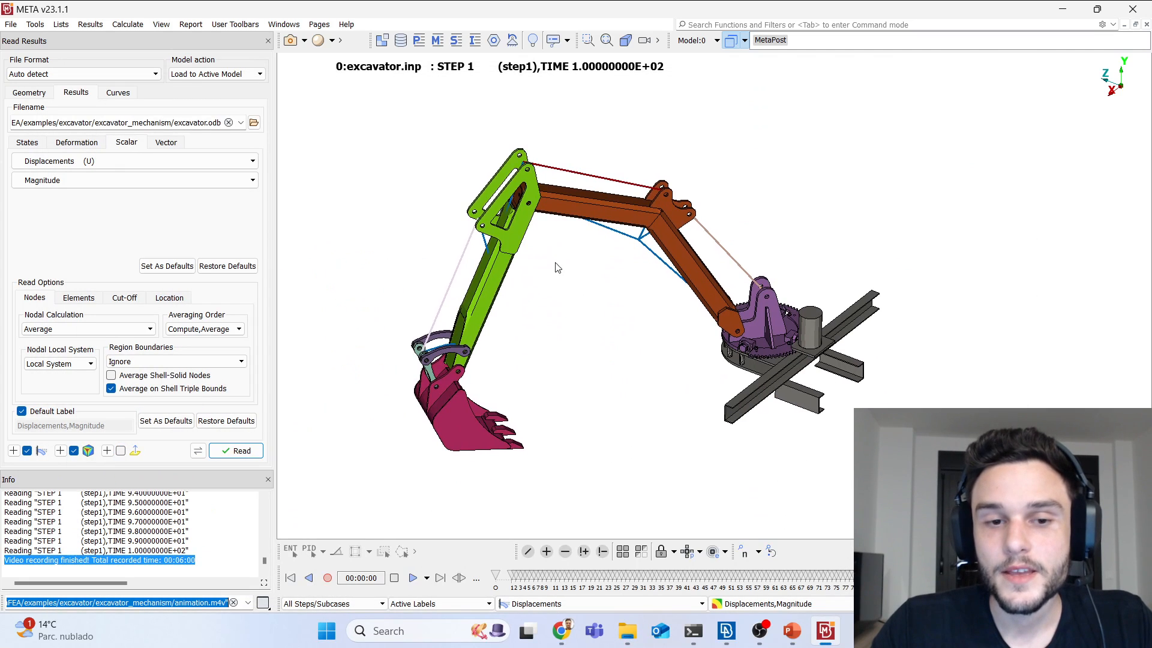
middle_click_drag(572, 307, 552, 340, "ctrl")
left_click_drag(552, 340, 574, 304, "ctrl")
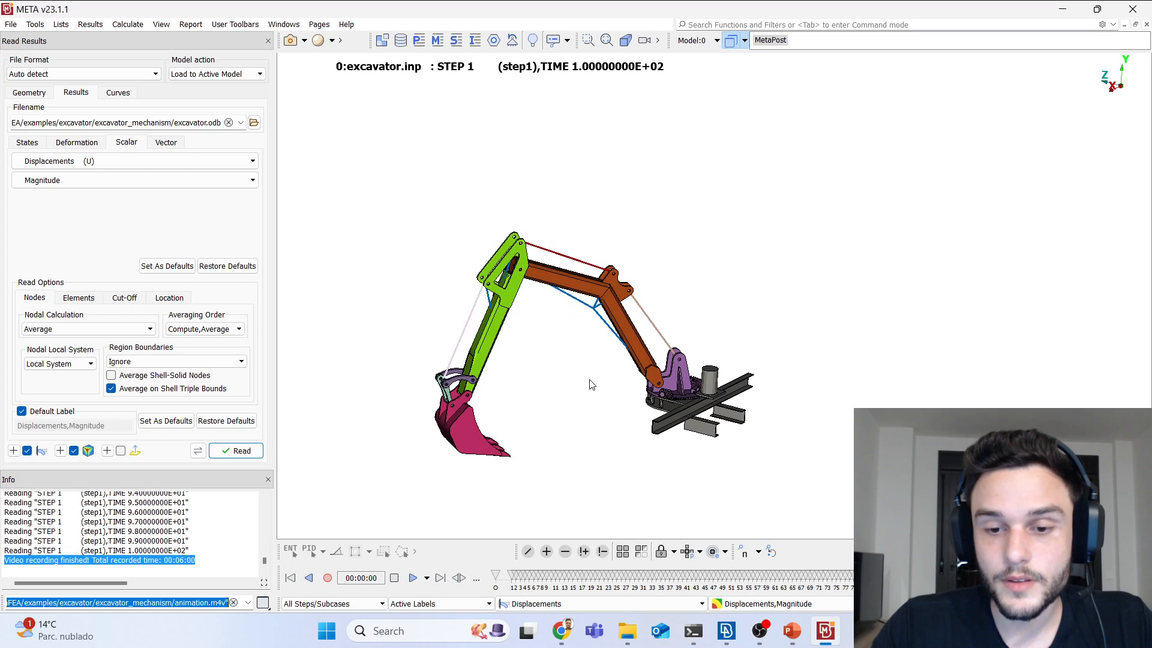
left_click(625, 635)
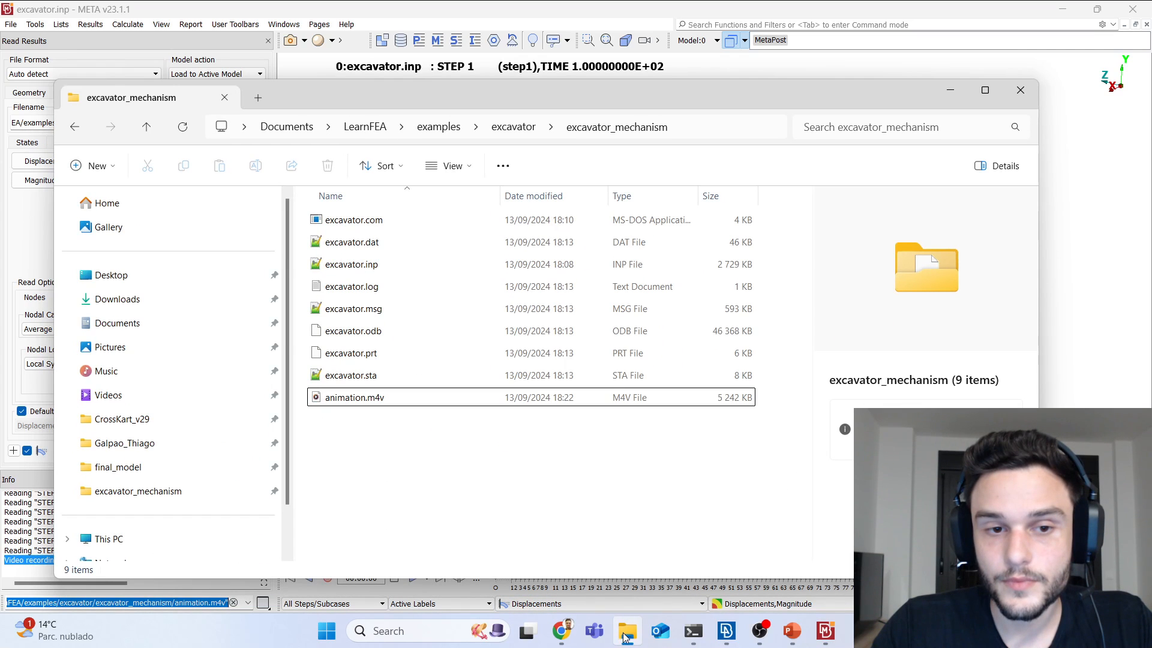
left_click_drag(437, 92, 444, 33)
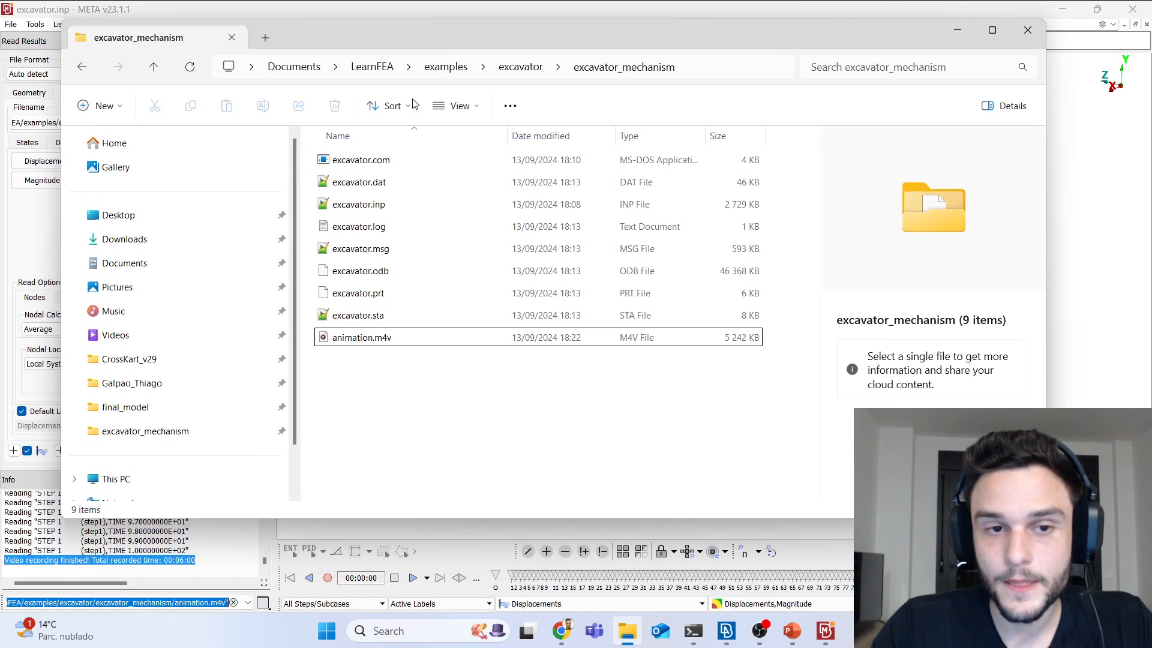
double_click(384, 205)
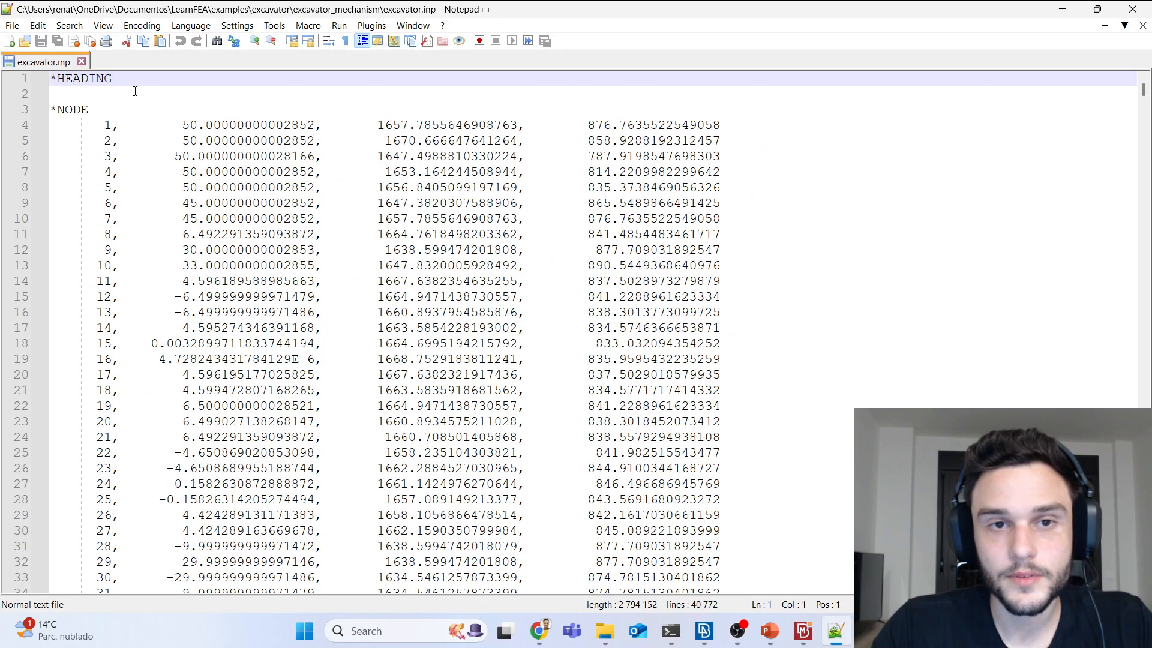
Step: Examine the *NODE block at the start of the input file, including its node numbers and coordinates
left_click_drag(53, 111, 205, 157)
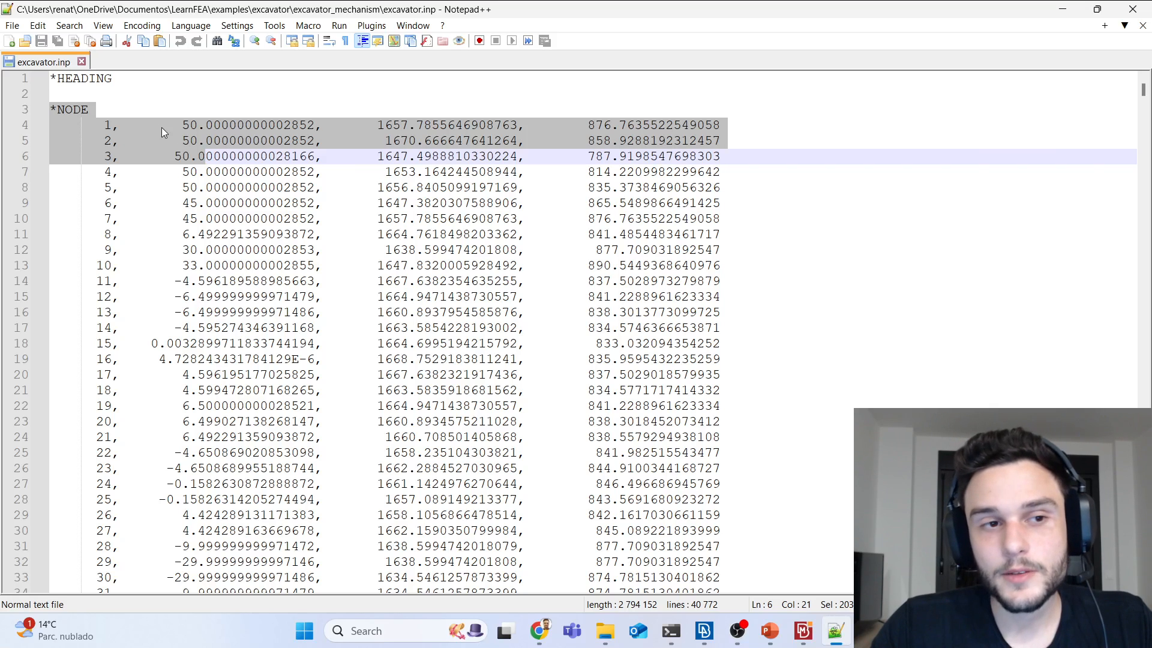
left_click(99, 93)
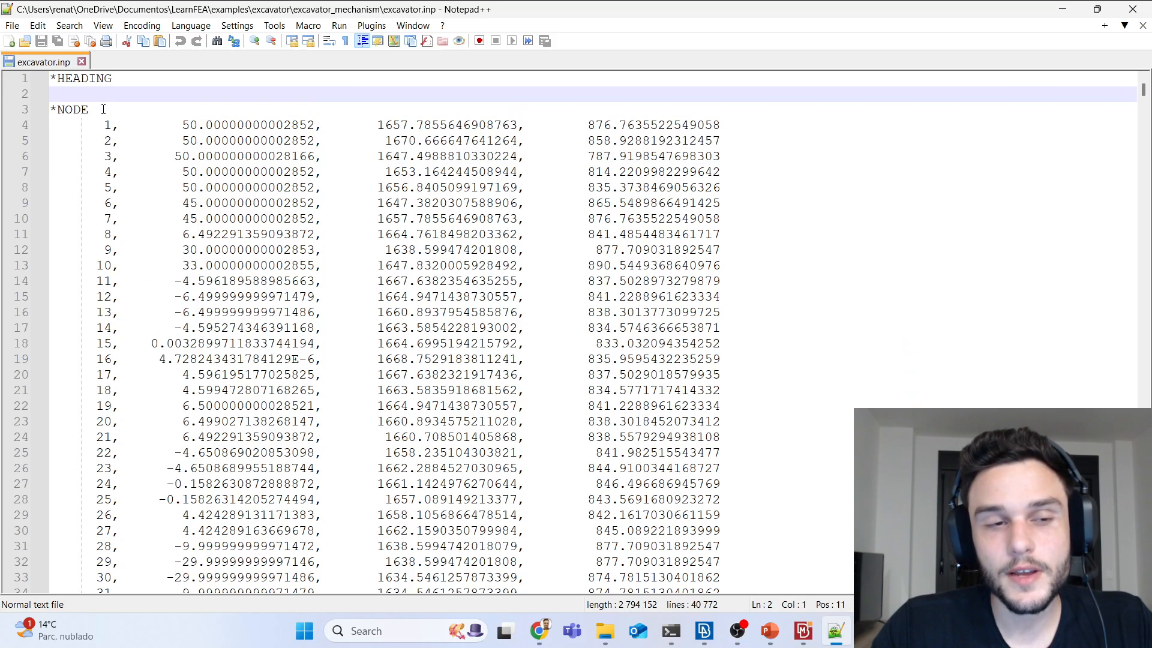
left_click_drag(103, 109, 23, 110)
left_click(107, 109)
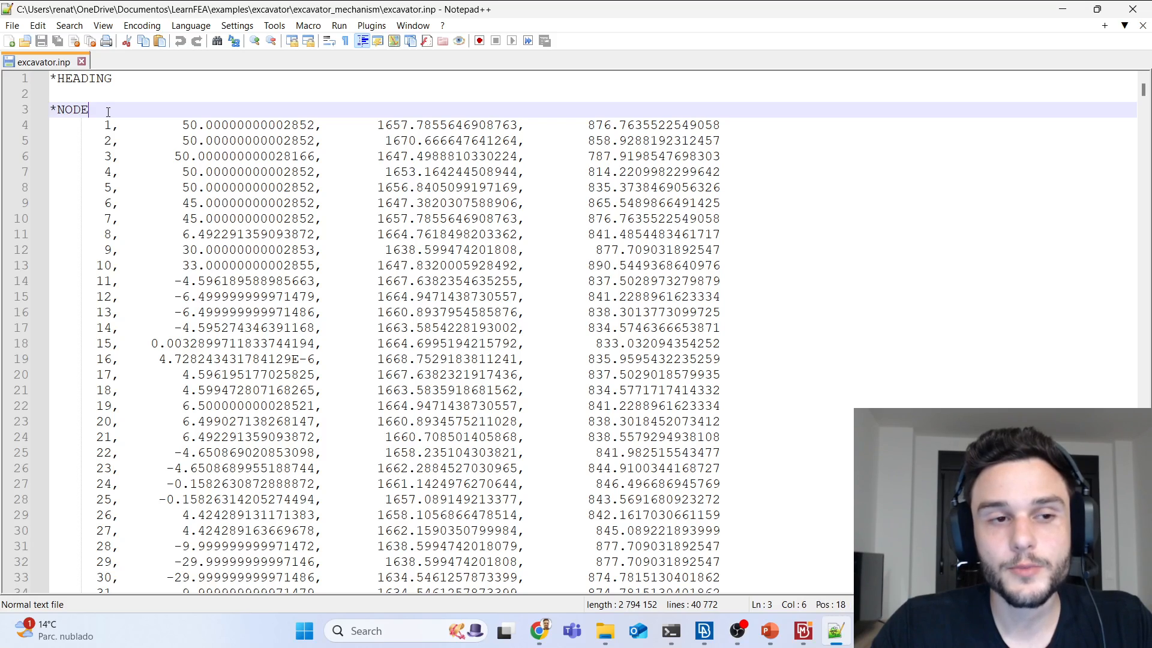
left_click_drag(108, 111, 37, 117)
left_click_drag(108, 126, 307, 141)
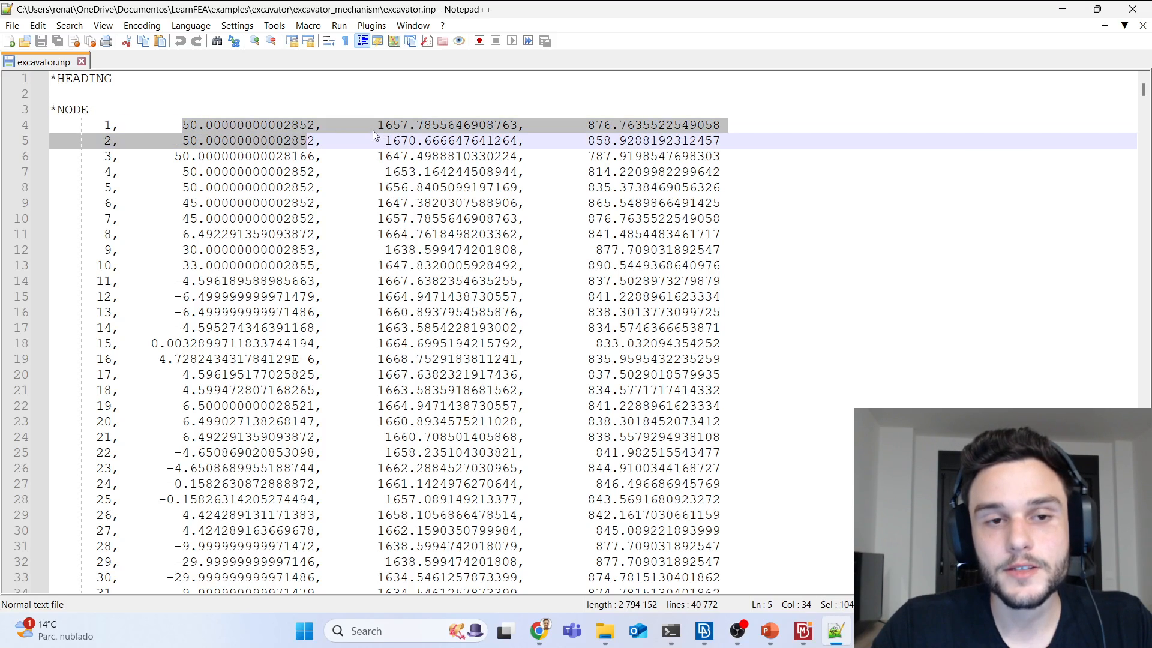
left_click(380, 124)
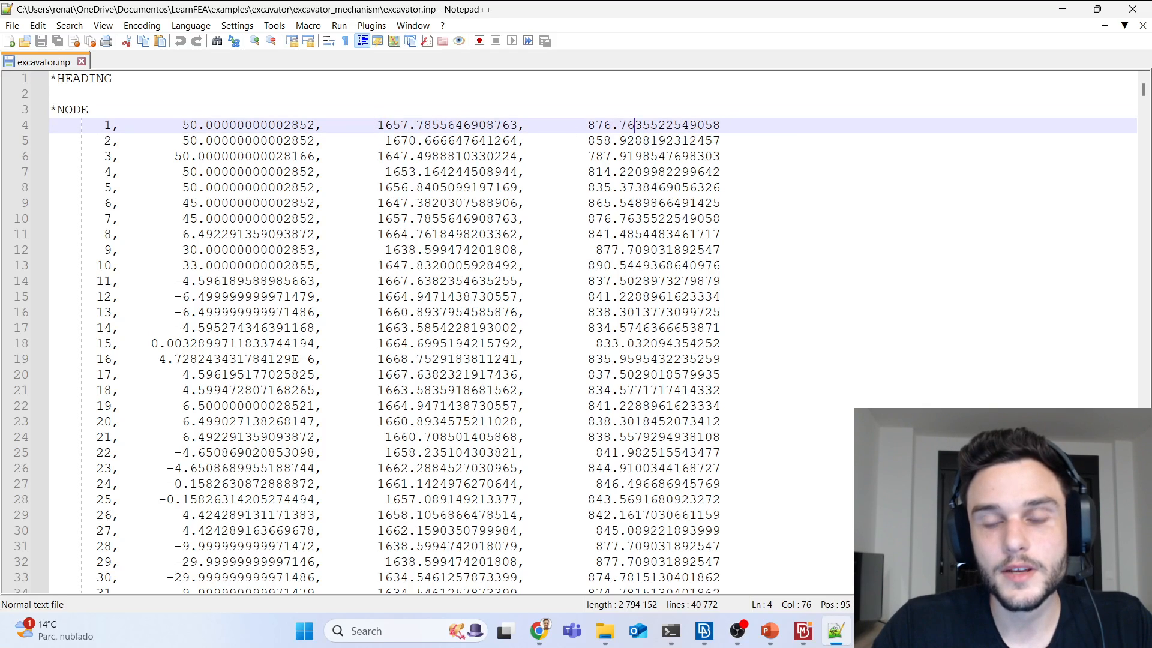
double_click(637, 126)
Step: Search the input file for "*element"
key("ctrl+f")
type("*")
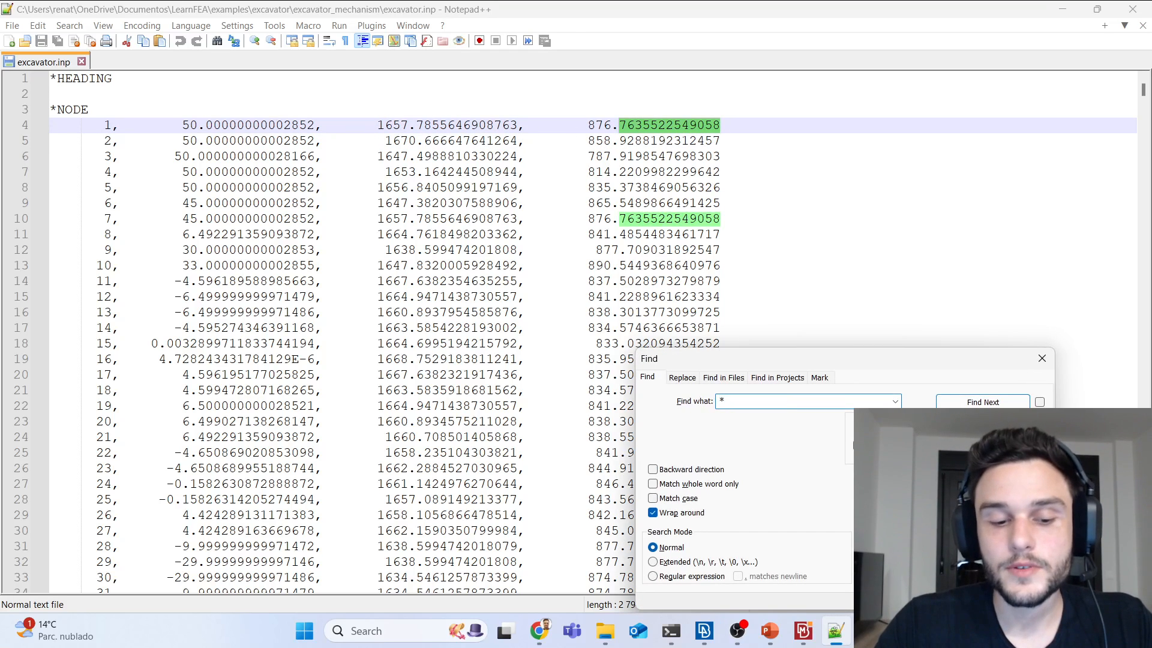
type("element")
key("Return")
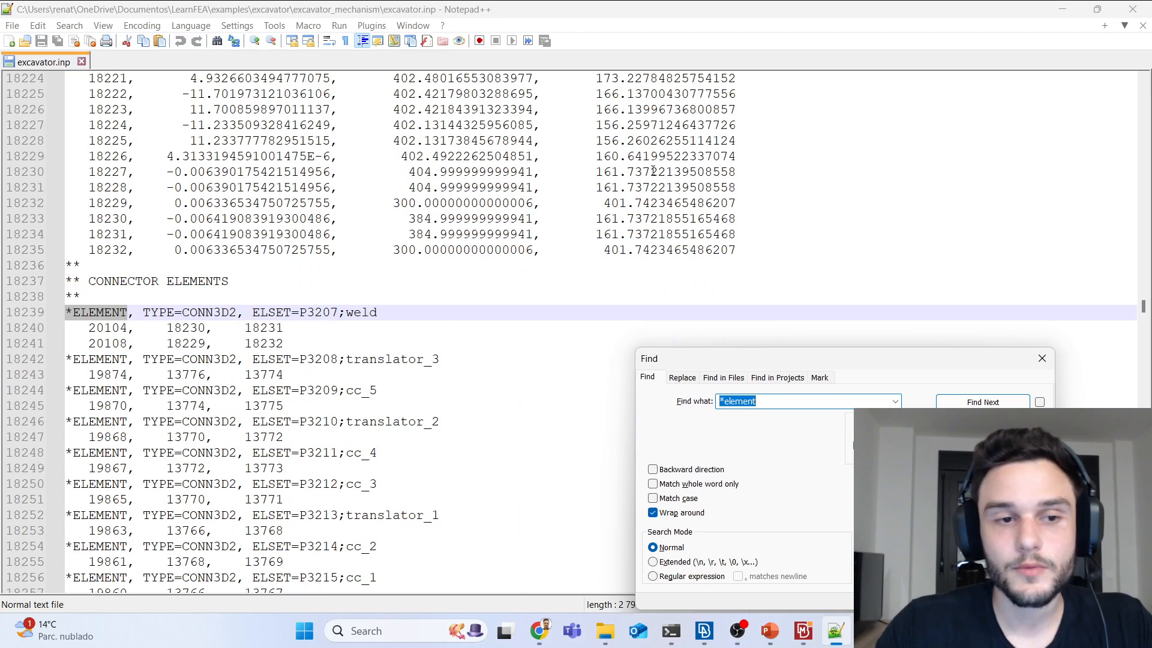
key("Escape")
Step: Examine the weld connector's *ELEMENT definition, including the ID and the two nodes of element 20104
left_click_drag(292, 343, 60, 313)
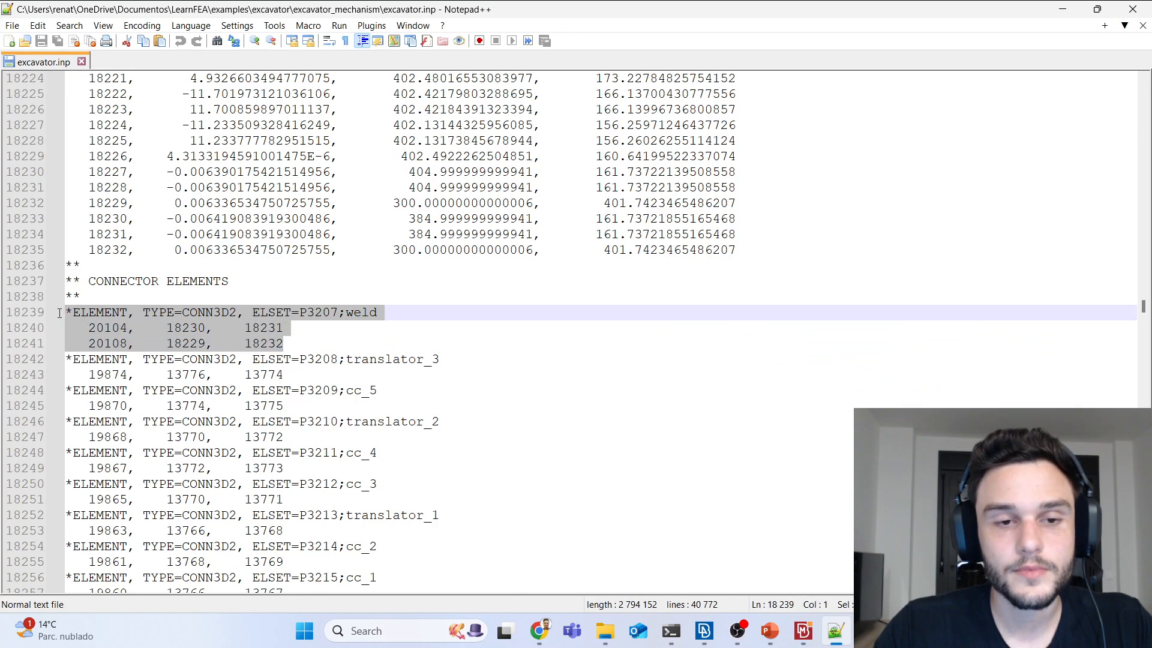
left_click(352, 329)
left_click_drag(343, 348, 48, 308)
left_click(105, 330)
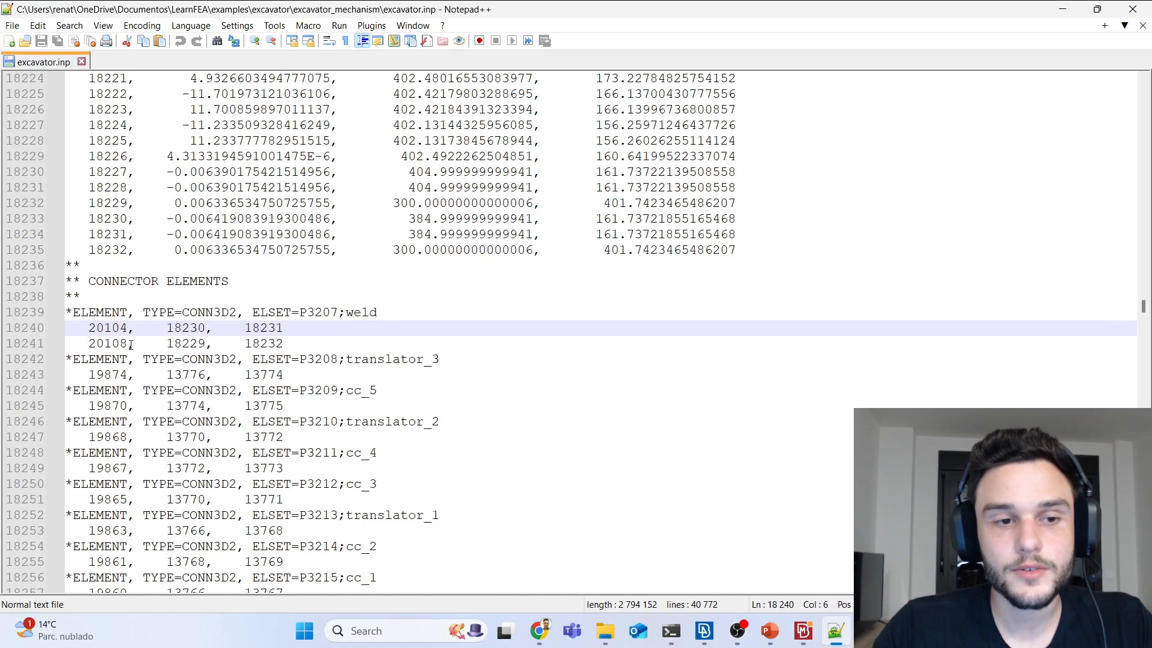
left_click_drag(128, 328, 93, 325)
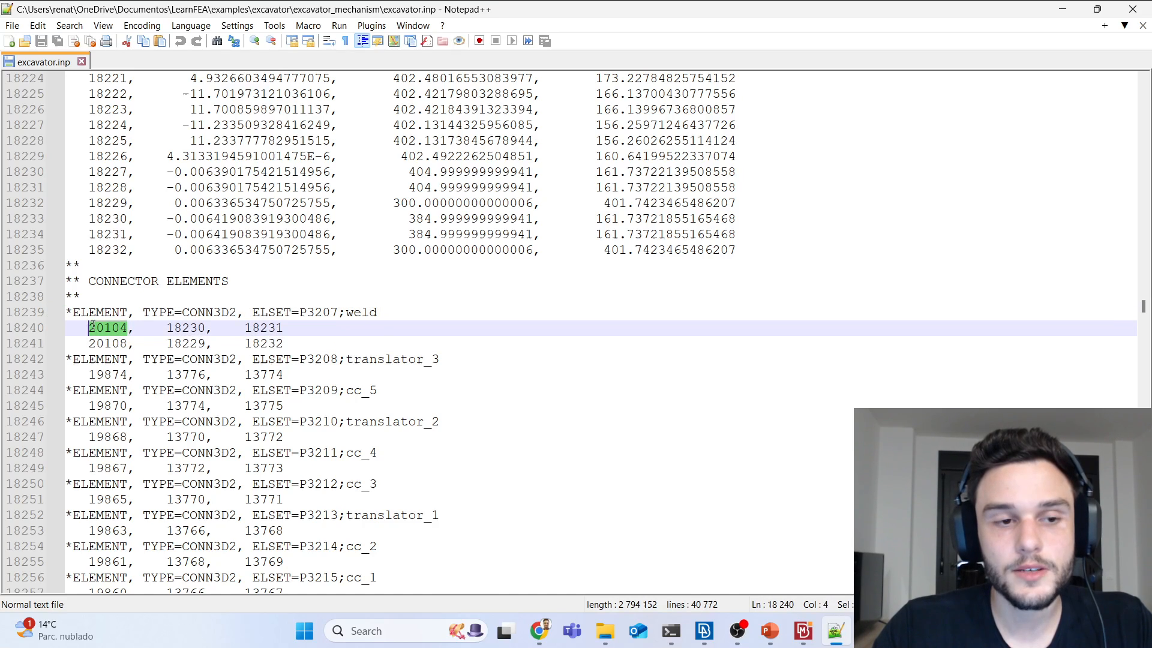
double_click(195, 327)
left_click_drag(283, 327, 253, 328)
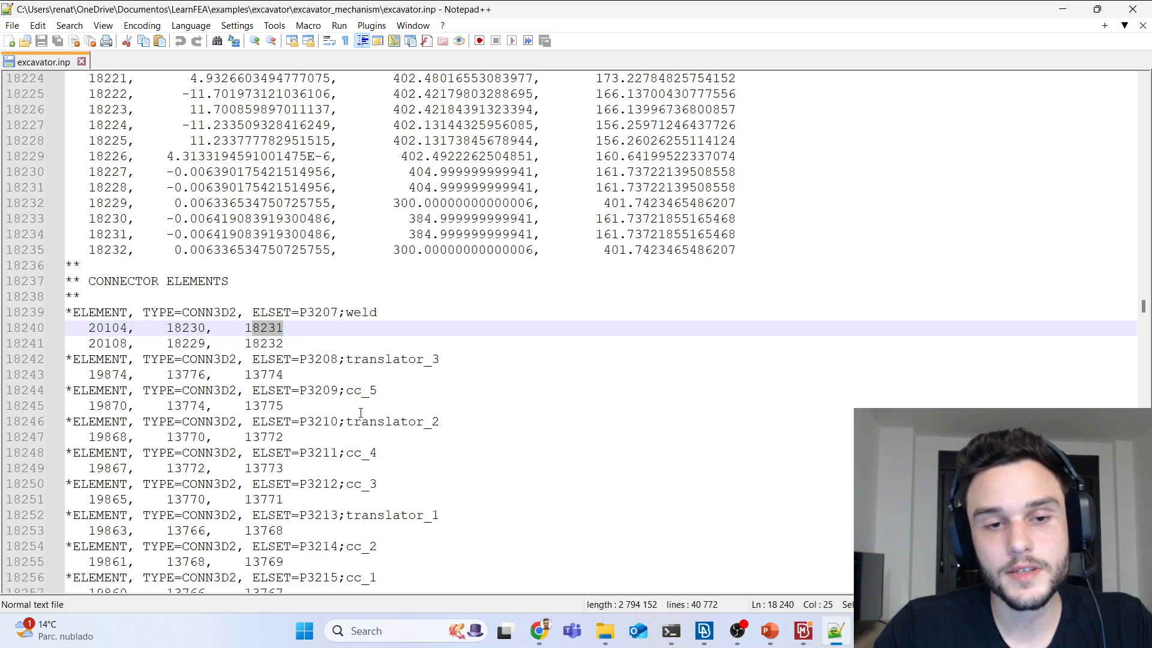
Step: Review the list of connector element definitions and their CONN3D2 type
scroll(360, 456, "down", 1)
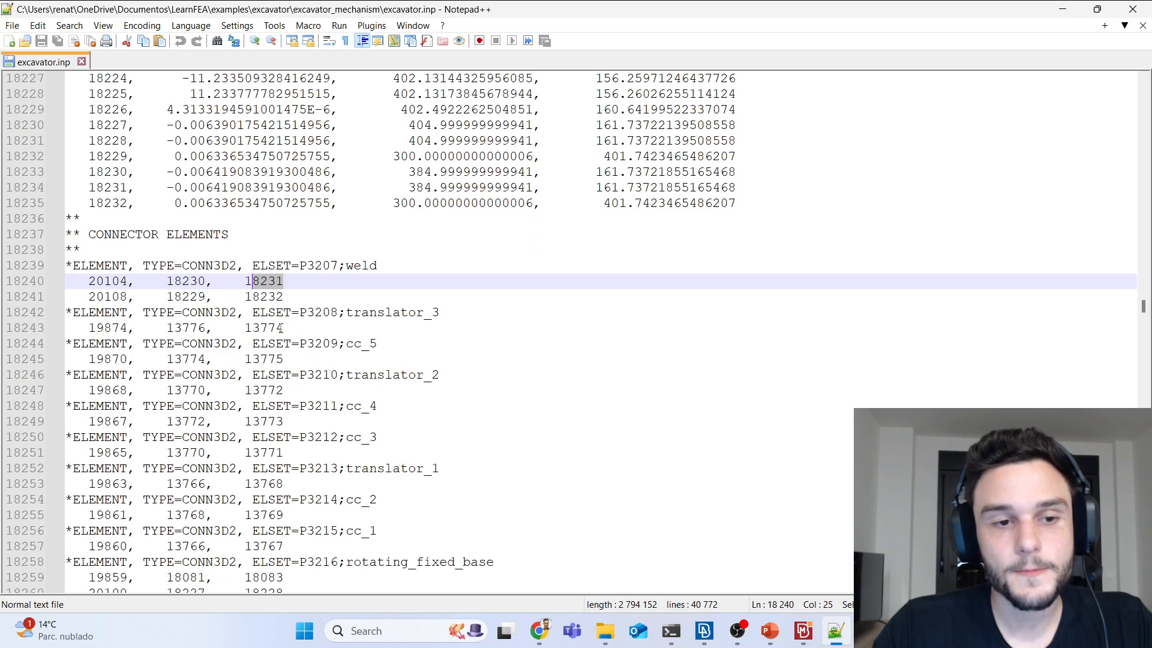
left_click_drag(368, 582, 66, 265)
scroll(240, 384, "down", 4)
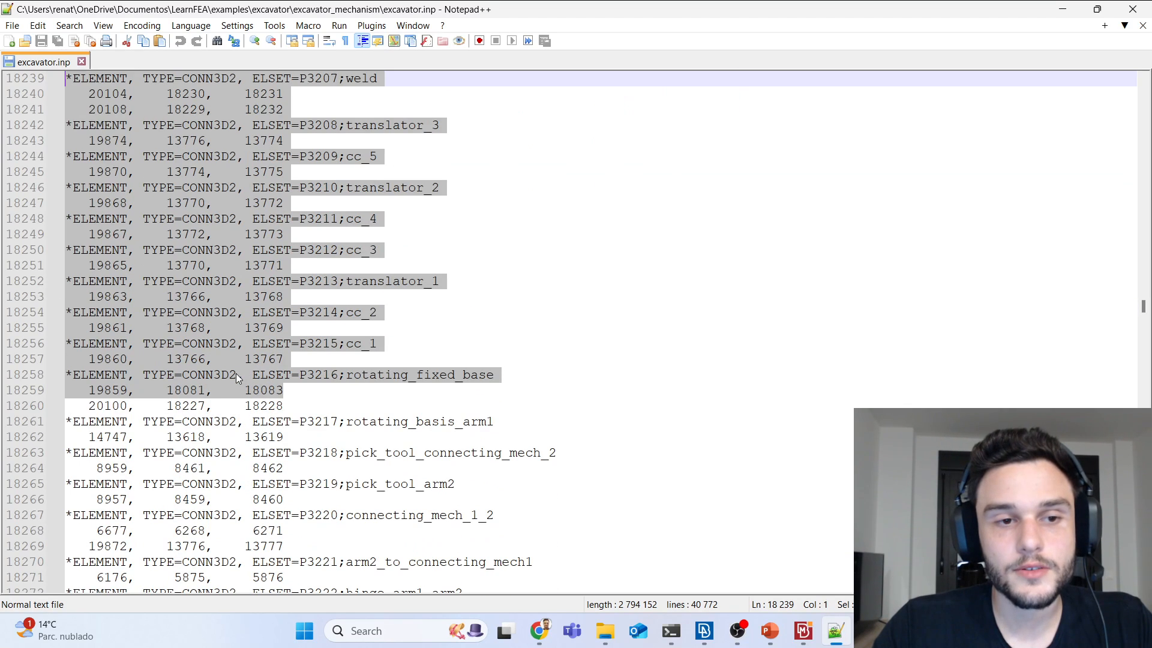
scroll(198, 329, "up", 3)
left_click(178, 267)
left_click_drag(182, 219, 238, 219)
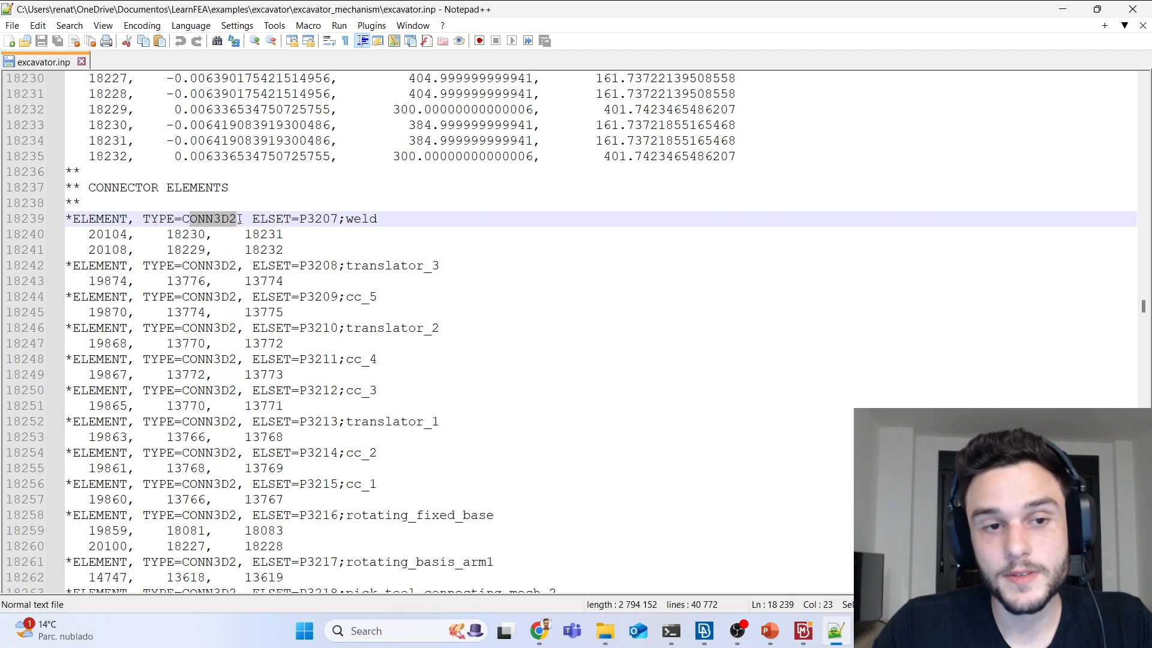
Step: Examine the *ELEMENT definition of type R3D4 in the rigid elements section
scroll(261, 386, "down", 12)
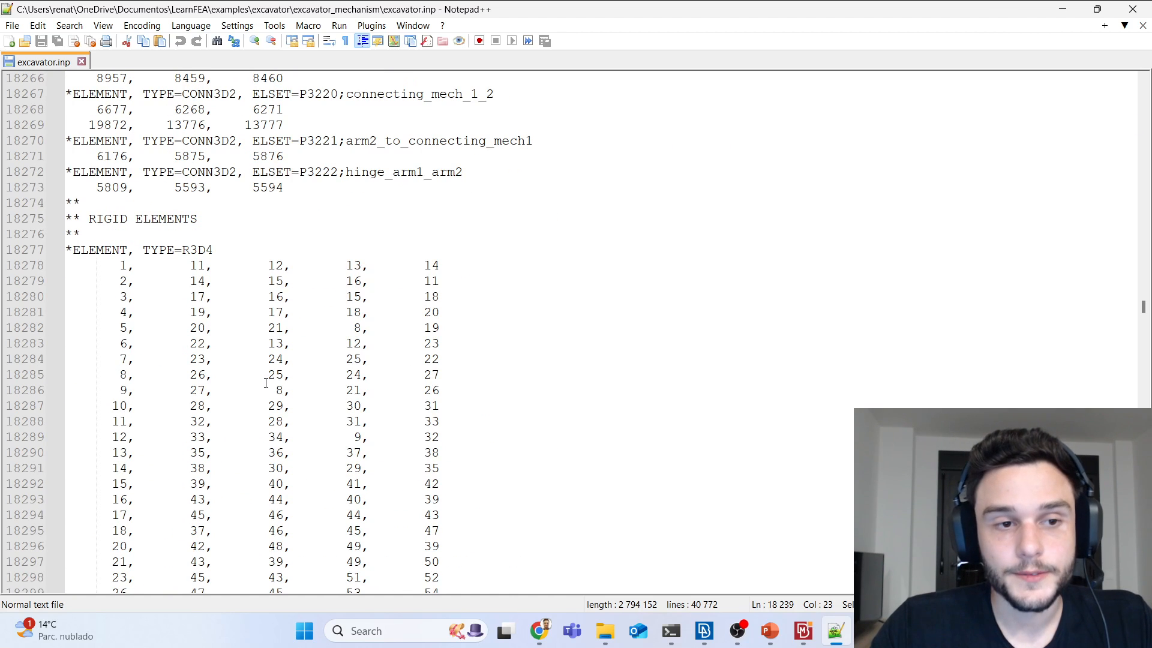
left_click_drag(233, 249, 66, 234)
left_click(226, 251)
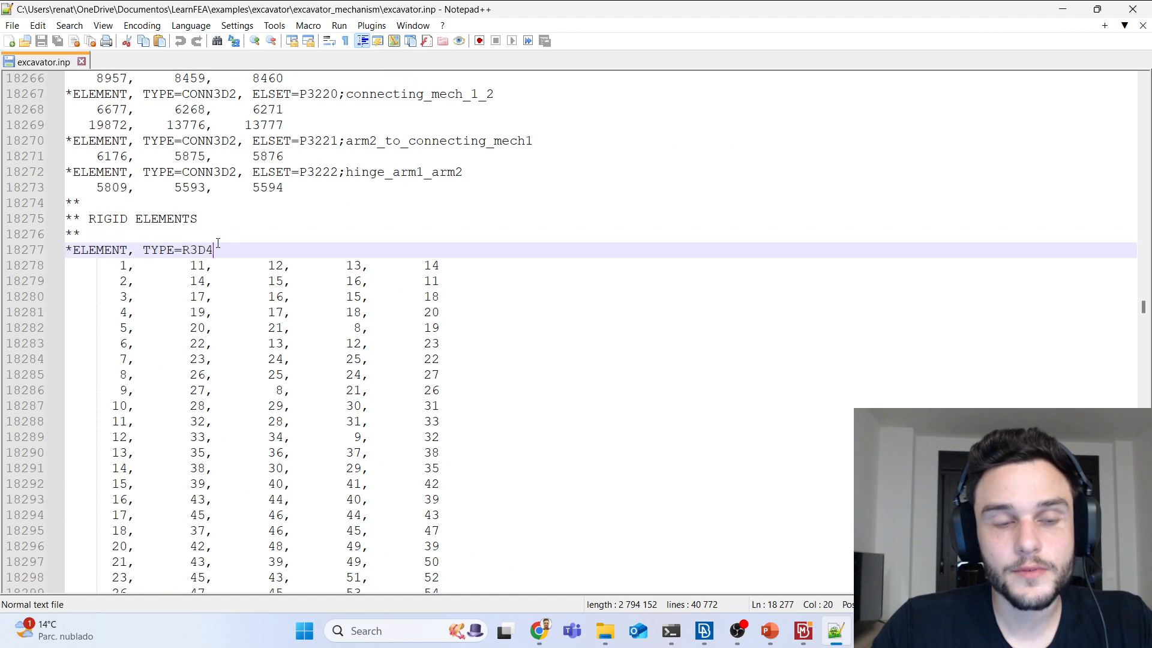
Step: Search the input file for "*step"
key("ctrl+f")
type("*")
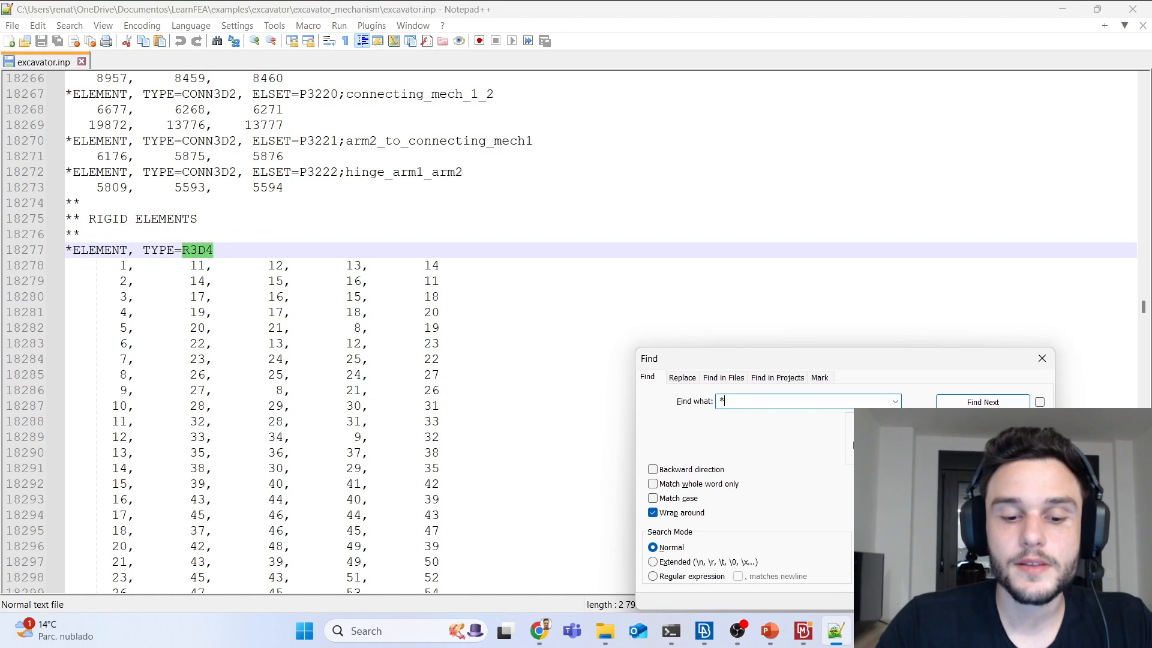
type("ste")
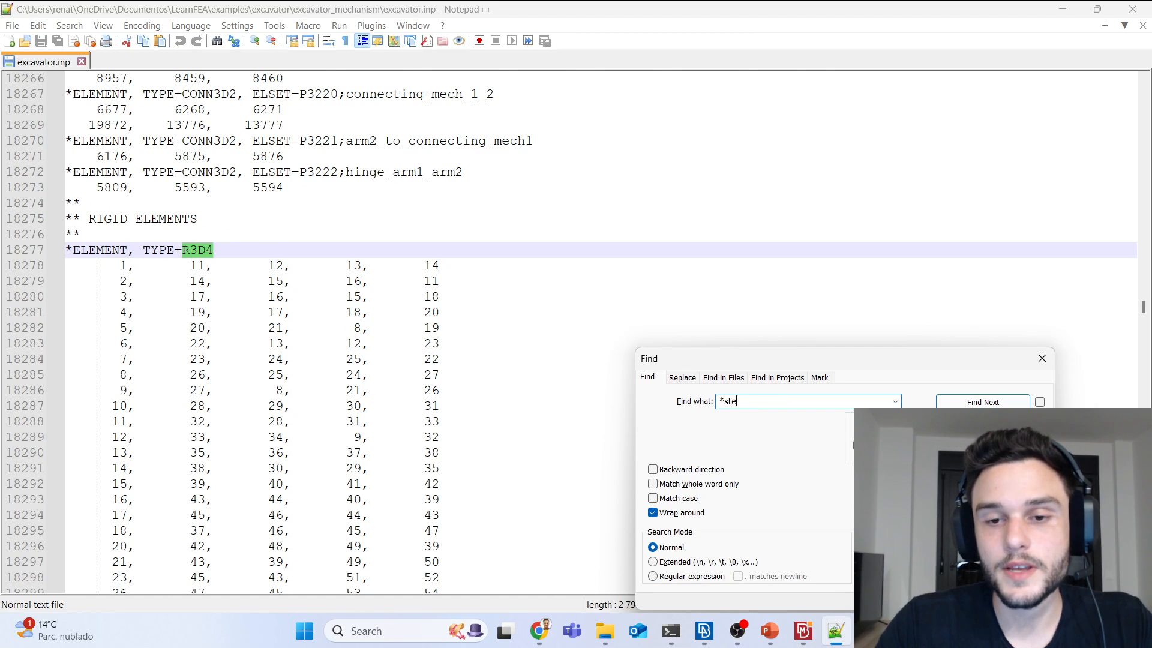
type("p")
key("Return")
key("Escape")
Step: Review the Step 1 definition, checking *STATIC, the NLGEOM=YES option and the *BOUNDARY block
scroll(57, 239, "down", 1)
left_click_drag(56, 239, 487, 607)
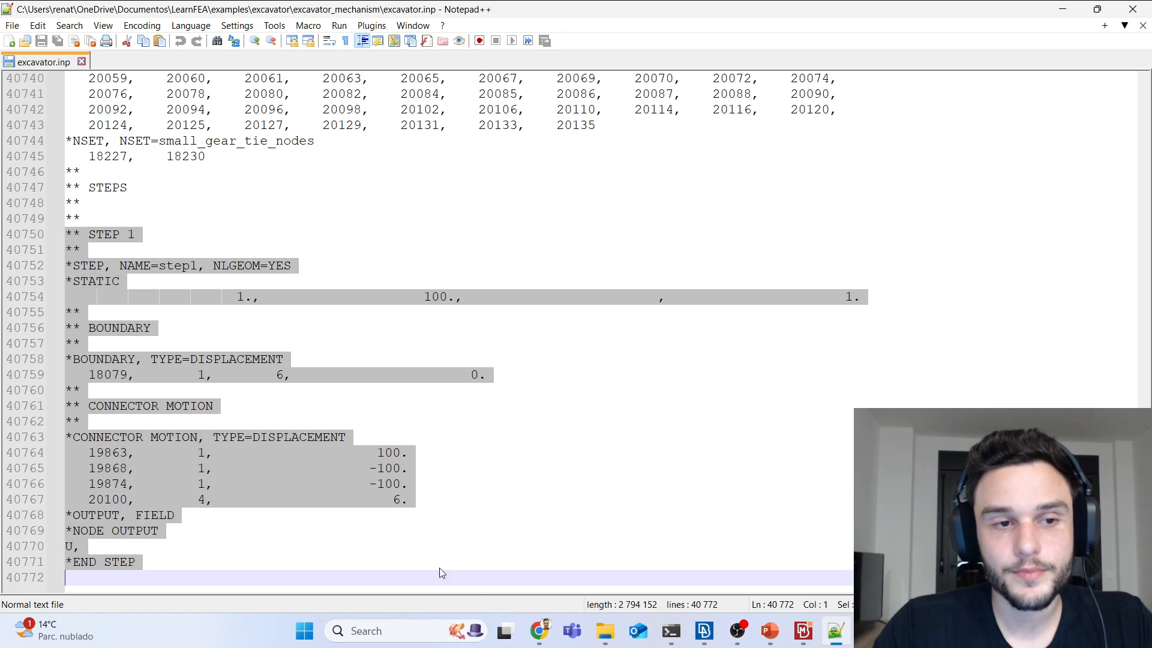
left_click(194, 344)
left_click(25, 281)
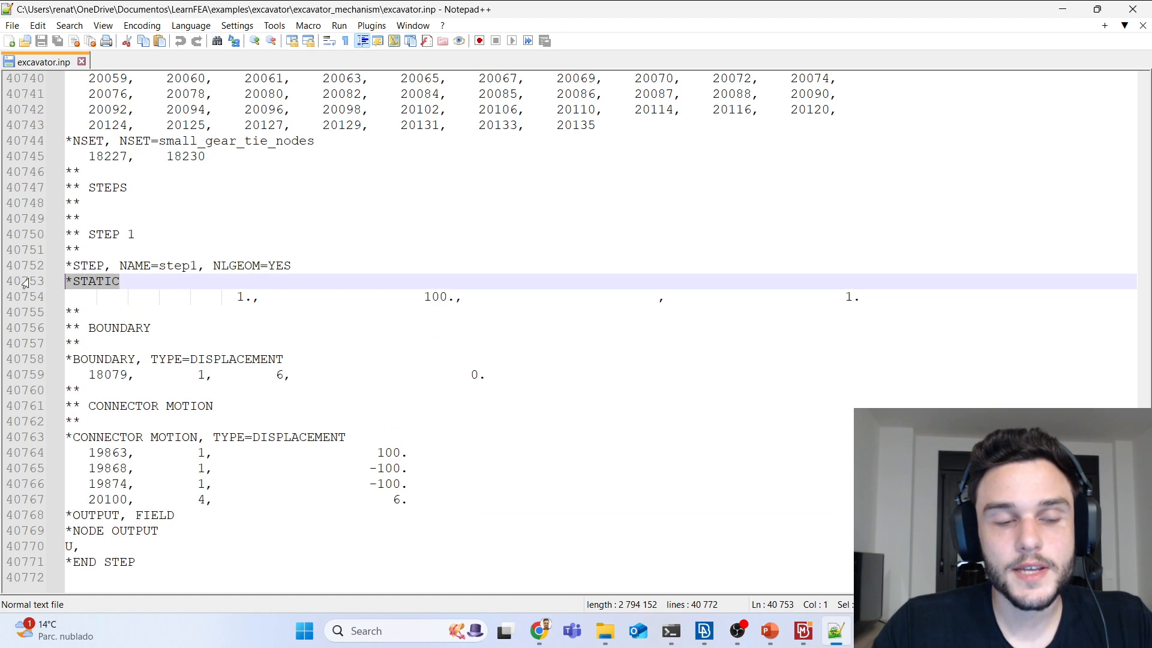
left_click_drag(291, 265, 213, 267)
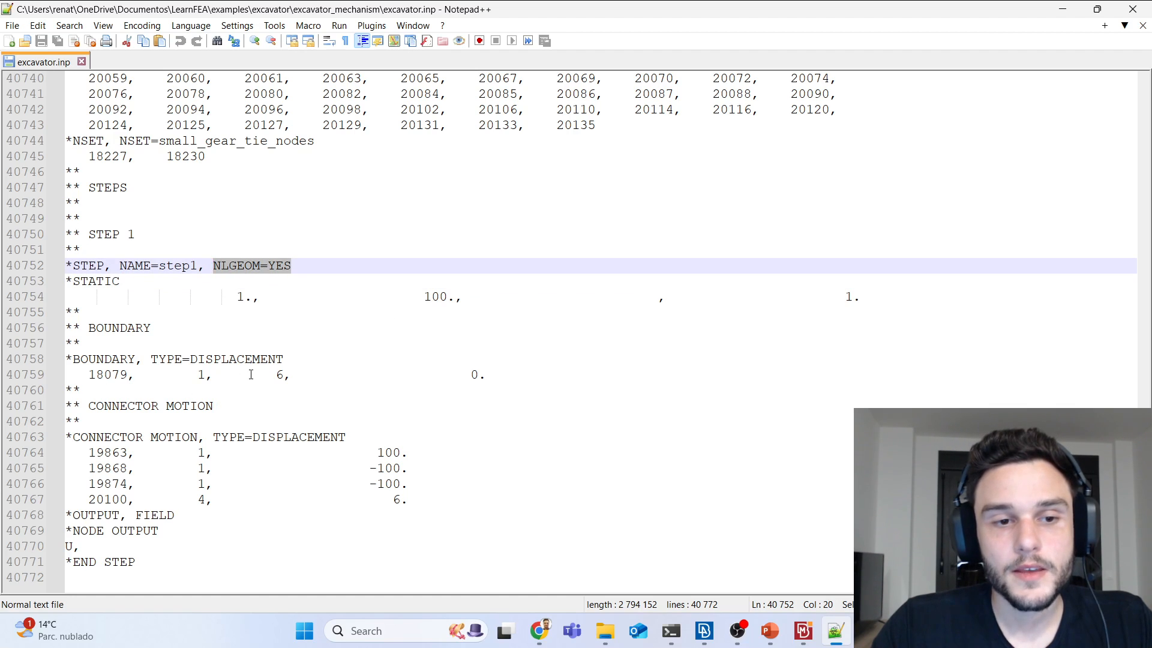
left_click_drag(114, 390, 58, 347)
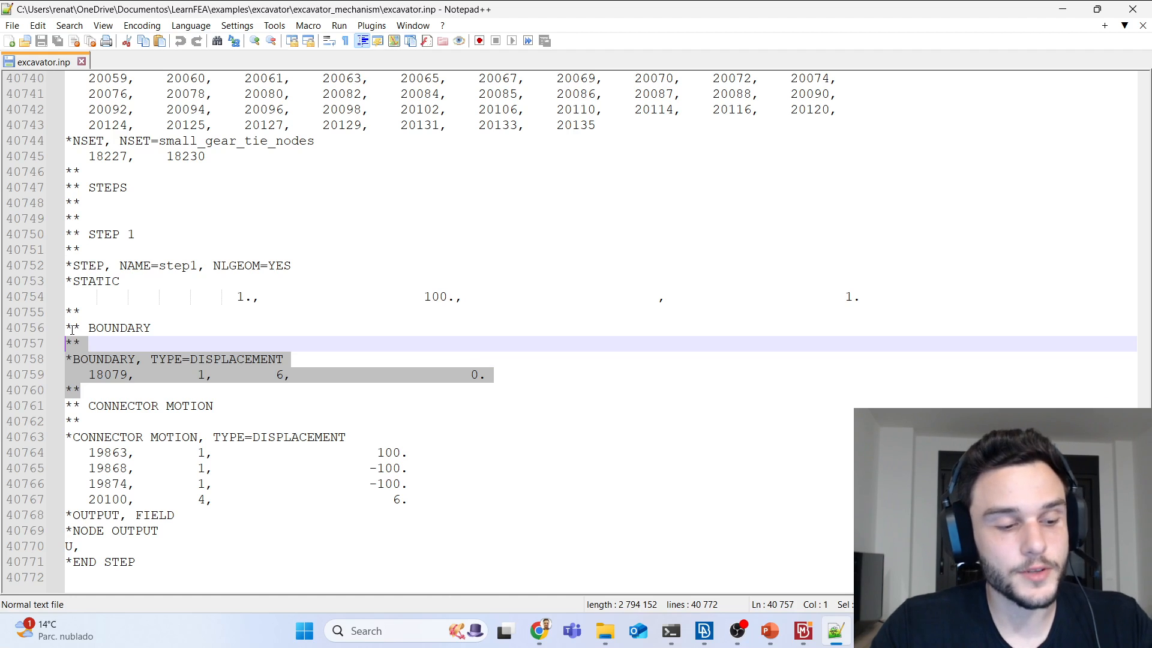
Step: Examine the *CONNECTOR MOTION lines of Step 1 and its field output request for node displacements
left_click_drag(413, 507, 53, 436)
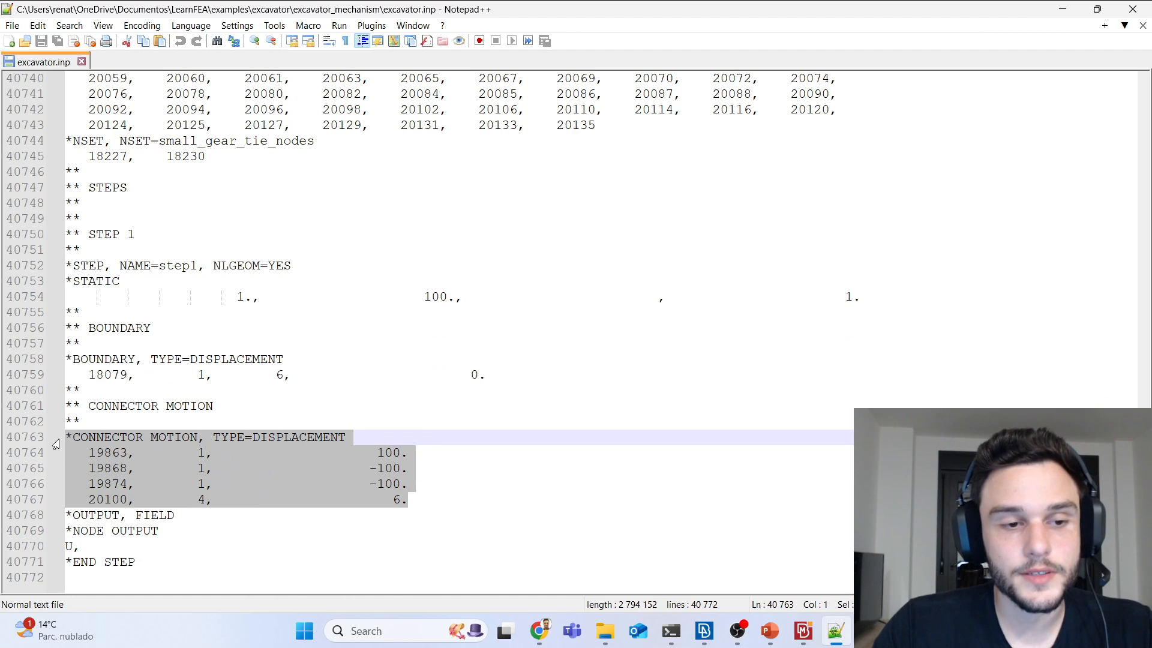
left_click(159, 469)
left_click_drag(206, 483, 181, 454)
left_click(198, 468)
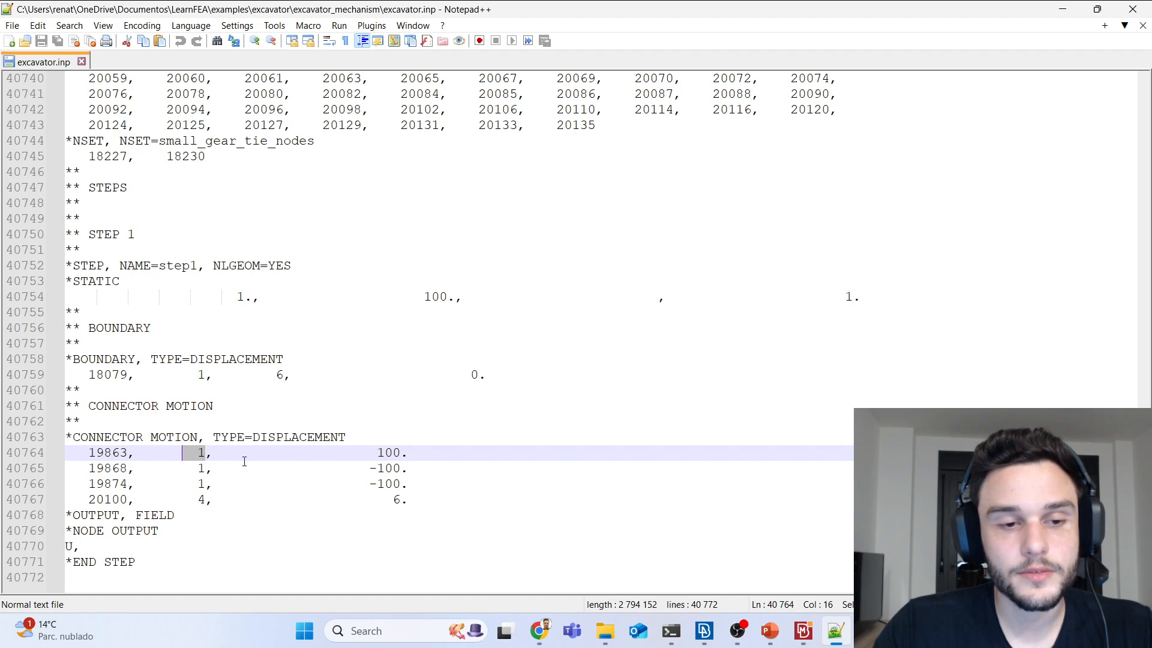
left_click_drag(415, 479, 67, 454)
left_click_drag(414, 500, 58, 497)
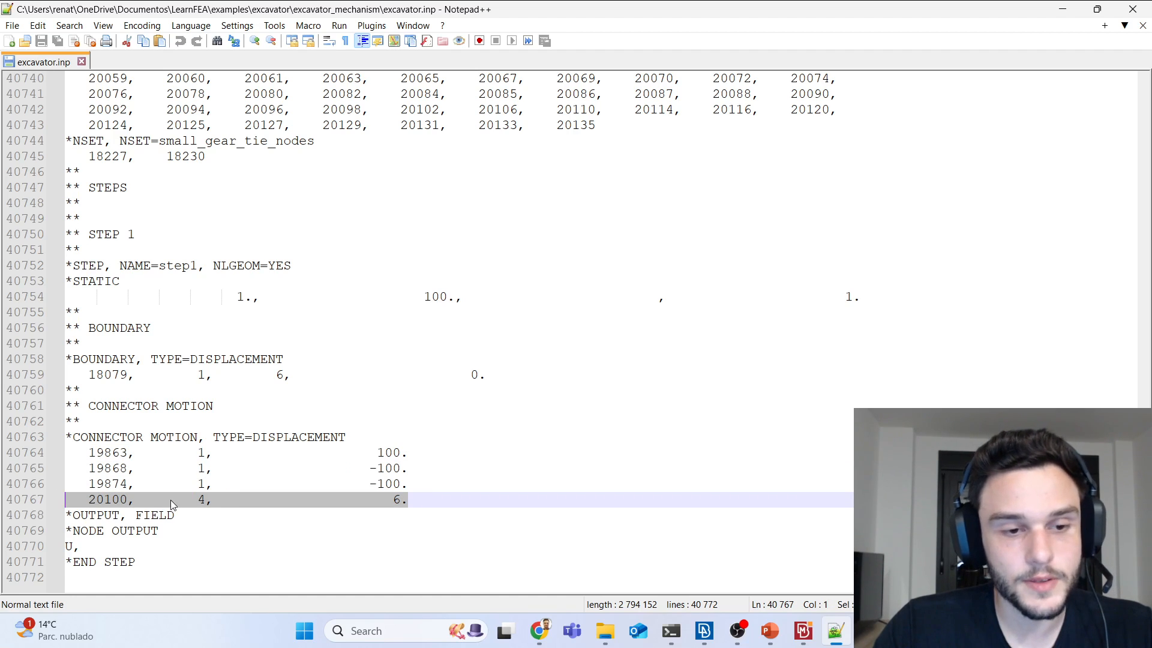
scroll(170, 499, "down", 2)
left_click_drag(81, 453, 66, 422)
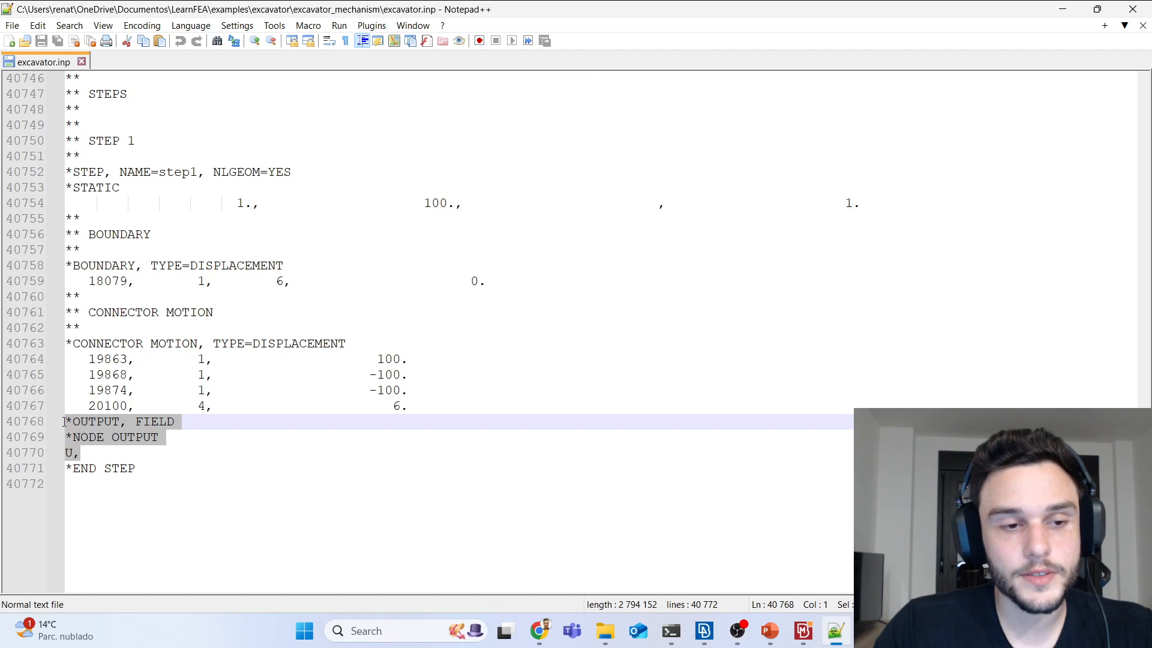
Step: Check the U variable requested under *NODE OUTPUT and the node and element sets defined just above Step 1
left_click(95, 452)
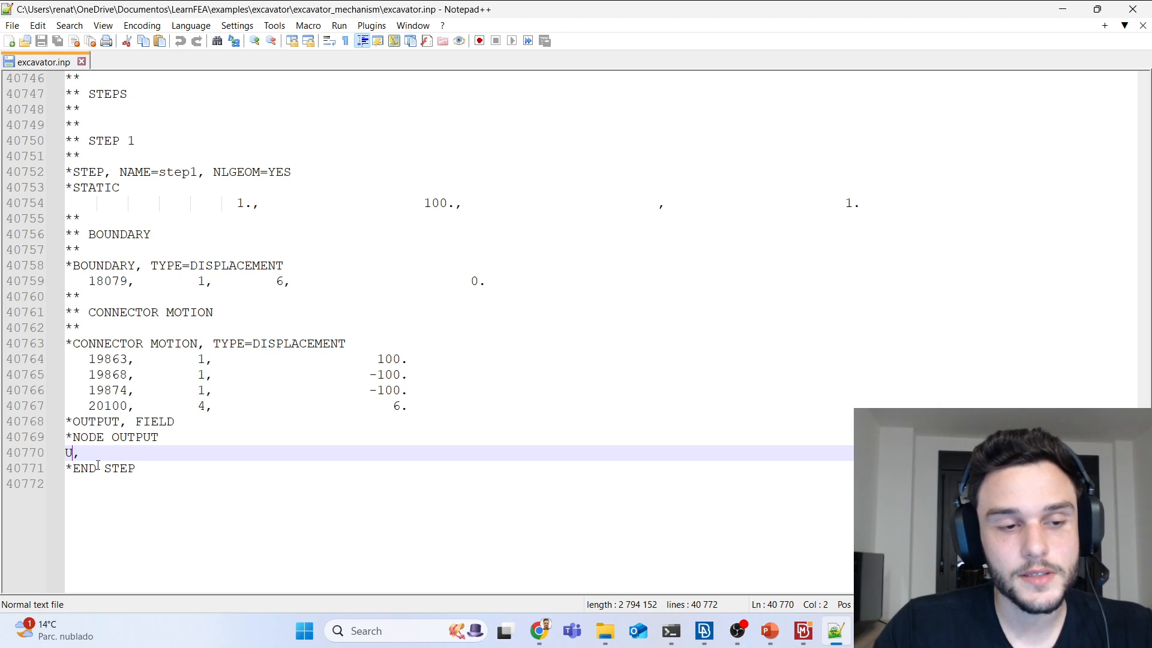
left_click_drag(73, 452, 66, 451)
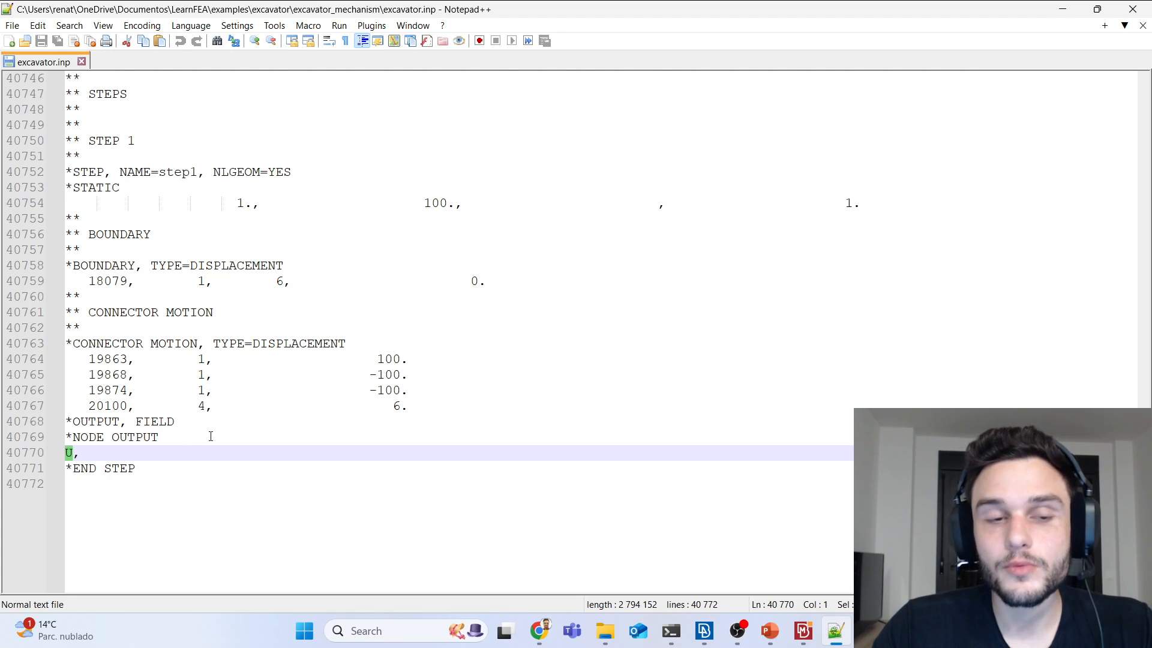
scroll(204, 429, "up", 2)
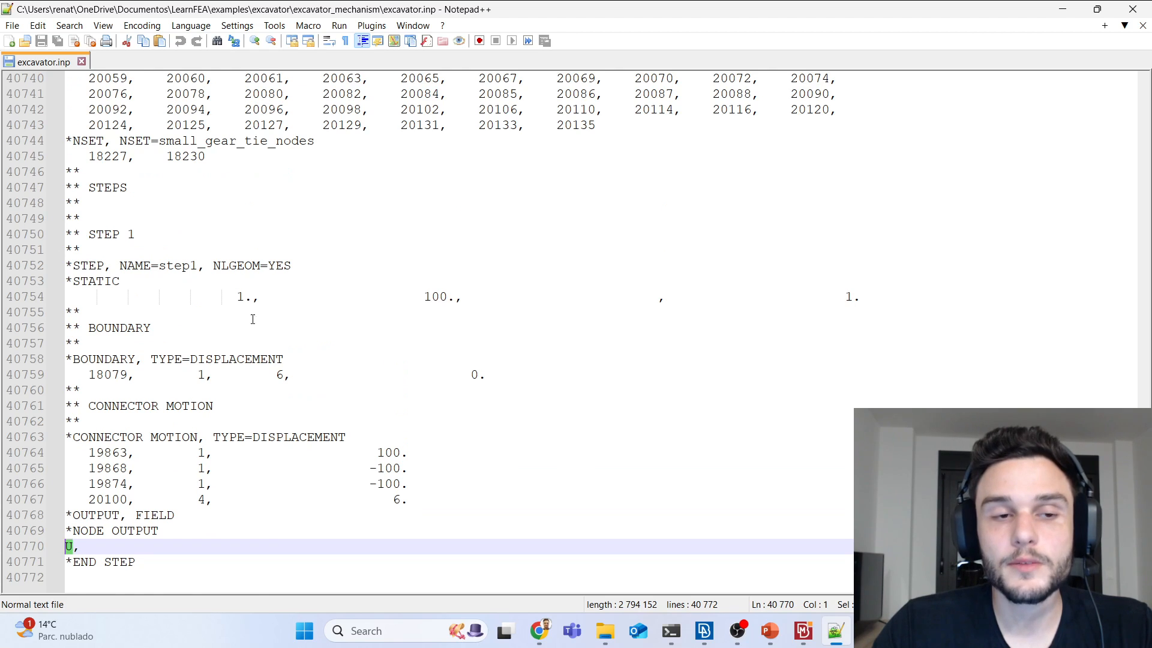
scroll(252, 319, "up", 5)
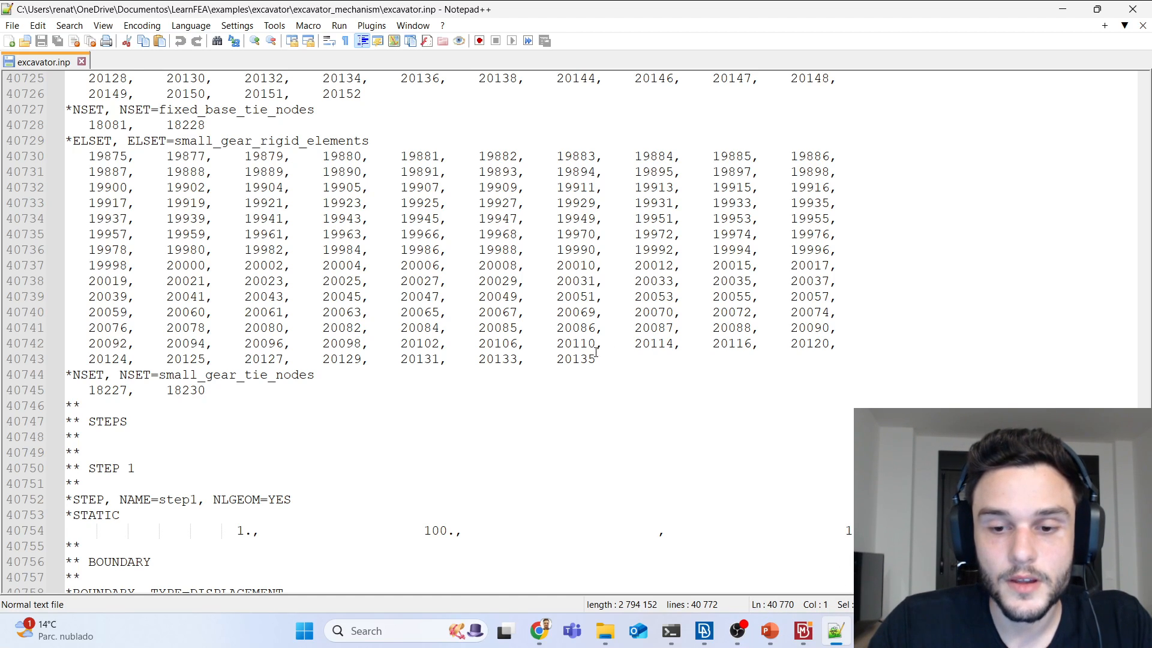
Step: Switch to Chrome, open learnfea.com in a new tab and look over the finite element courses on its home page
left_click(814, 641)
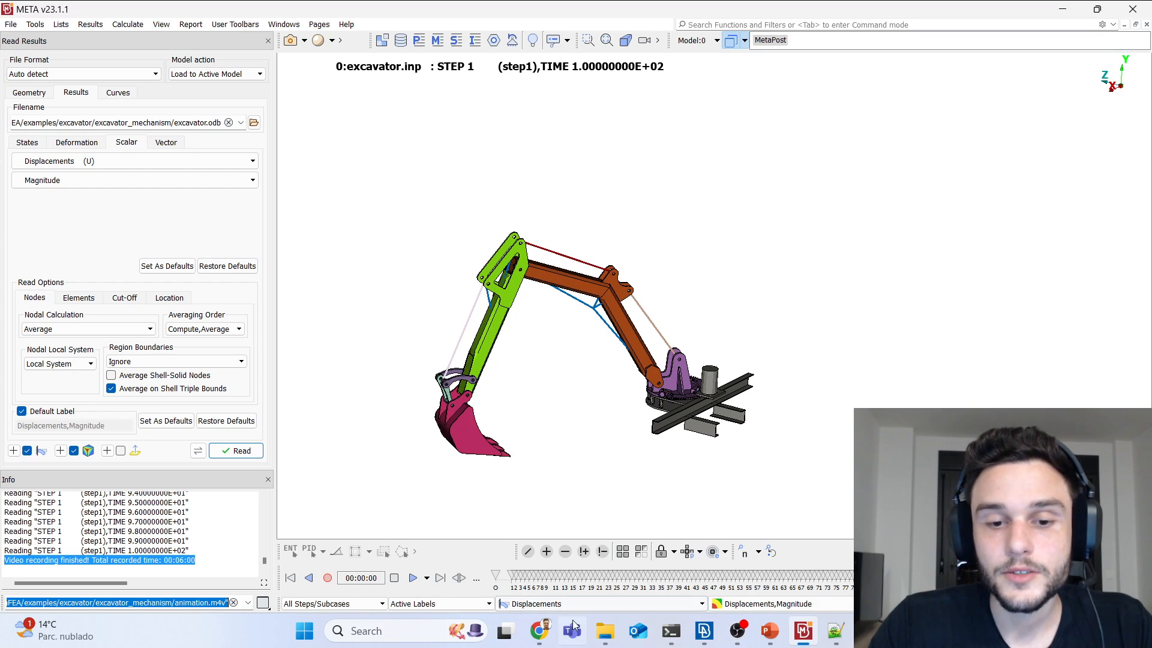
left_click(538, 631)
left_click(219, 16)
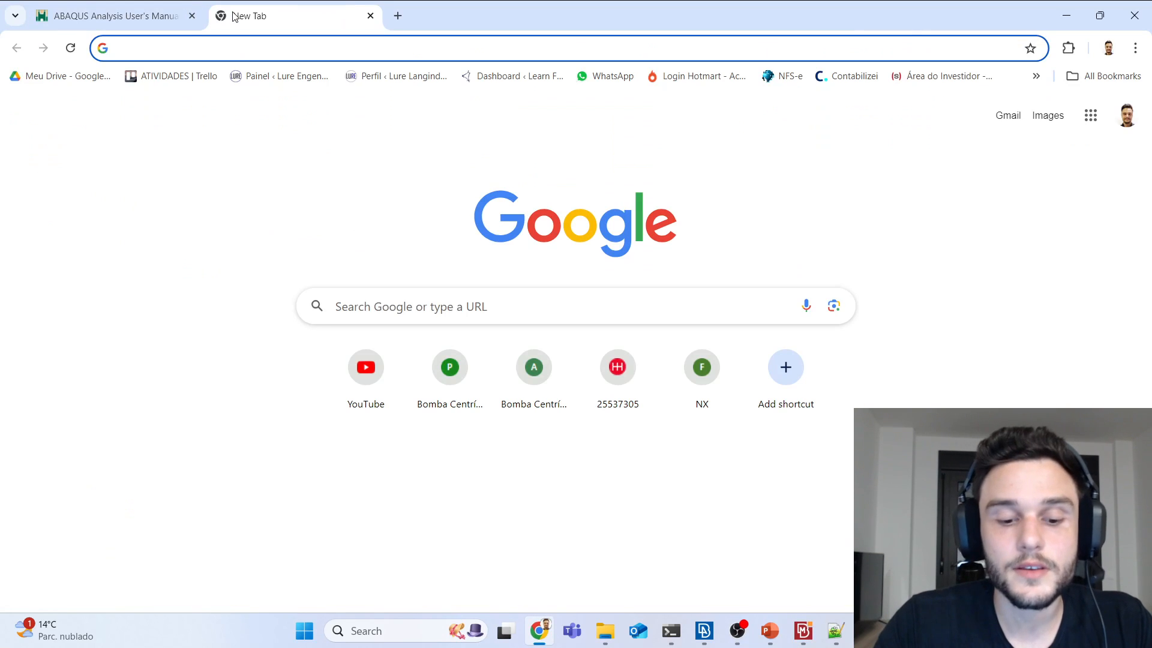
type("learn")
key("Return")
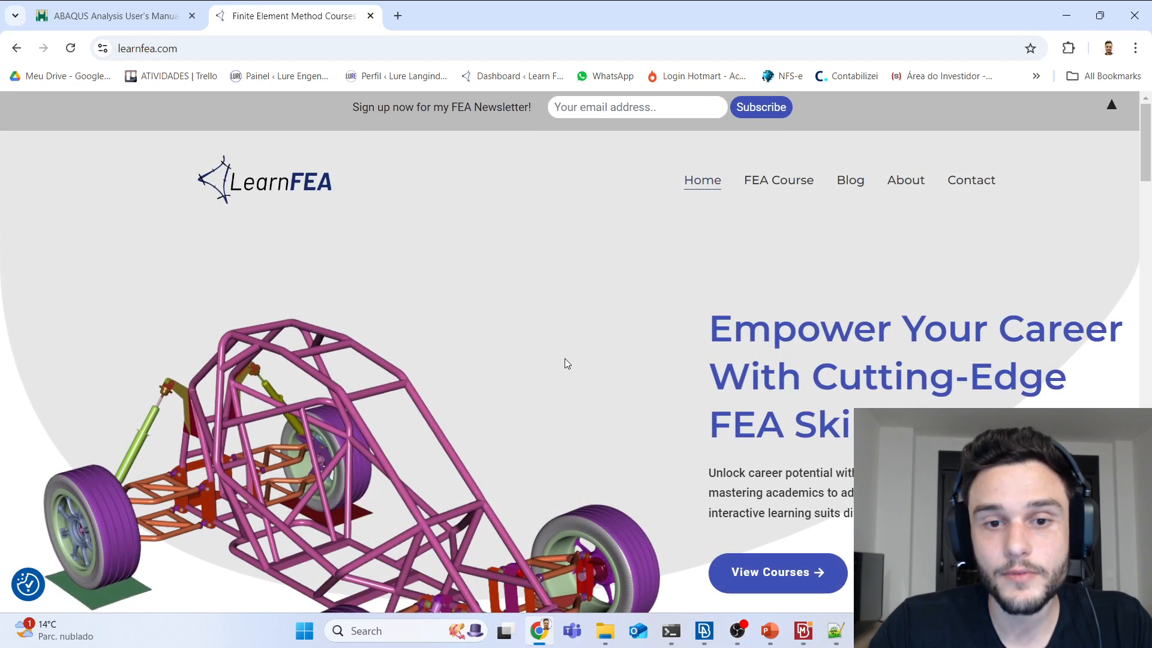
scroll(768, 367, "down", 7)
scroll(671, 438, "down", 10)
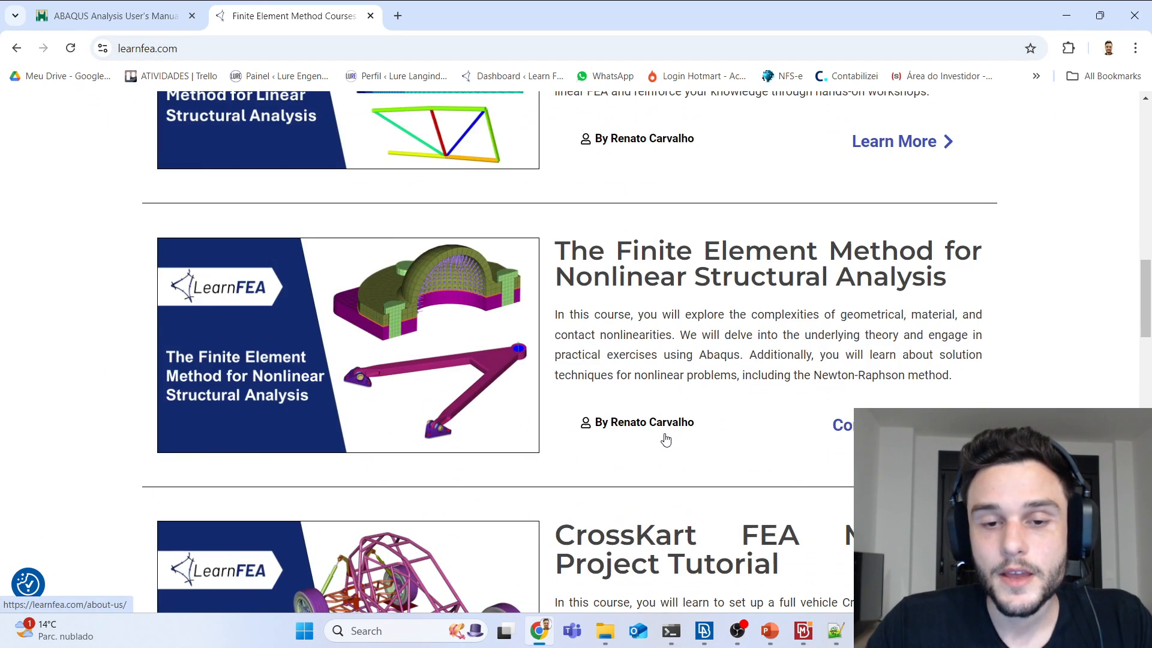
scroll(671, 438, "up", 12)
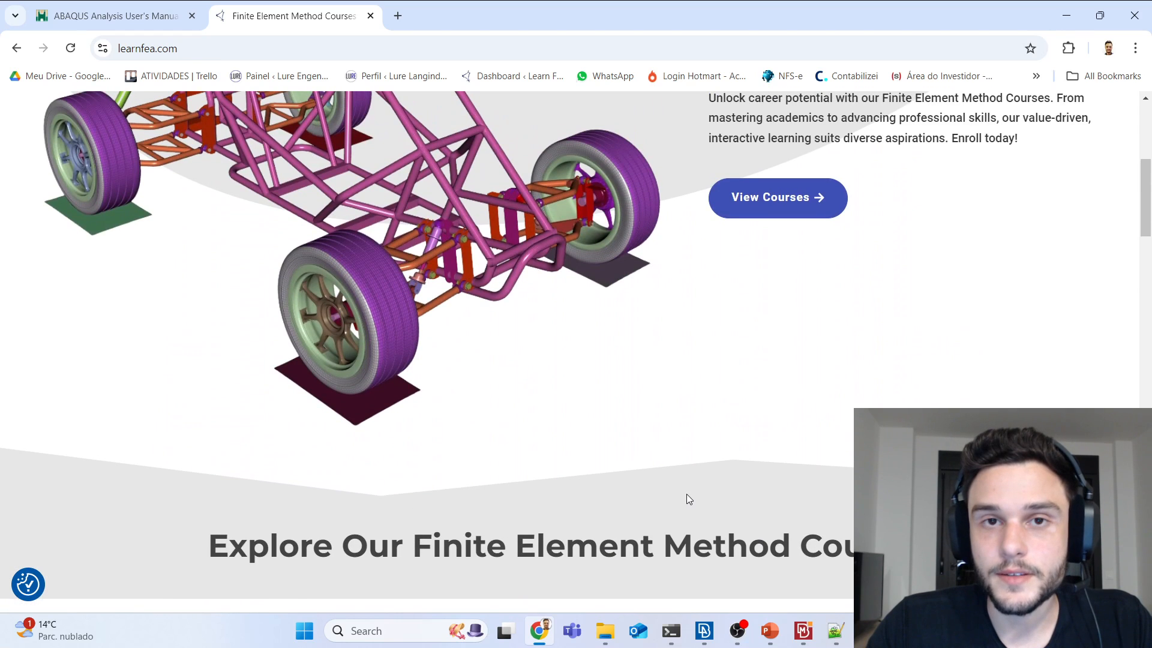